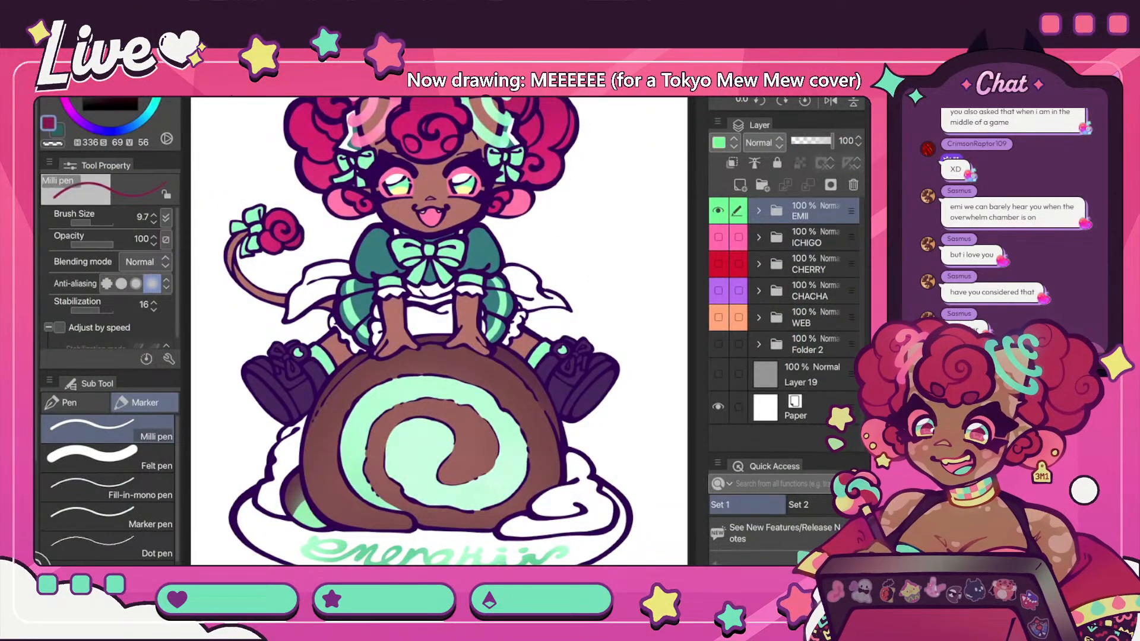
# - Look over the EMII artwork, and swap the visible and selected folder to ICHIGO
pyautogui.scroll(-3, 439, 331)
pyautogui.scroll(2, 439, 331)
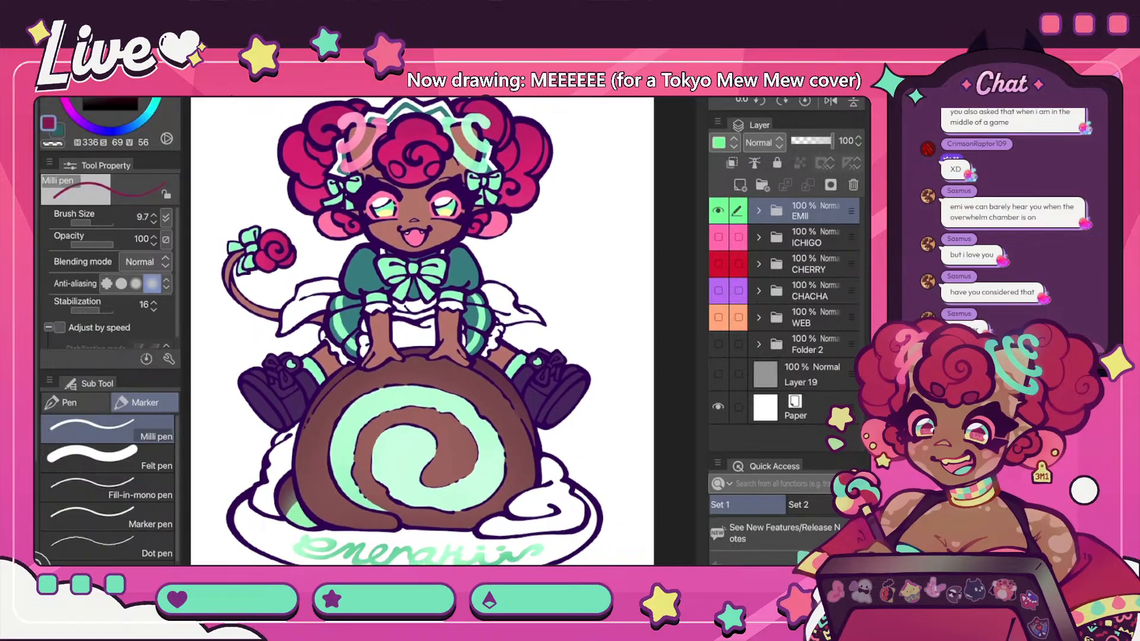
pyautogui.scroll(-1, 439, 331)
pyautogui.scroll(-1, 412, 332)
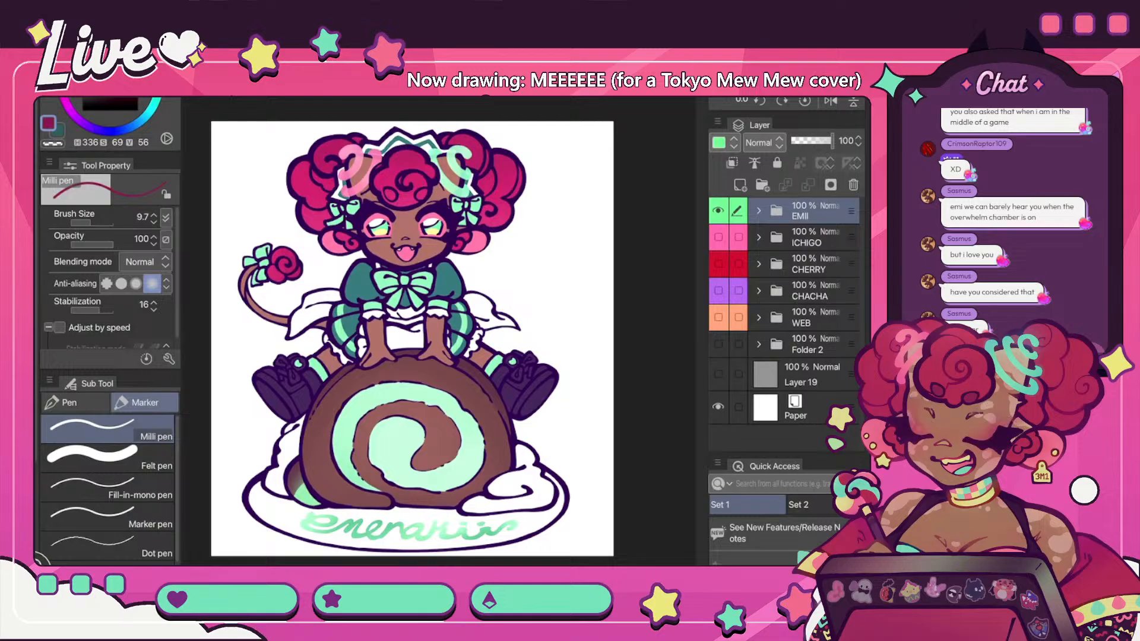
pyautogui.click(718, 211)
pyautogui.click(719, 237)
pyautogui.click(809, 237)
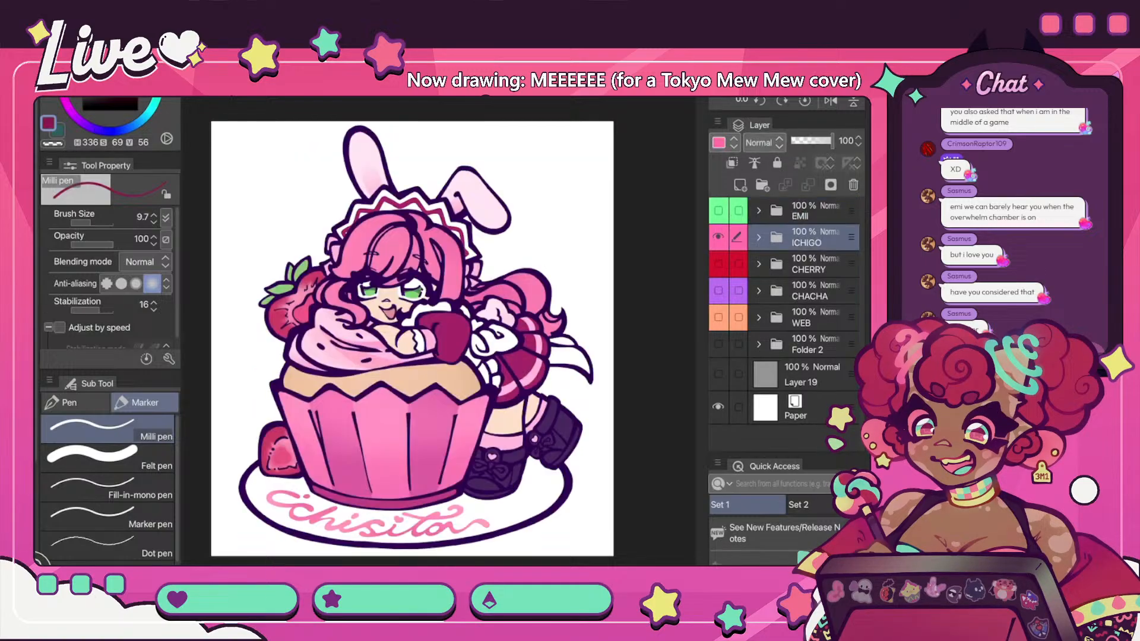
# - Hide the ICHIGO folder and show and select the CHERRY folder instead
pyautogui.scroll(-2, 411, 332)
pyautogui.scroll(1, 411, 332)
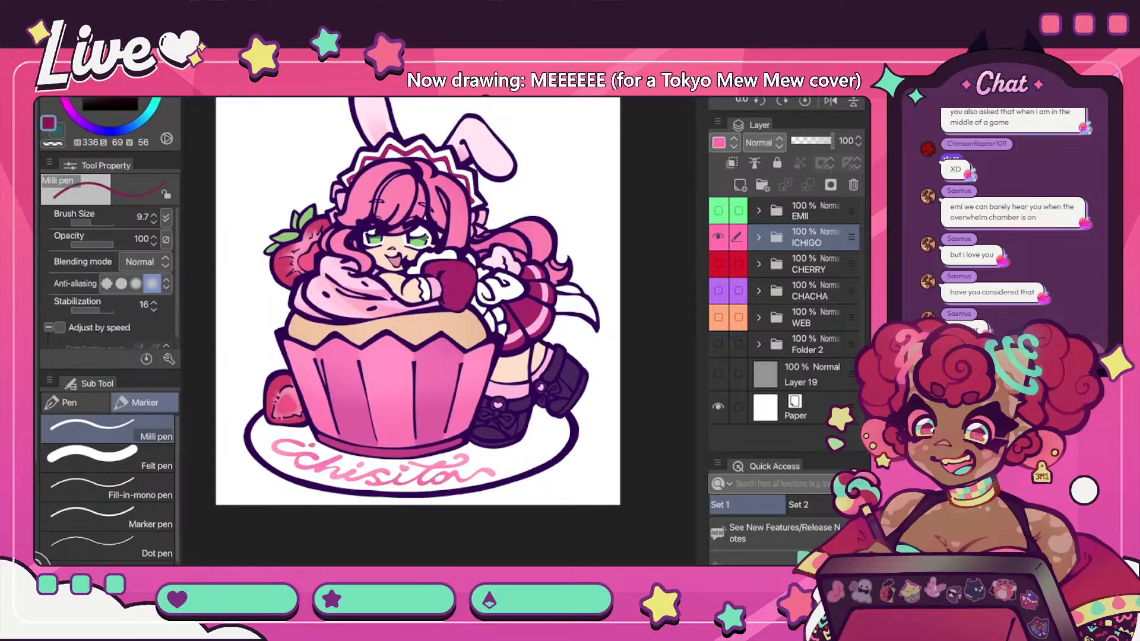
pyautogui.click(718, 237)
pyautogui.click(718, 263)
pyautogui.click(808, 265)
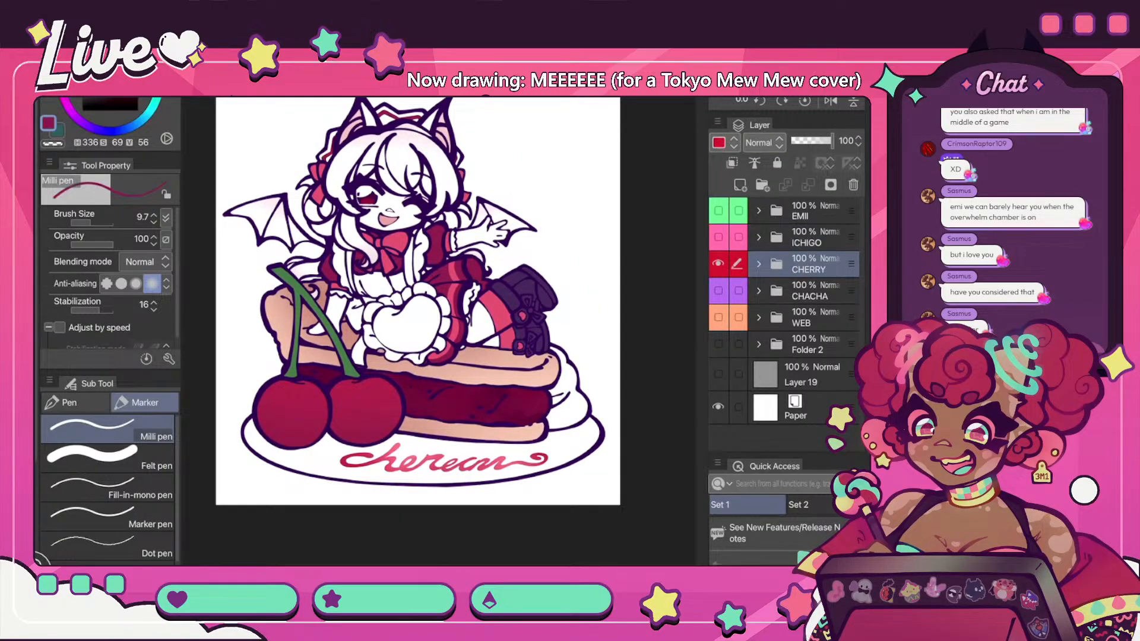
# - Mirror the canvas view to examine CHERRY's cherries, cake slice and shoes up close, and restore the normal orientation
pyautogui.press('h')
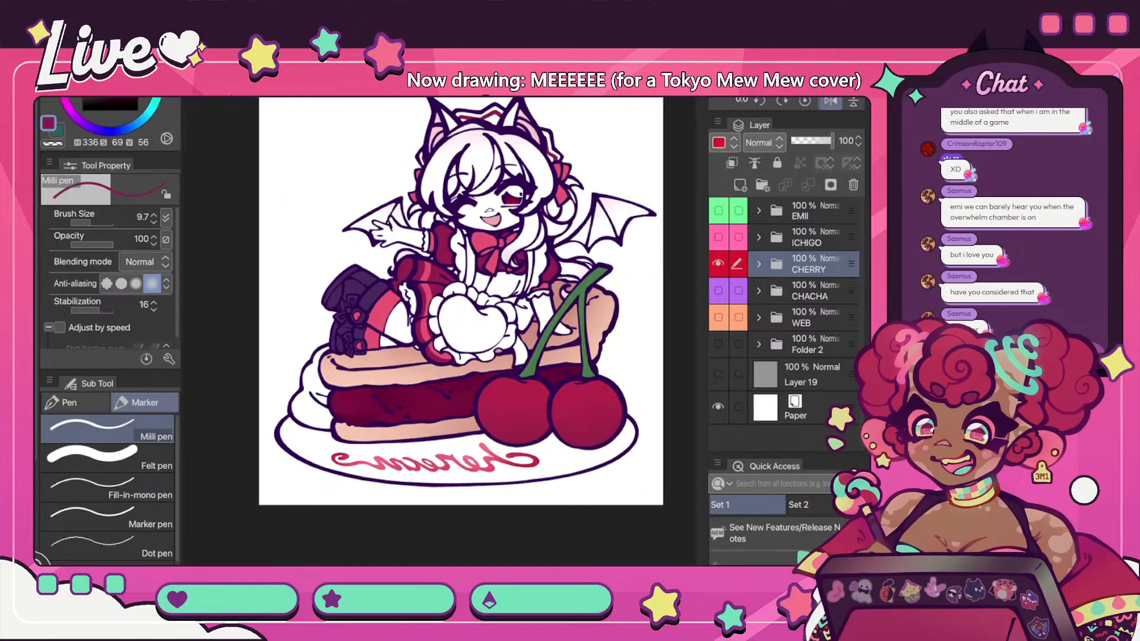
pyautogui.scroll(5, 552, 410)
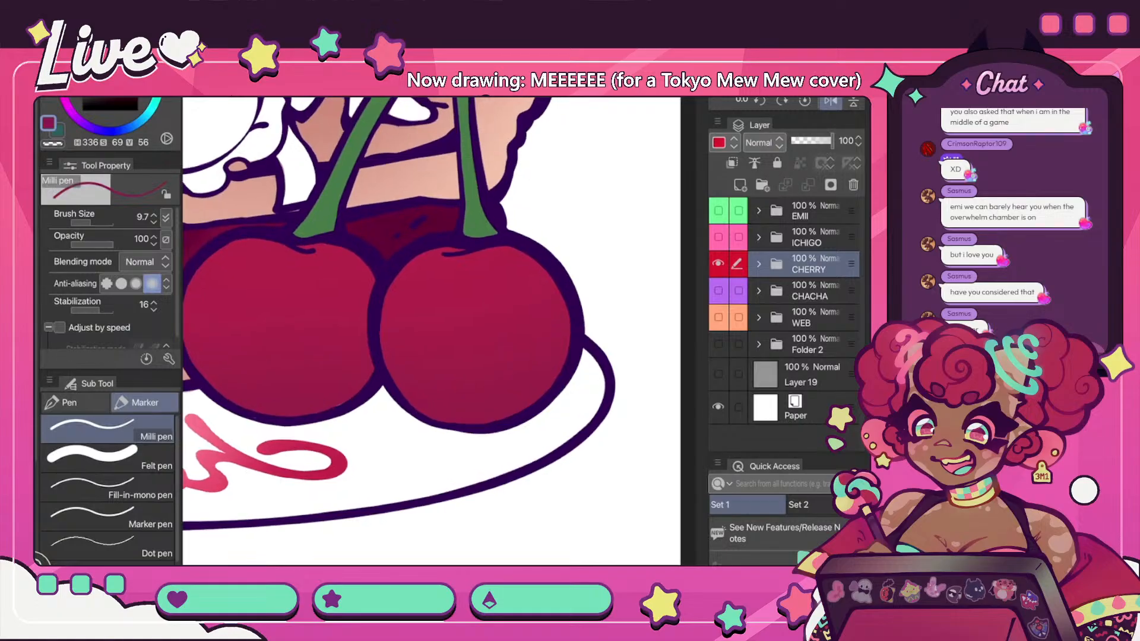
pyautogui.scroll(-3, 475, 332)
pyautogui.scroll(-4, 440, 333)
pyautogui.scroll(4, 439, 333)
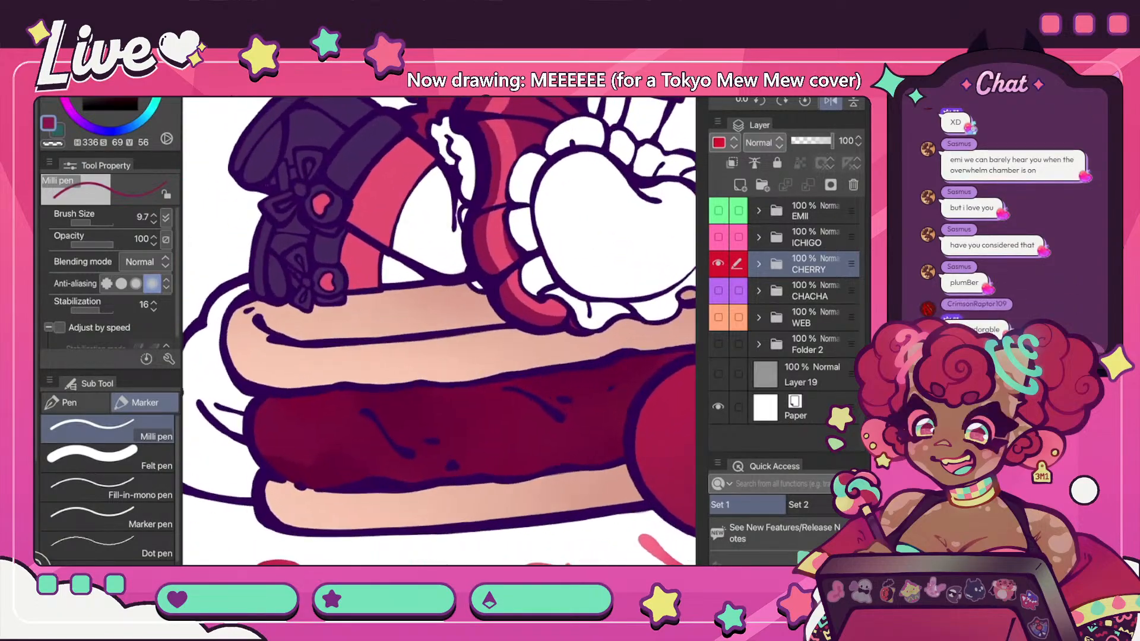
pyautogui.scroll(-2, 439, 333)
pyautogui.scroll(-1, 439, 332)
pyautogui.moveTo(415, 284); pyautogui.dragTo(511, 381)
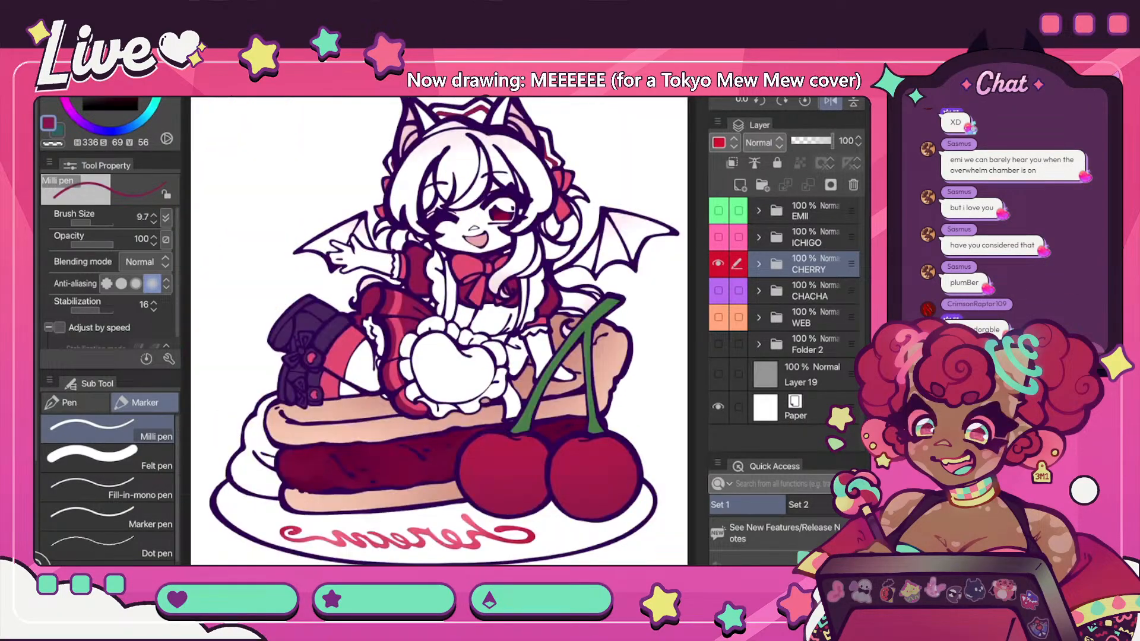
pyautogui.press('h')
# - Switch the visible and selected folder from CHERRY to CHACHA and examine its artwork up close
pyautogui.click(718, 264)
pyautogui.click(718, 291)
pyautogui.click(811, 290)
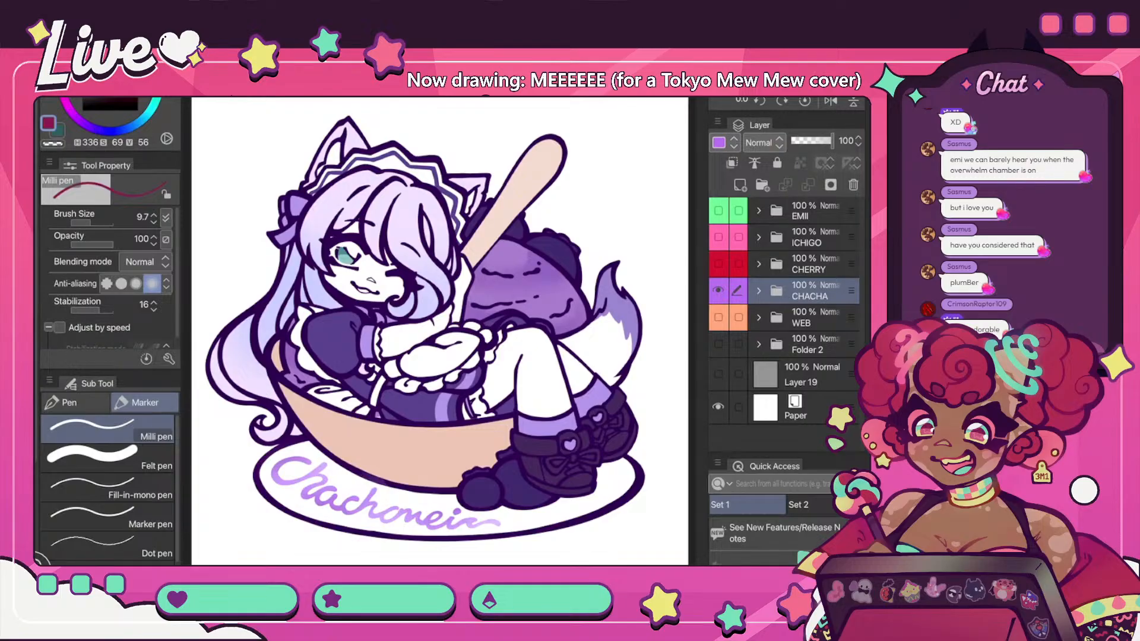
pyautogui.scroll(5, 357, 327)
pyautogui.scroll(-5, 356, 326)
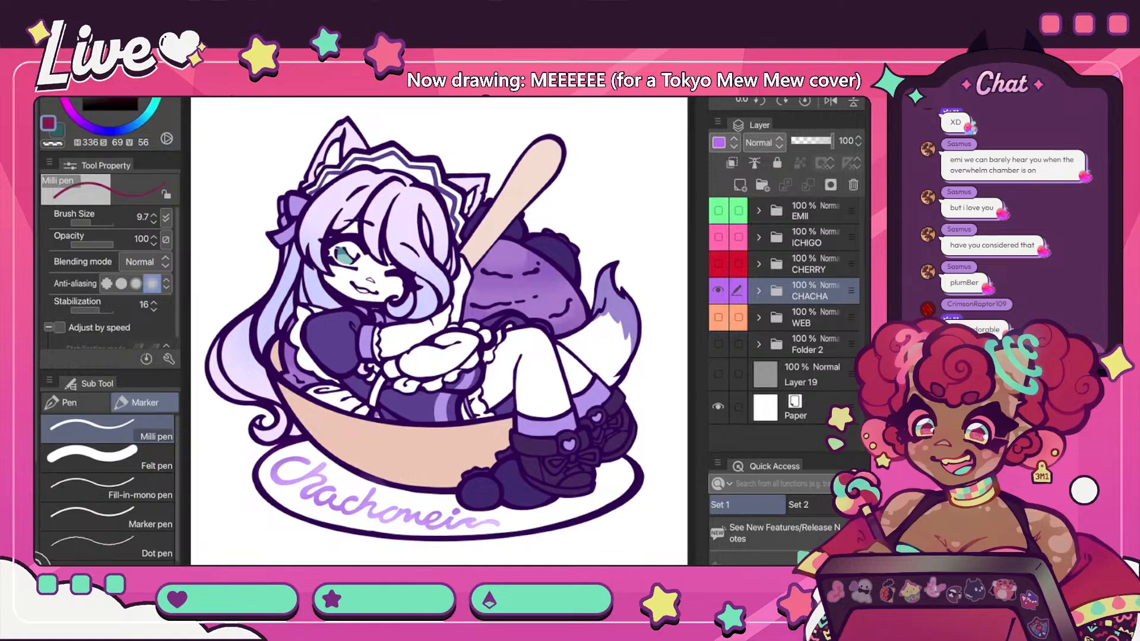
# - Hide the CHACHA folder and show and select the WEB folder
pyautogui.click(719, 291)
pyautogui.click(718, 318)
pyautogui.click(814, 318)
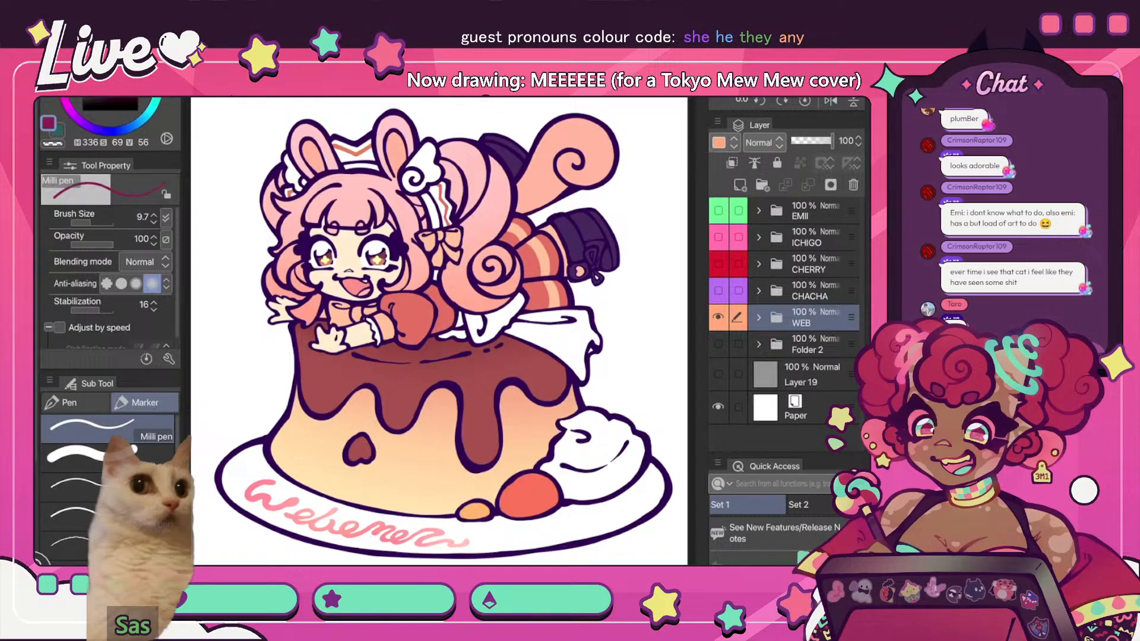
# - Turn off Low Power Mode in the iPad's Control Center and return to the drawing
pyautogui.moveTo(843, 100); pyautogui.dragTo(831, 237)
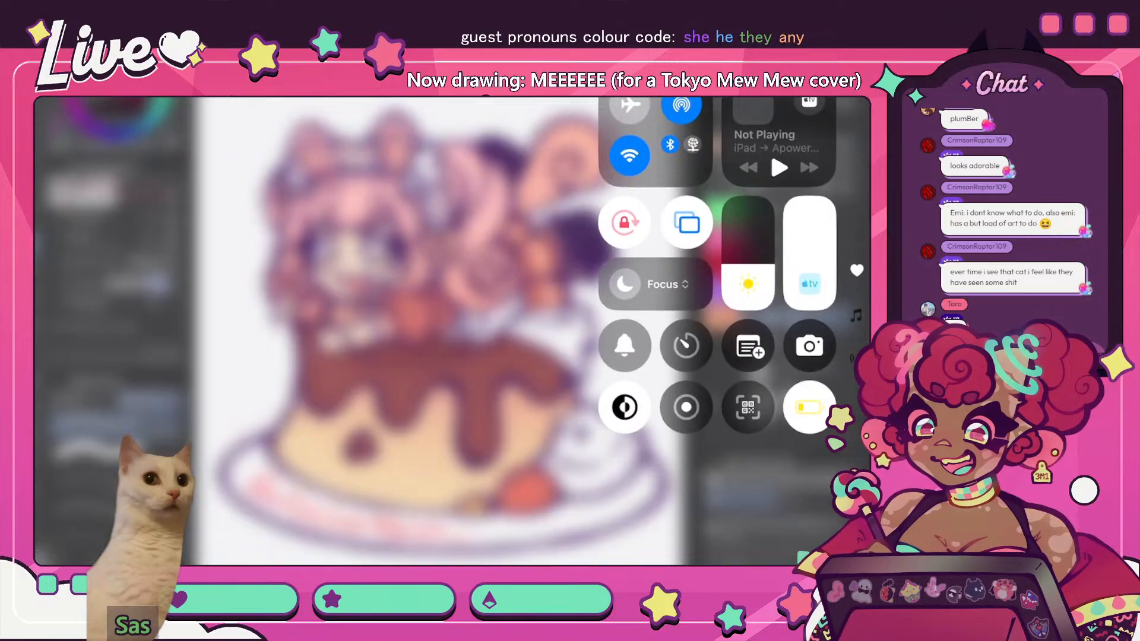
pyautogui.click(809, 407)
pyautogui.click(439, 332)
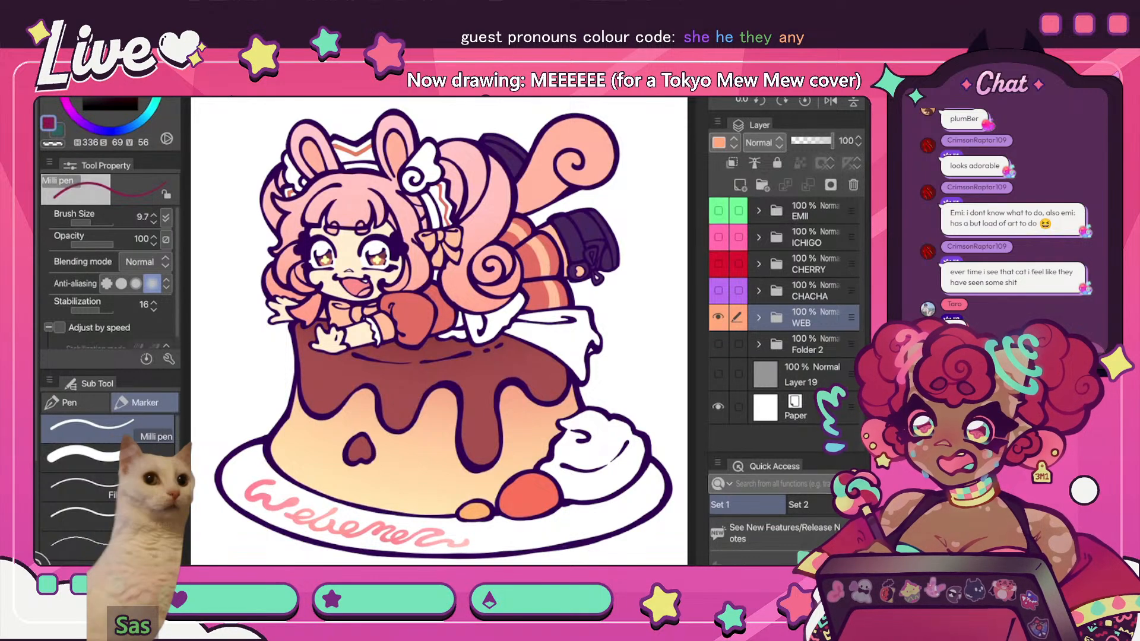
# - Hide WEB, preview the CHACHA, CHERRY, ICHIGO and EMII folders one at a time, and make WEB visible again
pyautogui.click(718, 317)
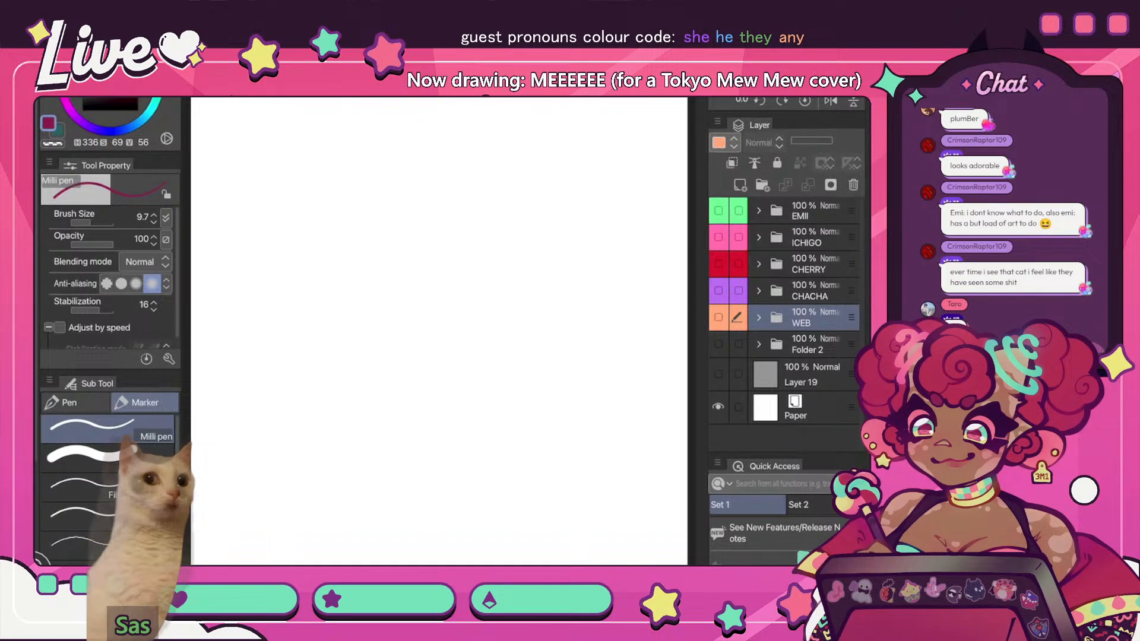
pyautogui.click(718, 291)
pyautogui.click(718, 291)
pyautogui.click(718, 263)
pyautogui.click(718, 264)
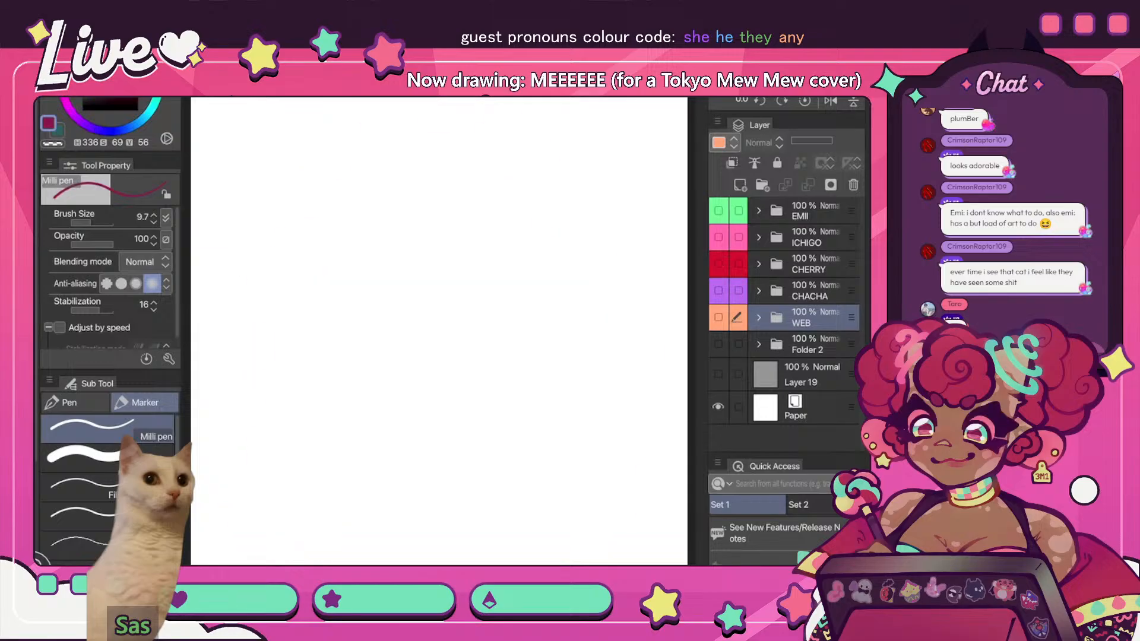
pyautogui.click(718, 236)
pyautogui.click(719, 237)
pyautogui.click(719, 211)
pyautogui.click(718, 210)
pyautogui.click(718, 317)
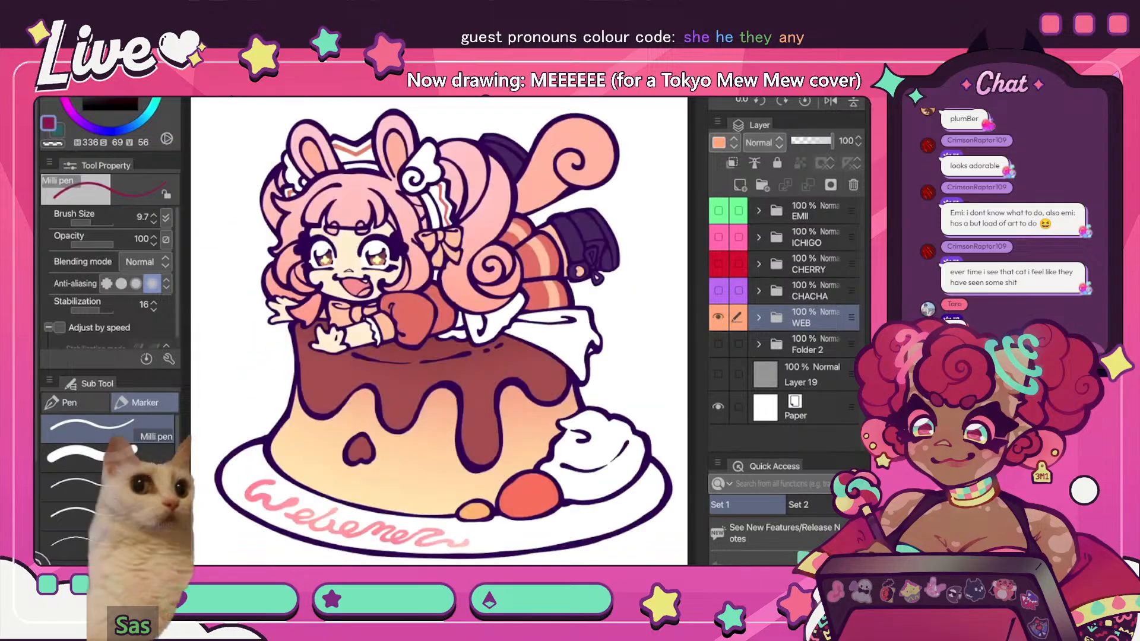
# - Expand the WEB folder, select Layer 134 and sample the orange-red of the character's striped stockings with the Eyedropper
pyautogui.click(759, 317)
pyautogui.click(718, 318)
pyautogui.click(718, 317)
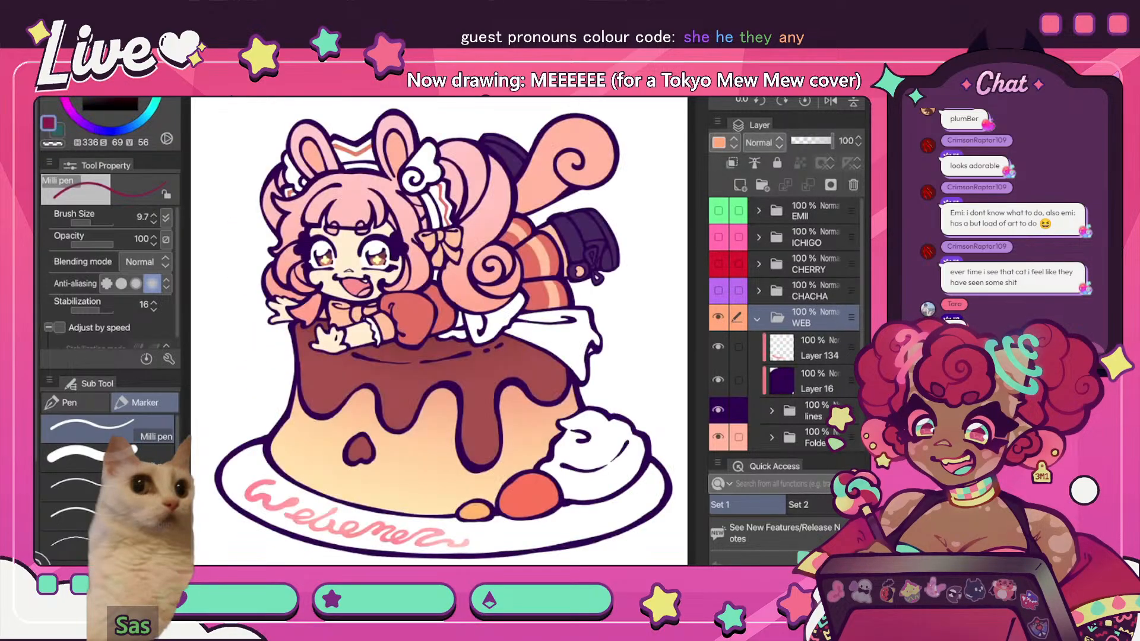
pyautogui.click(819, 348)
pyautogui.press('i')
pyautogui.click(536, 262)
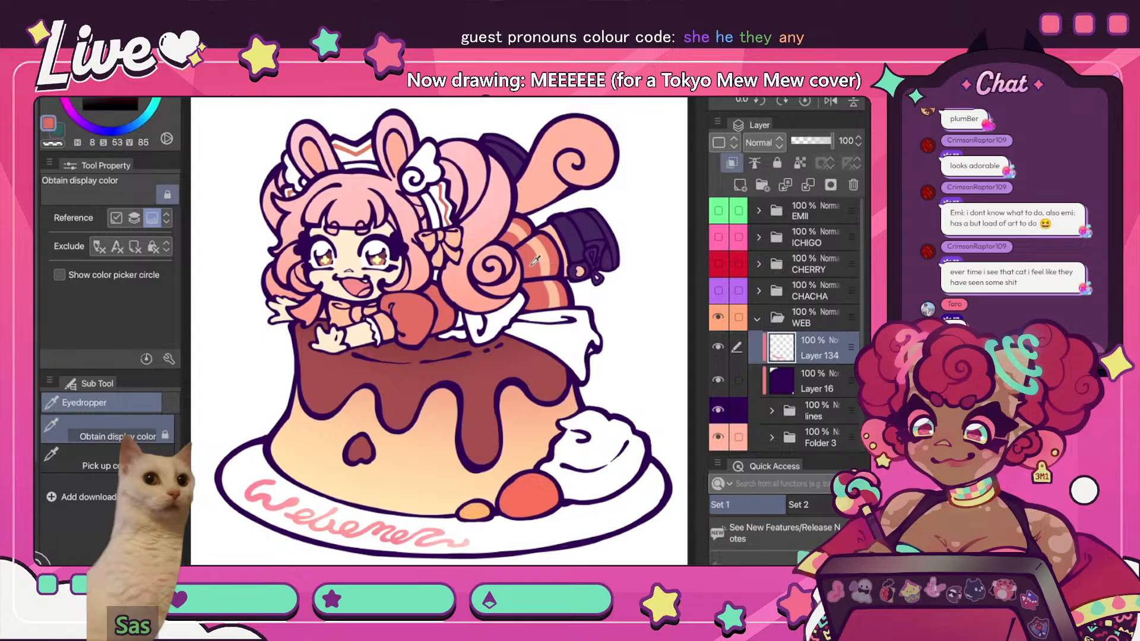
# - Check what Layer 134 and the other WEB contents contribute by toggling their visibility, and collapse the WEB folder
pyautogui.click(718, 347)
pyautogui.click(718, 347)
pyautogui.click(718, 317)
pyautogui.click(718, 317)
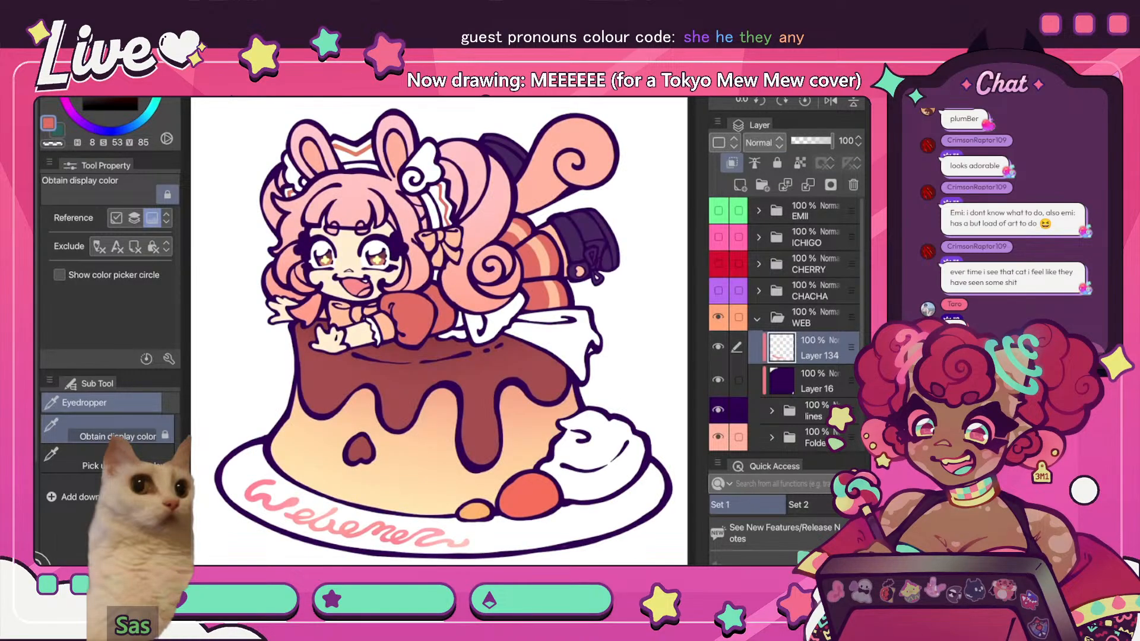
pyautogui.scroll(-3, 783, 321)
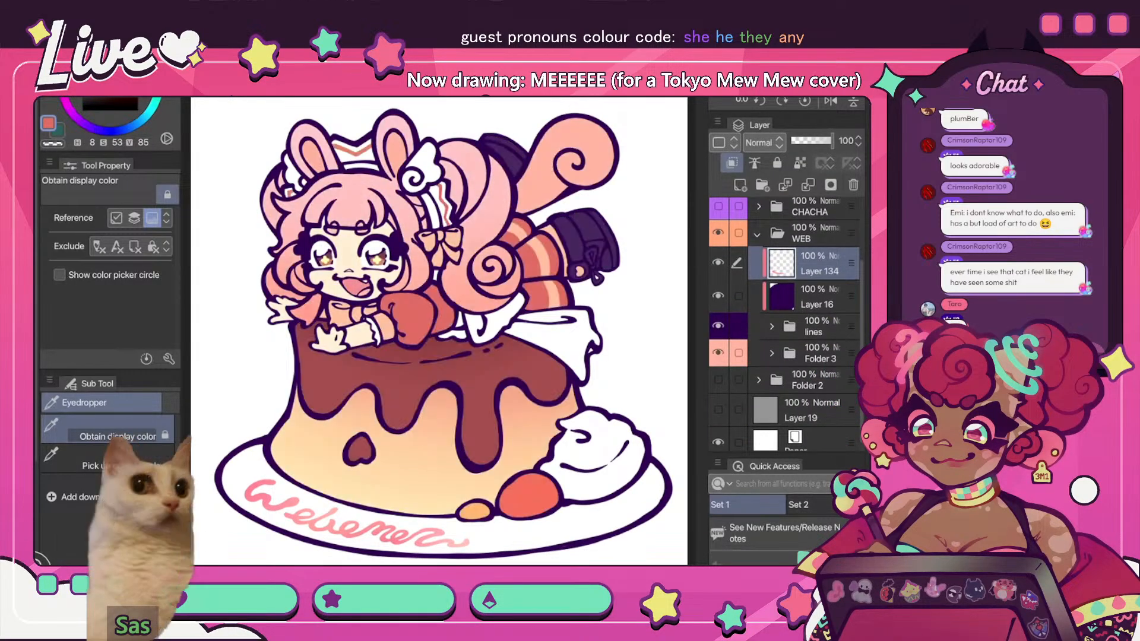
pyautogui.scroll(1, 784, 320)
pyautogui.click(718, 377)
pyautogui.click(718, 378)
pyautogui.scroll(2, 783, 320)
pyautogui.click(757, 319)
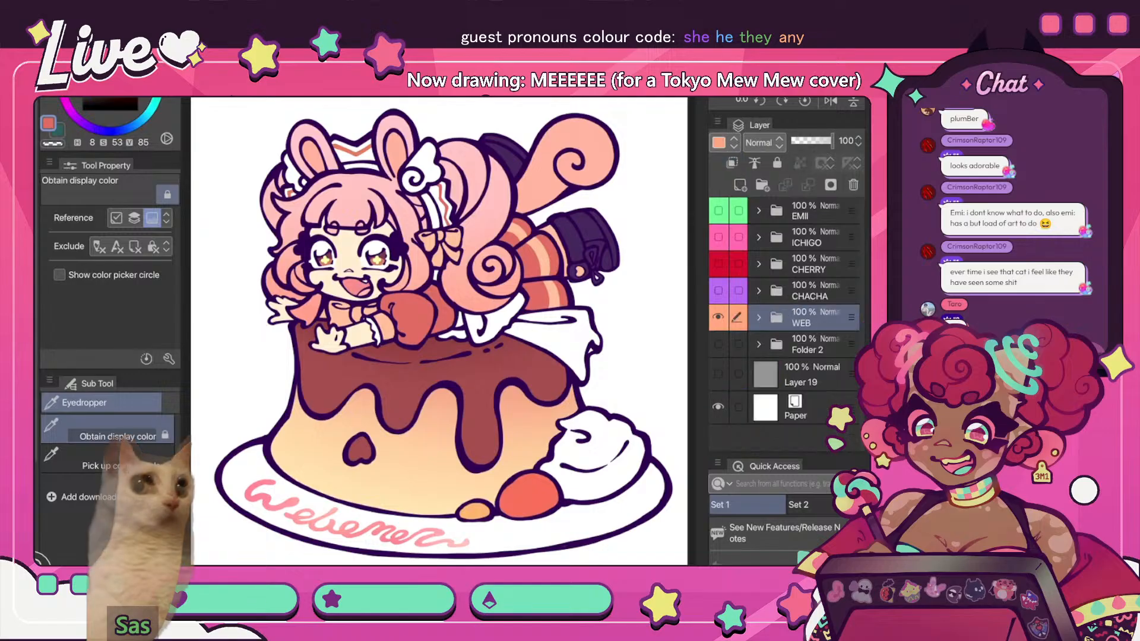
# - Hide the WEB folder and show and select CHACHA in its place
pyautogui.click(718, 317)
pyautogui.click(718, 291)
pyautogui.click(810, 291)
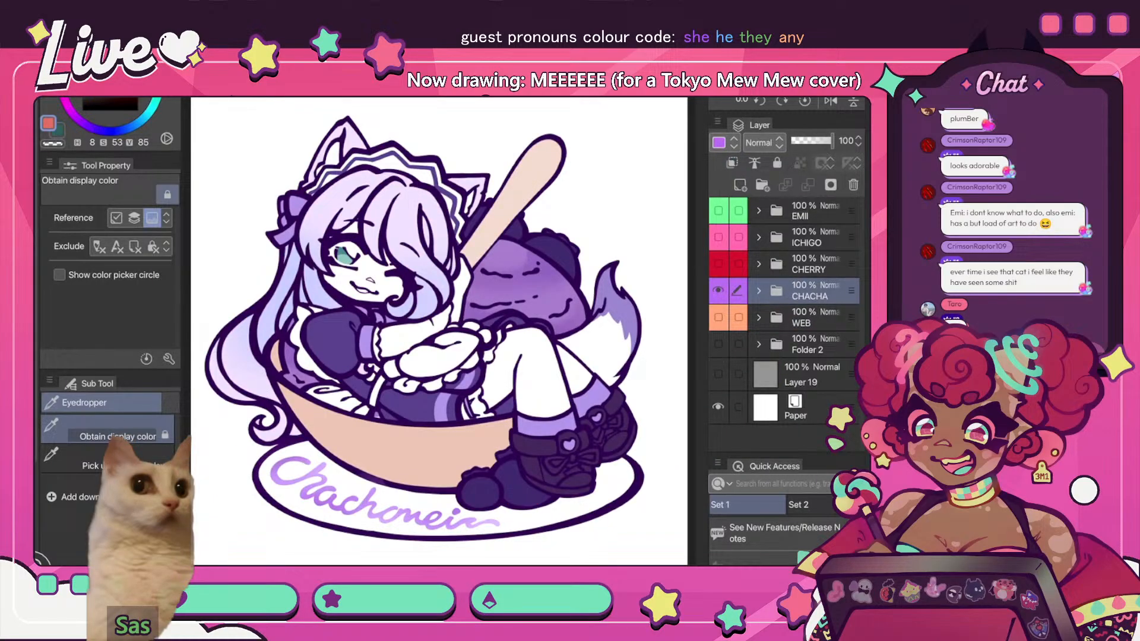
# - Switch from CHACHA past CHERRY to the ICHIGO folder and check its artwork in a mirrored view
pyautogui.click(718, 291)
pyautogui.click(718, 264)
pyautogui.click(719, 264)
pyautogui.click(718, 237)
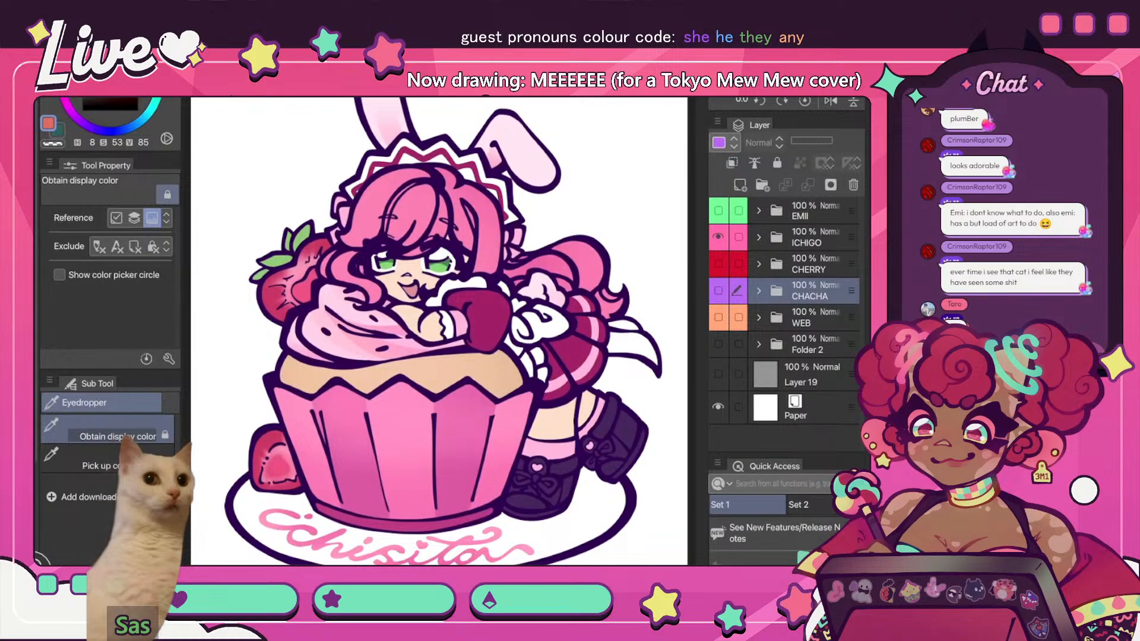
pyautogui.click(810, 237)
pyautogui.click(831, 101)
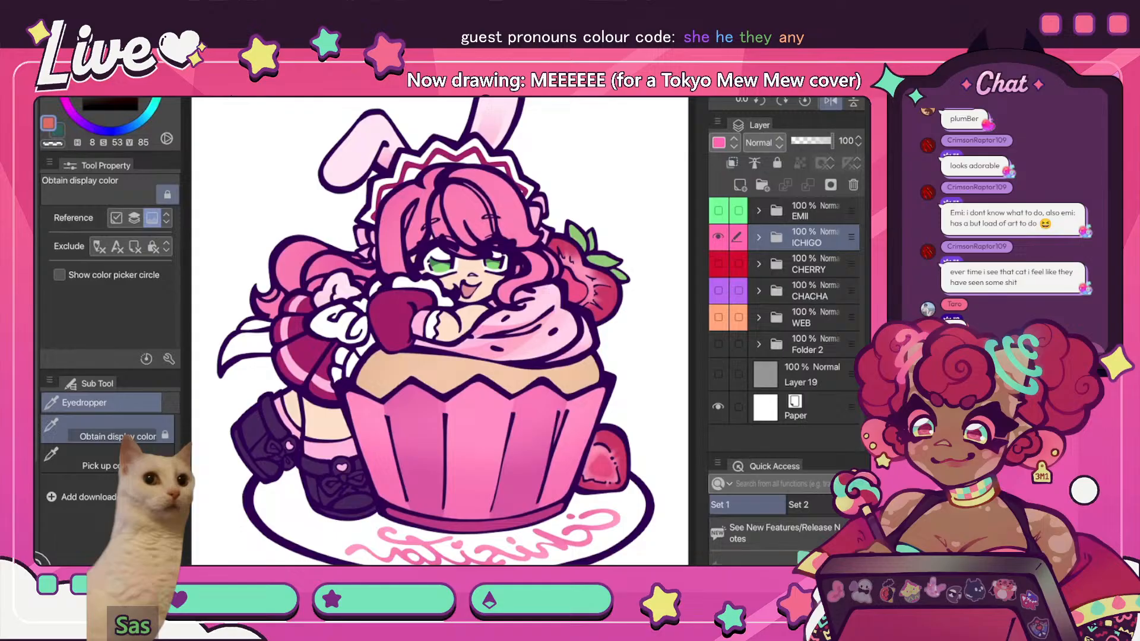
pyautogui.click(830, 101)
# - Hide the ICHIGO folder and show and select the EMII folder for viewing
pyautogui.click(718, 237)
pyautogui.click(719, 211)
pyautogui.click(810, 210)
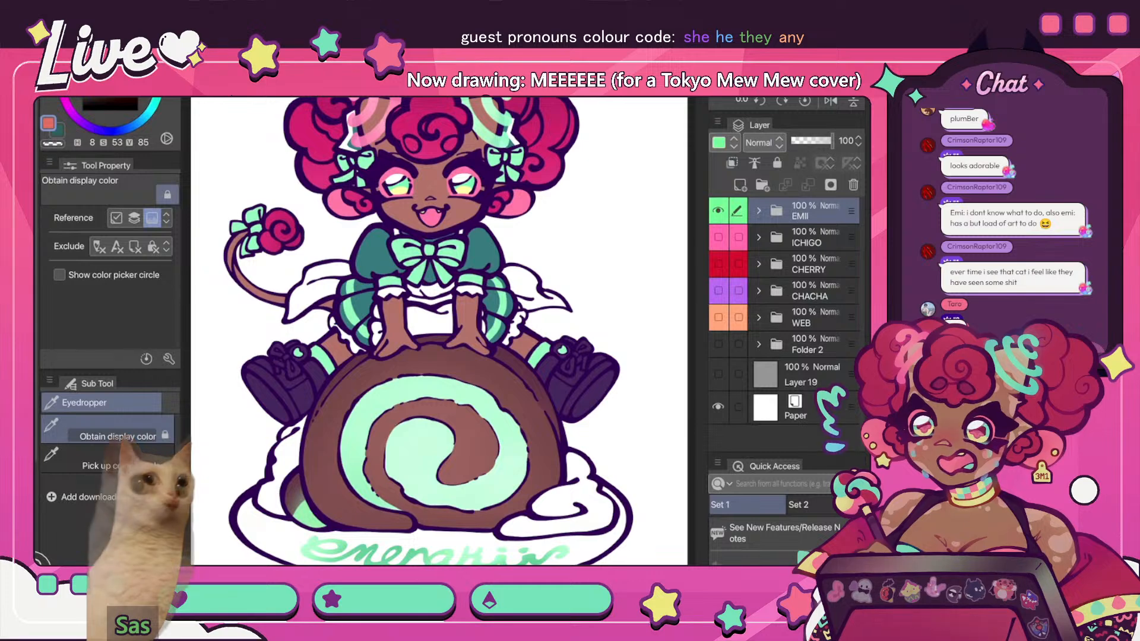
pyautogui.scroll(-1, 439, 332)
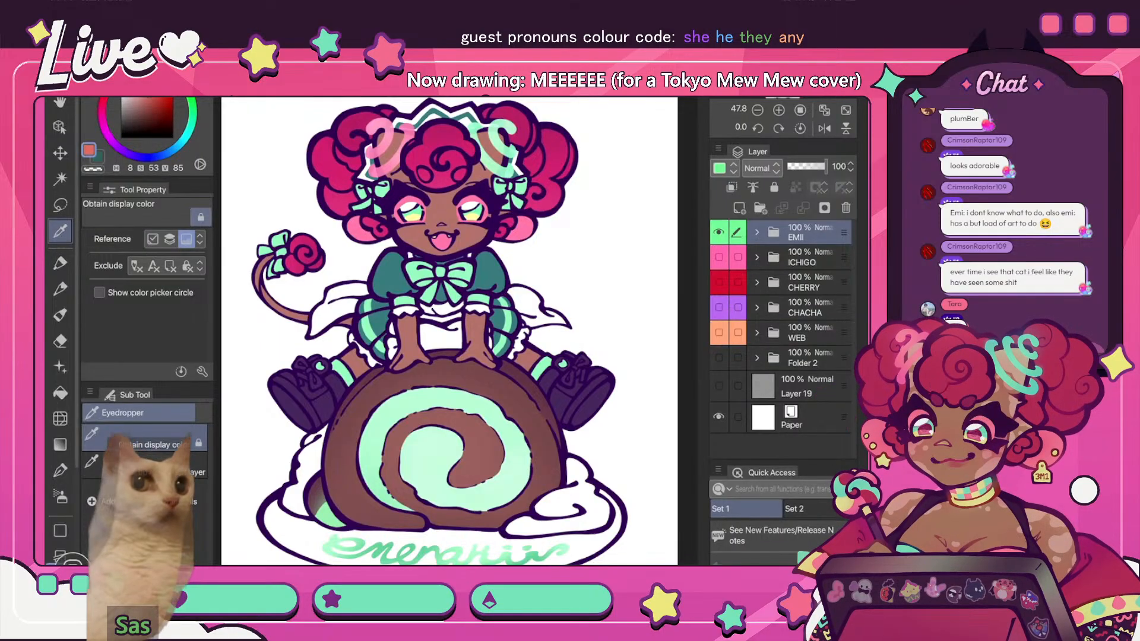
# - Swap the visible artwork from EMII to WEB and select the WEB folder
pyautogui.click(718, 232)
pyautogui.click(718, 332)
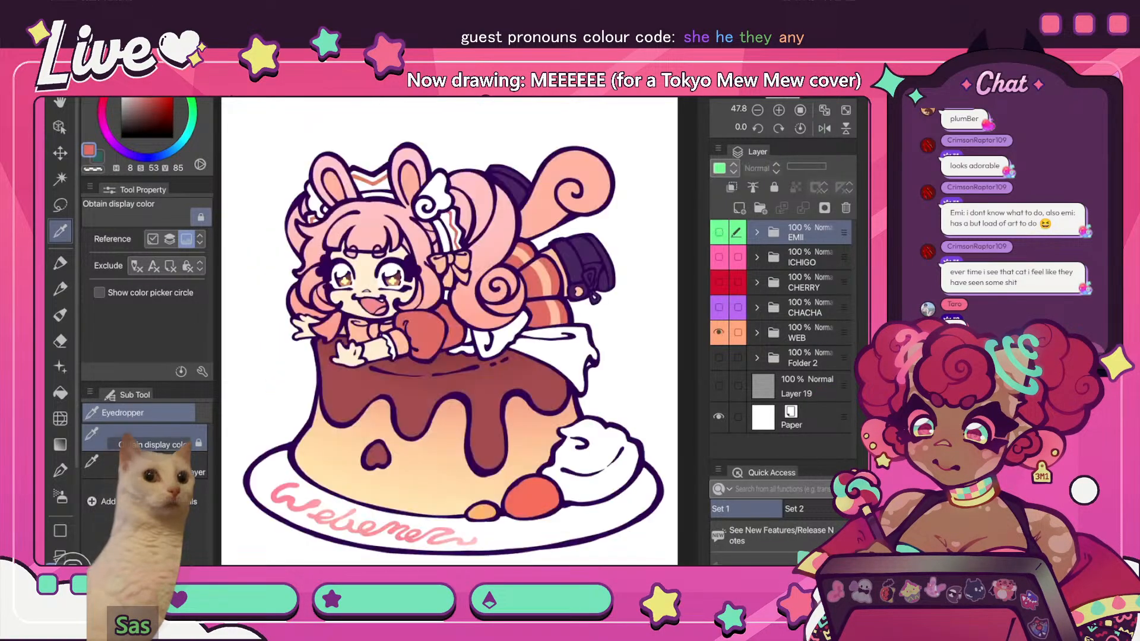
pyautogui.click(806, 333)
# - Expand the WEB folder, check Folder 3 by toggling its visibility and selecting it, and collapse WEB again
pyautogui.click(757, 332)
pyautogui.scroll(-2, 795, 357)
pyautogui.click(718, 358)
pyautogui.click(718, 358)
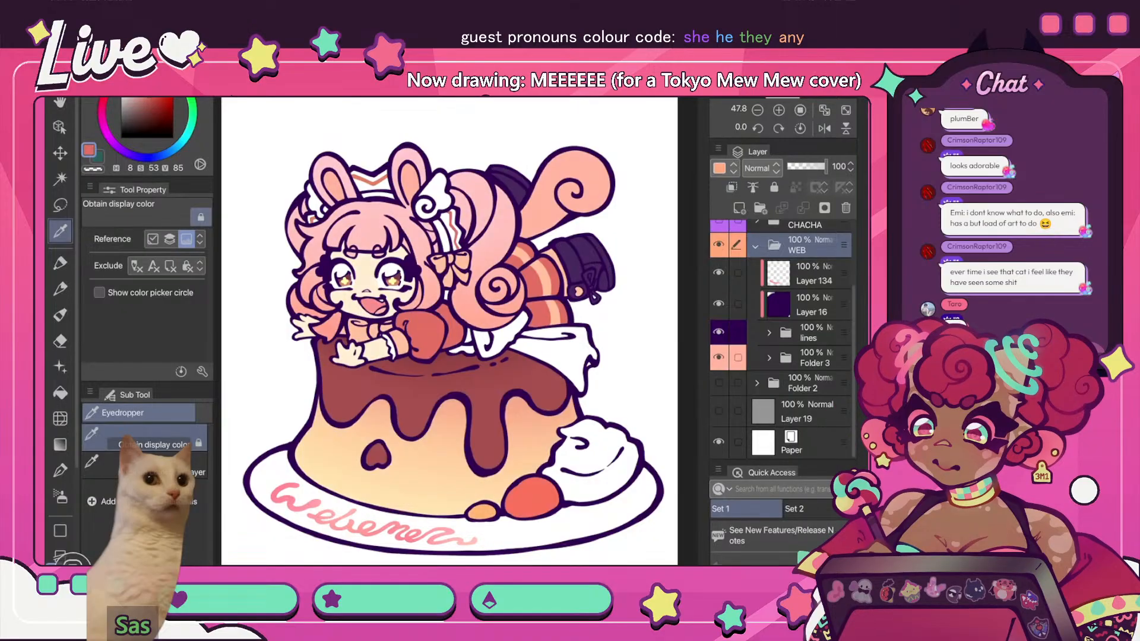
pyautogui.click(815, 358)
pyautogui.scroll(2, 795, 332)
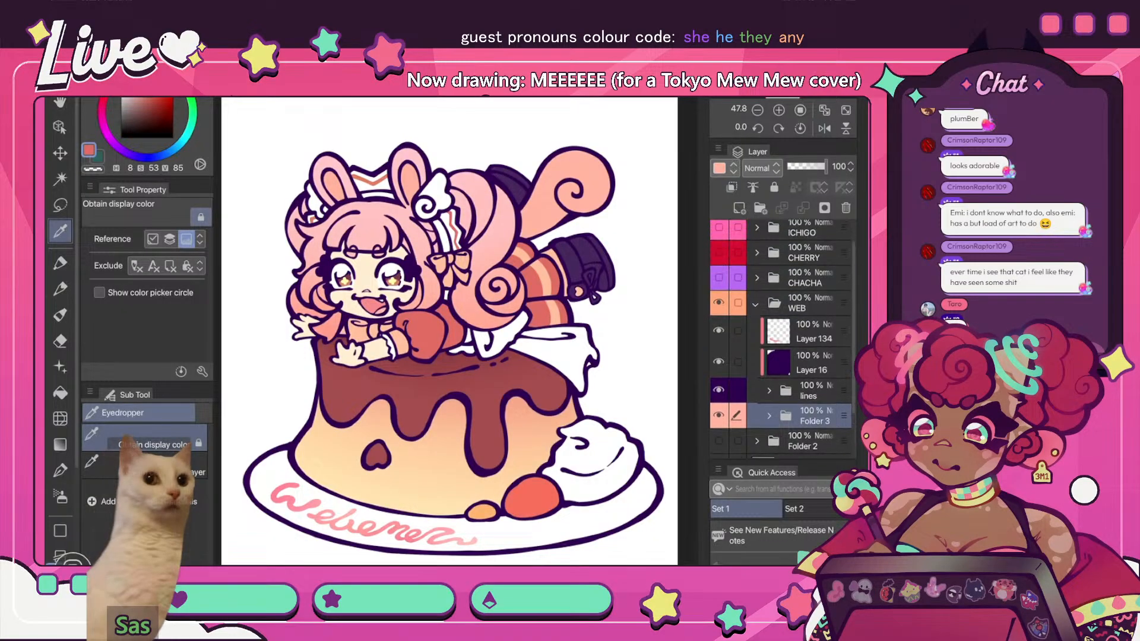
pyautogui.click(755, 303)
# - Hide WEB, preview the CHACHA and CHERRY artwork in turn, and show and select the ICHIGO folder
pyautogui.click(718, 332)
pyautogui.click(719, 307)
pyautogui.click(718, 307)
pyautogui.click(718, 282)
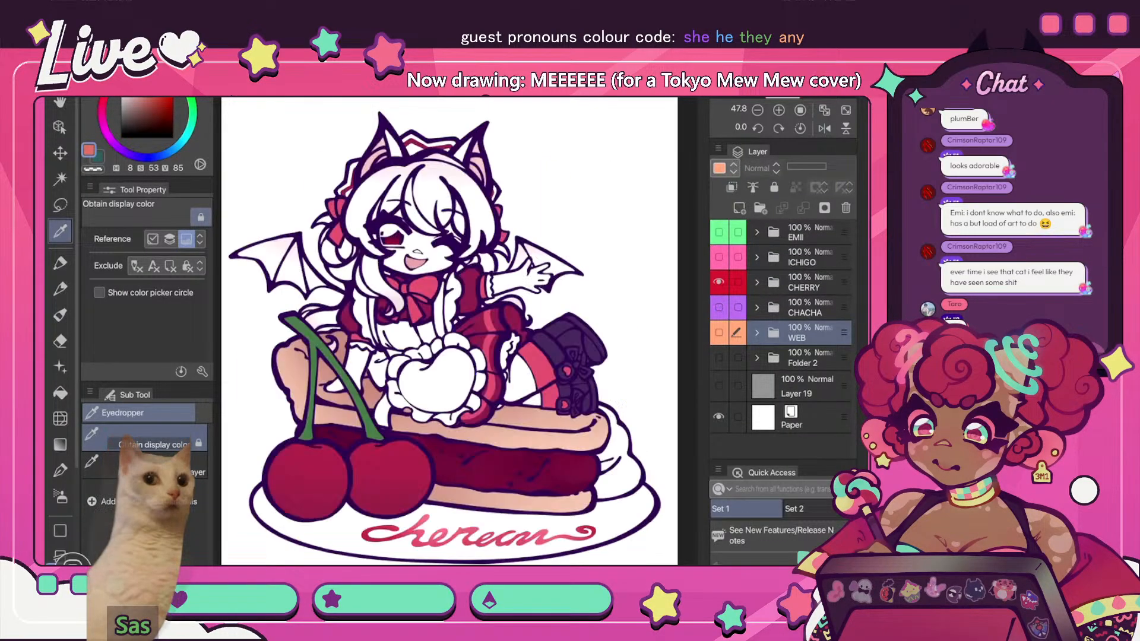
pyautogui.click(718, 282)
pyautogui.click(719, 257)
pyautogui.click(807, 257)
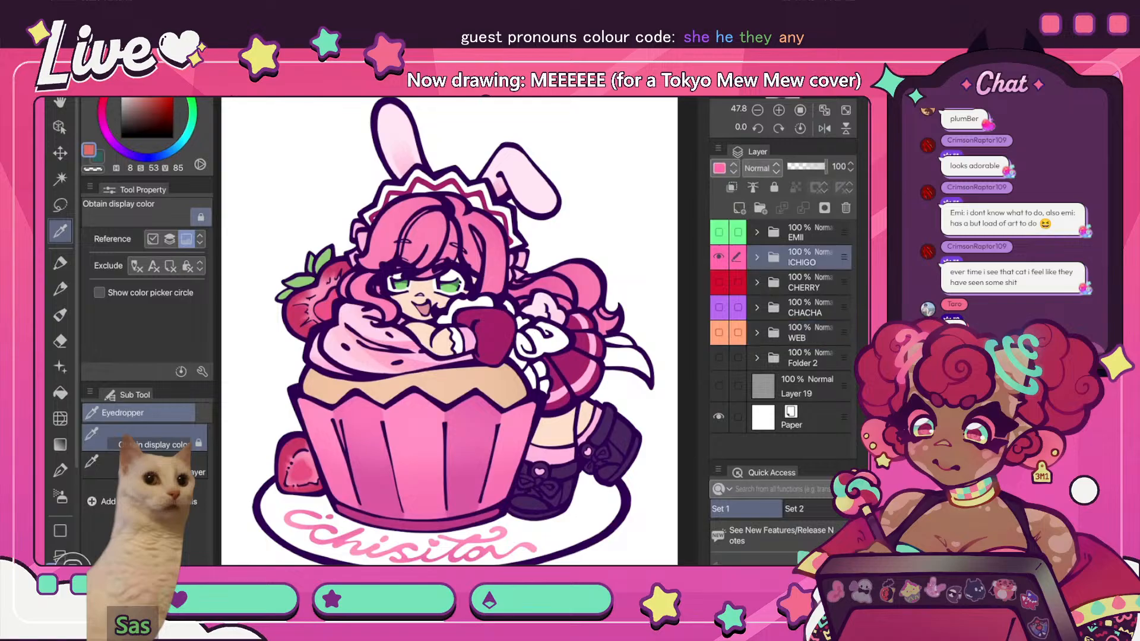
pyautogui.click(824, 128)
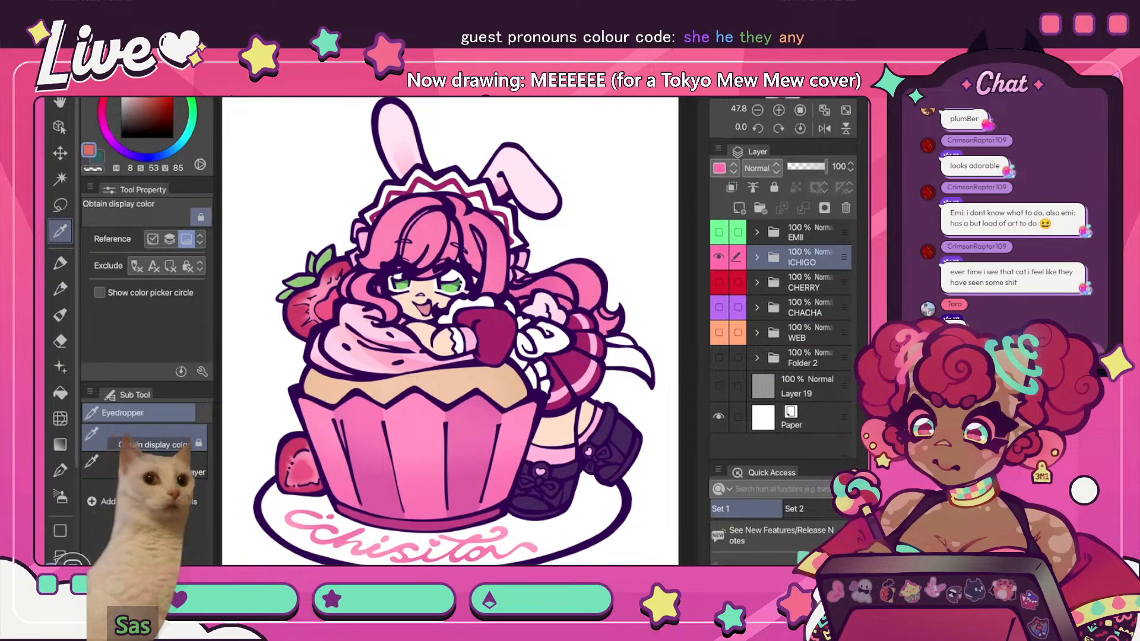
# - Compare the EMII and ICHIGO artwork by alternating their visibility, and leave both folders hidden
pyautogui.click(718, 257)
pyautogui.click(718, 231)
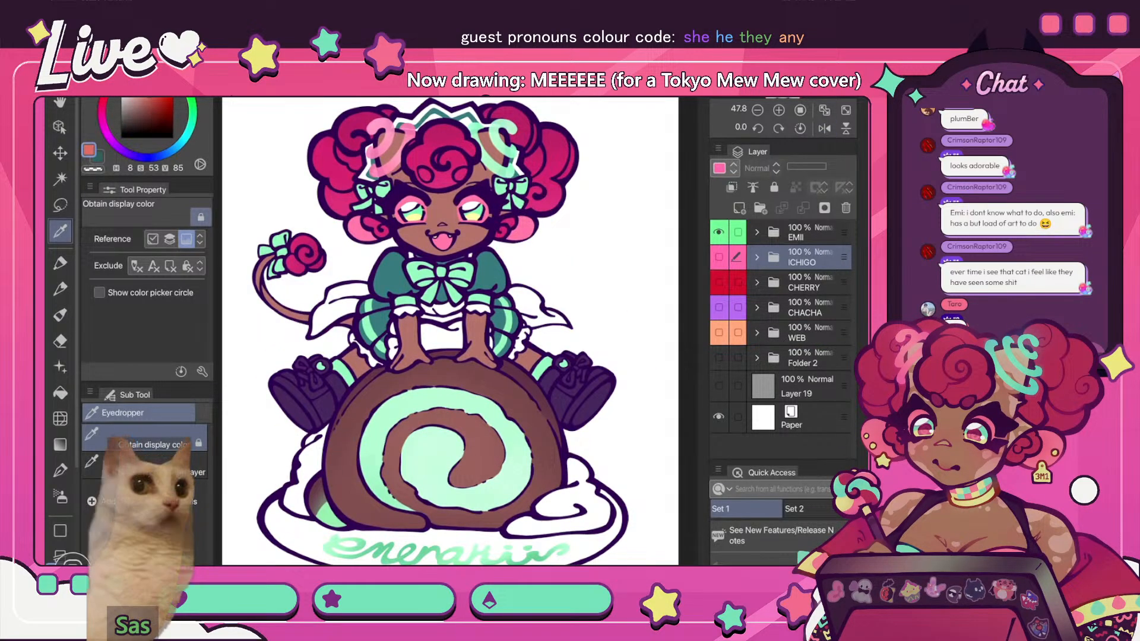
pyautogui.click(718, 257)
pyautogui.click(718, 231)
pyautogui.click(718, 256)
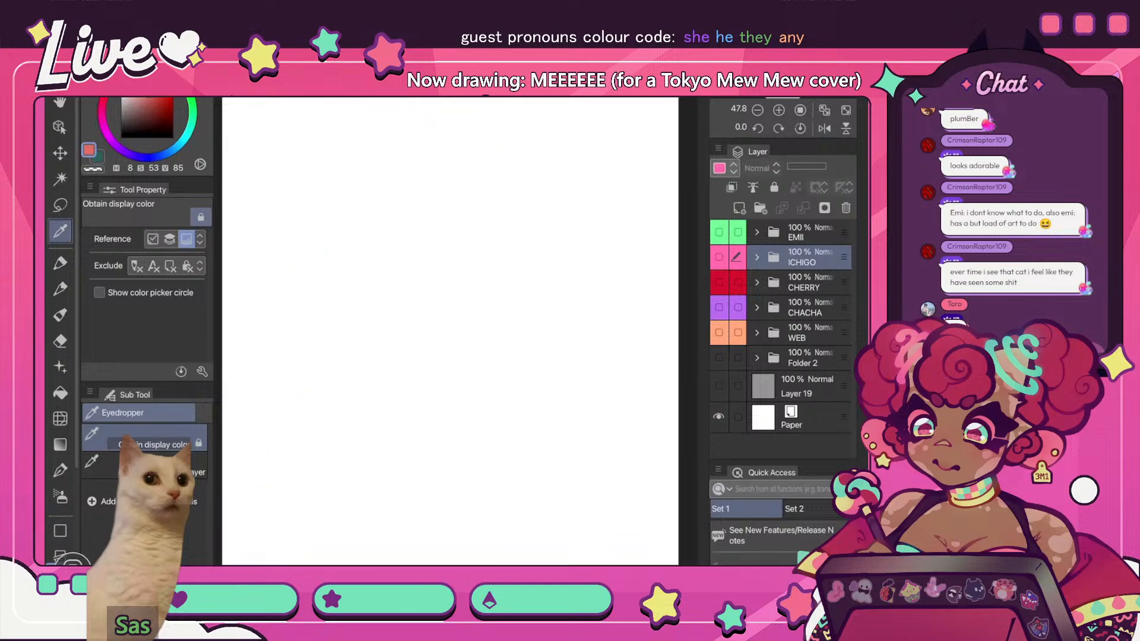
# - Show the WEB artwork and expand the WEB folder together with its Folder 3 subfolder
pyautogui.click(718, 333)
pyautogui.click(807, 332)
pyautogui.click(757, 332)
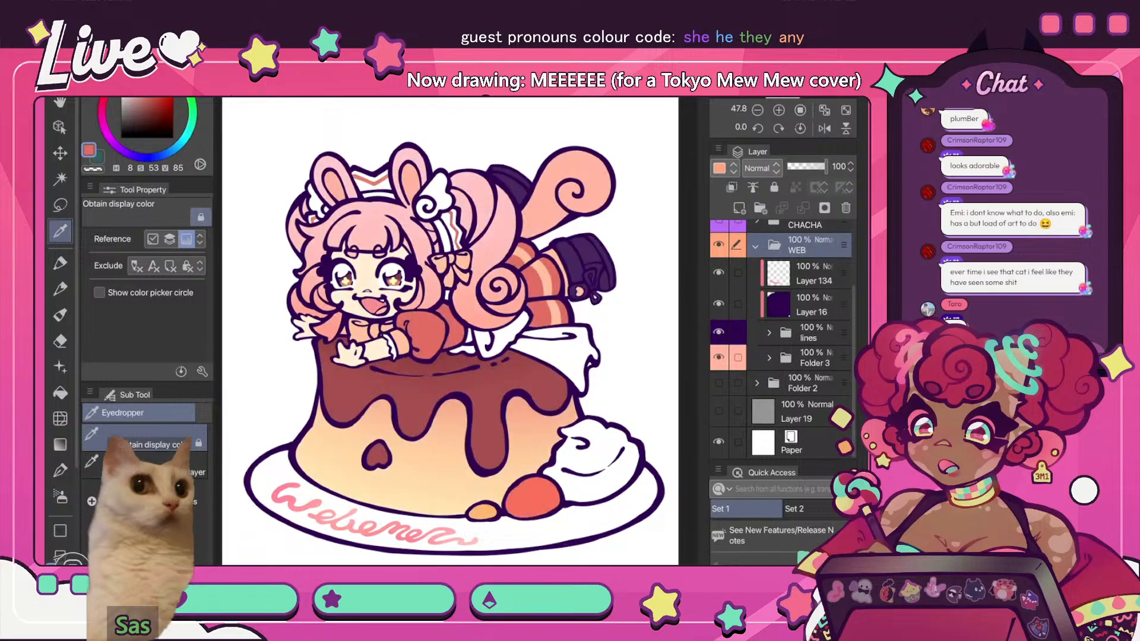
pyautogui.click(769, 358)
pyautogui.scroll(-5, 780, 338)
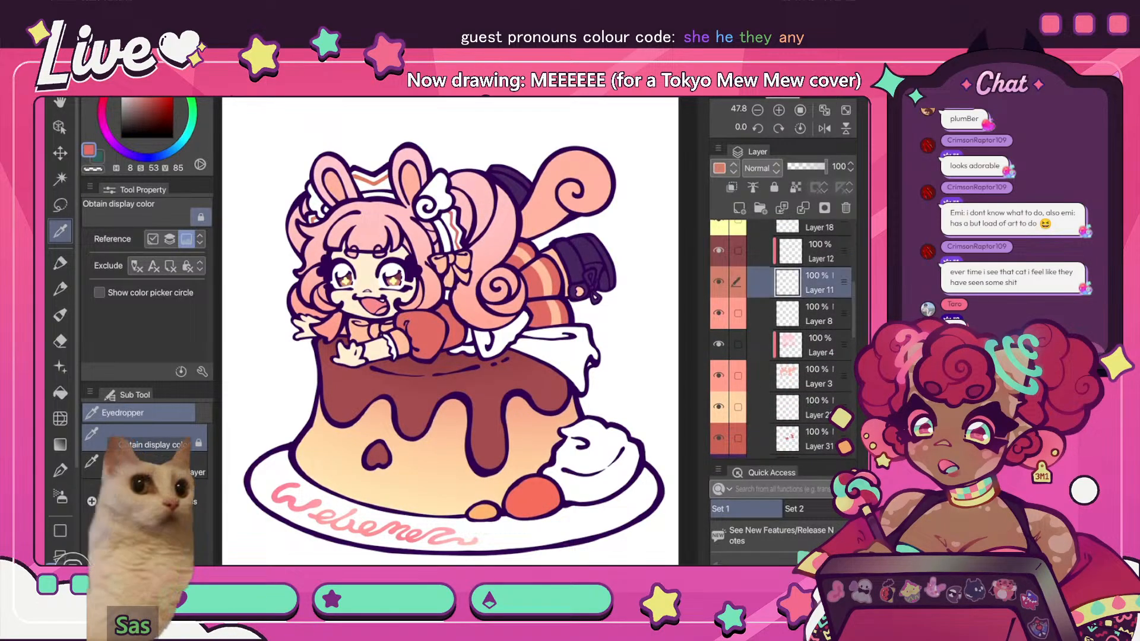
# - Find the skin colour layers in Folder 3 and select Layer 9, directly above Layer 5
pyautogui.scroll(-3, 781, 338)
pyautogui.scroll(-1, 780, 338)
pyautogui.click(819, 273)
pyautogui.scroll(-4, 780, 338)
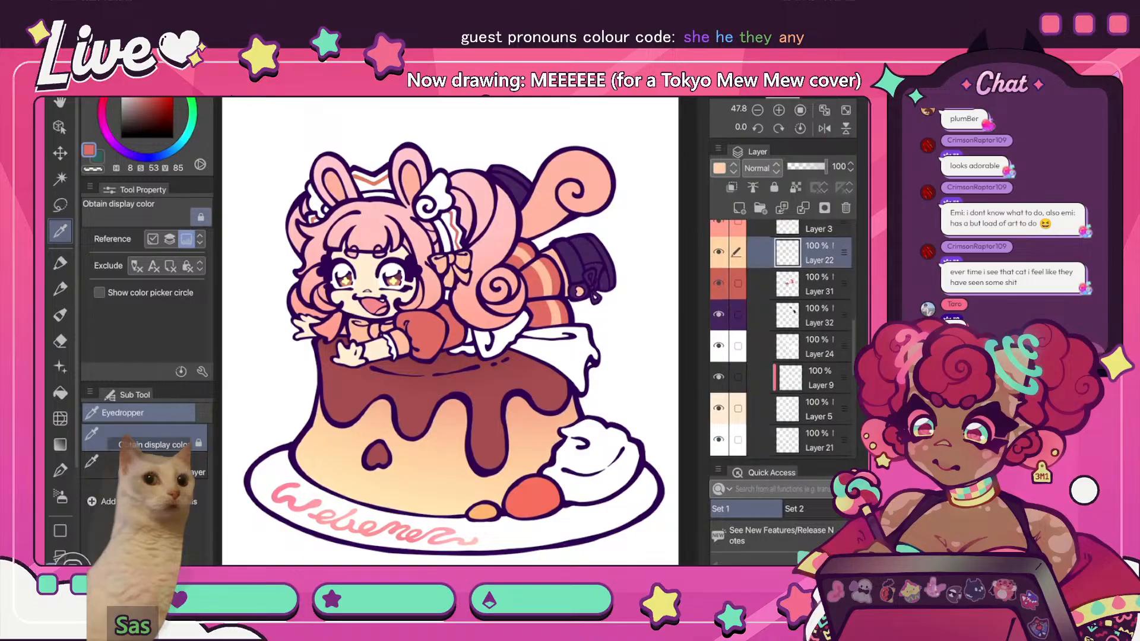
pyautogui.click(819, 296)
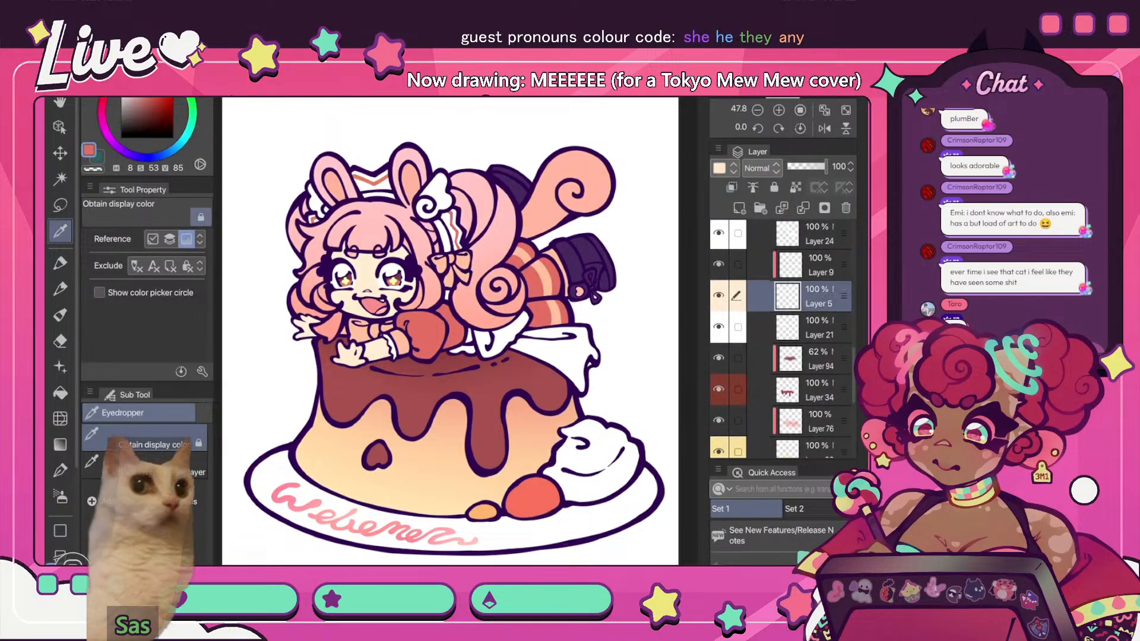
pyautogui.click(819, 265)
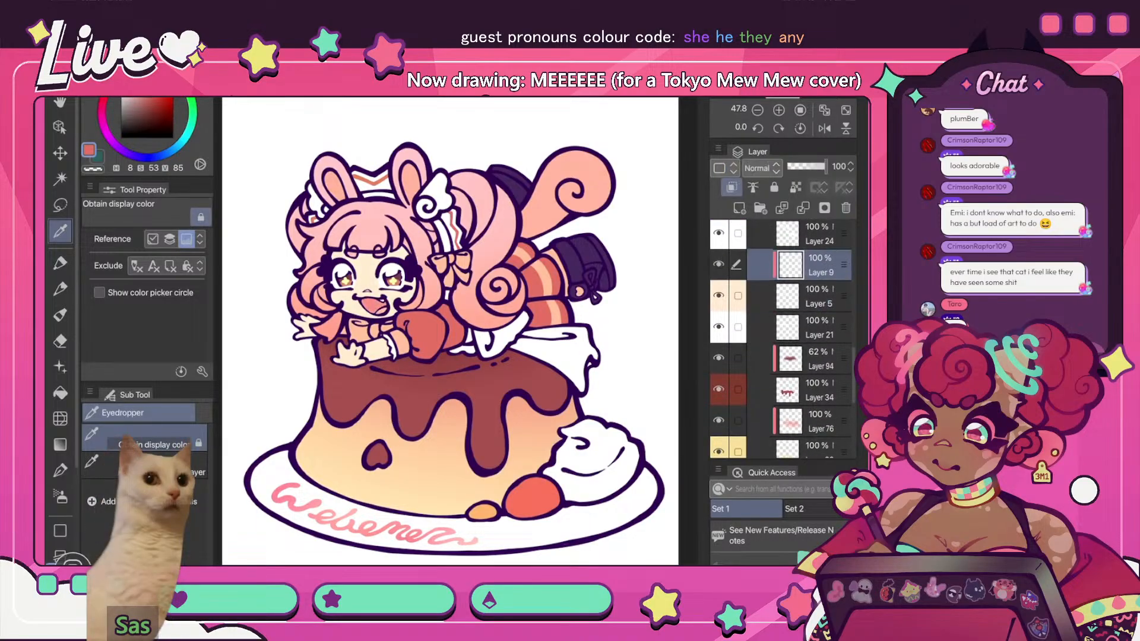
# - Give Layer 9 a pink palette colour from the standard color set and add a new layer above it
pyautogui.scroll(5, 301, 289)
pyautogui.click(733, 168)
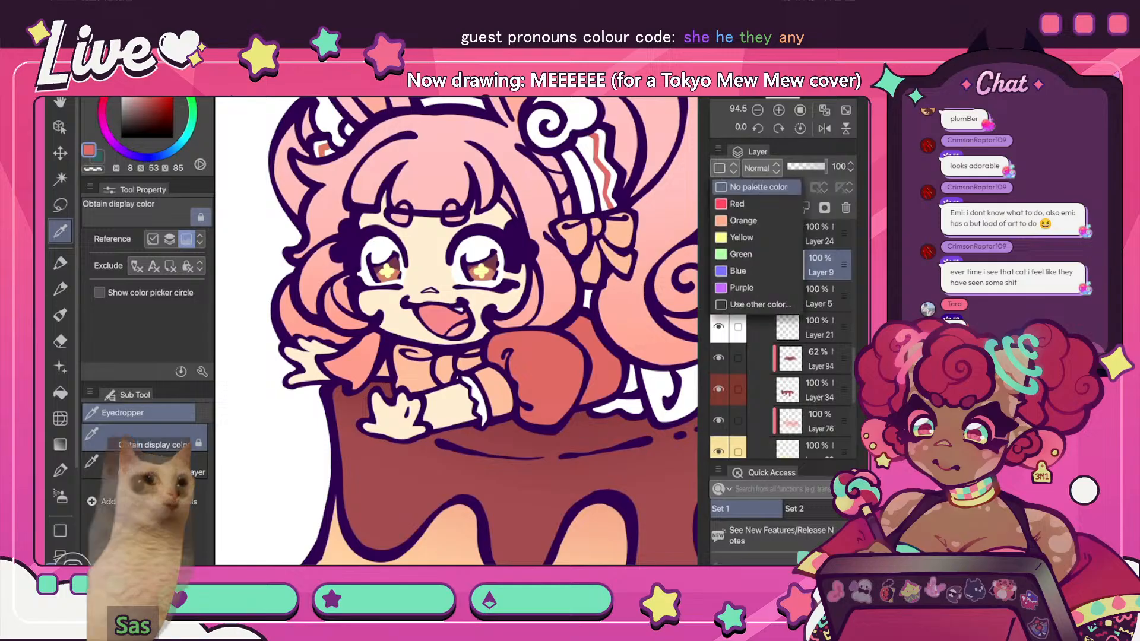
pyautogui.click(754, 304)
pyautogui.click(321, 159)
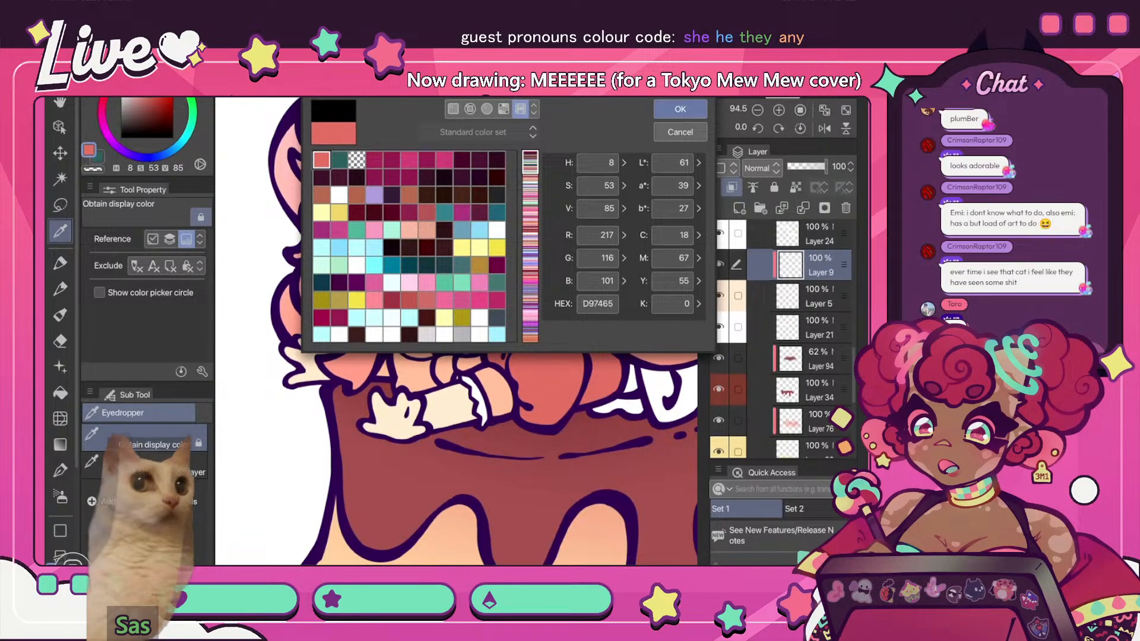
pyautogui.click(374, 282)
pyautogui.click(680, 109)
pyautogui.click(739, 208)
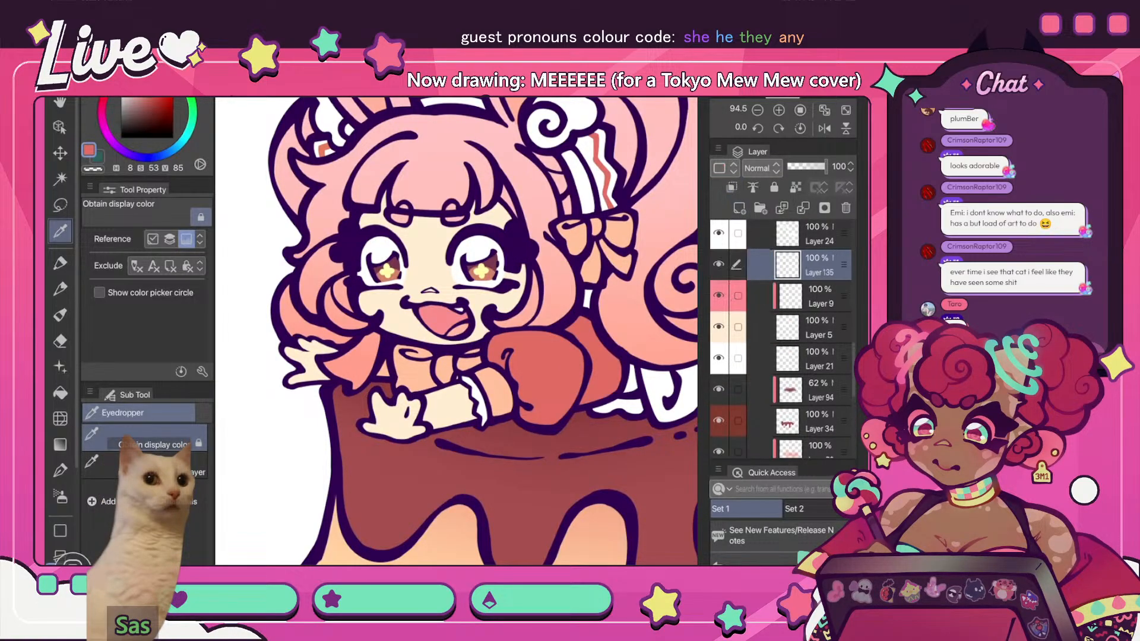
# - Sample the skin tone, shift it to a darker peach (H 23, S 41, V 93), and paint a G-pen shadow under the bangs
pyautogui.scroll(2, 457, 276)
pyautogui.scroll(1, 457, 276)
pyautogui.click(427, 262)
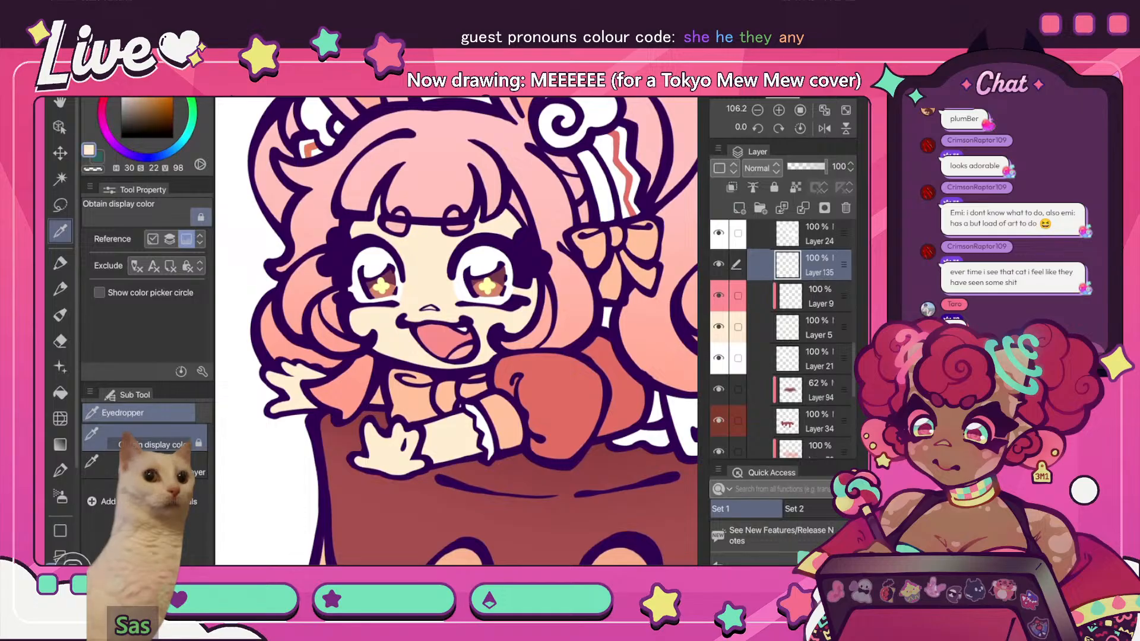
pyautogui.click(60, 263)
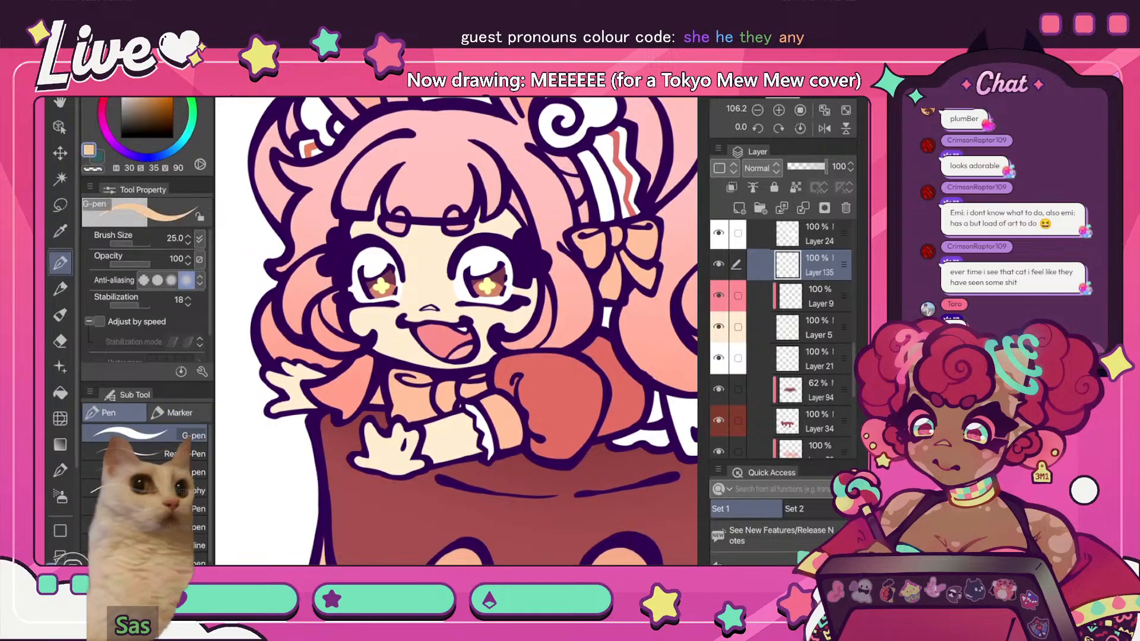
pyautogui.click(142, 96)
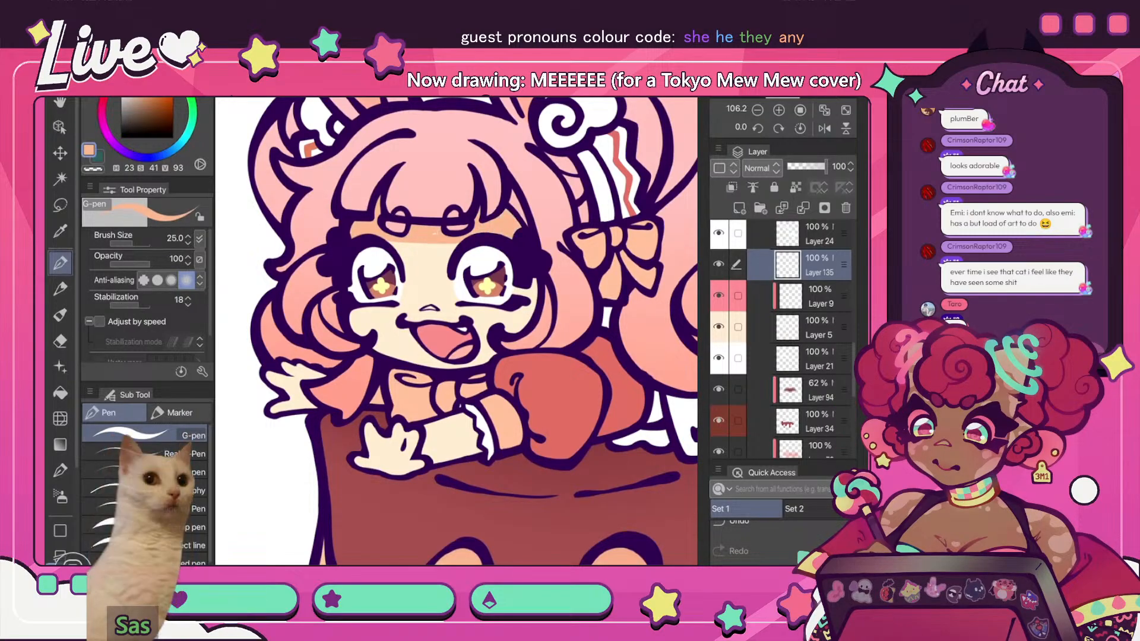
pyautogui.scroll(-5, 456, 331)
pyautogui.scroll(5, 456, 331)
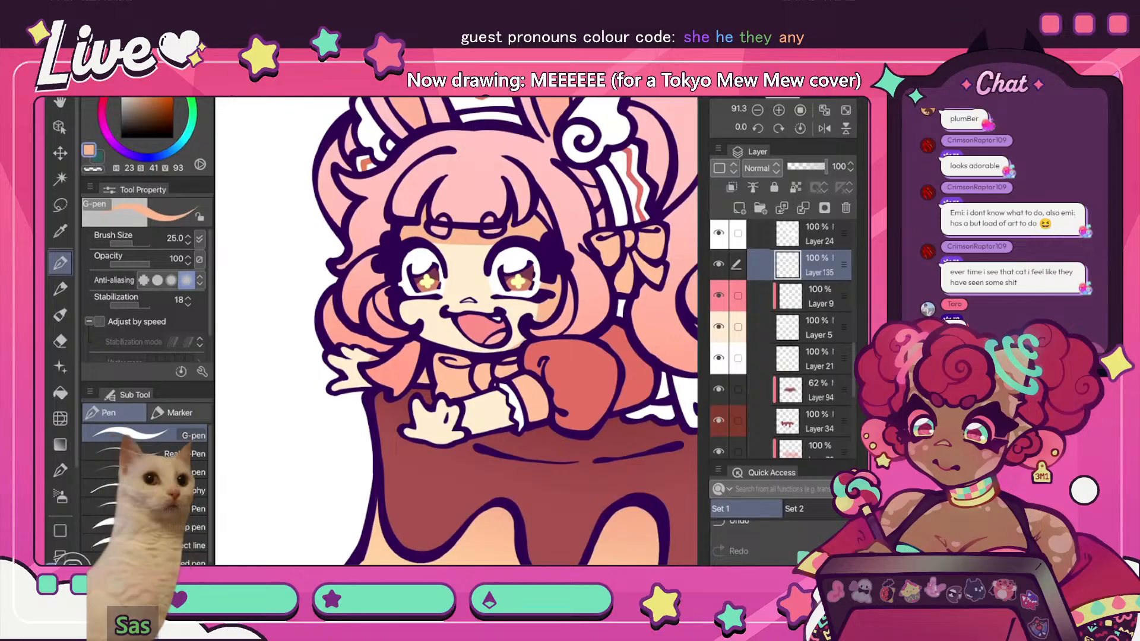
# - Mirror the canvas view and adjust the forehead shadow's hue to -6 and saturation to 4 with Hue/Saturation/Luminosity
pyautogui.scroll(-3, 456, 330)
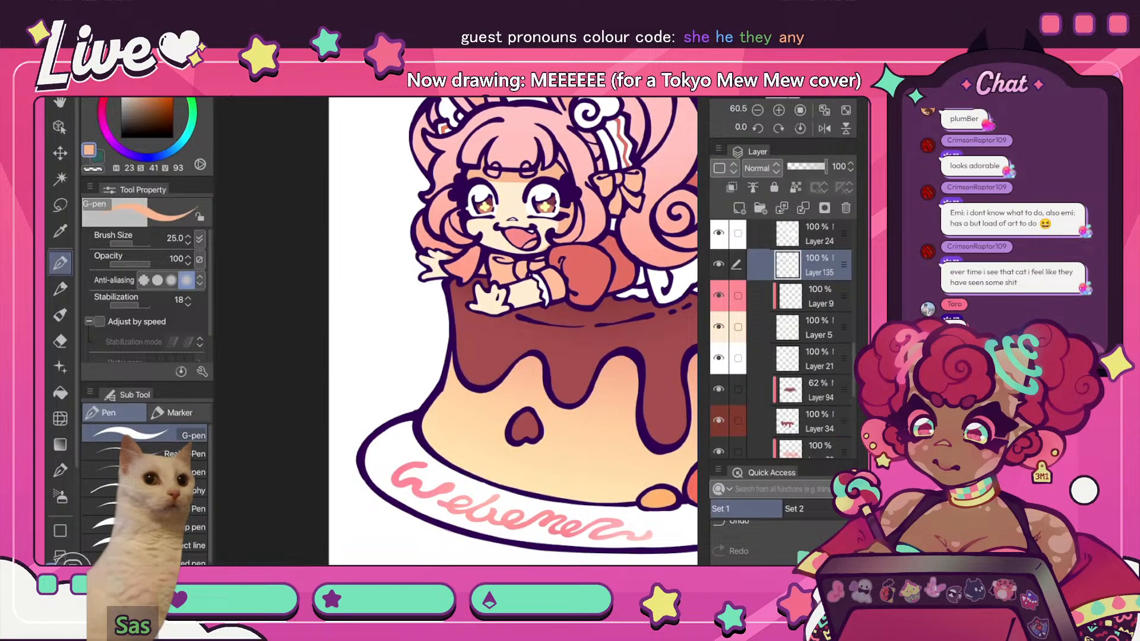
pyautogui.click(824, 128)
pyautogui.scroll(3, 456, 330)
pyautogui.click(124, 18)
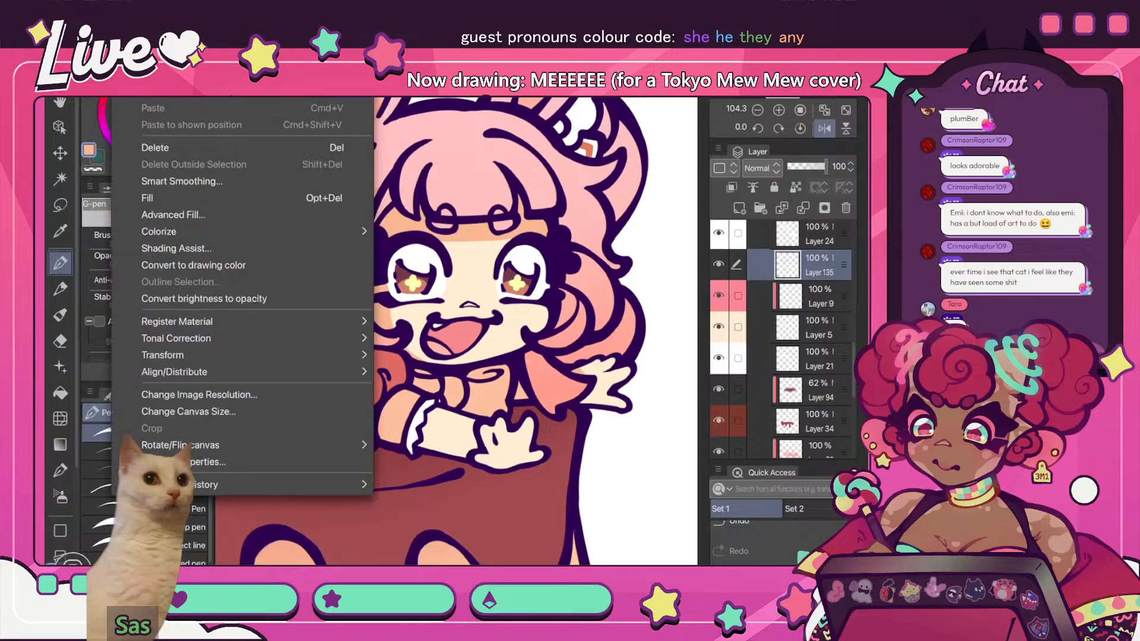
pyautogui.moveTo(176, 337)
pyautogui.click(430, 358)
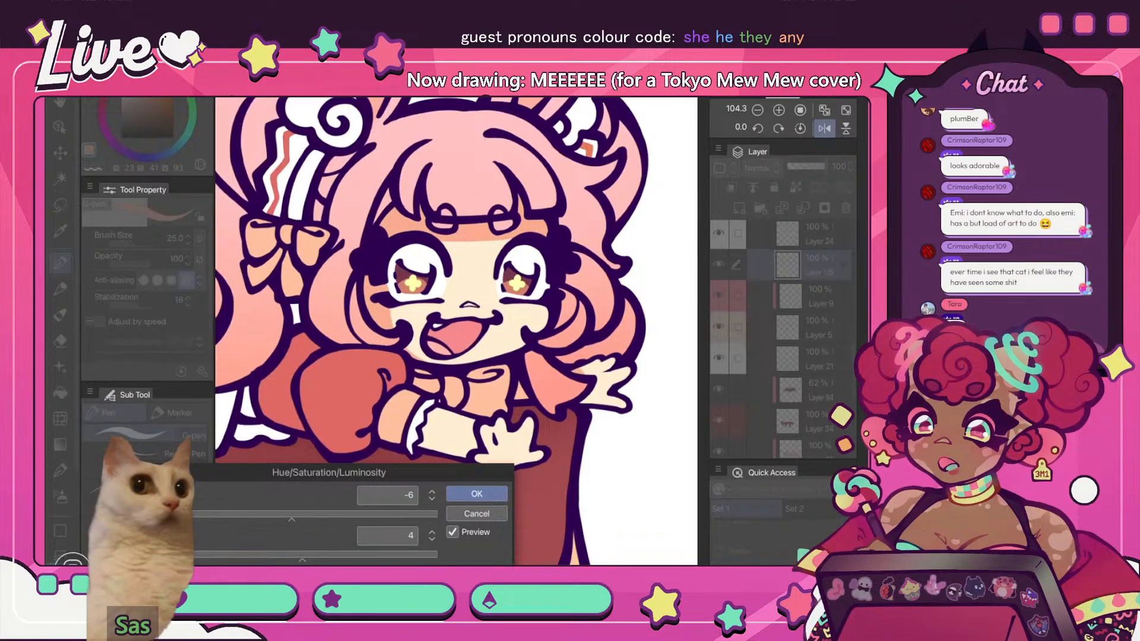
pyautogui.scroll(-3, 456, 331)
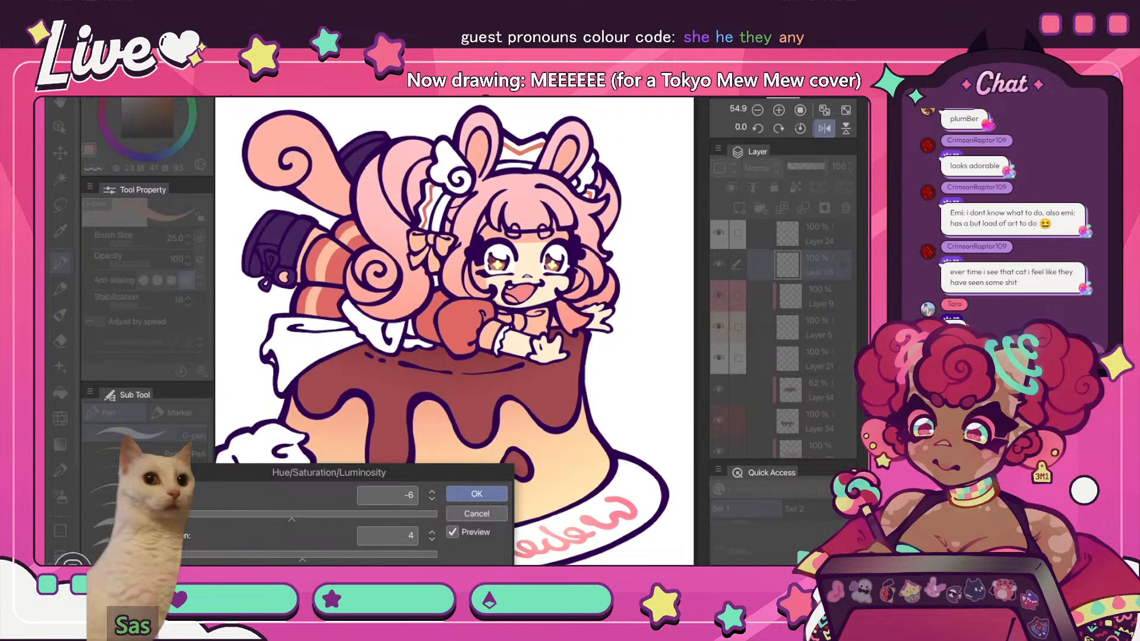
pyautogui.scroll(1, 456, 331)
pyautogui.press('Return')
pyautogui.scroll(2, 617, 113)
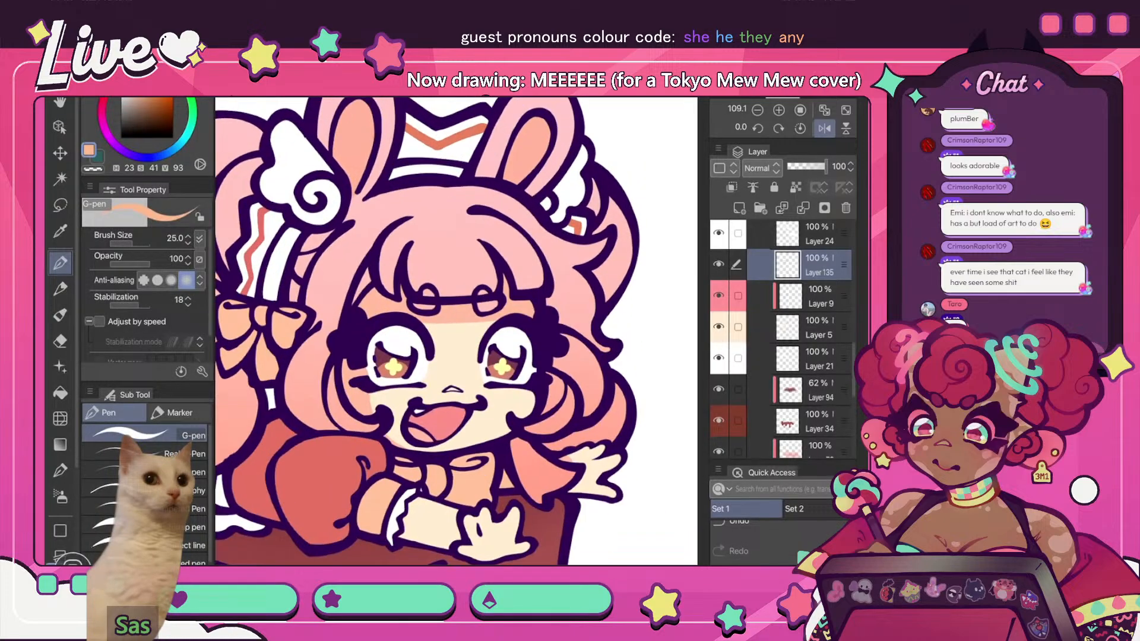
# - Sample the adjusted shadow colour (H 17, S 38, V 96) and refine the forehead shadow with the G-pen
pyautogui.press('i')
pyautogui.press('p')
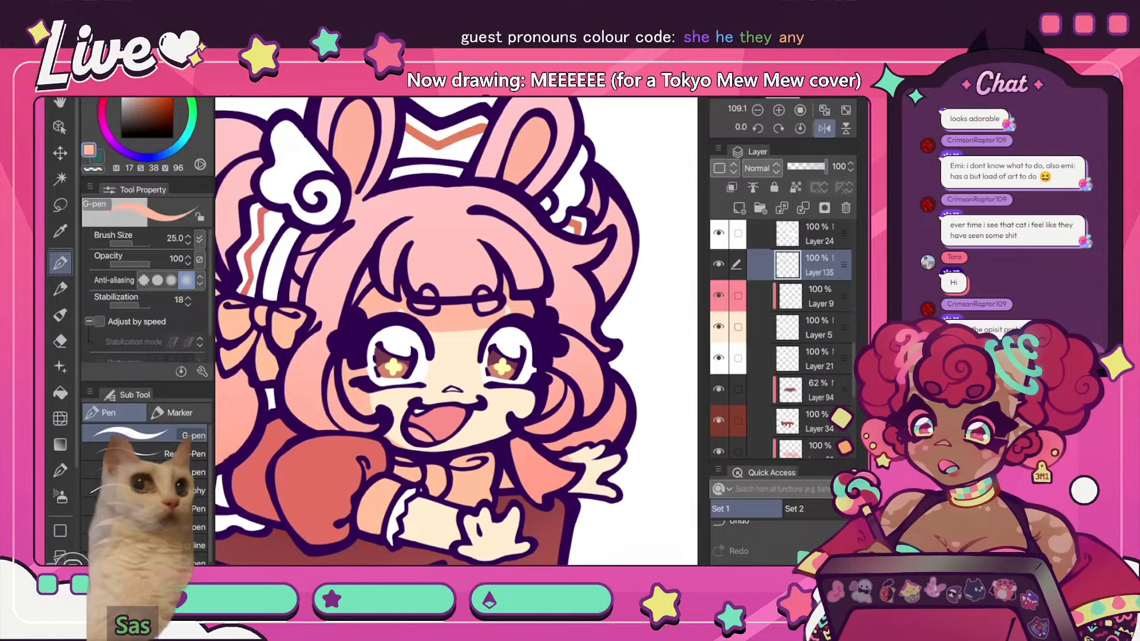
pyautogui.scroll(-5, 457, 330)
pyautogui.press('h')
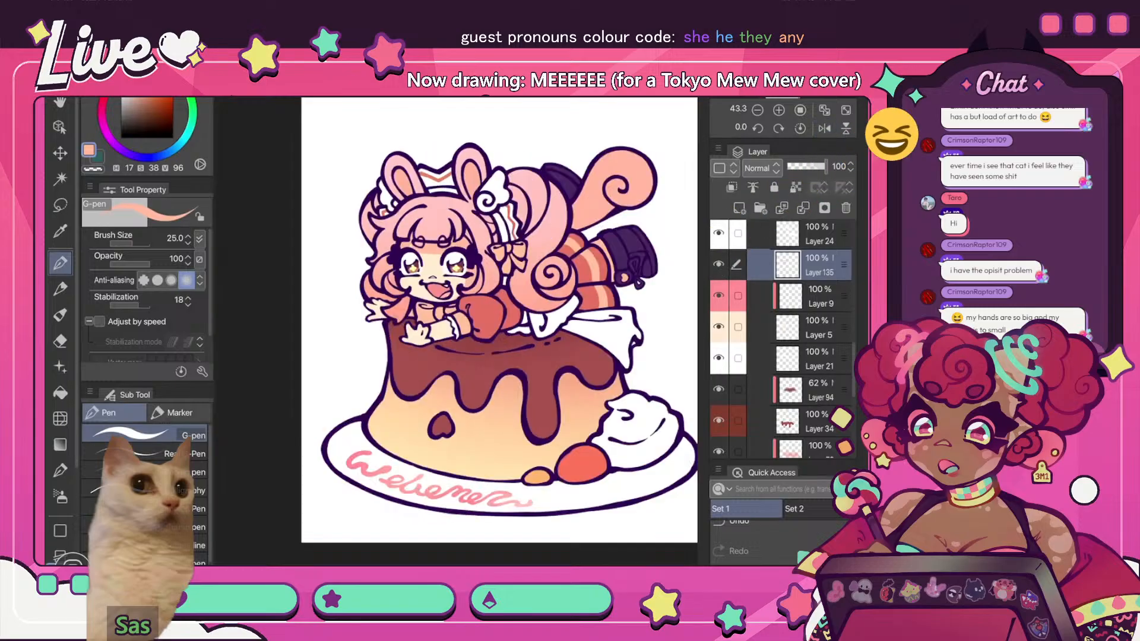
pyautogui.scroll(5, 457, 330)
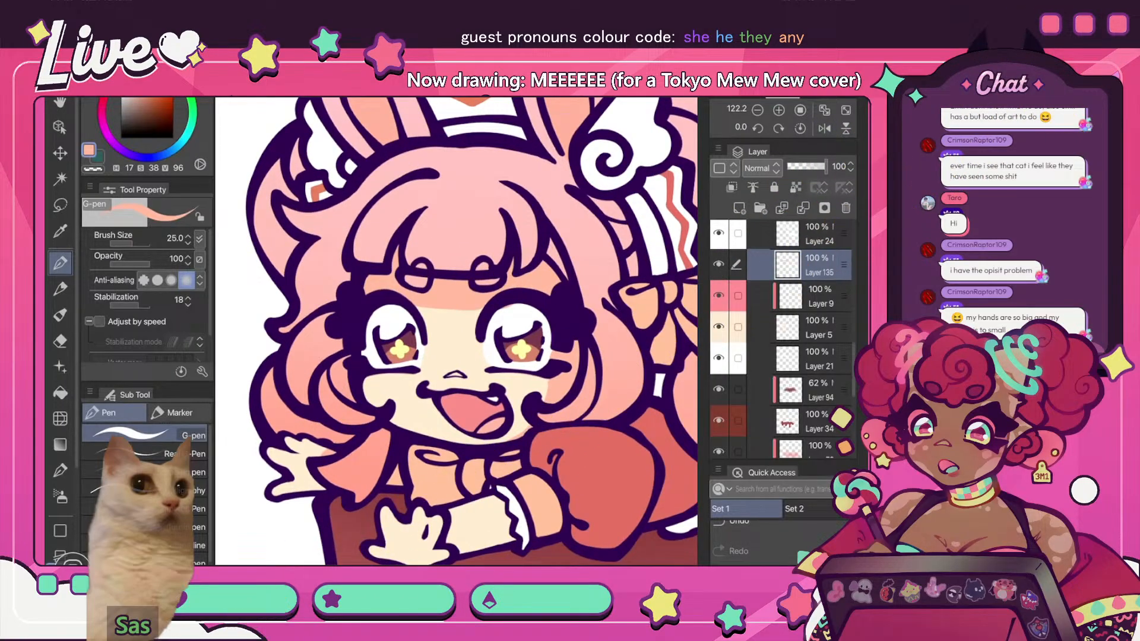
# - Trim the forehead shadow's lower edge with transparent colour and check the face in normal and mirrored view
pyautogui.press('c')
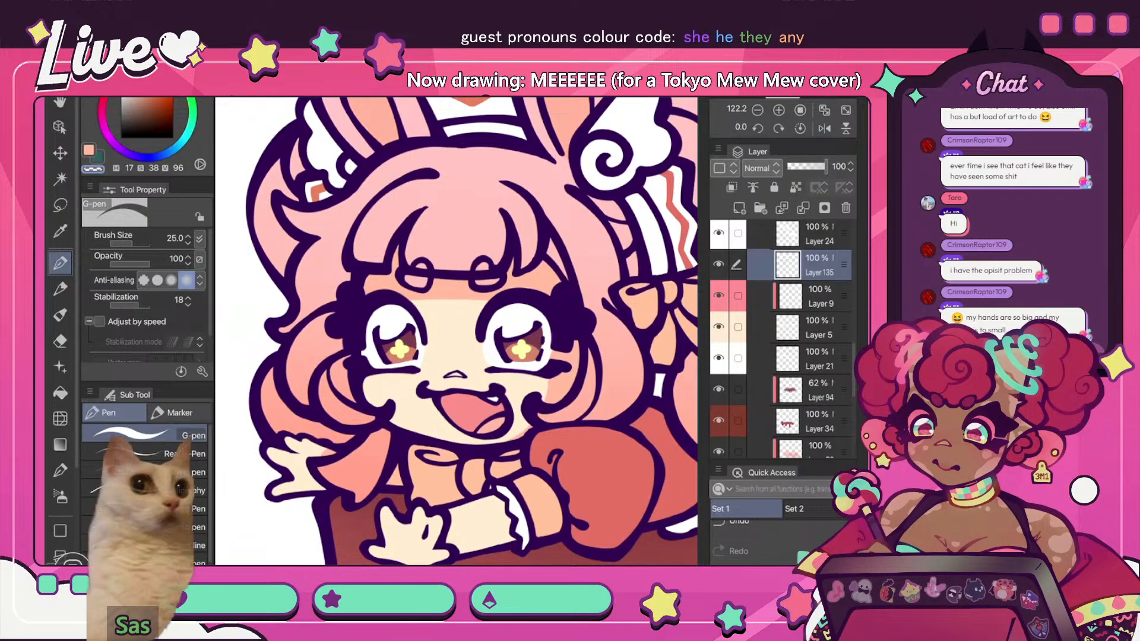
pyautogui.scroll(-5, 456, 331)
pyautogui.scroll(5, 455, 331)
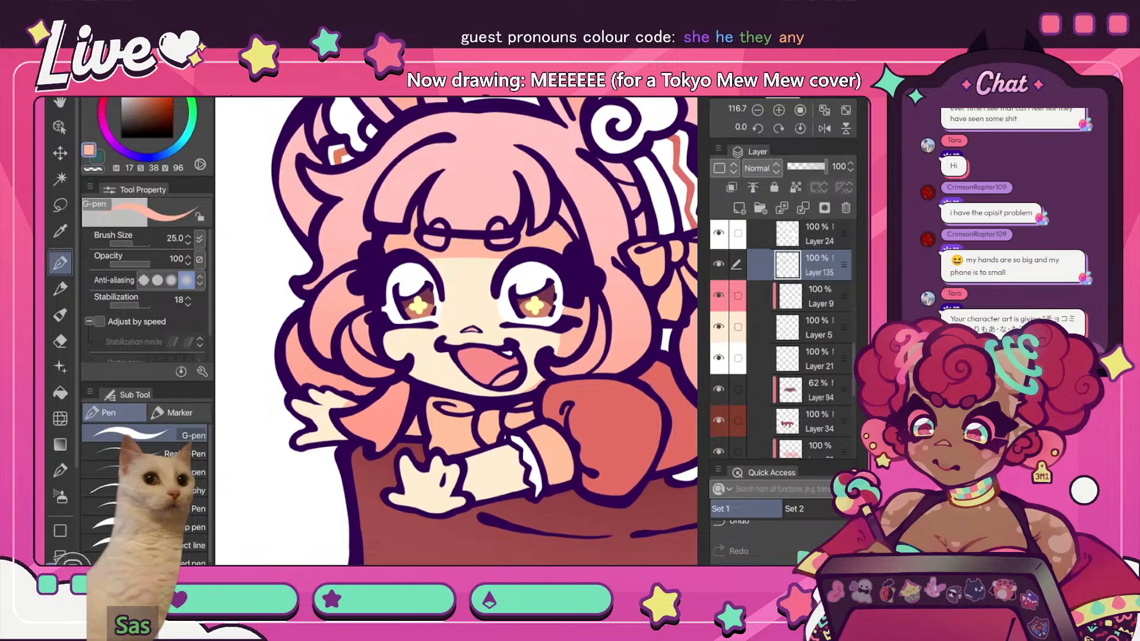
pyautogui.scroll(-5, 456, 332)
pyautogui.click(823, 129)
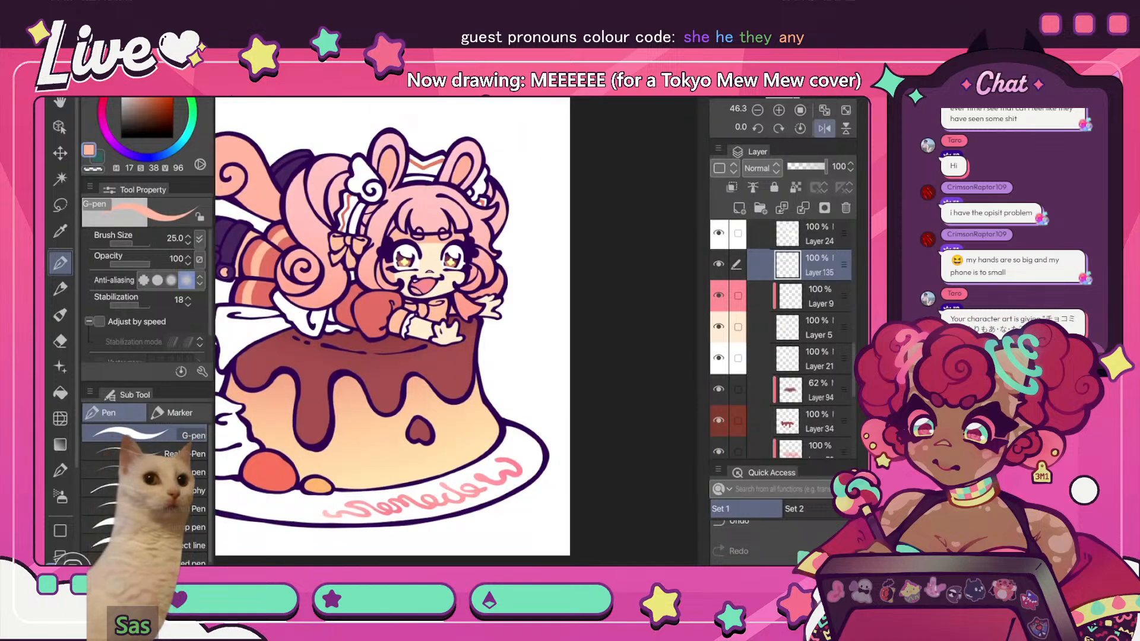
# - Paint peach skin shading around the nose and along the edges of the cheeks
pyautogui.scroll(5, 456, 332)
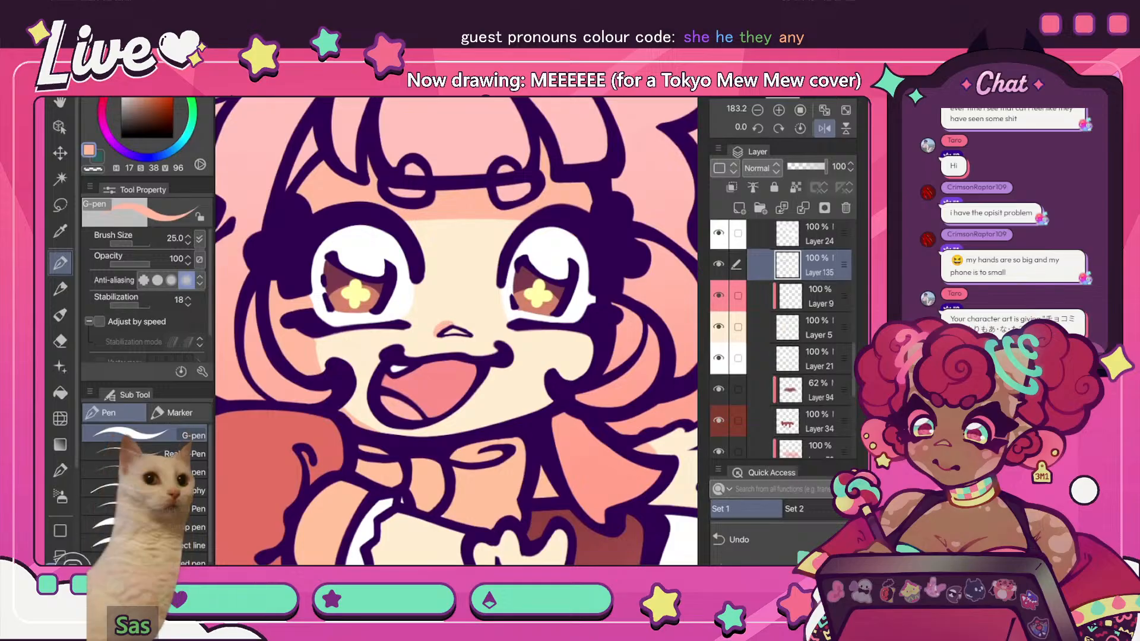
pyautogui.scroll(-5, 456, 332)
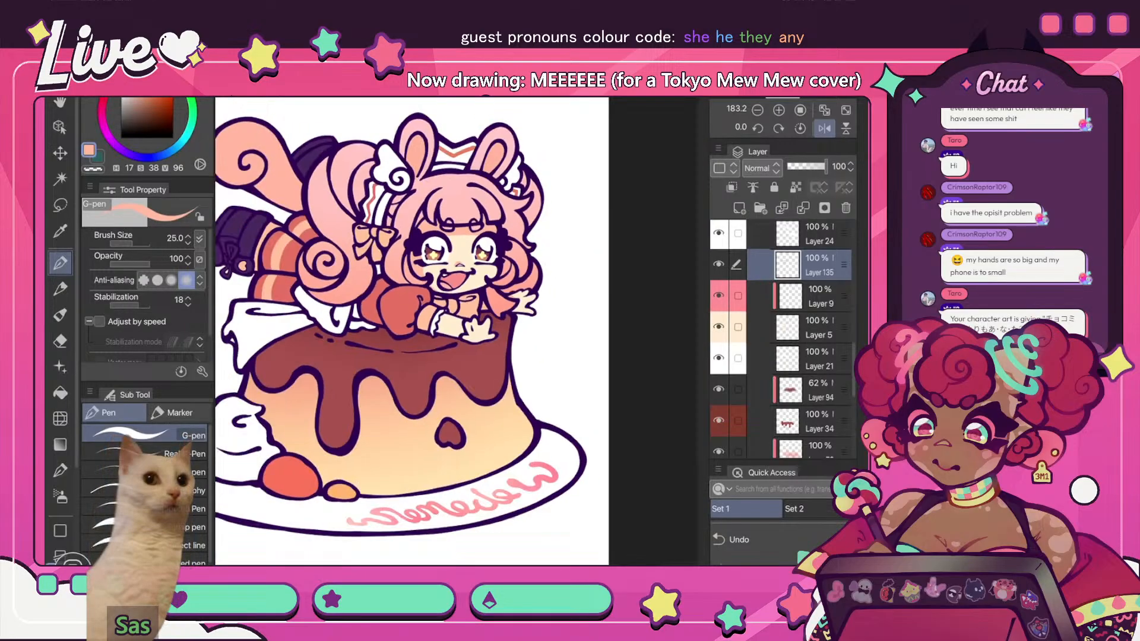
pyautogui.scroll(8, 455, 331)
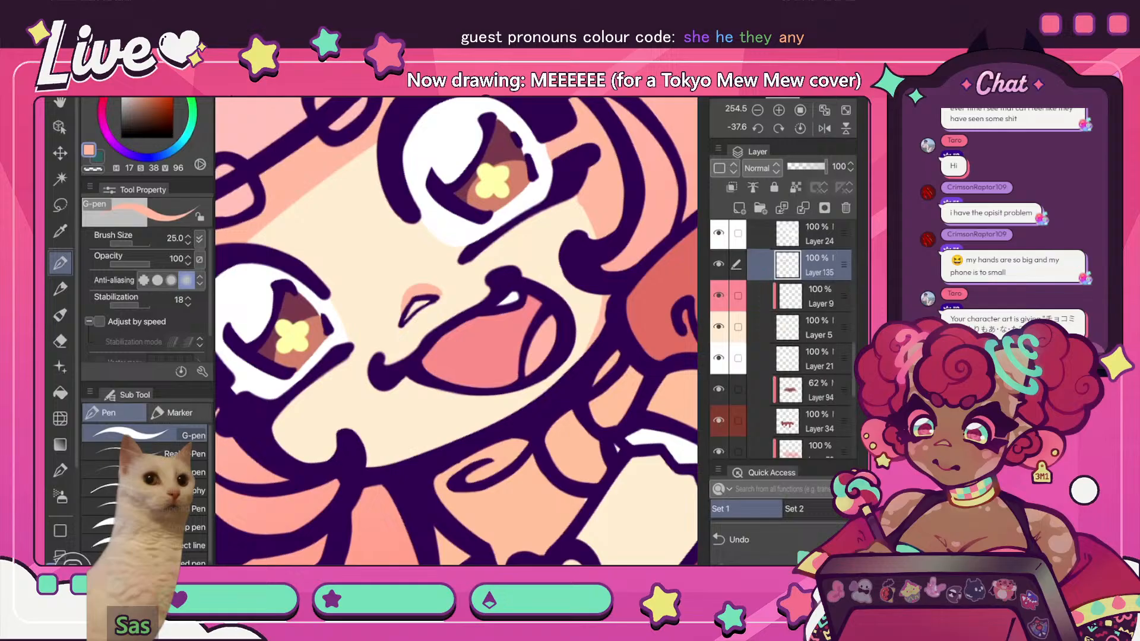
pyautogui.scroll(-3, 456, 331)
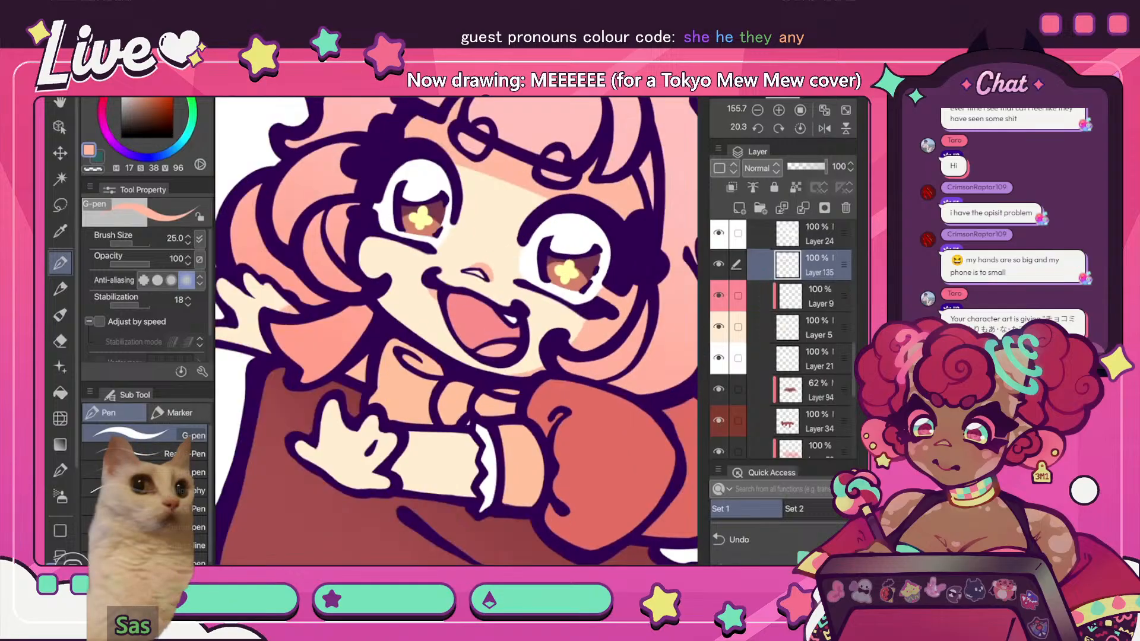
pyautogui.moveTo(432, 297); pyautogui.dragTo(445, 326)
pyautogui.scroll(-5, 463, 279)
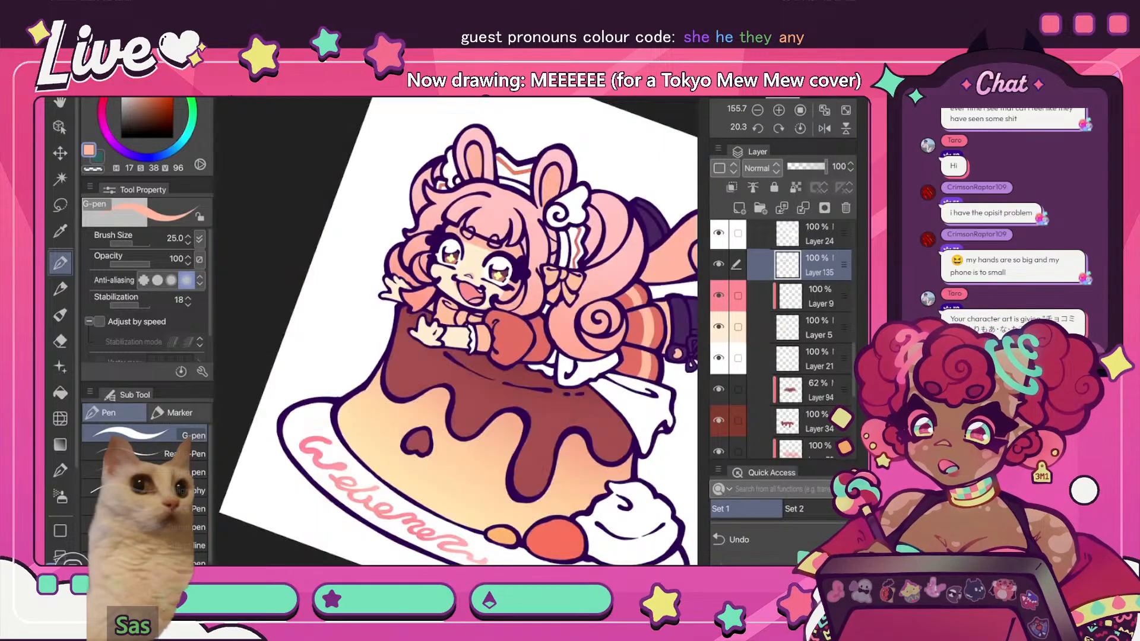
pyautogui.hotkey('ctrl', '@')
pyautogui.press('h')
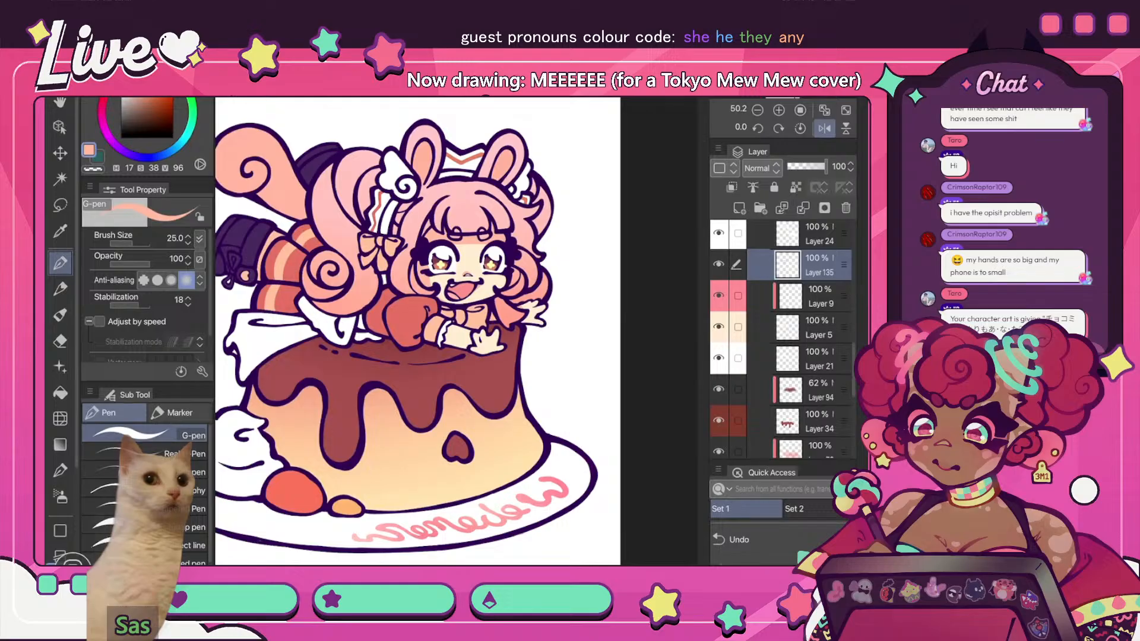
# - Clip the shading layer to the layer below and paint a shadow on the forearm next to the sleeve cuff
pyautogui.scroll(3, 431, 262)
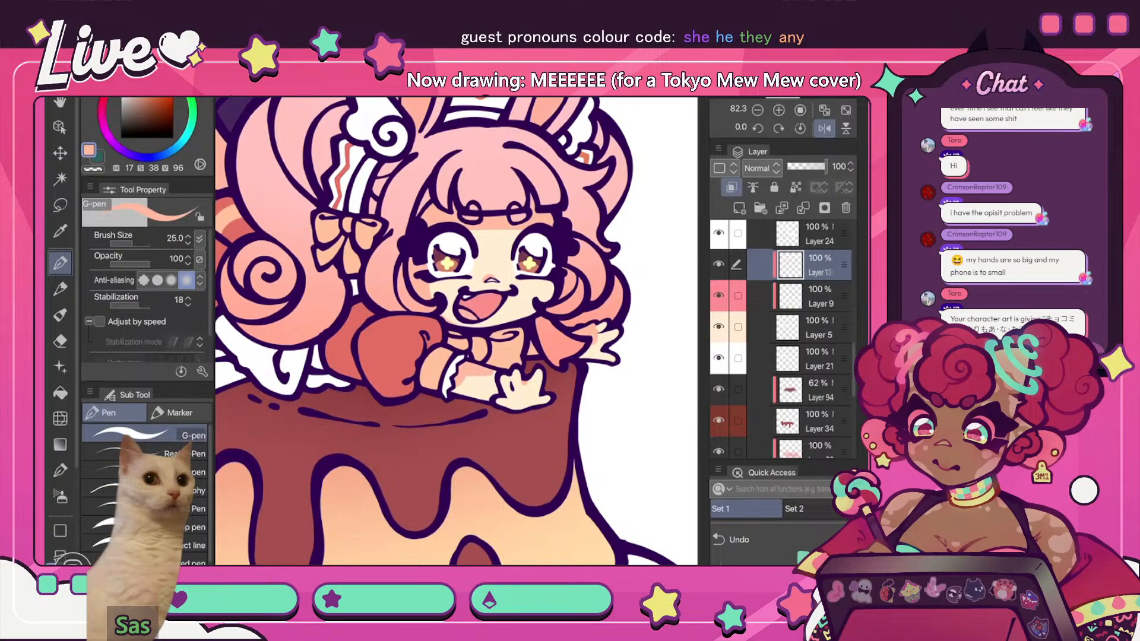
pyautogui.hotkey('ctrl', '0')
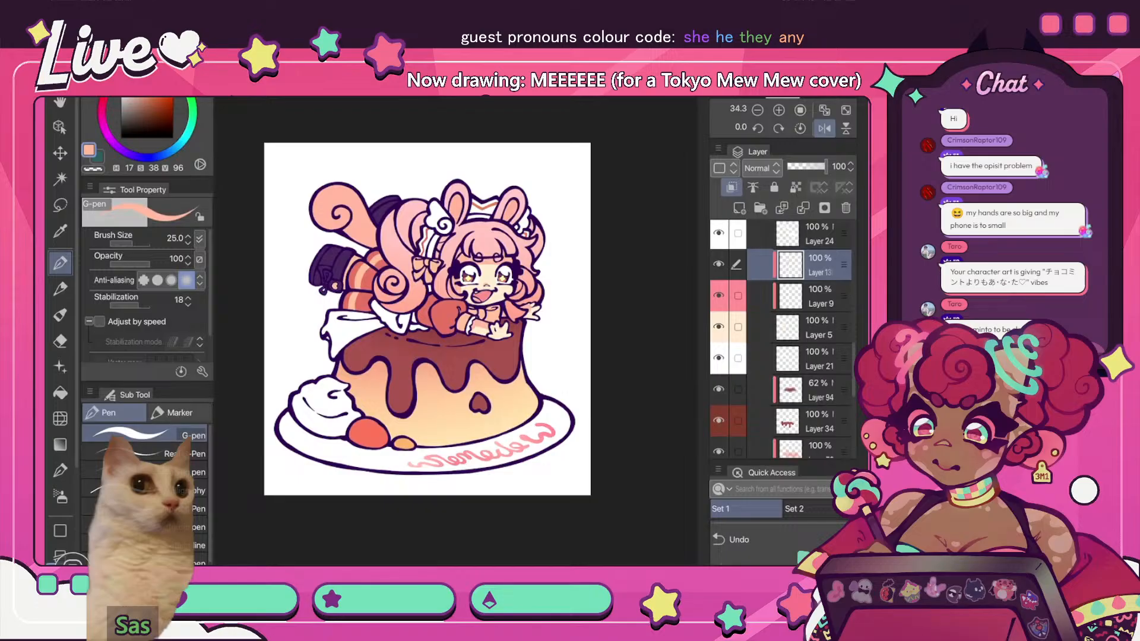
pyautogui.click(825, 129)
pyautogui.scroll(5, 455, 330)
# - Undo the last stroke and refine the forearm shadow beside the sleeve cuff, switching briefly to transparent colour
pyautogui.click(739, 539)
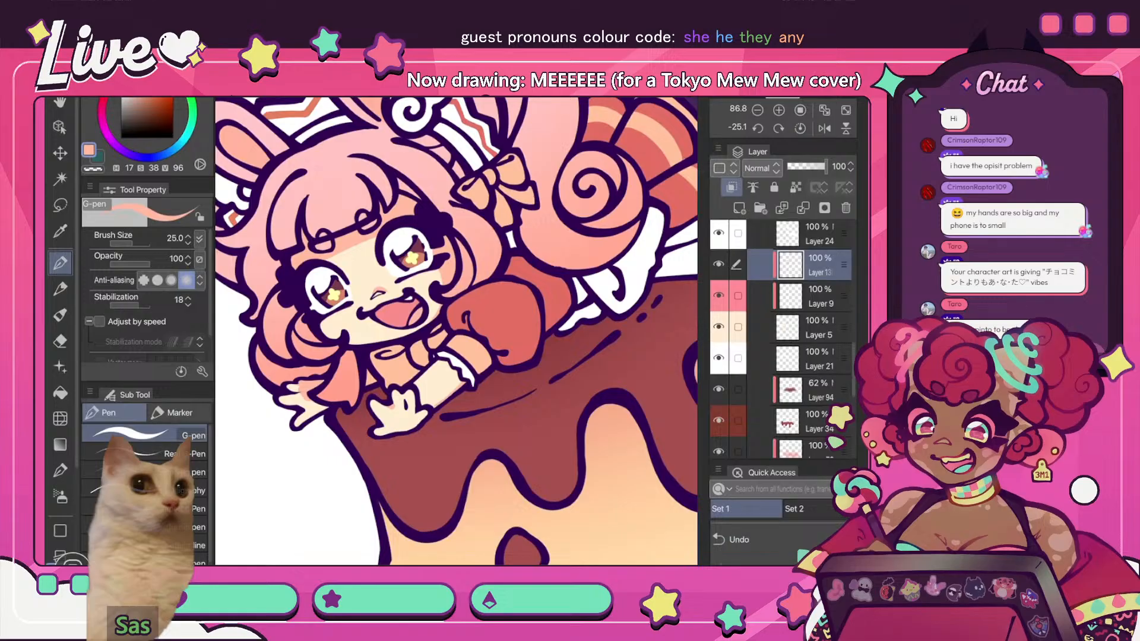
pyautogui.press('h')
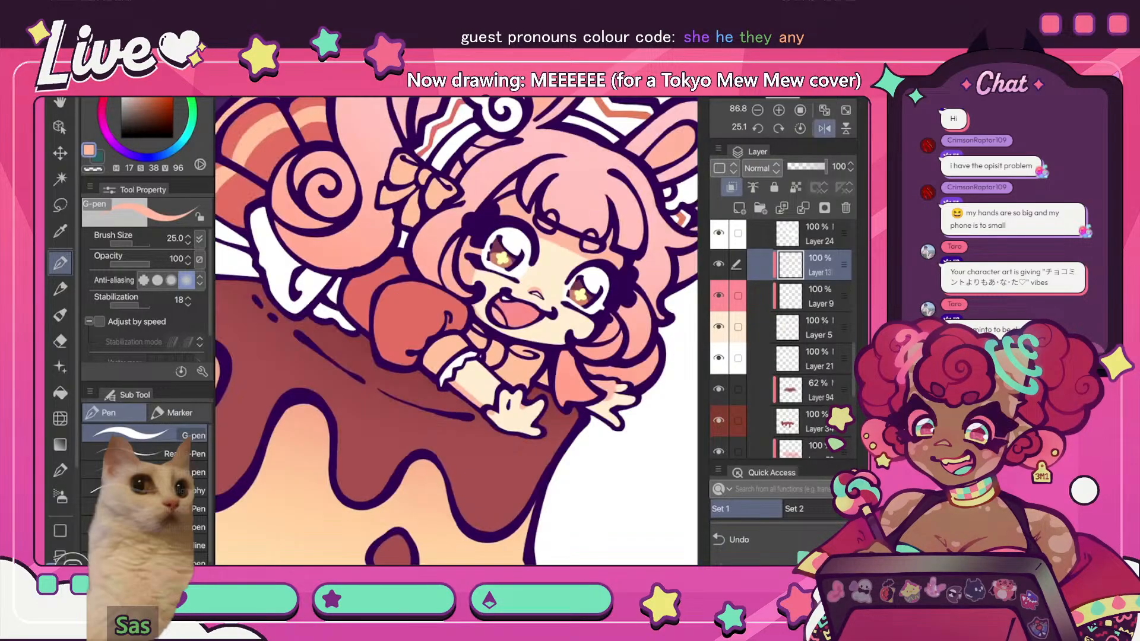
pyautogui.press('c')
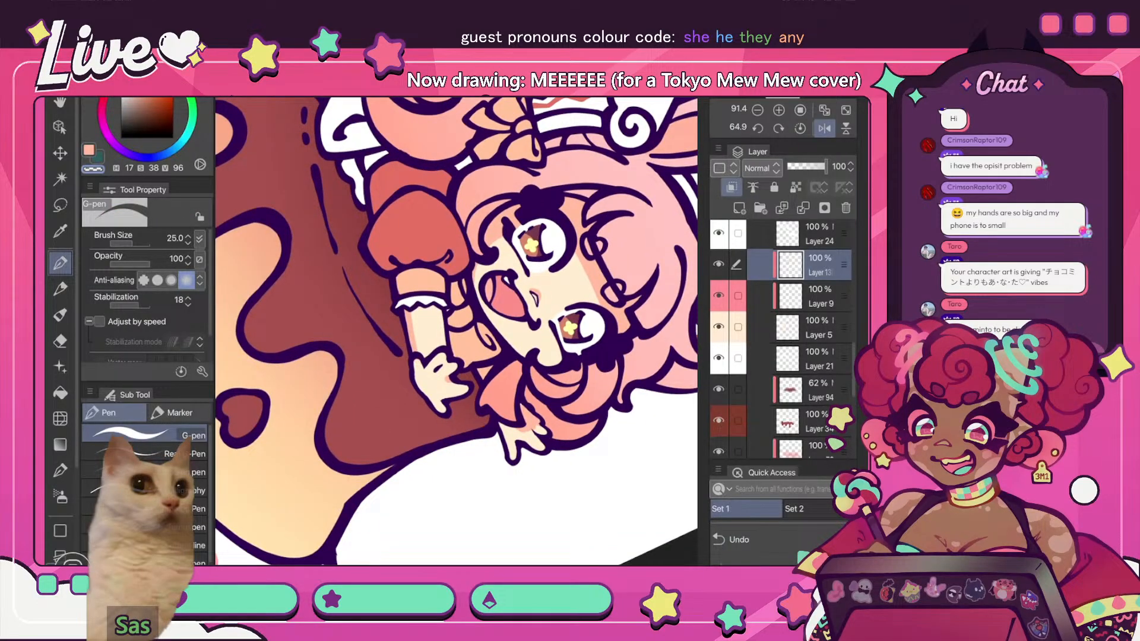
pyautogui.press('c')
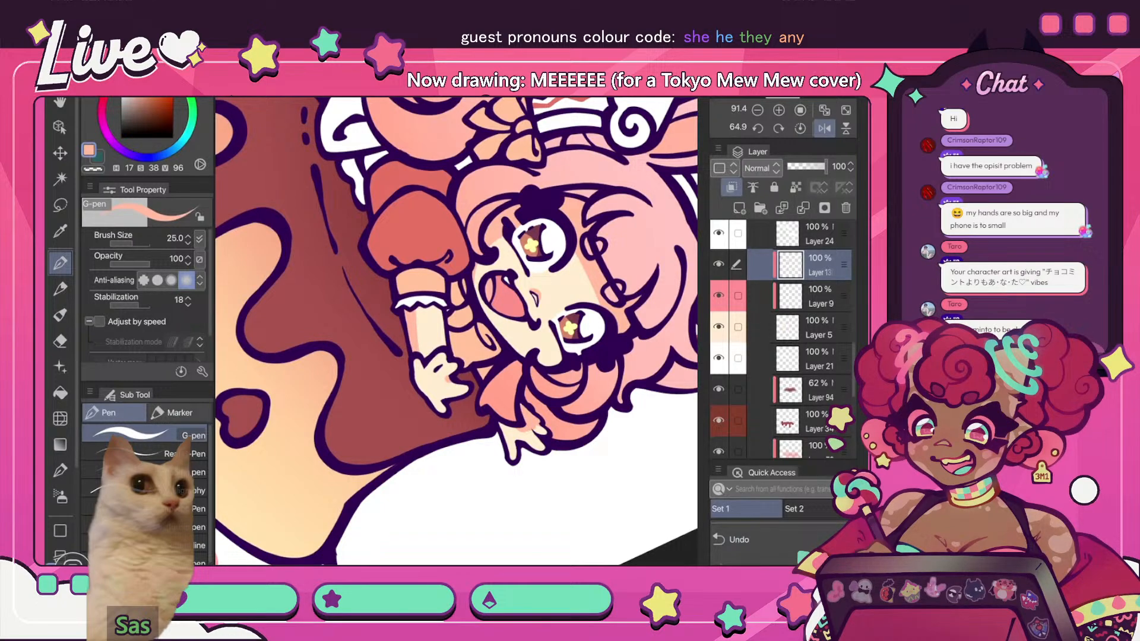
pyautogui.scroll(-8, 455, 331)
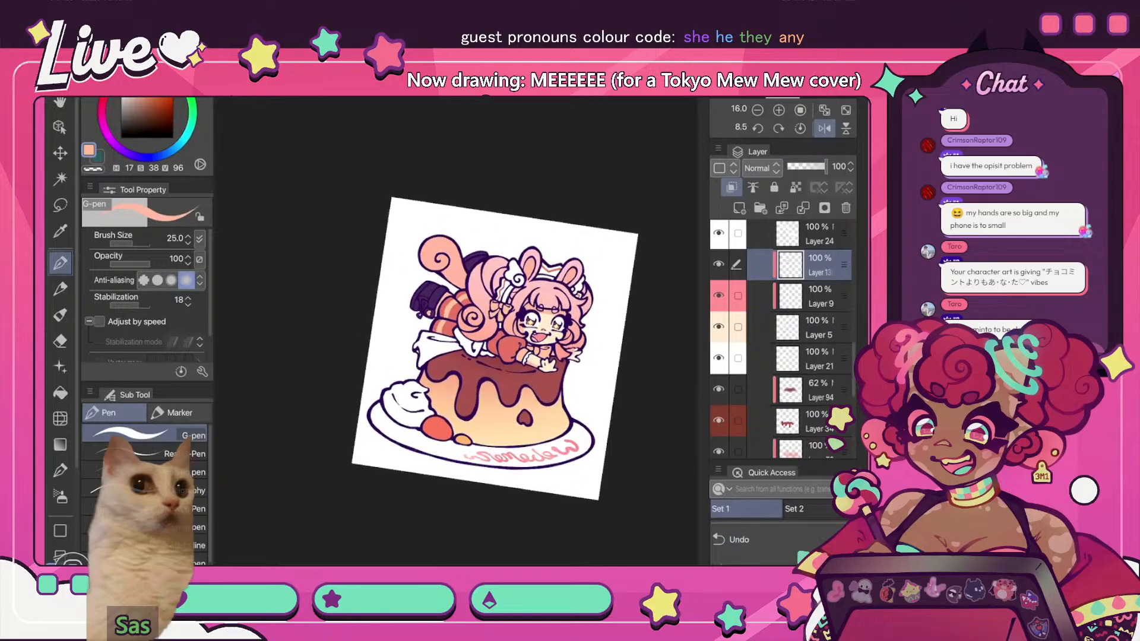
pyautogui.hotkey('ctrl', '0')
# - Collapse the WEB folder, compare it with the EMII folder by swapping their visibility, and restore WEB as the visible folder
pyautogui.scroll(15, 799, 339)
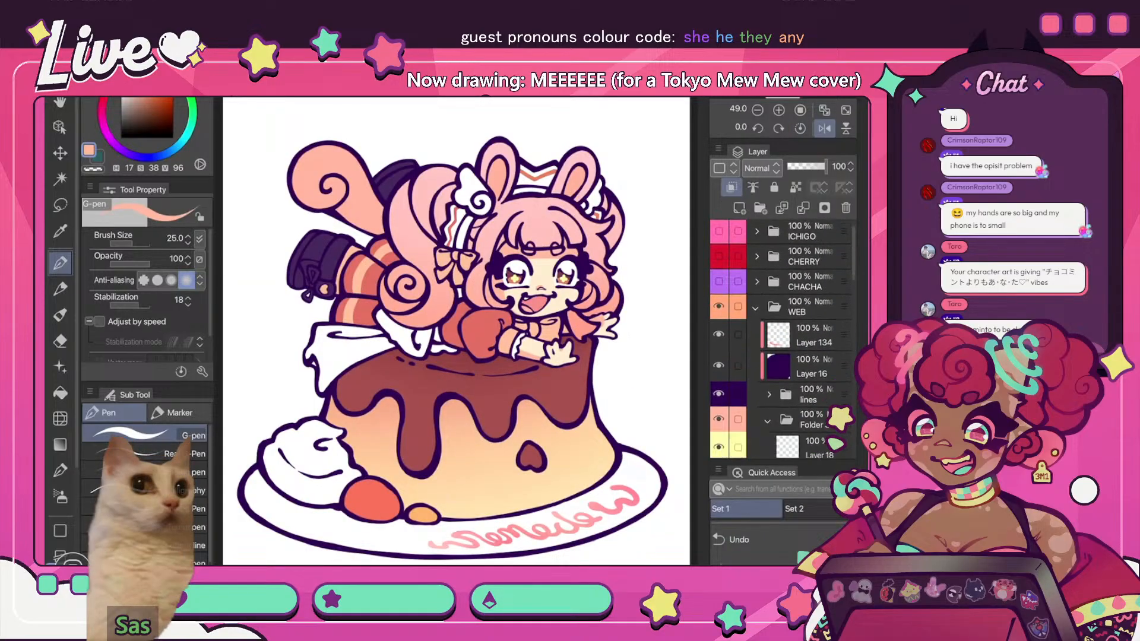
pyautogui.scroll(-2, 799, 339)
pyautogui.click(767, 372)
pyautogui.scroll(2, 799, 339)
pyautogui.click(755, 308)
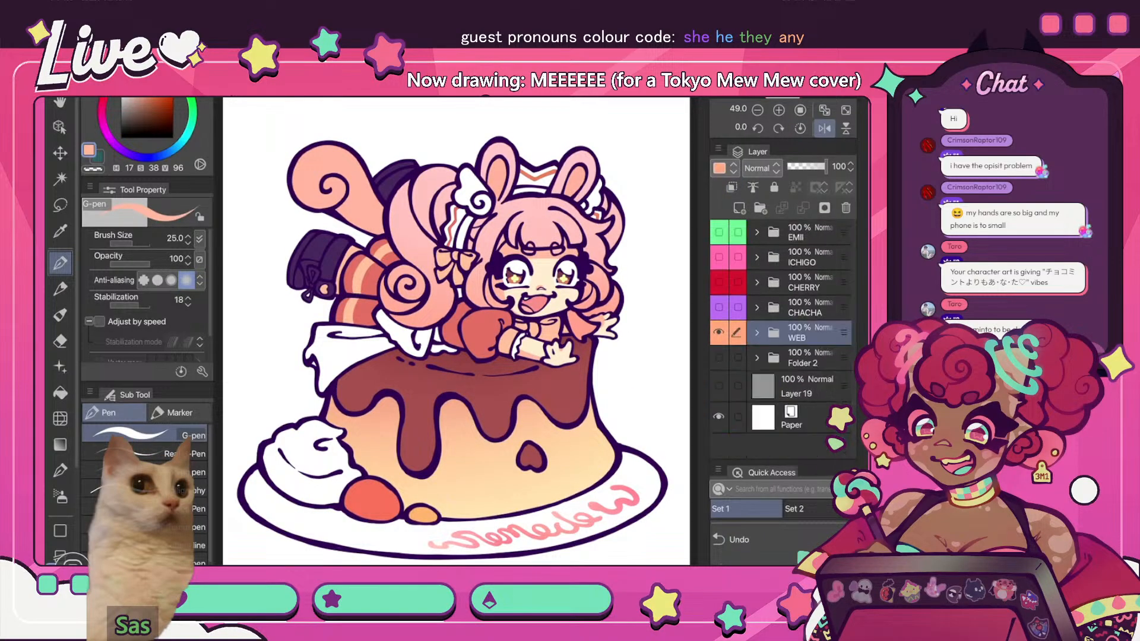
pyautogui.click(718, 332)
pyautogui.click(718, 231)
pyautogui.click(801, 232)
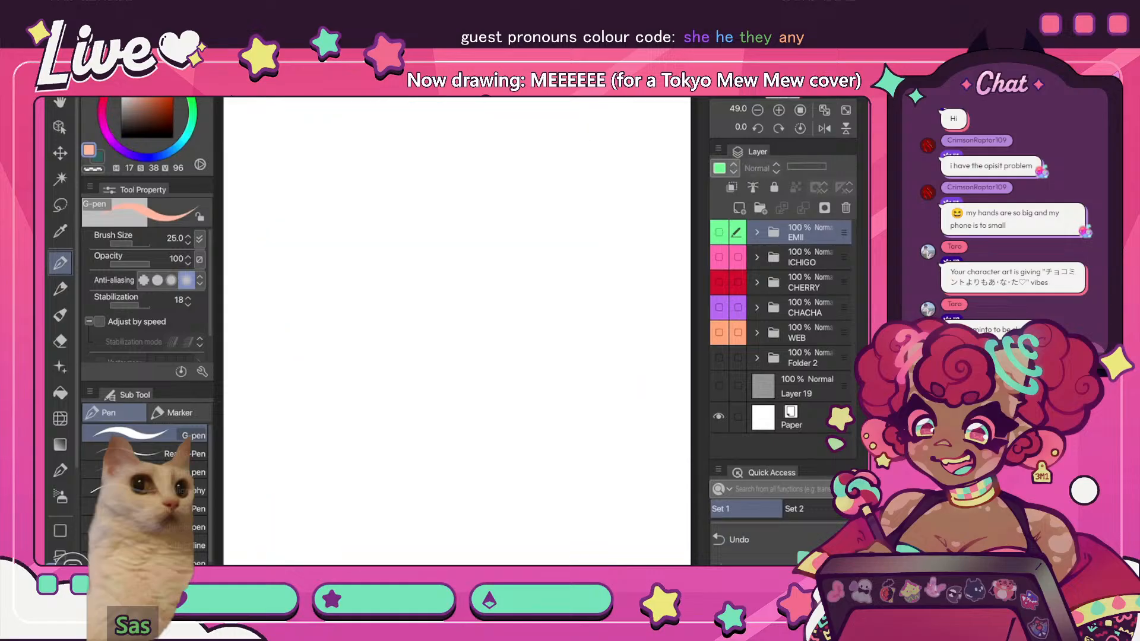
pyautogui.click(718, 232)
pyautogui.click(718, 333)
pyautogui.click(801, 332)
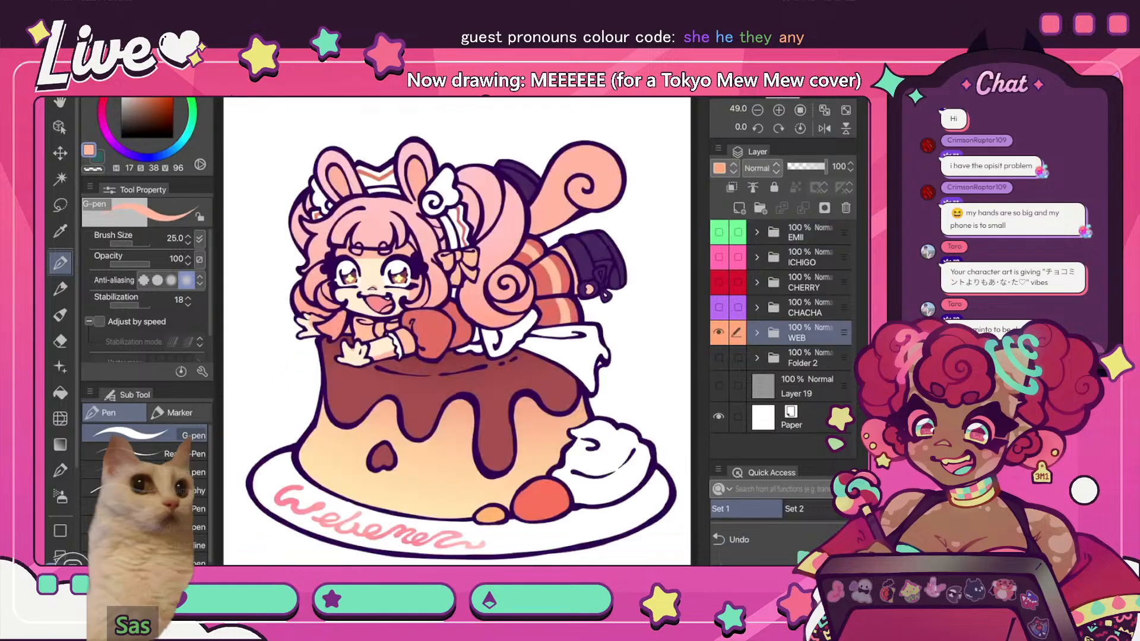
# - Expand the WEB folder and select the clipped skin shading layer above Layer 9
pyautogui.click(757, 333)
pyautogui.scroll(-3, 795, 344)
pyautogui.scroll(-8, 795, 344)
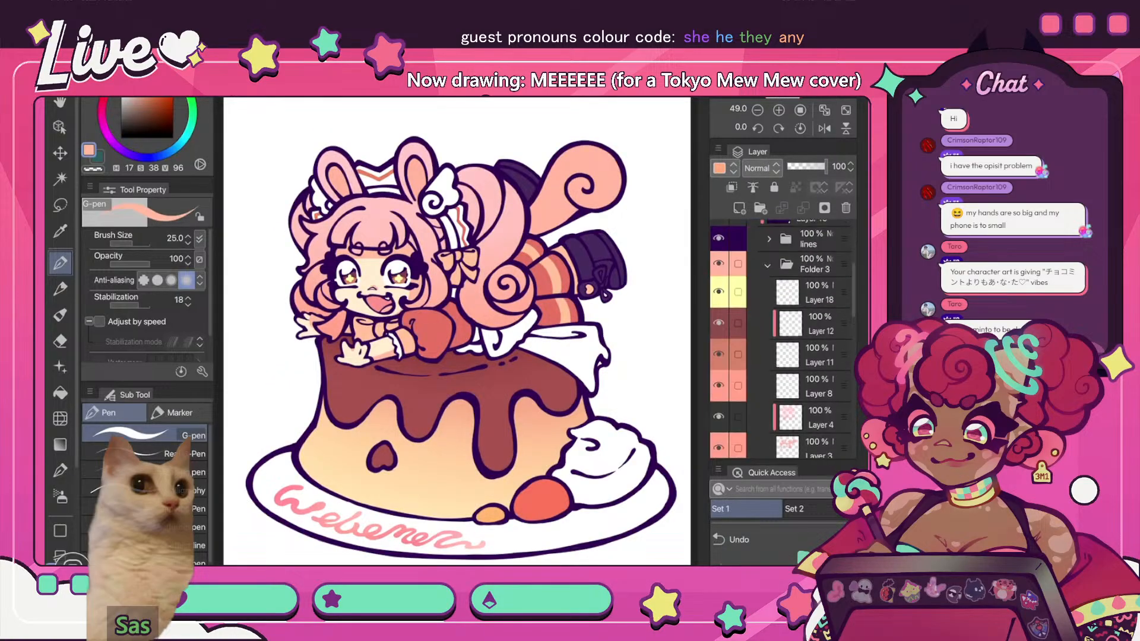
pyautogui.click(815, 321)
pyautogui.scroll(-1, 796, 344)
pyautogui.scroll(-4, 795, 345)
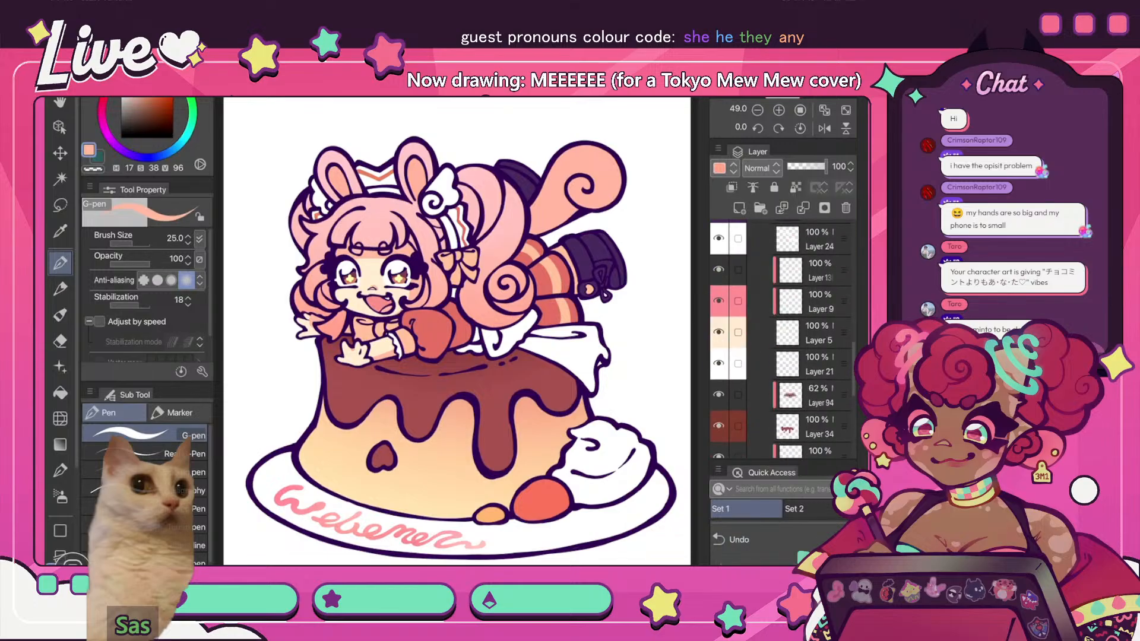
pyautogui.click(817, 270)
# - Examine the face and arm shading close up and as a whole, in both normal and mirrored view
pyautogui.click(824, 128)
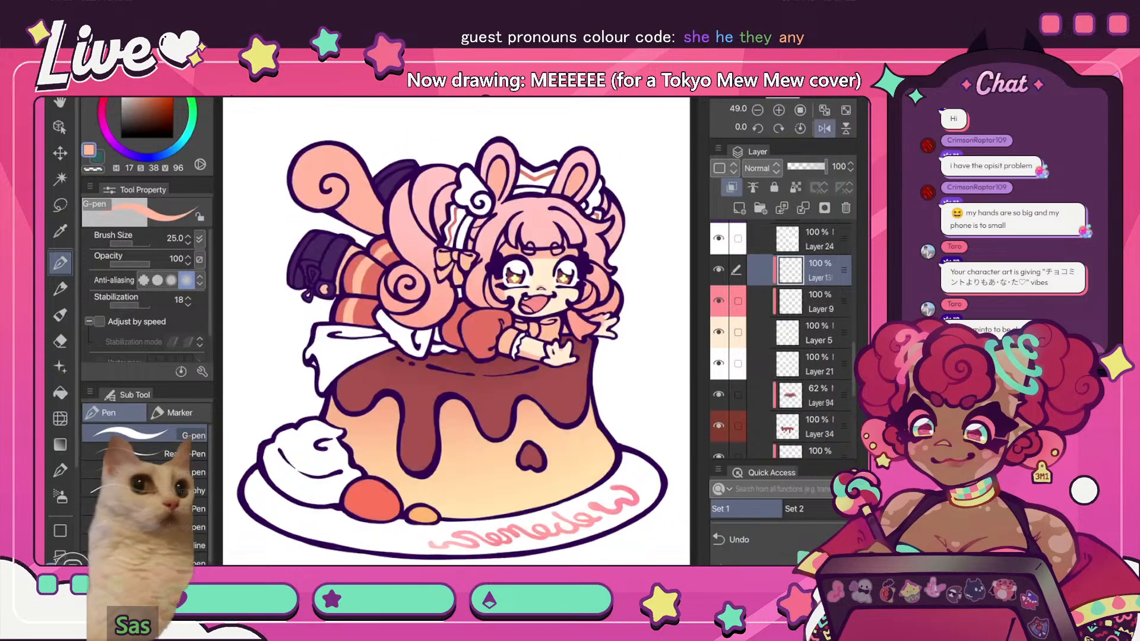
pyautogui.click(823, 128)
pyautogui.scroll(7, 347, 291)
pyautogui.scroll(2, 456, 331)
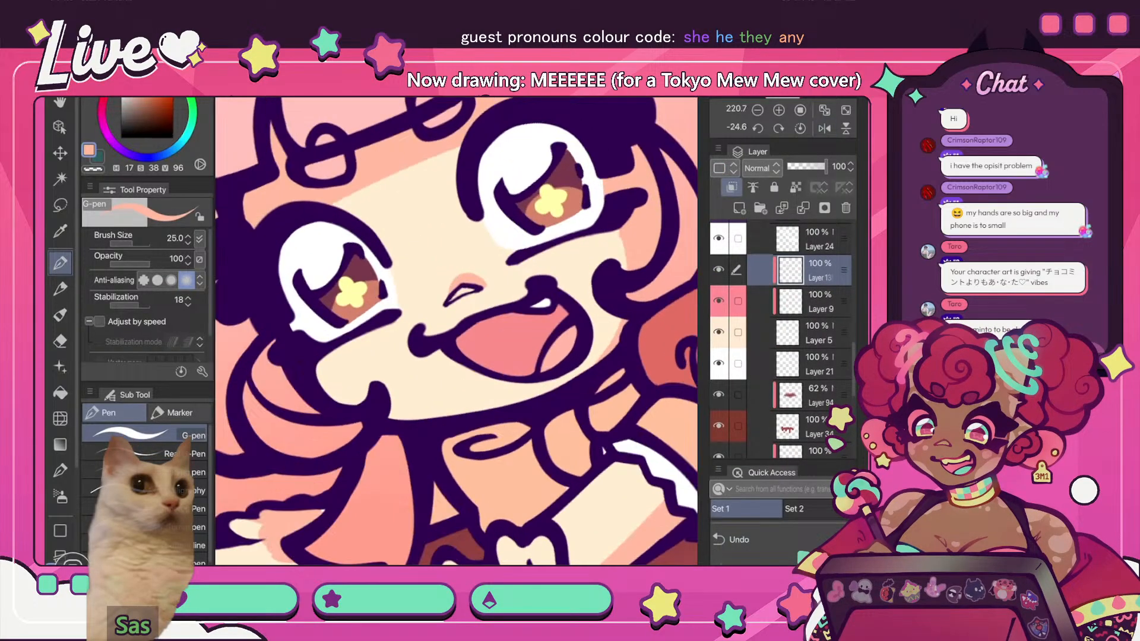
pyautogui.scroll(-7, 456, 331)
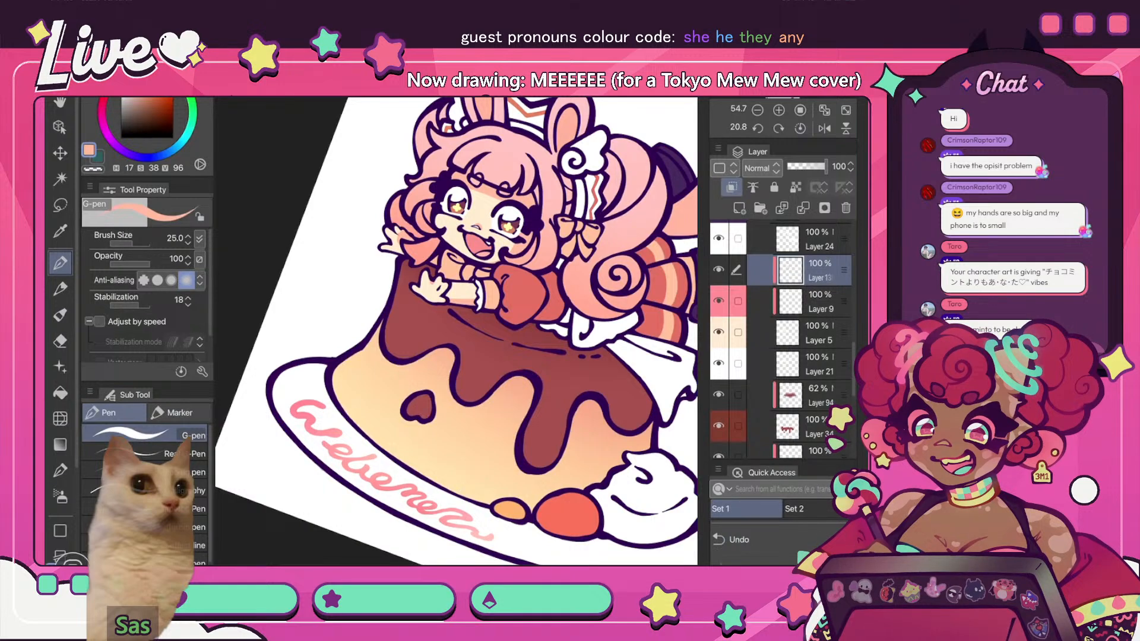
pyautogui.click(824, 111)
pyautogui.click(824, 128)
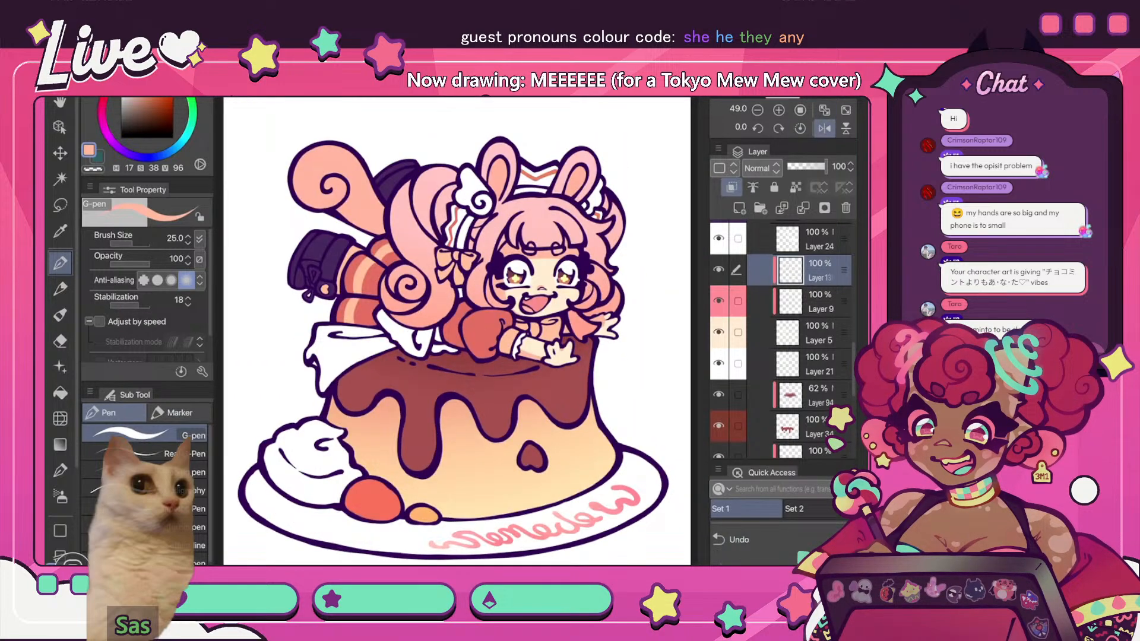
pyautogui.scroll(5, 603, 318)
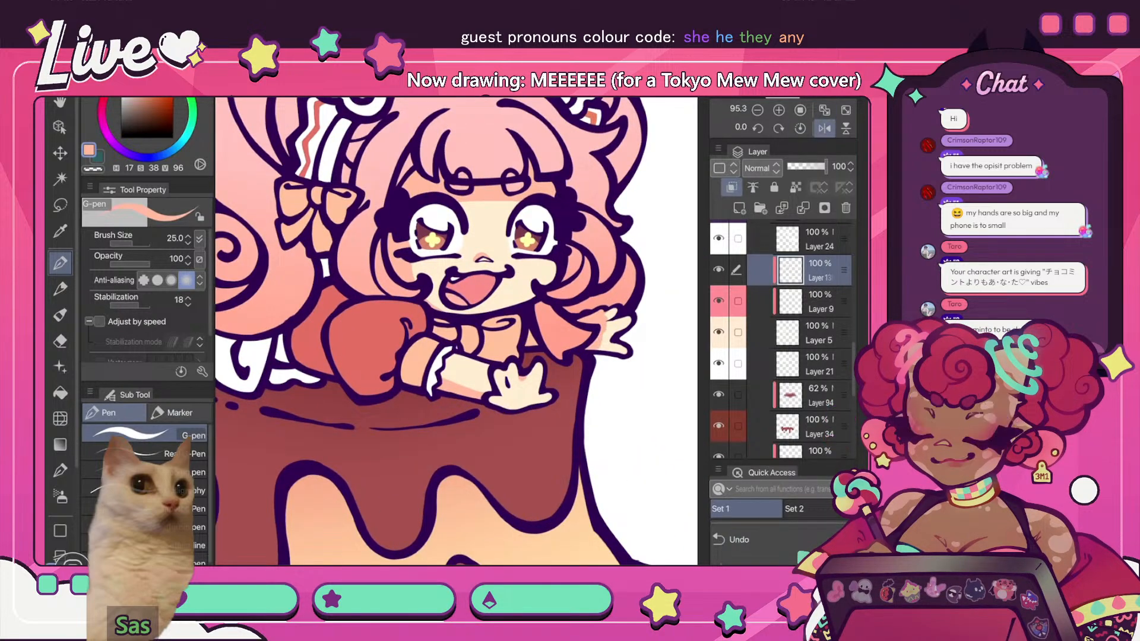
pyautogui.press('j')
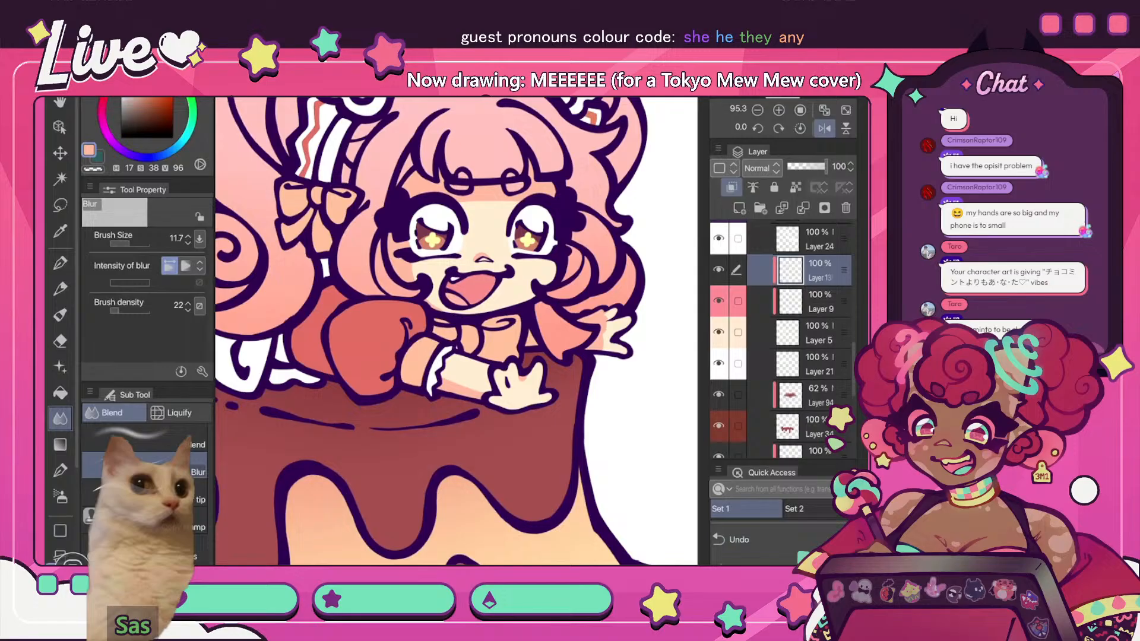
pyautogui.press(']')
pyautogui.press(']')
pyautogui.press(']')
pyautogui.press(']')
pyautogui.press(']')
# - Fade the character's skin shading with the Soft eraser, raising its brush size to 139
pyautogui.press('e')
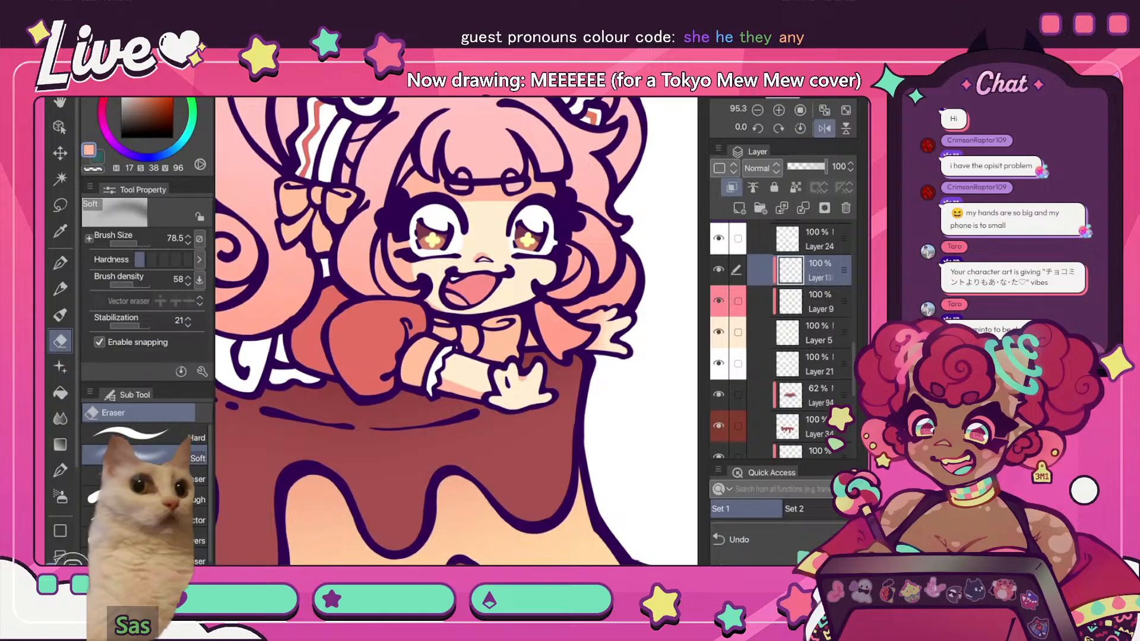
pyautogui.hotkey('ctrl', '0')
pyautogui.press('h')
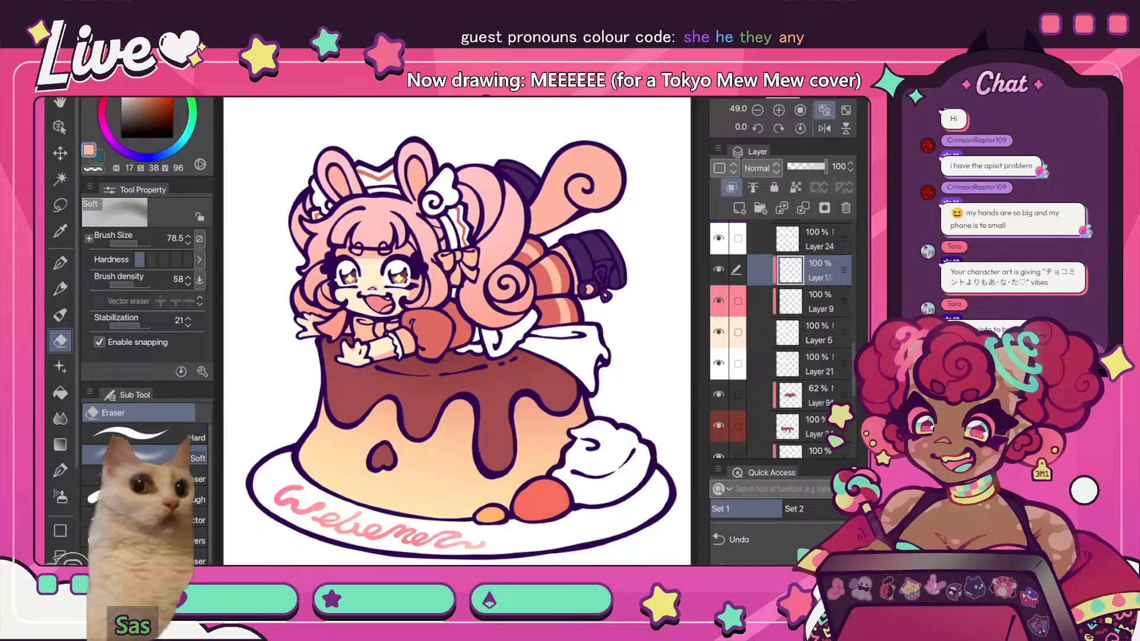
pyautogui.hotkey('ctrl', '+')
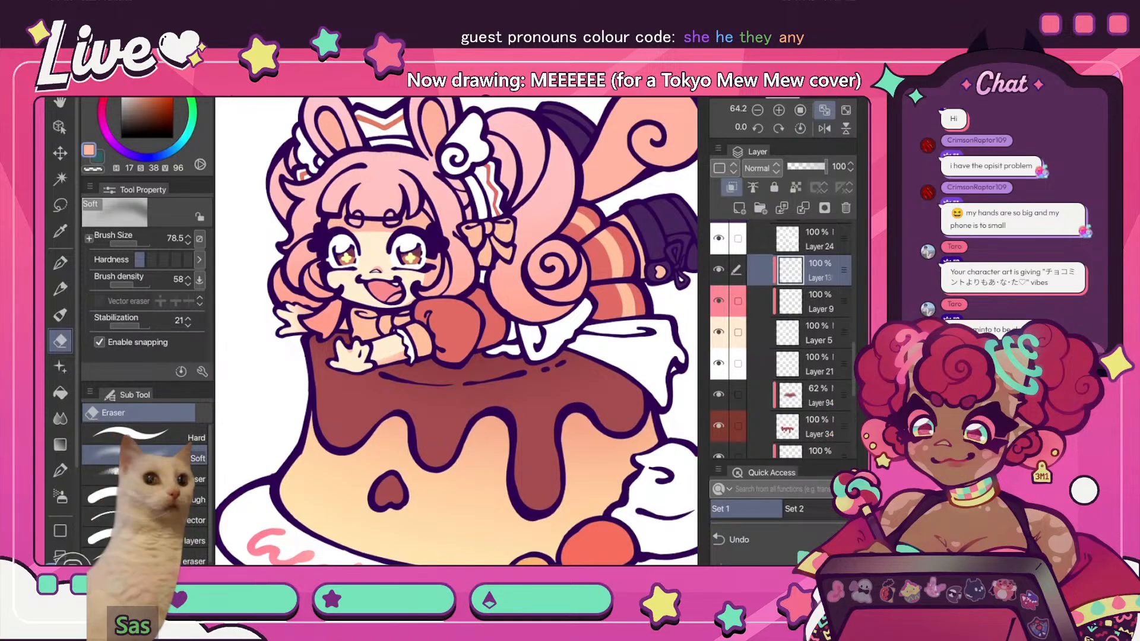
pyautogui.click(139, 244)
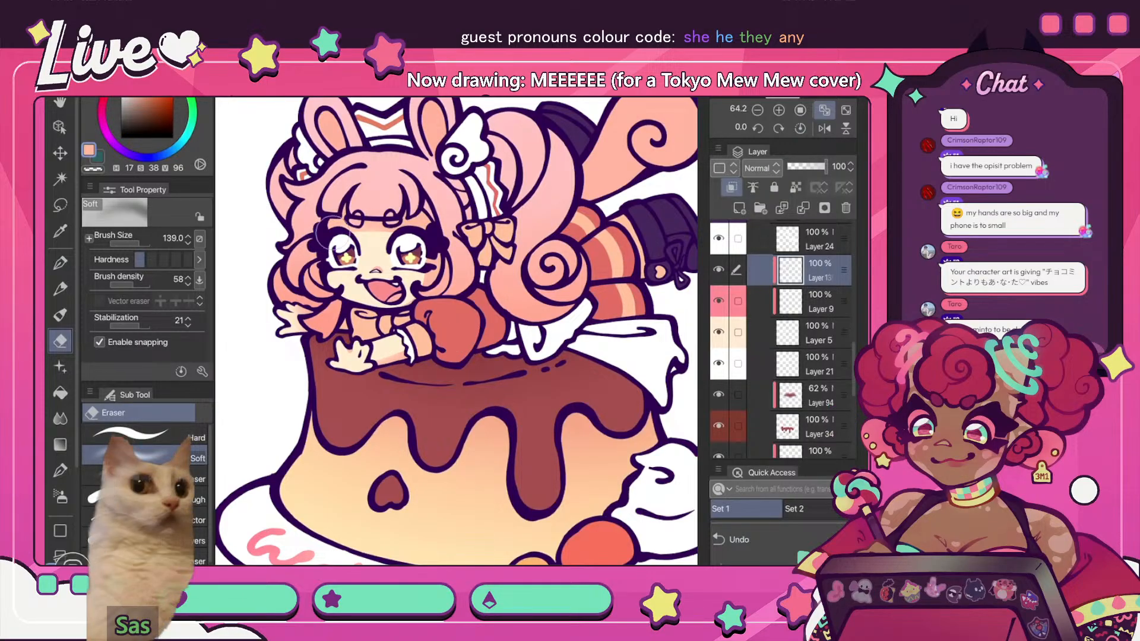
pyautogui.press('h')
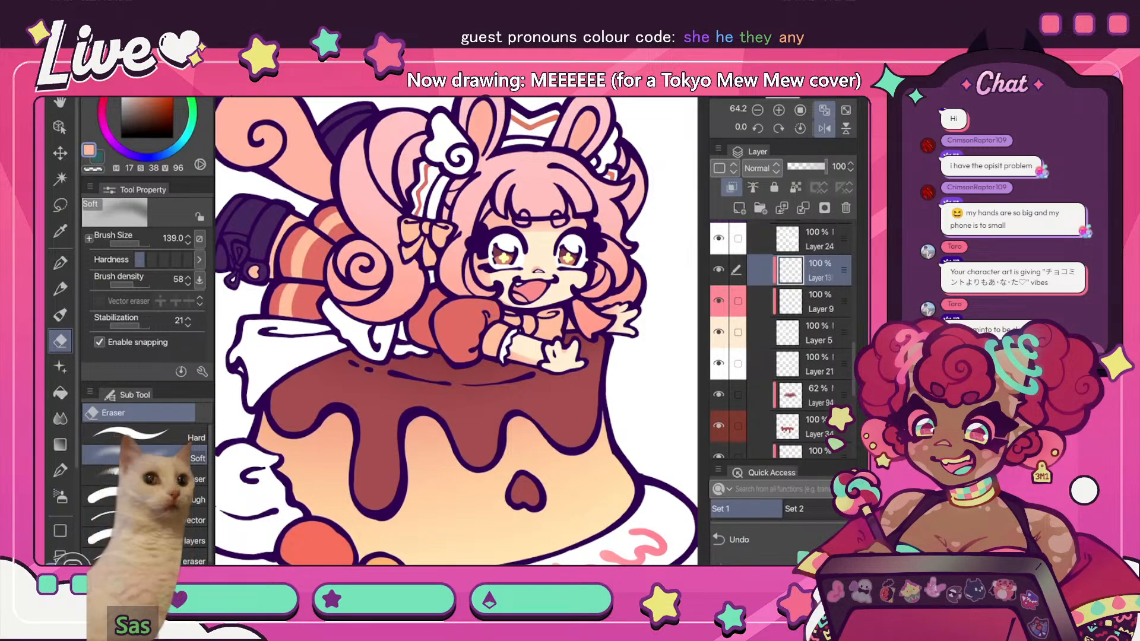
pyautogui.hotkey('ctrl', '@')
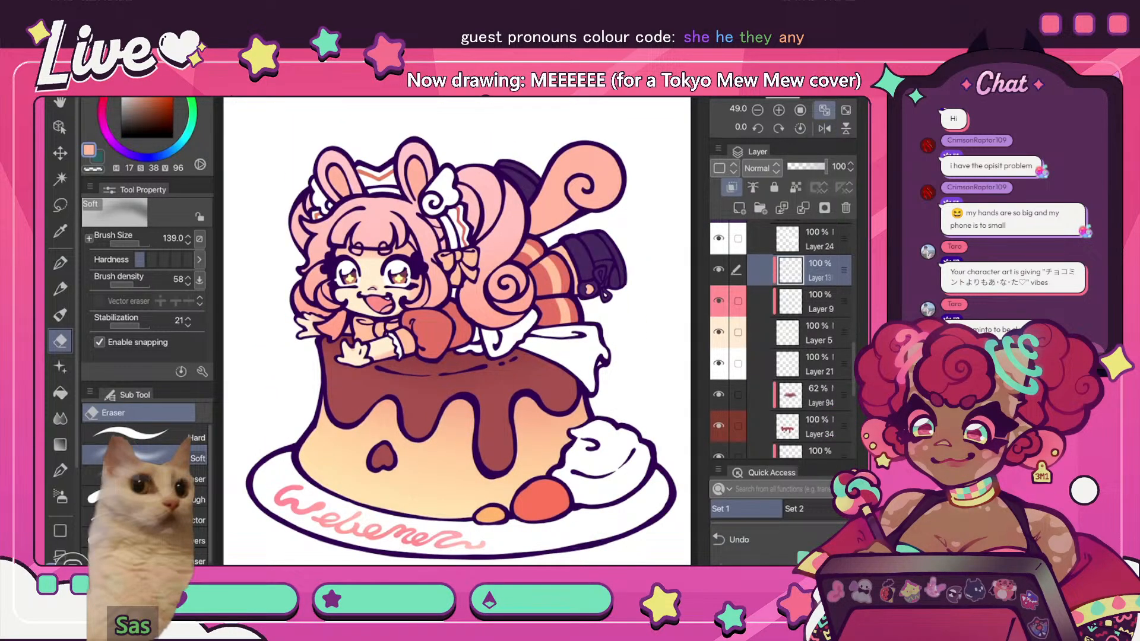
# - Compare the illustration with and without the skin shading layer, checking the face close up and in mirrored view
pyautogui.scroll(4, 457, 332)
pyautogui.scroll(-6, 457, 331)
pyautogui.scroll(4, 457, 331)
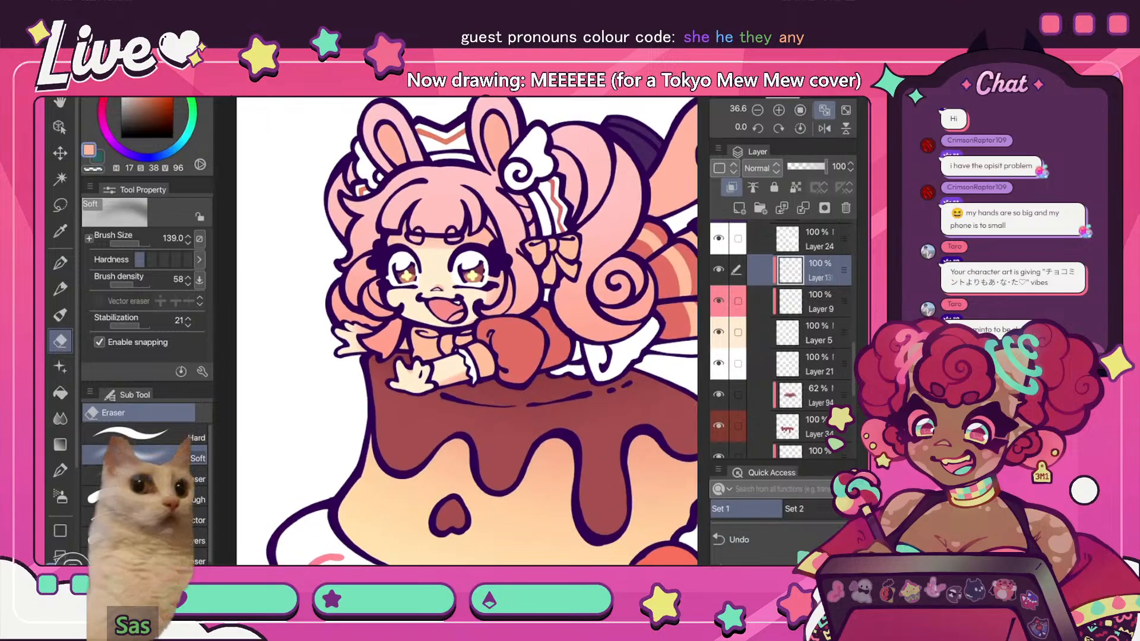
pyautogui.scroll(3, 457, 331)
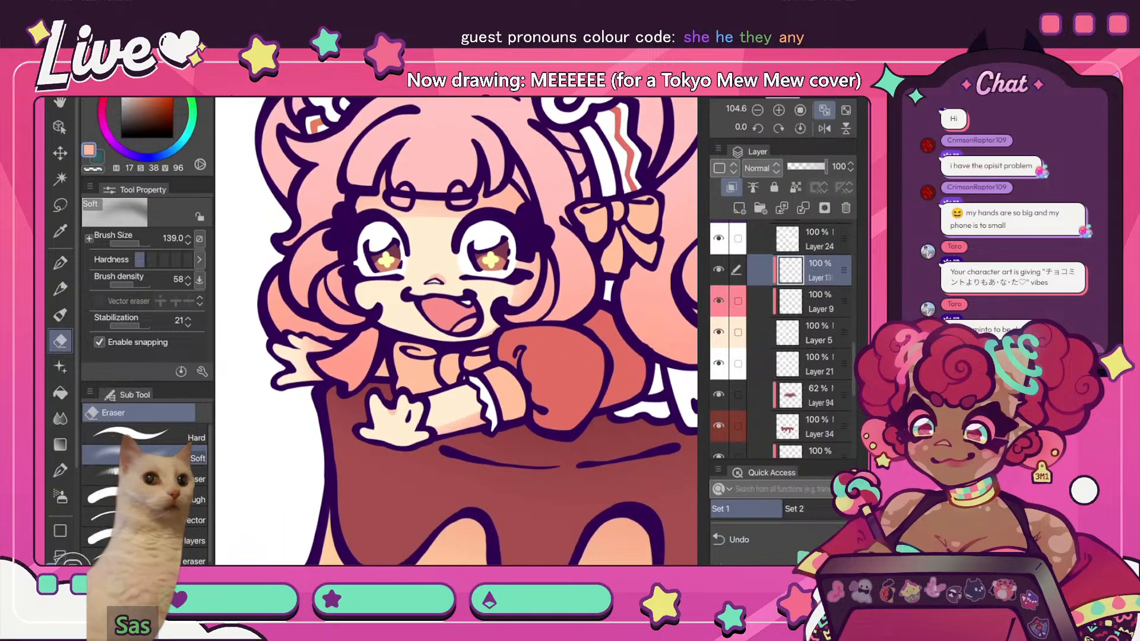
pyautogui.click(824, 110)
pyautogui.click(824, 128)
pyautogui.click(719, 270)
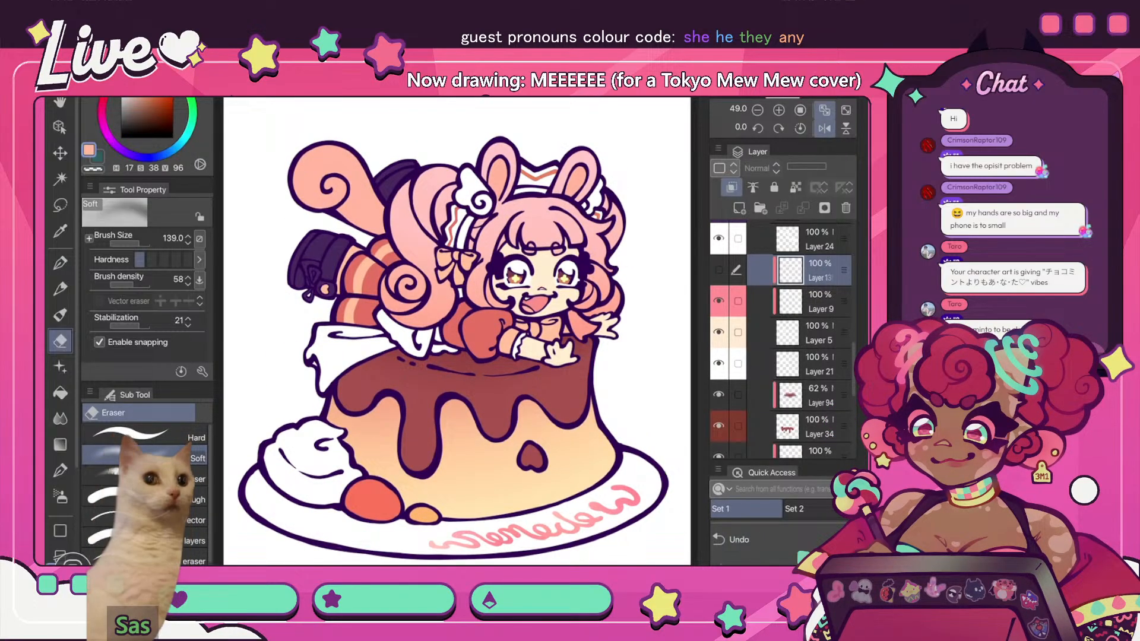
pyautogui.click(719, 270)
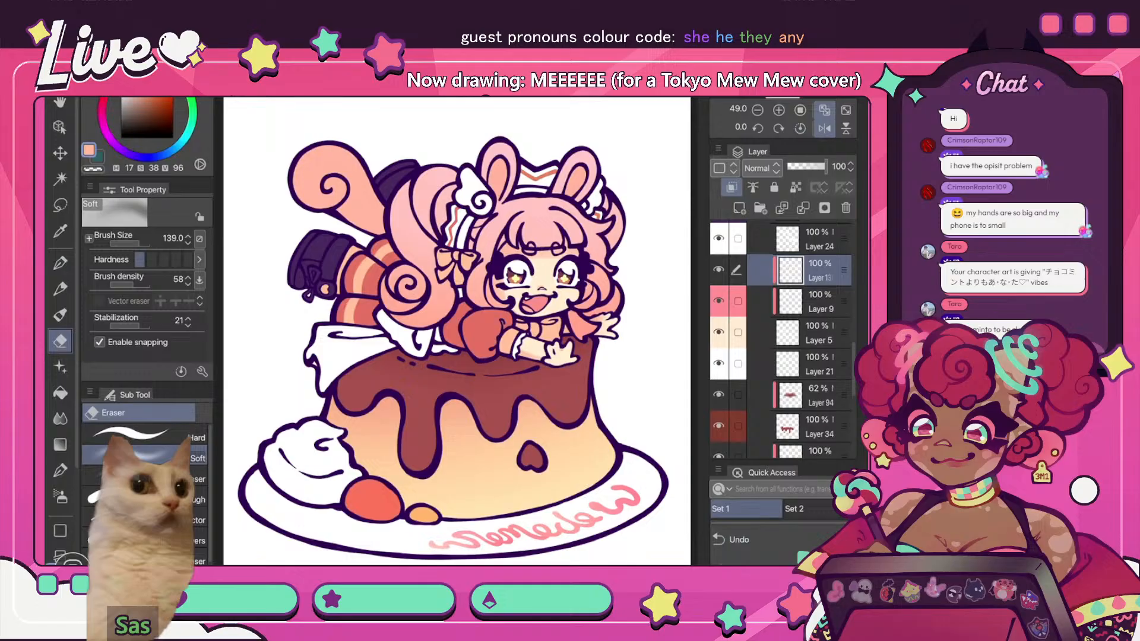
# - Return to the G-pen and unmirrored view, and add a new clipped layer above the skin shading layer
pyautogui.press('p')
pyautogui.click(824, 129)
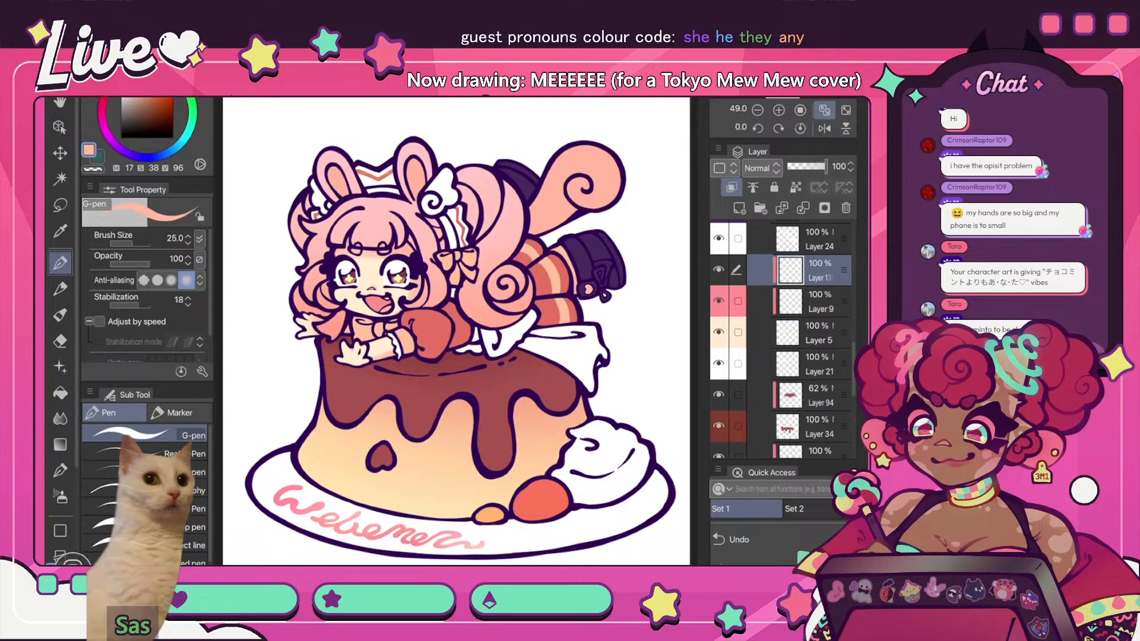
pyautogui.scroll(5, 350, 309)
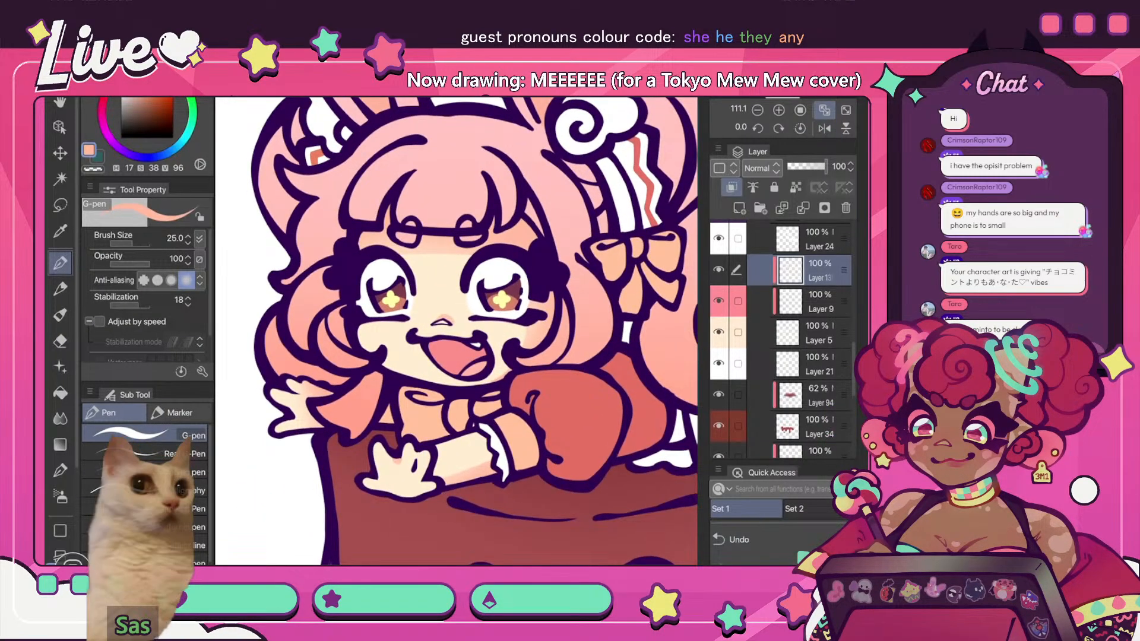
pyautogui.hotkey('ctrl', 'shift', 'n')
pyautogui.hotkey('ctrl', 'alt', 'g')
pyautogui.scroll(-2, 355, 259)
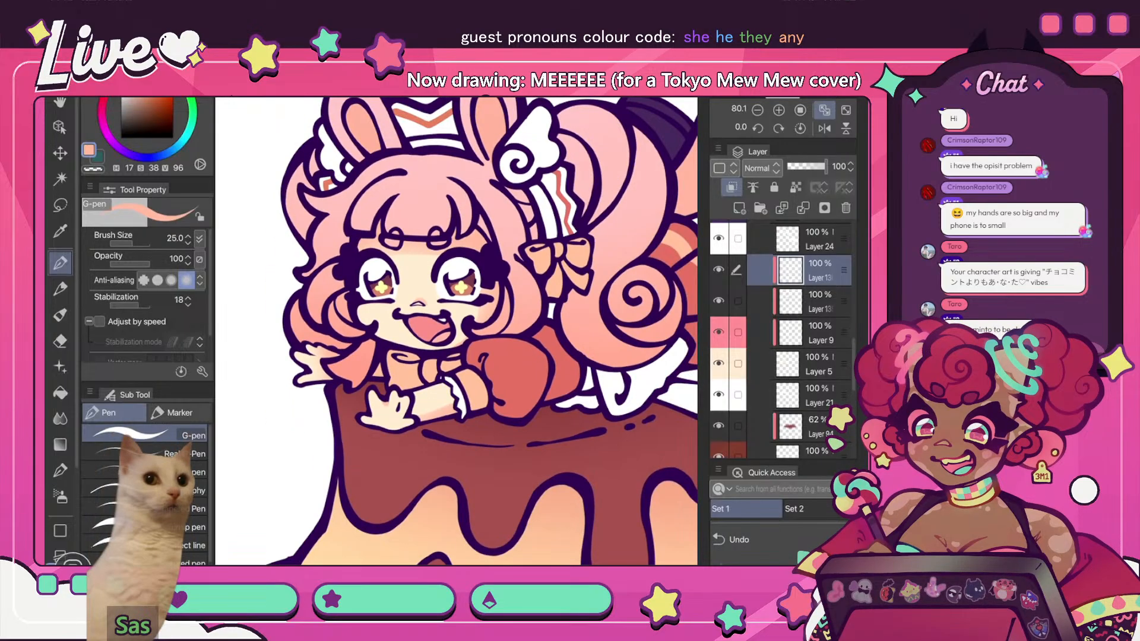
# - Set the G-pen colour to pink (H 337, S 44, V 100) and check the whole illustration mirrored
pyautogui.press('b')
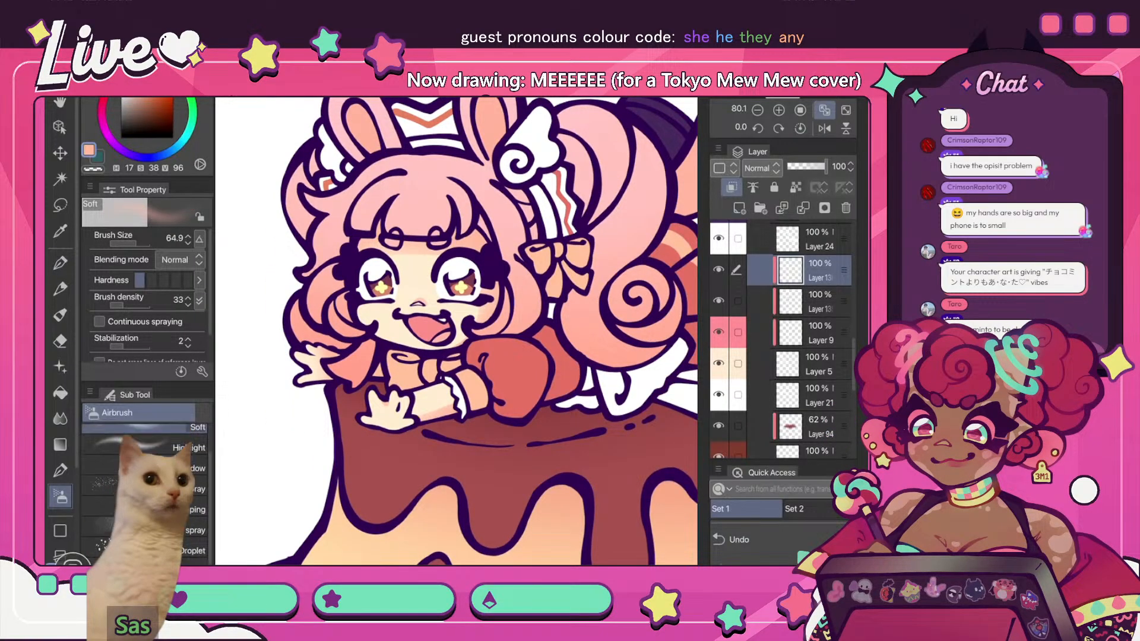
pyautogui.press('p')
pyautogui.click(110, 85)
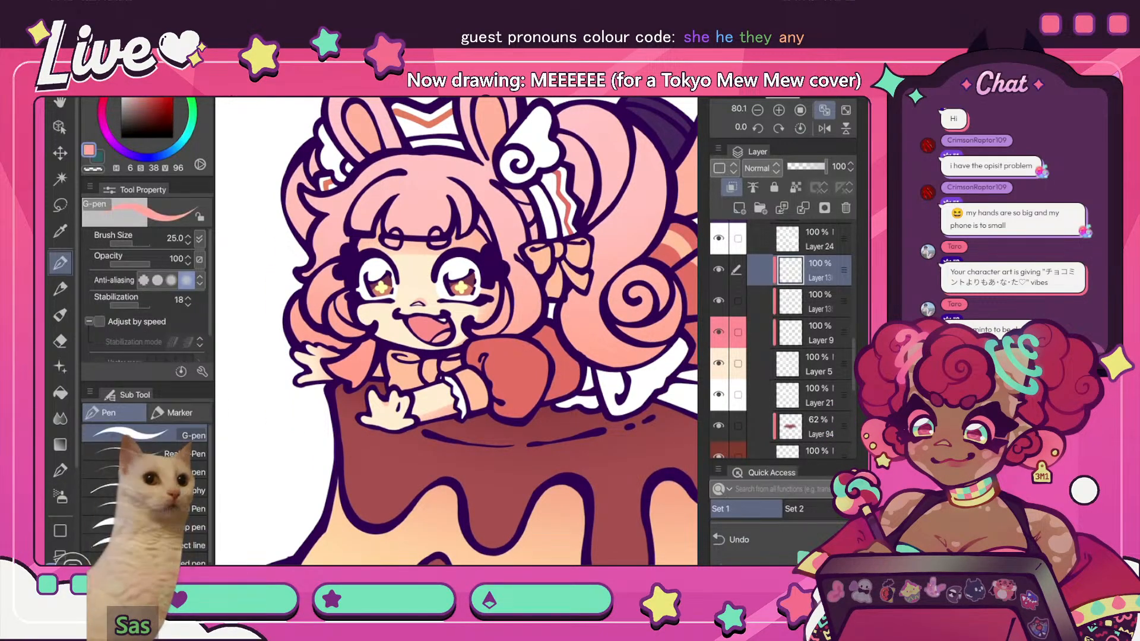
pyautogui.click(151, 87)
pyautogui.click(104, 97)
pyautogui.click(102, 107)
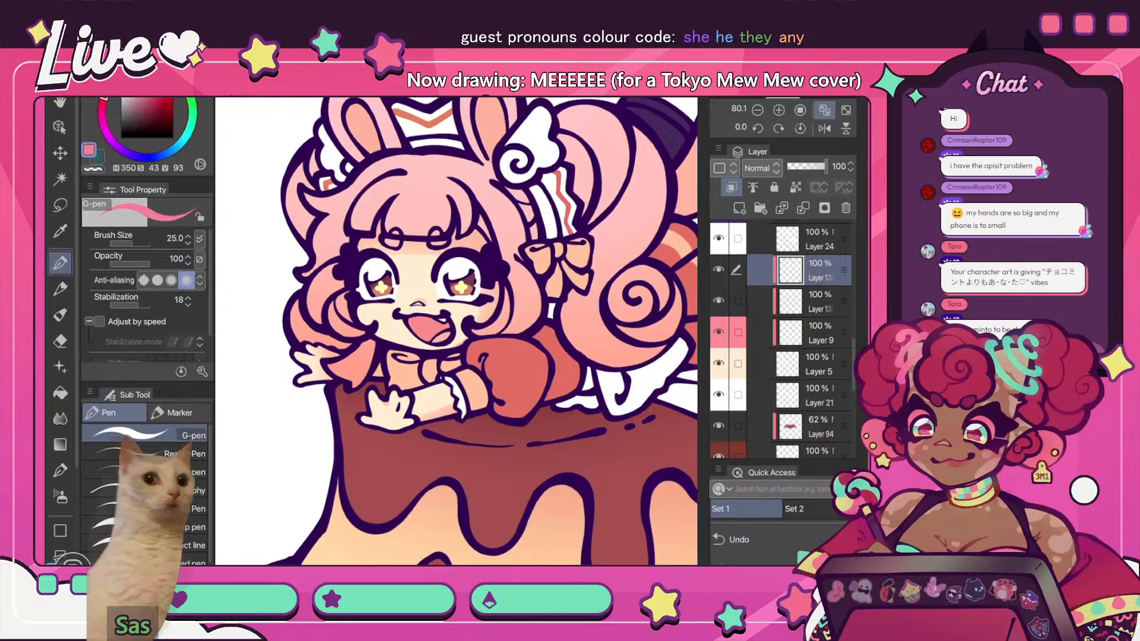
pyautogui.click(144, 86)
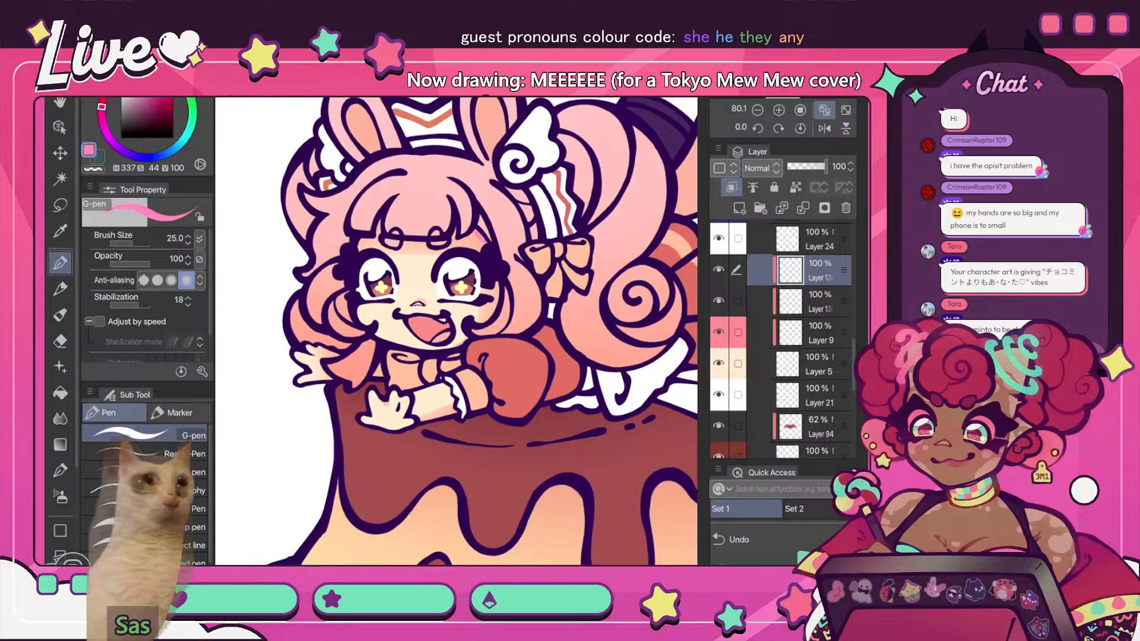
pyautogui.click(824, 109)
pyautogui.click(824, 110)
pyautogui.click(824, 128)
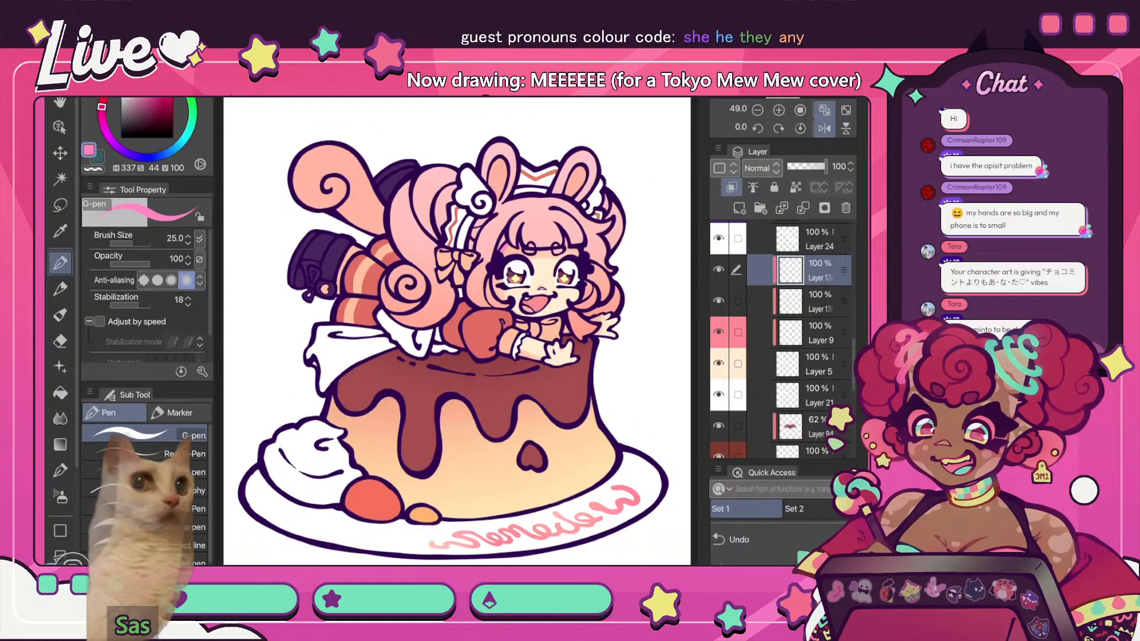
# - Merge the clipped pink layer down into the skin shading layer and add a new layer above it
pyautogui.scroll(5, 549, 250)
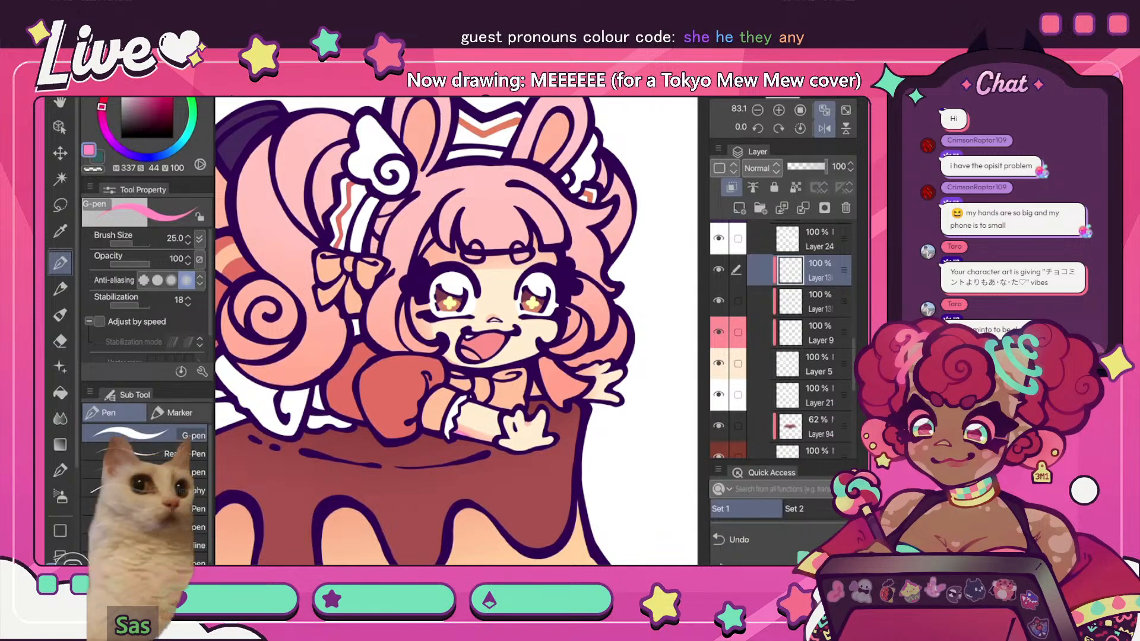
pyautogui.hotkey('ctrl', '0')
pyautogui.click(824, 128)
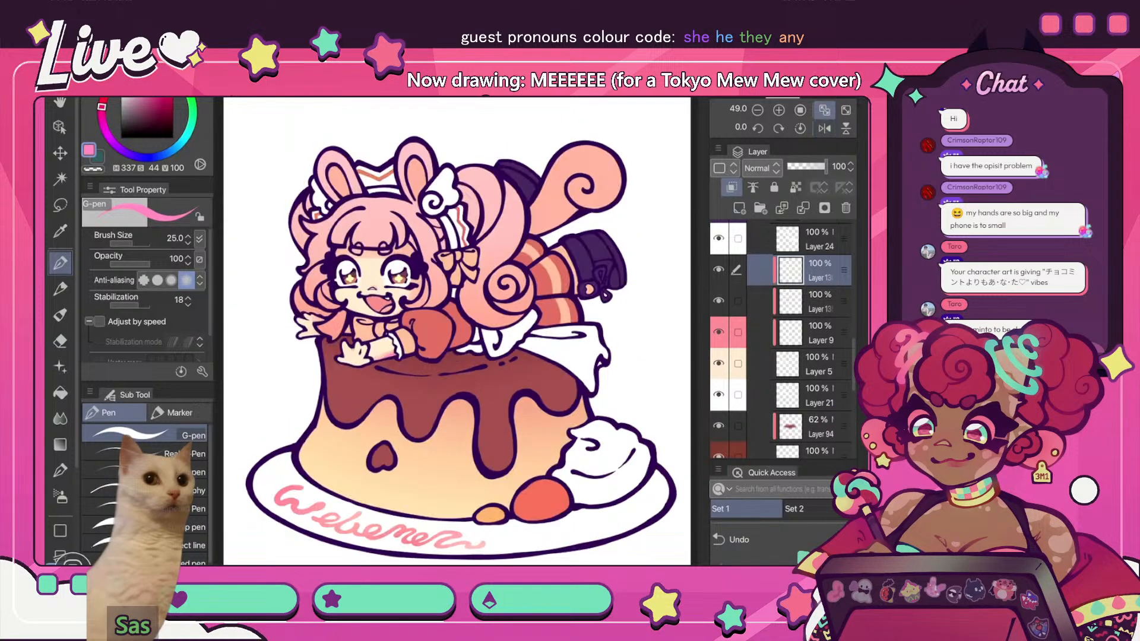
pyautogui.scroll(3, 403, 285)
pyautogui.click(738, 540)
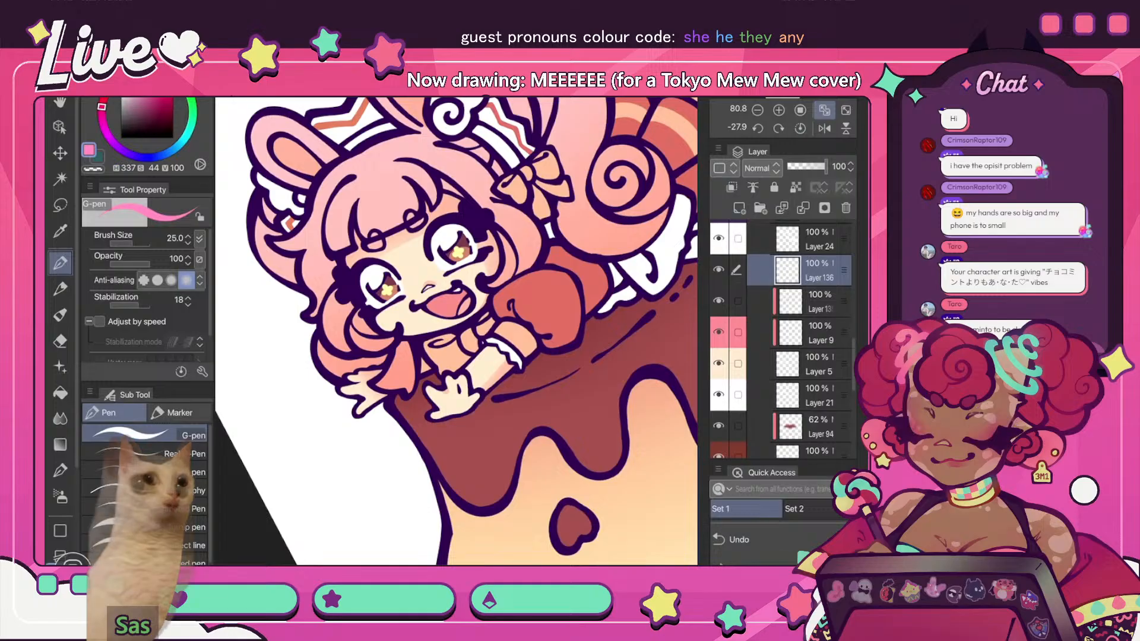
pyautogui.hotkey('ctrl', 'alt', 'g')
pyautogui.hotkey('ctrl', '0')
pyautogui.scroll(3, 439, 285)
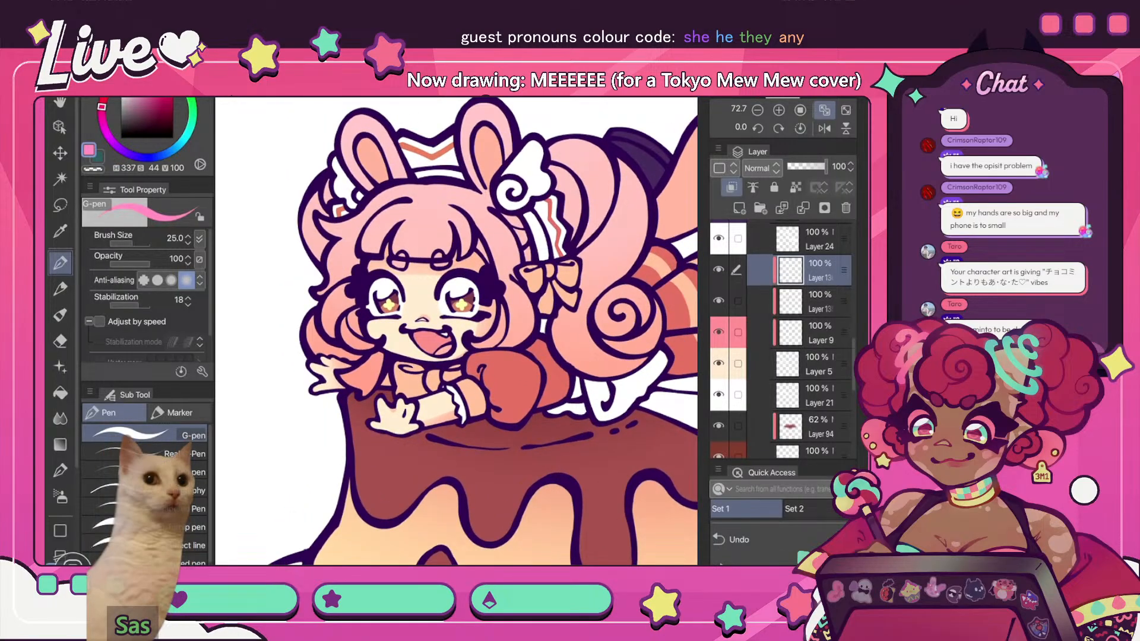
pyautogui.hotkey('ctrl', 'e')
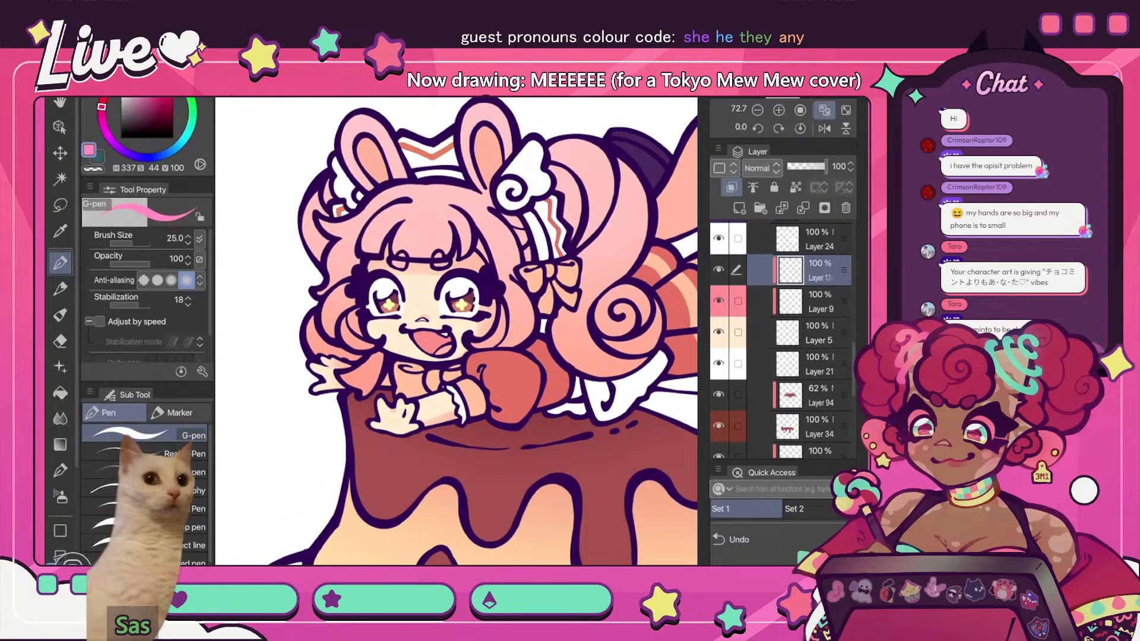
pyautogui.hotkey('ctrl', 'z')
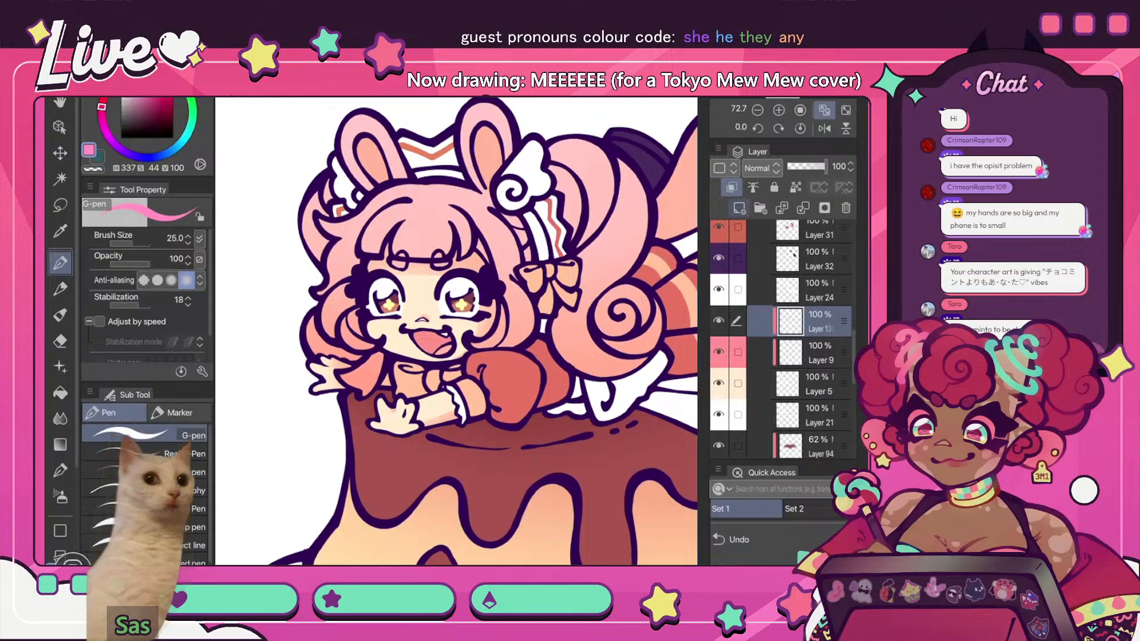
pyautogui.scroll(2, 457, 326)
# - Try painting light blue (H 176, S 44, V 100) accents along the character's cheek with the G-pen at opacity 68
pyautogui.press('x')
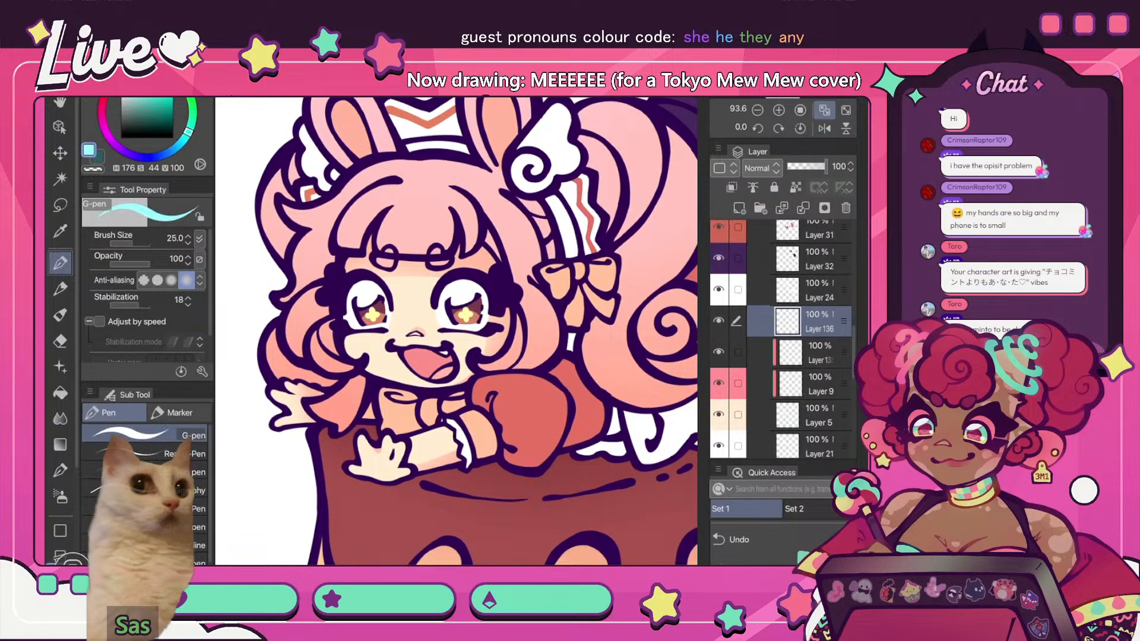
pyautogui.moveTo(166, 263); pyautogui.dragTo(143, 263)
pyautogui.moveTo(482, 251); pyautogui.dragTo(494, 262)
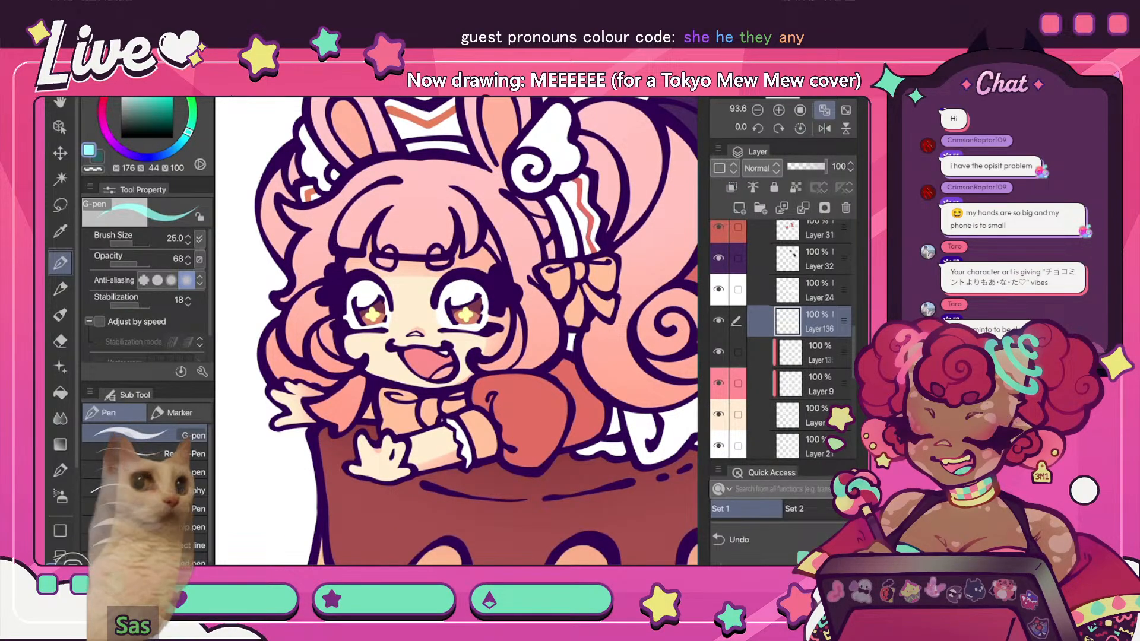
pyautogui.scroll(-4, 457, 331)
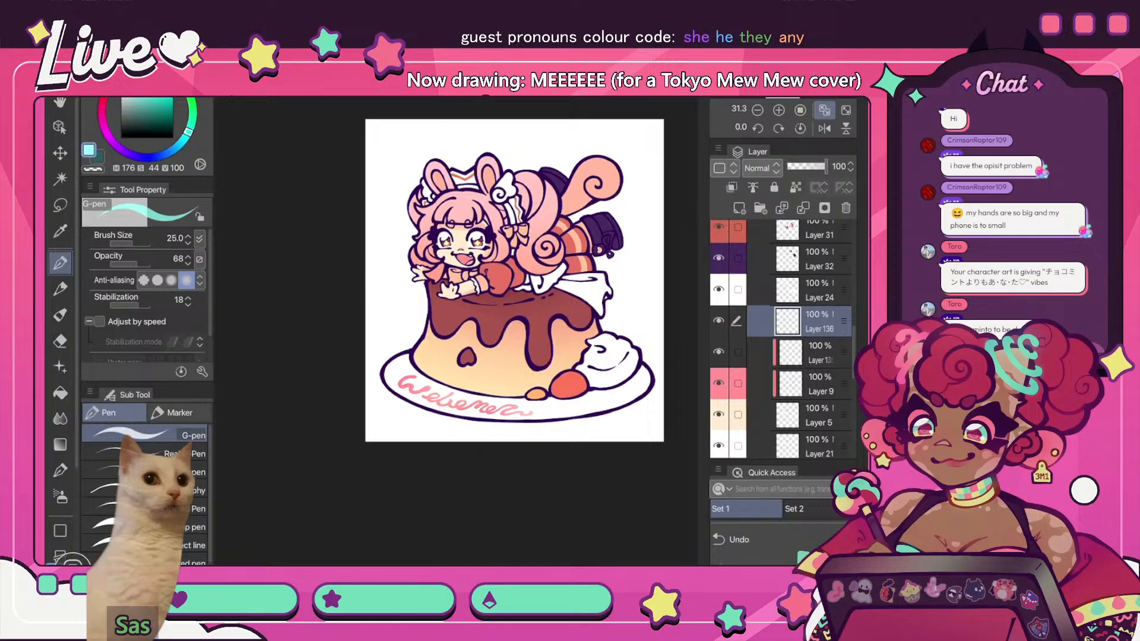
pyautogui.scroll(4, 457, 250)
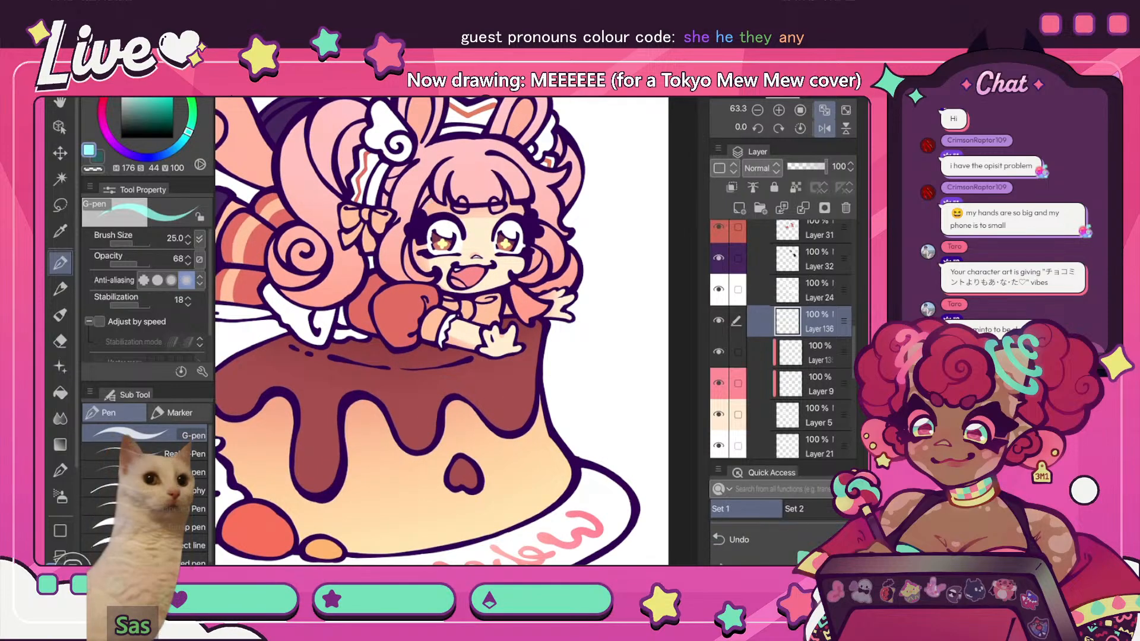
pyautogui.moveTo(419, 258); pyautogui.dragTo(444, 288)
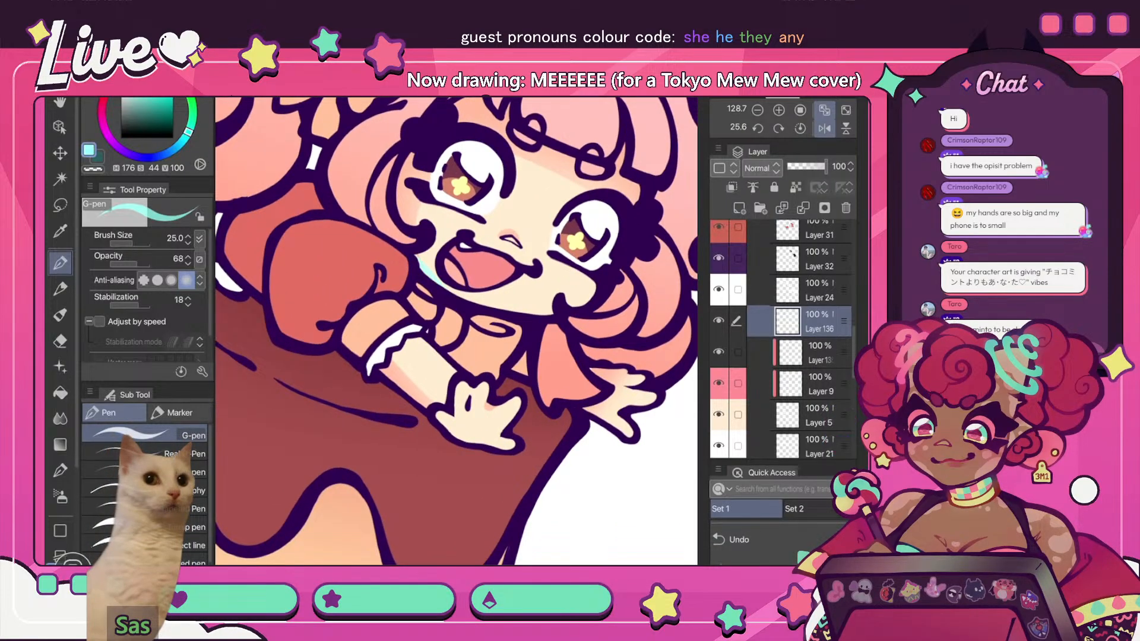
pyautogui.scroll(-5, 456, 297)
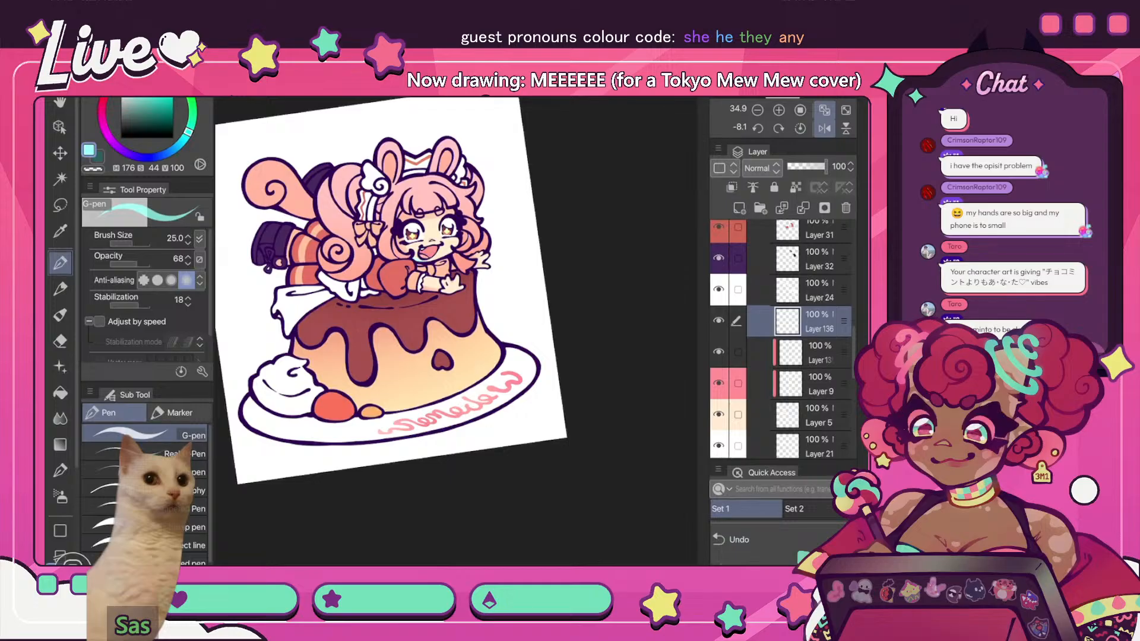
pyautogui.click(824, 128)
pyautogui.scroll(4, 456, 297)
pyautogui.click(739, 540)
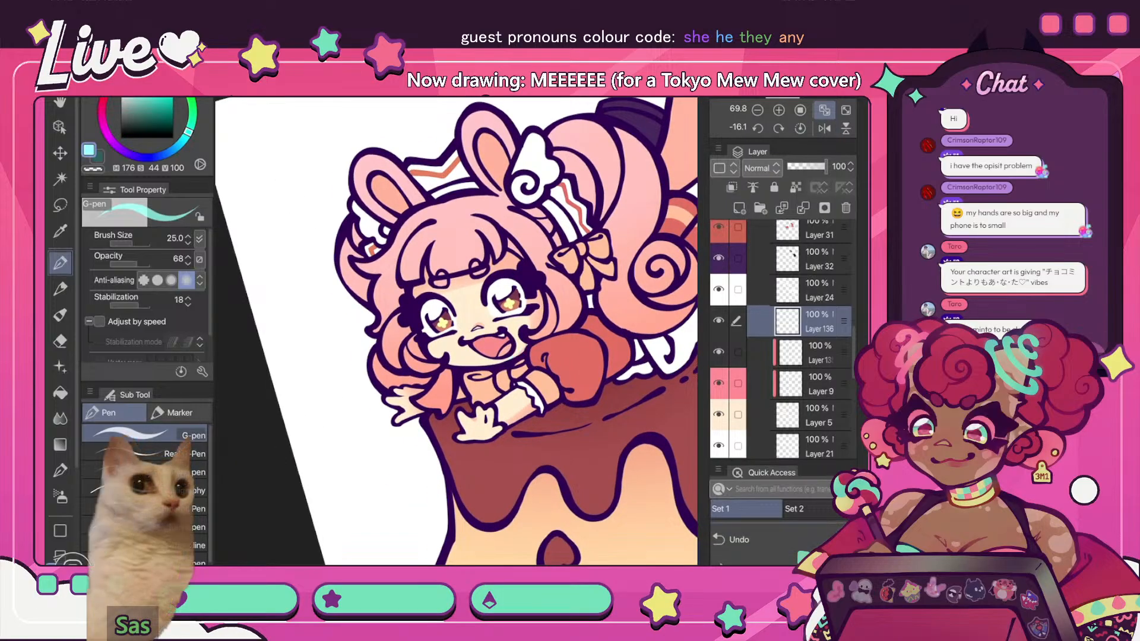
# - Paint pale yellow (H 44, S 16, V 100) skin highlights with the G-pen at opacity 100 on the new layer
pyautogui.scroll(2, 455, 330)
pyautogui.keyDown('alt'); pyautogui.click(438, 255); pyautogui.keyUp('alt')
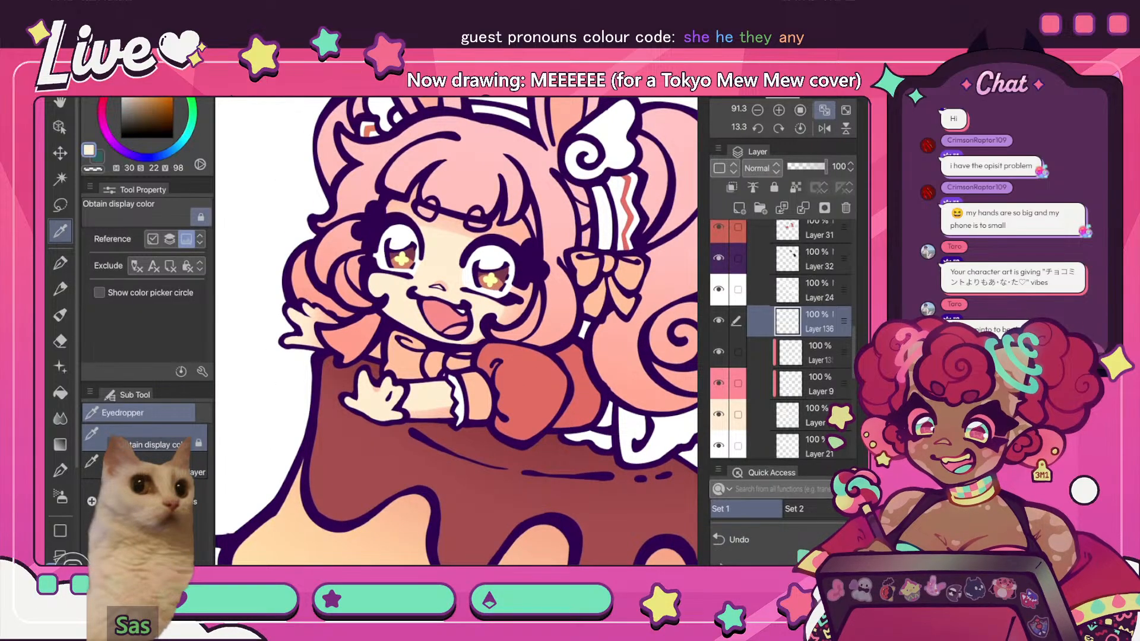
pyautogui.click(149, 264)
pyautogui.keyDown('alt'); pyautogui.click(446, 268); pyautogui.keyUp('alt')
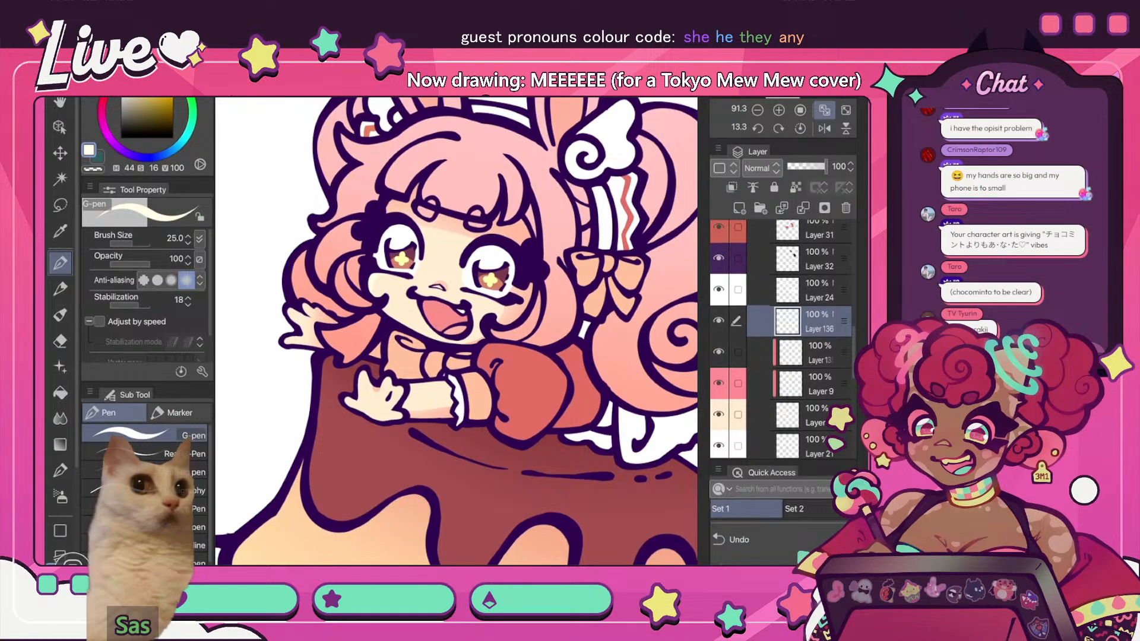
pyautogui.click(824, 110)
pyautogui.click(825, 128)
pyautogui.scroll(6, 456, 331)
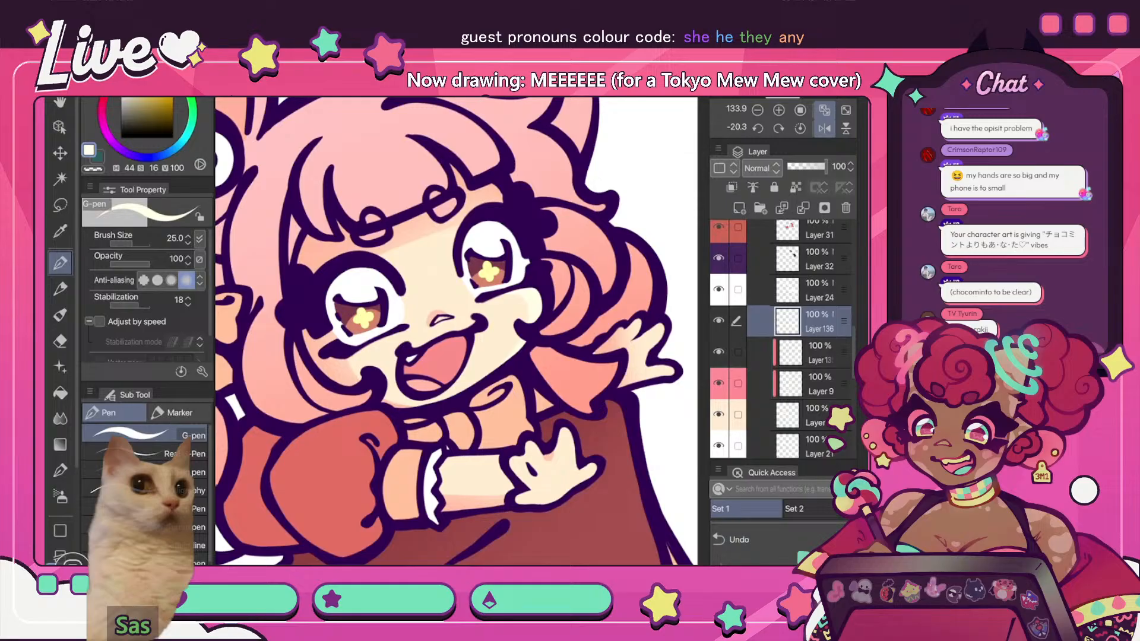
# - Compare the skin highlights in normal and mirrored view, both on the whole illustration and close up on the face
pyautogui.press('h')
pyautogui.hotkey('ctrl', '@')
pyautogui.hotkey('ctrl', '0')
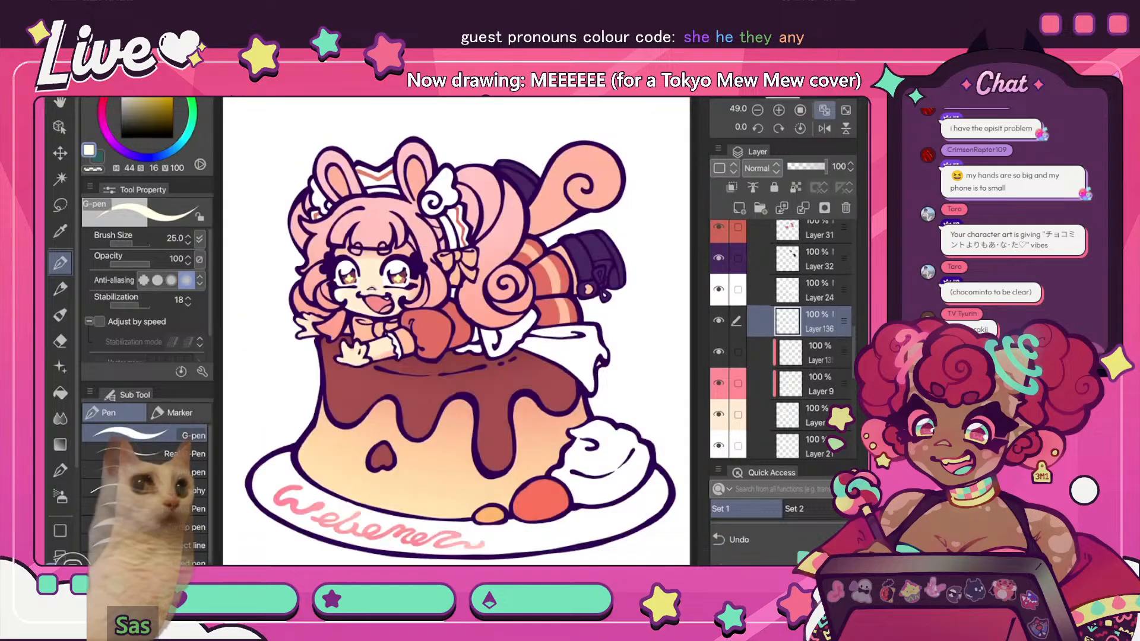
pyautogui.press('h')
pyautogui.press('h')
pyautogui.scroll(4, 310, 253)
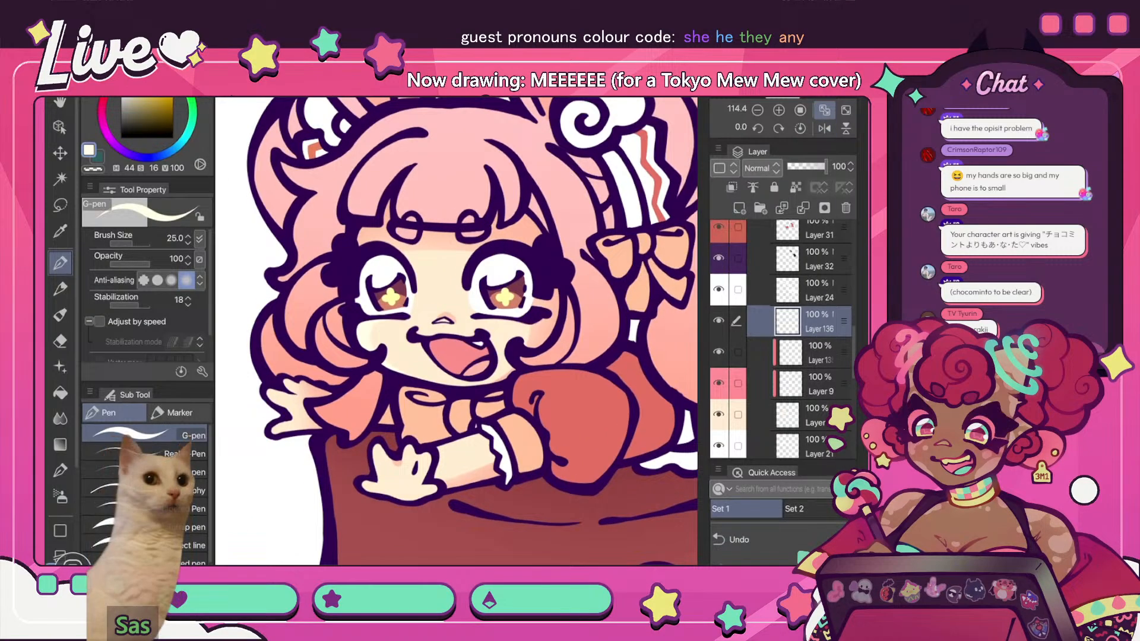
pyautogui.hotkey('ctrl', '0')
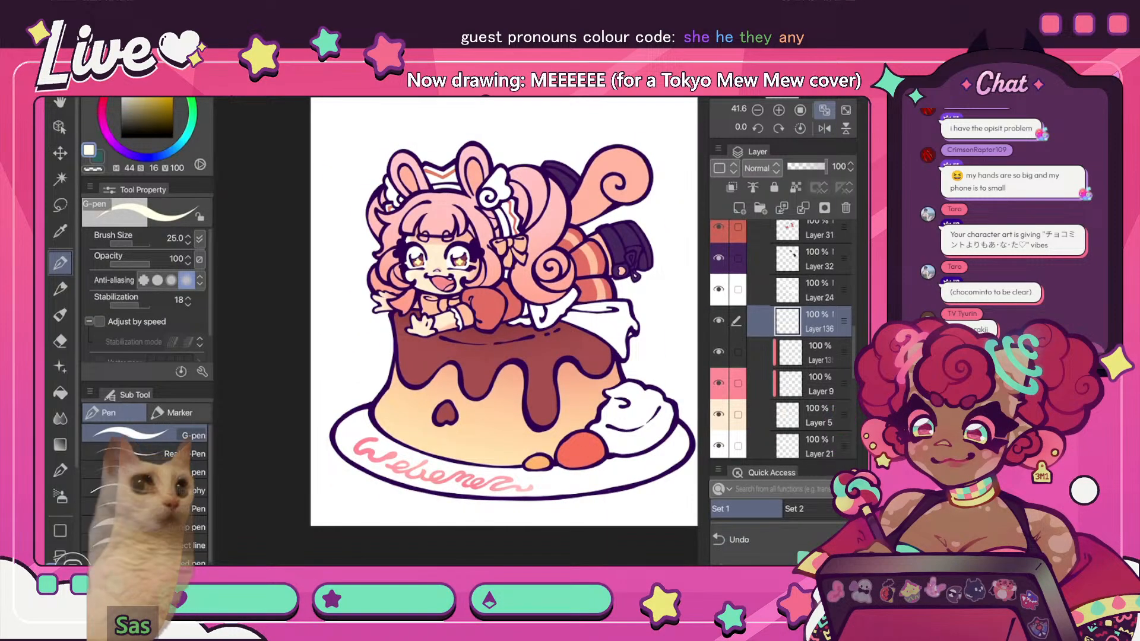
pyautogui.press('h')
pyautogui.scroll(3, 368, 178)
pyautogui.scroll(3, 510, 344)
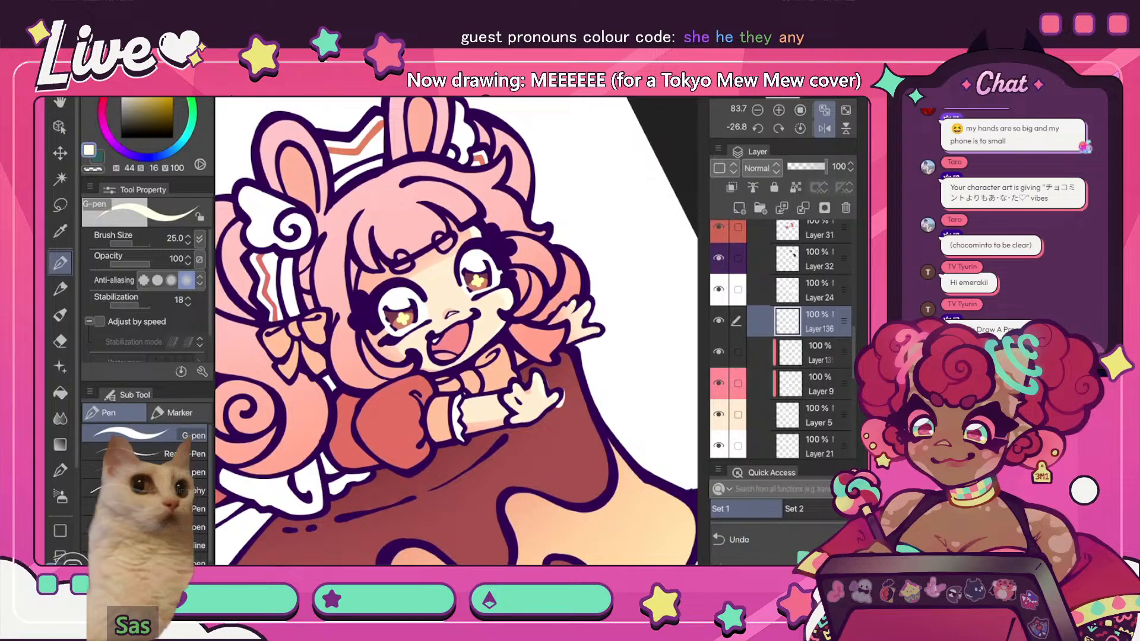
# - Clip the highlight layer to the skin layers below and check the face in mirrored and unmirrored view
pyautogui.hotkey('ctrl', 'alt', 'g')
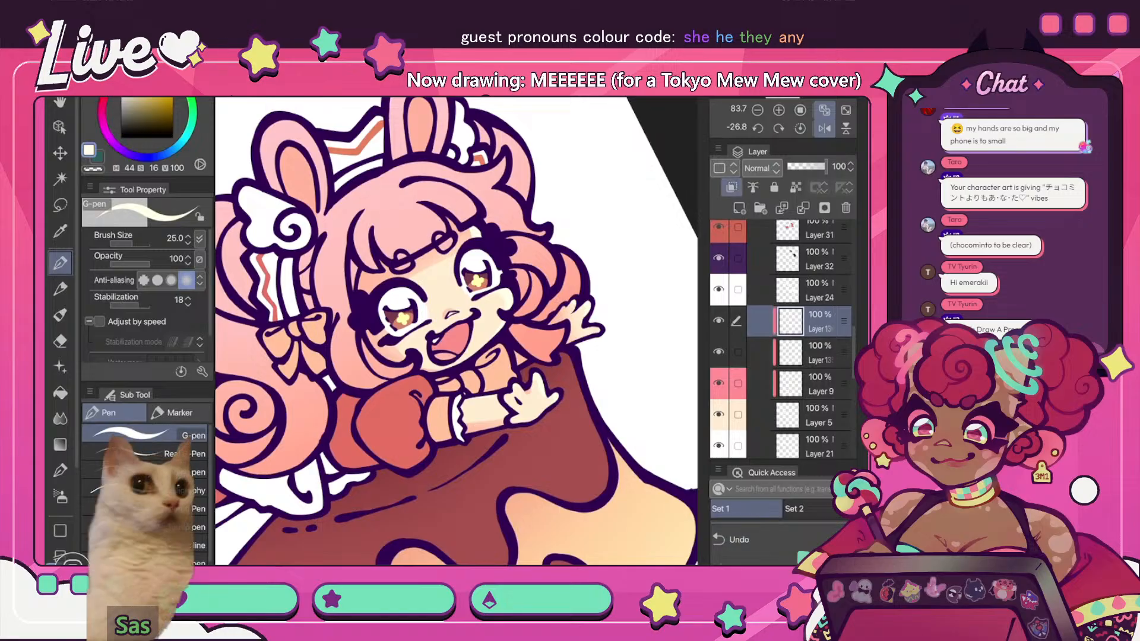
pyautogui.scroll(-5, 469, 320)
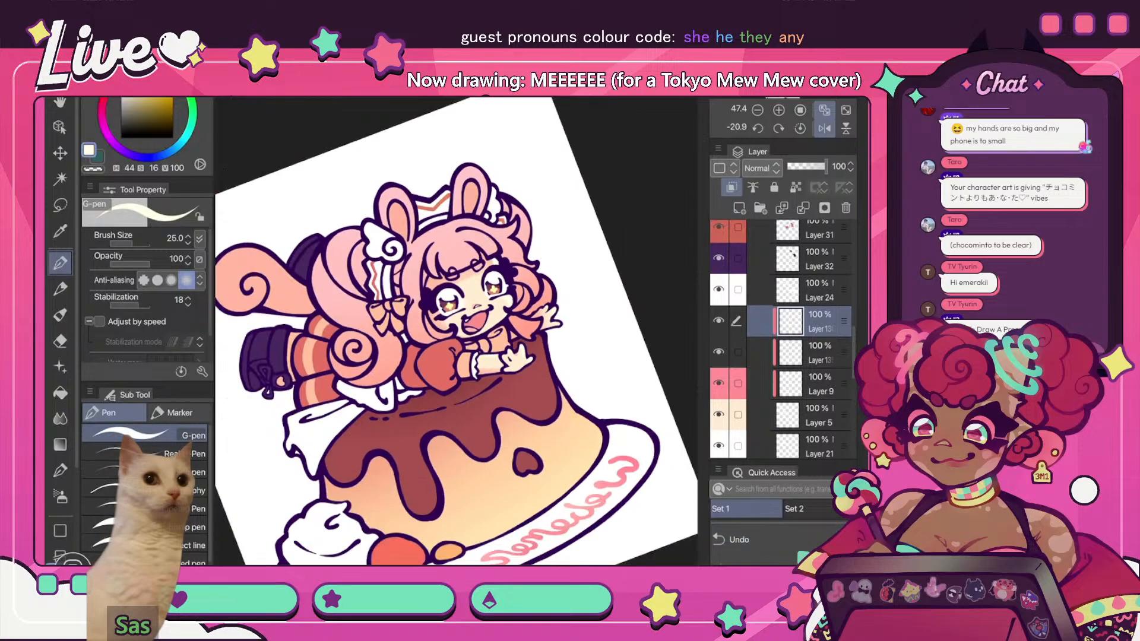
pyautogui.scroll(7, 469, 320)
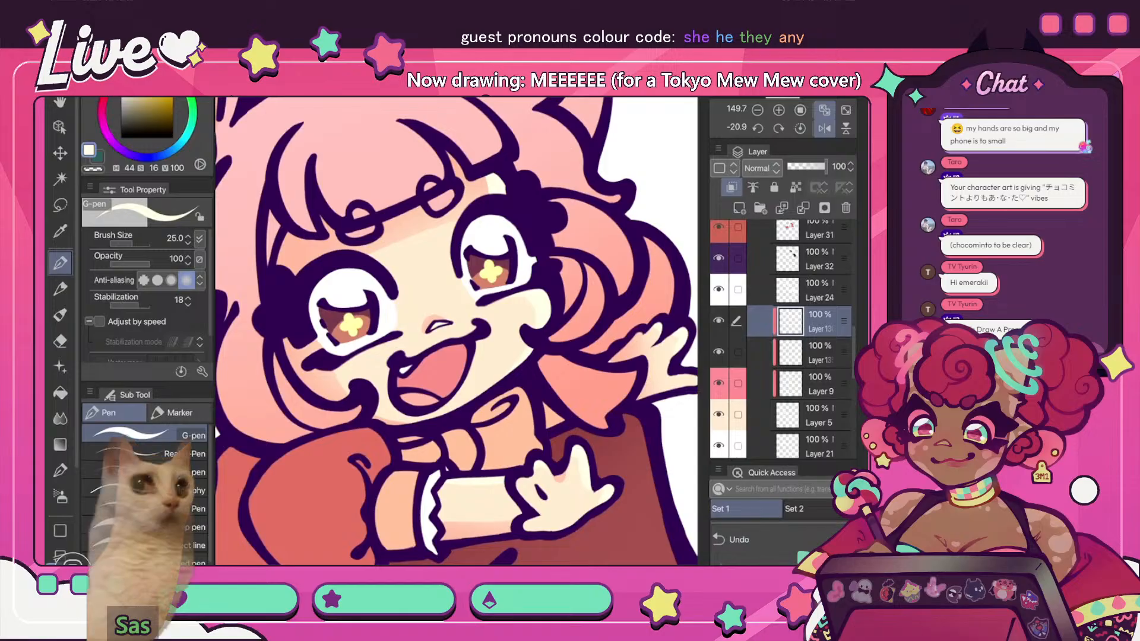
pyautogui.hotkey('ctrl', '0')
pyautogui.press('h')
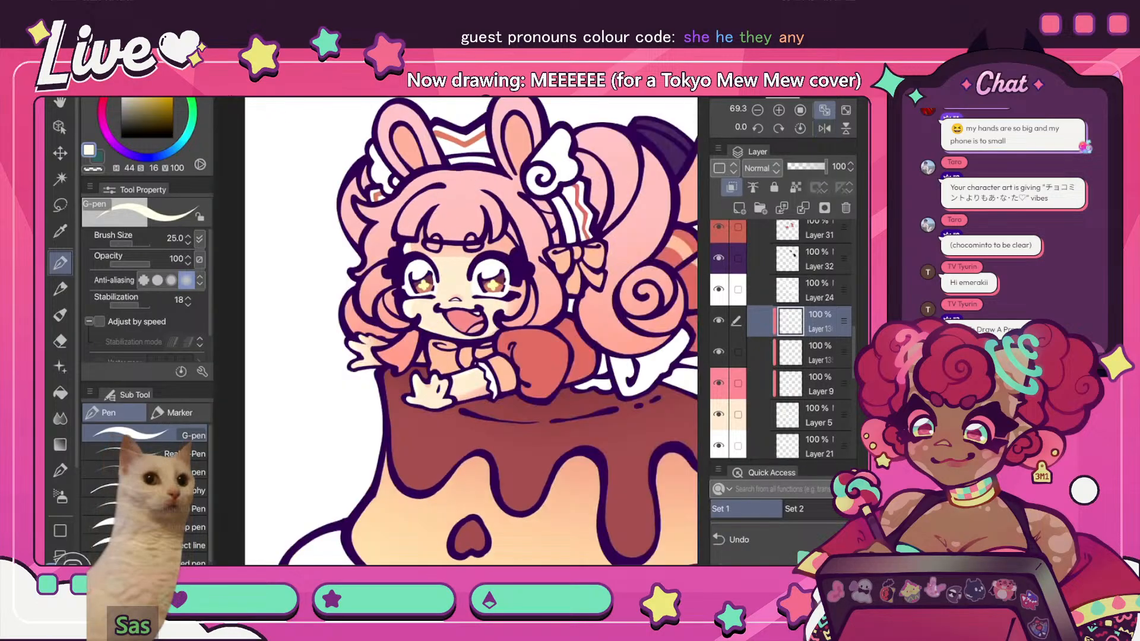
# - Soften the skin highlights with the Blur tool at brush size 53.6 and check the whole illustration
pyautogui.press('j')
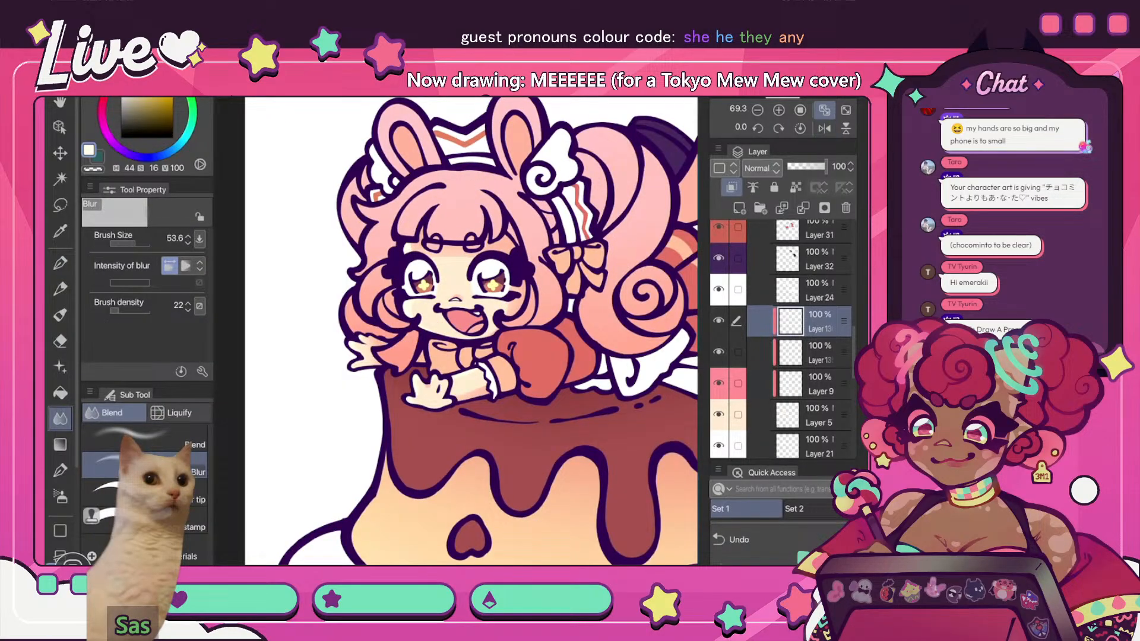
pyautogui.press('h')
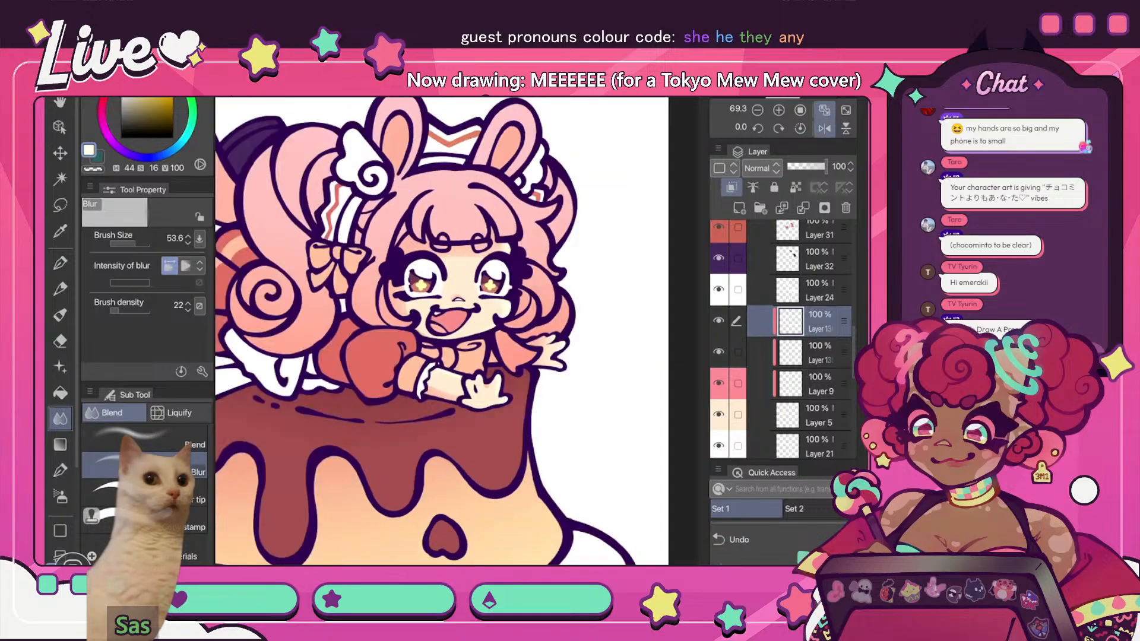
pyautogui.press('h')
pyautogui.hotkey('ctrl', '0')
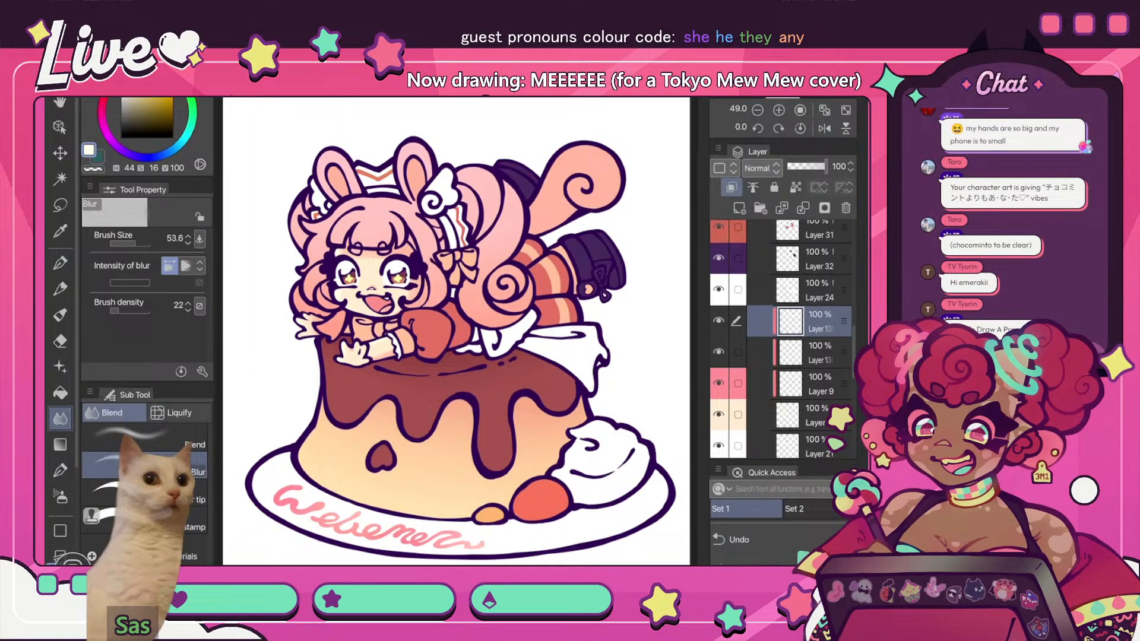
# - Add a new clipped layer above the highlights and set the G-pen colour to light pink (H 352, S 29, V 100)
pyautogui.scroll(4, 333, 286)
pyautogui.hotkey('ctrl', 'shift', 'n')
pyautogui.hotkey('ctrl', 'alt', 'g')
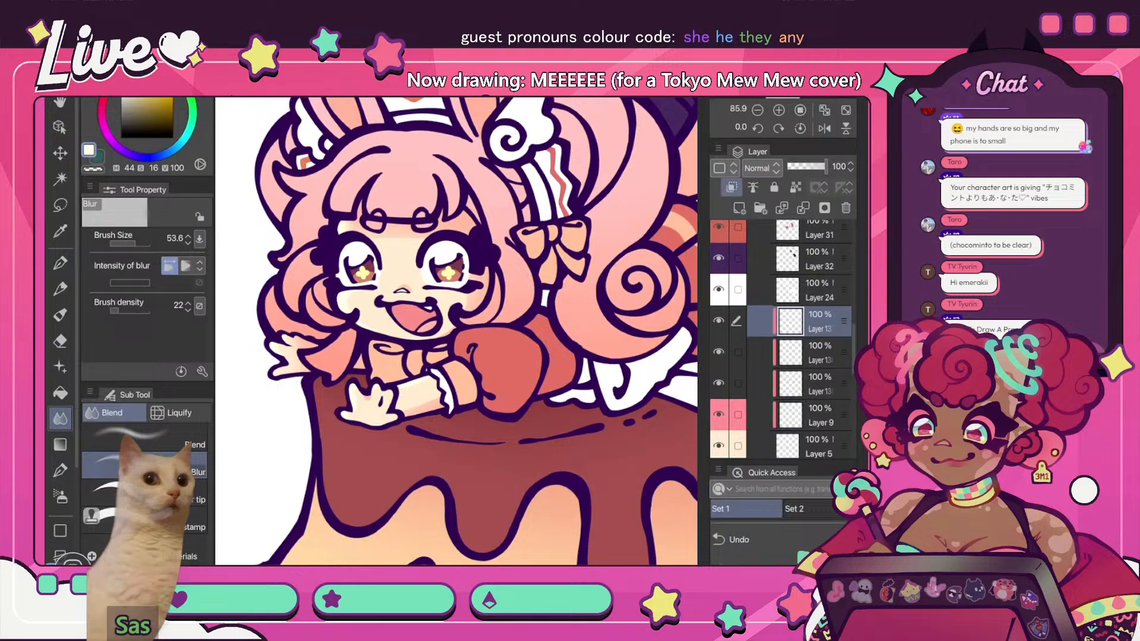
pyautogui.scroll(2, 456, 331)
pyautogui.press('p')
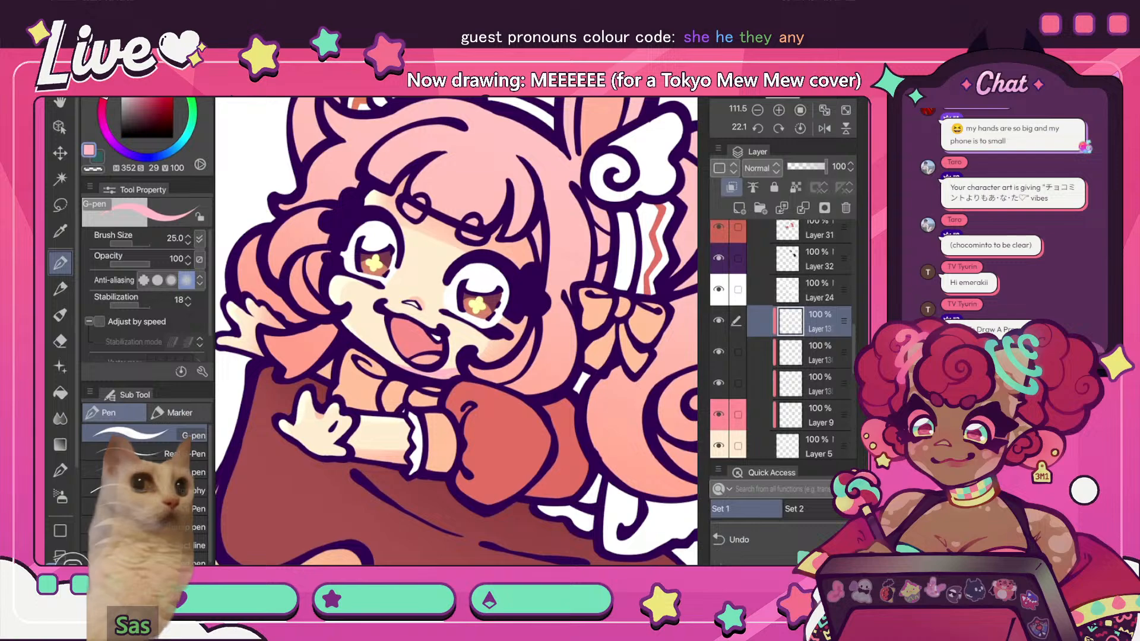
# - Undo the last pink stroke and check the face upright in mirrored view
pyautogui.scroll(-5, 456, 332)
pyautogui.scroll(5, 455, 331)
pyautogui.click(739, 539)
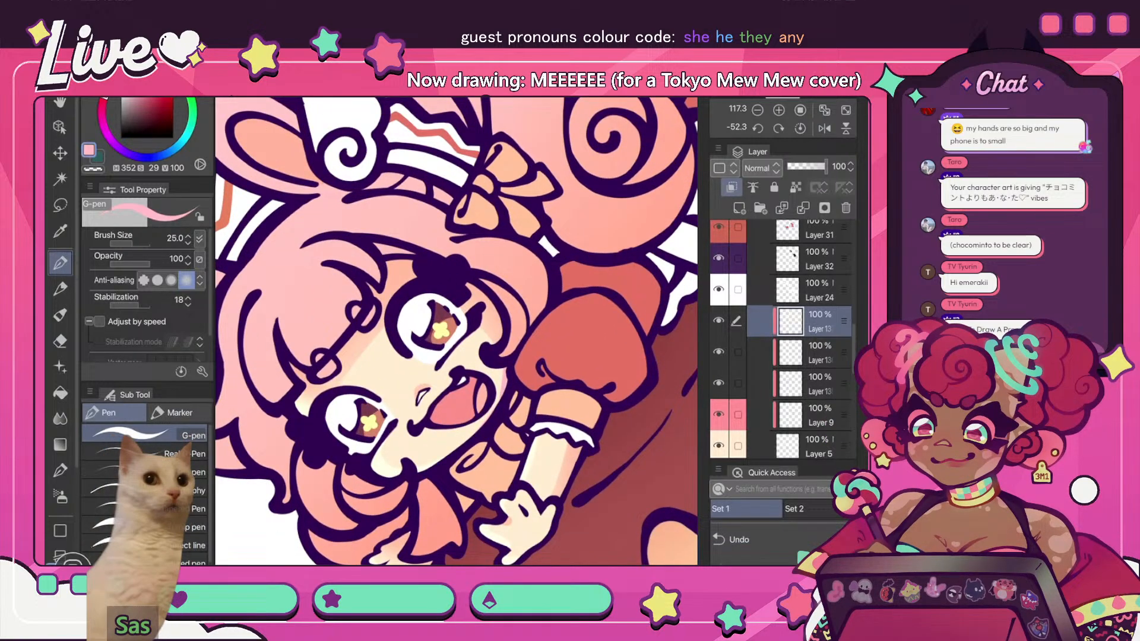
pyautogui.scroll(-5, 456, 331)
pyautogui.click(800, 128)
pyautogui.click(824, 128)
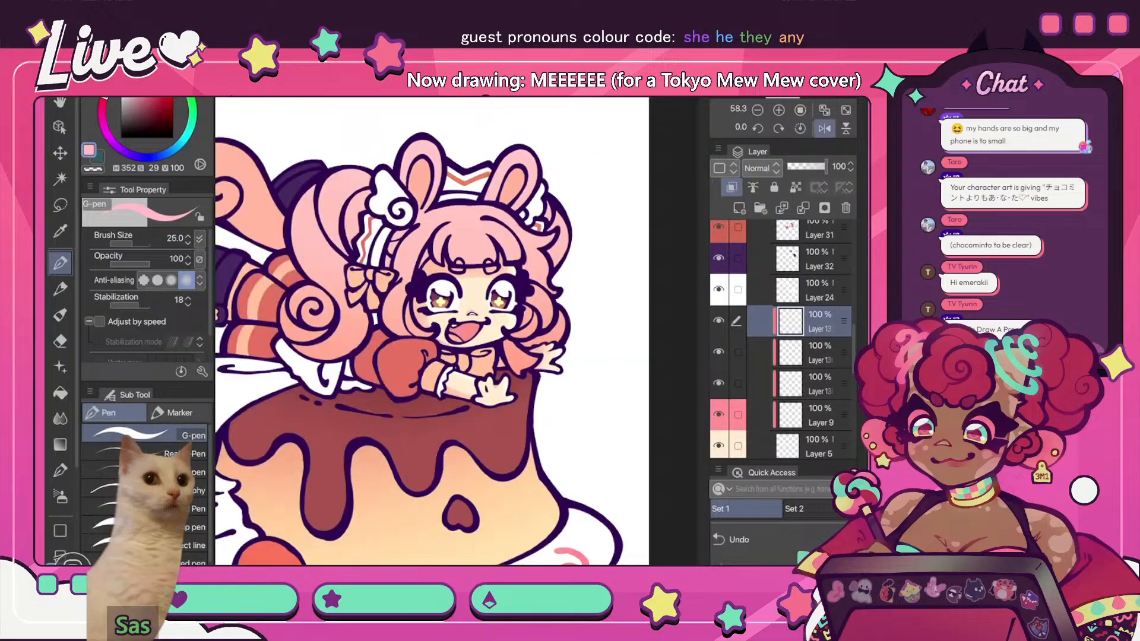
pyautogui.scroll(5, 439, 301)
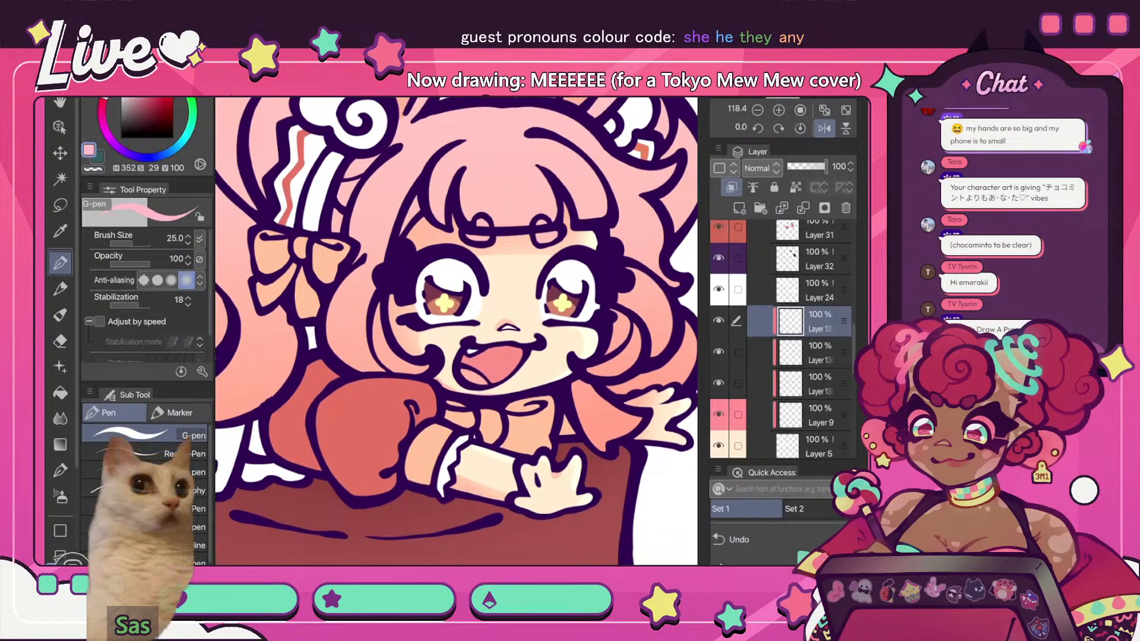
# - Switch to the Soft airbrush at brush size 95 and check the whole illustration unmirrored
pyautogui.press('b')
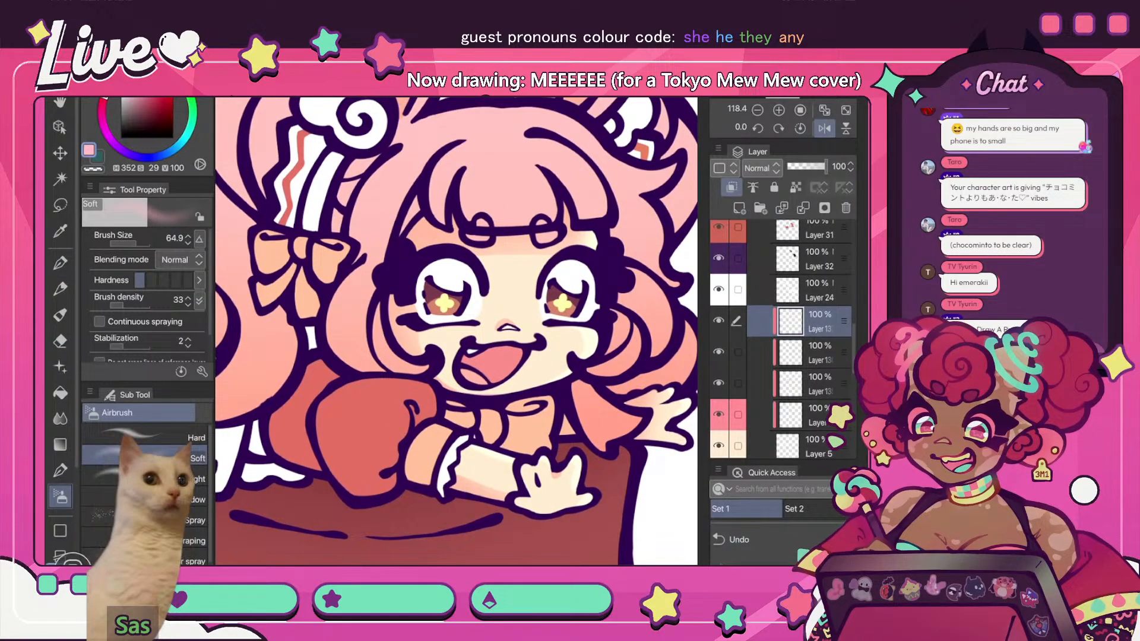
pyautogui.press(']')
pyautogui.press(']')
pyautogui.press(']')
pyautogui.press(']')
pyautogui.press(']')
pyautogui.press(']')
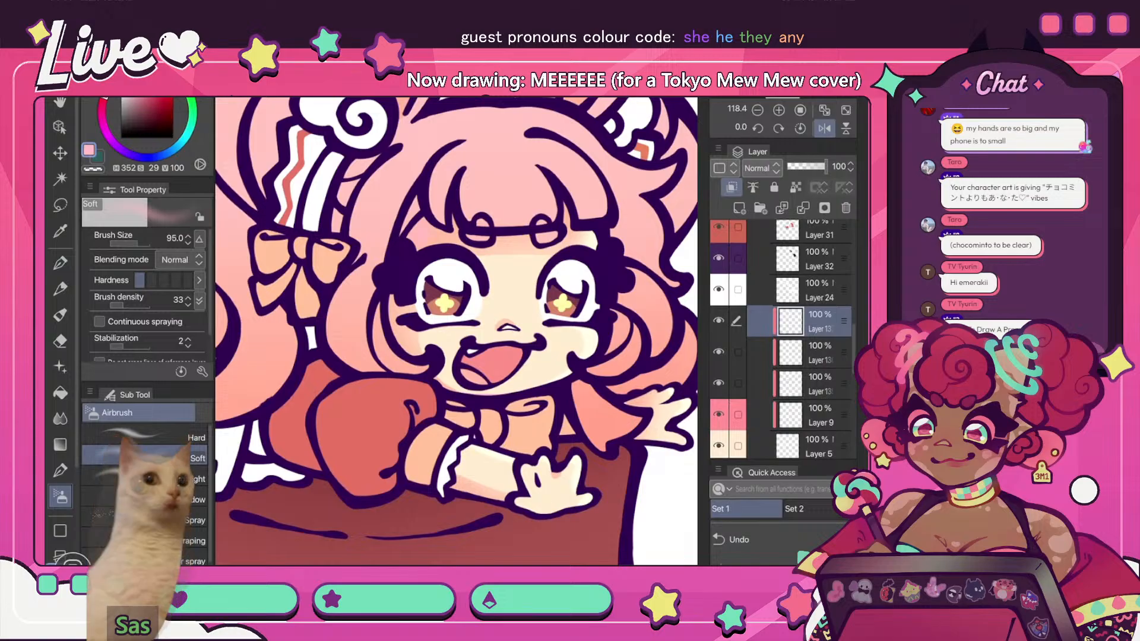
pyautogui.hotkey('ctrl', '0')
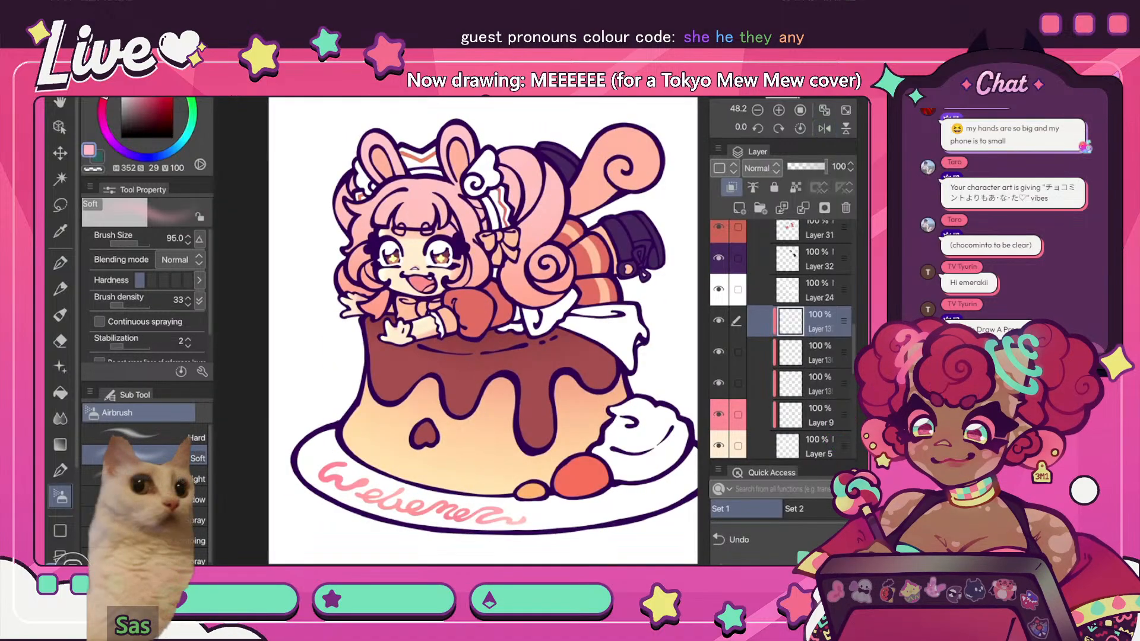
# - Check the illustration in mirrored view with the clipped pink skin layer hidden and shown
pyautogui.scroll(3, 376, 225)
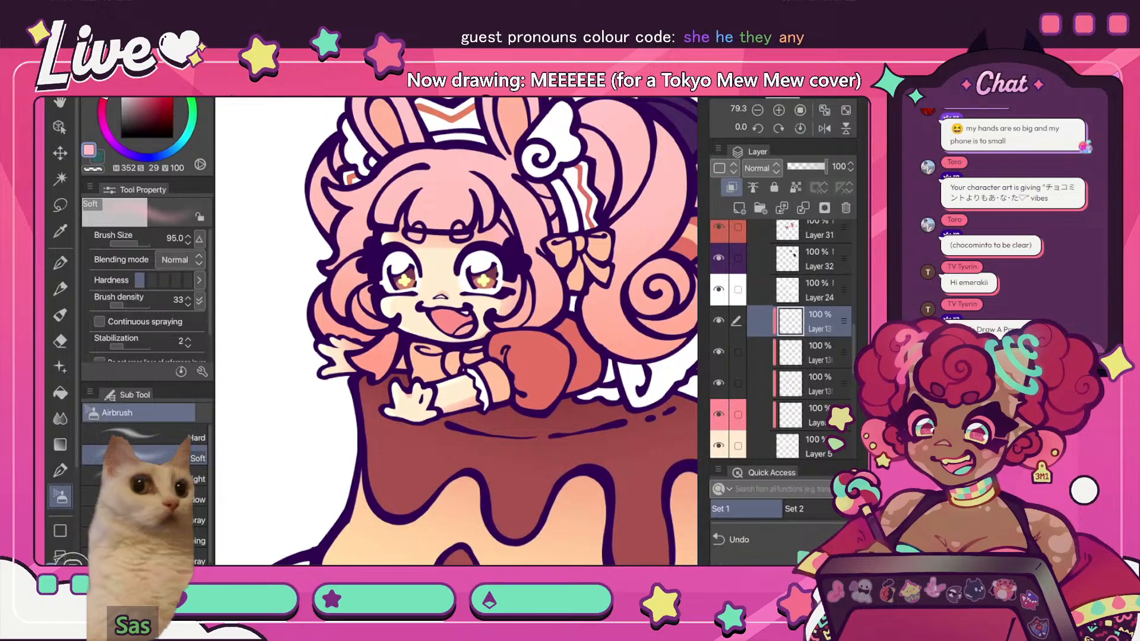
pyautogui.hotkey('ctrl', '0')
pyautogui.press('h')
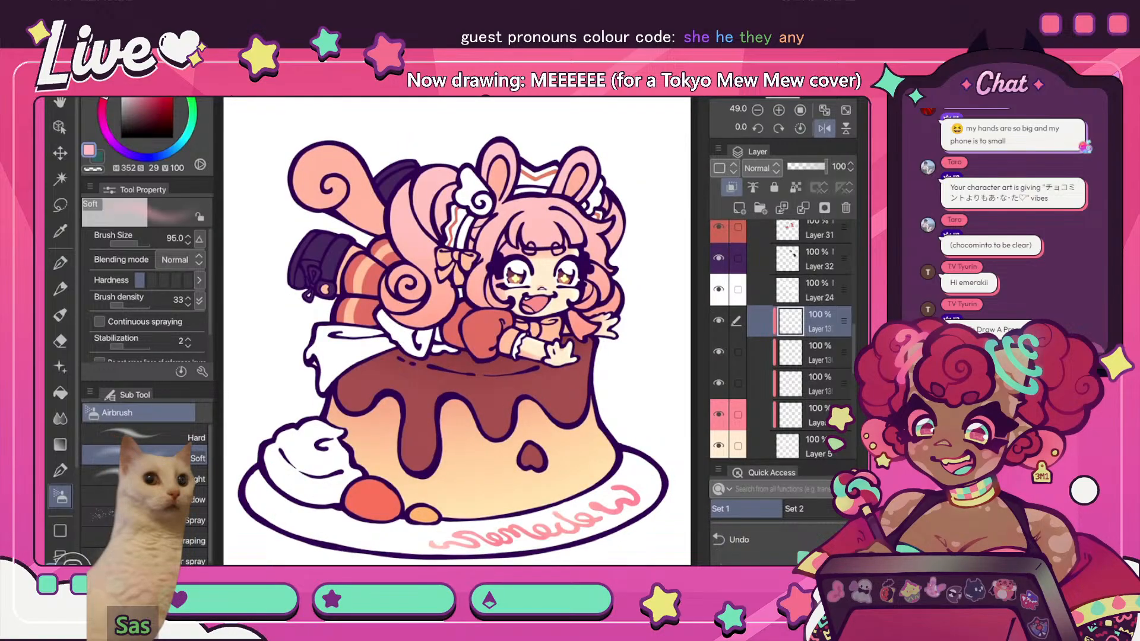
pyautogui.click(718, 320)
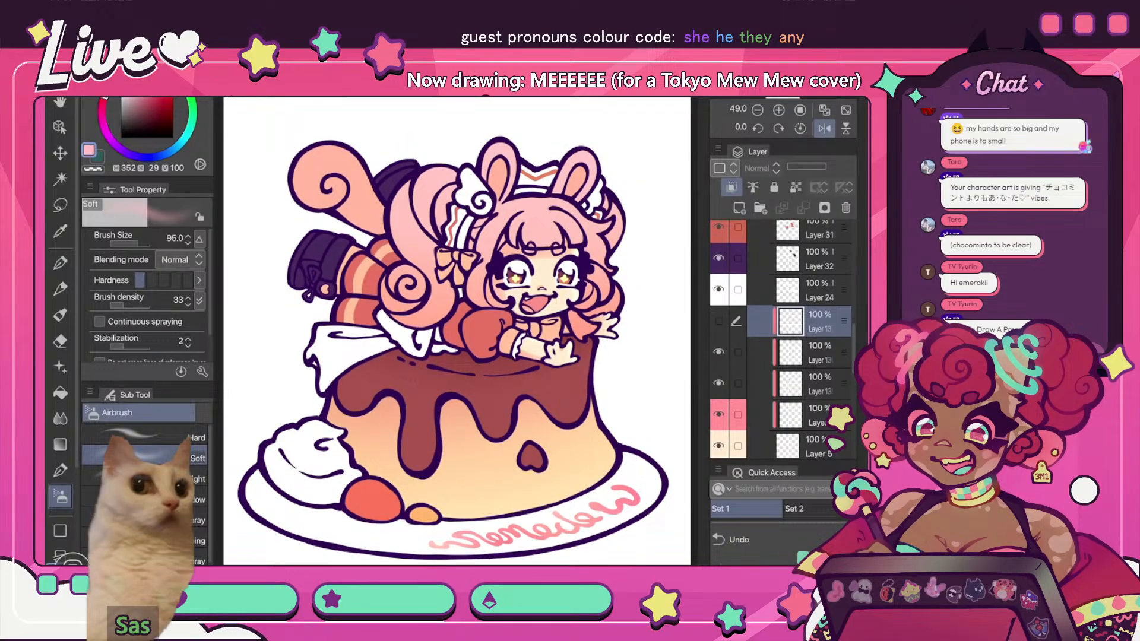
pyautogui.click(718, 320)
pyautogui.click(818, 233)
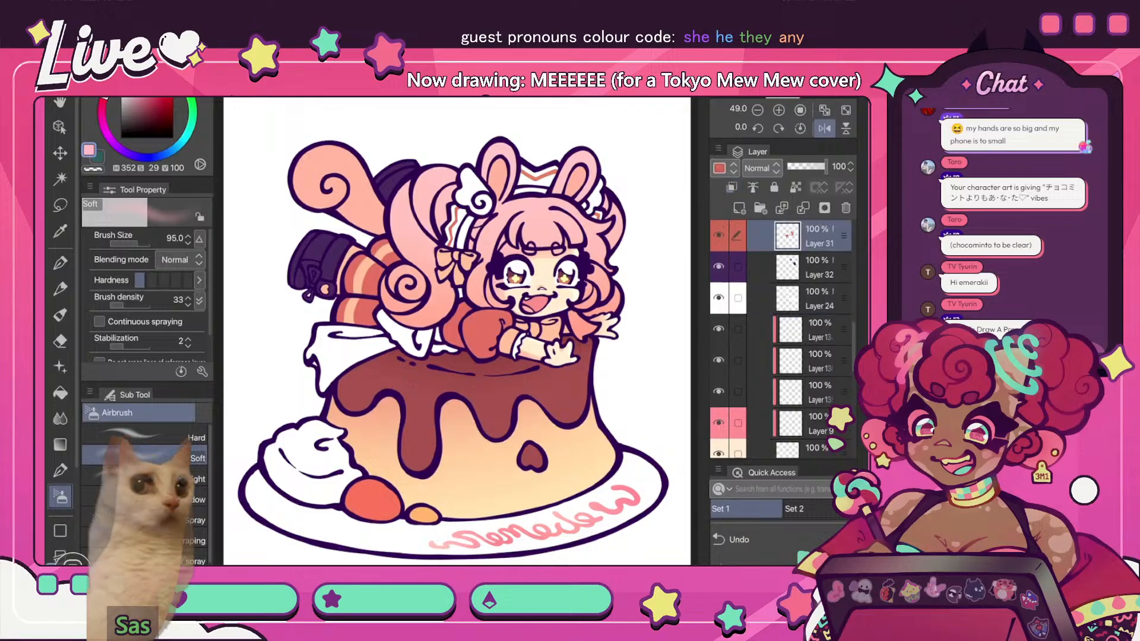
pyautogui.scroll(2, 798, 339)
pyautogui.click(818, 392)
pyautogui.click(718, 392)
pyautogui.click(718, 392)
pyautogui.scroll(-2, 798, 339)
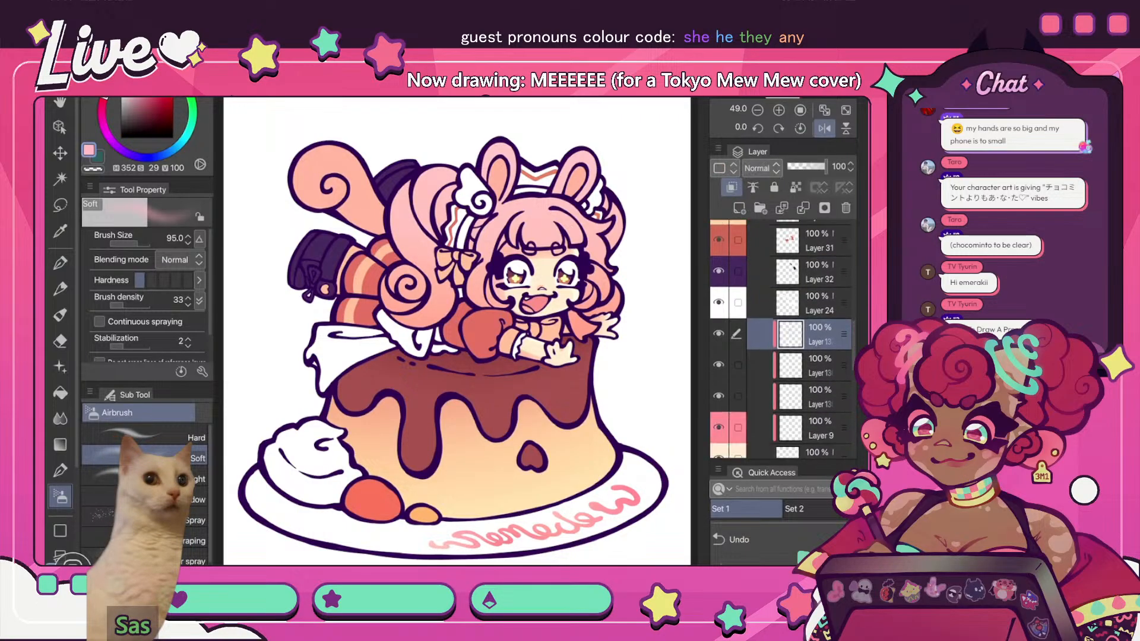
# - Set the Soft airbrush colour to pale mint (H 150, S 25, V 100) in unmirrored view
pyautogui.click(739, 208)
pyautogui.click(684, 158)
pyautogui.press('h')
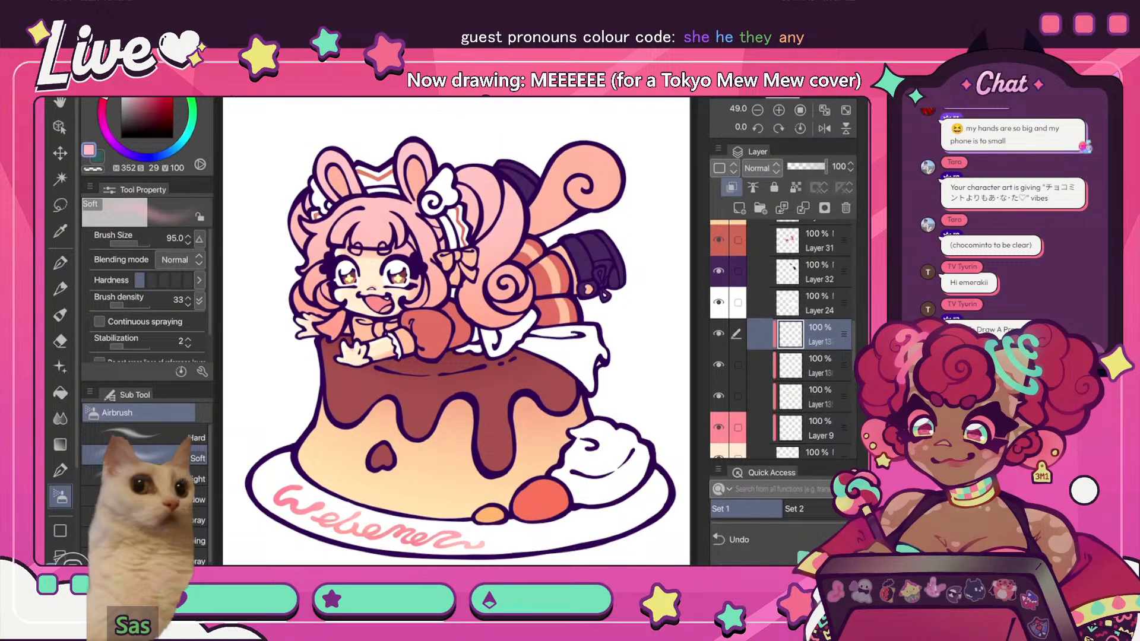
pyautogui.click(193, 112)
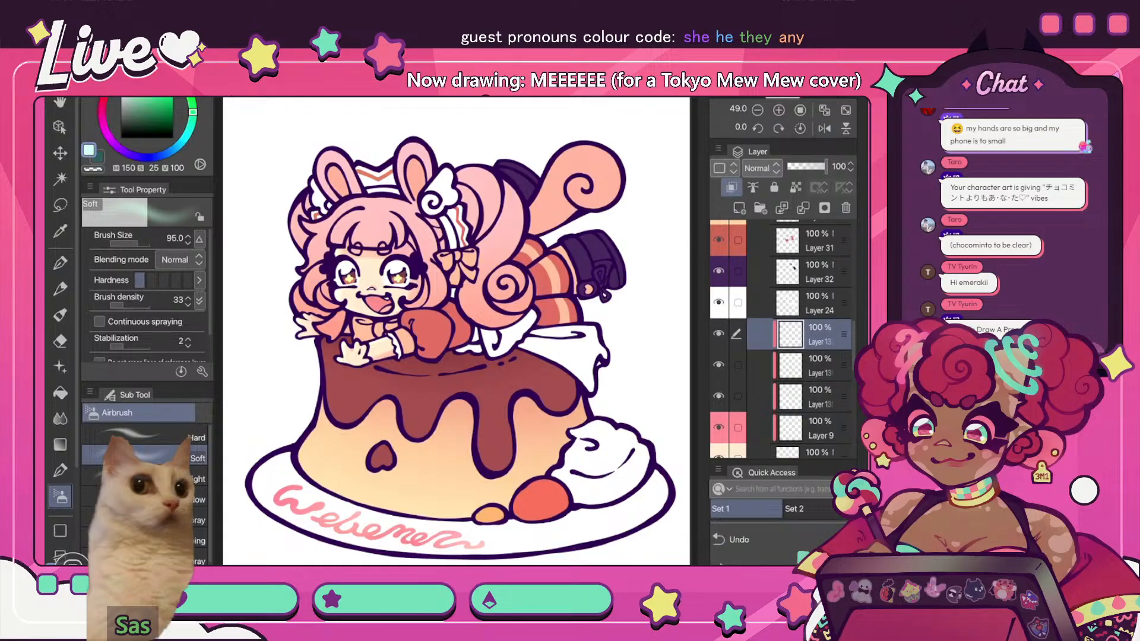
# - Review the face and whole illustration mirrored and unmirrored, and switch to the G-pen at brush size 25
pyautogui.press('h')
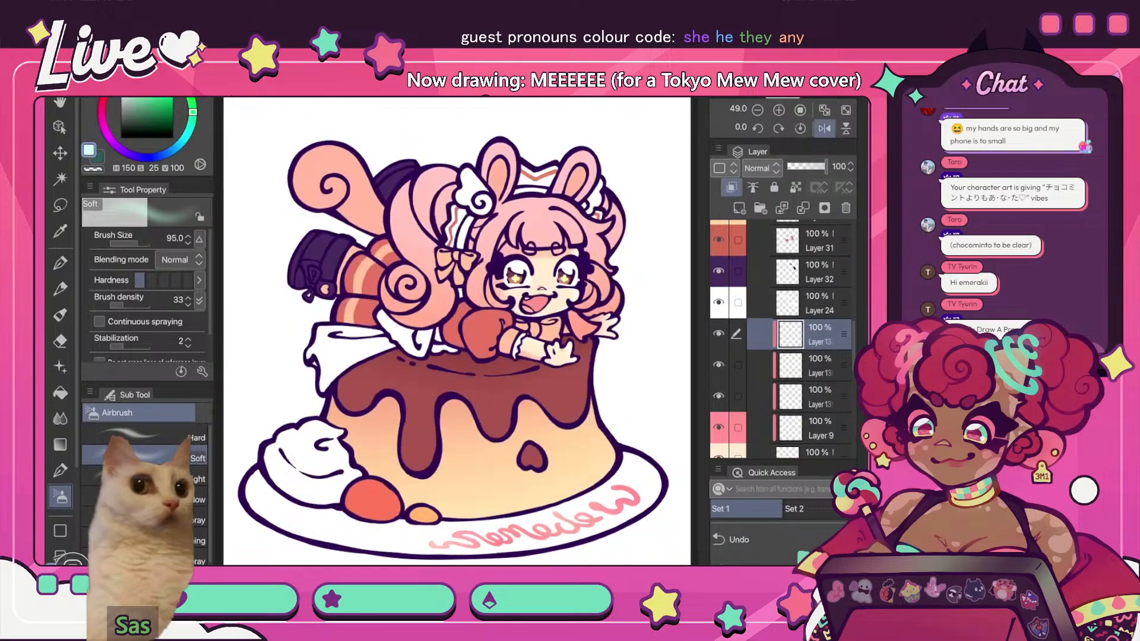
pyautogui.scroll(3, 522, 285)
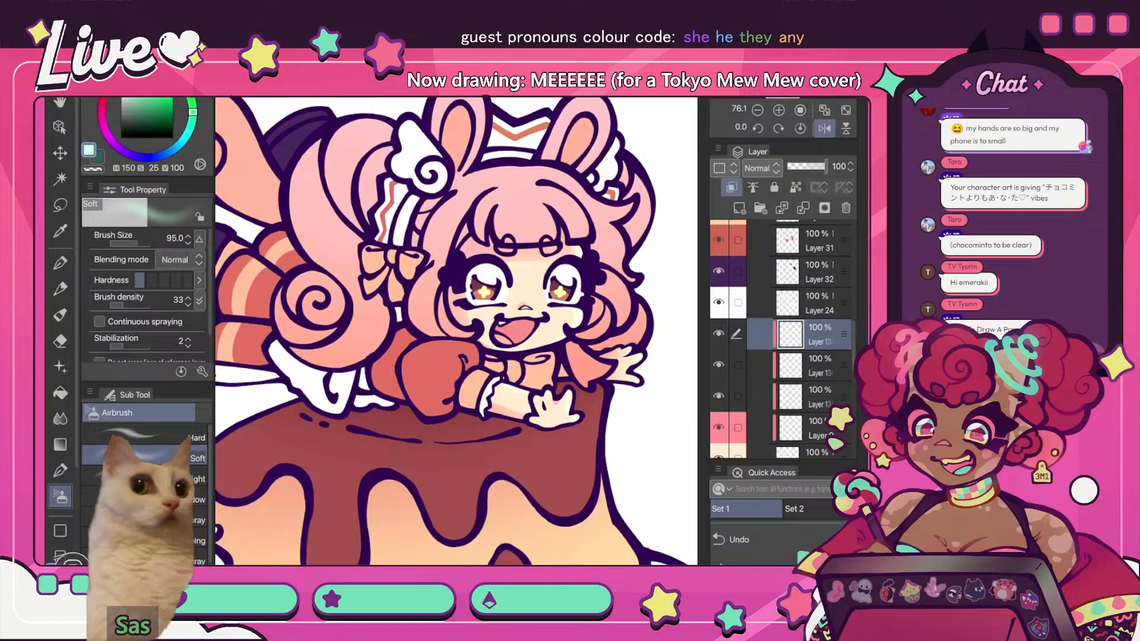
pyautogui.scroll(-4, 525, 273)
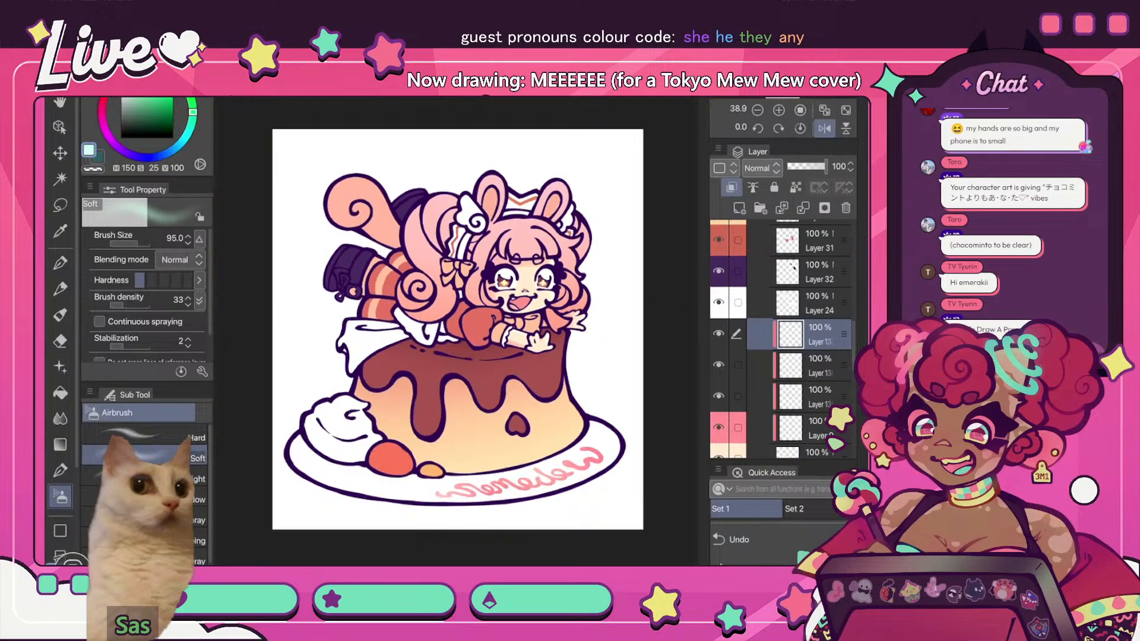
pyautogui.press('h')
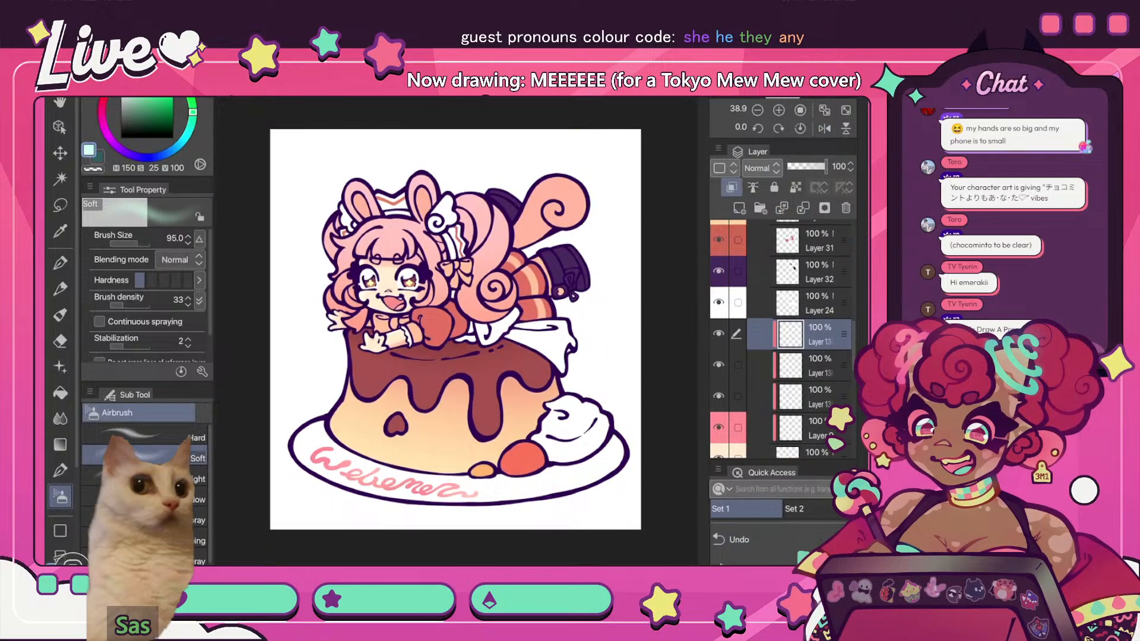
pyautogui.scroll(4, 400, 254)
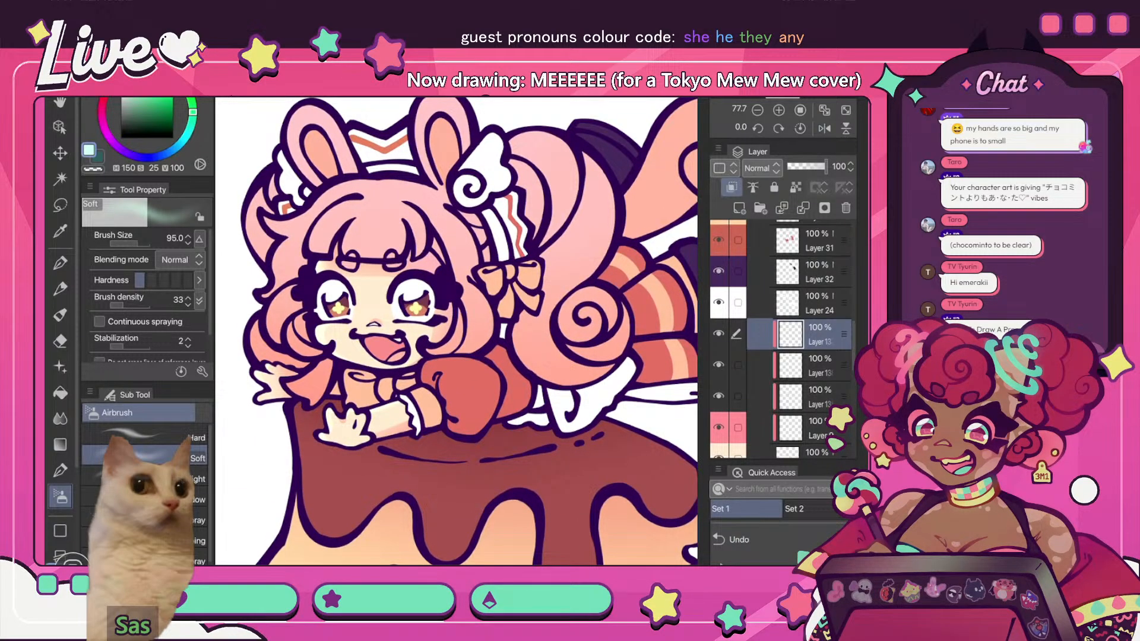
pyautogui.press('p')
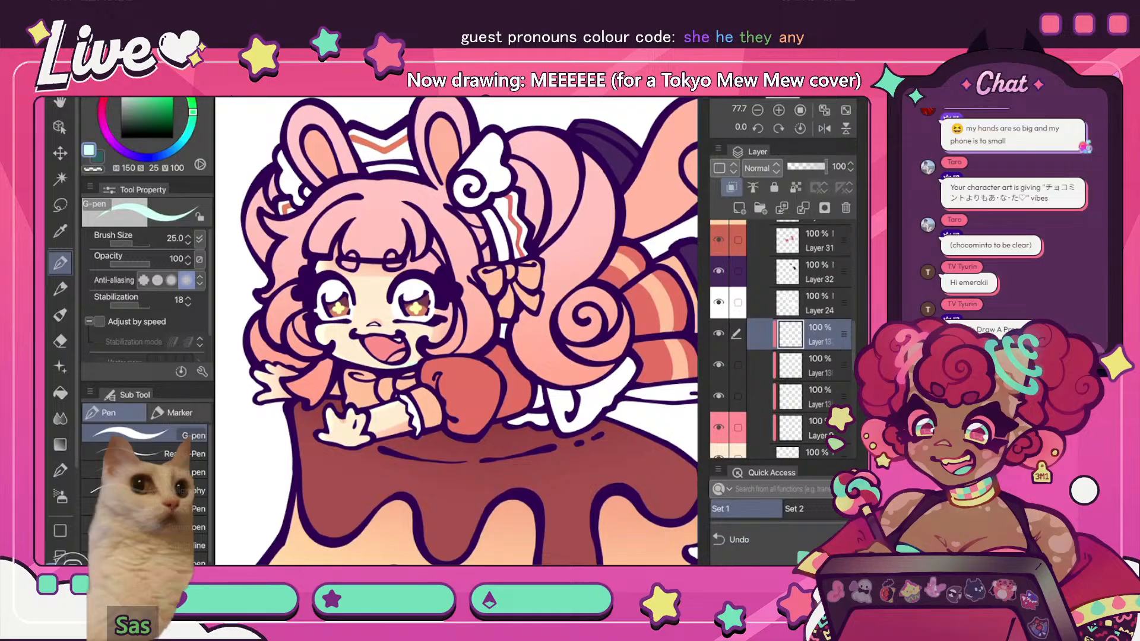
pyautogui.click(824, 128)
pyautogui.click(824, 110)
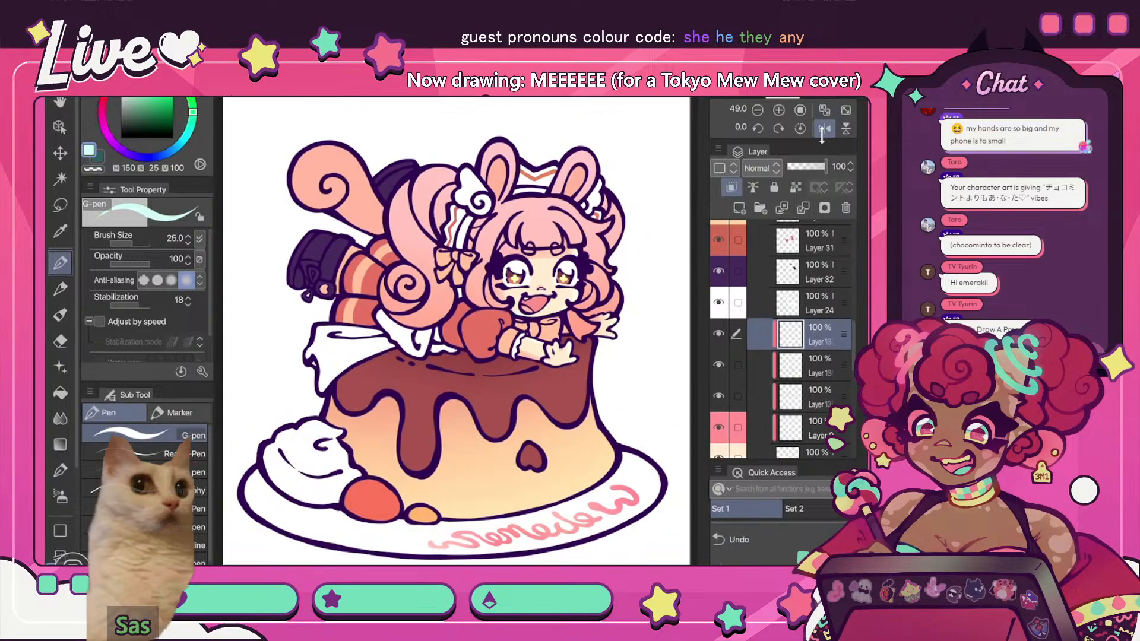
# - Compare both view orientations with the top clipped skin layer hidden and shown, and inspect the mouth and cheek closely
pyautogui.press('h')
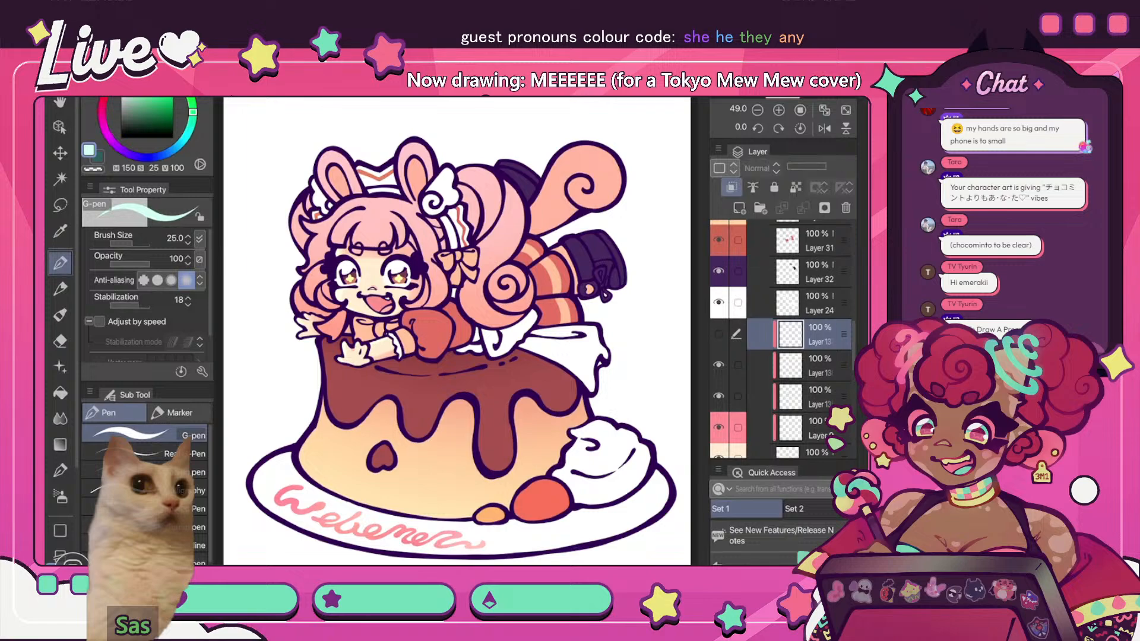
pyautogui.click(718, 334)
pyautogui.press('h')
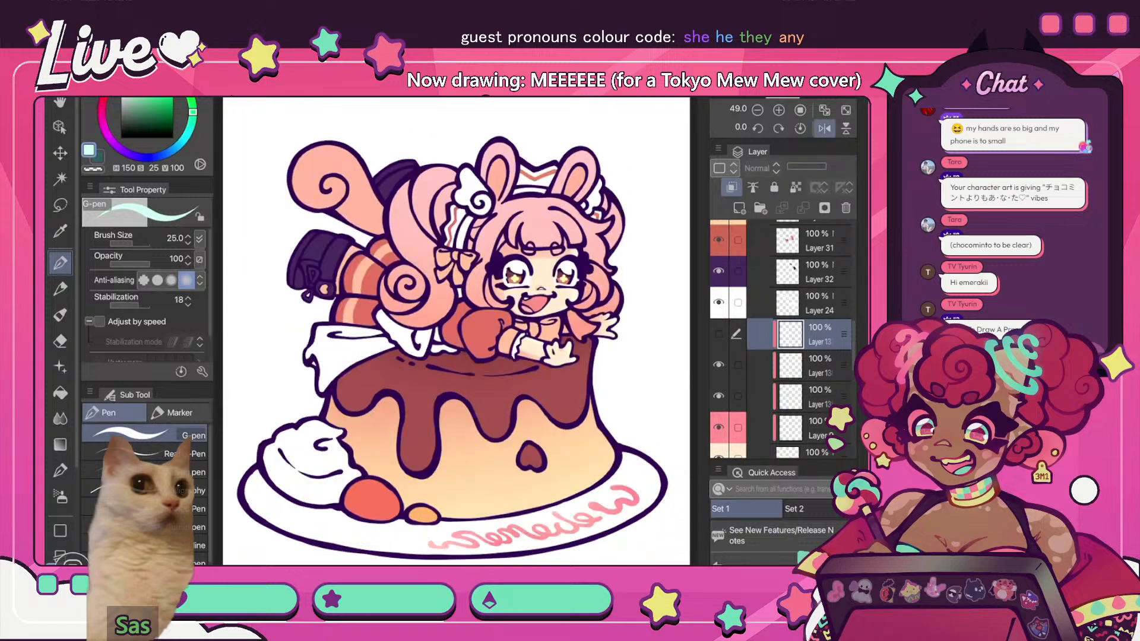
pyautogui.click(719, 334)
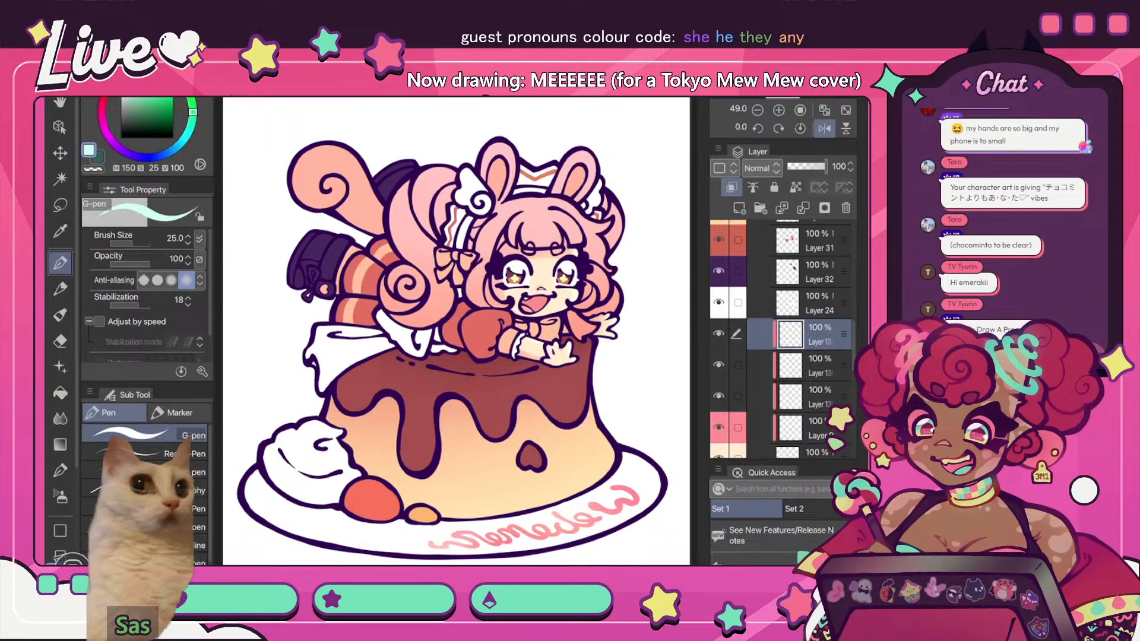
pyautogui.scroll(3, 544, 293)
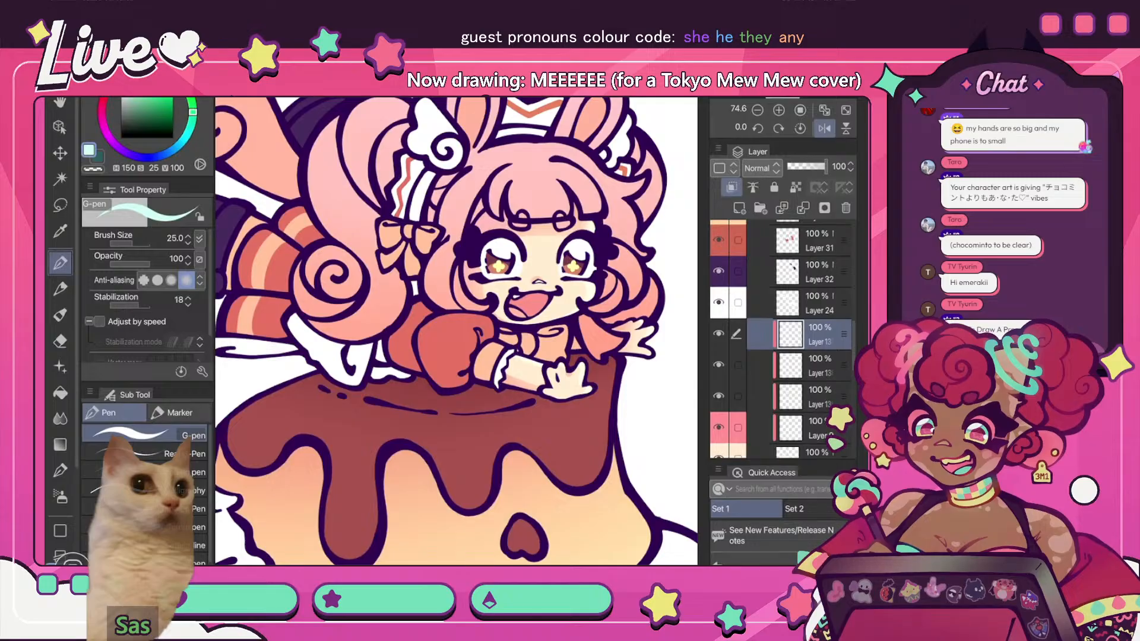
pyautogui.scroll(10, 540, 291)
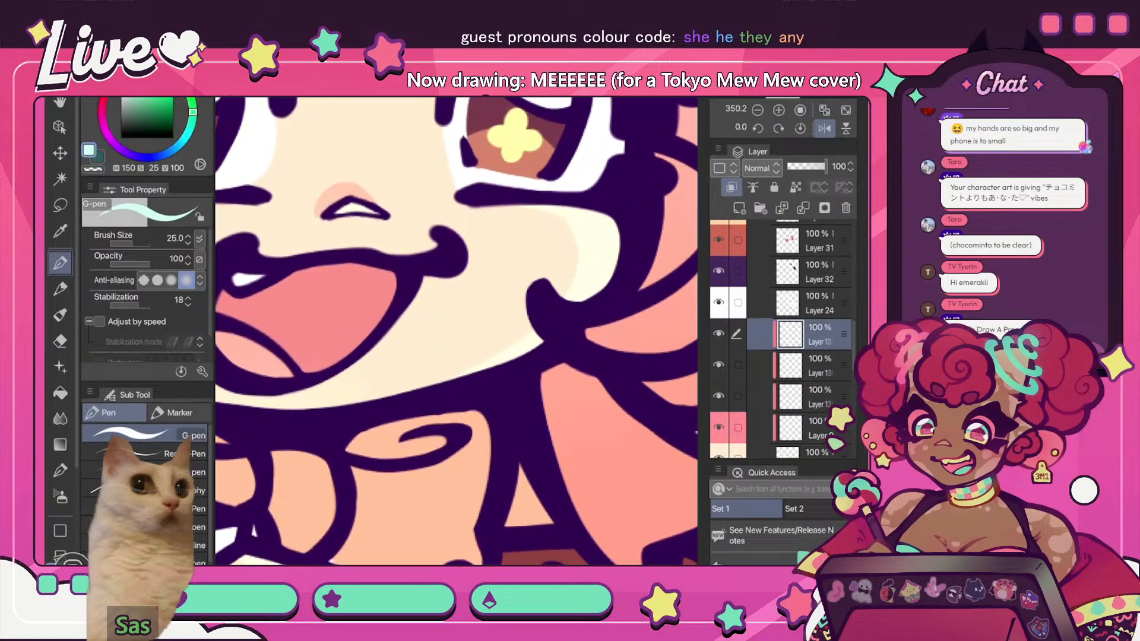
pyautogui.click(824, 110)
pyautogui.click(824, 128)
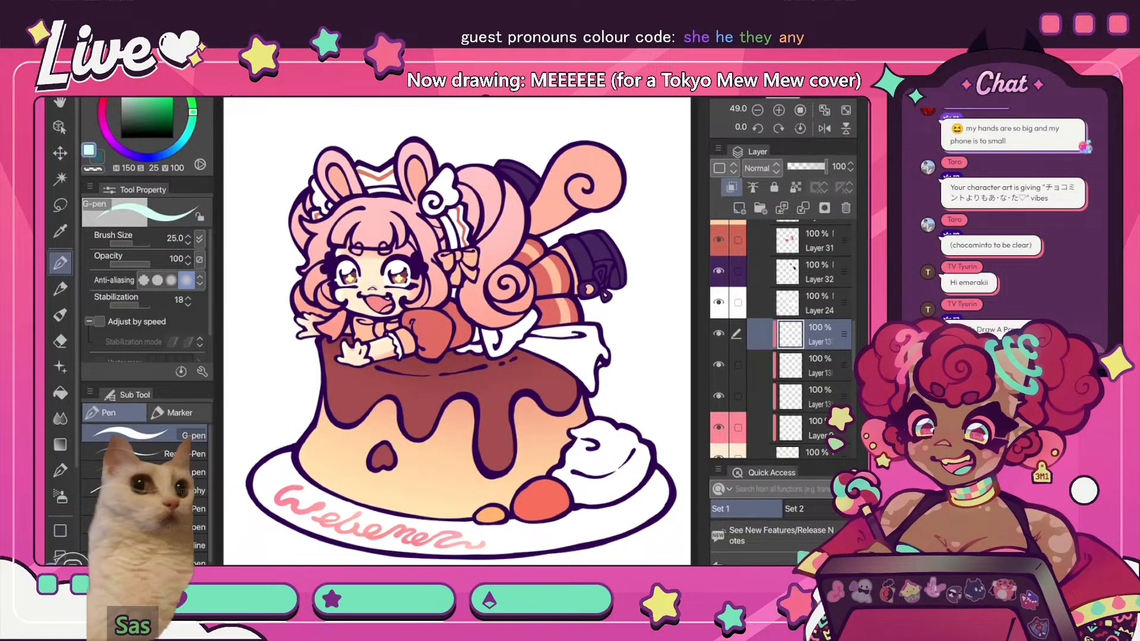
# - Judge the whole unmirrored illustration with the top clipped skin layer and then Layer 24 hidden and shown
pyautogui.click(719, 334)
pyautogui.click(719, 333)
pyautogui.click(719, 333)
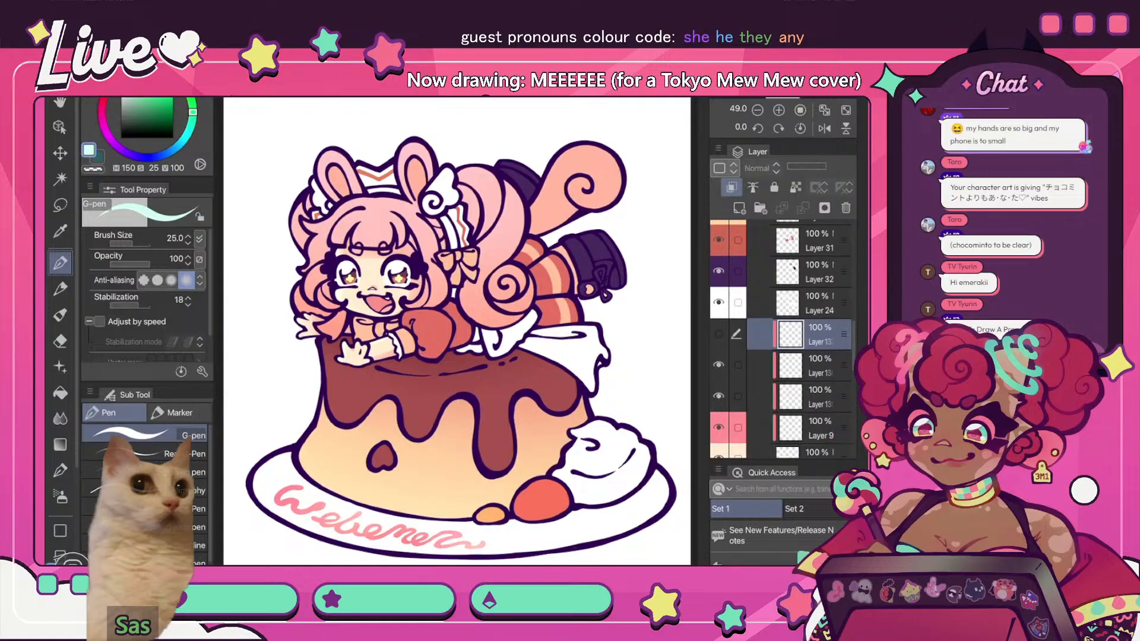
pyautogui.click(719, 333)
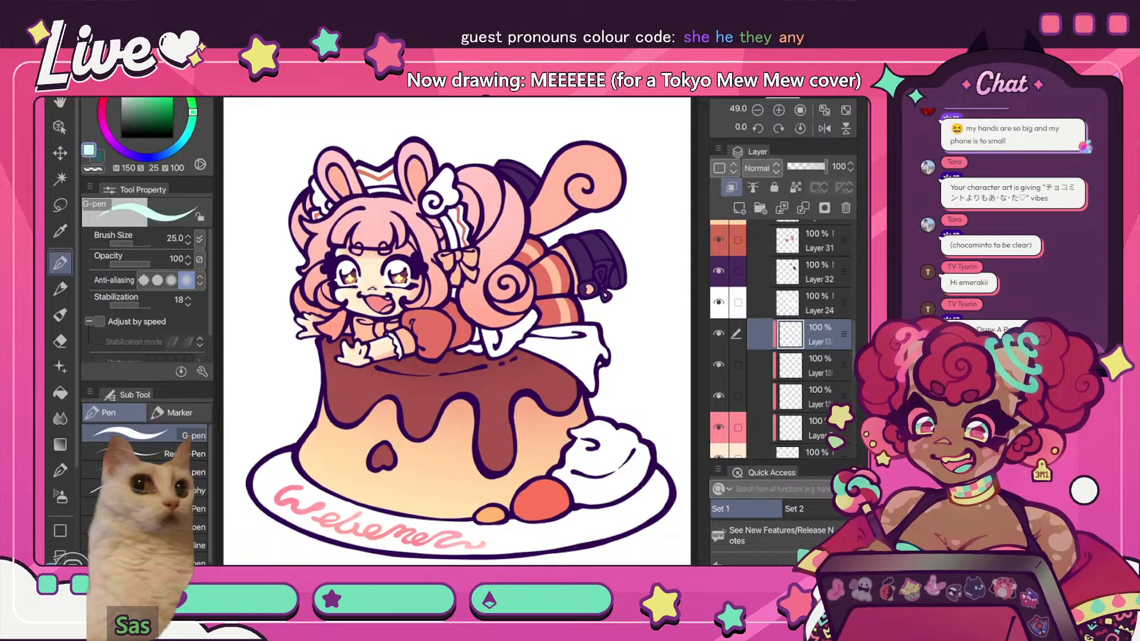
pyautogui.click(719, 334)
pyautogui.click(719, 334)
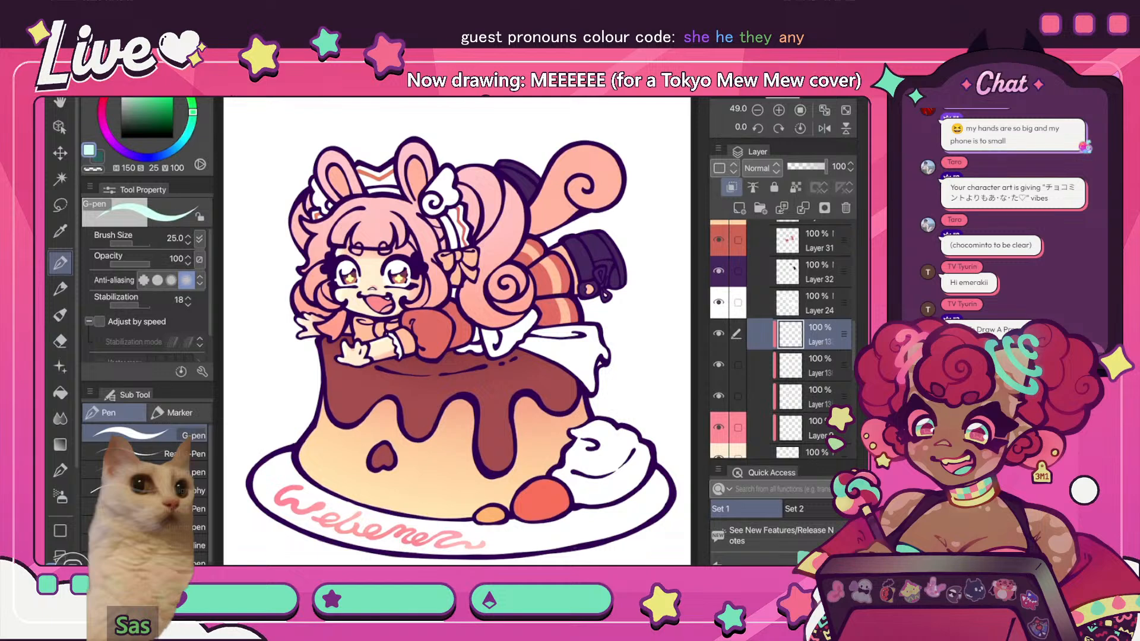
pyautogui.click(719, 333)
pyautogui.click(719, 334)
pyautogui.click(719, 303)
pyautogui.click(719, 302)
# - Check the hair shading with Layer 4 hidden and shown, and add a new layer directly above it
pyautogui.click(819, 304)
pyautogui.scroll(5, 780, 338)
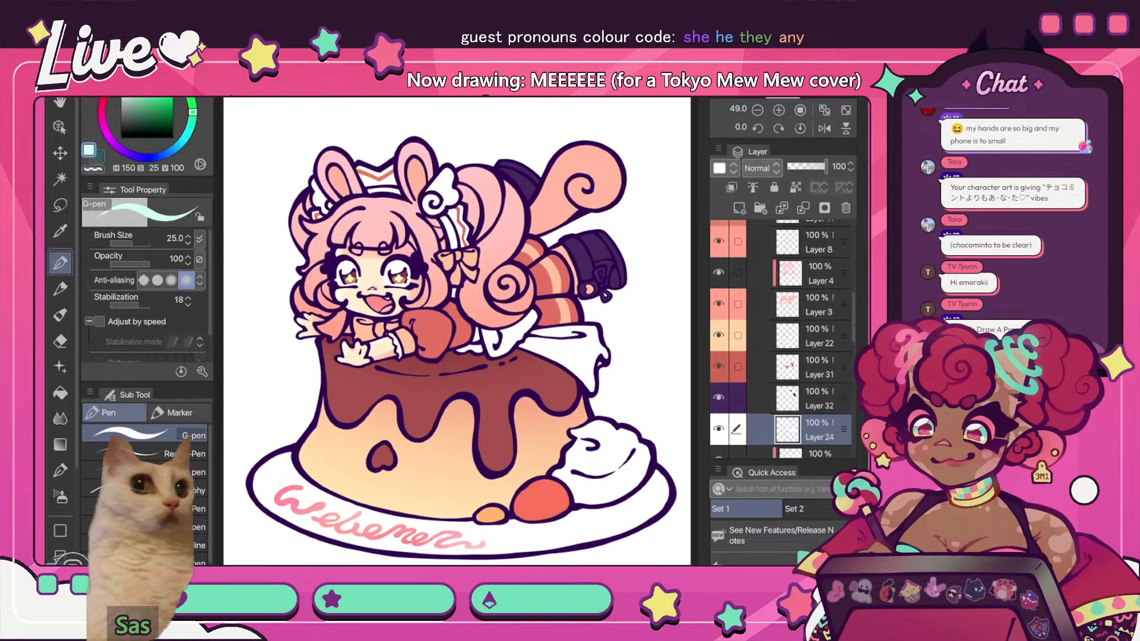
pyautogui.scroll(2, 780, 339)
pyautogui.click(718, 361)
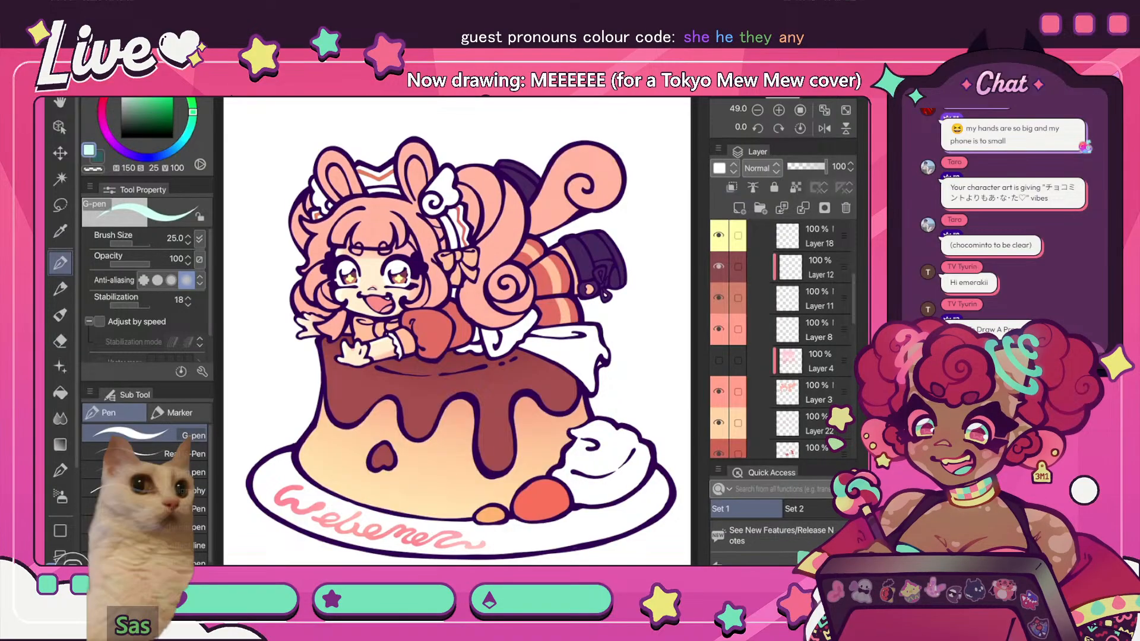
pyautogui.click(719, 361)
pyautogui.click(819, 361)
pyautogui.click(739, 208)
# - Try a G-pen stroke in sampled reddish pink (H 357, S 41, V 93) at the top of the hair
pyautogui.scroll(5, 343, 227)
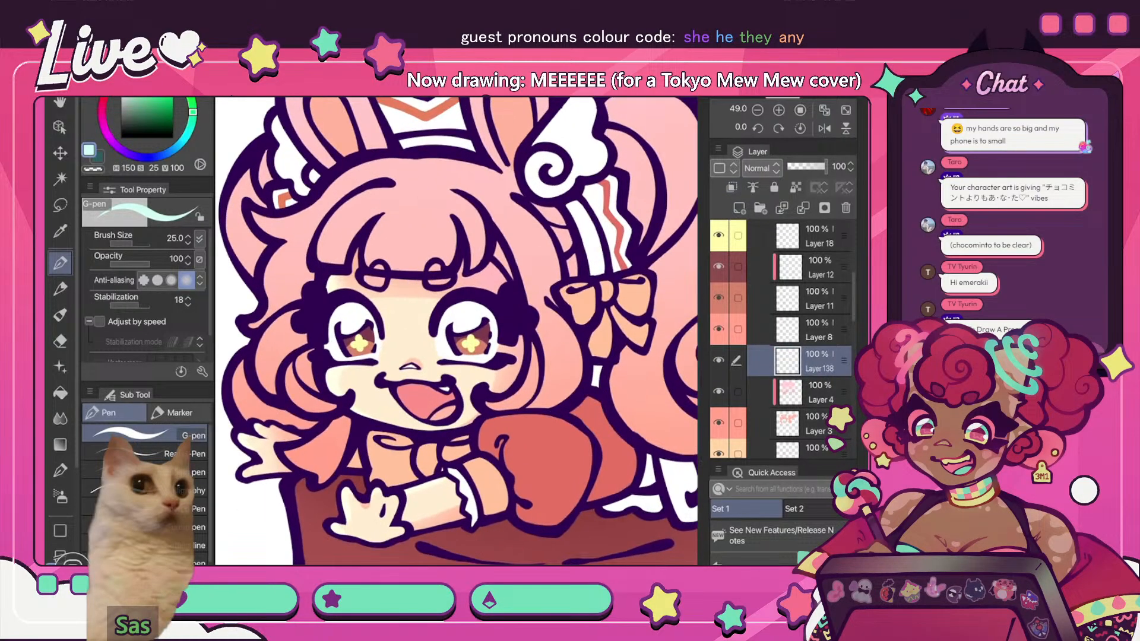
pyautogui.keyDown('alt'); pyautogui.click(409, 238); pyautogui.keyUp('alt')
pyautogui.press('p')
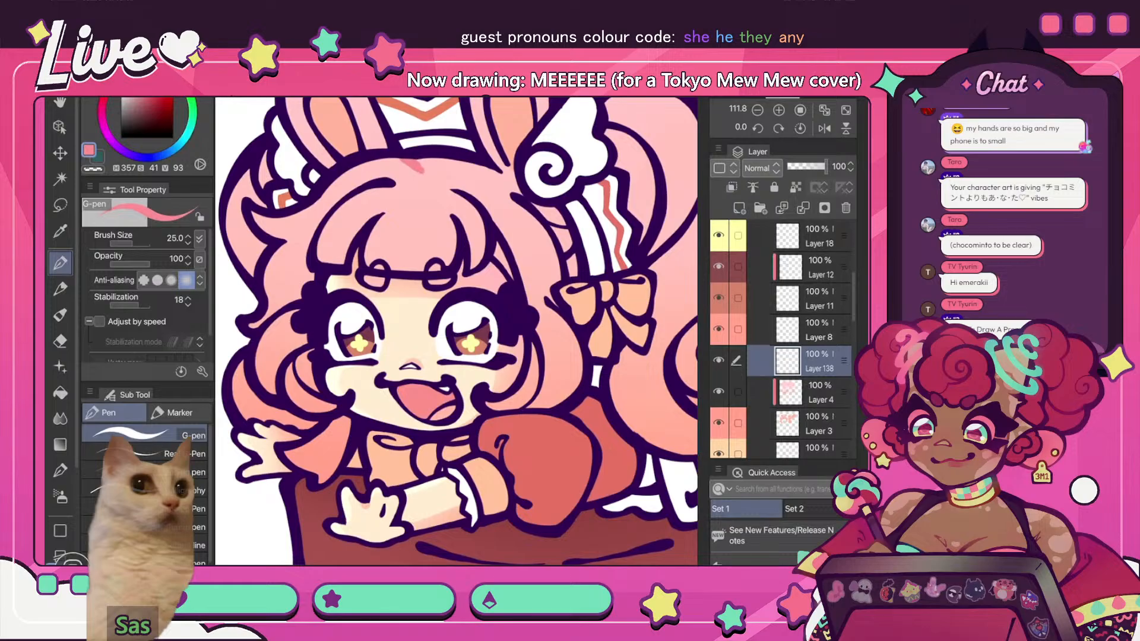
# - Show the reference images in Folder 2, hide Photo 5 and show the pink-haired character reference instead
pyautogui.scroll(-5, 781, 338)
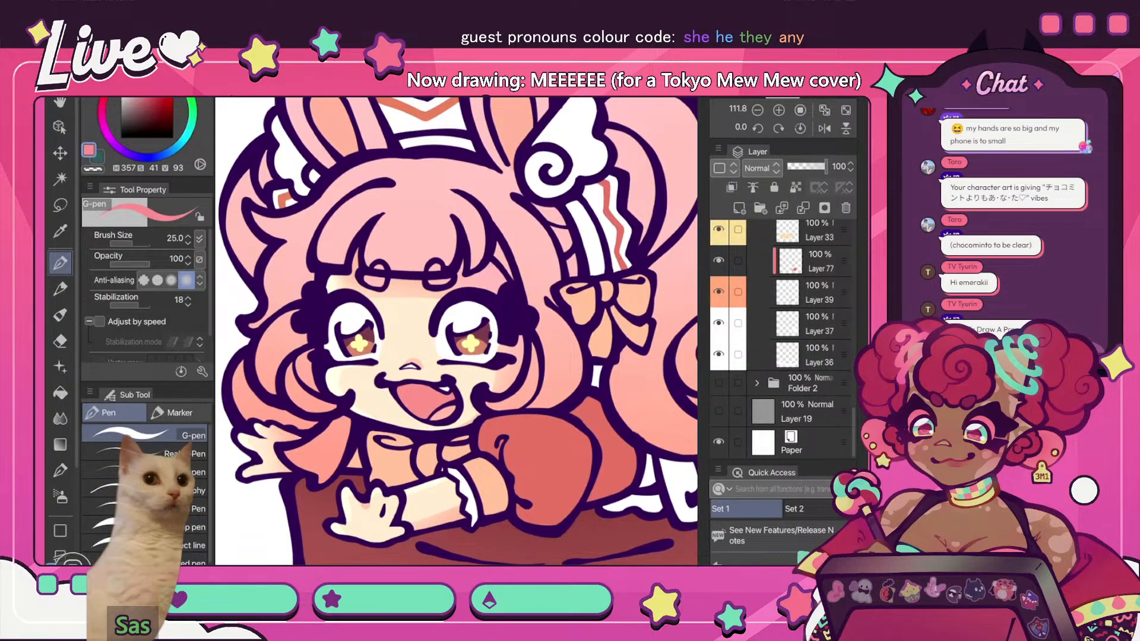
pyautogui.click(718, 382)
pyautogui.scroll(-5, 537, 298)
pyautogui.click(756, 383)
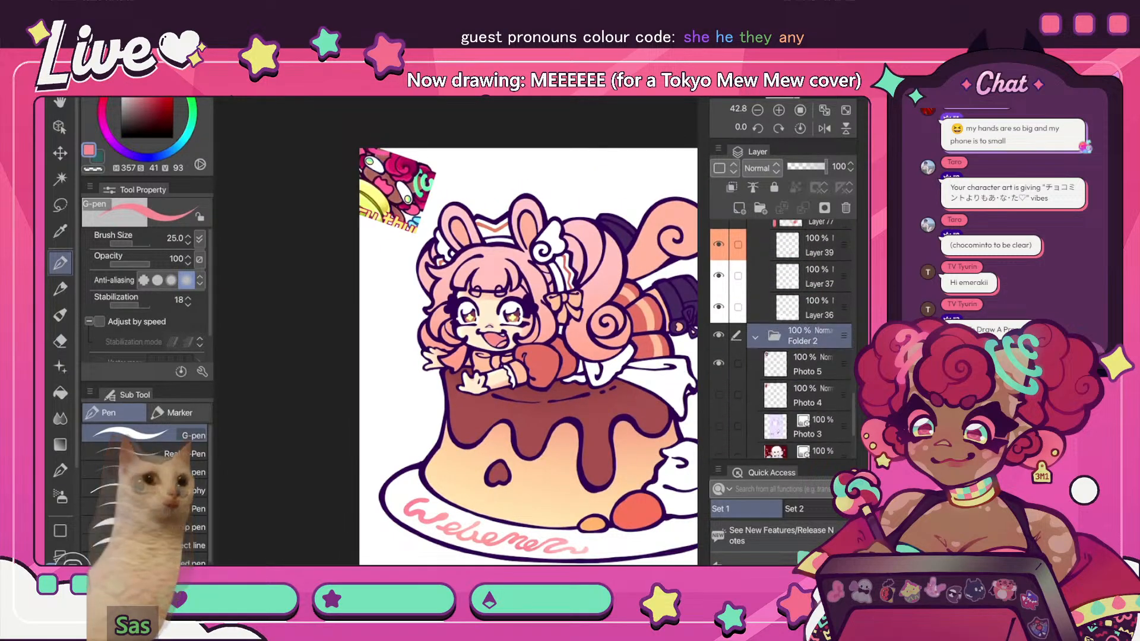
pyautogui.scroll(-1, 781, 338)
pyautogui.click(719, 321)
pyautogui.scroll(-2, 780, 338)
pyautogui.click(718, 381)
pyautogui.scroll(2, 780, 338)
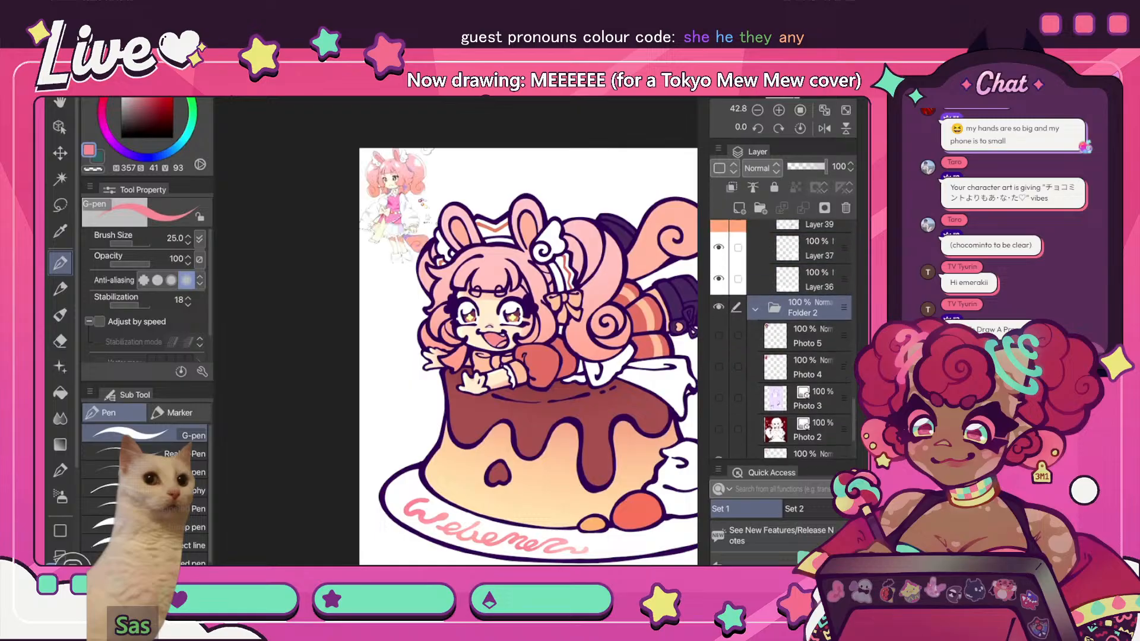
# - Reselect the new Layer 138 above the hair shading and check the hair base on Layer 3 hidden and shown
pyautogui.scroll(5, 781, 338)
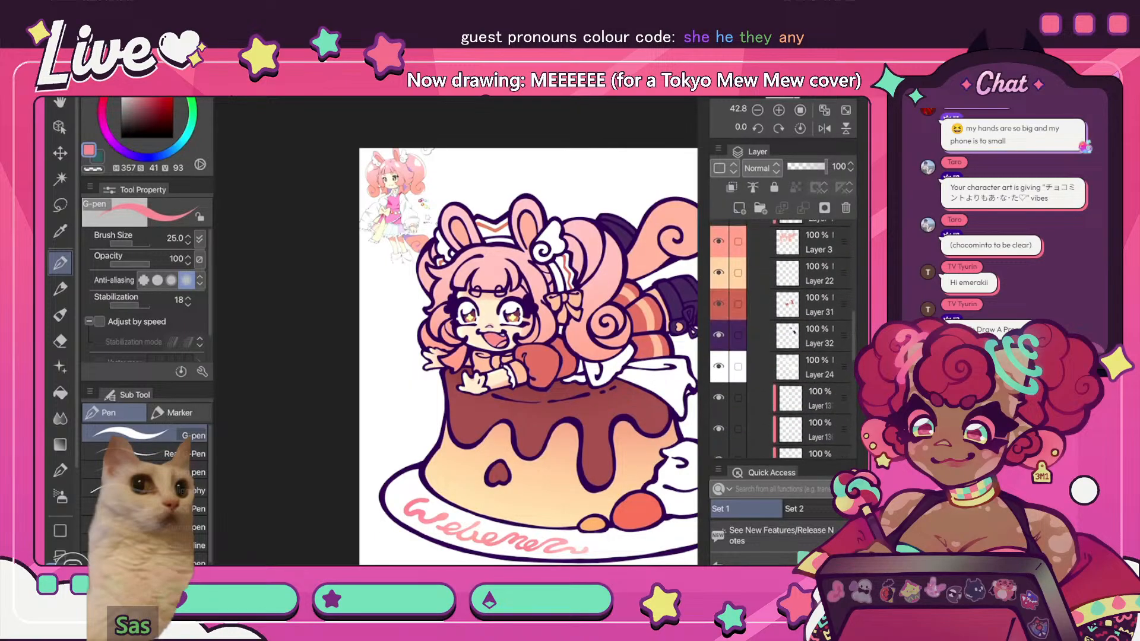
pyautogui.scroll(3, 780, 338)
pyautogui.click(819, 339)
pyautogui.click(819, 370)
pyautogui.click(718, 432)
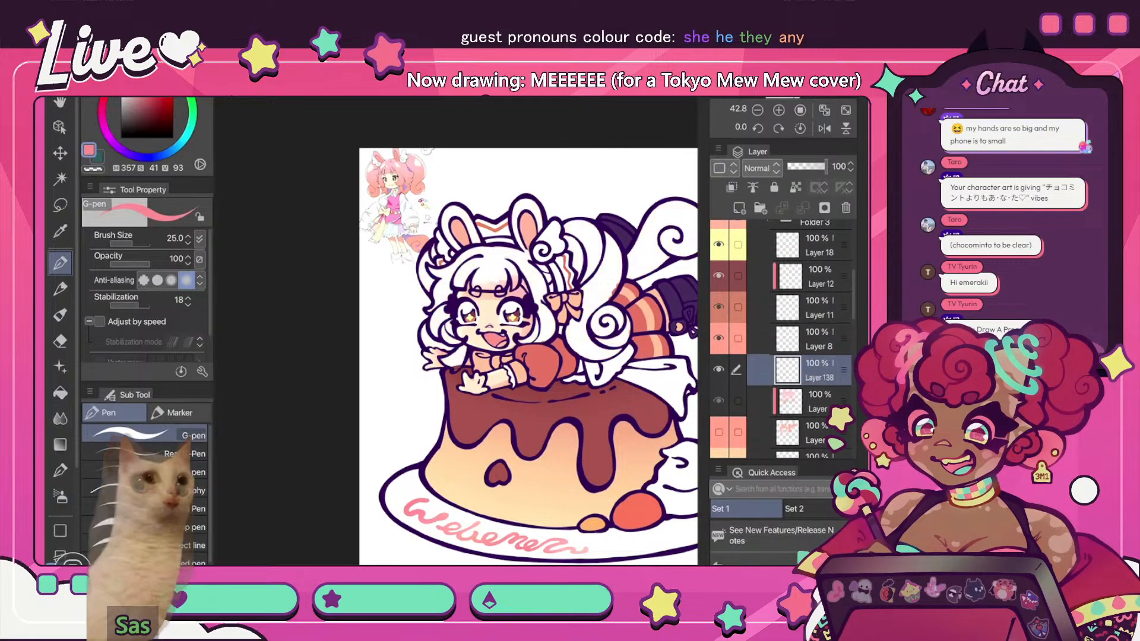
pyautogui.click(718, 432)
# - Sample a muted pink (H 339, S 25, V 86) and draw a short G-pen stroke at the top of the hair
pyautogui.scroll(5, 516, 205)
pyautogui.press('alt')
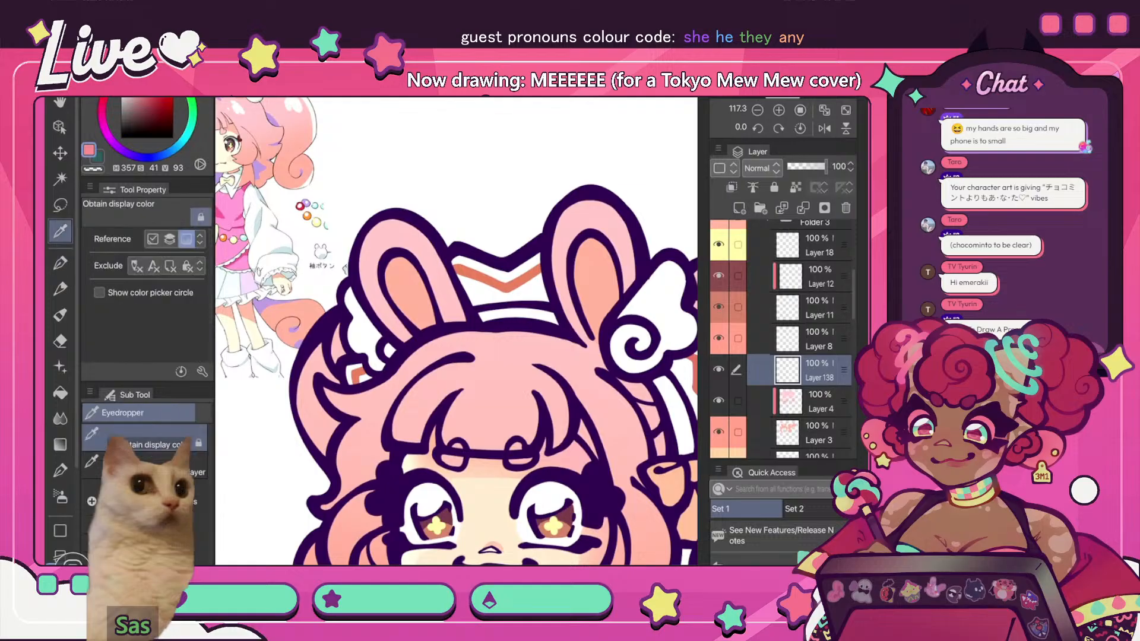
pyautogui.click(510, 362)
pyautogui.scroll(-4, 456, 331)
pyautogui.scroll(3, 455, 331)
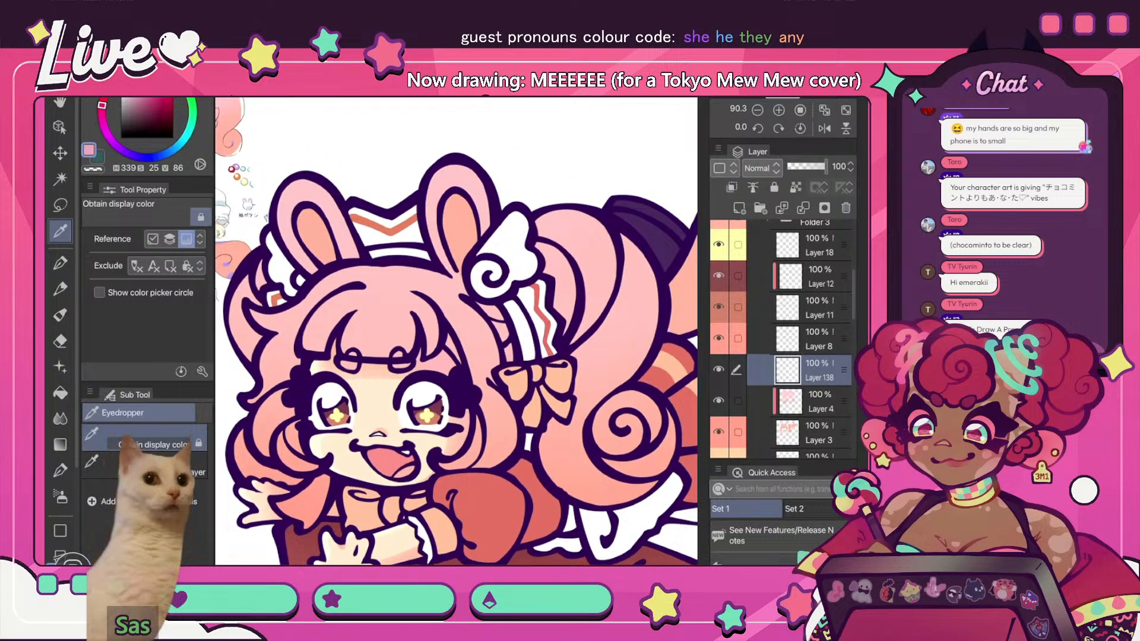
pyautogui.press('p')
pyautogui.moveTo(365, 268); pyautogui.dragTo(389, 269)
pyautogui.scroll(-1, 456, 332)
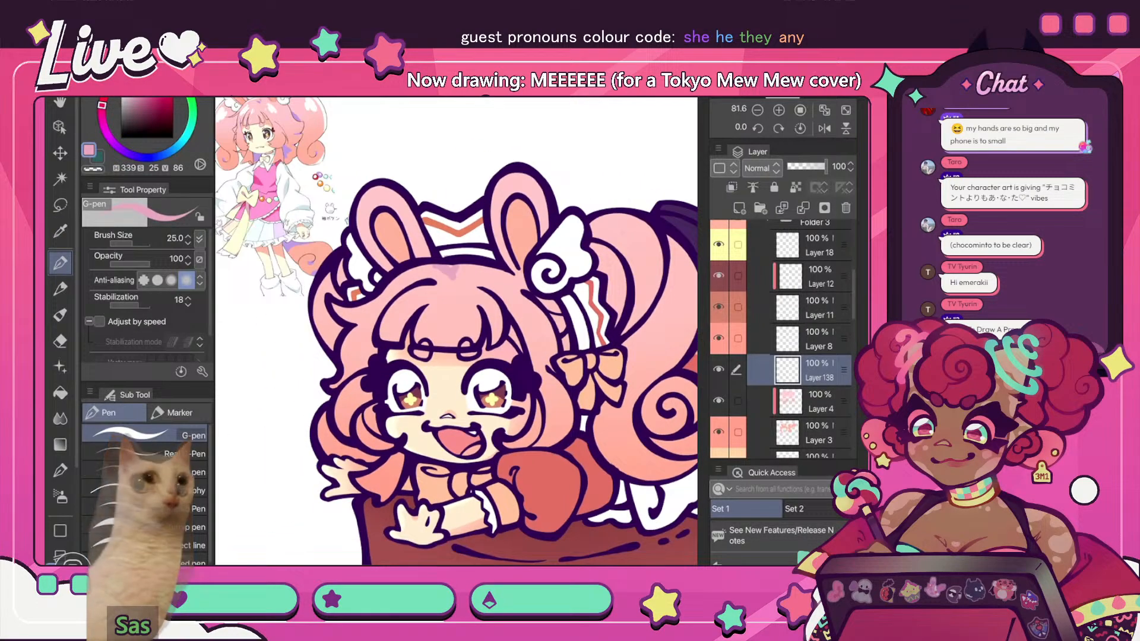
# - Try a G-pen stroke in lavender sampled from the reference character (H 267, S 27, V 83) at the top of the hair
pyautogui.press('alt')
pyautogui.click(287, 151)
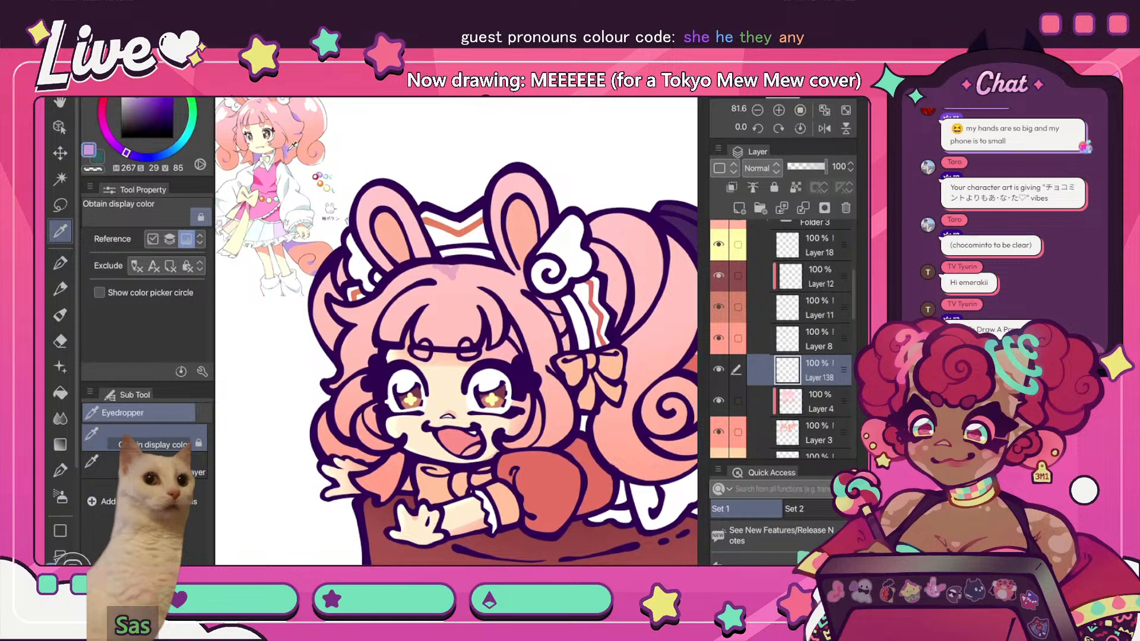
pyautogui.press('p')
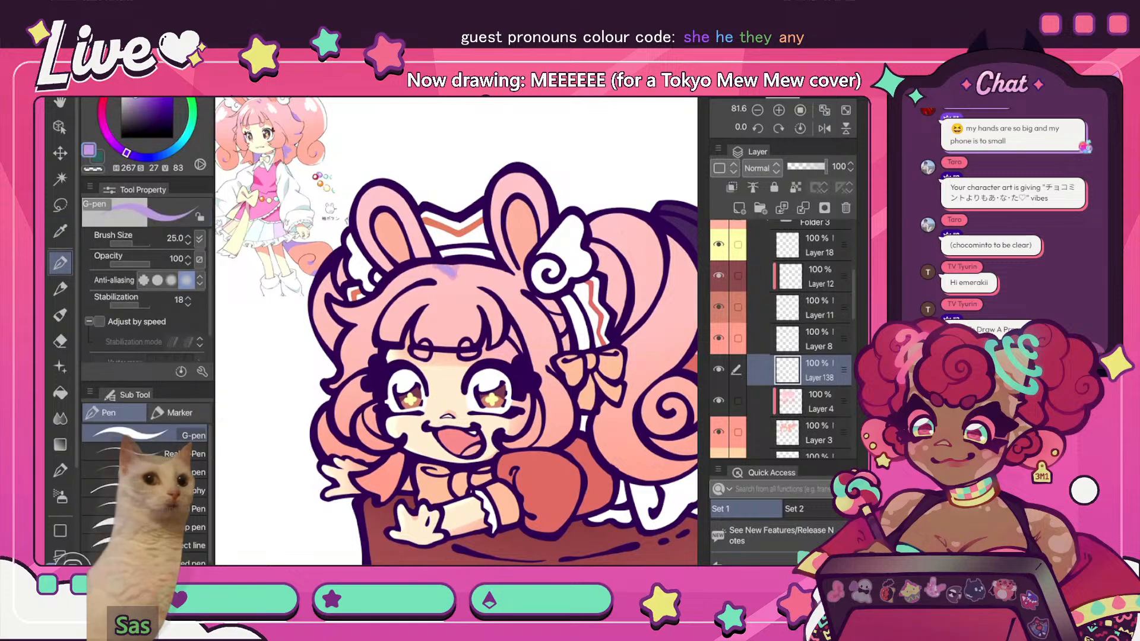
pyautogui.hotkey('ctrl', 'x')
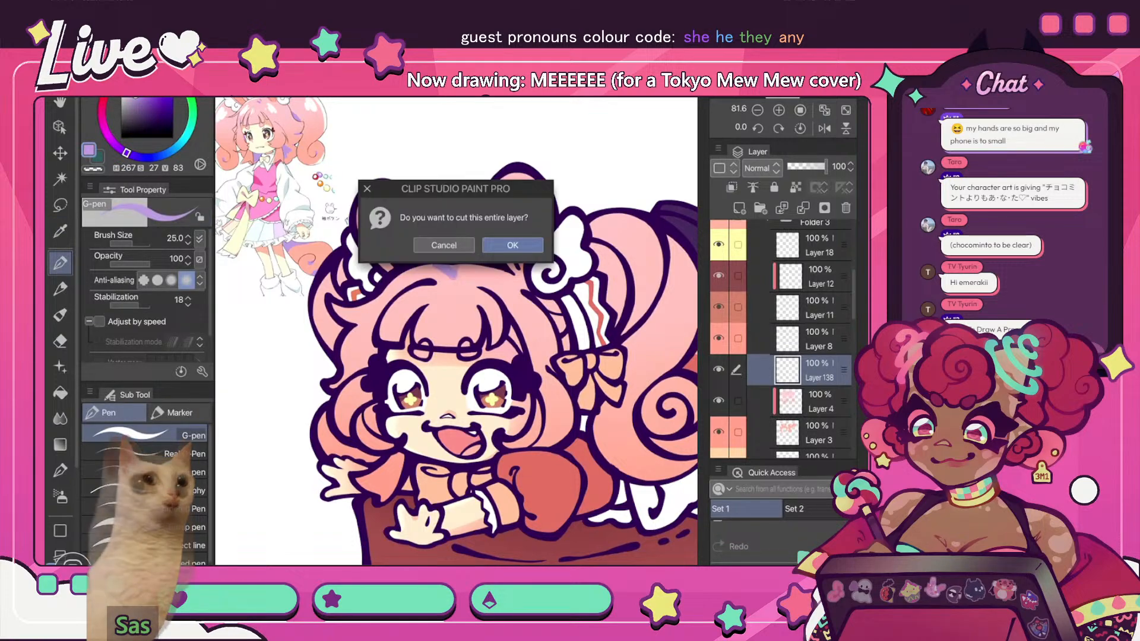
pyautogui.press('Escape')
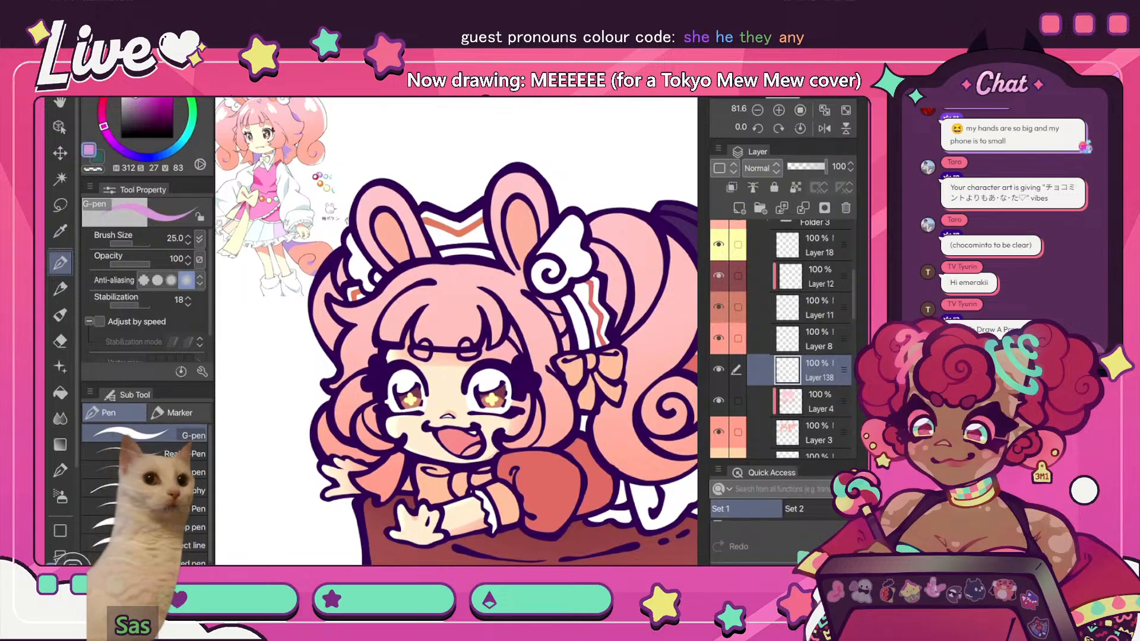
# - Try a magenta pink based on the reference character (H 320, S 43, V 90) at the top of the hair and undo it
pyautogui.keyDown('alt'); pyautogui.click(267, 177); pyautogui.keyUp('alt')
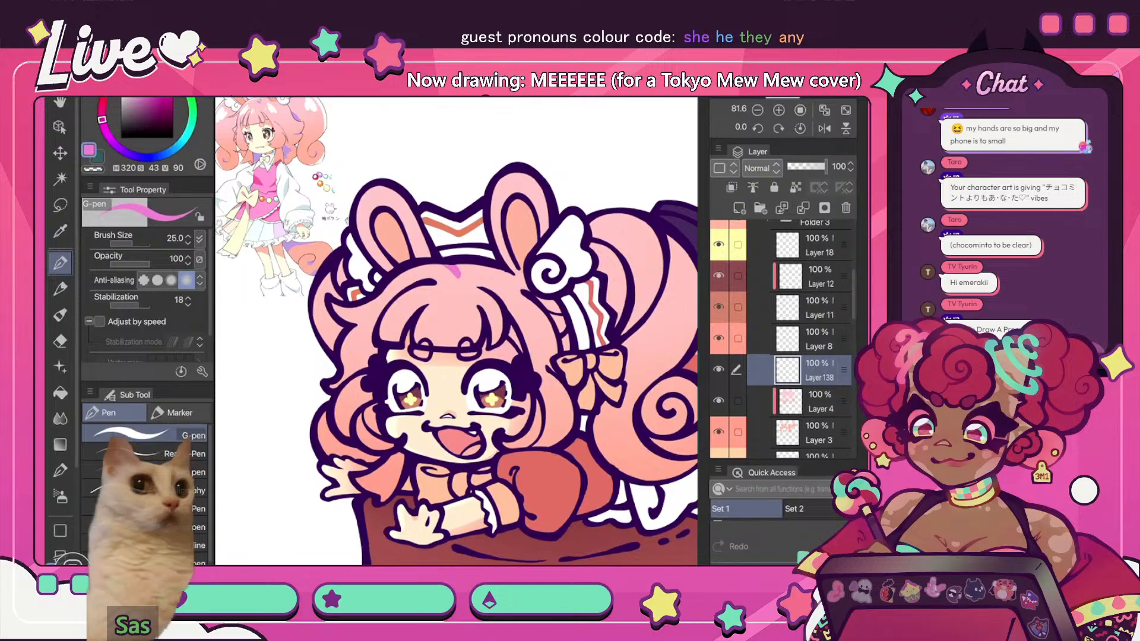
pyautogui.scroll(1, 766, 543)
pyautogui.click(739, 547)
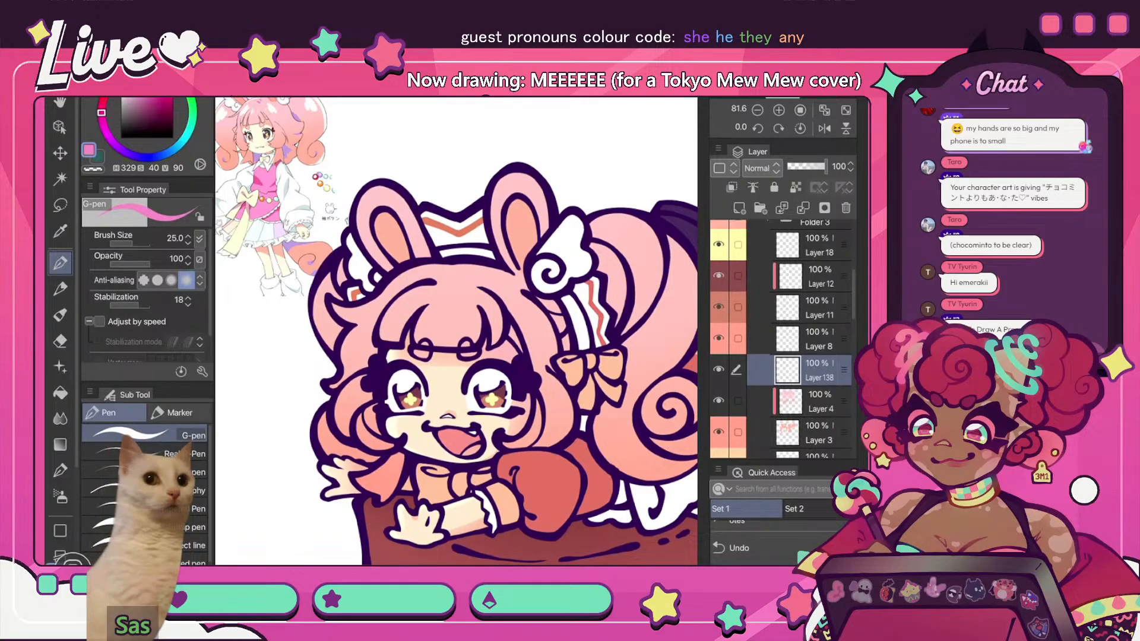
# - Clip Layer 138 to the layer below and paint pink (H 329, S 40, V 97) across the top of the hair at brush size 44.3
pyautogui.keyDown('alt'); pyautogui.click(266, 181); pyautogui.keyUp('alt')
pyautogui.moveTo(454, 268); pyautogui.dragTo(476, 272)
pyautogui.click(731, 187)
pyautogui.click(135, 243)
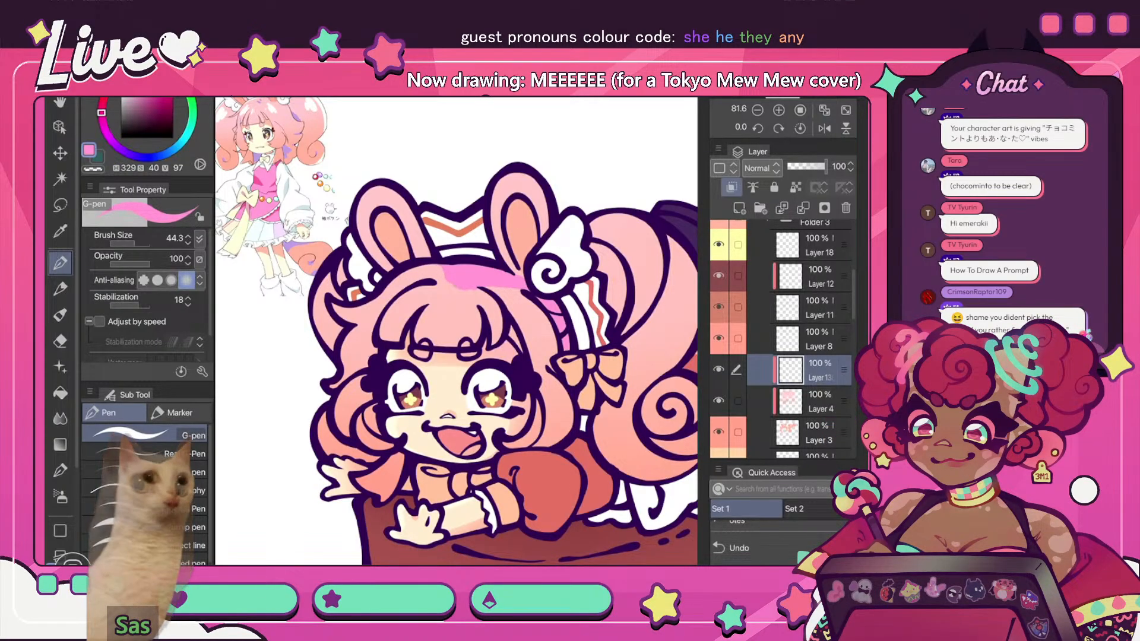
pyautogui.press('c')
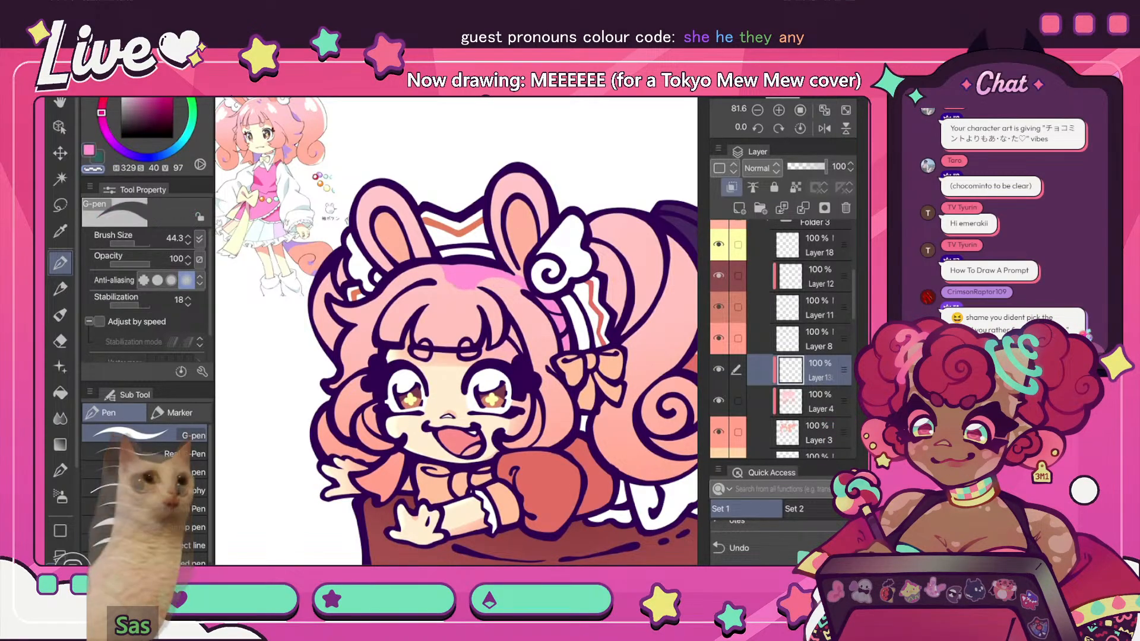
pyautogui.press('h')
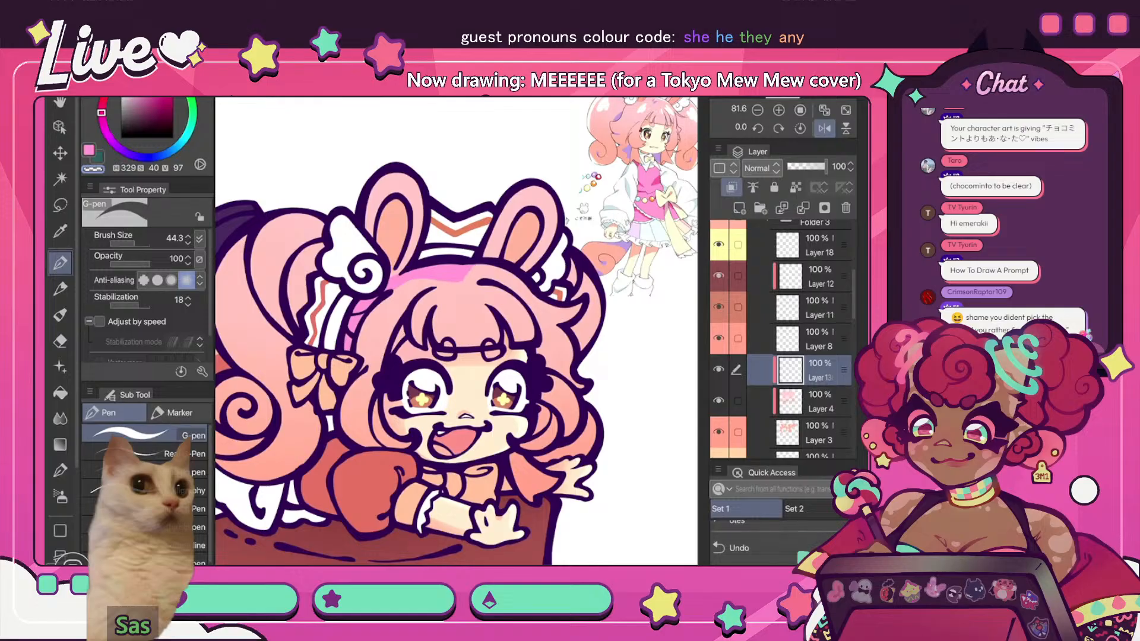
pyautogui.click(824, 129)
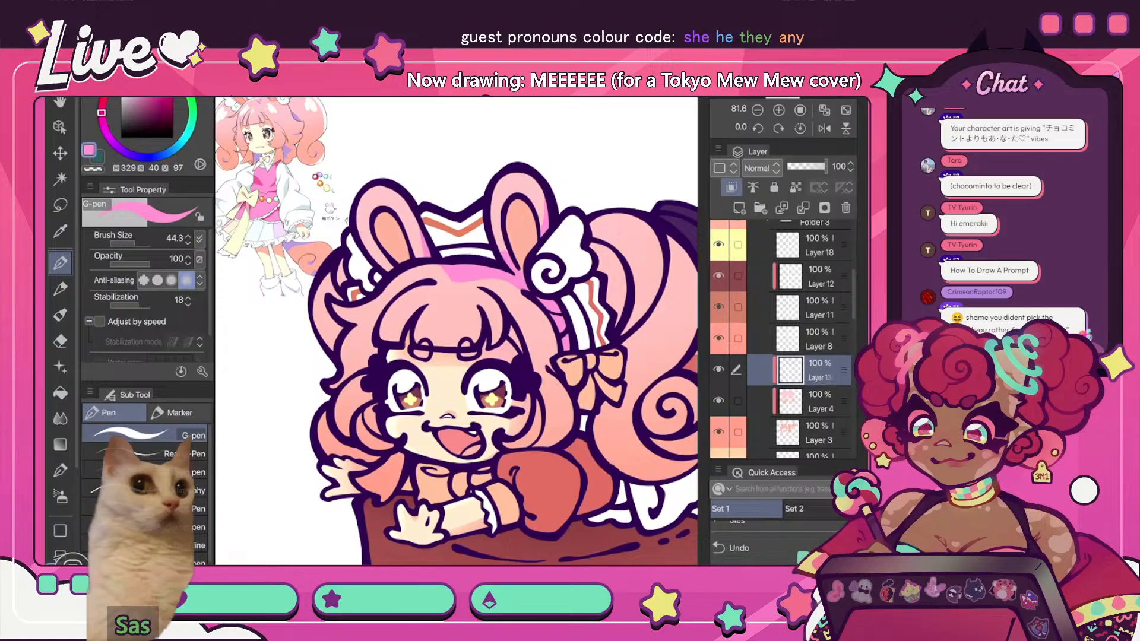
# - Paint the same pink along the upper strands of the large ponytail behind the headband and on the opposite pigtail
pyautogui.click(824, 110)
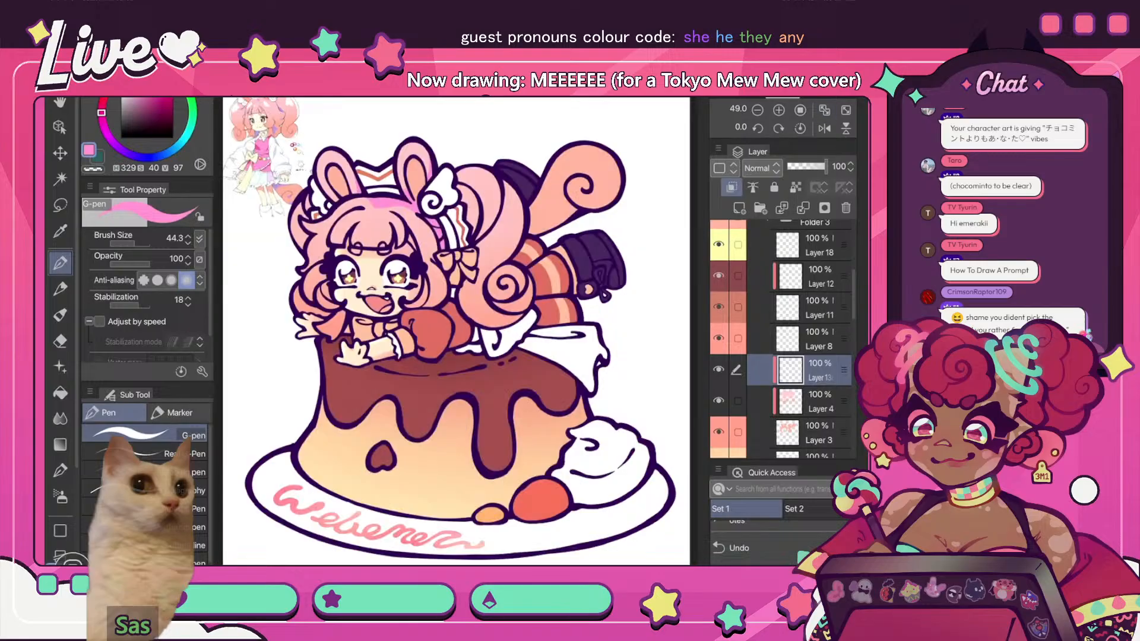
pyautogui.click(825, 128)
pyautogui.scroll(5, 522, 198)
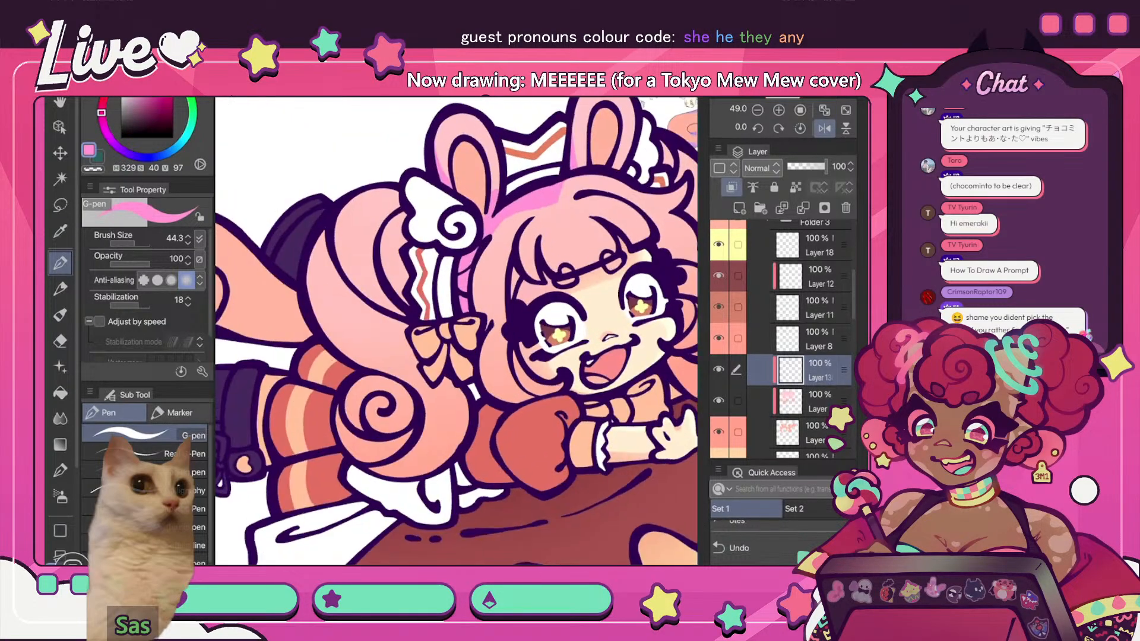
pyautogui.moveTo(399, 230)
pyautogui.mouseDown()
pyautogui.moveTo(401, 288)
pyautogui.moveTo(387, 269)
pyautogui.mouseUp()
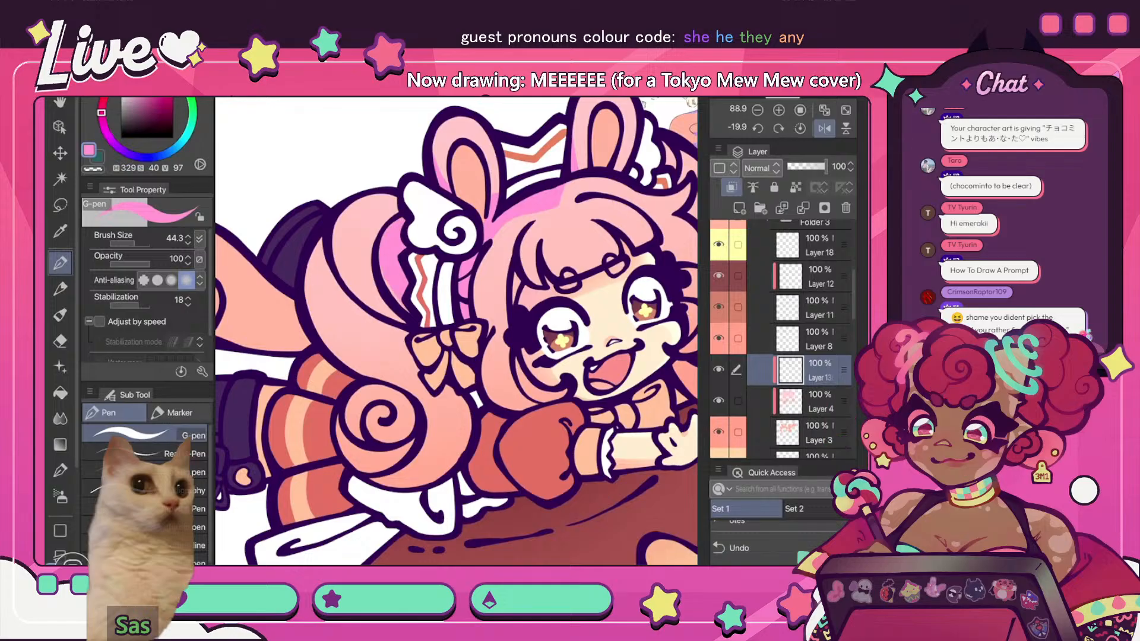
pyautogui.moveTo(393, 199)
pyautogui.mouseDown()
pyautogui.moveTo(368, 268)
pyautogui.moveTo(362, 237)
pyautogui.moveTo(350, 297)
pyautogui.mouseUp()
pyautogui.scroll(-5, 456, 331)
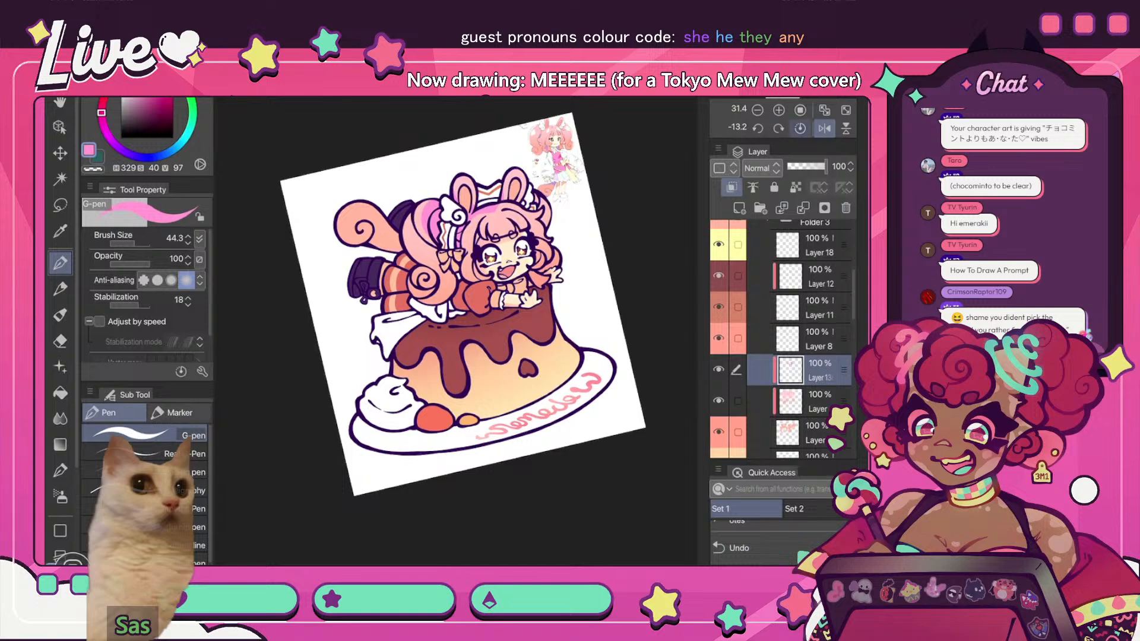
pyautogui.click(800, 129)
pyautogui.scroll(3, 456, 330)
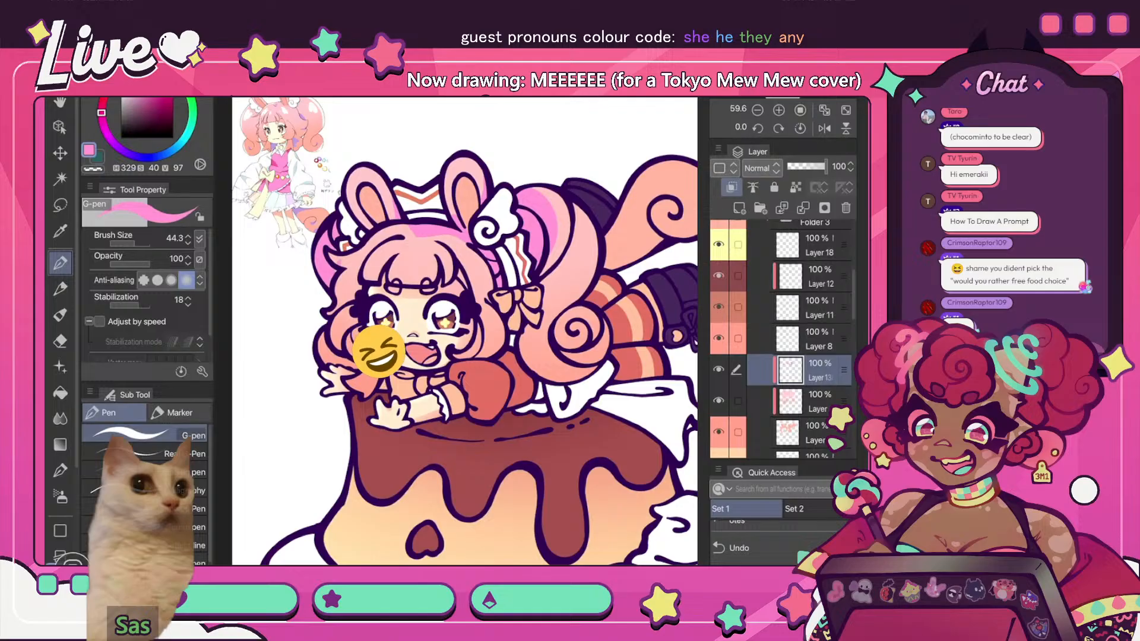
# - Try the same magenta pink inside the spiral curl of the large ponytail
pyautogui.click(824, 111)
pyautogui.click(824, 128)
pyautogui.scroll(3, 457, 331)
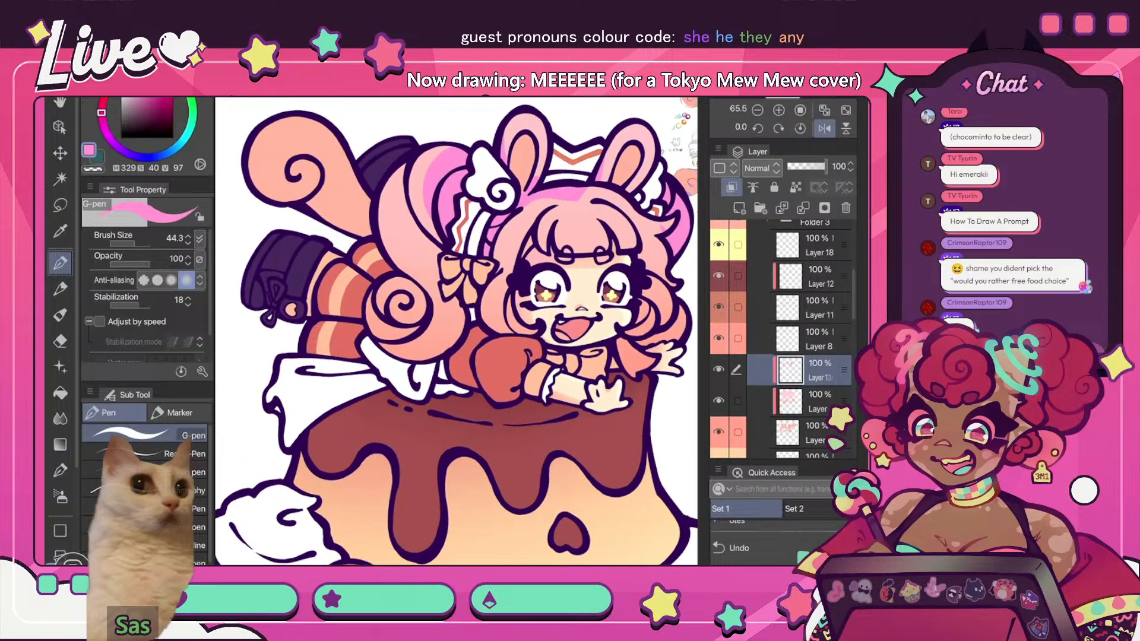
pyautogui.moveTo(570, 332); pyautogui.dragTo(511, 360)
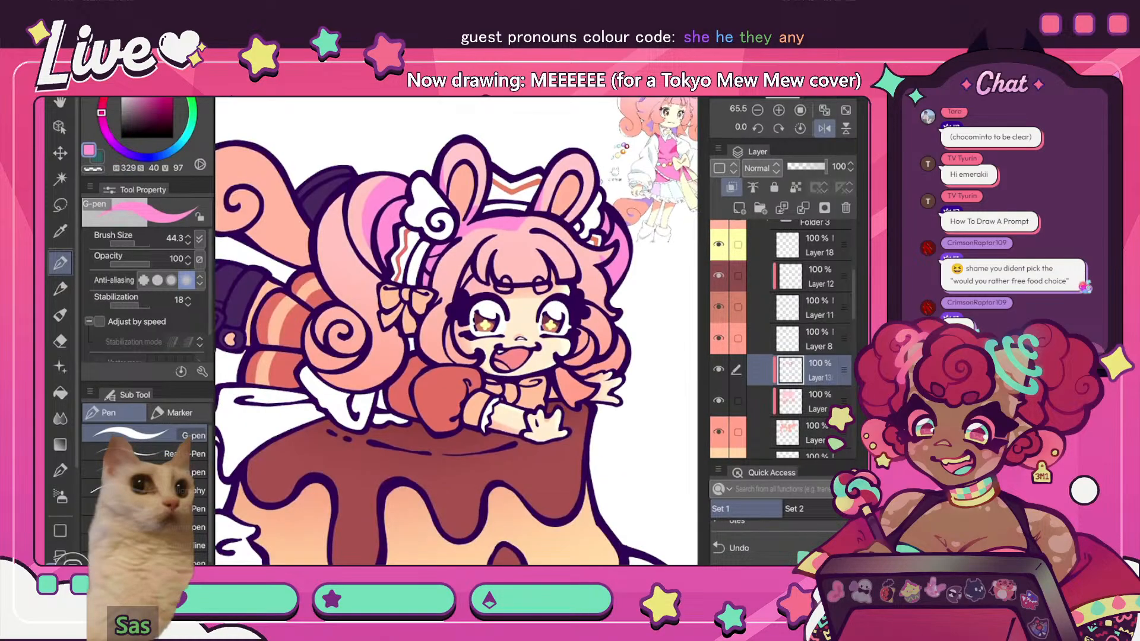
pyautogui.scroll(-5, 457, 330)
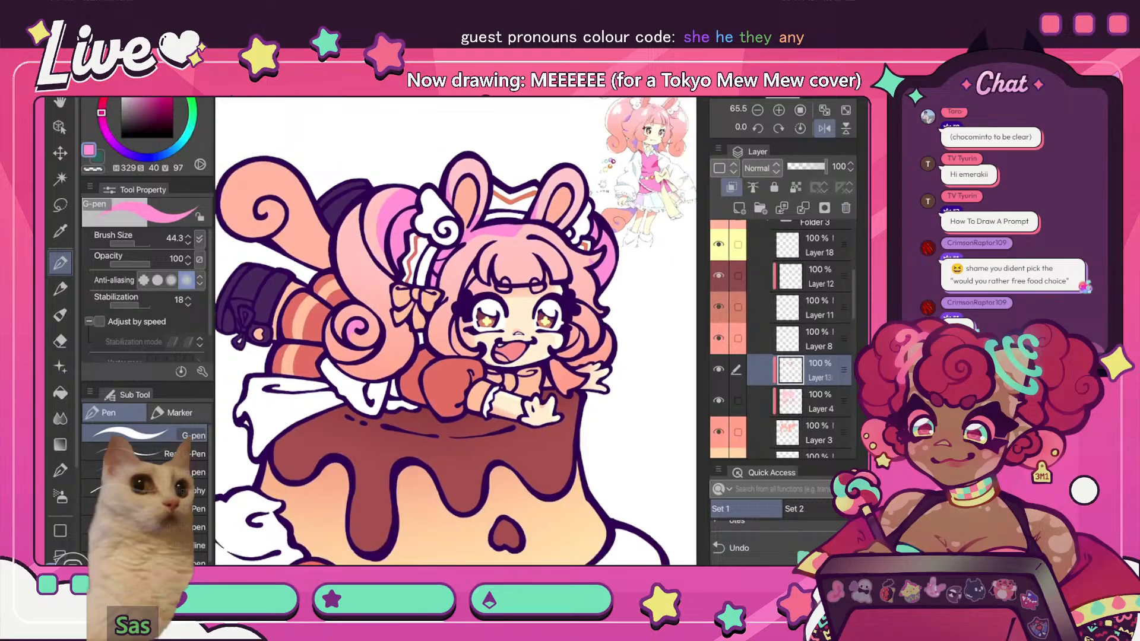
pyautogui.click(824, 128)
pyautogui.scroll(4, 457, 330)
pyautogui.scroll(2, 457, 331)
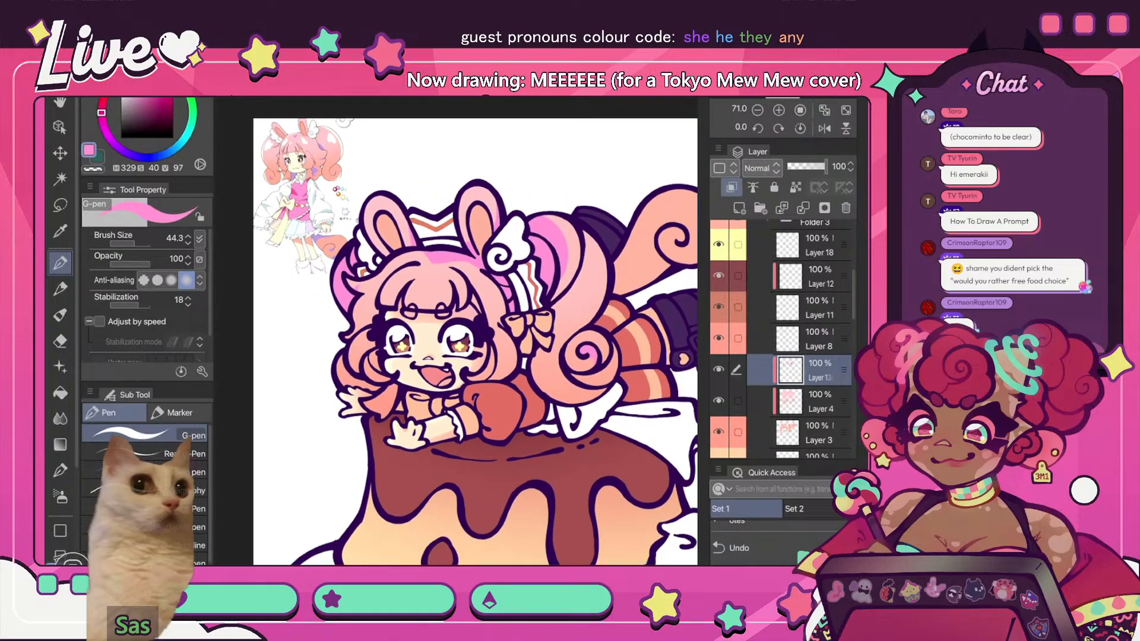
pyautogui.scroll(-2, 457, 330)
pyautogui.scroll(1, 457, 330)
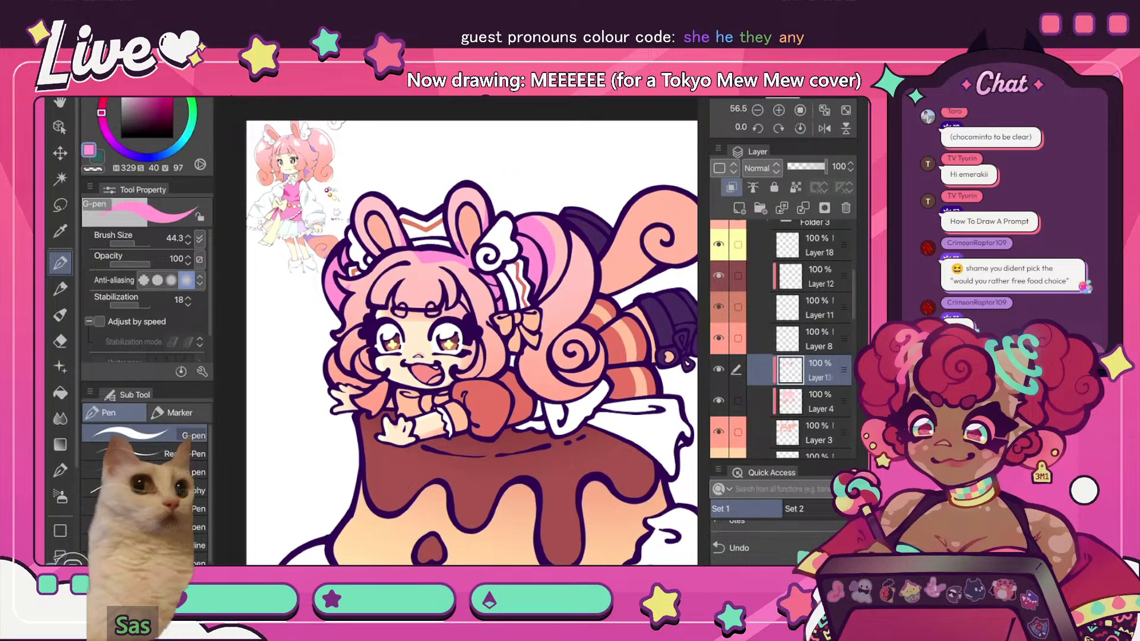
# - Try warmer pinks (H 345, S 40, V 97 and H 346, S 51, V 90) inside the ponytail's spiral curl
pyautogui.click(102, 101)
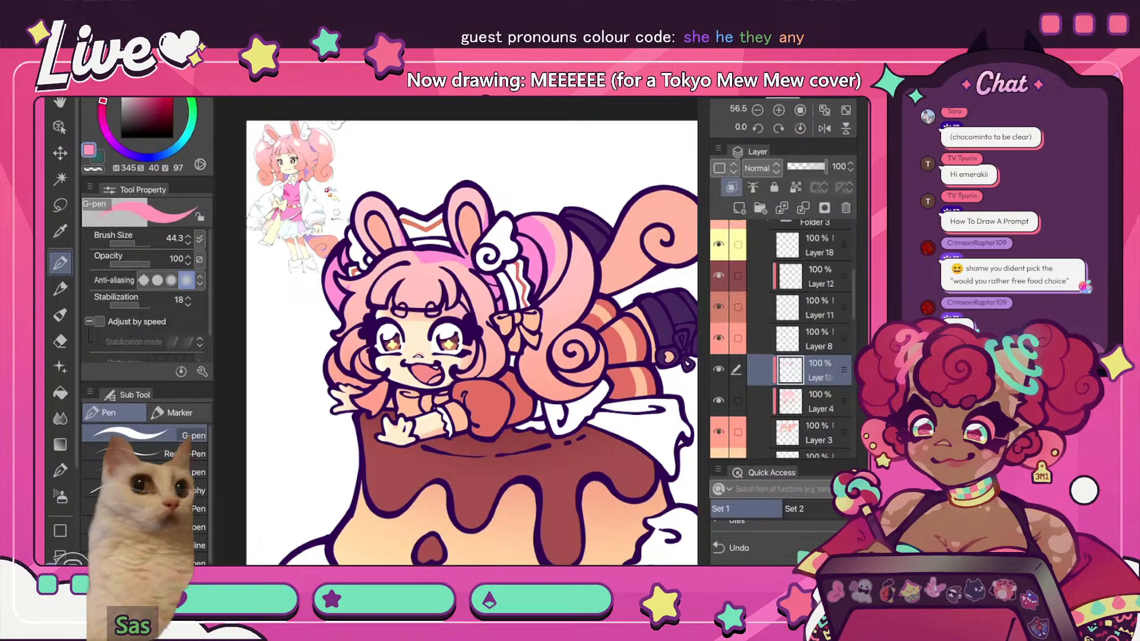
pyautogui.scroll(5, 586, 403)
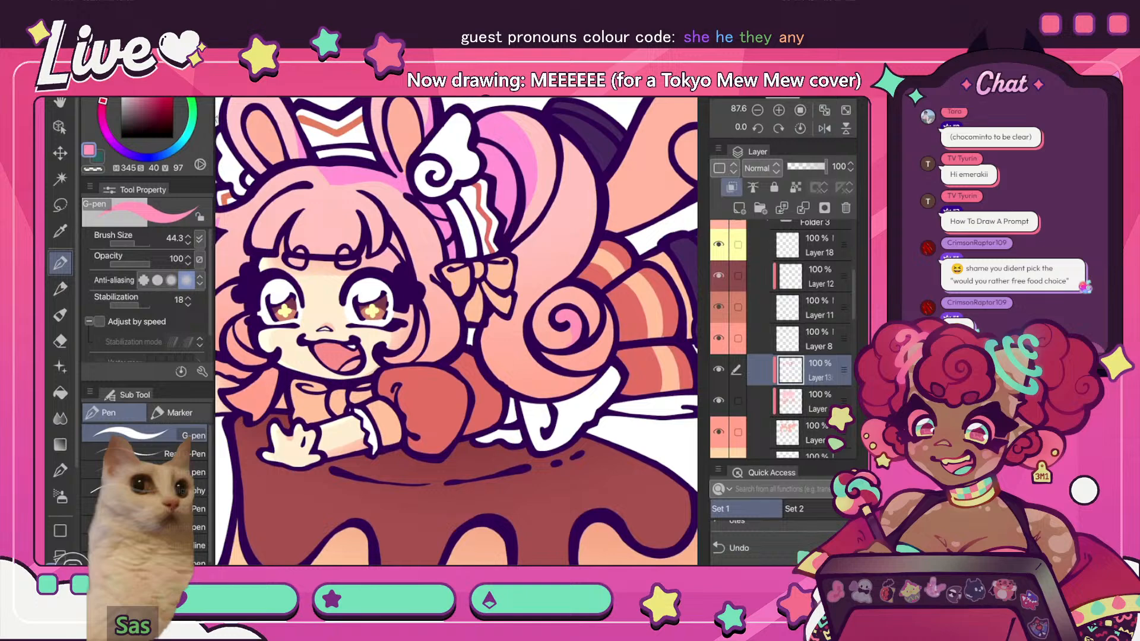
pyautogui.hotkey('ctrl', '0')
pyautogui.click(825, 128)
pyautogui.scroll(5, 416, 333)
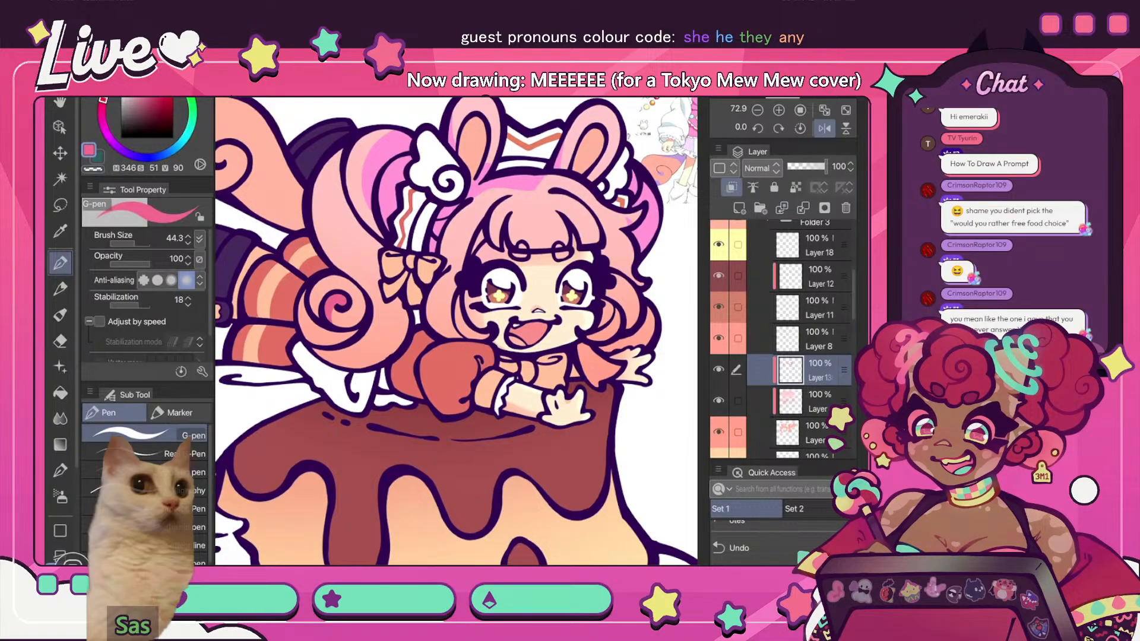
pyautogui.click(824, 111)
pyautogui.click(824, 129)
pyautogui.scroll(5, 426, 262)
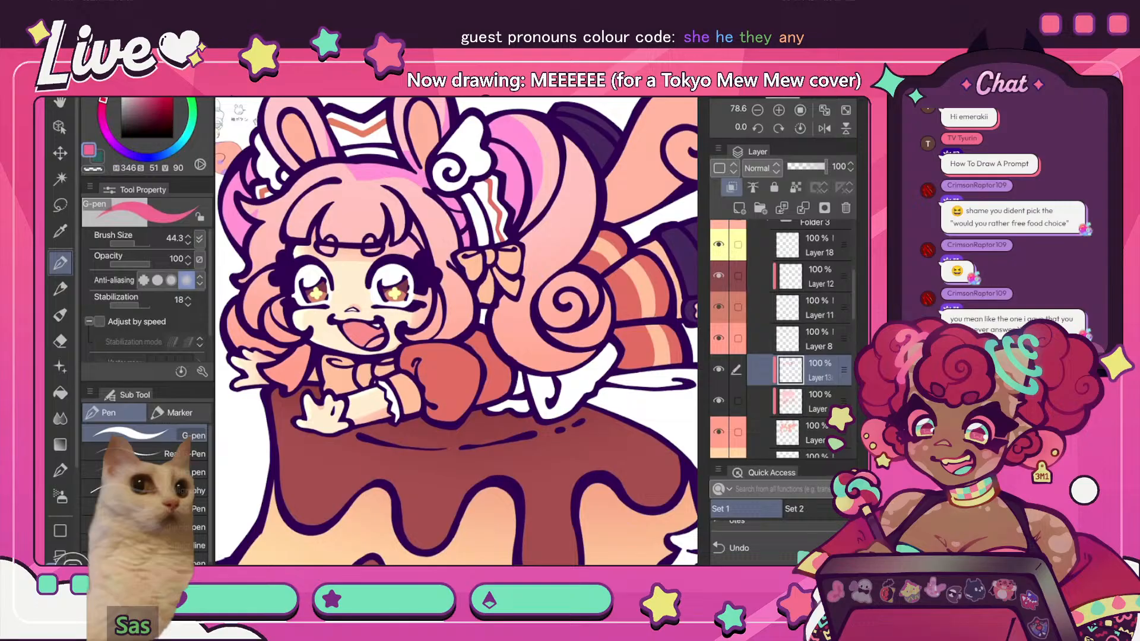
# - Set the colour to a brighter pink (H 349, S 47, V 100) and paint the inside of the ponytail's spiral curl
pyautogui.click(145, 88)
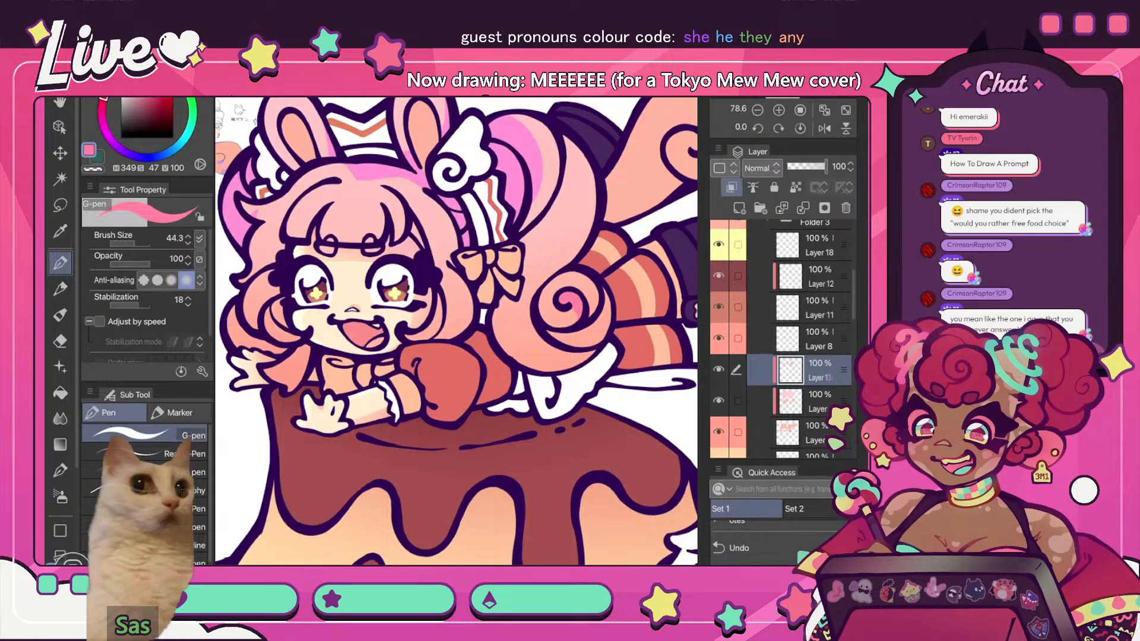
pyautogui.click(825, 110)
pyautogui.click(824, 128)
pyautogui.scroll(3, 472, 251)
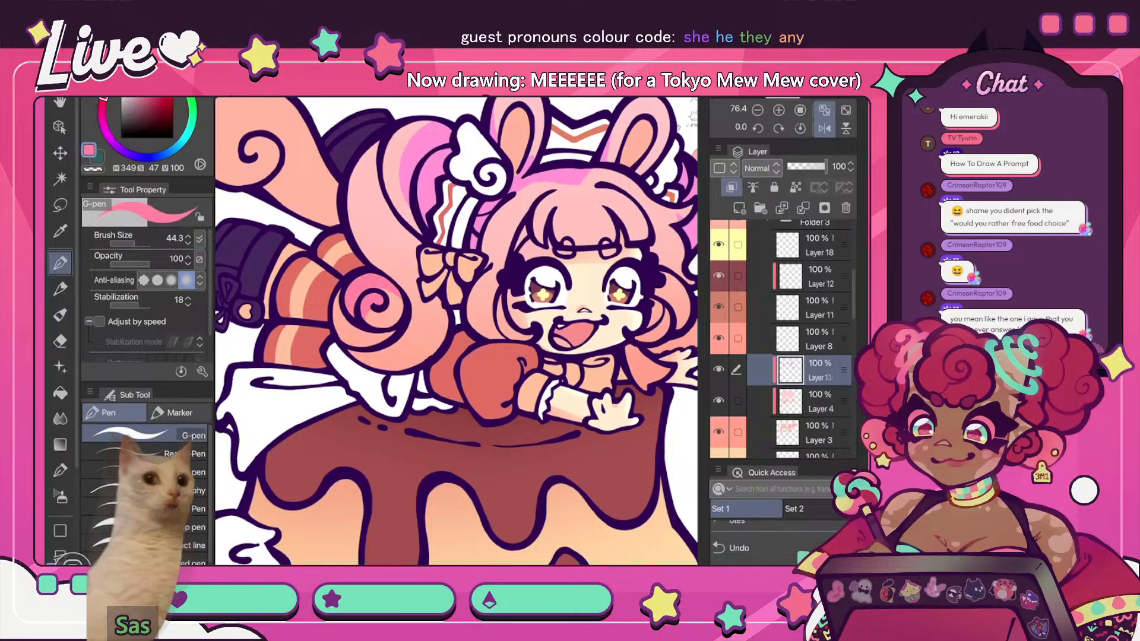
pyautogui.scroll(-4, 456, 321)
pyautogui.click(825, 128)
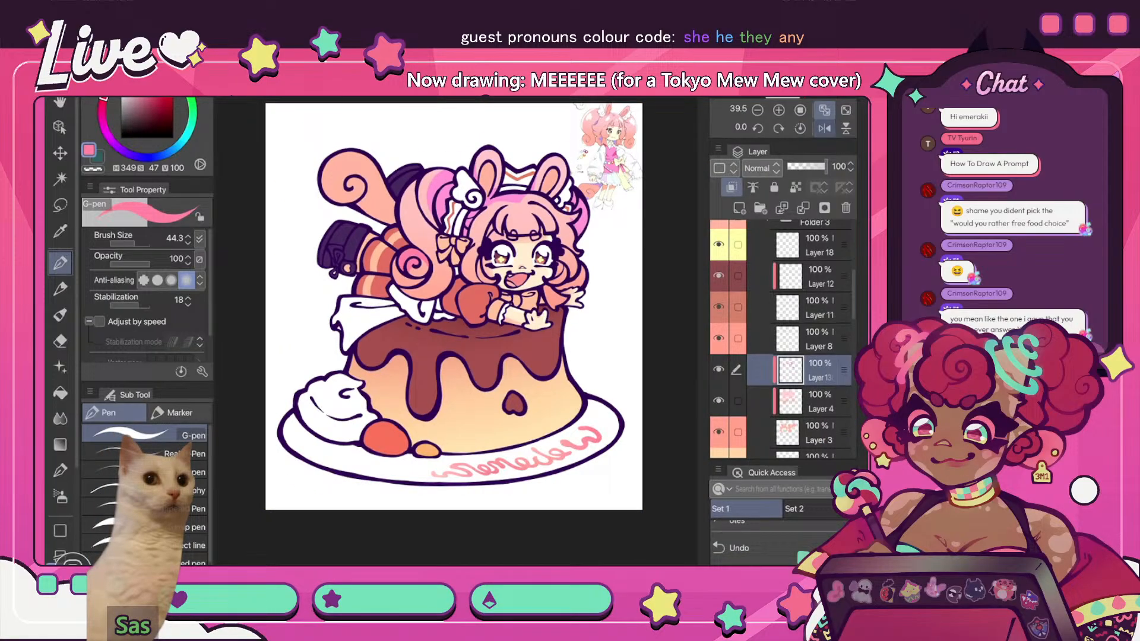
pyautogui.scroll(4, 386, 291)
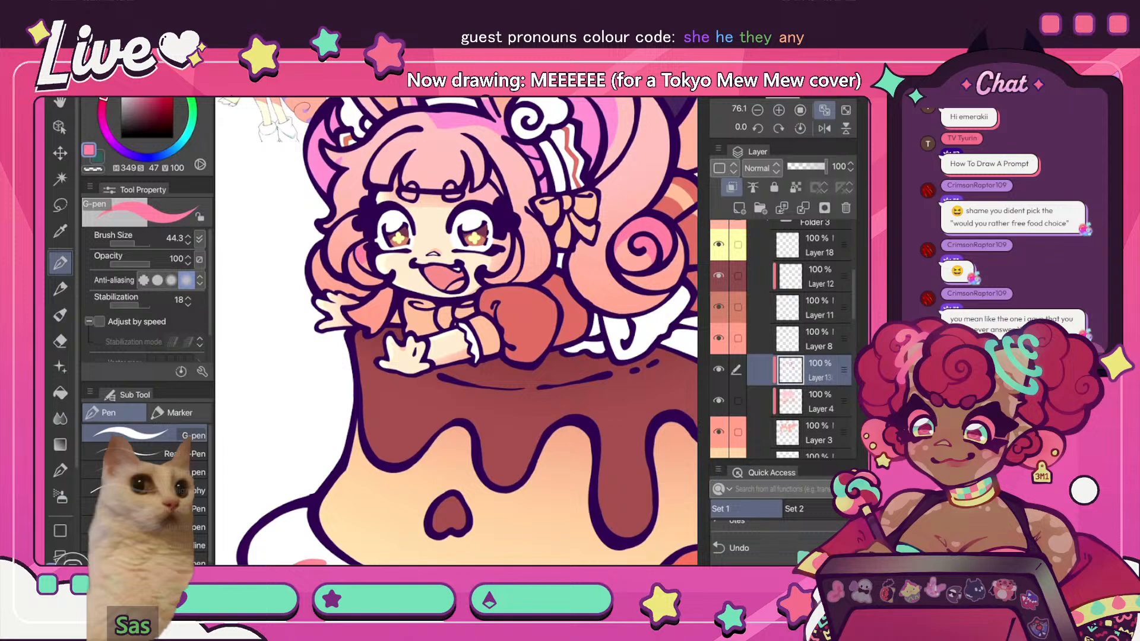
# - Undo the last stroke and paint the bright pink shading on the hair locks at both sides of the face
pyautogui.hotkey('ctrl', 'z')
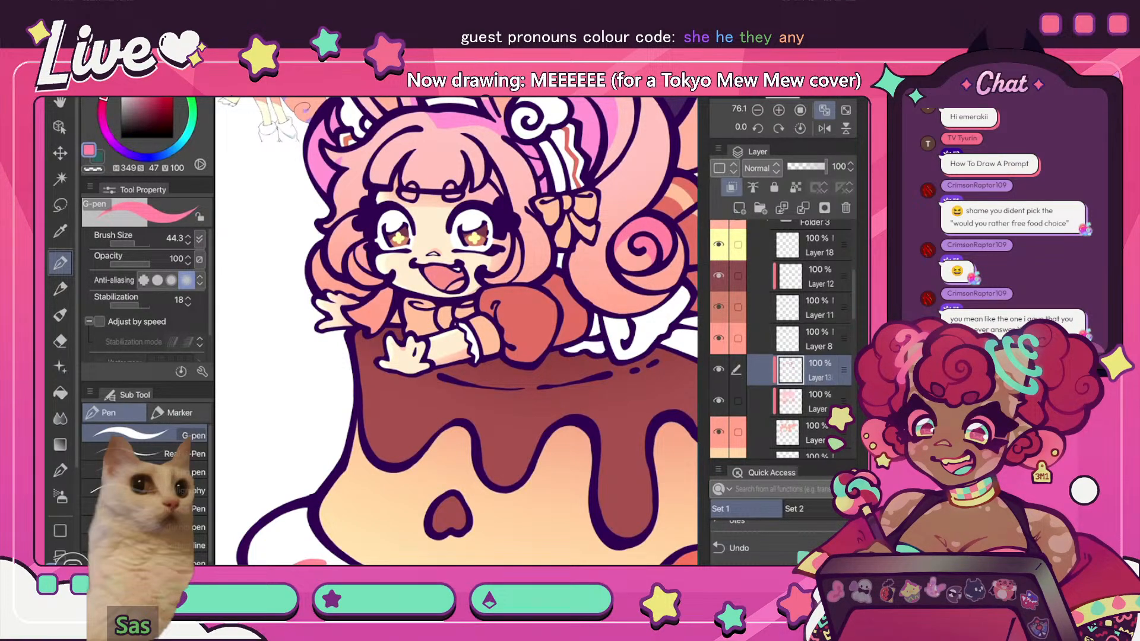
pyautogui.moveTo(363, 250); pyautogui.dragTo(360, 267)
pyautogui.moveTo(501, 276)
pyautogui.mouseDown()
pyautogui.moveTo(517, 240)
pyautogui.moveTo(488, 283)
pyautogui.mouseUp()
# - Examine the new pink hair shading over the whole illustration and close up, both mirrored and unmirrored
pyautogui.click(823, 110)
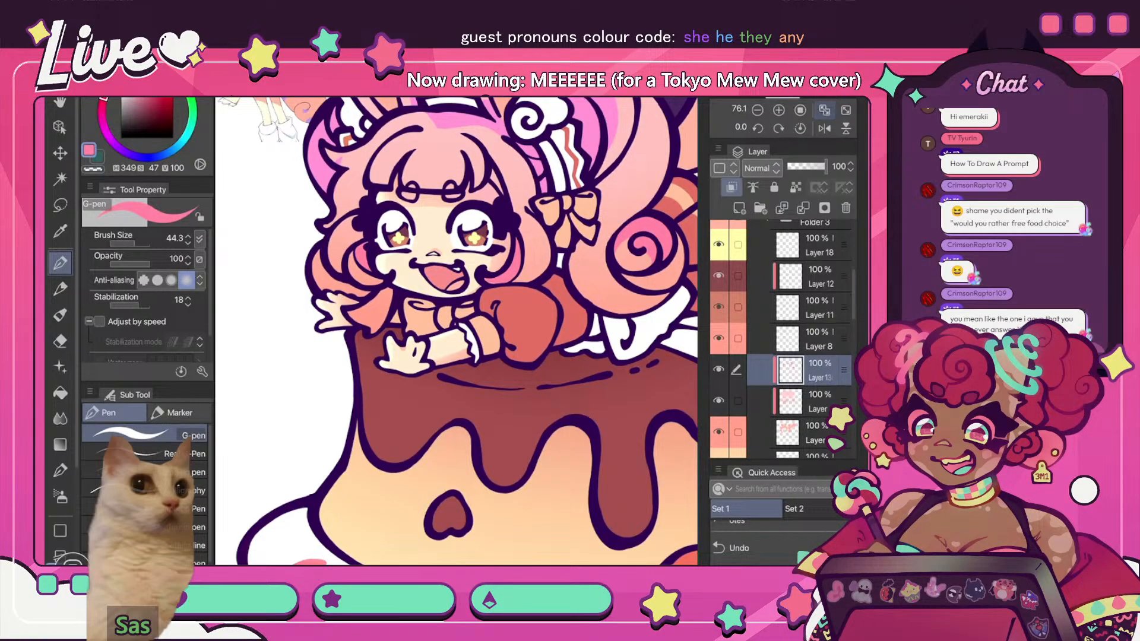
pyautogui.click(824, 110)
pyautogui.click(824, 129)
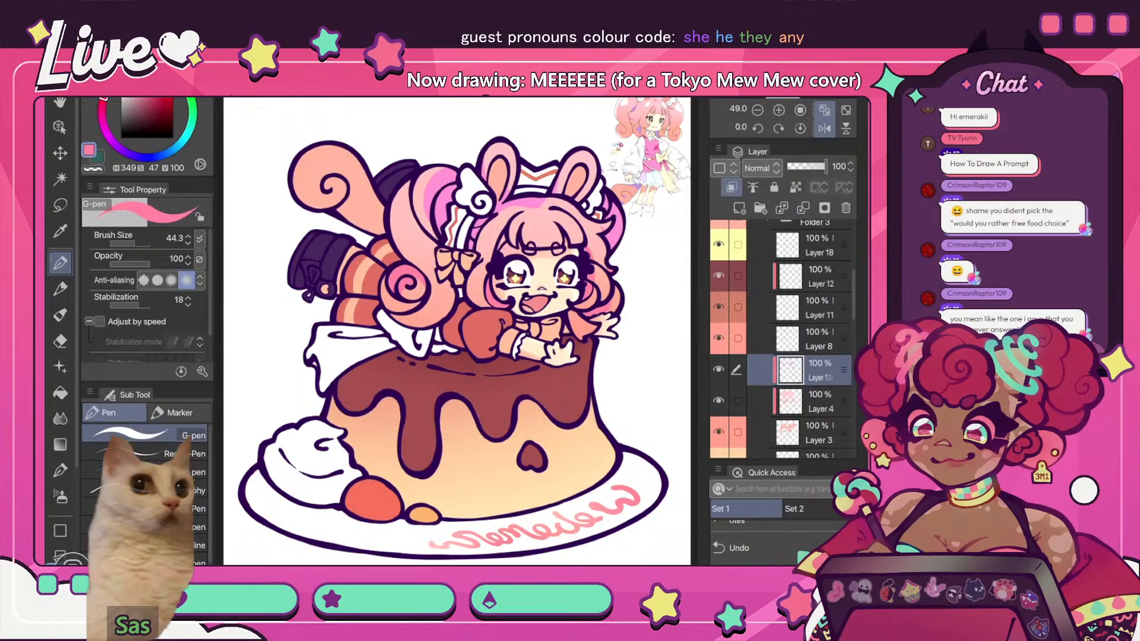
pyautogui.press('h')
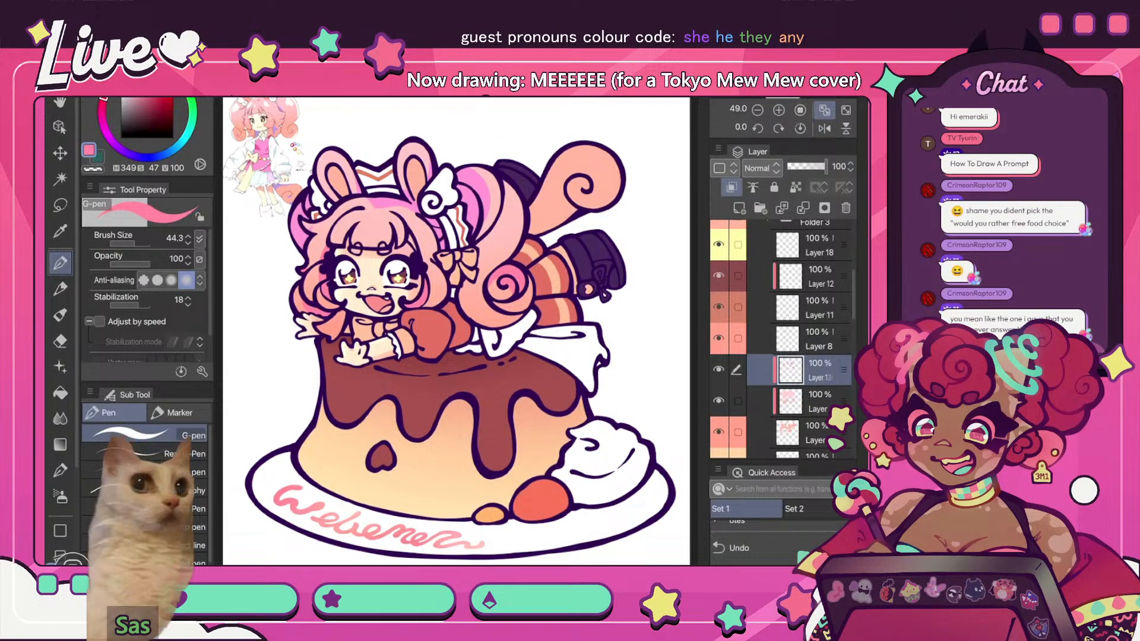
pyautogui.scroll(3, 456, 331)
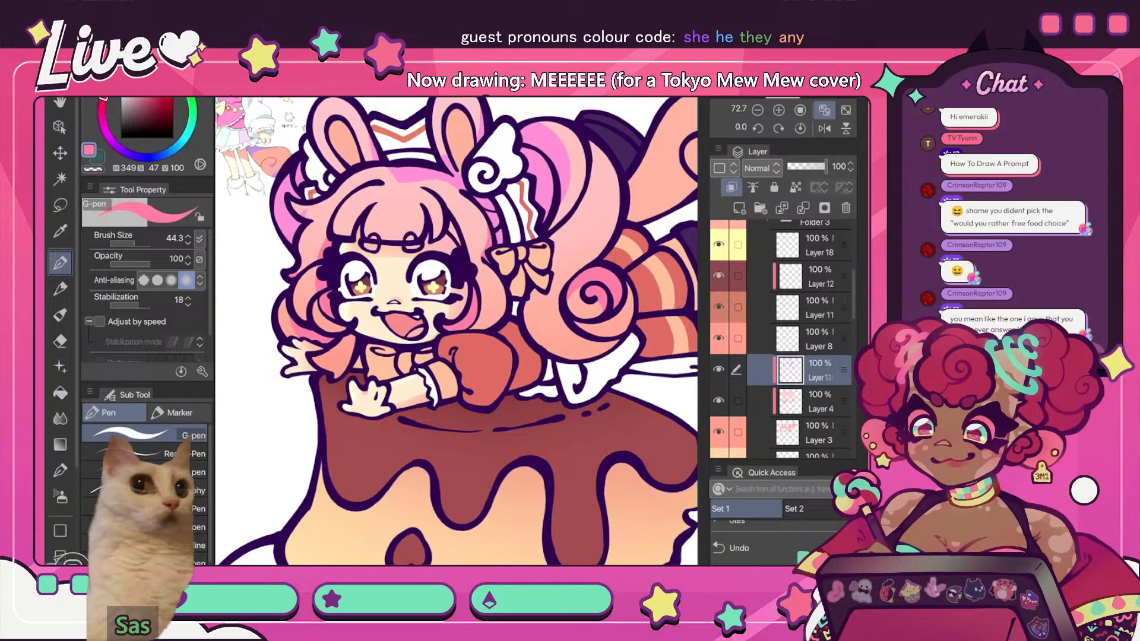
pyautogui.scroll(-4, 558, 240)
pyautogui.press('h')
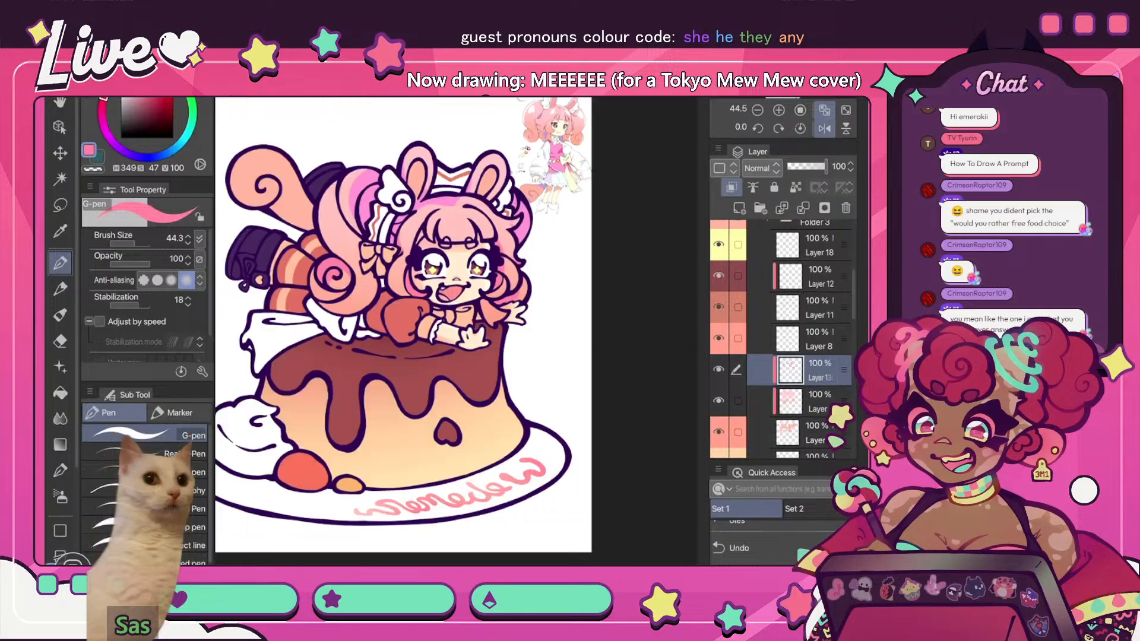
pyautogui.scroll(4, 291, 242)
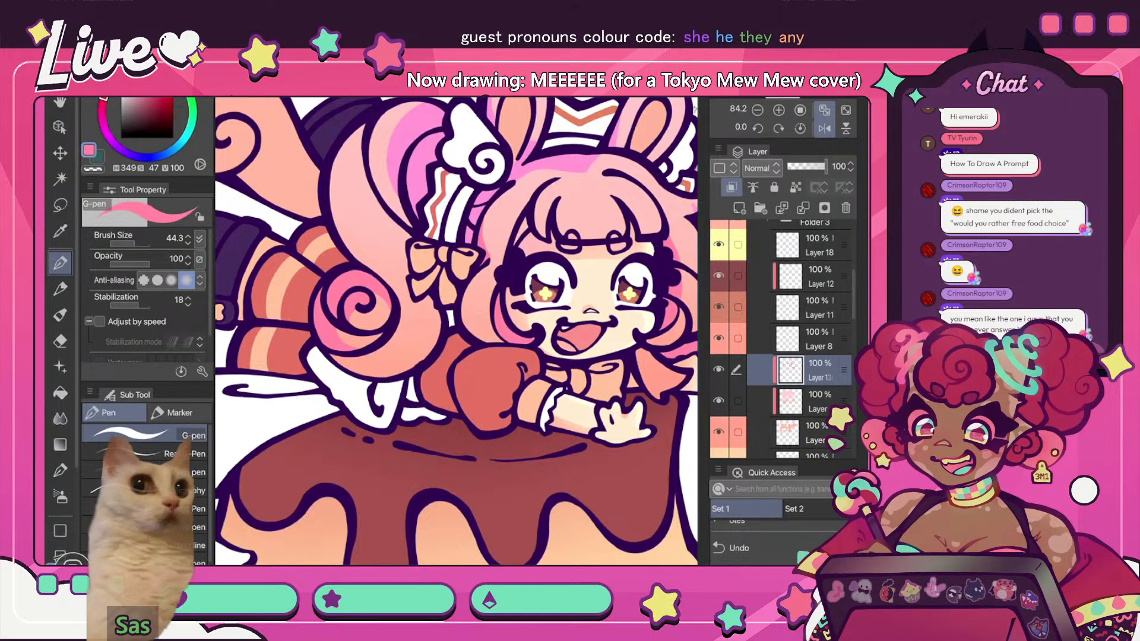
# - Compare the hair shading at full view and close up, flipping the canvas horizontally to judge the balance
pyautogui.scroll(-1, 513, 314)
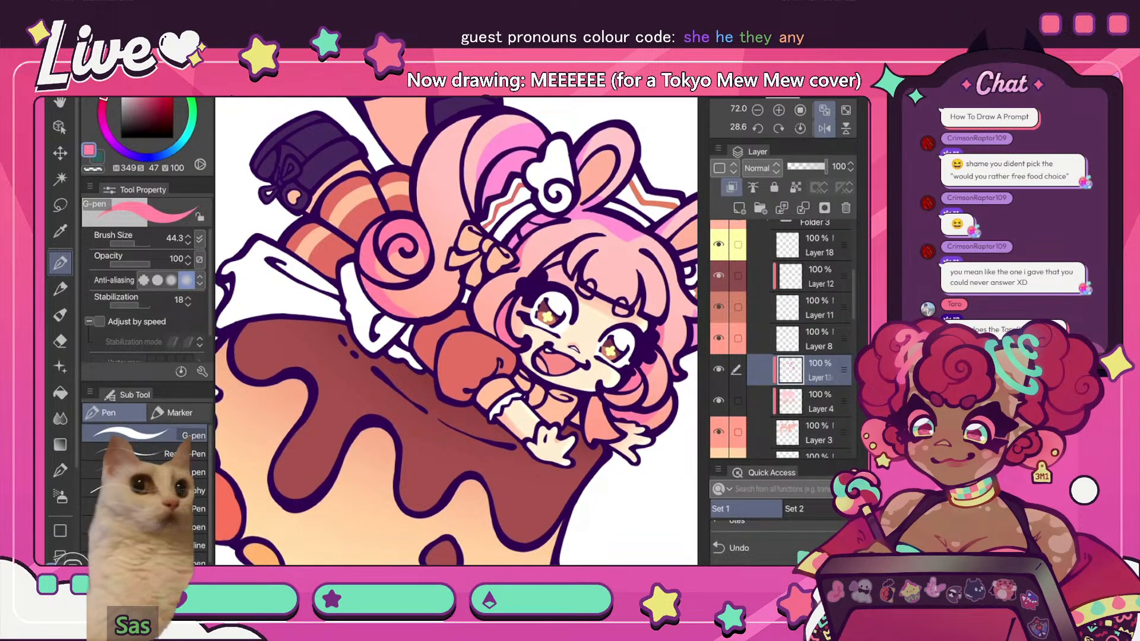
pyautogui.scroll(-3, 455, 331)
pyautogui.press('h')
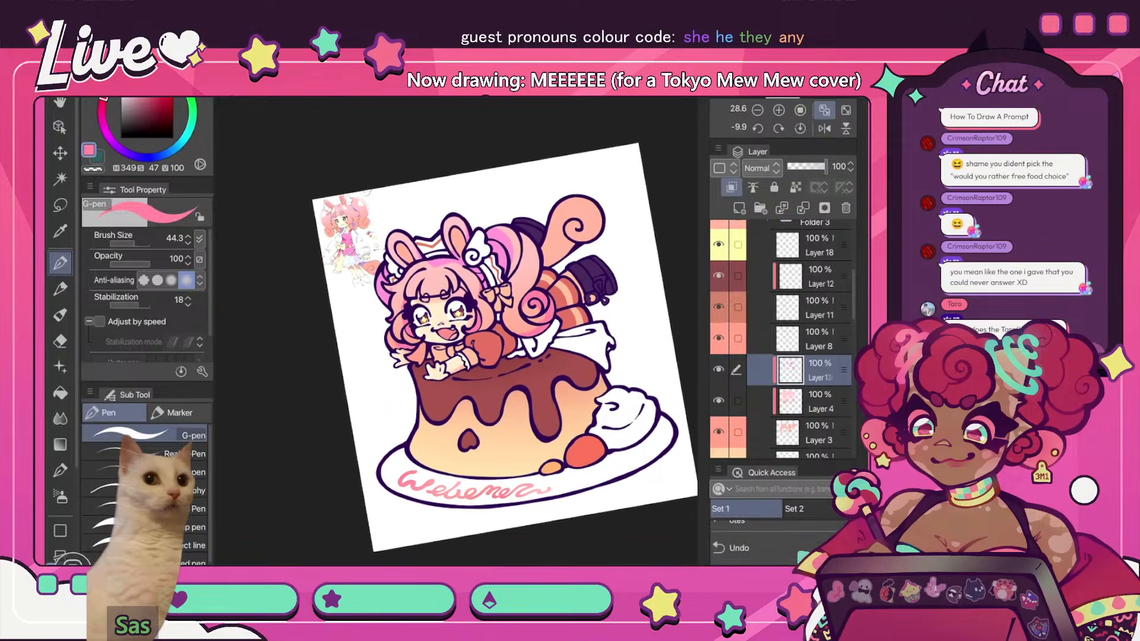
pyautogui.scroll(5, 456, 331)
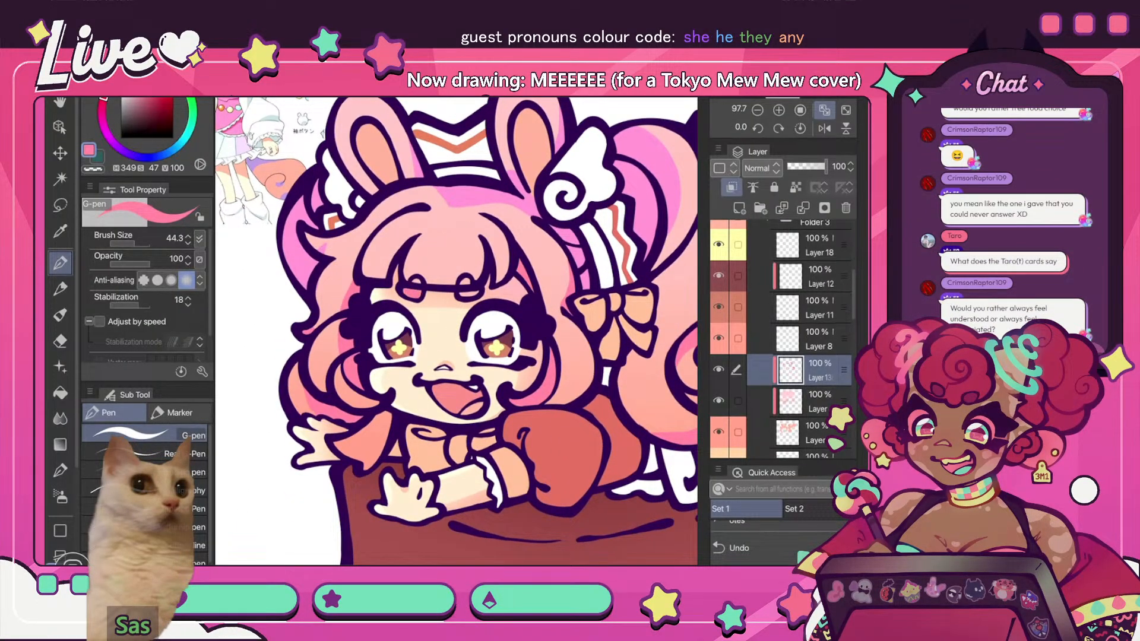
pyautogui.scroll(-5, 456, 331)
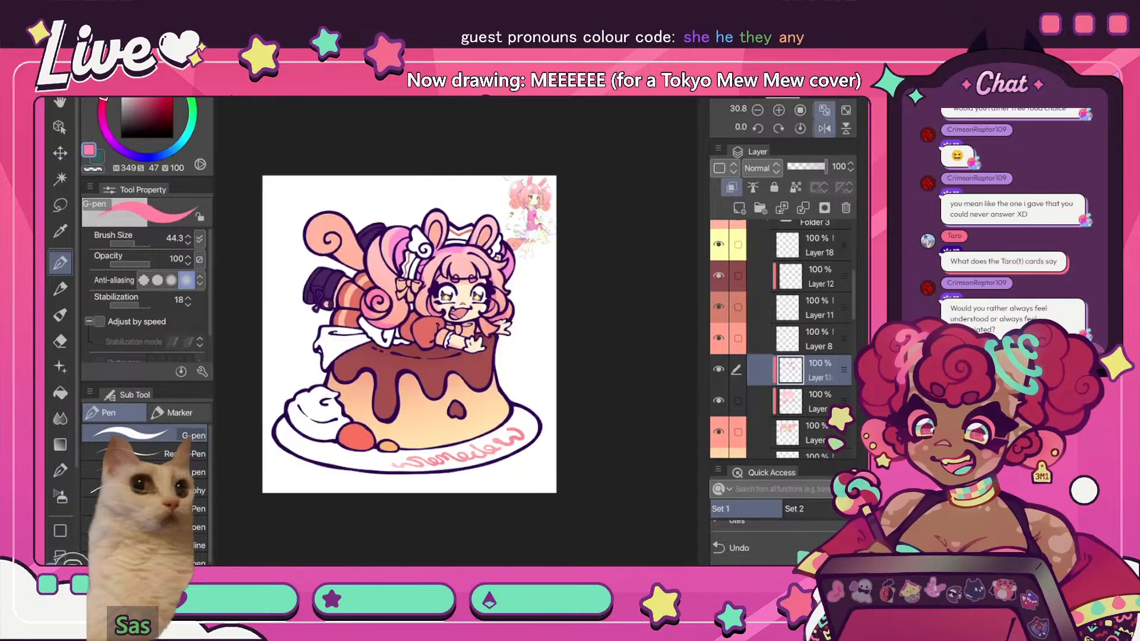
pyautogui.scroll(4, 437, 257)
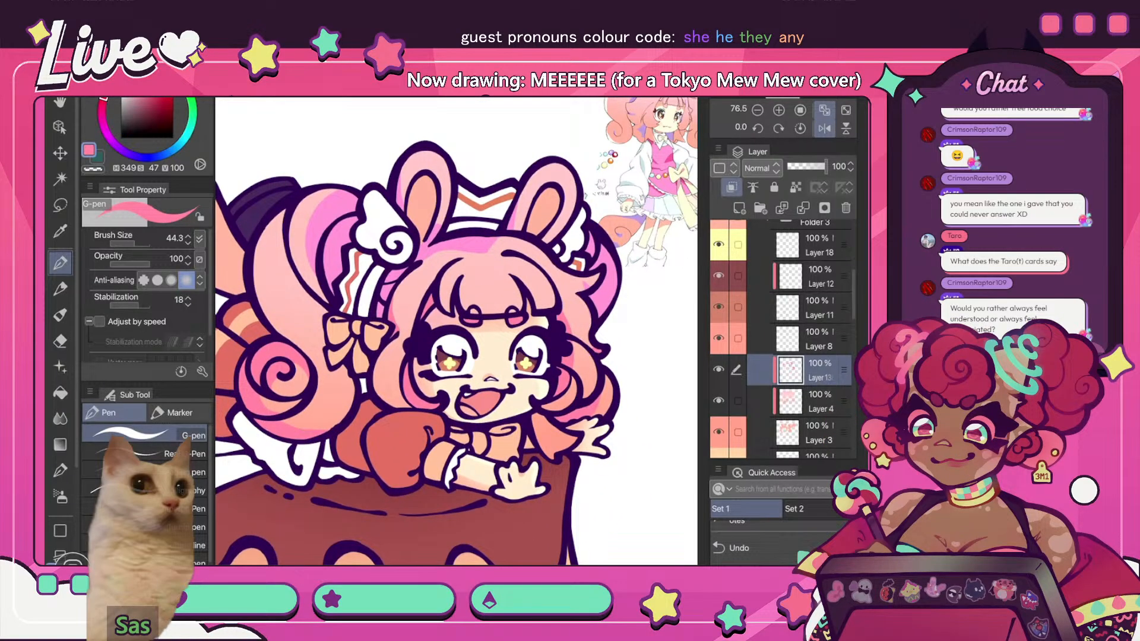
pyautogui.scroll(-5, 456, 331)
pyautogui.click(824, 128)
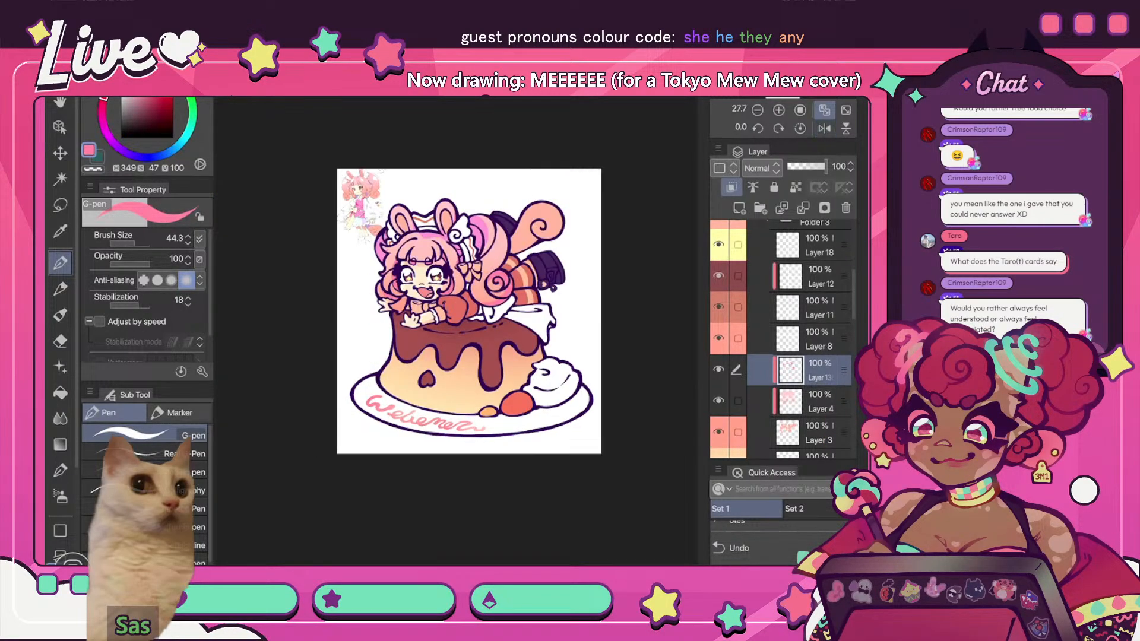
pyautogui.scroll(3, 458, 331)
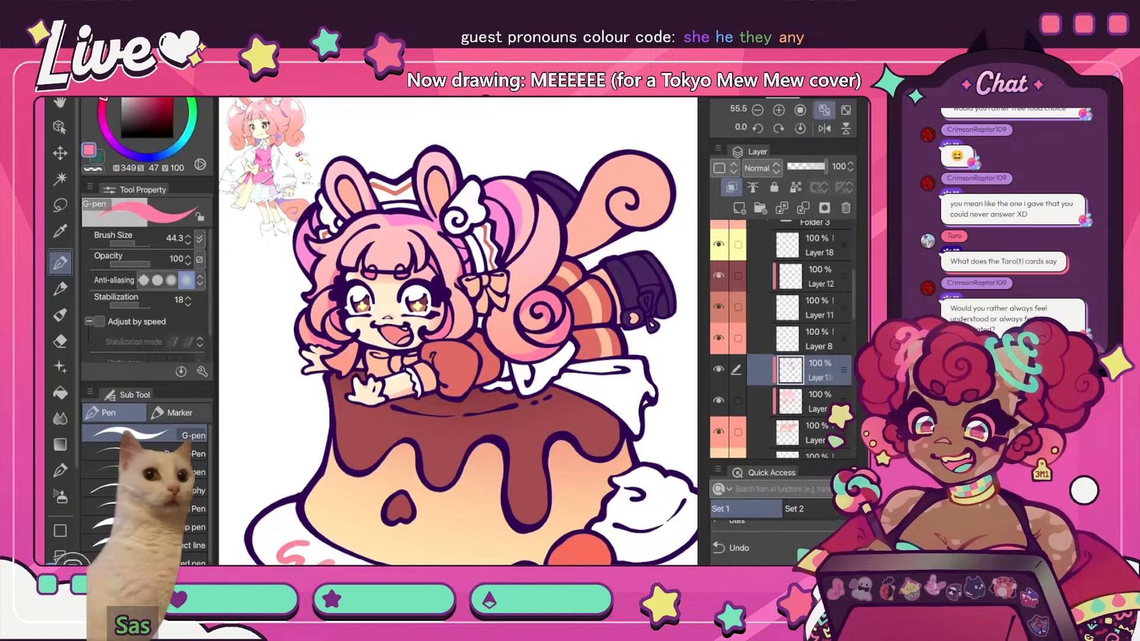
# - Add a new layer for Soft airbrush shading and clip it directly to the hair shading on Layer 138, with the hue at 0
pyautogui.click(739, 208)
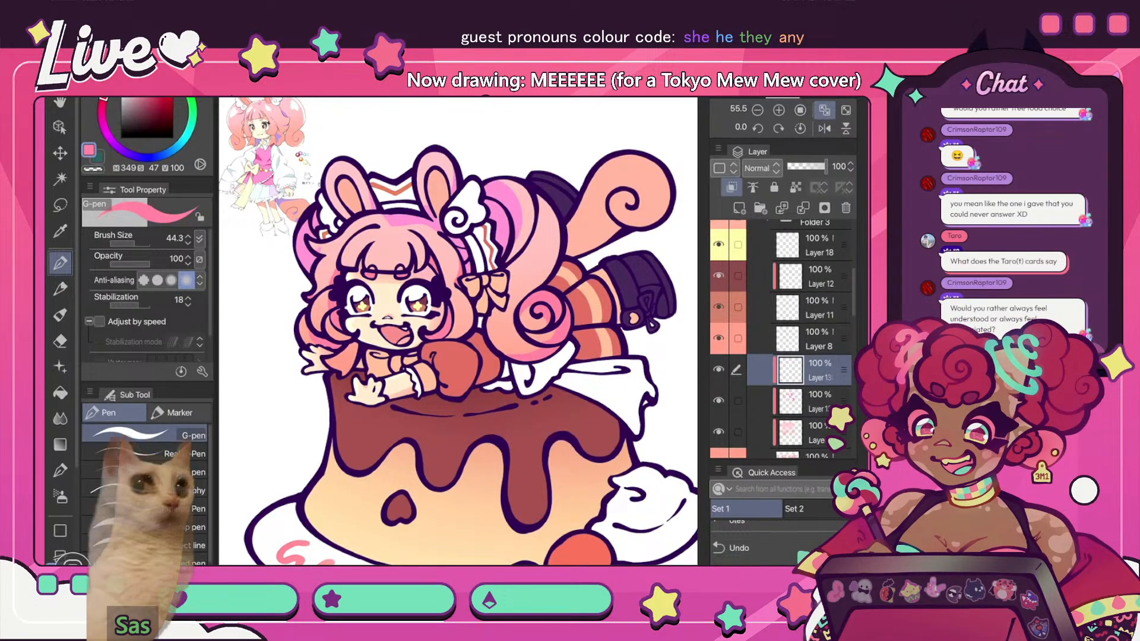
pyautogui.click(60, 497)
pyautogui.moveTo(104, 100); pyautogui.dragTo(107, 93)
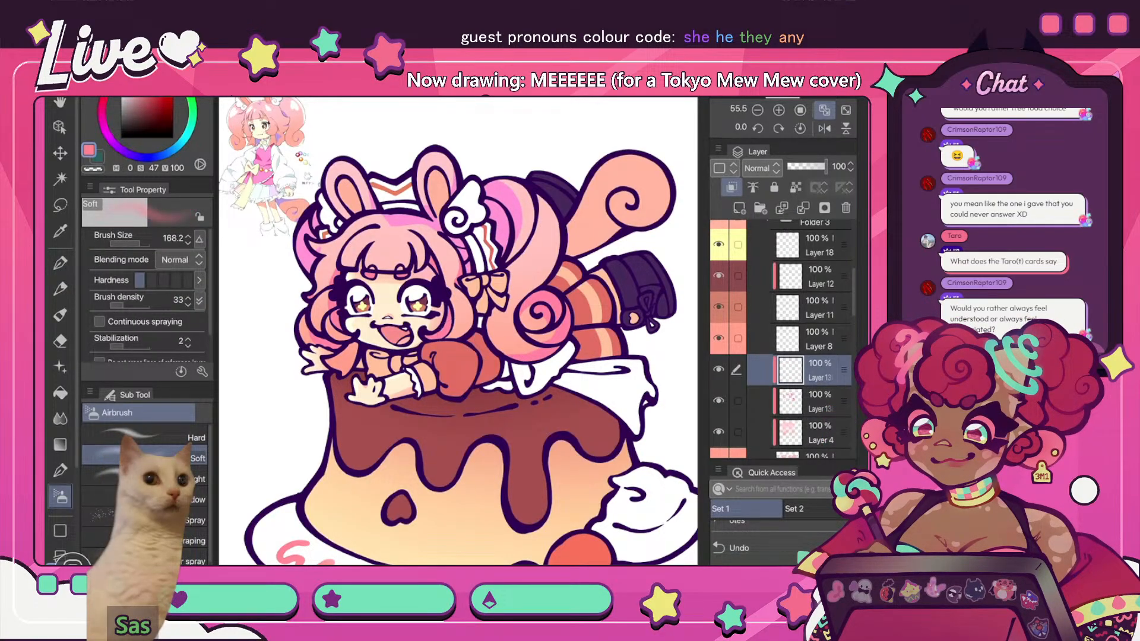
pyautogui.click(819, 402)
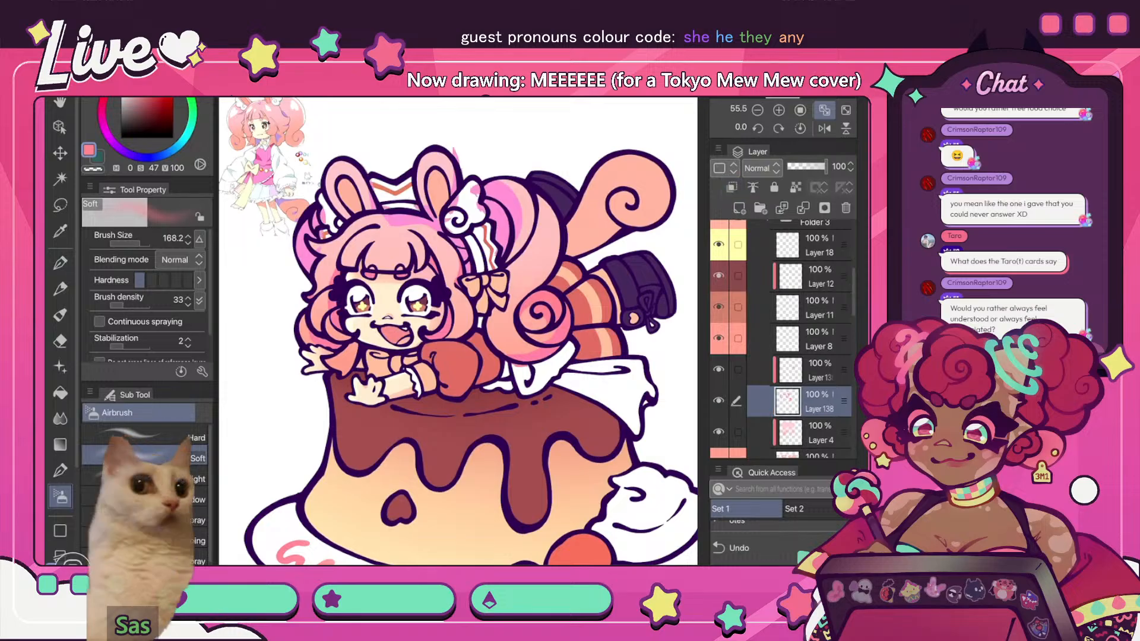
pyautogui.click(819, 370)
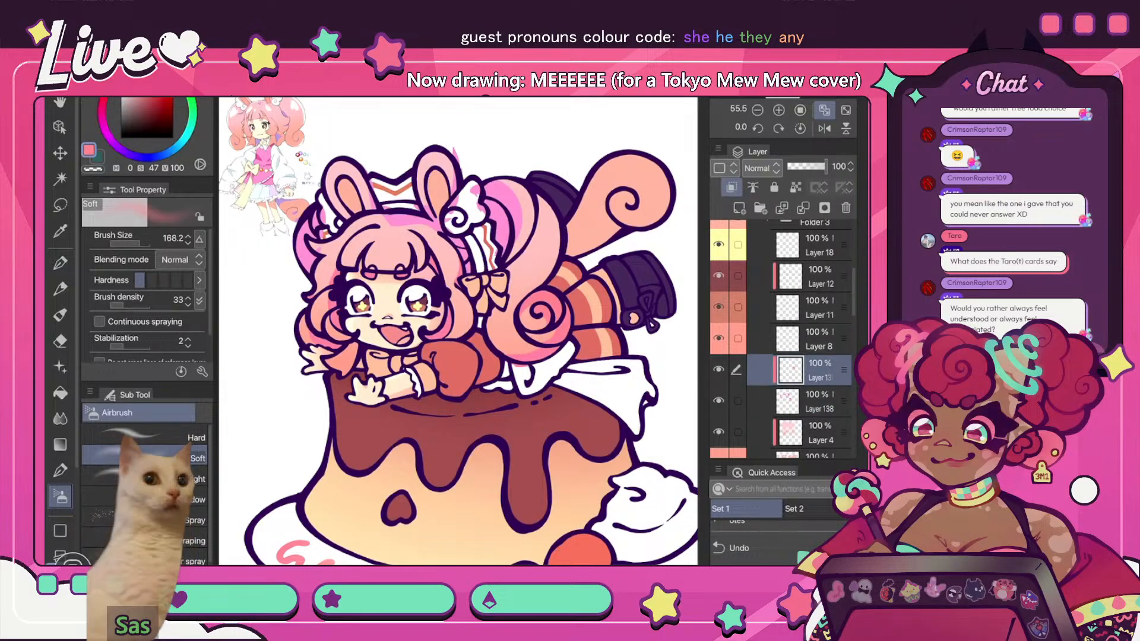
# - Airbrush the hair shading with soft red (H 0, S 60, V 96) and violet-pink (H 301, S 44, V 100)
pyautogui.click(152, 89)
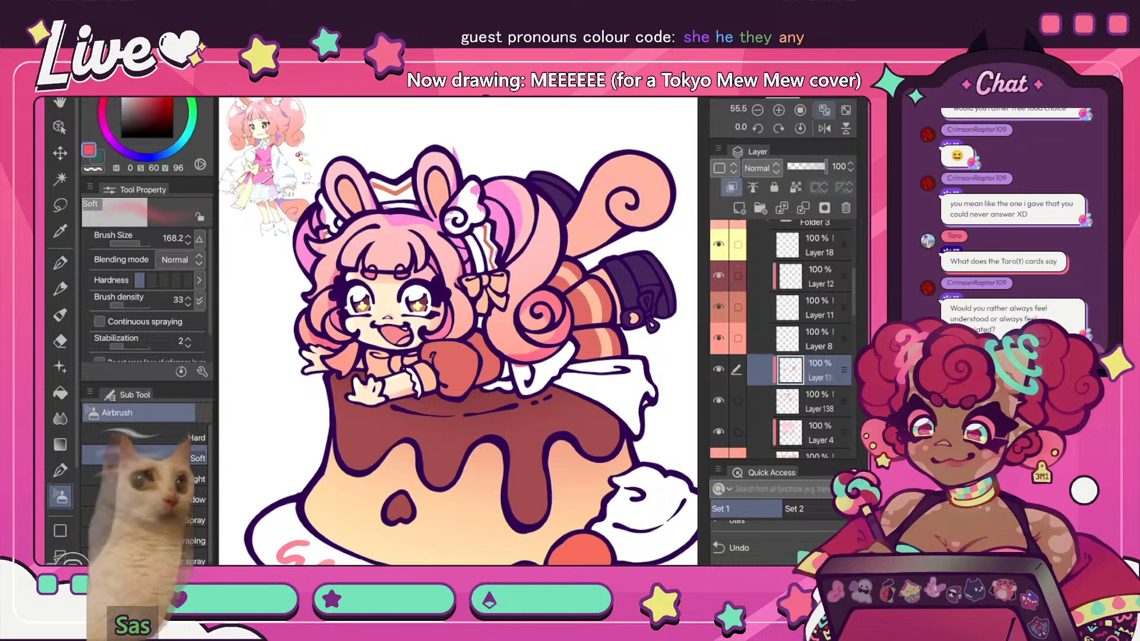
pyautogui.press('h')
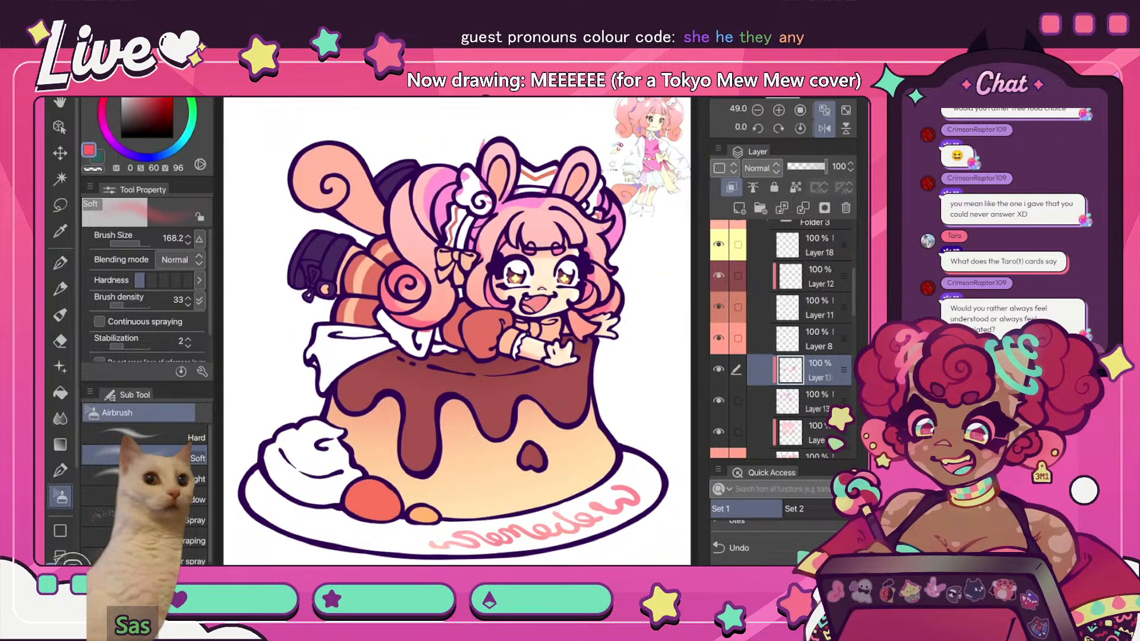
pyautogui.moveTo(102, 118); pyautogui.dragTo(107, 135)
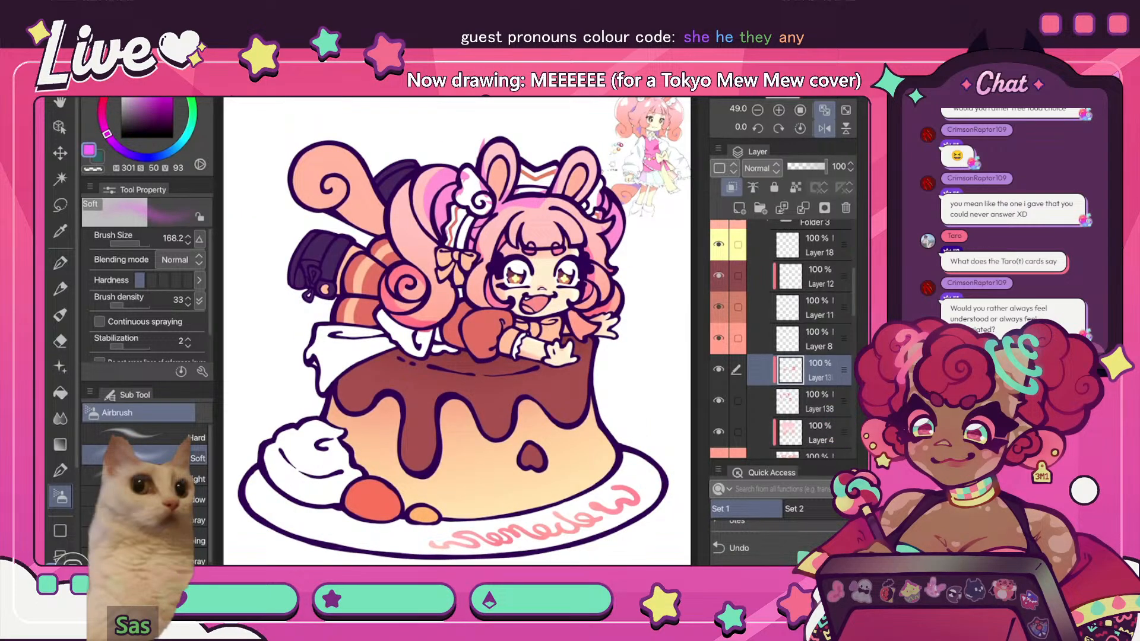
pyautogui.click(144, 89)
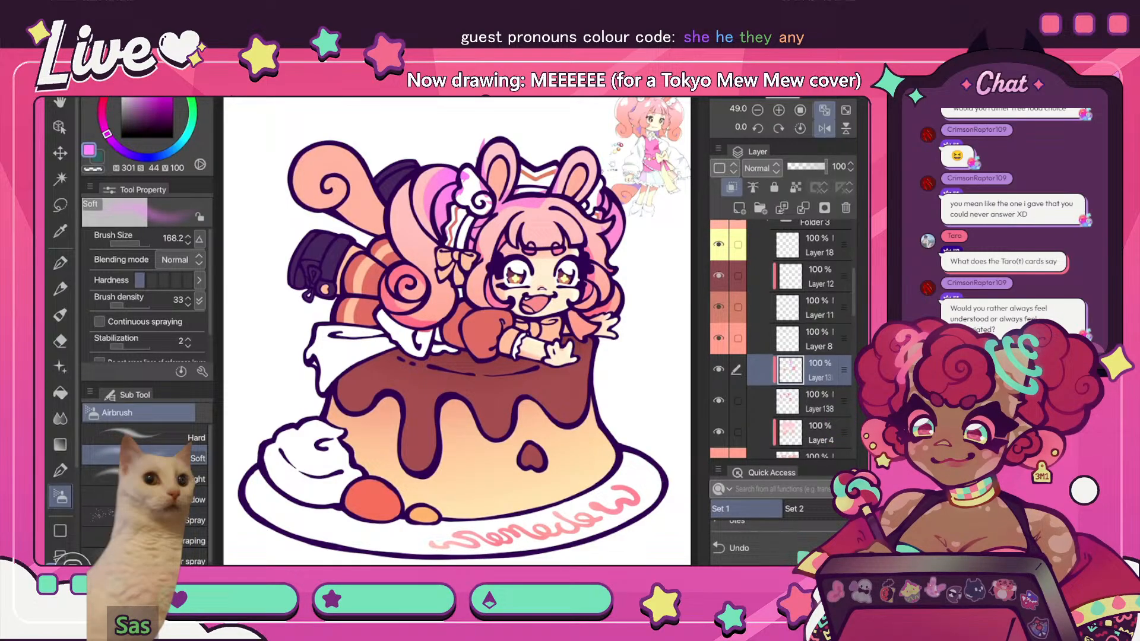
# - Blend pink (H 331, S 53, V 100) into the hair shading and sample a light hair pink (H 344, S 37, V 100)
pyautogui.click(101, 111)
pyautogui.click(149, 87)
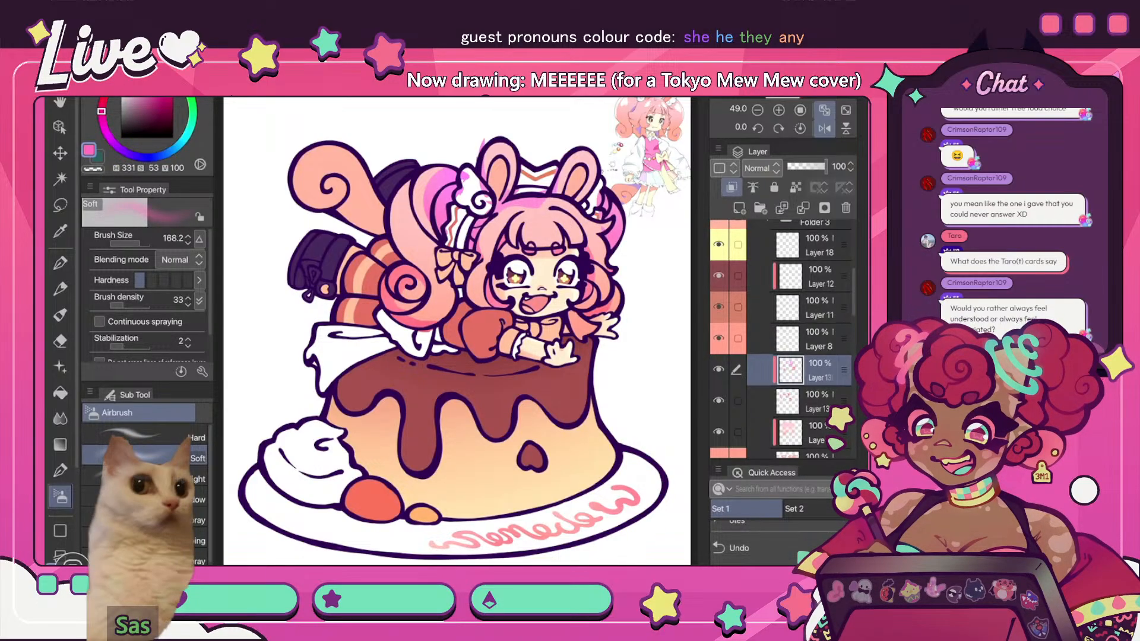
pyautogui.click(825, 128)
pyautogui.keyDown('alt'); pyautogui.click(380, 208); pyautogui.keyUp('alt')
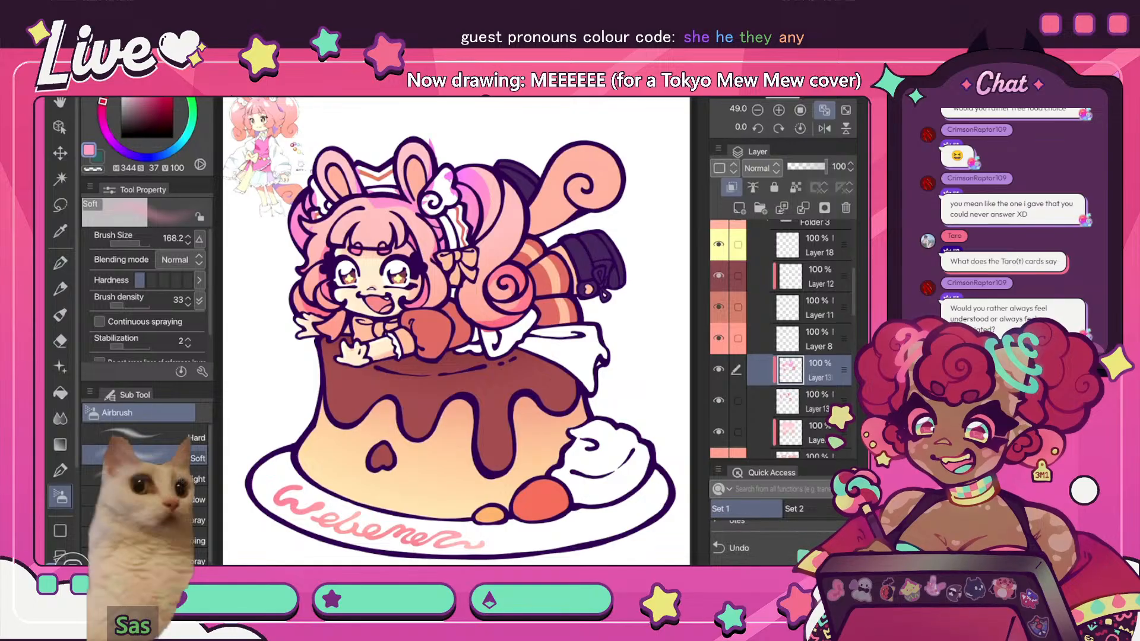
# - Hide the airbrushed layer to sample the original curl pink (H 349, S 47, V 100), show it again and return to the Soft airbrush
pyautogui.scroll(-5, 490, 228)
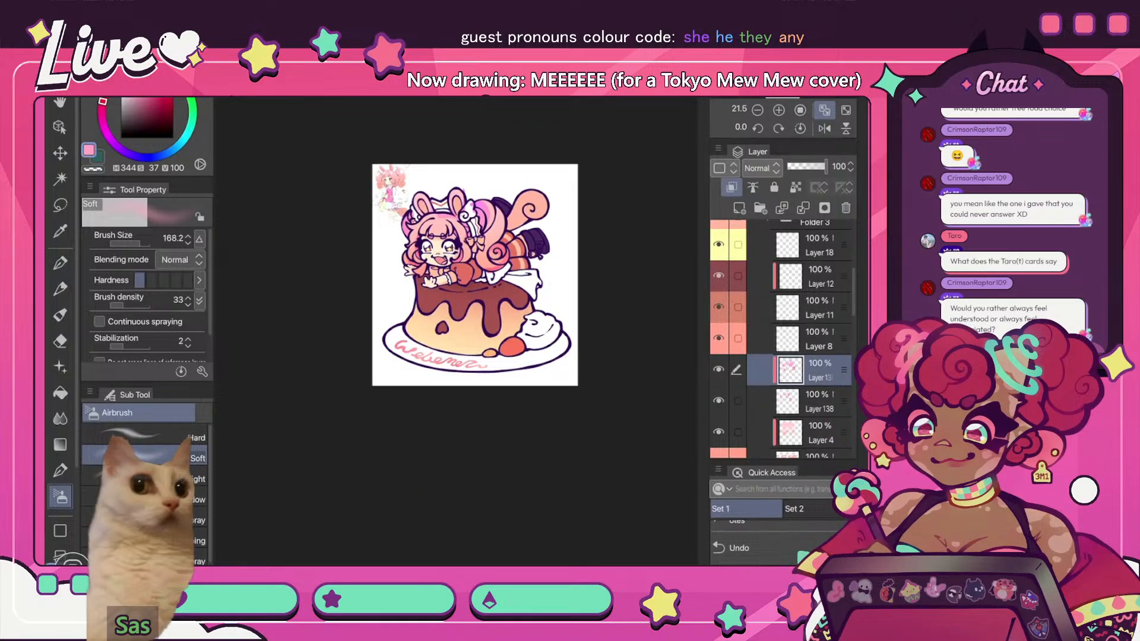
pyautogui.press('h')
pyautogui.scroll(4, 455, 198)
pyautogui.click(718, 370)
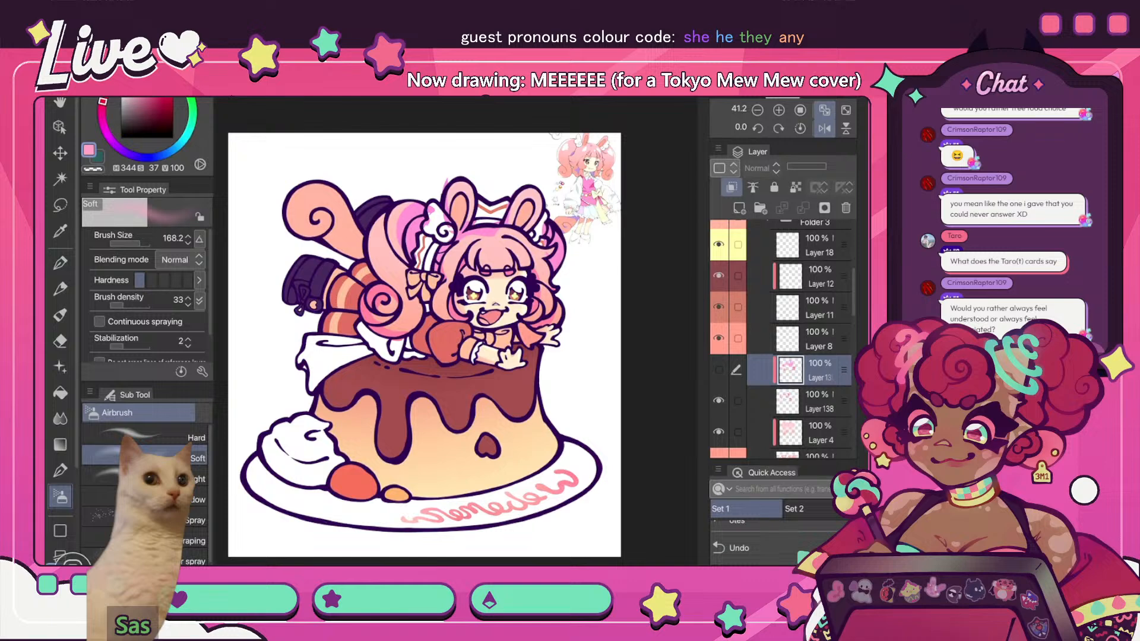
pyautogui.press('i')
pyautogui.click(386, 320)
pyautogui.click(718, 370)
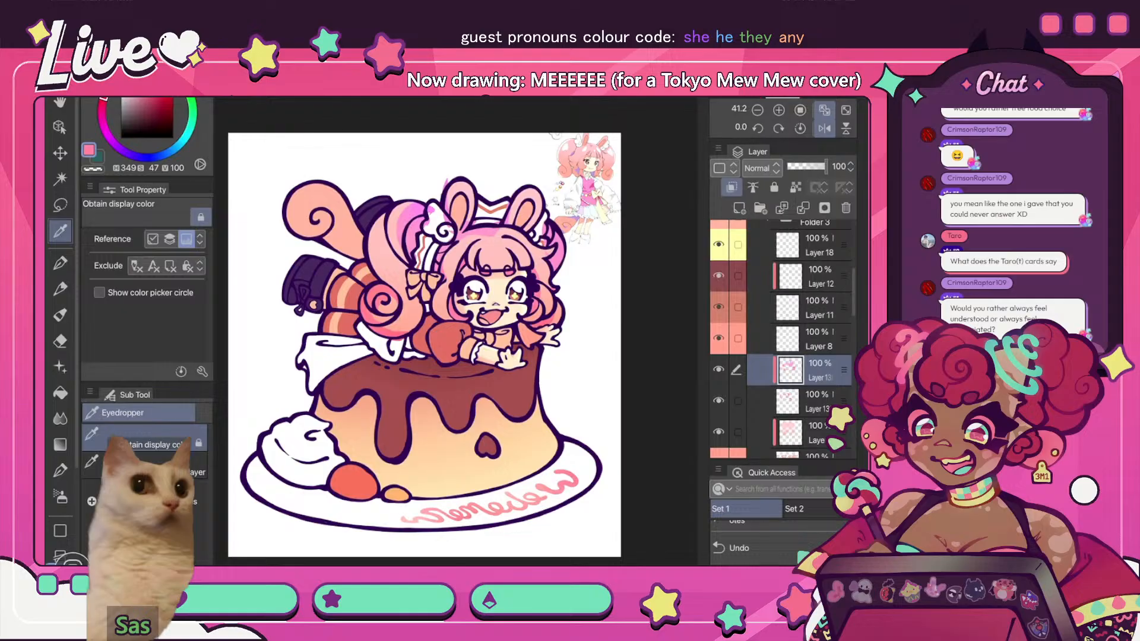
pyautogui.press('b')
pyautogui.scroll(2, 408, 366)
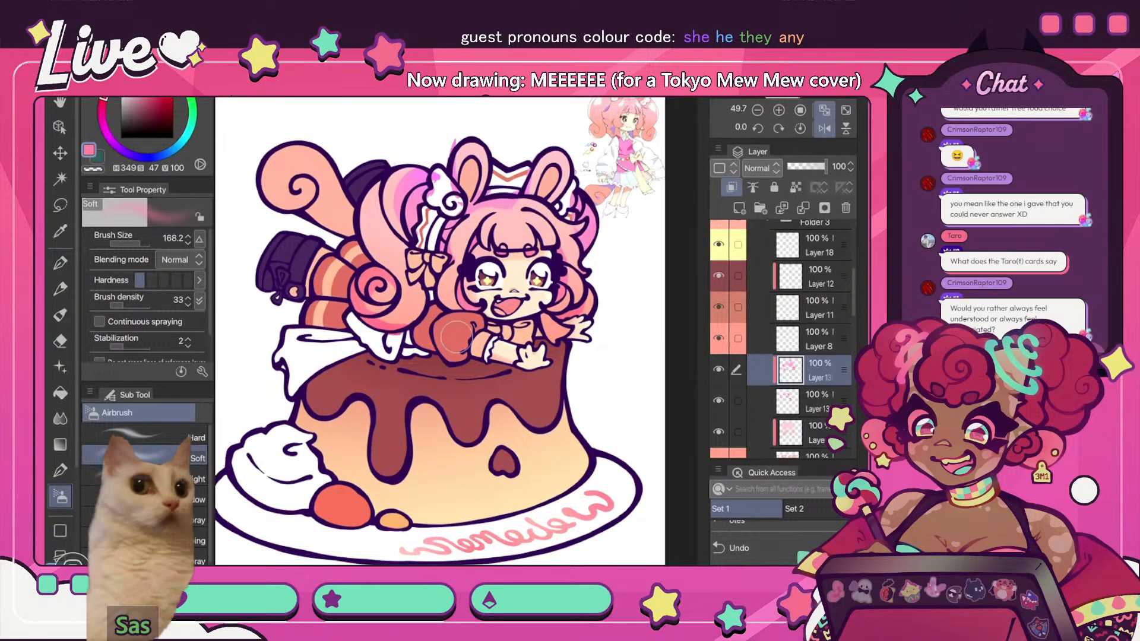
# - Compare the illustration with the airbrushed gradient layer hidden and shown, and inspect it fitted to the view, mirrored and unmirrored
pyautogui.click(719, 369)
pyautogui.click(718, 370)
pyautogui.click(824, 111)
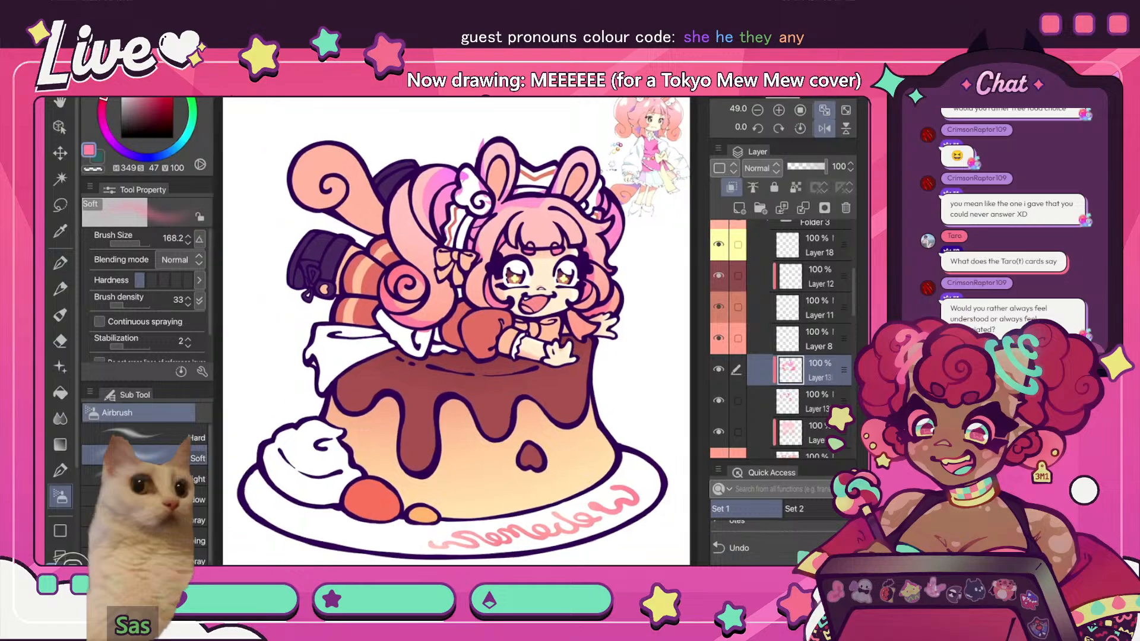
pyautogui.click(824, 129)
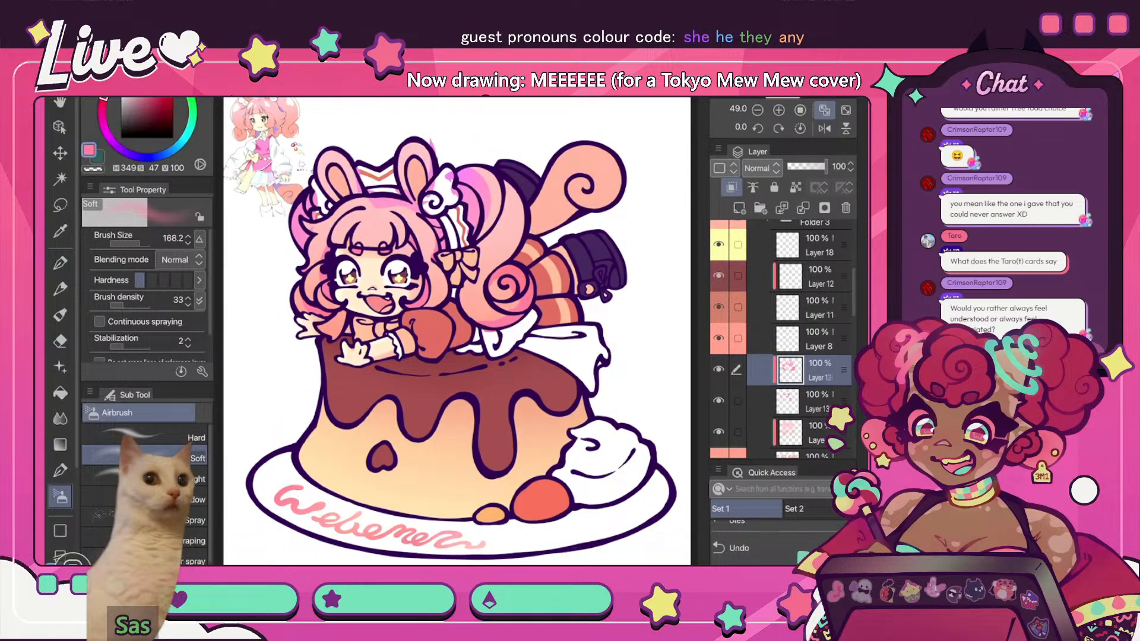
pyautogui.scroll(-4, 546, 346)
pyautogui.scroll(3, 479, 267)
pyautogui.scroll(3, 417, 299)
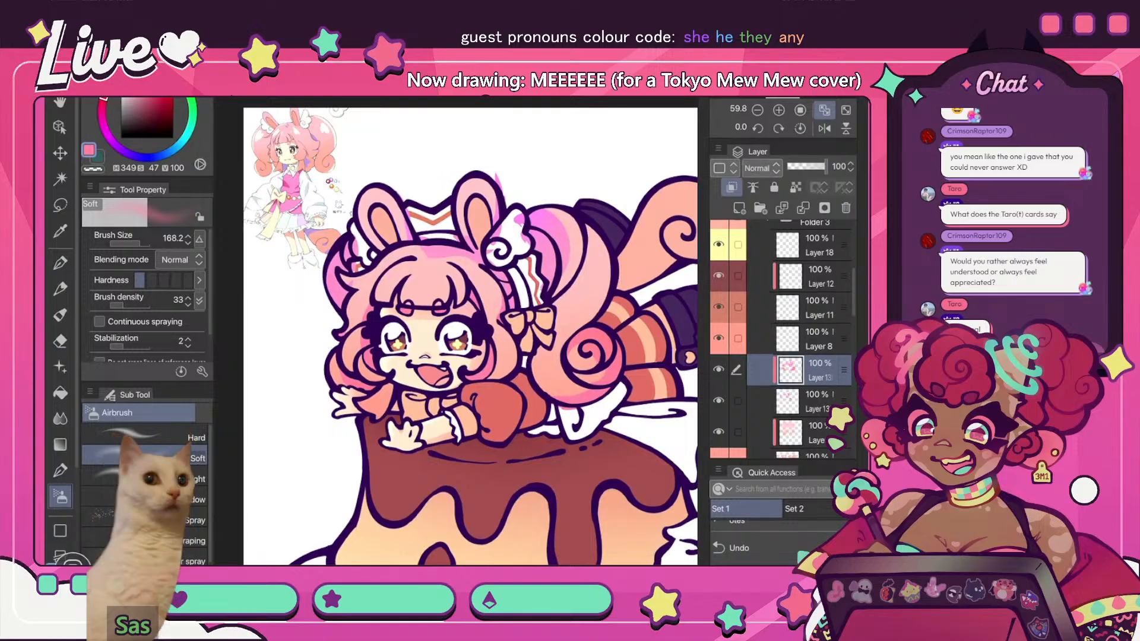
pyautogui.doubleClick(824, 110)
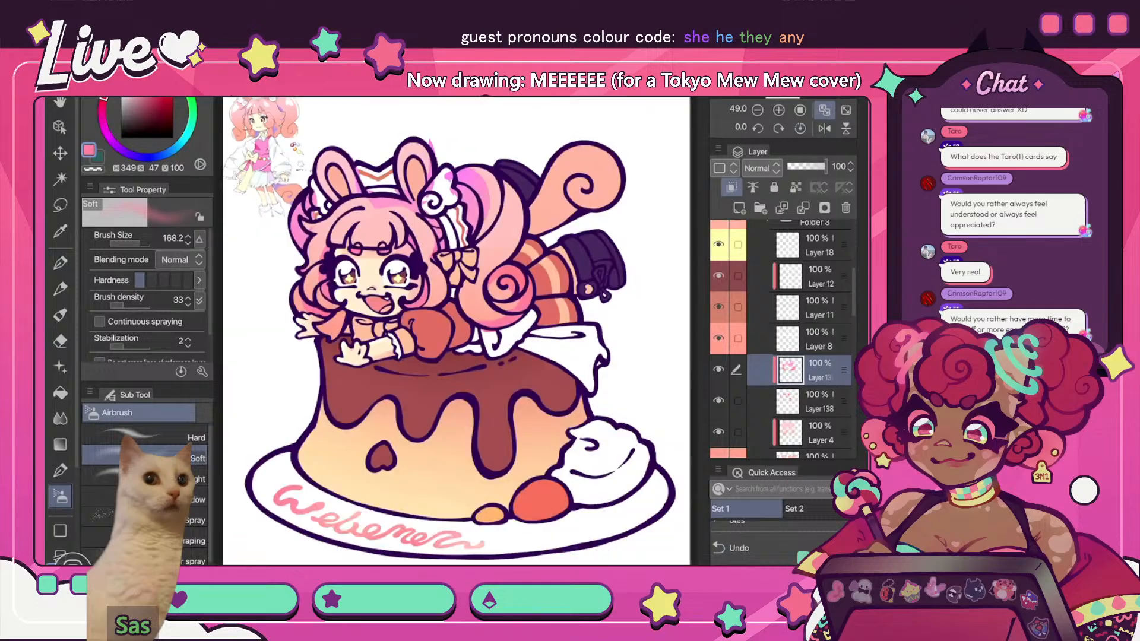
pyautogui.click(824, 128)
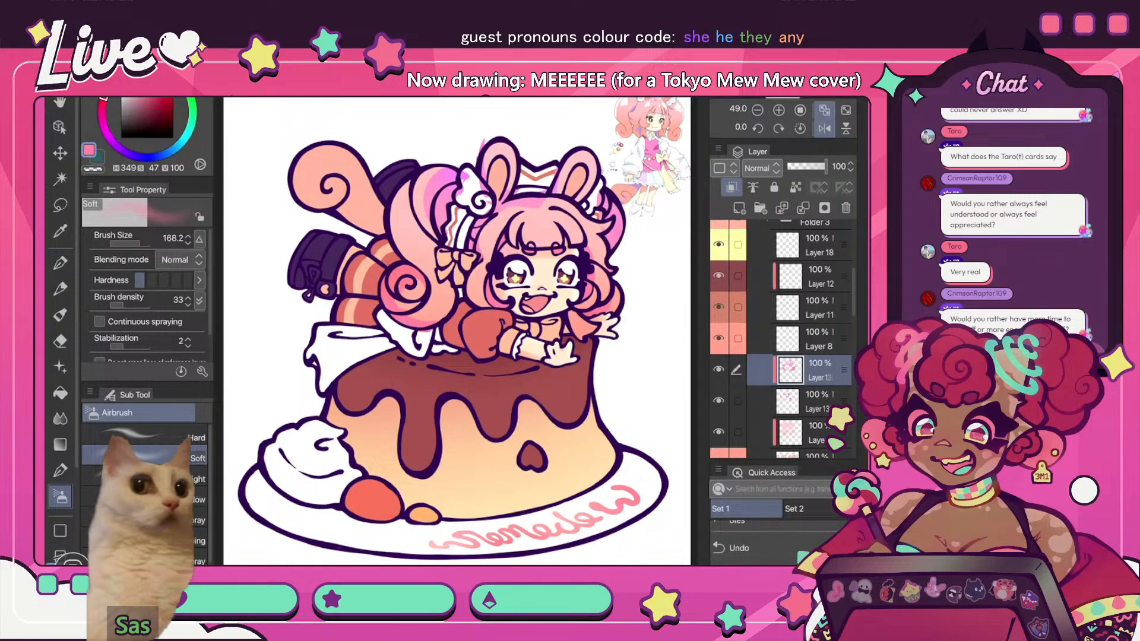
pyautogui.click(824, 128)
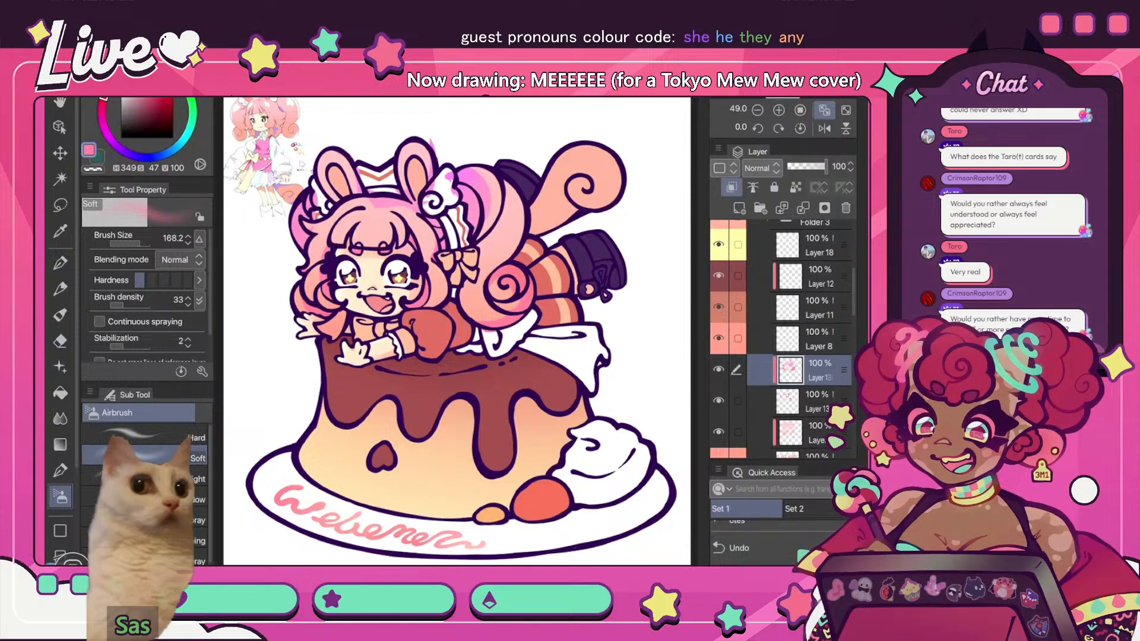
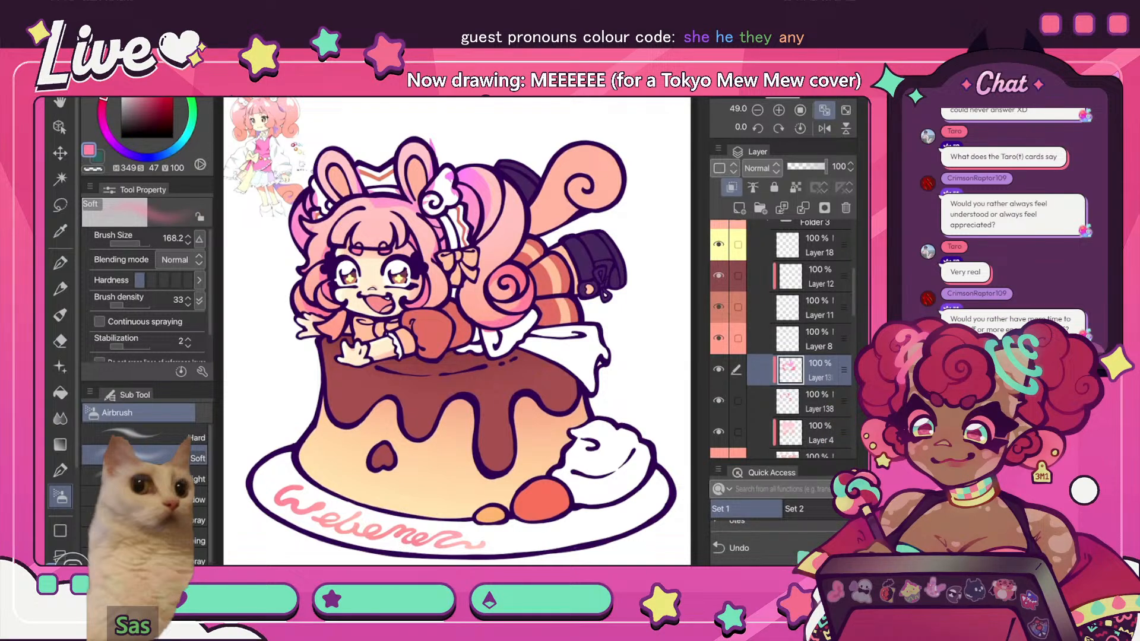
# - Check the gradient shading from a distance and close up on the face and ponytail, toggling the airbrushed layer's visibility
pyautogui.scroll(-5, 582, 312)
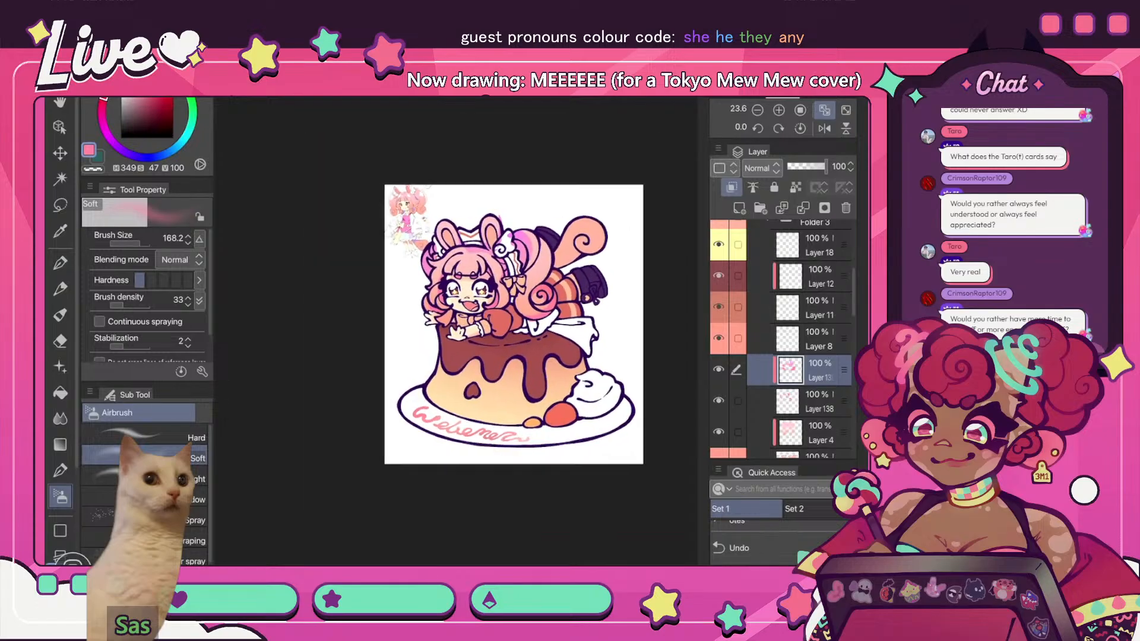
pyautogui.click(824, 110)
pyautogui.click(825, 129)
pyautogui.click(824, 128)
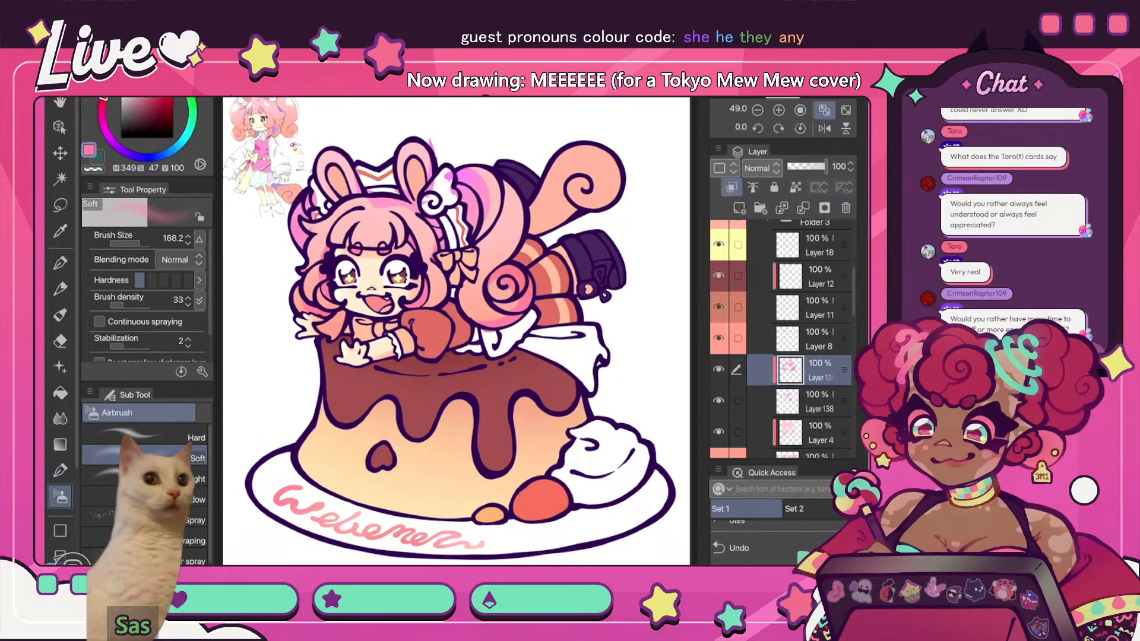
pyautogui.scroll(4, 457, 297)
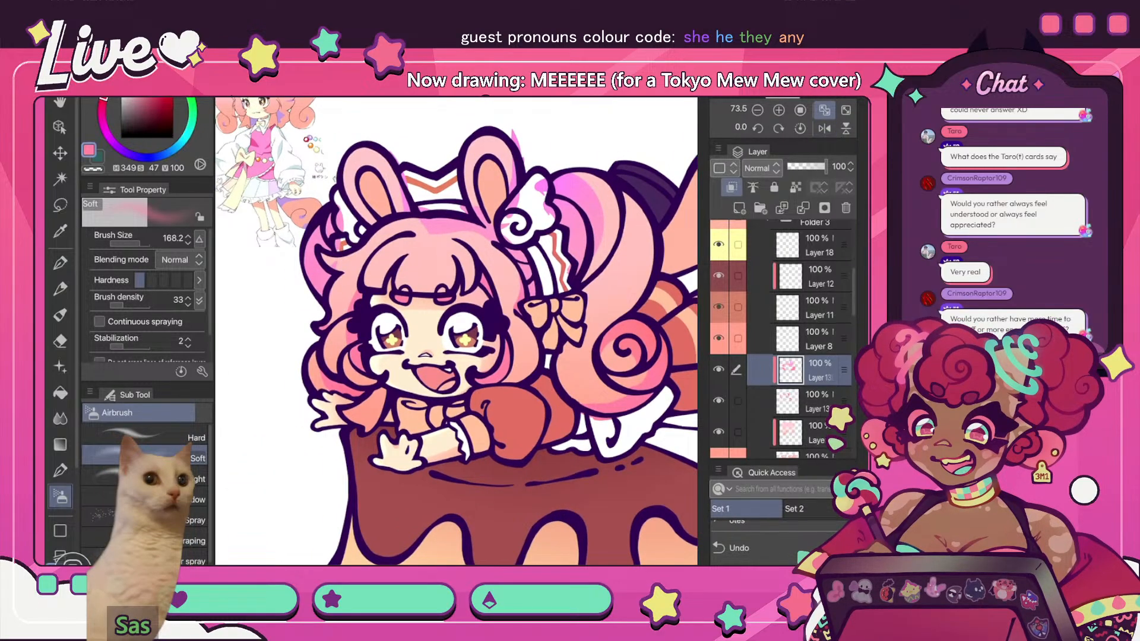
pyautogui.click(718, 369)
pyautogui.click(719, 370)
pyautogui.scroll(-2, 488, 246)
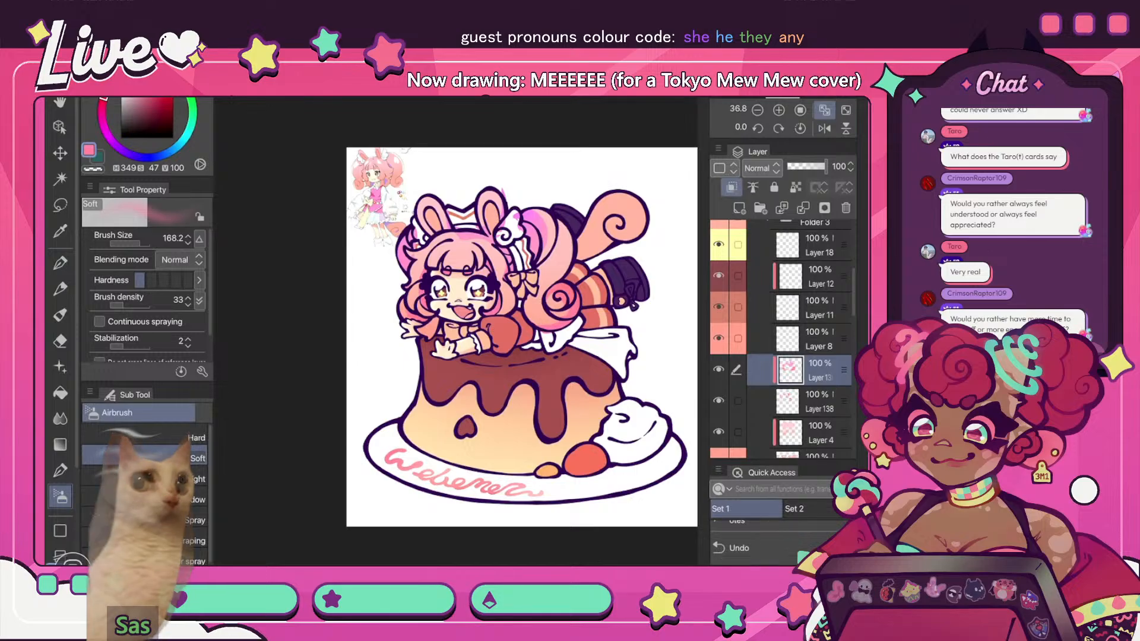
# - Merge the airbrushed gradient layer into the hair shading on Layer 138, keeping the result clipped to the hair layer below
pyautogui.hotkey('ctrl', 'e')
pyautogui.click(825, 110)
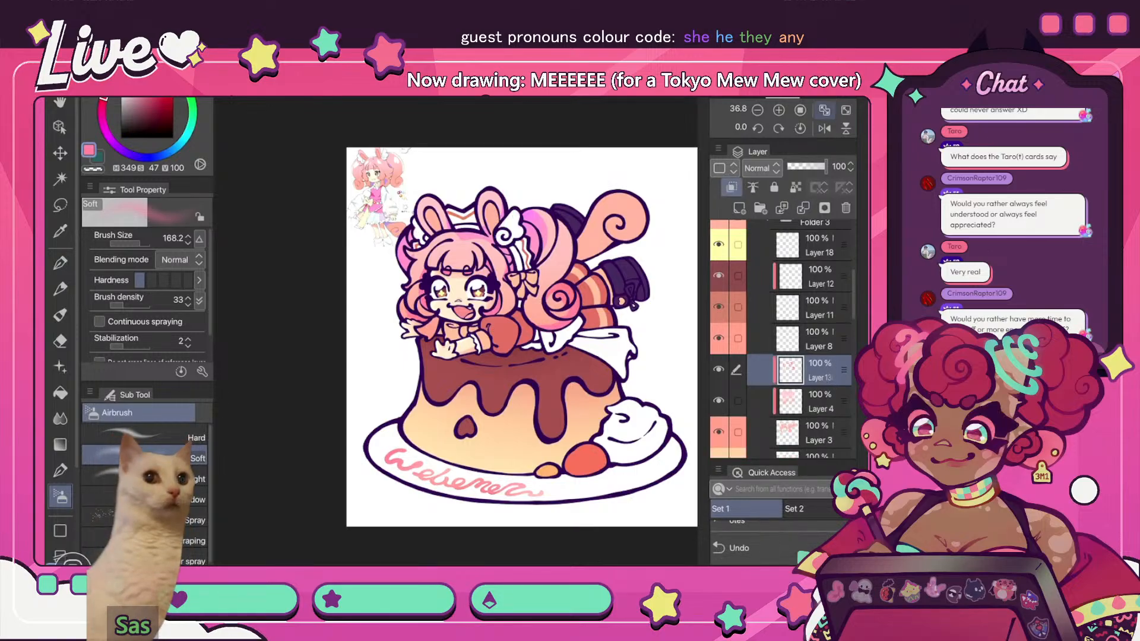
pyautogui.click(824, 128)
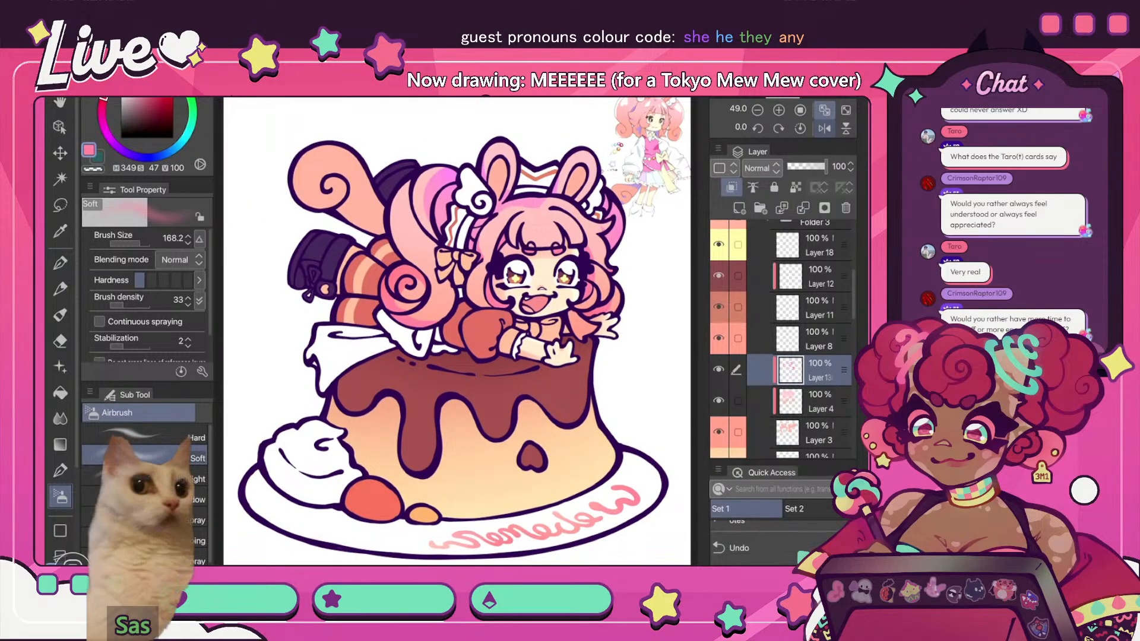
pyautogui.click(824, 129)
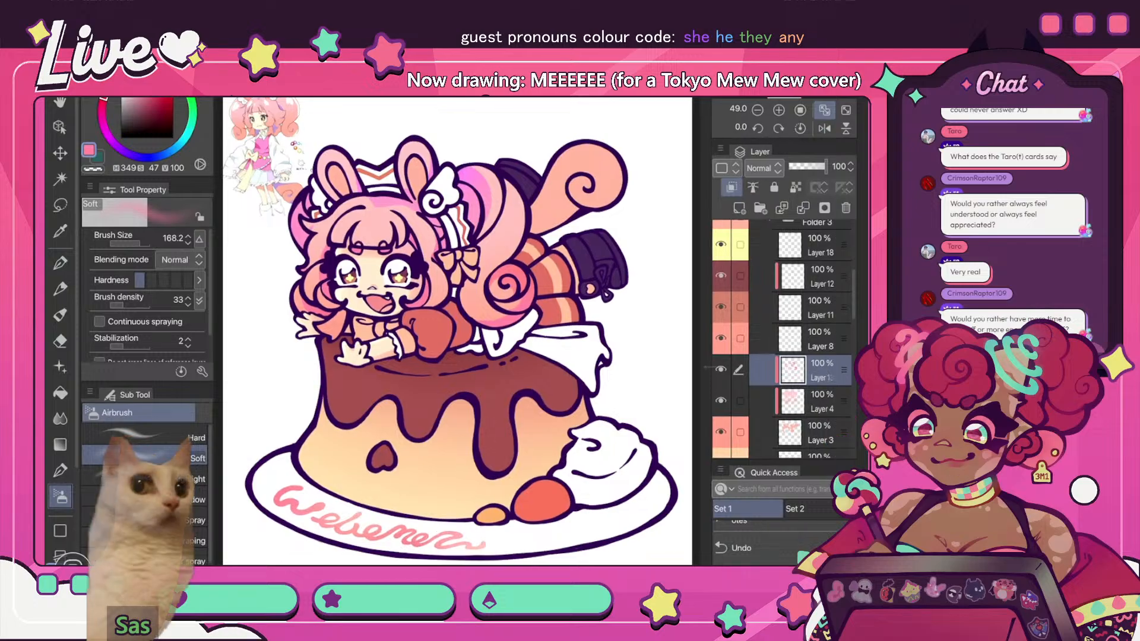
# - Compare the merged hair shading hidden and shown, and lightly erase it beside the face with a size 95 transparent Soft airbrush
pyautogui.moveTo(708, 369); pyautogui.dragTo(722, 369)
pyautogui.click(733, 369)
pyautogui.click(733, 369)
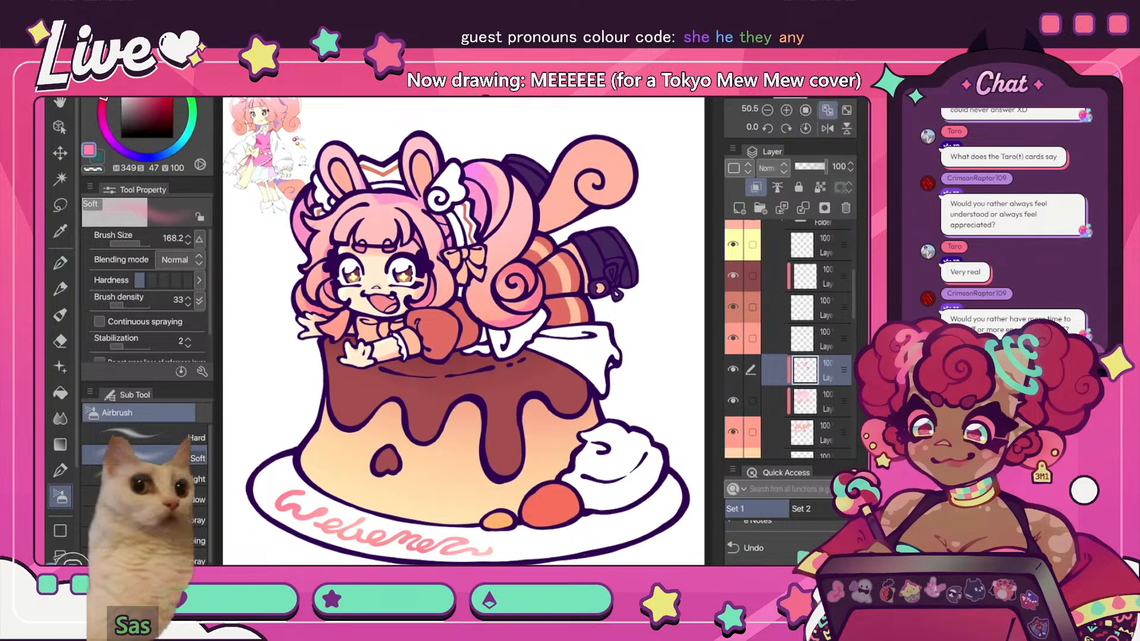
pyautogui.scroll(5, 345, 191)
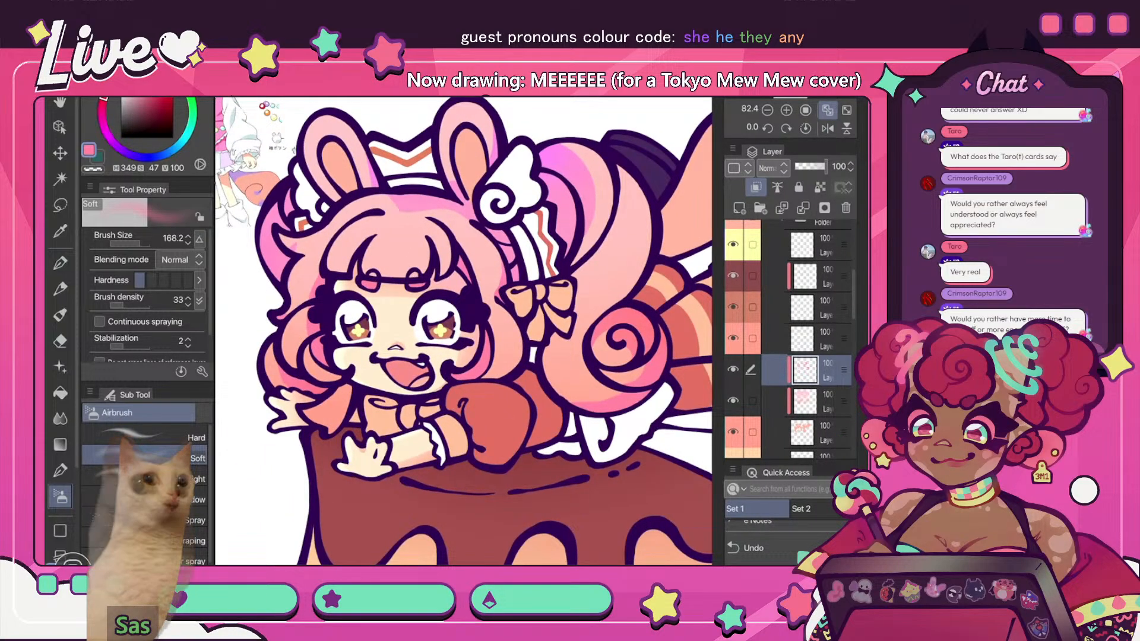
pyautogui.press('c')
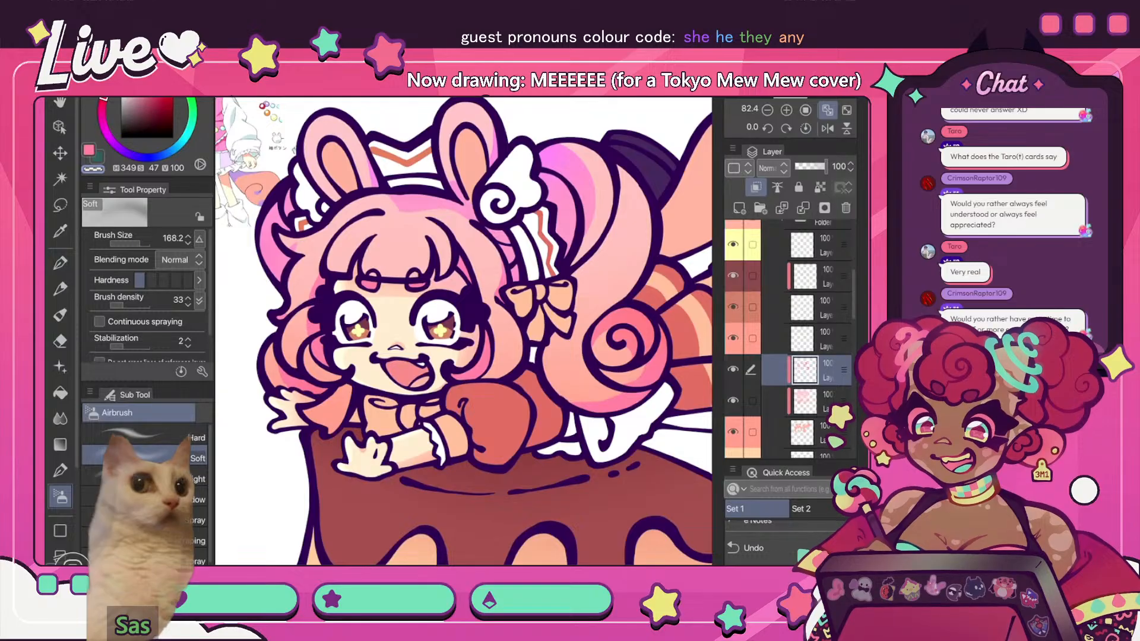
pyautogui.moveTo(464, 337)
pyautogui.mouseDown()
pyautogui.moveTo(451, 338)
pyautogui.moveTo(487, 337)
pyautogui.moveTo(461, 337)
pyautogui.mouseUp()
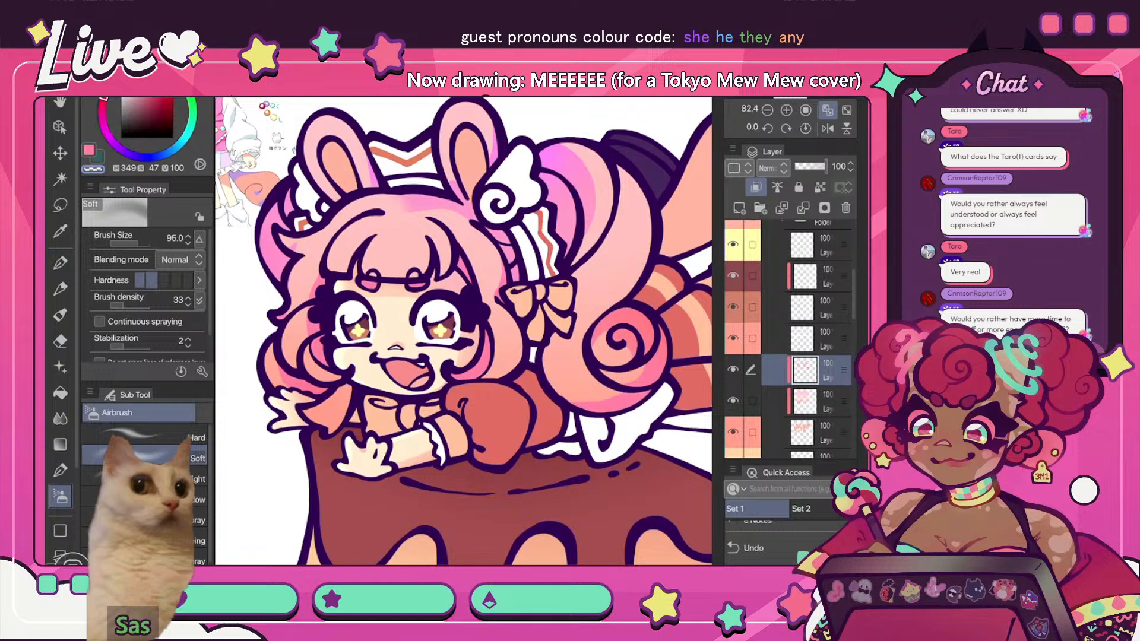
# - Clean up the hair shading around the fringe in a mirrored, rotated view, erasing with a harder Soft airbrush at size 64.9
pyautogui.scroll(-5, 463, 331)
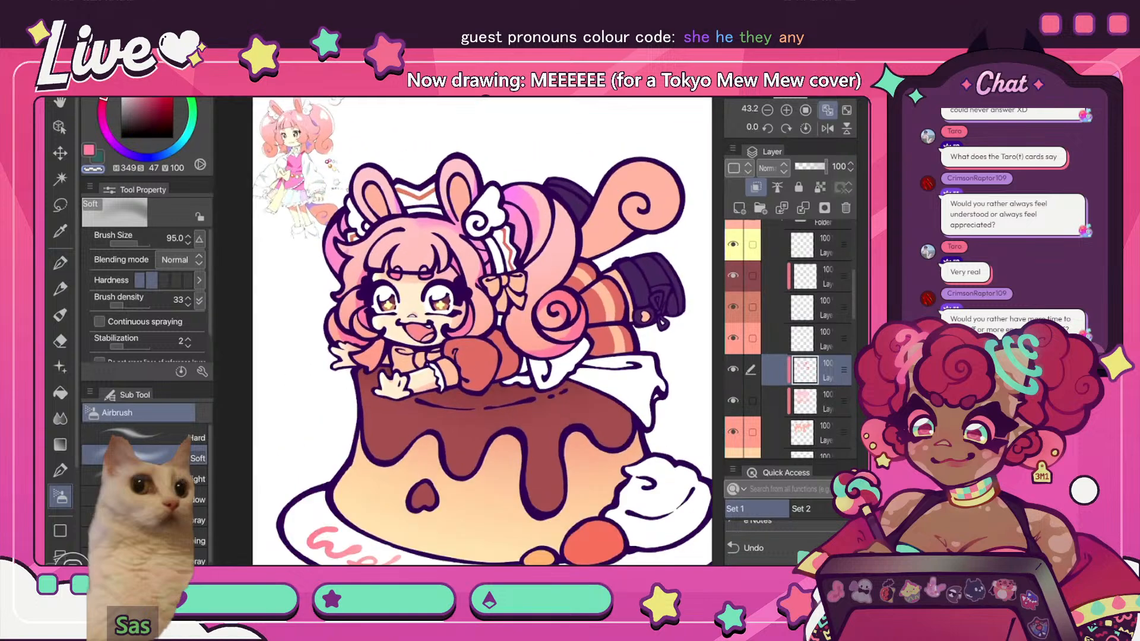
pyautogui.press('h')
pyautogui.scroll(-2, 463, 331)
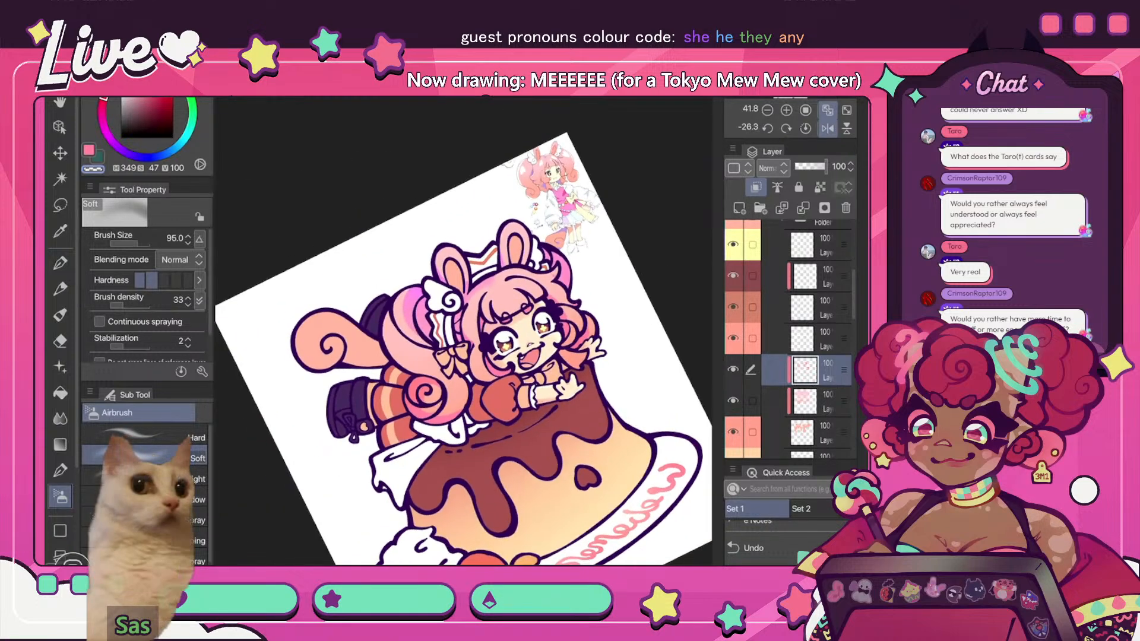
pyautogui.scroll(4, 463, 331)
pyautogui.scroll(5, 463, 331)
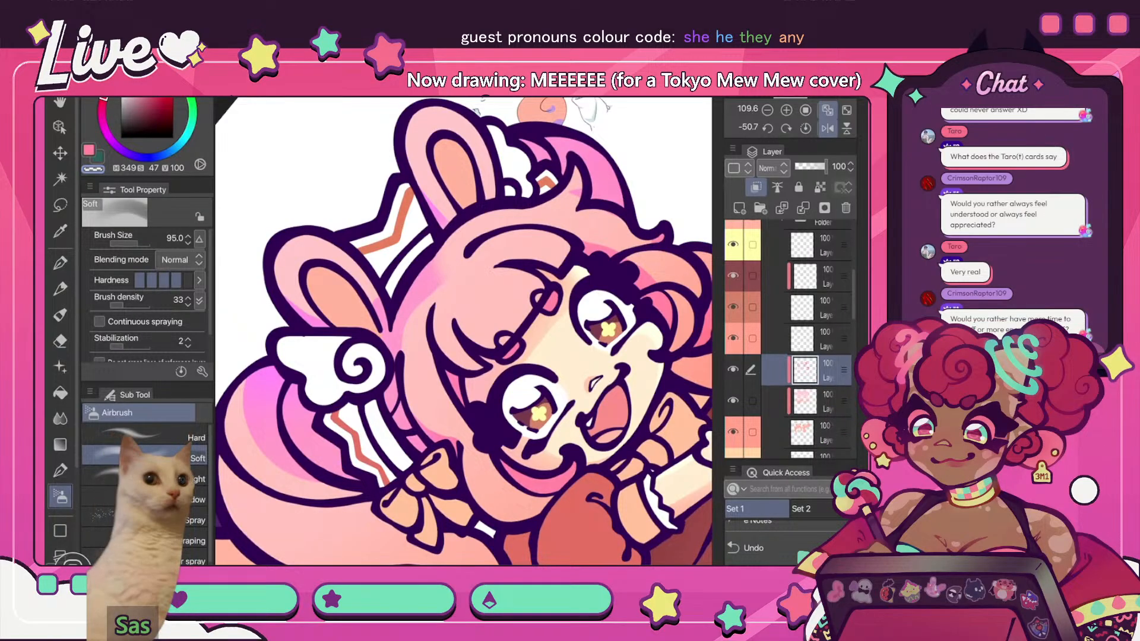
pyautogui.moveTo(478, 336); pyautogui.dragTo(463, 336)
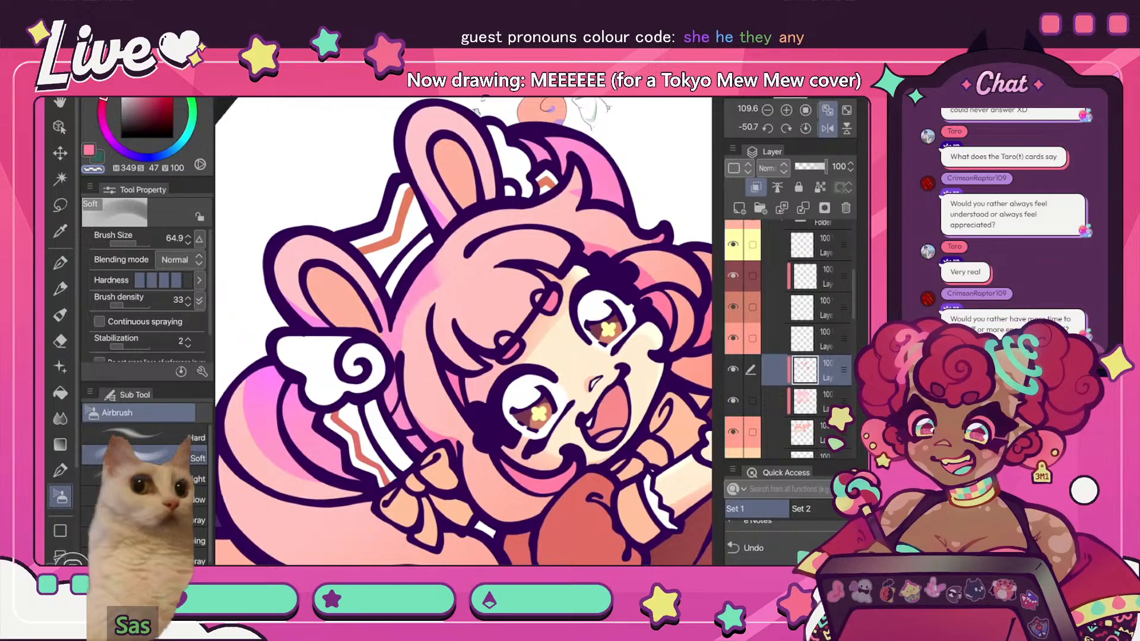
pyautogui.hotkey('ctrl', '0')
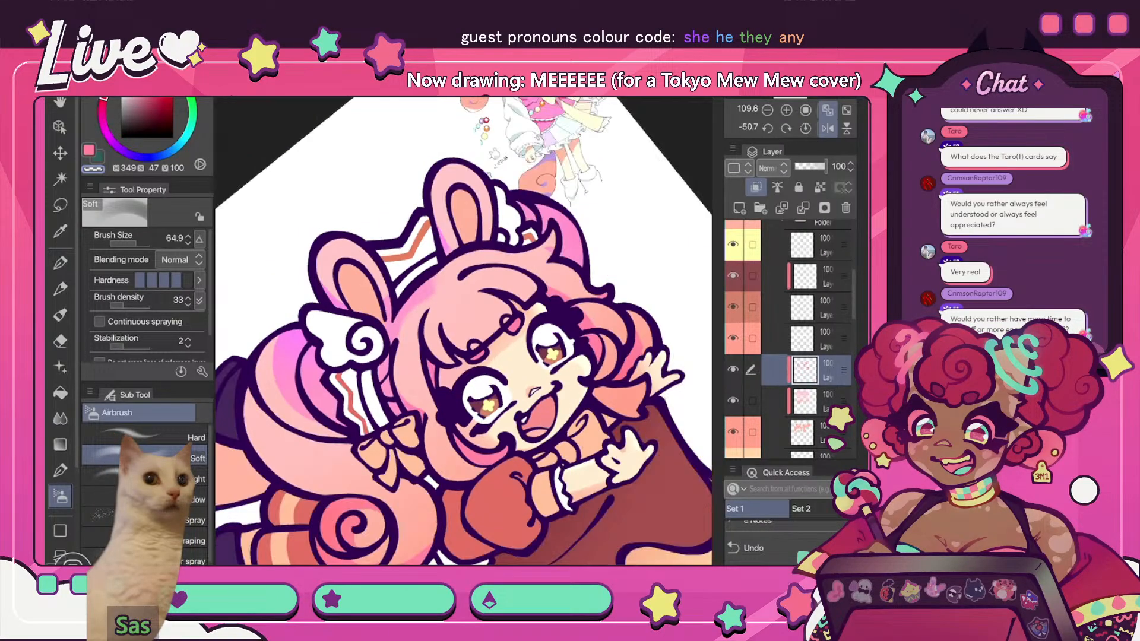
# - Review the erased hair shading up close and from a distance, and set the Soft airbrush to size 95 with lower hardness
pyautogui.scroll(5, 521, 336)
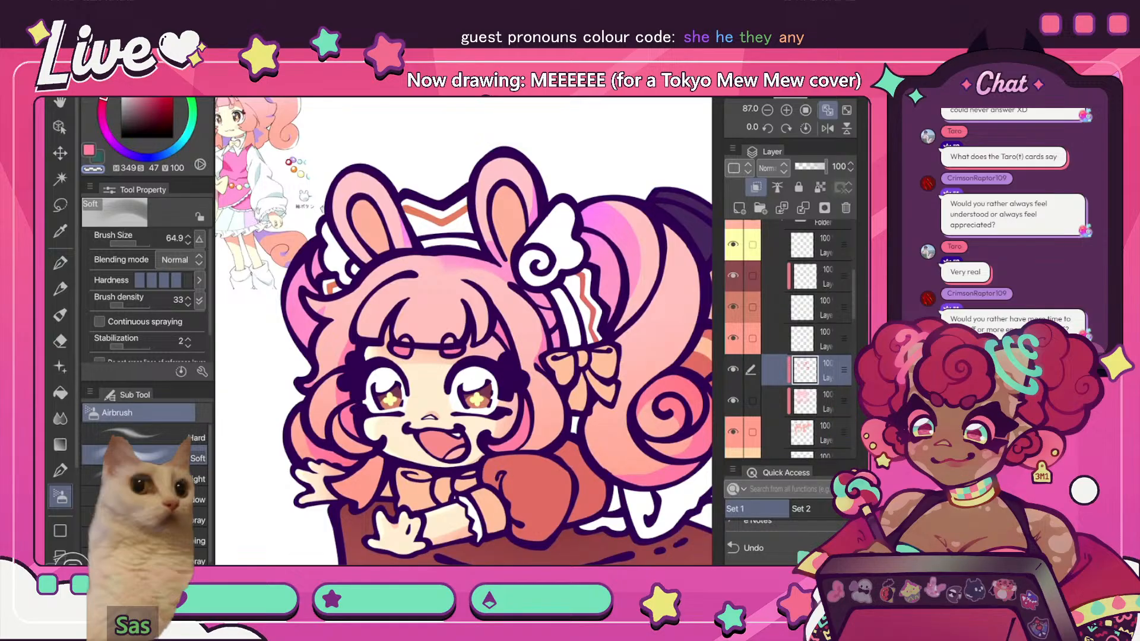
pyautogui.scroll(-3, 520, 336)
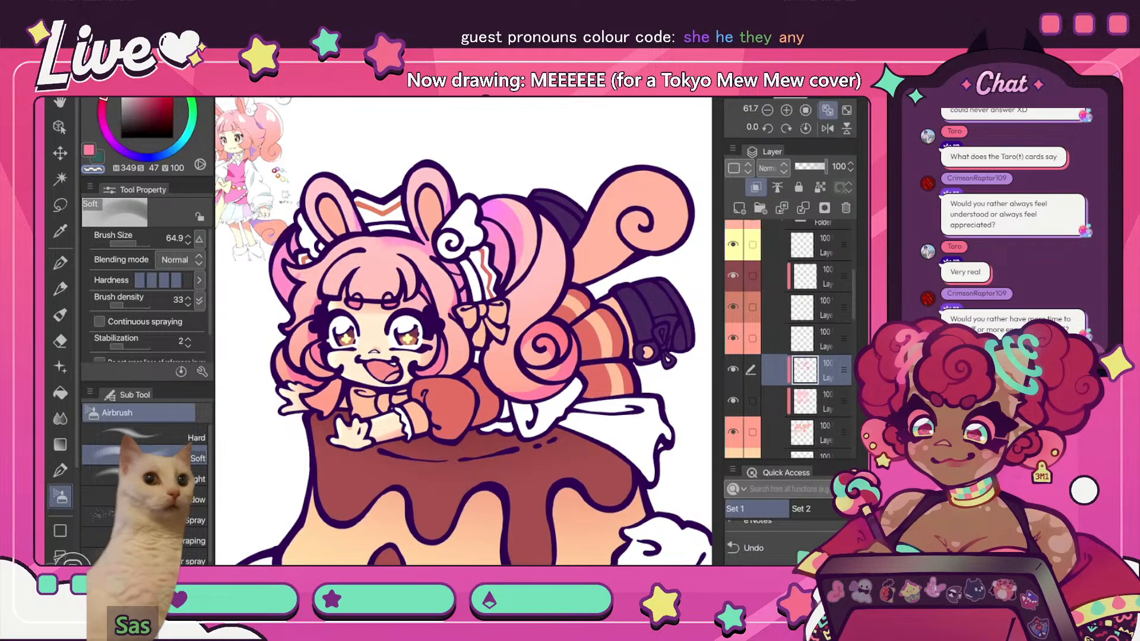
pyautogui.scroll(2, 463, 331)
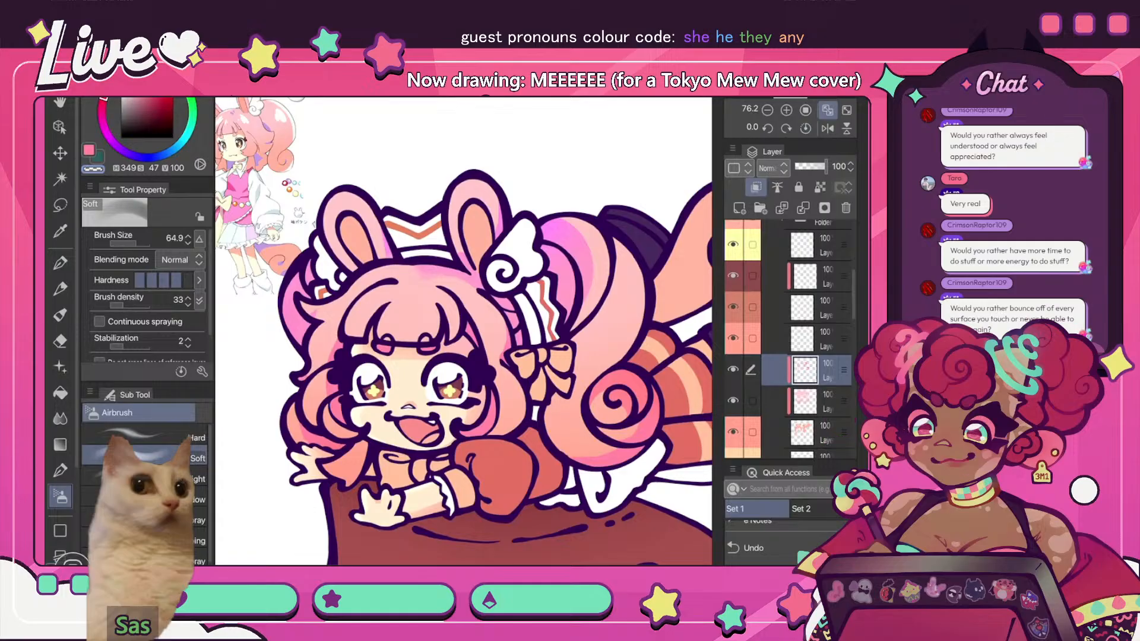
pyautogui.scroll(-3, 463, 331)
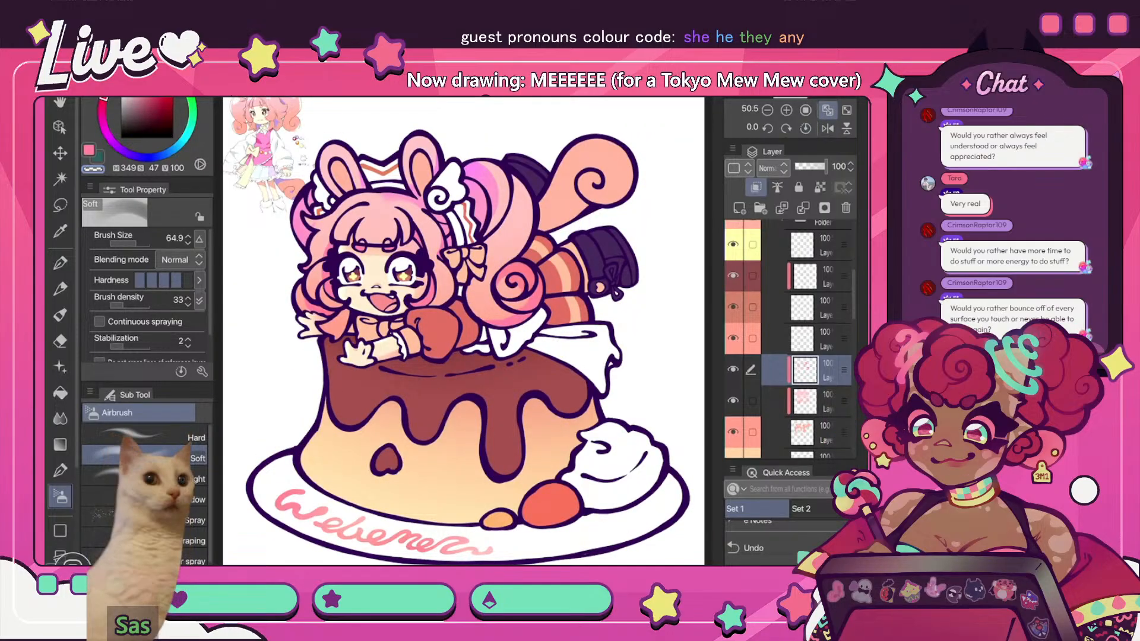
pyautogui.scroll(1, 438, 258)
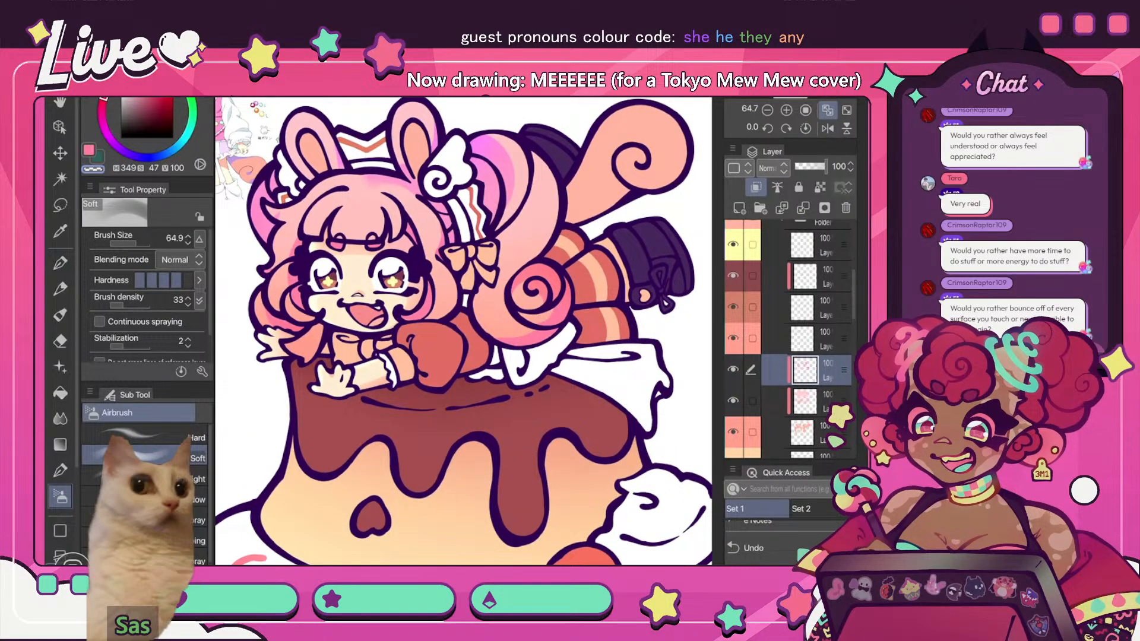
pyautogui.click(152, 280)
pyautogui.click(137, 244)
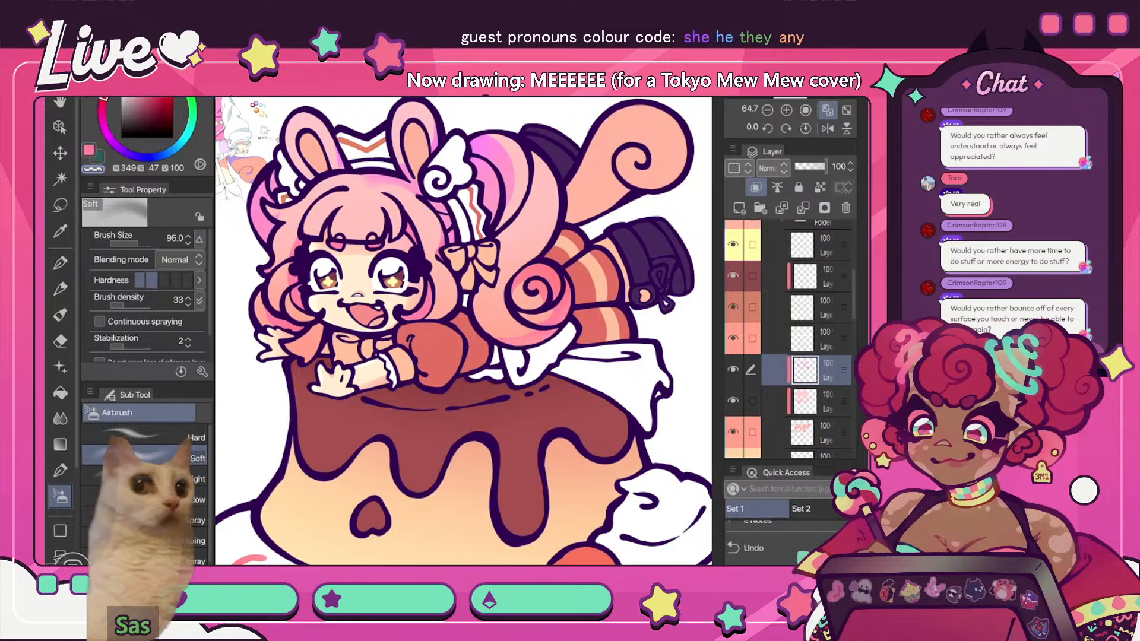
# - Examine the whole illustration mirrored and unmirrored, and the gradient shading on the face hair and ponytail up close
pyautogui.moveTo(463, 332); pyautogui.dragTo(527, 376)
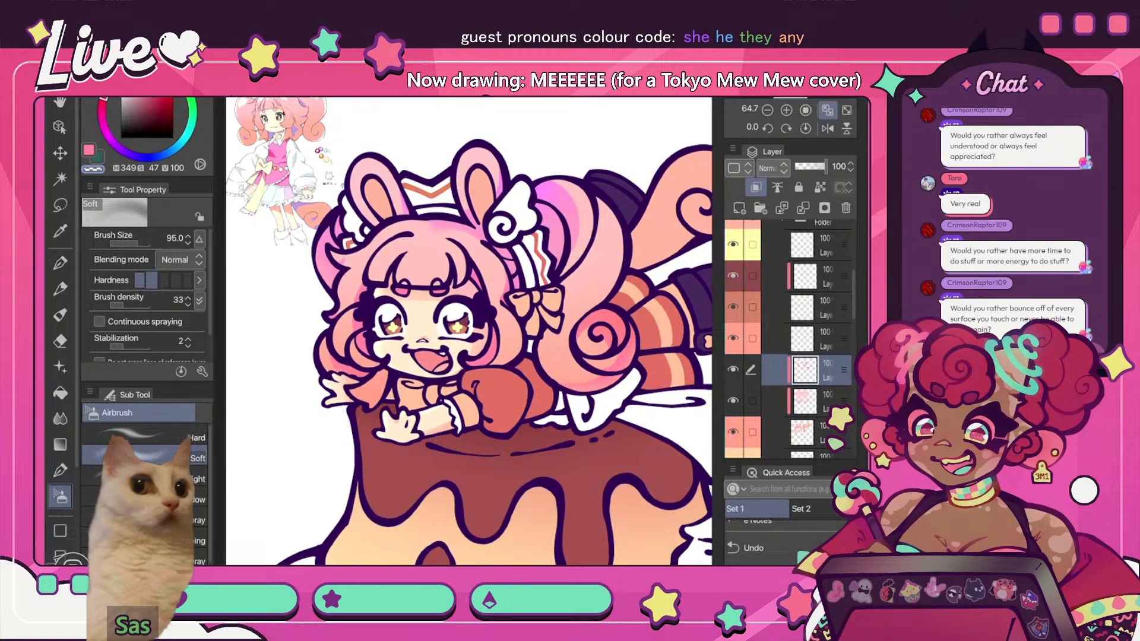
pyautogui.scroll(-5, 469, 331)
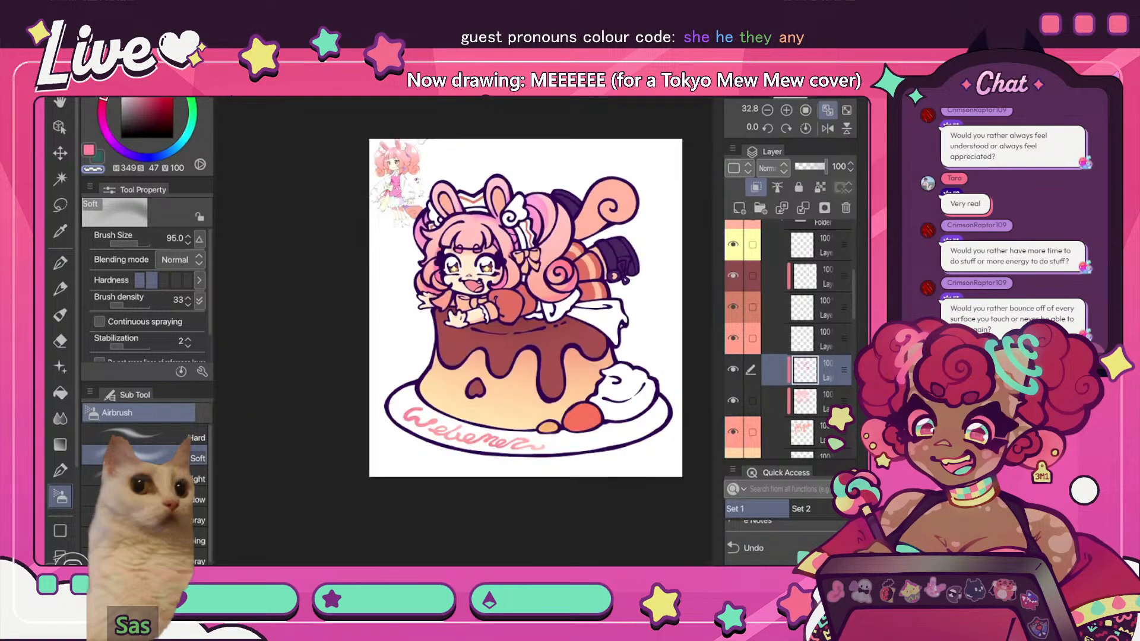
pyautogui.click(826, 128)
pyautogui.scroll(4, 469, 332)
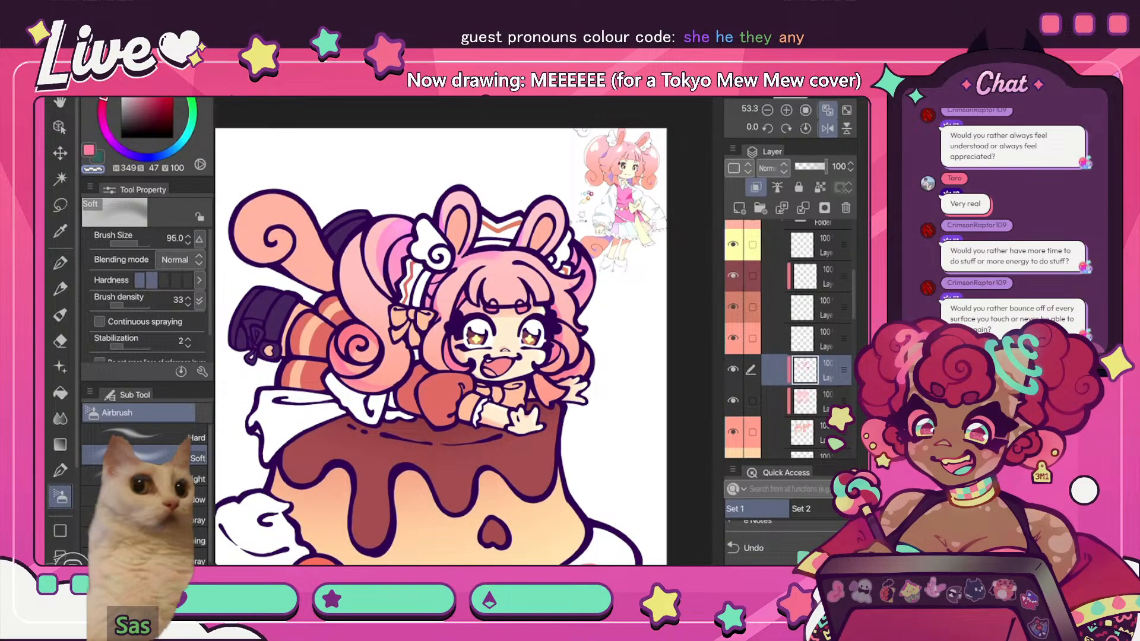
pyautogui.scroll(-2, 463, 331)
pyautogui.click(826, 129)
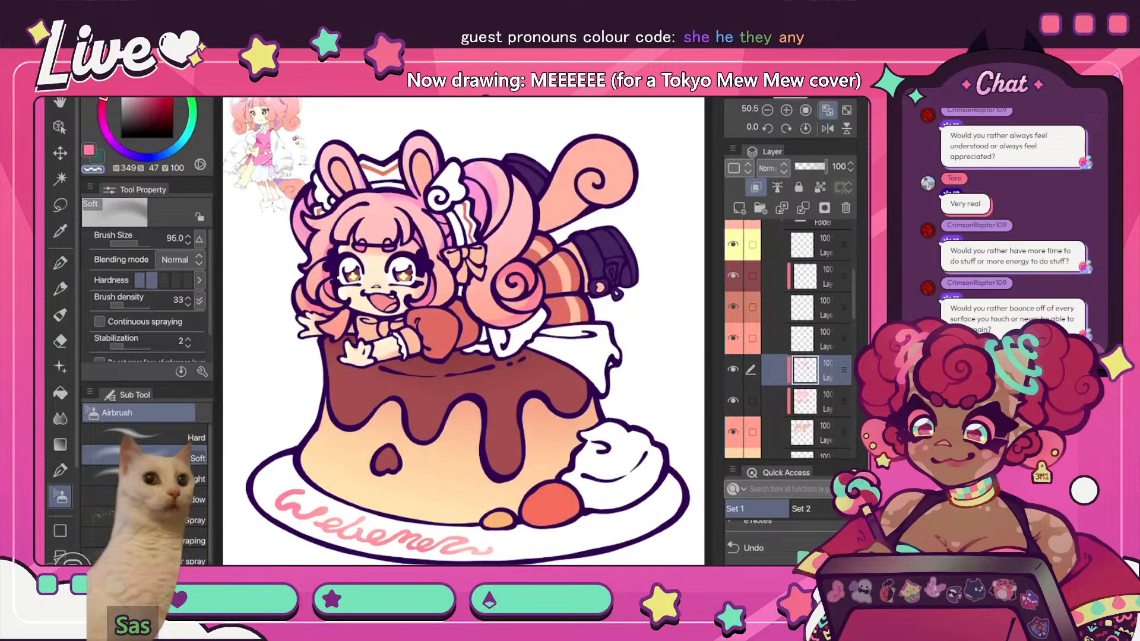
pyautogui.scroll(4, 462, 331)
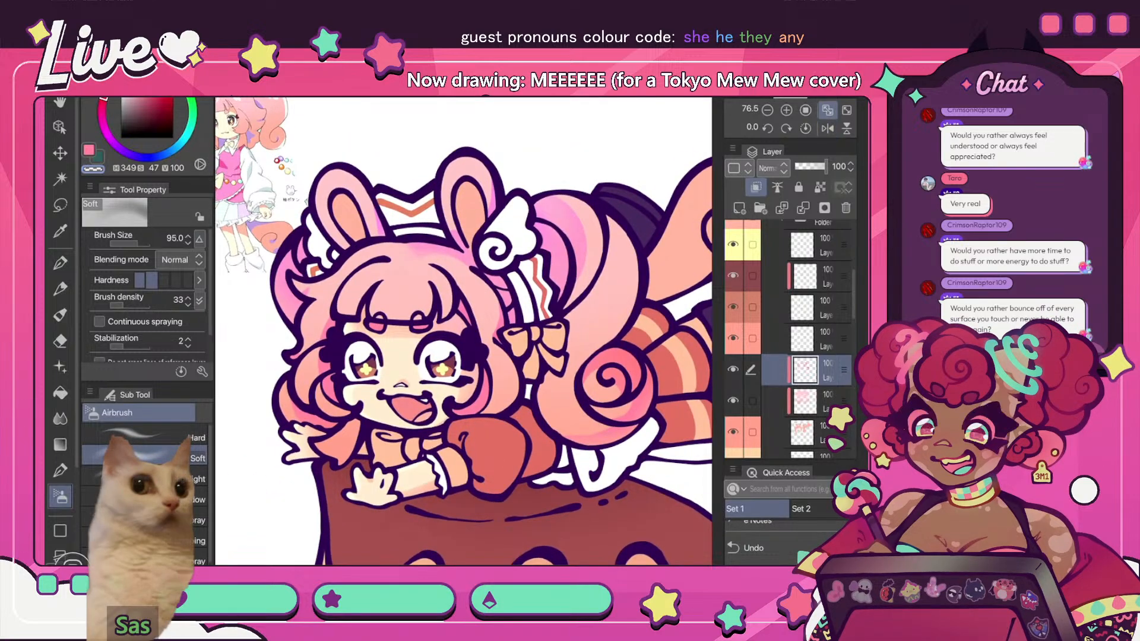
pyautogui.scroll(2, 463, 331)
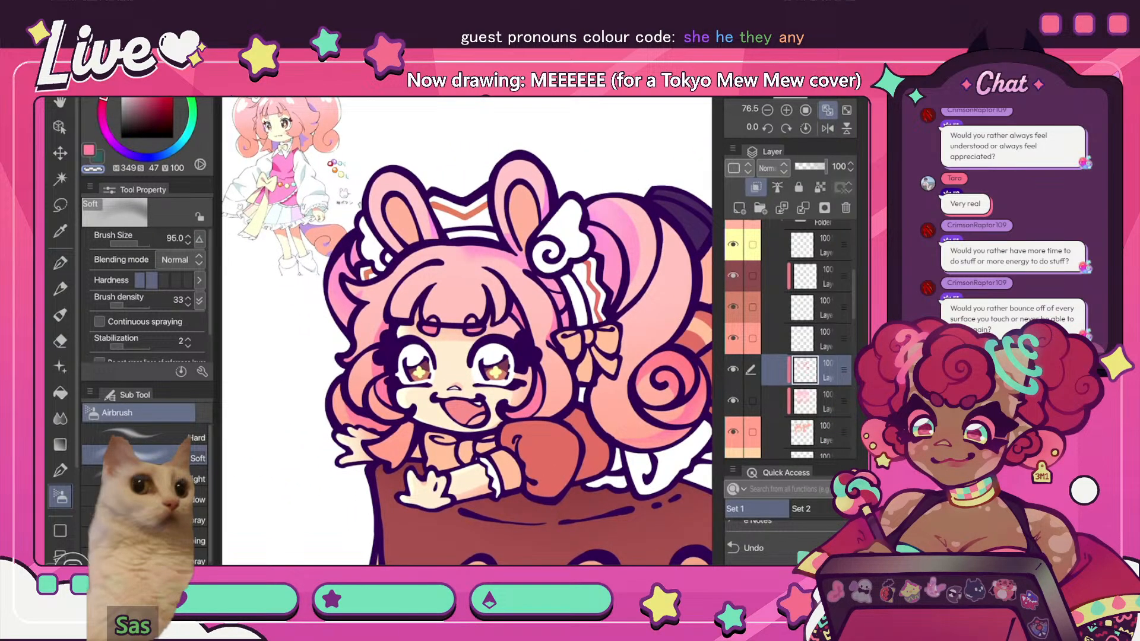
pyautogui.press('p')
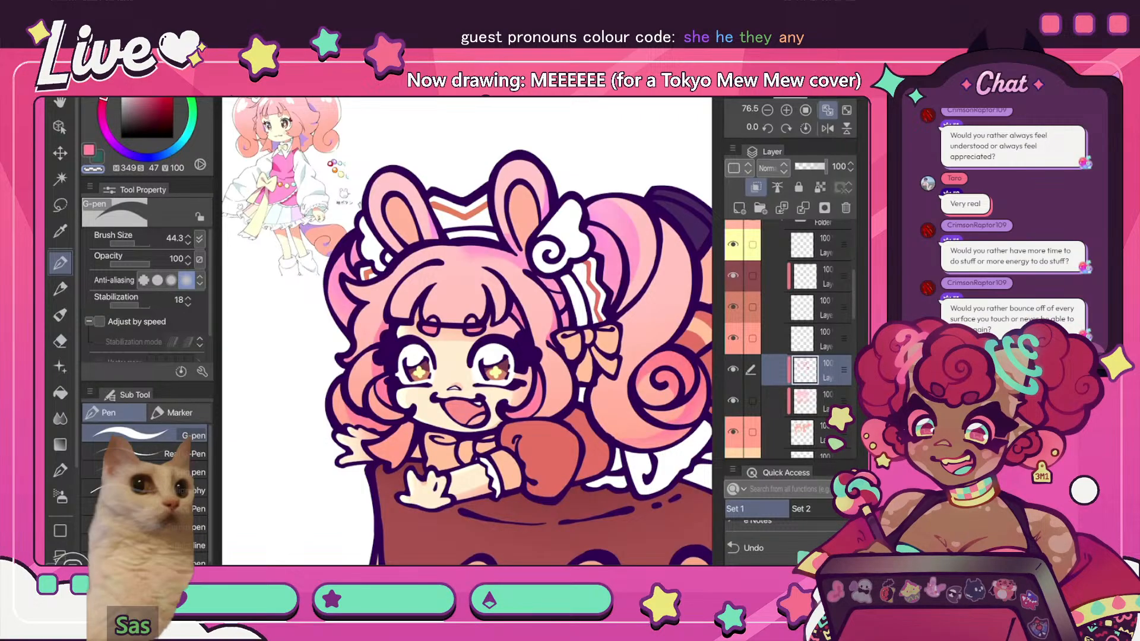
pyautogui.scroll(3, 463, 331)
pyautogui.press('b')
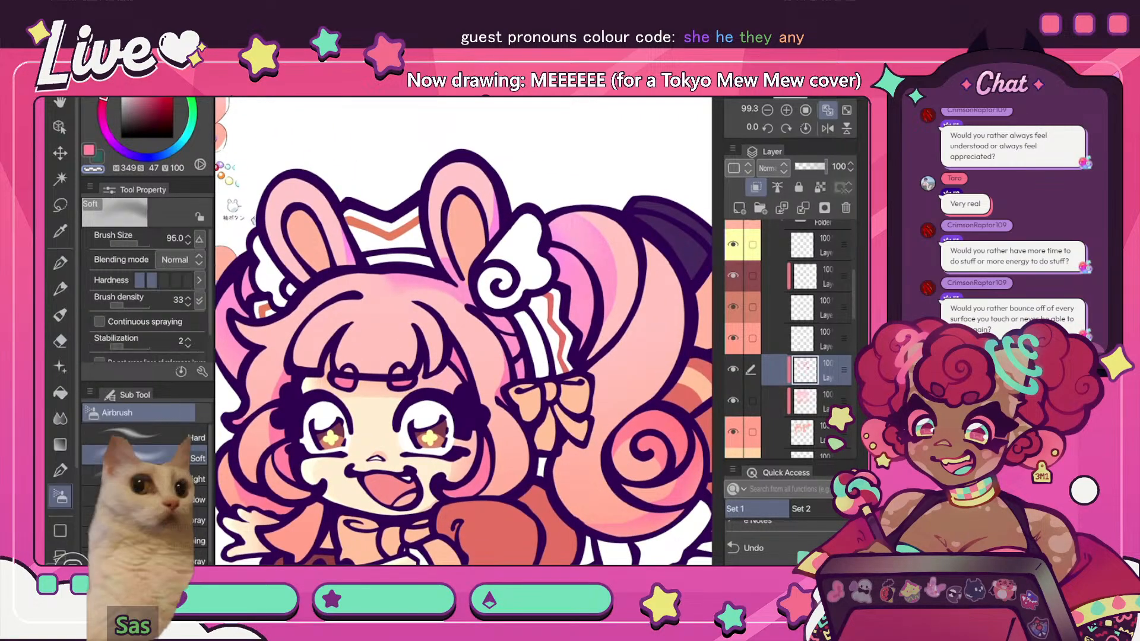
pyautogui.scroll(-3, 462, 332)
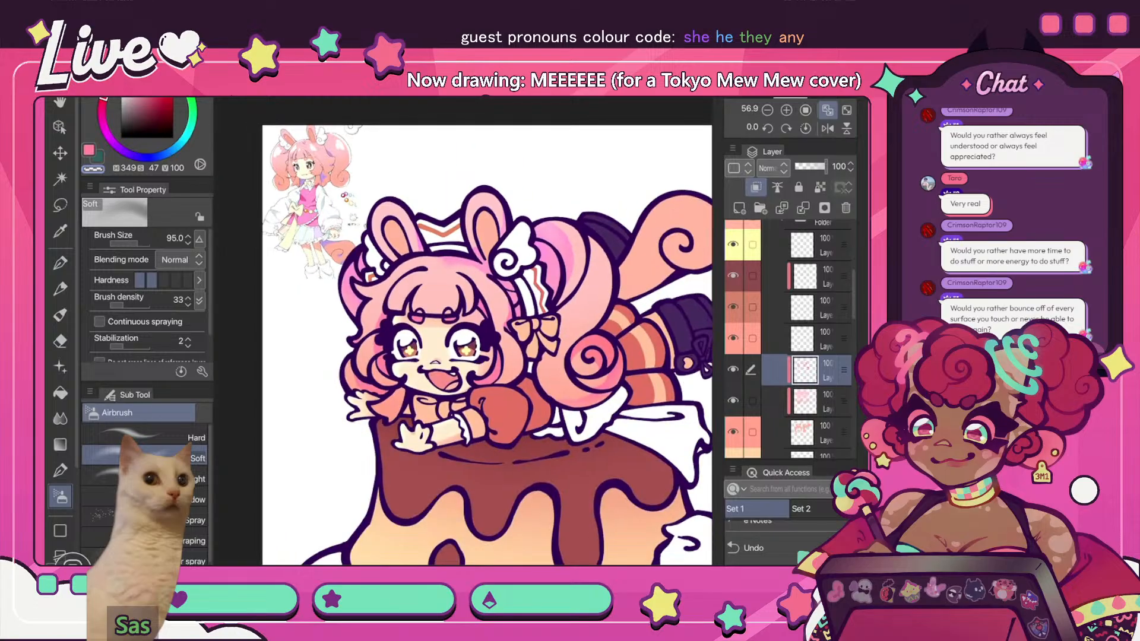
# - Compare the illustration mirrored and unmirrored, with the lower hair shading on Layer 4 hidden and shown
pyautogui.click(827, 109)
pyautogui.click(828, 128)
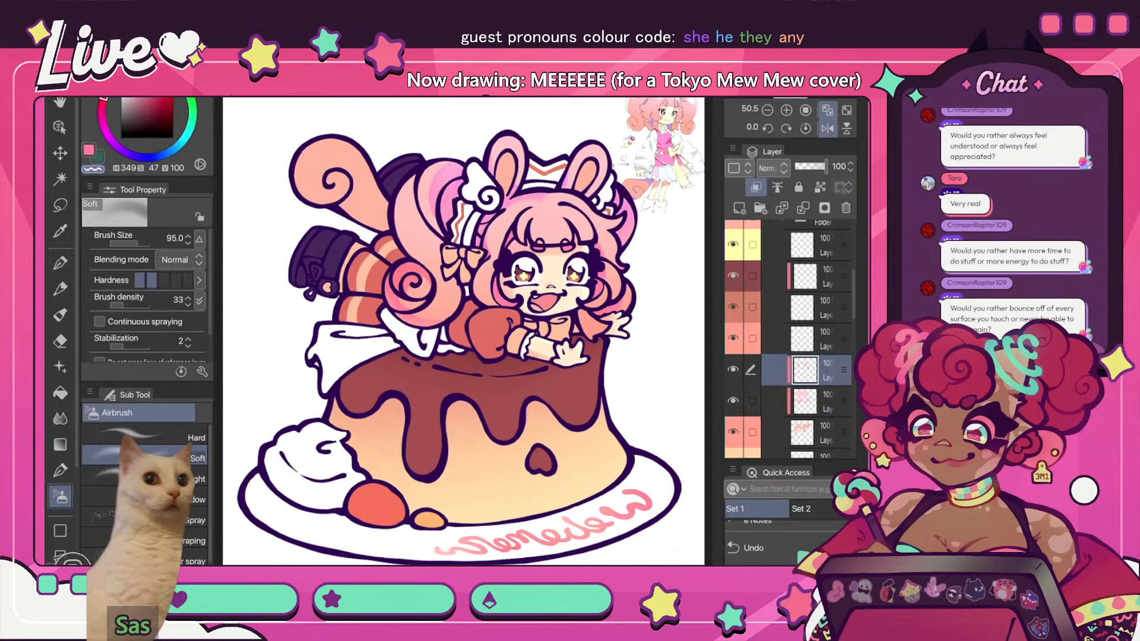
pyautogui.click(828, 128)
pyautogui.scroll(2, 331, 305)
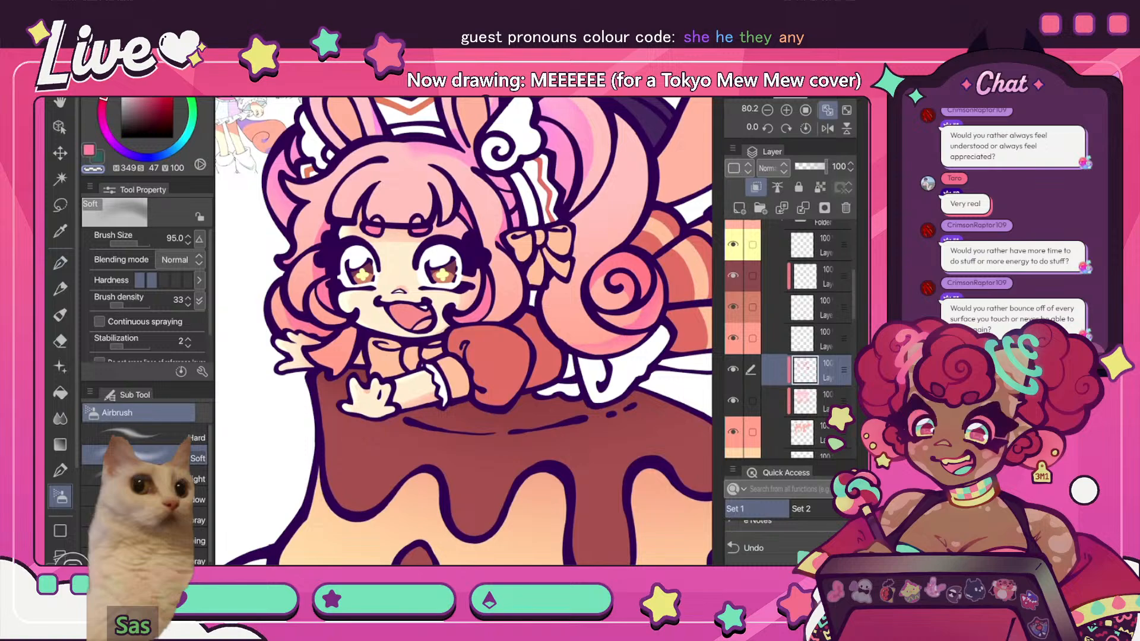
pyautogui.hotkey('ctrl', '0')
pyautogui.press('h')
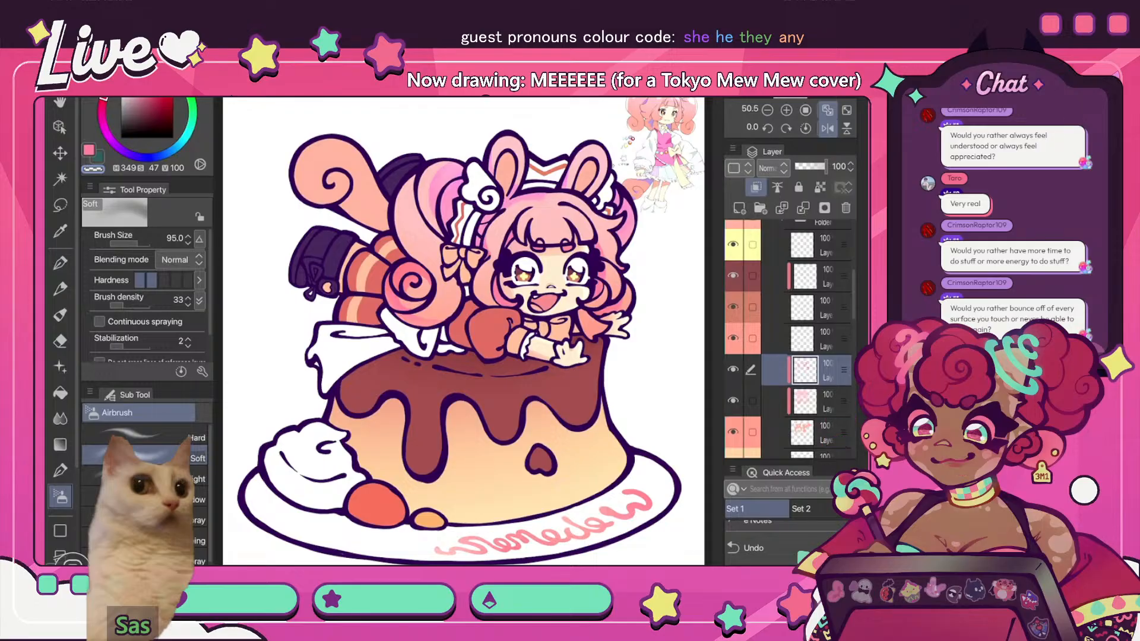
pyautogui.click(733, 400)
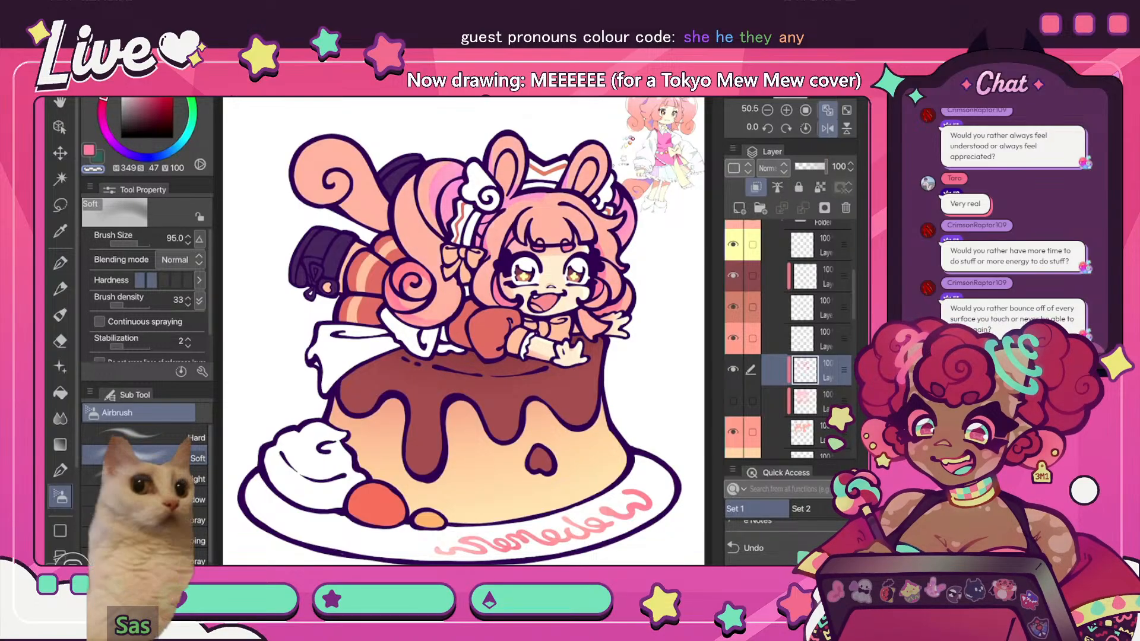
pyautogui.click(827, 128)
pyautogui.click(733, 400)
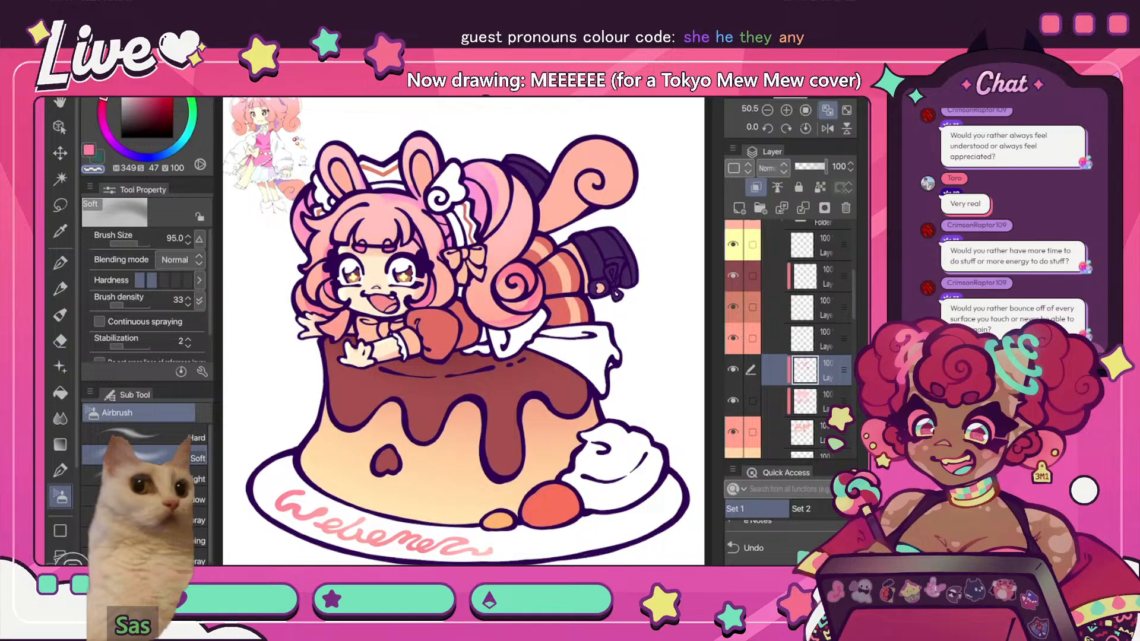
# - Identify Layer 8 by toggling its visibility, add a new layer above it and clip it to Layer 8
pyautogui.click(733, 338)
pyautogui.click(733, 338)
pyautogui.click(825, 338)
pyautogui.scroll(3, 463, 331)
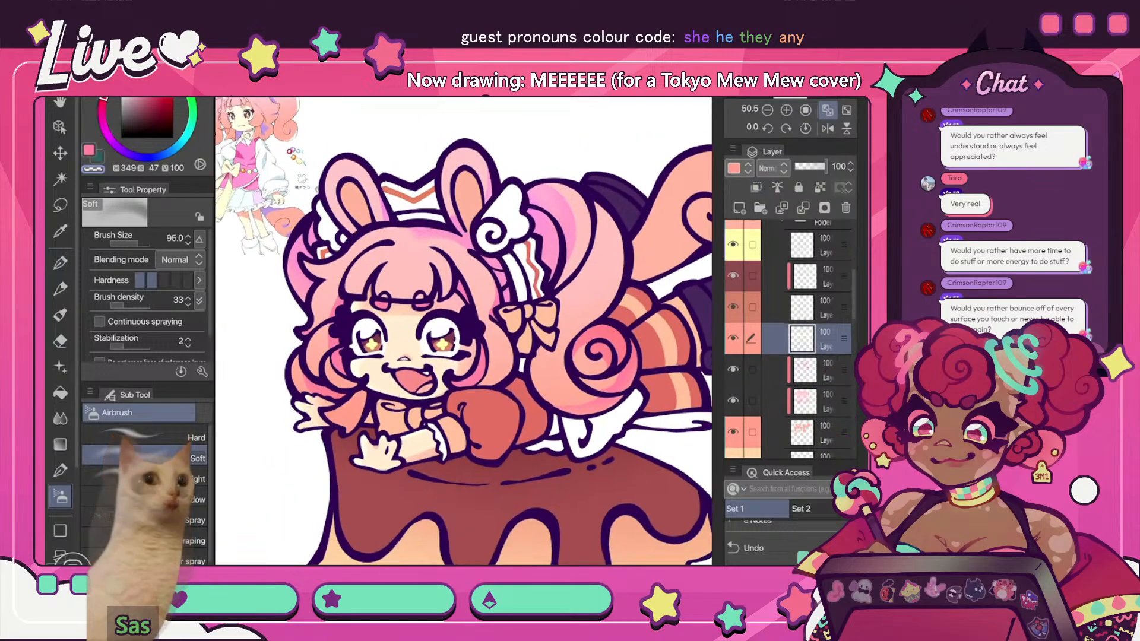
pyautogui.click(739, 208)
pyautogui.click(755, 187)
# - Sample the peach inside the bunny ear and shift it to pink (H 358, S 51, V 90) for the Soft airbrush
pyautogui.click(60, 231)
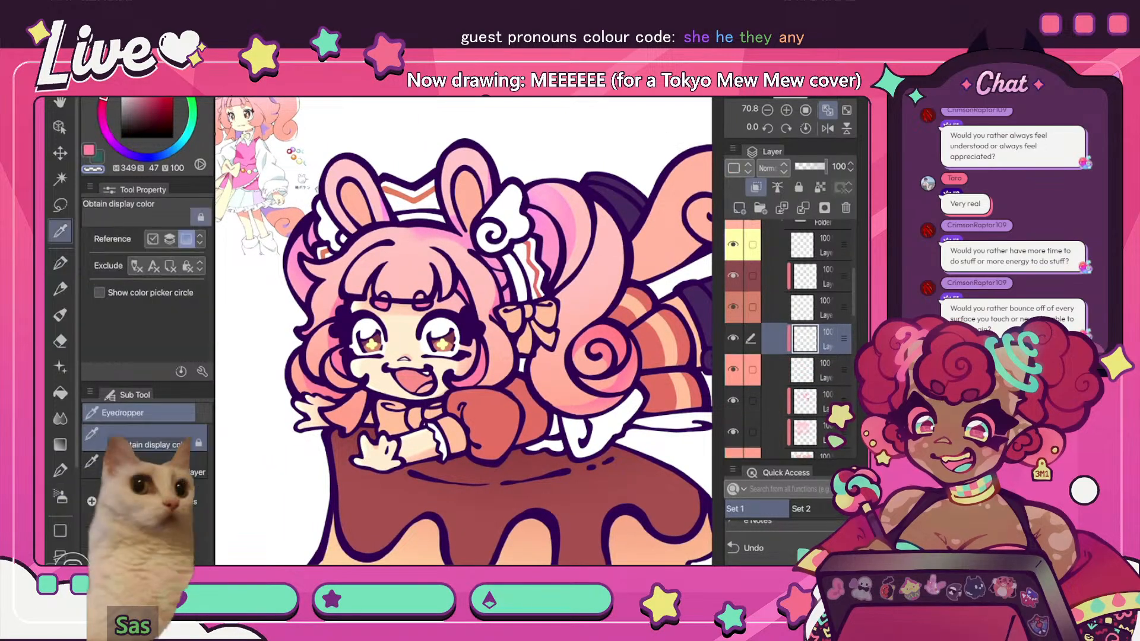
pyautogui.click(465, 196)
pyautogui.click(60, 496)
pyautogui.click(148, 92)
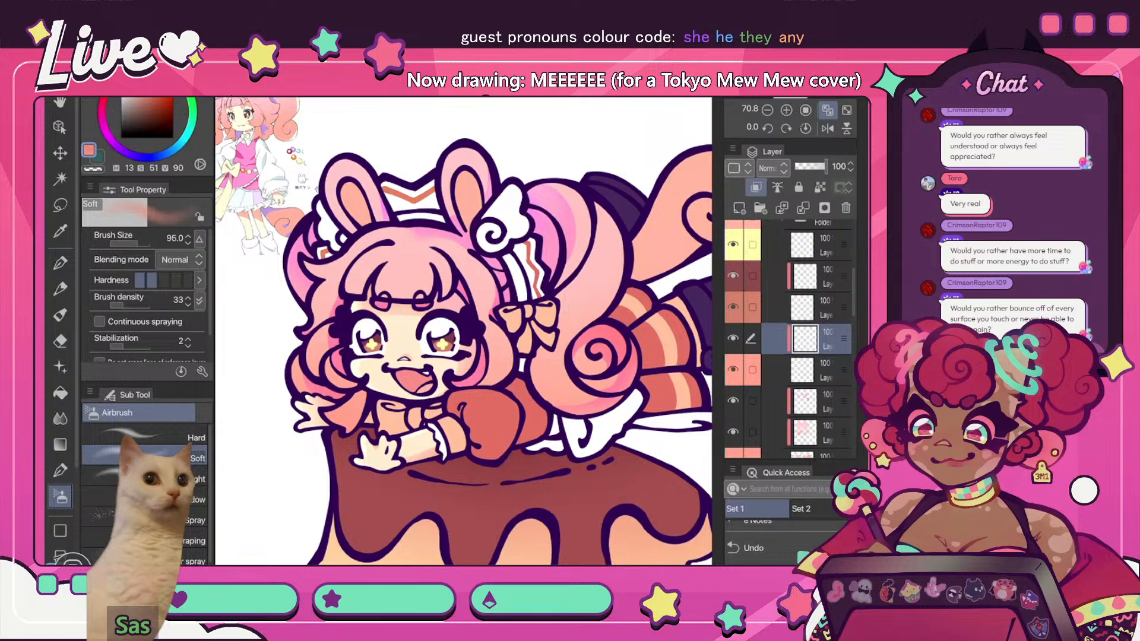
pyautogui.click(107, 90)
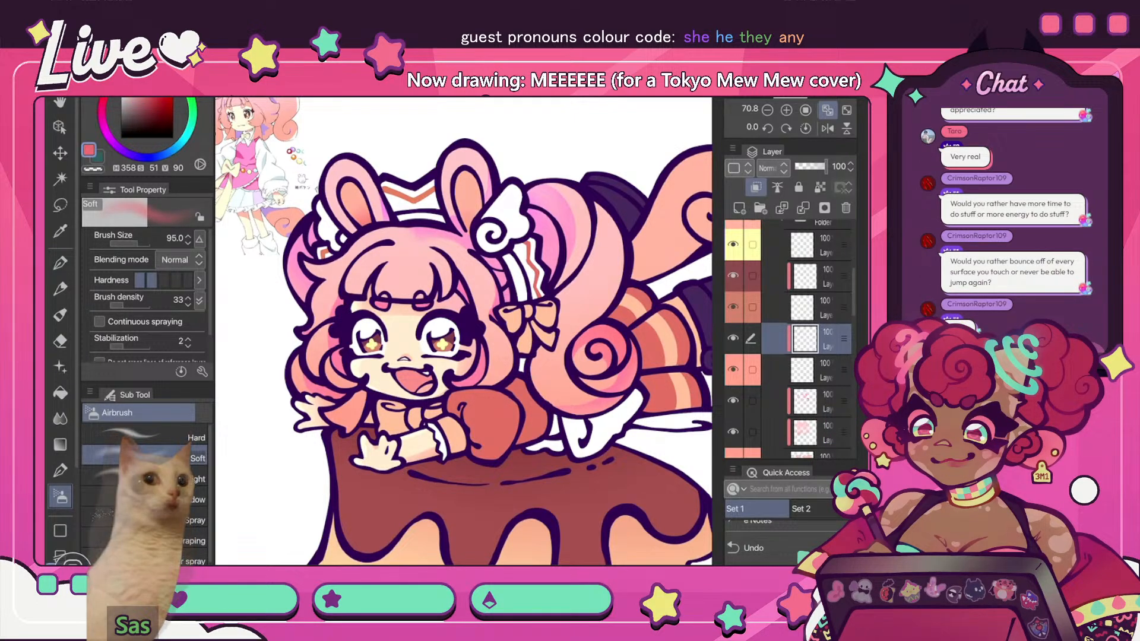
# - Airbrush soft pink shading inside the bunny ear at size 95 and check it on the whole illustration, mirrored
pyautogui.moveTo(462, 223); pyautogui.dragTo(476, 212)
pyautogui.scroll(-1, 522, 267)
pyautogui.scroll(-3, 520, 356)
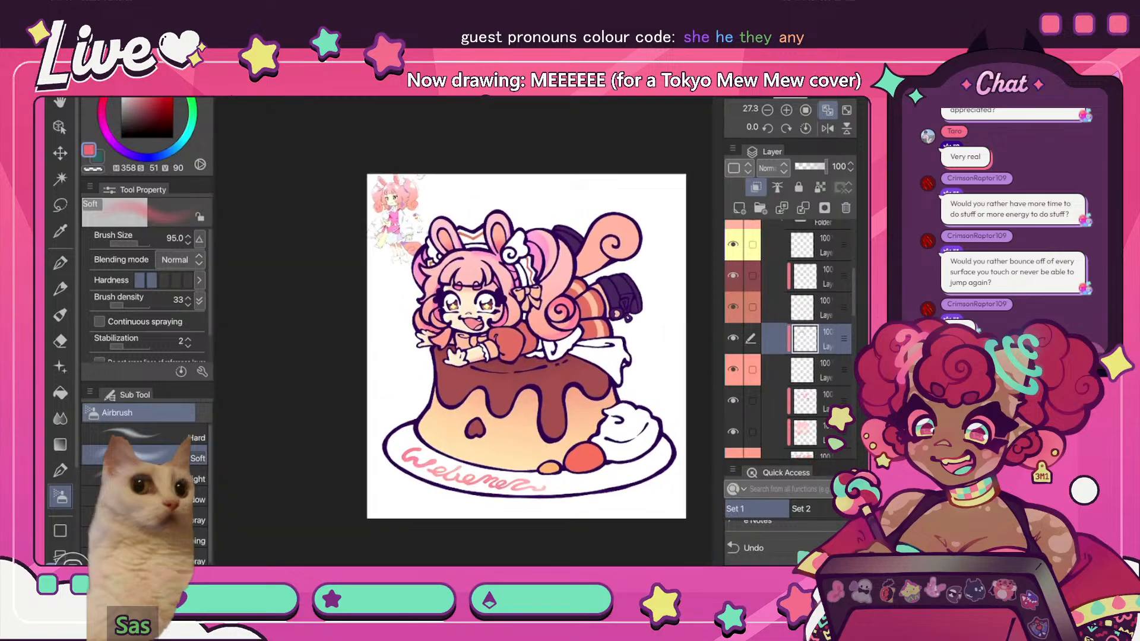
pyautogui.click(827, 128)
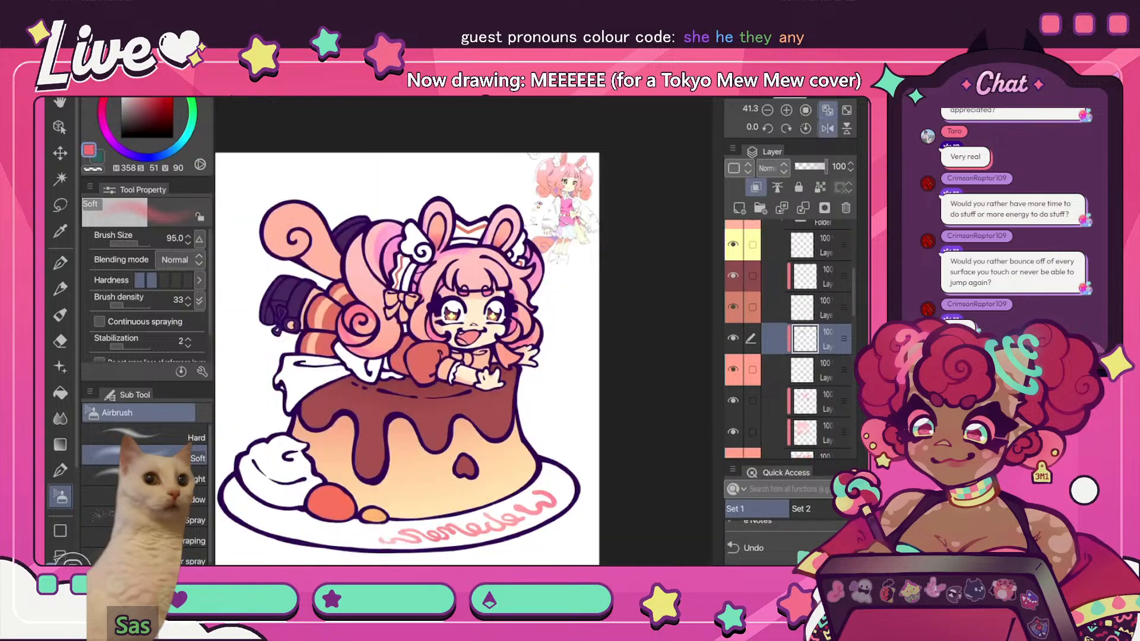
# - Sample a brighter pink (H 359, S 49, V 99) for the Soft airbrush and check the whole illustration unmirrored
pyautogui.scroll(3, 475, 327)
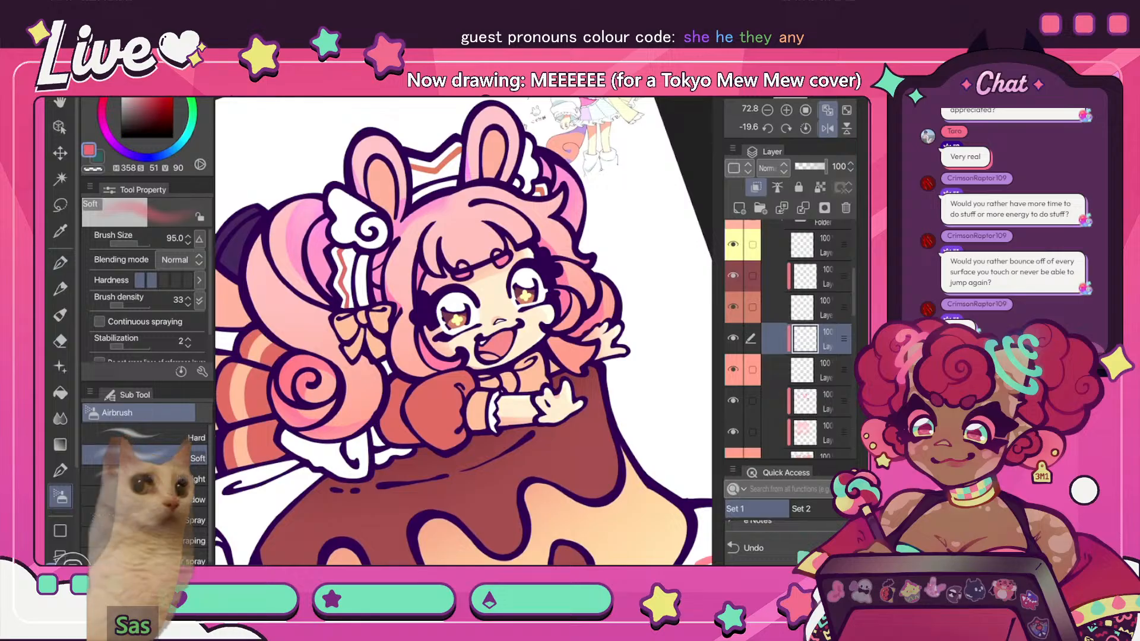
pyautogui.press('i')
pyautogui.press('b')
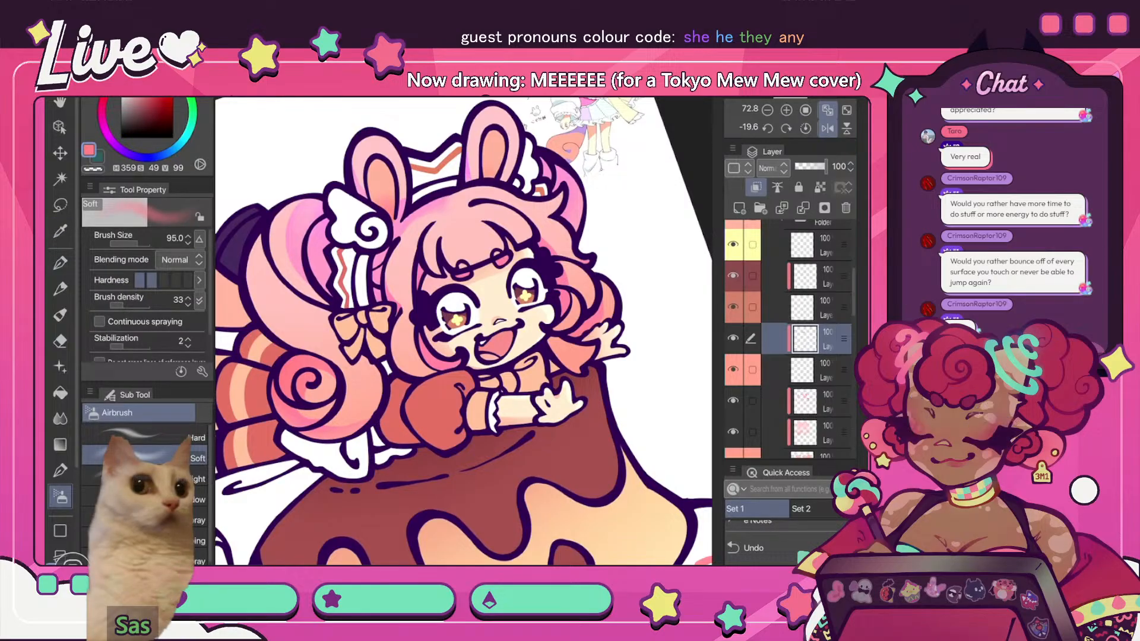
pyautogui.hotkey('ctrl', '0')
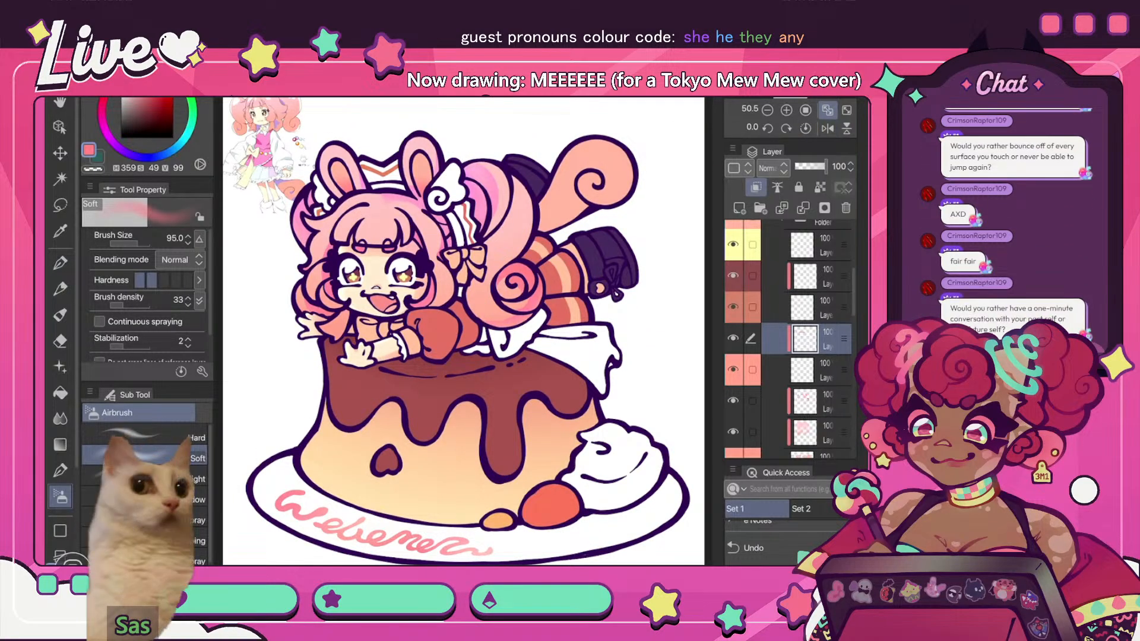
pyautogui.scroll(1, 356, 210)
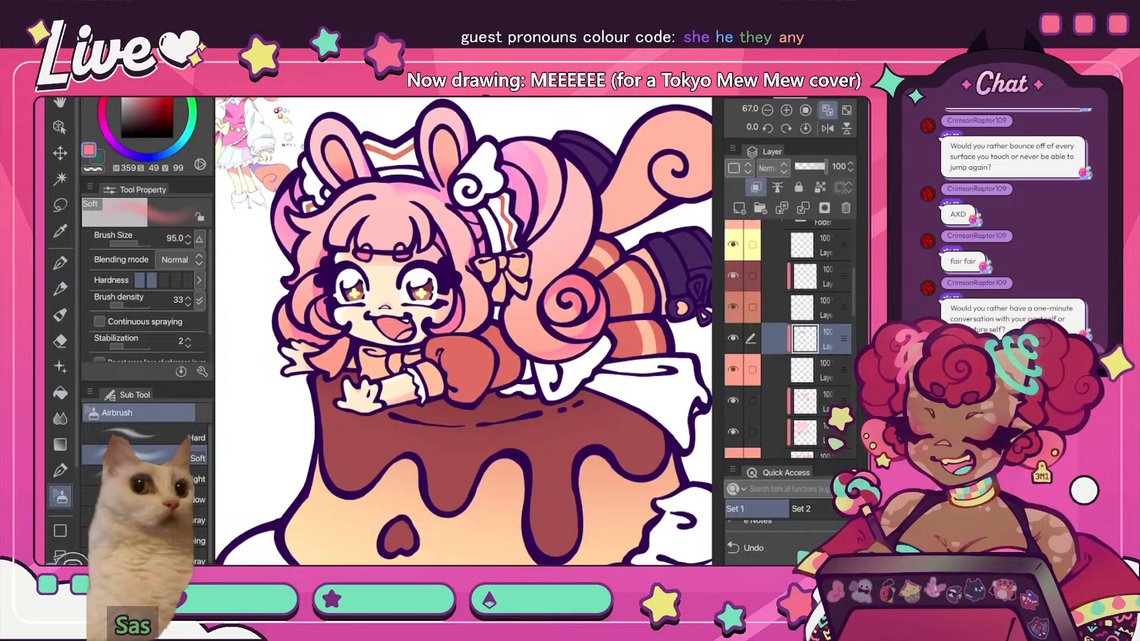
# - Toggle the iris layer and other fill layers off and on to locate the layer holding the eye whites
pyautogui.scroll(2, 789, 332)
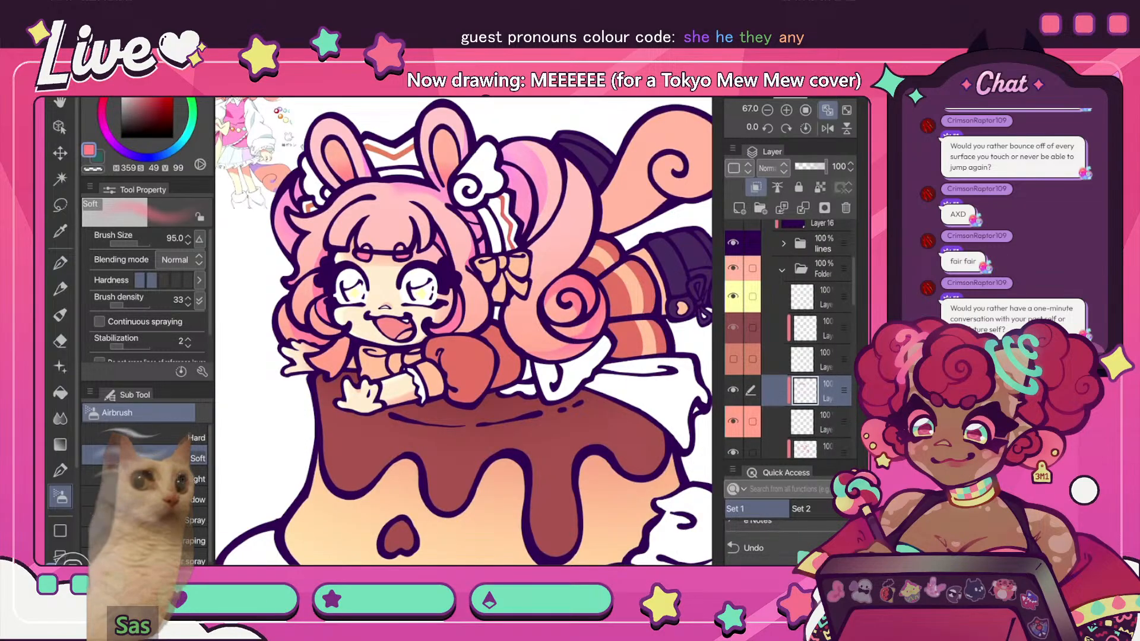
pyautogui.click(825, 359)
pyautogui.click(733, 359)
pyautogui.click(733, 359)
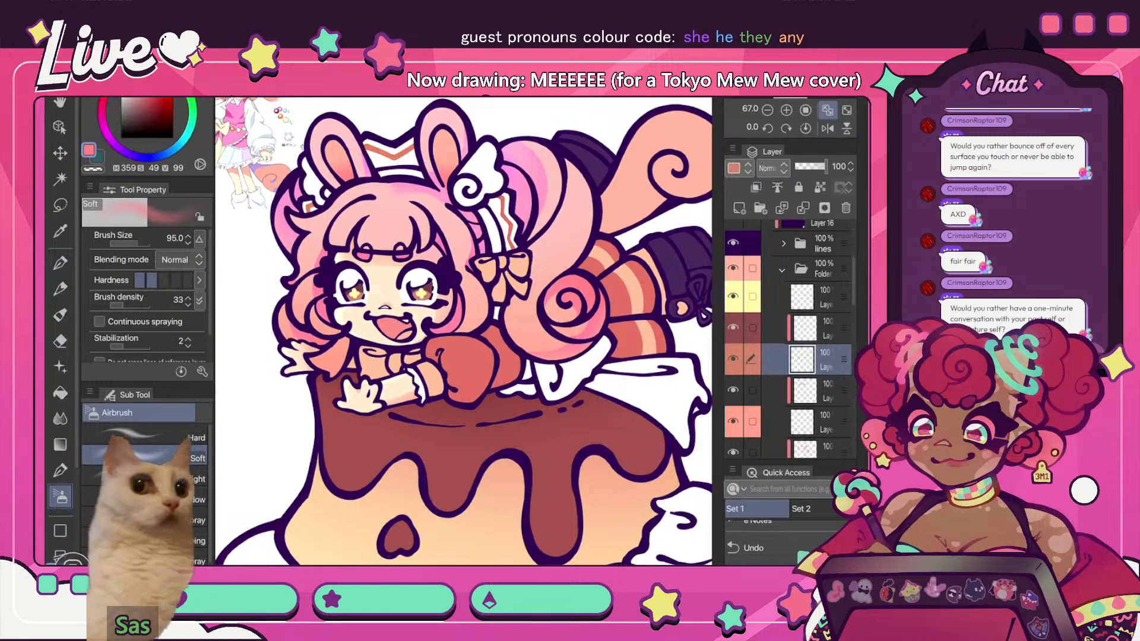
pyautogui.scroll(-5, 789, 338)
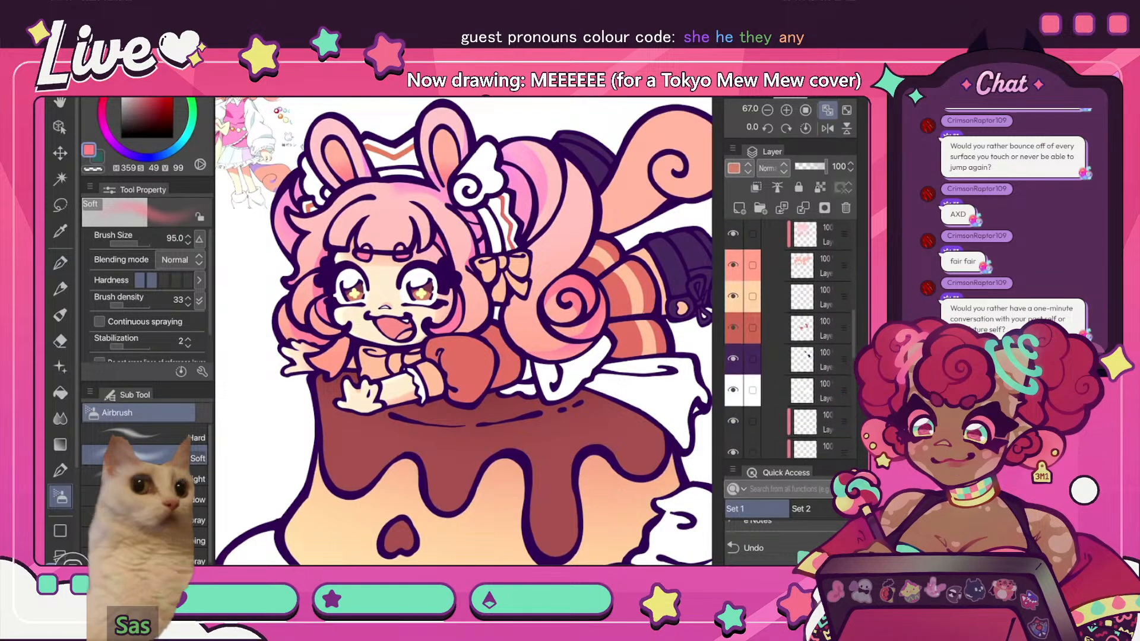
pyautogui.scroll(-5, 789, 339)
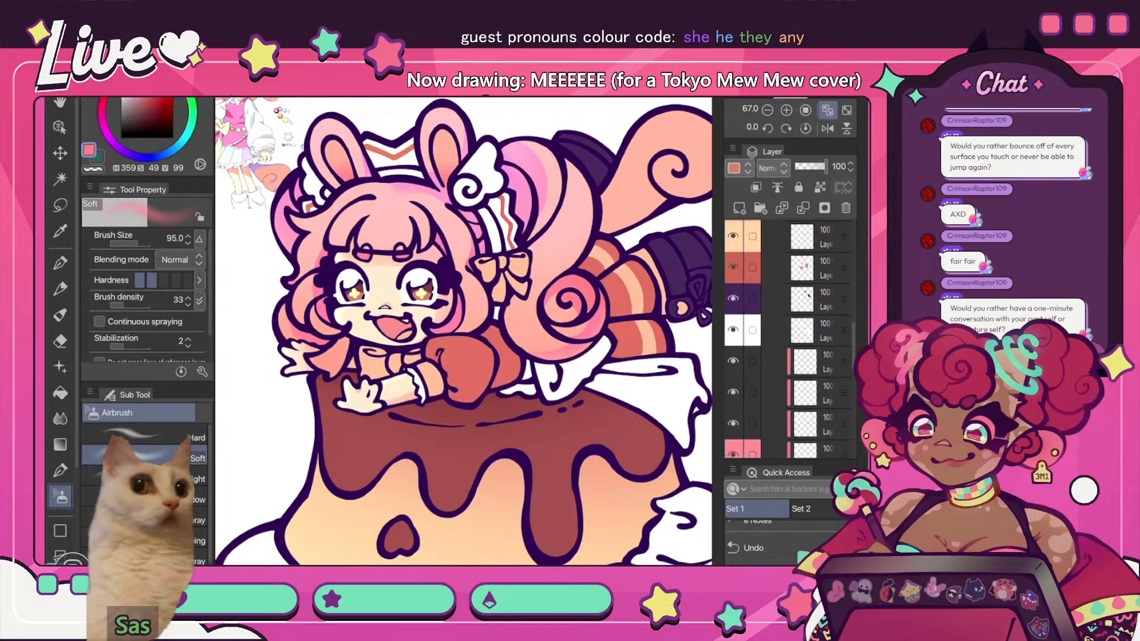
pyautogui.click(733, 333)
pyautogui.click(733, 333)
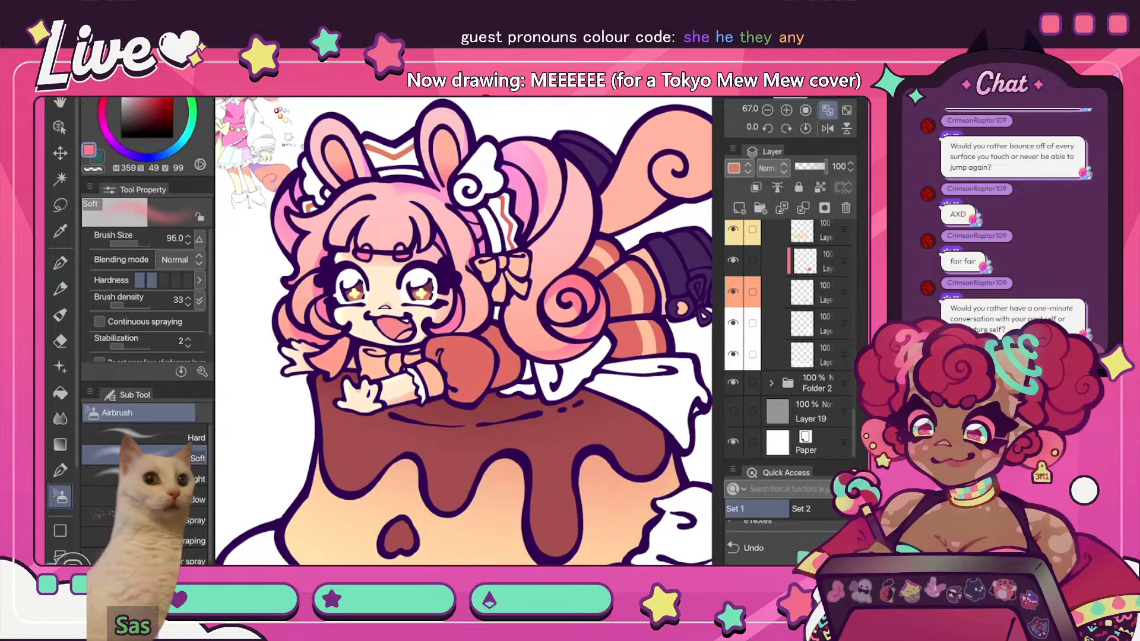
# - Find the eye-white layer by briefly showing the grey Layer 19, and add a new layer clipped to the eye whites
pyautogui.scroll(-4, 789, 338)
pyautogui.click(733, 268)
pyautogui.scroll(5, 790, 338)
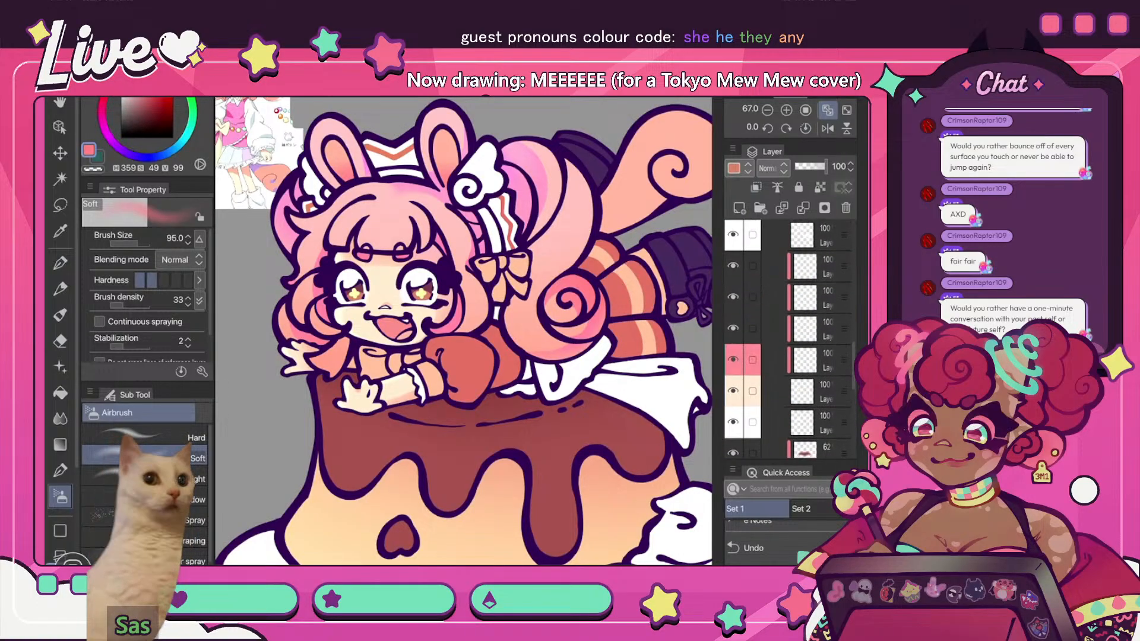
pyautogui.click(820, 422)
pyautogui.scroll(-5, 789, 338)
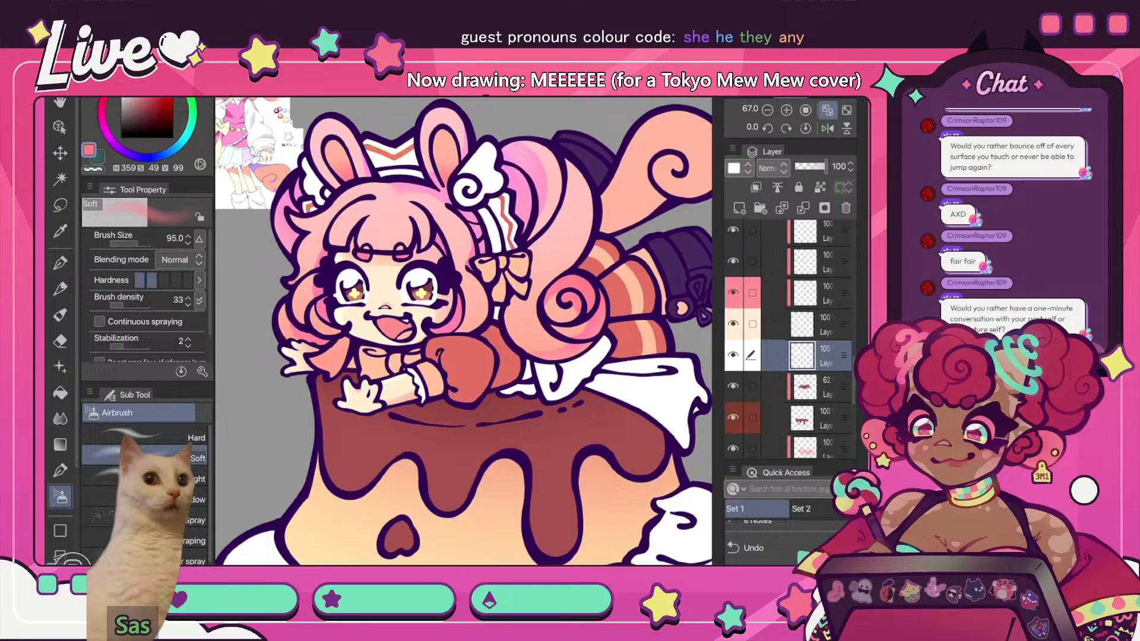
pyautogui.click(733, 410)
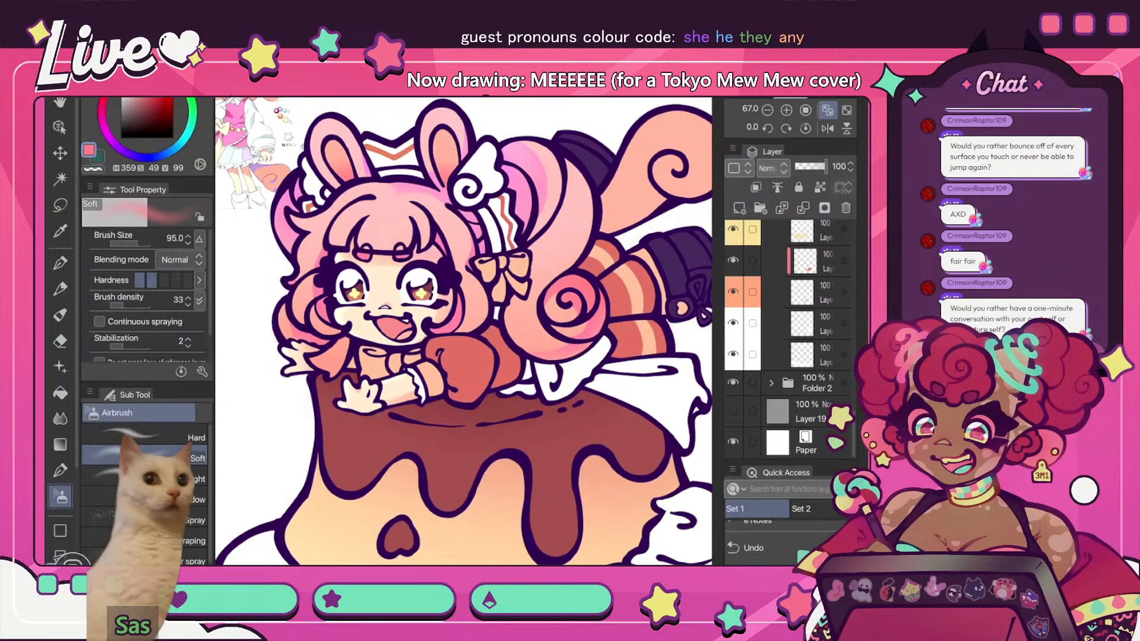
pyautogui.scroll(4, 789, 338)
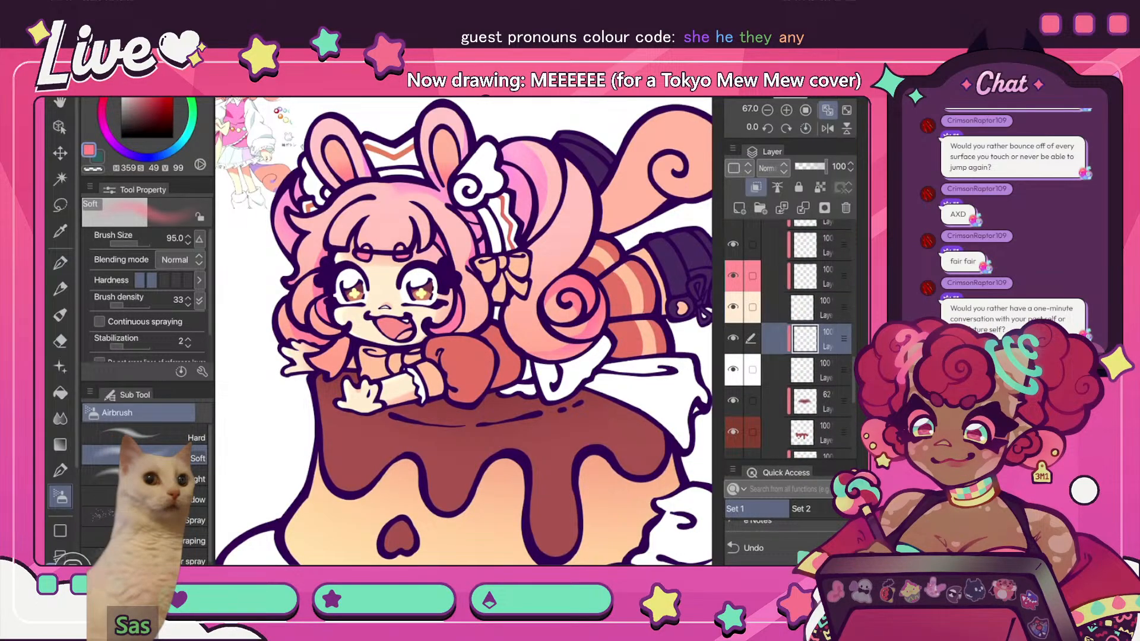
# - Sample a pink from the illustration and shift it to pale lavender (H 254, S 22, V 97)
pyautogui.press('i')
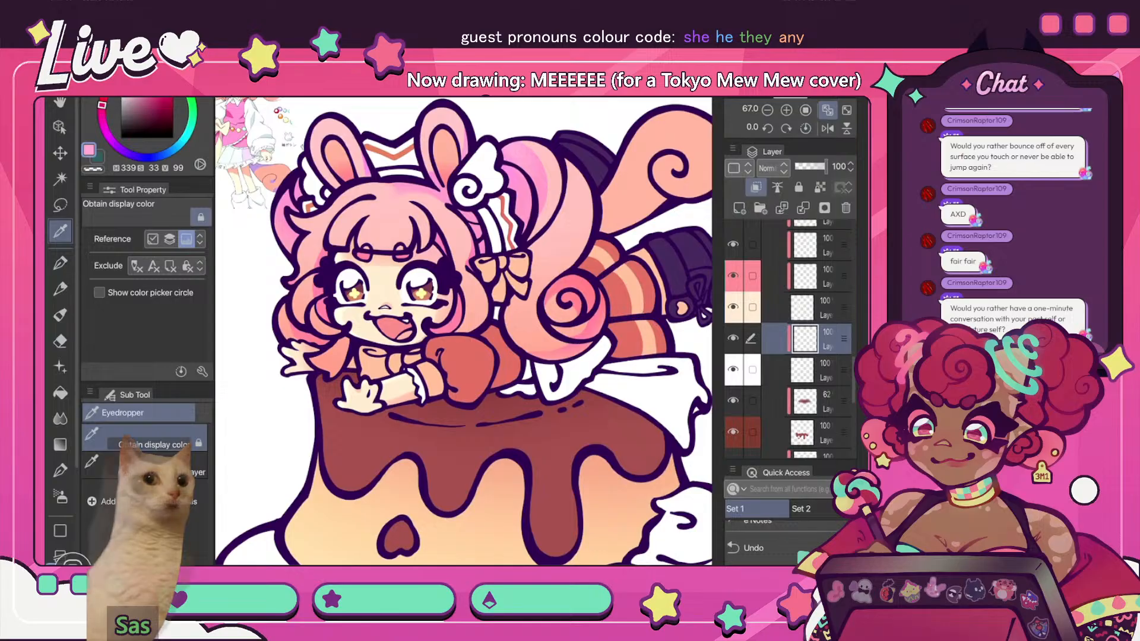
pyautogui.press('b')
pyautogui.moveTo(133, 89); pyautogui.dragTo(133, 87)
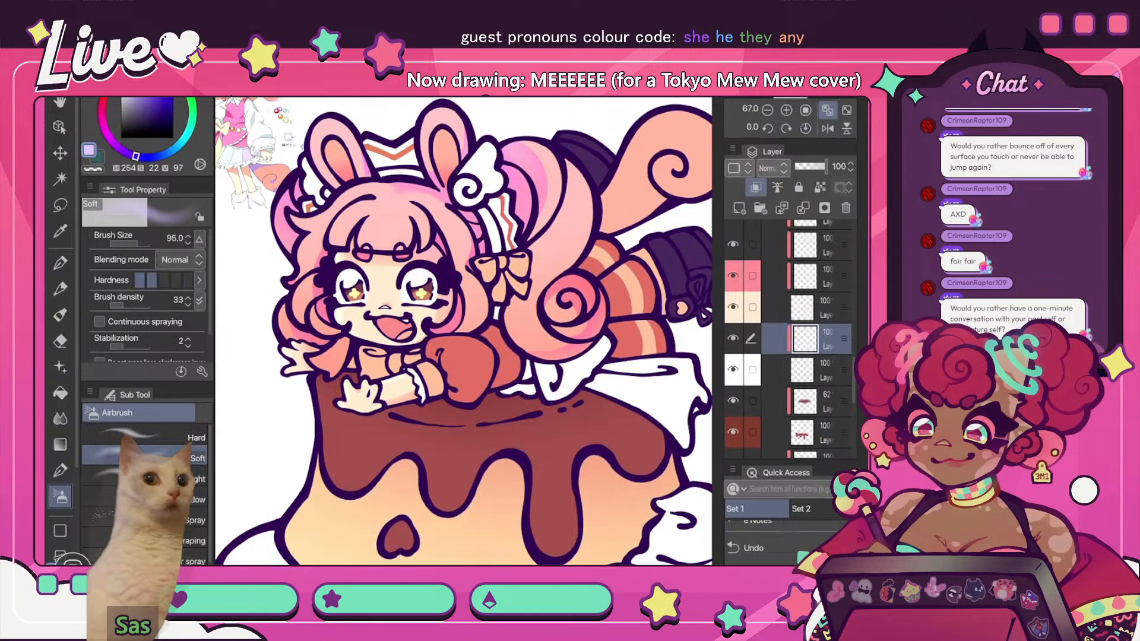
# - Paint lavender shadows across the upper whites of both eyes with the G-pen at size 44.3, trimming them with transparent colour
pyautogui.press('p')
pyautogui.moveTo(406, 272); pyautogui.dragTo(428, 279)
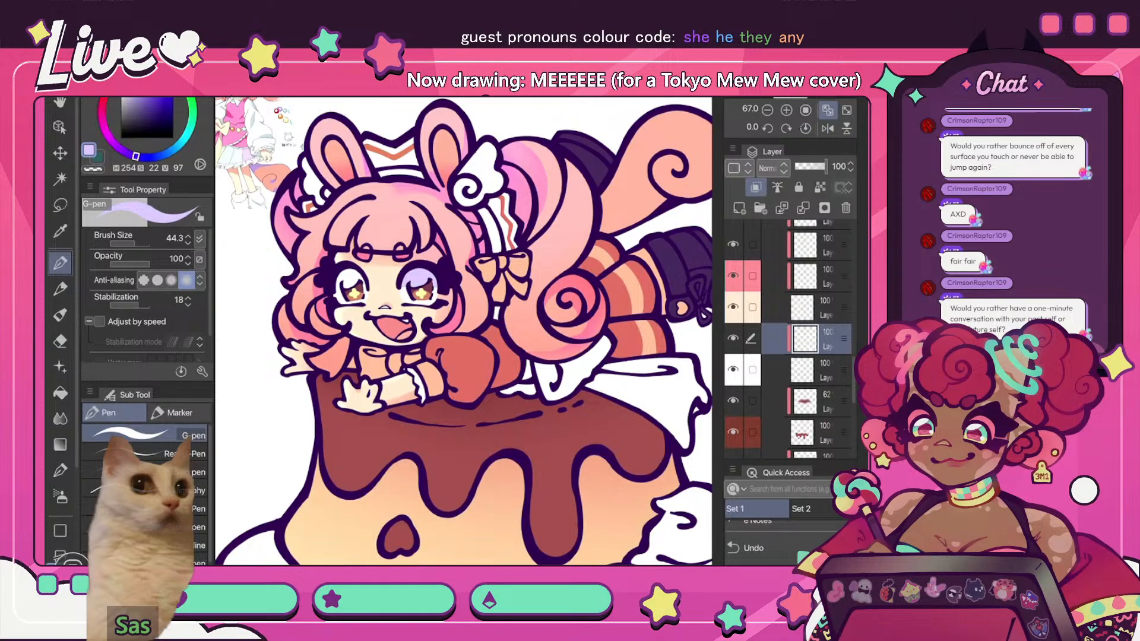
pyautogui.moveTo(339, 275); pyautogui.dragTo(363, 284)
pyautogui.press('c')
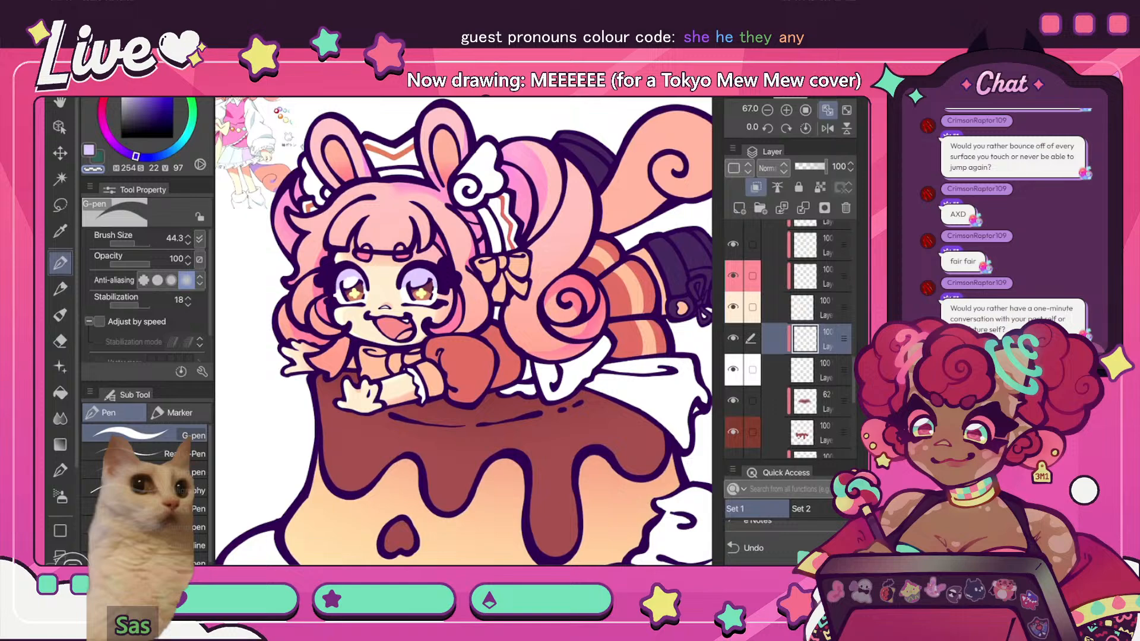
pyautogui.moveTo(410, 281); pyautogui.dragTo(427, 282)
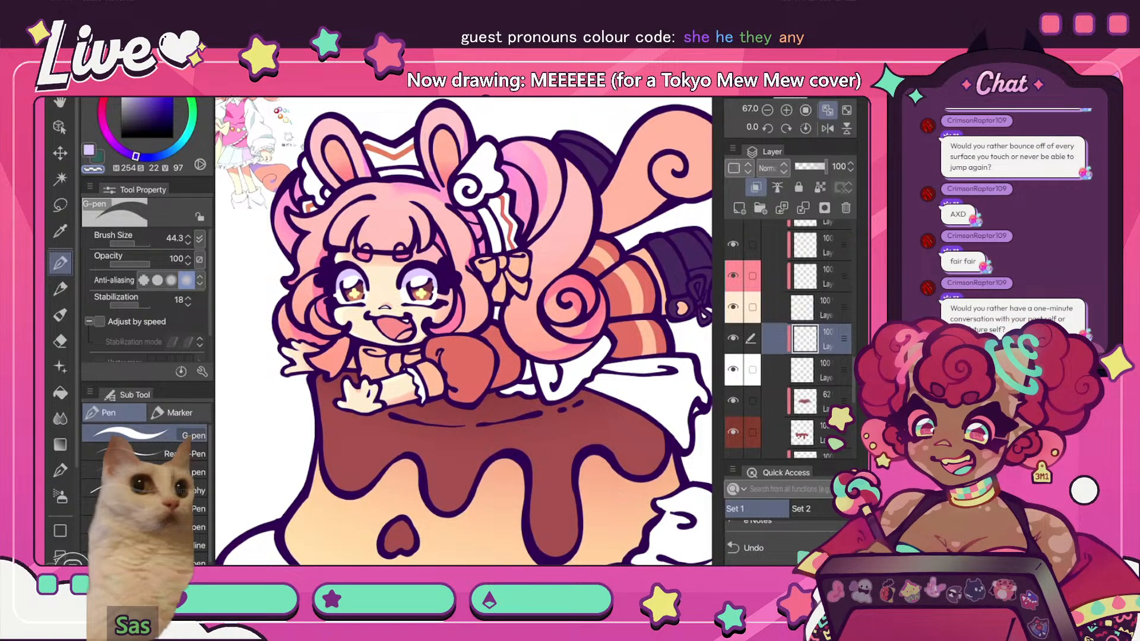
# - Examine the lavender eye shadows close up and on the whole illustration, both mirrored and unmirrored
pyautogui.hotkey('ctrl', '0')
pyautogui.click(827, 128)
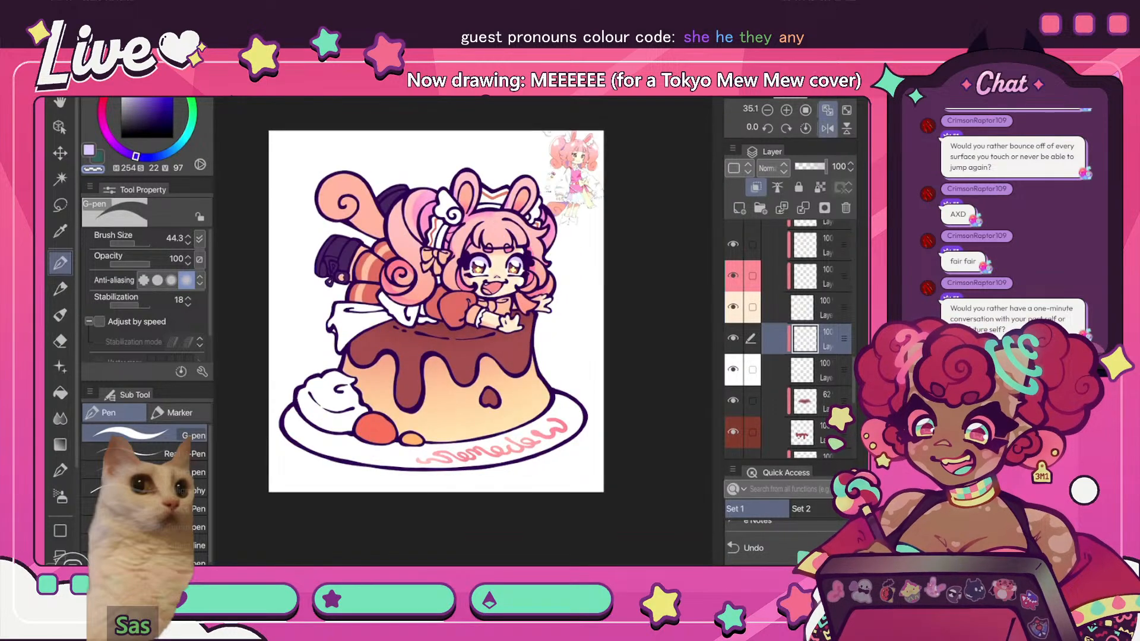
pyautogui.scroll(5, 463, 332)
pyautogui.scroll(5, 462, 331)
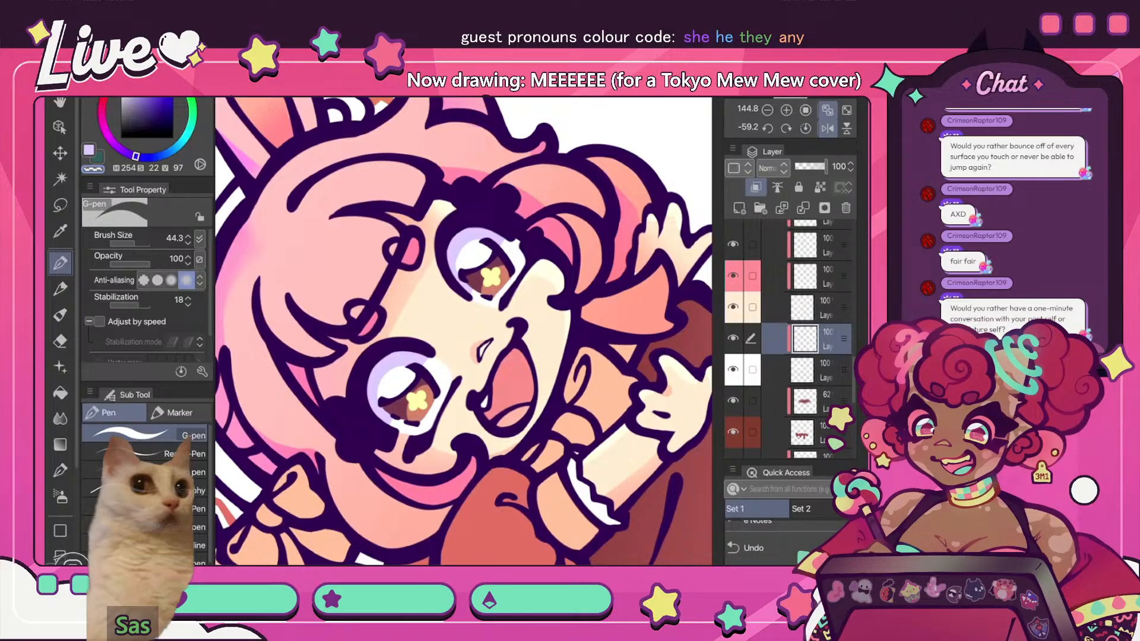
pyautogui.hotkey('ctrl', '0')
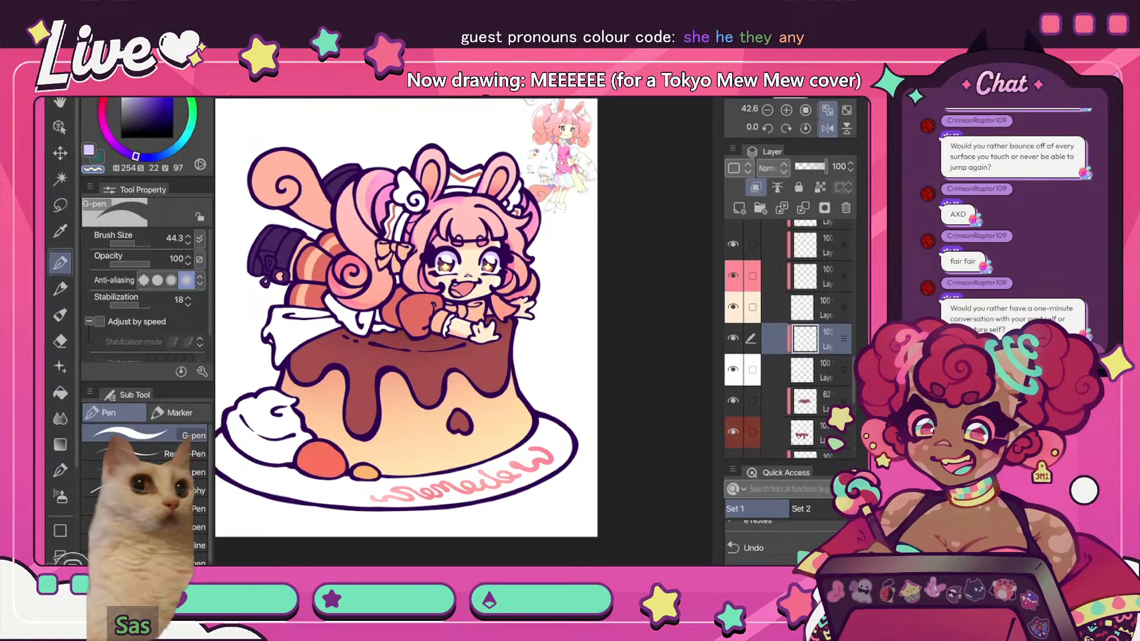
pyautogui.click(827, 128)
pyautogui.scroll(4, 380, 297)
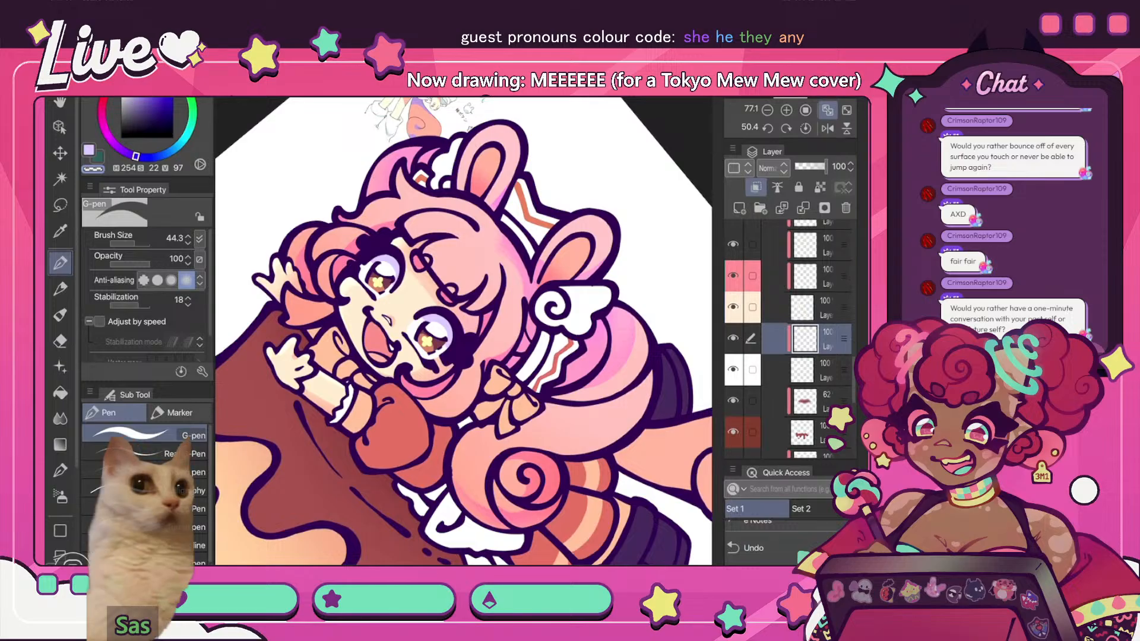
# - Soften the lavender eye shadows with the Blur tool at size 64.9 and view the whole illustration
pyautogui.press('b')
pyautogui.press('j')
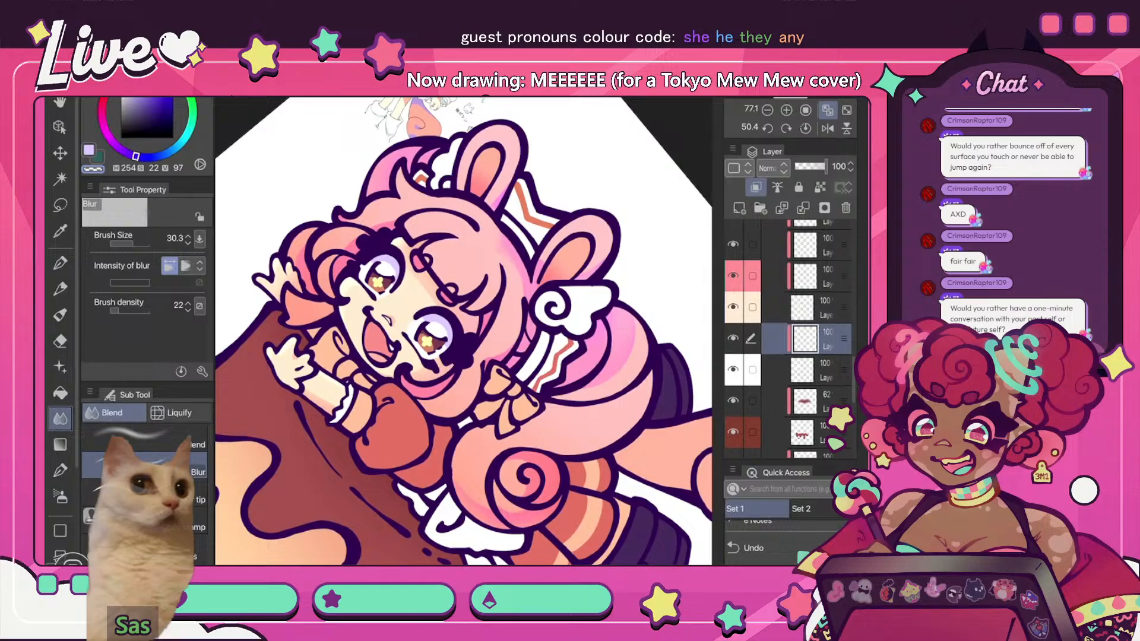
pyautogui.press(']')
pyautogui.scroll(-5, 463, 331)
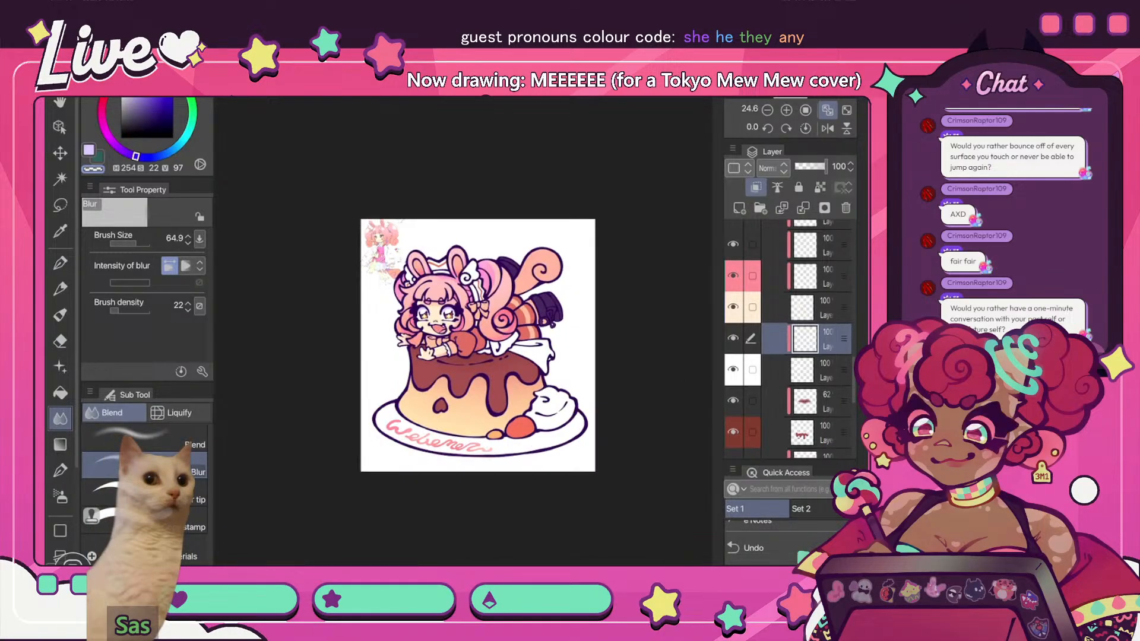
pyautogui.hotkey('ctrl', '0')
# - Try lowering the eye-shadow layer's opacity to 59 and 88, comparing the mirrored and unmirrored views
pyautogui.press('h')
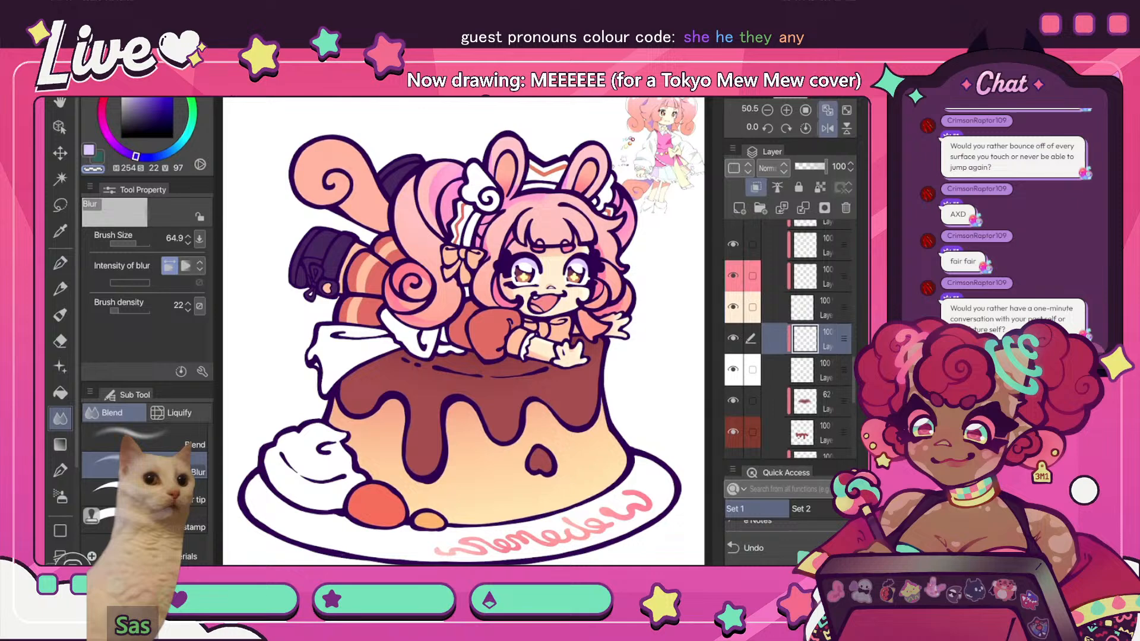
pyautogui.click(813, 167)
pyautogui.click(827, 128)
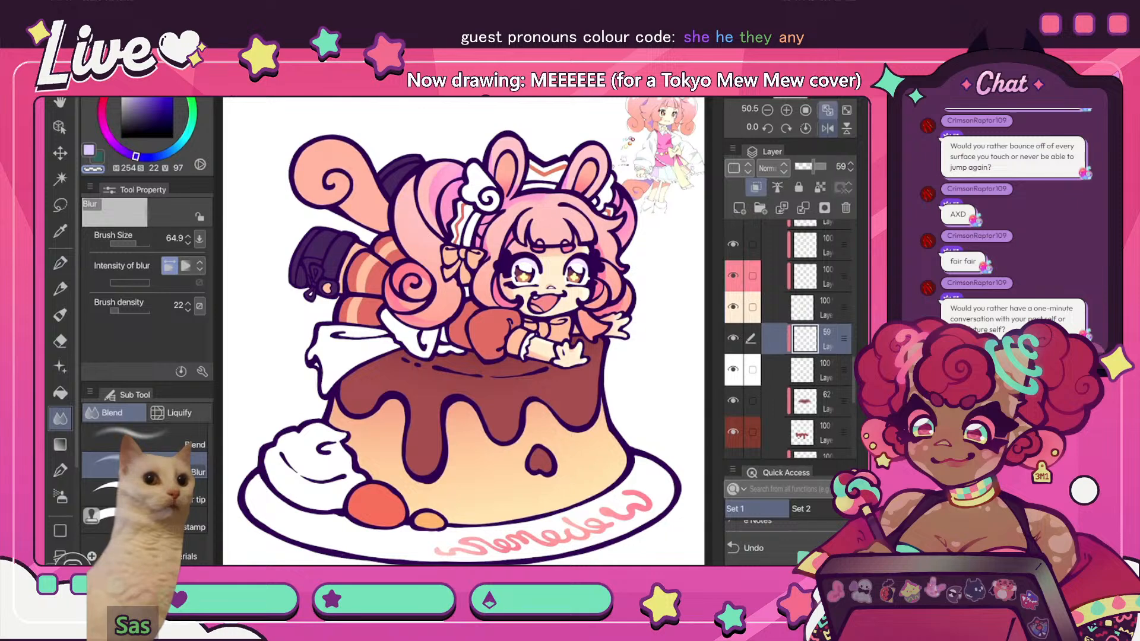
pyautogui.moveTo(813, 167); pyautogui.dragTo(822, 167)
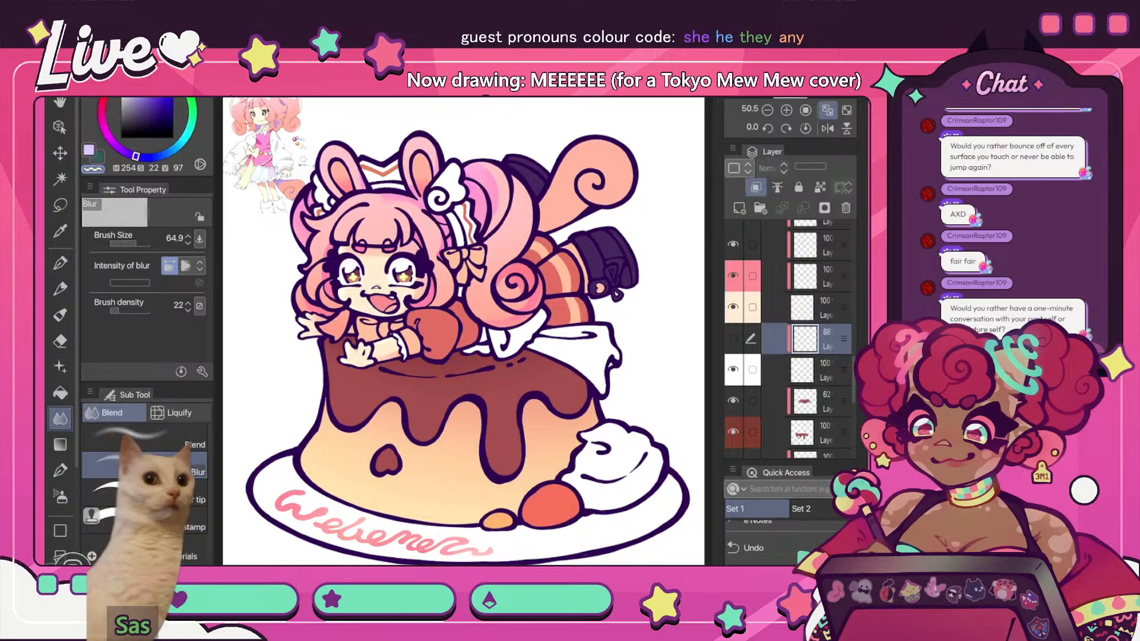
# - Set the eye-shadow layer's opacity to 100 and clean up the shadows in both eyes with the G-pen in transparent colour
pyautogui.press('h')
pyautogui.scroll(1, 463, 321)
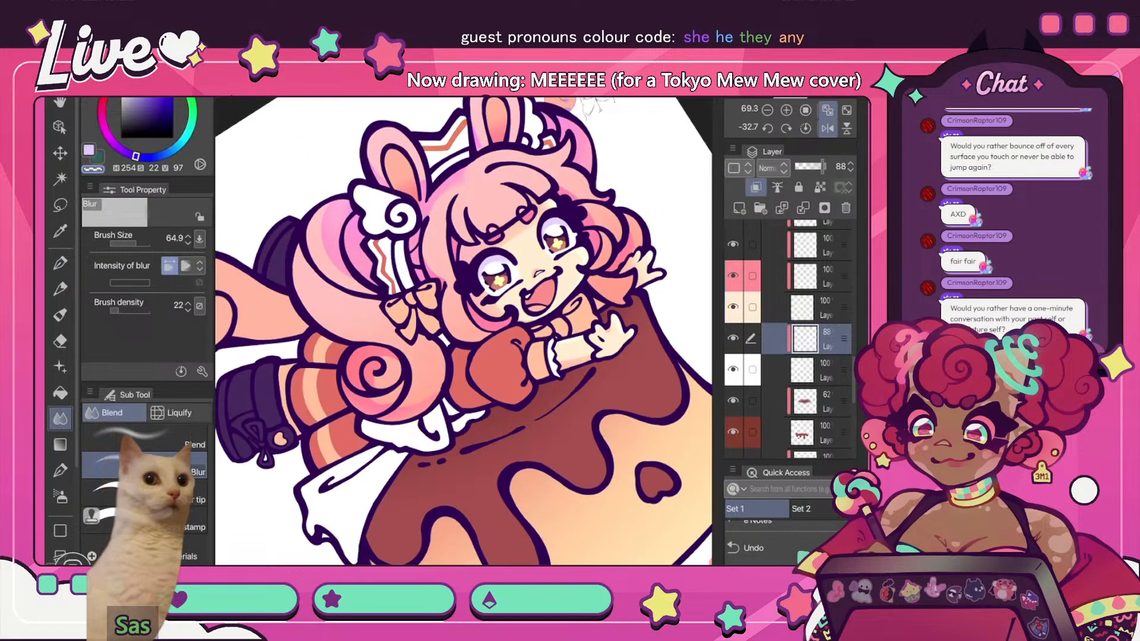
pyautogui.press('e')
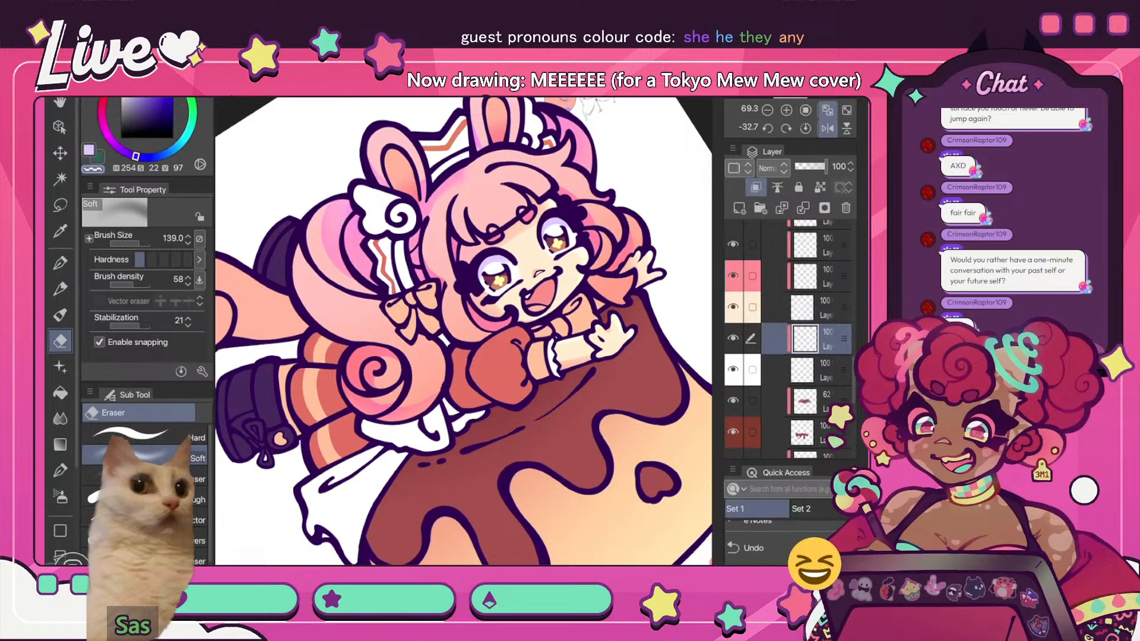
pyautogui.press('p')
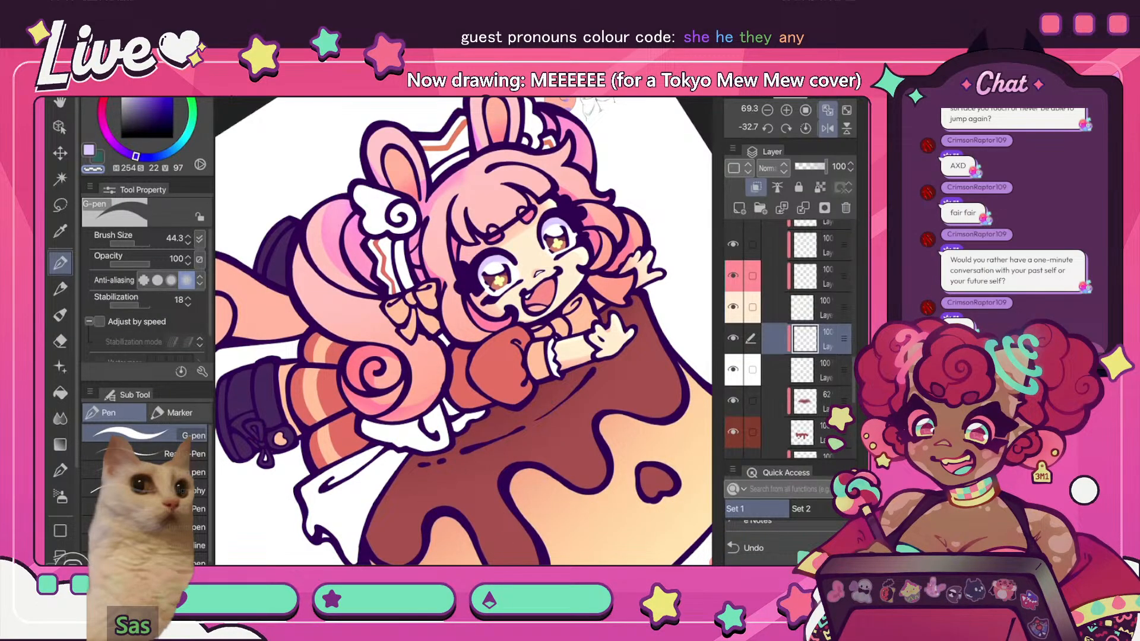
pyautogui.scroll(5, 537, 260)
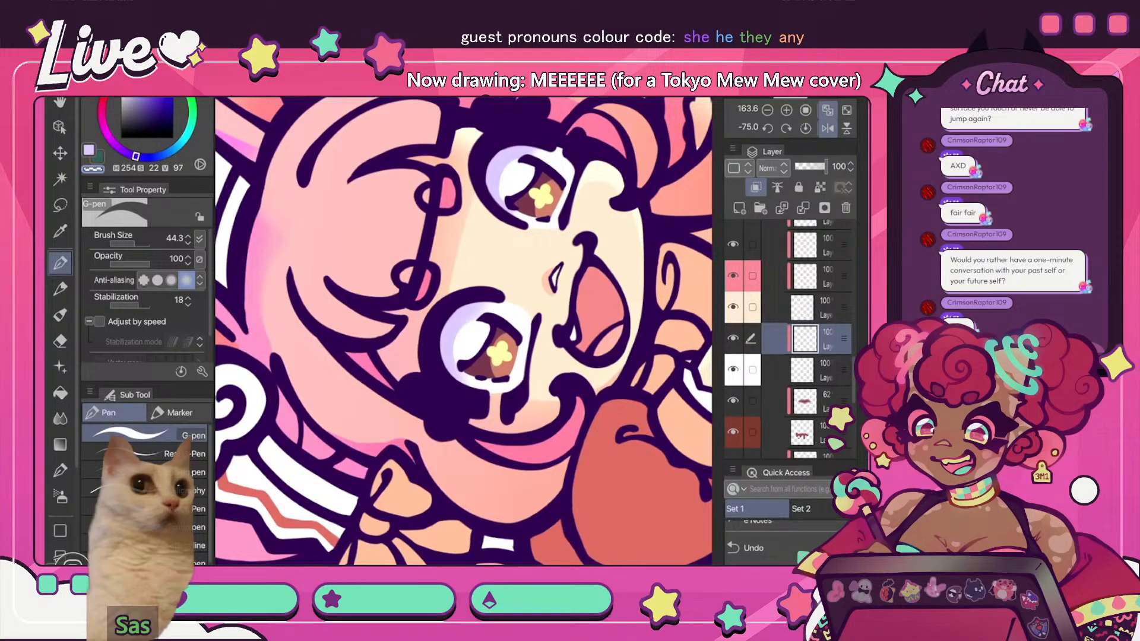
pyautogui.scroll(-2, 490, 264)
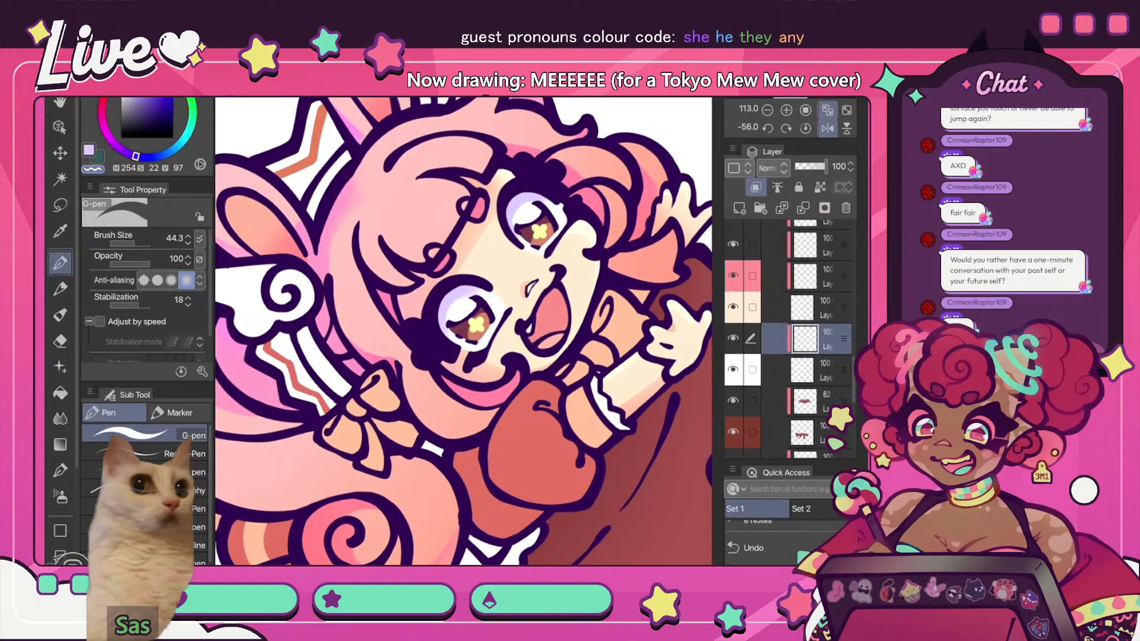
pyautogui.scroll(-4, 464, 331)
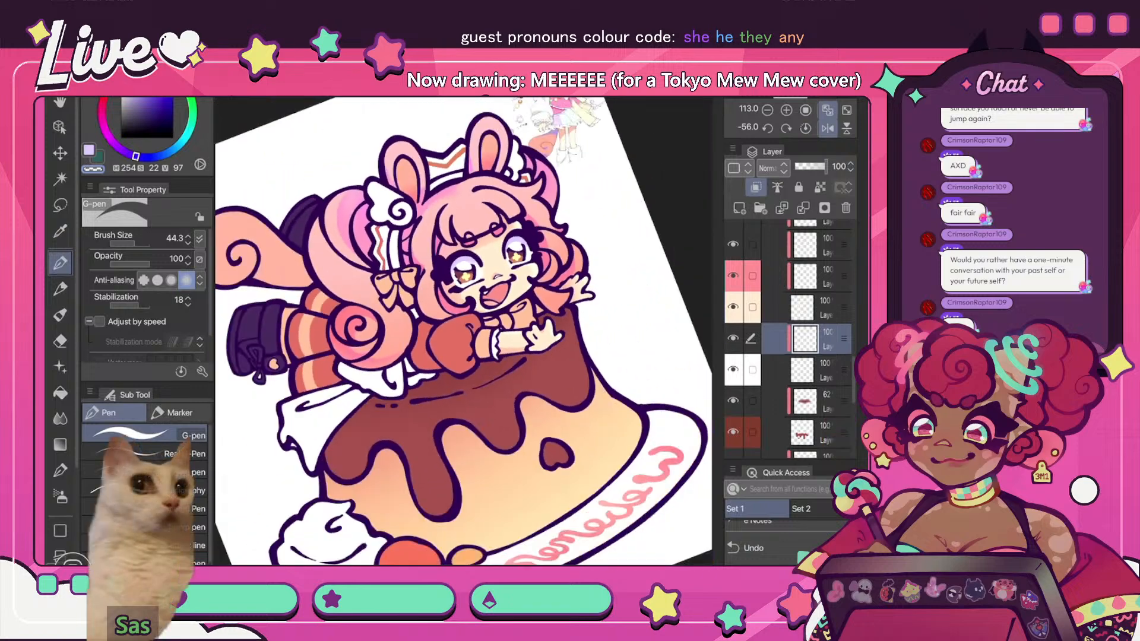
# - Examine the cleaned-up lavender eye shadows close up and on the whole illustration, both mirrored and unmirrored
pyautogui.hotkey('ctrl', '0')
pyautogui.press('h')
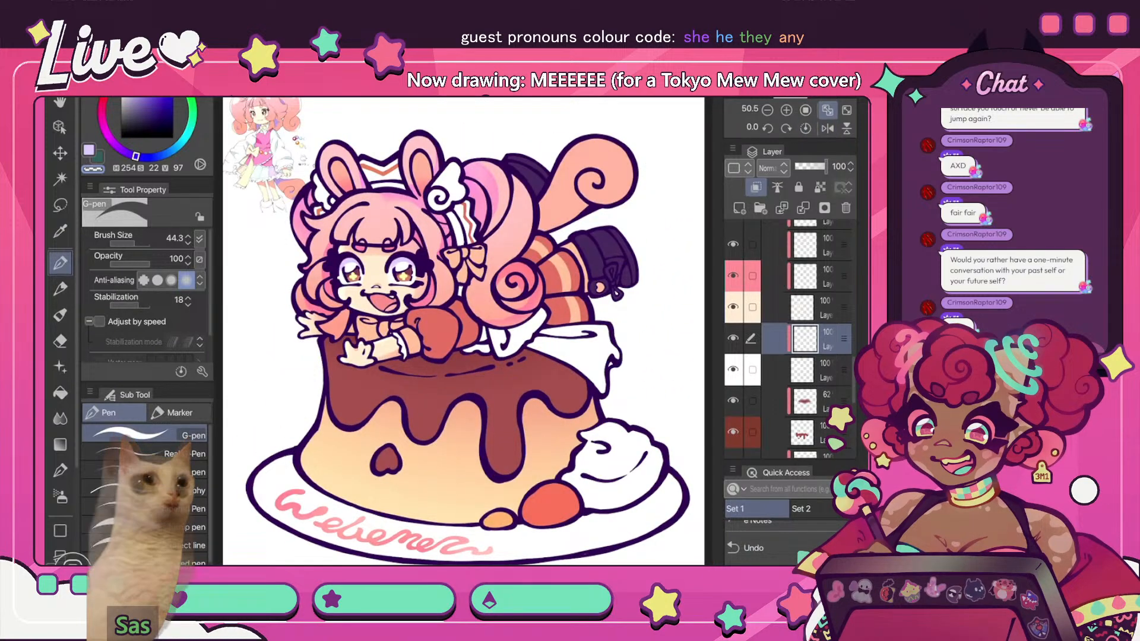
pyautogui.scroll(2, 464, 331)
pyautogui.press('b')
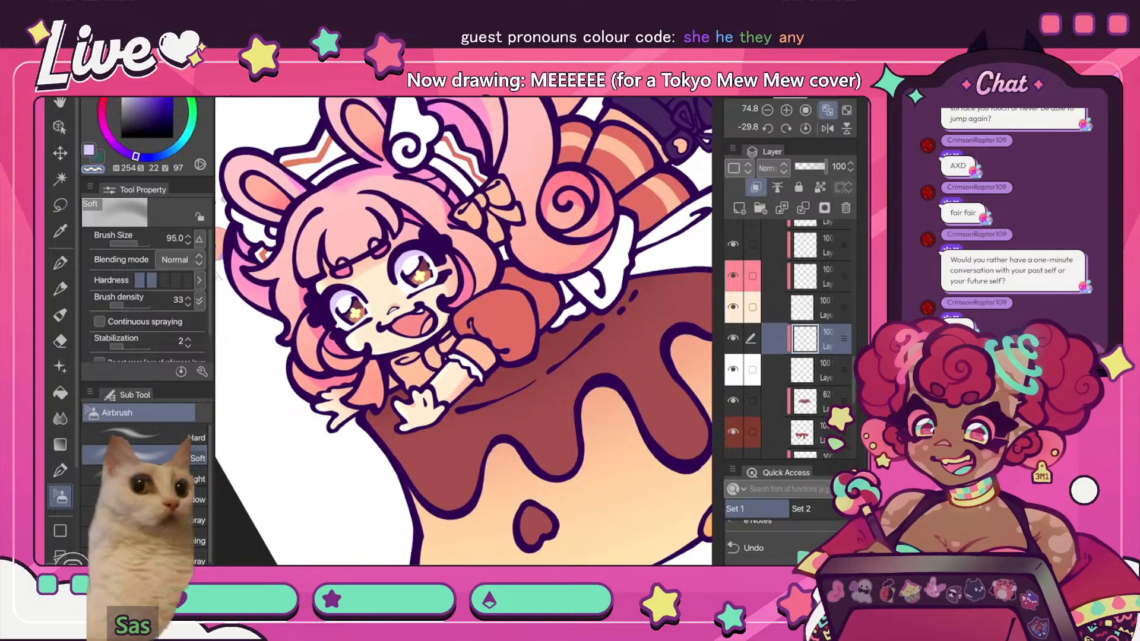
pyautogui.scroll(-4, 463, 331)
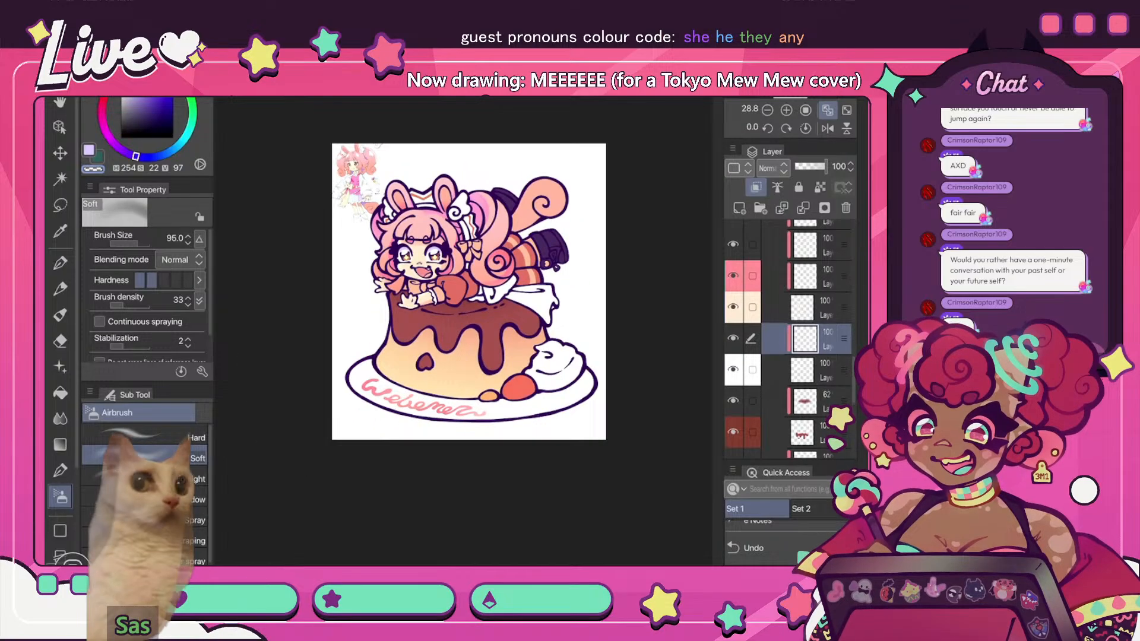
pyautogui.hotkey('ctrl', '0')
pyautogui.scroll(7, 330, 273)
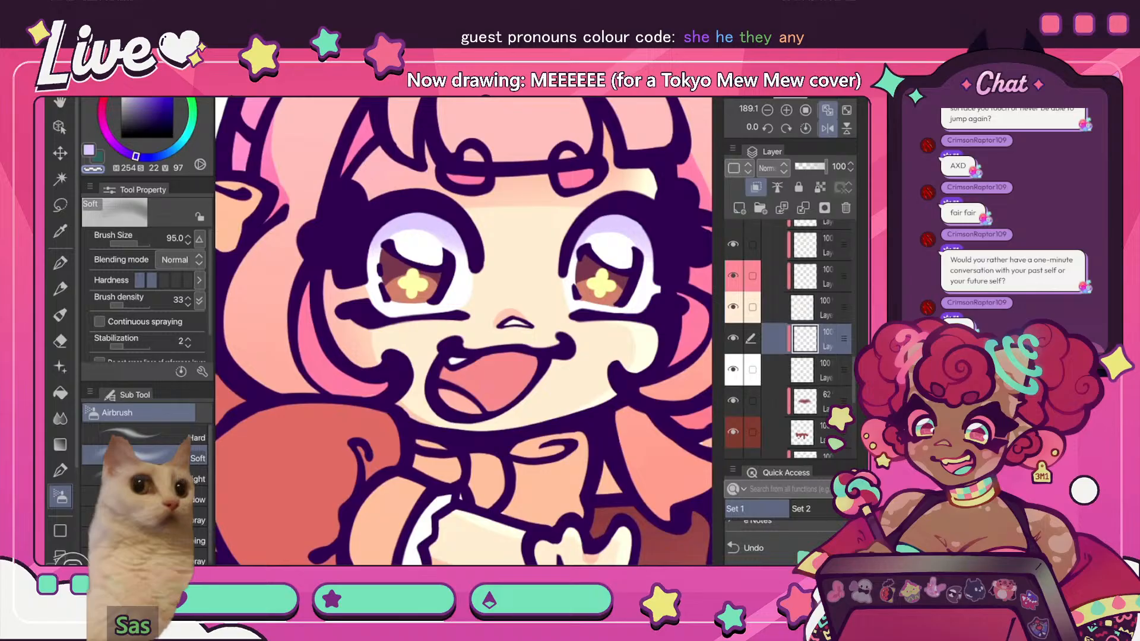
pyautogui.press('i')
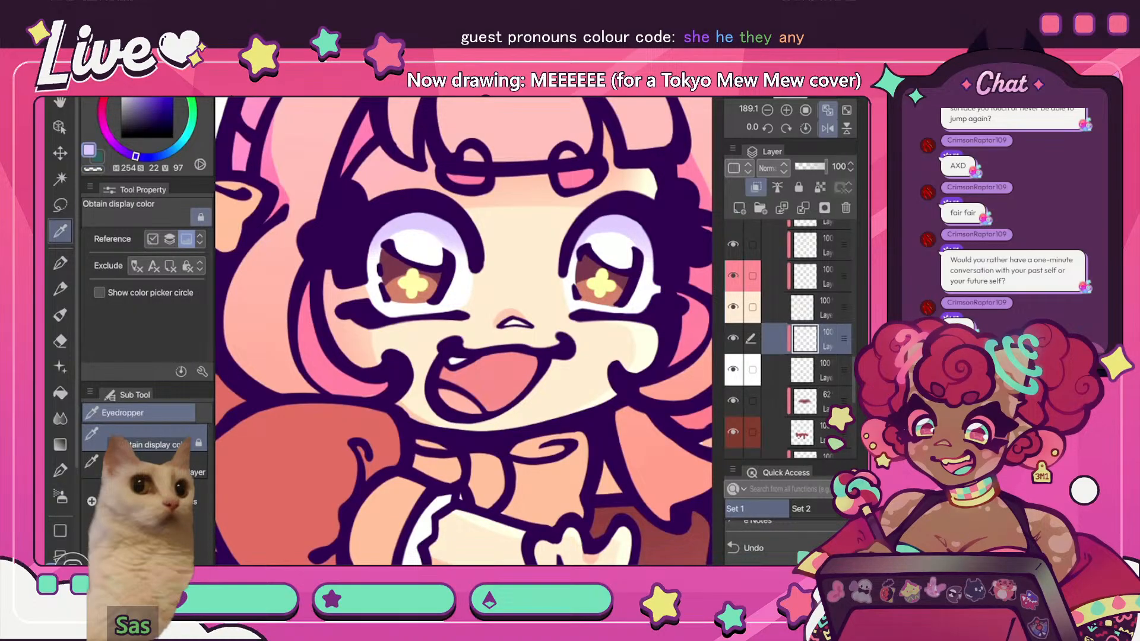
pyautogui.press('p')
pyautogui.hotkey('ctrl', '0')
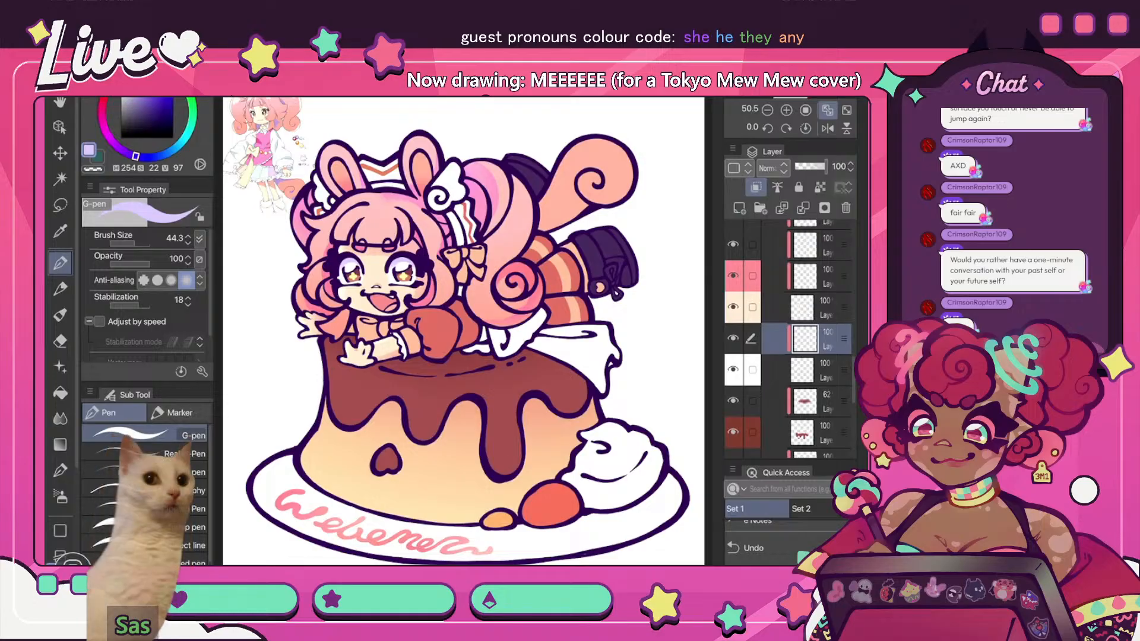
# - Compare the whole illustration with the eye-shadow layer hidden and shown, in both mirrored and unmirrored views
pyautogui.click(733, 338)
pyautogui.click(733, 338)
pyautogui.click(733, 338)
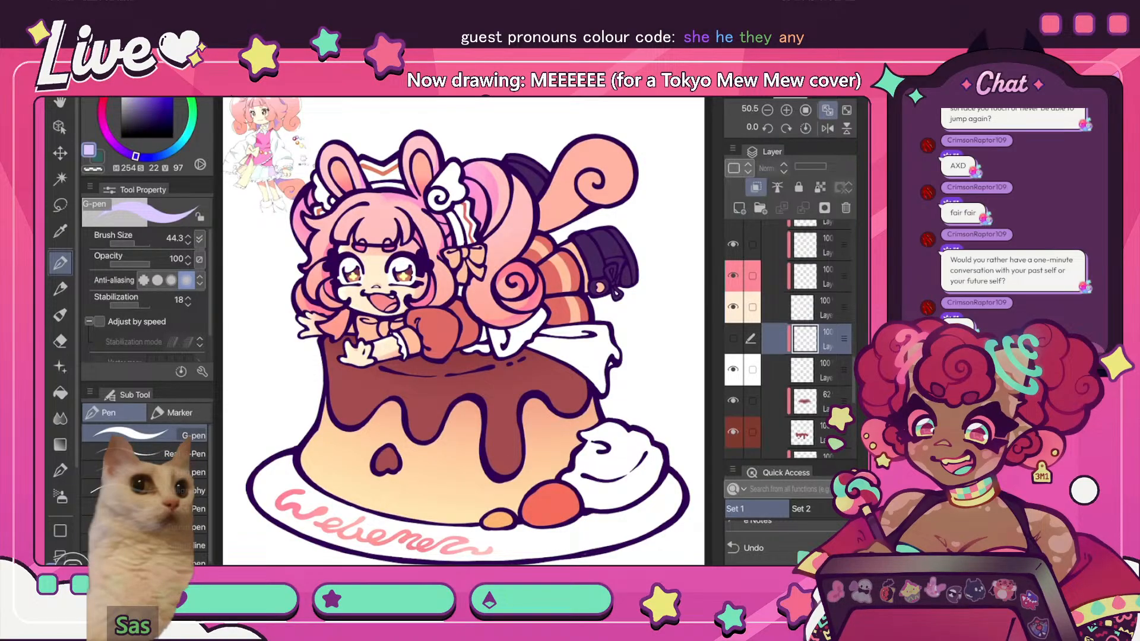
pyautogui.click(827, 128)
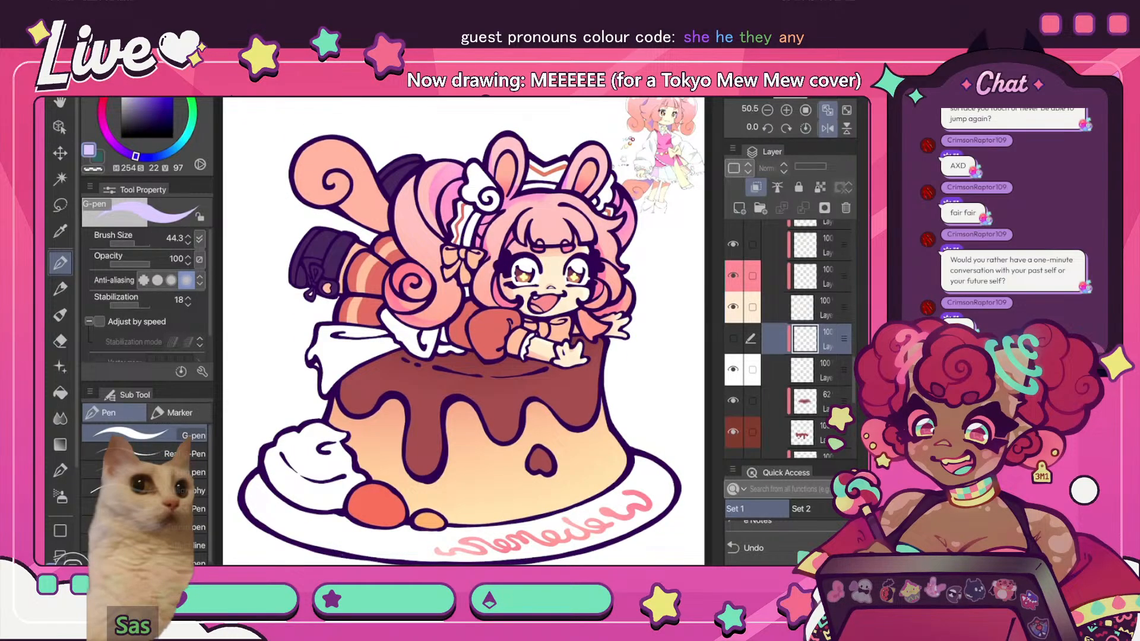
pyautogui.click(733, 338)
pyautogui.click(827, 128)
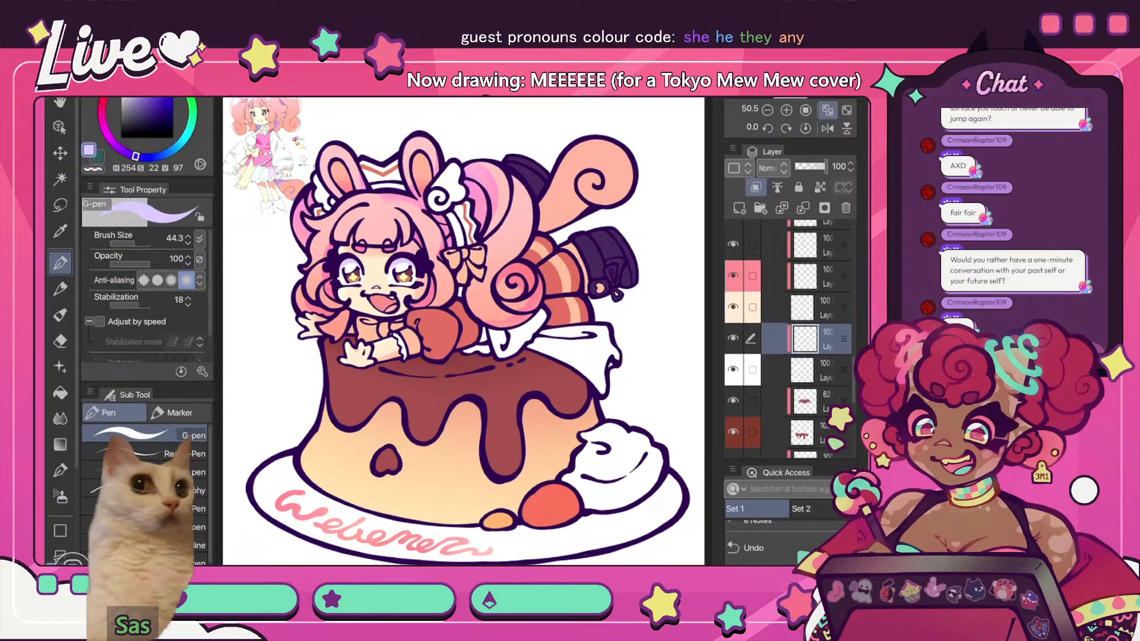
pyautogui.click(827, 128)
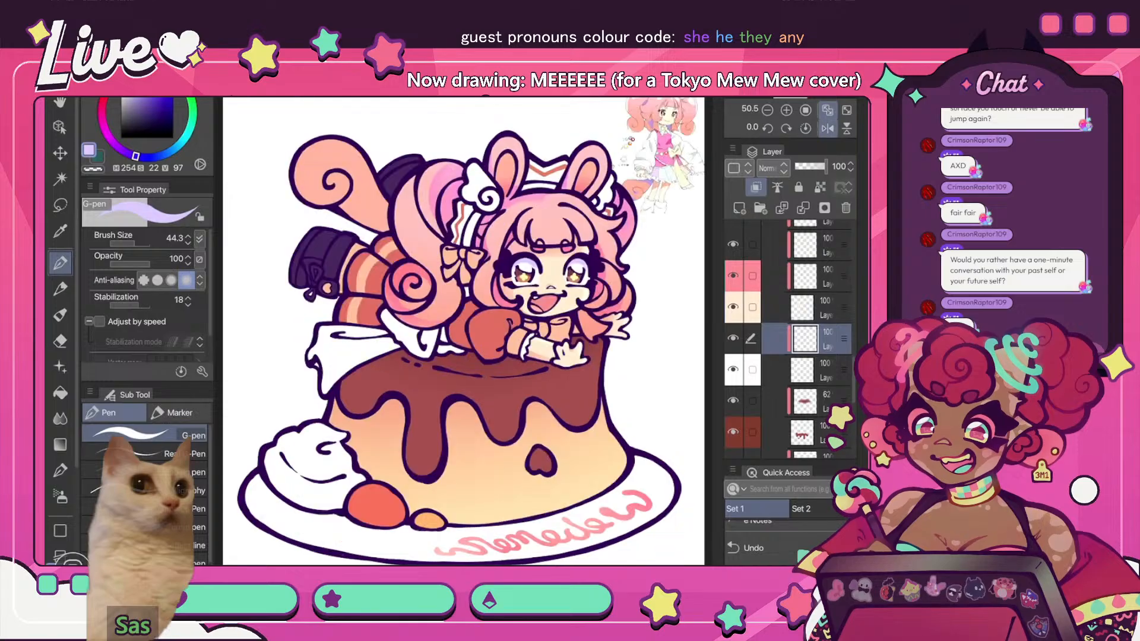
pyautogui.click(827, 129)
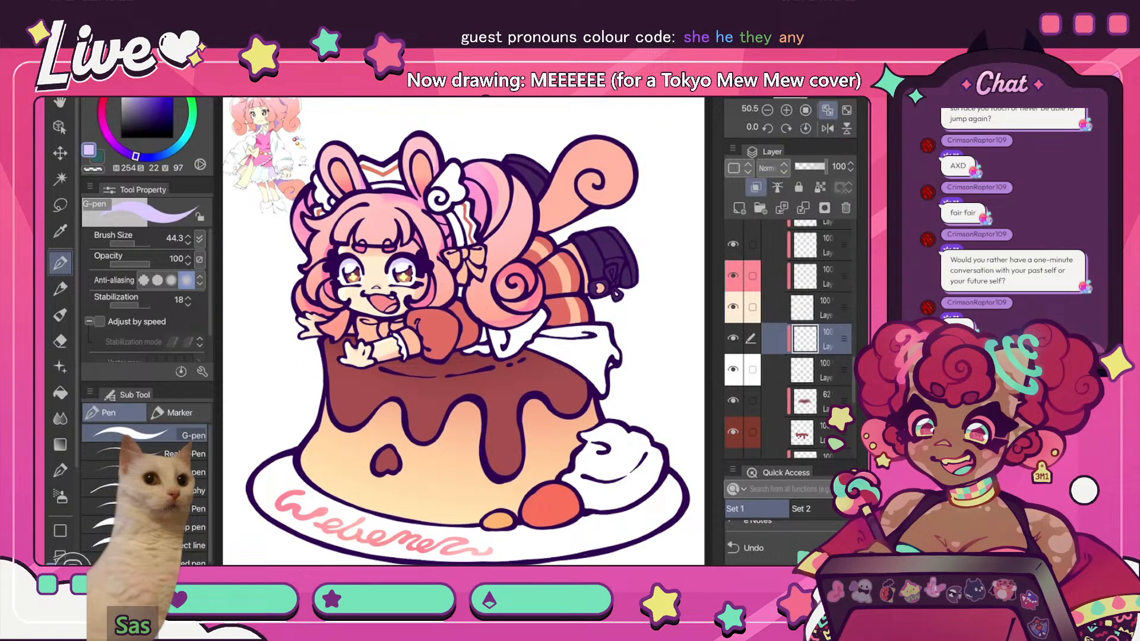
# - Check the eyes at several zoom levels and in both orientations, with the eye-shadow layer shown and hidden
pyautogui.scroll(6, 368, 255)
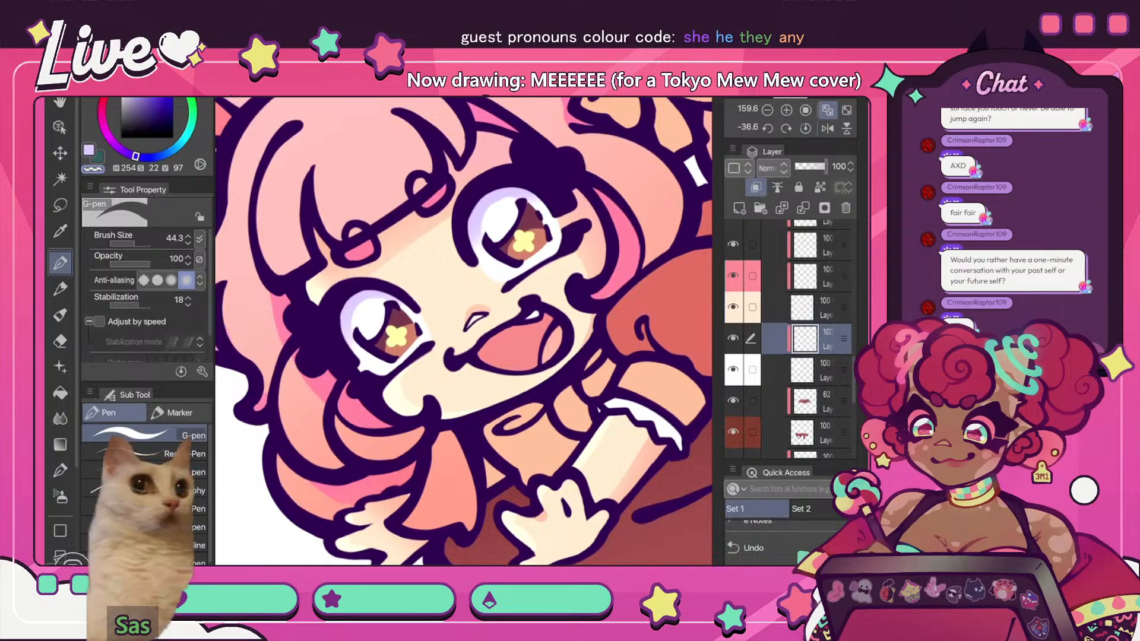
pyautogui.hotkey('ctrl', '0')
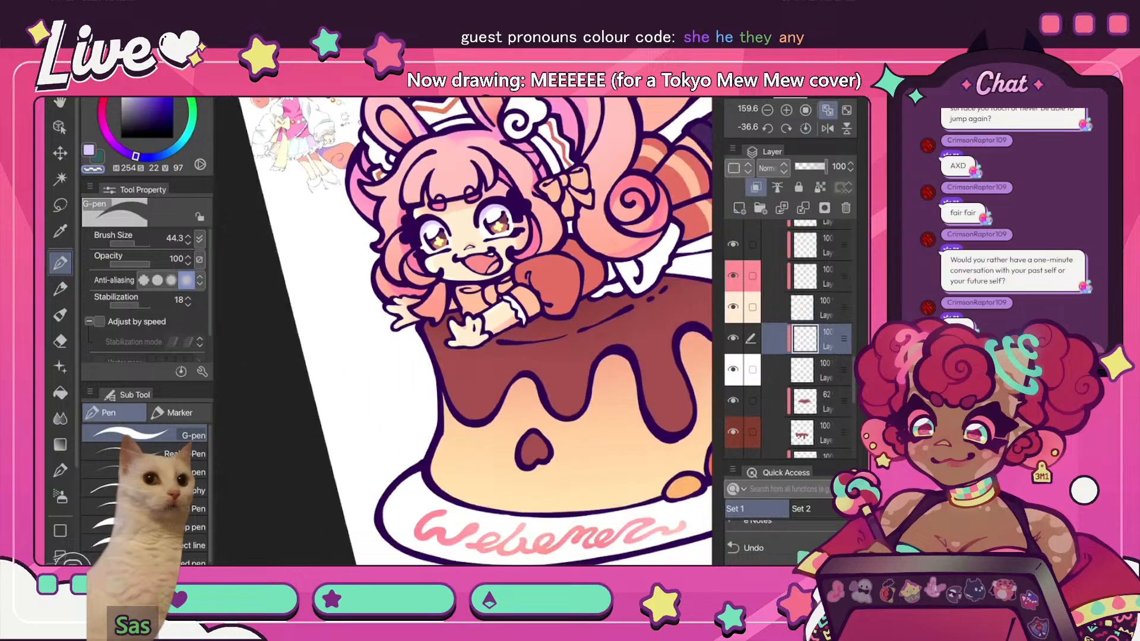
pyautogui.scroll(-1, 463, 331)
pyautogui.hotkey('ctrl', '@')
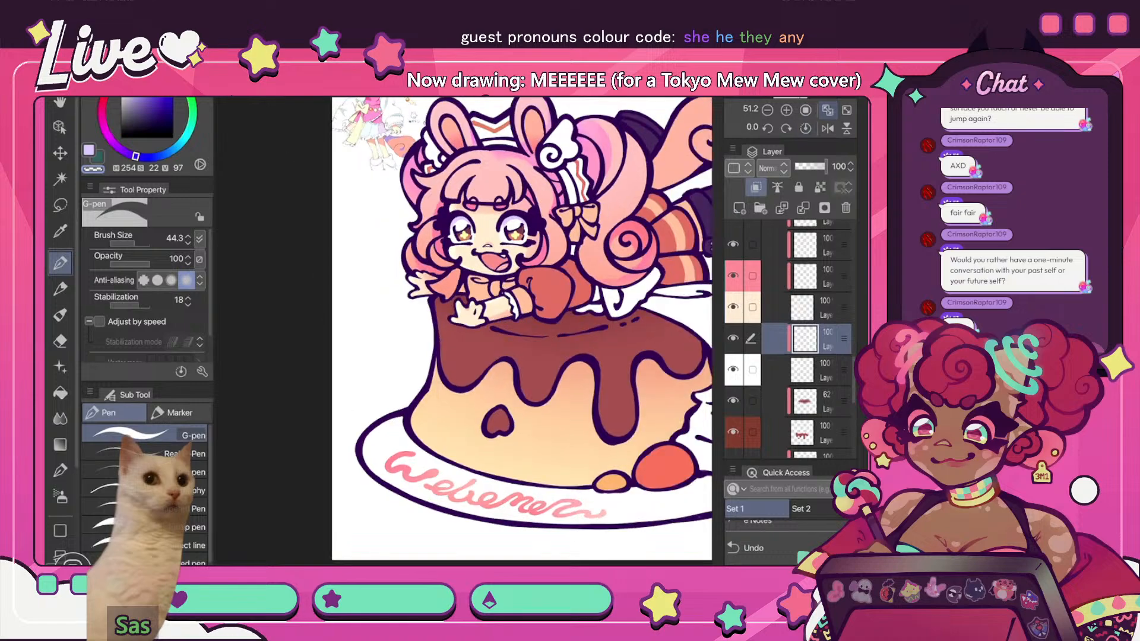
pyautogui.click(827, 128)
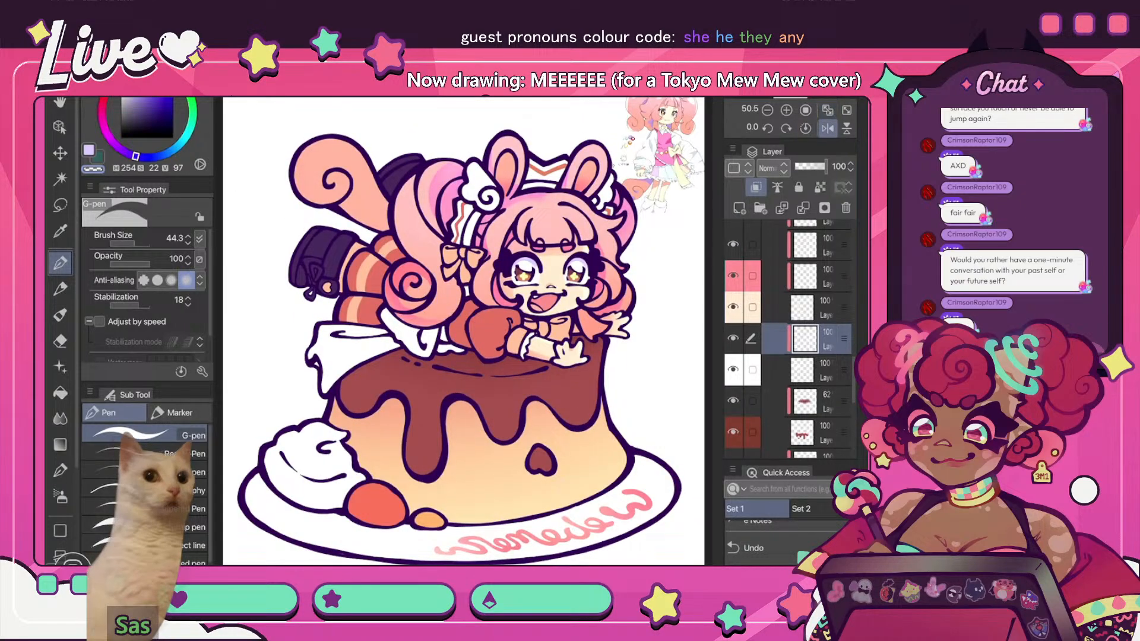
pyautogui.click(827, 128)
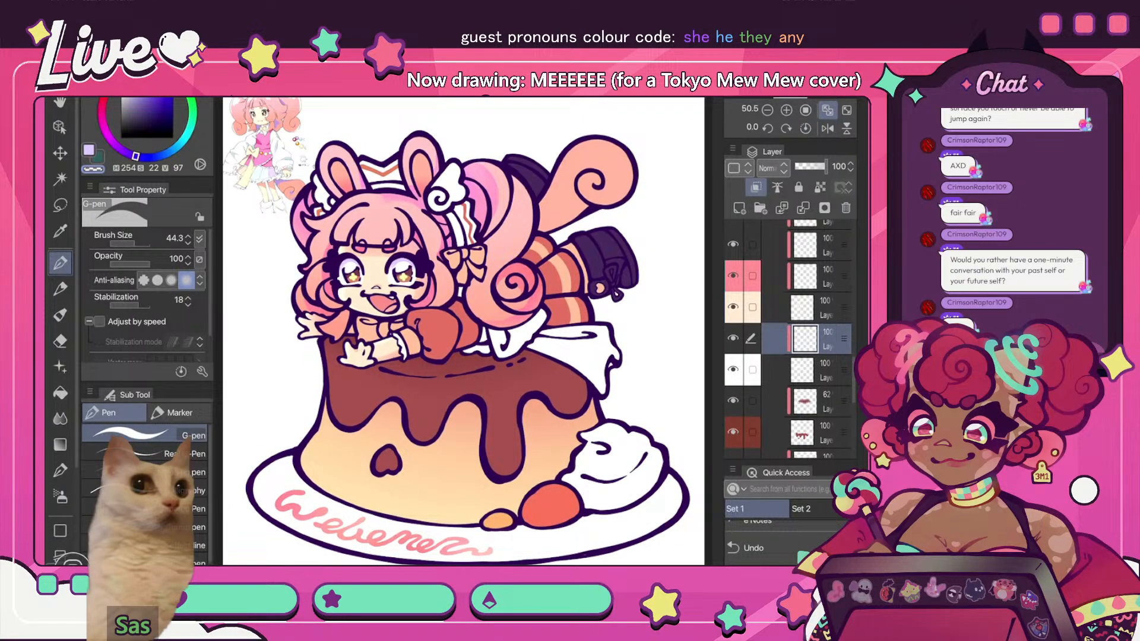
pyautogui.scroll(3, 396, 237)
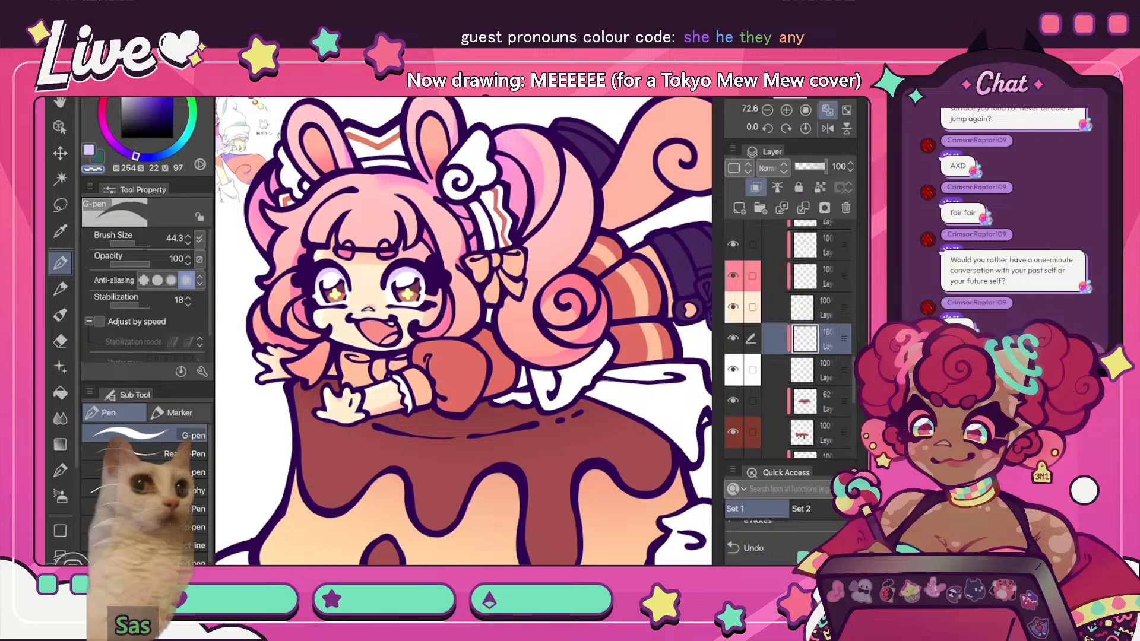
pyautogui.click(733, 339)
pyautogui.scroll(-7, 464, 331)
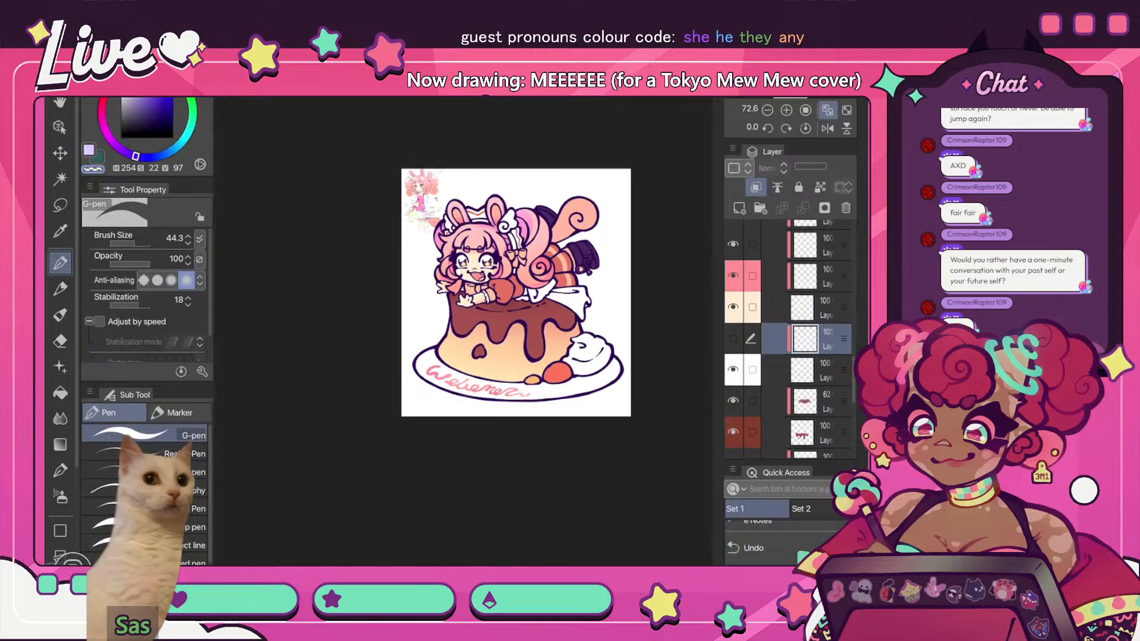
pyautogui.click(828, 128)
pyautogui.scroll(5, 464, 332)
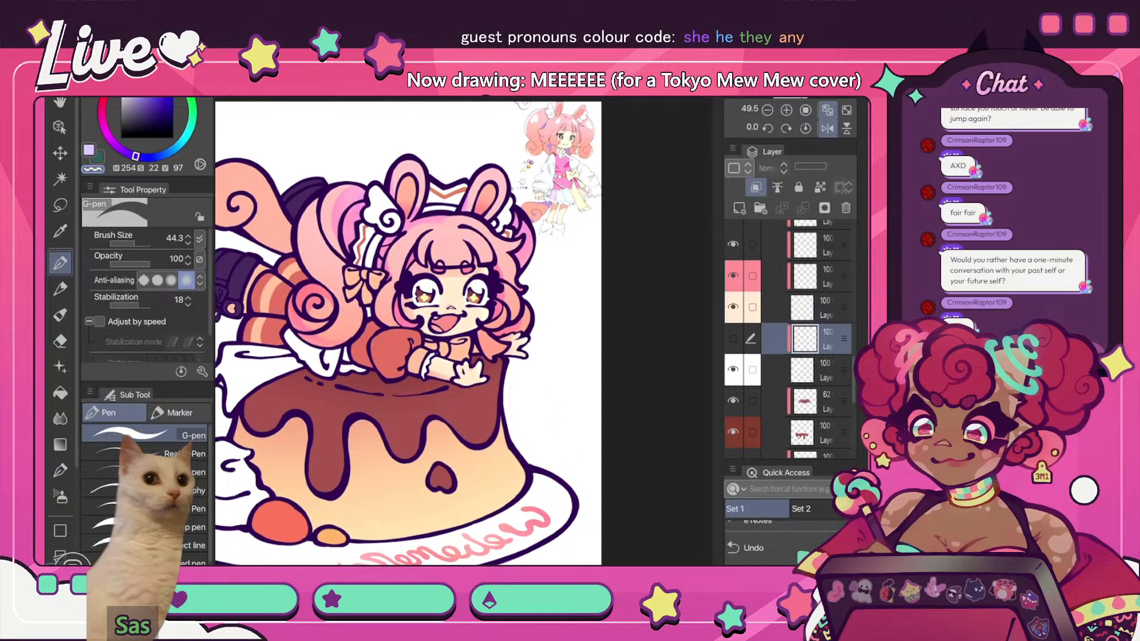
pyautogui.scroll(2, 237, 355)
pyautogui.click(733, 338)
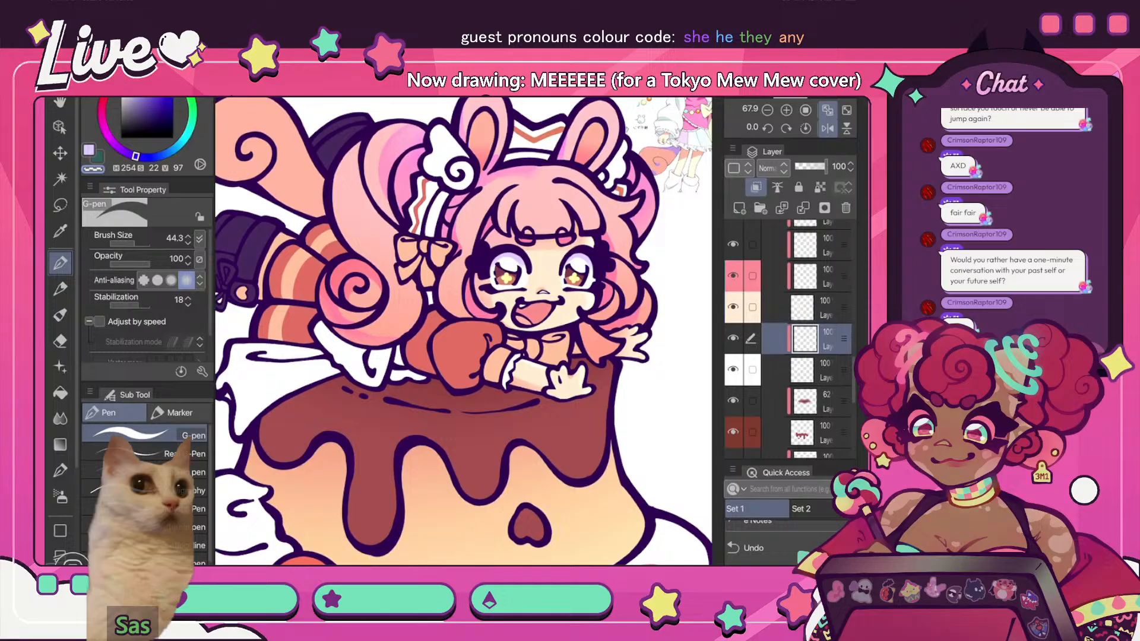
# - Add a clipped layer above the white fill layer, briefly showing the grey Layer 19 backdrop to check the white areas
pyautogui.scroll(-3, 789, 338)
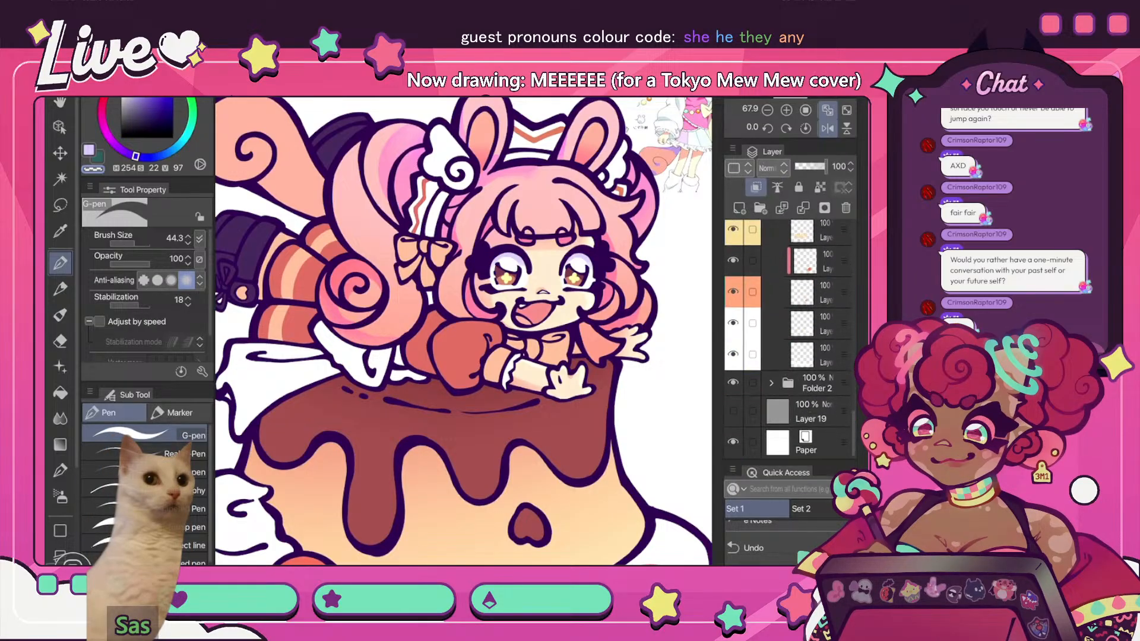
pyautogui.click(733, 411)
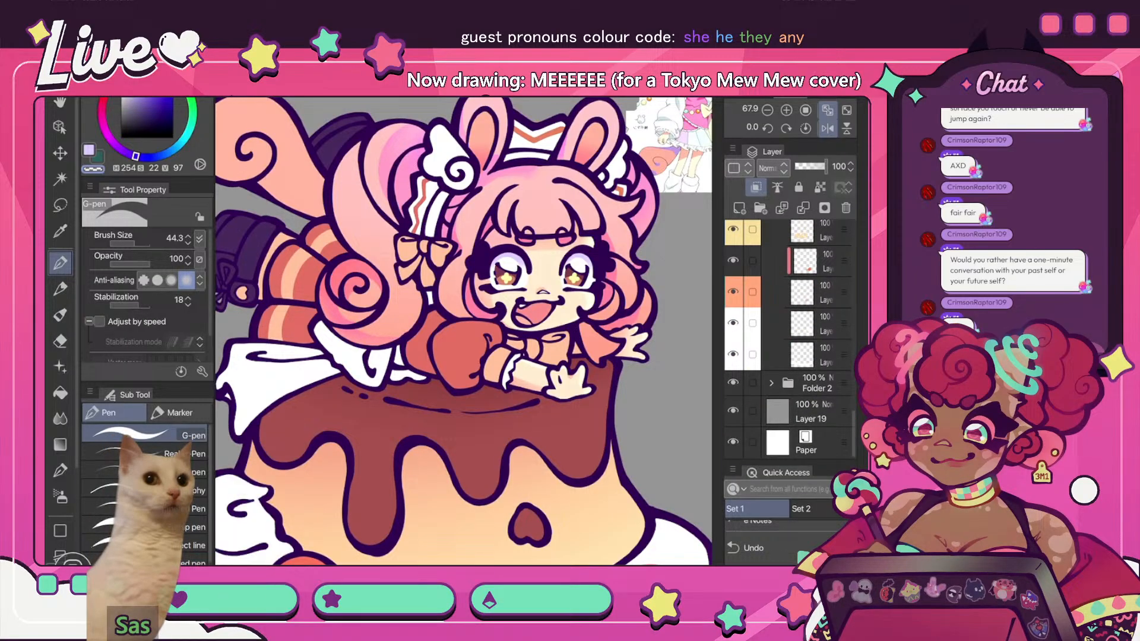
pyautogui.scroll(3, 790, 338)
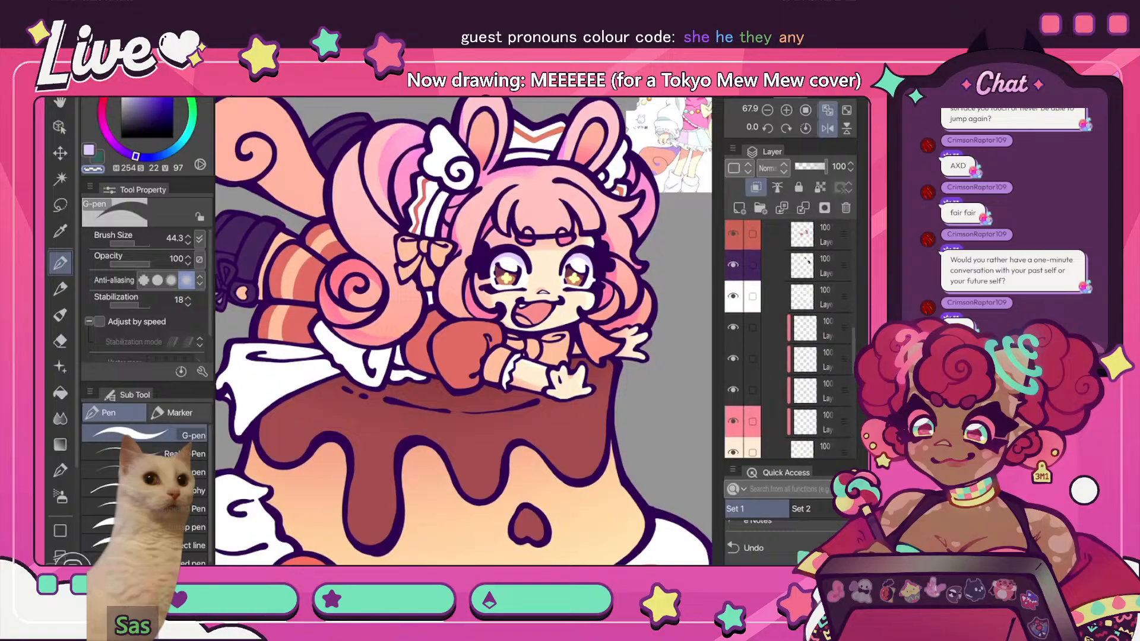
pyautogui.scroll(-3, 789, 338)
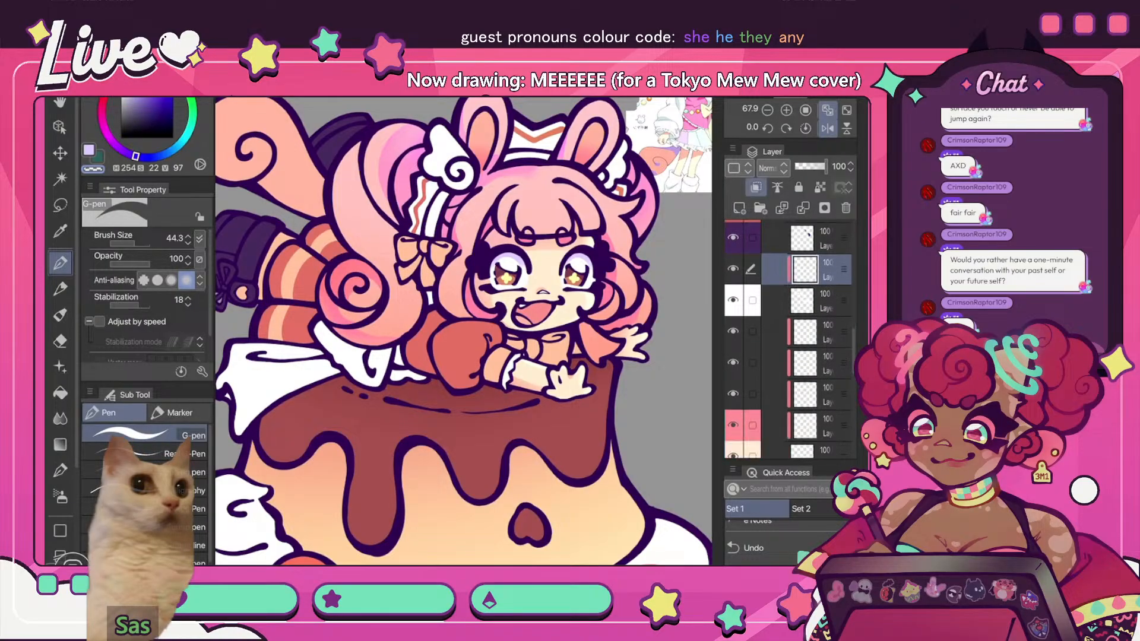
pyautogui.click(733, 410)
pyautogui.scroll(3, 789, 338)
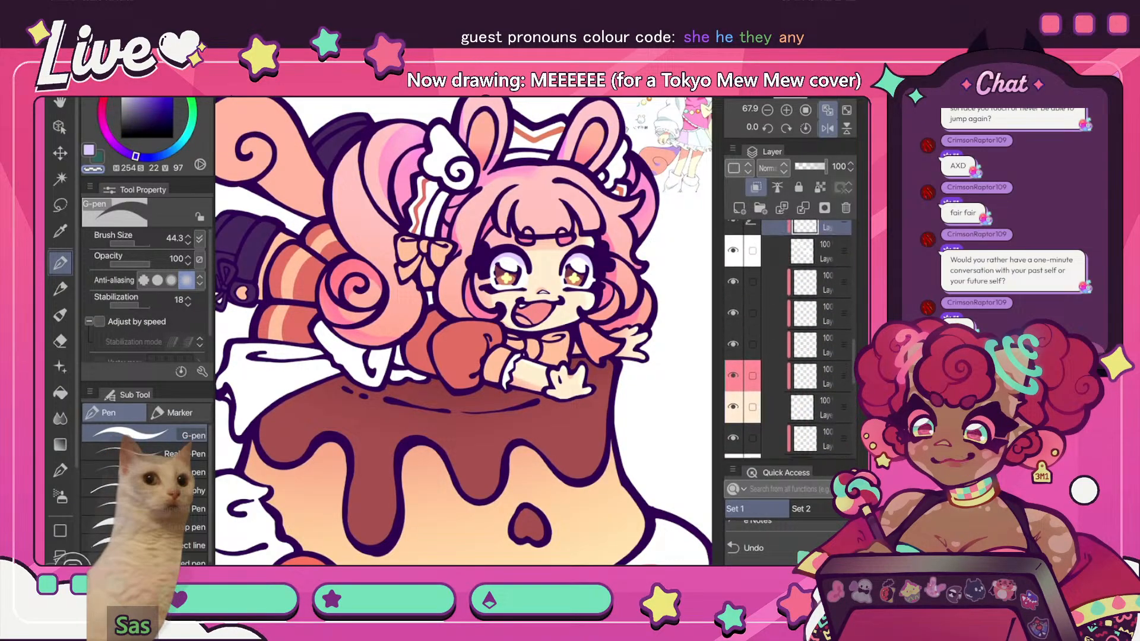
# - Shade the white hair wings in lavender with the G-pen at size 44.3, checking them in mirrored and unmirrored views
pyautogui.press('c')
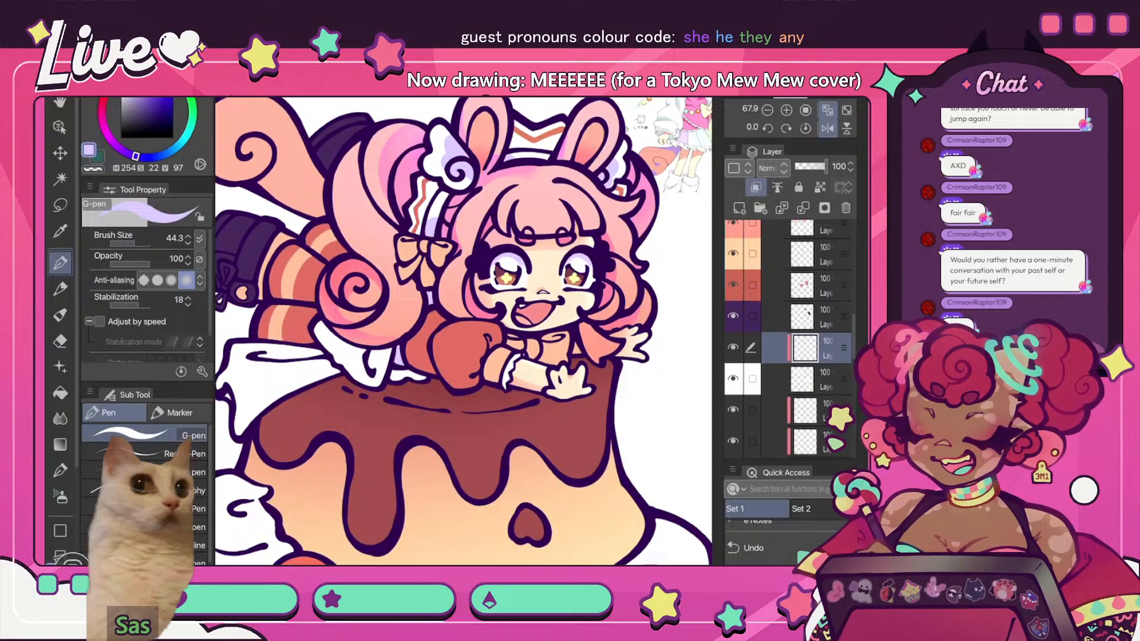
pyautogui.scroll(-5, 463, 331)
pyautogui.scroll(4, 496, 320)
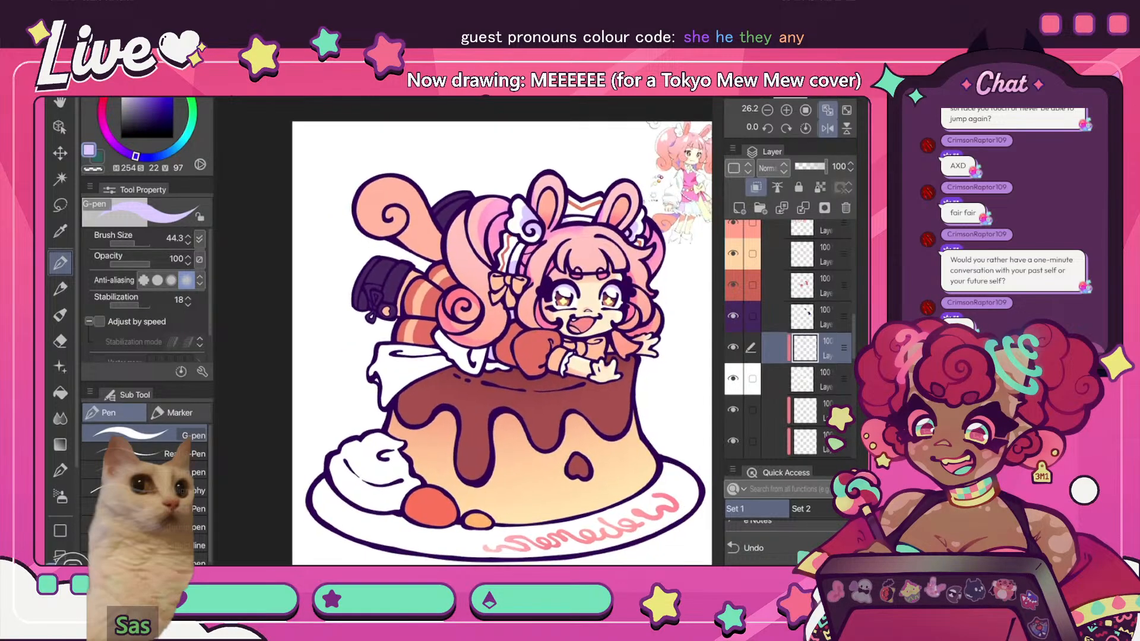
pyautogui.press('h')
pyautogui.scroll(3, 463, 331)
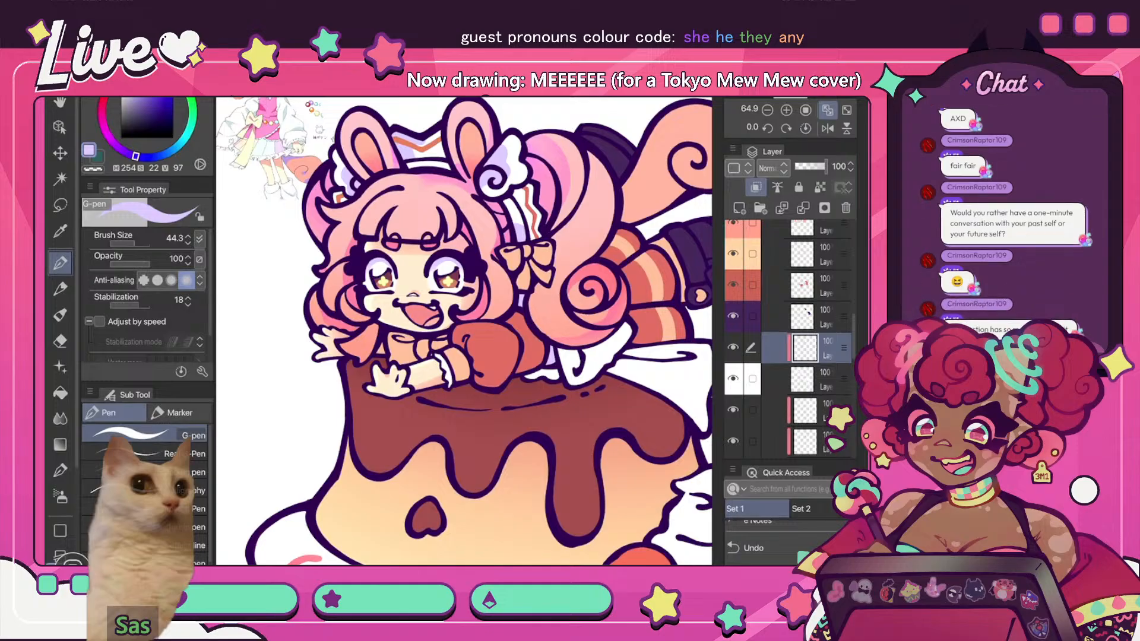
pyautogui.press('c')
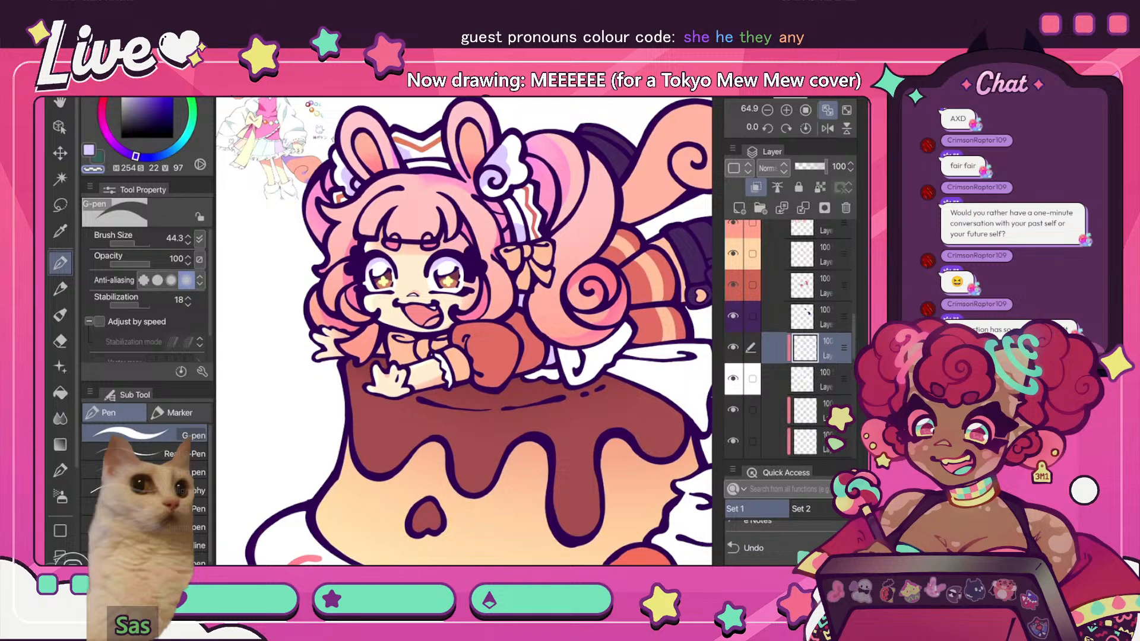
pyautogui.press('c')
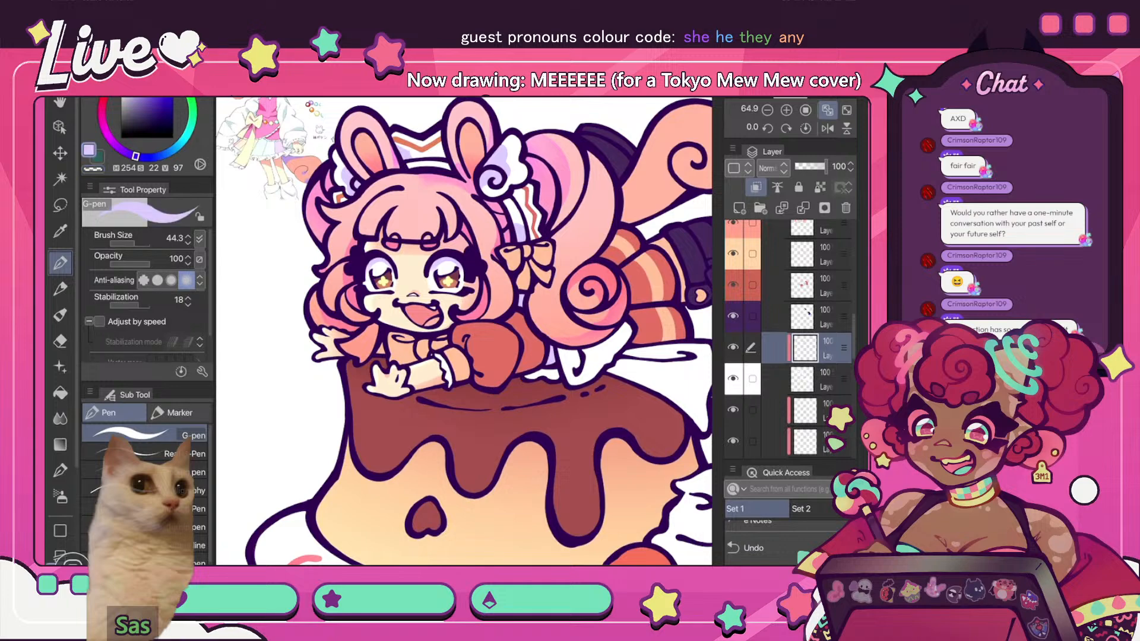
# - Shade the white apron bow beneath the curled ponytail in lavender with the G-pen on the mirrored canvas
pyautogui.scroll(-5, 488, 196)
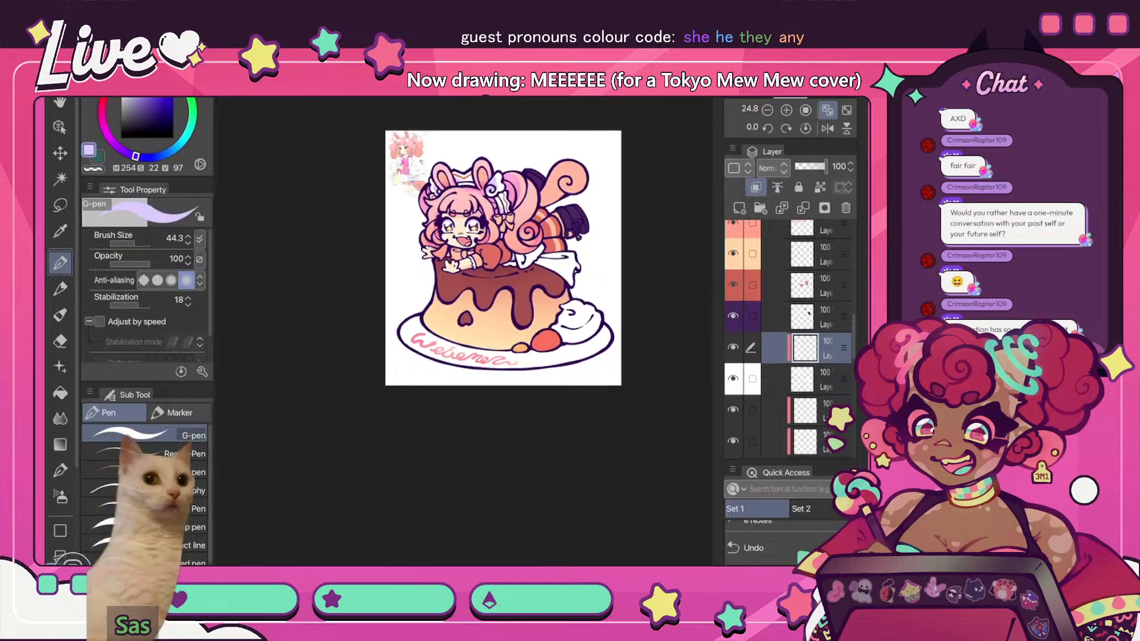
pyautogui.press('h')
pyautogui.scroll(1, 445, 323)
pyautogui.scroll(4, 431, 270)
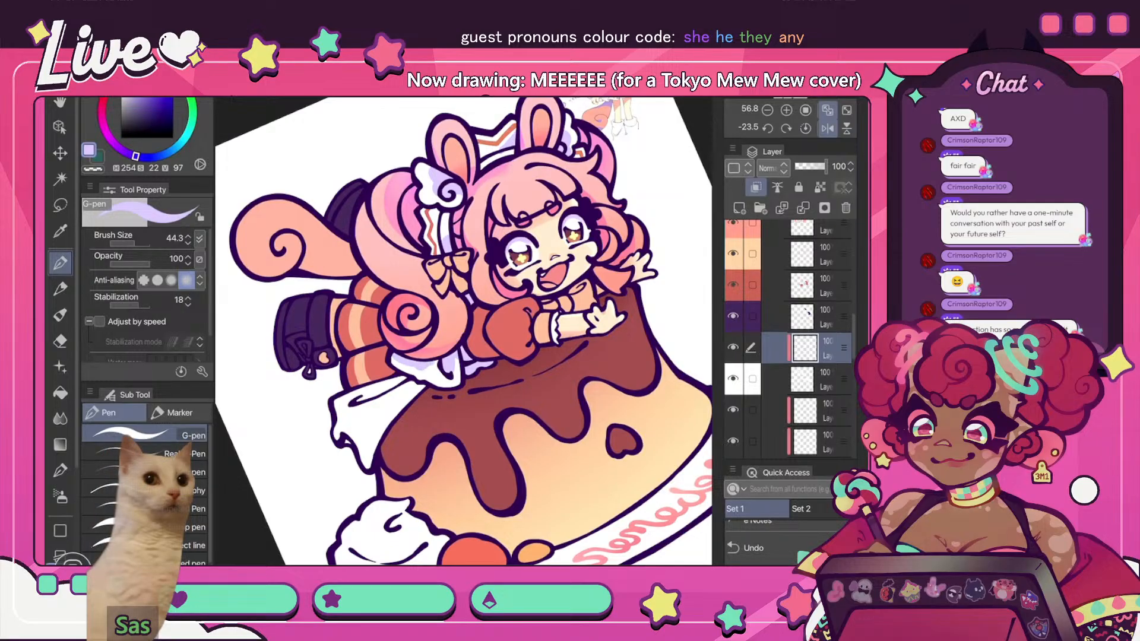
# - Paint lavender G-pen shadows along the folds of the white cloth hanging behind the pudding on the unmirrored canvas
pyautogui.hotkey('ctrl', '0')
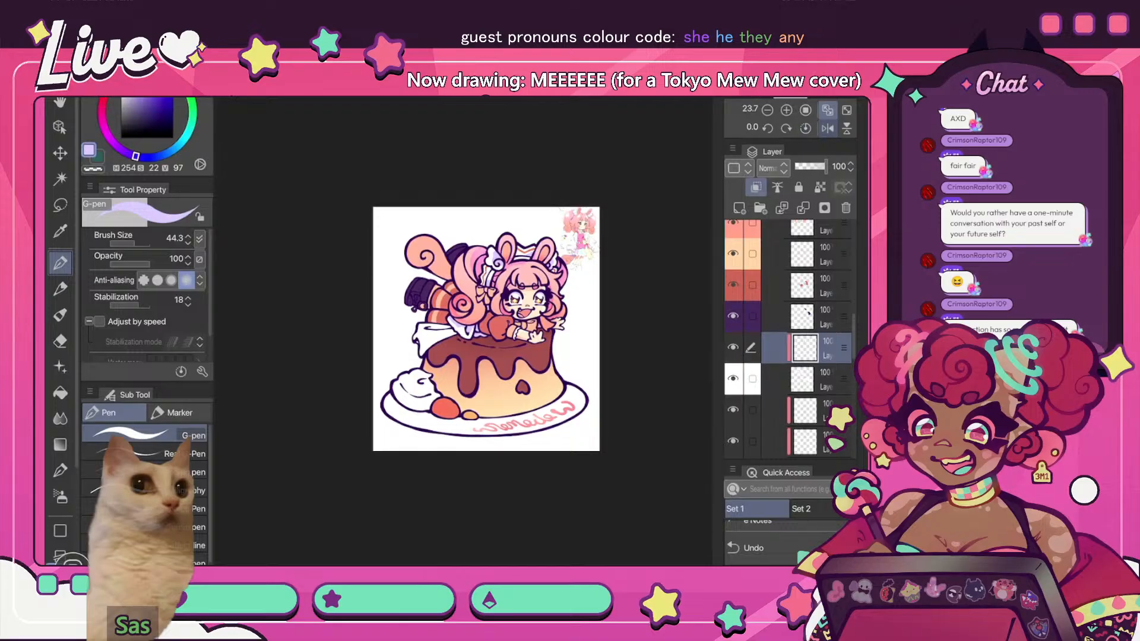
pyautogui.press('h')
pyautogui.scroll(6, 463, 329)
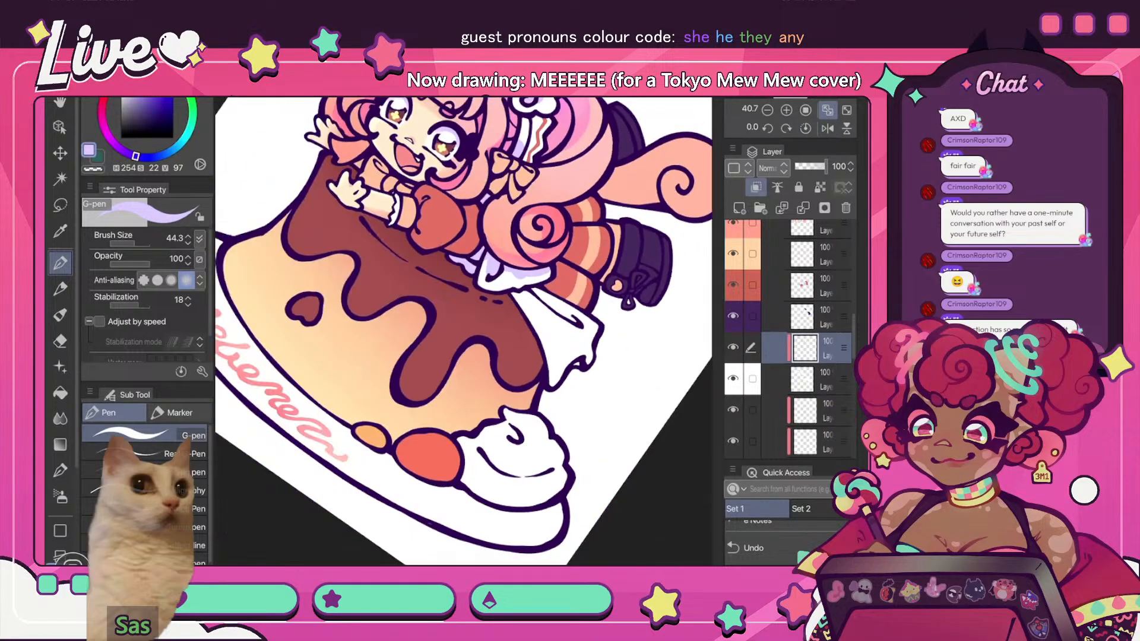
pyautogui.scroll(4, 463, 330)
pyautogui.moveTo(496, 289)
pyautogui.mouseDown()
pyautogui.moveTo(517, 351)
pyautogui.moveTo(516, 340)
pyautogui.mouseUp()
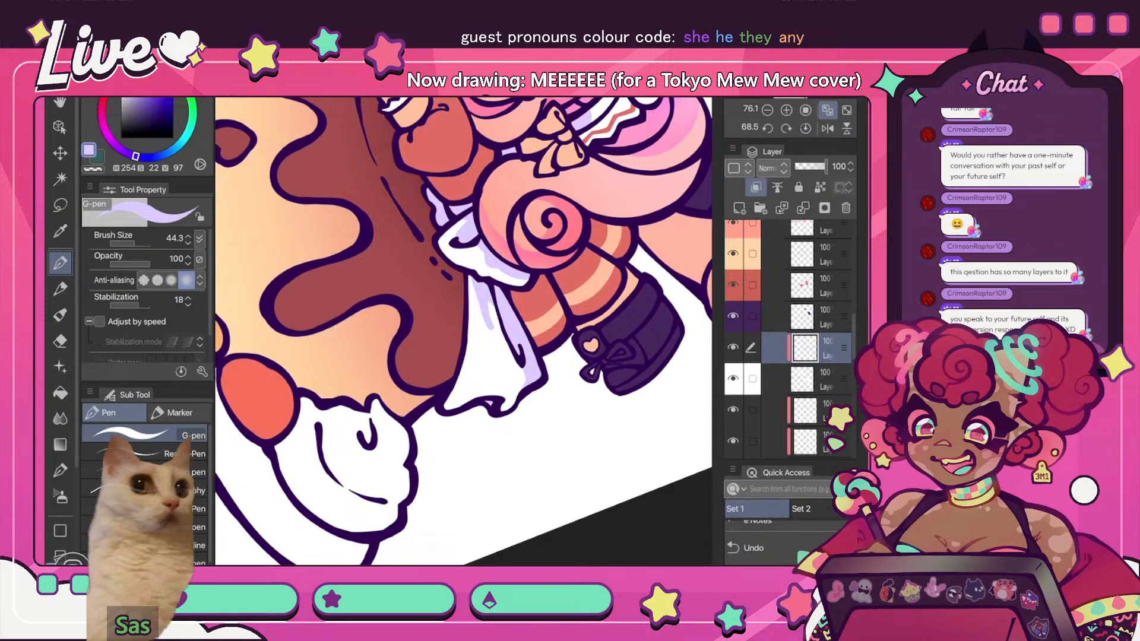
# - Examine the lavender shading on the white cloth and apron bow in mirrored, unmirrored and rotated views
pyautogui.scroll(-5, 463, 331)
pyautogui.click(828, 128)
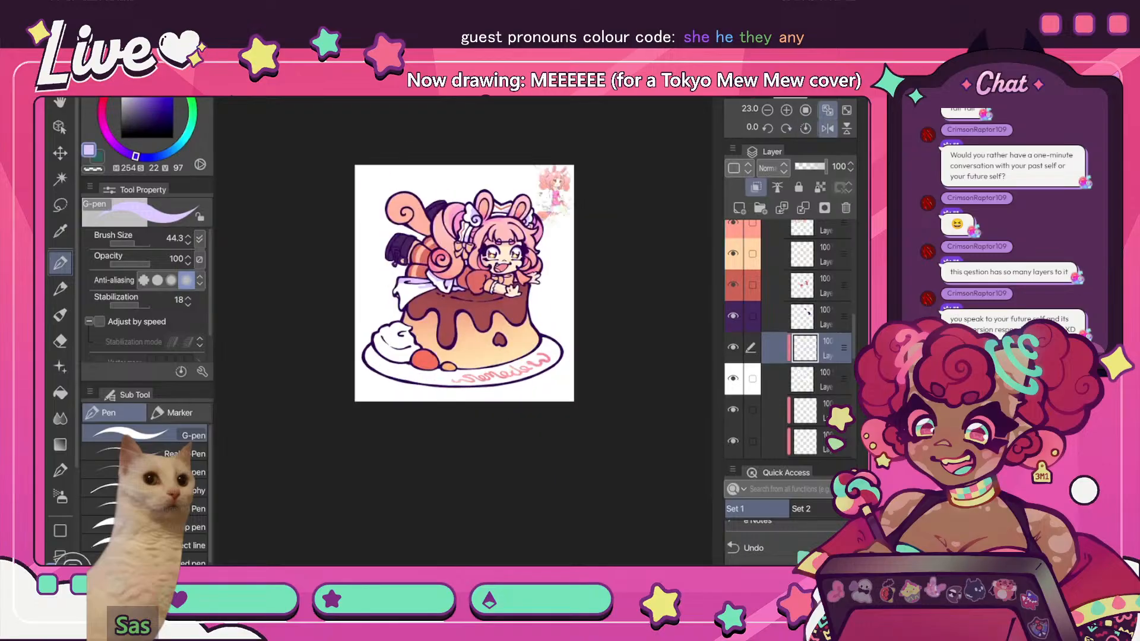
pyautogui.scroll(2, 463, 330)
pyautogui.scroll(5, 463, 330)
pyautogui.press('e')
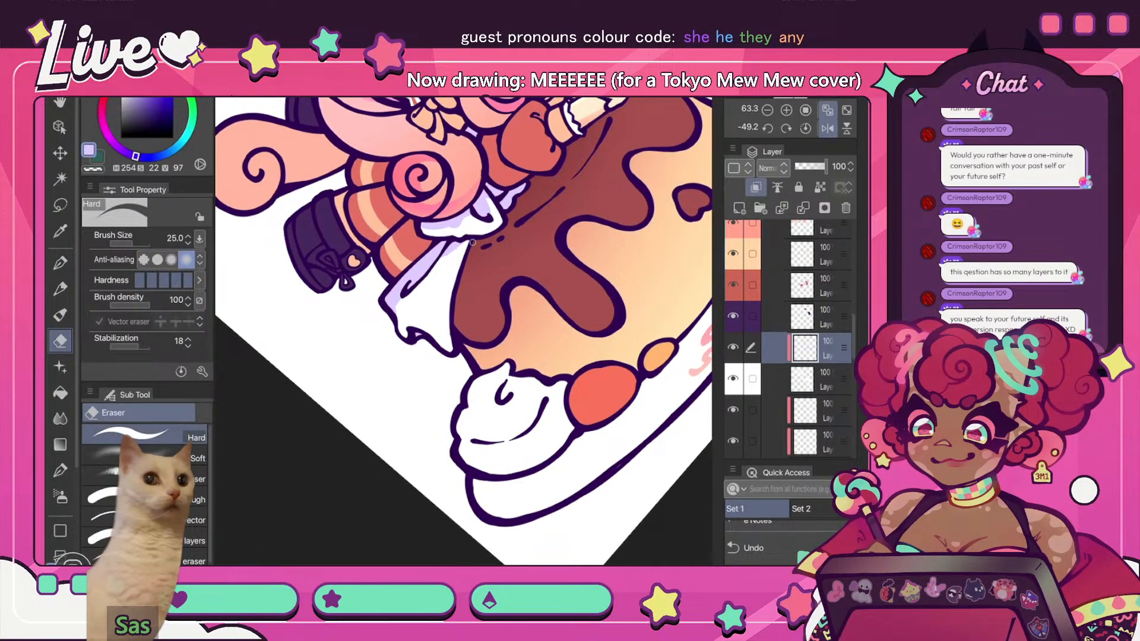
pyautogui.hotkey('ctrl', '0')
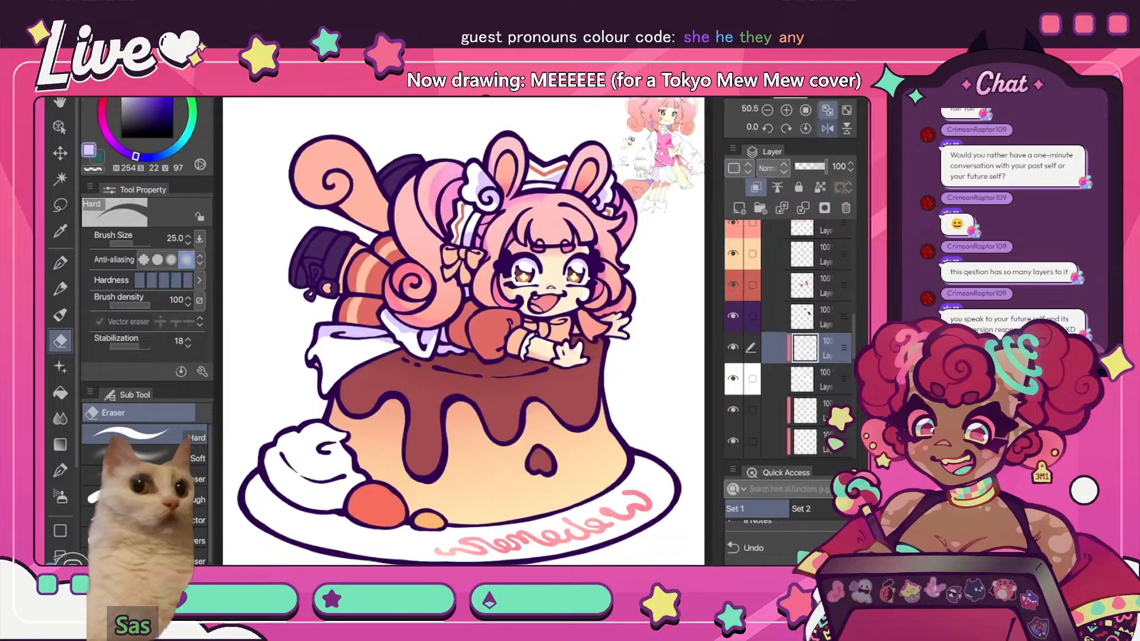
pyautogui.press('h')
pyautogui.scroll(-2, 463, 331)
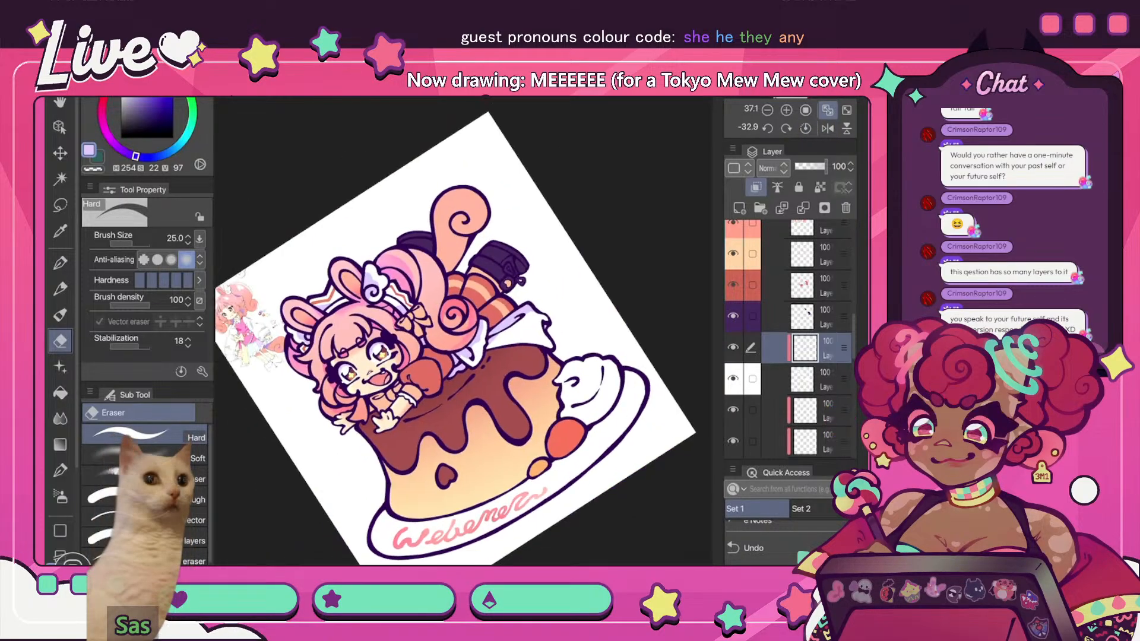
pyautogui.scroll(4, 554, 368)
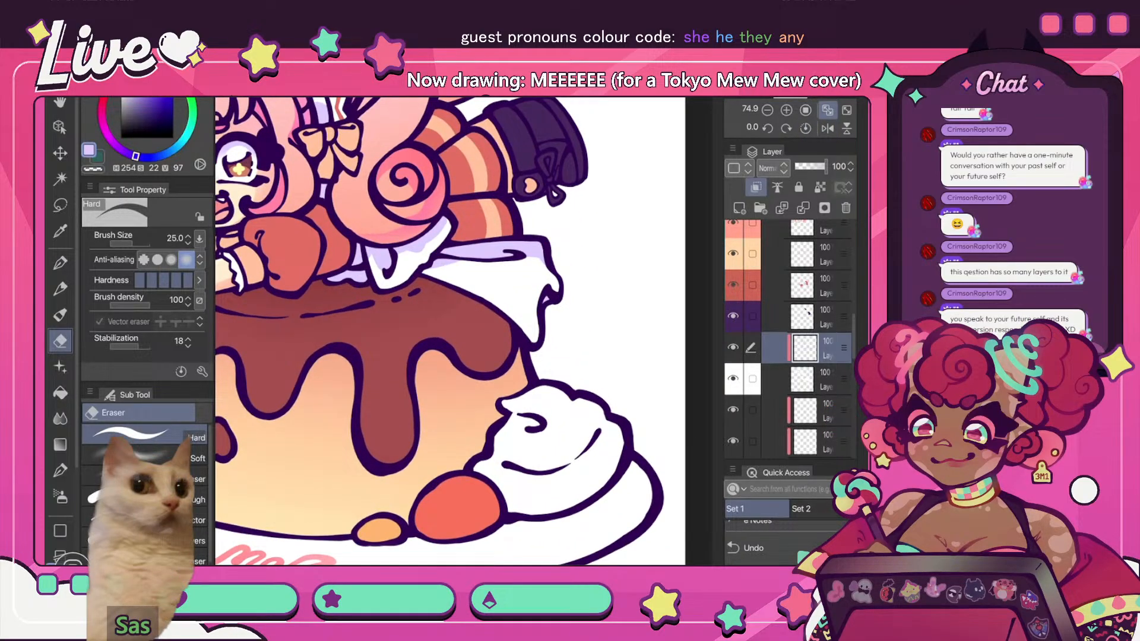
# - Add a lavender G-pen shadow at the lower corner of the white hanging cloth on the mirrored canvas
pyautogui.press('p')
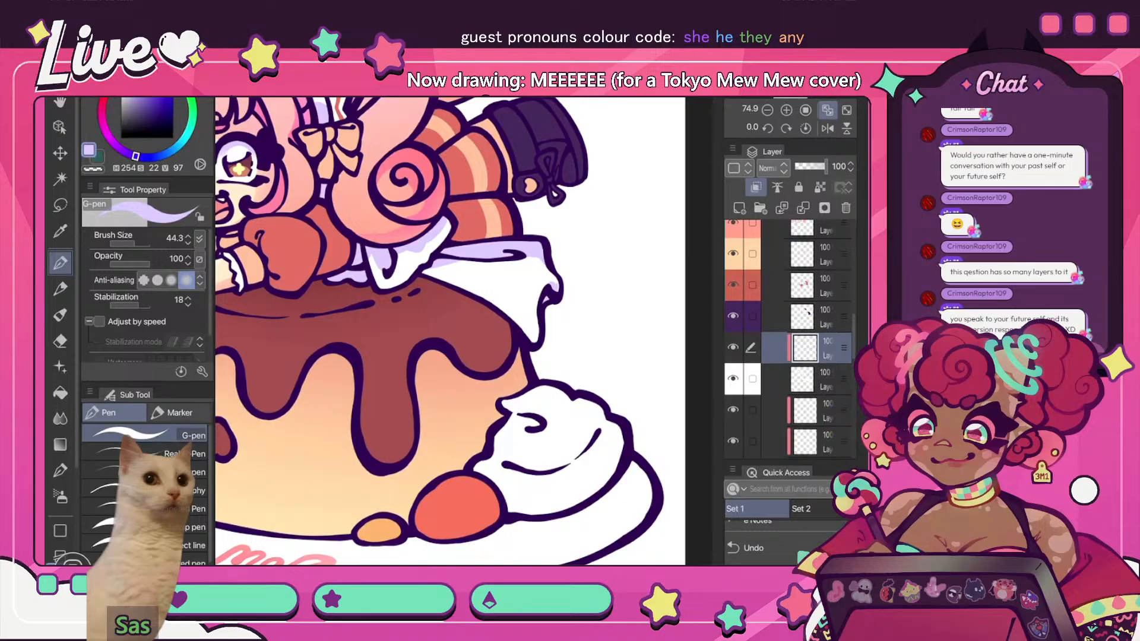
pyautogui.scroll(-4, 490, 267)
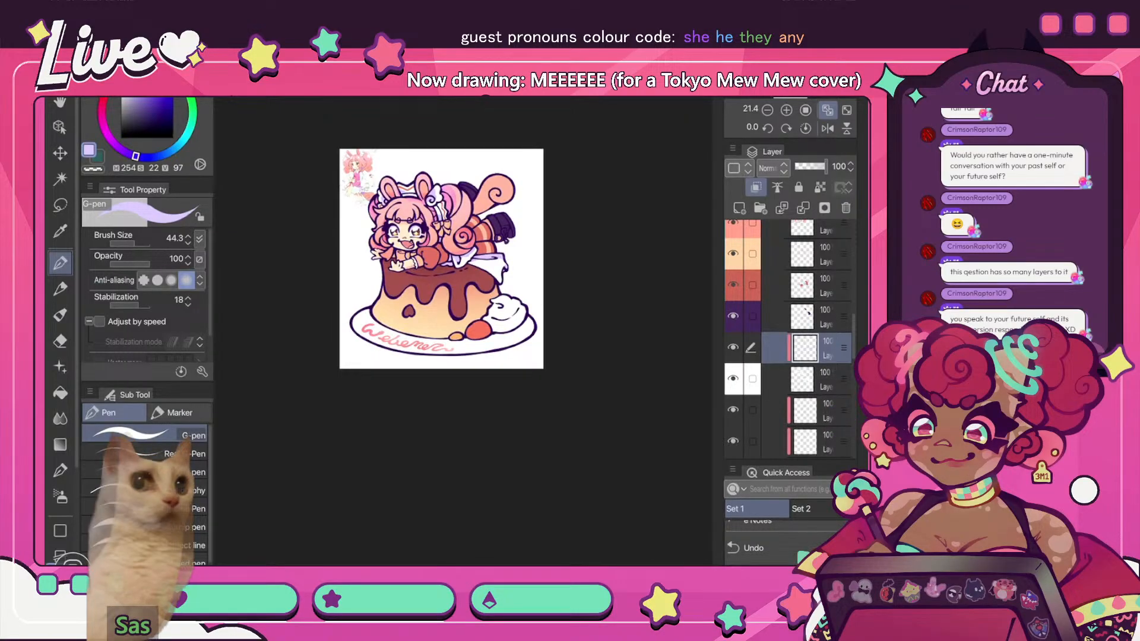
pyautogui.press('h')
pyautogui.scroll(2, 531, 225)
pyautogui.scroll(4, 351, 271)
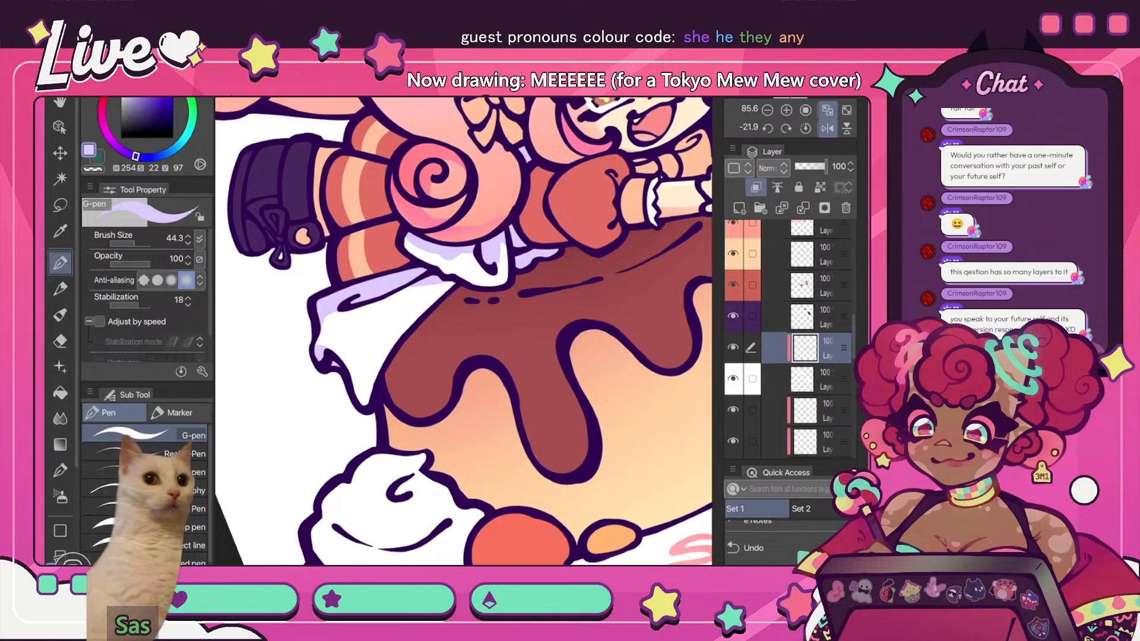
pyautogui.moveTo(389, 347); pyautogui.dragTo(371, 398)
# - Compare the white areas with and without the lavender shading layer, viewing the whole drawing mirrored and unmirrored
pyautogui.scroll(-6, 463, 331)
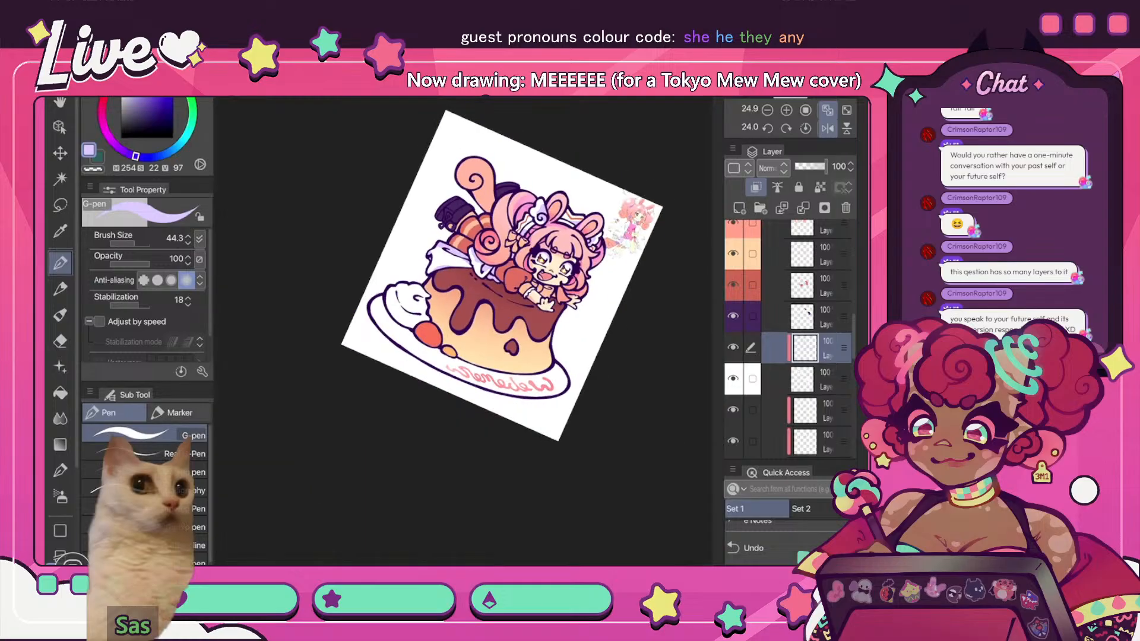
pyautogui.hotkey('ctrl', '@')
pyautogui.press('h')
pyautogui.scroll(3, 463, 267)
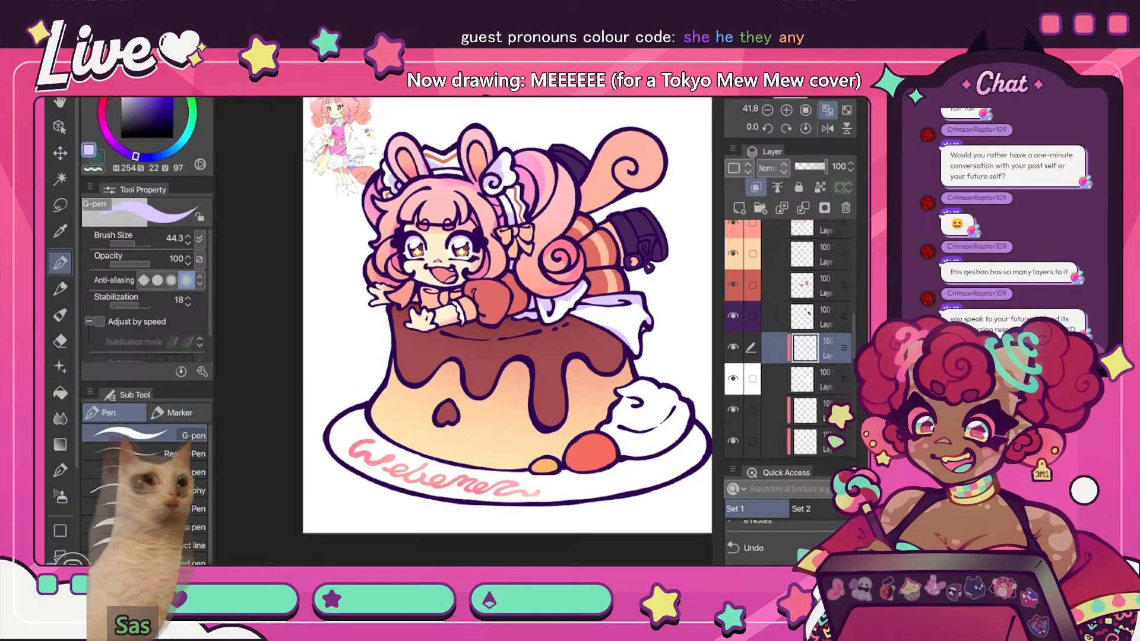
pyautogui.scroll(-3, 510, 301)
pyautogui.scroll(3, 506, 324)
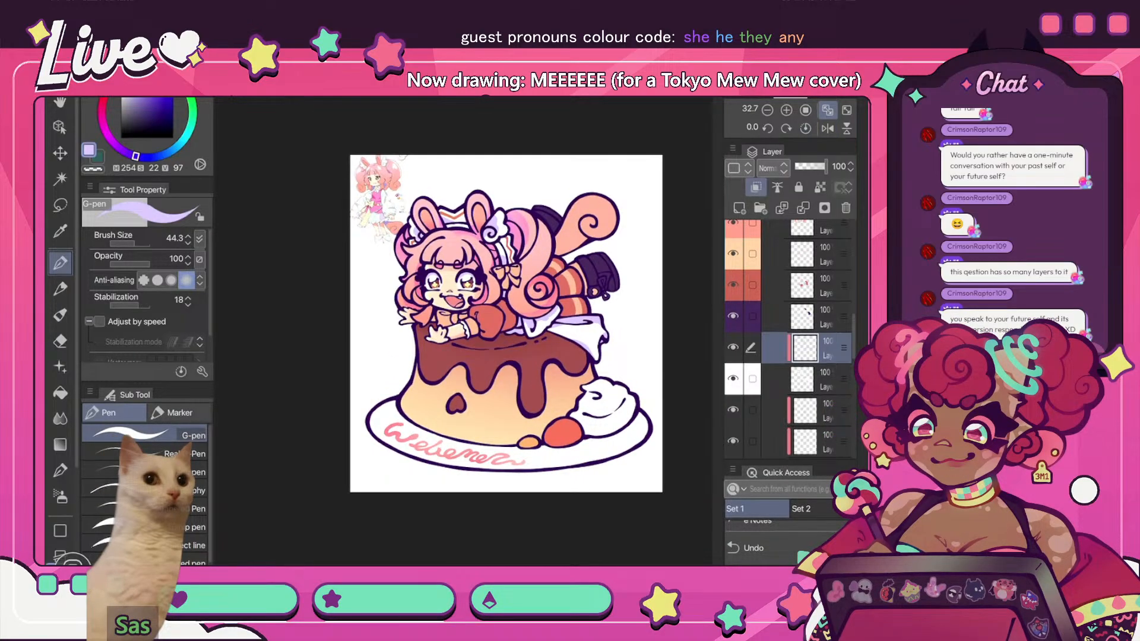
pyautogui.press('h')
pyautogui.scroll(2, 462, 331)
pyautogui.press('h')
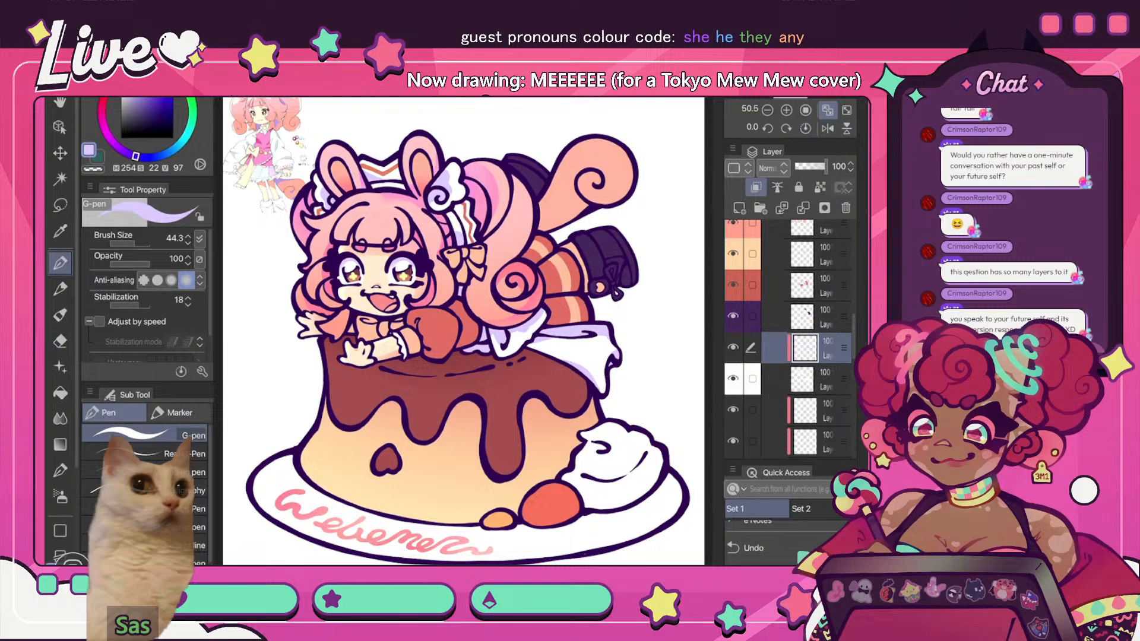
pyautogui.click(733, 348)
pyautogui.click(733, 347)
# - Touch up the white headband between the bunny ears with a lavender G-pen shadow at size 44.3
pyautogui.press('c')
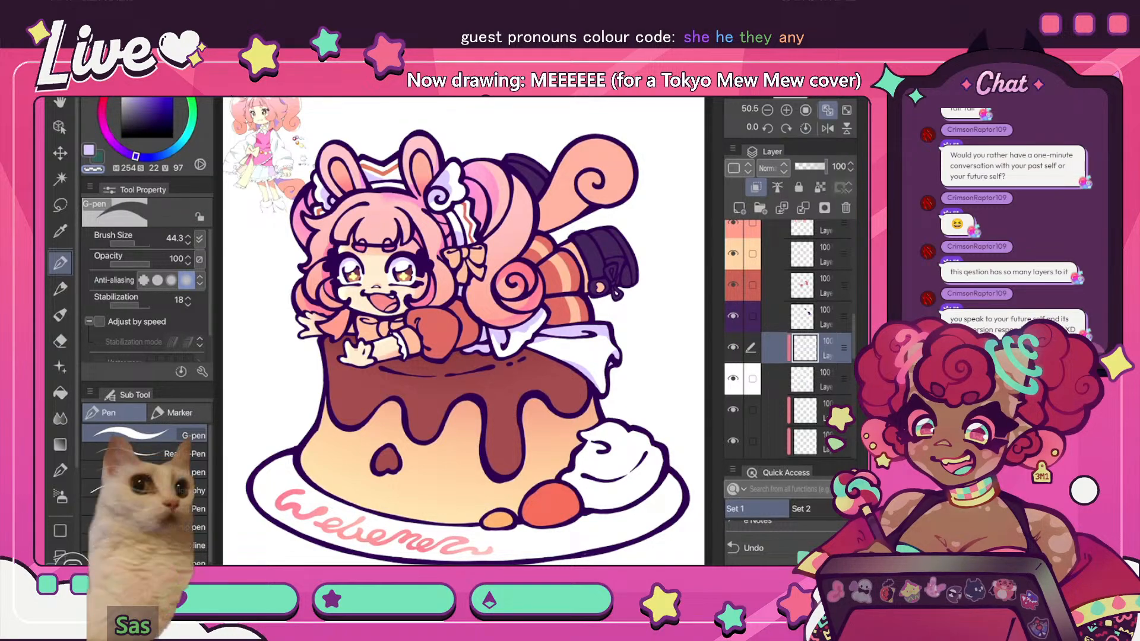
pyautogui.scroll(4, 349, 115)
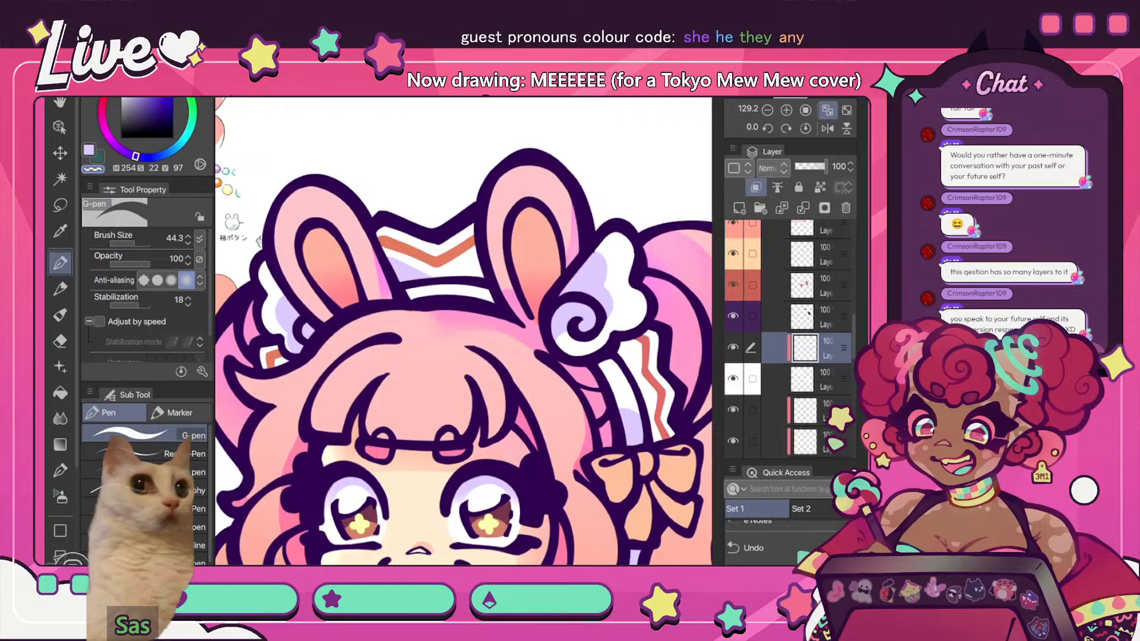
pyautogui.scroll(-2, 439, 212)
pyautogui.press('c')
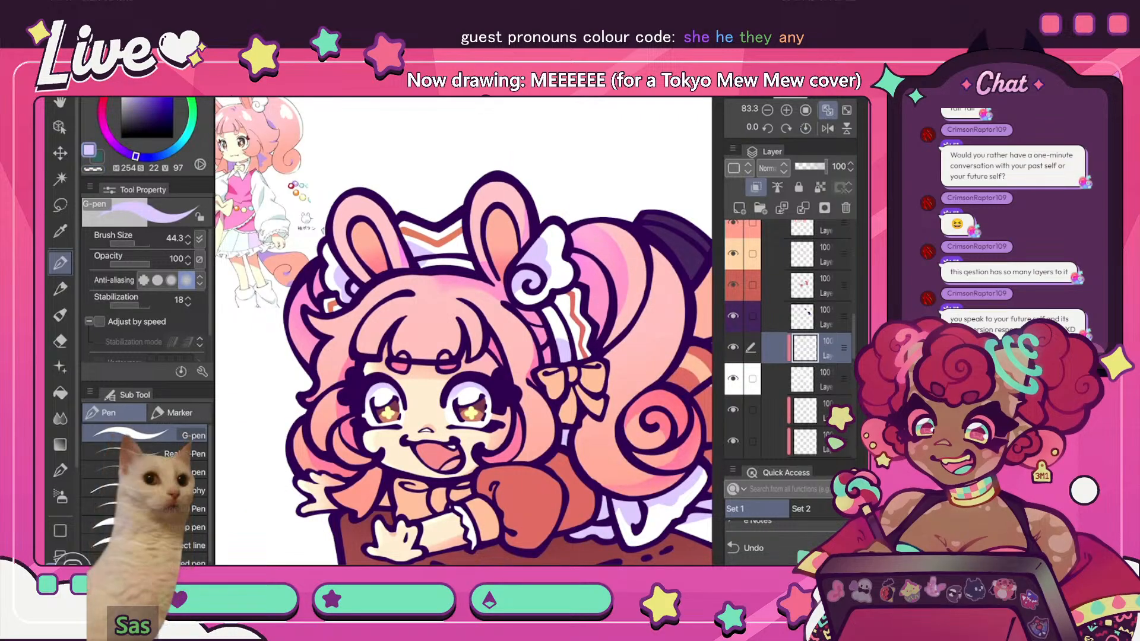
pyautogui.moveTo(461, 220); pyautogui.dragTo(463, 254)
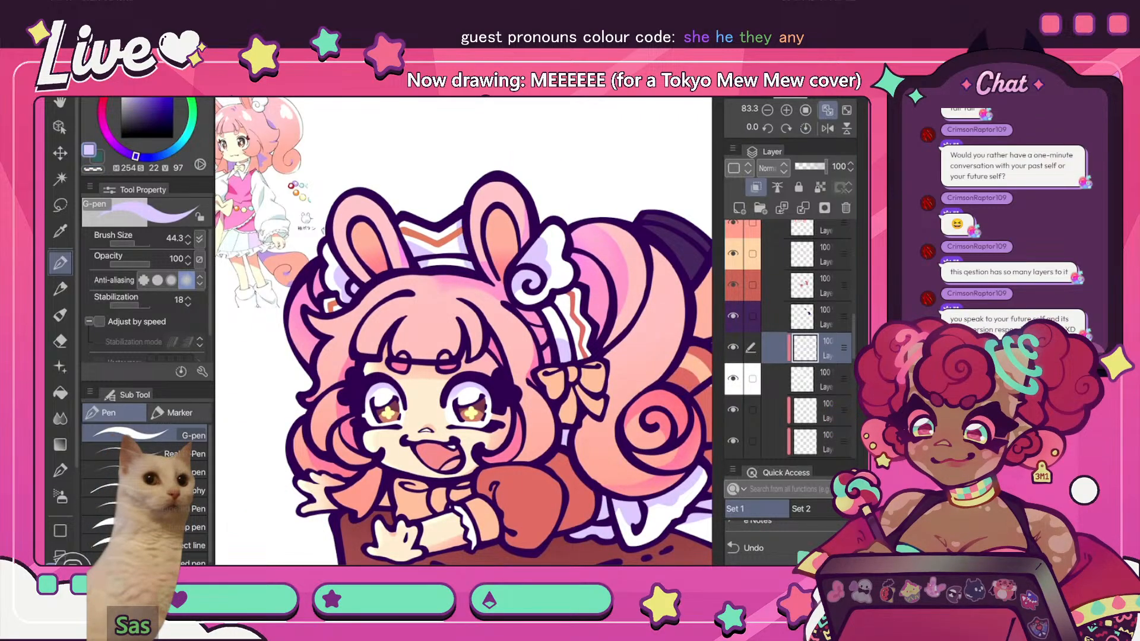
# - Review the shaded headband and hair wings up close and at full view, flipping the canvas for comparison
pyautogui.scroll(-5, 469, 178)
pyautogui.press('h')
pyautogui.scroll(3, 427, 179)
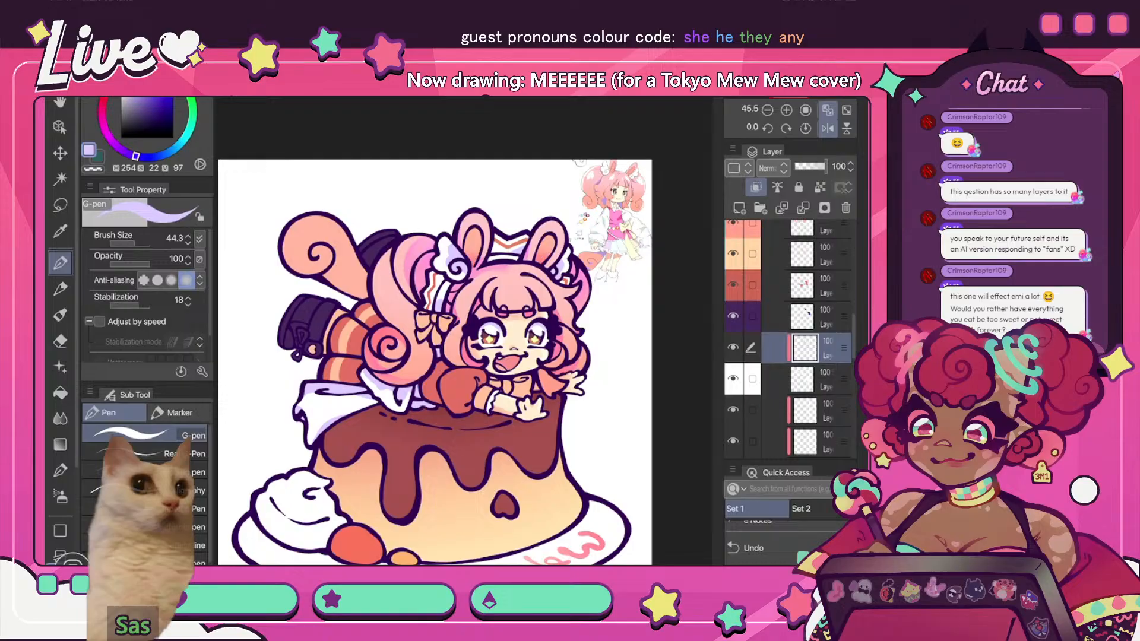
pyautogui.scroll(3, 492, 233)
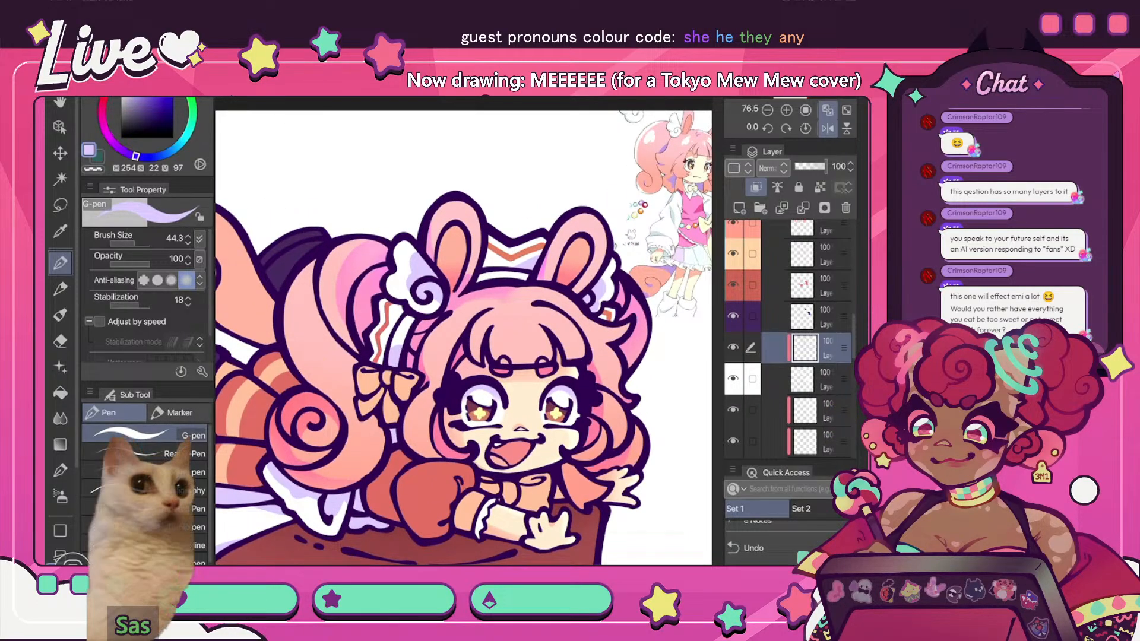
pyautogui.scroll(-5, 469, 228)
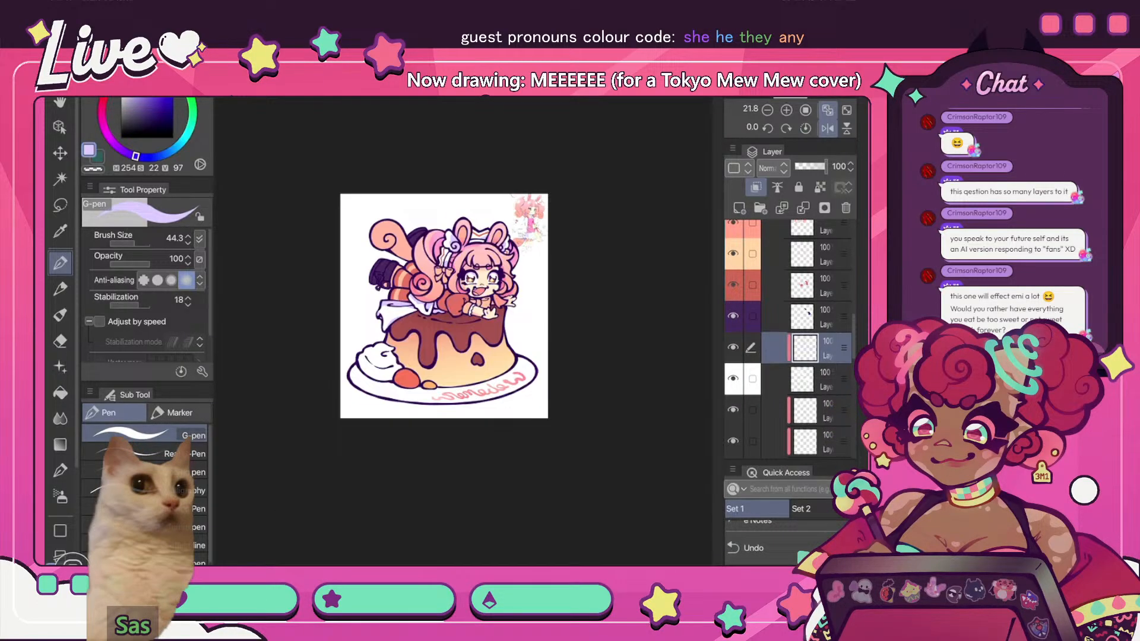
pyautogui.press('h')
pyautogui.scroll(5, 487, 239)
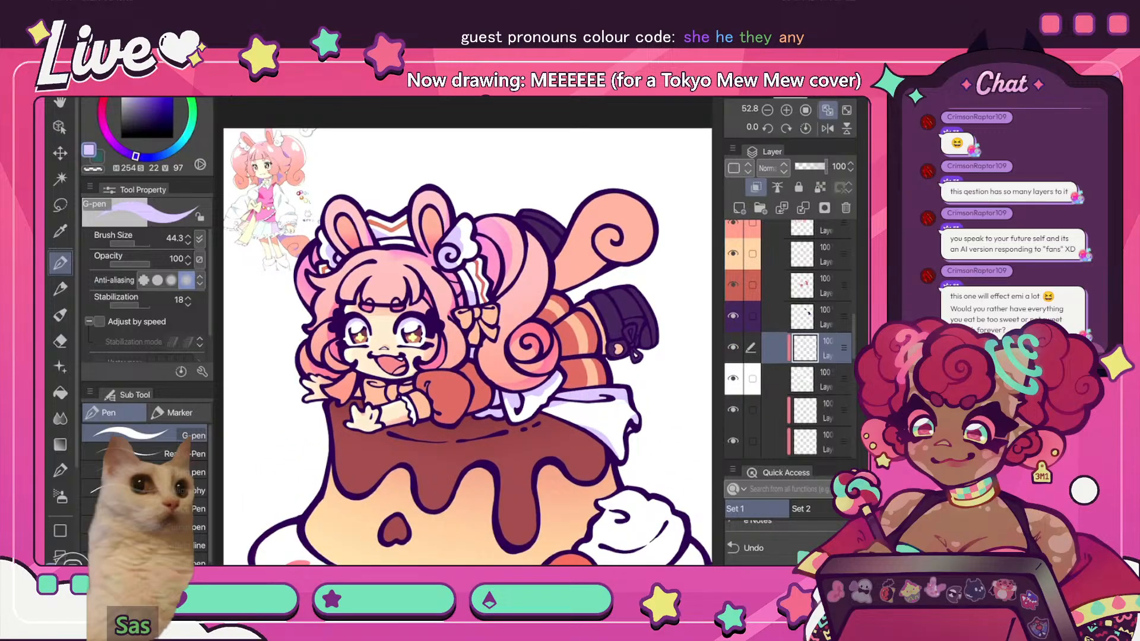
# - Soften the lavender shading on the white clothing with the Soft eraser at size 246.1, checking it mirrored
pyautogui.press('e')
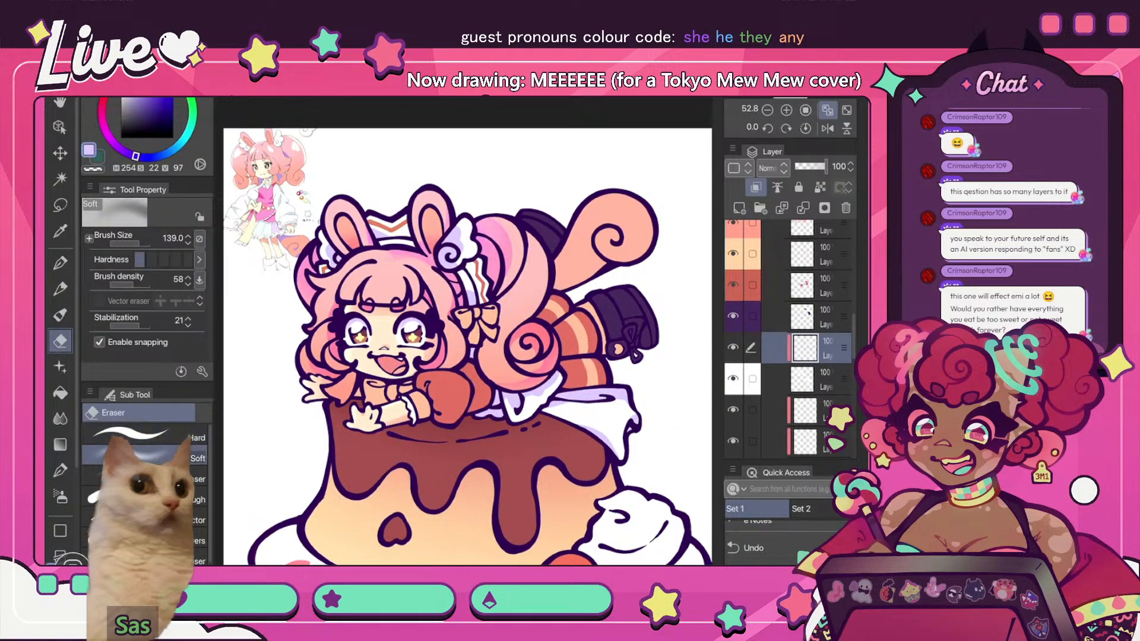
pyautogui.press(']')
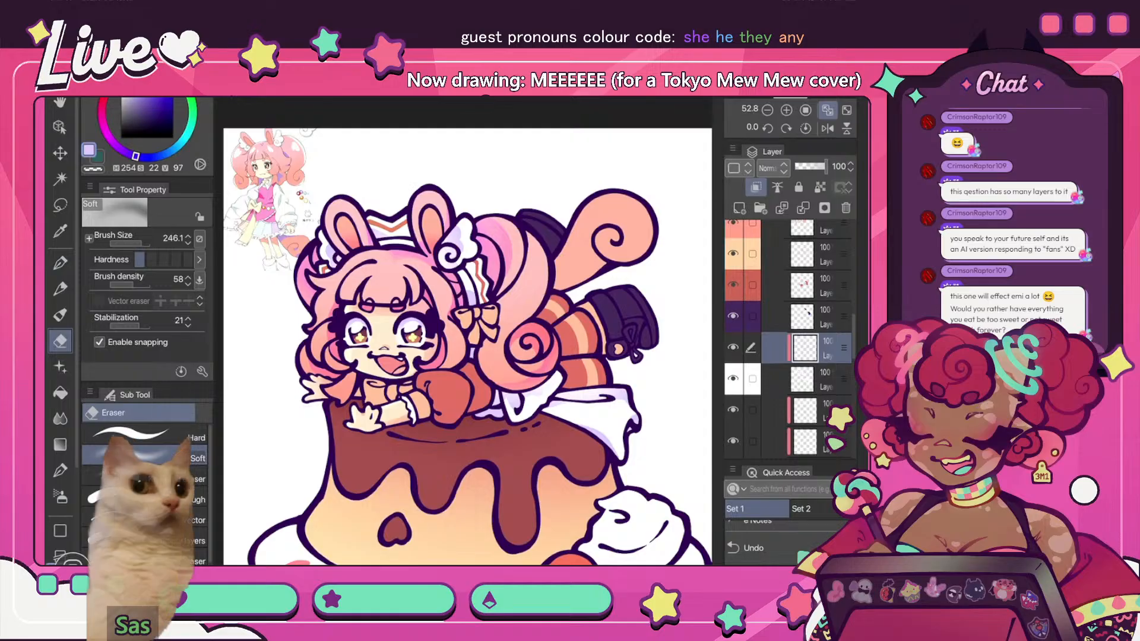
pyautogui.press('h')
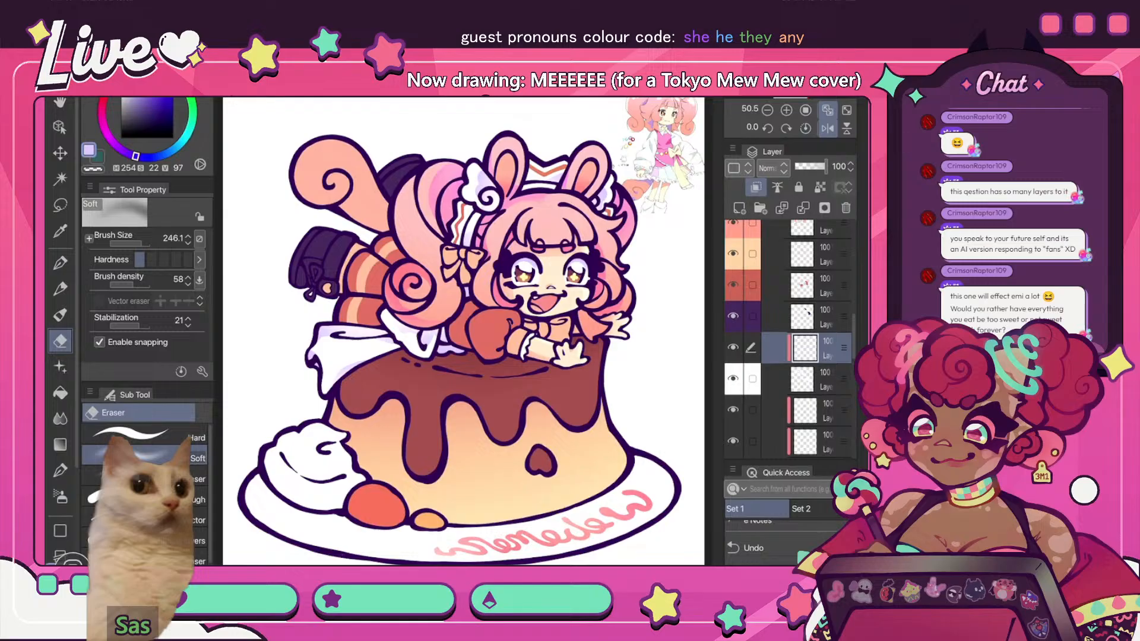
pyautogui.press('h')
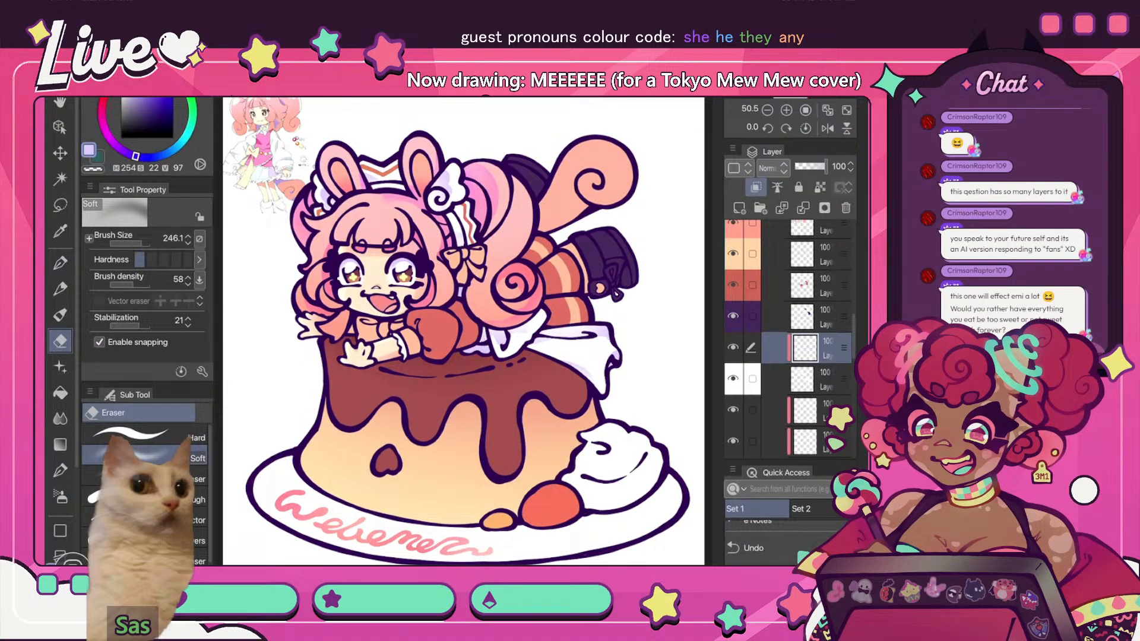
pyautogui.press('h')
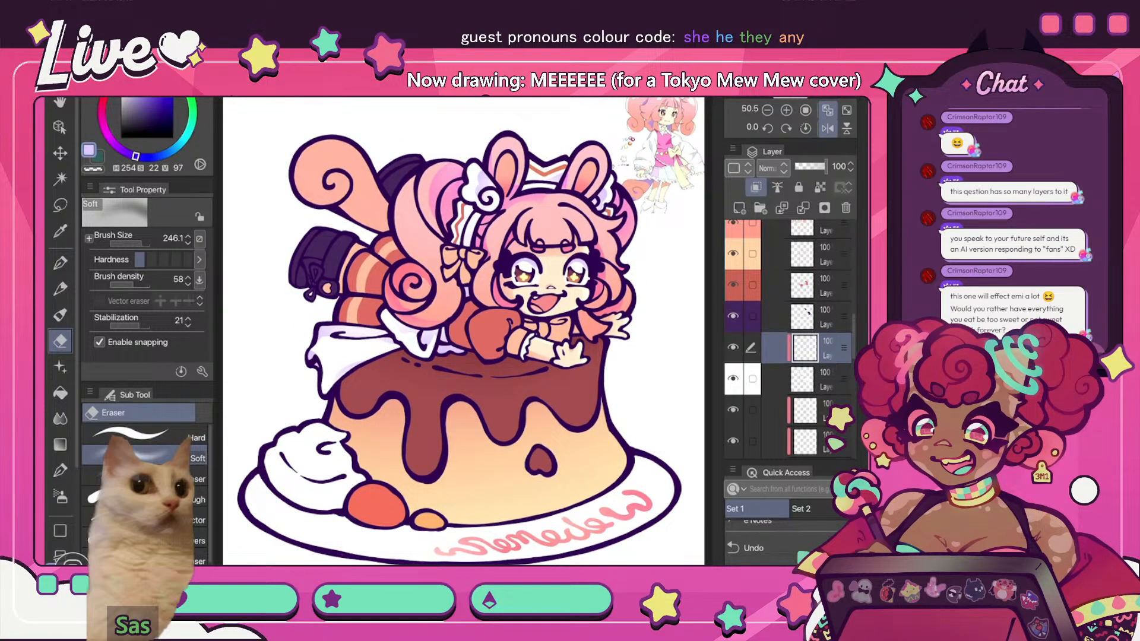
pyautogui.press('h')
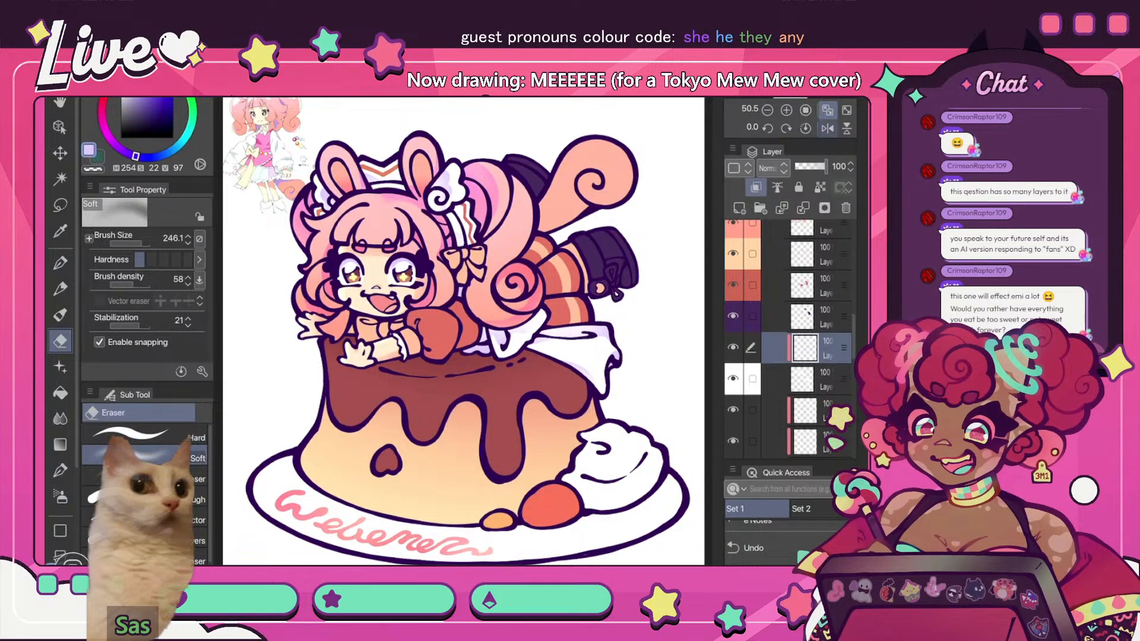
# - Examine the softened white shading across the whole illustration at several zoom levels, mirrored and unmirrored
pyautogui.click(828, 129)
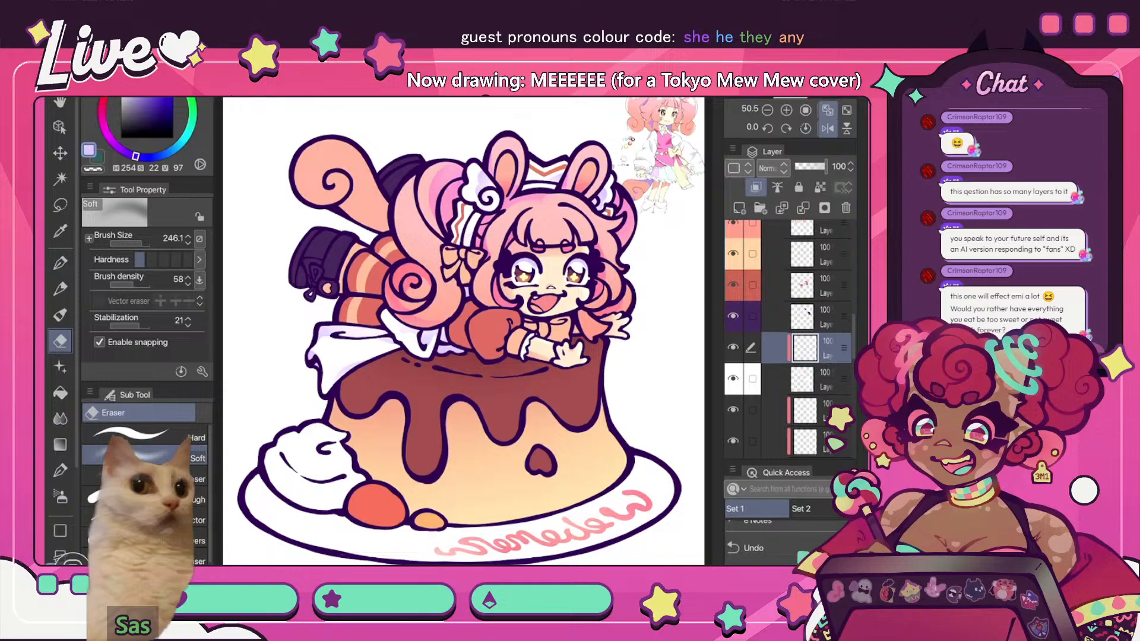
pyautogui.scroll(-3, 552, 294)
pyautogui.click(828, 128)
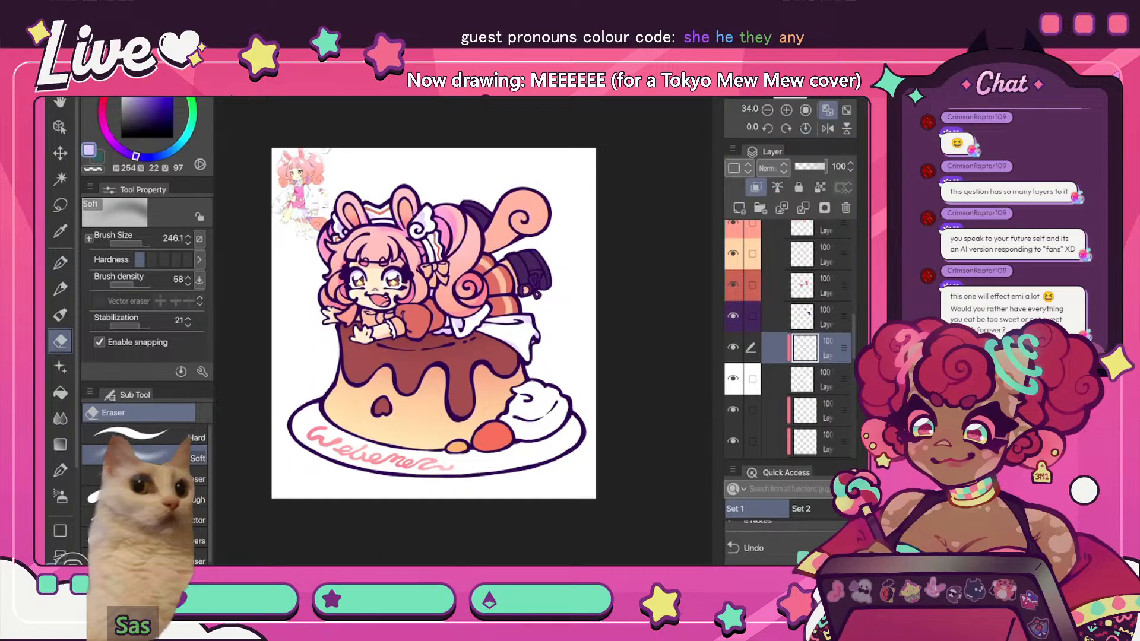
pyautogui.scroll(2, 387, 294)
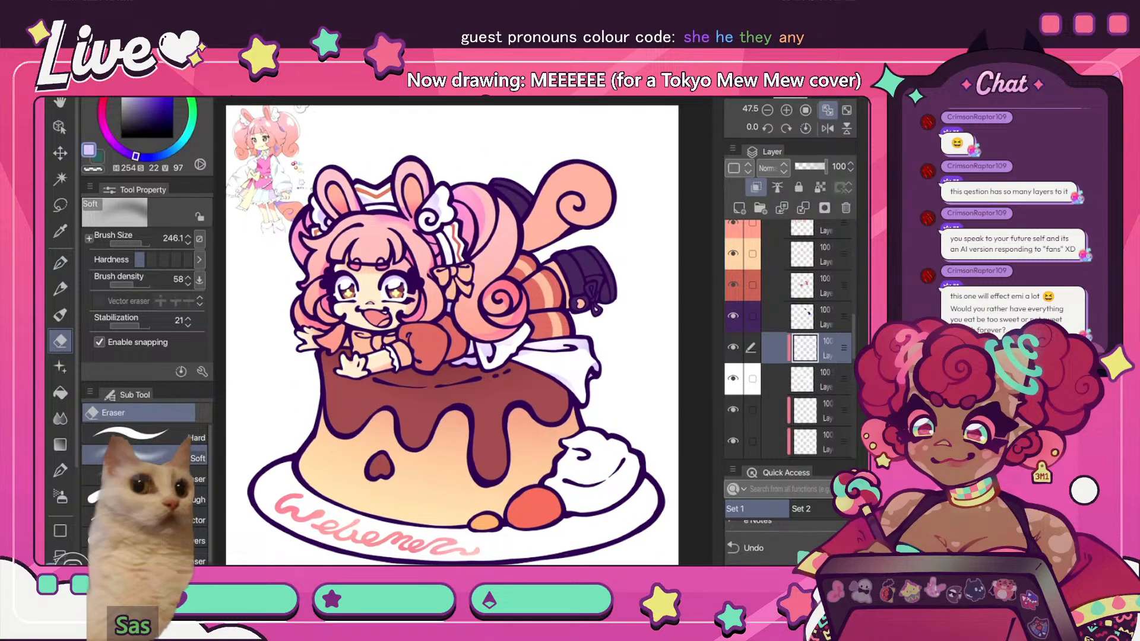
pyautogui.click(827, 109)
pyautogui.click(827, 129)
pyautogui.click(827, 128)
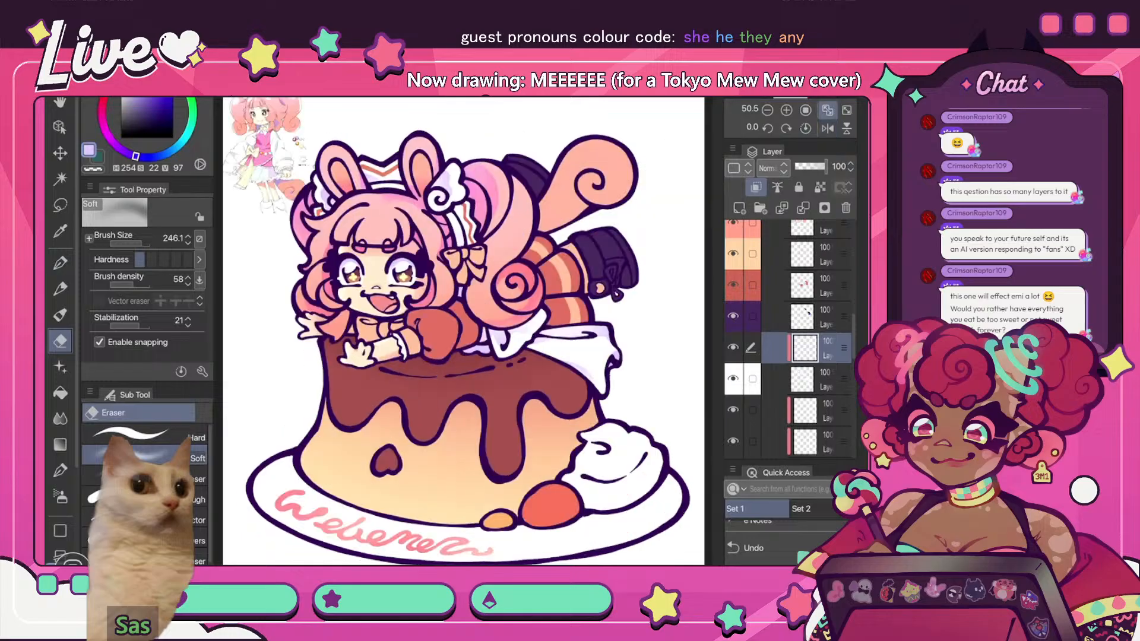
pyautogui.scroll(-5, 463, 331)
pyautogui.scroll(5, 463, 331)
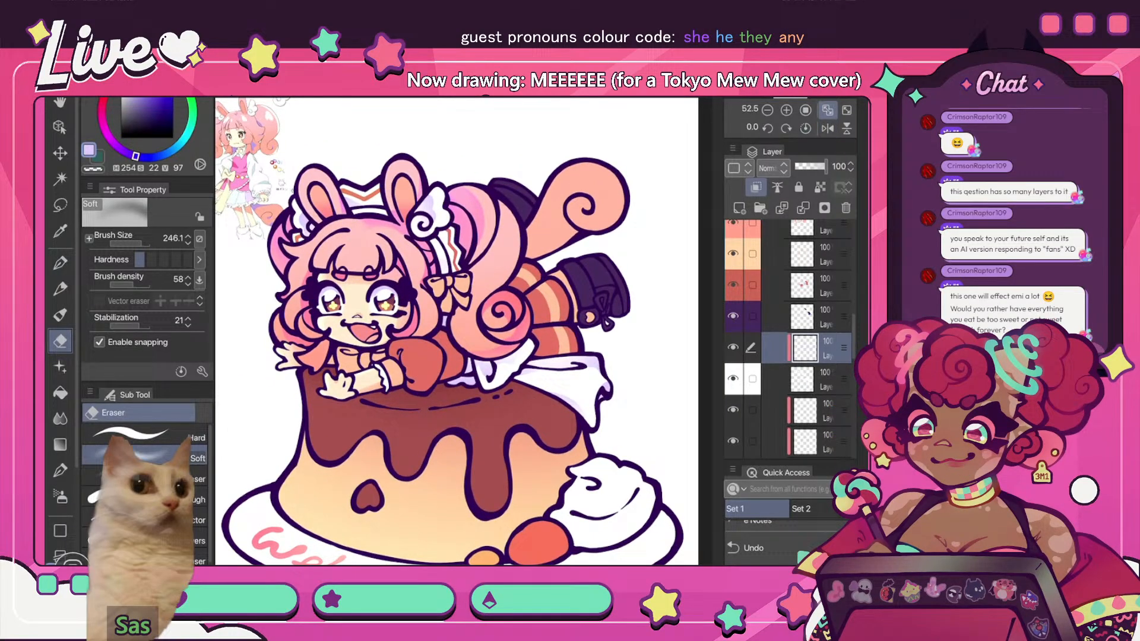
pyautogui.scroll(-1, 457, 332)
# - Shift the hue of the white clothing's lavender shading layer to 57 with Hue/Saturation/Luminosity and check the illustration mirrored
pyautogui.click(113, 89)
pyautogui.moveTo(178, 331)
pyautogui.click(471, 356)
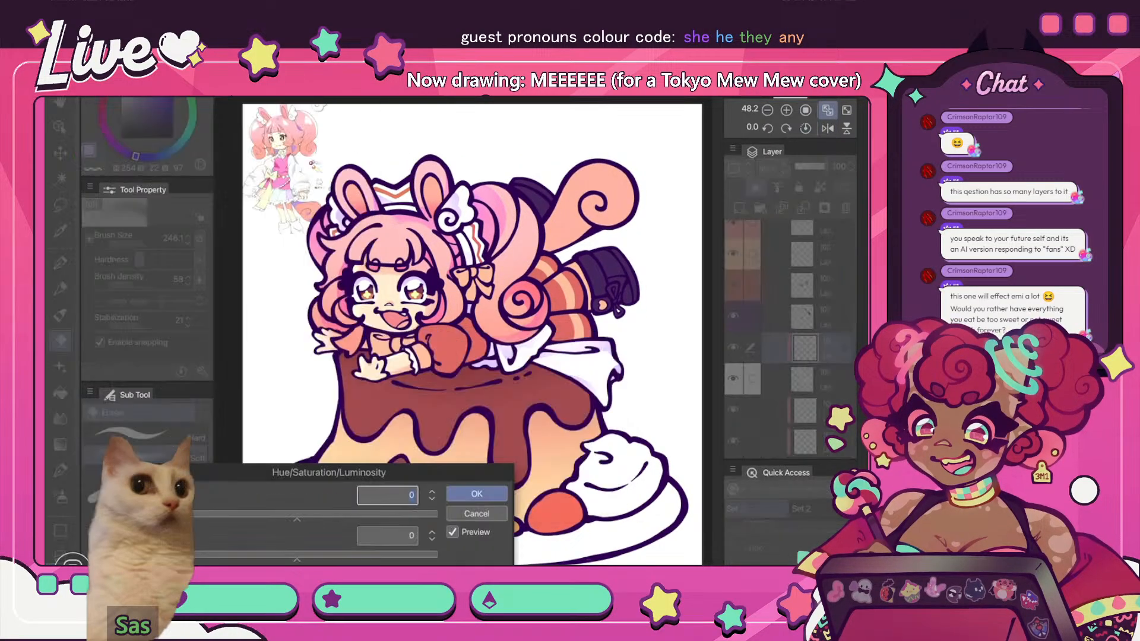
pyautogui.moveTo(297, 516); pyautogui.dragTo(316, 516)
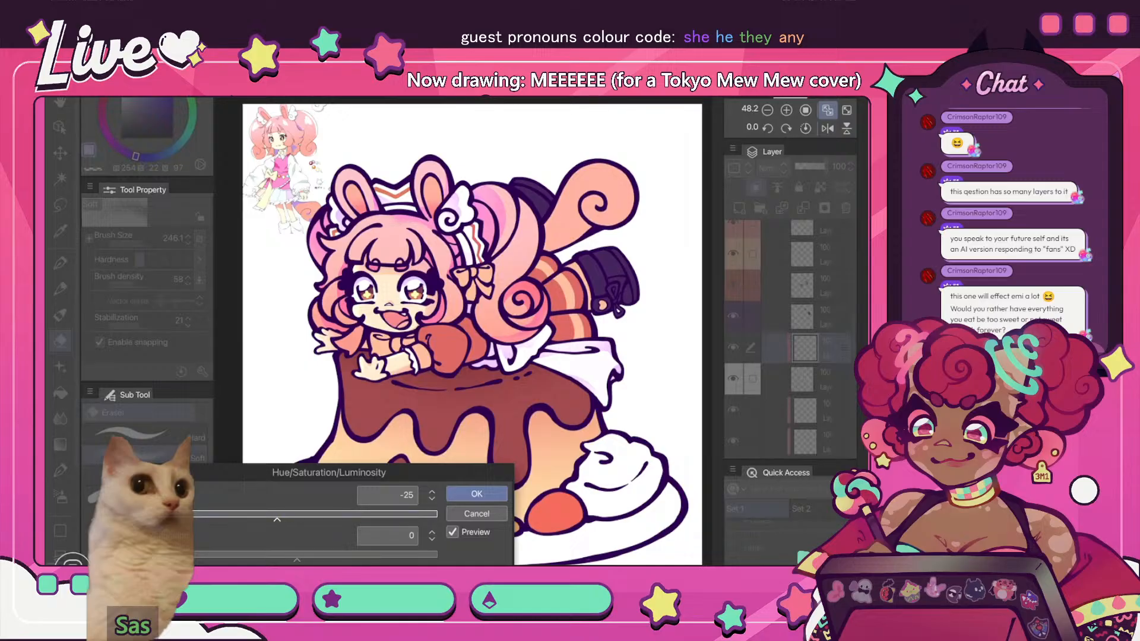
pyautogui.moveTo(235, 517); pyautogui.dragTo(306, 516)
pyautogui.scroll(-5, 475, 278)
pyautogui.scroll(2, 475, 278)
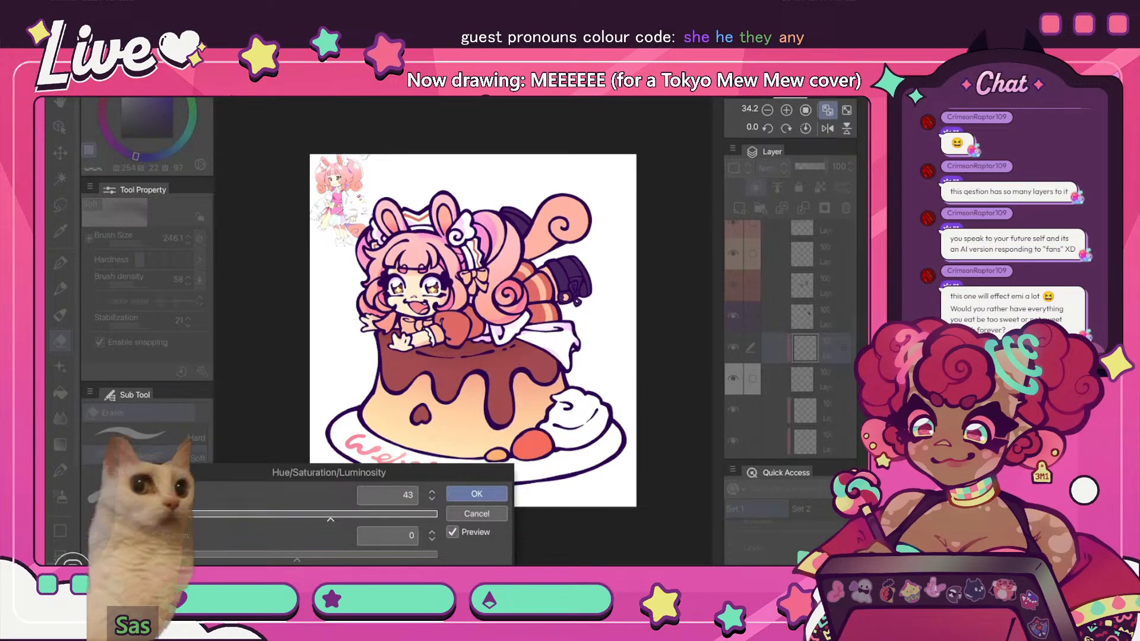
pyautogui.moveTo(330, 519); pyautogui.dragTo(341, 518)
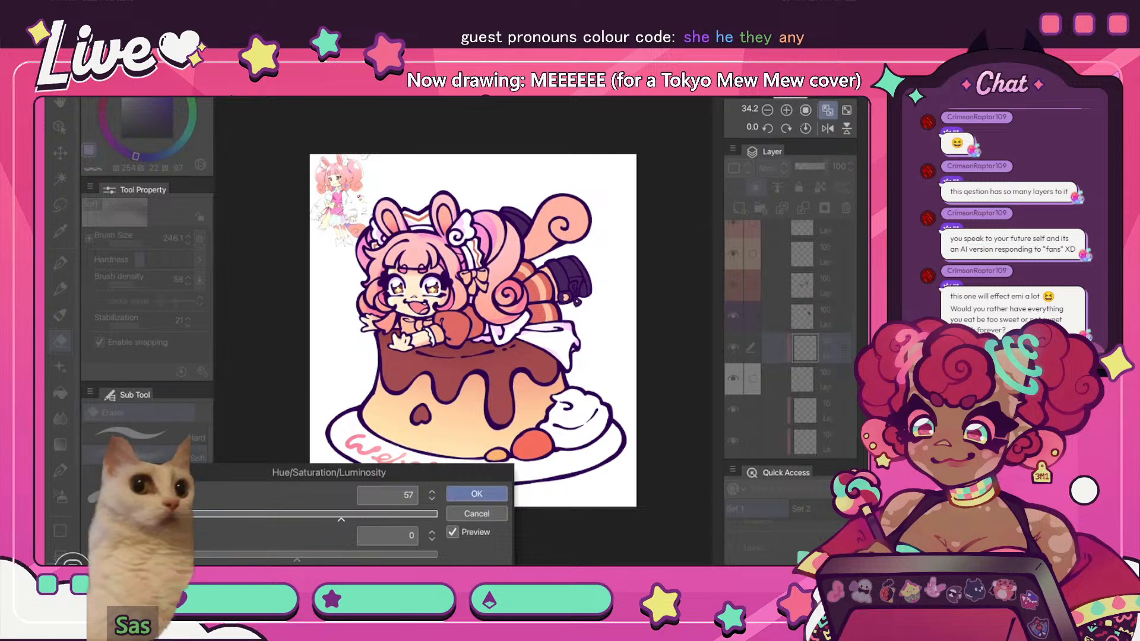
pyautogui.click(477, 493)
pyautogui.click(827, 128)
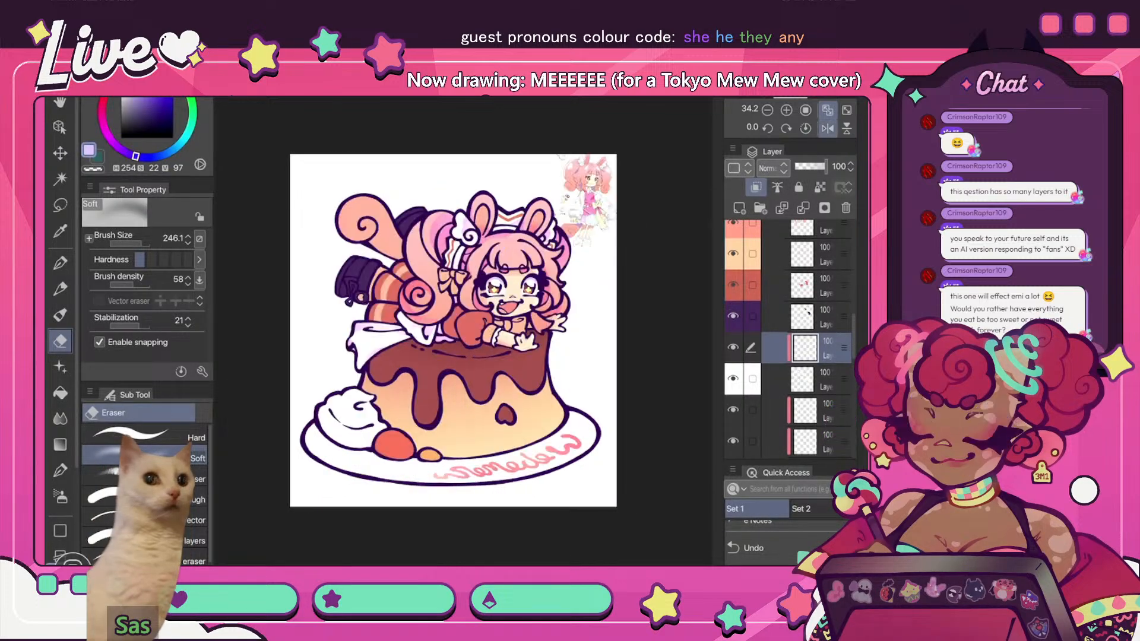
# - Select the white clothing's shading layer together with the other white shading layer further down the stack, and unmirror the canvas
pyautogui.click(822, 410)
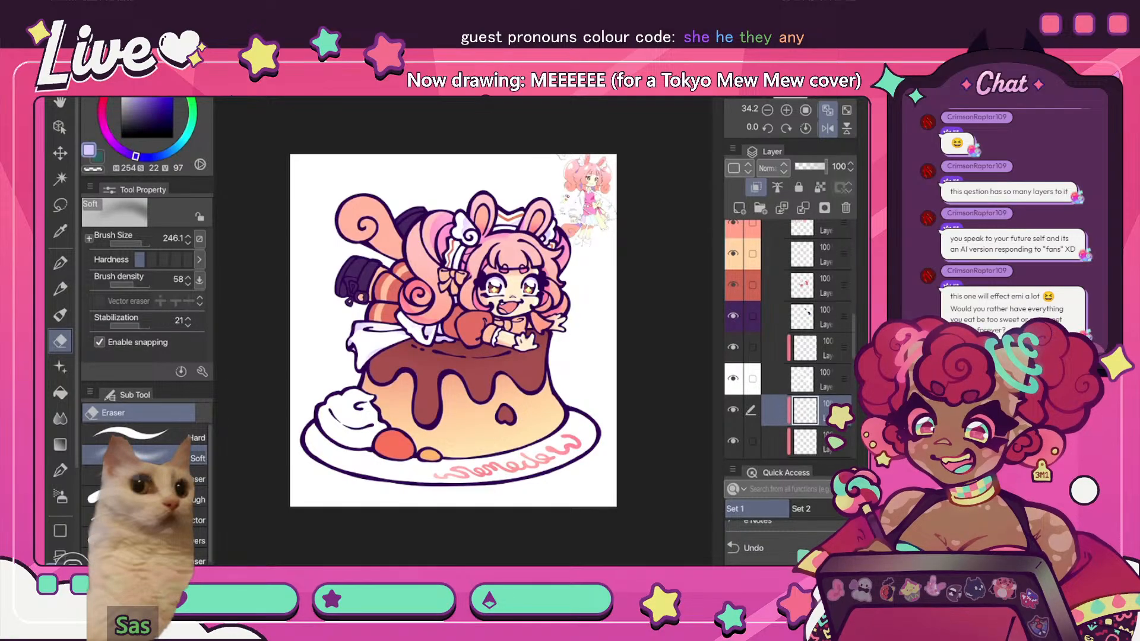
pyautogui.scroll(4, 790, 338)
pyautogui.scroll(-5, 789, 338)
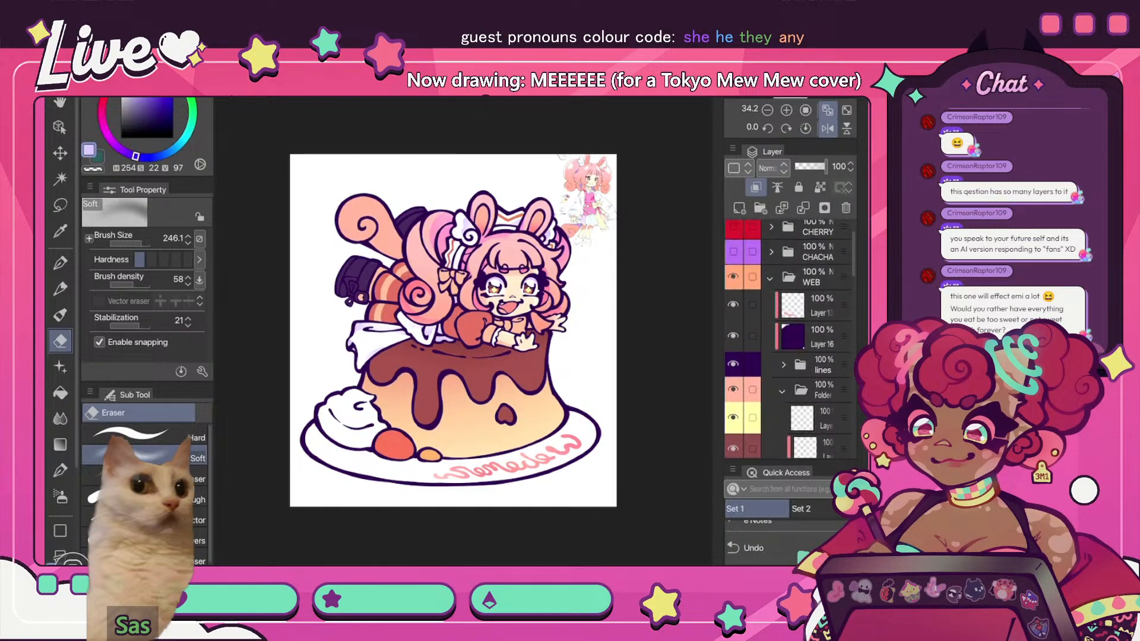
pyautogui.scroll(-5, 789, 339)
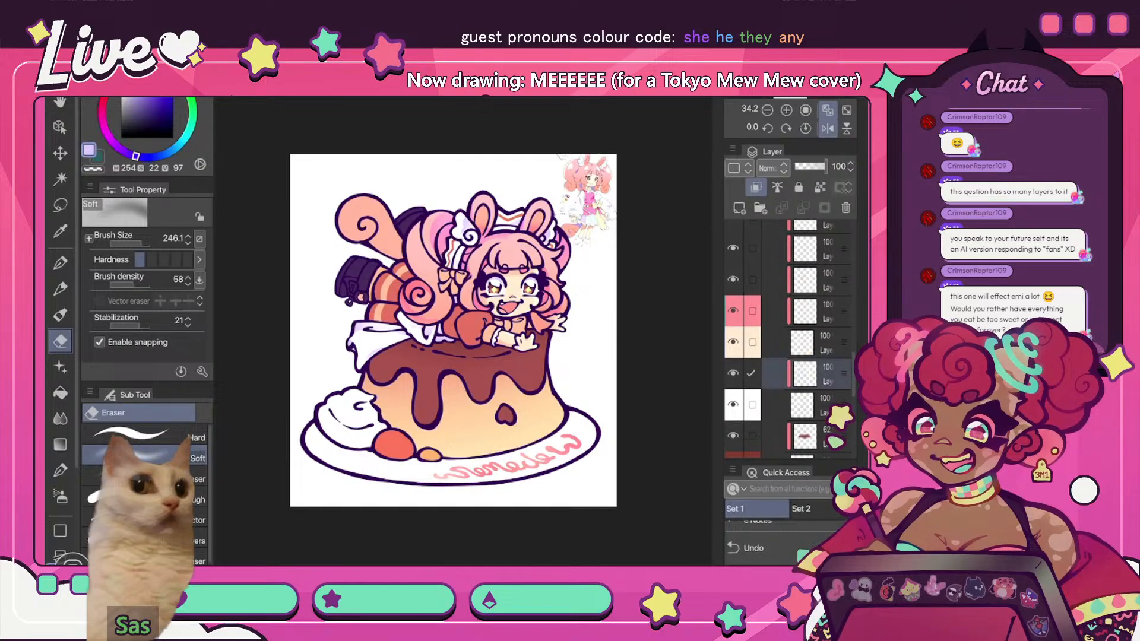
pyautogui.scroll(4, 789, 339)
pyautogui.click(124, 9)
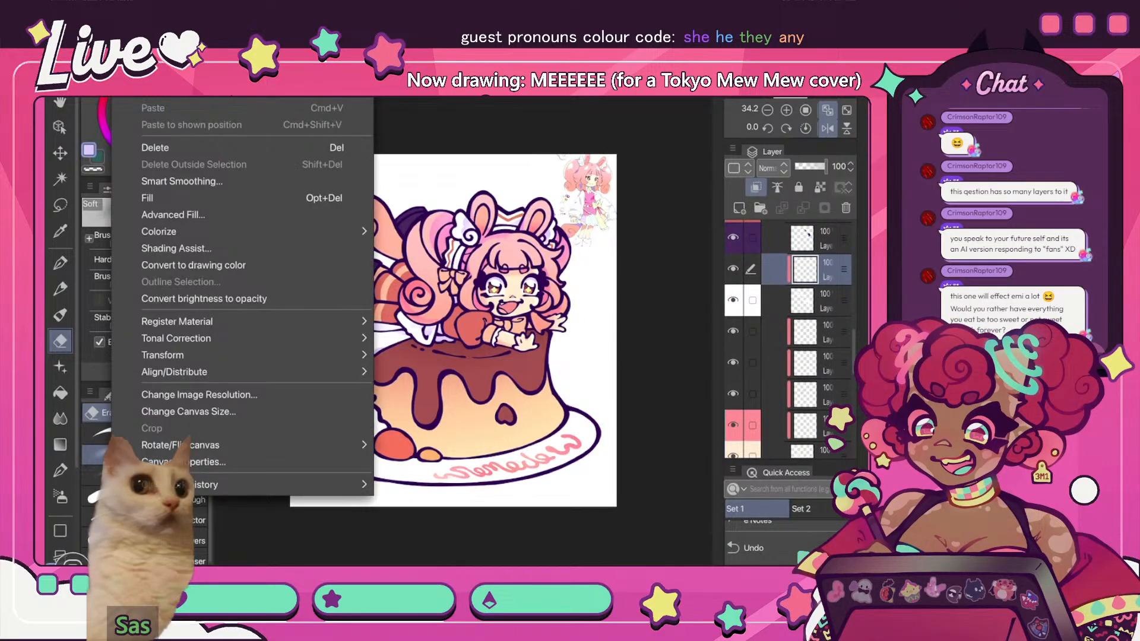
pyautogui.moveTo(178, 338)
pyautogui.press('Escape')
pyautogui.scroll(-3, 790, 338)
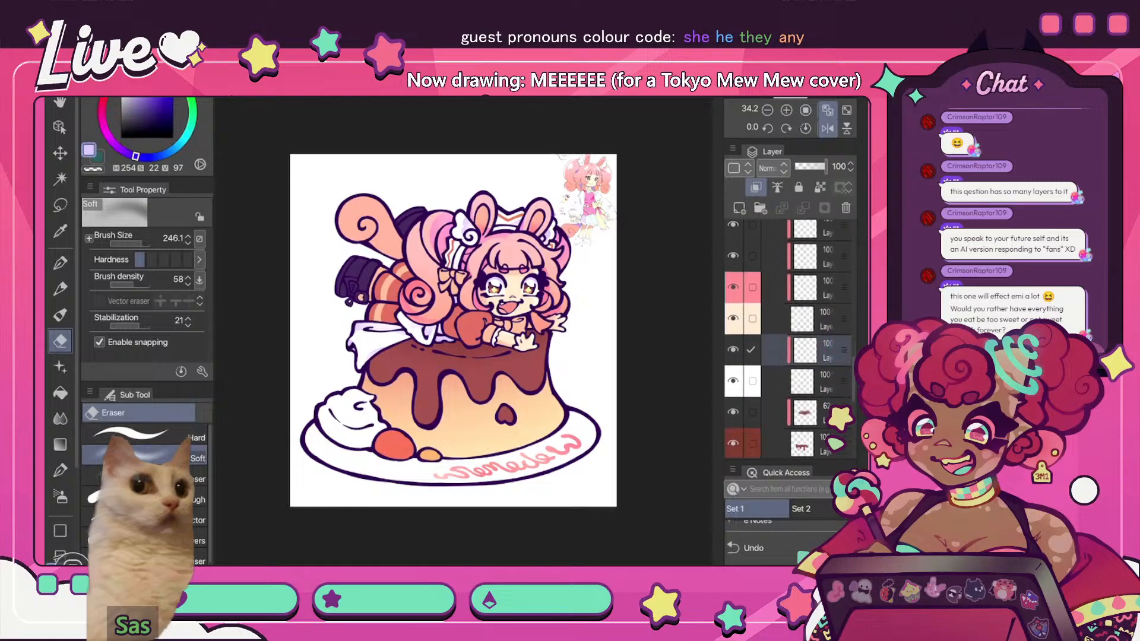
pyautogui.scroll(-3, 790, 338)
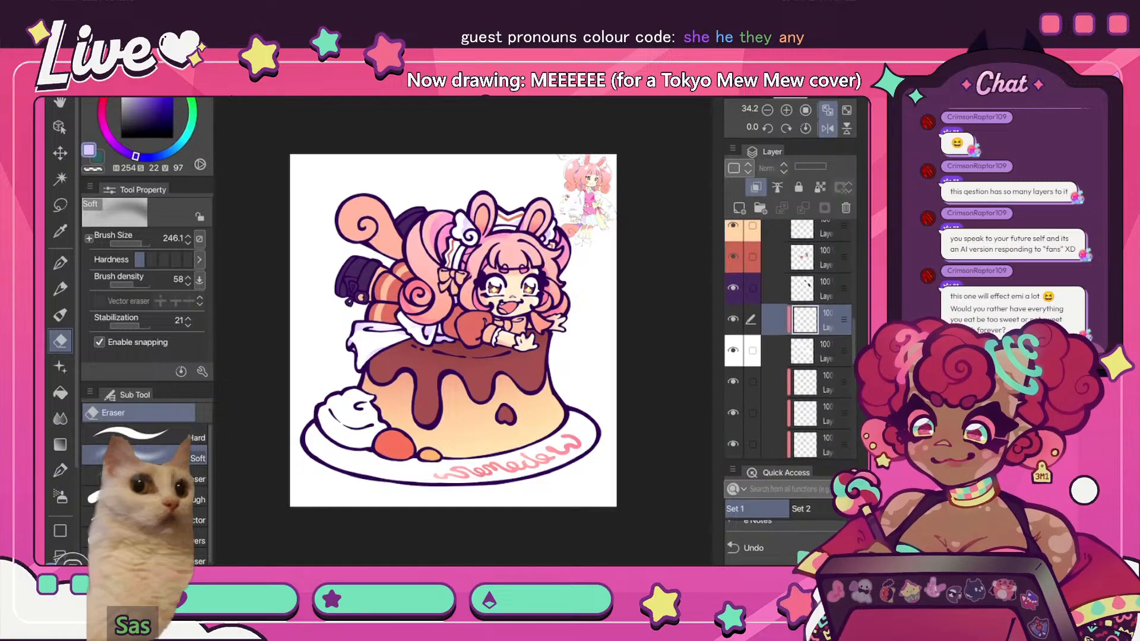
pyautogui.click(827, 128)
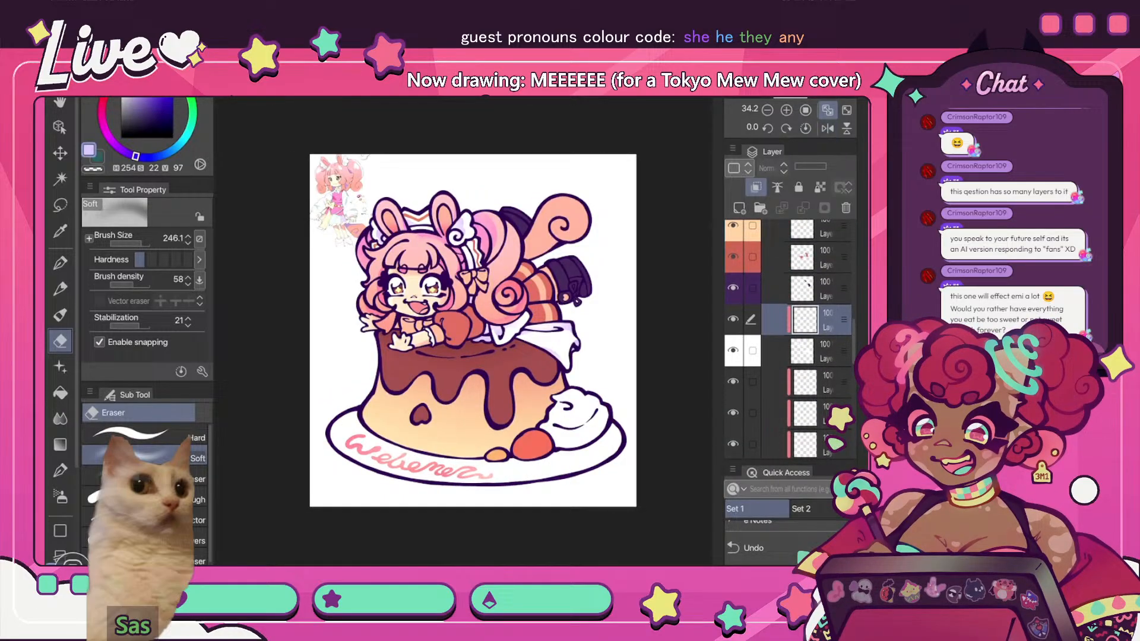
# - Try to apply a tonal correction to both selected shading layers at once
pyautogui.click(140, 99)
pyautogui.click(178, 337)
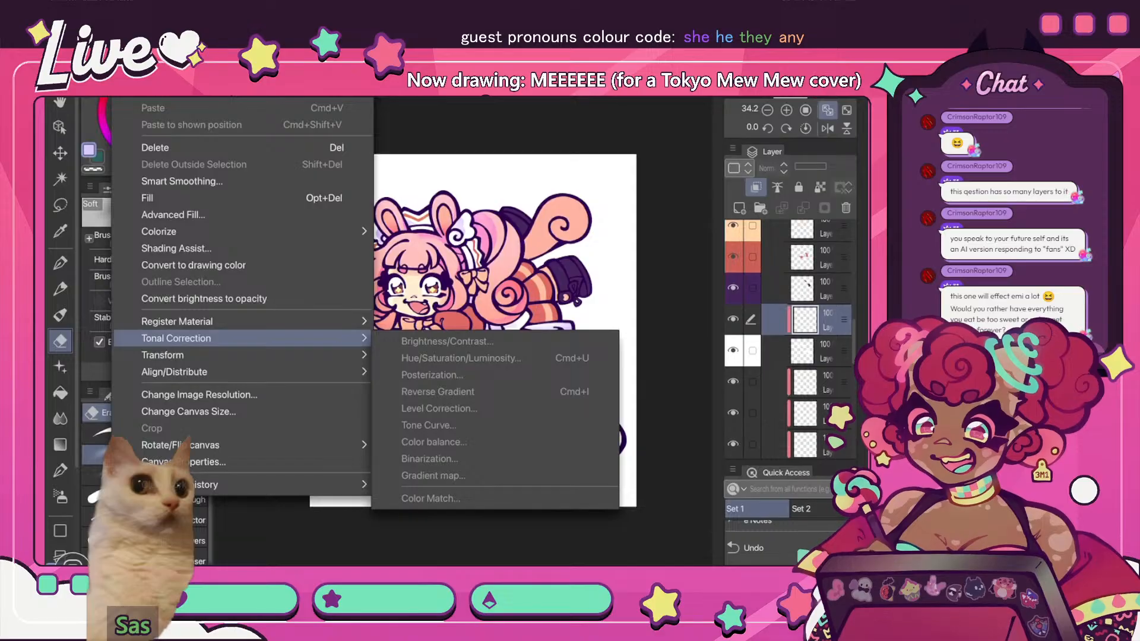
pyautogui.press('Escape')
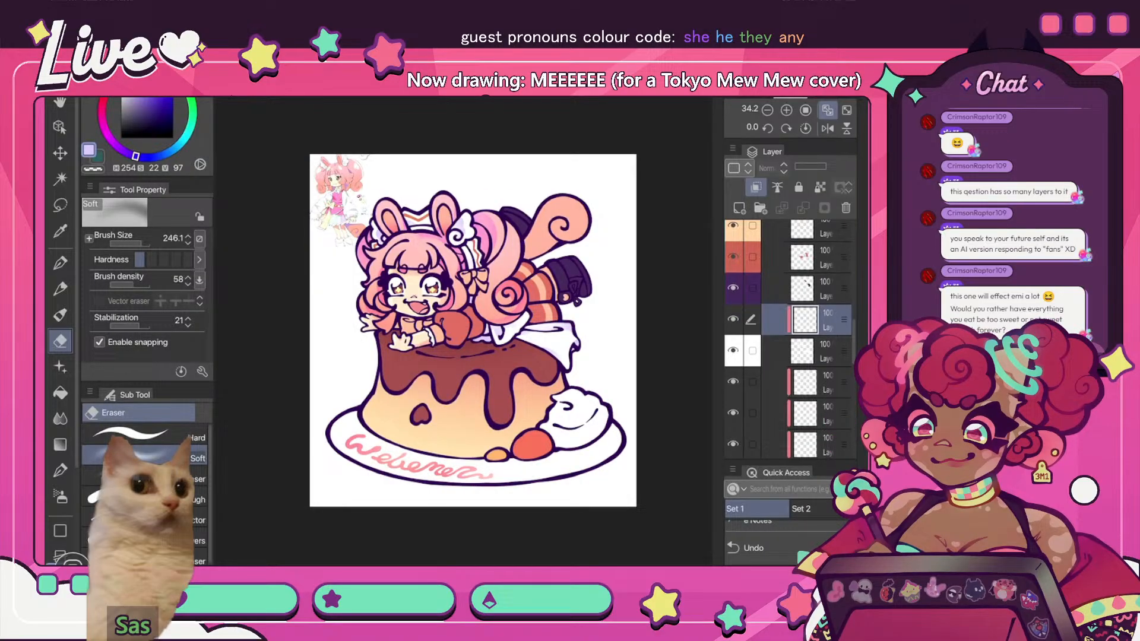
pyautogui.click(140, 98)
pyautogui.click(178, 338)
# - Reselect only the clipped shading layer above the white base and shift its hue to 26, comparing the canvas mirrored and unmirrored
pyautogui.click(827, 351)
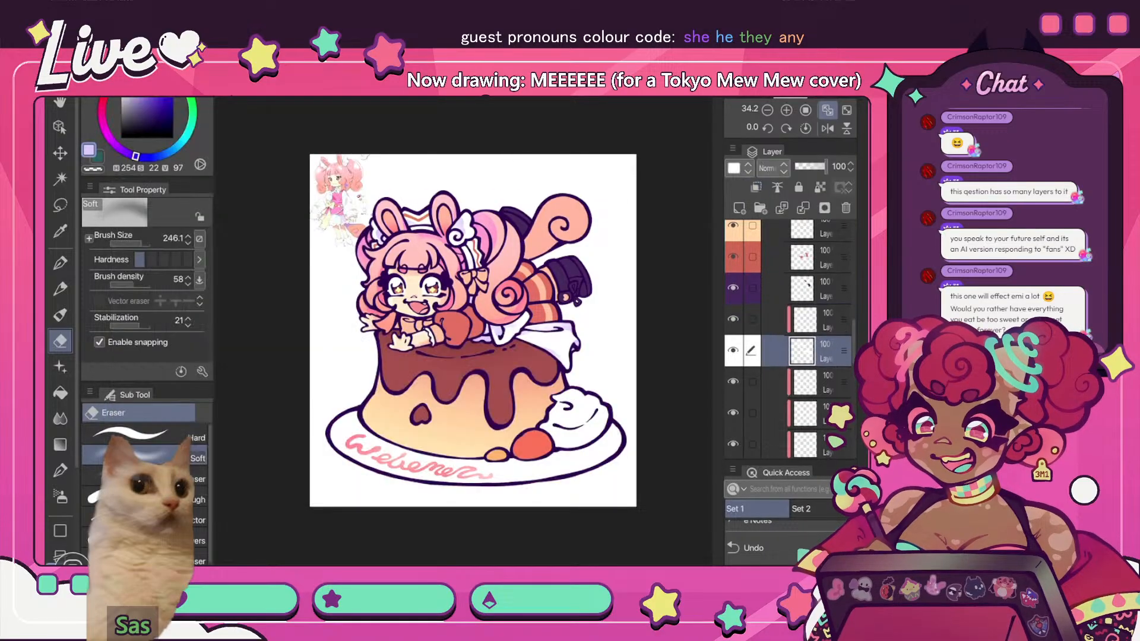
pyautogui.click(826, 320)
pyautogui.click(140, 99)
pyautogui.click(178, 337)
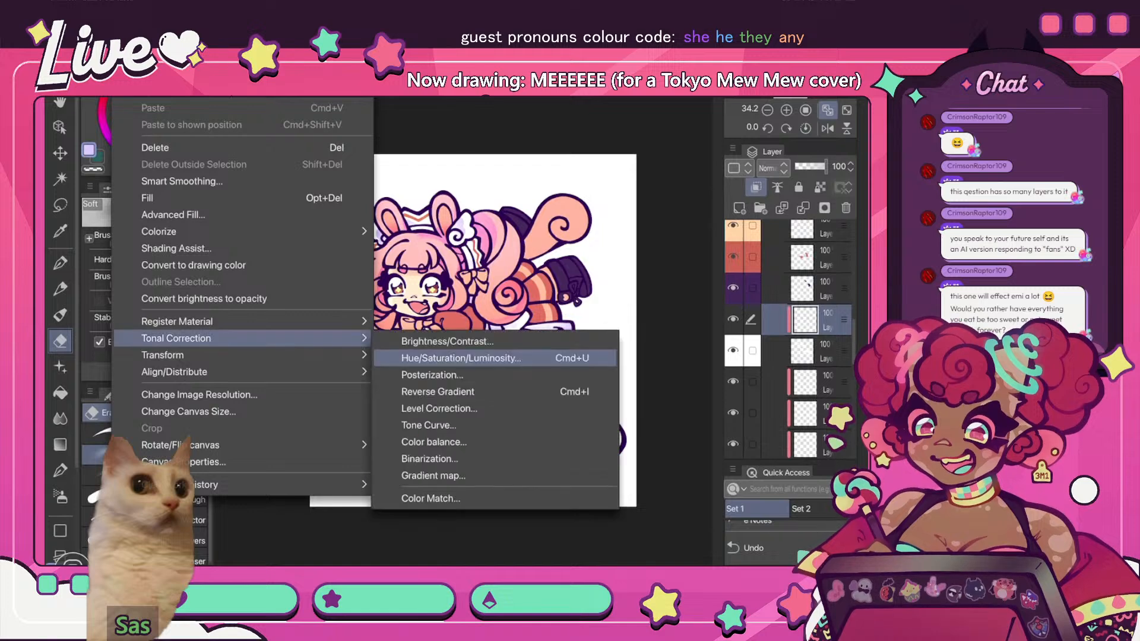
pyautogui.click(415, 356)
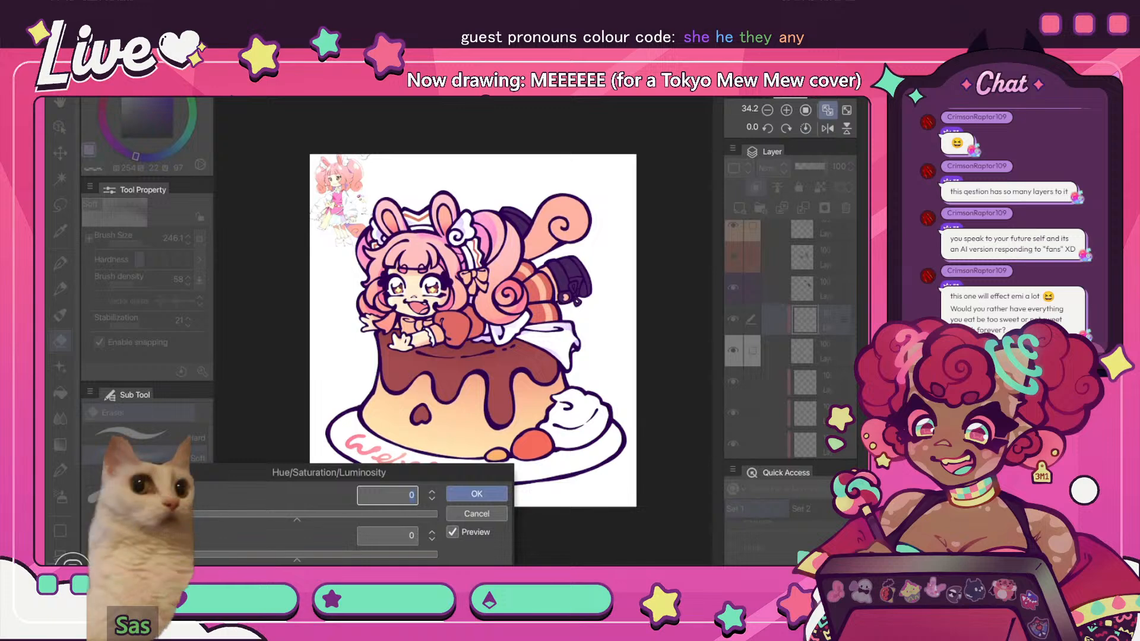
pyautogui.moveTo(297, 519); pyautogui.dragTo(274, 519)
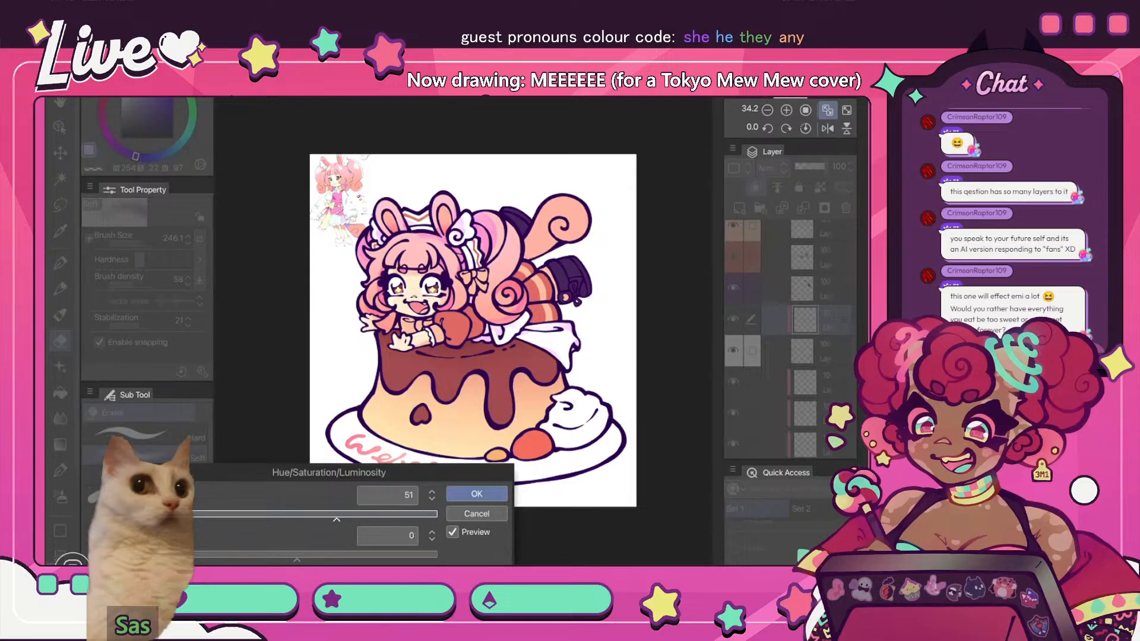
pyautogui.scroll(-2, 473, 330)
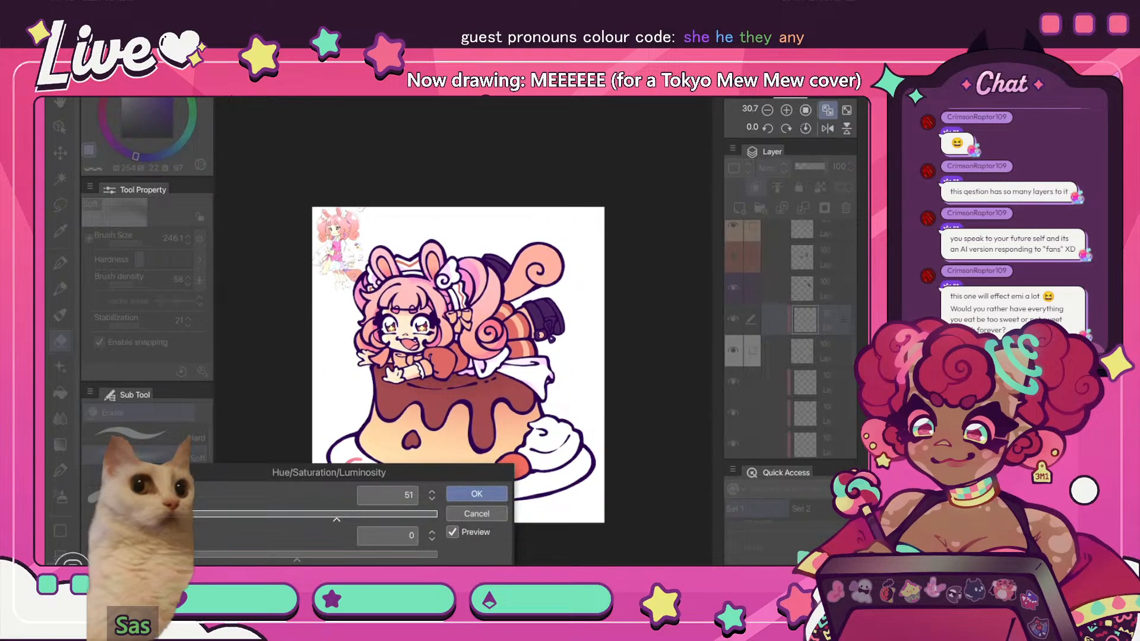
pyautogui.click(827, 128)
pyautogui.scroll(-2, 467, 333)
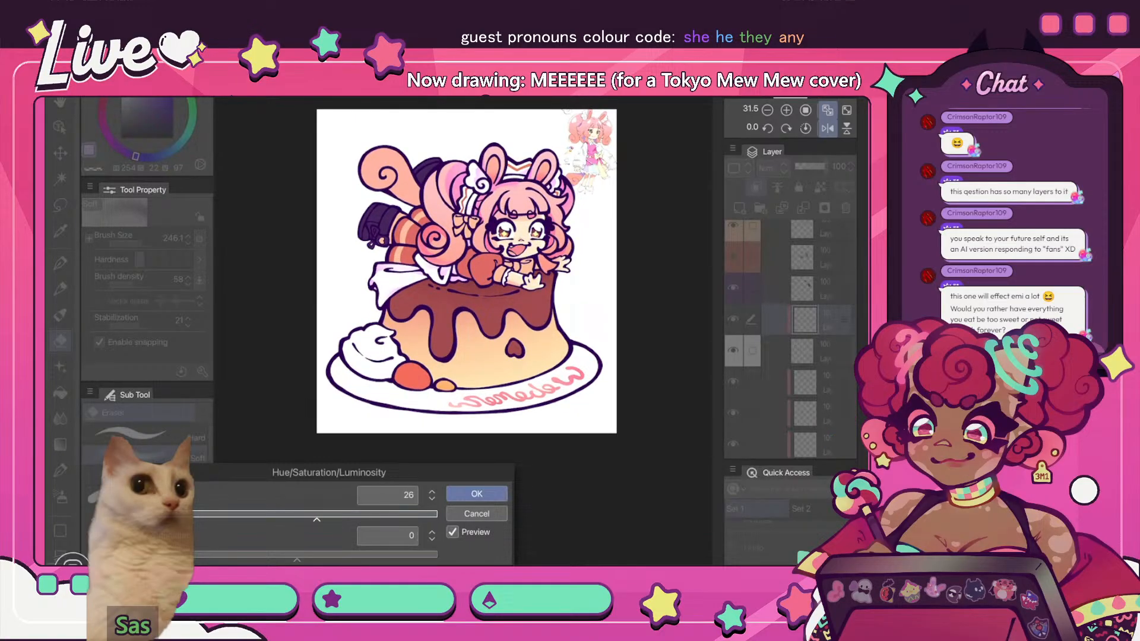
pyautogui.click(477, 494)
pyautogui.click(827, 128)
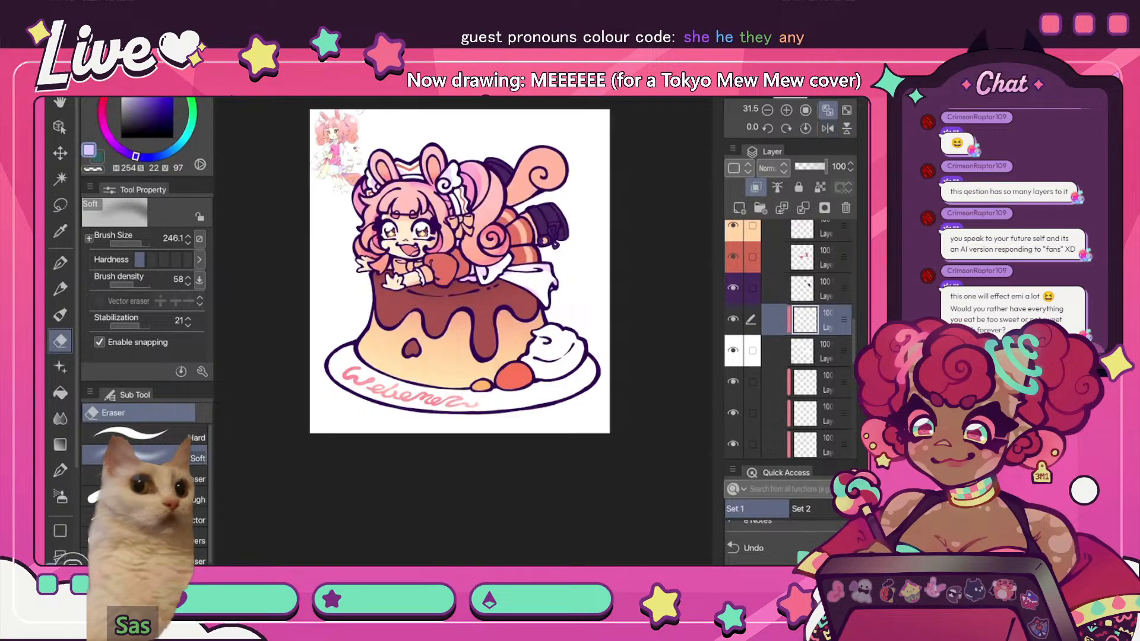
# - Examine the pink-haired character and cake illustration in normal and mirrored views, both zoomed out and close up
pyautogui.scroll(-3, 510, 291)
pyautogui.click(827, 129)
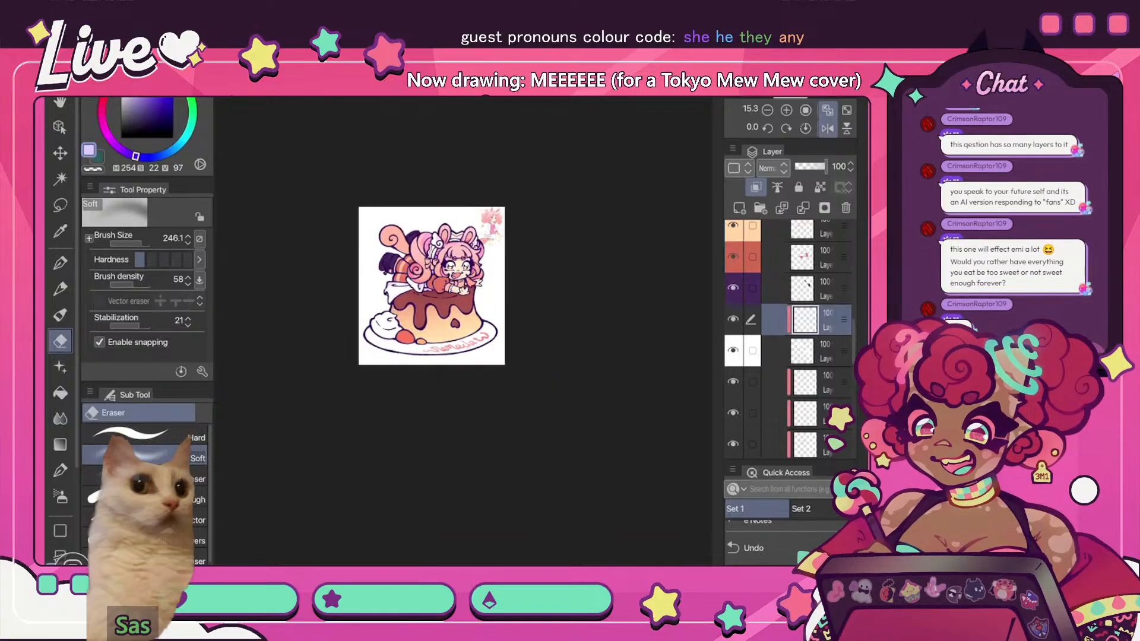
pyautogui.click(826, 129)
pyautogui.scroll(5, 413, 236)
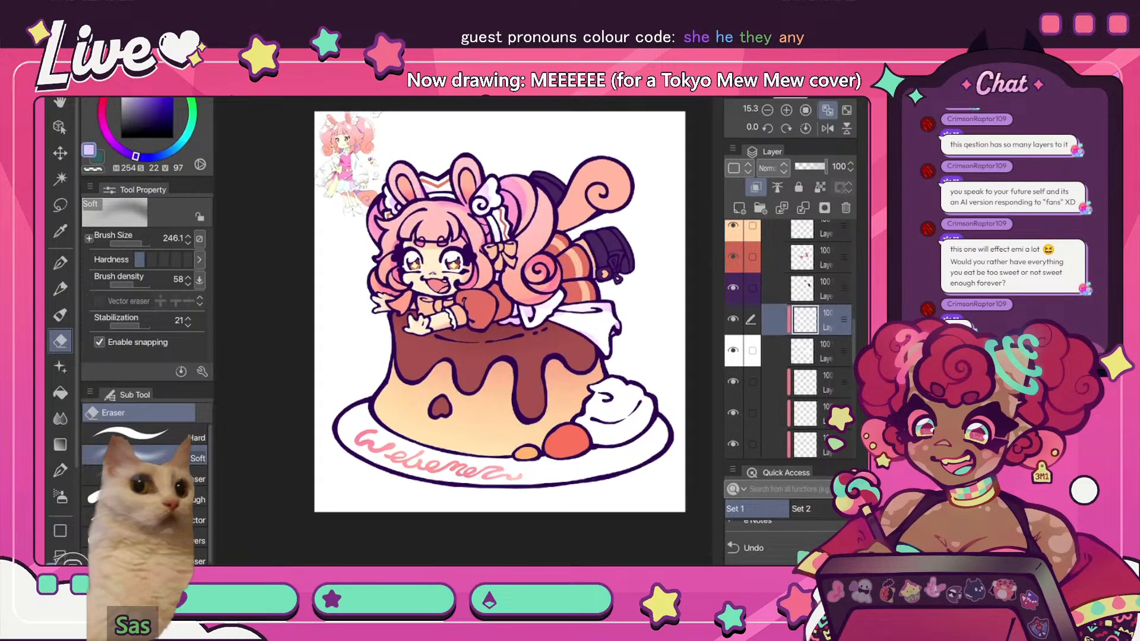
pyautogui.scroll(-5, 463, 331)
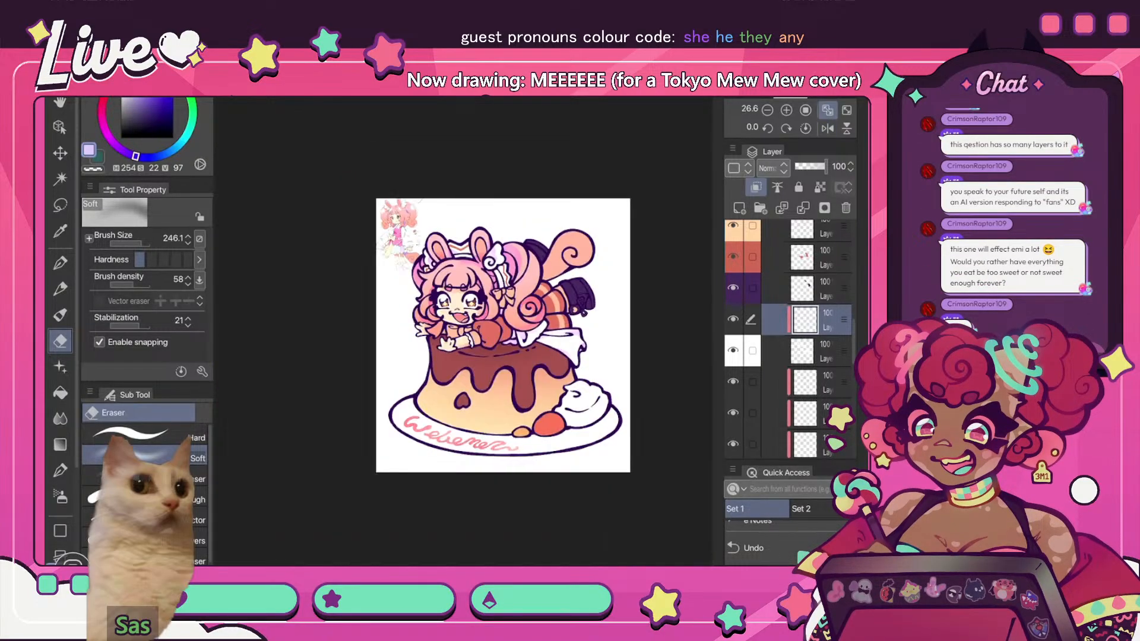
pyautogui.click(827, 128)
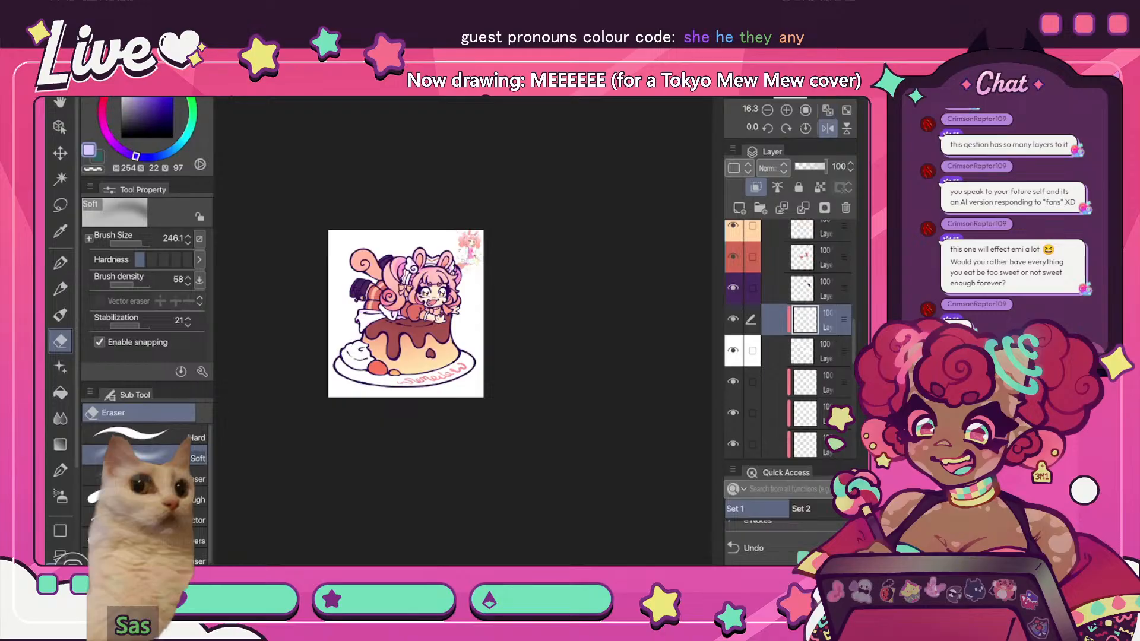
pyautogui.click(827, 110)
pyautogui.click(827, 128)
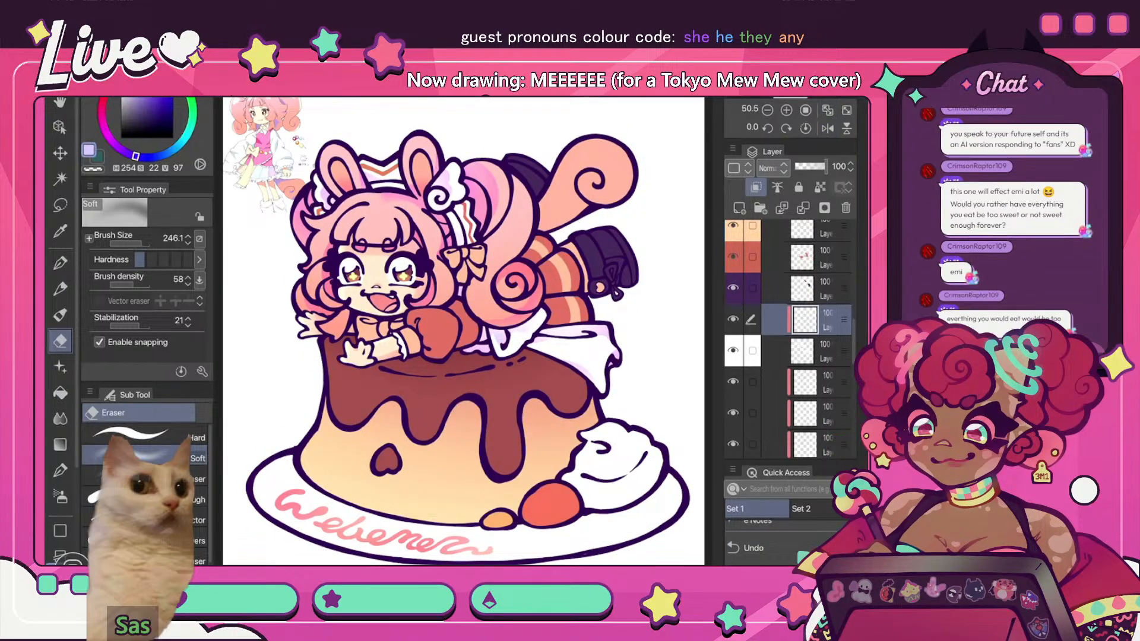
pyautogui.click(827, 129)
pyautogui.click(827, 128)
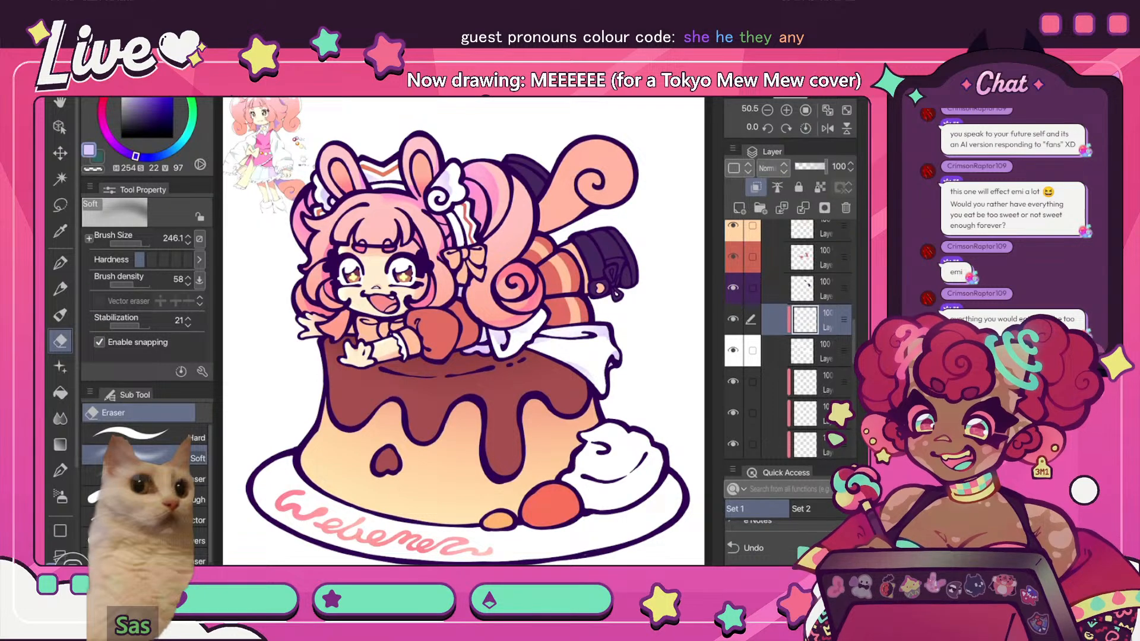
pyautogui.press('p')
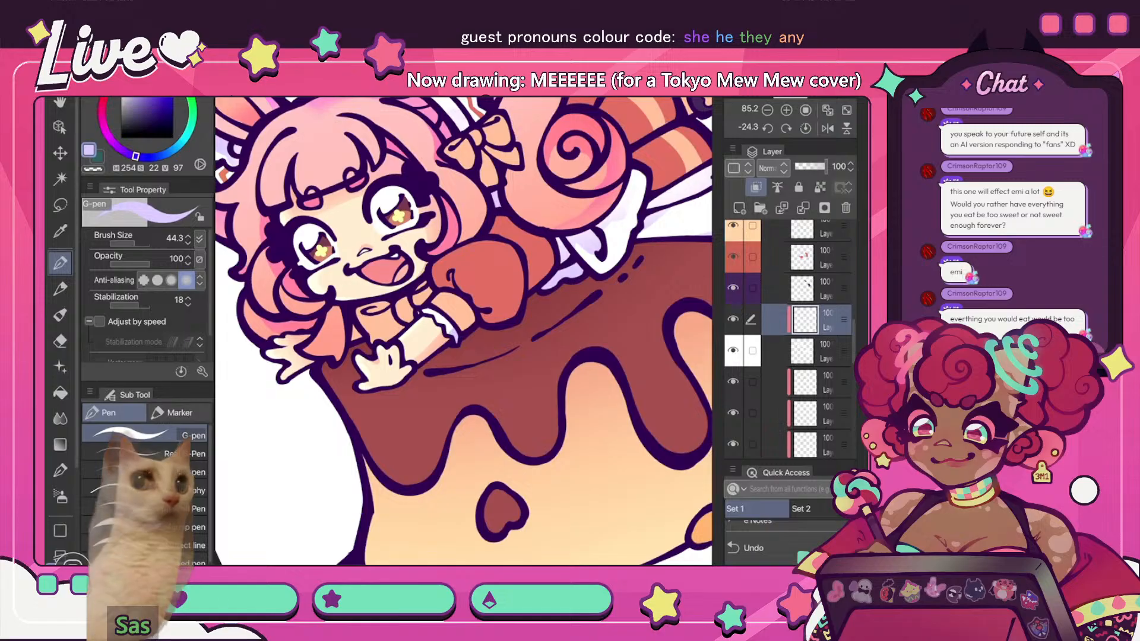
pyautogui.scroll(-5, 464, 332)
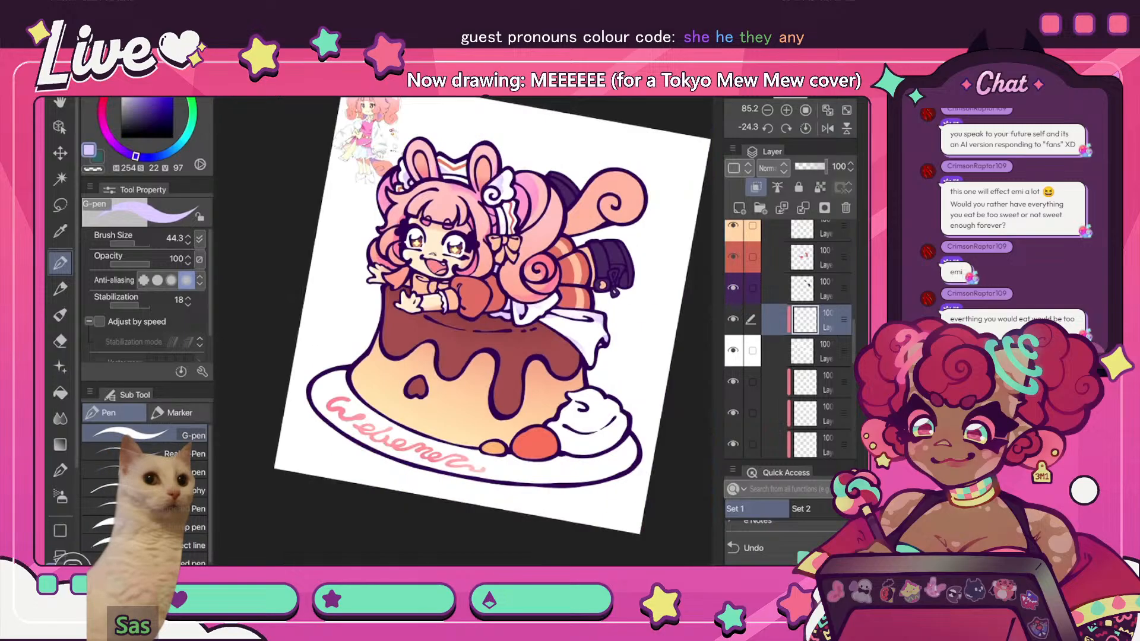
pyautogui.click(753, 548)
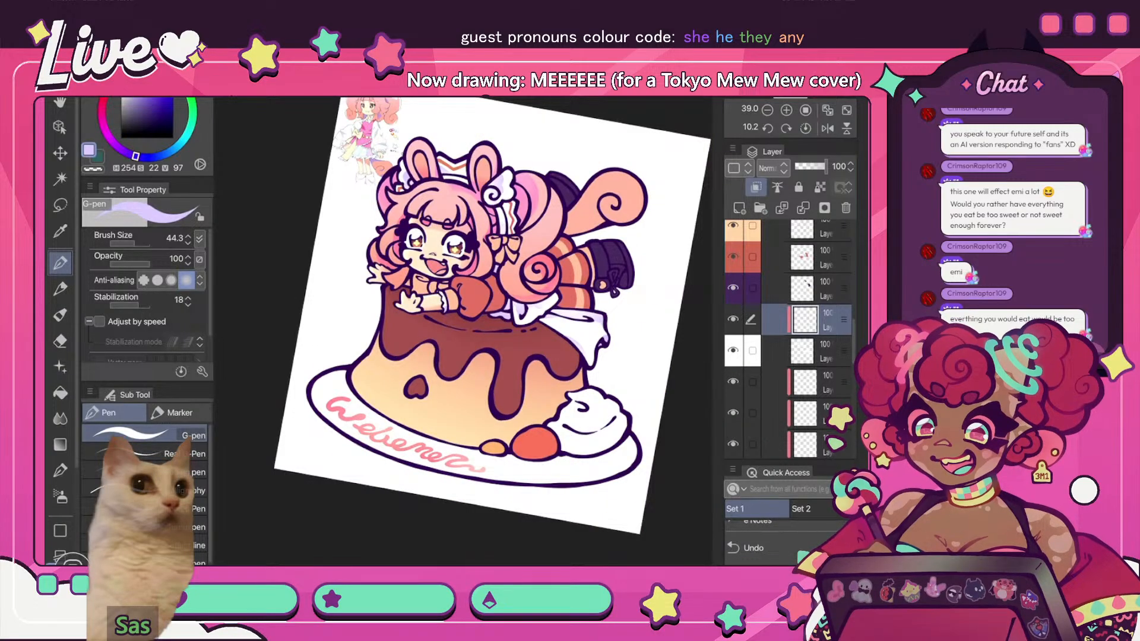
pyautogui.hotkey('ctrl', '0')
pyautogui.click(827, 128)
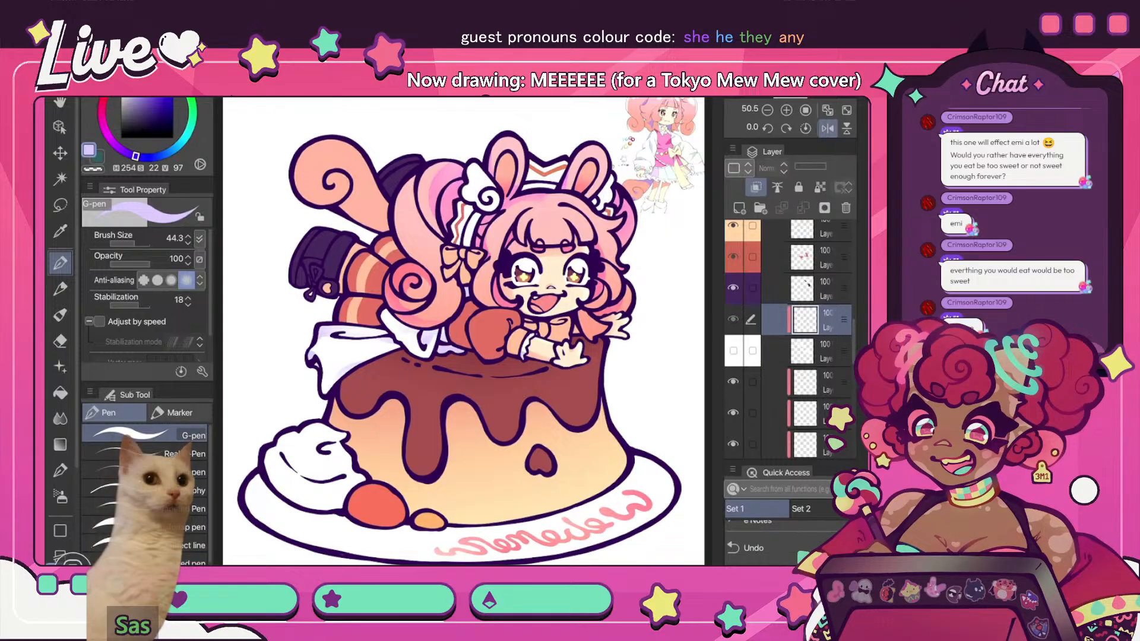
# - Add a new layer clipped to the whipped cream's white base layer, using the grey Layer 19 temporarily as a contrast background
pyautogui.click(826, 351)
pyautogui.click(826, 320)
pyautogui.scroll(5, 825, 338)
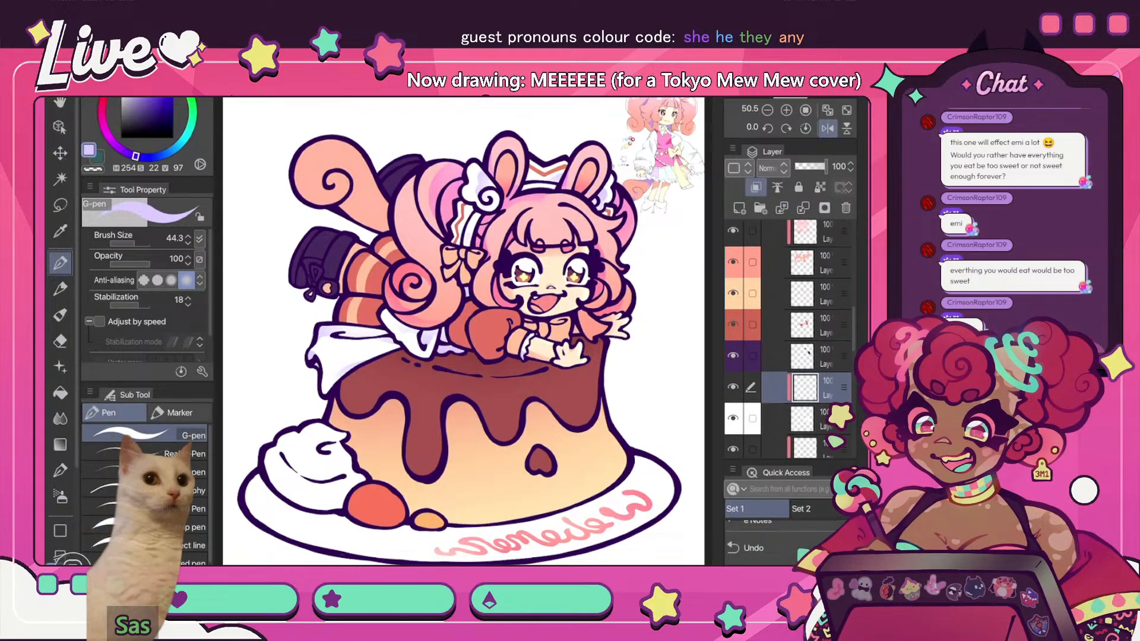
pyautogui.scroll(-6, 825, 338)
pyautogui.scroll(-5, 789, 338)
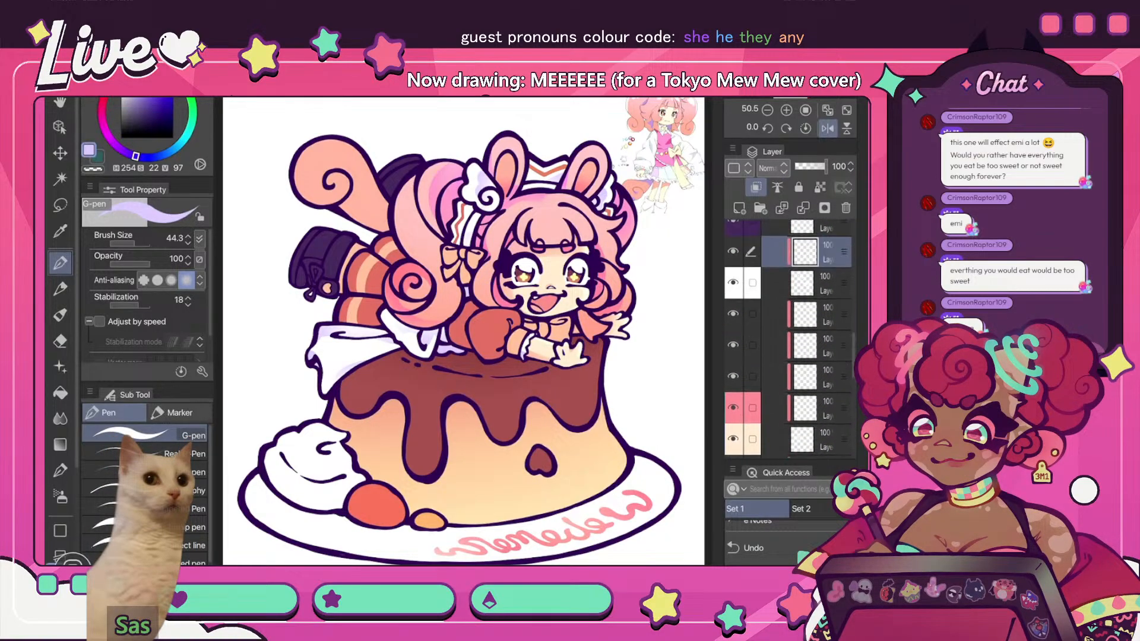
pyautogui.click(733, 411)
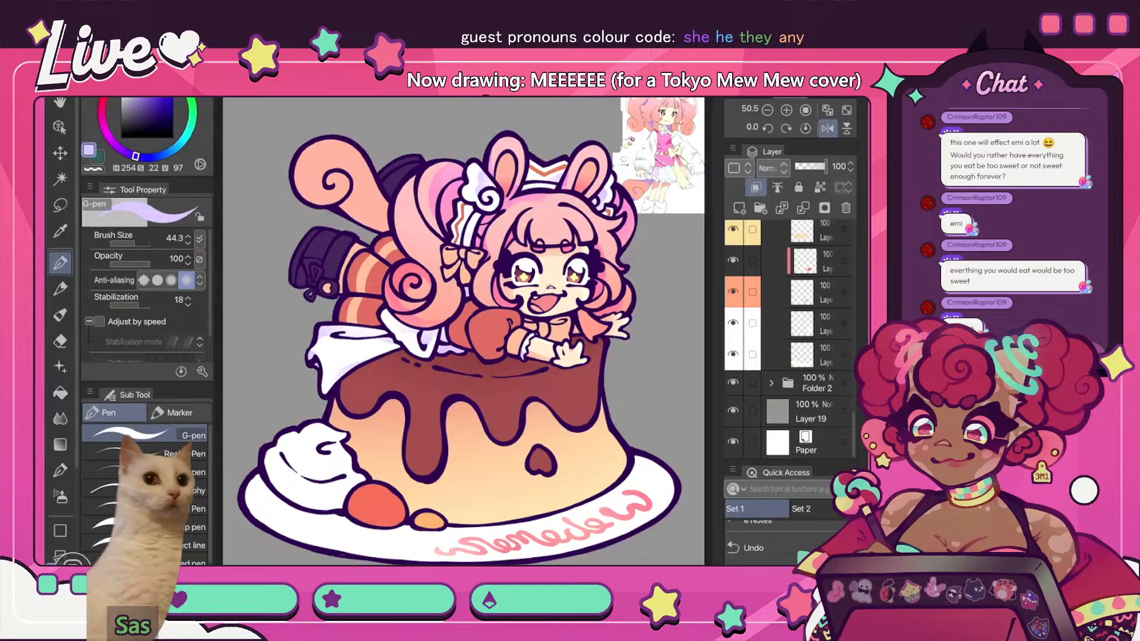
pyautogui.click(819, 323)
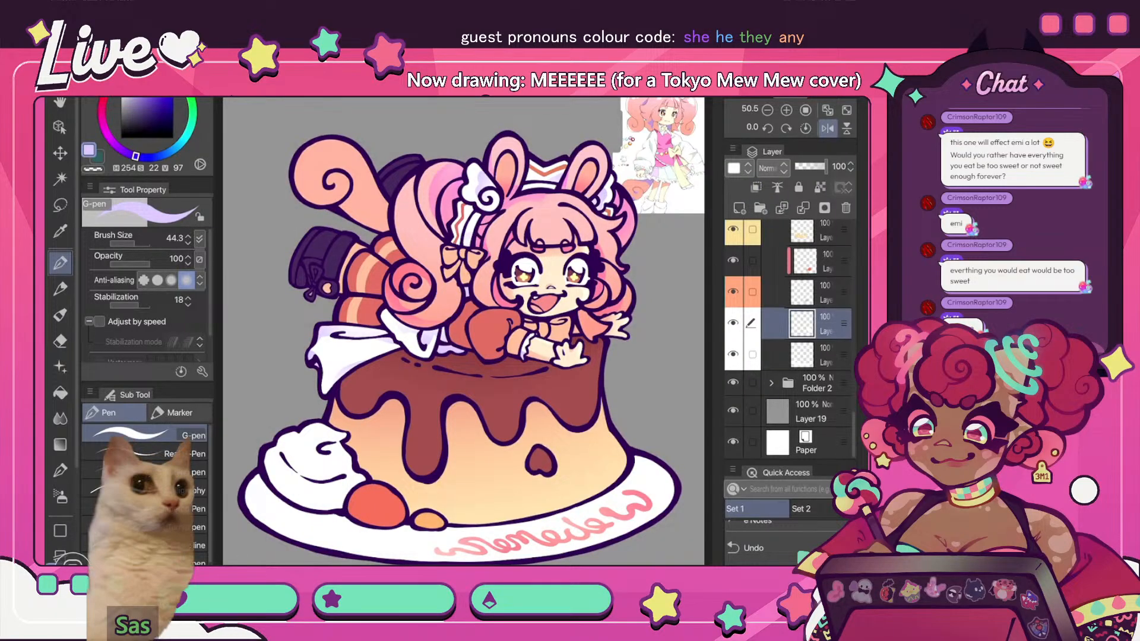
pyautogui.click(739, 208)
pyautogui.click(755, 188)
pyautogui.scroll(-1, 790, 339)
pyautogui.click(733, 411)
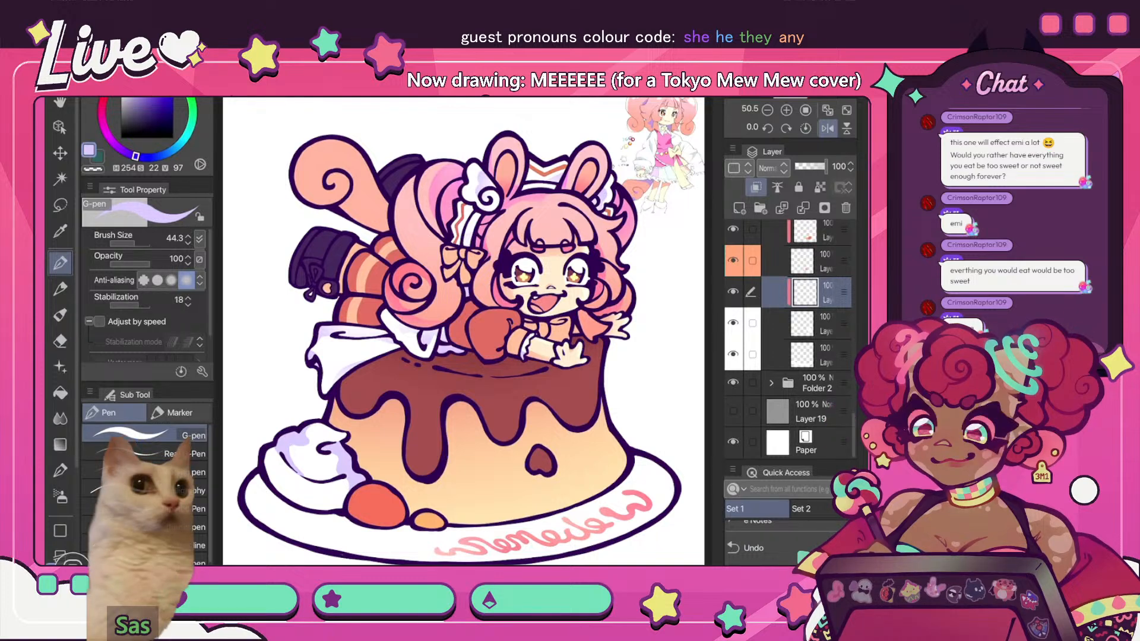
# - Paint lavender shadows along the folds and lower edge of the whipped cream with the G-pen
pyautogui.moveTo(281, 484); pyautogui.dragTo(324, 503)
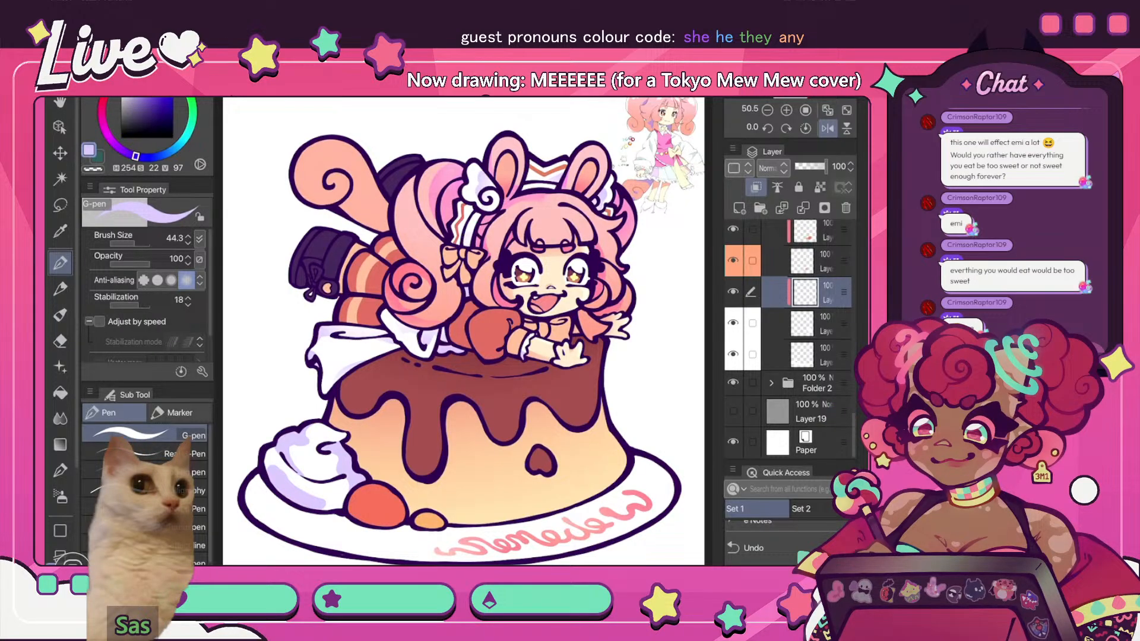
pyautogui.press('e')
pyautogui.press('p')
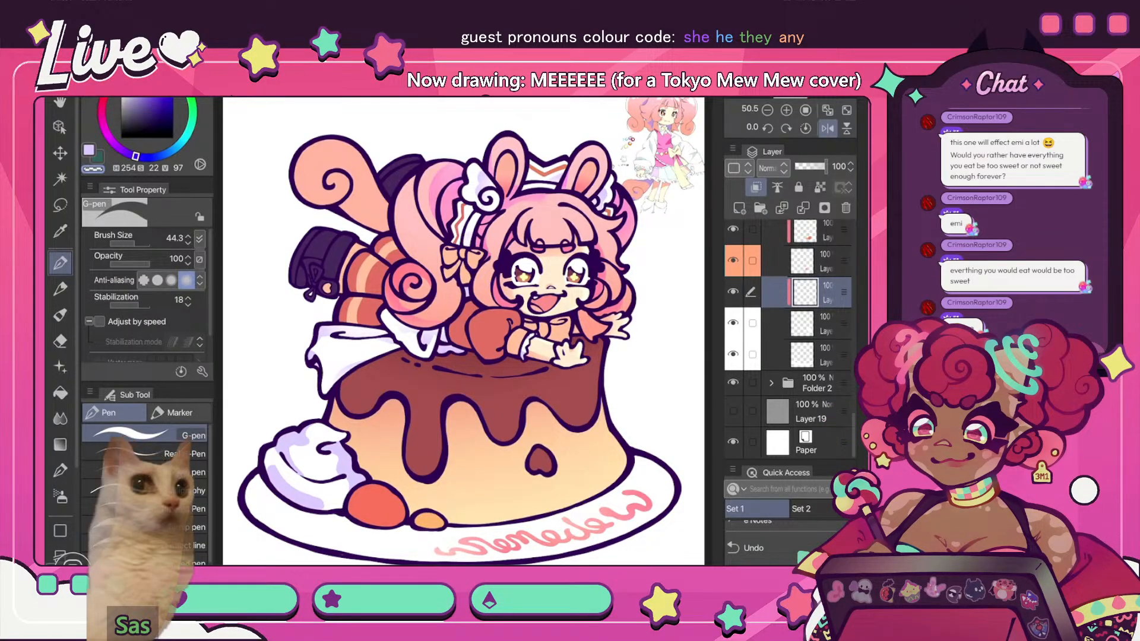
# - Soften and fade the whipped cream's lavender shadows with the Soft eraser, enlarging it to 168.2, and check the result mirrored
pyautogui.press('e')
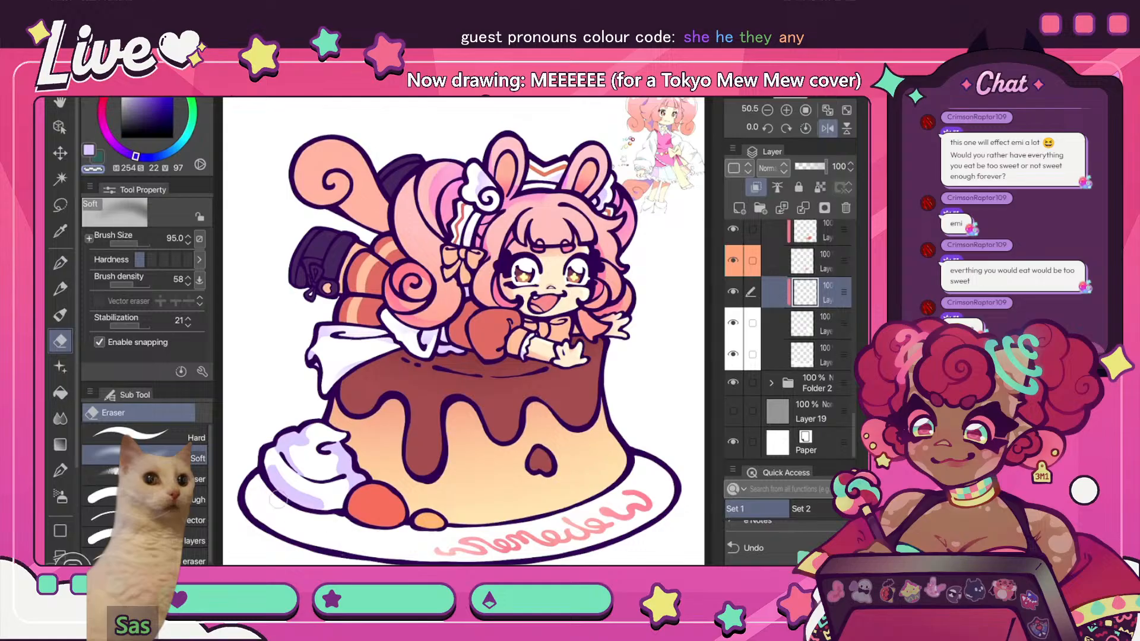
pyautogui.moveTo(278, 500); pyautogui.dragTo(336, 512)
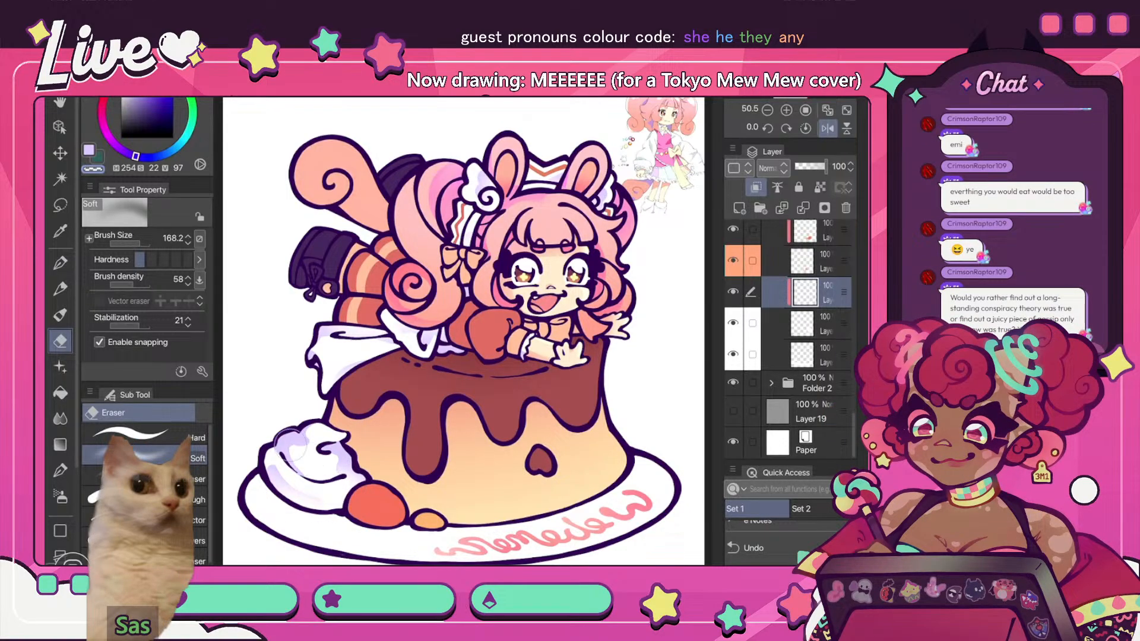
pyautogui.moveTo(291, 445)
pyautogui.mouseDown()
pyautogui.moveTo(332, 466)
pyautogui.moveTo(306, 458)
pyautogui.moveTo(311, 465)
pyautogui.moveTo(293, 449)
pyautogui.mouseUp()
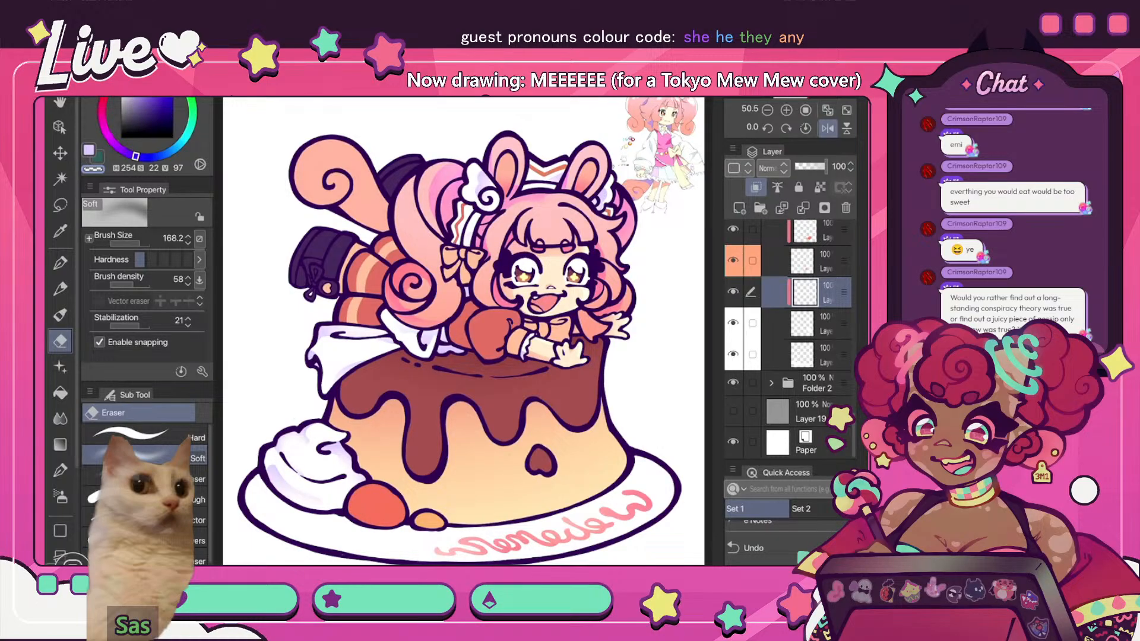
pyautogui.click(828, 110)
pyautogui.click(828, 128)
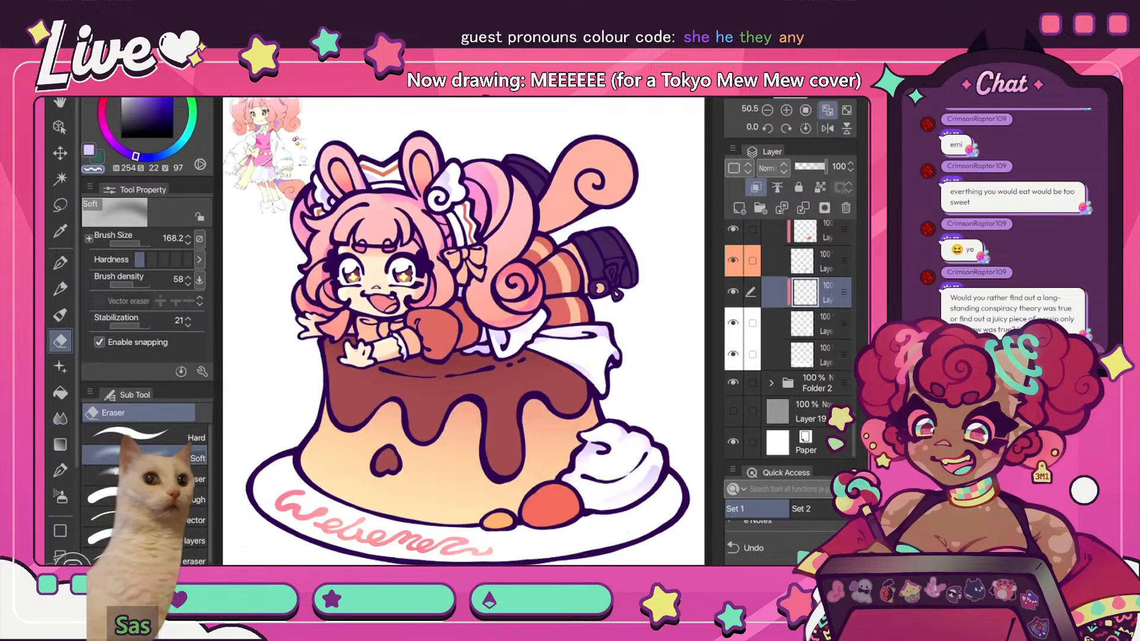
pyautogui.moveTo(634, 502)
pyautogui.mouseDown()
pyautogui.moveTo(599, 504)
pyautogui.moveTo(662, 482)
pyautogui.mouseUp()
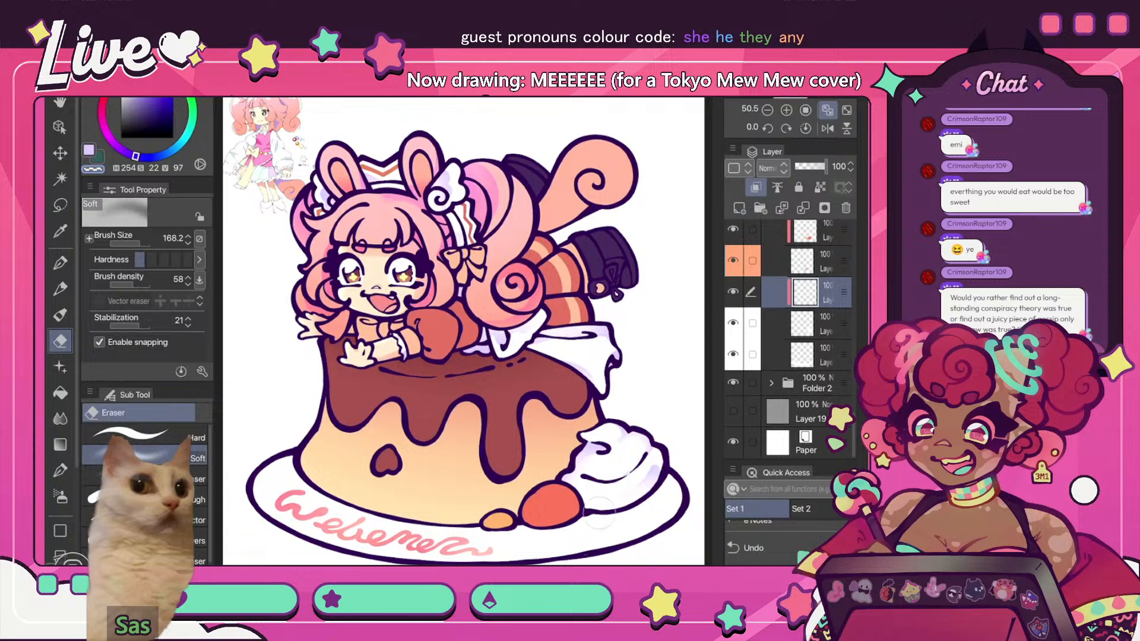
pyautogui.hotkey('ctrl', '0')
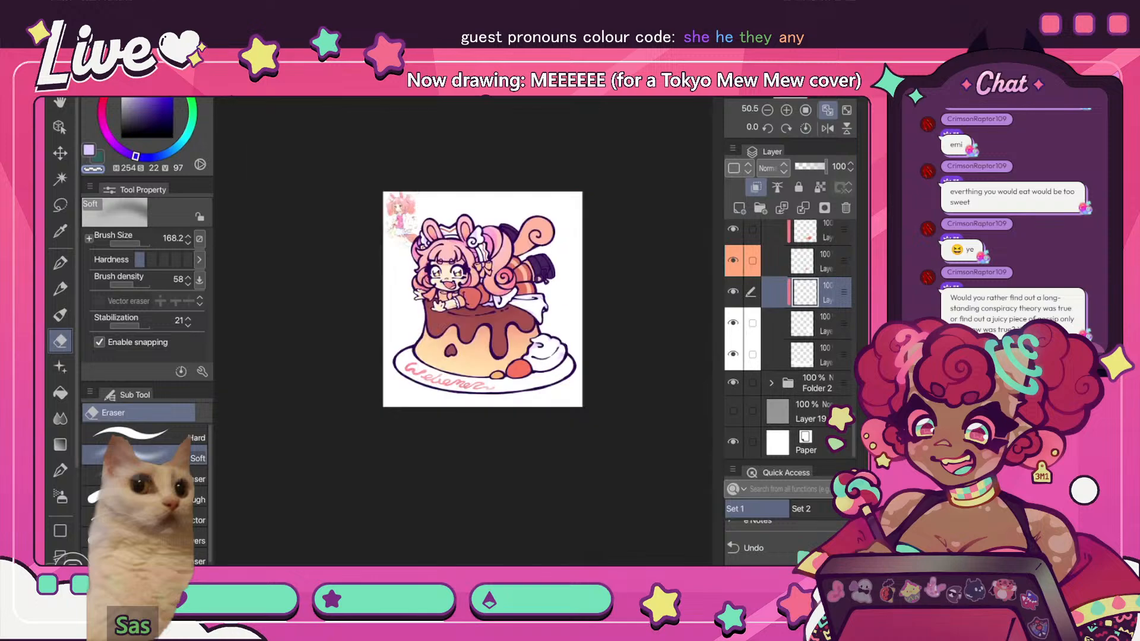
pyautogui.click(827, 111)
pyautogui.click(827, 110)
pyautogui.click(827, 128)
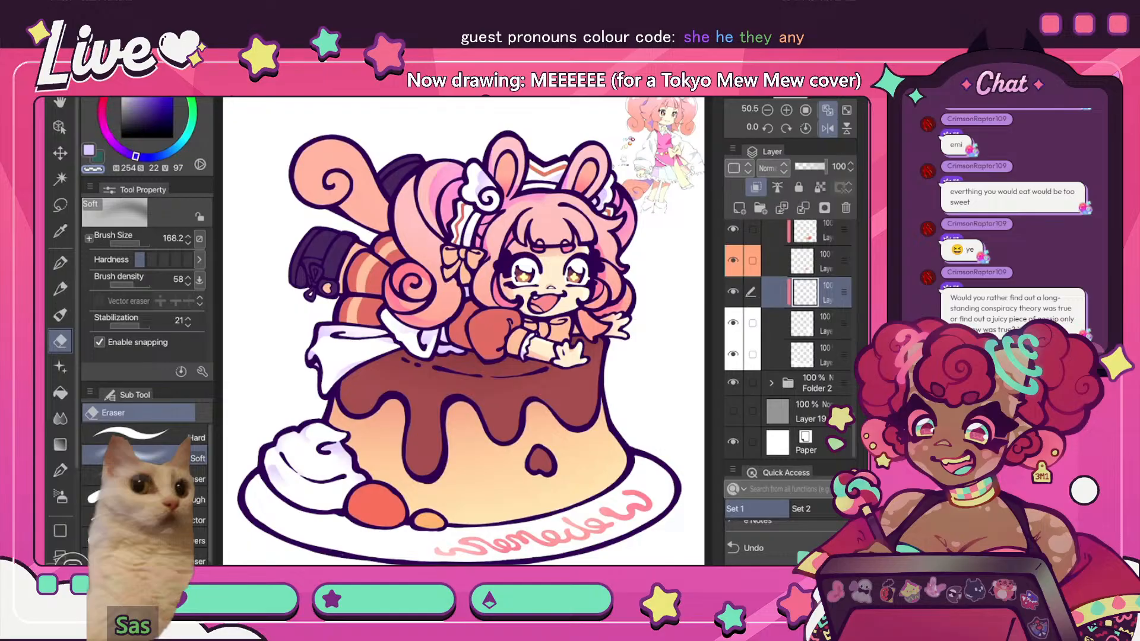
# - Check which white base layer holds the plate by toggling its visibility against the grey Layer 19
pyautogui.click(825, 355)
pyautogui.click(733, 355)
pyautogui.click(733, 354)
pyautogui.click(733, 411)
pyautogui.click(733, 355)
pyautogui.click(733, 355)
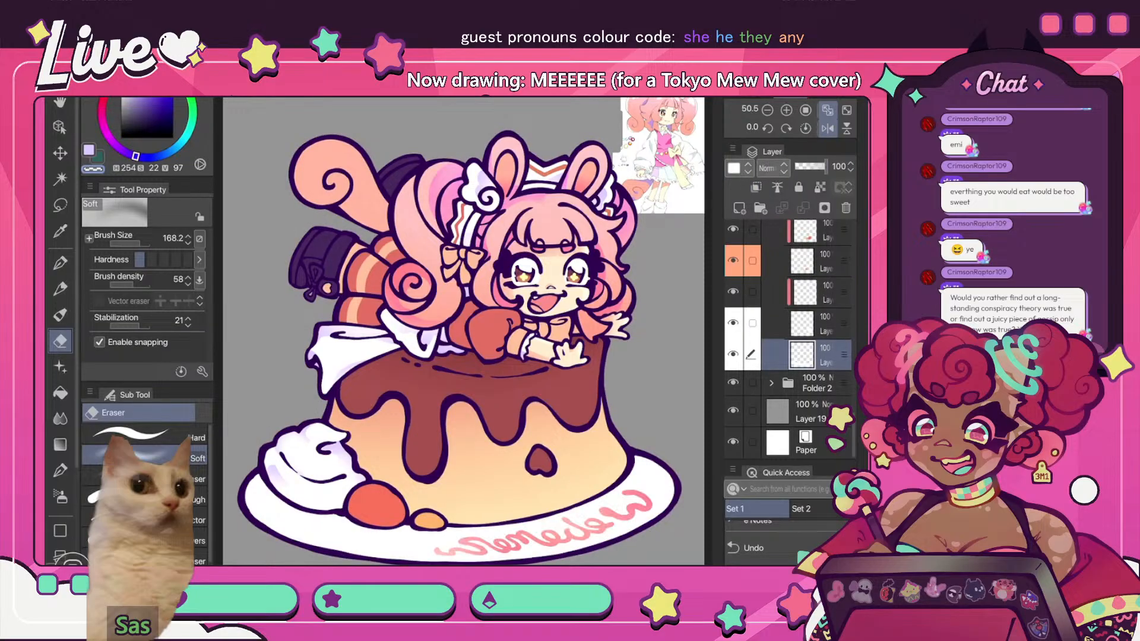
pyautogui.click(733, 411)
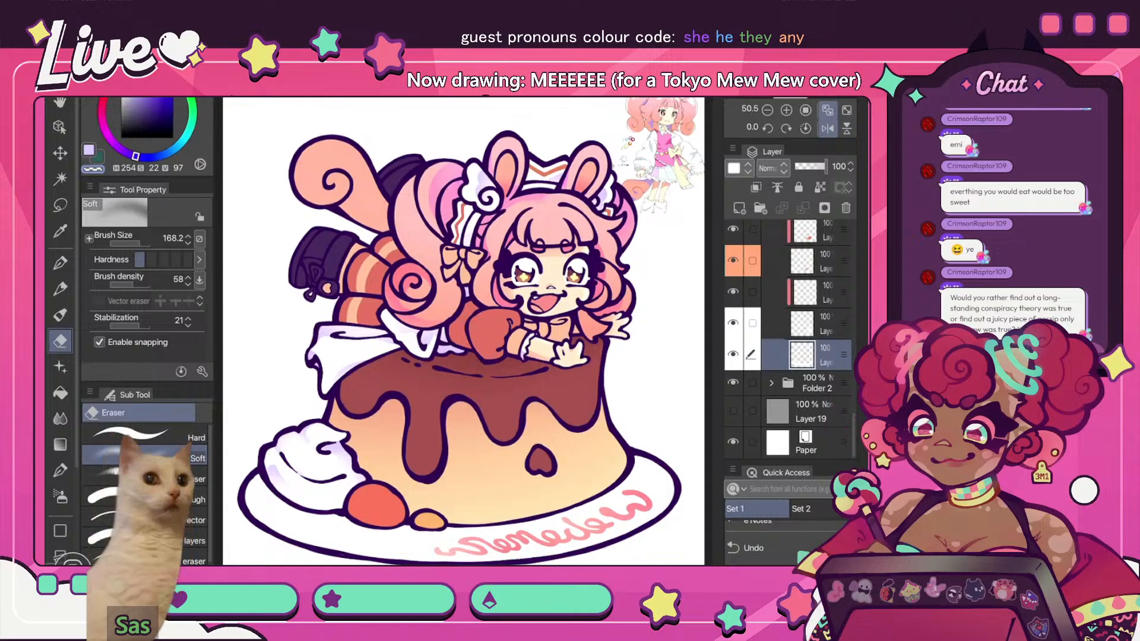
# - Swap the visible artwork from the WEB folder to the CHACHA folder and sample the tan colour of its bowl
pyautogui.click(827, 128)
pyautogui.scroll(10, 790, 338)
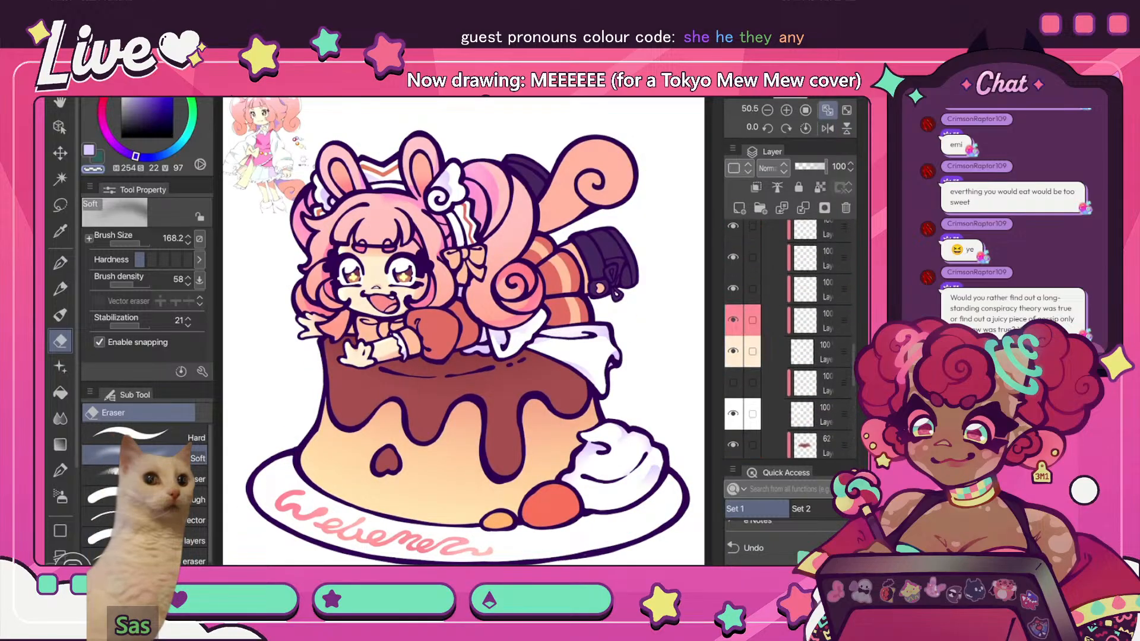
pyautogui.scroll(1, 789, 338)
pyautogui.click(770, 333)
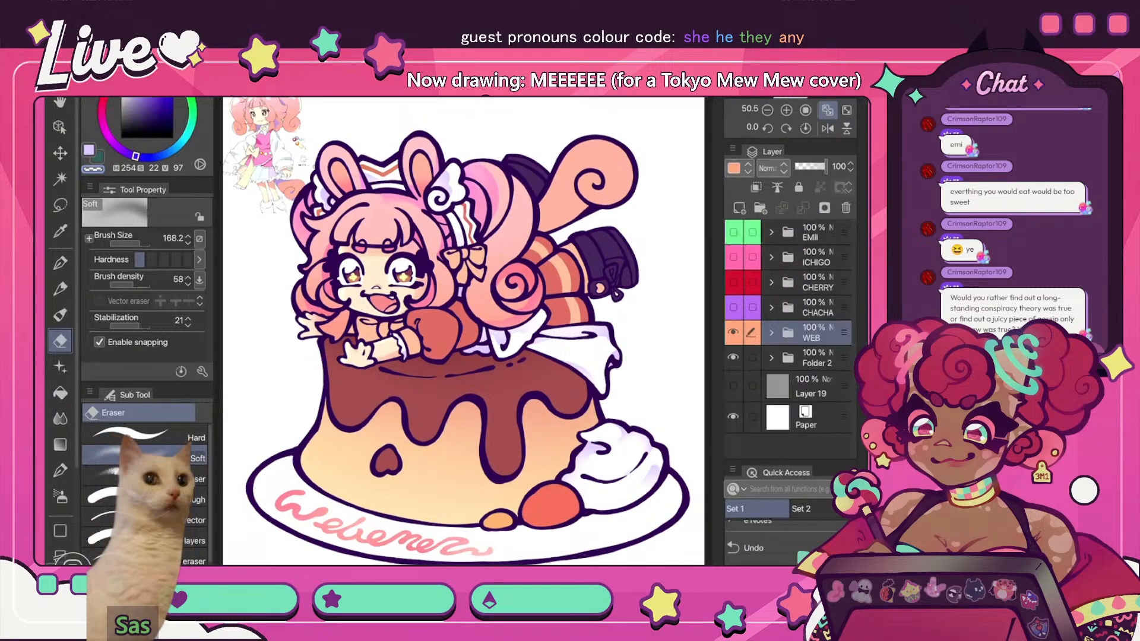
pyautogui.click(733, 333)
pyautogui.click(733, 307)
pyautogui.click(817, 307)
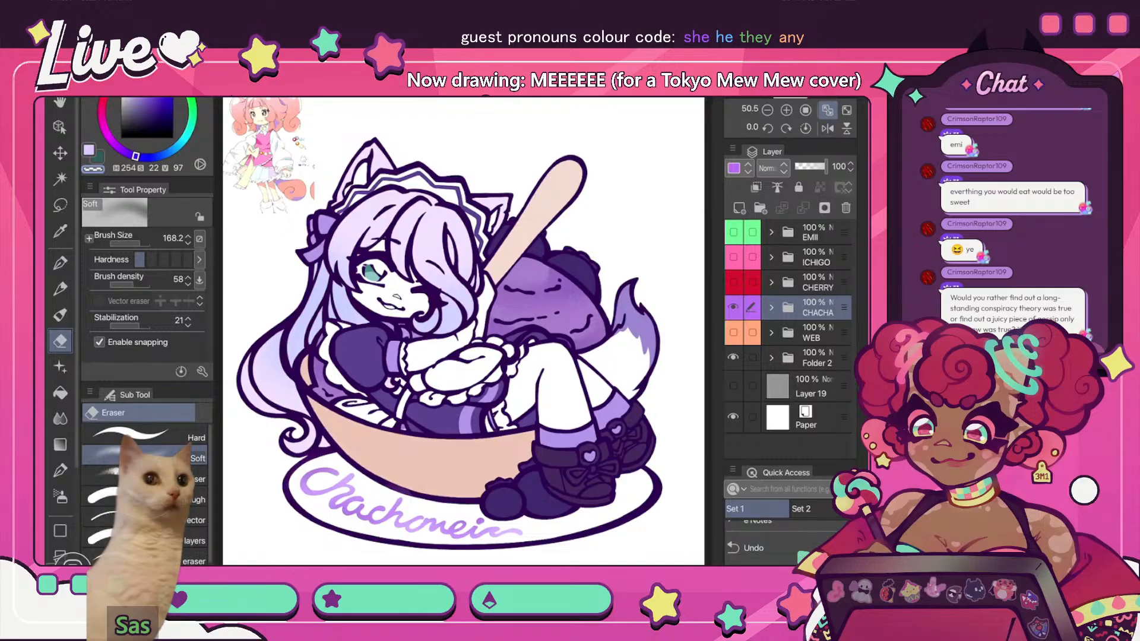
pyautogui.click(60, 231)
pyautogui.click(427, 460)
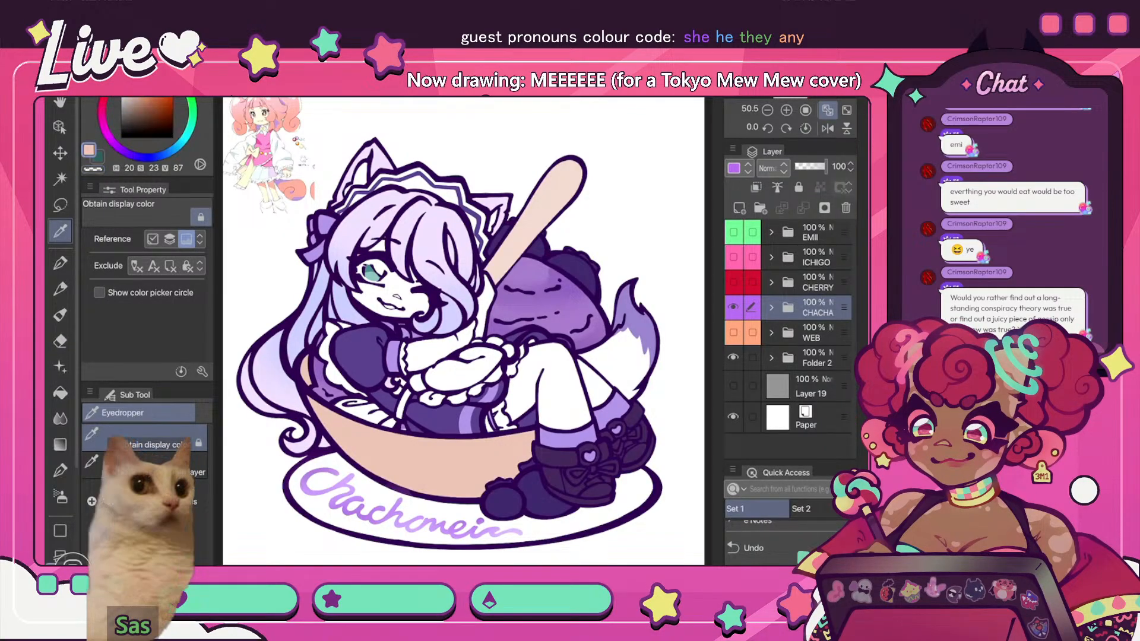
# - Bring back the WEB artwork in place of CHACHA and add a new layer clipped to the plate's white base layer
pyautogui.click(733, 307)
pyautogui.click(733, 332)
pyautogui.click(817, 333)
pyautogui.click(770, 332)
pyautogui.scroll(-10, 789, 338)
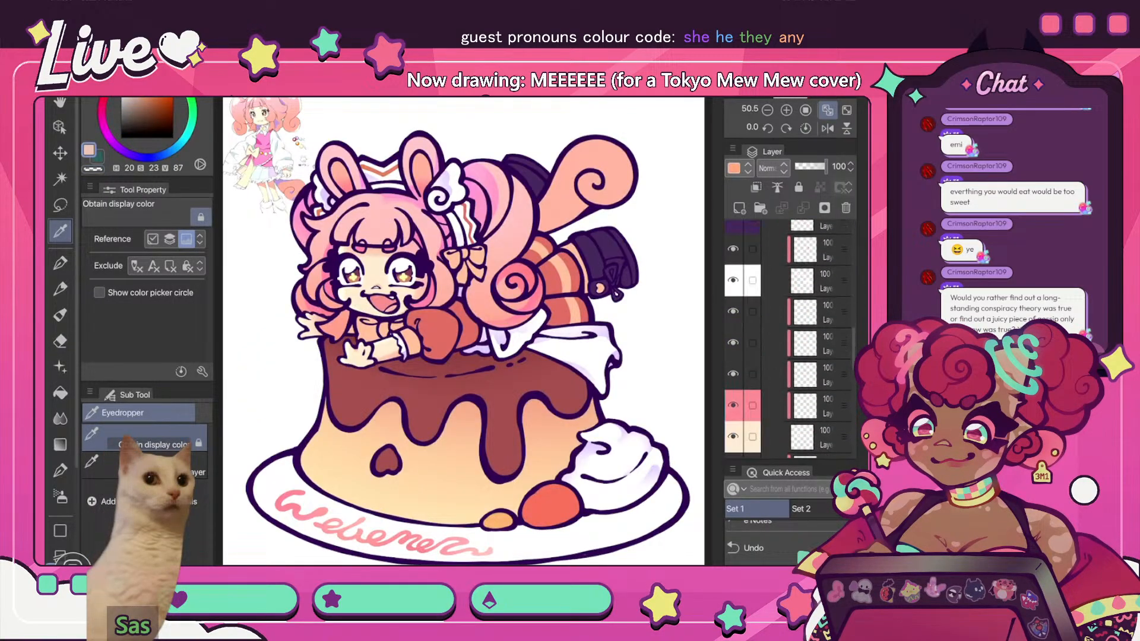
pyautogui.click(817, 355)
pyautogui.click(738, 208)
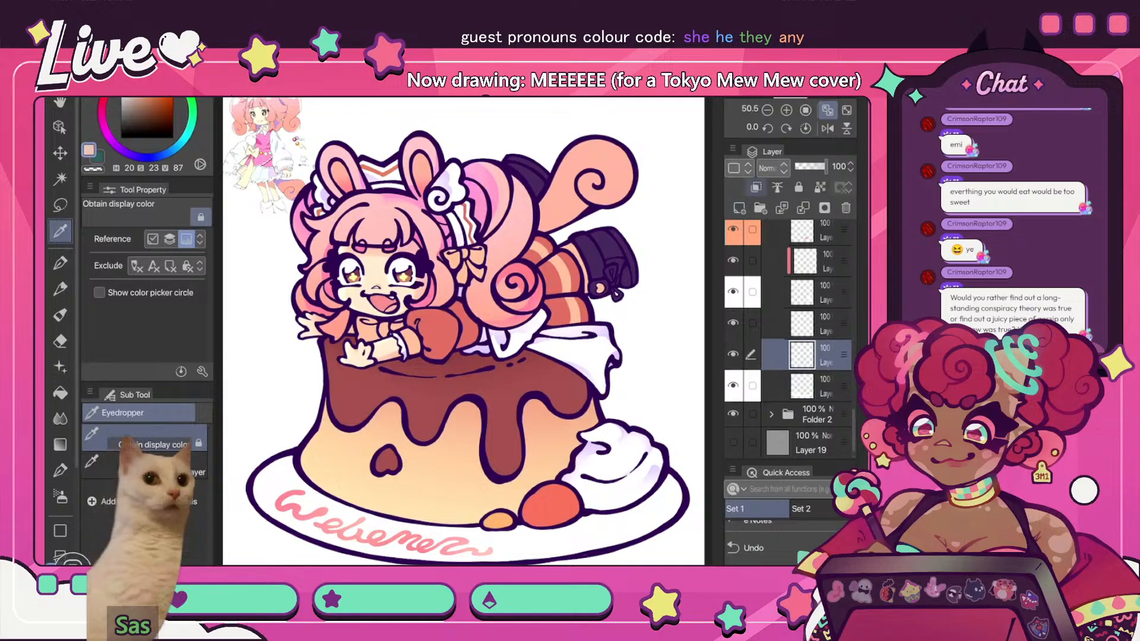
pyautogui.click(756, 188)
# - Cover the whole plate with the sampled tan colour using the G-pen at size 203.5, and check it mirrored
pyautogui.press('p')
pyautogui.moveTo(305, 493); pyautogui.dragTo(397, 537)
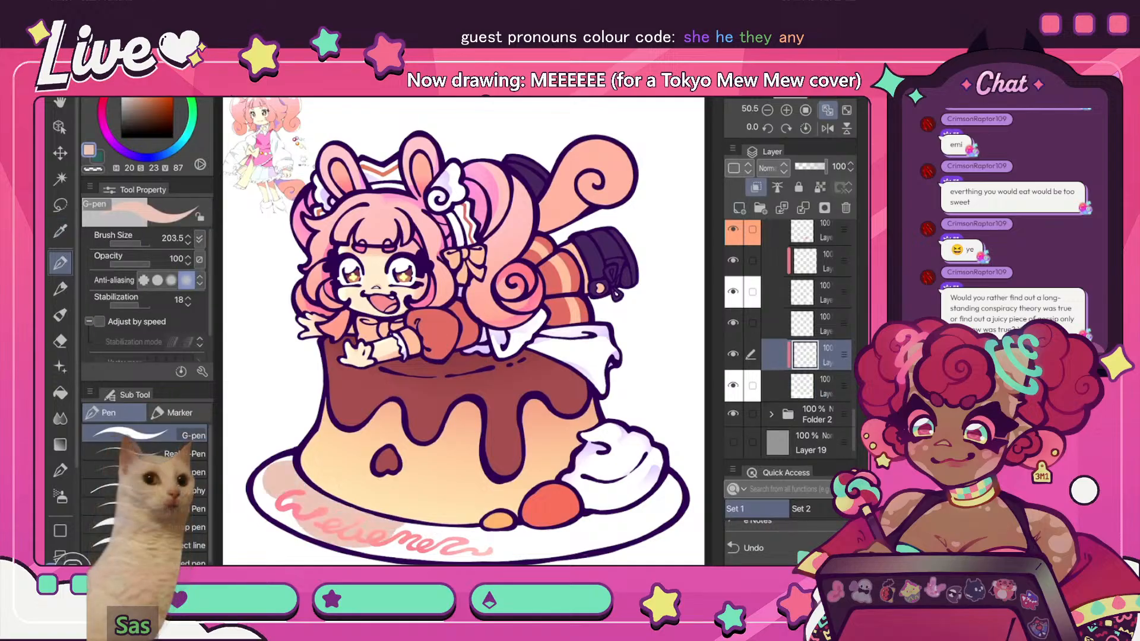
pyautogui.moveTo(261, 469); pyautogui.dragTo(291, 517)
pyautogui.moveTo(273, 525)
pyautogui.mouseDown()
pyautogui.moveTo(475, 546)
pyautogui.moveTo(632, 525)
pyautogui.moveTo(673, 486)
pyautogui.mouseUp()
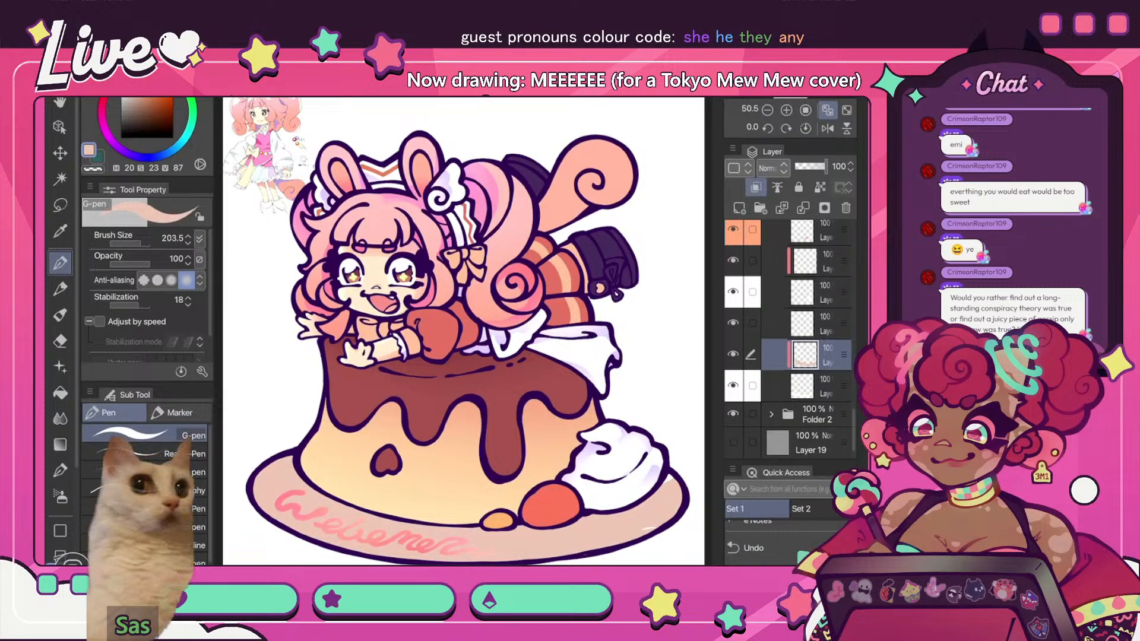
pyautogui.scroll(-5, 517, 305)
pyautogui.hotkey('ctrl', '0')
pyautogui.press('h')
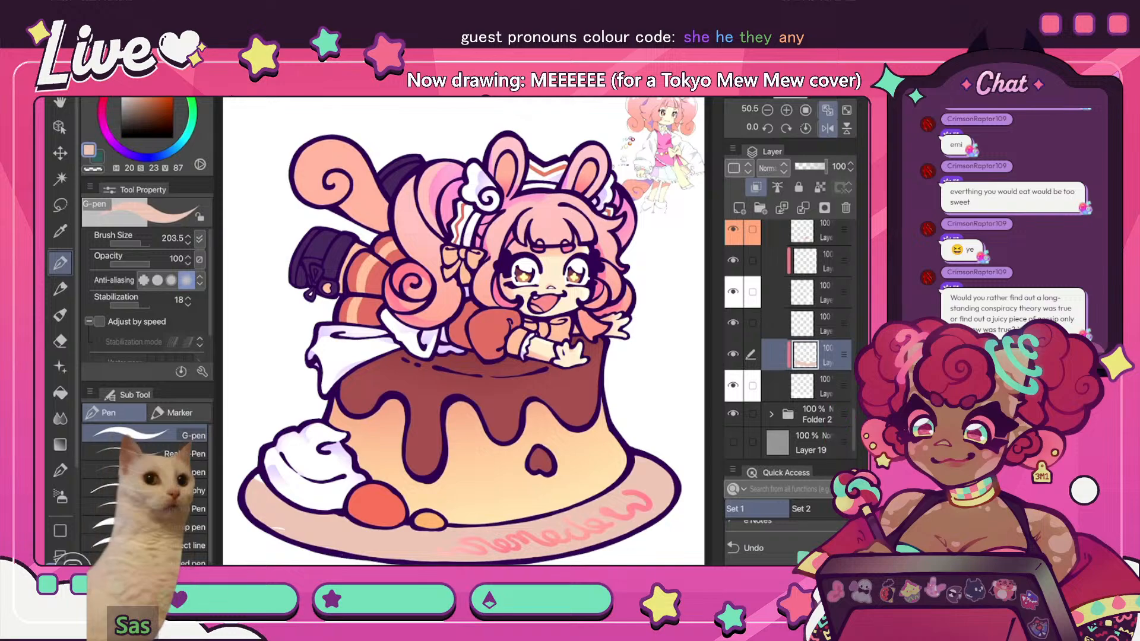
# - Check the tan plate mirrored and against the grey Layer 19, delete the tan layer and hide Layer 19 again
pyautogui.scroll(-1, 787, 338)
pyautogui.scroll(2, 787, 338)
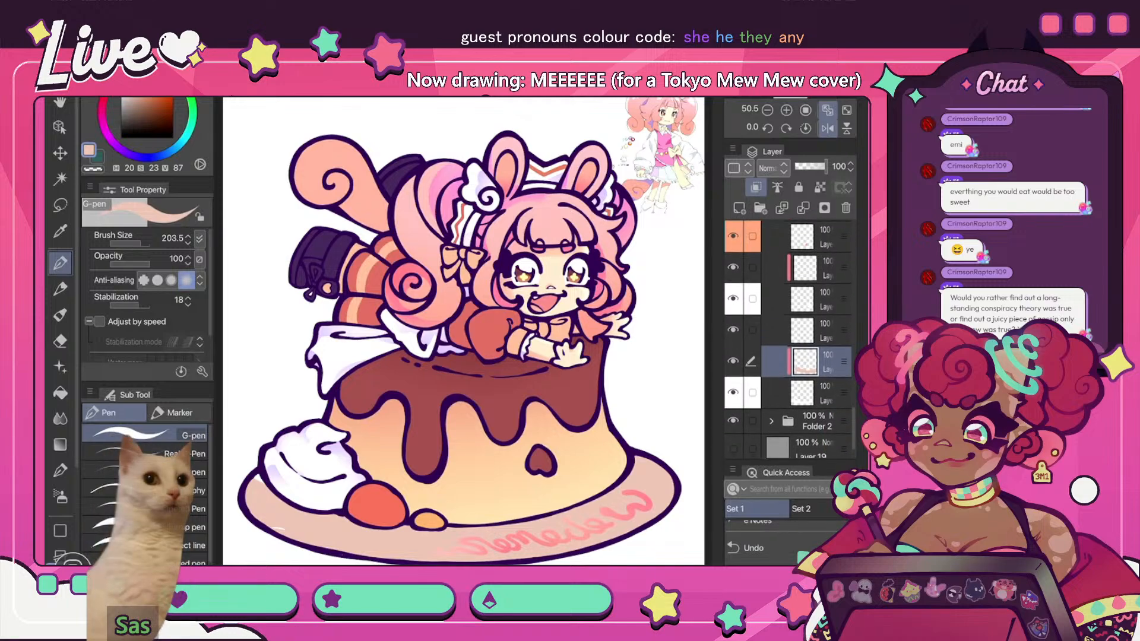
pyautogui.press('h')
pyautogui.scroll(-5, 463, 331)
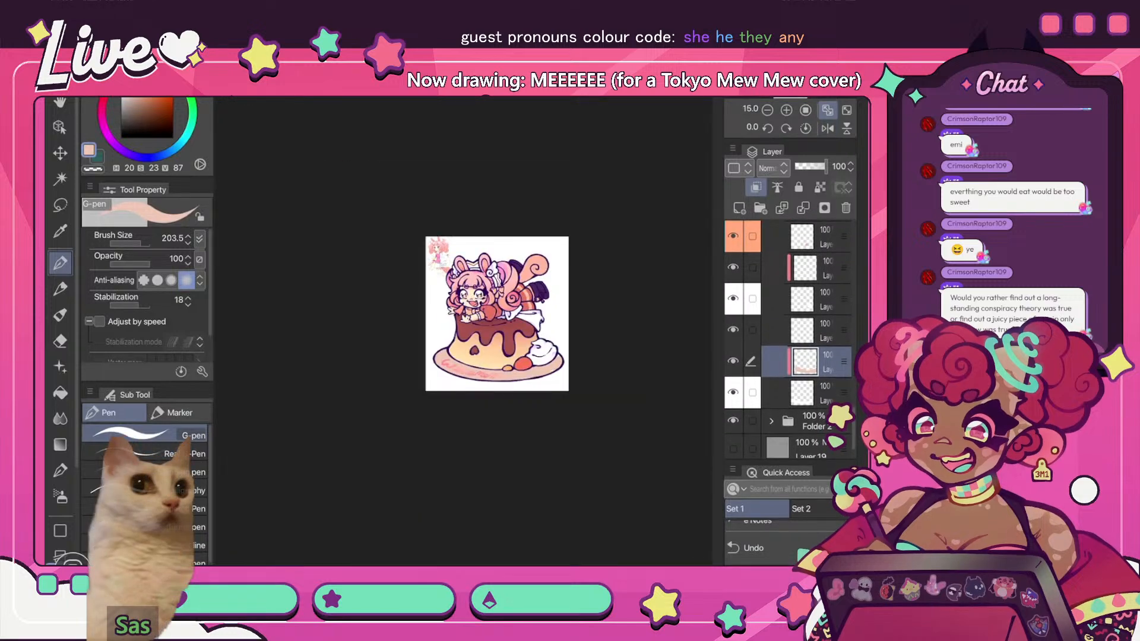
pyautogui.click(733, 448)
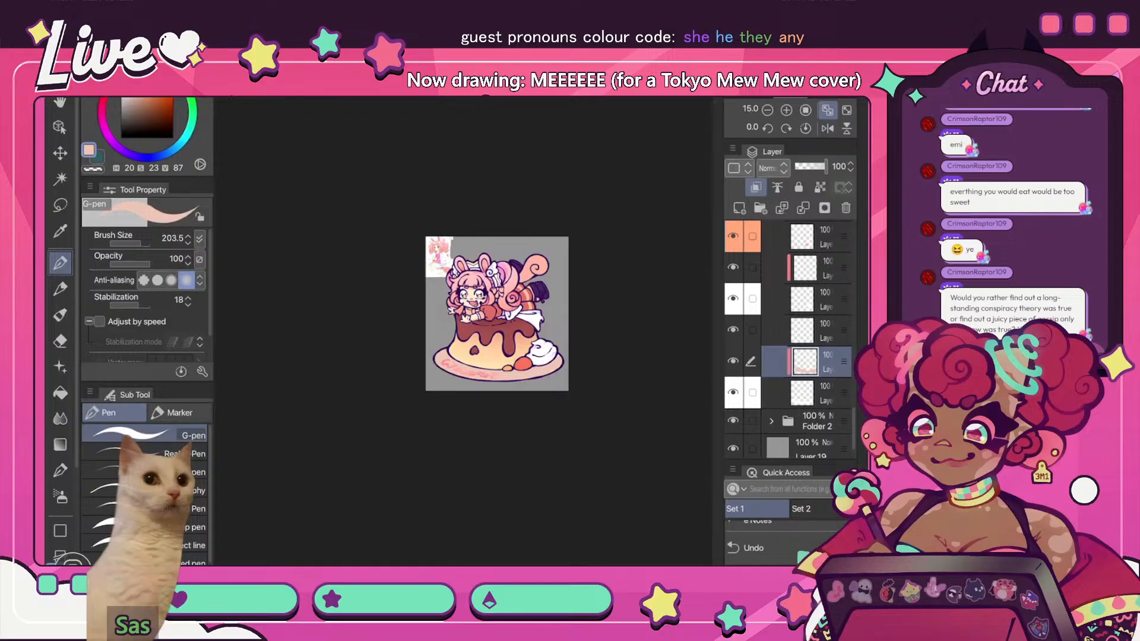
pyautogui.scroll(-1, 787, 386)
pyautogui.click(733, 418)
pyautogui.scroll(2, 478, 294)
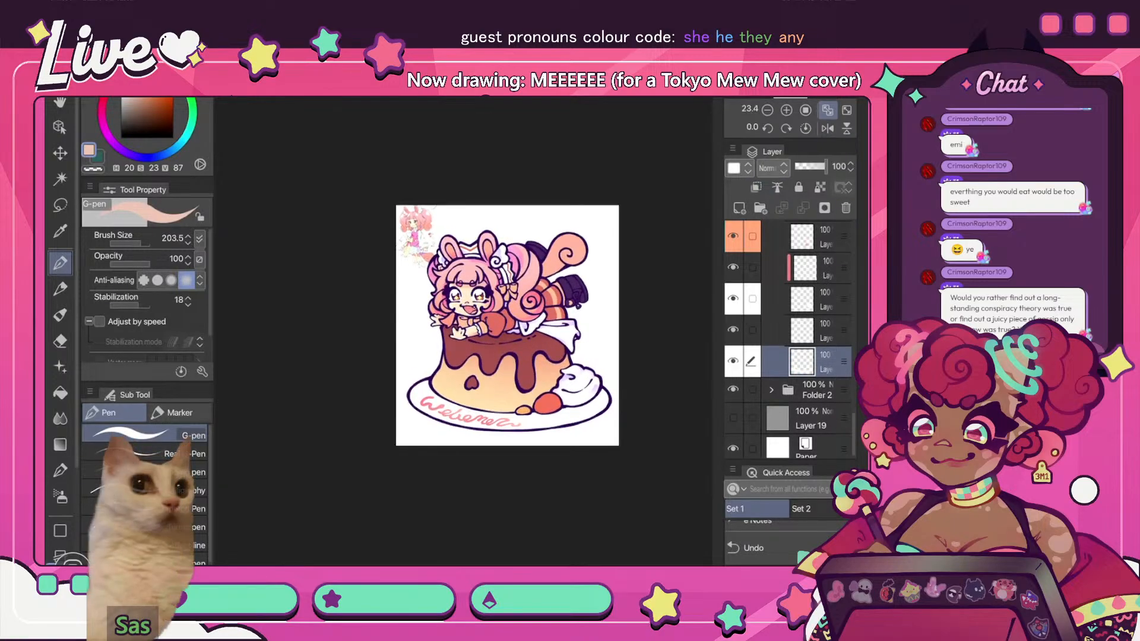
# - Select the empty layer above the plate's white base and sample the lilac shadow colour of the white ruffle on the pudding
pyautogui.click(820, 330)
pyautogui.scroll(3, 487, 432)
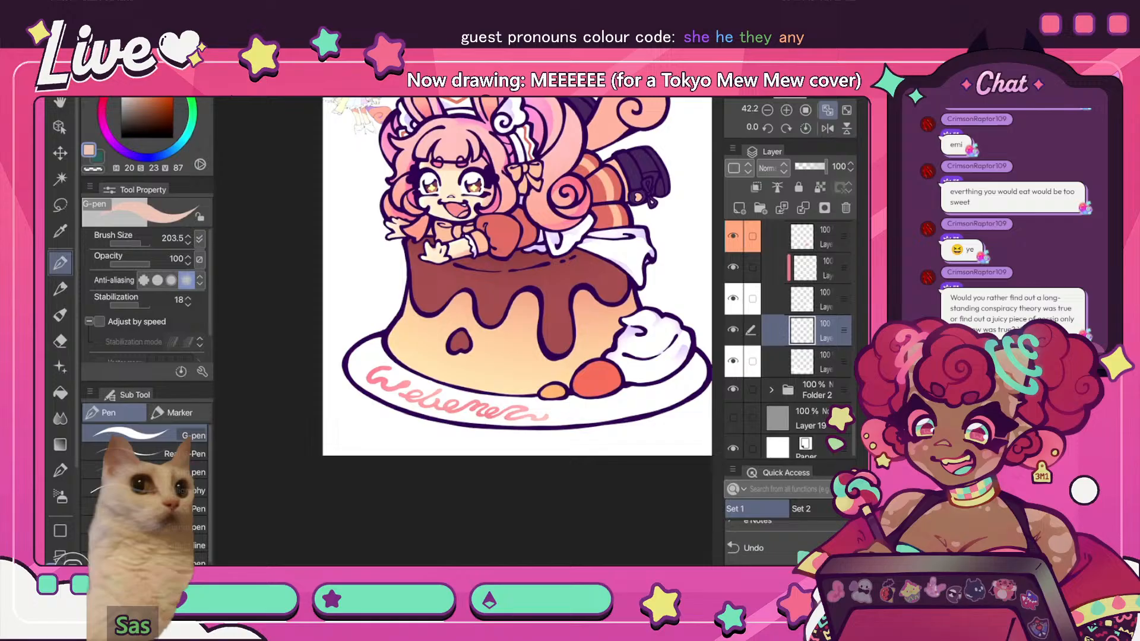
pyautogui.press('i')
pyautogui.scroll(4, 463, 331)
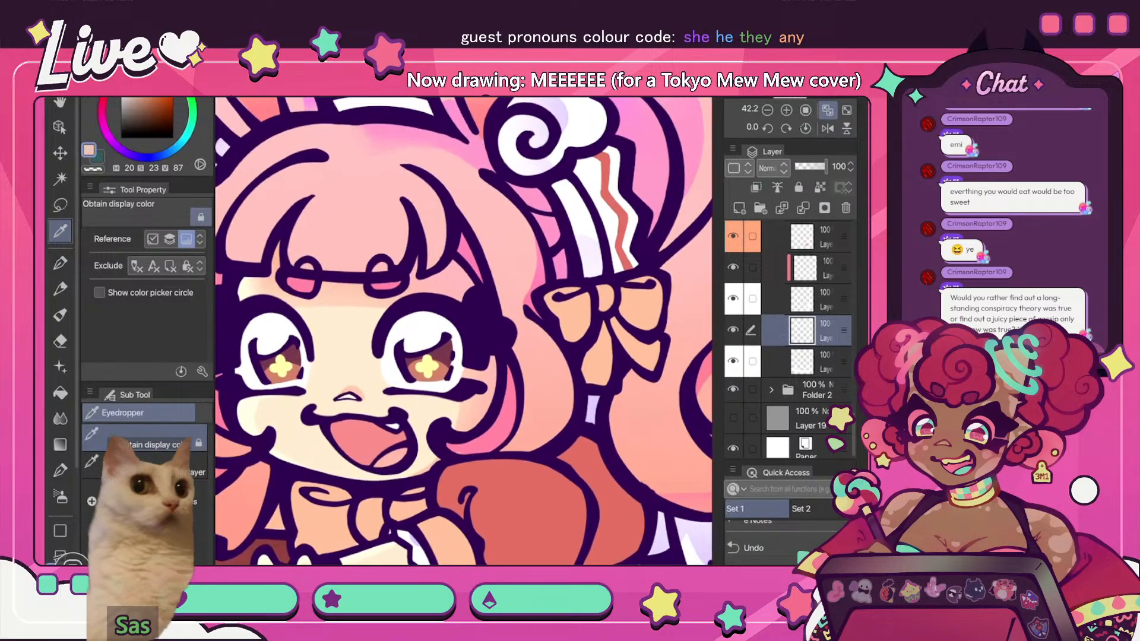
pyautogui.scroll(4, 463, 331)
pyautogui.click(531, 350)
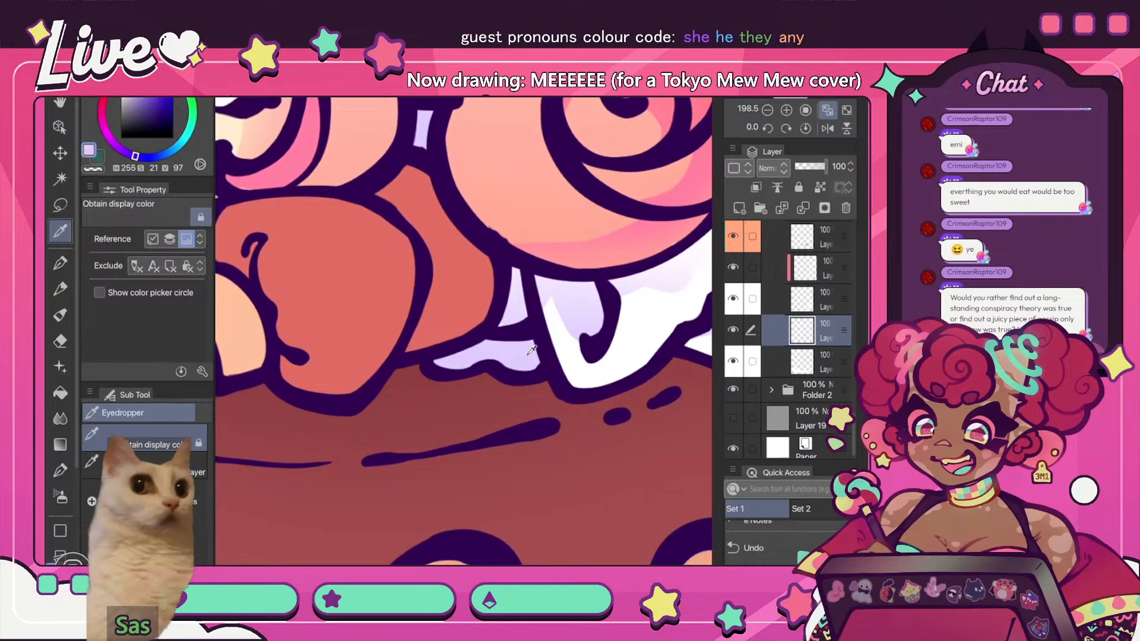
# - Try a lilac G-pen stroke on the plate, undo it, and clip the layer to the plate's white base
pyautogui.scroll(-6, 463, 332)
pyautogui.scroll(-2, 463, 331)
pyautogui.press('p')
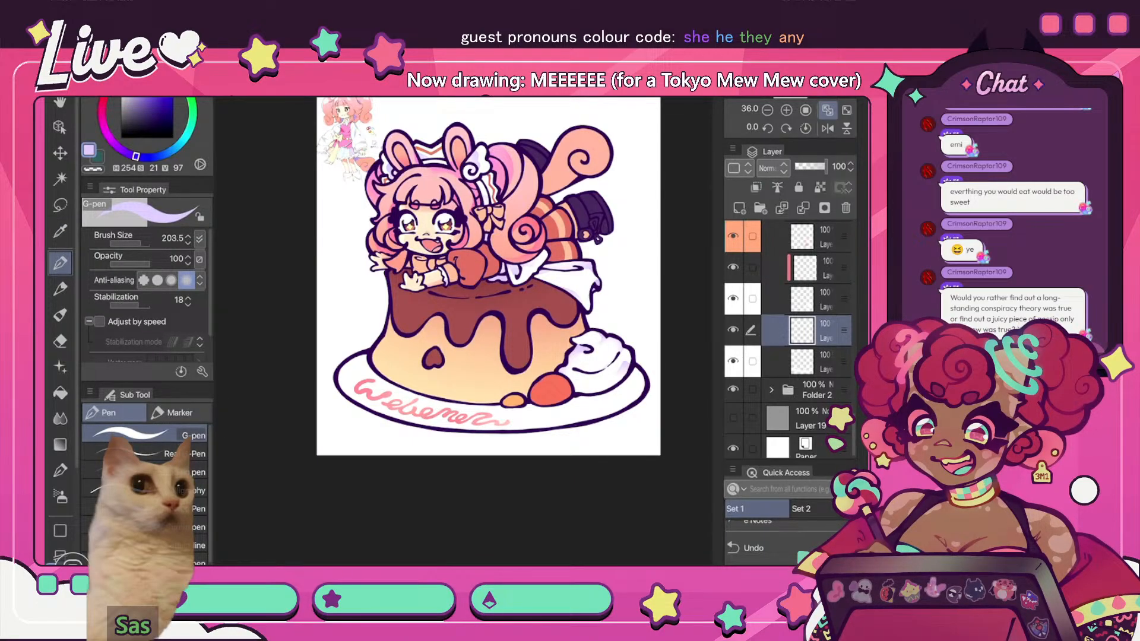
pyautogui.moveTo(370, 357); pyautogui.dragTo(374, 370)
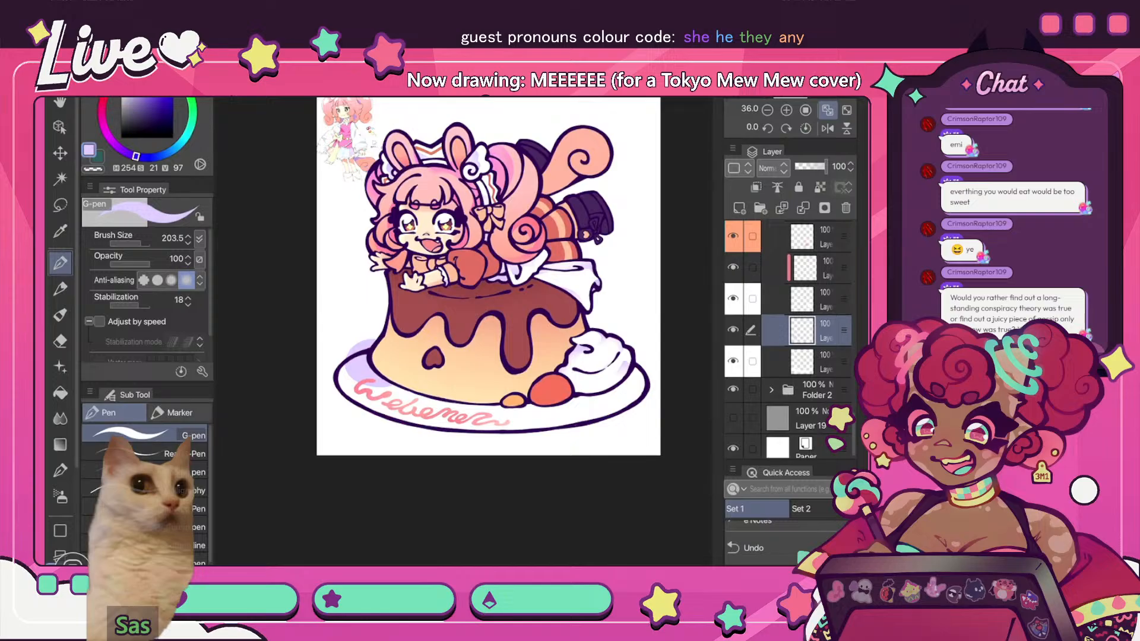
pyautogui.hotkey('ctrl', 'z')
pyautogui.hotkey('ctrl', 'alt', 'g')
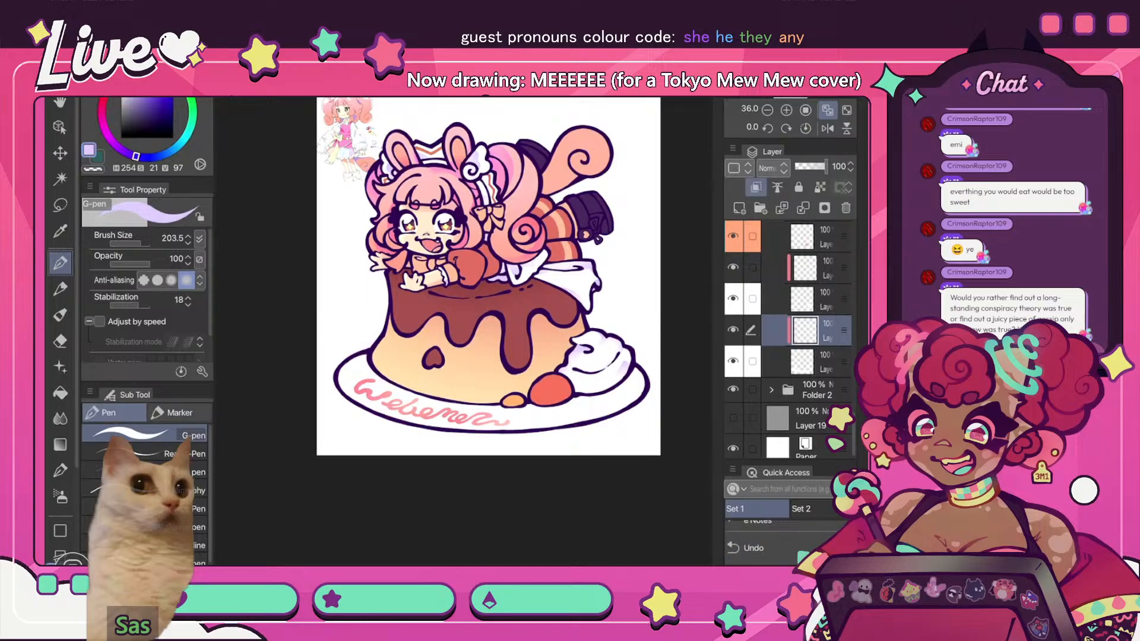
# - Paint lilac shading across the plate with the G-pen and fade it with the Soft eraser at size 297.8, checking it mirrored
pyautogui.moveTo(367, 361)
pyautogui.mouseDown()
pyautogui.moveTo(378, 385)
pyautogui.moveTo(361, 369)
pyautogui.moveTo(408, 395)
pyautogui.moveTo(555, 413)
pyautogui.moveTo(587, 399)
pyautogui.mouseUp()
pyautogui.click(827, 128)
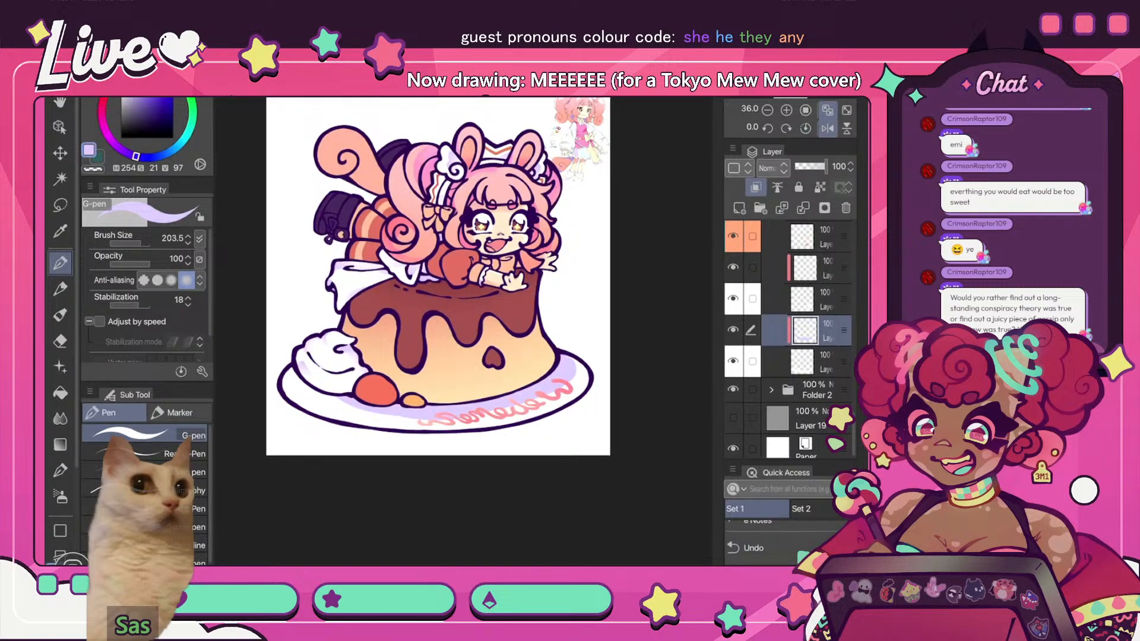
pyautogui.press('e')
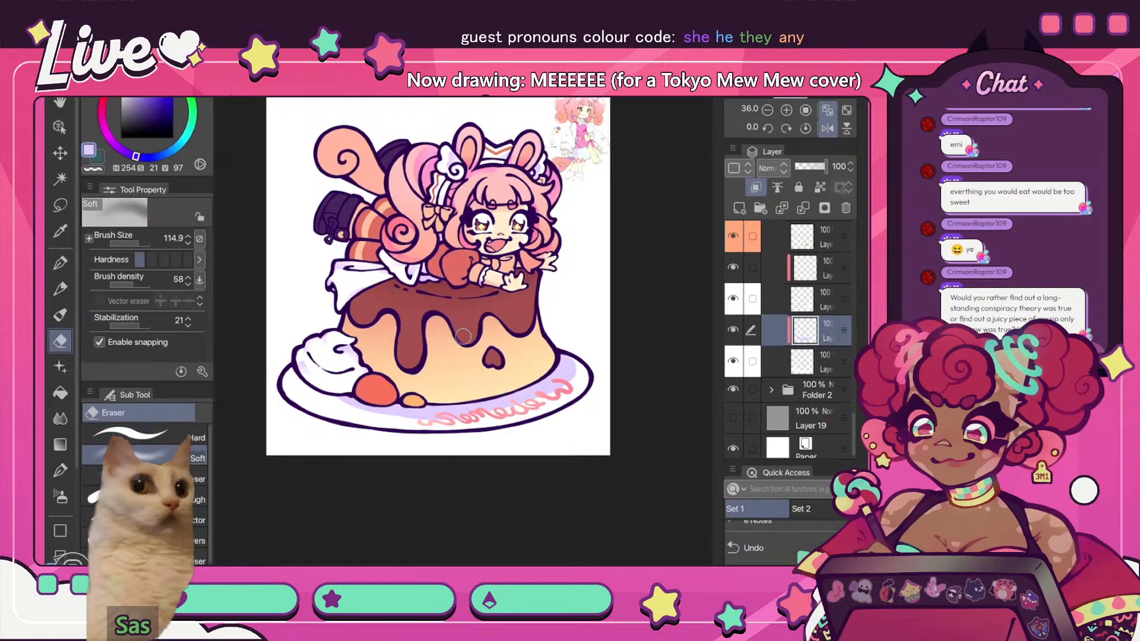
pyautogui.moveTo(463, 336)
pyautogui.mouseDown()
pyautogui.moveTo(501, 336)
pyautogui.moveTo(481, 337)
pyautogui.mouseUp()
pyautogui.moveTo(308, 392)
pyautogui.mouseDown()
pyautogui.moveTo(424, 413)
pyautogui.moveTo(528, 396)
pyautogui.moveTo(558, 383)
pyautogui.moveTo(466, 407)
pyautogui.moveTo(558, 375)
pyautogui.mouseUp()
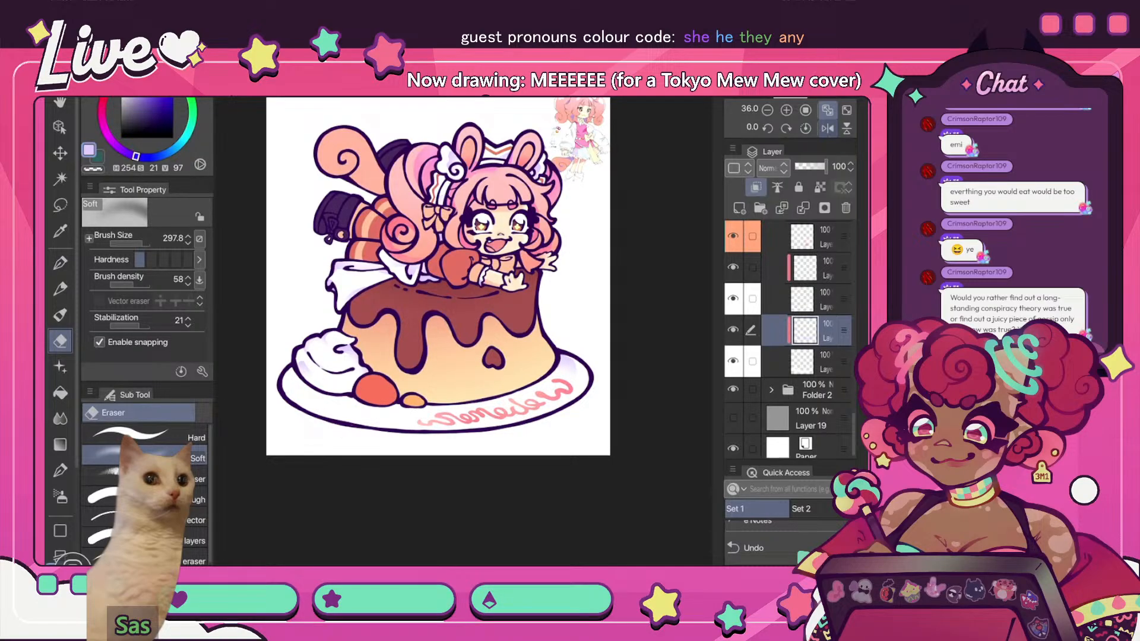
pyautogui.click(827, 128)
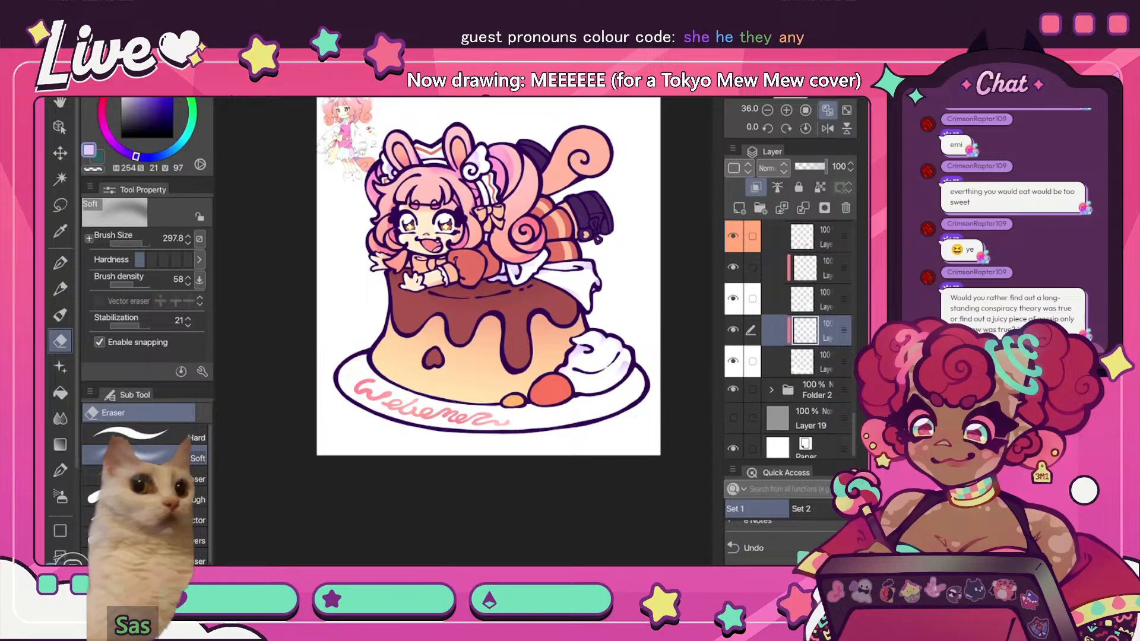
# - Shade both ends of the plate's rim in lilac with the G-pen at size 203.5 and soften them with the Soft eraser
pyautogui.press('p')
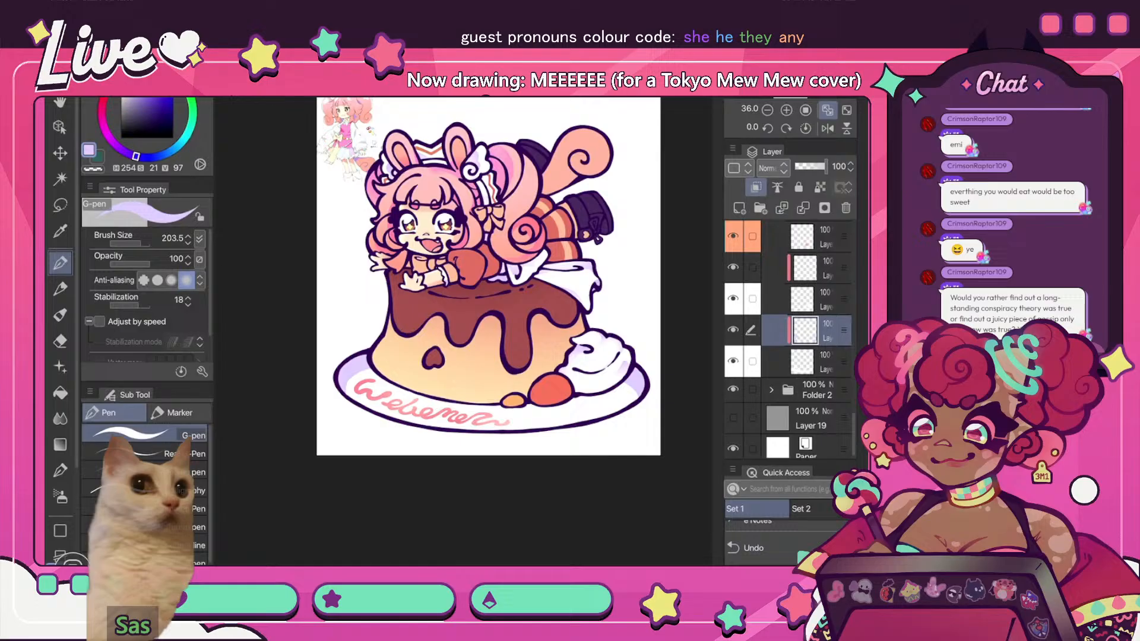
pyautogui.moveTo(636, 385); pyautogui.dragTo(596, 417)
pyautogui.moveTo(349, 381)
pyautogui.mouseDown()
pyautogui.moveTo(360, 403)
pyautogui.moveTo(351, 389)
pyautogui.mouseUp()
pyautogui.press('e')
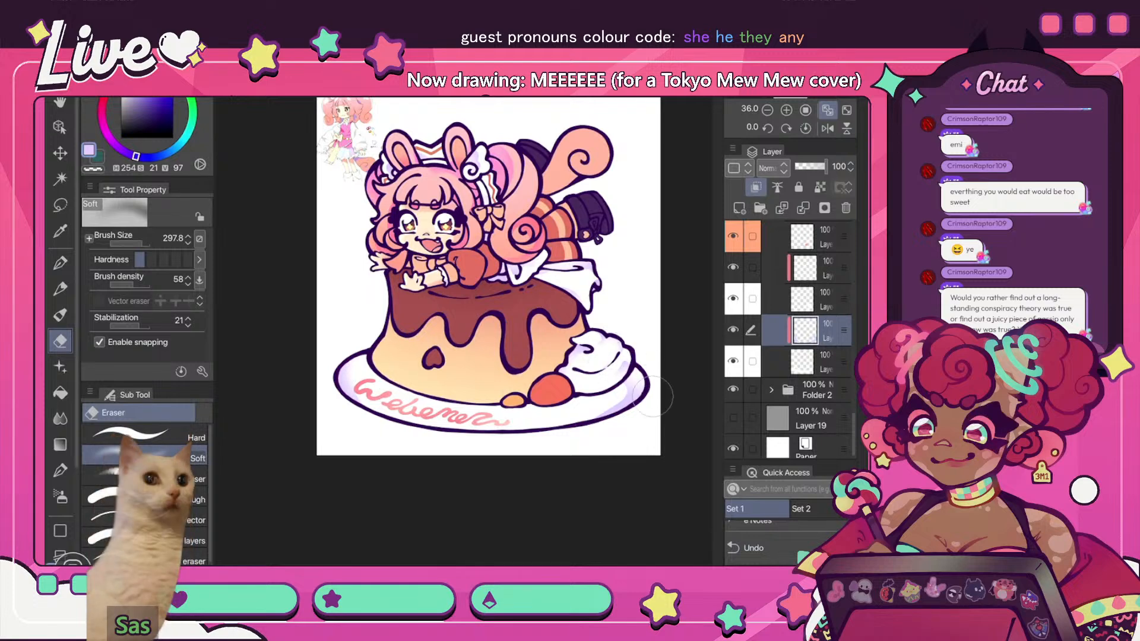
# - Refine the plate shading beneath the whipped cream with the Soft eraser at size 139, checking the artwork in both orientations
pyautogui.scroll(-6, 543, 307)
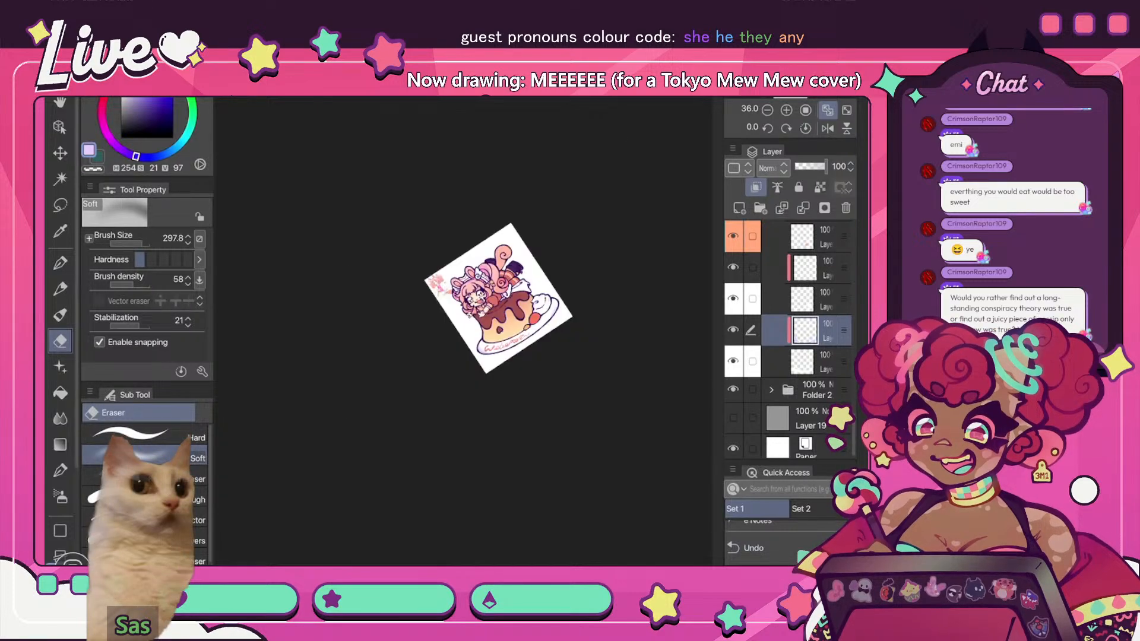
pyautogui.click(828, 110)
pyautogui.click(827, 128)
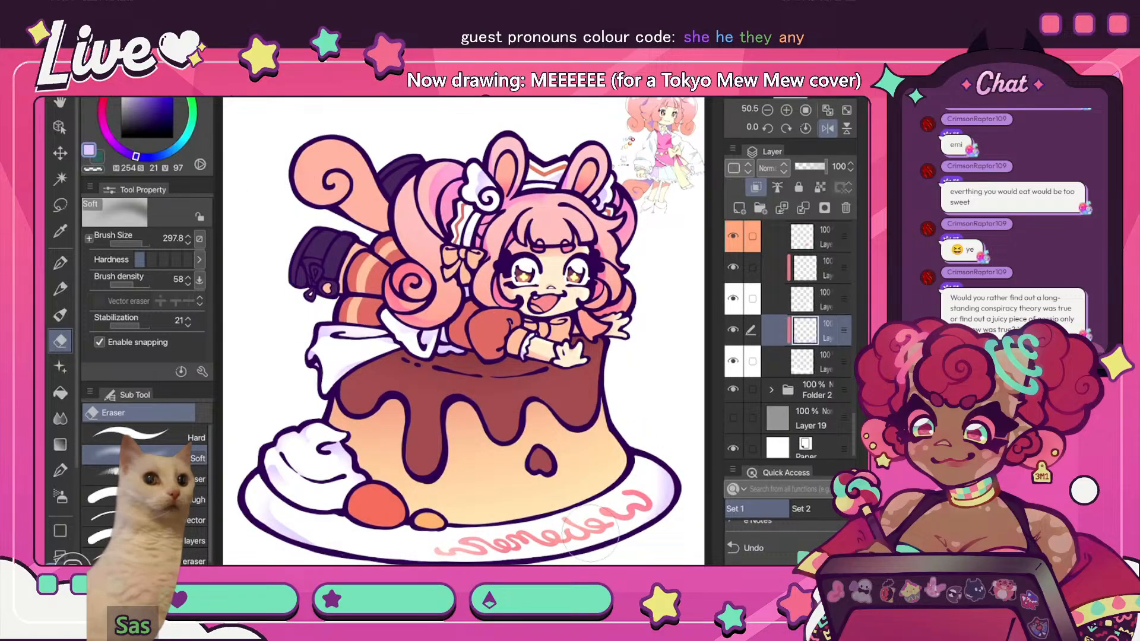
pyautogui.click(139, 244)
pyautogui.moveTo(302, 525); pyautogui.dragTo(293, 525)
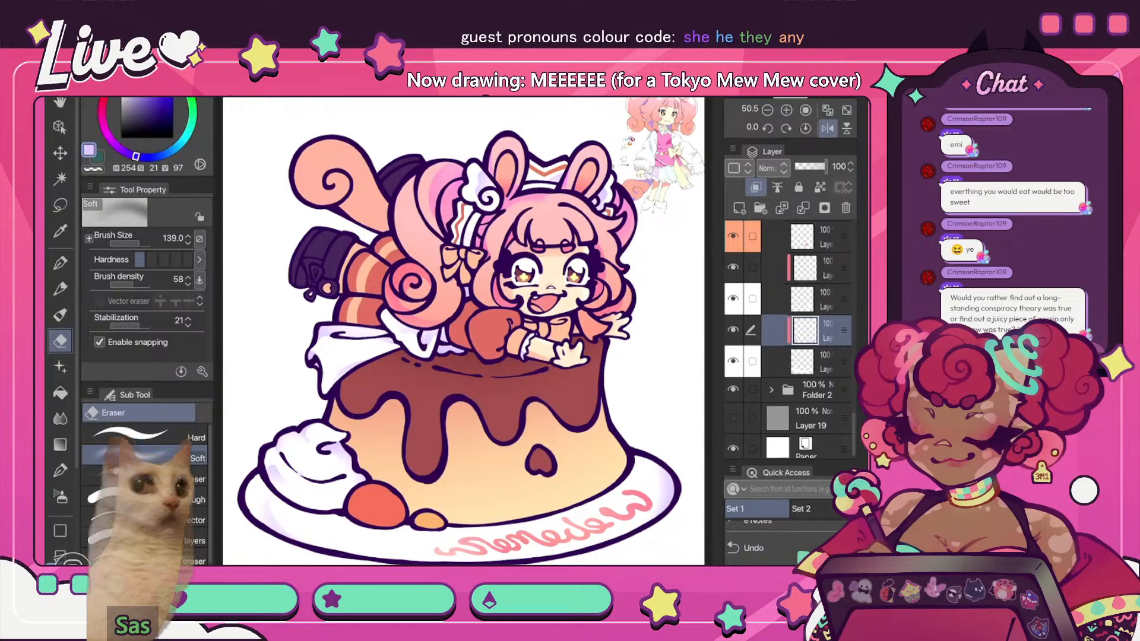
pyautogui.hotkey('ctrl', '-')
pyautogui.click(827, 129)
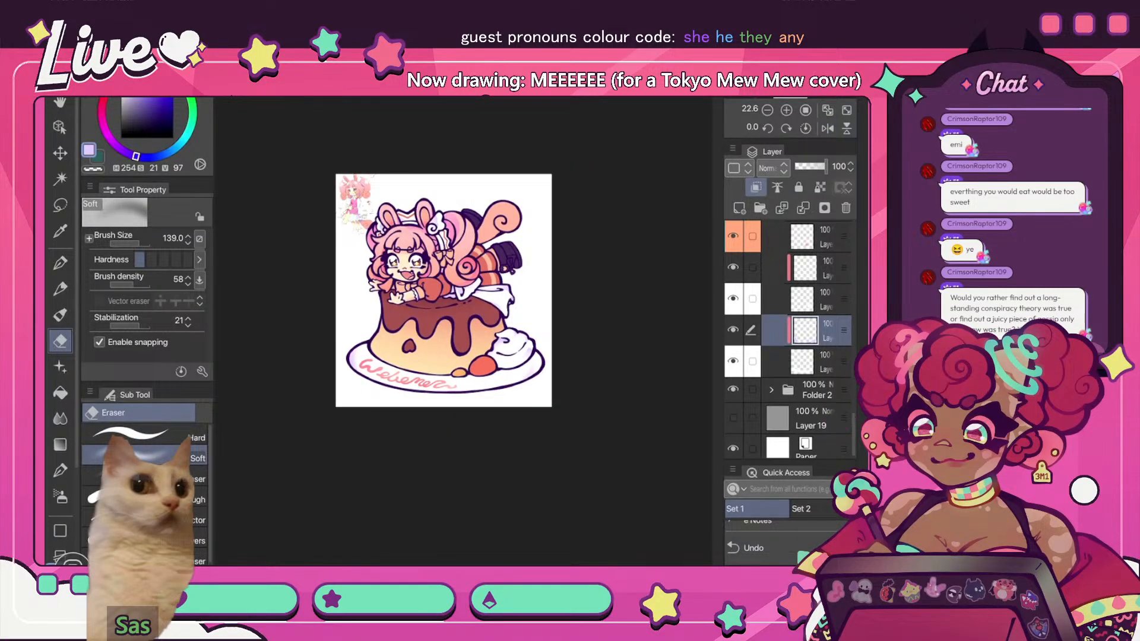
# - Rework the lilac shadow on the rim beside the first letter of the lettering, trimming it with the Hard eraser at size 53.6
pyautogui.click(145, 244)
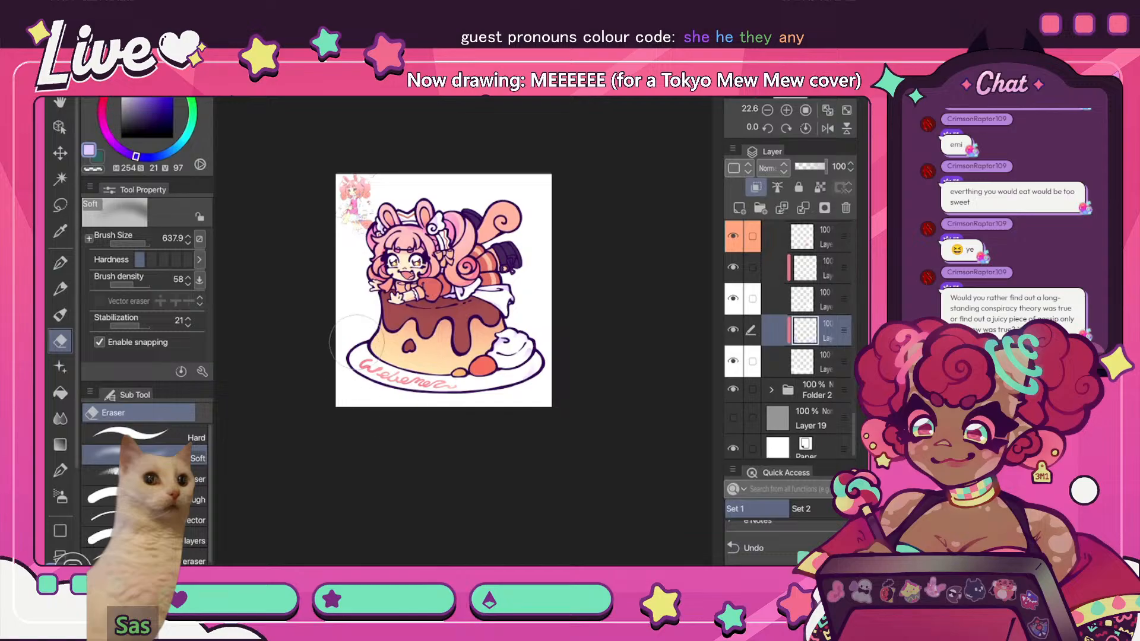
pyautogui.press('p')
pyautogui.scroll(3, 444, 291)
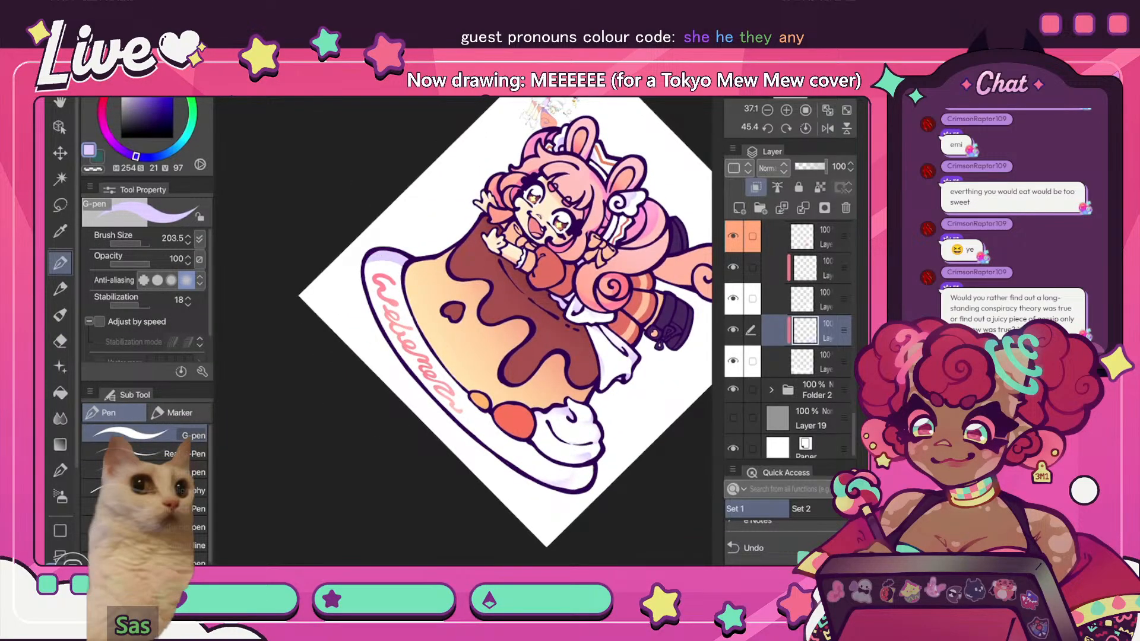
pyautogui.press('e')
pyautogui.click(145, 435)
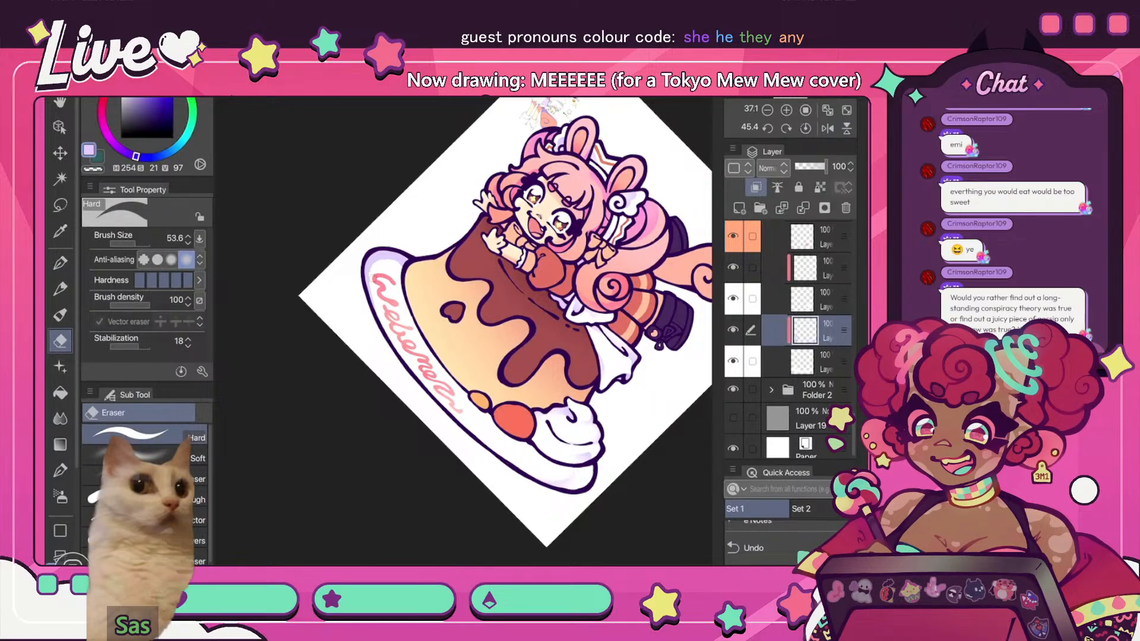
pyautogui.moveTo(373, 278); pyautogui.dragTo(399, 262)
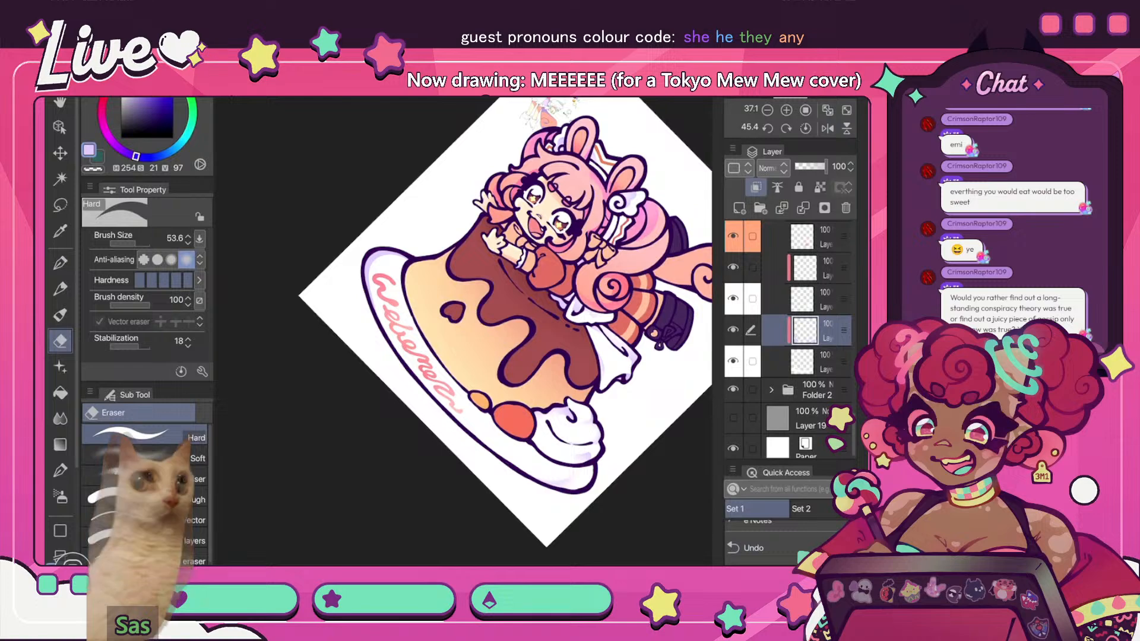
# - Fade the rim shadow with the Soft eraser at size 435.8, and check the plate upright and mirrored
pyautogui.click(144, 457)
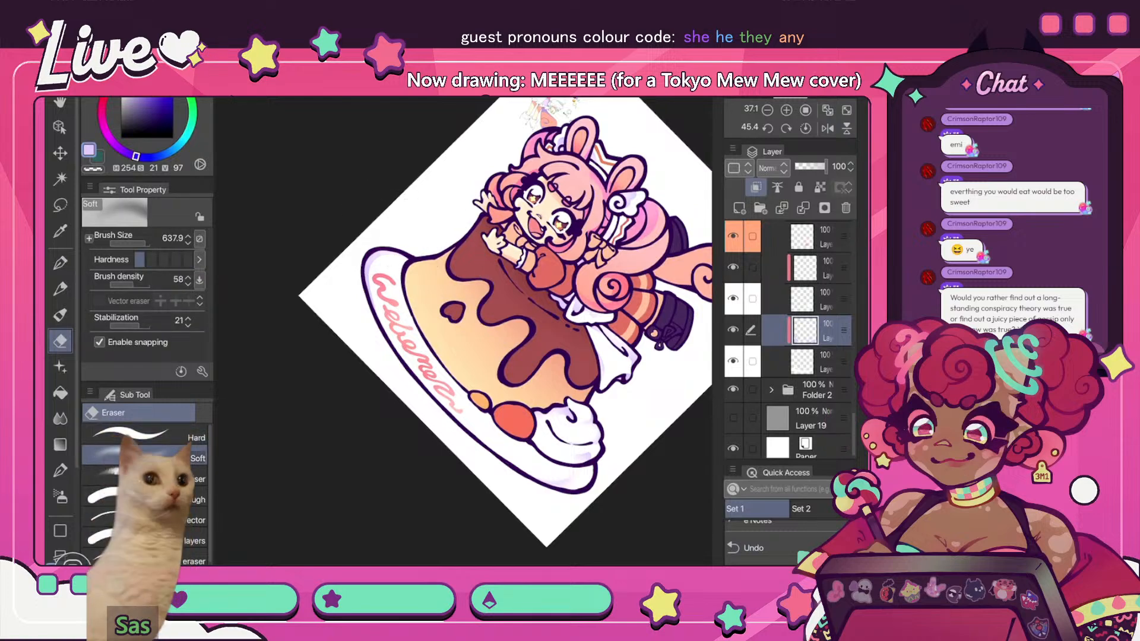
pyautogui.click(143, 244)
pyautogui.click(846, 109)
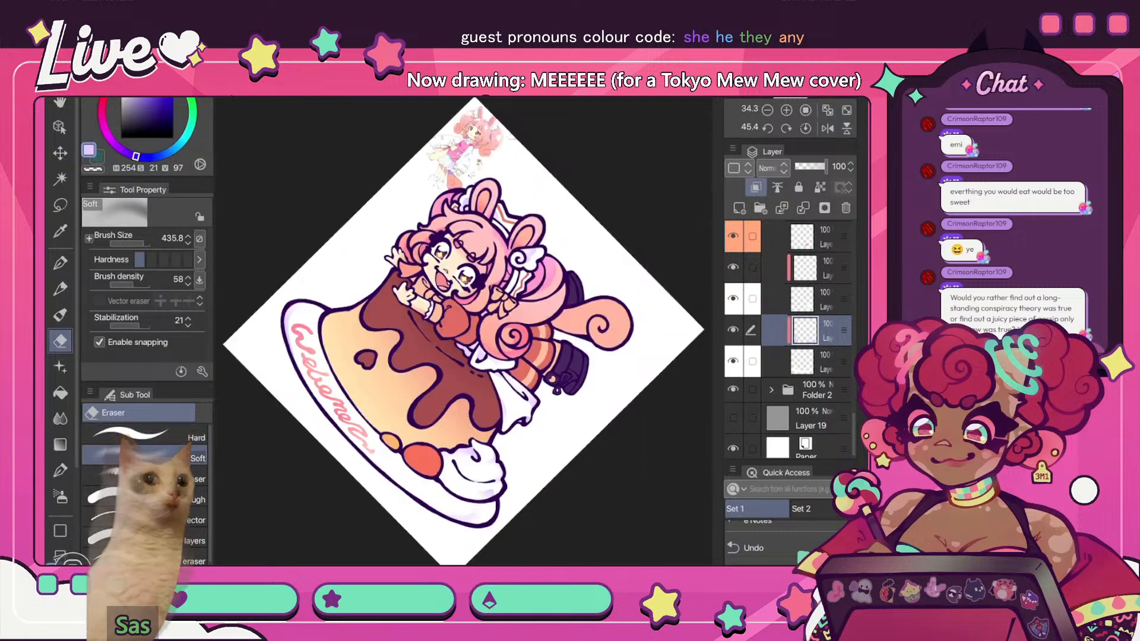
pyautogui.click(827, 128)
pyautogui.click(806, 129)
pyautogui.click(846, 109)
pyautogui.click(827, 128)
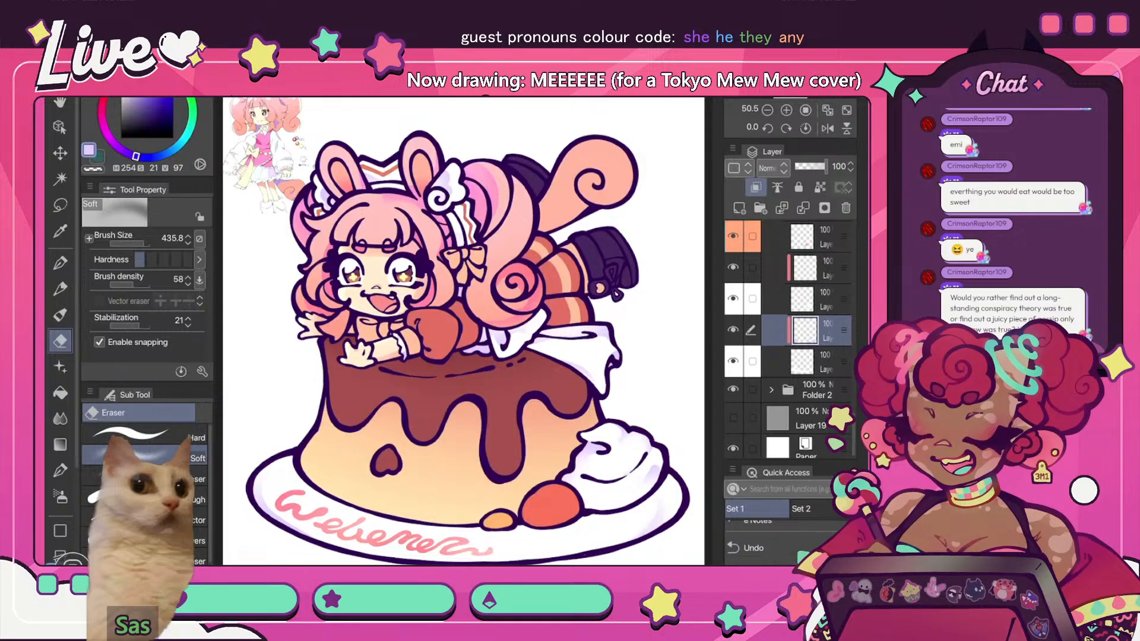
# - Repaint the lilac rim shadow beside the lettering's start, trim it with the Hard eraser at size 30.3 and fade it softly
pyautogui.press('p')
pyautogui.moveTo(293, 462)
pyautogui.mouseDown()
pyautogui.moveTo(260, 482)
pyautogui.moveTo(260, 499)
pyautogui.mouseUp()
pyautogui.press('e')
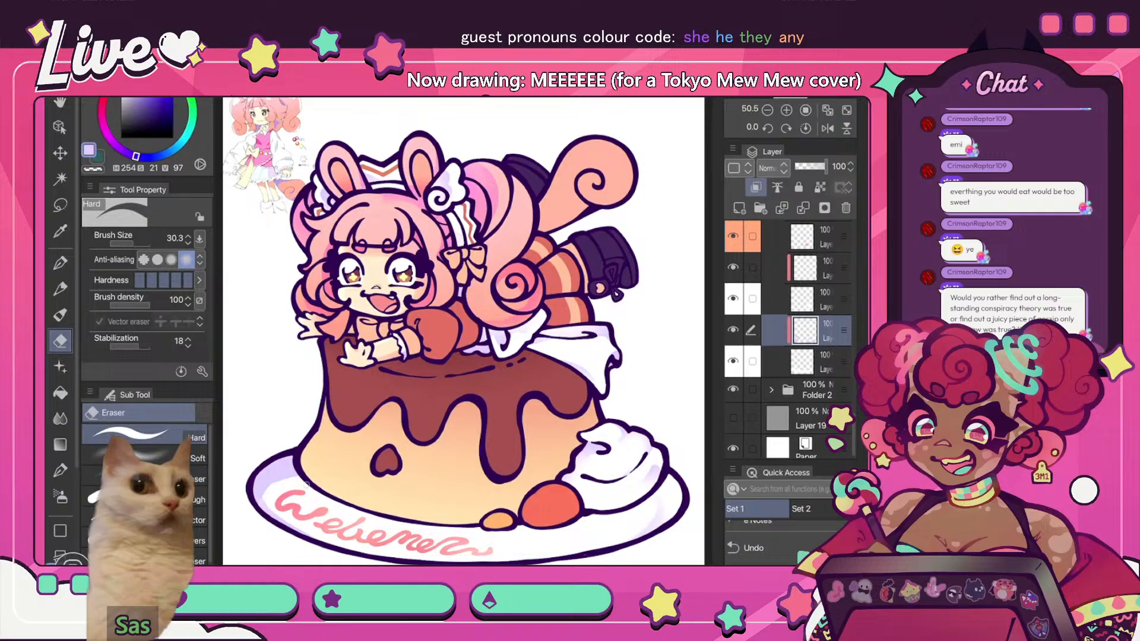
pyautogui.moveTo(266, 498); pyautogui.dragTo(294, 469)
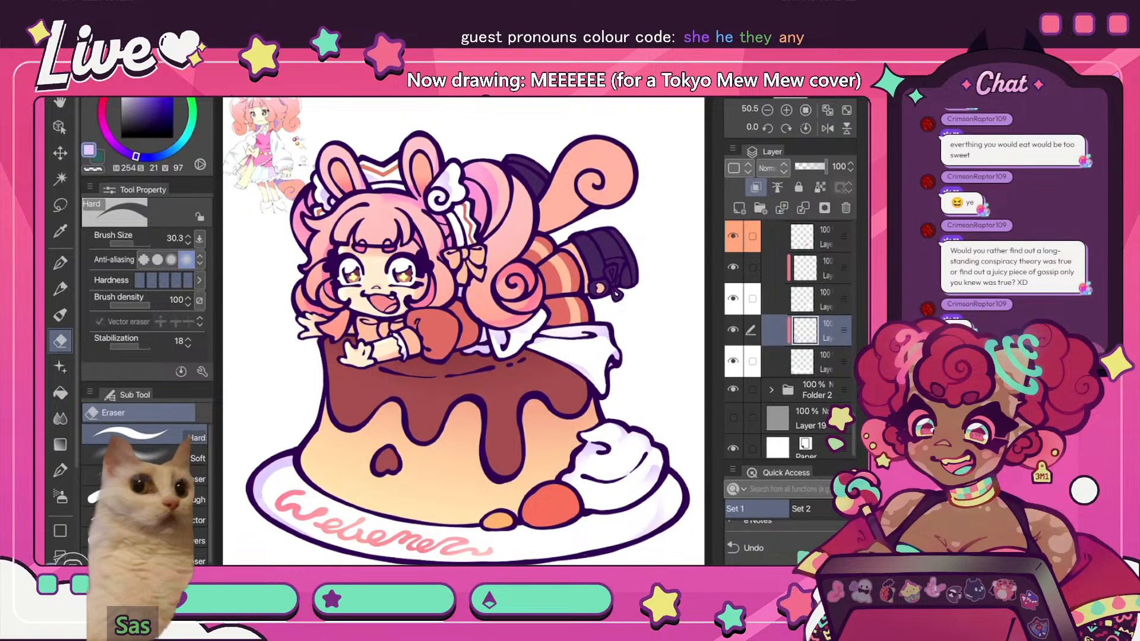
pyautogui.click(198, 458)
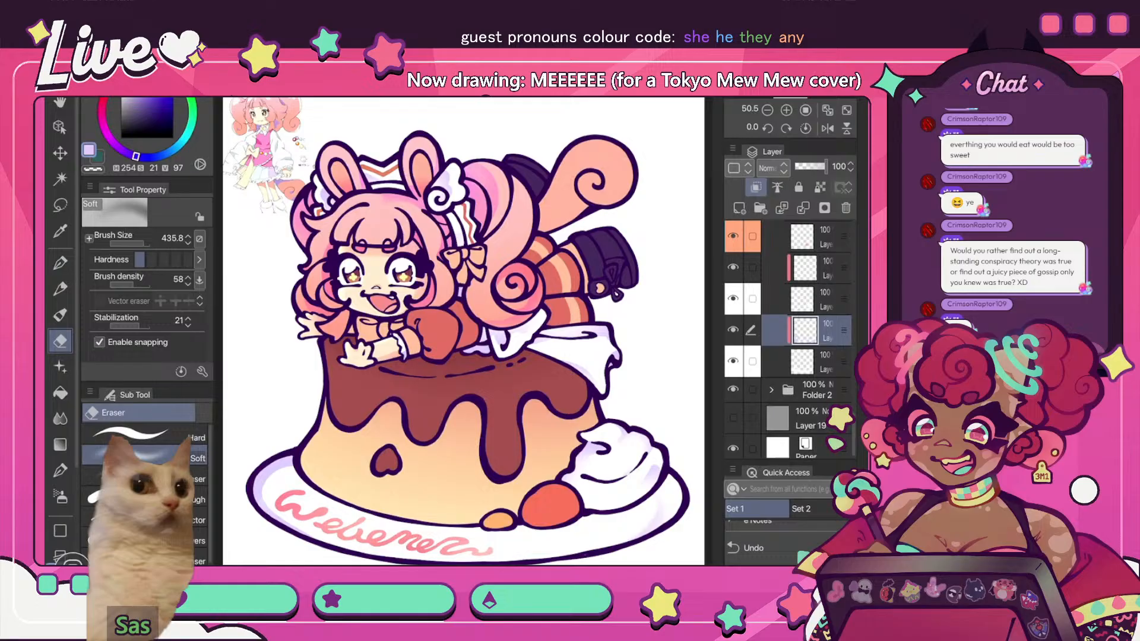
pyautogui.click(827, 128)
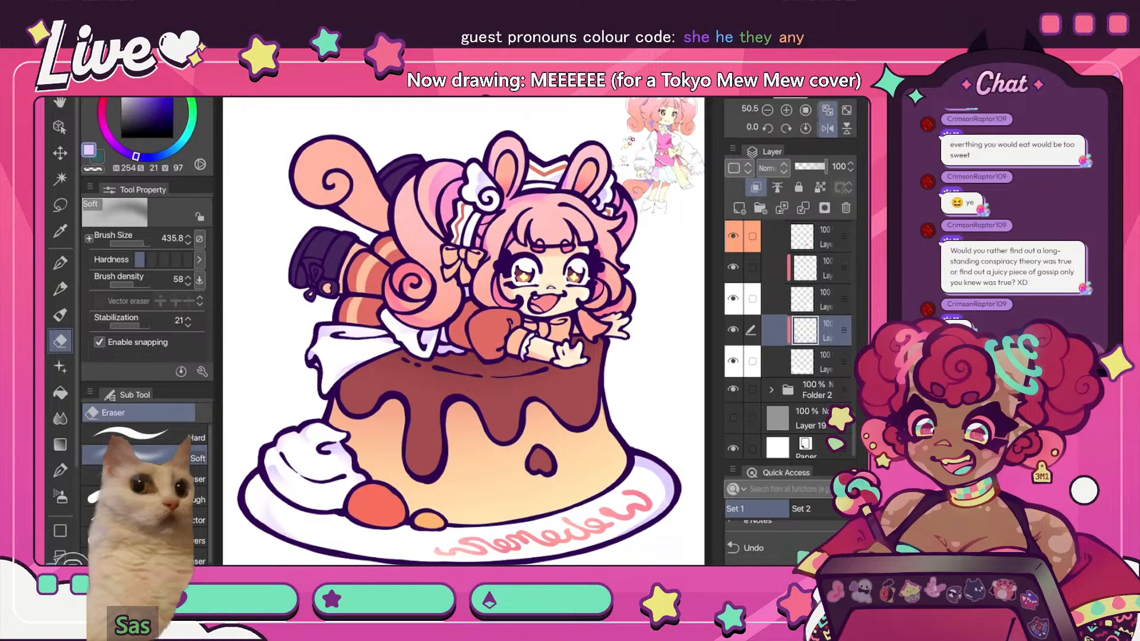
# - Paint a wider lilac shadow on the lettering's side of the plate and soften it with the Soft eraser at size 771.7
pyautogui.press('p')
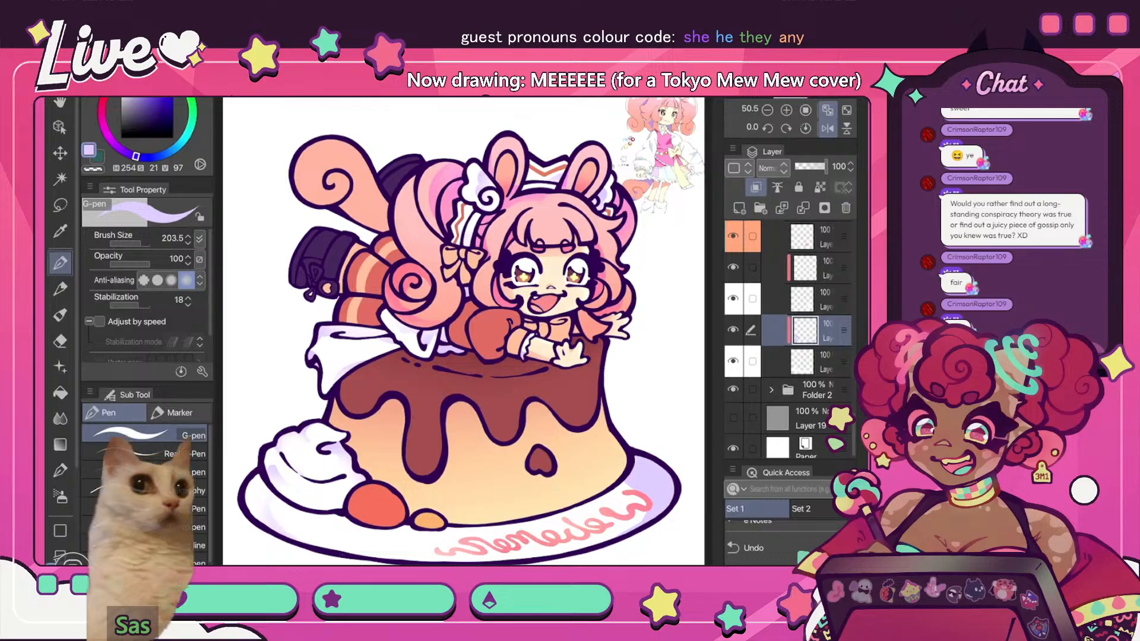
pyautogui.press('e')
pyautogui.click(146, 244)
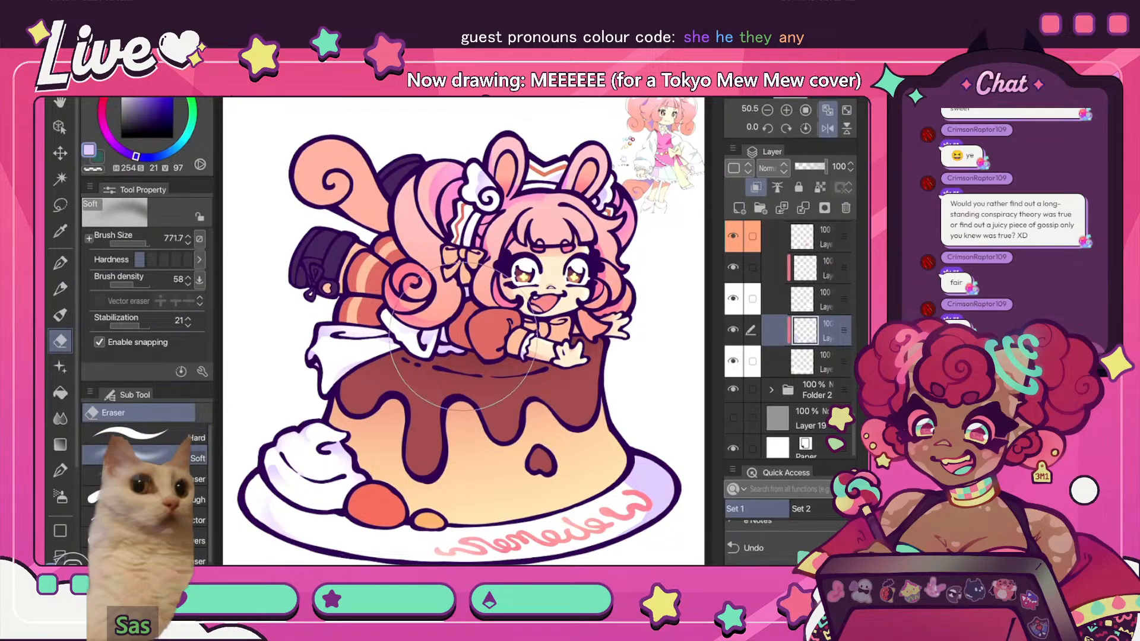
pyautogui.moveTo(700, 448); pyautogui.dragTo(666, 443)
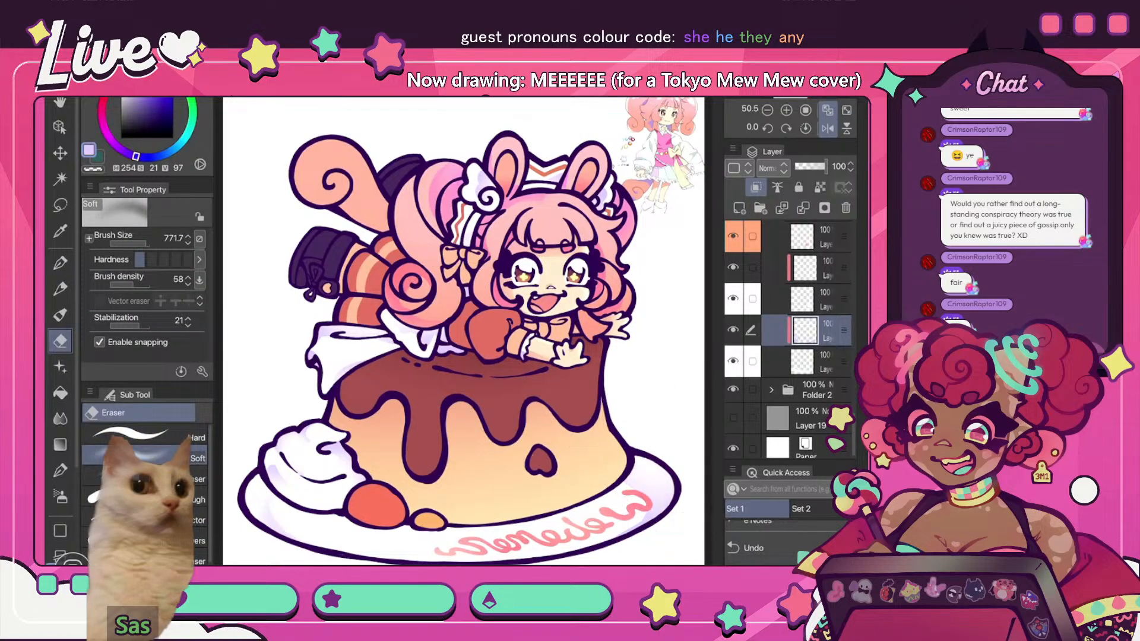
pyautogui.click(828, 128)
pyautogui.scroll(-8, 498, 328)
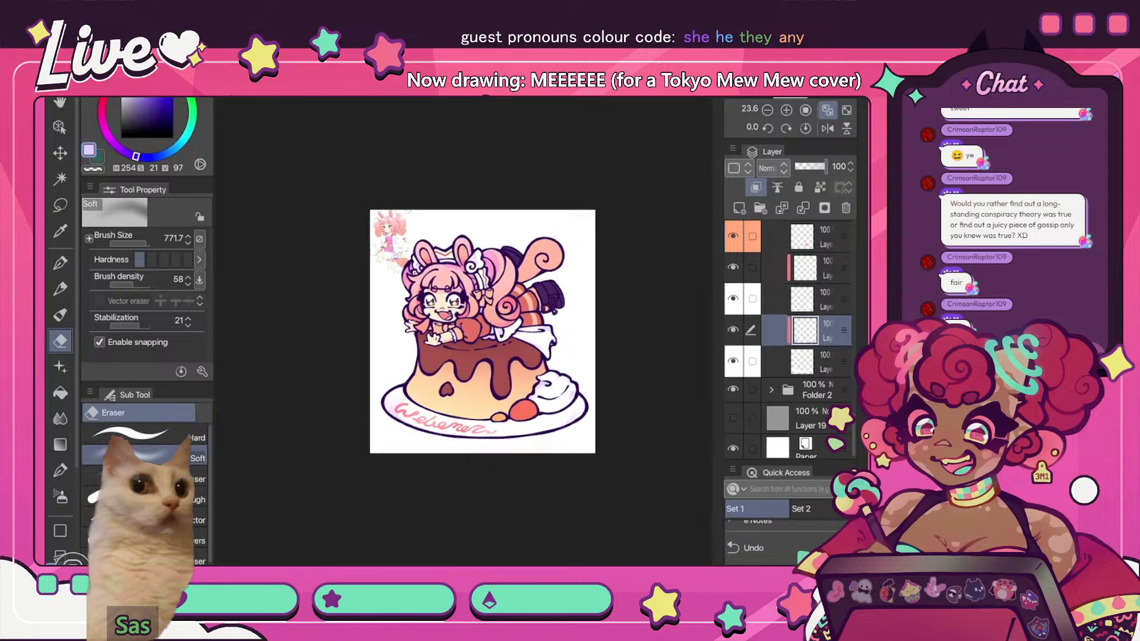
# - Examine the shaded plate and the whole illustration, upright and mirrored
pyautogui.scroll(6, 474, 424)
pyautogui.press('p')
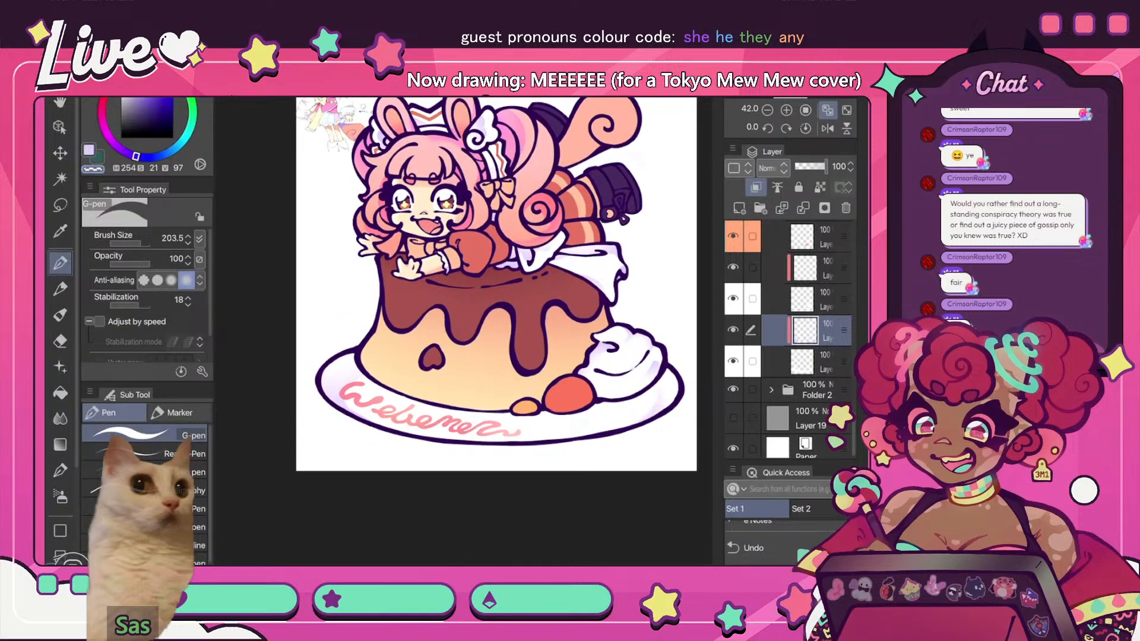
pyautogui.scroll(-4, 495, 283)
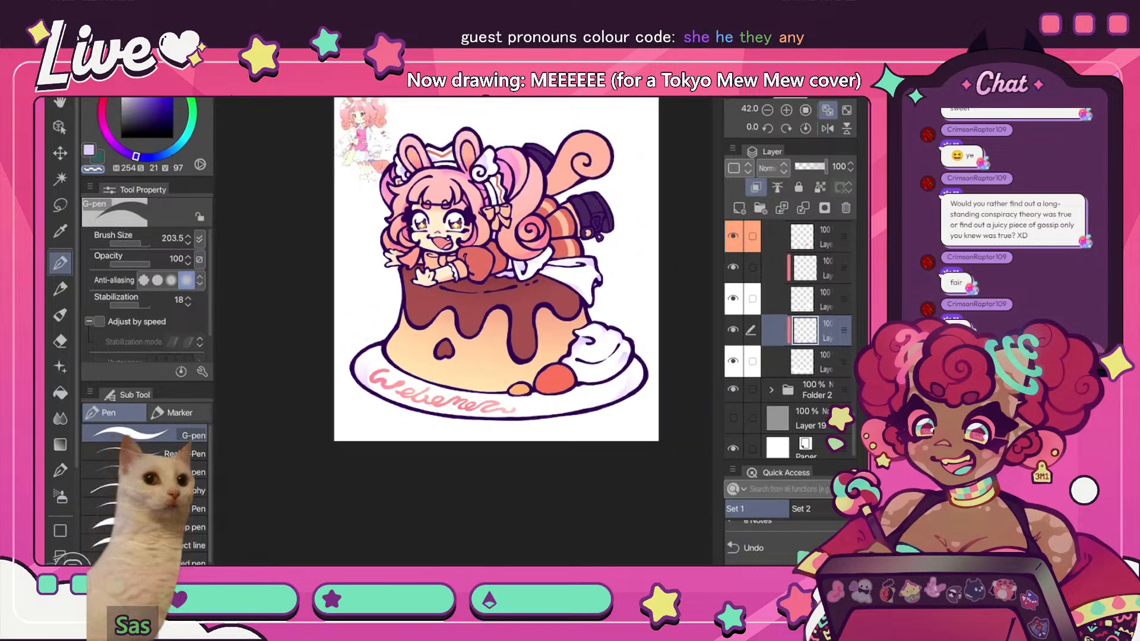
pyautogui.click(828, 110)
pyautogui.click(828, 128)
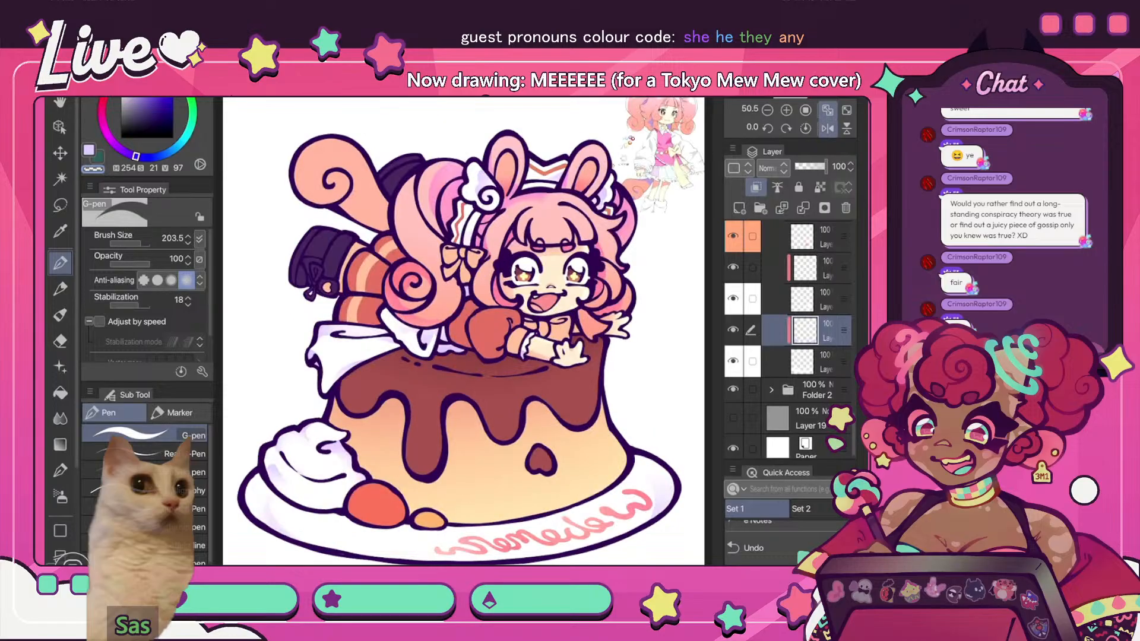
pyautogui.click(827, 128)
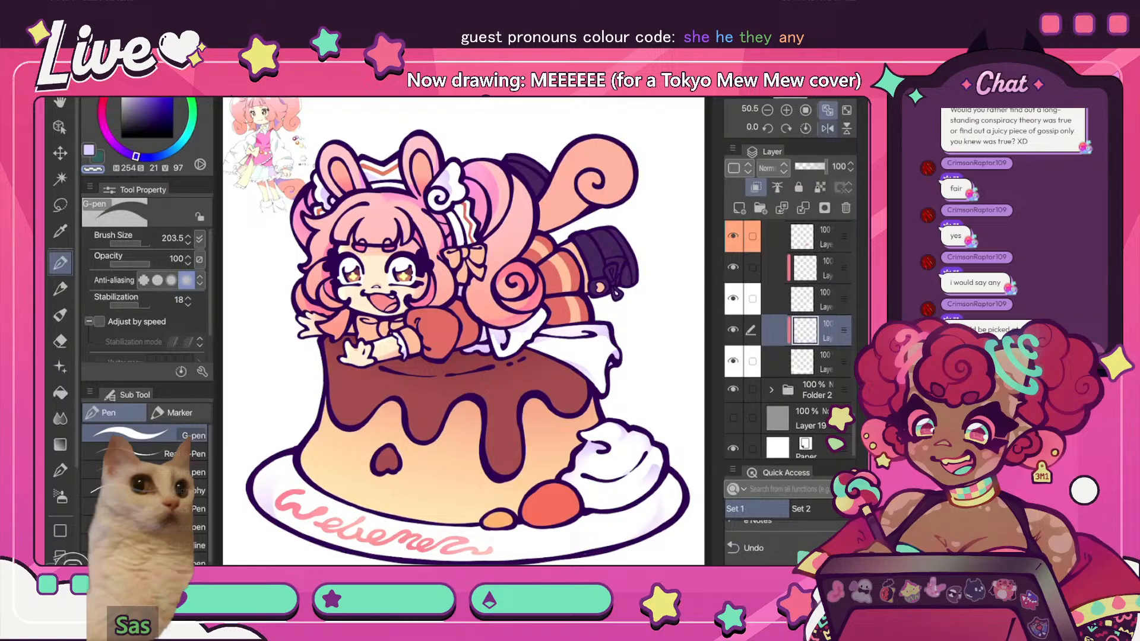
pyautogui.click(828, 128)
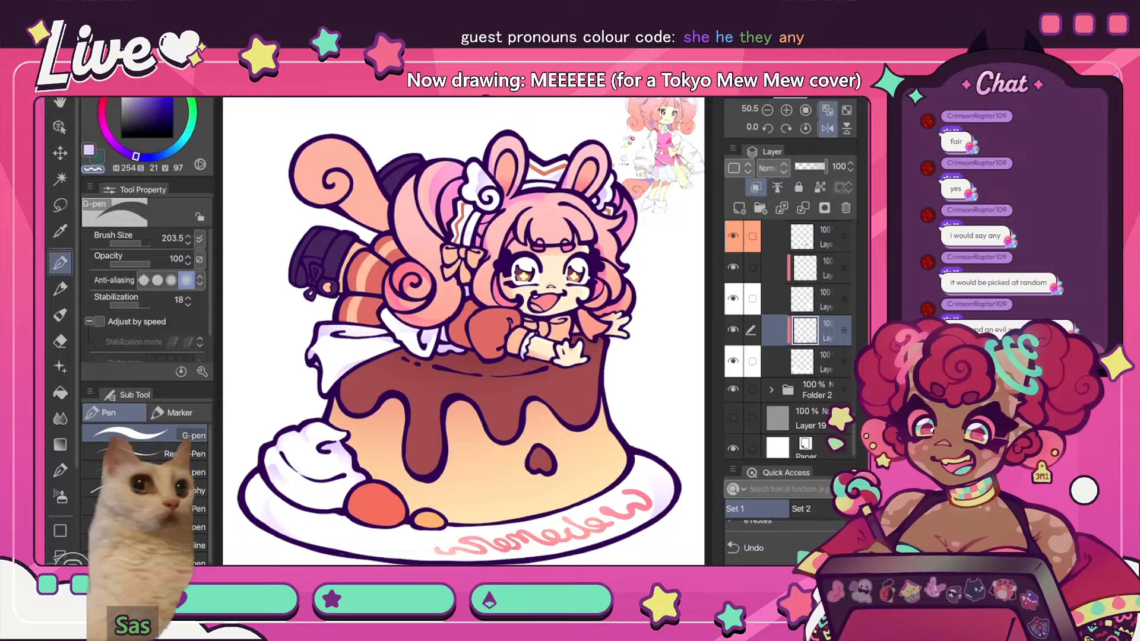
pyautogui.click(827, 128)
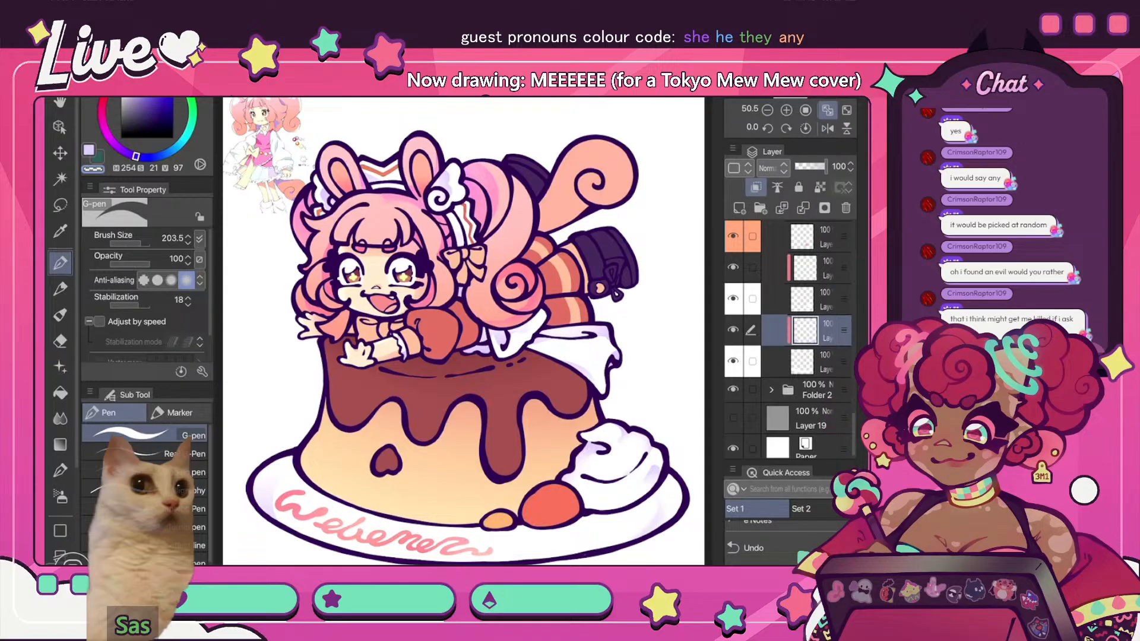
# - Compare the drawing with the lilac plate shadow layer hidden and shown, and check the full canvas mirrored and upright
pyautogui.click(827, 128)
pyautogui.click(828, 128)
pyautogui.click(733, 330)
pyautogui.click(733, 330)
pyautogui.scroll(-3, 574, 329)
pyautogui.click(827, 128)
pyautogui.click(827, 110)
pyautogui.click(827, 128)
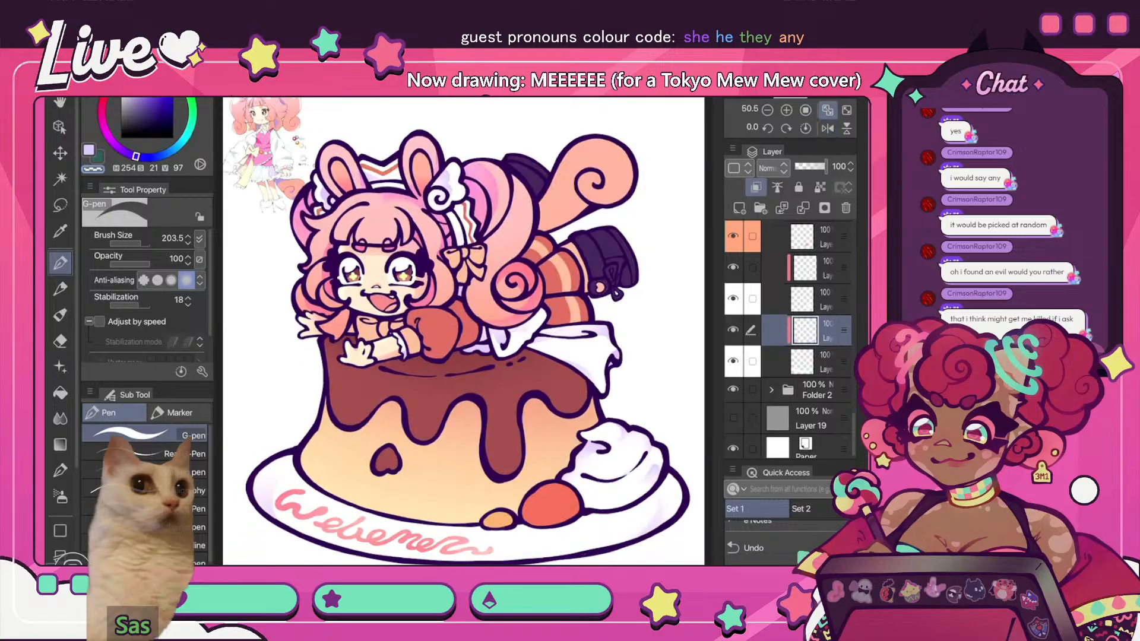
pyautogui.click(828, 128)
pyautogui.click(827, 128)
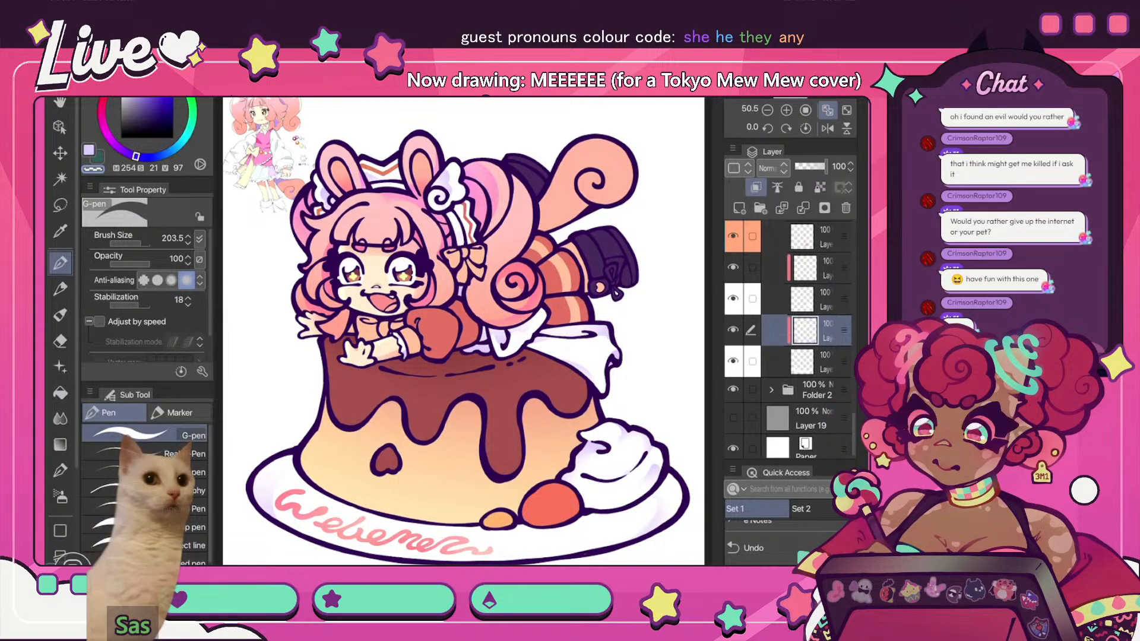
# - Identify the white, orange and yellow base colour layers by hiding and showing each one, ending on the pudding's yellow layer
pyautogui.click(733, 299)
pyautogui.click(733, 298)
pyautogui.click(825, 300)
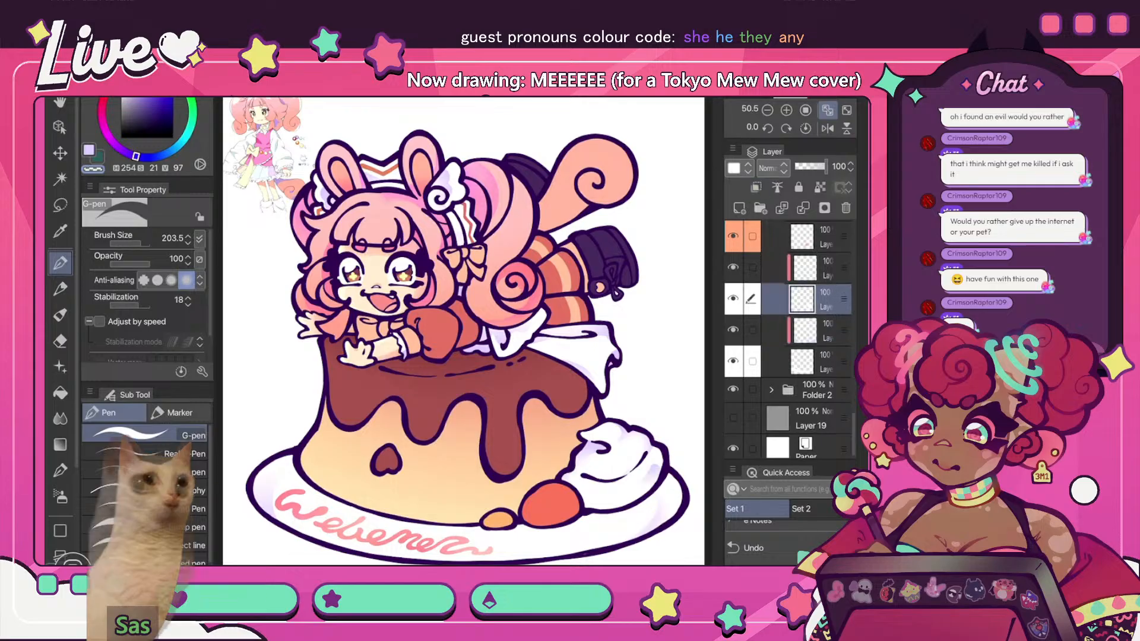
pyautogui.scroll(2, 802, 339)
pyautogui.click(733, 312)
pyautogui.click(733, 312)
pyautogui.click(825, 313)
pyautogui.scroll(2, 802, 338)
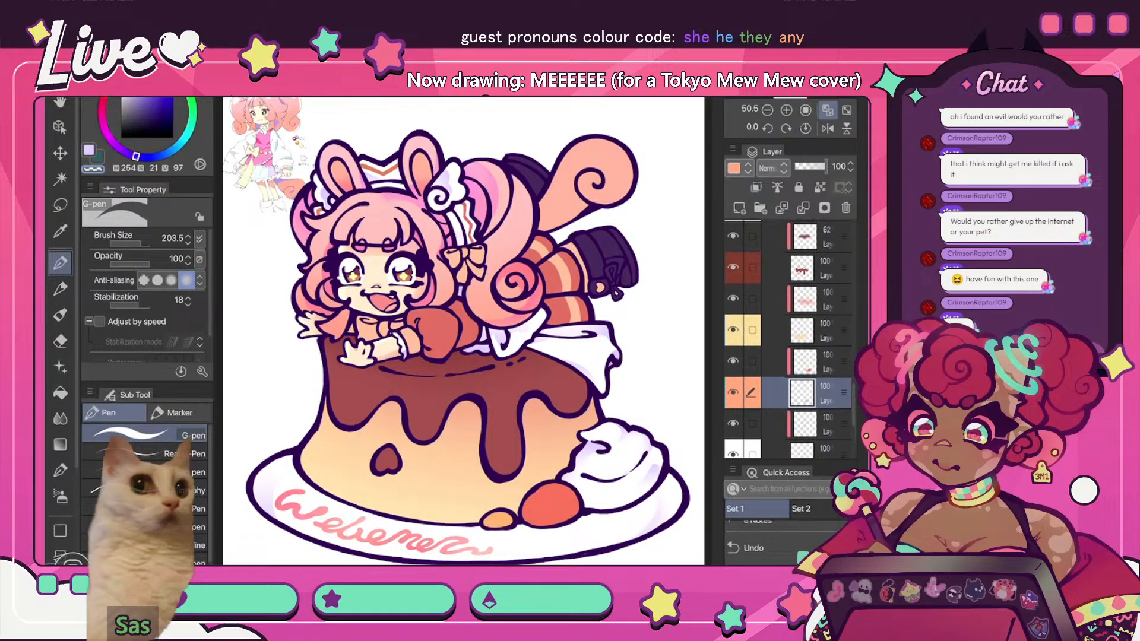
pyautogui.scroll(2, 801, 338)
pyautogui.click(733, 387)
pyautogui.click(733, 387)
pyautogui.click(825, 388)
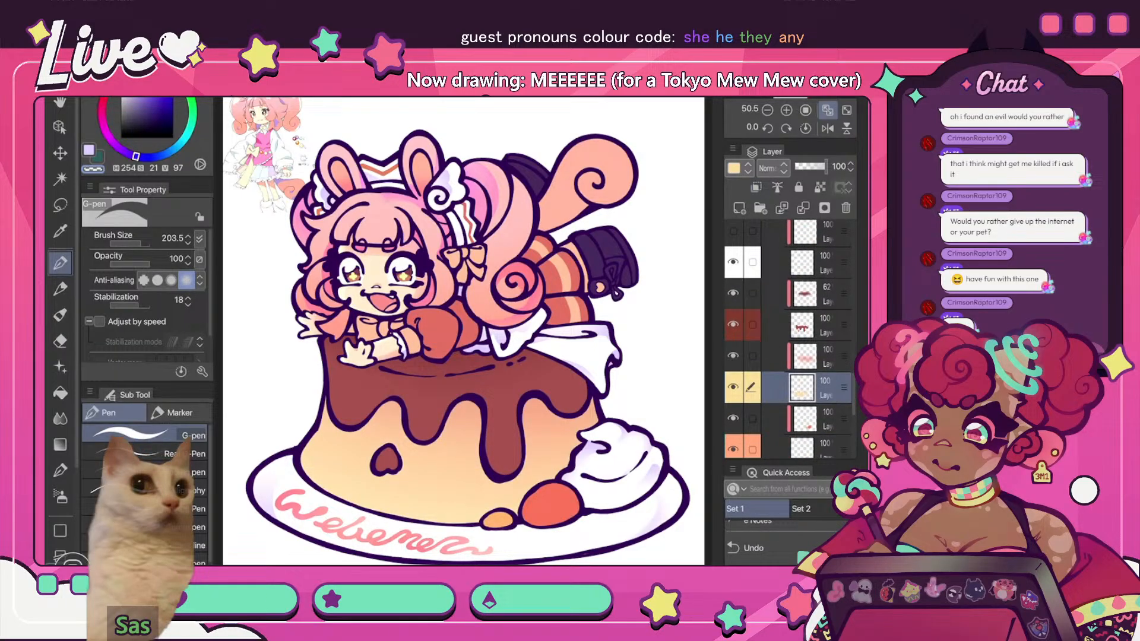
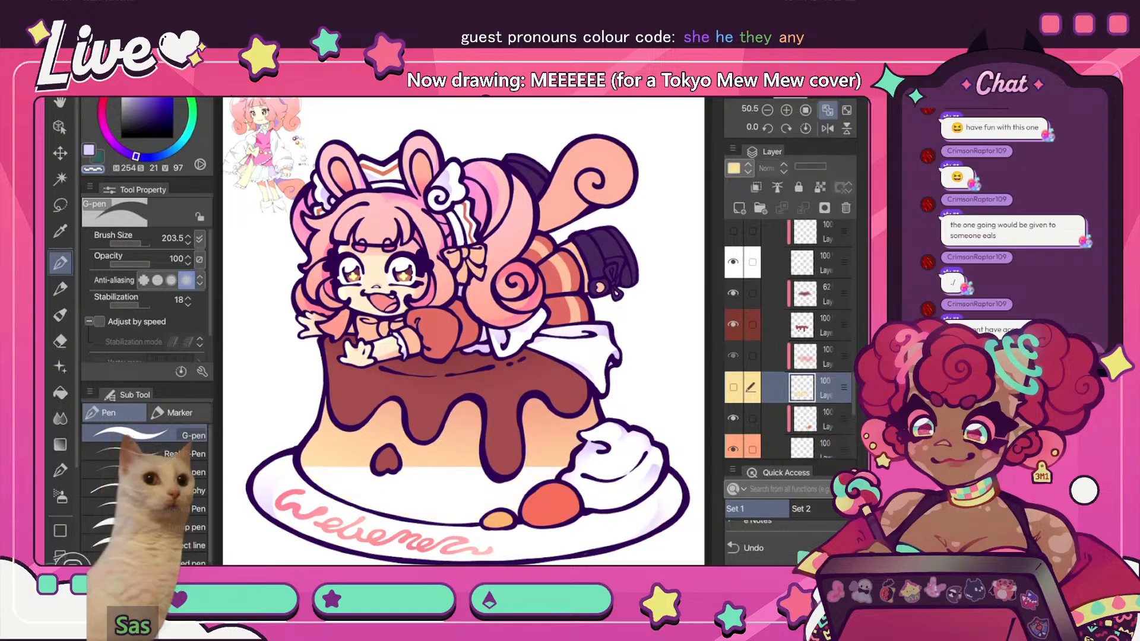
# - Find the tail's colour layers in the layer stack and select the upper clipped shading layer above its coral base
pyautogui.scroll(-2, 789, 338)
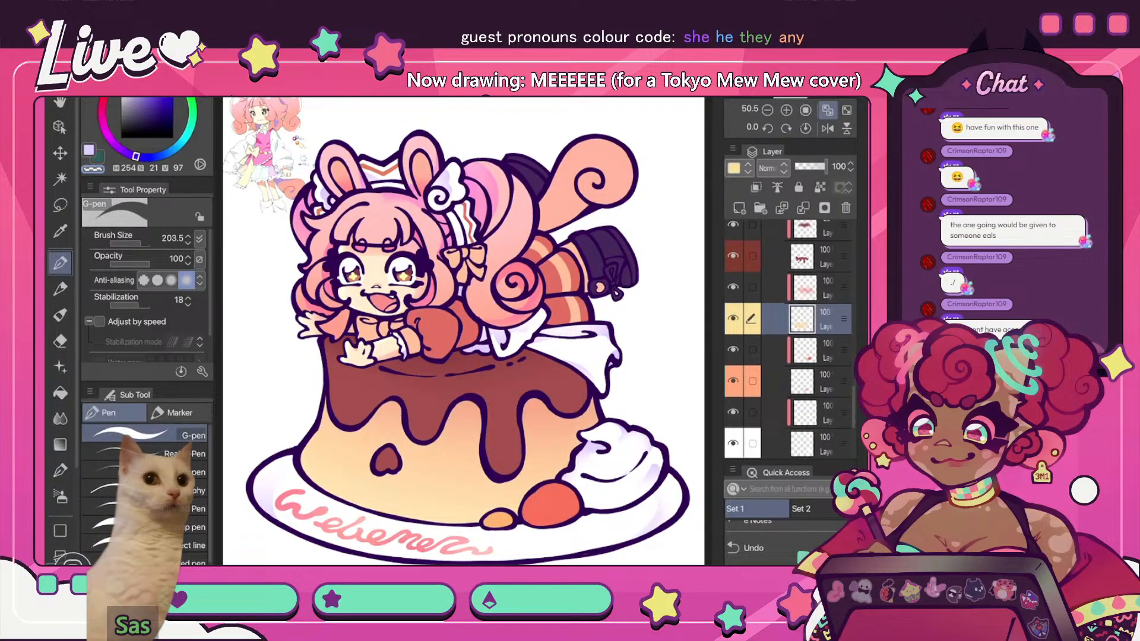
pyautogui.click(733, 380)
pyautogui.click(733, 380)
pyautogui.scroll(5, 789, 338)
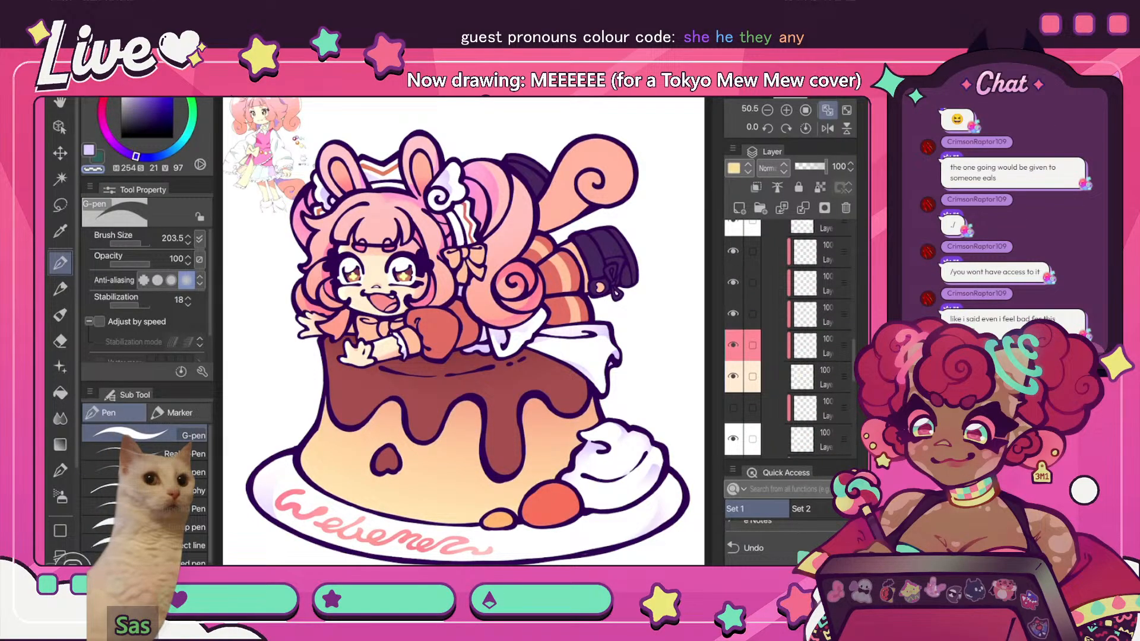
pyautogui.scroll(3, 790, 338)
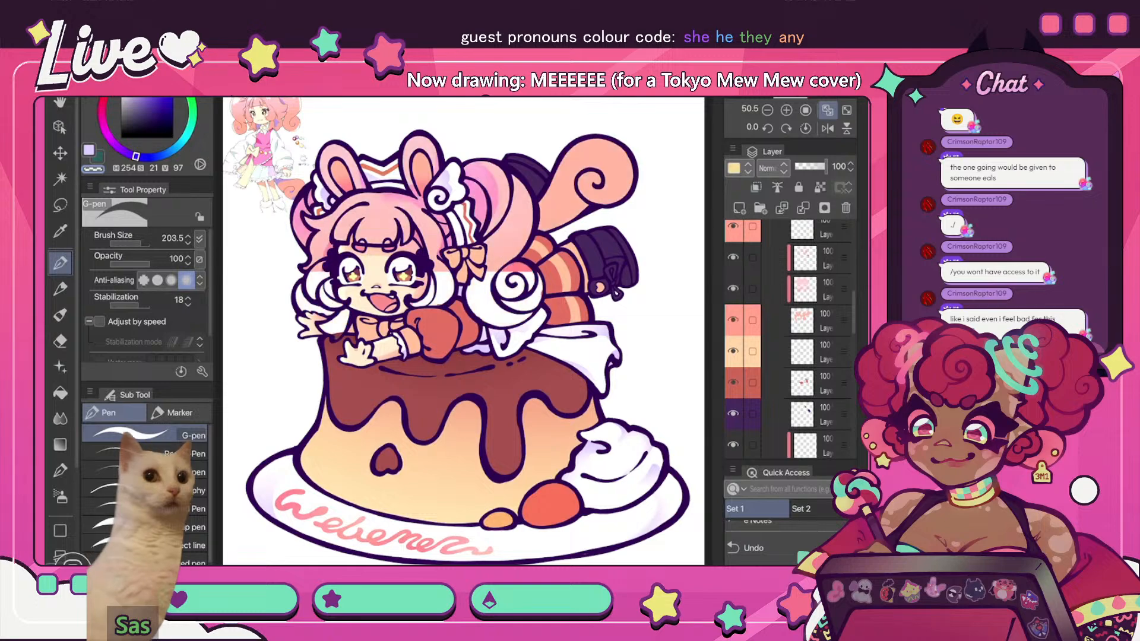
pyautogui.scroll(2, 789, 338)
pyautogui.click(822, 314)
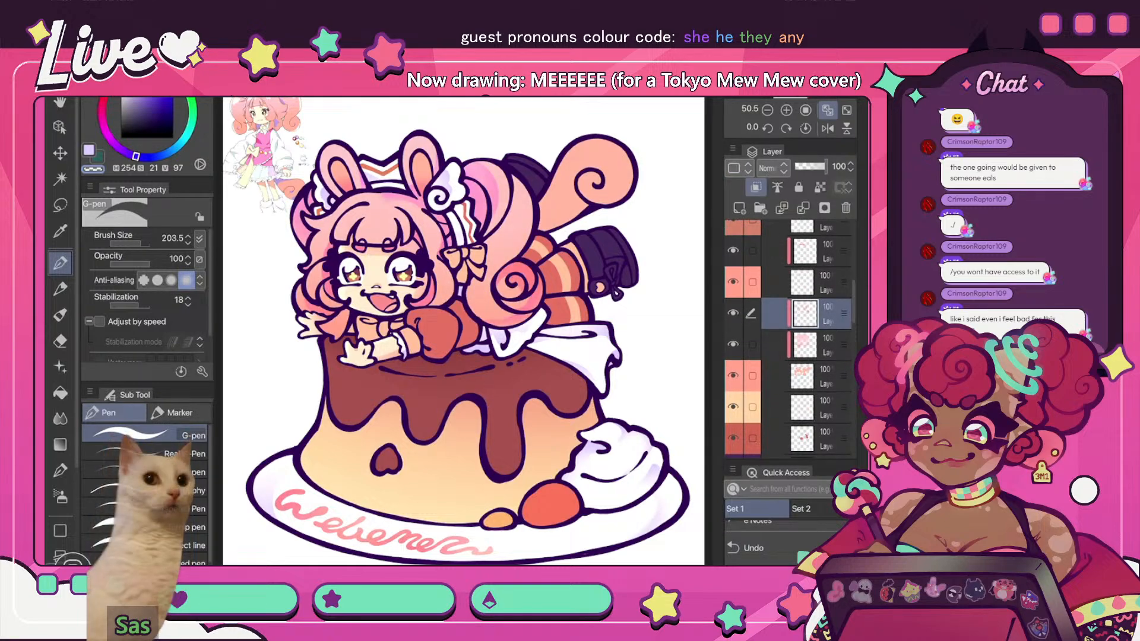
# - Sample the ponytail's light pink as main colour and a deeper pink from the lower hair curl as sub colour
pyautogui.scroll(3, 463, 331)
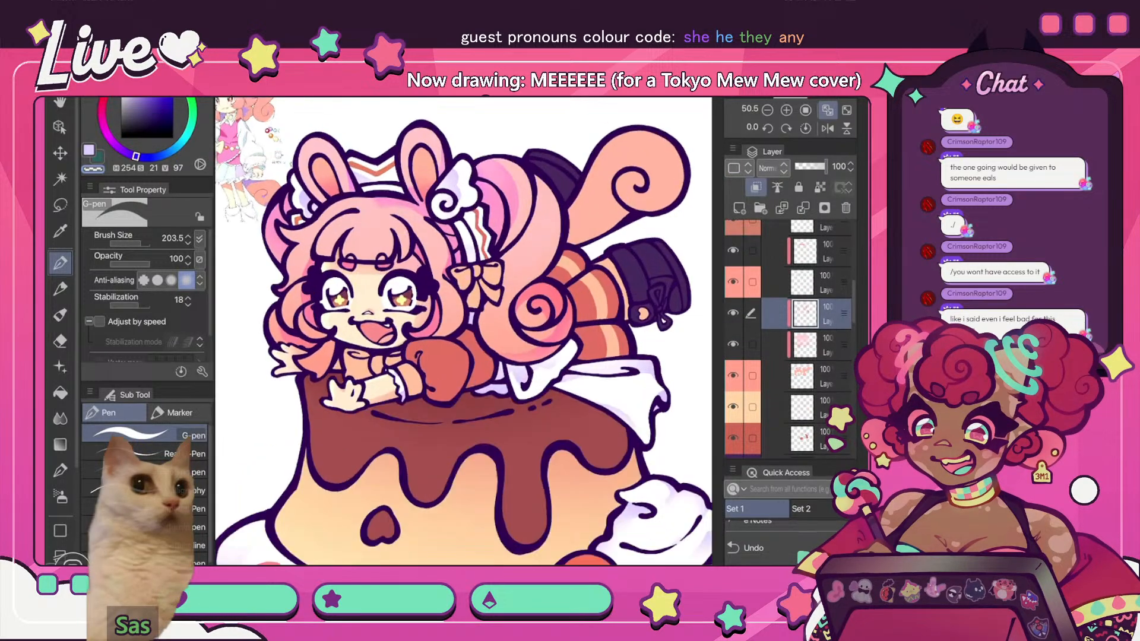
pyautogui.click(60, 205)
pyautogui.click(60, 231)
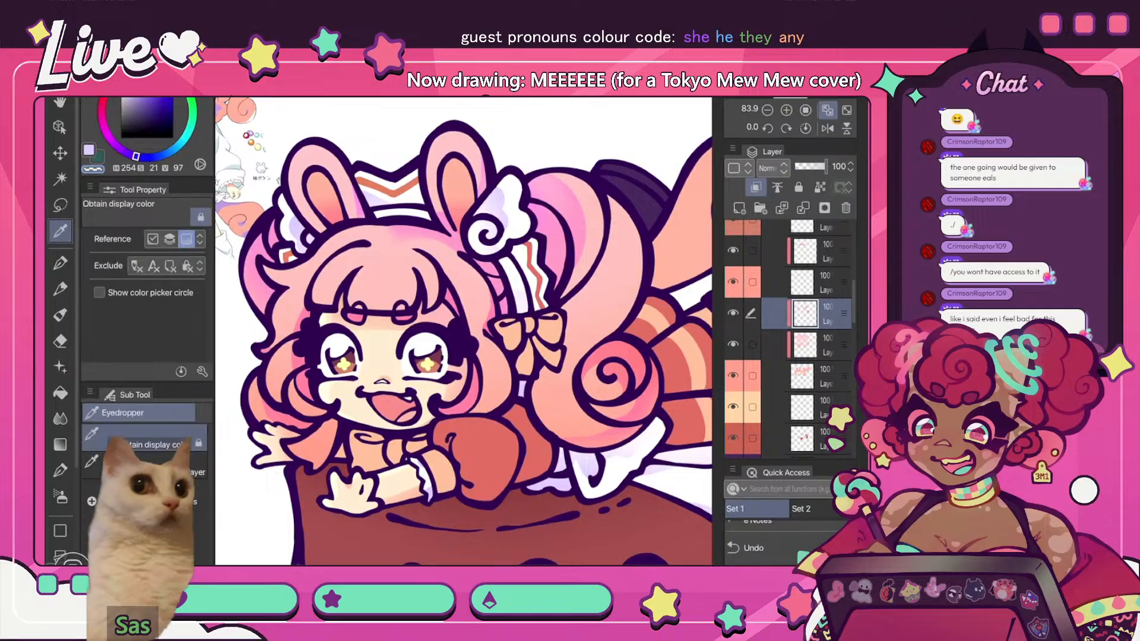
pyautogui.click(552, 199)
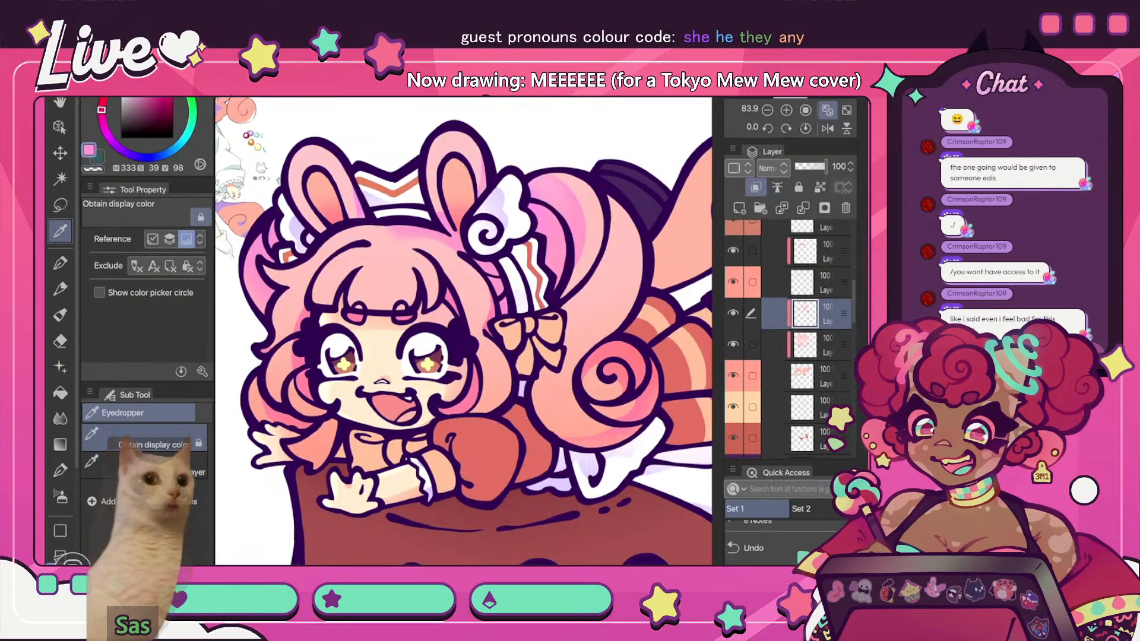
pyautogui.click(98, 159)
pyautogui.click(630, 355)
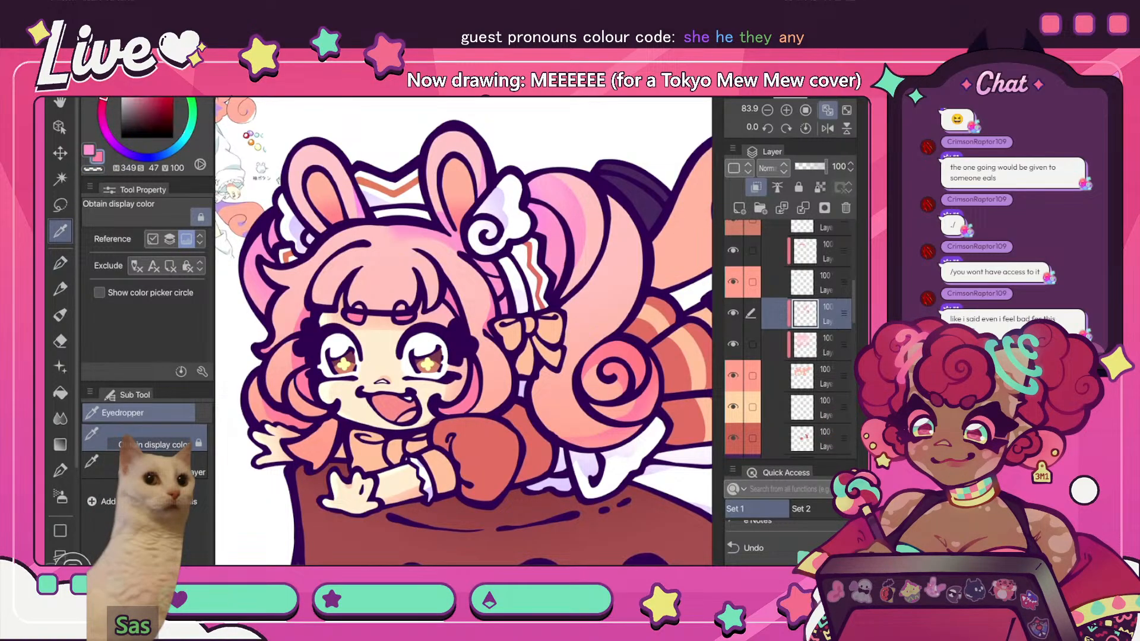
# - Paint pink shading around the tail's spiral and along its stem with the G-pen at size 64.9
pyautogui.scroll(-2, 548, 281)
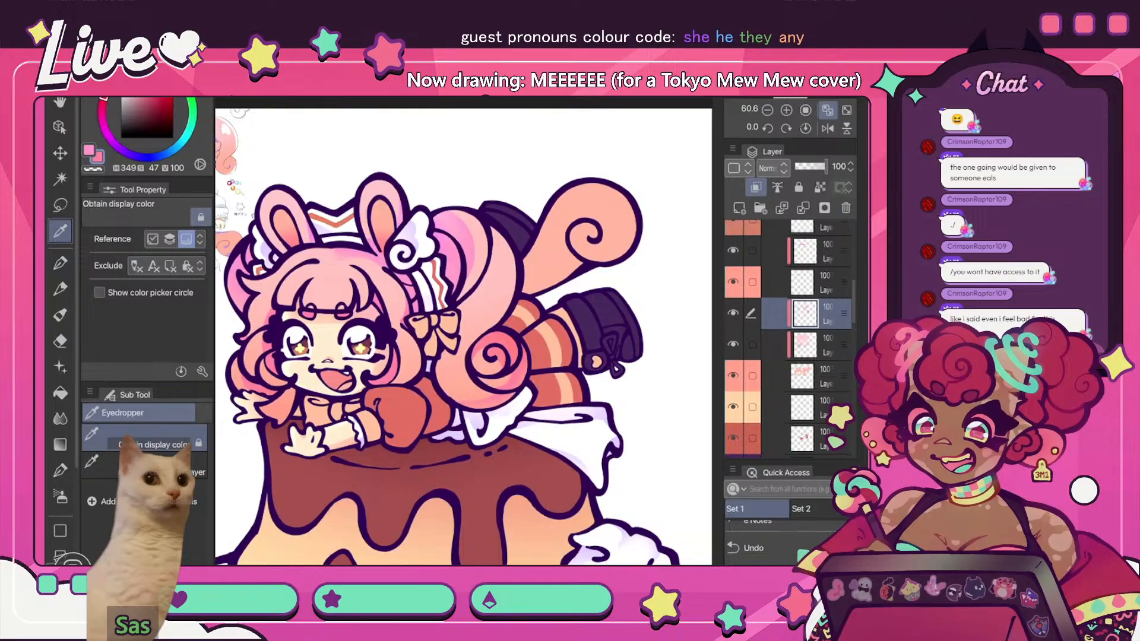
pyautogui.press('p')
pyautogui.moveTo(603, 227); pyautogui.dragTo(584, 244)
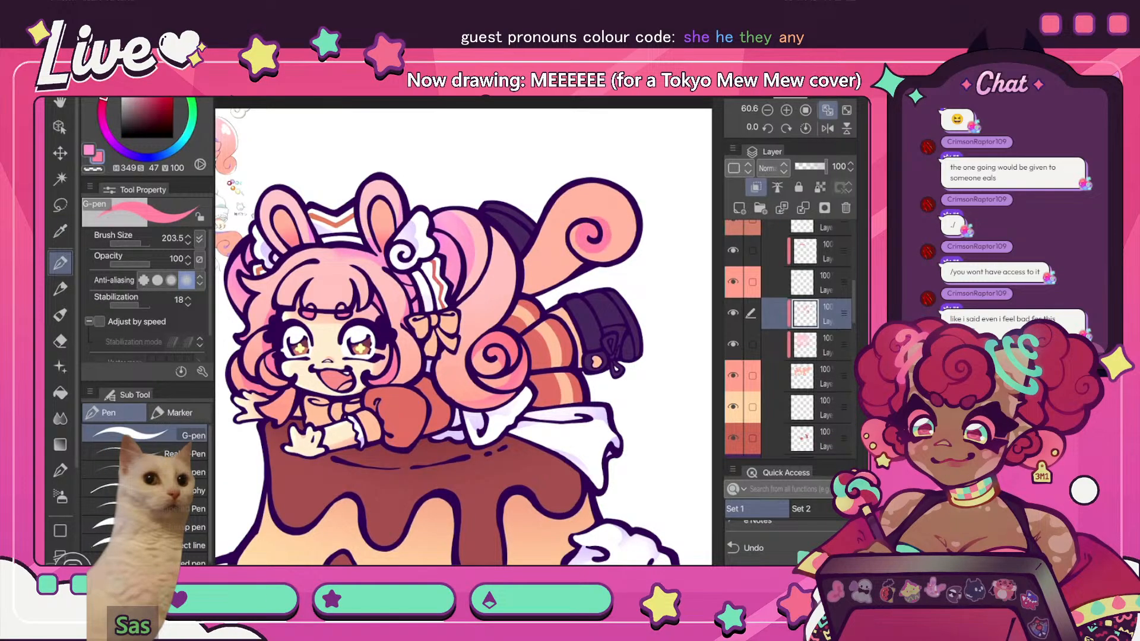
pyautogui.hotkey('ctrl', 'z')
pyautogui.click(136, 244)
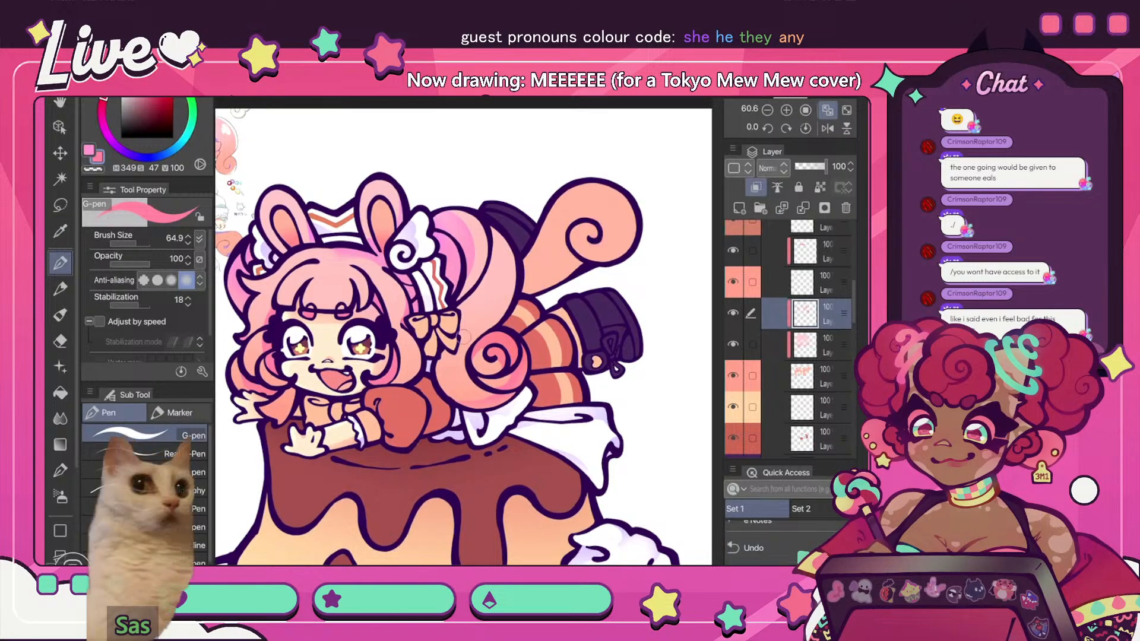
pyautogui.hotkey('ctrl', '-')
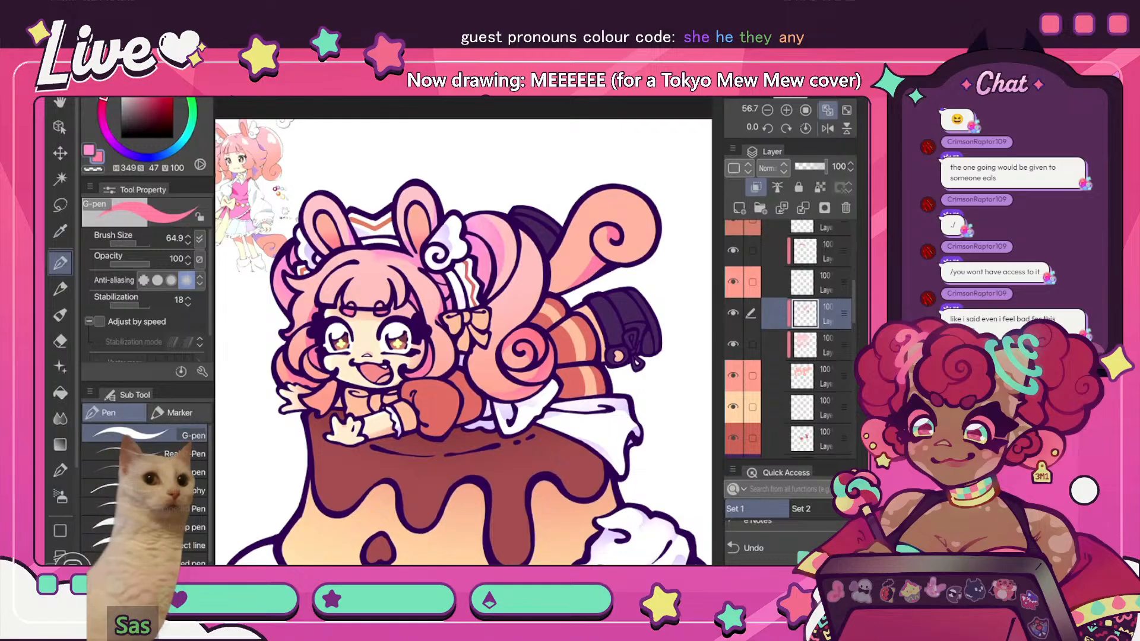
# - Soften the tail's pink shading with the Soft eraser at size 203.5, checking the illustration upright and mirrored
pyautogui.press('h')
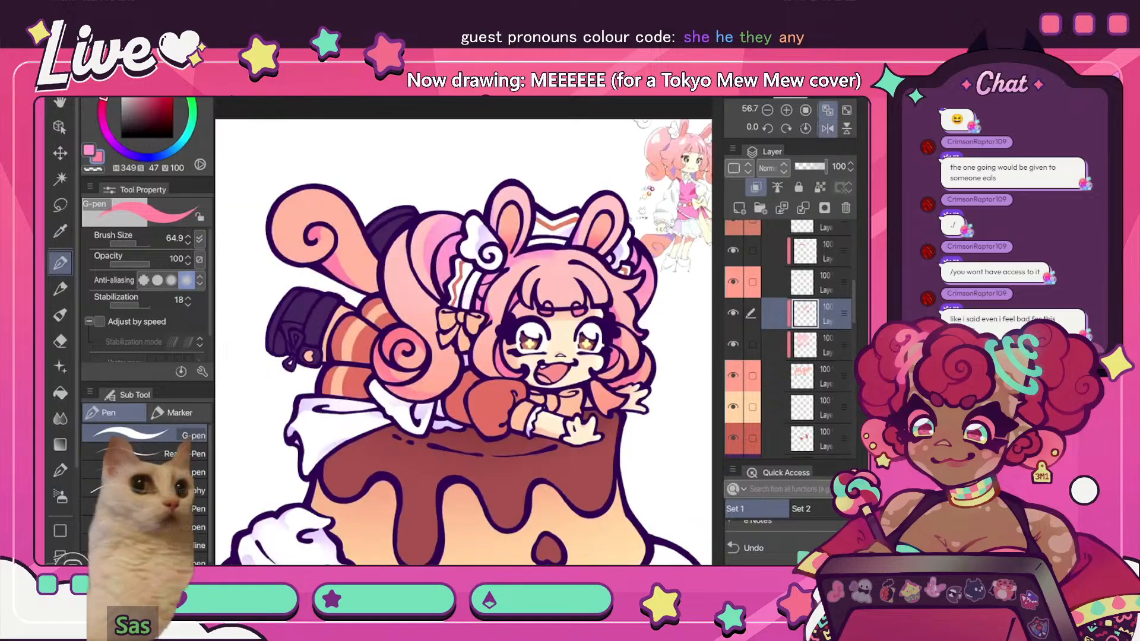
pyautogui.press('e')
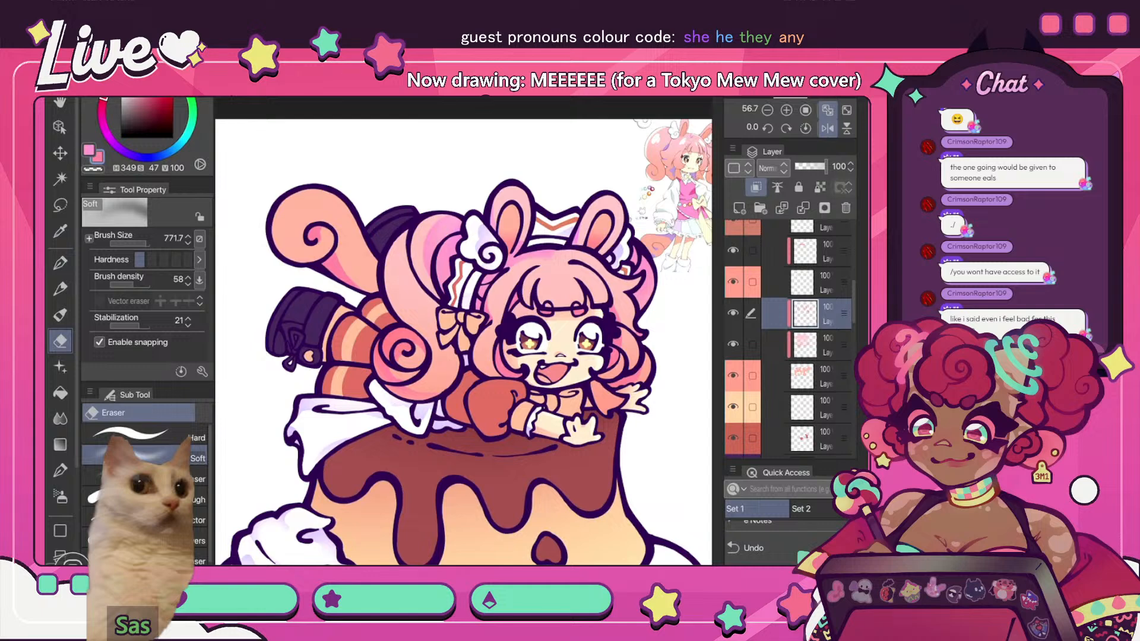
pyautogui.click(140, 244)
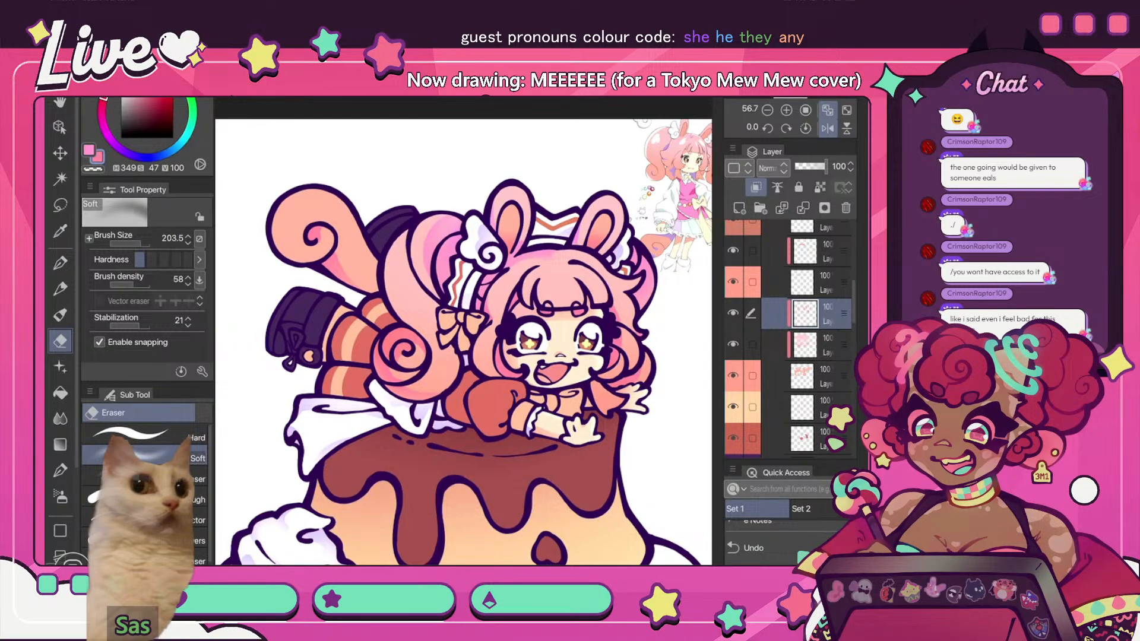
pyautogui.click(827, 128)
pyautogui.scroll(-5, 599, 313)
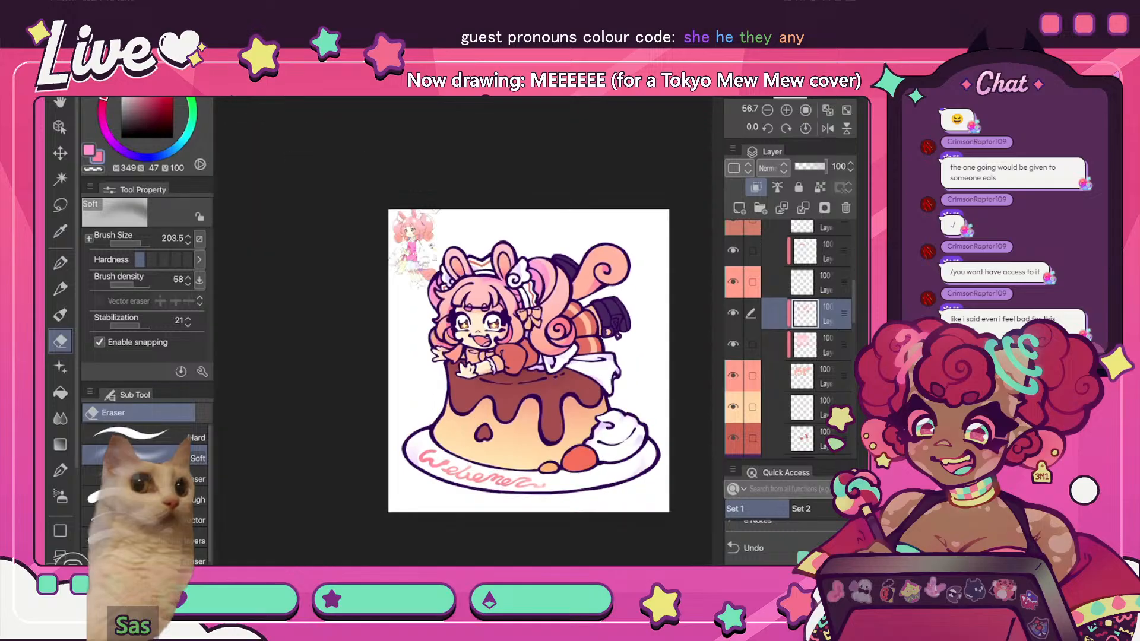
pyautogui.scroll(4, 611, 273)
pyautogui.click(826, 128)
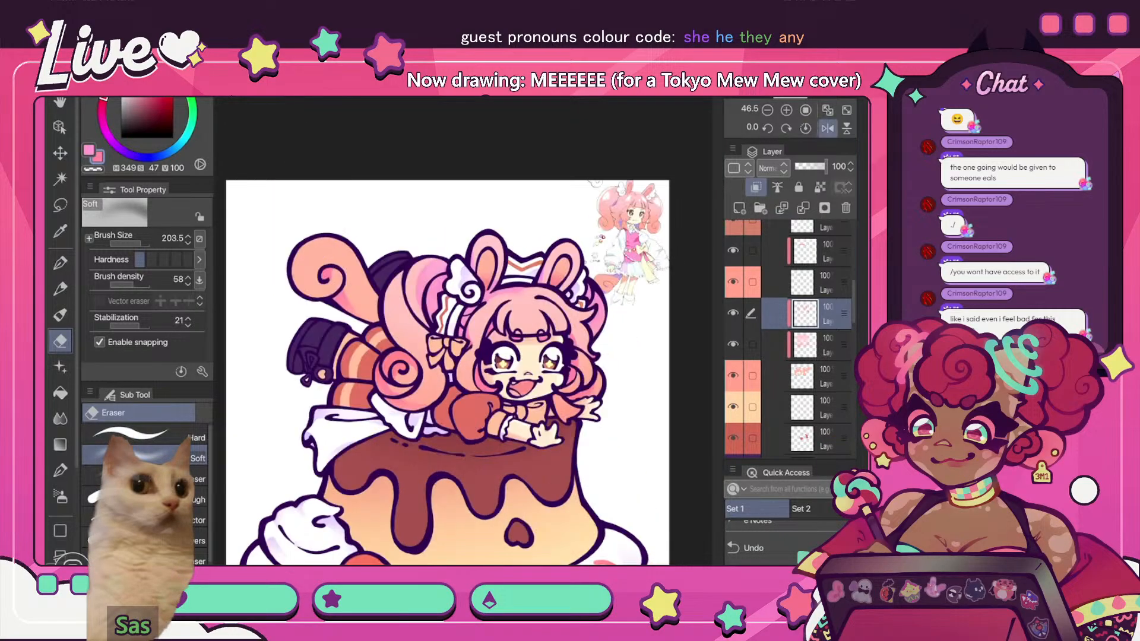
# - Paint more pink shadow along the base of the tail with the G-pen at size 64.9, and check it mirrored
pyautogui.click(827, 128)
pyautogui.press('p')
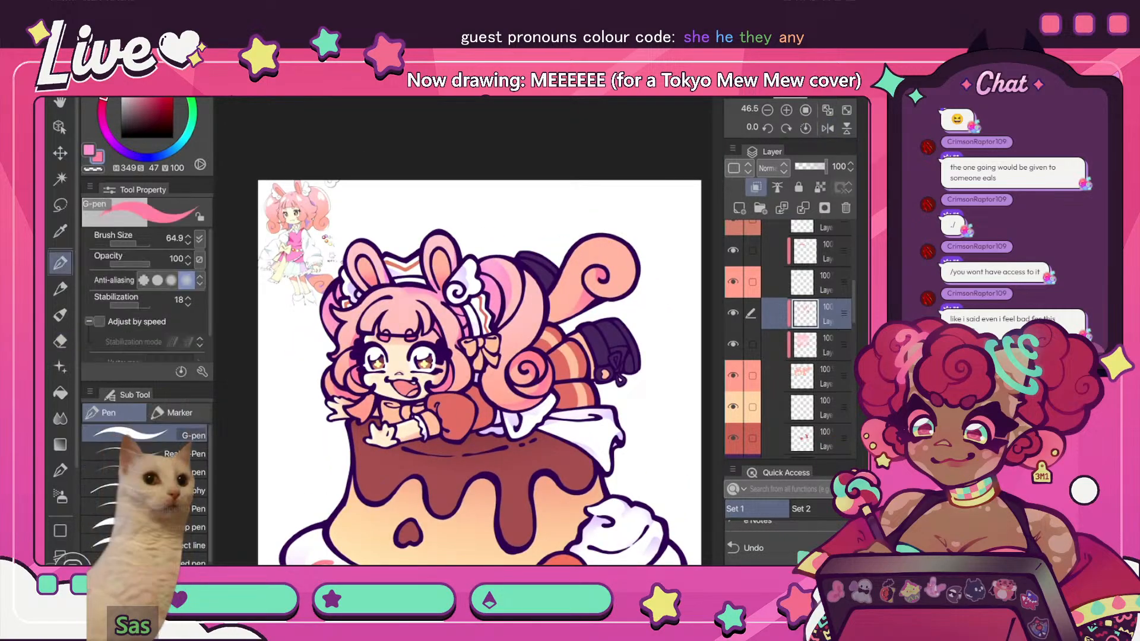
pyautogui.moveTo(557, 305); pyautogui.dragTo(565, 274)
pyautogui.click(827, 127)
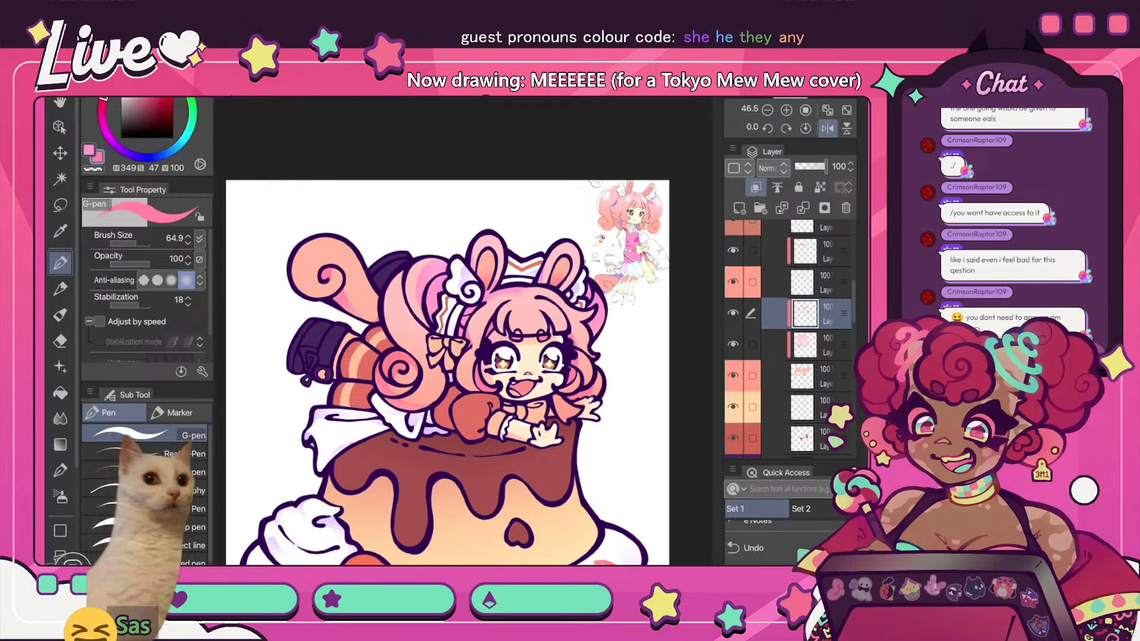
pyautogui.press('h')
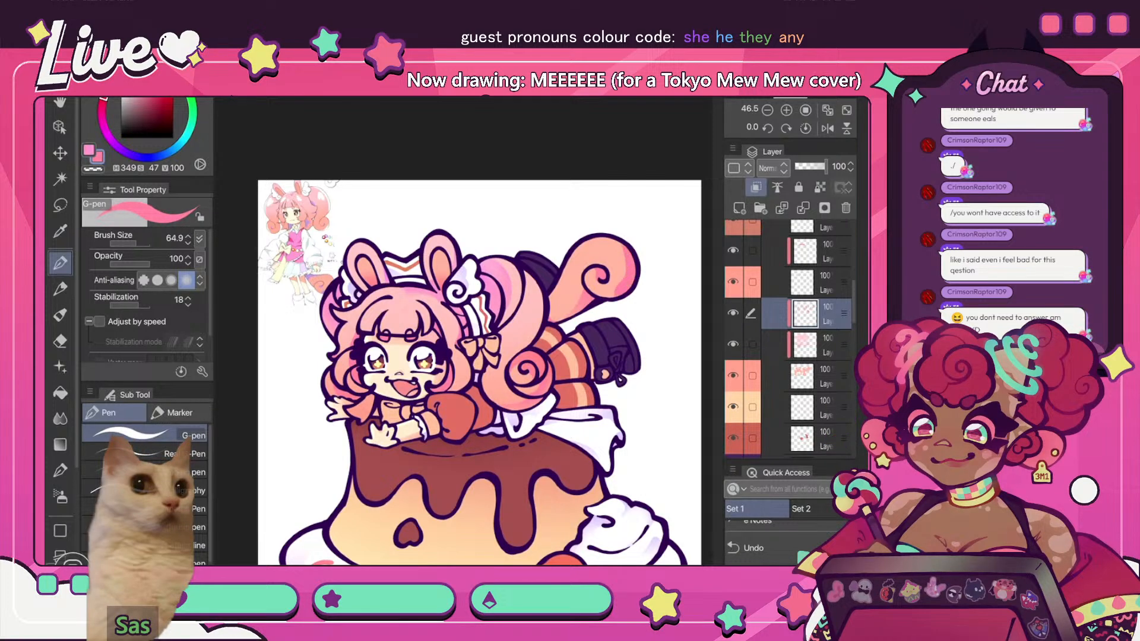
pyautogui.press('h')
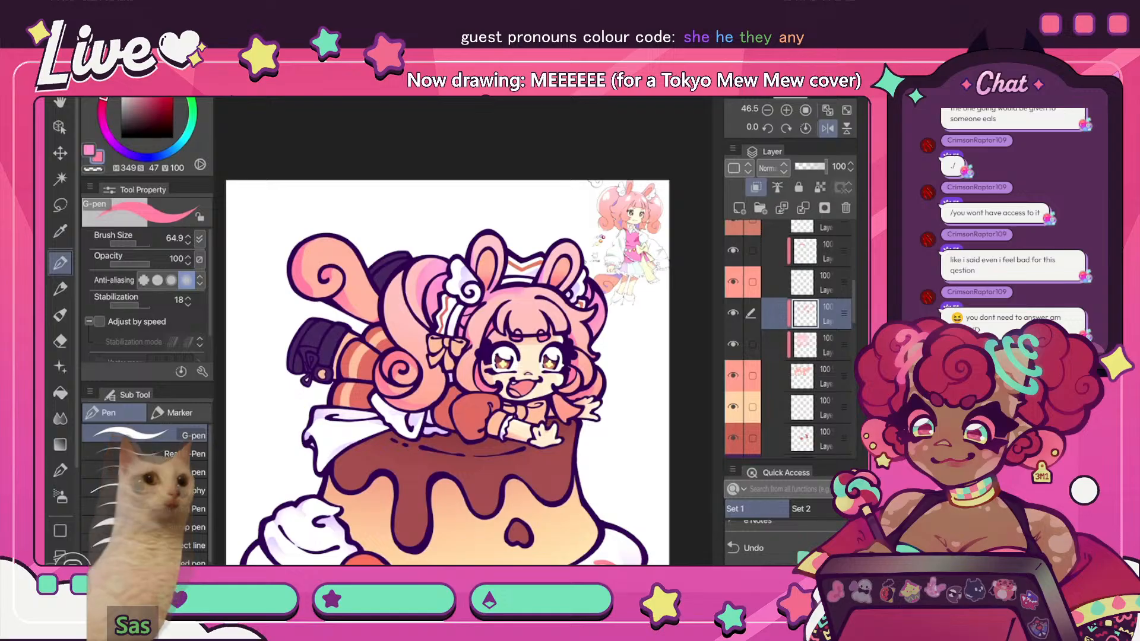
# - Fade the pink shadow at the tail's base with the Soft eraser and view the whole illustration upright
pyautogui.press('e')
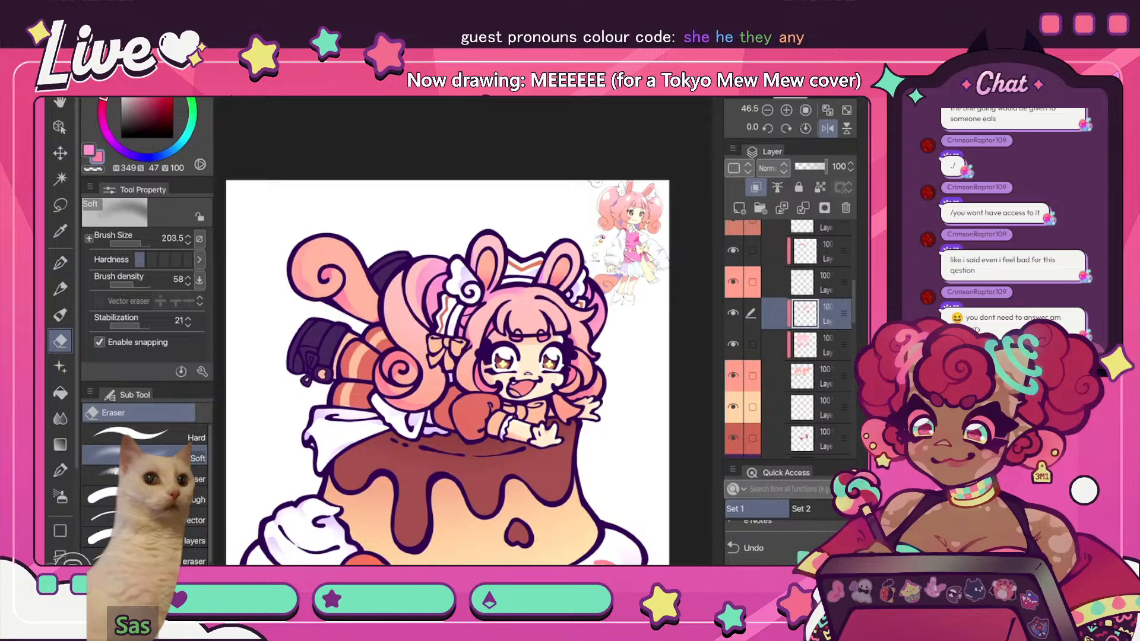
pyautogui.click(827, 110)
pyautogui.click(827, 128)
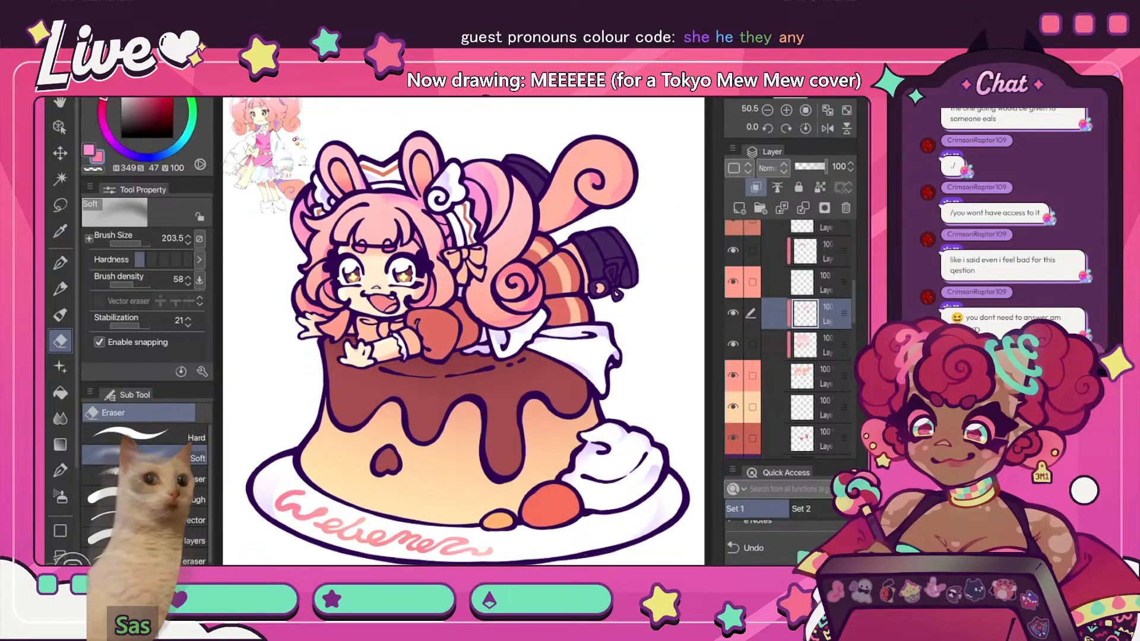
# - Sample a pink (H333 S39 V98) and paint a shadow beneath the strand line atop the hair with the G-pen at size 64.9
pyautogui.scroll(-5, 464, 331)
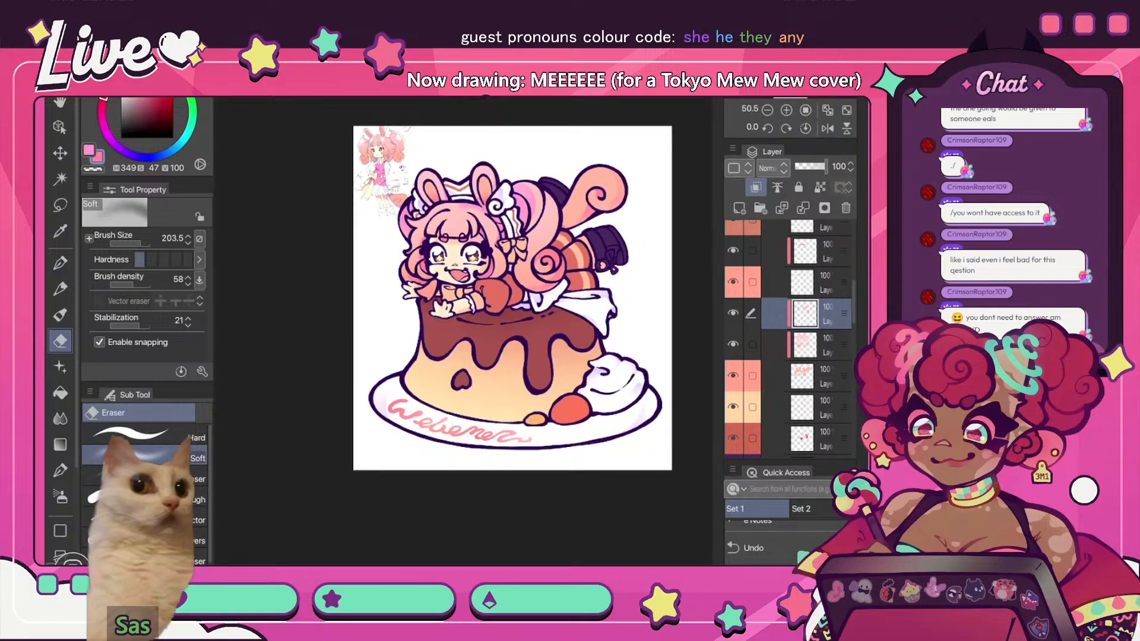
pyautogui.scroll(4, 464, 331)
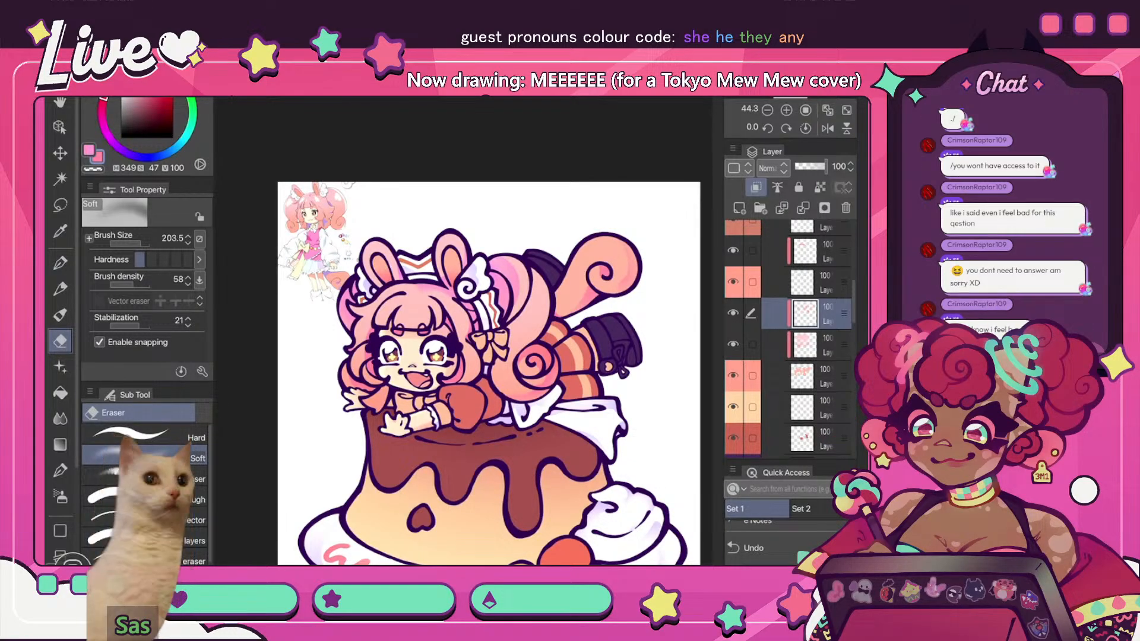
pyautogui.scroll(3, 389, 331)
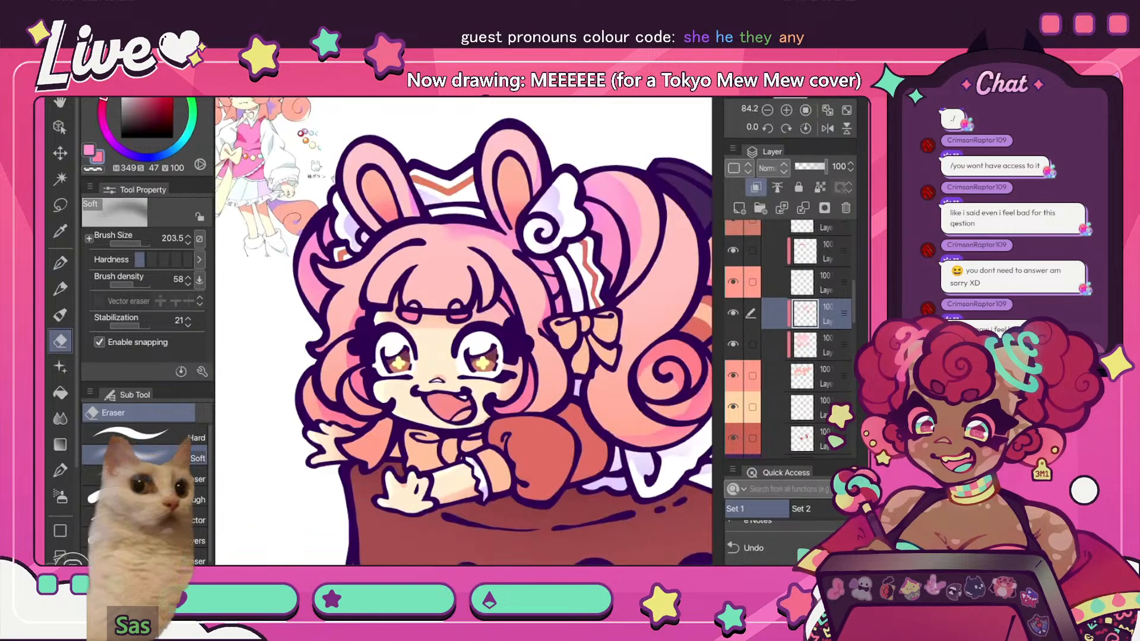
pyautogui.press('i')
pyautogui.press('p')
pyautogui.press('i')
pyautogui.scroll(2, 390, 286)
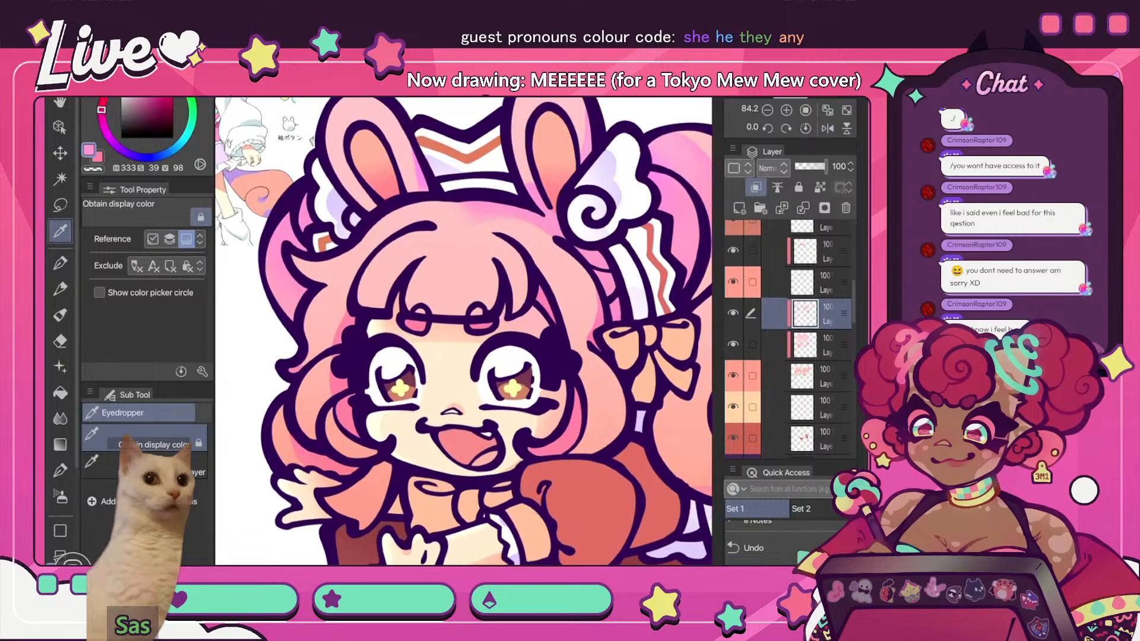
pyautogui.press('p')
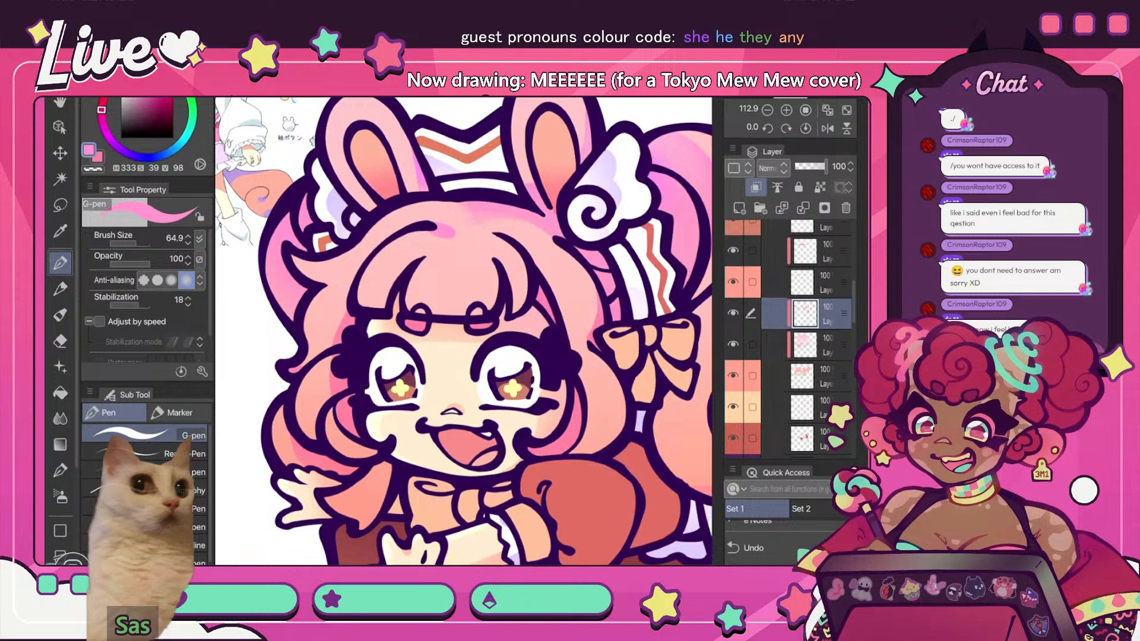
# - Refine the pink hair shadow with the G-pen, using the transparent colour, and check it mirrored and in the whole upright illustration
pyautogui.scroll(-6, 473, 203)
pyautogui.press('h')
pyautogui.scroll(8, 462, 261)
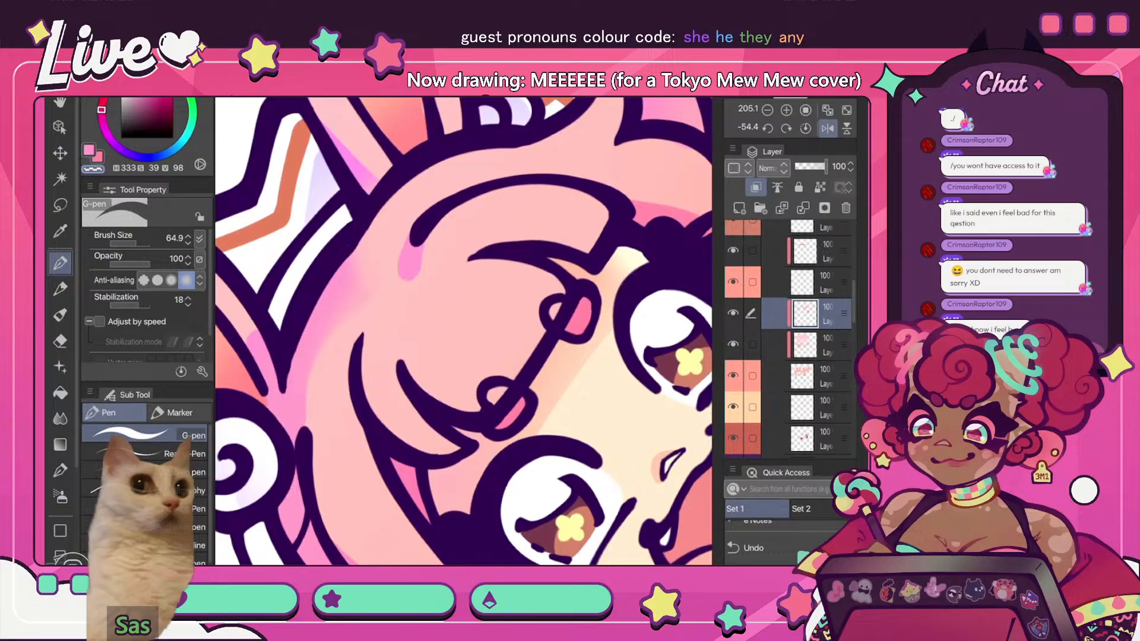
pyautogui.press('c')
pyautogui.scroll(-2, 463, 331)
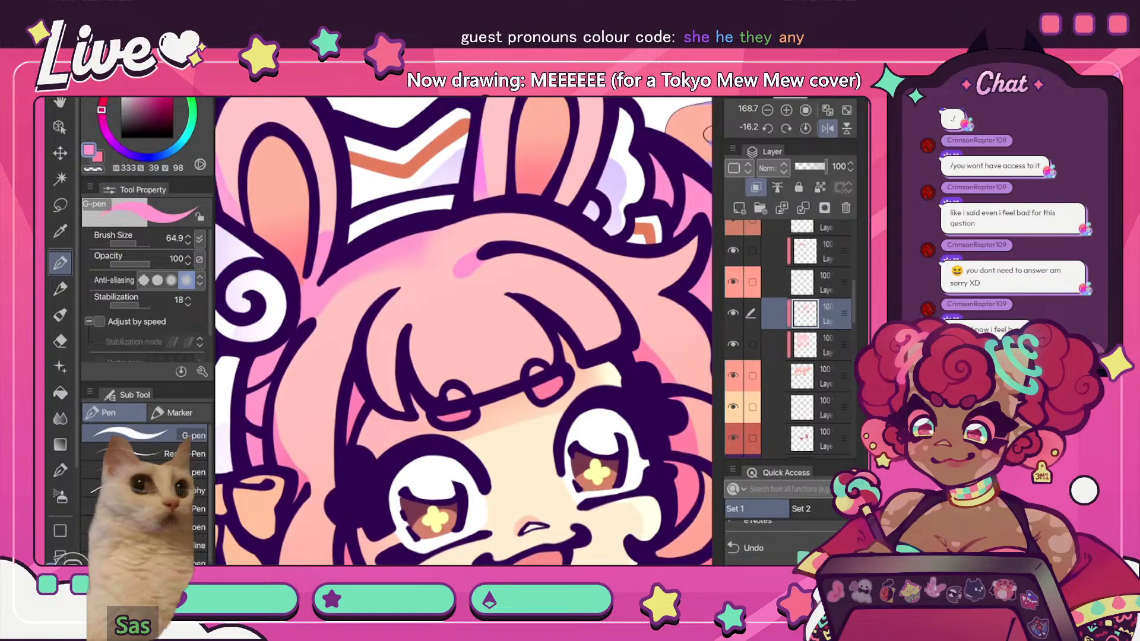
pyautogui.hotkey('ctrl', '0')
pyautogui.hotkey('ctrl', '@')
pyautogui.press('h')
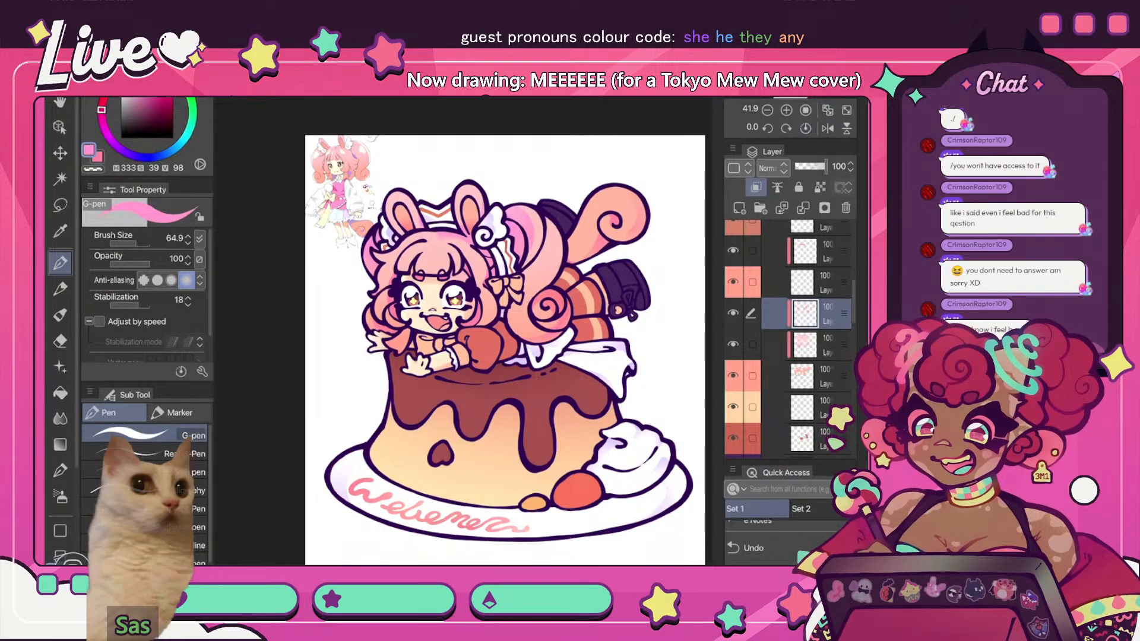
pyautogui.scroll(5, 410, 220)
pyautogui.scroll(-5, 463, 332)
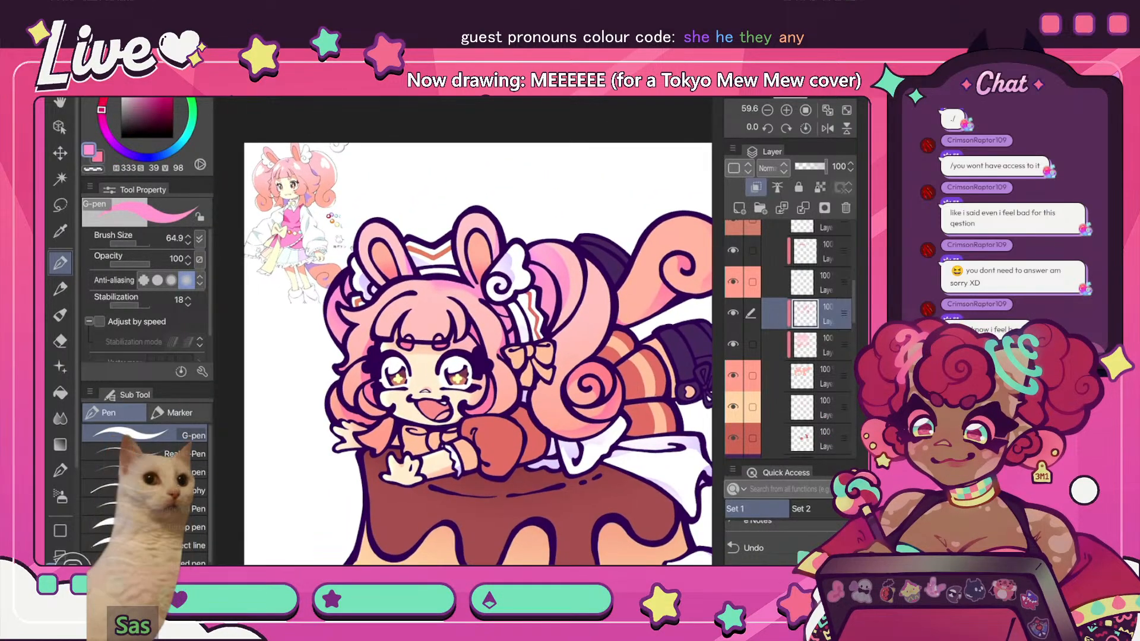
# - Identify the layer holding the face and hands' skin colour by toggling its visibility with the illustration mirrored
pyautogui.scroll(1, 789, 338)
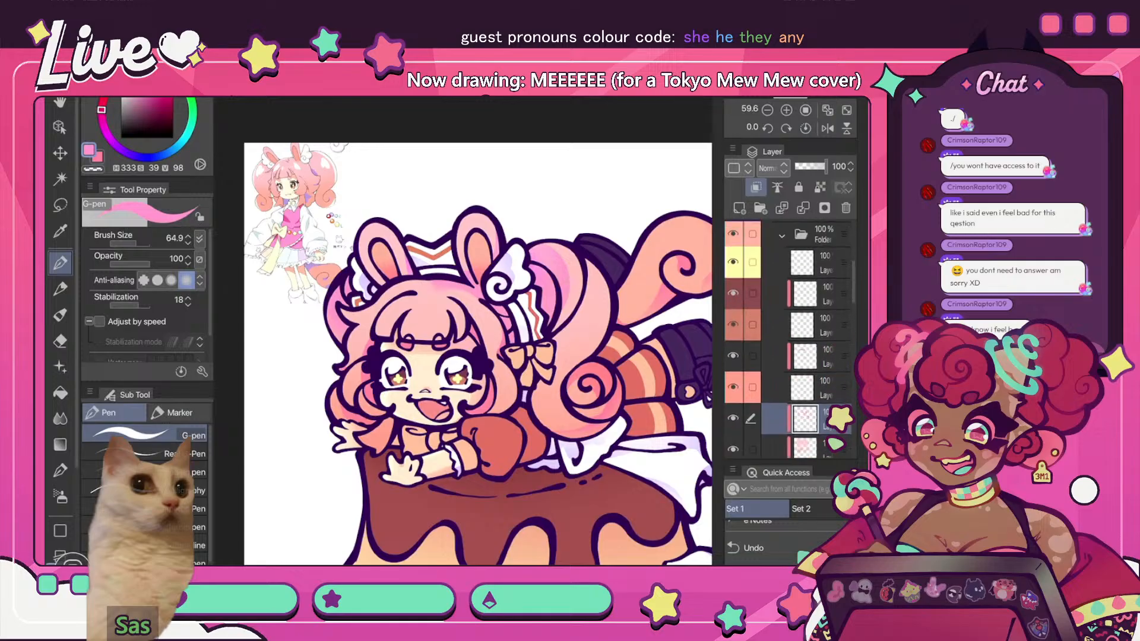
pyautogui.scroll(-4, 789, 338)
pyautogui.click(803, 330)
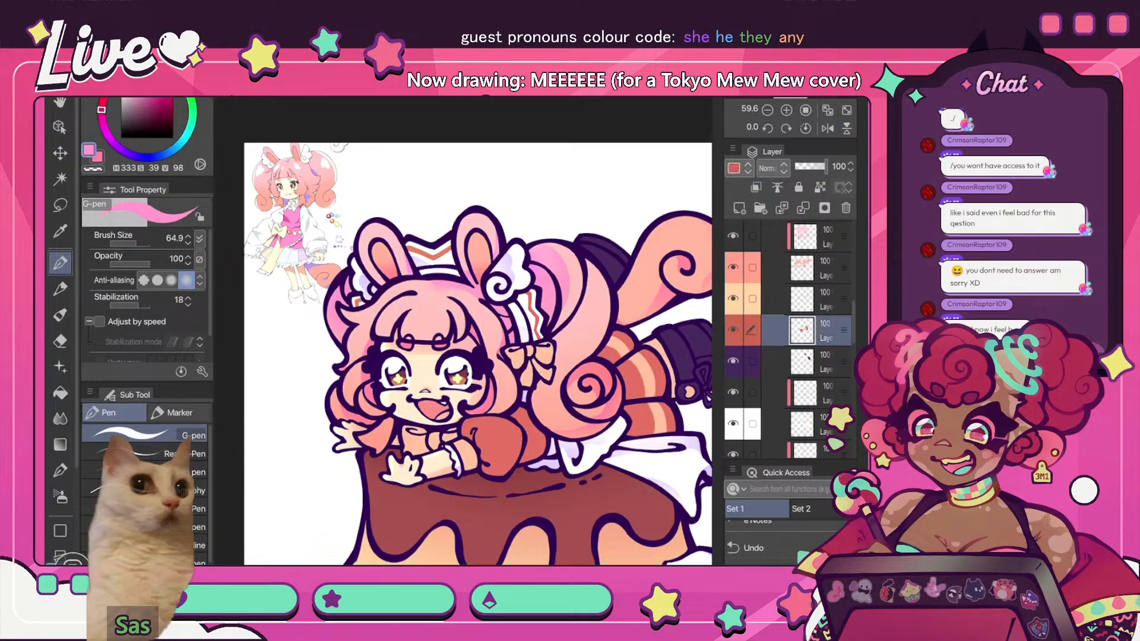
pyautogui.click(846, 109)
pyautogui.click(828, 128)
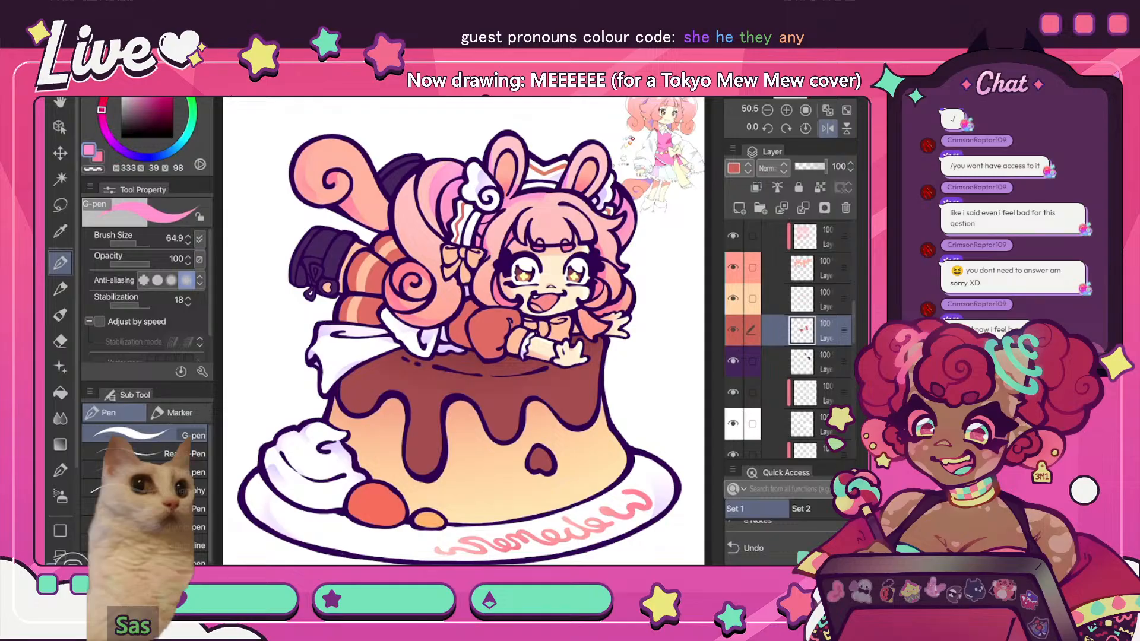
pyautogui.click(802, 300)
pyautogui.scroll(2, 790, 338)
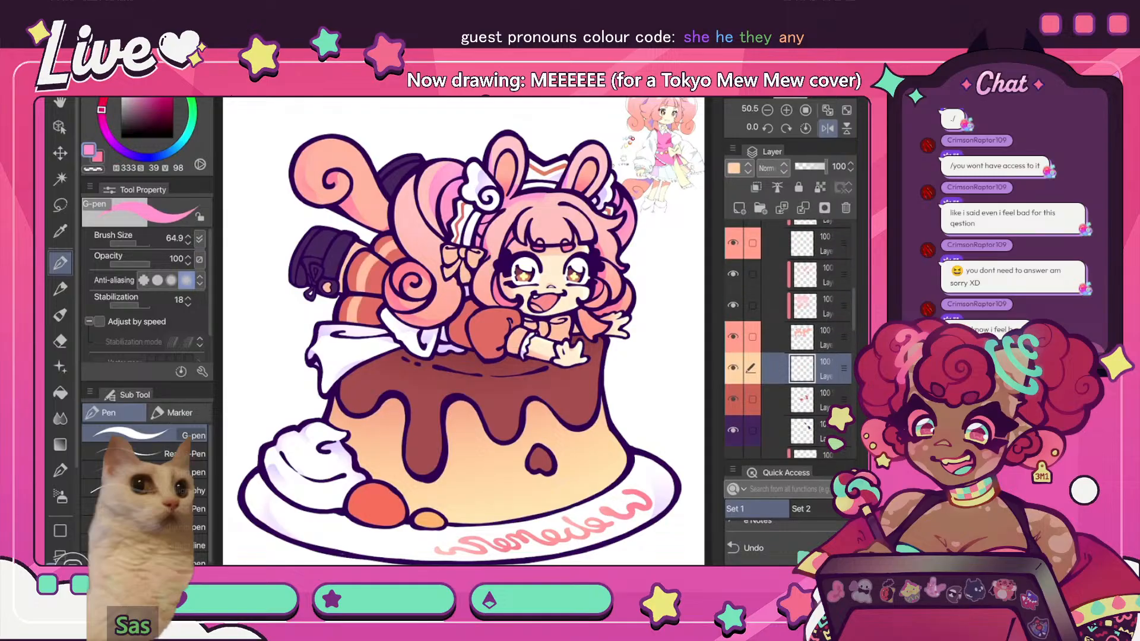
pyautogui.click(803, 337)
pyautogui.scroll(-10, 790, 339)
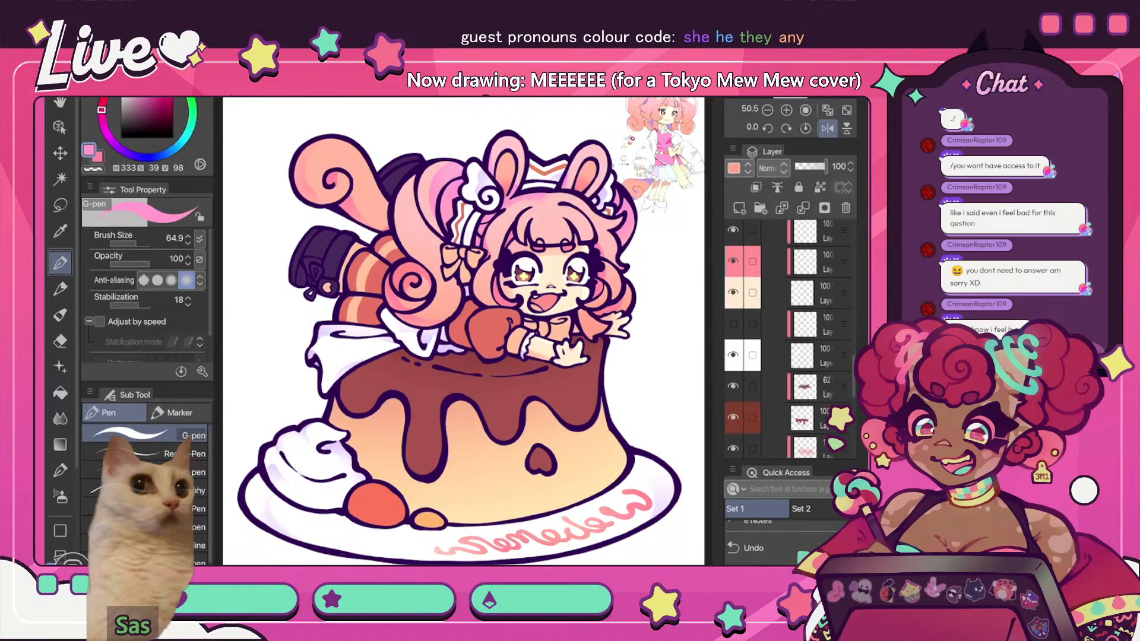
pyautogui.click(733, 290)
pyautogui.click(733, 290)
pyautogui.click(802, 289)
pyautogui.click(733, 289)
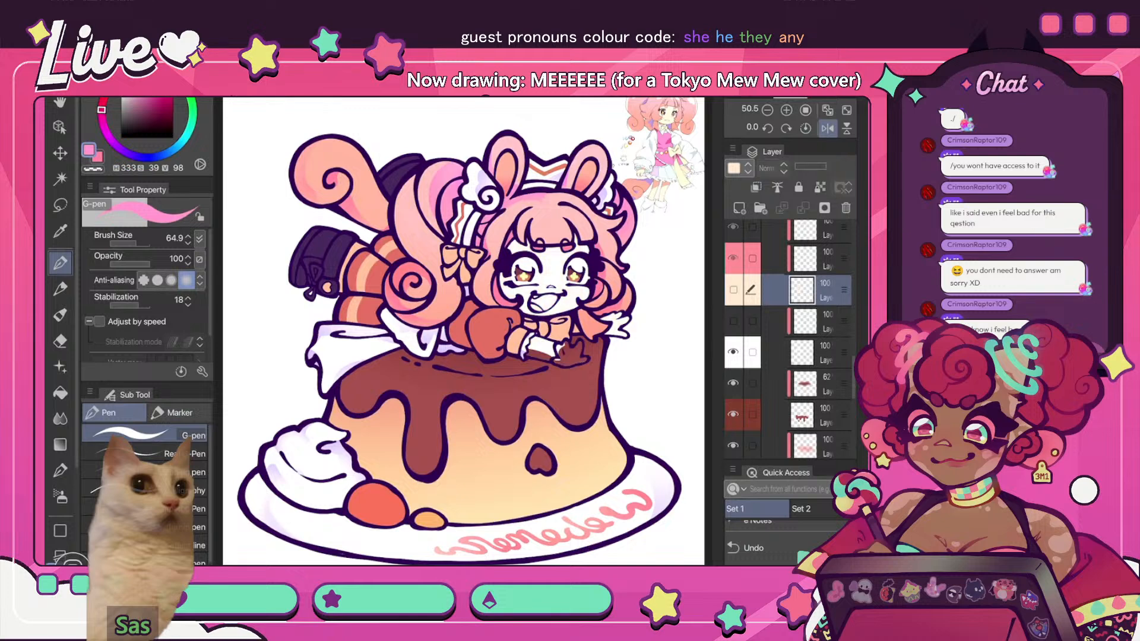
pyautogui.click(733, 290)
# - Add a new clipped layer over the layer above the pink-marked one, and turn off clipping on the layer directly beneath it
pyautogui.scroll(3, 789, 338)
pyautogui.scroll(1, 789, 339)
pyautogui.click(803, 326)
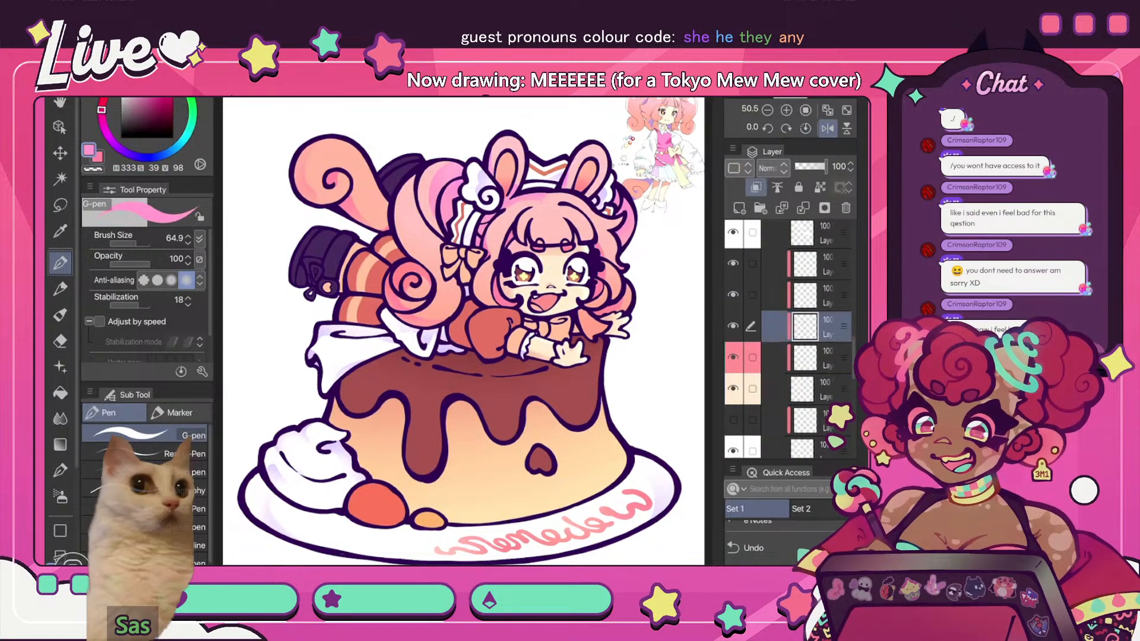
pyautogui.click(733, 327)
pyautogui.click(733, 326)
pyautogui.click(739, 208)
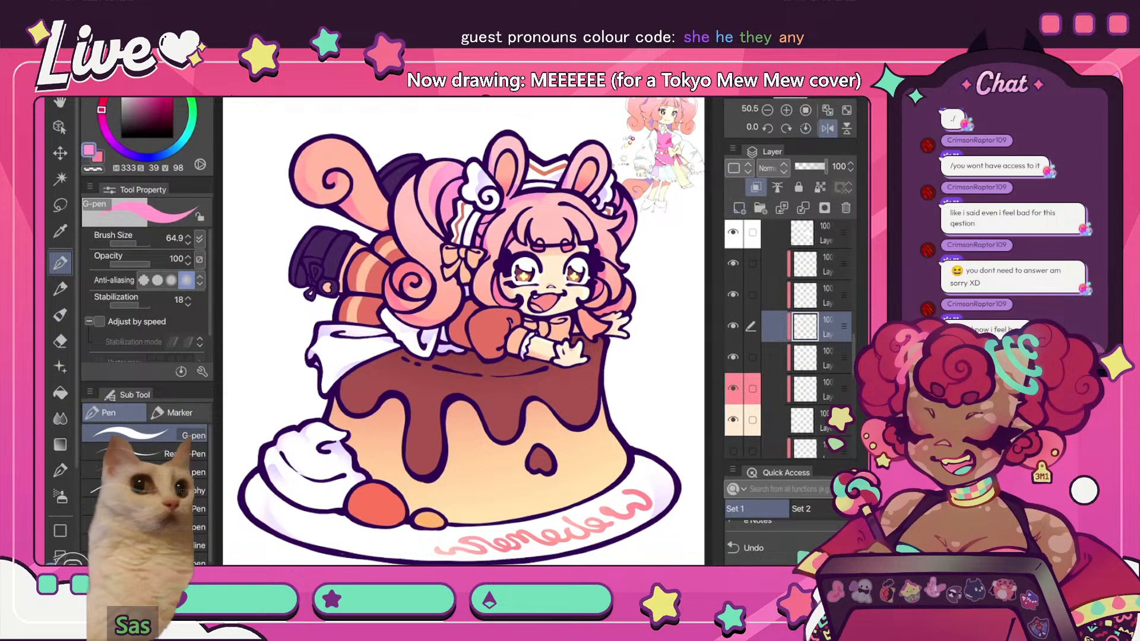
pyautogui.click(805, 358)
pyautogui.click(756, 187)
pyautogui.click(805, 326)
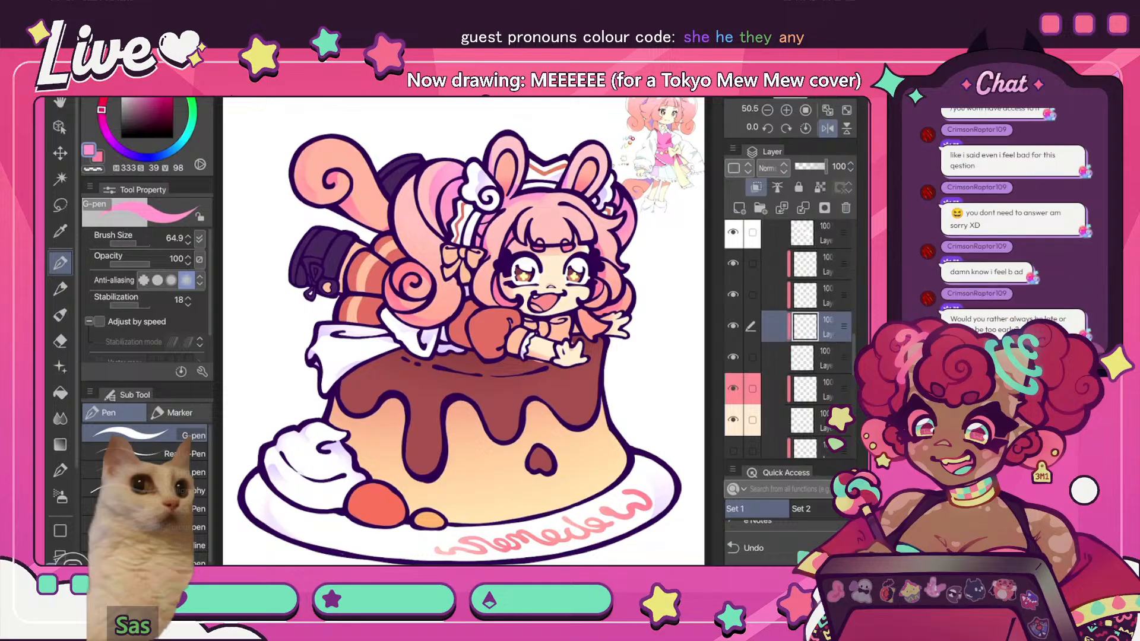
# - Switch to the Soft airbrush at size 139.0 and set a sampled pink to H349 S50 V100
pyautogui.press('b')
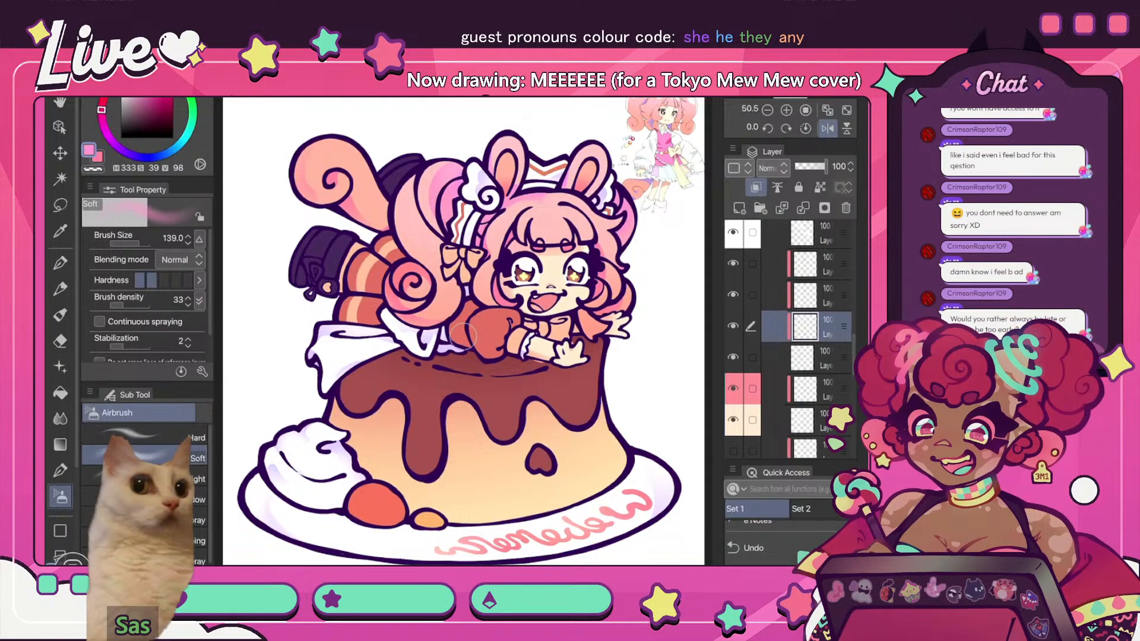
pyautogui.keyDown('alt'); pyautogui.click(463, 336); pyautogui.keyUp('alt')
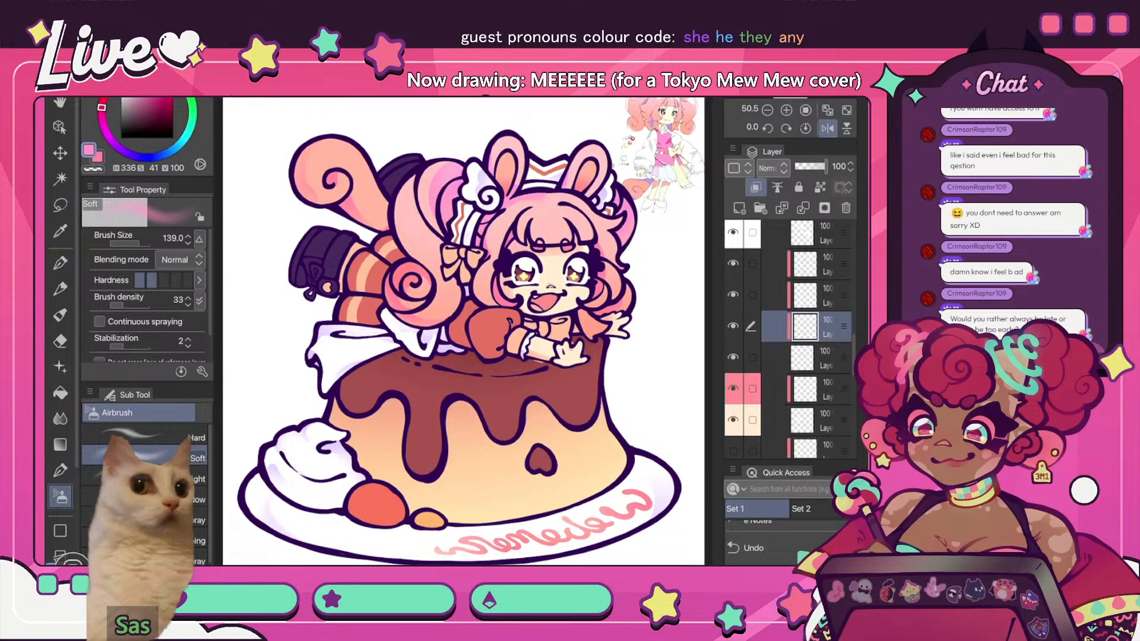
pyautogui.press('h')
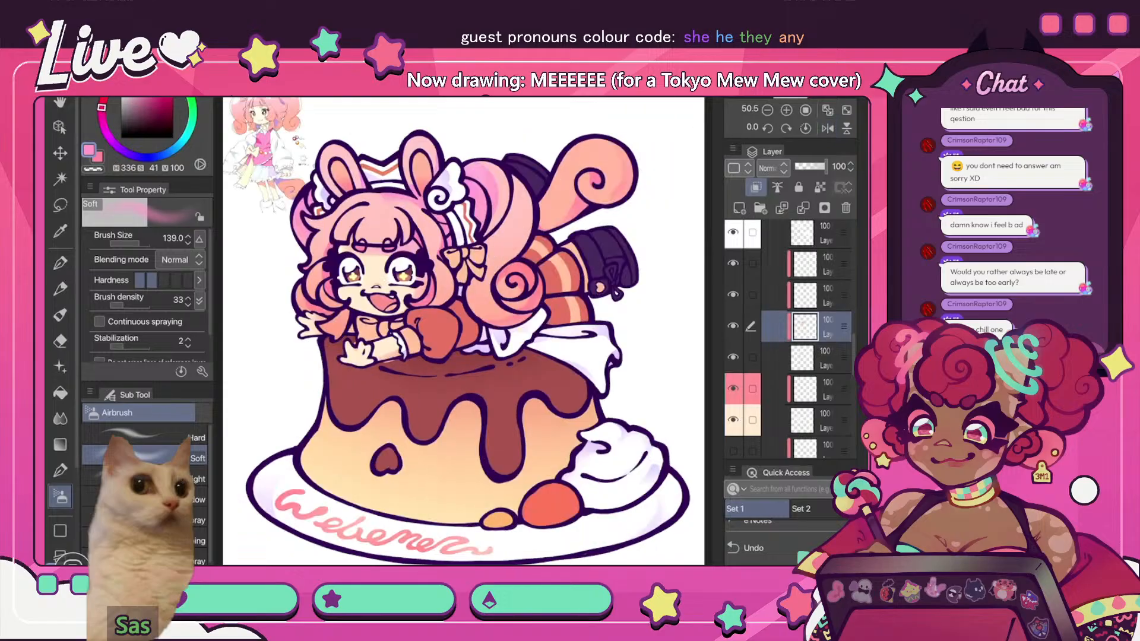
pyautogui.scroll(-4, 466, 330)
pyautogui.scroll(4, 467, 330)
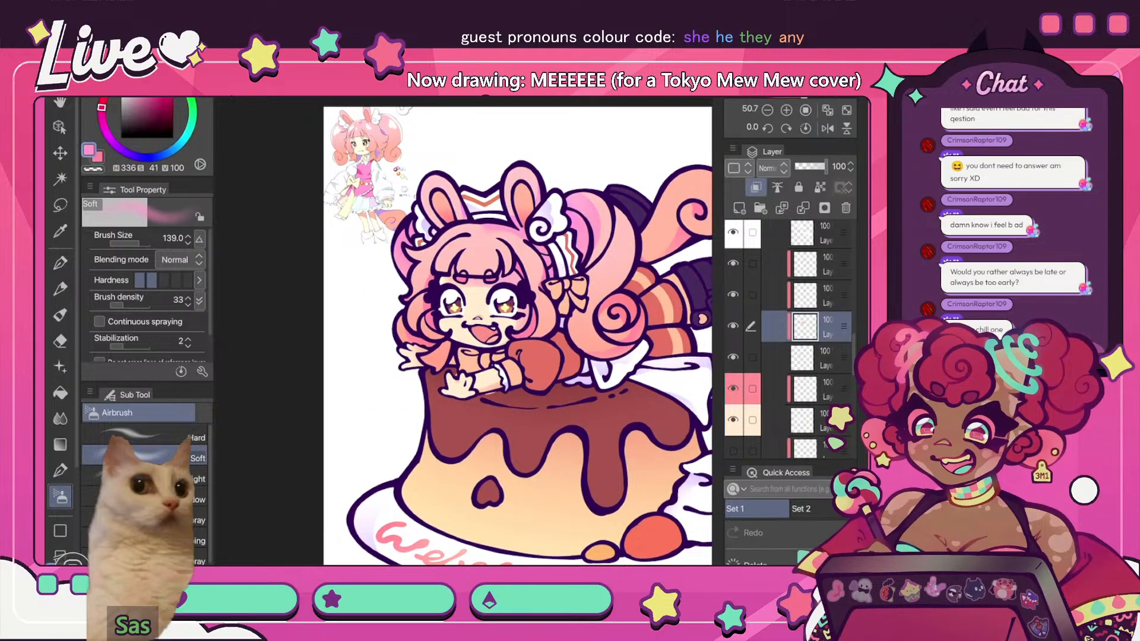
pyautogui.scroll(2, 574, 315)
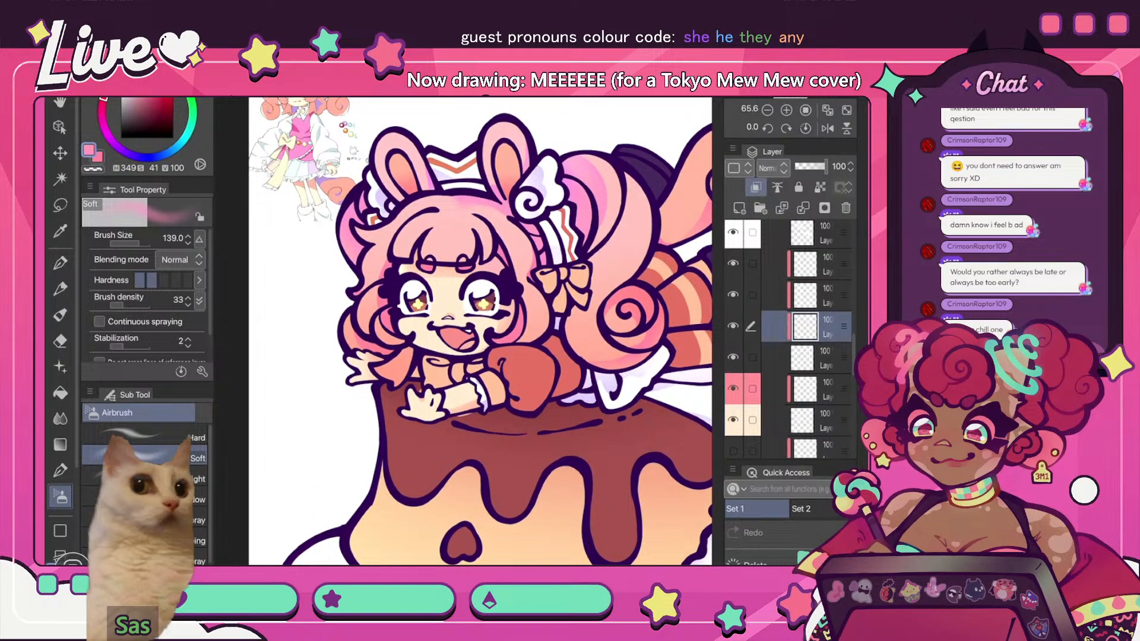
pyautogui.moveTo(142, 87); pyautogui.dragTo(148, 86)
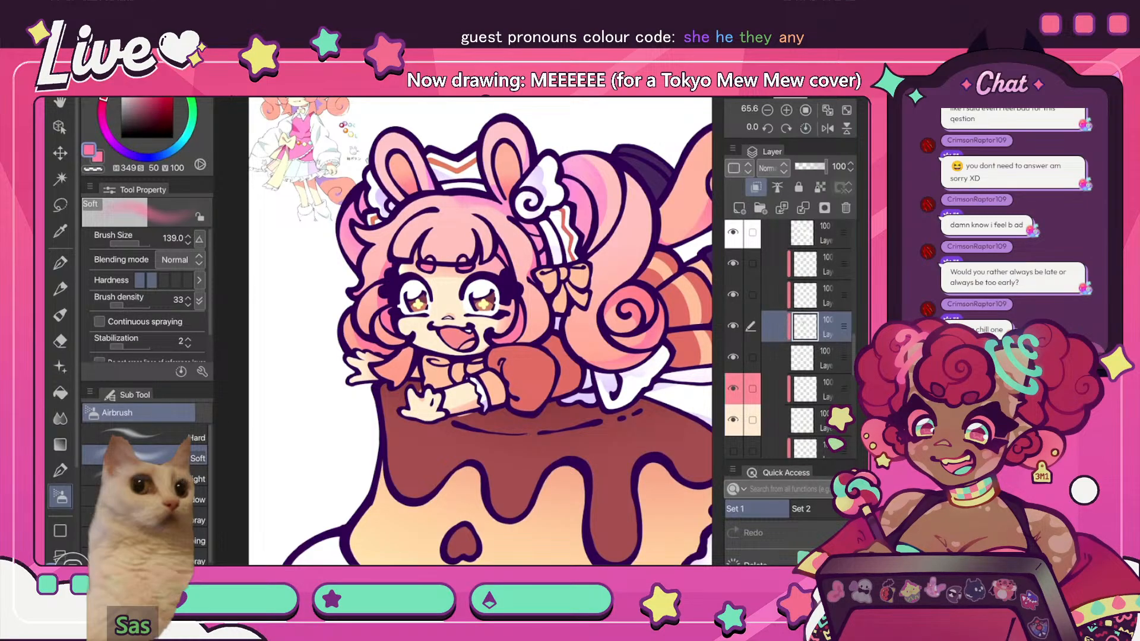
# - Sample the hair's pink and examine the illustration both mirrored and upright
pyautogui.scroll(-4, 570, 256)
pyautogui.click(828, 128)
pyautogui.scroll(3, 435, 285)
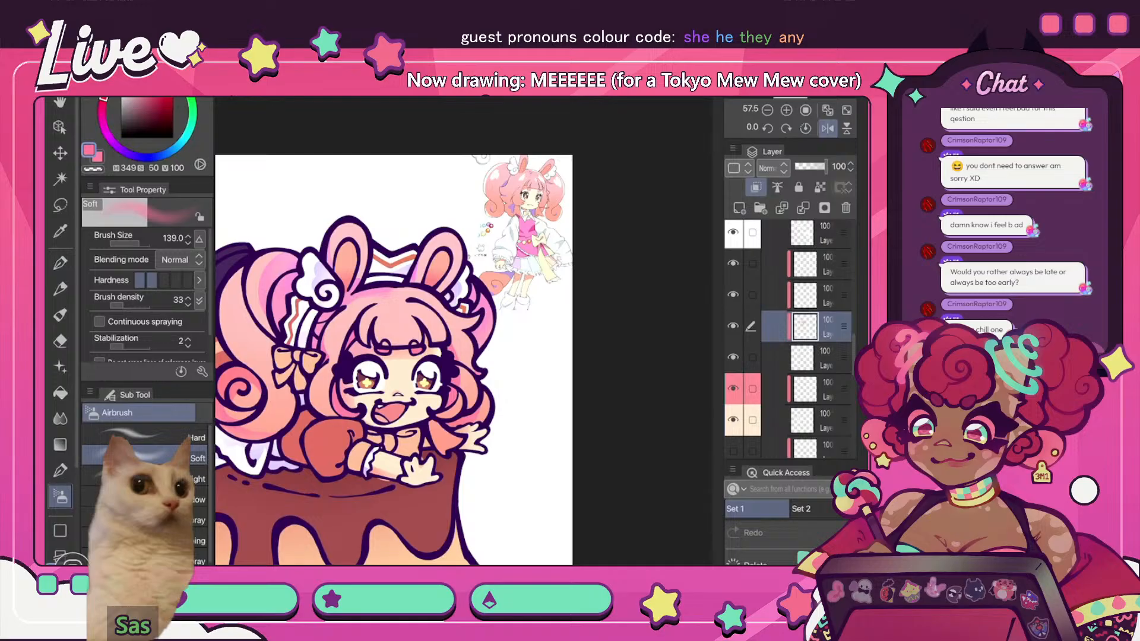
pyautogui.keyDown('alt'); pyautogui.click(351, 303); pyautogui.keyUp('alt')
pyautogui.click(827, 110)
pyautogui.click(827, 129)
pyautogui.scroll(4, 463, 331)
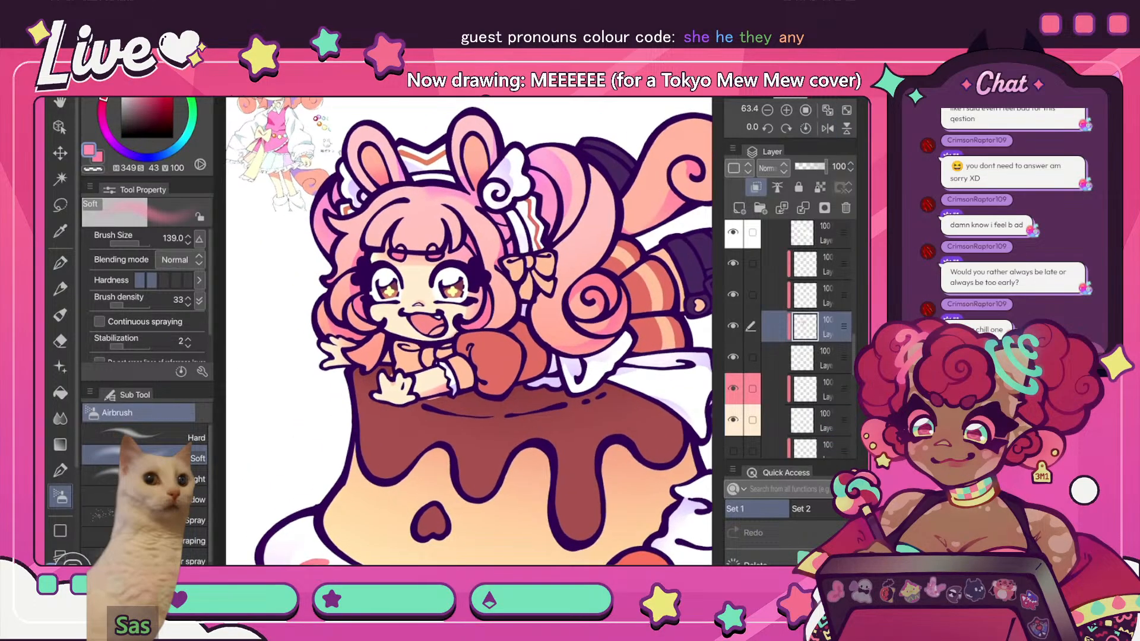
# - Sample the pudding's golden yellow (H32 S49 V100) for the Soft airbrush, and check the illustration mirrored and upright
pyautogui.keyDown('alt'); pyautogui.click(513, 505); pyautogui.keyUp('alt')
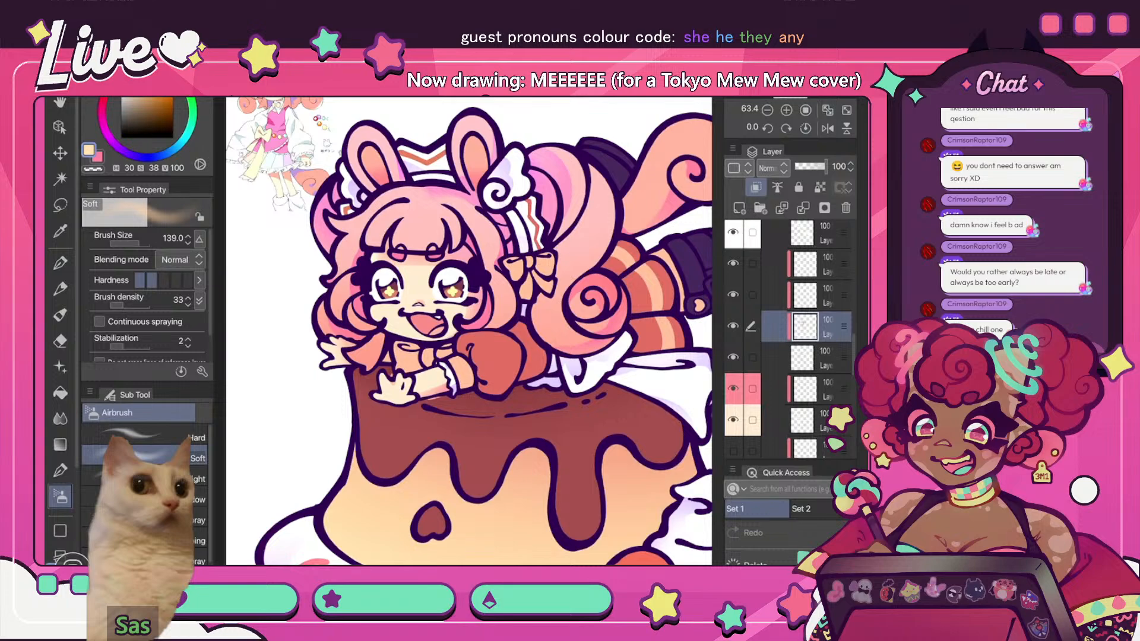
pyautogui.keyDown('alt'); pyautogui.click(410, 466); pyautogui.keyUp('alt')
pyautogui.click(827, 110)
pyautogui.click(827, 128)
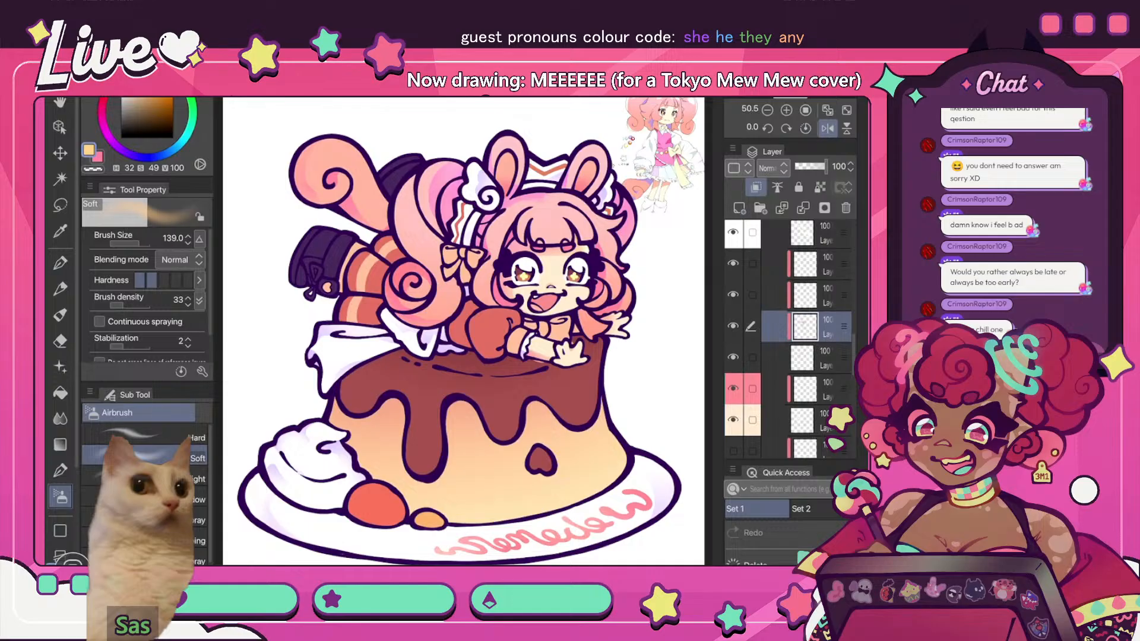
pyautogui.click(827, 128)
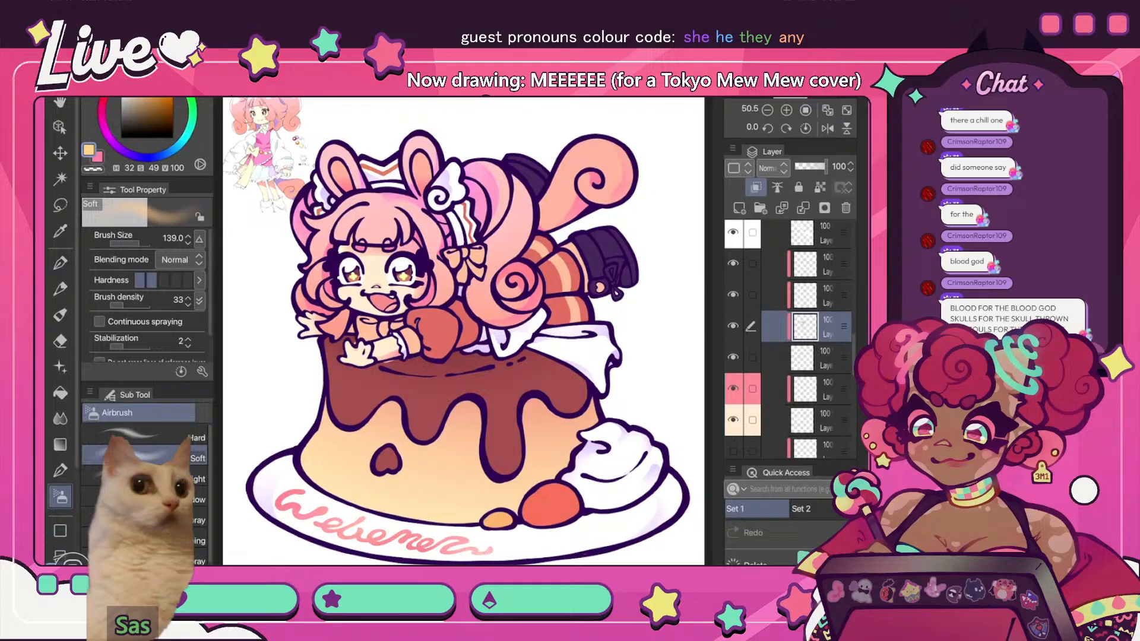
# - Compare the illustration with and without the new clipped layer by toggling its visibility
pyautogui.click(733, 327)
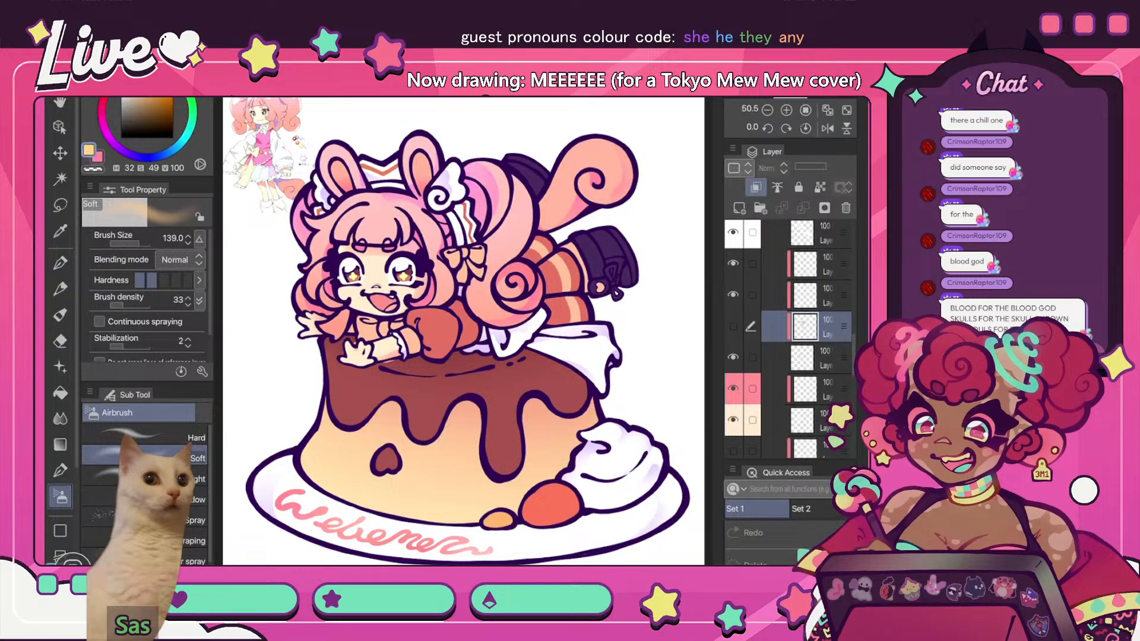
pyautogui.click(733, 326)
pyautogui.click(733, 326)
pyautogui.click(733, 327)
# - Change the secondary colour to a pale mint of H168 S20 V100
pyautogui.scroll(2, 795, 338)
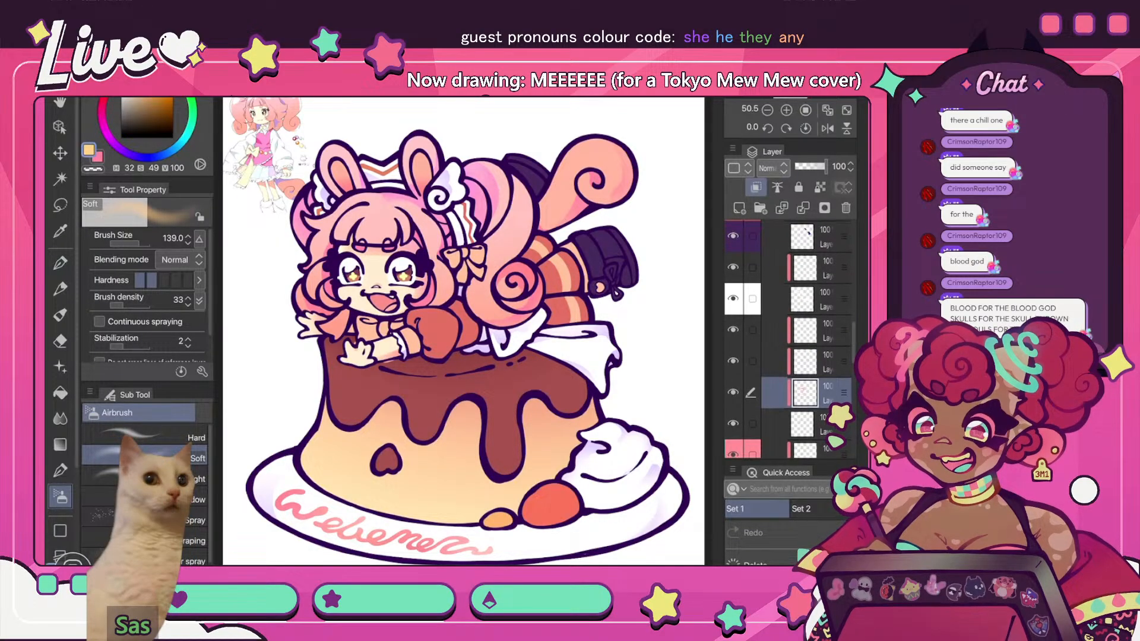
pyautogui.scroll(-3, 795, 338)
pyautogui.click(99, 158)
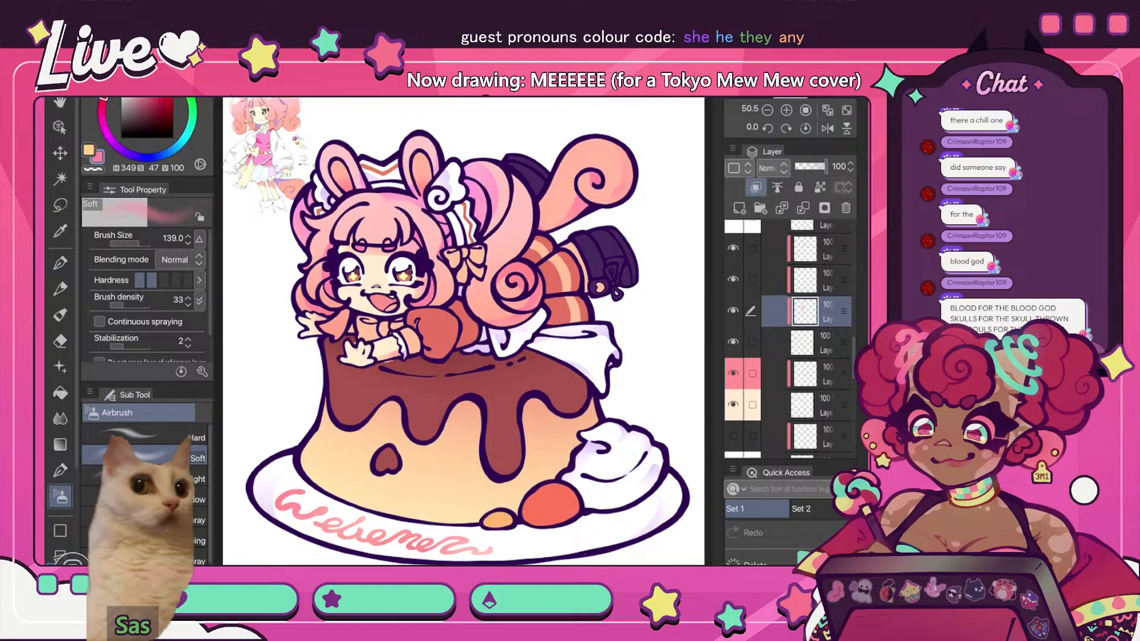
pyautogui.click(102, 108)
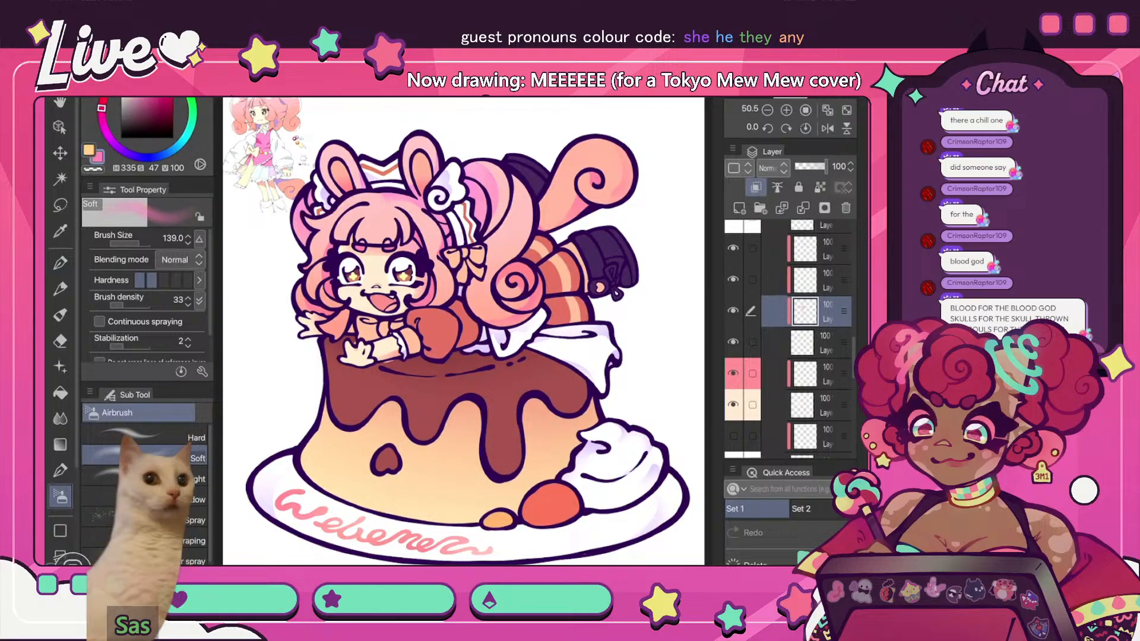
pyautogui.click(180, 143)
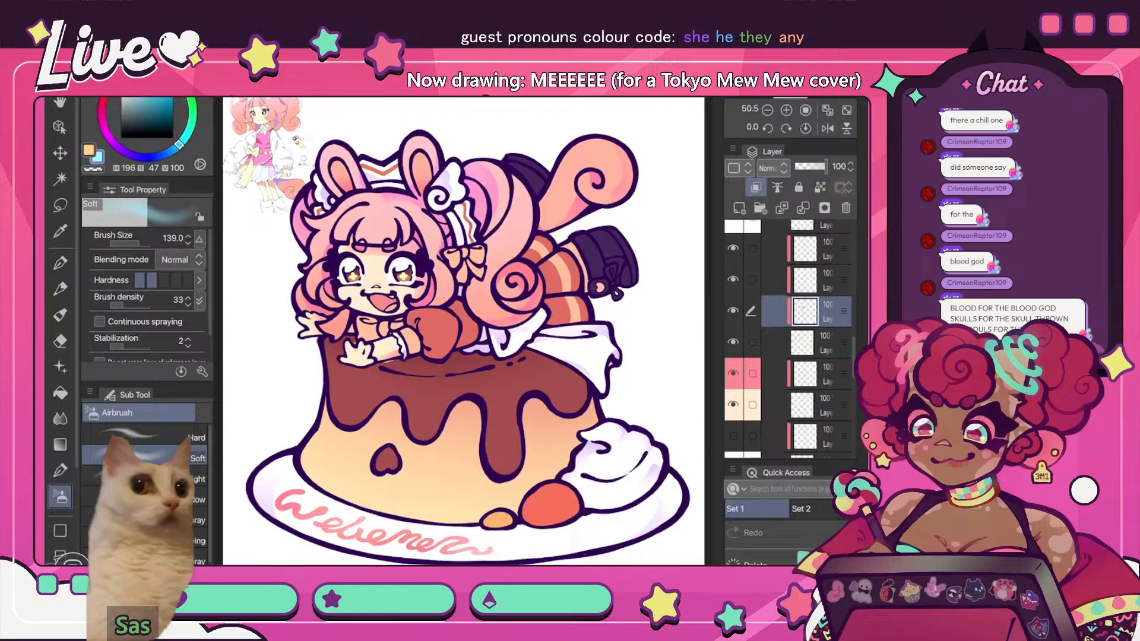
pyautogui.click(187, 134)
pyautogui.moveTo(187, 134); pyautogui.dragTo(190, 126)
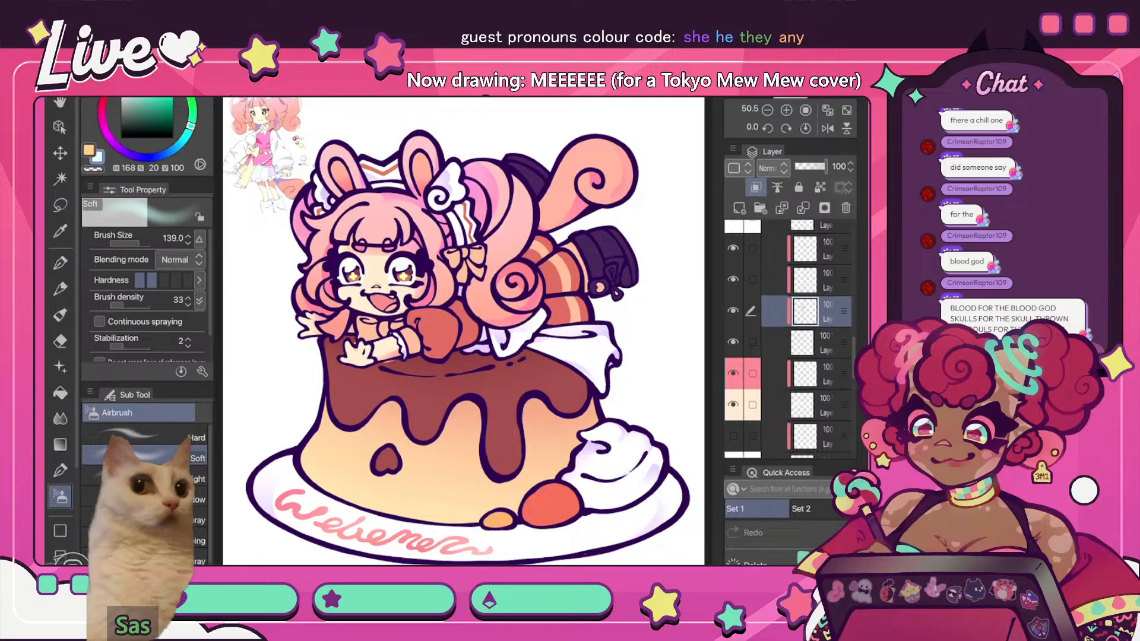
# - Undo the most recent edits and check the illustration mirrored and upright
pyautogui.click(827, 128)
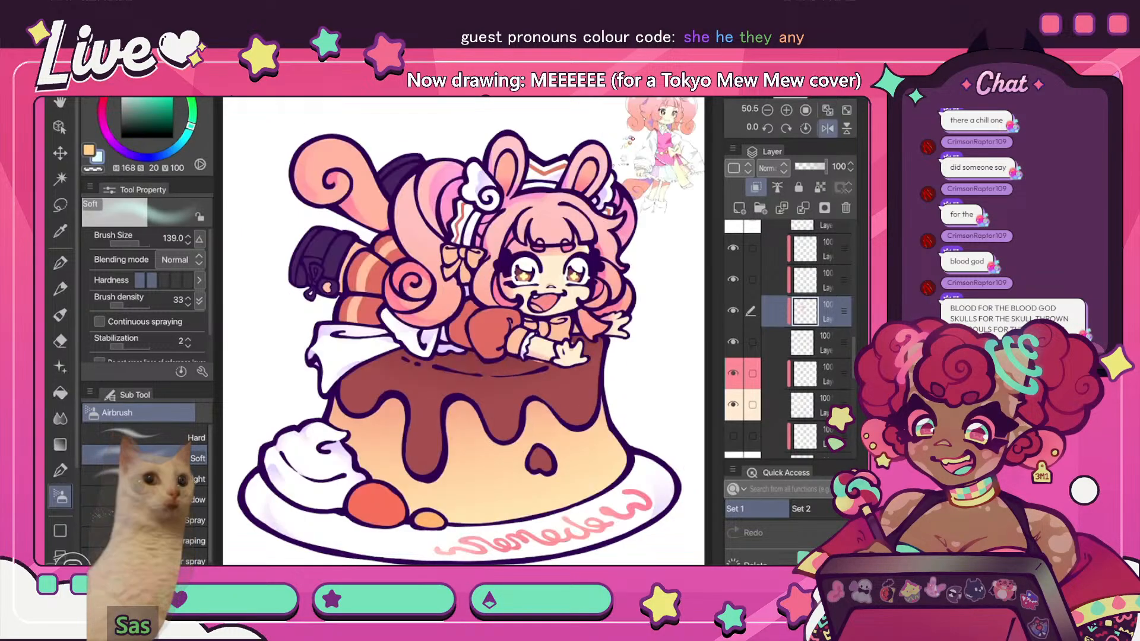
pyautogui.scroll(1, 777, 539)
pyautogui.click(754, 534)
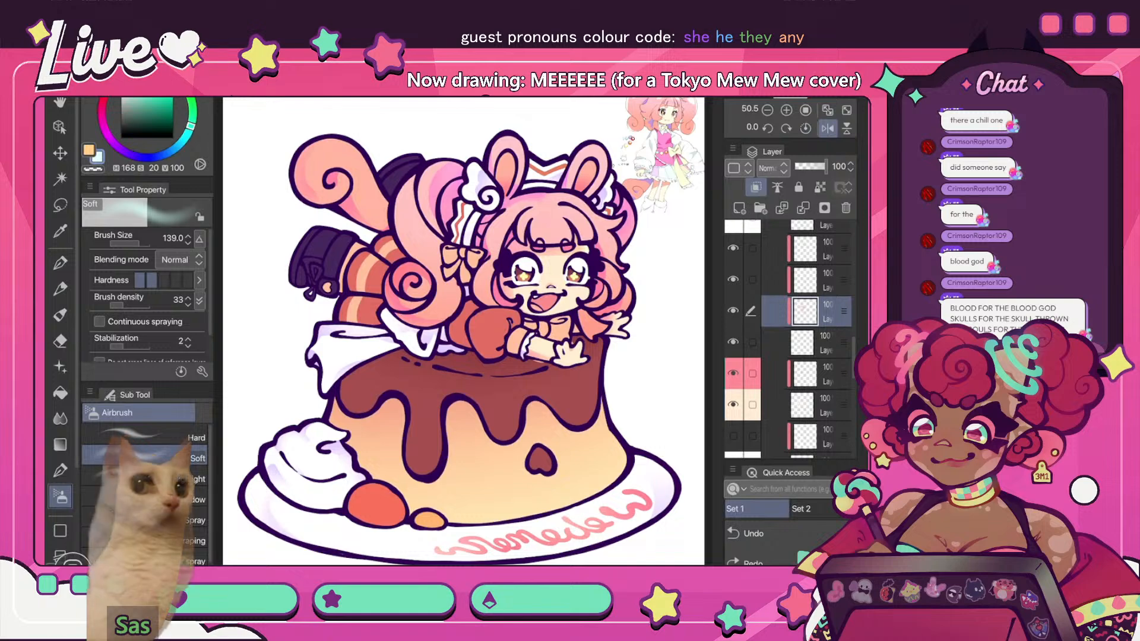
pyautogui.click(827, 128)
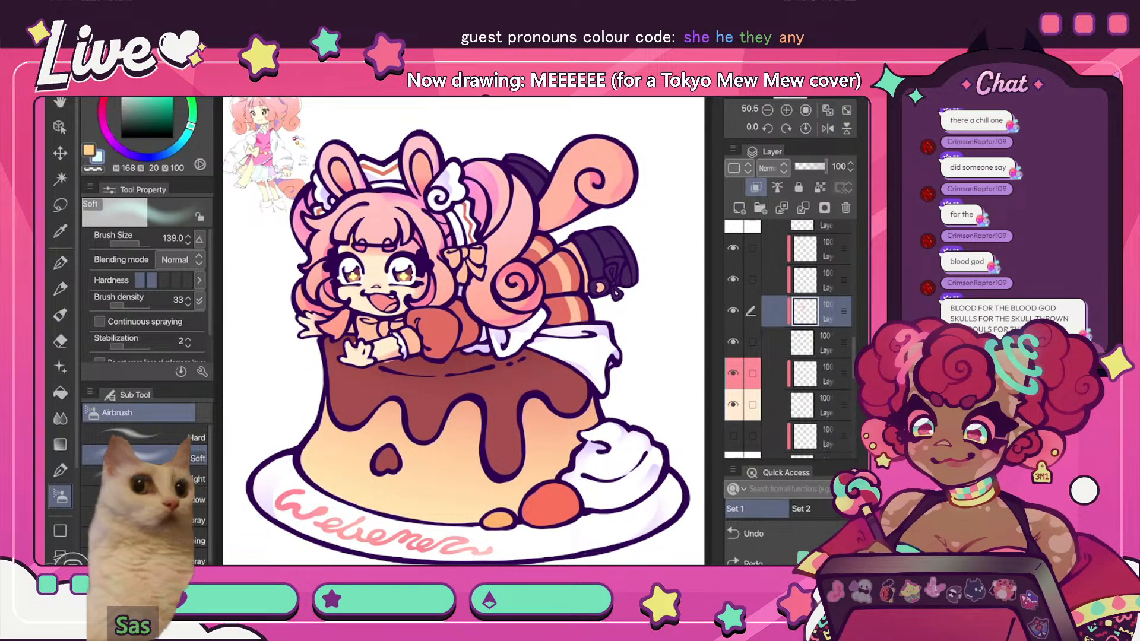
pyautogui.hotkey('ctrl', 'z')
pyautogui.hotkey('ctrl', 'z')
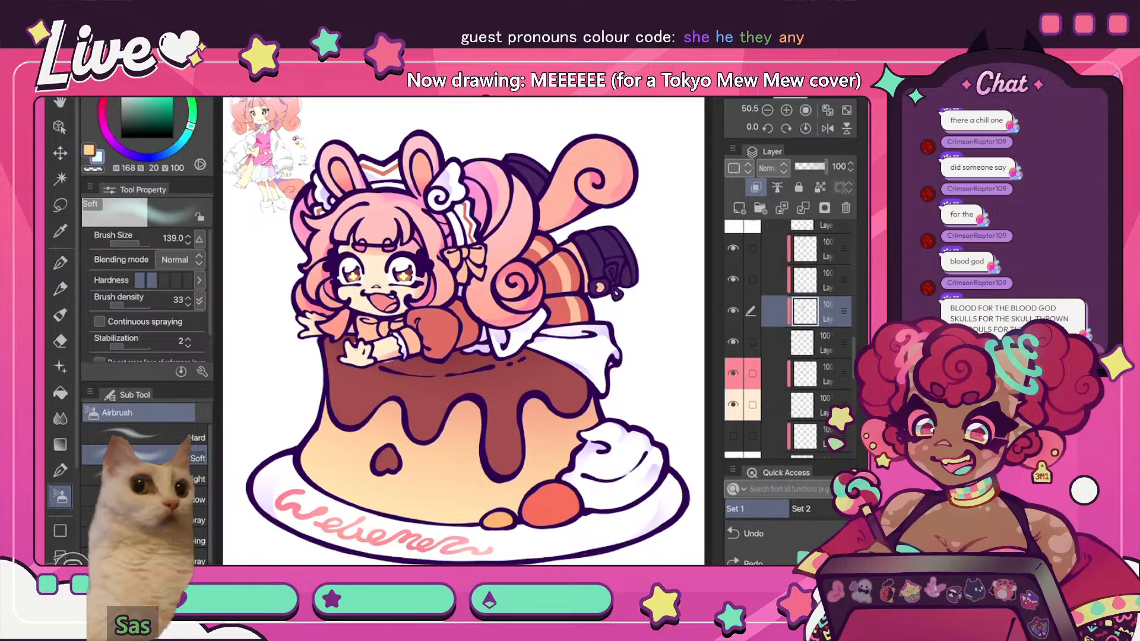
# - Mirror the view and check which areas the cream skin base layer covers by hiding and showing it
pyautogui.click(826, 343)
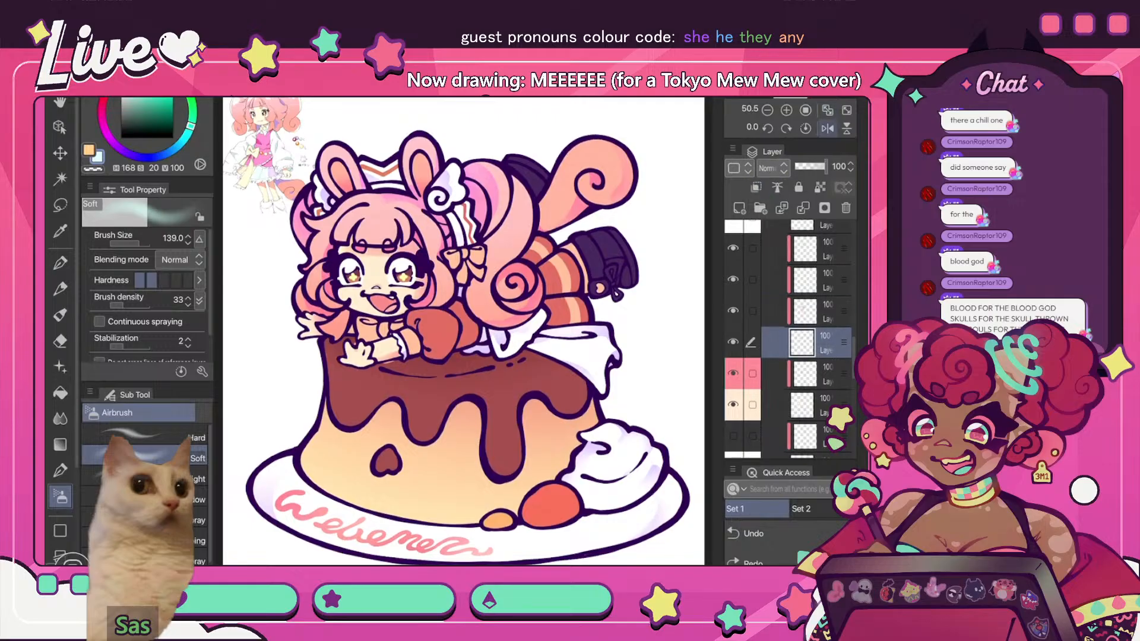
pyautogui.click(827, 128)
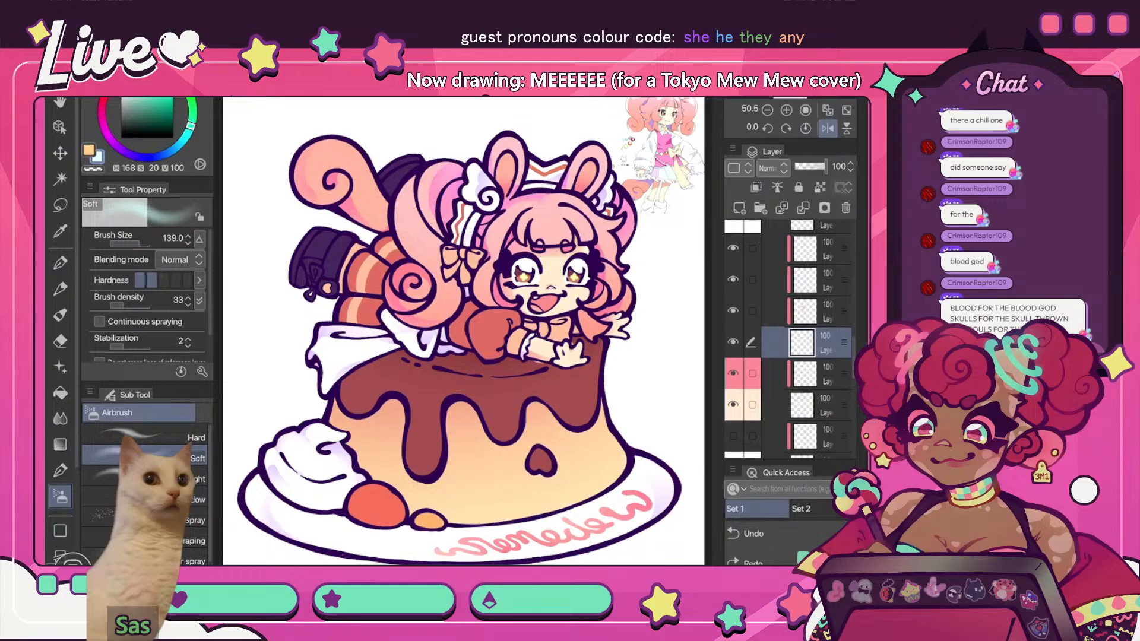
pyautogui.click(733, 404)
pyautogui.click(733, 405)
pyautogui.click(825, 405)
pyautogui.click(733, 404)
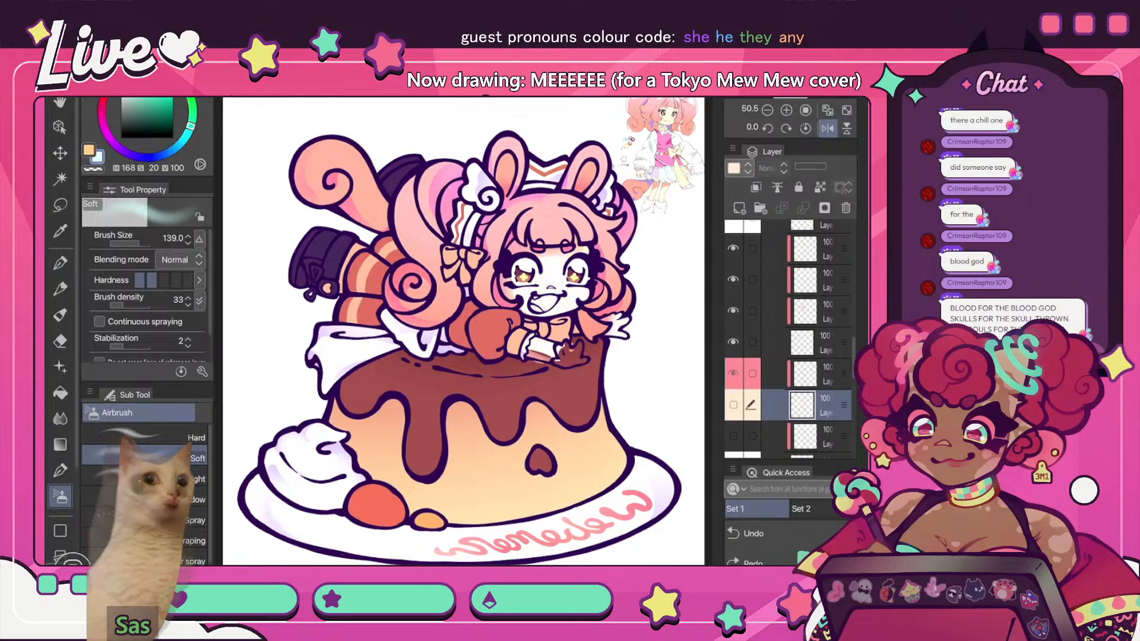
pyautogui.click(733, 405)
# - Create a new layer above the coral-pink base layer and clip it to that layer
pyautogui.click(825, 374)
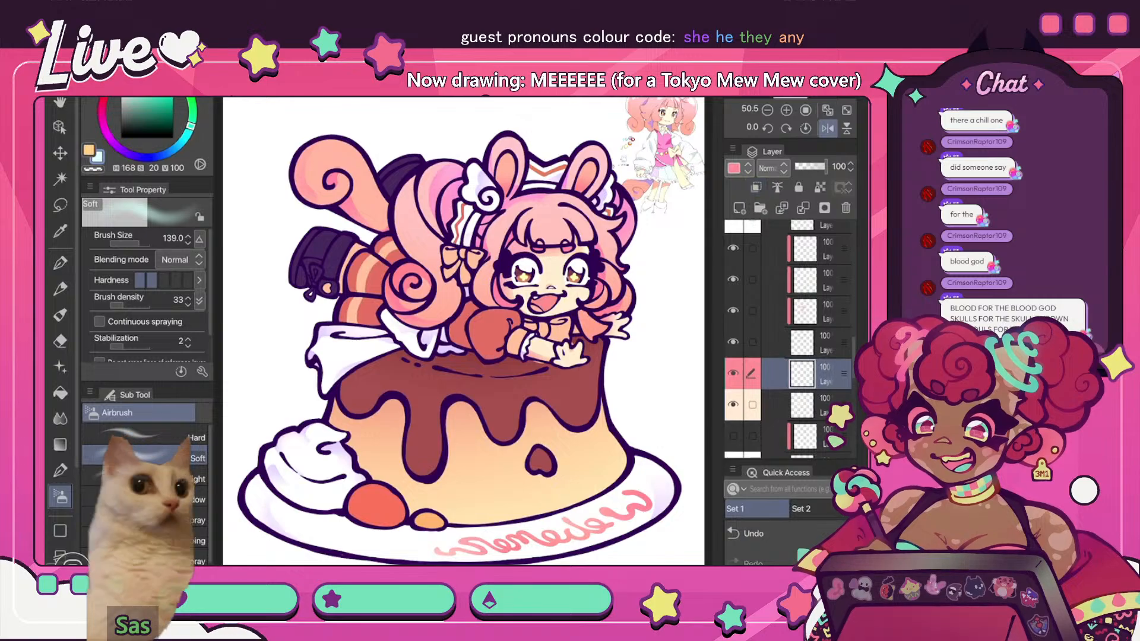
pyautogui.click(739, 209)
pyautogui.click(825, 405)
pyautogui.click(755, 187)
pyautogui.scroll(3, 636, 311)
pyautogui.scroll(4, 463, 331)
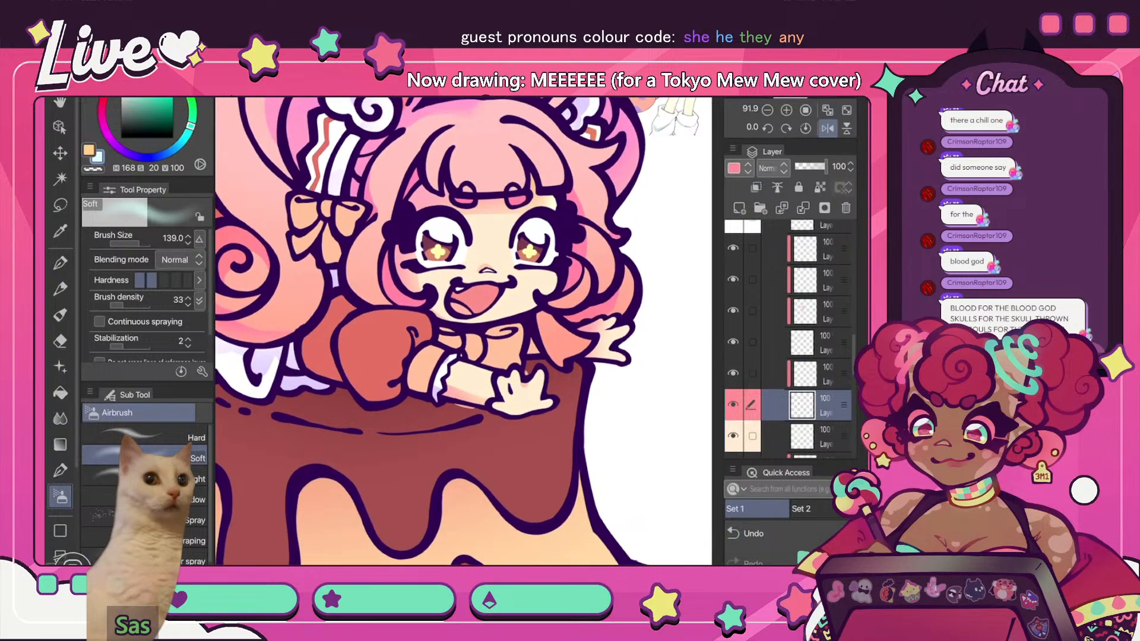
pyautogui.click(825, 374)
# - Sample the mouth's coral and shift it to a pink of H338 S46 V88 for the Soft airbrush at size 64.9 to shade the mouth
pyautogui.press('i')
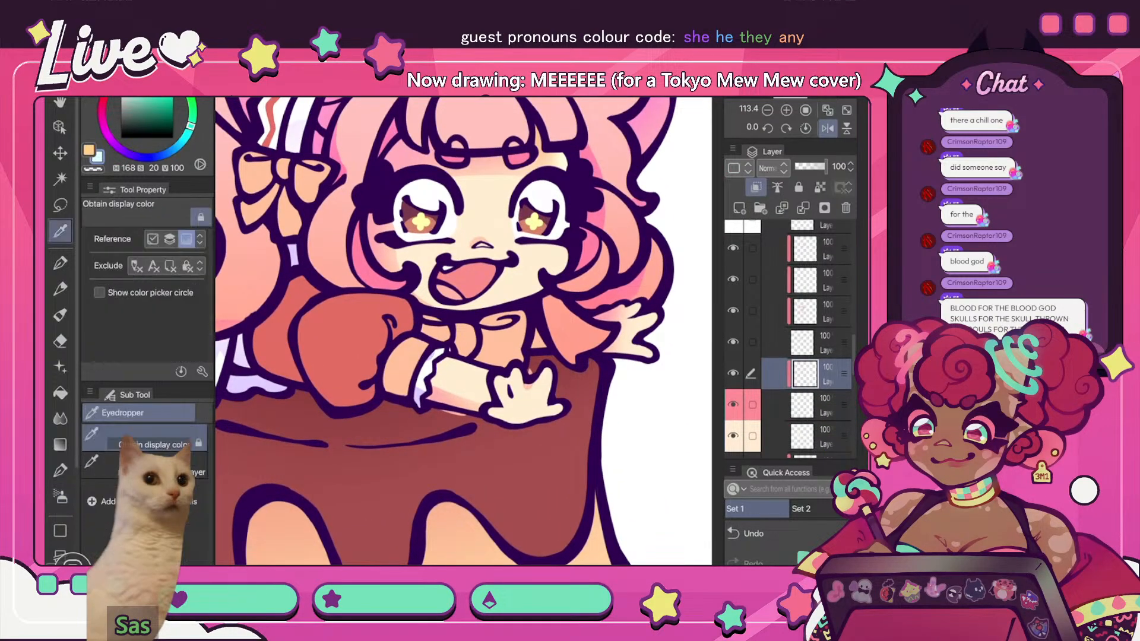
pyautogui.press('b')
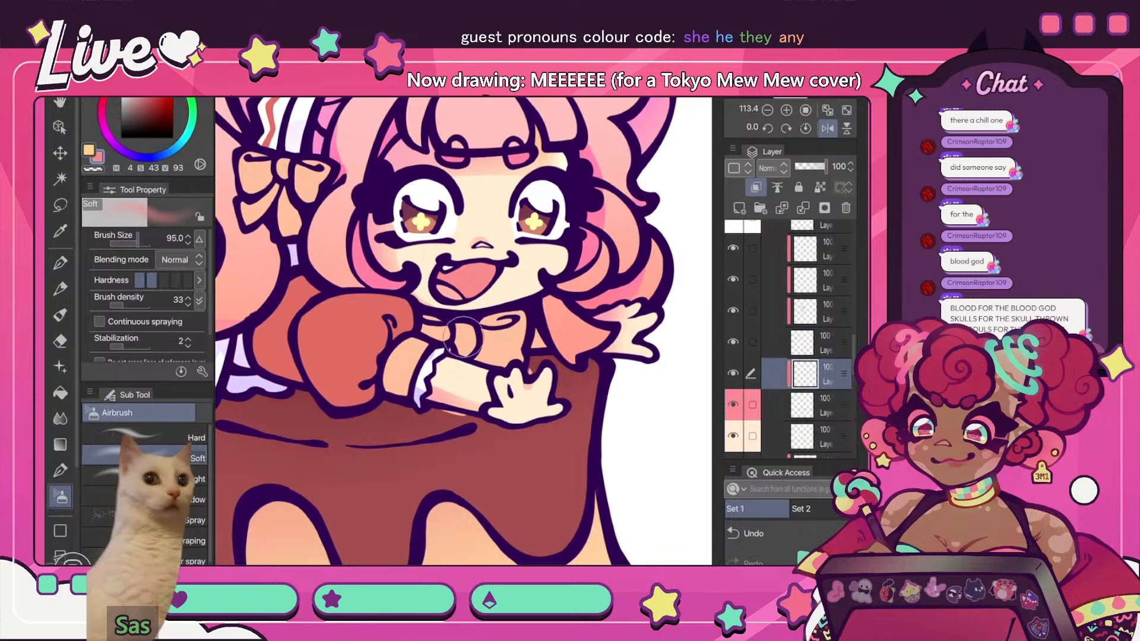
pyautogui.moveTo(143, 89); pyautogui.dragTo(146, 92)
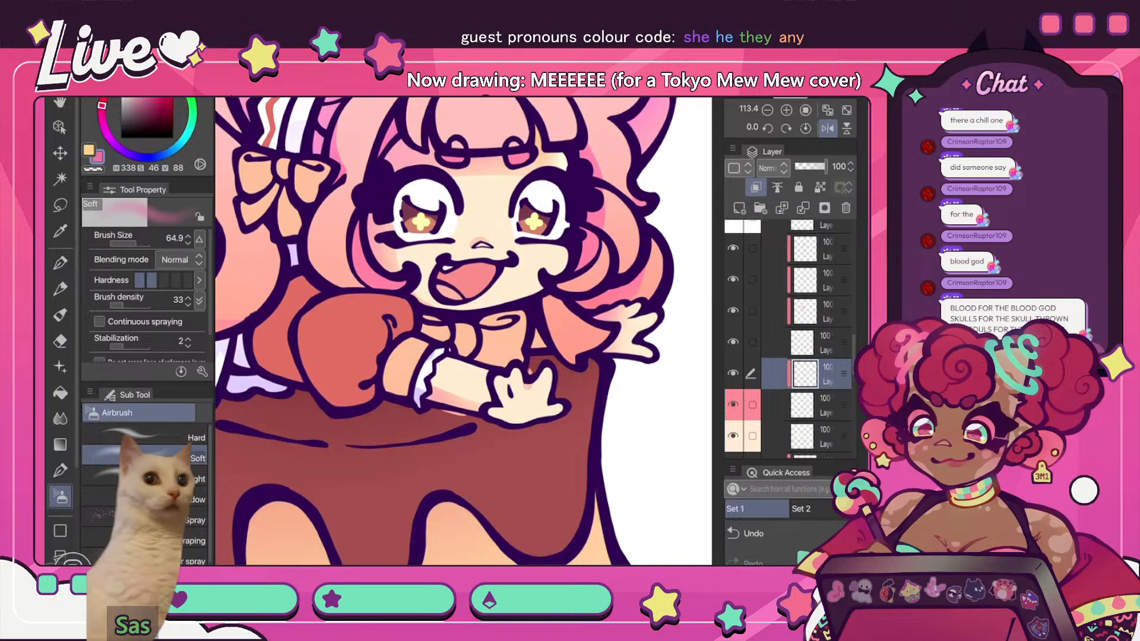
pyautogui.scroll(-5, 463, 261)
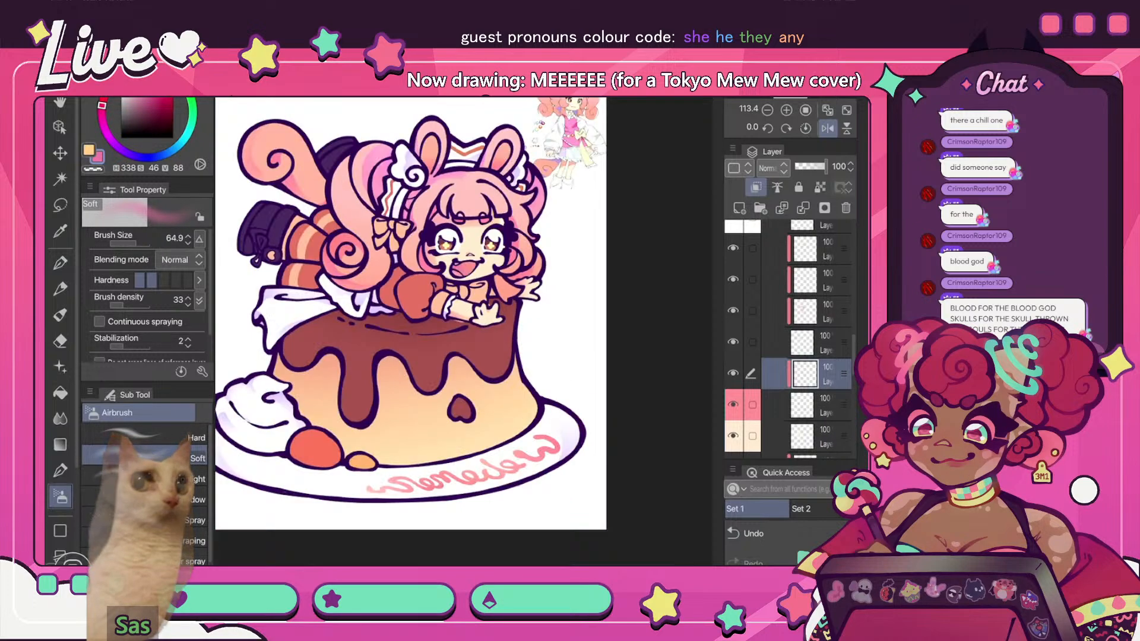
pyautogui.click(827, 129)
pyautogui.scroll(5, 463, 261)
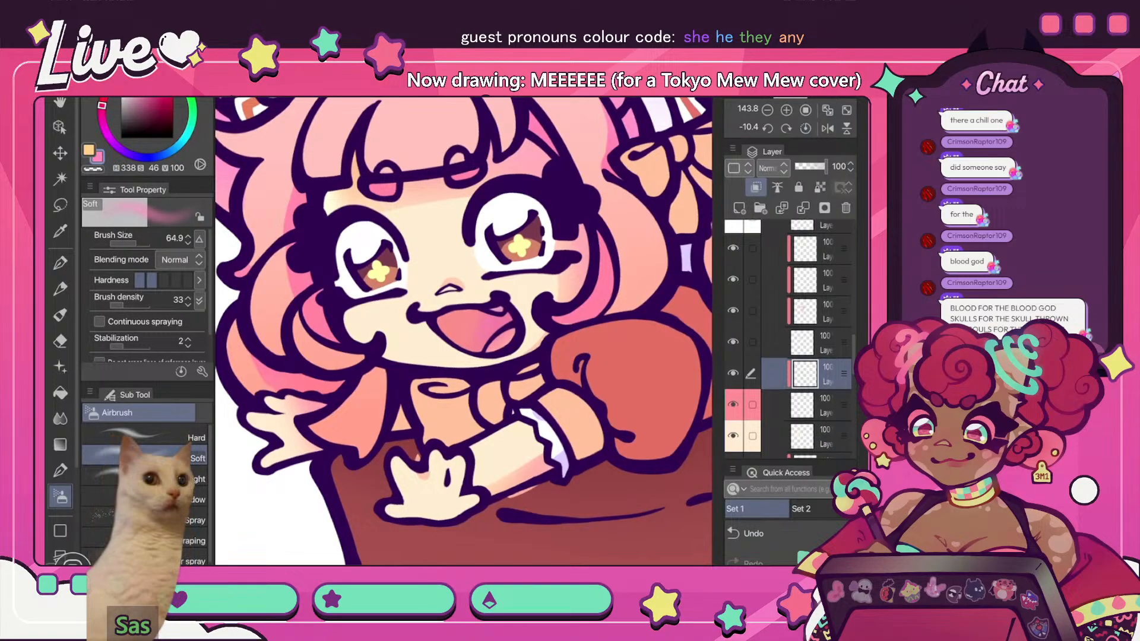
# - Soften the mouth's pink shading with the Soft eraser at size 246.1, checking the face mirrored and upright
pyautogui.press('p')
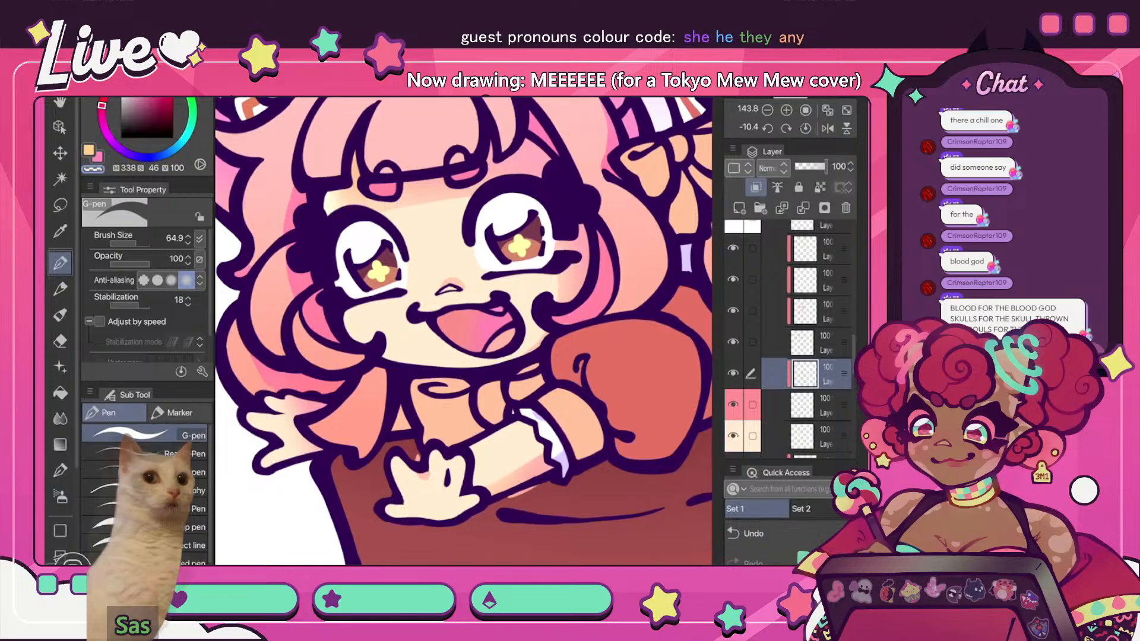
pyautogui.hotkey('ctrl', '0')
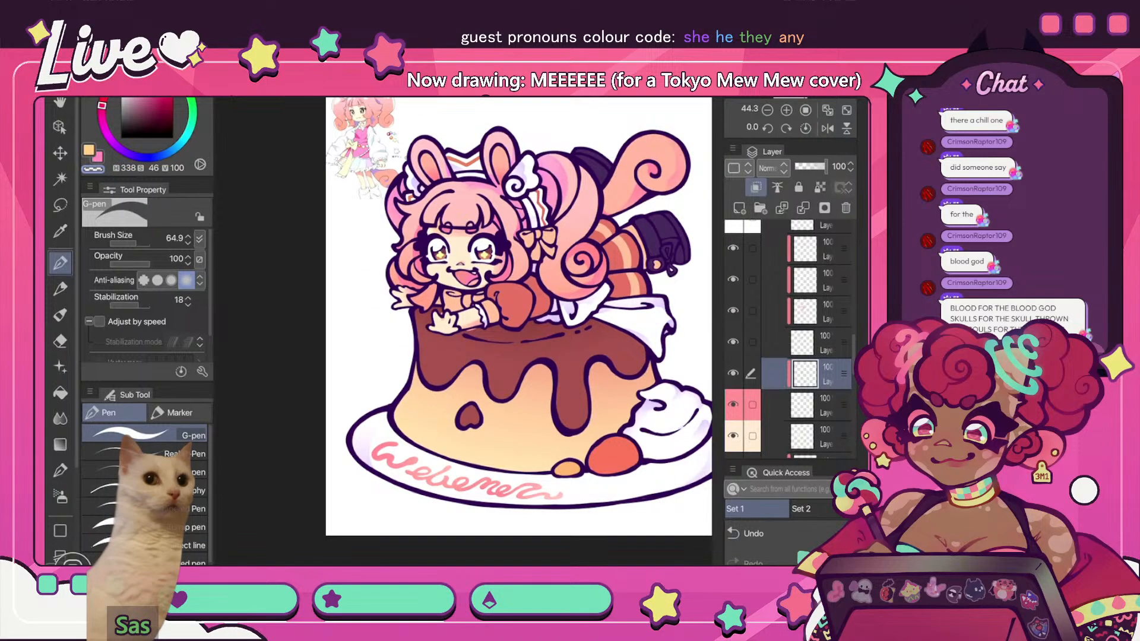
pyautogui.press('h')
pyautogui.scroll(4, 451, 249)
pyautogui.press('e')
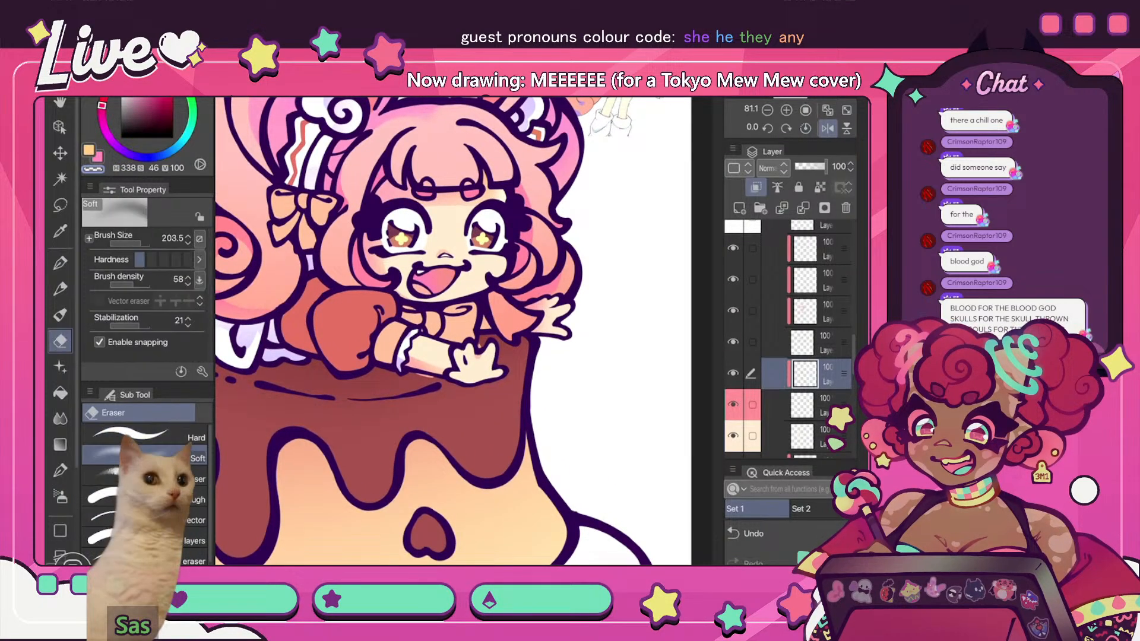
pyautogui.press(']')
pyautogui.press(']')
pyautogui.moveTo(476, 268); pyautogui.dragTo(452, 297)
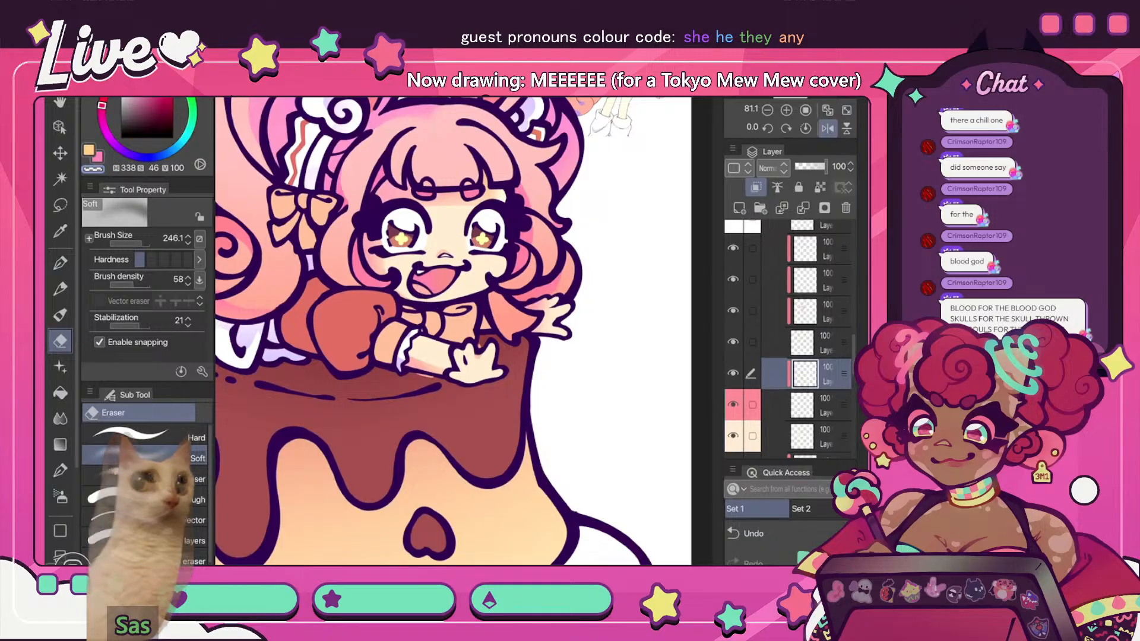
pyautogui.scroll(-4, 494, 265)
pyautogui.scroll(5, 452, 261)
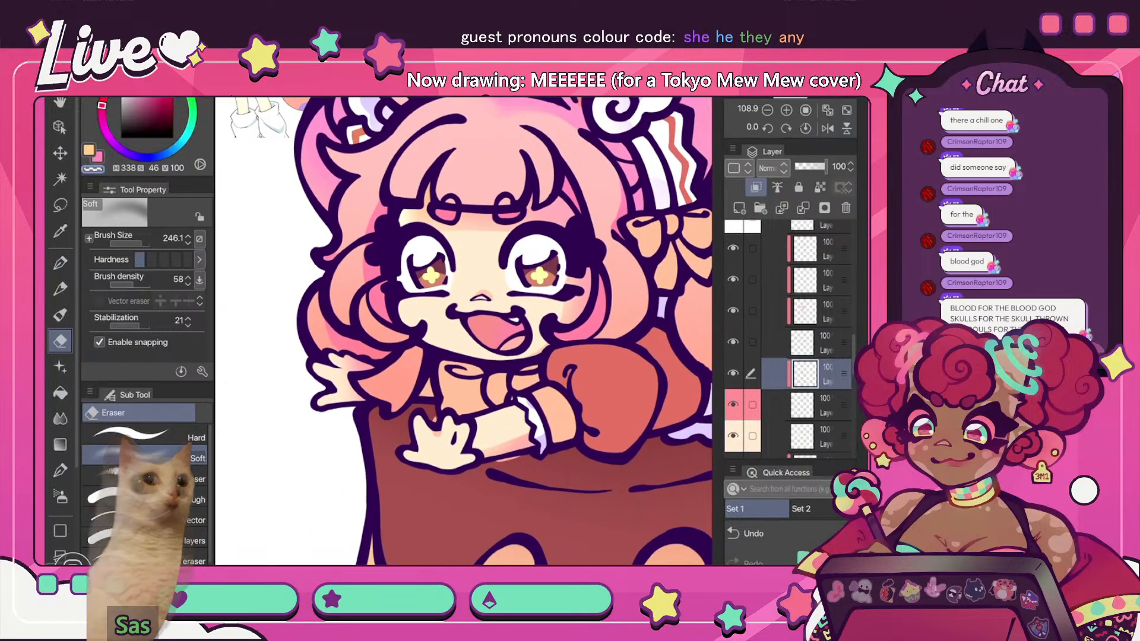
# - Reduce the G-pen to size 9.7 and choose a salmon pink of H5 S44 V100
pyautogui.press('p')
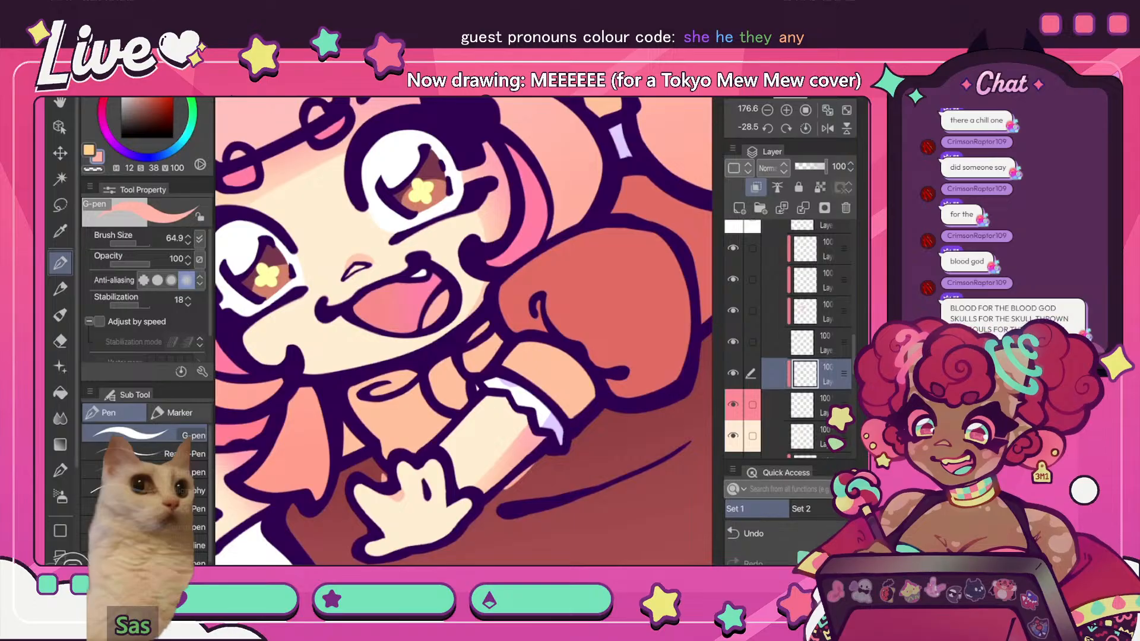
pyautogui.keyDown('alt'); pyautogui.click(304, 439); pyautogui.keyUp('alt')
pyautogui.keyDown('alt'); pyautogui.click(296, 469); pyautogui.keyUp('alt')
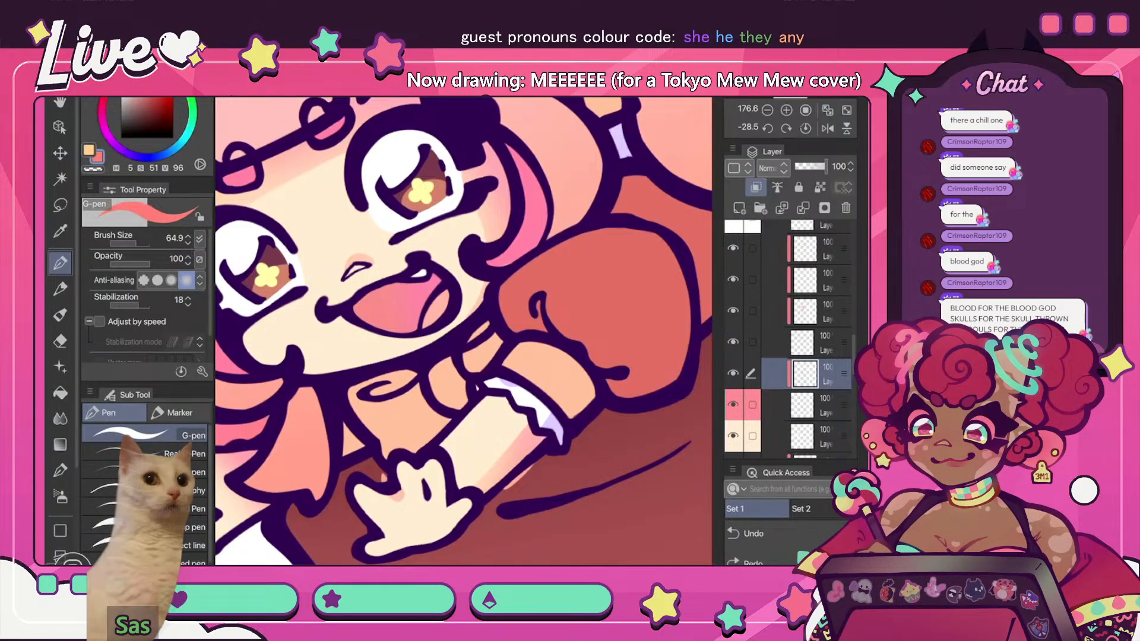
pyautogui.keyDown('alt'); pyautogui.click(525, 442); pyautogui.keyUp('alt')
pyautogui.click(128, 244)
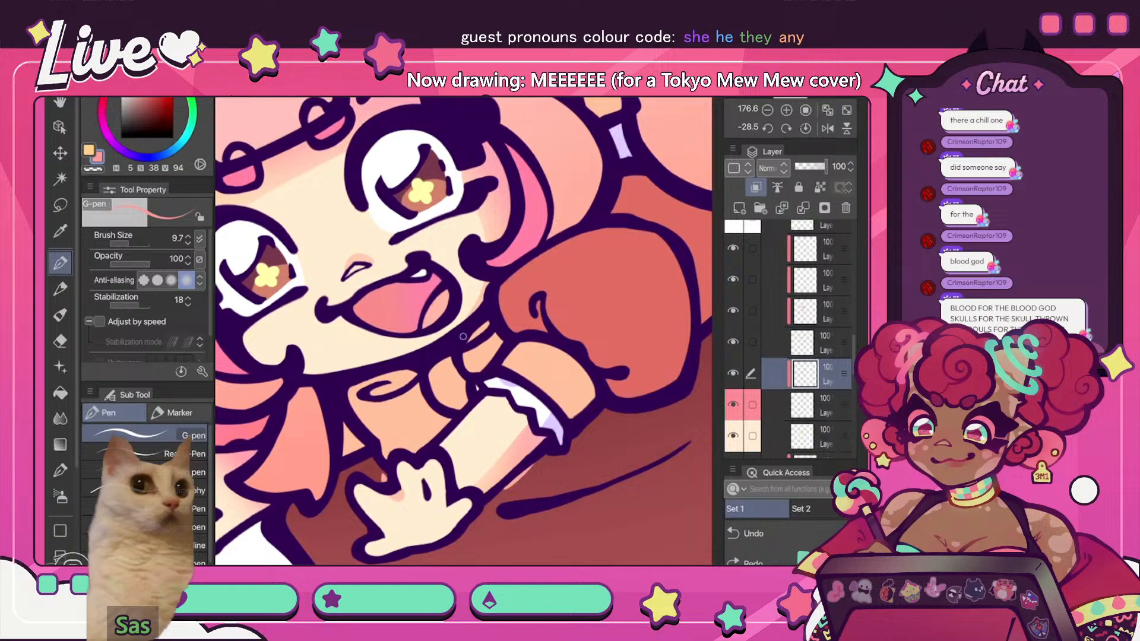
pyautogui.keyDown('alt'); pyautogui.click(297, 454); pyautogui.keyUp('alt')
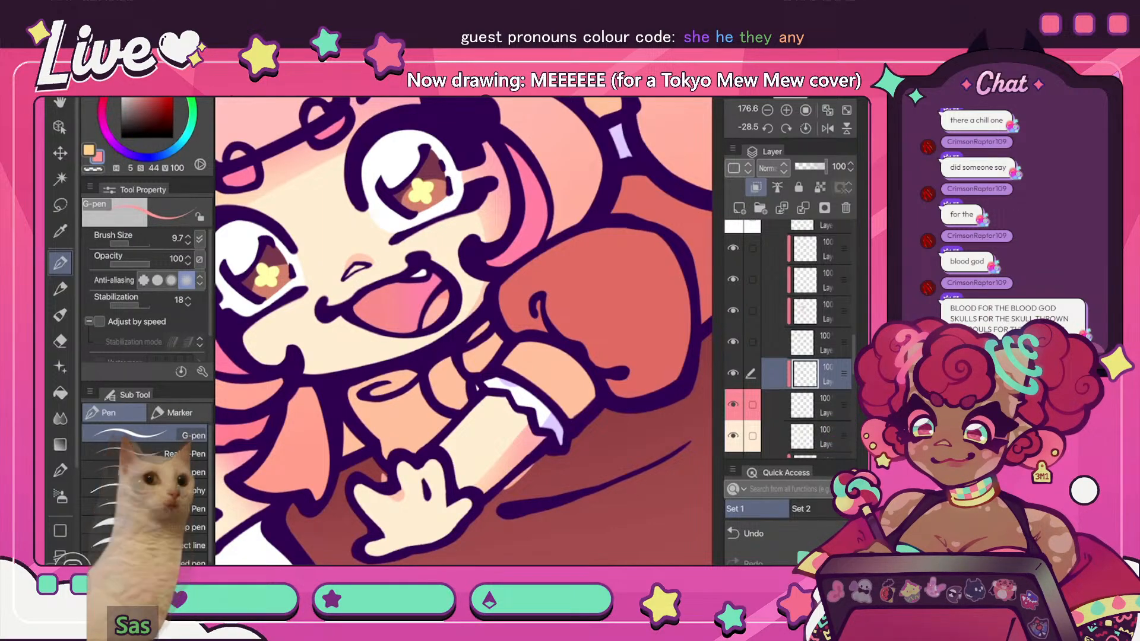
# - Sample the mouth's pink, deepen it to H349 S49 V90 and draw a short G-pen stroke along the inner edge of the mouth
pyautogui.scroll(-5, 475, 297)
pyautogui.press('h')
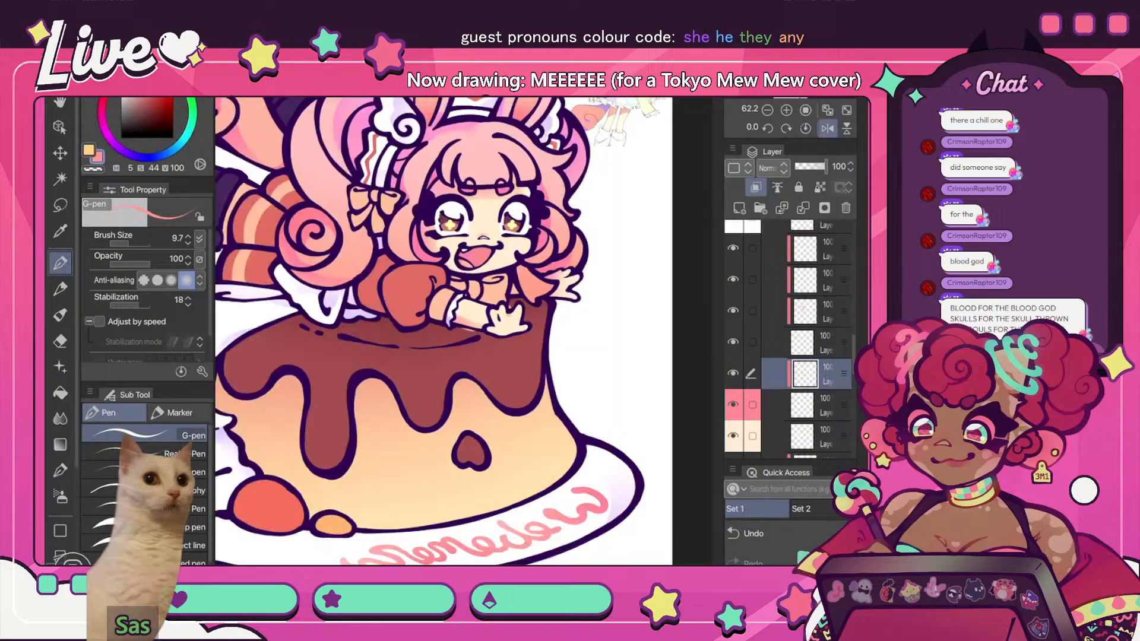
pyautogui.scroll(3, 463, 331)
pyautogui.scroll(6, 462, 332)
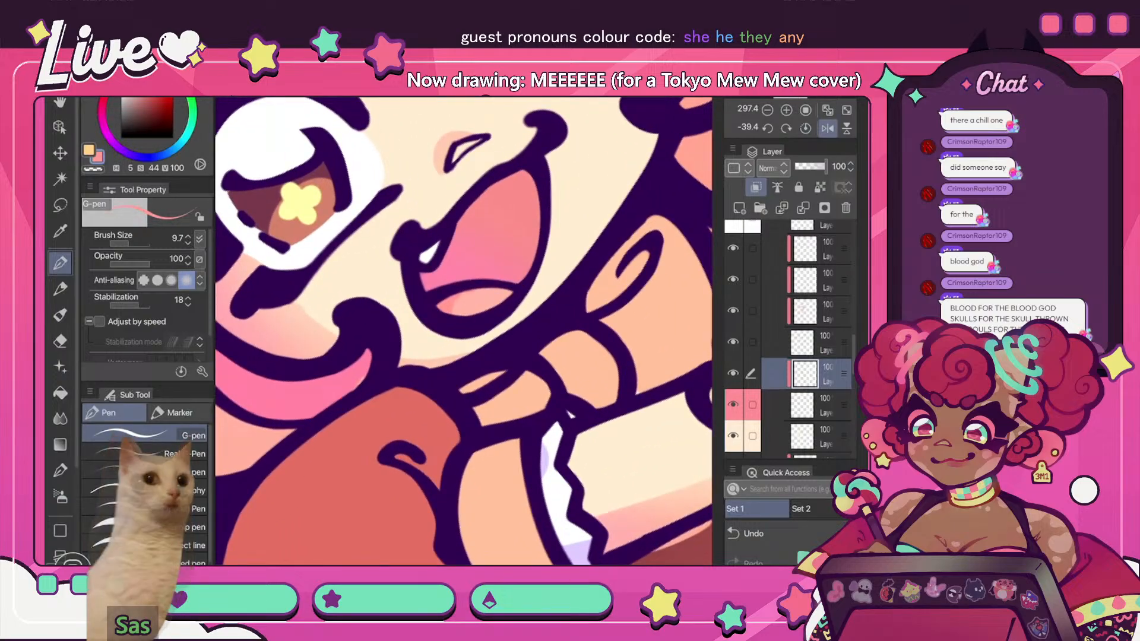
pyautogui.press('i')
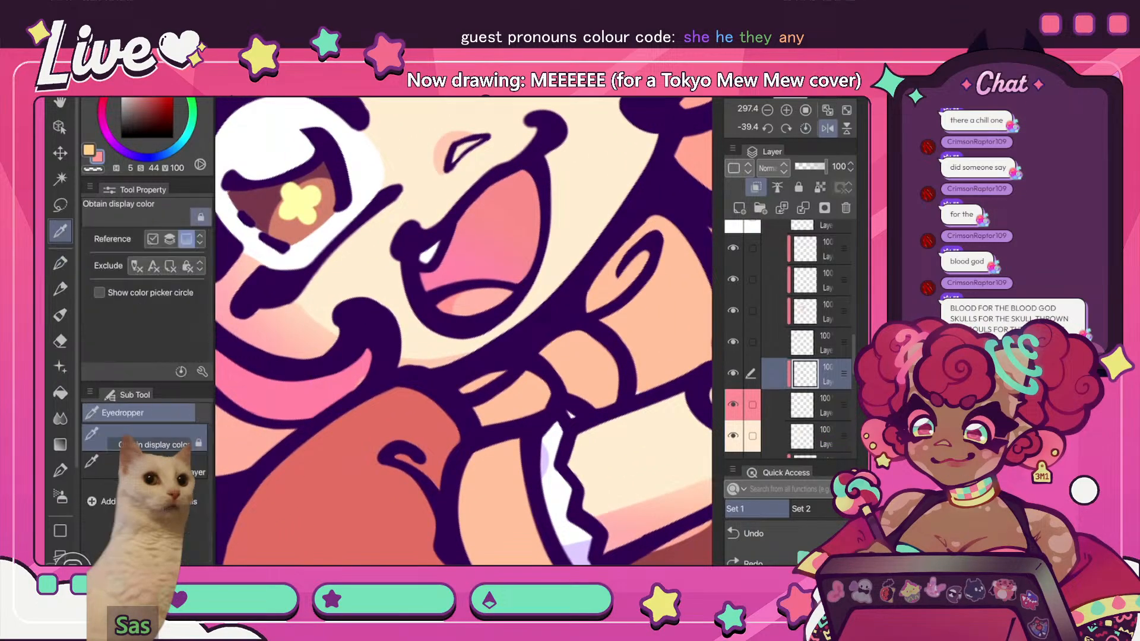
pyautogui.press('p')
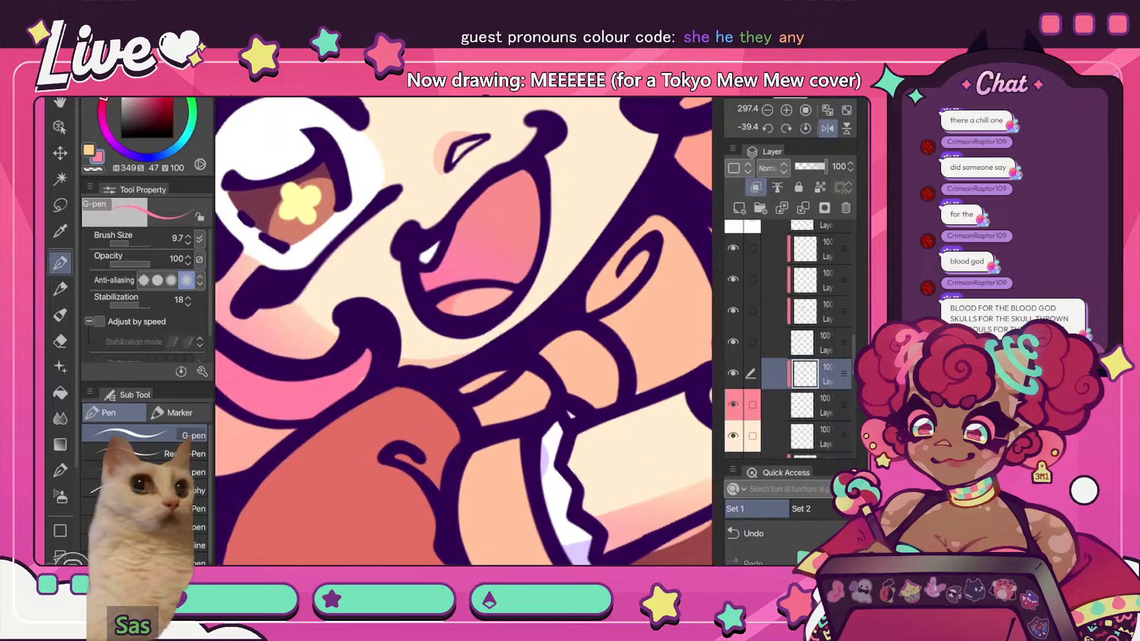
pyautogui.click(146, 100)
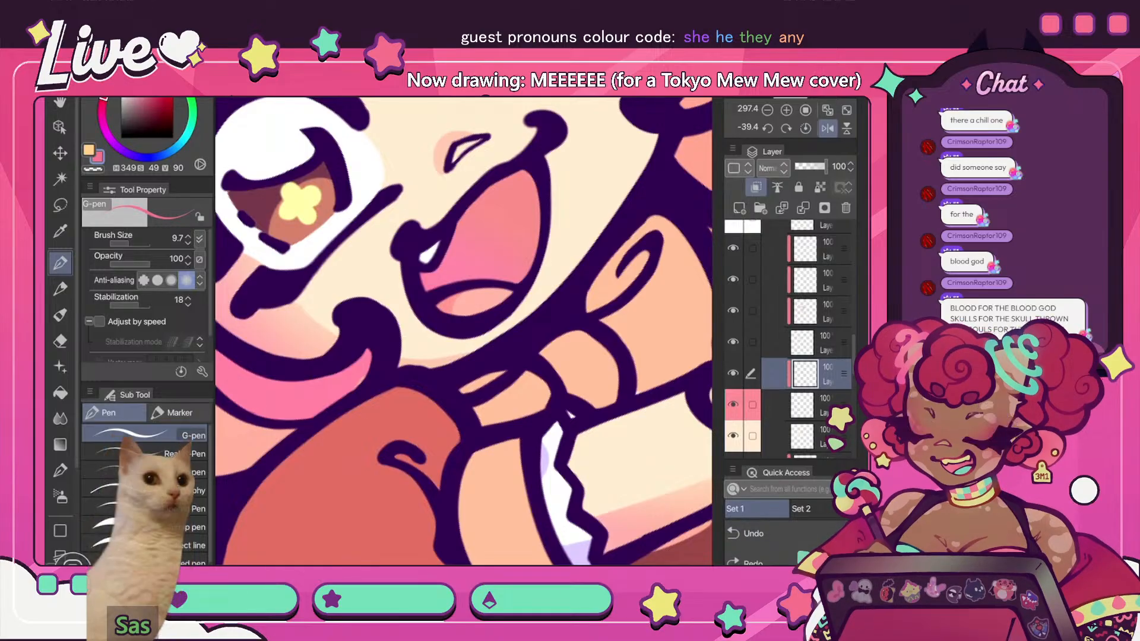
pyautogui.moveTo(421, 275); pyautogui.dragTo(436, 287)
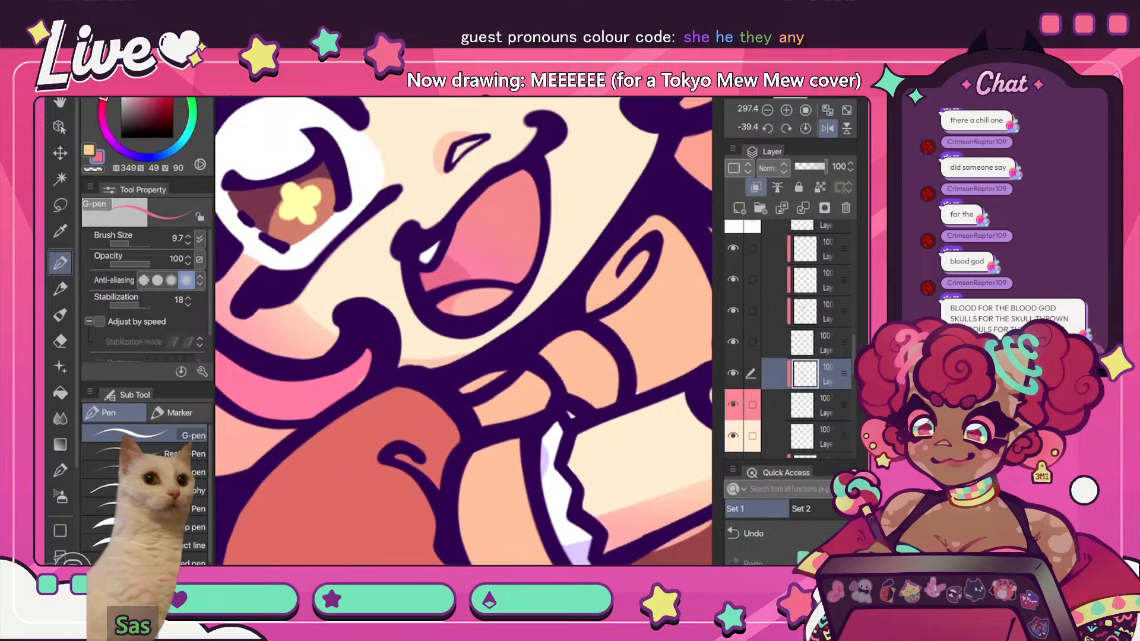
# - Shift the G-pen colour to a pink of H341 S49 V99 for the mouth, comparing the face upright and mirrored
pyautogui.scroll(-5, 463, 297)
pyautogui.click(827, 128)
pyautogui.scroll(2, 463, 297)
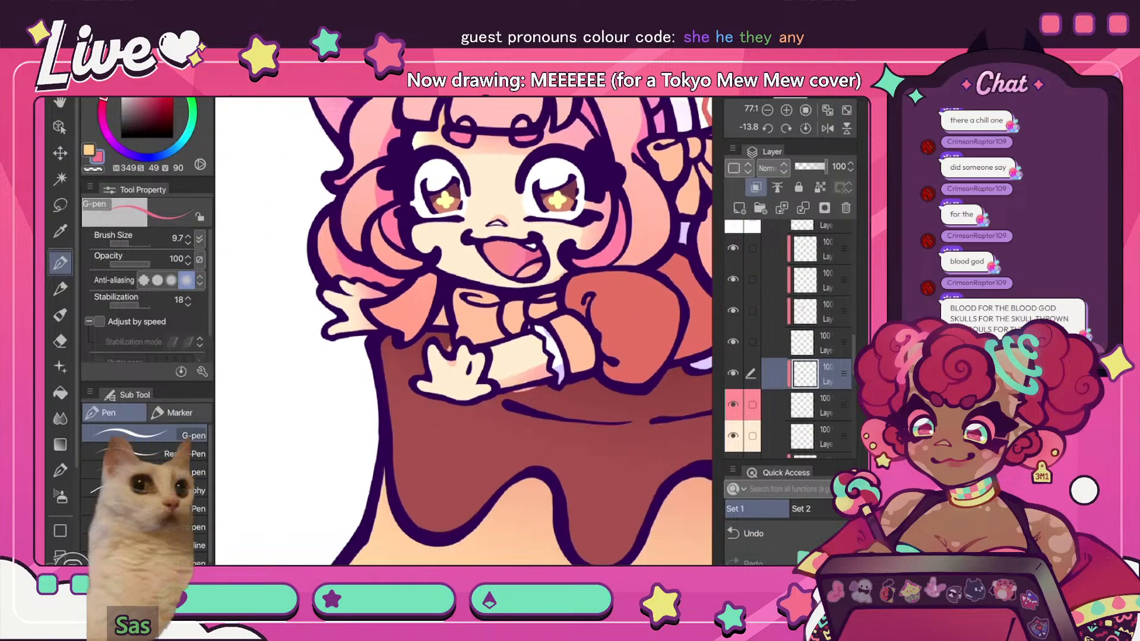
pyautogui.scroll(-1, 463, 297)
pyautogui.scroll(4, 463, 297)
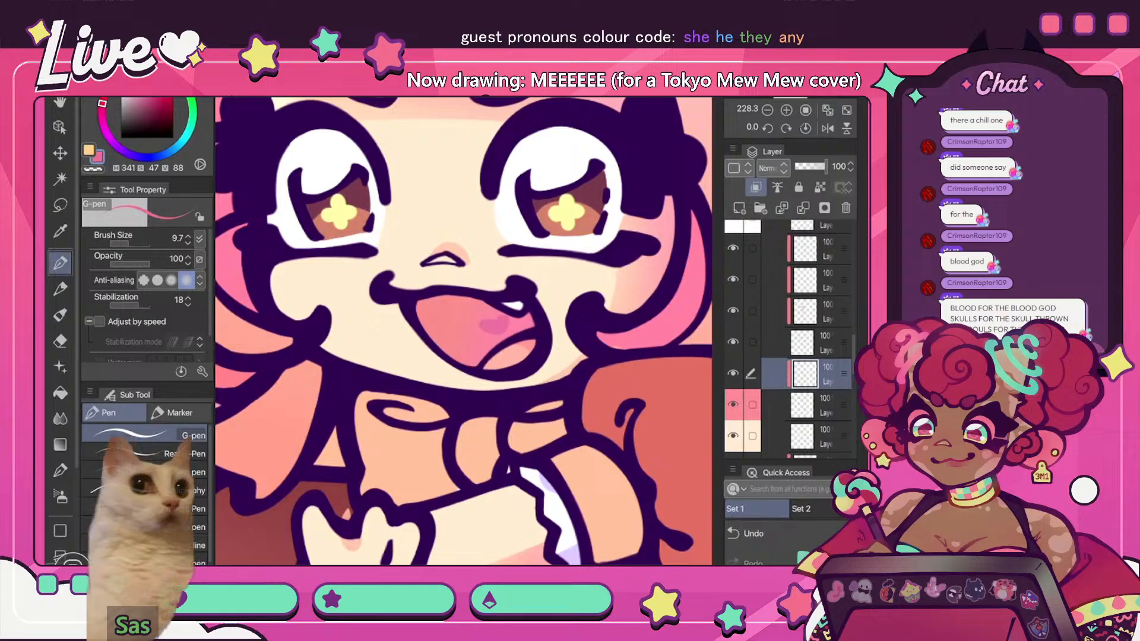
pyautogui.scroll(-5, 463, 297)
pyautogui.click(828, 129)
pyautogui.scroll(5, 463, 296)
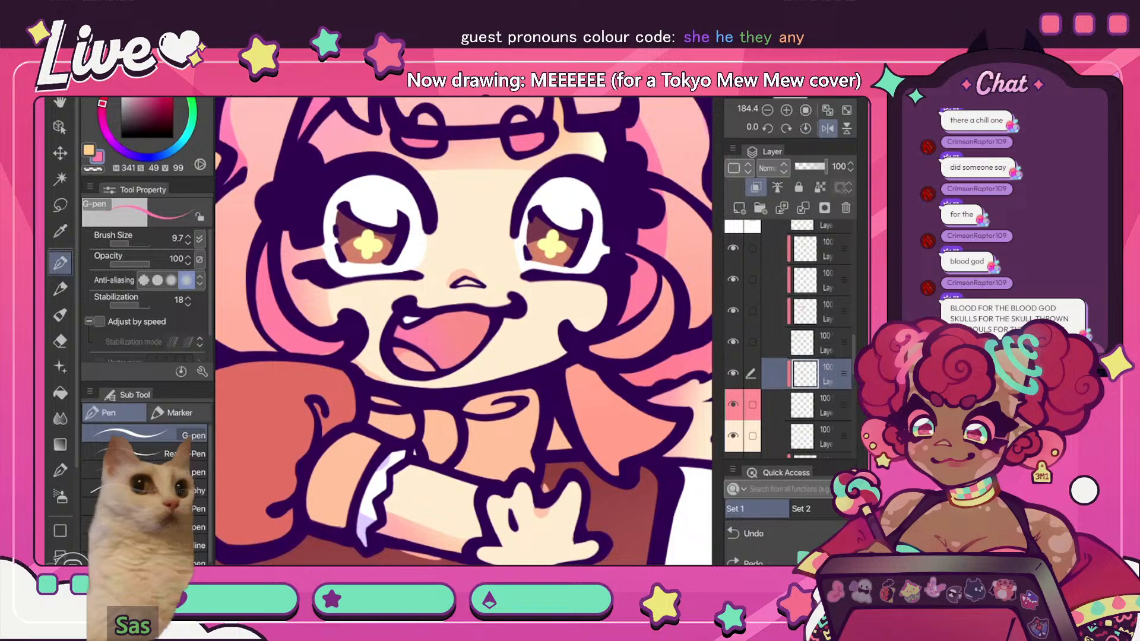
# - Set the G-pen's pink to H341 S53 V93 for the mouth shading and check the whole illustration upright and mirrored
pyautogui.scroll(-5, 463, 296)
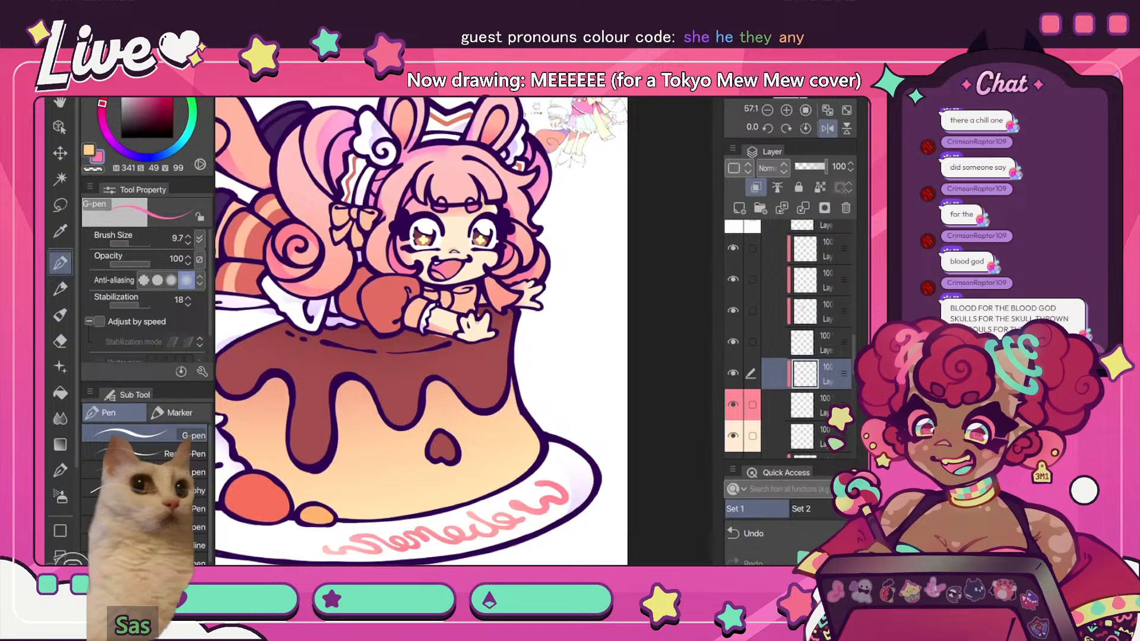
pyautogui.click(828, 128)
pyautogui.scroll(5, 463, 297)
pyautogui.scroll(5, 463, 297)
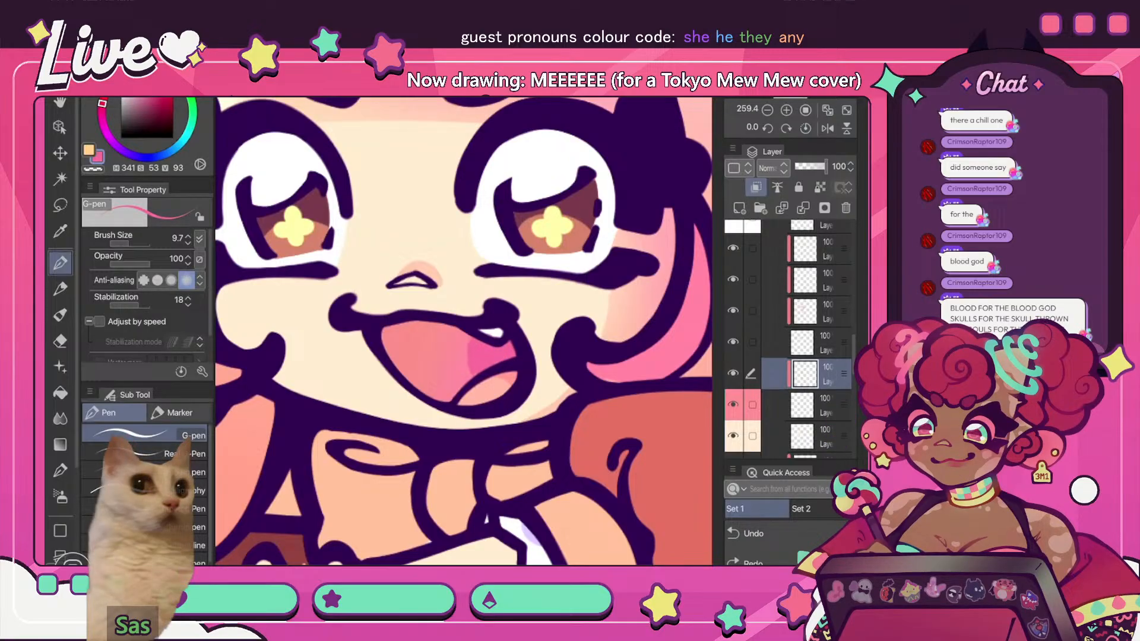
pyautogui.scroll(-5, 479, 235)
pyautogui.press('h')
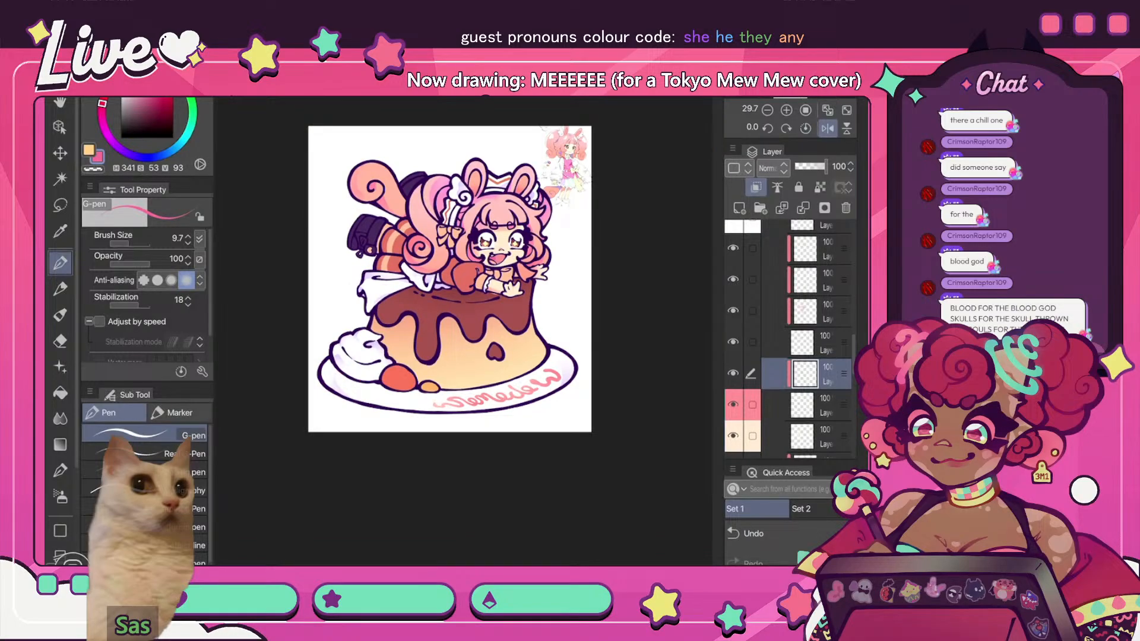
# - Set the G-pen colour to a pink of H344 S51 V96 and stroke it over the inside of the open mouth
pyautogui.scroll(10, 499, 249)
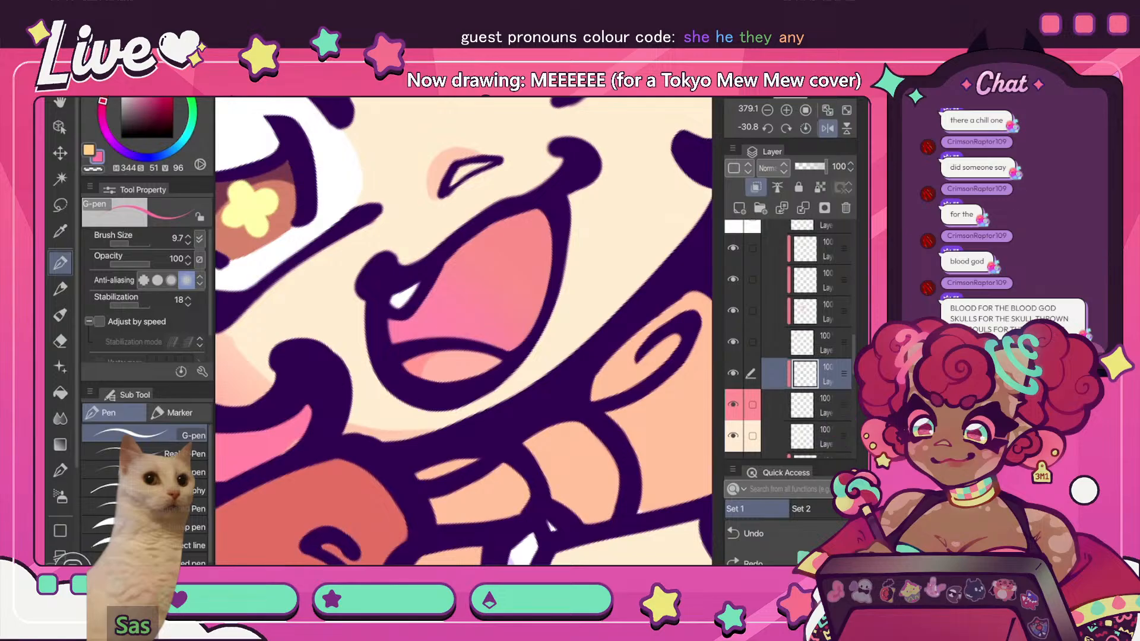
pyautogui.click(102, 101)
pyautogui.moveTo(414, 330); pyautogui.dragTo(452, 300)
pyautogui.scroll(-6, 463, 285)
pyautogui.hotkey('ctrl', '0')
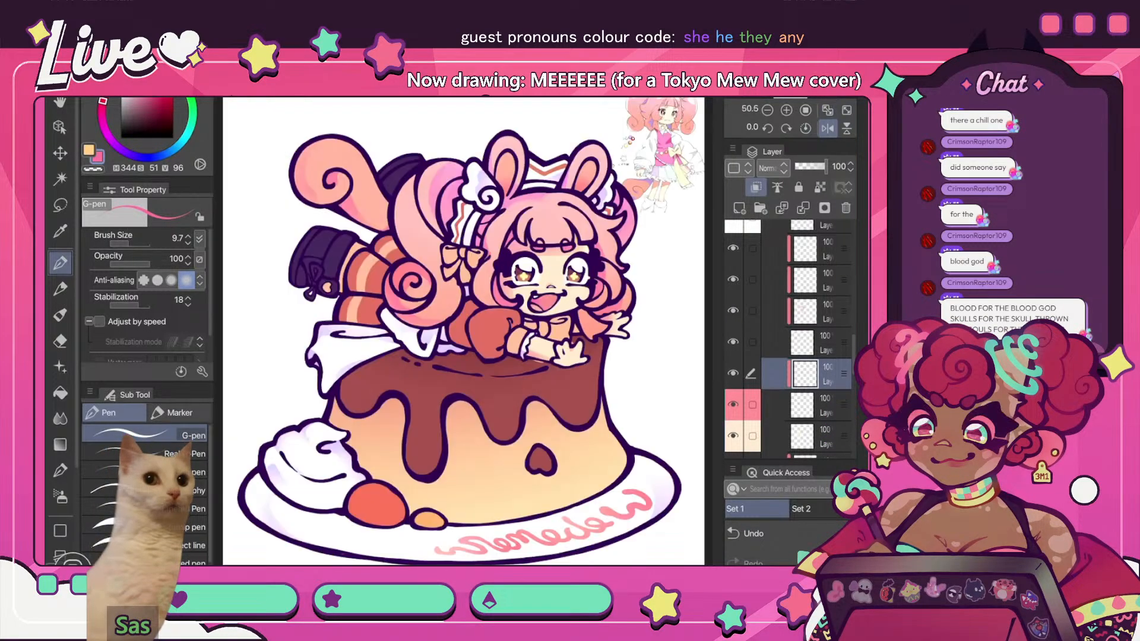
# - Switch the G-pen to transparent colour and inspect the mouth shading on the face, both upright and mirrored
pyautogui.press('h')
pyautogui.scroll(8, 342, 294)
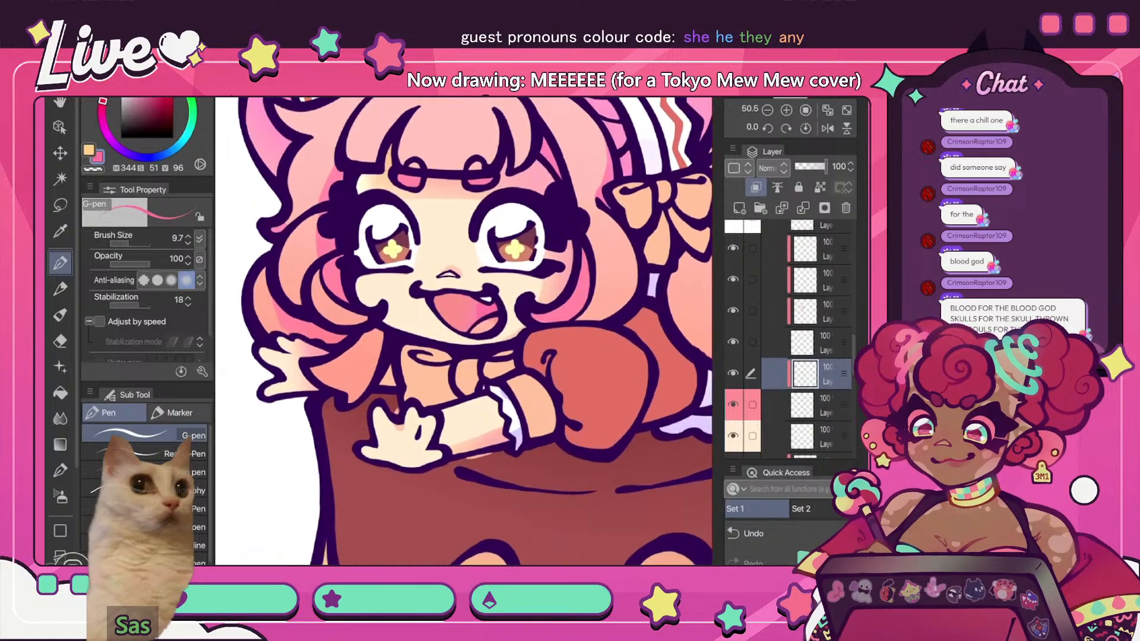
pyautogui.press('b')
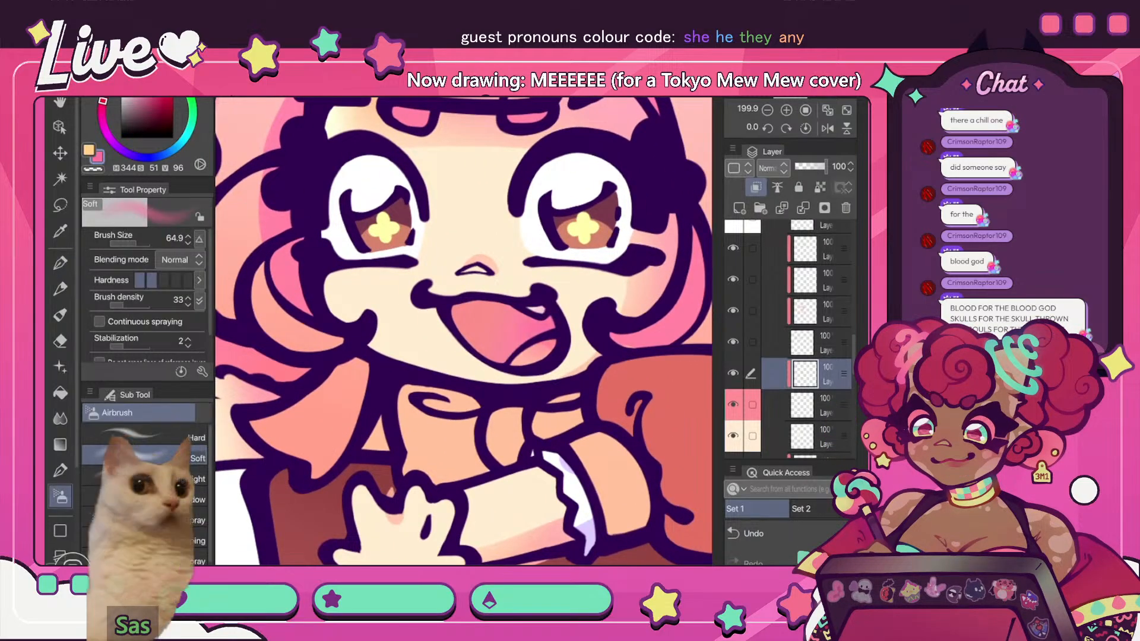
pyautogui.press('p')
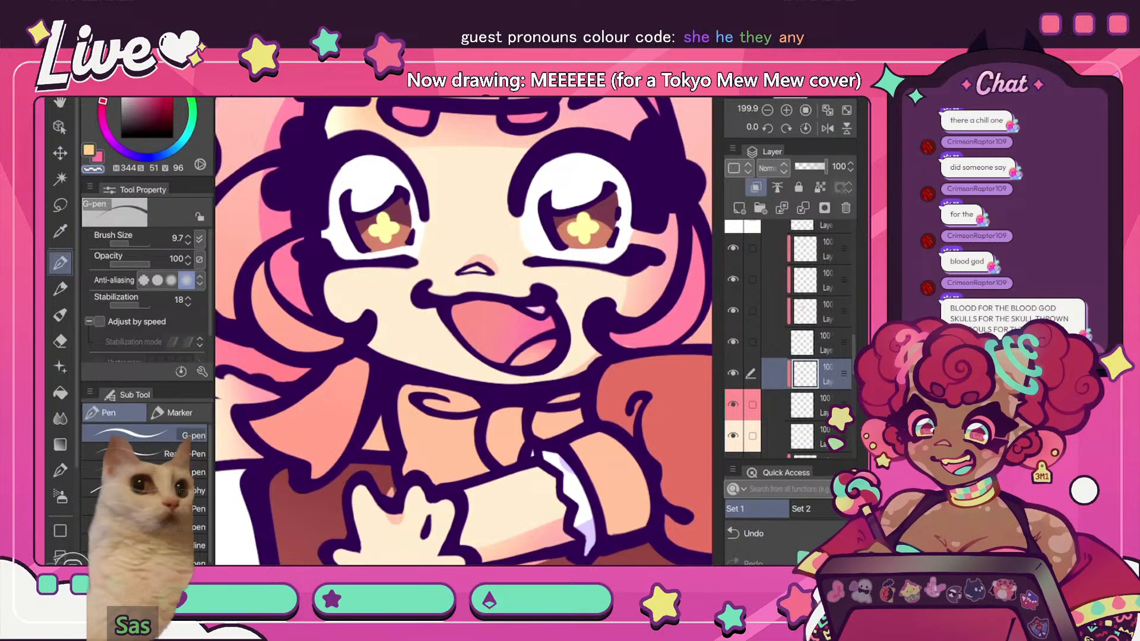
pyautogui.scroll(-5, 510, 273)
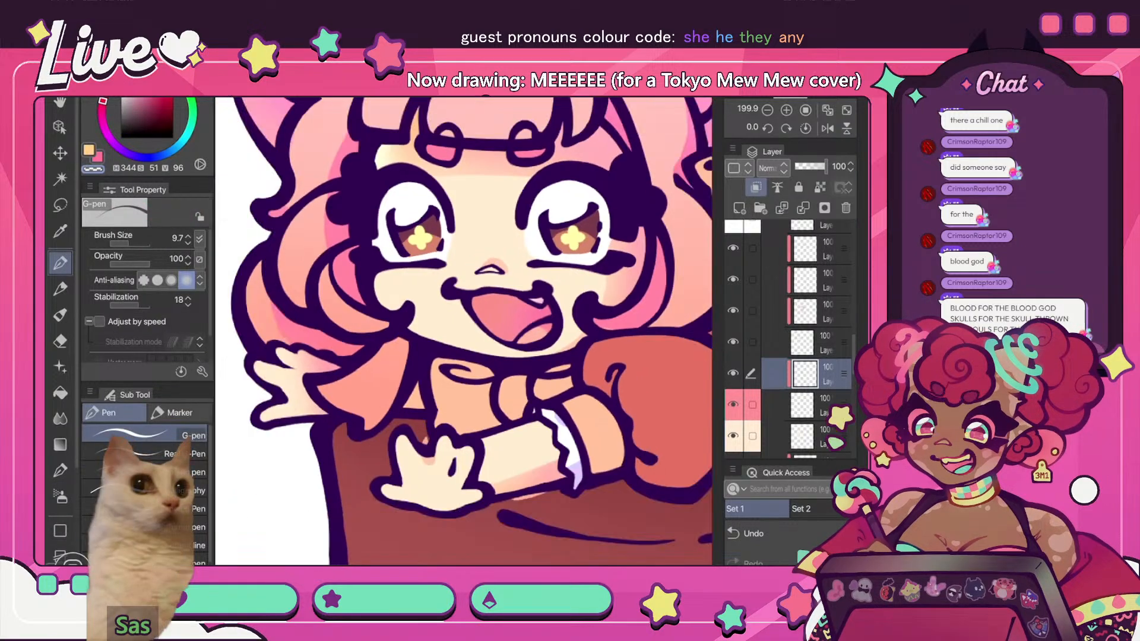
pyautogui.press('h')
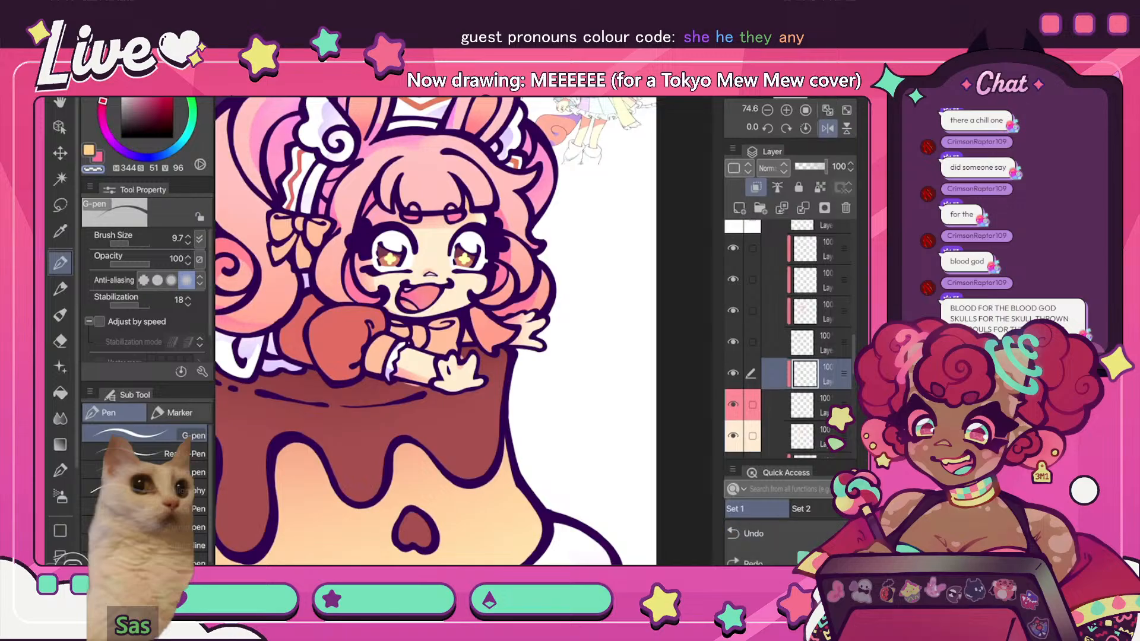
pyautogui.scroll(4, 401, 276)
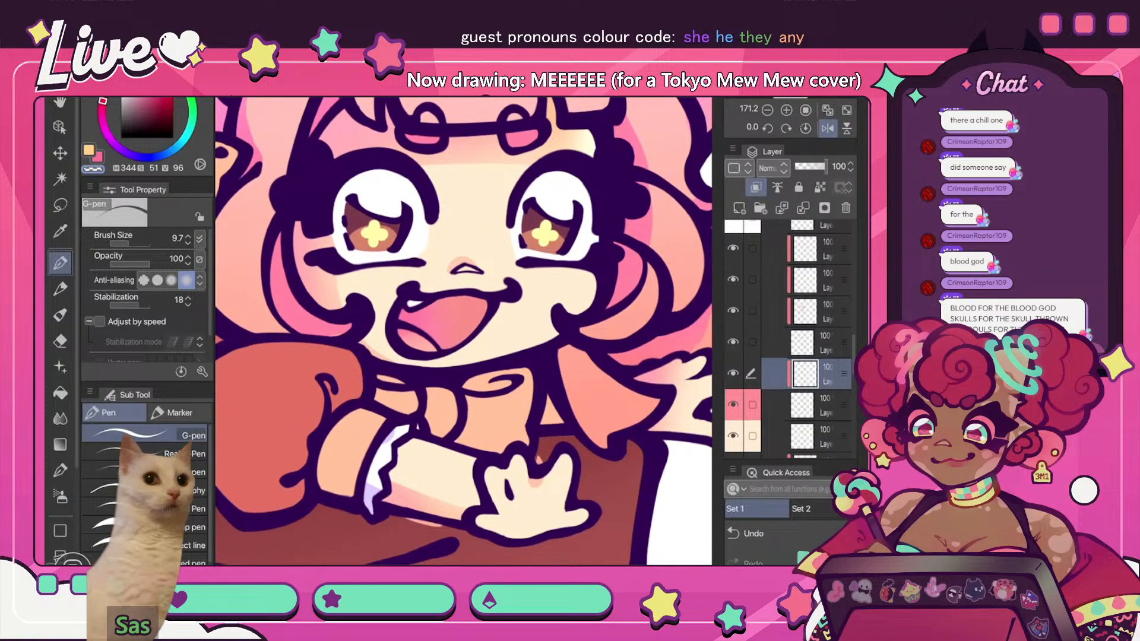
pyautogui.scroll(-6, 439, 272)
pyautogui.press('h')
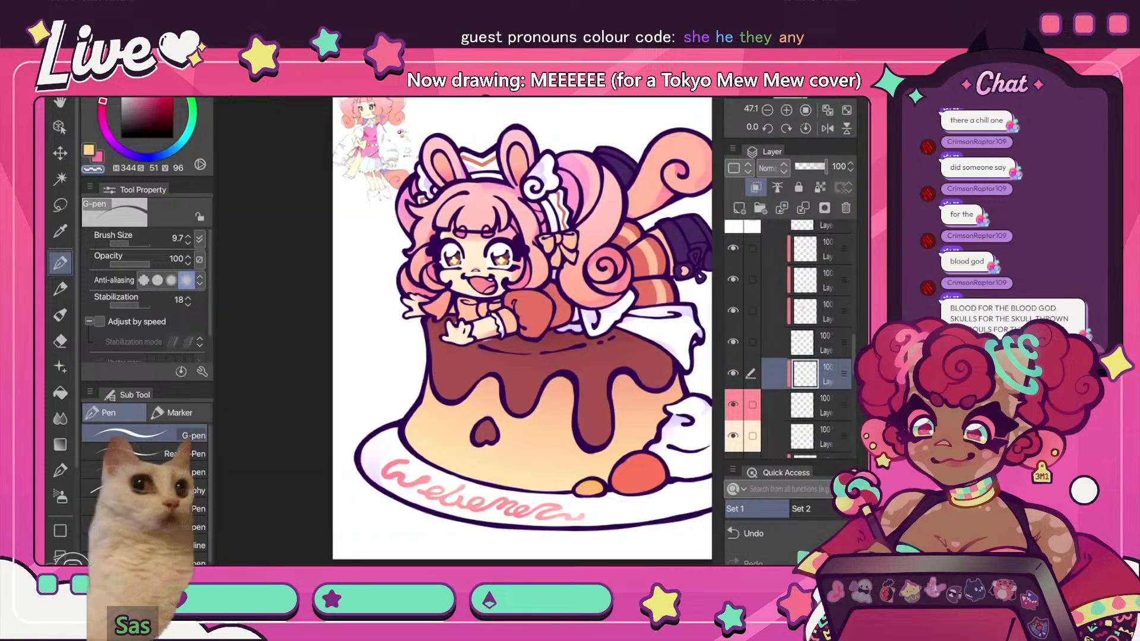
# - Compare the drawing with the mouth shading layer hidden and shown, and check the face and whole illustration in both orientations
pyautogui.click(733, 373)
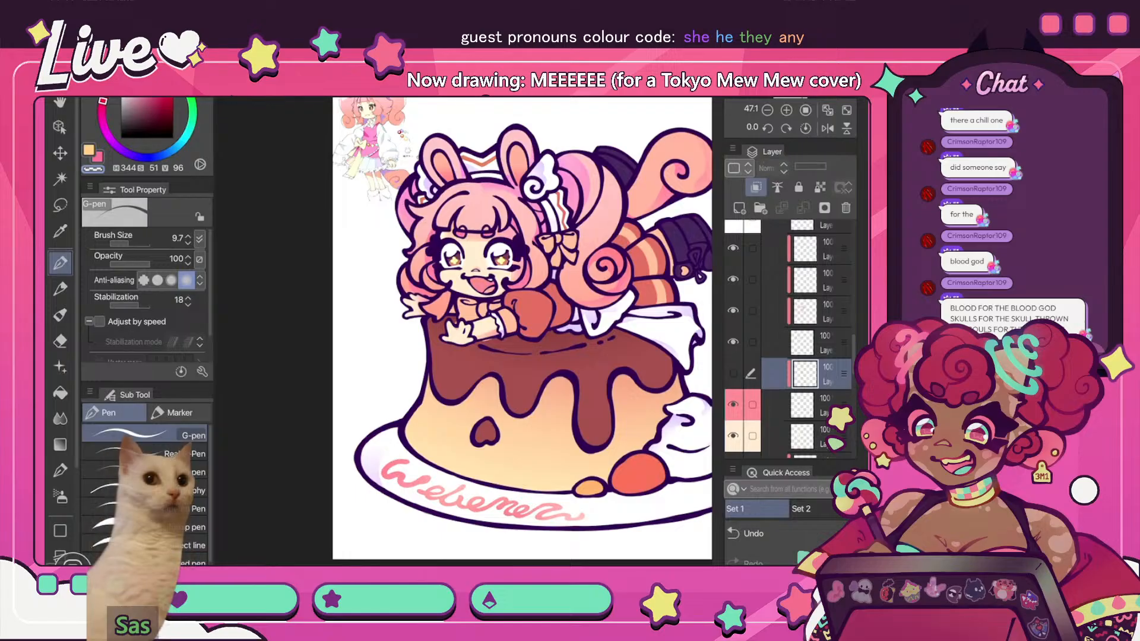
pyautogui.click(733, 374)
pyautogui.scroll(3, 463, 255)
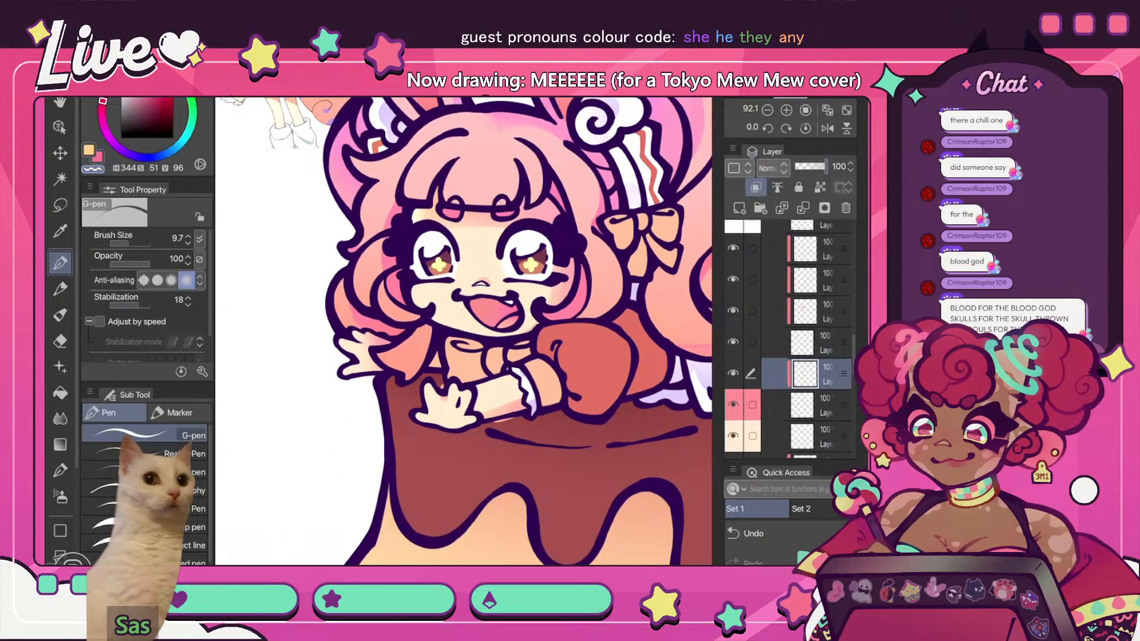
pyautogui.scroll(-3, 559, 298)
pyautogui.click(828, 129)
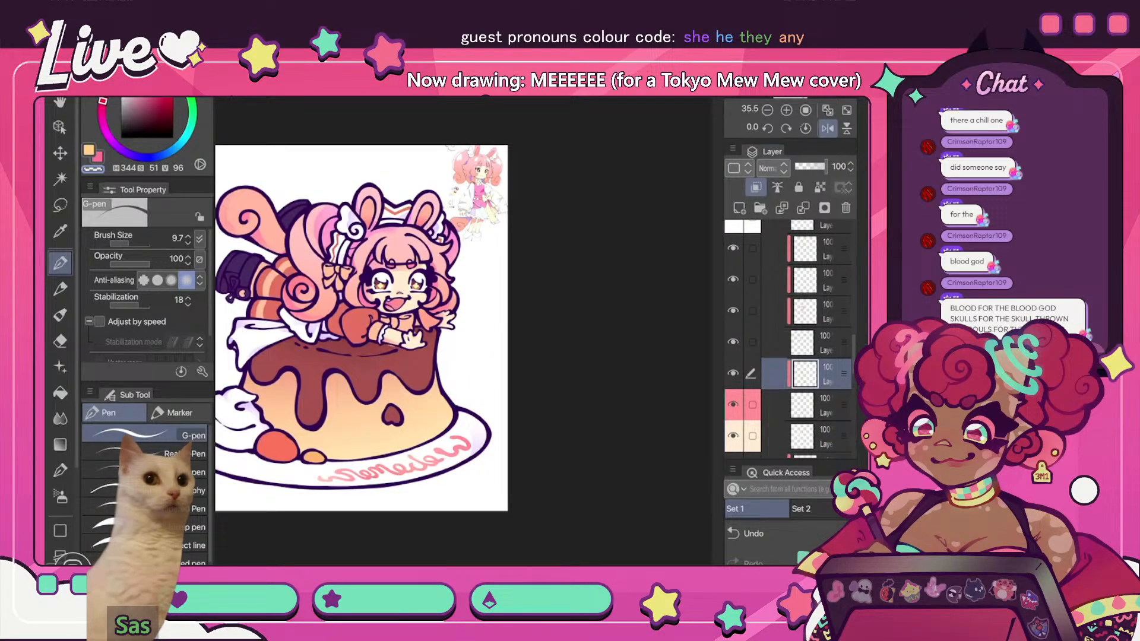
pyautogui.scroll(5, 384, 284)
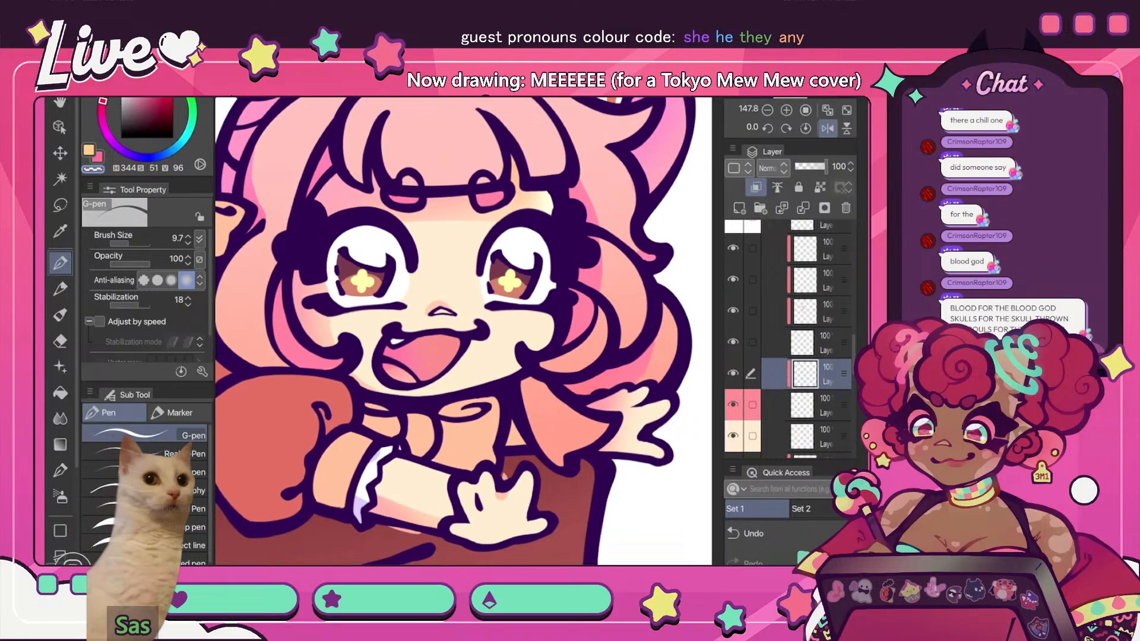
pyautogui.click(827, 110)
pyautogui.click(827, 128)
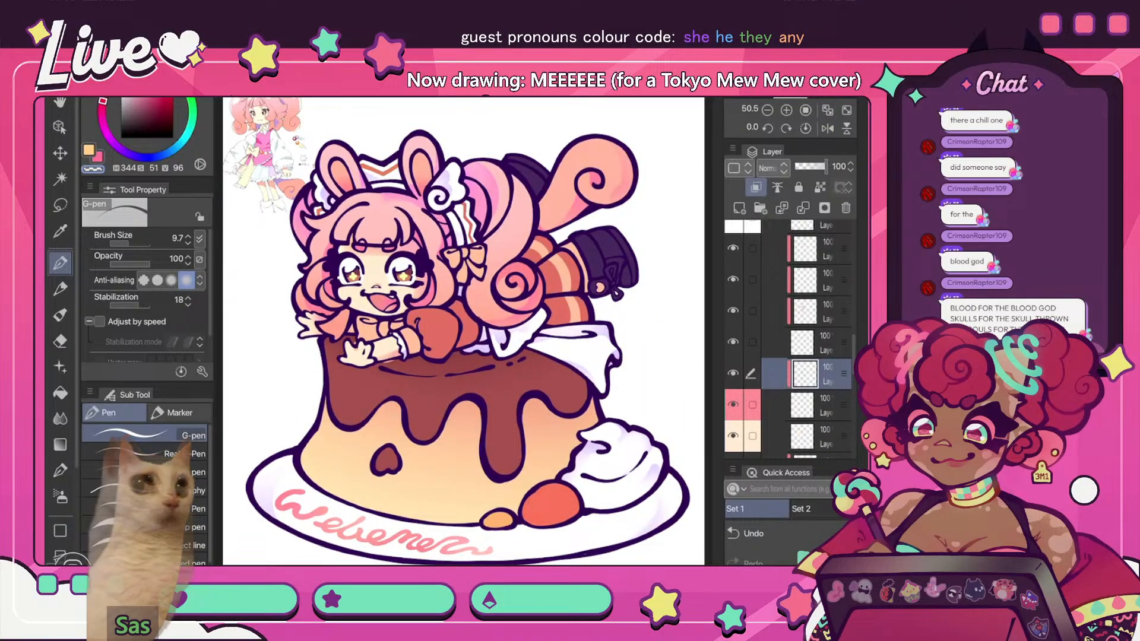
# - Add a new layer directly above the cream skin layer and clip it to that layer
pyautogui.scroll(3, 789, 338)
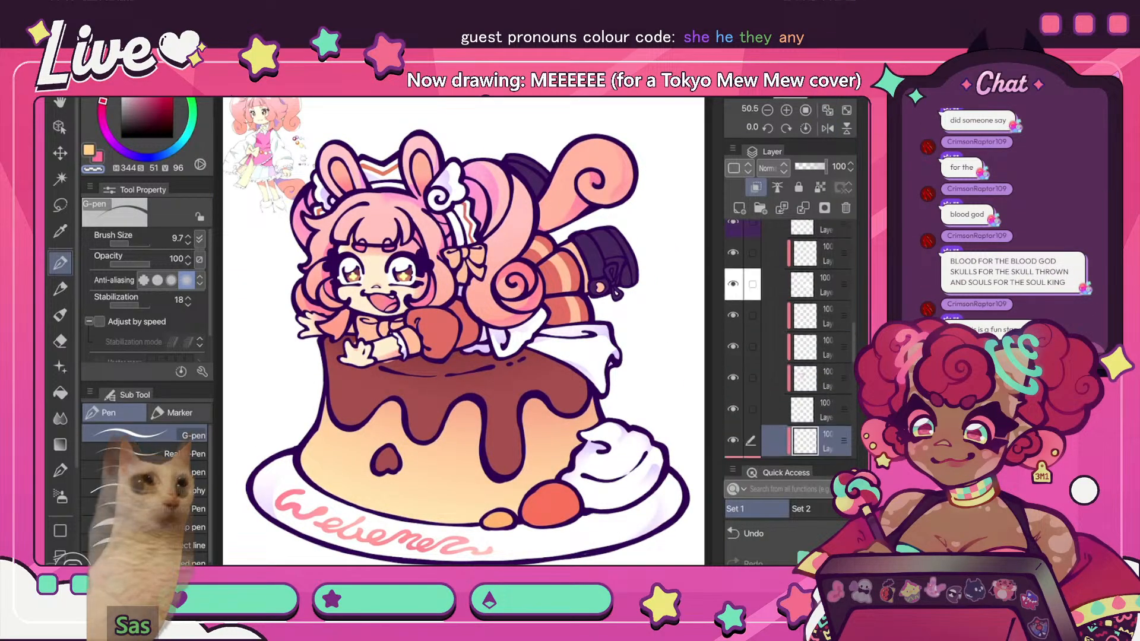
pyautogui.scroll(1, 789, 339)
pyautogui.scroll(-5, 789, 338)
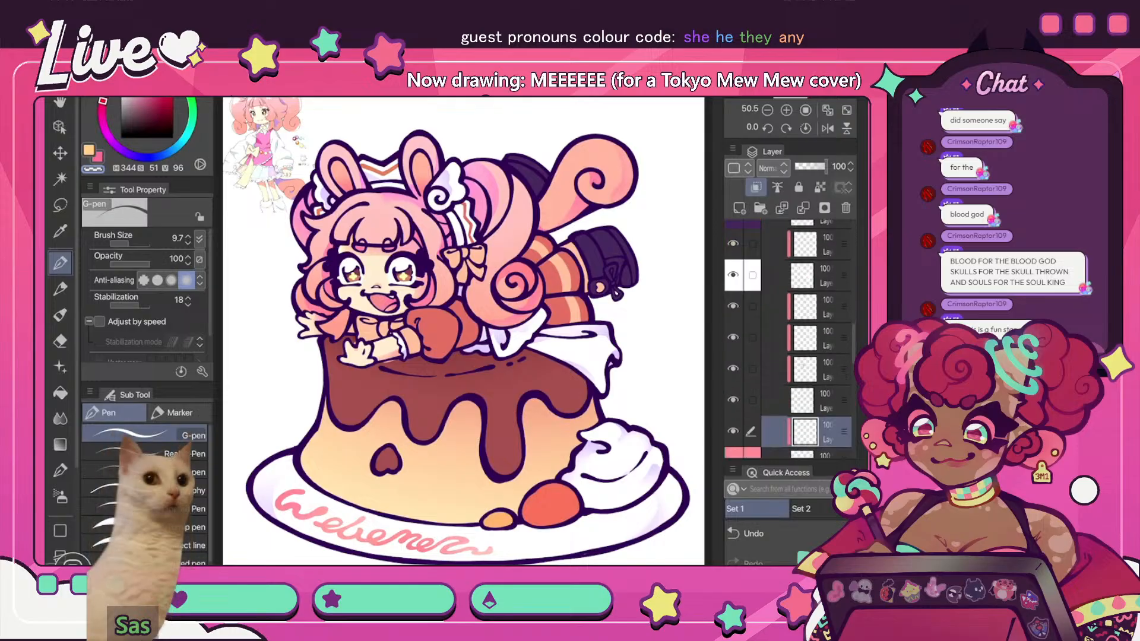
pyautogui.click(802, 351)
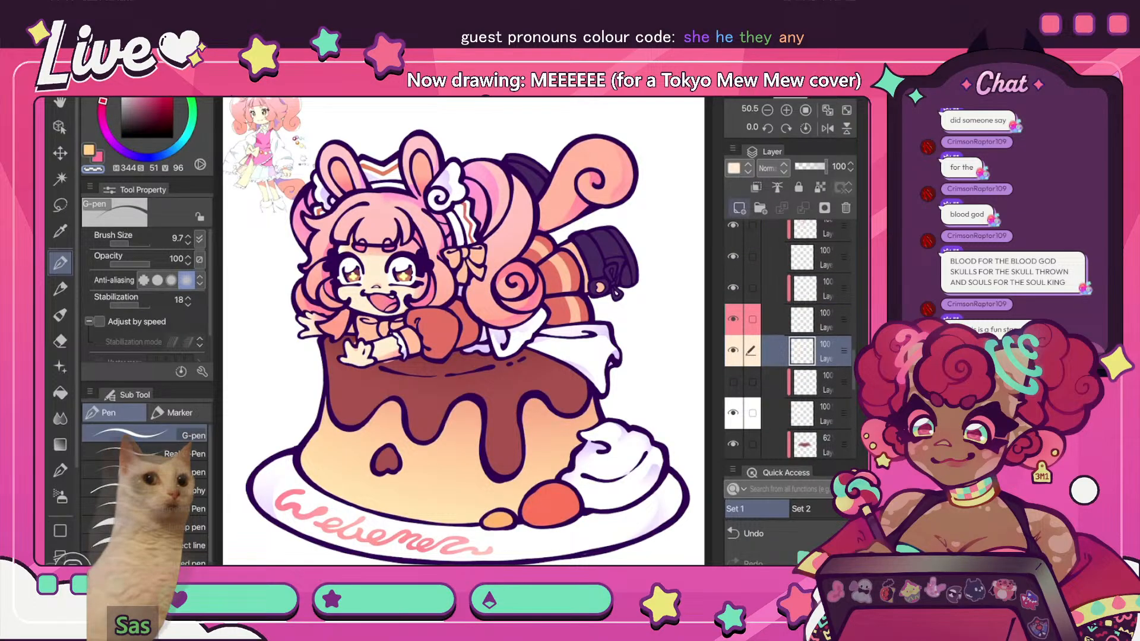
pyautogui.click(739, 208)
pyautogui.click(756, 187)
# - Sample the peach-pink of the hair beside the cheek and set the soft airbrush to size 44.3 with H6 S47 V100
pyautogui.scroll(3, 385, 212)
pyautogui.press('i')
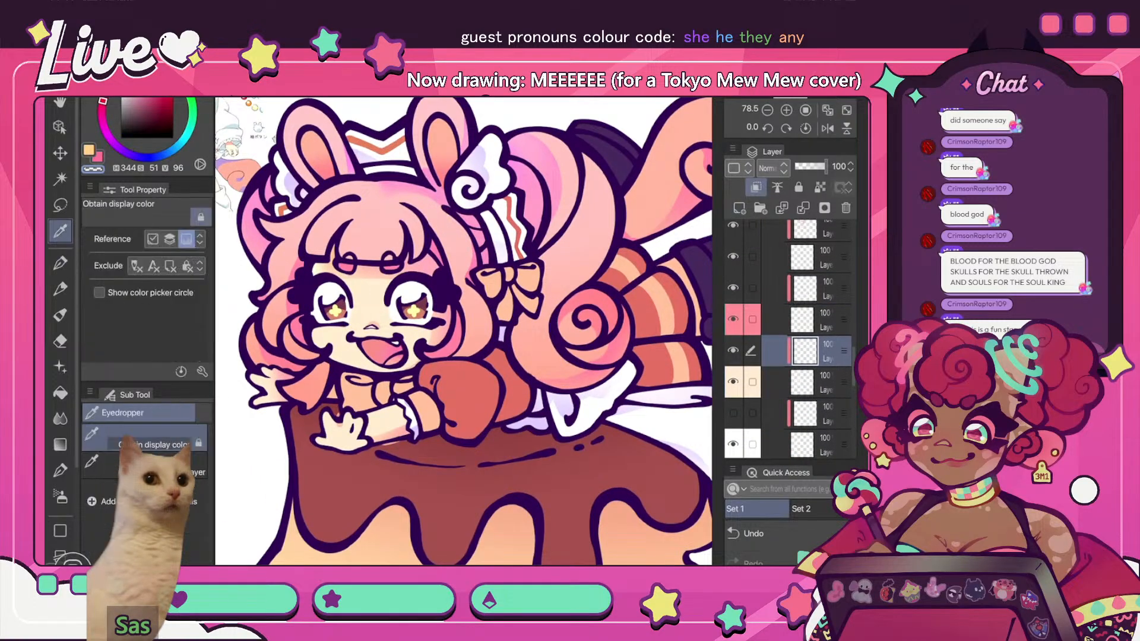
pyautogui.click(466, 338)
pyautogui.press('b')
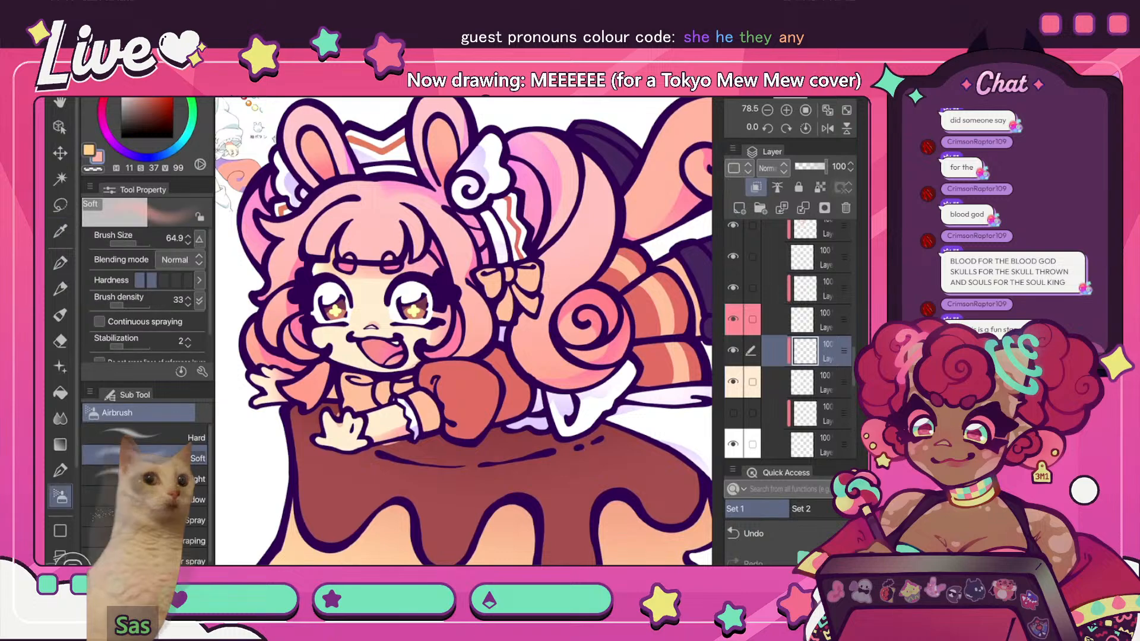
pyautogui.keyDown('alt'); pyautogui.click(464, 336); pyautogui.keyUp('alt')
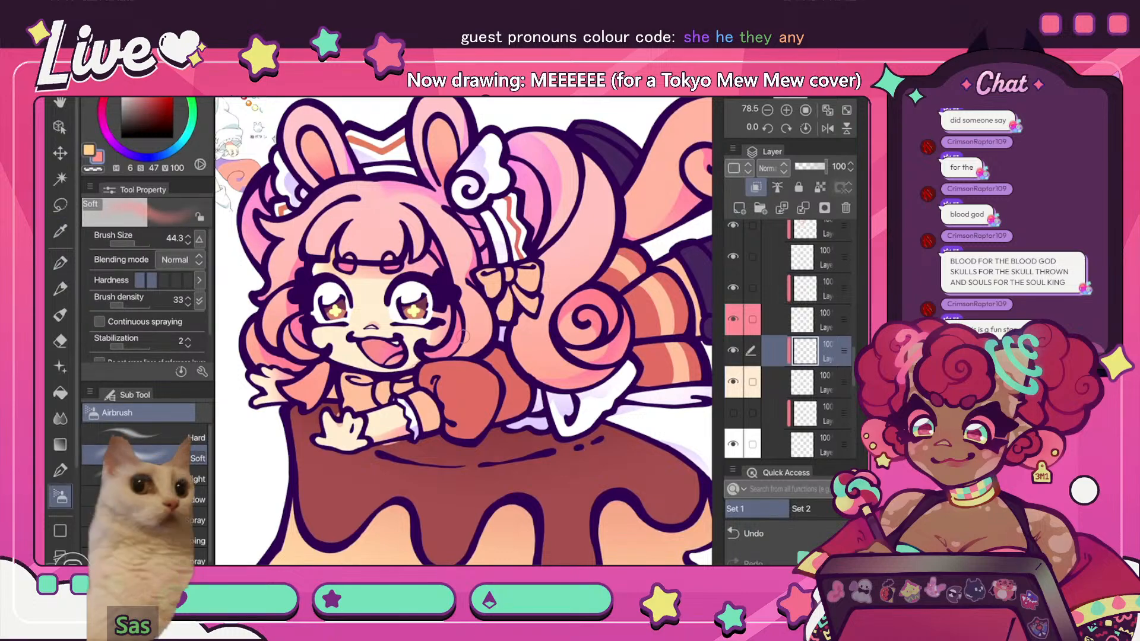
# - Try airbrushing a blush on the cheek in H3 S47 V100, then undo the stroke
pyautogui.moveTo(463, 337); pyautogui.dragTo(524, 387)
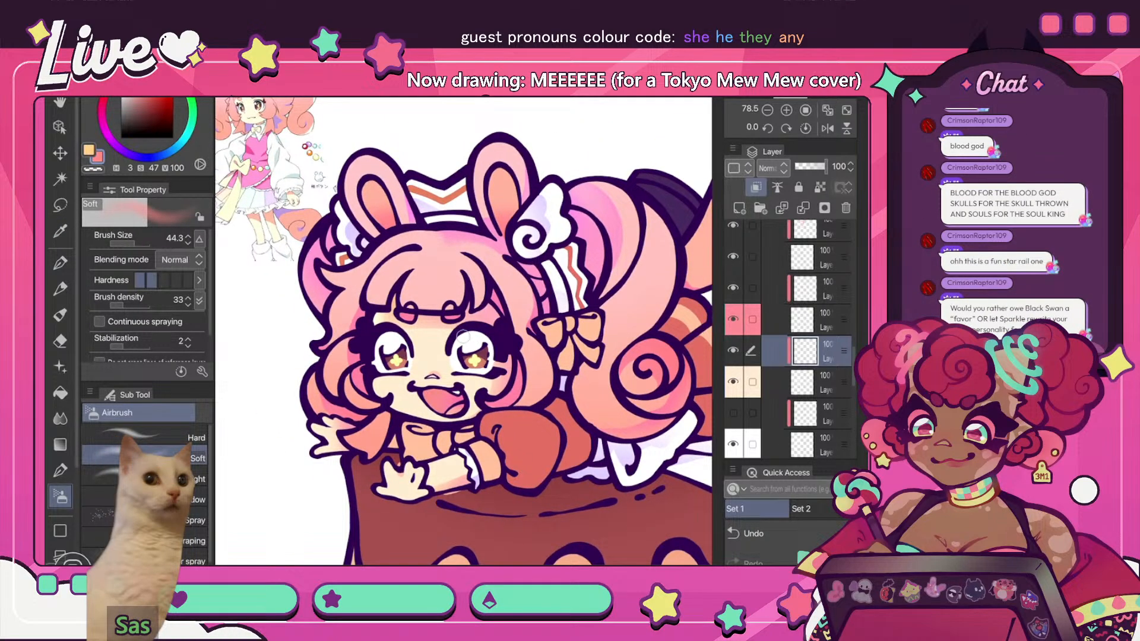
pyautogui.moveTo(379, 382); pyautogui.dragTo(393, 382)
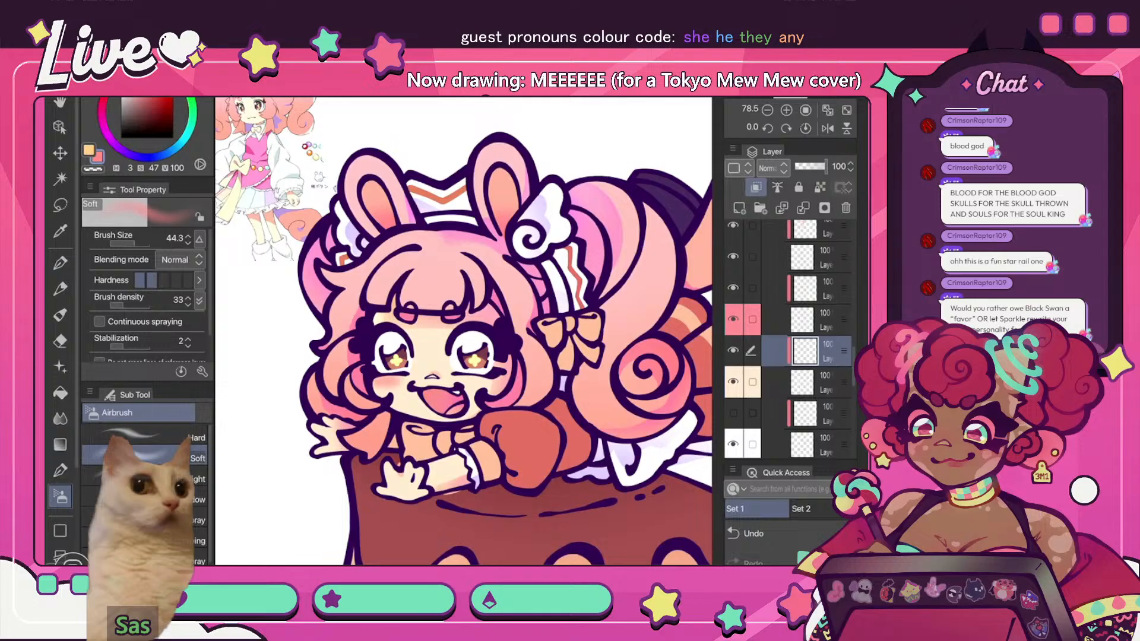
pyautogui.scroll(-1, 783, 535)
pyautogui.hotkey('ctrl', 'z')
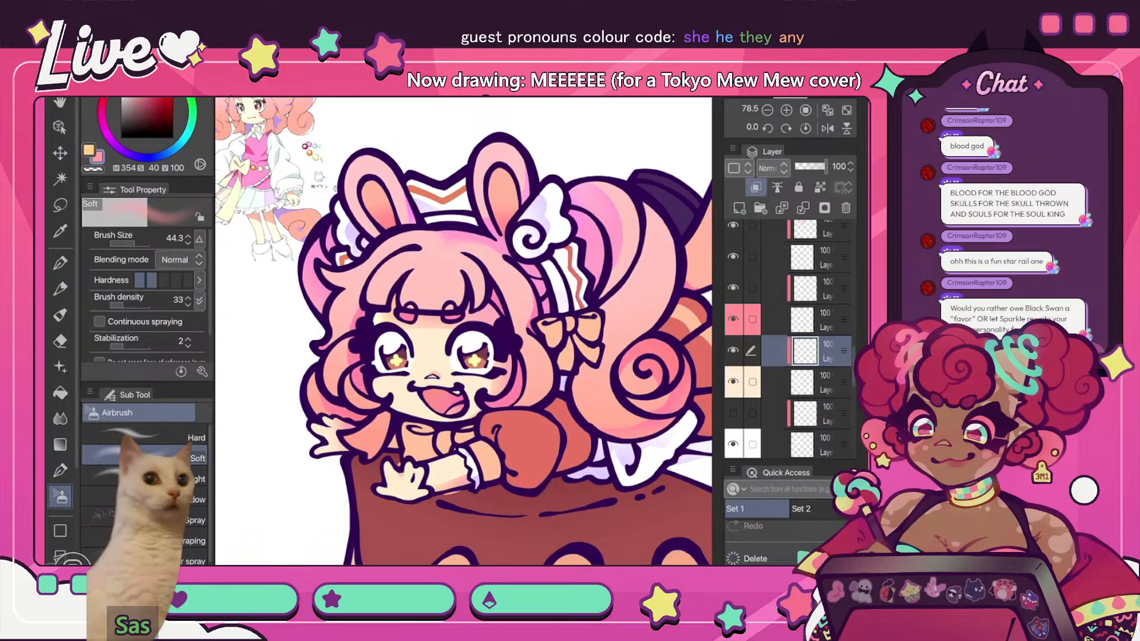
# - Airbrush soft blush on both cheeks in a cooler pink of H354 S40 V100
pyautogui.moveTo(378, 380); pyautogui.dragTo(486, 380)
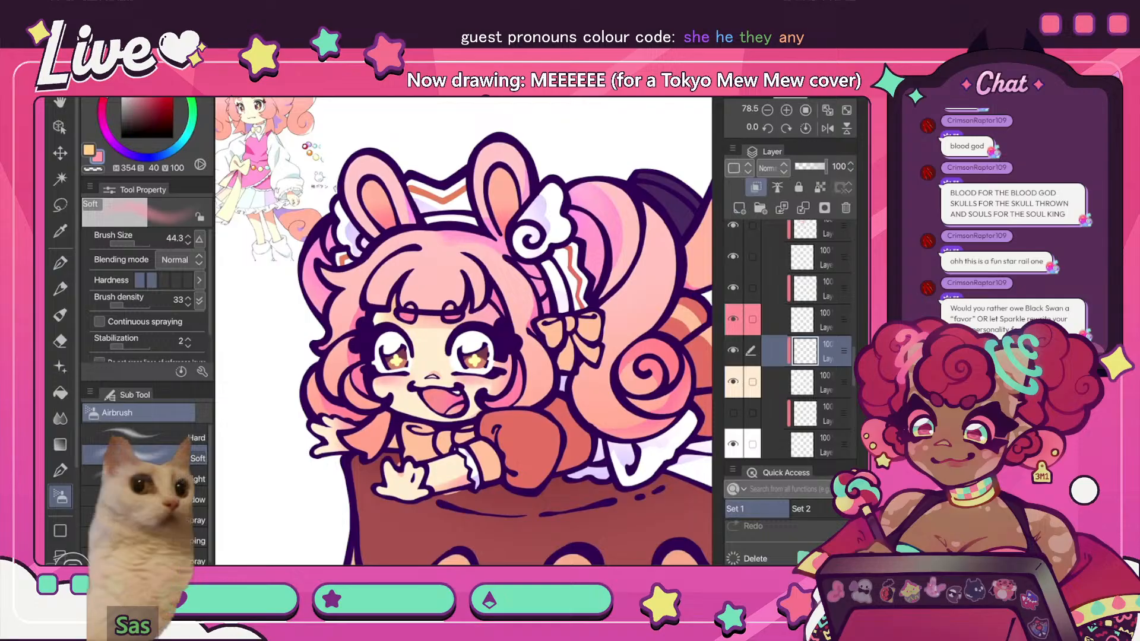
pyautogui.moveTo(375, 383); pyautogui.dragTo(389, 383)
pyautogui.scroll(-5, 463, 331)
pyautogui.scroll(5, 473, 337)
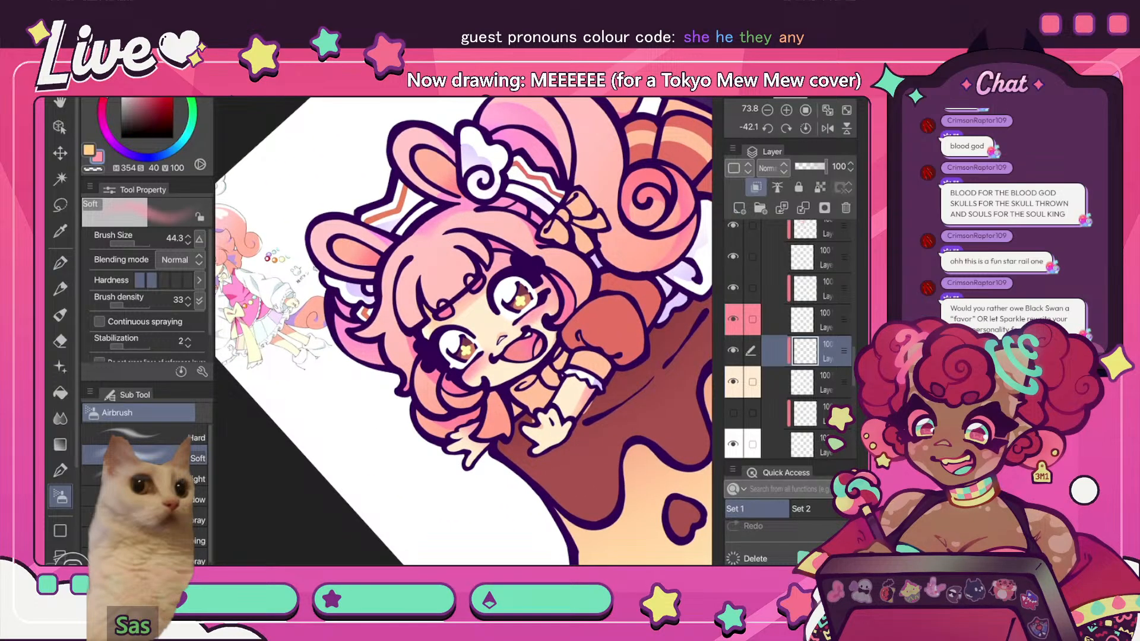
# - Soften the edge of the cheek blush with the soft eraser enlarged to size 78.5, working on the mirrored face
pyautogui.press('j')
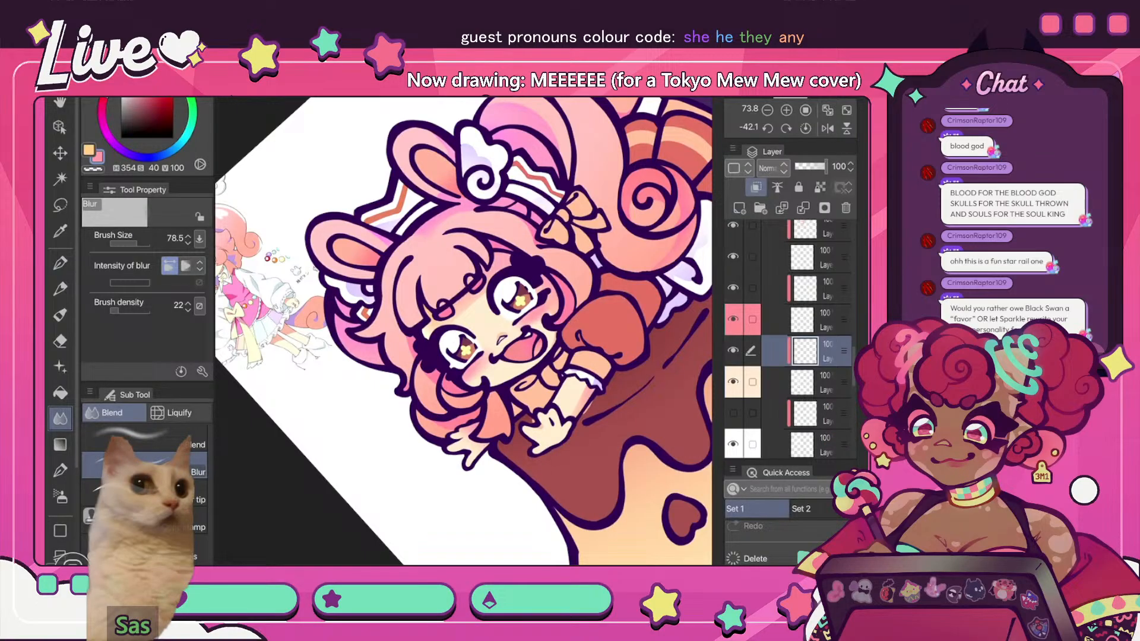
pyautogui.press('e')
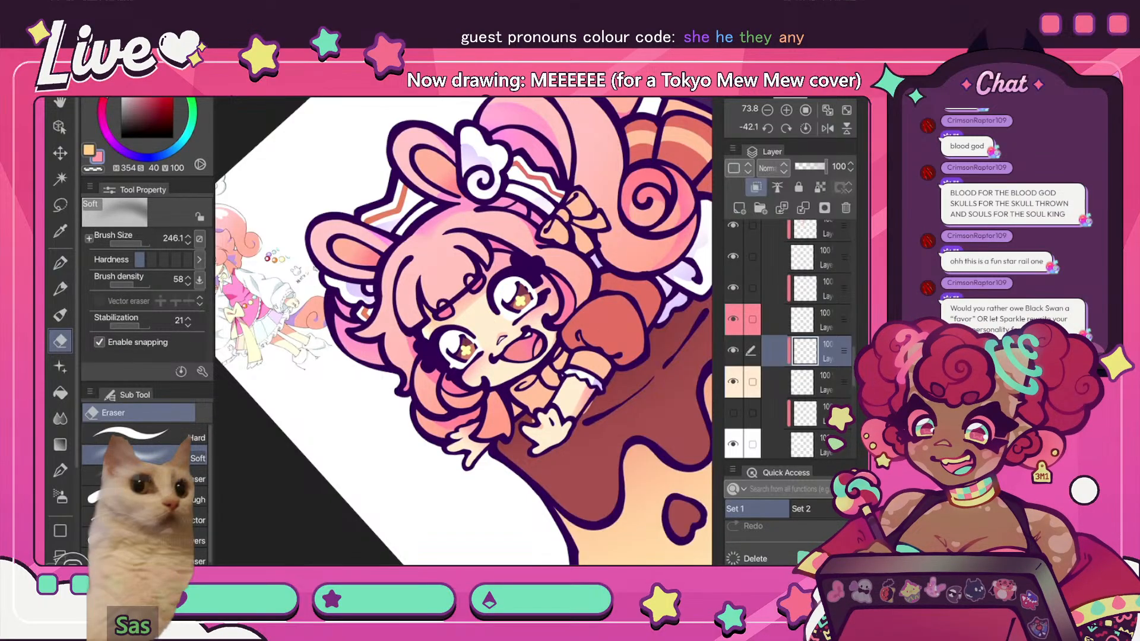
pyautogui.scroll(-5, 546, 339)
pyautogui.click(806, 129)
pyautogui.click(827, 128)
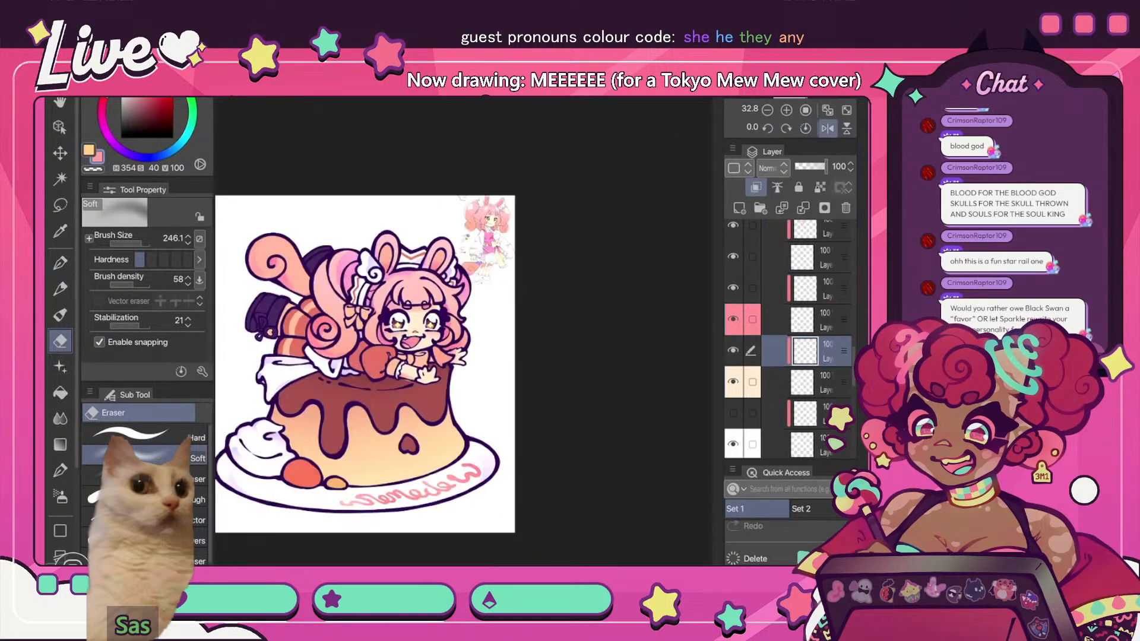
pyautogui.scroll(5, 410, 330)
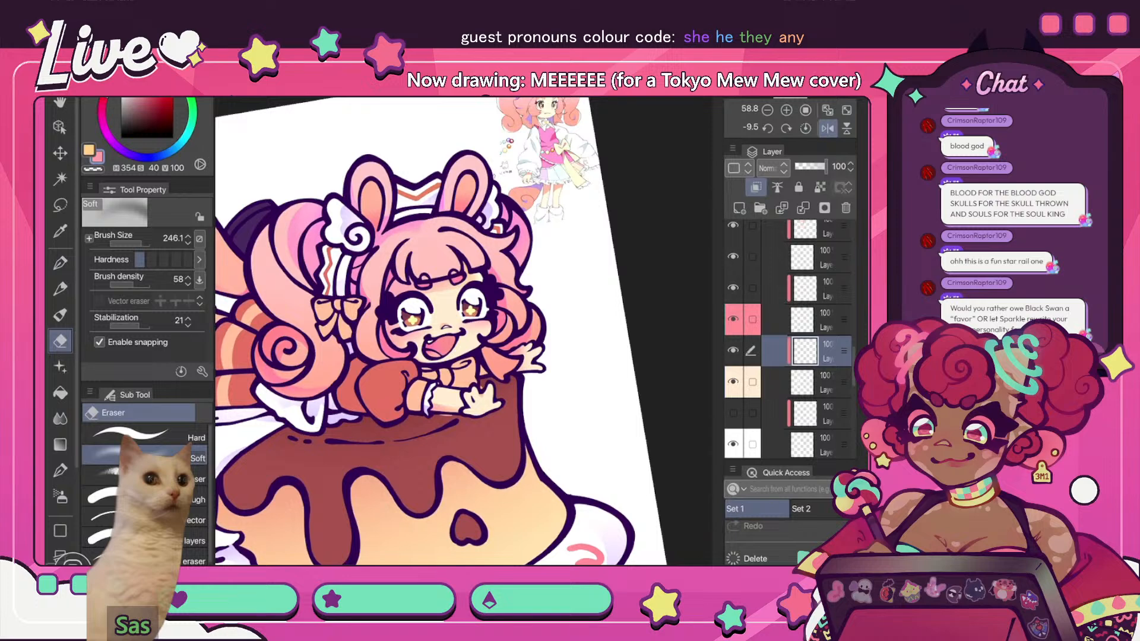
pyautogui.scroll(2, 463, 331)
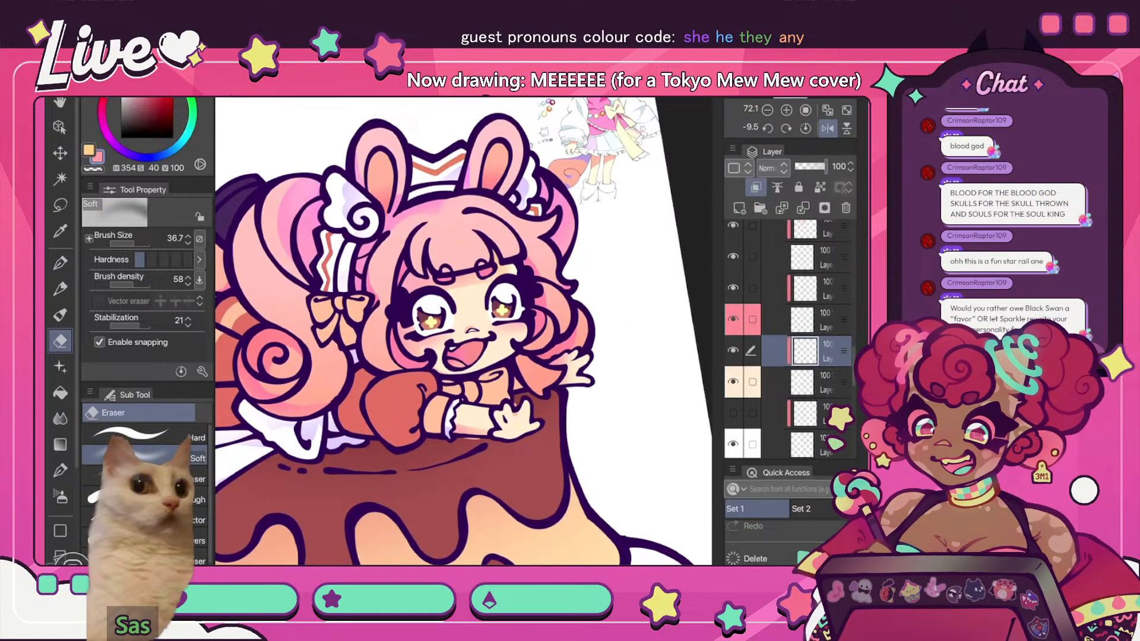
pyautogui.press(']')
pyautogui.press(']')
pyautogui.press(']')
pyautogui.press(']')
pyautogui.press(']')
pyautogui.press(']')
pyautogui.moveTo(518, 326); pyautogui.dragTo(502, 330)
# - Examine the cheek blush on the whole illustration upright and mirrored, returning to the size 44.3 soft airbrush
pyautogui.hotkey('ctrl', '0')
pyautogui.press('h')
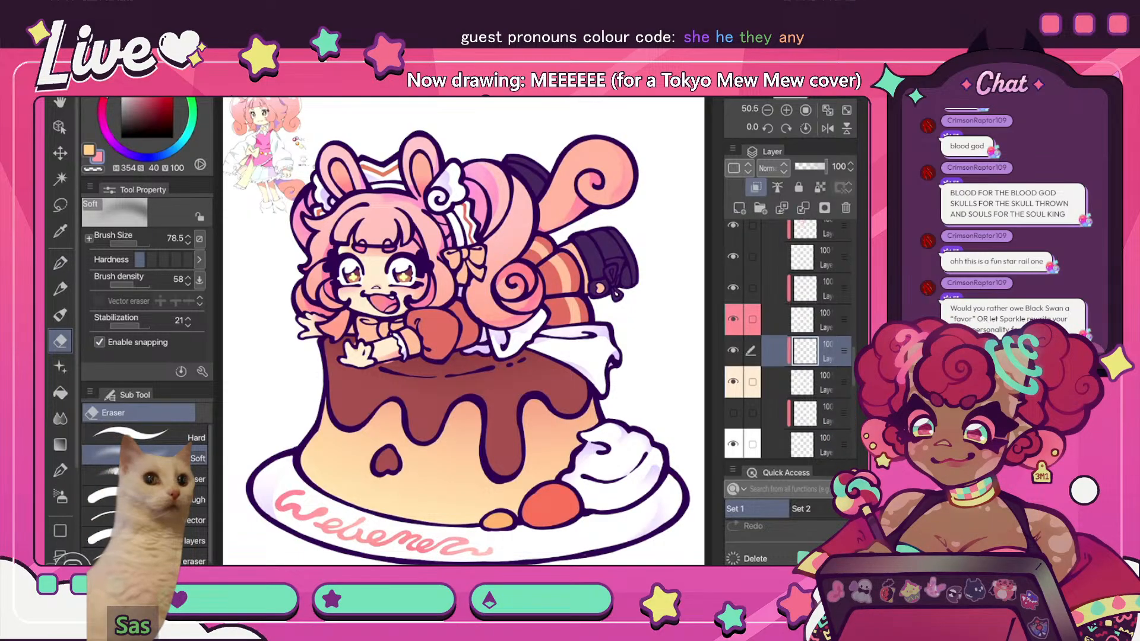
pyautogui.press('h')
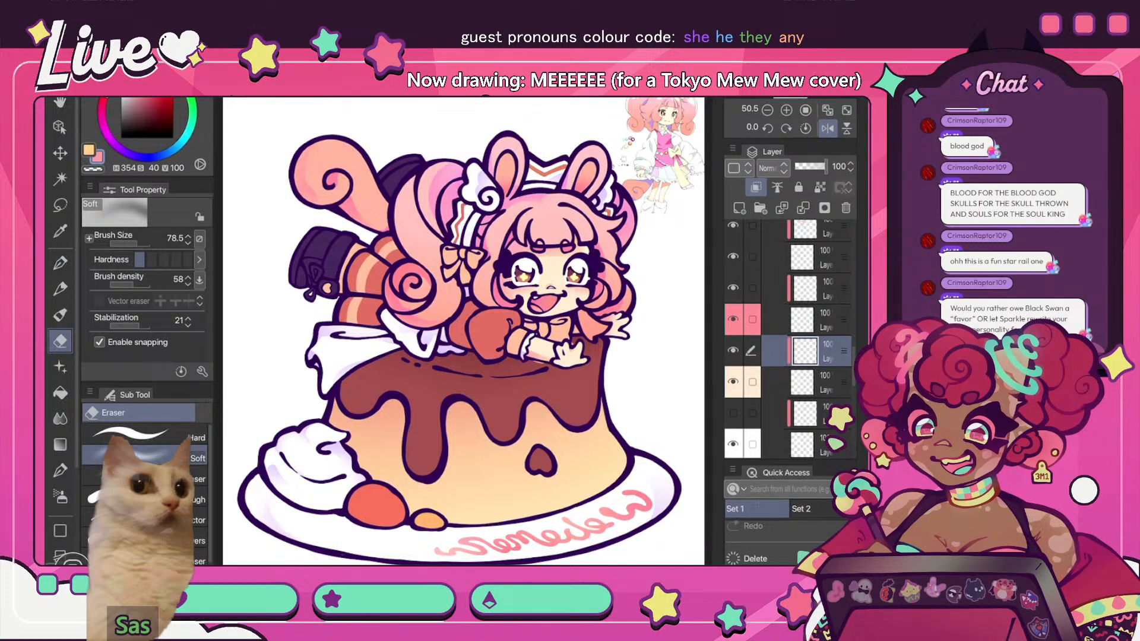
pyautogui.press('b')
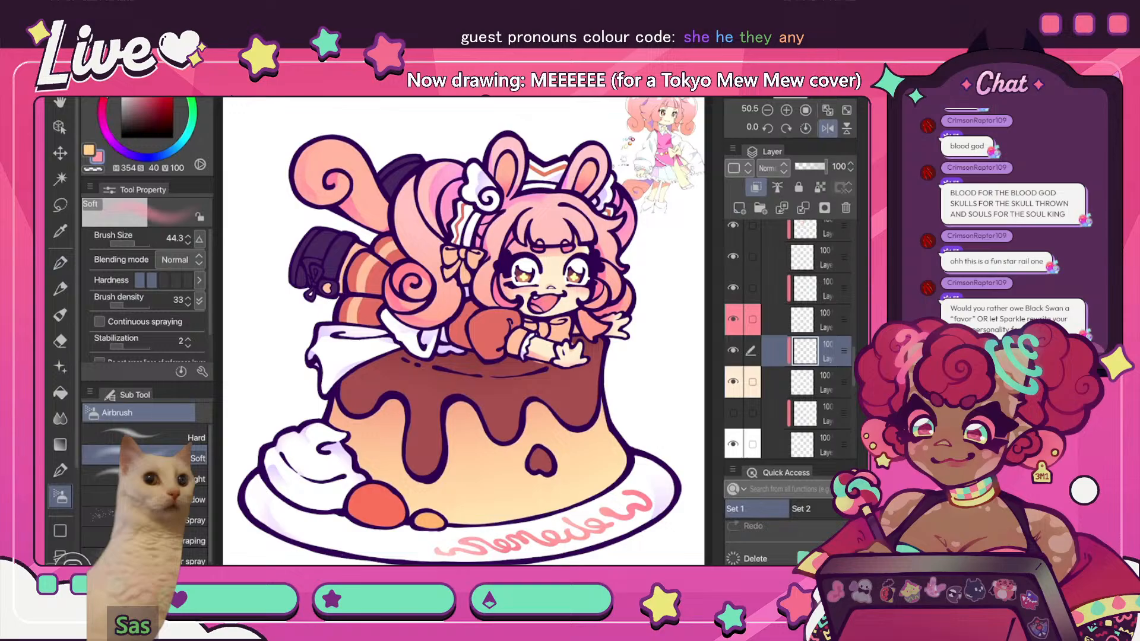
pyautogui.press('h')
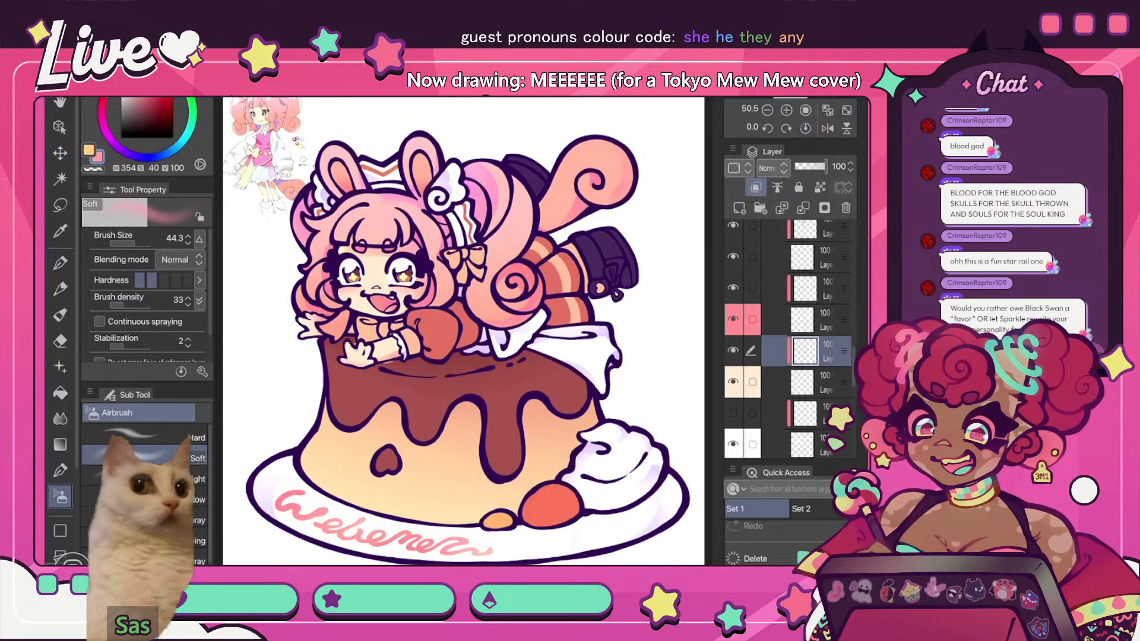
pyautogui.hotkey('ctrl', '0')
pyautogui.press('h')
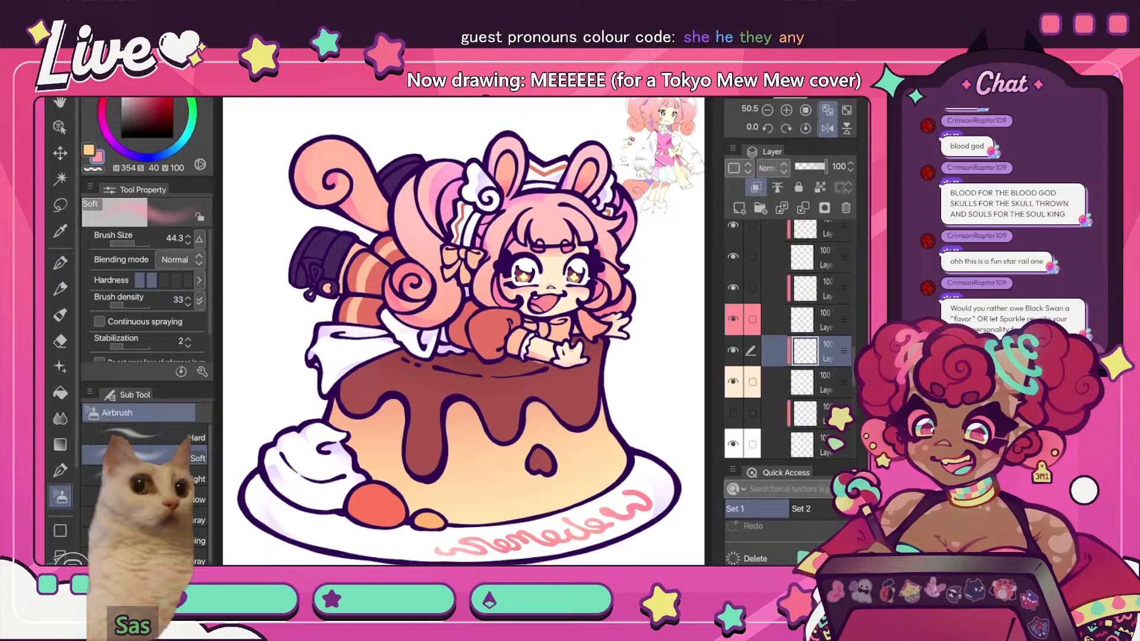
# - Examine the cheek blush on the whole illustration by hiding and showing its layer, upright and mirrored
pyautogui.press('h')
pyautogui.press('h')
pyautogui.press('h')
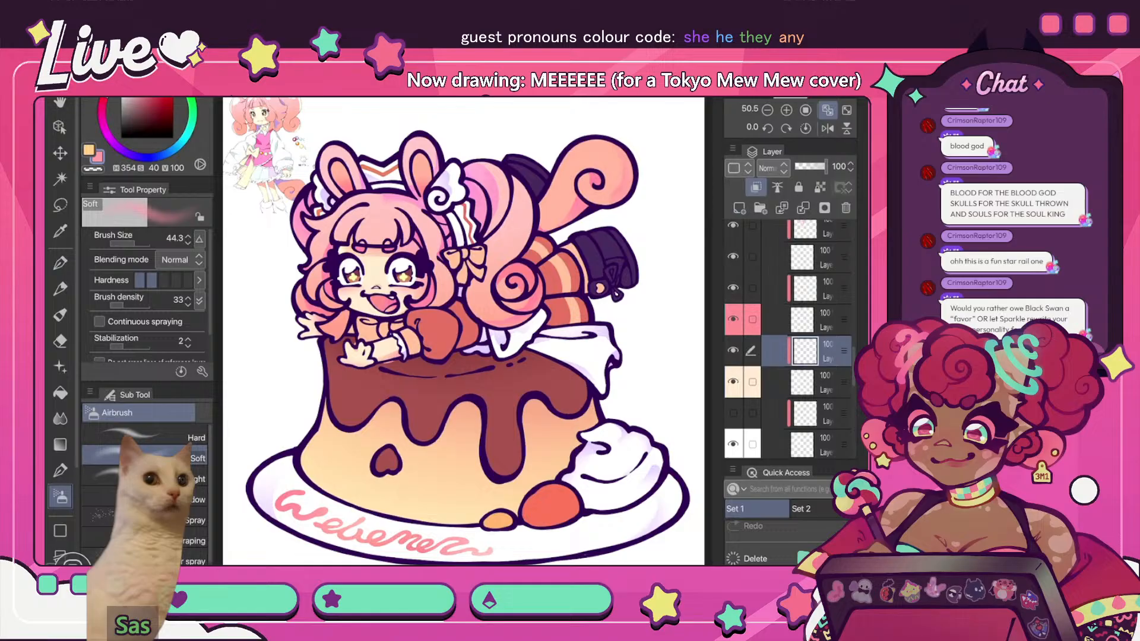
pyautogui.click(733, 350)
pyautogui.click(733, 351)
pyautogui.scroll(-5, 541, 218)
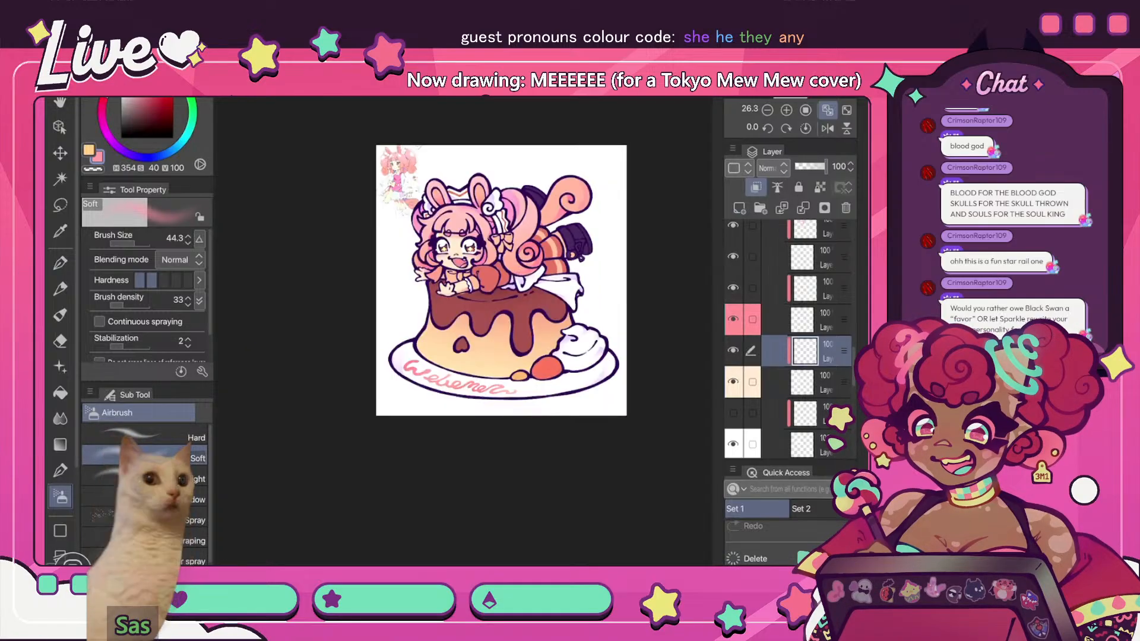
pyautogui.click(827, 128)
pyautogui.click(733, 350)
pyautogui.scroll(3, 464, 174)
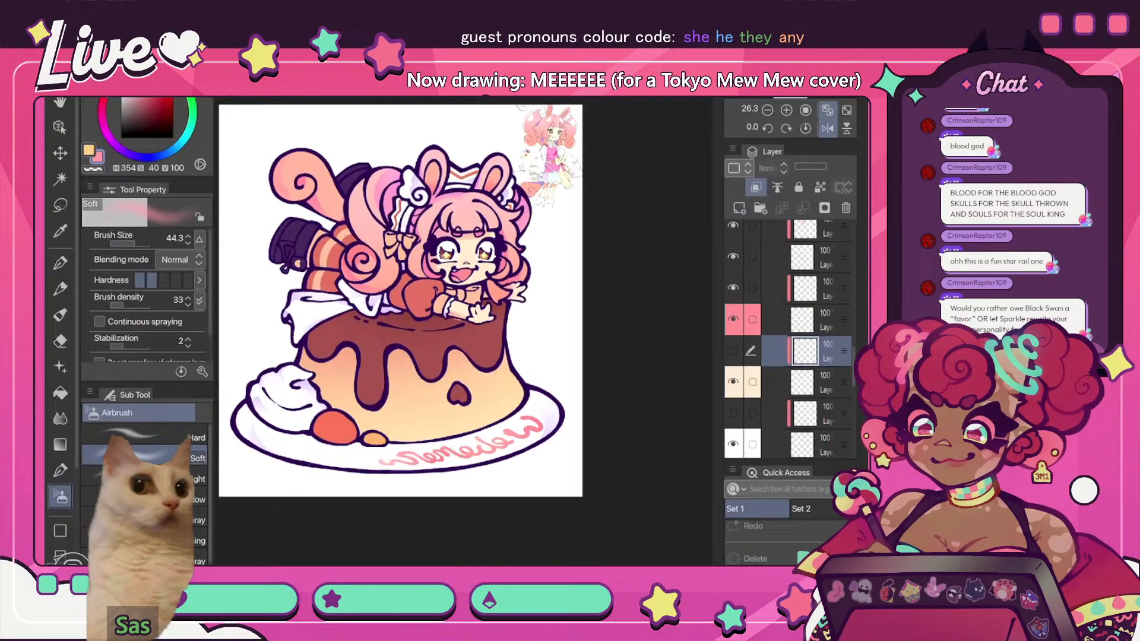
pyautogui.click(733, 350)
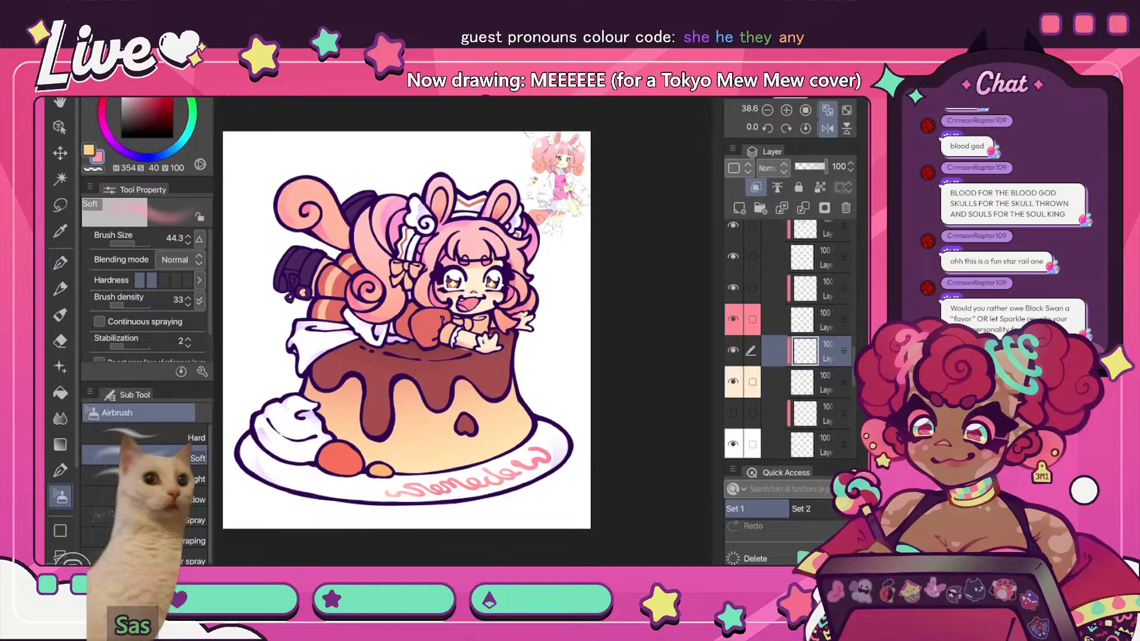
pyautogui.click(828, 128)
pyautogui.scroll(9, 437, 266)
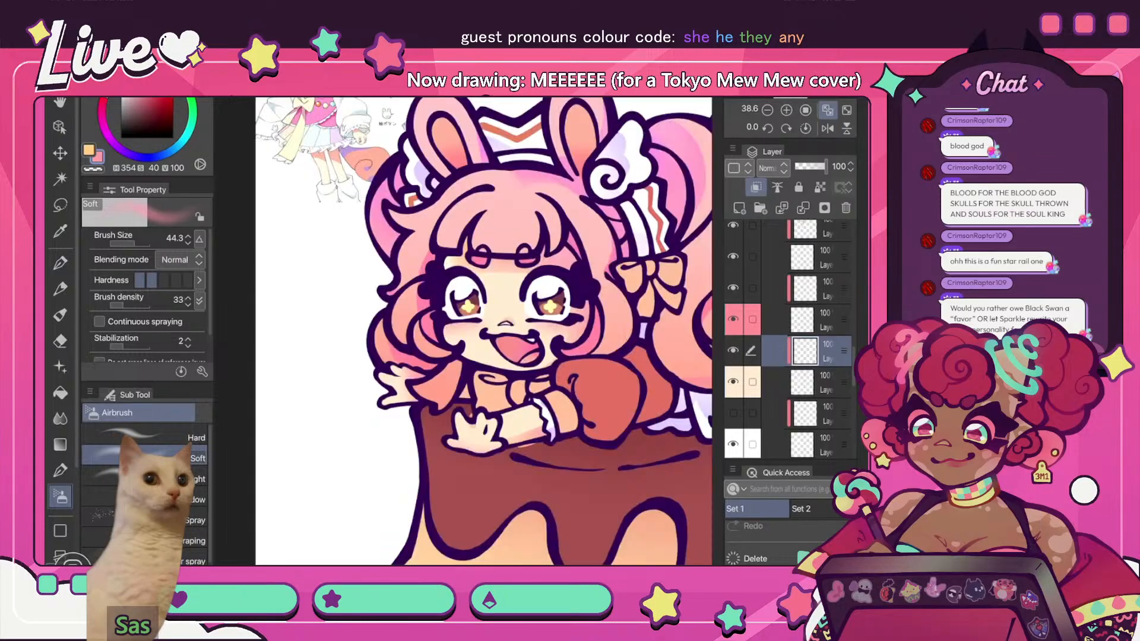
# - Examine what the skin, blush and pink layers and the layers above them cover by hiding and showing them
pyautogui.press('p')
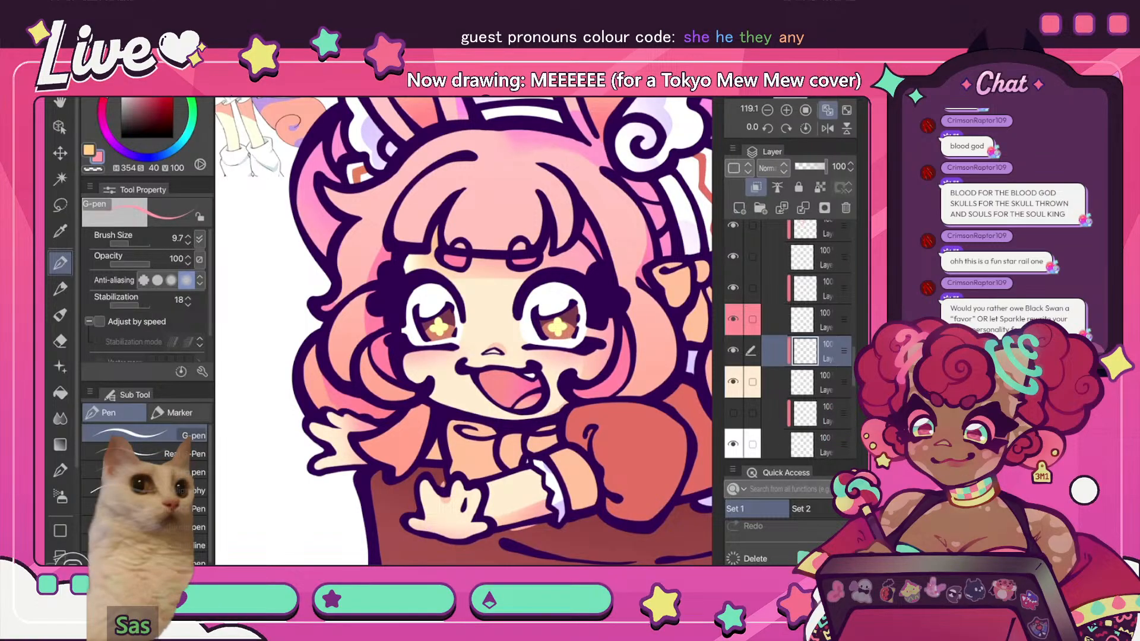
pyautogui.click(733, 382)
pyautogui.click(733, 381)
pyautogui.click(733, 351)
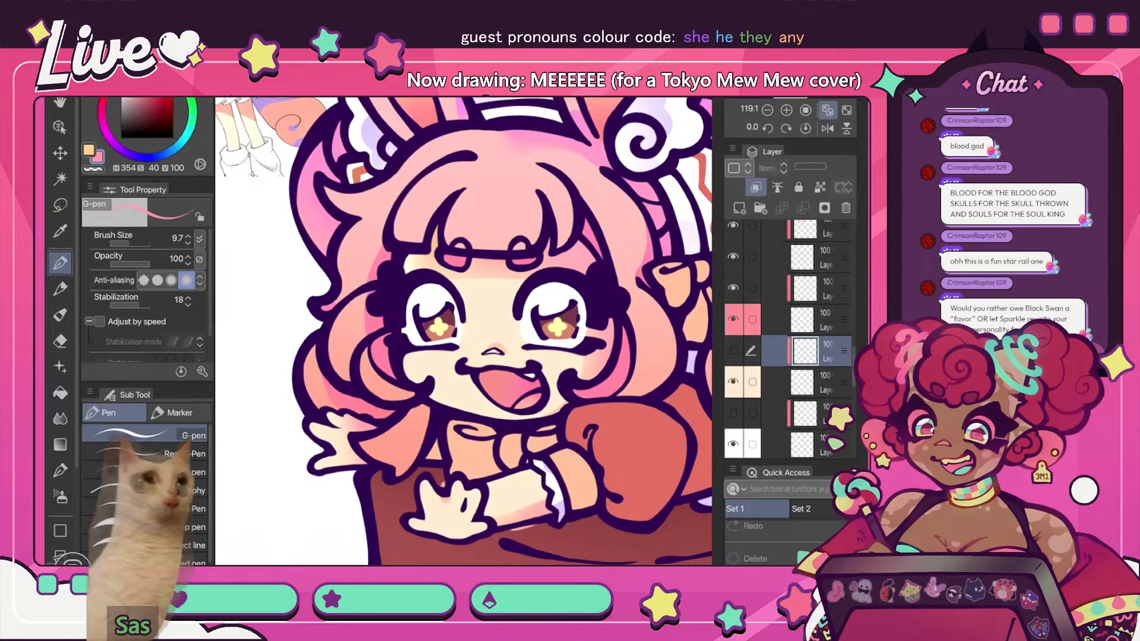
pyautogui.scroll(2, 801, 356)
pyautogui.click(733, 317)
pyautogui.click(733, 317)
pyautogui.click(825, 319)
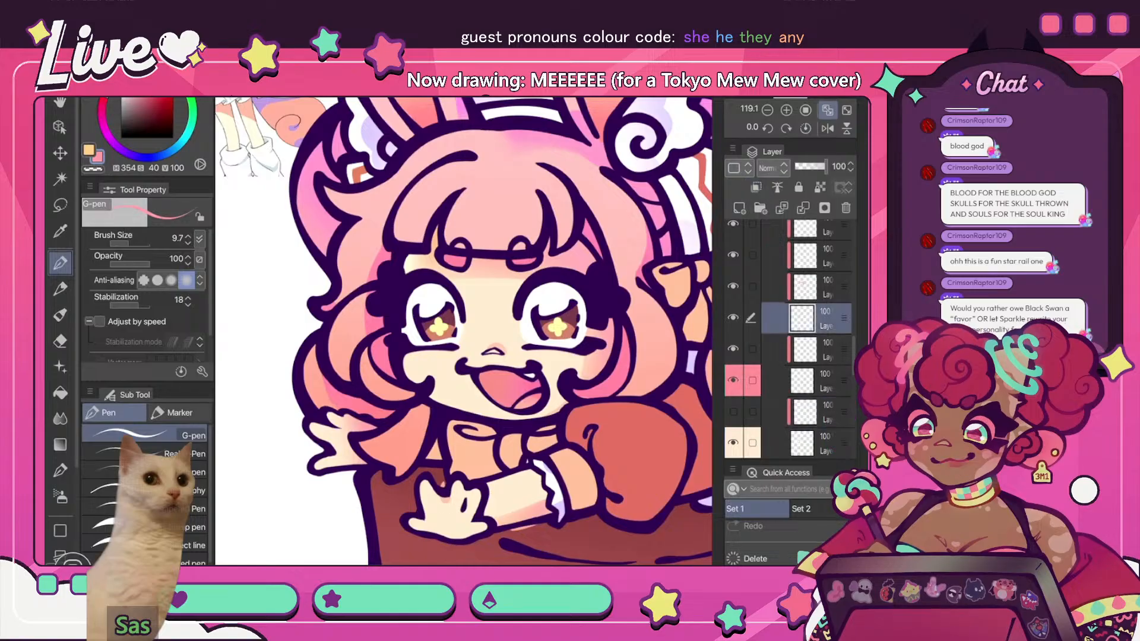
pyautogui.hotkey('ctrl', 'alt', 'g')
pyautogui.hotkey('ctrl', 'z')
pyautogui.click(733, 349)
pyautogui.click(825, 381)
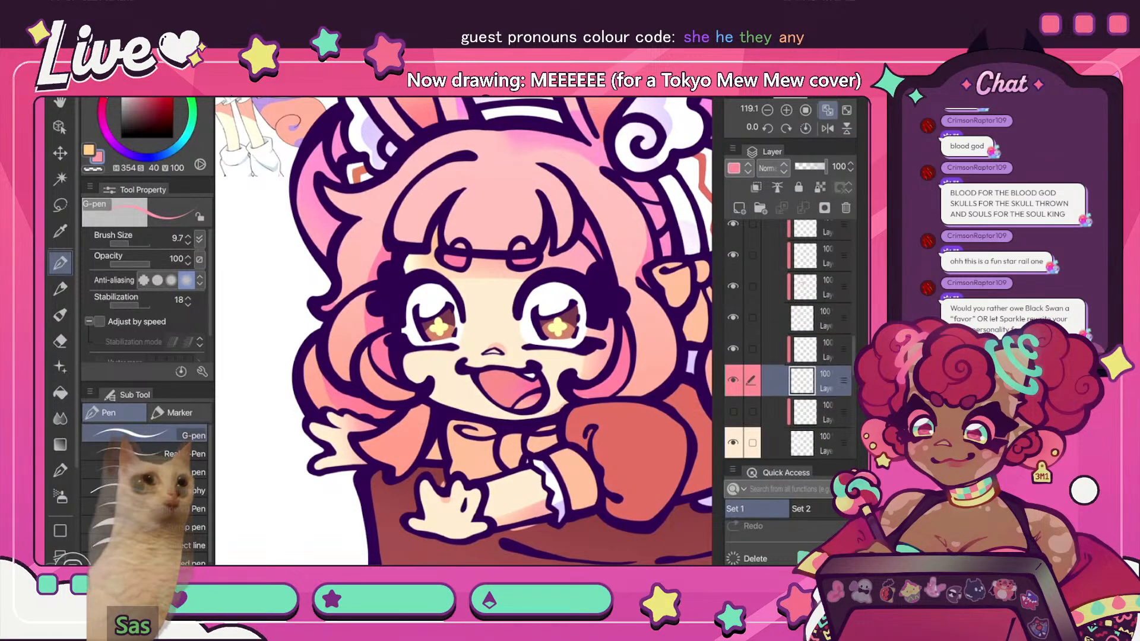
# - Move the unclipped layer above the pink one and its three clipped layers down into the skin's stack, all clipped to the skin
pyautogui.click(825, 318)
pyautogui.scroll(2, 825, 318)
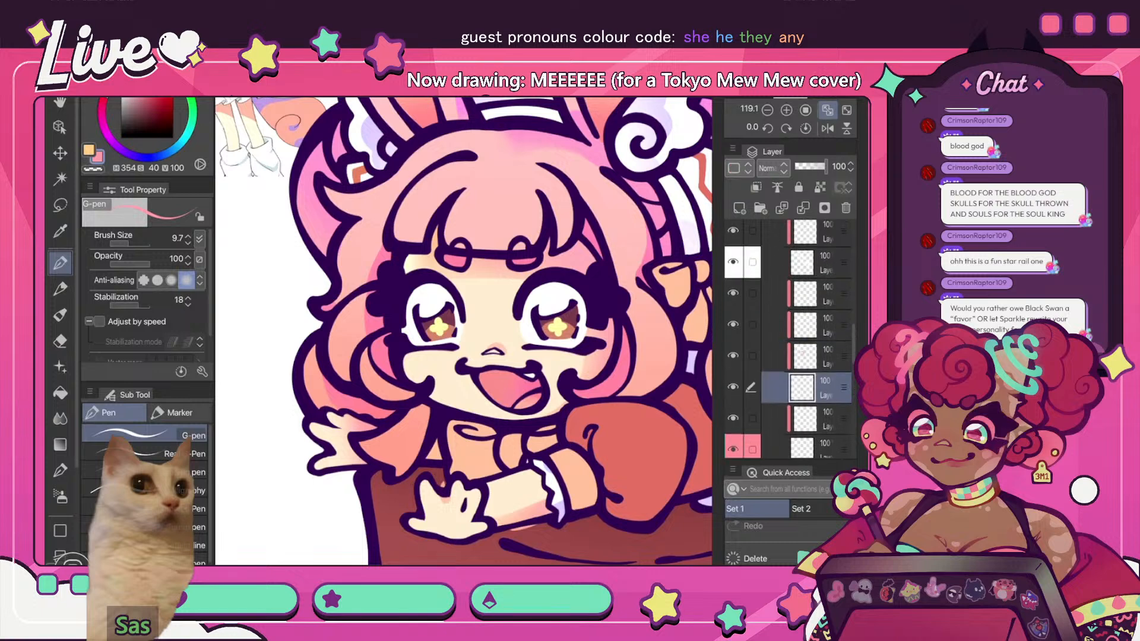
pyautogui.scroll(-2, 825, 344)
pyautogui.keyDown('shift'); pyautogui.click(825, 242); pyautogui.keyUp('shift')
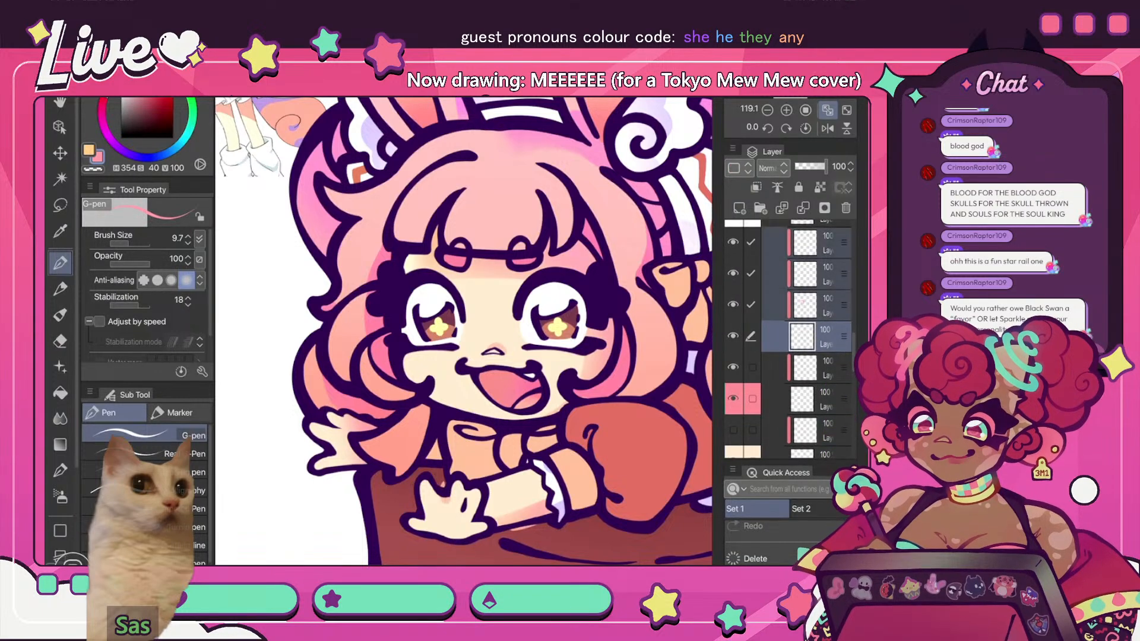
pyautogui.scroll(-2, 825, 285)
pyautogui.moveTo(825, 285); pyautogui.dragTo(825, 355)
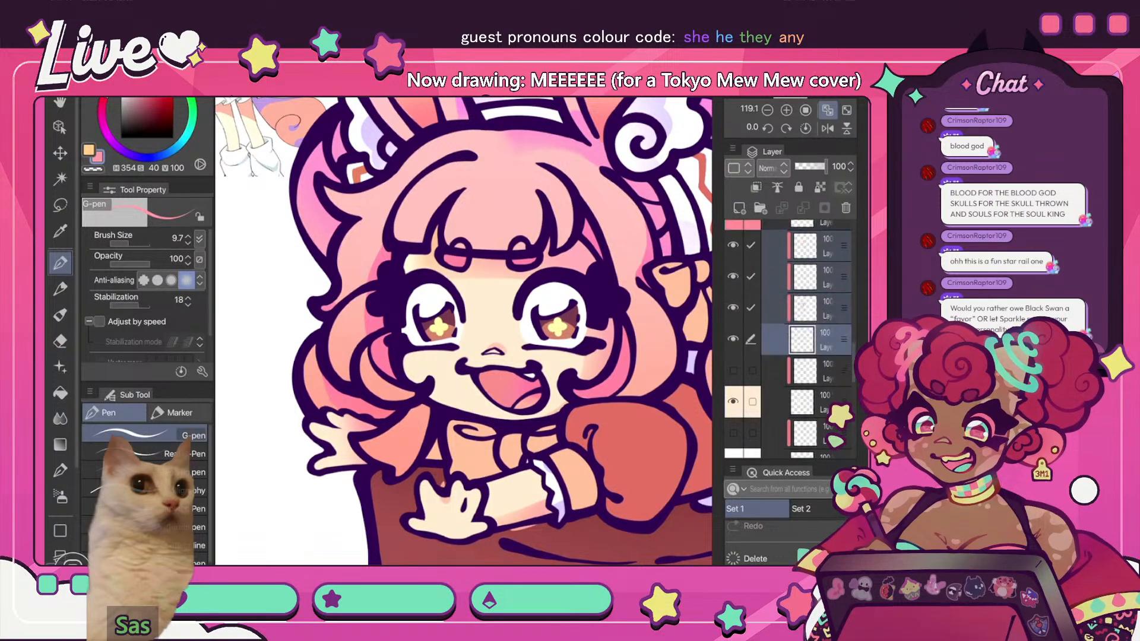
pyautogui.click(825, 308)
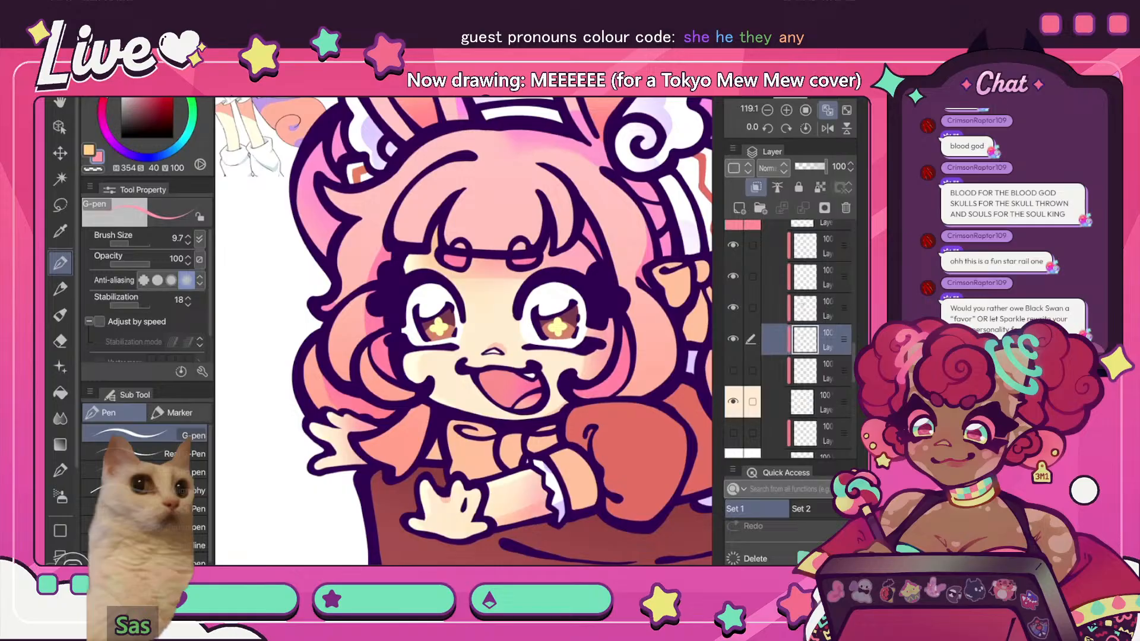
pyautogui.moveTo(825, 308); pyautogui.dragTo(824, 371)
# - Raise the selected layer to just below the topmost layer clipped to the skin, checking the illustration upright and mirrored
pyautogui.hotkey('ctrl', '0')
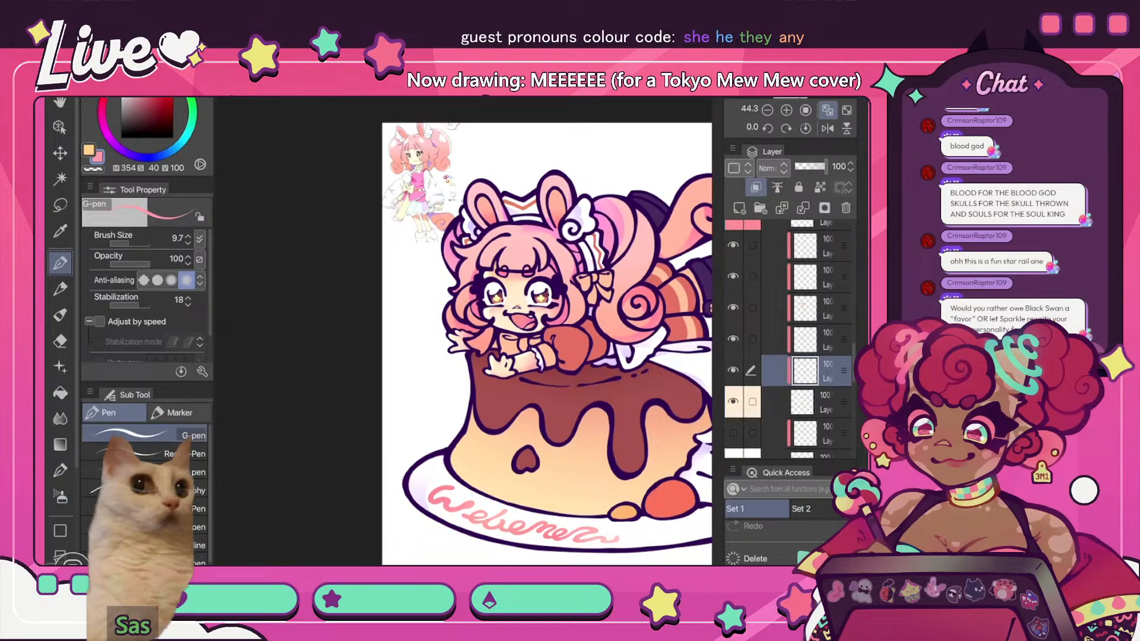
pyautogui.click(827, 128)
pyautogui.click(827, 110)
pyautogui.click(828, 128)
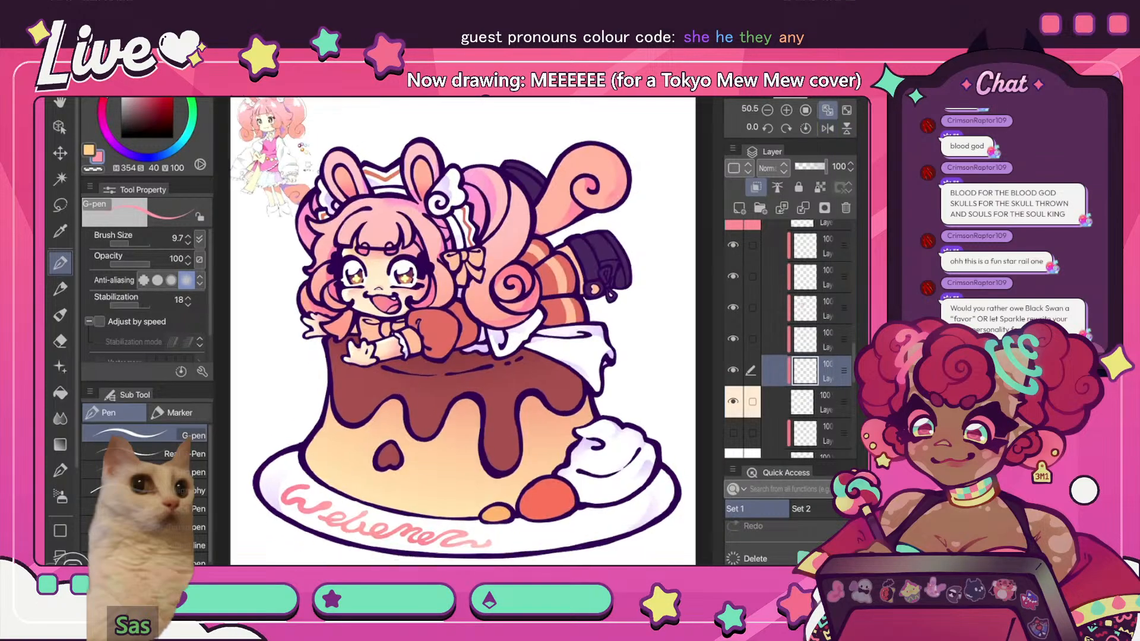
pyautogui.scroll(-5, 492, 281)
pyautogui.scroll(4, 463, 220)
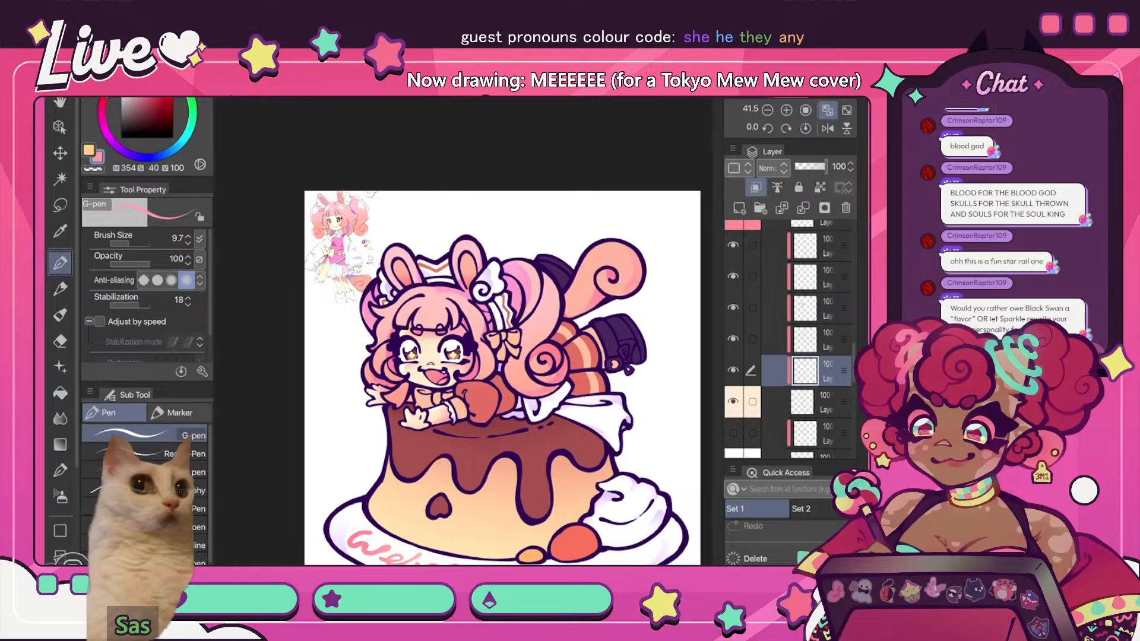
pyautogui.moveTo(844, 370); pyautogui.dragTo(843, 264)
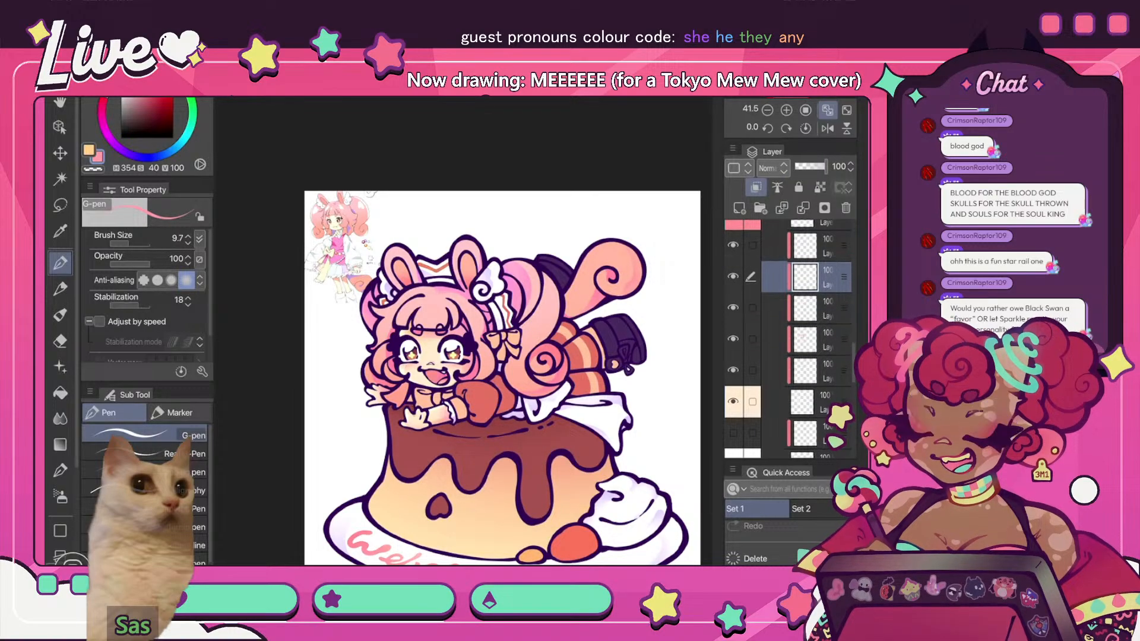
pyautogui.click(828, 128)
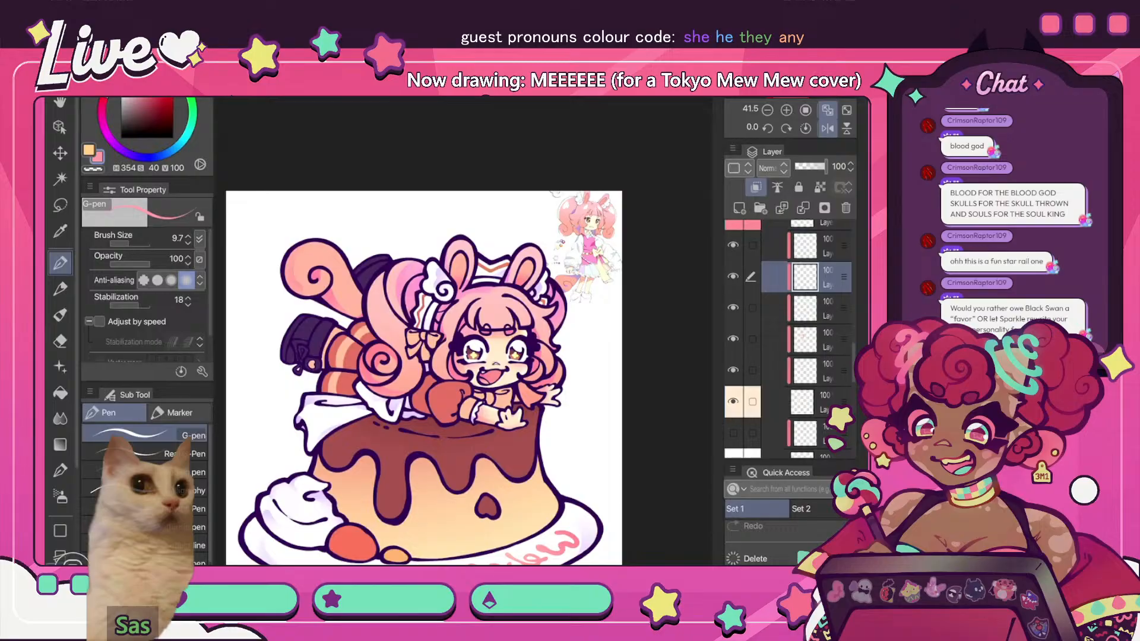
pyautogui.scroll(3, 552, 394)
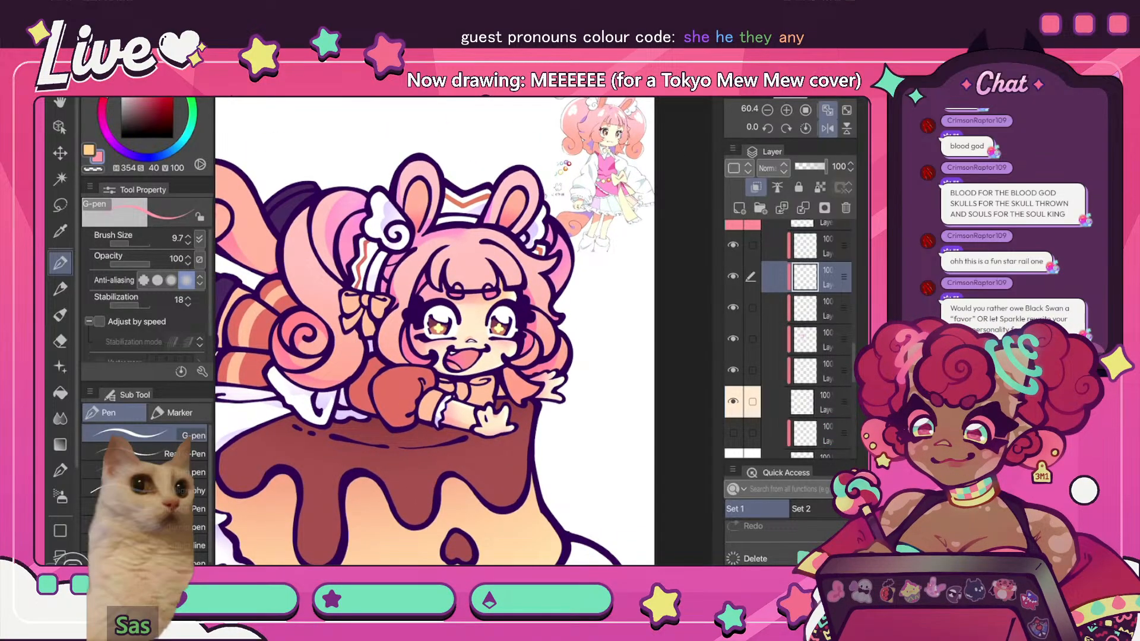
pyautogui.click(846, 110)
pyautogui.click(827, 128)
# - Look through the colour layers above the pink one and check what the light orange layer covers
pyautogui.scroll(4, 801, 338)
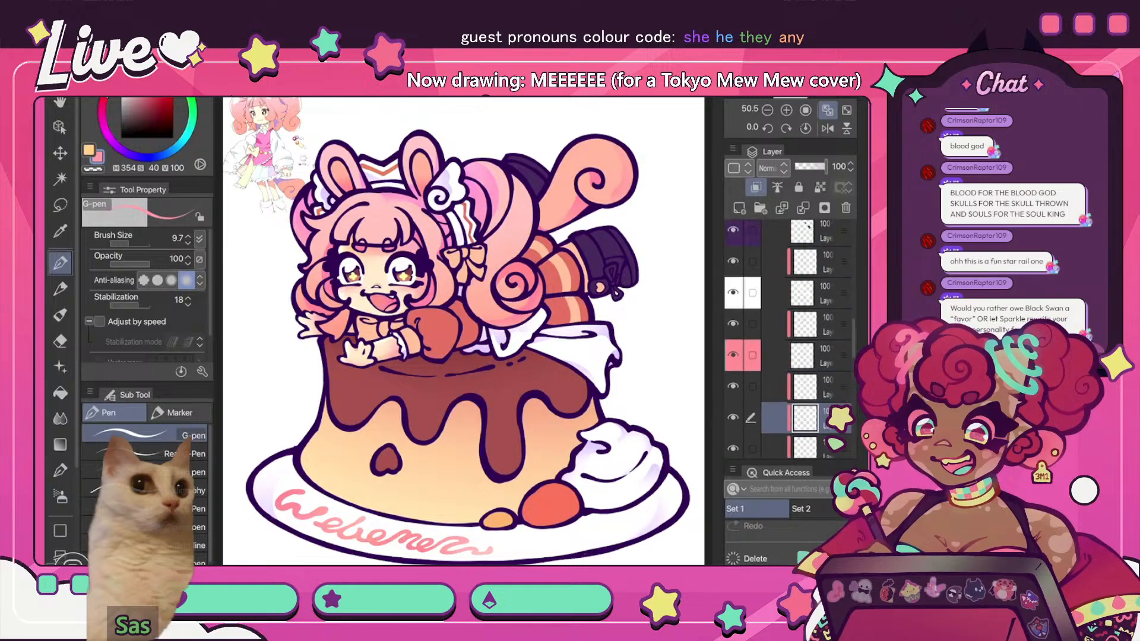
pyautogui.scroll(5, 789, 338)
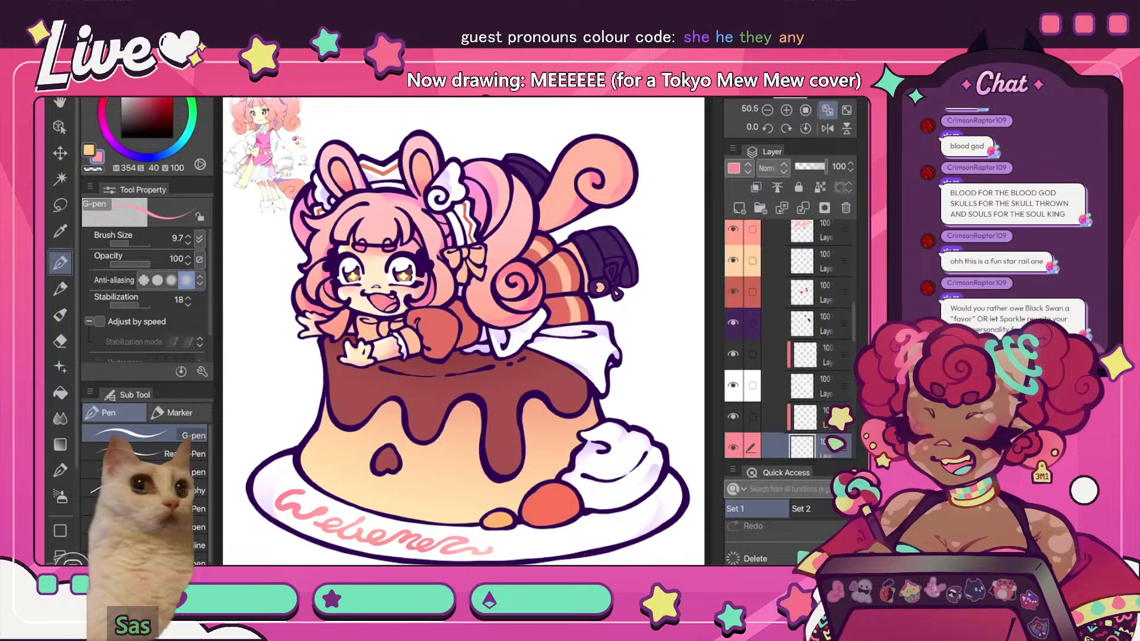
pyautogui.scroll(1, 789, 338)
pyautogui.click(733, 390)
pyautogui.click(733, 391)
pyautogui.click(801, 392)
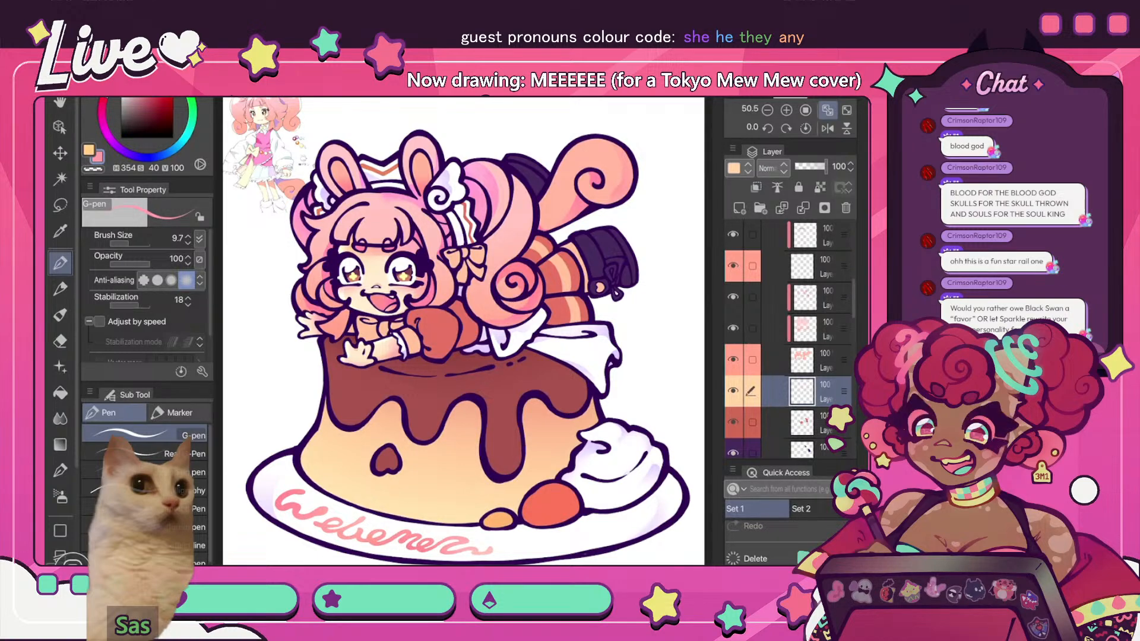
pyautogui.click(456, 99)
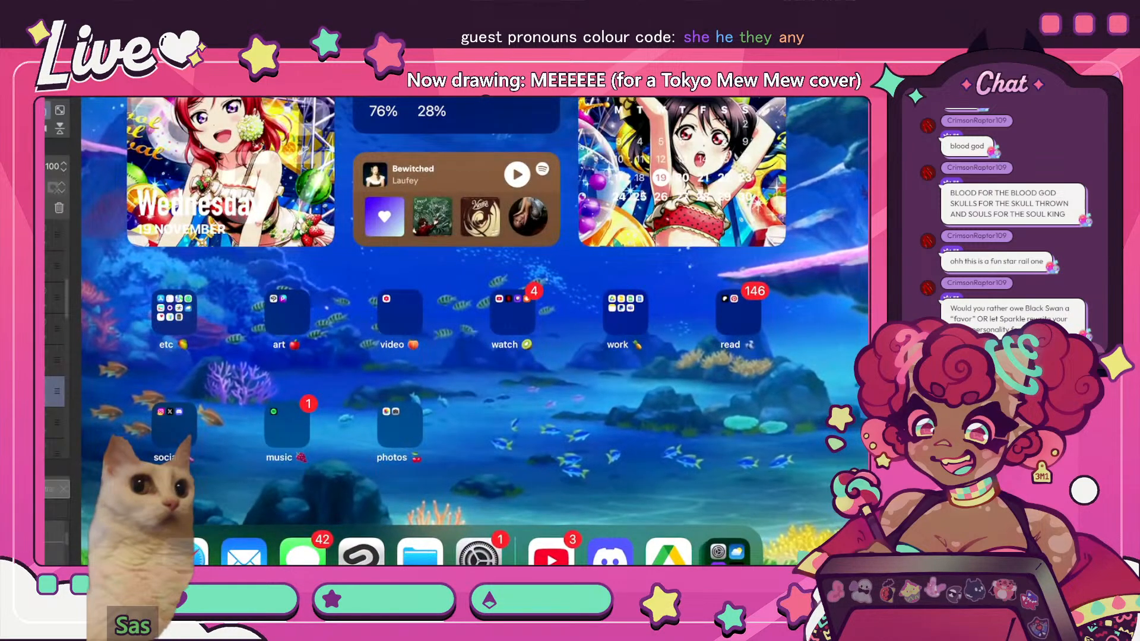
pyautogui.click(56, 332)
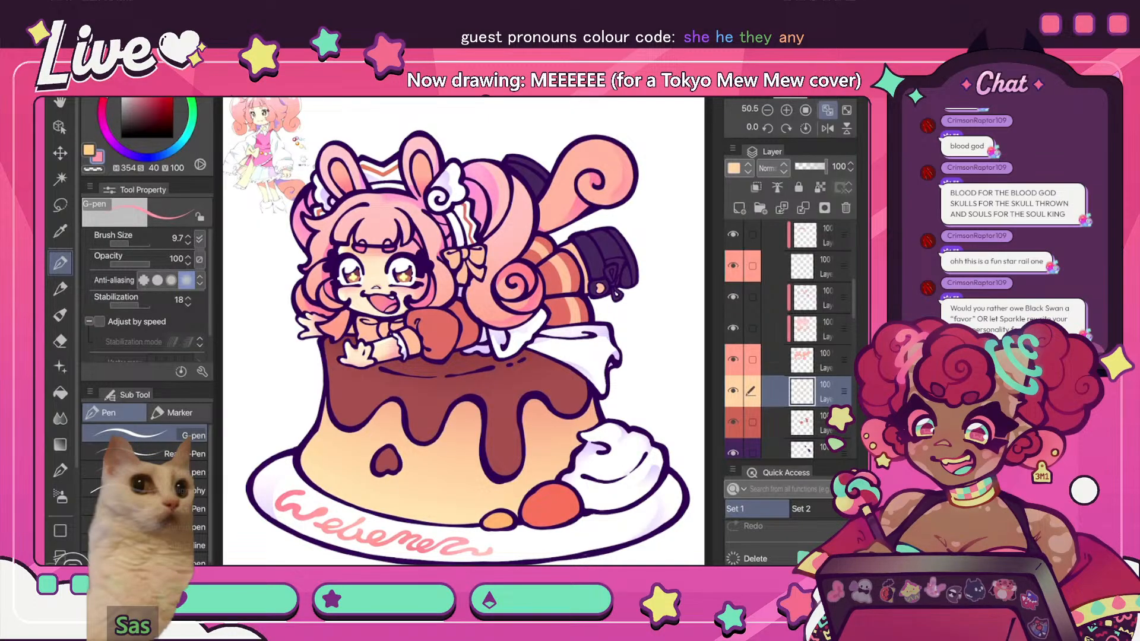
# - Examine what the pink hair, light orange and red clothing layers cover by hiding and showing each in turn
pyautogui.click(733, 265)
pyautogui.click(733, 266)
pyautogui.click(733, 266)
pyautogui.click(733, 266)
pyautogui.click(733, 360)
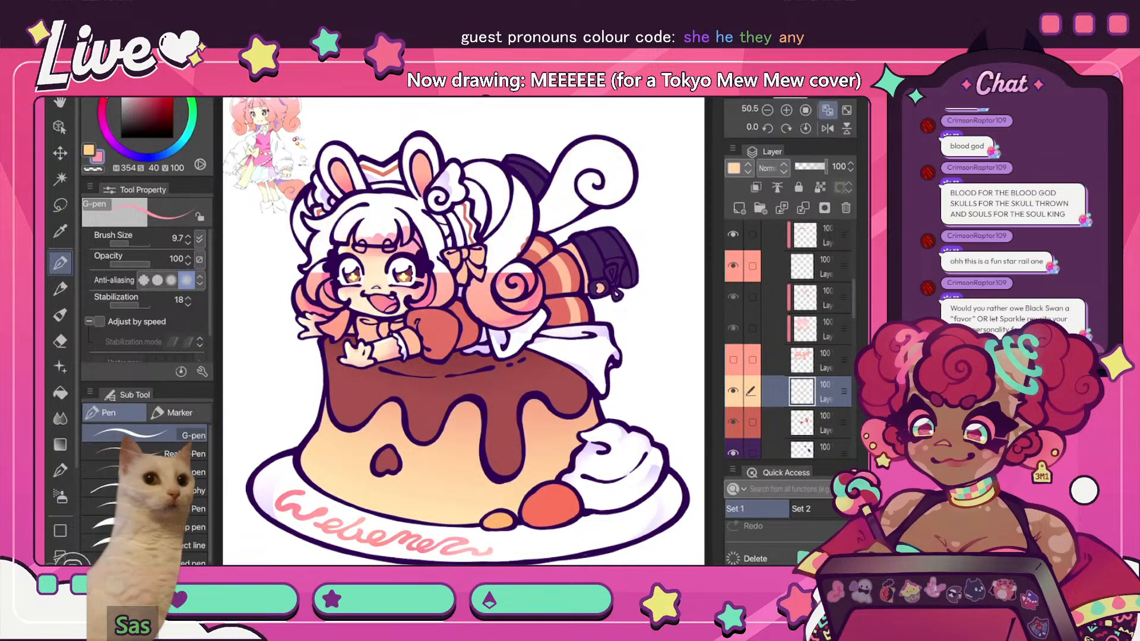
pyautogui.click(733, 360)
pyautogui.click(802, 360)
pyautogui.scroll(-2, 802, 356)
pyautogui.click(733, 271)
pyautogui.click(733, 271)
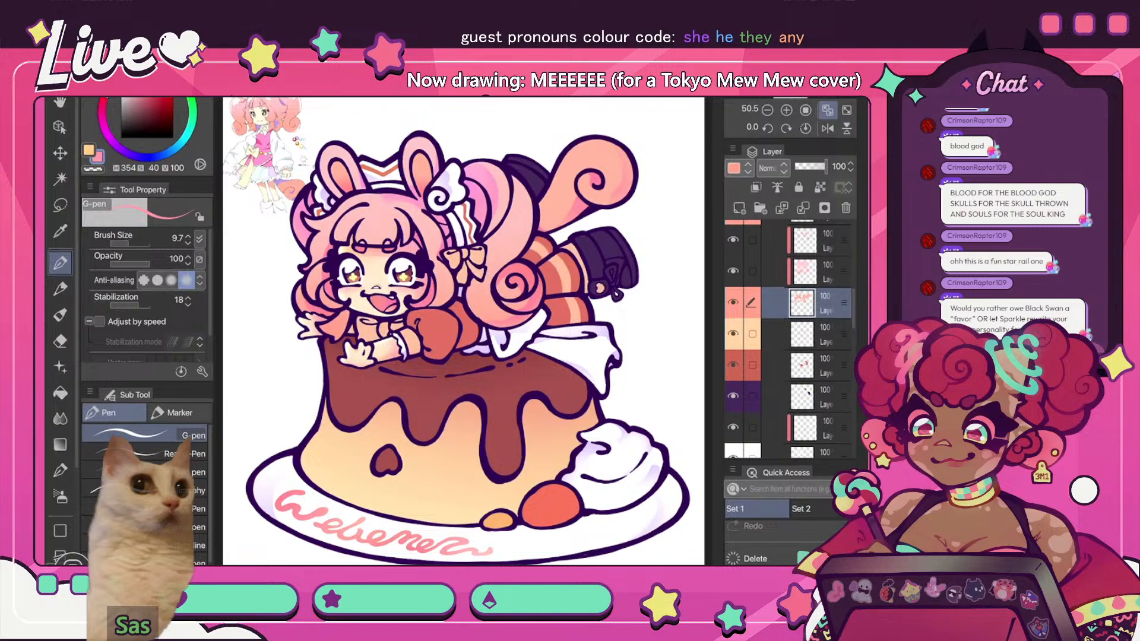
pyautogui.click(802, 334)
pyautogui.click(733, 334)
pyautogui.click(733, 334)
pyautogui.click(733, 365)
pyautogui.click(733, 365)
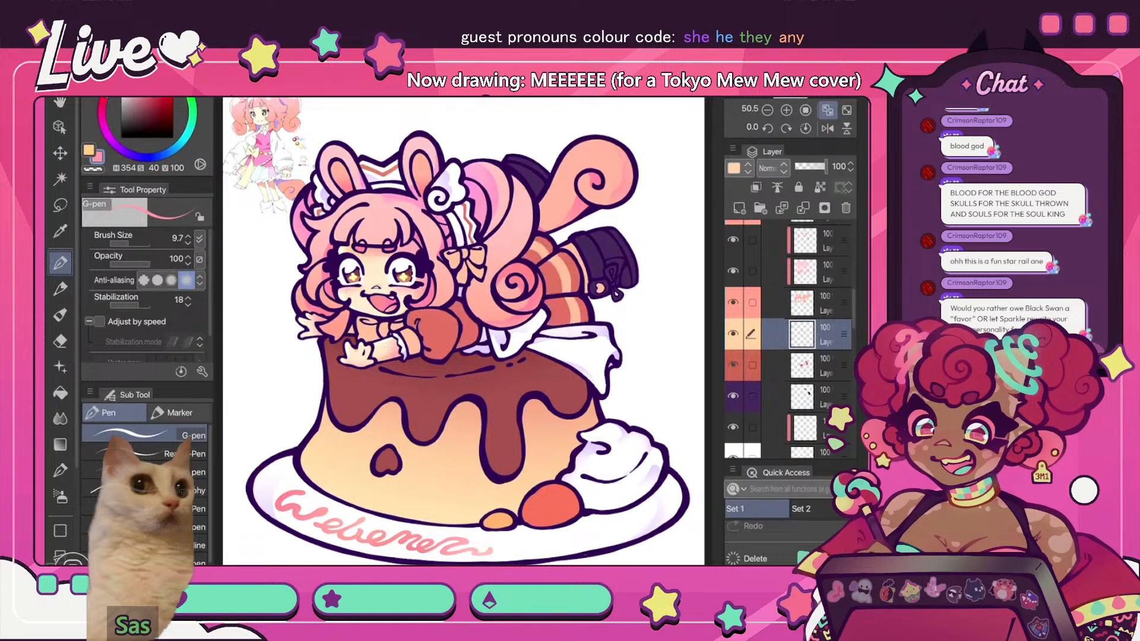
# - Add a new layer clipped to the red clothing layer and sample the red of the clothing on the mirrored canvas
pyautogui.click(801, 365)
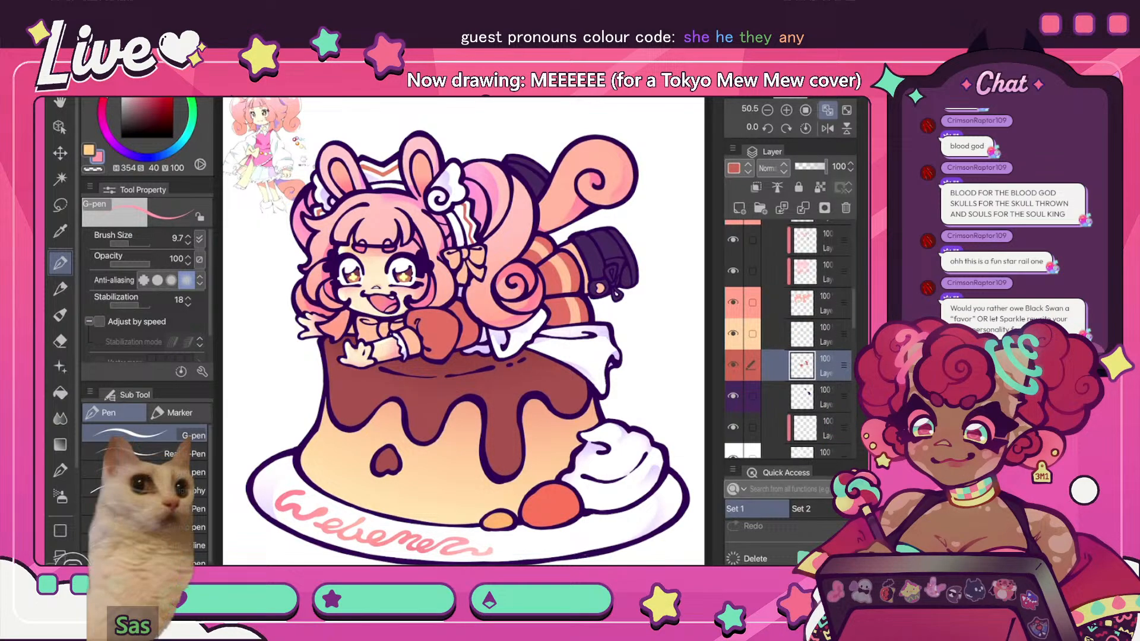
pyautogui.hotkey('ctrl', 'shift', 'n')
pyautogui.hotkey('ctrl', 'alt', 'g')
pyautogui.press('h')
pyautogui.keyDown('alt'); pyautogui.click(492, 331); pyautogui.keyUp('alt')
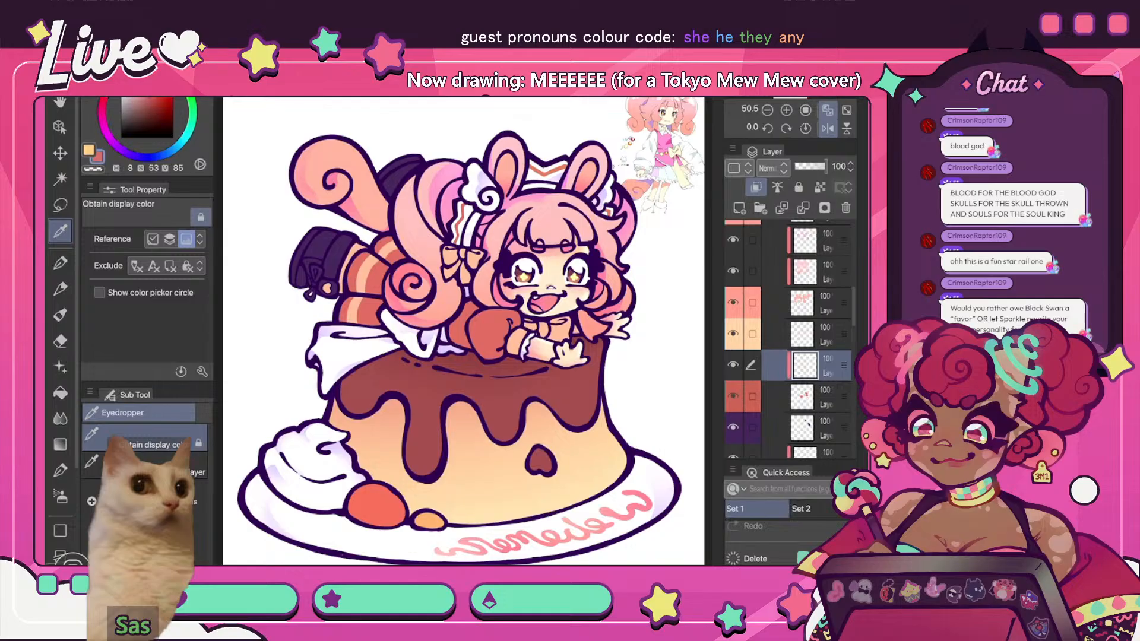
# - Try a G-pen shading stroke on the red clothing beside the puffed sleeve in H357 S59 V75
pyautogui.hotkey('ctrl', '+')
pyautogui.press('p')
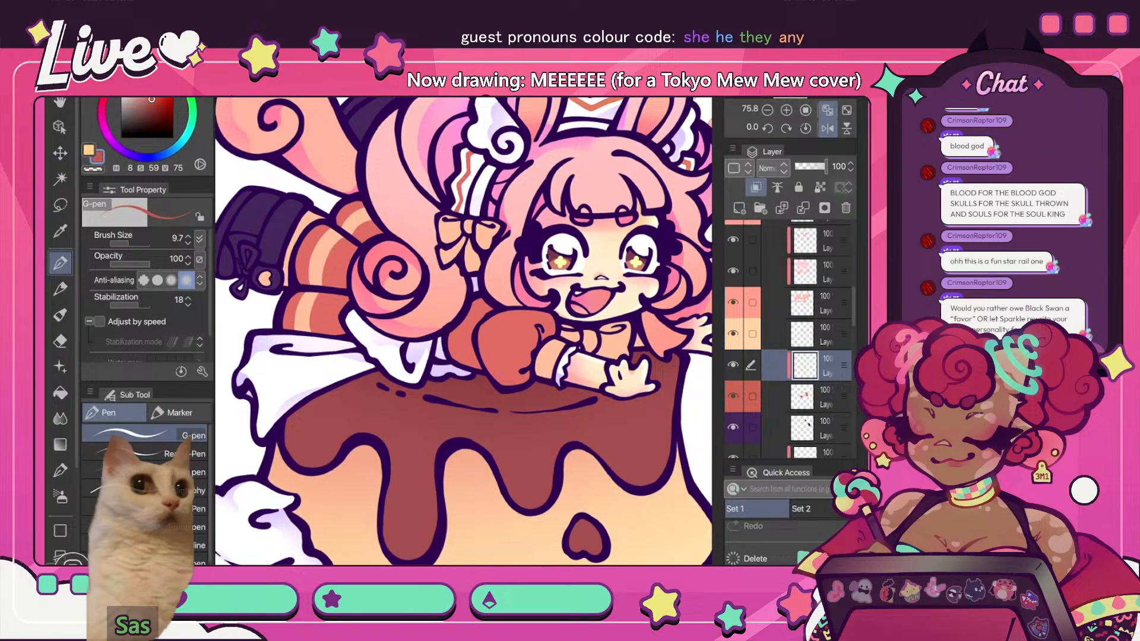
pyautogui.click(106, 91)
pyautogui.moveTo(473, 301); pyautogui.dragTo(492, 308)
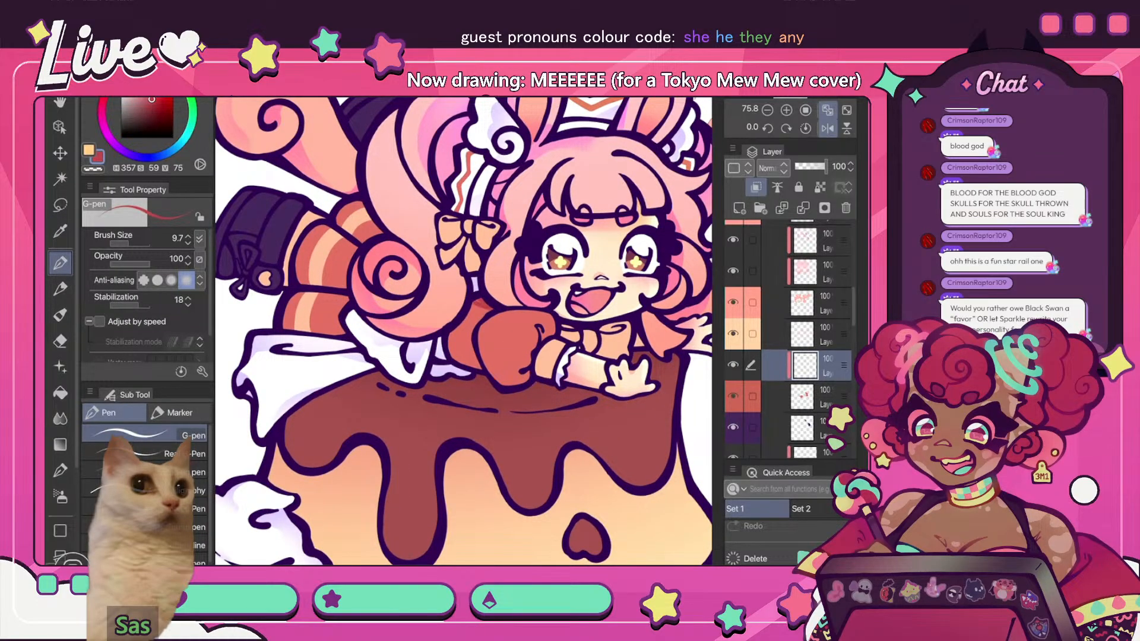
pyautogui.scroll(1, 772, 542)
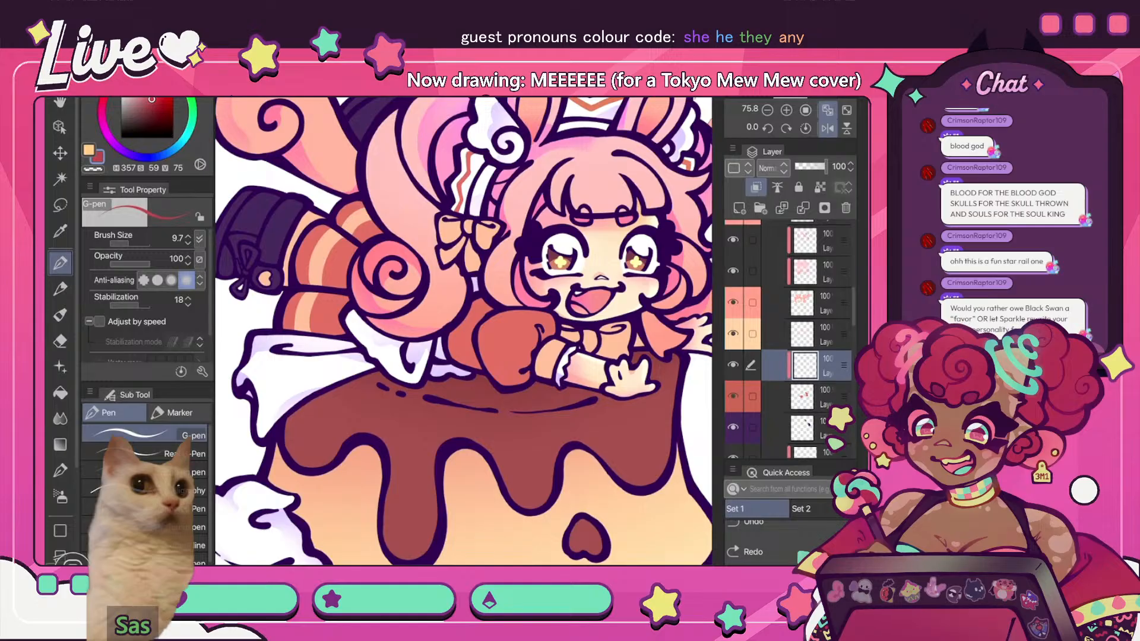
# - Enlarge the G-pen to size 25.0 and change the shading colour to H352 S53 V77
pyautogui.press(']')
pyautogui.press(']')
pyautogui.press(']')
pyautogui.press(']')
pyautogui.press(']')
pyautogui.press(']')
pyautogui.keyDown('alt'); pyautogui.click(463, 337); pyautogui.keyUp('alt')
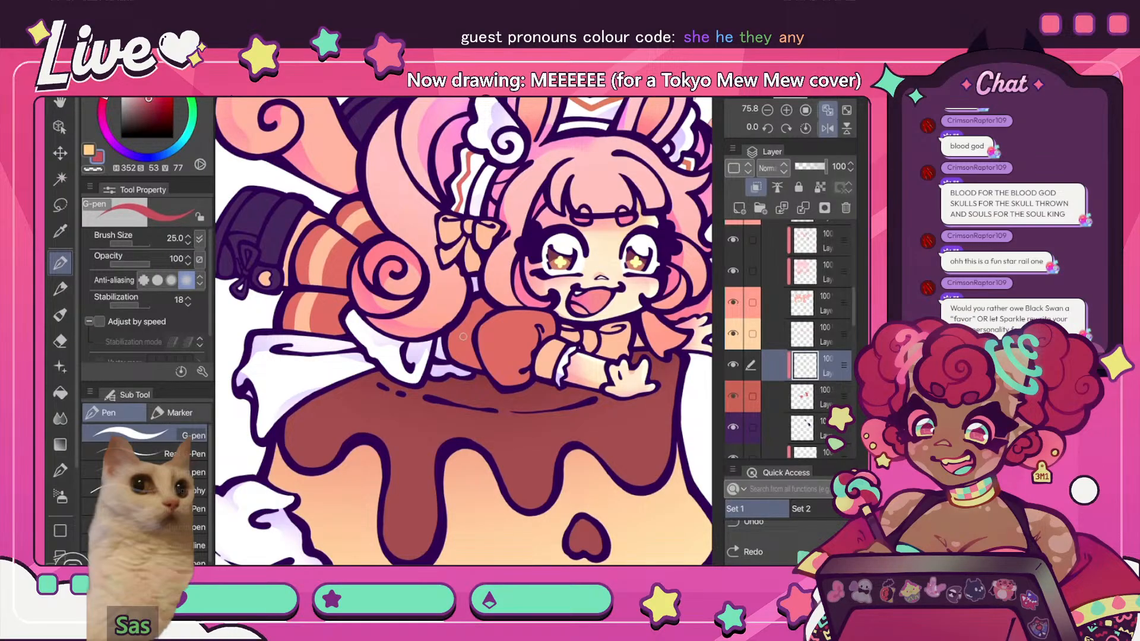
# - Try a size 25.0 shading stroke on the red clothing, check it unmirrored, and undo it
pyautogui.moveTo(489, 302); pyautogui.dragTo(474, 316)
pyautogui.click(827, 110)
pyautogui.click(827, 110)
pyautogui.click(828, 129)
pyautogui.scroll(2, 463, 331)
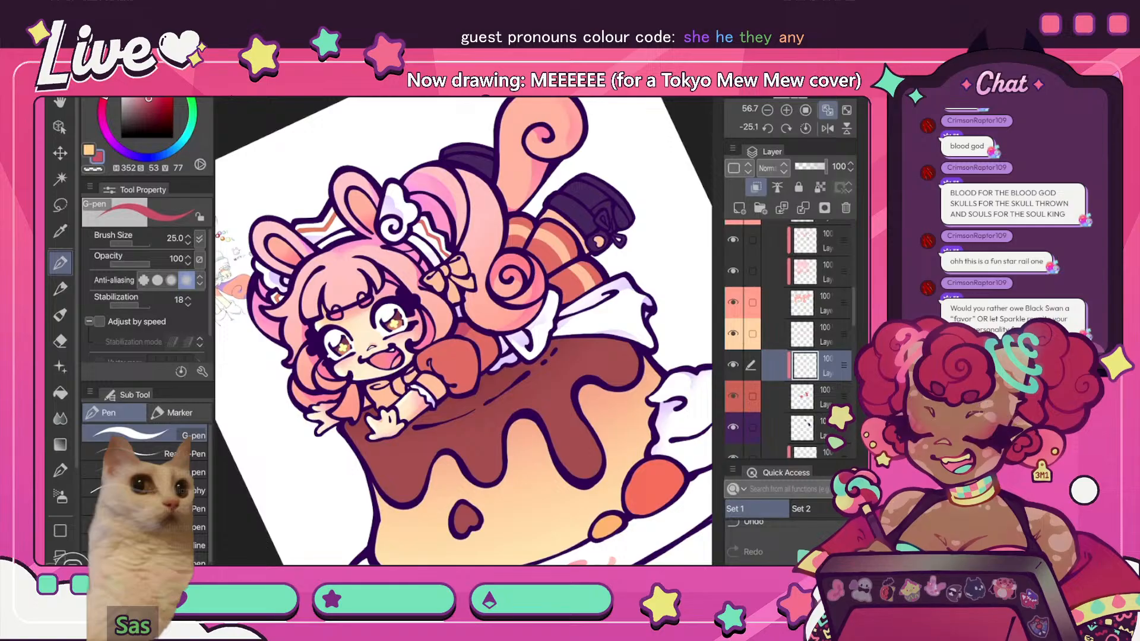
pyautogui.hotkey('ctrl', 'z')
# - Set the shading colour to H349 S56 V82 and enlarge the G-pen to size 53.6
pyautogui.click(148, 96)
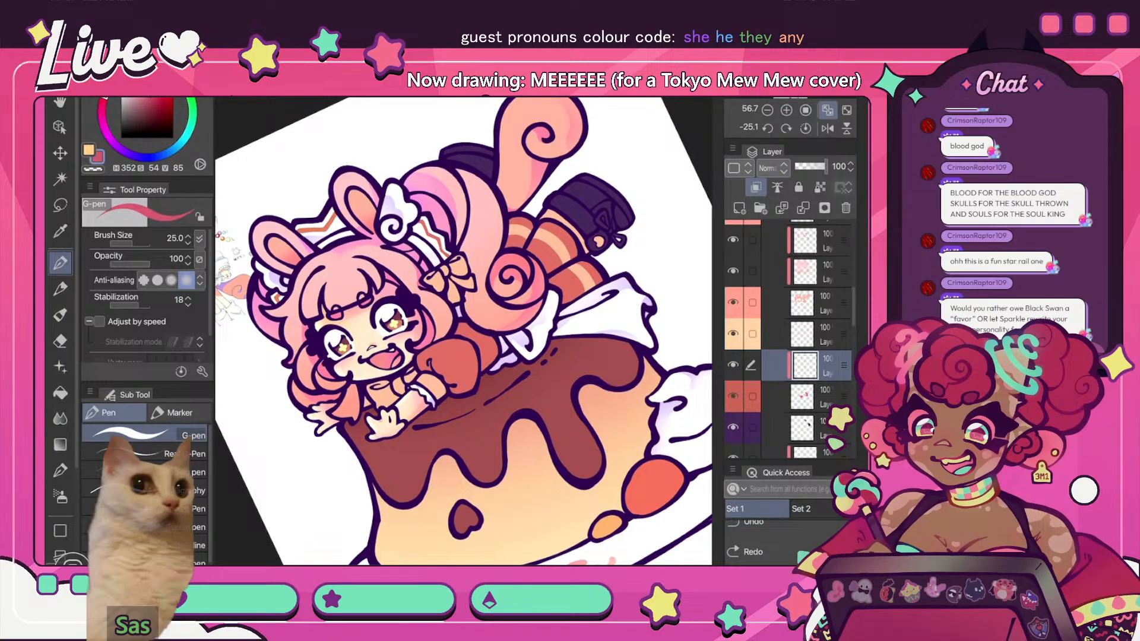
pyautogui.click(104, 100)
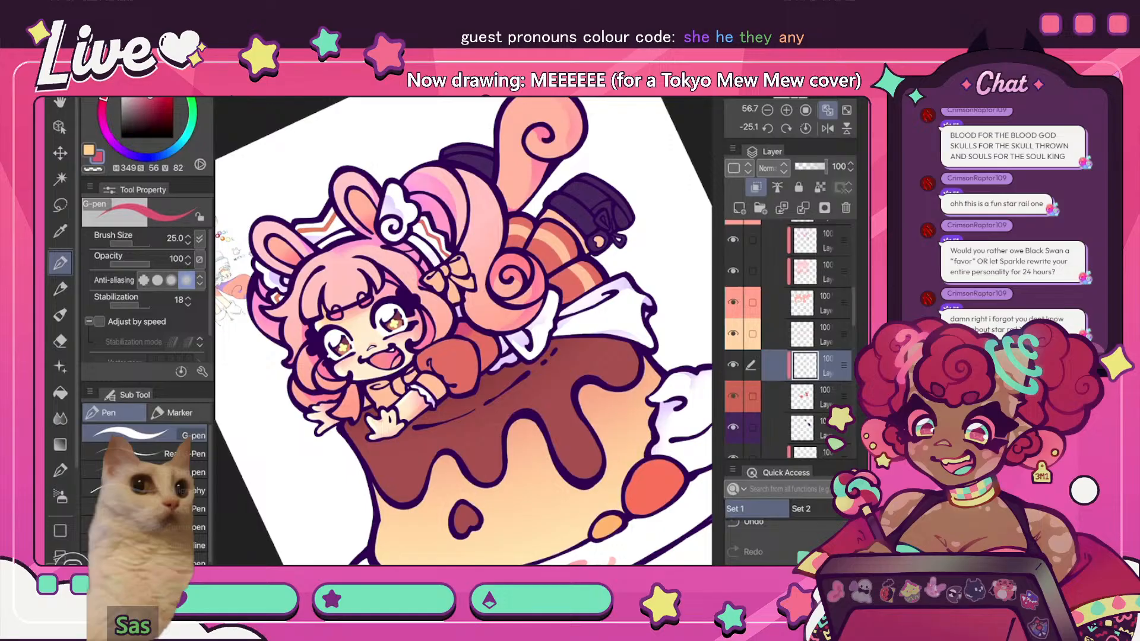
pyautogui.click(827, 111)
pyautogui.click(827, 128)
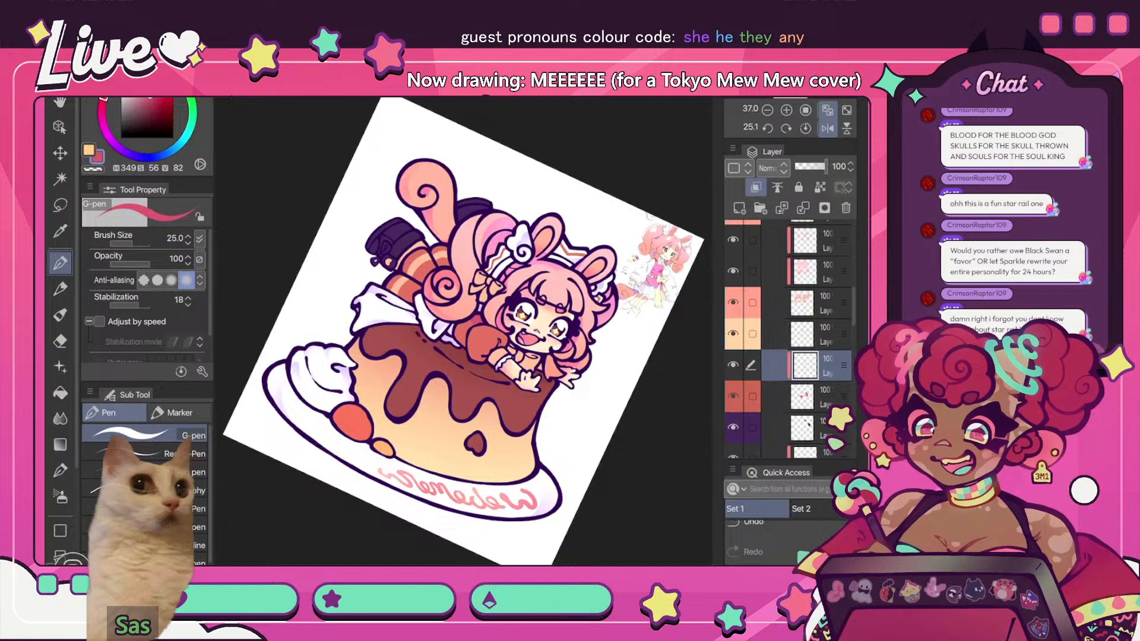
pyautogui.scroll(3, 463, 337)
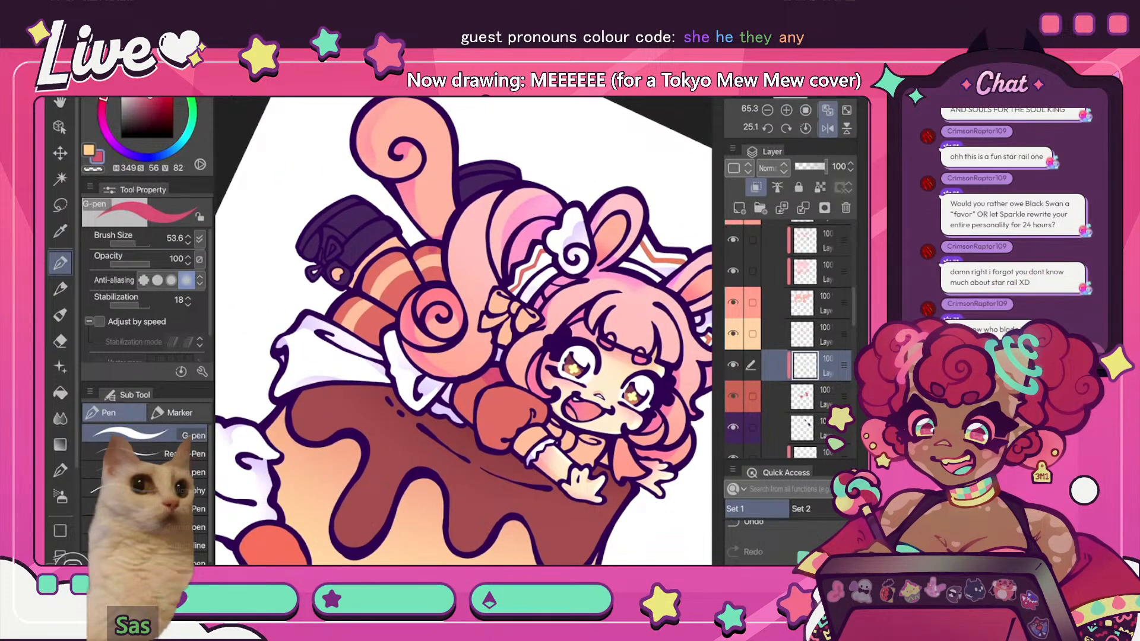
# - Paint G-pen shadows on the red puffed sleeve and the torso behind it, checking the shapes on the mirrored and unmirrored canvas
pyautogui.moveTo(431, 272)
pyautogui.mouseDown()
pyautogui.moveTo(414, 279)
pyautogui.moveTo(394, 257)
pyautogui.moveTo(399, 292)
pyautogui.mouseUp()
pyautogui.scroll(-5, 464, 331)
pyautogui.click(827, 128)
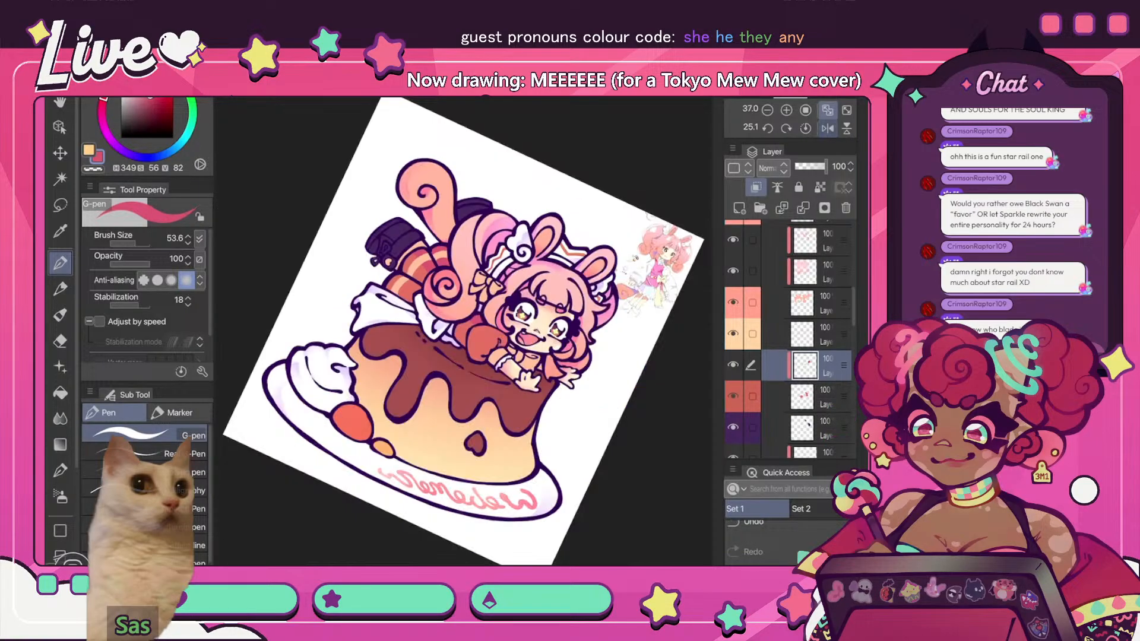
pyautogui.scroll(5, 463, 331)
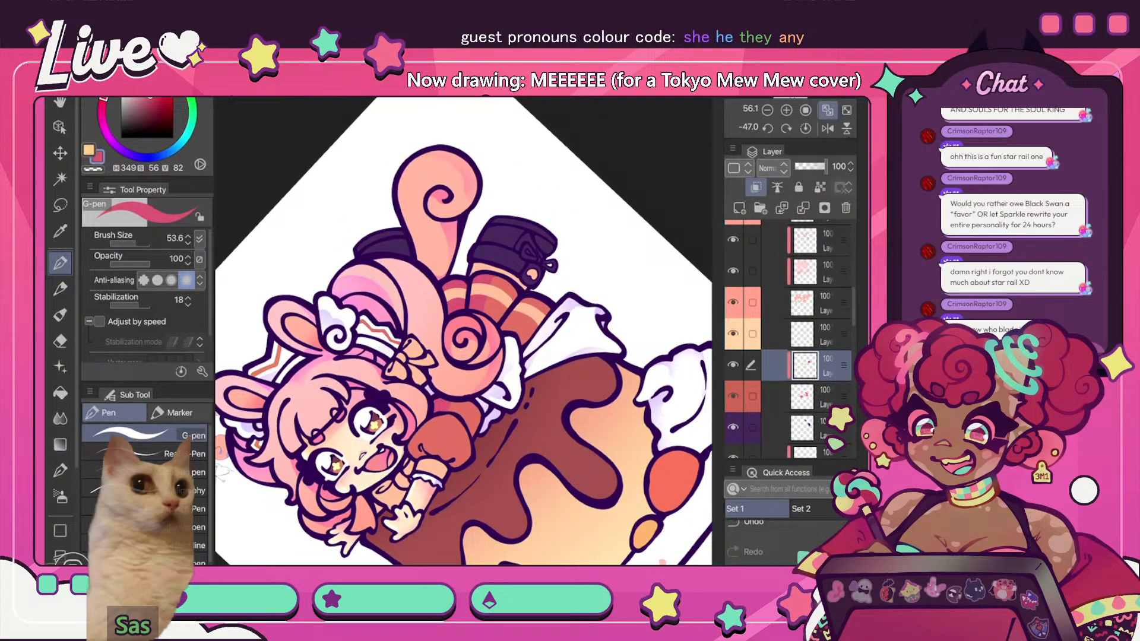
pyautogui.moveTo(501, 319); pyautogui.dragTo(506, 330)
pyautogui.scroll(-5, 464, 331)
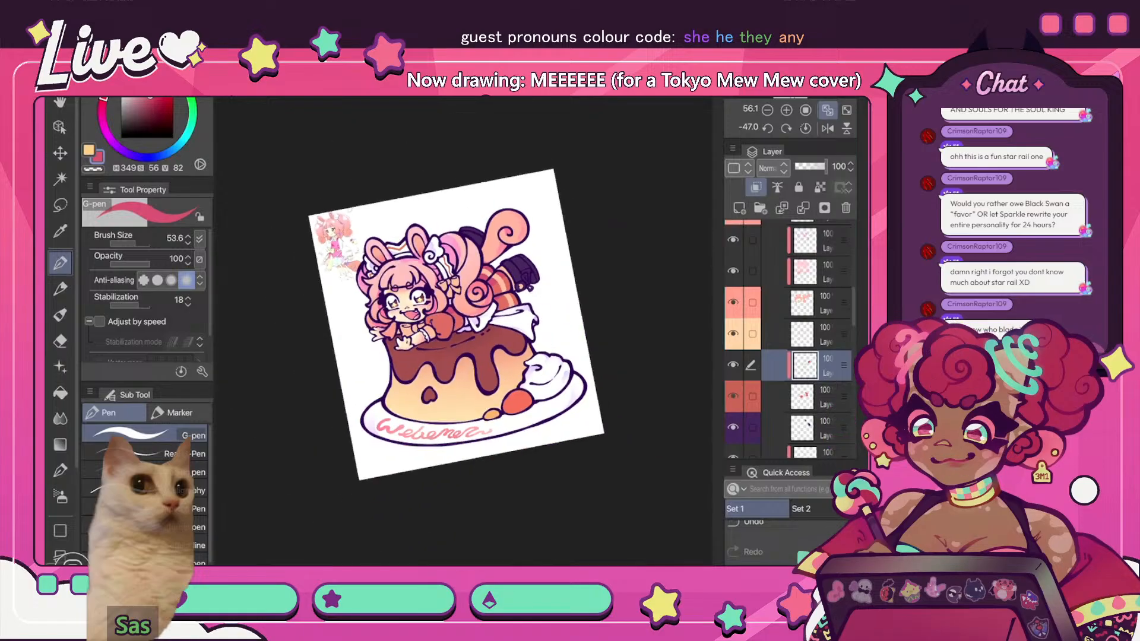
pyautogui.click(828, 128)
pyautogui.scroll(5, 463, 331)
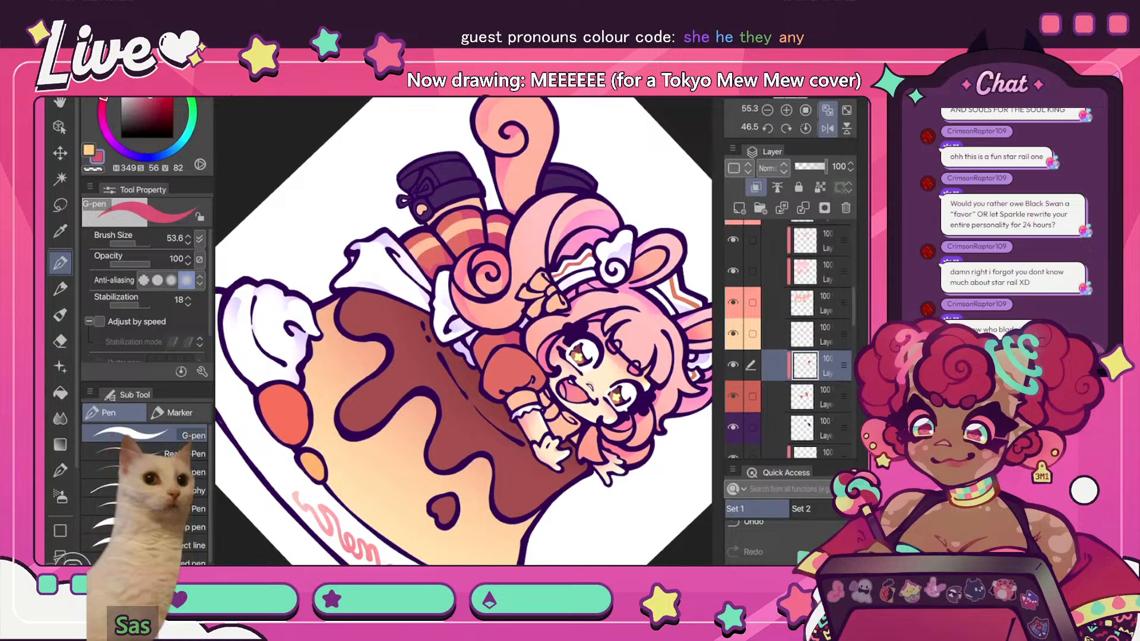
pyautogui.scroll(-5, 463, 331)
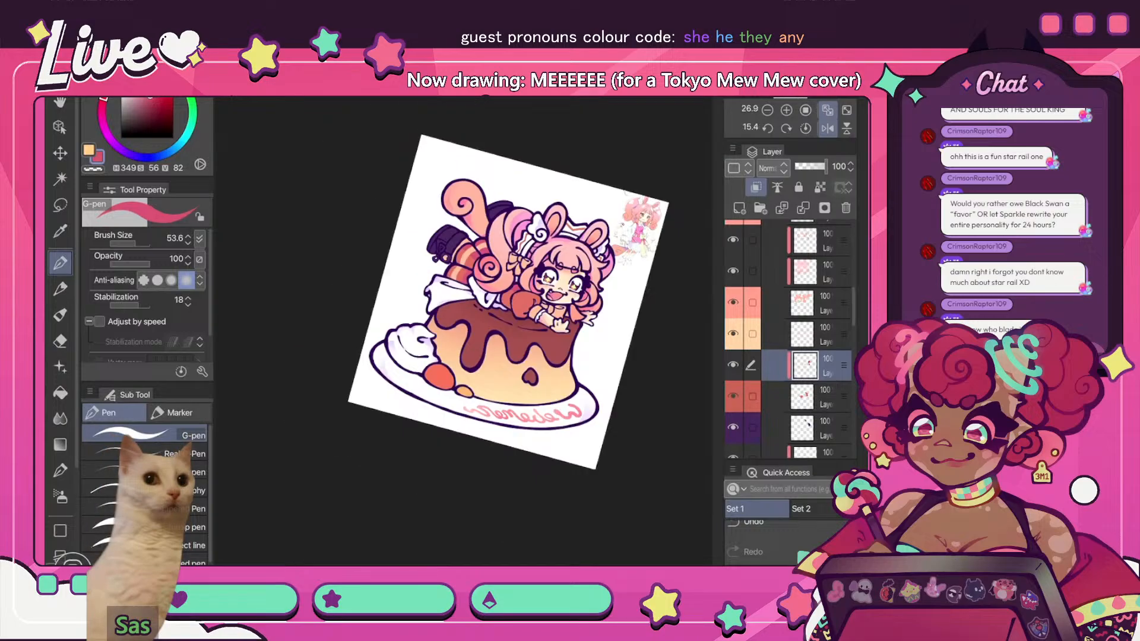
pyautogui.press('h')
pyautogui.scroll(5, 463, 331)
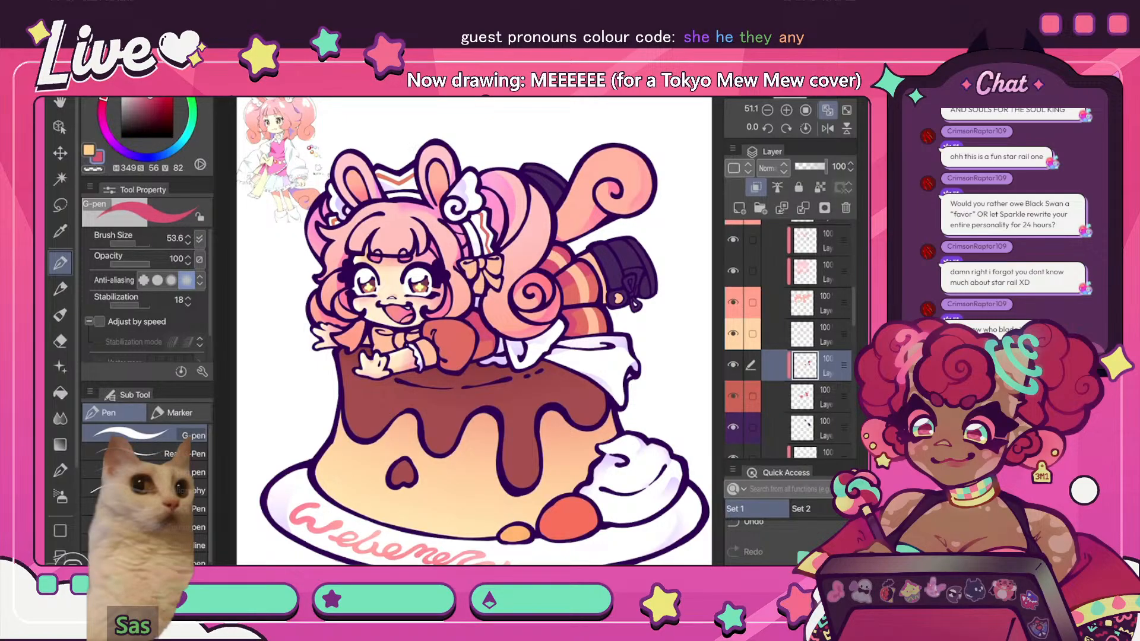
# - Soften the red clothing shadows with the Blur tool at size 78.5 and check the sleeve shading up close with the G-pen reselected
pyautogui.press('j')
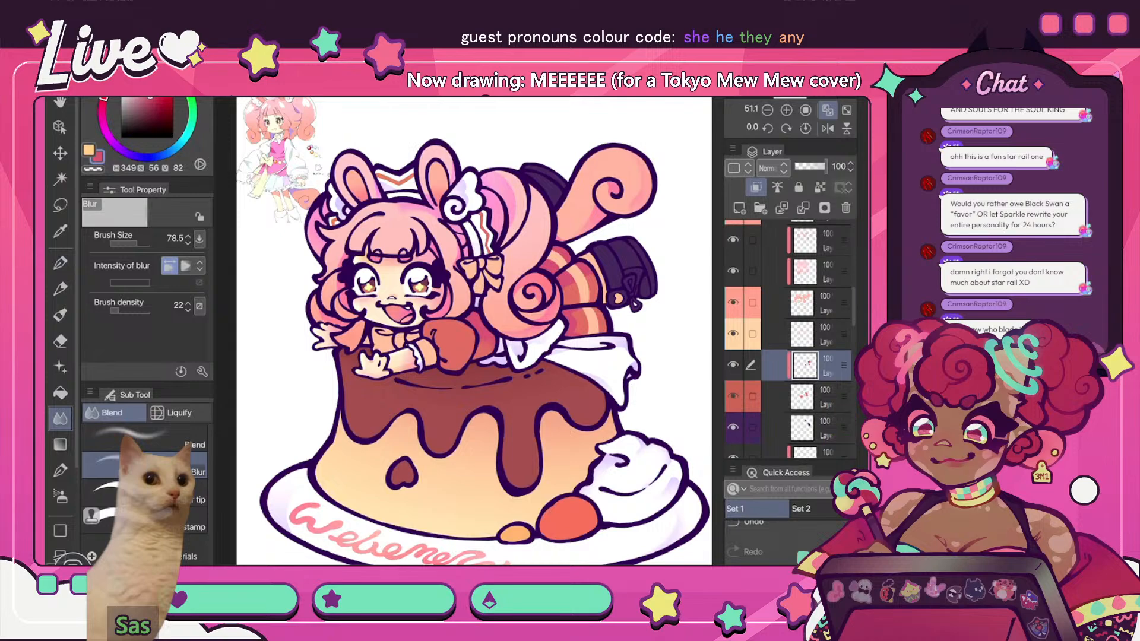
pyautogui.press('h')
pyautogui.press('p')
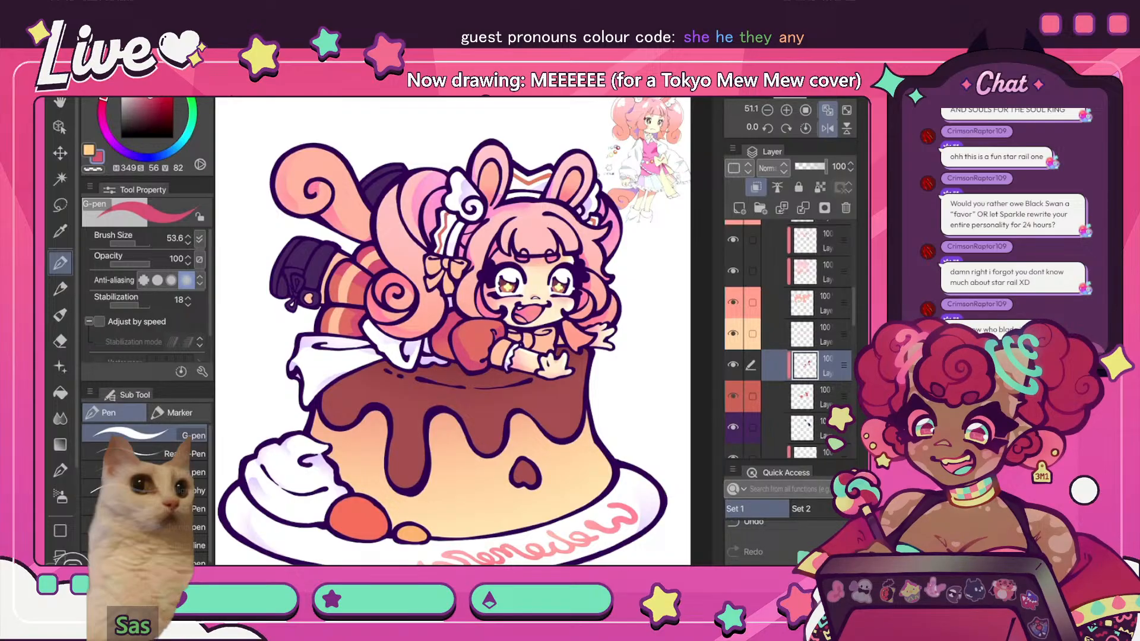
pyautogui.click(828, 128)
pyautogui.scroll(-5, 474, 344)
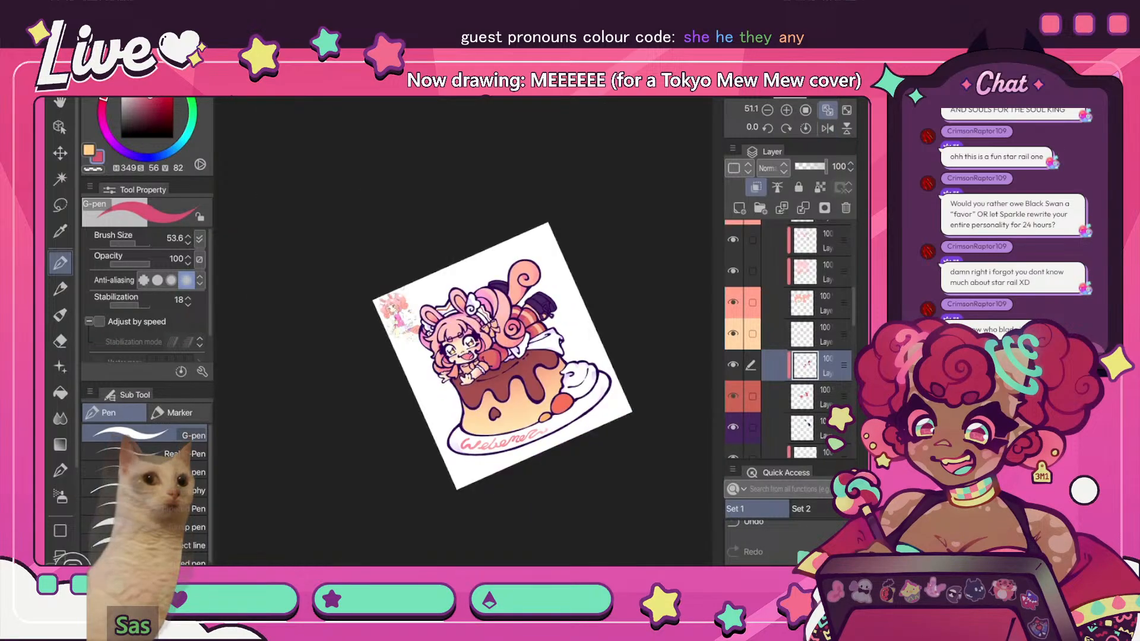
pyautogui.scroll(10, 475, 345)
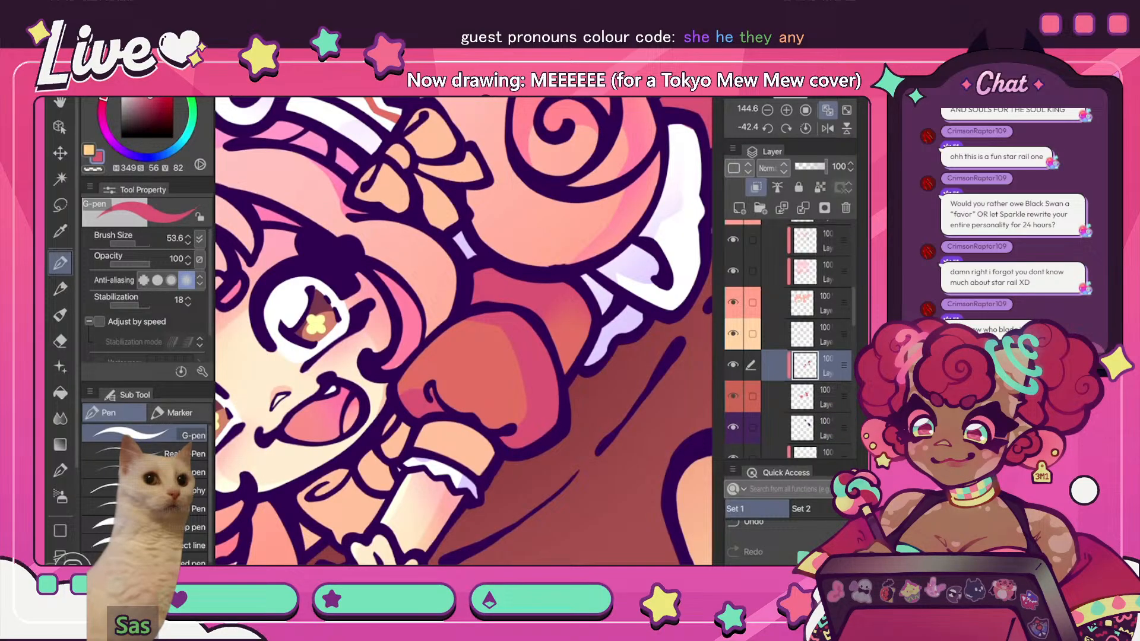
pyautogui.scroll(-10, 469, 332)
pyautogui.click(827, 129)
pyautogui.scroll(4, 472, 320)
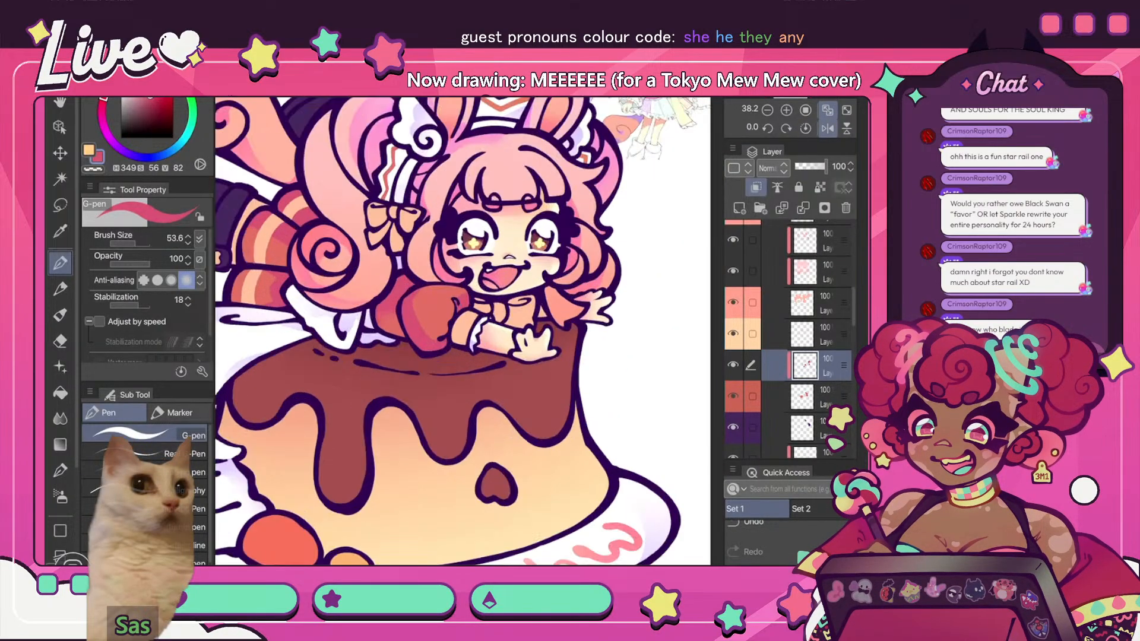
# - Fade the red clothing shadows with the Soft eraser at size 78.5, comparing the mirrored and unmirrored canvas
pyautogui.press('e')
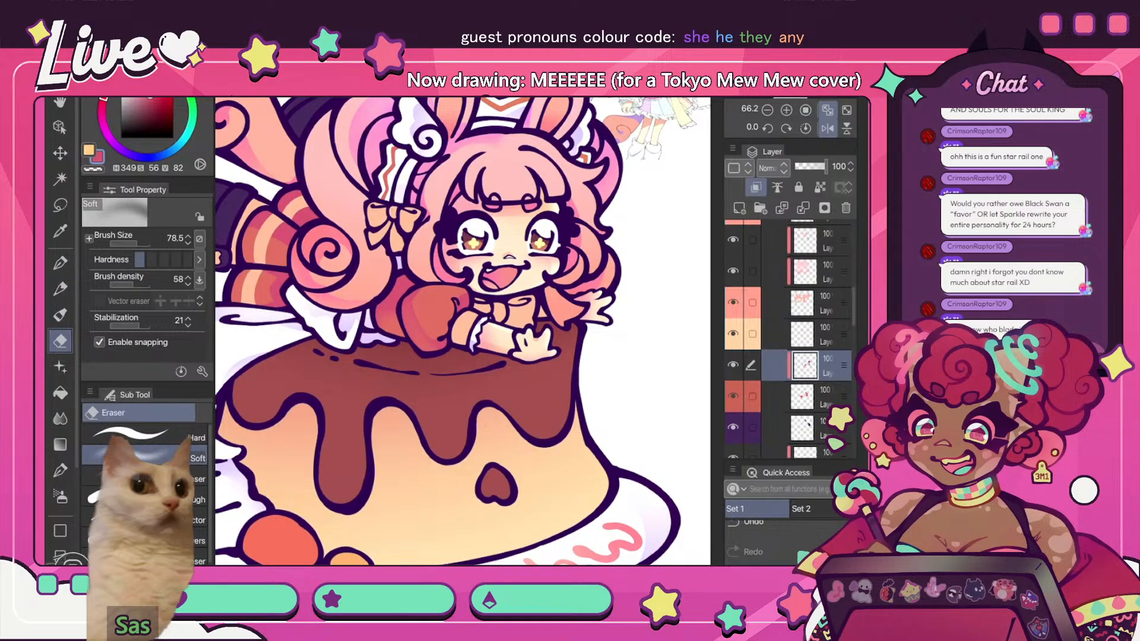
pyautogui.press('h')
pyautogui.scroll(-2, 463, 331)
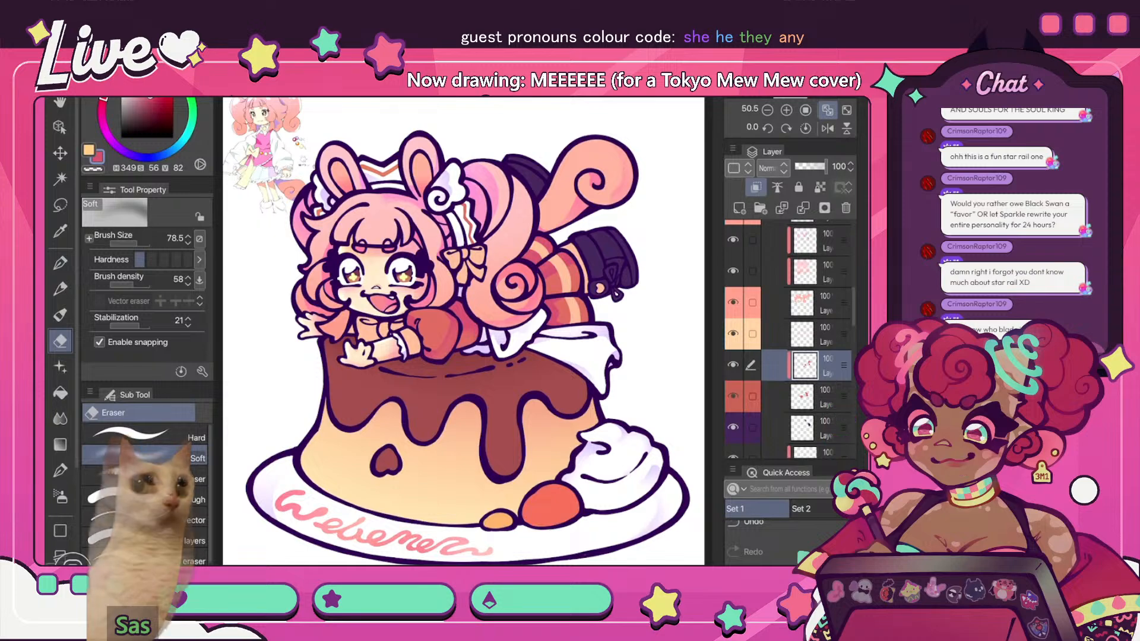
pyautogui.press('h')
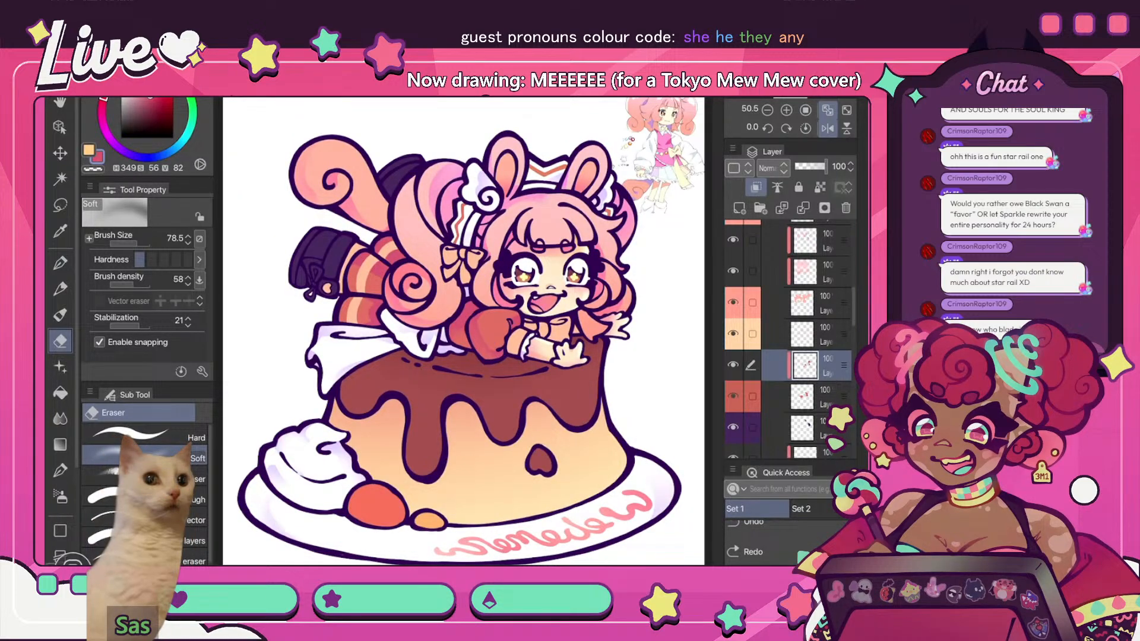
pyautogui.moveTo(370, 259); pyautogui.dragTo(380, 269)
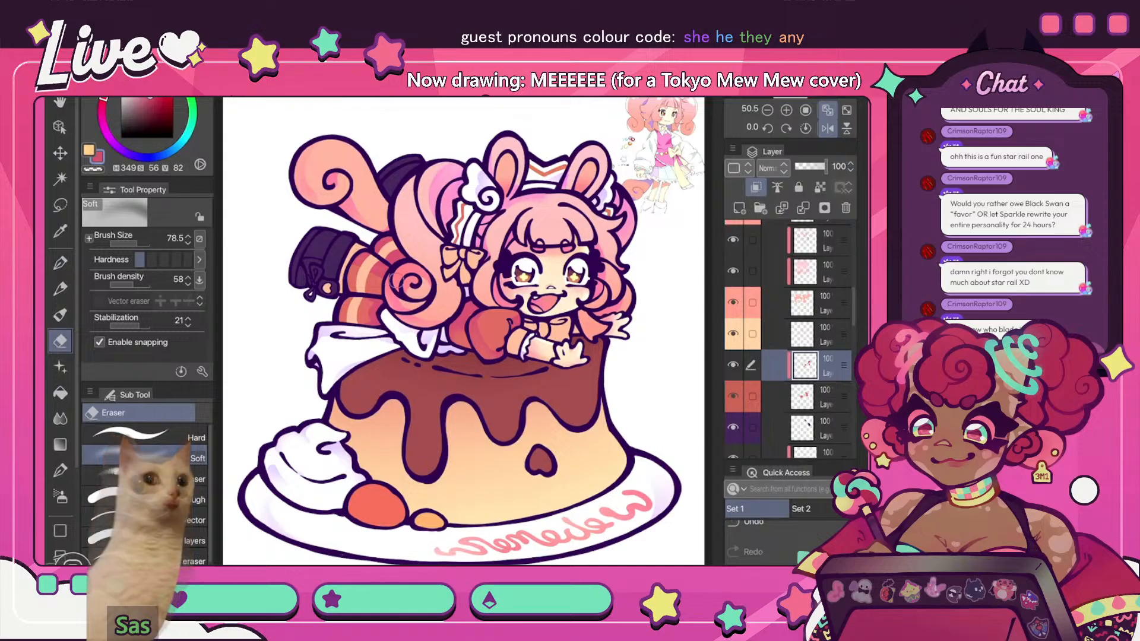
pyautogui.press('h')
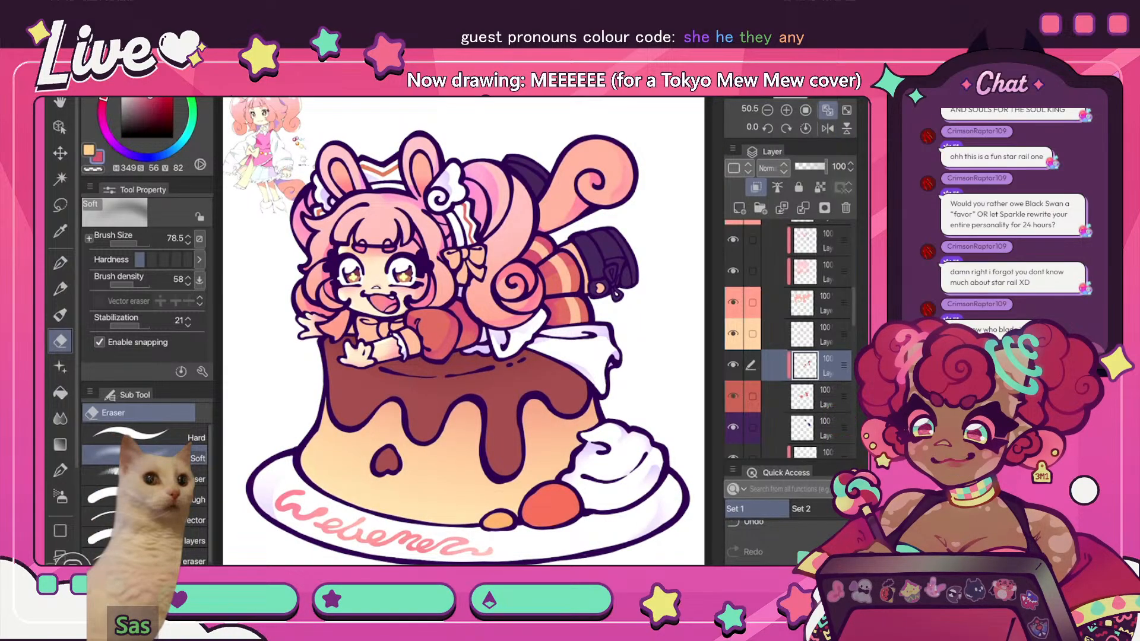
pyautogui.press('h')
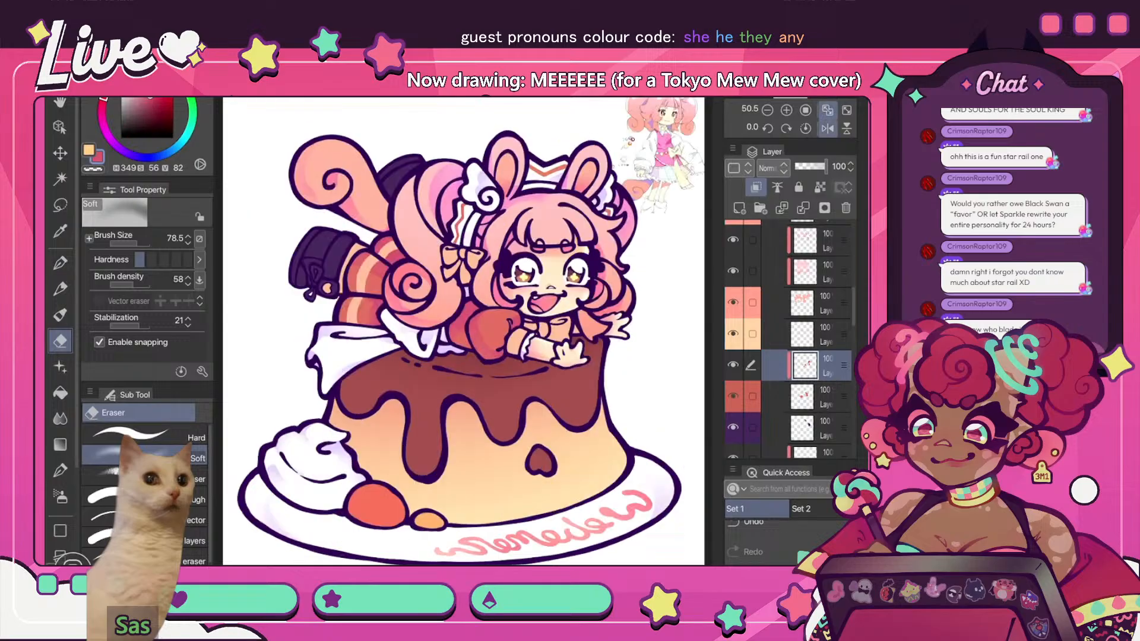
pyautogui.press('h')
pyautogui.scroll(-5, 462, 331)
pyautogui.scroll(6, 463, 331)
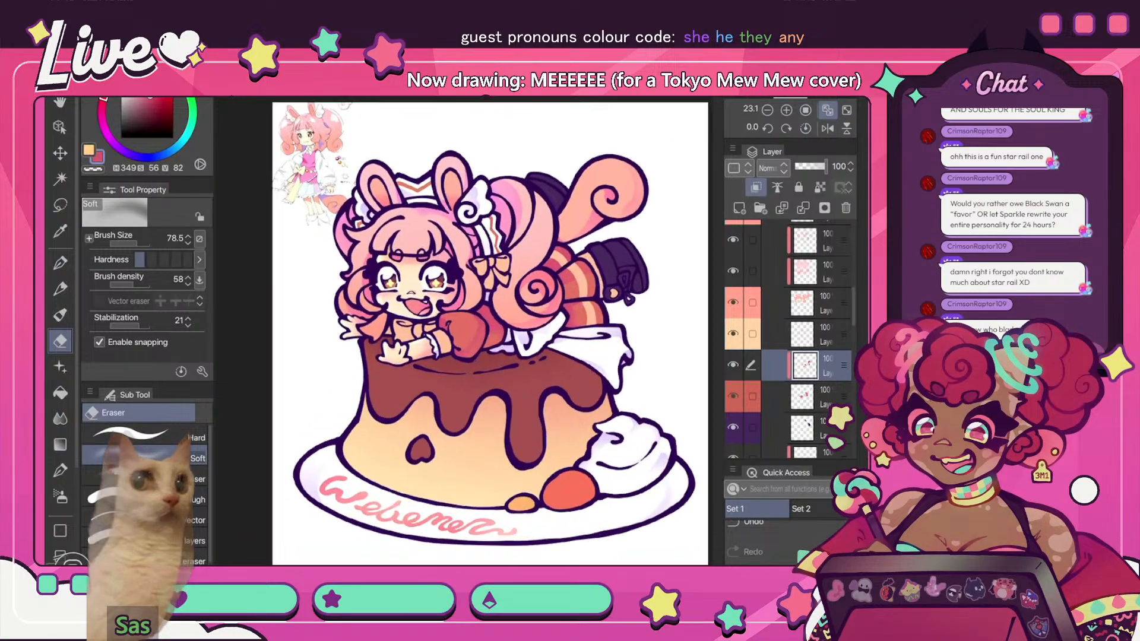
pyautogui.scroll(-1, 463, 332)
pyautogui.press('h')
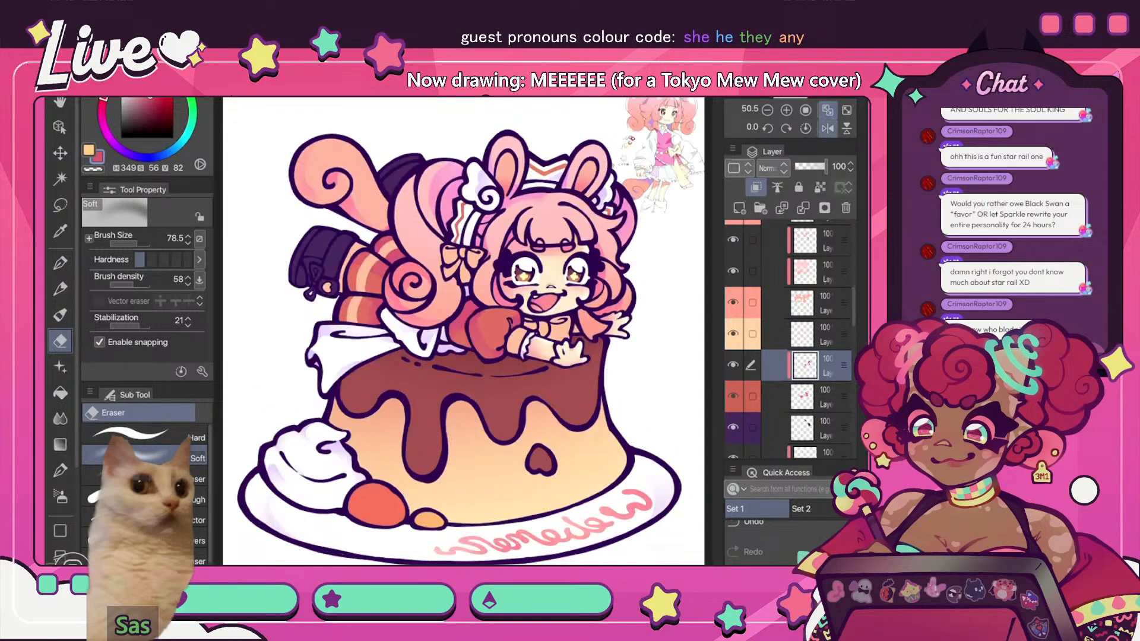
# - Add a new clipped layer above the red clothing shadows, sample the clothing's red, and change the G-pen colour to H14 S50 V96
pyautogui.press('h')
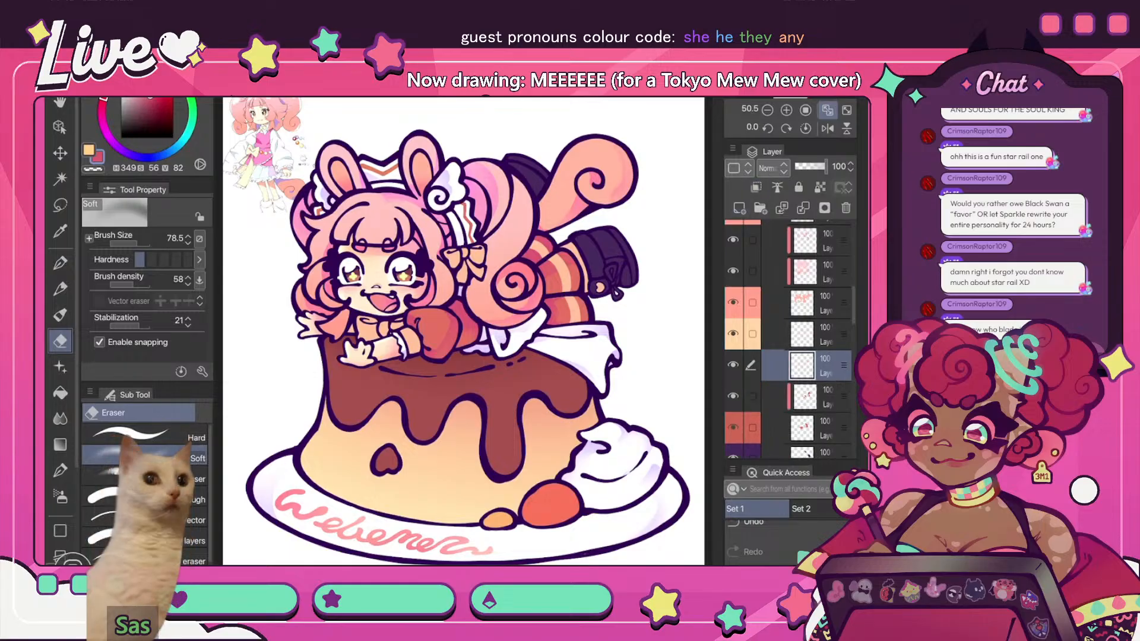
pyautogui.scroll(2, 480, 327)
pyautogui.press('i')
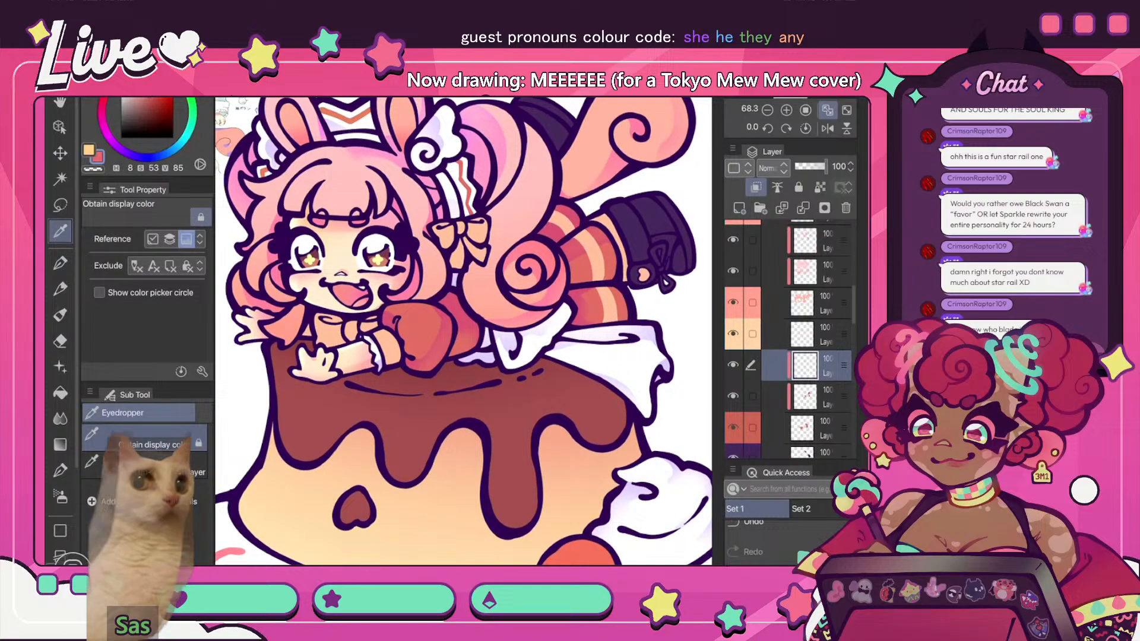
pyautogui.press('p')
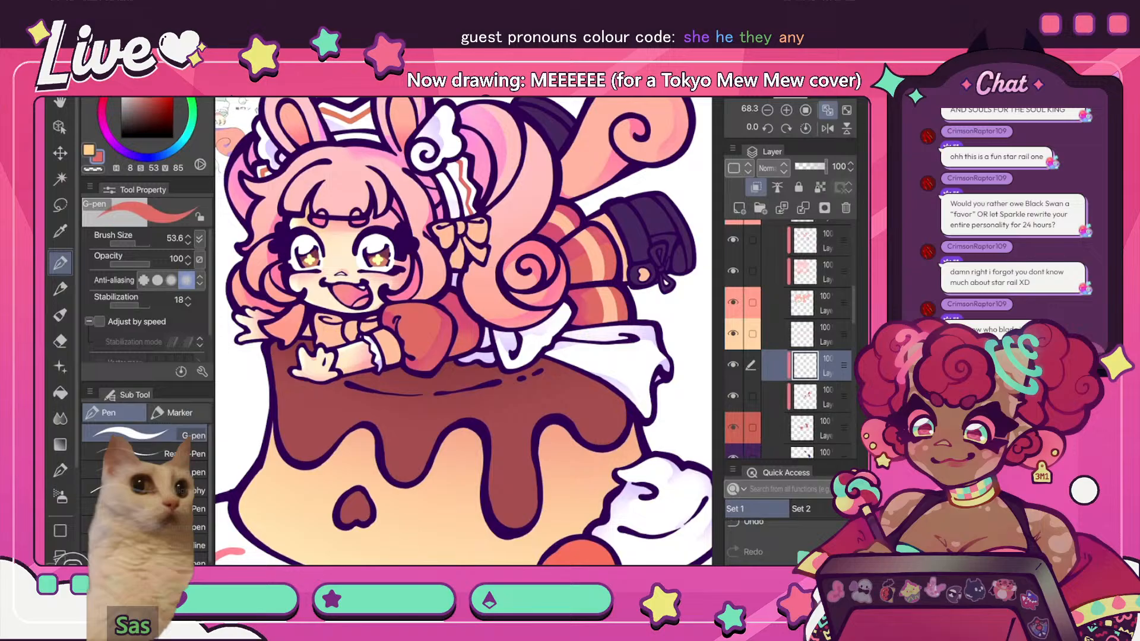
pyautogui.keyDown('alt'); pyautogui.click(279, 321); pyautogui.keyUp('alt')
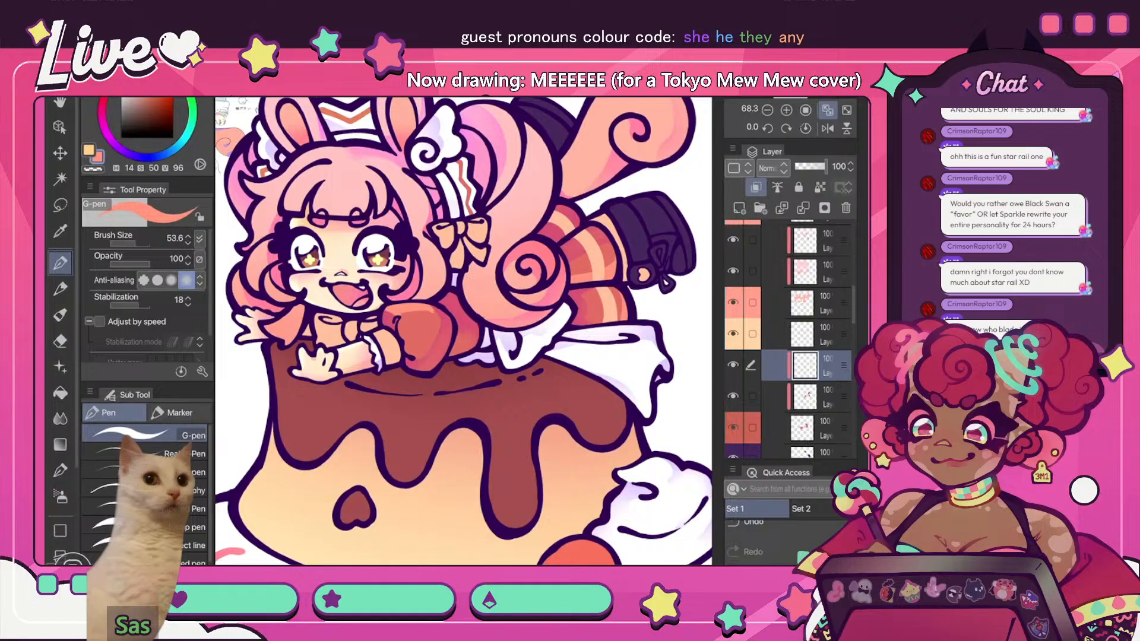
# - Paint light highlights on the red puffed sleeve with the size 53.6 G-pen, checking them on the mirrored canvas
pyautogui.scroll(-5, 492, 279)
pyautogui.press('h')
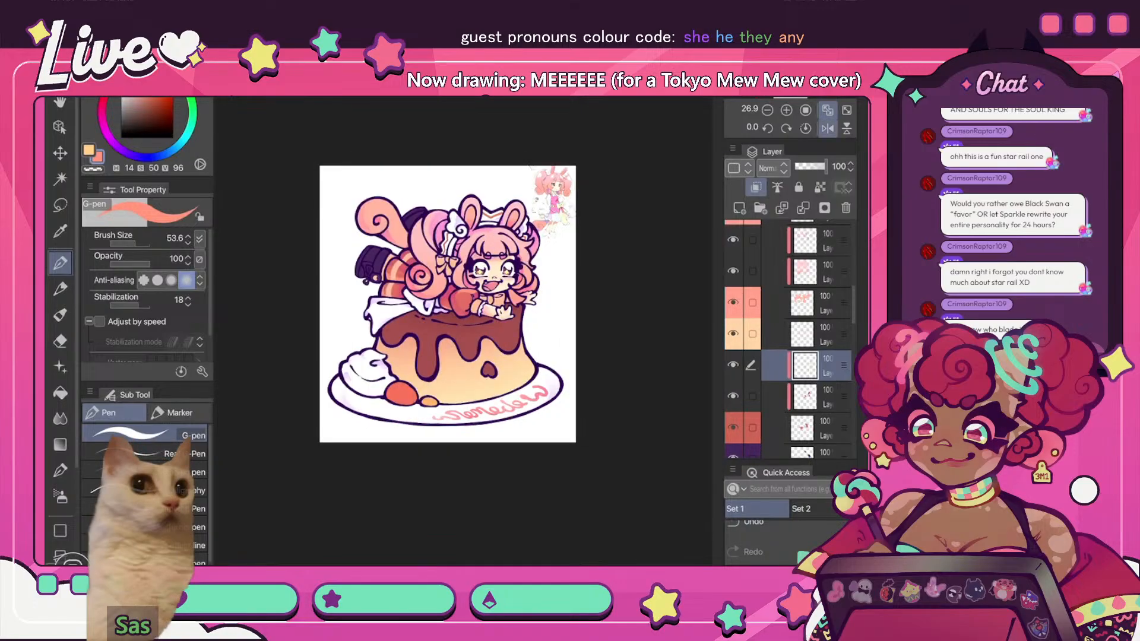
pyautogui.scroll(5, 443, 292)
pyautogui.scroll(2, 775, 540)
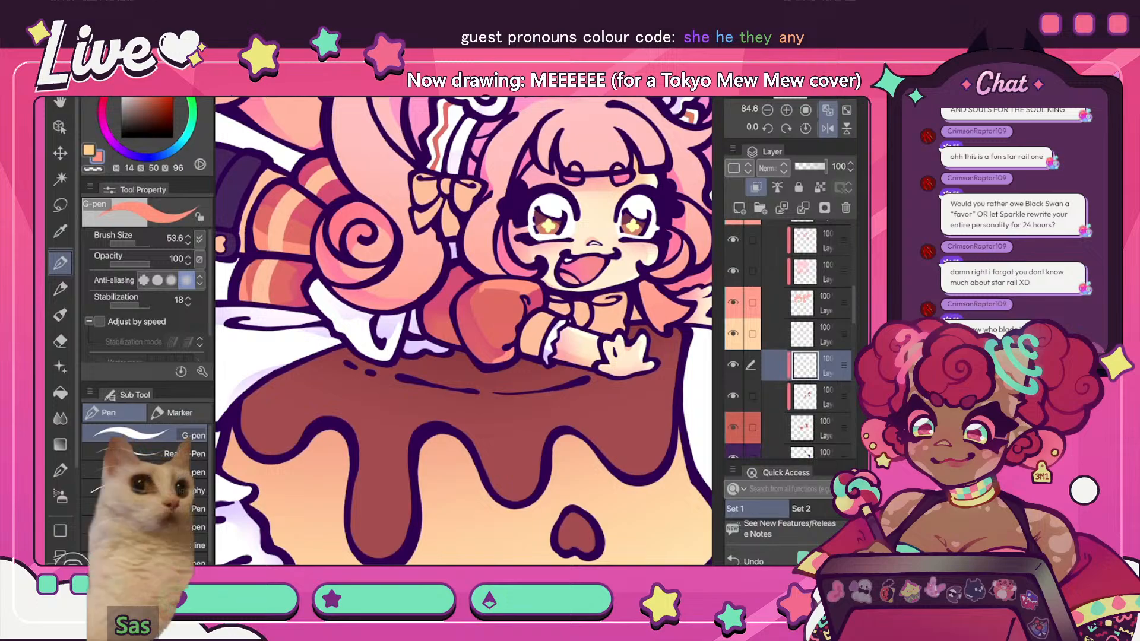
pyautogui.scroll(-5, 463, 332)
pyautogui.scroll(5, 455, 270)
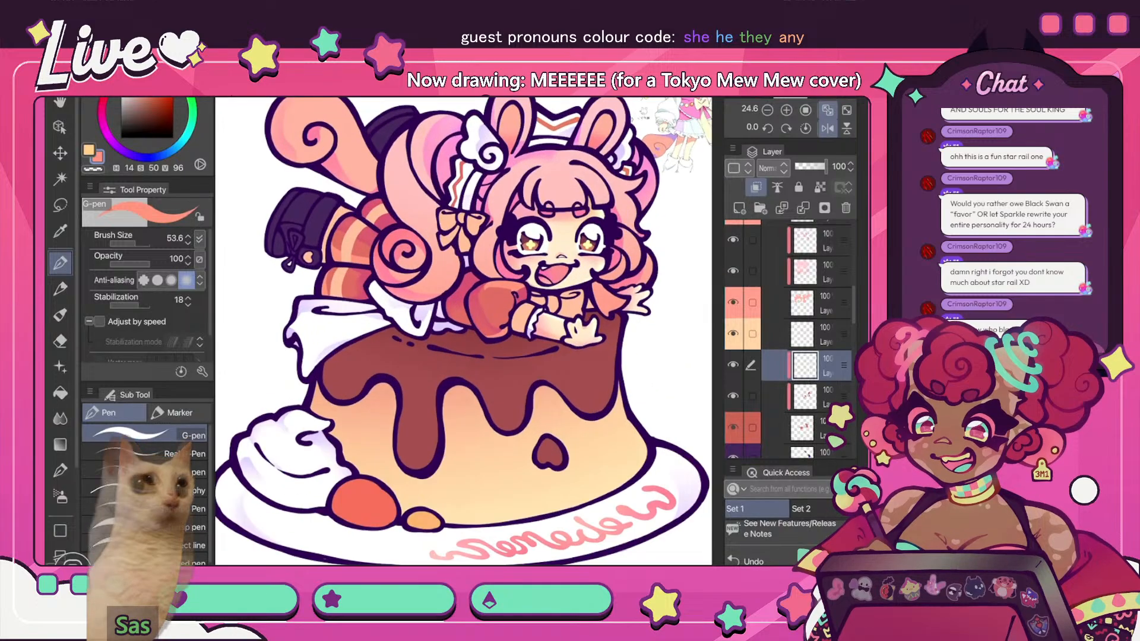
# - Soften the puffed sleeve highlight with the Blur tool and the Soft eraser, both at size 78.5
pyautogui.press('j')
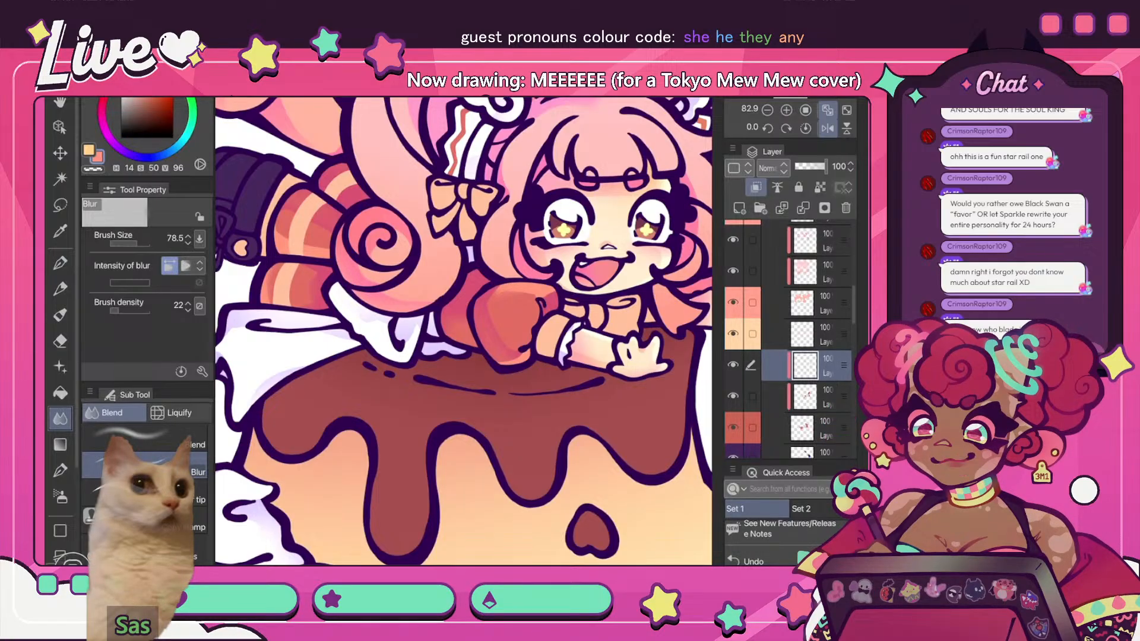
pyautogui.press('e')
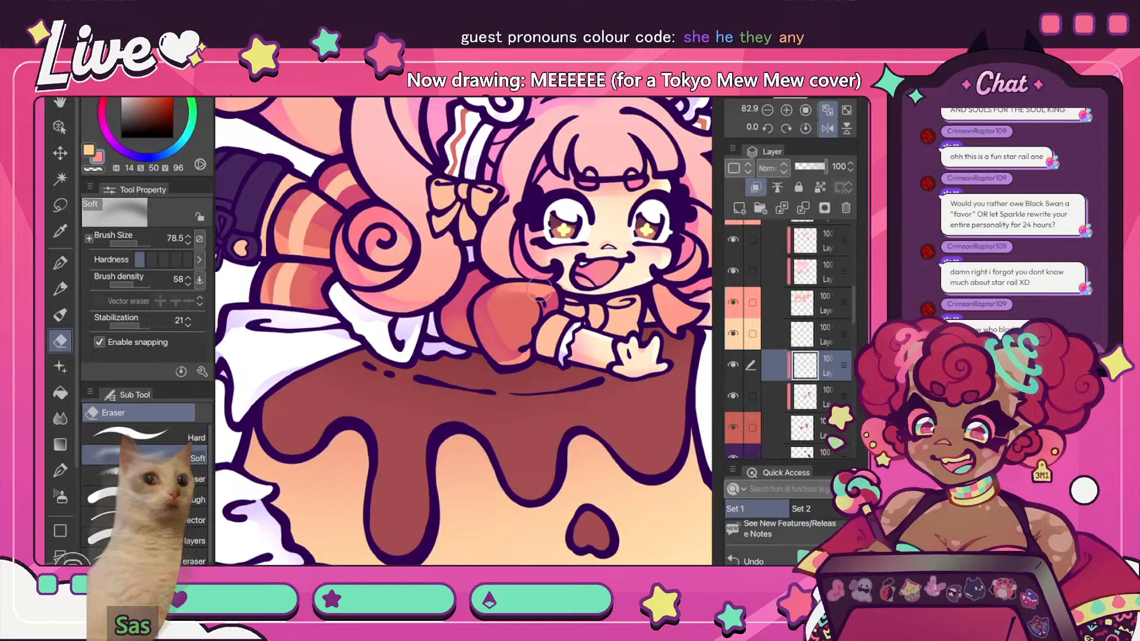
pyautogui.scroll(-5, 485, 283)
pyautogui.press('h')
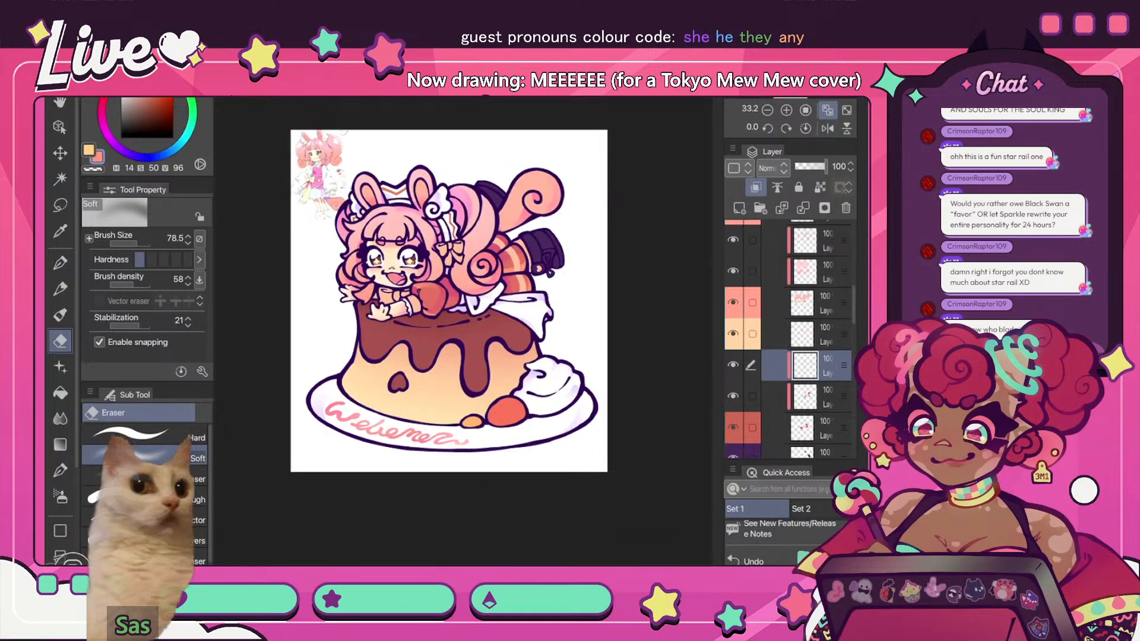
# - Adjust the red sleeve highlight layer with Hue/Saturation/Luminosity, setting the hue to -3 and the saturation to 19
pyautogui.click(138, 95)
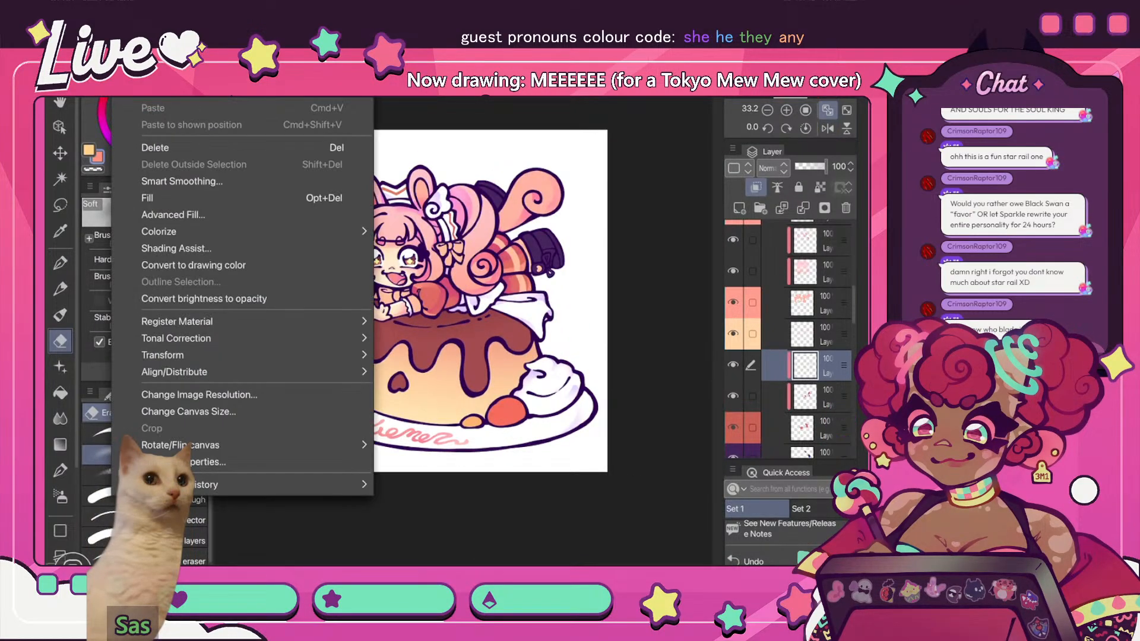
pyautogui.click(178, 337)
pyautogui.click(461, 358)
pyautogui.moveTo(296, 559); pyautogui.dragTo(305, 559)
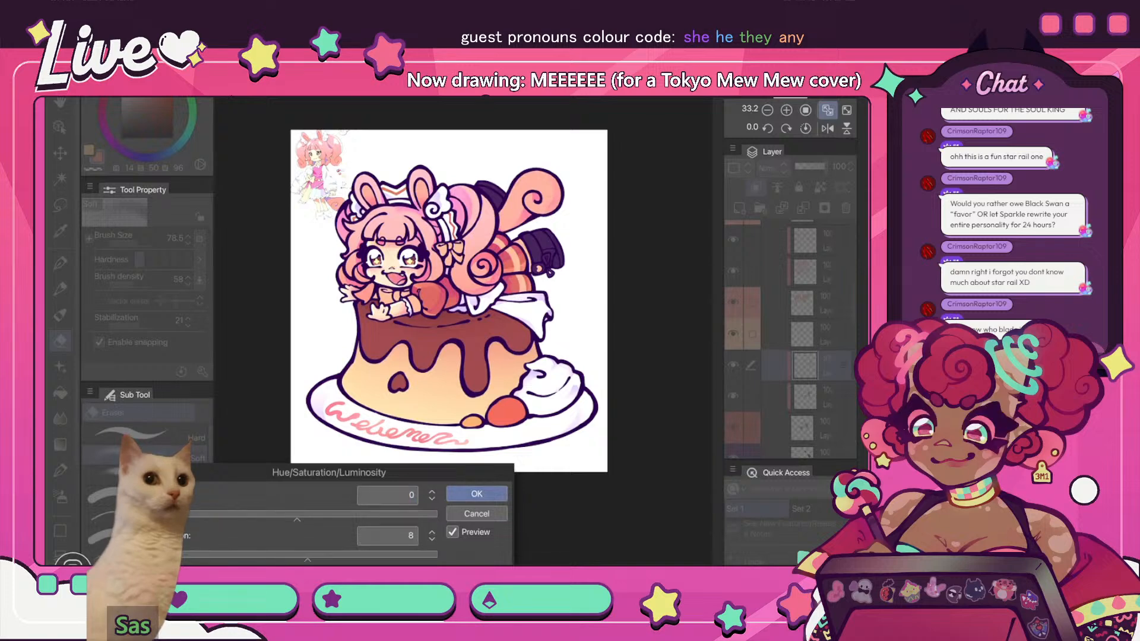
pyautogui.moveTo(308, 559); pyautogui.dragTo(324, 560)
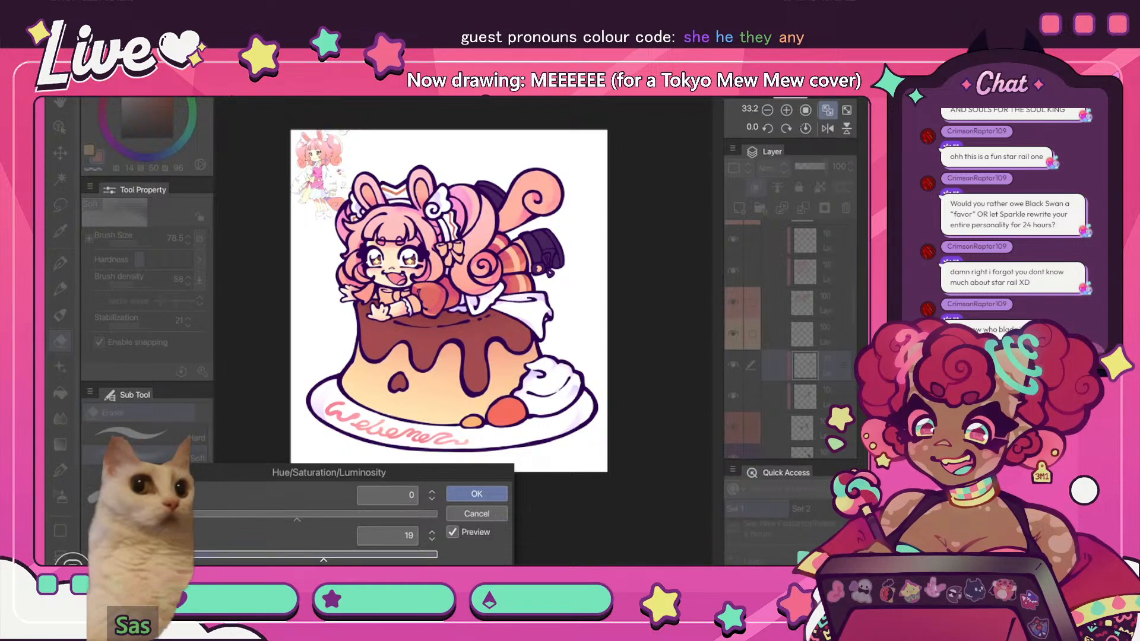
pyautogui.moveTo(297, 519); pyautogui.dragTo(294, 519)
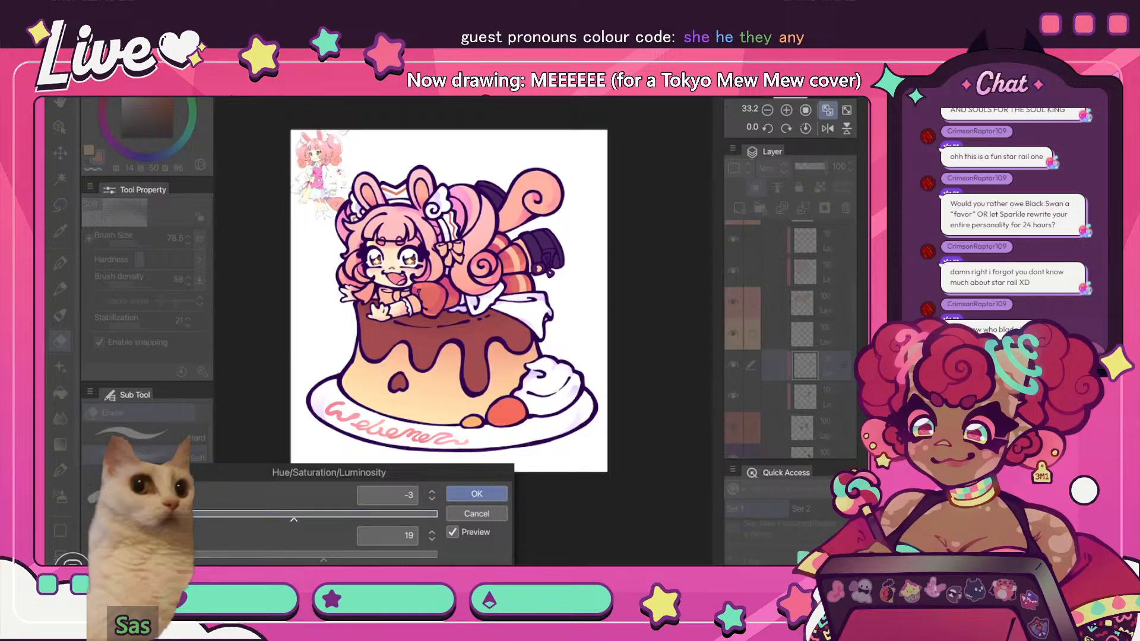
pyautogui.click(477, 494)
# - Examine the recoloured sleeve highlight on the mirrored and unmirrored canvas at different zoom levels
pyautogui.click(827, 128)
pyautogui.click(828, 110)
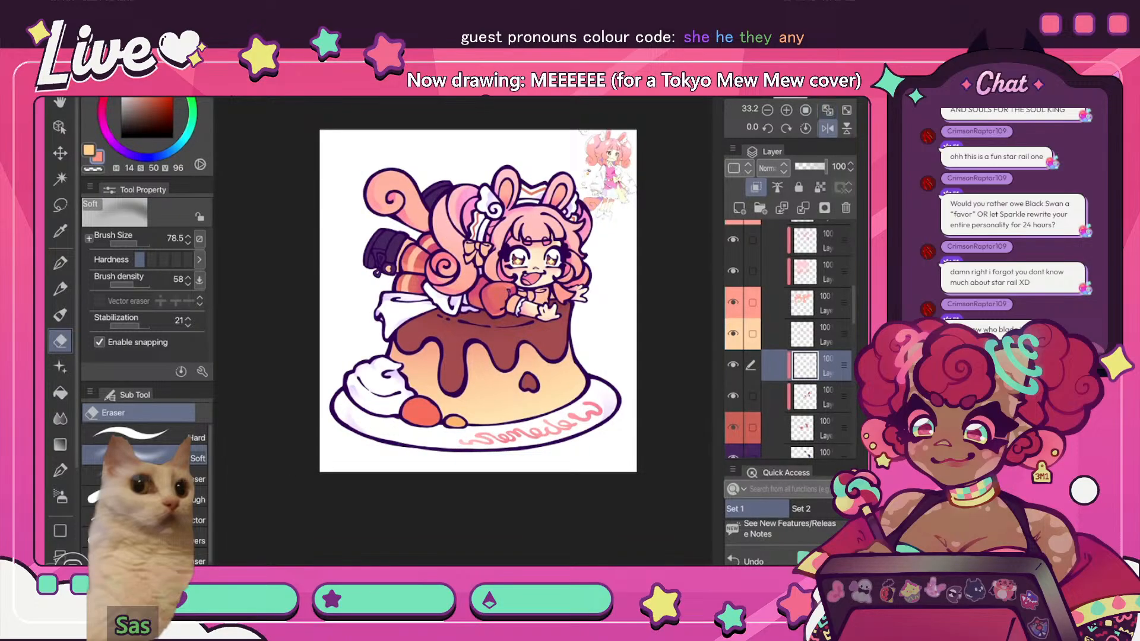
pyautogui.click(827, 110)
pyautogui.click(828, 128)
pyautogui.click(827, 128)
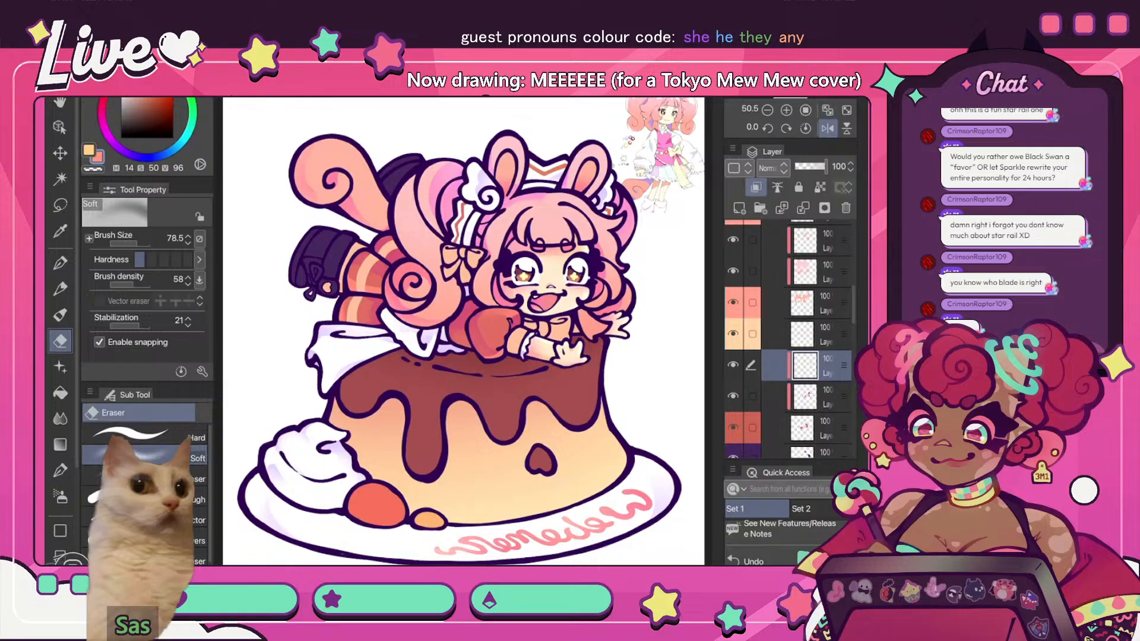
pyautogui.press('h')
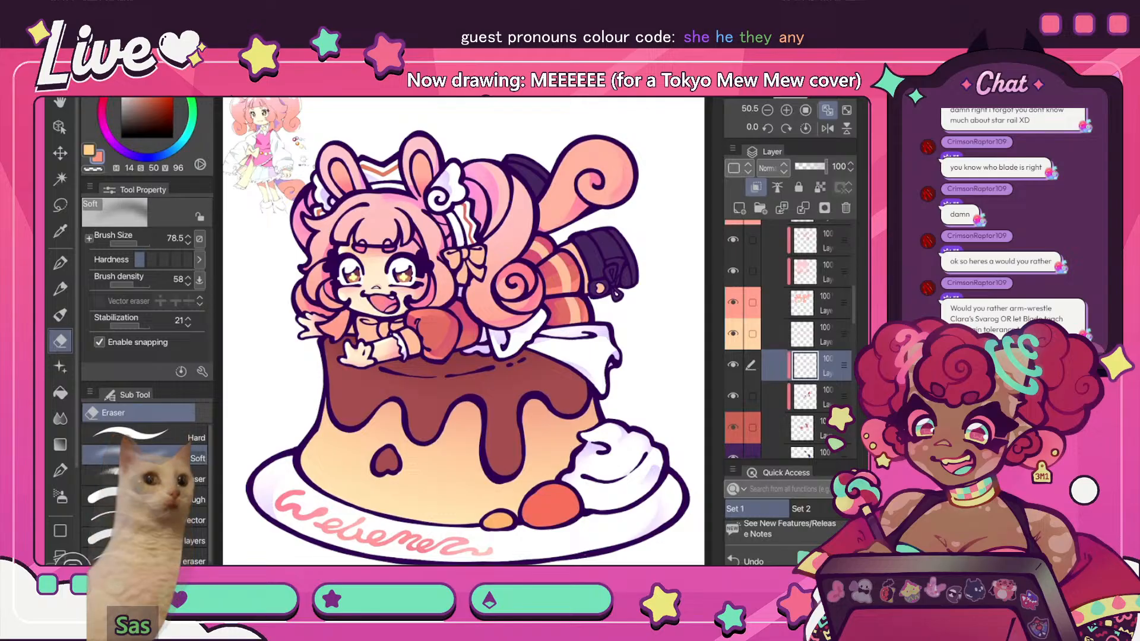
pyautogui.click(827, 128)
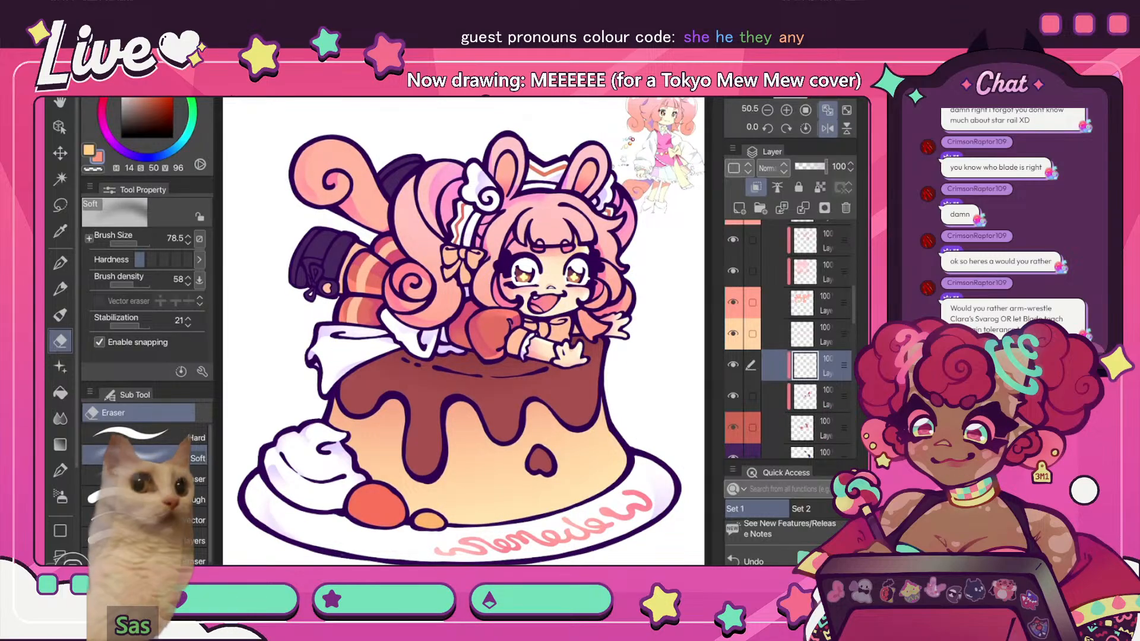
# - Airbrush the puffed sleeve highlight with the Soft airbrush at size 203.5, comparing the mirrored and unmirrored canvas
pyautogui.press('b')
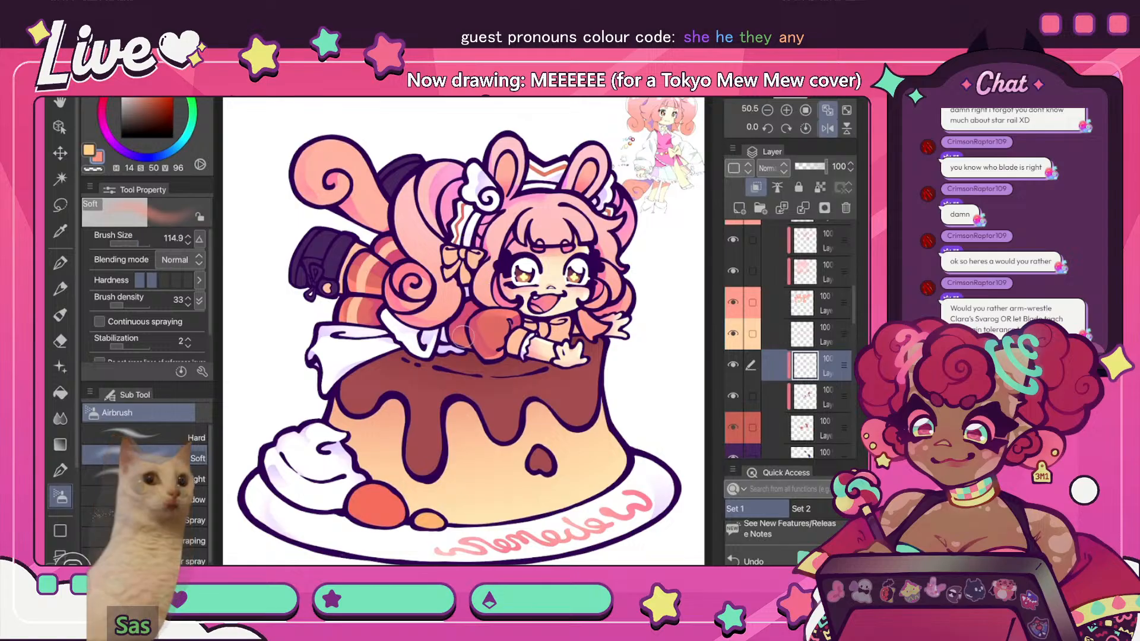
pyautogui.moveTo(463, 336); pyautogui.dragTo(464, 337)
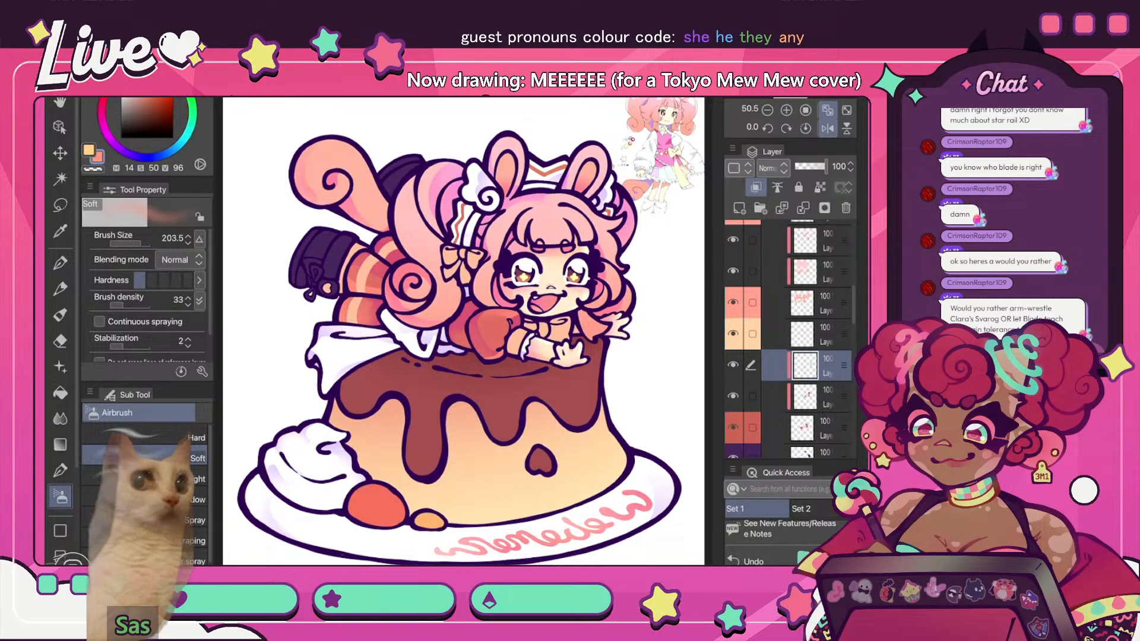
pyautogui.press('h')
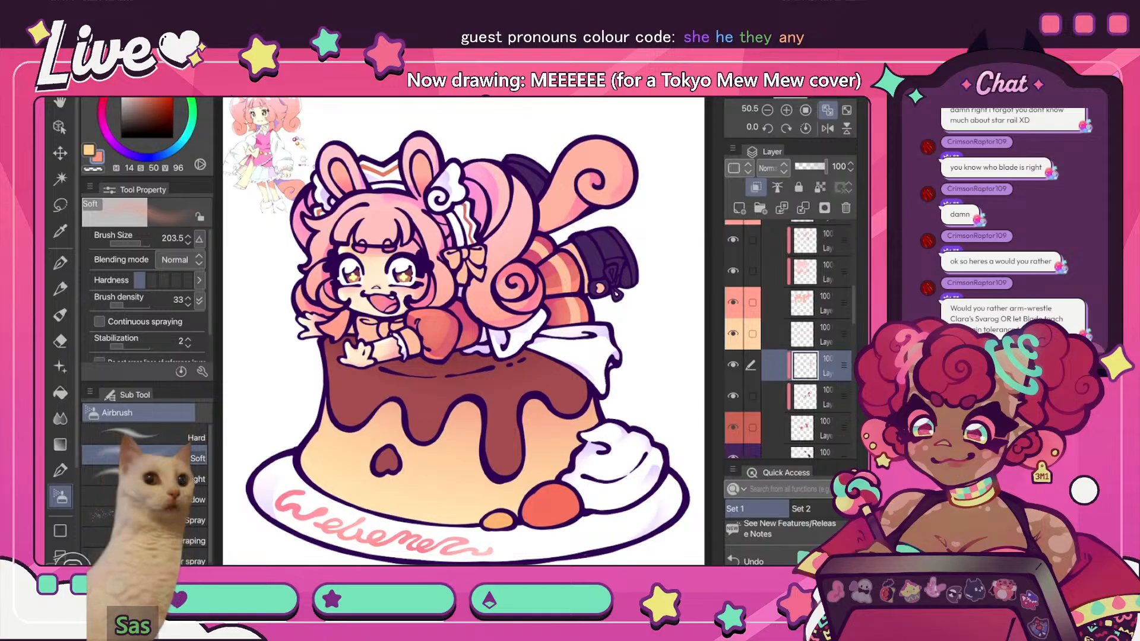
pyautogui.press('h')
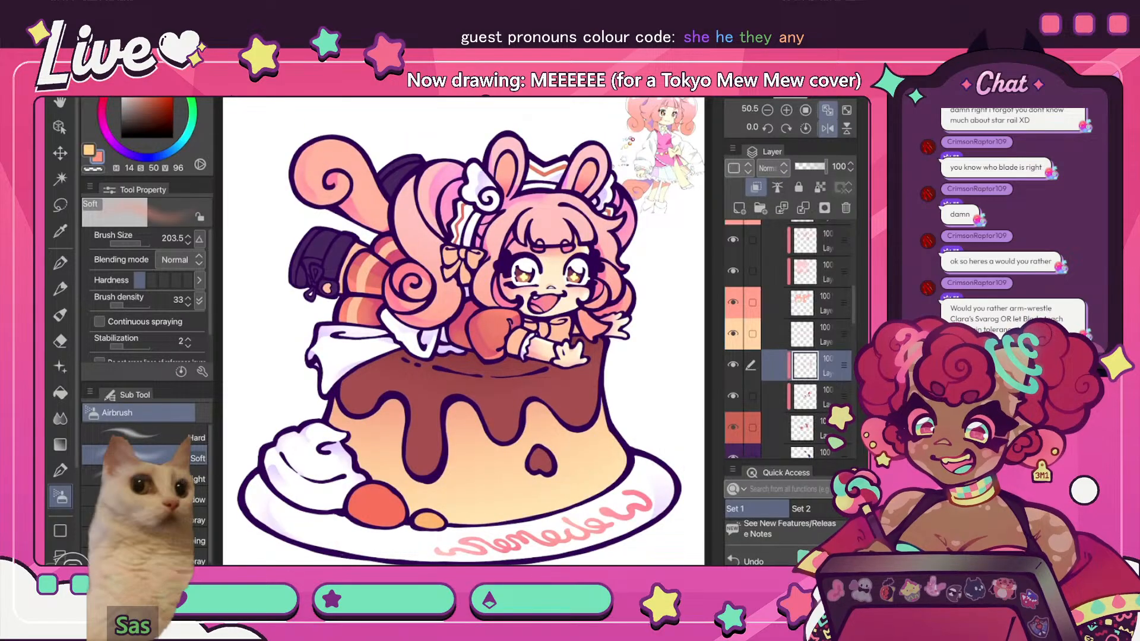
pyautogui.press('h')
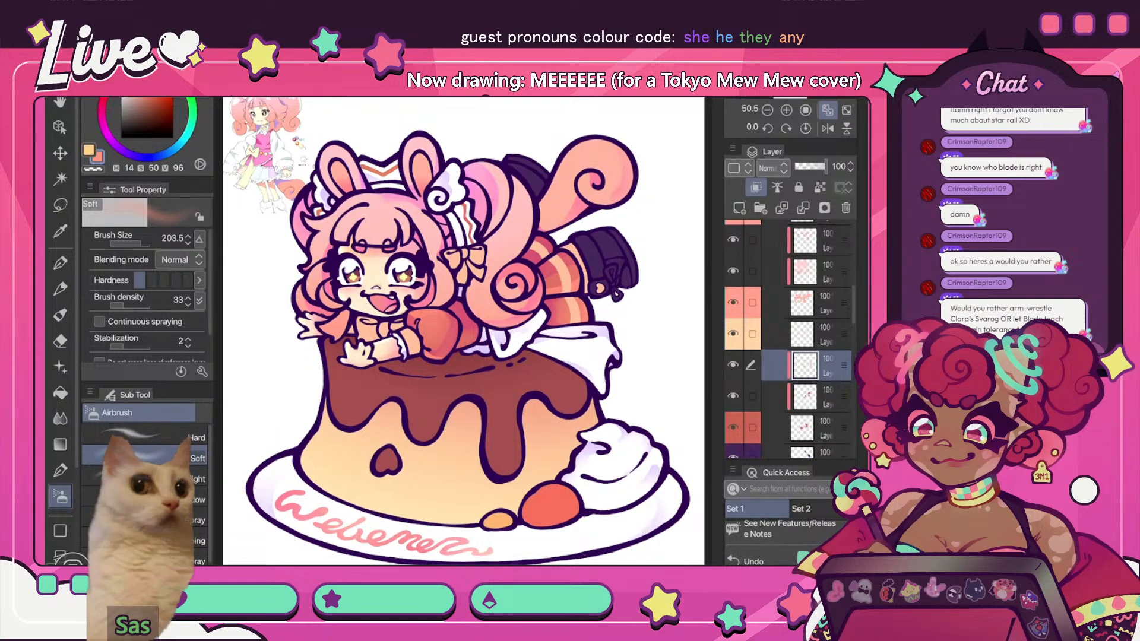
# - Add a new clipped layer above the light orange bow layer, sample the bow's orange, and change the G-pen colour to H18 S56 V100
pyautogui.press('p')
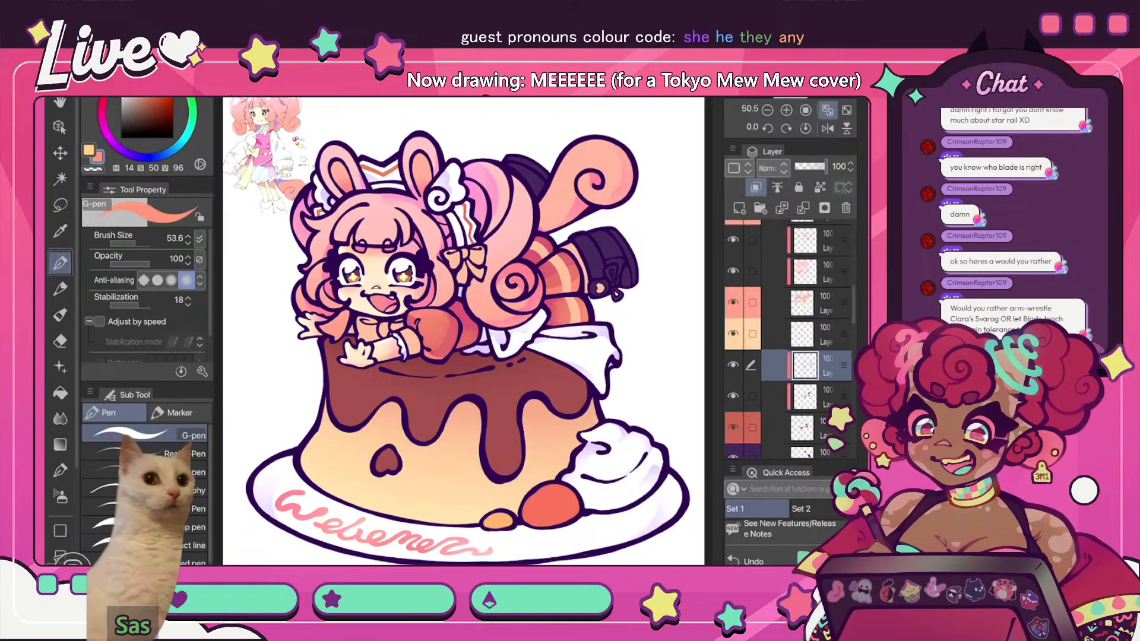
pyautogui.click(819, 334)
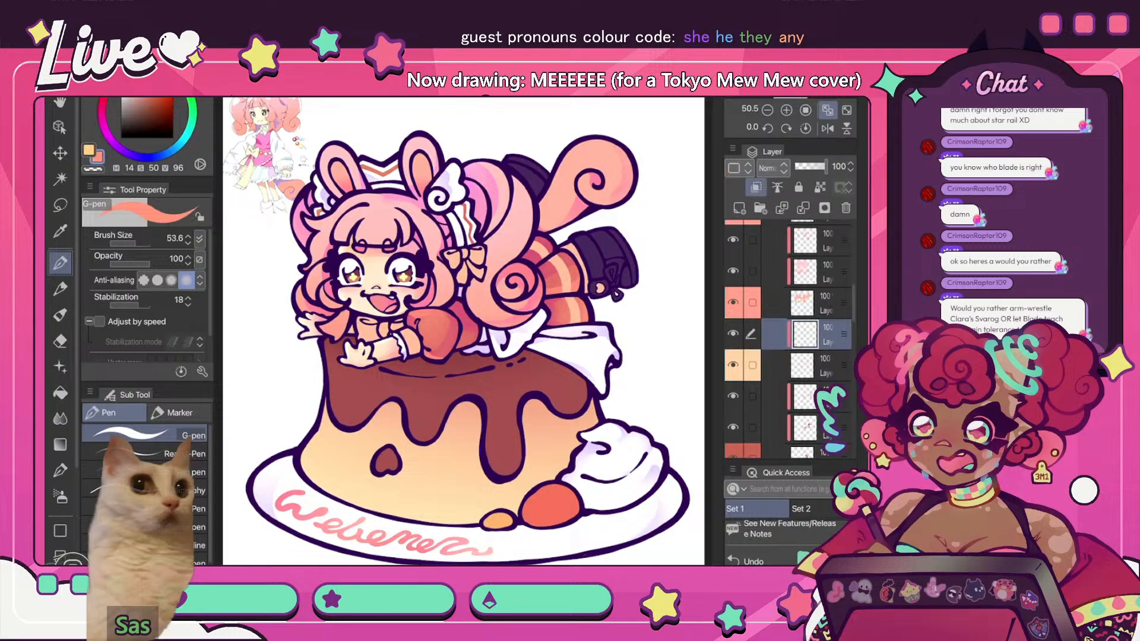
pyautogui.scroll(3, 397, 236)
pyautogui.press('i')
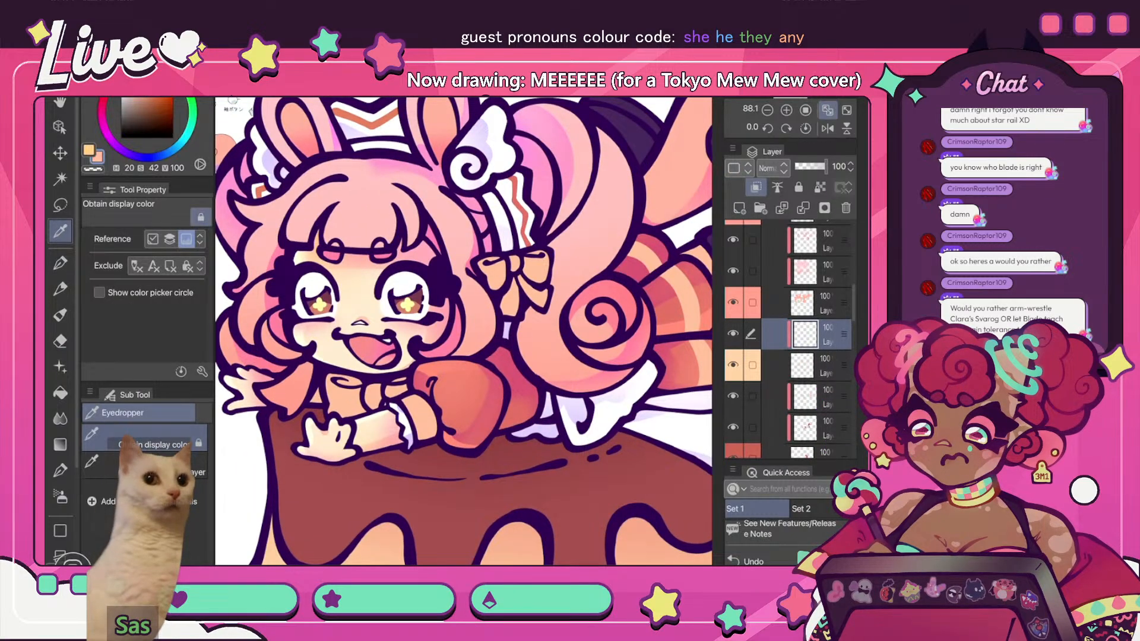
pyautogui.press('p')
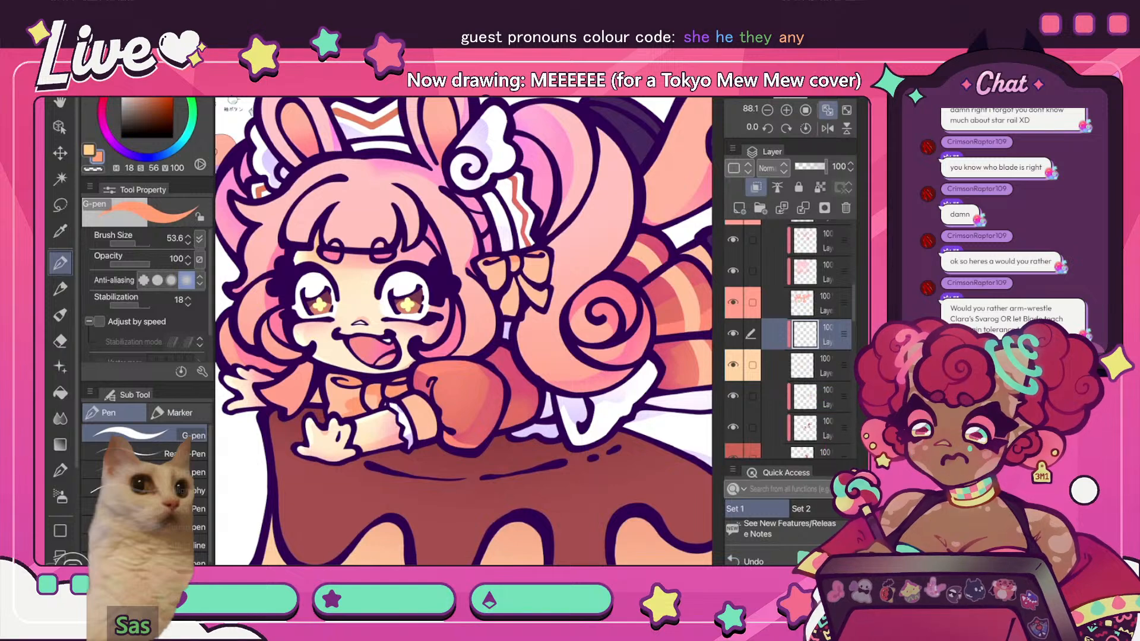
# - Paint darker orange shadows on the neck bow and the hair bow with the size 53.6 G-pen
pyautogui.scroll(-6, 463, 332)
pyautogui.scroll(7, 471, 327)
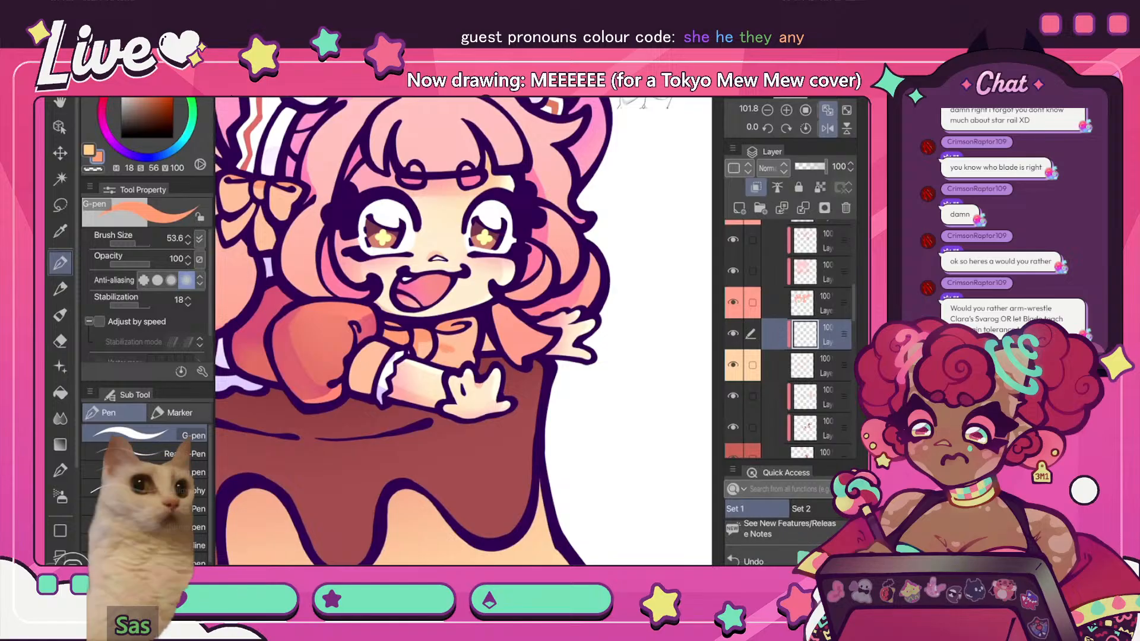
pyautogui.moveTo(438, 353); pyautogui.dragTo(449, 355)
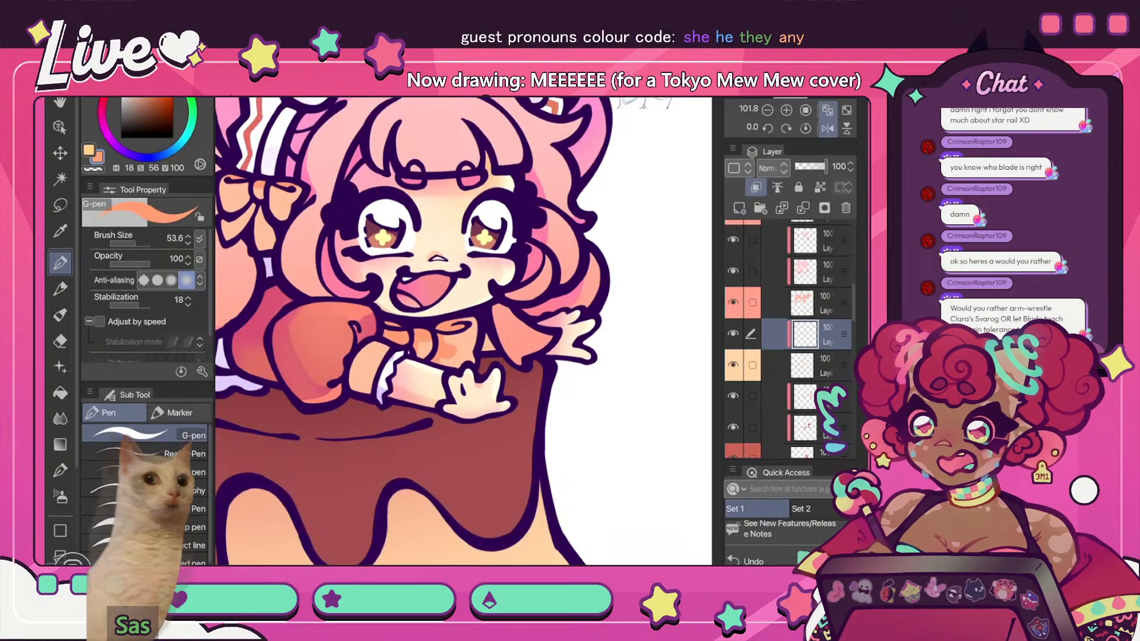
pyautogui.hotkey('ctrl', '0')
pyautogui.scroll(5, 473, 199)
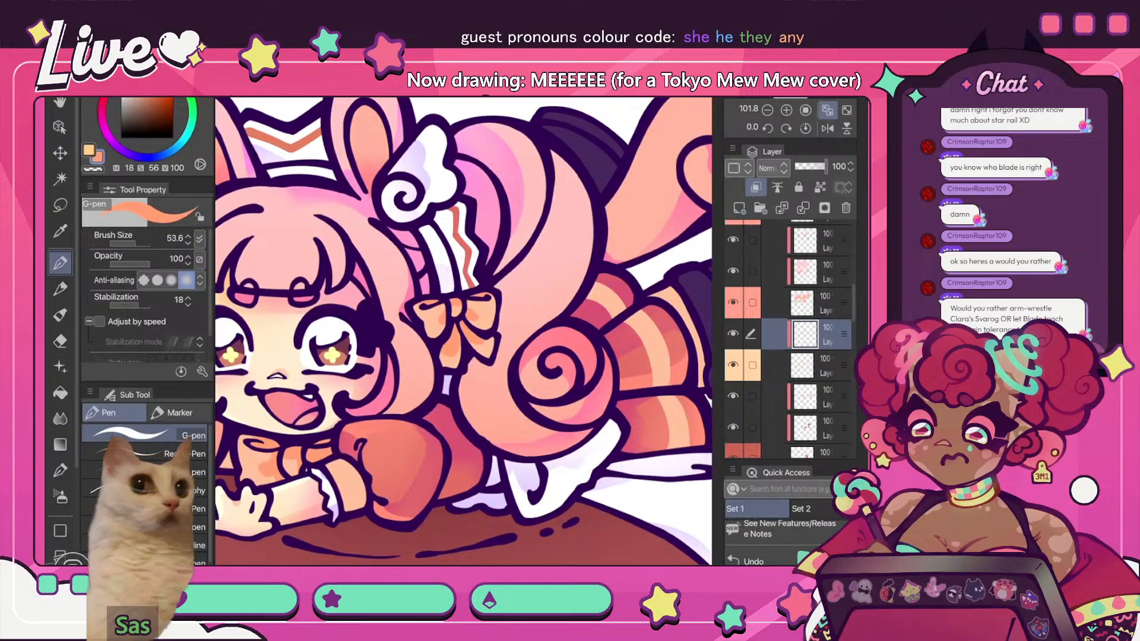
pyautogui.hotkey('ctrl', '0')
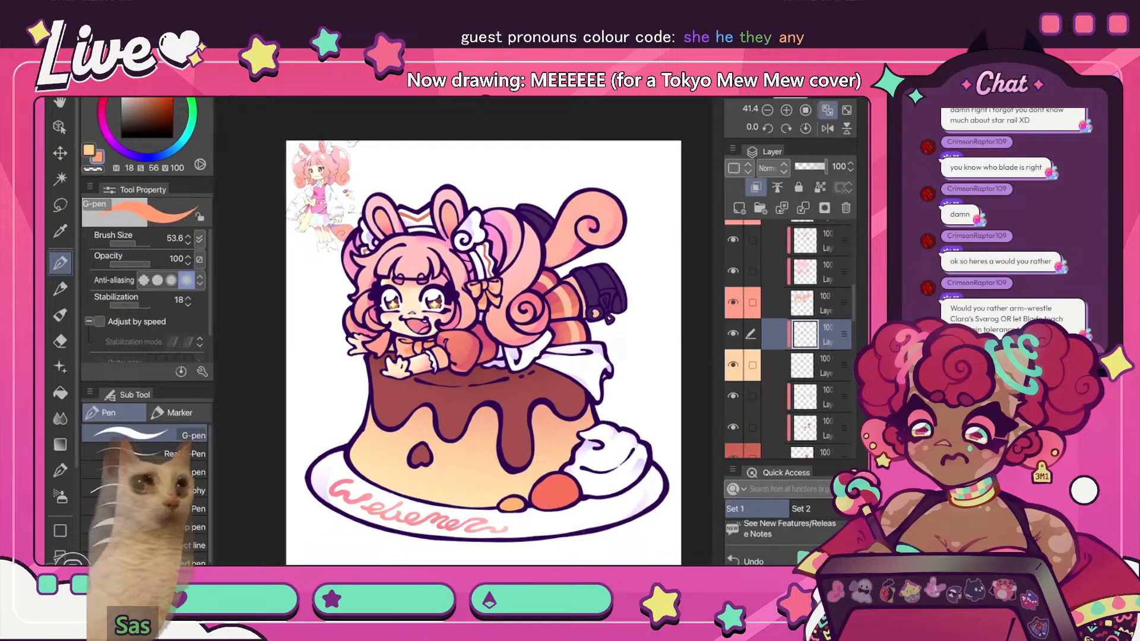
pyautogui.press('h')
pyautogui.scroll(5, 419, 289)
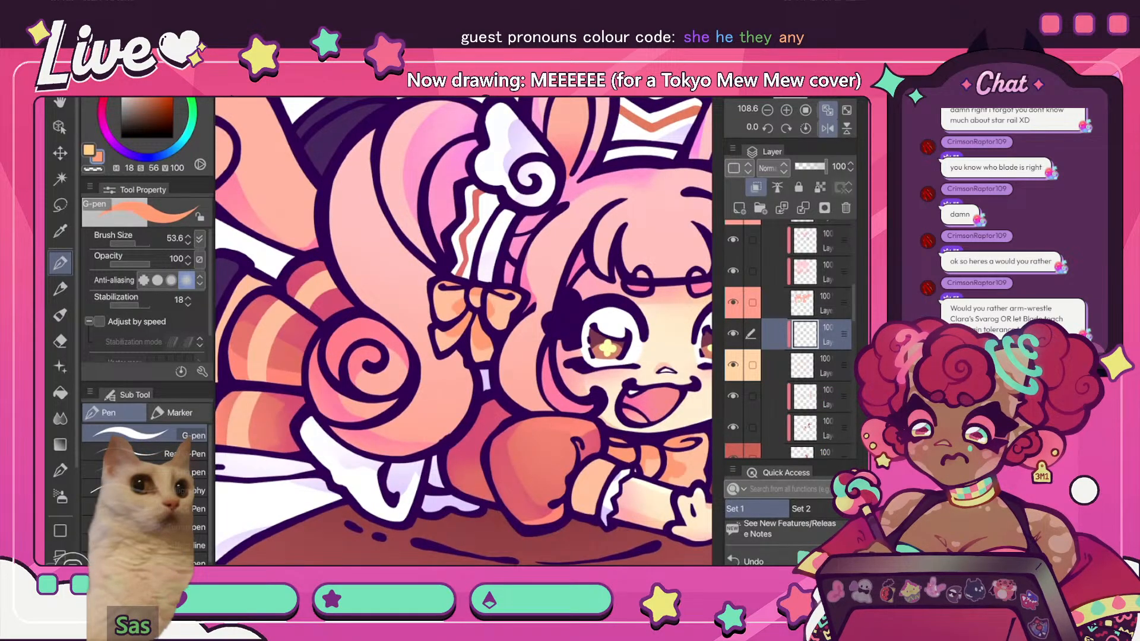
# - Fade the hair bow shadows with the Soft eraser at size 78.5, checking them on the unmirrored canvas
pyautogui.press('e')
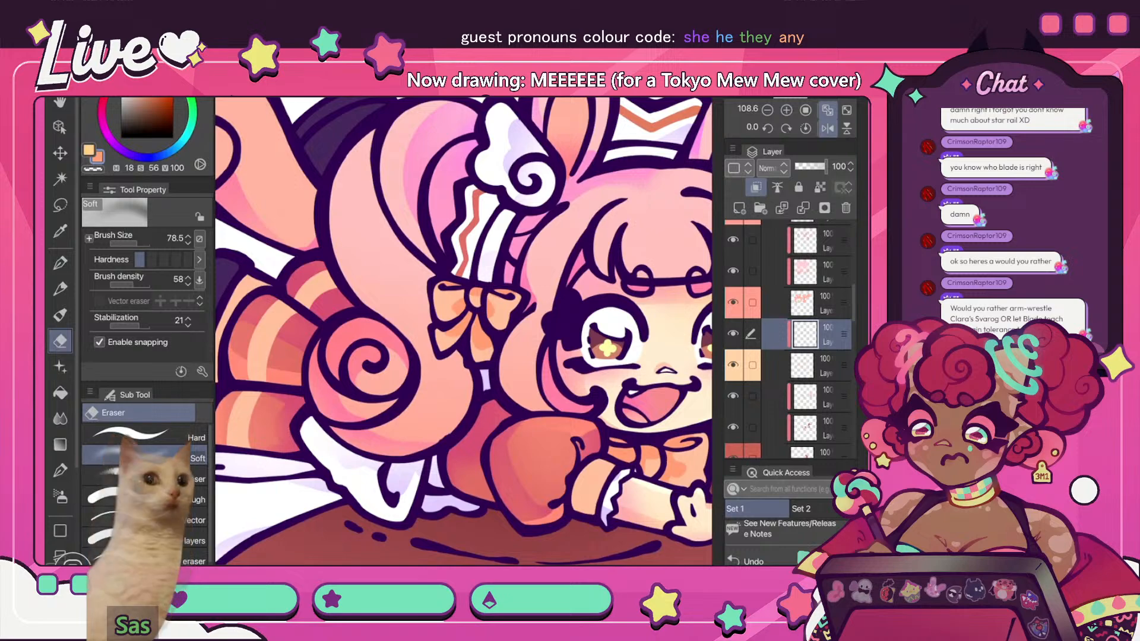
pyautogui.scroll(-3, 240, 314)
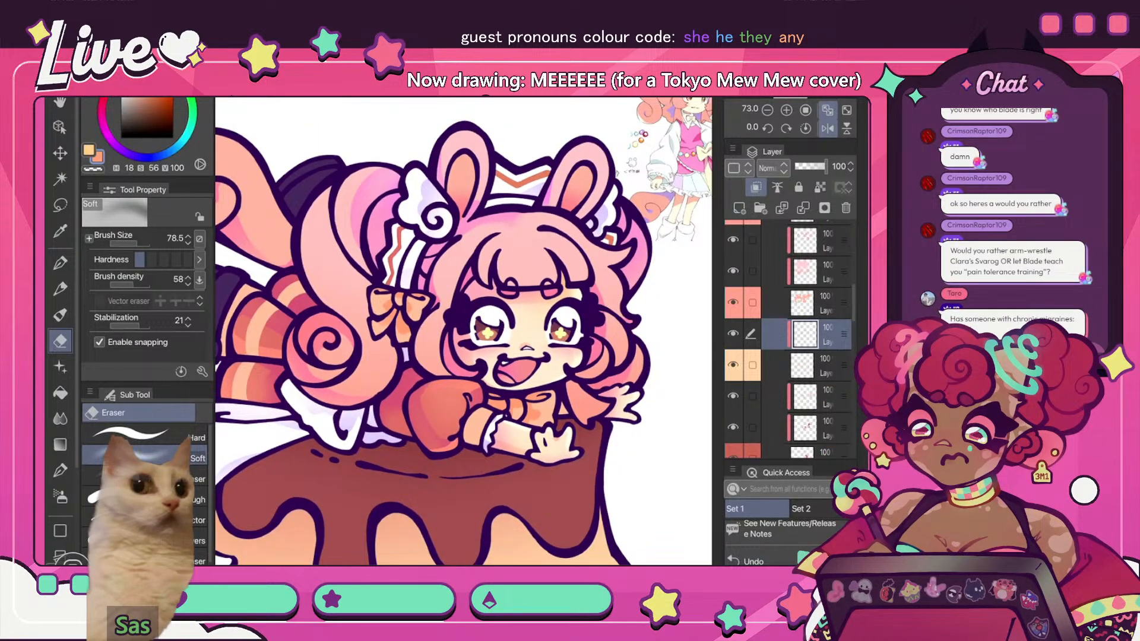
pyautogui.moveTo(422, 354); pyautogui.dragTo(410, 332)
pyautogui.click(827, 129)
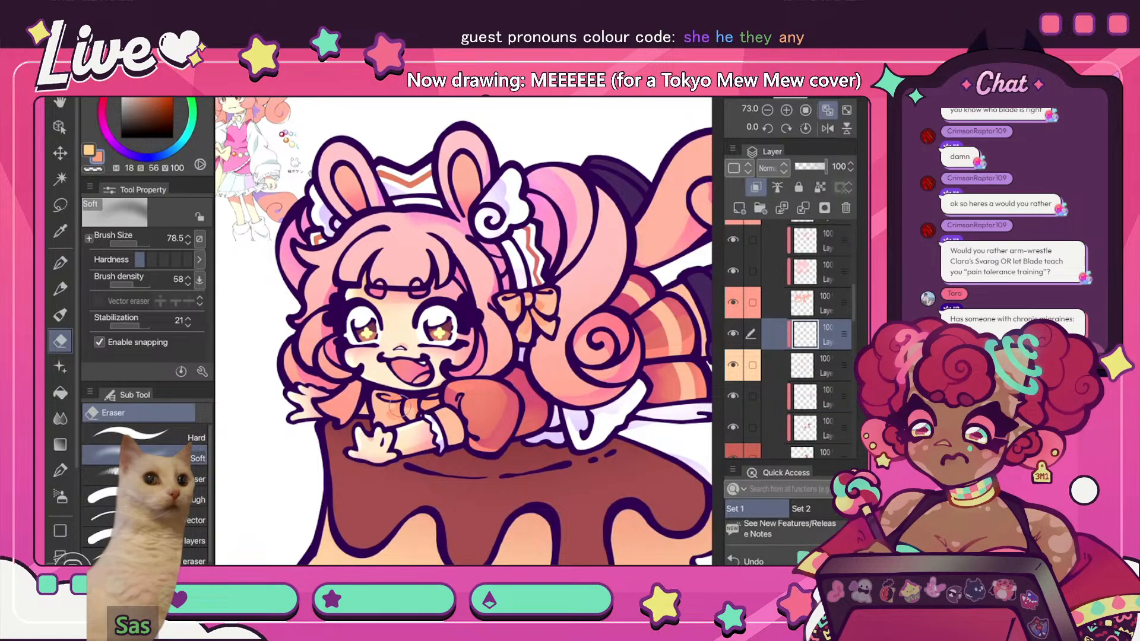
pyautogui.scroll(-5, 439, 297)
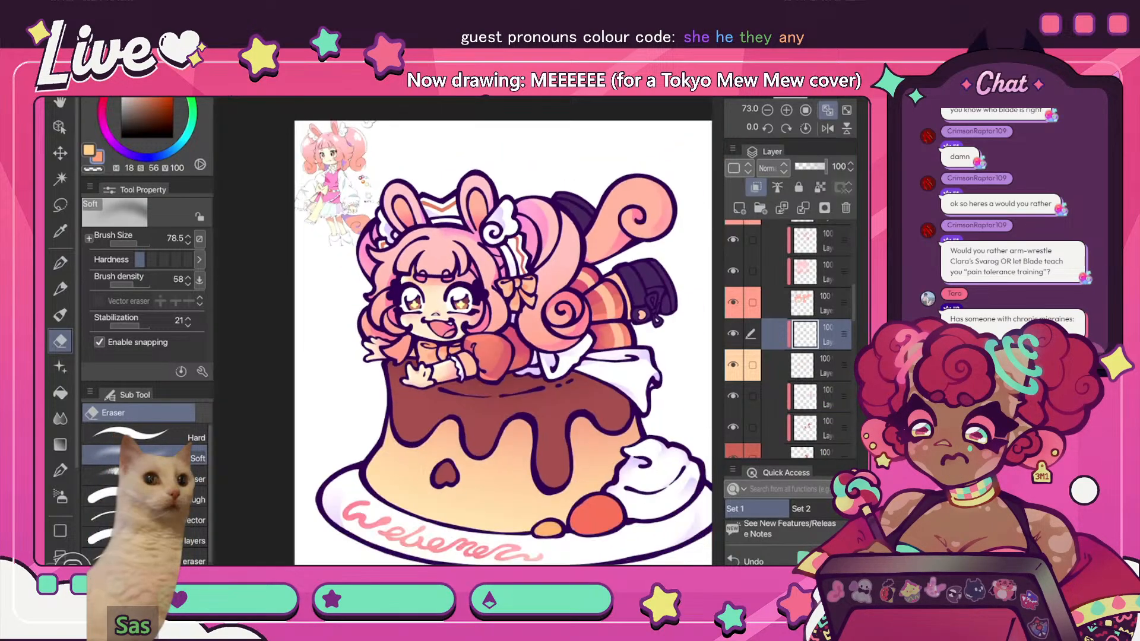
# - Examine the bow shading across the whole illustration, mirrored and unmirrored, from close up and zoomed far out
pyautogui.scroll(3, 439, 297)
pyautogui.press('p')
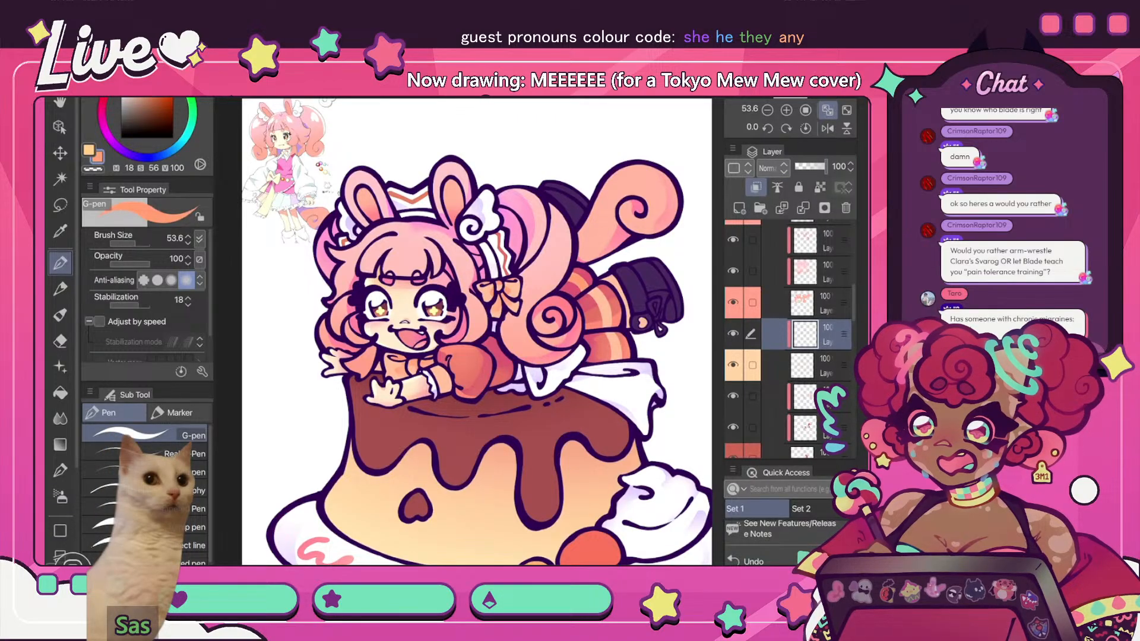
pyautogui.press('h')
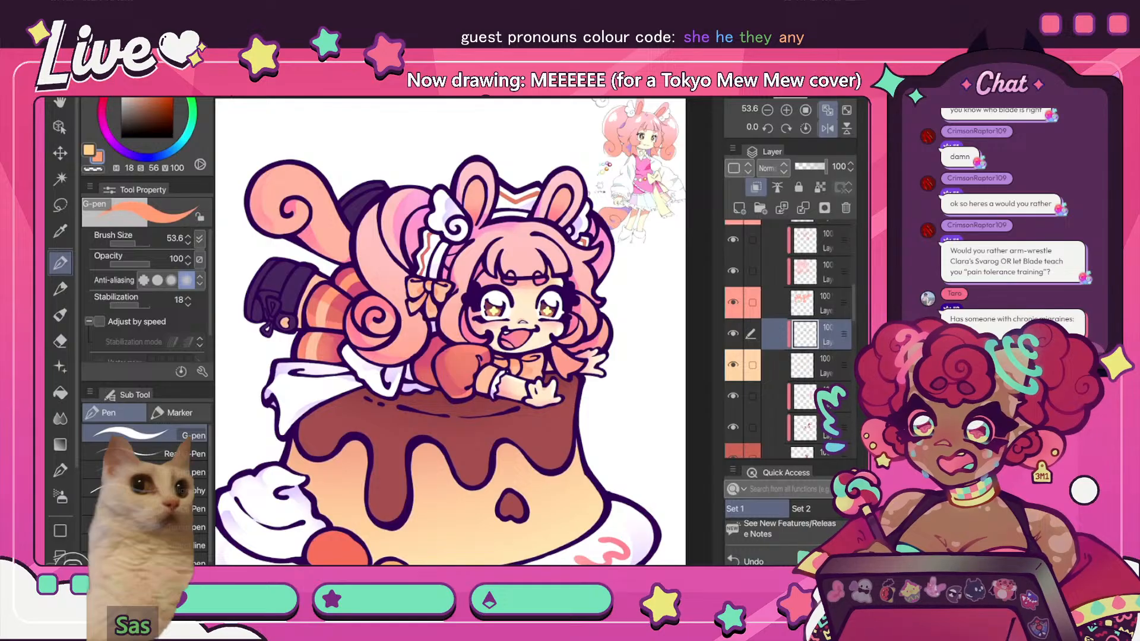
pyautogui.hotkey('ctrl', '0')
pyautogui.press('h')
pyautogui.press('h')
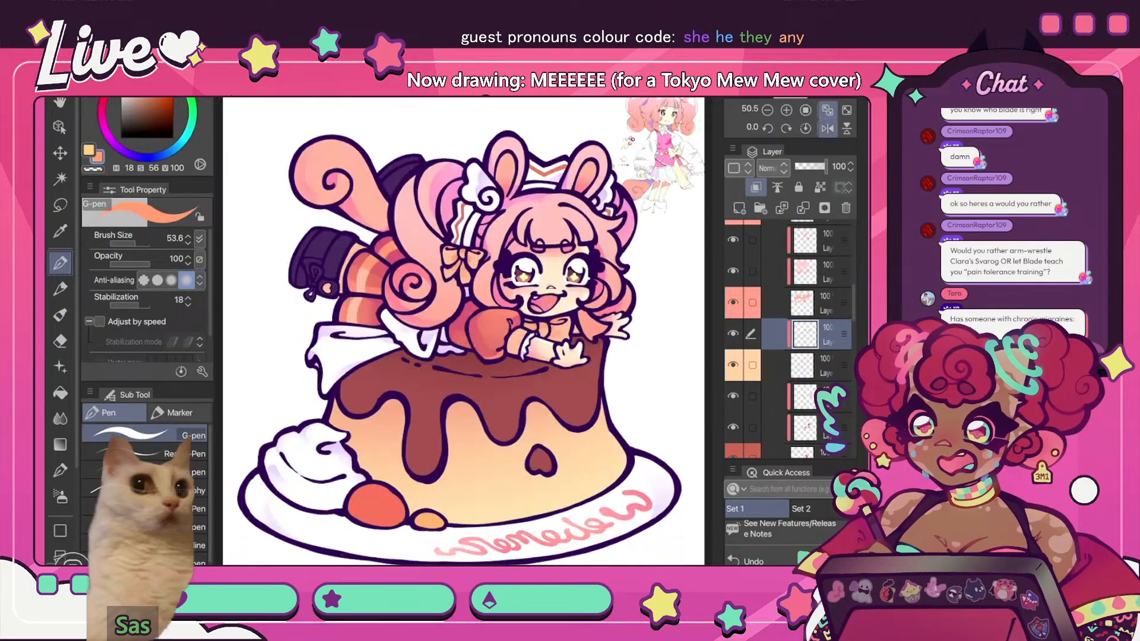
pyautogui.press('h')
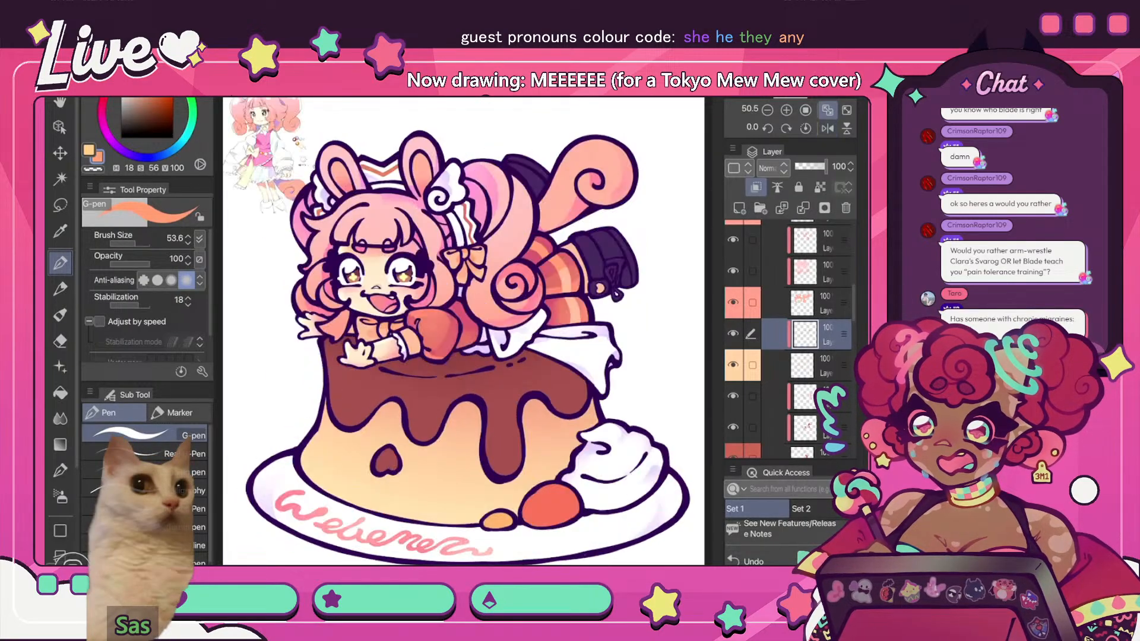
pyautogui.press('h')
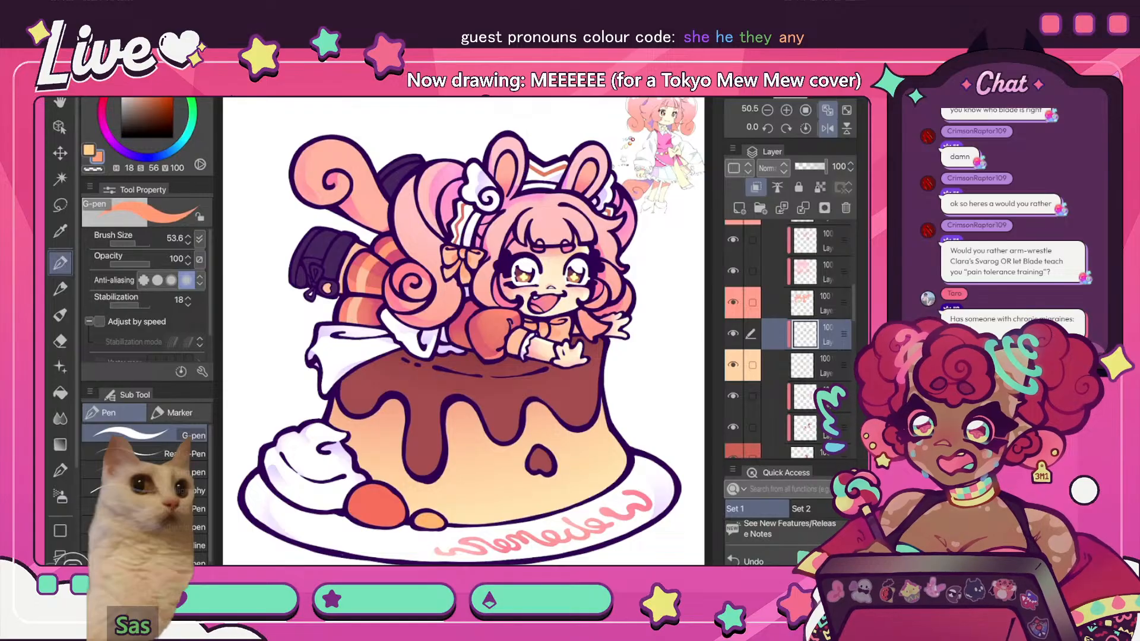
pyautogui.press('h')
pyautogui.scroll(-5, 497, 267)
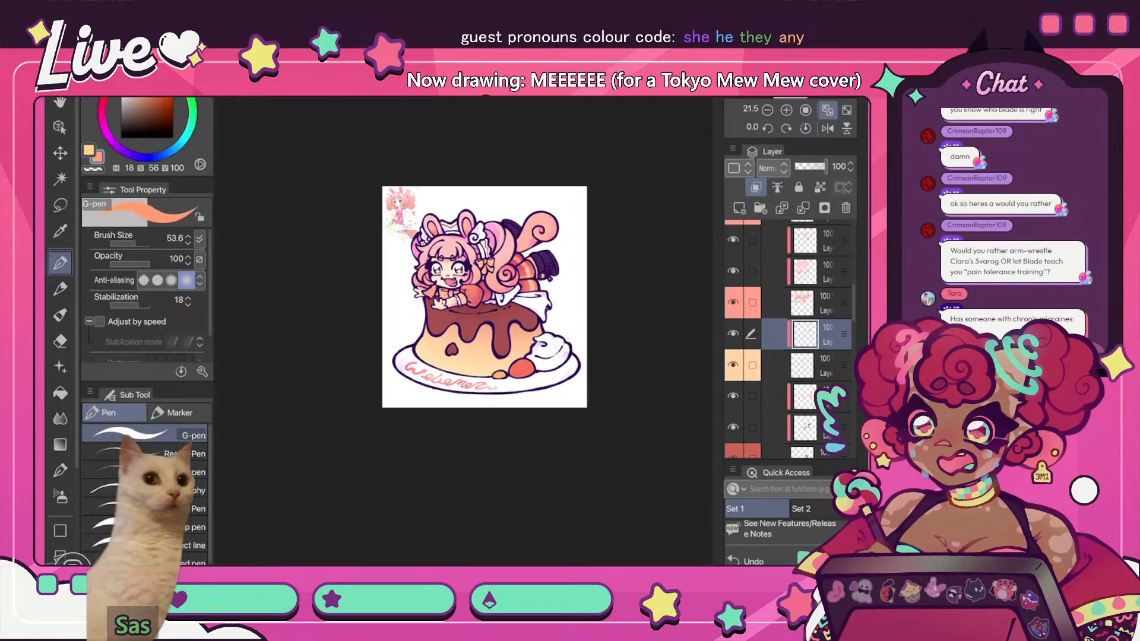
pyautogui.press('v')
pyautogui.press('v')
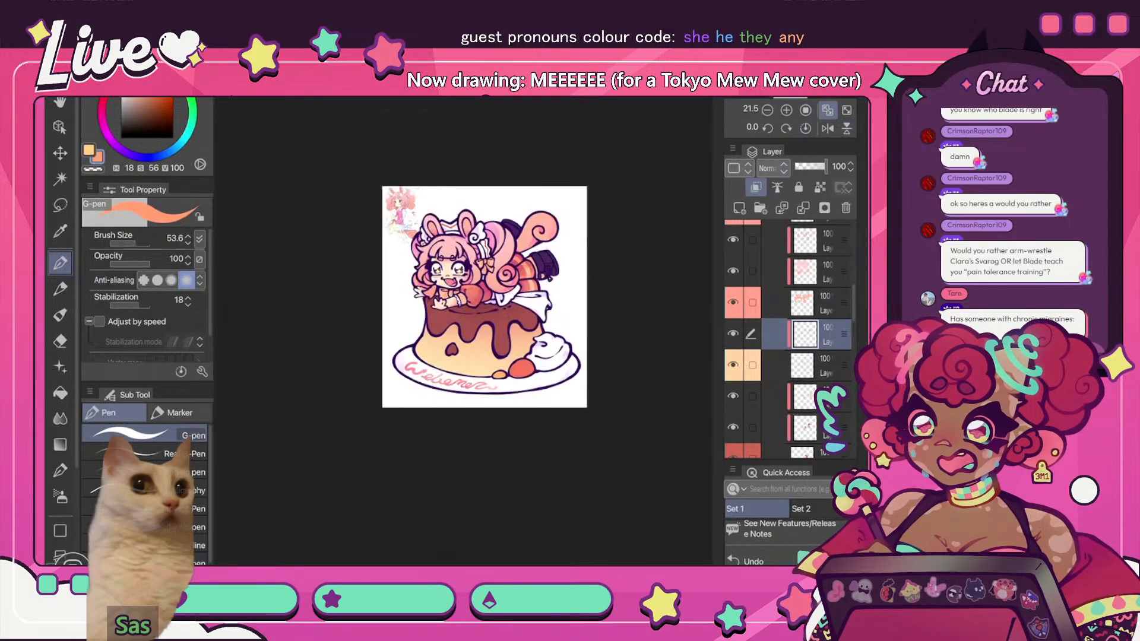
# - Touch up the orange bow shadows with the size 78.5 Soft eraser and return to the full unmirrored canvas
pyautogui.press('h')
pyautogui.scroll(5, 403, 219)
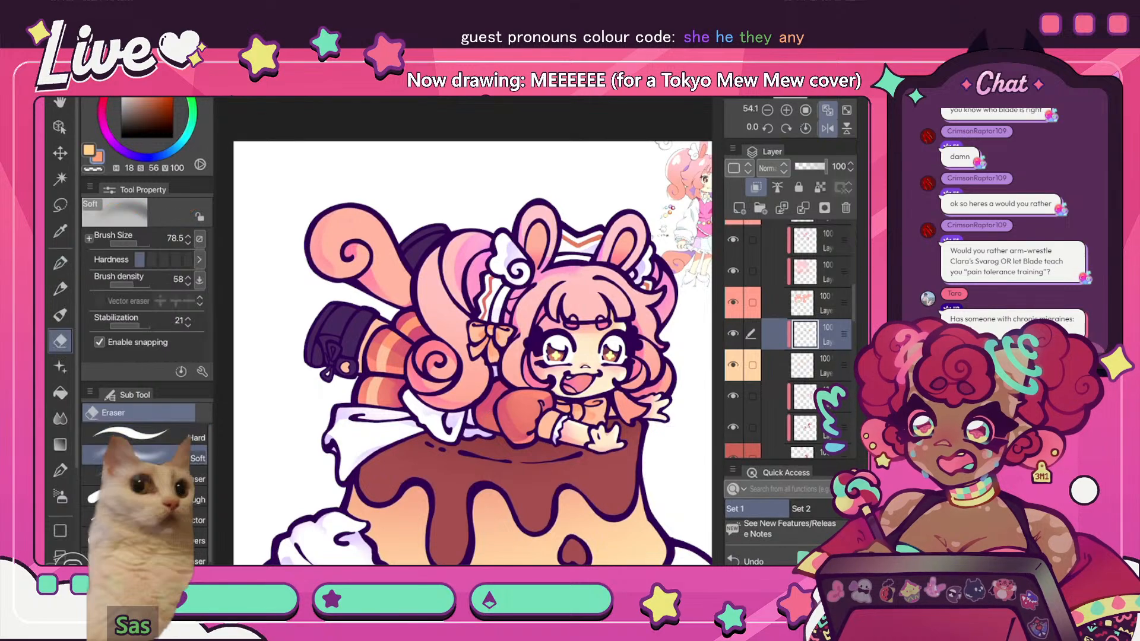
pyautogui.press('e')
pyautogui.hotkey('ctrl', '0')
pyautogui.press('h')
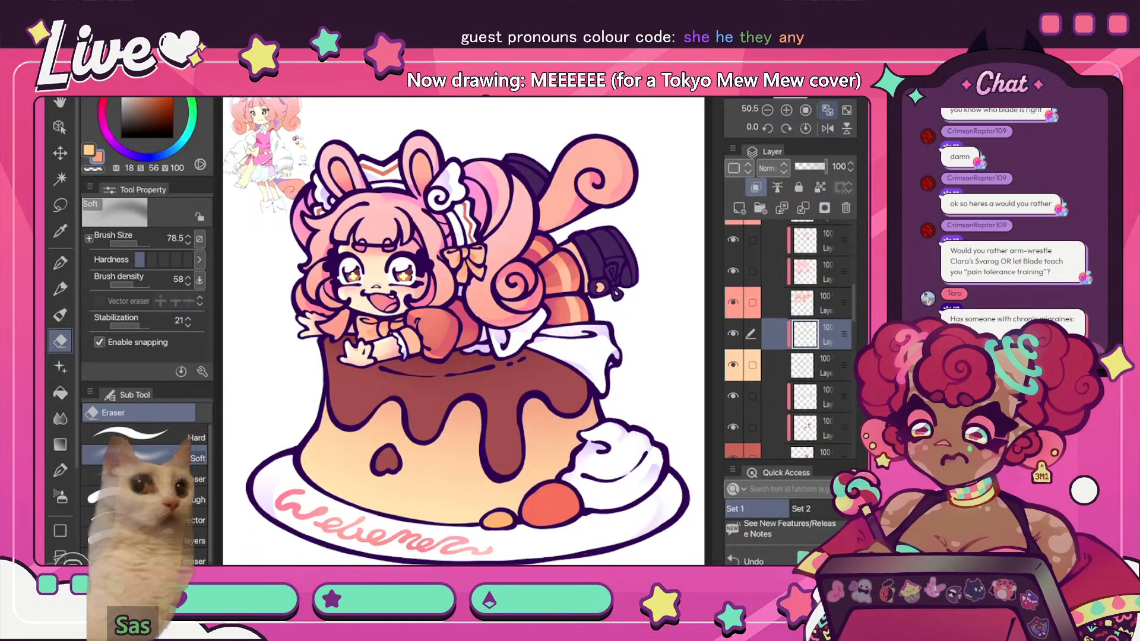
# - Compare the illustration with the bow shadow layer hidden and shown, viewing the canvas mirrored, unmirrored and zoomed far out
pyautogui.press('h')
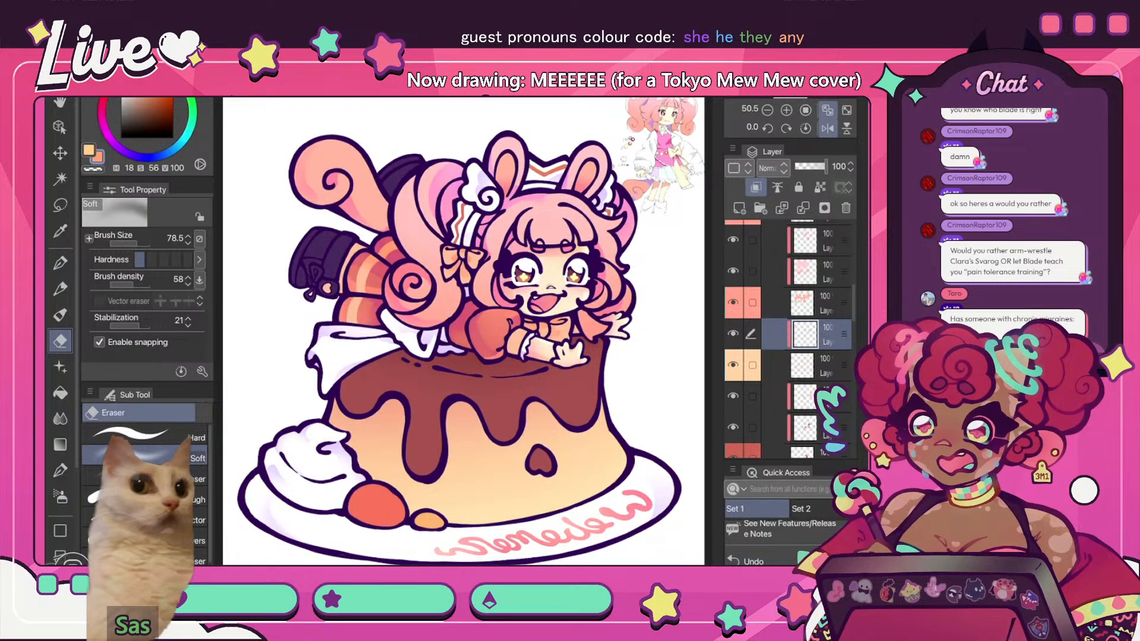
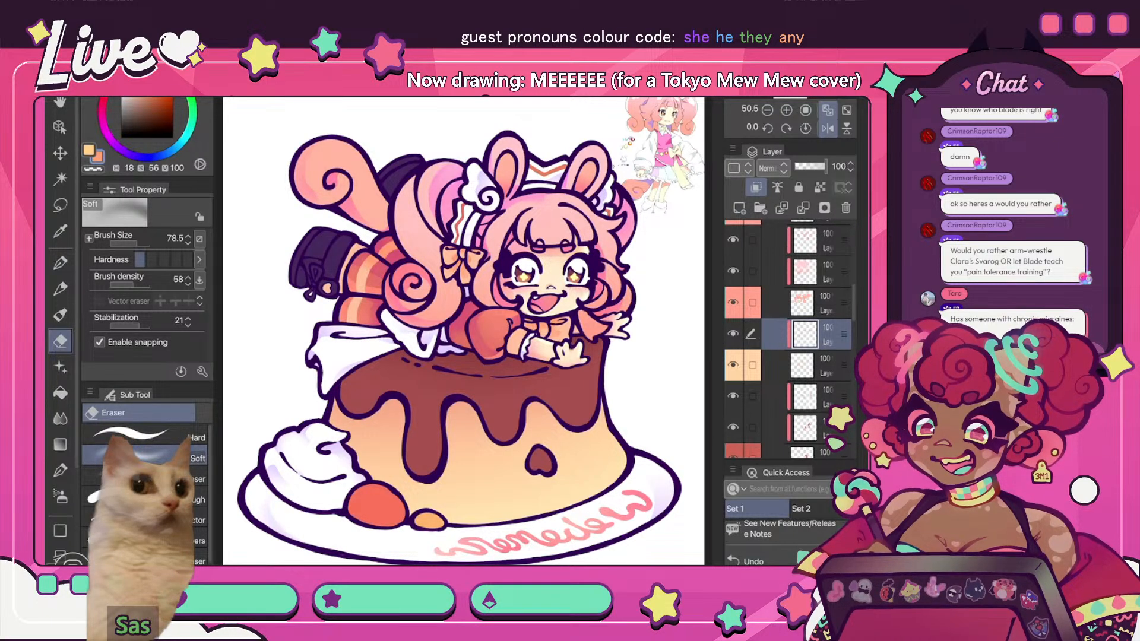
pyautogui.click(733, 333)
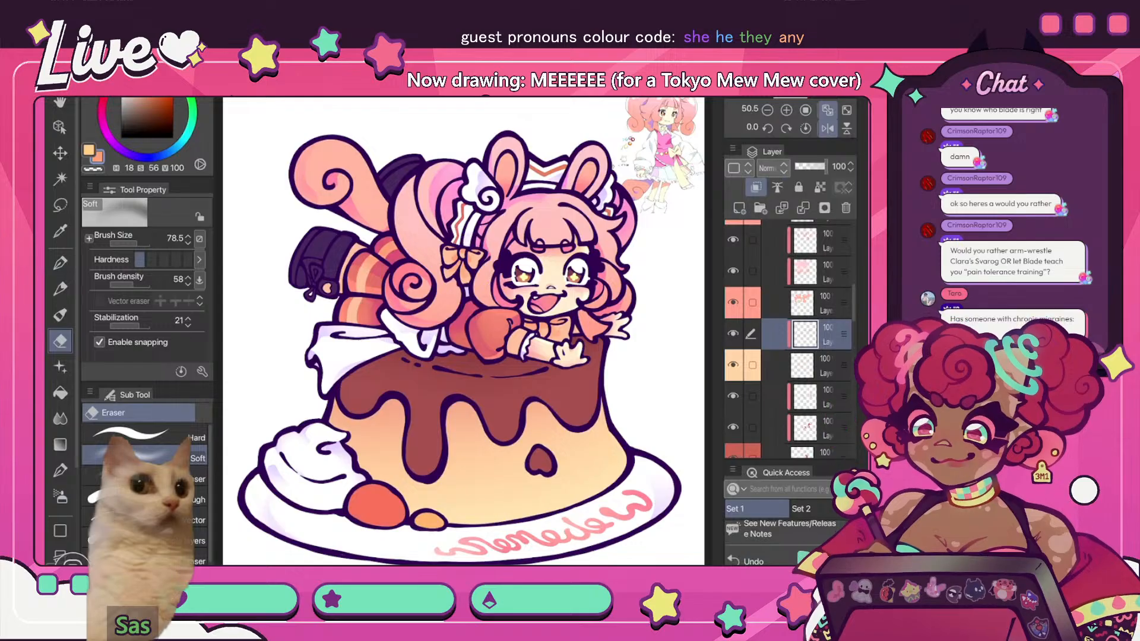
pyautogui.click(733, 334)
pyautogui.click(827, 128)
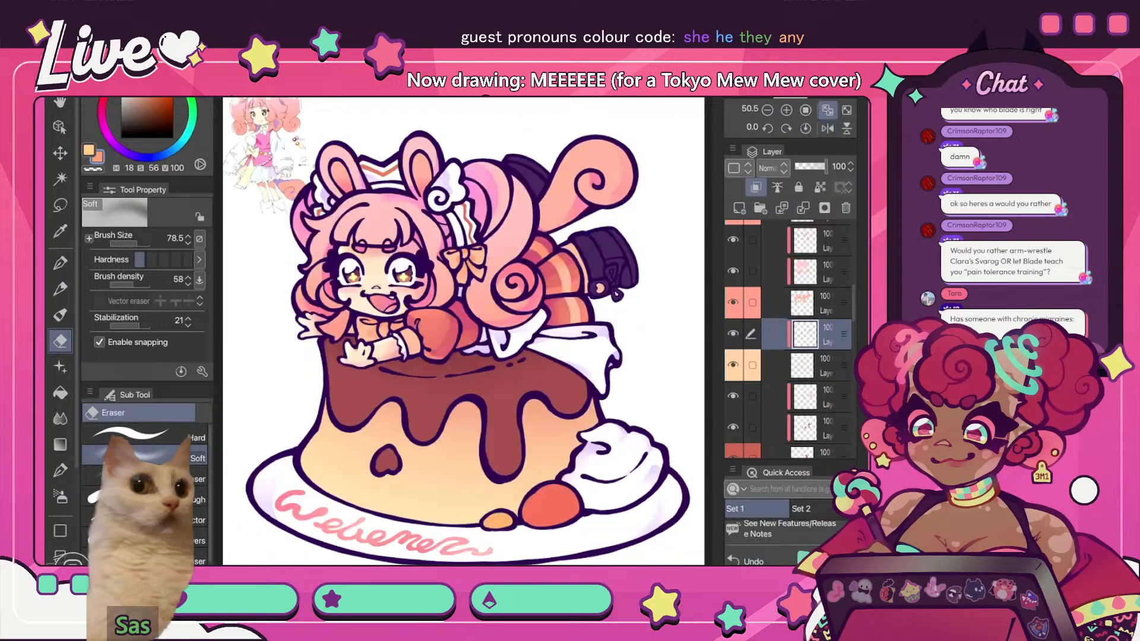
pyautogui.scroll(-5, 544, 231)
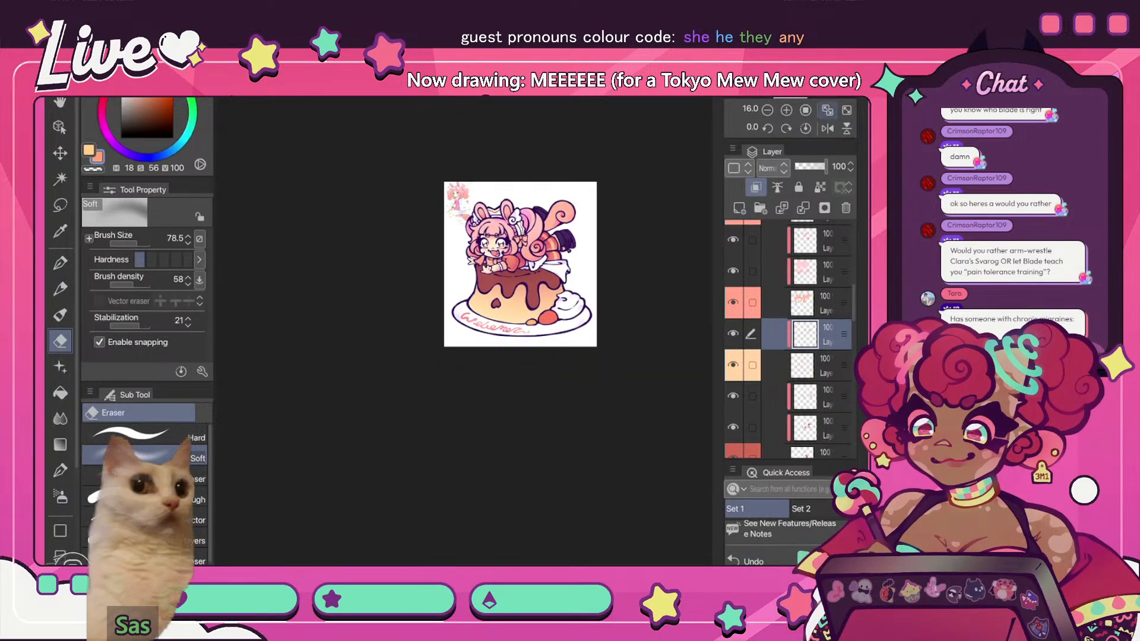
pyautogui.click(827, 110)
pyautogui.click(826, 128)
pyautogui.click(826, 129)
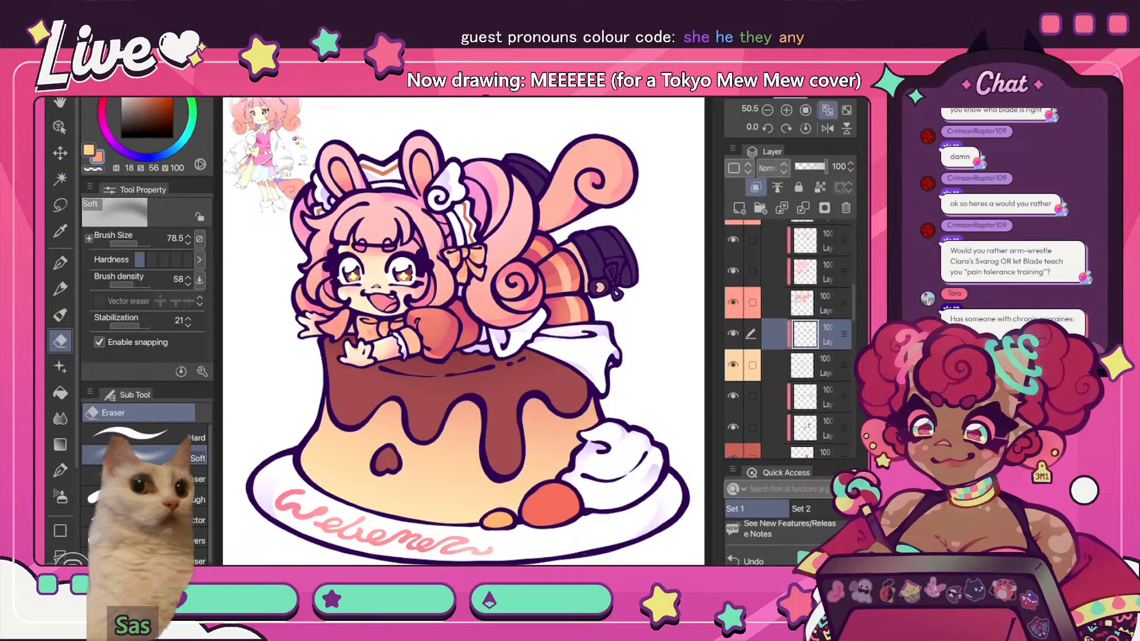
pyautogui.scroll(1, 790, 339)
# - Add a new layer above the orange bow shadow layer and clip it to the layer below
pyautogui.click(828, 394)
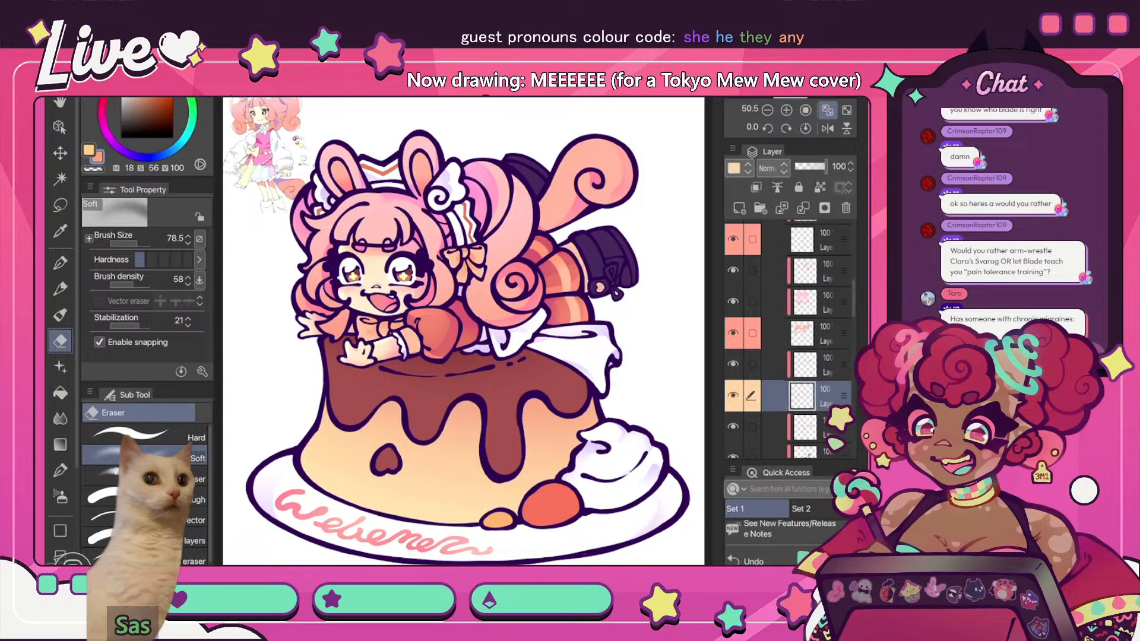
pyautogui.click(828, 363)
pyautogui.click(738, 207)
pyautogui.click(756, 187)
# - Paint pale yellow highlights (H 47, S 23, V 100) on the orange bows with the size 53.6 G-pen, trimming them with transparent colour
pyautogui.scroll(5, 414, 266)
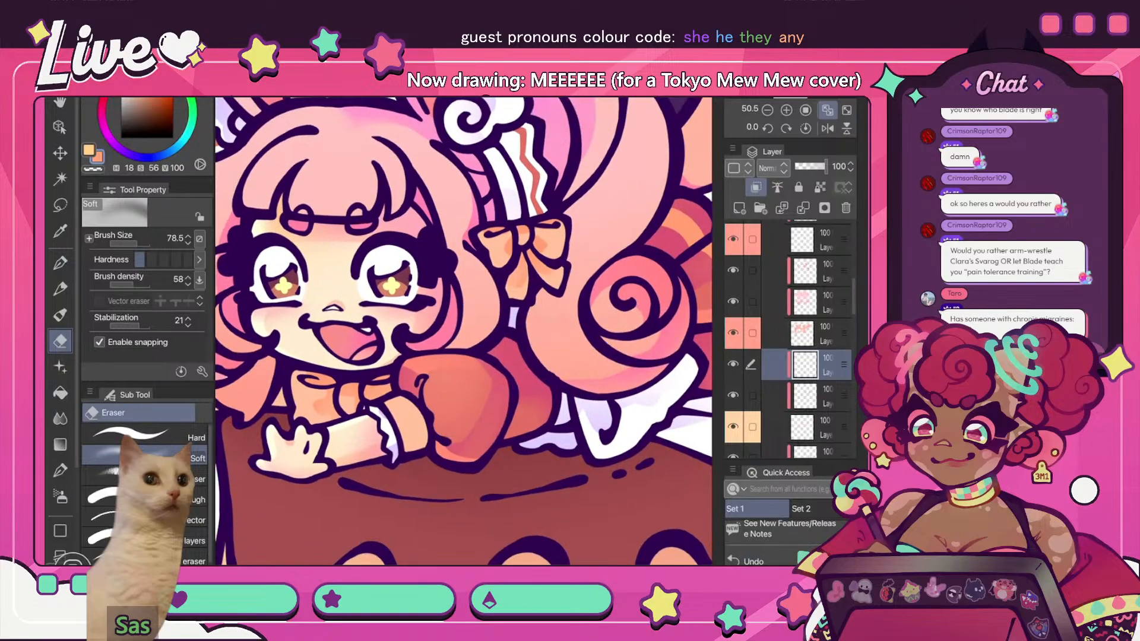
pyautogui.press('i')
pyautogui.press('p')
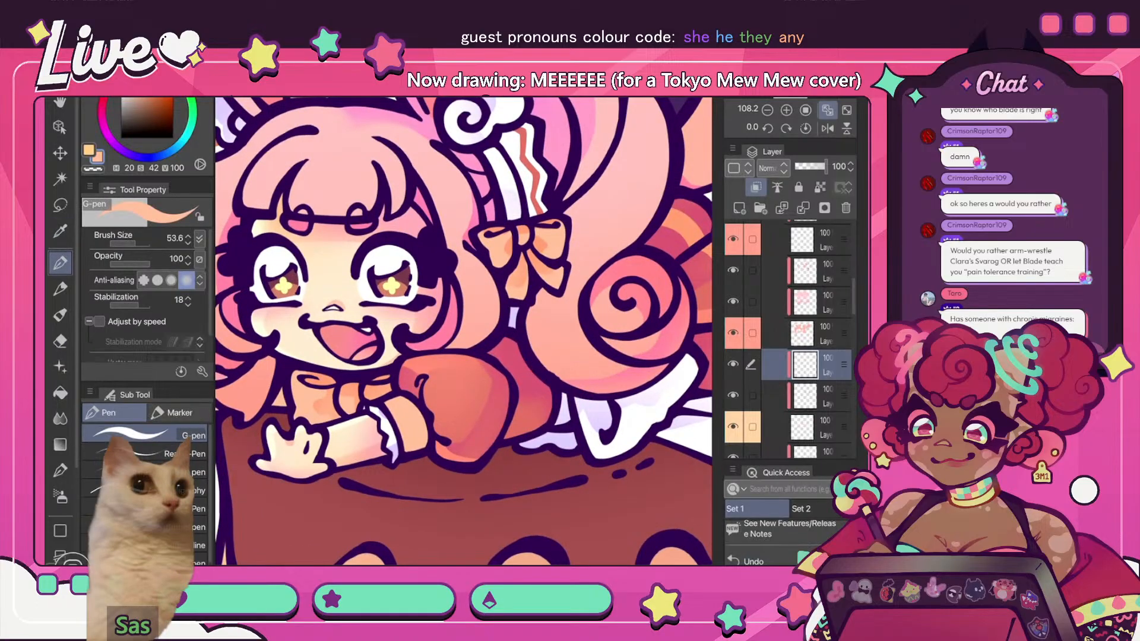
pyautogui.keyDown('alt'); pyautogui.click(332, 273); pyautogui.keyUp('alt')
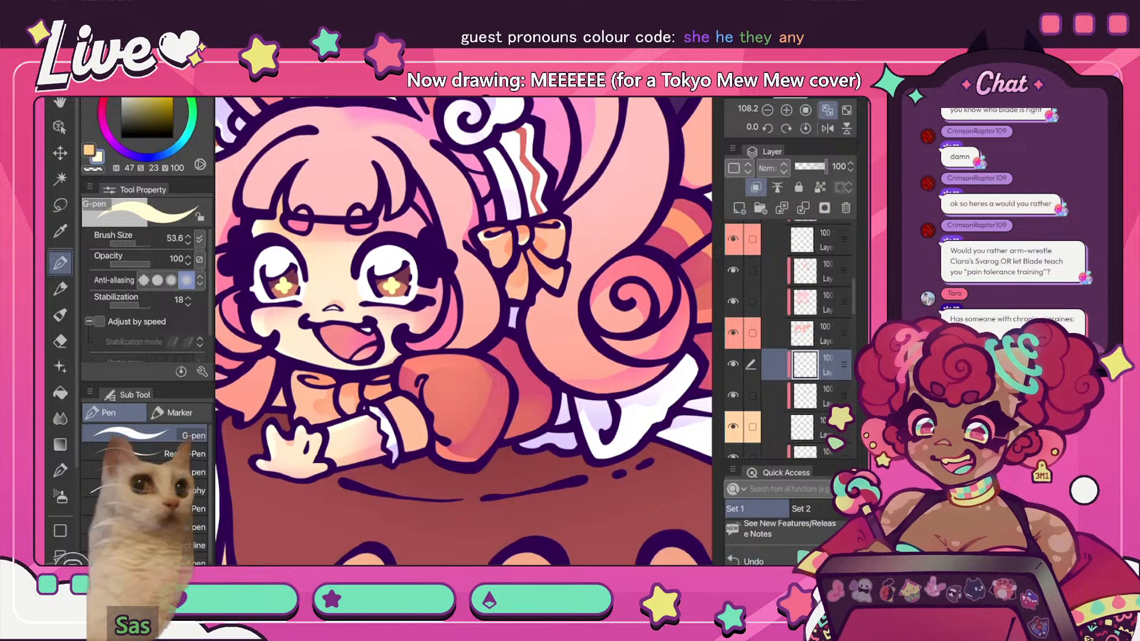
pyautogui.press('c')
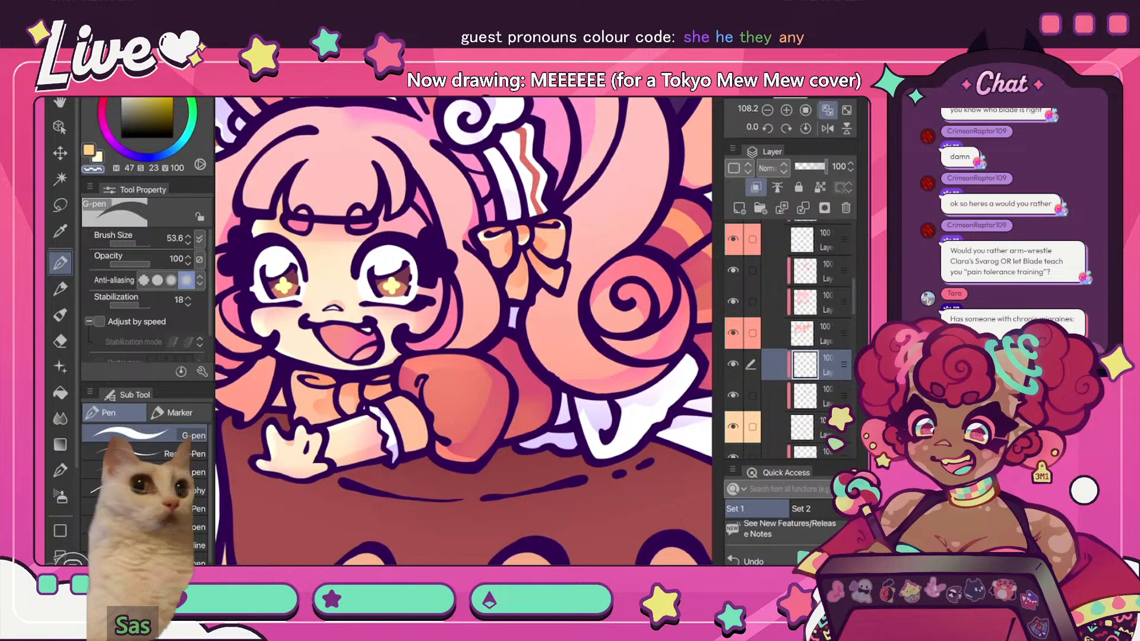
pyautogui.press('c')
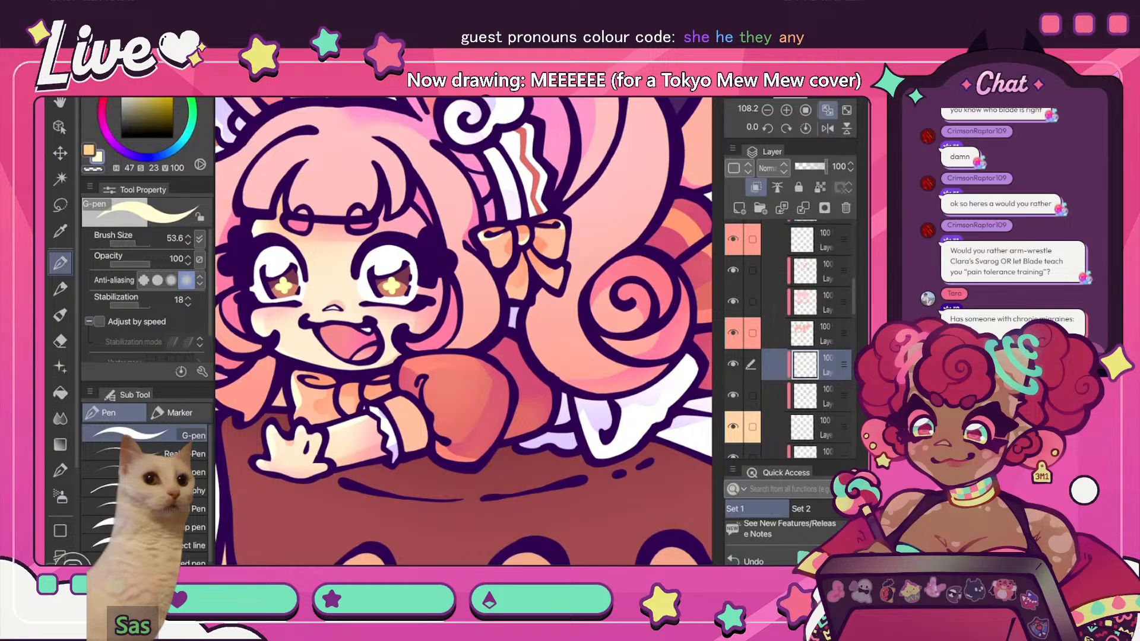
# - Soften the bow highlights with the size 53.6 Blur tool and check them on the full mirrored canvas
pyautogui.scroll(-3, 625, 279)
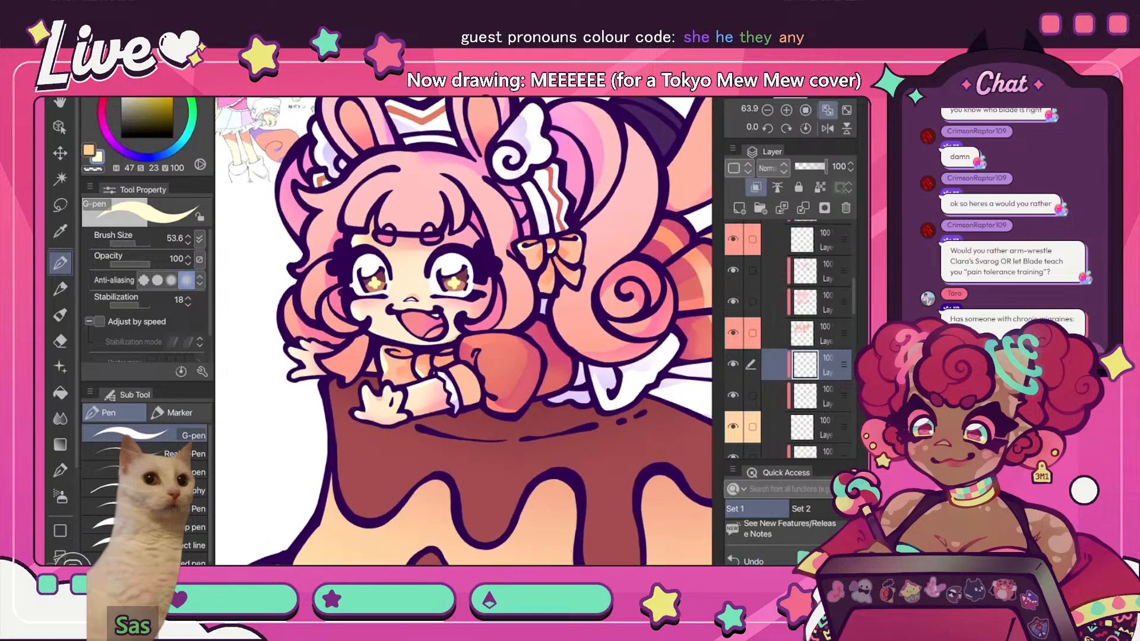
pyautogui.press('j')
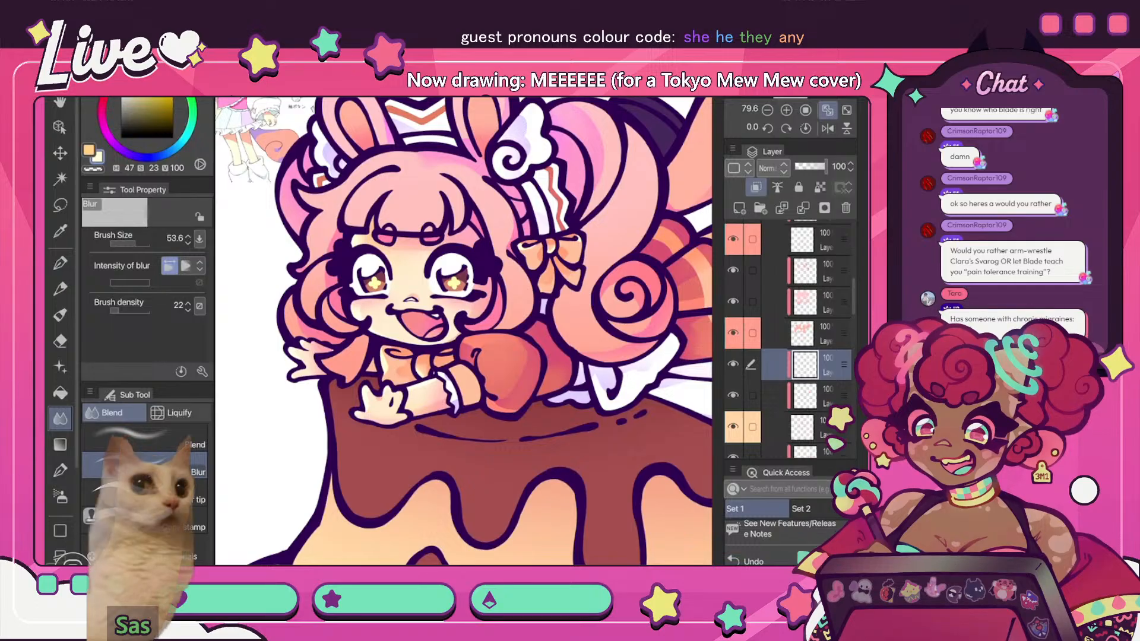
pyautogui.hotkey('ctrl', '0')
pyautogui.press('h')
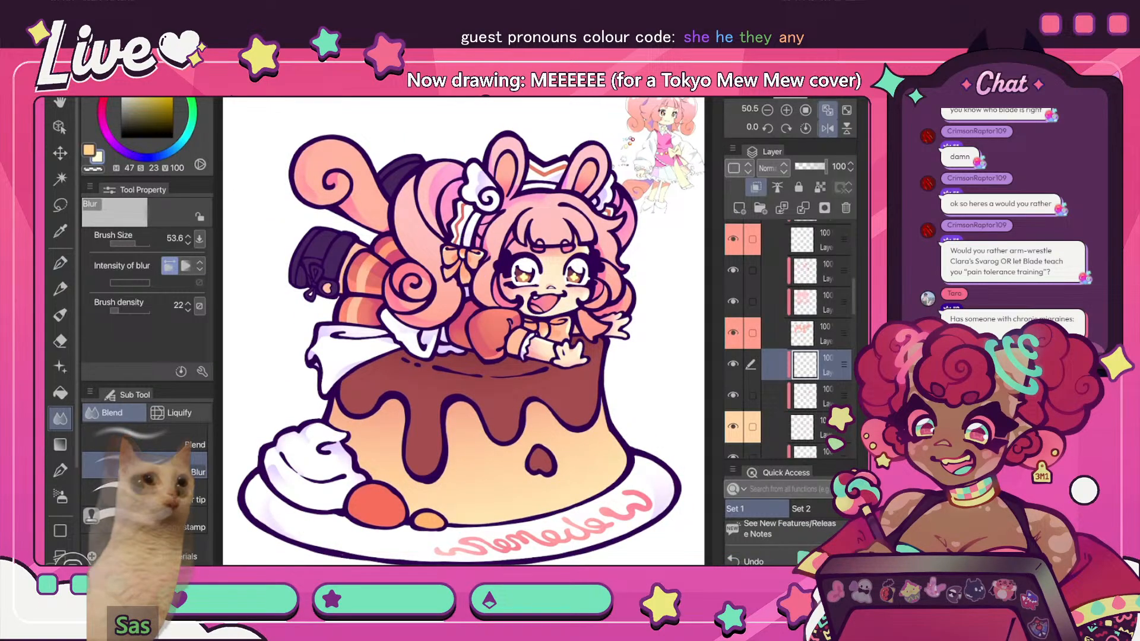
# - On the bow shadow layer, add darker orange shading (H 18, S 56, V 100) near the sleeve cuff with the size 53.6 G-pen
pyautogui.click(819, 396)
pyautogui.scroll(3, 483, 263)
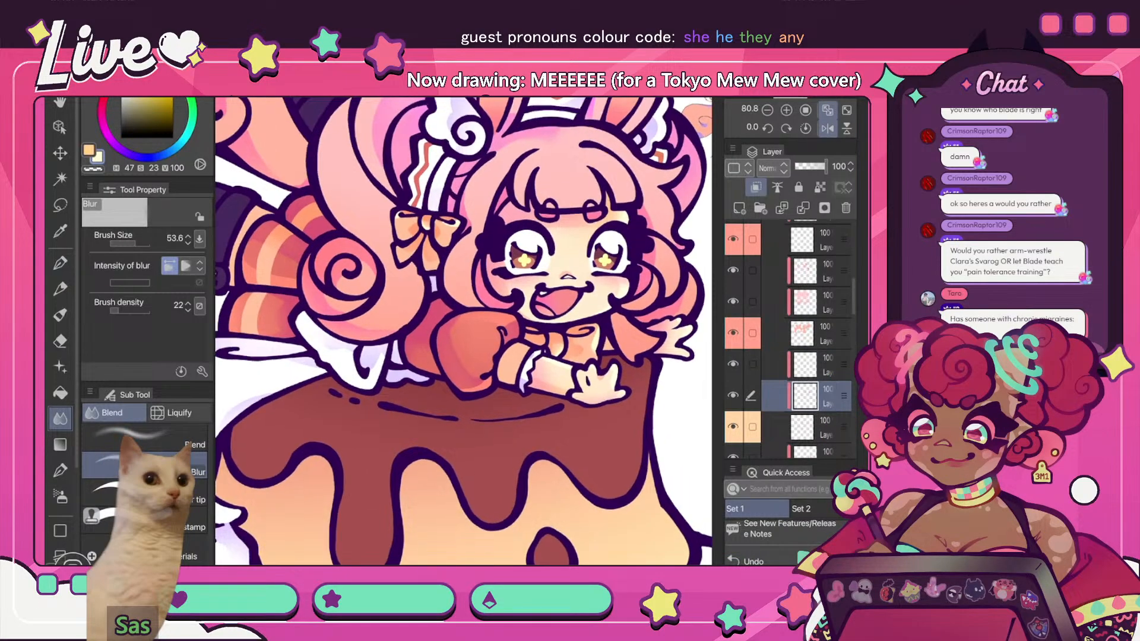
pyautogui.scroll(3, 483, 263)
pyautogui.press('i')
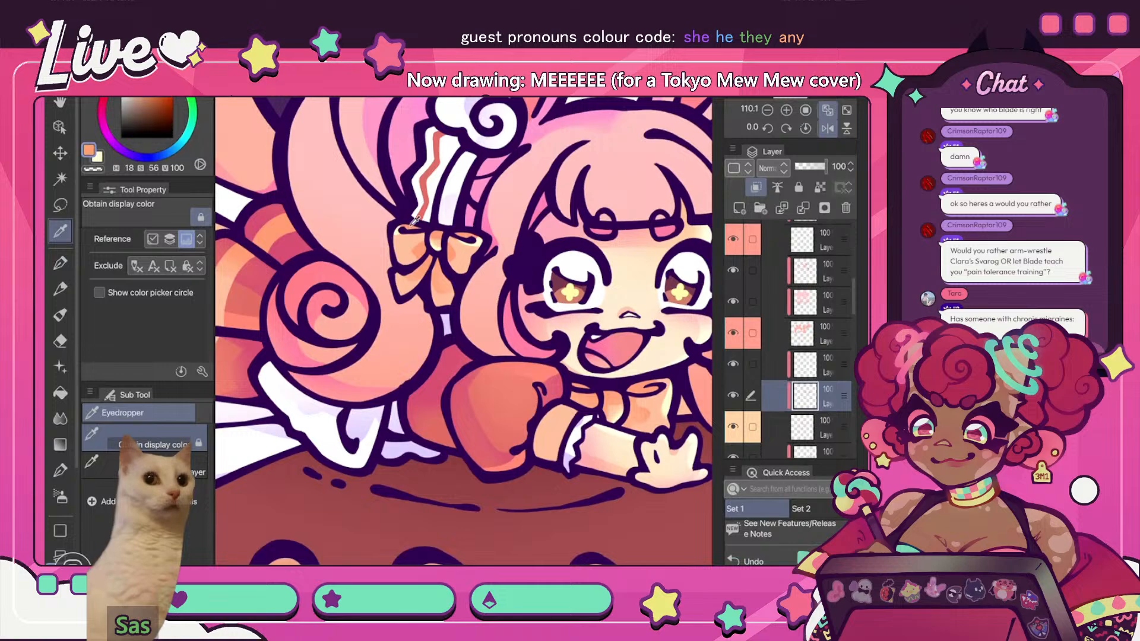
pyautogui.click(416, 221)
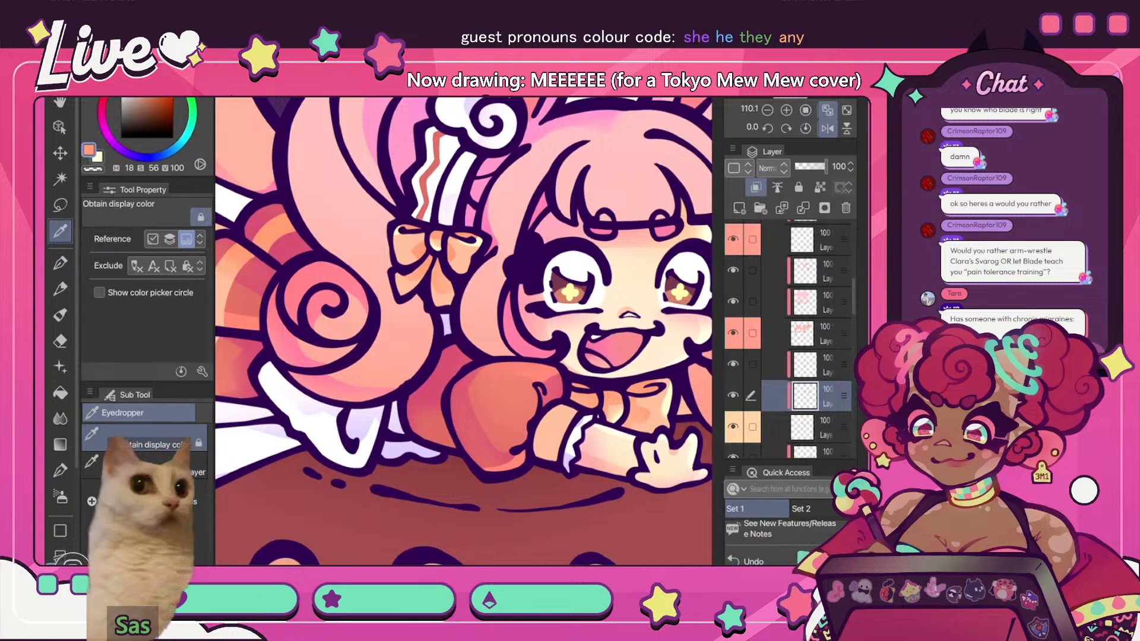
pyautogui.press('p')
pyautogui.moveTo(474, 373); pyautogui.dragTo(480, 386)
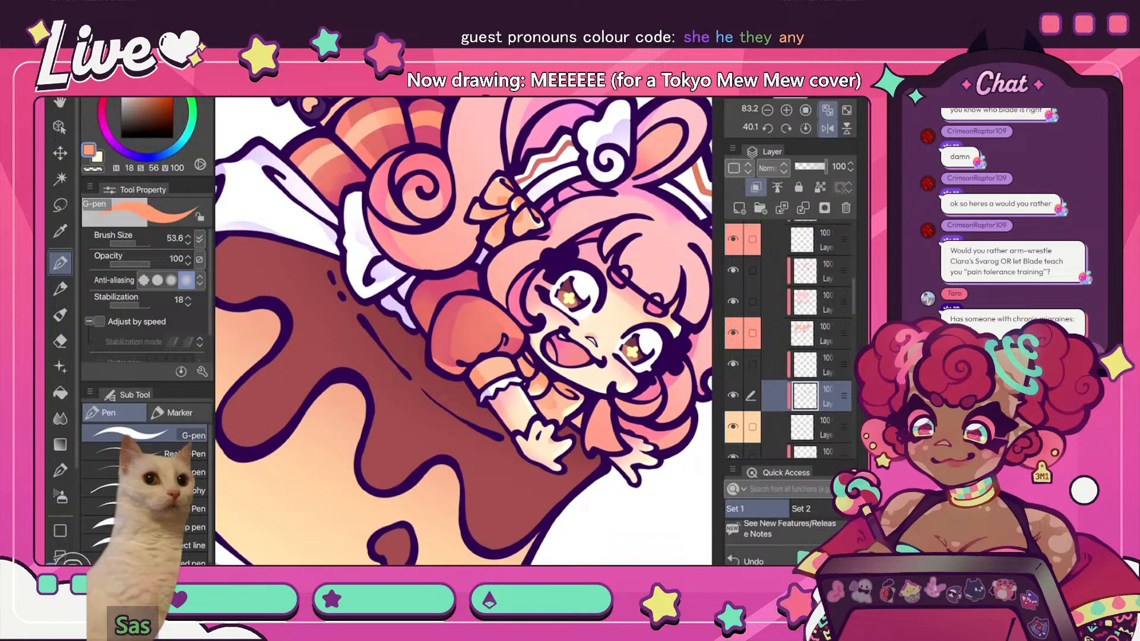
# - Sample reddish tones beside the neck bow on the unmirrored canvas, ending with H 3, S 53, V 87 for the G-pen
pyautogui.click(827, 110)
pyautogui.click(828, 110)
pyautogui.click(827, 129)
pyautogui.scroll(3, 463, 331)
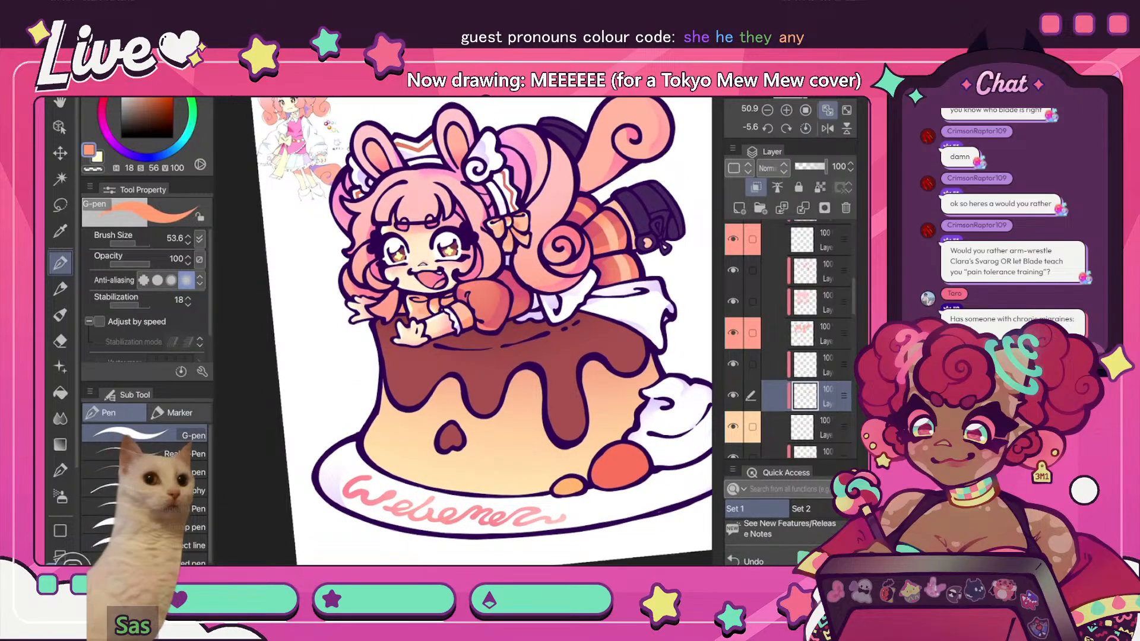
pyautogui.scroll(4, 402, 304)
pyautogui.keyDown('alt'); pyautogui.click(375, 312); pyautogui.keyUp('alt')
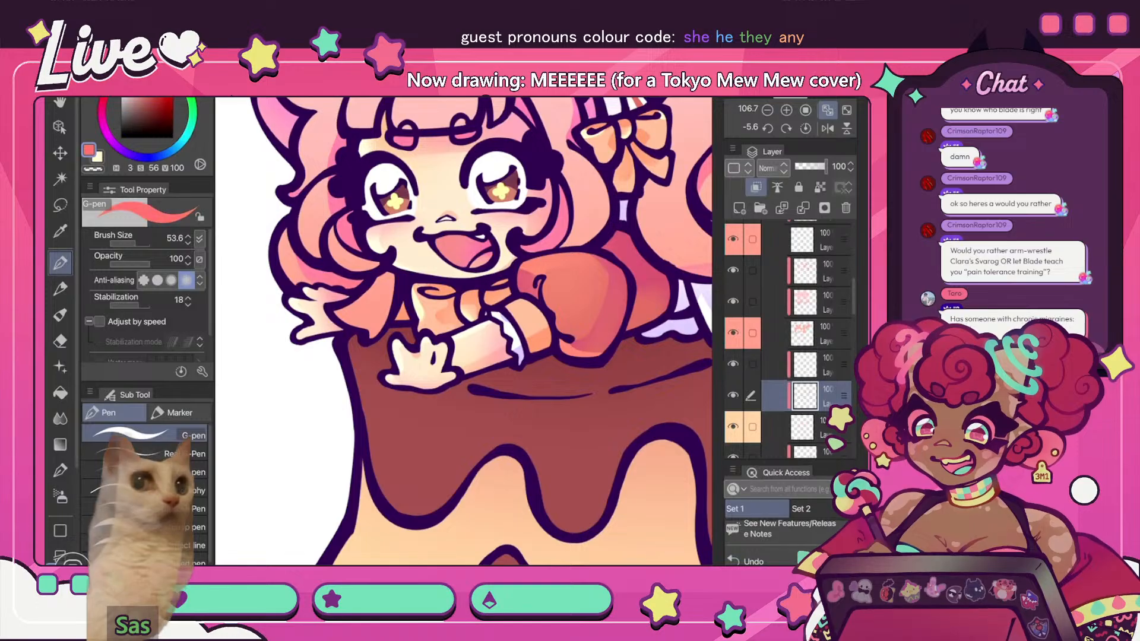
pyautogui.keyDown('alt'); pyautogui.click(377, 306); pyautogui.keyUp('alt')
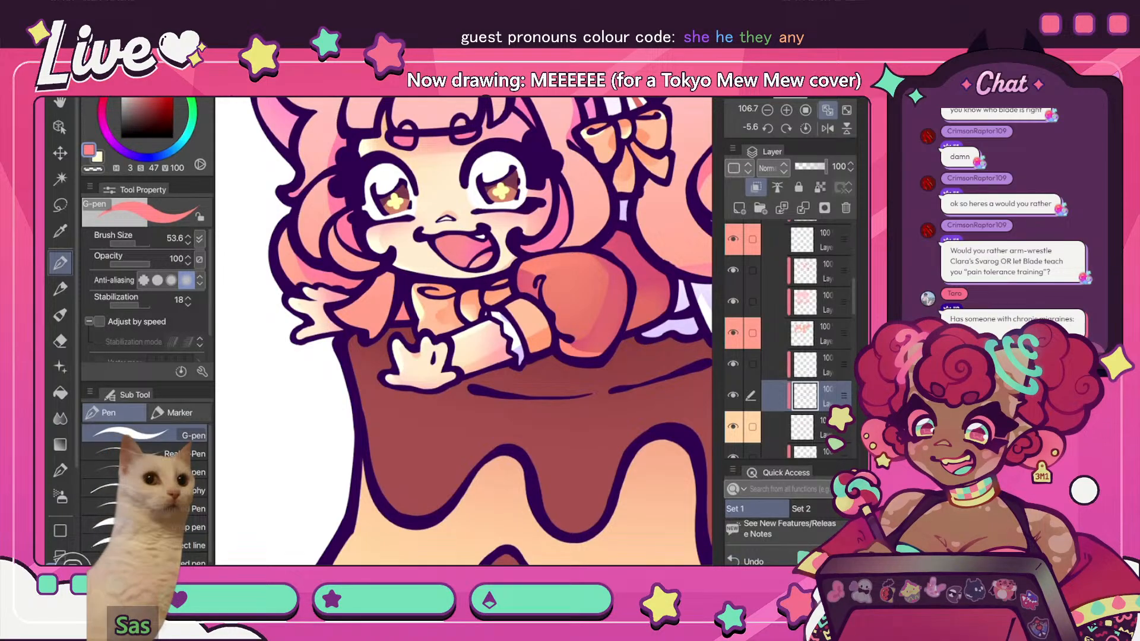
pyautogui.keyDown('alt'); pyautogui.click(401, 315); pyautogui.keyUp('alt')
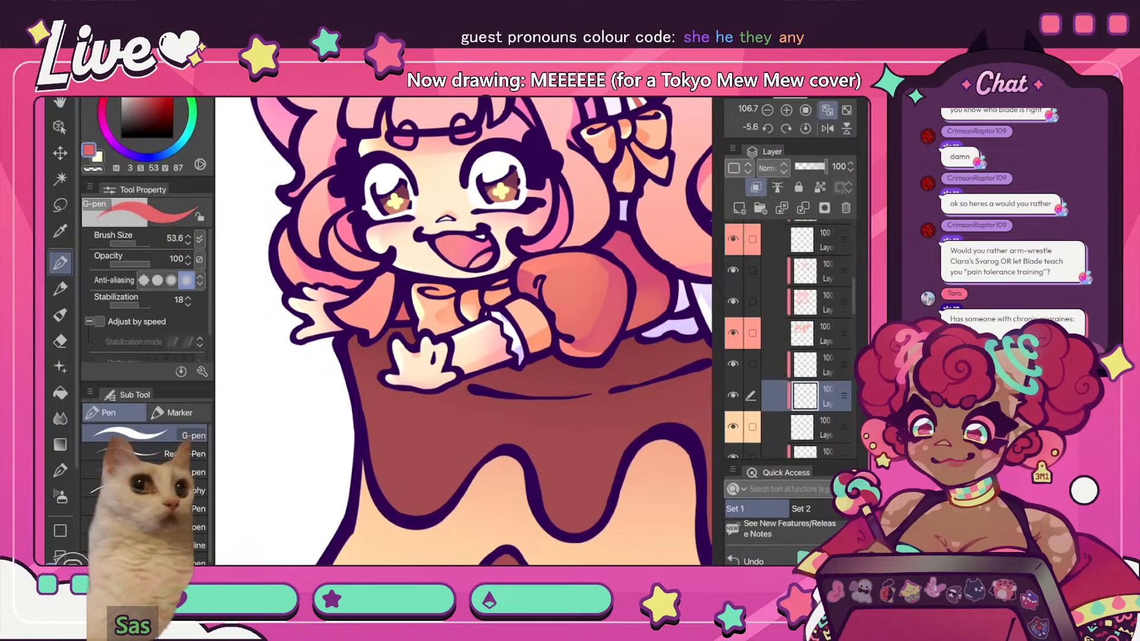
# - Compare the mirrored illustration with the bow shadow layer hidden and shown, and inspect the neck bow from close up
pyautogui.hotkey('ctrl', '0')
pyautogui.press('h')
pyautogui.scroll(3, 457, 309)
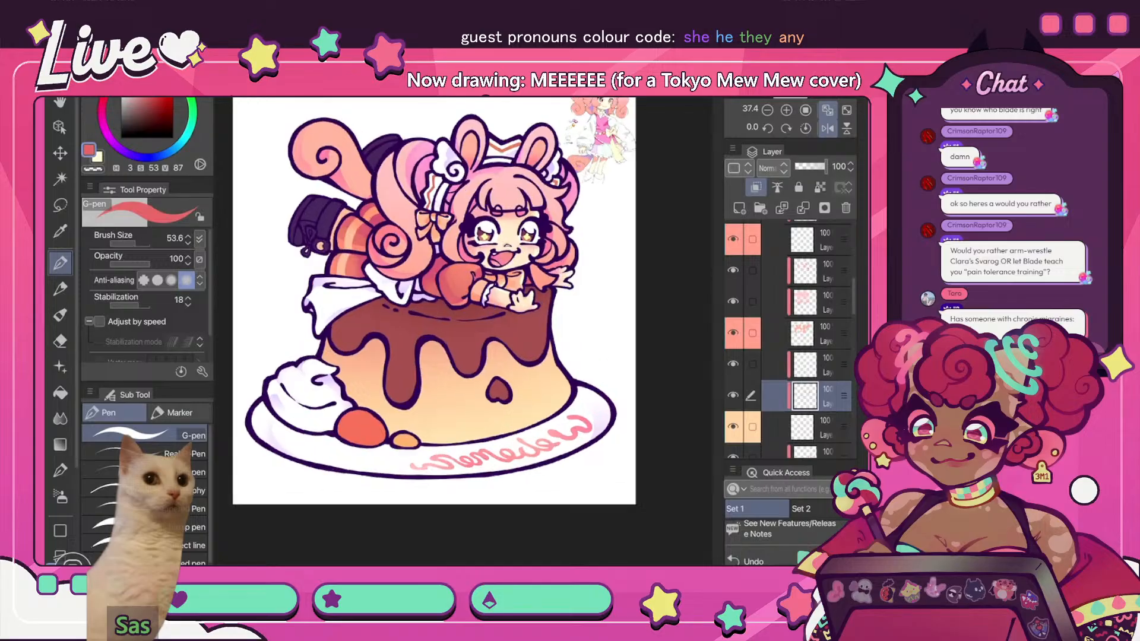
pyautogui.click(733, 395)
pyautogui.click(733, 395)
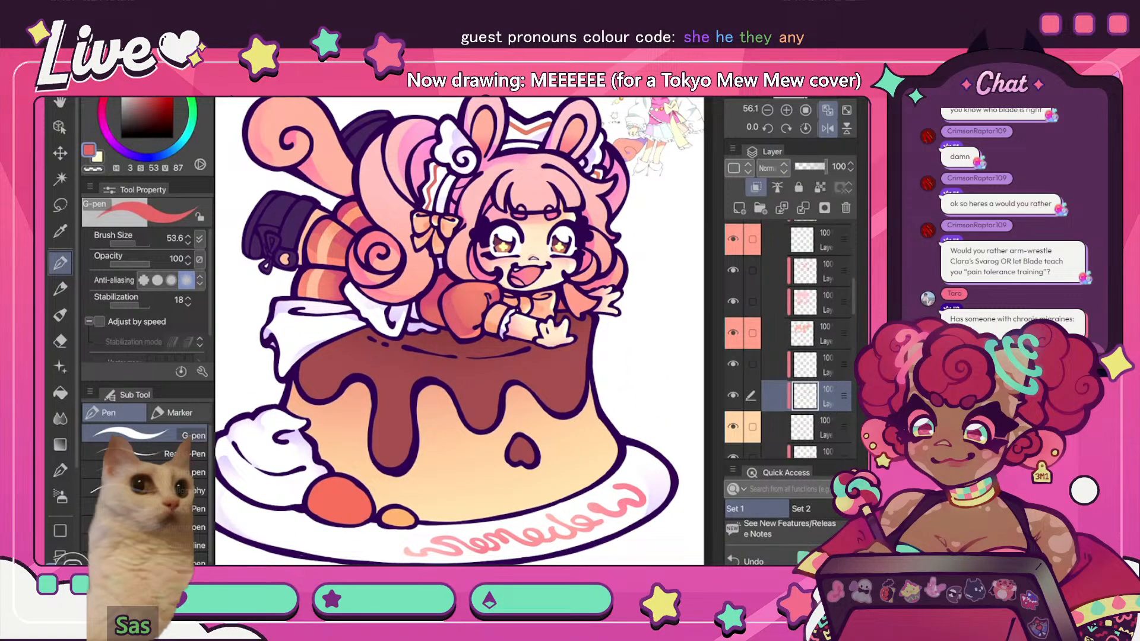
pyautogui.click(733, 395)
pyautogui.click(733, 395)
pyautogui.scroll(2, 504, 268)
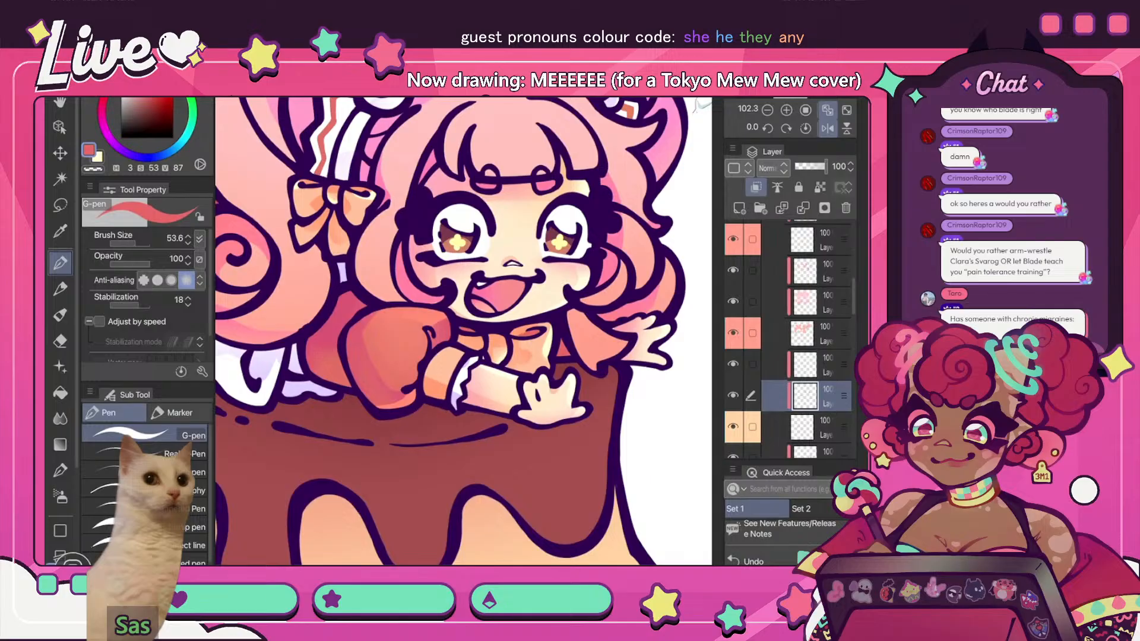
pyautogui.scroll(-5, 463, 330)
pyautogui.scroll(5, 463, 331)
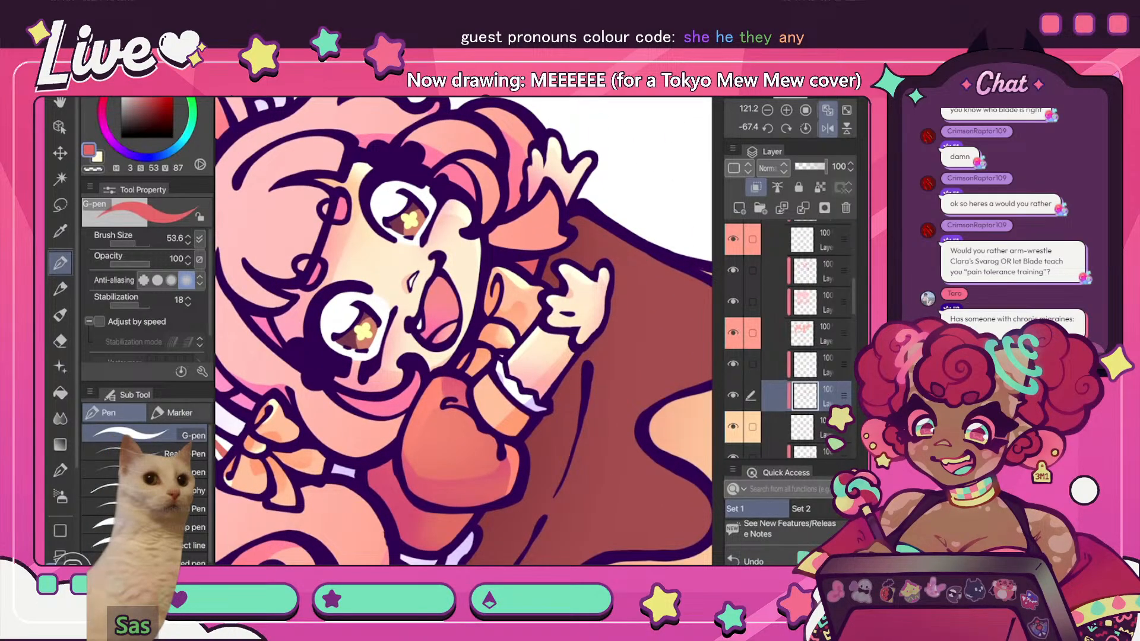
# - Sample the tongue's pink as the drawing colour, and examine the whole illustration upright, mirrored and unmirrored, at different zoom levels
pyautogui.keyDown('alt'); pyautogui.click(442, 303); pyautogui.keyUp('alt')
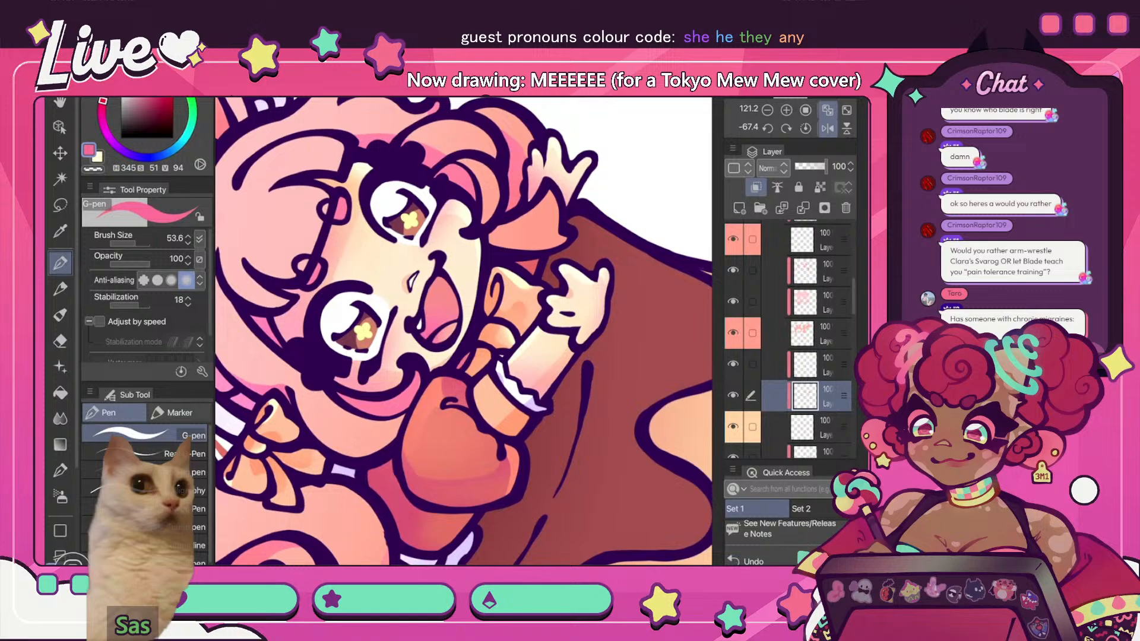
pyautogui.scroll(-7, 445, 323)
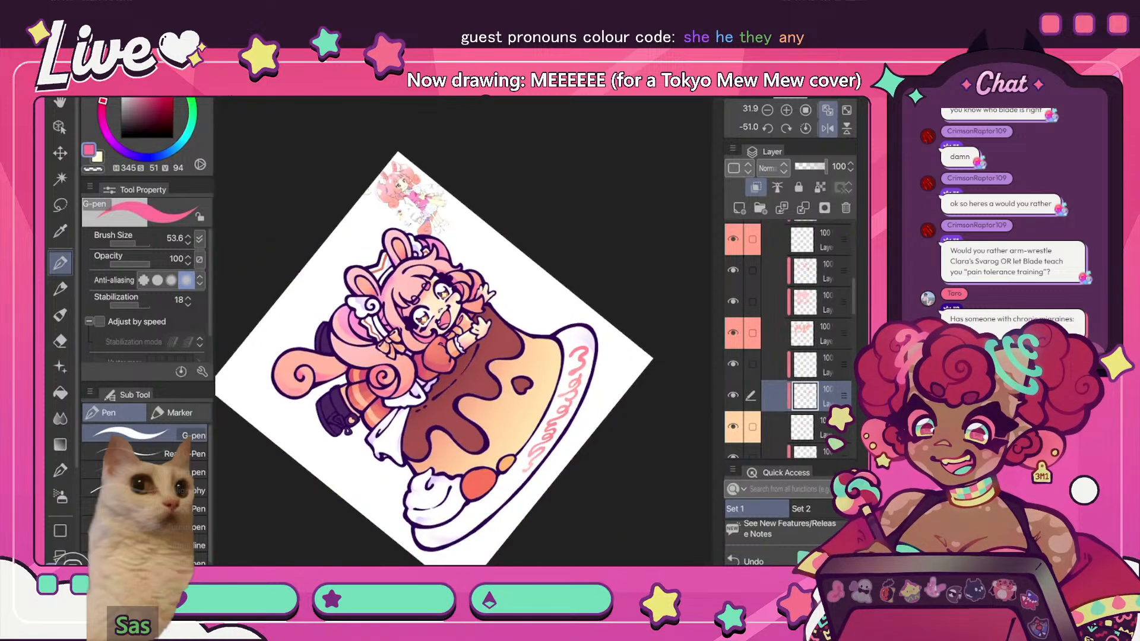
pyautogui.click(806, 129)
pyautogui.click(826, 128)
pyautogui.scroll(6, 471, 308)
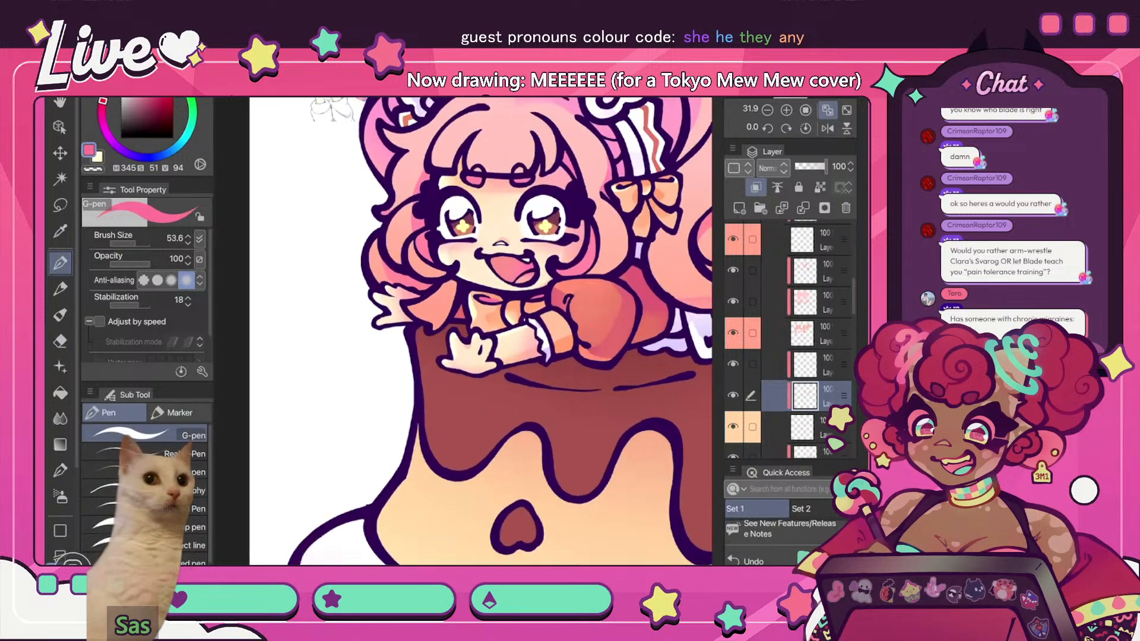
pyautogui.scroll(-5, 433, 297)
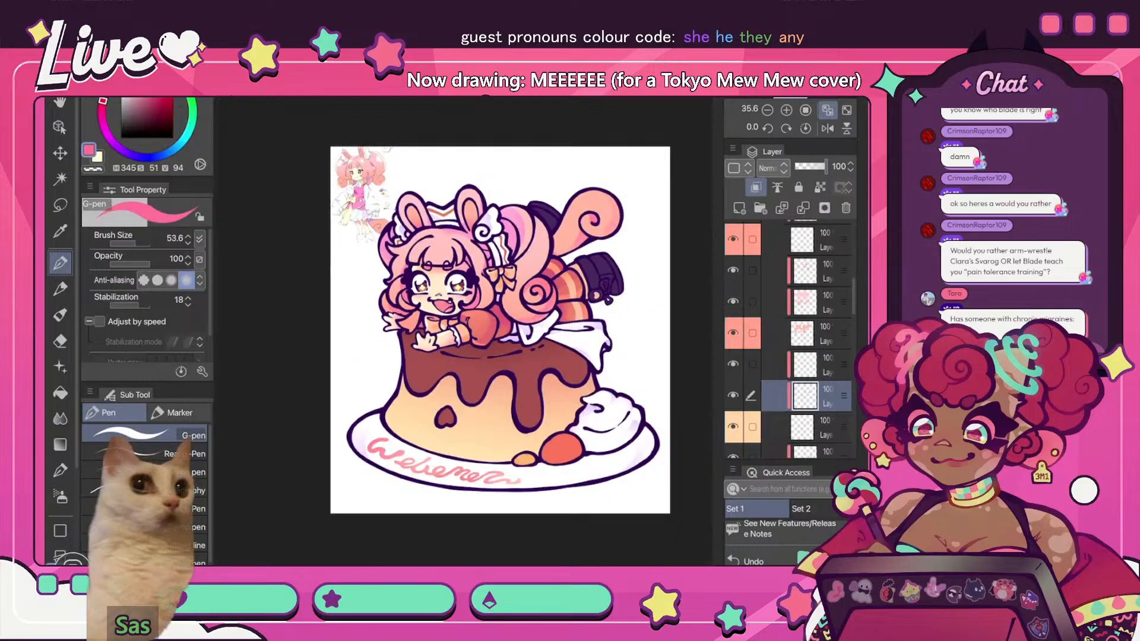
pyautogui.click(826, 128)
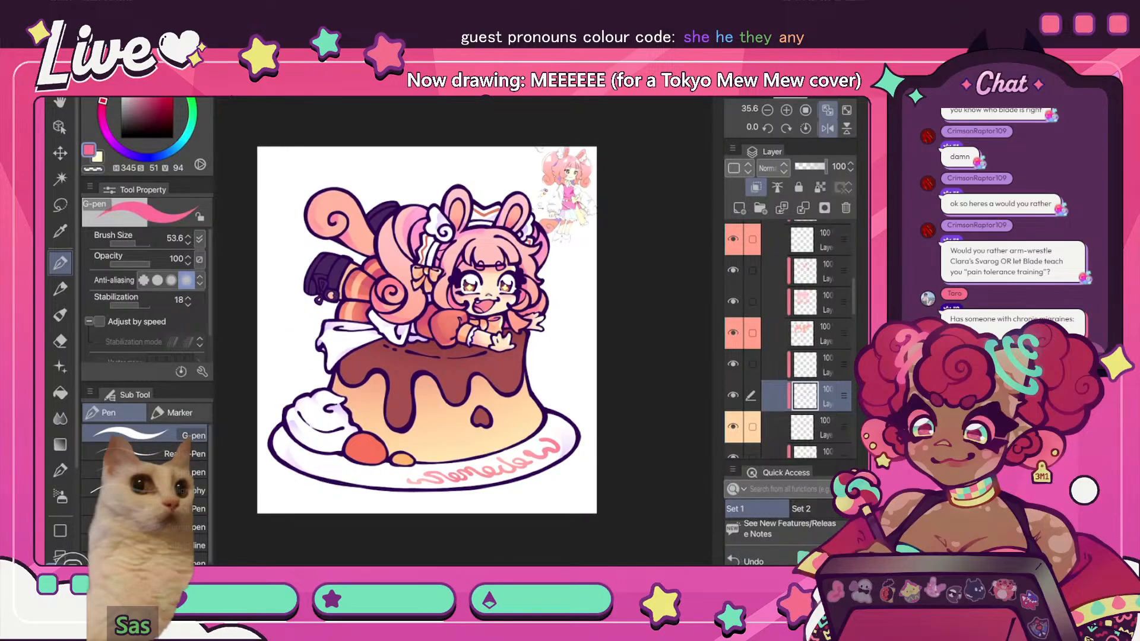
pyautogui.scroll(7, 433, 272)
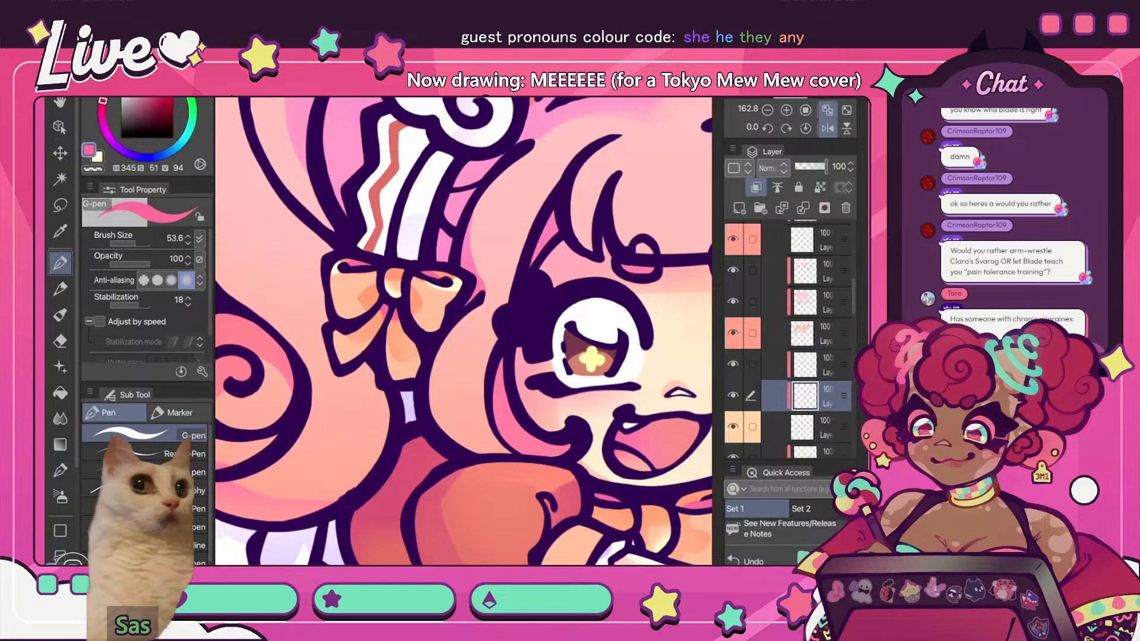
pyautogui.scroll(-6, 447, 209)
pyautogui.click(827, 110)
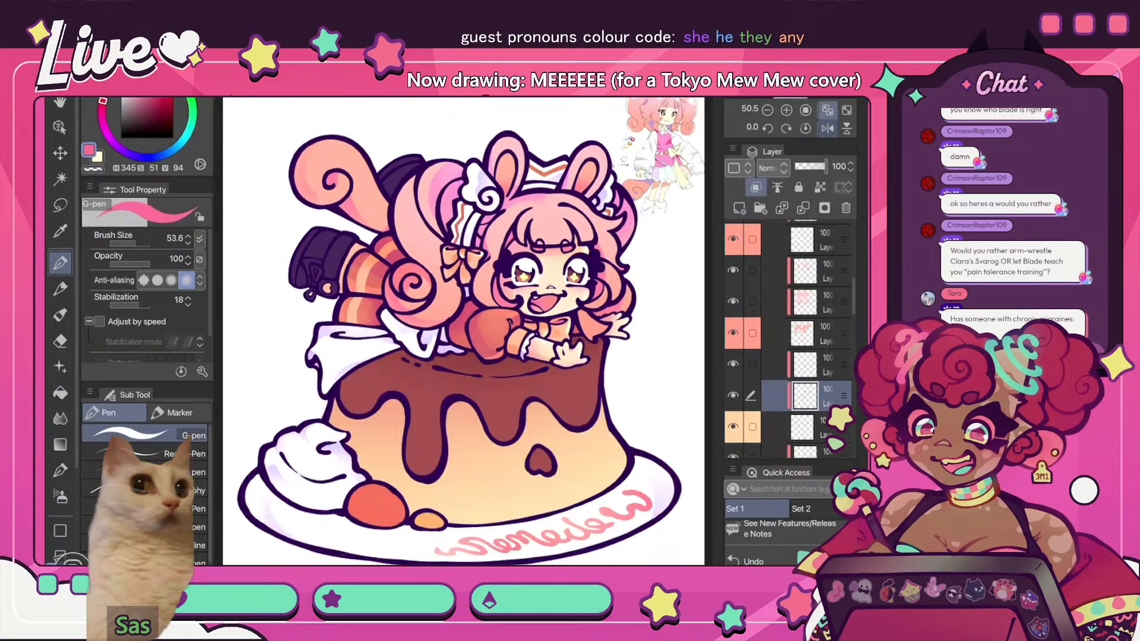
pyautogui.click(827, 128)
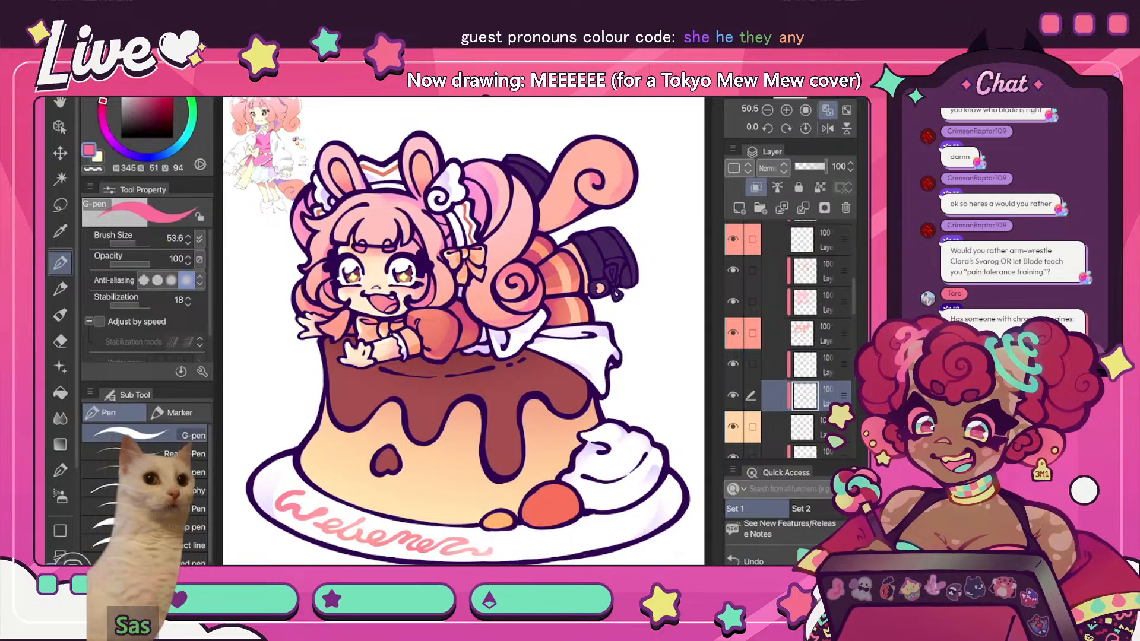
# - Select the layer below the orange bow shadow layer, and compare the illustration mirrored and unmirrored and with that shadow layer hidden and shown
pyautogui.click(826, 364)
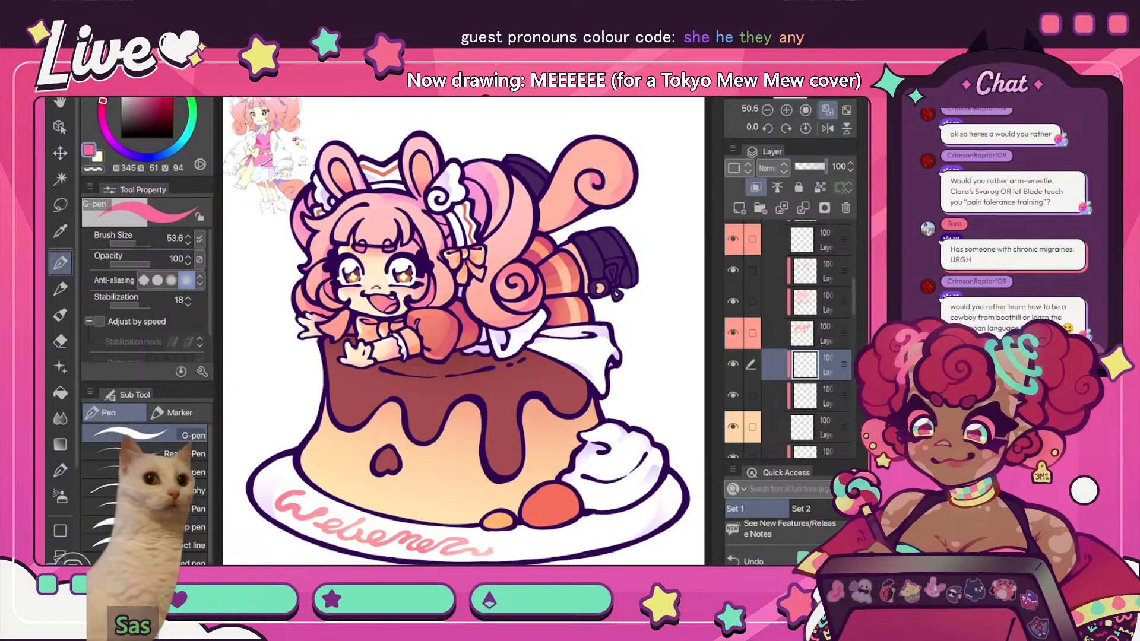
pyautogui.click(828, 128)
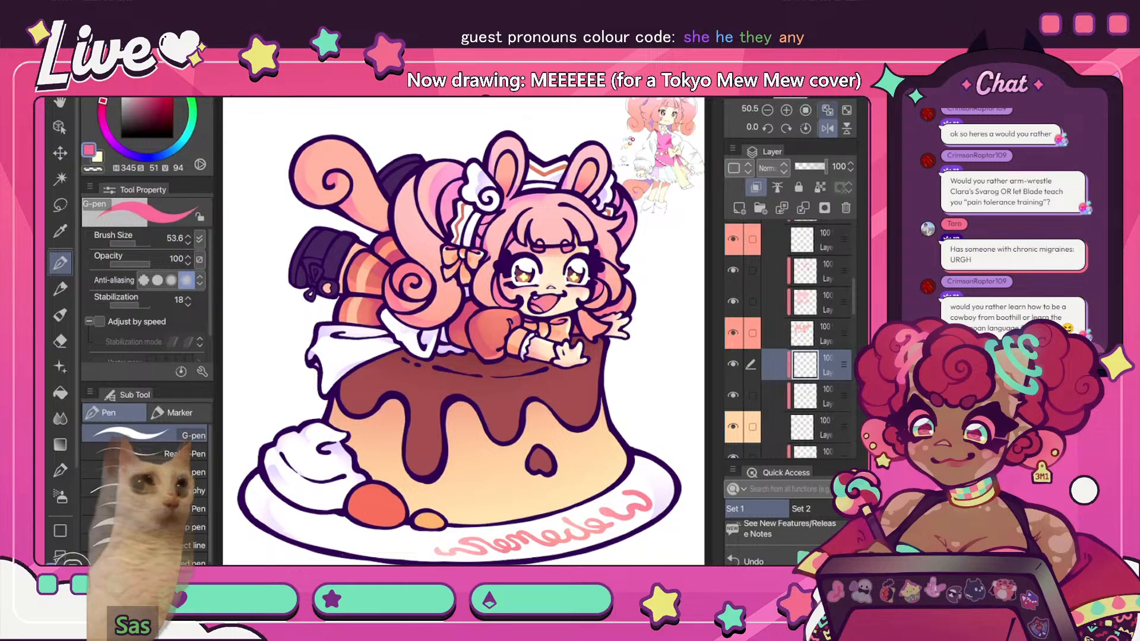
pyautogui.click(828, 128)
pyautogui.click(733, 332)
pyautogui.click(733, 332)
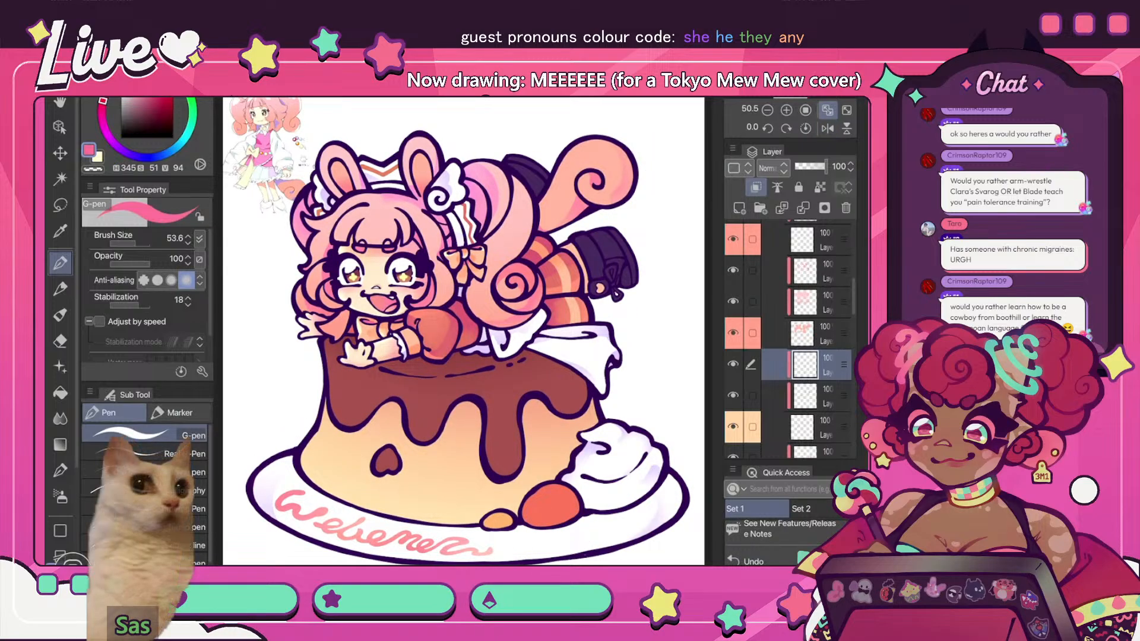
# - Create a new layer directly above the shading layers that sit over the orange bow shadow layer
pyautogui.click(802, 333)
pyautogui.scroll(1, 802, 338)
pyautogui.click(804, 305)
pyautogui.hotkey('ctrl', 'shift', 'n')
pyautogui.scroll(5, 315, 167)
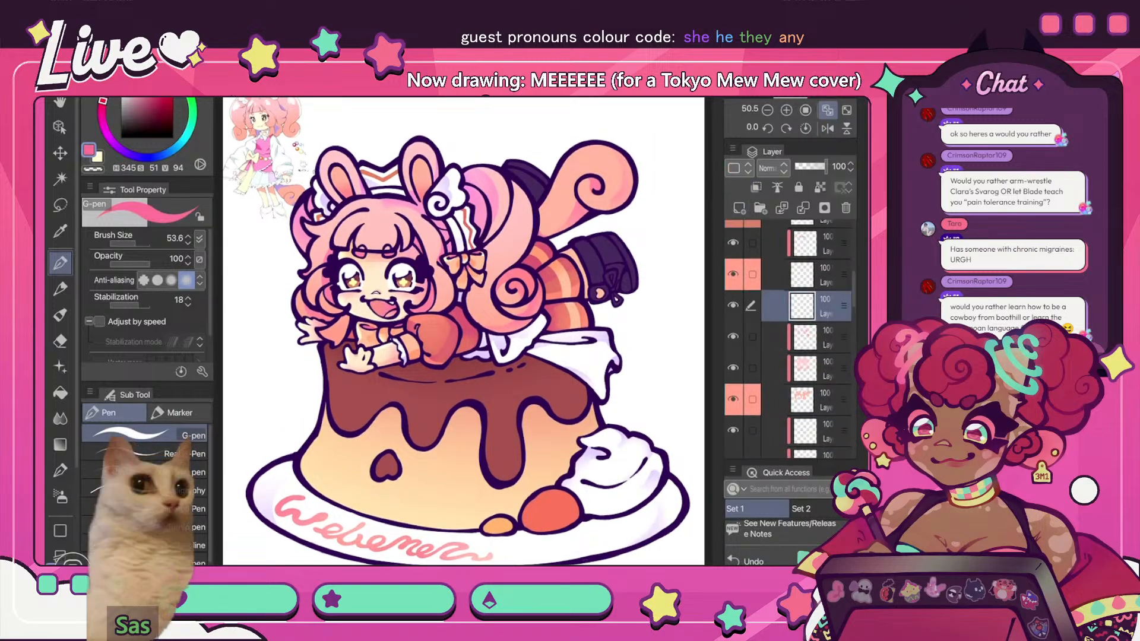
# - Sample the hair's light pink, shift the G-pen colour to H 20, S 18, V 100, and clip the new layer to the layer below
pyautogui.press('i')
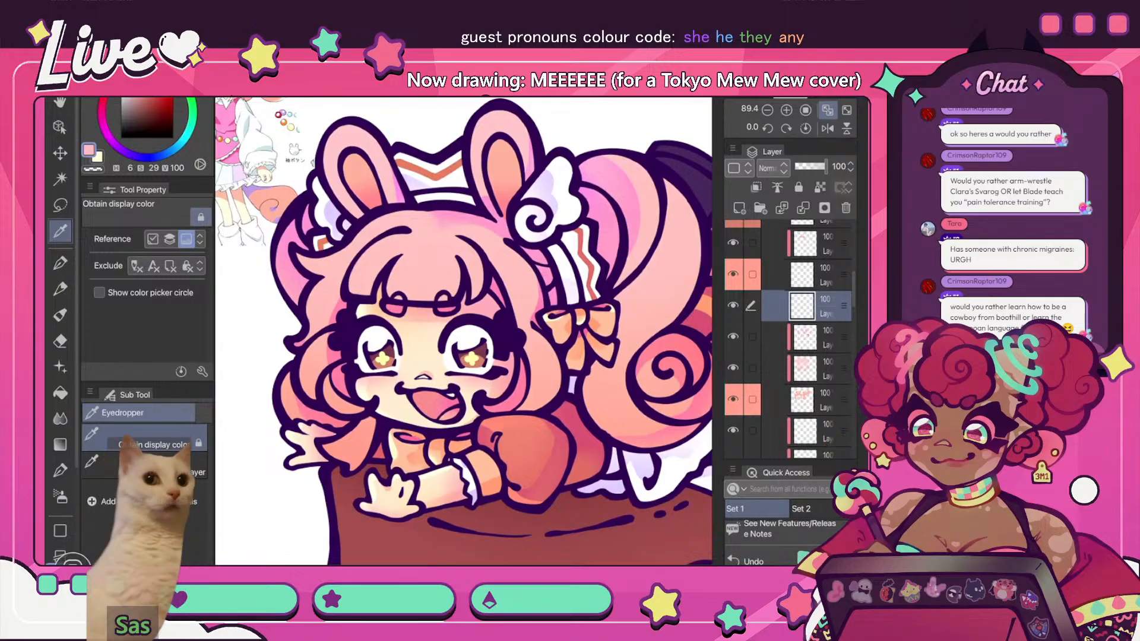
pyautogui.press('p')
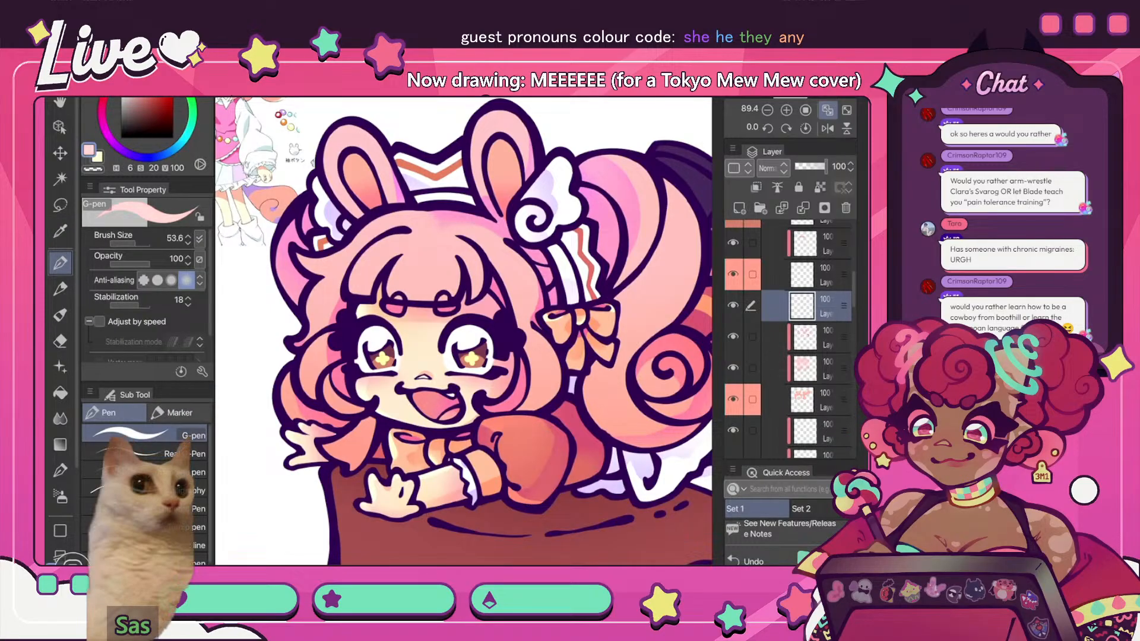
pyautogui.click(118, 77)
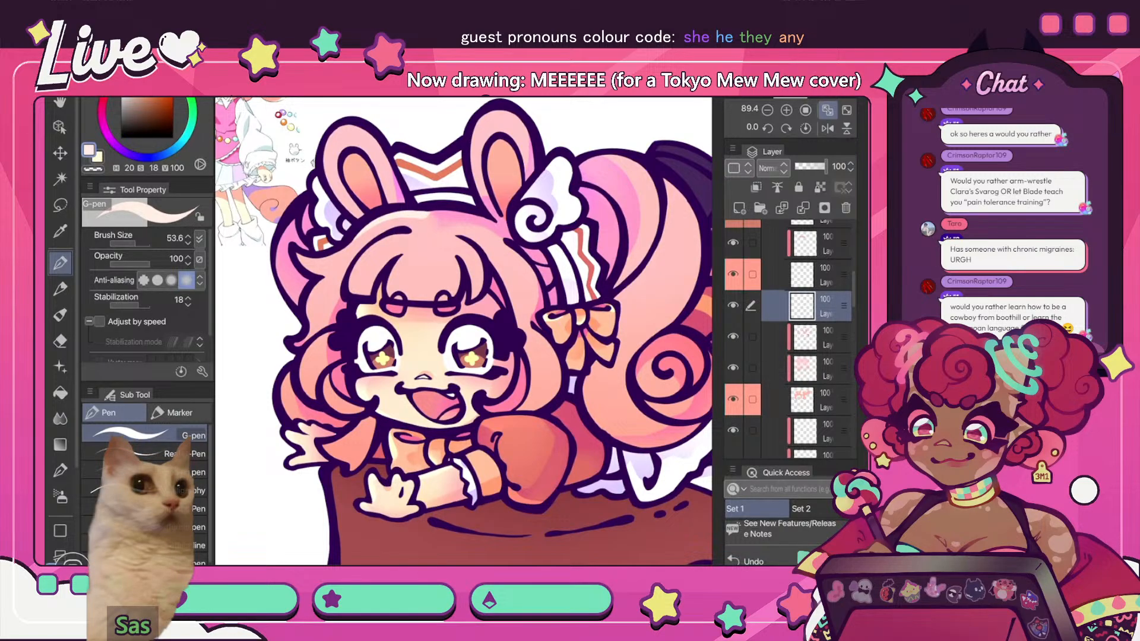
pyautogui.click(756, 188)
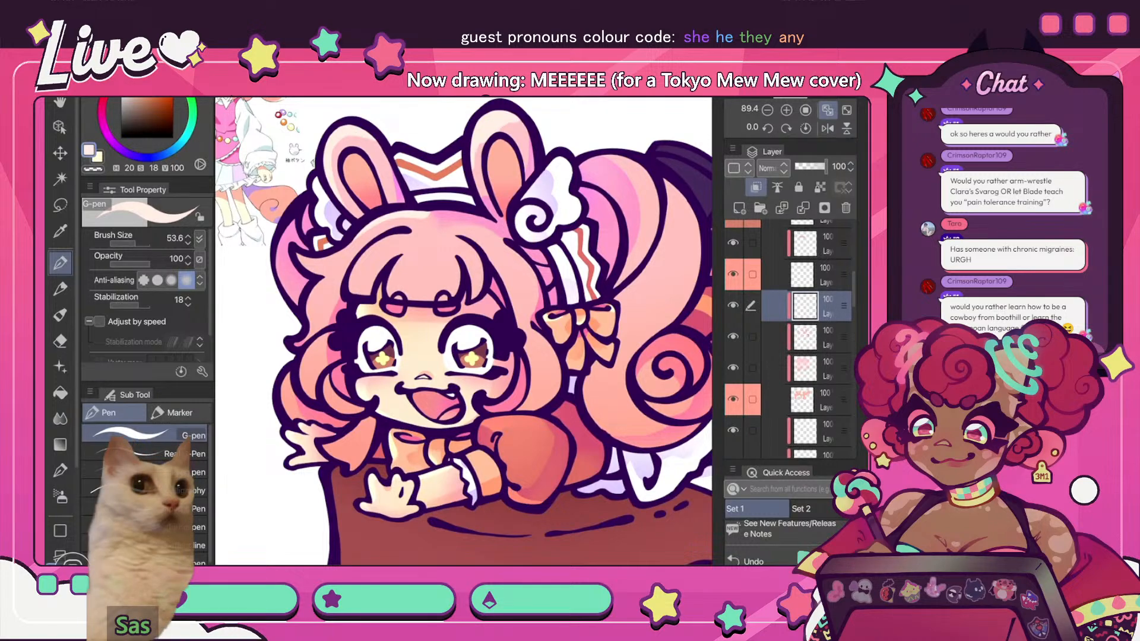
# - Soften the pale hair highlights with the size 53.6 Blur tool, checking the illustration mirrored and unmirrored
pyautogui.scroll(-5, 453, 154)
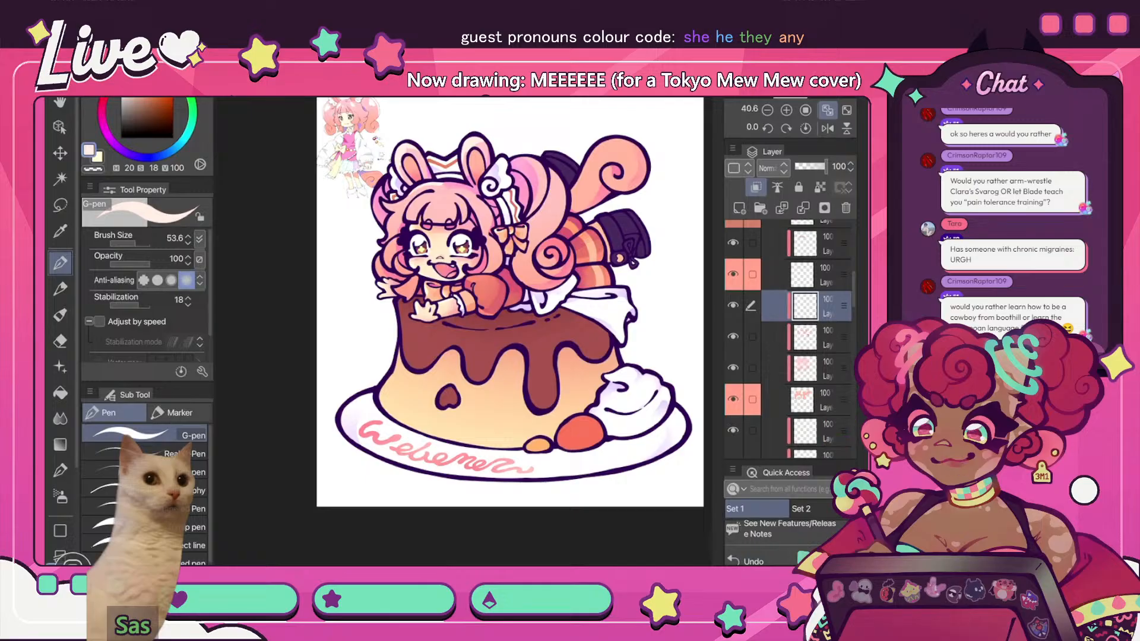
pyautogui.press('h')
pyautogui.scroll(3, 520, 142)
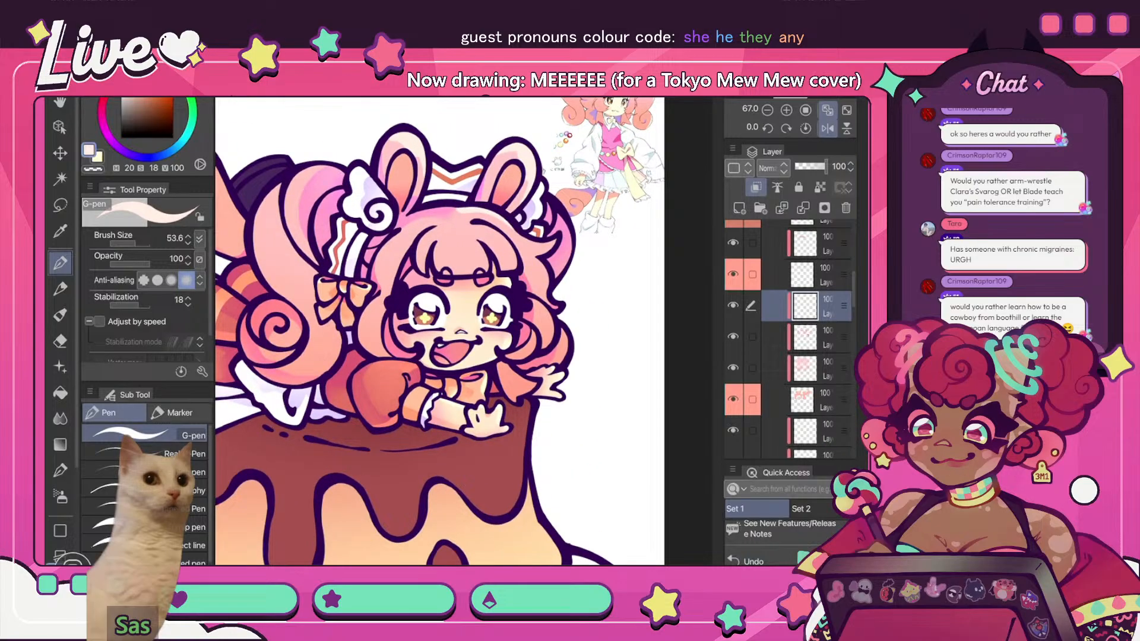
pyautogui.press('j')
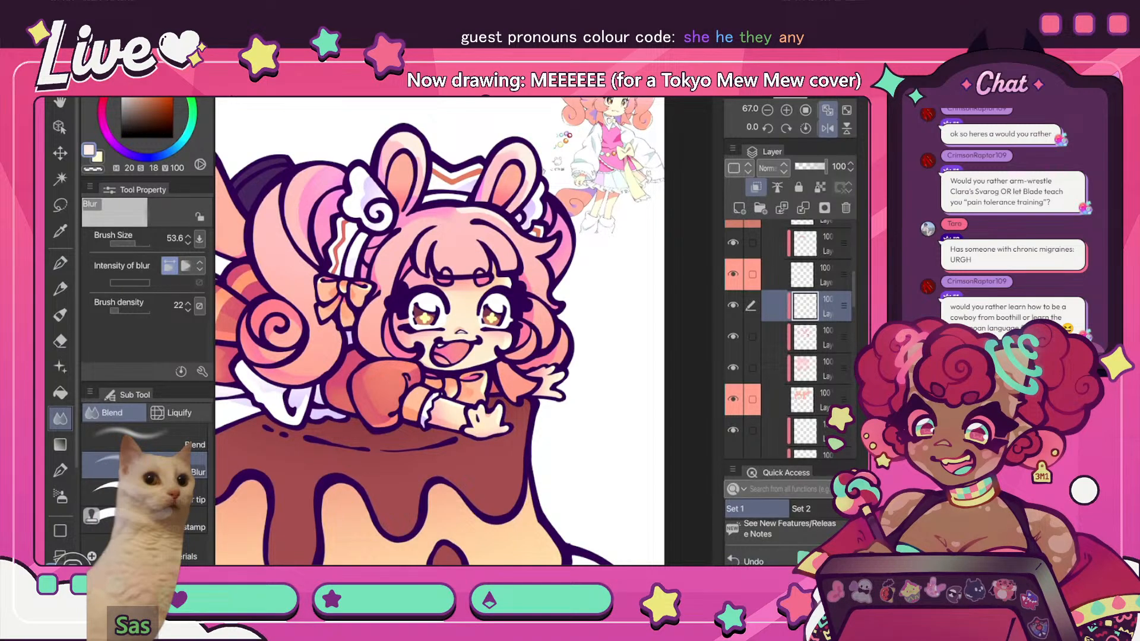
pyautogui.press('h')
pyautogui.scroll(-3, 487, 331)
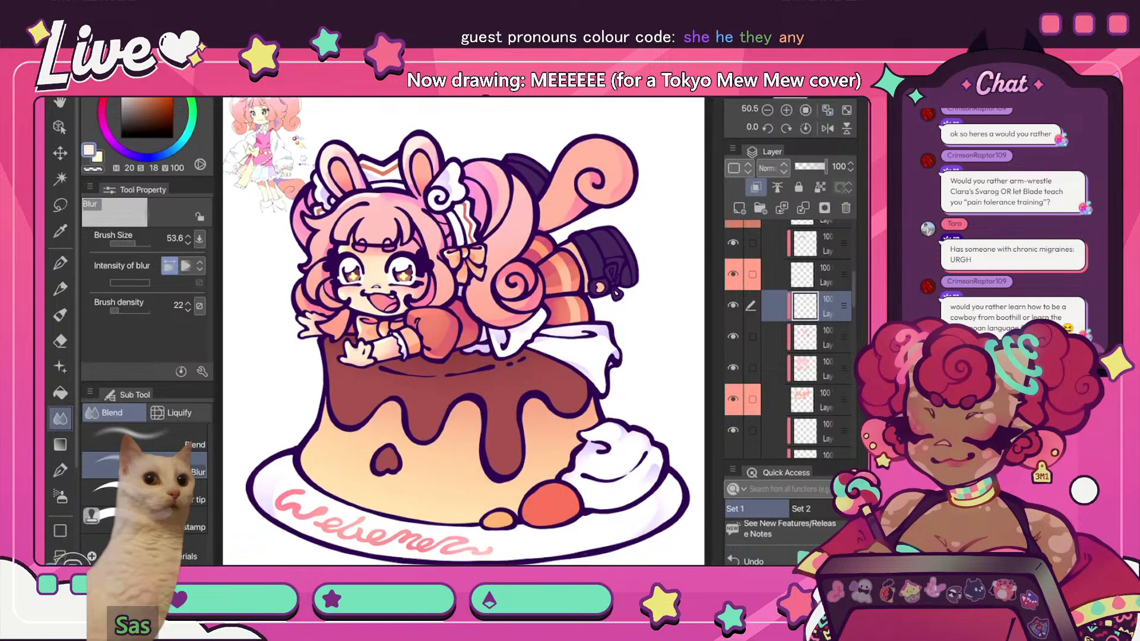
# - Add pale peach highlights to the long pigtail with the size 53.6 G-pen, and check the mirrored canvas
pyautogui.scroll(2, 463, 331)
pyautogui.press('p')
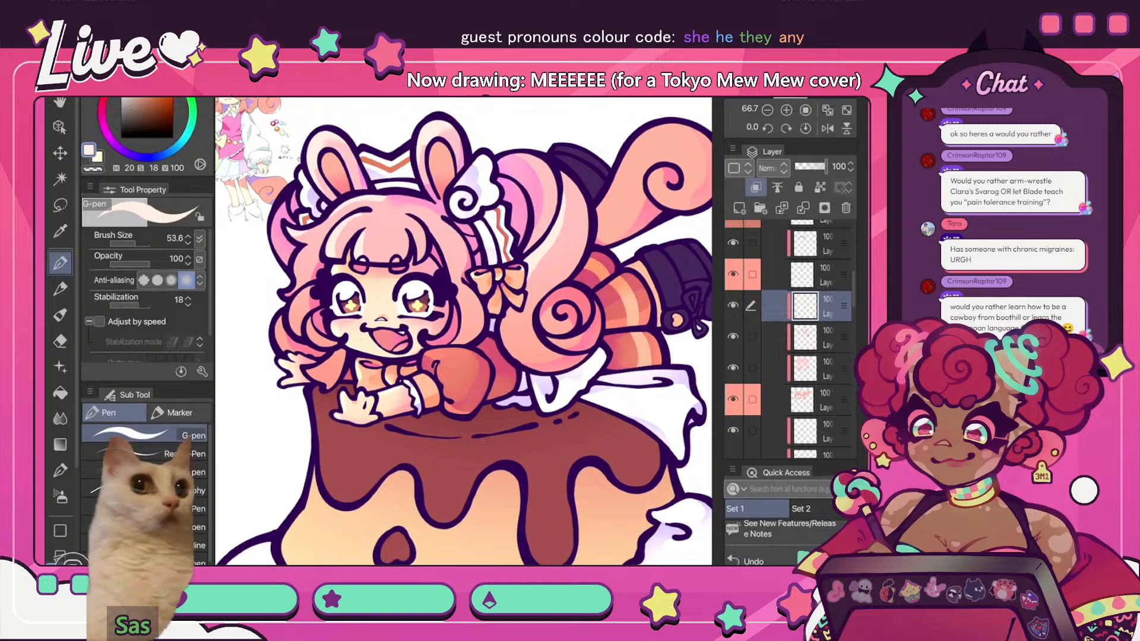
pyautogui.scroll(-3, 514, 204)
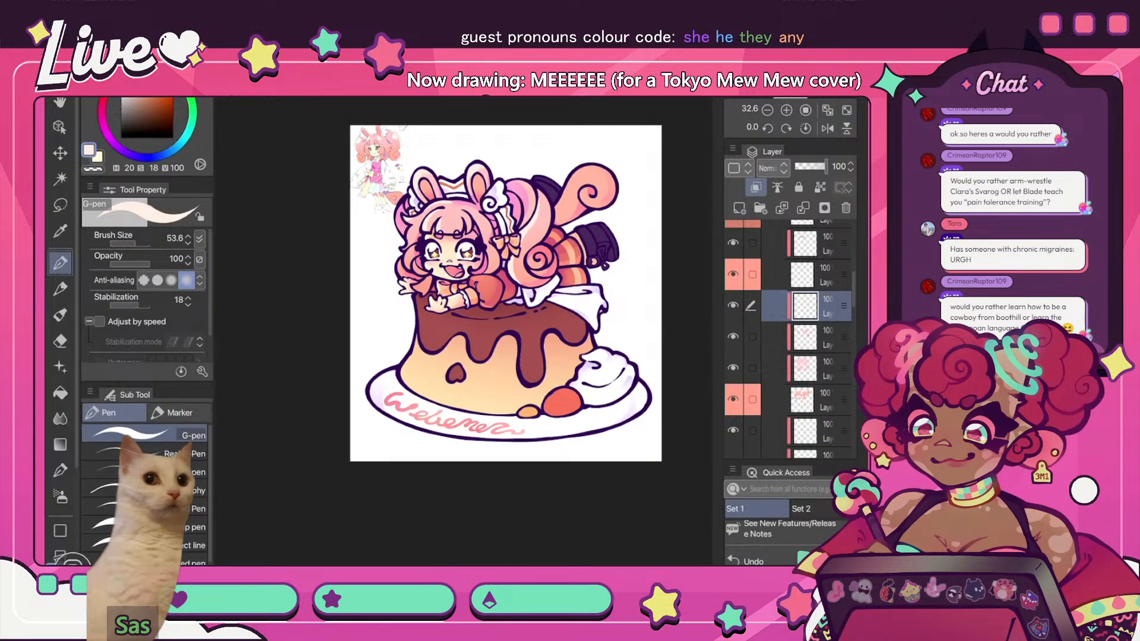
pyautogui.press('h')
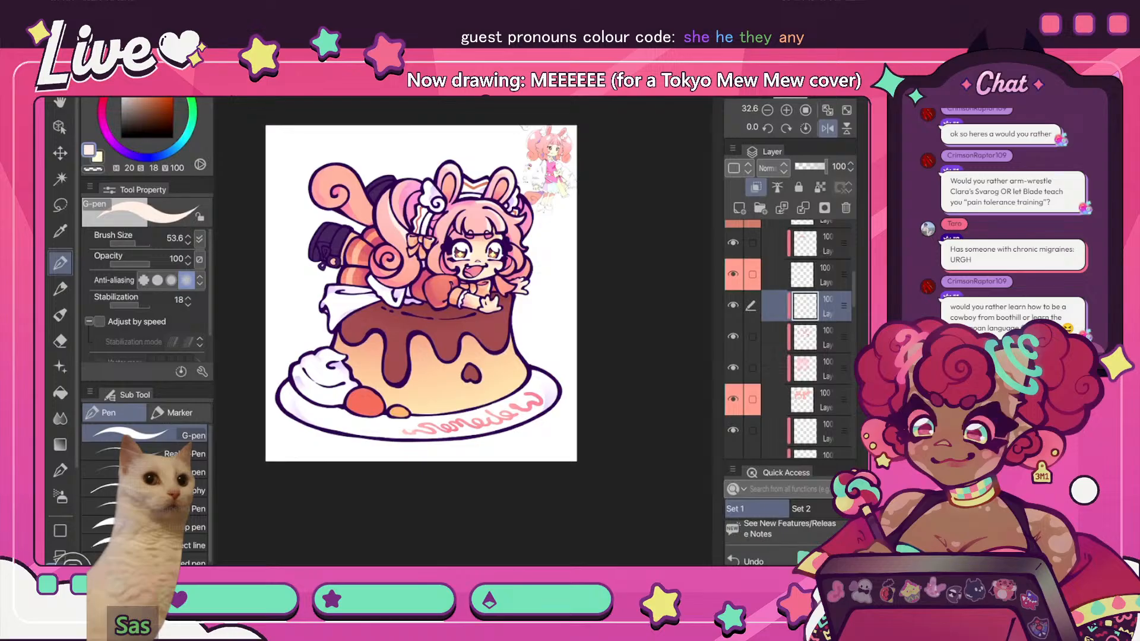
pyautogui.scroll(3, 470, 178)
# - Trim and fade the hair highlights with the size 30.3 Hard eraser and size 64.9 Soft eraser, checking both canvas orientations
pyautogui.press('e')
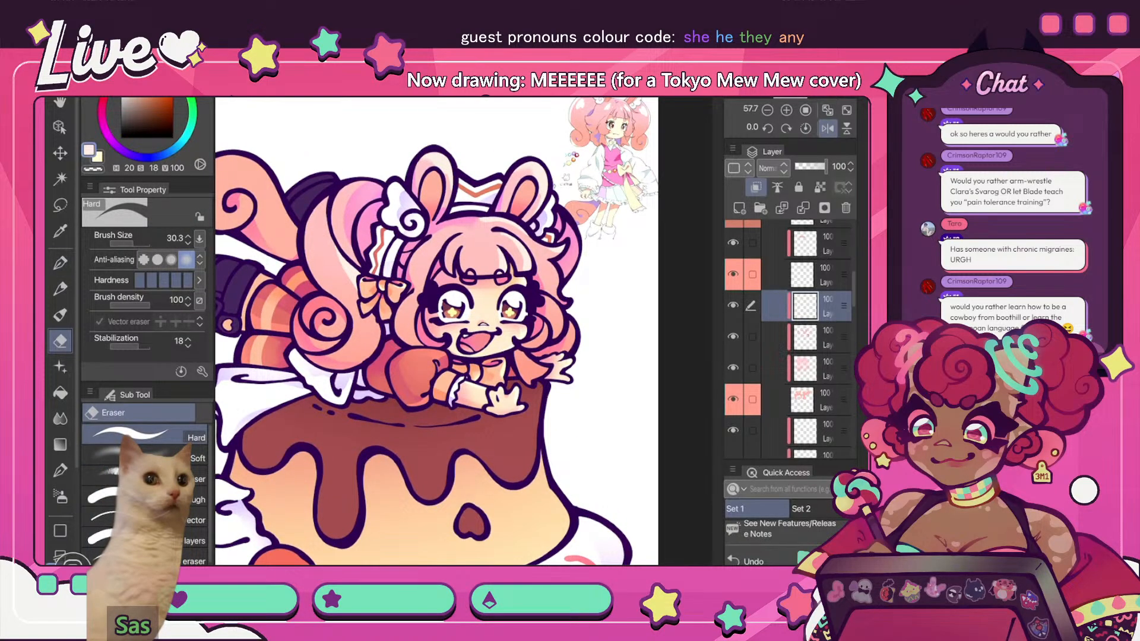
pyautogui.hotkey('ctrl', '0')
pyautogui.press('h')
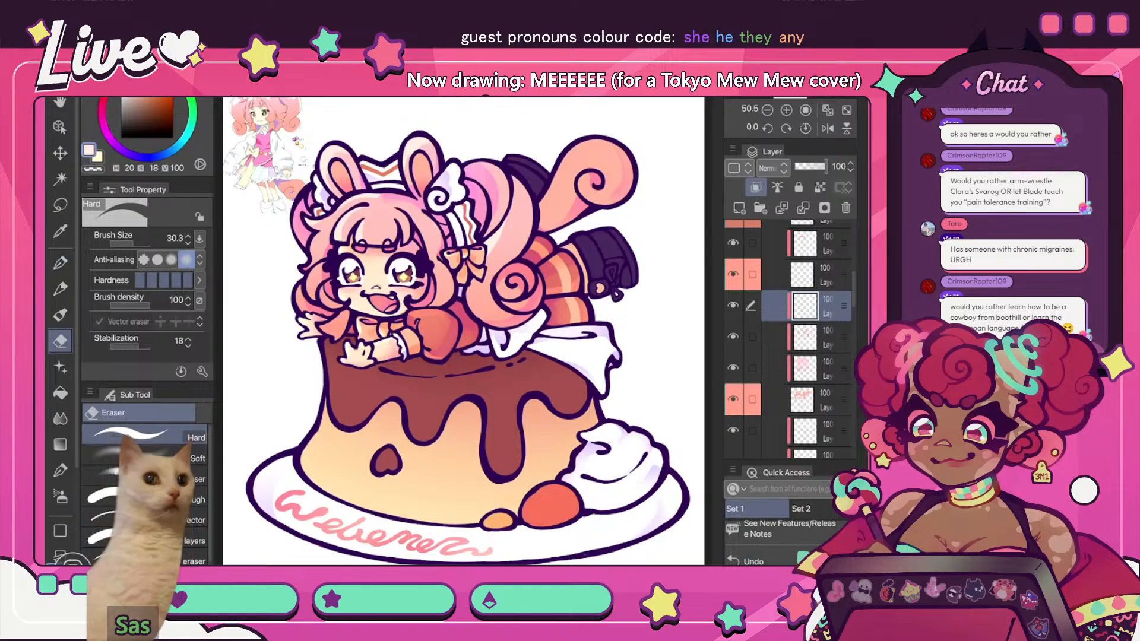
pyautogui.scroll(1, 344, 194)
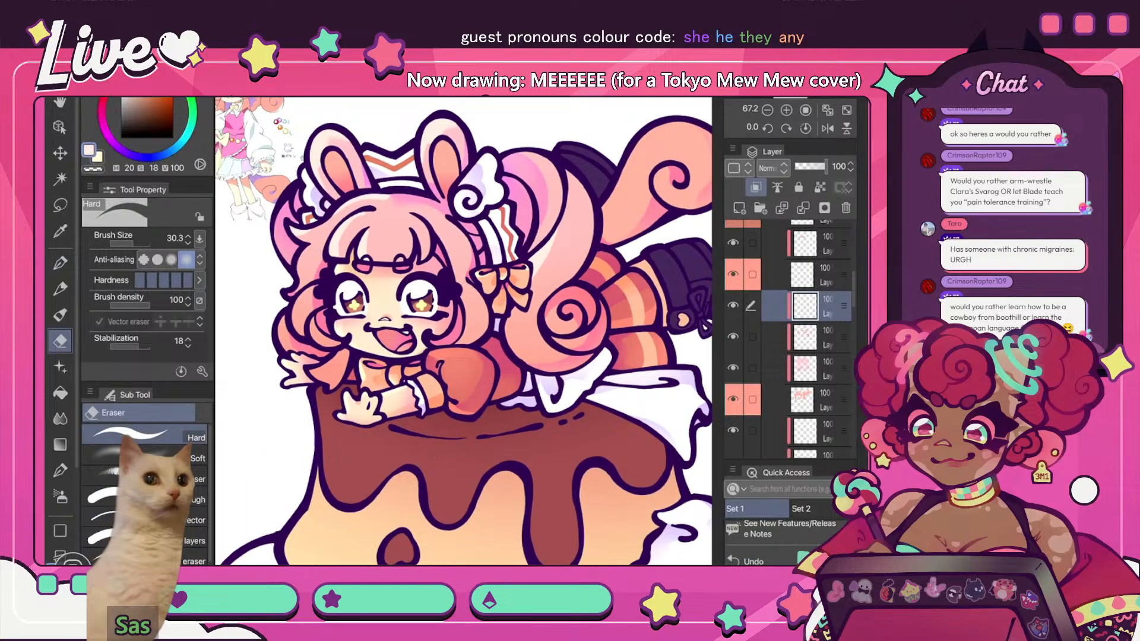
pyautogui.click(196, 458)
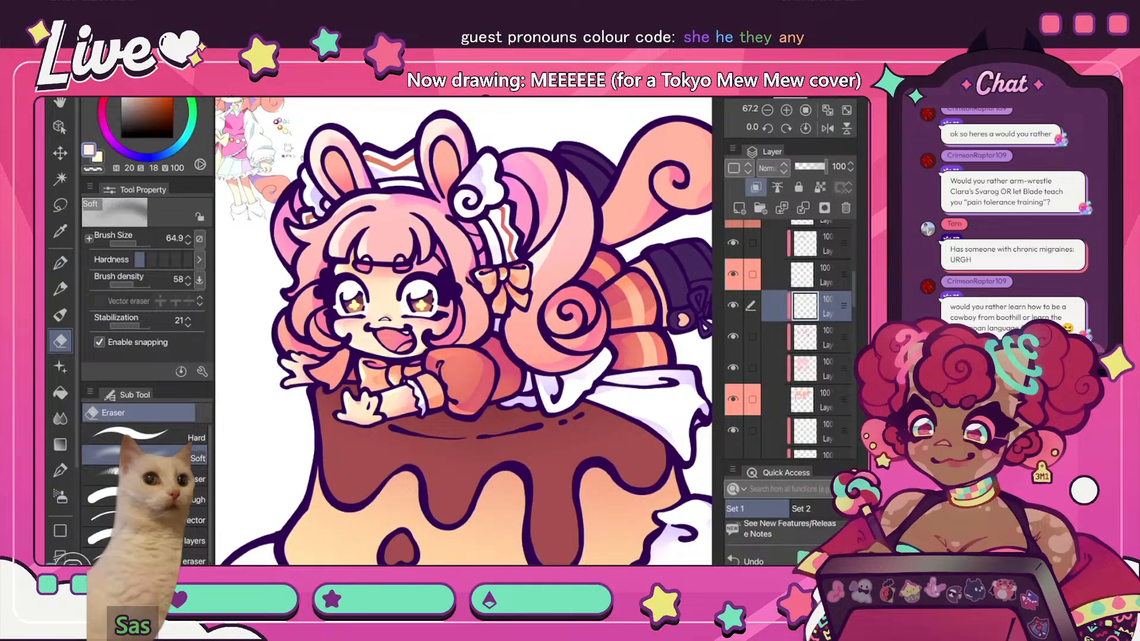
pyautogui.scroll(-3, 521, 213)
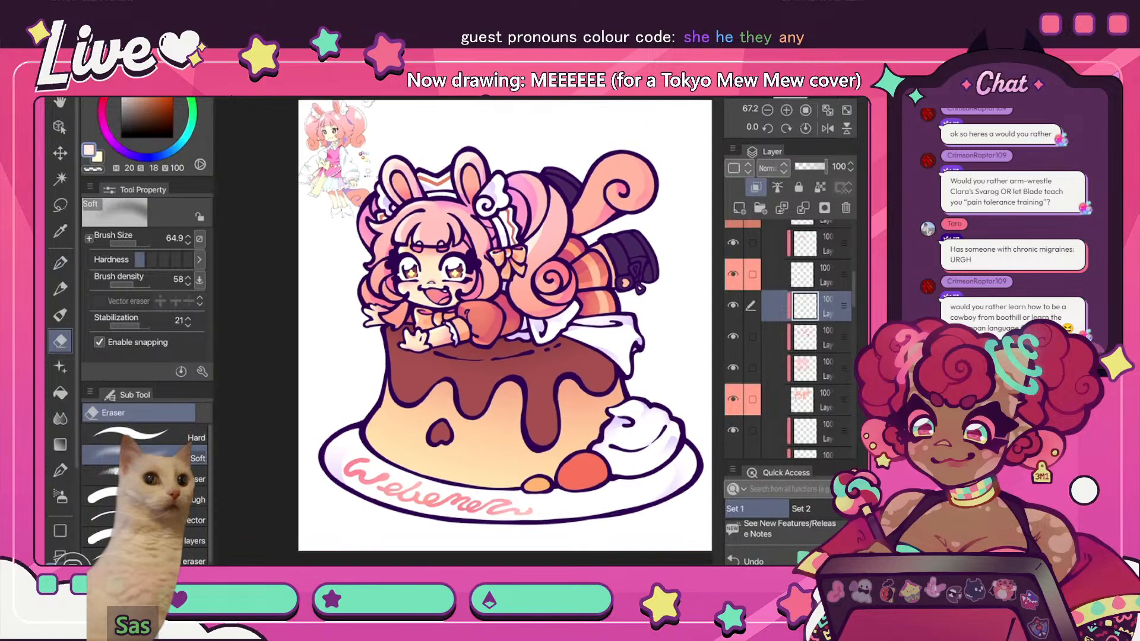
pyautogui.click(827, 129)
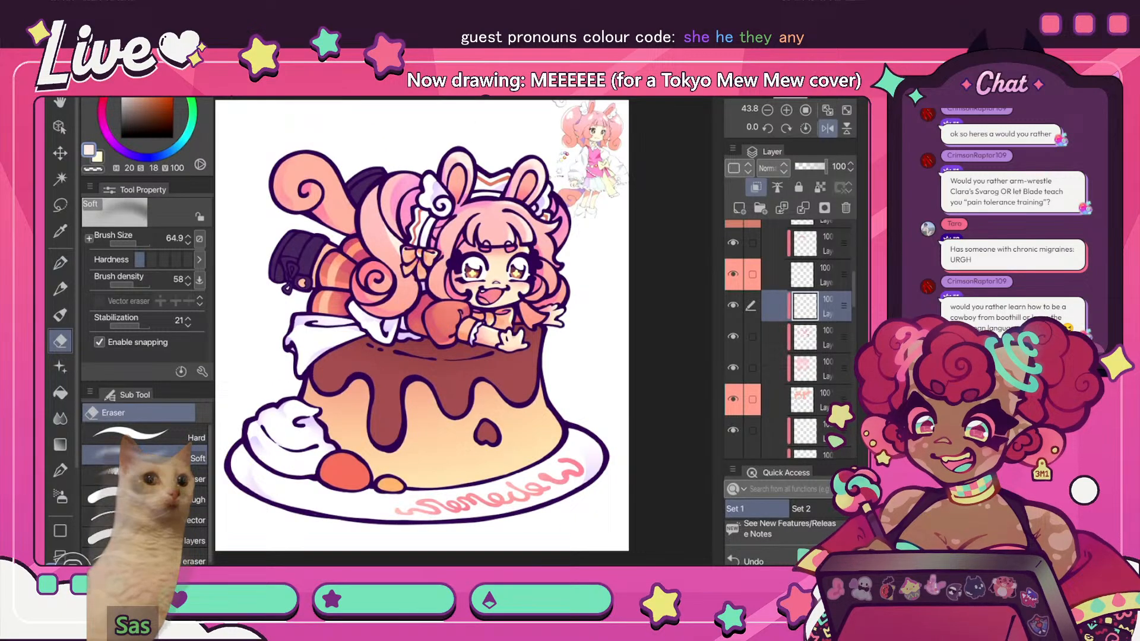
# - Sample a warm skin tone from the face and set the G-pen colour to a yellower H 30, S 37, V 100
pyautogui.press('p')
pyautogui.scroll(3, 508, 288)
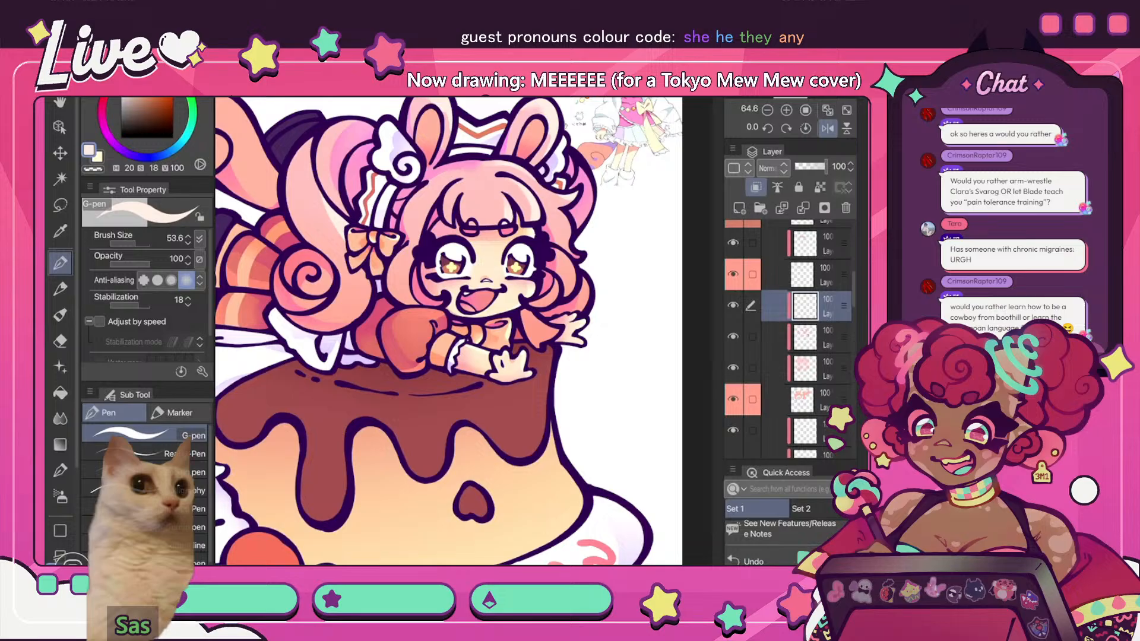
pyautogui.keyDown('alt'); pyautogui.click(485, 256); pyautogui.keyUp('alt')
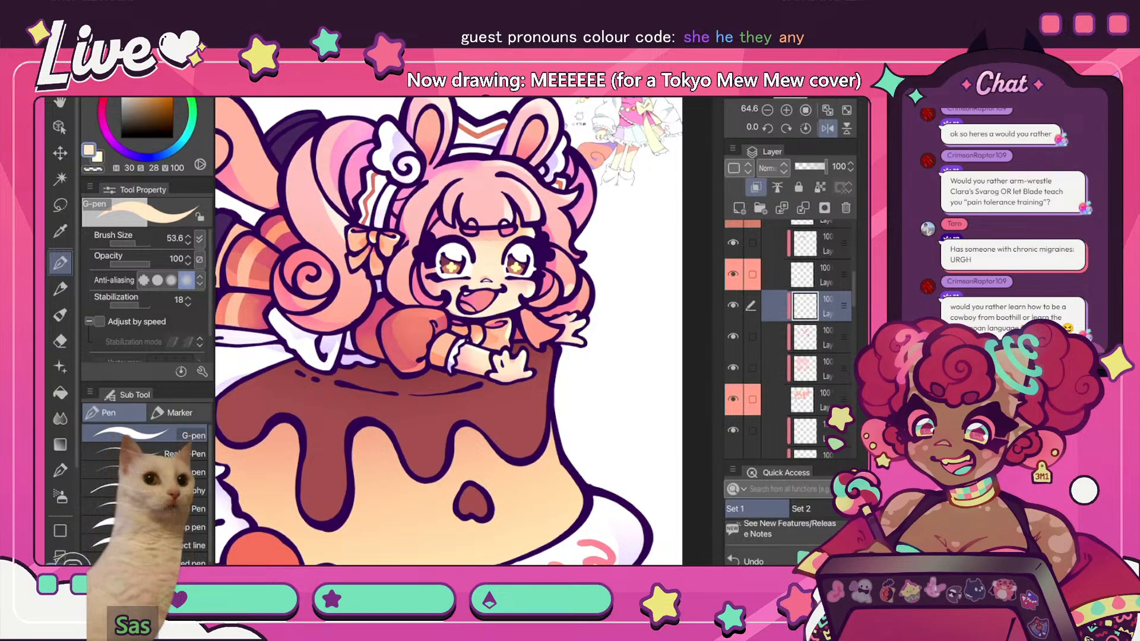
pyautogui.press('h')
pyautogui.scroll(-3, 463, 332)
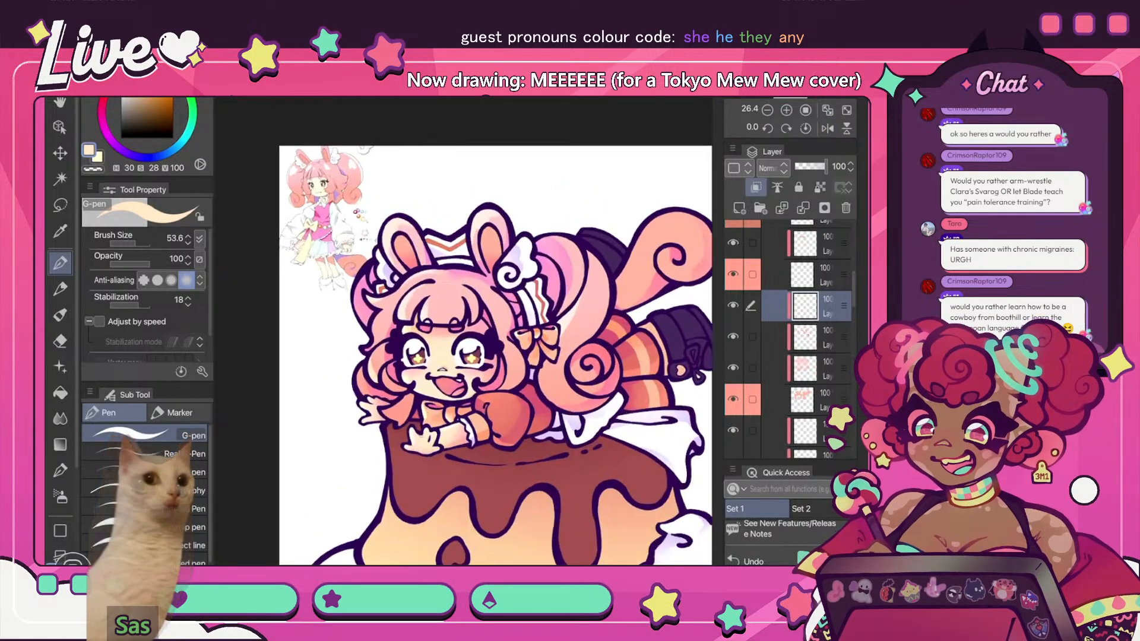
pyautogui.scroll(5, 498, 416)
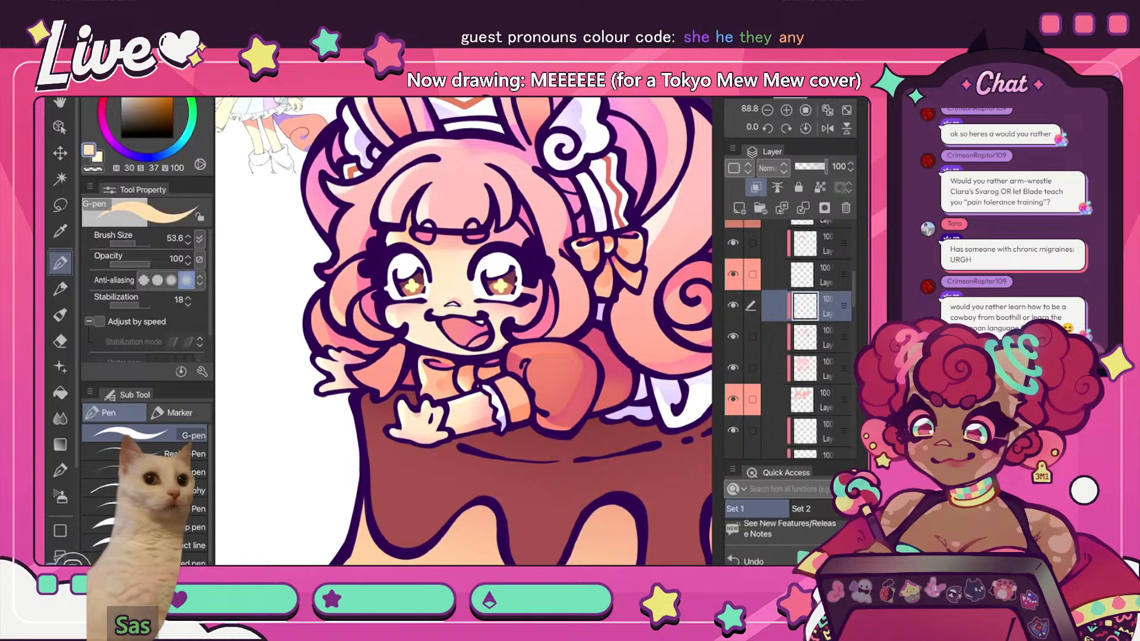
# - Add warm yellow highlights to the hair and pigtail curl with the size 53.6 G-pen, checking the canvas mirrored and unmirrored
pyautogui.scroll(-3, 465, 248)
pyautogui.scroll(3, 459, 266)
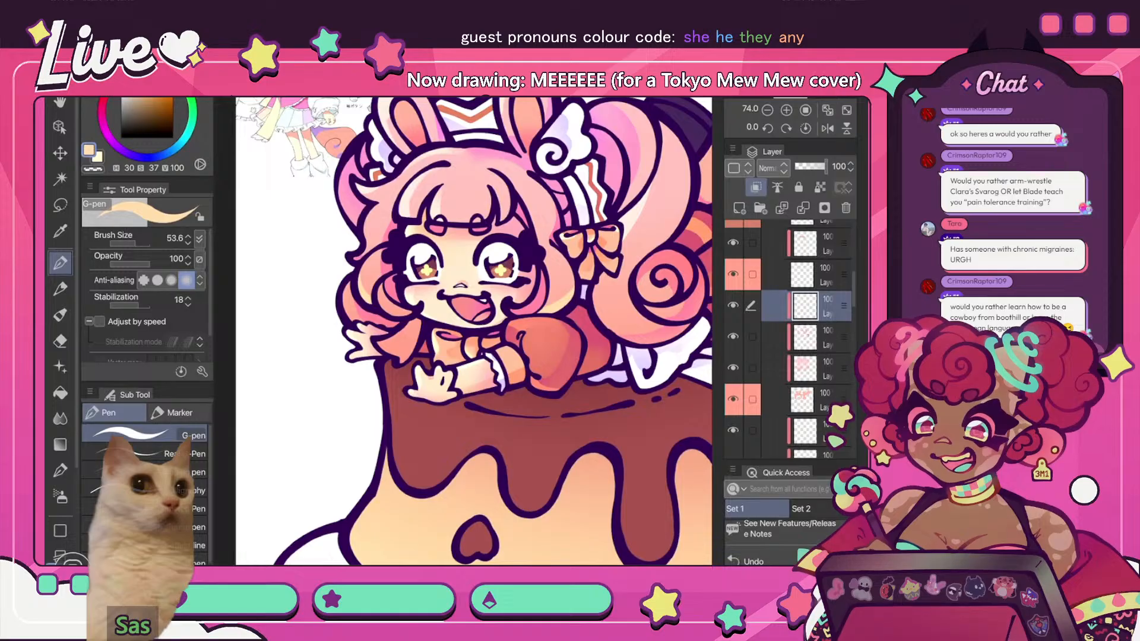
pyautogui.scroll(-2, 467, 330)
pyautogui.press('h')
pyautogui.scroll(2, 531, 247)
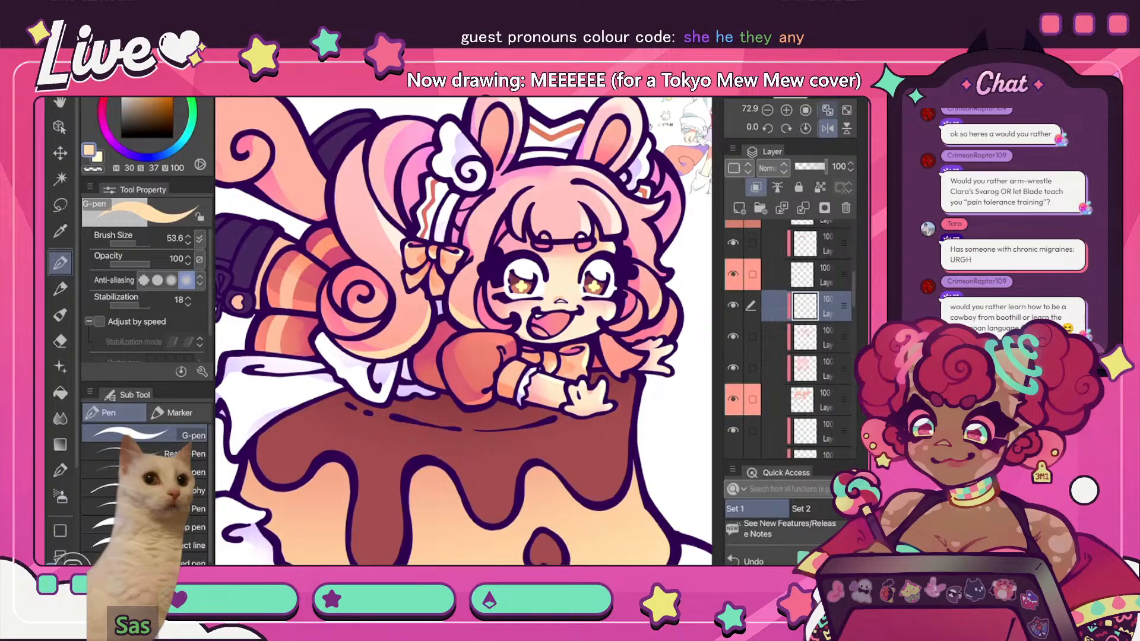
pyautogui.hotkey('ctrl', '0')
pyautogui.press('h')
pyautogui.scroll(4, 451, 178)
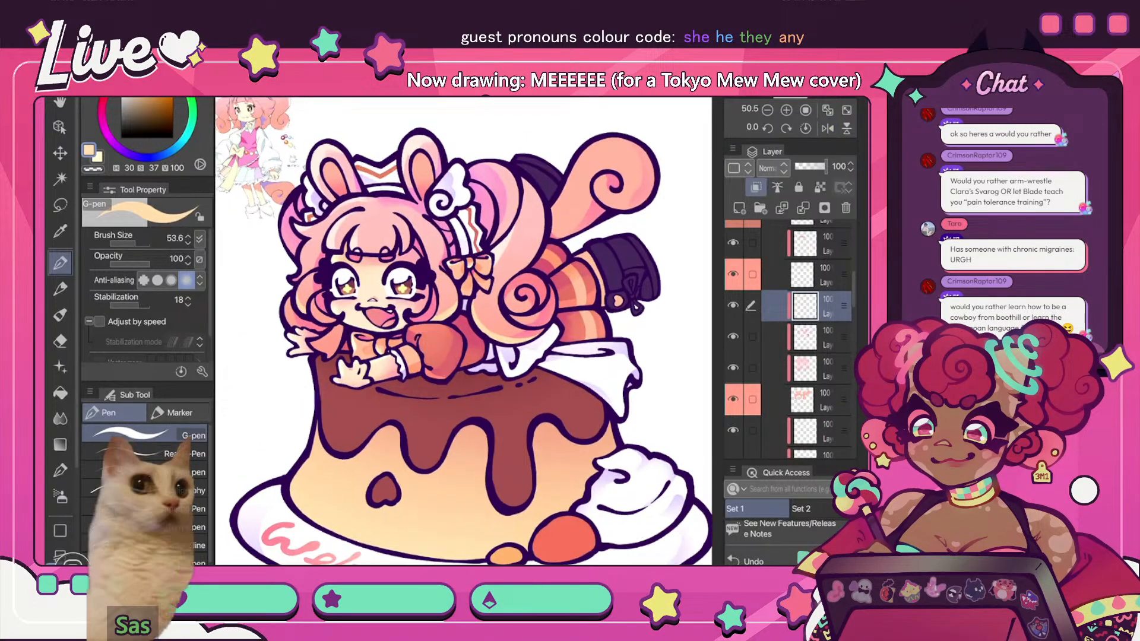
# - Paint warm yellow highlights along the outer edge and curl of the character's tail with the G-pen
pyautogui.moveTo(475, 285); pyautogui.dragTo(386, 331)
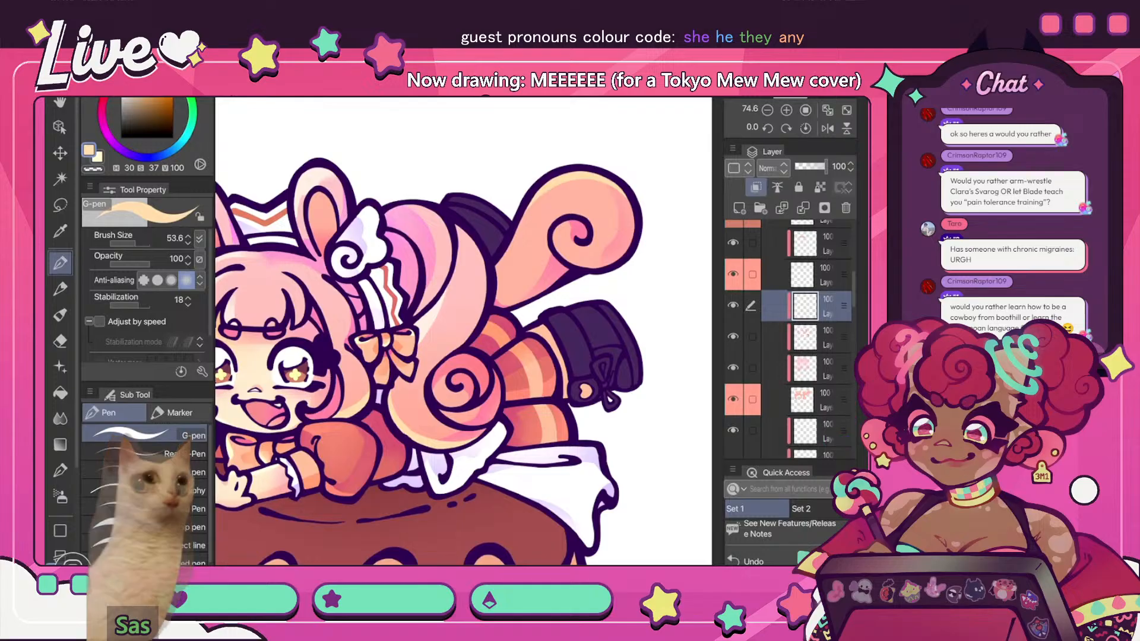
pyautogui.click(847, 110)
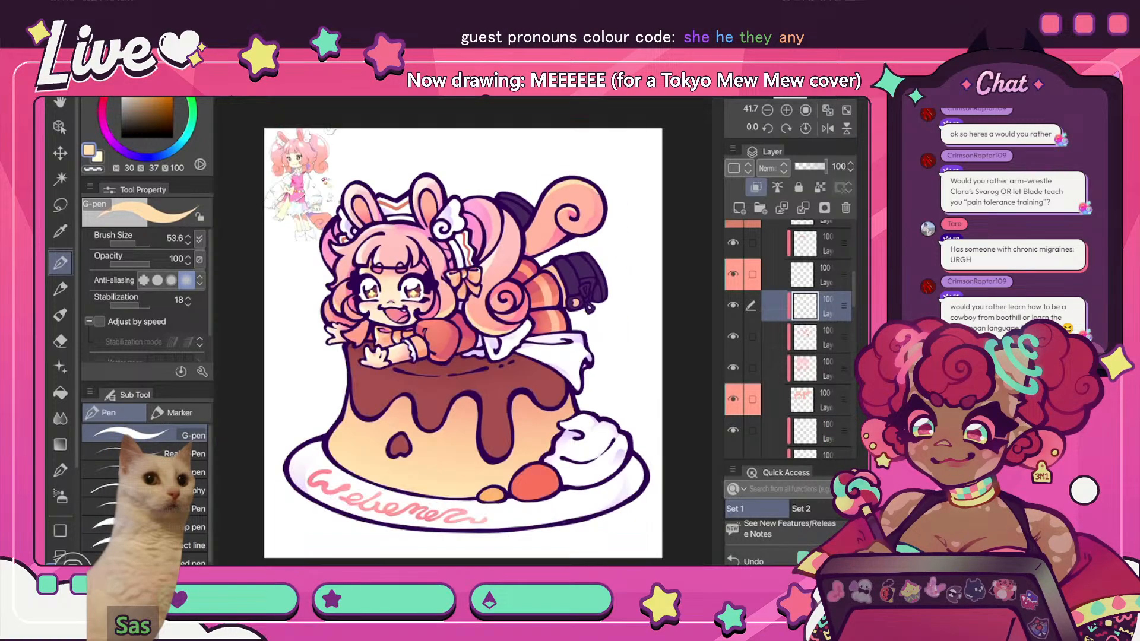
pyautogui.click(828, 128)
pyautogui.scroll(5, 320, 174)
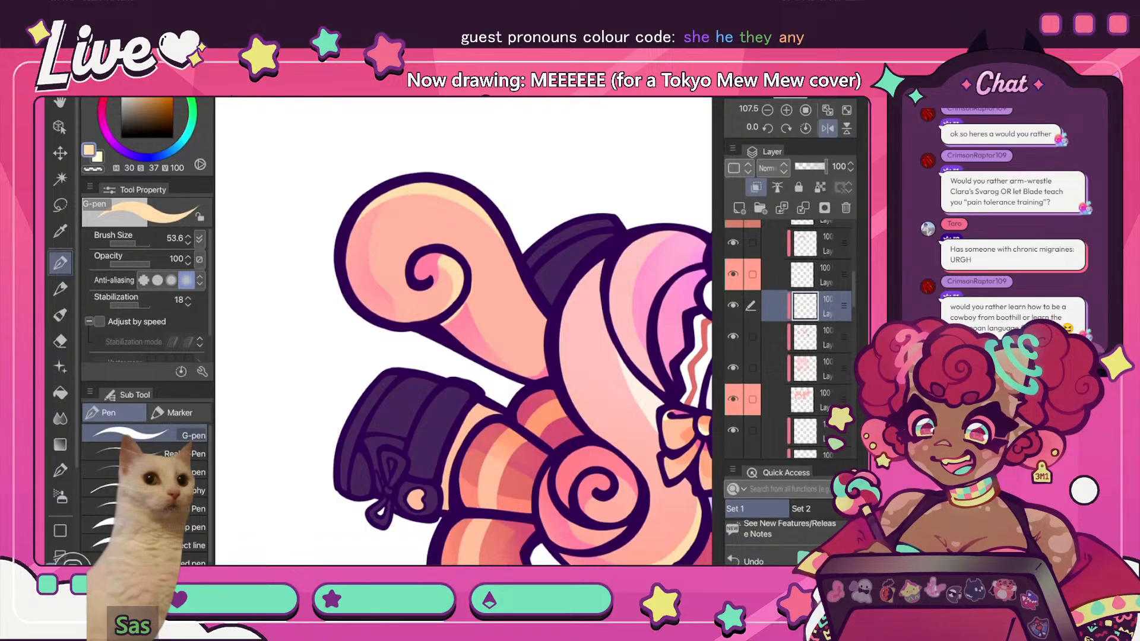
# - Refine the tail highlights with the transparent G-pen and the size 64.9 Soft eraser, and check the whole unmirrored illustration
pyautogui.press('c')
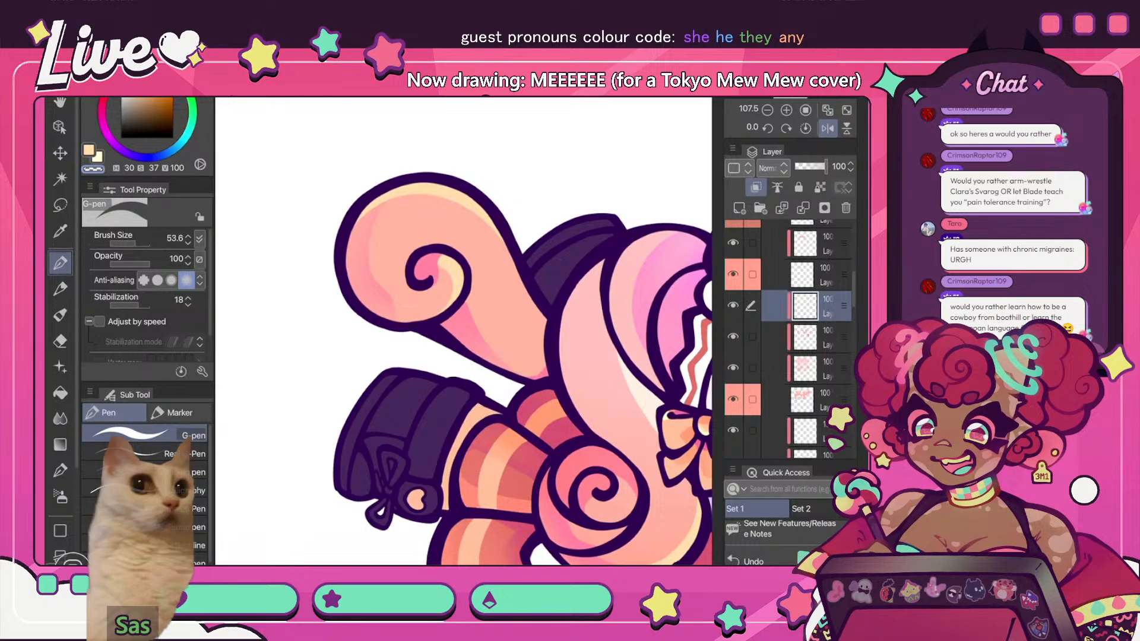
pyautogui.press('e')
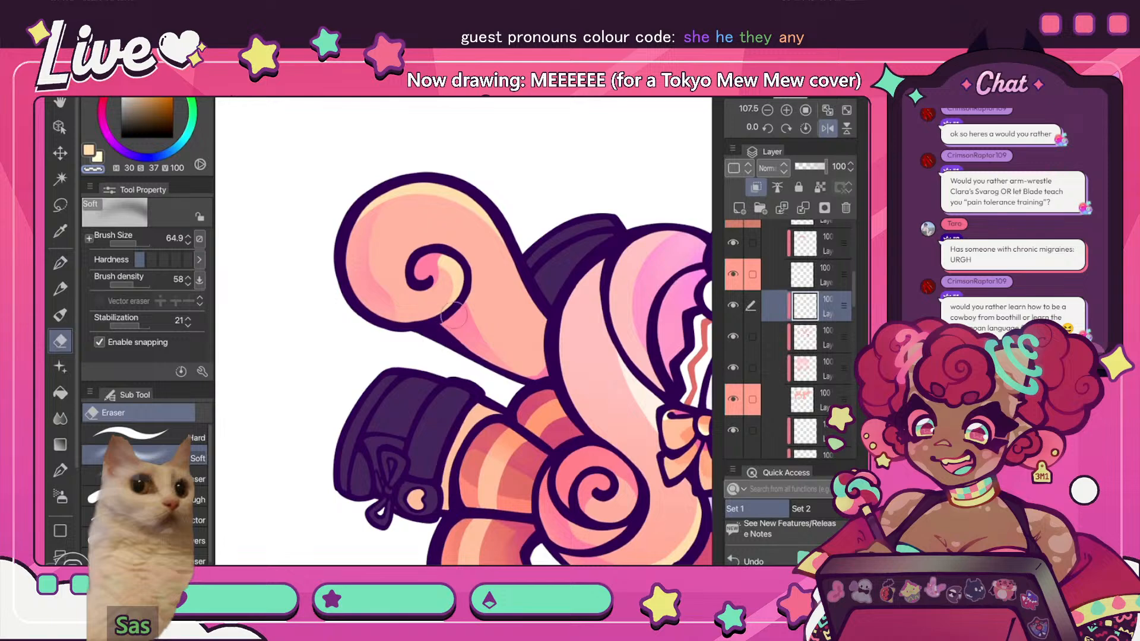
pyautogui.press('h')
pyautogui.hotkey('ctrl', '0')
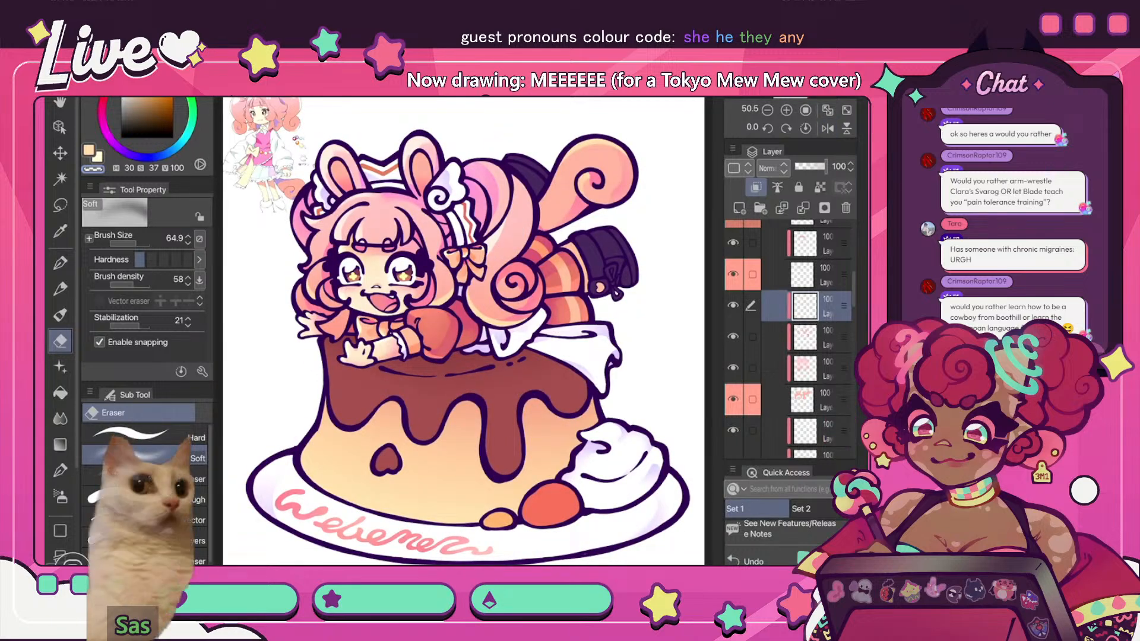
pyautogui.press('p')
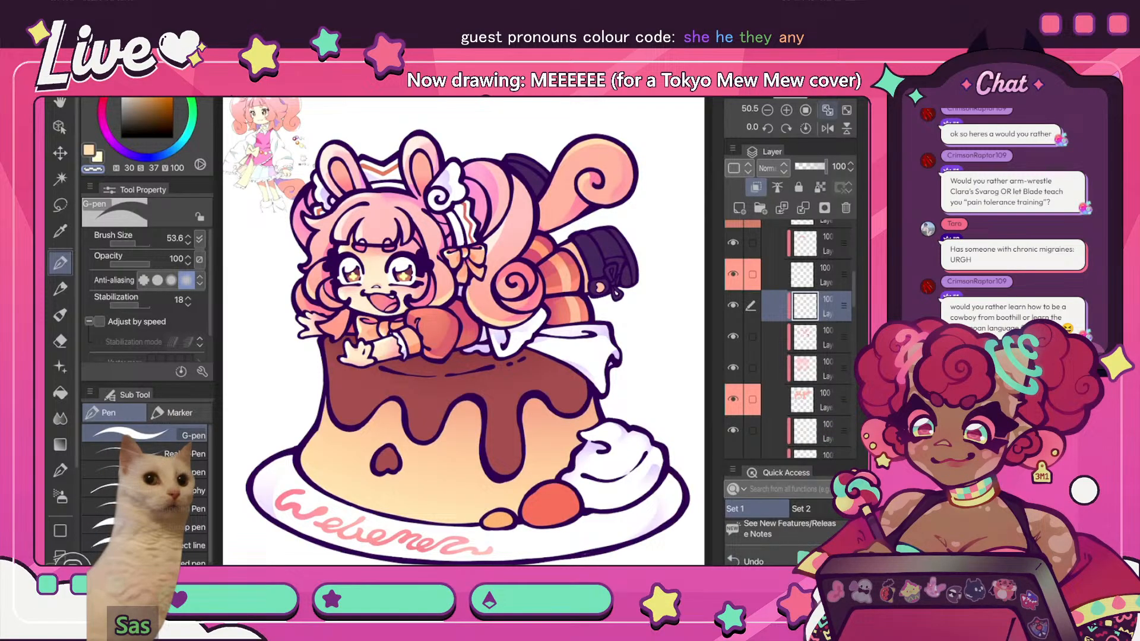
# - Examine the hair and tail shading close up and at full view, hiding and showing the hair base layer to compare
pyautogui.press('h')
pyautogui.press('h')
pyautogui.press('h')
pyautogui.press('h')
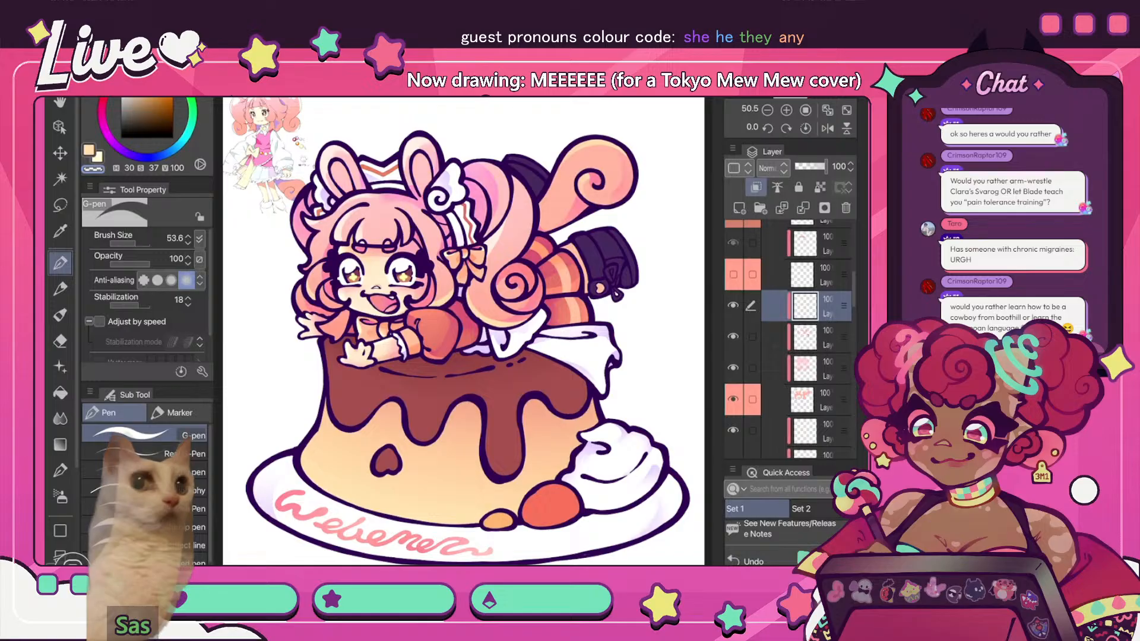
pyautogui.click(825, 336)
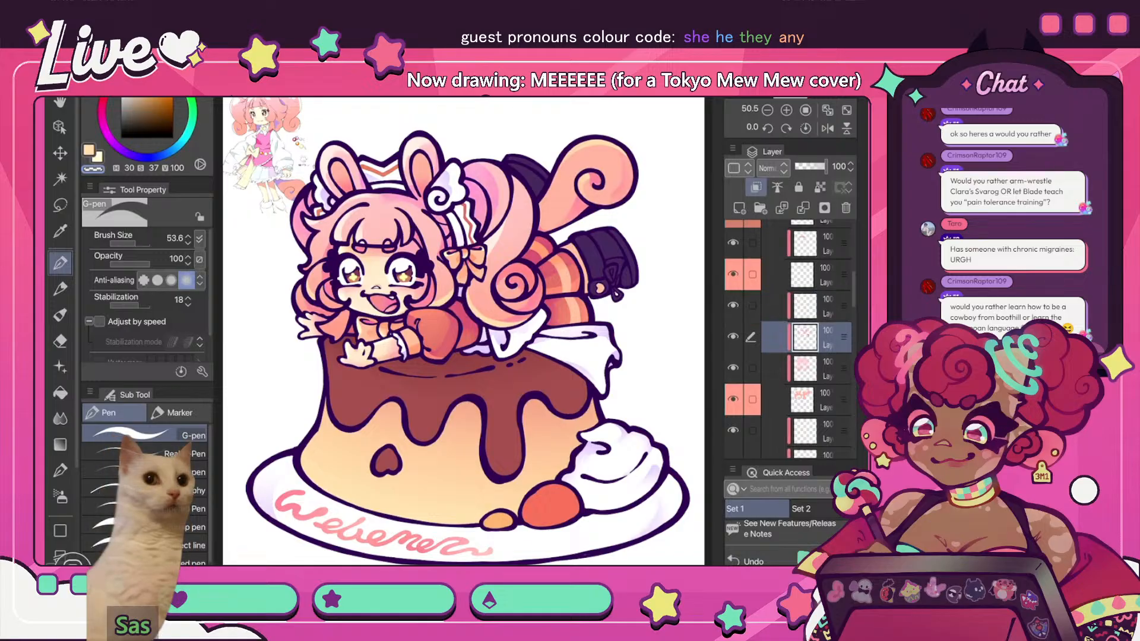
pyautogui.scroll(5, 356, 261)
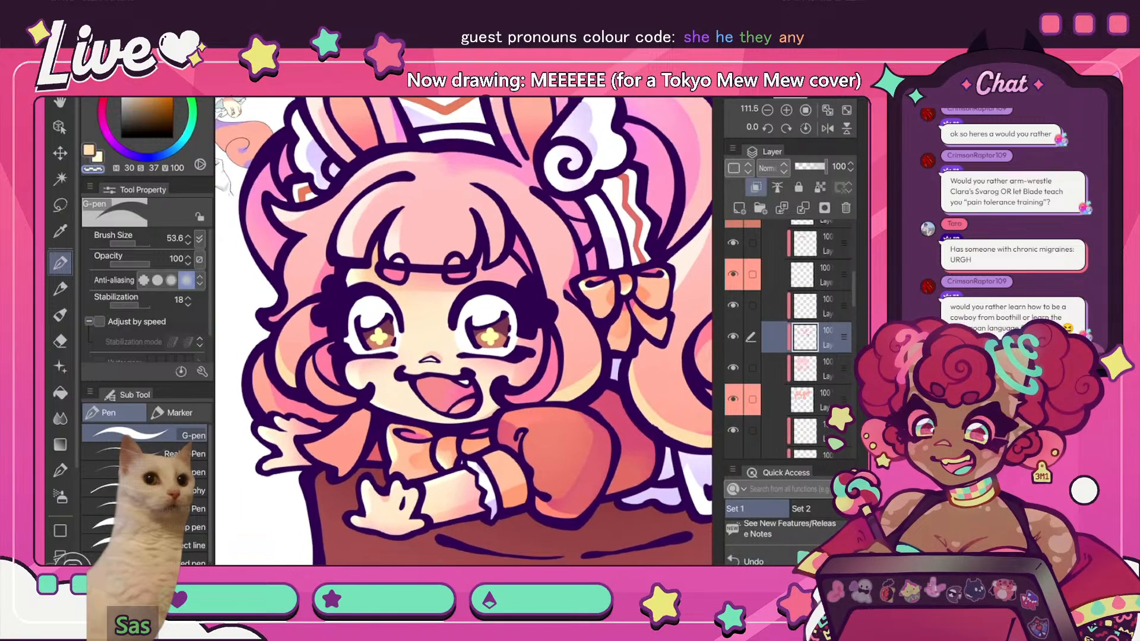
pyautogui.scroll(-4, 378, 309)
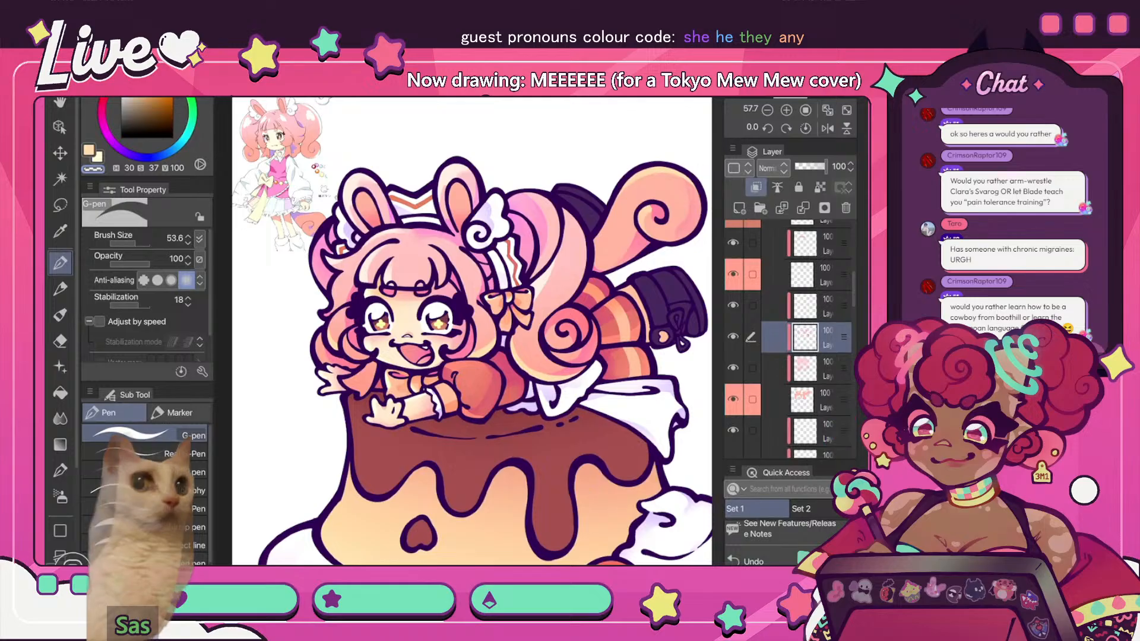
pyautogui.click(733, 399)
pyautogui.click(733, 399)
pyautogui.click(733, 399)
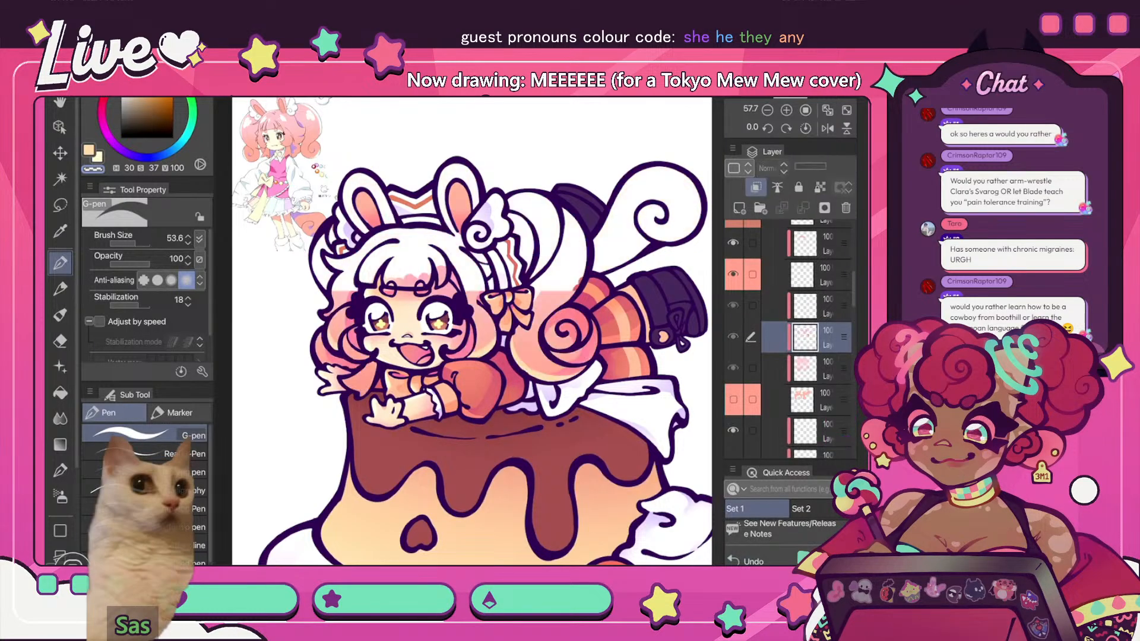
pyautogui.click(733, 398)
pyautogui.scroll(2, 789, 356)
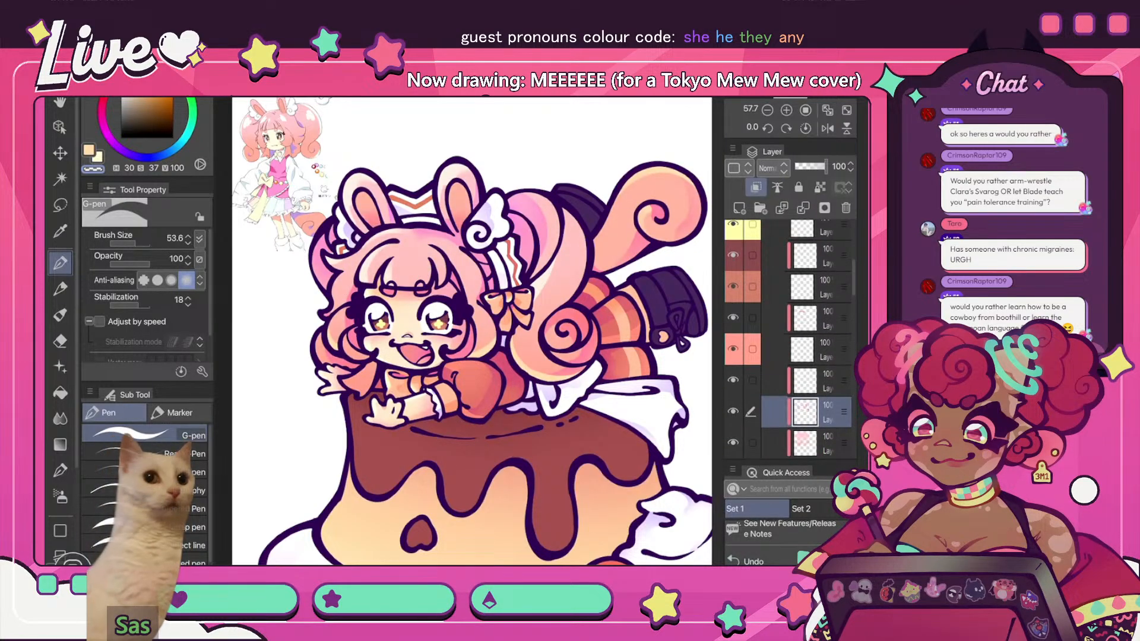
# - Check the whole illustration fitted to the view, both mirrored and unmirrored
pyautogui.click(819, 349)
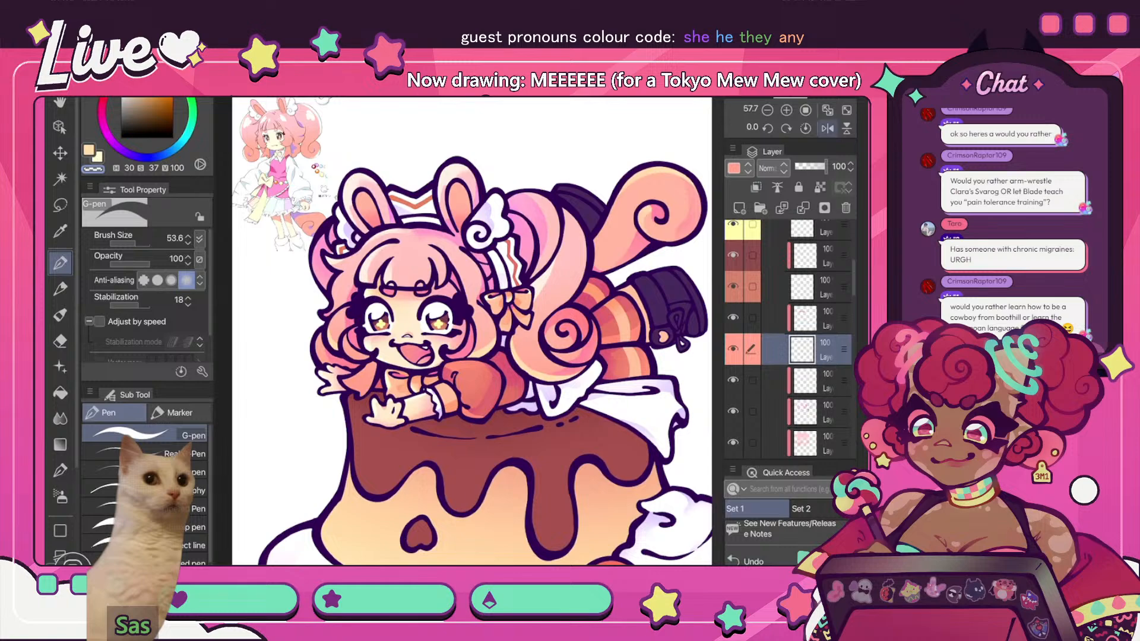
pyautogui.click(827, 128)
pyautogui.click(827, 128)
pyautogui.click(827, 129)
pyautogui.click(846, 111)
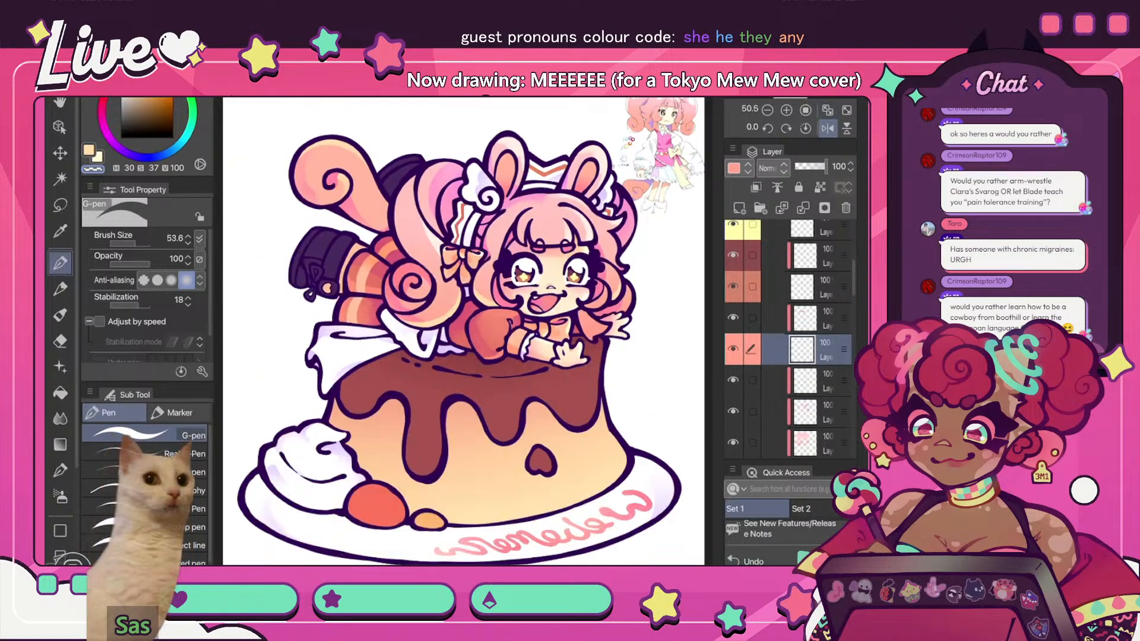
pyautogui.click(828, 128)
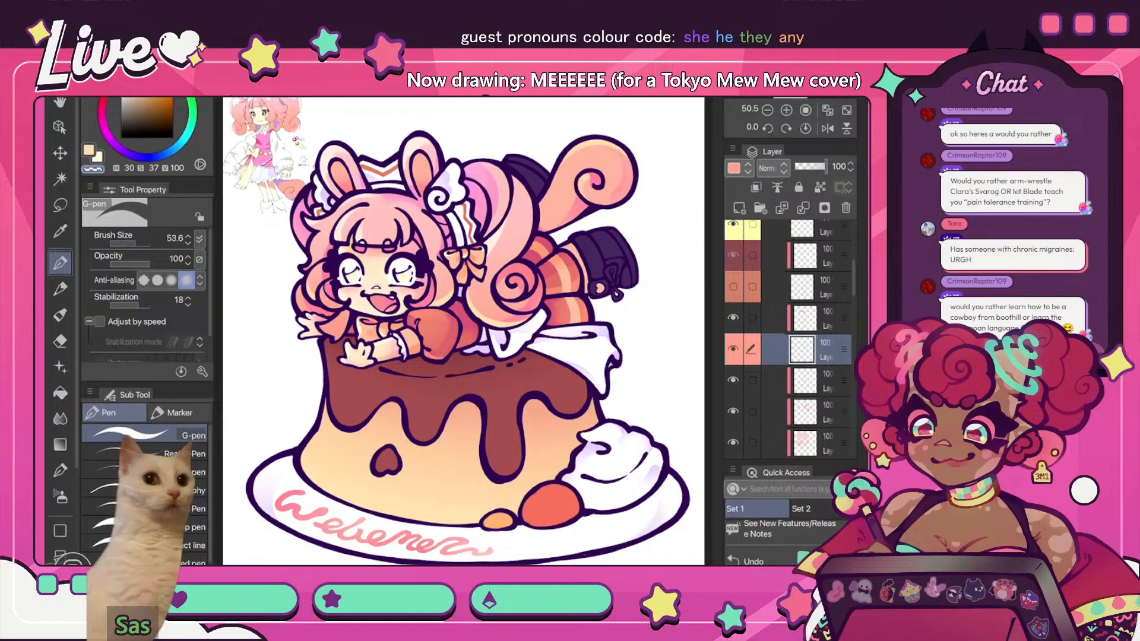
# - Toggle the eye layers to identify them and select the dark red clipped layer above the iris base for work on the eyes
pyautogui.click(733, 287)
pyautogui.click(822, 287)
pyautogui.scroll(1, 801, 333)
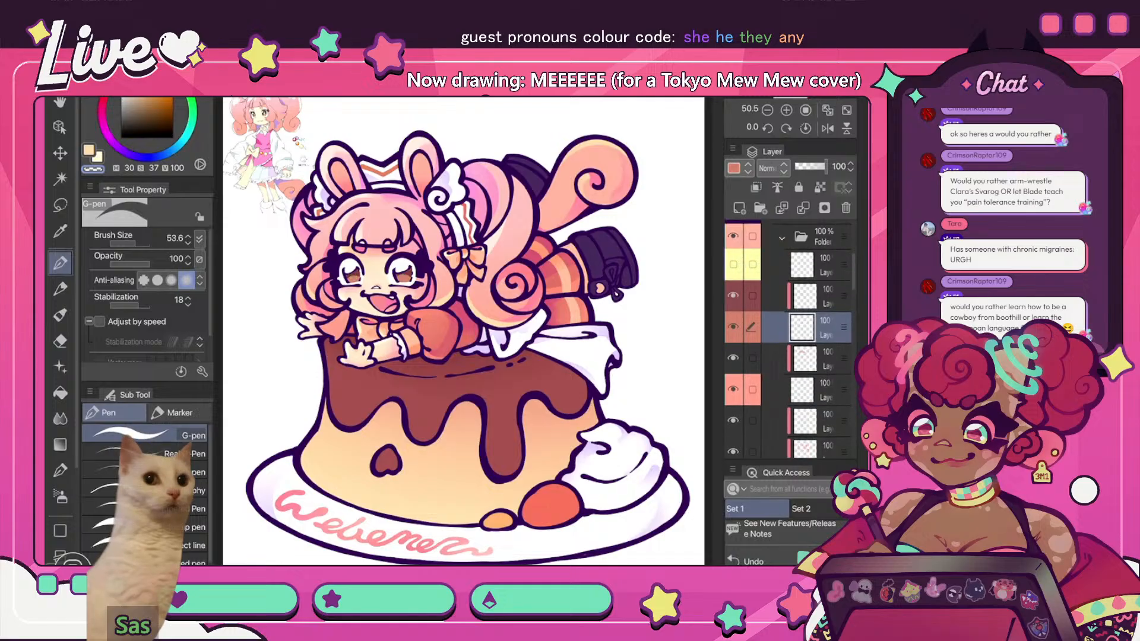
pyautogui.click(822, 295)
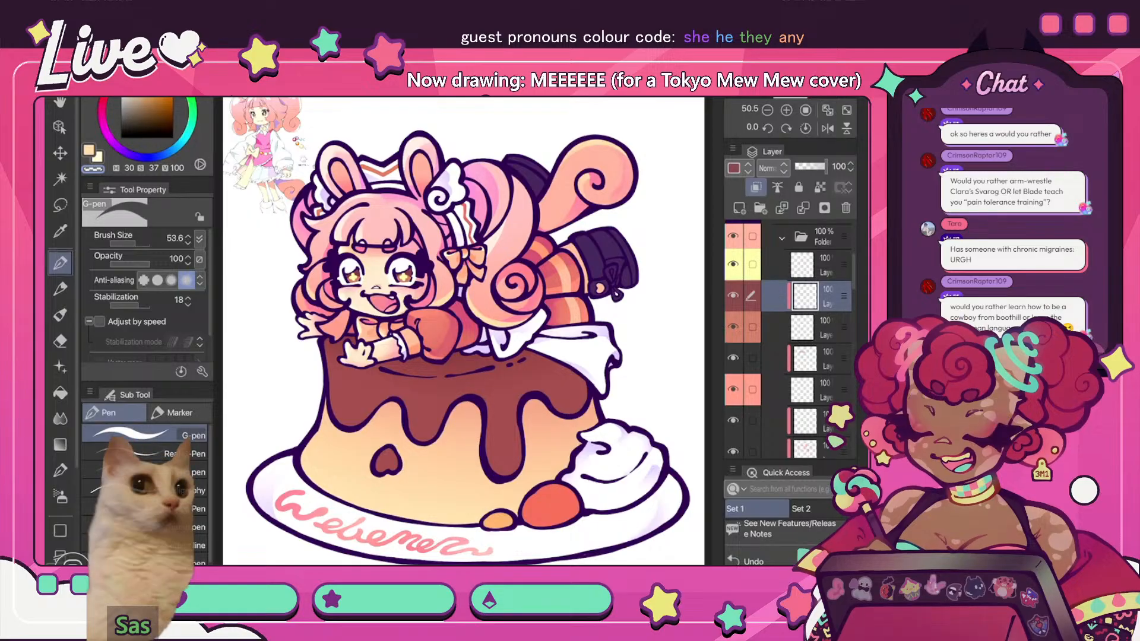
pyautogui.click(733, 296)
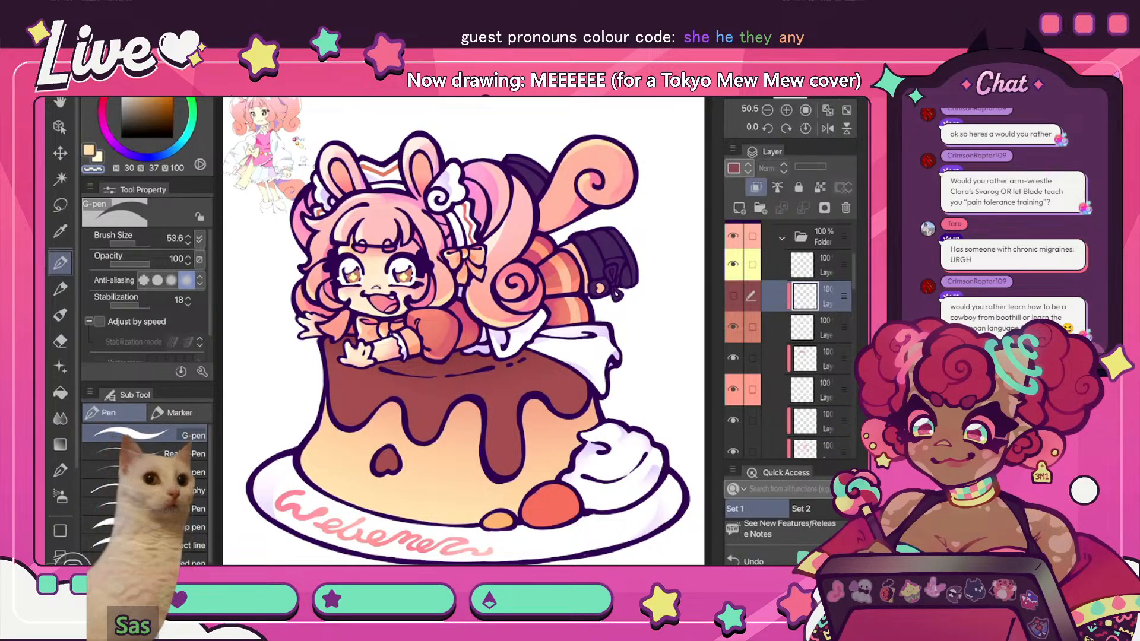
pyautogui.click(733, 296)
pyautogui.scroll(6, 364, 274)
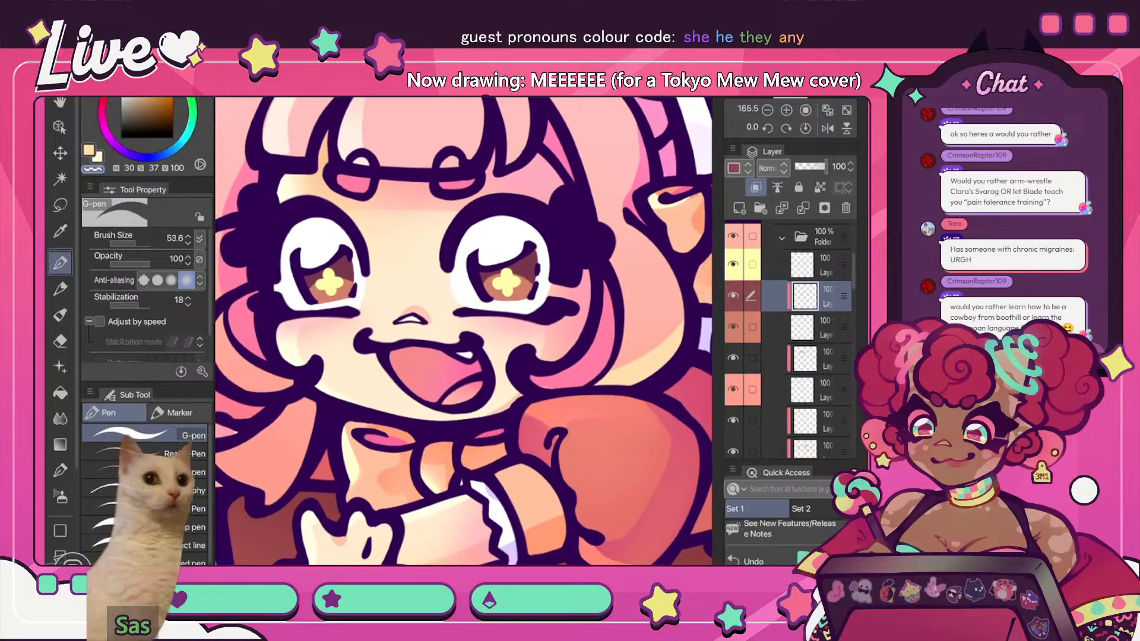
# - Set the G-pen to size 17.1 with orange H20 S53 V100 and paint a round highlight in the upper outer part of both irises
pyautogui.scroll(2, 539, 284)
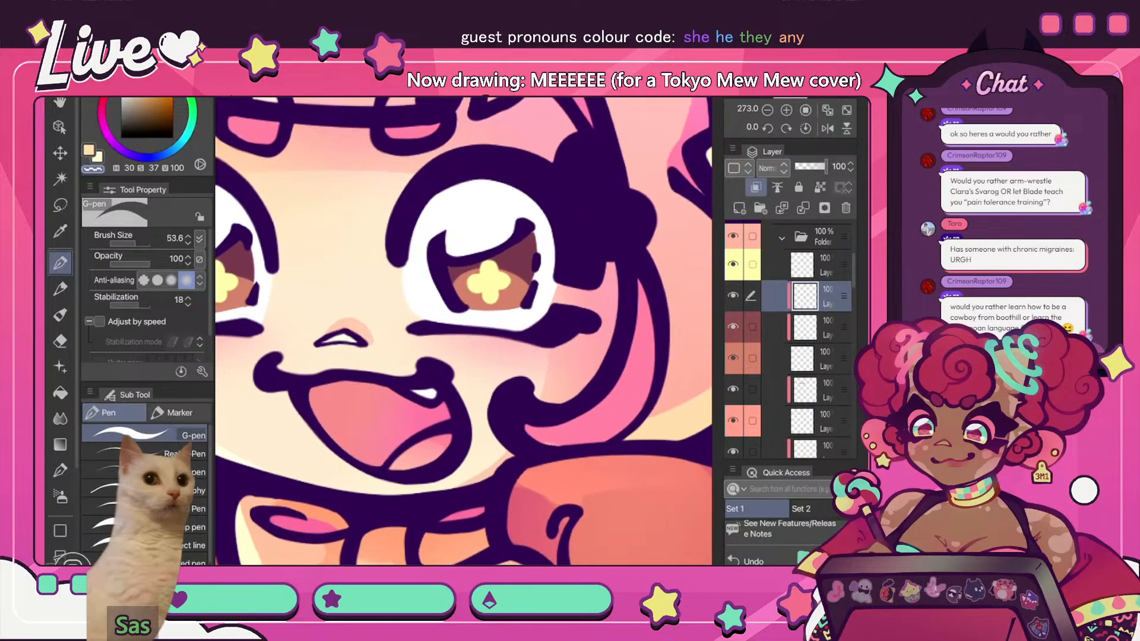
pyautogui.press('i')
pyautogui.click(522, 259)
pyautogui.press('p')
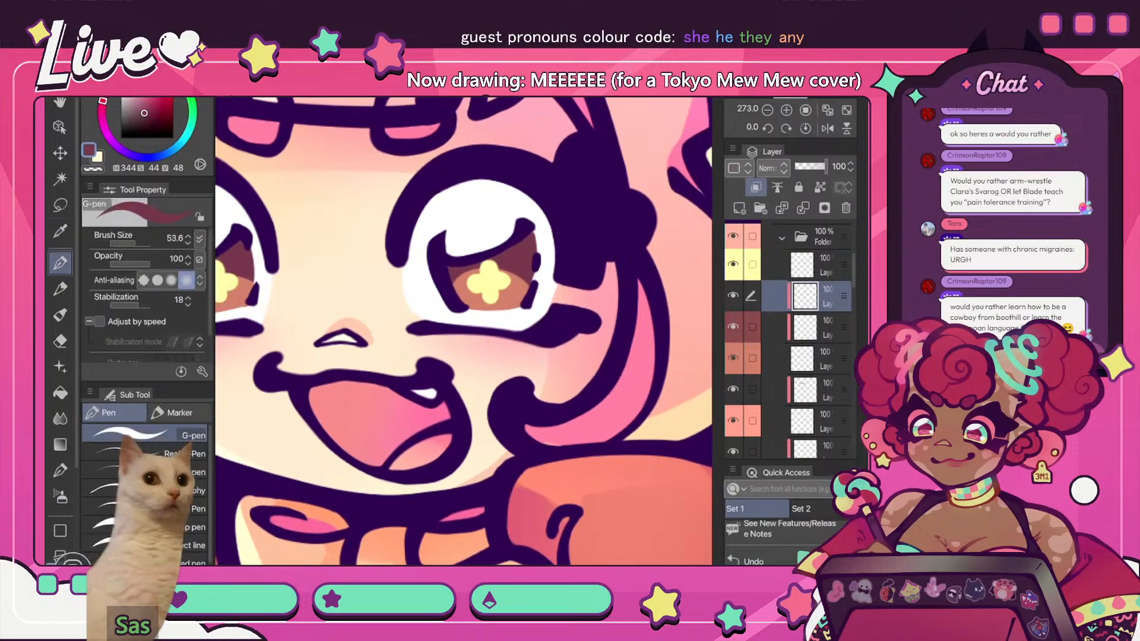
pyautogui.press('i')
pyautogui.click(682, 339)
pyautogui.press('p')
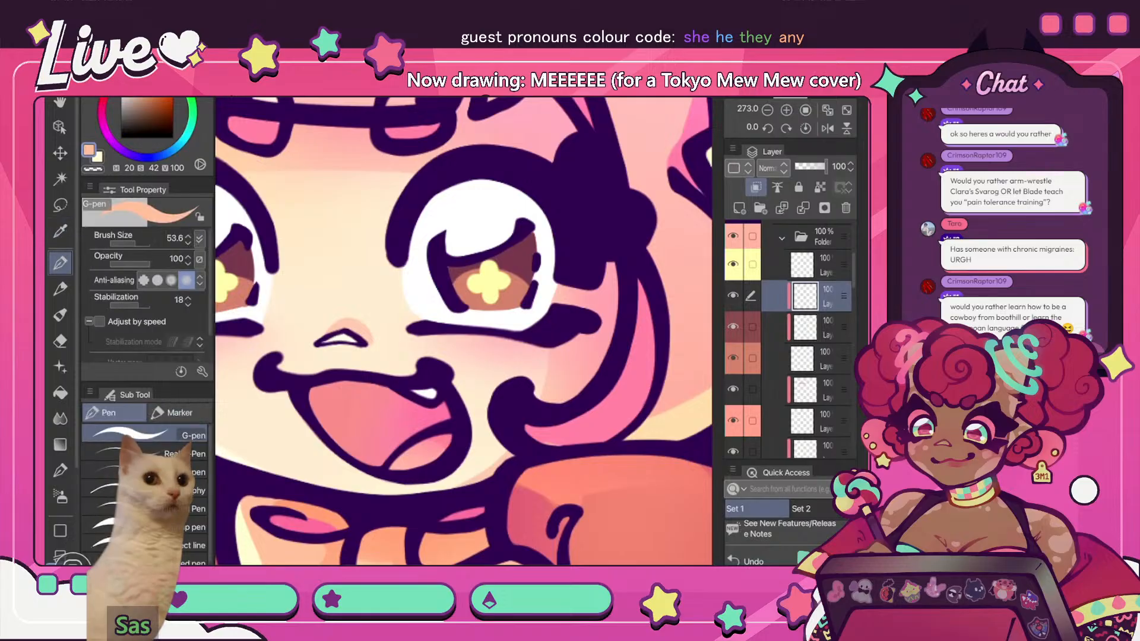
pyautogui.click(130, 244)
pyautogui.click(148, 99)
pyautogui.moveTo(525, 252); pyautogui.dragTo(526, 255)
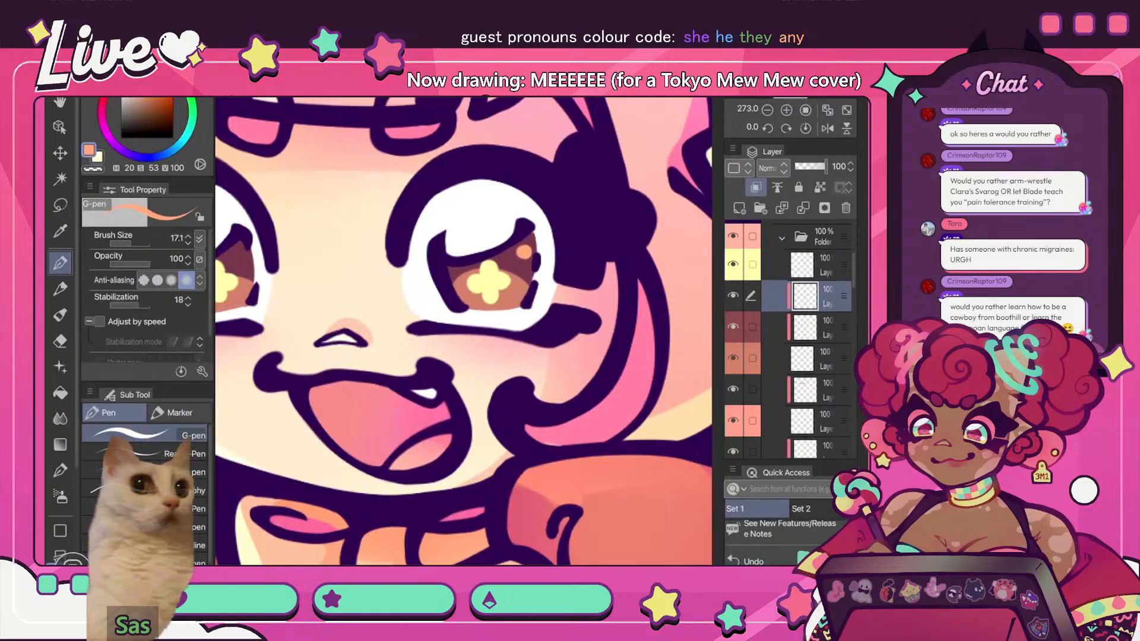
pyautogui.moveTo(415, 332); pyautogui.dragTo(554, 288)
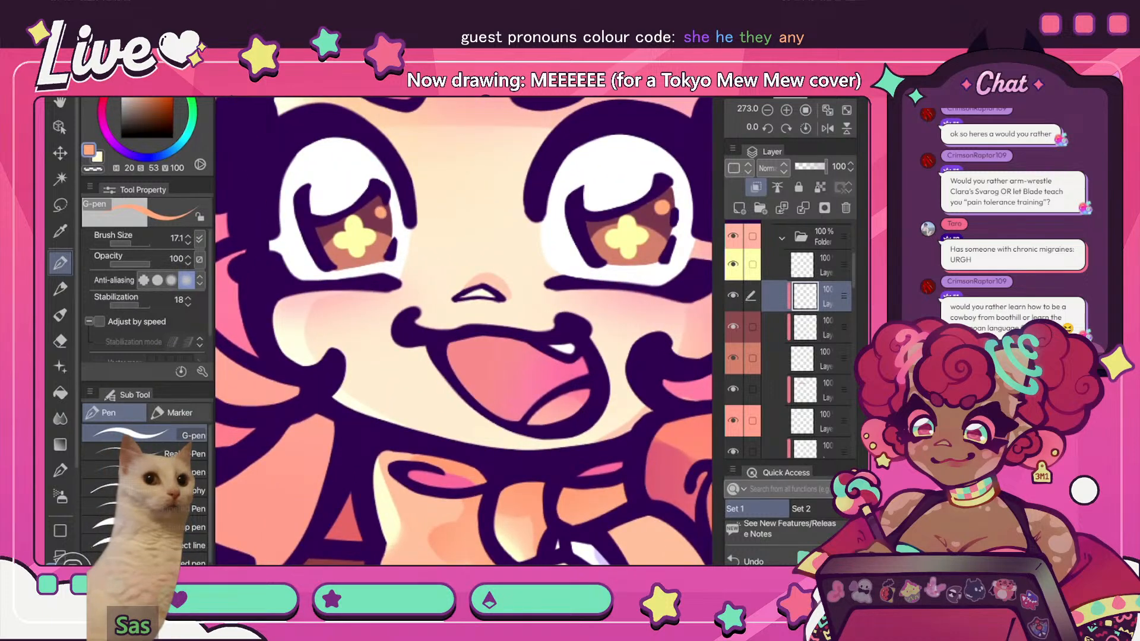
pyautogui.moveTo(380, 212); pyautogui.dragTo(380, 216)
# - Try a small dot in pale peach sampled from the forehead, H30 S34 V100, beside the orange highlight in each iris
pyautogui.keyDown('alt'); pyautogui.click(451, 119); pyautogui.keyUp('alt')
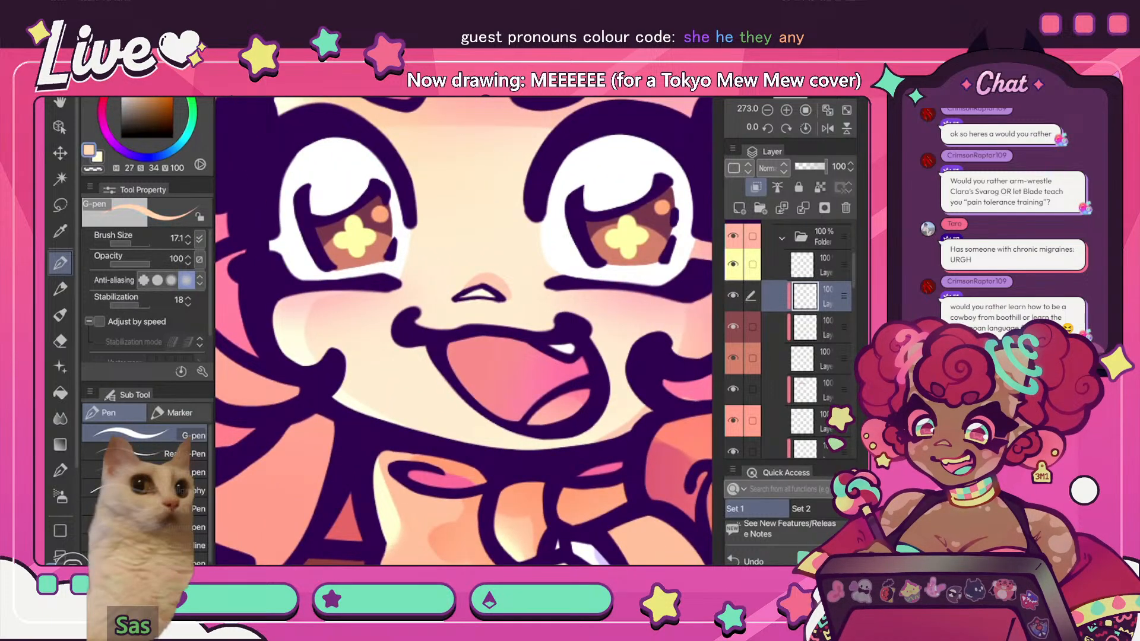
pyautogui.keyDown('alt'); pyautogui.click(445, 140); pyautogui.keyUp('alt')
pyautogui.click(364, 211)
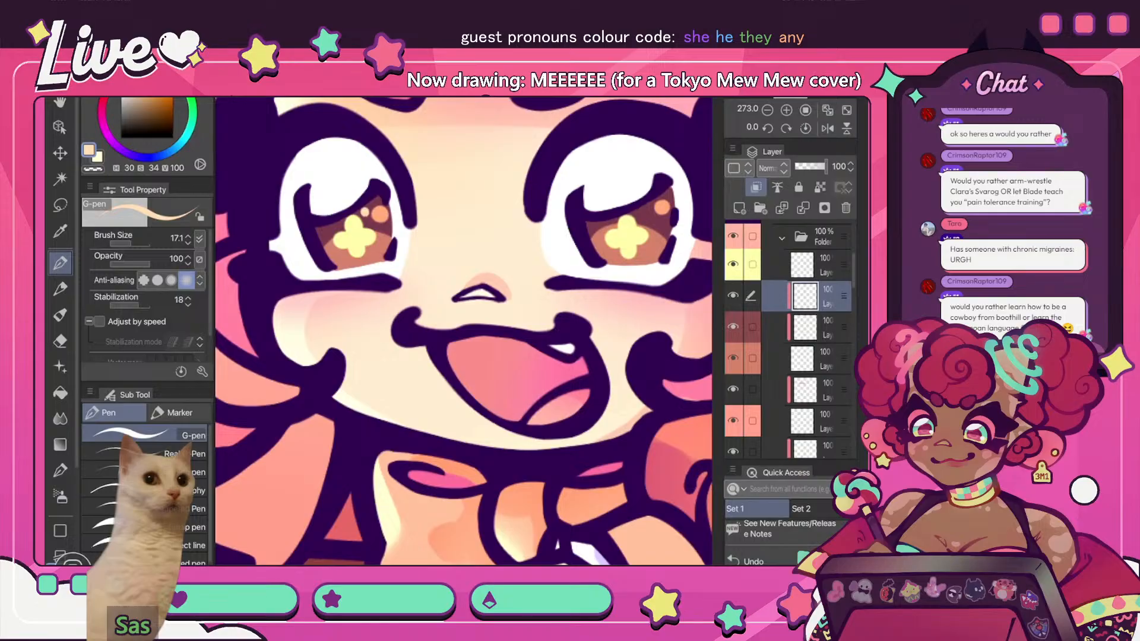
pyautogui.click(644, 210)
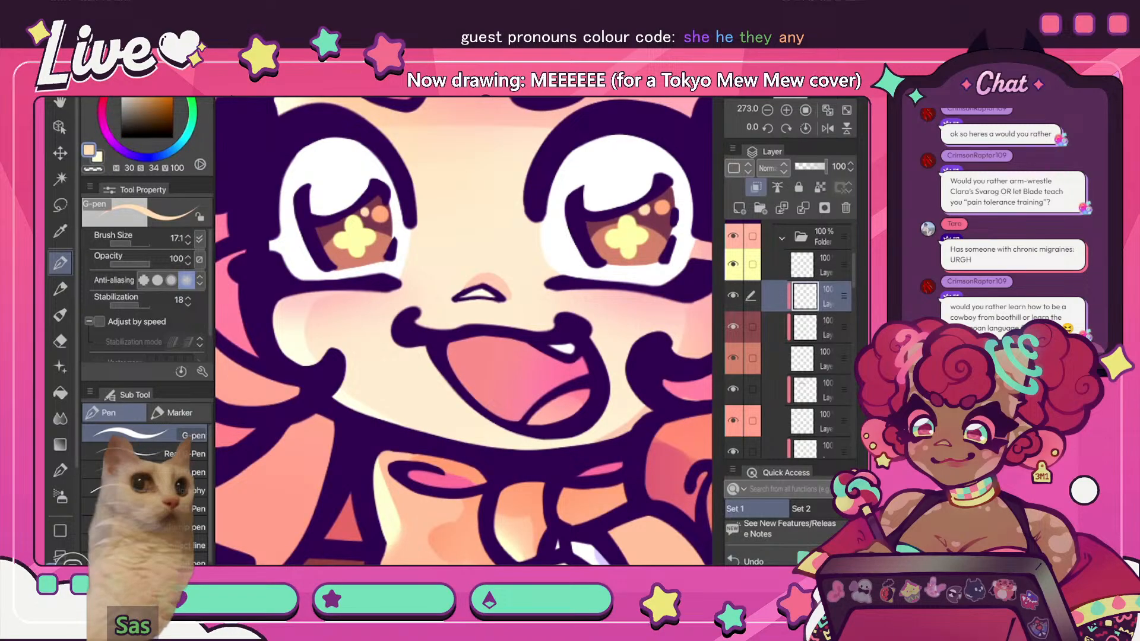
# - Check the whole illustration in a mirrored view and restore its original orientation
pyautogui.scroll(-6, 481, 224)
pyautogui.scroll(-2, 476, 331)
pyautogui.press('h')
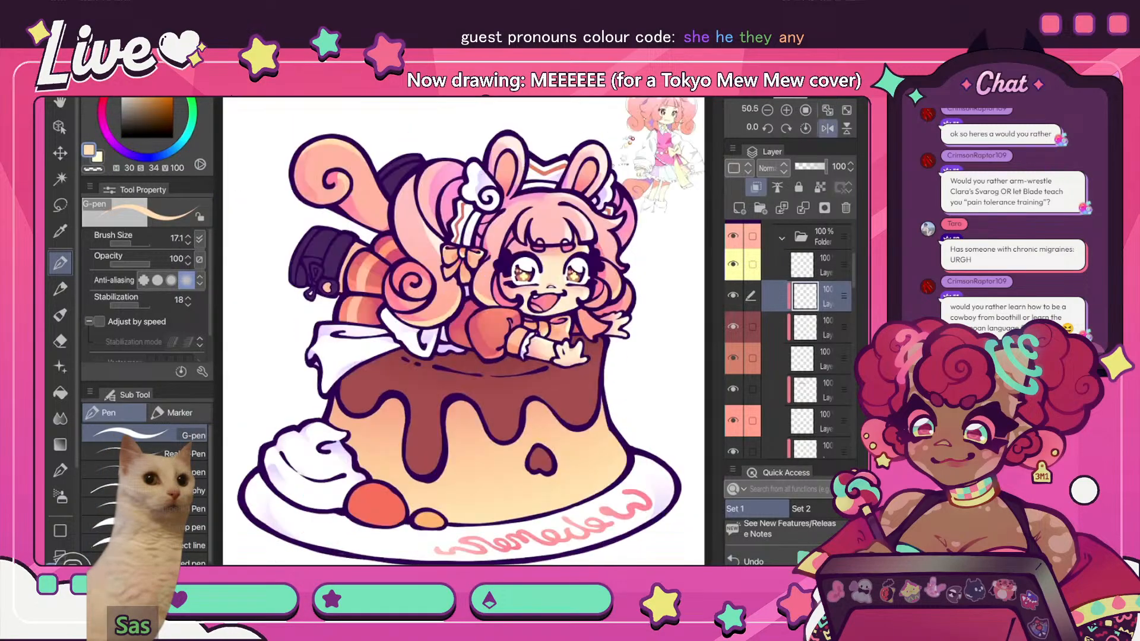
pyautogui.press('h')
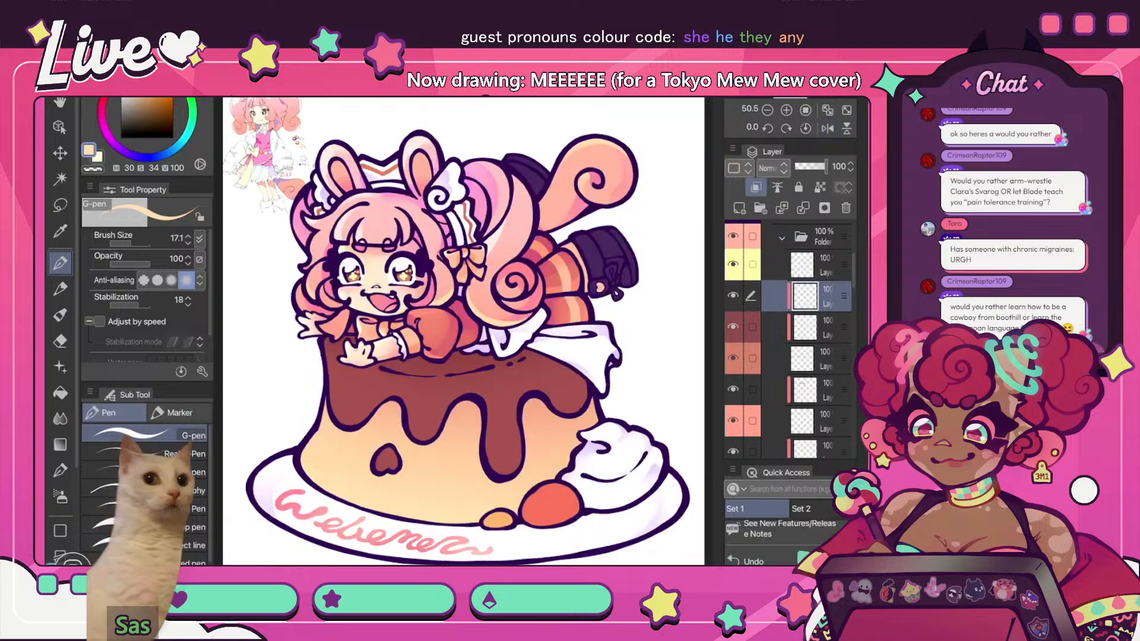
# - Paint a pale peach reflection, H30 S34 V100, along the lower edge of both irises
pyautogui.scroll(8, 339, 272)
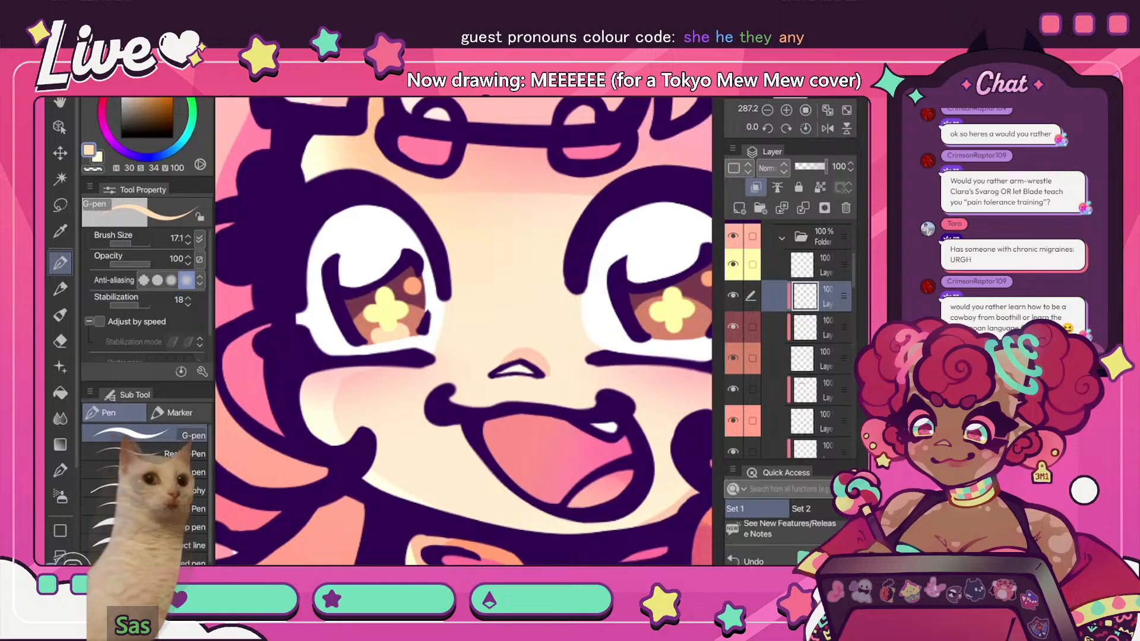
pyautogui.moveTo(463, 331); pyautogui.dragTo(412, 317)
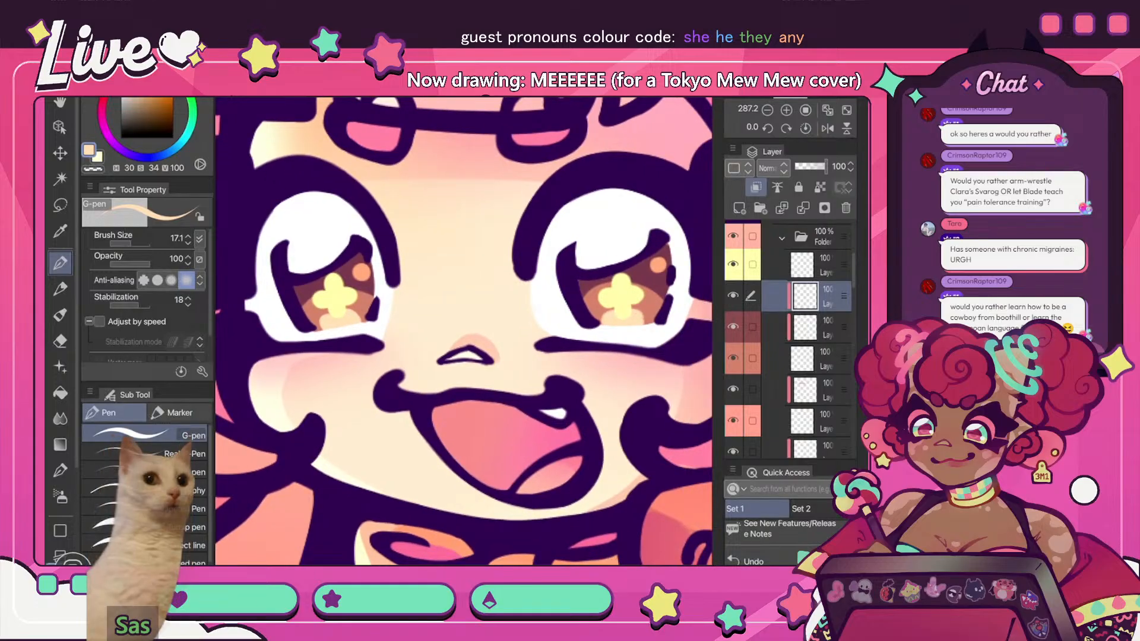
pyautogui.scroll(-6, 494, 245)
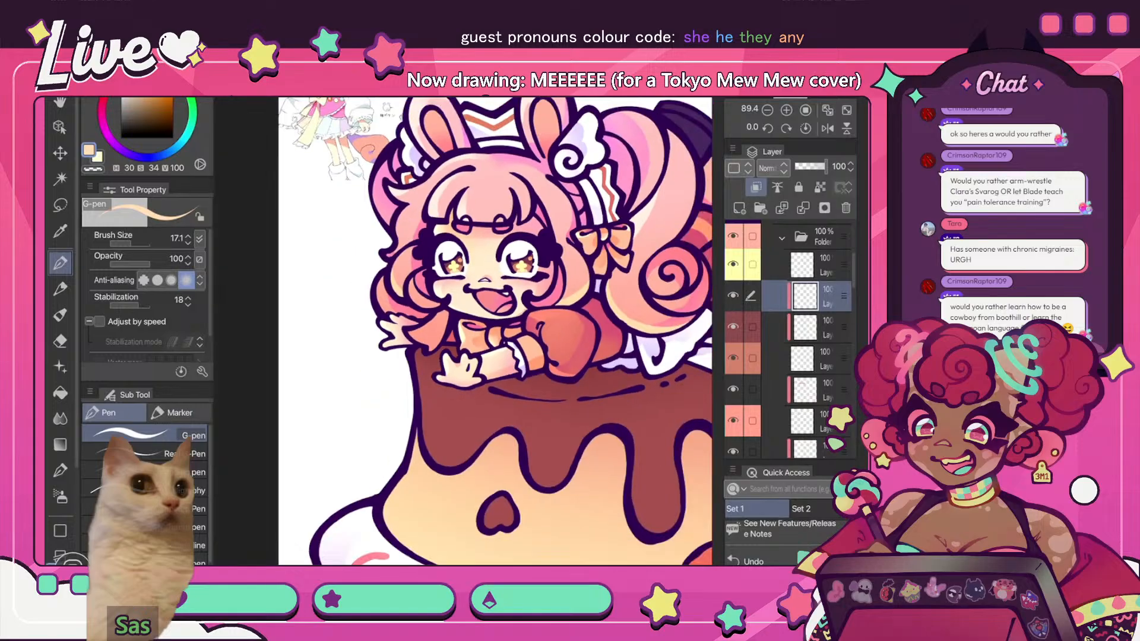
# - Add a new layer clipped to the one below and recolour the lower iris reflections with light orange H30 S54 V100 in the mirrored view
pyautogui.click(827, 110)
pyautogui.click(828, 128)
pyautogui.scroll(6, 463, 330)
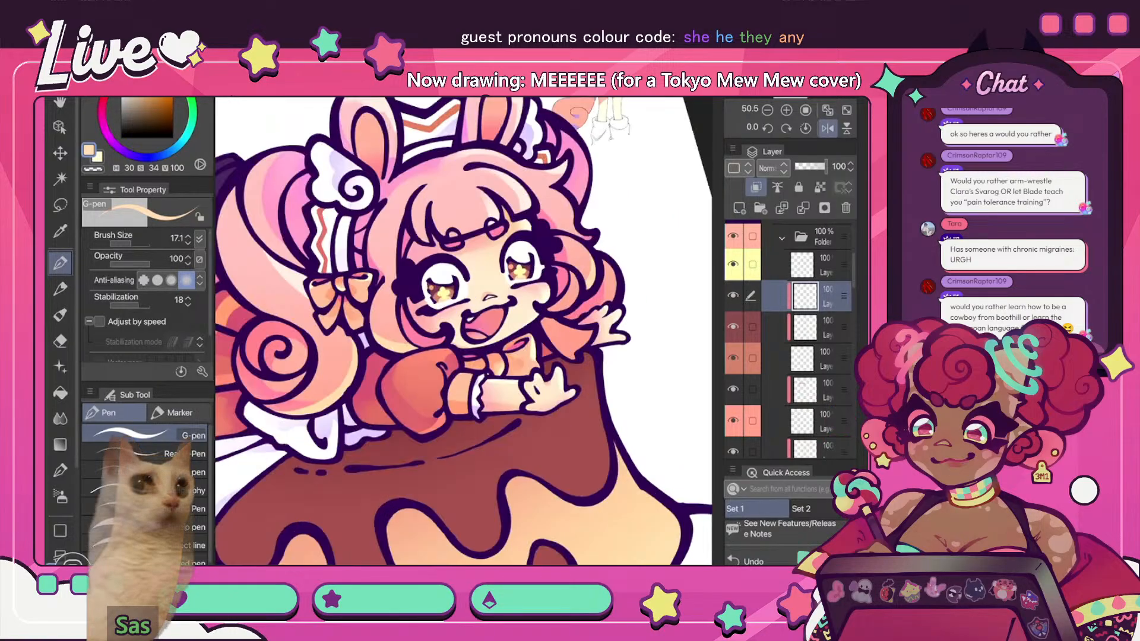
pyautogui.scroll(2, 463, 297)
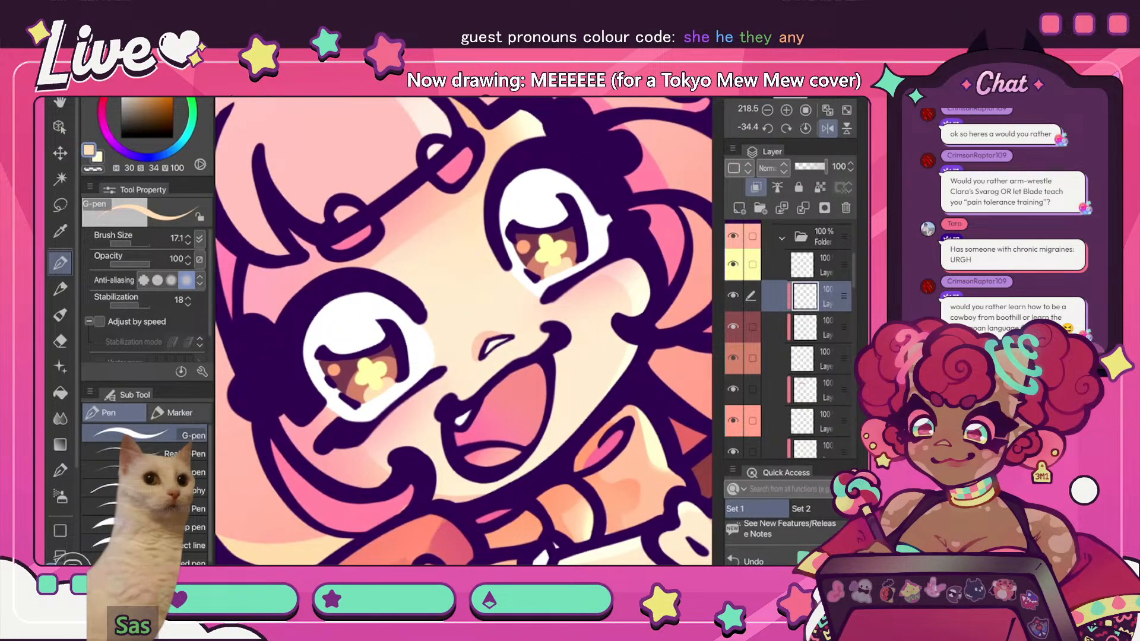
pyautogui.click(755, 188)
pyautogui.click(739, 208)
pyautogui.click(756, 188)
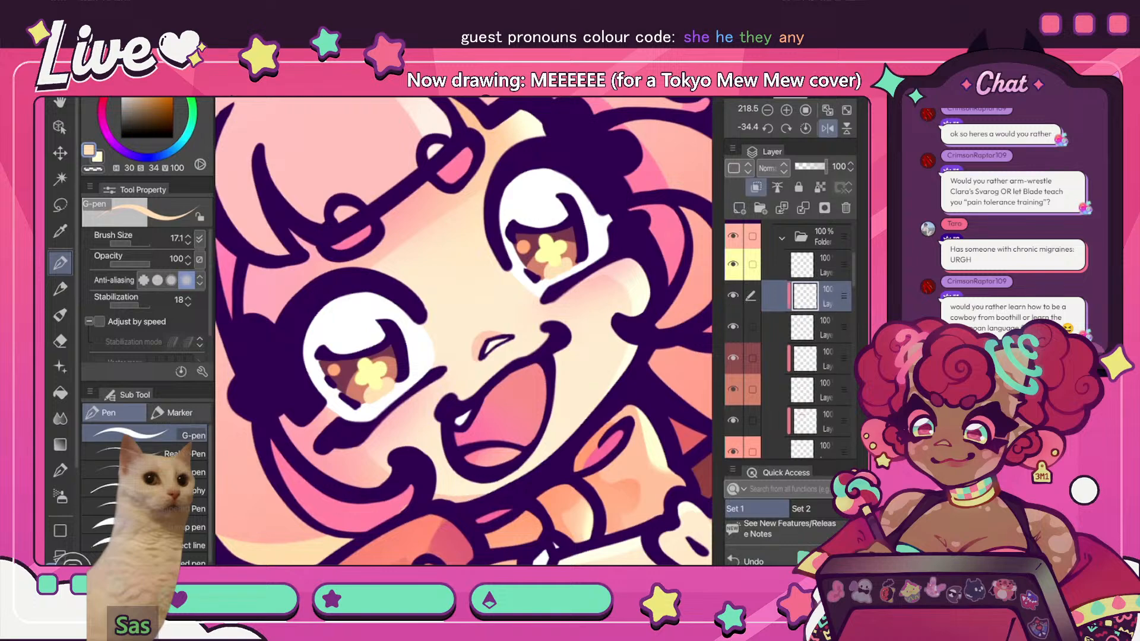
pyautogui.click(147, 92)
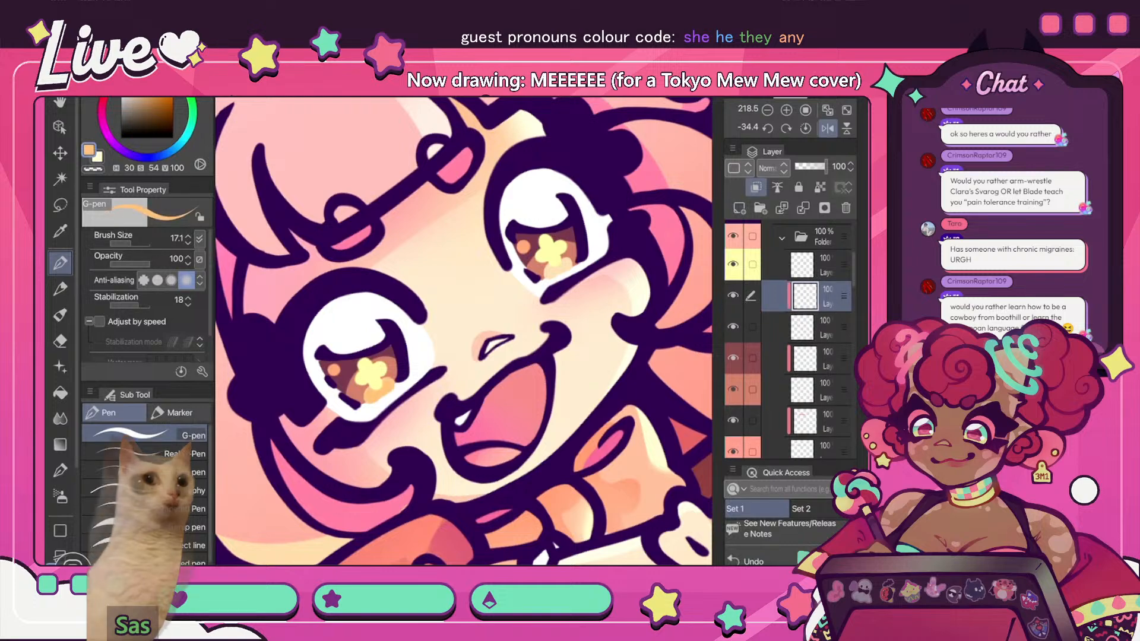
pyautogui.hotkey('ctrl', '0')
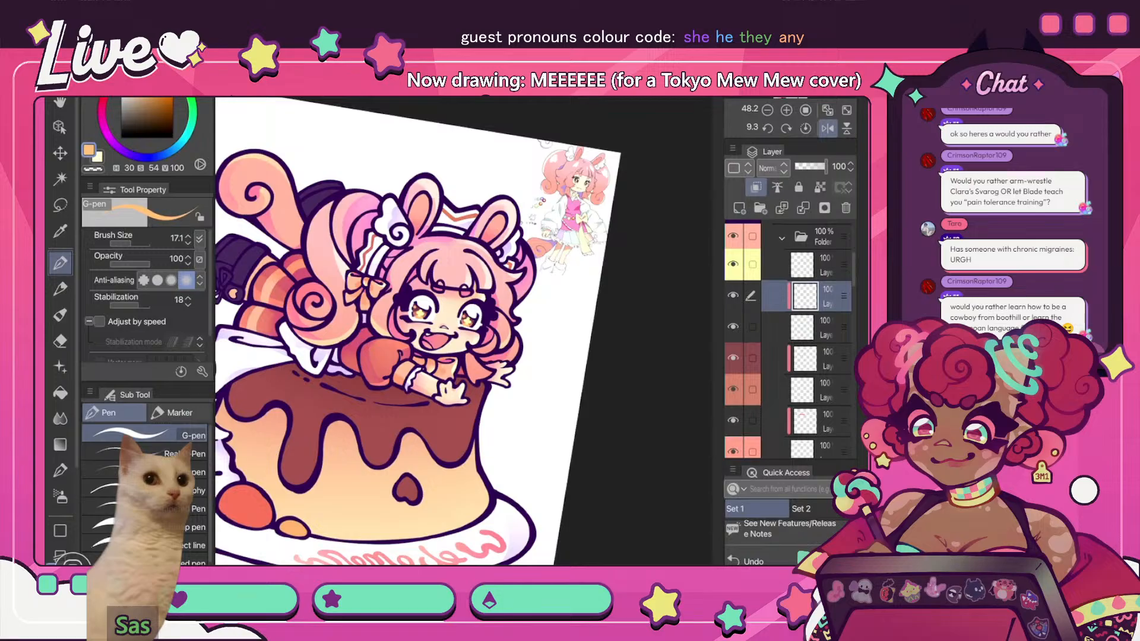
# - Merge the clipped reflection layer into the layer below and restore the canvas view to unrotated and unmirrored
pyautogui.click(803, 208)
pyautogui.click(756, 187)
pyautogui.click(805, 128)
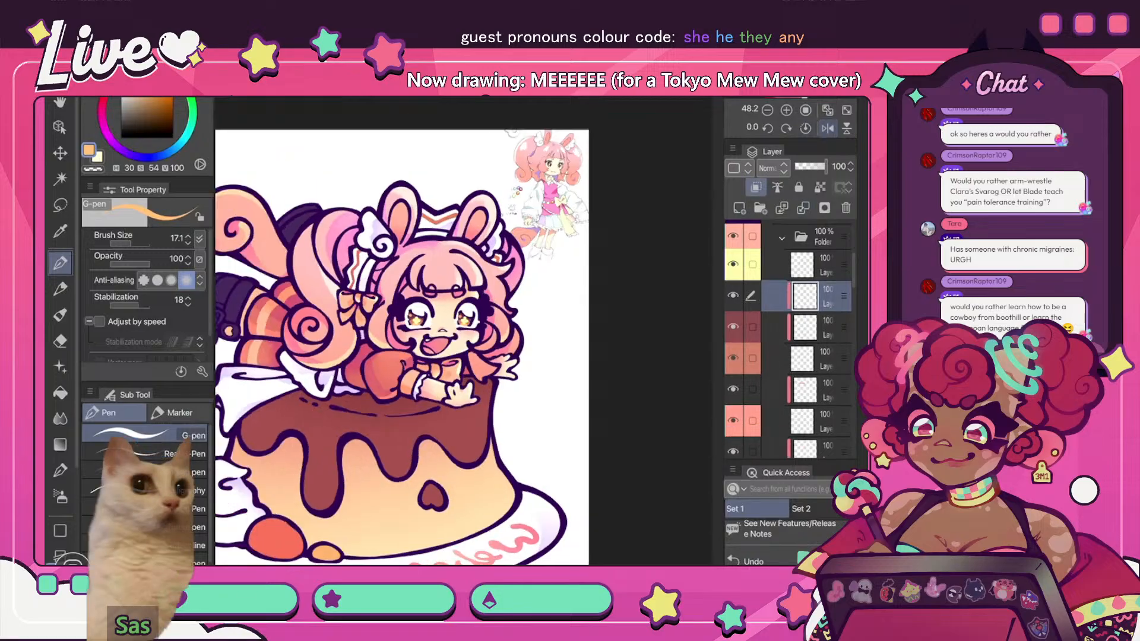
pyautogui.click(827, 128)
# - Repaint the lower iris reflections with softer orange H30 S49 V100 on a new clipped layer and merge it down
pyautogui.scroll(6, 484, 323)
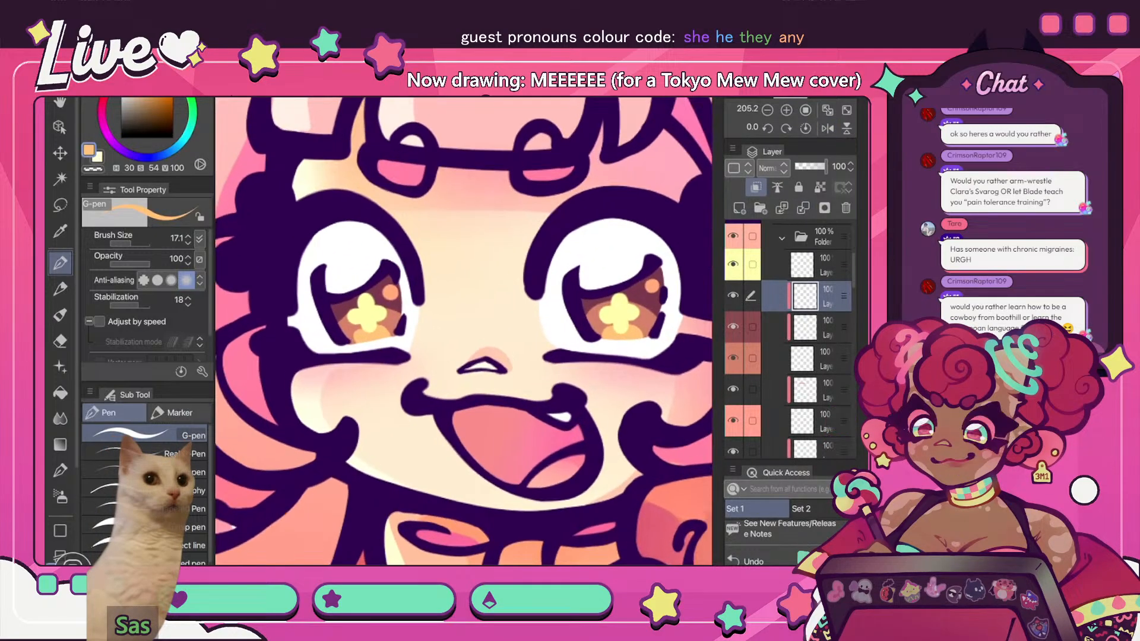
pyautogui.click(739, 208)
pyautogui.click(756, 187)
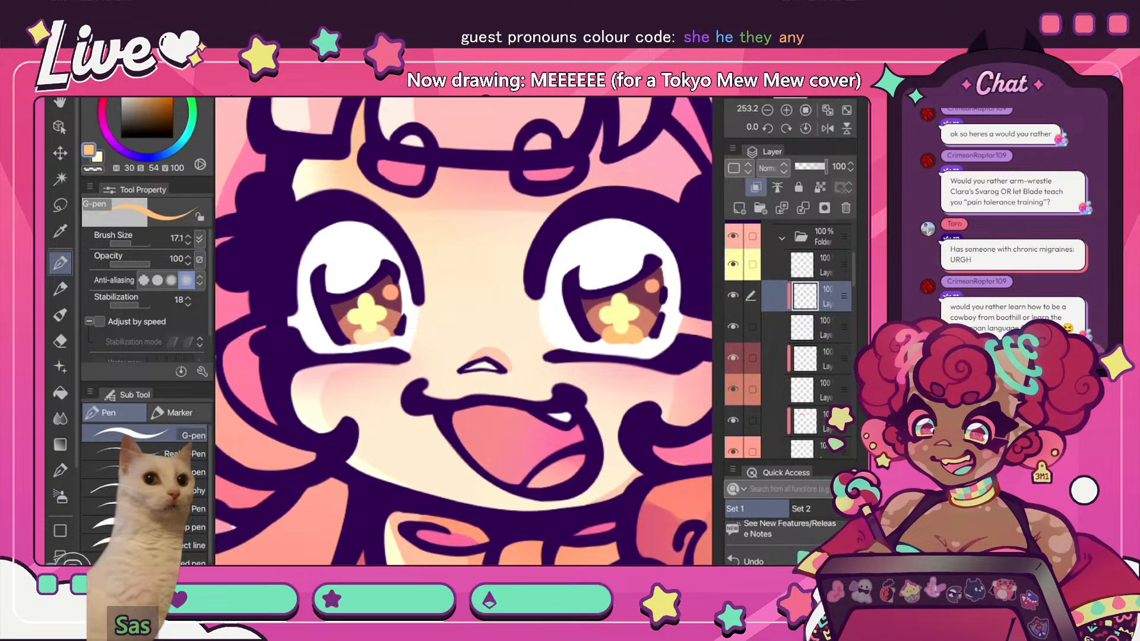
pyautogui.click(147, 101)
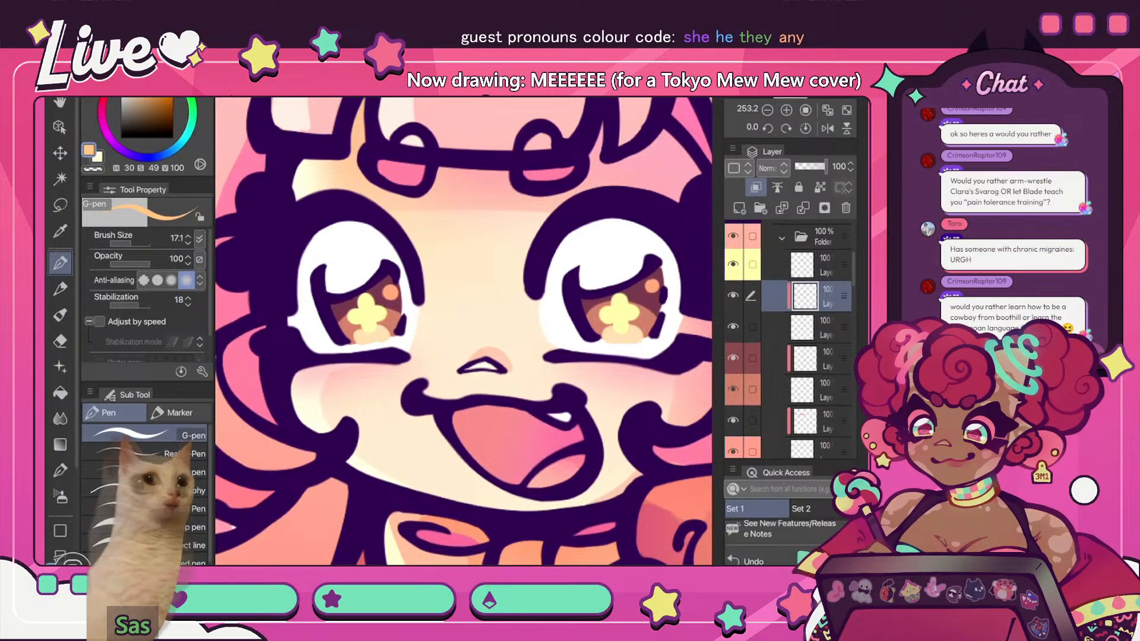
pyautogui.moveTo(357, 338); pyautogui.dragTo(387, 336)
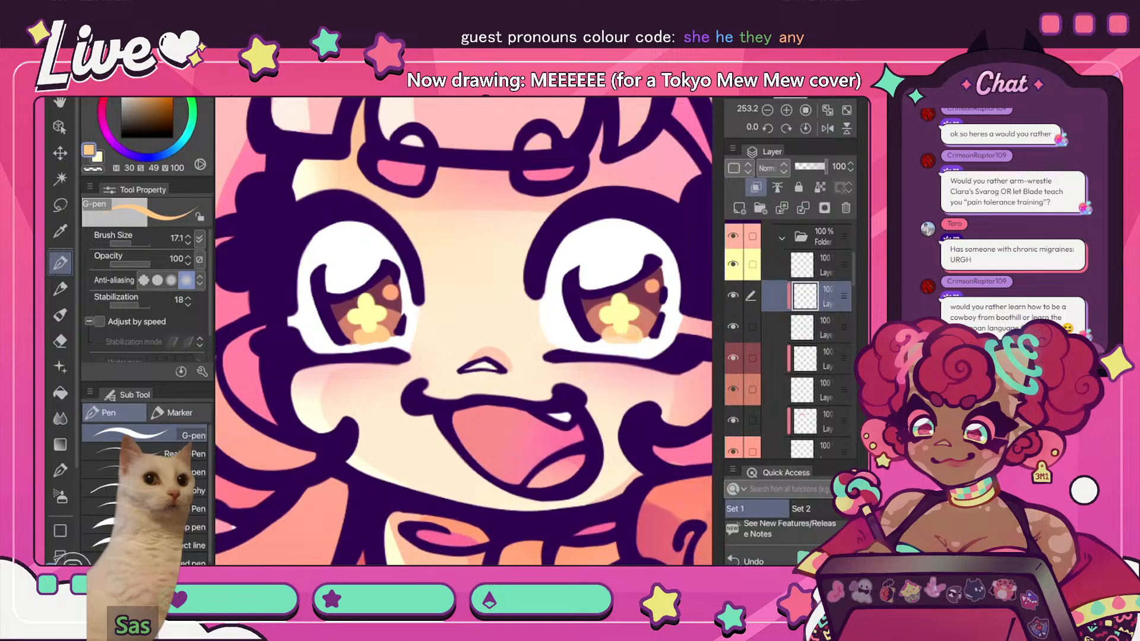
pyautogui.hotkey('ctrl', 'e')
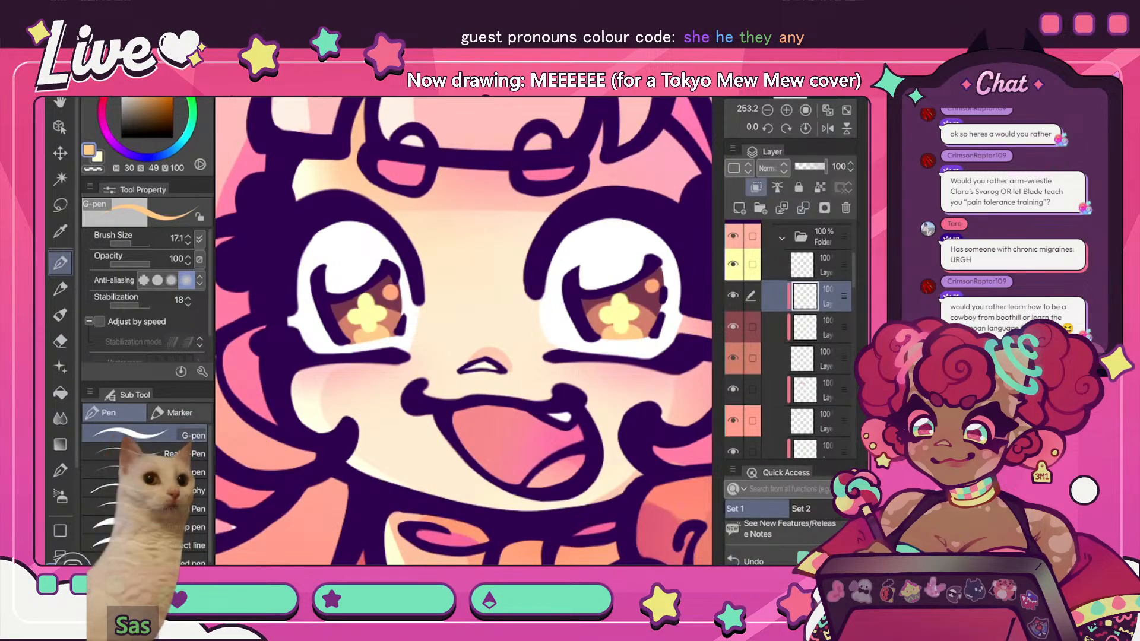
# - Sample the hair's pink, H349 S47 V100, and paint it over the orange round highlight in both irises
pyautogui.scroll(-5, 463, 331)
pyautogui.scroll(6, 472, 280)
pyautogui.scroll(-6, 463, 331)
pyautogui.scroll(2, 463, 331)
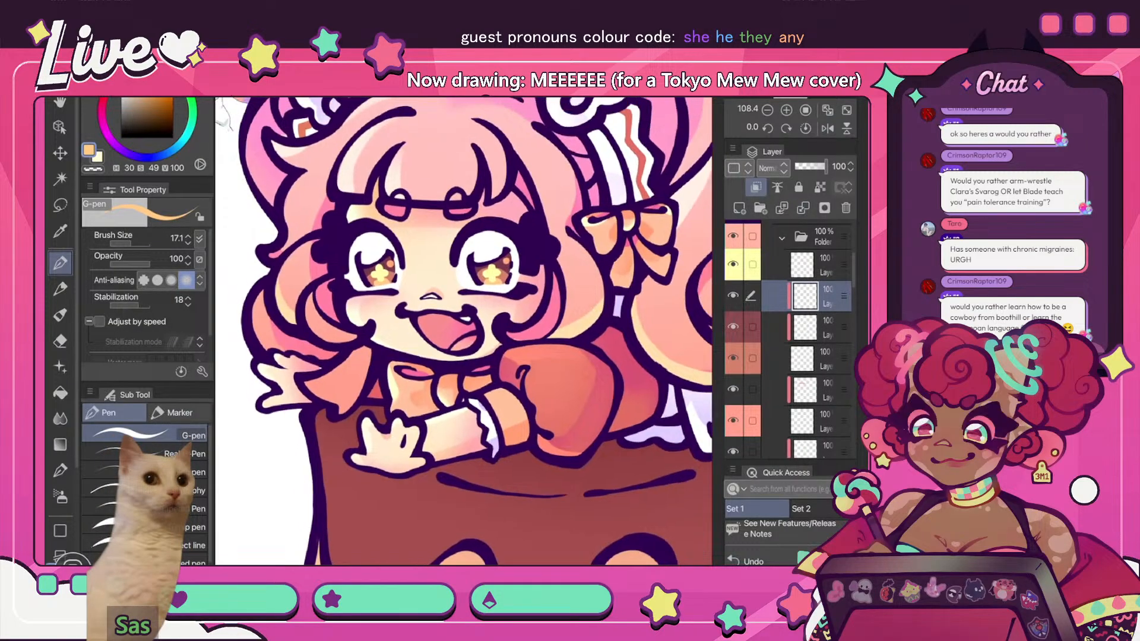
pyautogui.keyDown('alt'); pyautogui.click(319, 299); pyautogui.keyUp('alt')
pyautogui.scroll(4, 352, 260)
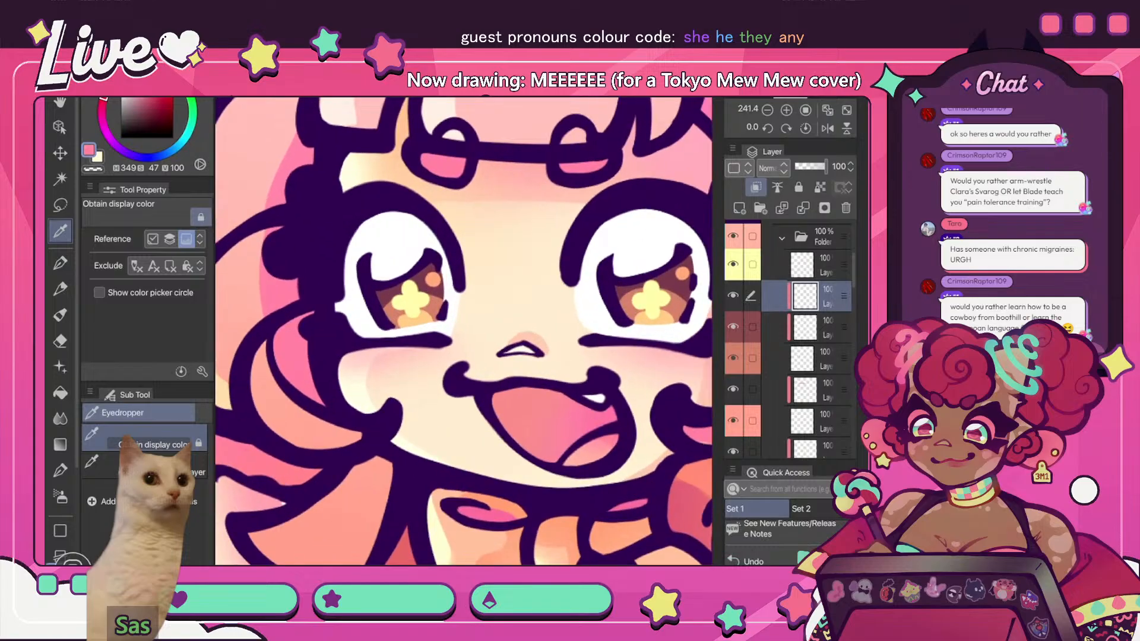
pyautogui.click(432, 279)
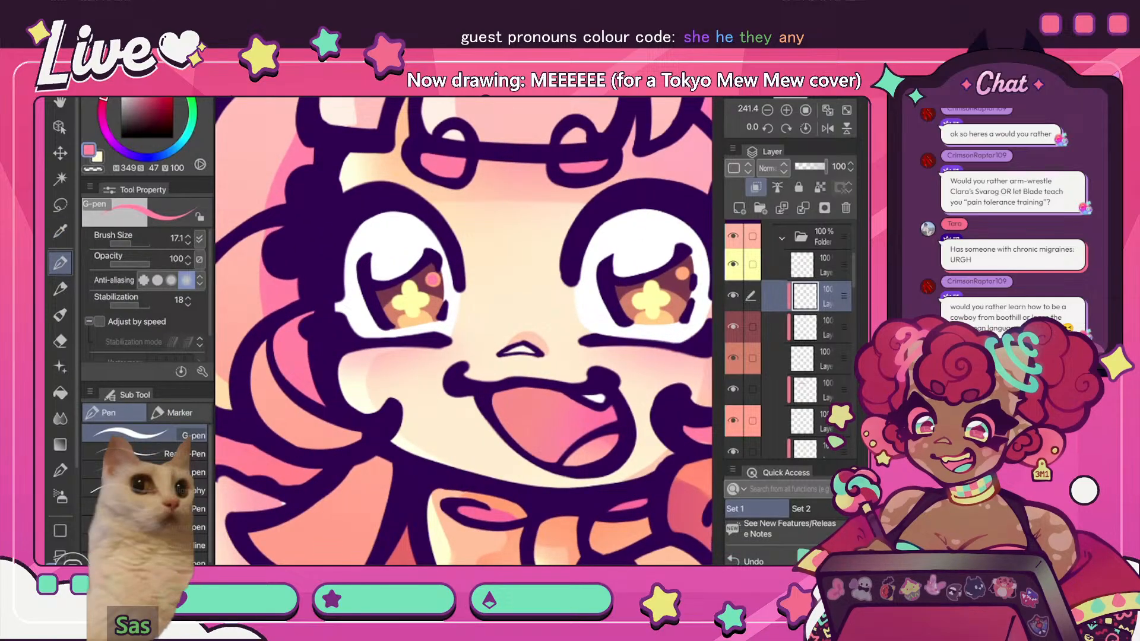
pyautogui.scroll(-2, 463, 331)
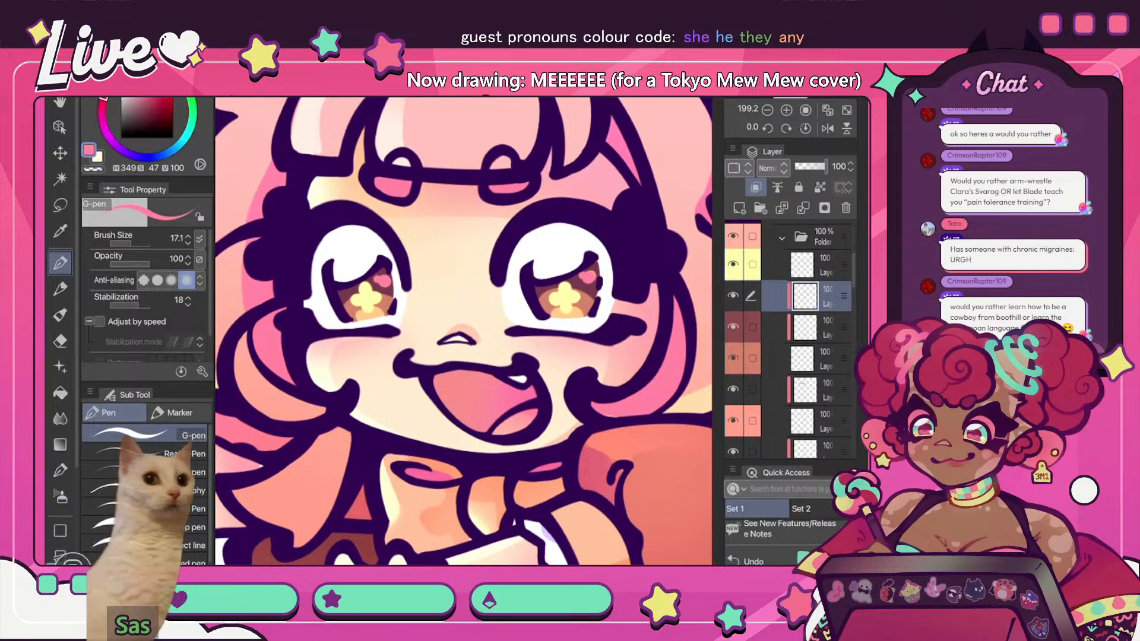
# - Add orange accents, H20 S59 V100, to the pink iris highlights and check the face in mirrored and normal views
pyautogui.scroll(-8, 406, 247)
pyautogui.press('h')
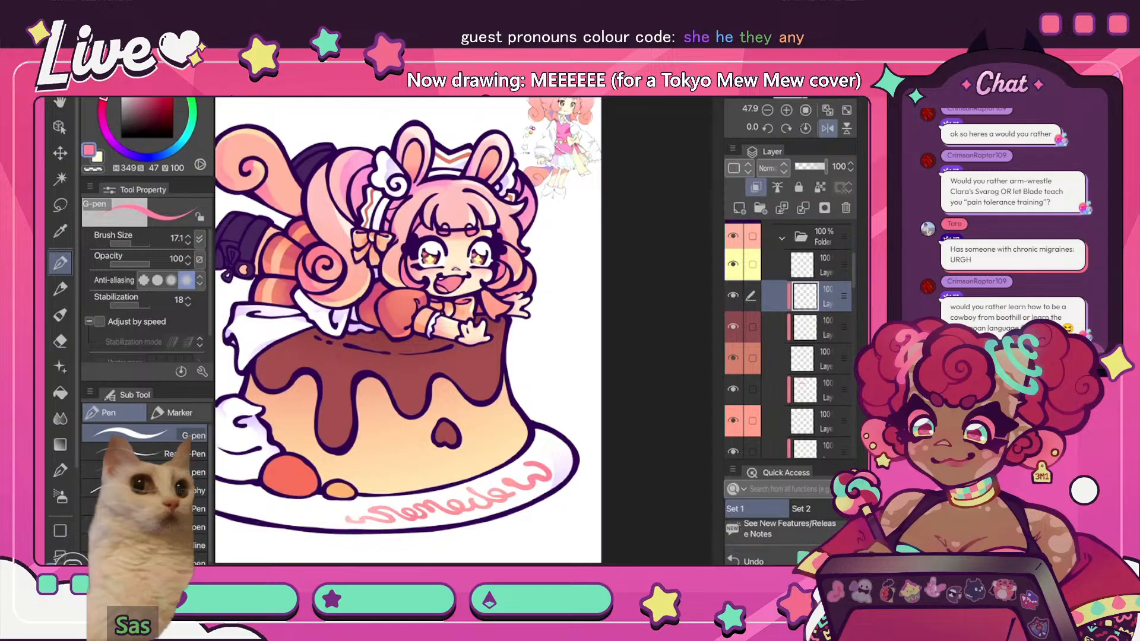
pyautogui.scroll(14, 422, 249)
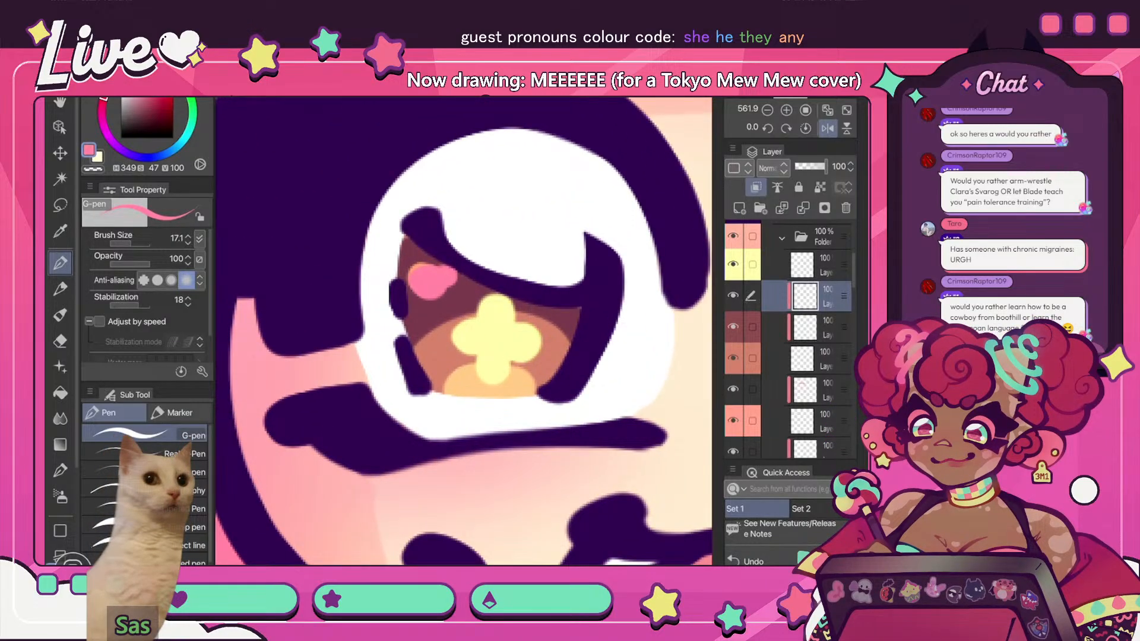
pyautogui.click(151, 88)
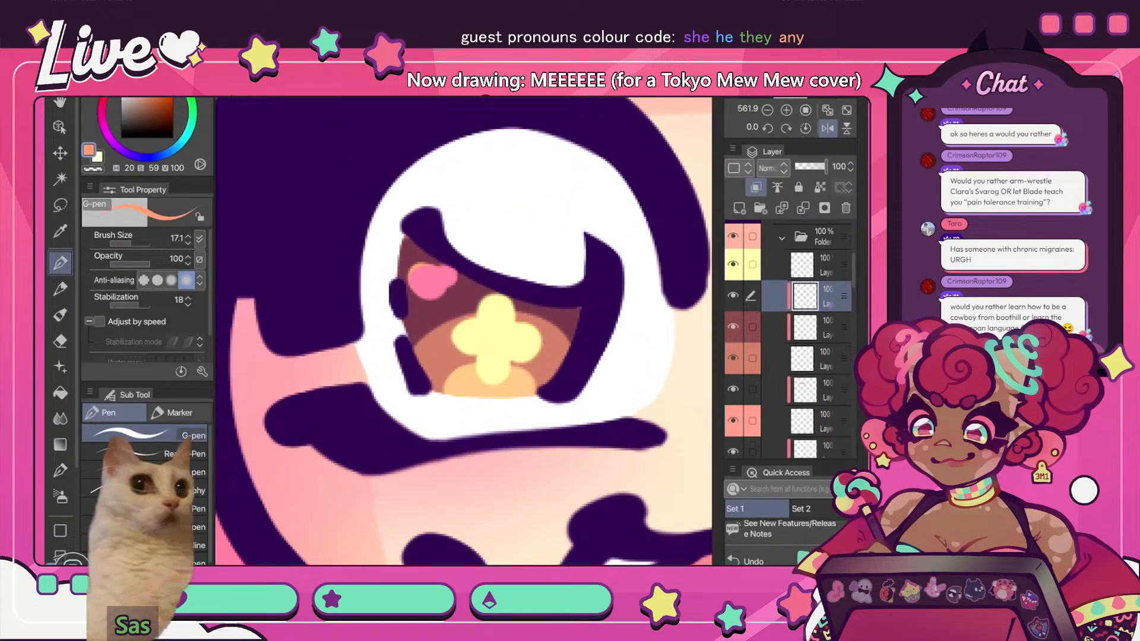
pyautogui.scroll(-5, 350, 236)
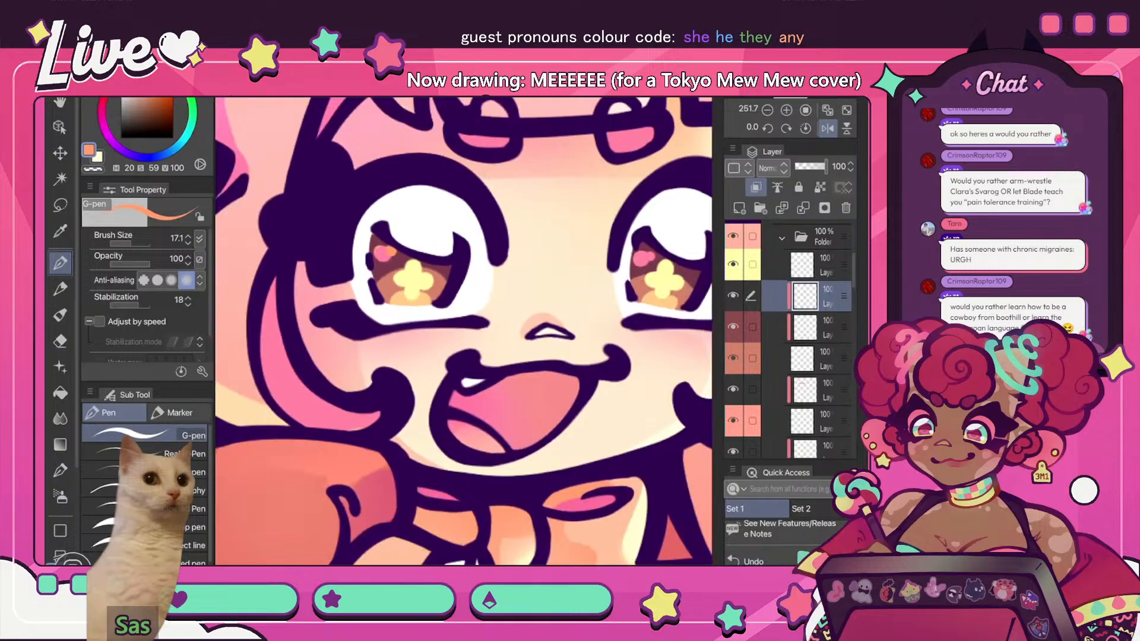
pyautogui.scroll(-7, 463, 331)
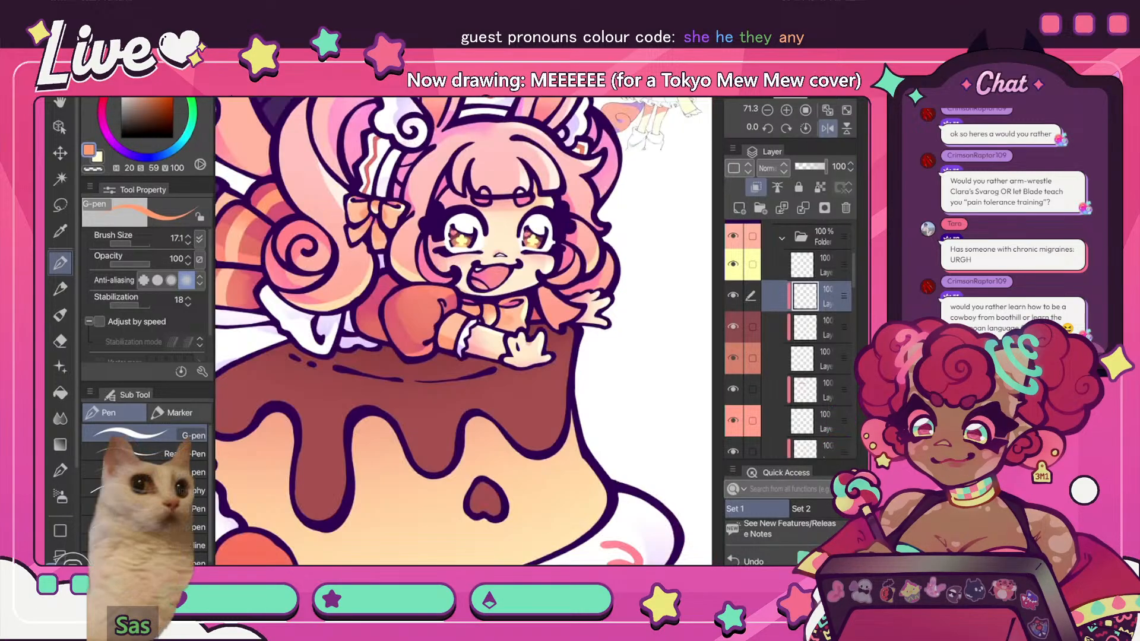
pyautogui.scroll(4, 499, 255)
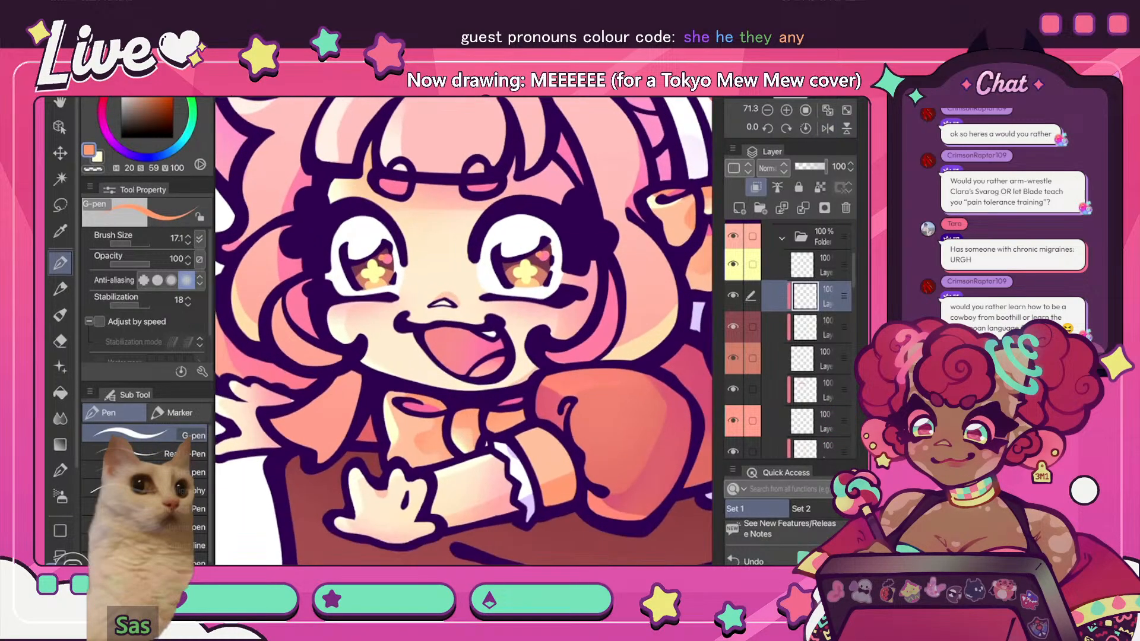
pyautogui.scroll(4, 463, 331)
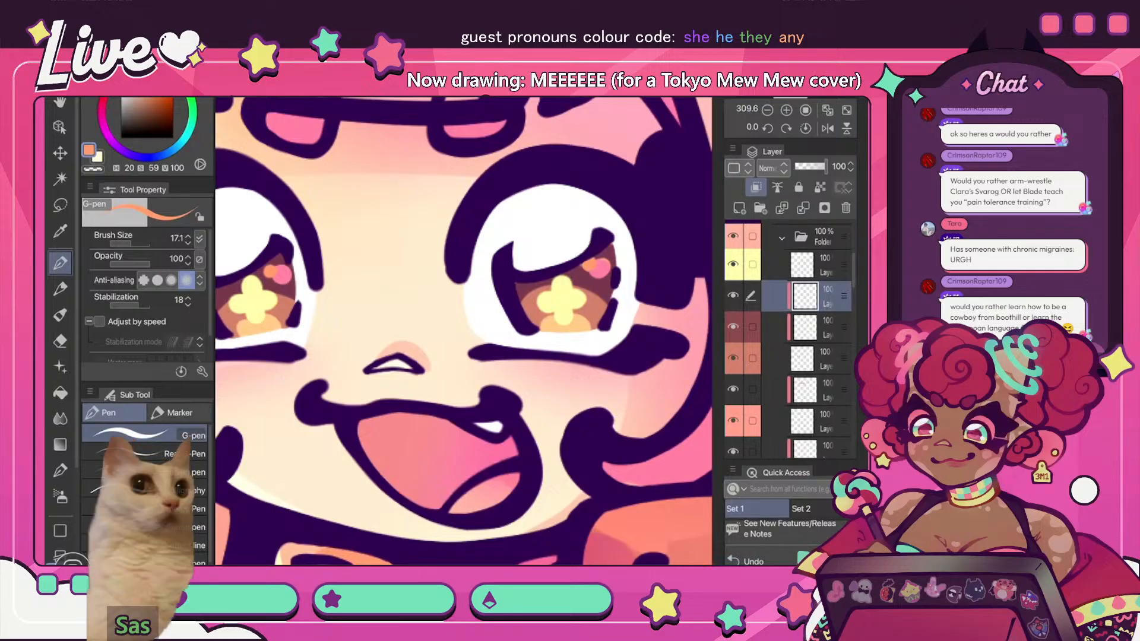
# - Examine the whole illustration in mirrored and normal views to judge the new eye accents
pyautogui.scroll(-8, 487, 247)
pyautogui.click(827, 128)
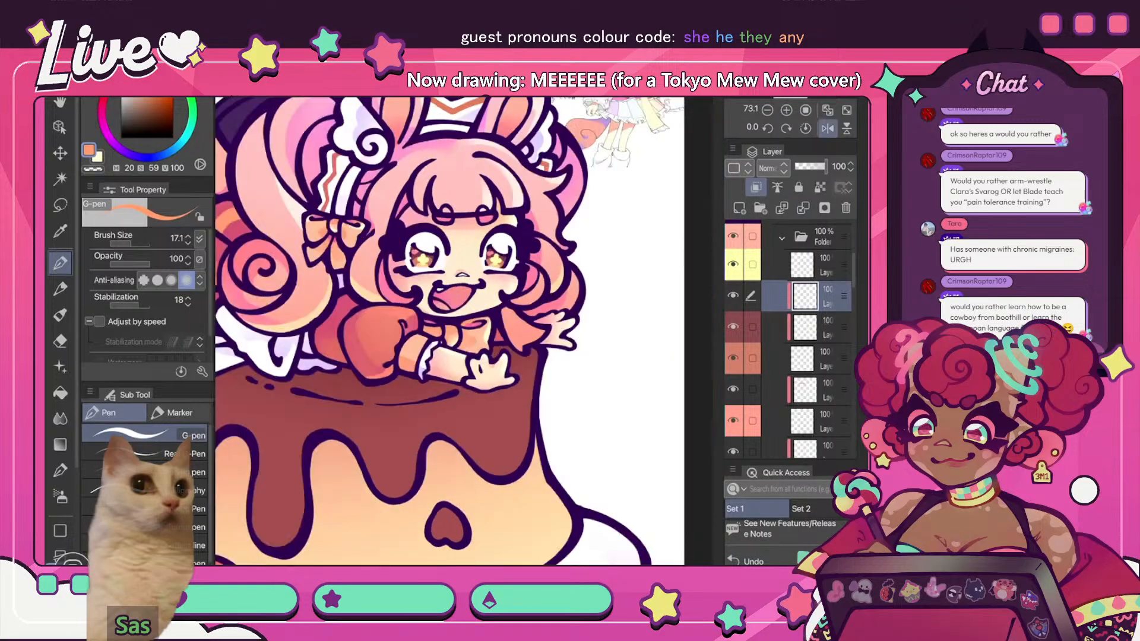
pyautogui.scroll(-2, 463, 331)
pyautogui.scroll(3, 463, 331)
pyautogui.scroll(-5, 463, 331)
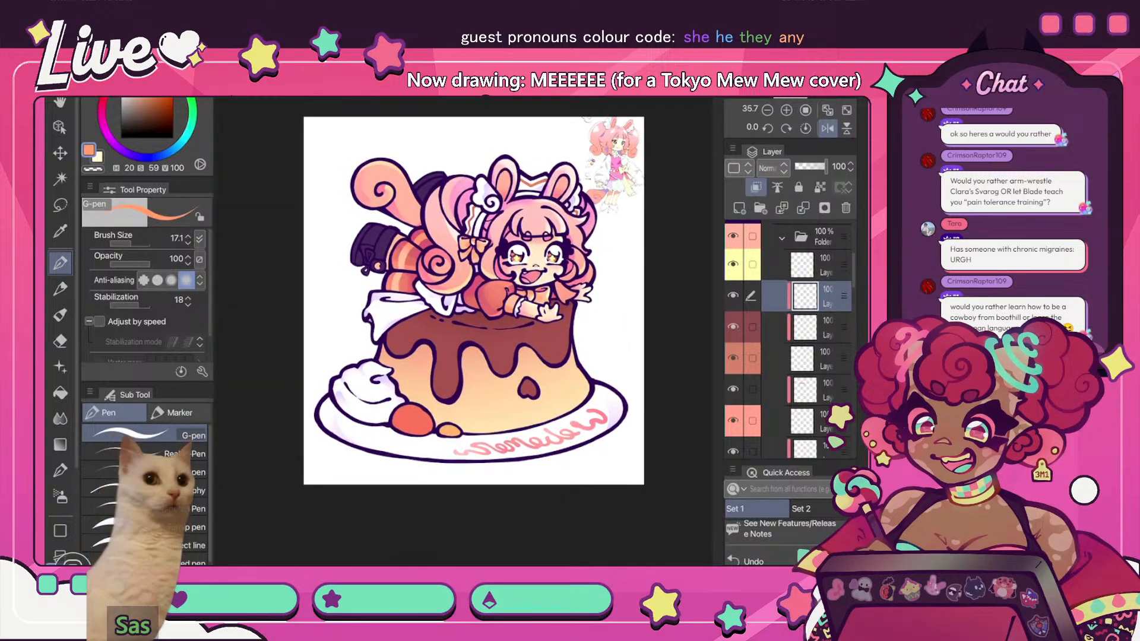
pyautogui.click(827, 128)
pyautogui.scroll(6, 463, 331)
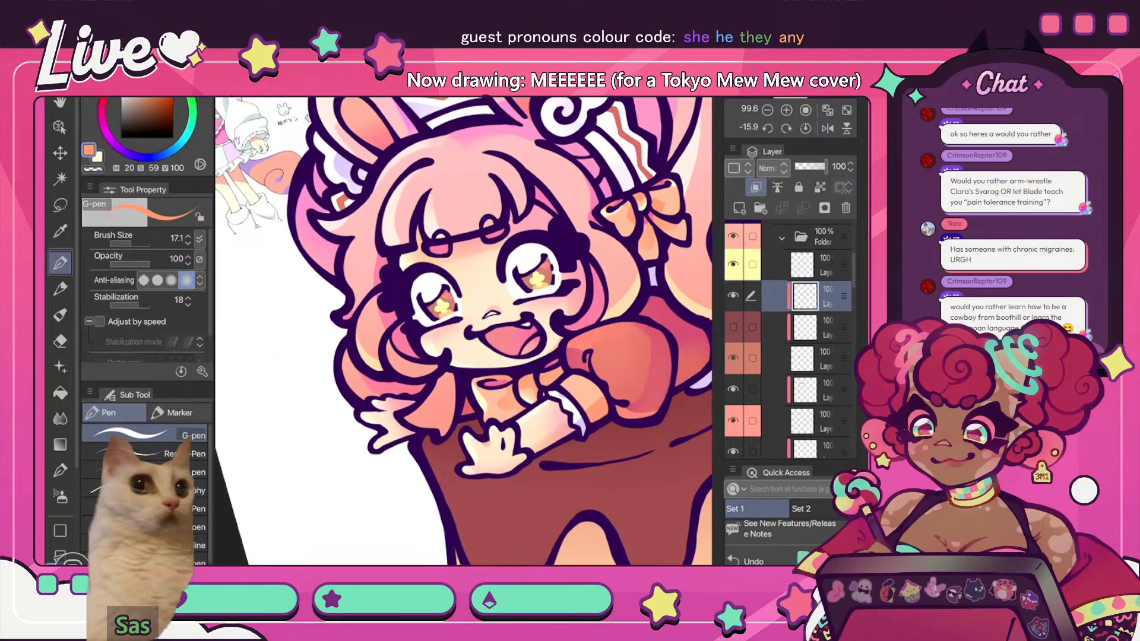
# - Select the next lower eye reflection layer, examine both irises closely, then reset the canvas rotation and mirror the view
pyautogui.click(824, 327)
pyautogui.scroll(6, 463, 332)
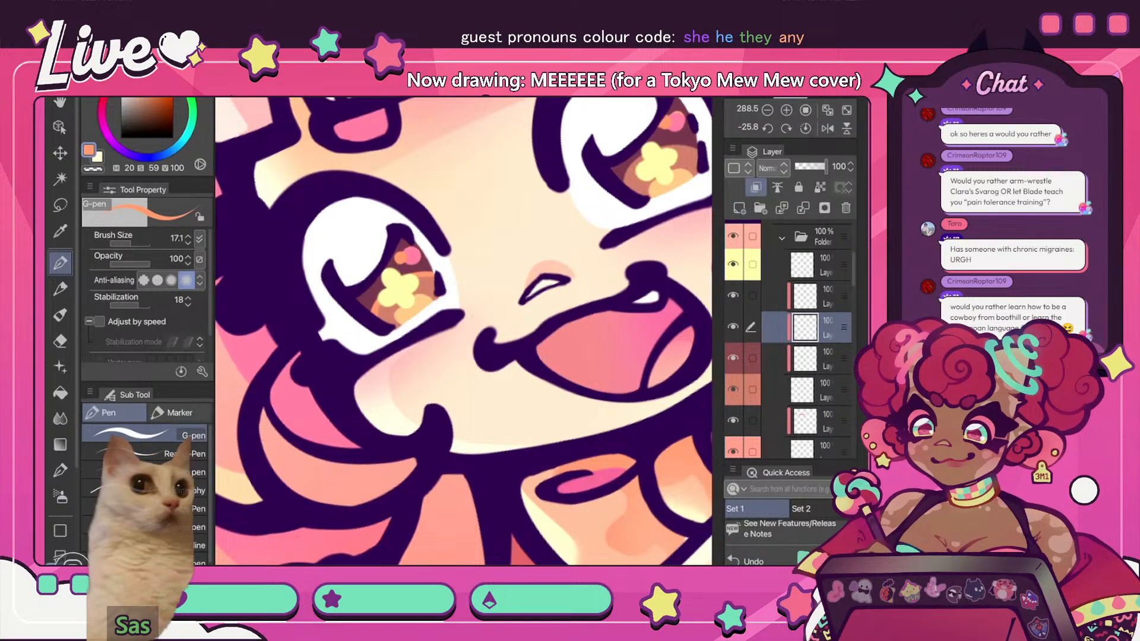
pyautogui.scroll(-3, 463, 330)
pyautogui.scroll(4, 463, 331)
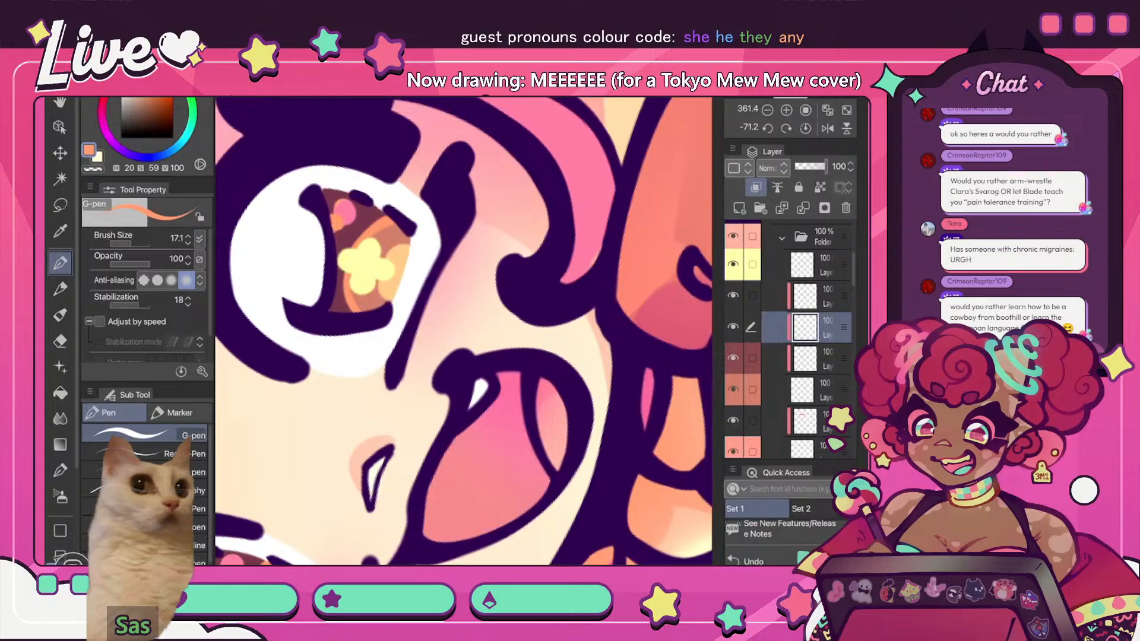
pyautogui.scroll(-10, 464, 330)
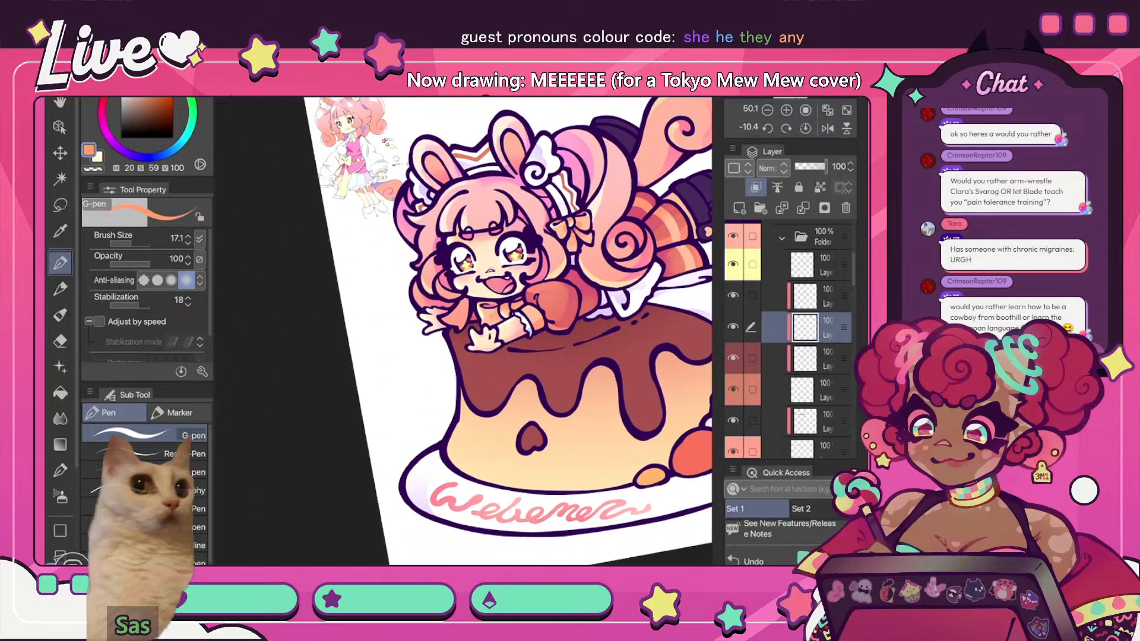
pyautogui.click(805, 128)
pyautogui.click(827, 110)
pyautogui.click(827, 128)
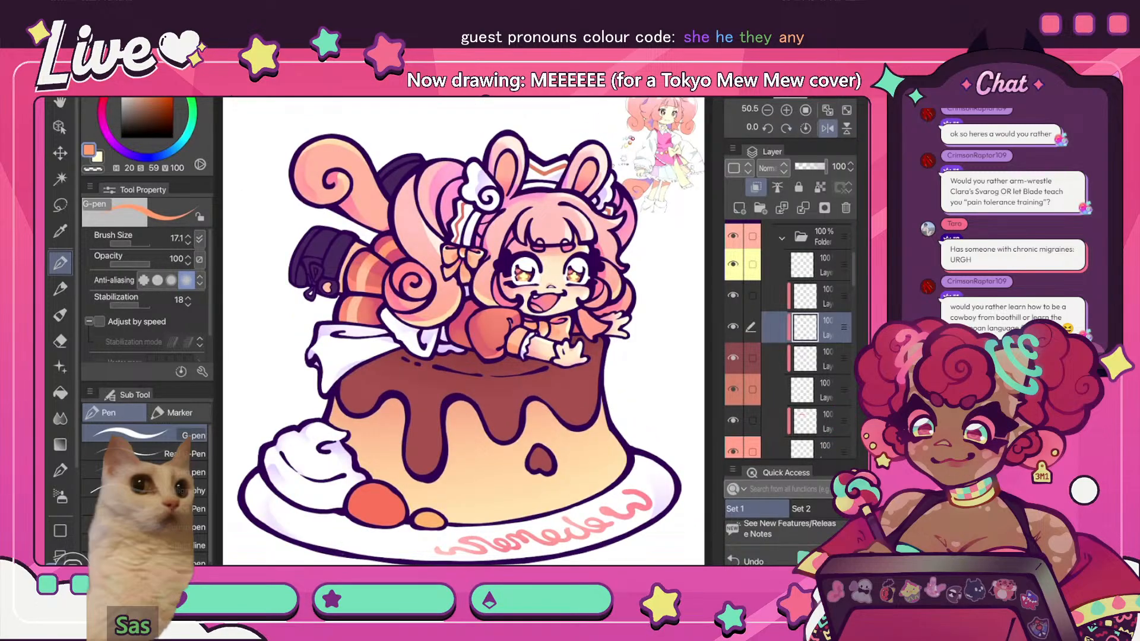
# - Hide the iris highlight layers, restore the accent layer while leaving the yellow flowers hidden, and unmirror the canvas
pyautogui.scroll(5, 464, 330)
pyautogui.click(826, 296)
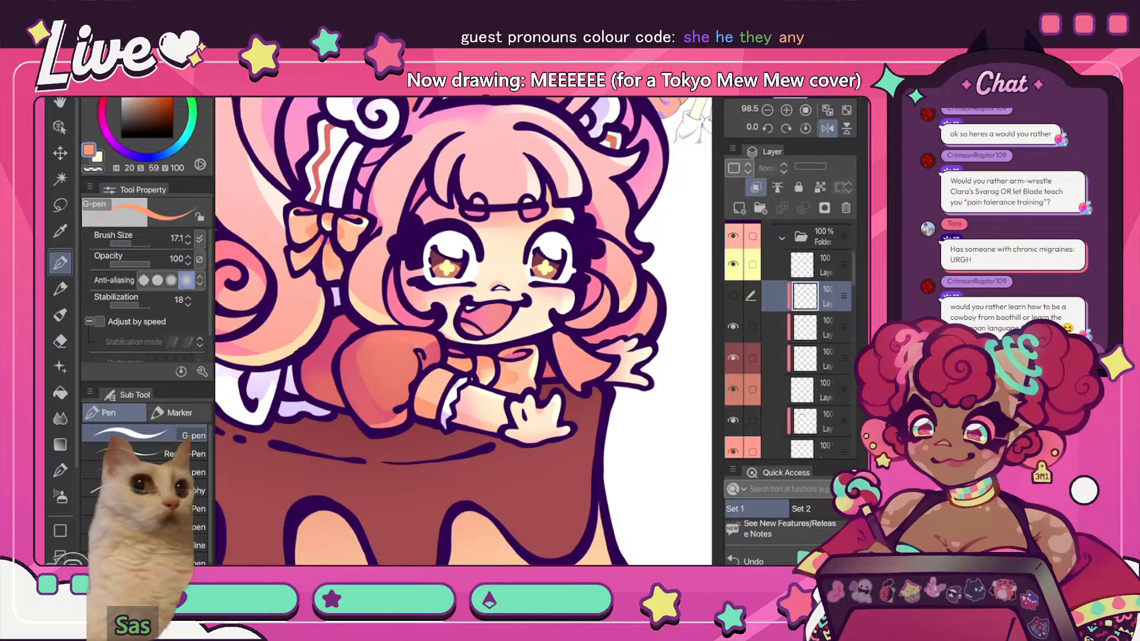
pyautogui.click(733, 296)
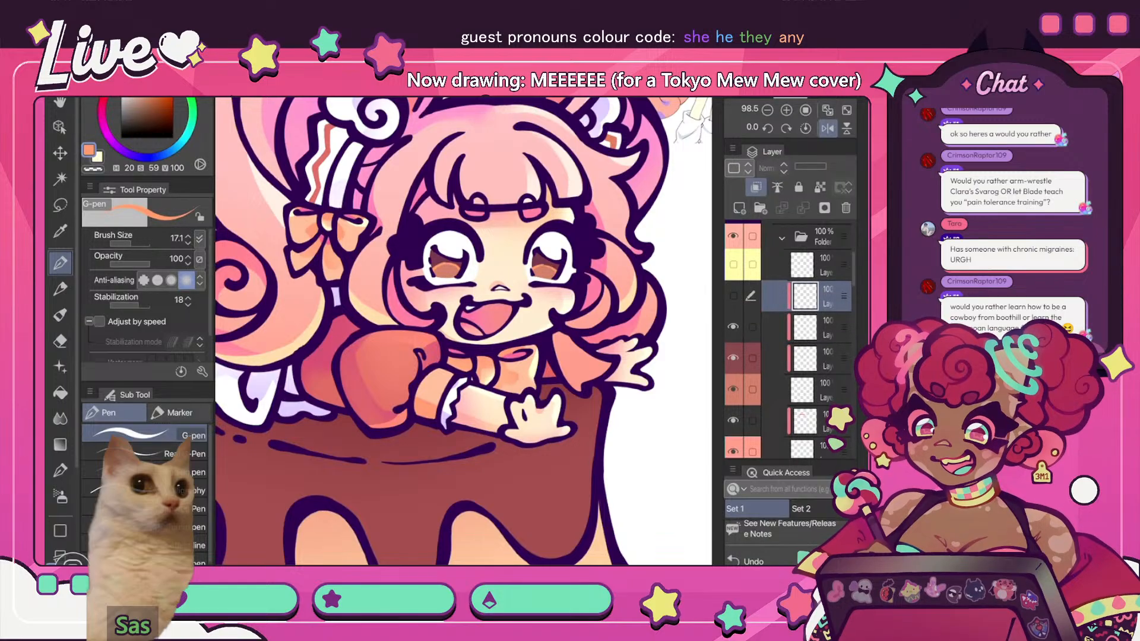
pyautogui.click(826, 327)
pyautogui.scroll(-7, 499, 238)
pyautogui.click(828, 128)
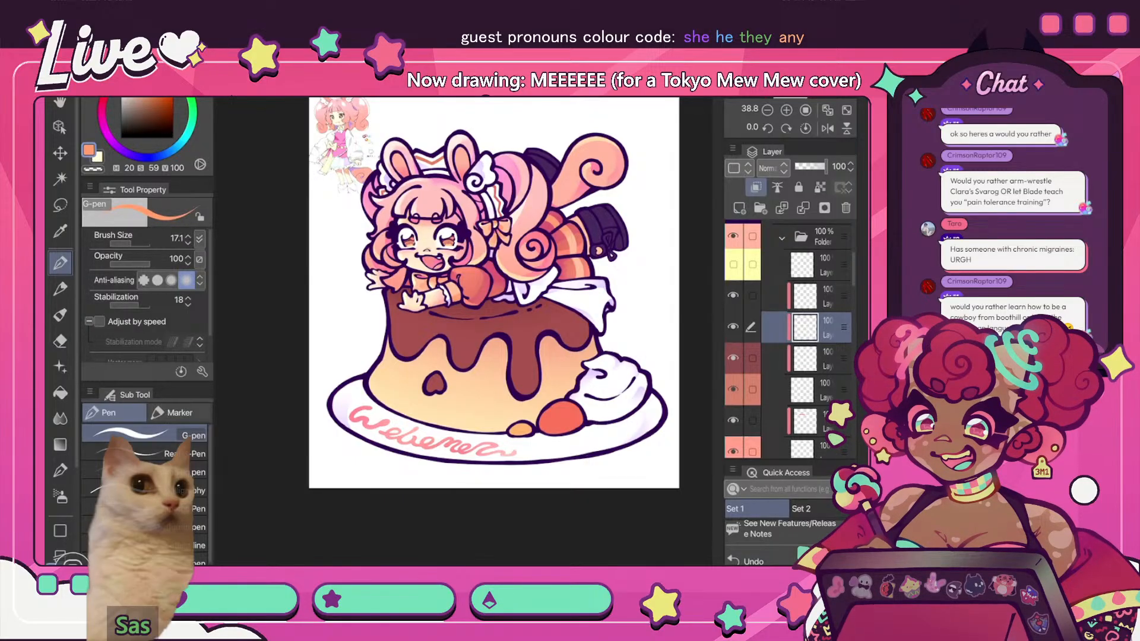
# - Compare the eyes without the yellow flower highlights in mirrored and normal views, close up and at full size
pyautogui.scroll(7, 387, 182)
pyautogui.scroll(-5, 463, 331)
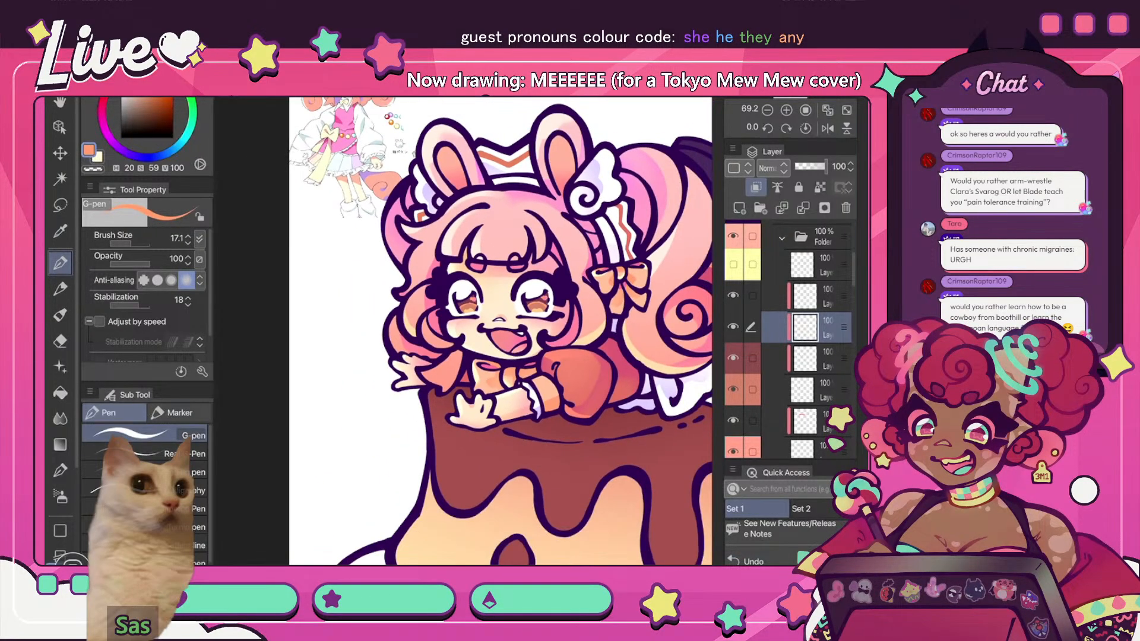
pyautogui.click(827, 128)
pyautogui.click(828, 128)
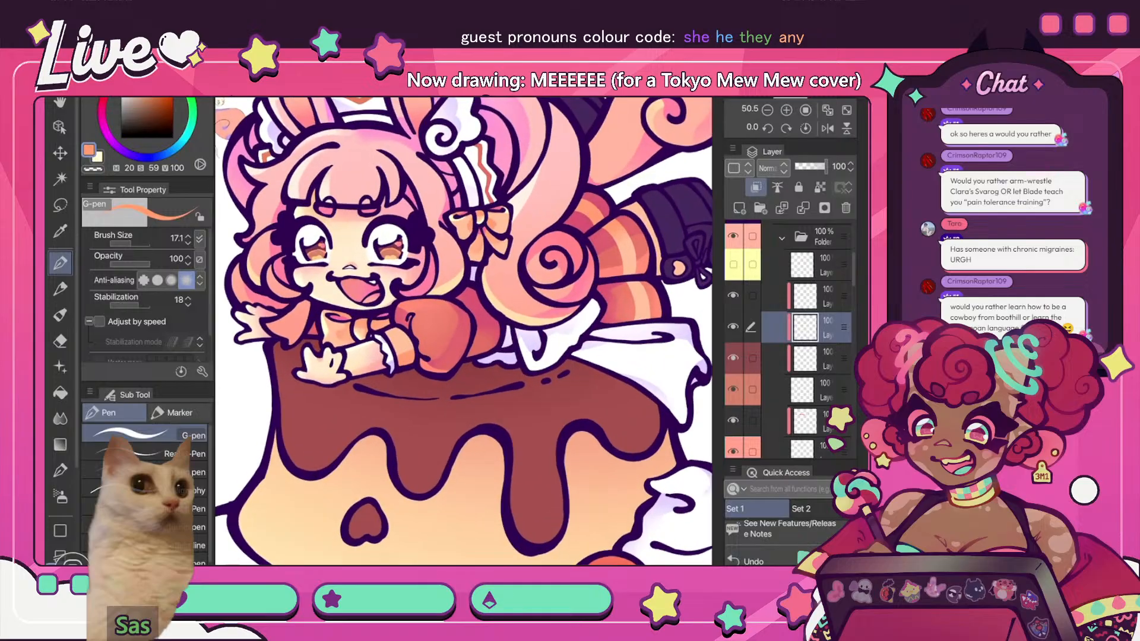
pyautogui.click(827, 109)
pyautogui.click(828, 129)
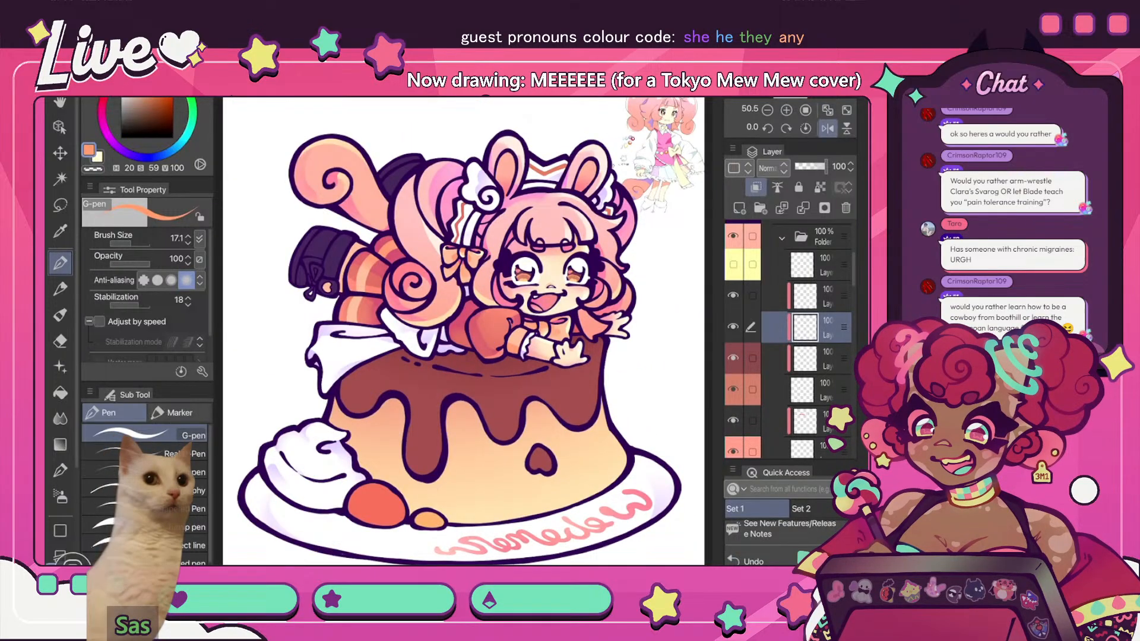
pyautogui.scroll(5, 463, 331)
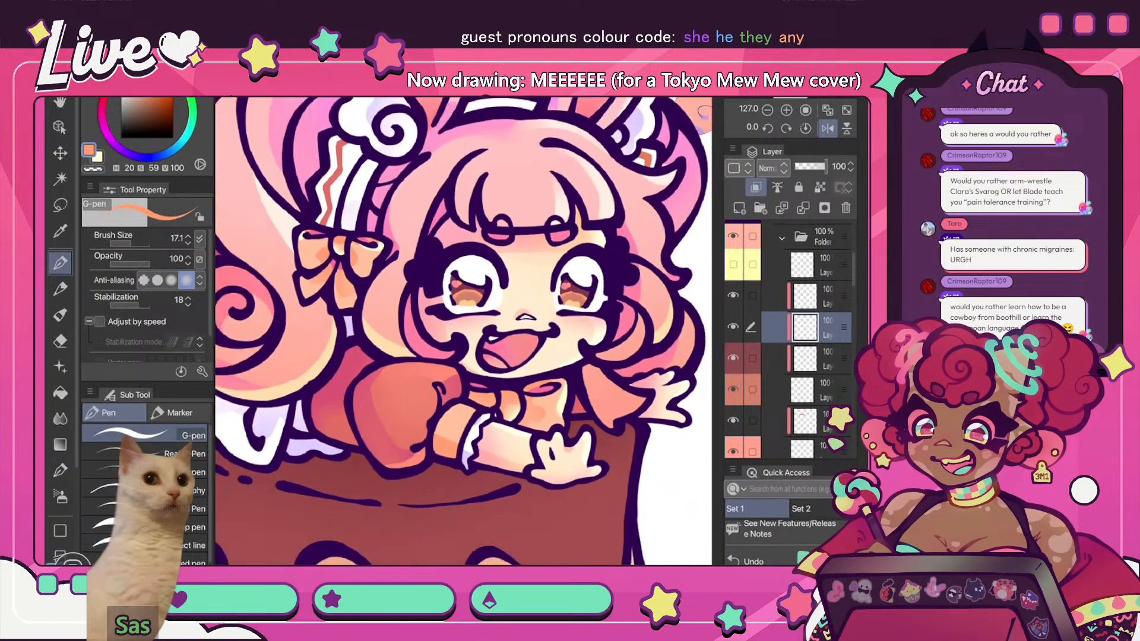
pyautogui.click(828, 128)
pyautogui.scroll(5, 463, 331)
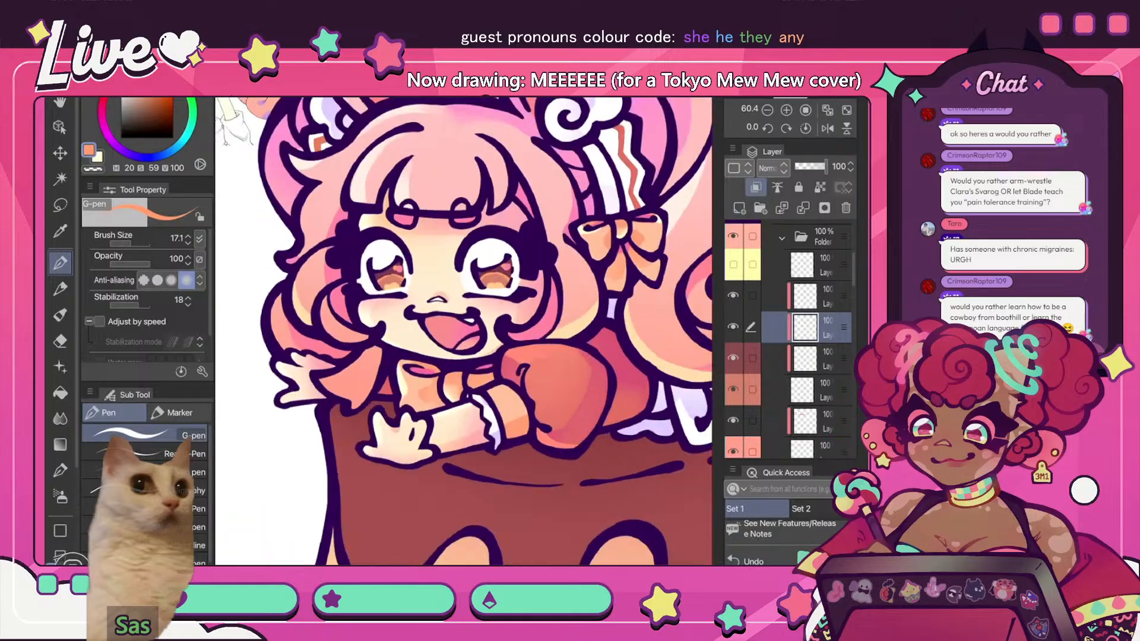
pyautogui.scroll(-4, 463, 331)
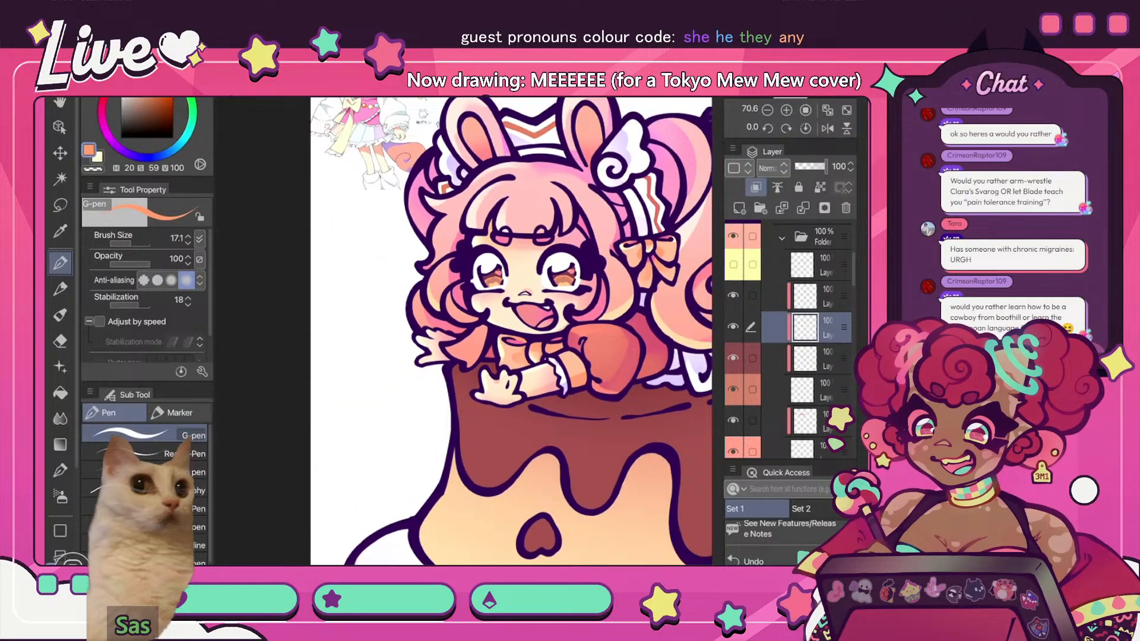
# - Toggle the yellow flower highlight layer to compare the illustration with and without it in both canvas orientations
pyautogui.click(733, 265)
pyautogui.click(825, 266)
pyautogui.click(827, 110)
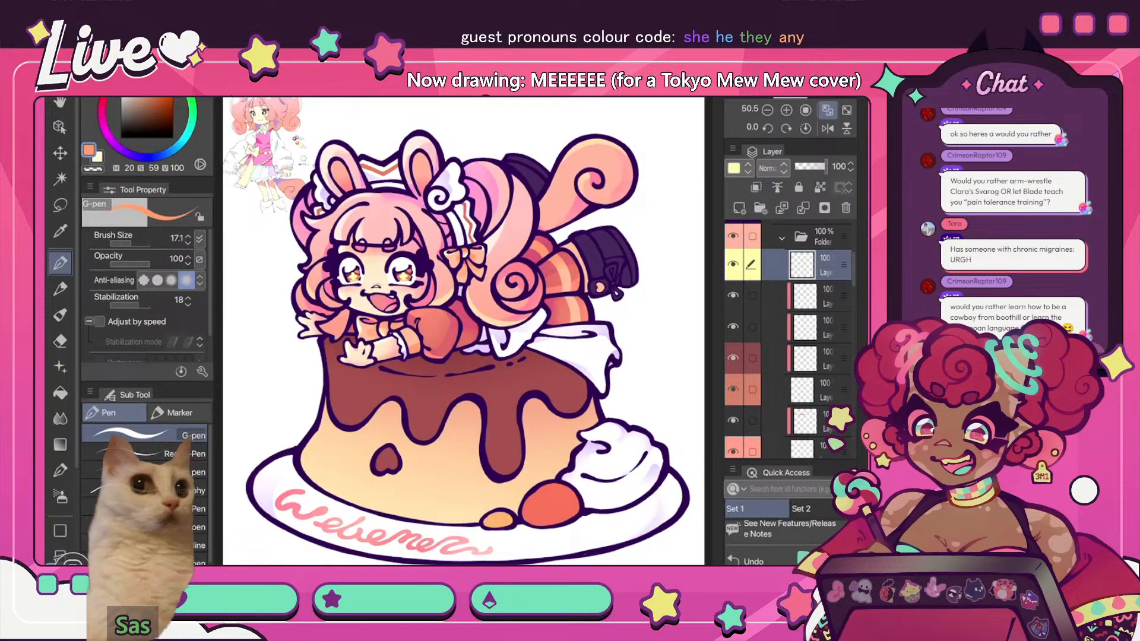
pyautogui.click(827, 129)
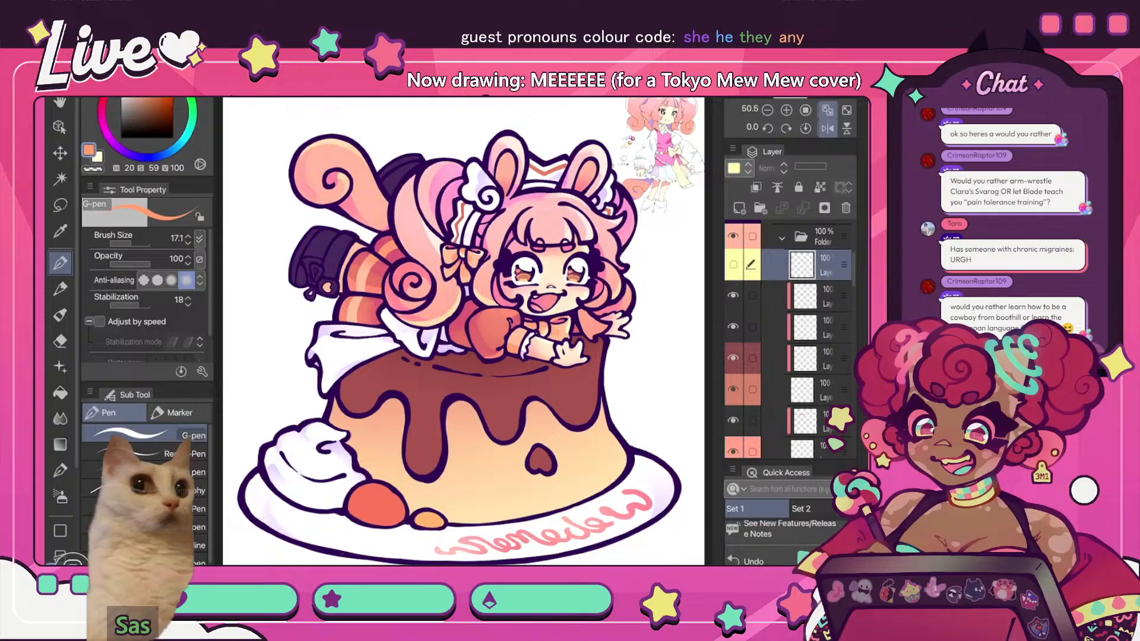
pyautogui.click(827, 129)
# - Toggle the colour folder to compare line art with colours, then reopen the folder and select the yellow flower layer
pyautogui.click(781, 238)
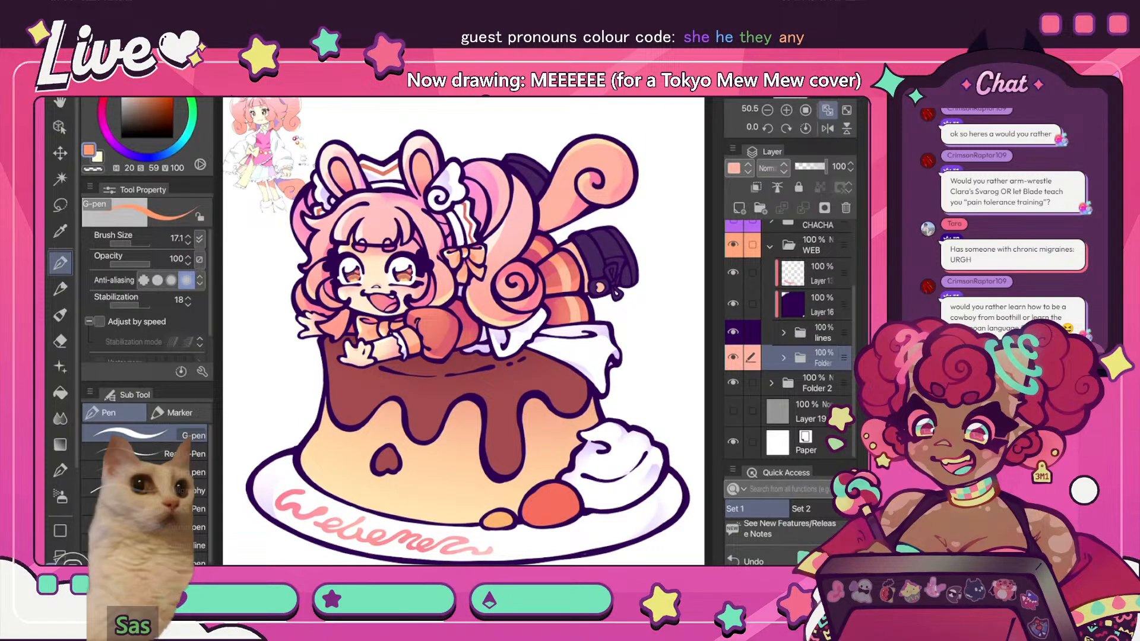
pyautogui.scroll(2, 789, 338)
pyautogui.click(733, 401)
pyautogui.click(733, 263)
pyautogui.click(733, 263)
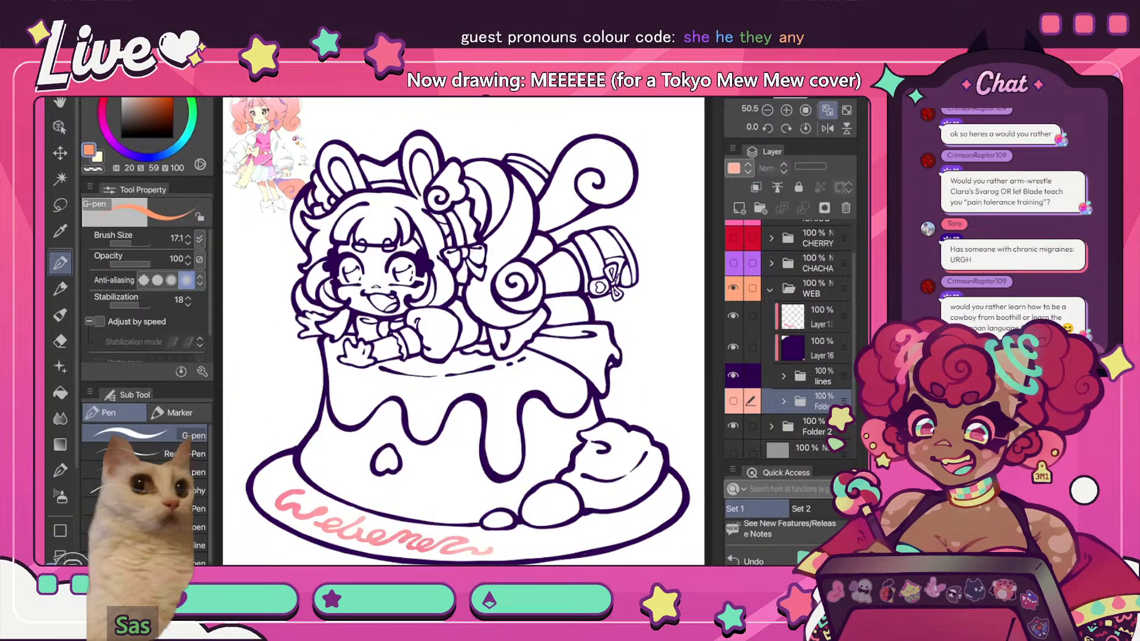
pyautogui.click(733, 401)
pyautogui.click(783, 401)
pyautogui.scroll(-3, 789, 338)
pyautogui.click(825, 261)
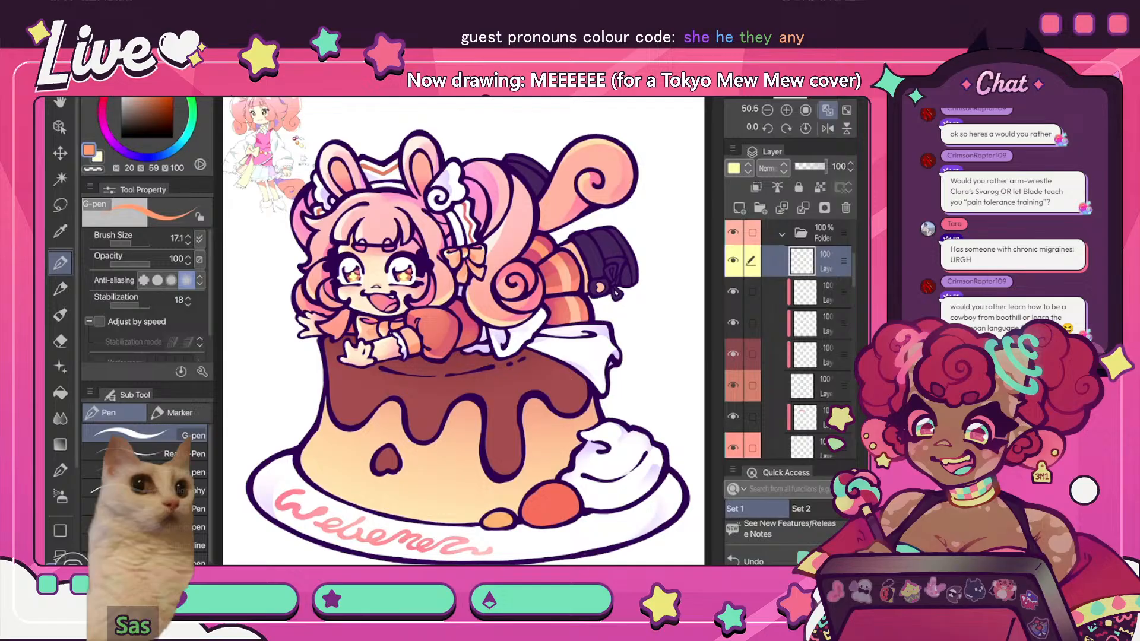
# - Switch to the Liquify tool, set its brush size to 44.3, and examine the reference character's eyes
pyautogui.scroll(4, 348, 267)
pyautogui.press('j')
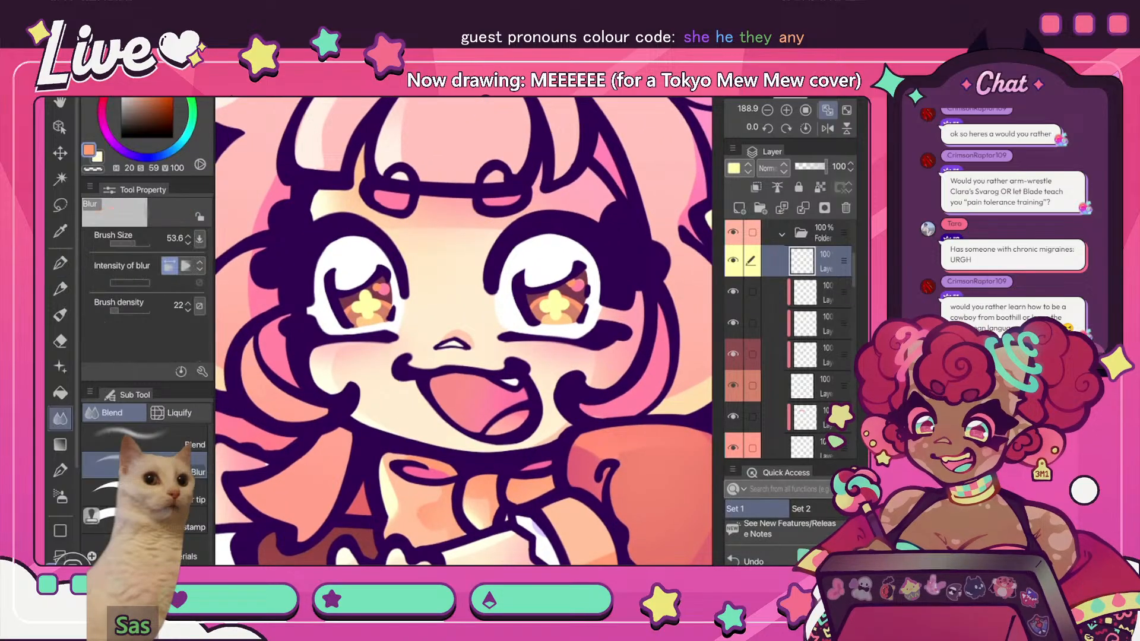
pyautogui.press('j')
pyautogui.scroll(-4, 465, 334)
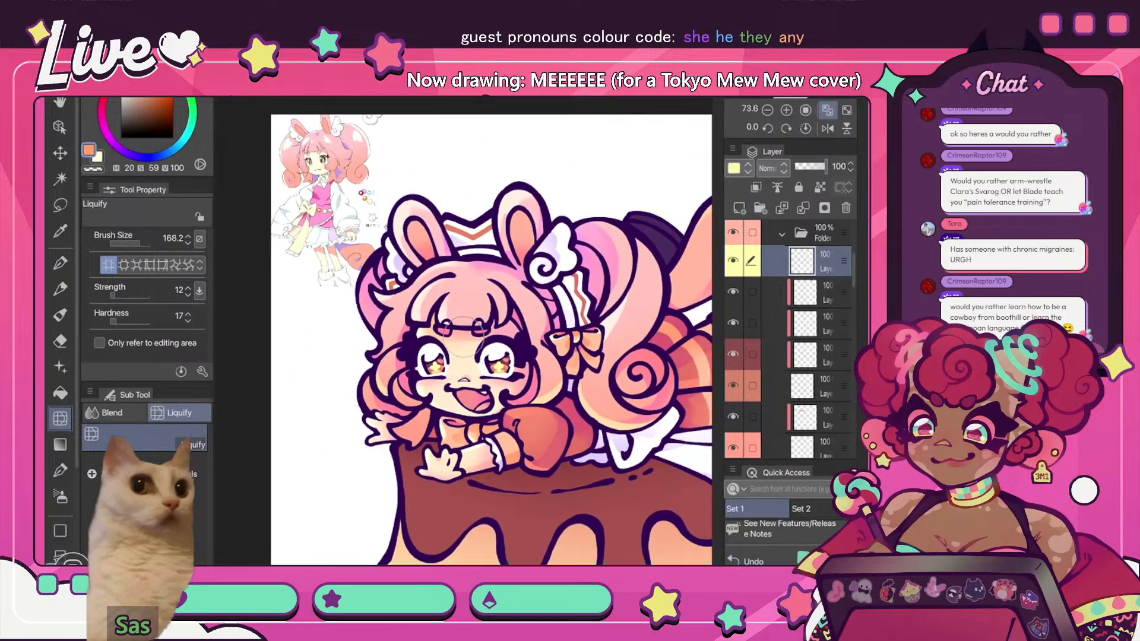
pyautogui.scroll(7, 463, 332)
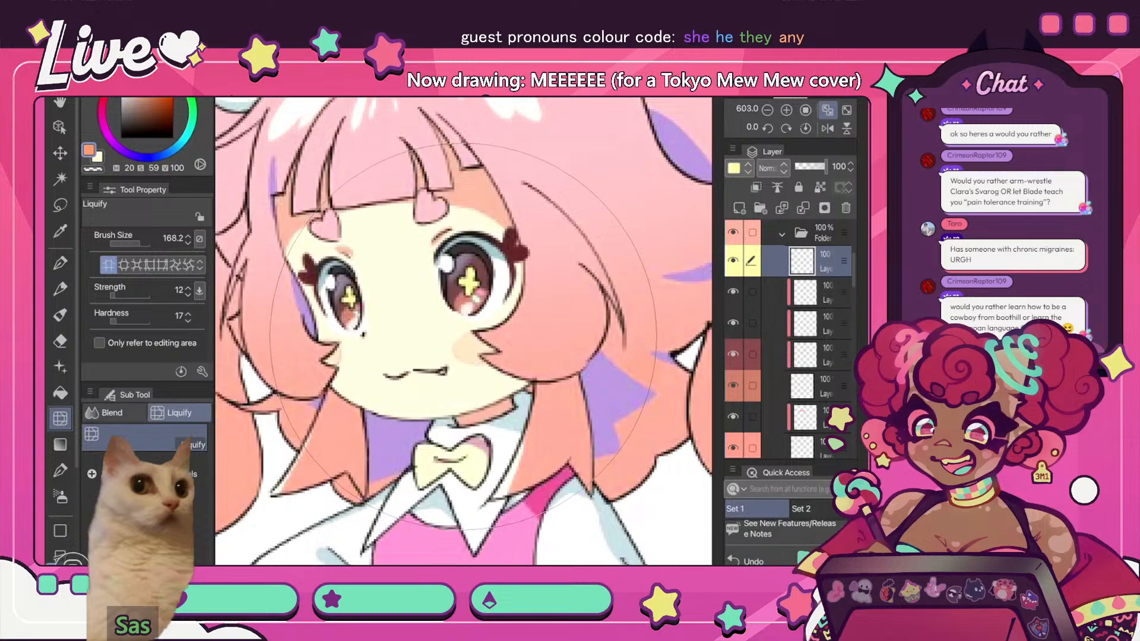
pyautogui.scroll(-4, 463, 338)
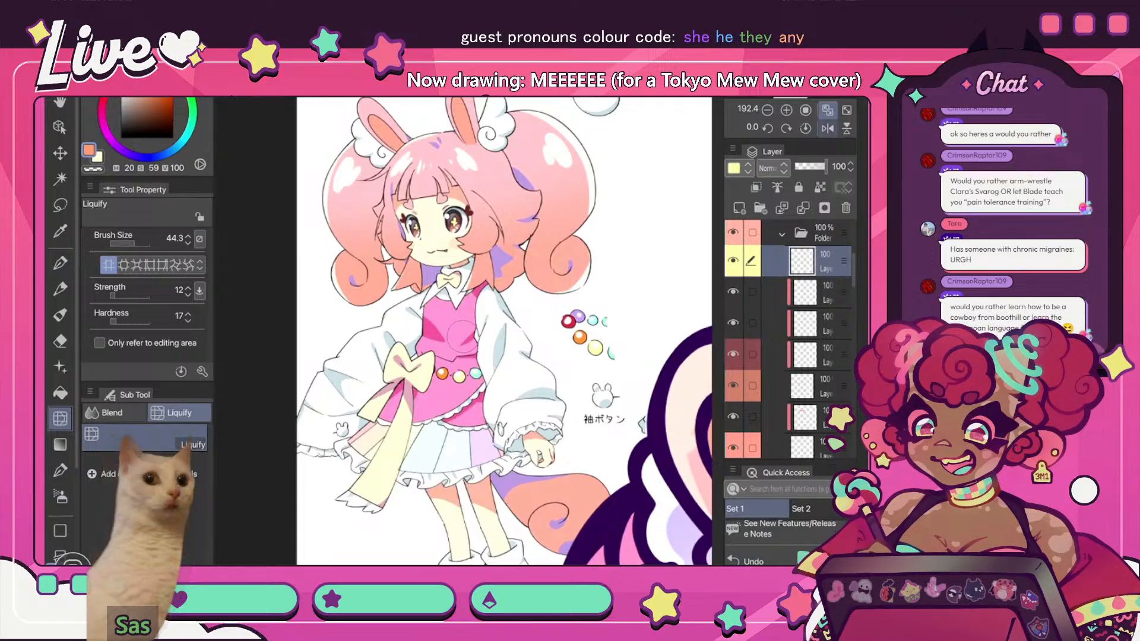
pyautogui.click(827, 128)
pyautogui.click(827, 128)
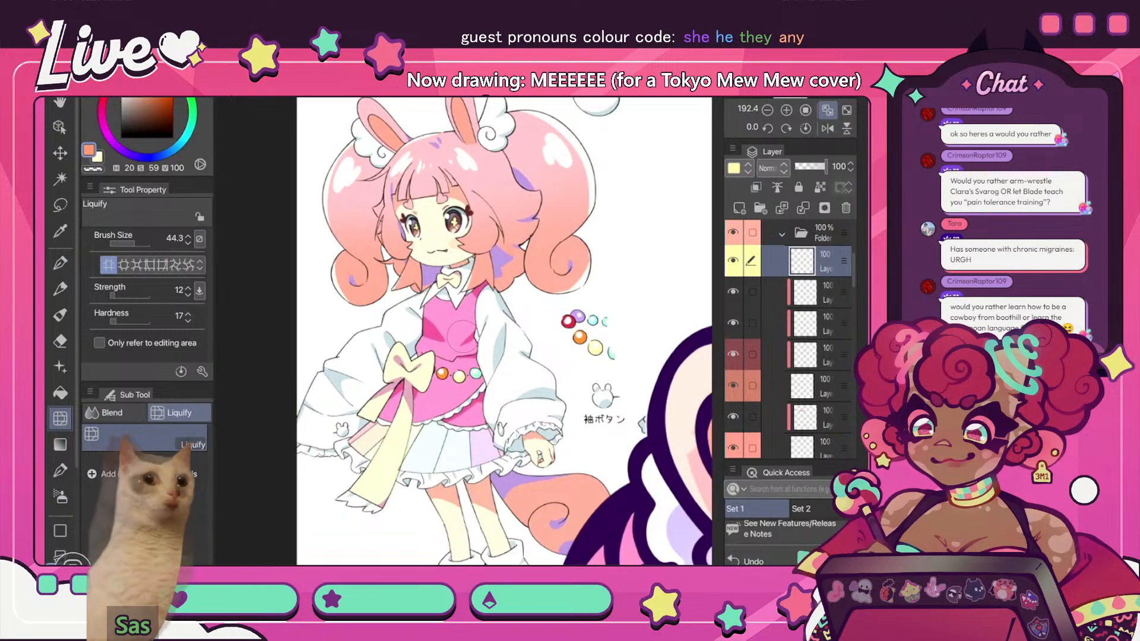
pyautogui.scroll(-5, 463, 337)
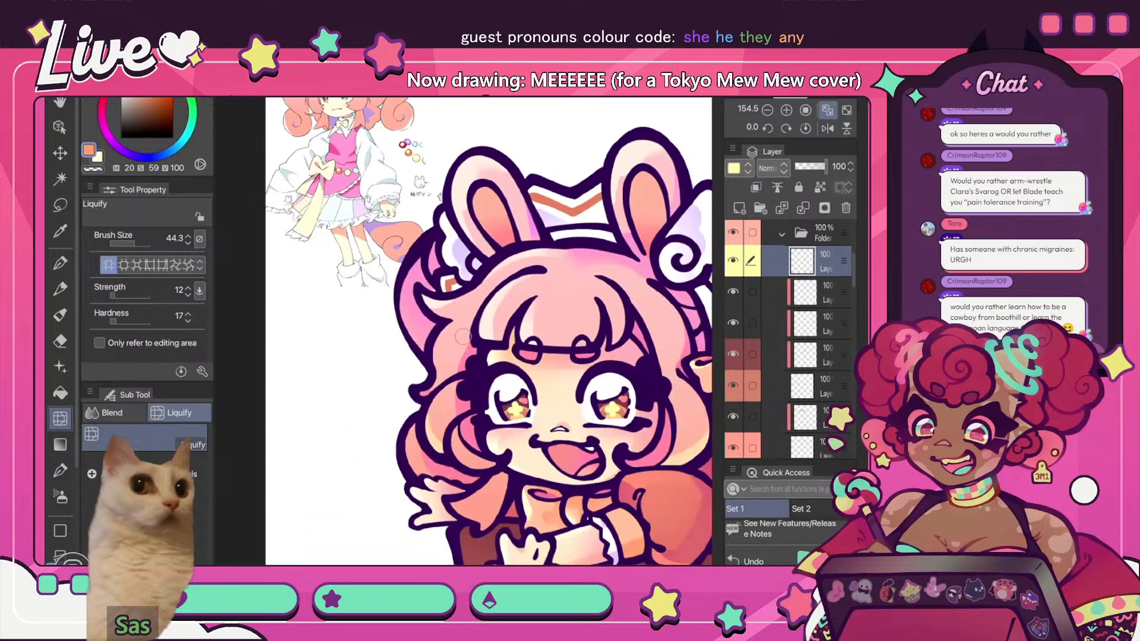
# - Examine the chibi's face close up and check the full illustration mirrored and unmirrored
pyautogui.scroll(5, 463, 336)
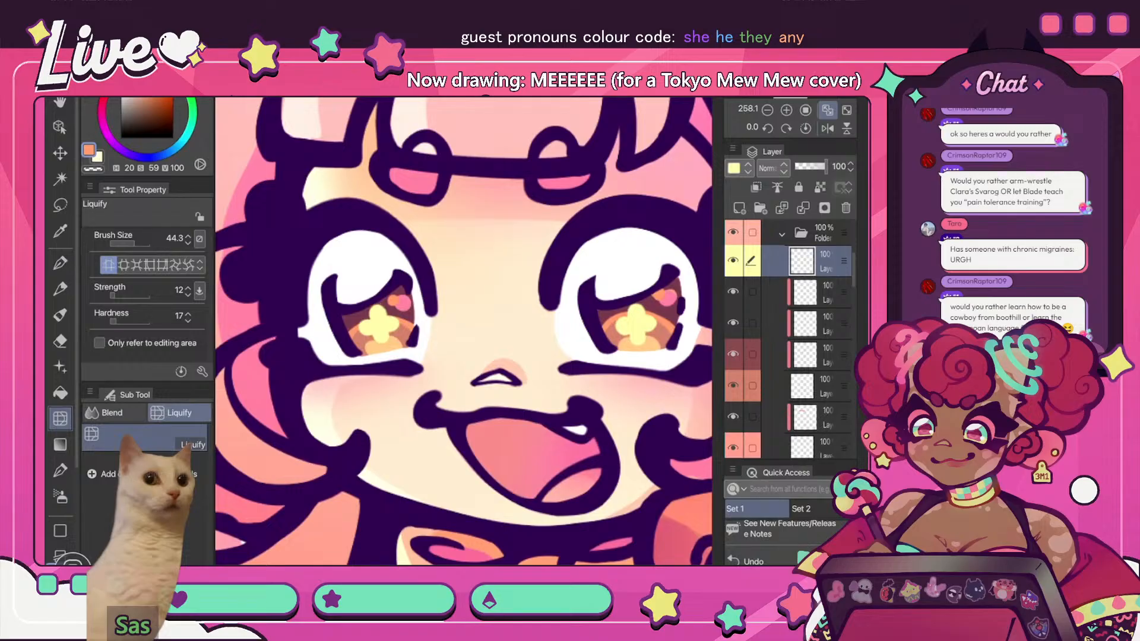
pyautogui.scroll(-2, 463, 331)
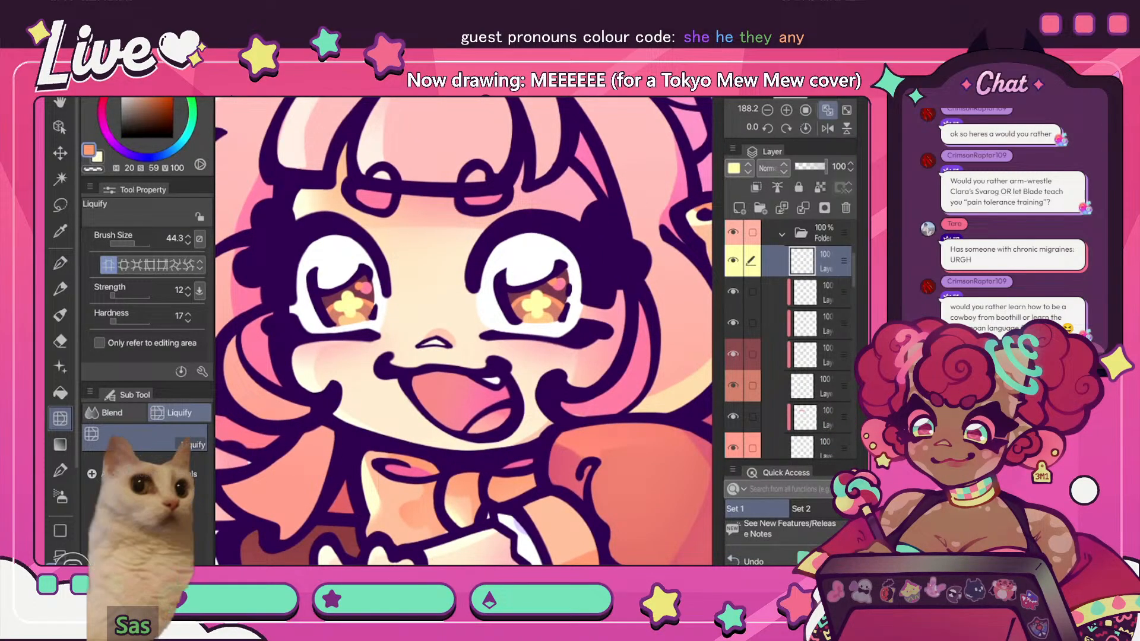
pyautogui.scroll(-6, 469, 267)
pyautogui.press('h')
pyautogui.scroll(-1, 466, 331)
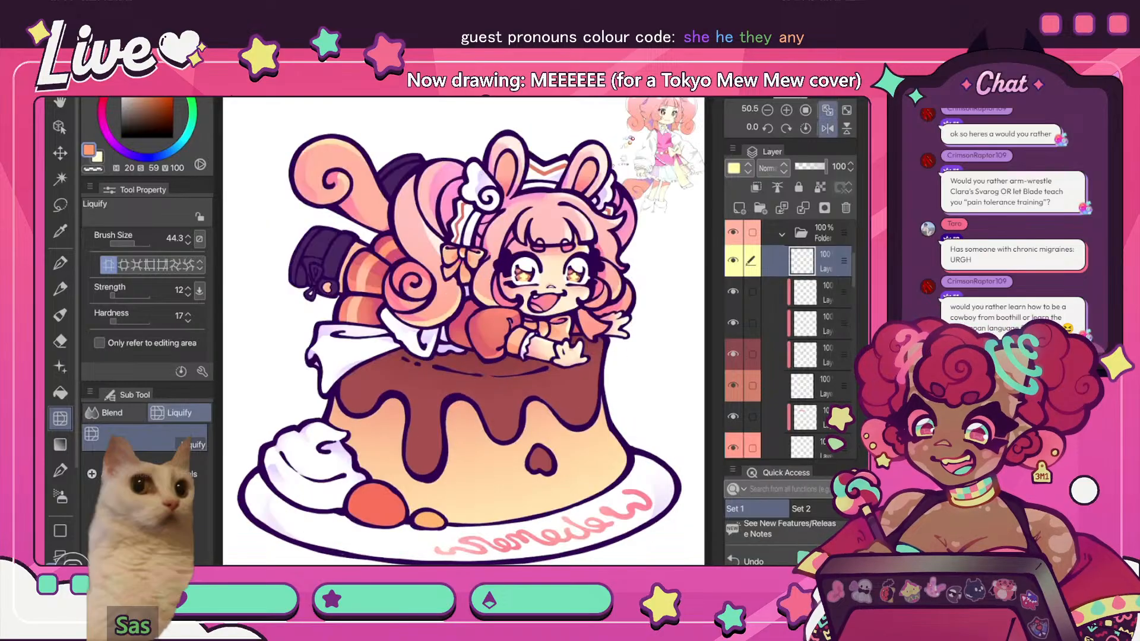
pyautogui.press('h')
pyautogui.scroll(3, 463, 331)
# - Outline the yellow flower highlights in both irises with the G-pen in pink, H353 S57 V100, on a new layer beneath them
pyautogui.click(825, 292)
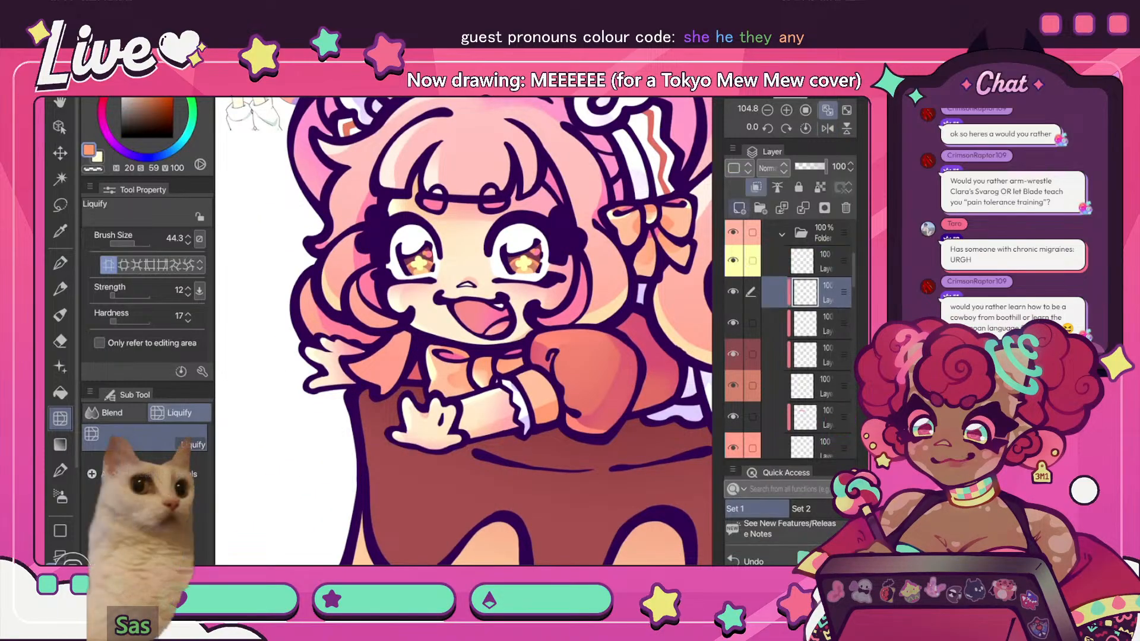
pyautogui.scroll(1, 463, 331)
pyautogui.scroll(4, 463, 331)
pyautogui.press('p')
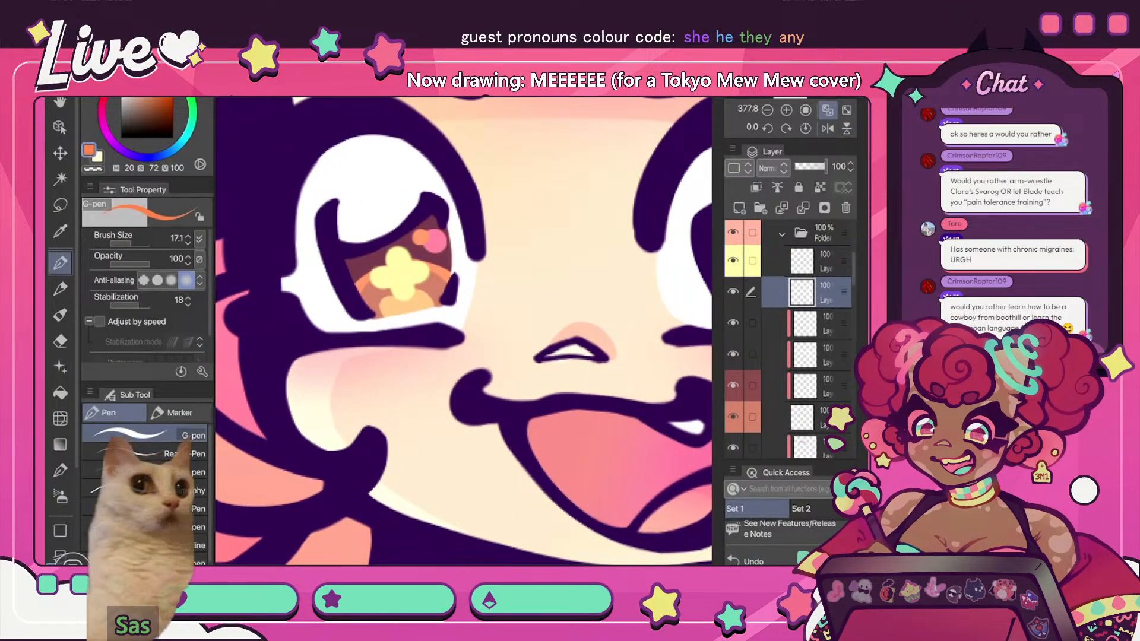
pyautogui.keyDown('alt'); pyautogui.click(564, 454); pyautogui.keyUp('alt')
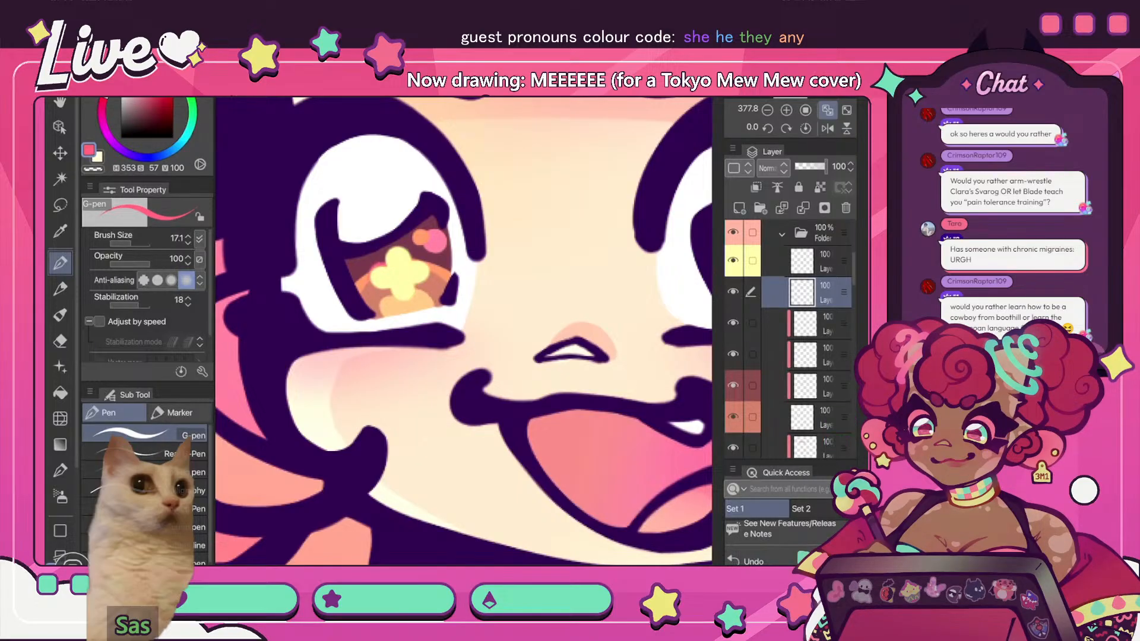
pyautogui.moveTo(384, 265); pyautogui.dragTo(381, 289)
pyautogui.scroll(-10, 490, 261)
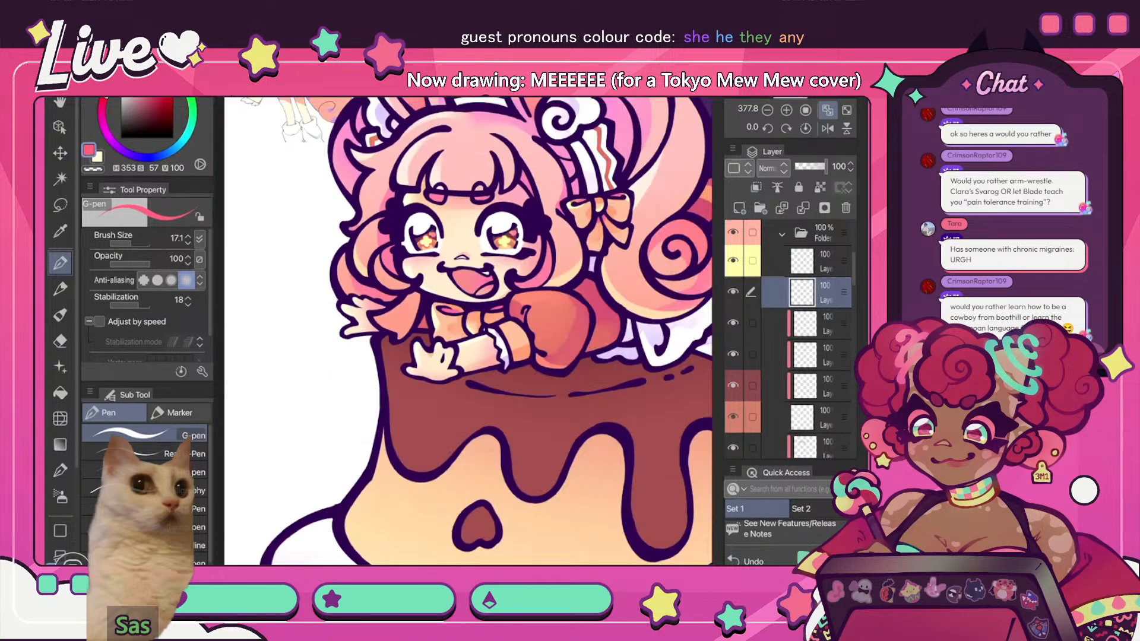
pyautogui.scroll(6, 522, 255)
pyautogui.scroll(5, 491, 296)
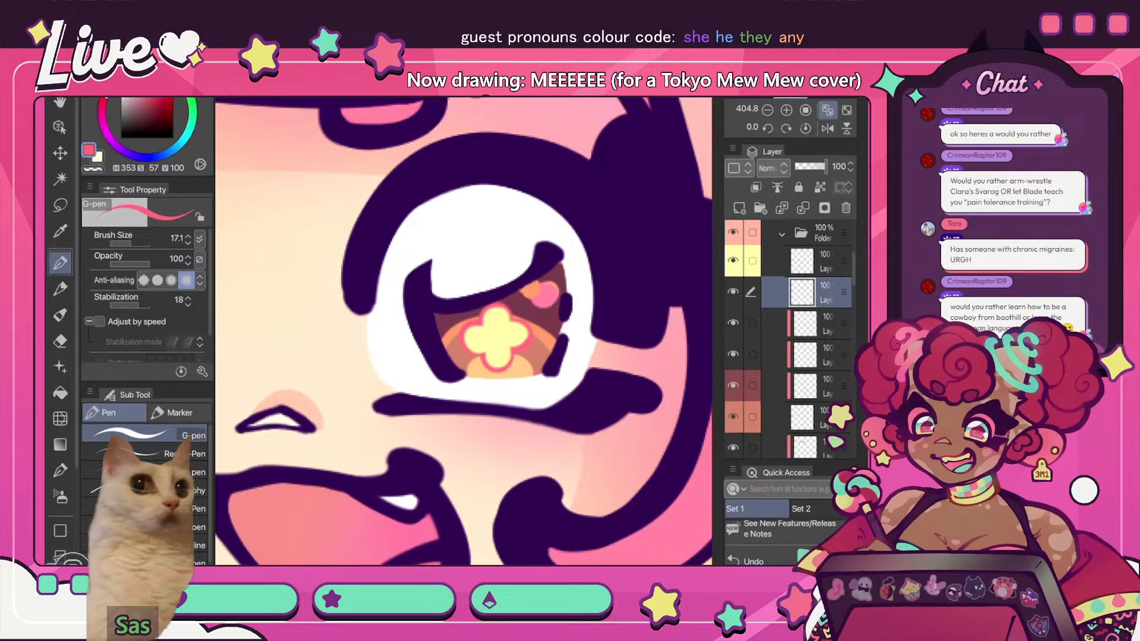
# - Compare the illustration with and without the pink flower outline layer, mirrored and unmirrored, then examine the eyes close up
pyautogui.scroll(-10, 464, 331)
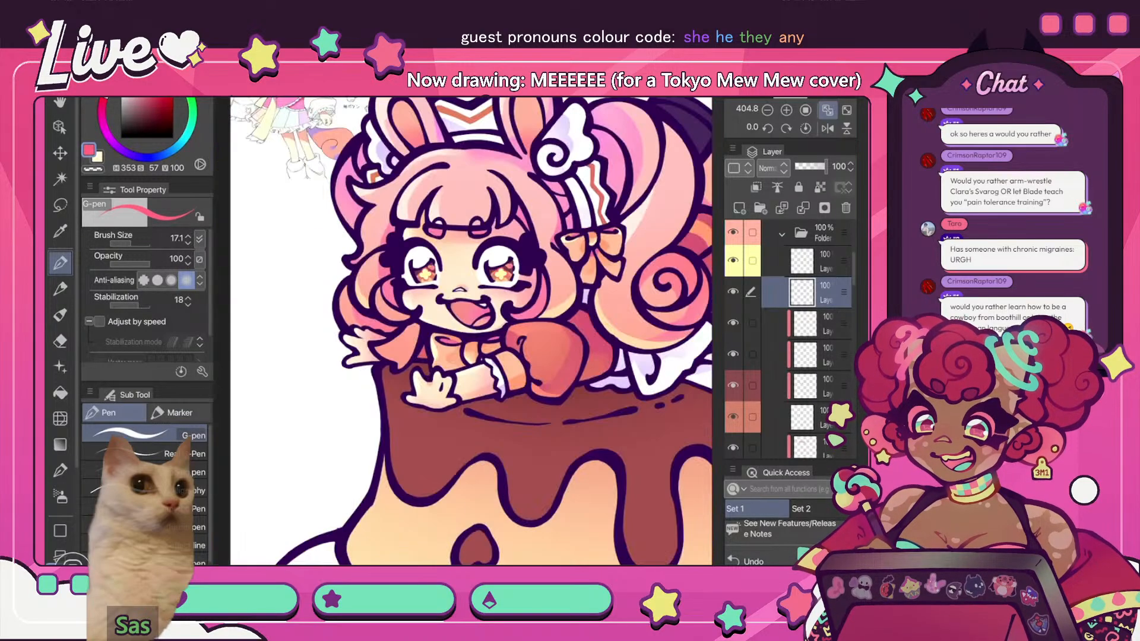
pyautogui.press('h')
pyautogui.scroll(2, 464, 332)
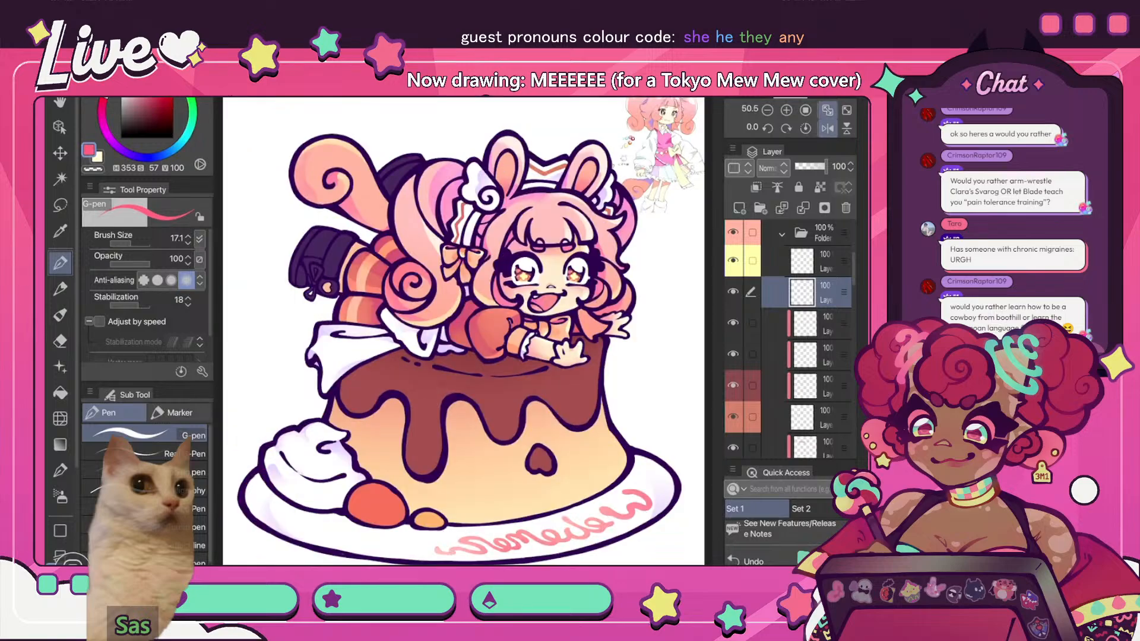
pyautogui.press('h')
pyautogui.click(733, 291)
pyautogui.scroll(3, 464, 332)
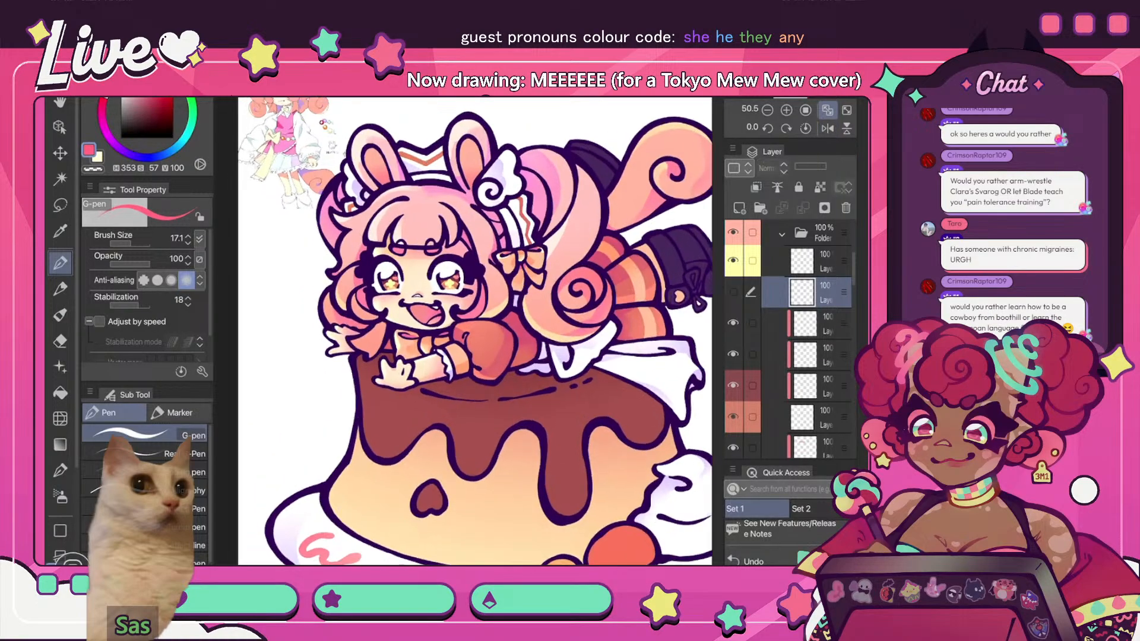
pyautogui.scroll(-5, 463, 331)
pyautogui.press('h')
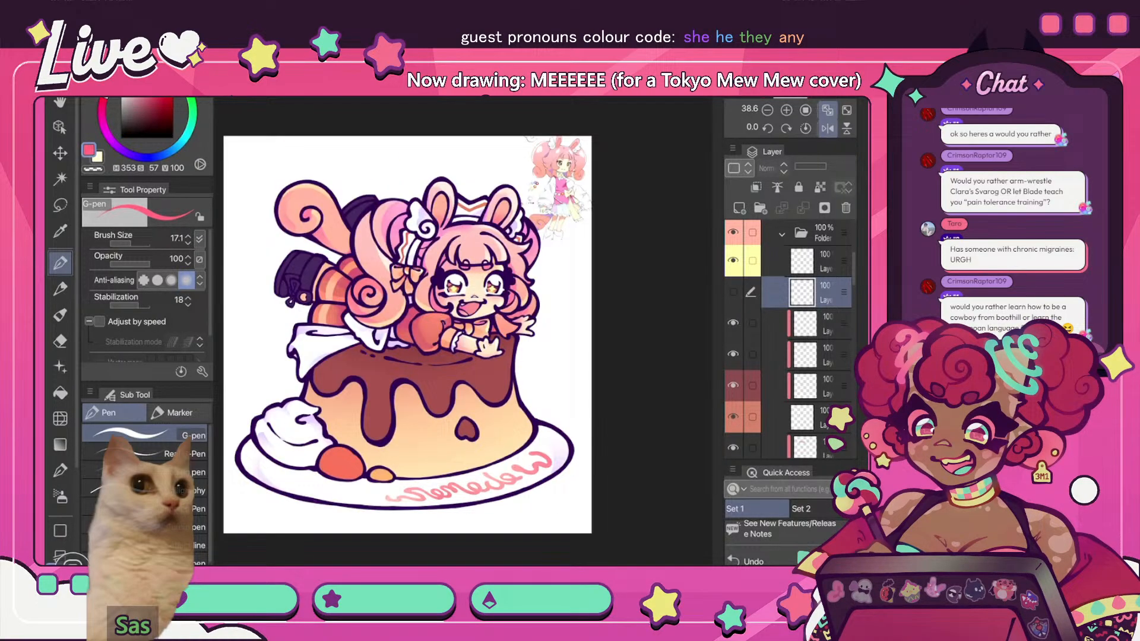
pyautogui.scroll(4, 463, 331)
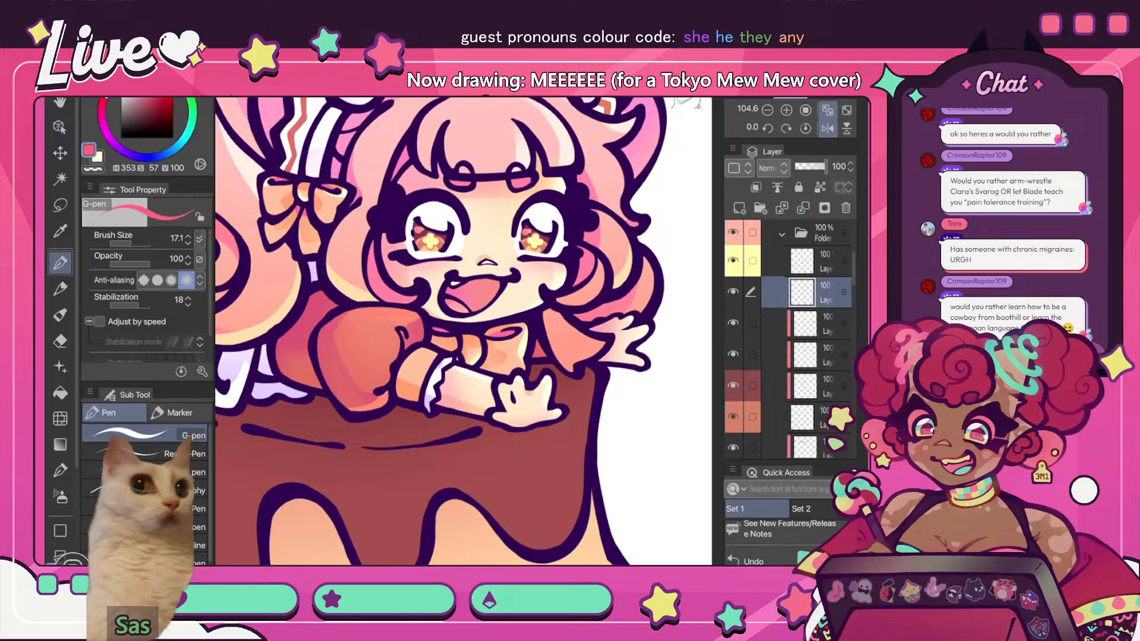
pyautogui.scroll(-3, 464, 332)
pyautogui.press('h')
pyautogui.scroll(-2, 464, 331)
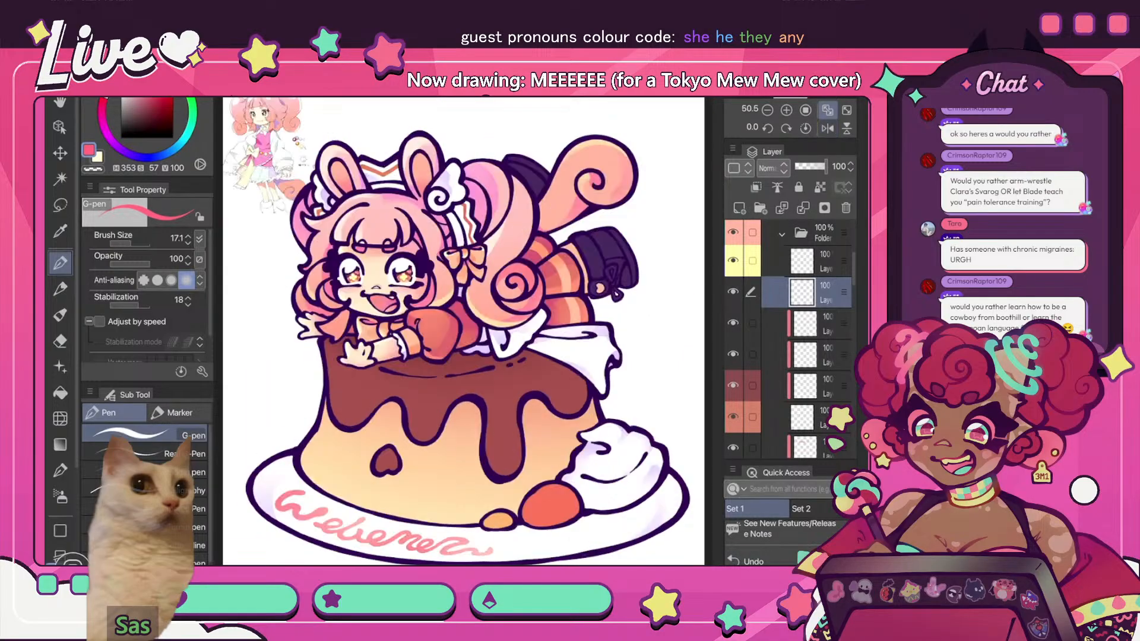
pyautogui.scroll(5, 347, 265)
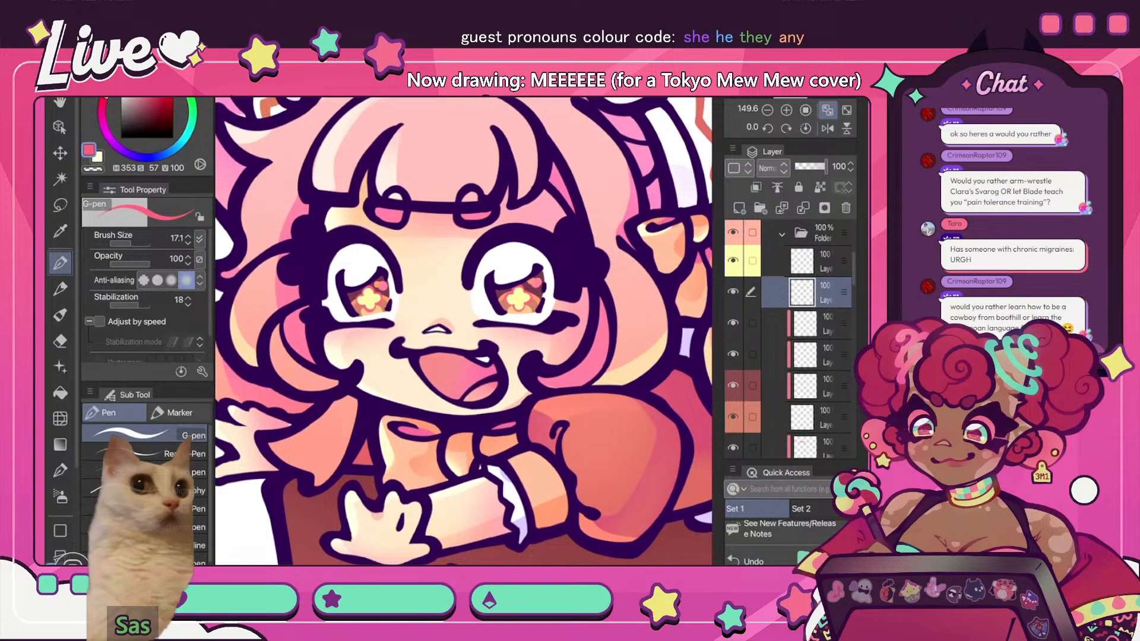
# - Start a Hue/Saturation/Luminosity correction on the flower outline layer, with hue 25 and saturation 14
pyautogui.click(142, 97)
pyautogui.moveTo(180, 337)
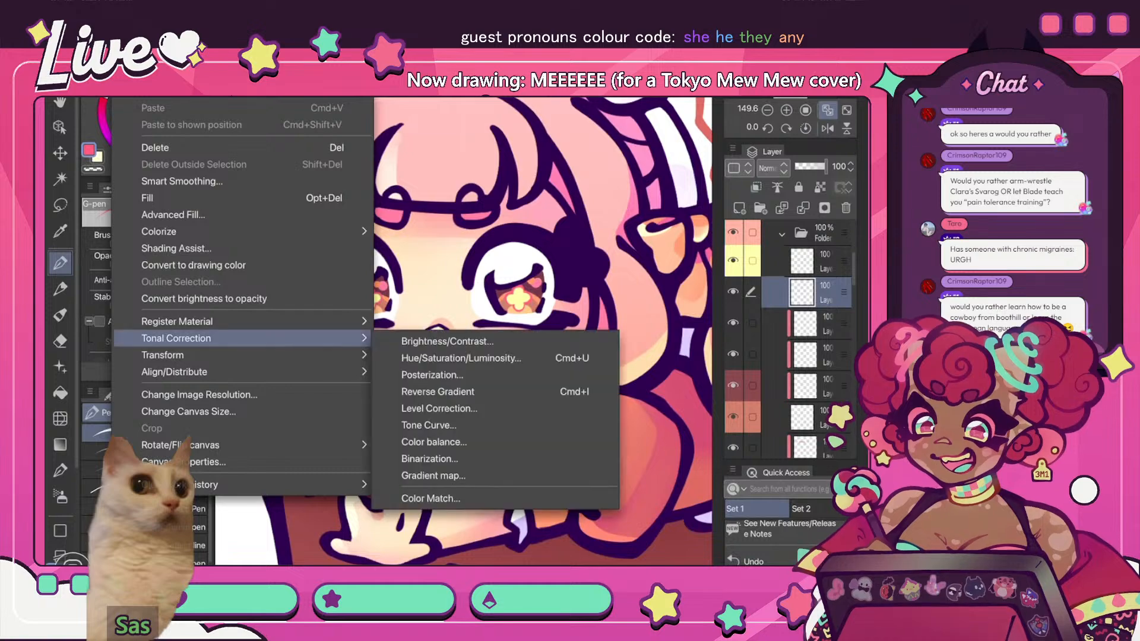
pyautogui.click(463, 357)
pyautogui.moveTo(297, 518); pyautogui.dragTo(259, 518)
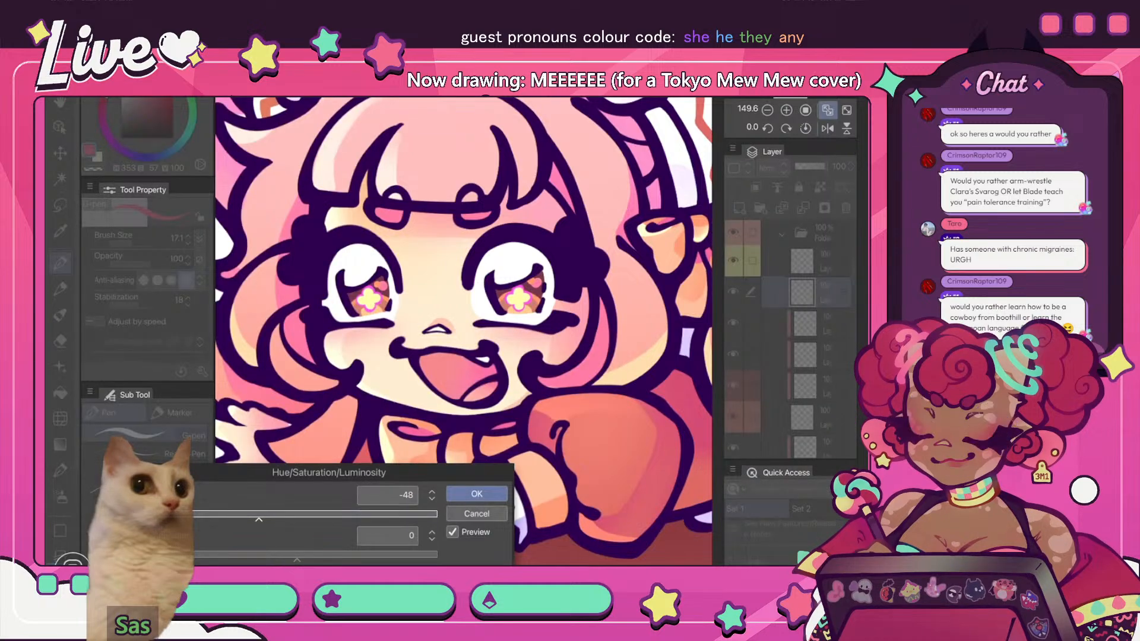
pyautogui.scroll(-6, 464, 331)
pyautogui.scroll(4, 463, 331)
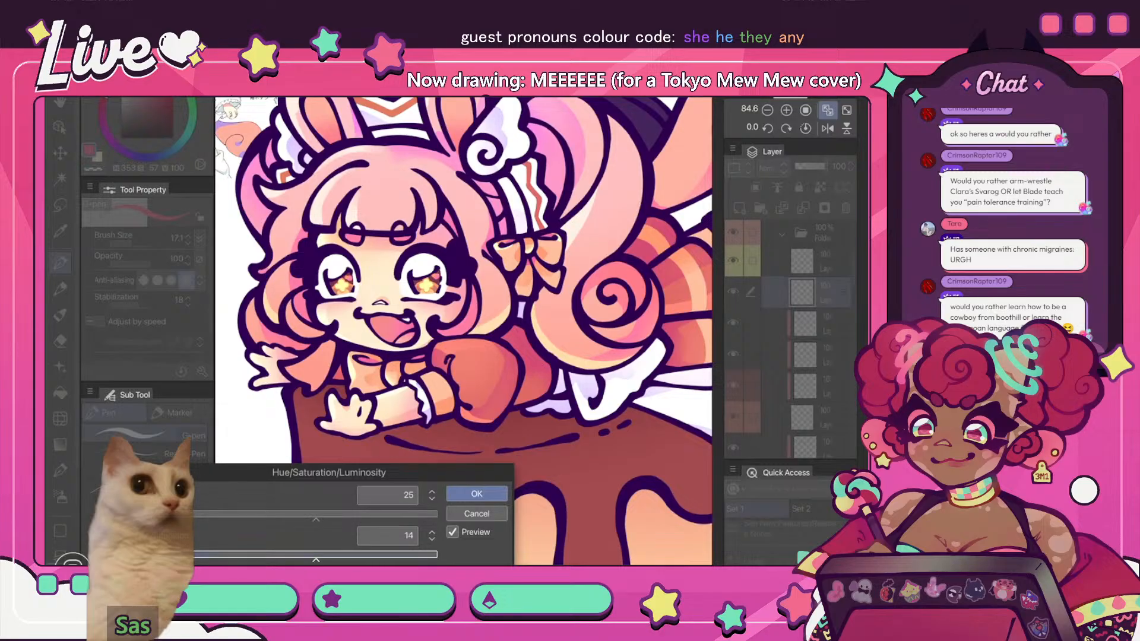
pyautogui.scroll(-5, 463, 332)
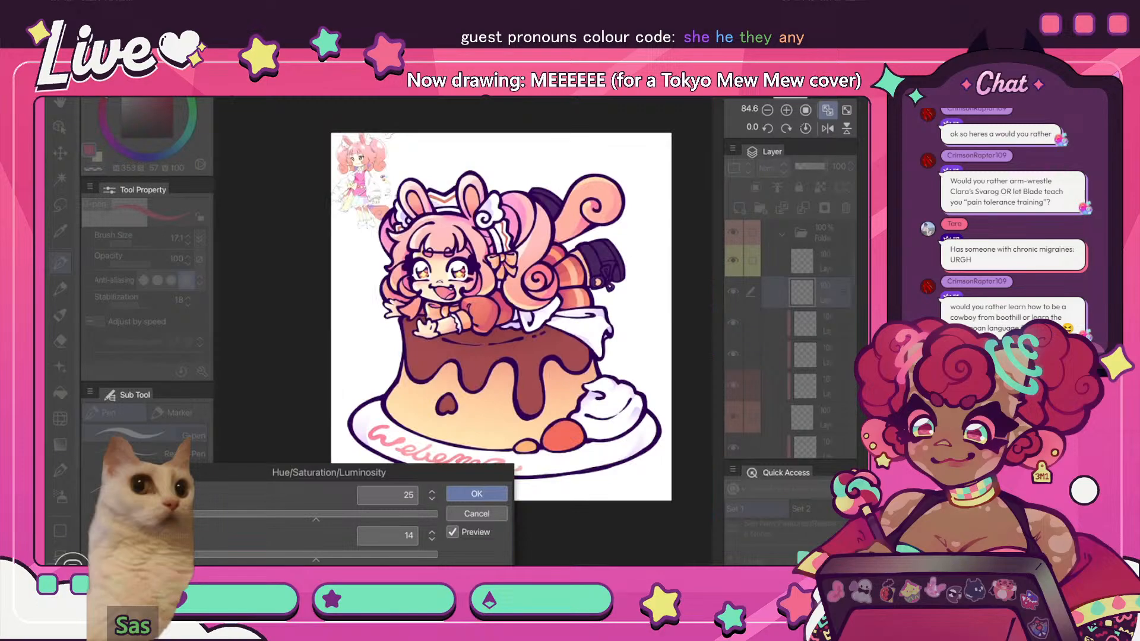
# - Try hue shifts of 43, 14 and -85 on the flower outlines, judging each against the whole illustration
pyautogui.scroll(4, 464, 331)
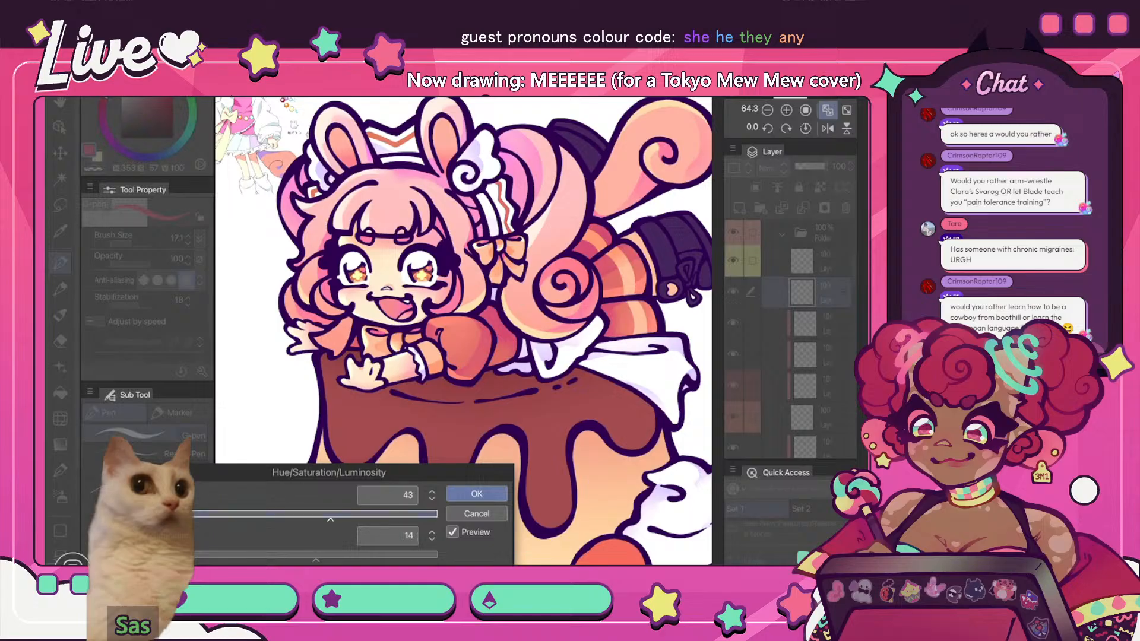
pyautogui.moveTo(331, 518); pyautogui.dragTo(390, 518)
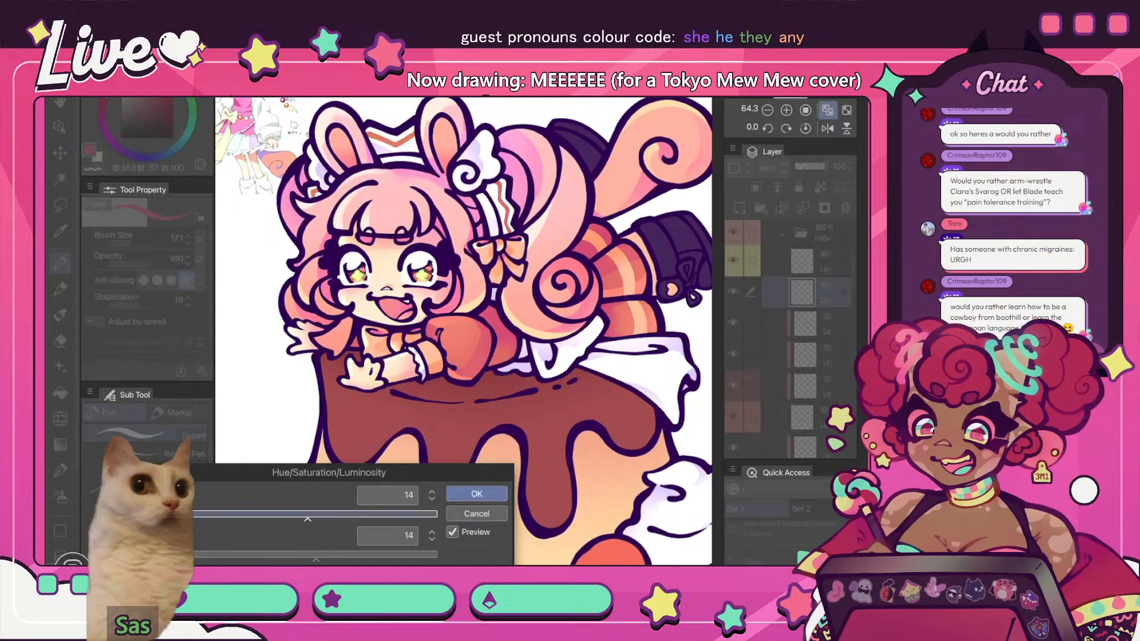
pyautogui.moveTo(307, 516); pyautogui.dragTo(230, 516)
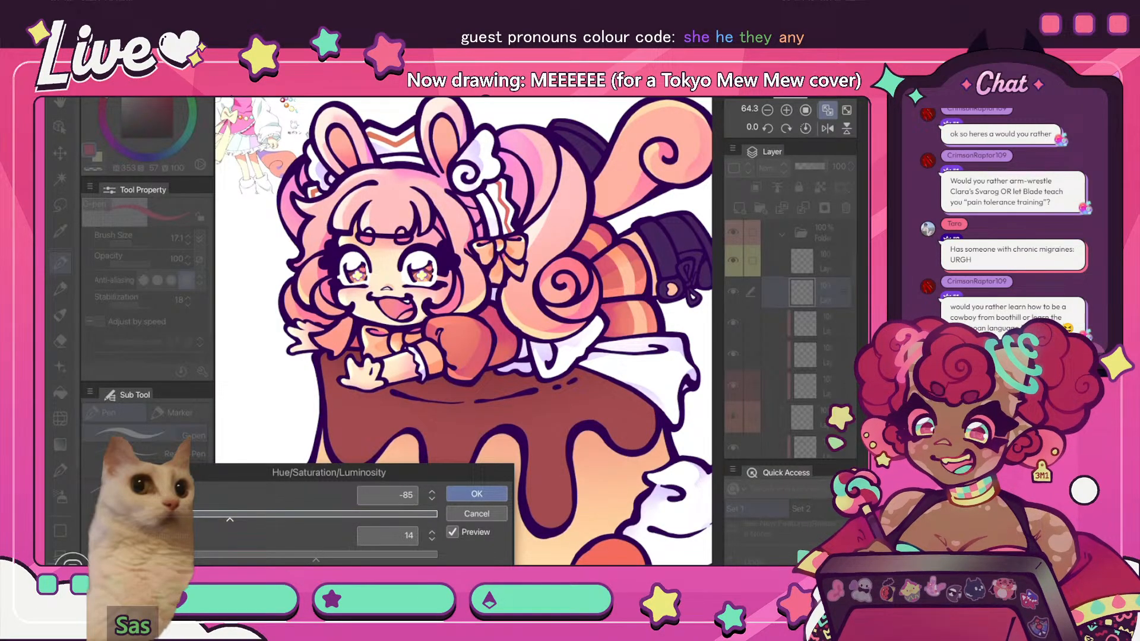
pyautogui.scroll(-5, 463, 297)
pyautogui.scroll(5, 462, 297)
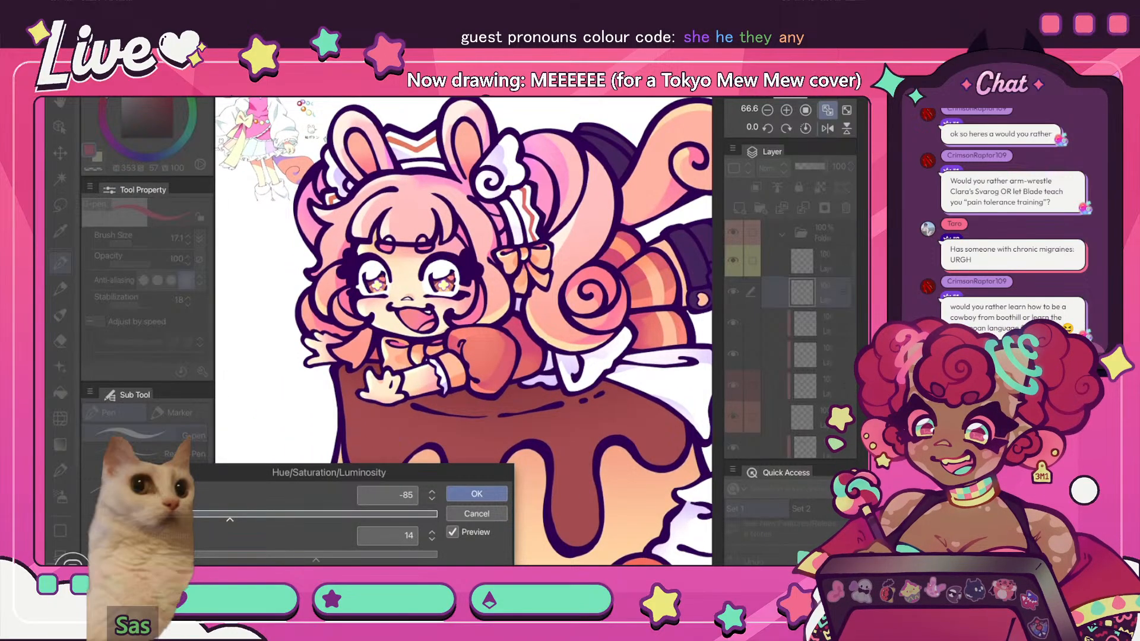
pyautogui.scroll(-3, 463, 330)
pyautogui.scroll(-1, 466, 279)
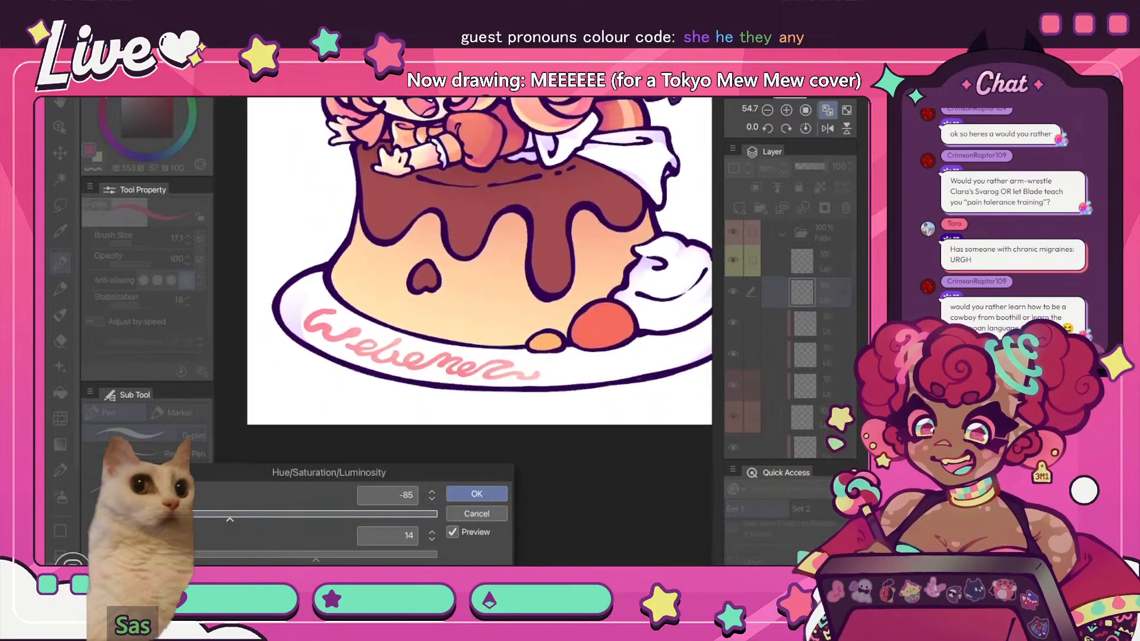
pyautogui.scroll(4, 467, 279)
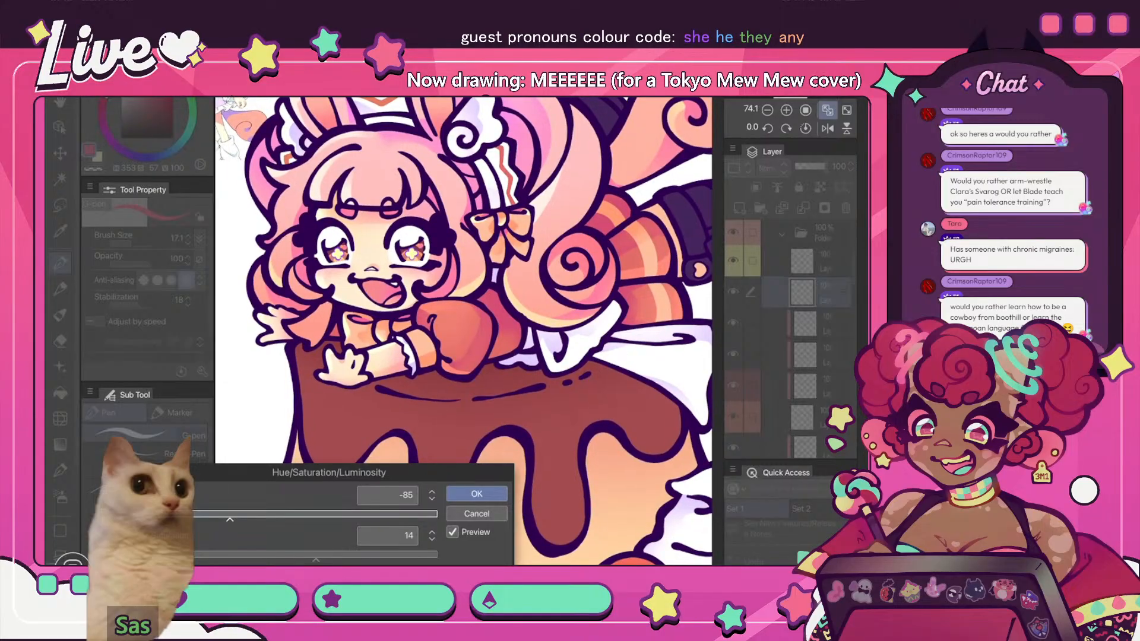
# - Set the flower outlines' hue shift to -7 and apply the tonal correction
pyautogui.moveTo(229, 518); pyautogui.dragTo(275, 519)
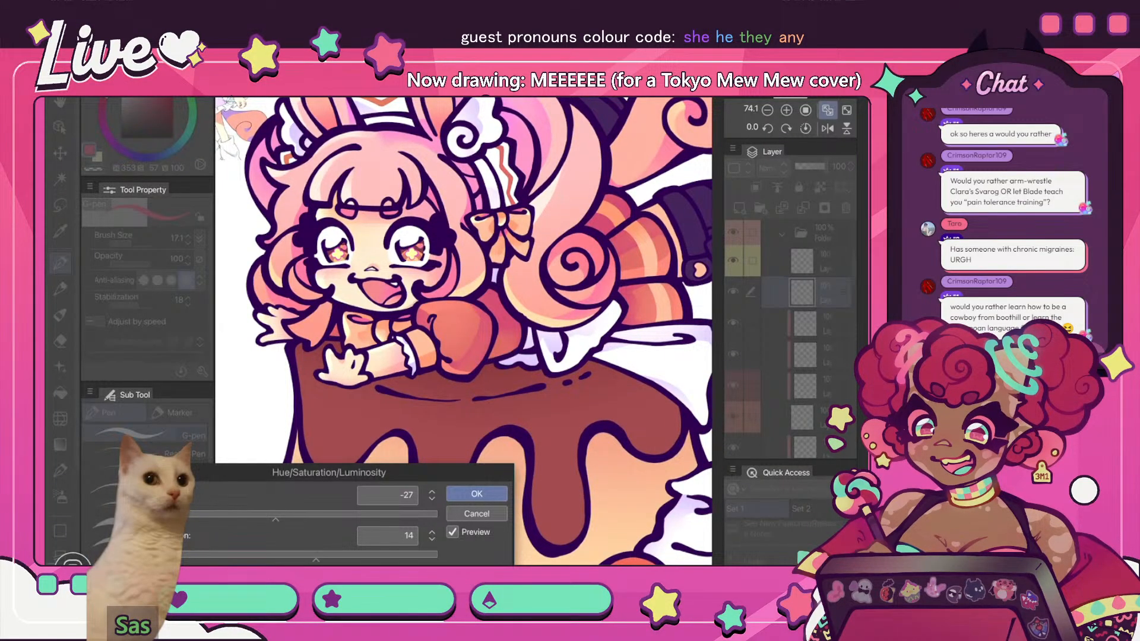
pyautogui.scroll(-5, 474, 267)
pyautogui.scroll(4, 475, 267)
pyautogui.scroll(-3, 475, 267)
pyautogui.scroll(3, 475, 267)
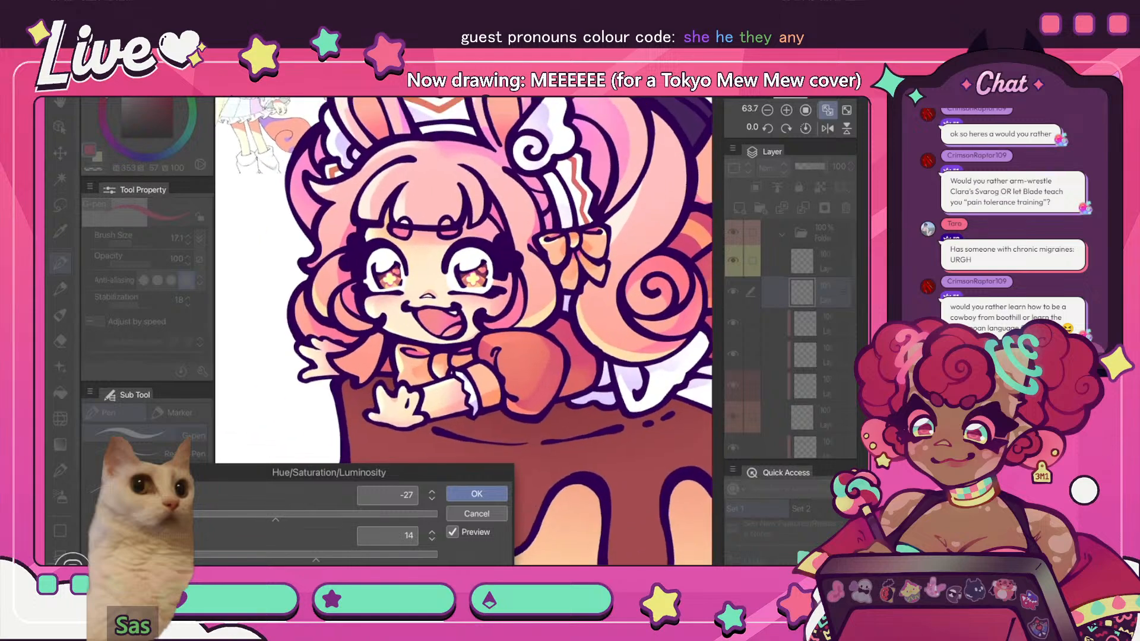
pyautogui.moveTo(275, 518); pyautogui.dragTo(291, 519)
pyautogui.scroll(-4, 475, 267)
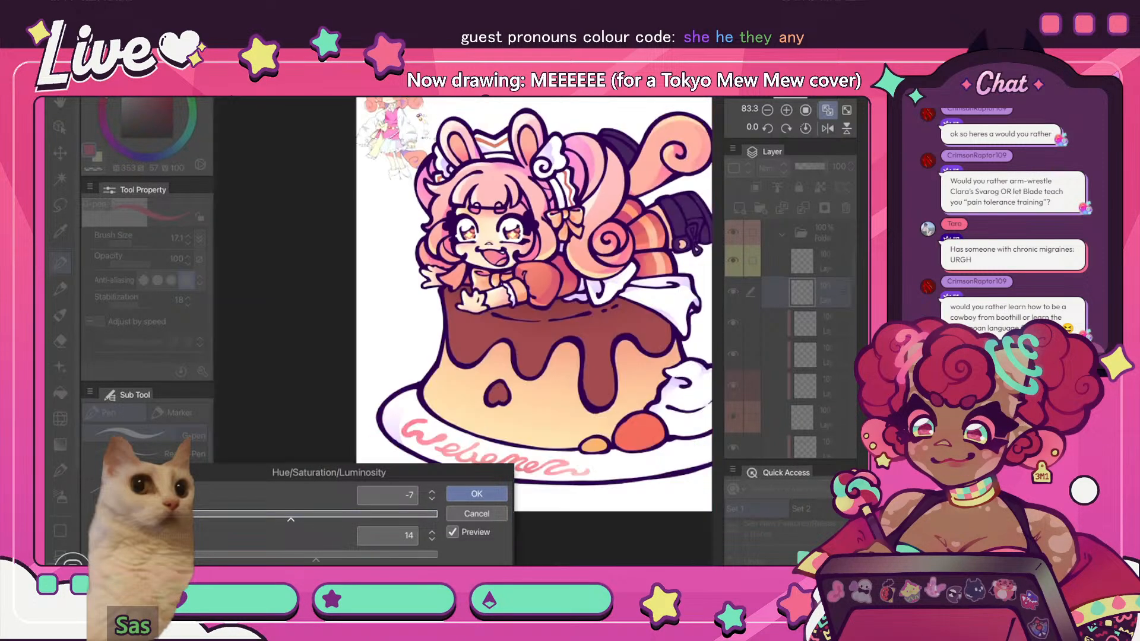
pyautogui.scroll(3, 474, 267)
pyautogui.press('Return')
# - Check the recoloured flower outlines in the fitted full view, mirrored and unmirrored
pyautogui.click(828, 110)
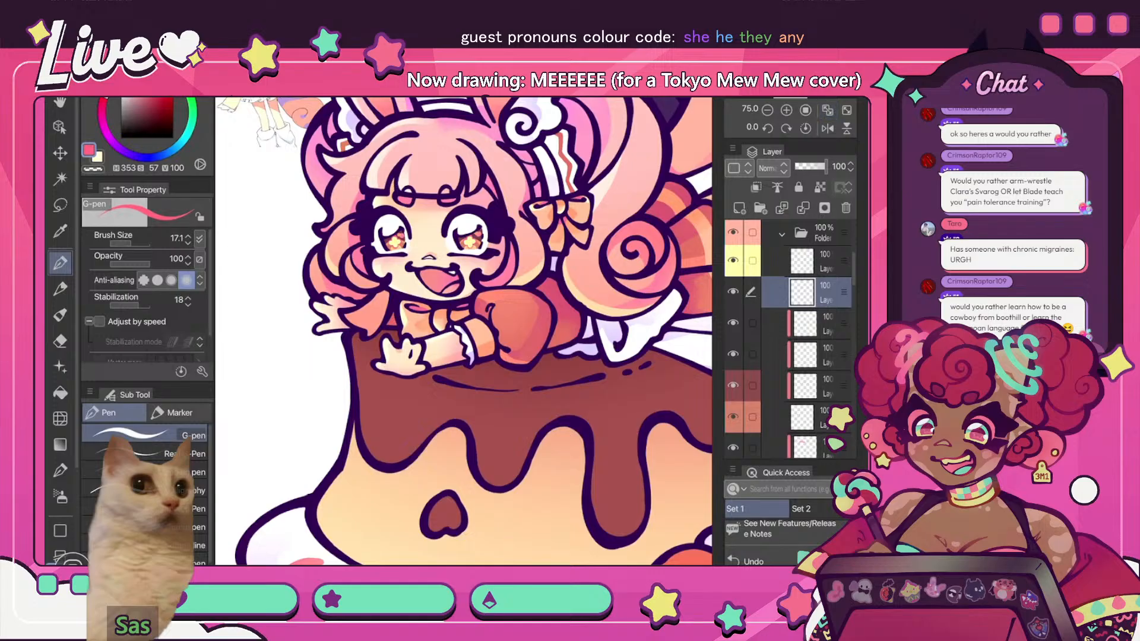
pyautogui.click(827, 109)
pyautogui.click(827, 128)
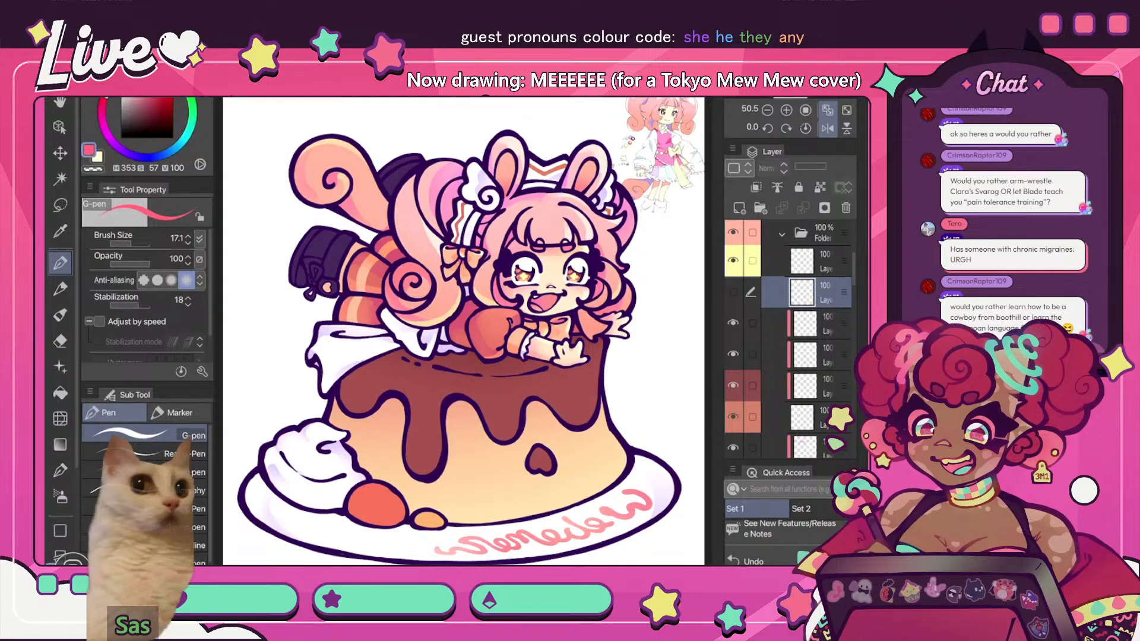
pyautogui.click(828, 129)
# - Select and show the hidden clipped layer directly above the white-tagged layer in the colour folder
pyautogui.scroll(-5, 790, 338)
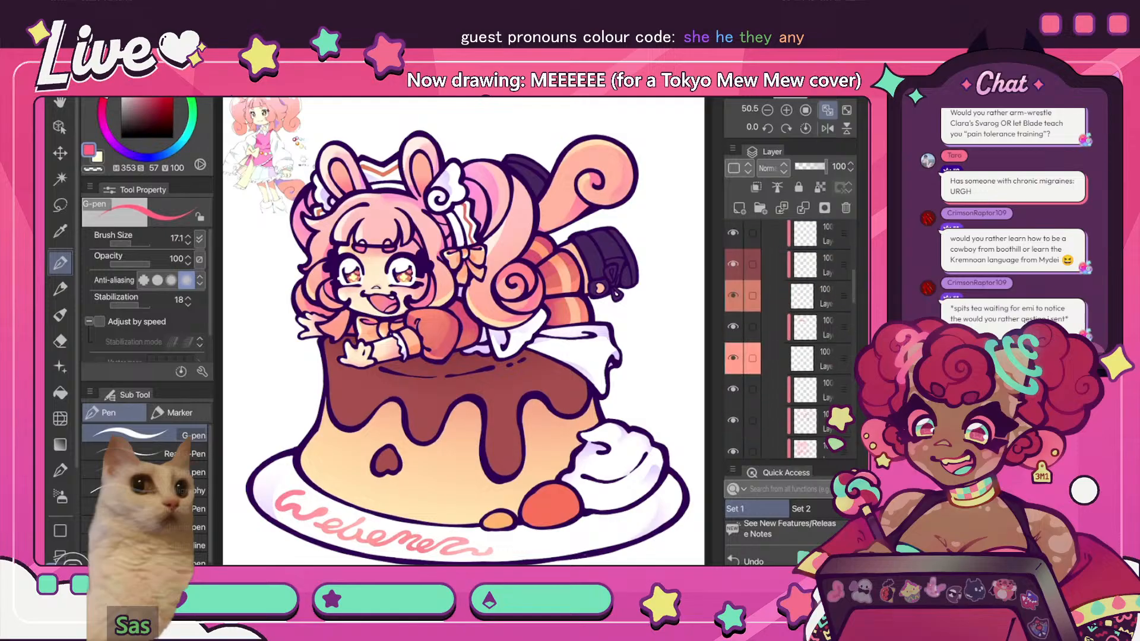
pyautogui.click(819, 293)
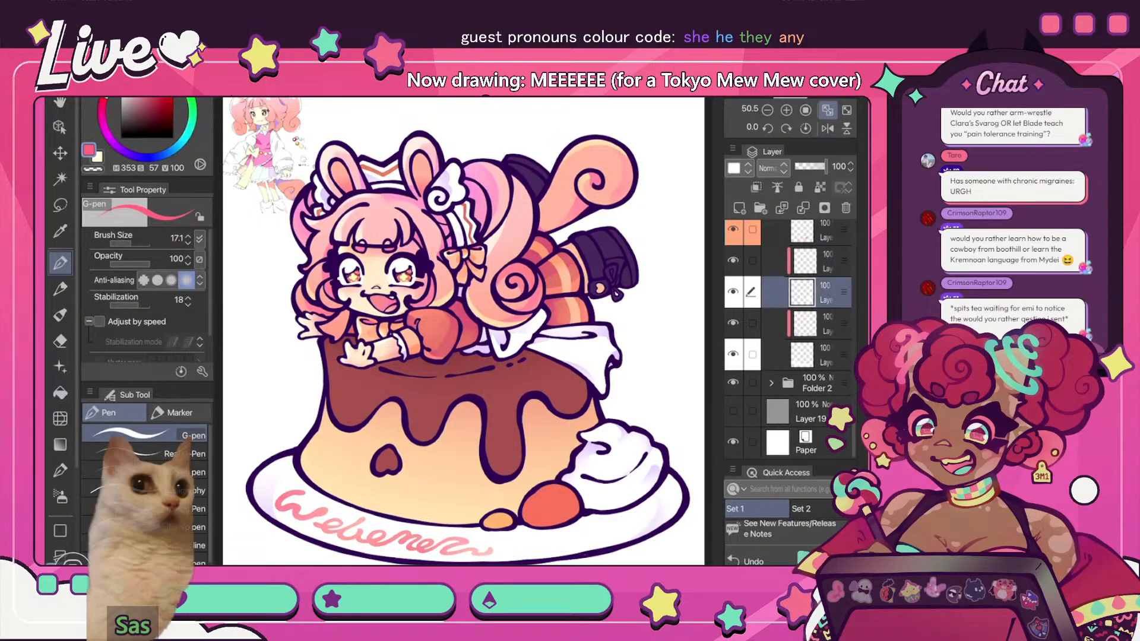
pyautogui.scroll(8, 789, 338)
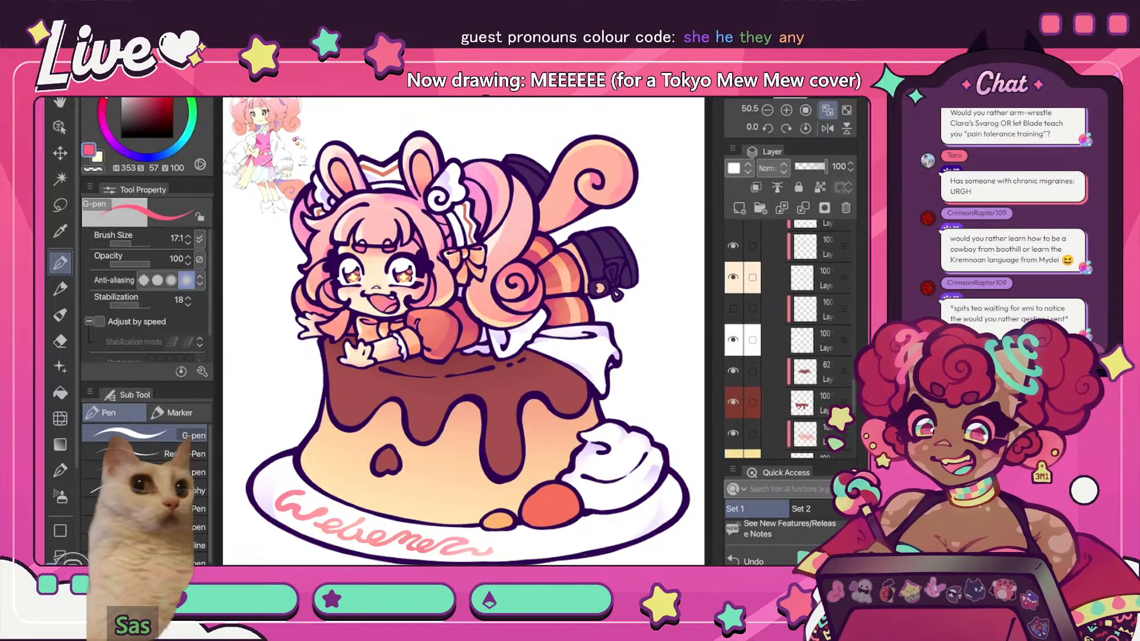
pyautogui.click(819, 309)
# - Examine the illustration mirrored, rotated and close up on the face, and switch to the soft Eraser
pyautogui.click(827, 128)
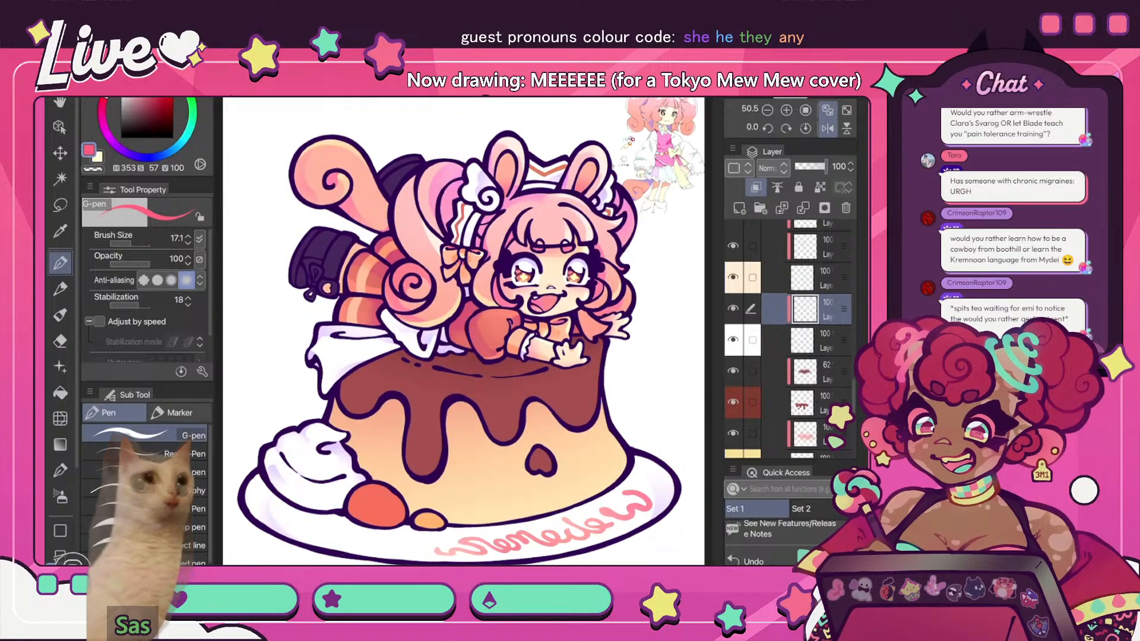
pyautogui.scroll(-3, 504, 321)
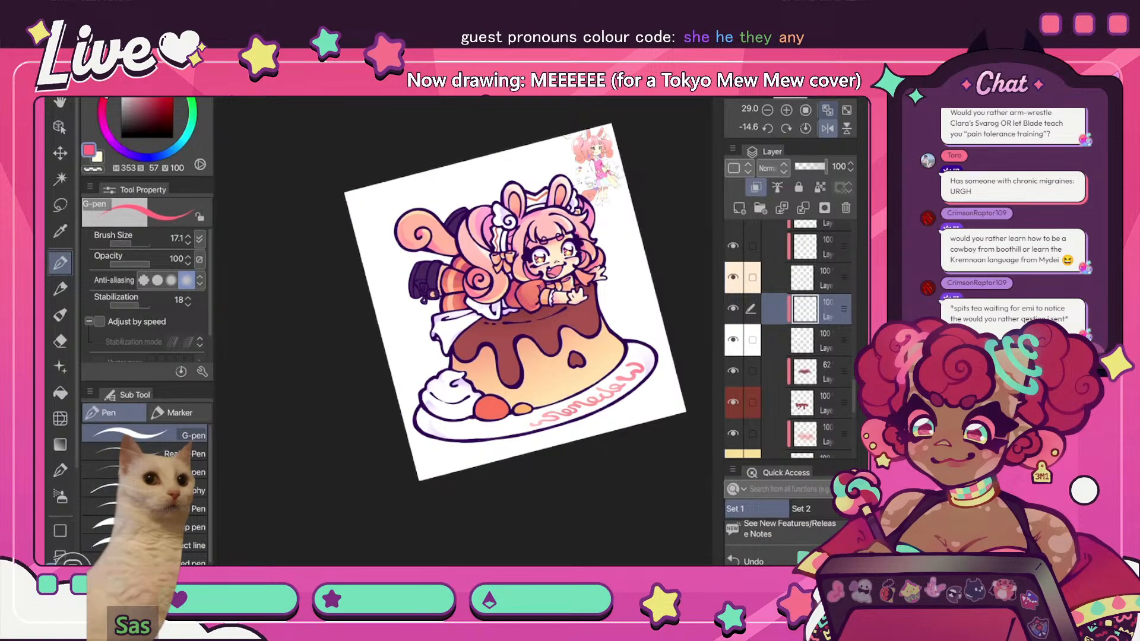
pyautogui.click(827, 128)
pyautogui.click(828, 110)
pyautogui.scroll(-3, 463, 320)
pyautogui.scroll(7, 480, 279)
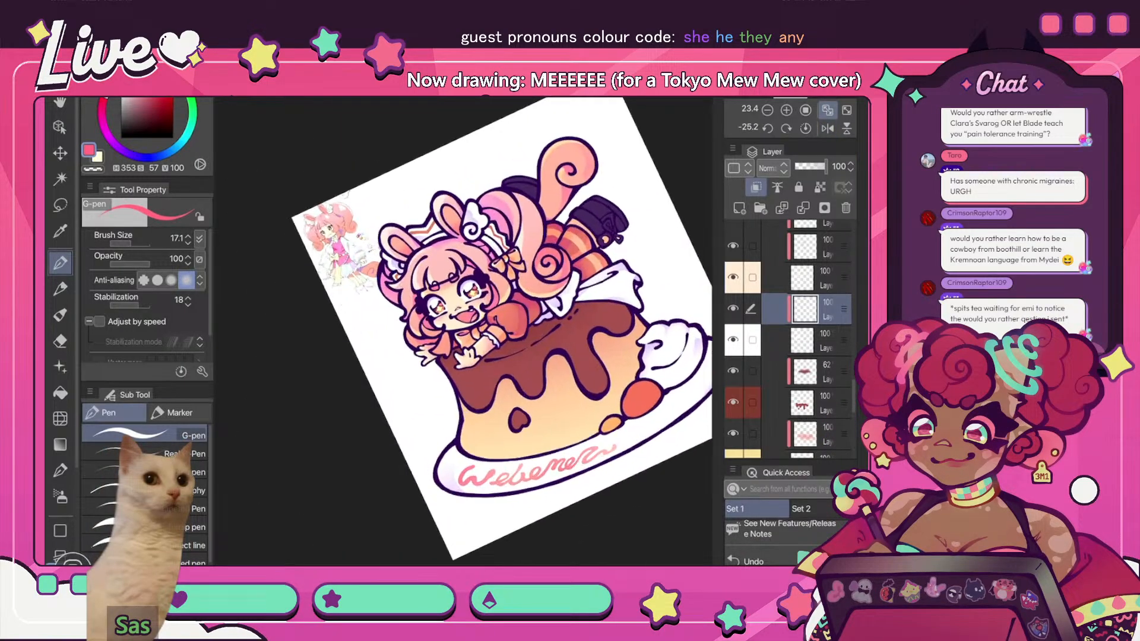
pyautogui.press('e')
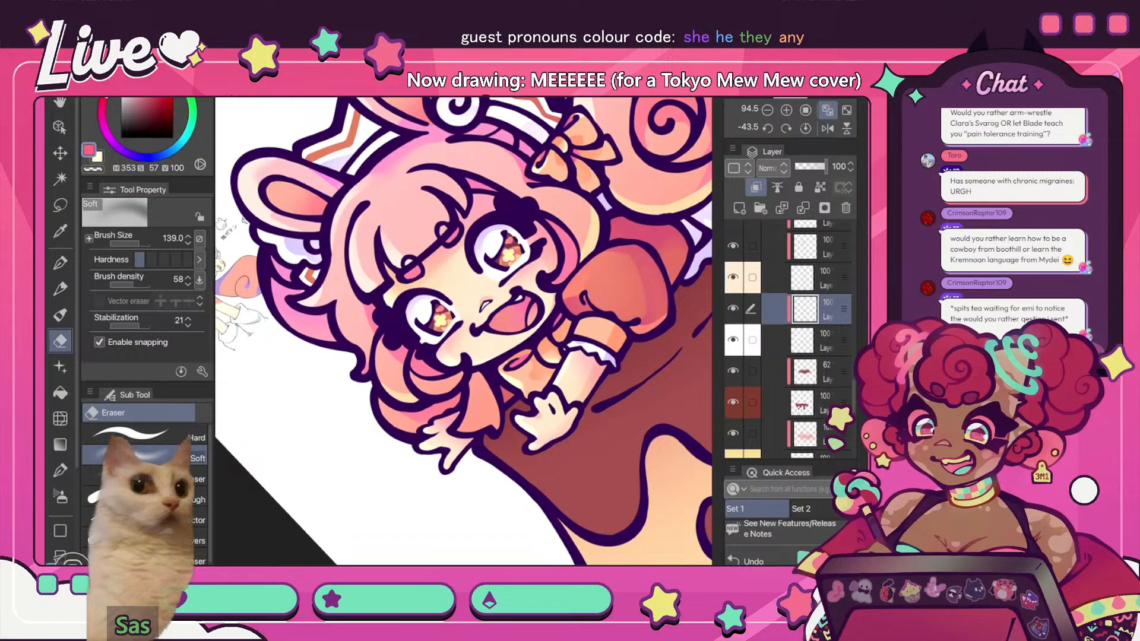
pyautogui.scroll(-5, 463, 320)
pyautogui.press('h')
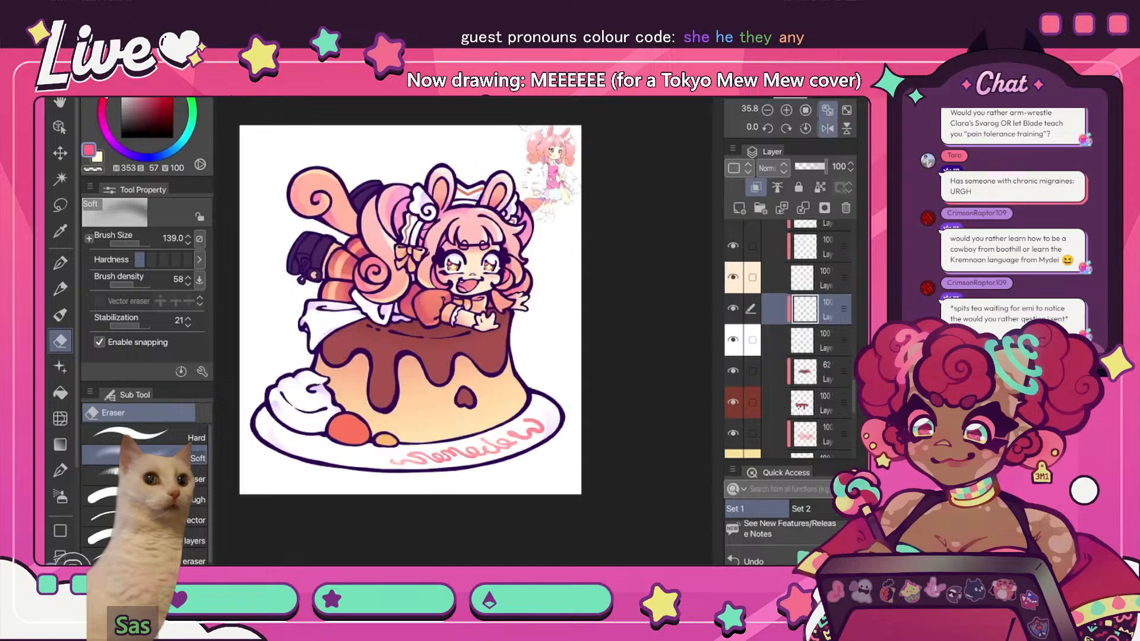
pyautogui.scroll(3, 279, 246)
pyautogui.press('h')
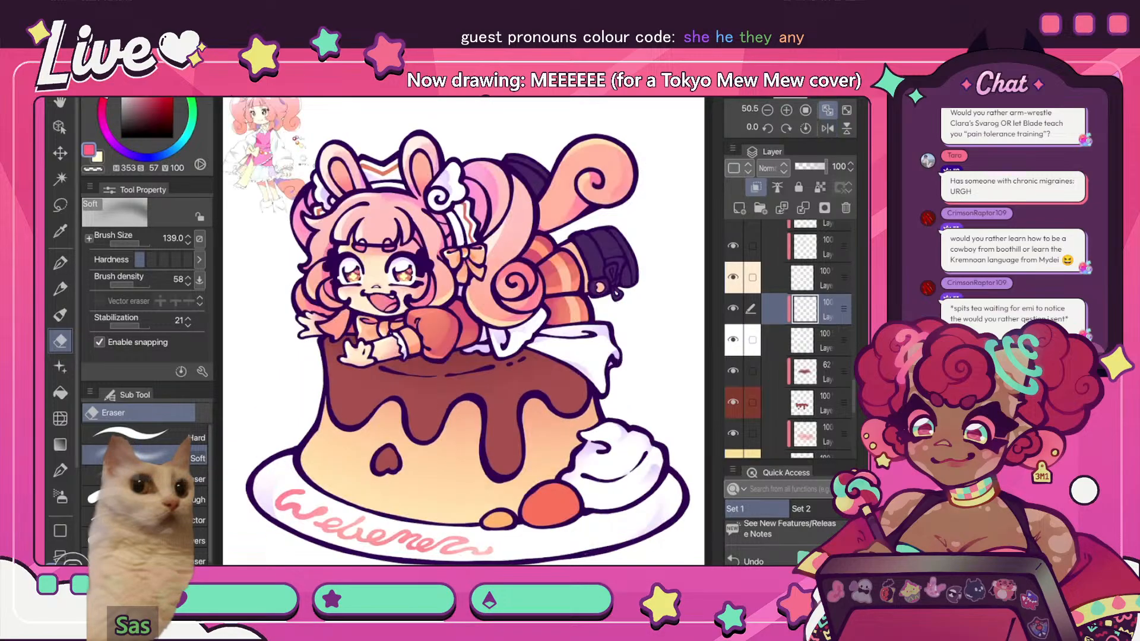
# - Compare the illustration with the selected clipped layer hidden and shown, then review it mirrored
pyautogui.click(733, 309)
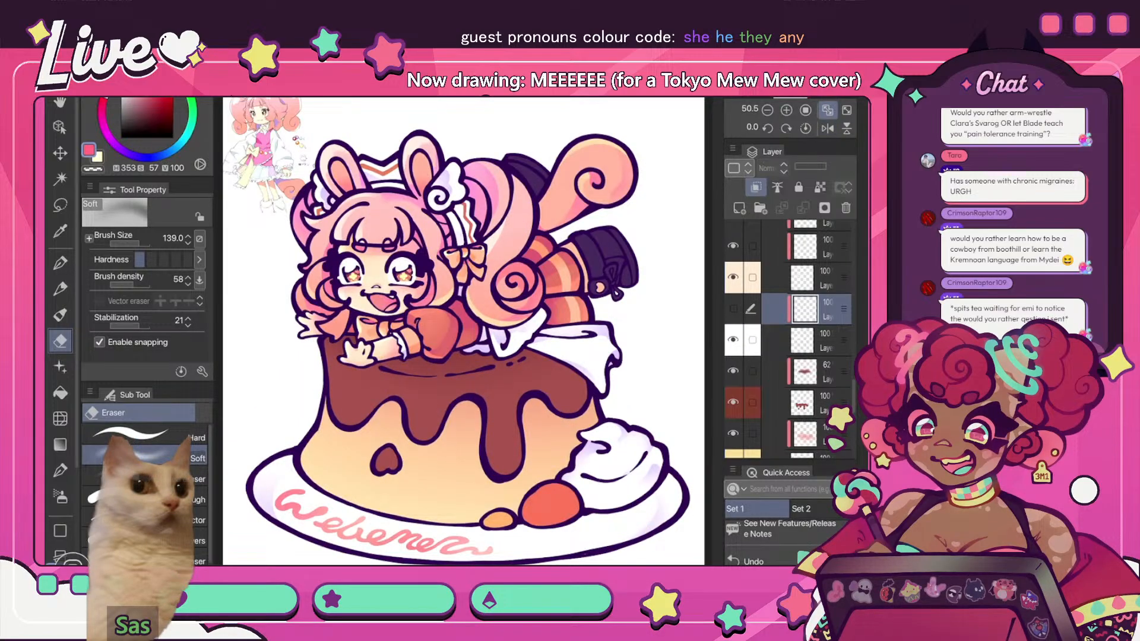
pyautogui.click(733, 309)
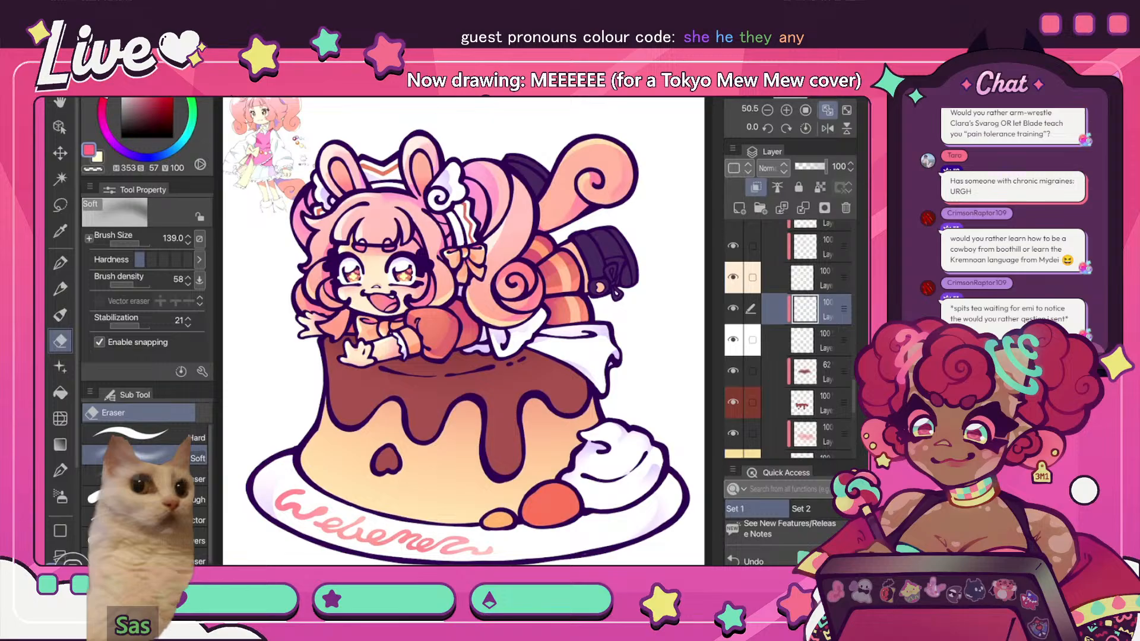
pyautogui.click(733, 308)
pyautogui.click(733, 308)
pyautogui.click(828, 128)
pyautogui.click(827, 129)
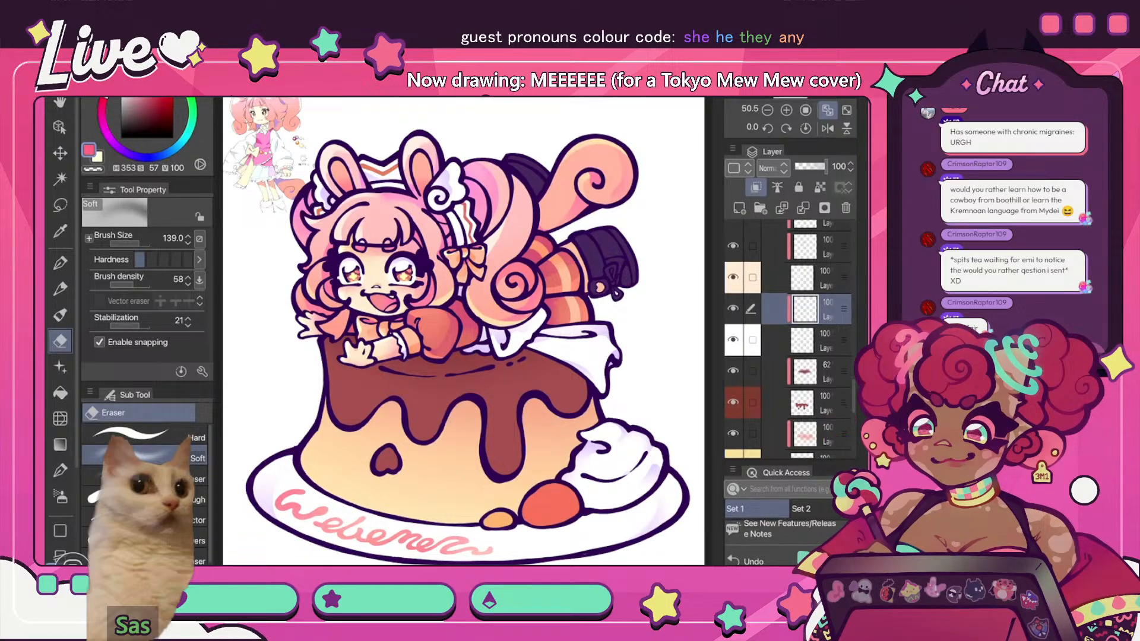
pyautogui.click(827, 128)
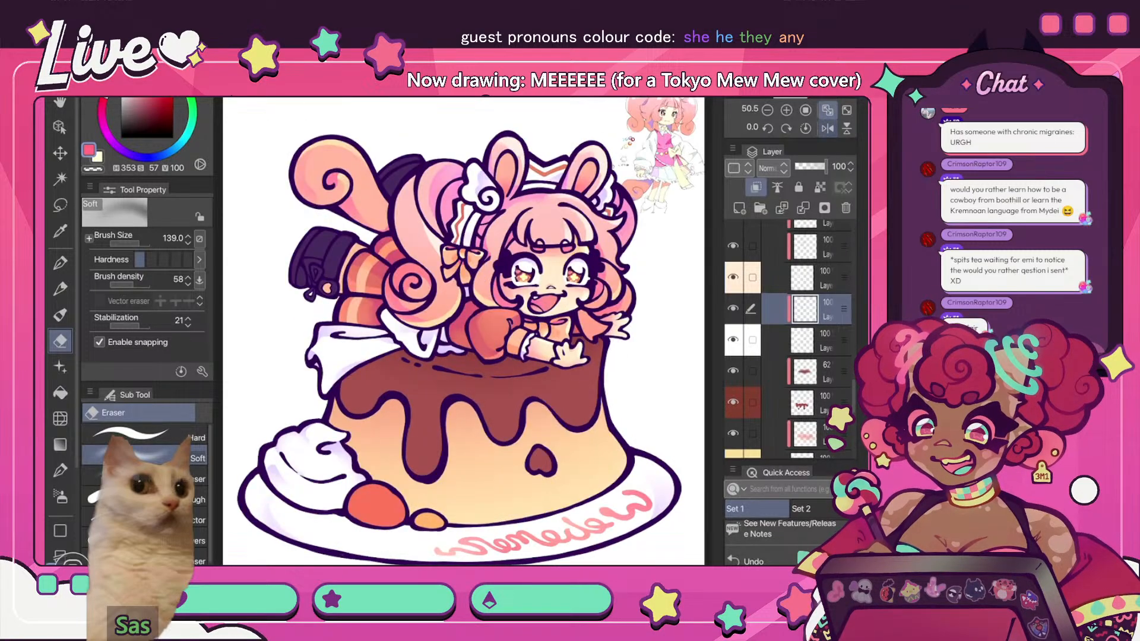
# - Compare the illustration with the cream-tagged layer hidden and shown, select that layer, and review the picture mirrored and unmirrored
pyautogui.click(827, 128)
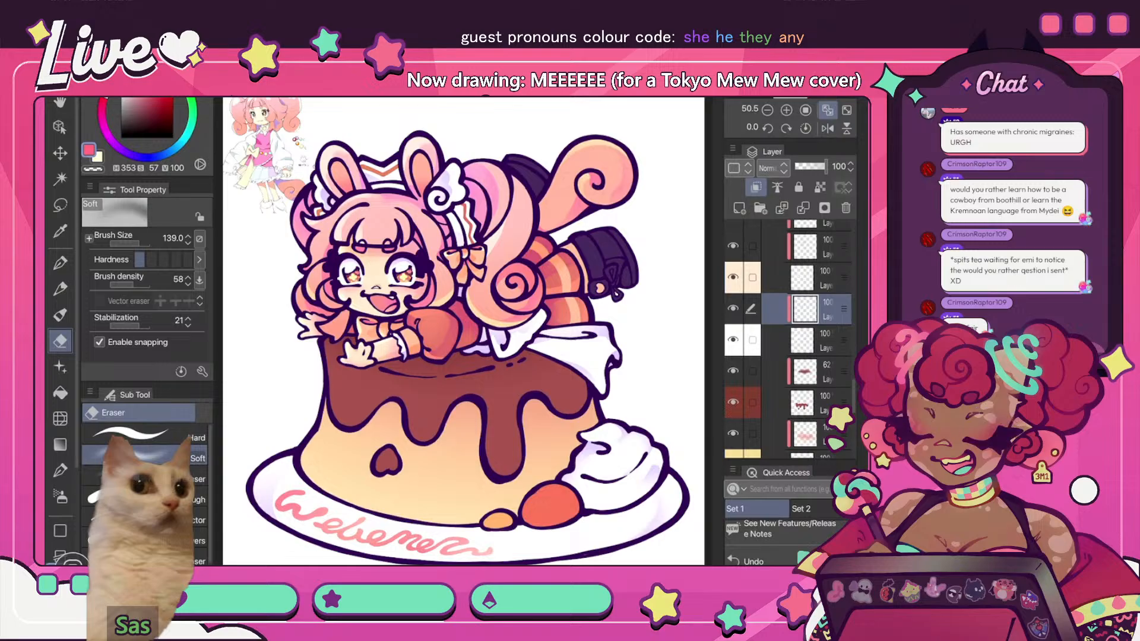
pyautogui.click(733, 277)
pyautogui.click(733, 277)
pyautogui.click(825, 278)
pyautogui.scroll(3, 802, 338)
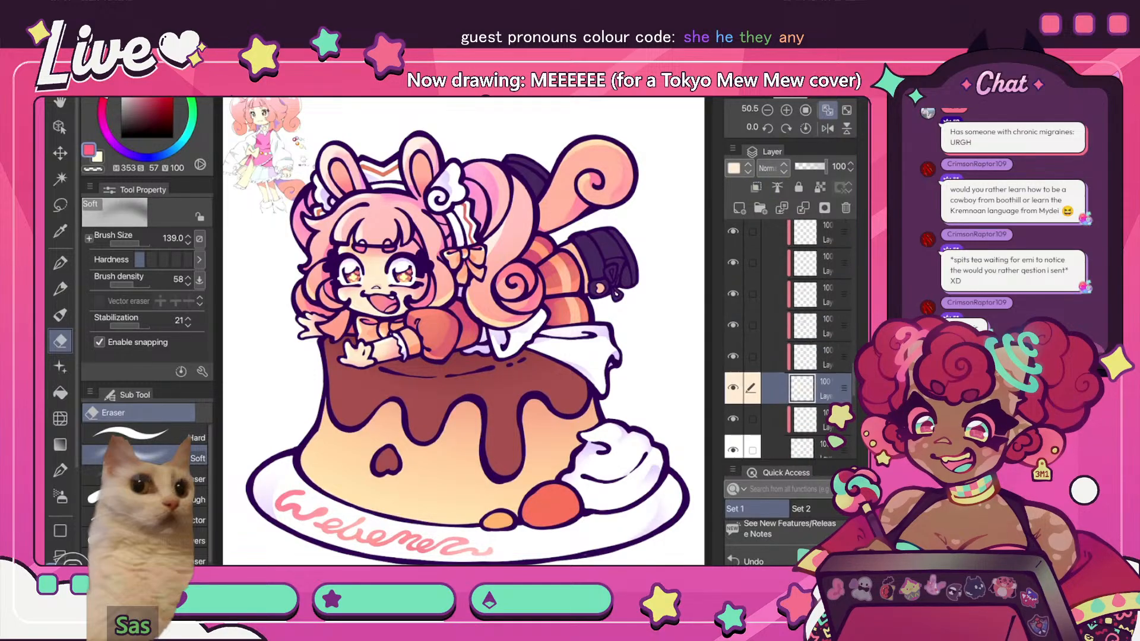
pyautogui.click(827, 129)
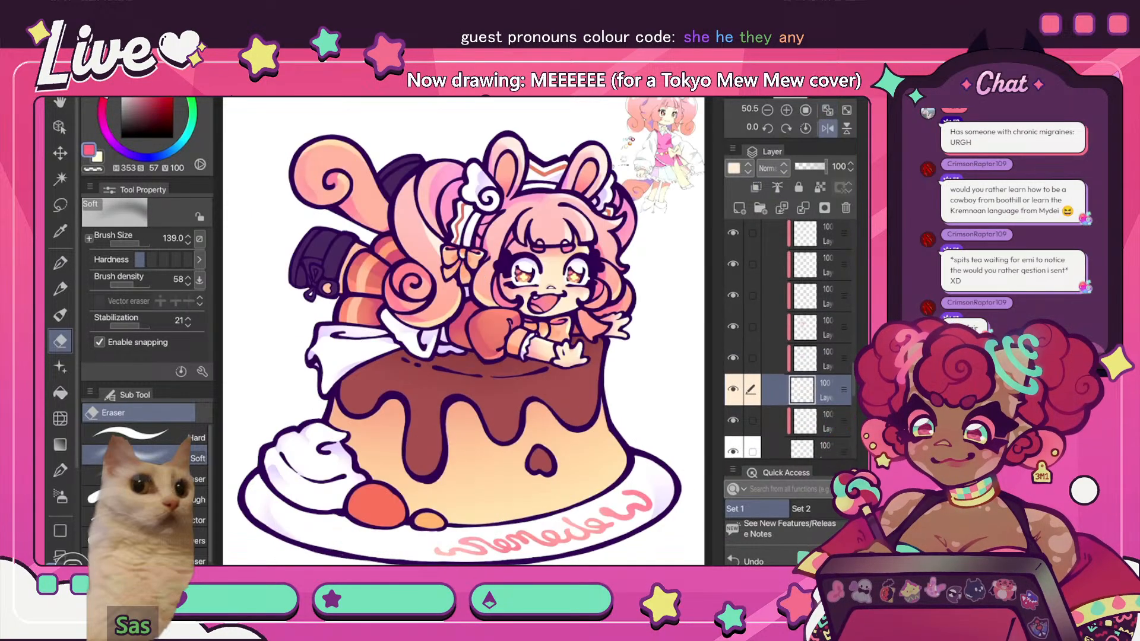
pyautogui.click(827, 129)
pyautogui.scroll(2, 801, 338)
pyautogui.scroll(4, 802, 338)
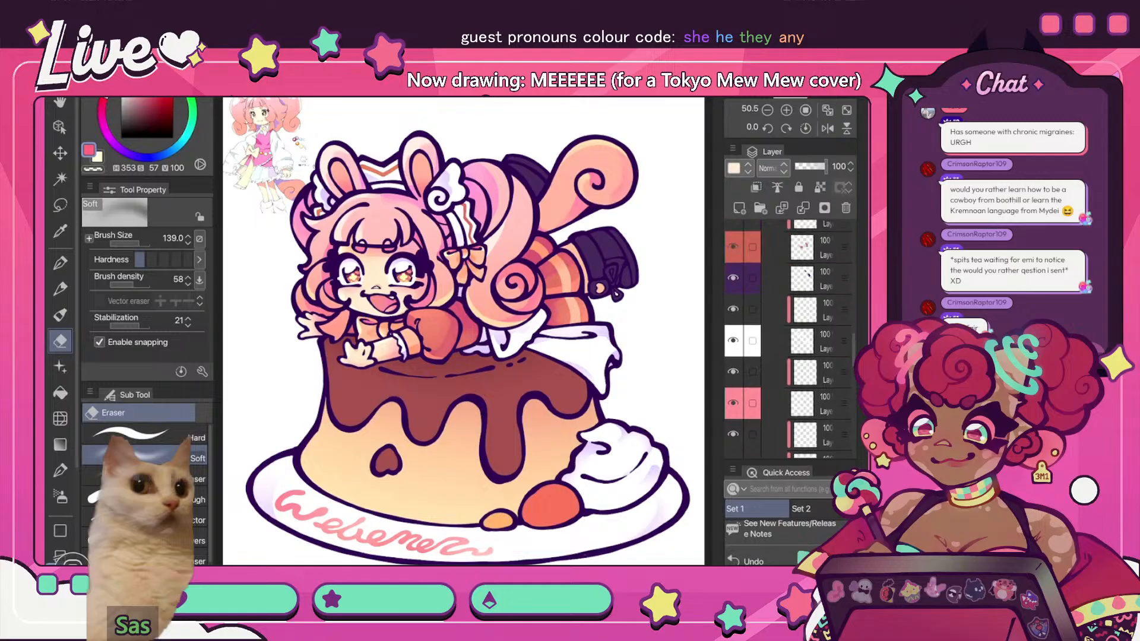
# - Check what the red-tagged layer above the dark purple-tagged layer contains by hiding and showing it
pyautogui.click(825, 302)
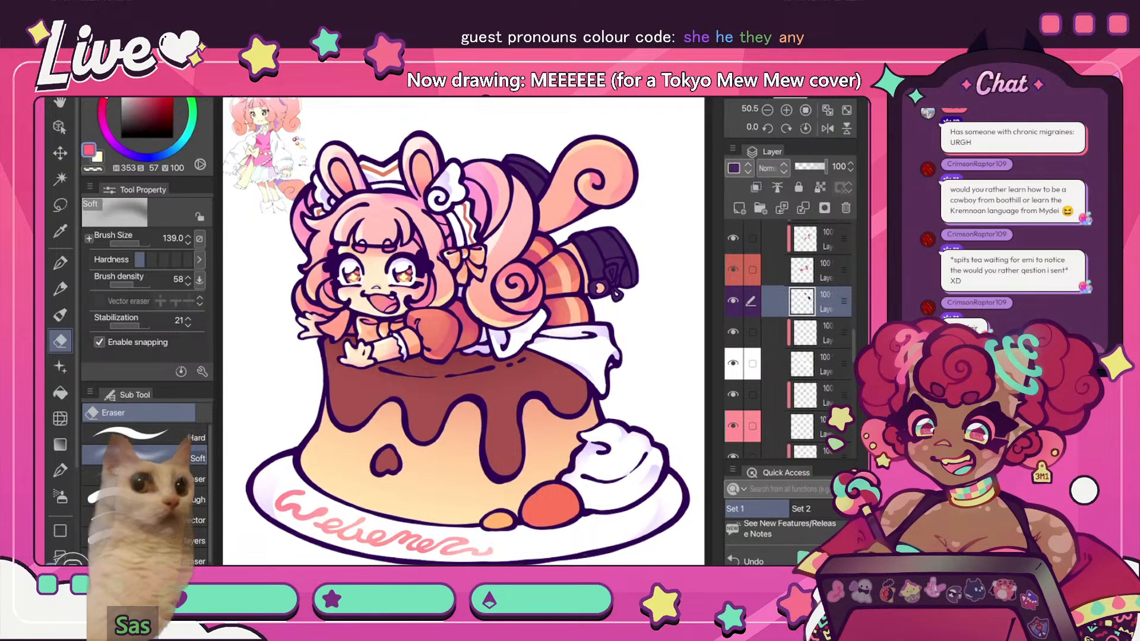
pyautogui.click(733, 270)
pyautogui.click(733, 270)
pyautogui.click(825, 270)
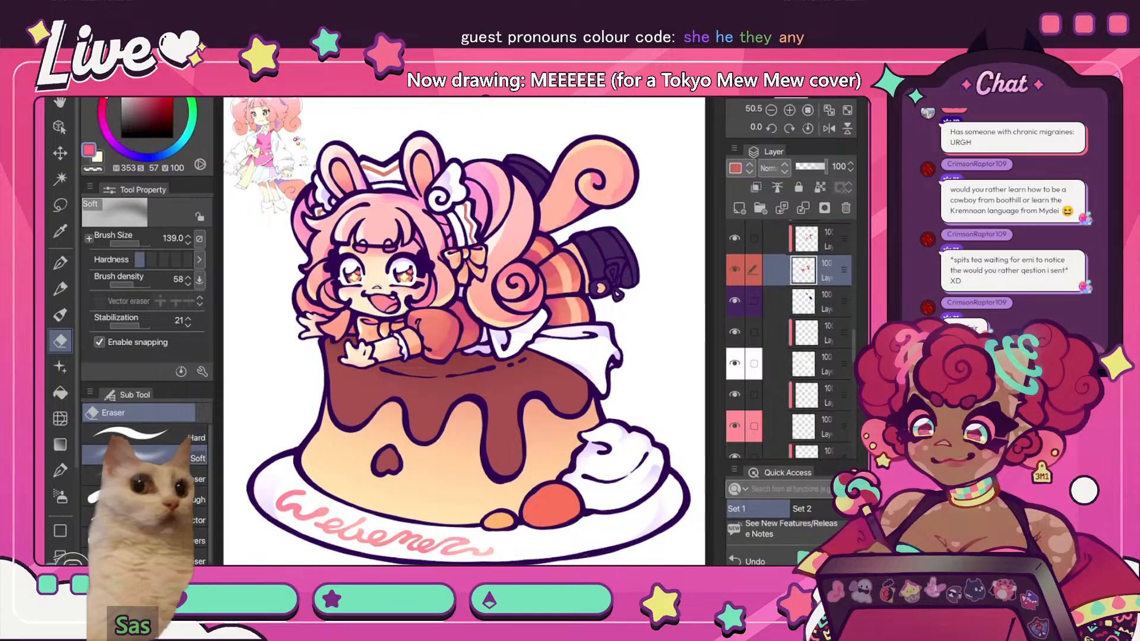
pyautogui.click(827, 128)
pyautogui.click(829, 128)
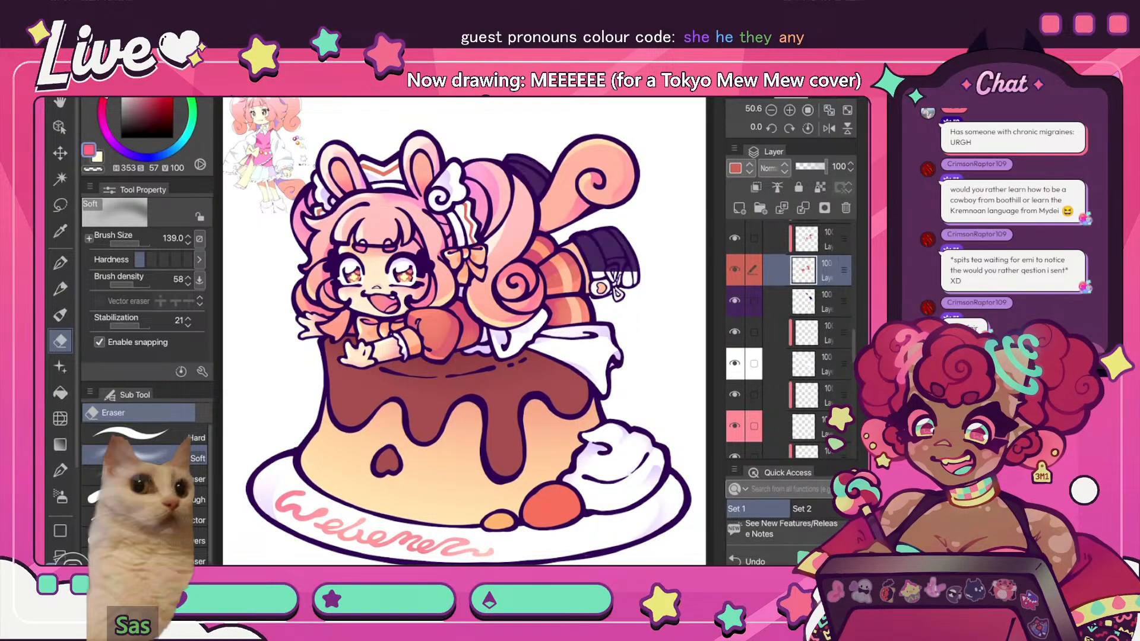
# - Add a new layer above the dark purple-tagged boot layer and clip it to the layer below
pyautogui.click(825, 302)
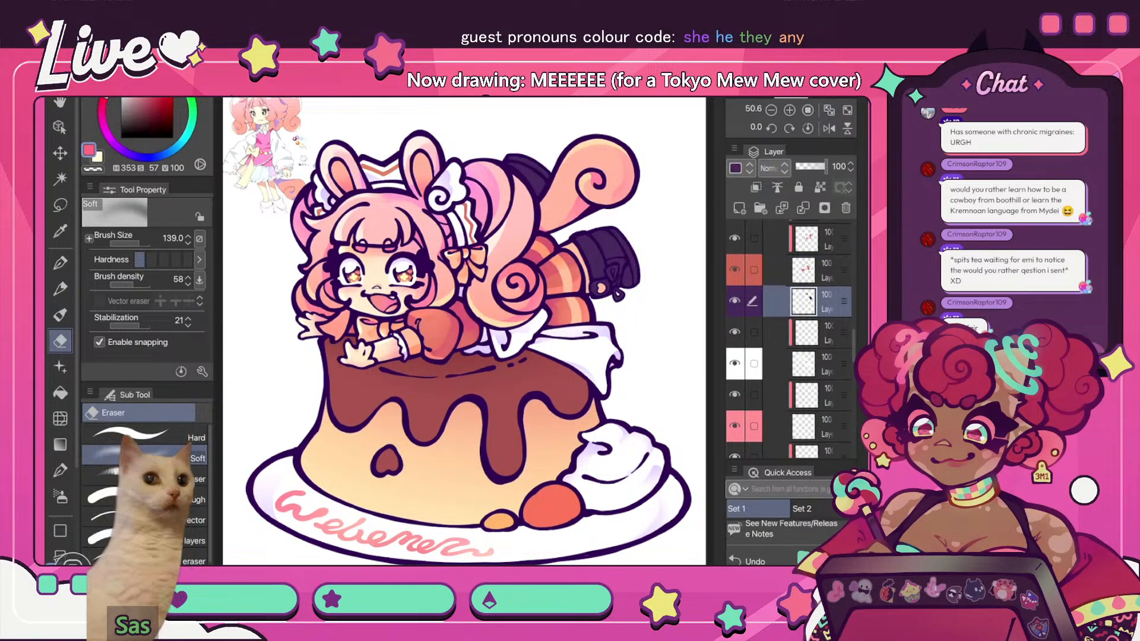
pyautogui.click(739, 207)
pyautogui.click(829, 128)
pyautogui.click(756, 187)
pyautogui.scroll(5, 323, 235)
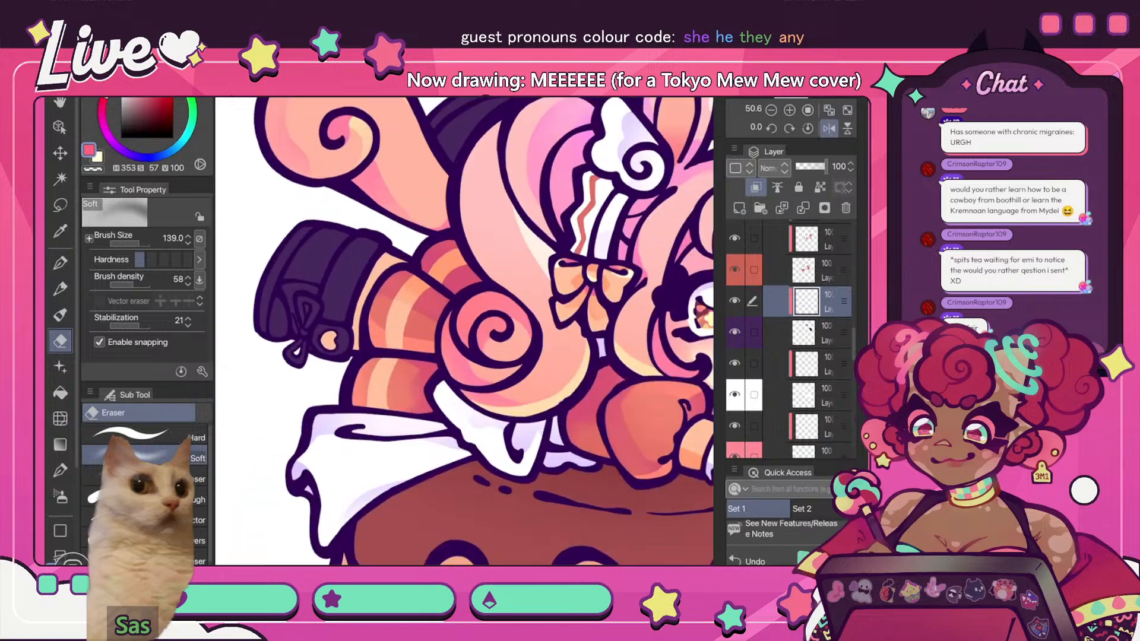
# - Sample the boot's purple, darken it to H 273, S 41, V 32, and shade the boots with the G-pen, enlarging it to 36.7
pyautogui.press('i')
pyautogui.click(323, 255)
pyautogui.press('p')
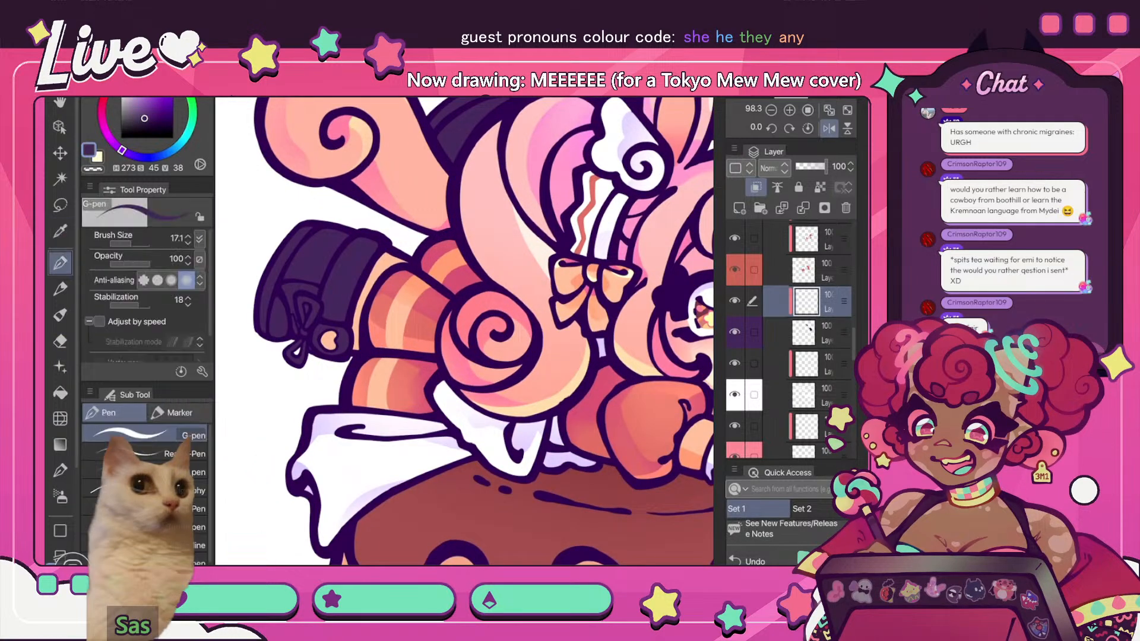
pyautogui.click(143, 121)
pyautogui.click(142, 121)
pyautogui.scroll(-1, 505, 255)
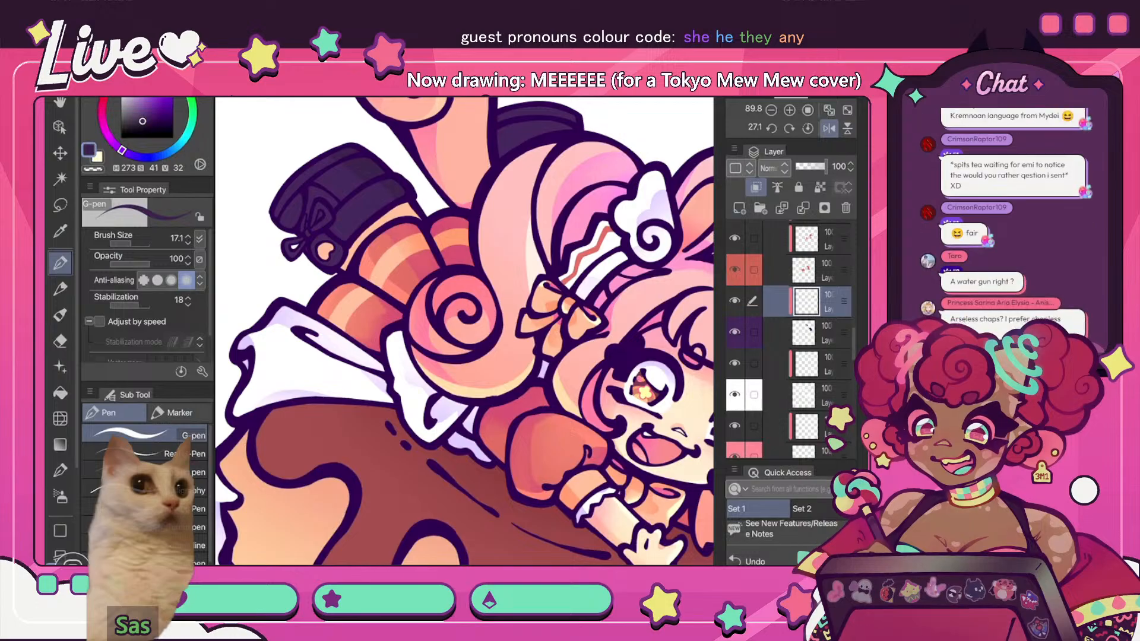
pyautogui.scroll(-5, 464, 331)
pyautogui.scroll(3, 464, 332)
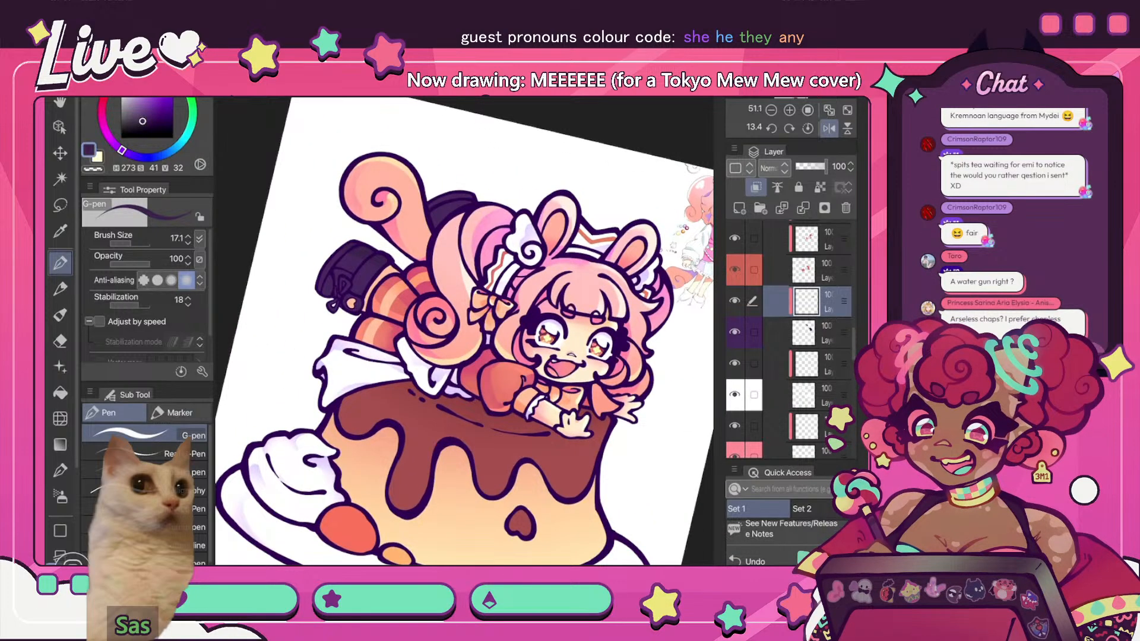
pyautogui.press(']')
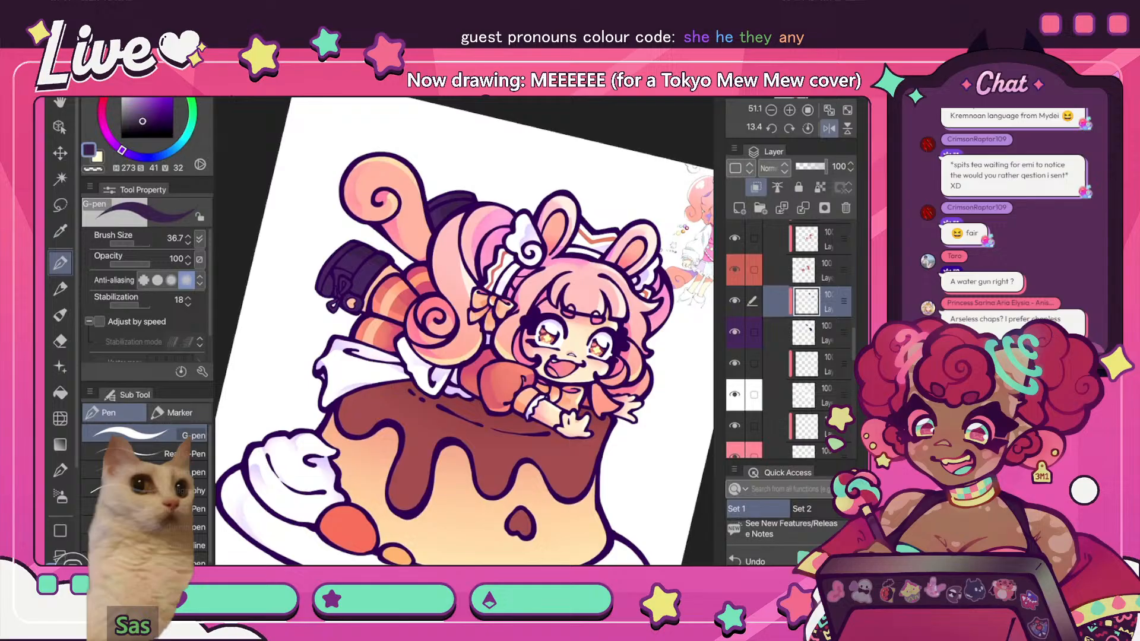
pyautogui.press('h')
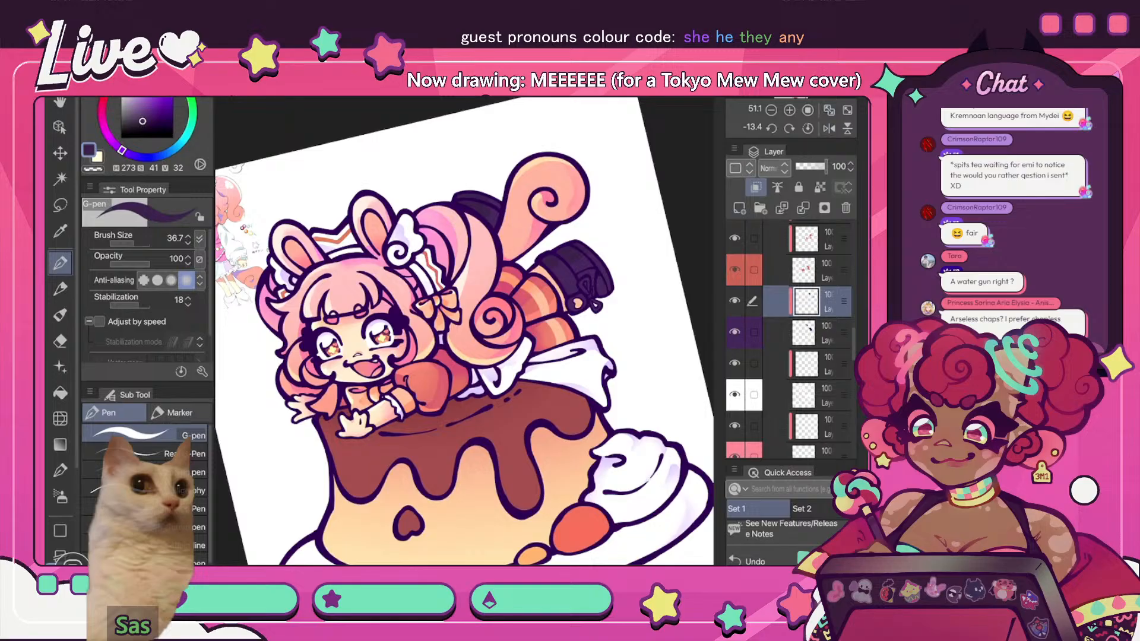
# - Examine the boot shading in the mirrored illustration, in full view, rotated and close up
pyautogui.click(829, 110)
pyautogui.click(807, 128)
pyautogui.click(829, 129)
pyautogui.scroll(-5, 536, 273)
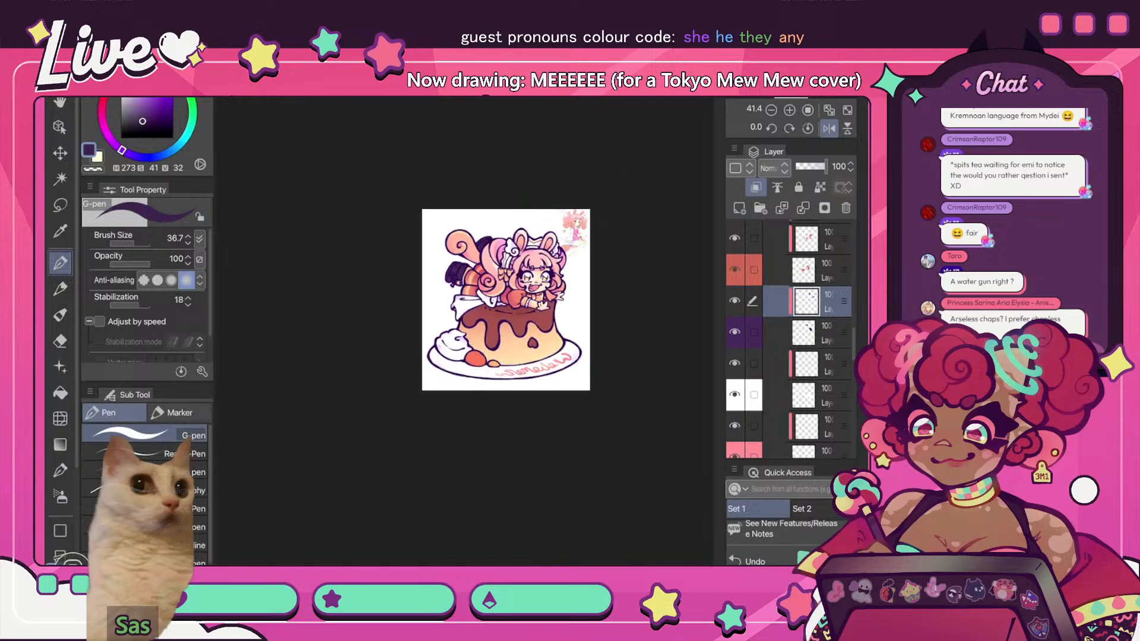
pyautogui.scroll(8, 511, 274)
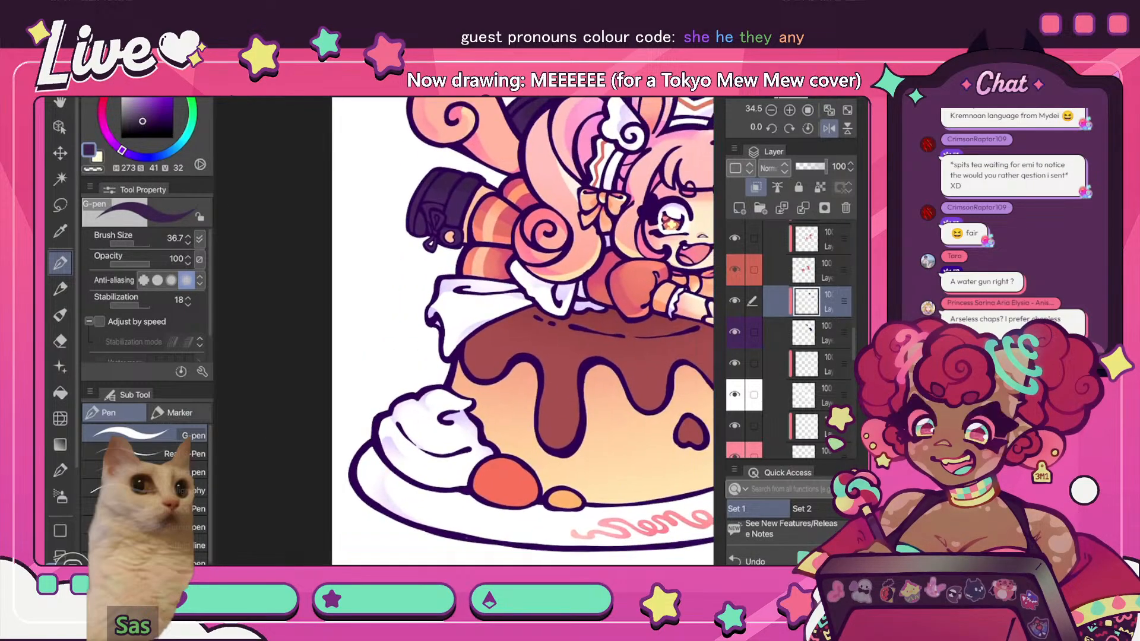
pyautogui.scroll(-8, 511, 274)
pyautogui.scroll(6, 498, 261)
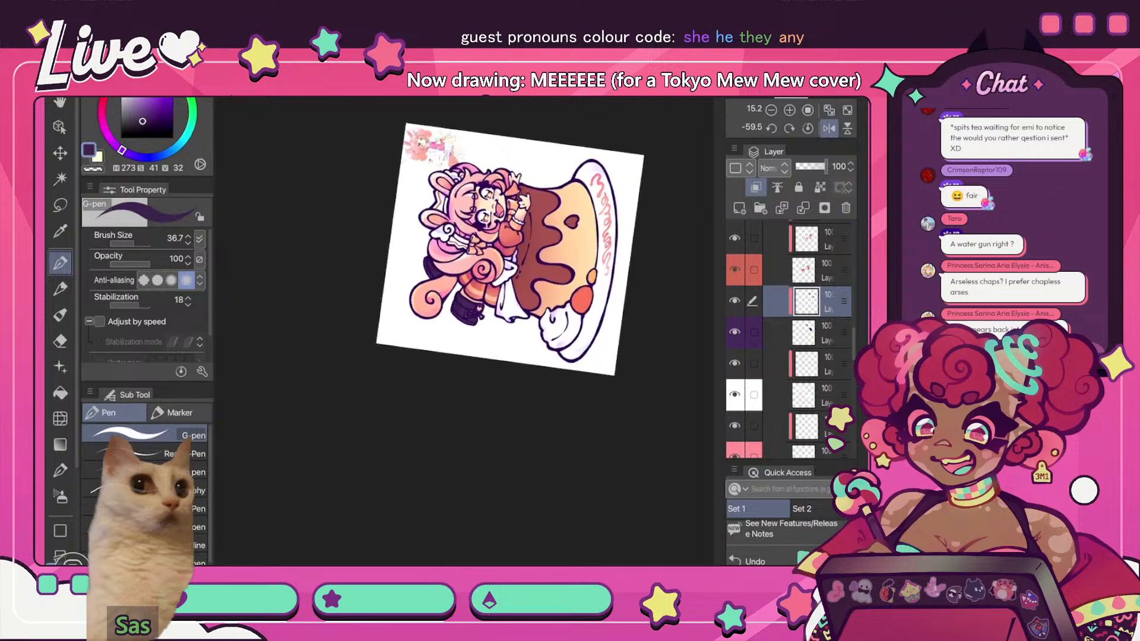
pyautogui.scroll(2, 526, 338)
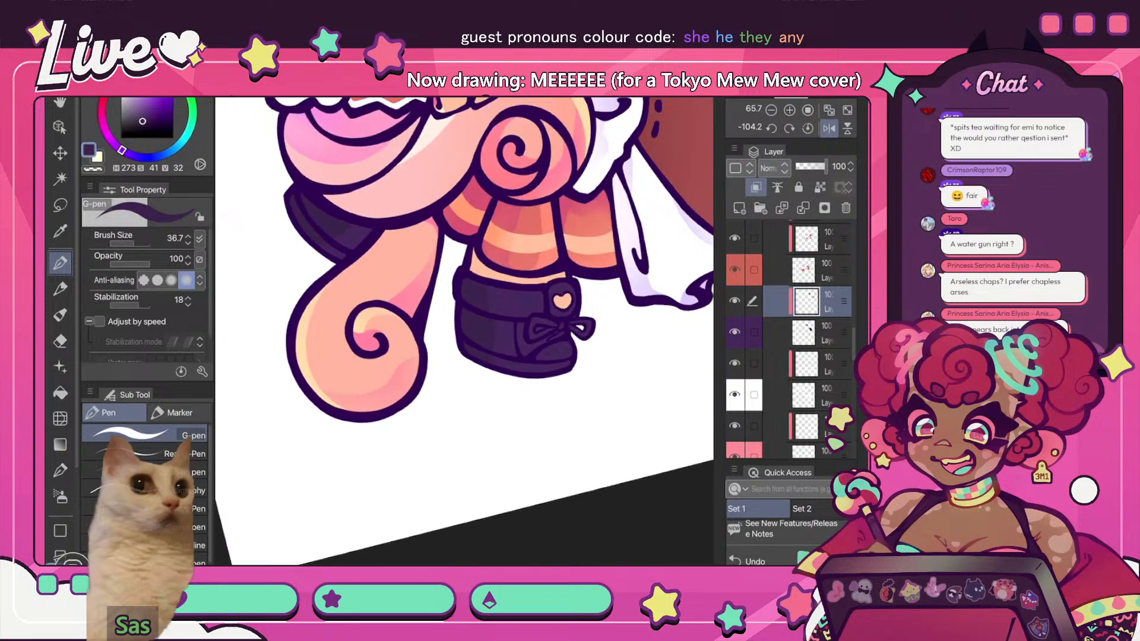
pyautogui.scroll(-7, 510, 297)
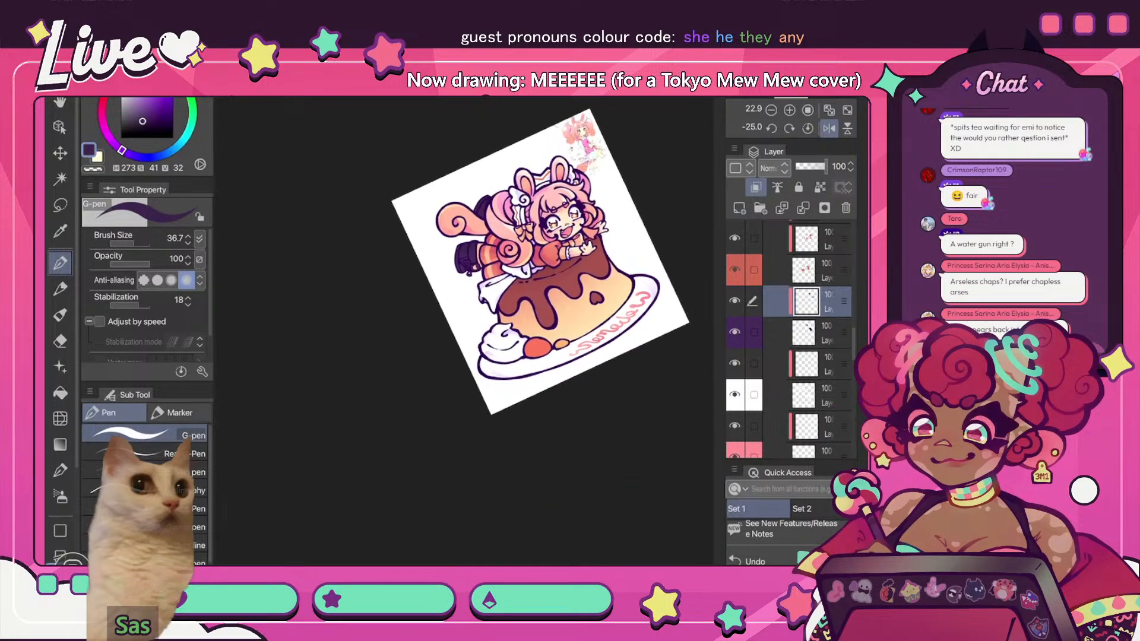
pyautogui.scroll(6, 475, 320)
# - Raise the saturation of the clipped boot shading layer to 16 with a Hue/Saturation/Luminosity correction
pyautogui.click(141, 24)
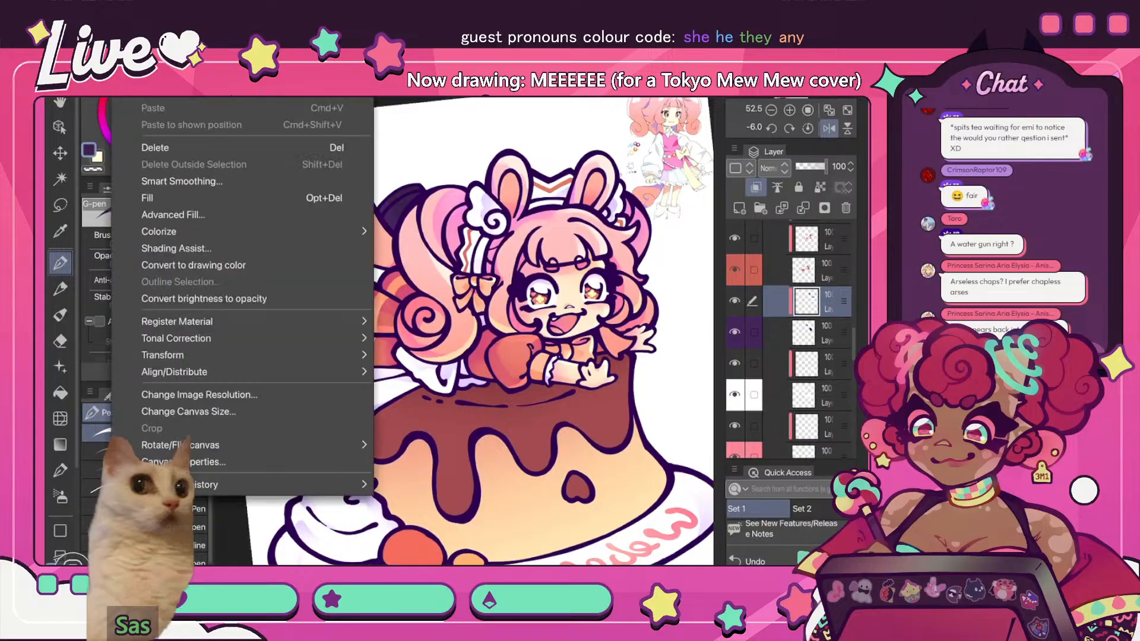
pyautogui.click(180, 337)
pyautogui.click(462, 357)
pyautogui.moveTo(297, 556); pyautogui.dragTo(318, 556)
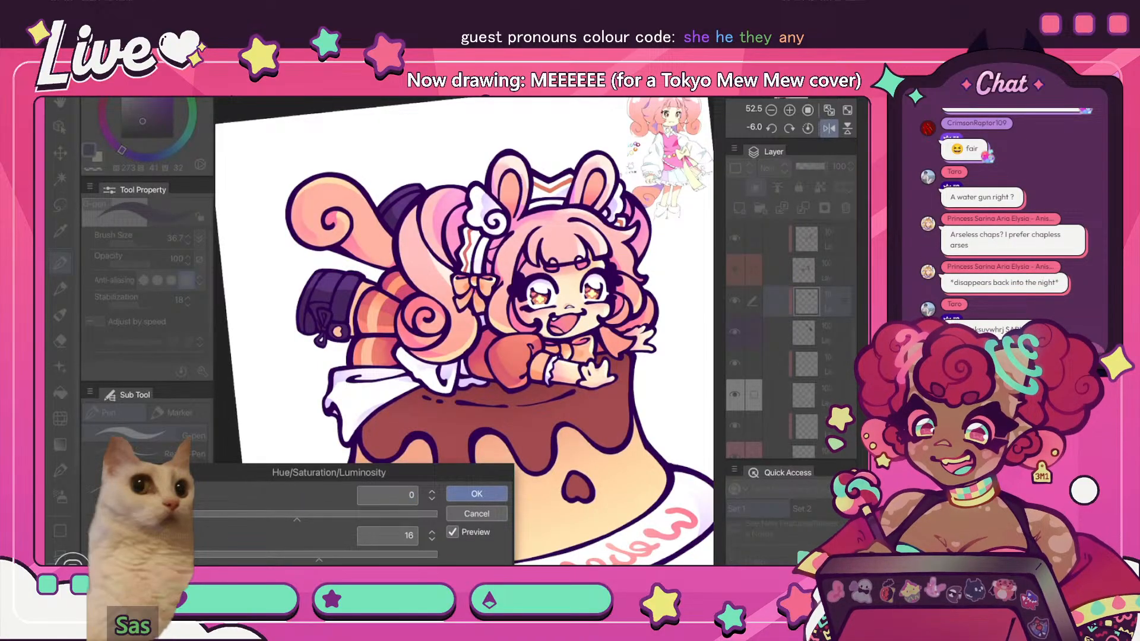
pyautogui.scroll(-5, 465, 297)
pyautogui.scroll(1, 488, 326)
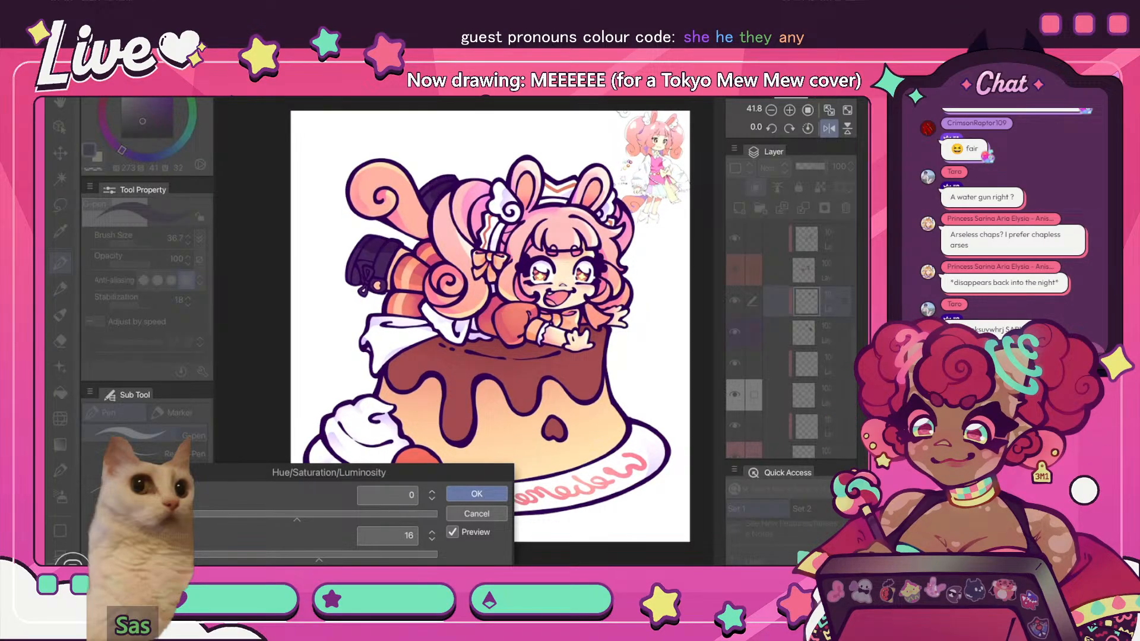
pyautogui.press('Return')
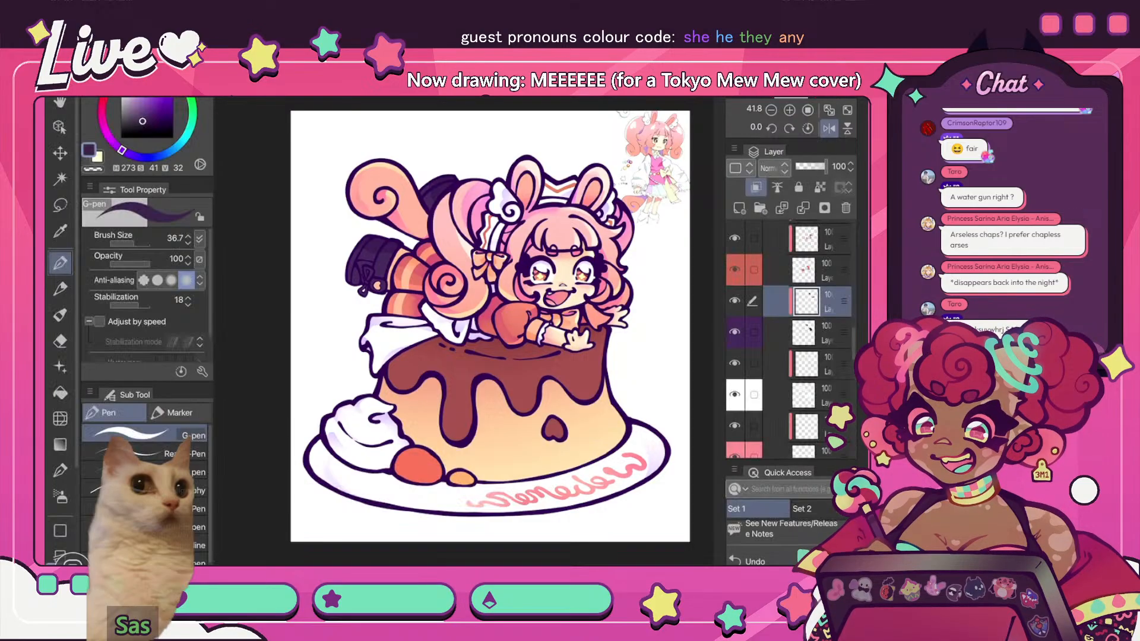
# - Soften the boot shading with the soft Eraser, reducing its size to 78.5 for the second pass
pyautogui.press('h')
pyautogui.scroll(4, 570, 314)
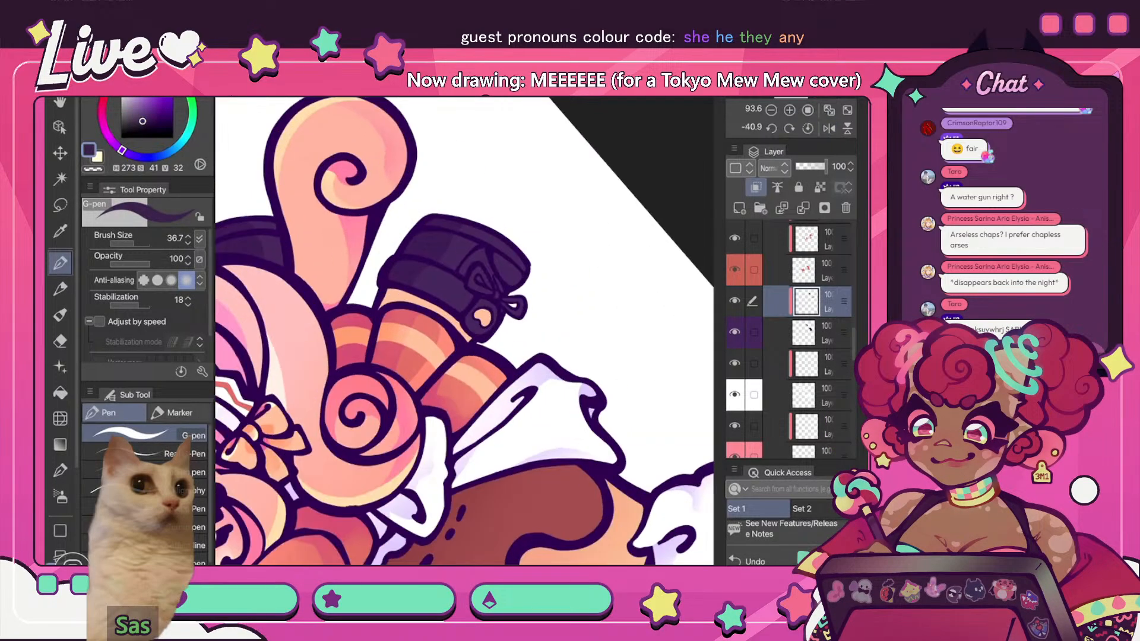
pyautogui.press('e')
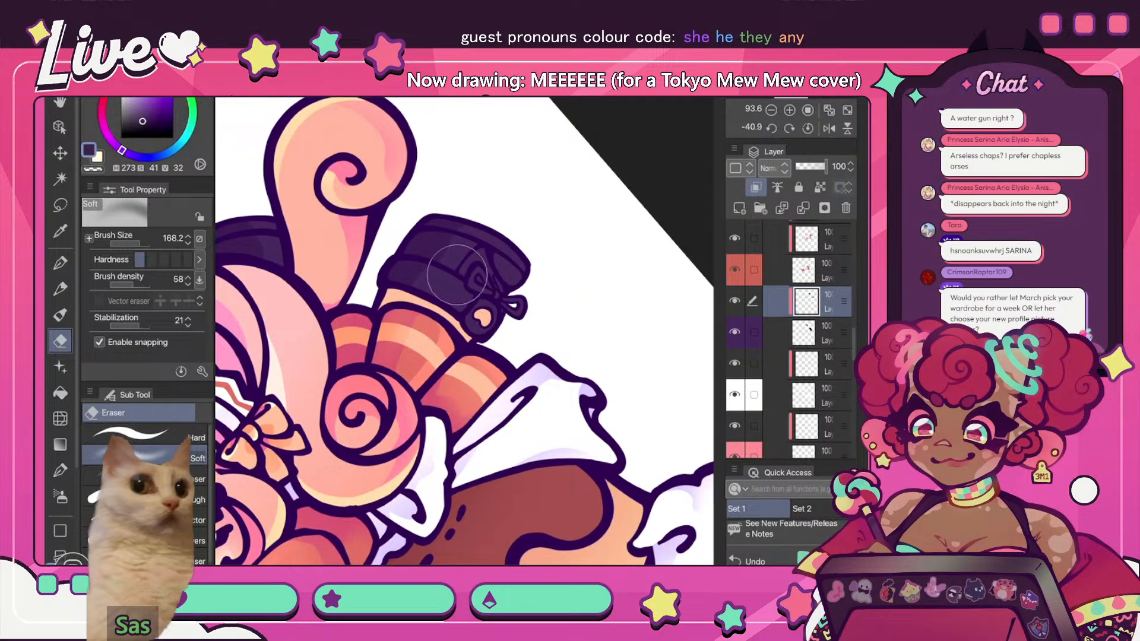
pyautogui.moveTo(439, 271)
pyautogui.mouseDown()
pyautogui.moveTo(416, 302)
pyautogui.moveTo(460, 261)
pyautogui.mouseUp()
pyautogui.scroll(-5, 464, 330)
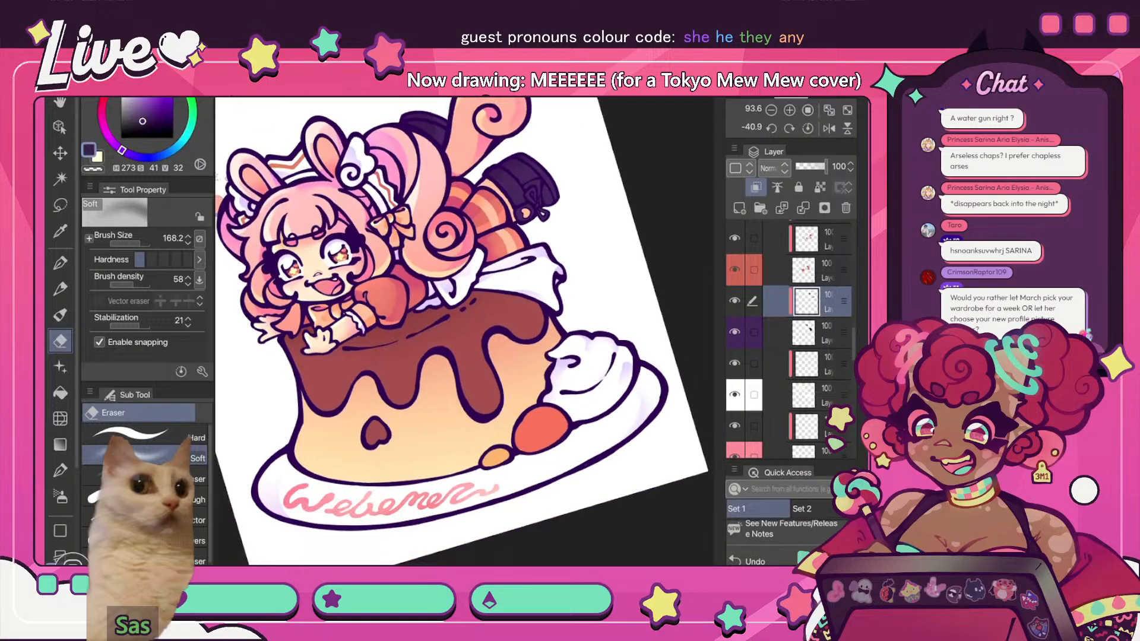
pyautogui.scroll(5, 465, 330)
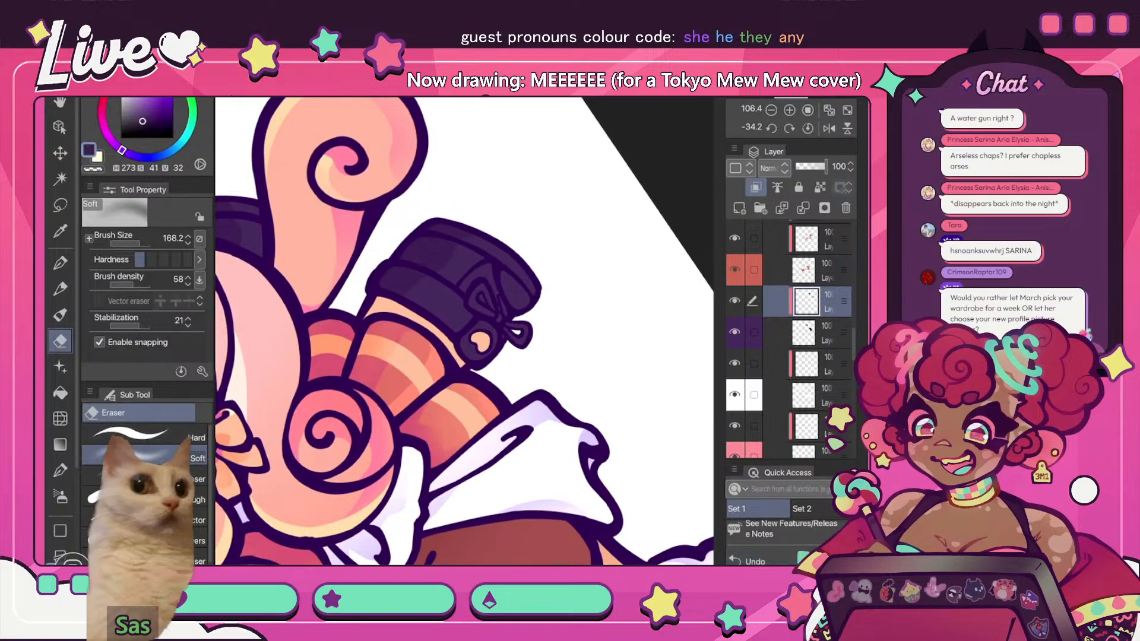
pyautogui.click(138, 243)
pyautogui.moveTo(138, 244); pyautogui.dragTo(136, 244)
pyautogui.moveTo(443, 282); pyautogui.dragTo(406, 302)
pyautogui.scroll(-5, 464, 331)
pyautogui.scroll(6, 464, 330)
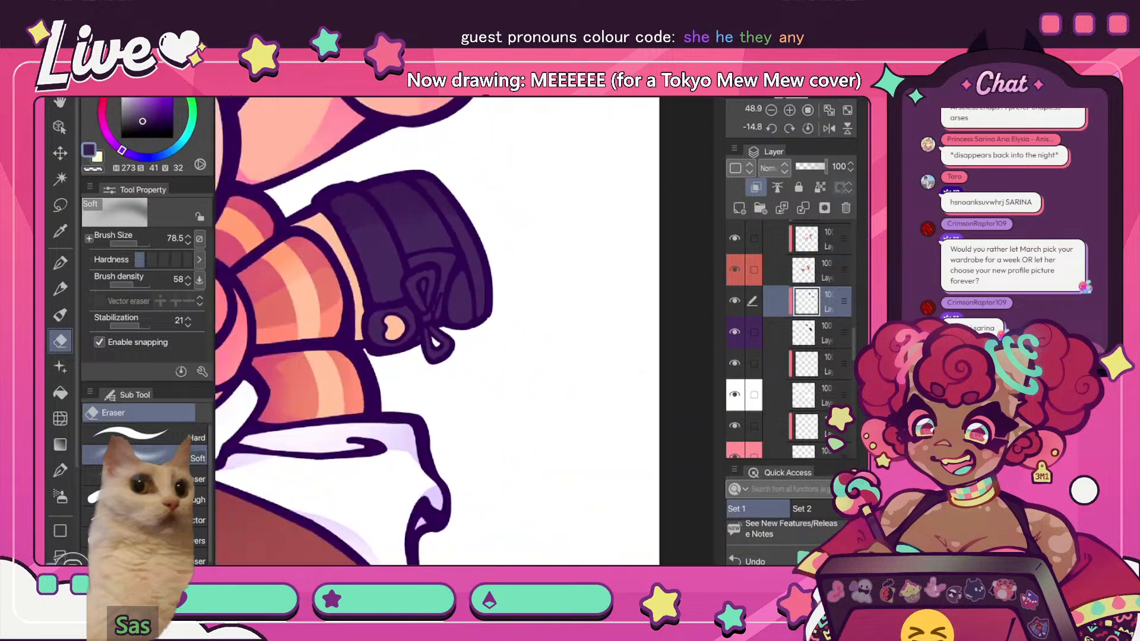
# - Sample a purple of H 273, S 51, V 35 from the boot and add G-pen shading near its bow
pyautogui.press('p')
pyautogui.press('i')
pyautogui.scroll(3, 464, 331)
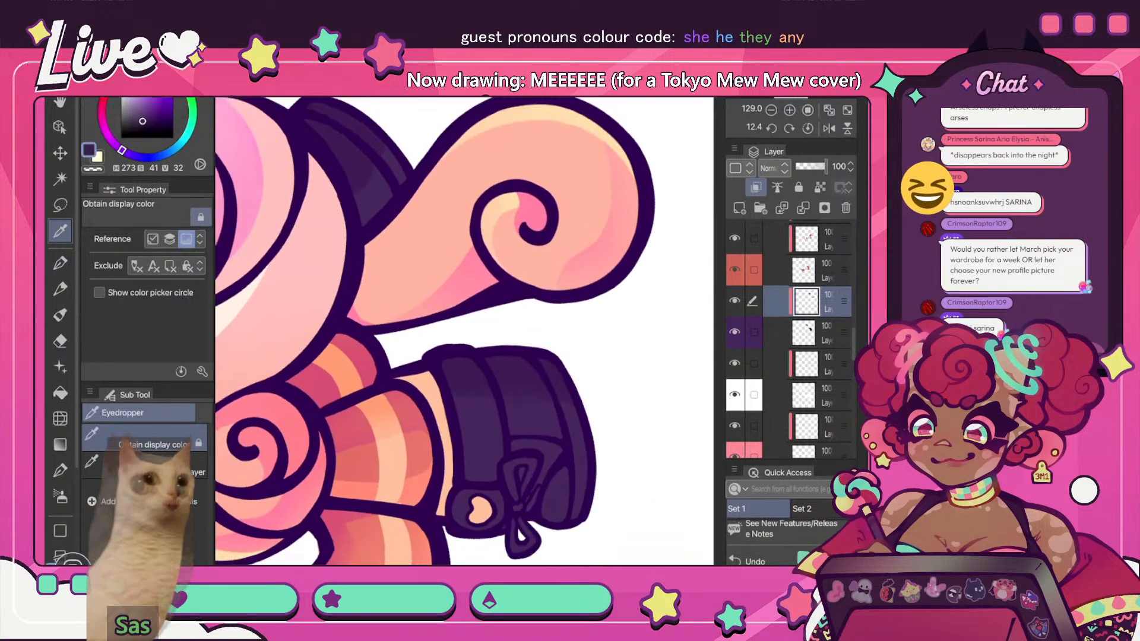
pyautogui.press('p')
pyautogui.scroll(3, 464, 331)
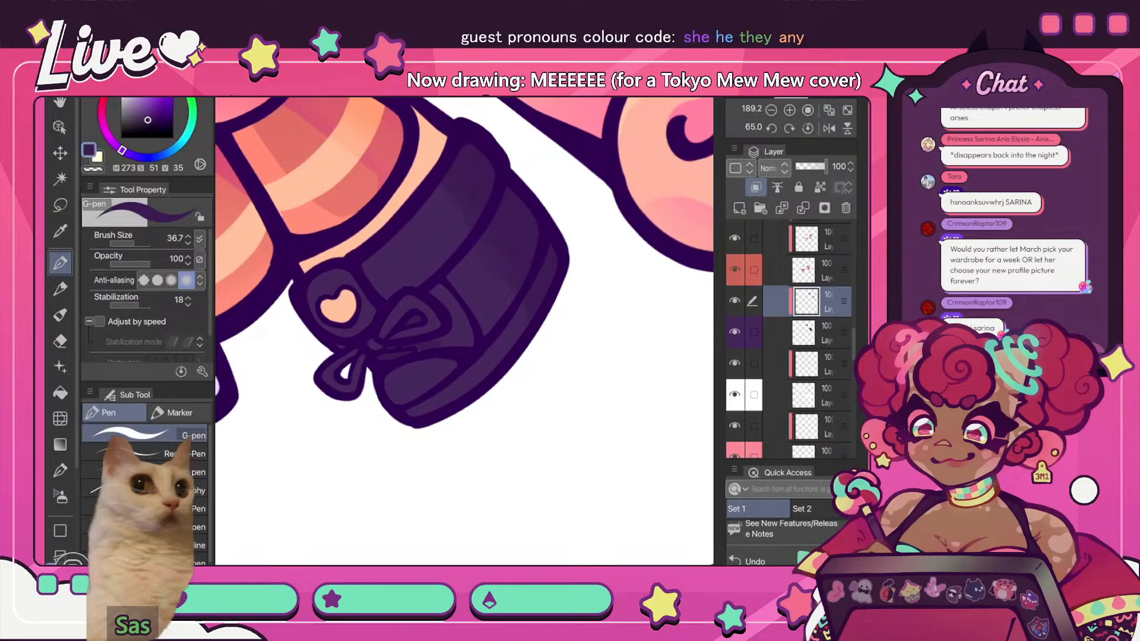
pyautogui.moveTo(447, 342)
pyautogui.mouseDown()
pyautogui.moveTo(463, 316)
pyautogui.moveTo(452, 303)
pyautogui.mouseUp()
# - Review the shaded boots close up and within the whole illustration, mirrored and unmirrored
pyautogui.scroll(-6, 464, 331)
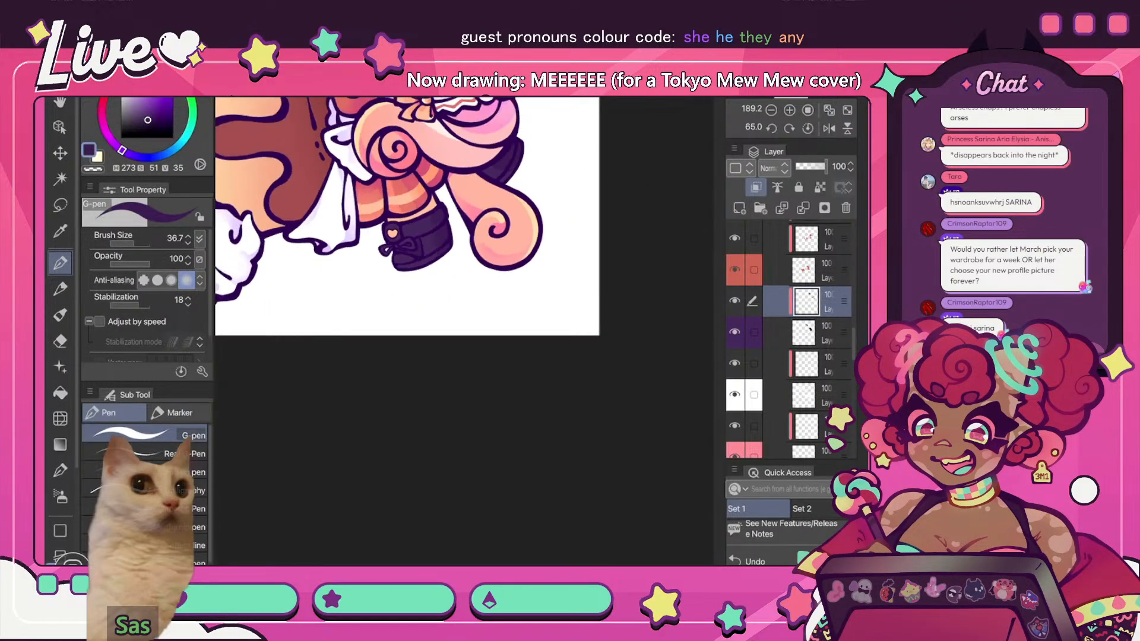
pyautogui.press('h')
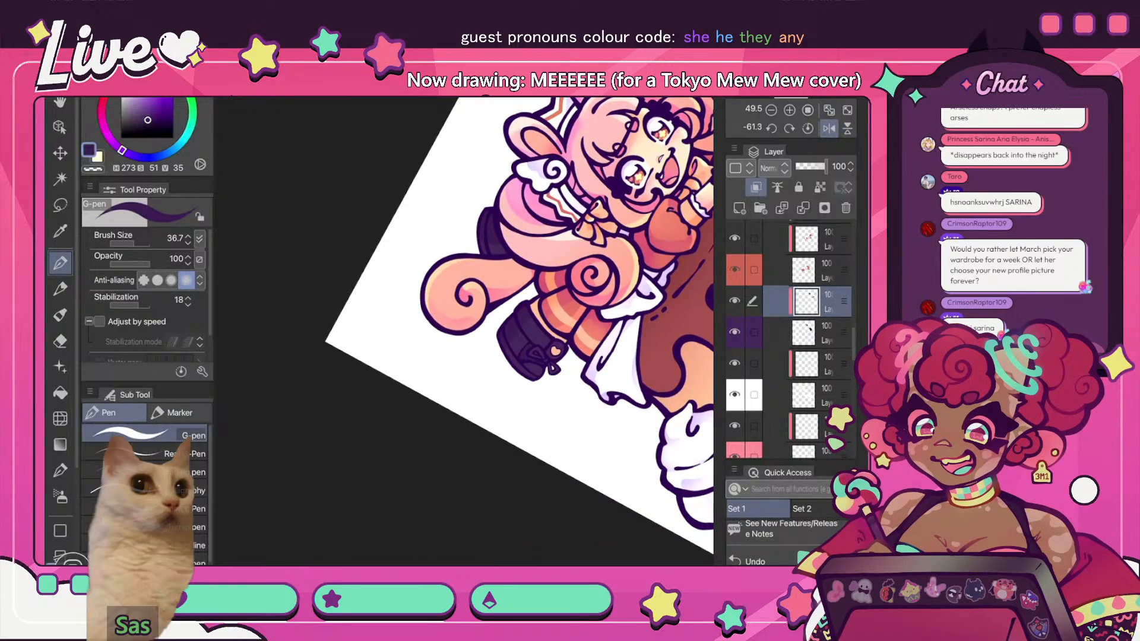
pyautogui.scroll(5, 464, 331)
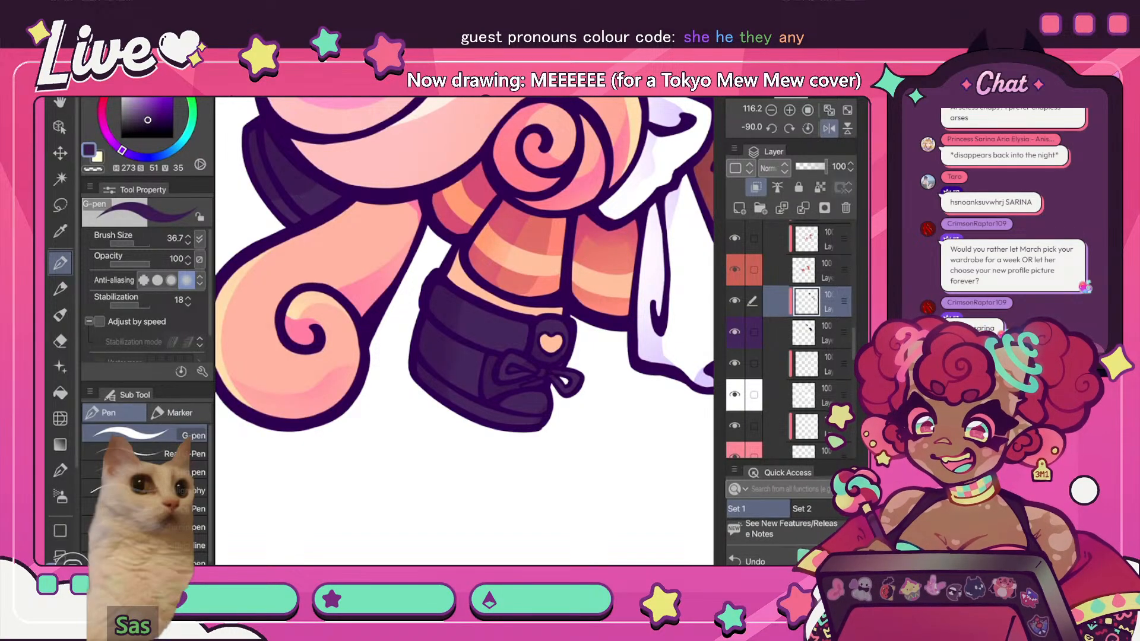
pyautogui.scroll(-5, 464, 331)
pyautogui.scroll(2, 464, 331)
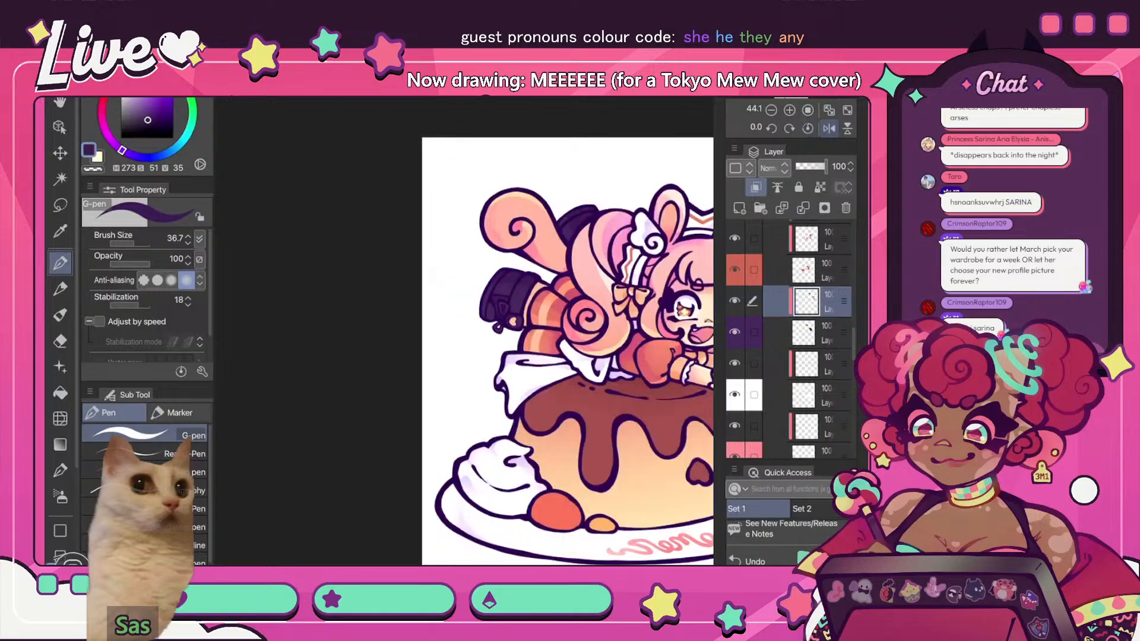
pyautogui.click(829, 128)
pyautogui.scroll(2, 464, 331)
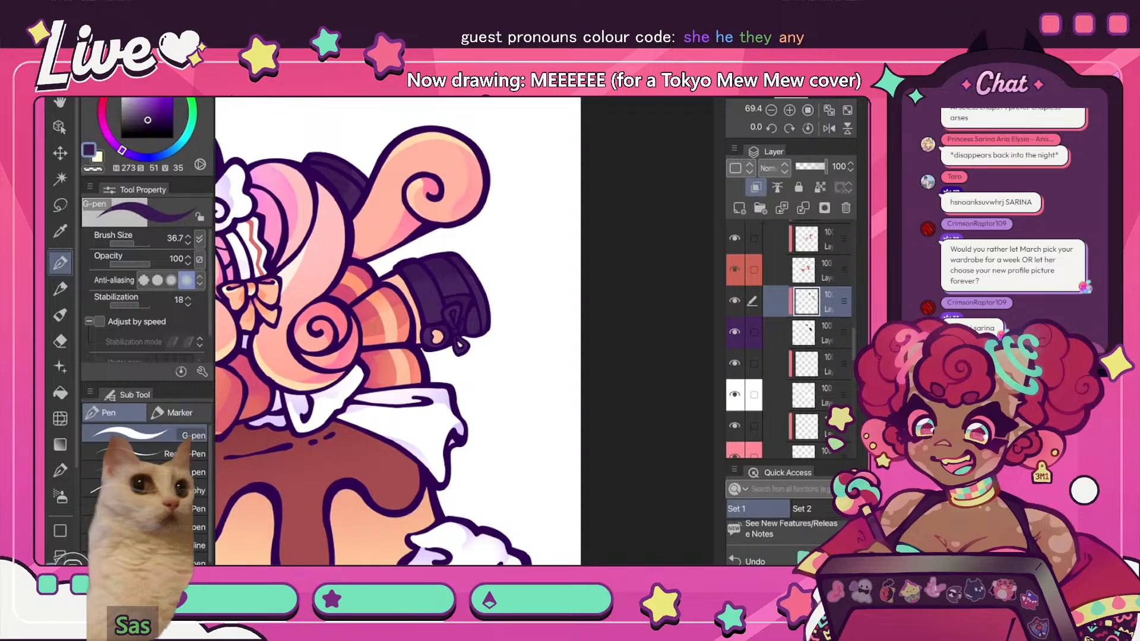
# - Create a new clipped layer and highlight the edge of the boot's heart patch with the G-pen in H 273, S 38, V 60
pyautogui.scroll(-3, 464, 332)
pyautogui.scroll(5, 464, 332)
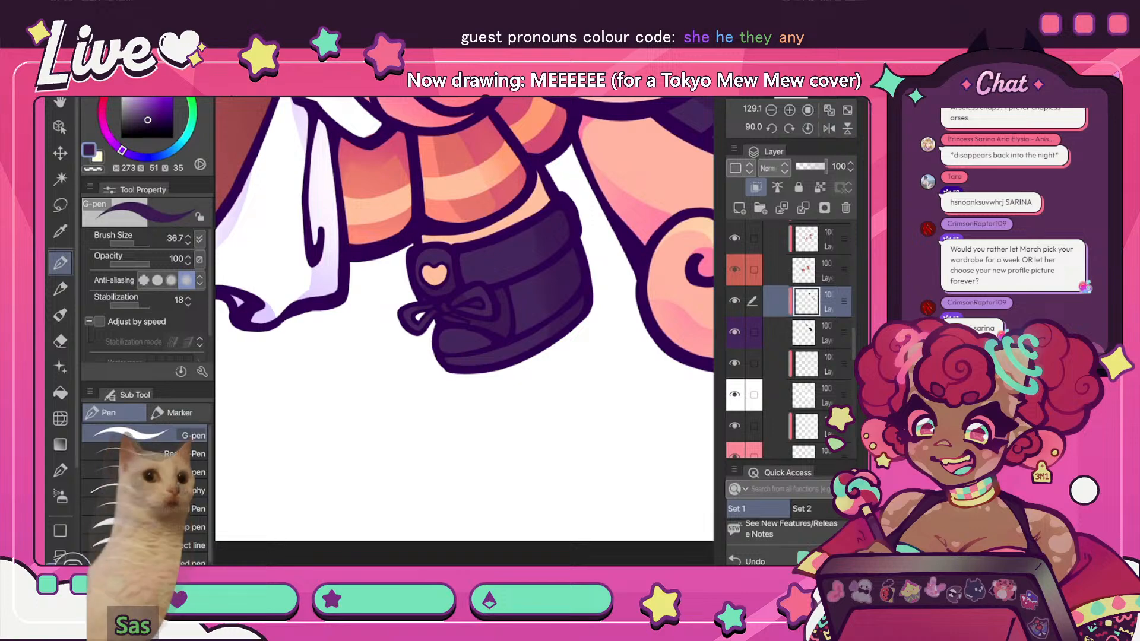
pyautogui.hotkey('ctrl', 'shift', 'n')
pyautogui.press('i')
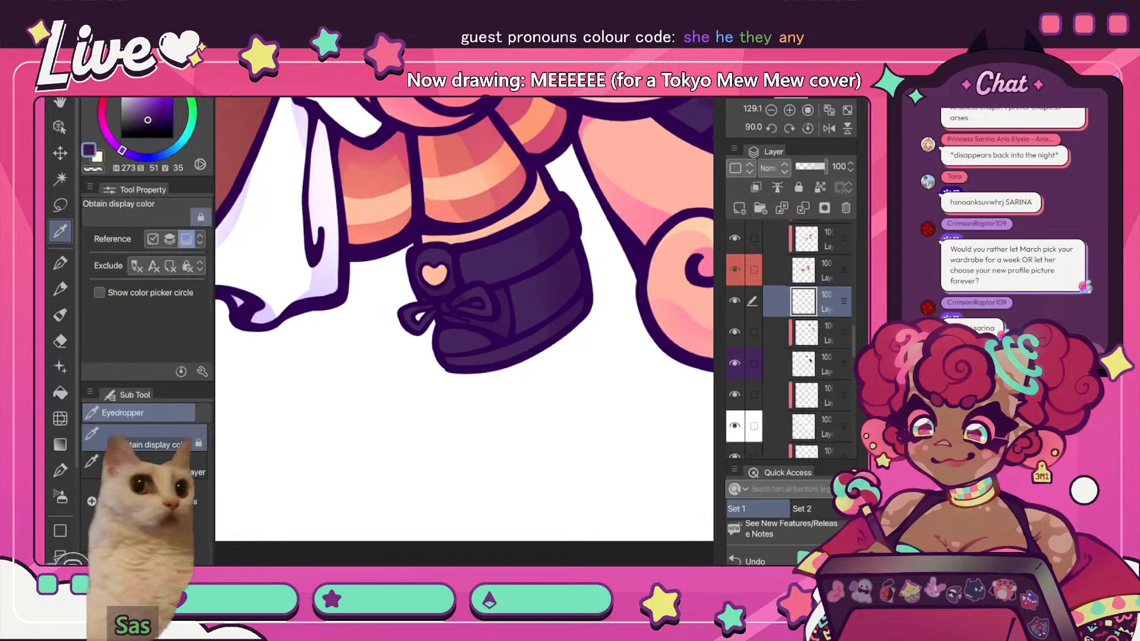
pyautogui.press('p')
pyautogui.click(145, 105)
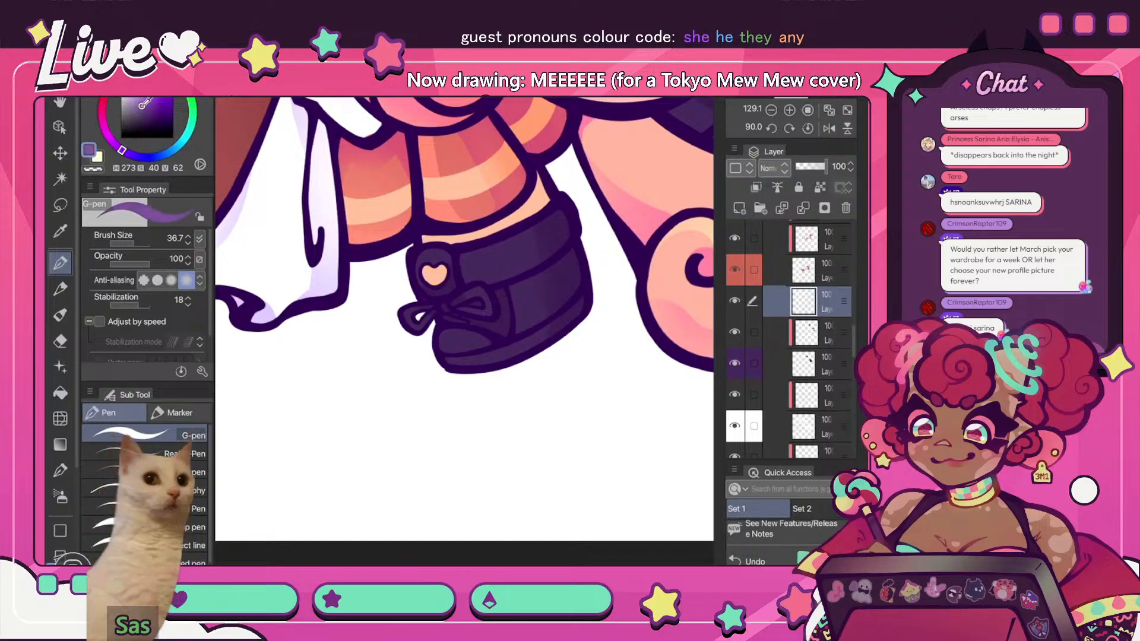
pyautogui.click(141, 107)
pyautogui.moveTo(442, 250); pyautogui.dragTo(415, 276)
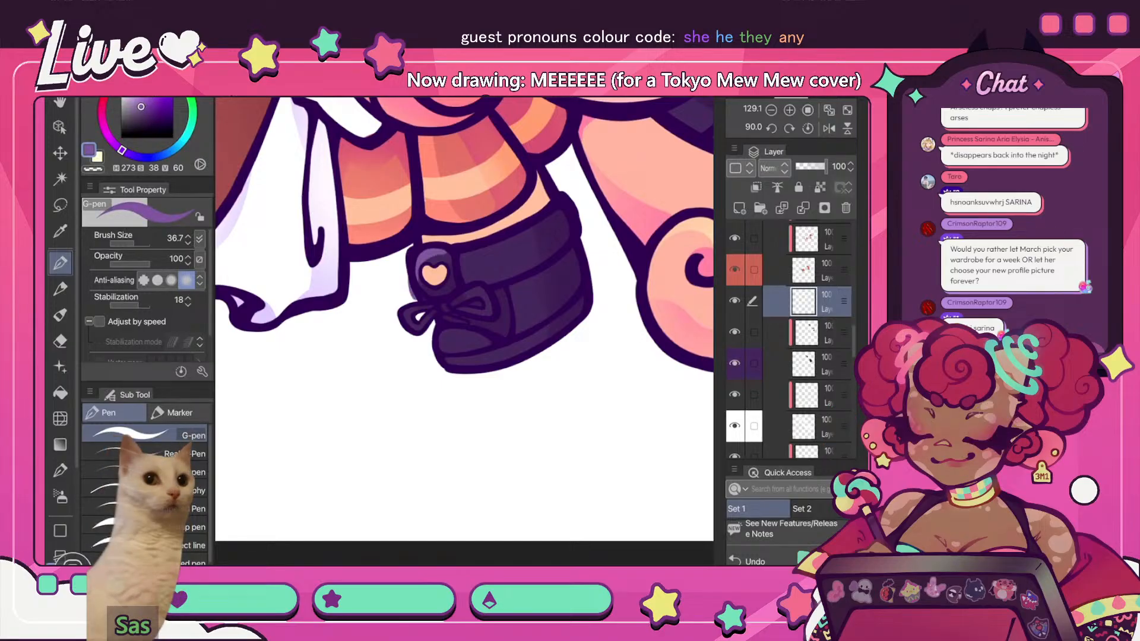
pyautogui.click(756, 187)
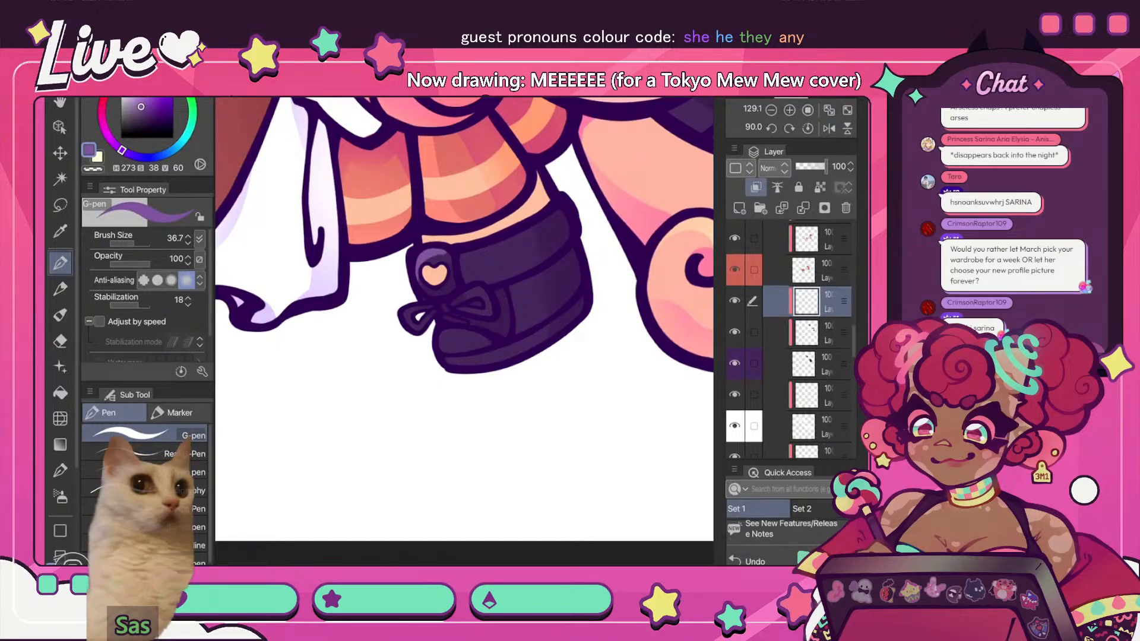
# - Paint lighter purple highlights on the near boot's toe and on the far boot behind the tail
pyautogui.moveTo(460, 333)
pyautogui.mouseDown()
pyautogui.moveTo(443, 352)
pyautogui.moveTo(450, 366)
pyautogui.mouseUp()
pyautogui.click(829, 128)
pyautogui.scroll(-10, 464, 330)
pyautogui.scroll(5, 464, 330)
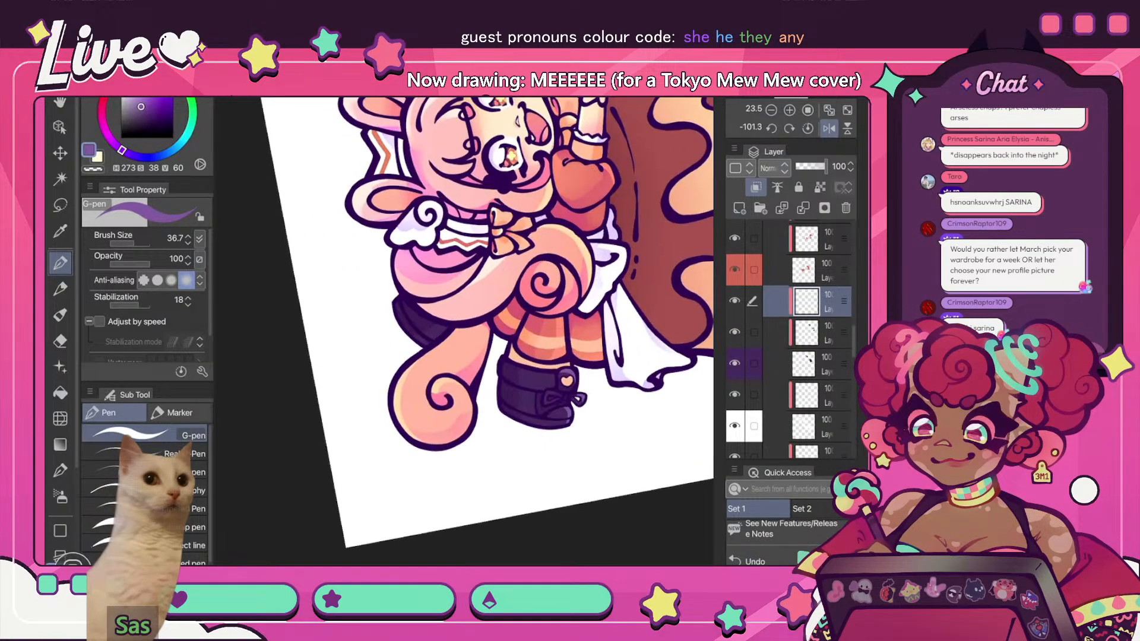
pyautogui.scroll(5, 460, 378)
pyautogui.moveTo(379, 309); pyautogui.dragTo(429, 273)
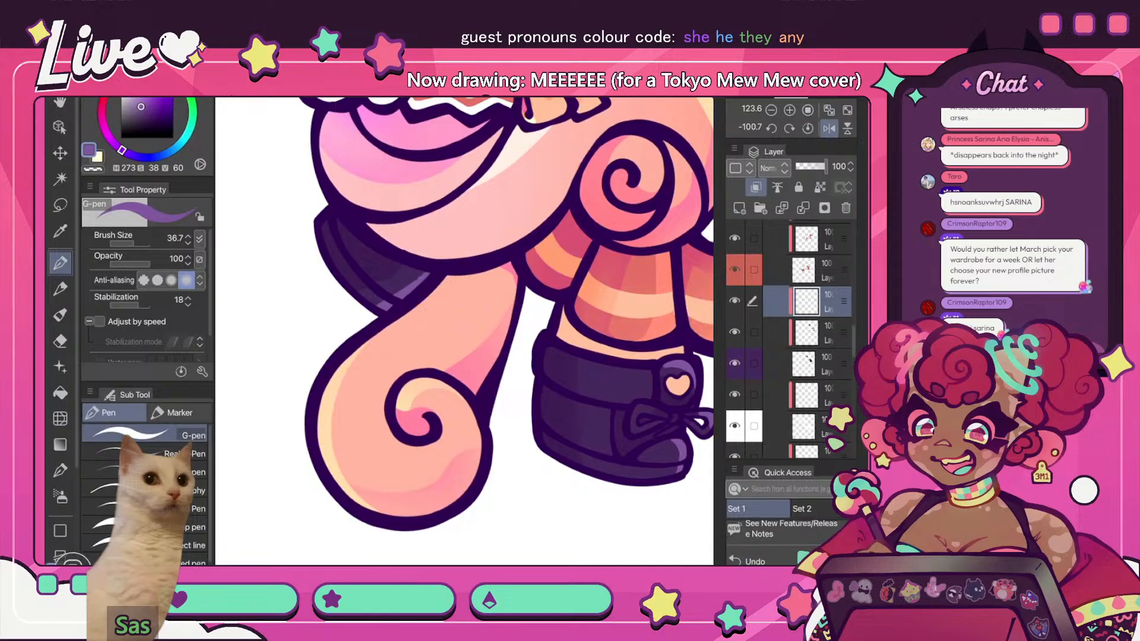
# - Add more lighter purple highlights beside the near boot's heart patch and along its toe
pyautogui.scroll(-10, 464, 330)
pyautogui.scroll(7, 464, 330)
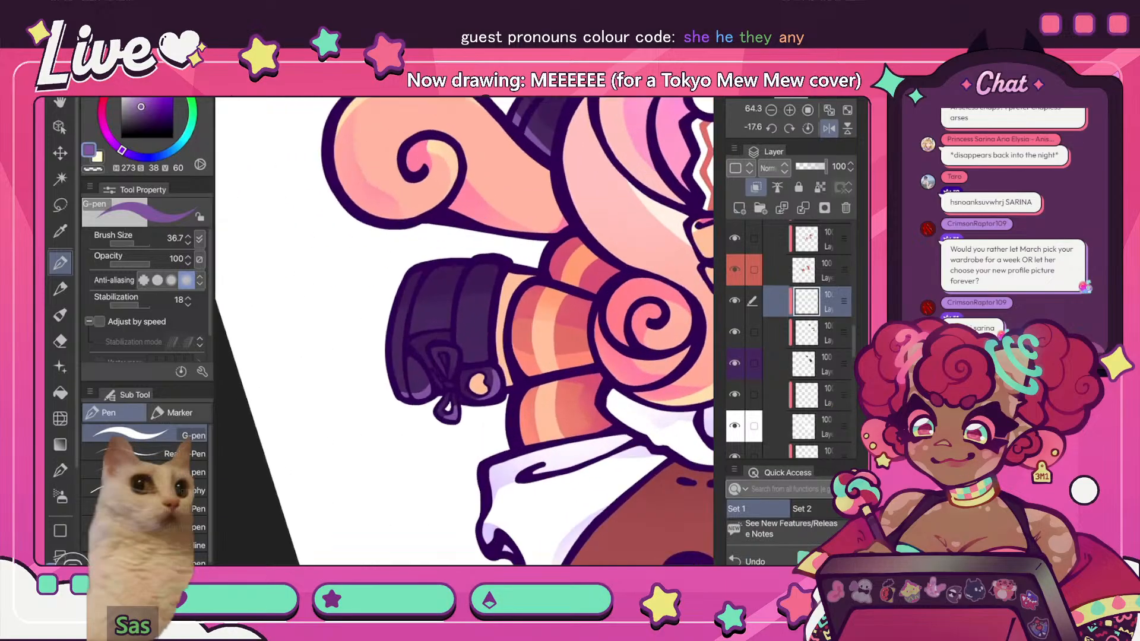
pyautogui.moveTo(464, 361); pyautogui.dragTo(488, 350)
pyautogui.moveTo(405, 393)
pyautogui.mouseDown()
pyautogui.moveTo(396, 338)
pyautogui.moveTo(425, 373)
pyautogui.mouseUp()
pyautogui.scroll(-5, 464, 331)
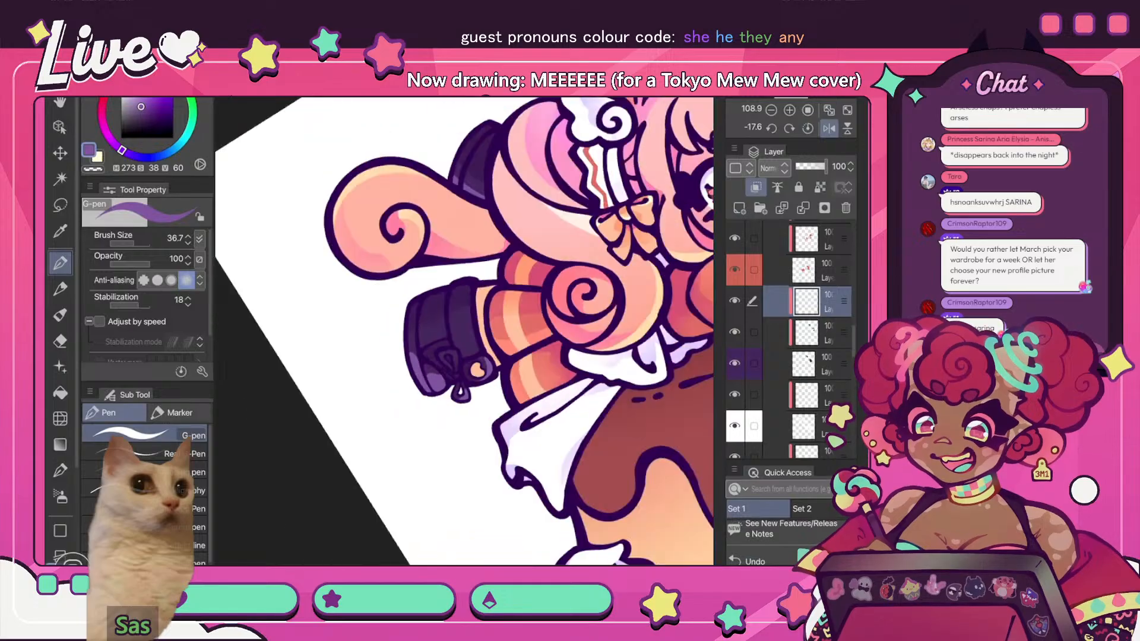
# - Lower the opacity of the boot highlight layer to 40
pyautogui.scroll(4, 464, 331)
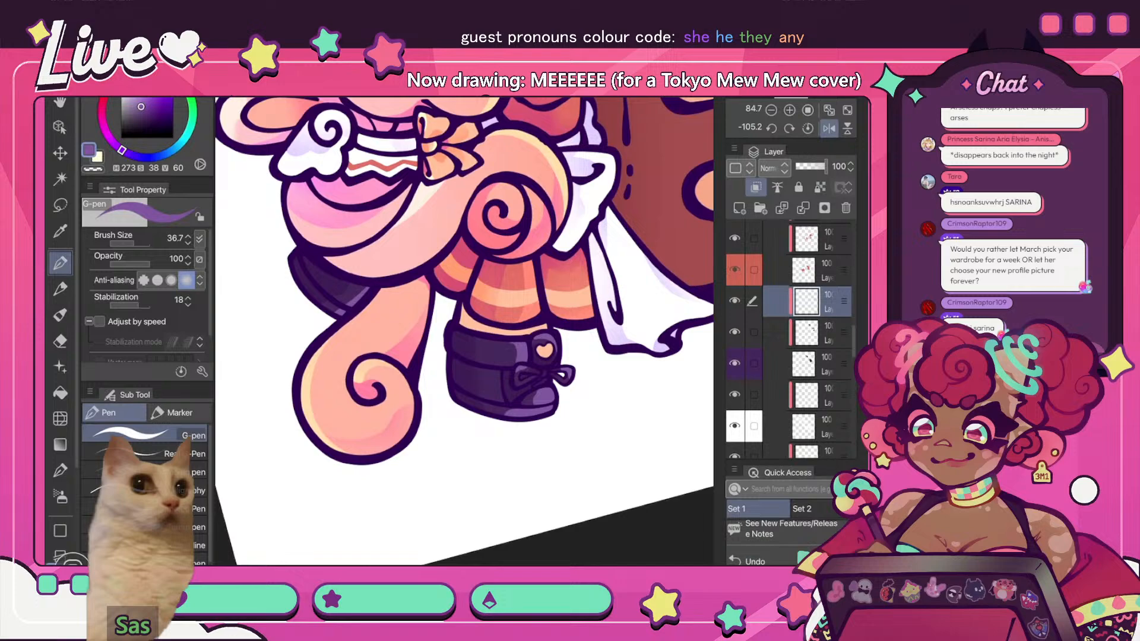
pyautogui.scroll(-5, 464, 331)
pyautogui.scroll(5, 464, 331)
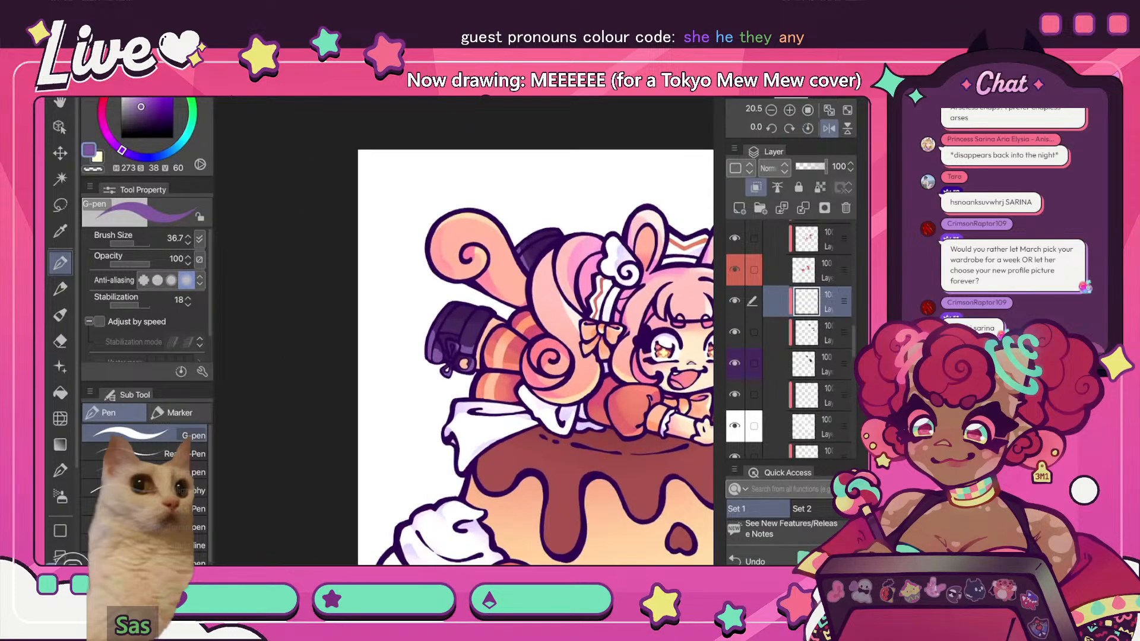
pyautogui.click(807, 166)
pyautogui.click(829, 110)
pyautogui.click(828, 128)
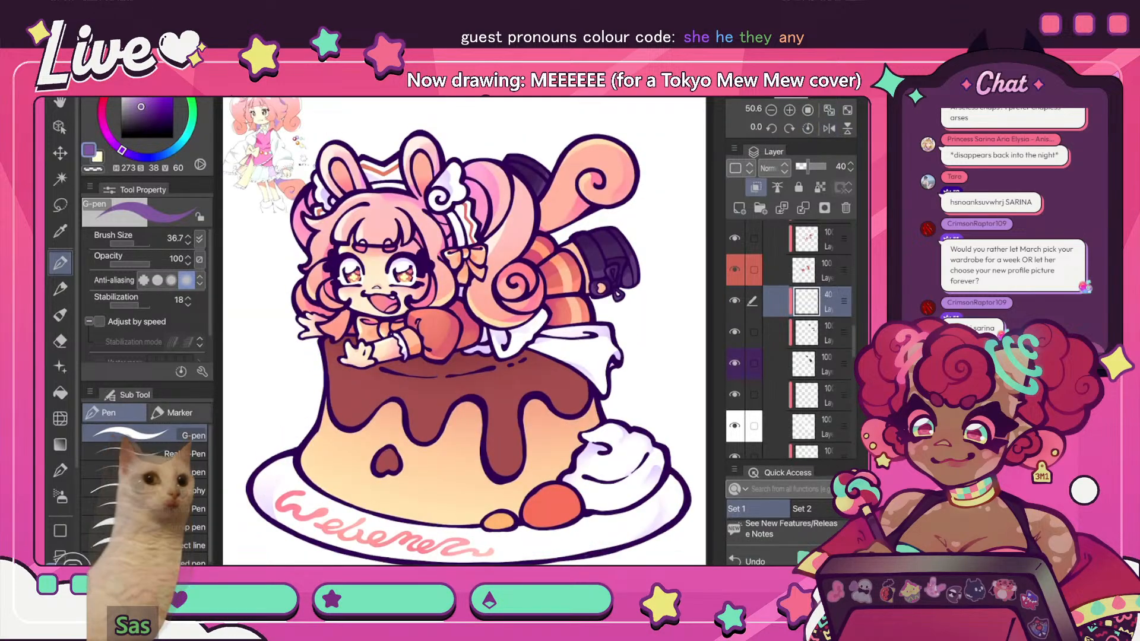
# - Review the softened boot highlights close up and within the whole illustration, mirrored and unmirrored
pyautogui.scroll(5, 464, 331)
pyautogui.press('e')
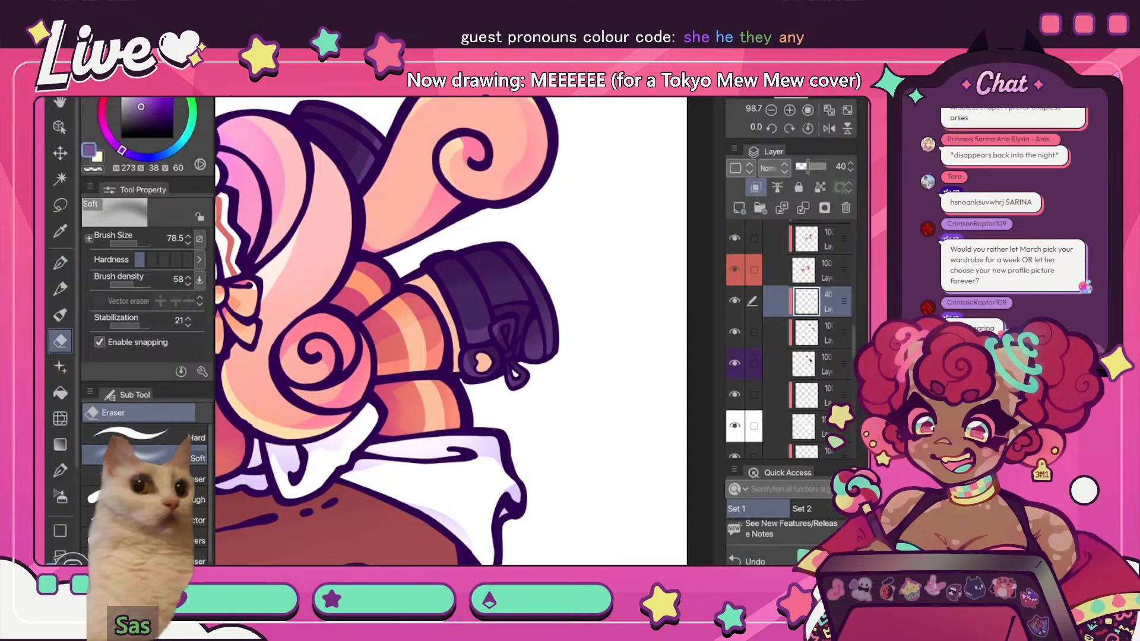
pyautogui.scroll(-5, 485, 297)
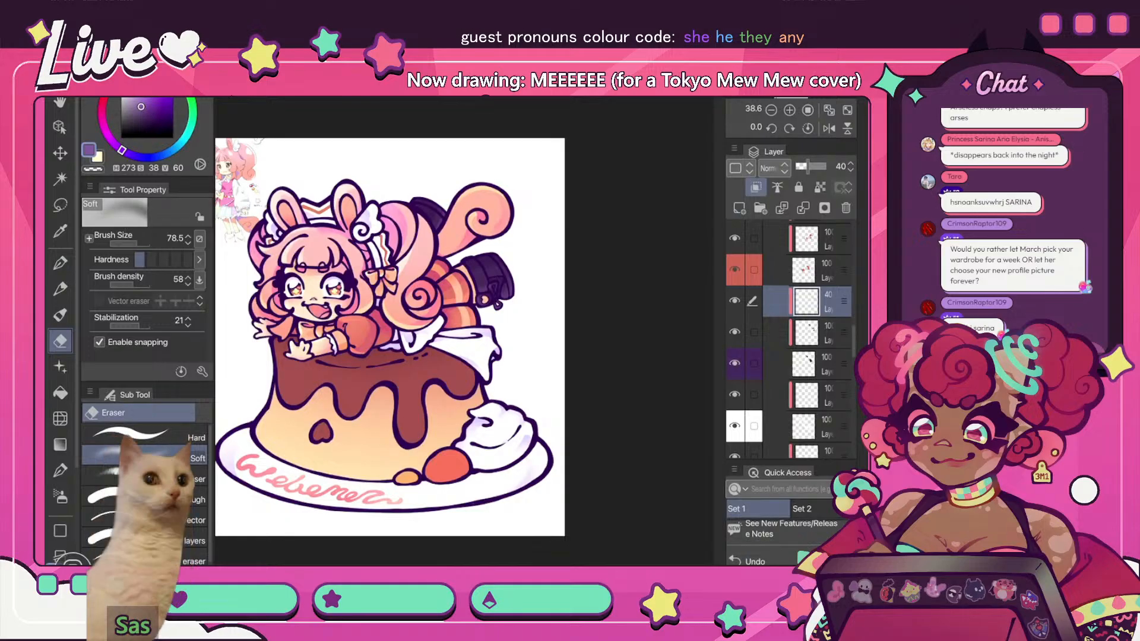
pyautogui.scroll(2, 469, 331)
pyautogui.press('h')
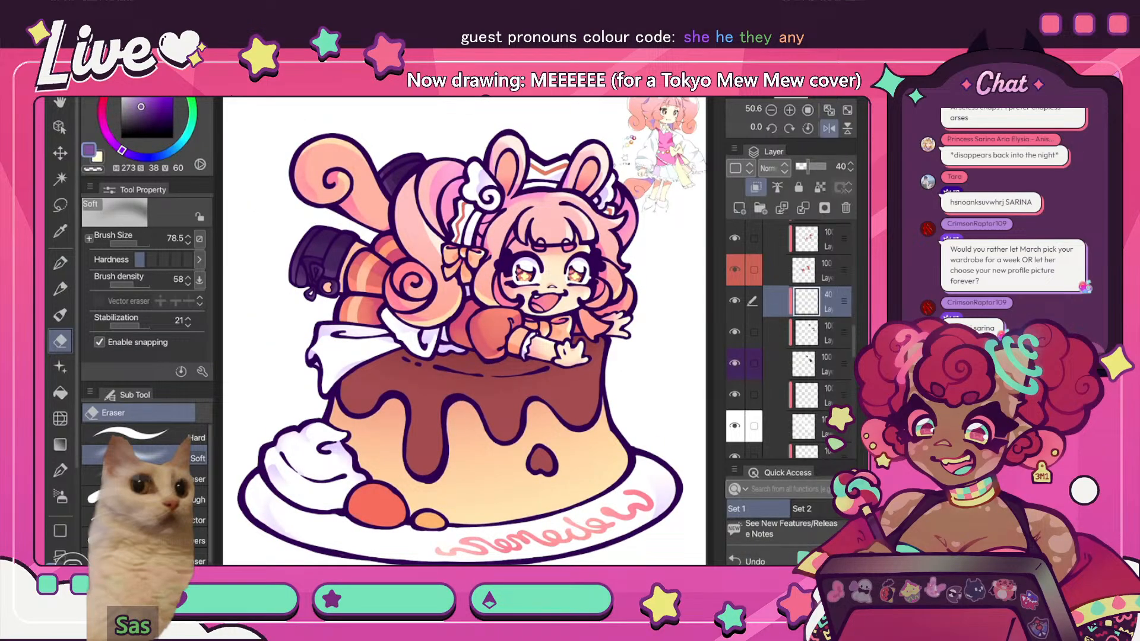
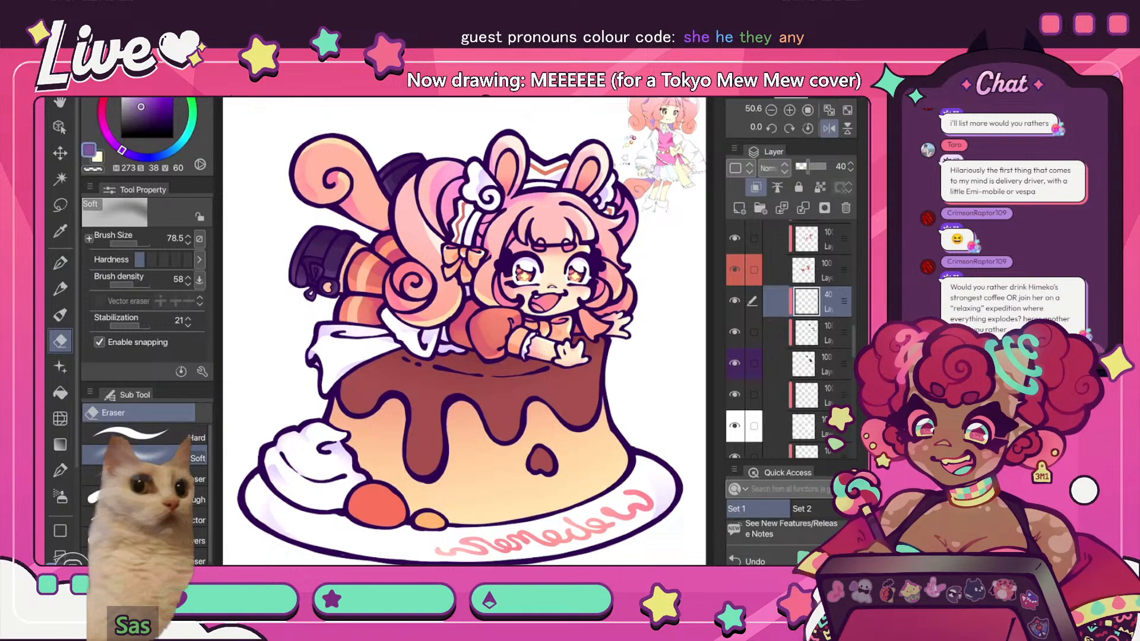
pyautogui.click(828, 128)
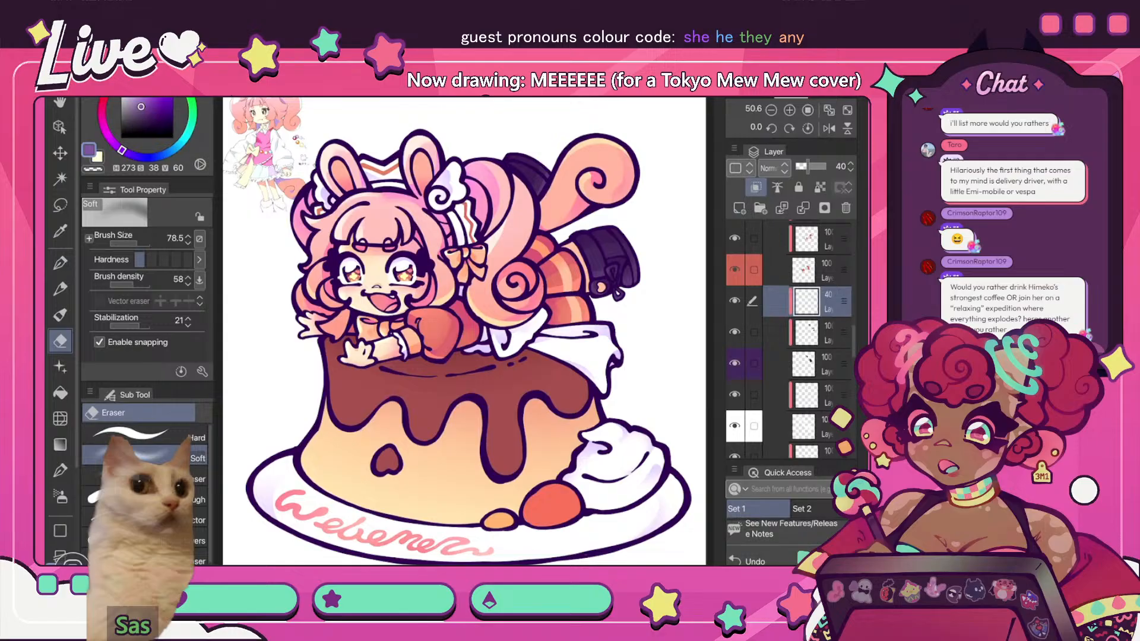
pyautogui.click(828, 128)
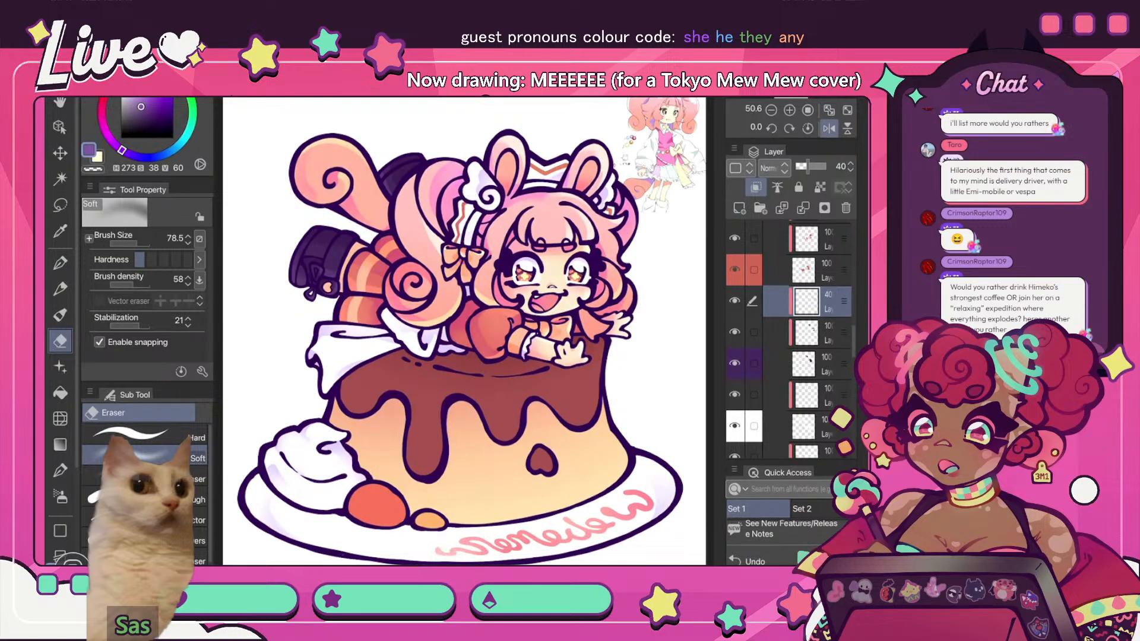
pyautogui.click(828, 128)
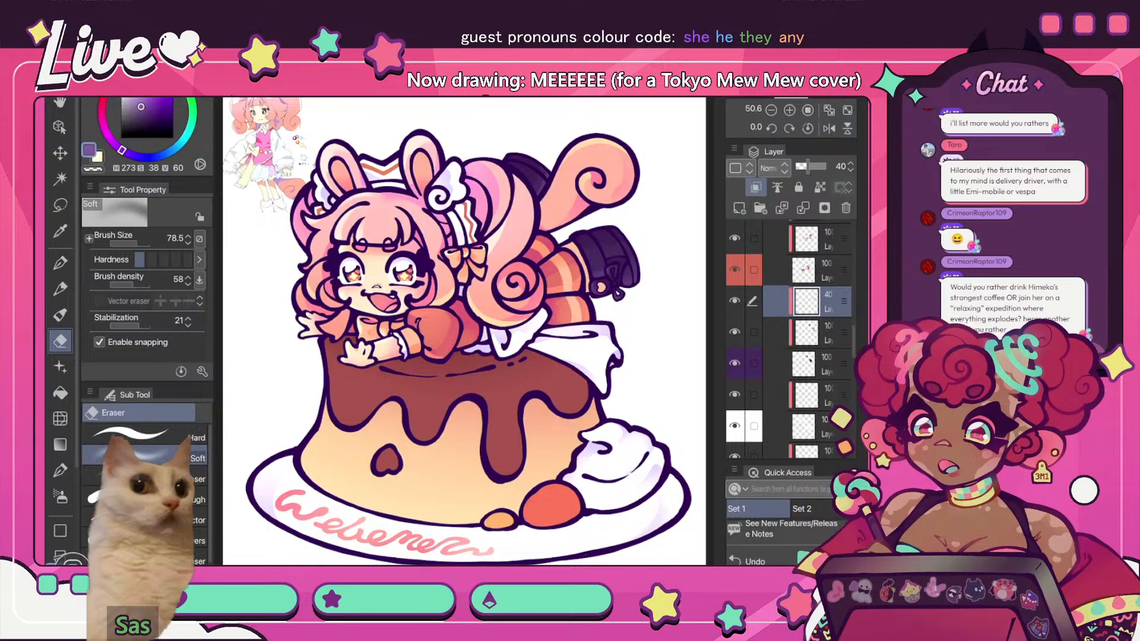
pyautogui.press('h')
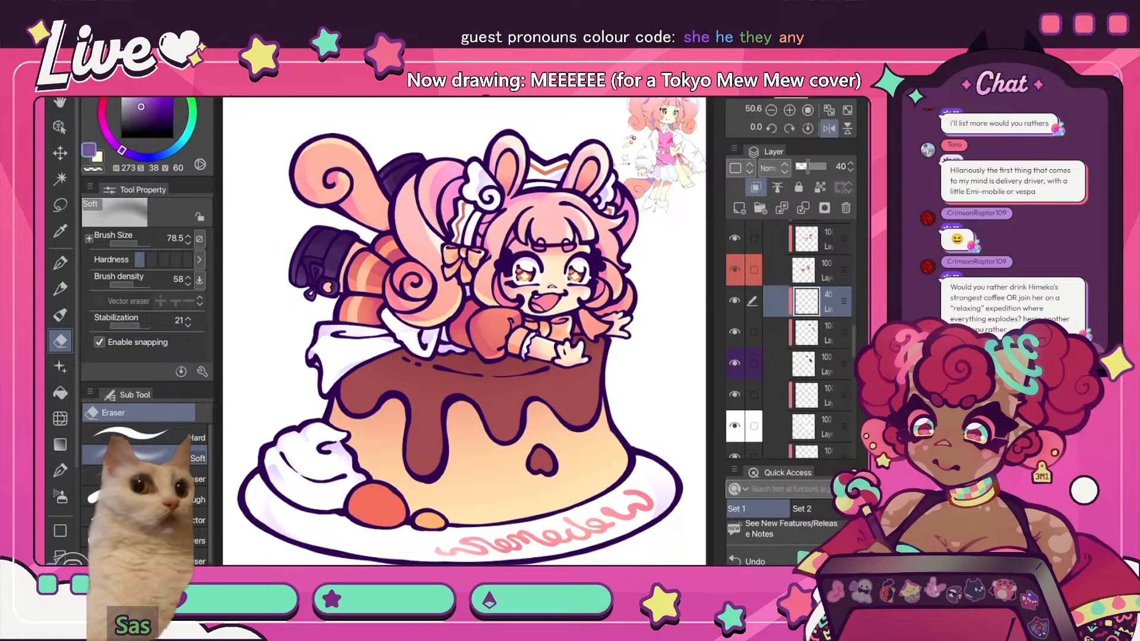
# - Add a new clipped layer above the boot highlights and sample a pink of H 348, S 49, V 93 from the hair curl for the G-pen
pyautogui.click(819, 332)
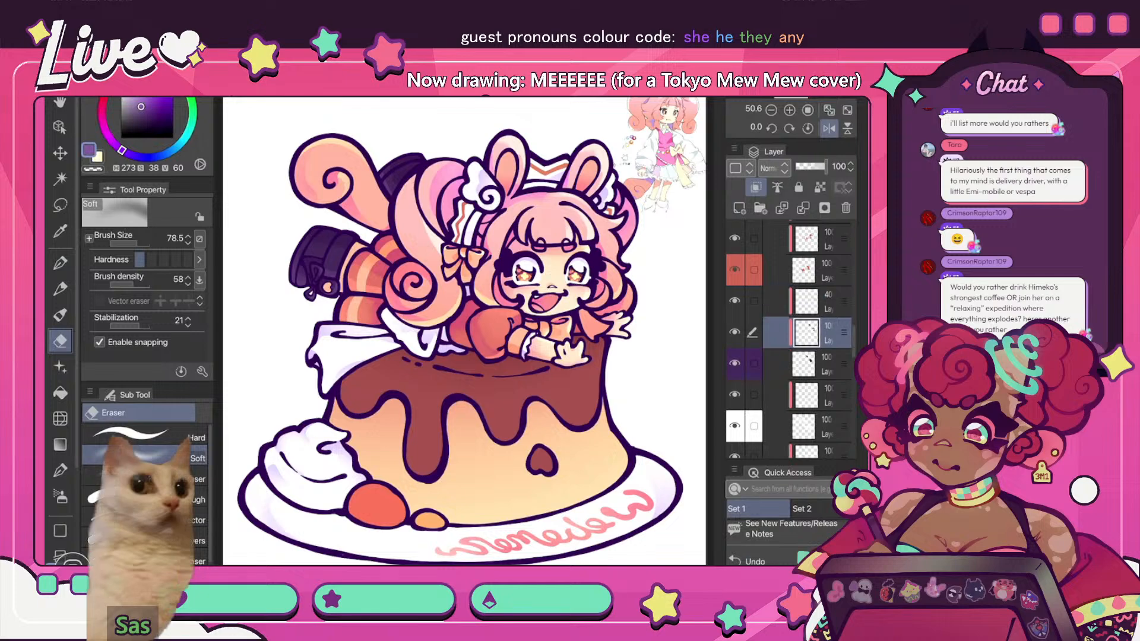
pyautogui.click(819, 302)
pyautogui.click(738, 208)
pyautogui.click(755, 187)
pyautogui.scroll(5, 305, 296)
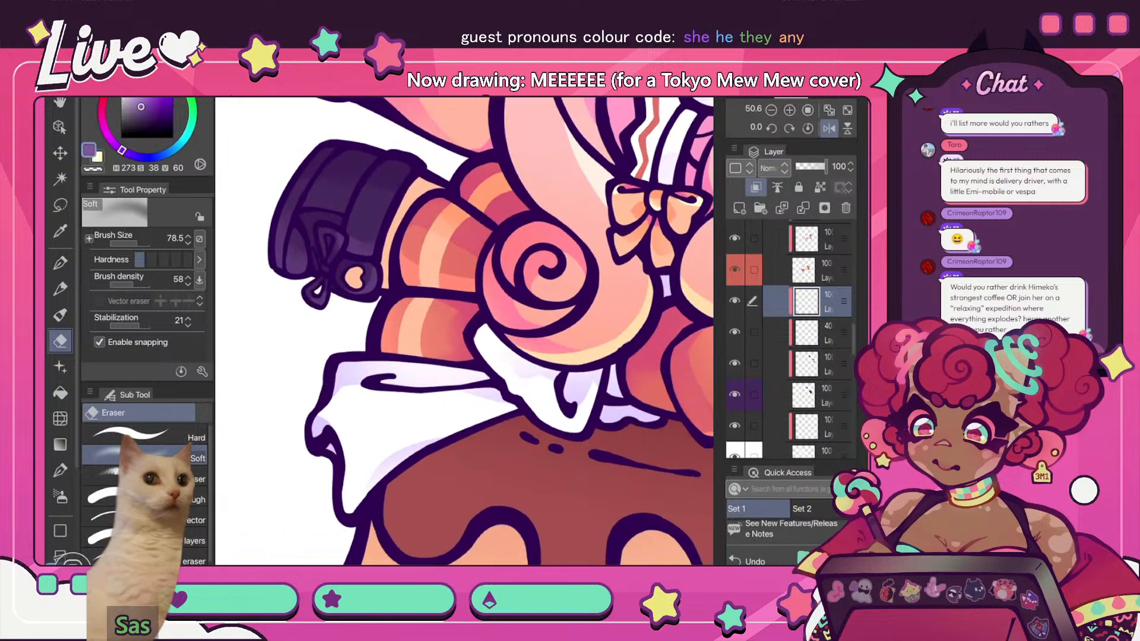
pyautogui.scroll(3, 464, 331)
pyautogui.press('i')
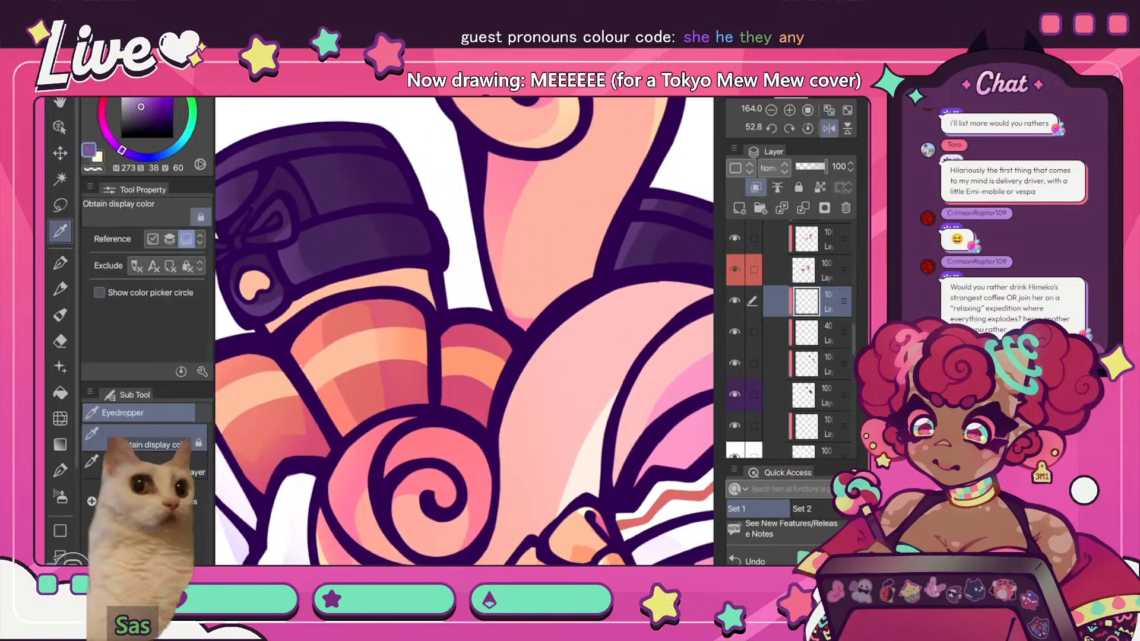
pyautogui.click(439, 442)
pyautogui.press('p')
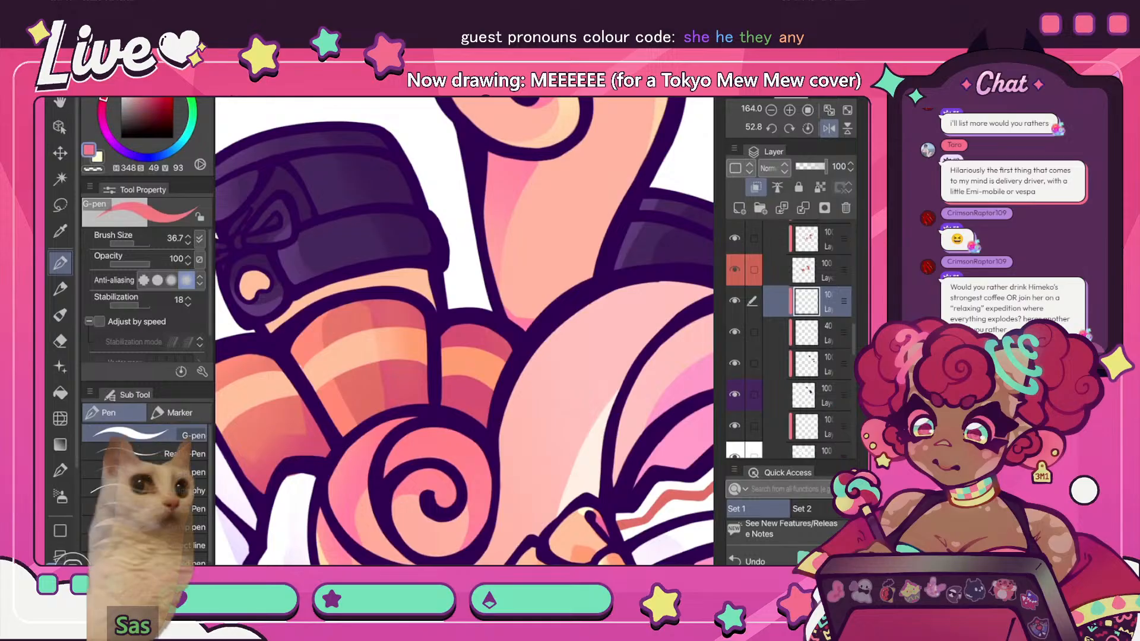
# - Try pink G-pen accents along the edge of the near boot, judge them in the whole illustration and undo them
pyautogui.moveTo(395, 167); pyautogui.dragTo(408, 203)
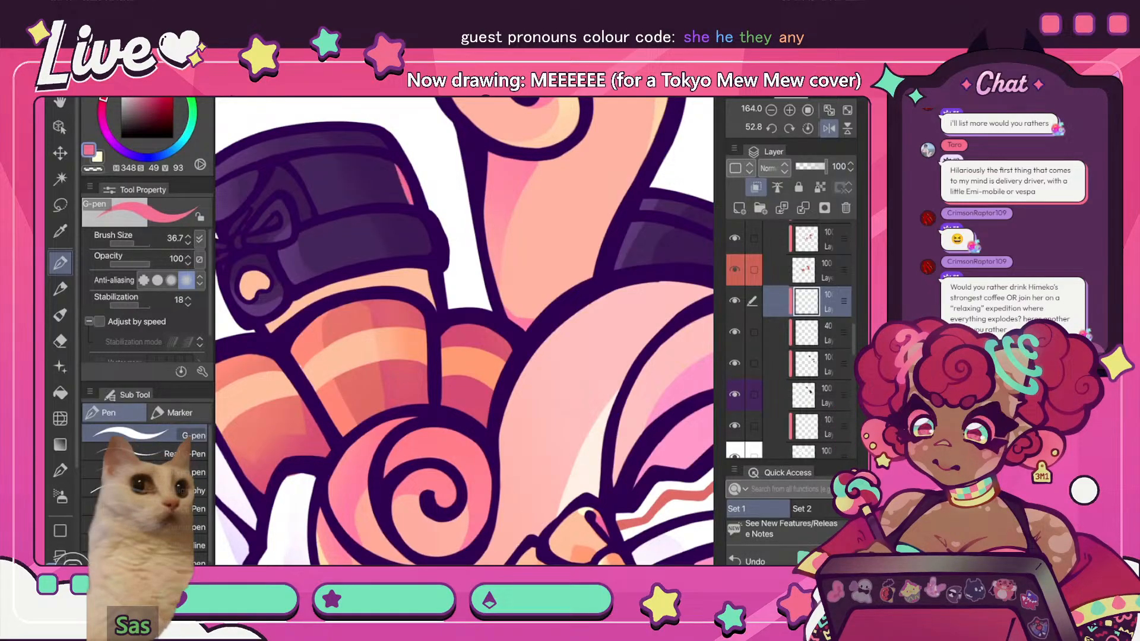
pyautogui.moveTo(384, 148)
pyautogui.mouseDown()
pyautogui.moveTo(363, 132)
pyautogui.moveTo(406, 203)
pyautogui.mouseUp()
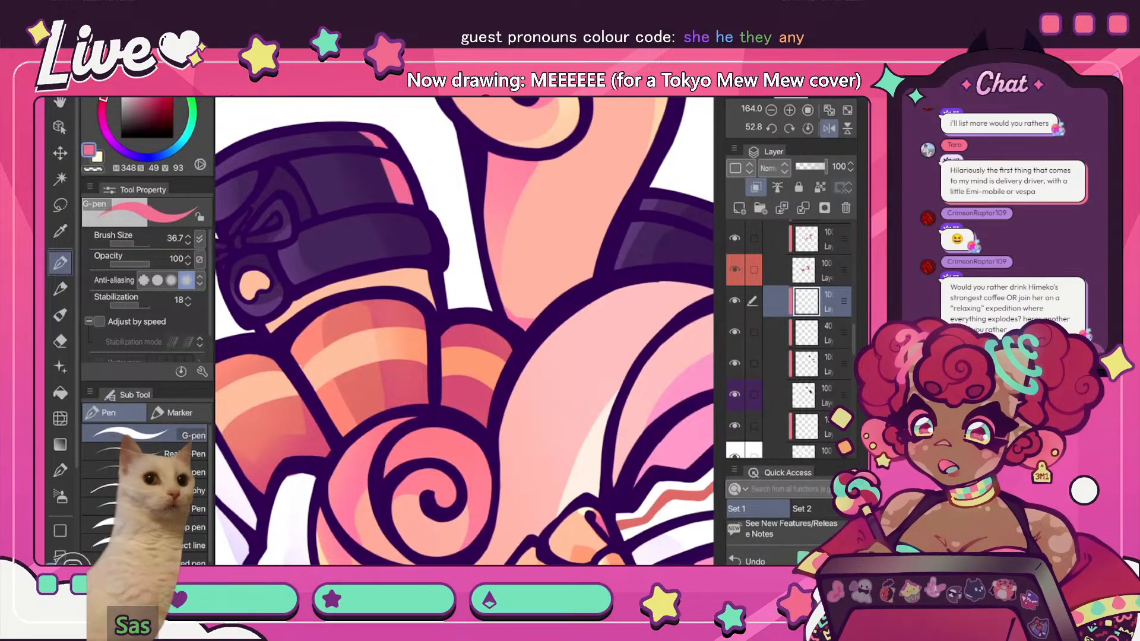
pyautogui.scroll(-10, 464, 332)
pyautogui.scroll(5, 464, 331)
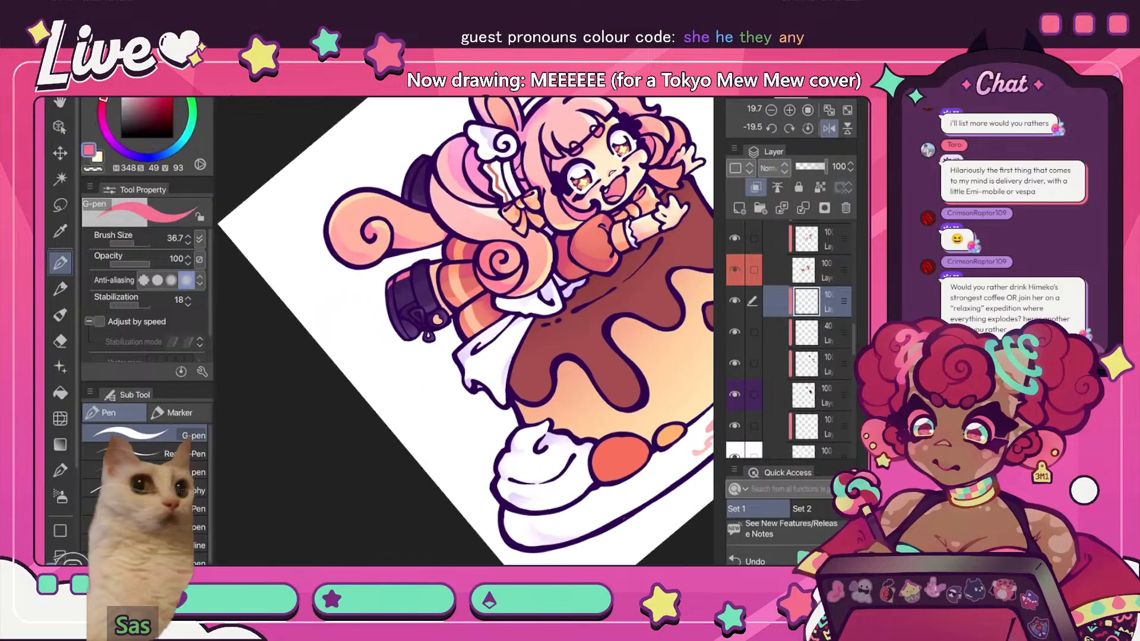
pyautogui.scroll(-10, 464, 331)
pyautogui.press('h')
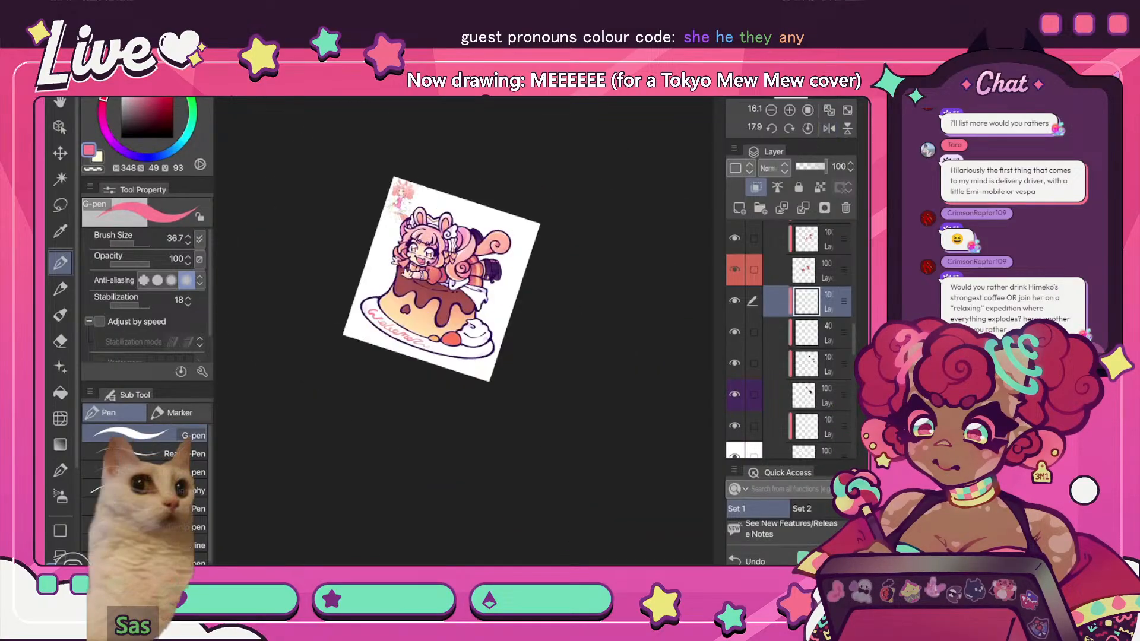
pyautogui.scroll(-2, 778, 552)
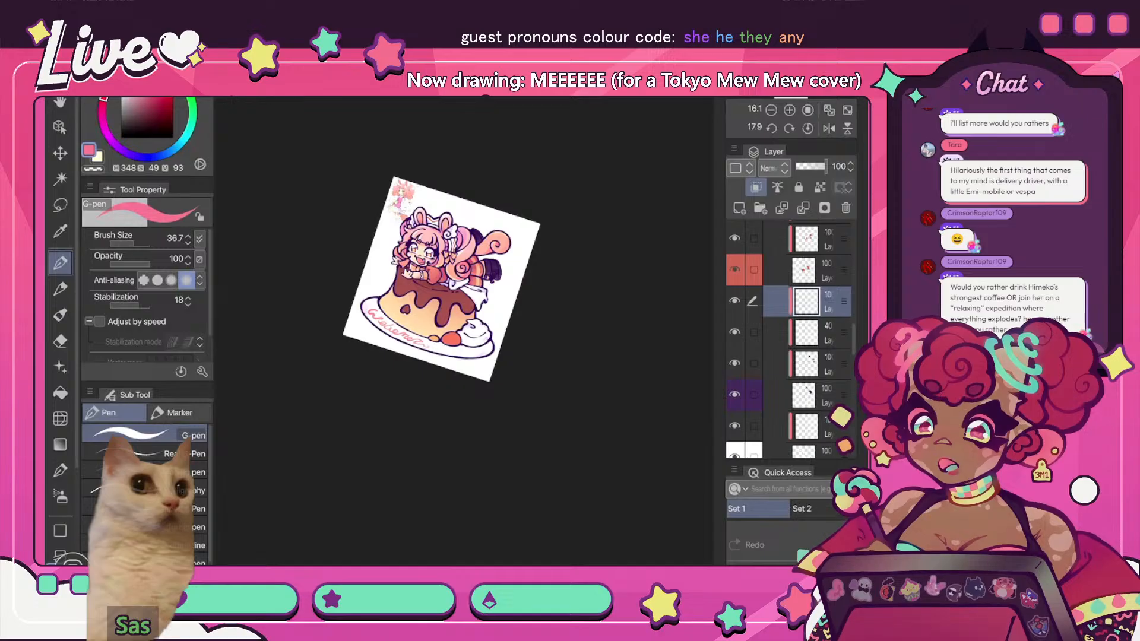
pyautogui.click(829, 110)
pyautogui.click(829, 128)
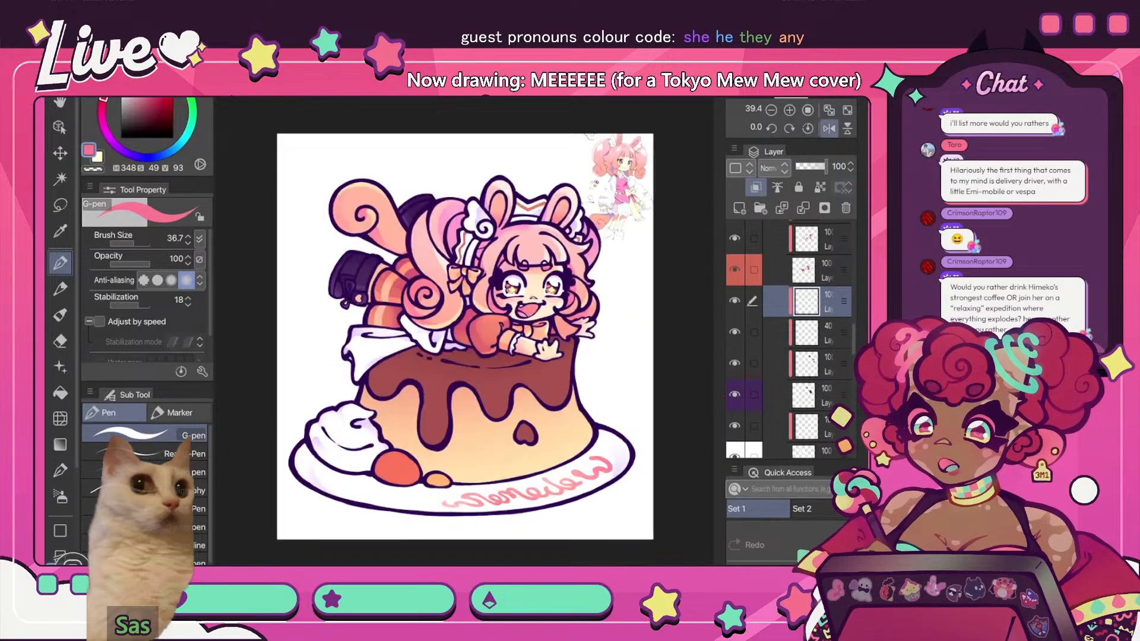
# - Try a pink G-pen accent around the boot's heart patch and undo it
pyautogui.scroll(6, 464, 331)
pyautogui.scroll(1, 457, 271)
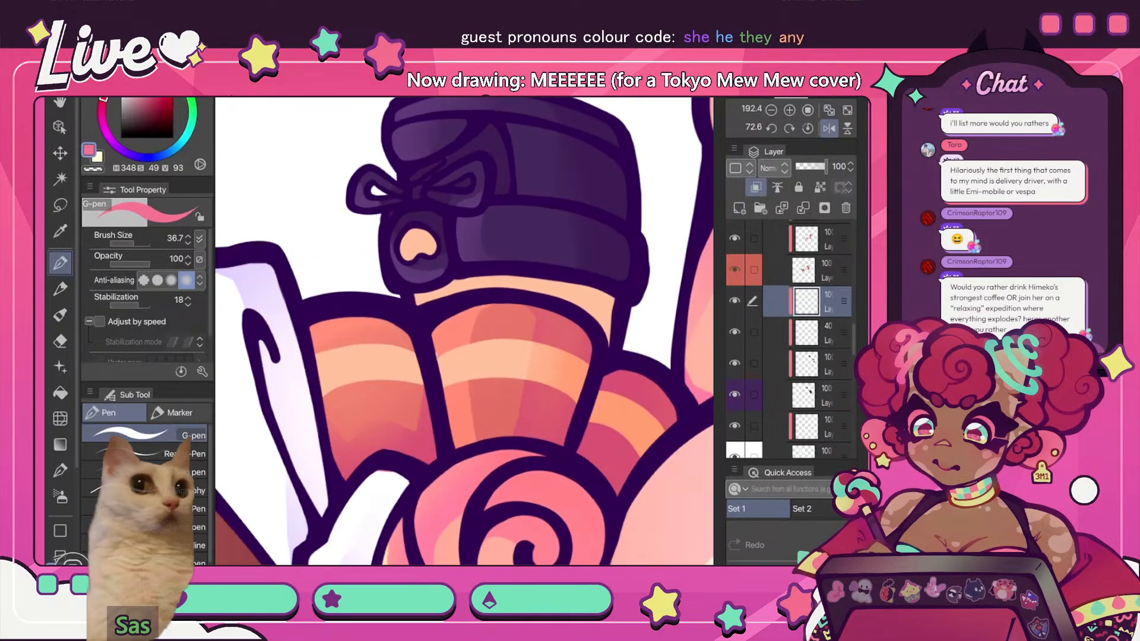
pyautogui.moveTo(428, 215); pyautogui.dragTo(393, 255)
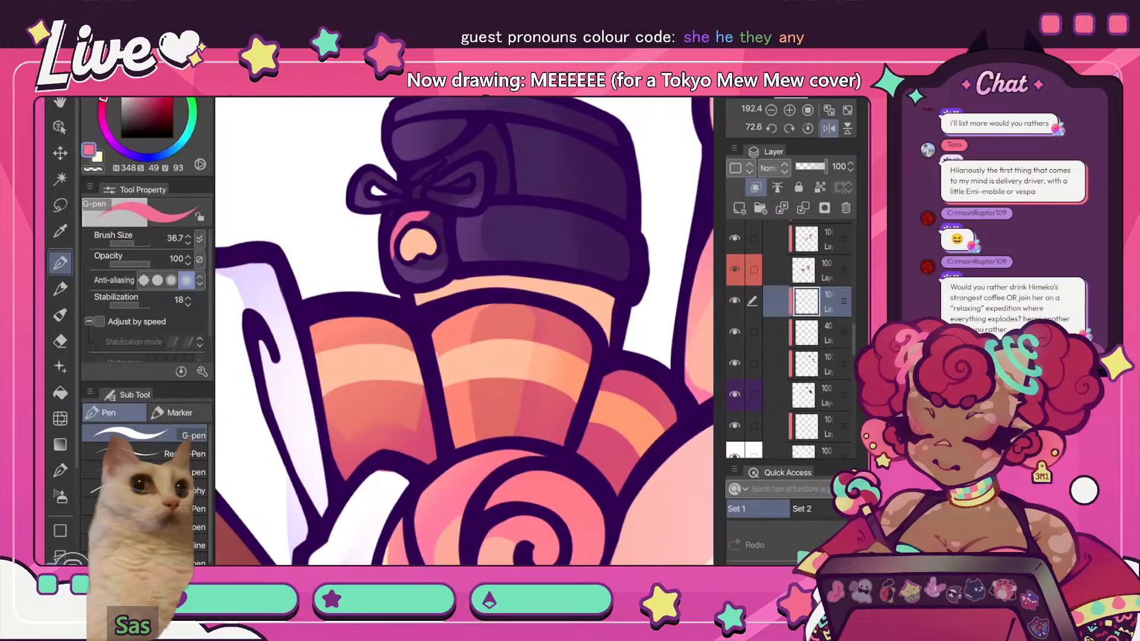
pyautogui.hotkey('ctrl', 'z')
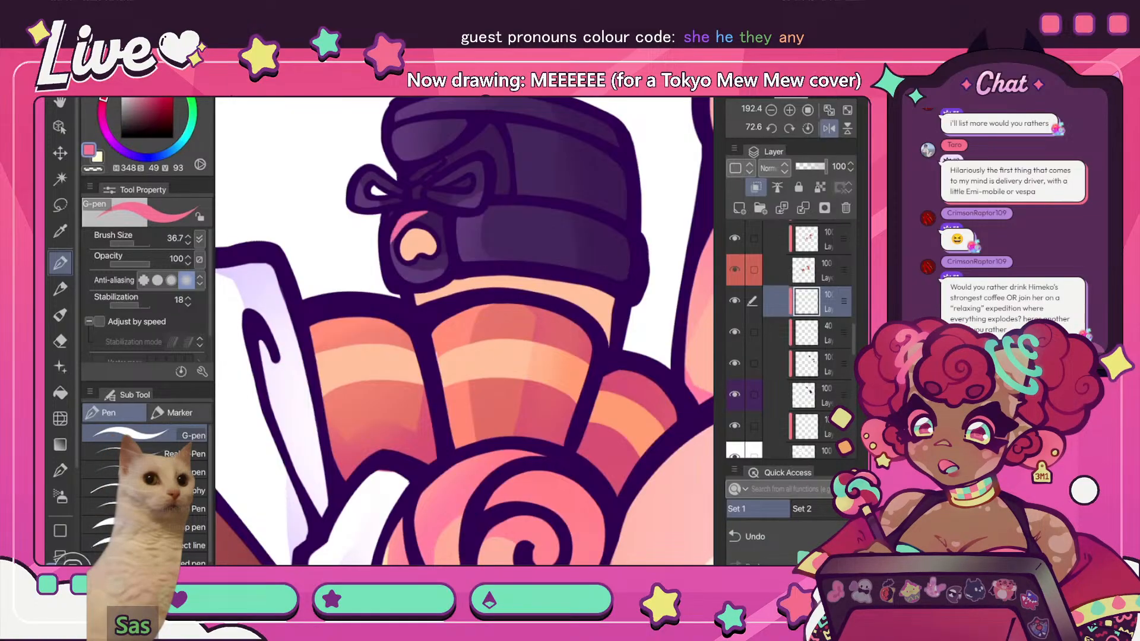
# - Paint a pink G-pen accent on the toe tip of the near boot and mirror the view
pyautogui.click(807, 129)
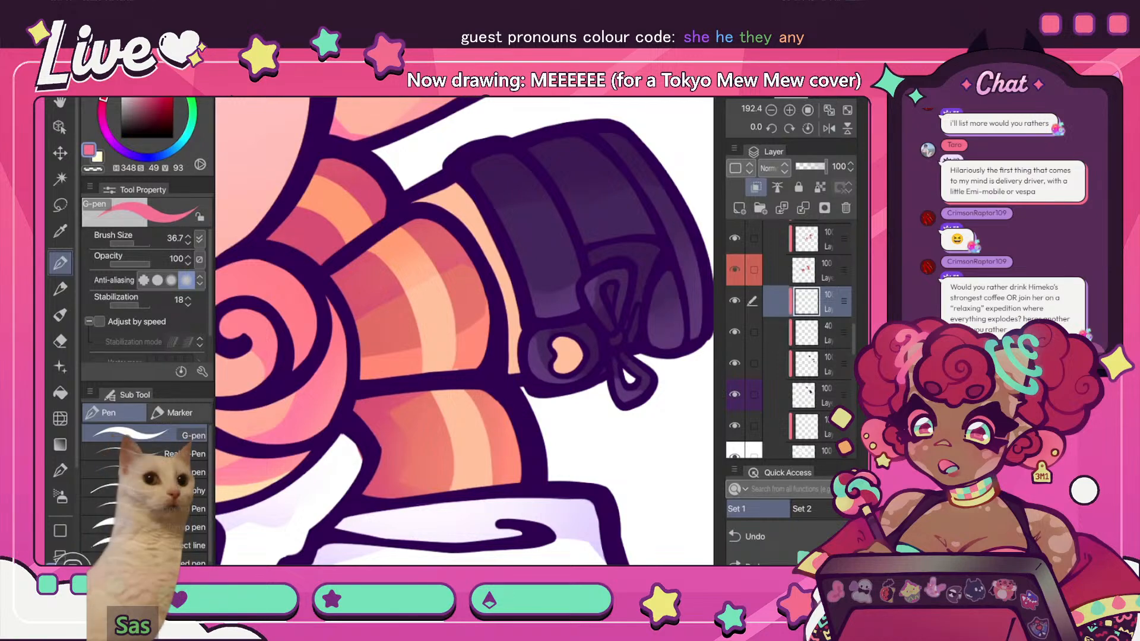
pyautogui.moveTo(652, 343)
pyautogui.mouseDown()
pyautogui.moveTo(679, 343)
pyautogui.moveTo(701, 323)
pyautogui.mouseUp()
pyautogui.click(829, 129)
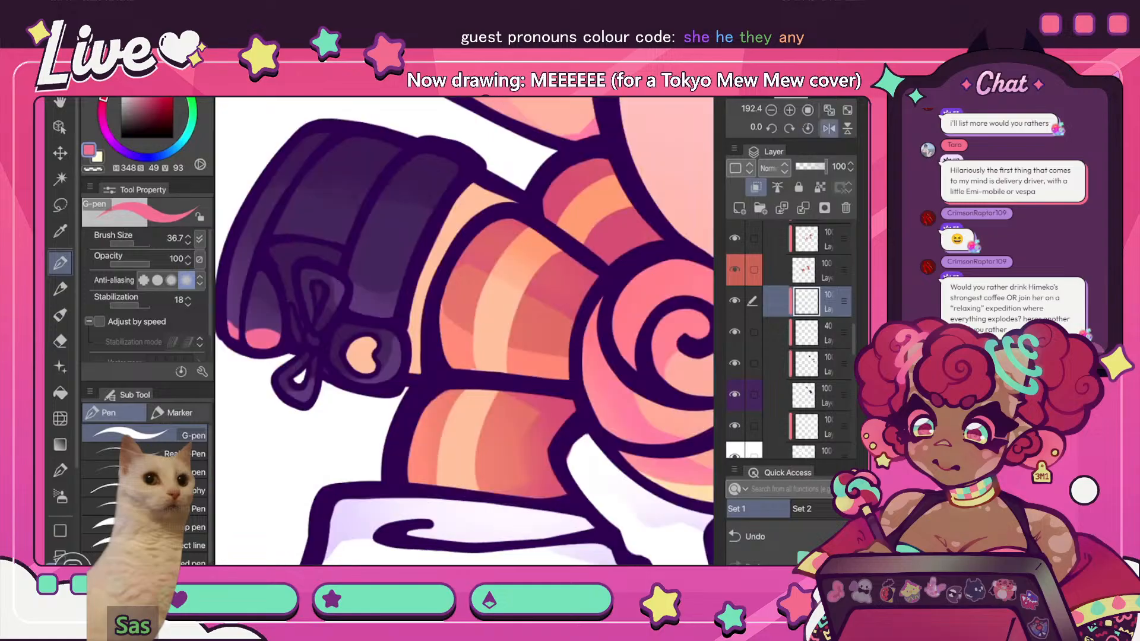
# - Check the near boot in the unmirrored whole illustration and undo the pink toe accent
pyautogui.scroll(-5, 464, 331)
pyautogui.scroll(3, 464, 331)
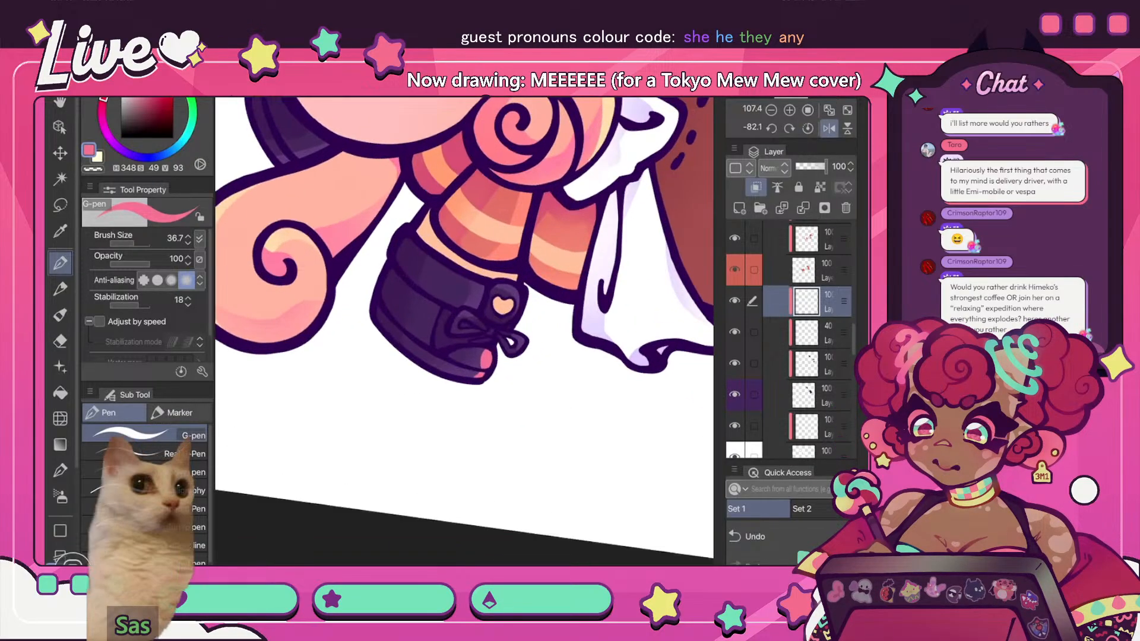
pyautogui.moveTo(513, 284); pyautogui.dragTo(506, 321)
pyautogui.scroll(-5, 464, 331)
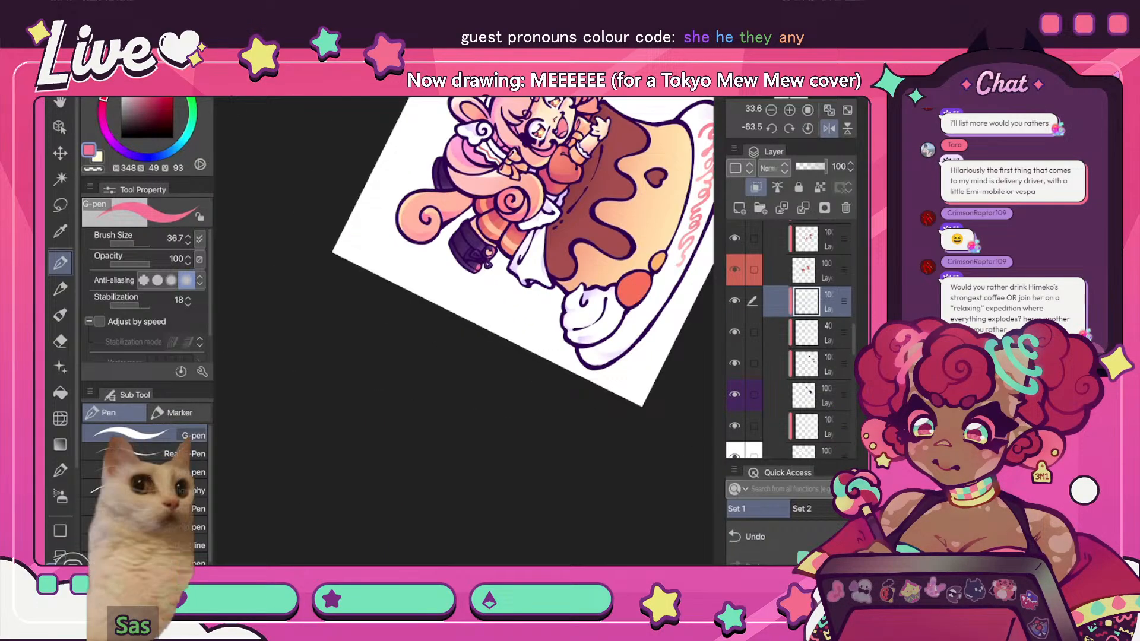
pyautogui.click(807, 129)
pyautogui.click(754, 536)
pyautogui.click(754, 536)
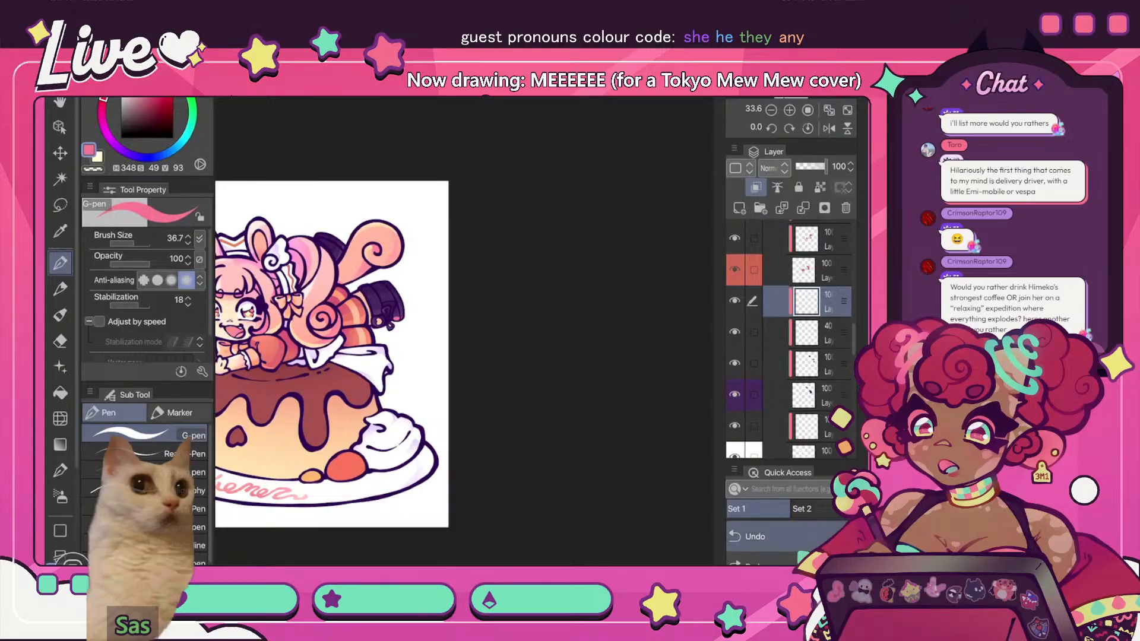
# - Examine the whole illustration close up, fitted to the view and mirrored to judge the overall colouring
pyautogui.scroll(4, 464, 331)
pyautogui.scroll(-3, 464, 331)
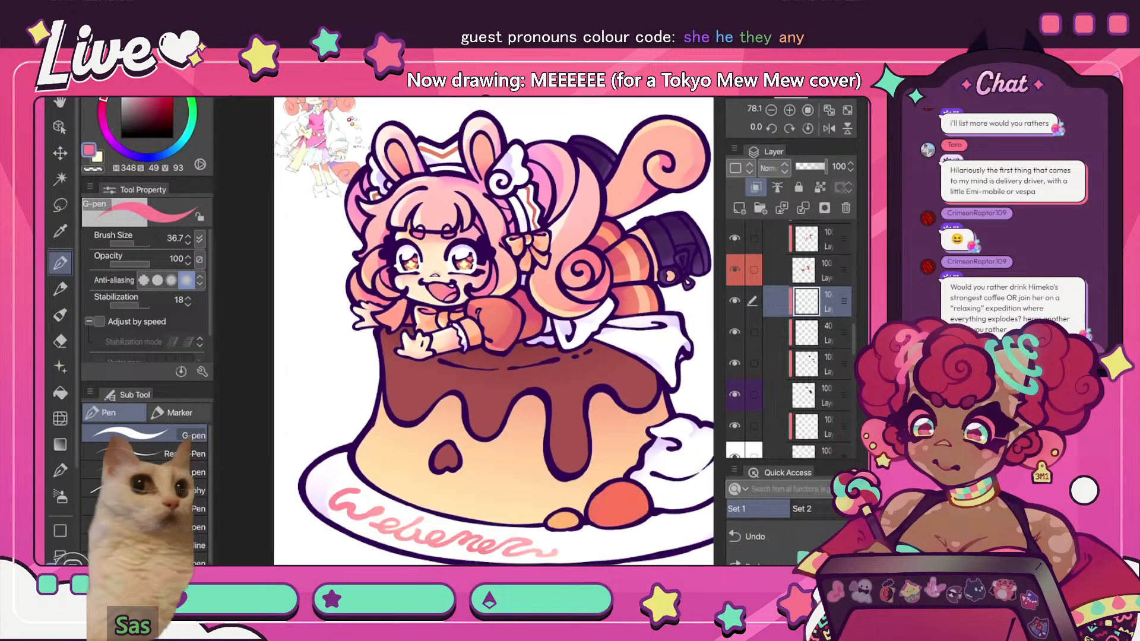
pyautogui.scroll(3, 464, 331)
pyautogui.scroll(-1, 464, 332)
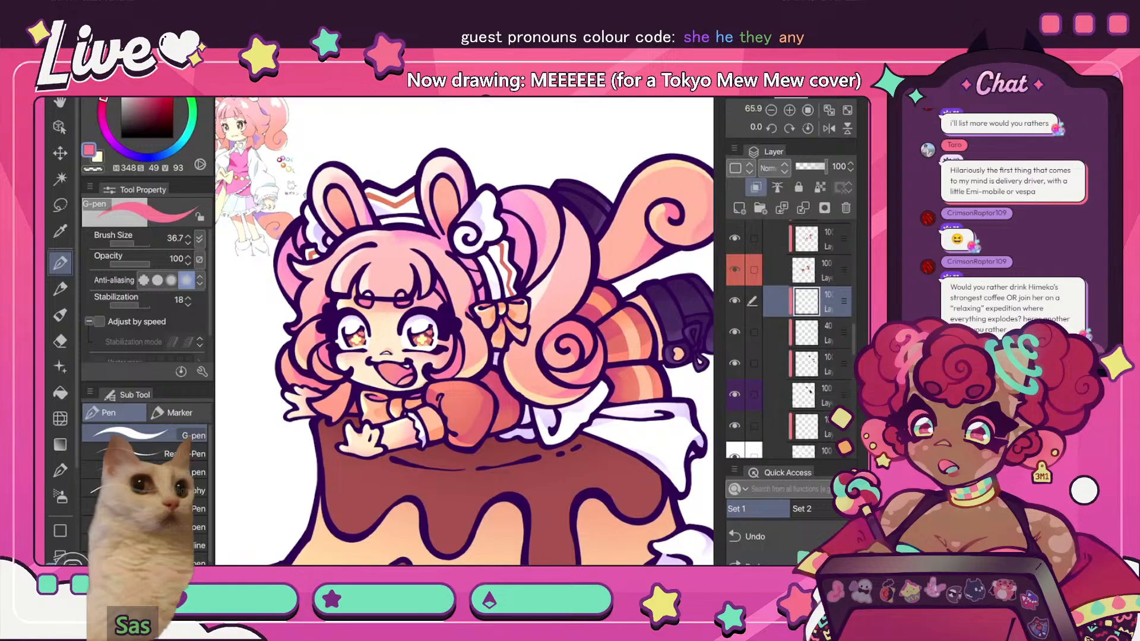
pyautogui.click(829, 111)
pyautogui.click(829, 128)
pyautogui.click(829, 128)
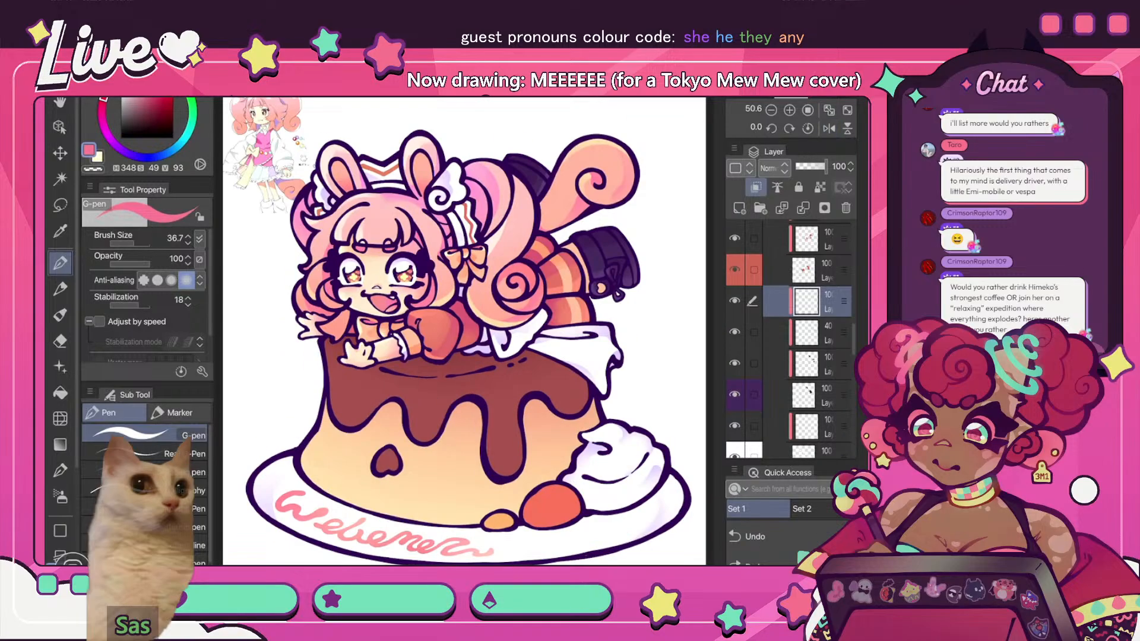
# - Identify the tail's shading layers by toggling layer visibility and select the clipped layer directly above the light-peach base layer
pyautogui.scroll(-5, 795, 339)
pyautogui.scroll(-3, 795, 338)
pyautogui.click(825, 284)
pyautogui.scroll(-4, 795, 338)
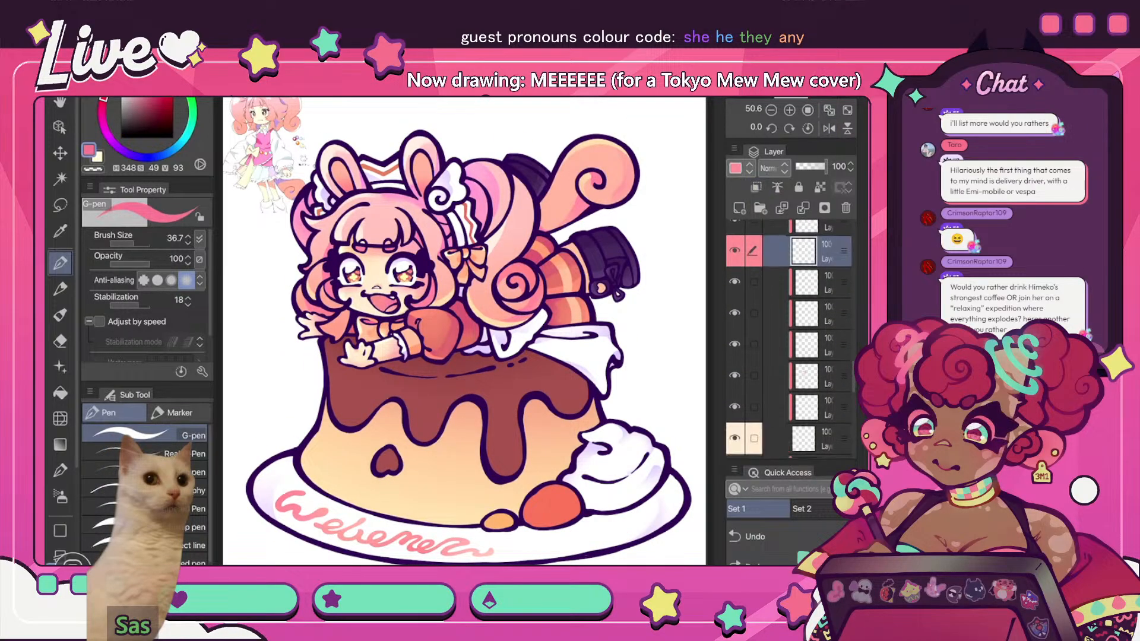
pyautogui.scroll(10, 795, 338)
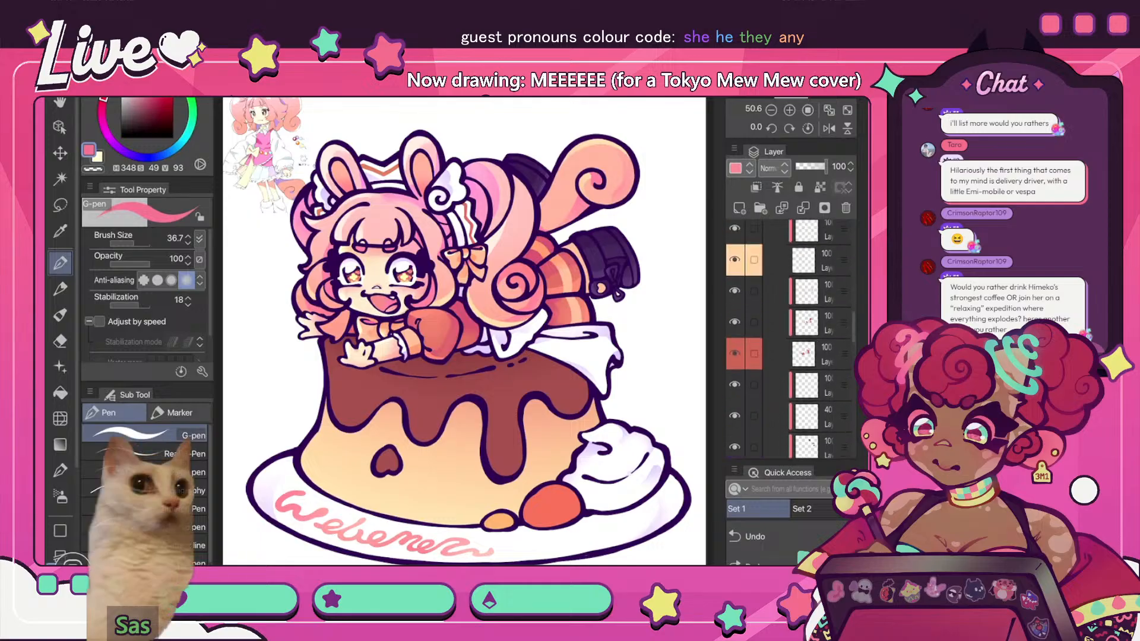
pyautogui.click(734, 356)
pyautogui.click(734, 356)
pyautogui.click(827, 293)
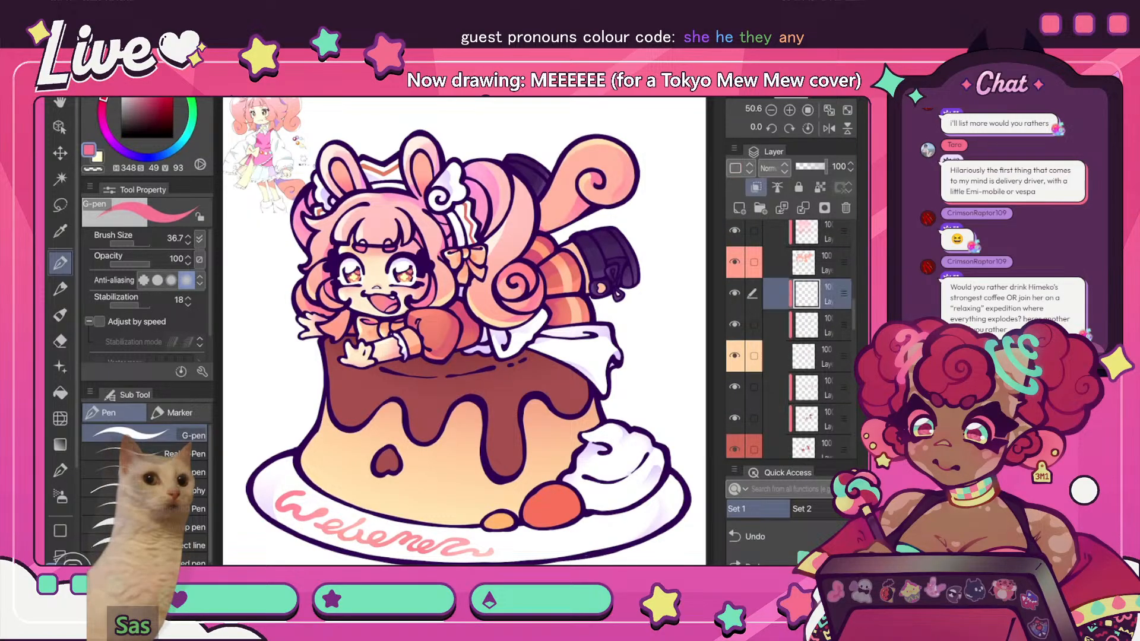
pyautogui.click(734, 293)
pyautogui.click(734, 293)
pyautogui.click(735, 324)
pyautogui.click(734, 325)
pyautogui.click(826, 325)
# - Sample a peach-orange of H 18, S 56, V 100 from the base of the tail for the G-pen and switch to Blur
pyautogui.scroll(5, 570, 246)
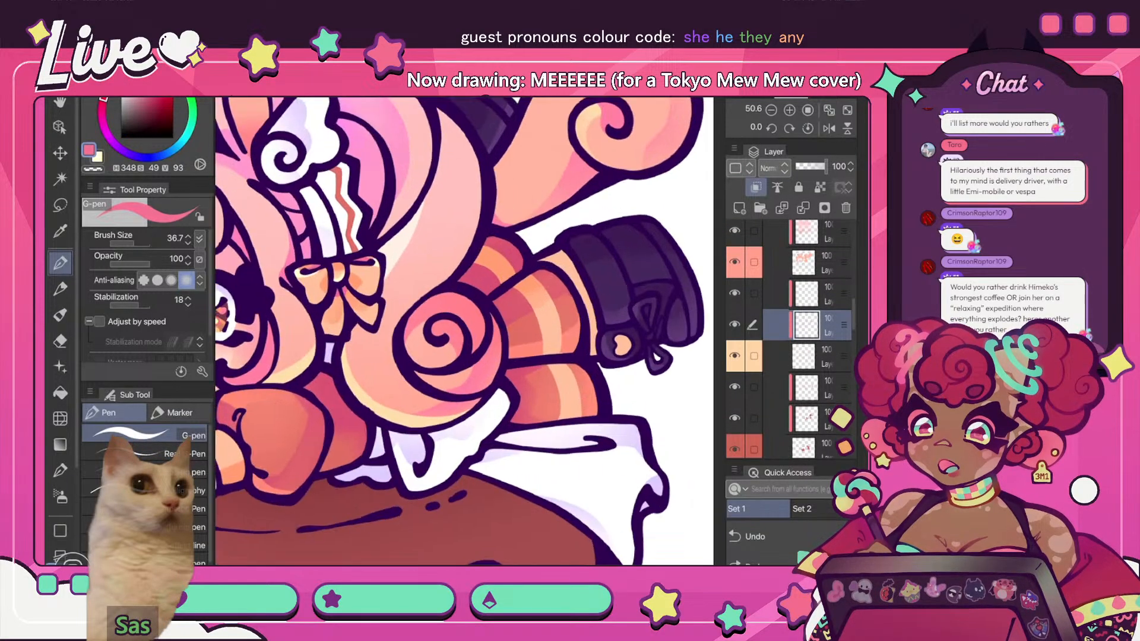
pyautogui.press('i')
pyautogui.click(471, 248)
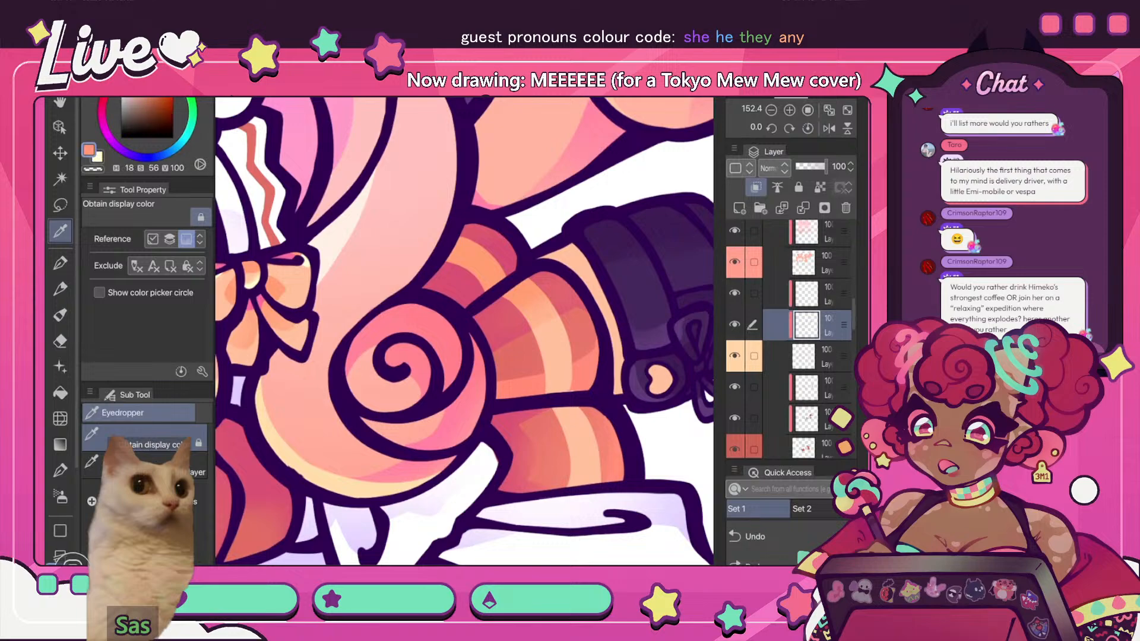
pyautogui.scroll(-3, 464, 331)
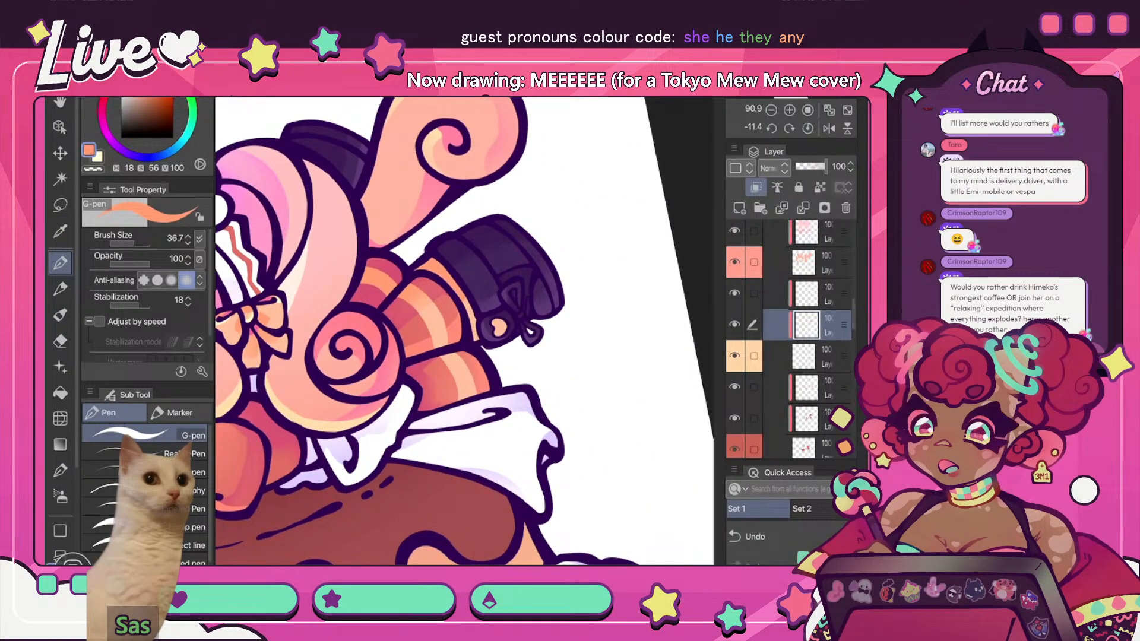
pyautogui.press('j')
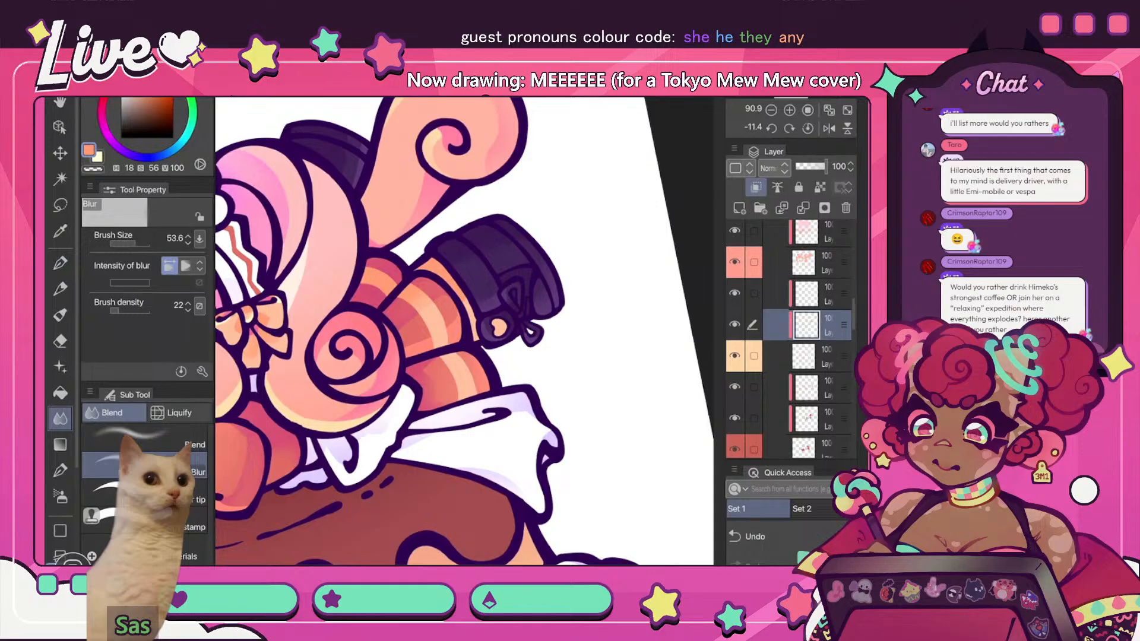
pyautogui.scroll(-5, 463, 333)
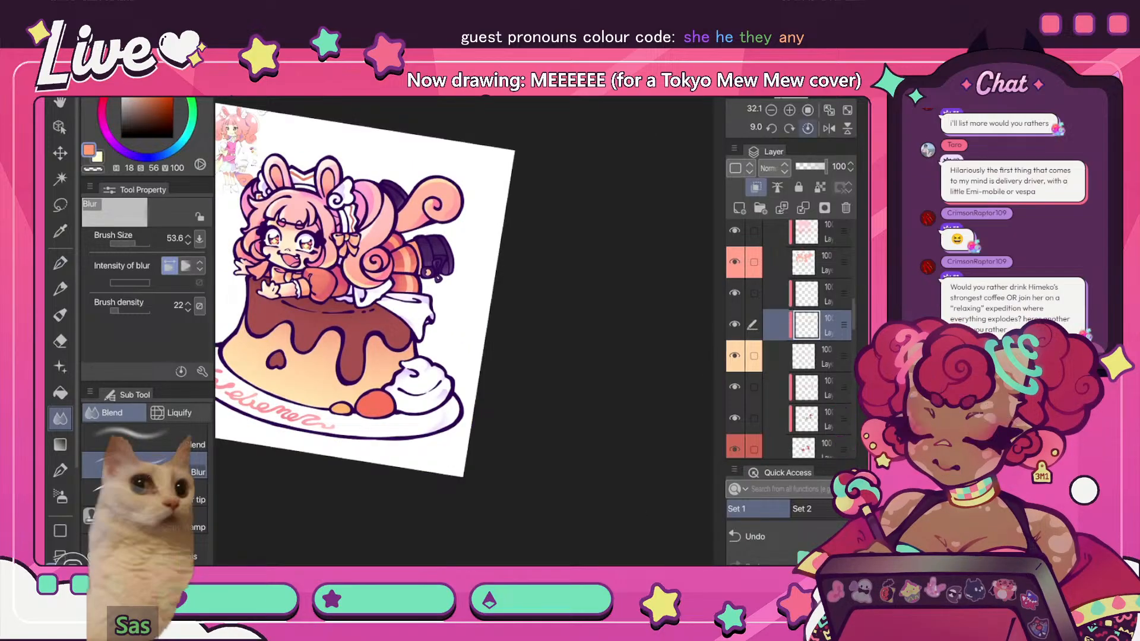
# - Sample a pink of H 346, S 44, V 100 for the Soft airbrush and set its brush size to 203.5
pyautogui.press('h')
pyautogui.scroll(4, 462, 332)
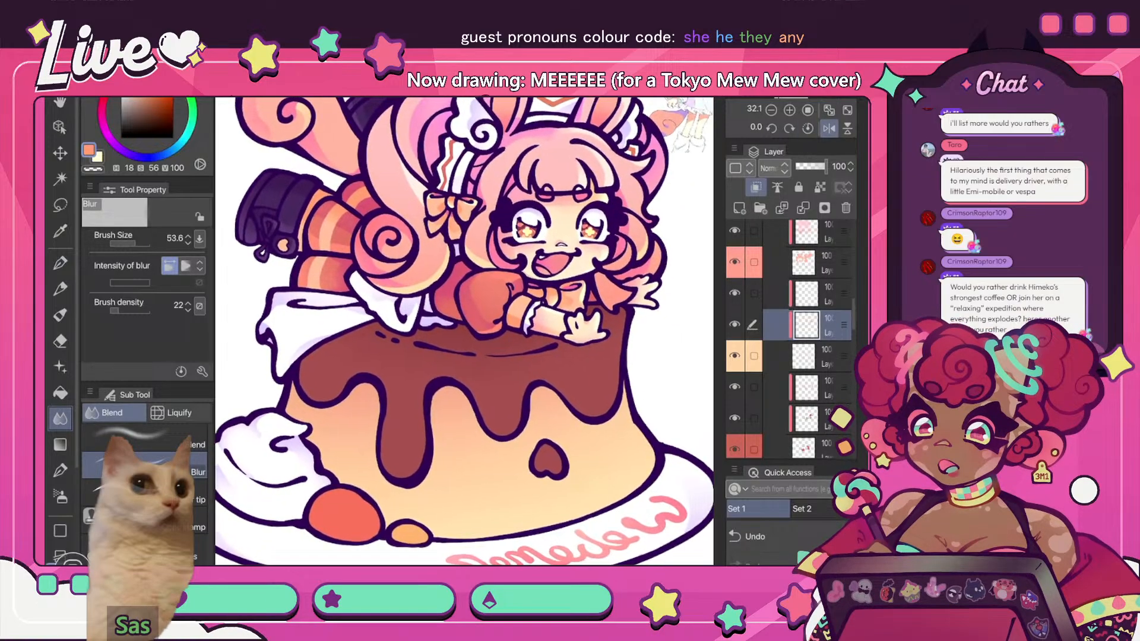
pyautogui.press('b')
pyautogui.keyDown('alt'); pyautogui.click(466, 336); pyautogui.keyUp('alt')
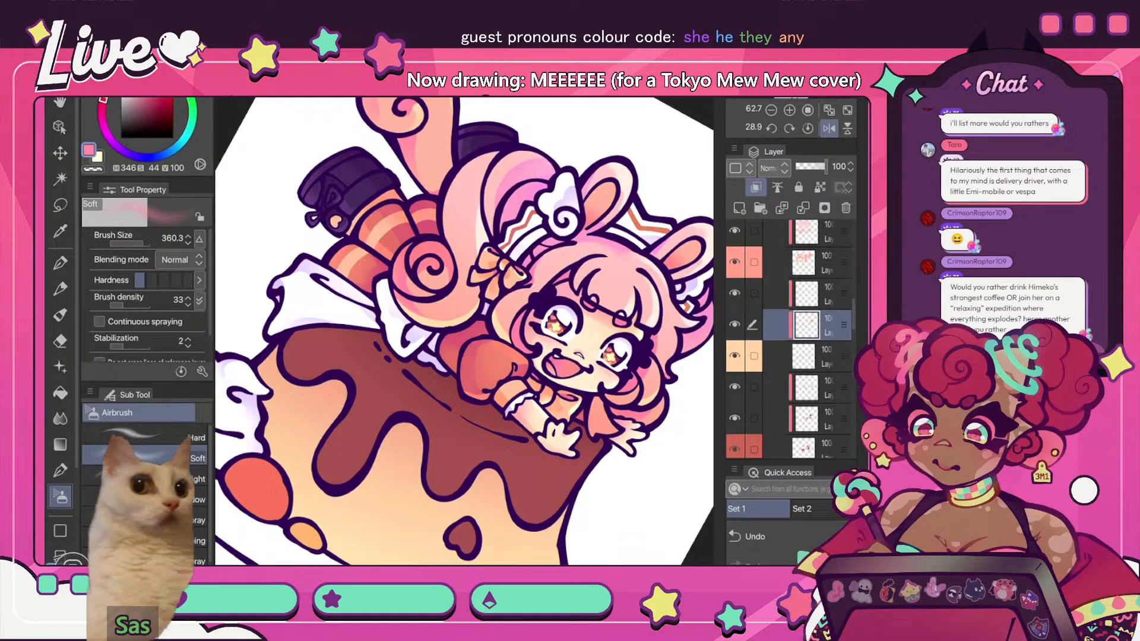
pyautogui.hotkey('ctrl', '0')
pyautogui.press('h')
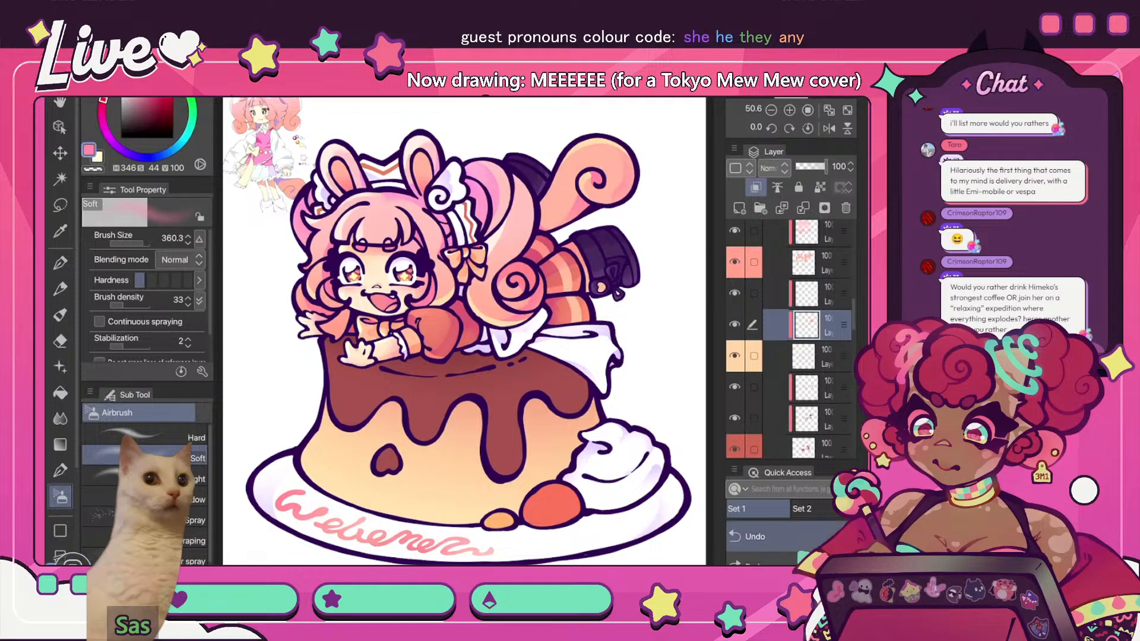
pyautogui.click(141, 244)
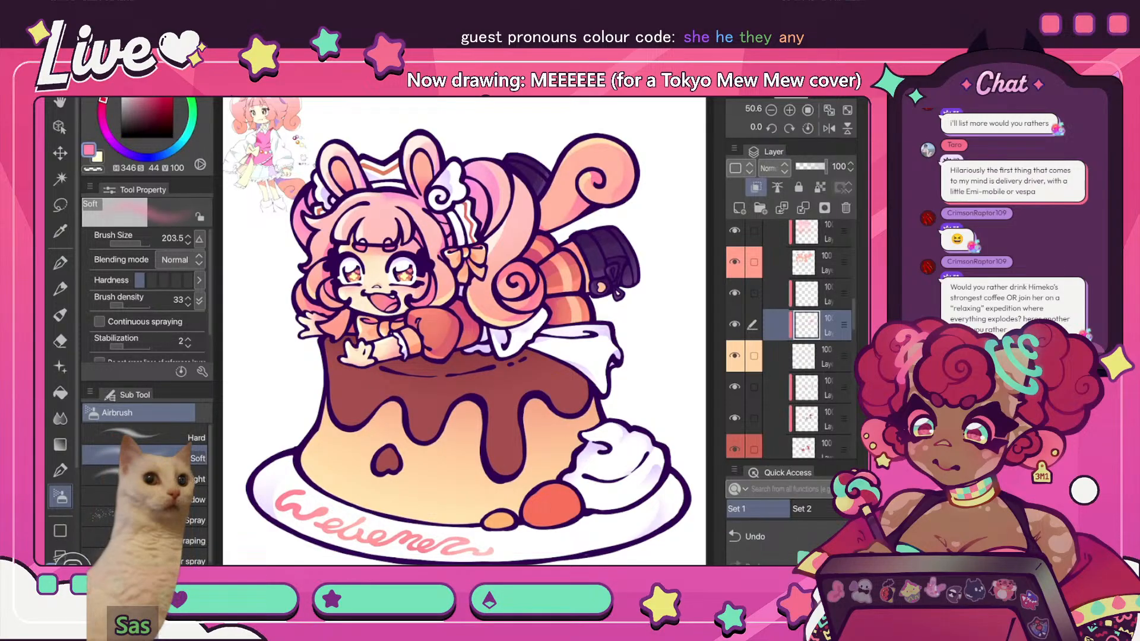
# - Compare the whole illustration in normal and mirrored view at small size, with the selected tail layer hidden and shown
pyautogui.press('h')
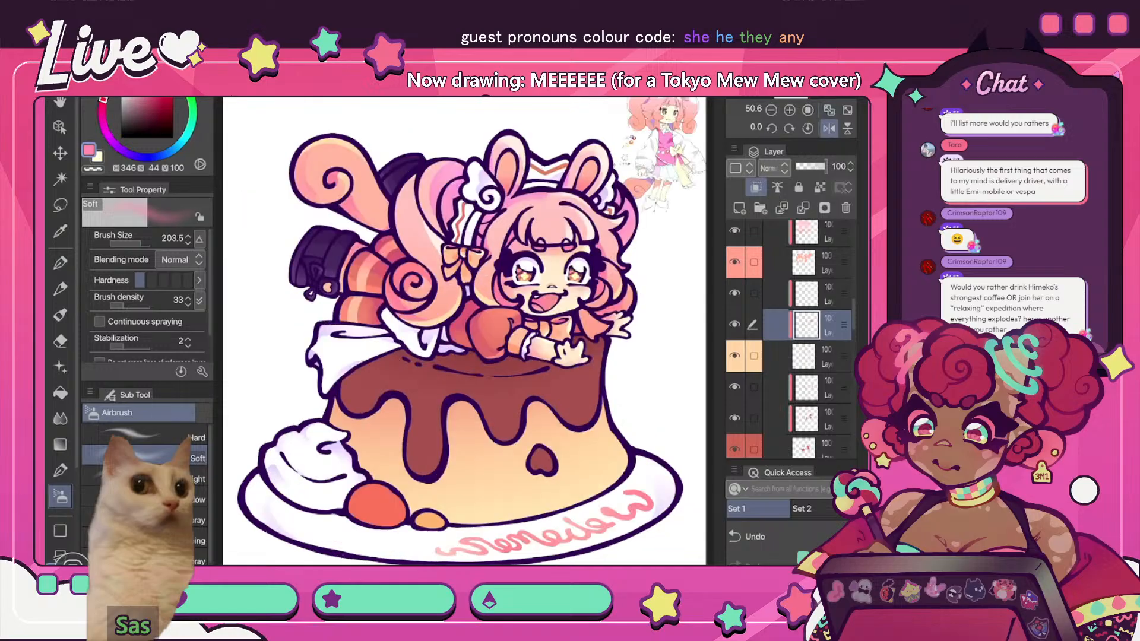
pyautogui.press('h')
pyautogui.hotkey('ctrl', '-')
pyautogui.hotkey('ctrl', '-')
pyautogui.hotkey('ctrl', '-')
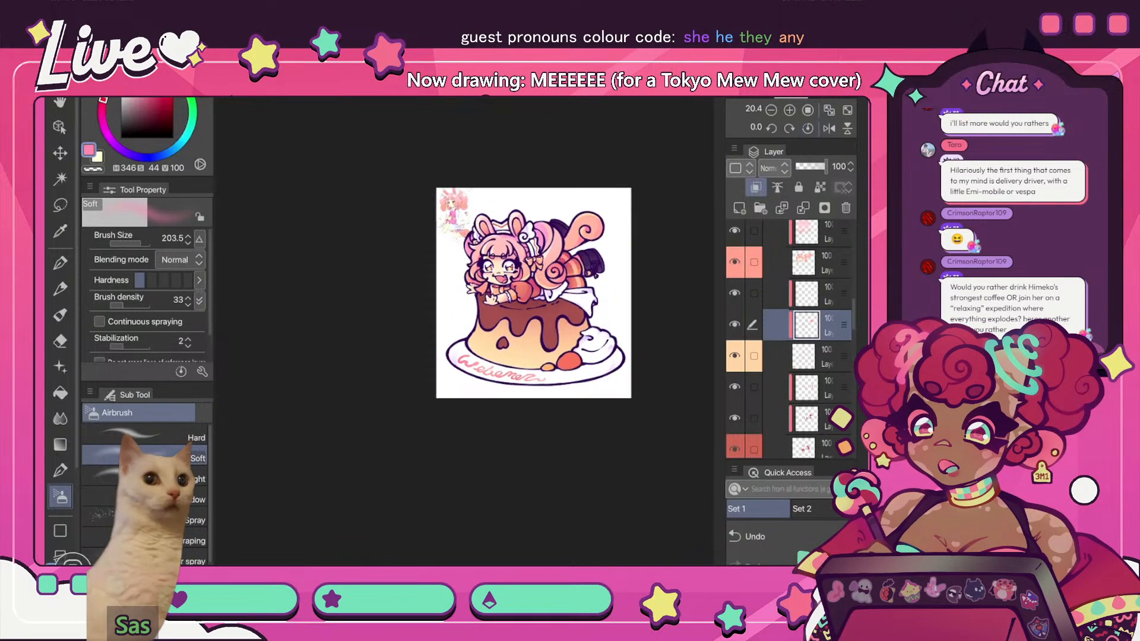
pyautogui.press('h')
pyautogui.click(734, 325)
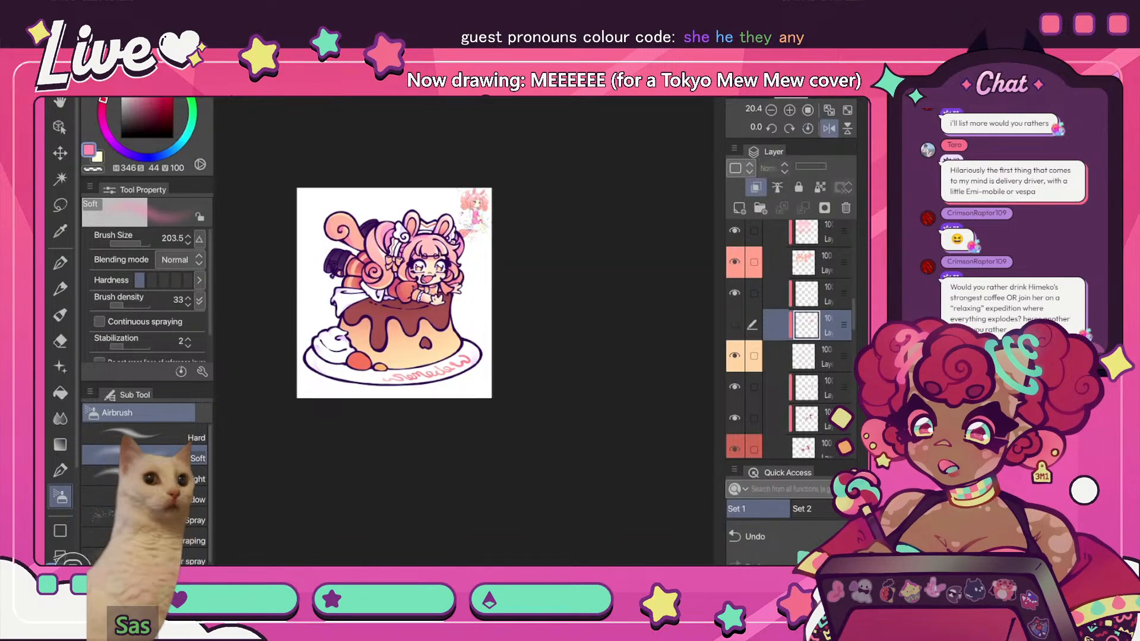
pyautogui.click(734, 325)
# - Sample a peach of H 20, S 42, V 100 from the tail and pick a pale yellow of H 48, S 23, V 100 for the Soft airbrush
pyautogui.scroll(5, 345, 247)
pyautogui.press('i')
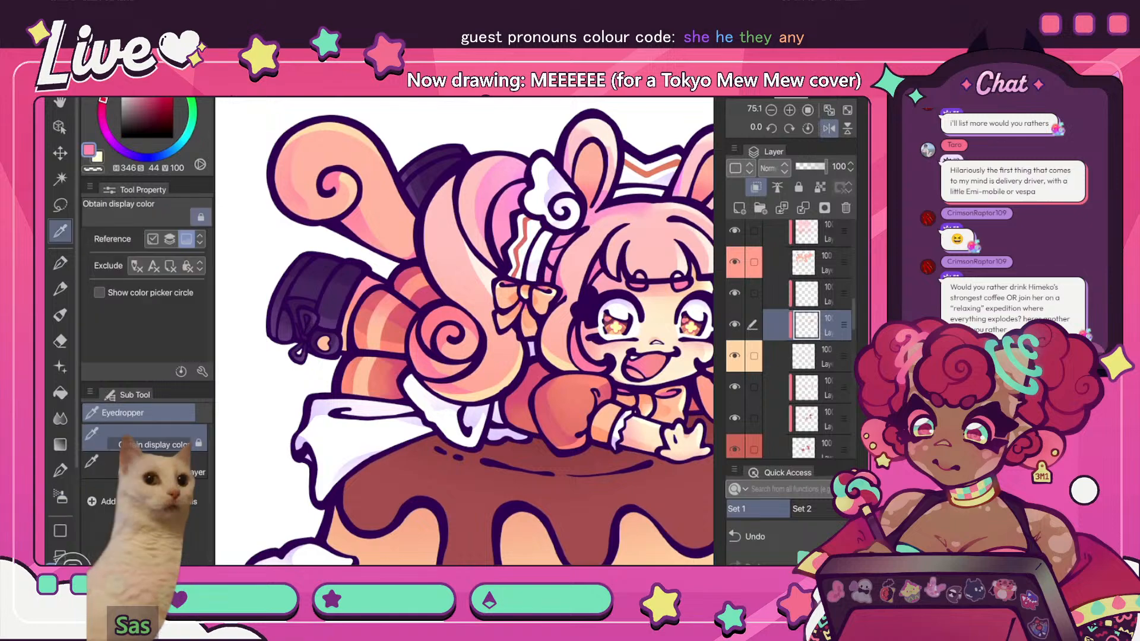
pyautogui.click(373, 214)
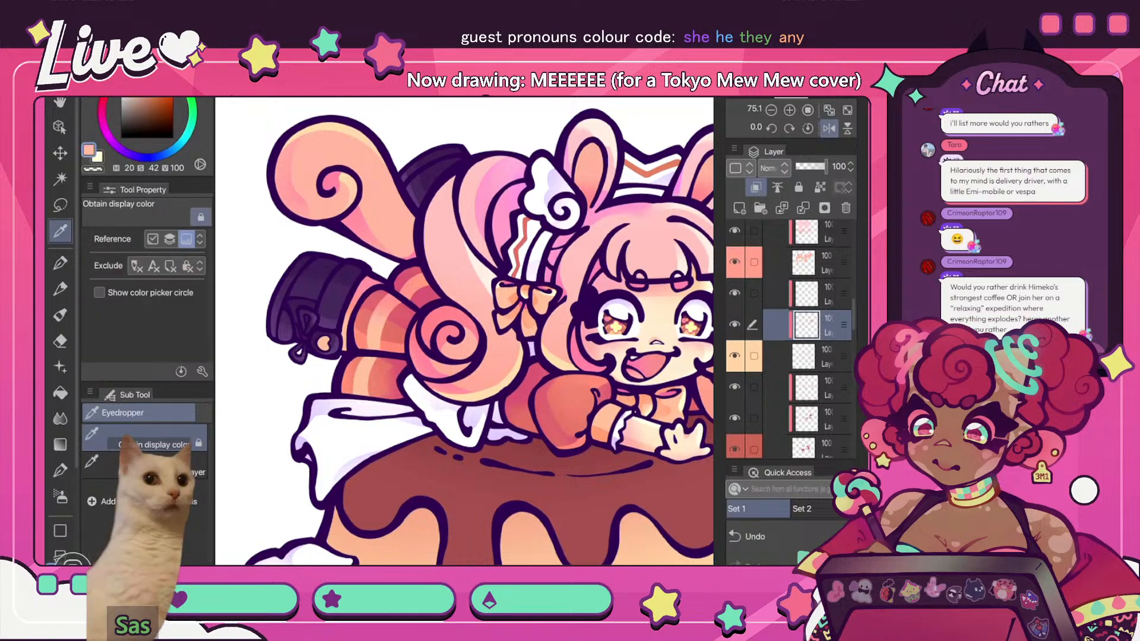
pyautogui.press('b')
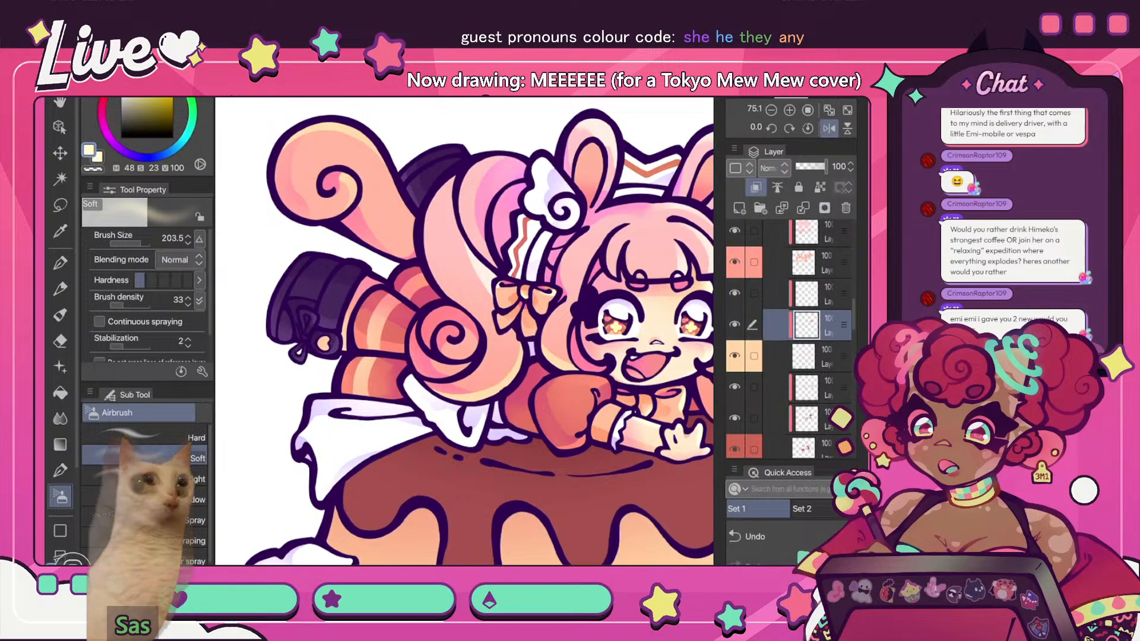
# - Judge the tail colouring in the whole illustration, zoomed out in both normal and mirrored view
pyautogui.hotkey('ctrl', '0')
pyautogui.press('h')
pyautogui.scroll(-5, 575, 220)
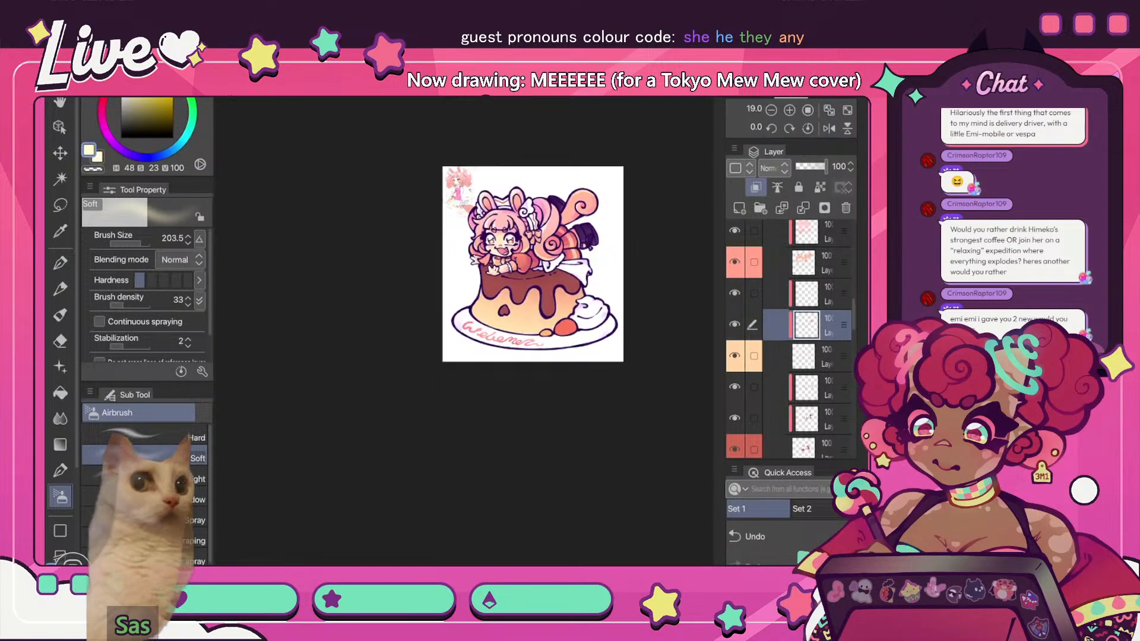
pyautogui.press('h')
pyautogui.scroll(3, 494, 304)
pyautogui.moveTo(493, 304); pyautogui.dragTo(556, 476)
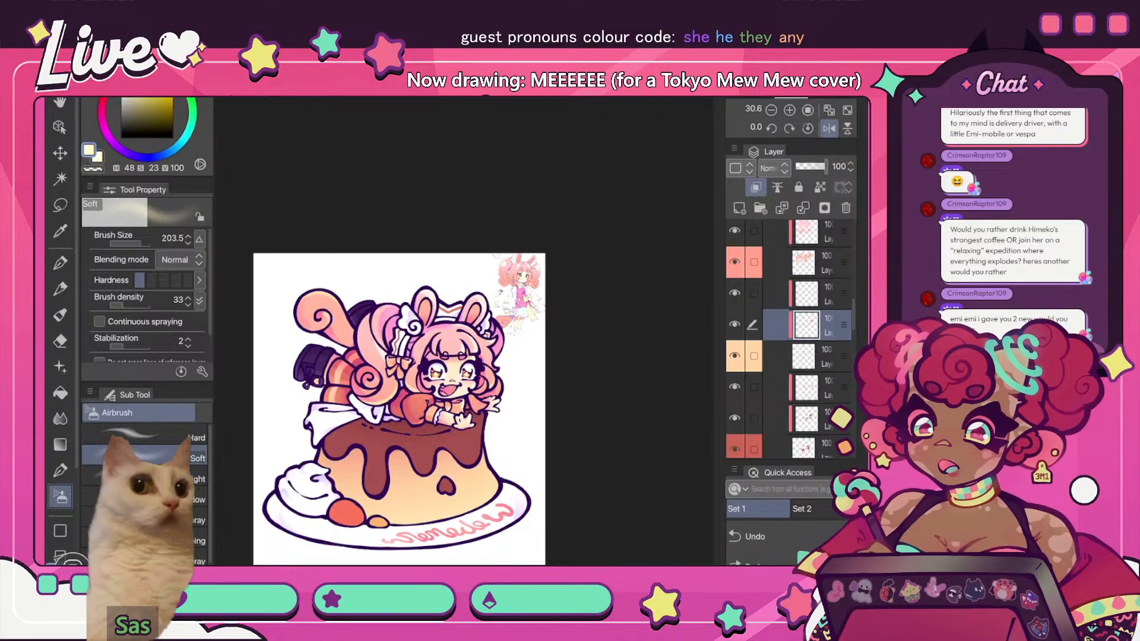
# - Sample a peach-orange of H 18, S 56, V 100 from the tail for the Soft airbrush and show the layer above the selected one
pyautogui.scroll(4, 324, 417)
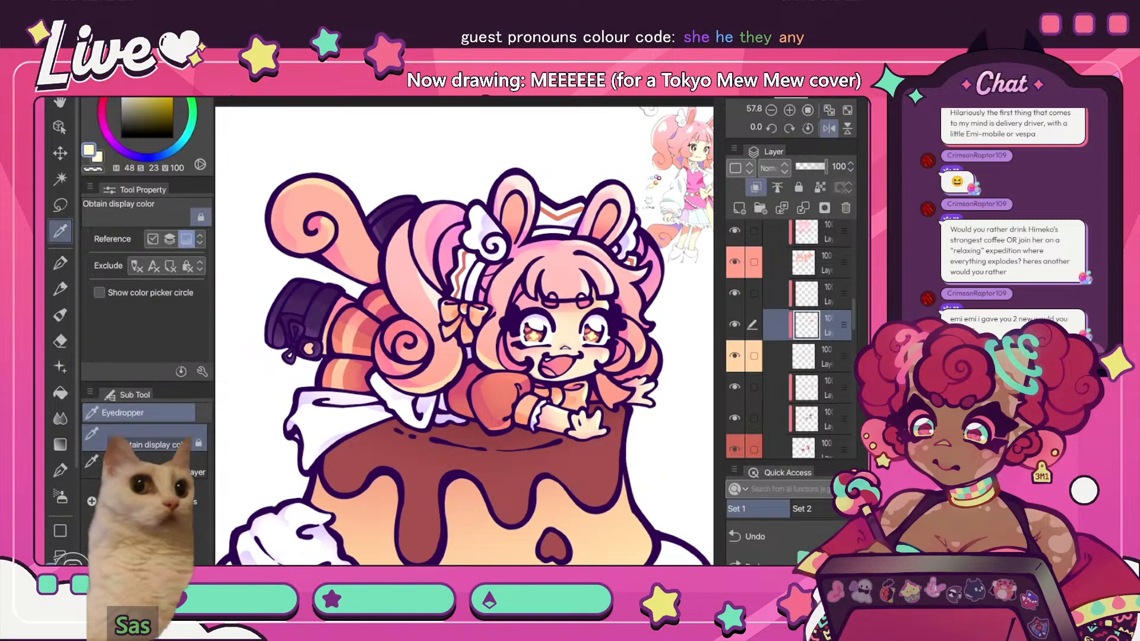
pyautogui.keyDown('alt'); pyautogui.click(351, 254); pyautogui.keyUp('alt')
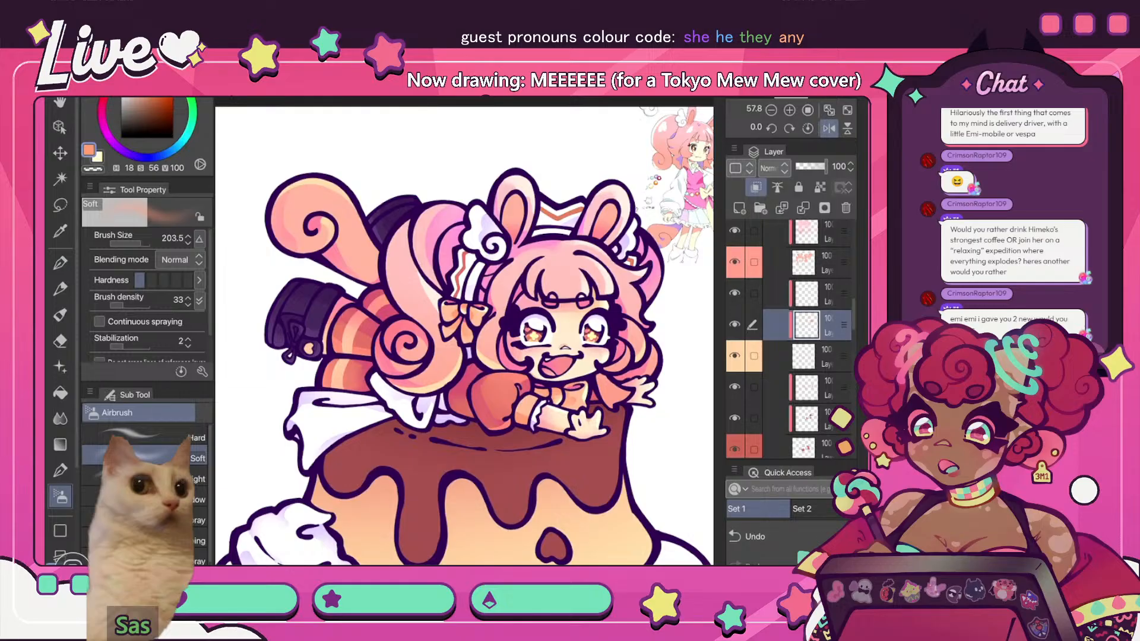
pyautogui.click(828, 110)
pyautogui.click(829, 128)
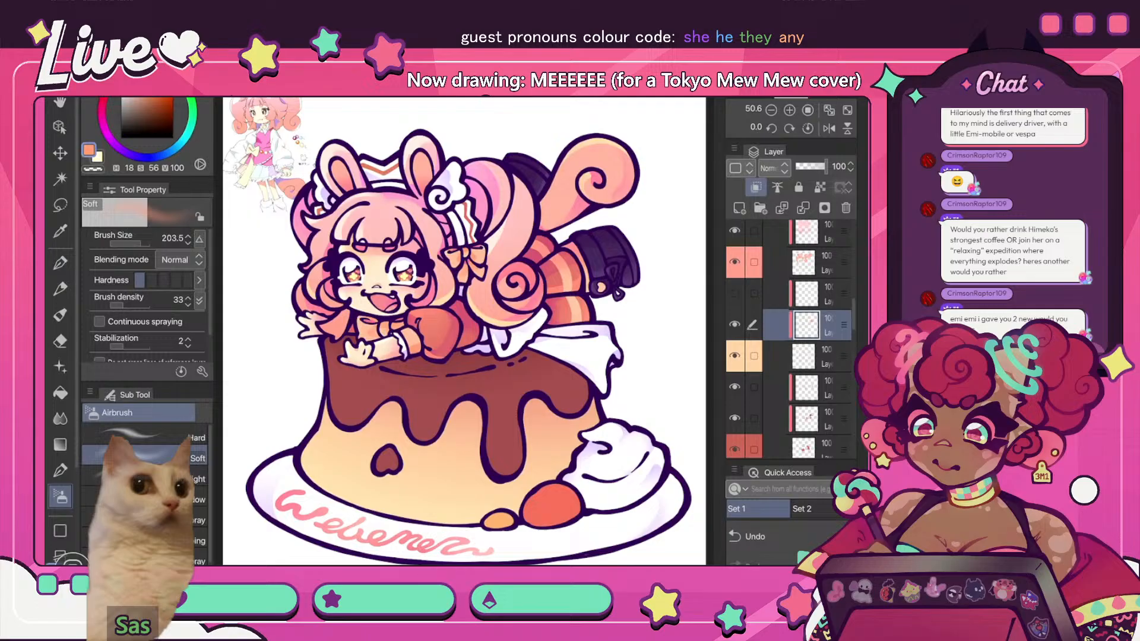
pyautogui.click(734, 293)
# - Review the layers above the tail and compare the illustration in normal and mirrored view, checking the character colour folder's visibility
pyautogui.scroll(4, 799, 338)
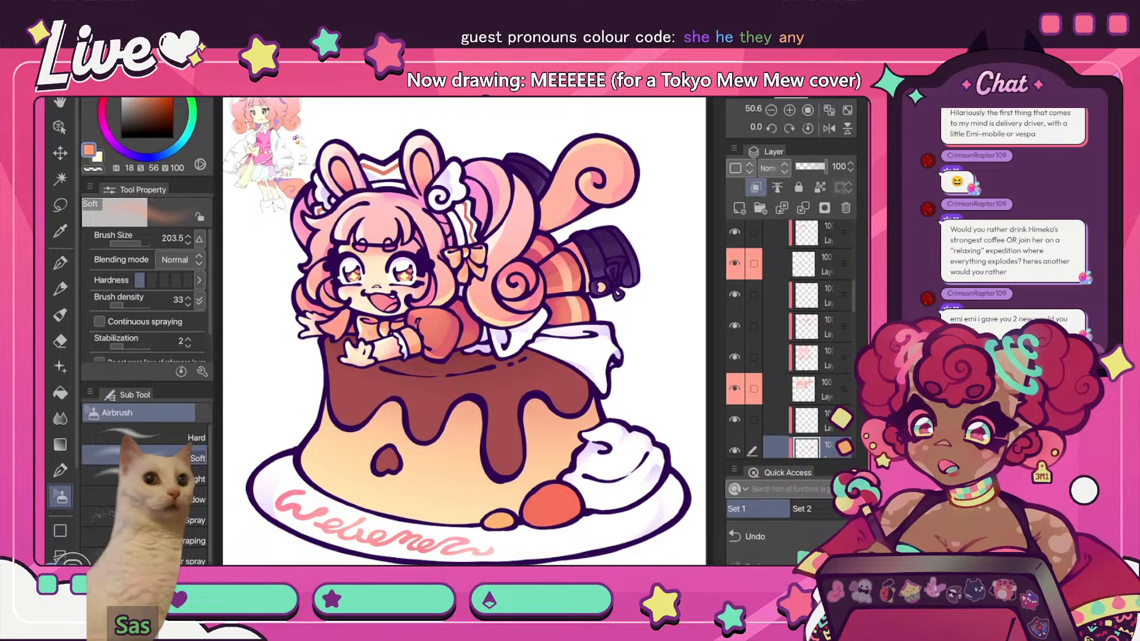
pyautogui.scroll(2, 799, 338)
pyautogui.click(822, 336)
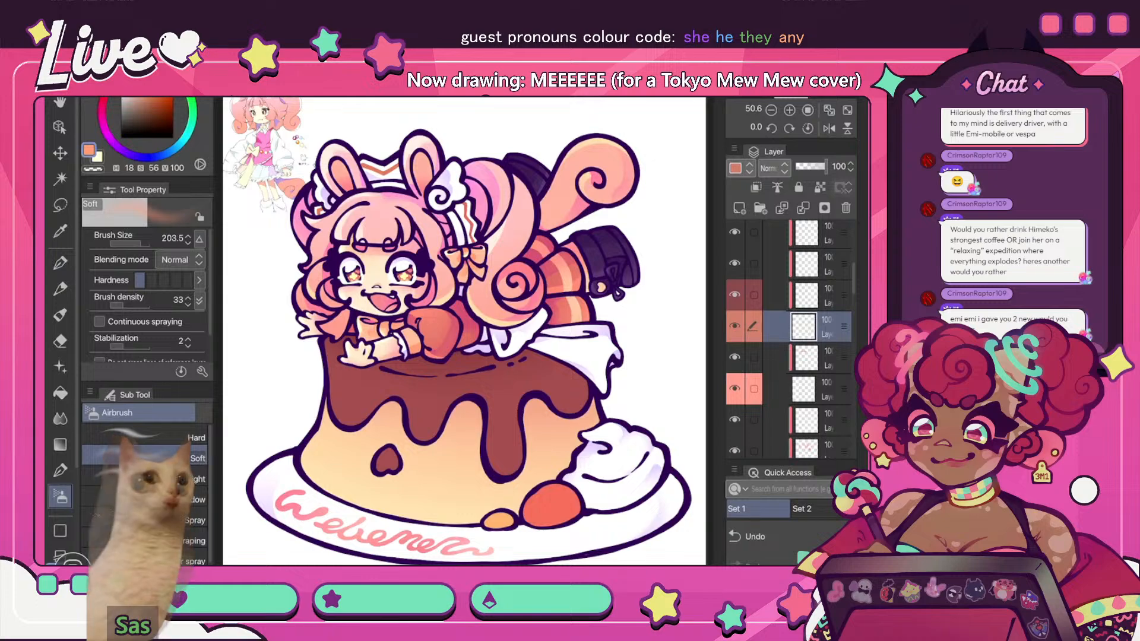
pyautogui.press('h')
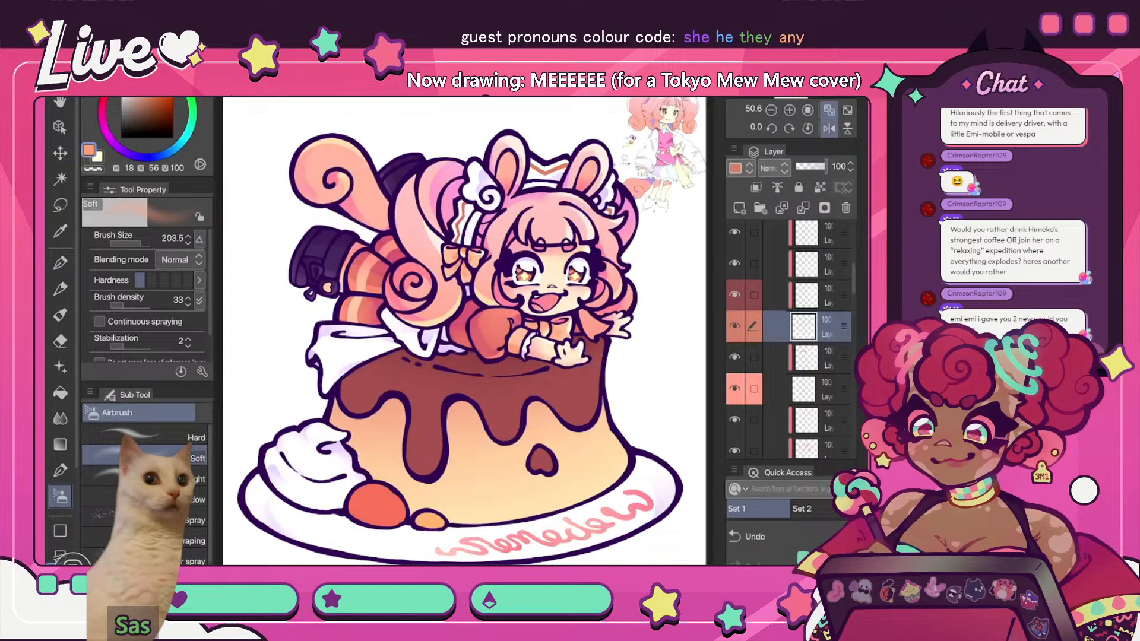
pyautogui.press('h')
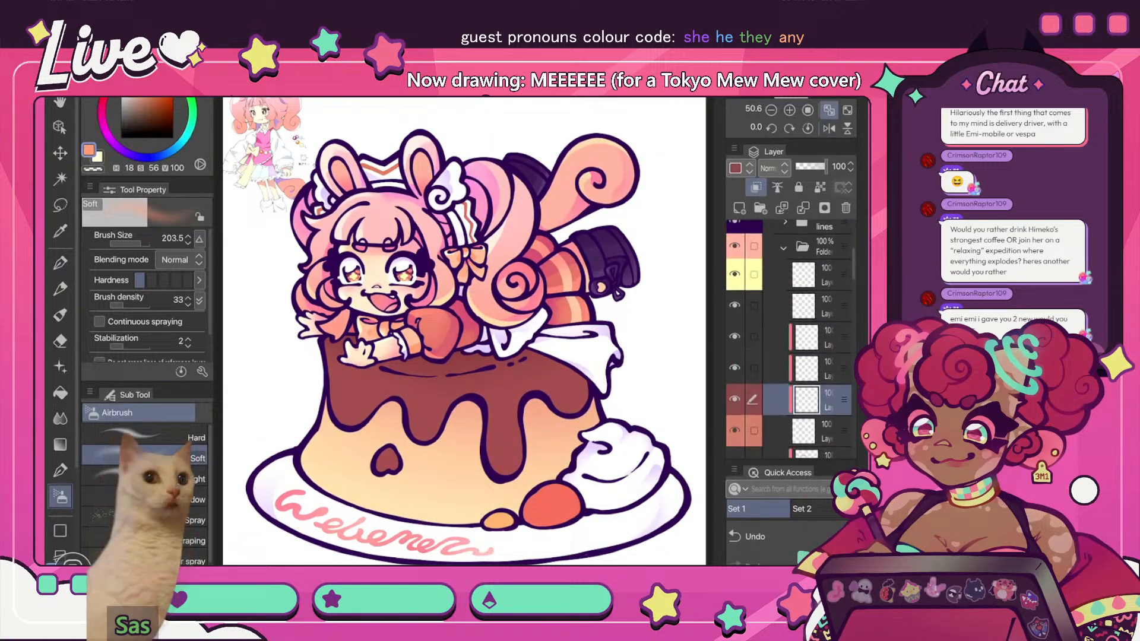
pyautogui.scroll(2, 790, 338)
pyautogui.click(807, 349)
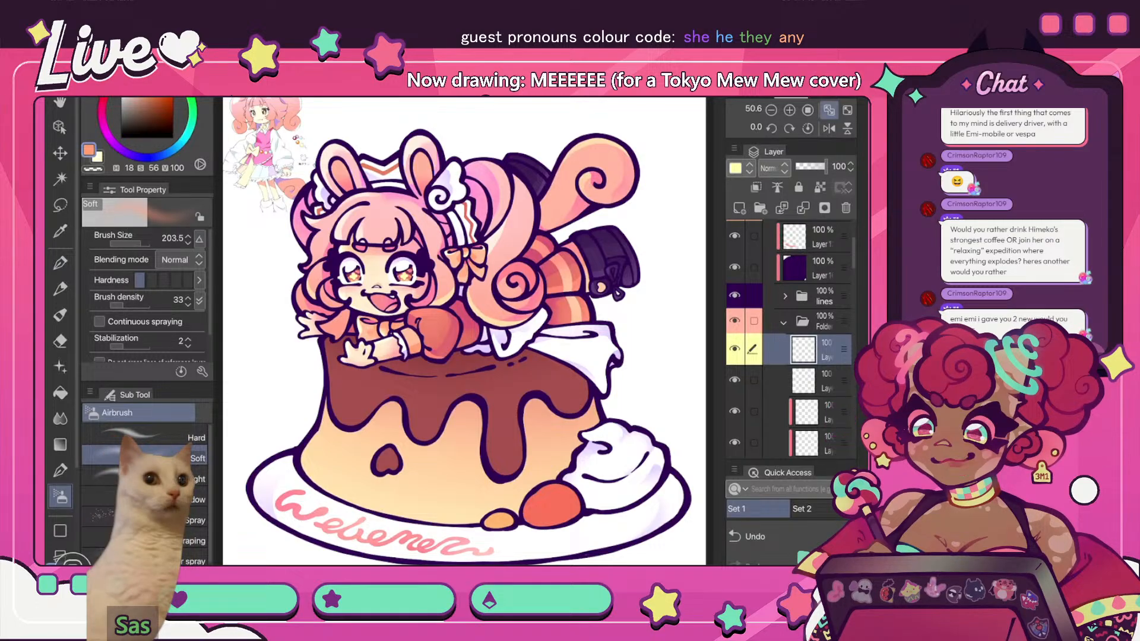
pyautogui.click(735, 321)
pyautogui.click(735, 321)
# - Locate the pudding's base layer and add a new clipped layer above its existing shading
pyautogui.scroll(-3, 795, 356)
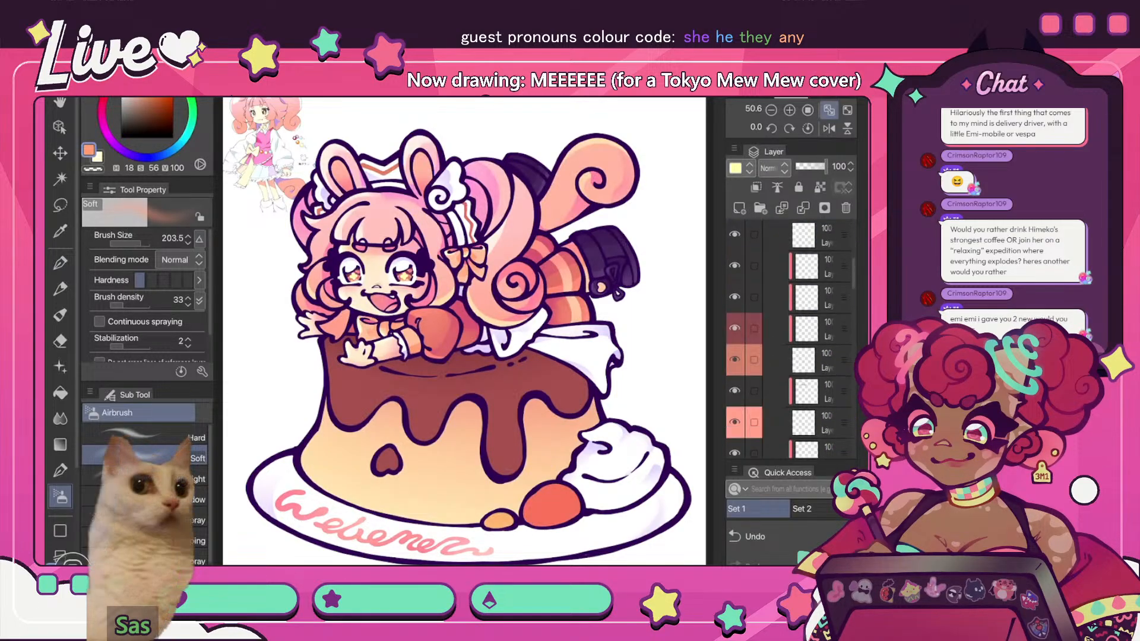
pyautogui.scroll(-15, 795, 356)
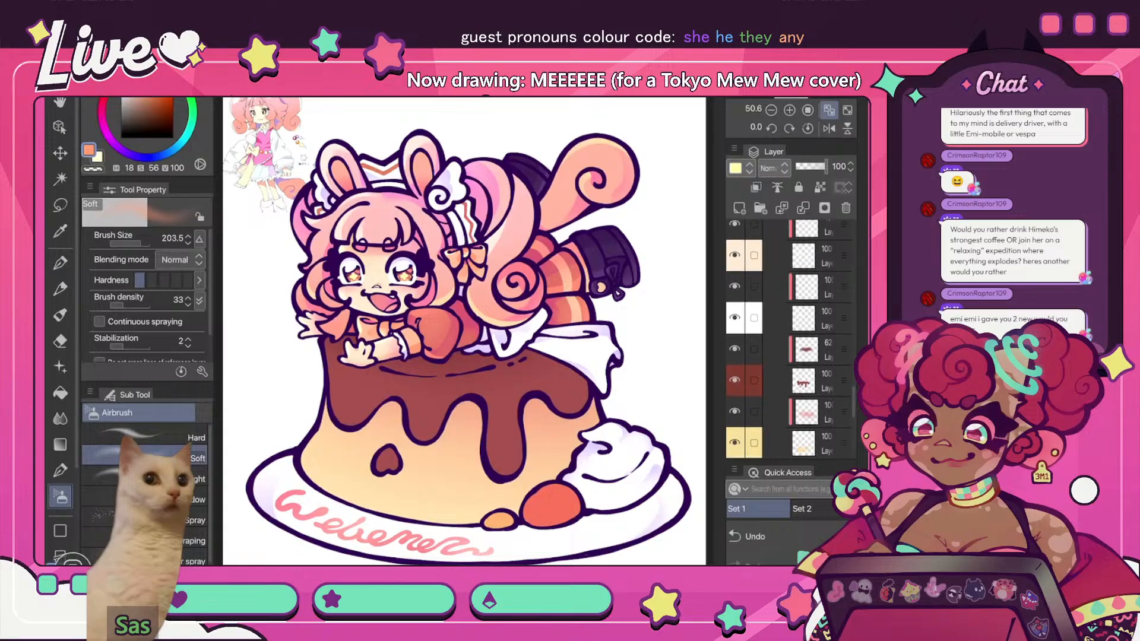
pyautogui.scroll(-3, 789, 332)
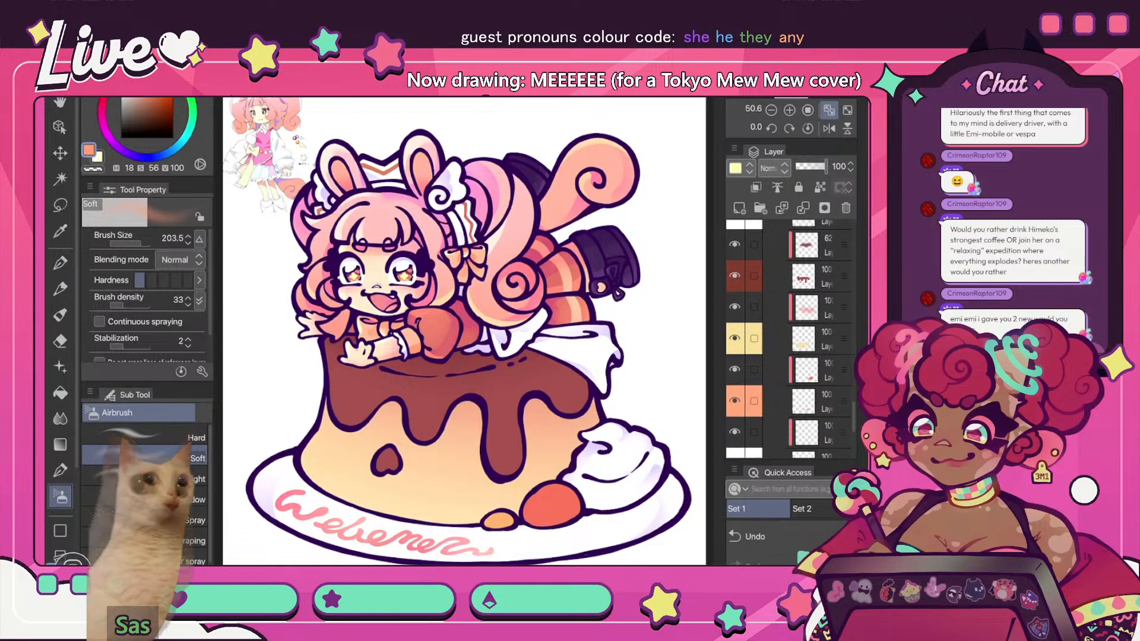
pyautogui.click(735, 338)
pyautogui.click(735, 338)
pyautogui.click(803, 339)
pyautogui.click(806, 307)
pyautogui.click(739, 208)
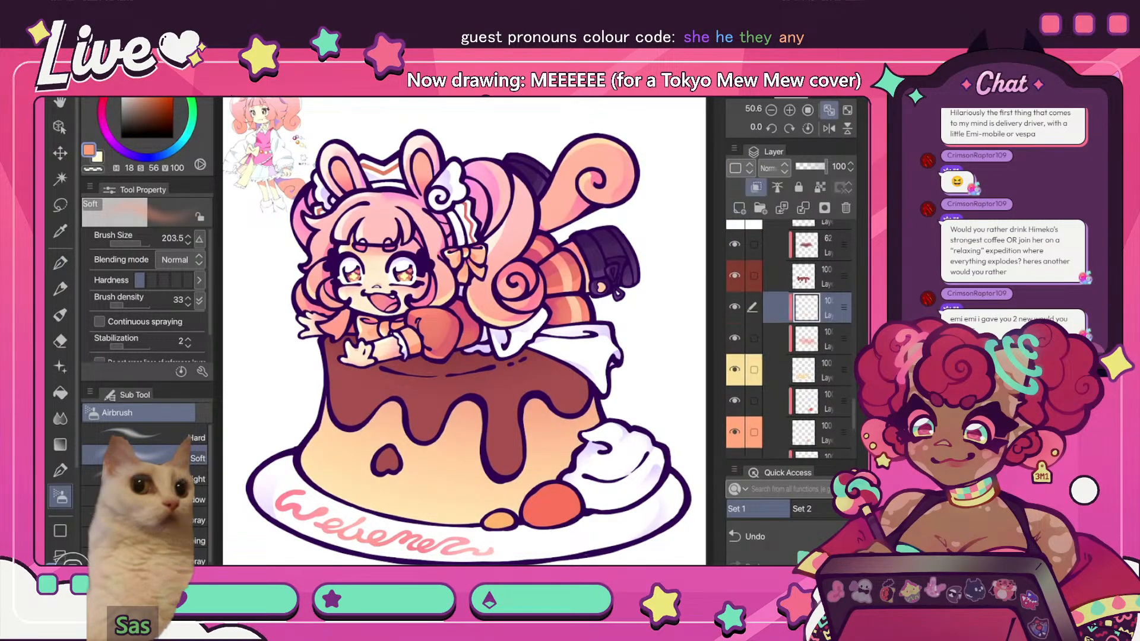
# - Try a Soft airbrush stroke in orange H 18, S 59, V 100 across the pudding's lower front and undo it
pyautogui.press('i')
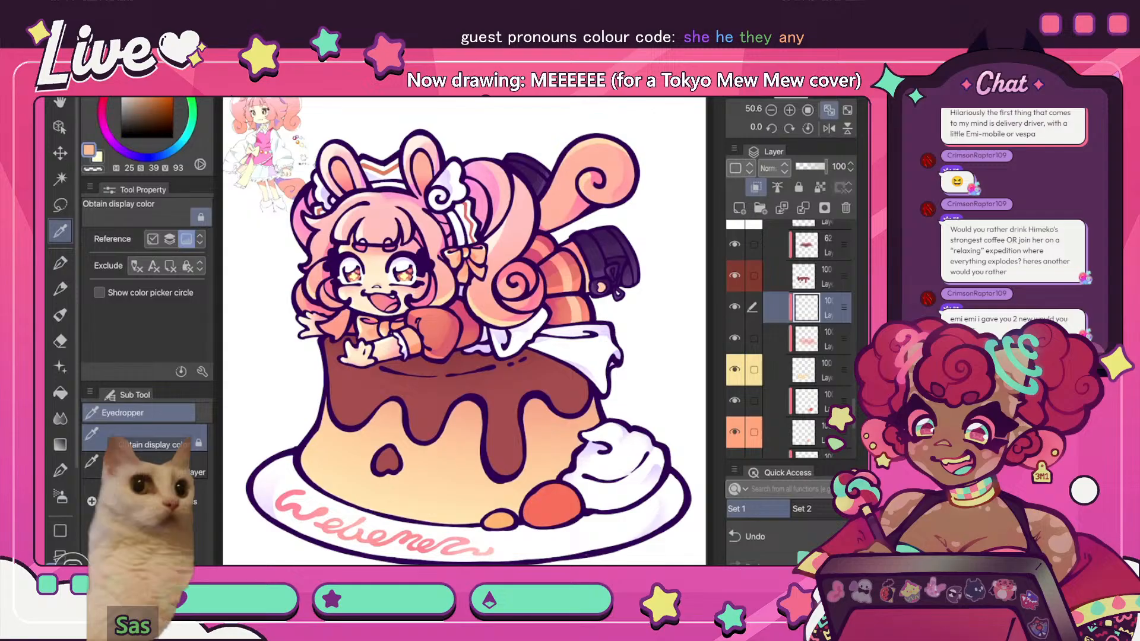
pyautogui.press('b')
pyautogui.keyDown('alt'); pyautogui.click(464, 336); pyautogui.keyUp('alt')
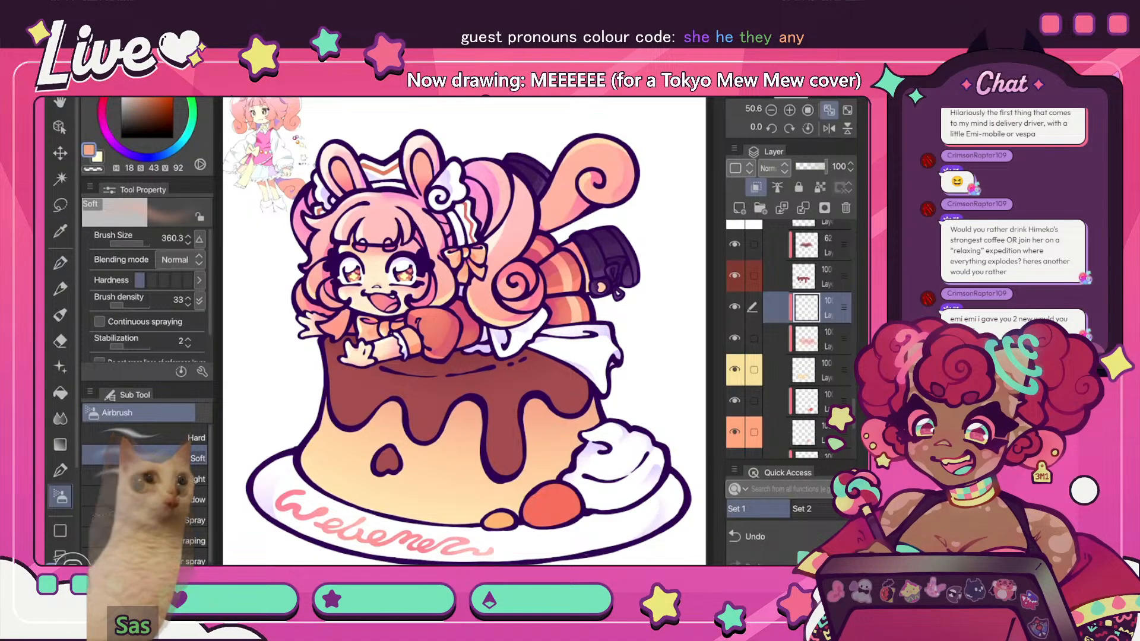
pyautogui.keyDown('alt'); pyautogui.click(464, 336); pyautogui.keyUp('alt')
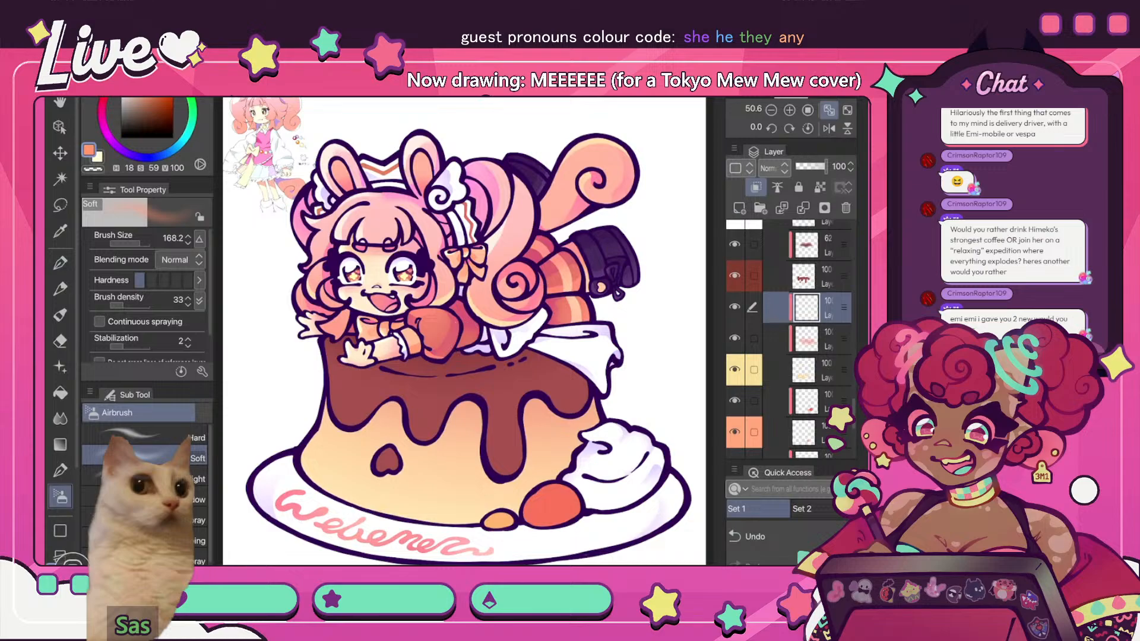
pyautogui.moveTo(373, 463); pyautogui.dragTo(468, 475)
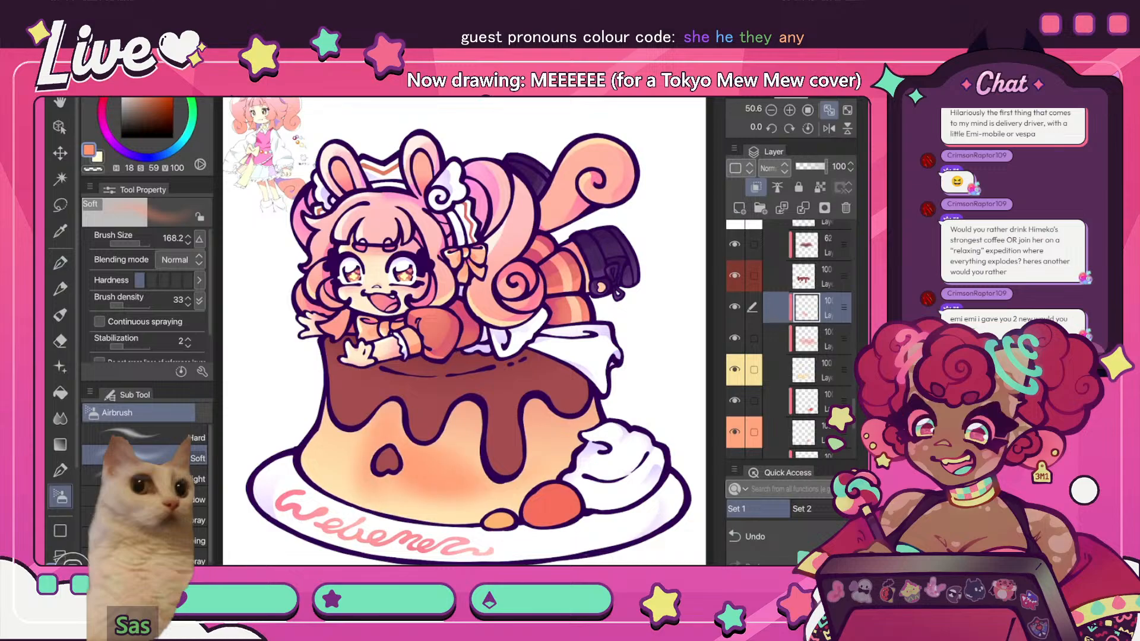
pyautogui.hotkey('ctrl', 'z')
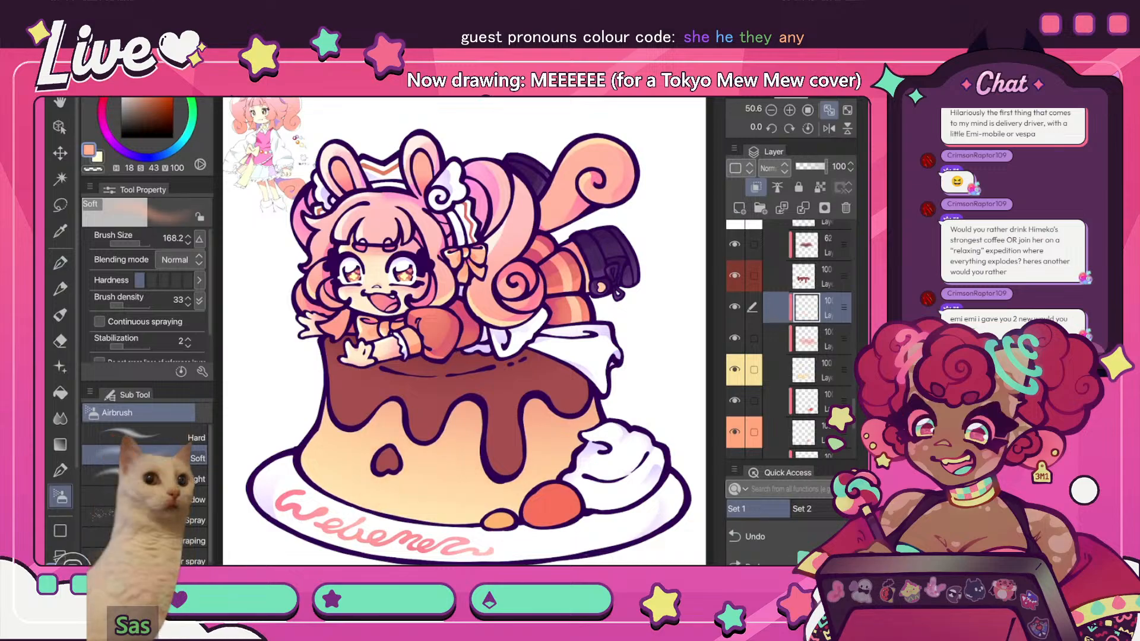
# - Try airbrushing a warm orange of H 25, S 68, V 100 down the pudding side opposite the cream
pyautogui.keyDown('alt'); pyautogui.click(350, 468); pyautogui.keyUp('alt')
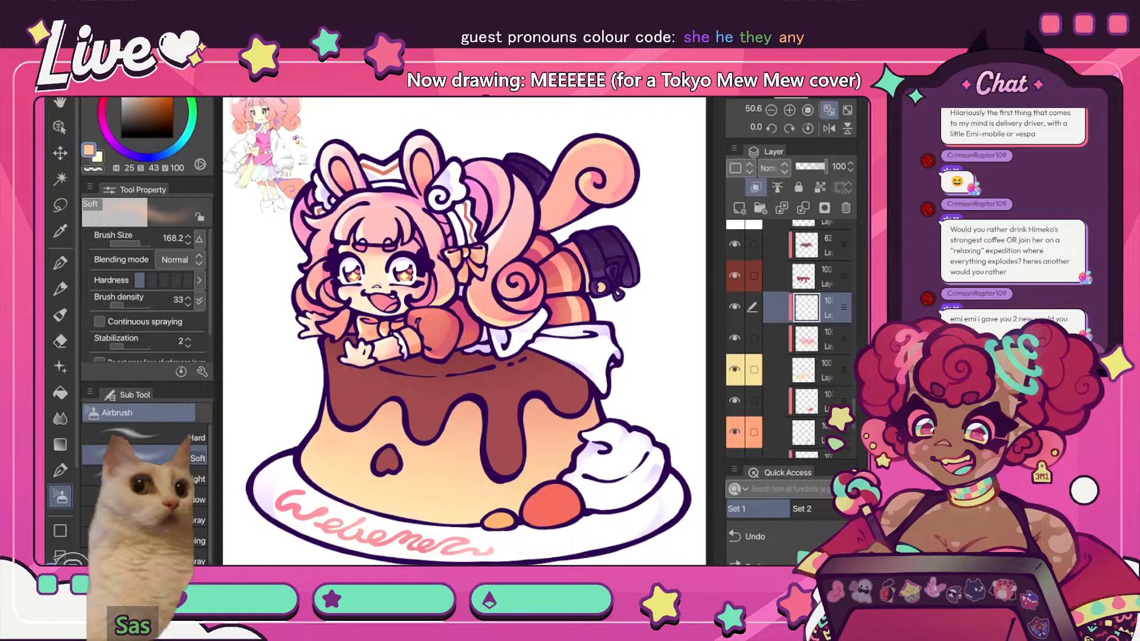
pyautogui.scroll(-3, 517, 302)
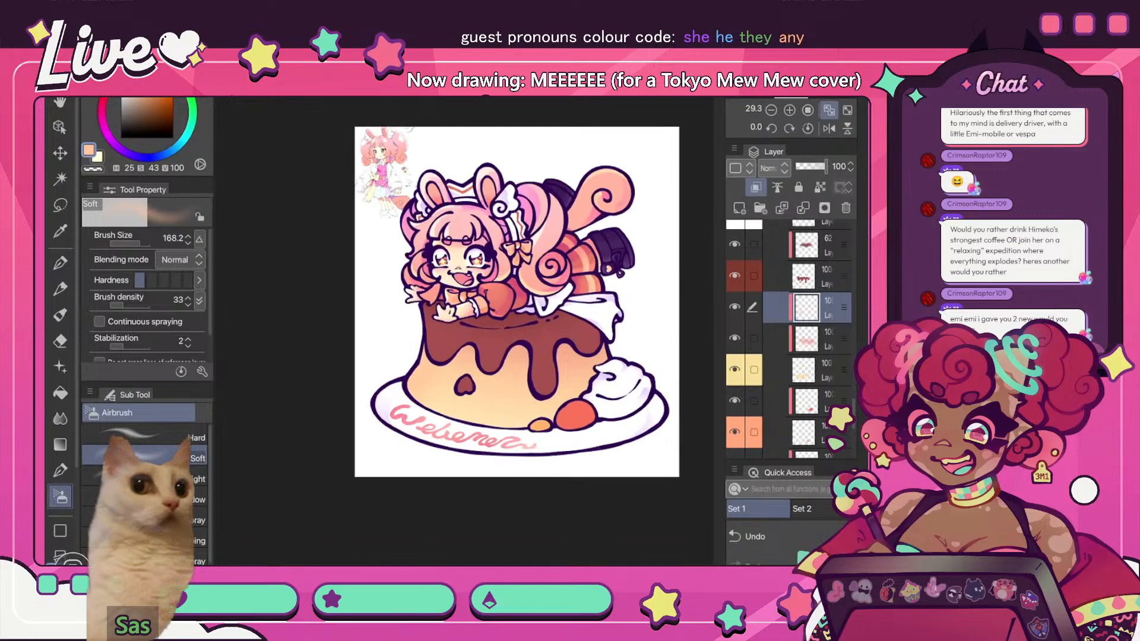
pyautogui.scroll(3, 534, 386)
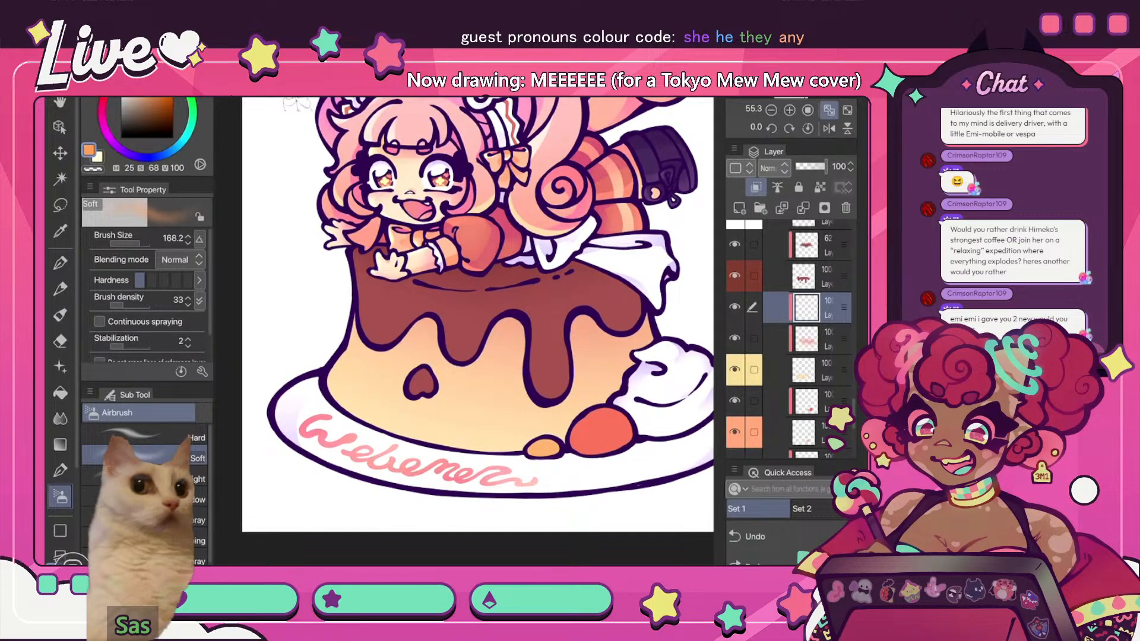
pyautogui.moveTo(349, 356)
pyautogui.mouseDown()
pyautogui.moveTo(344, 383)
pyautogui.moveTo(360, 405)
pyautogui.mouseUp()
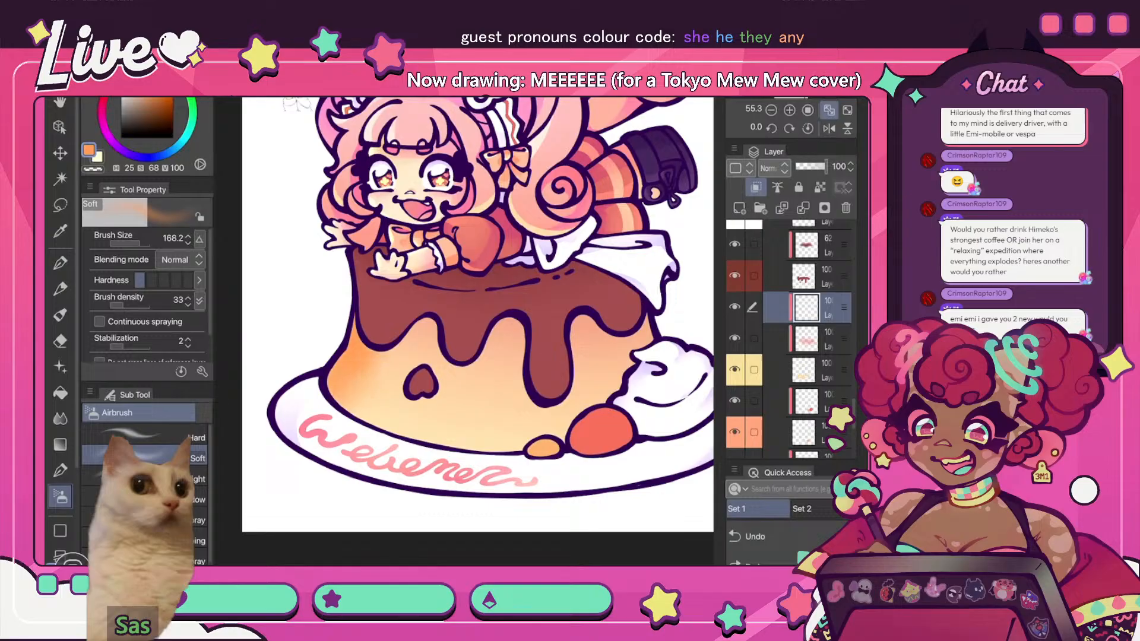
pyautogui.scroll(-4, 478, 314)
pyautogui.scroll(3, 416, 302)
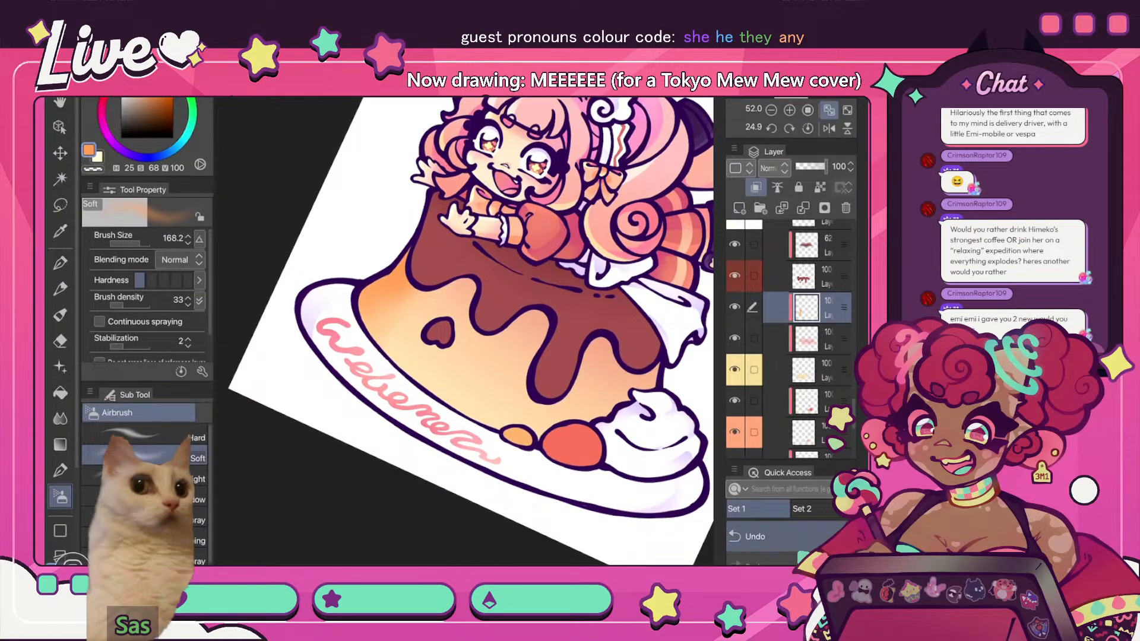
pyautogui.scroll(-2, 475, 326)
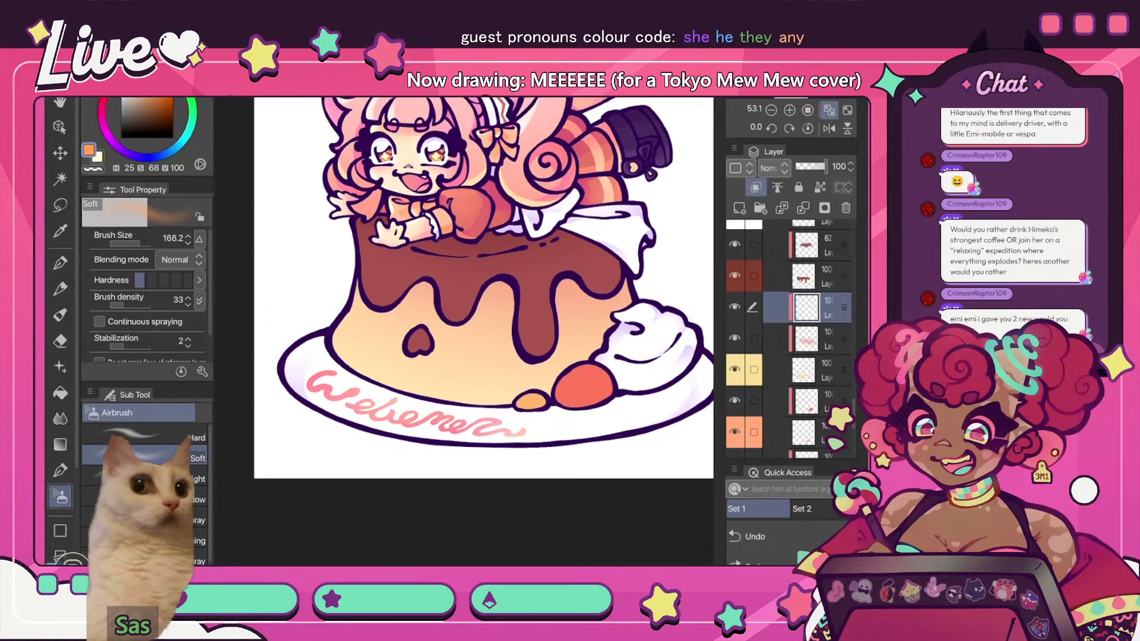
# - Airbrush peach-orange shading of H 19, S 56, V 93 onto the pudding's side beside the cream, working in mirrored view
pyautogui.scroll(2, 463, 327)
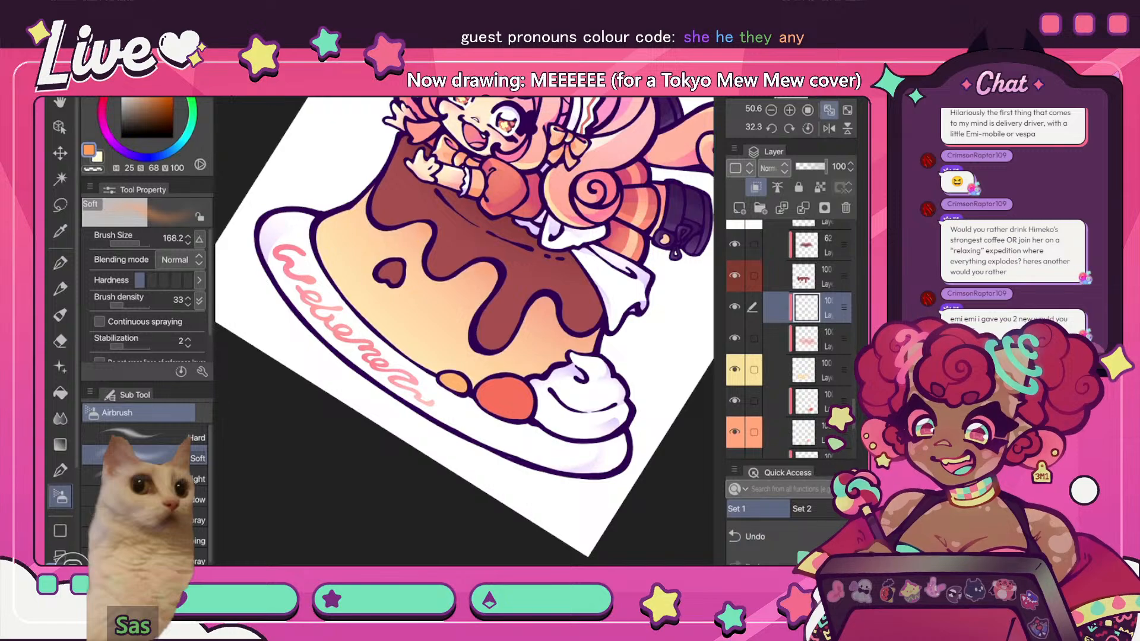
pyautogui.scroll(-4, 464, 330)
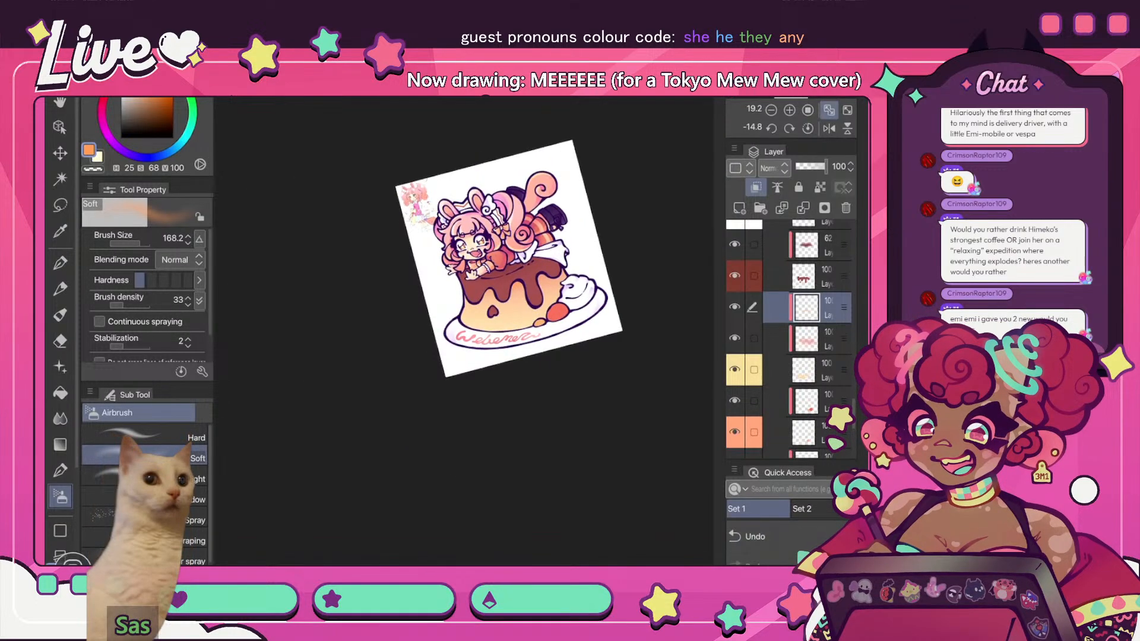
pyautogui.scroll(3, 464, 329)
pyautogui.hotkey('ctrl', '@')
pyautogui.press('h')
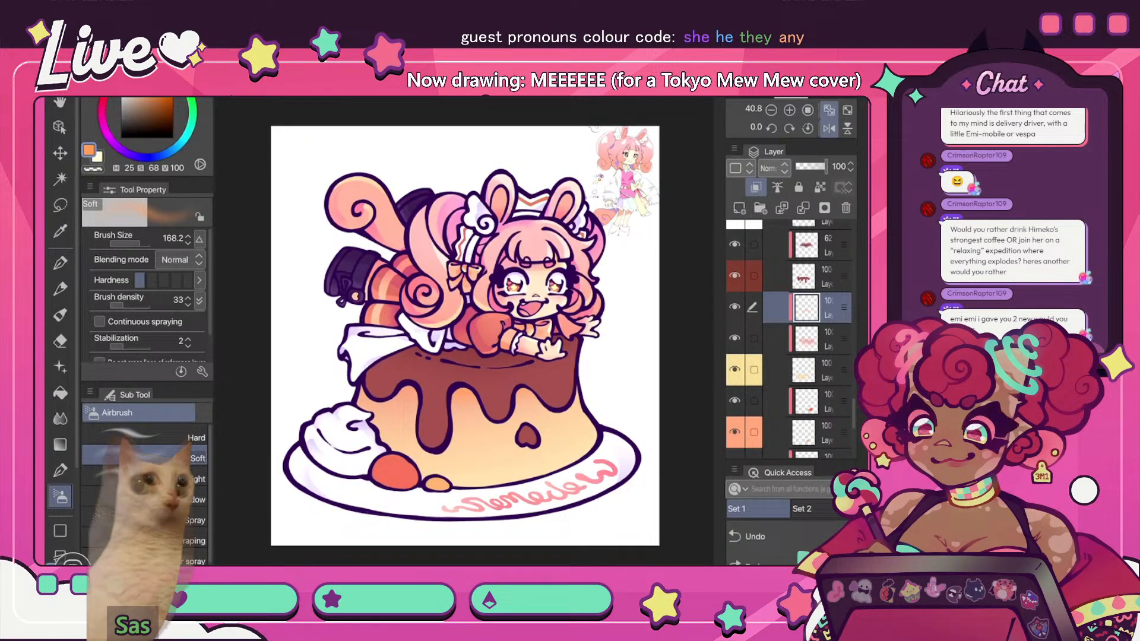
pyautogui.scroll(2, 387, 522)
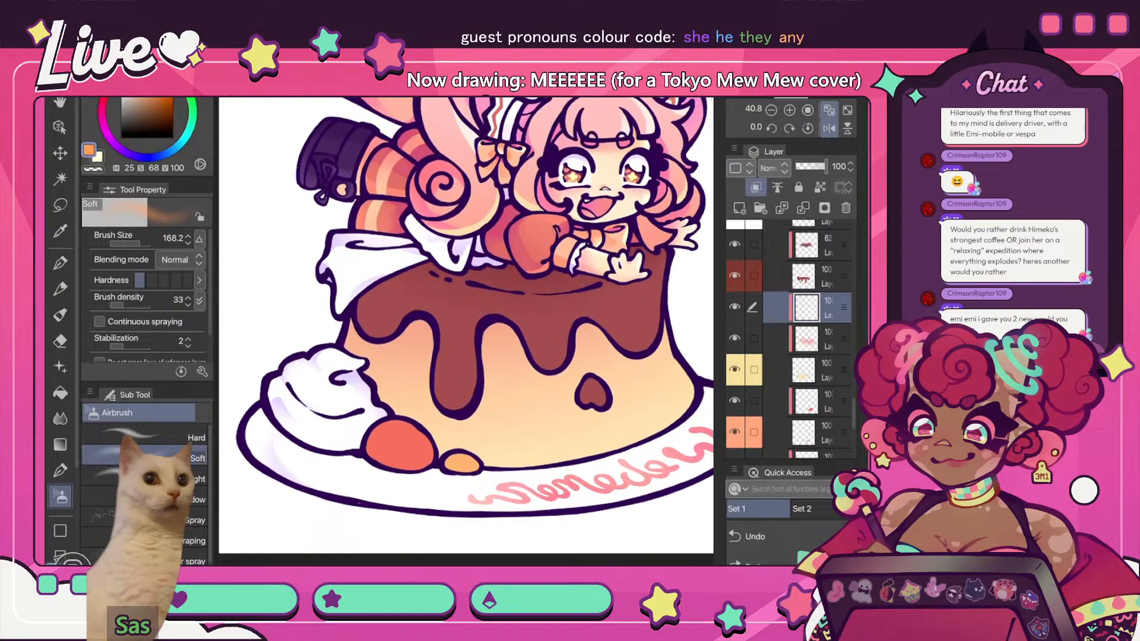
pyautogui.press('i')
pyautogui.press('b')
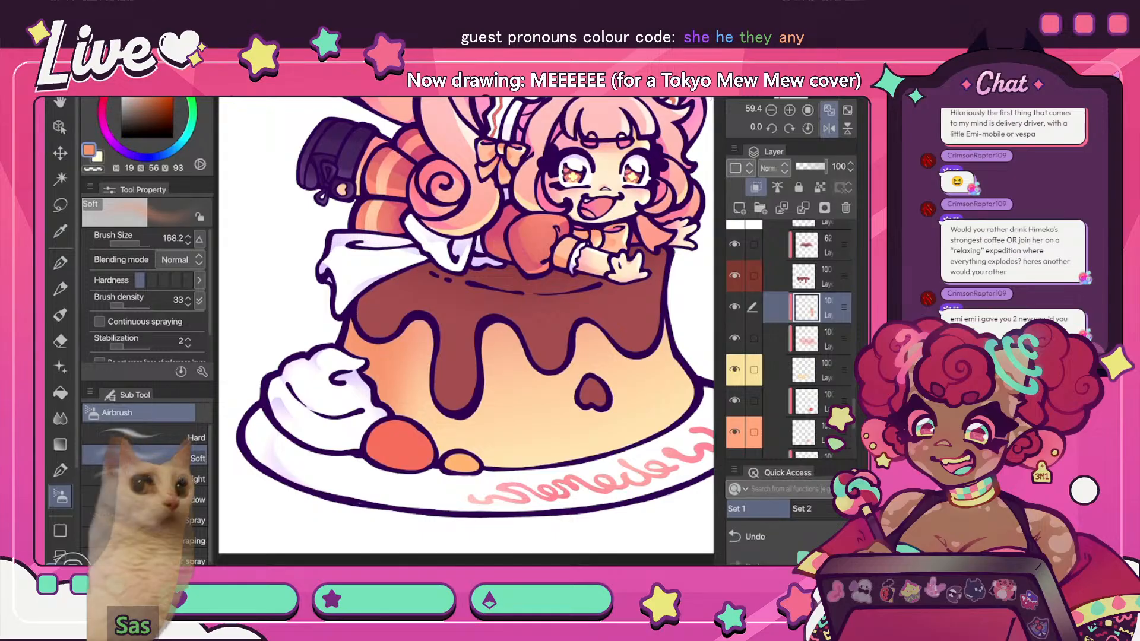
# - Soften the pudding's orange shading with the Soft eraser at size 637.9, judging it in normal and mirrored view
pyautogui.scroll(-3, 484, 280)
pyautogui.click(828, 128)
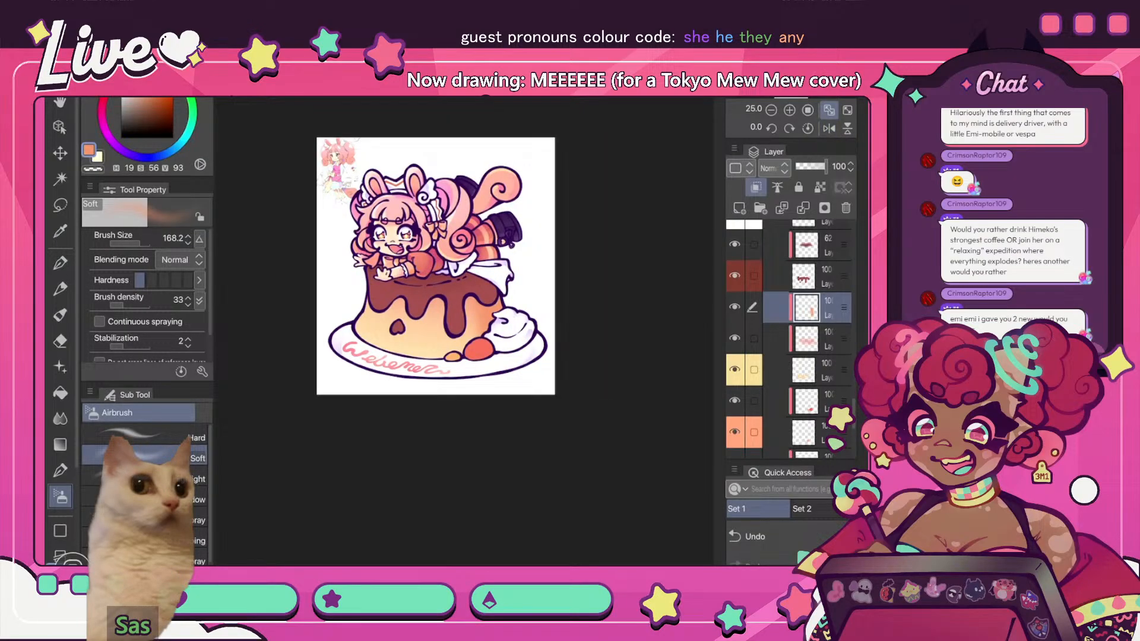
pyautogui.press('e')
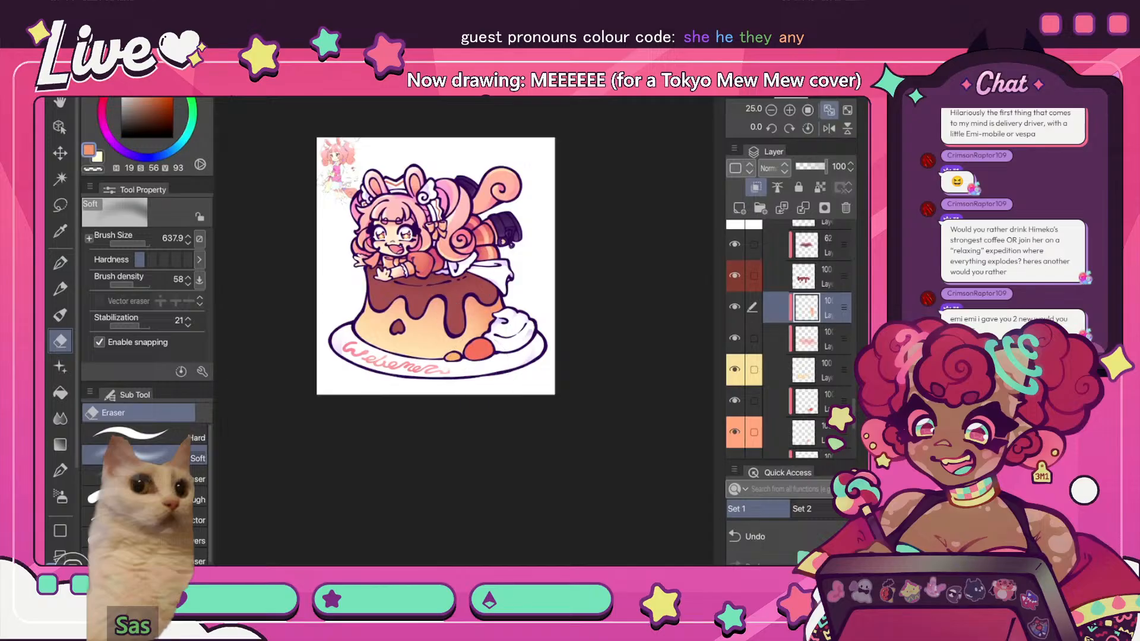
pyautogui.click(829, 128)
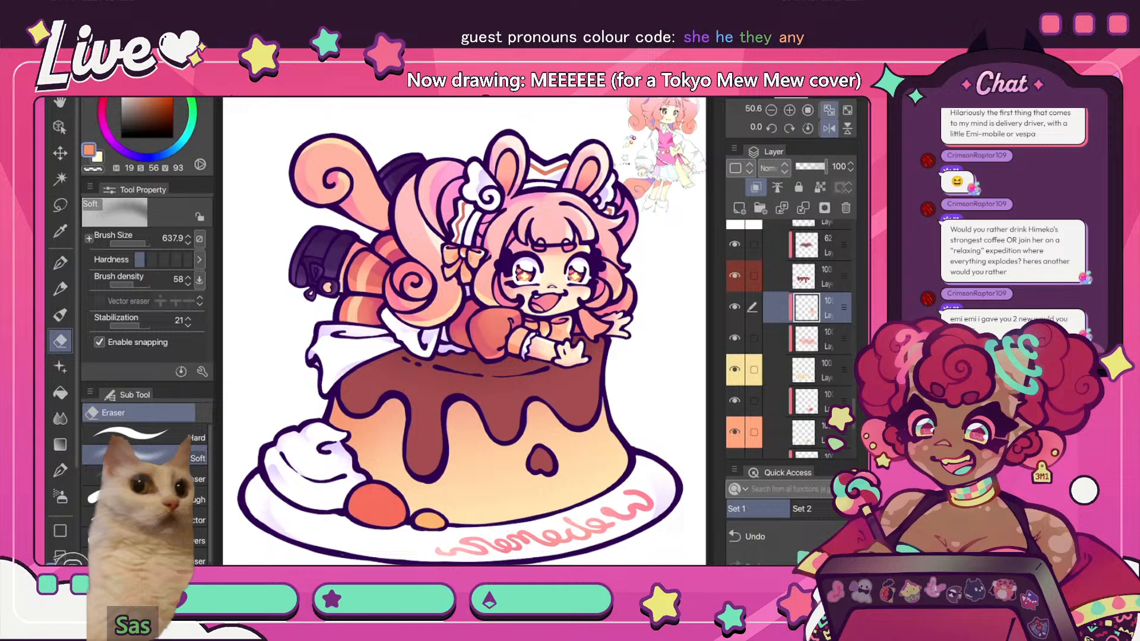
pyautogui.press('h')
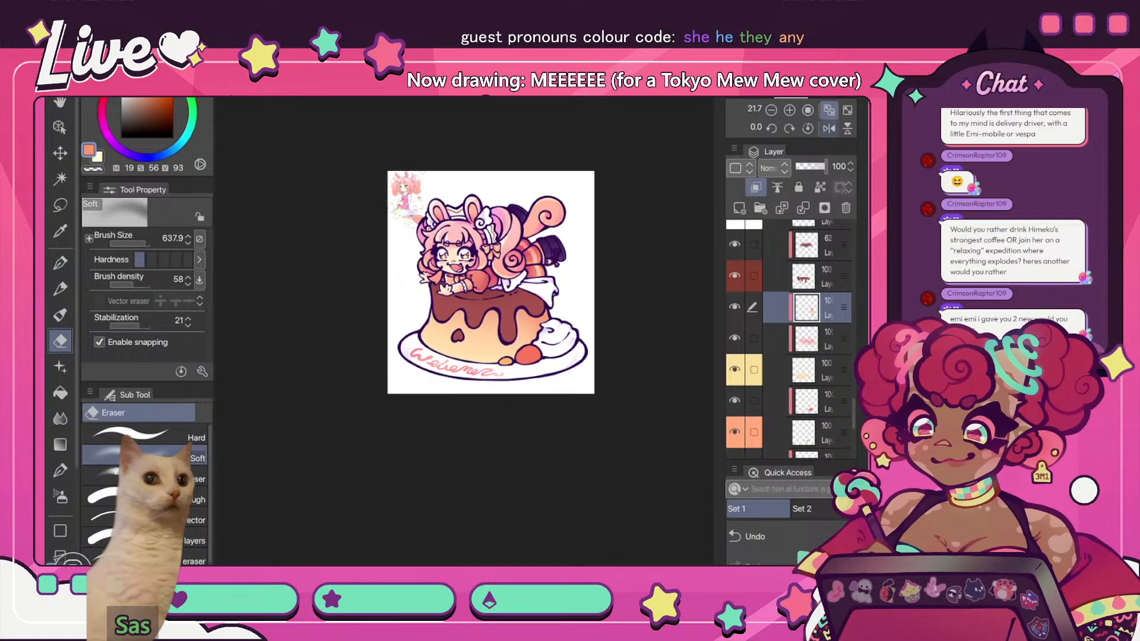
pyautogui.click(828, 128)
pyautogui.scroll(5, 403, 318)
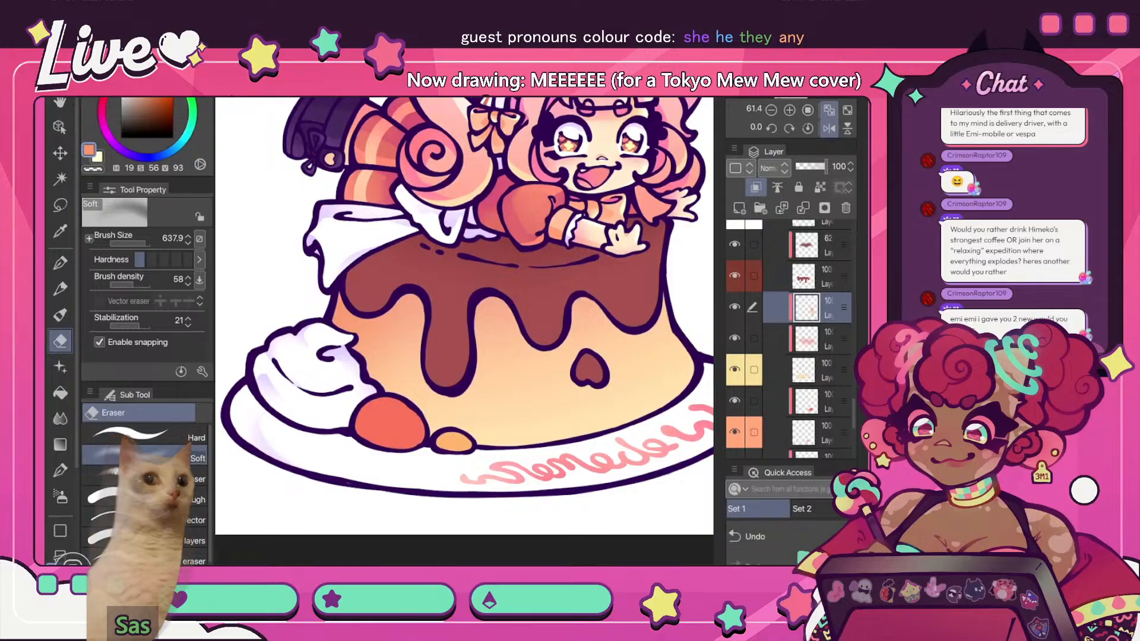
# - Merge the airbrushed shading down and start a G-pen rim in H 19, S 51, V 100 along the pudding's base on a new clipped layer
pyautogui.hotkey('ctrl', 'e')
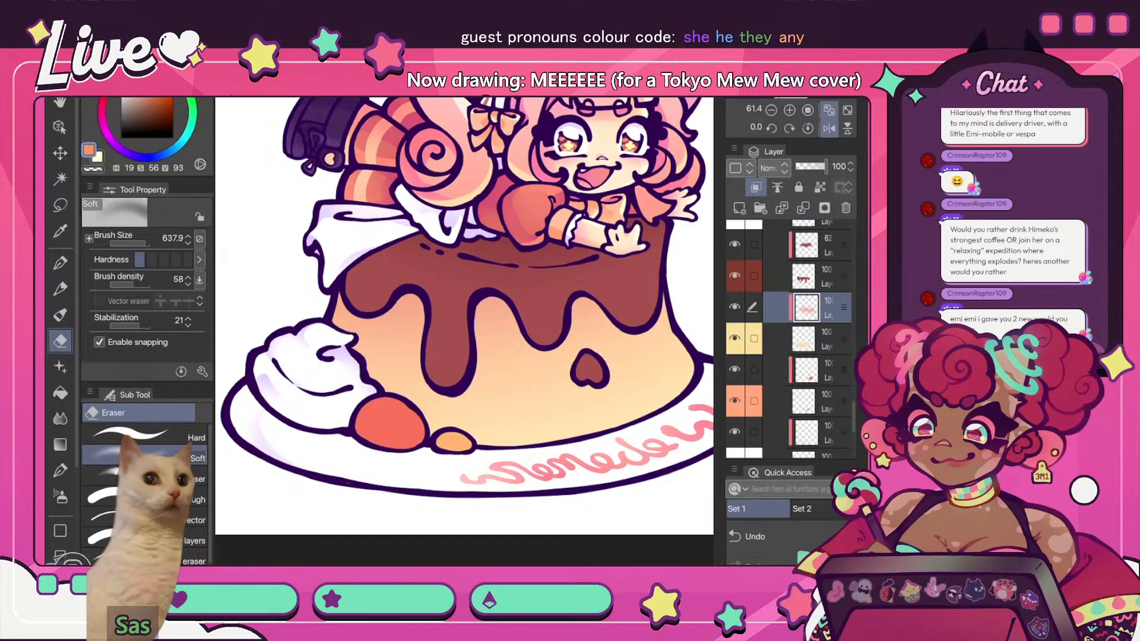
pyautogui.hotkey('ctrl', 'shift', 'n')
pyautogui.press('i')
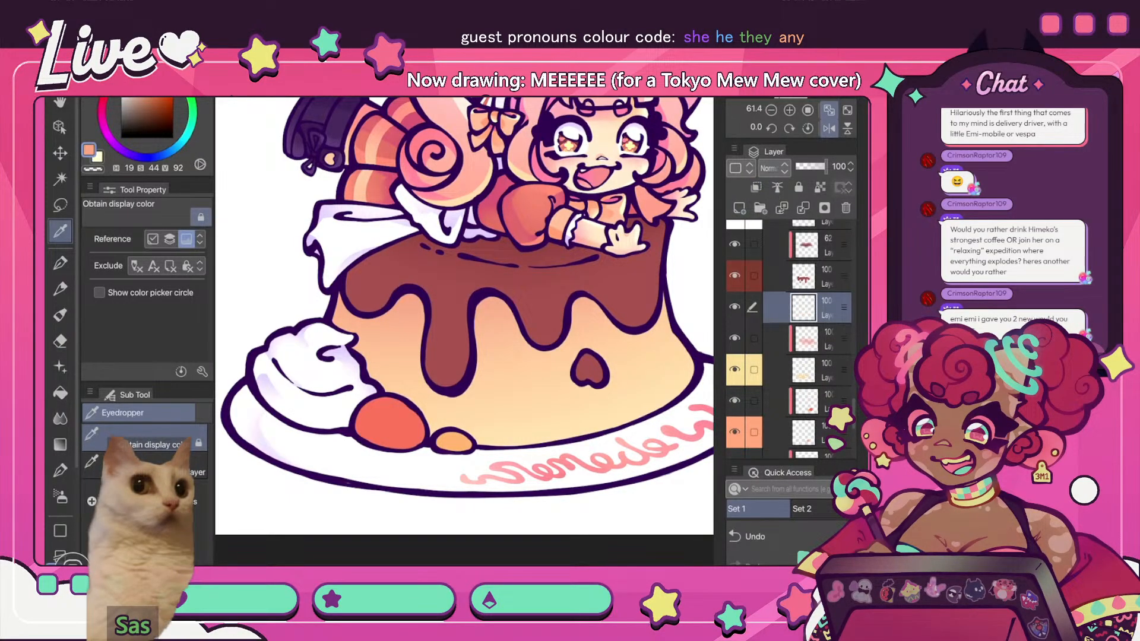
pyautogui.press('p')
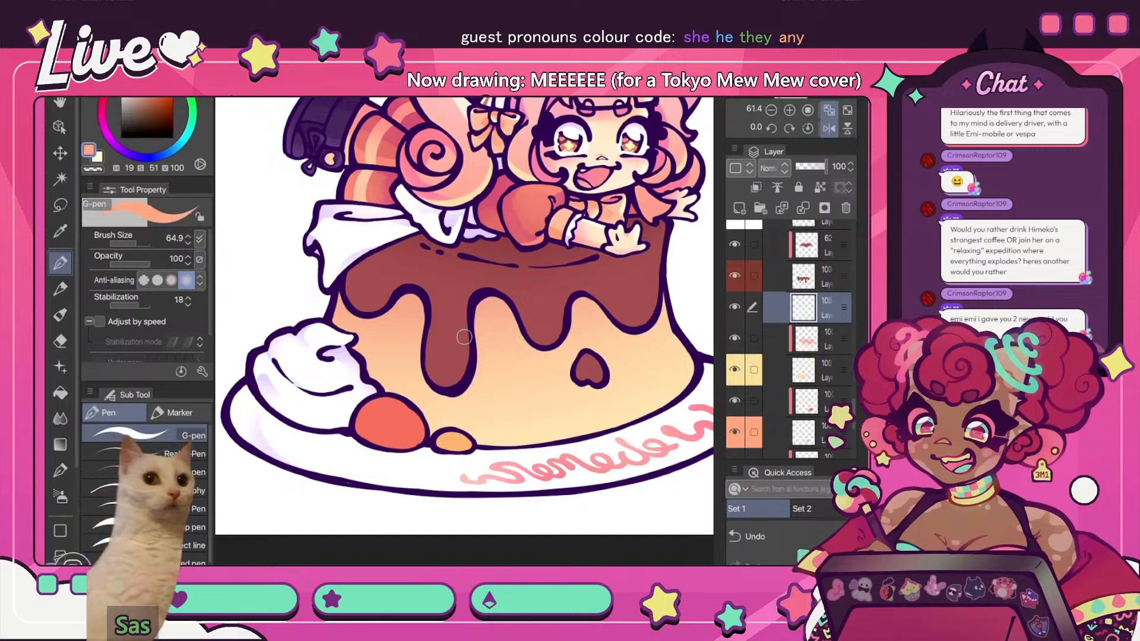
pyautogui.scroll(-1, 464, 337)
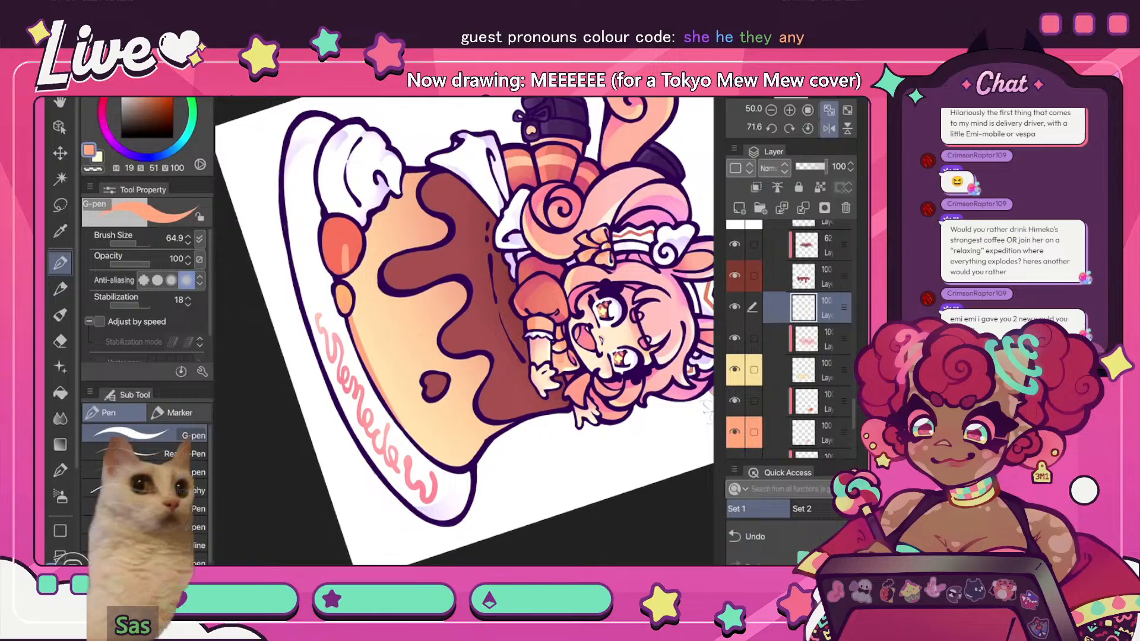
pyautogui.hotkey('ctrl', 'alt', 'g')
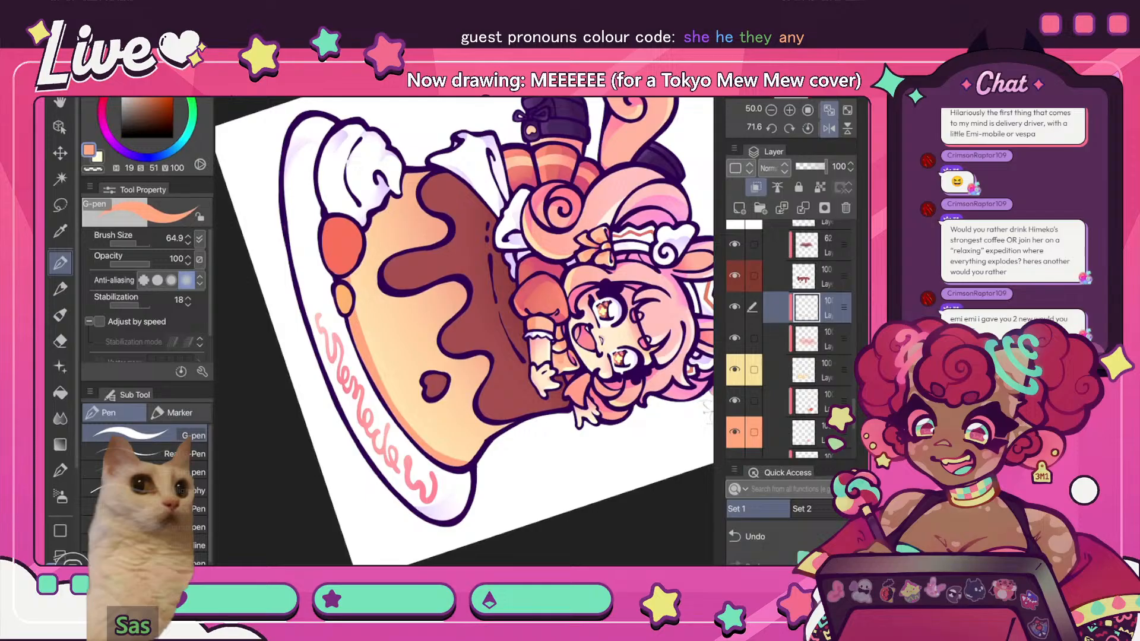
# - Blur the orange rim along the pudding's base with the Blur tool at brush size 139.0
pyautogui.press('j')
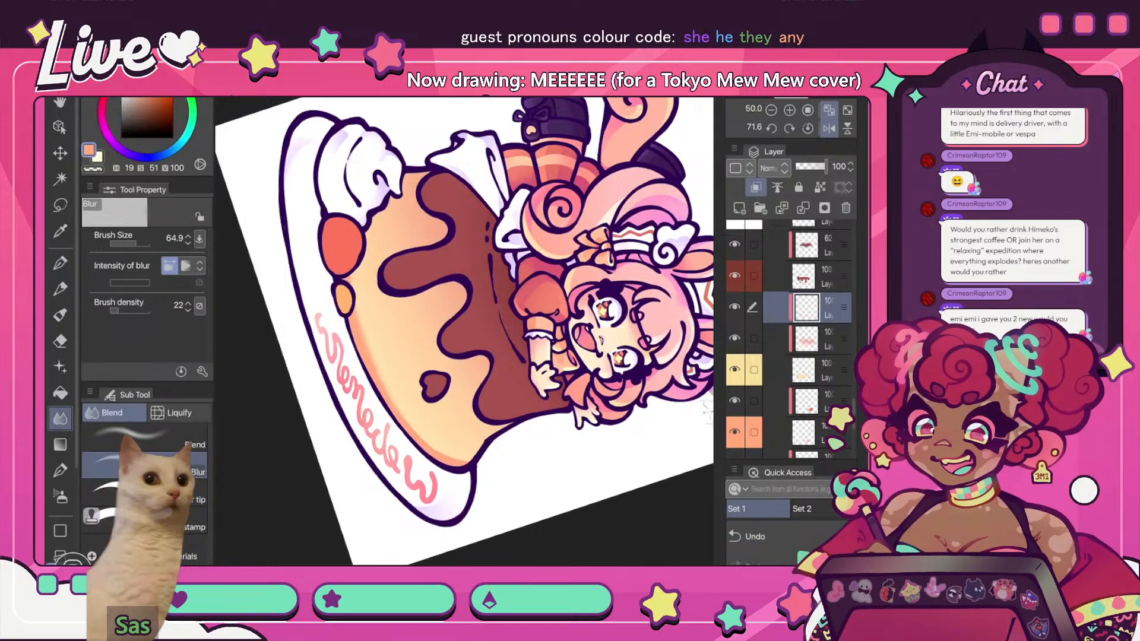
pyautogui.click(139, 243)
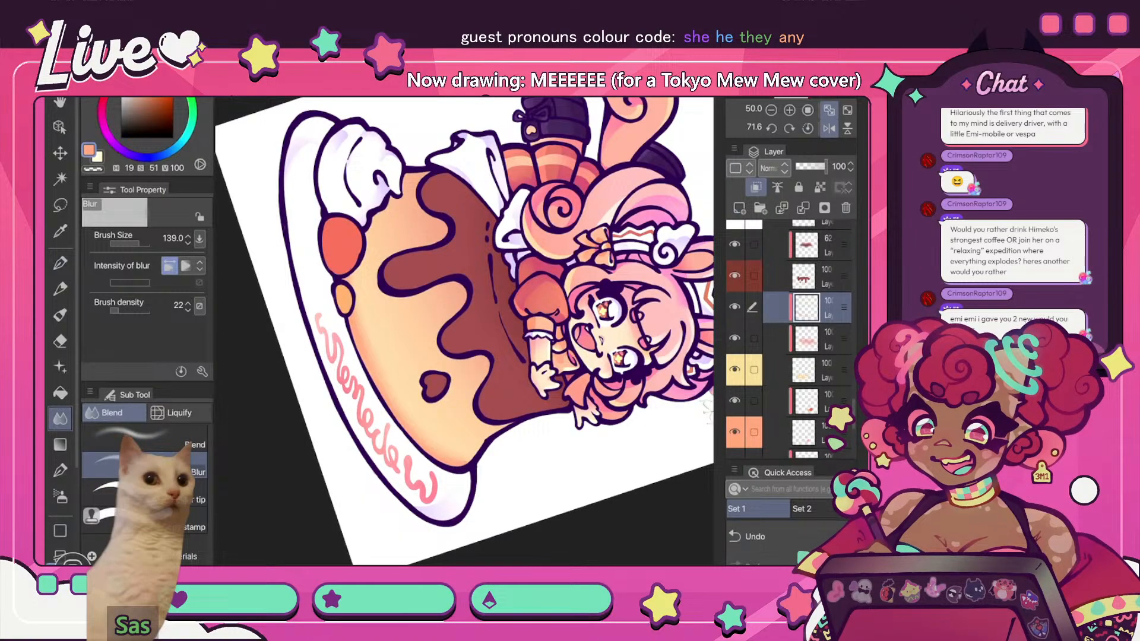
pyautogui.scroll(-5, 463, 330)
pyautogui.scroll(5, 441, 300)
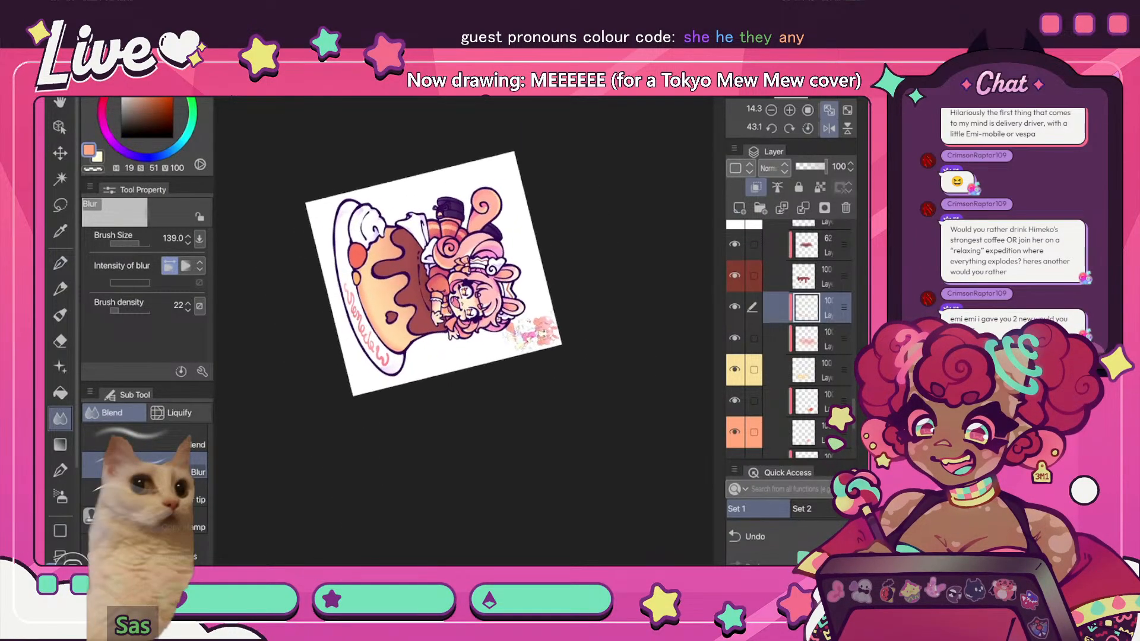
# - Fade the pudding's orange rim with the Soft eraser at size 360.3 and return the canvas to upright, unmirrored view
pyautogui.press('e')
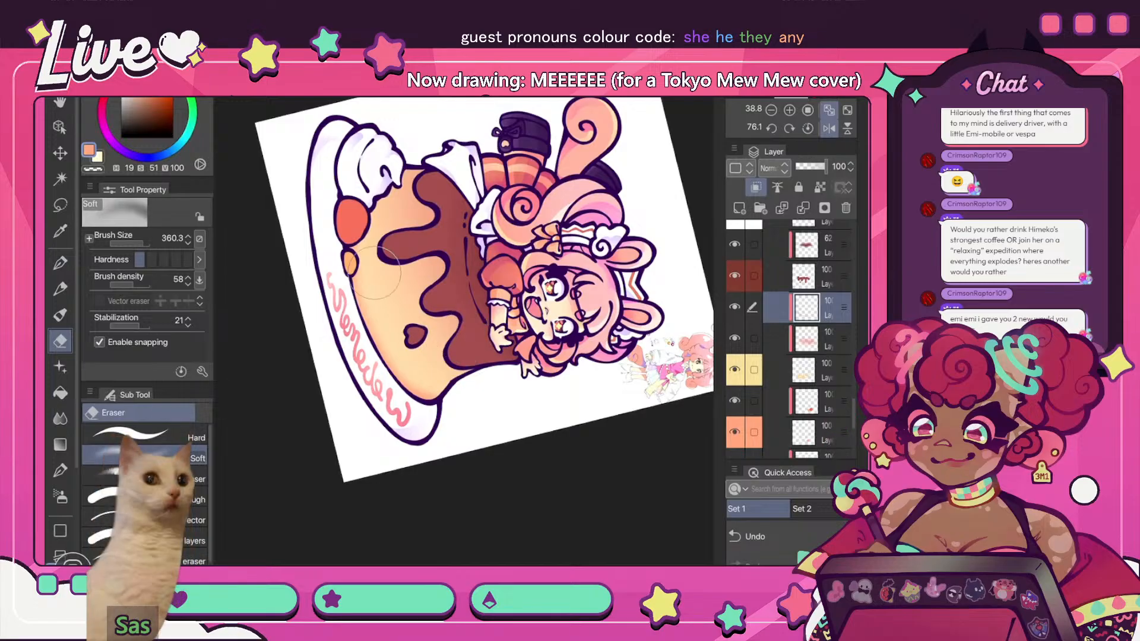
pyautogui.scroll(-10, 483, 287)
pyautogui.scroll(5, 519, 256)
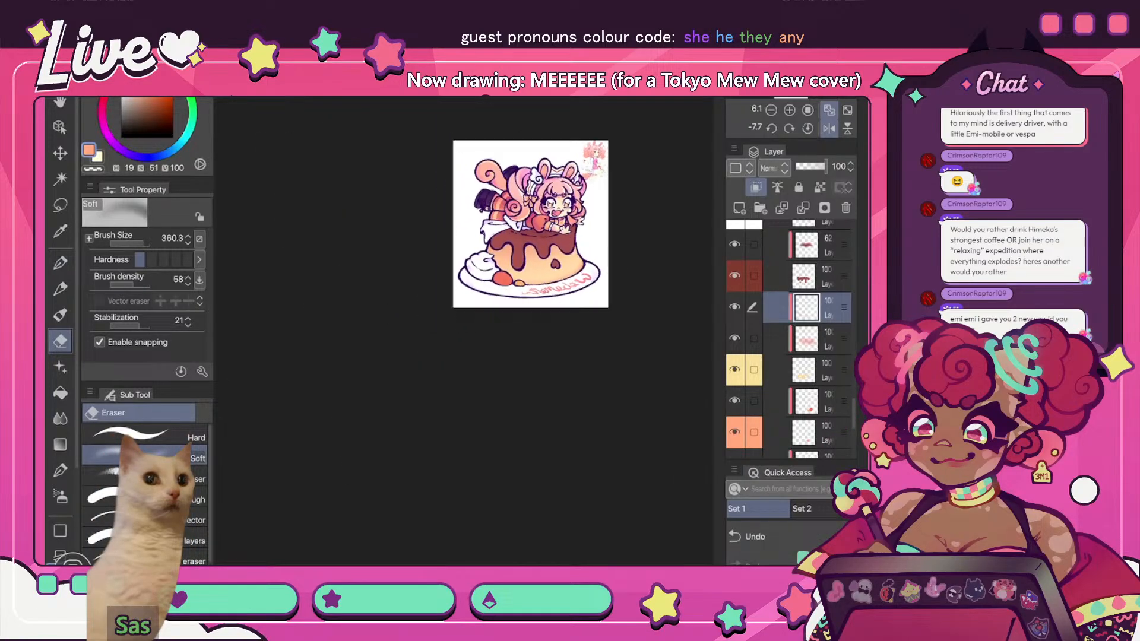
pyautogui.press('h')
pyautogui.hotkey('ctrl', '0')
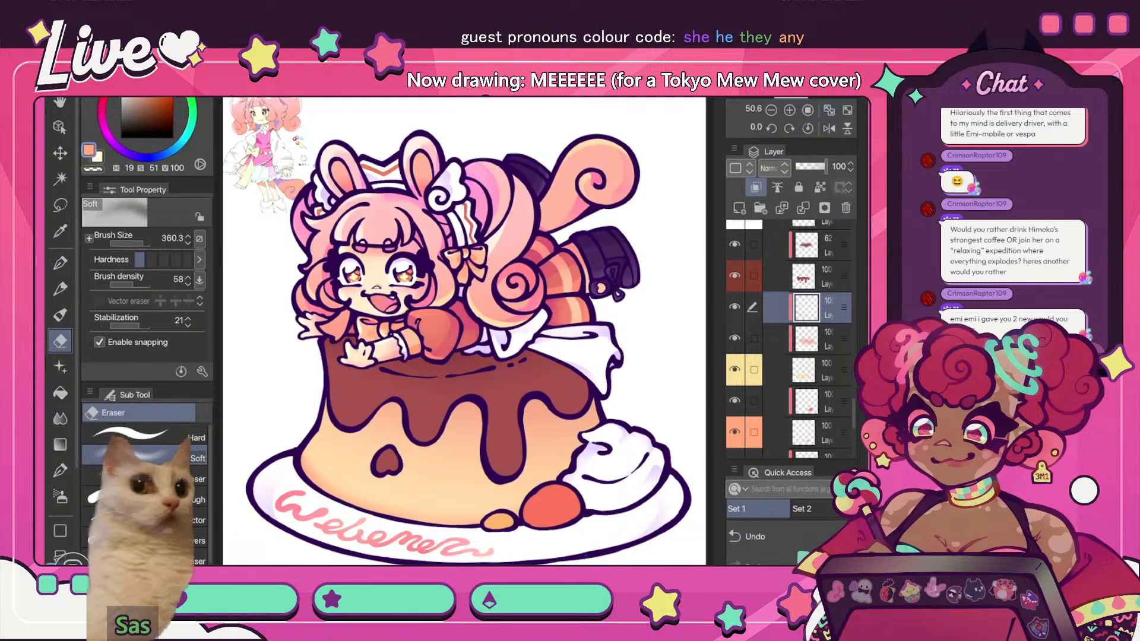
# - Paint G-pen highlights in pale yellow H 51, S 31, V 100 on the pudding's lower side on a new clipped layer
pyautogui.hotkey('ctrl', 'shift', 'n')
pyautogui.scroll(2, 463, 332)
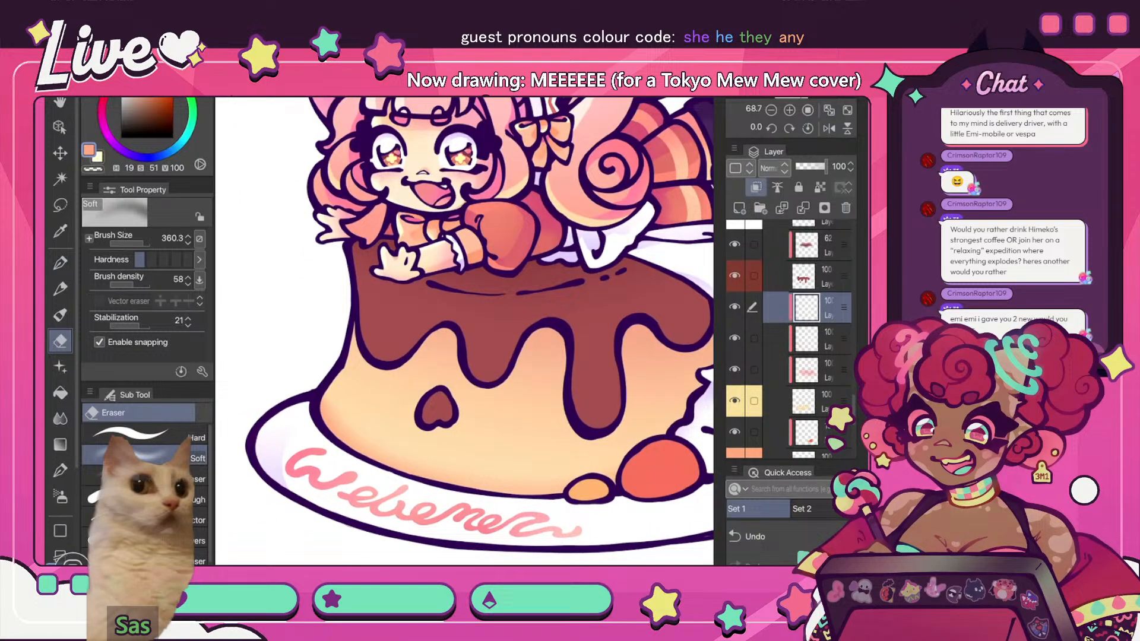
pyautogui.press('i')
pyautogui.press('p')
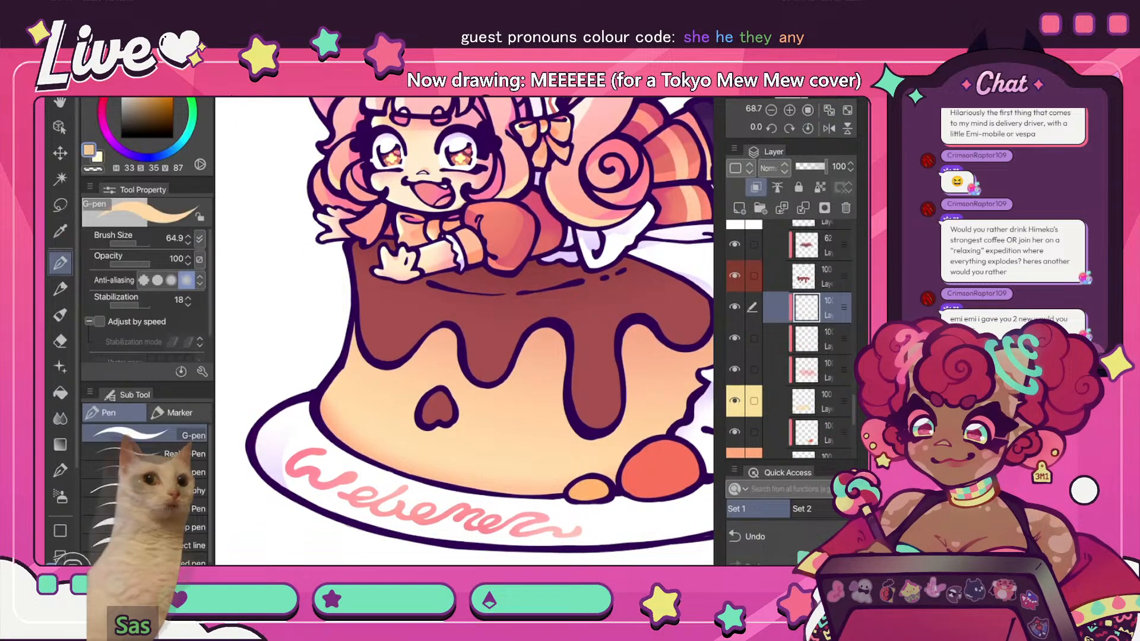
pyautogui.moveTo(359, 385)
pyautogui.mouseDown()
pyautogui.moveTo(356, 401)
pyautogui.moveTo(389, 435)
pyautogui.moveTo(389, 355)
pyautogui.mouseUp()
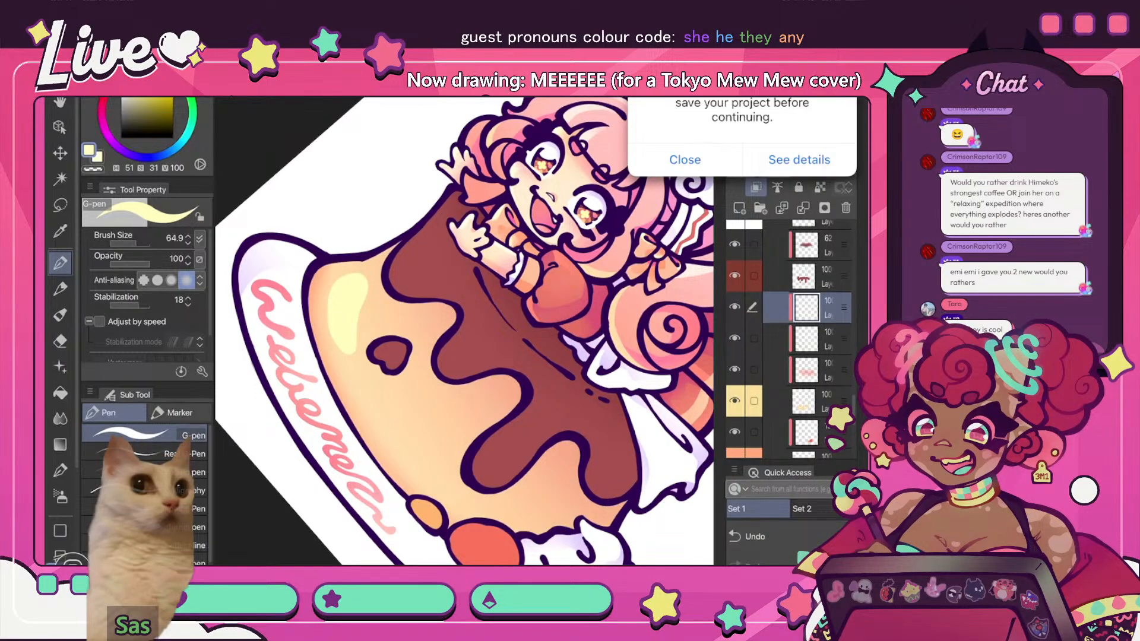
pyautogui.click(685, 159)
# - Soften the pudding's pale-yellow highlights with the Soft eraser at size 637.9, judging them in mirrored and normal view
pyautogui.scroll(-8, 464, 331)
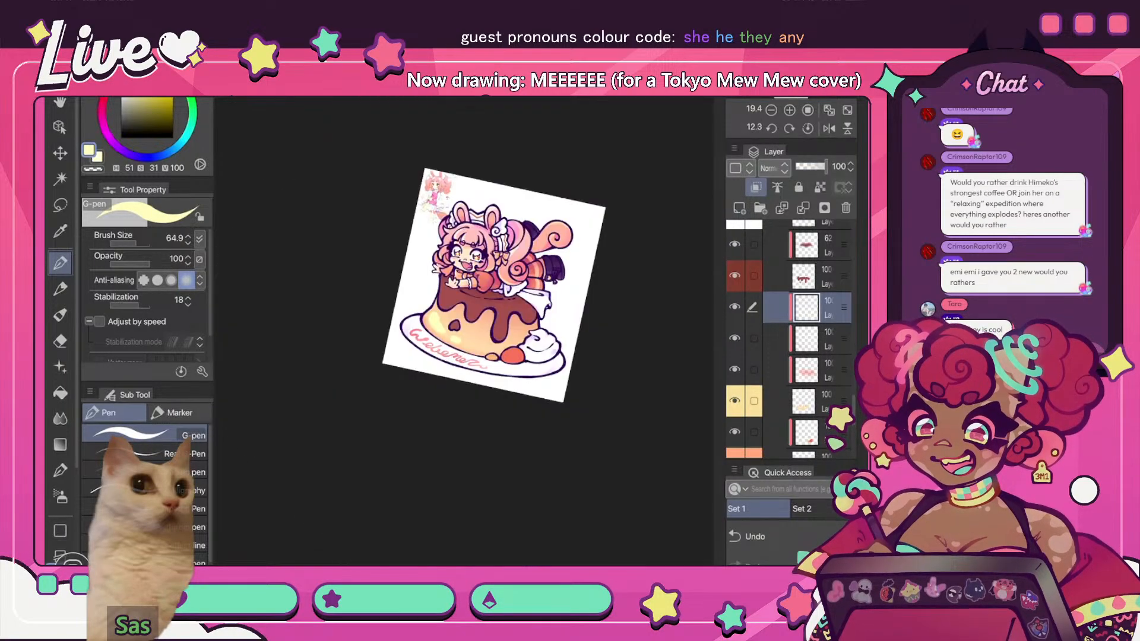
pyautogui.scroll(2, 482, 279)
pyautogui.scroll(2, 514, 282)
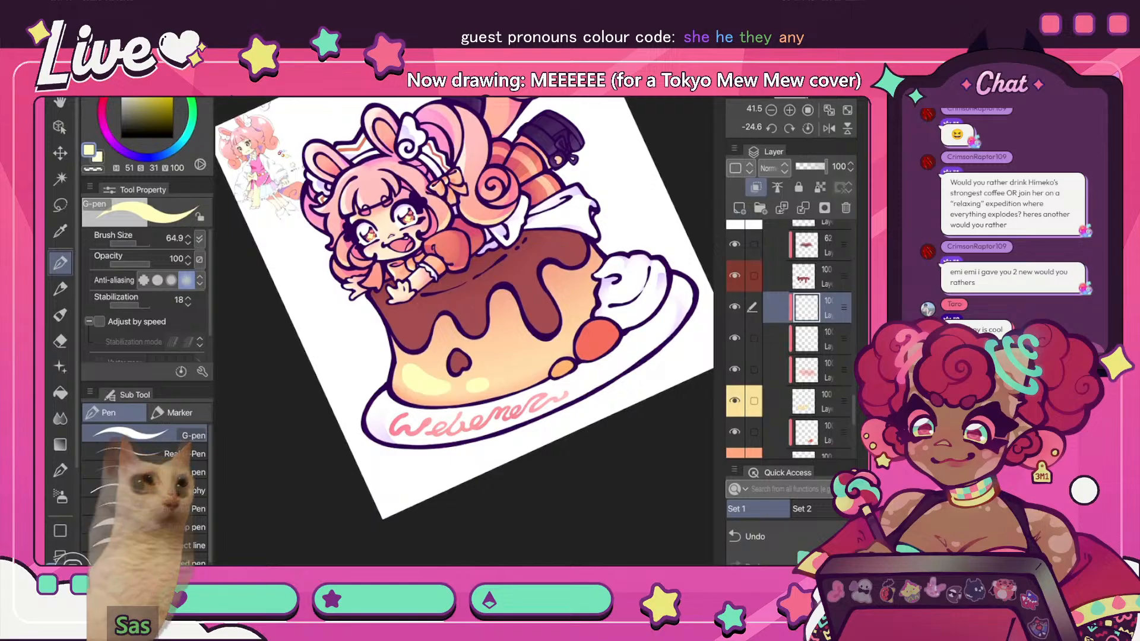
pyautogui.press('e')
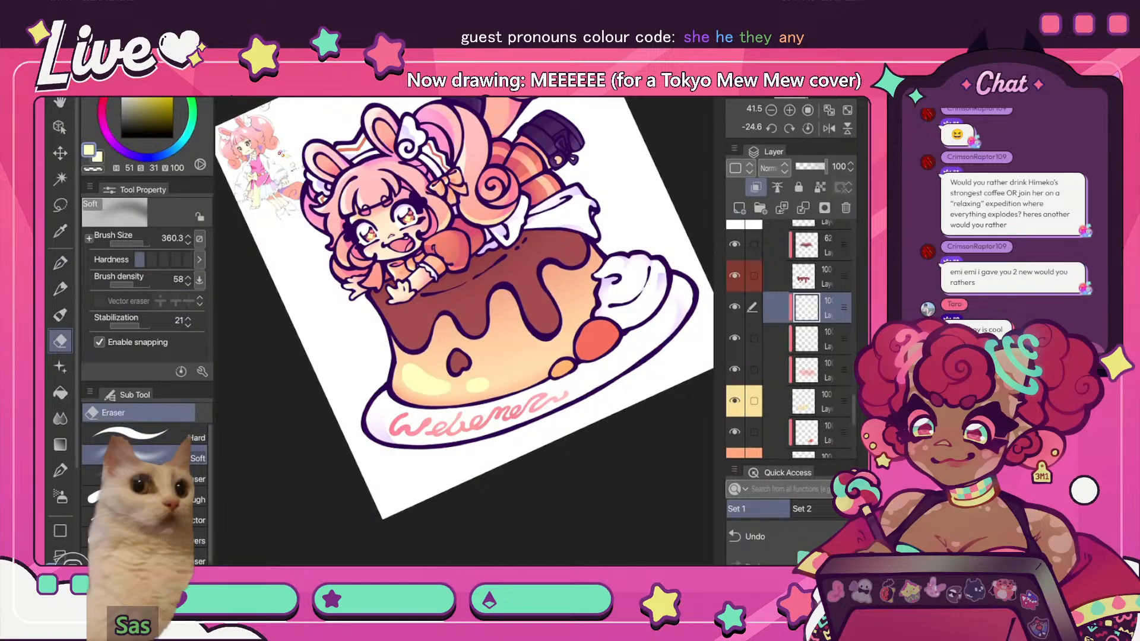
pyautogui.moveTo(143, 243); pyautogui.dragTo(146, 243)
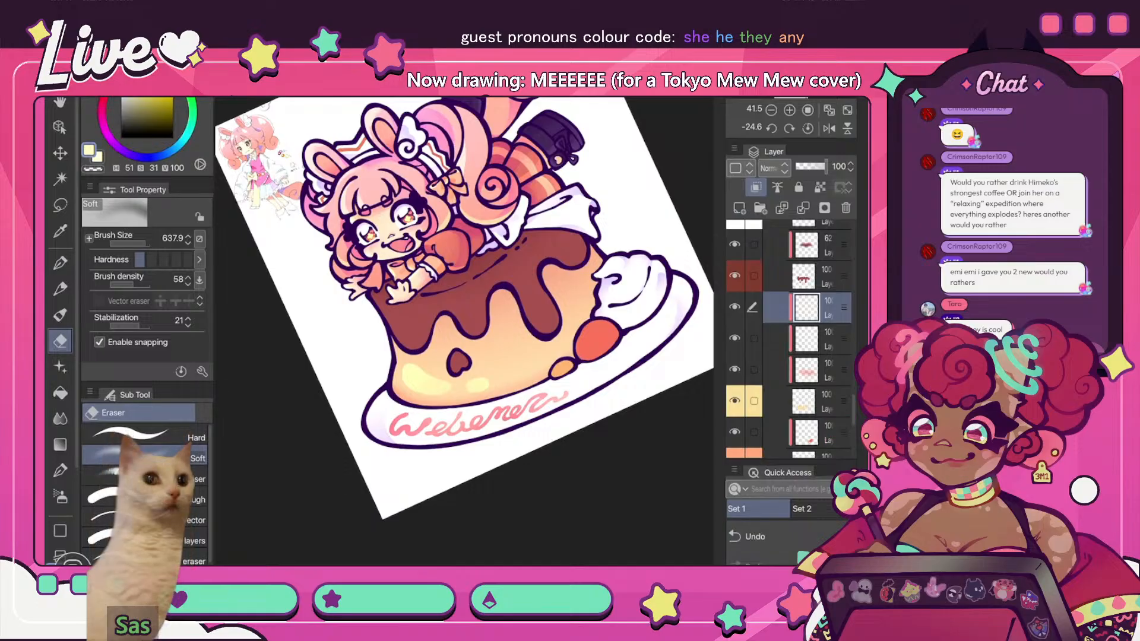
pyautogui.click(807, 128)
pyautogui.click(829, 110)
pyautogui.click(829, 128)
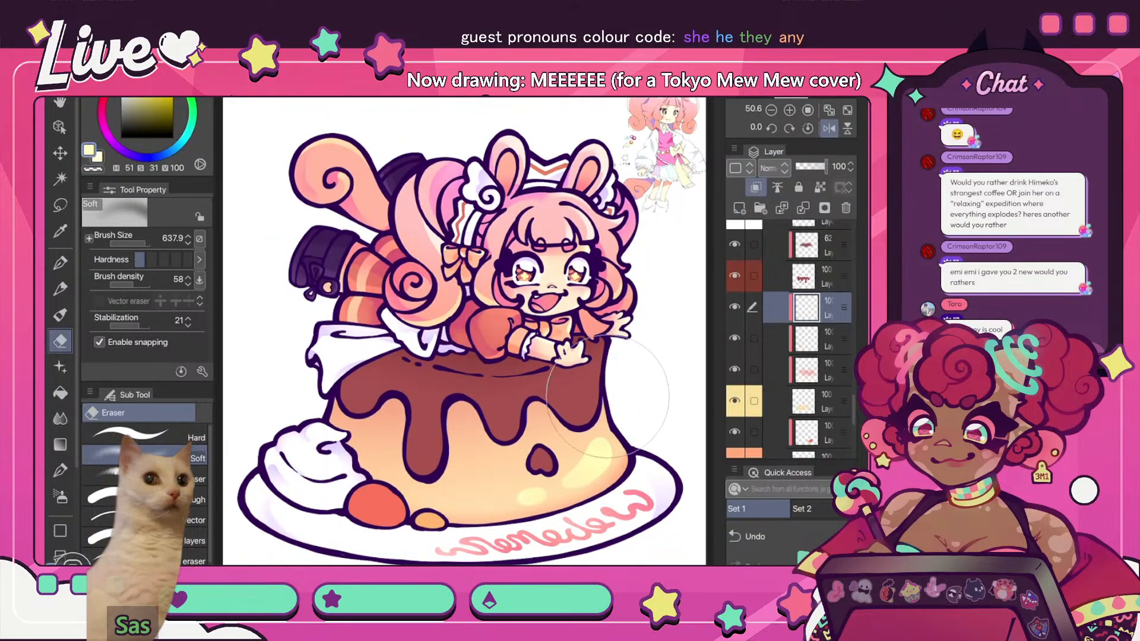
pyautogui.scroll(-5, 498, 250)
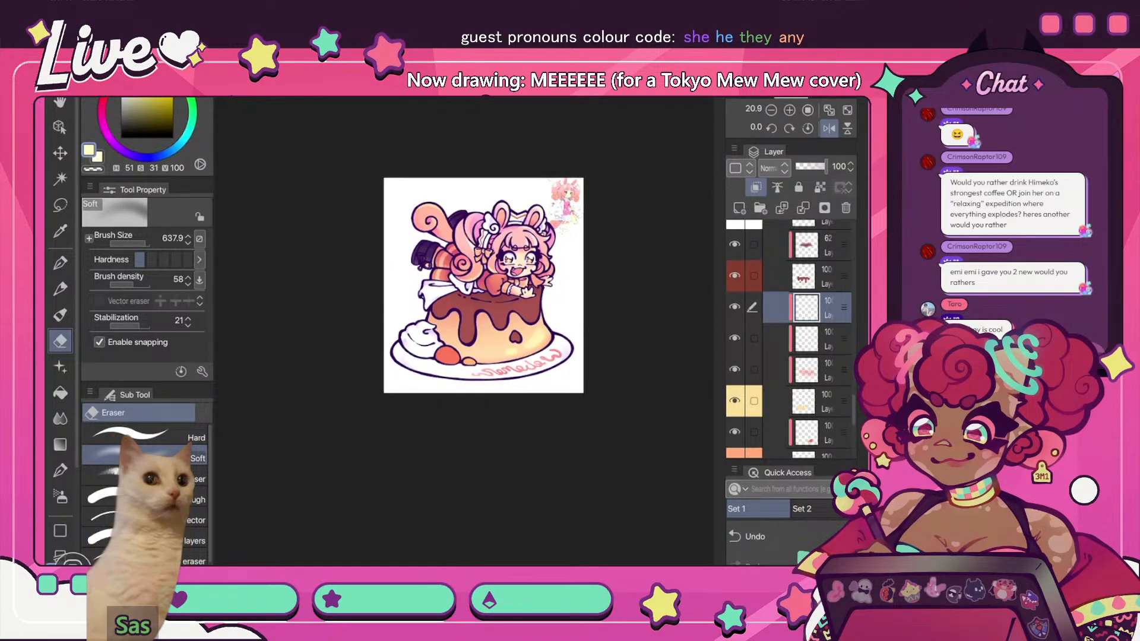
pyautogui.click(829, 128)
pyautogui.scroll(3, 472, 276)
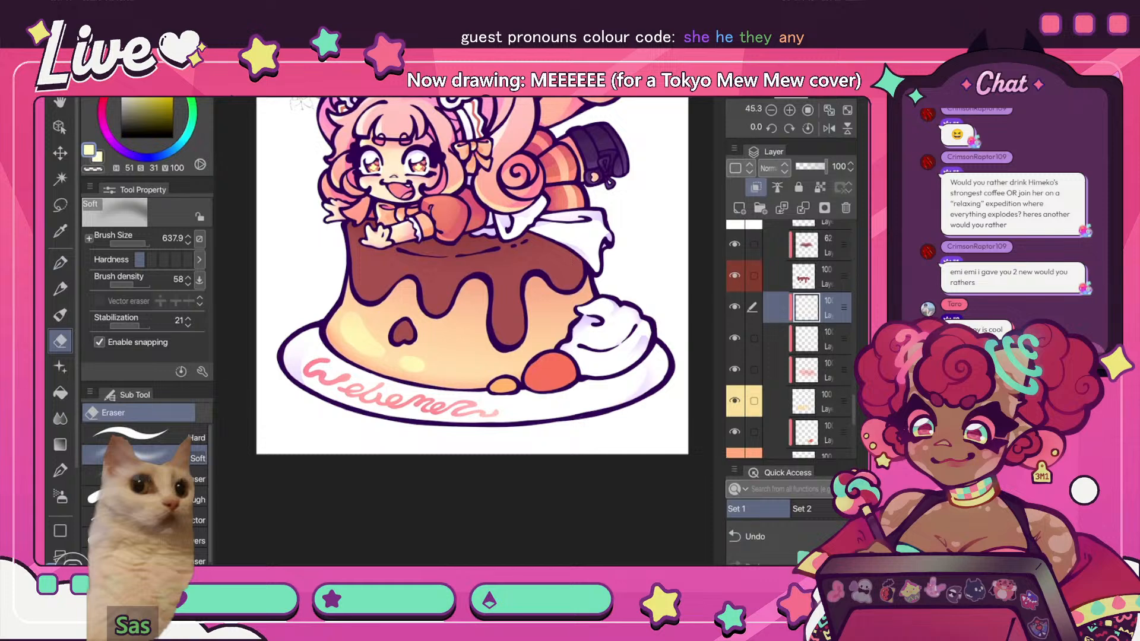
# - Try clipping a new layer to the pudding, comparing the drawing in mirrored and normal view
pyautogui.press('p')
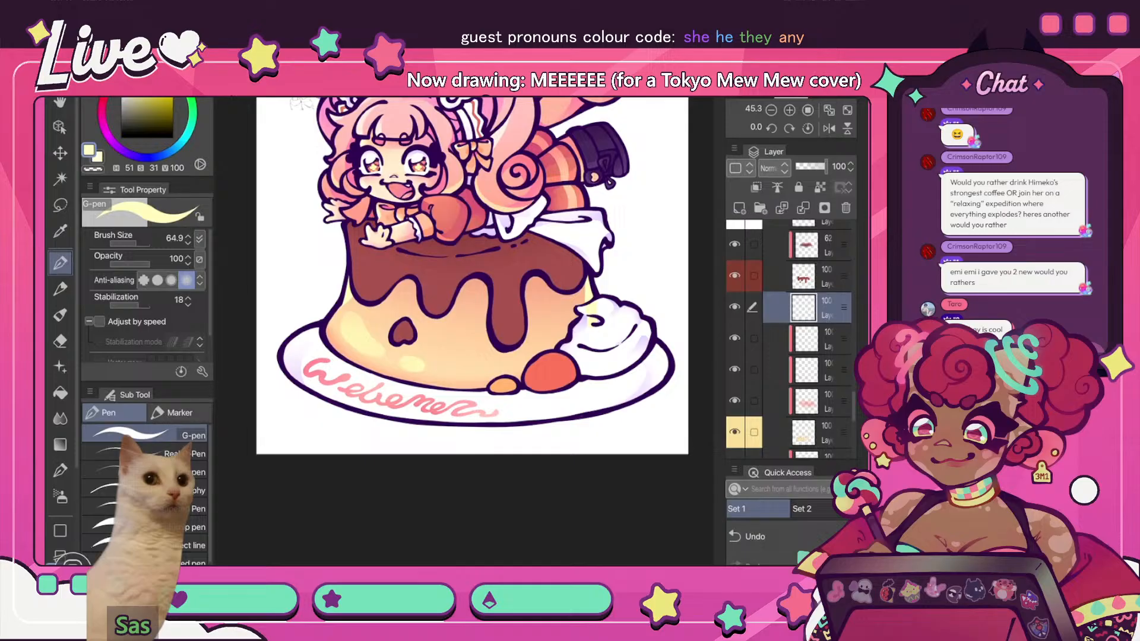
pyautogui.hotkey('ctrl', 'alt', 'g')
pyautogui.press('h')
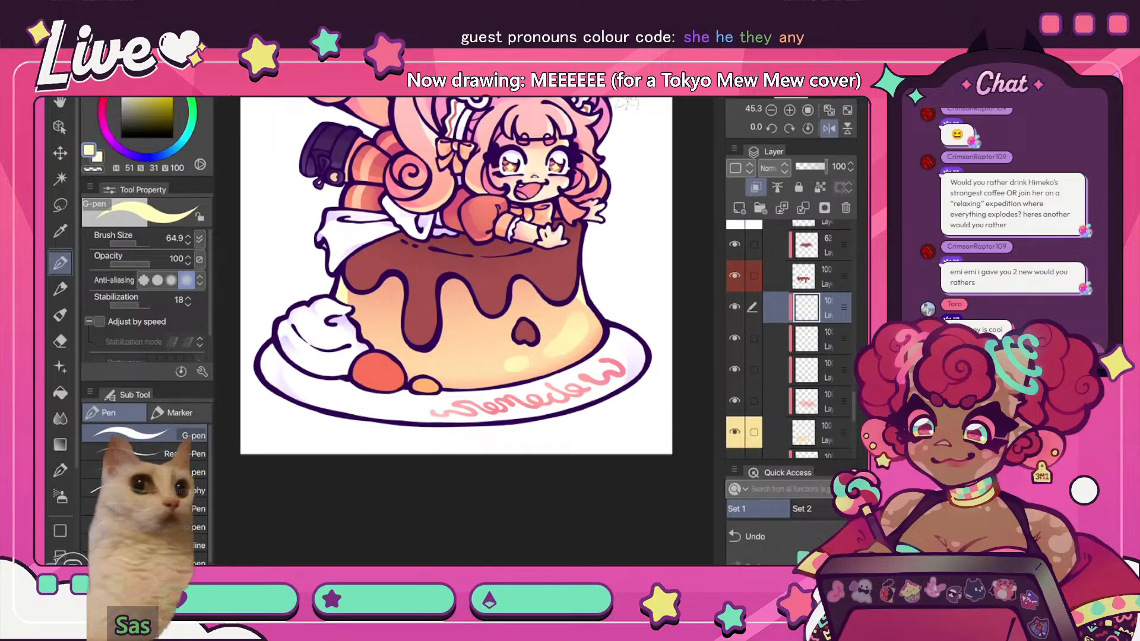
pyautogui.scroll(-5, 500, 250)
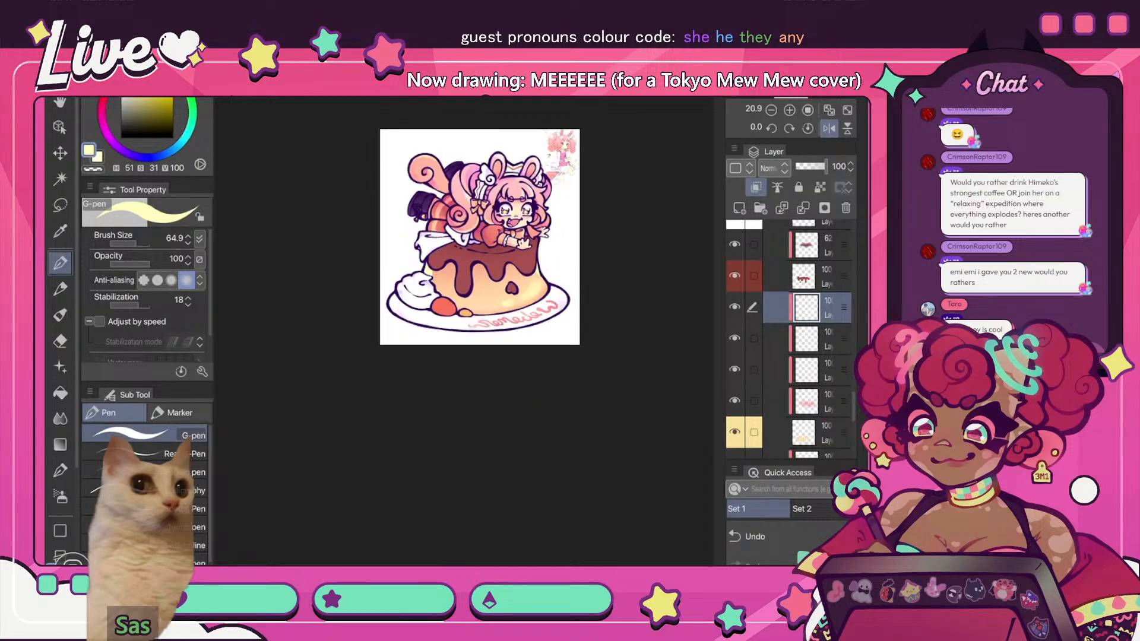
pyautogui.press('h')
pyautogui.scroll(3, 444, 258)
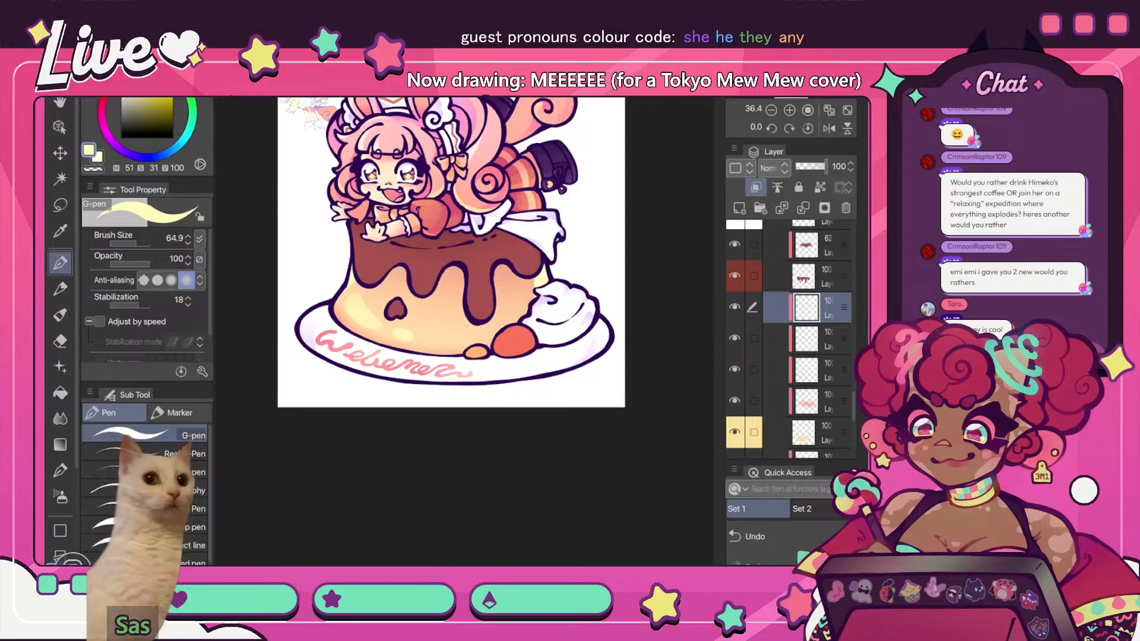
pyautogui.hotkey('ctrl', 'z')
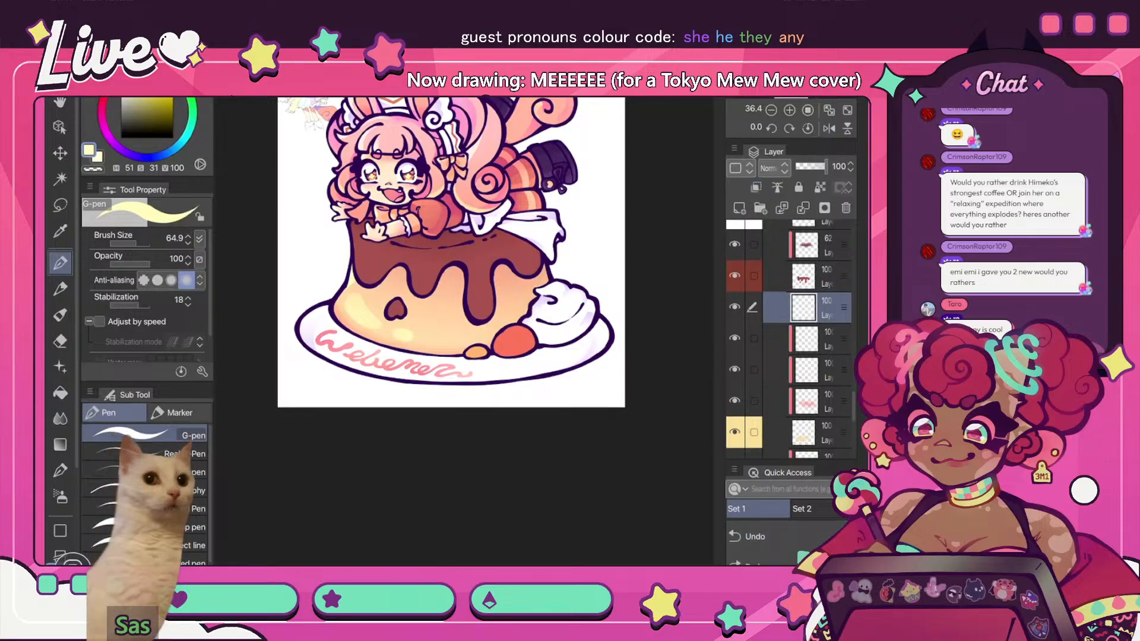
# - Add a coral G-pen accent of H 14, S 53, V 100 to the pudding's cream side and clip its layer
pyautogui.press('i')
pyautogui.press('p')
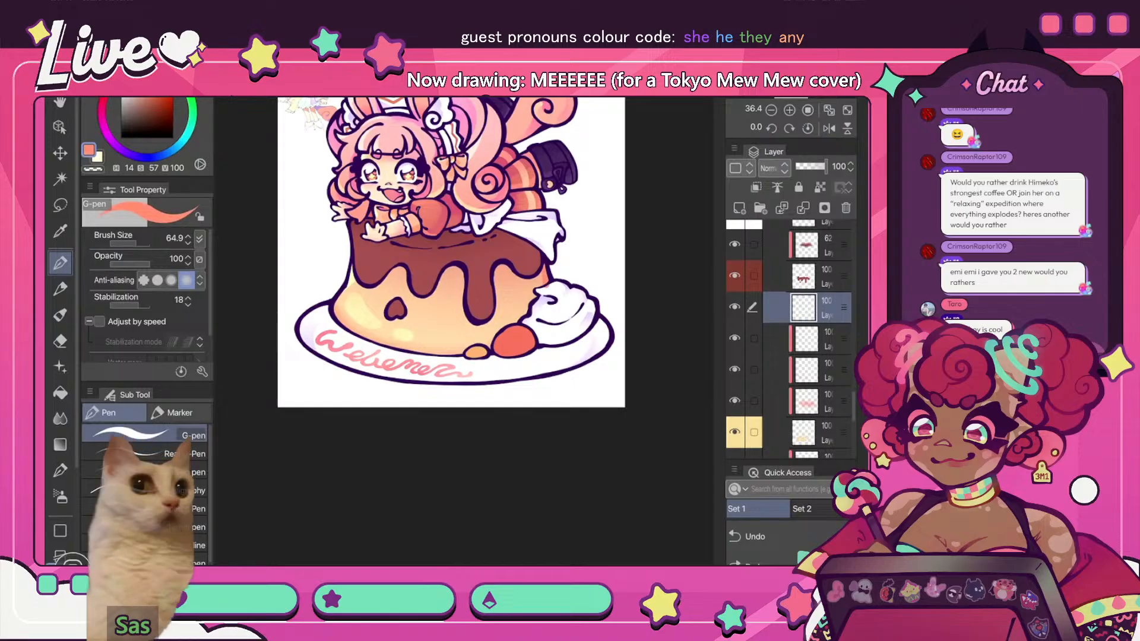
pyautogui.click(829, 128)
pyautogui.click(754, 537)
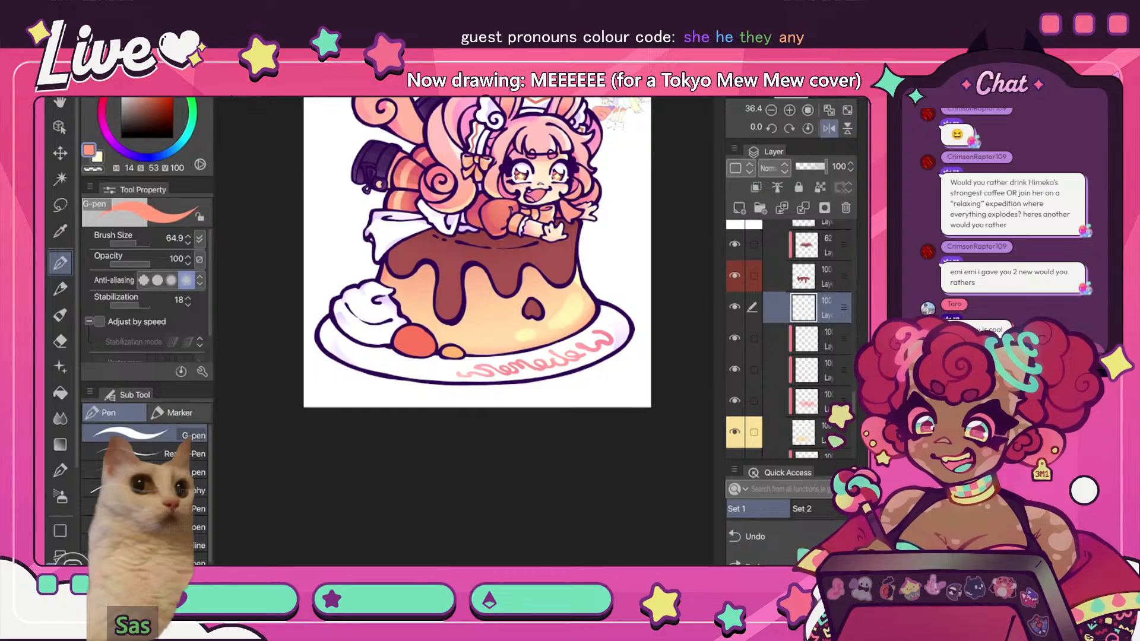
pyautogui.moveTo(380, 284); pyautogui.dragTo(380, 289)
pyautogui.click(756, 187)
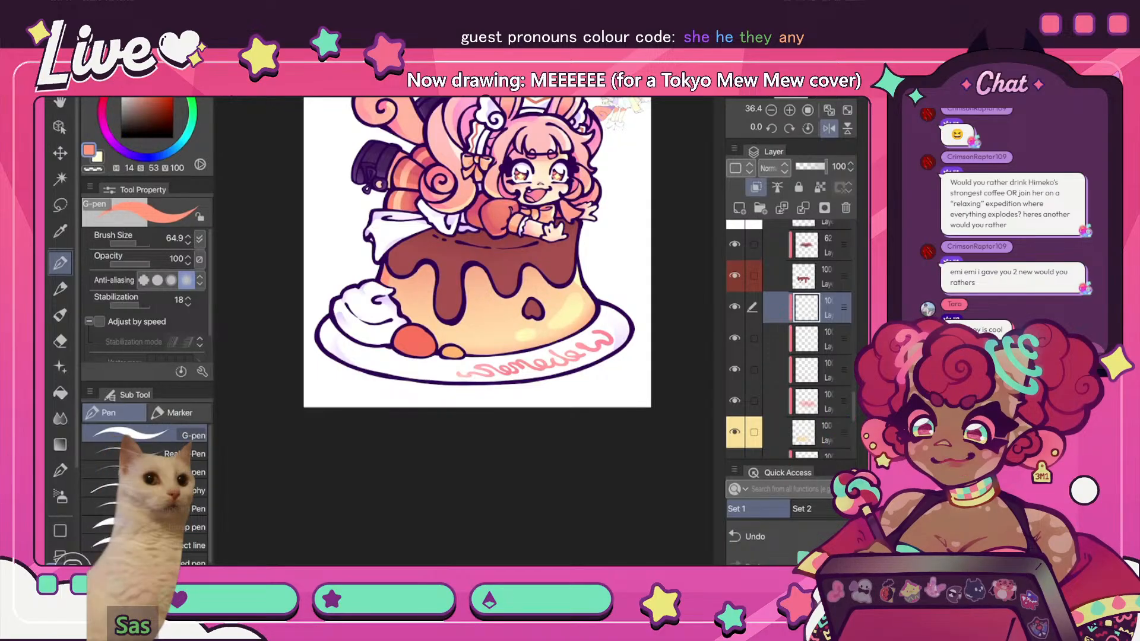
# - Draw coral G-pen reflection strokes on the pudding on another new layer, checking them in normal and mirrored view
pyautogui.click(734, 338)
pyautogui.click(739, 208)
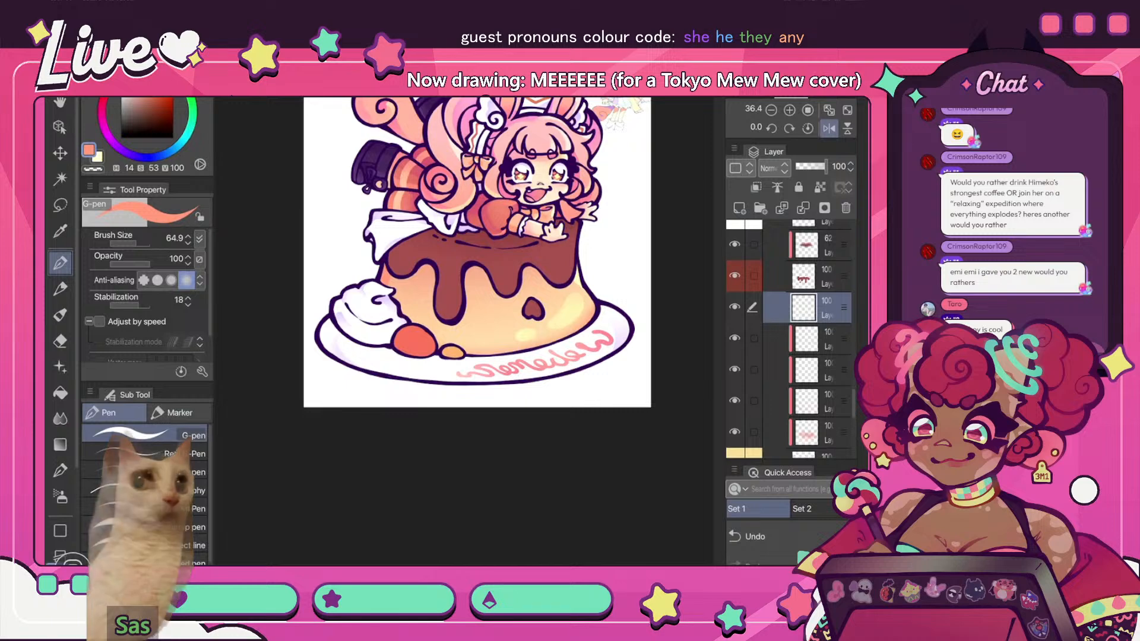
pyautogui.press('h')
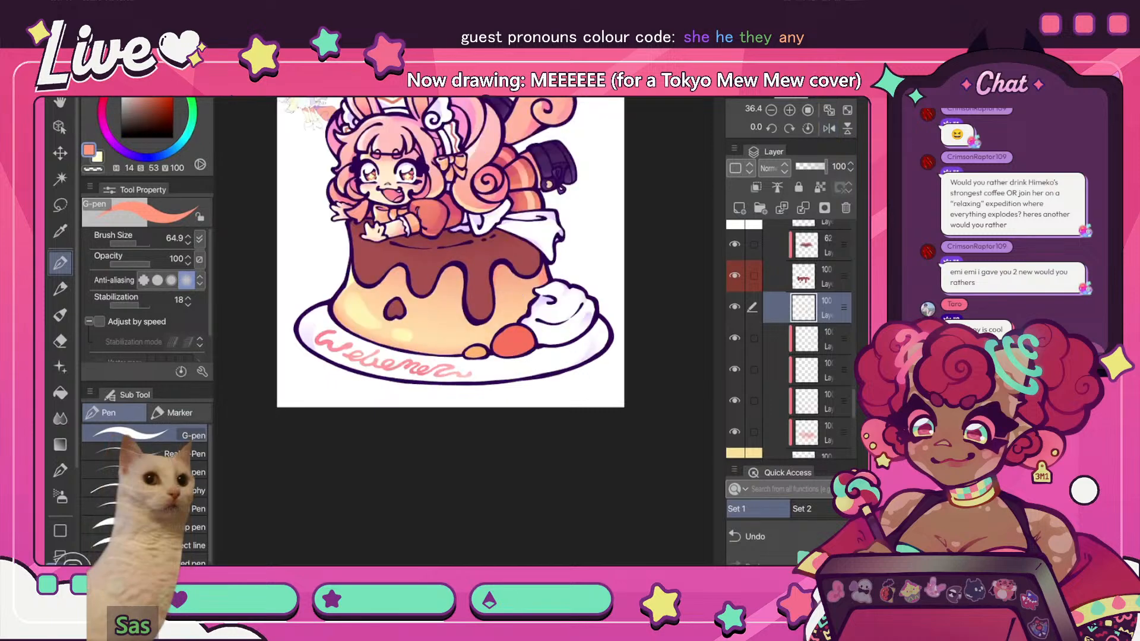
pyautogui.moveTo(355, 319); pyautogui.dragTo(393, 331)
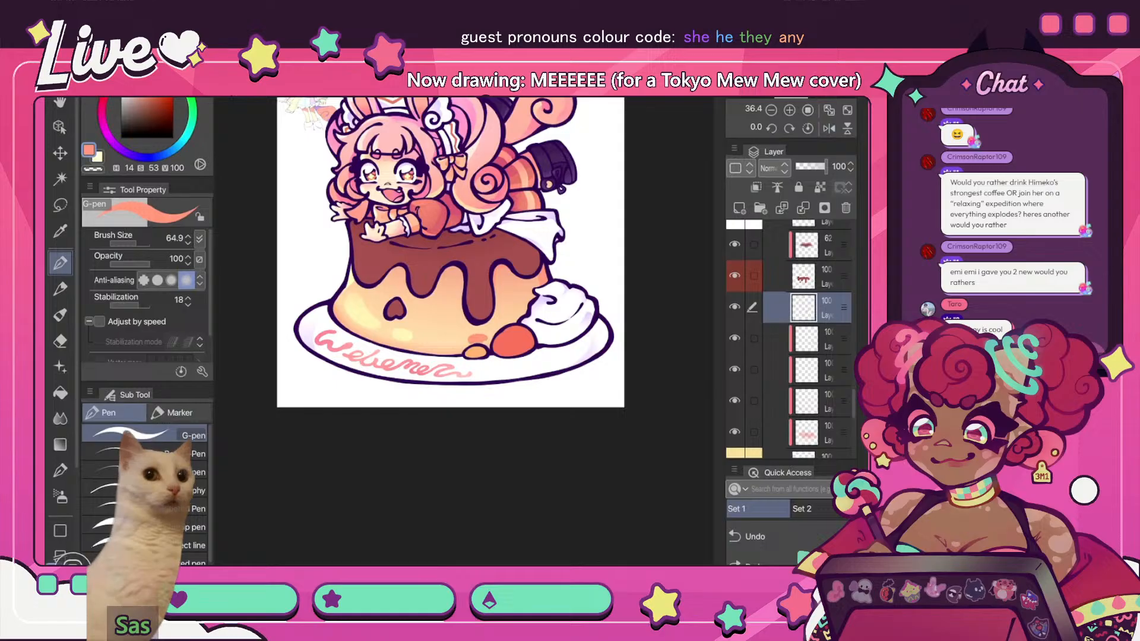
pyautogui.scroll(-5, 463, 252)
pyautogui.press('h')
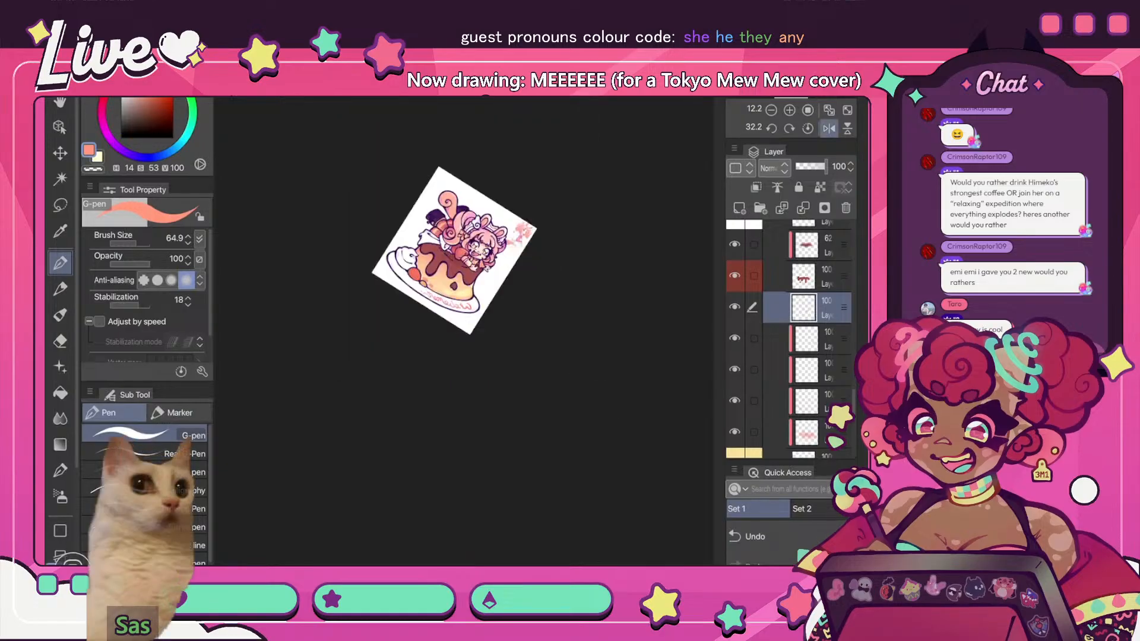
pyautogui.hotkey('ctrl', '@')
pyautogui.press('h')
pyautogui.scroll(4, 512, 312)
pyautogui.press('h')
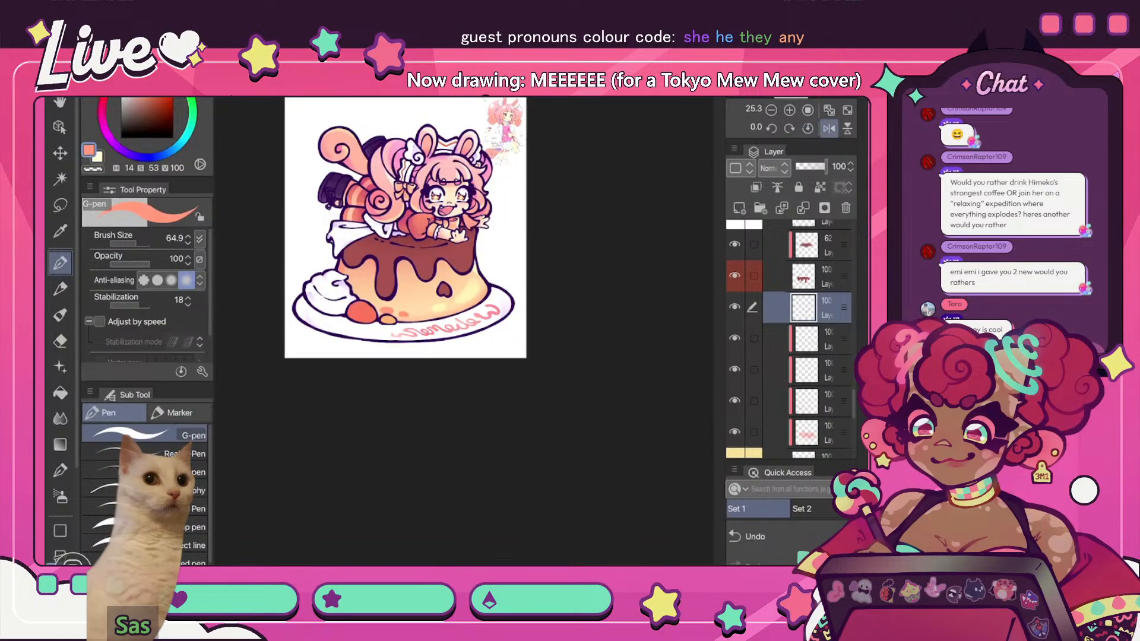
pyautogui.scroll(4, 360, 334)
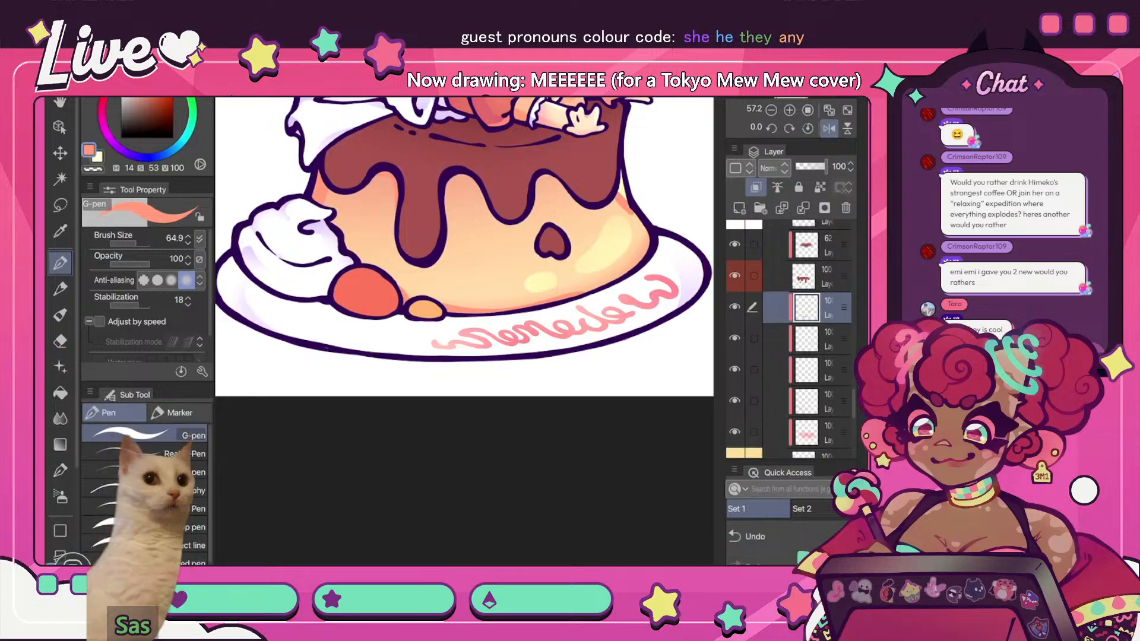
# - Examine the pudding's highlights and shading in normal and mirrored view while switching between its clipped layers
pyautogui.click(807, 369)
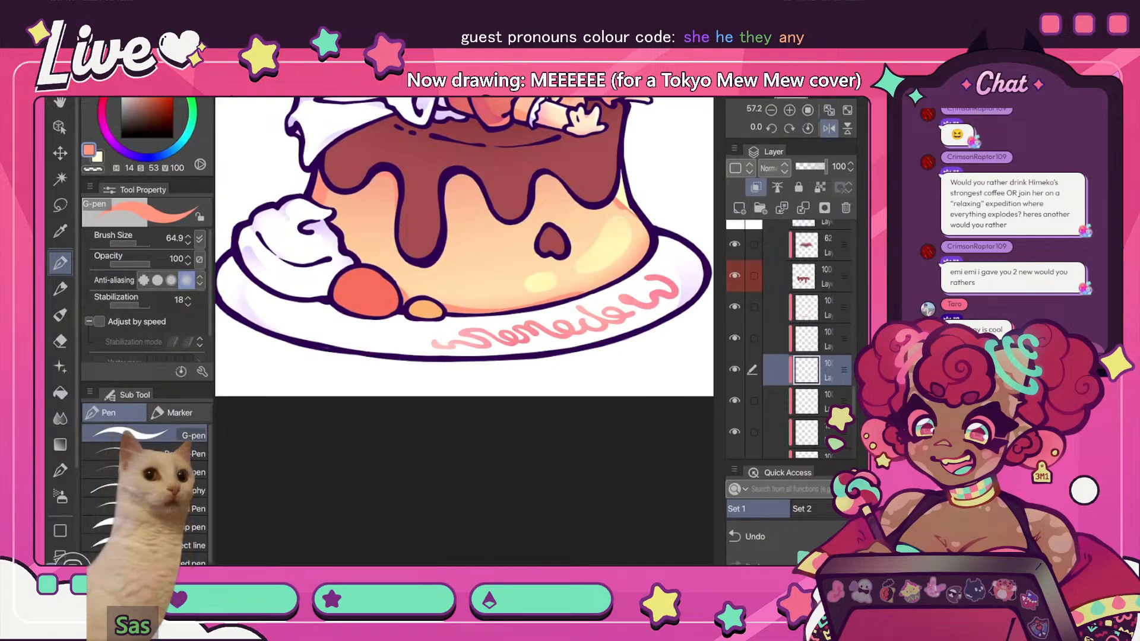
pyautogui.scroll(-6, 526, 201)
pyautogui.press('h')
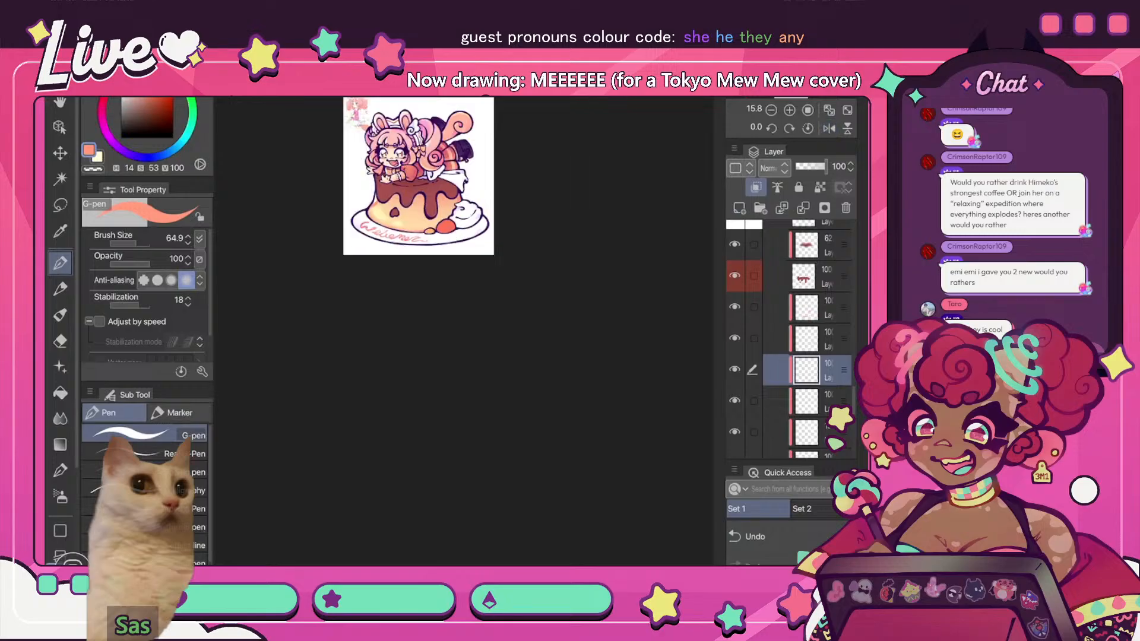
pyautogui.scroll(4, 579, 190)
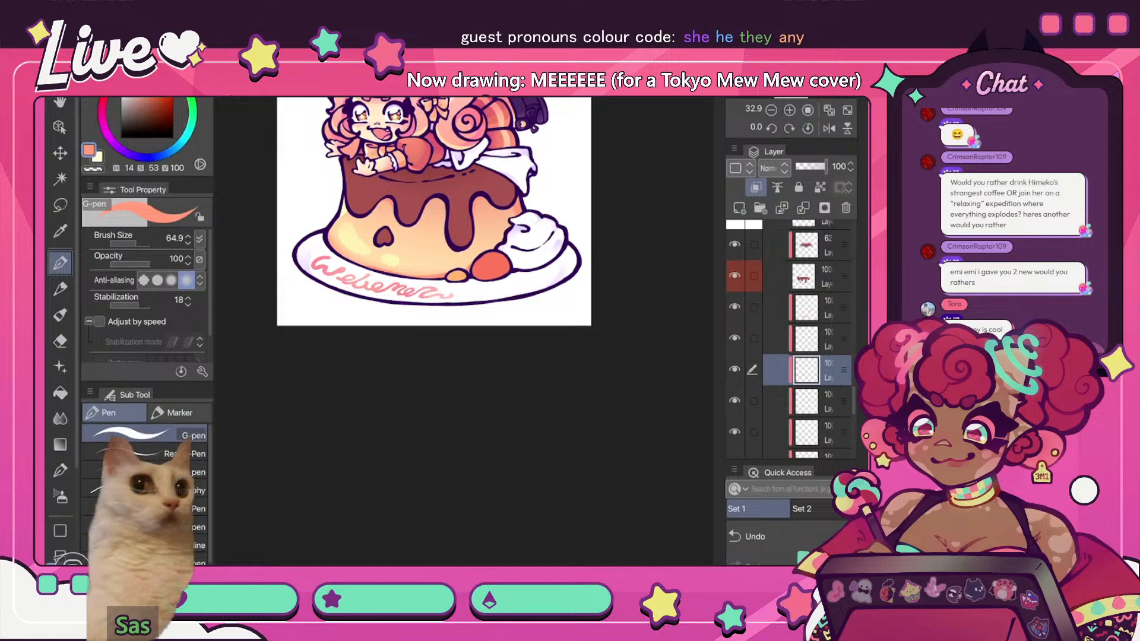
pyautogui.scroll(-2, 485, 239)
pyautogui.press('h')
pyautogui.scroll(5, 464, 267)
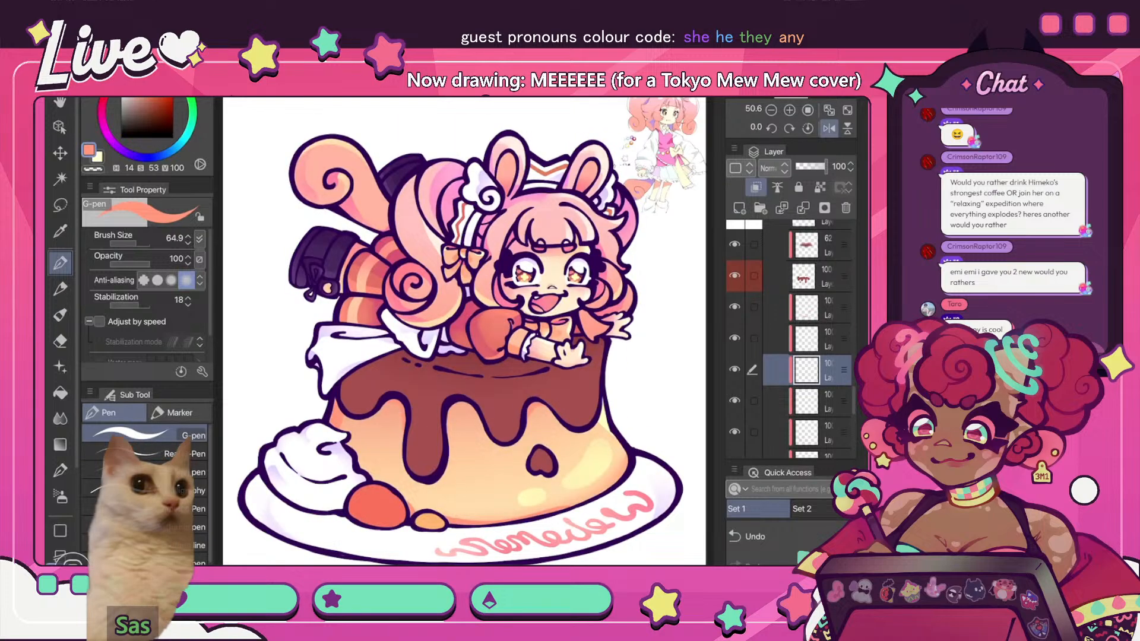
pyautogui.click(817, 307)
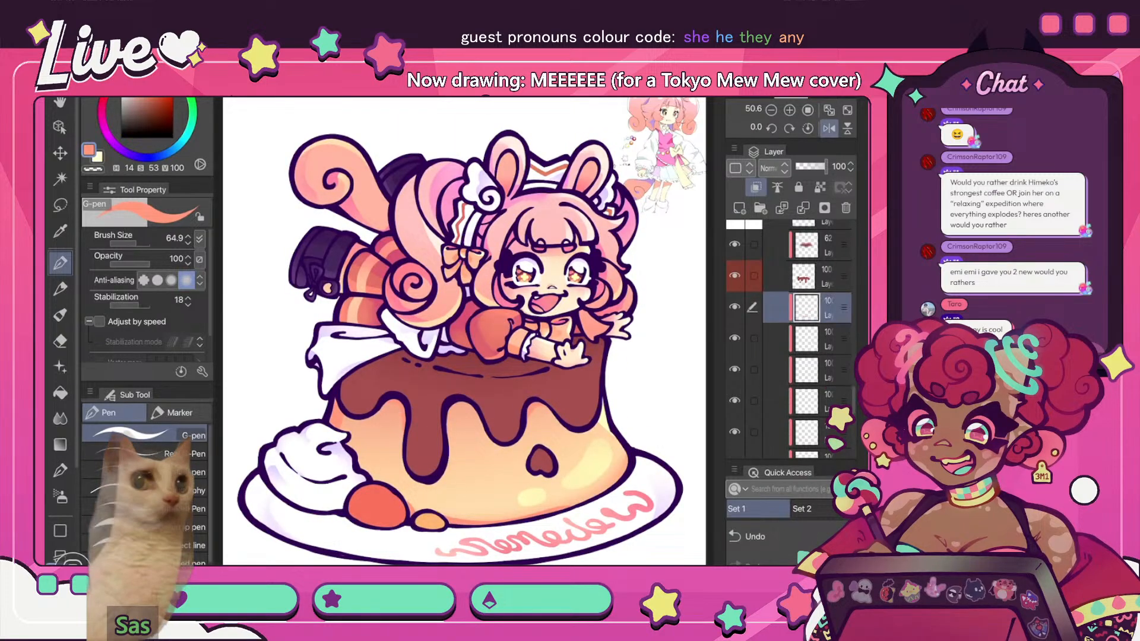
# - Set the soft airbrush to size 435.8 with a light pink of H 6, S 29, V 100, checking the drawing in both orientations
pyautogui.press('h')
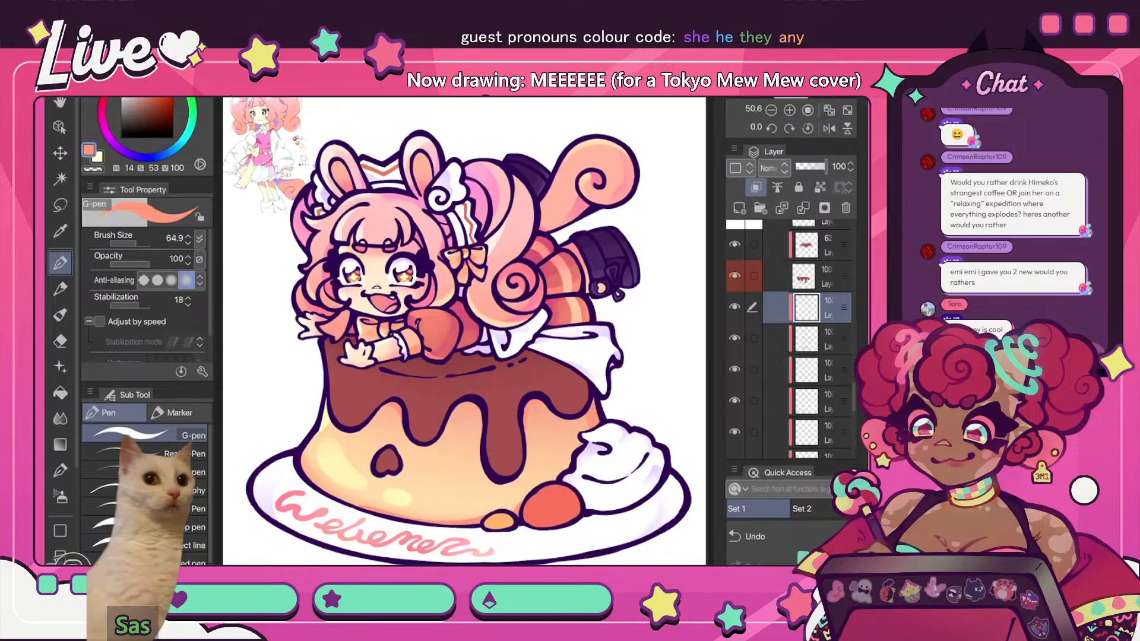
pyautogui.press('i')
pyautogui.press('b')
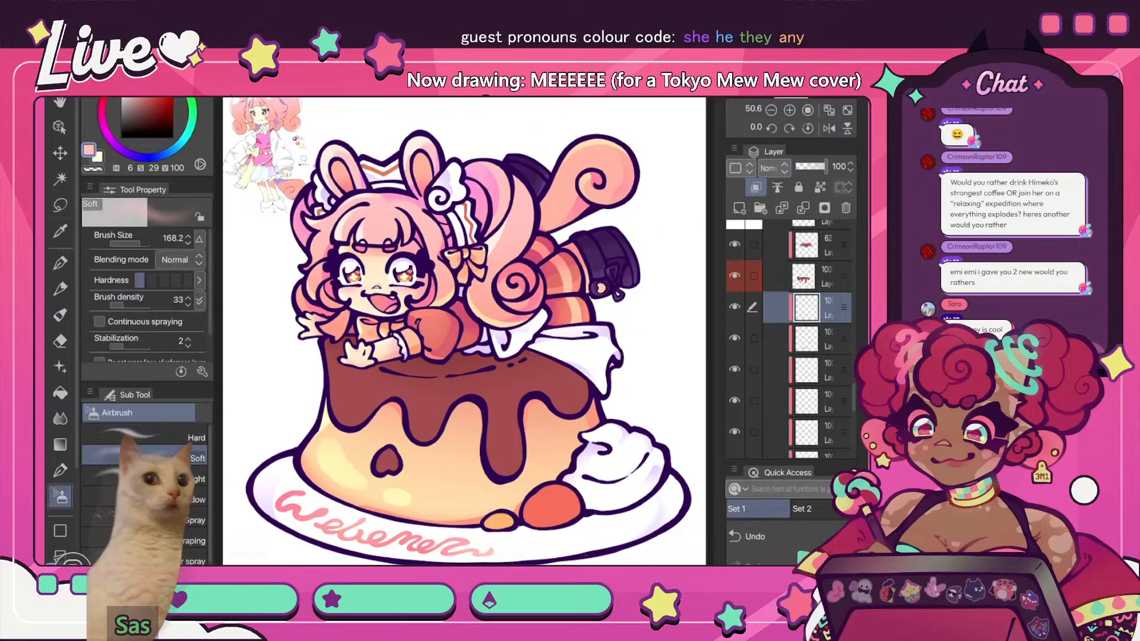
pyautogui.moveTo(463, 332); pyautogui.dragTo(475, 338)
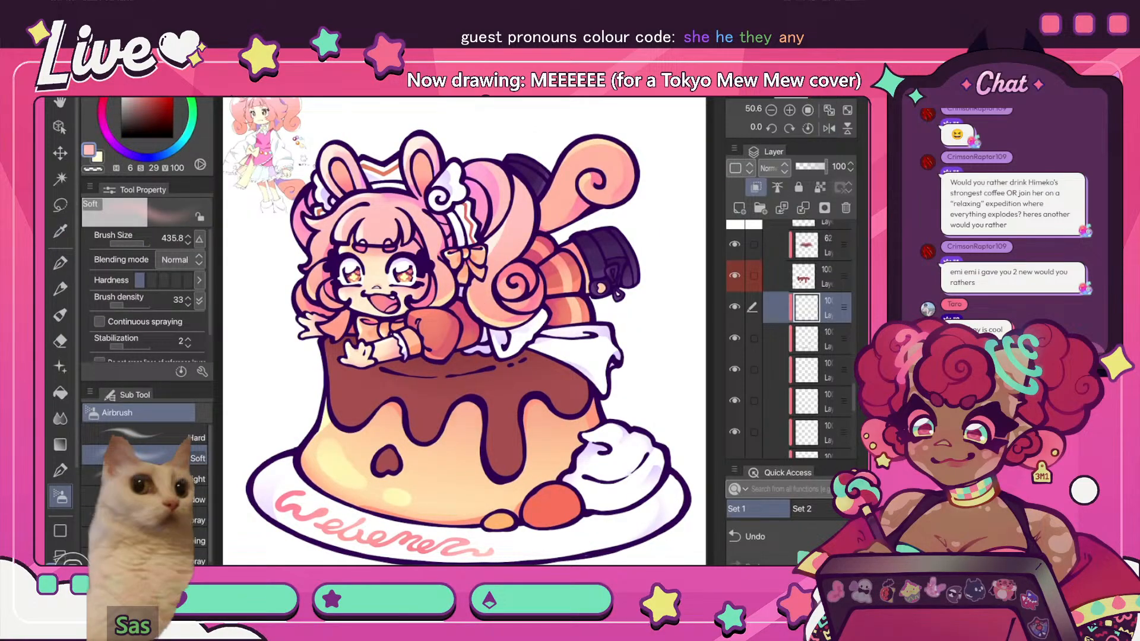
pyautogui.scroll(-5, 491, 226)
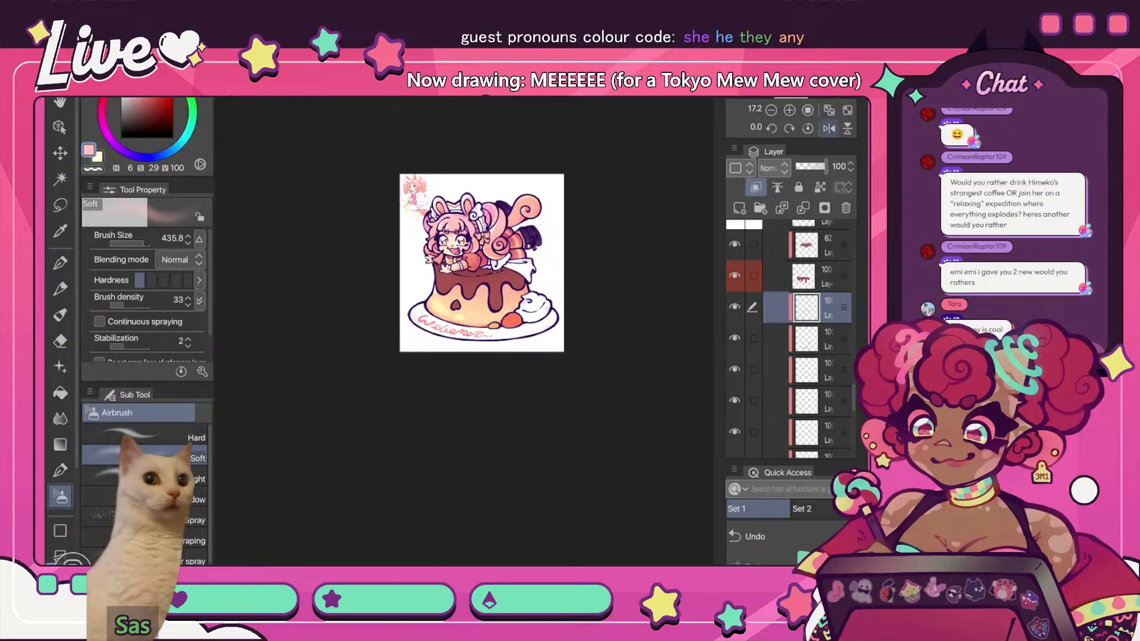
pyautogui.press('h')
pyautogui.scroll(3, 410, 297)
# - Add a new clipped layer among the pudding layers and choose a light orange of H 32, S 54, V 100 for the soft airbrush
pyautogui.click(827, 339)
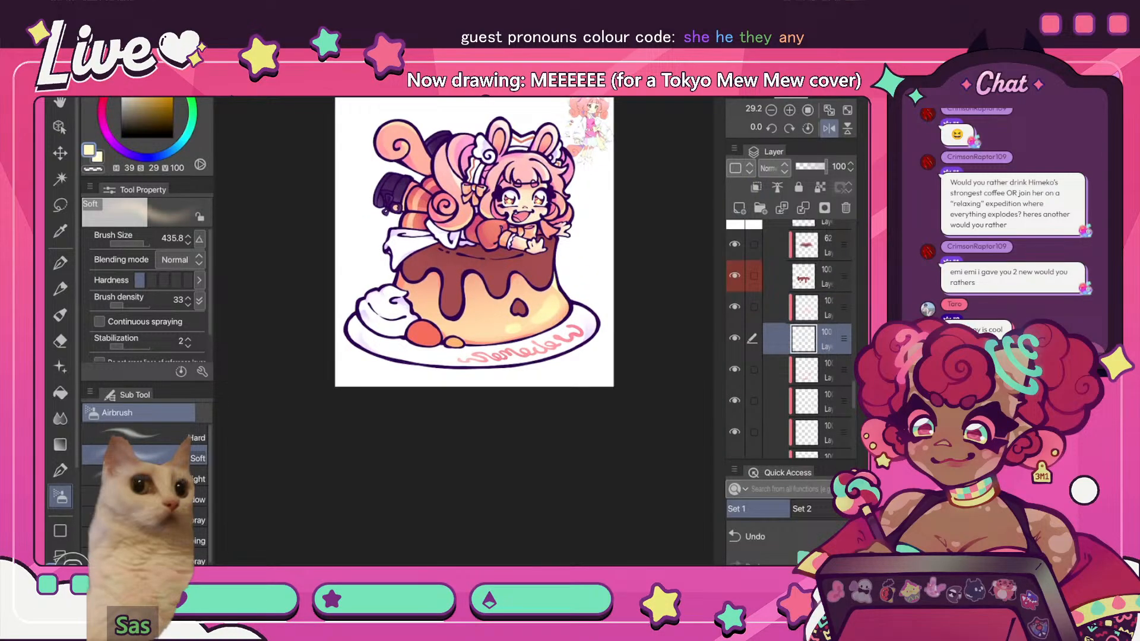
pyautogui.moveTo(131, 69); pyautogui.dragTo(126, 71)
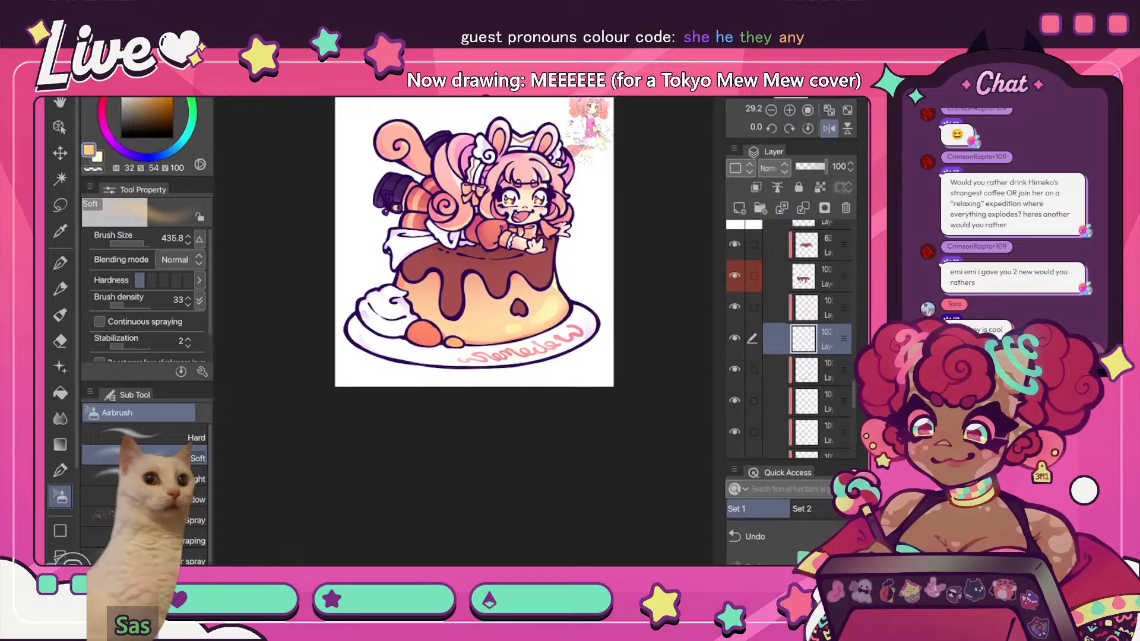
pyautogui.click(755, 188)
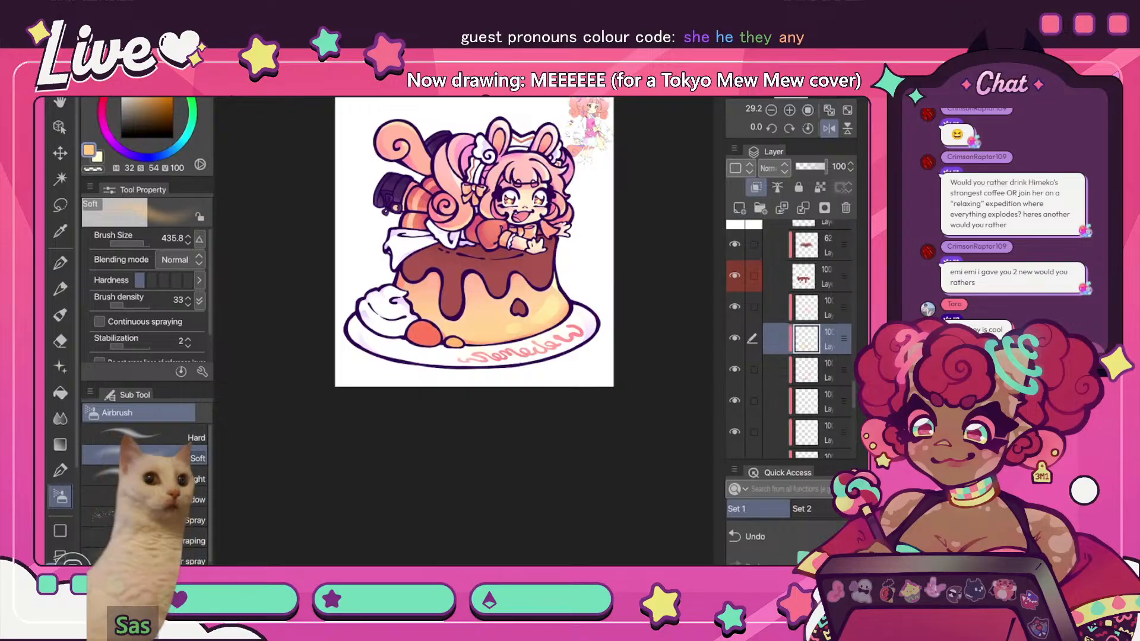
pyautogui.scroll(-2, 806, 339)
pyautogui.click(828, 128)
pyautogui.scroll(3, 469, 297)
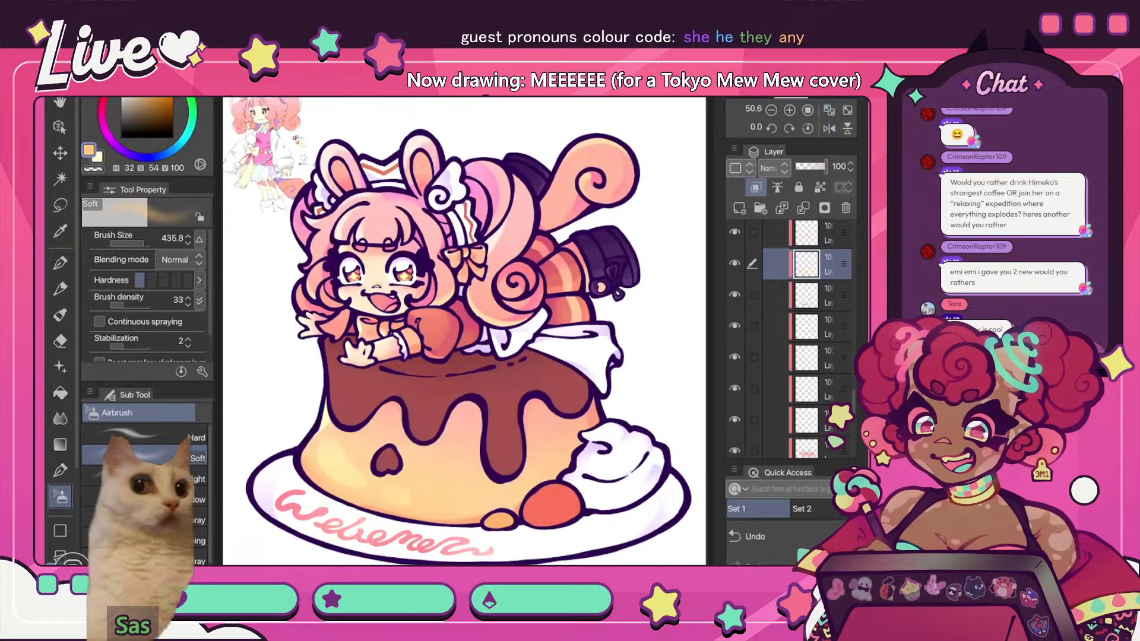
# - Move the new clipped layer down the stack to directly above the pudding's pale-yellow base layer
pyautogui.scroll(-5, 468, 297)
pyautogui.moveTo(810, 264); pyautogui.dragTo(810, 377)
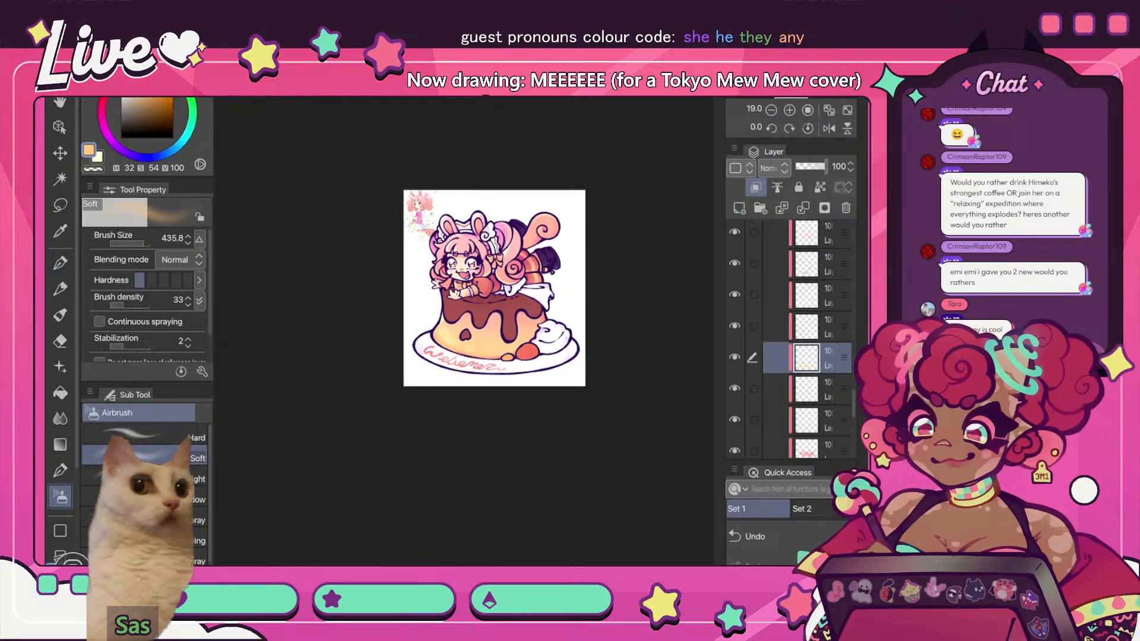
pyautogui.scroll(-3, 811, 339)
pyautogui.moveTo(810, 259); pyautogui.dragTo(811, 352)
# - Compare the drawing with the moved layer hidden and shown, and pick a pale yellow of H 47, S 23, V 100 for the airbrush
pyautogui.click(735, 352)
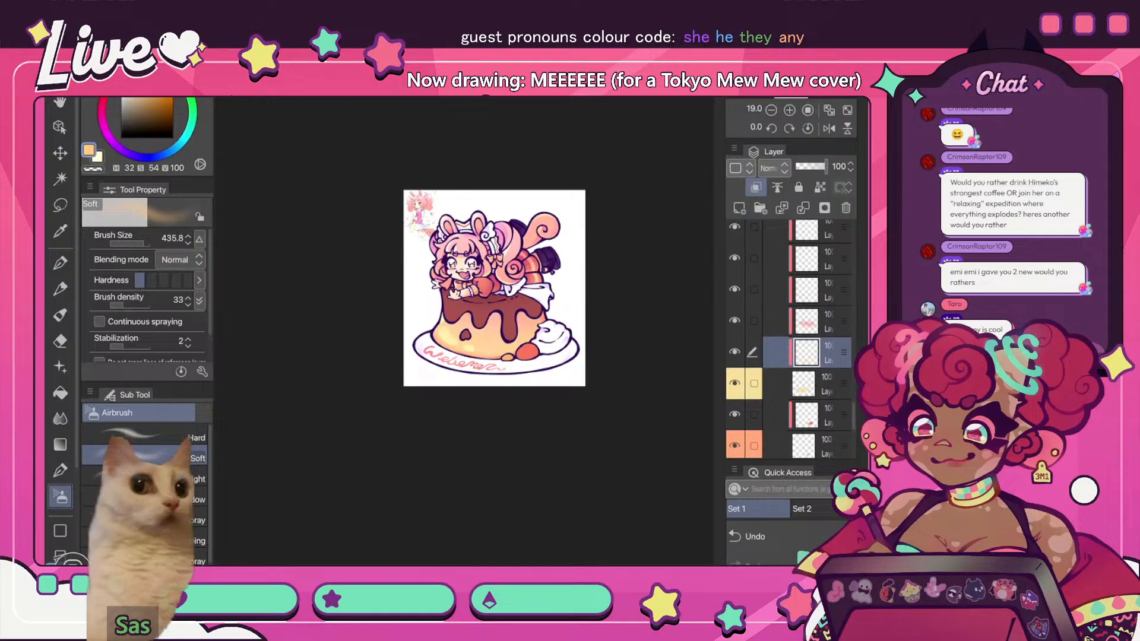
pyautogui.click(735, 352)
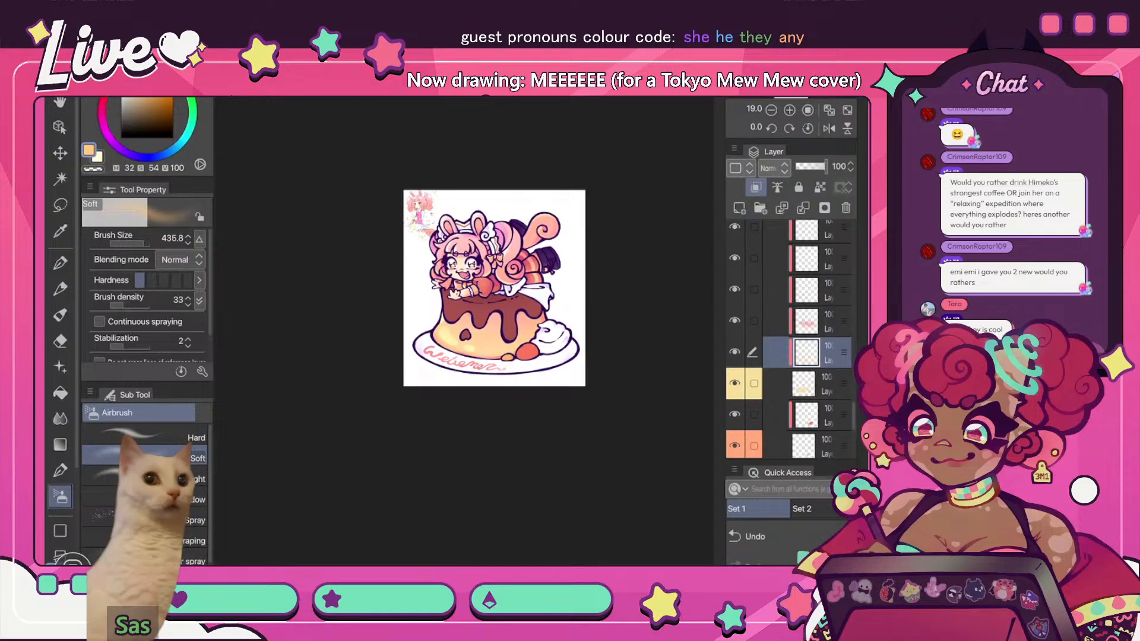
pyautogui.press('i')
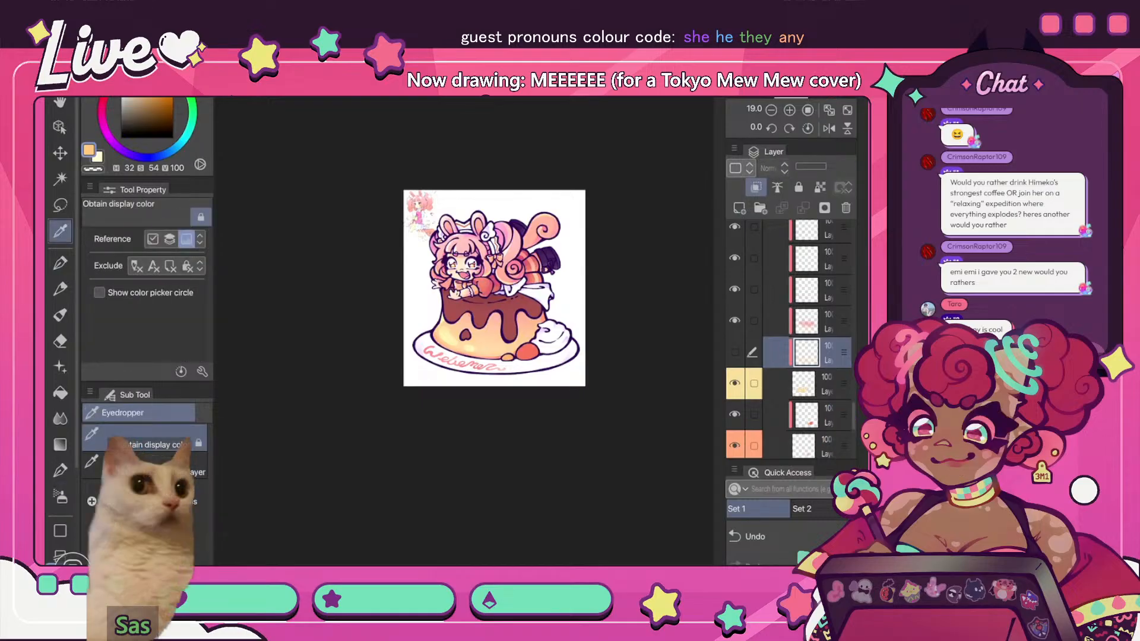
pyautogui.click(735, 352)
pyautogui.press('b')
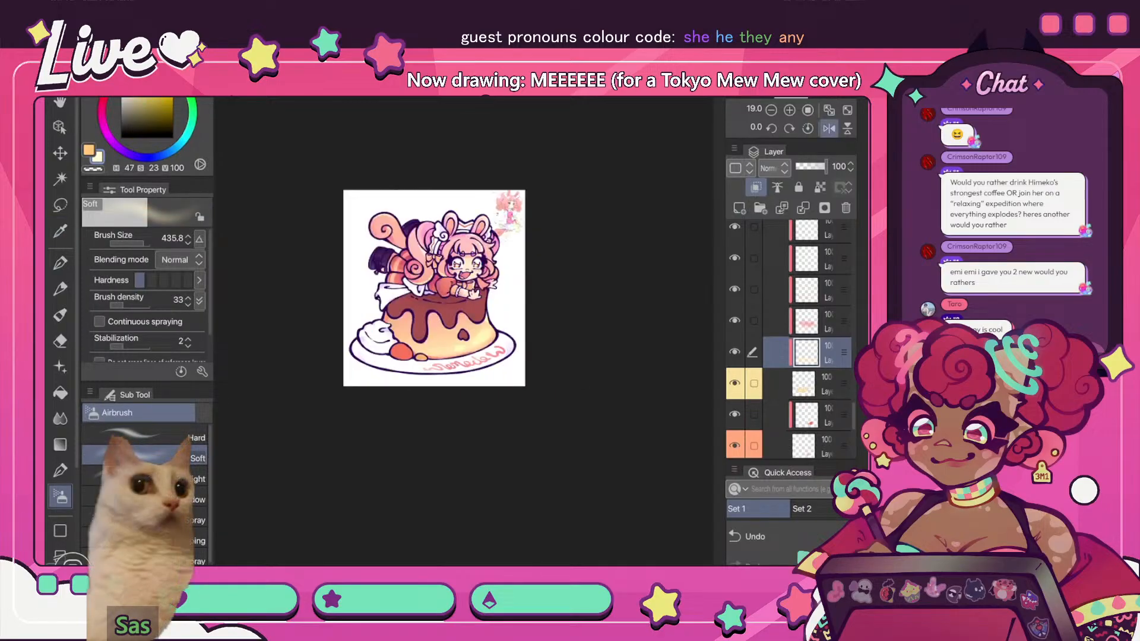
# - Examine the pudding in mirrored and normal view, comparing it with the pinkish clipped layer hidden and shown
pyautogui.click(829, 129)
pyautogui.scroll(-5, 504, 286)
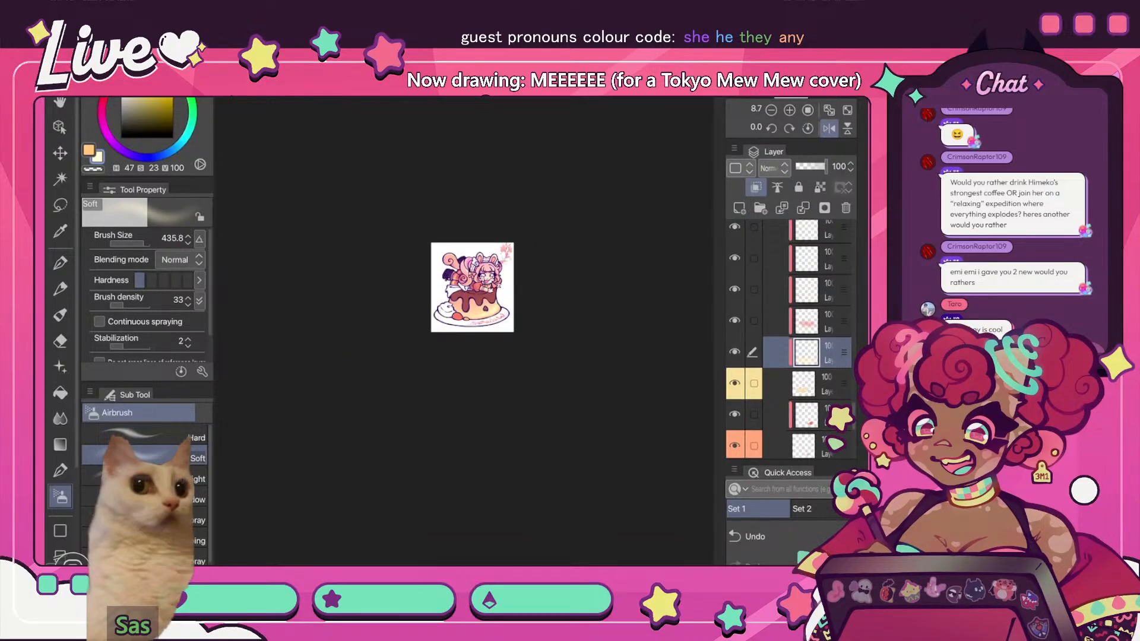
pyautogui.click(829, 129)
pyautogui.click(828, 110)
pyautogui.click(735, 320)
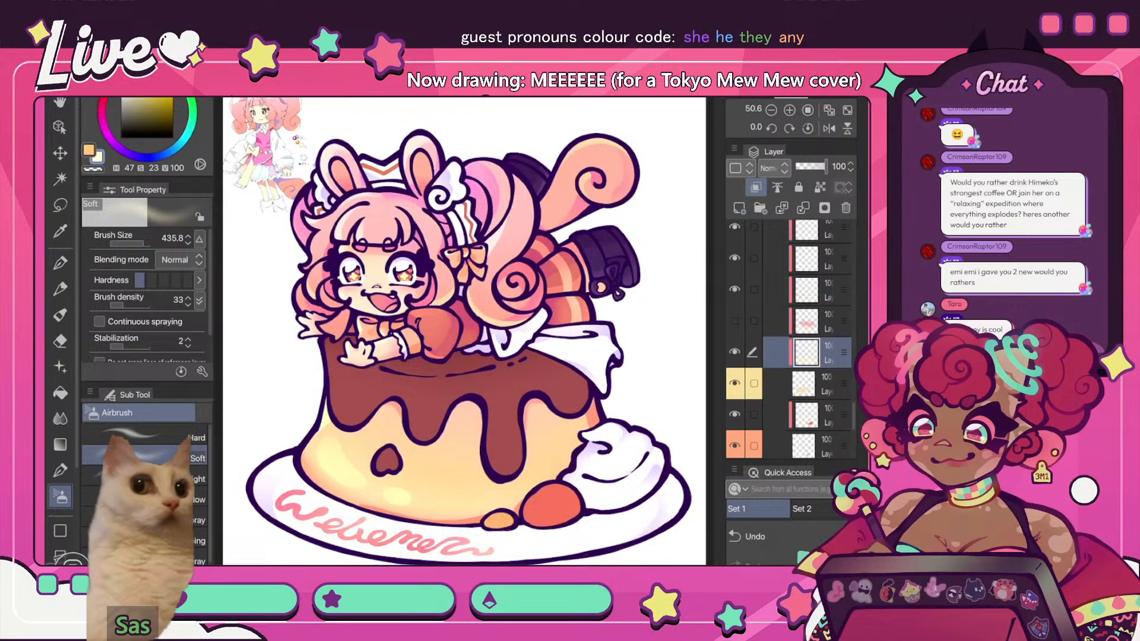
pyautogui.click(734, 321)
pyautogui.click(827, 321)
pyautogui.scroll(2, 806, 339)
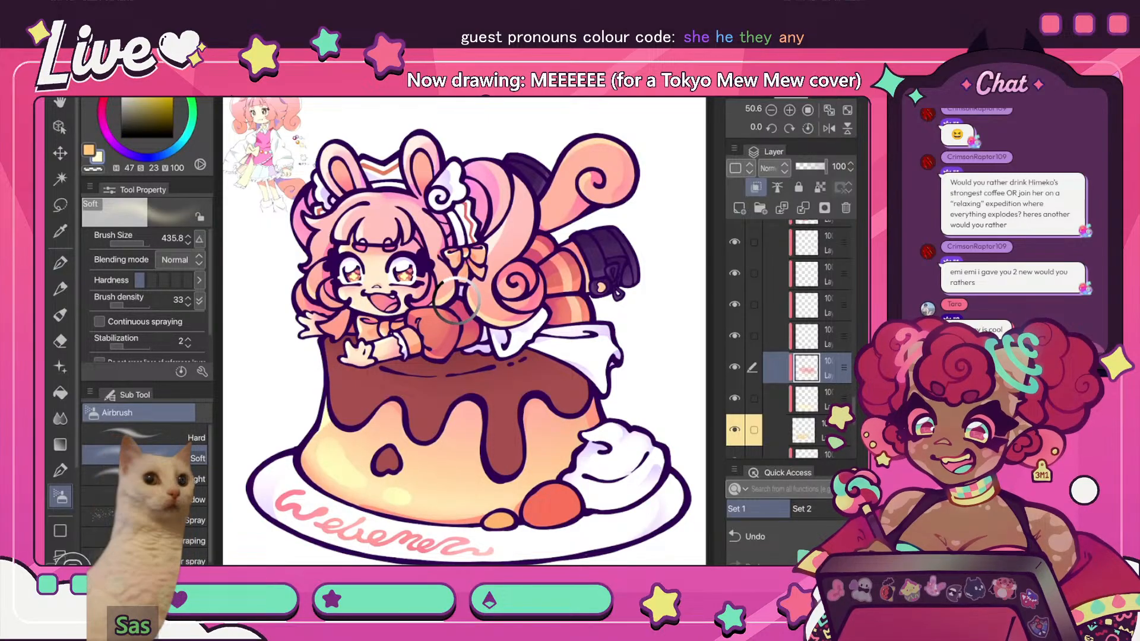
pyautogui.scroll(5, 805, 338)
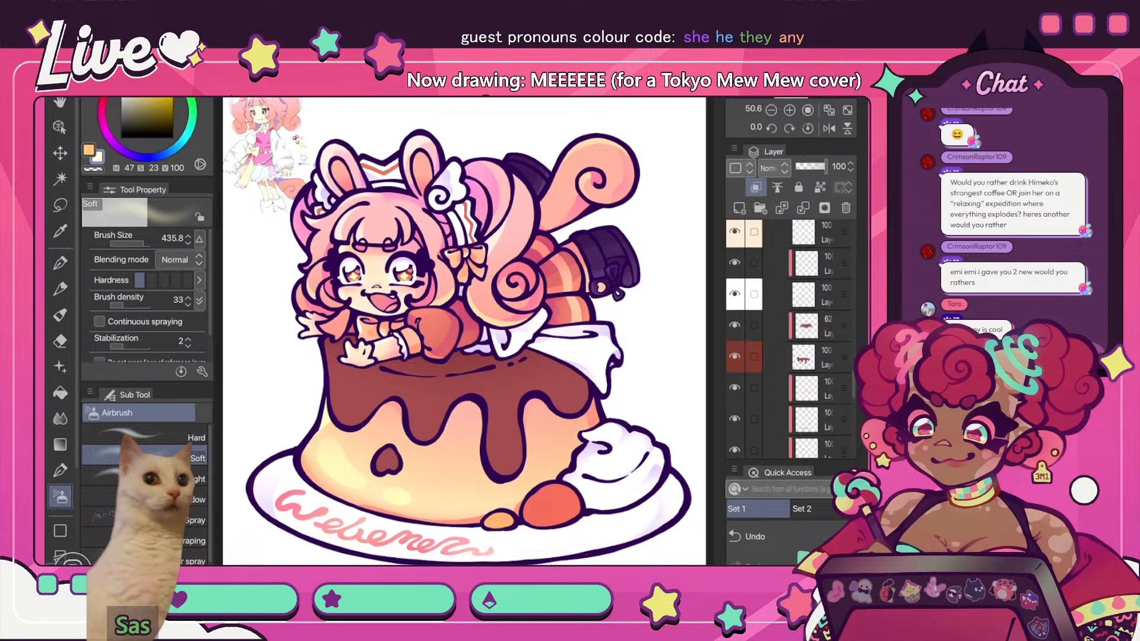
# - Add a clipped layer above the chocolate sauce's shading and softly airbrush the sauce with H 15, S 54, V 85 at size 246.1
pyautogui.click(827, 326)
pyautogui.click(734, 325)
pyautogui.click(734, 325)
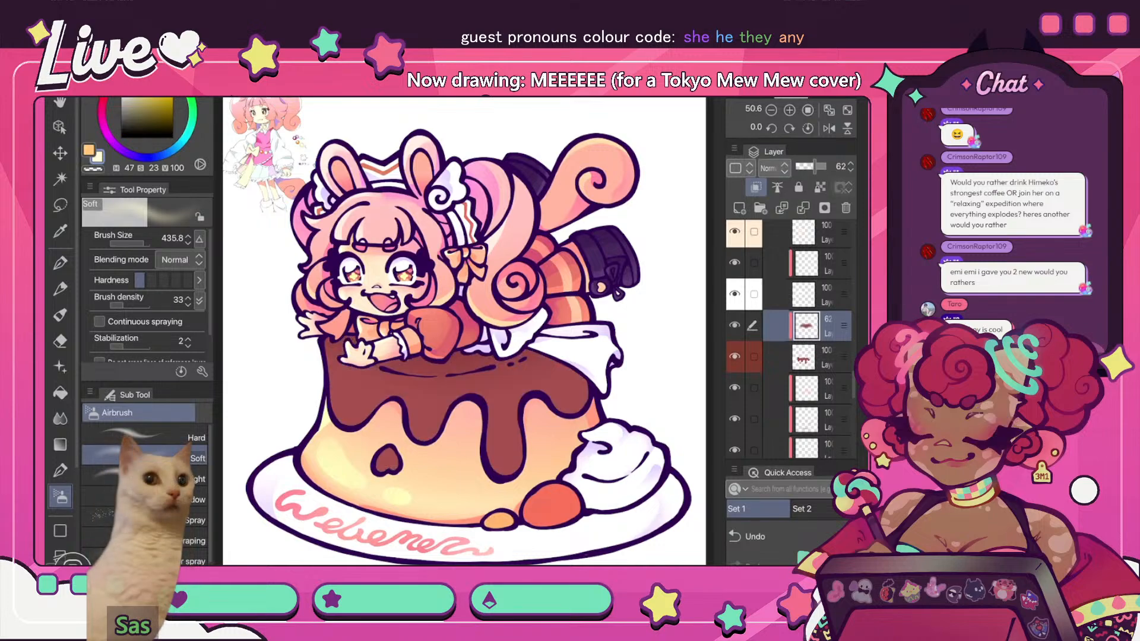
pyautogui.hotkey('ctrl', 'shift', 'n')
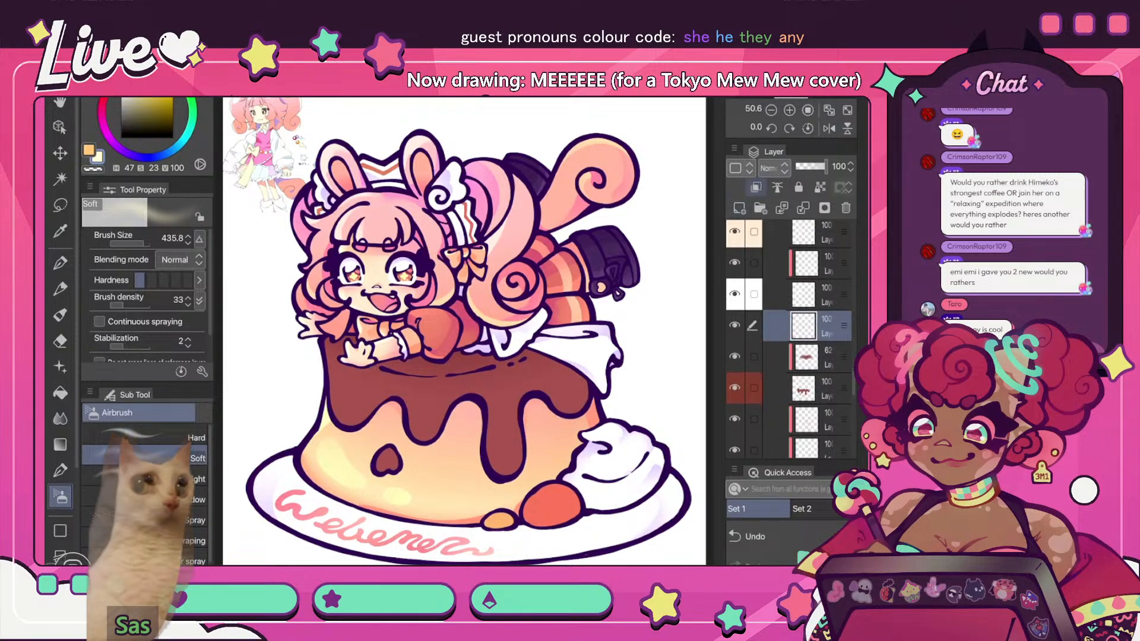
pyautogui.hotkey('ctrl', 'alt', 'g')
pyautogui.scroll(2, 369, 266)
pyautogui.press('alt')
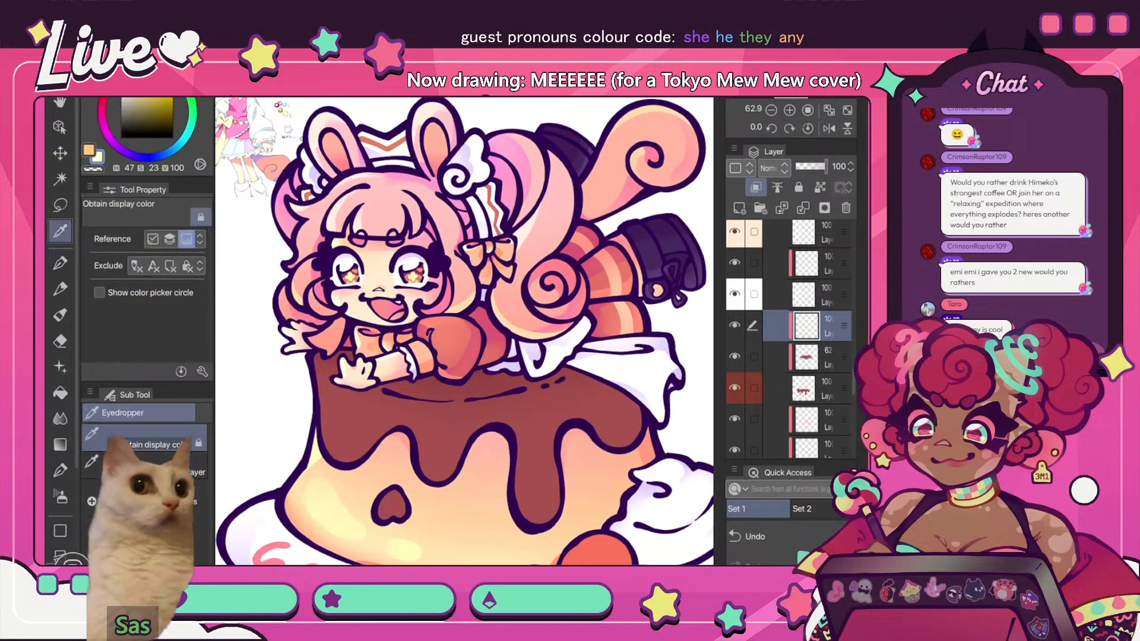
pyautogui.click(442, 418)
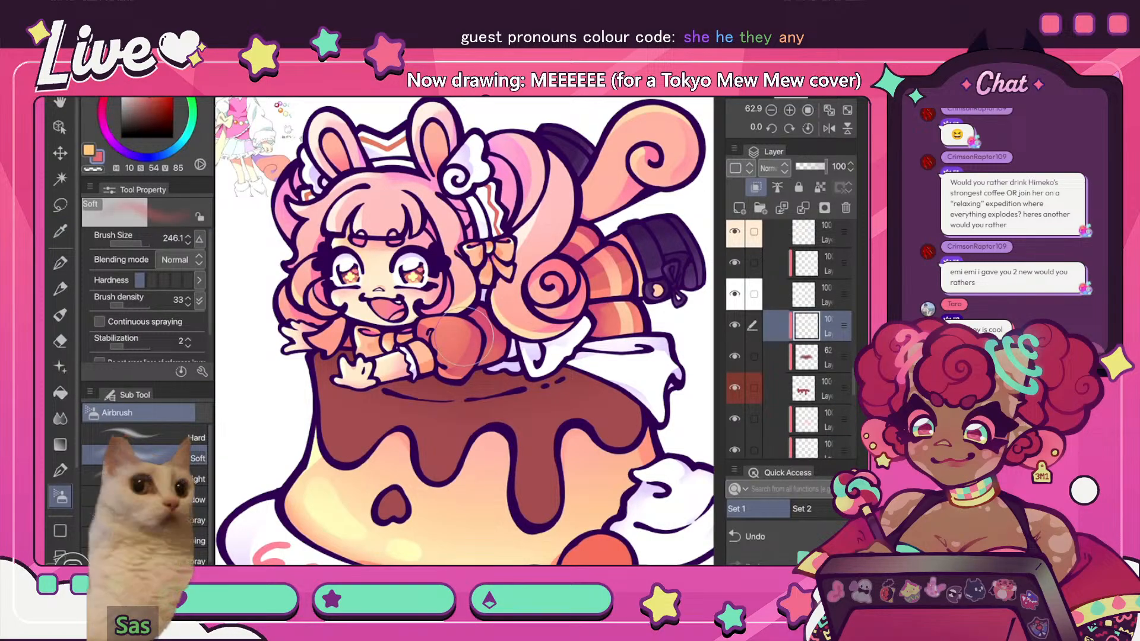
pyautogui.keyDown('alt'); pyautogui.click(464, 337); pyautogui.keyUp('alt')
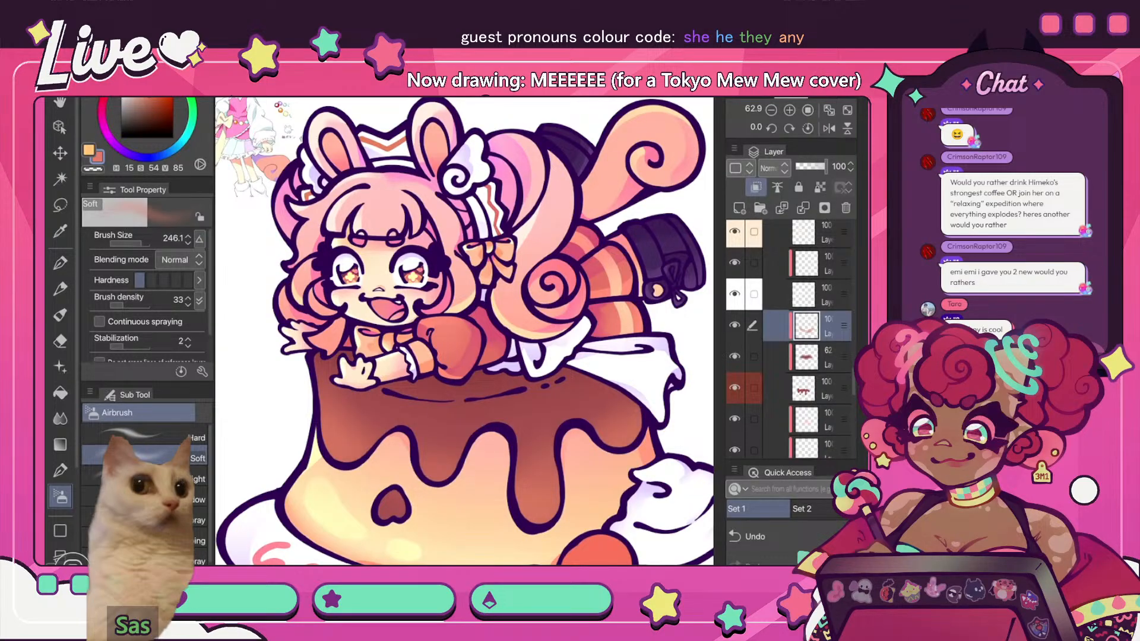
# - Check the sauce's airbrushed glow in mirrored view and lower its layer opacity to 70%
pyautogui.scroll(-10, 465, 330)
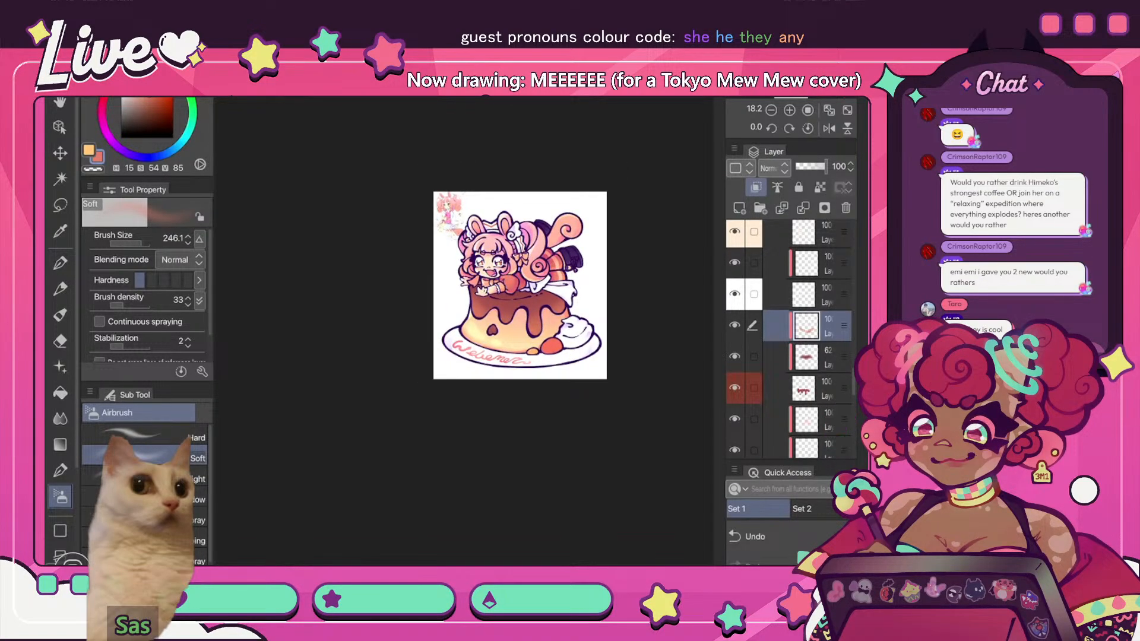
pyautogui.click(829, 128)
pyautogui.scroll(5, 388, 299)
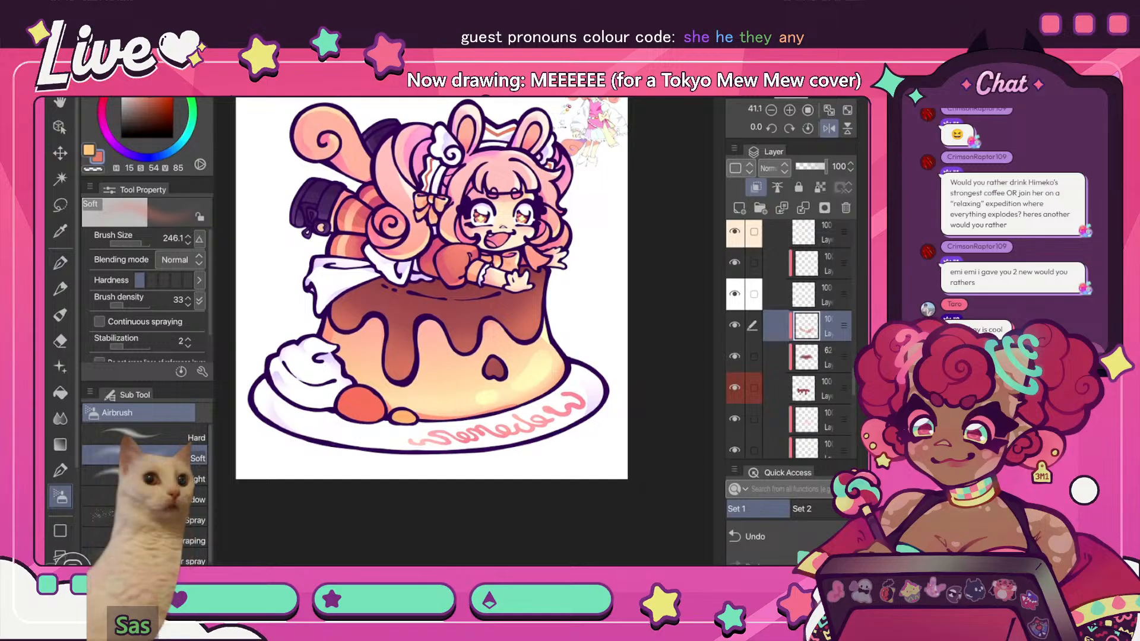
pyautogui.moveTo(826, 167); pyautogui.dragTo(816, 167)
# - Draw G-pen highlights of H 15, S 54, V 85 at size 64.9 on the chocolate drips on another new layer
pyautogui.click(739, 207)
pyautogui.scroll(4, 400, 359)
pyautogui.press('p')
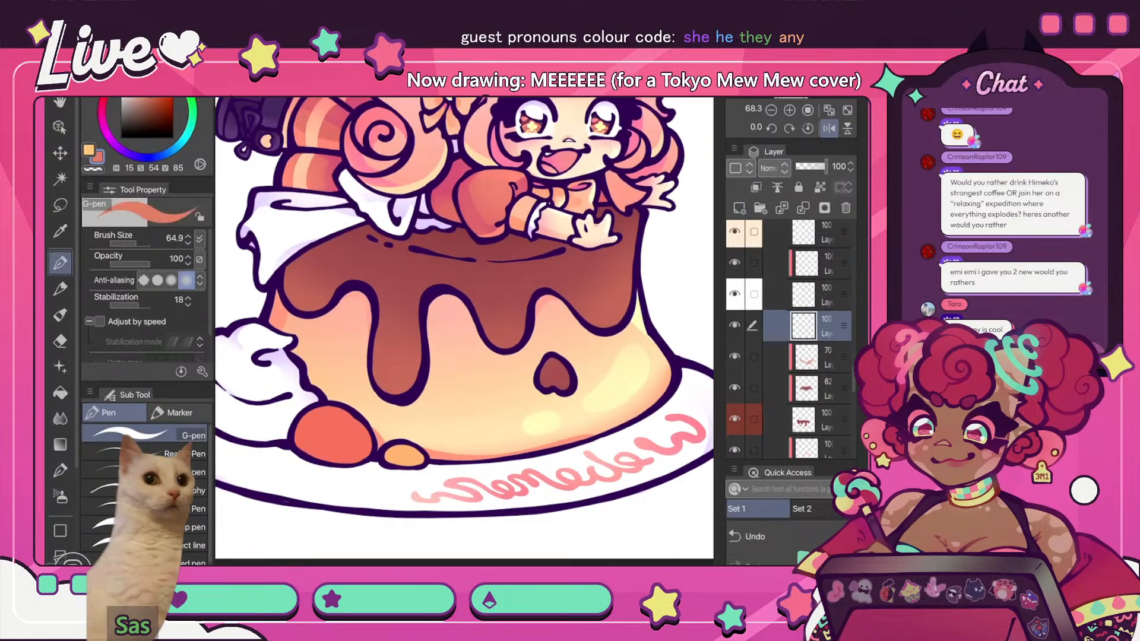
pyautogui.moveTo(399, 369); pyautogui.dragTo(403, 350)
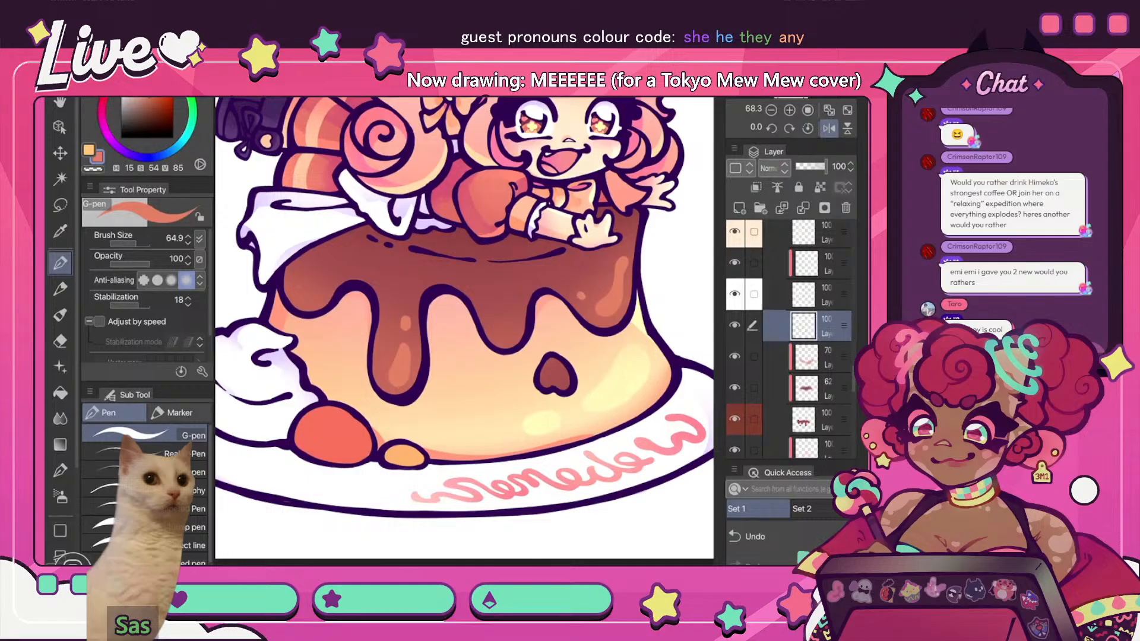
# - Examine the chocolate drip highlights and the whole drawing in normal, mirrored and rotated view, near and far
pyautogui.scroll(-6, 497, 229)
pyautogui.press('h')
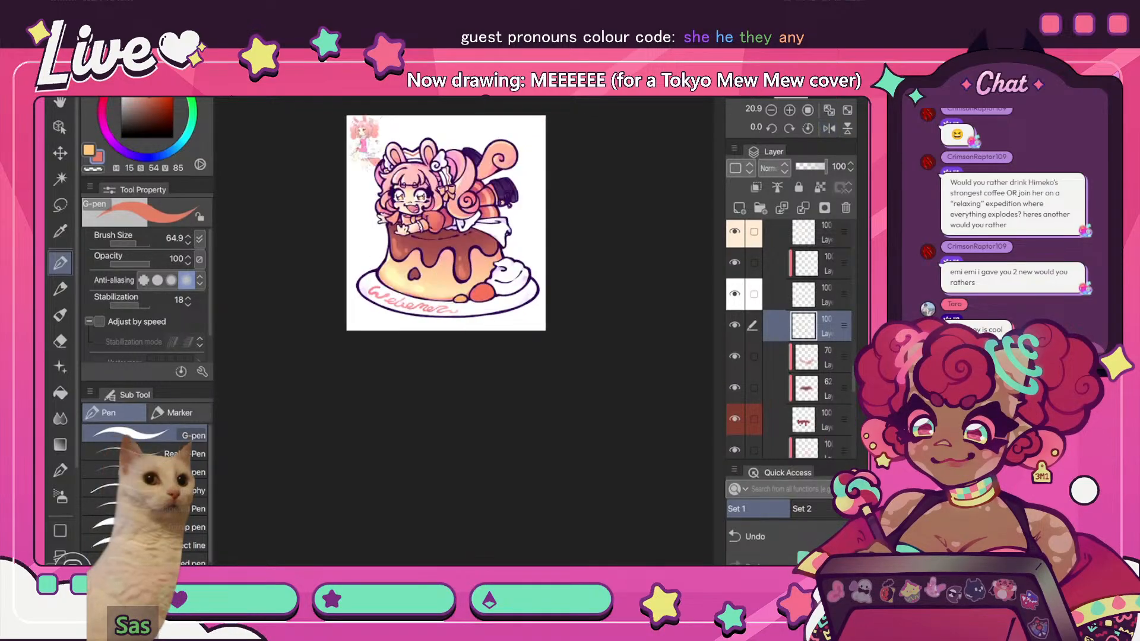
pyautogui.scroll(5, 449, 223)
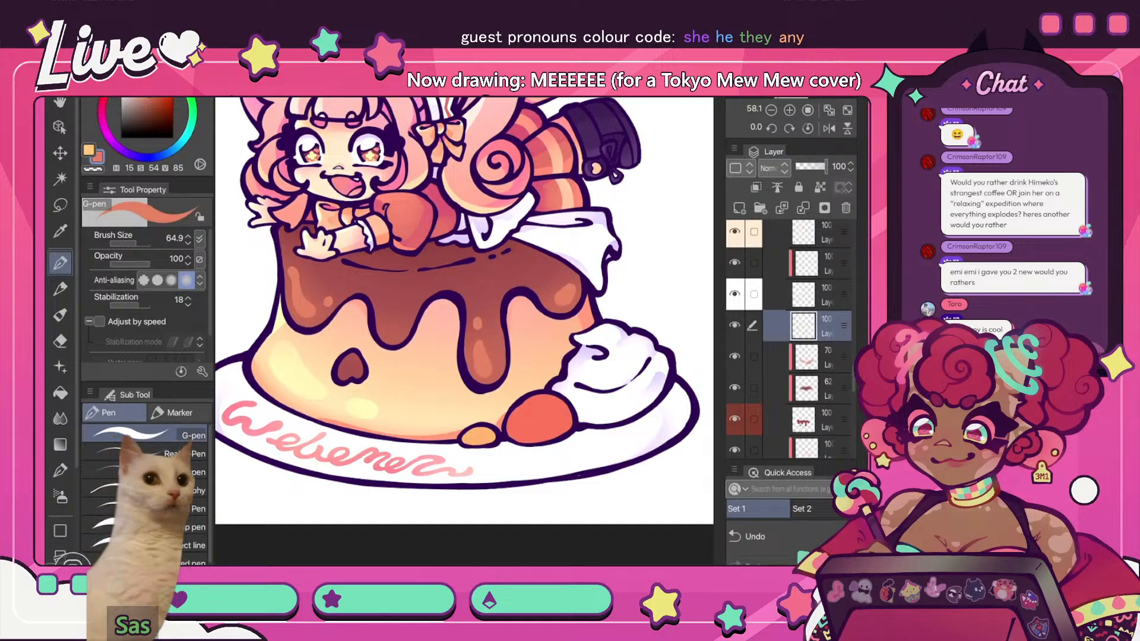
pyautogui.scroll(-6, 525, 221)
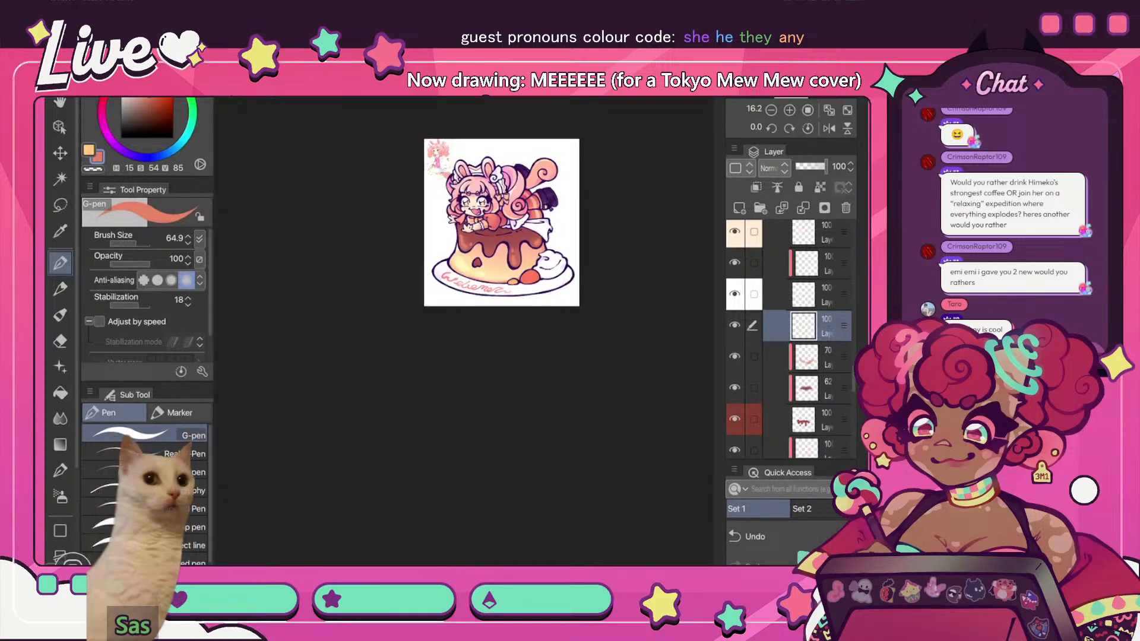
pyautogui.click(828, 110)
pyautogui.click(828, 128)
pyautogui.click(829, 128)
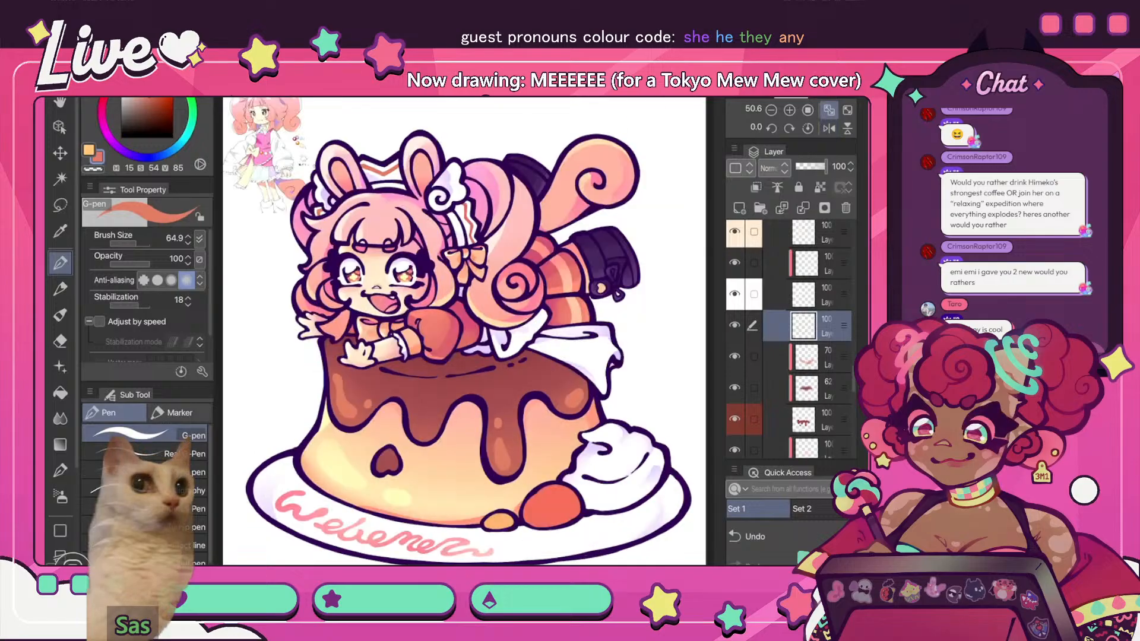
pyautogui.moveTo(582, 237); pyautogui.dragTo(534, 368)
pyautogui.scroll(3, 434, 236)
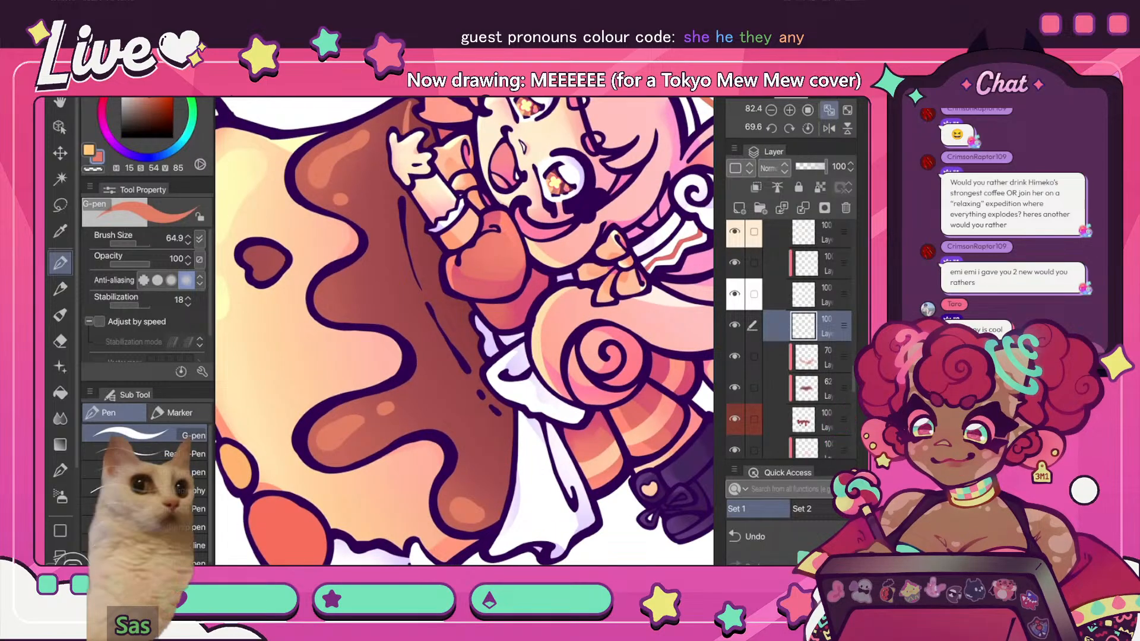
pyautogui.scroll(-5, 451, 194)
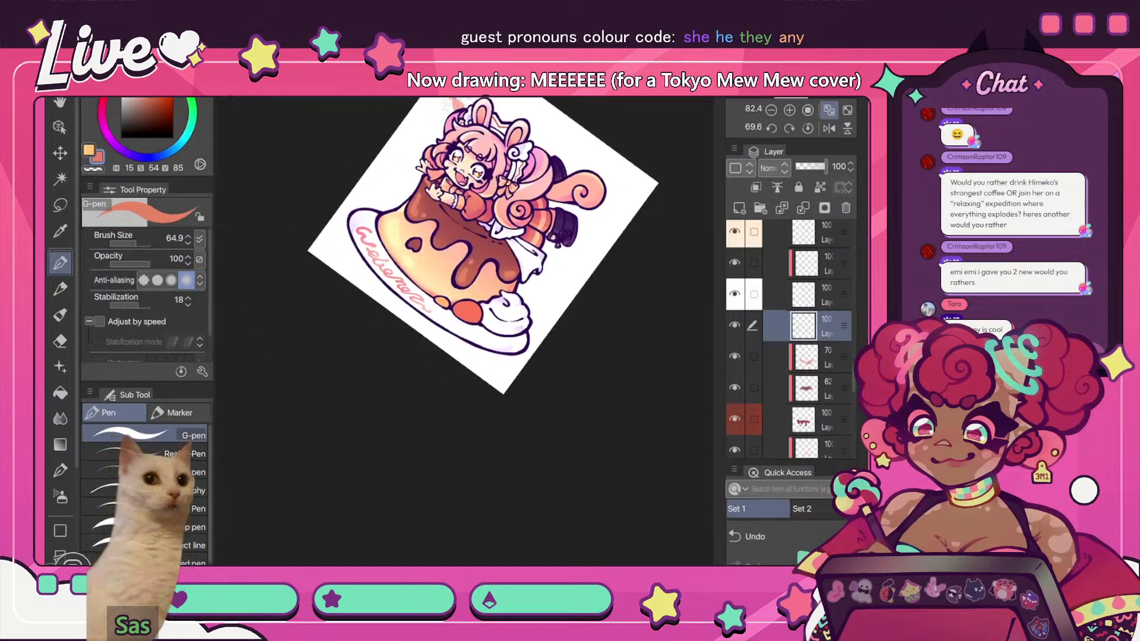
pyautogui.scroll(4, 464, 331)
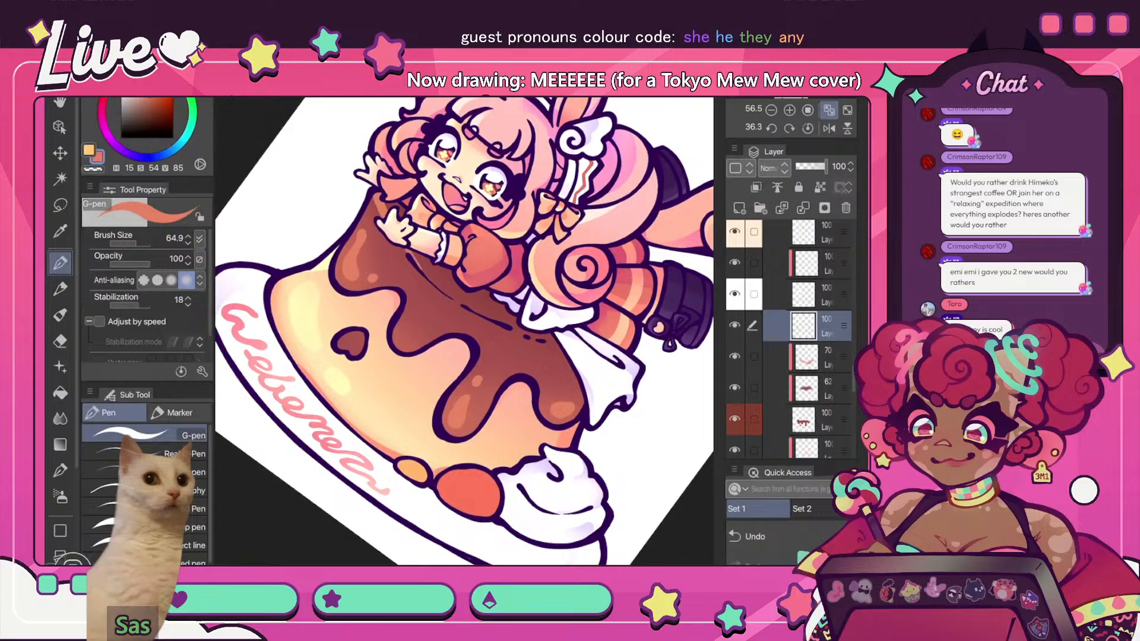
pyautogui.hotkey('ctrl', '0')
pyautogui.press('h')
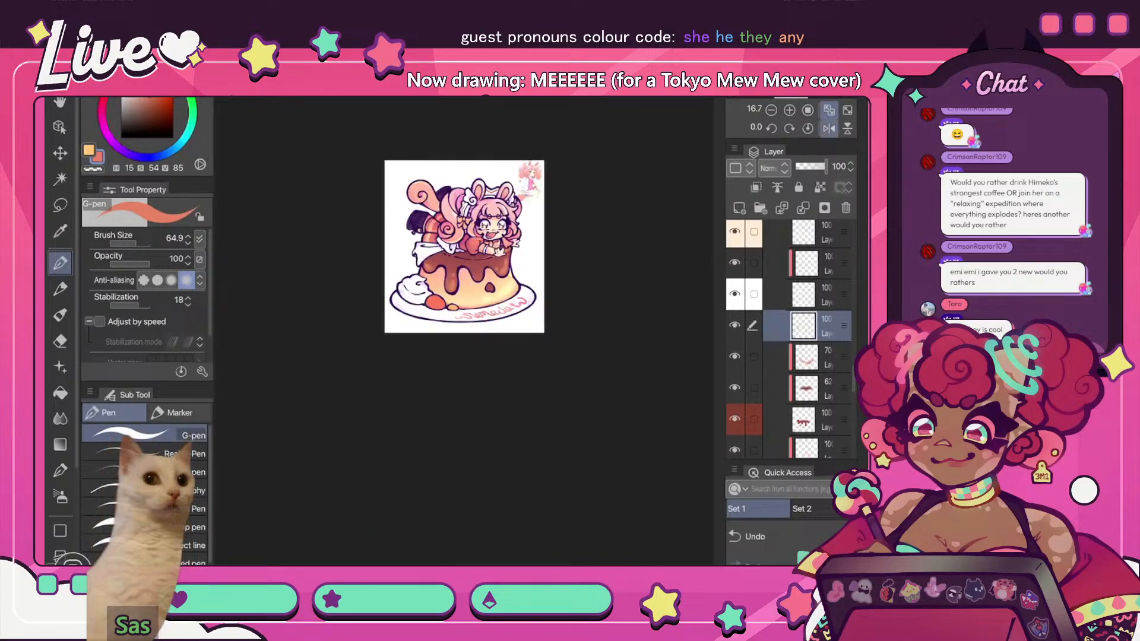
pyautogui.scroll(5, 464, 297)
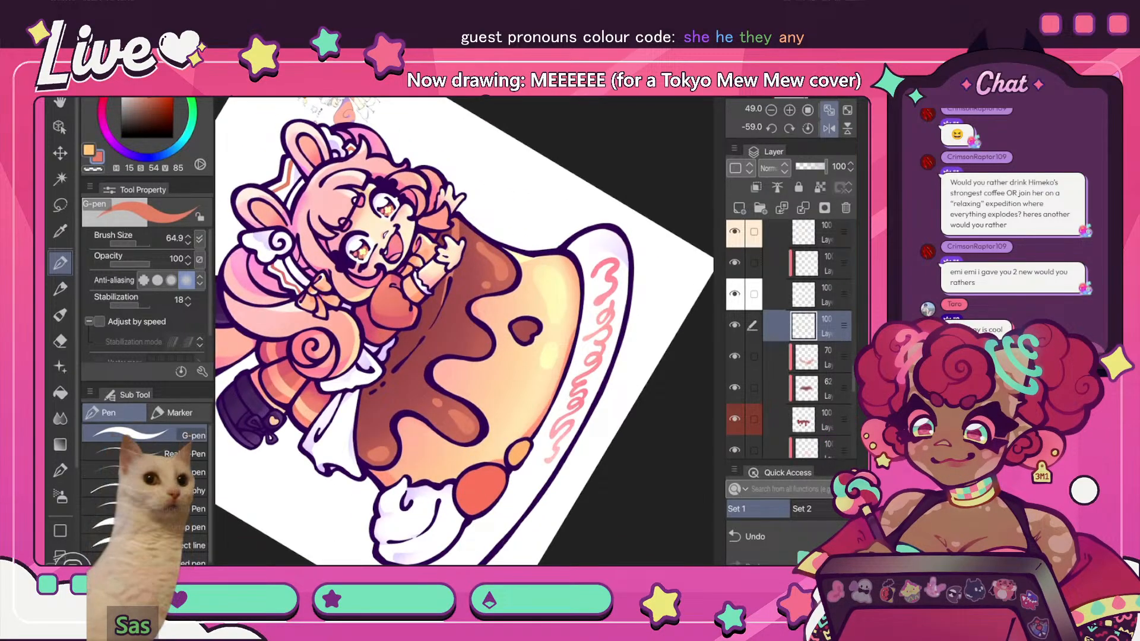
# - Check the highlights on the chocolate drips in mirrored and normal view, near and far
pyautogui.press('e')
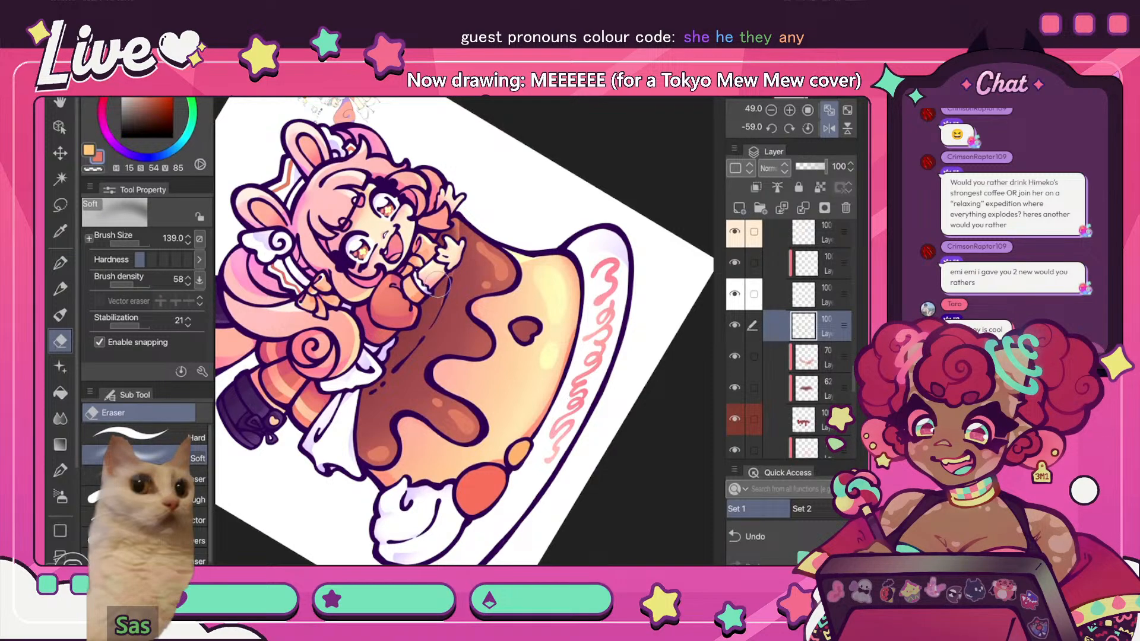
pyautogui.scroll(-3, 464, 309)
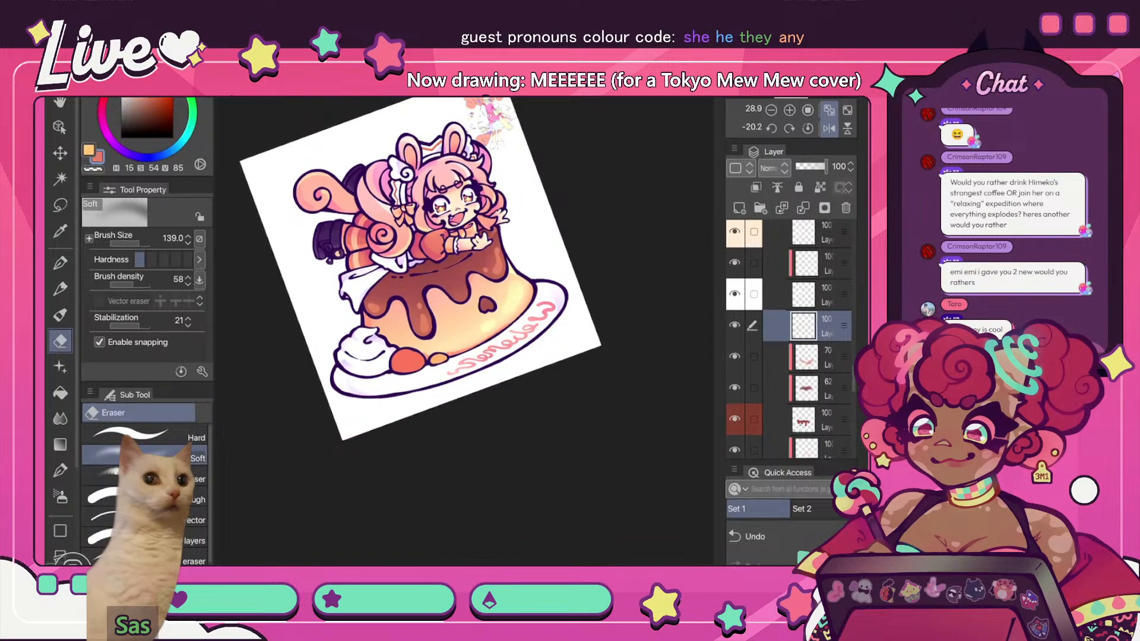
pyautogui.click(807, 128)
pyautogui.click(828, 128)
pyautogui.scroll(4, 463, 309)
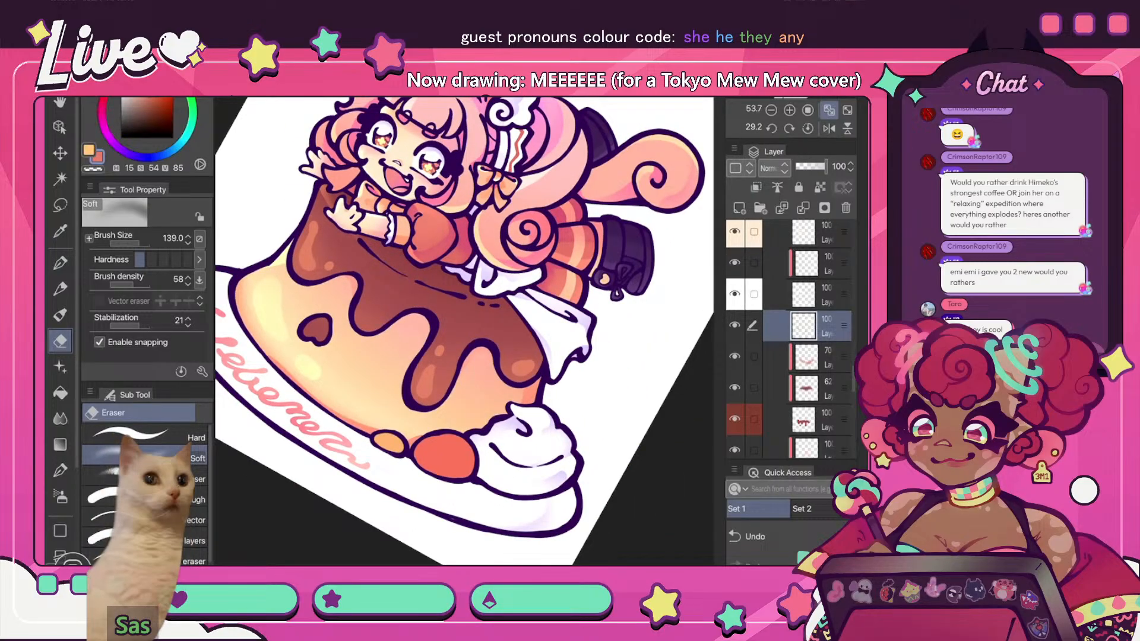
# - Sample the hair's pink, shift it to H 342, S 65, V 85, and draw a G-pen reflection at size 64.9 on the chocolate beside the apron
pyautogui.press('i')
pyautogui.moveTo(604, 279); pyautogui.dragTo(560, 352)
pyautogui.click(522, 284)
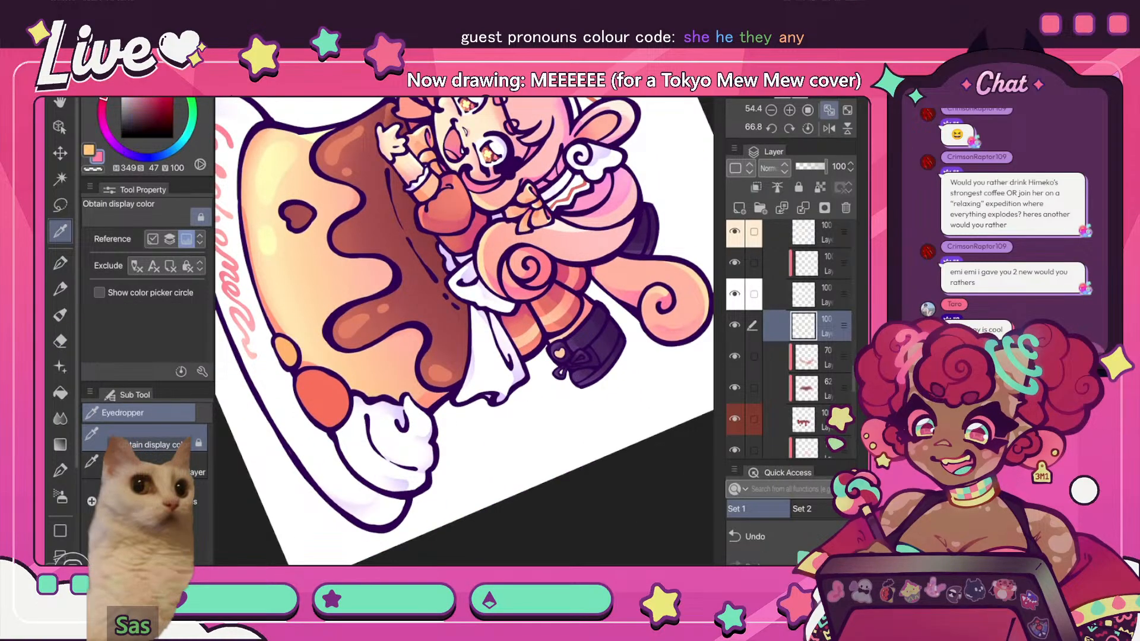
pyautogui.press('p')
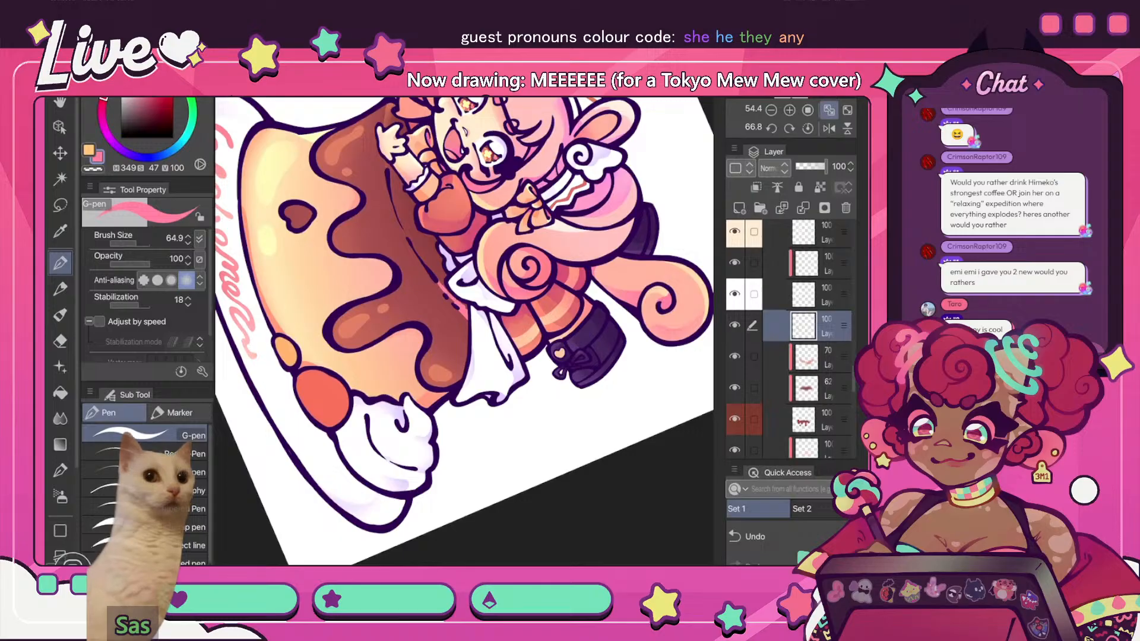
pyautogui.scroll(-5, 451, 267)
pyautogui.scroll(5, 453, 255)
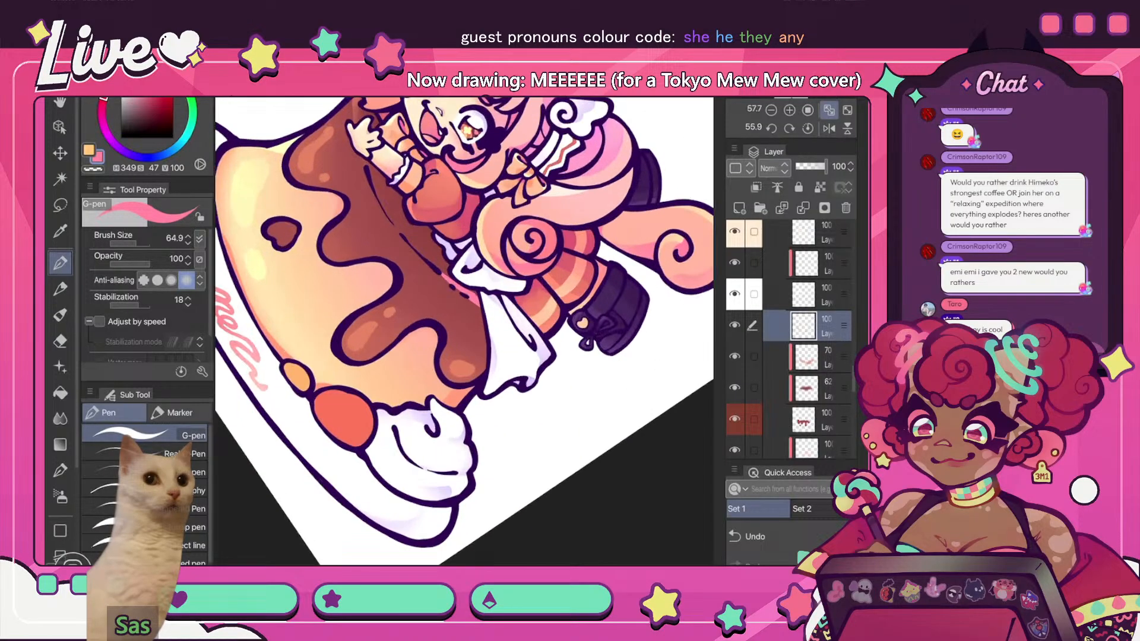
pyautogui.click(155, 94)
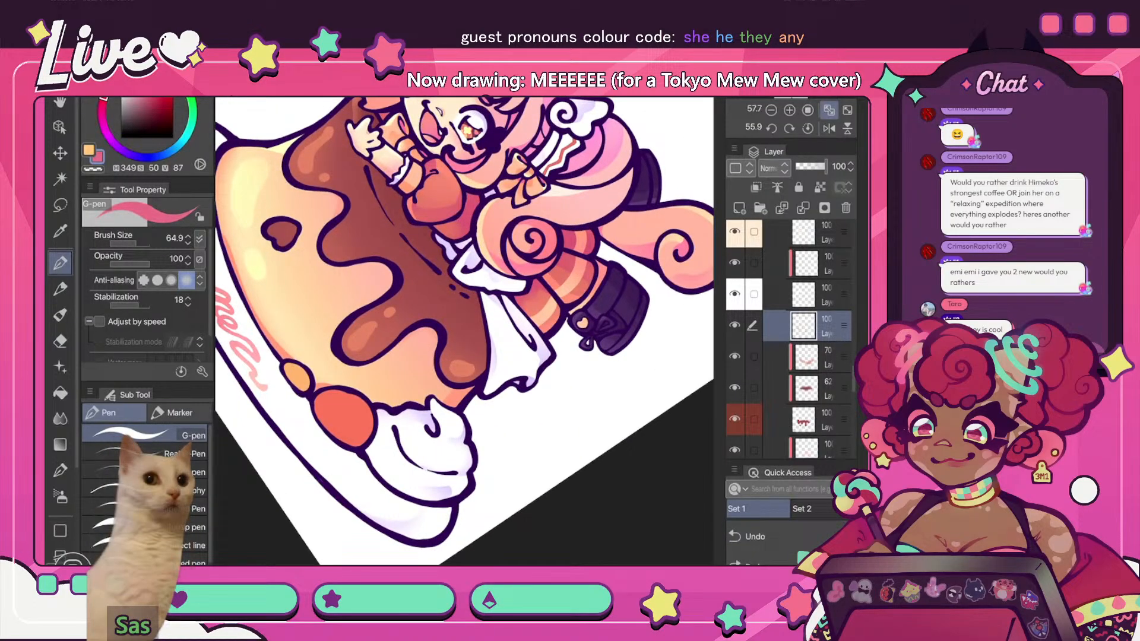
pyautogui.click(103, 102)
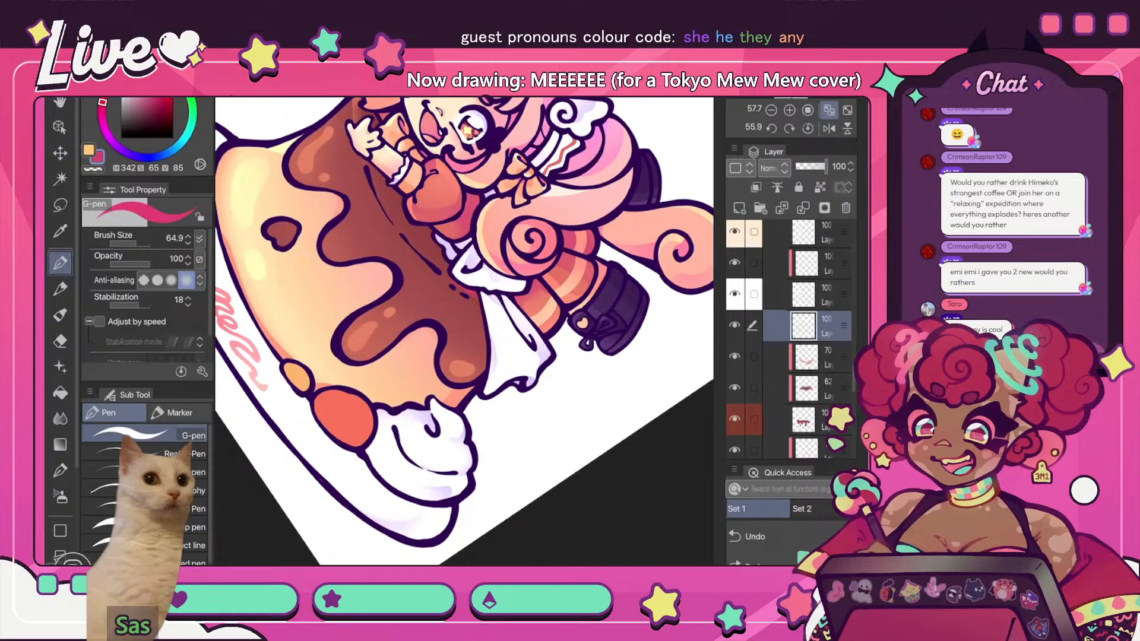
pyautogui.moveTo(444, 275); pyautogui.dragTo(474, 294)
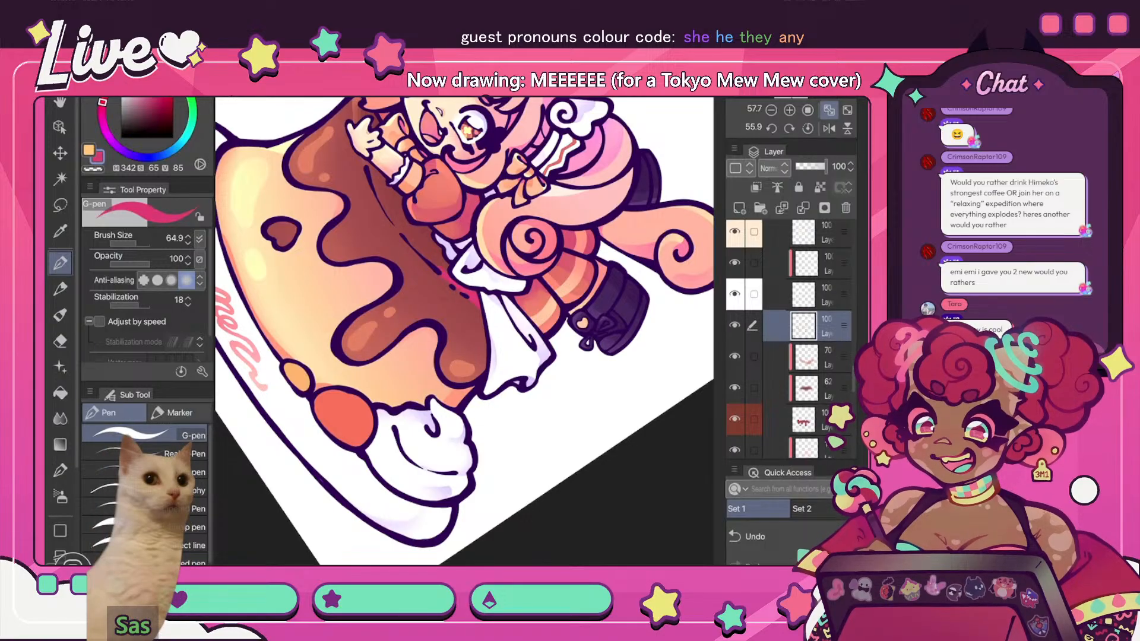
# - Soften the pink reflection with Blur at size 139 and check it in mirrored view
pyautogui.press('j')
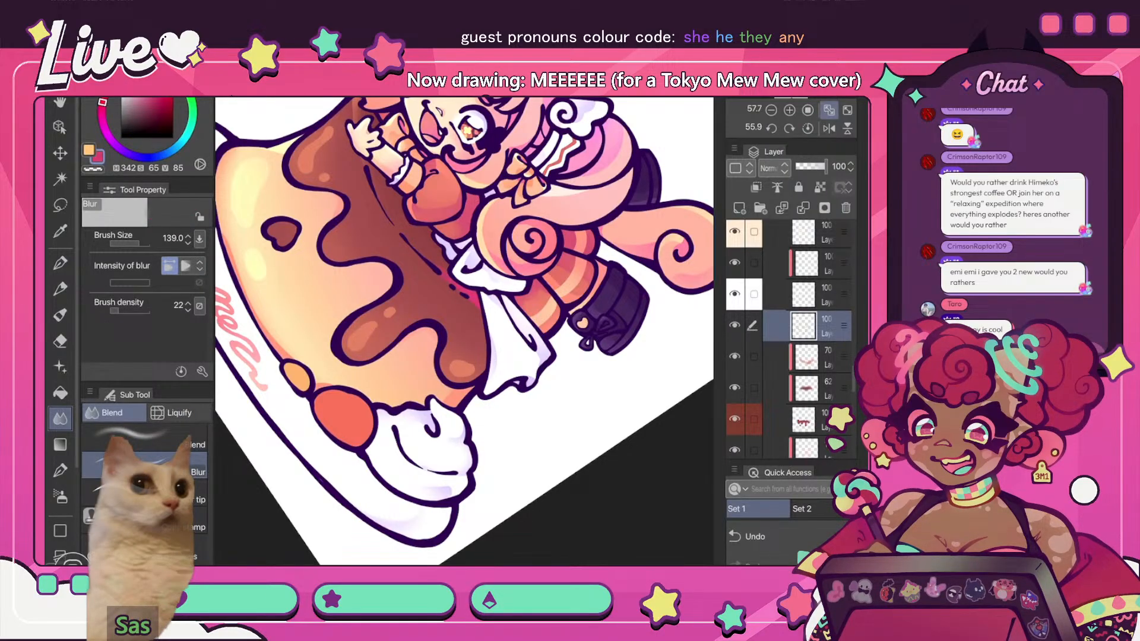
pyautogui.scroll(-5, 464, 331)
pyautogui.click(807, 128)
pyautogui.click(828, 128)
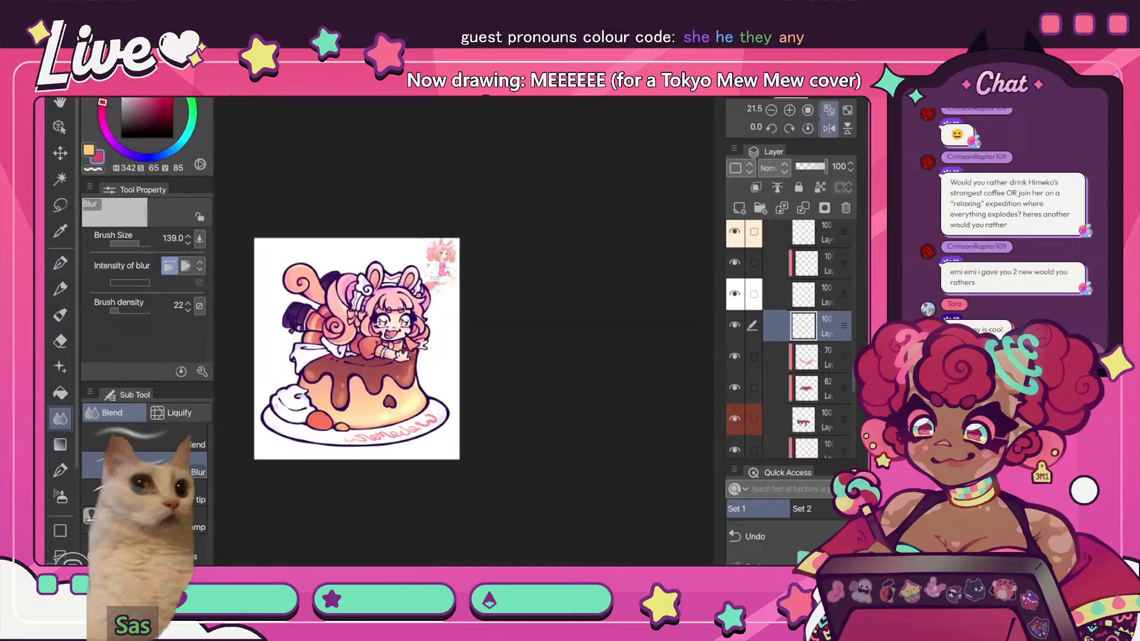
pyautogui.scroll(5, 464, 331)
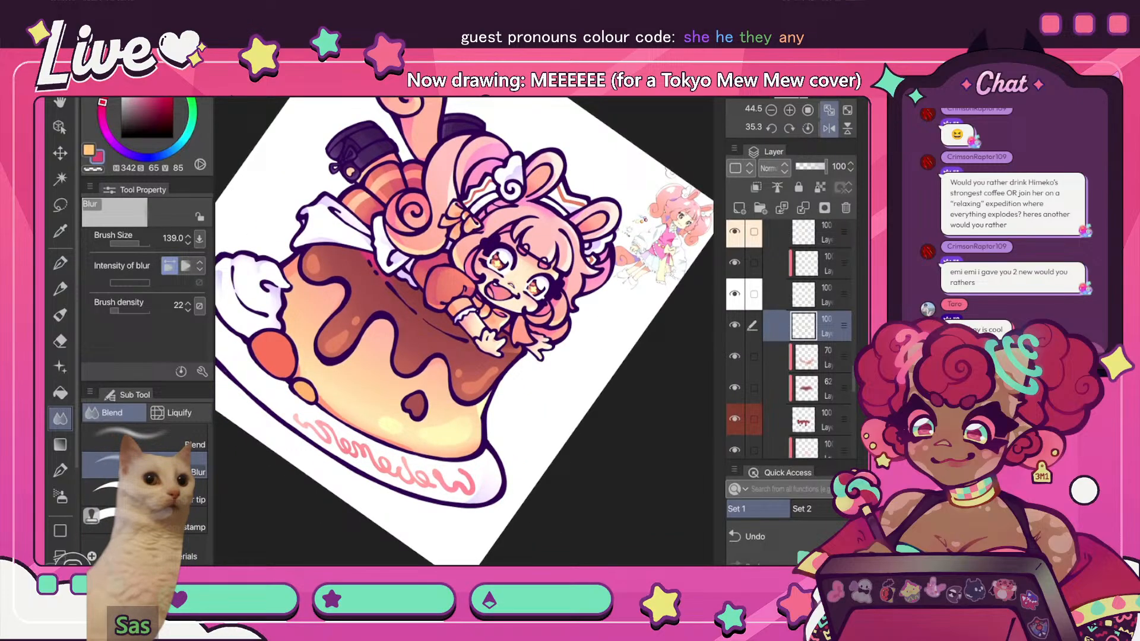
# - Draw a G-pen reflection of H 342, S 65, V 85 along the chocolate's outer edge below the apron and fade it with the Soft eraser
pyautogui.press('e')
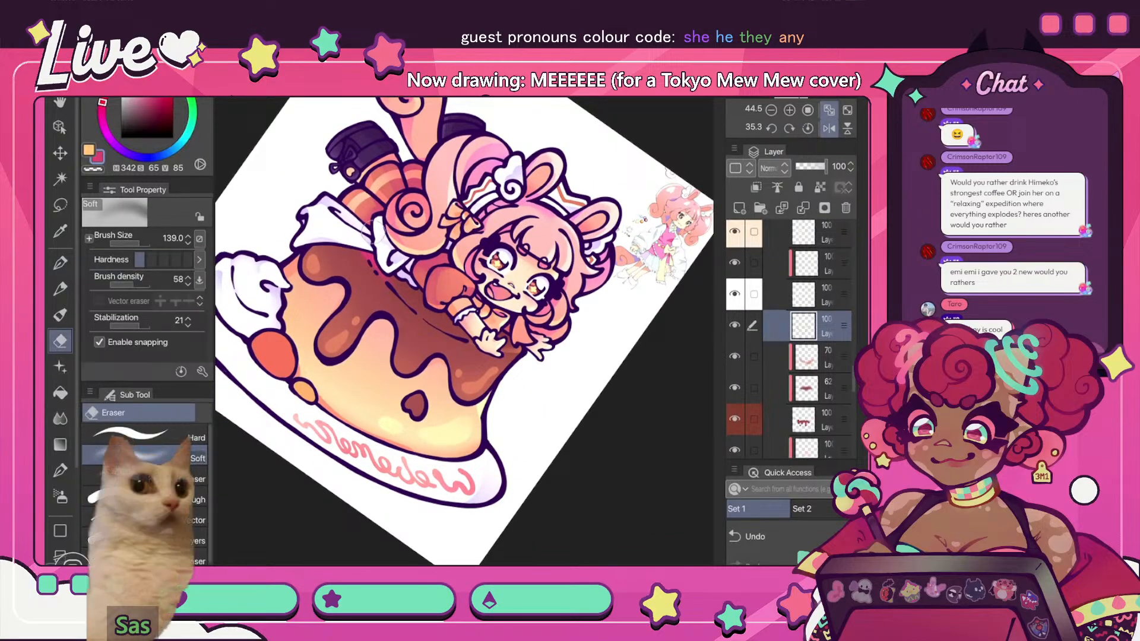
pyautogui.hotkey('ctrl', '0')
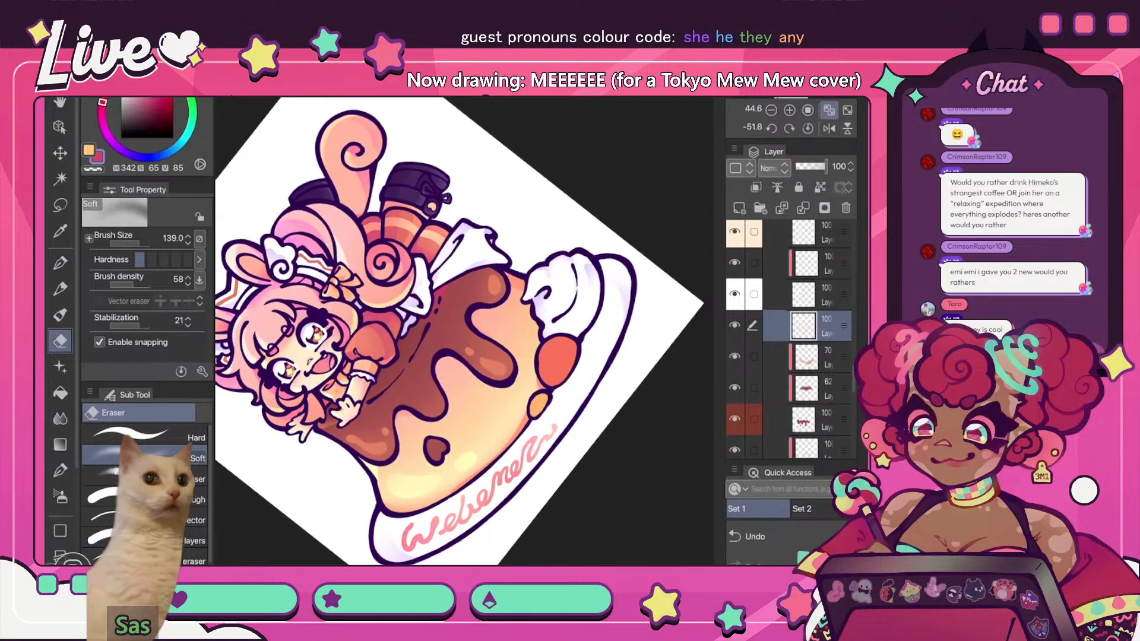
pyautogui.press('p')
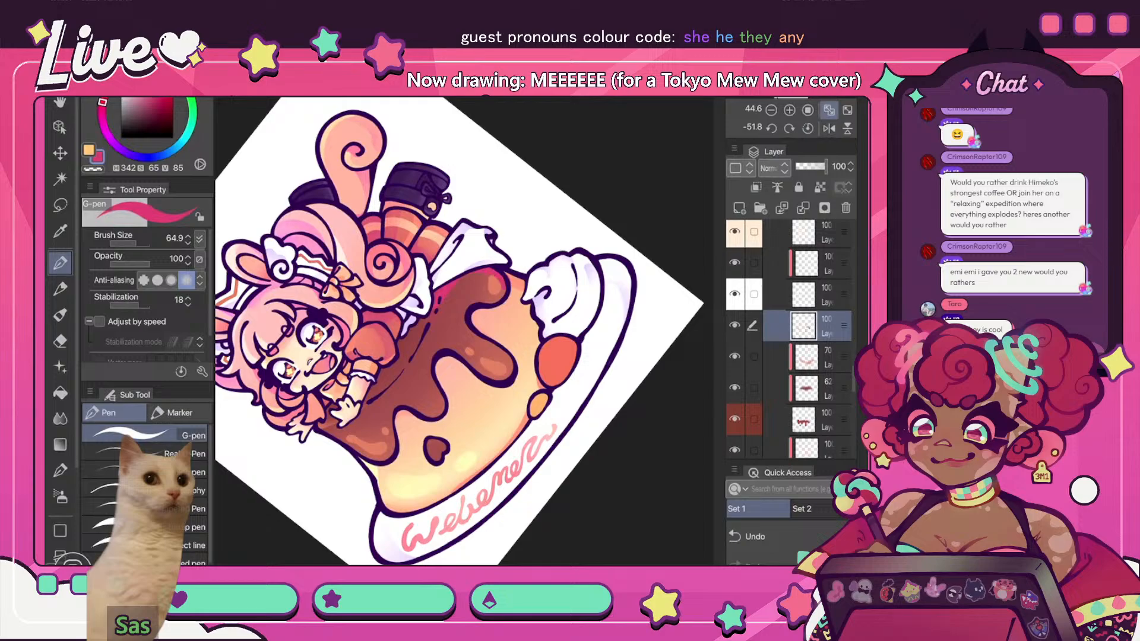
pyautogui.press('e')
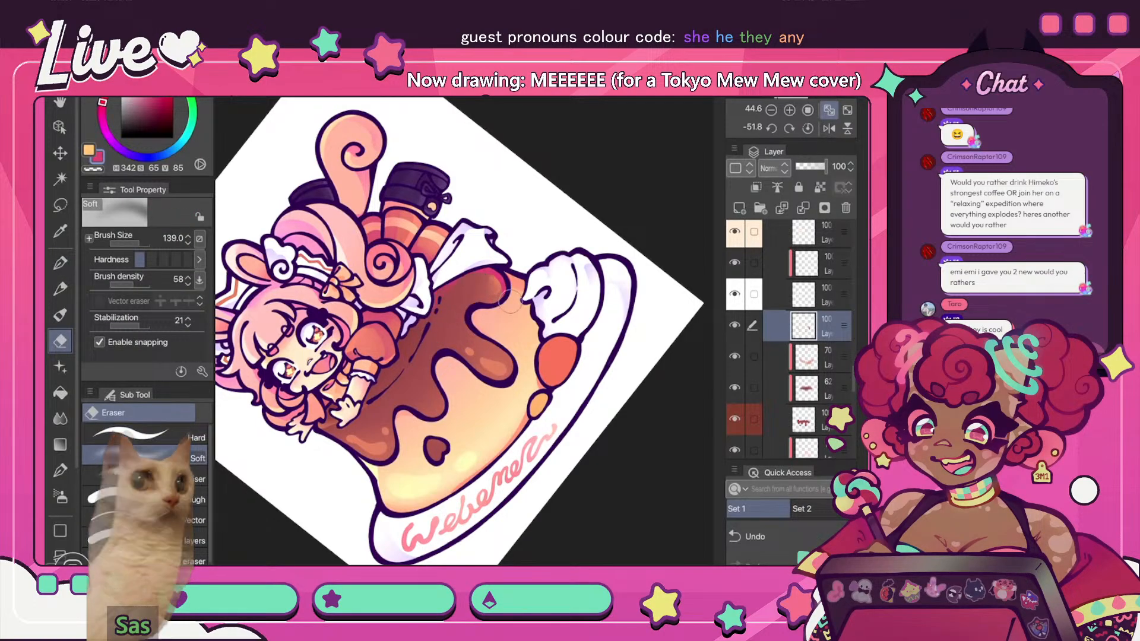
# - Examine the pink reflections in mirrored and normal view, near and far, comparing the drawing with their layer hidden and shown
pyautogui.click(808, 127)
pyautogui.click(828, 128)
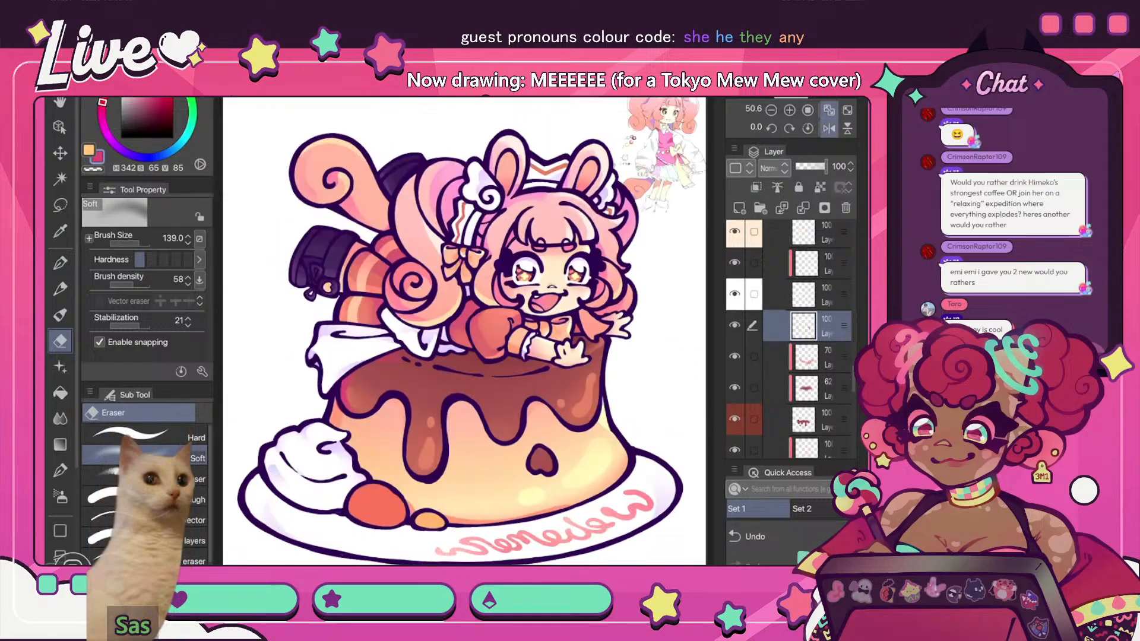
pyautogui.scroll(-5, 493, 307)
pyautogui.click(828, 128)
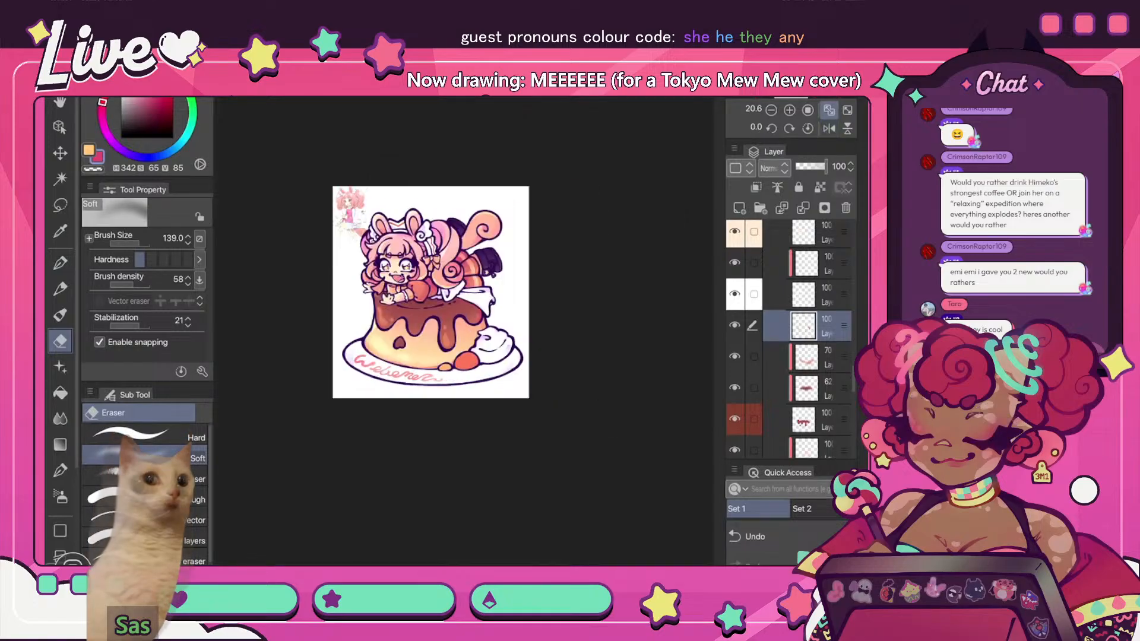
pyautogui.click(734, 325)
pyautogui.click(735, 325)
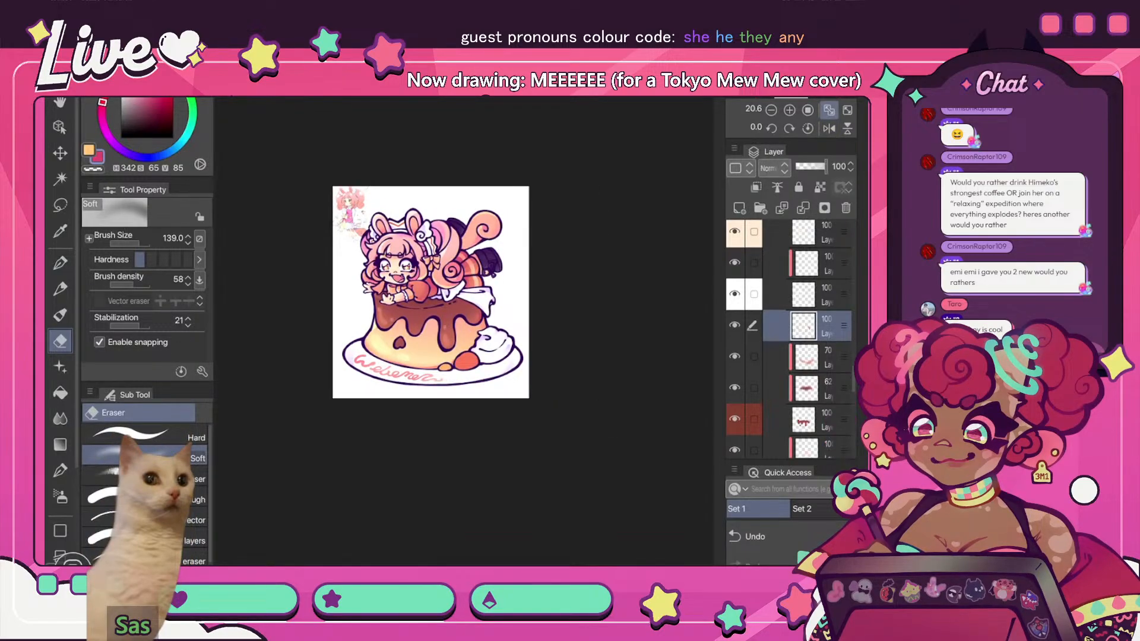
pyautogui.scroll(3, 470, 327)
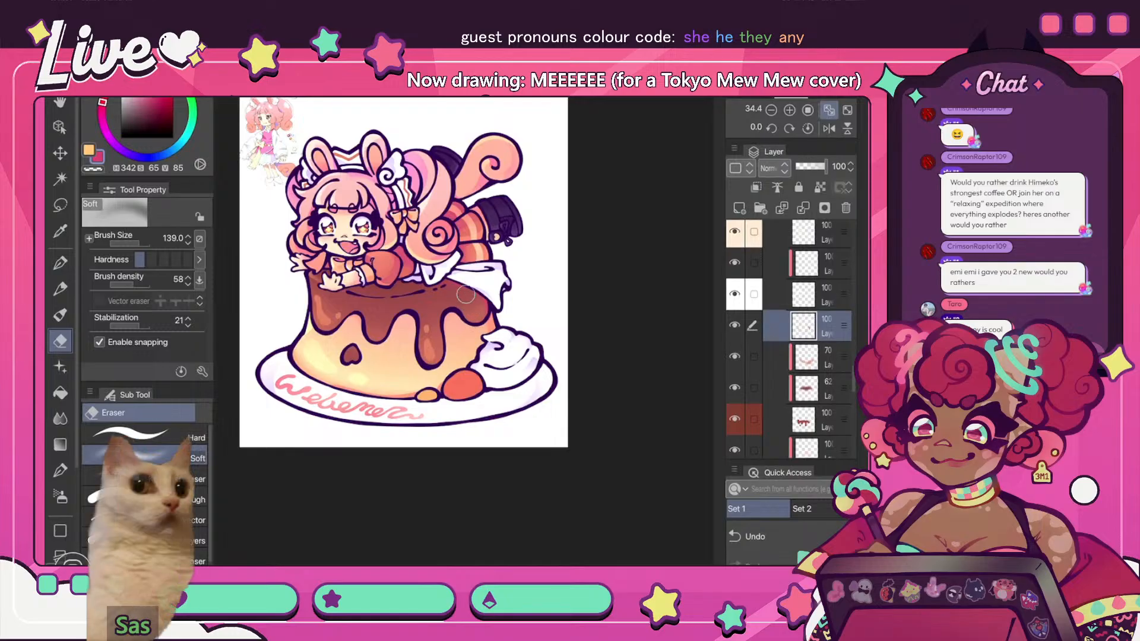
pyautogui.click(828, 128)
pyautogui.scroll(2, 468, 326)
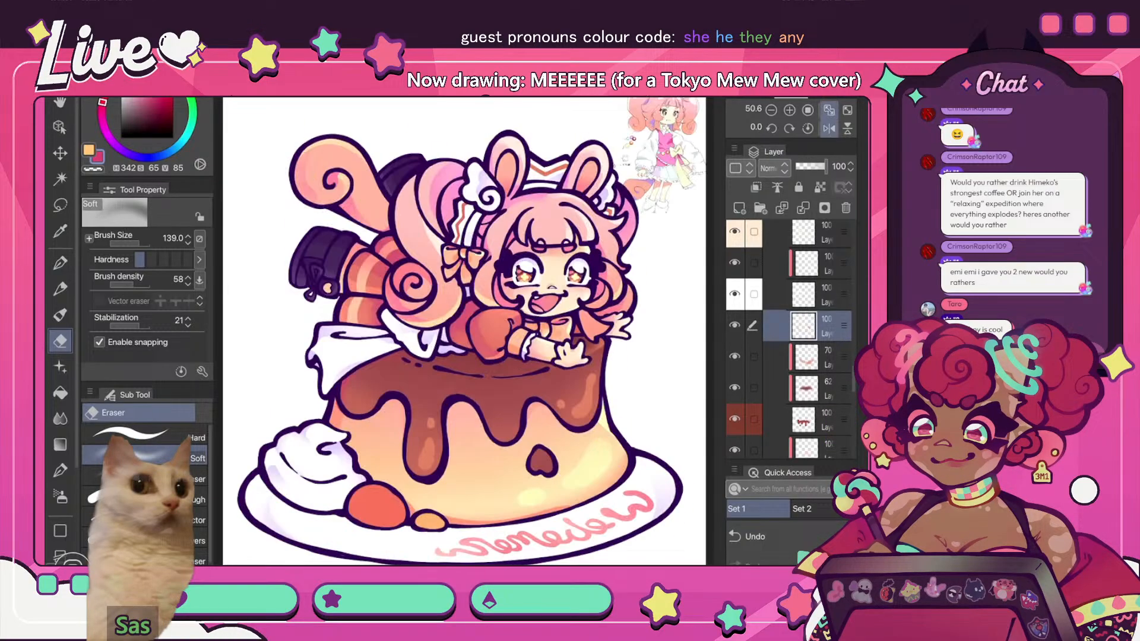
pyautogui.scroll(-3, 469, 327)
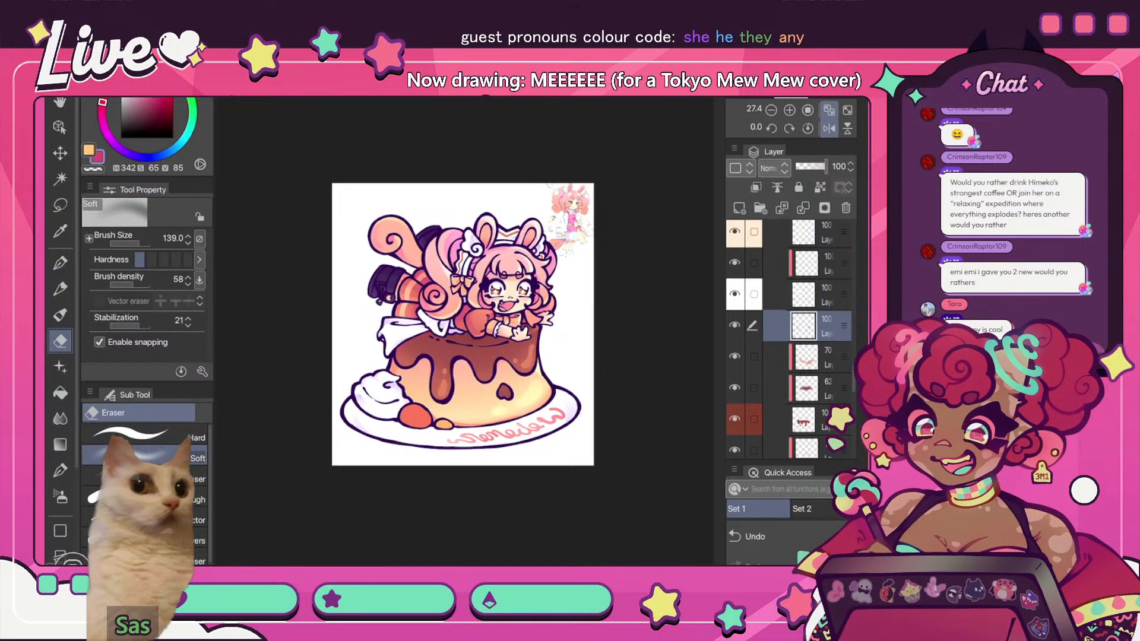
pyautogui.click(829, 128)
# - Add another layer, set the G-pen colour to H 351, S 51, V 100, and draw pink lines along the chocolate's upper crease
pyautogui.scroll(4, 463, 326)
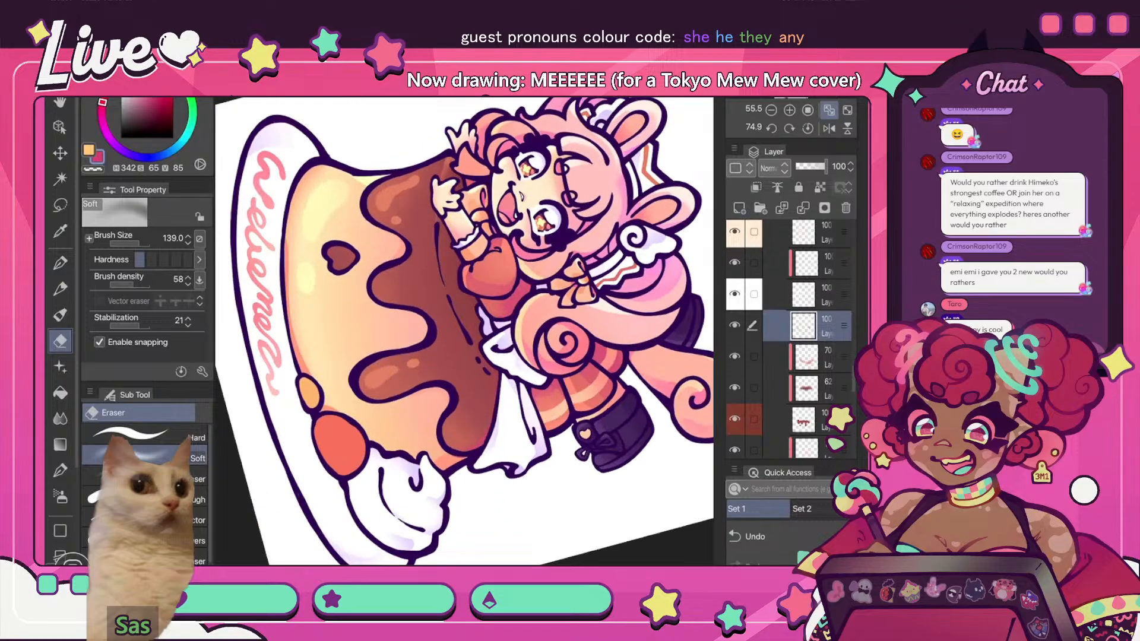
pyautogui.press('p')
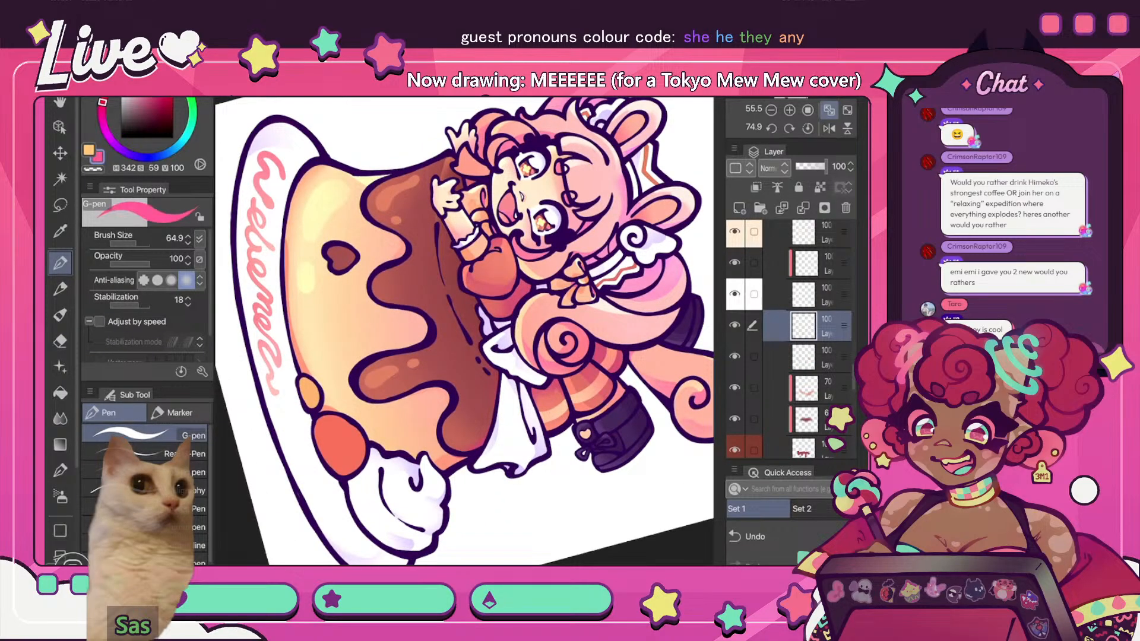
pyautogui.moveTo(152, 88); pyautogui.dragTo(148, 88)
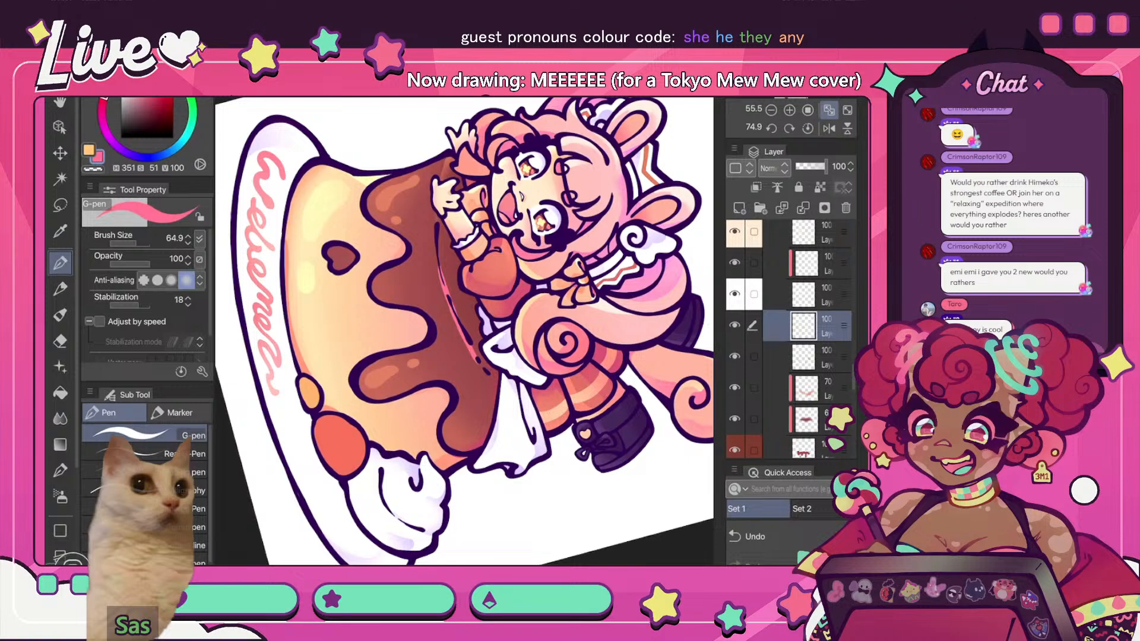
pyautogui.moveTo(452, 315); pyautogui.dragTo(465, 346)
pyautogui.scroll(-6, 464, 330)
pyautogui.scroll(6, 464, 330)
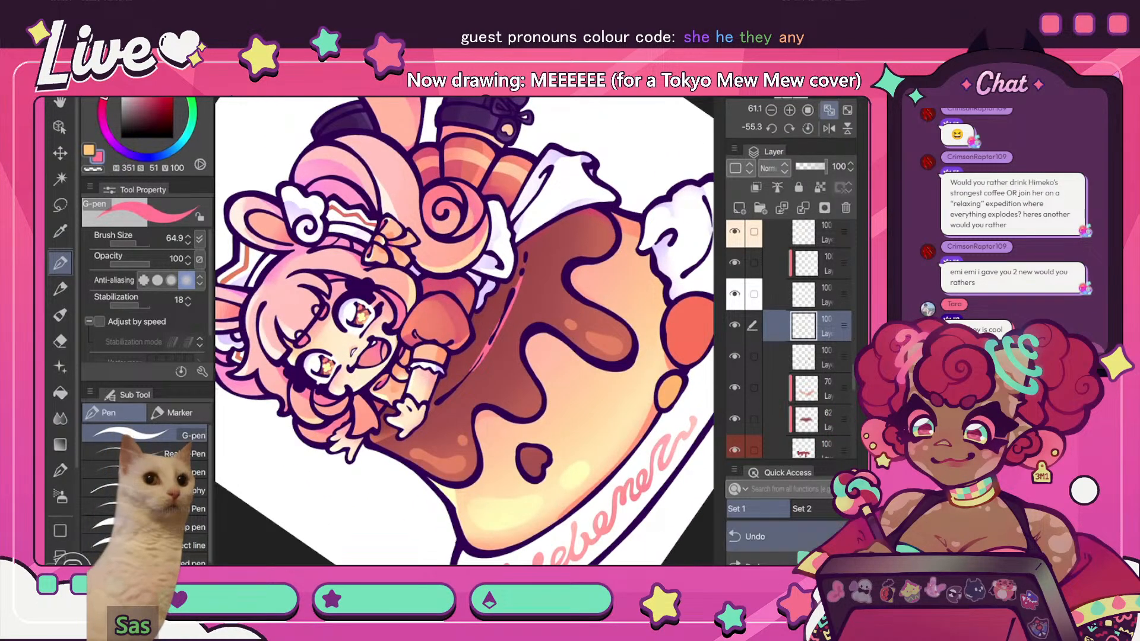
# - Undo the pink crease lines, dab a pink highlight above the long chocolate drip instead, and check it in mirrored and normal view
pyautogui.click(772, 537)
pyautogui.click(772, 536)
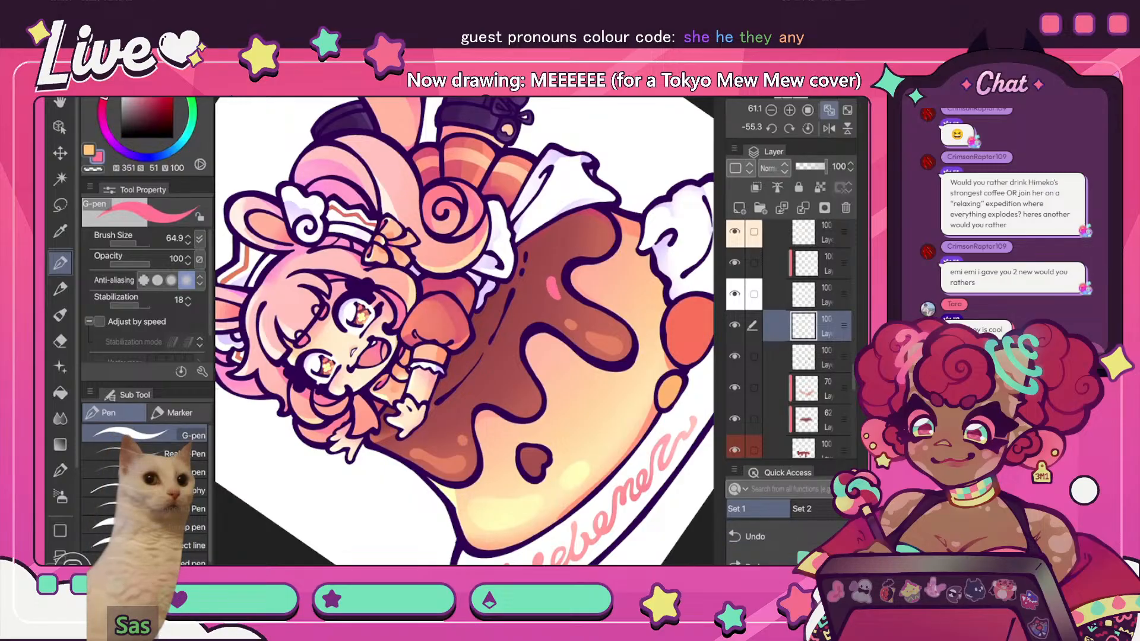
pyautogui.hotkey('ctrl', '0')
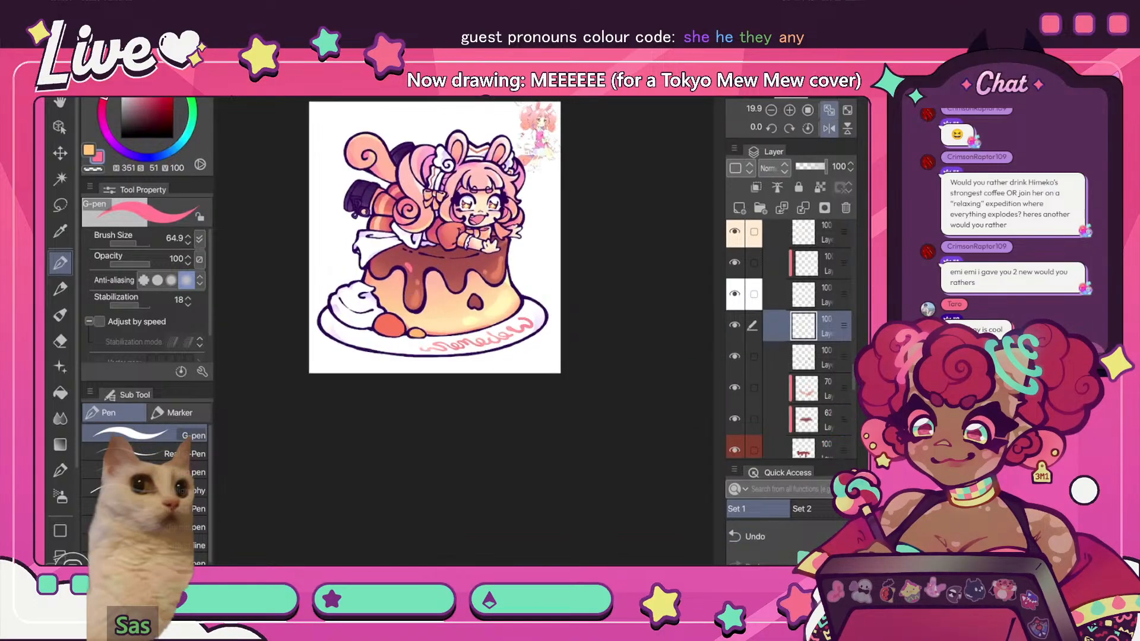
pyautogui.scroll(3, 410, 196)
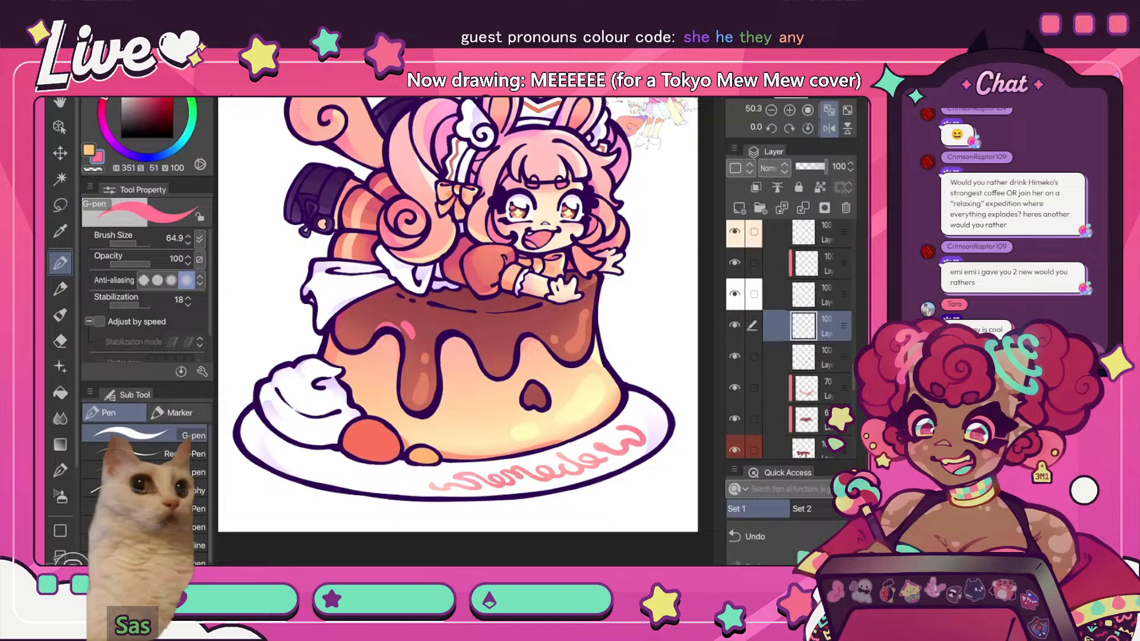
pyautogui.scroll(-5, 472, 243)
pyautogui.click(829, 128)
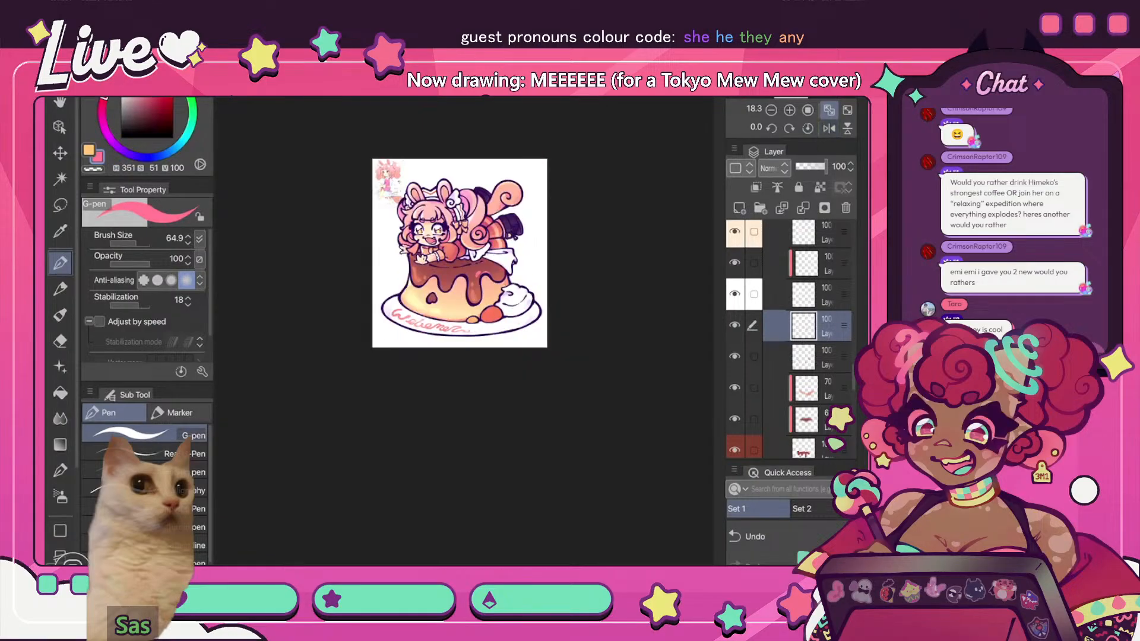
# - Add thin G-pen edge lights of H 351, S 51, V 100 along the chocolate drips and check them in normal and mirrored view
pyautogui.scroll(4, 489, 273)
pyautogui.scroll(2, 435, 237)
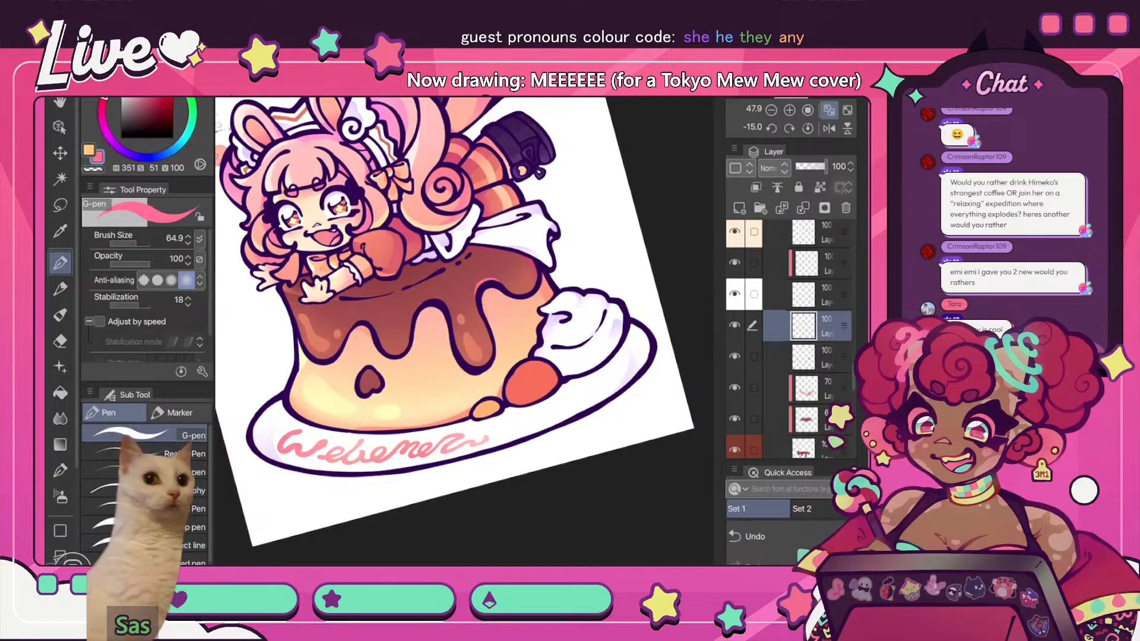
pyautogui.hotkey('ctrl', '0')
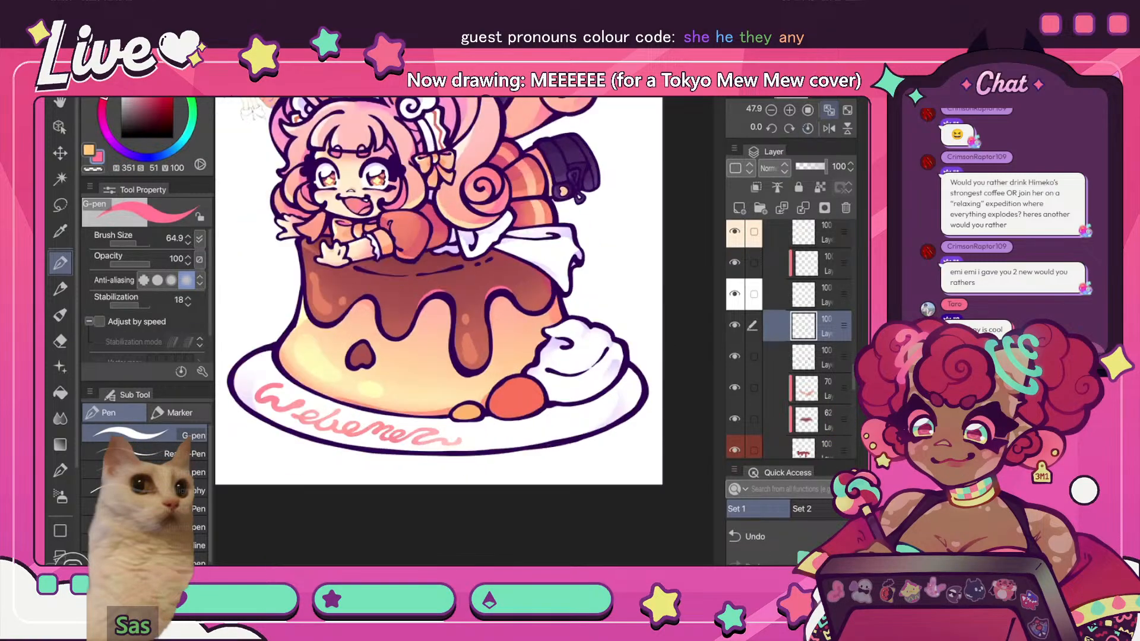
pyautogui.press('h')
pyautogui.scroll(-5, 542, 269)
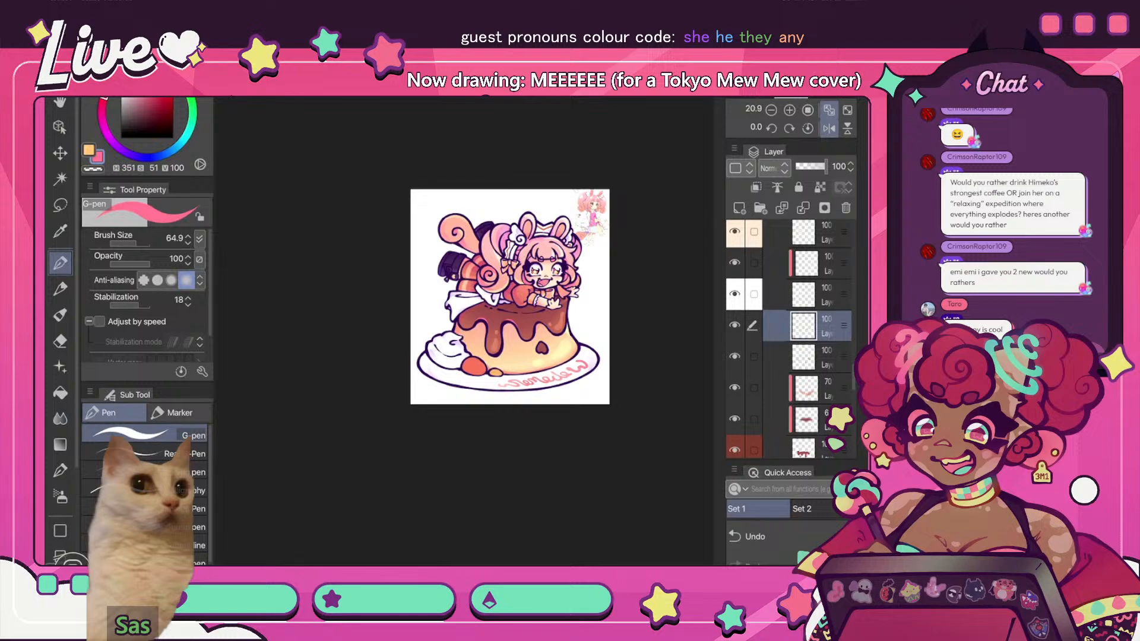
pyautogui.scroll(5, 522, 270)
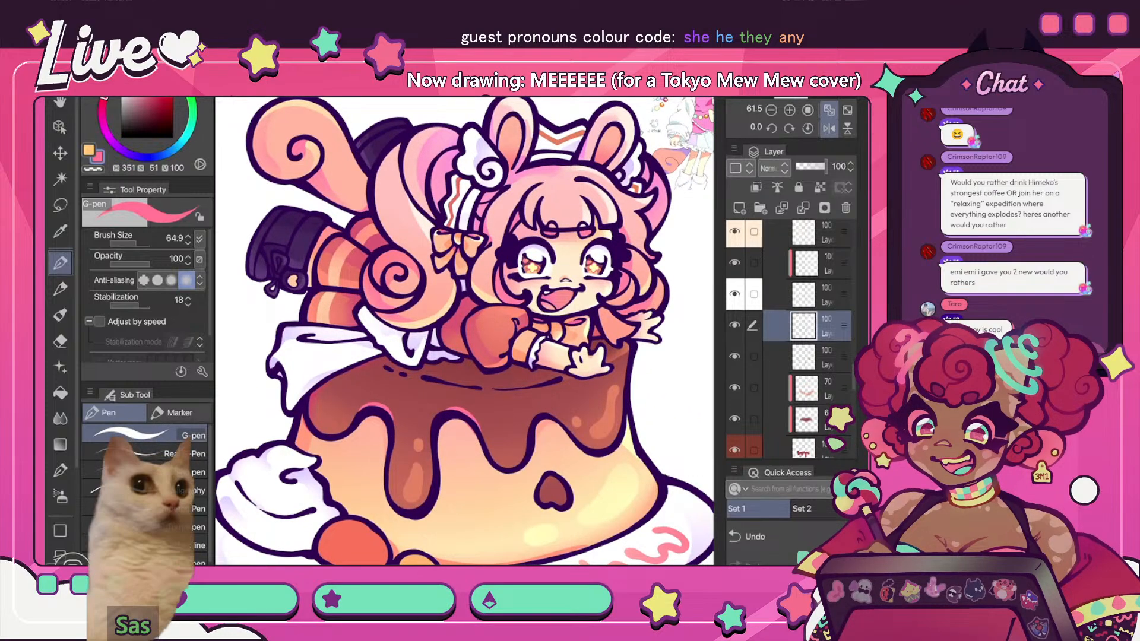
pyautogui.hotkey('ctrl', '0')
pyautogui.press('h')
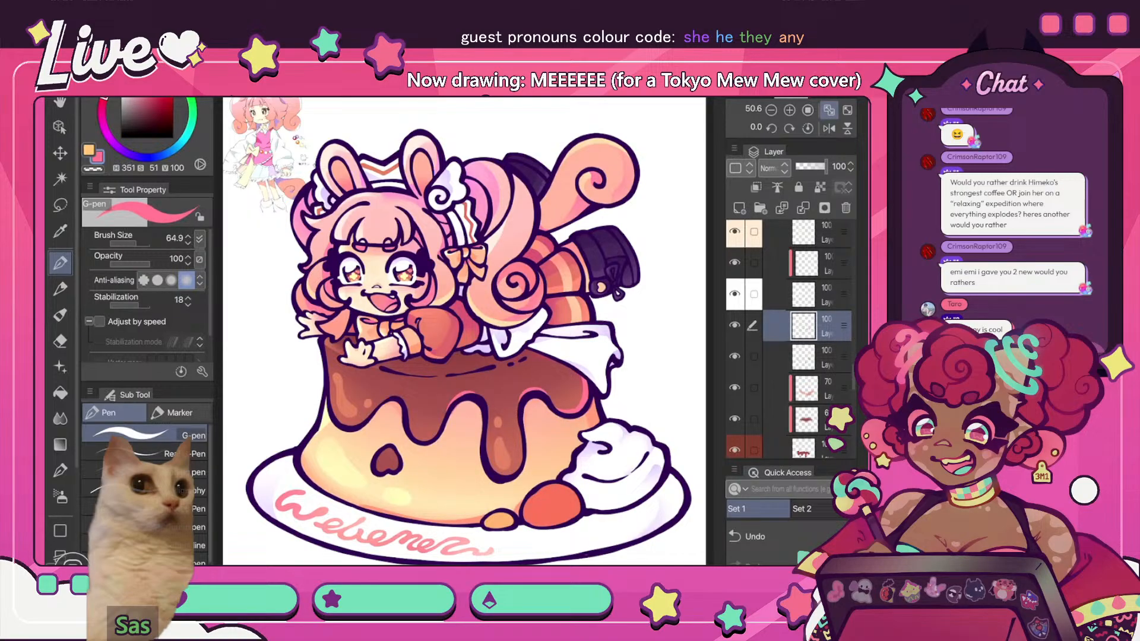
# - Add an edge light of H 32, S 54, V 100 along the chocolate's outer edge below the hand and check it in normal and mirrored view
pyautogui.click(828, 129)
pyautogui.scroll(-6, 512, 261)
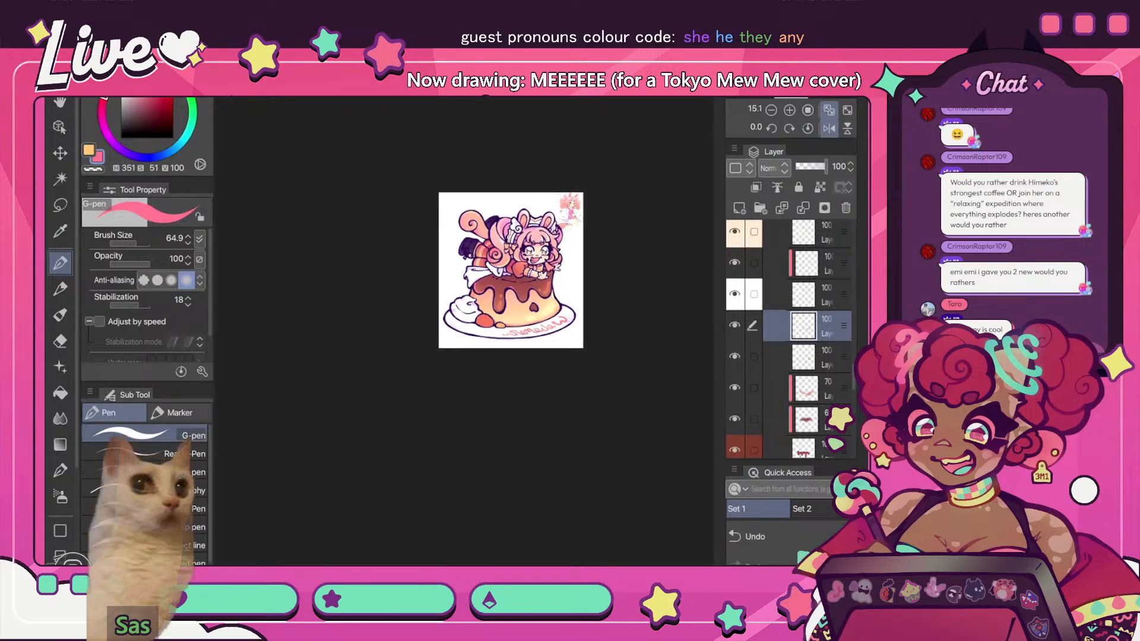
pyautogui.click(828, 129)
pyautogui.scroll(8, 389, 282)
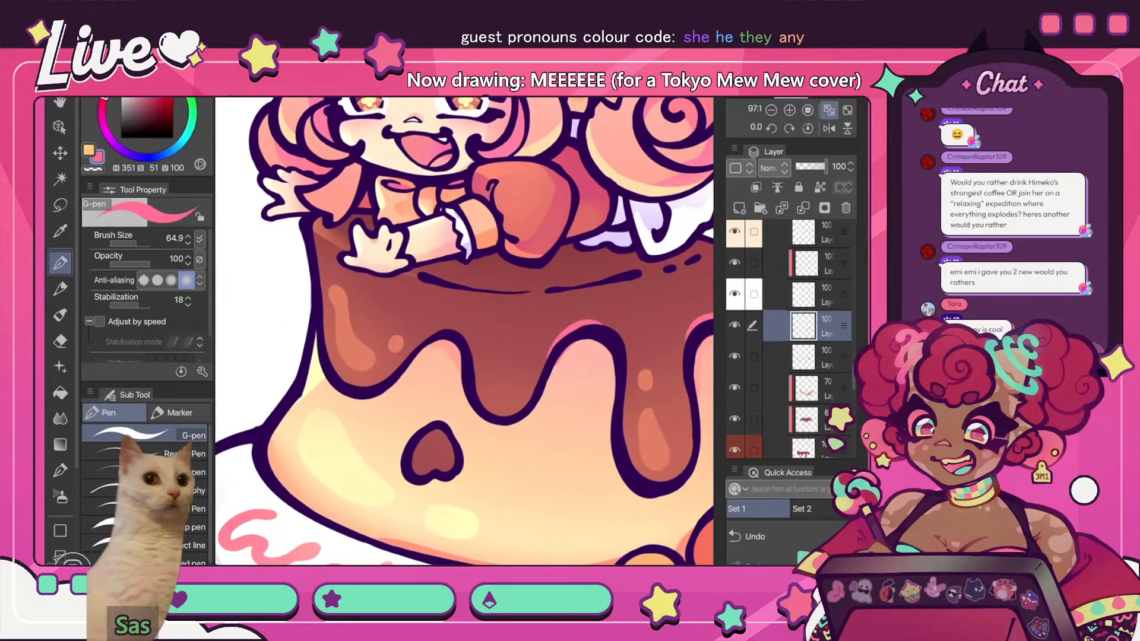
pyautogui.press('x')
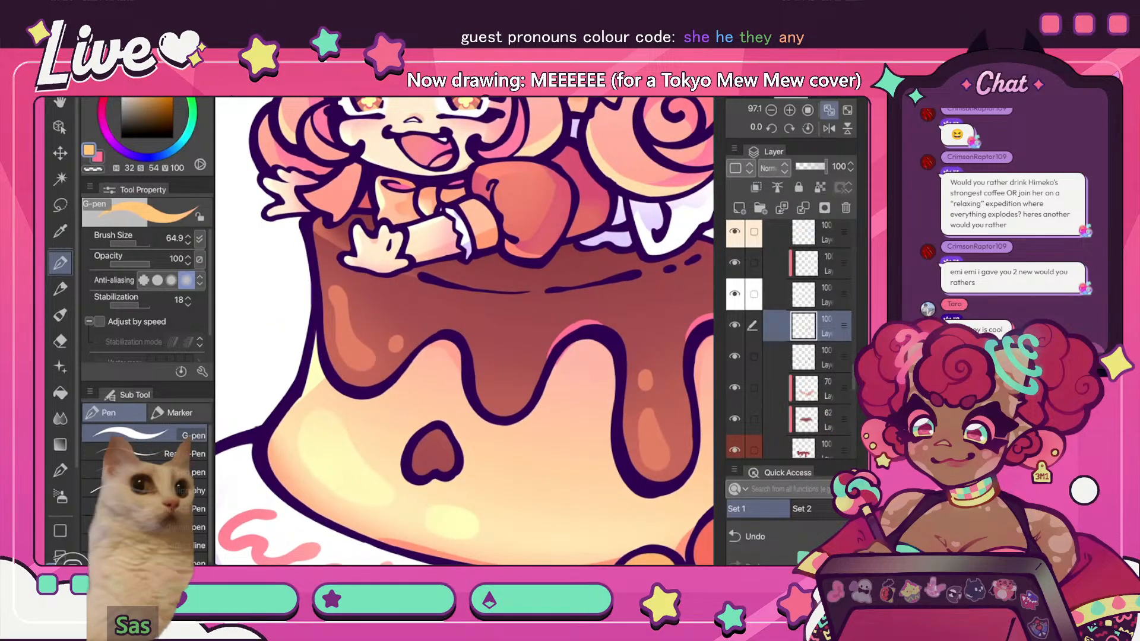
pyautogui.moveTo(325, 309); pyautogui.dragTo(359, 386)
pyautogui.scroll(-5, 419, 248)
pyautogui.hotkey('ctrl', '0')
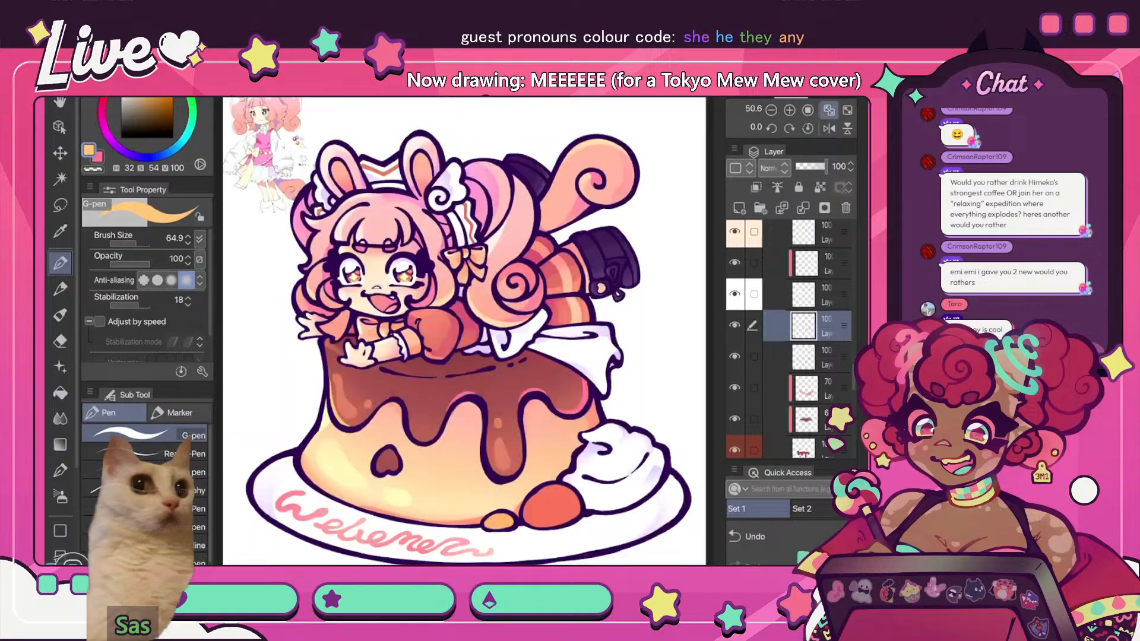
pyautogui.press('h')
pyautogui.scroll(-4, 516, 314)
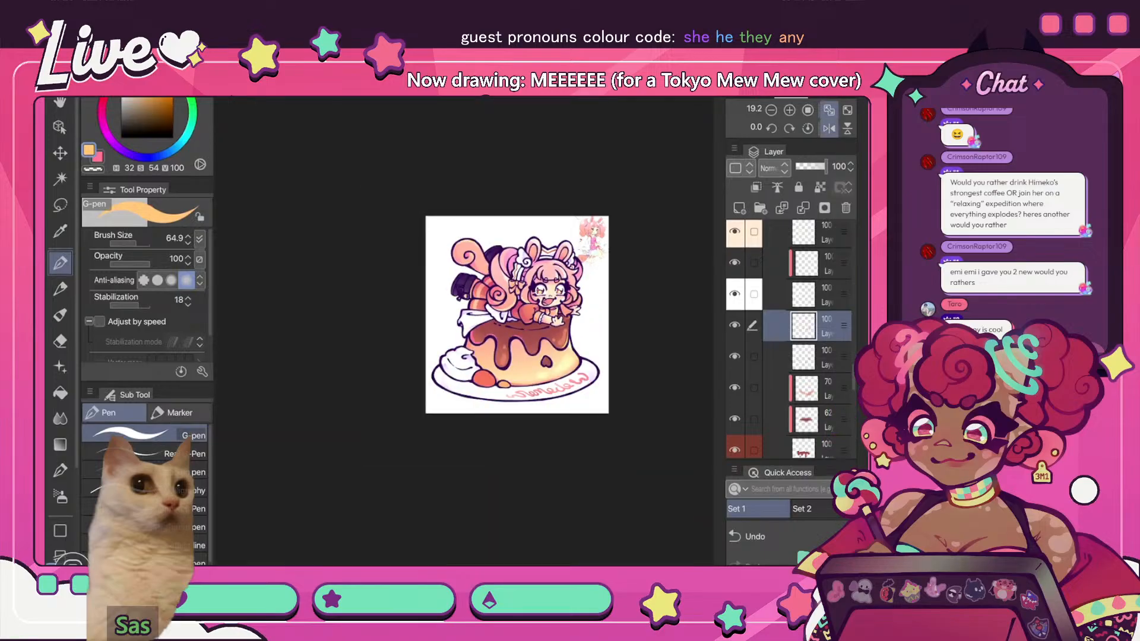
pyautogui.hotkey('ctrl', '0')
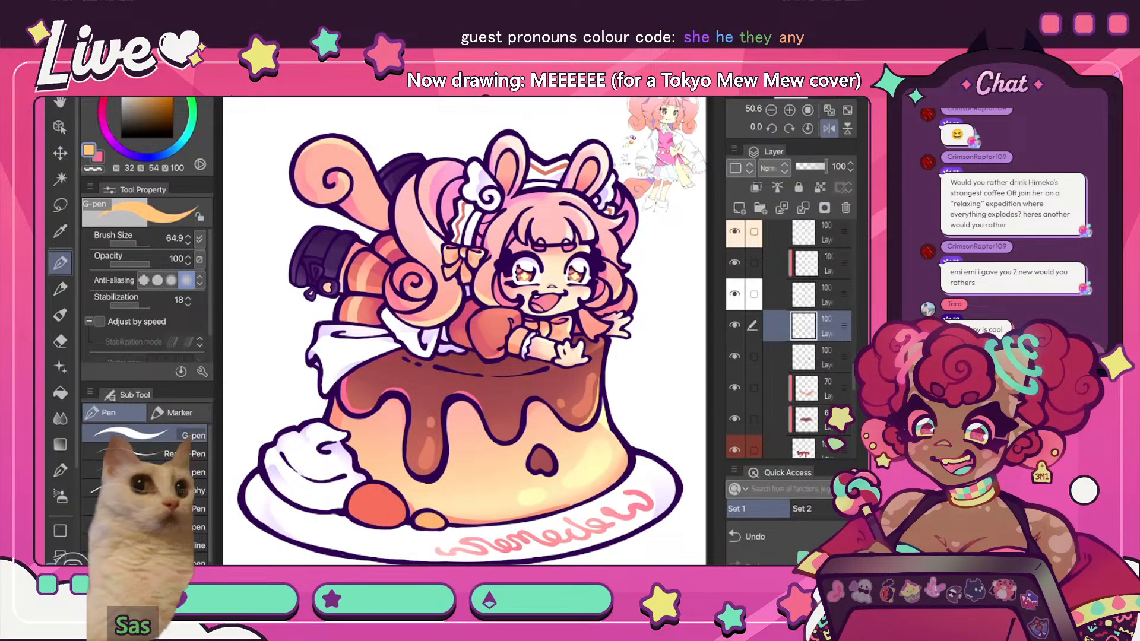
# - Clip both chocolate highlight layers to the layer below and make the upper one active
pyautogui.click(826, 358)
pyautogui.click(754, 326)
pyautogui.click(755, 188)
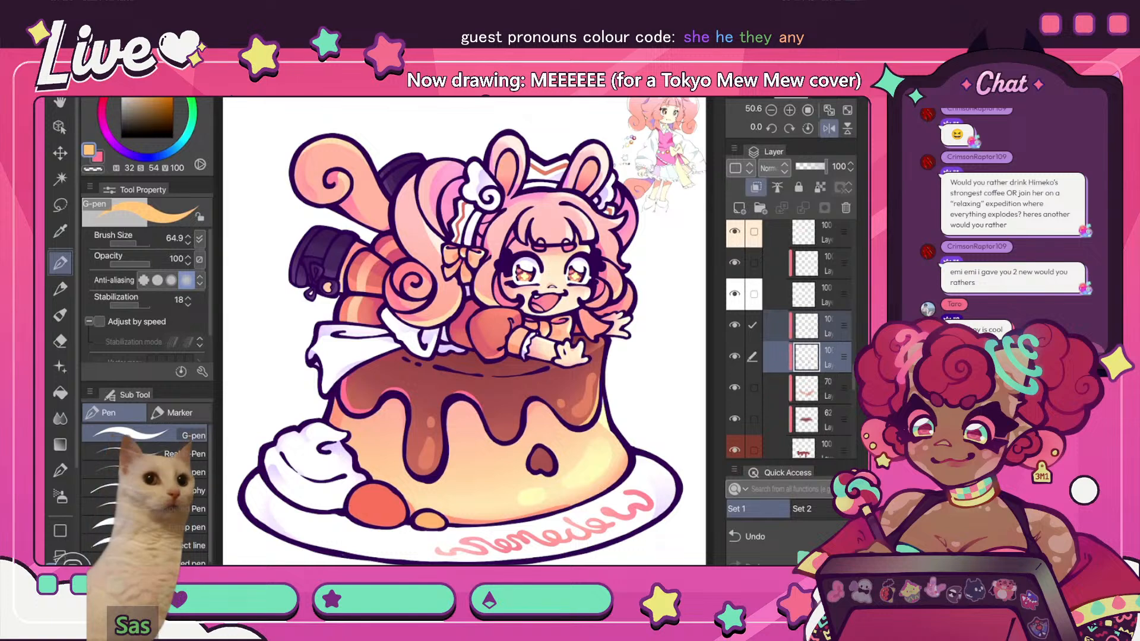
pyautogui.click(826, 326)
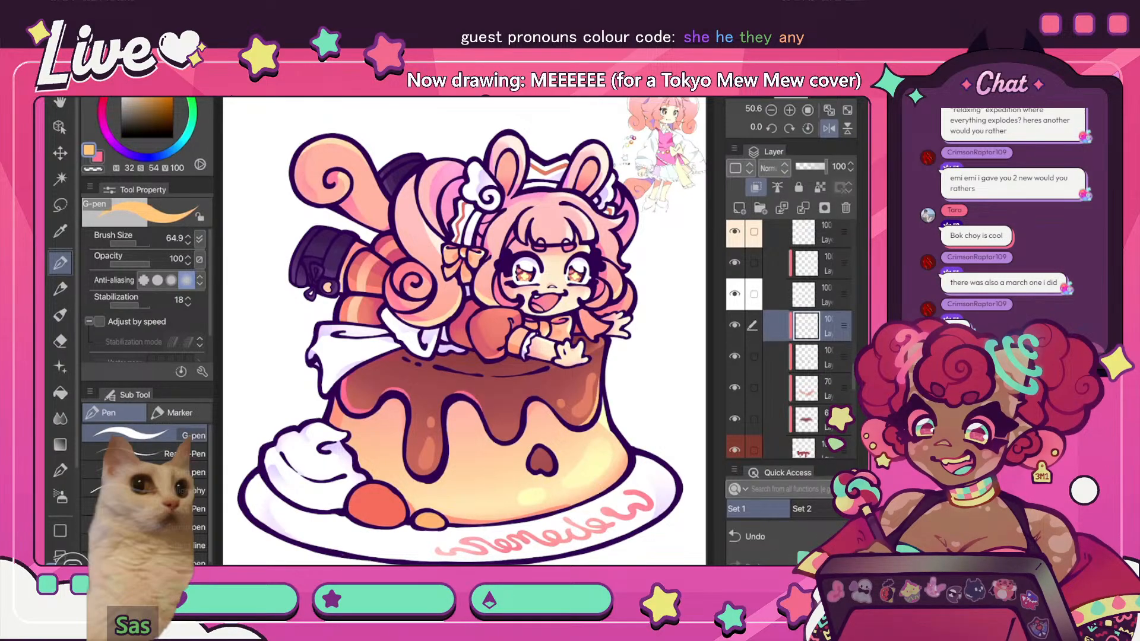
# - Examine the drawing in mirrored and normal view, near and far
pyautogui.click(828, 128)
pyautogui.click(828, 129)
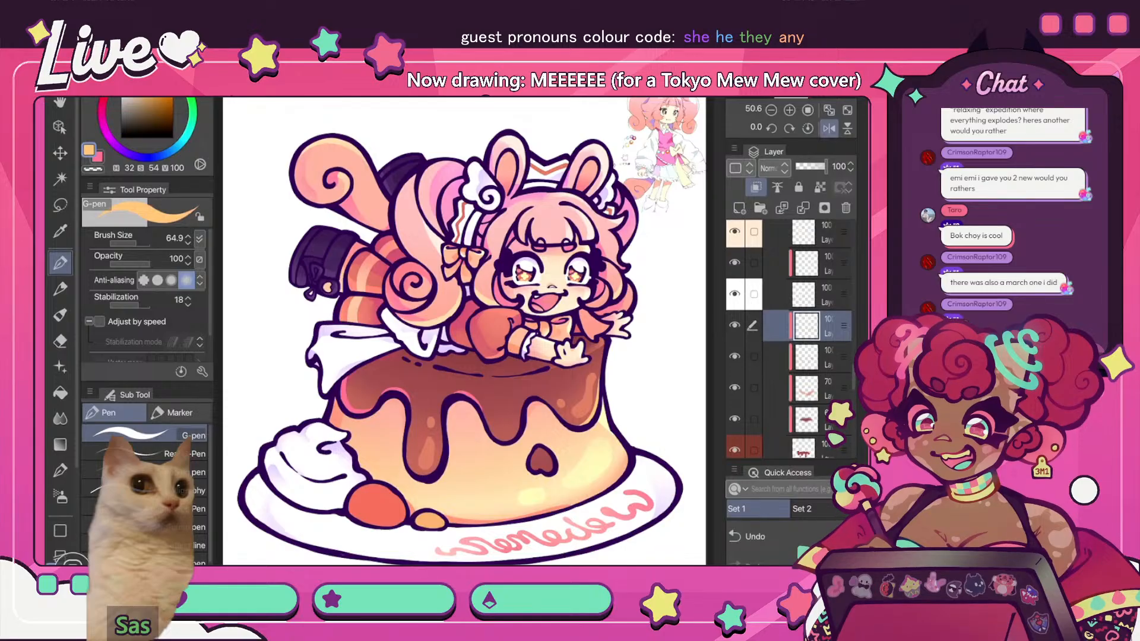
pyautogui.click(828, 109)
pyautogui.click(829, 128)
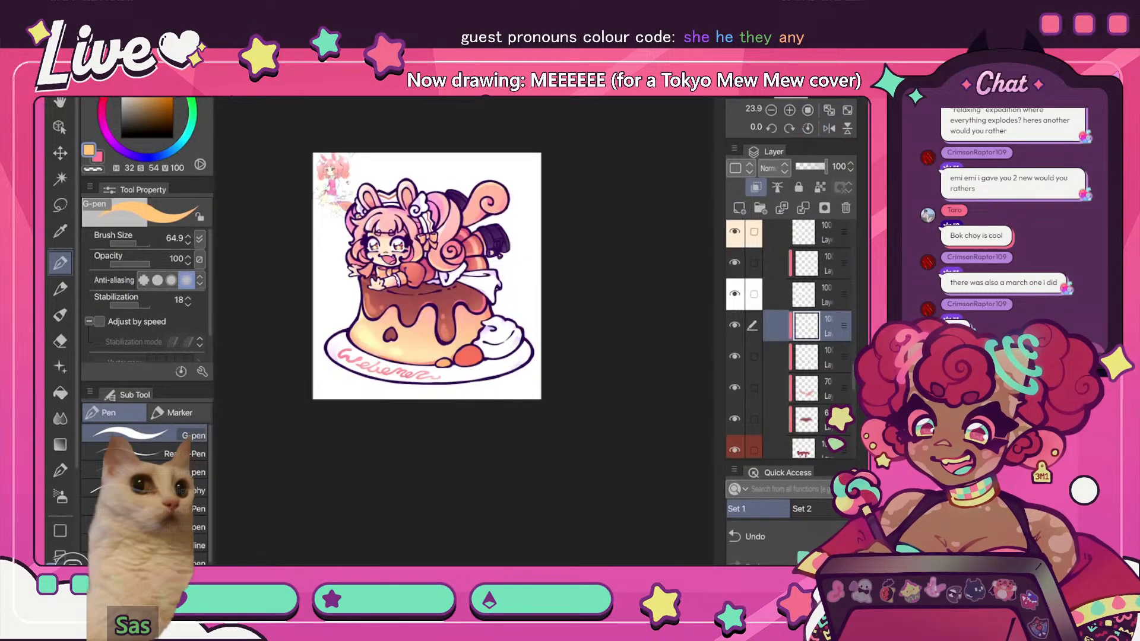
pyautogui.click(829, 110)
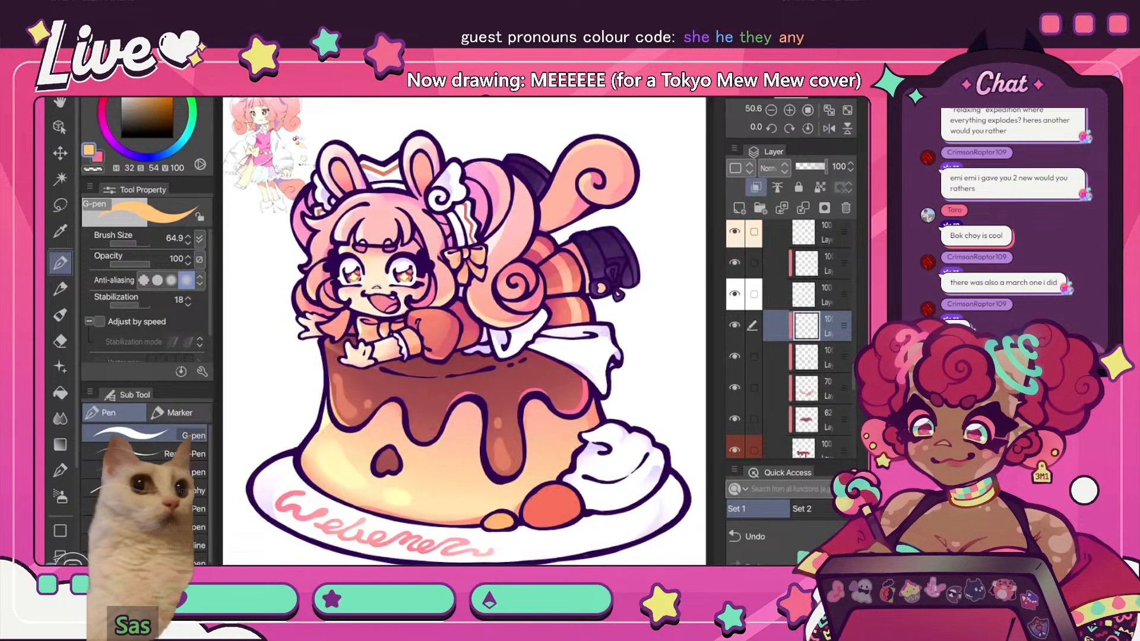
# - Find the lines folder and compare the drawing with its line art hidden and shown, including in mirrored view
pyautogui.scroll(-3, 790, 338)
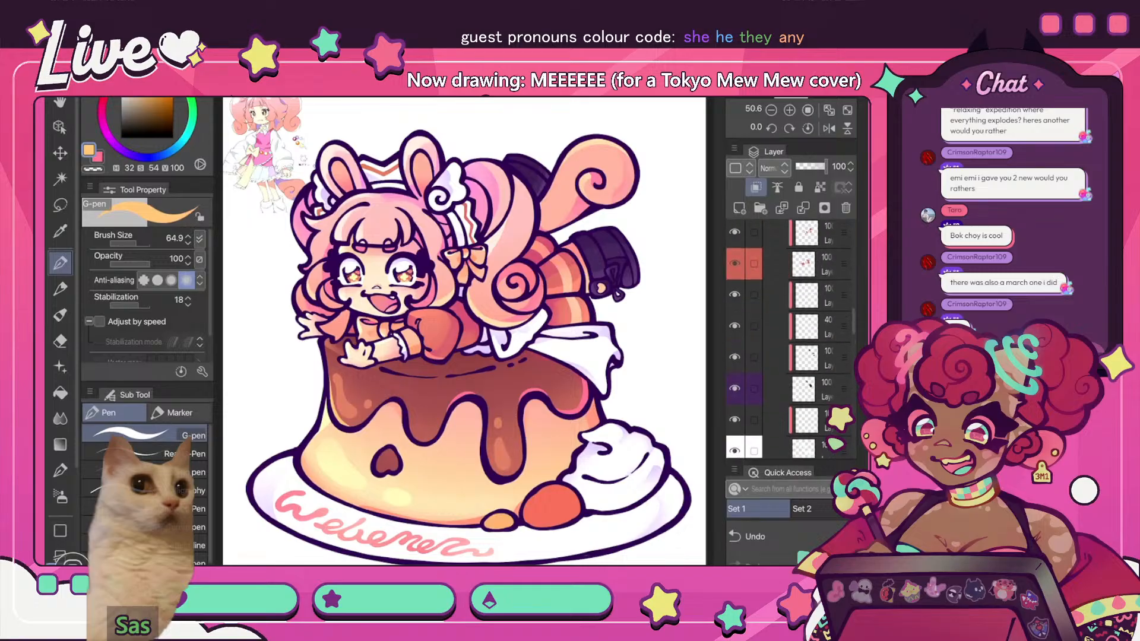
pyautogui.scroll(3, 789, 338)
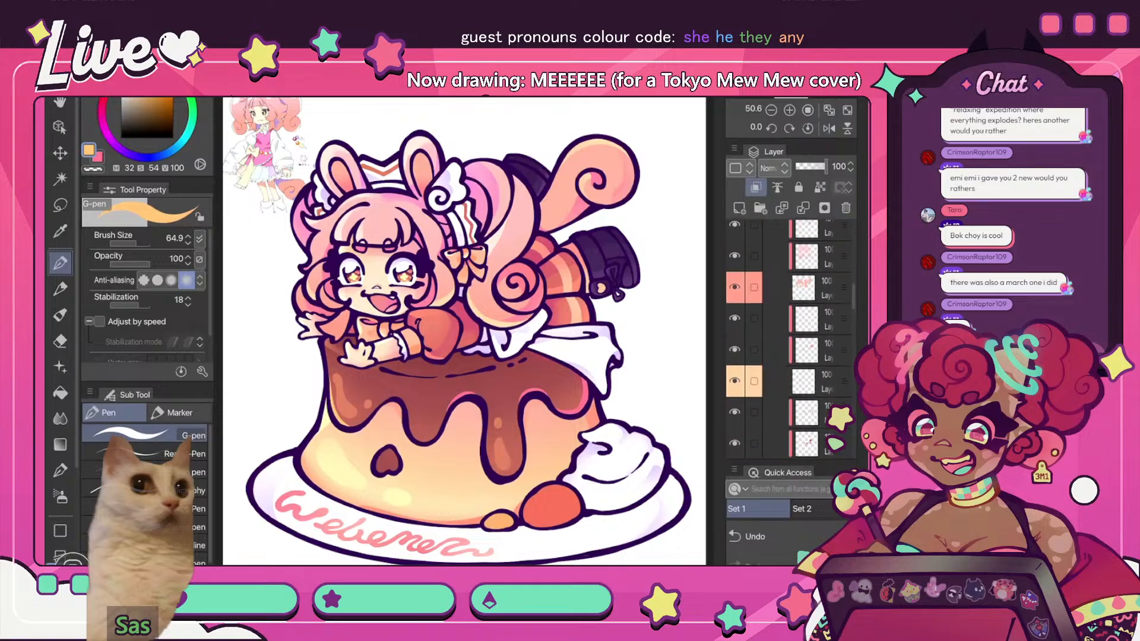
pyautogui.scroll(5, 789, 339)
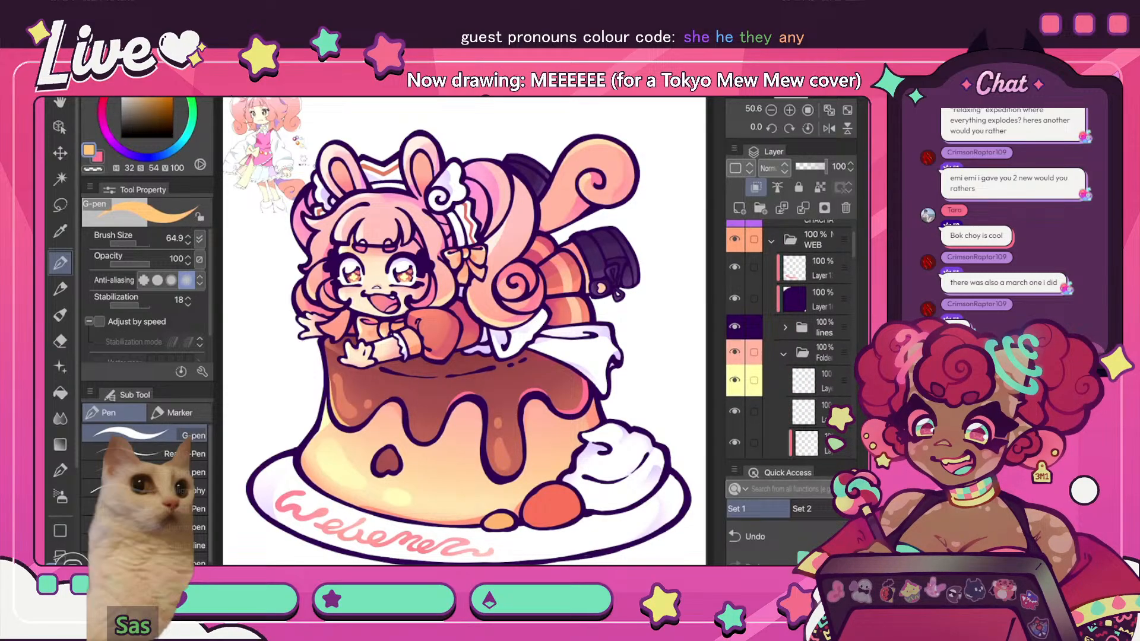
pyautogui.click(735, 327)
pyautogui.click(735, 326)
pyautogui.click(822, 327)
pyautogui.click(734, 326)
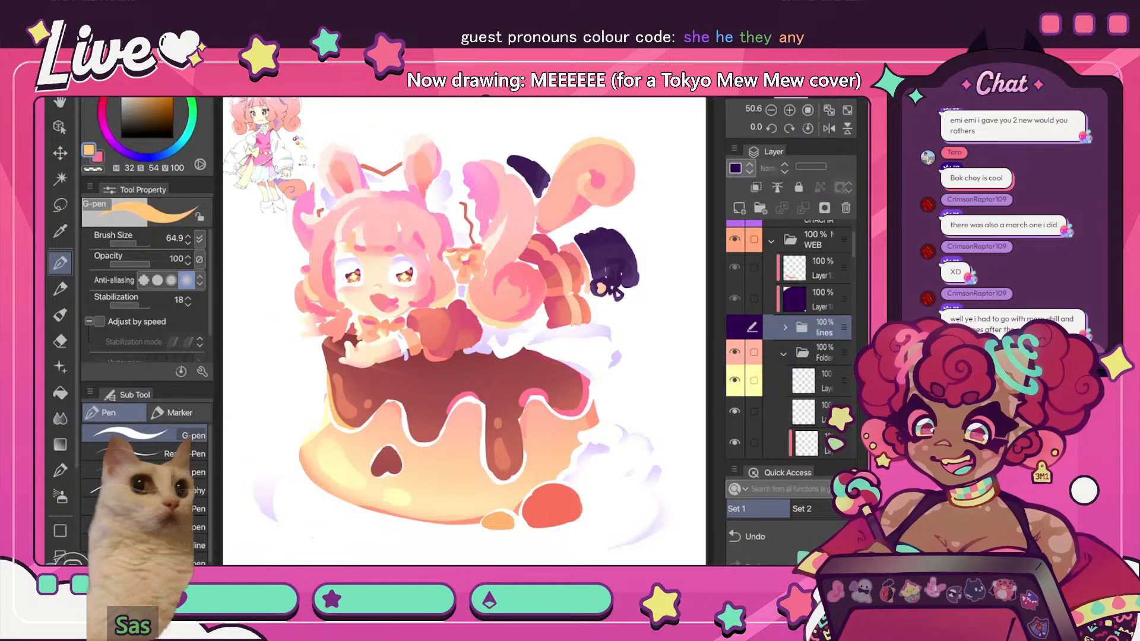
pyautogui.click(735, 327)
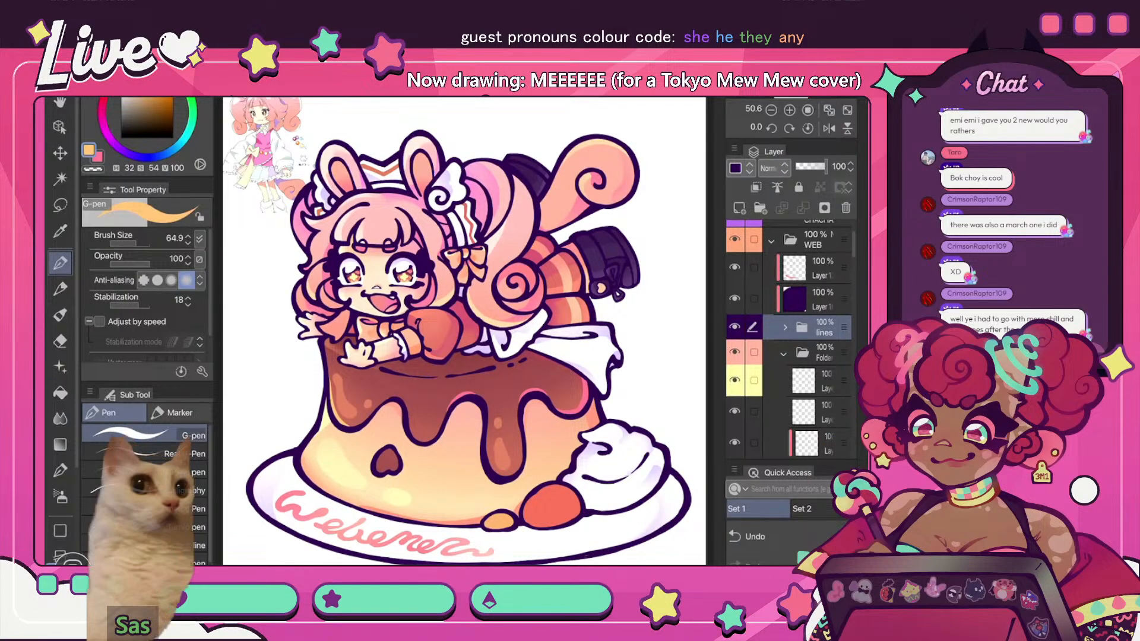
pyautogui.click(735, 327)
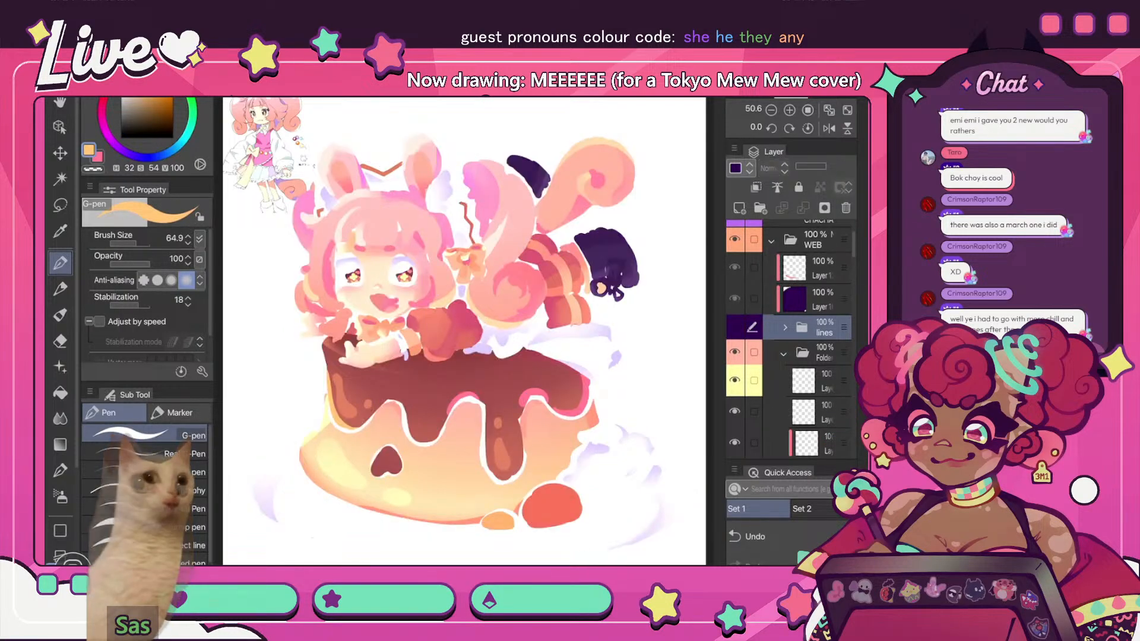
pyautogui.press('h')
pyautogui.press('h')
pyautogui.click(734, 326)
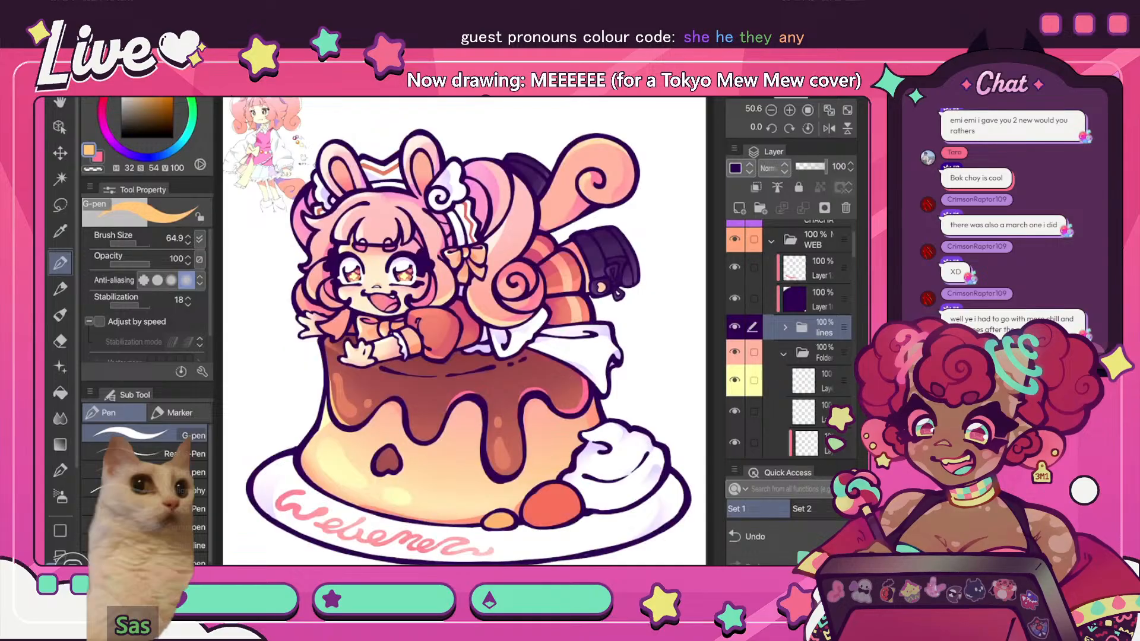
# - Toggle the dark colour layer and the clipped layer above it to see what each contributes to the line art
pyautogui.click(823, 300)
pyautogui.click(735, 298)
pyautogui.click(735, 299)
pyautogui.click(735, 268)
pyautogui.click(735, 268)
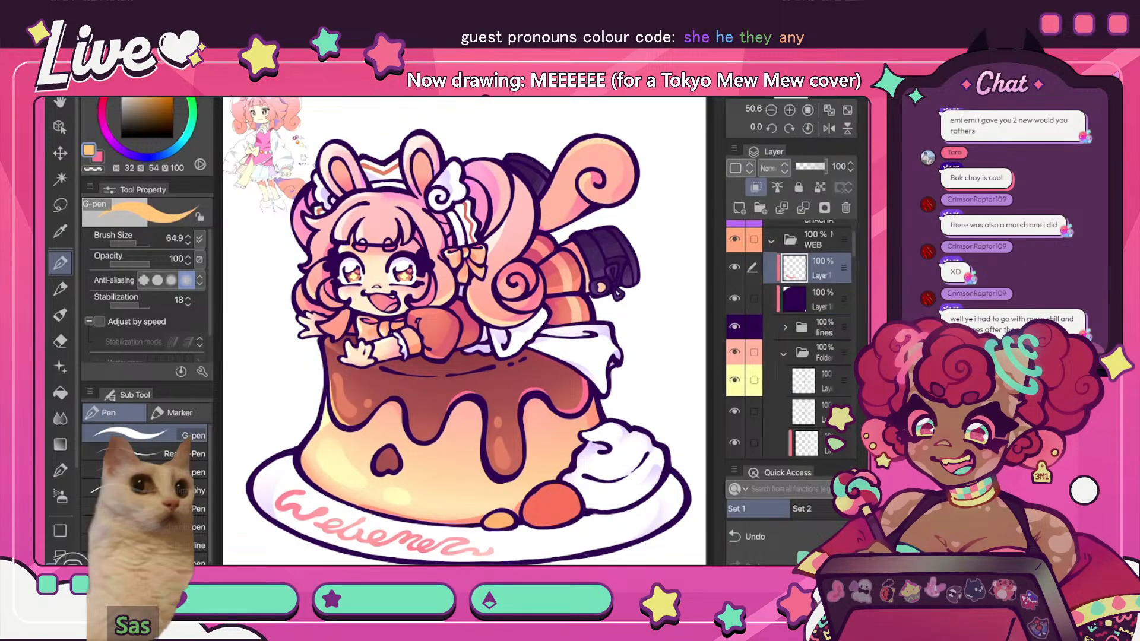
# - Add a clipped layer above the dark line-colour layer, recolour the ponytail's inner line with H 351, S 57, V 100, and check it mirrored
pyautogui.hotkey('ctrl', 'shift', 'n')
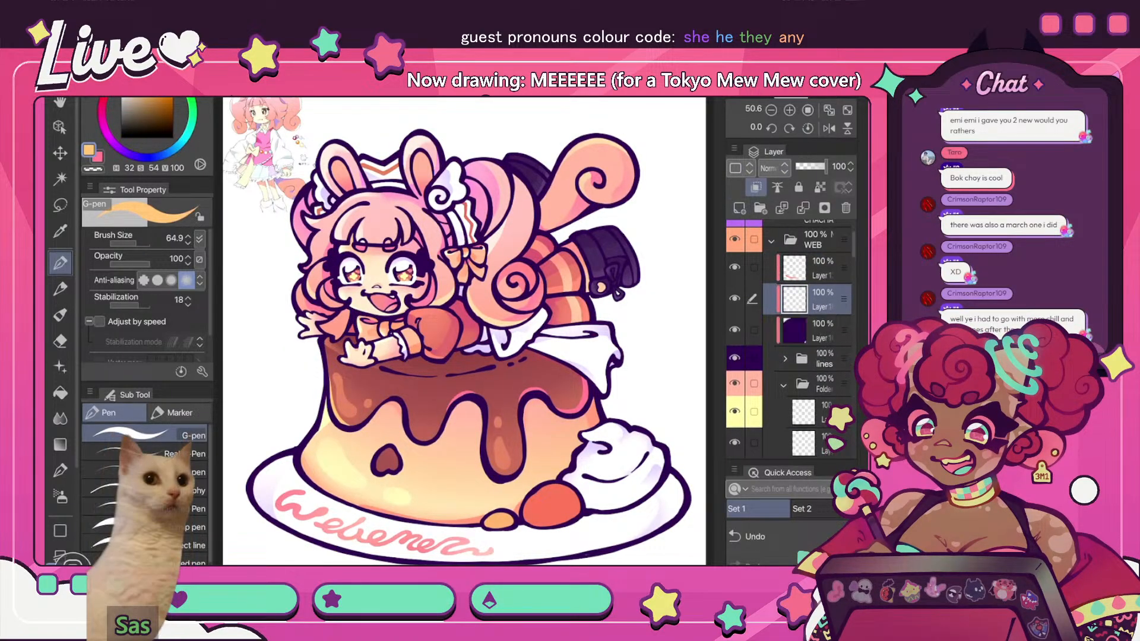
pyautogui.press('p')
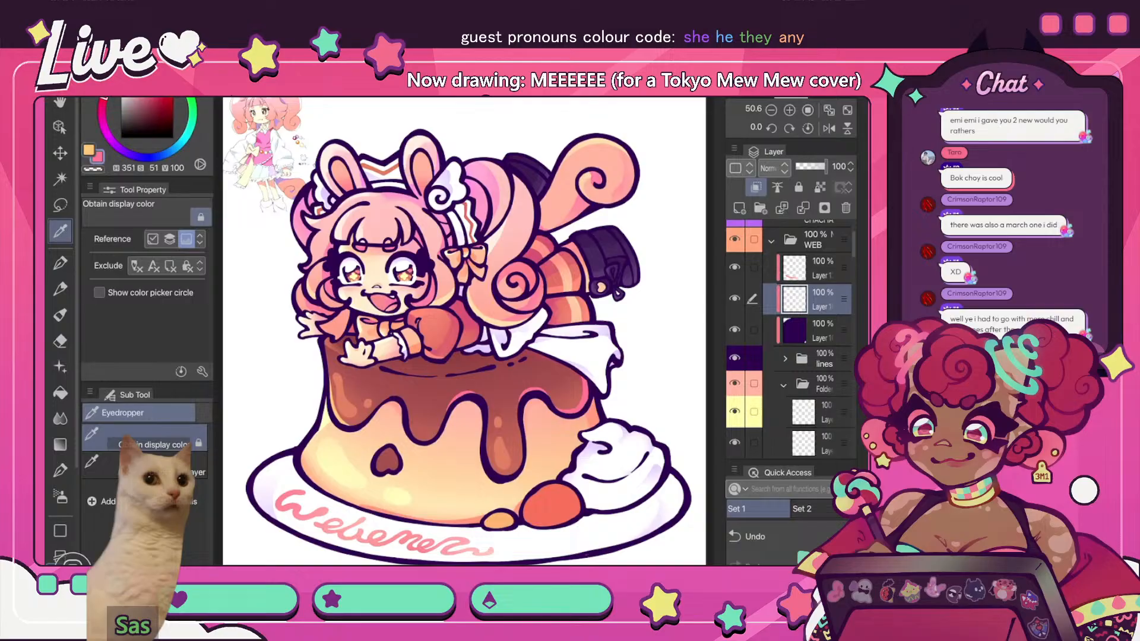
pyautogui.press('p')
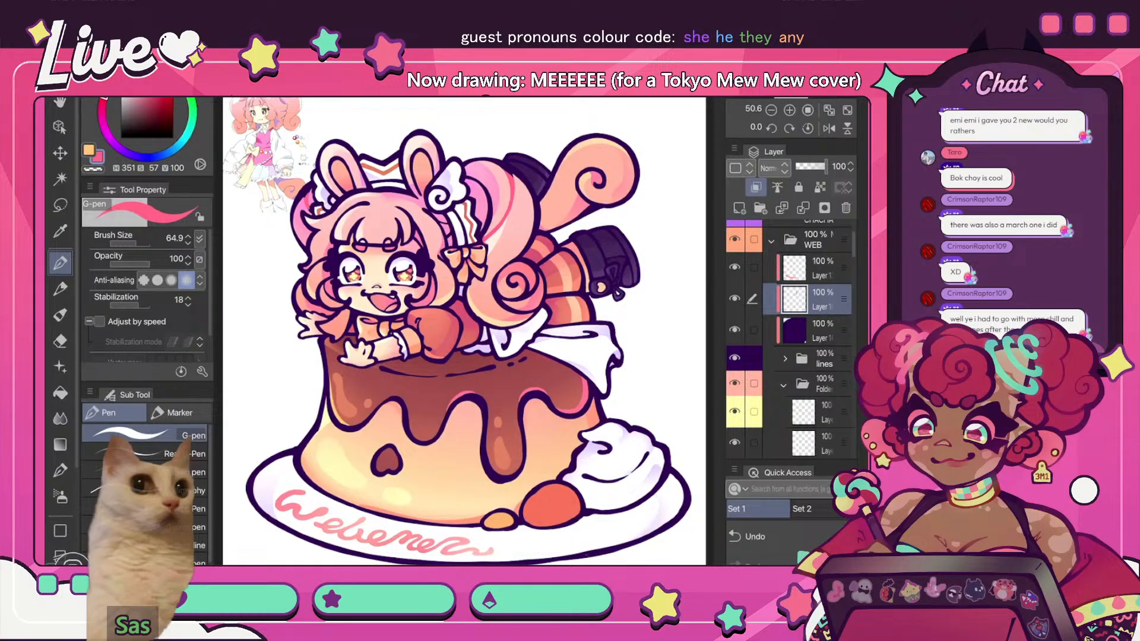
pyautogui.scroll(-4, 497, 313)
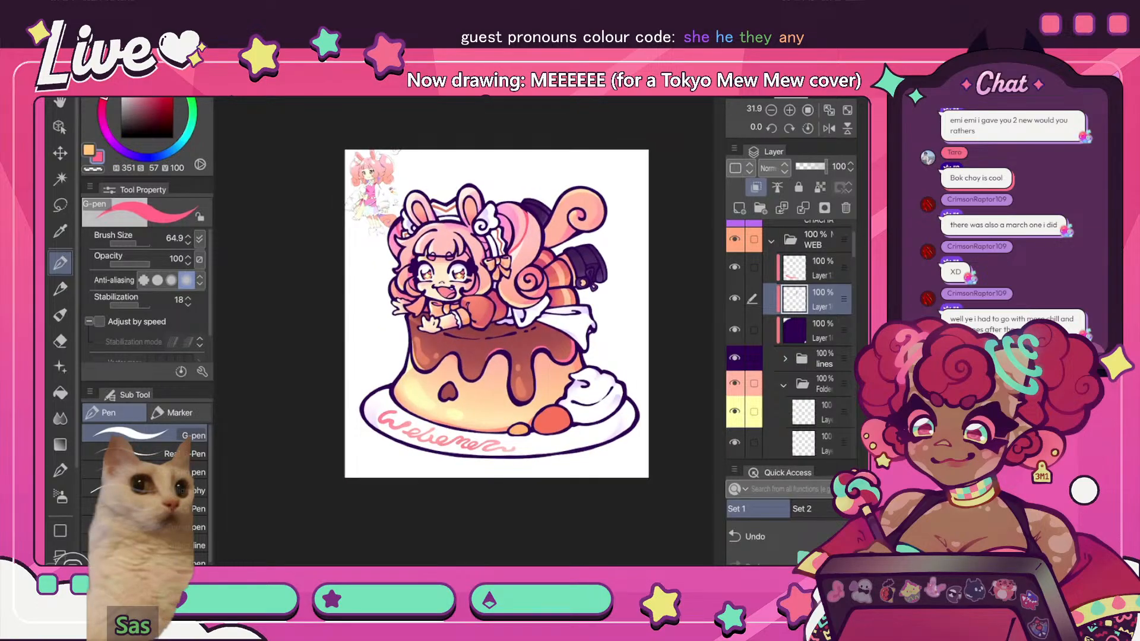
pyautogui.press('h')
pyautogui.scroll(3, 464, 331)
pyautogui.scroll(1, 465, 331)
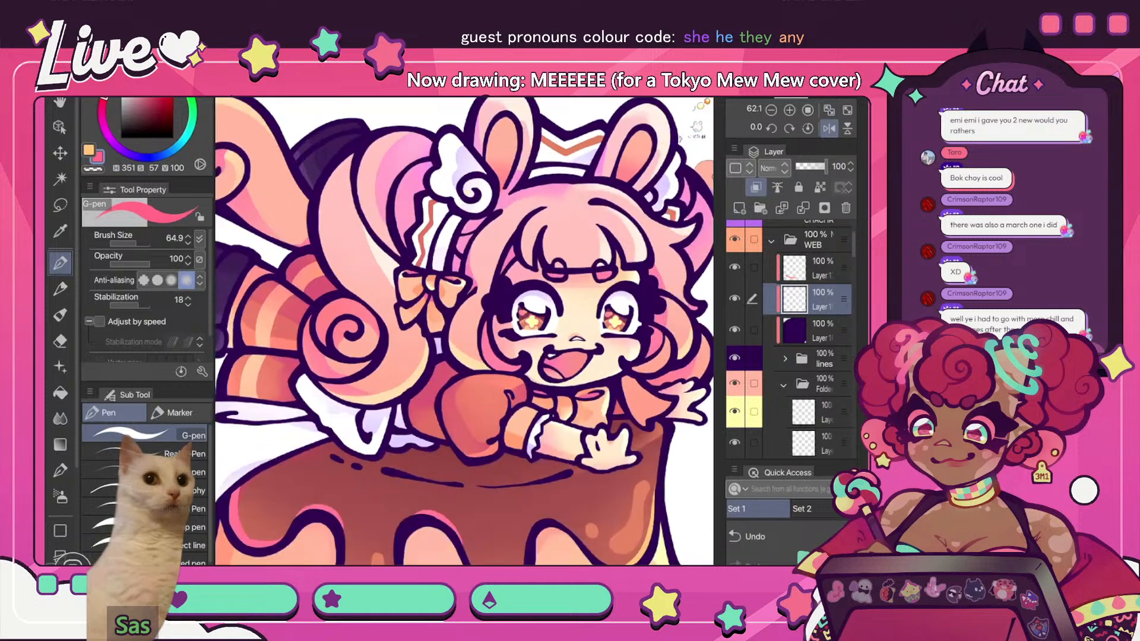
# - Redo the ponytail's inner hair line with the G-pen colour H 325, S 53, V 87
pyautogui.scroll(2, 464, 331)
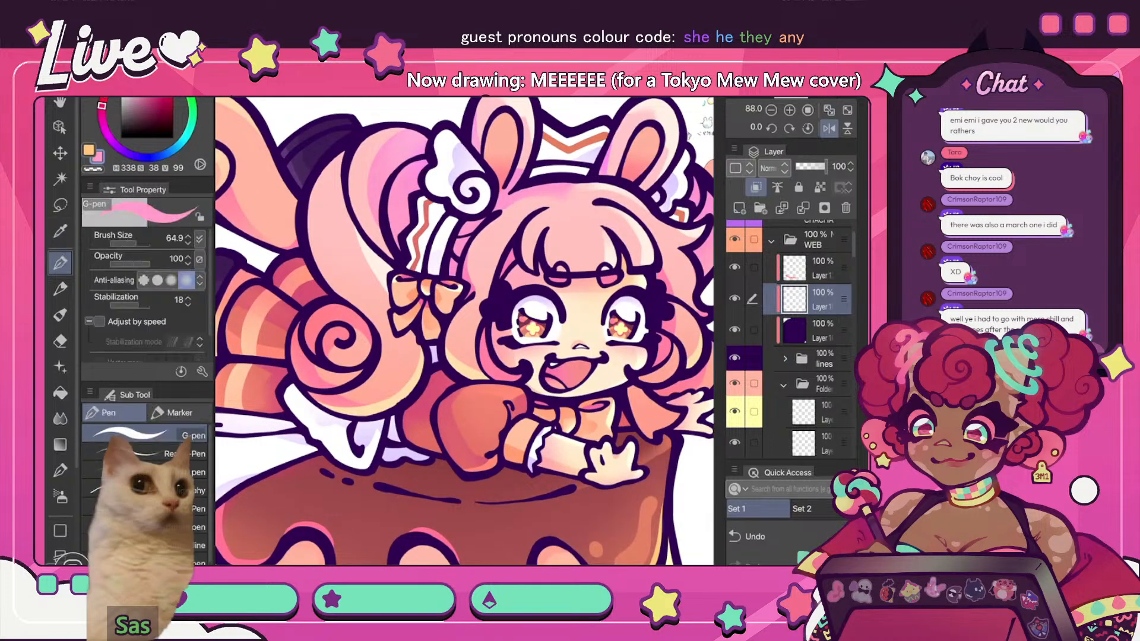
pyautogui.click(148, 92)
pyautogui.moveTo(351, 203); pyautogui.dragTo(356, 222)
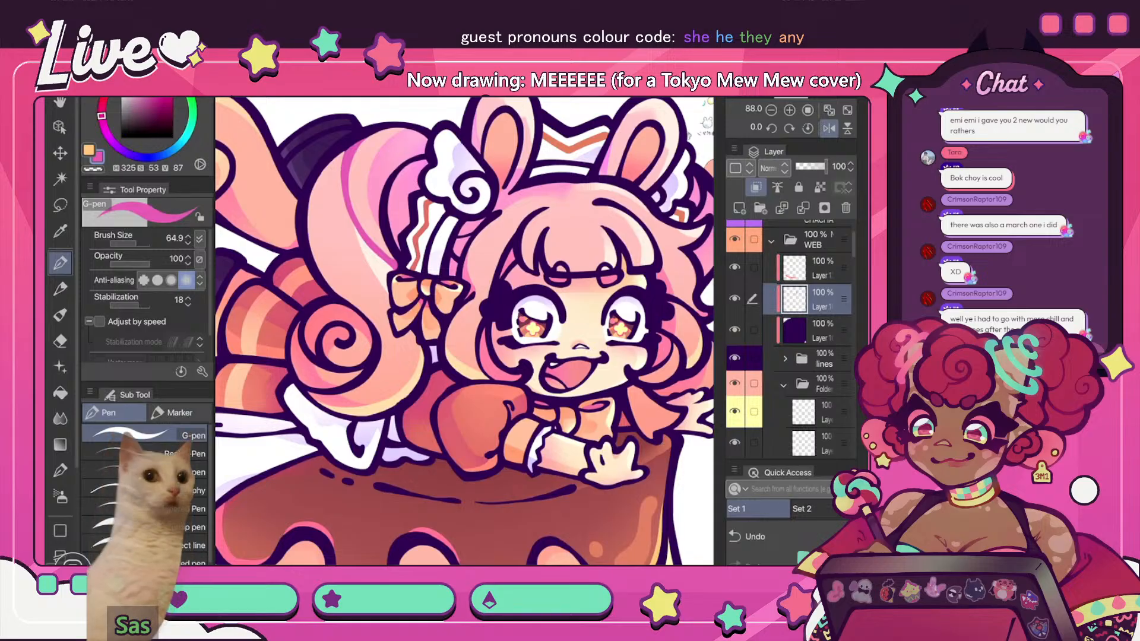
pyautogui.scroll(-5, 464, 332)
pyautogui.scroll(3, 464, 331)
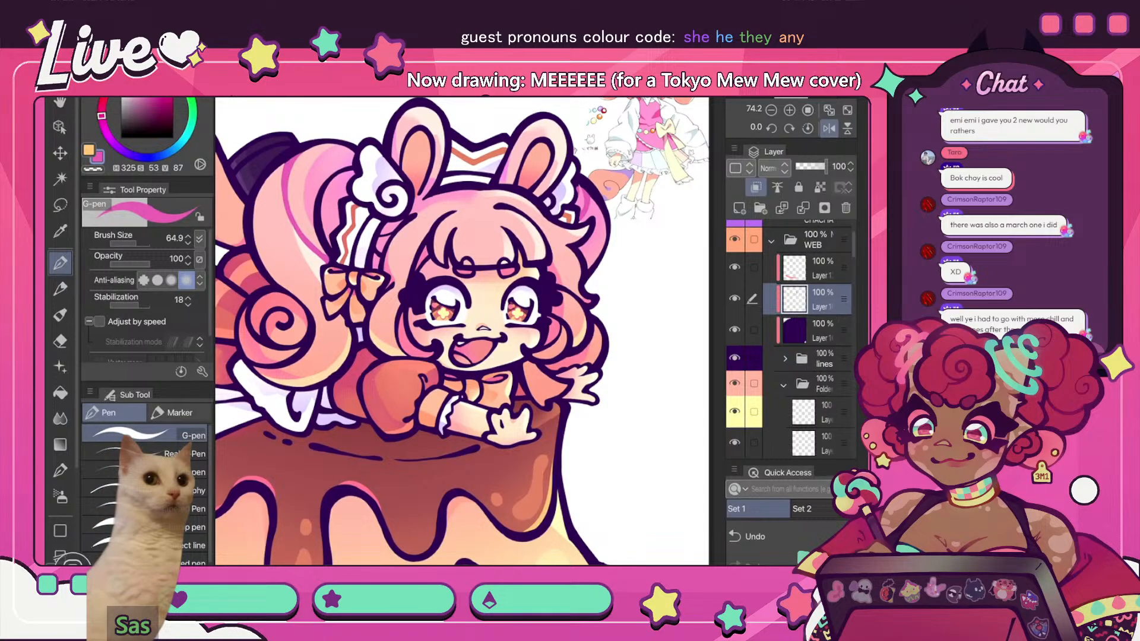
# - Touch up the recoloured ponytail line, alternating transparent colour with H 325, S 53, V 87, and check it from afar and unmirrored
pyautogui.press('c')
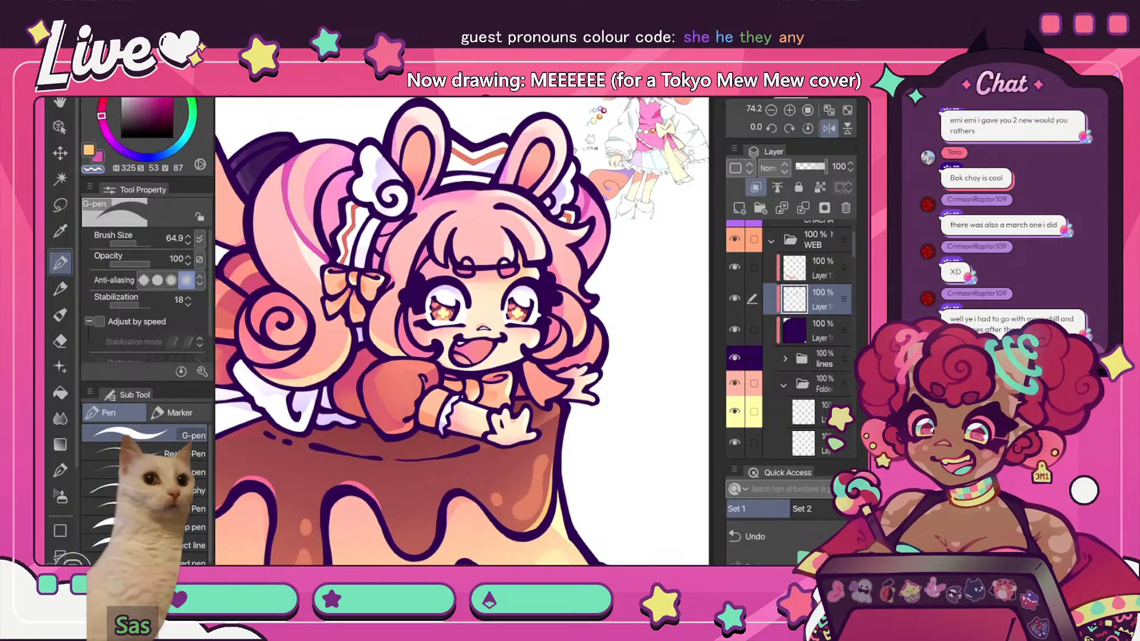
pyautogui.scroll(-5, 583, 174)
pyautogui.scroll(-2, 566, 236)
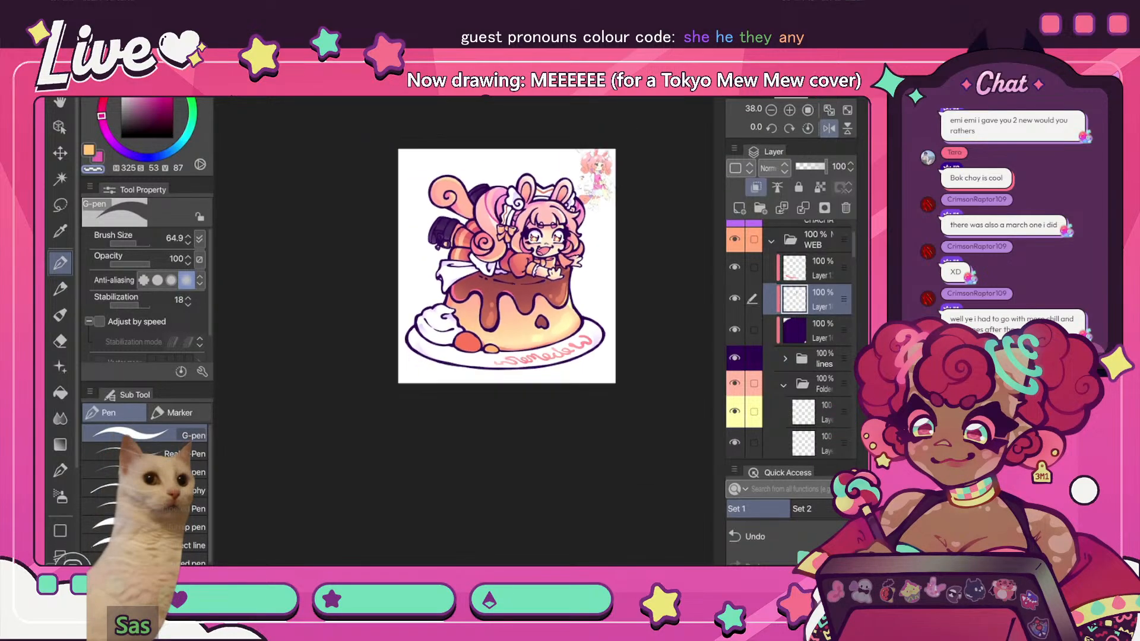
pyautogui.press('h')
pyautogui.scroll(3, 463, 250)
pyautogui.scroll(3, 519, 225)
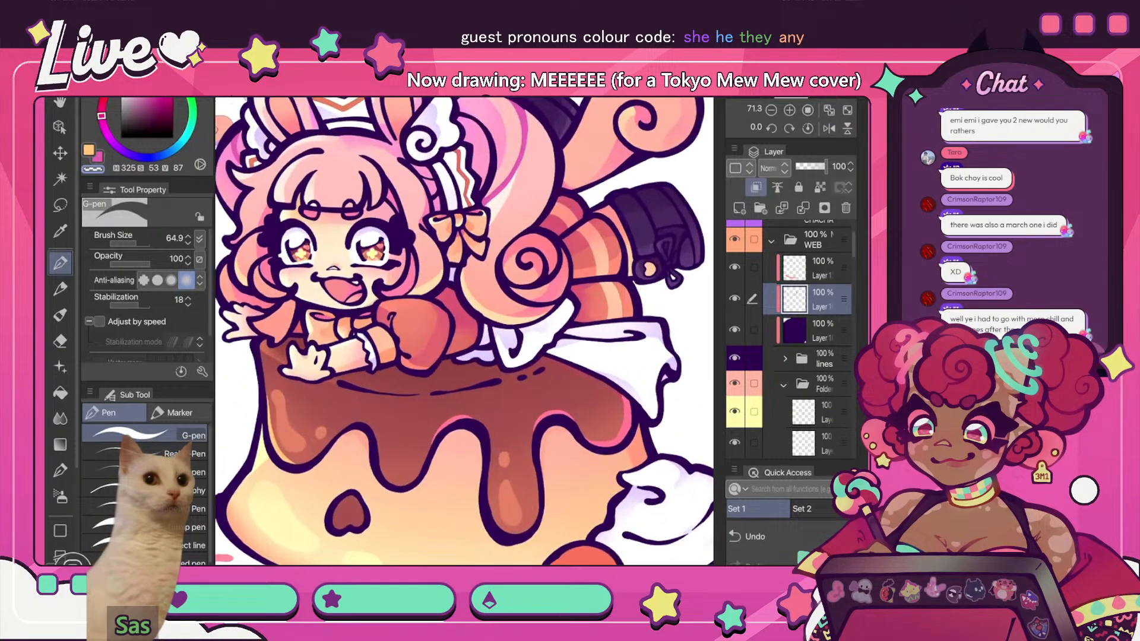
pyautogui.press('x')
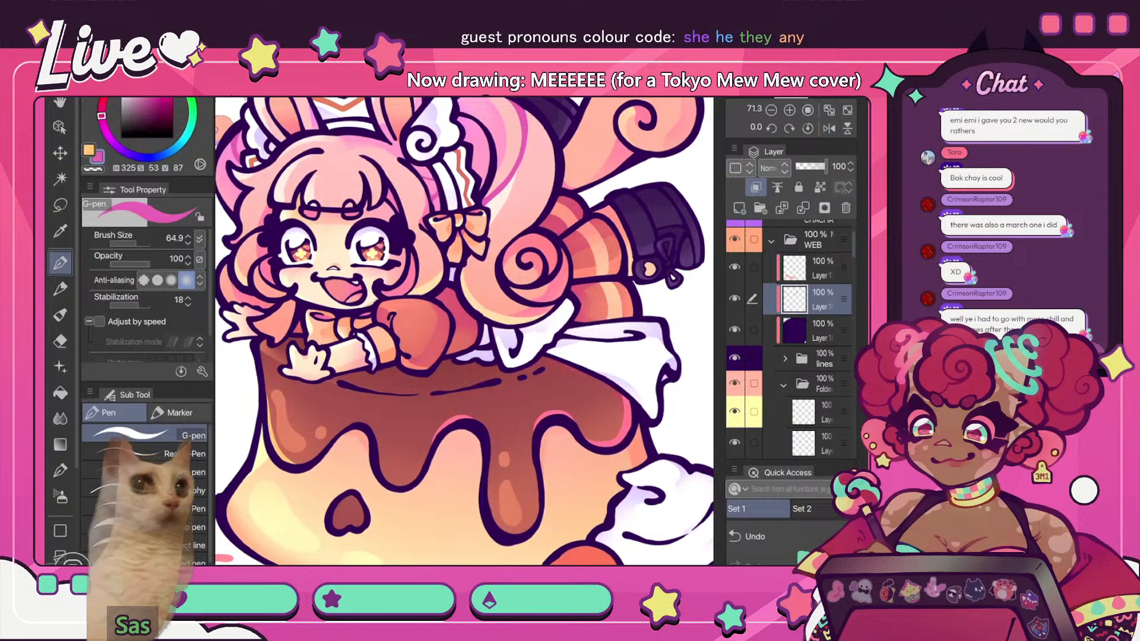
pyautogui.press('c')
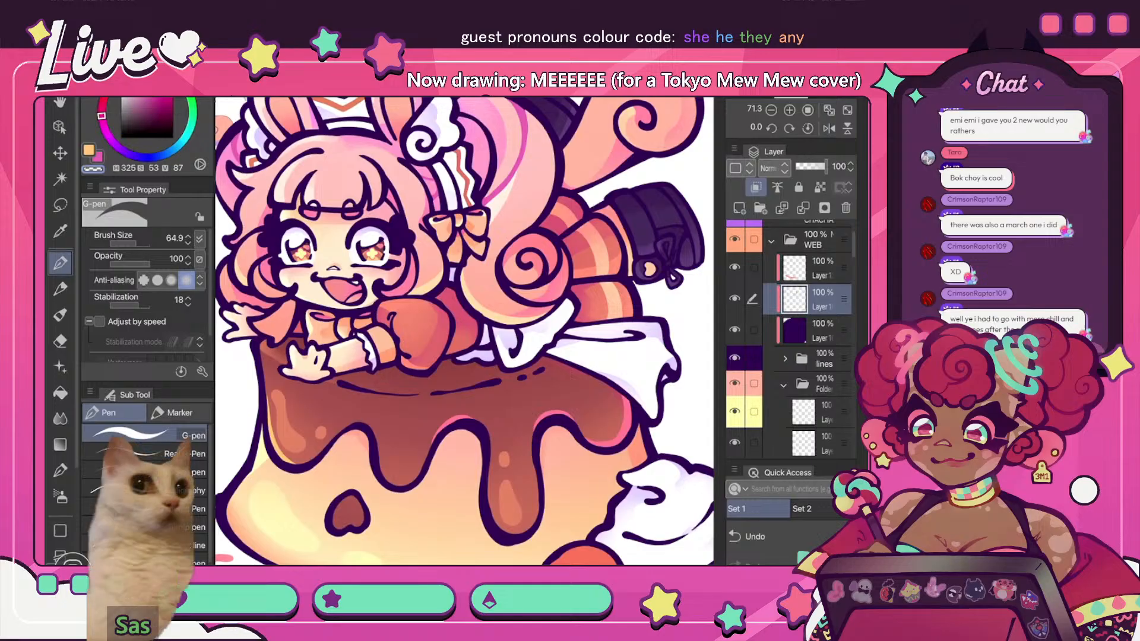
# - Recolour the spiral line in the ponytail's curl with H 325, S 53, V 87 and check it from afar and mirrored
pyautogui.scroll(-5, 463, 331)
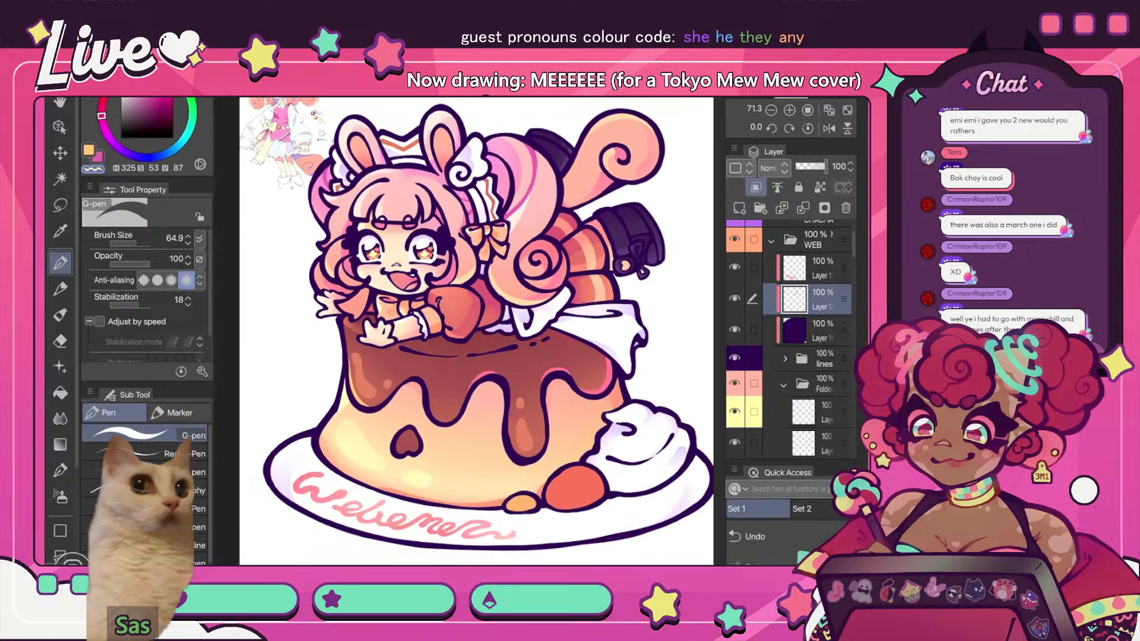
pyautogui.scroll(4, 463, 331)
pyautogui.moveTo(575, 260); pyautogui.dragTo(563, 272)
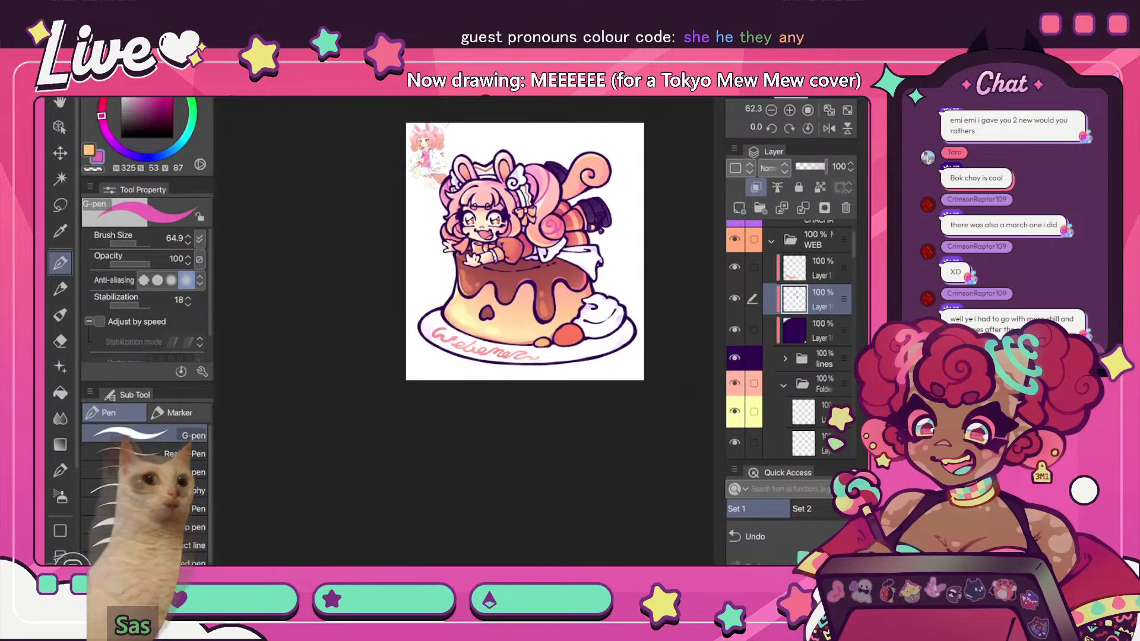
pyautogui.scroll(-3, 463, 331)
pyautogui.press('h')
pyautogui.scroll(3, 464, 331)
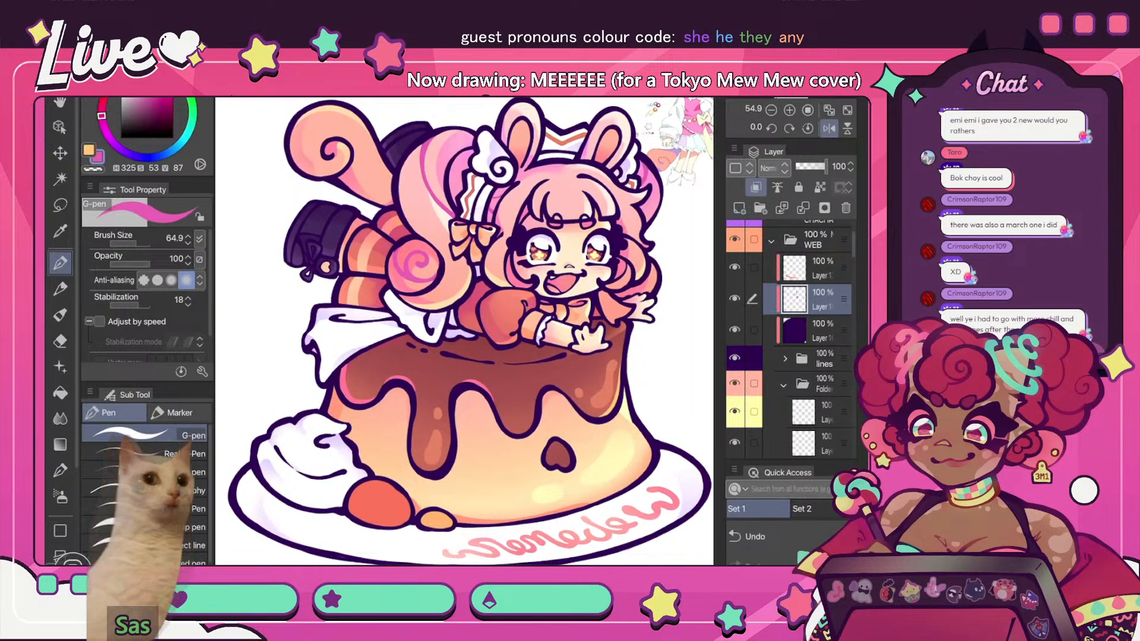
# - Recolour the ponytail's spiral and the inner hair lines beside the face with H 336, S 63, V 71
pyautogui.click(153, 97)
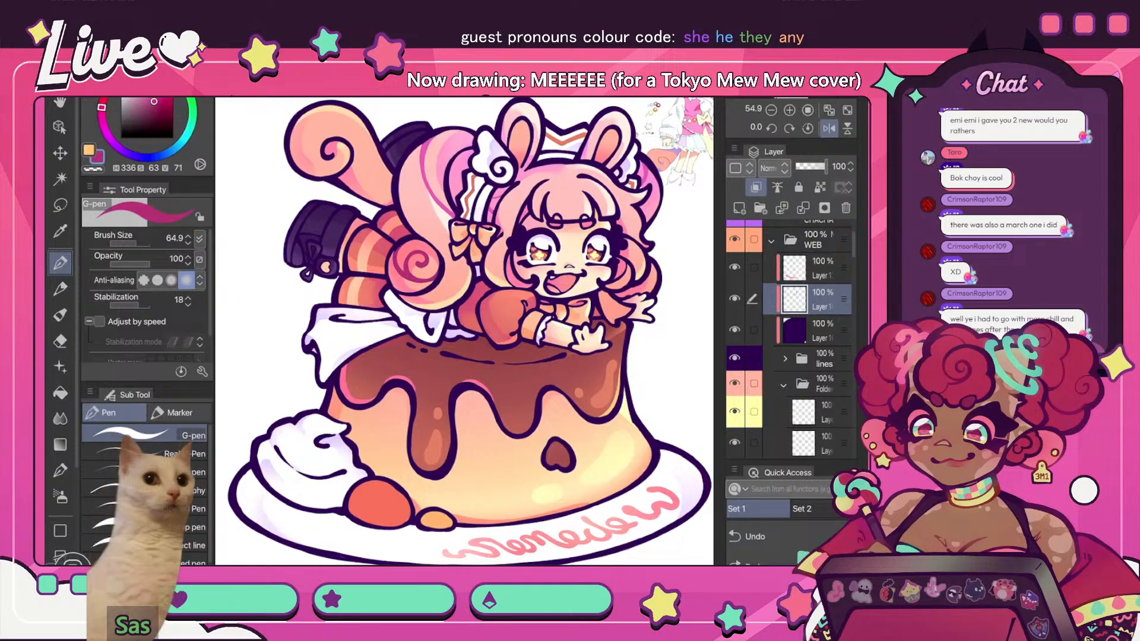
pyautogui.scroll(-5, 464, 330)
pyautogui.press('h')
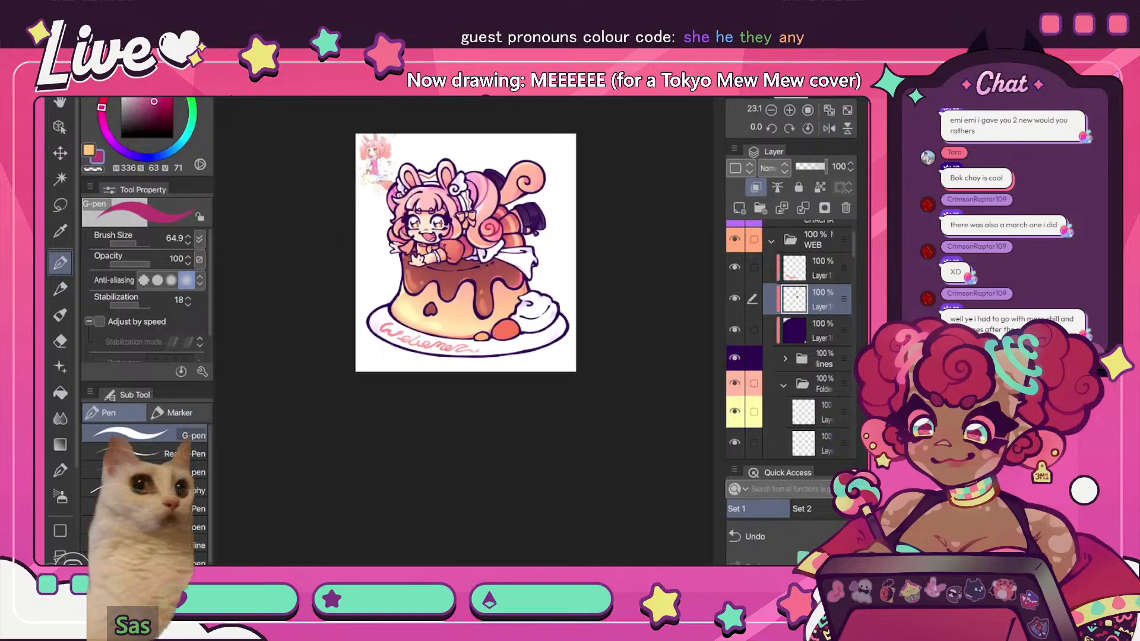
pyautogui.scroll(3, 464, 330)
pyautogui.scroll(2, 478, 330)
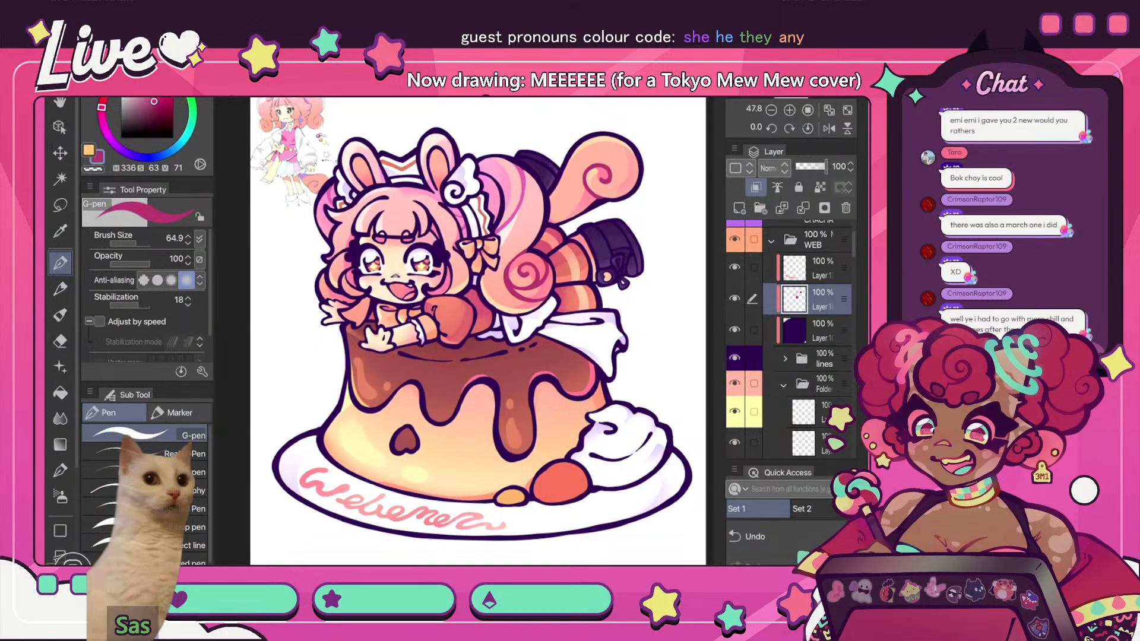
# - Compare the recoloured hair lines against the whole illustration, mirrored and unmirrored, from afar and close up
pyautogui.scroll(-5, 529, 191)
pyautogui.click(829, 128)
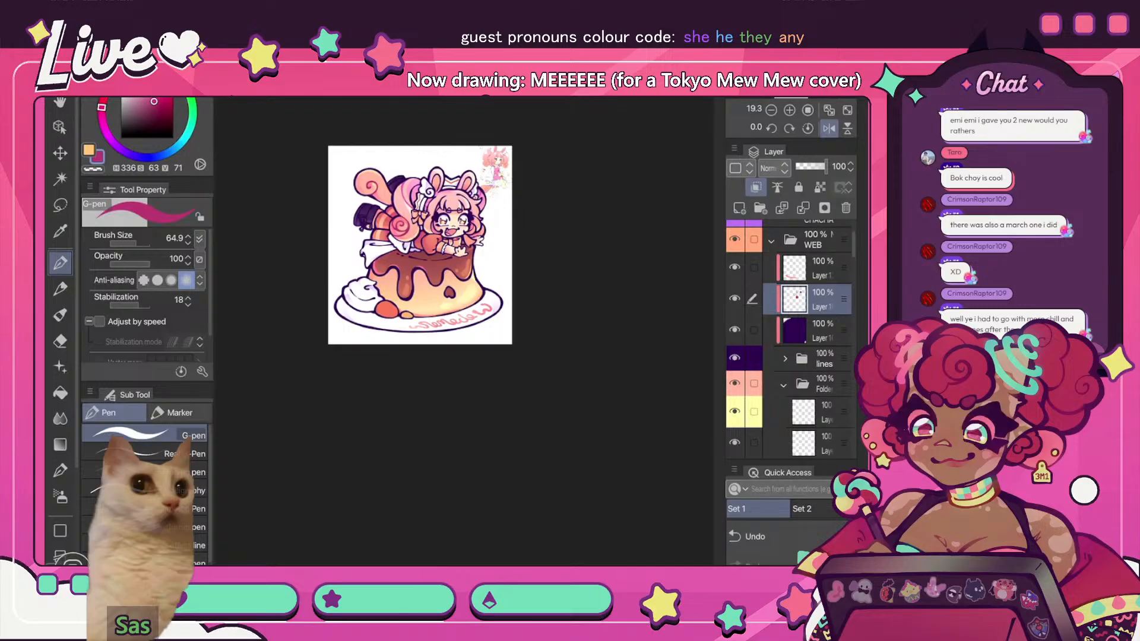
pyautogui.click(829, 110)
pyautogui.click(828, 129)
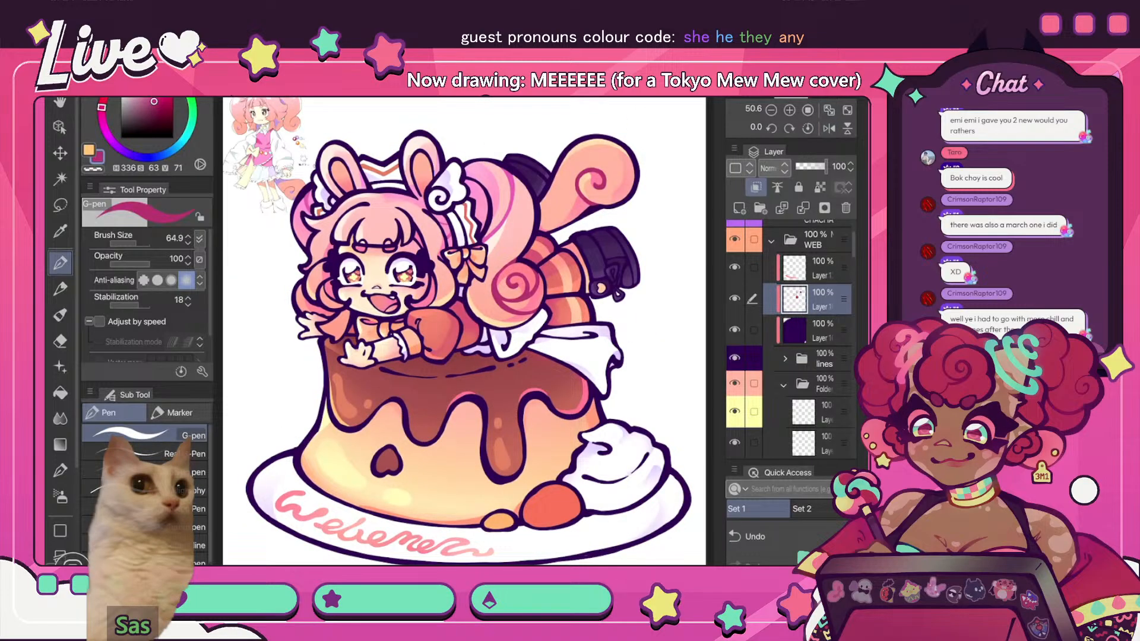
pyautogui.scroll(3, 335, 305)
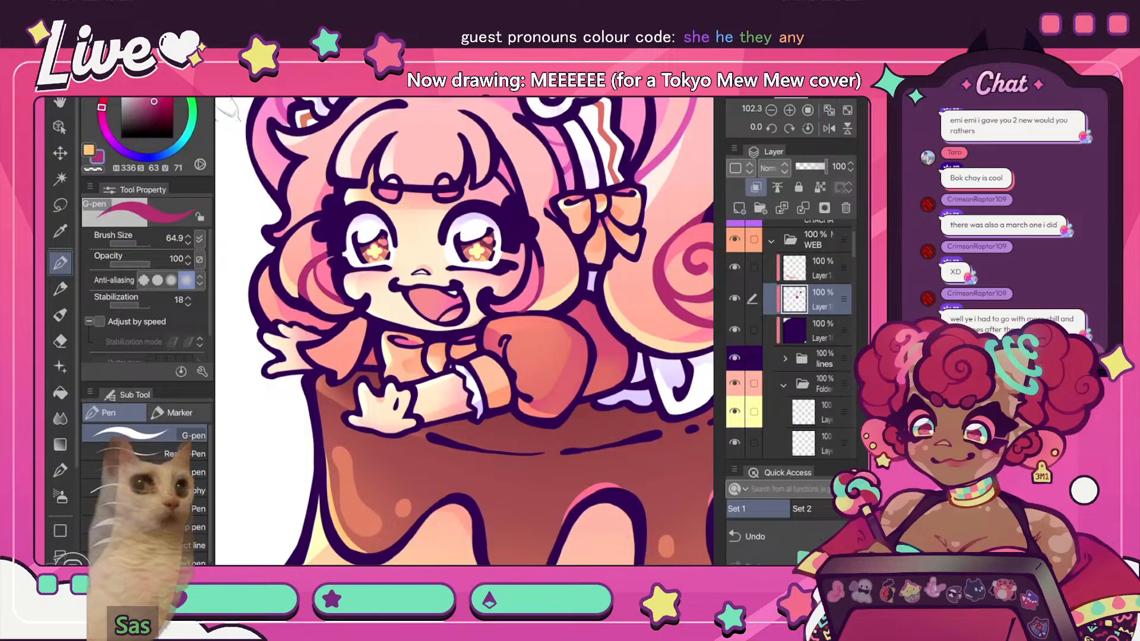
pyautogui.scroll(-5, 465, 237)
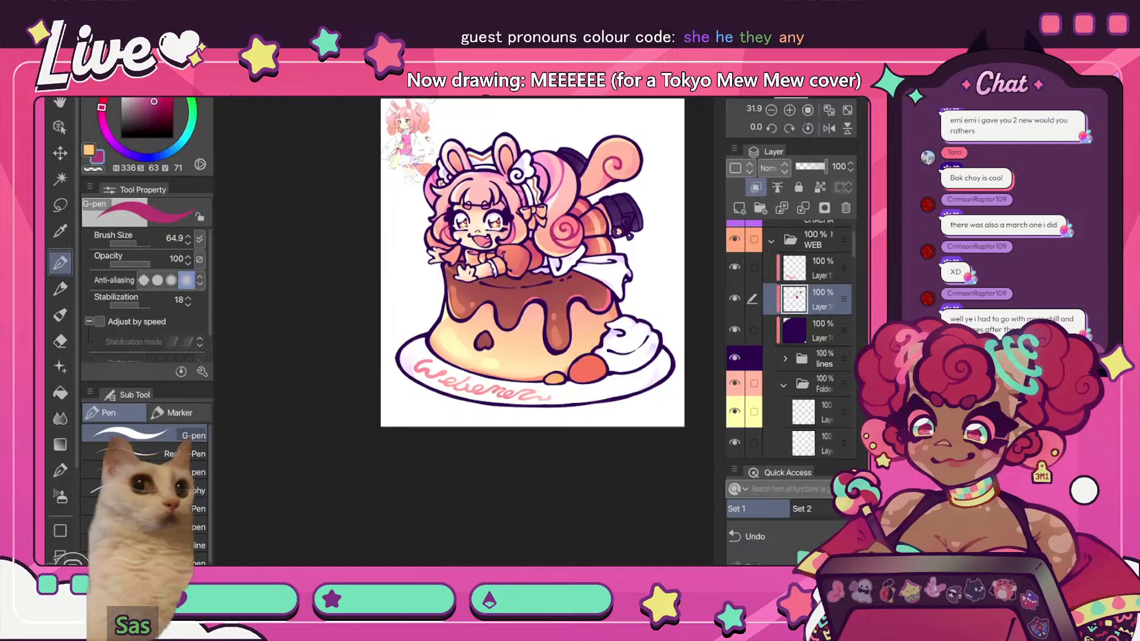
pyautogui.hotkey('ctrl', '0')
pyautogui.press('h')
pyautogui.scroll(-5, 526, 262)
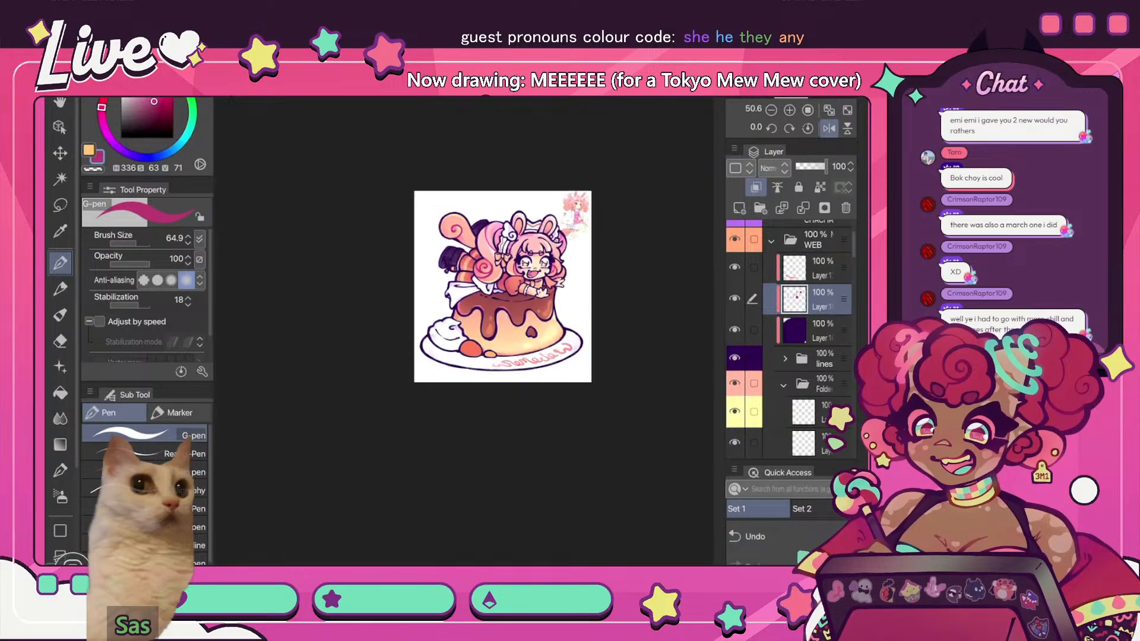
# - Clean up the recoloured hair lines around the face with the G-pen in transparent colour at brush size 30.3
pyautogui.scroll(7, 539, 250)
pyautogui.press('c')
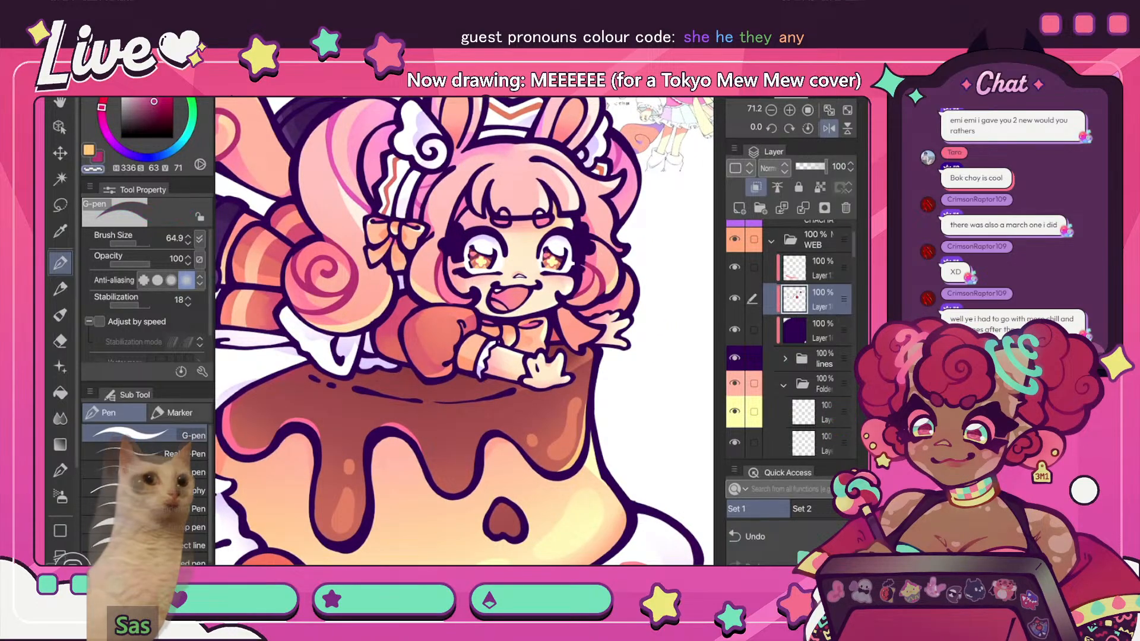
pyautogui.press('[')
pyautogui.press('[')
pyautogui.press('[')
pyautogui.press('[')
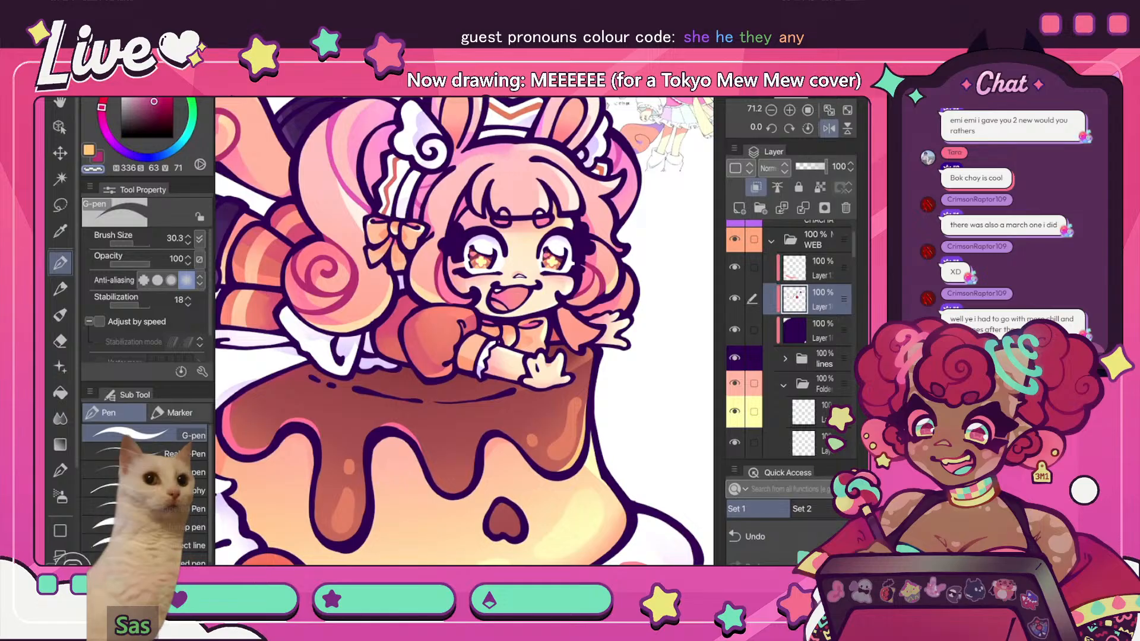
pyautogui.scroll(5, 464, 331)
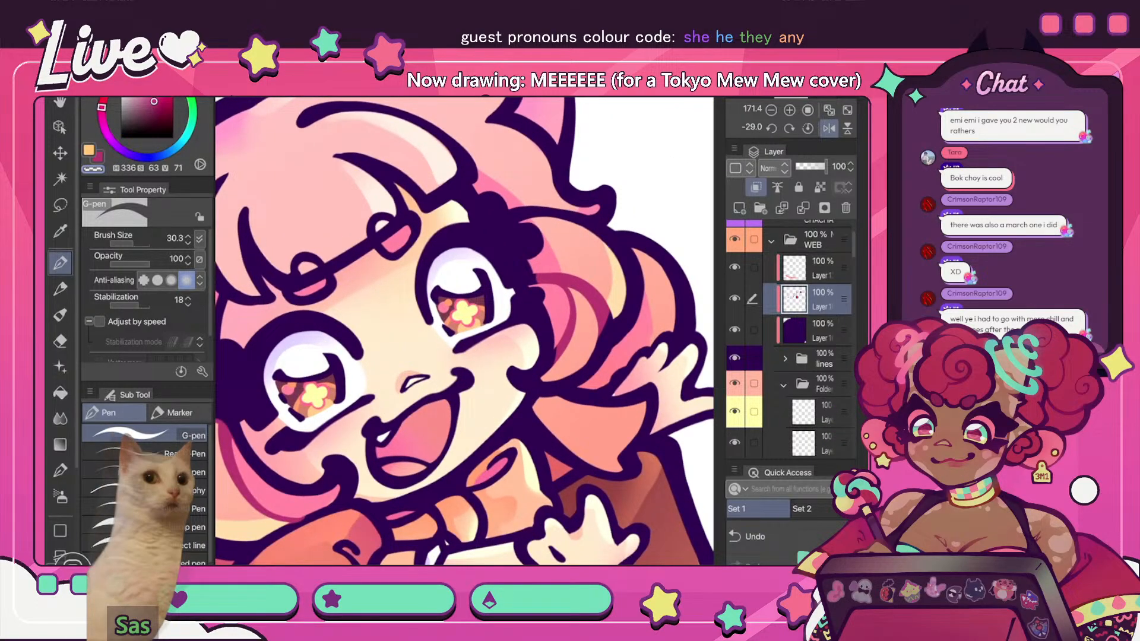
pyautogui.press('c')
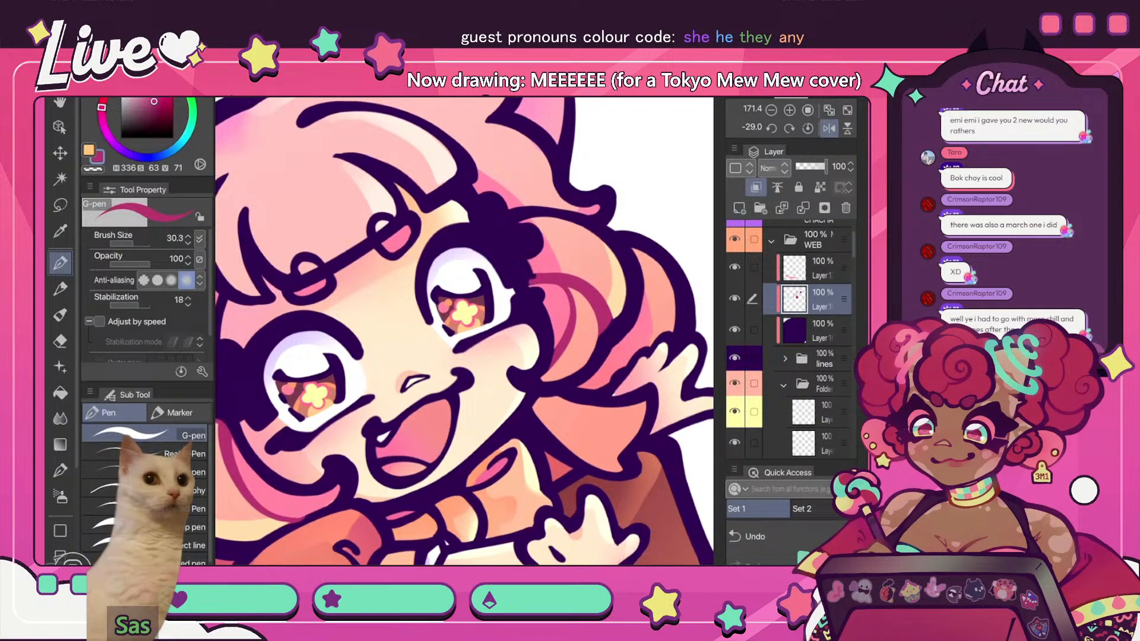
# - Touch up the recoloured lines by the cheek and in the ponytail's curl, alternating H 336, S 63, V 71 with transparent colour
pyautogui.scroll(-5, 464, 331)
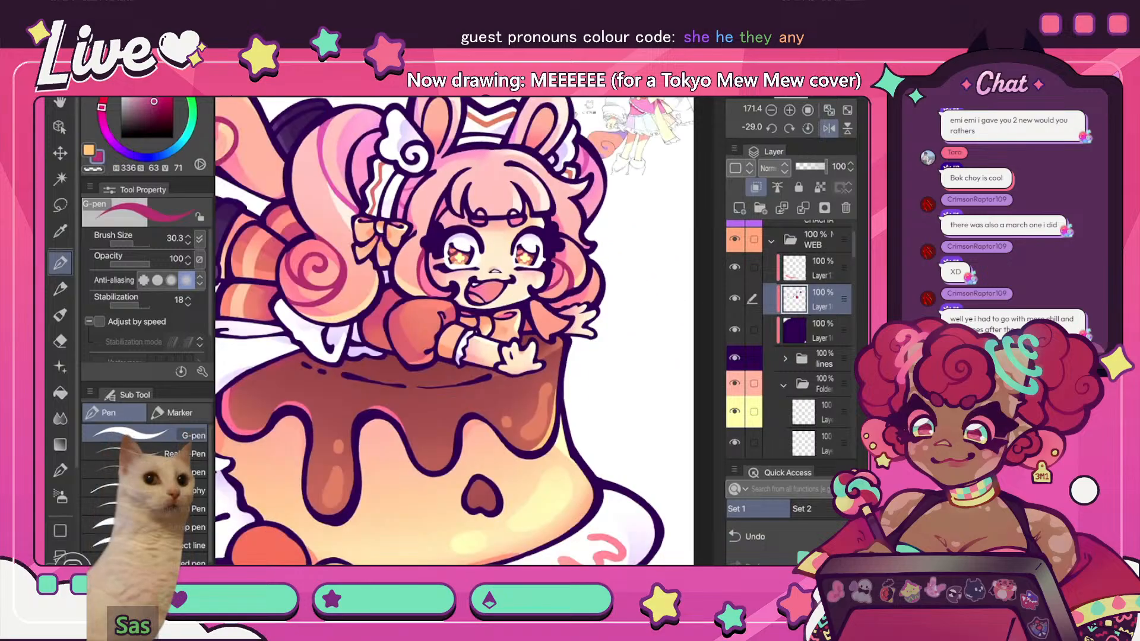
pyautogui.scroll(5, 464, 331)
pyautogui.press('c')
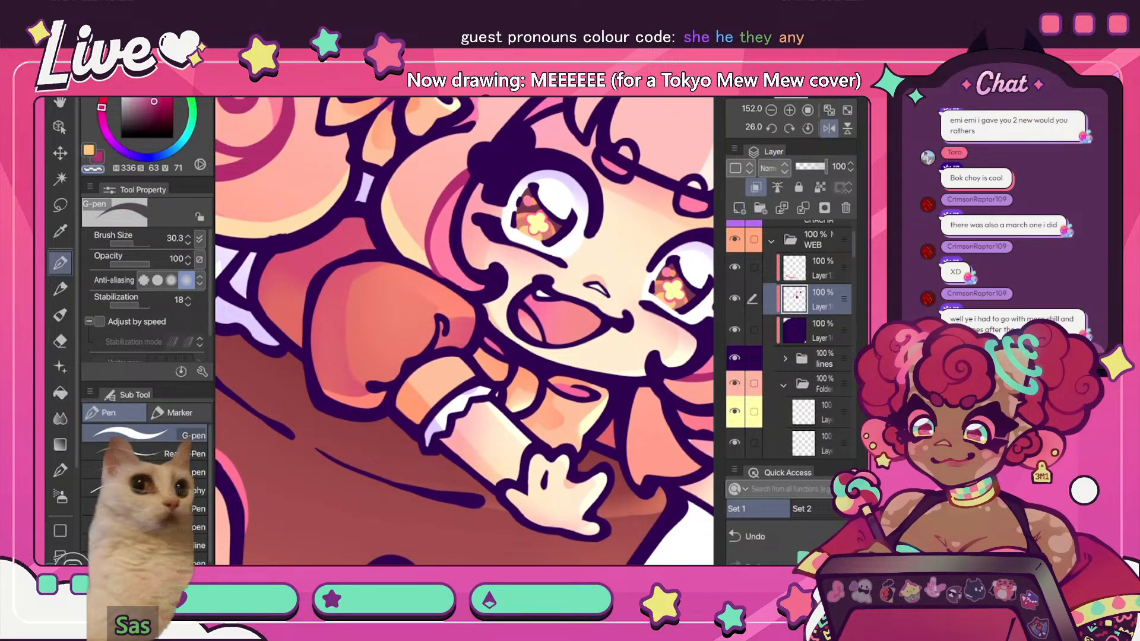
pyautogui.scroll(-5, 464, 331)
pyautogui.scroll(5, 464, 331)
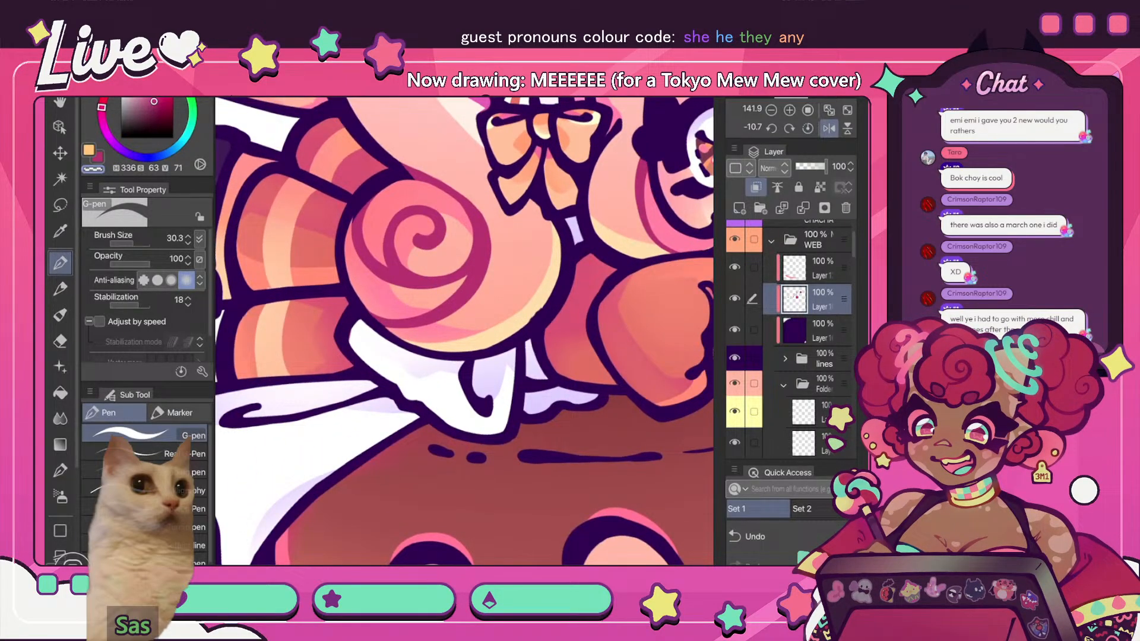
pyautogui.press('c')
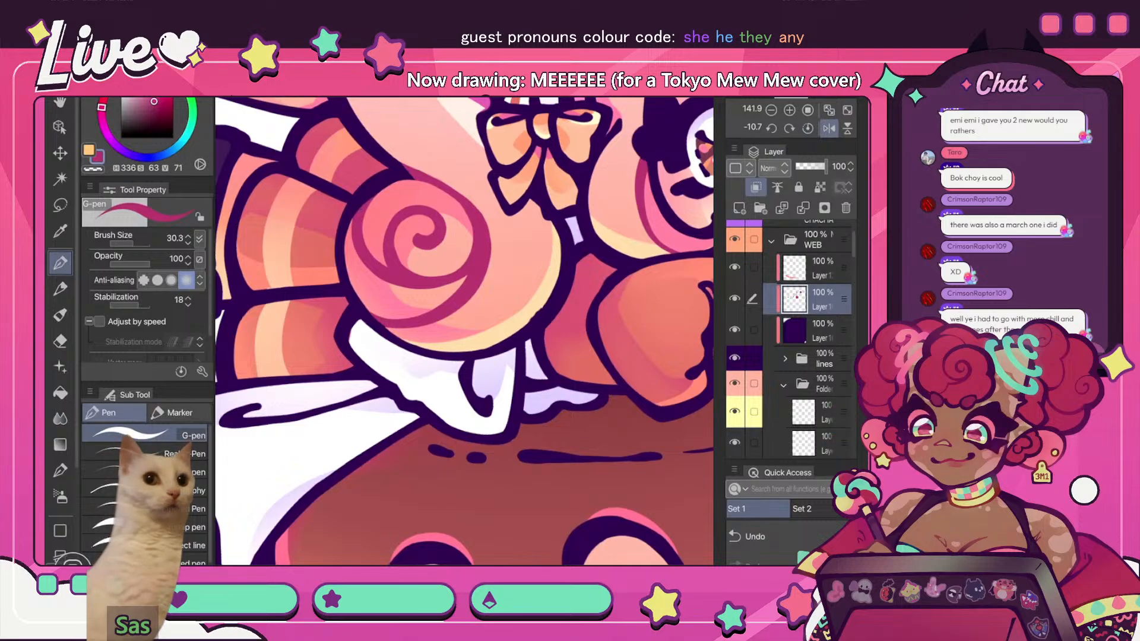
# - Dismiss the notification about saving the project
pyautogui.scroll(-6, 464, 332)
pyautogui.scroll(4, 465, 331)
pyautogui.scroll(4, 464, 331)
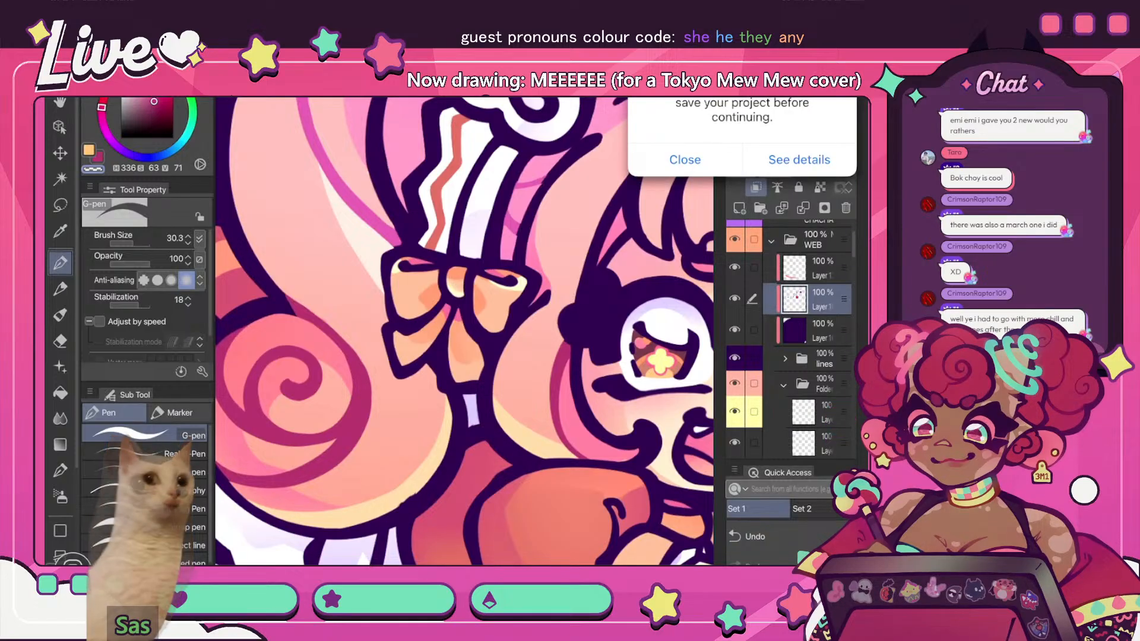
pyautogui.scroll(-6, 464, 331)
pyautogui.scroll(3, 464, 331)
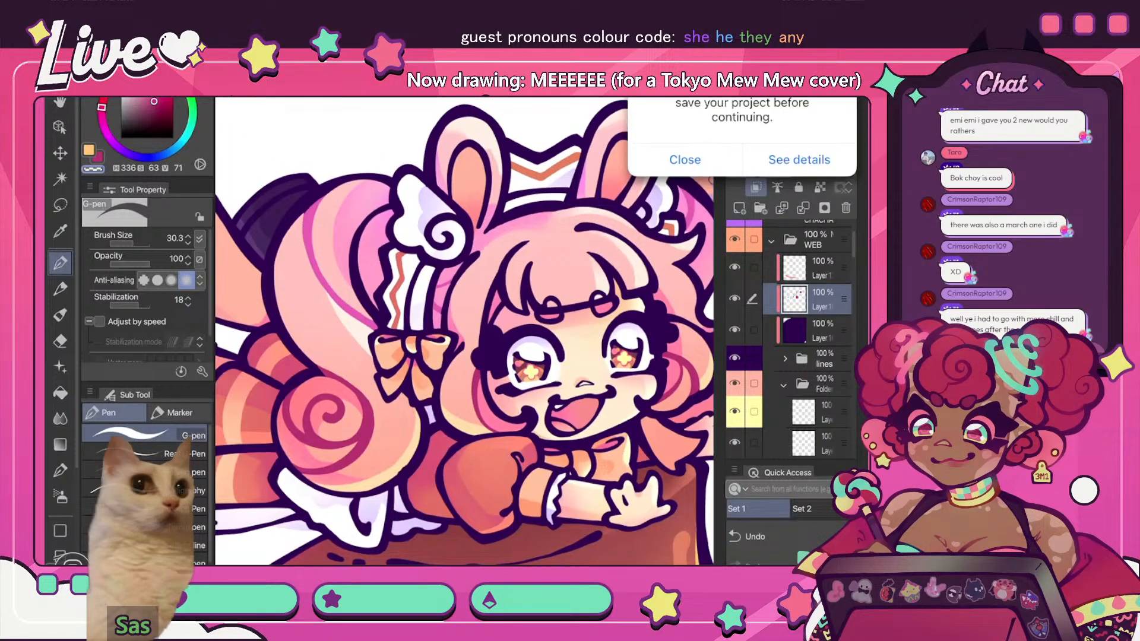
pyautogui.click(685, 160)
# - Examine the character and the whole illustration up close, in full, mirrored and rotated
pyautogui.scroll(-2, 464, 331)
pyautogui.scroll(6, 464, 331)
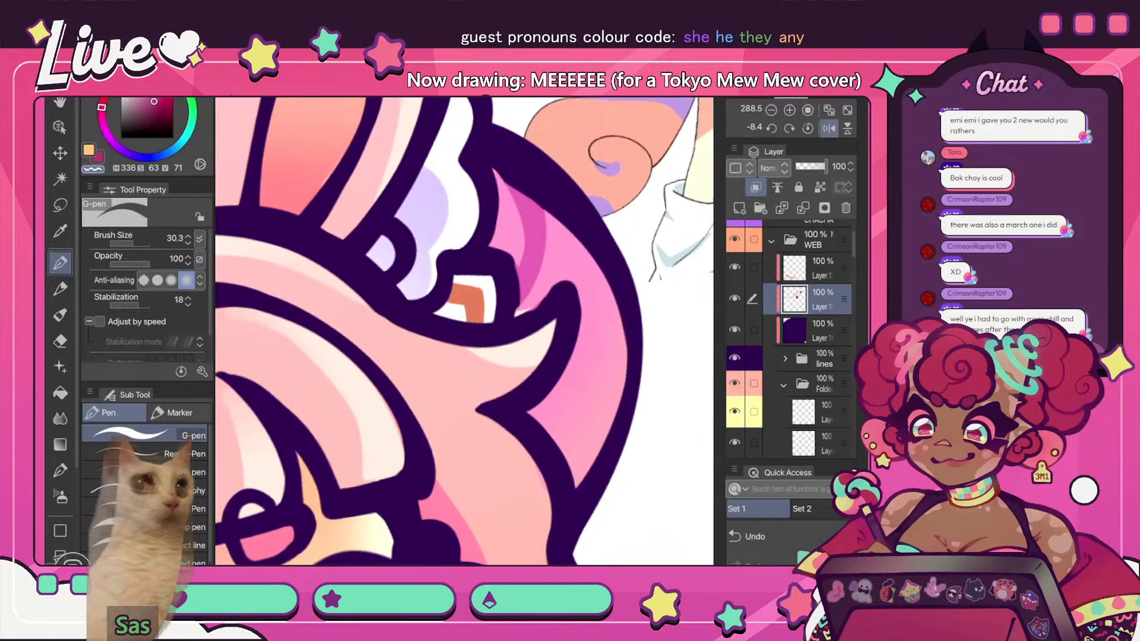
pyautogui.hotkey('ctrl', '0')
pyautogui.press('h')
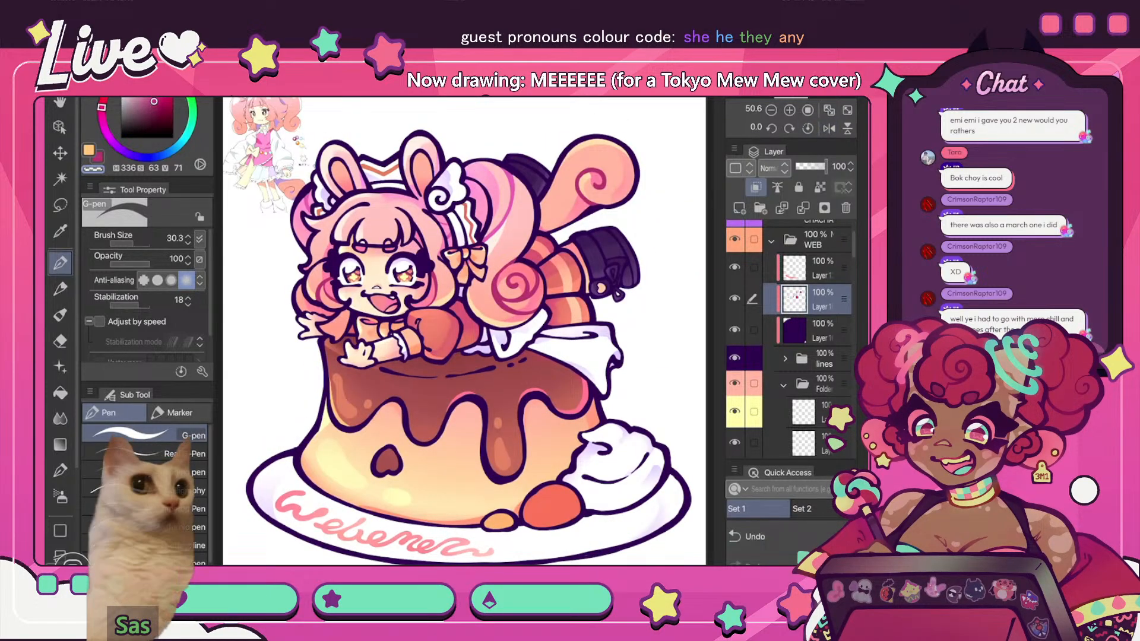
pyautogui.scroll(5, 464, 331)
pyautogui.scroll(-5, 464, 331)
pyautogui.moveTo(469, 356); pyautogui.dragTo(432, 310)
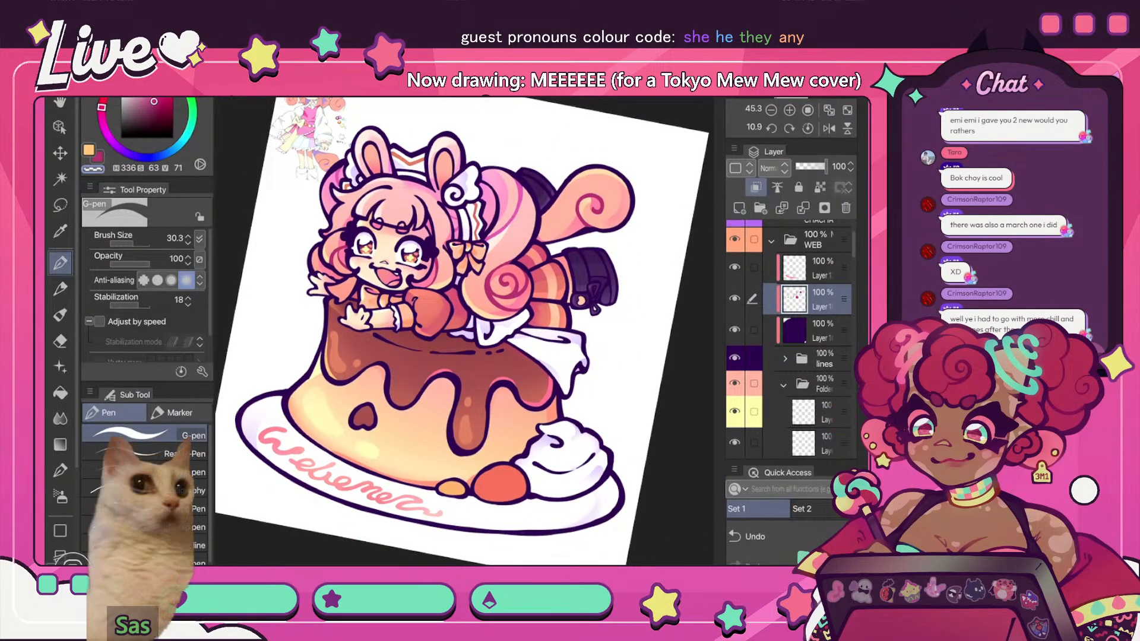
pyautogui.moveTo(363, 416); pyautogui.dragTo(390, 461)
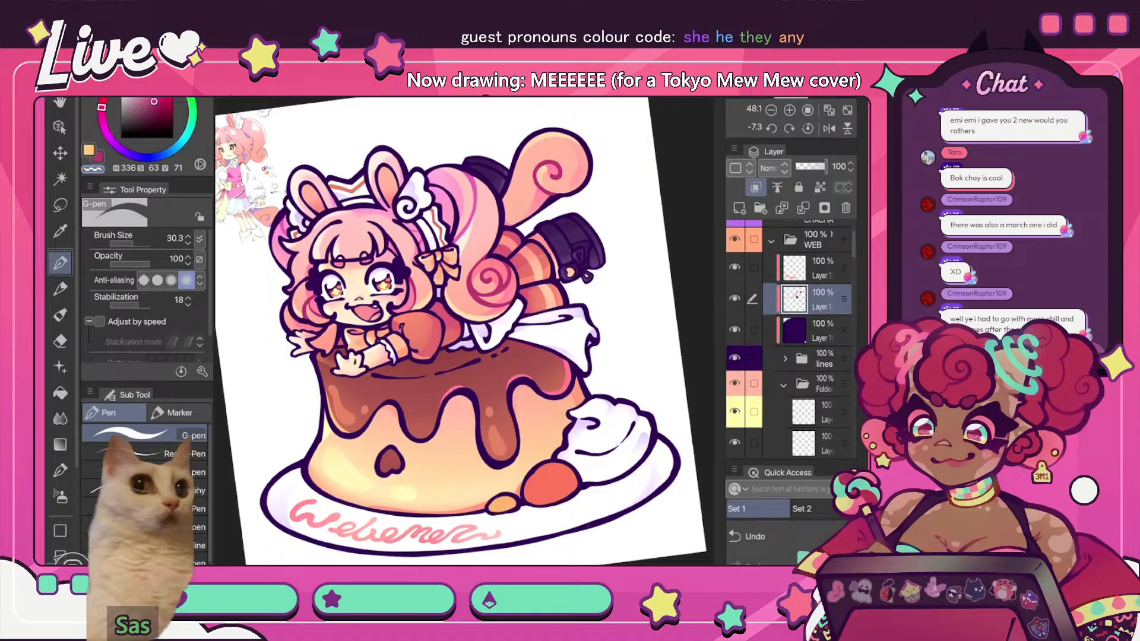
pyautogui.hotkey('ctrl', '0')
pyautogui.press('h')
pyautogui.press('h')
pyautogui.scroll(5, 464, 331)
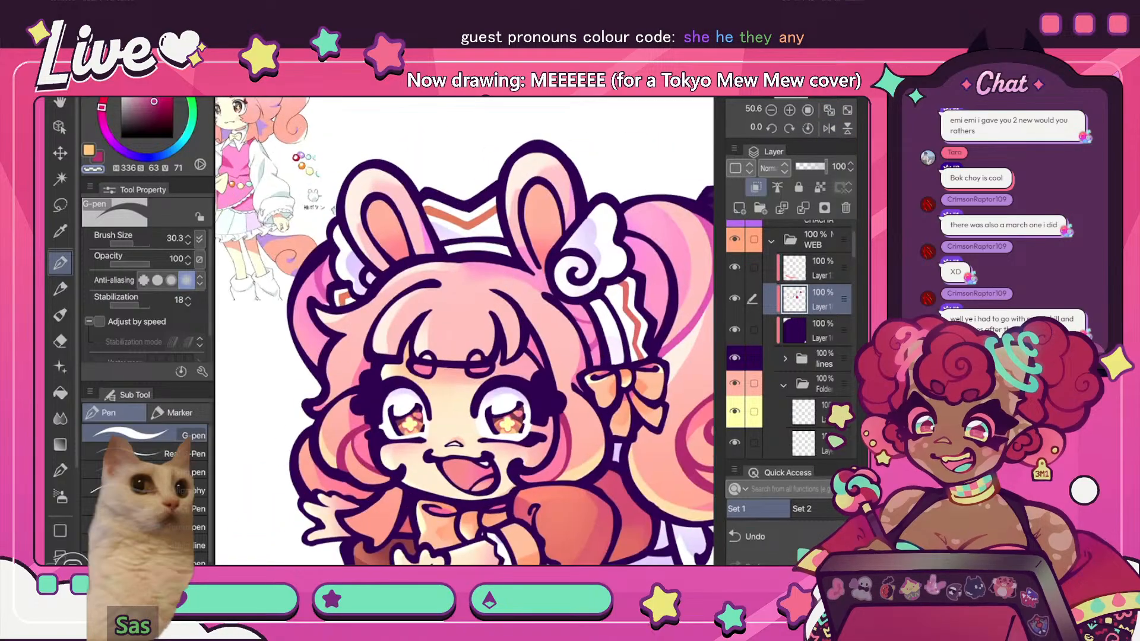
# - Sample the pink of the ponytail stripe (H 325, S 53, V 87) as the G-pen colour
pyautogui.press('i')
pyautogui.press('c')
pyautogui.click(656, 267)
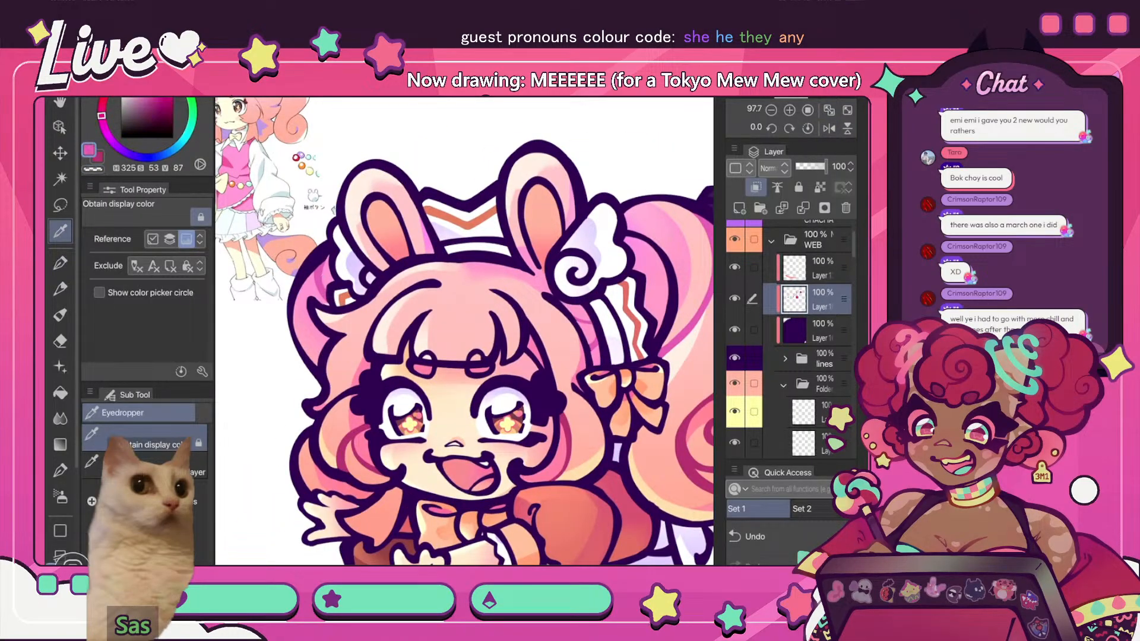
pyautogui.press('p')
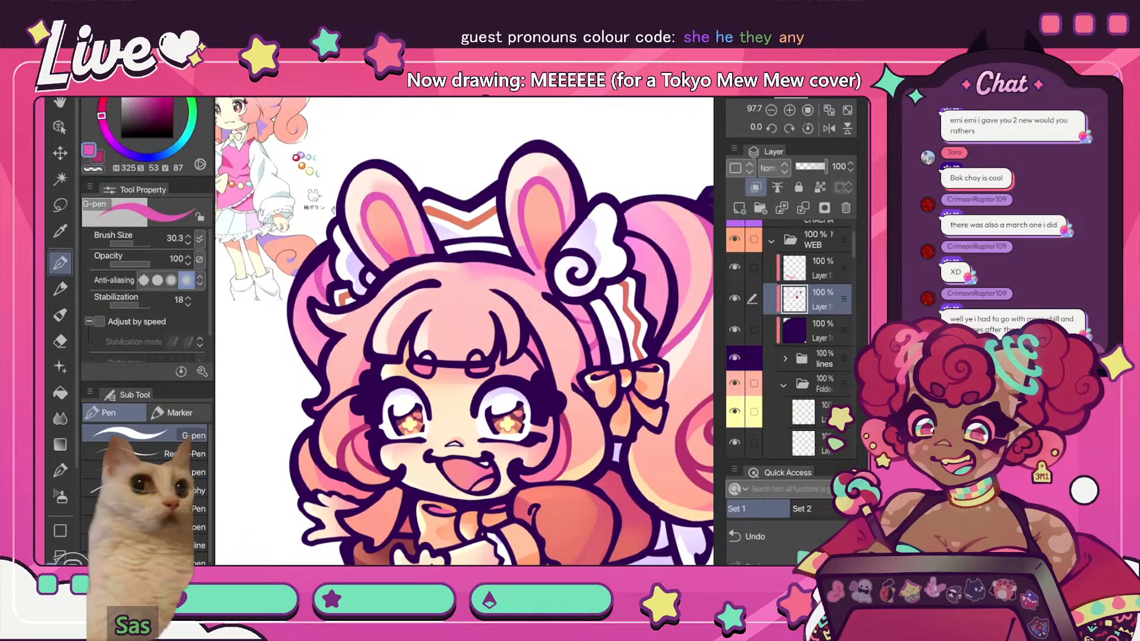
# - In the mirrored view, redraw the inner outlines of the bunny ears in dark pink (H 336, S 63, V 71)
pyautogui.scroll(-5, 464, 330)
pyautogui.scroll(3, 464, 330)
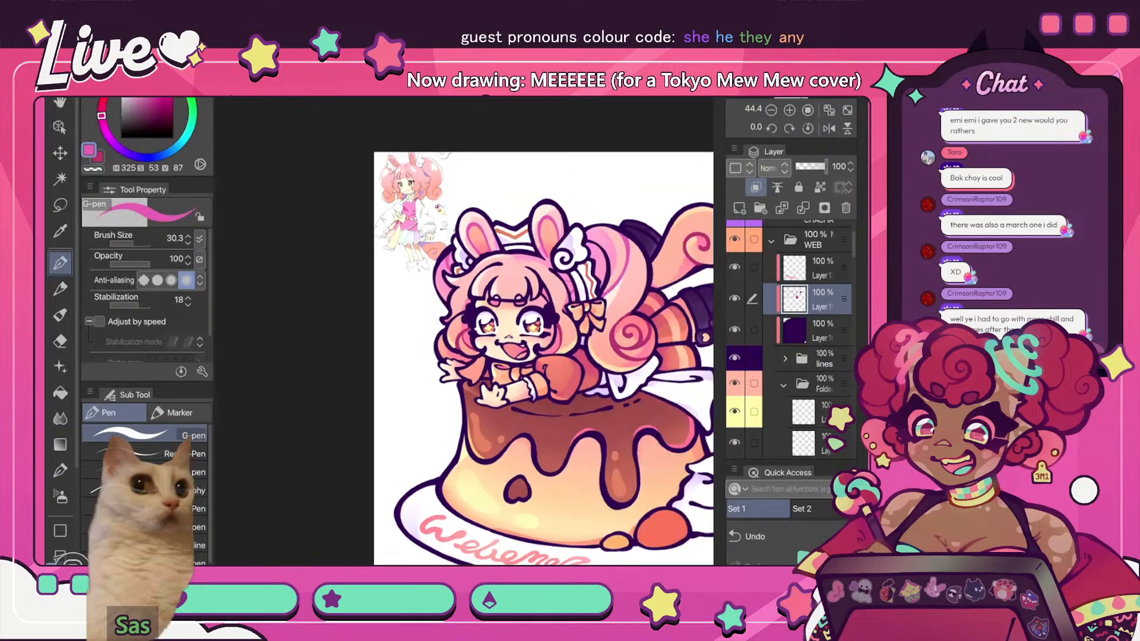
pyautogui.click(829, 110)
pyautogui.click(829, 129)
pyautogui.scroll(5, 464, 330)
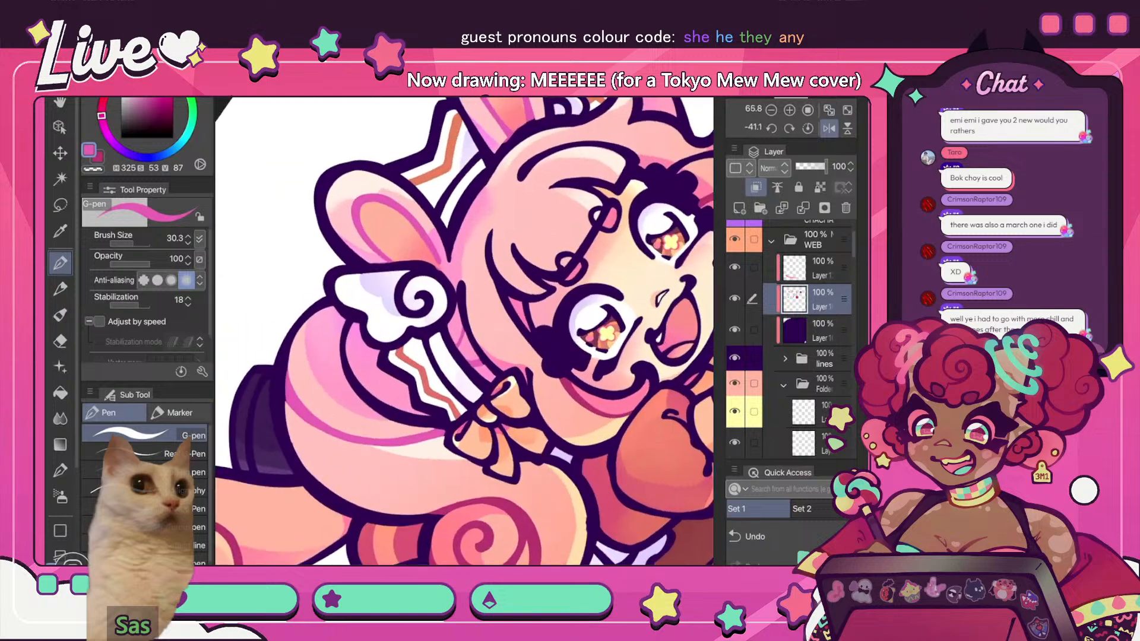
pyautogui.press('x')
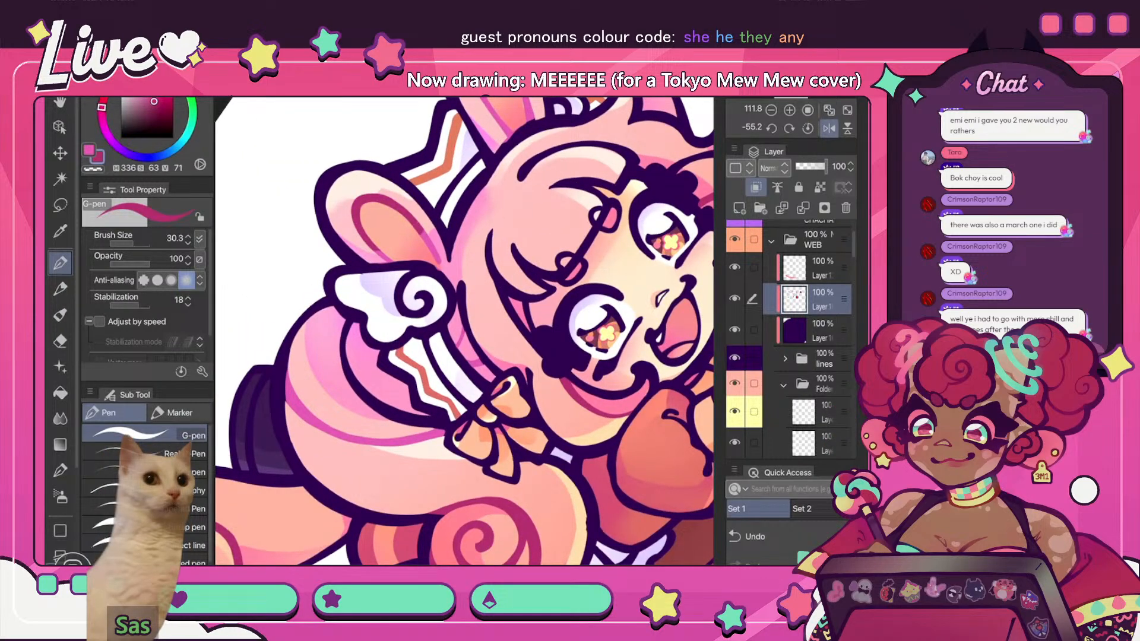
pyautogui.scroll(-5, 464, 330)
pyautogui.scroll(3, 464, 329)
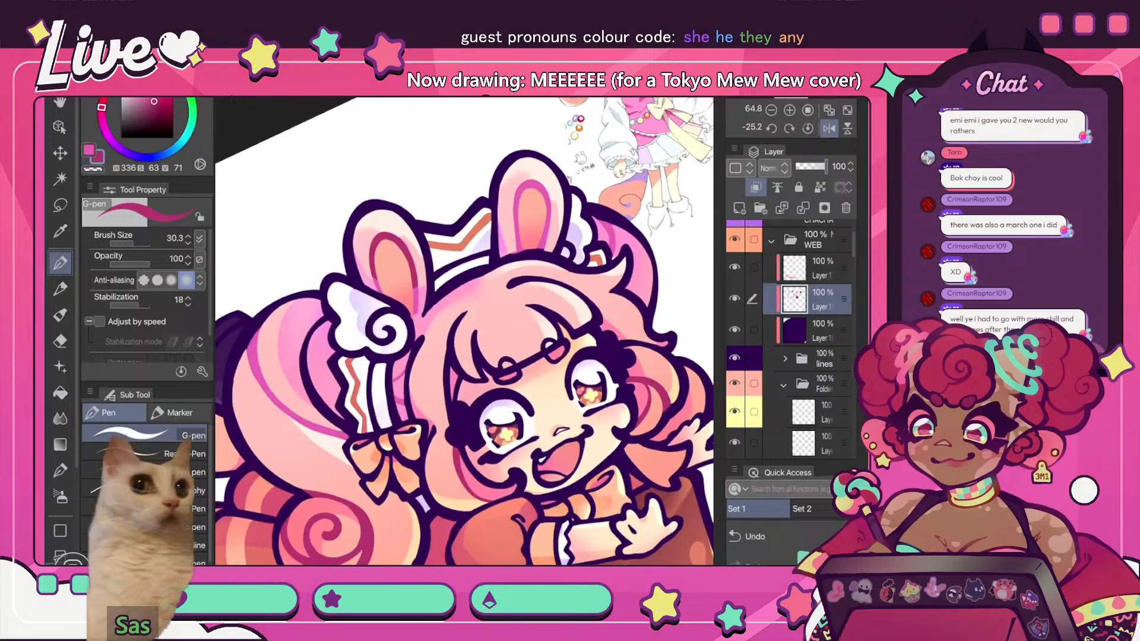
pyautogui.moveTo(523, 185); pyautogui.dragTo(517, 247)
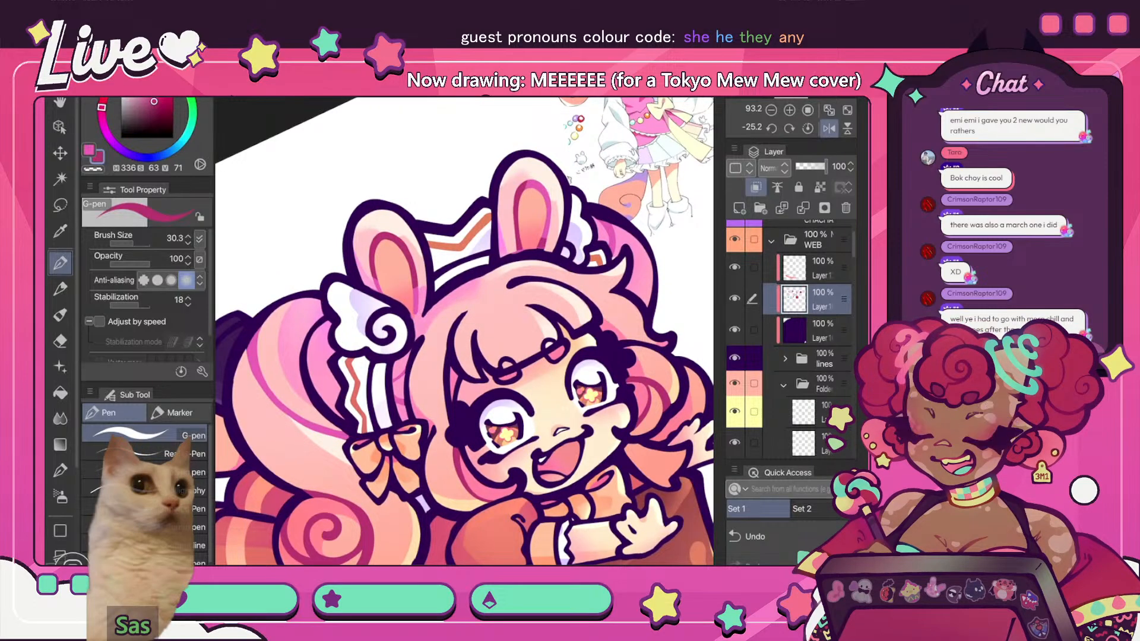
pyautogui.moveTo(533, 185)
pyautogui.mouseDown()
pyautogui.moveTo(551, 216)
pyautogui.moveTo(547, 194)
pyautogui.mouseUp()
# - Brighten the dark pink to H 336, S 60, V 85 and repaint the inner outlines of both bunny ears
pyautogui.scroll(-6, 464, 330)
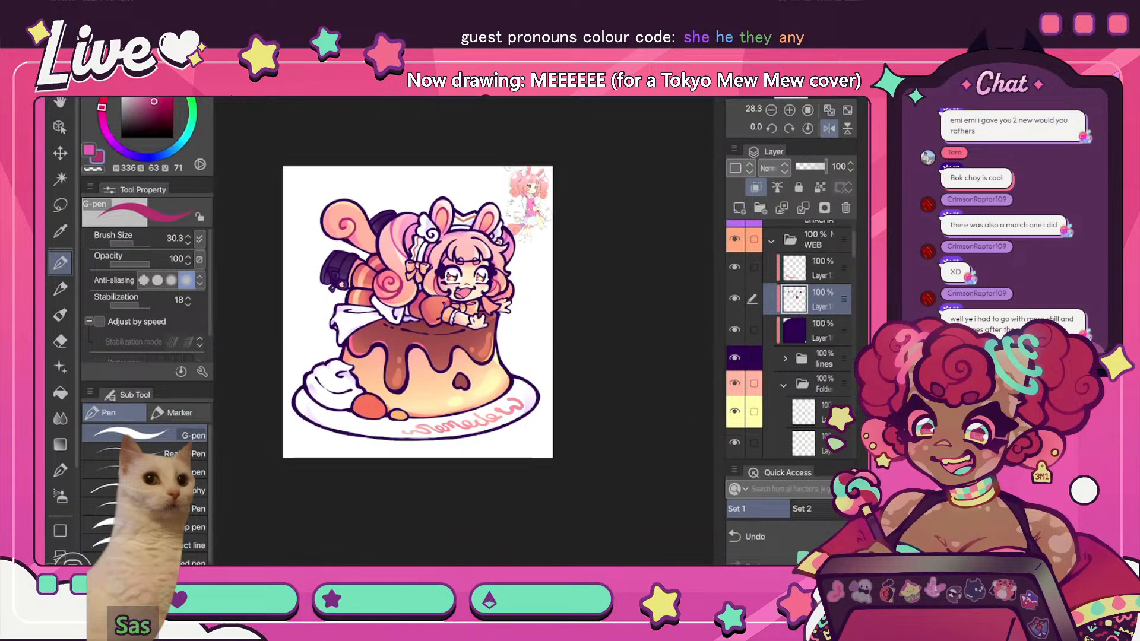
pyautogui.press('h')
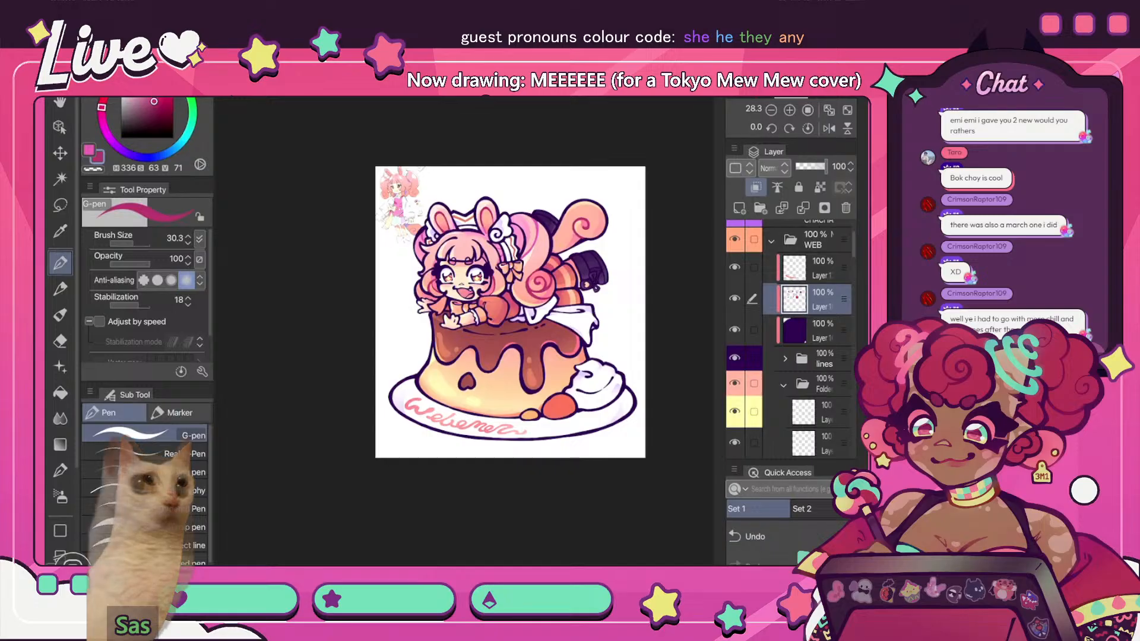
pyautogui.scroll(4, 464, 330)
pyautogui.scroll(1, 464, 330)
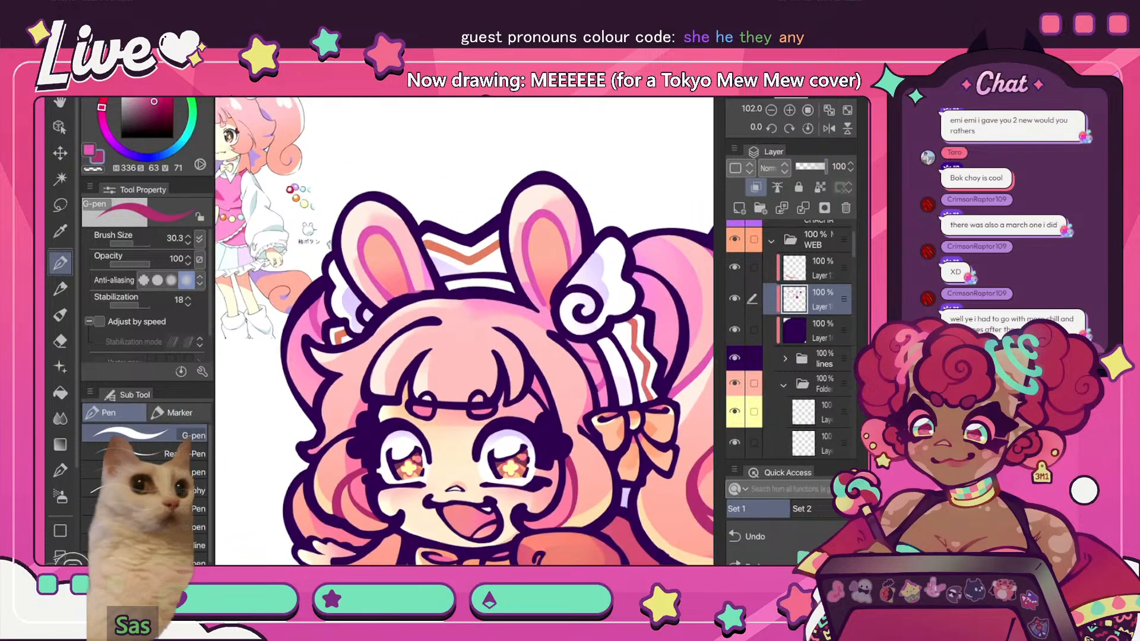
pyautogui.click(153, 96)
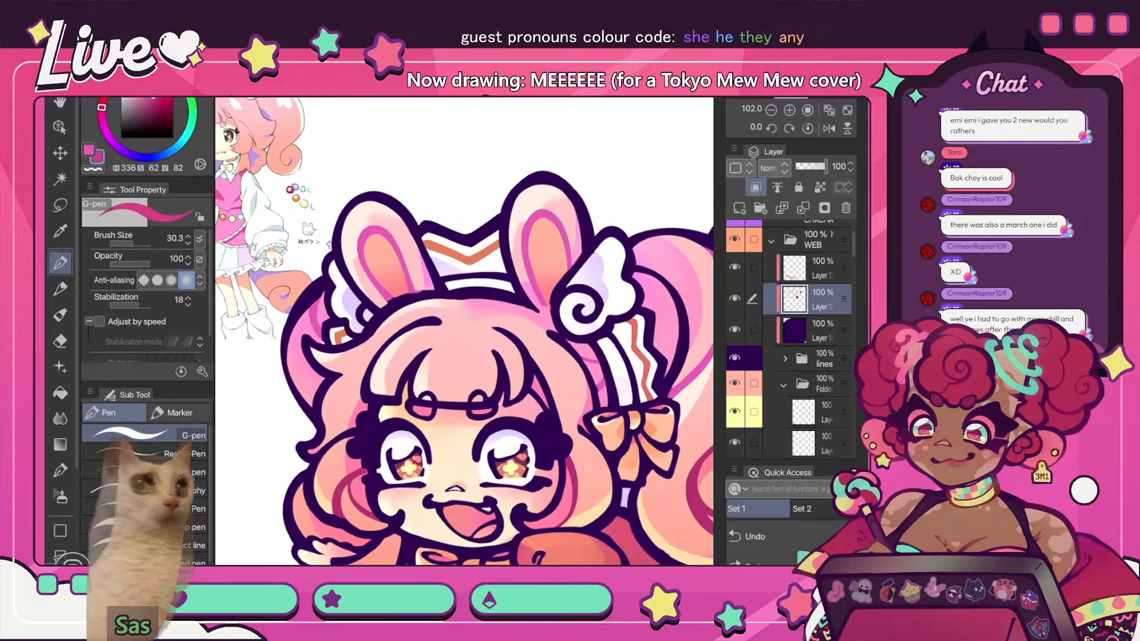
pyautogui.click(153, 95)
pyautogui.moveTo(372, 231)
pyautogui.mouseDown()
pyautogui.moveTo(360, 266)
pyautogui.moveTo(398, 252)
pyautogui.mouseUp()
pyautogui.moveTo(386, 298); pyautogui.dragTo(406, 271)
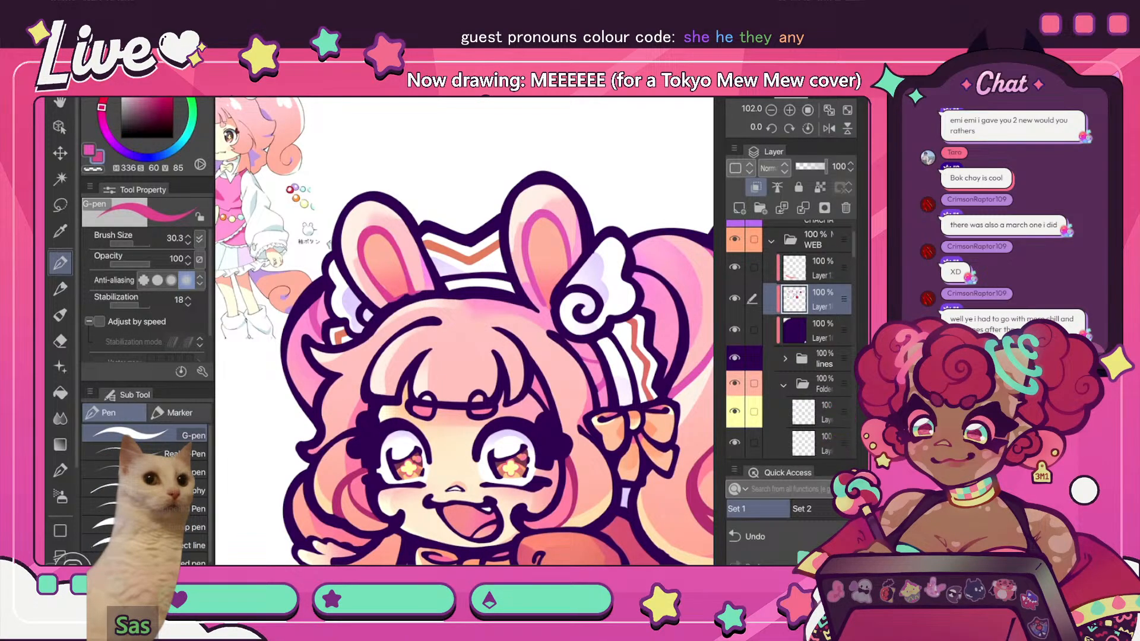
pyautogui.moveTo(538, 217)
pyautogui.mouseDown()
pyautogui.moveTo(522, 235)
pyautogui.moveTo(528, 272)
pyautogui.moveTo(561, 213)
pyautogui.mouseUp()
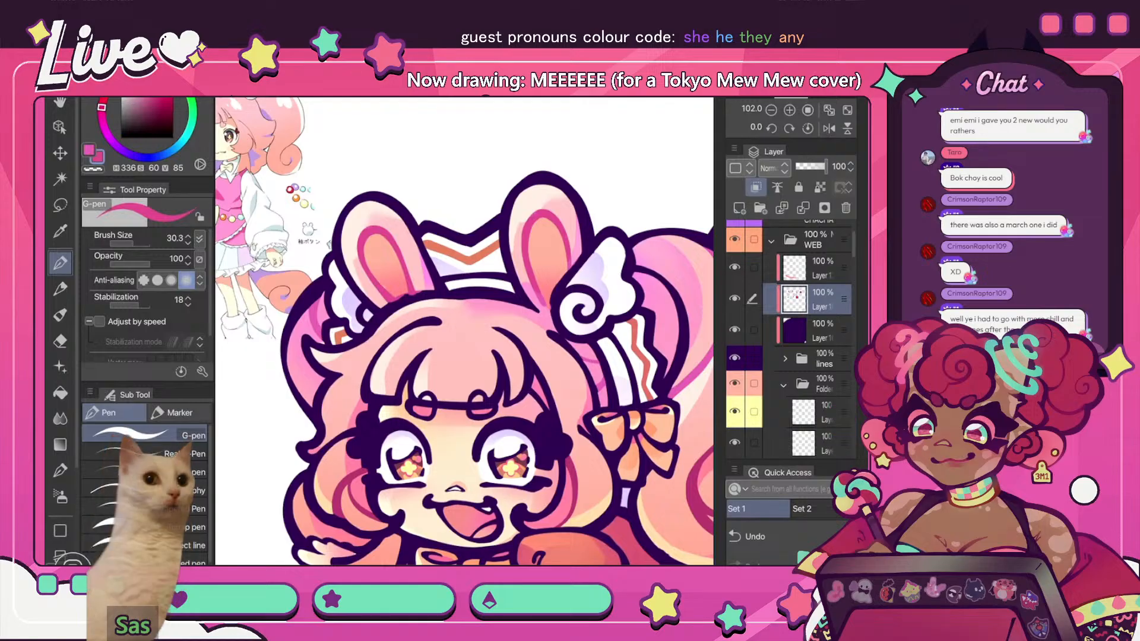
# - Sample the H 325, S 53, V 87 pink for the G-pen, switch to transparent colour and review the illustration
pyautogui.press('j')
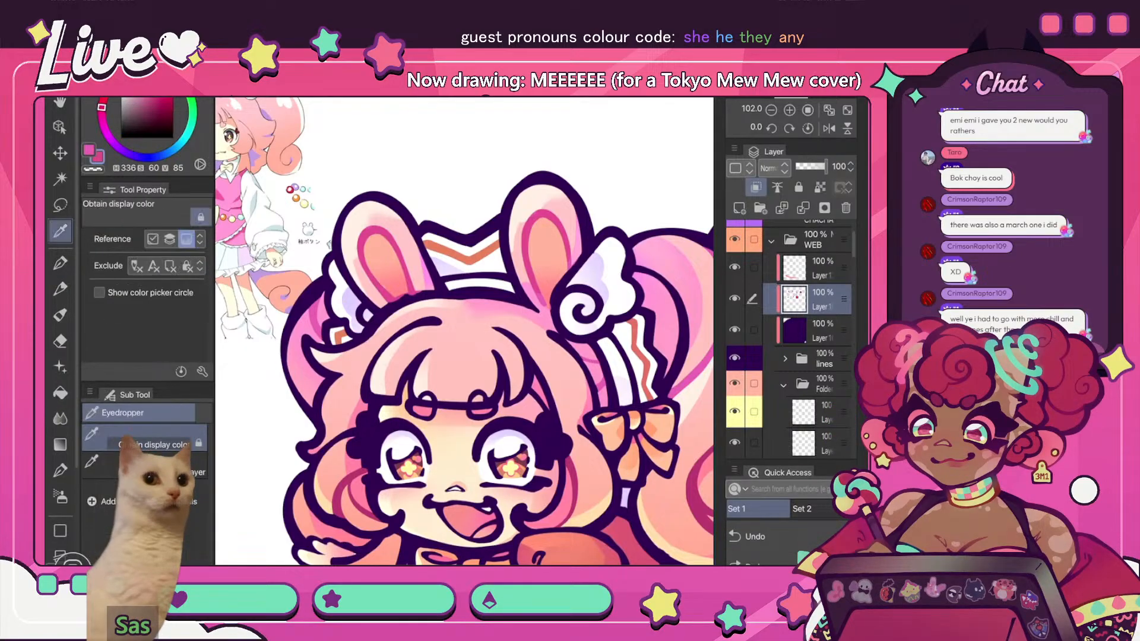
pyautogui.press('p')
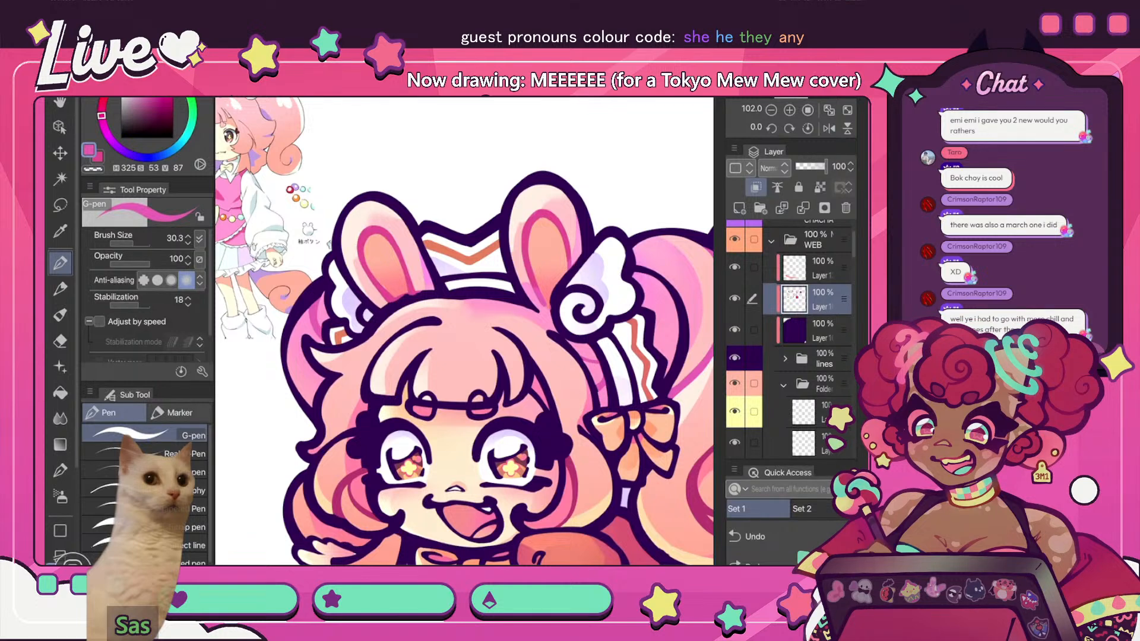
pyautogui.press('c')
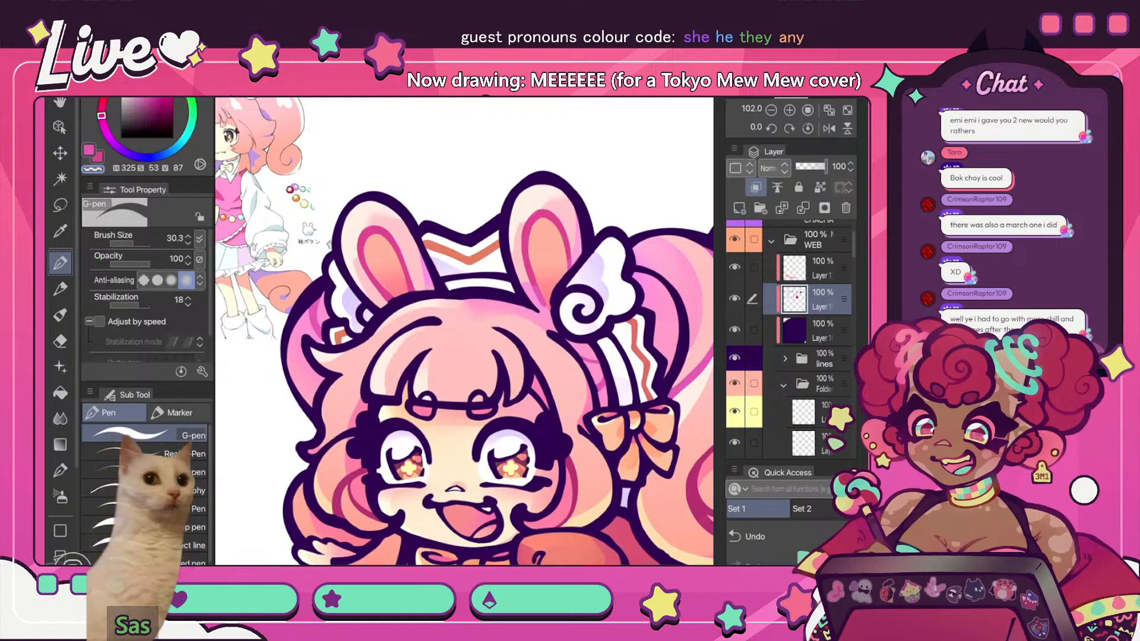
pyautogui.scroll(-5, 464, 331)
pyautogui.scroll(5, 464, 332)
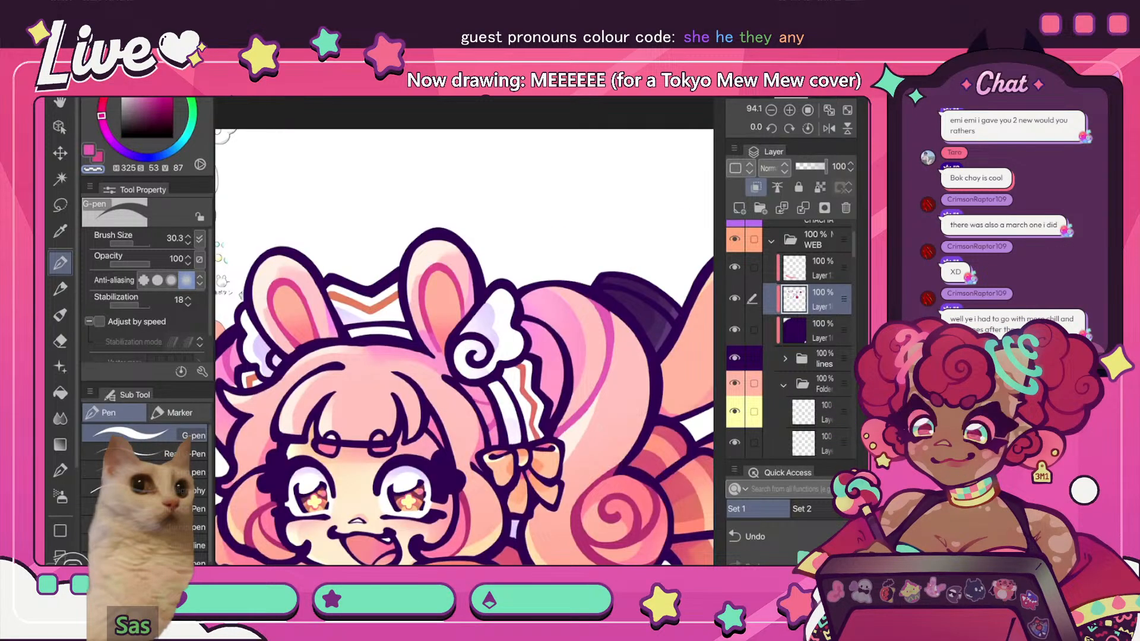
pyautogui.scroll(-5, 464, 347)
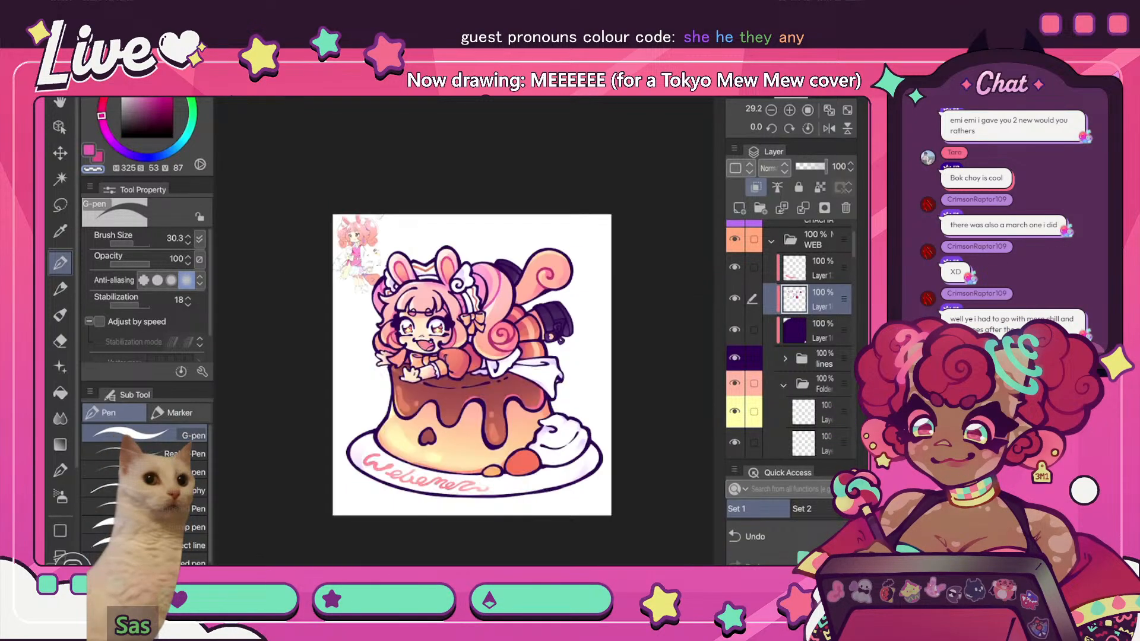
pyautogui.scroll(3, 464, 347)
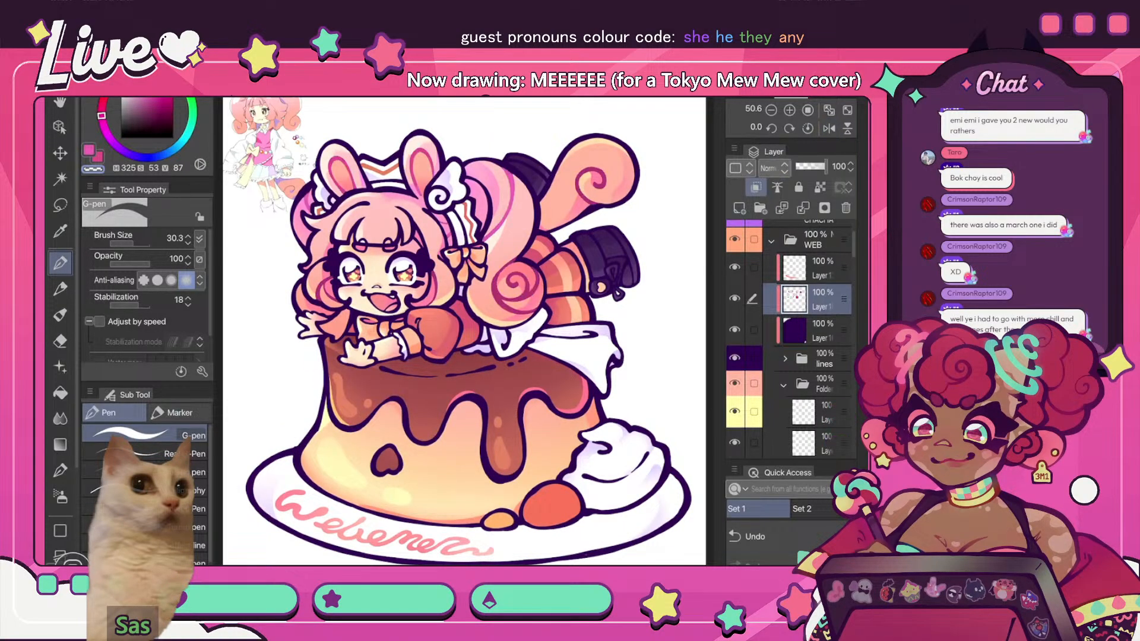
pyautogui.scroll(4, 464, 331)
# - Add a new layer and draw a curved pink strand line on the hair above the fringe
pyautogui.click(739, 208)
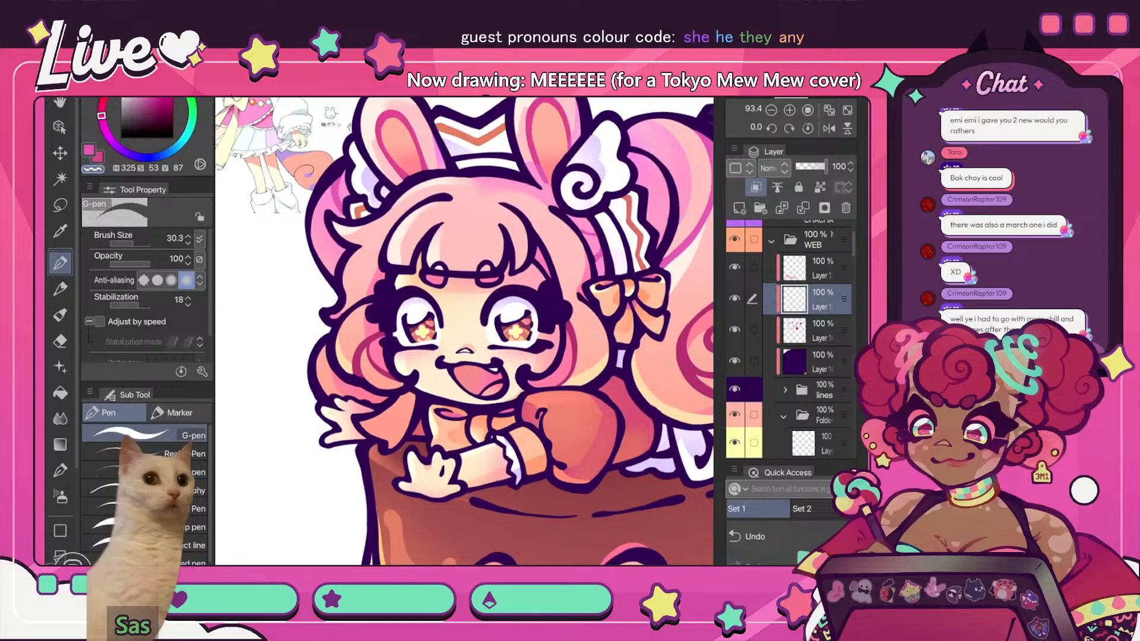
pyautogui.press('c')
pyautogui.moveTo(451, 194)
pyautogui.mouseDown()
pyautogui.moveTo(403, 218)
pyautogui.moveTo(383, 249)
pyautogui.mouseUp()
pyautogui.scroll(-5, 464, 331)
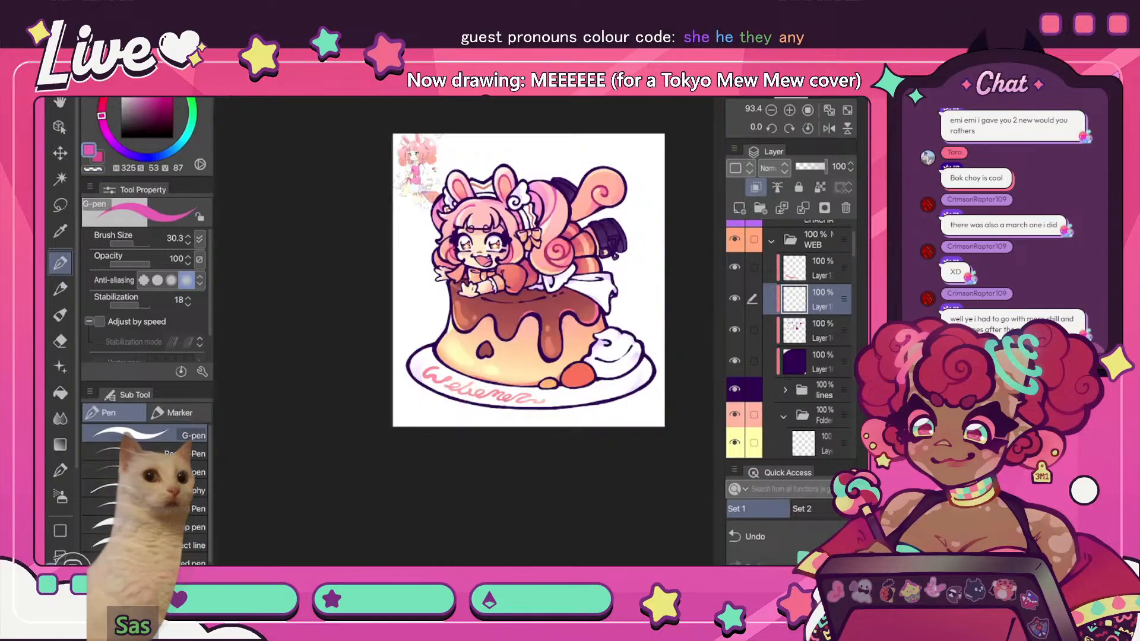
# - In the mirrored view, draw pink strand strokes along both sides of the character's fringe
pyautogui.scroll(3, 465, 331)
pyautogui.press('h')
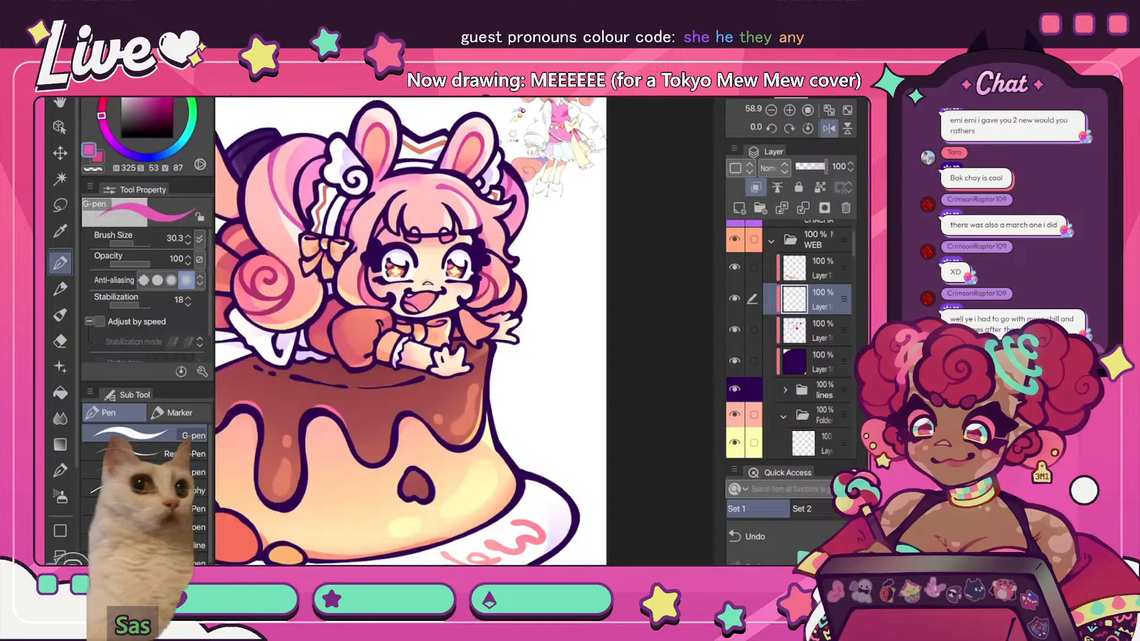
pyautogui.scroll(3, 394, 196)
pyautogui.moveTo(410, 206); pyautogui.dragTo(409, 245)
pyautogui.moveTo(418, 247); pyautogui.dragTo(430, 245)
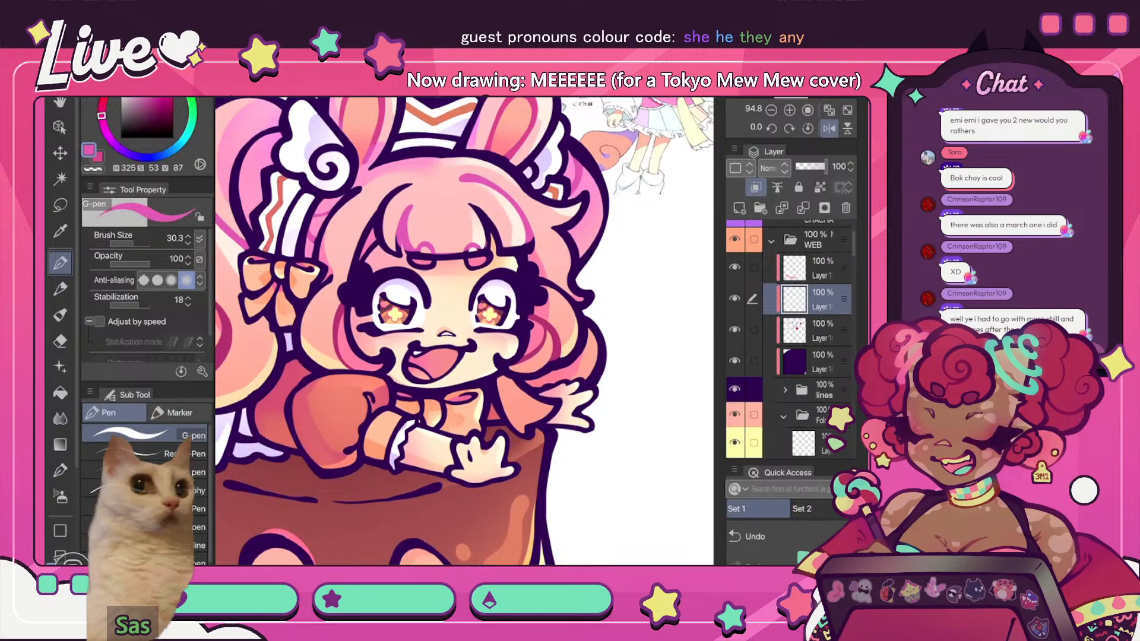
pyautogui.moveTo(469, 204); pyautogui.dragTo(499, 241)
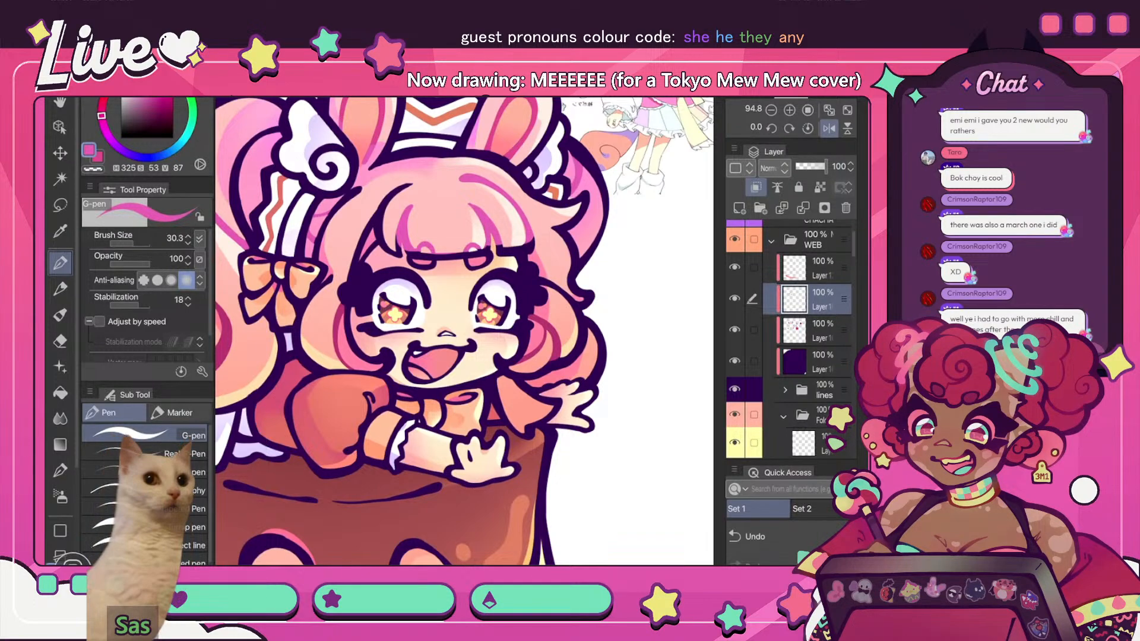
# - Switch to the Soft eraser and set its brush size to 36.7, checking the illustration in mirrored and normal views
pyautogui.scroll(-6, 492, 200)
pyautogui.click(829, 129)
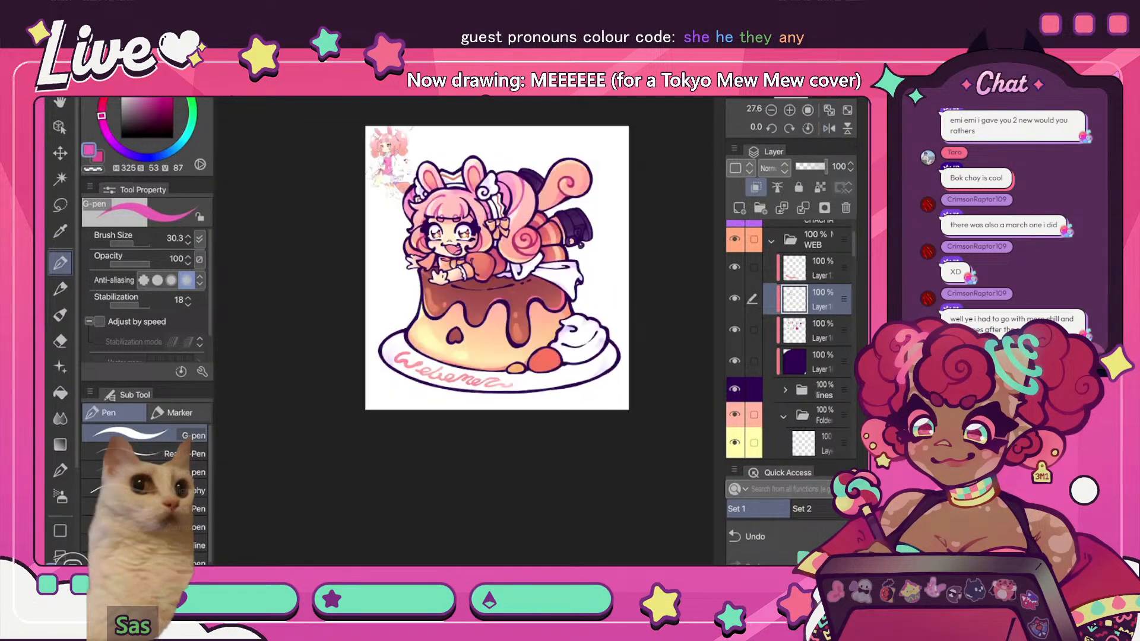
pyautogui.scroll(4, 475, 267)
pyautogui.press('e')
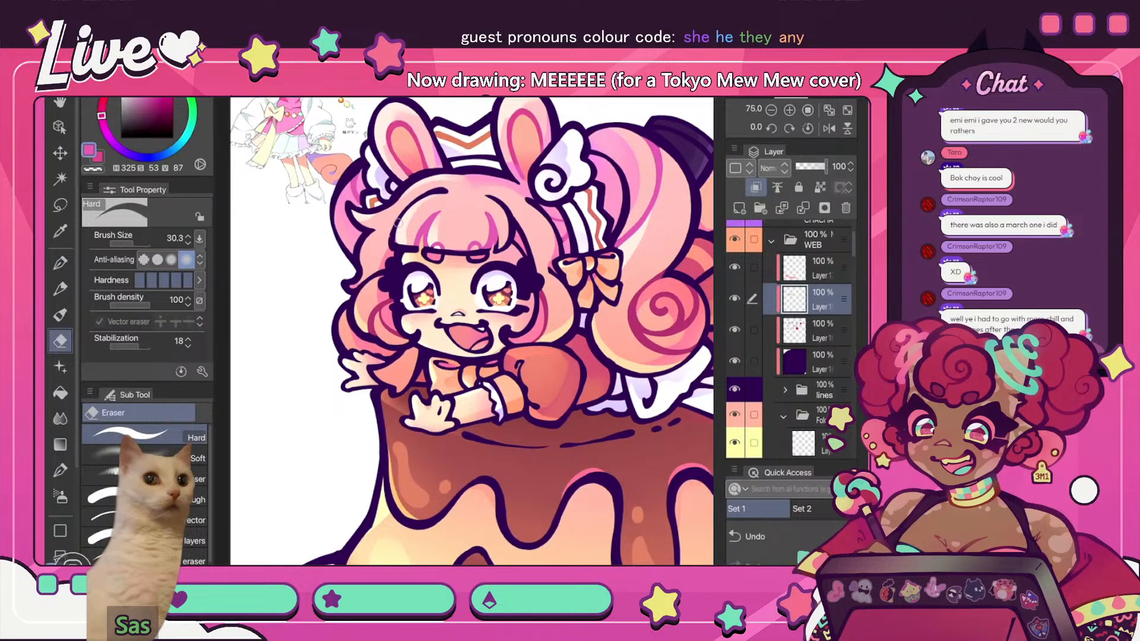
pyautogui.hotkey('ctrl', '0')
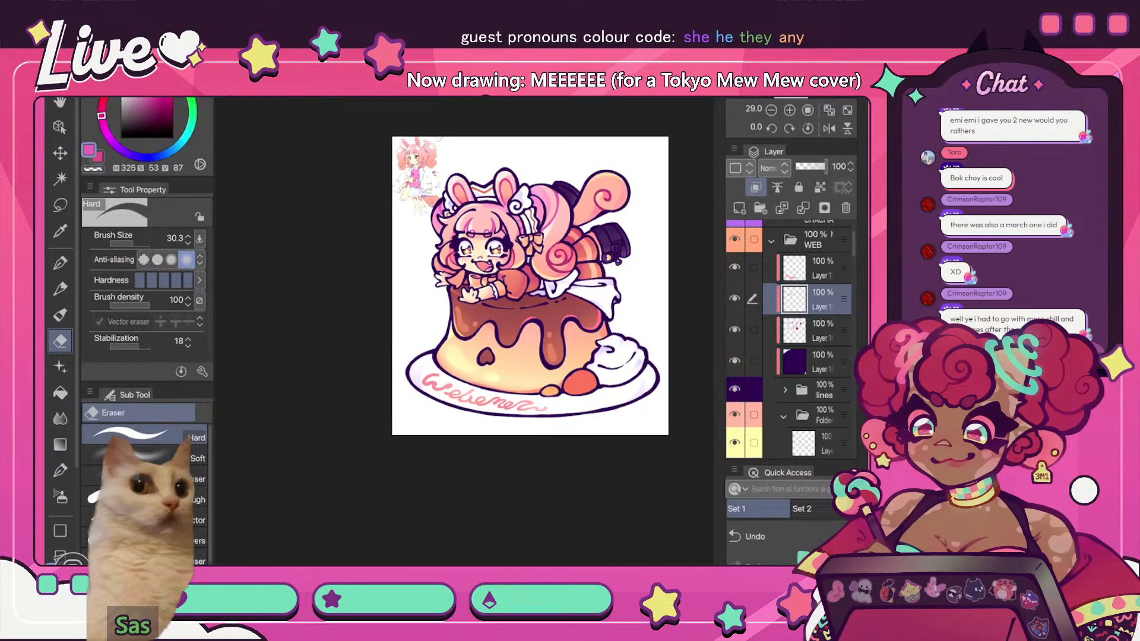
pyautogui.press('h')
pyautogui.scroll(5, 463, 331)
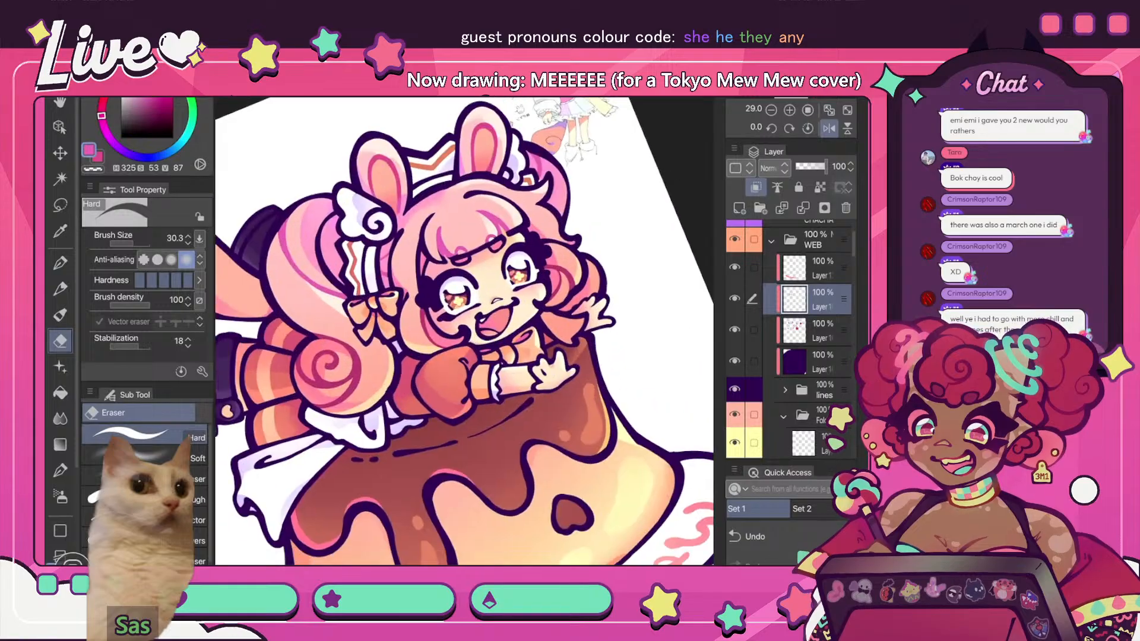
pyautogui.press('.')
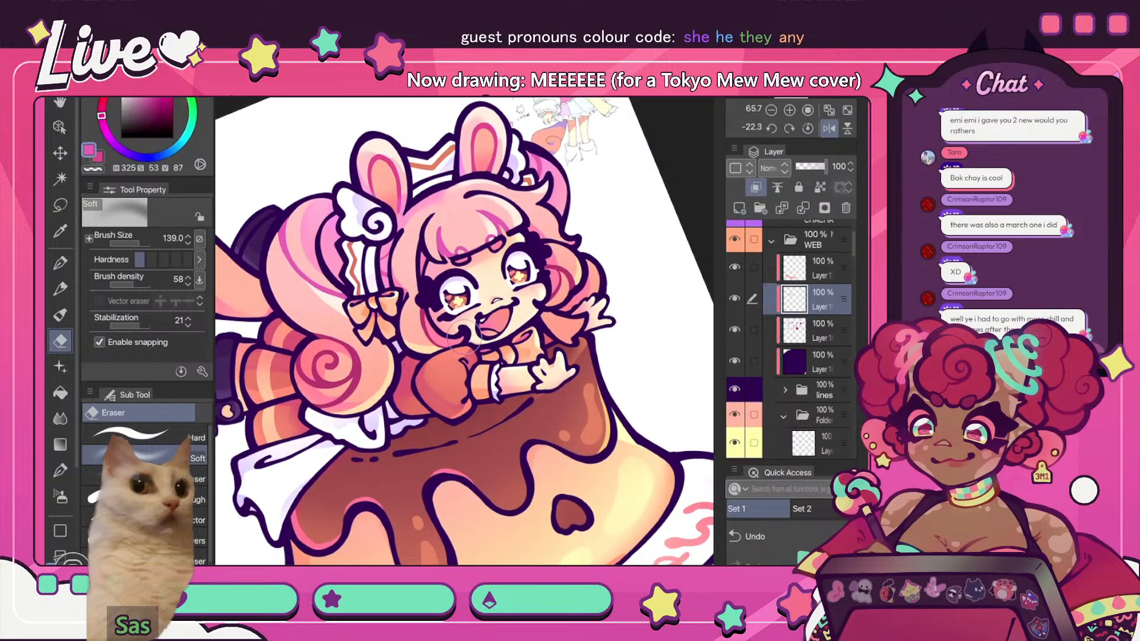
pyautogui.moveTo(464, 337); pyautogui.dragTo(451, 337)
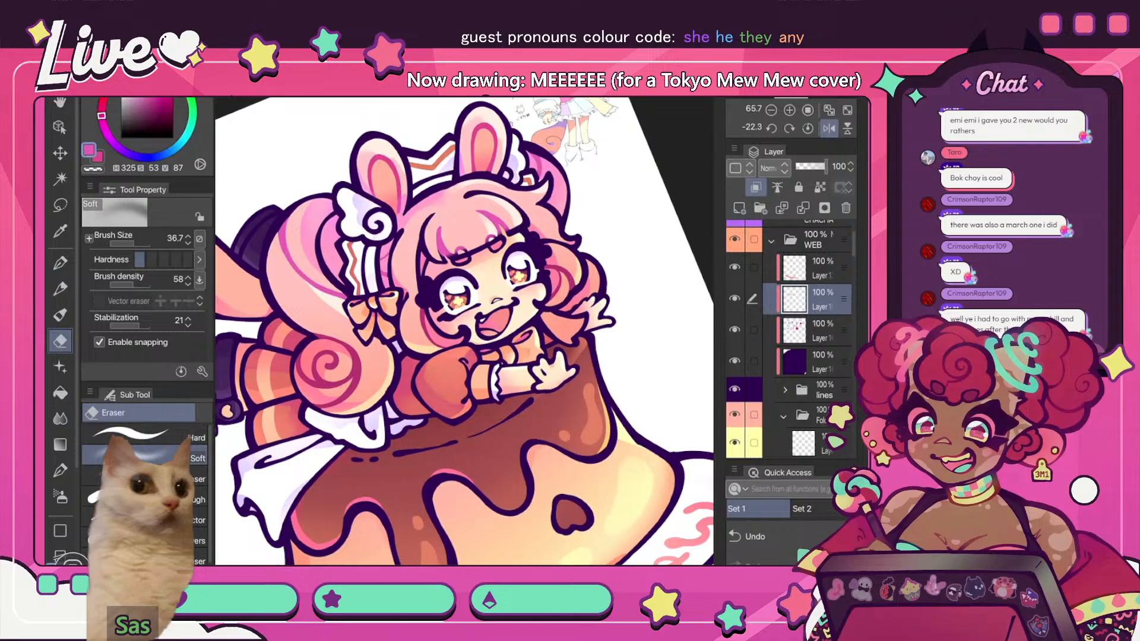
pyautogui.scroll(-5, 464, 331)
pyautogui.click(808, 129)
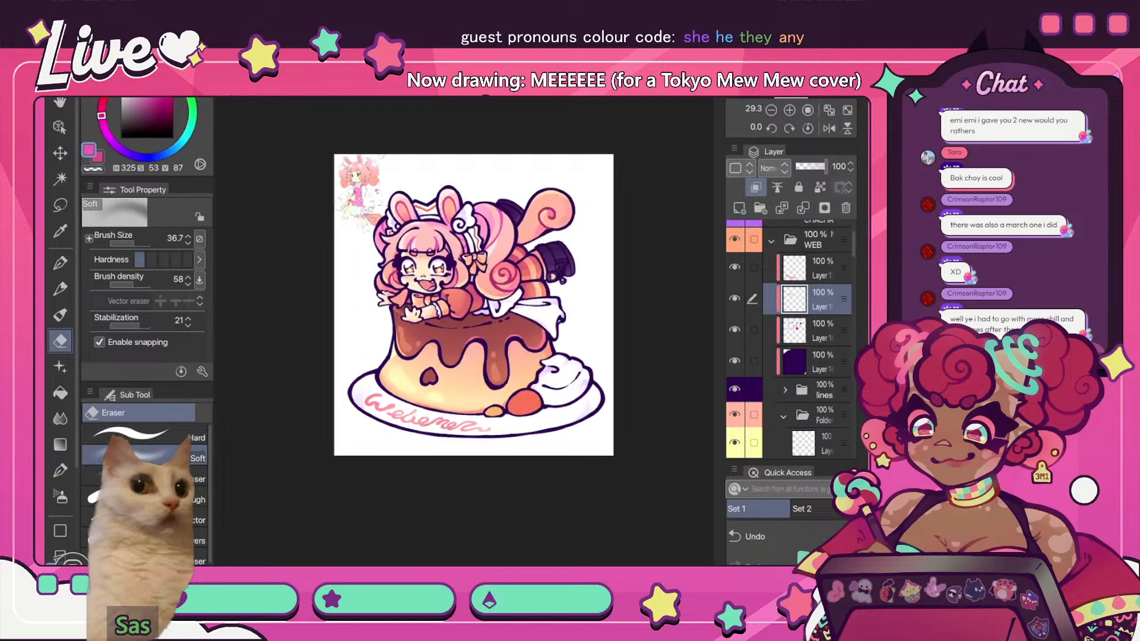
# - Paint the upper loops of both eyebrows solid H 325, S 53, V 87 pink with the G-pen where they overlap the fringe
pyautogui.scroll(10, 464, 331)
pyautogui.press('p')
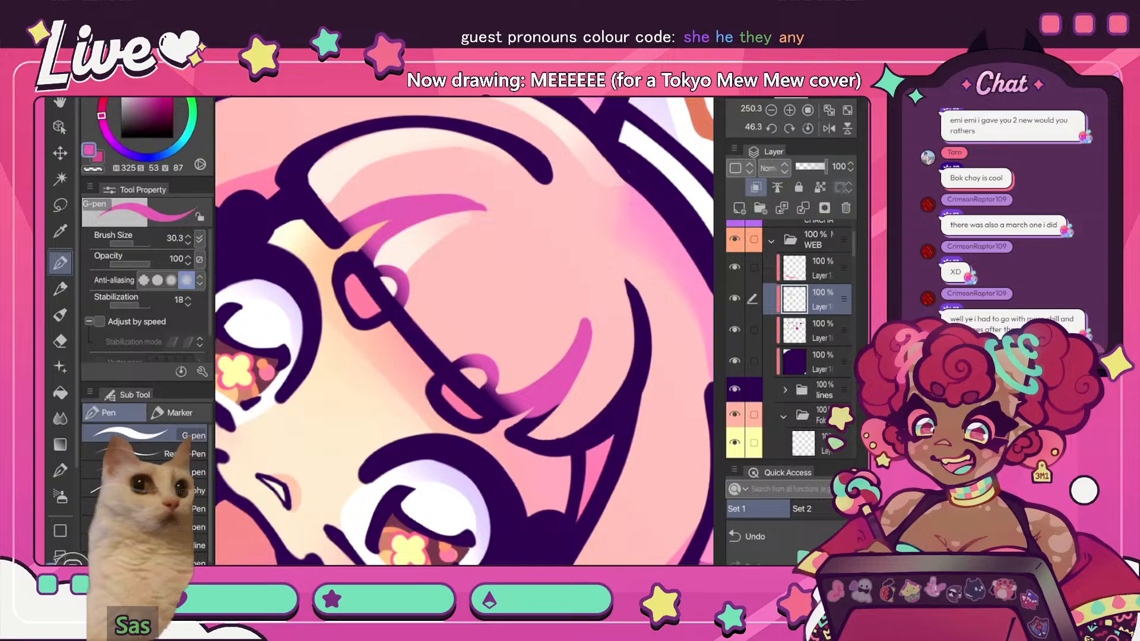
pyautogui.moveTo(376, 268); pyautogui.dragTo(405, 296)
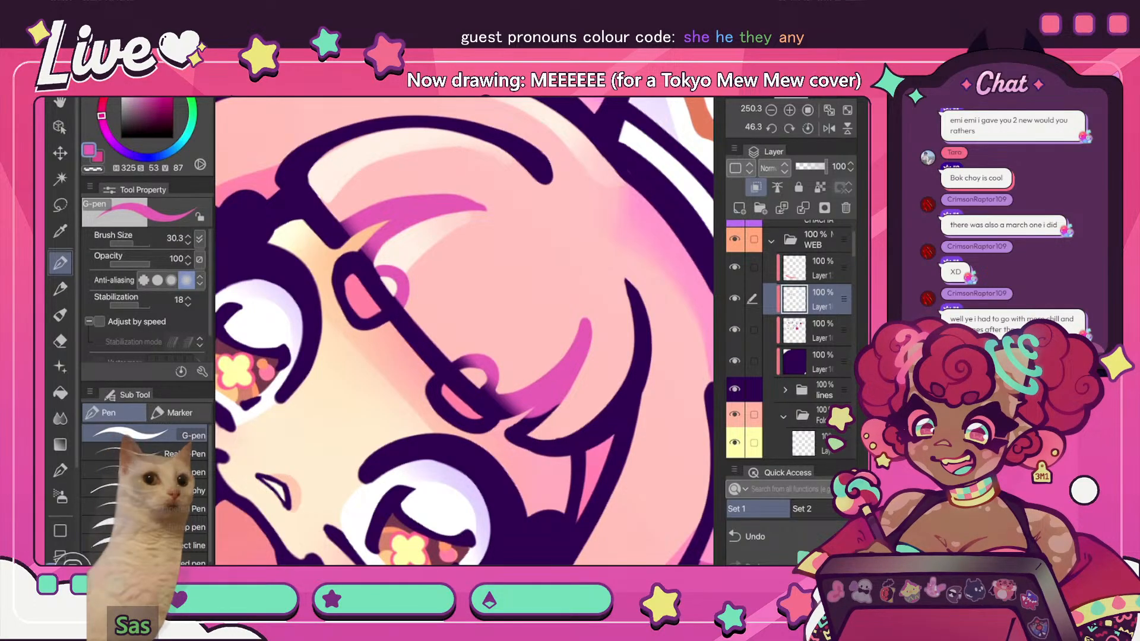
pyautogui.moveTo(491, 382); pyautogui.dragTo(460, 363)
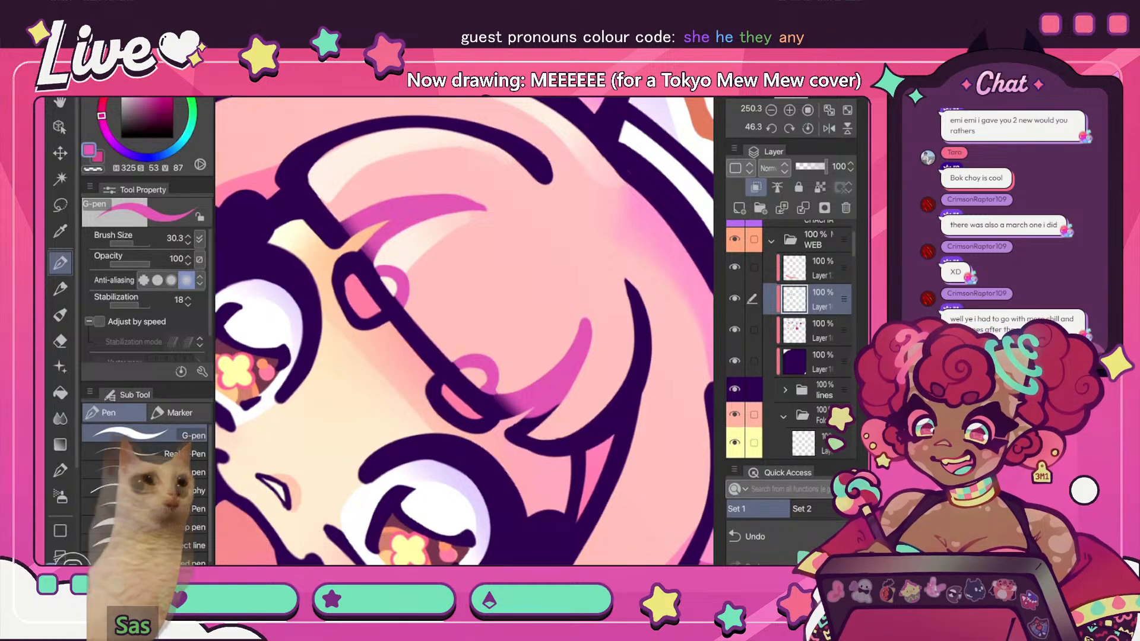
pyautogui.scroll(-6, 464, 331)
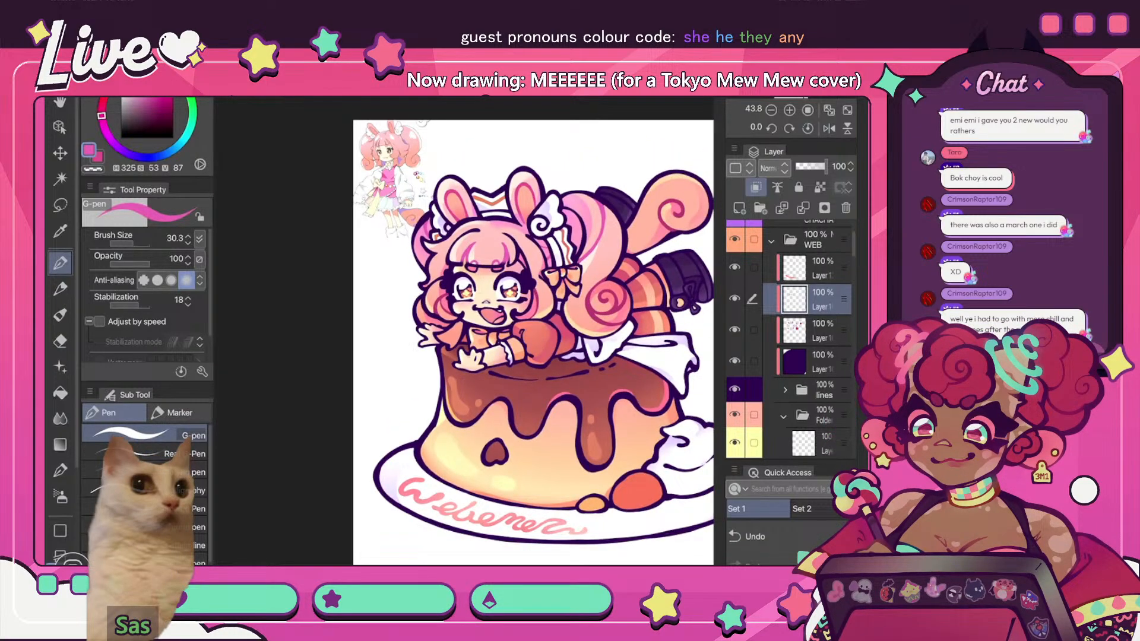
pyautogui.scroll(6, 480, 242)
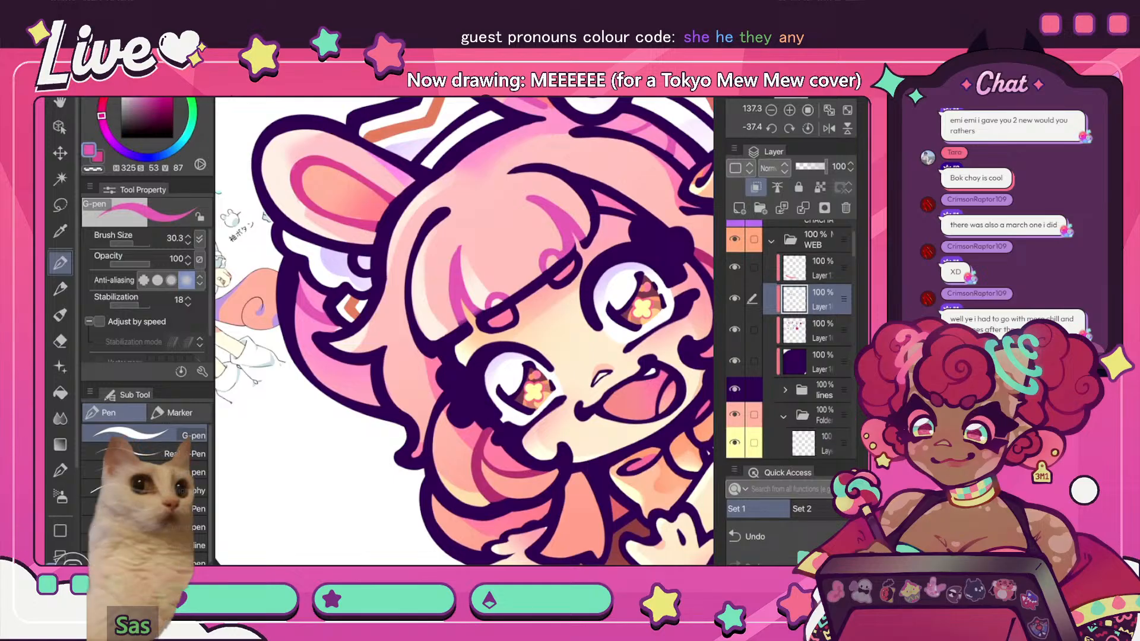
pyautogui.scroll(-6, 463, 329)
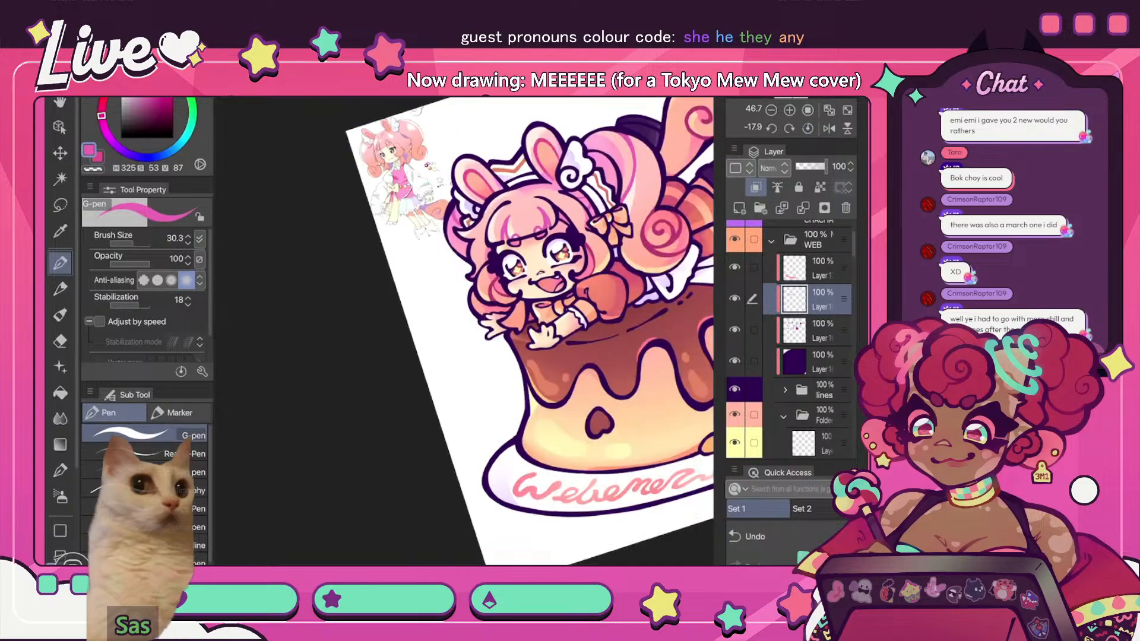
# - Add a new layer clipped to the layer below and set the drawing colour to a darker pink, H 336, S 63, V 71
pyautogui.click(829, 110)
pyautogui.click(829, 129)
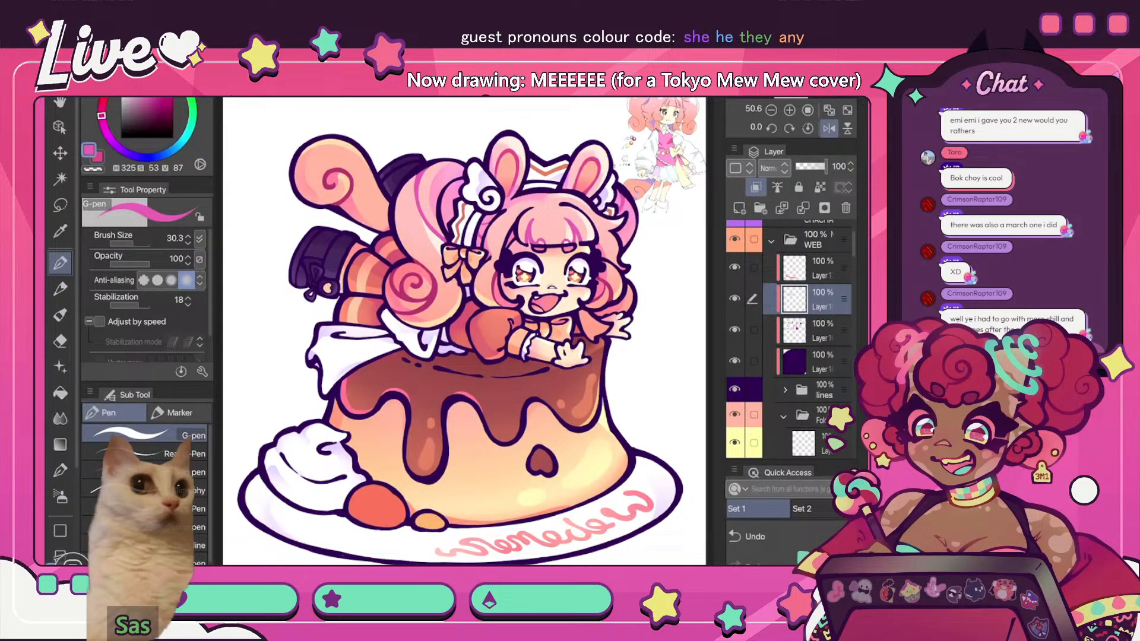
pyautogui.scroll(3, 463, 330)
pyautogui.click(739, 208)
pyautogui.scroll(3, 463, 329)
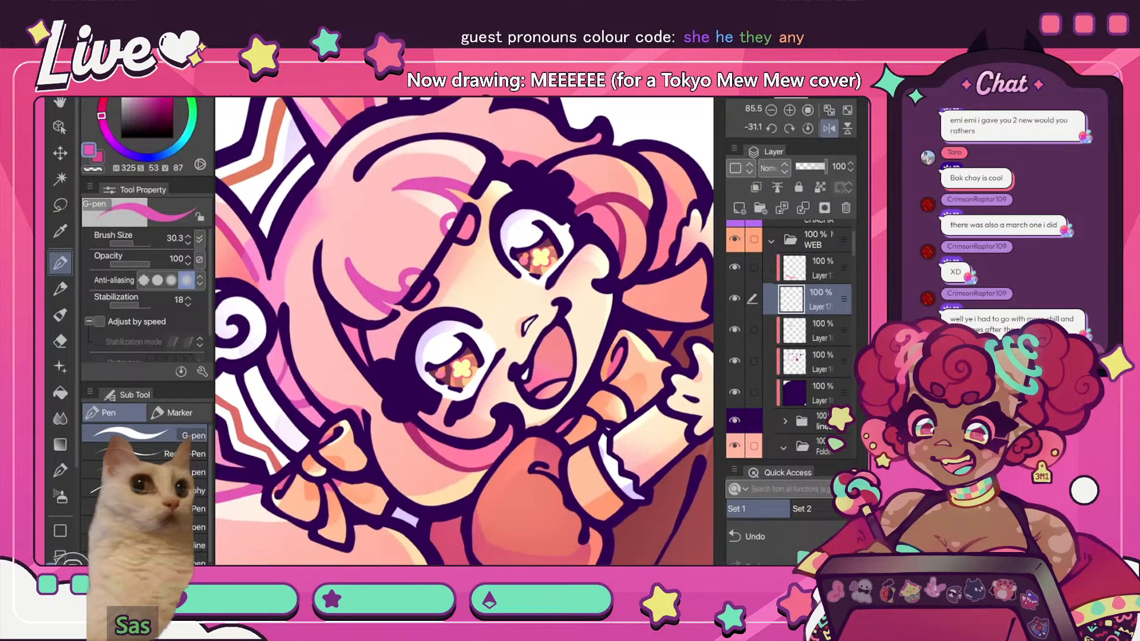
pyautogui.click(756, 187)
pyautogui.click(99, 158)
pyautogui.click(60, 231)
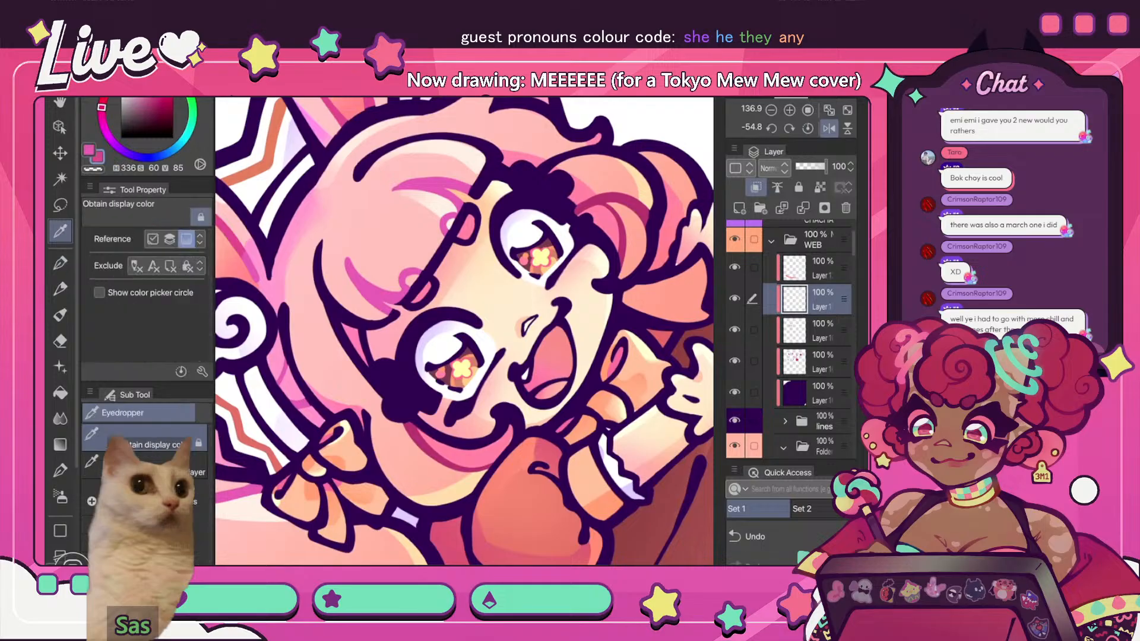
pyautogui.press('p')
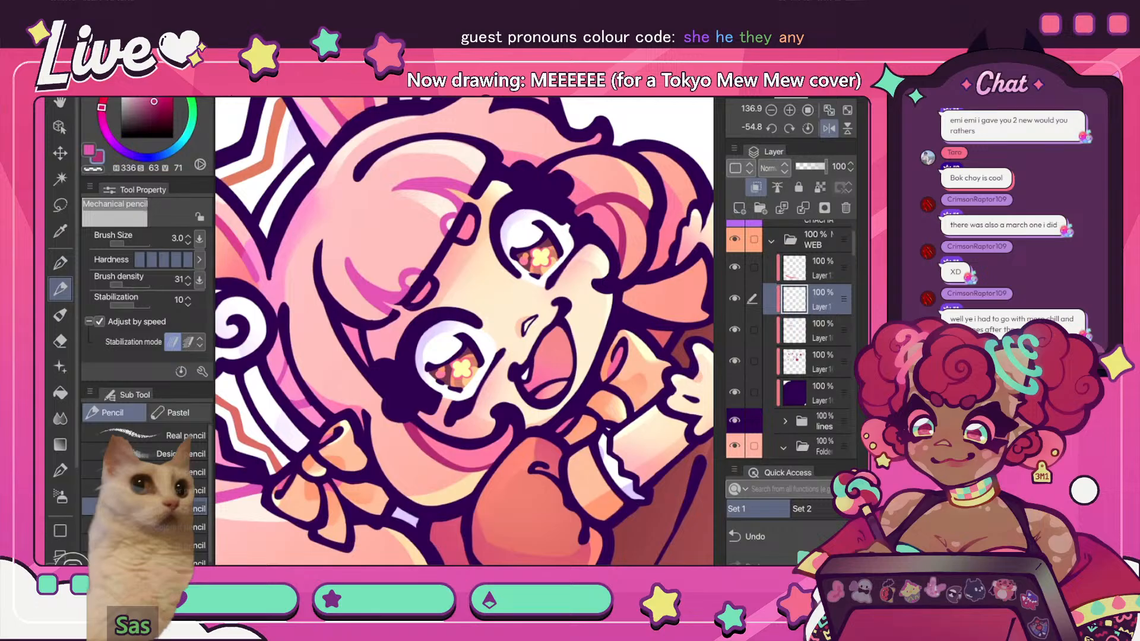
# - Recolour the lower outlines of both eyebrows H 336, S 63, V 71 pink with the G-pen and review the illustration
pyautogui.click(734, 393)
pyautogui.click(735, 393)
pyautogui.click(734, 420)
pyautogui.click(734, 420)
pyautogui.press('p')
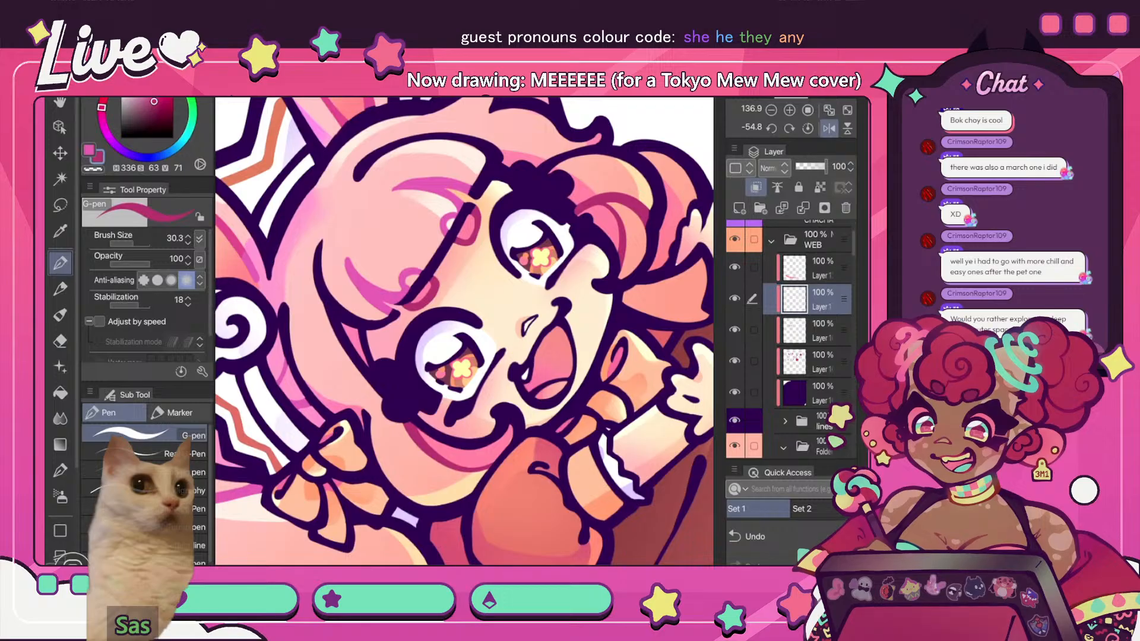
pyautogui.scroll(-8, 464, 331)
pyautogui.hotkey('ctrl', '0')
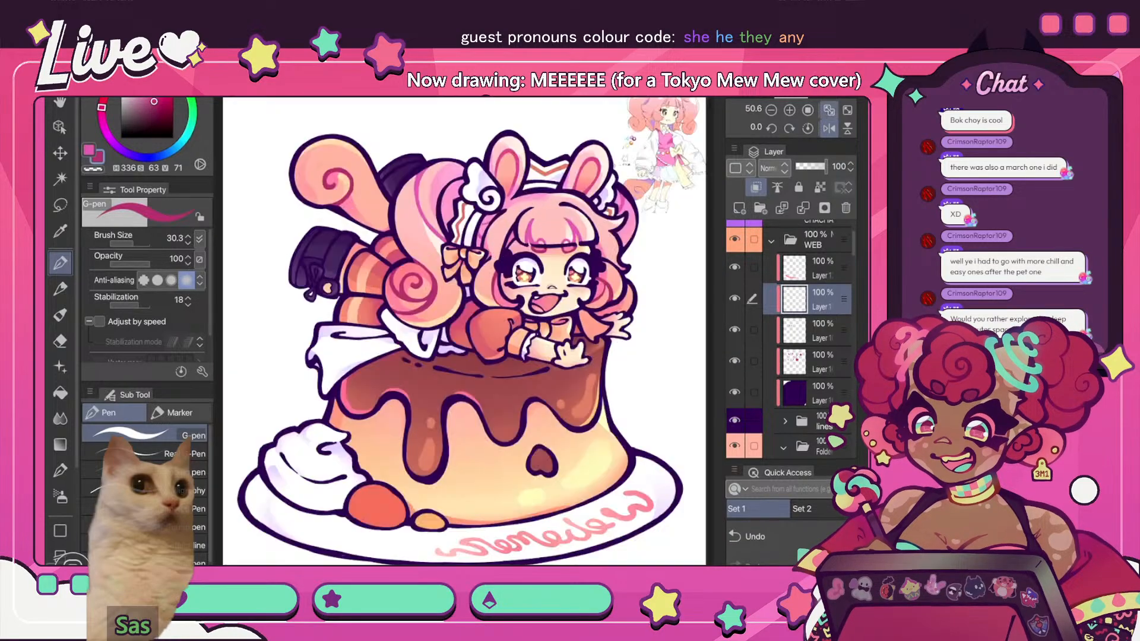
pyautogui.press('h')
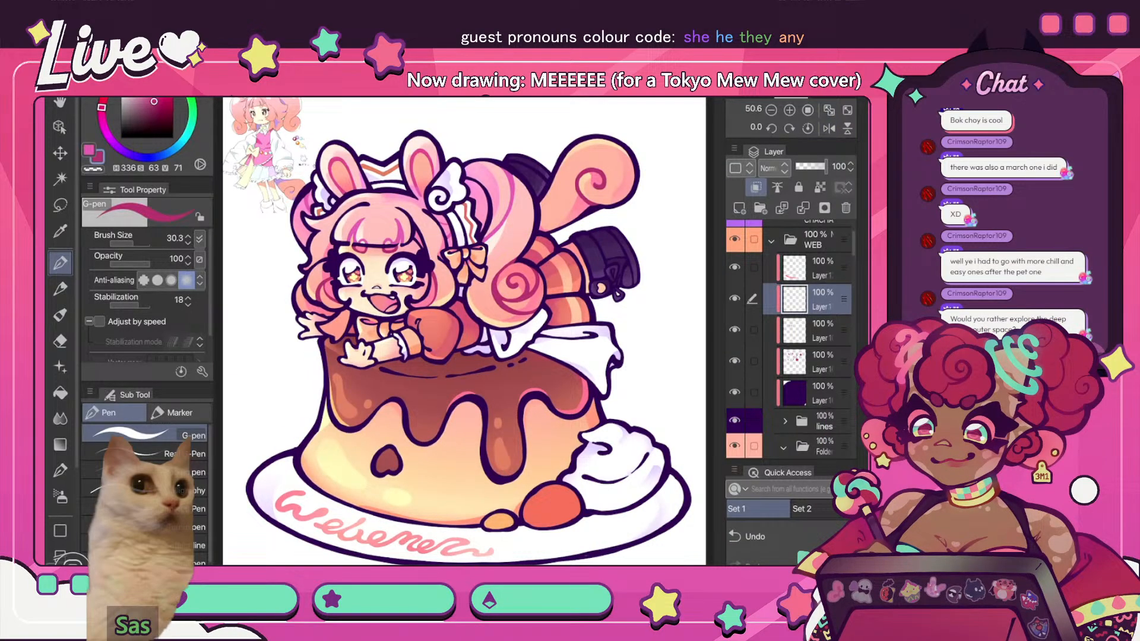
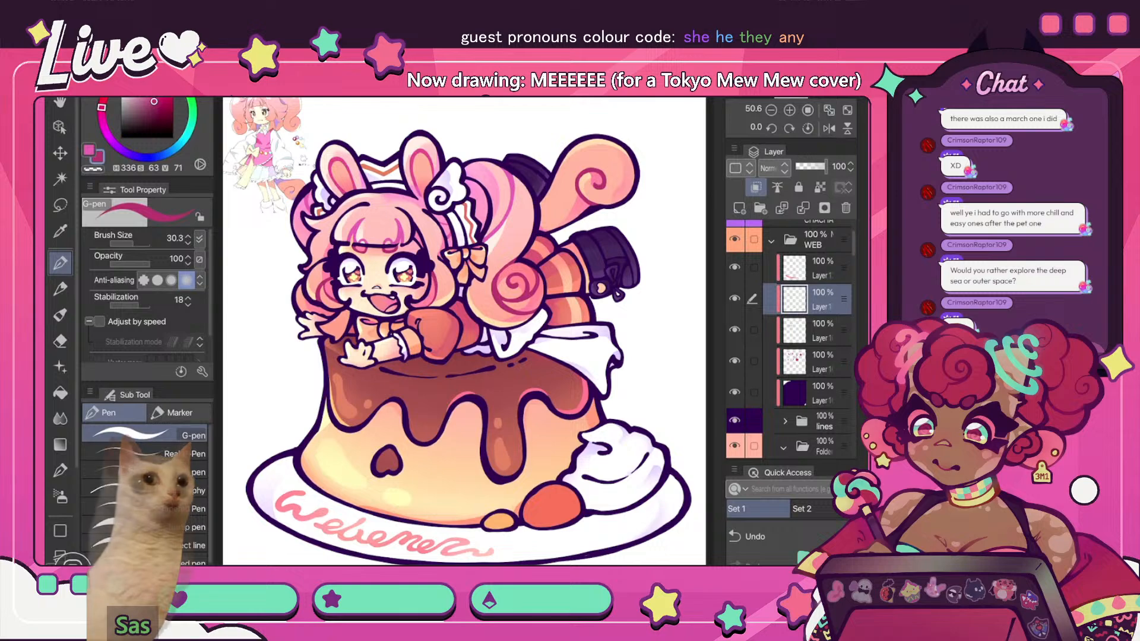
# - On the layer below, erase beside the eyebrow loop and pink strand with the transparent G-pen at size 5.5, then restore size 30.3
pyautogui.press('h')
pyautogui.press('h')
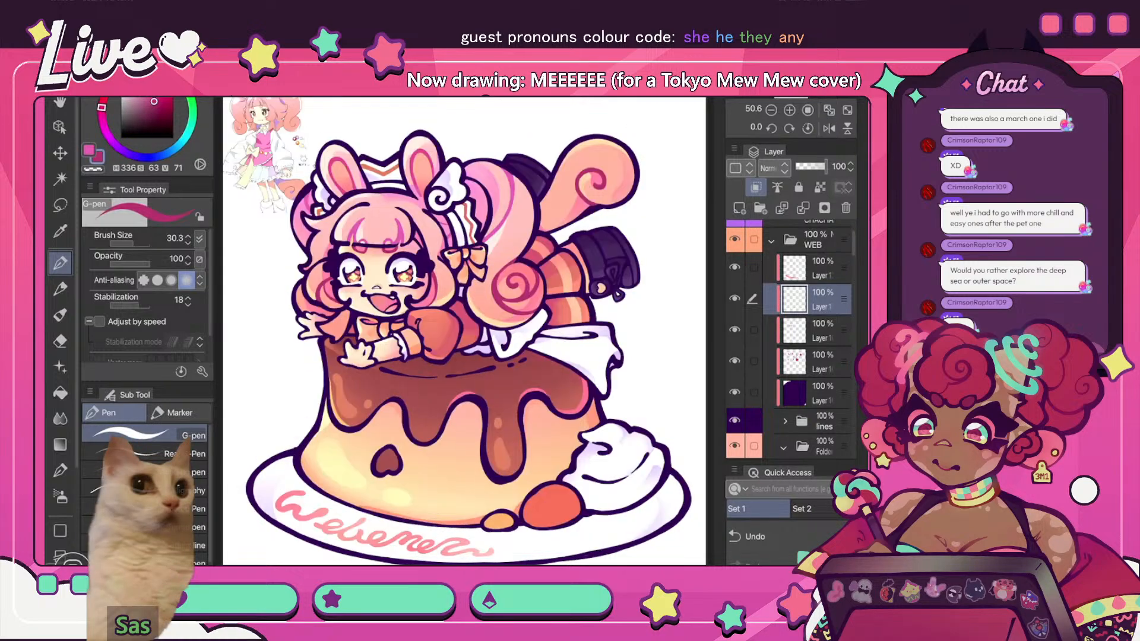
pyautogui.scroll(10, 464, 331)
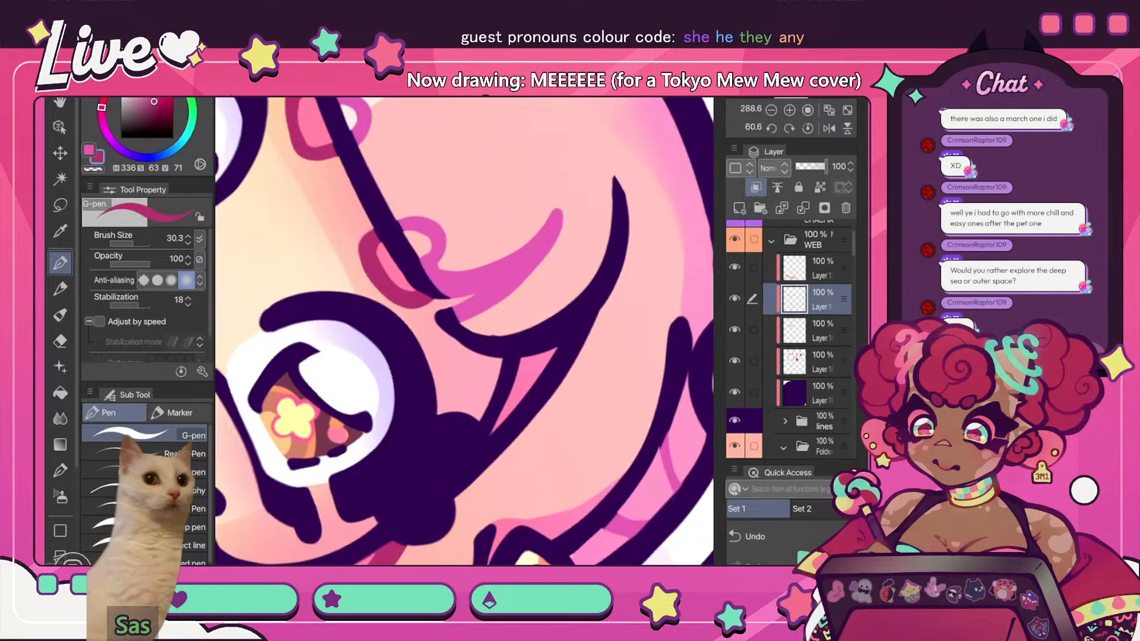
pyautogui.click(126, 244)
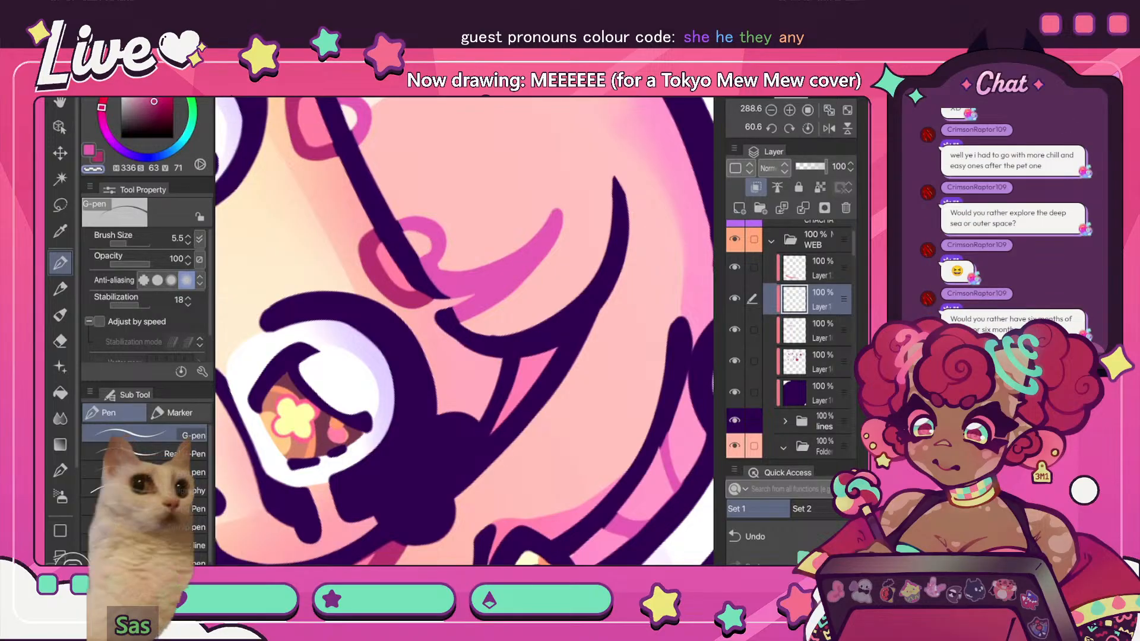
pyautogui.click(735, 361)
pyautogui.click(735, 361)
pyautogui.click(821, 330)
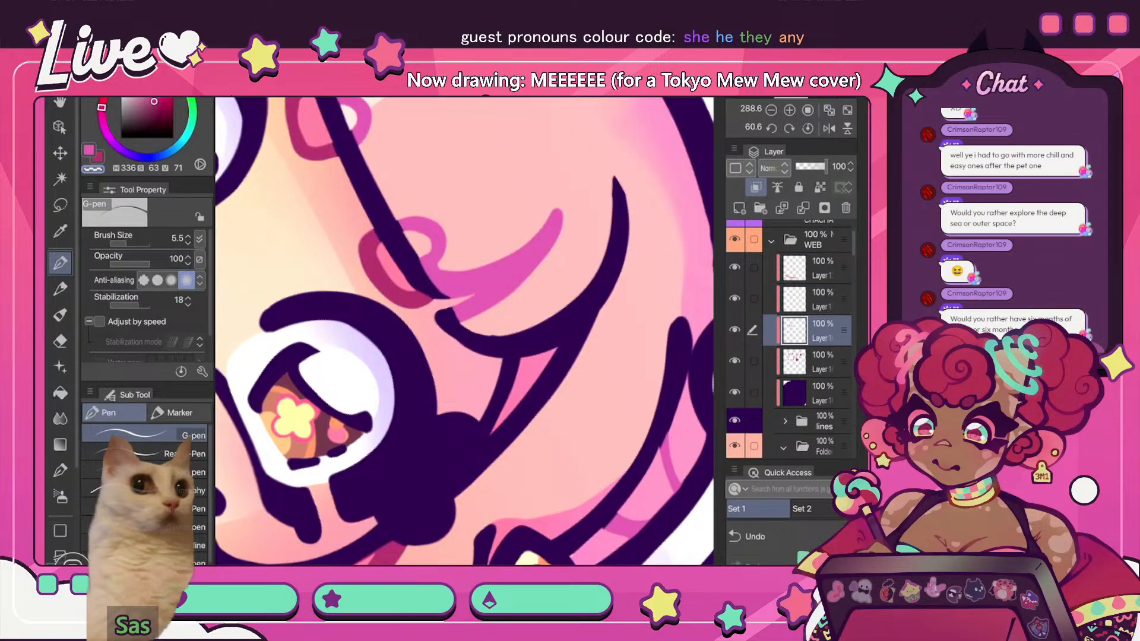
pyautogui.moveTo(423, 262); pyautogui.dragTo(443, 291)
pyautogui.scroll(-5, 464, 331)
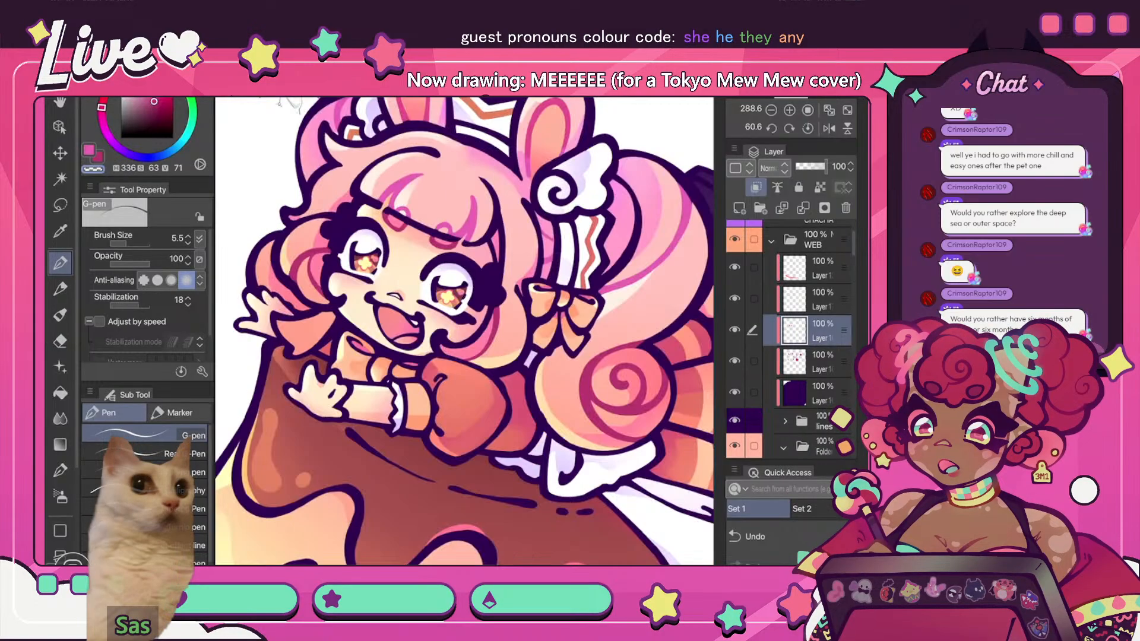
pyautogui.scroll(-5, 464, 331)
pyautogui.scroll(8, 464, 331)
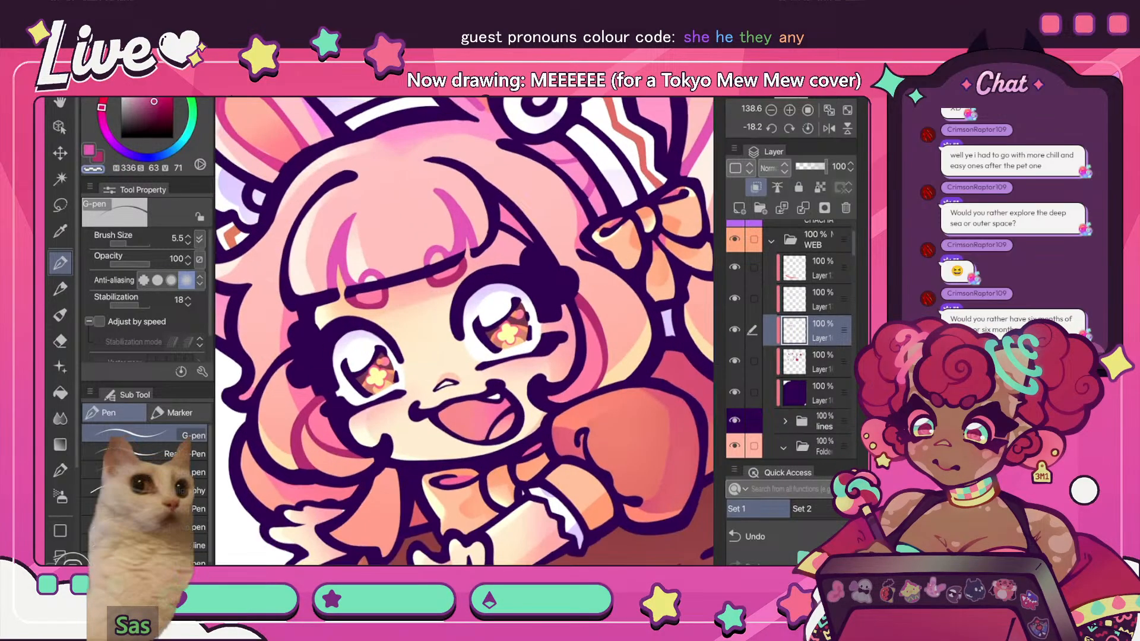
pyautogui.moveTo(127, 244); pyautogui.dragTo(133, 244)
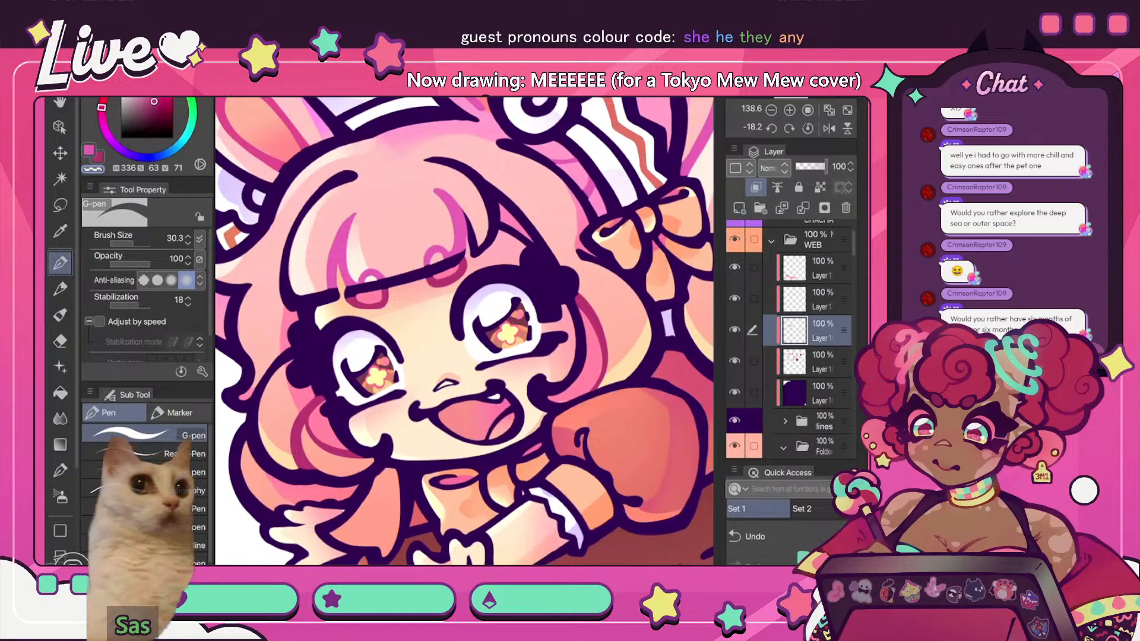
# - Examine the recoloured eyebrows and fringe strands in mirrored and normal views, both close up and at full size
pyautogui.hotkey('ctrl', '0')
pyautogui.press('h')
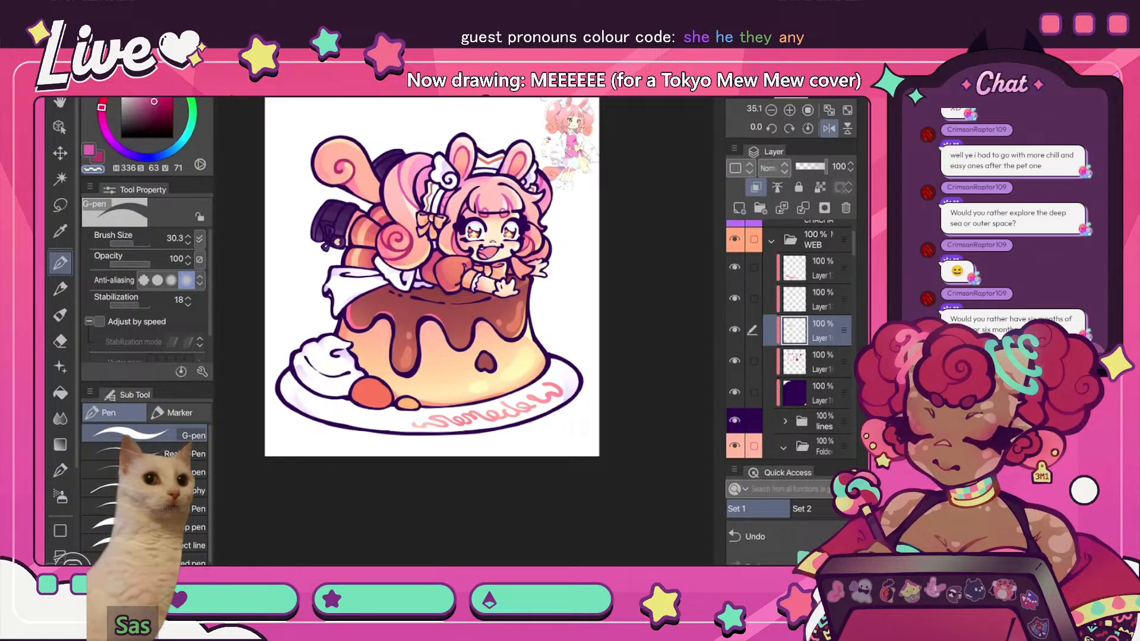
pyautogui.scroll(2, 490, 185)
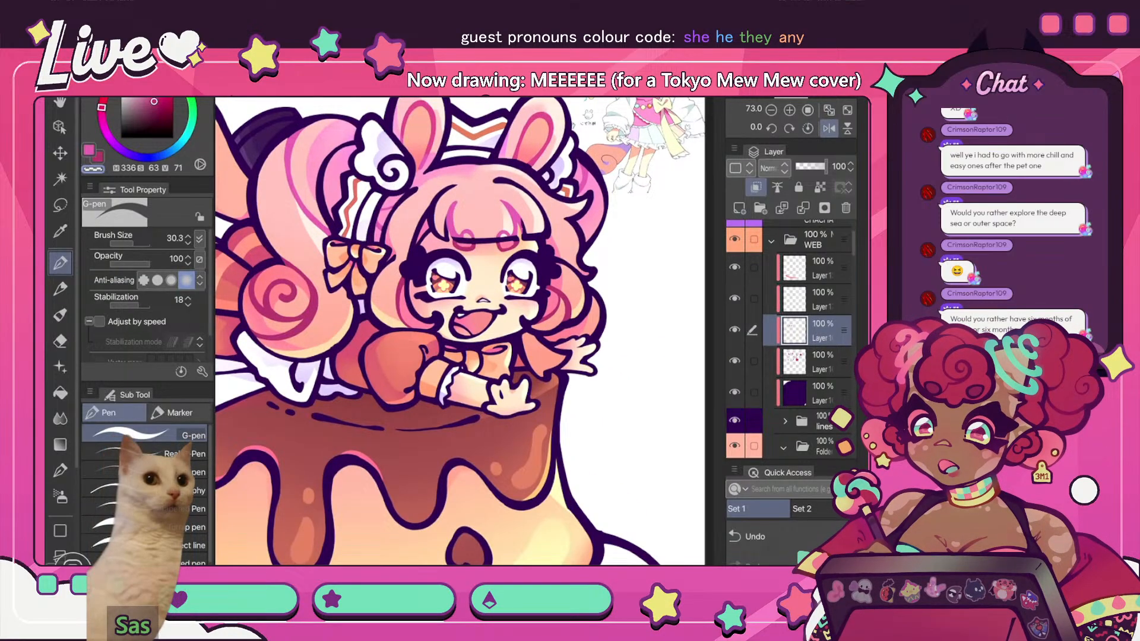
pyautogui.hotkey('ctrl', '0')
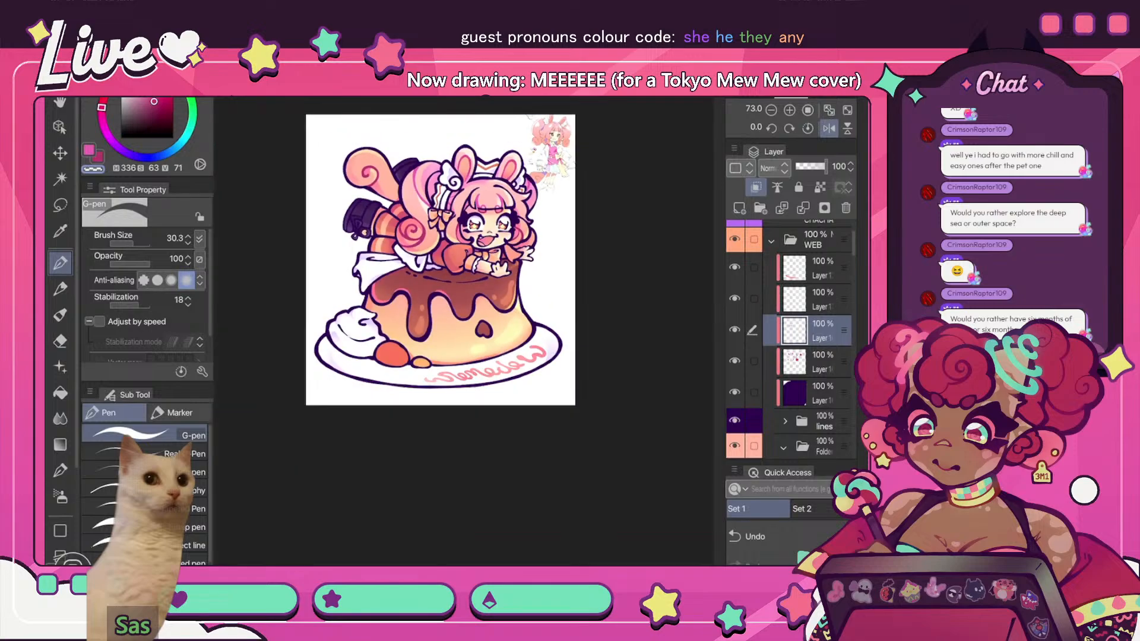
pyautogui.press('h')
pyautogui.hotkey('ctrl', '+')
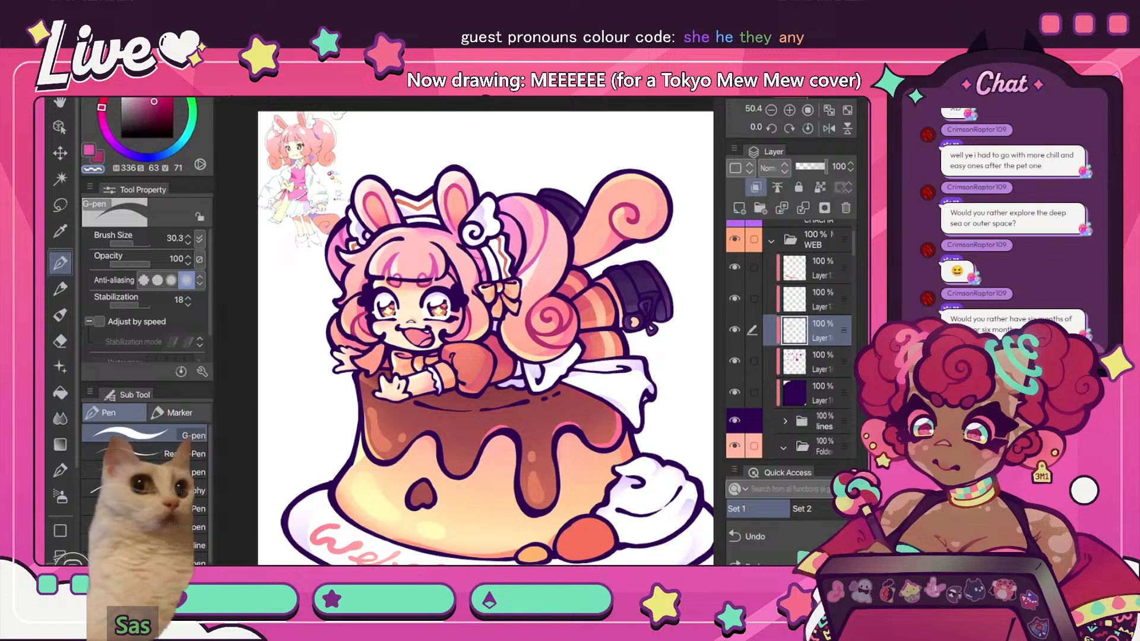
pyautogui.scroll(5, 429, 292)
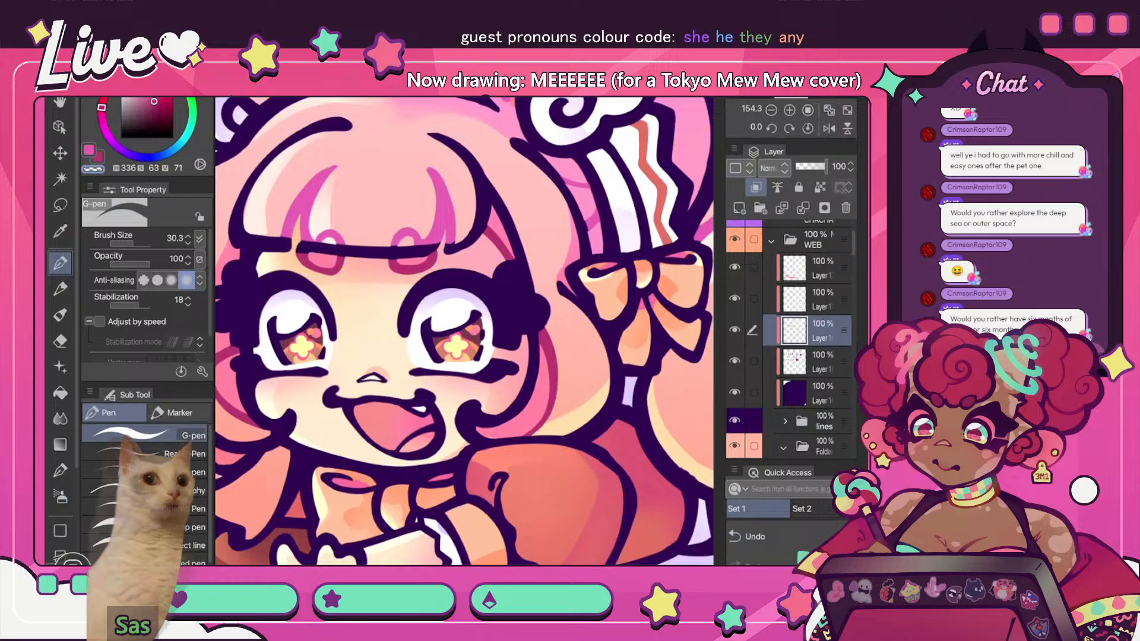
pyautogui.hotkey('ctrl', '0')
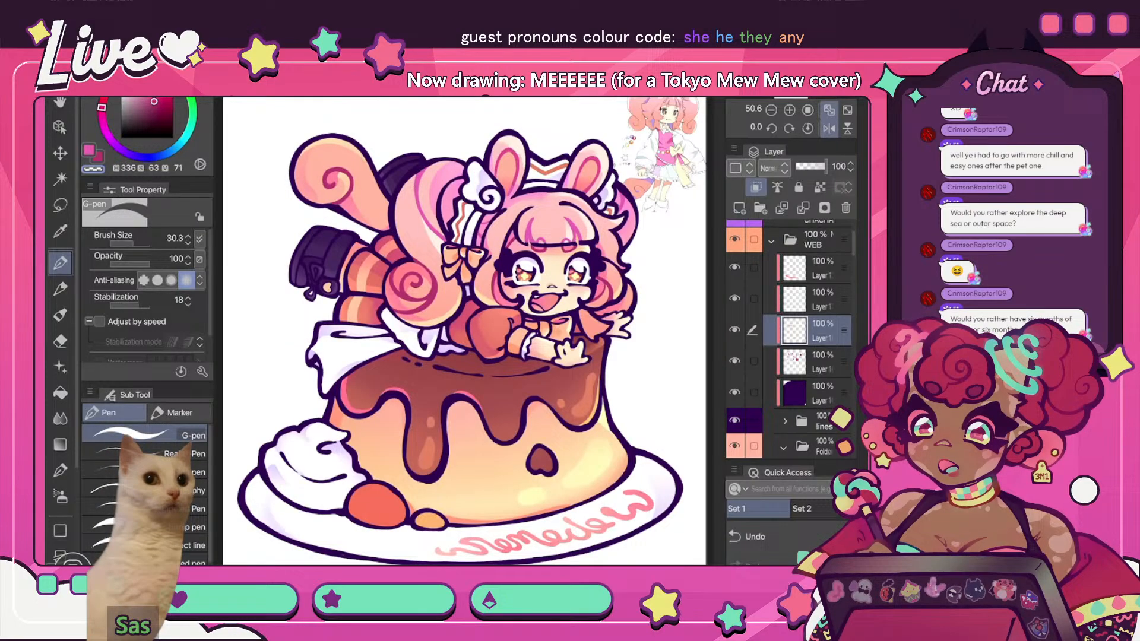
pyautogui.click(828, 128)
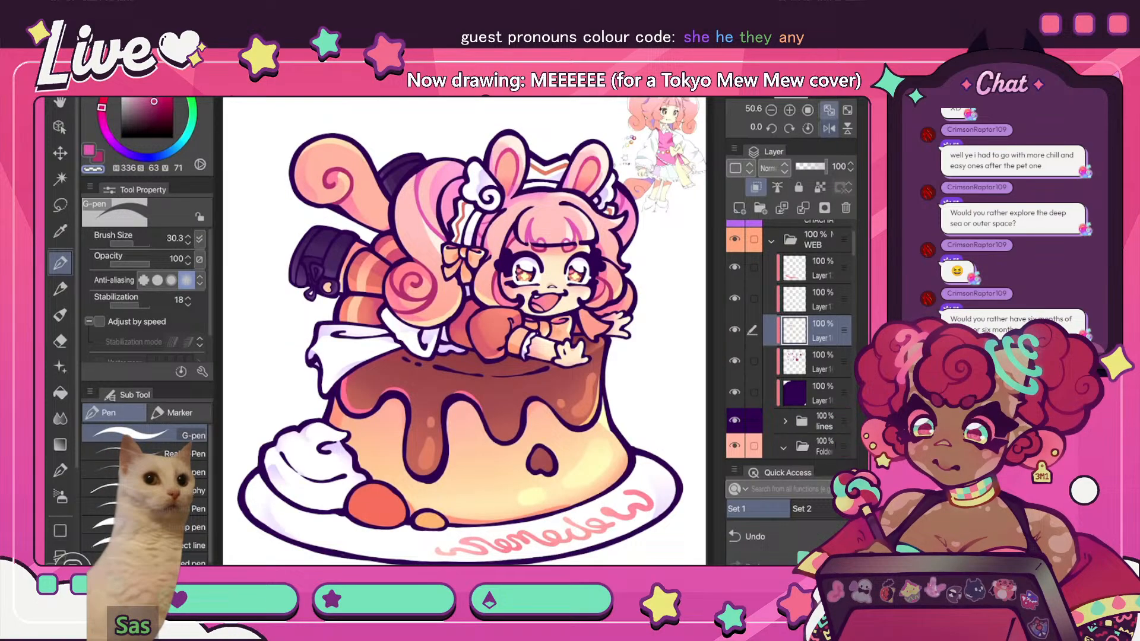
# - Compare the whole illustration in mirrored and normal views at reduced and larger sizes to judge the pink fringe and eyebrow lines
pyautogui.scroll(-3, 502, 236)
pyautogui.click(828, 128)
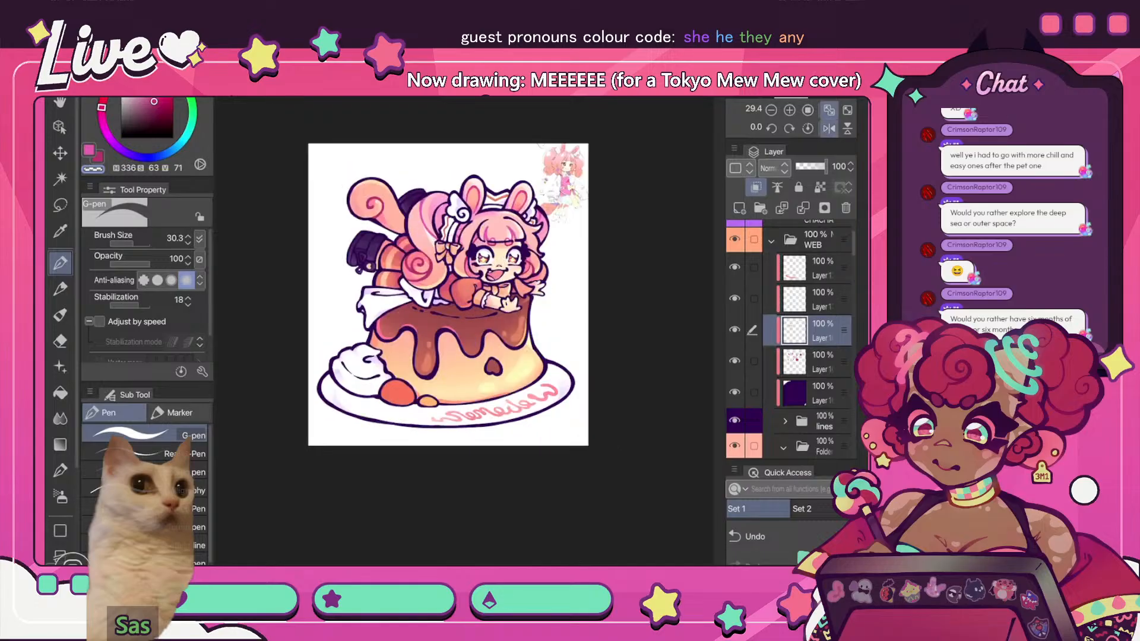
pyautogui.click(829, 128)
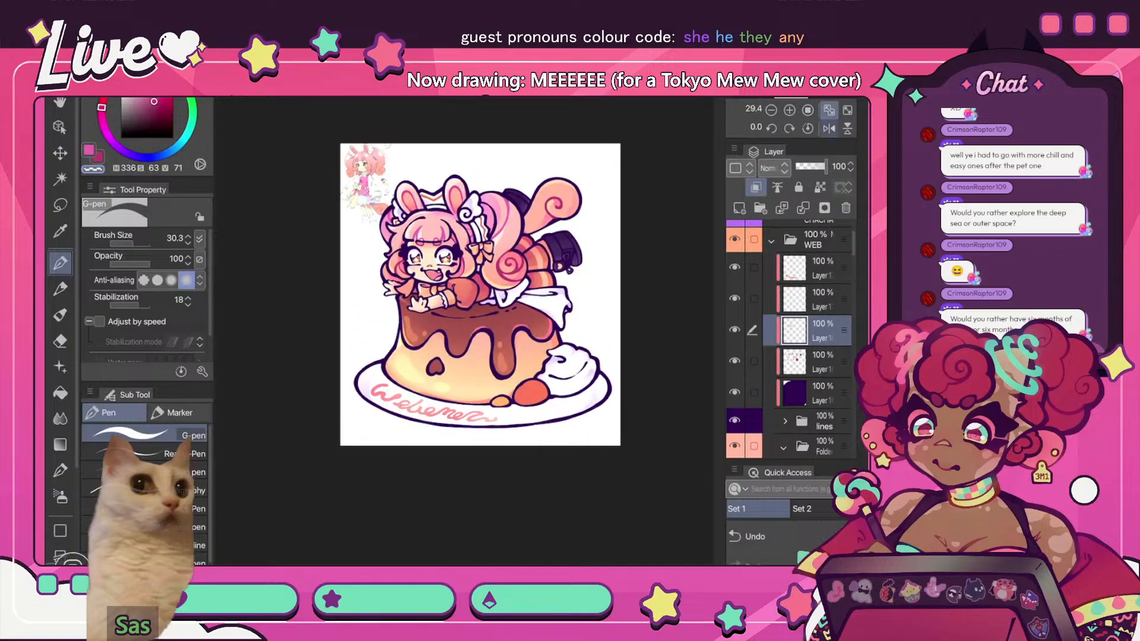
pyautogui.click(828, 128)
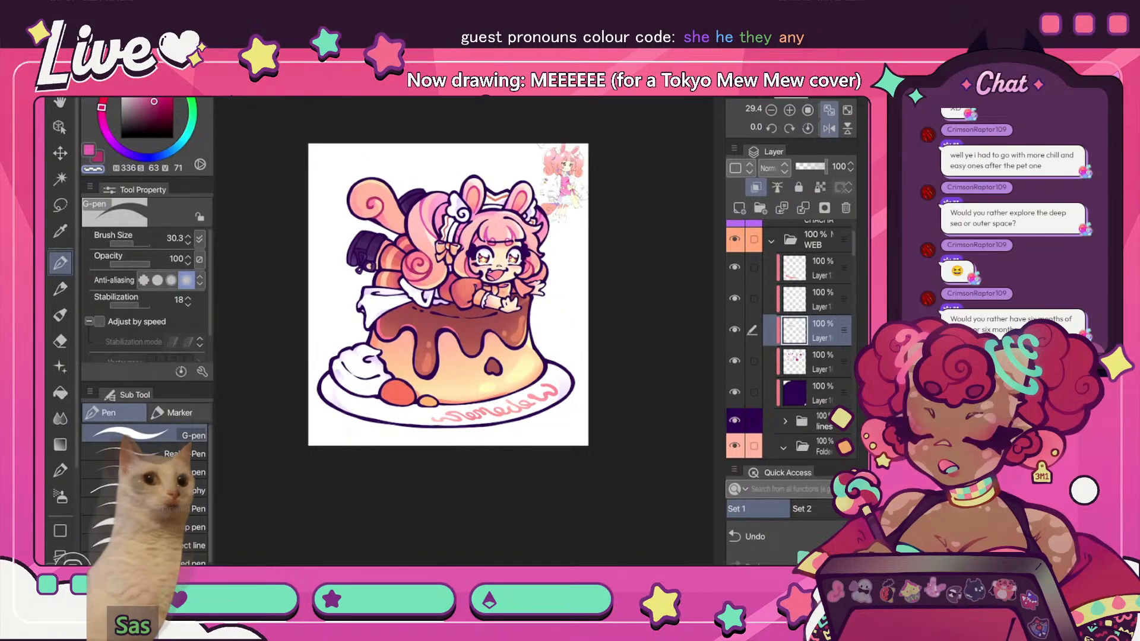
pyautogui.scroll(3, 463, 297)
pyautogui.click(829, 129)
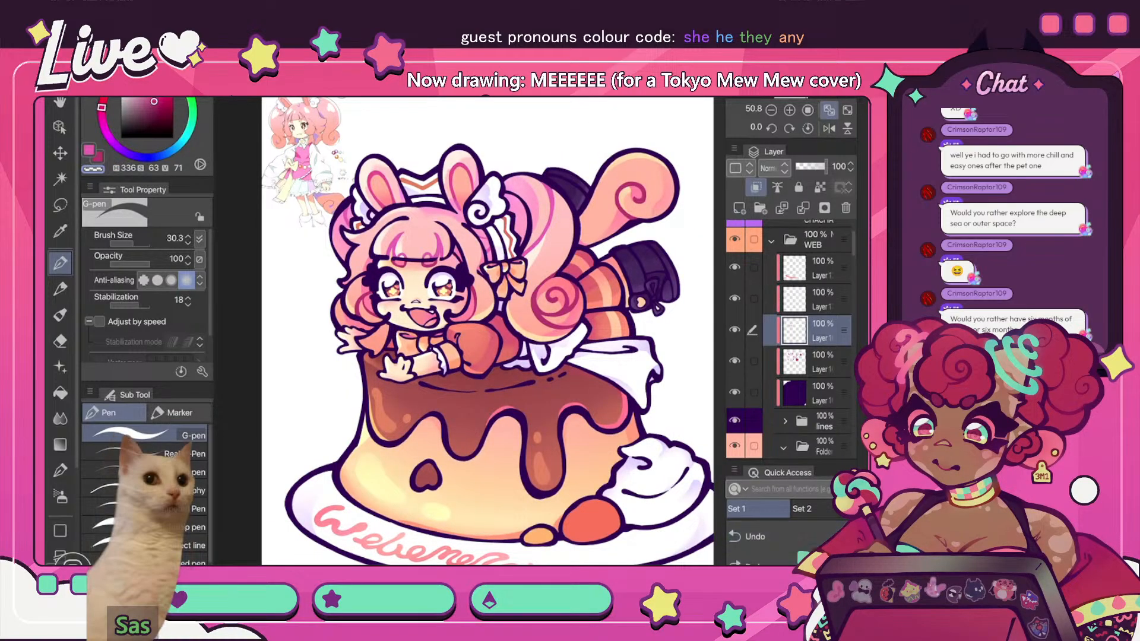
pyautogui.scroll(-3, 488, 331)
pyautogui.click(829, 128)
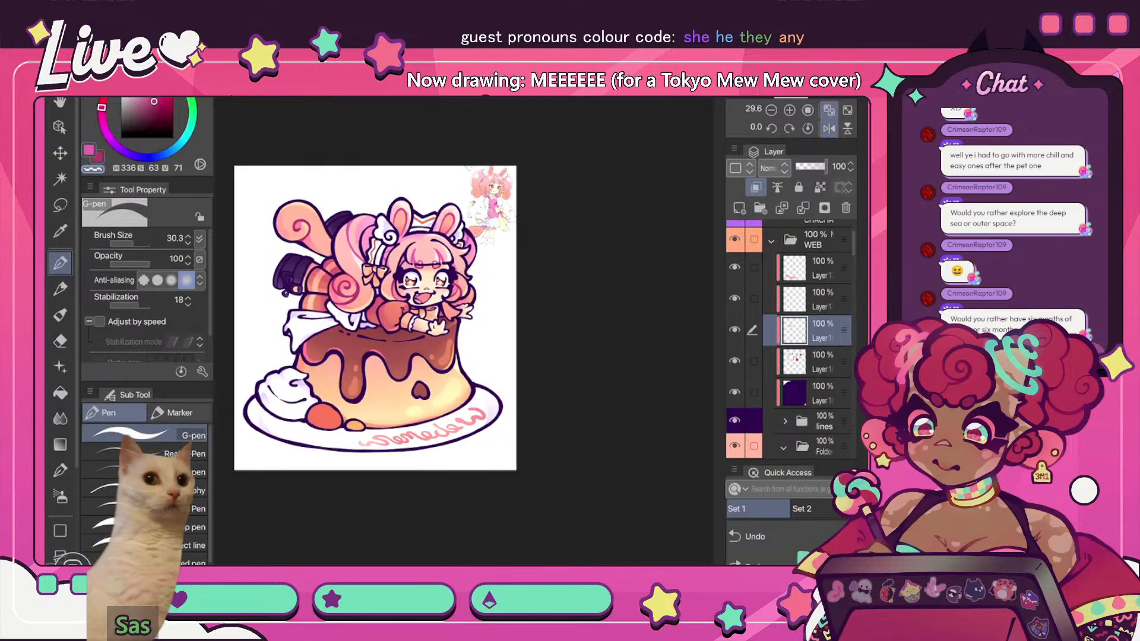
# - Examine the face, fringe strands and eyebrow loops close up in mirrored and normal views
pyautogui.scroll(5, 431, 262)
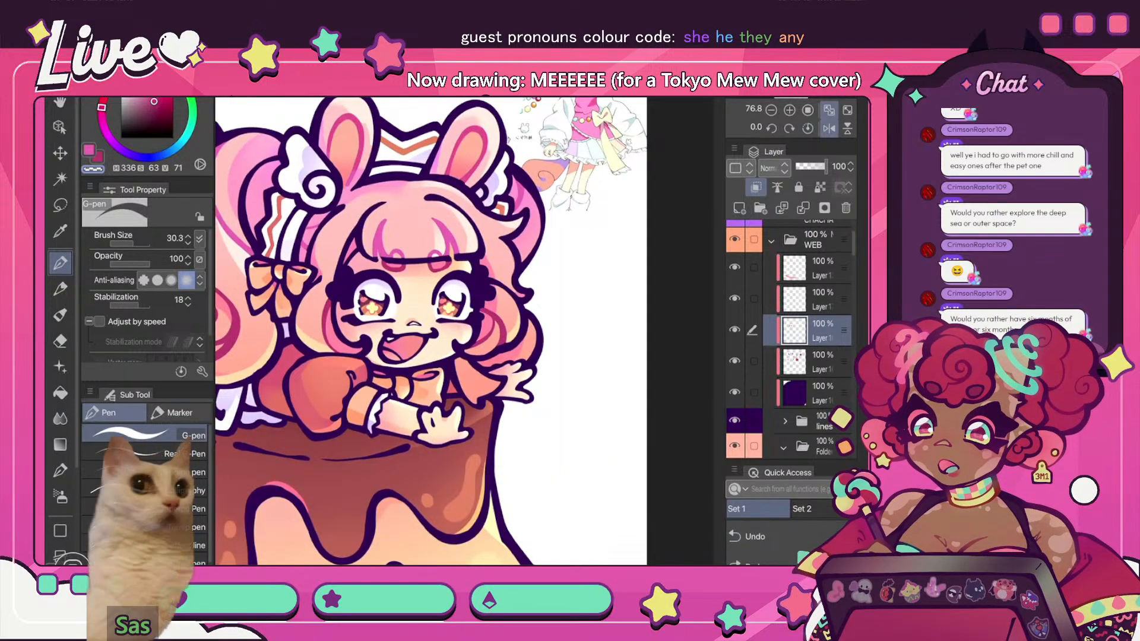
pyautogui.scroll(2, 463, 331)
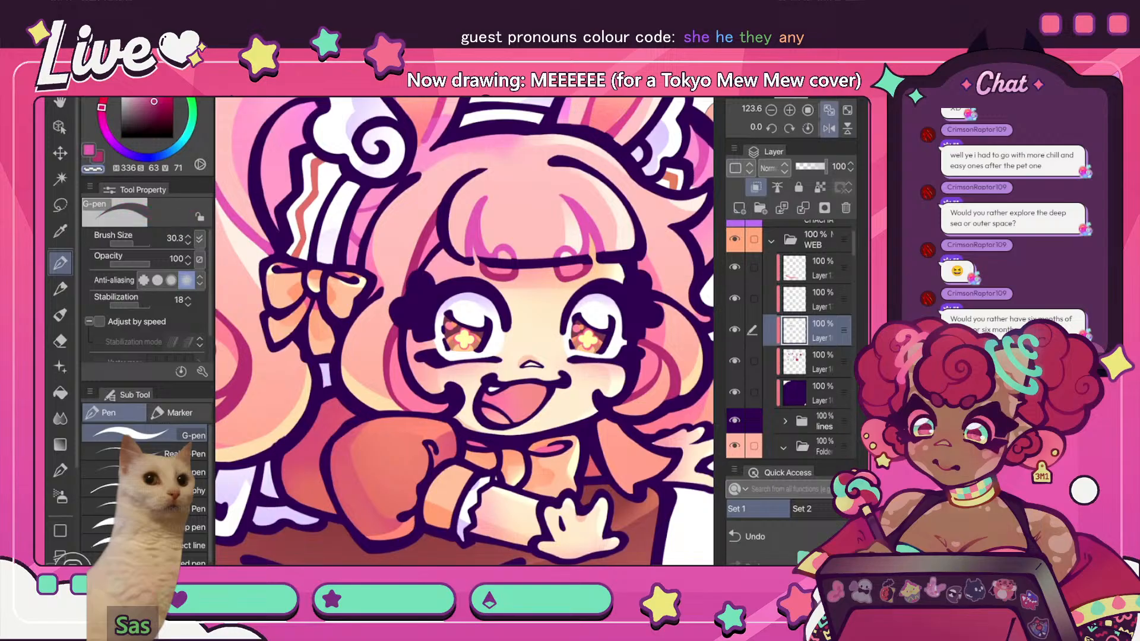
pyautogui.hotkey('ctrl', '-')
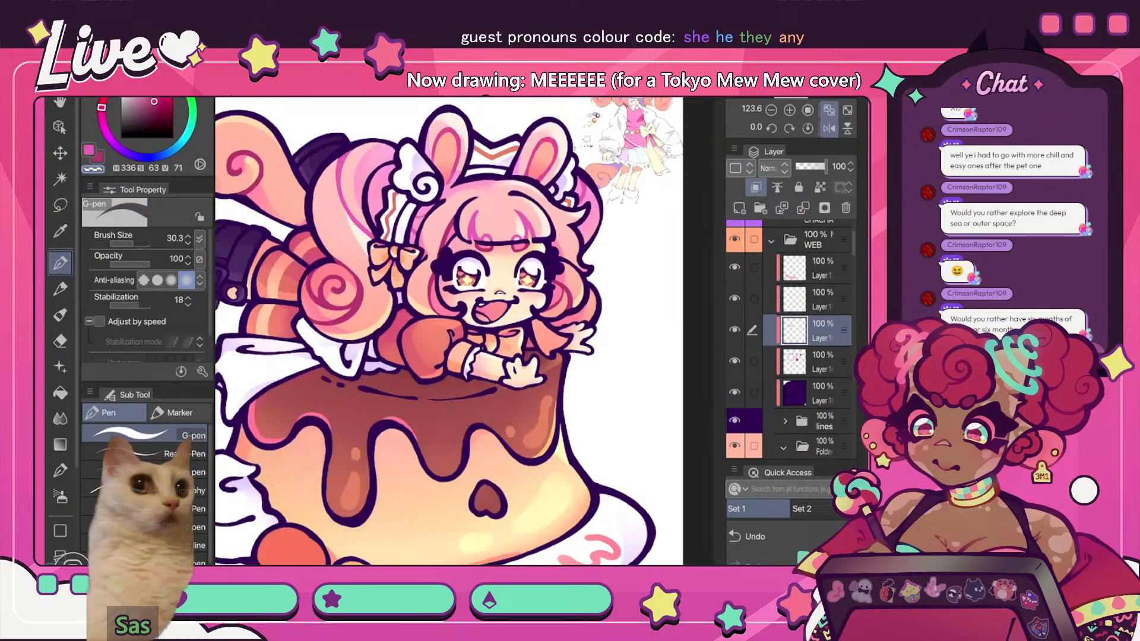
pyautogui.hotkey('ctrl', '-')
pyautogui.hotkey('ctrl', '+')
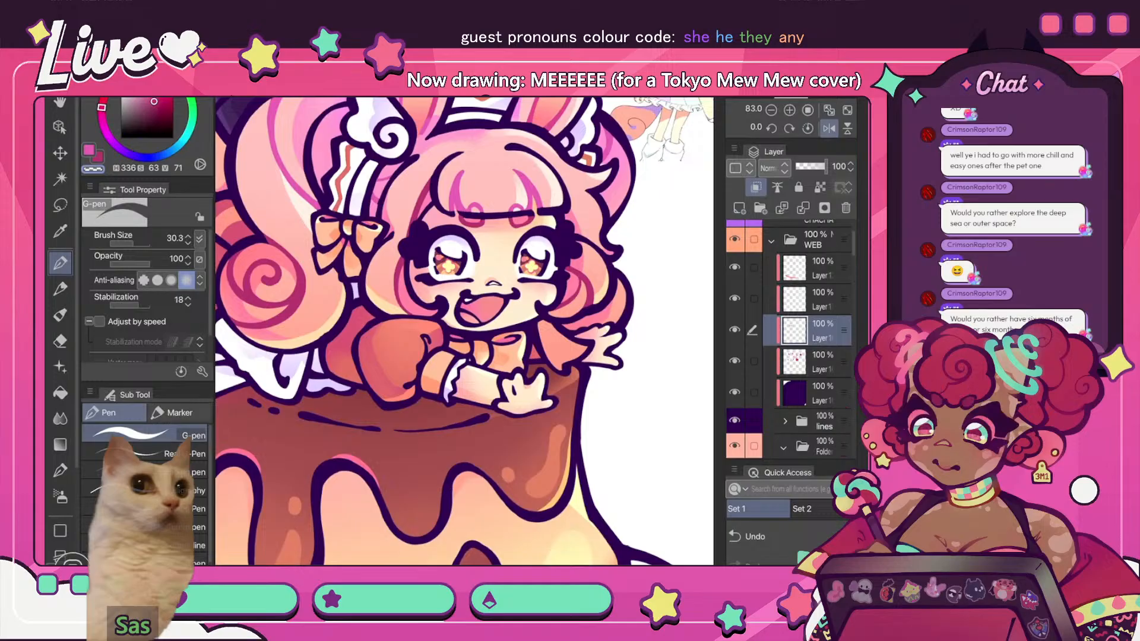
pyautogui.press('h')
pyautogui.hotkey('ctrl', '+')
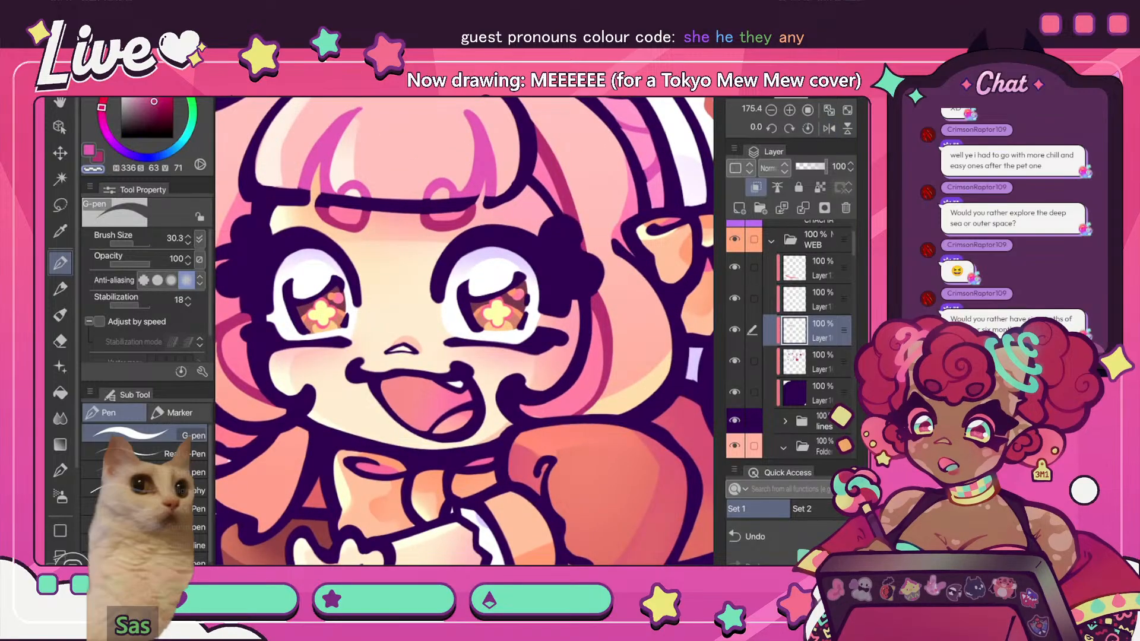
pyautogui.hotkey('ctrl', '-')
pyautogui.hotkey('ctrl', '-')
pyautogui.hotkey('ctrl', '-')
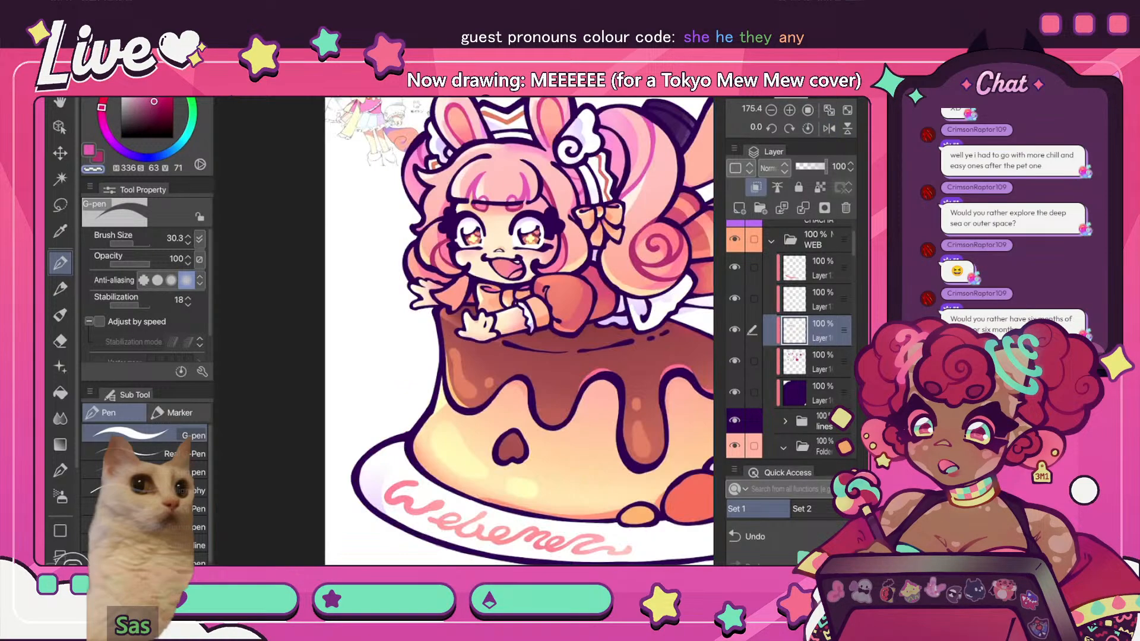
# - Check the full composition's balance by repeatedly mirroring the canvas at fitted and thumbnail sizes
pyautogui.press('h')
pyautogui.hotkey('ctrl', '0')
pyautogui.press('h')
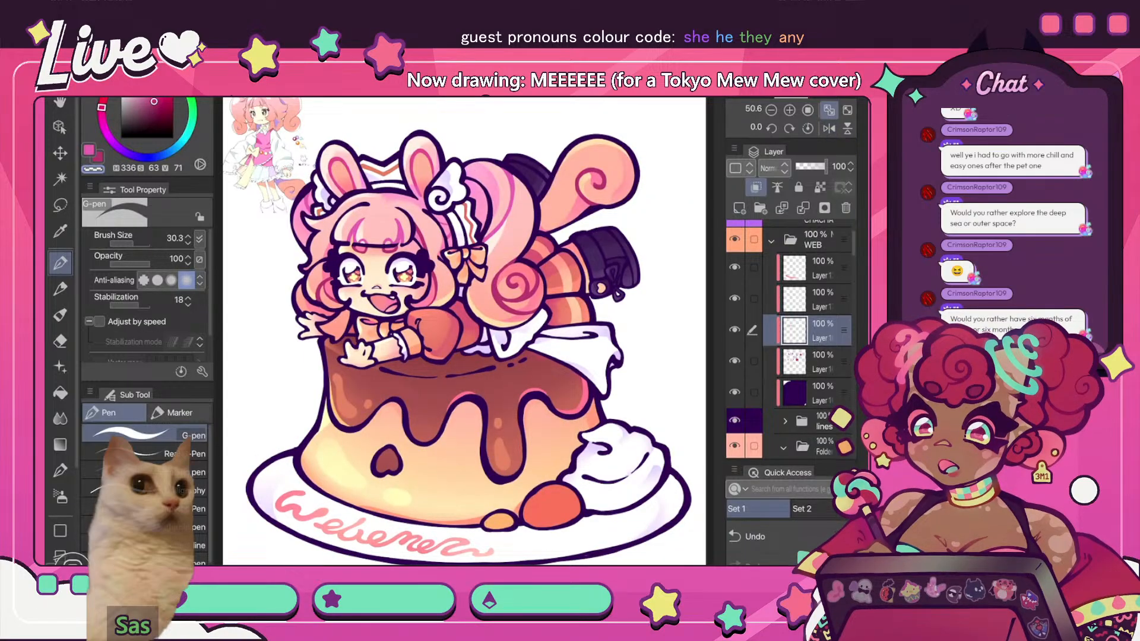
pyautogui.press('h')
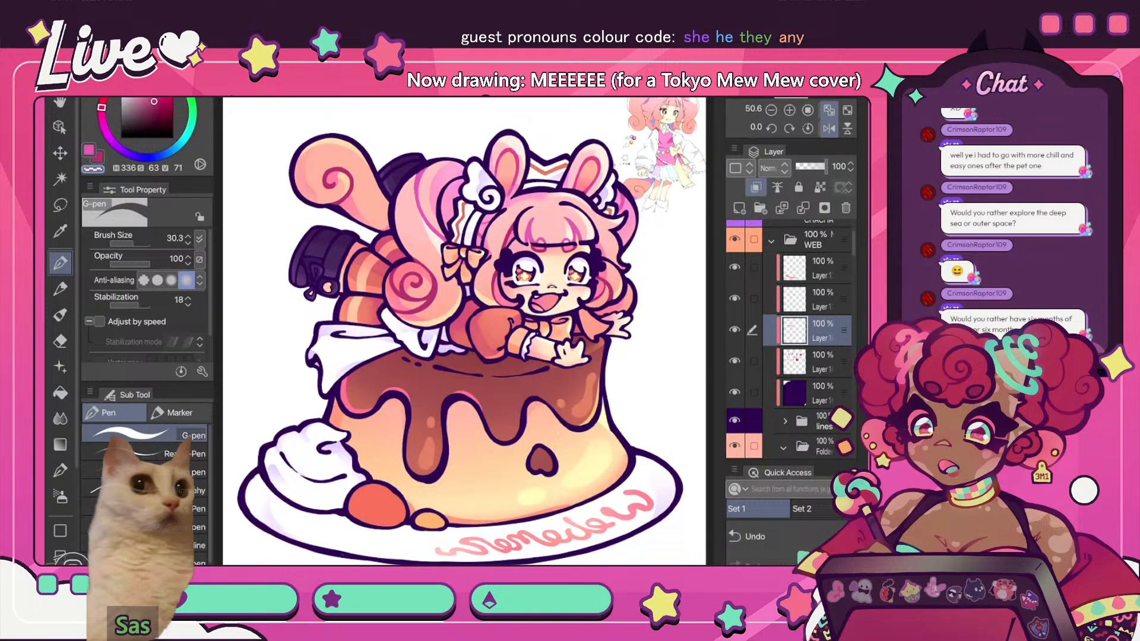
pyautogui.press('h')
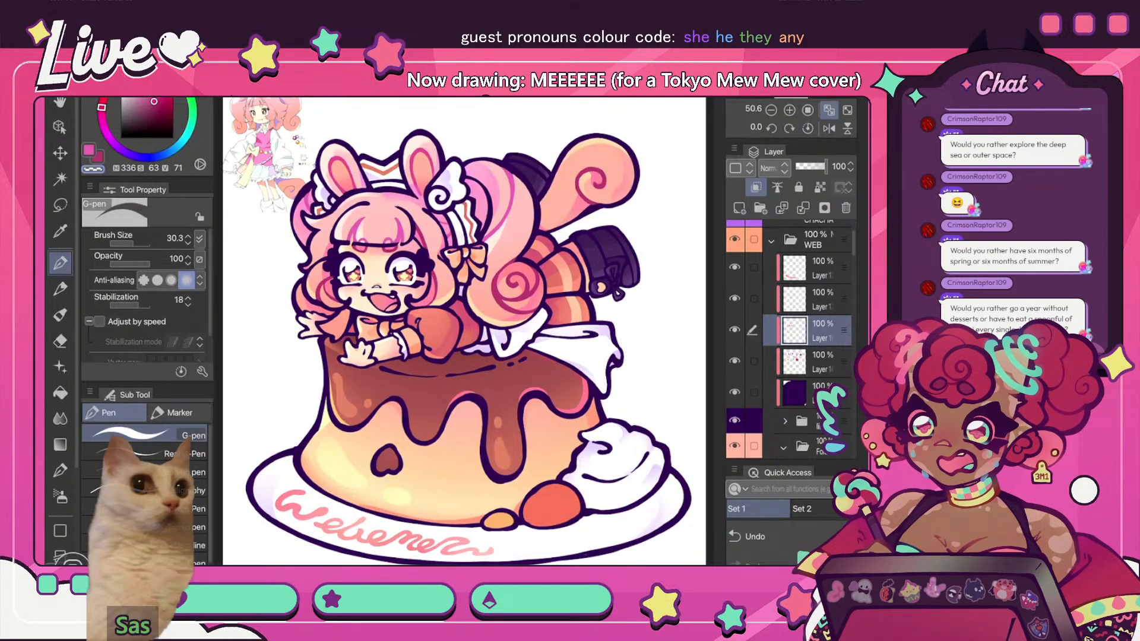
pyautogui.scroll(-2, 441, 226)
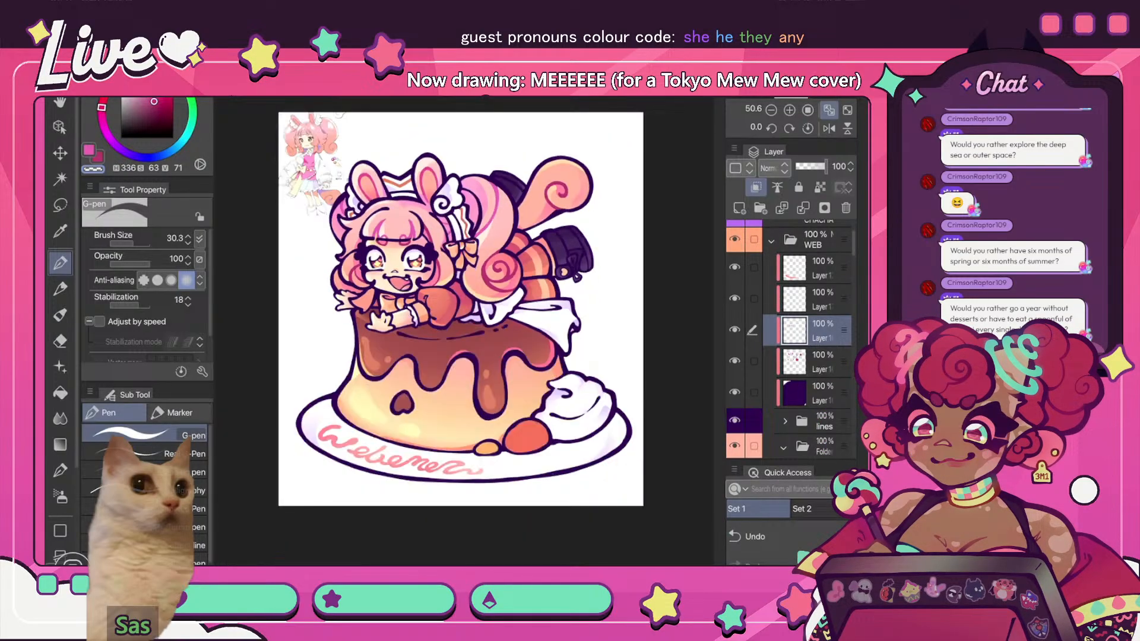
pyautogui.press('h')
pyautogui.hotkey('ctrl', '0')
pyautogui.press('h')
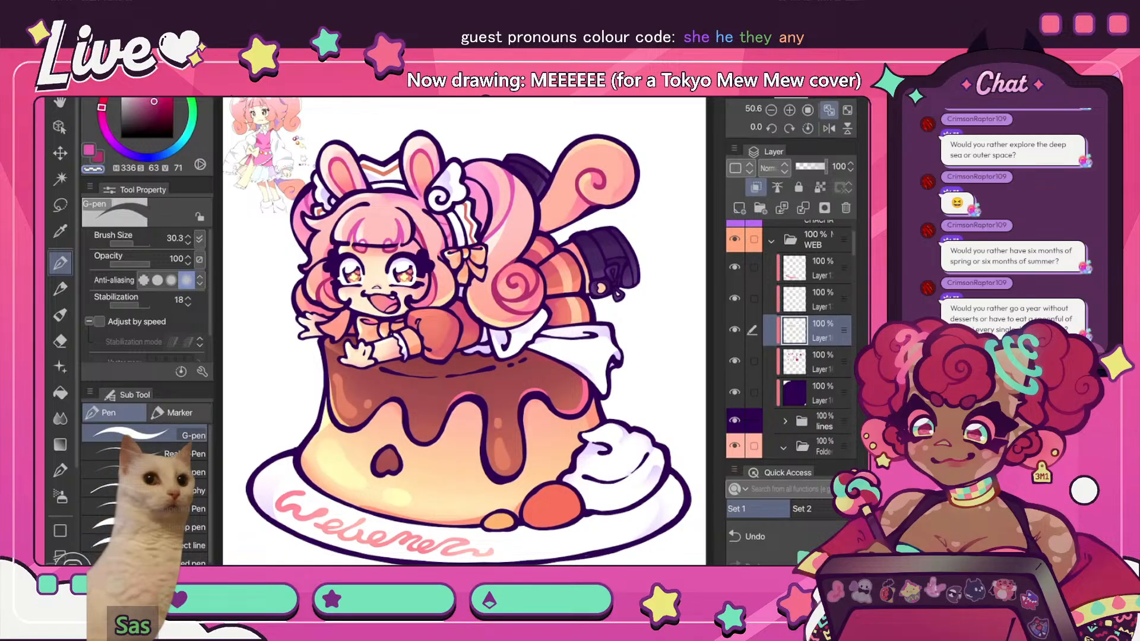
pyautogui.press('h')
pyautogui.hotkey('ctrl', '-')
pyautogui.hotkey('ctrl', '-')
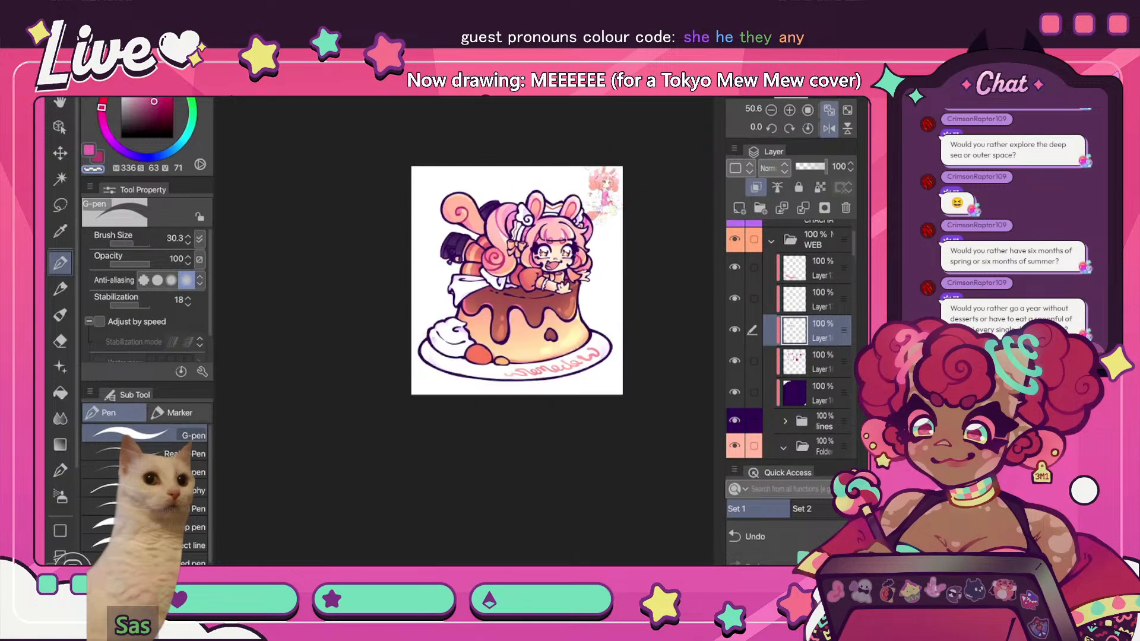
pyautogui.press('h')
pyautogui.hotkey('ctrl', '0')
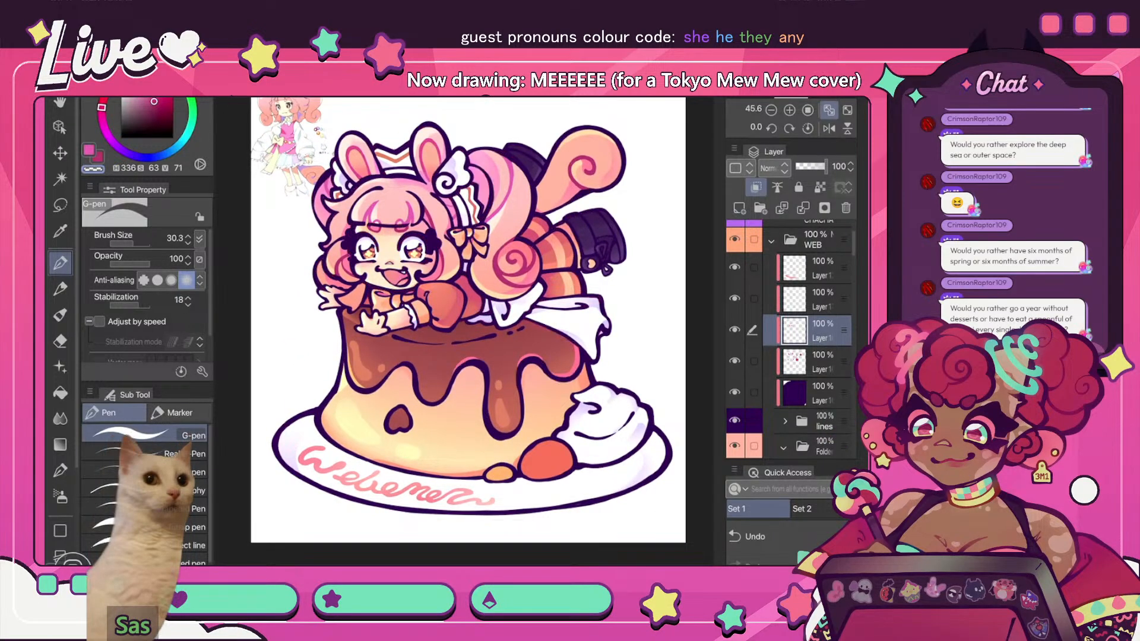
# - Add a new clipped layer above the current one and set the drawing colour to red, H 359, S 71, V 81
pyautogui.hotkey('ctrl', 'shift', 'n')
pyautogui.hotkey('ctrl', '+')
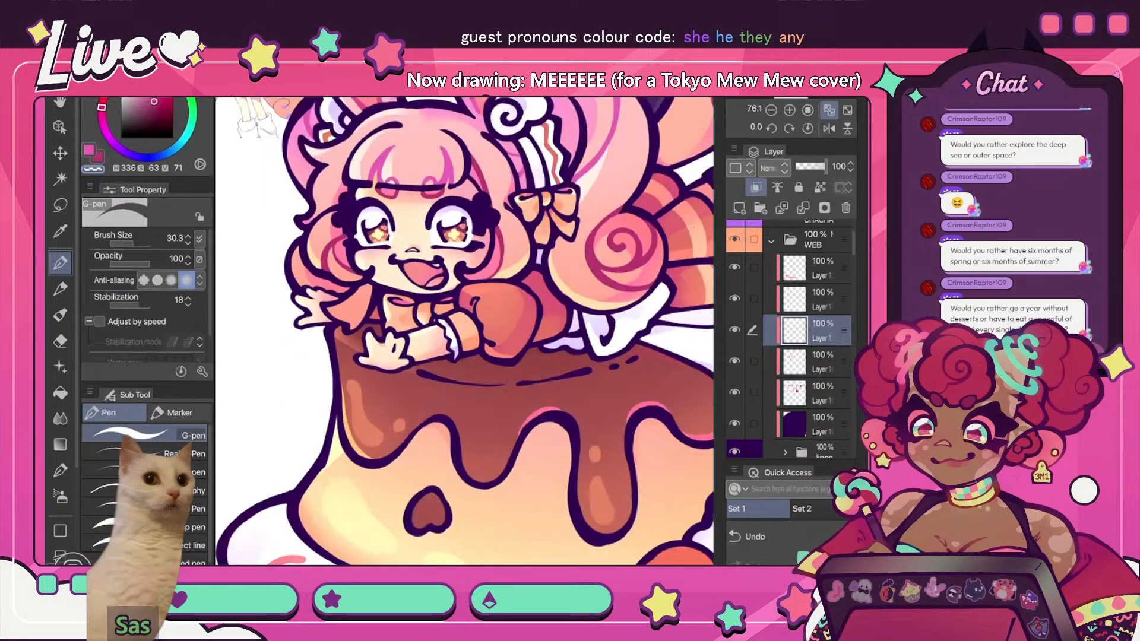
pyautogui.scroll(2, 463, 331)
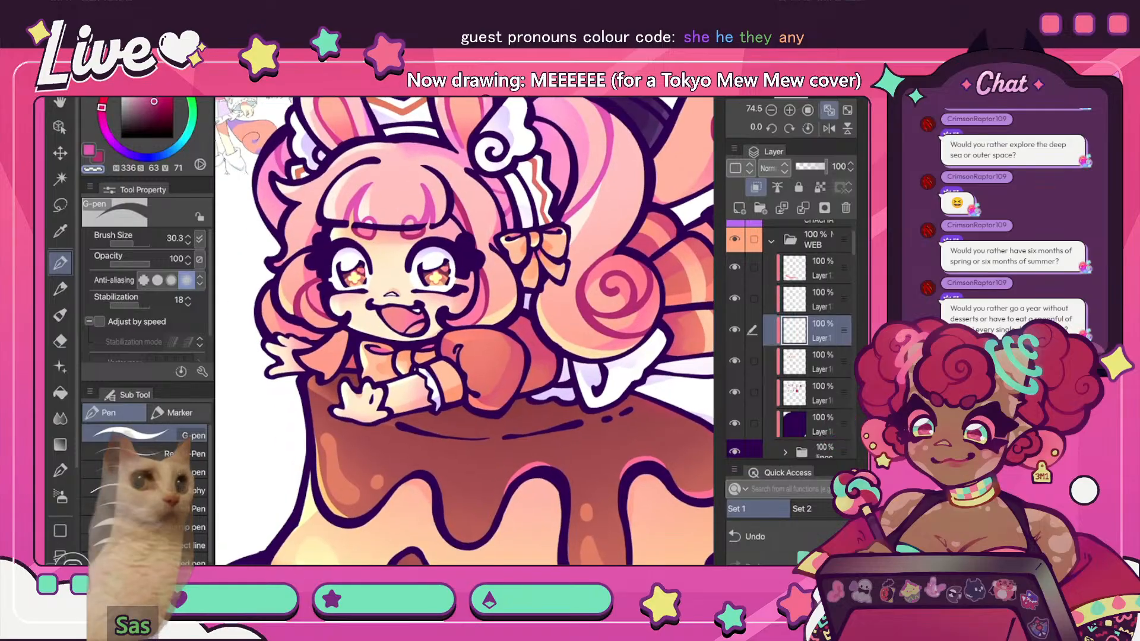
pyautogui.keyDown('alt'); pyautogui.click(461, 410); pyautogui.keyUp('alt')
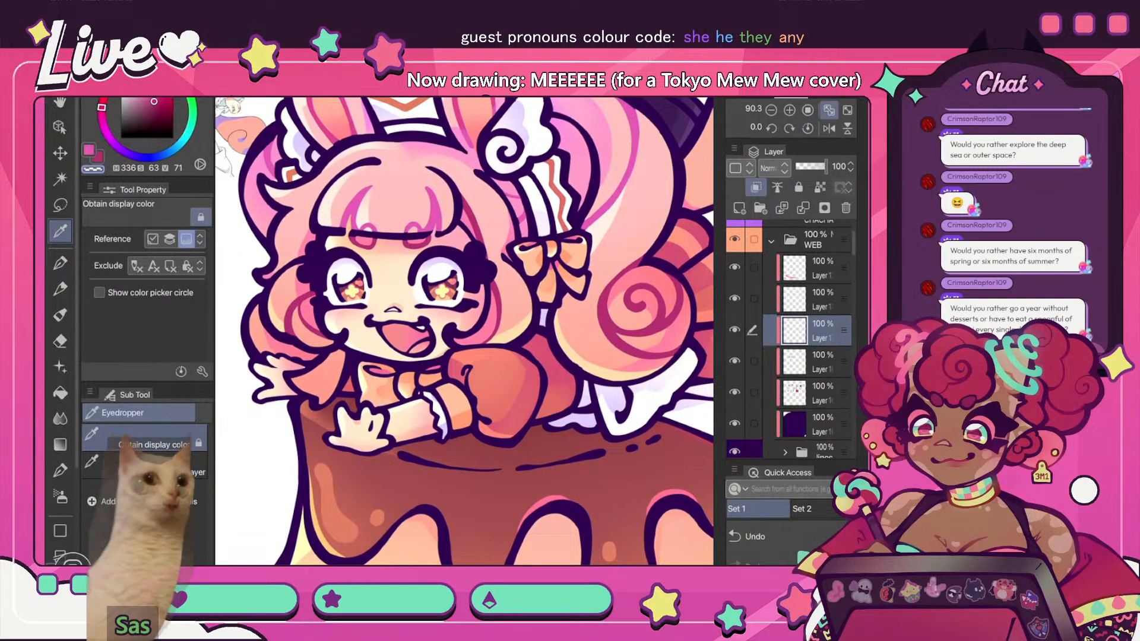
pyautogui.moveTo(150, 87)
pyautogui.mouseDown()
pyautogui.moveTo(160, 93)
pyautogui.moveTo(107, 89)
pyautogui.mouseUp()
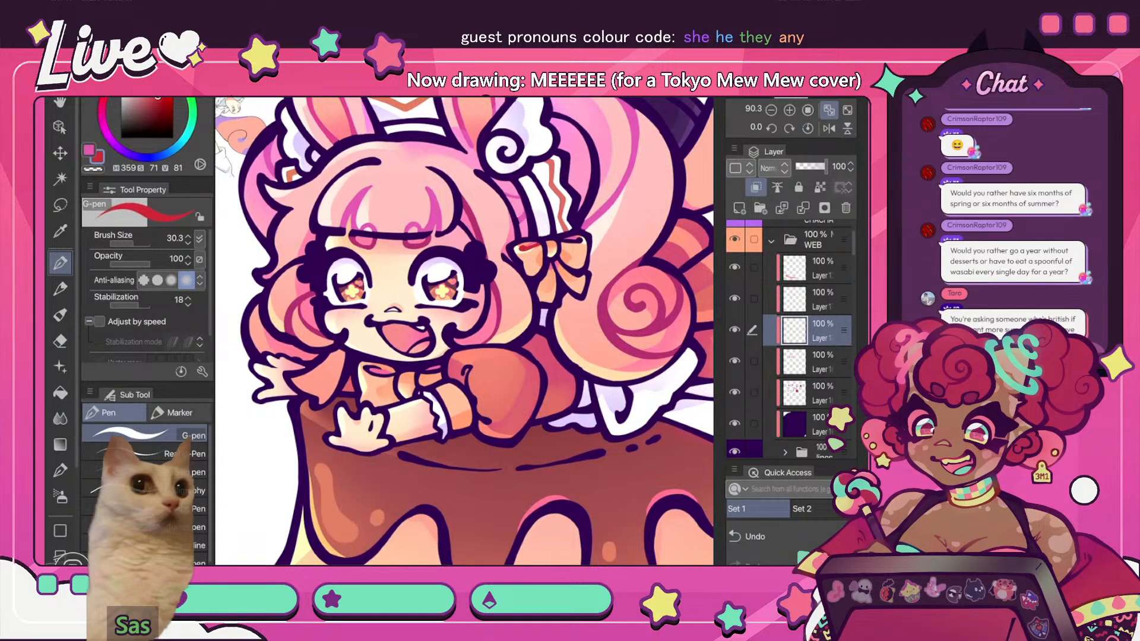
# - Shift the drawing colour to a deep pink, H 341, S 65, V 75, for the bow's line details
pyautogui.scroll(-5, 464, 330)
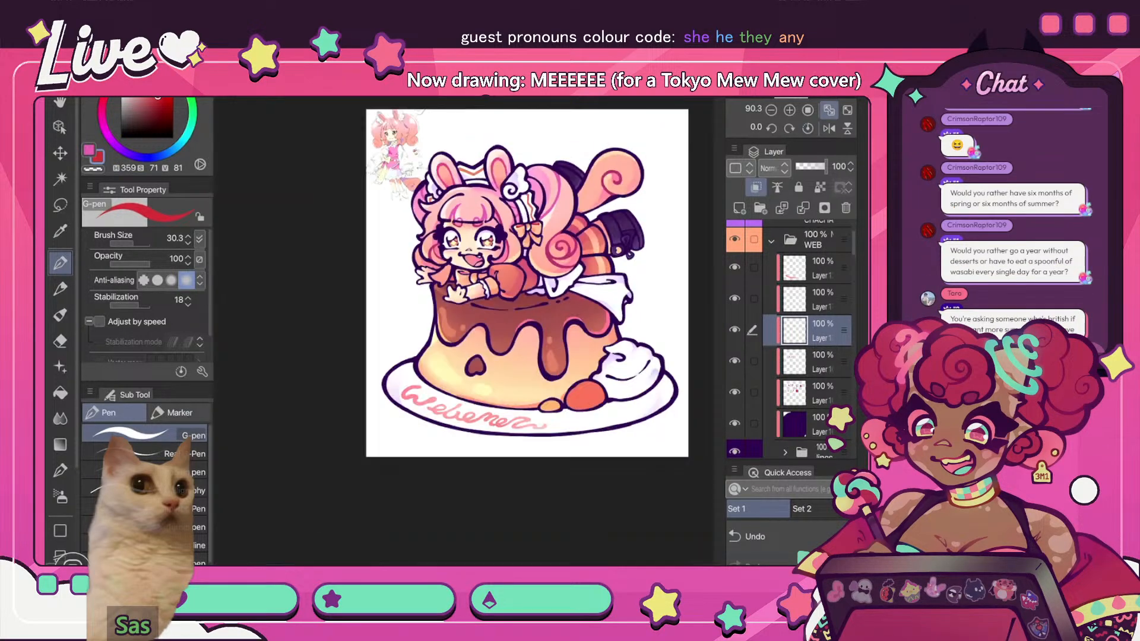
pyautogui.scroll(5, 465, 330)
pyautogui.click(152, 93)
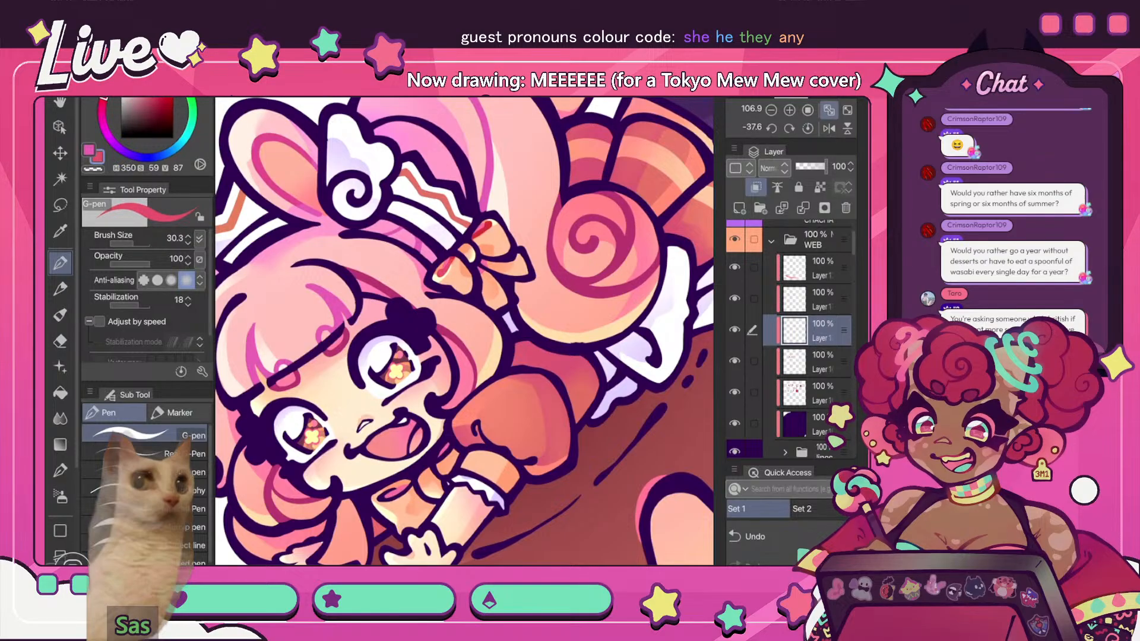
pyautogui.click(151, 97)
pyautogui.click(102, 102)
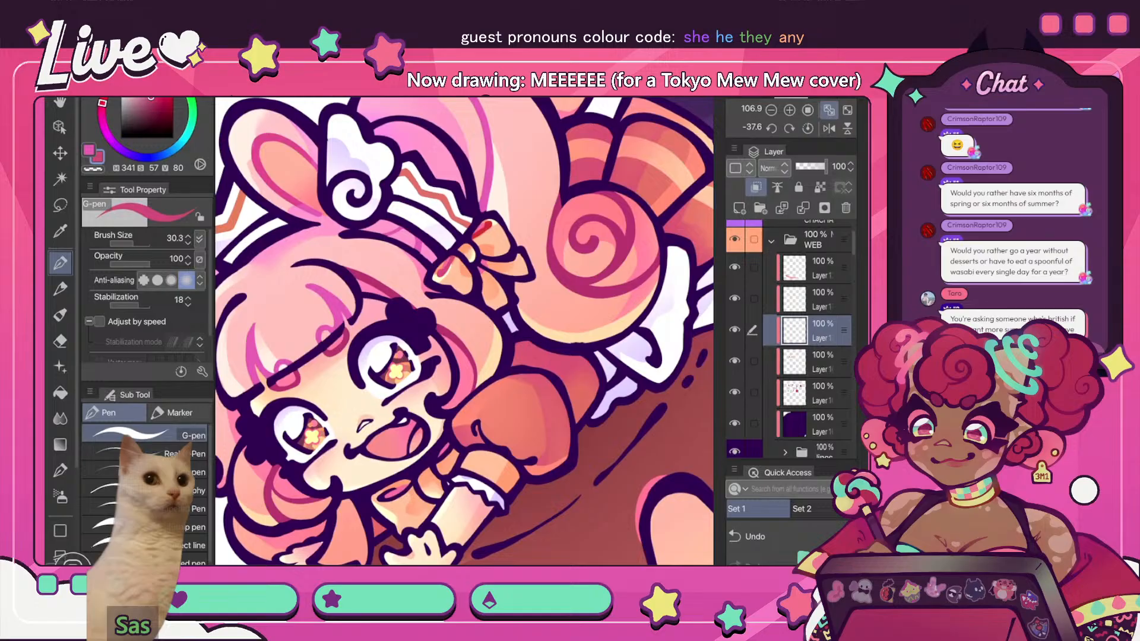
pyautogui.click(154, 100)
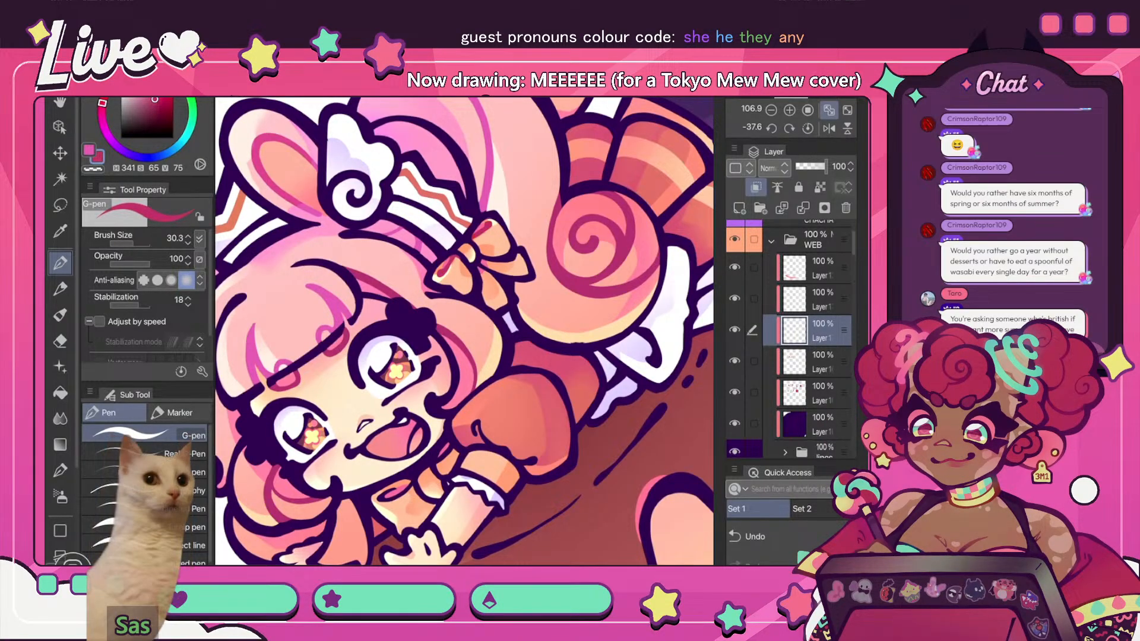
# - Recolour the inner lines of the neck bow H 341, S 65, V 75 pink with the G-pen at size 30.3
pyautogui.hotkey('ctrl', '0')
pyautogui.click(828, 128)
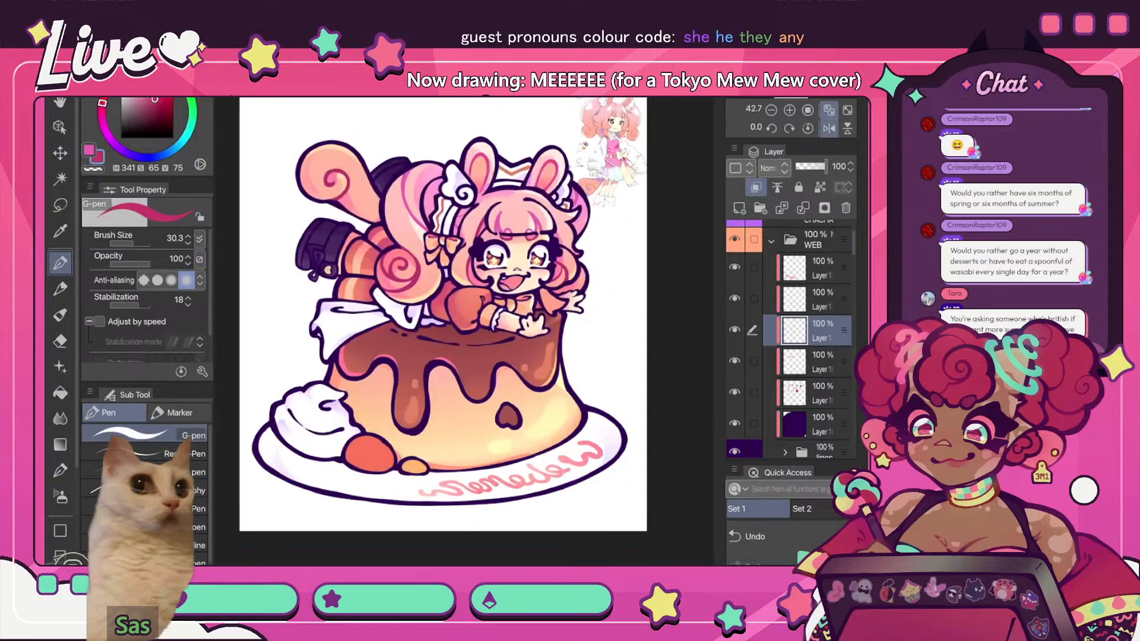
pyautogui.scroll(5, 460, 267)
pyautogui.scroll(3, 464, 232)
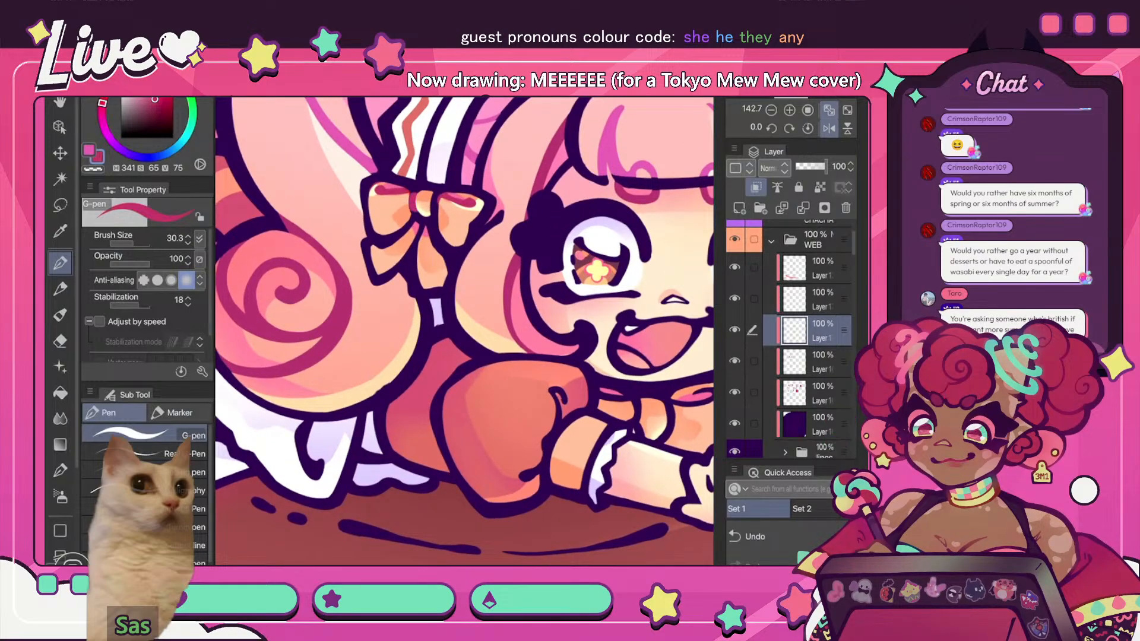
pyautogui.scroll(-5, 464, 330)
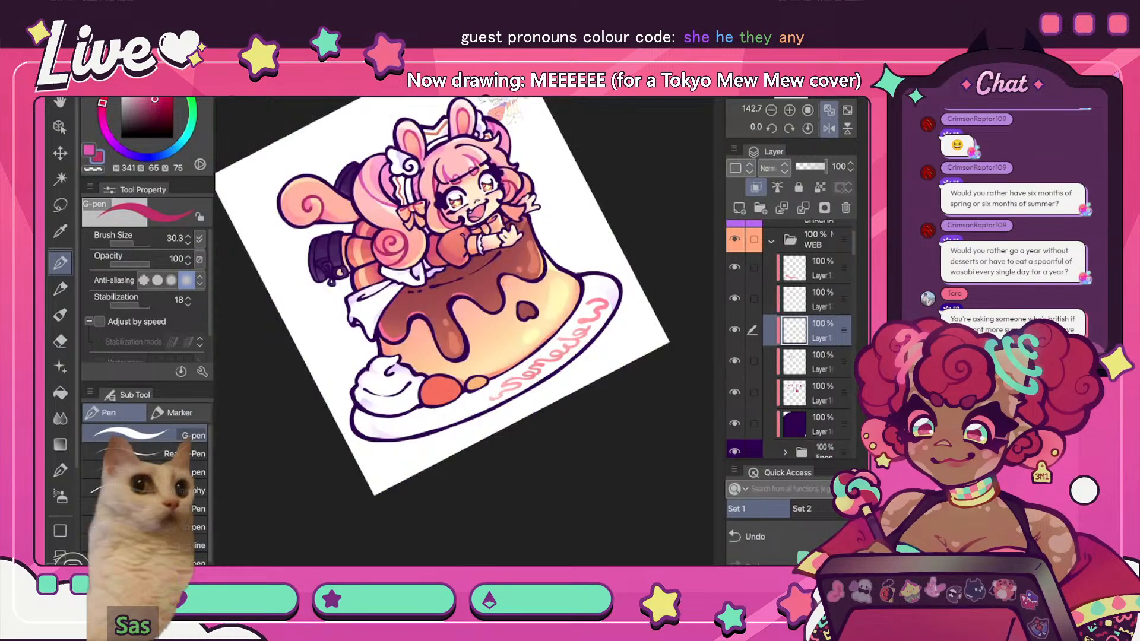
pyautogui.scroll(5, 493, 232)
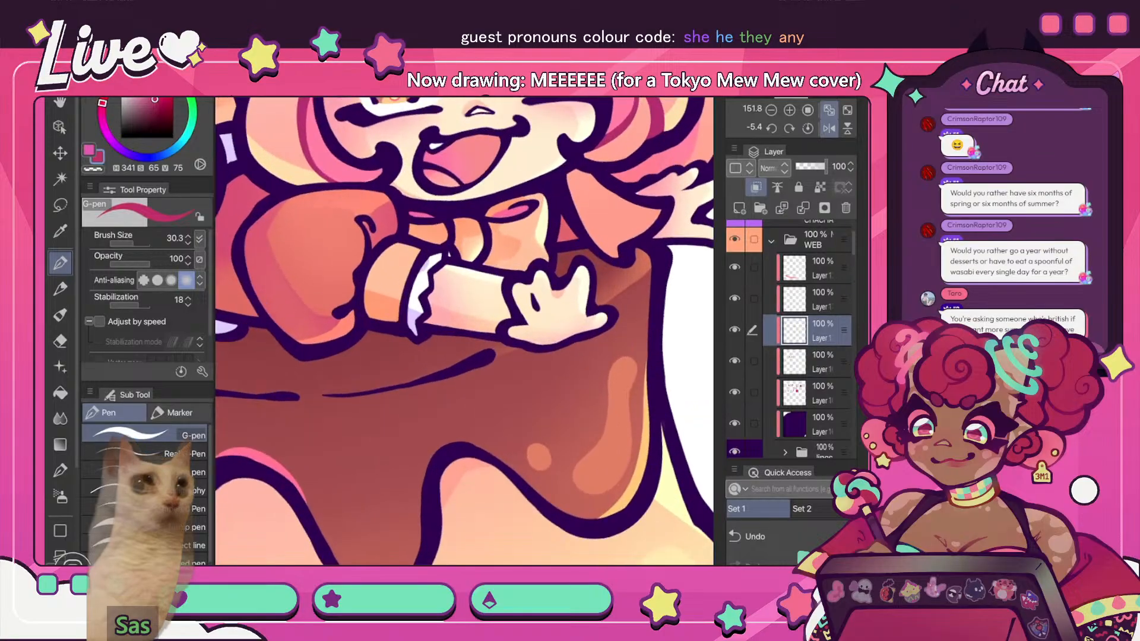
pyautogui.moveTo(512, 218); pyautogui.dragTo(537, 203)
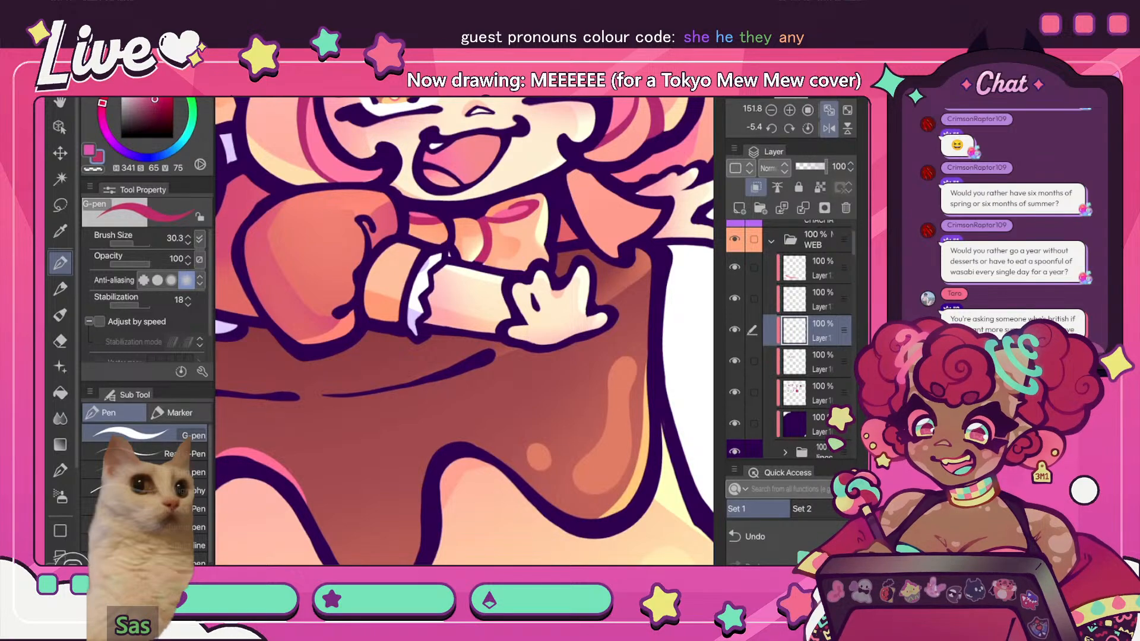
# - Examine the recoloured neck bow lines close up and across the whole illustration in normal and mirrored views
pyautogui.scroll(-6, 464, 331)
pyautogui.click(807, 128)
pyautogui.click(829, 128)
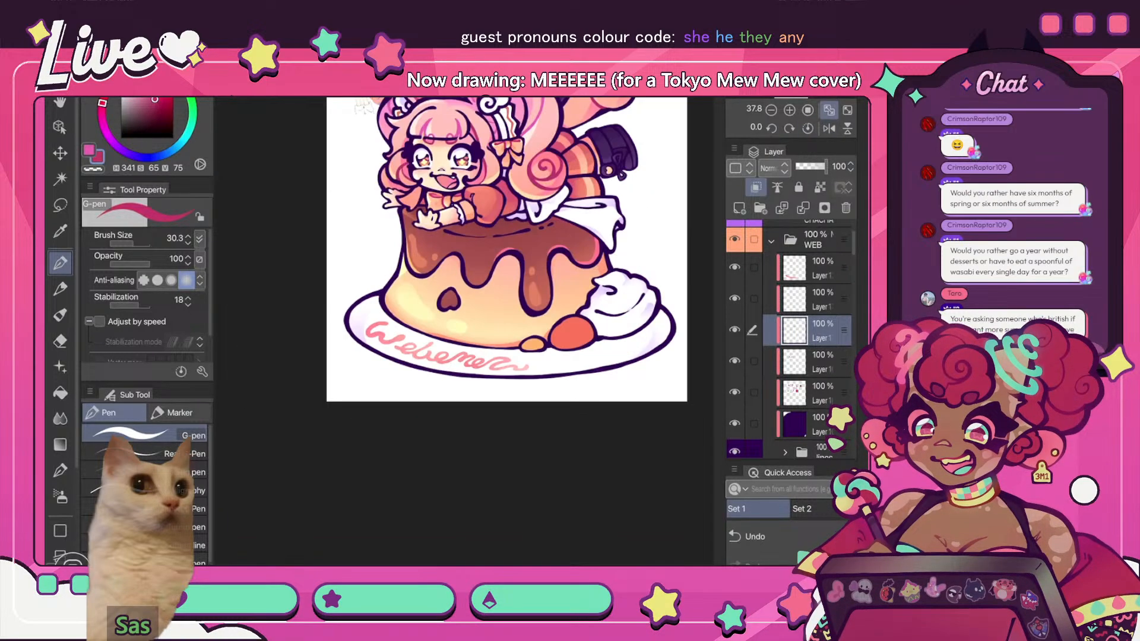
pyautogui.scroll(5, 464, 267)
pyautogui.scroll(5, 469, 267)
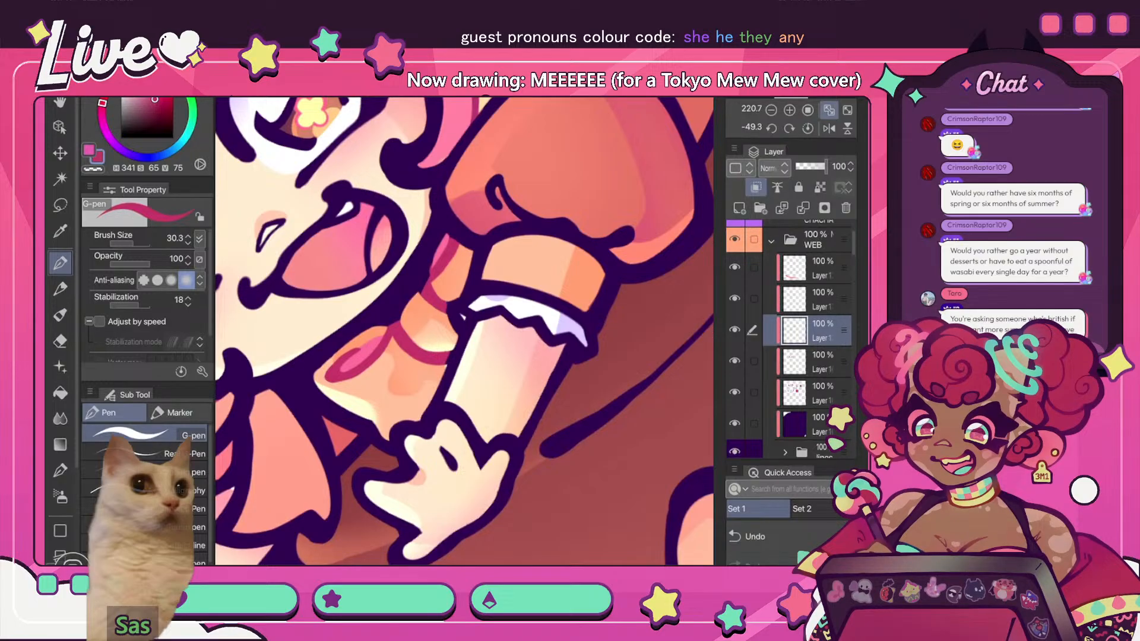
pyautogui.scroll(-5, 464, 331)
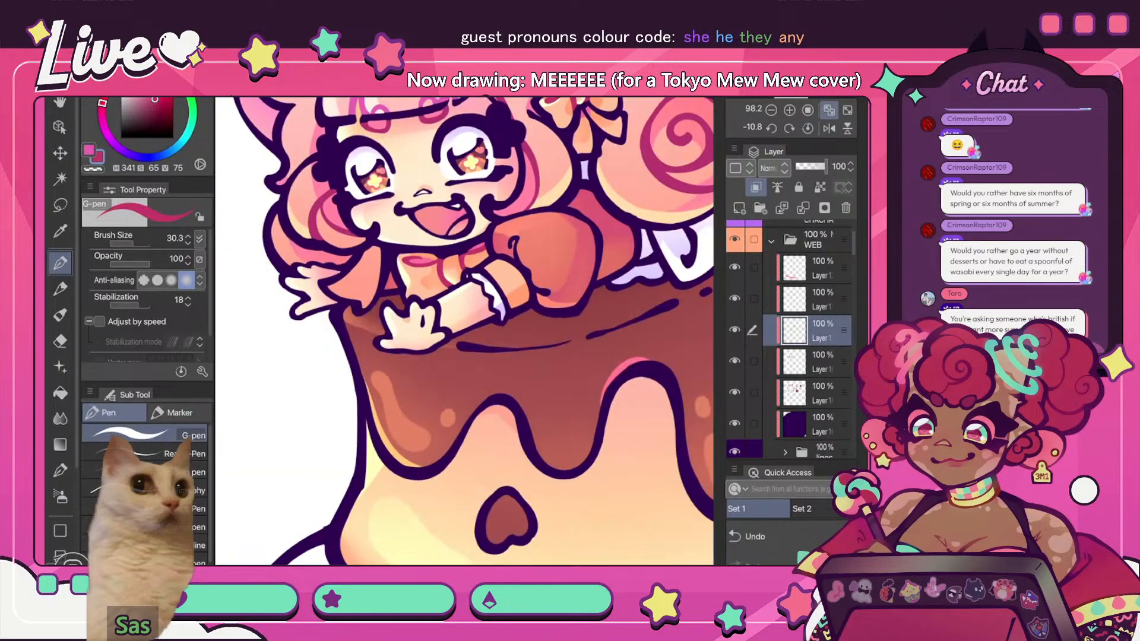
pyautogui.hotkey('ctrl', '0')
pyautogui.press('h')
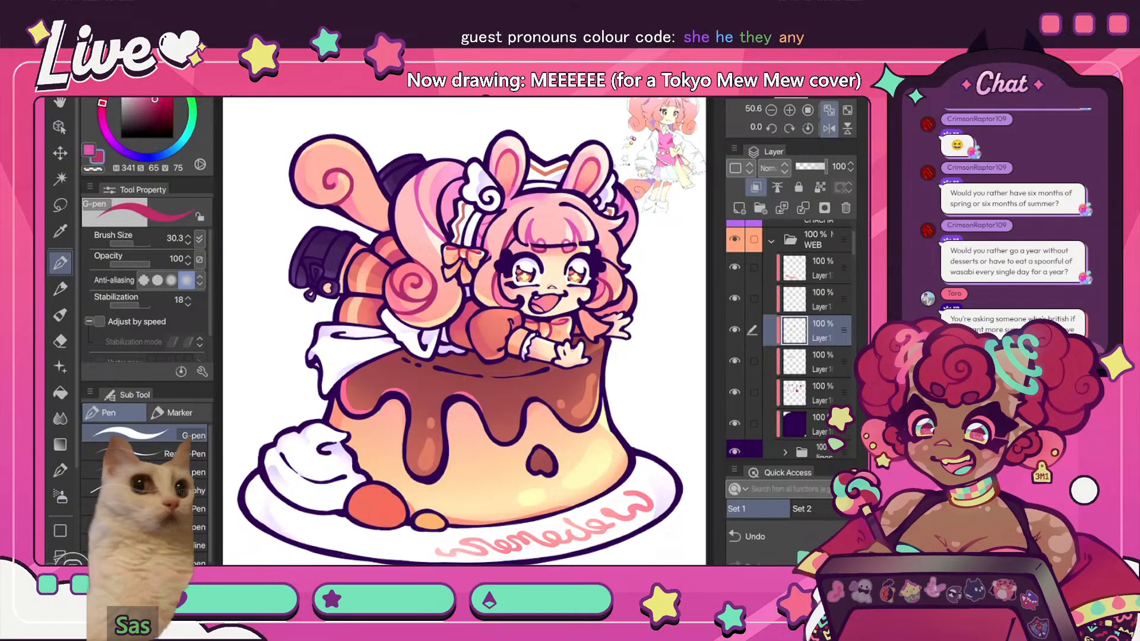
# - Compare the whole illustration in normal and mirrored views, with the neck bow's line-colour layer hidden and shown
pyautogui.press('h')
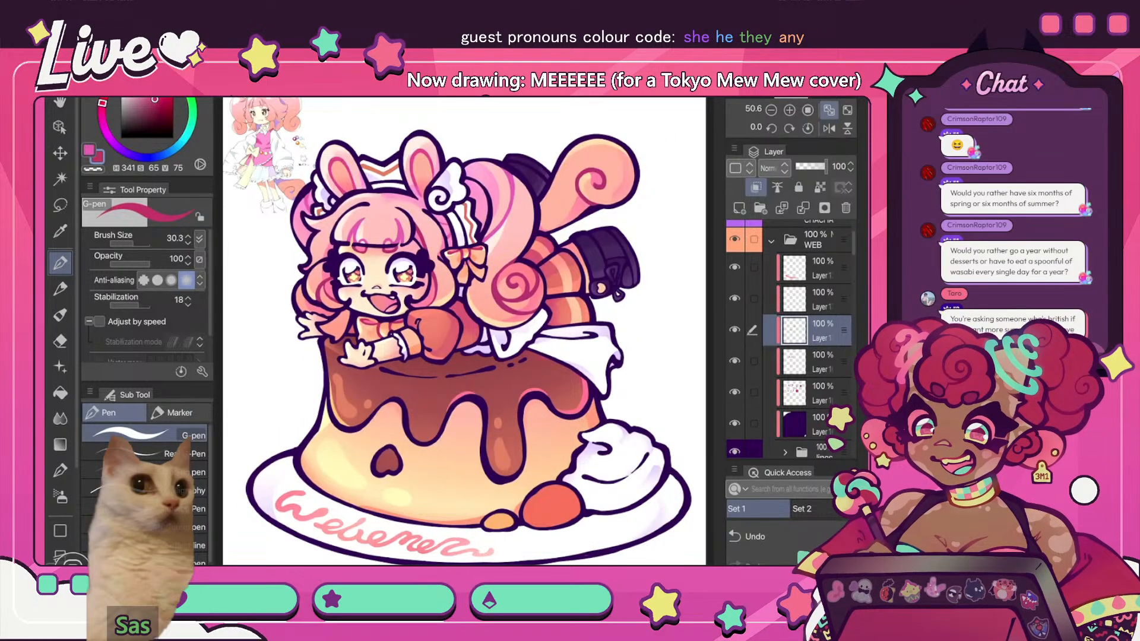
pyautogui.press('h')
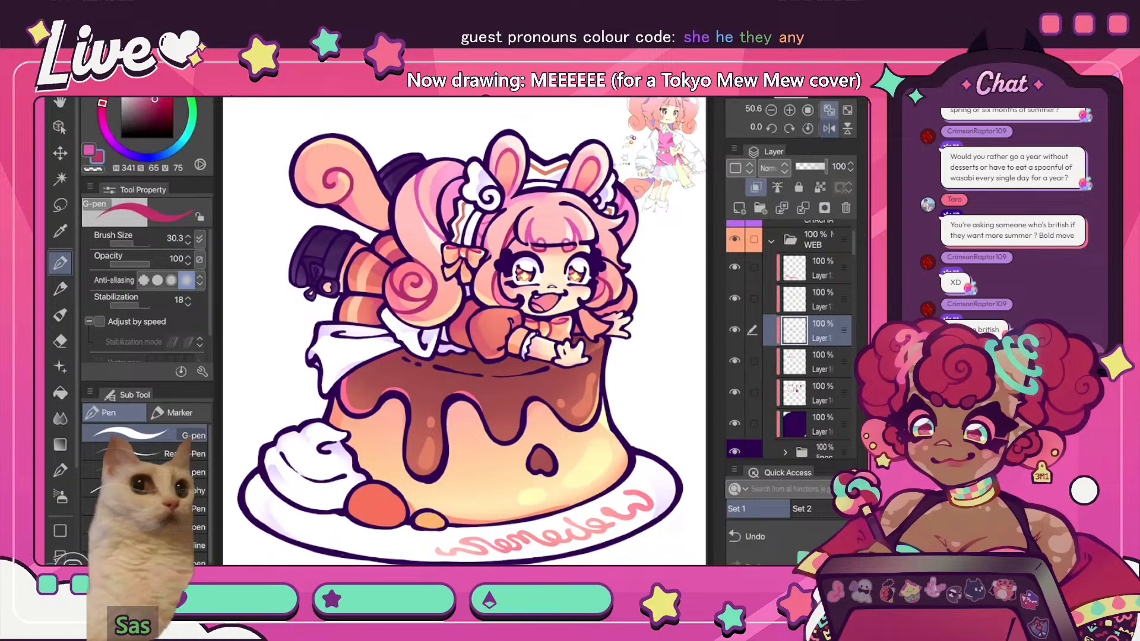
pyautogui.press('h')
pyautogui.press('h')
pyautogui.press('h')
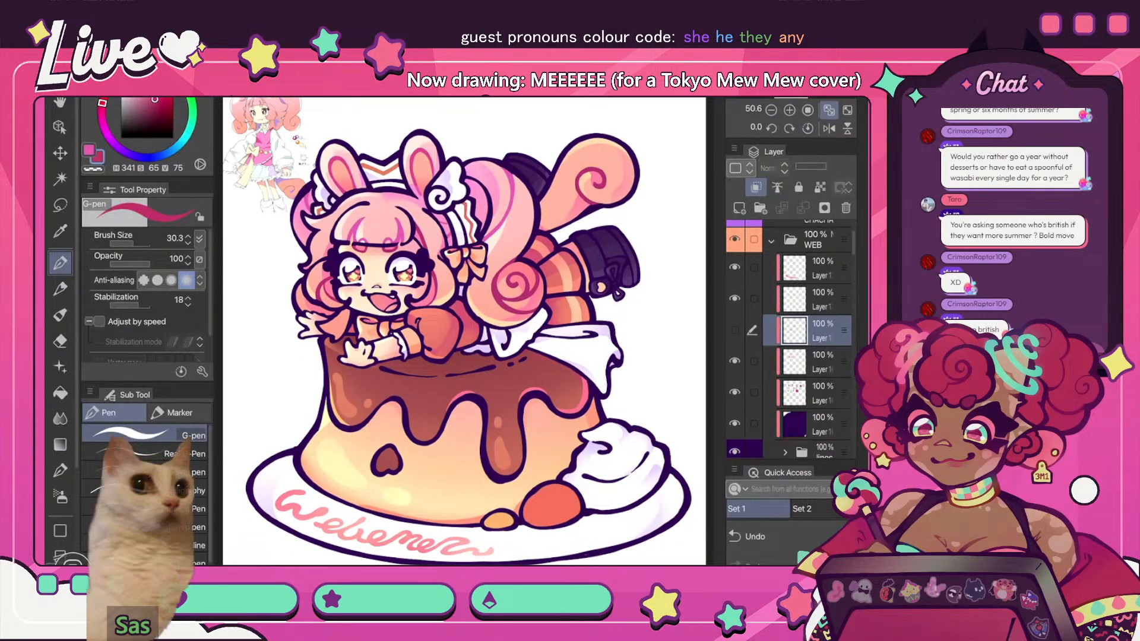
pyautogui.click(734, 330)
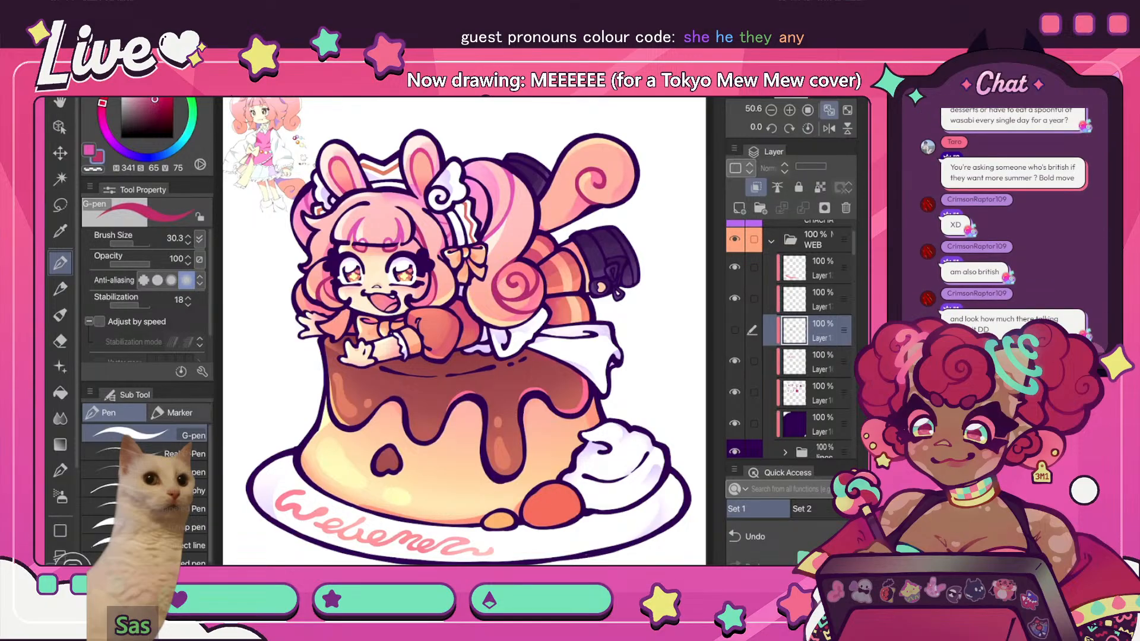
pyautogui.click(734, 330)
pyautogui.scroll(-5, 498, 313)
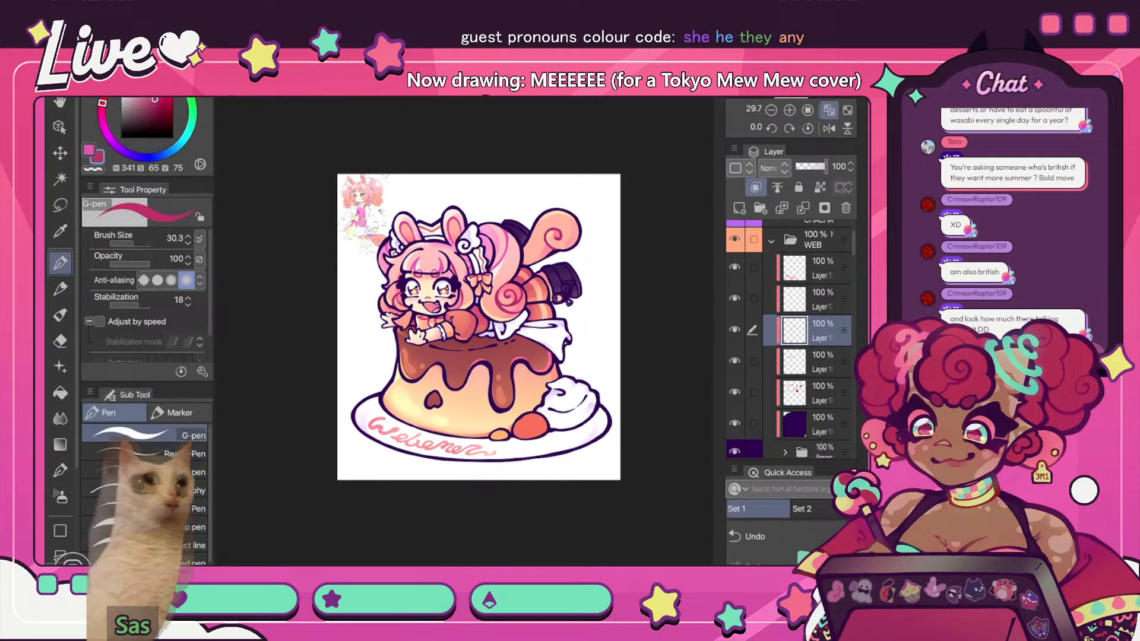
pyautogui.press('h')
pyautogui.press('h')
# - Try recolouring the outline of the shoe's heart with the H 341, S 65, V 75 pink
pyautogui.scroll(8, 552, 291)
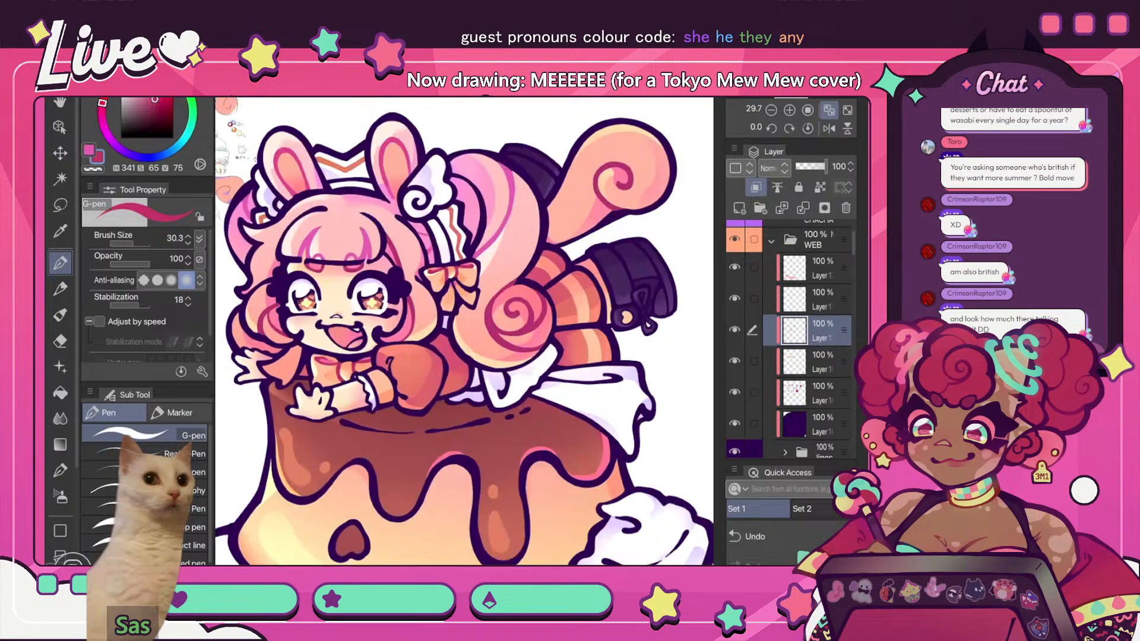
pyautogui.scroll(3, 524, 344)
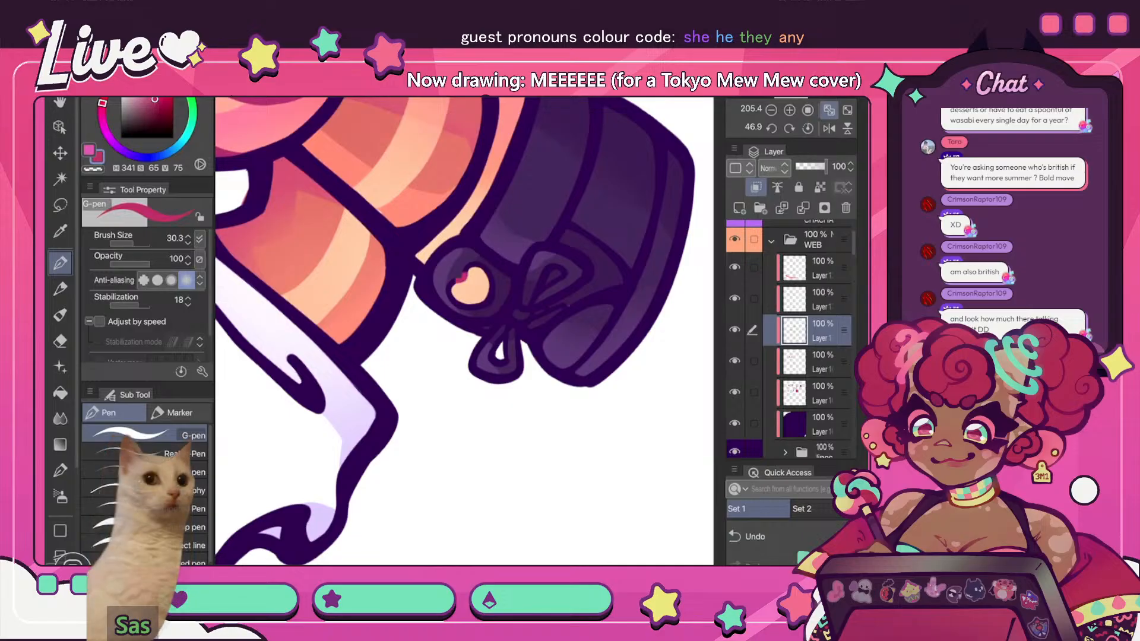
pyautogui.moveTo(466, 274)
pyautogui.mouseDown()
pyautogui.moveTo(487, 299)
pyautogui.moveTo(468, 268)
pyautogui.mouseUp()
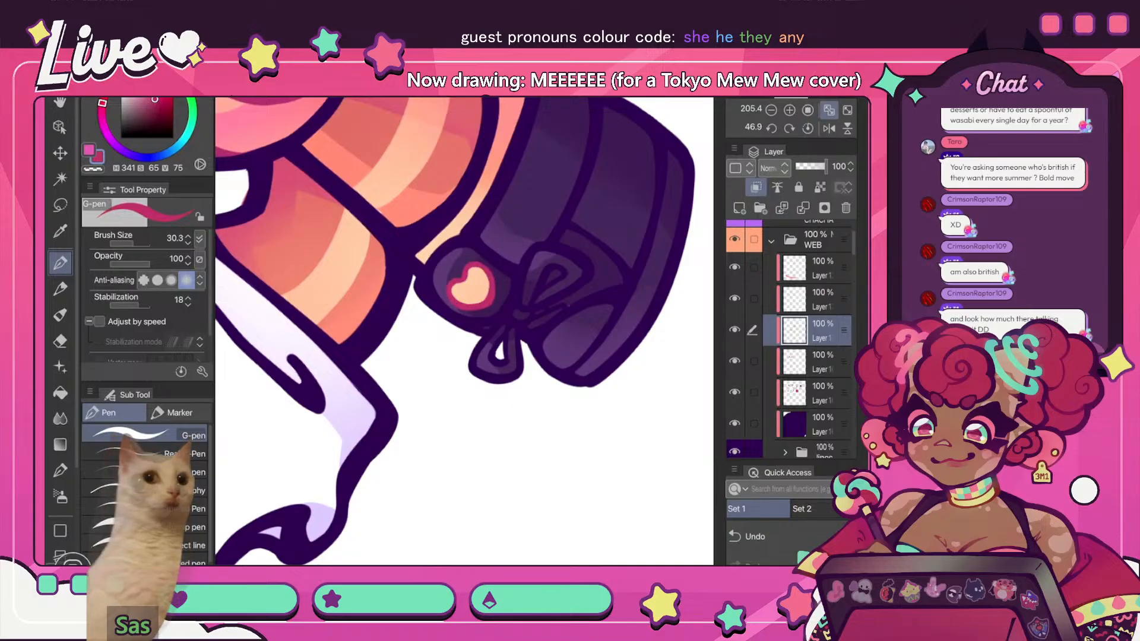
pyautogui.scroll(-10, 510, 285)
pyautogui.hotkey('ctrl', '@')
pyautogui.press('h')
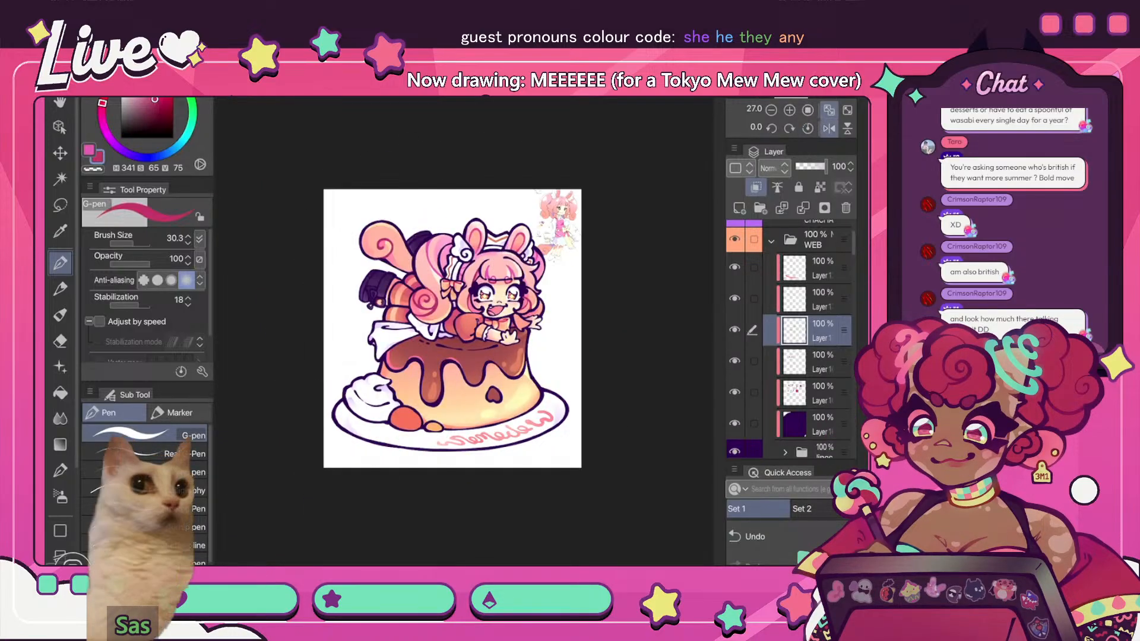
pyautogui.scroll(5, 487, 326)
pyautogui.scroll(10, 463, 329)
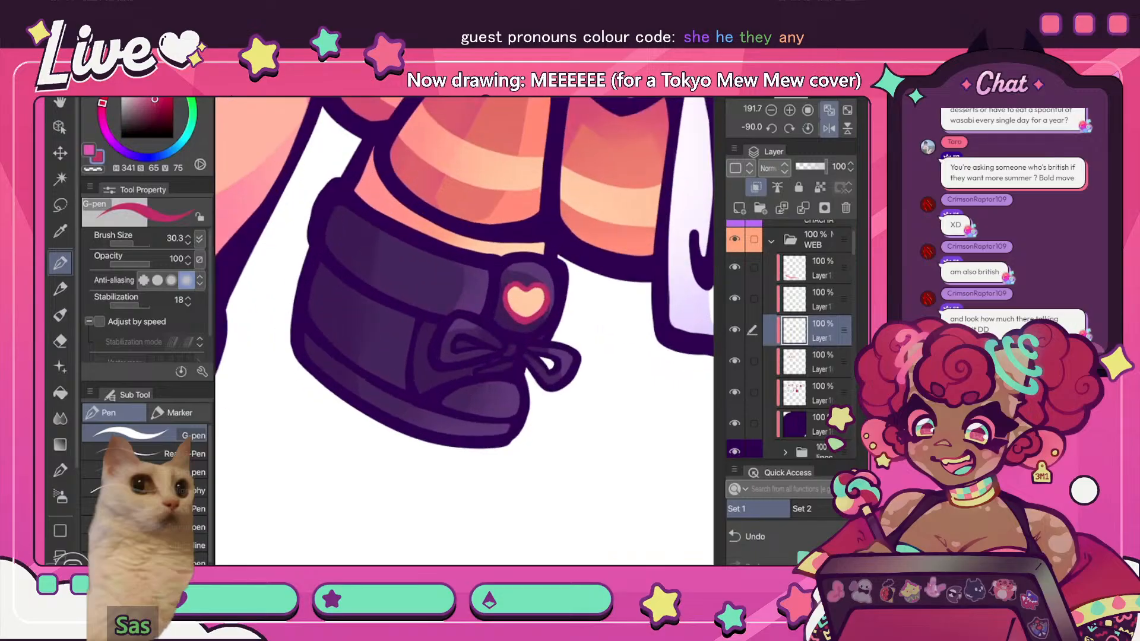
pyautogui.hotkey('ctrl', 'z')
# - Recolour the outline of the shoe's heart a darker pink, H 341, S 63, V 56, with the G-pen
pyautogui.click(154, 108)
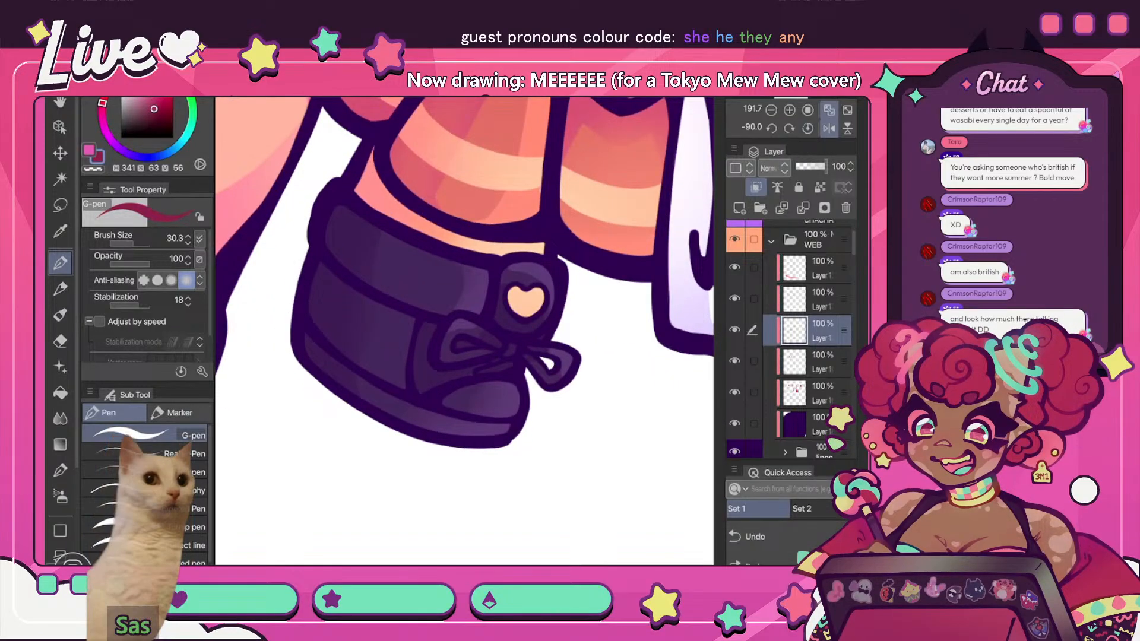
pyautogui.moveTo(542, 285)
pyautogui.mouseDown()
pyautogui.moveTo(520, 318)
pyautogui.moveTo(534, 320)
pyautogui.moveTo(544, 285)
pyautogui.mouseUp()
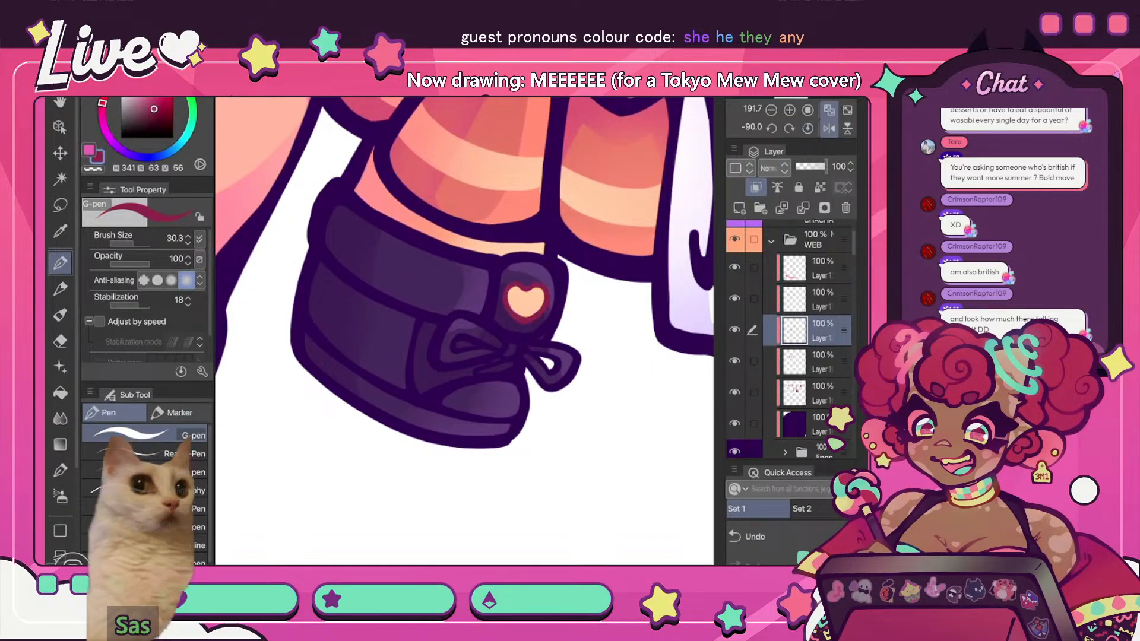
pyautogui.scroll(-8, 463, 330)
pyautogui.click(808, 128)
pyautogui.click(829, 110)
pyautogui.click(828, 129)
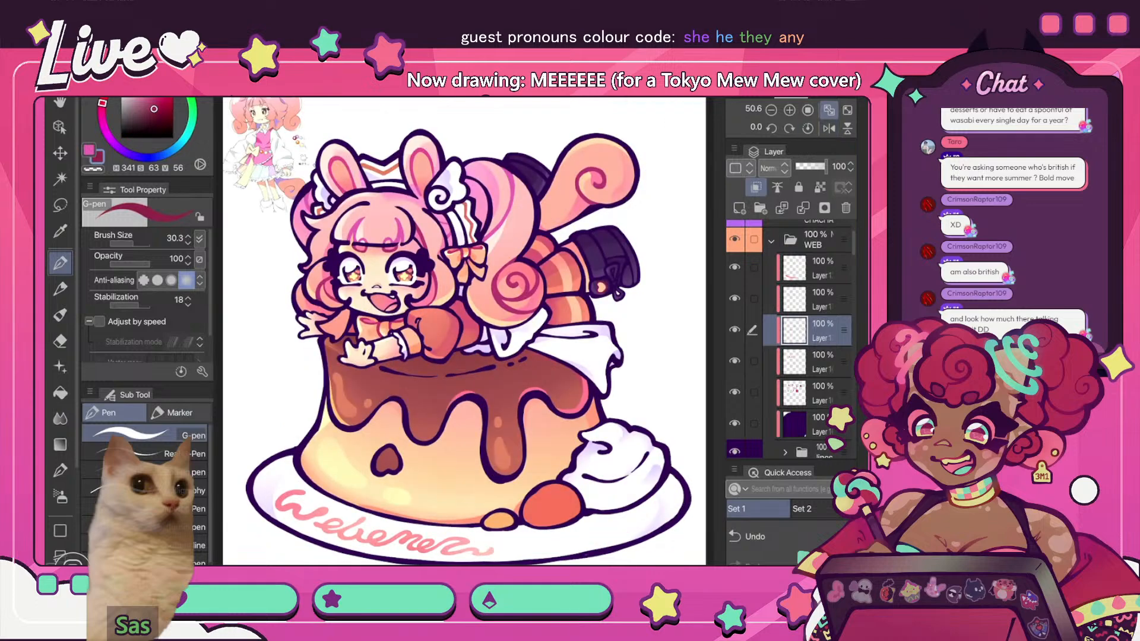
# - Examine the recoloured heart close up, then compare the illustration with each of the two upper line-colour layers hidden and shown
pyautogui.scroll(8, 462, 329)
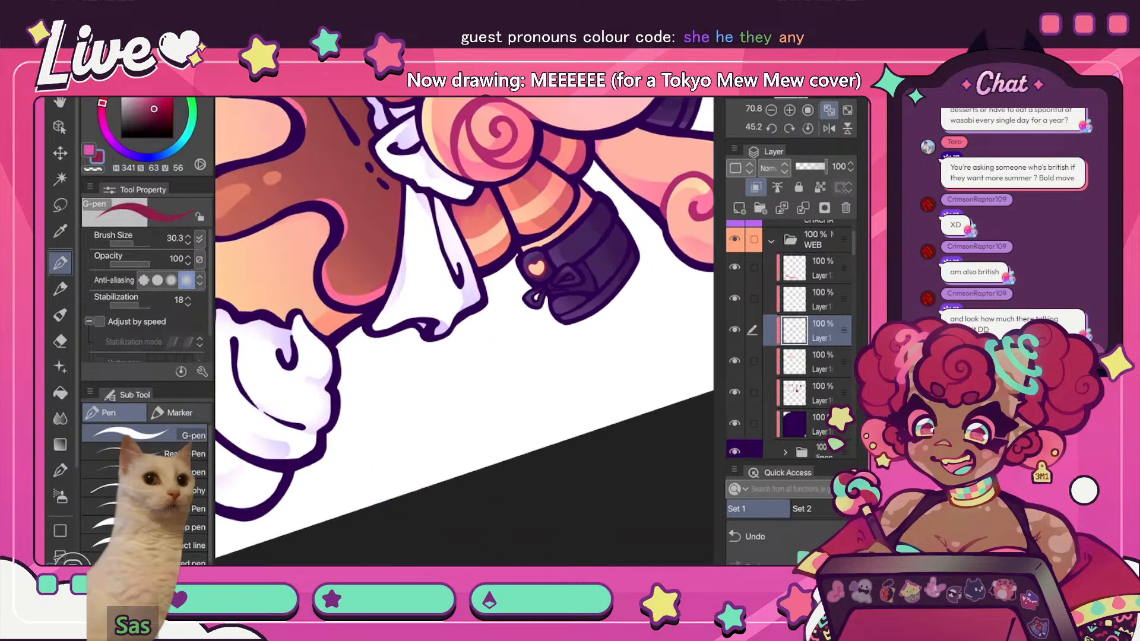
pyautogui.scroll(-8, 463, 330)
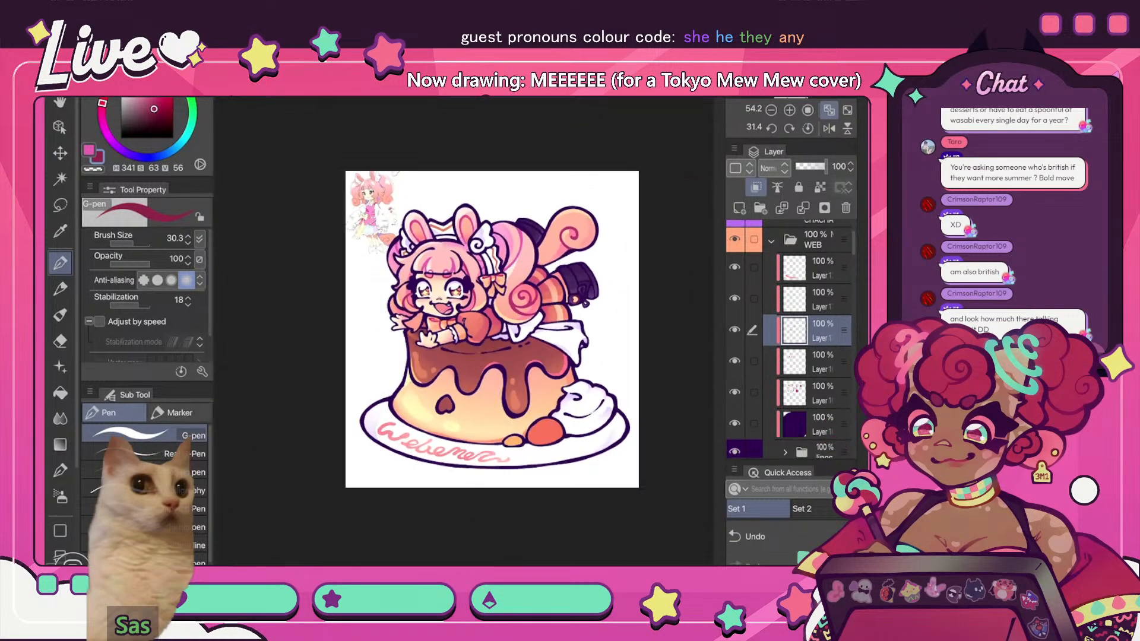
pyautogui.click(828, 111)
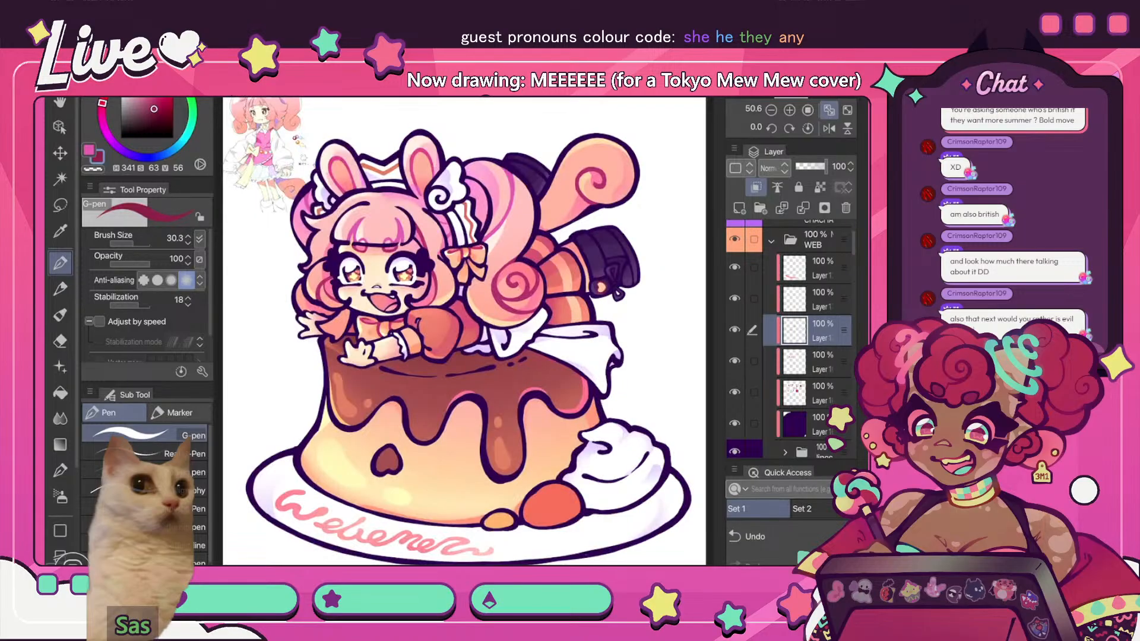
pyautogui.click(829, 128)
pyautogui.click(829, 128)
pyautogui.click(734, 298)
pyautogui.click(734, 298)
pyautogui.click(734, 267)
pyautogui.click(734, 267)
# - Add a clipped layer above the top line-colour layer and recolour the headdress wing's swirl purple, H 272, S 66, V 49
pyautogui.click(822, 268)
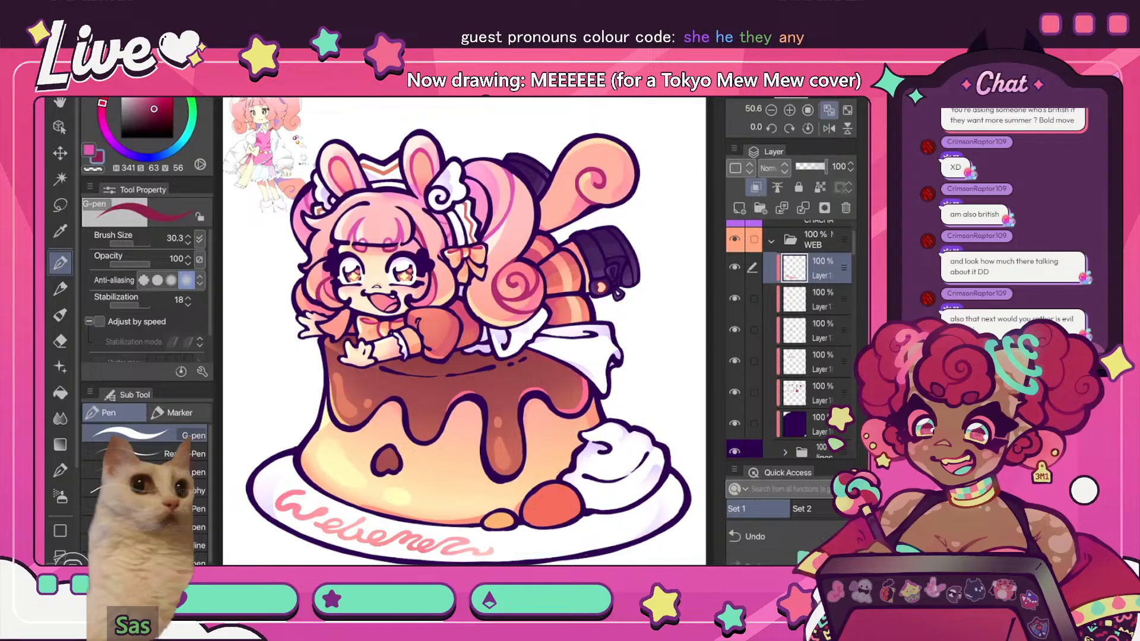
pyautogui.click(739, 208)
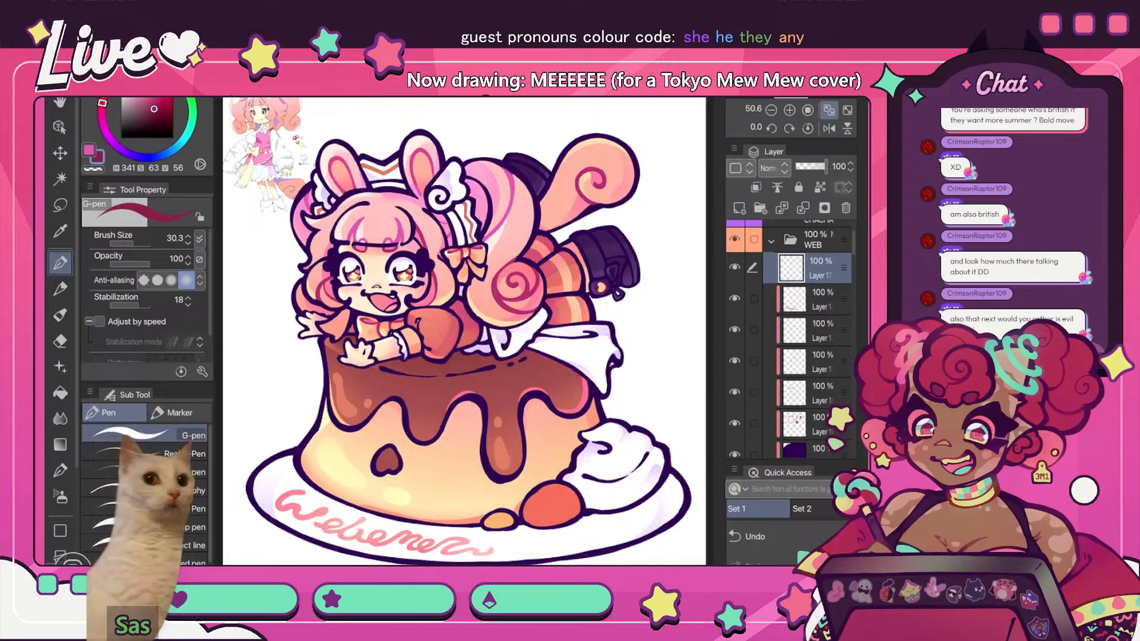
pyautogui.scroll(3, 394, 189)
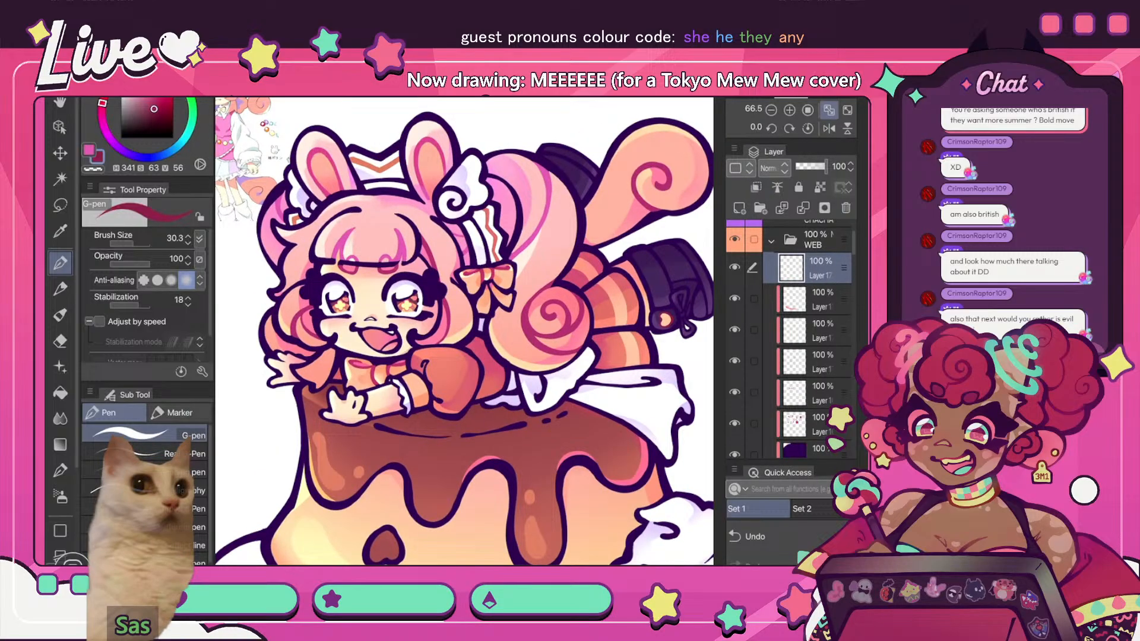
pyautogui.scroll(3, 346, 204)
pyautogui.keyDown('alt'); pyautogui.click(515, 195); pyautogui.keyUp('alt')
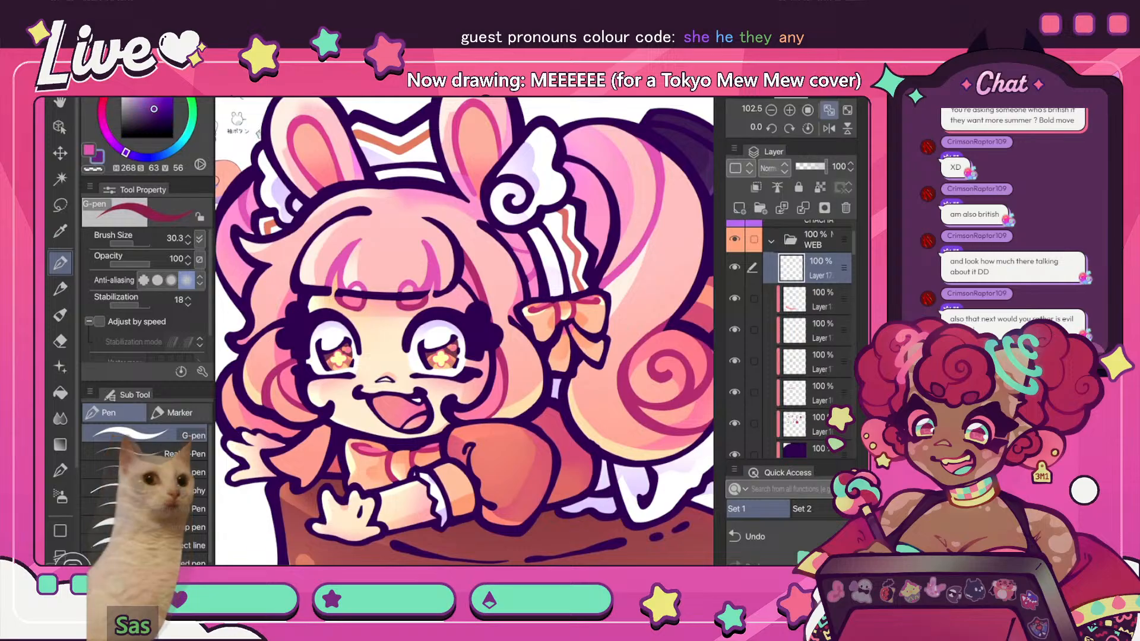
pyautogui.keyDown('alt'); pyautogui.click(515, 196); pyautogui.keyUp('alt')
pyautogui.moveTo(511, 192); pyautogui.dragTo(519, 205)
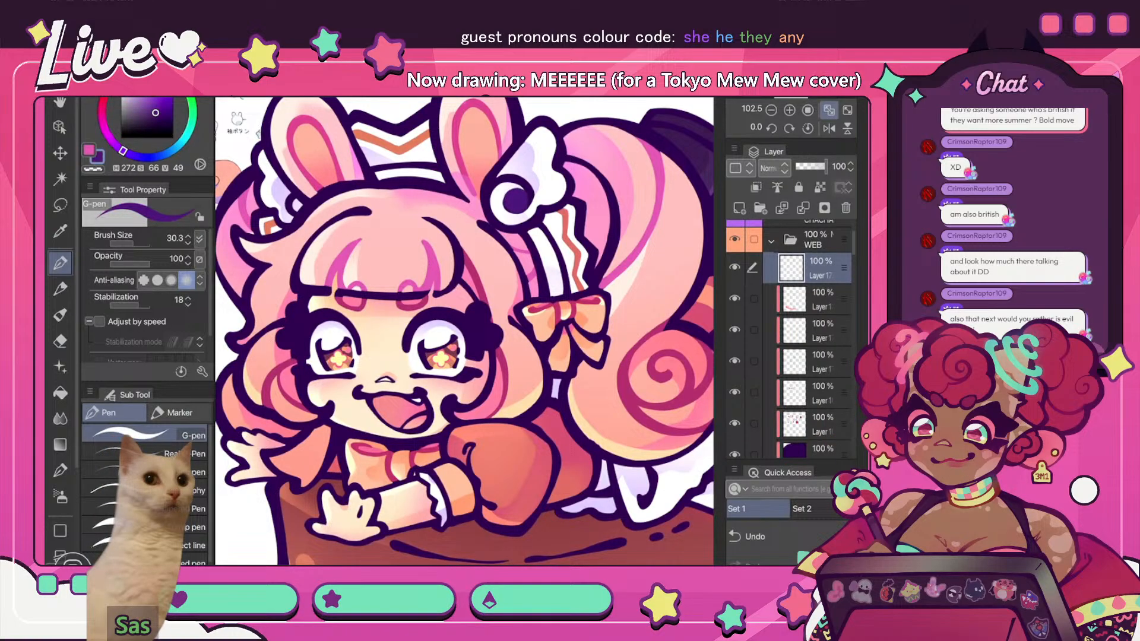
pyautogui.click(755, 187)
# - Lighten the headdress wing's swirl to purple H 272, S 54, V 69 and check it in normal and mirrored views
pyautogui.click(152, 108)
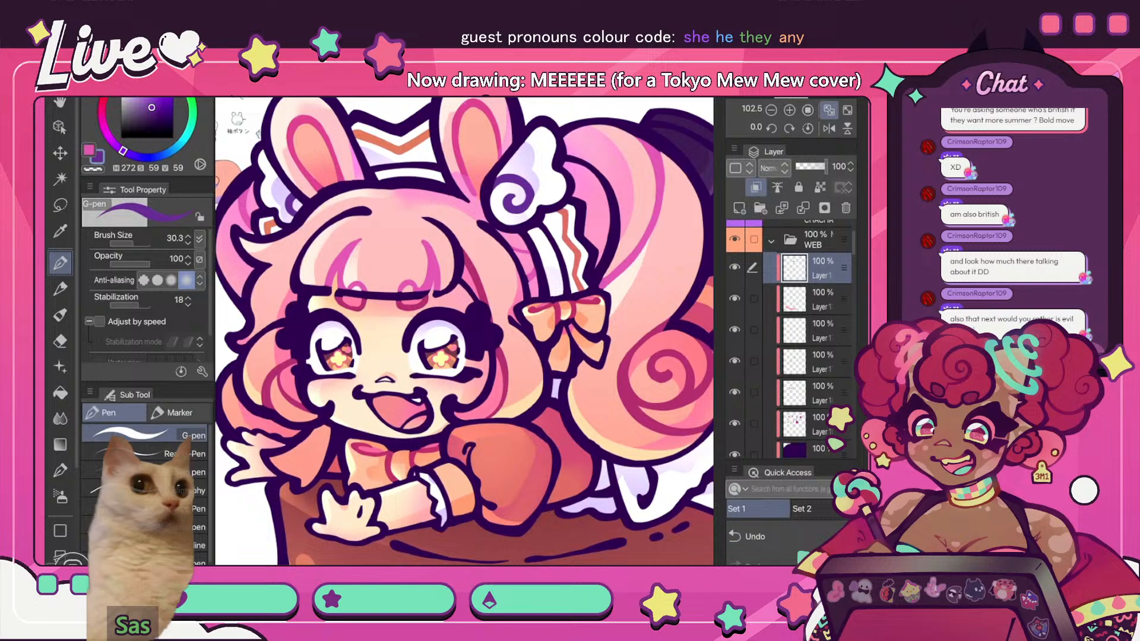
pyautogui.scroll(-5, 477, 184)
pyautogui.scroll(2, 476, 184)
pyautogui.press('h')
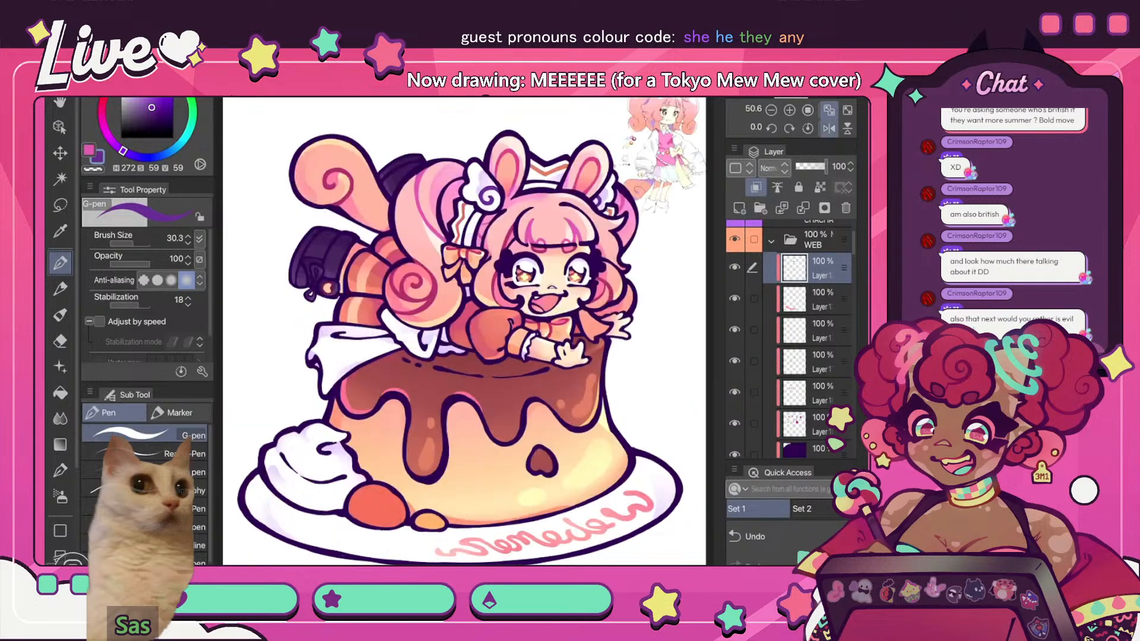
pyautogui.scroll(4, 508, 159)
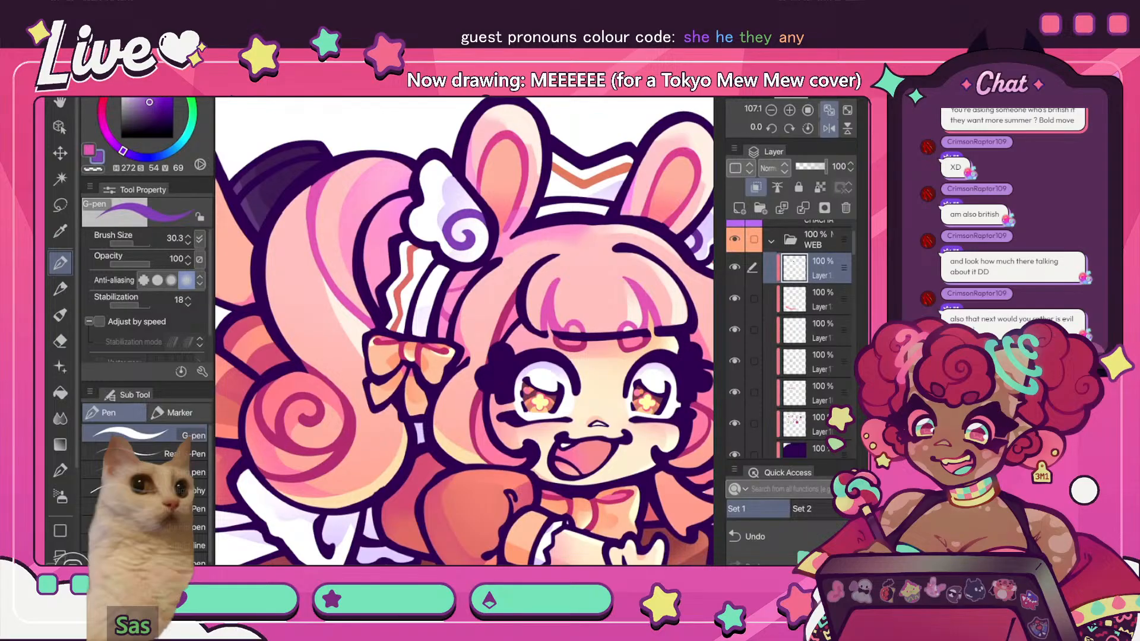
pyautogui.scroll(-5, 497, 196)
pyautogui.press('h')
pyautogui.hotkey('ctrl', '0')
pyautogui.press('h')
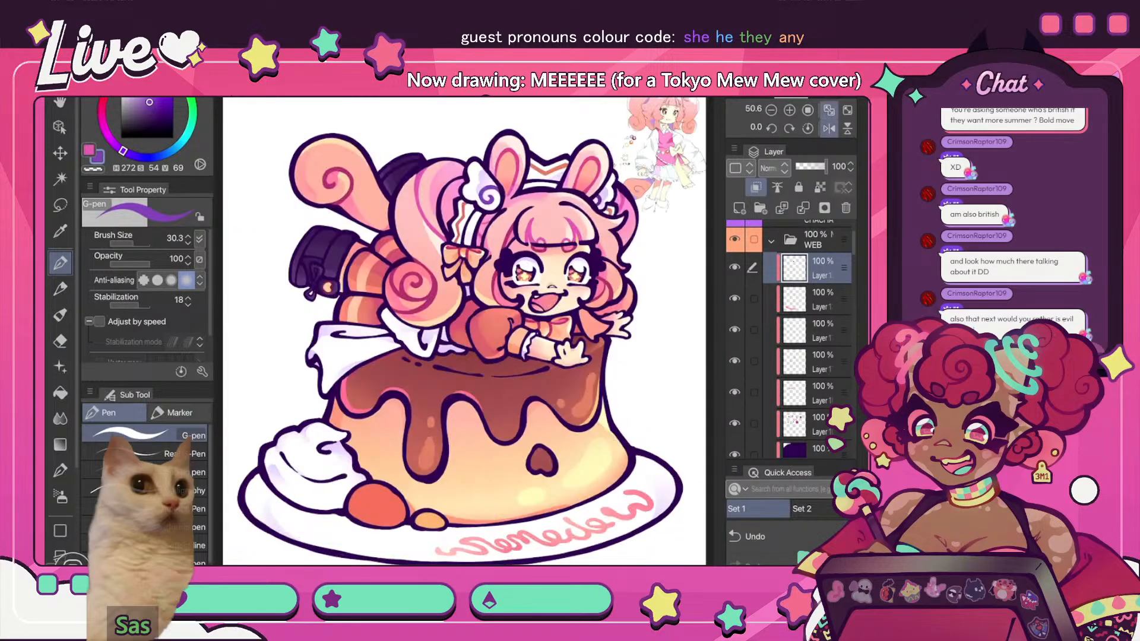
pyautogui.press('h')
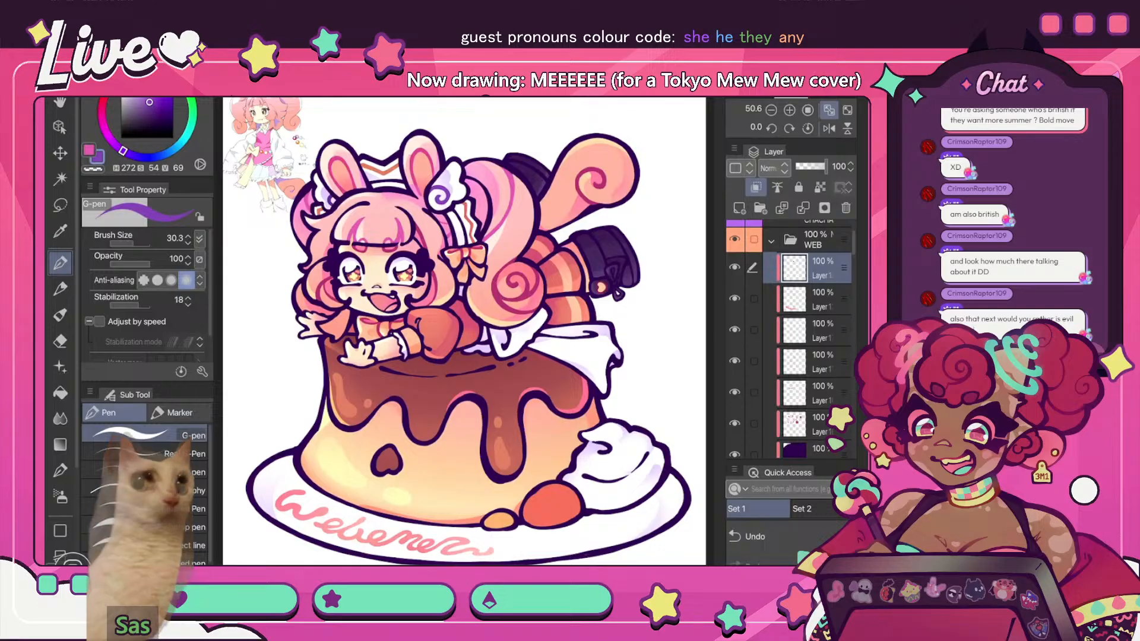
# - Recolour the inner lines of the whipped cream H 272, S 54, V 69 purple with the G-pen at size 30.3
pyautogui.scroll(4, 505, 366)
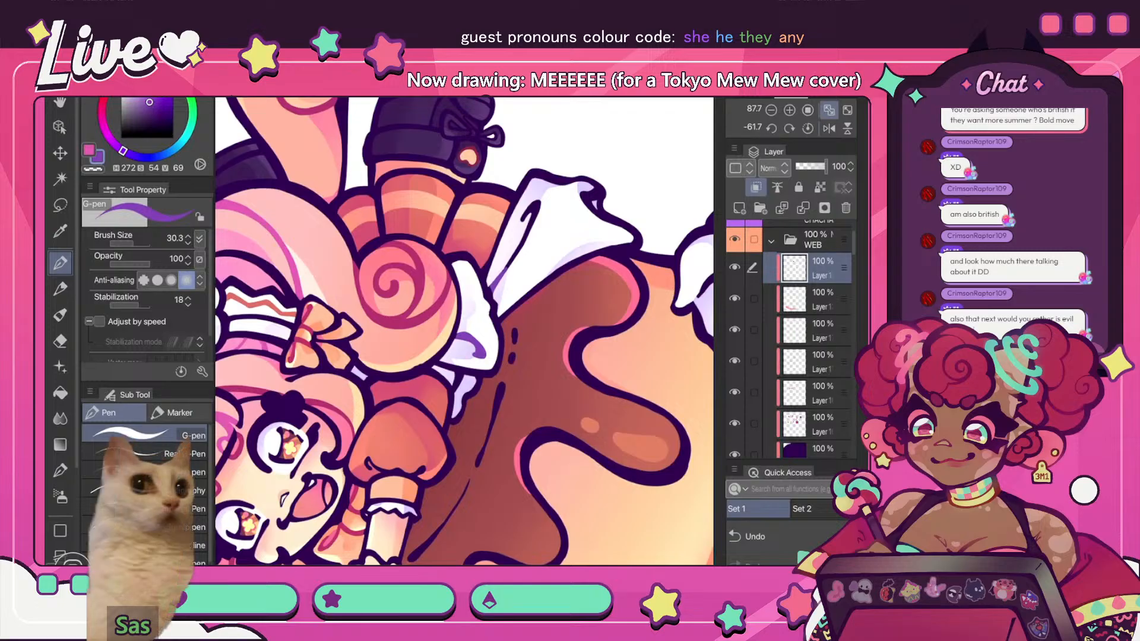
pyautogui.scroll(-5, 464, 331)
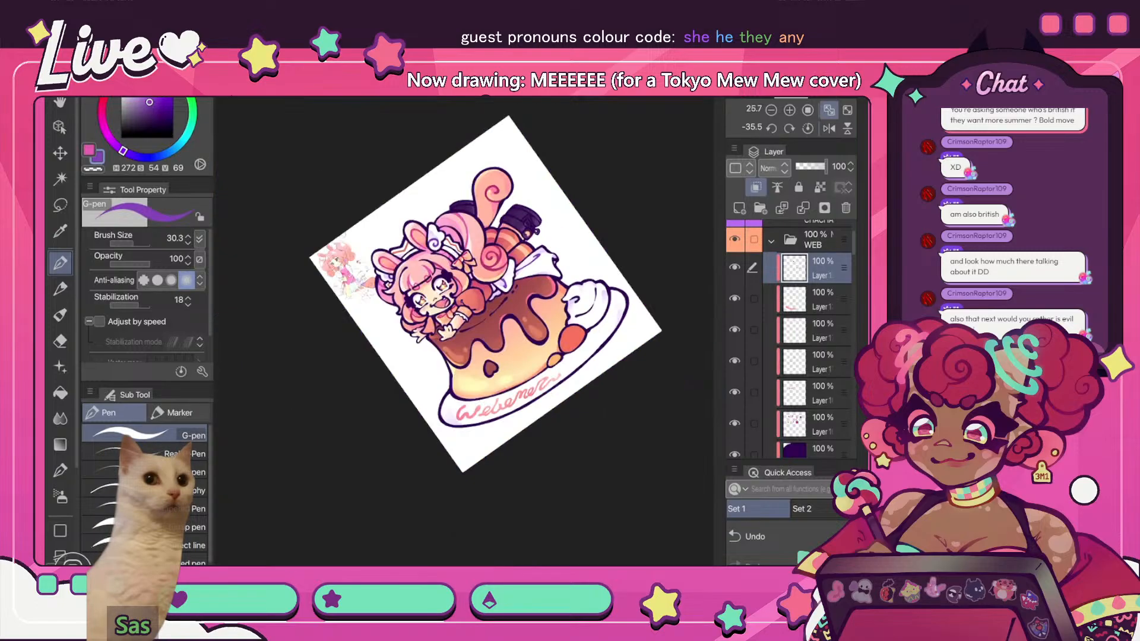
pyautogui.click(807, 128)
pyautogui.click(828, 129)
pyautogui.click(829, 110)
pyautogui.click(829, 128)
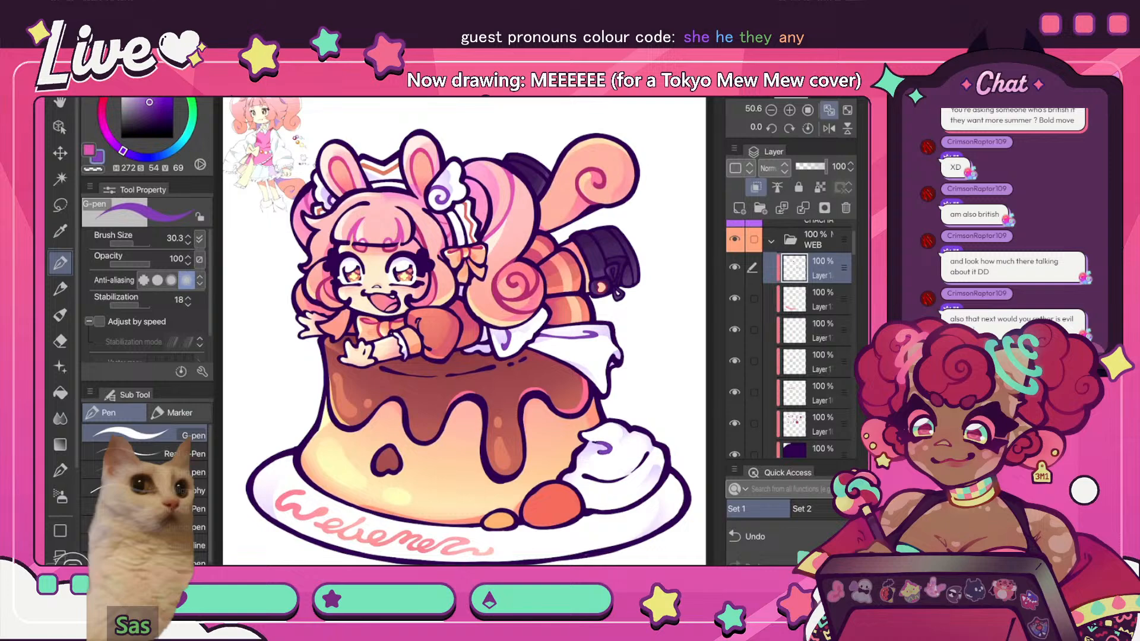
pyautogui.moveTo(583, 476); pyautogui.dragTo(625, 480)
pyautogui.scroll(-4, 528, 319)
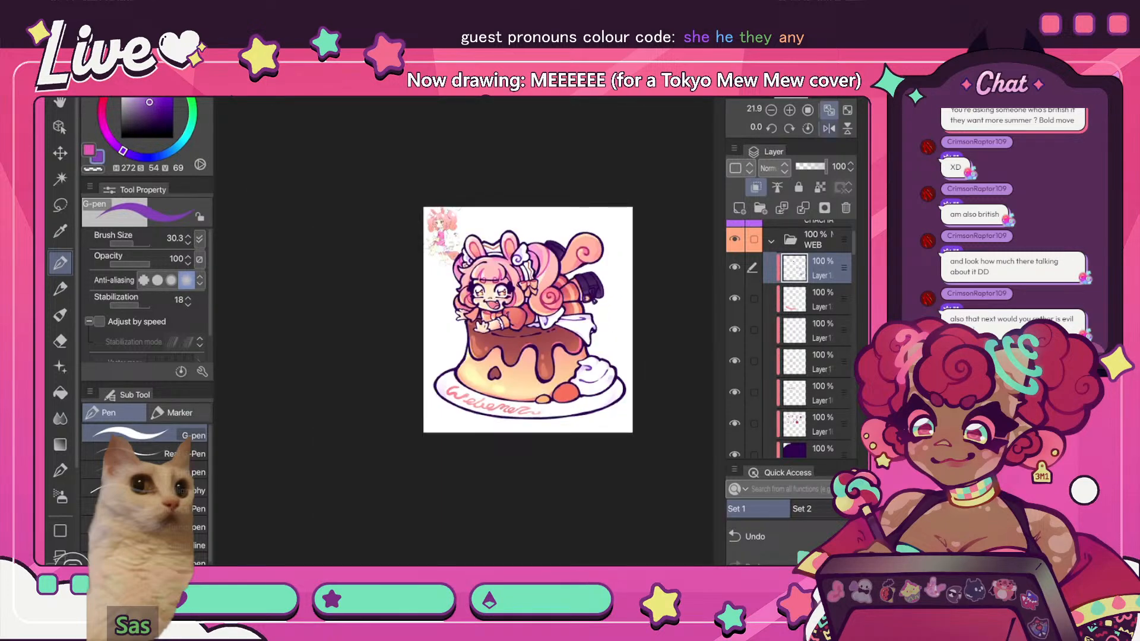
pyautogui.click(828, 128)
pyautogui.scroll(5, 527, 320)
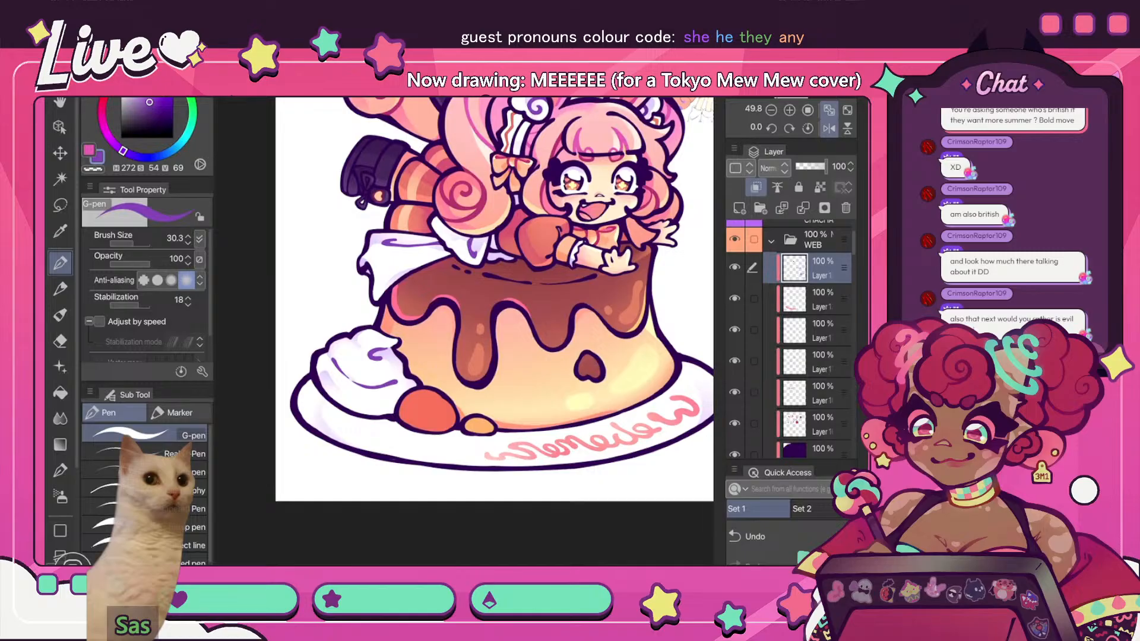
# - Try recolouring the whipped cream's inner lines a dusty pink, H 354, S 37, V 77
pyautogui.keyDown('alt'); pyautogui.click(335, 362); pyautogui.keyUp('alt')
pyautogui.moveTo(334, 360); pyautogui.dragTo(369, 387)
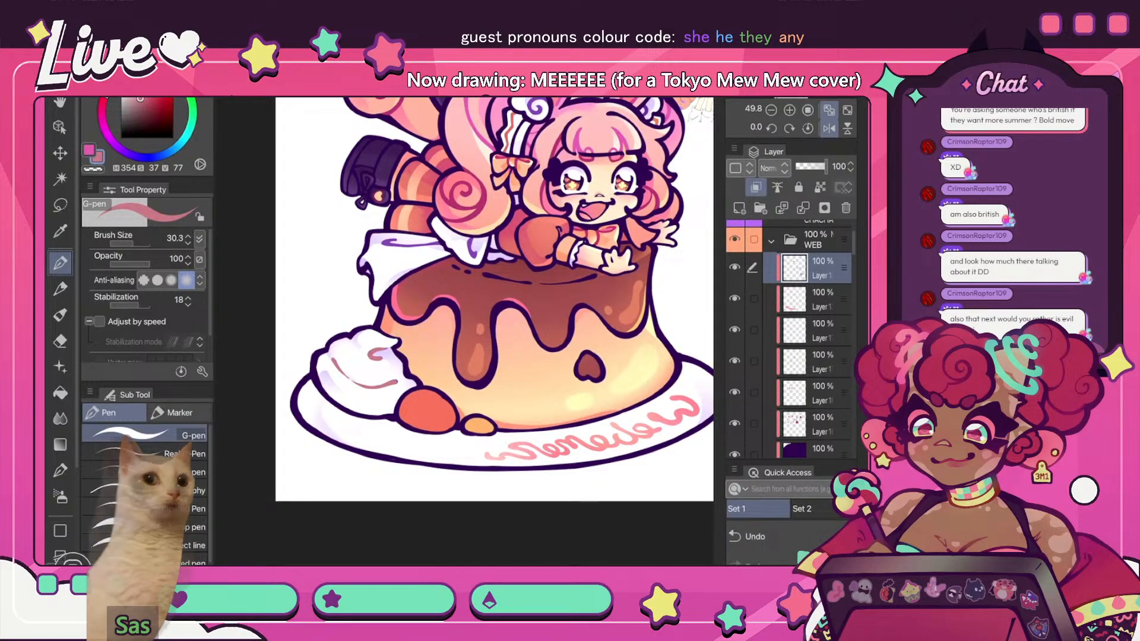
pyautogui.scroll(-5, 493, 299)
pyautogui.press('h')
pyautogui.scroll(5, 500, 295)
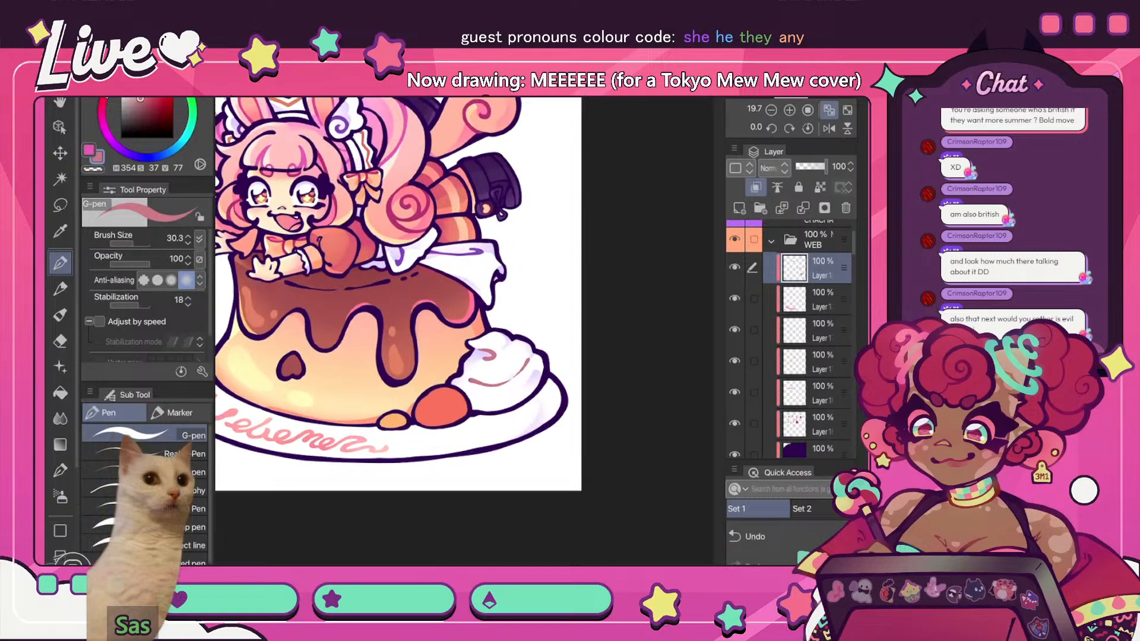
# - Recolour the whipped cream's inner lines light purple, H 272, S 34, V 85, with the G-pen at size 30.3
pyautogui.press('i')
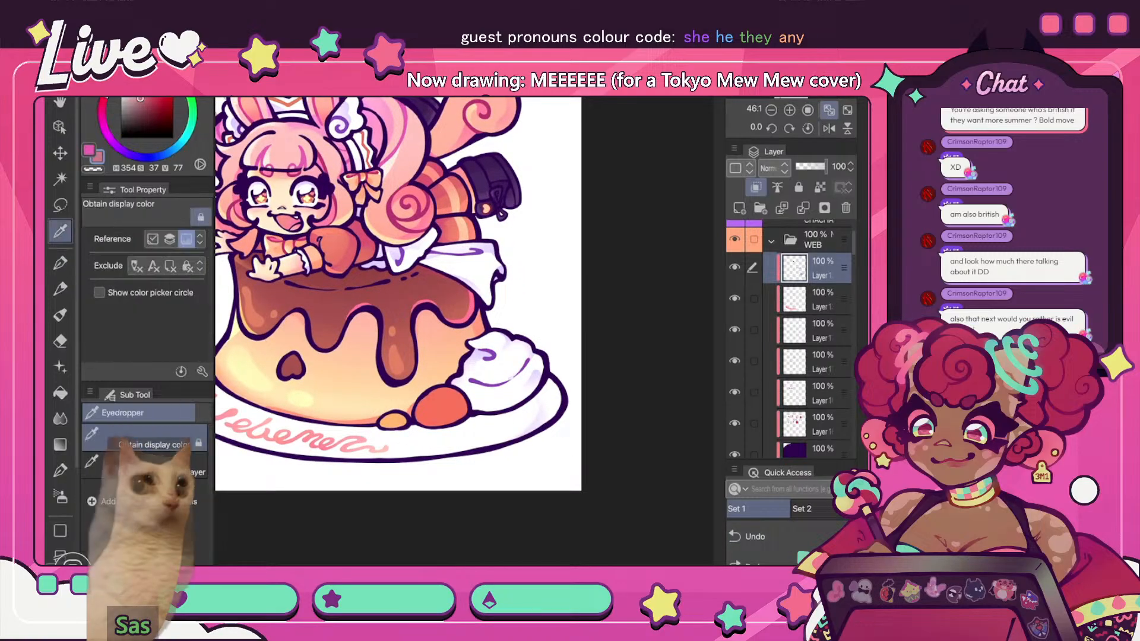
pyautogui.press('p')
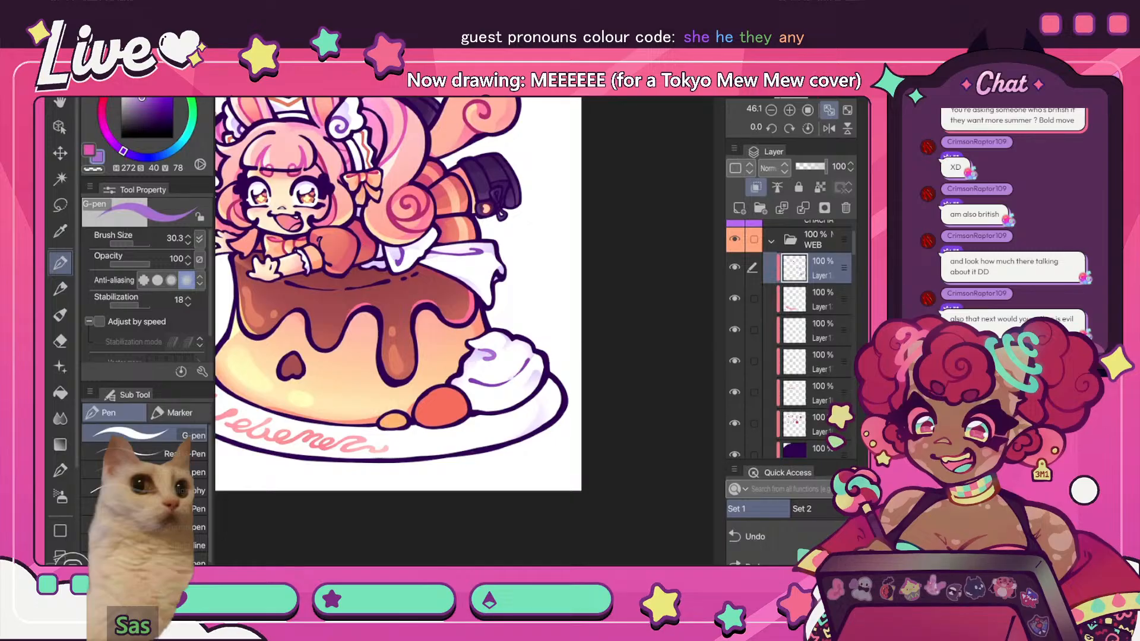
pyautogui.moveTo(469, 379); pyautogui.dragTo(499, 385)
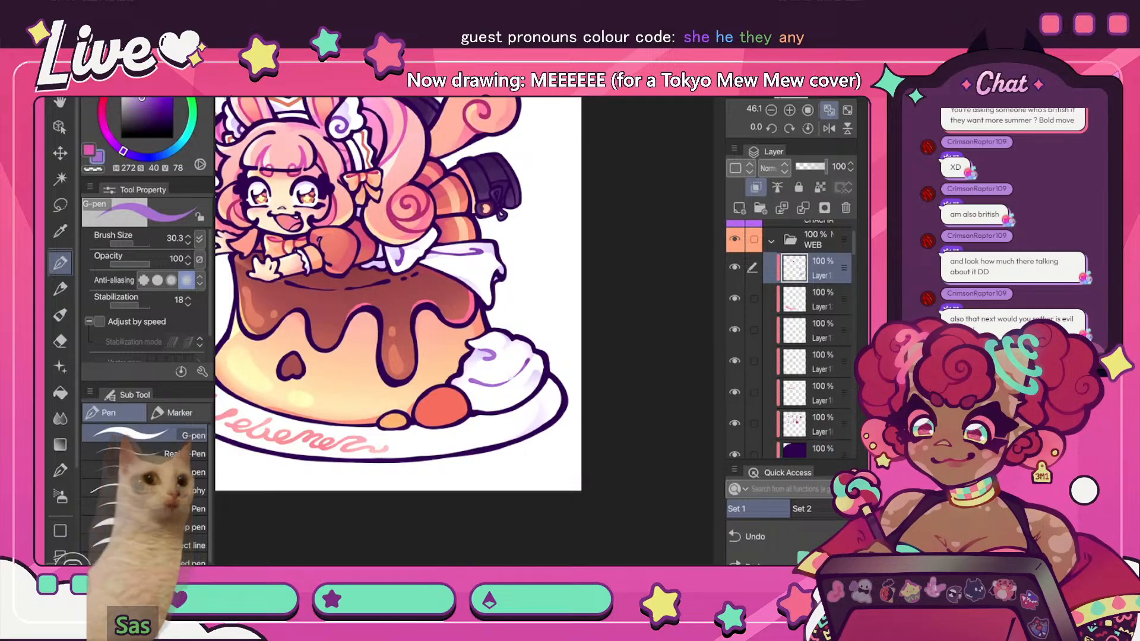
pyautogui.click(138, 98)
pyautogui.click(139, 97)
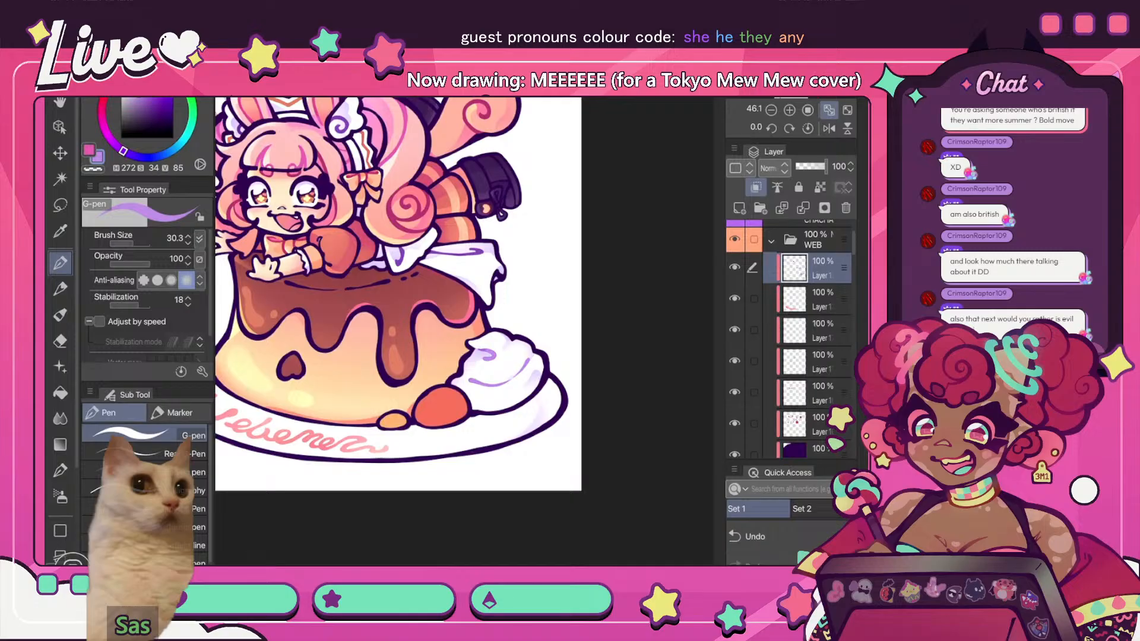
pyautogui.scroll(-5, 463, 308)
pyautogui.click(828, 128)
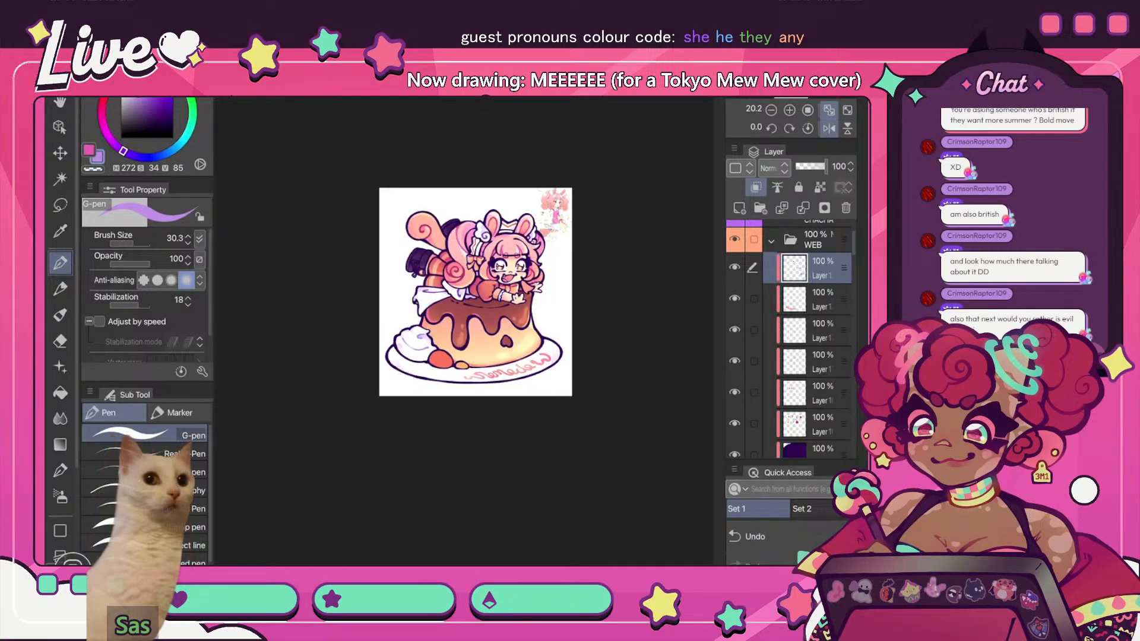
# - Recolour the fold lines of the white apron light purple, H 272, S 34, V 85, with the G-pen at size 44.3
pyautogui.scroll(4, 475, 291)
pyautogui.press(']')
pyautogui.press(']')
pyautogui.press(']')
pyautogui.press(']')
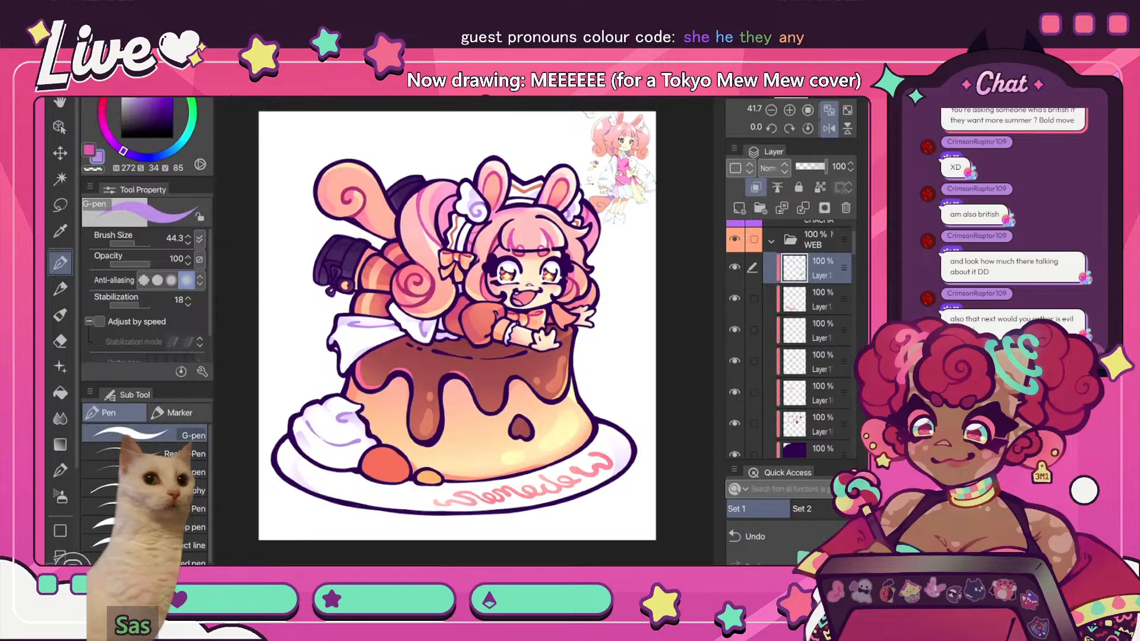
pyautogui.hotkey('ctrl', '+')
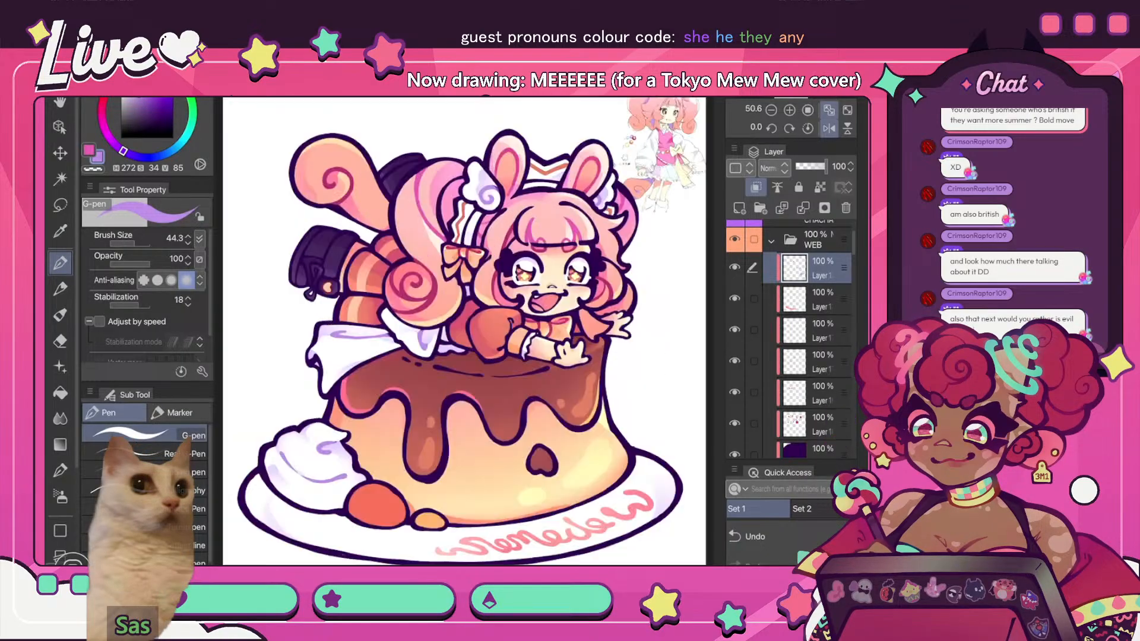
# - Compare the recoloured apron and whipped cream lines in normal and mirrored views, from afar and up close
pyautogui.press('h')
pyautogui.hotkey('ctrl', '-')
pyautogui.hotkey('ctrl', '-')
pyautogui.hotkey('ctrl', '-')
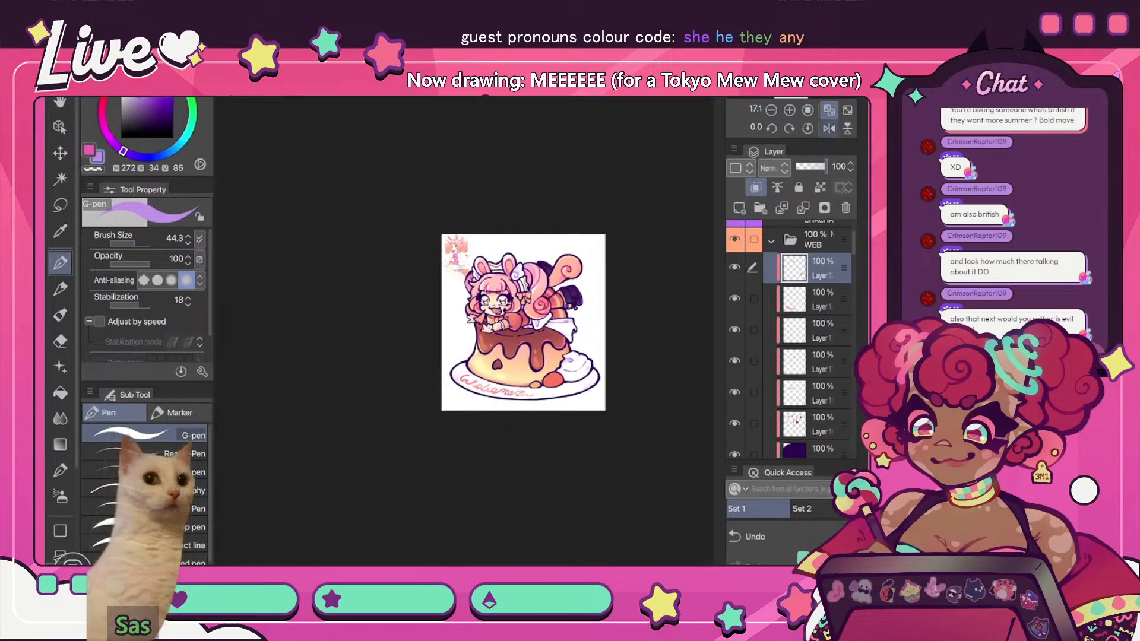
pyautogui.press('h')
pyautogui.hotkey('ctrl', '+')
pyautogui.hotkey('ctrl', '+')
pyautogui.hotkey('ctrl', '+')
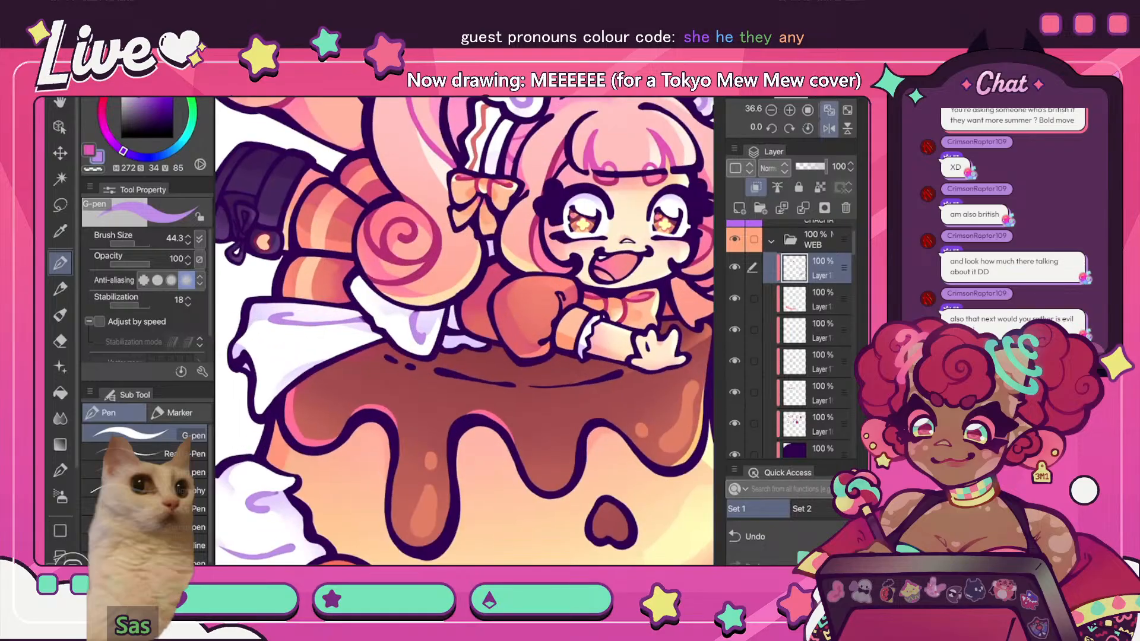
# - Clean up the apron's purple lines with the transparent G-pen at size 9.7 and compare the colour layer hidden and shown
pyautogui.scroll(3, 464, 330)
pyautogui.click(129, 244)
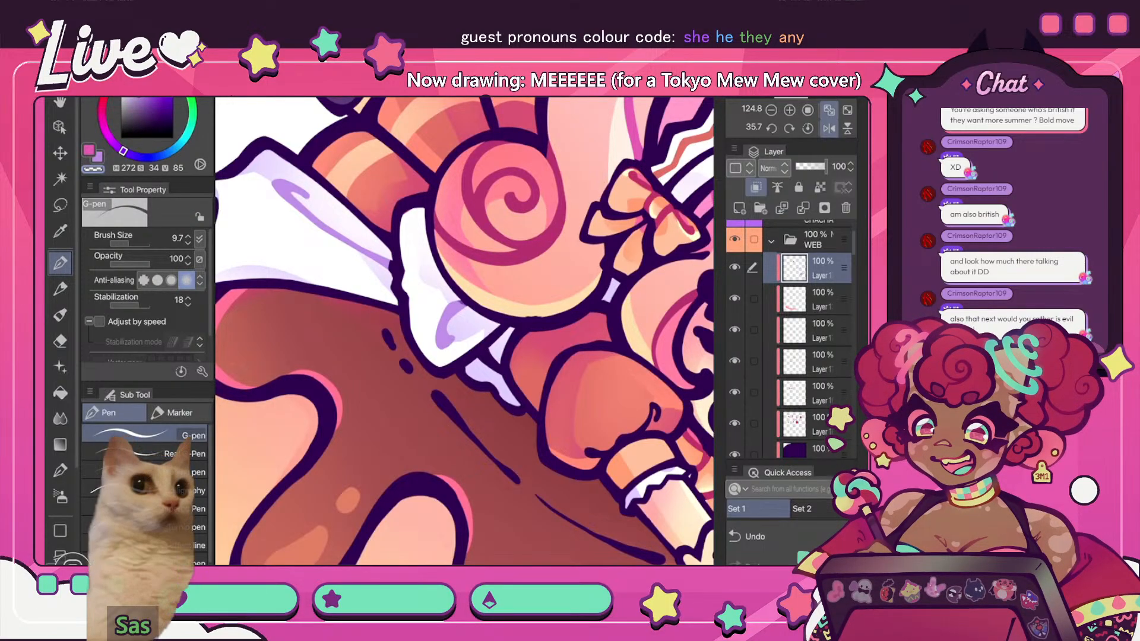
pyautogui.click(734, 268)
pyautogui.click(734, 268)
pyautogui.press('c')
pyautogui.scroll(-8, 465, 331)
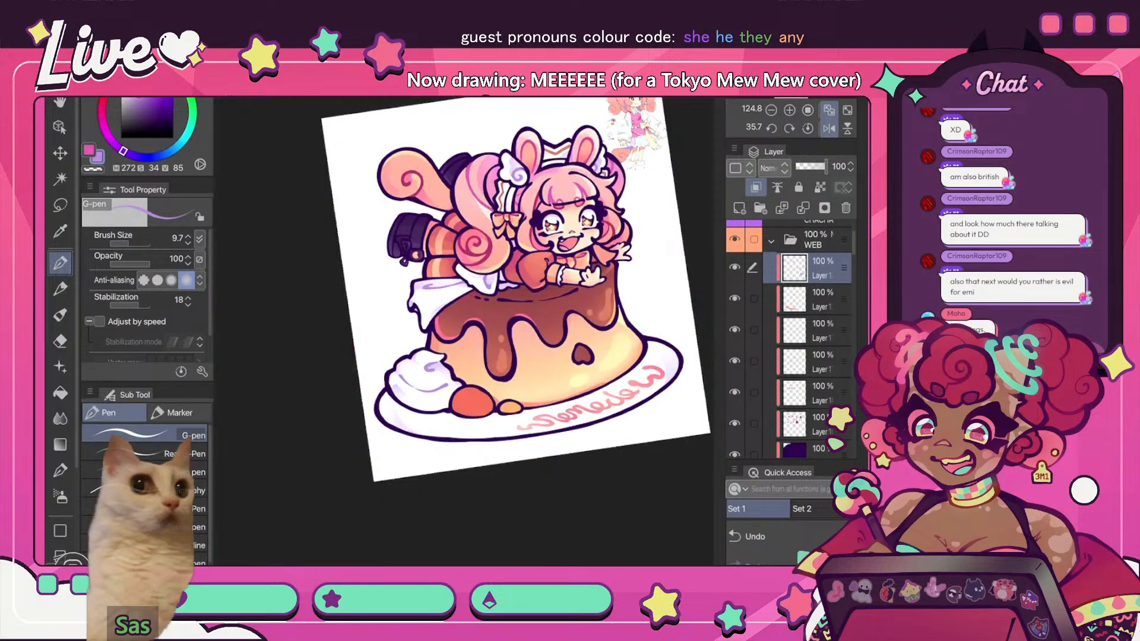
# - Touch up the headdress wings' swirls in light purple, H 272, S 34, V 85, erasing overspill with the size 9.7 G-pen
pyautogui.scroll(3, 464, 330)
pyautogui.scroll(8, 464, 330)
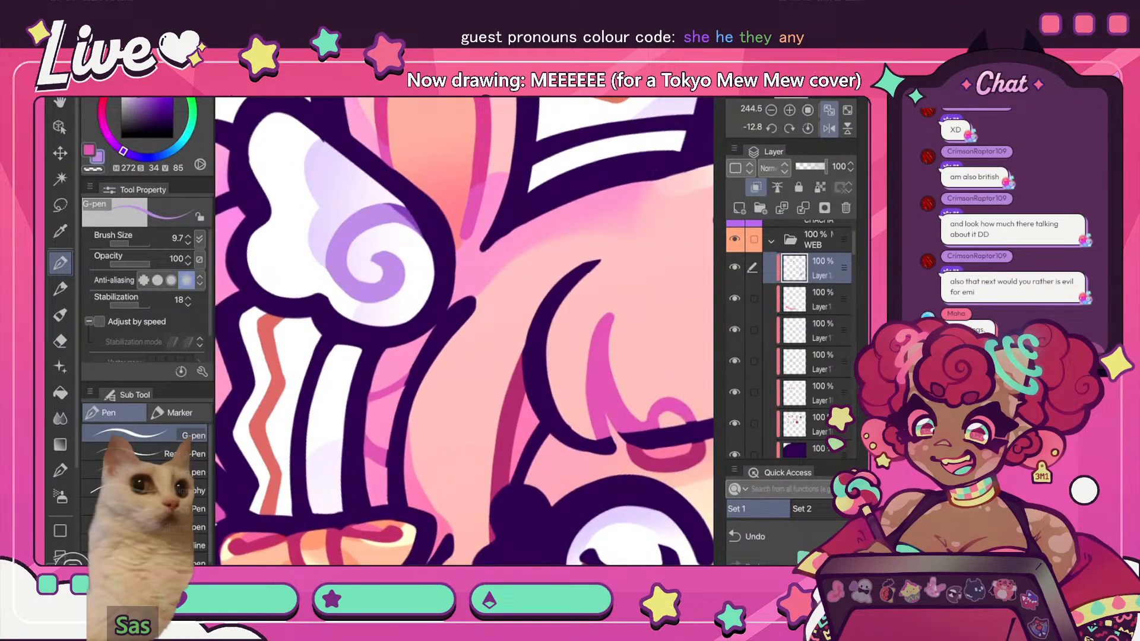
pyautogui.scroll(-8, 464, 331)
pyautogui.scroll(4, 464, 331)
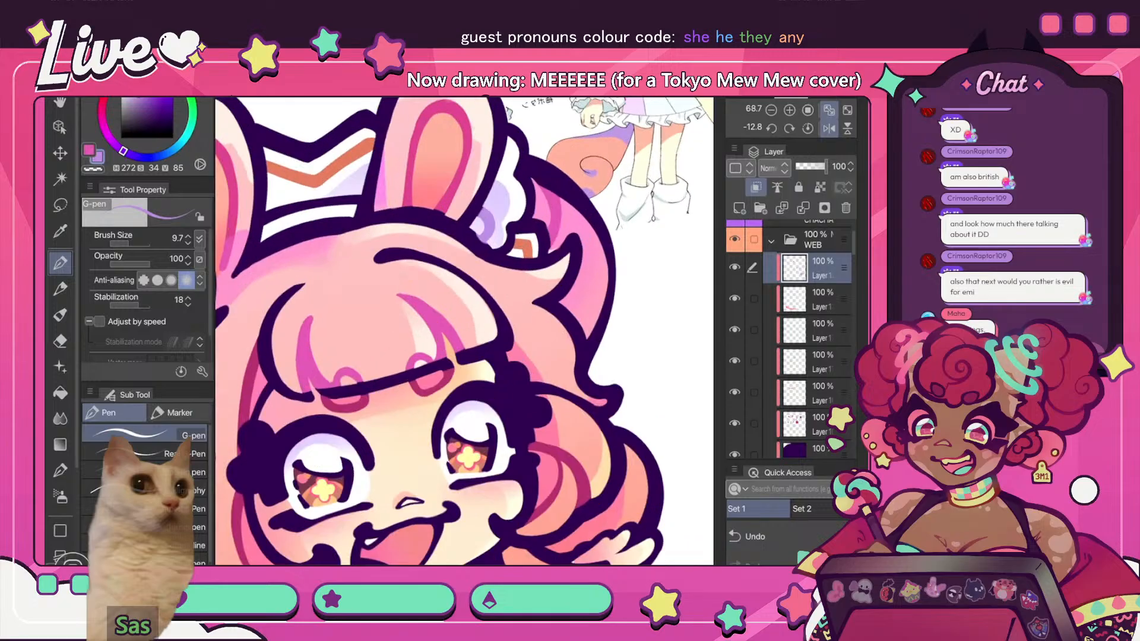
pyautogui.scroll(5, 464, 331)
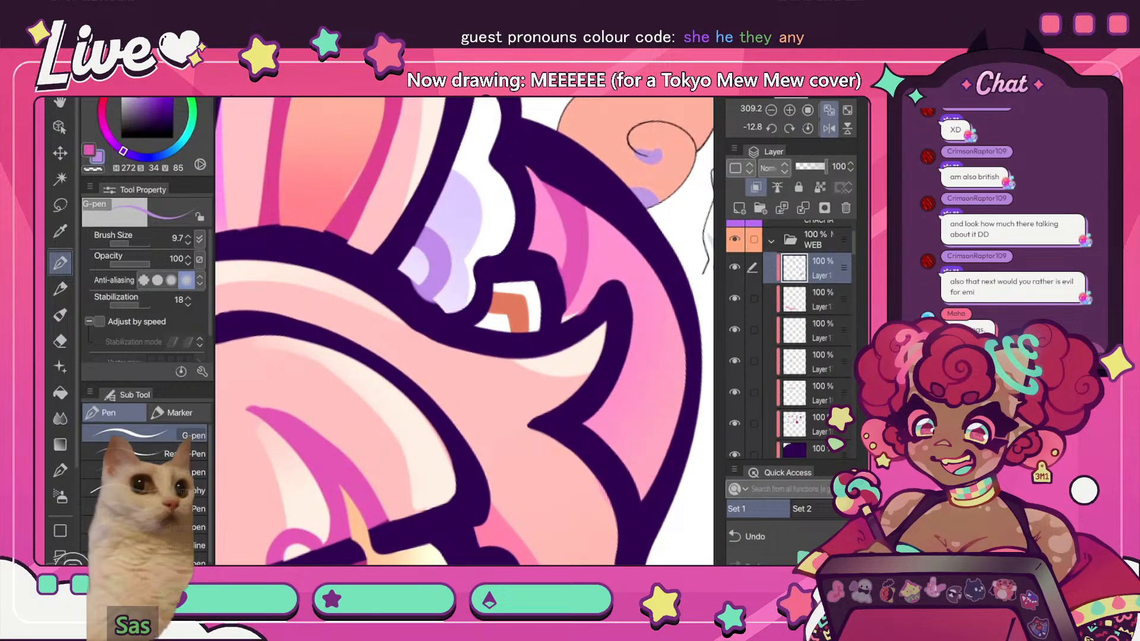
pyautogui.press('c')
pyautogui.moveTo(415, 284); pyautogui.dragTo(432, 300)
pyautogui.scroll(-5, 499, 233)
pyautogui.scroll(-5, 499, 234)
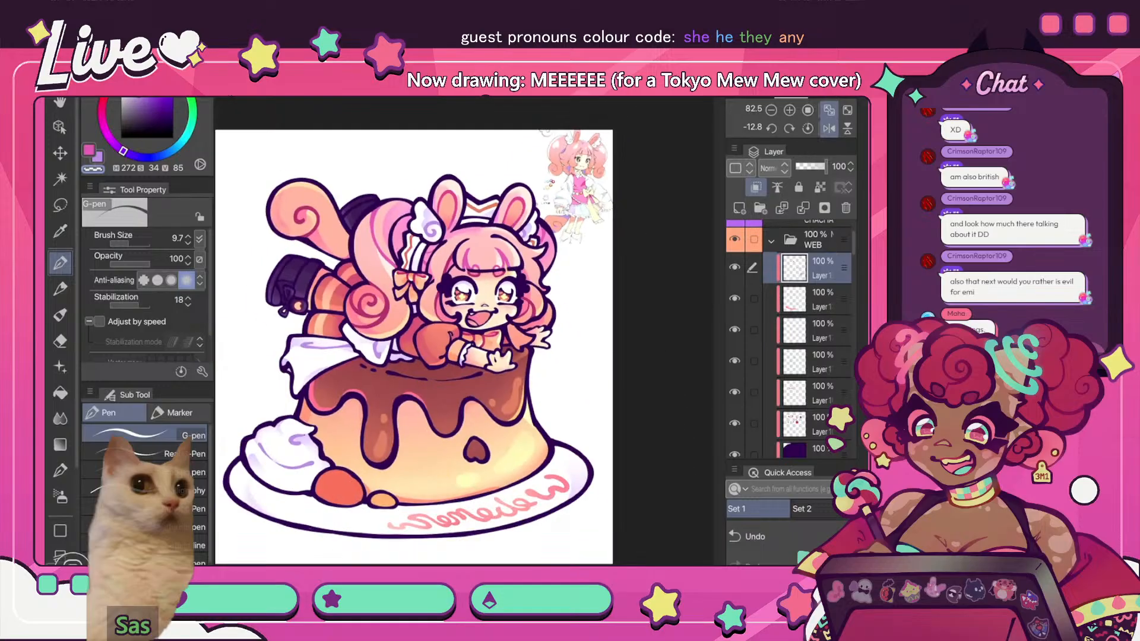
# - Examine the whole illustration in normal, mirrored and rotated views, with the line-recolouring layer hidden and shown
pyautogui.click(829, 110)
pyautogui.click(829, 129)
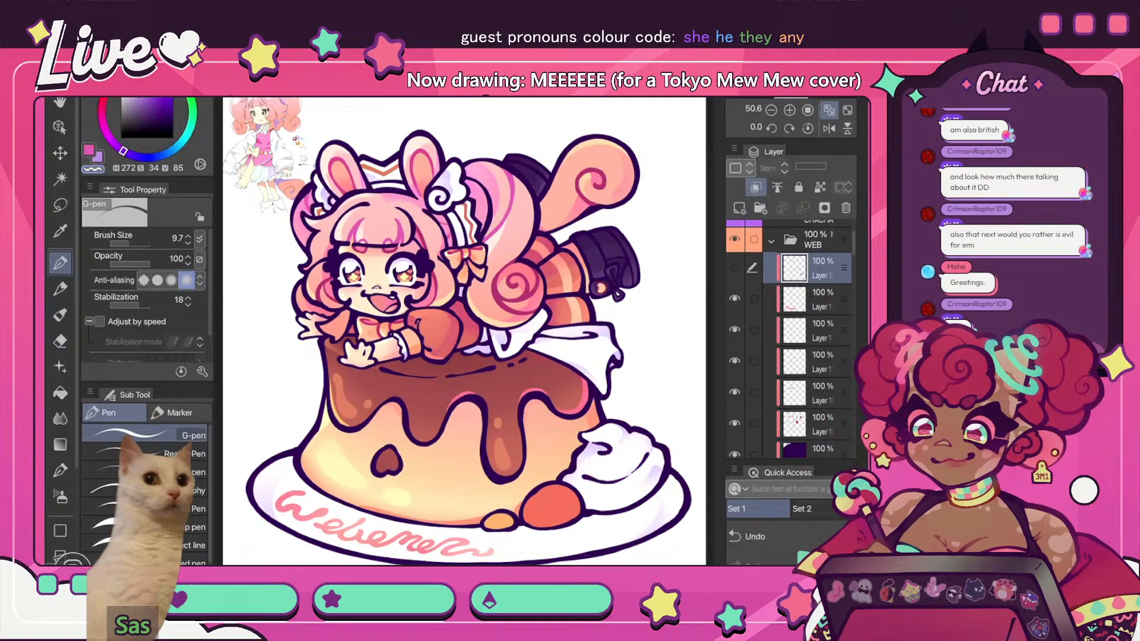
pyautogui.scroll(5, 464, 331)
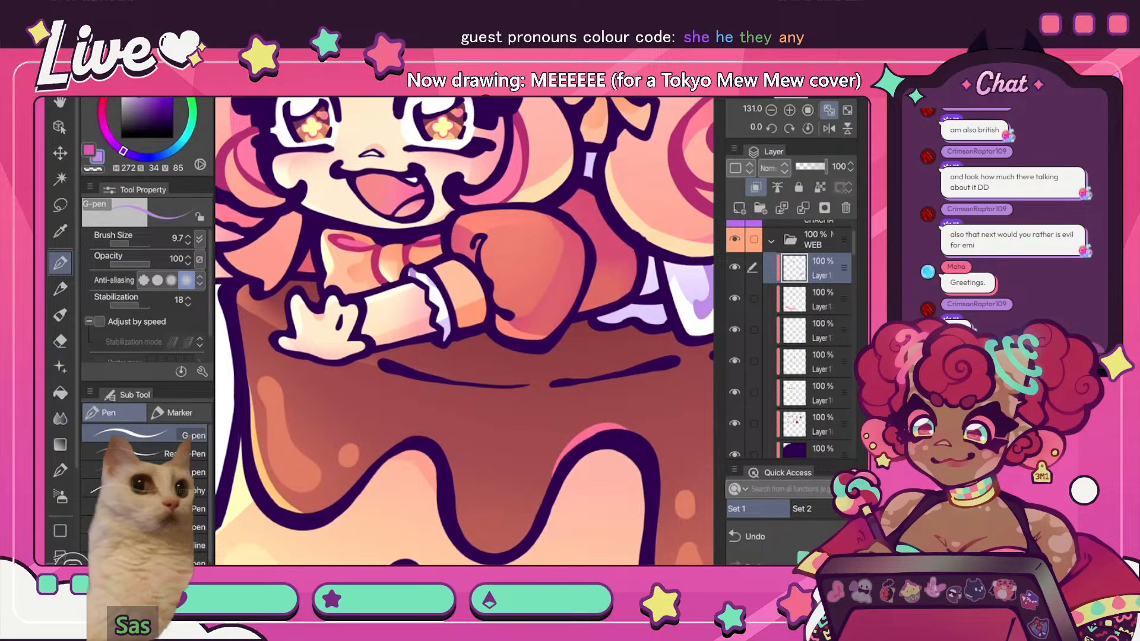
pyautogui.press('c')
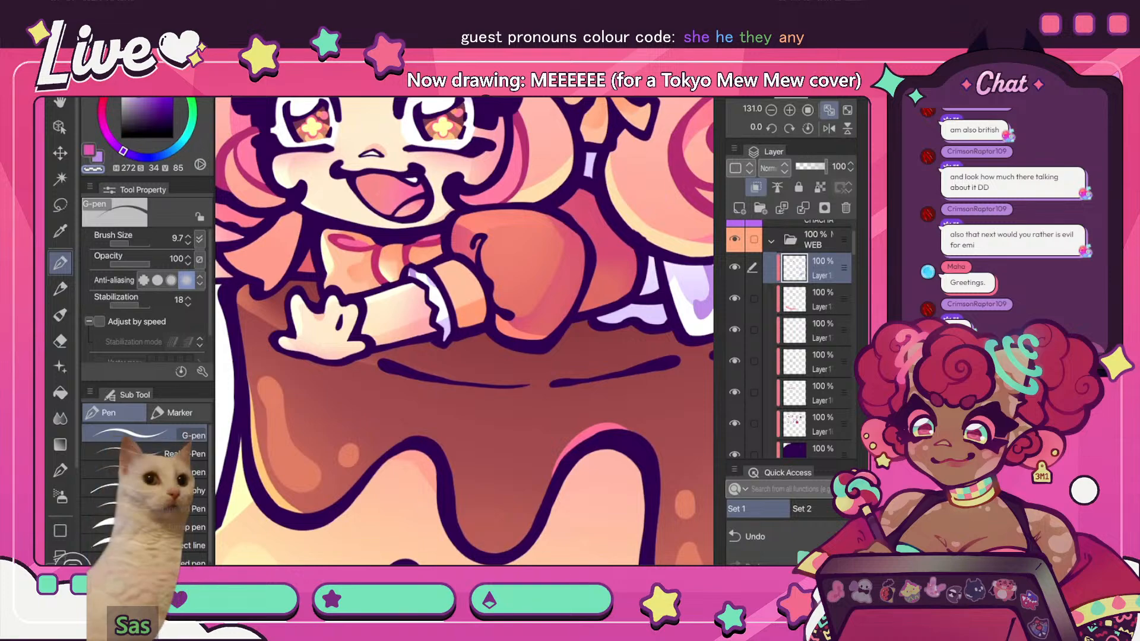
pyautogui.scroll(-5, 464, 331)
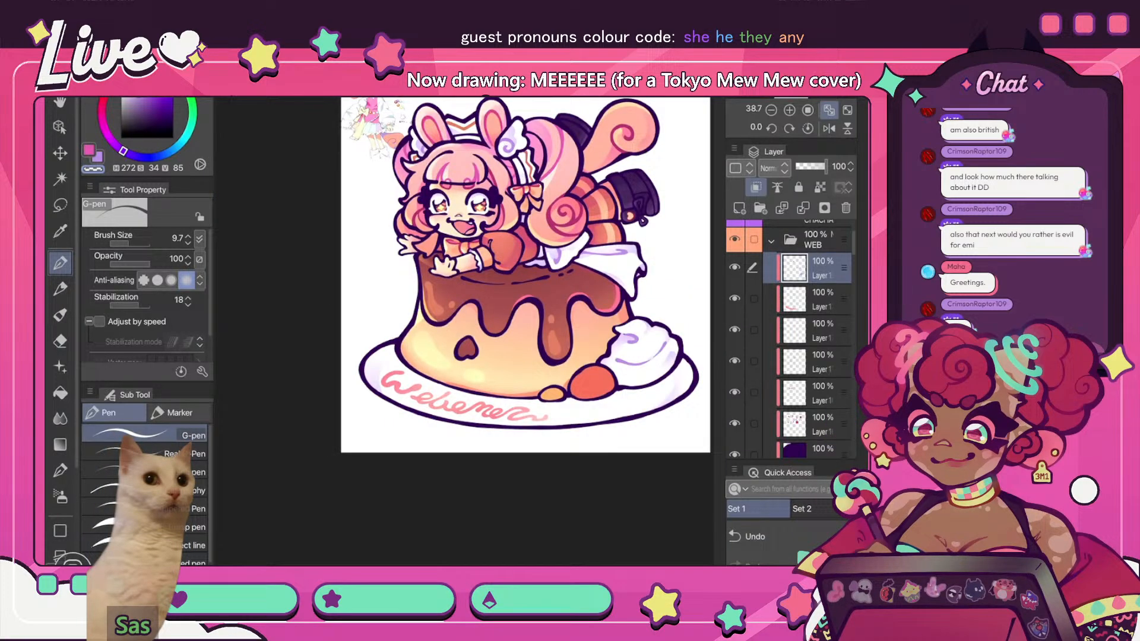
pyautogui.press('h')
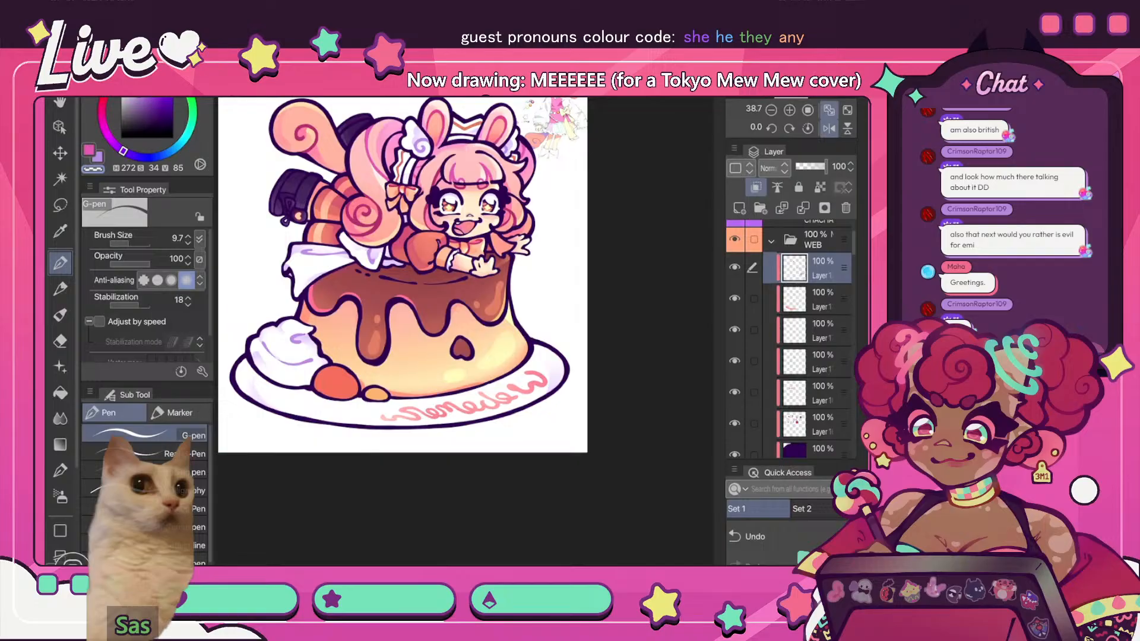
pyautogui.scroll(4, 464, 331)
pyautogui.scroll(-5, 464, 331)
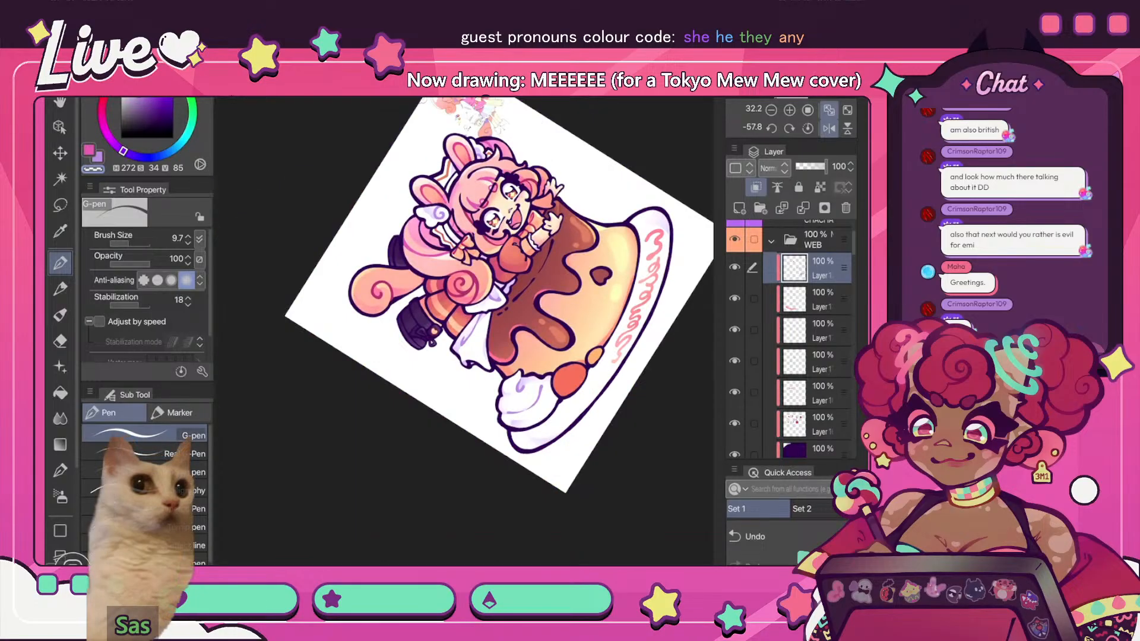
pyautogui.scroll(2, 465, 331)
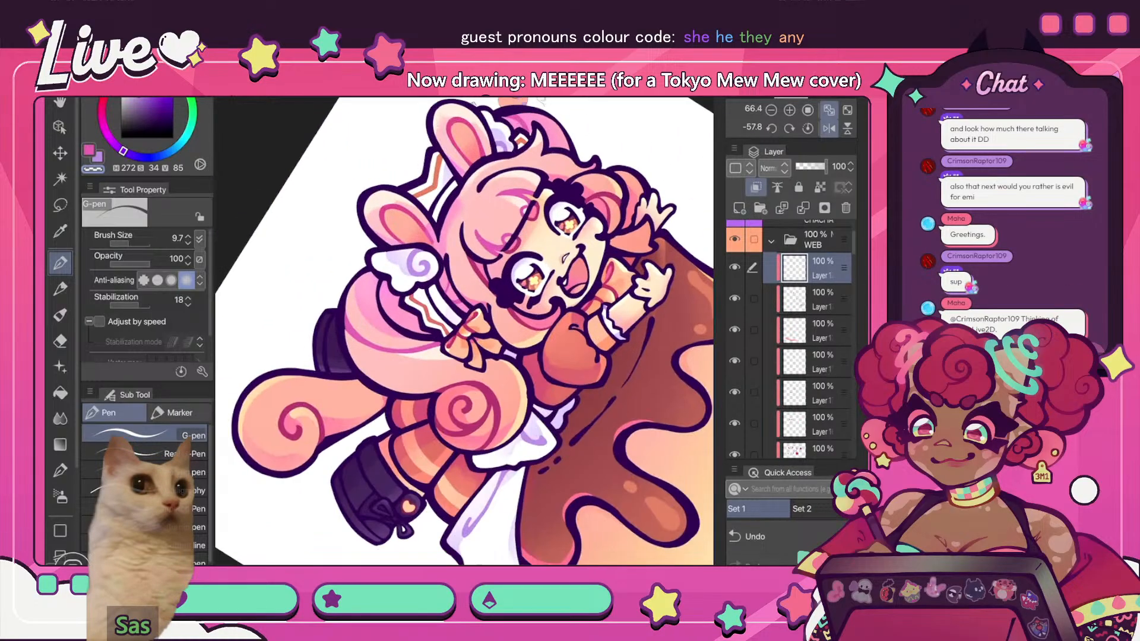
# - Recolour the inner lines of the headdress's side band purple, H 272, S 51, V 77, with the G-pen at size 20.7
pyautogui.press('c')
pyautogui.press(']')
pyautogui.press(']')
pyautogui.press(']')
pyautogui.click(148, 99)
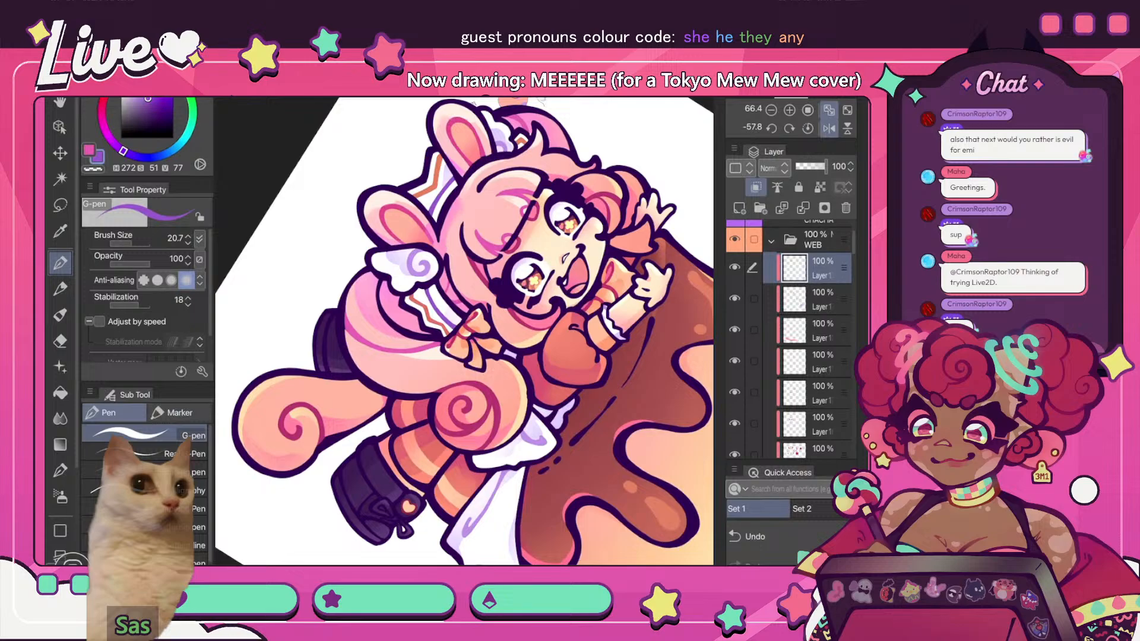
pyautogui.scroll(-4, 464, 331)
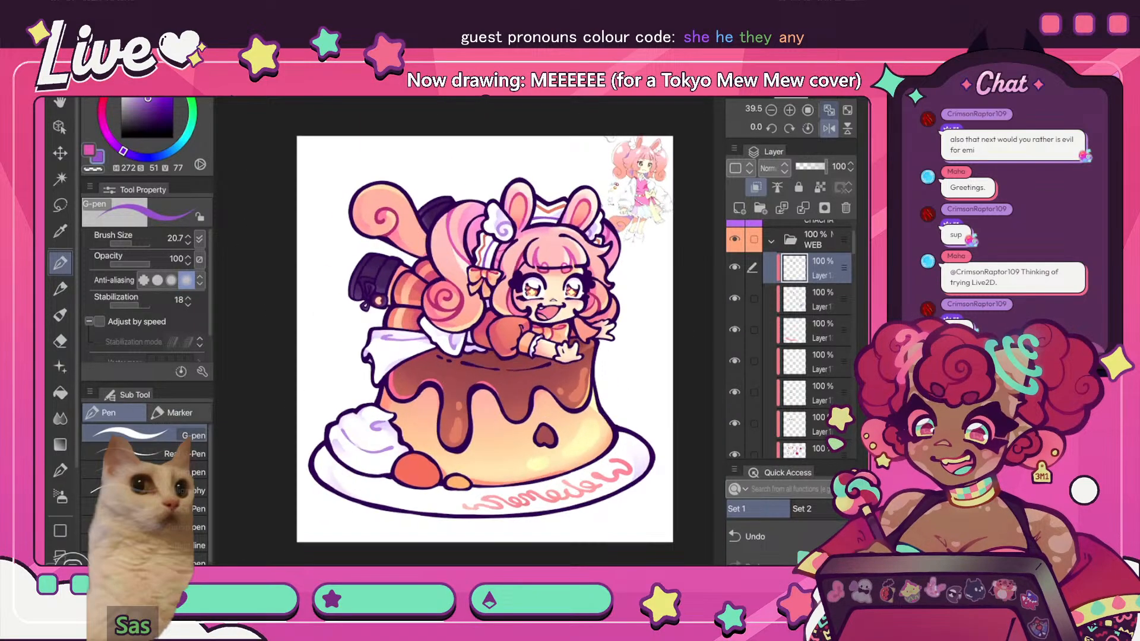
# - Recolour the inner line of the headdress between the bunny ears with the sampled purple, H 276, S 57, V 72
pyautogui.press('h')
pyautogui.scroll(2, 464, 331)
pyautogui.scroll(-3, 464, 331)
pyautogui.scroll(5, 464, 331)
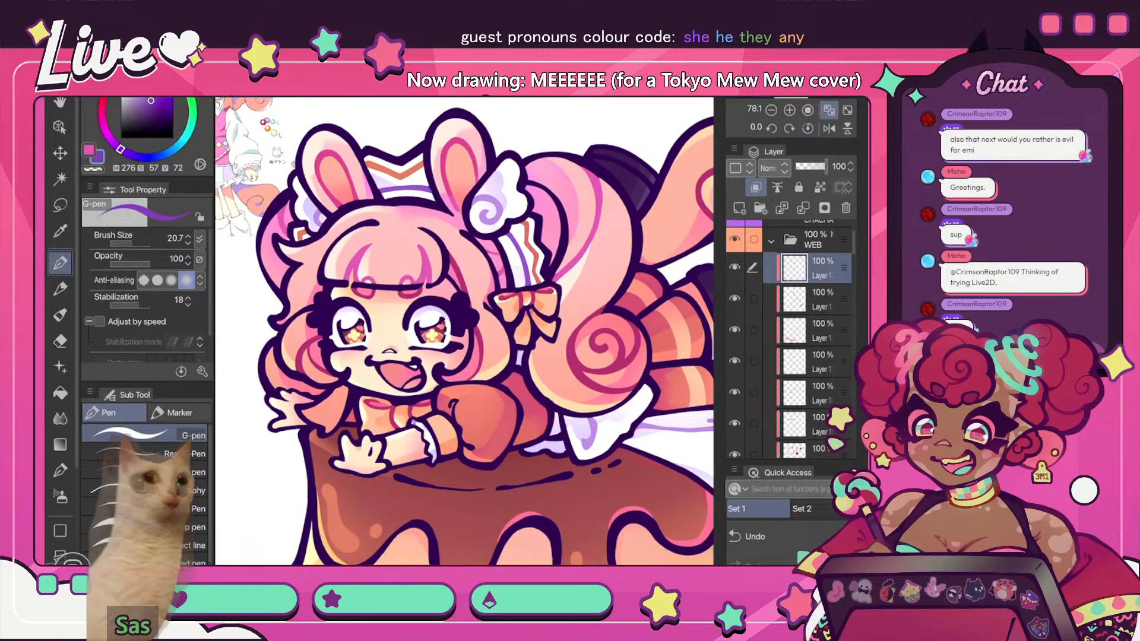
pyautogui.keyDown('alt'); pyautogui.click(520, 255); pyautogui.keyUp('alt')
pyautogui.moveTo(394, 189); pyautogui.dragTo(412, 189)
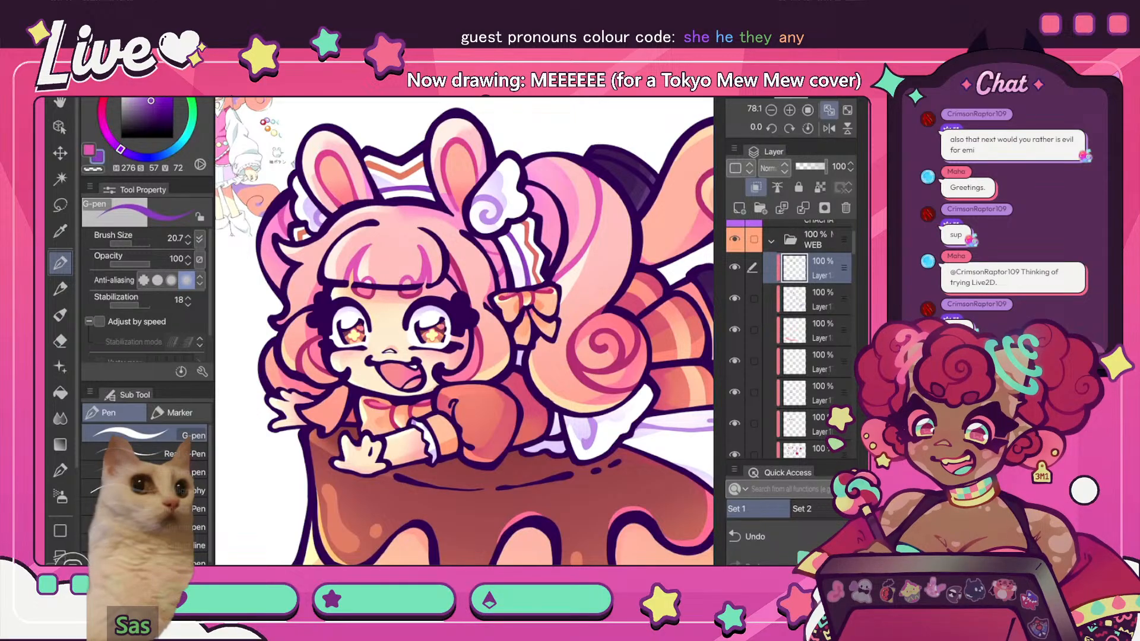
pyautogui.scroll(-4, 464, 331)
pyautogui.press('h')
pyautogui.scroll(4, 464, 331)
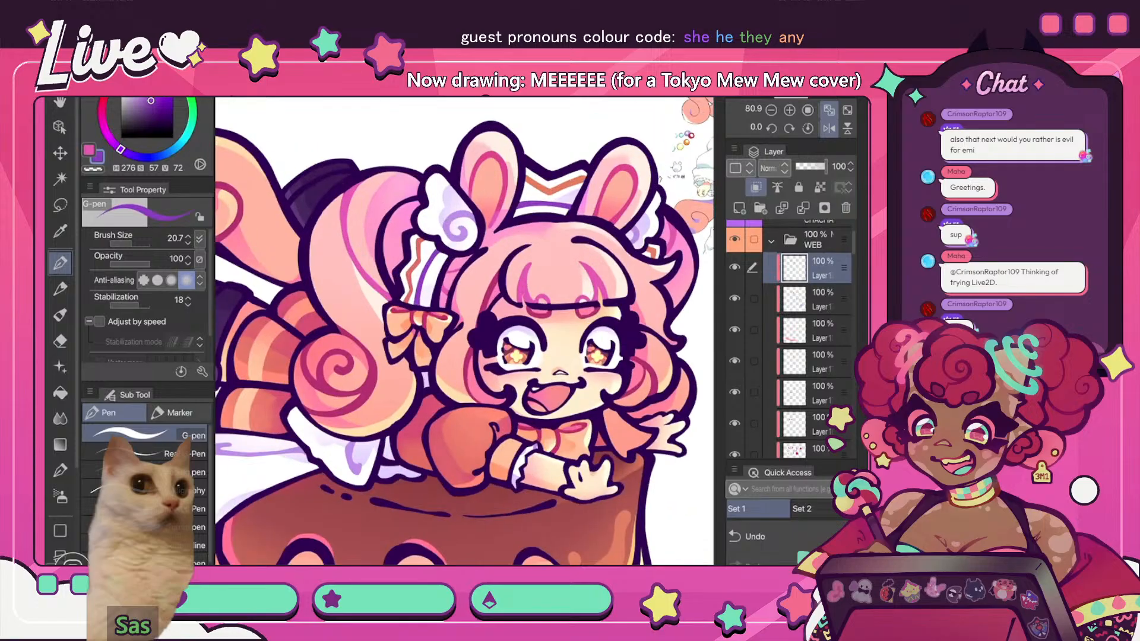
pyautogui.press('c')
pyautogui.scroll(2, 475, 225)
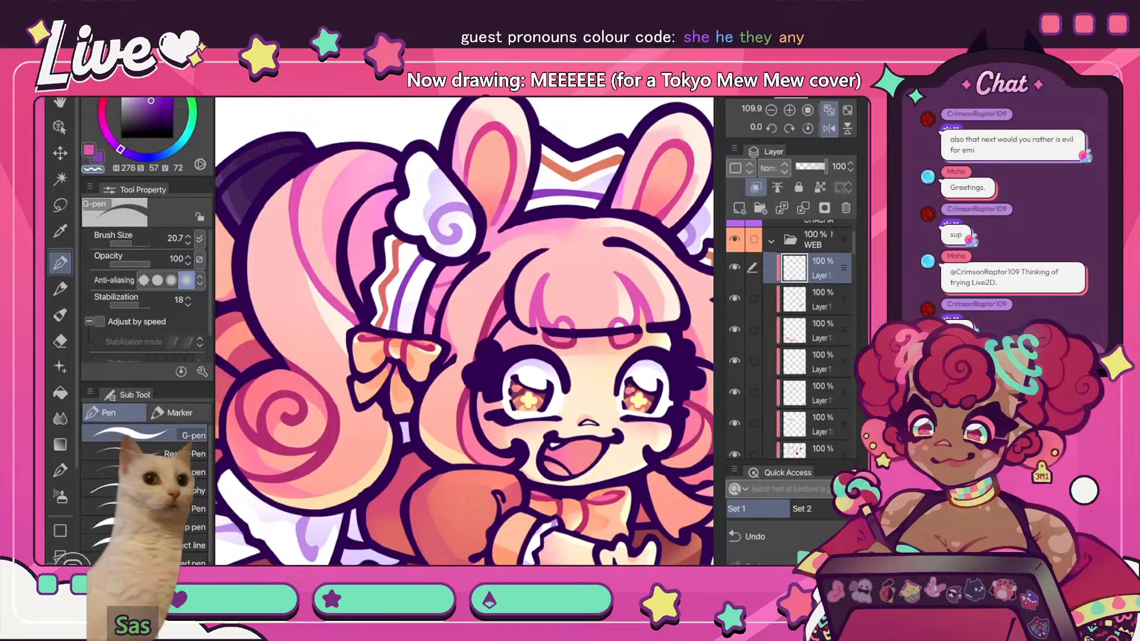
# - Compare the full illustration in normal and mirrored views, with the line-recolouring layer hidden and shown
pyautogui.scroll(-5, 464, 331)
pyautogui.press('h')
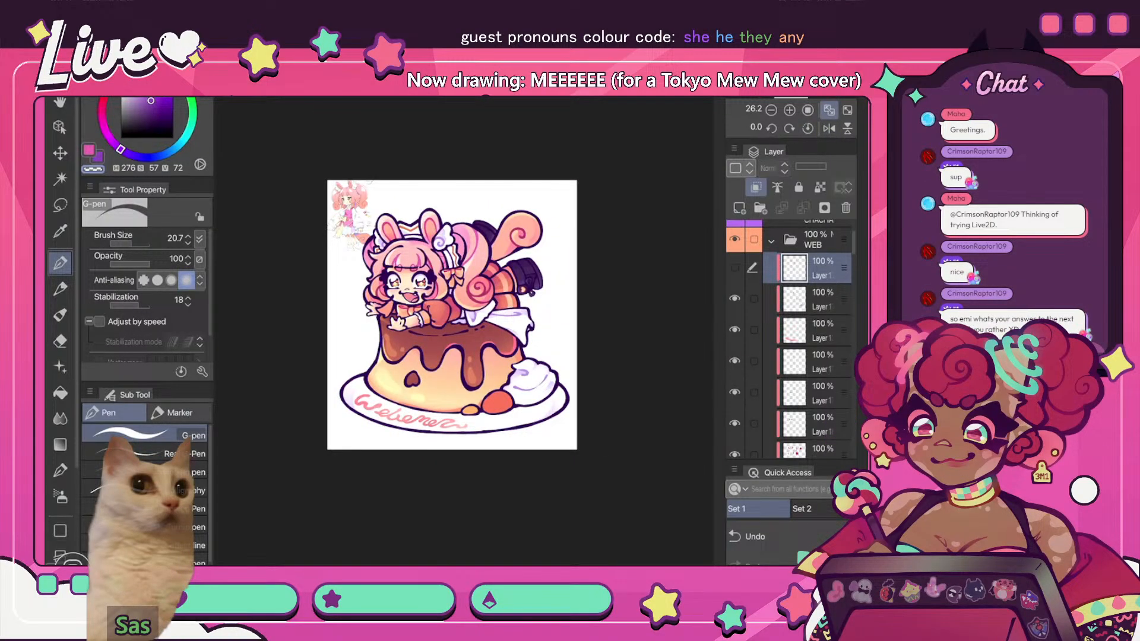
pyautogui.press('h')
pyautogui.click(829, 110)
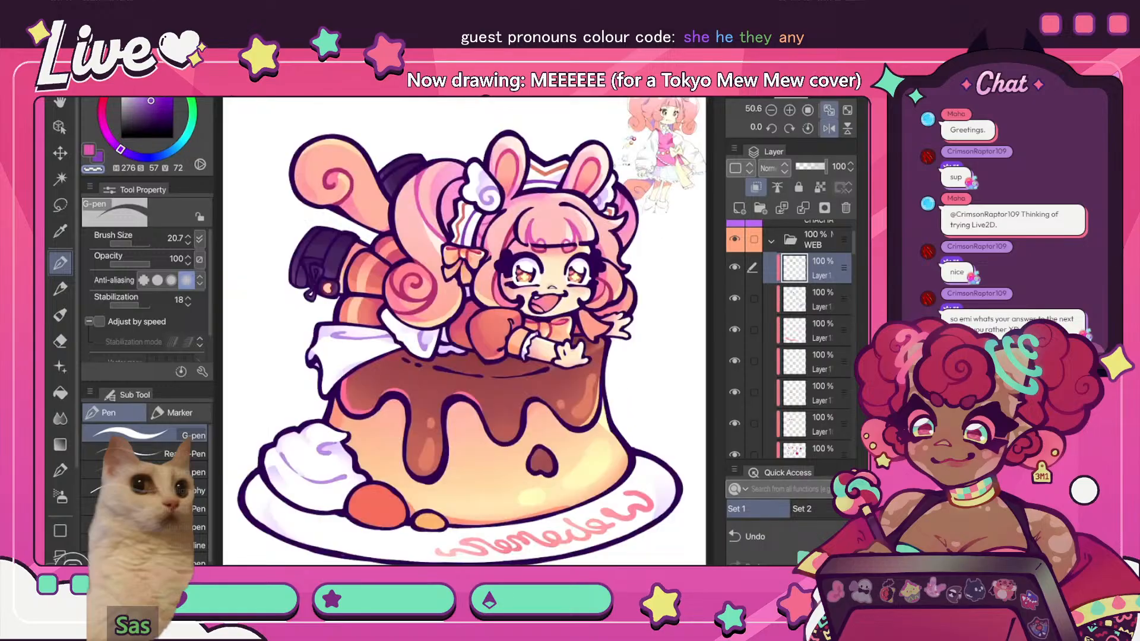
pyautogui.click(829, 129)
pyautogui.click(829, 128)
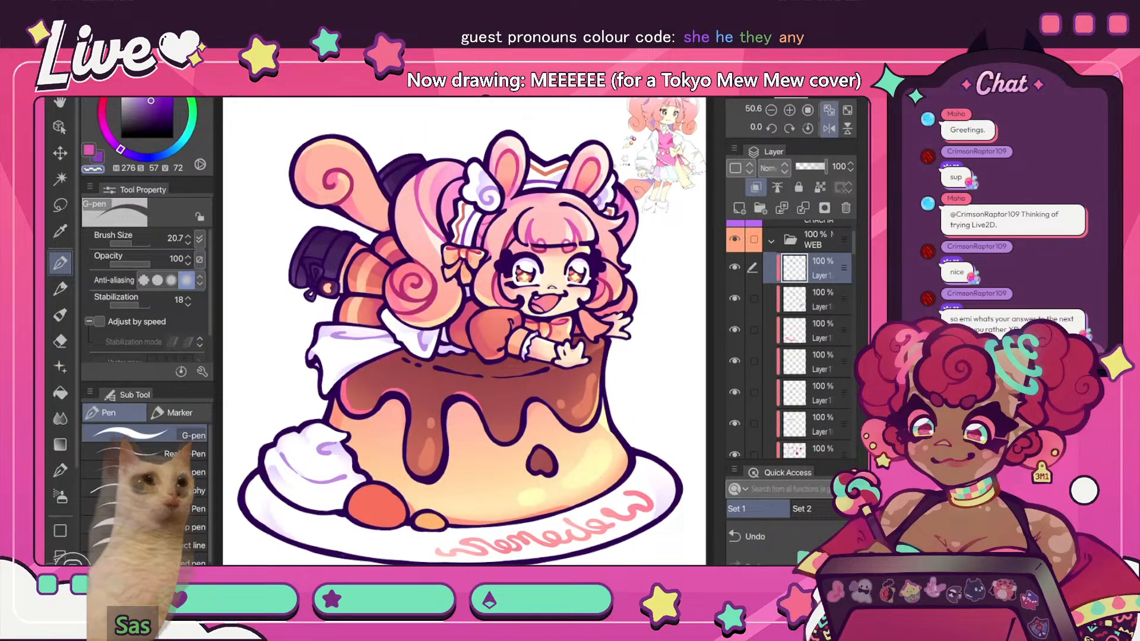
pyautogui.press('h')
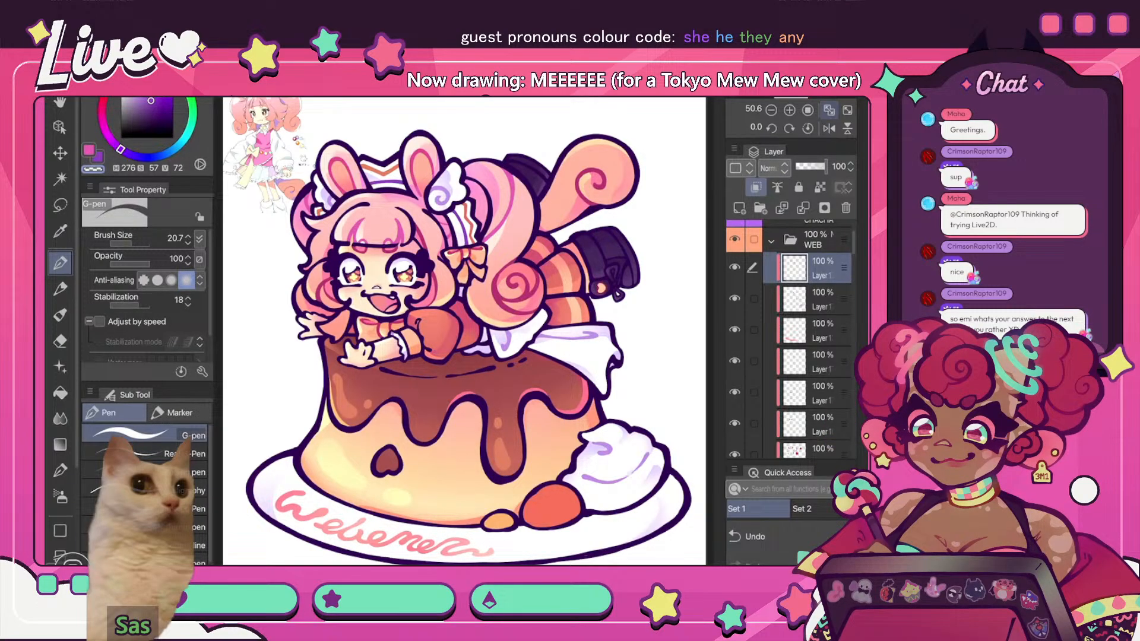
pyautogui.press('h')
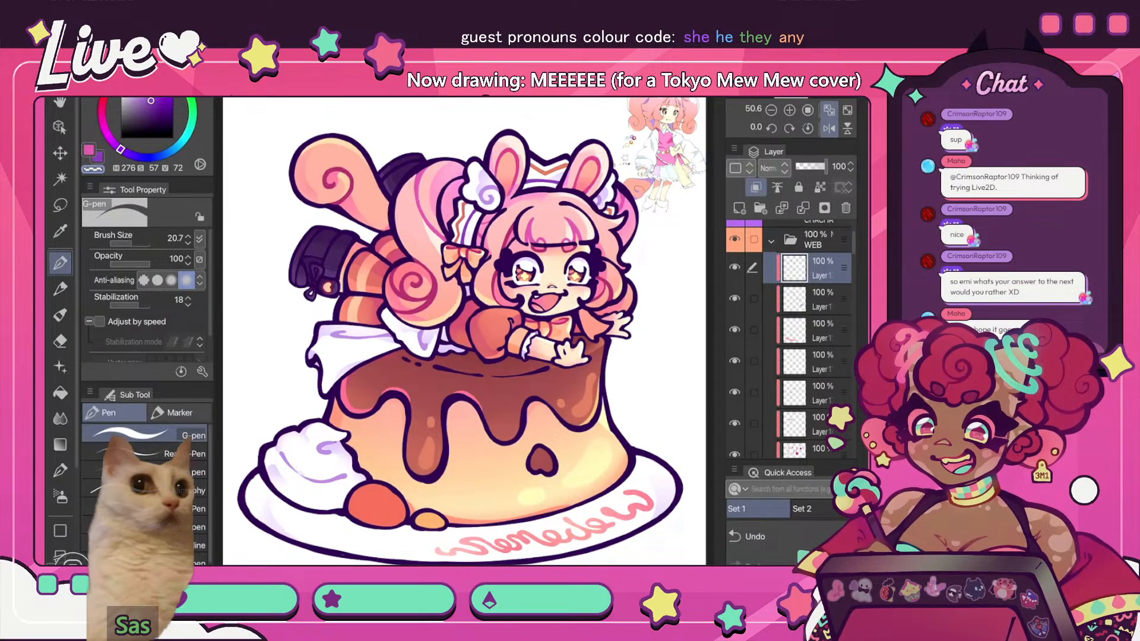
pyautogui.press('h')
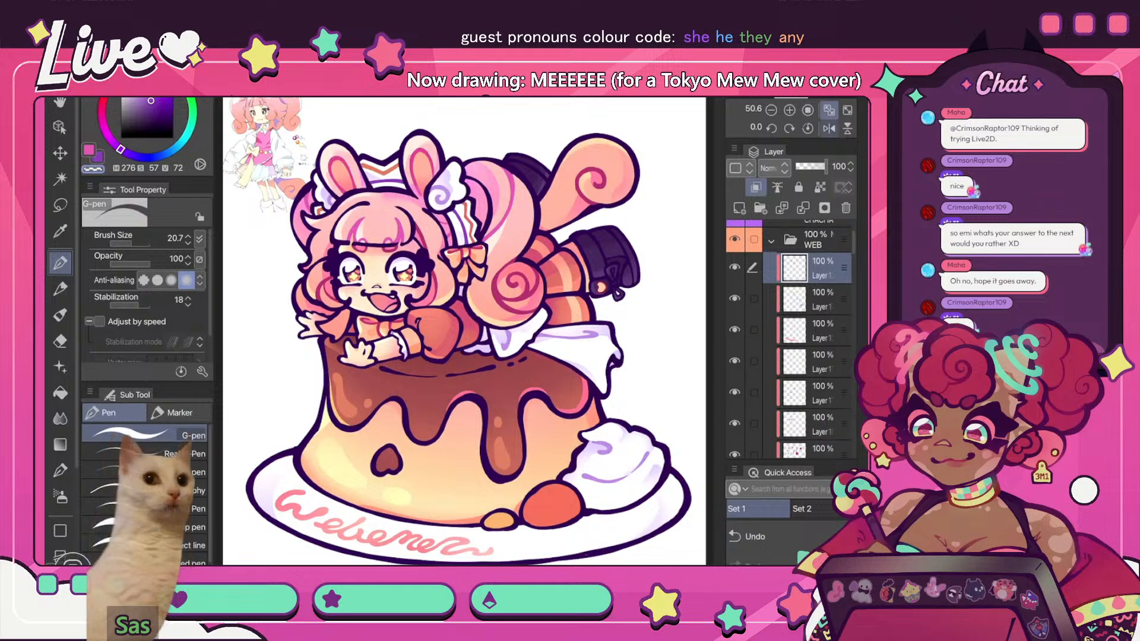
pyautogui.press('h')
pyautogui.press('h')
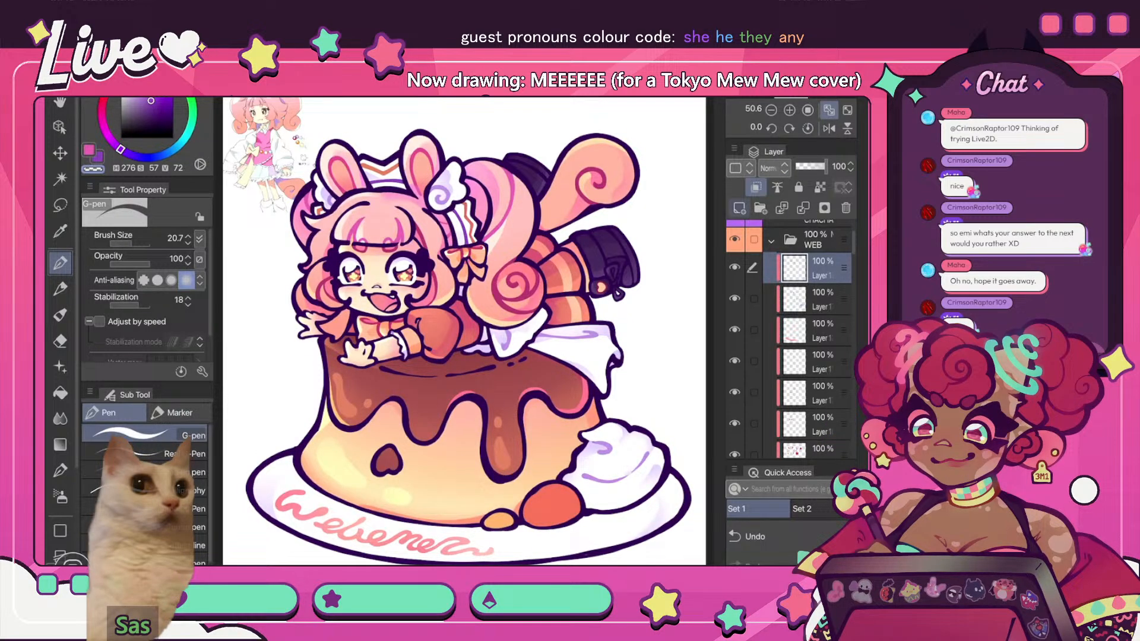
# - Recolour the nose outline orange, H 13, S 71, V 88, with the G-pen on a new clipped layer
pyautogui.click(739, 209)
pyautogui.scroll(7, 377, 288)
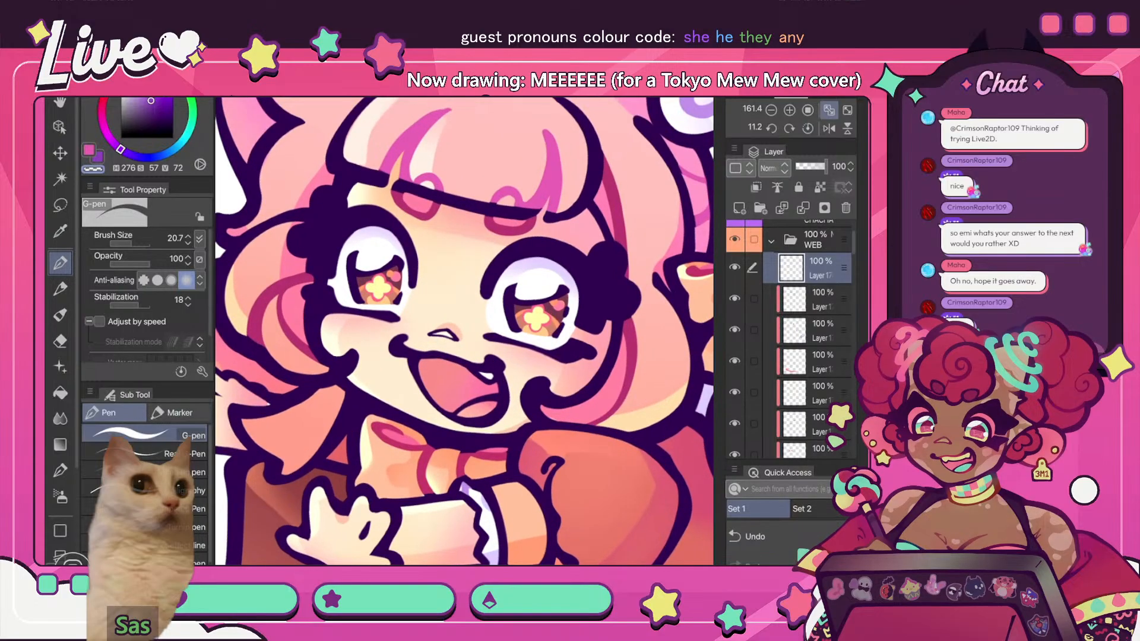
pyautogui.keyDown('alt'); pyautogui.click(599, 498); pyautogui.keyUp('alt')
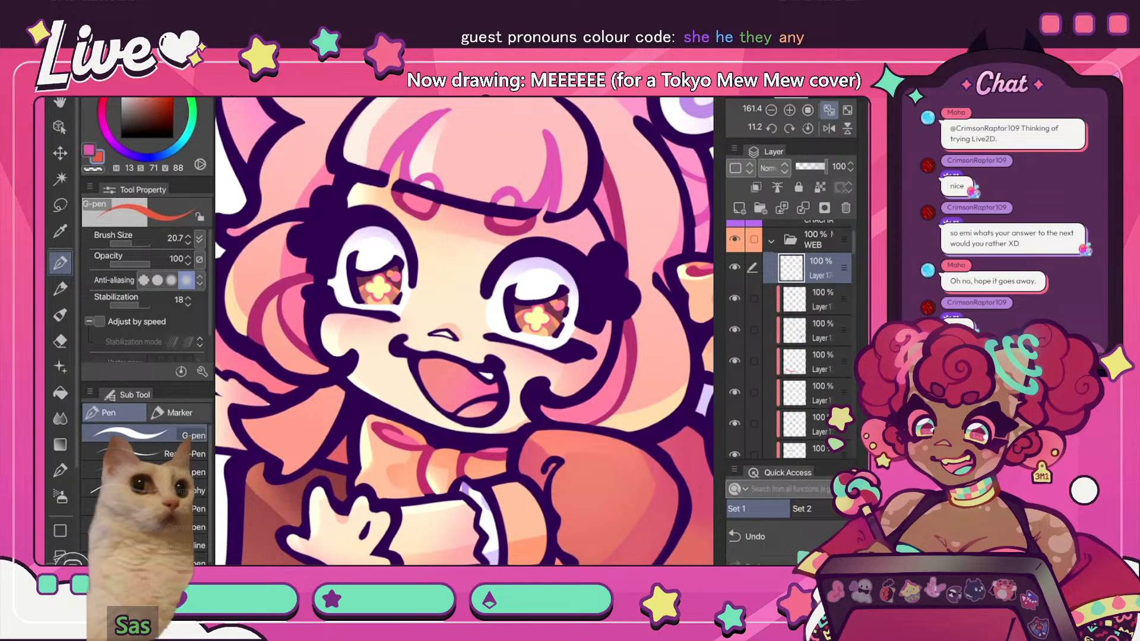
pyautogui.moveTo(426, 335); pyautogui.dragTo(465, 336)
pyautogui.hotkey('ctrl', 'alt', 'g')
pyautogui.scroll(-9, 464, 331)
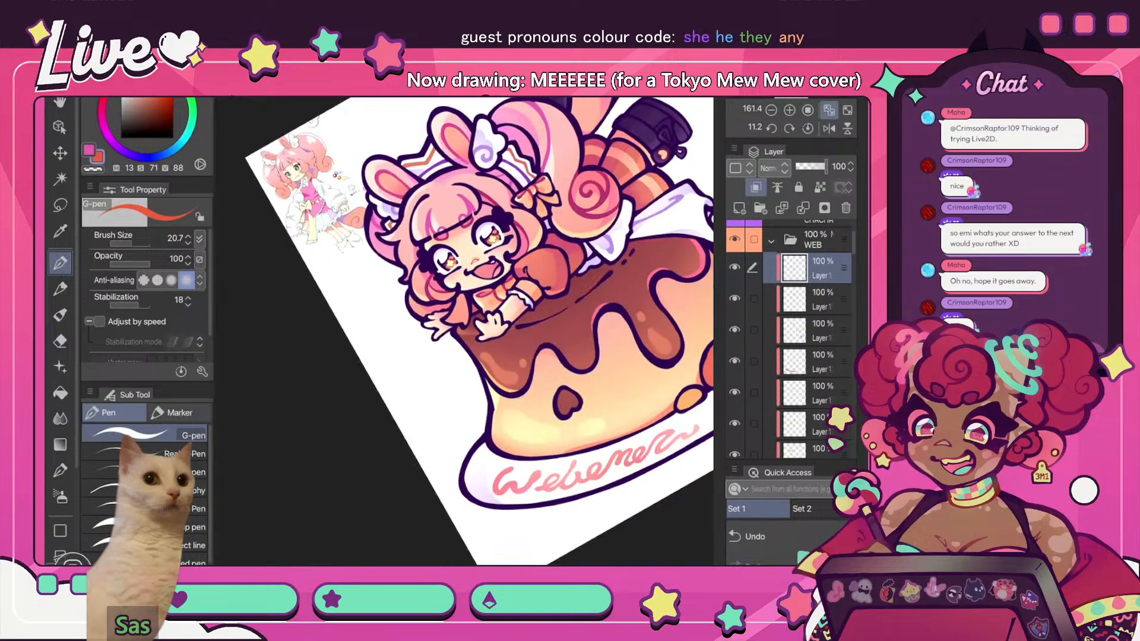
pyautogui.scroll(2, 464, 331)
pyautogui.click(807, 128)
pyautogui.click(828, 128)
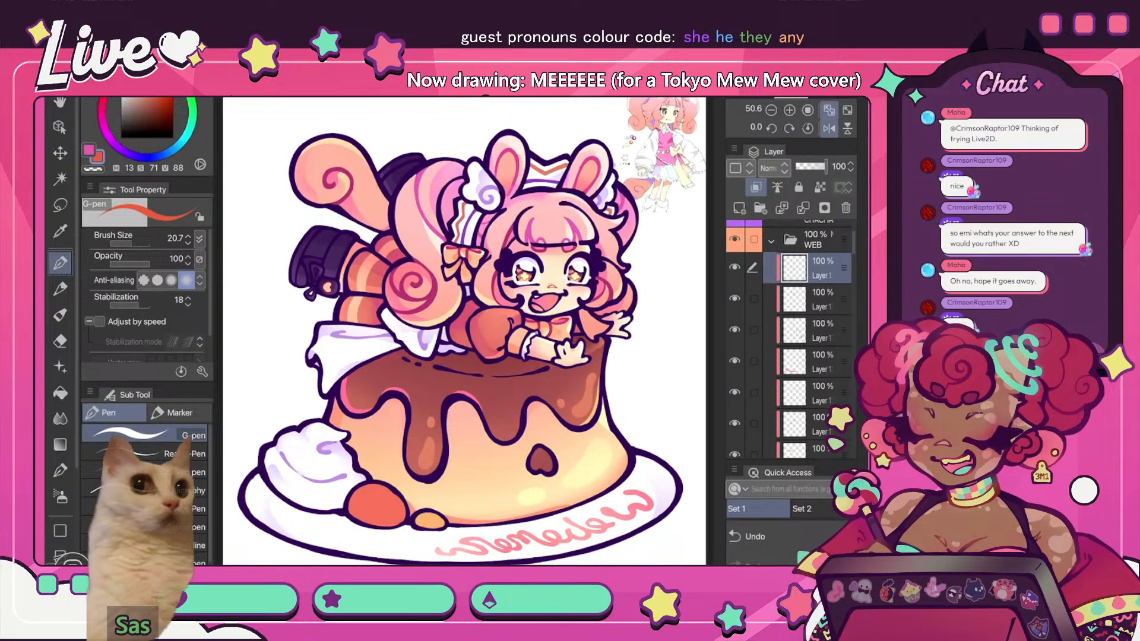
# - Try recolouring the nose outline pinkish red, H 346, S 59, V 82, with the G-pen at size 20.7
pyautogui.scroll(1, 464, 332)
pyautogui.scroll(8, 528, 274)
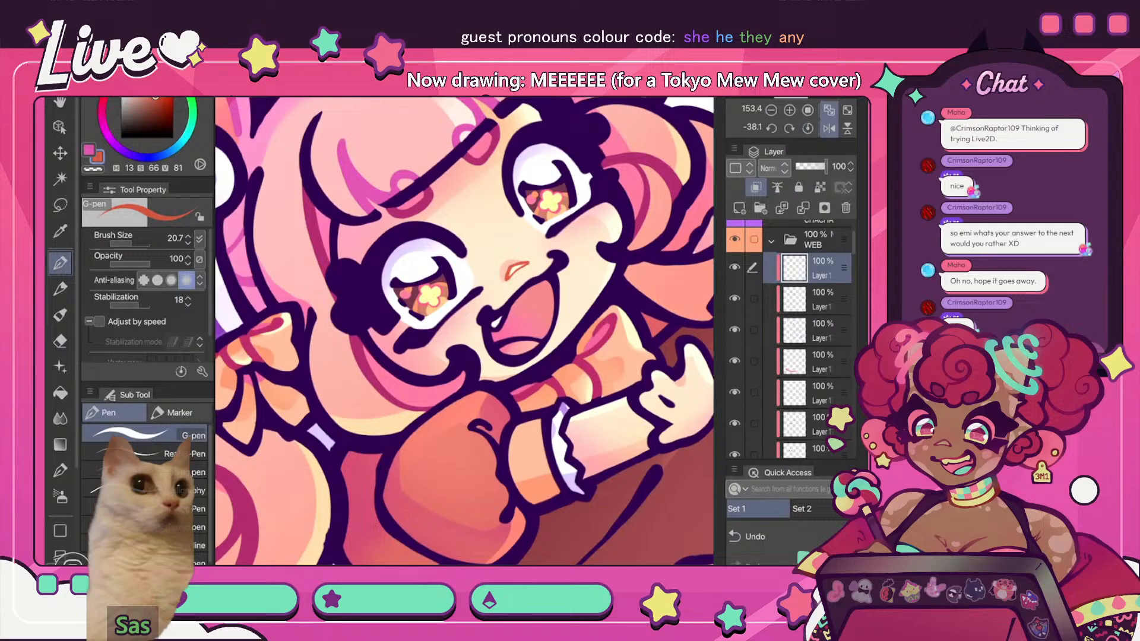
pyautogui.keyDown('alt'); pyautogui.click(457, 425); pyautogui.keyUp('alt')
pyautogui.moveTo(505, 277); pyautogui.dragTo(527, 264)
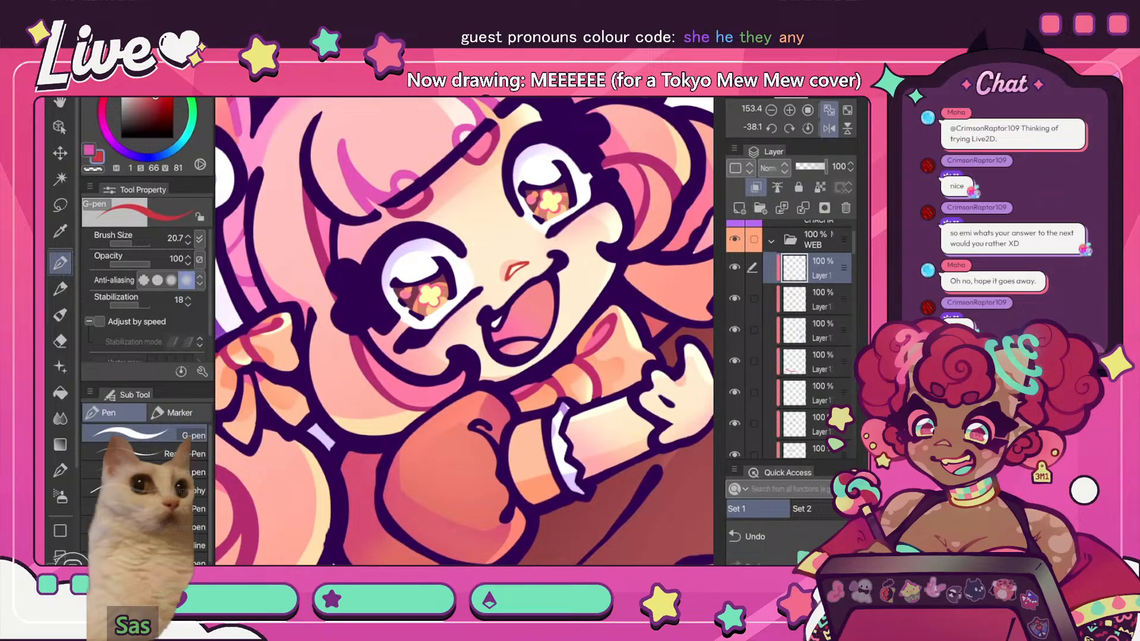
pyautogui.moveTo(156, 98); pyautogui.dragTo(151, 97)
pyautogui.click(103, 99)
# - Compare the whole illustration in normal and mirrored views to judge the nose colour
pyautogui.scroll(-8, 465, 330)
pyautogui.click(807, 128)
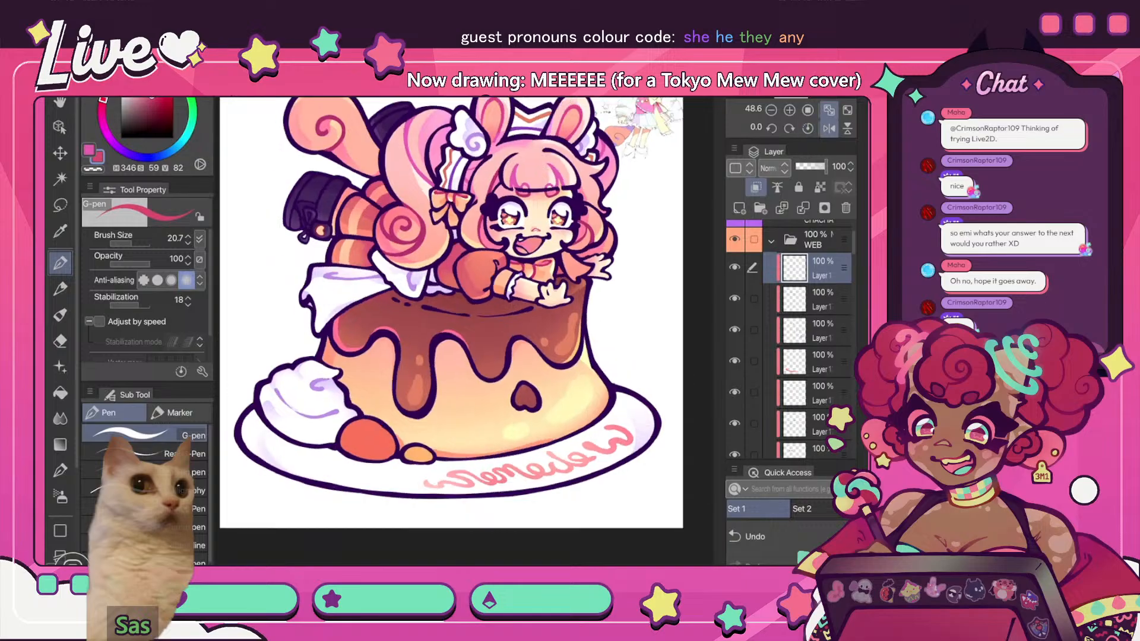
pyautogui.click(829, 129)
pyautogui.click(828, 129)
pyautogui.click(829, 110)
pyautogui.click(829, 129)
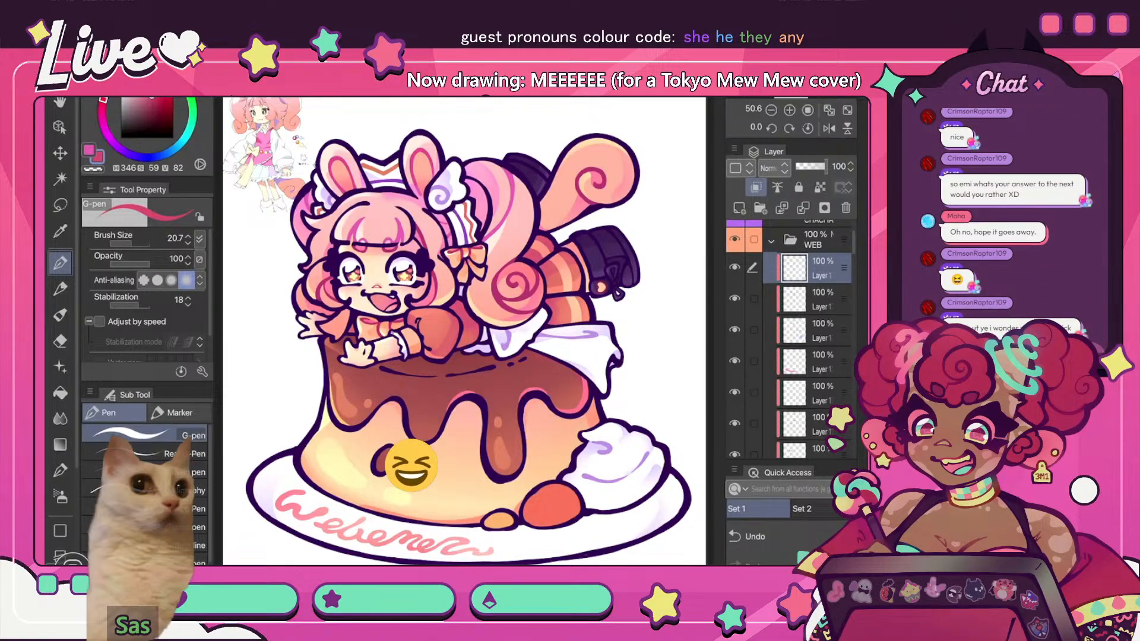
pyautogui.click(829, 128)
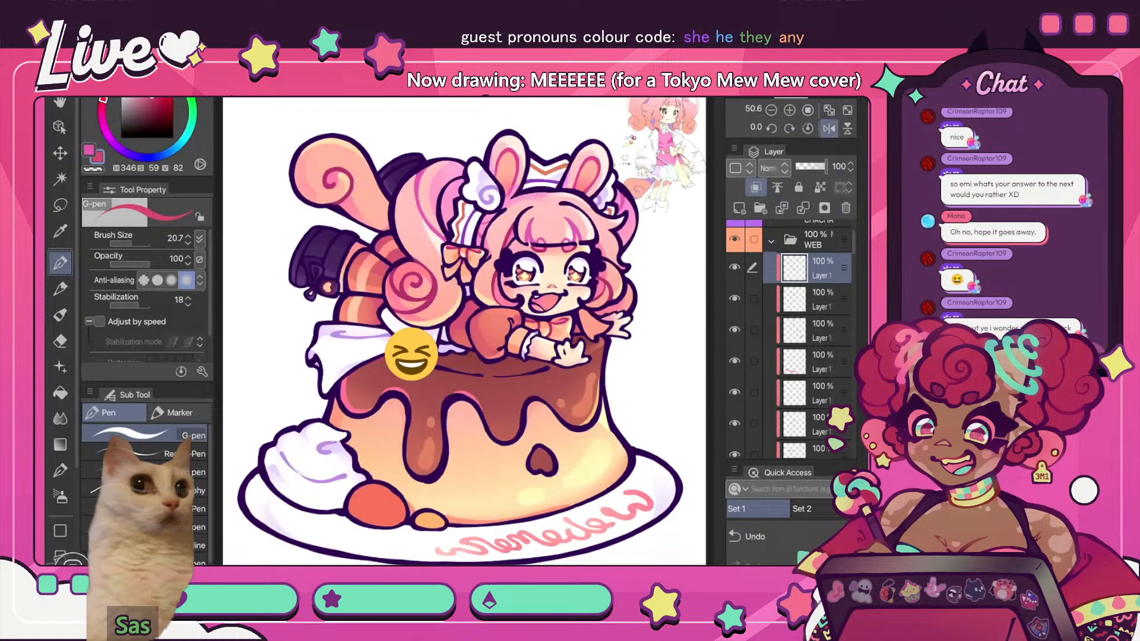
# - Try recolouring the nose outline pale yellow, H 41, S 25, V 100, and check it in normal and mirrored views
pyautogui.scroll(6, 486, 321)
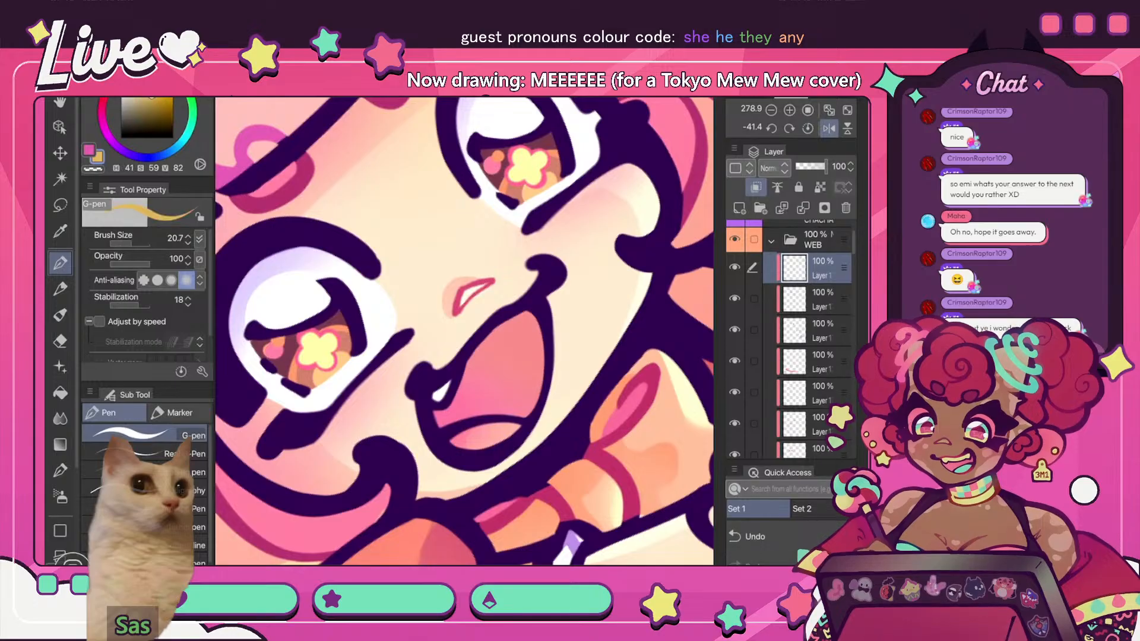
pyautogui.moveTo(492, 279); pyautogui.dragTo(454, 313)
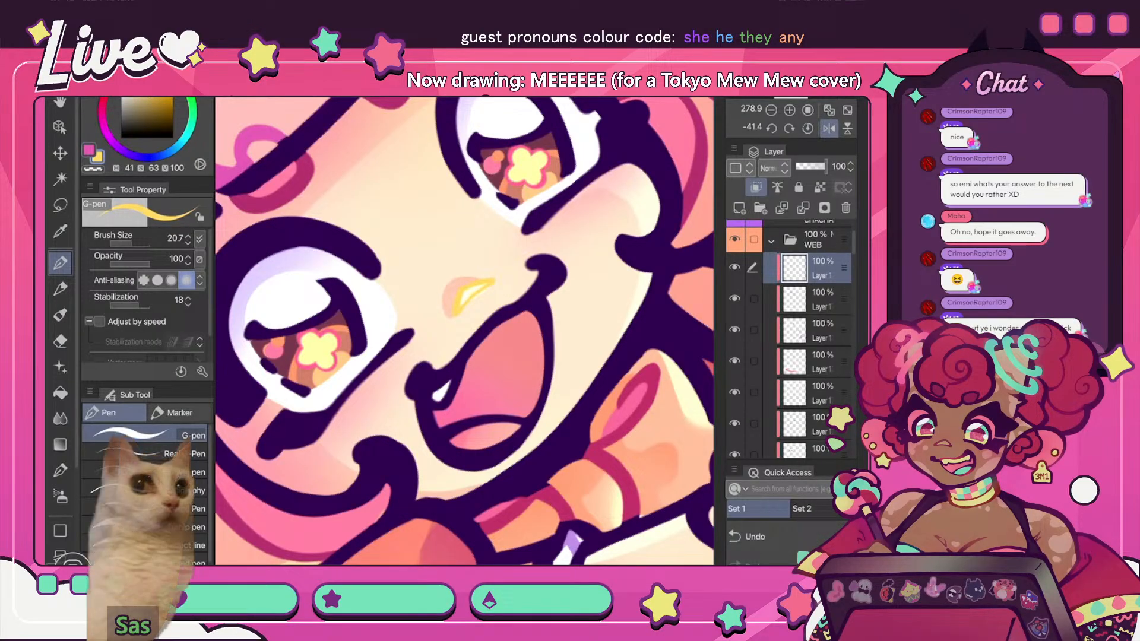
pyautogui.scroll(-10, 464, 330)
pyautogui.press('h')
pyautogui.scroll(8, 409, 238)
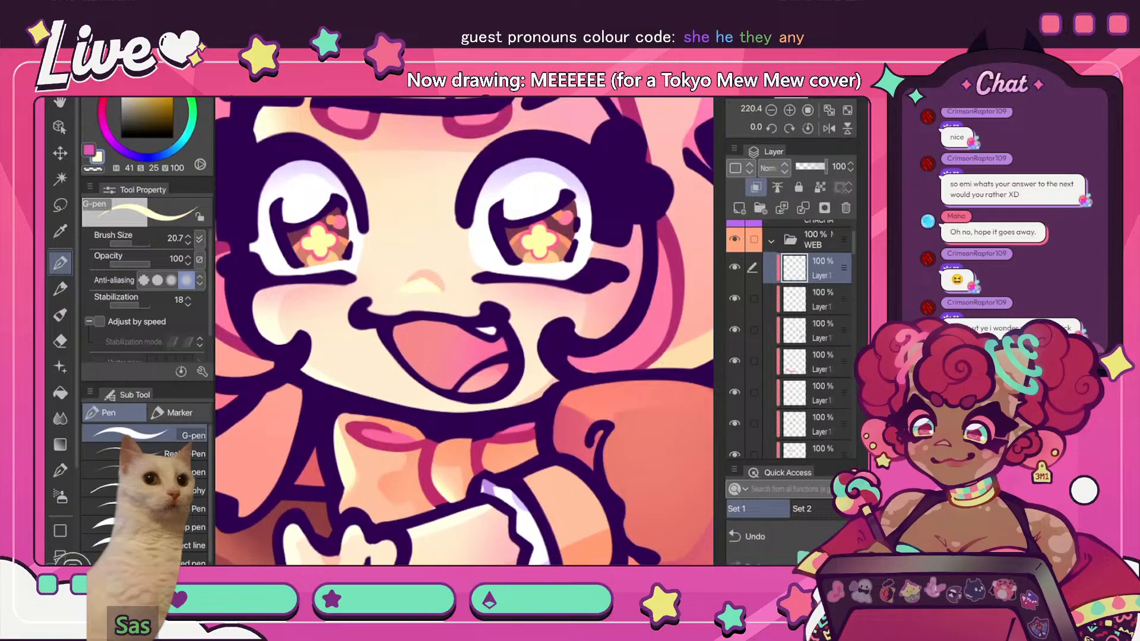
pyautogui.scroll(-8, 464, 331)
pyautogui.press('h')
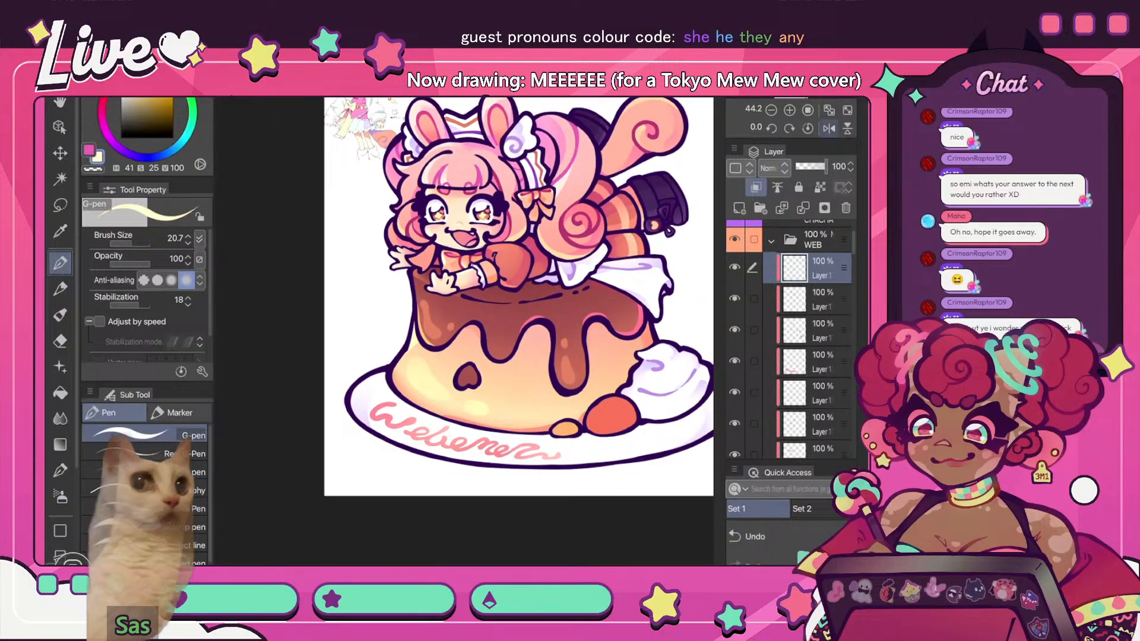
pyautogui.scroll(-2, 464, 330)
pyautogui.scroll(-4, 464, 330)
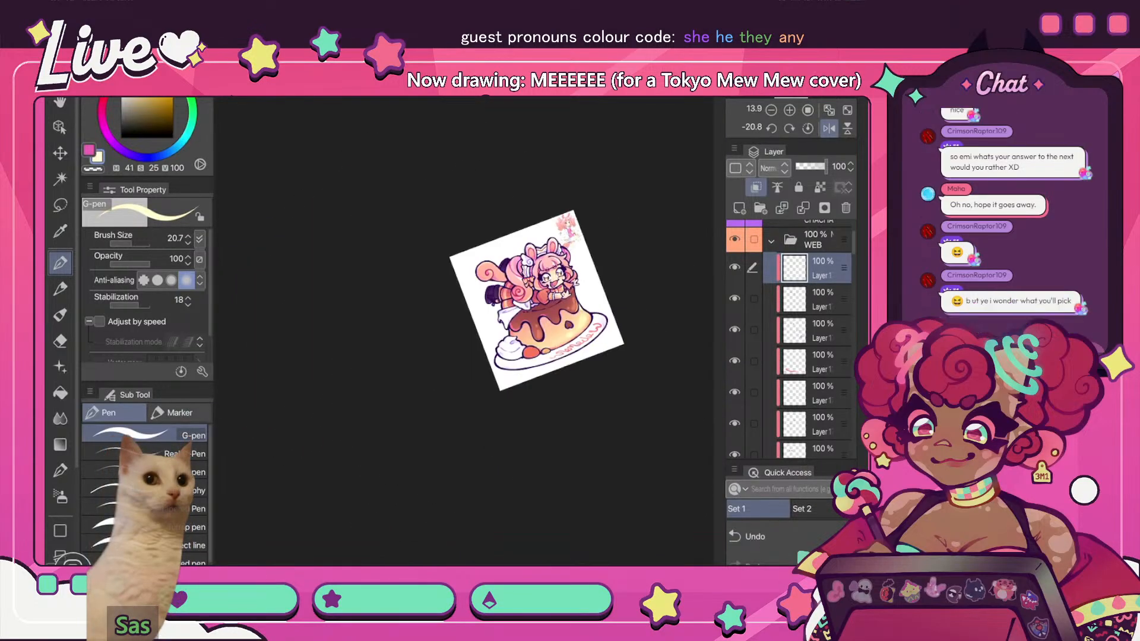
pyautogui.scroll(4, 479, 344)
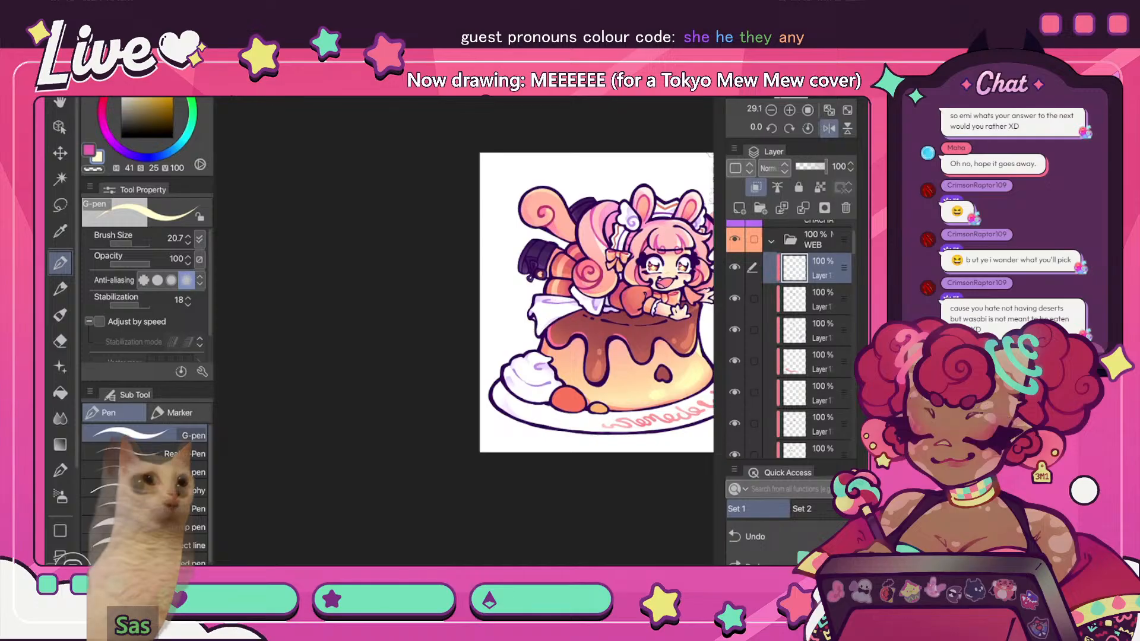
pyautogui.press('h')
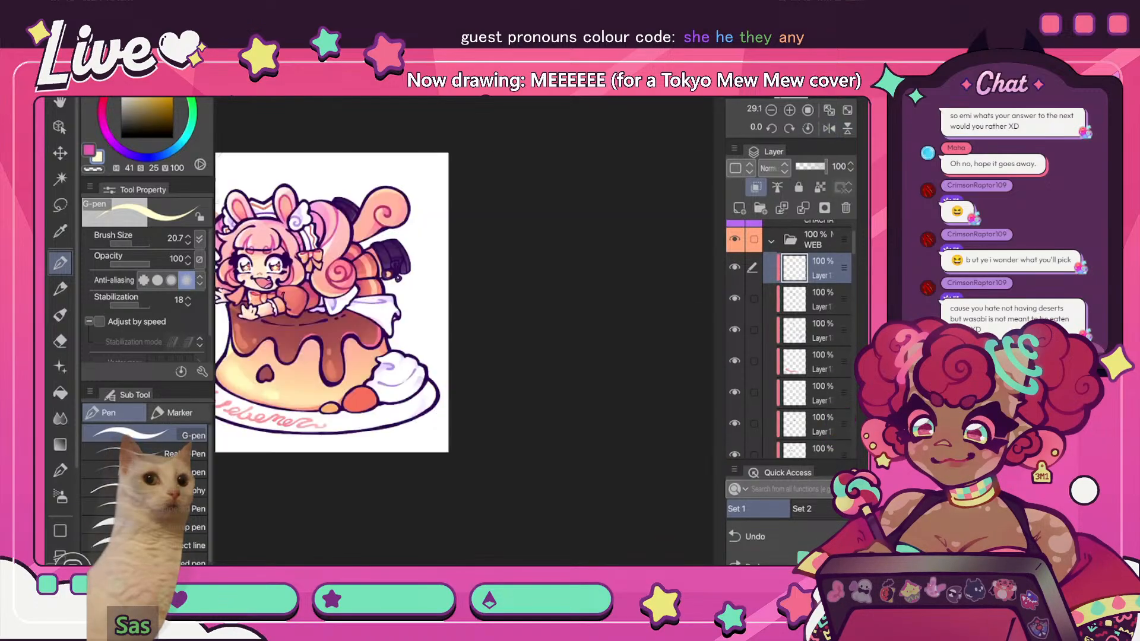
# - Try recolouring the nose outline peach, H 12, S 43, V 99, and check it at full view
pyautogui.scroll(6, 464, 331)
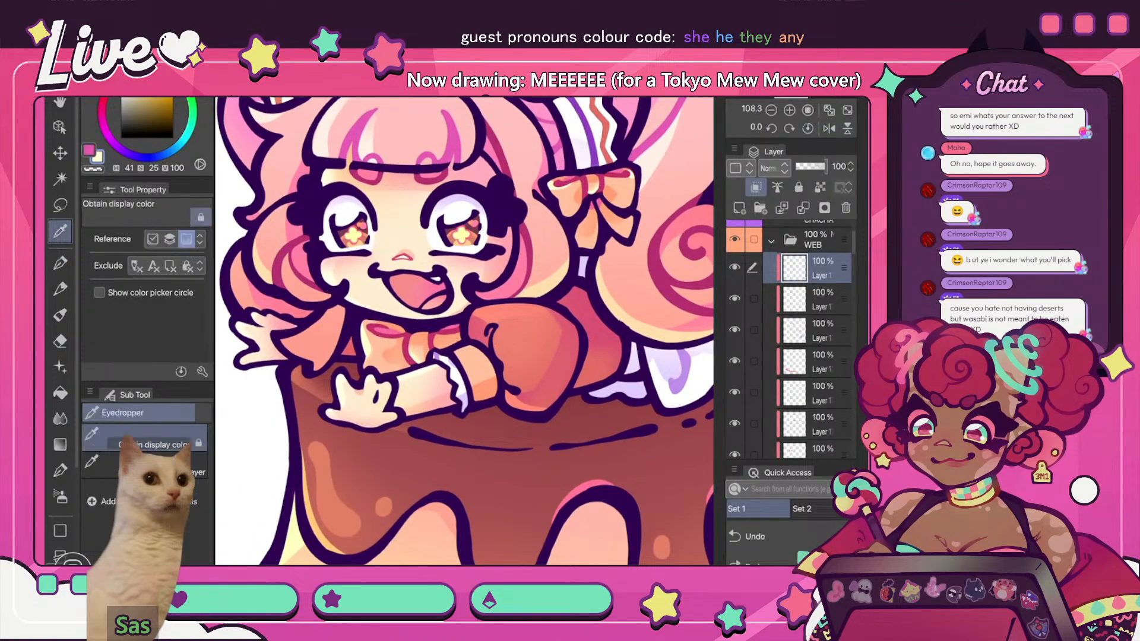
pyautogui.keyDown('alt'); pyautogui.click(403, 256); pyautogui.keyUp('alt')
pyautogui.moveTo(394, 258); pyautogui.dragTo(410, 258)
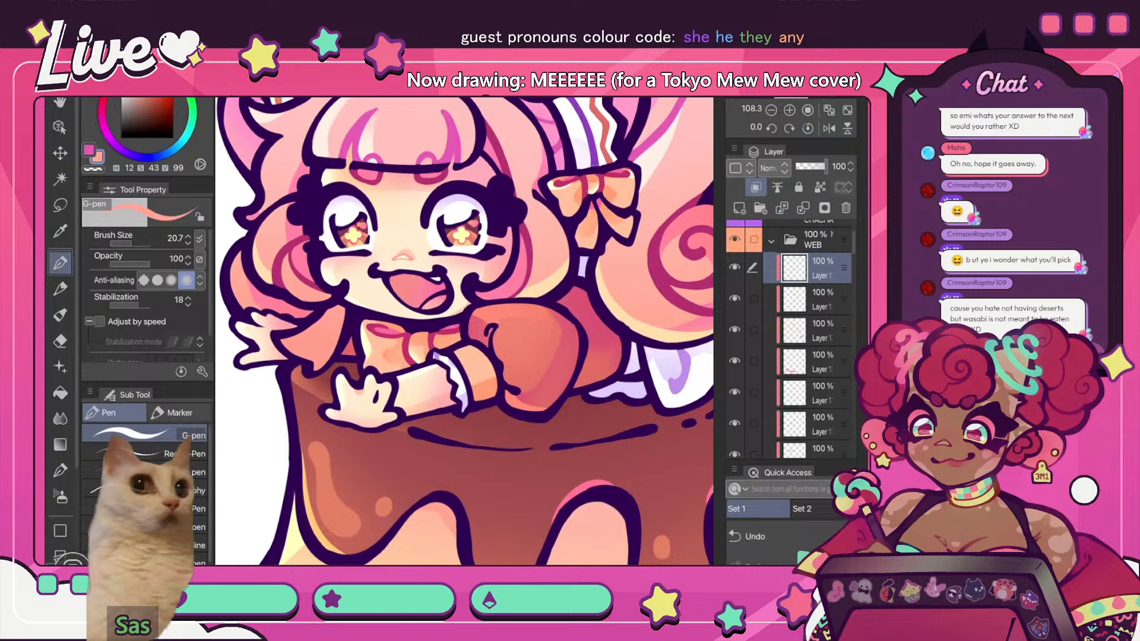
pyautogui.hotkey('ctrl', '0')
# - Try recolouring the nose outline pink, H 354, S 53, V 93, based on the colour sampled from the tongue
pyautogui.scroll(6, 463, 267)
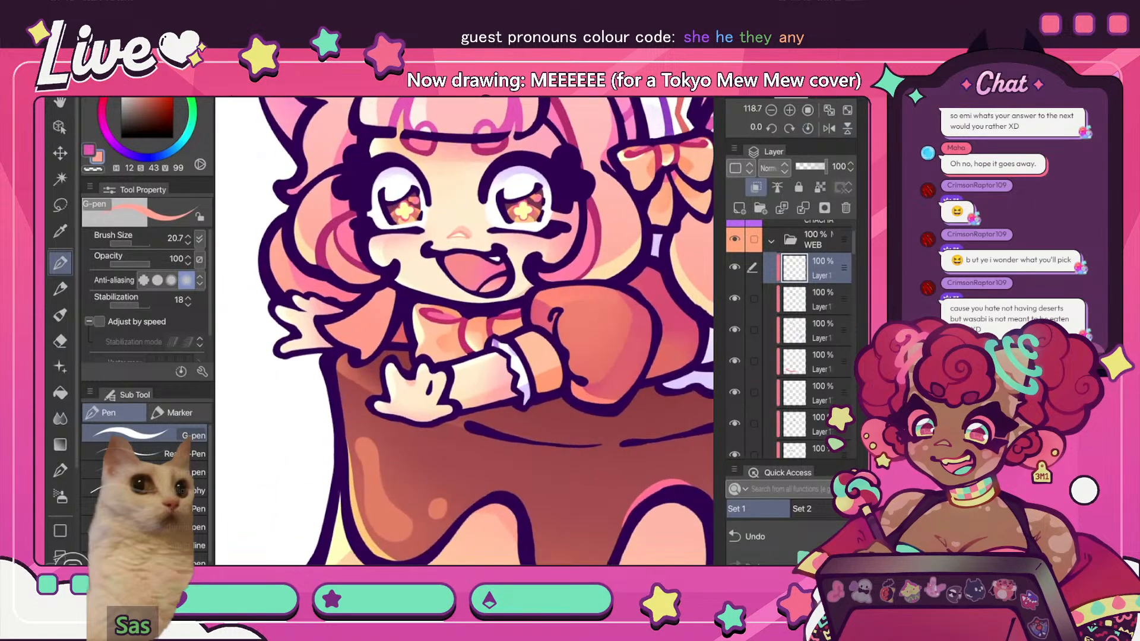
pyautogui.keyDown('alt'); pyautogui.click(475, 271); pyautogui.keyUp('alt')
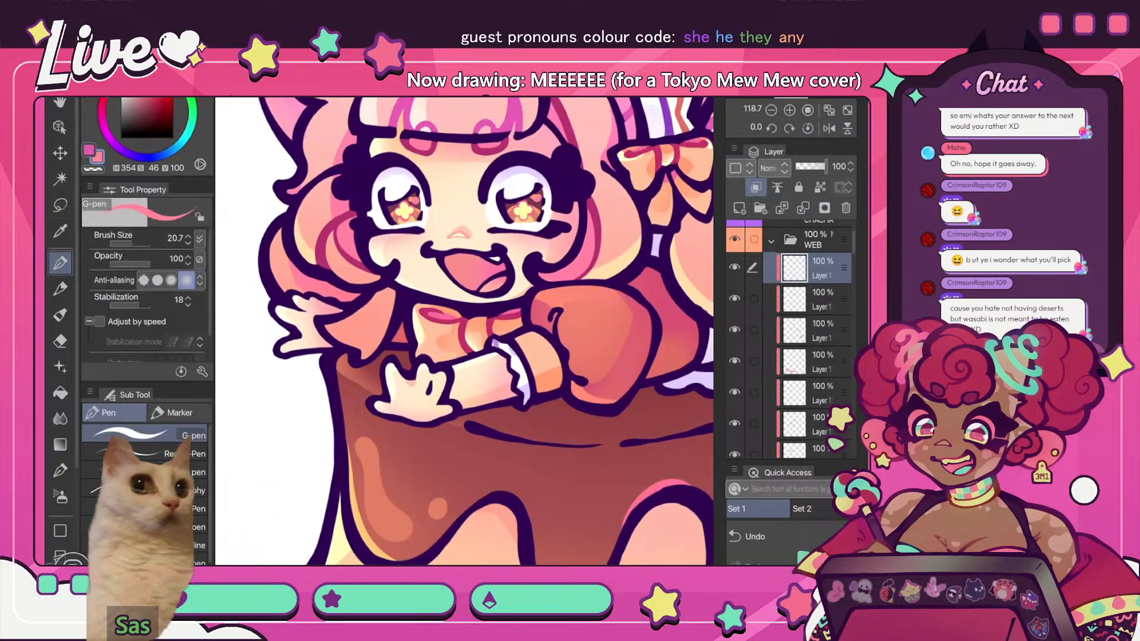
pyautogui.moveTo(450, 235); pyautogui.dragTo(467, 236)
pyautogui.click(149, 91)
pyautogui.hotkey('ctrl', '0')
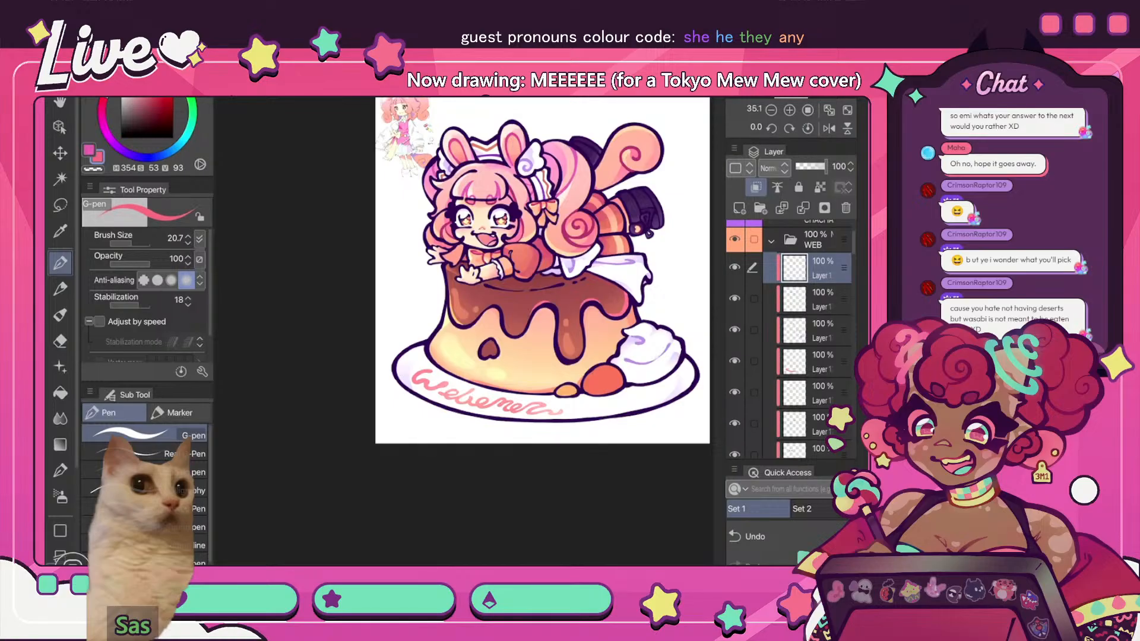
# - Try recolouring the nose outline light orange, H 18, S 56, V 100, using the colour sampled from the sleeve cuff
pyautogui.press('h')
pyautogui.scroll(3, 416, 326)
pyautogui.scroll(6, 444, 222)
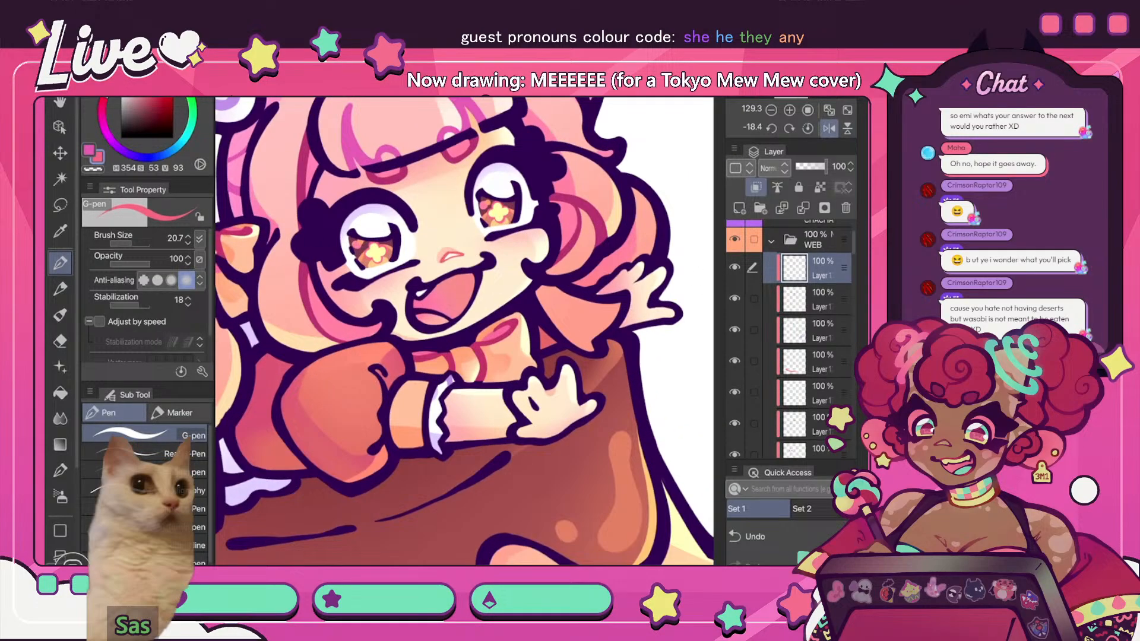
pyautogui.keyDown('alt'); pyautogui.click(408, 410); pyautogui.keyUp('alt')
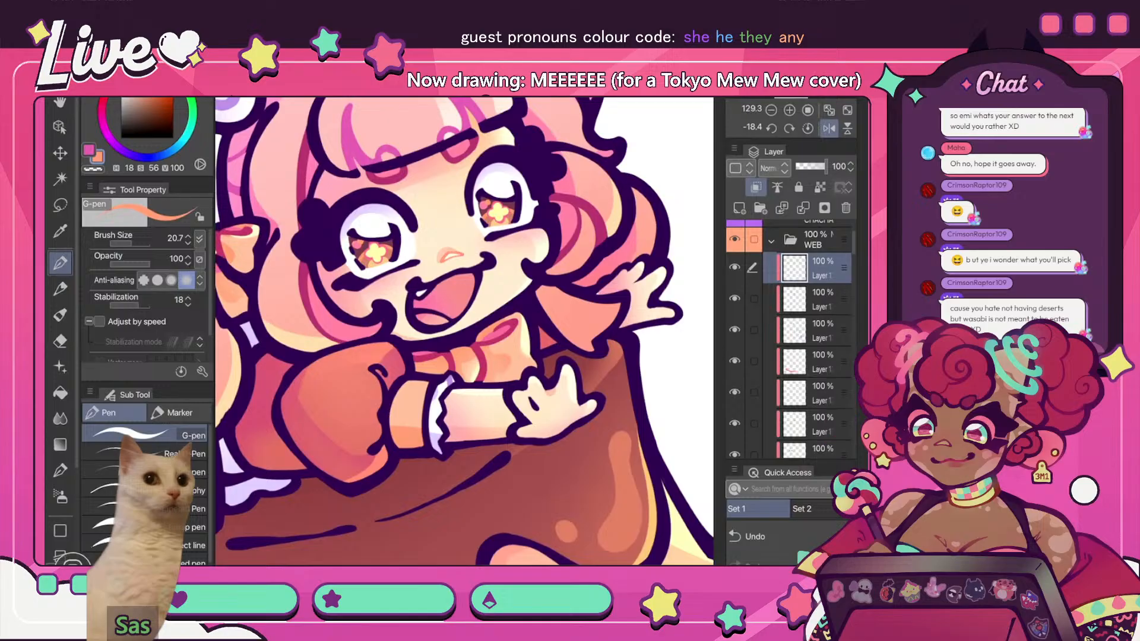
pyautogui.scroll(-6, 464, 331)
pyautogui.hotkey('ctrl', '@')
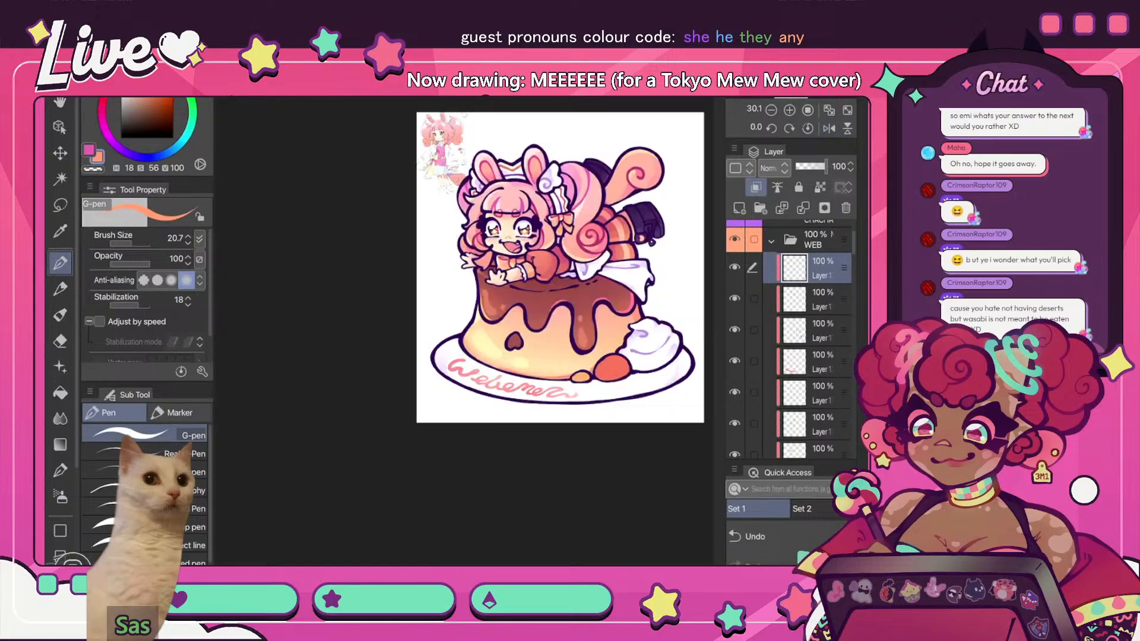
# - Try recolouring the nose outline deeper orange, H 15, S 68, V 91, using the colour sampled from the puffed sleeve
pyautogui.scroll(6, 465, 331)
pyautogui.keyDown('alt'); pyautogui.click(356, 515); pyautogui.keyUp('alt')
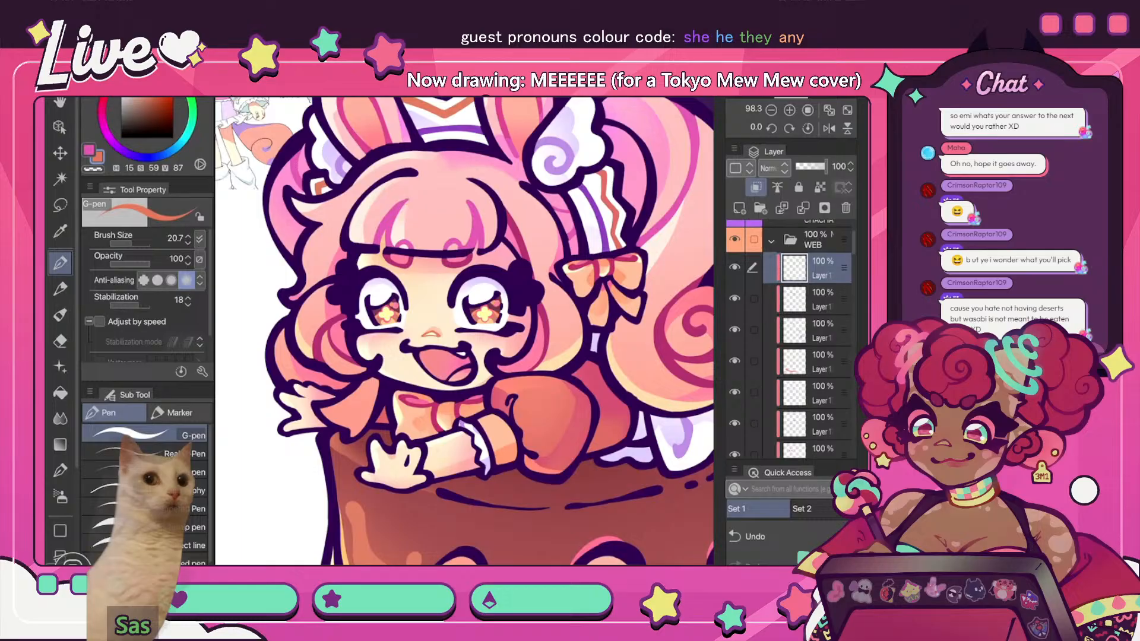
pyautogui.keyDown('alt'); pyautogui.click(526, 404); pyautogui.keyUp('alt')
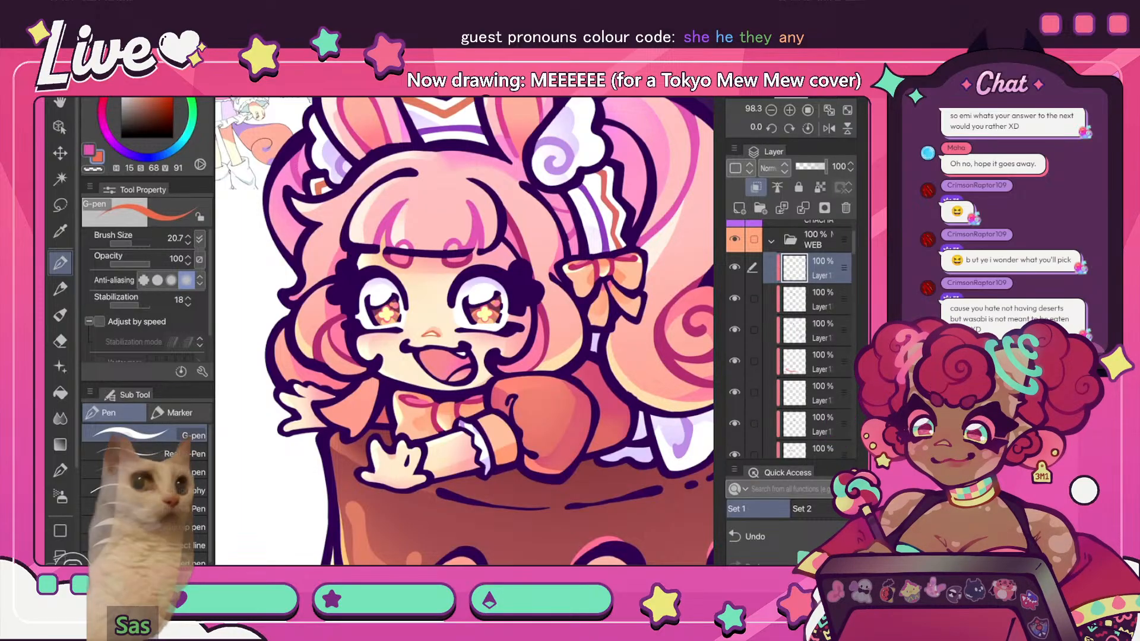
pyautogui.scroll(-6, 465, 331)
pyautogui.press('h')
# - Try recolouring the nose outline red, H 4, S 62, V 82, and check it in both view orientations
pyautogui.scroll(8, 464, 320)
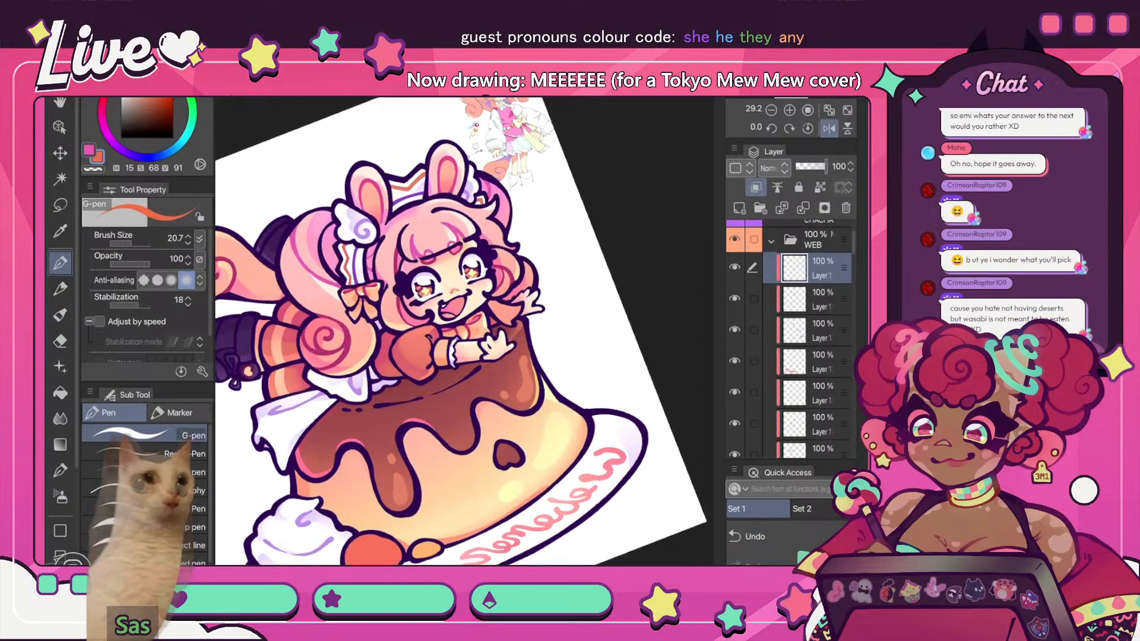
pyautogui.keyDown('alt'); pyautogui.click(349, 339); pyautogui.keyUp('alt')
pyautogui.click(108, 86)
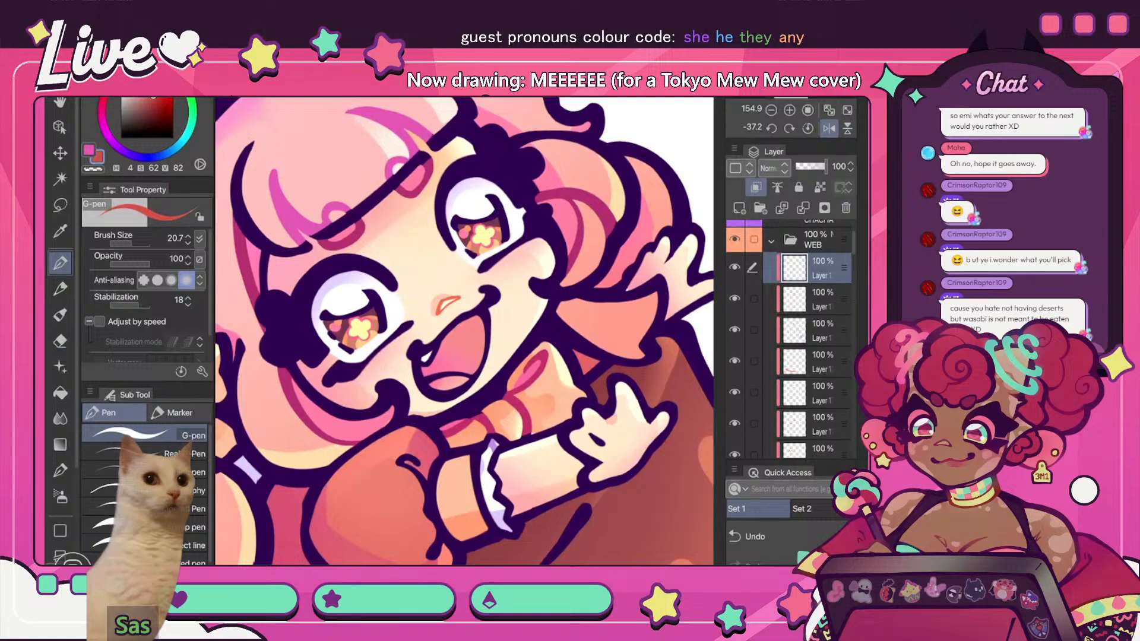
pyautogui.moveTo(438, 312); pyautogui.dragTo(458, 298)
pyautogui.scroll(-8, 464, 321)
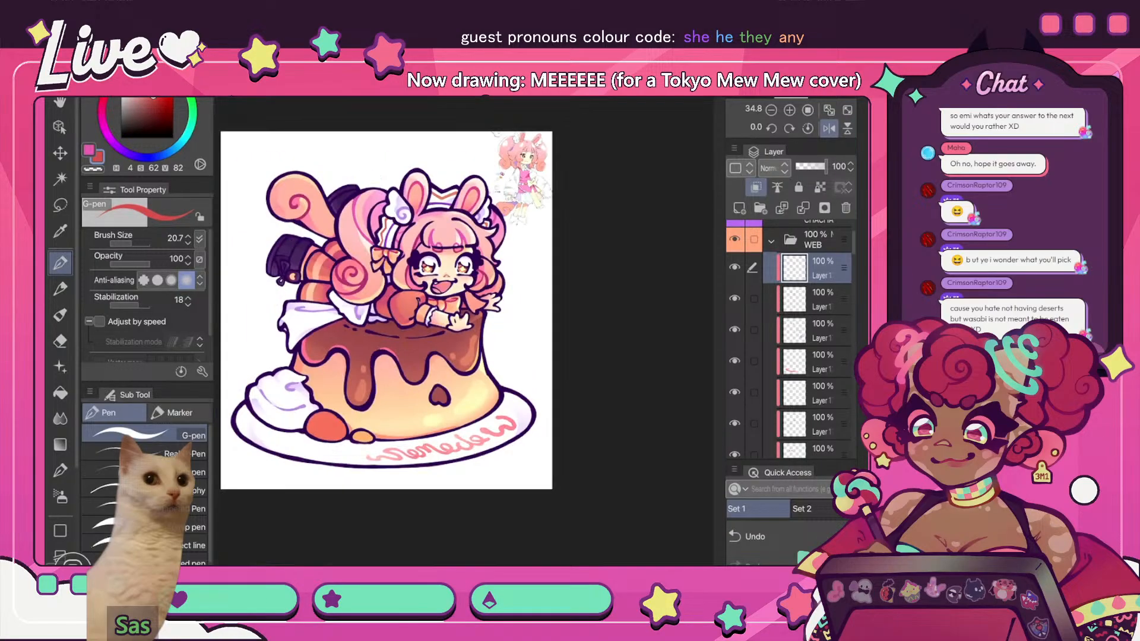
pyautogui.press('h')
# - Try shifting the nose outline to a rosier red, H 354, S 62, V 82, and check it at full view
pyautogui.scroll(3, 535, 202)
pyautogui.scroll(4, 515, 298)
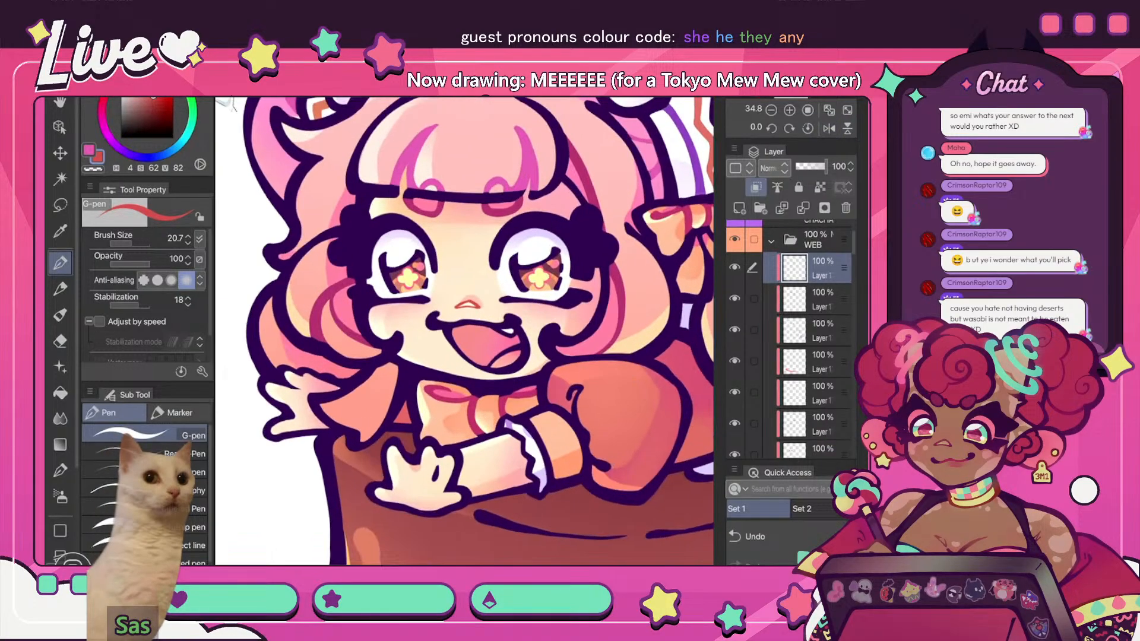
pyautogui.scroll(2, 465, 321)
pyautogui.scroll(2, 528, 290)
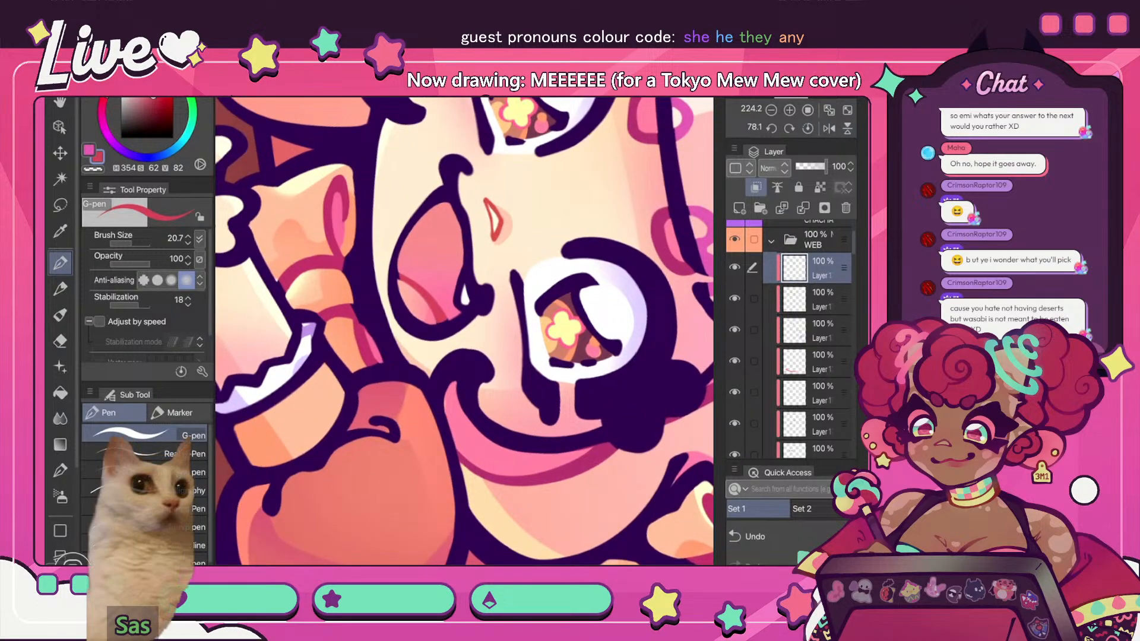
pyautogui.scroll(-10, 465, 331)
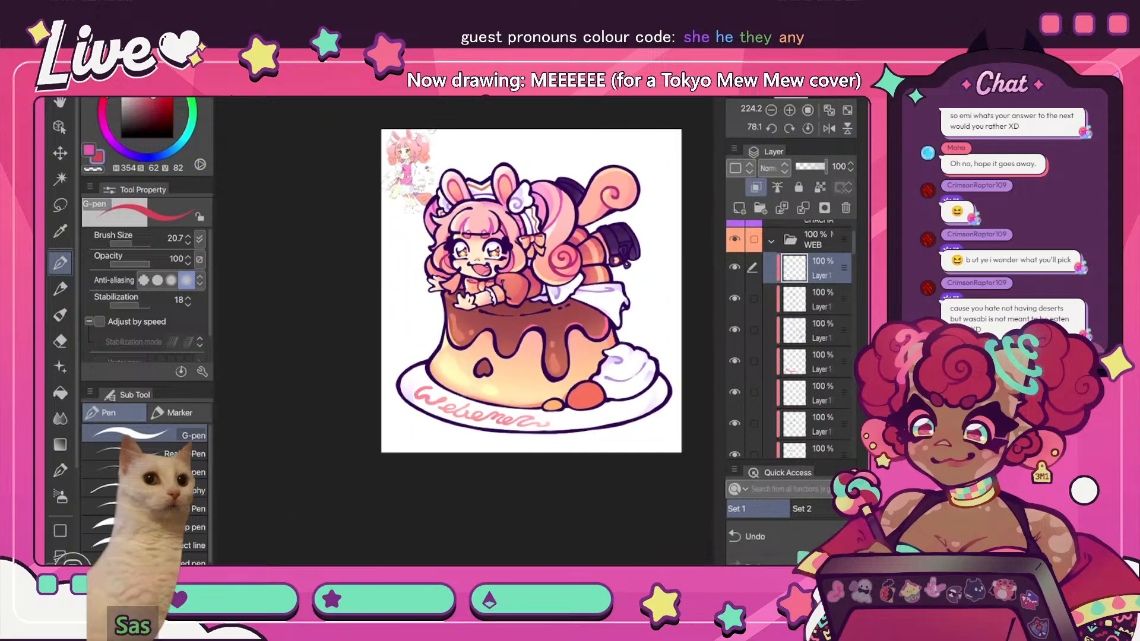
# - Recolour the nose outline dark rose, H 348, S 60, V 78, and check the mirrored illustration
pyautogui.scroll(5, 475, 237)
pyautogui.scroll(5, 464, 331)
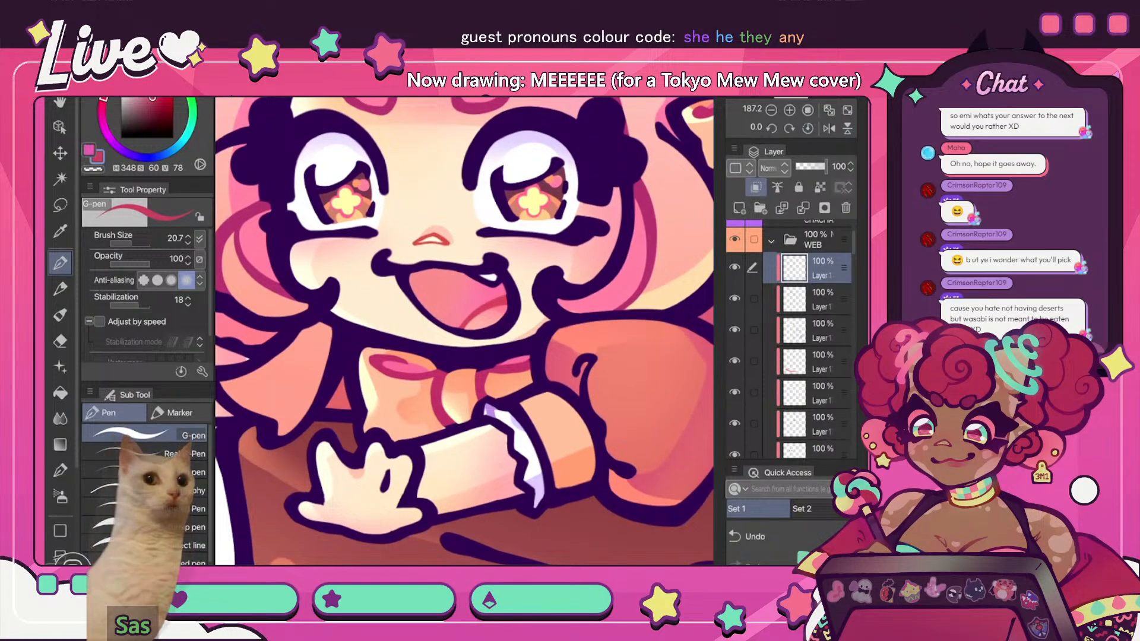
pyautogui.scroll(-5, 464, 331)
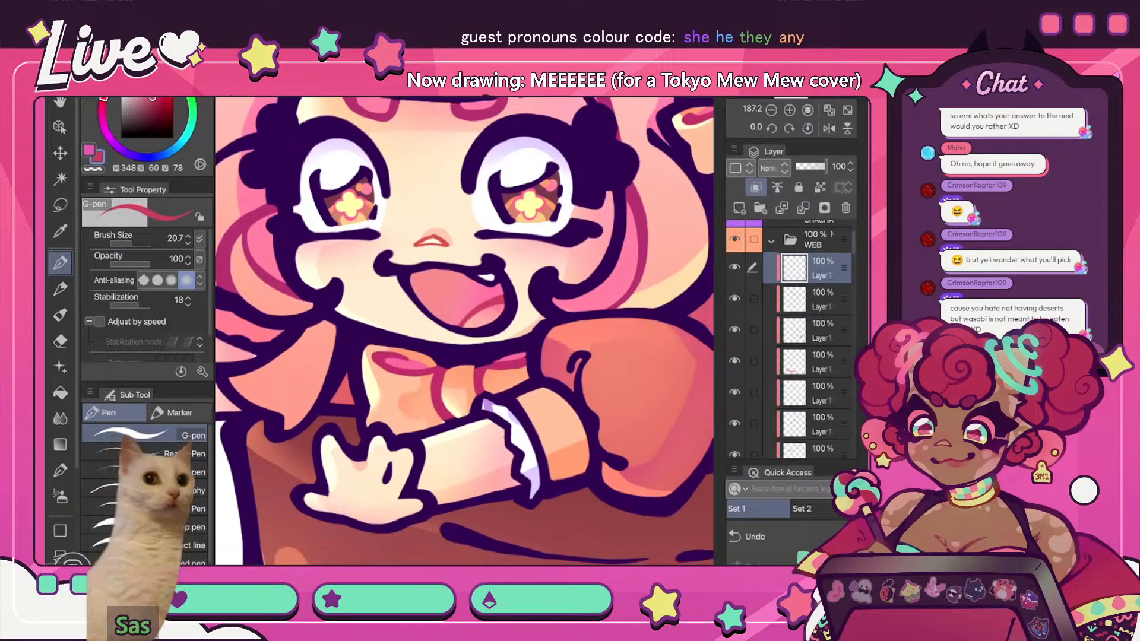
pyautogui.press('h')
pyautogui.scroll(2, 464, 331)
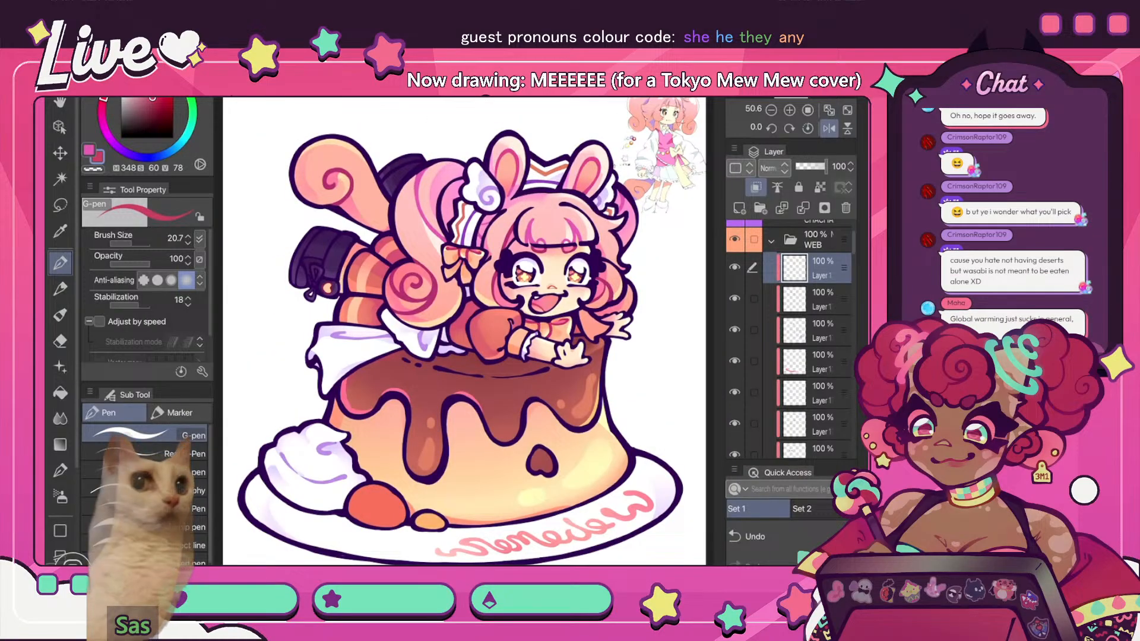
# - Examine the recoloured nose outline and the character's face up close in the unmirrored view
pyautogui.press('h')
pyautogui.scroll(3, 464, 331)
pyautogui.scroll(2, 465, 331)
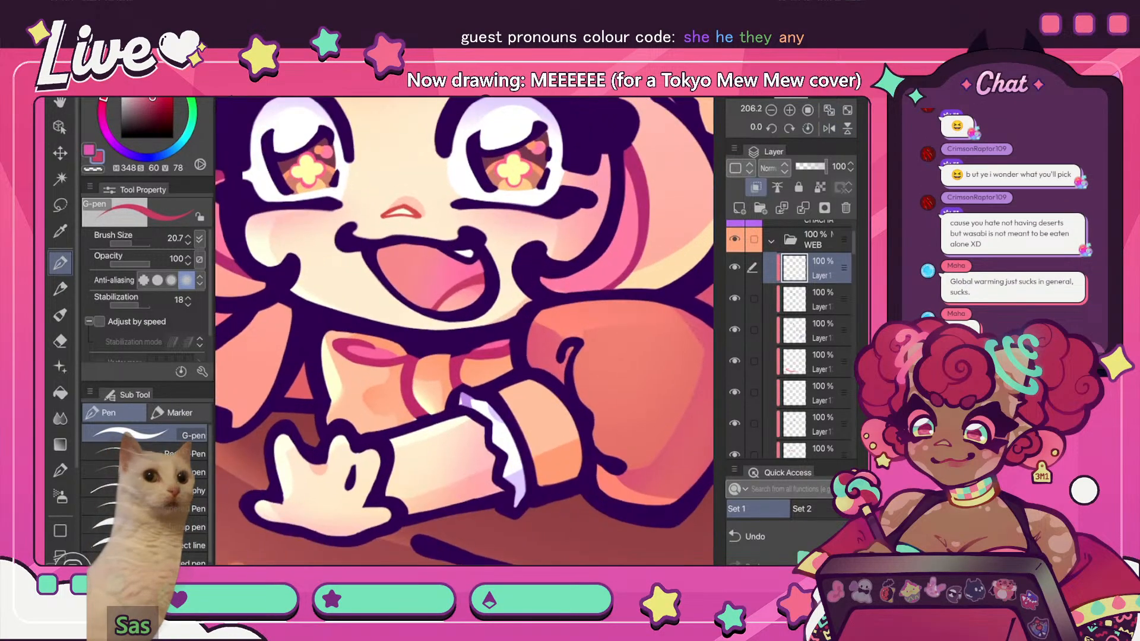
pyautogui.scroll(1, 464, 330)
pyautogui.hotkey('ctrl', '0')
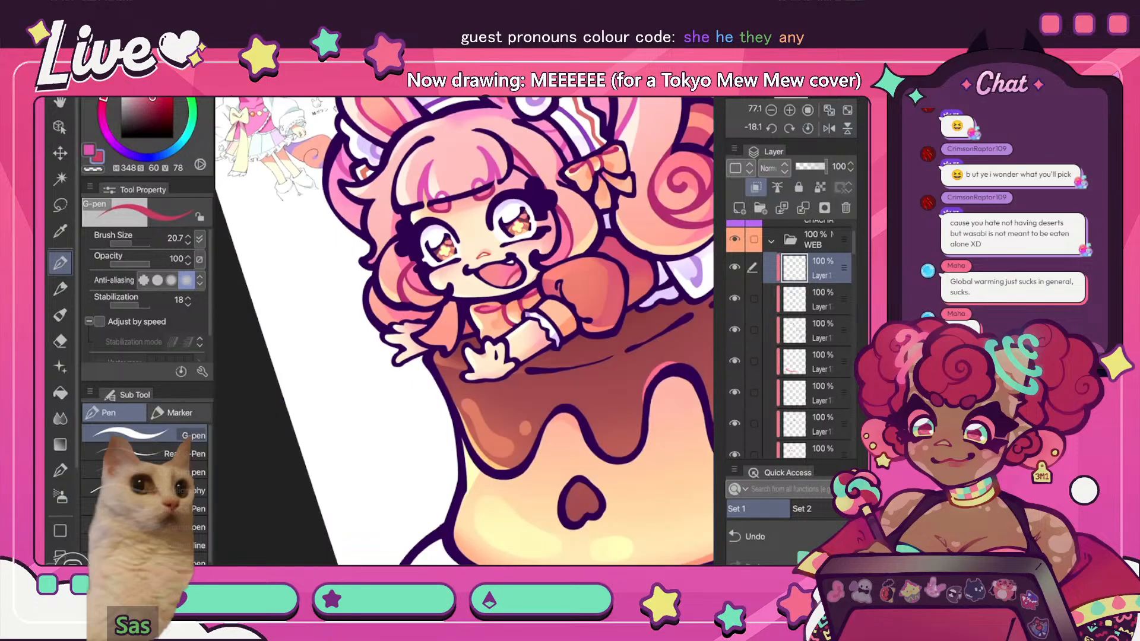
pyautogui.scroll(1, 464, 331)
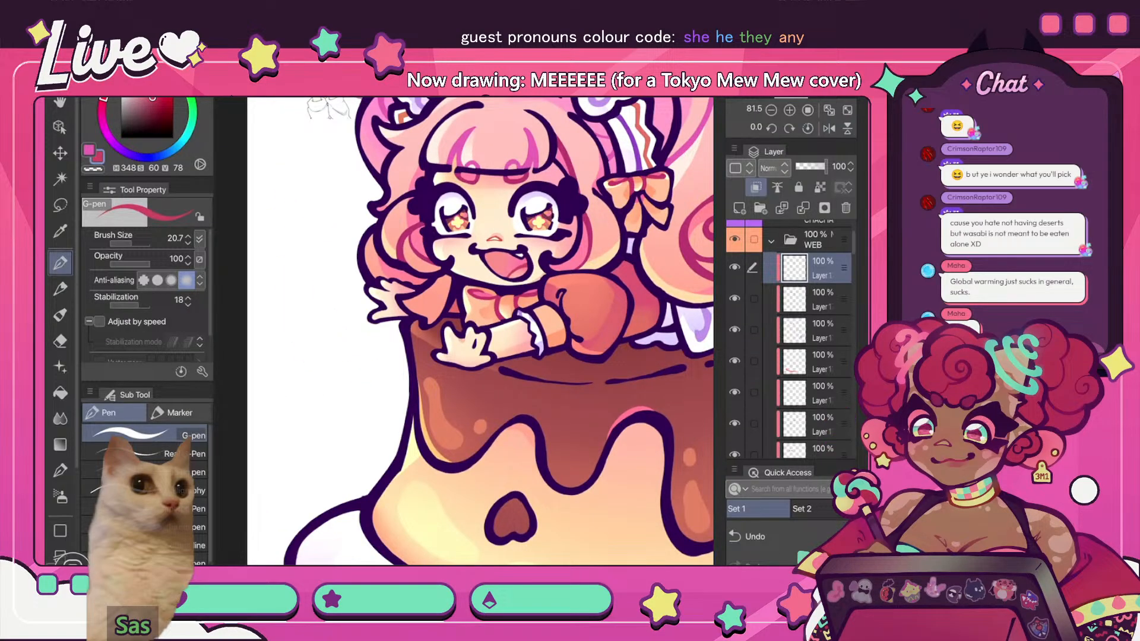
pyautogui.hotkey('ctrl', '0')
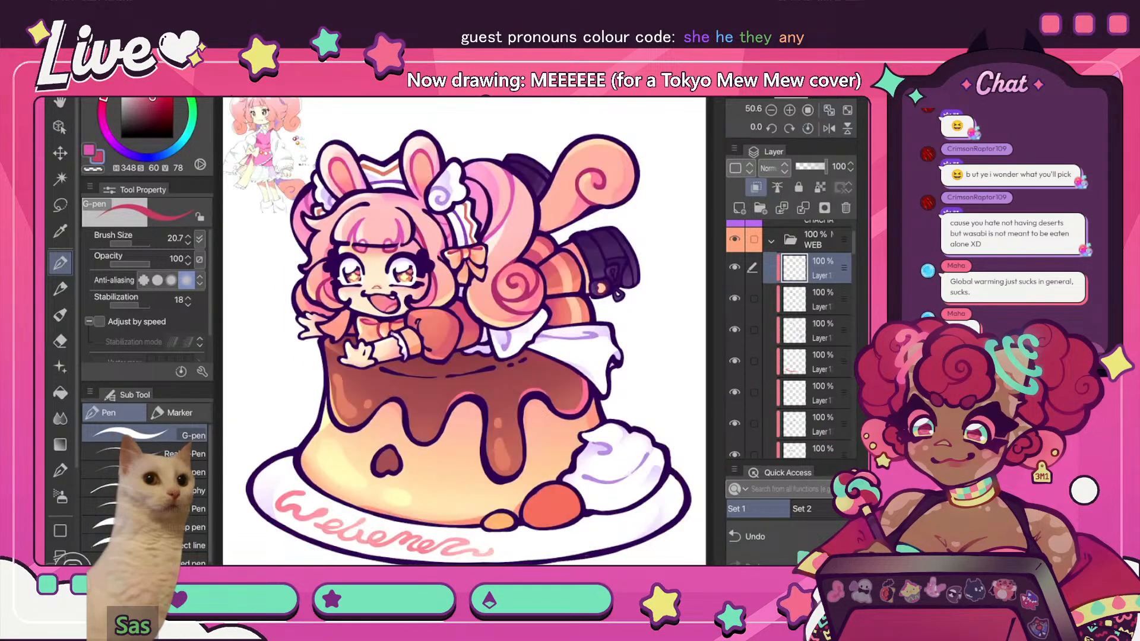
# - Compare the whole illustration in normal and mirrored orientation, at full view and at thumbnail size
pyautogui.press('h')
pyautogui.press('h')
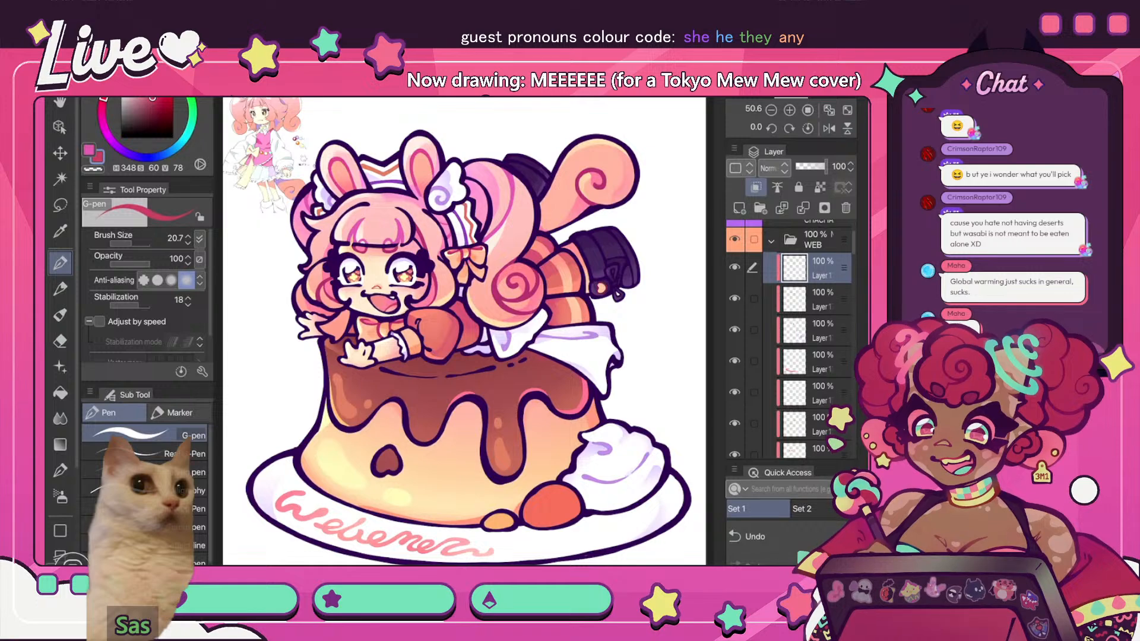
pyautogui.press('h')
pyautogui.press('h')
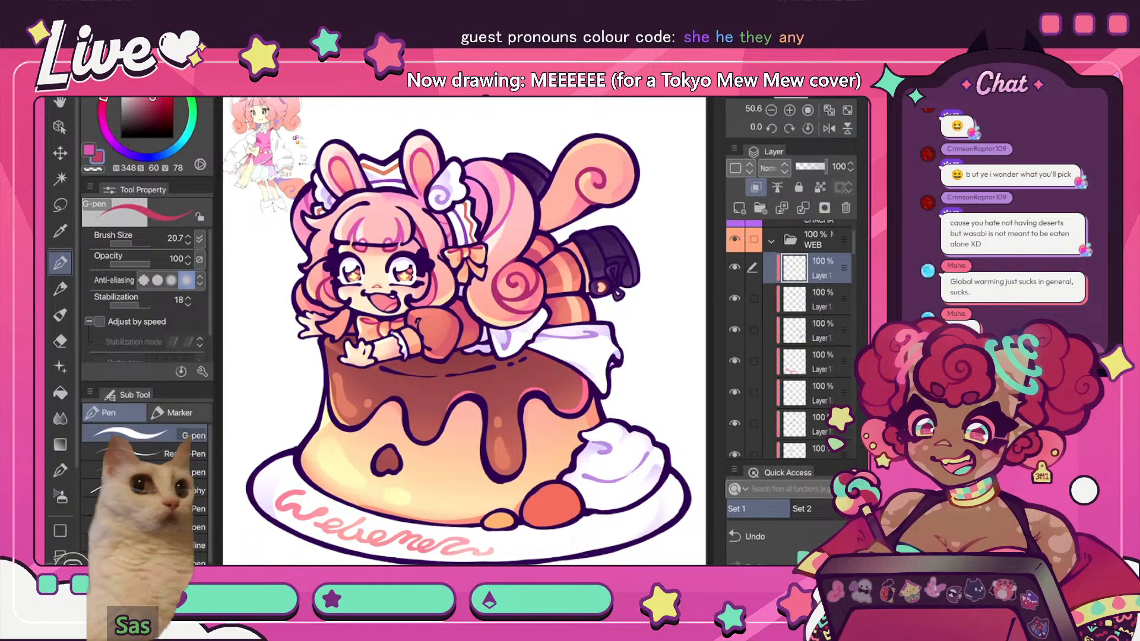
pyautogui.press('h')
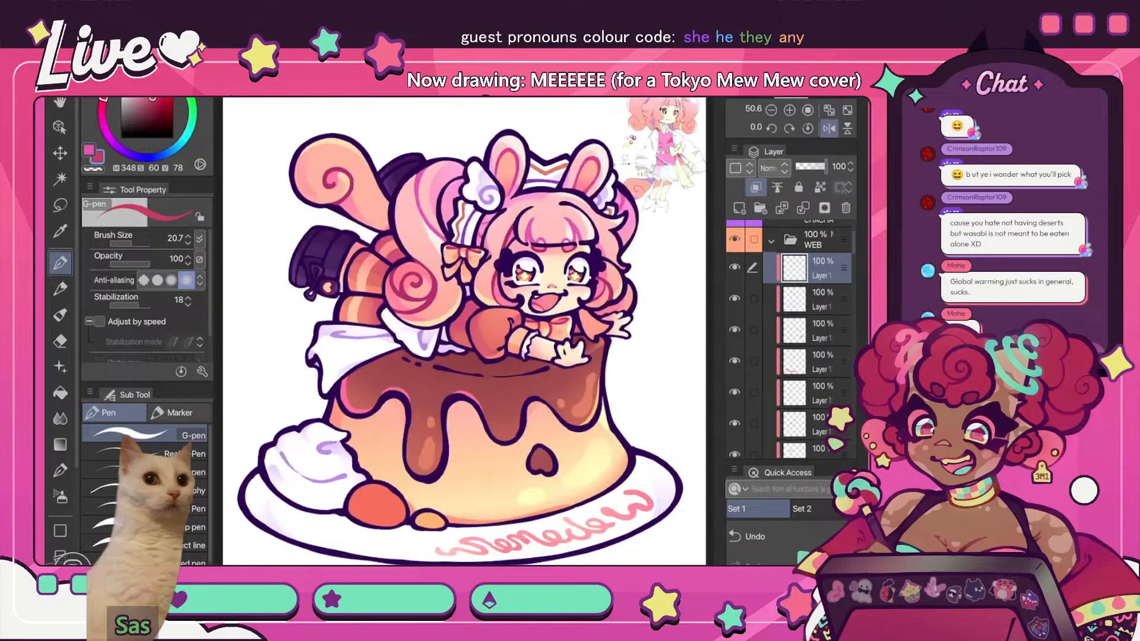
pyautogui.press('h')
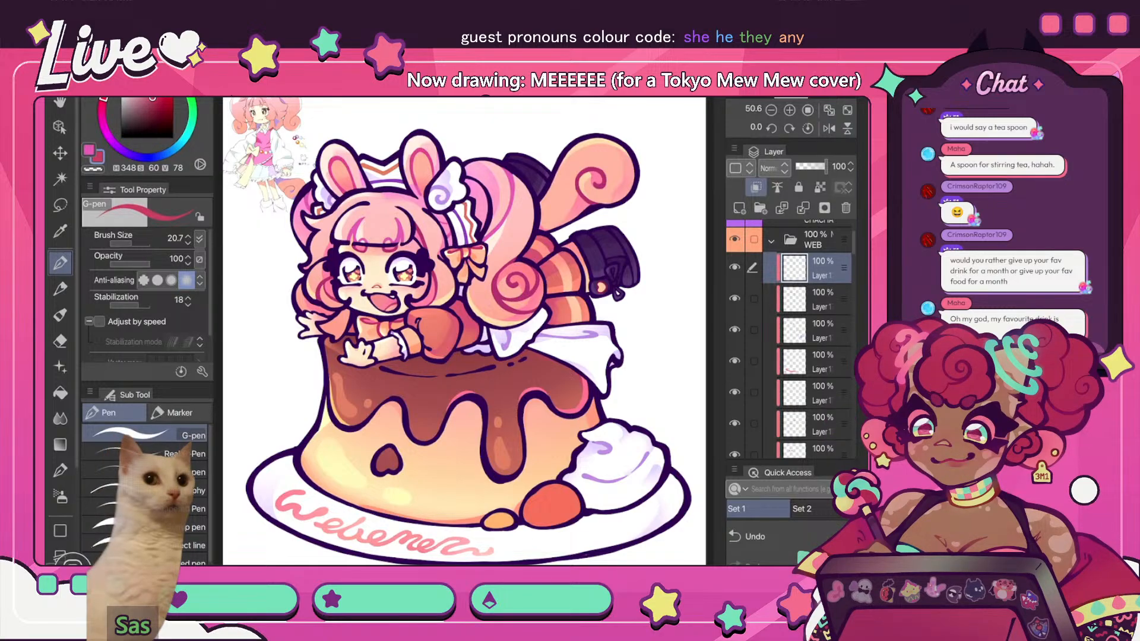
pyautogui.click(828, 128)
pyautogui.click(829, 129)
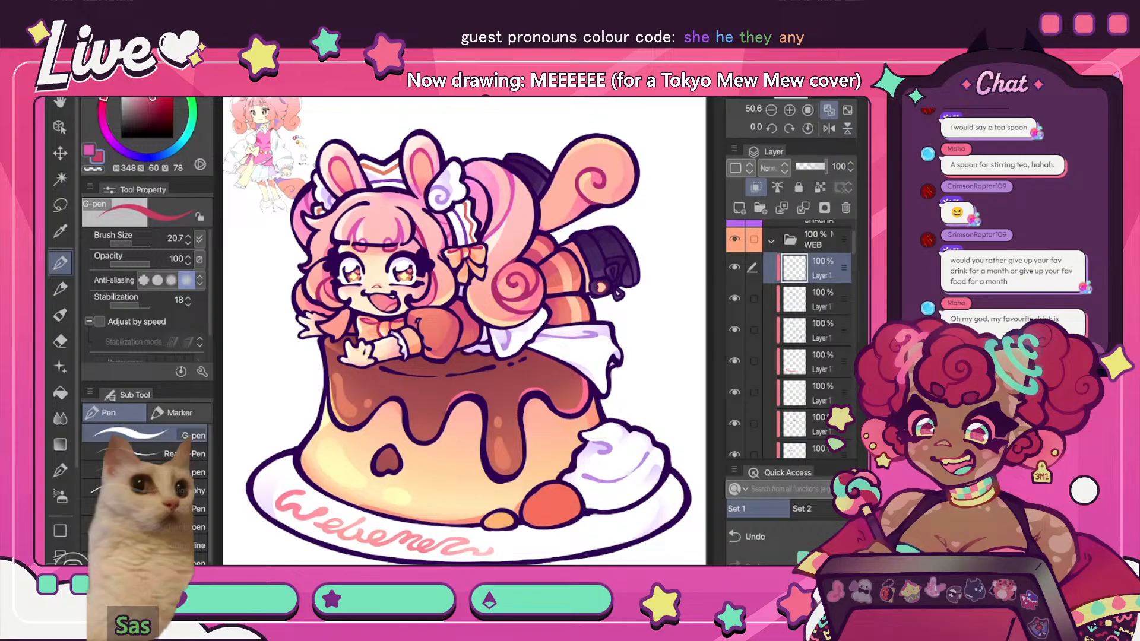
pyautogui.press('h')
pyautogui.press('h')
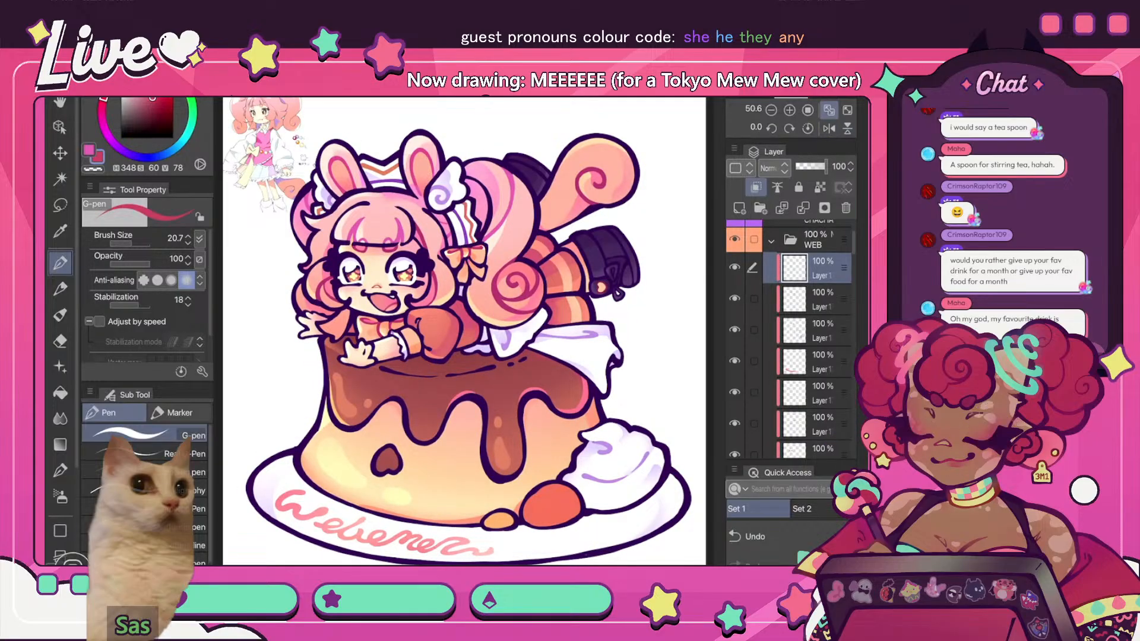
pyautogui.scroll(-5, 464, 331)
pyautogui.click(807, 128)
pyautogui.click(829, 128)
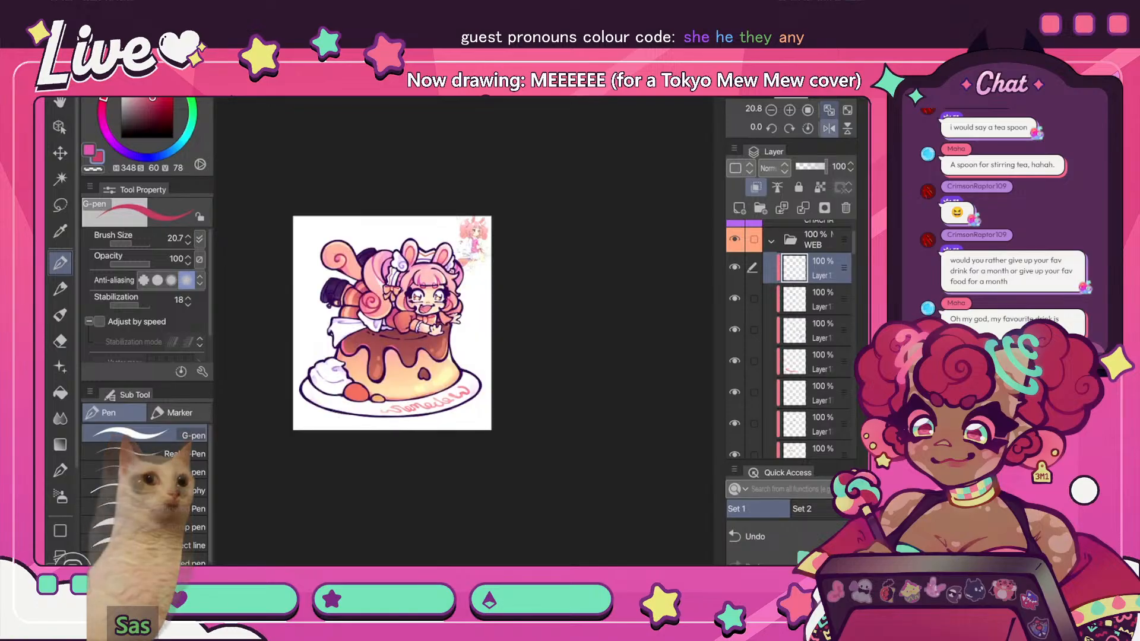
pyautogui.click(847, 109)
# - Merge the coloured line detail layers in the clipped stack into one layer, keeping the plate lettering layer separate above it
pyautogui.click(734, 268)
pyautogui.click(735, 267)
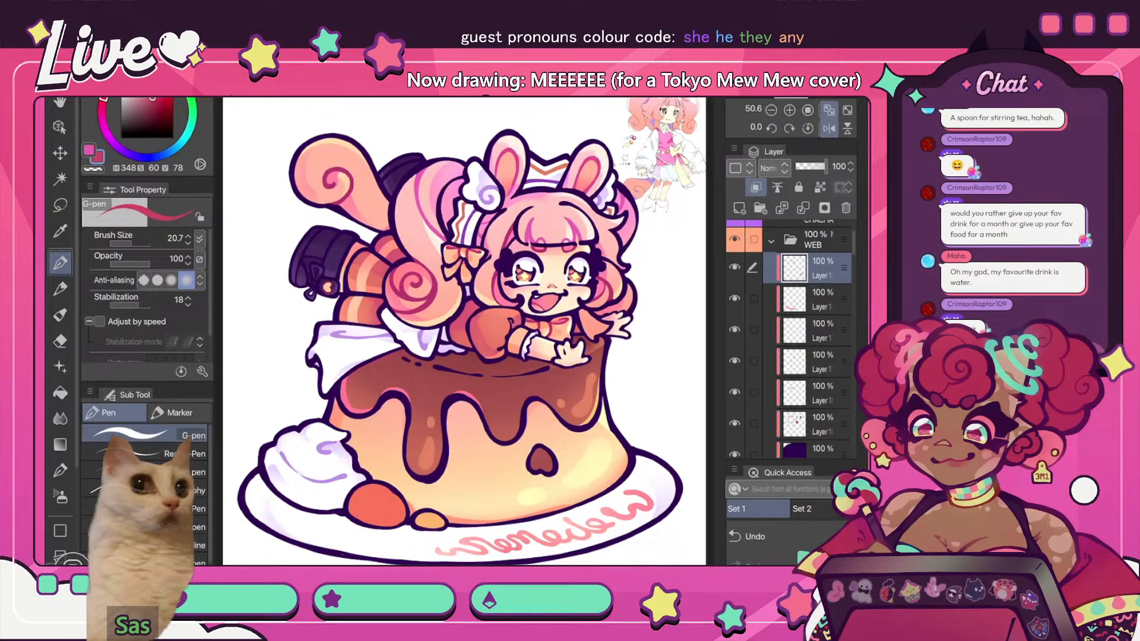
pyautogui.moveTo(822, 267); pyautogui.dragTo(822, 313)
pyautogui.hotkey('ctrl', 'e')
pyautogui.click(735, 299)
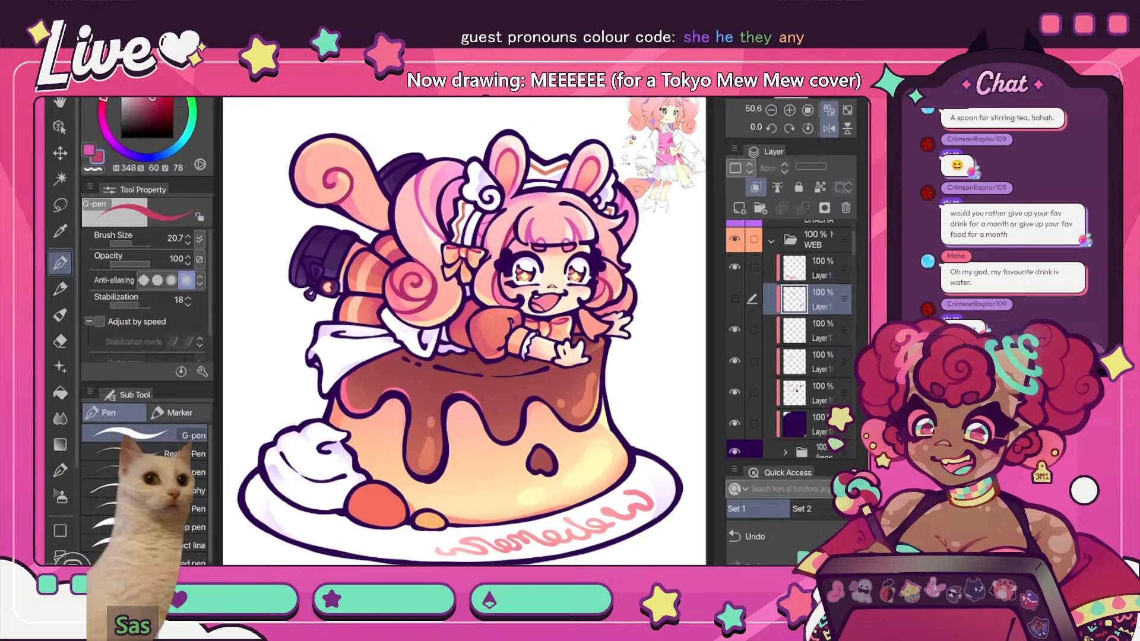
pyautogui.click(735, 298)
pyautogui.hotkey('ctrl', 'e')
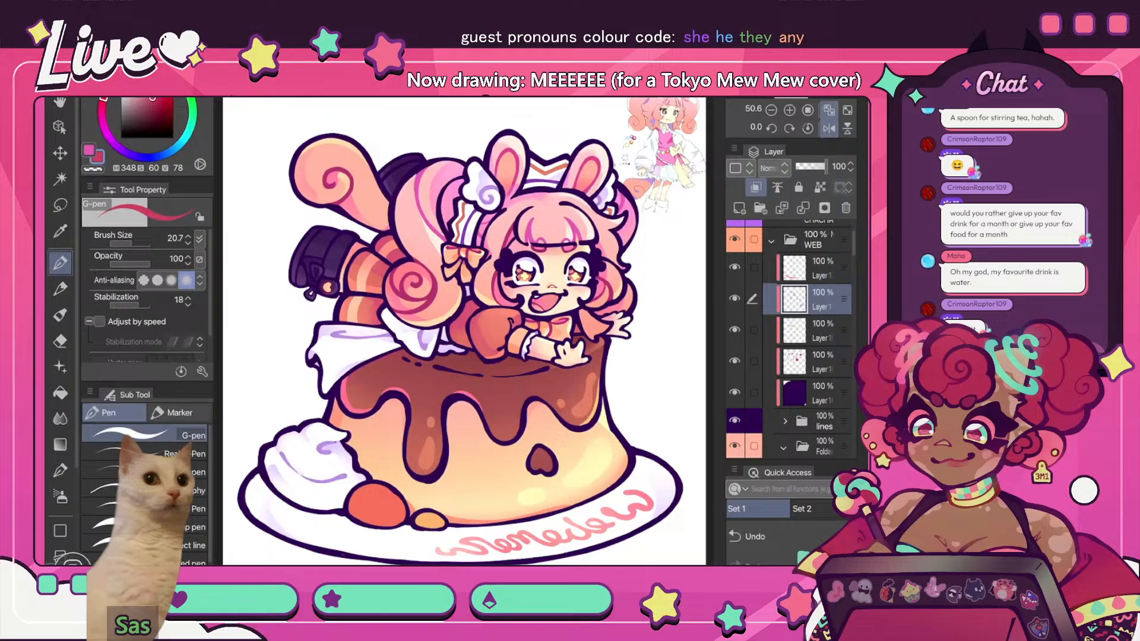
pyautogui.hotkey('ctrl', 'e')
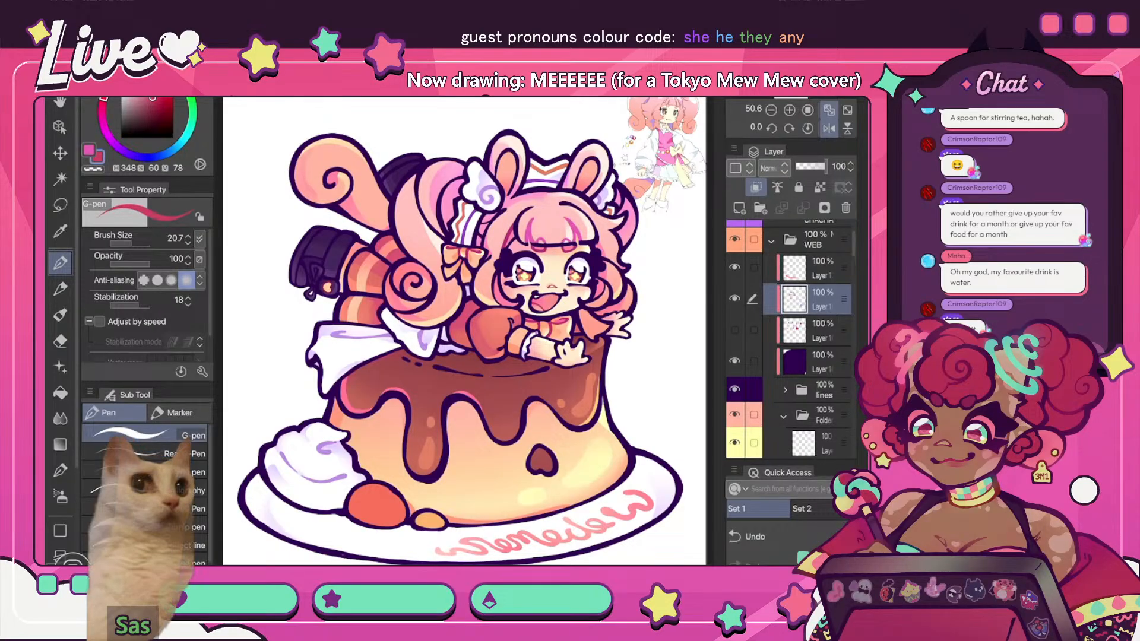
pyautogui.hotkey('ctrl', 'e')
pyautogui.press('h')
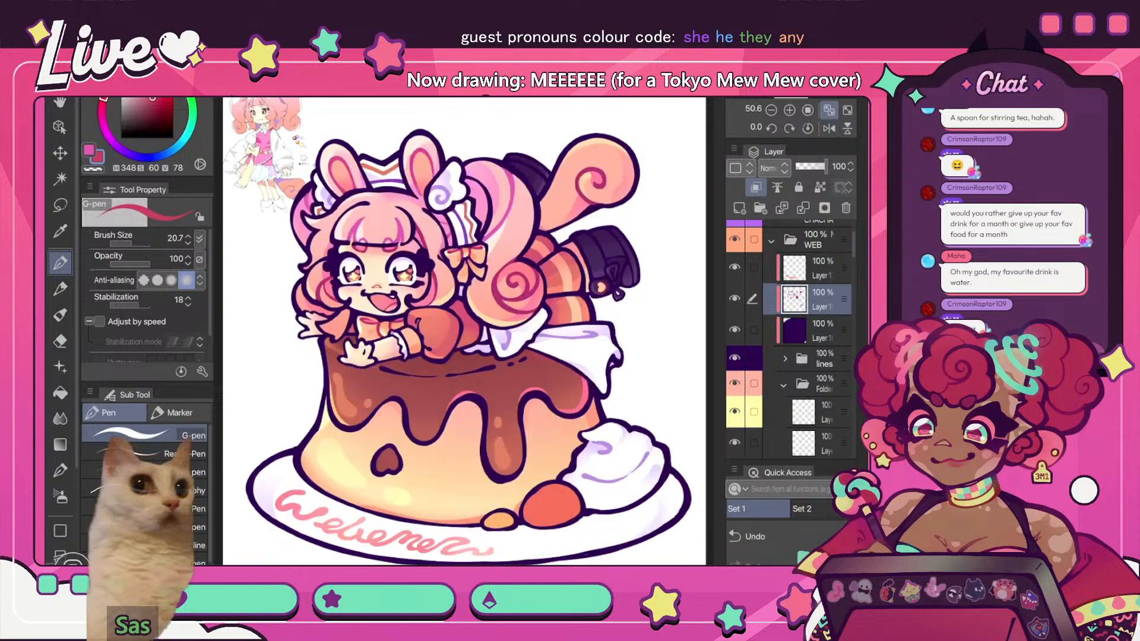
pyautogui.scroll(-4, 558, 209)
pyautogui.scroll(2, 529, 197)
pyautogui.scroll(2, 549, 208)
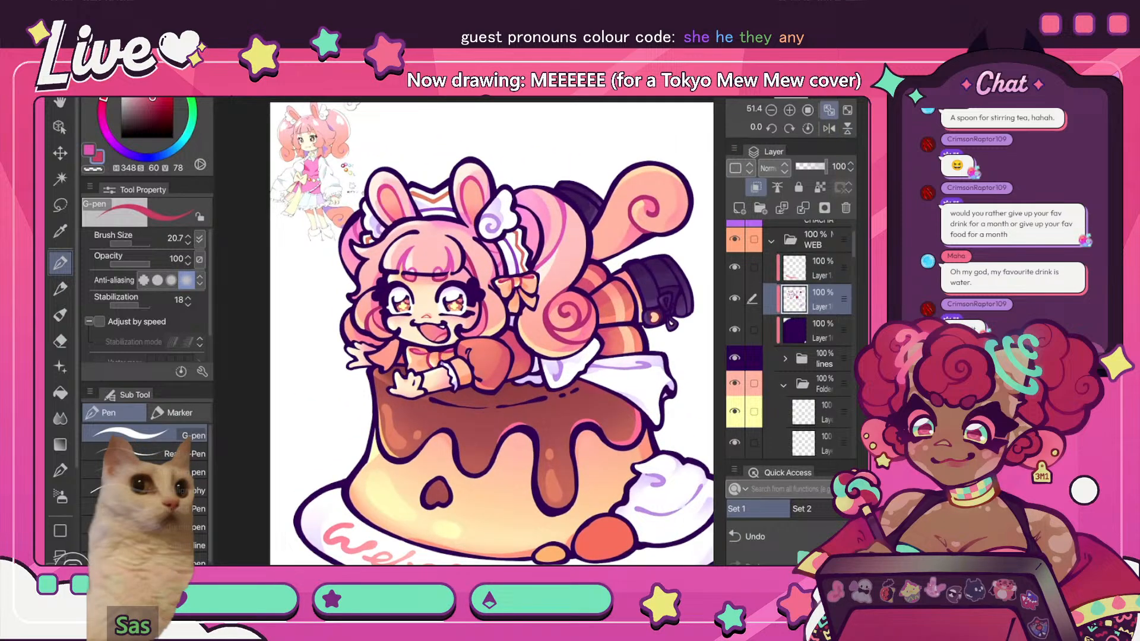
pyautogui.hotkey('ctrl', 'shift', 'n')
pyautogui.scroll(-3, 558, 267)
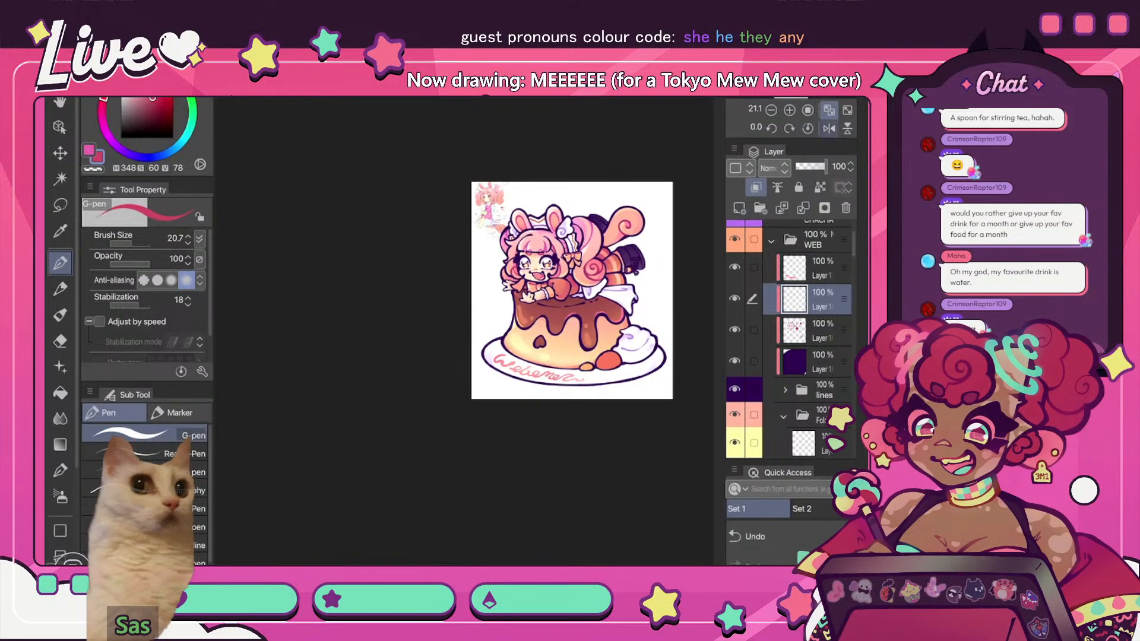
pyautogui.press('h')
pyautogui.scroll(3, 465, 331)
pyautogui.press('h')
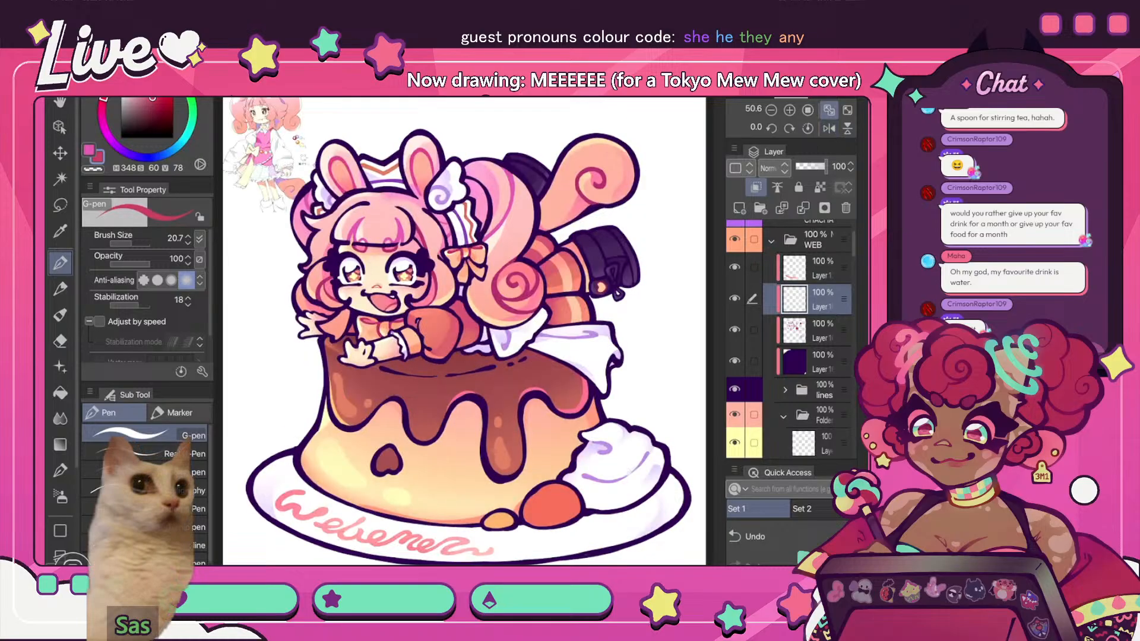
pyautogui.hotkey('ctrl', 'e')
# - Compare the illustration with the merged line colour layer and the plate lettering layer hidden and shown, in both view orientations
pyautogui.click(734, 298)
pyautogui.click(734, 298)
pyautogui.click(734, 267)
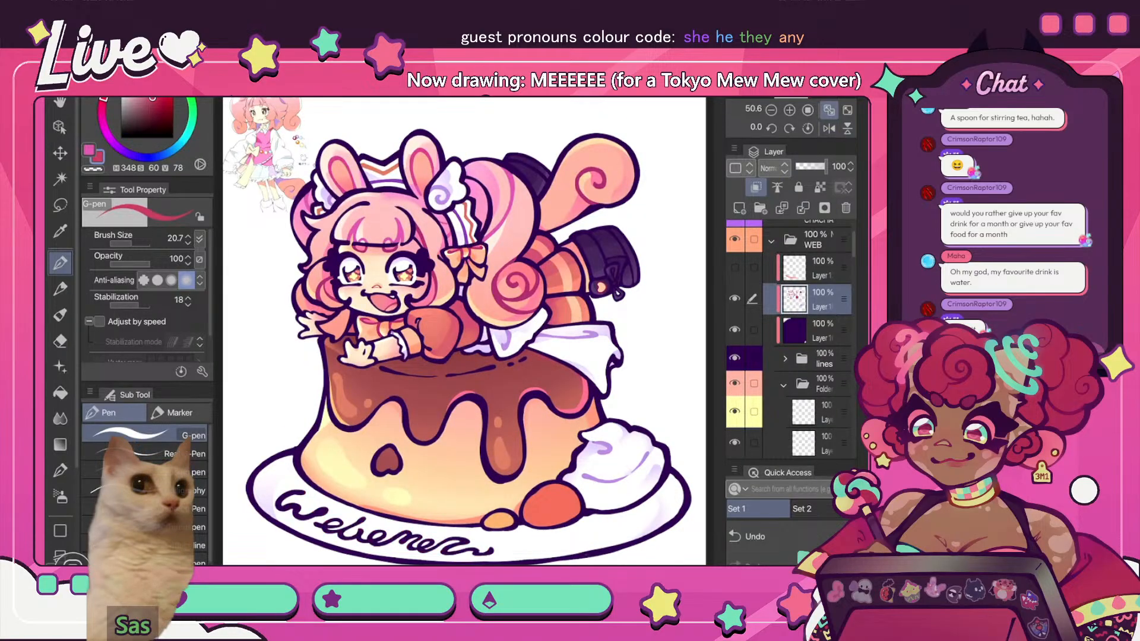
pyautogui.click(735, 267)
pyautogui.click(734, 299)
pyautogui.press('h')
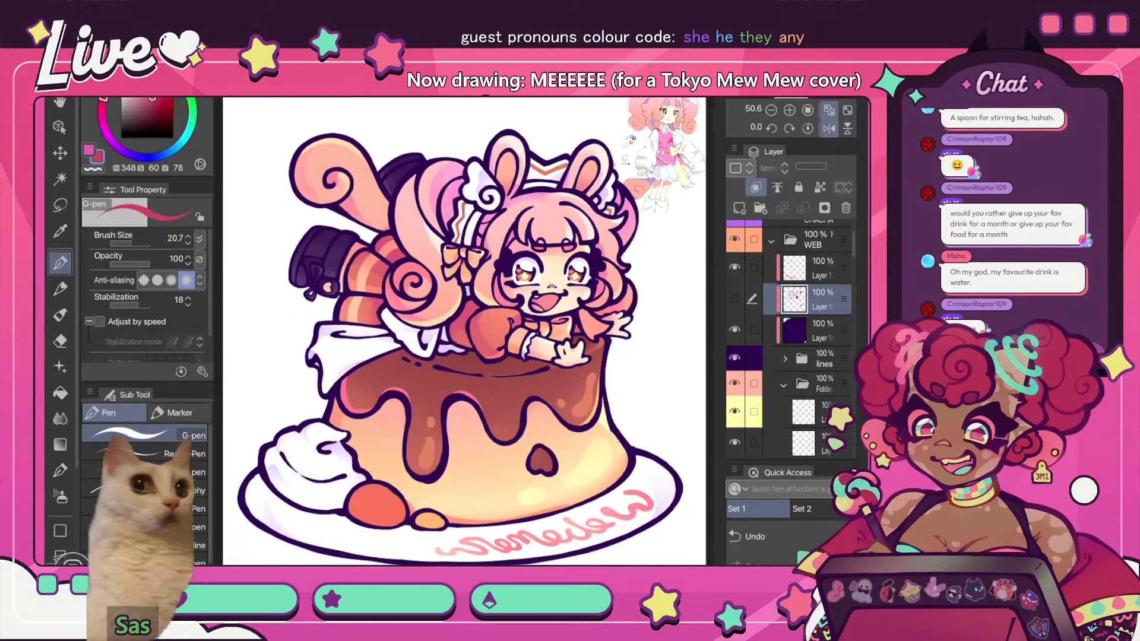
pyautogui.scroll(-4, 465, 331)
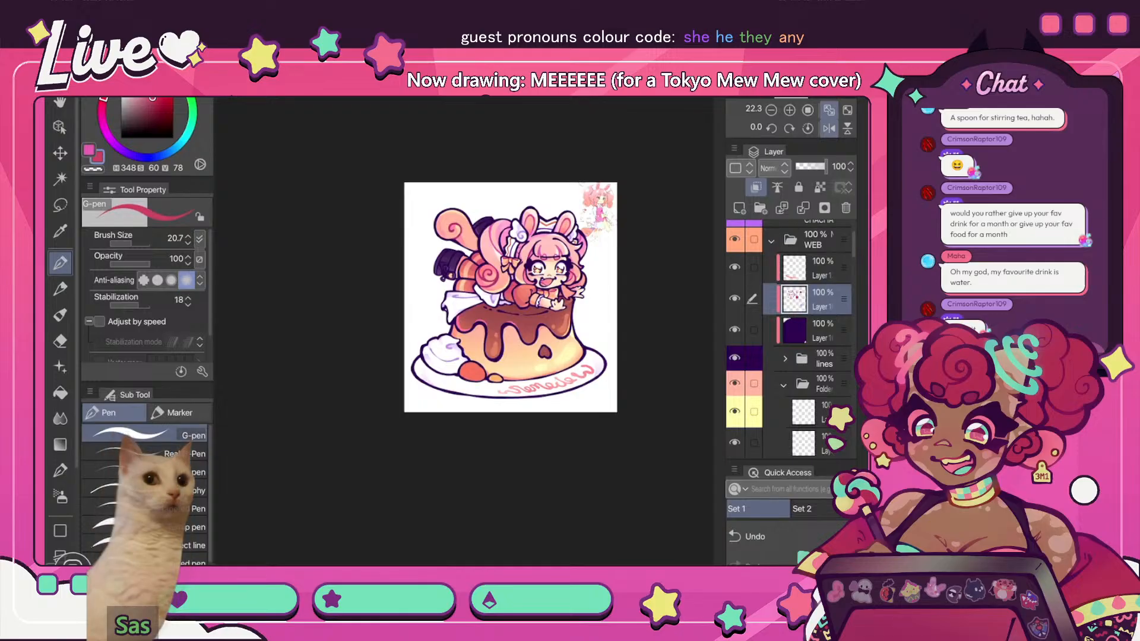
pyautogui.press('h')
pyautogui.scroll(3, 429, 318)
pyautogui.click(734, 299)
# - Paint red patches, H 1, S 62, V 82, over the outer lashes of both eyes on a new clipped layer above the lettering layer
pyautogui.scroll(4, 353, 279)
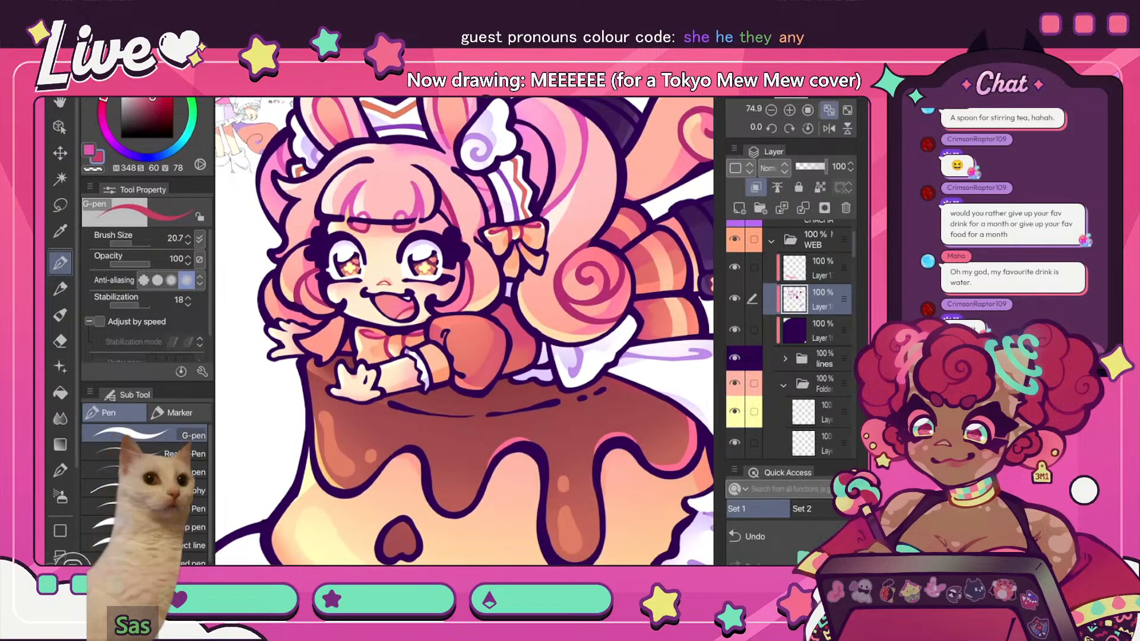
pyautogui.click(823, 269)
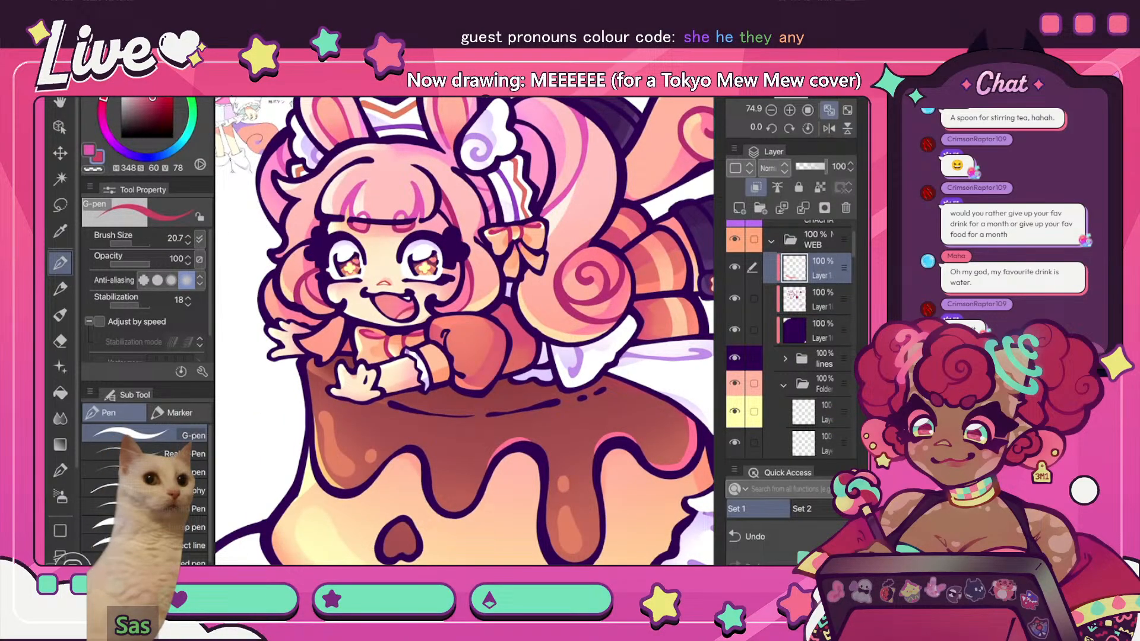
pyautogui.hotkey('ctrl', 'shift', 'n')
pyautogui.scroll(3, 230, 272)
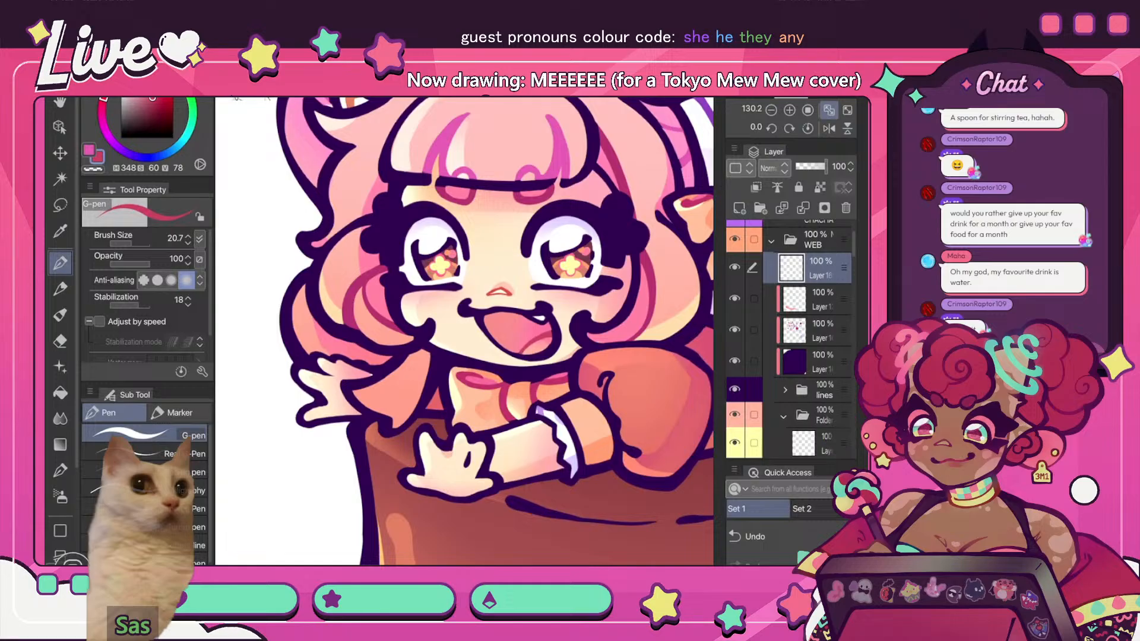
pyautogui.keyDown('alt'); pyautogui.click(683, 409); pyautogui.keyUp('alt')
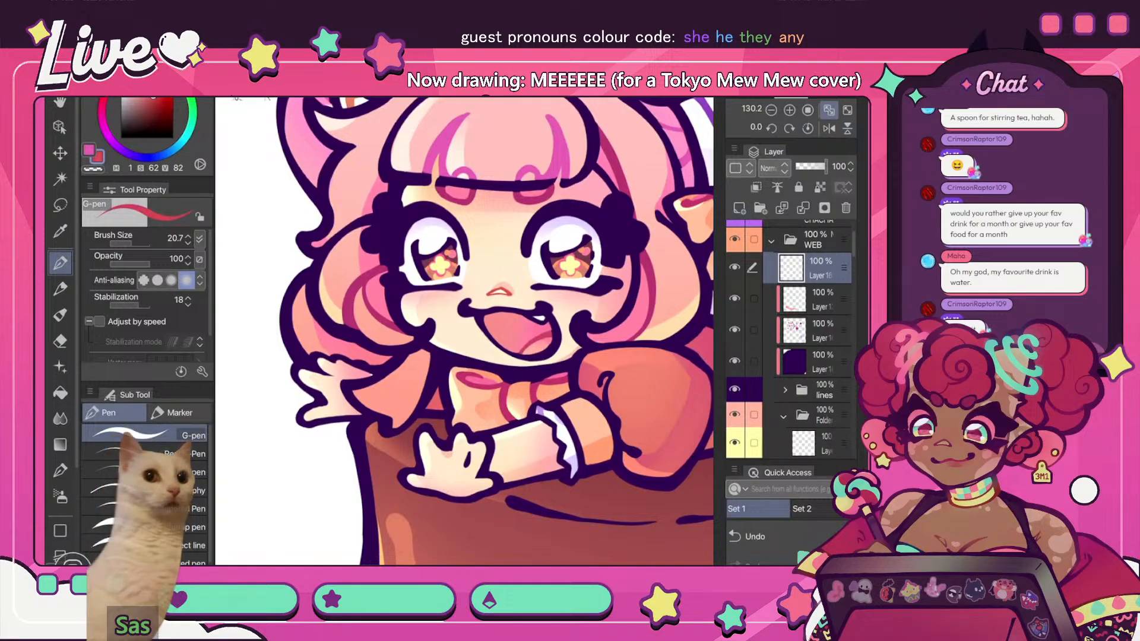
pyautogui.moveTo(384, 250)
pyautogui.mouseDown()
pyautogui.moveTo(387, 261)
pyautogui.moveTo(387, 247)
pyautogui.moveTo(362, 244)
pyautogui.mouseUp()
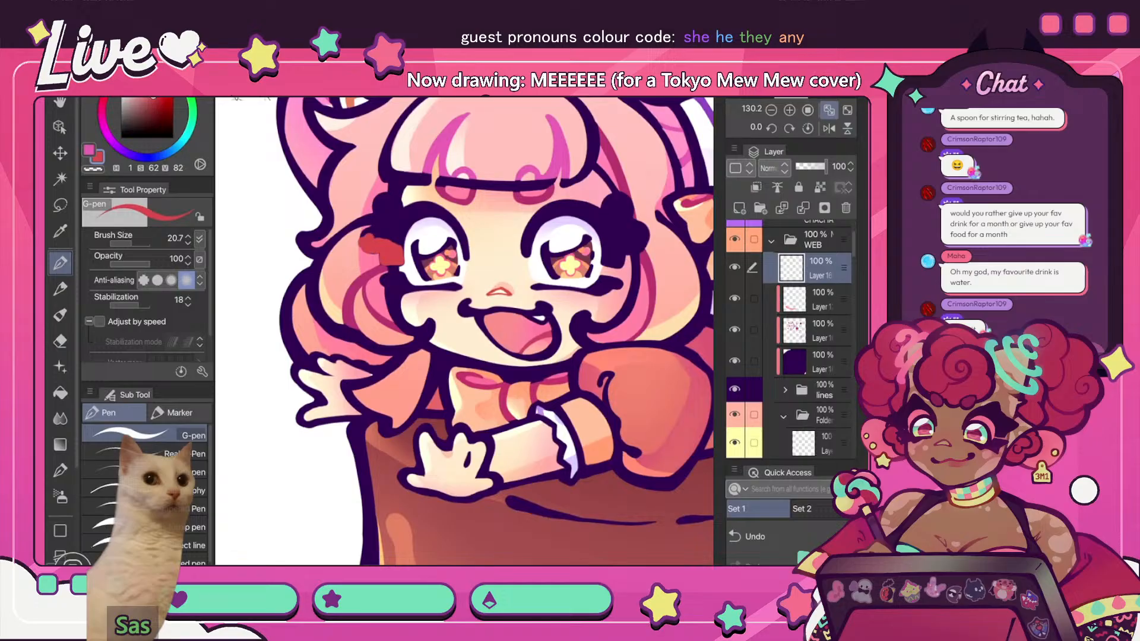
pyautogui.hotkey('ctrl', 'alt', 'g')
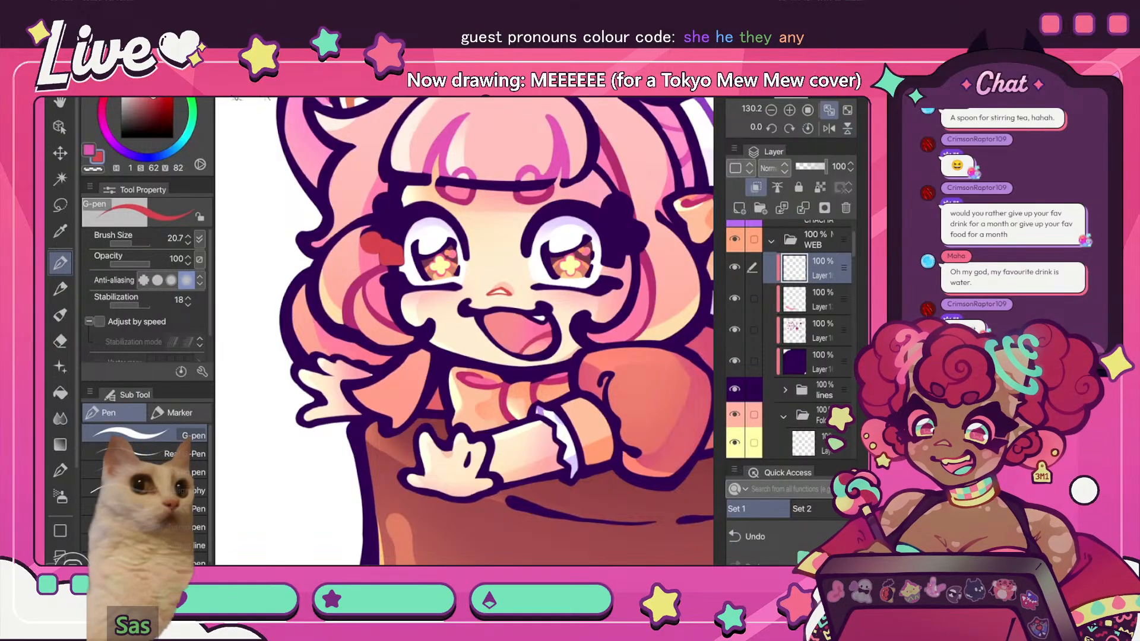
pyautogui.moveTo(385, 230); pyautogui.dragTo(399, 227)
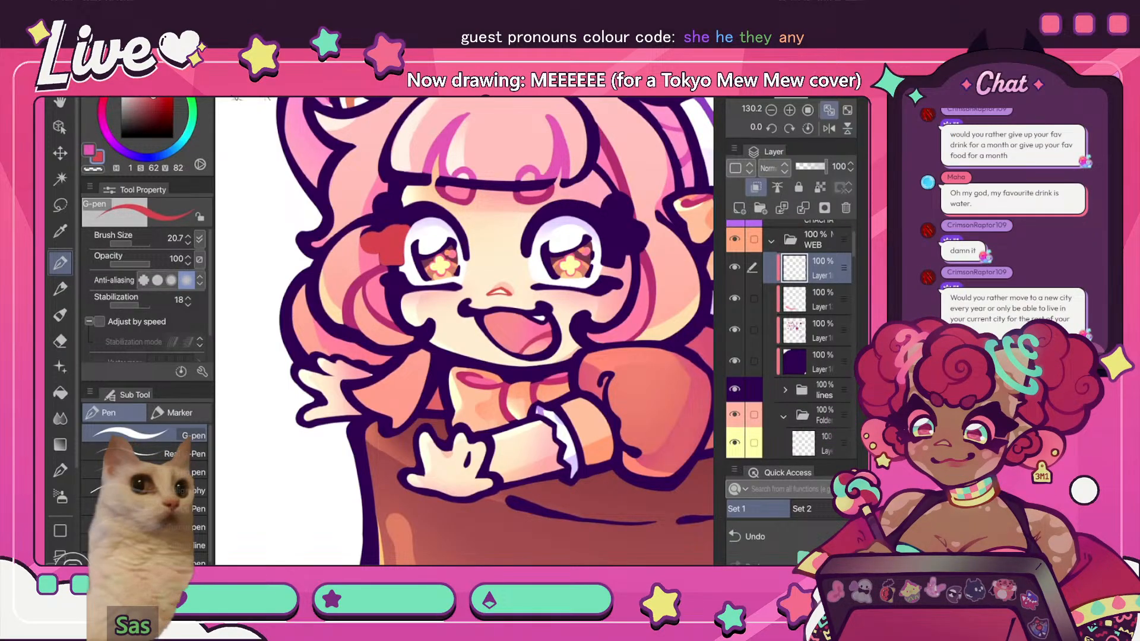
pyautogui.moveTo(602, 261)
pyautogui.mouseDown()
pyautogui.moveTo(643, 239)
pyautogui.moveTo(597, 227)
pyautogui.mouseUp()
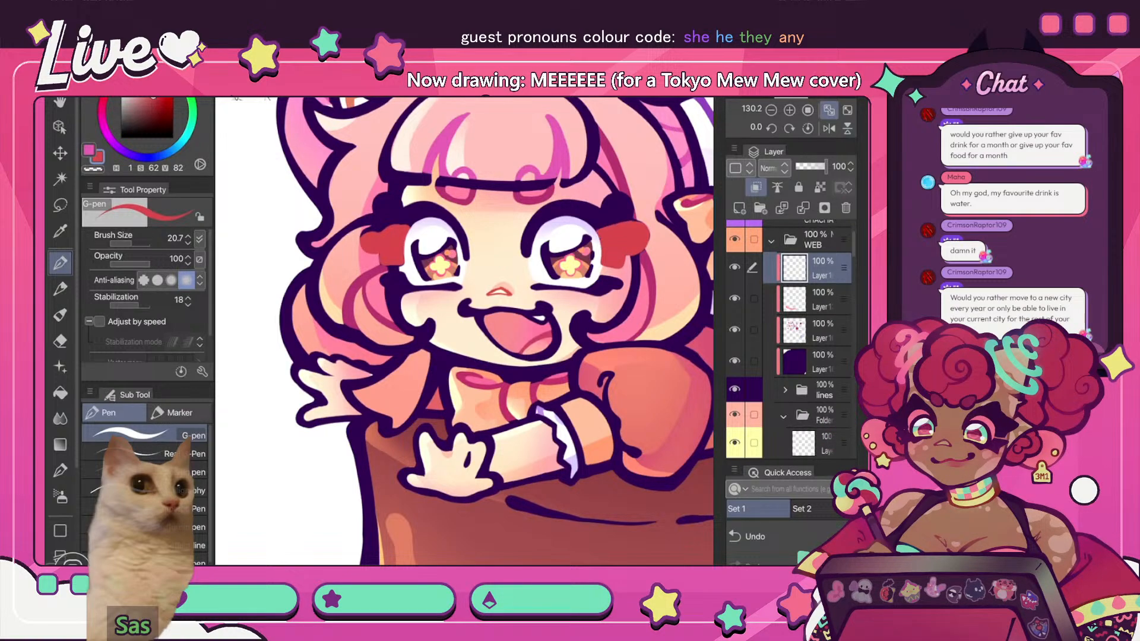
# - Blur the red patches on both eyes' outer lashes into the dark lines with the Blur tool at size 139
pyautogui.scroll(-5, 465, 331)
pyautogui.scroll(4, 464, 331)
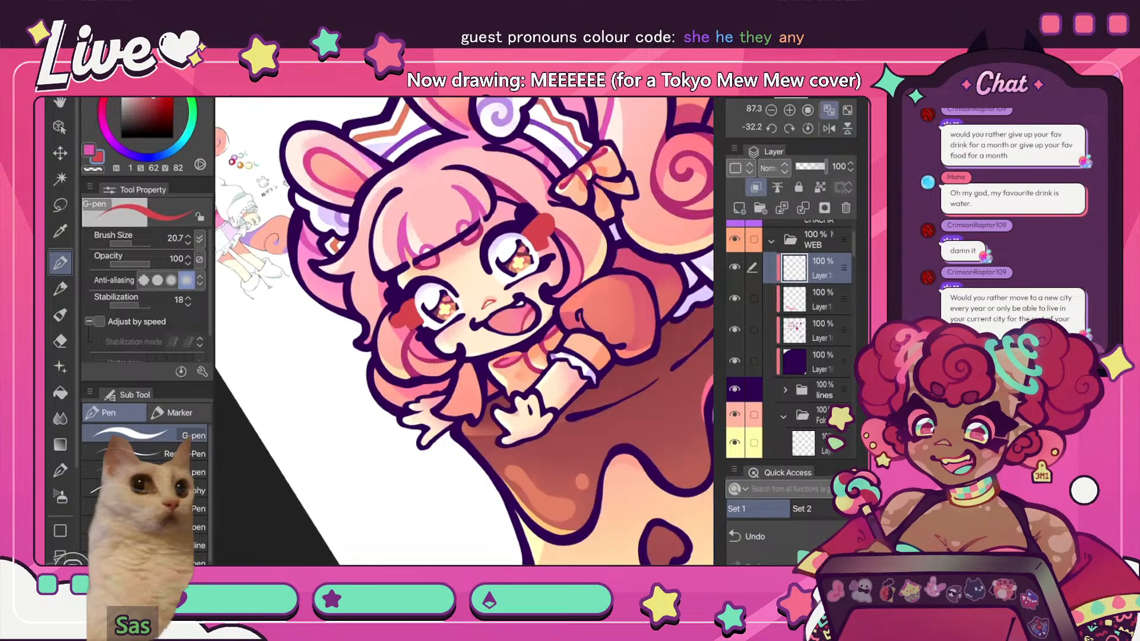
pyautogui.press('j')
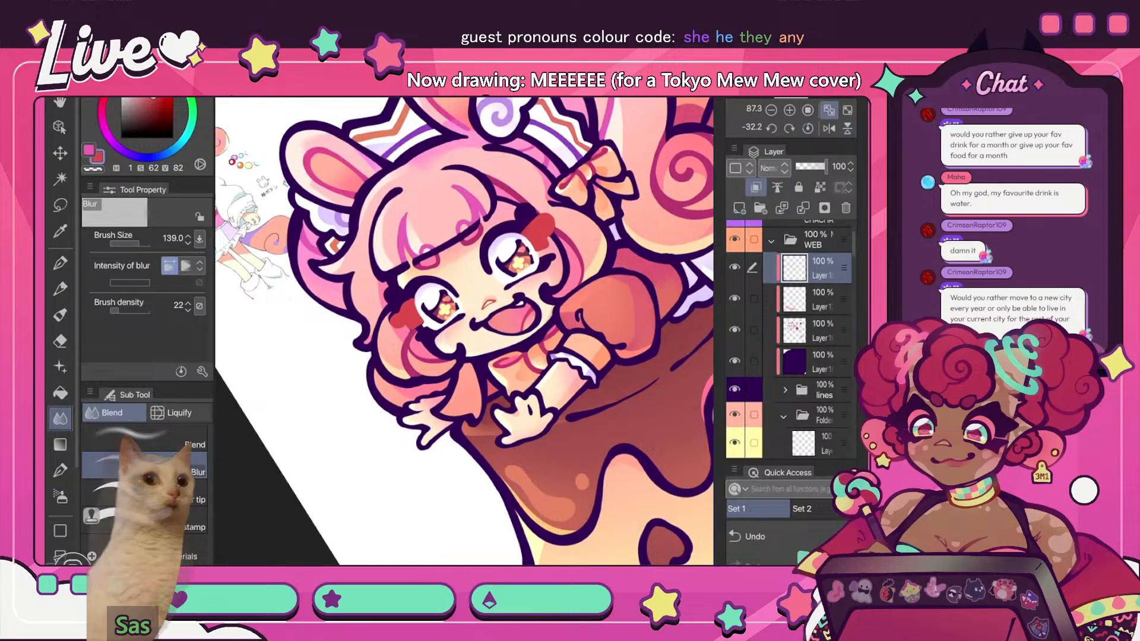
pyautogui.moveTo(396, 309); pyautogui.dragTo(409, 321)
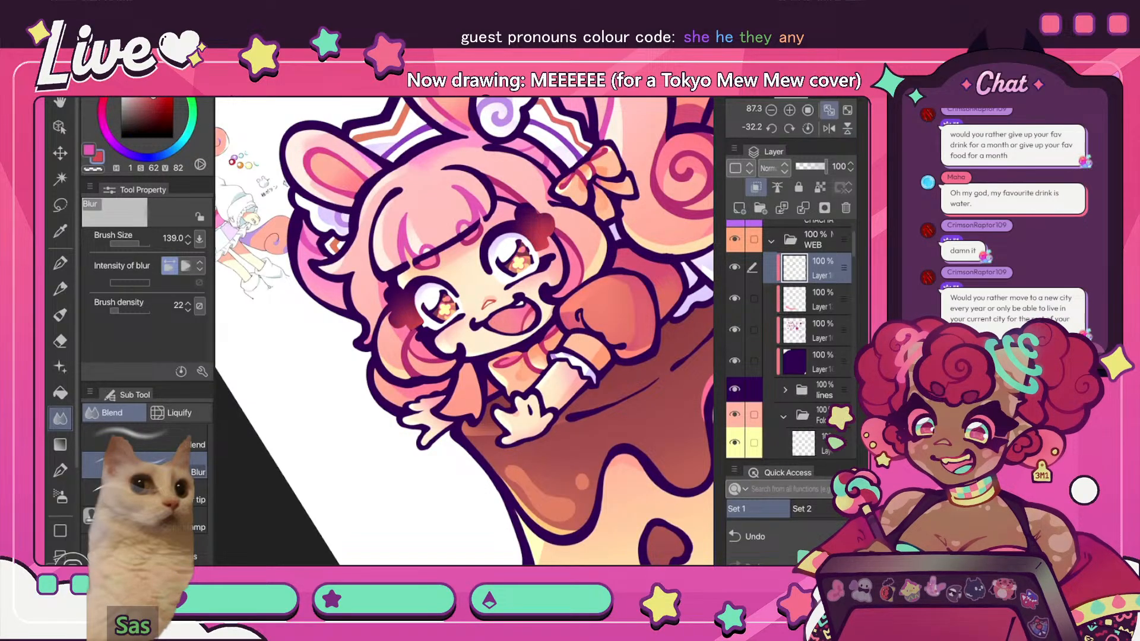
pyautogui.scroll(-5, 464, 332)
pyautogui.scroll(5, 465, 331)
# - Fade the red lash glow with the Soft eraser at size 114.9 and check the face in the mirrored view
pyautogui.press('e')
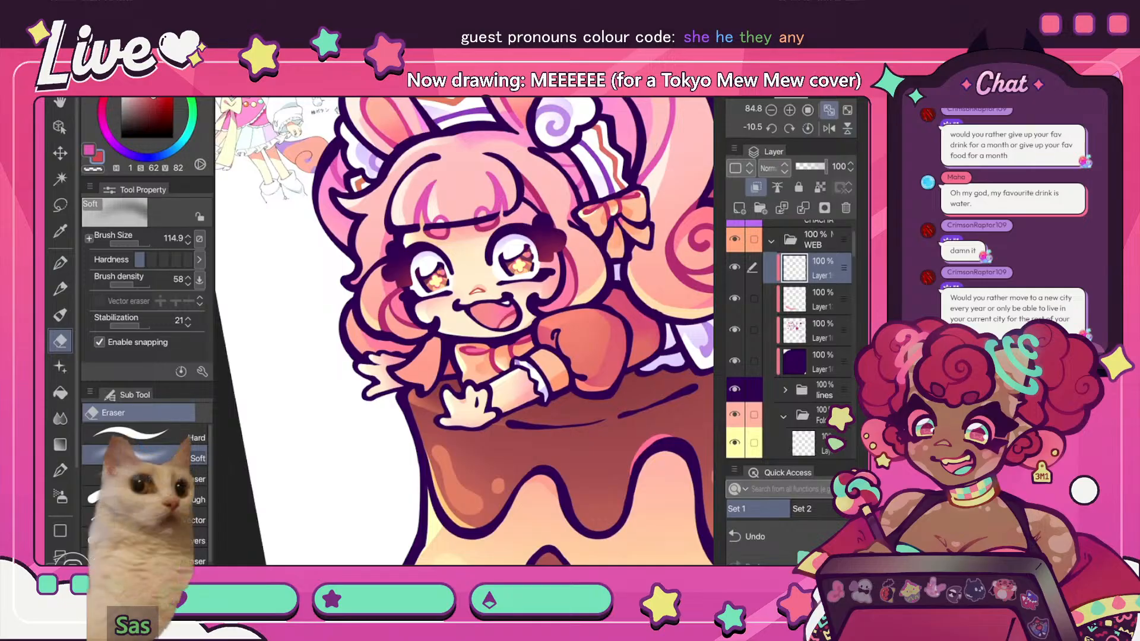
pyautogui.hotkey('ctrl', '0')
pyautogui.click(829, 128)
pyautogui.scroll(5, 475, 183)
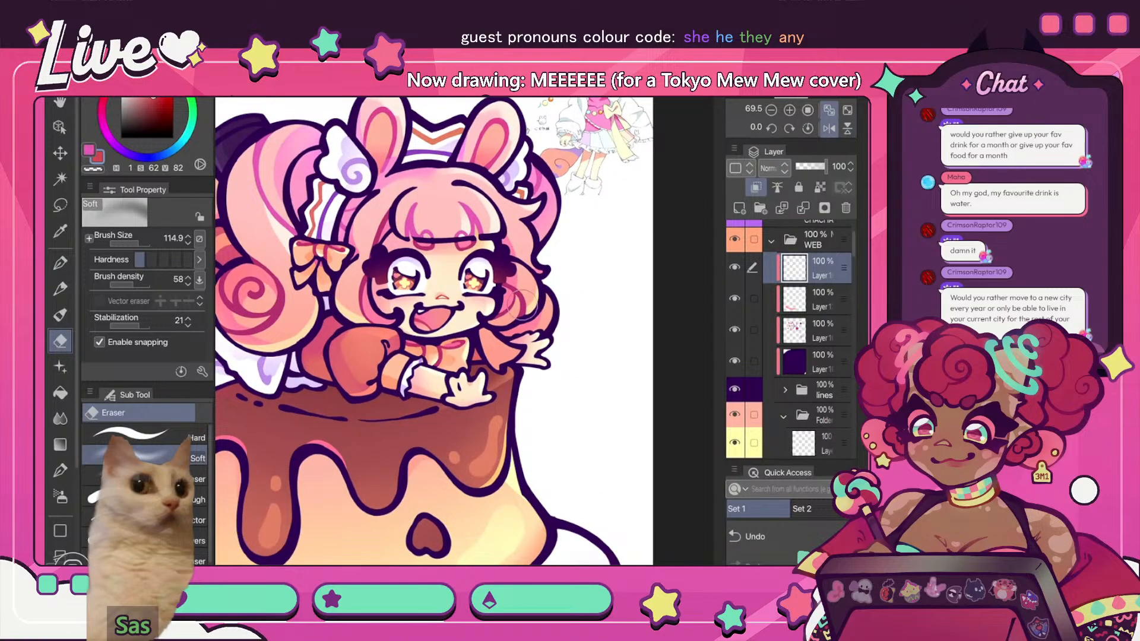
# - Lower the opacity of the red lash glow layer to 73%
pyautogui.scroll(-5, 493, 231)
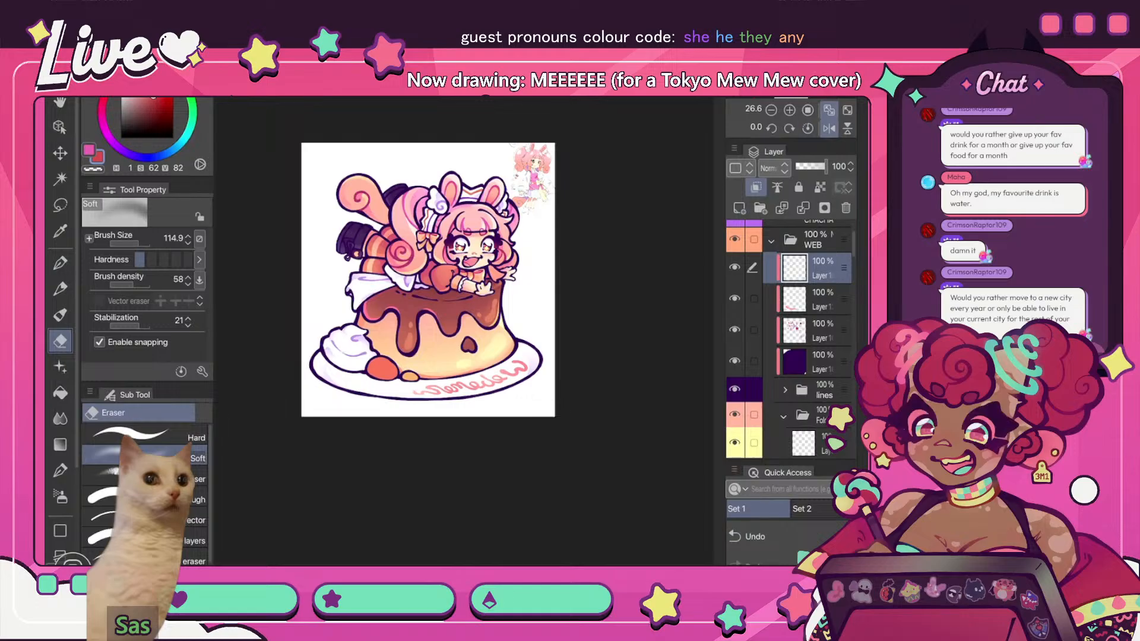
pyautogui.click(829, 128)
pyautogui.scroll(5, 468, 222)
pyautogui.moveTo(825, 167); pyautogui.dragTo(818, 167)
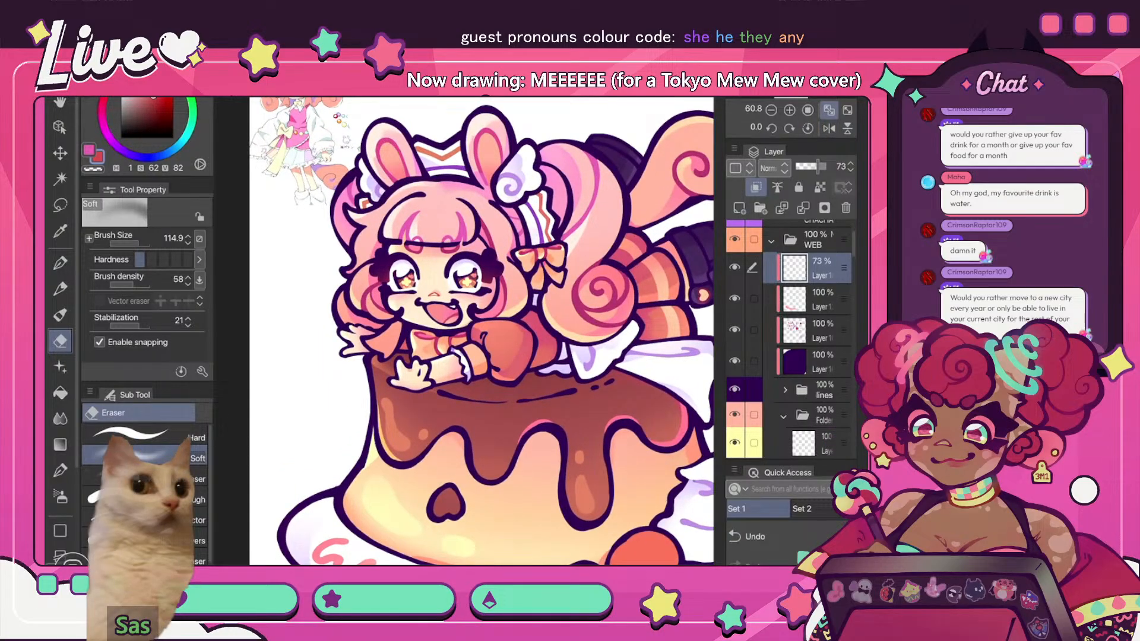
# - Examine the softened lash glow across the whole illustration in both the normal and mirrored views
pyautogui.click(828, 110)
pyautogui.click(829, 110)
pyautogui.click(828, 128)
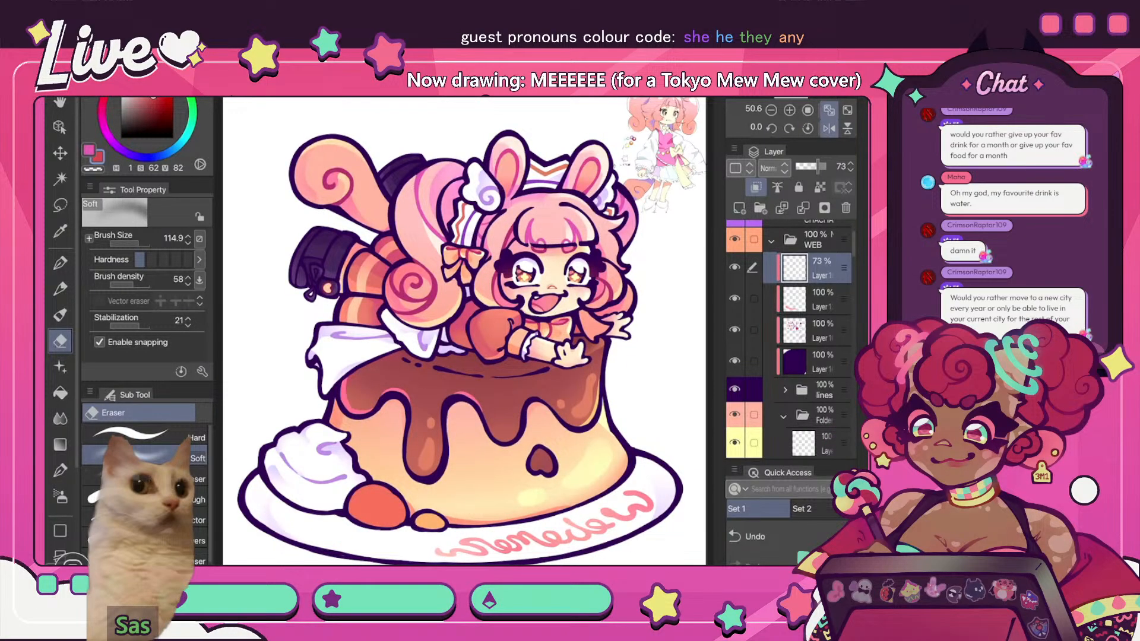
pyautogui.click(829, 128)
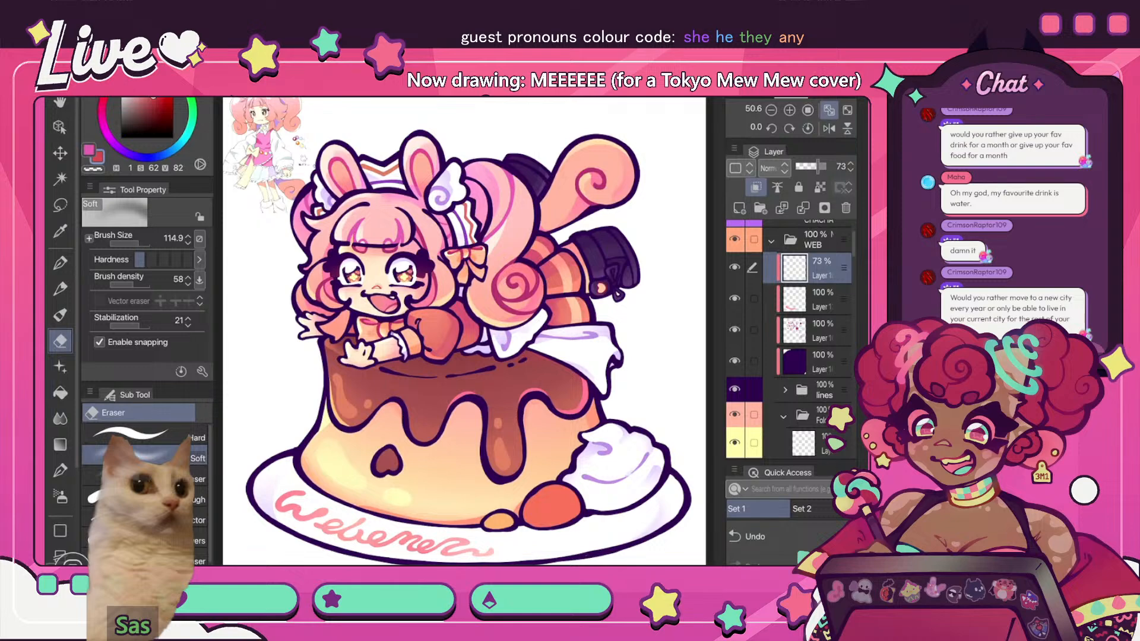
pyautogui.scroll(3, 464, 331)
pyautogui.scroll(-6, 464, 331)
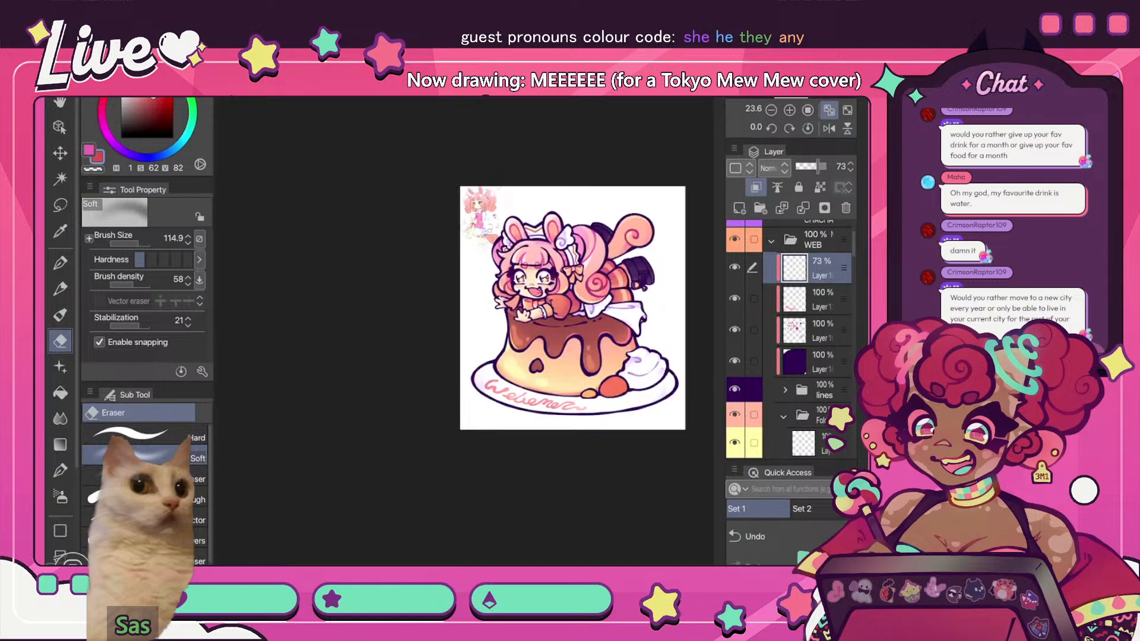
pyautogui.click(828, 128)
pyautogui.click(829, 110)
pyautogui.click(828, 110)
pyautogui.click(829, 128)
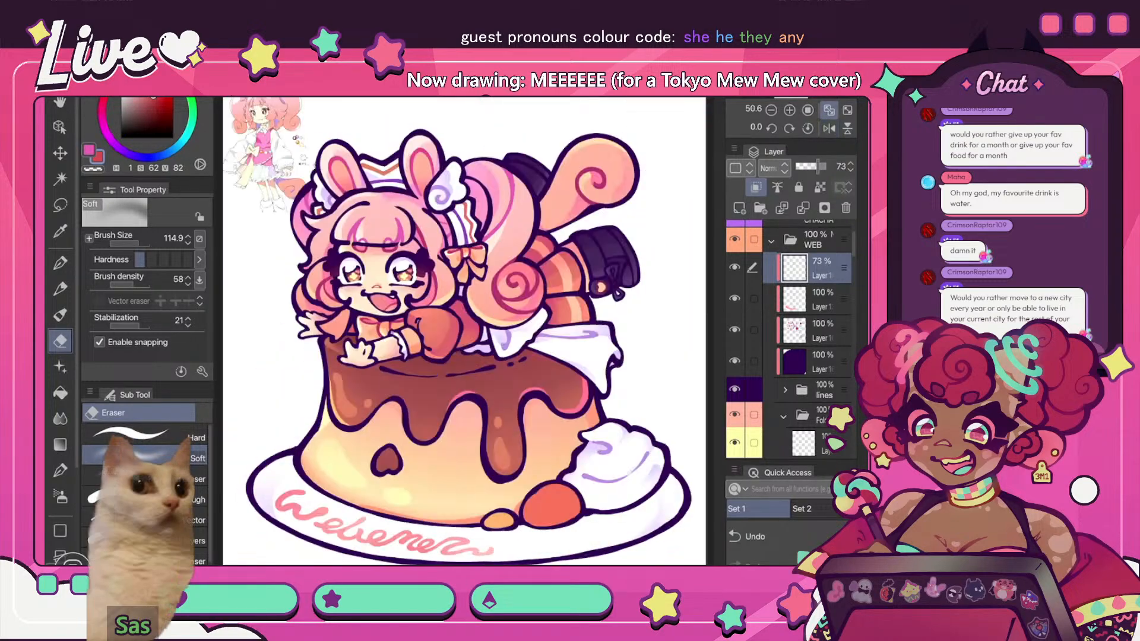
# - Paint red strokes over the lower outer lashes of both eyes on a new clipped layer with the G-pen at size 20.7
pyautogui.scroll(5, 315, 275)
pyautogui.click(739, 208)
pyautogui.click(756, 187)
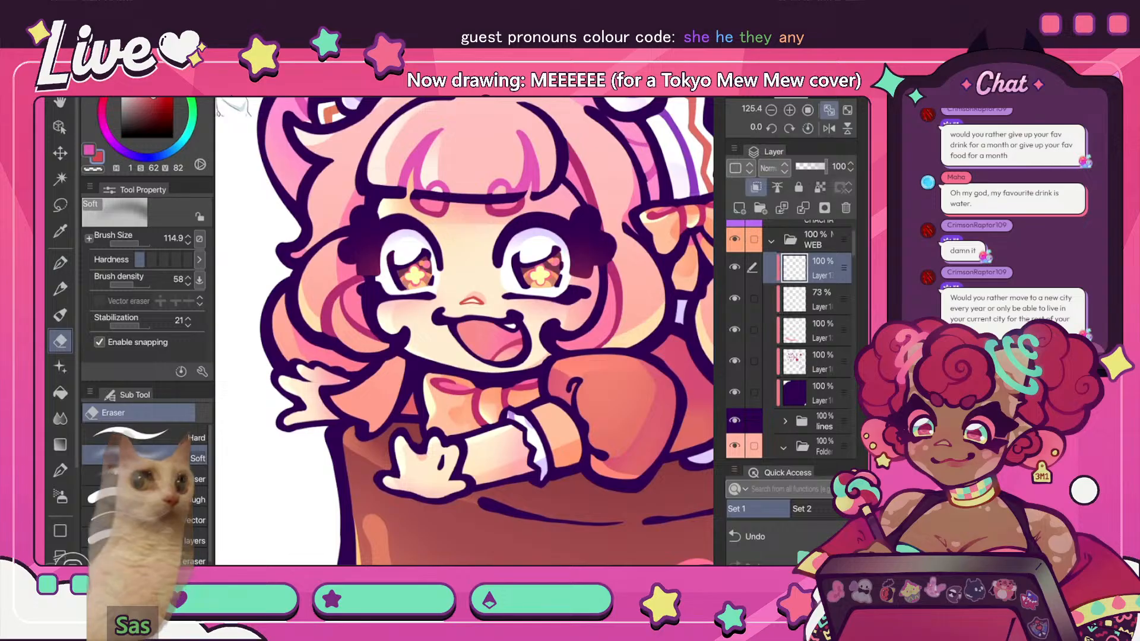
pyautogui.click(60, 262)
pyautogui.moveTo(503, 295); pyautogui.dragTo(590, 291)
pyautogui.keyDown('alt'); pyautogui.click(529, 268); pyautogui.keyUp('alt')
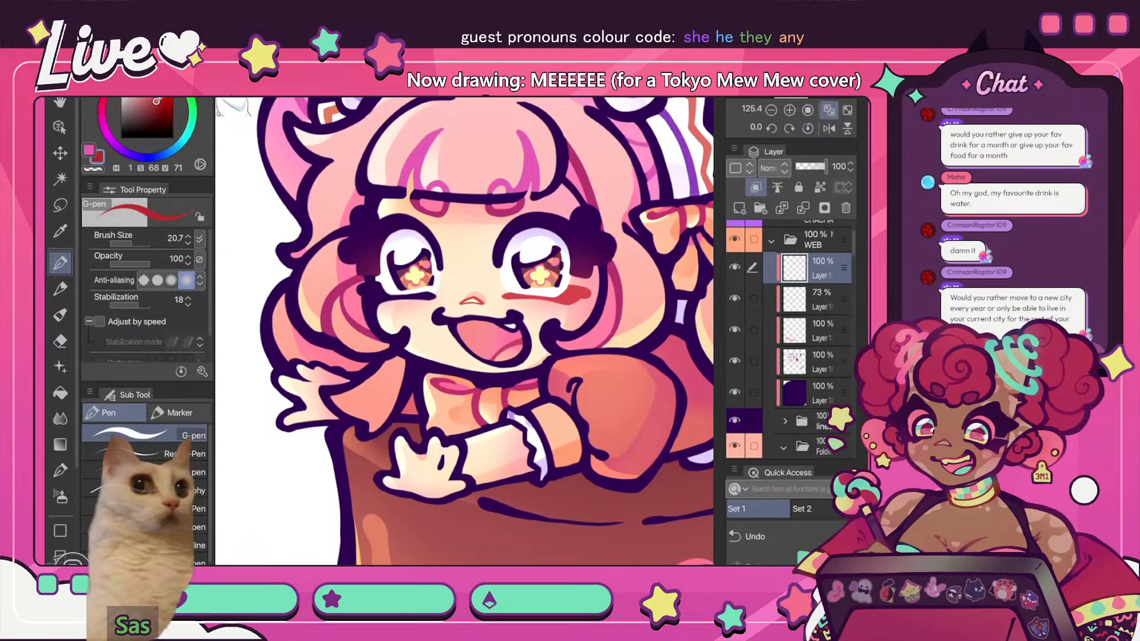
pyautogui.moveTo(501, 297); pyautogui.dragTo(589, 291)
pyautogui.moveTo(382, 289); pyautogui.dragTo(357, 291)
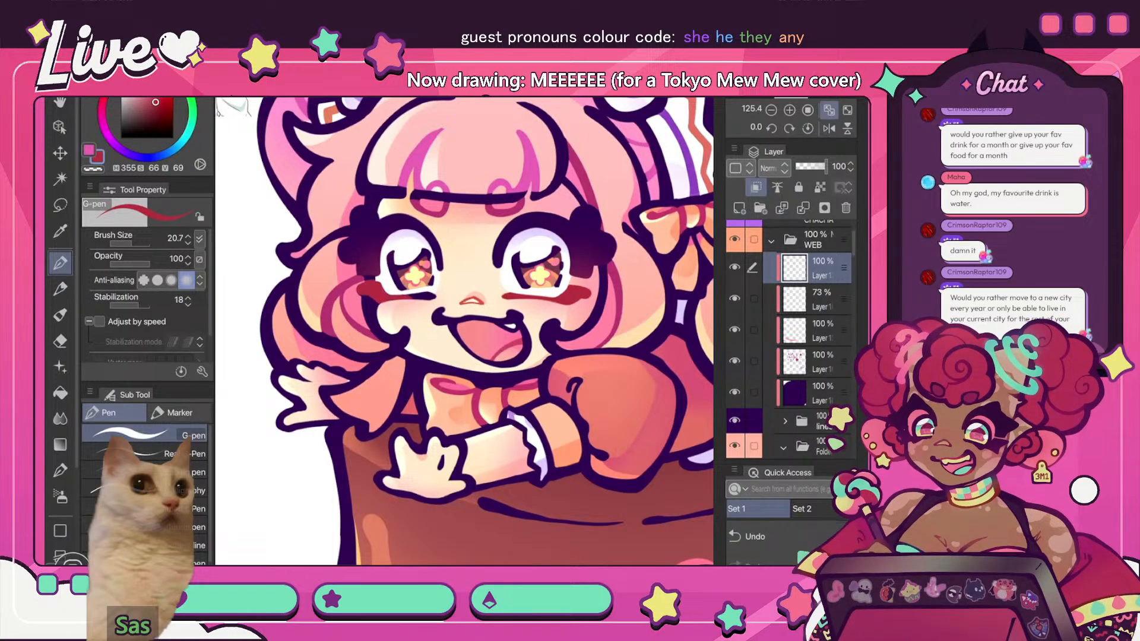
# - Shift the red lower-lash strokes with a Hue/Saturation/Luminosity correction, using hue -23 and saturation 10
pyautogui.scroll(-7, 464, 331)
pyautogui.click(807, 128)
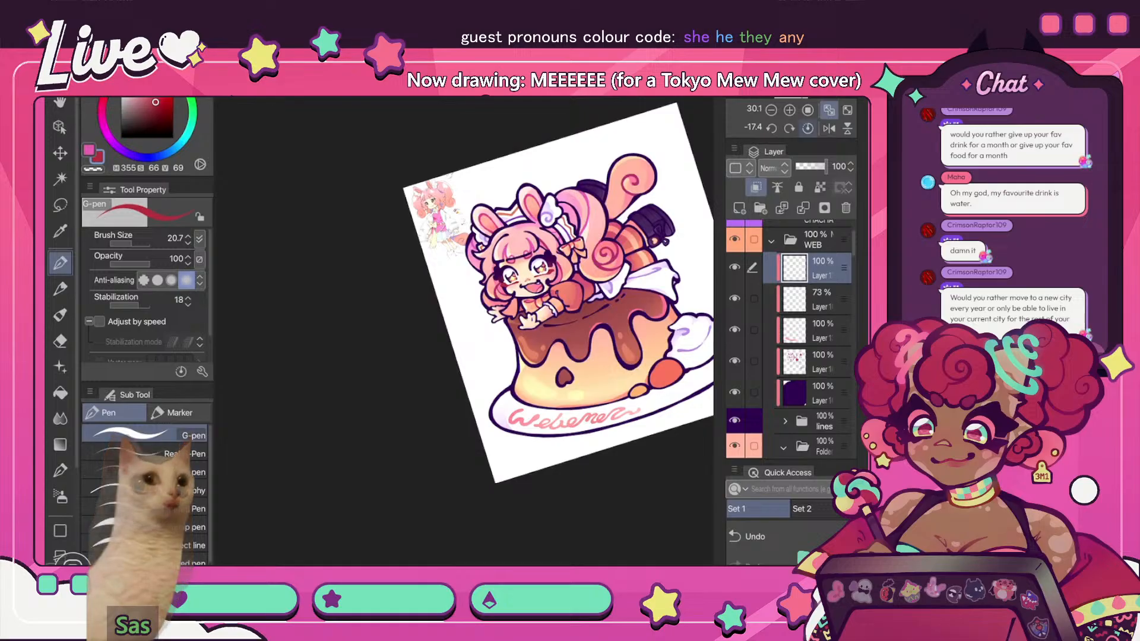
pyautogui.click(829, 128)
pyautogui.scroll(2, 415, 332)
pyautogui.scroll(2, 454, 332)
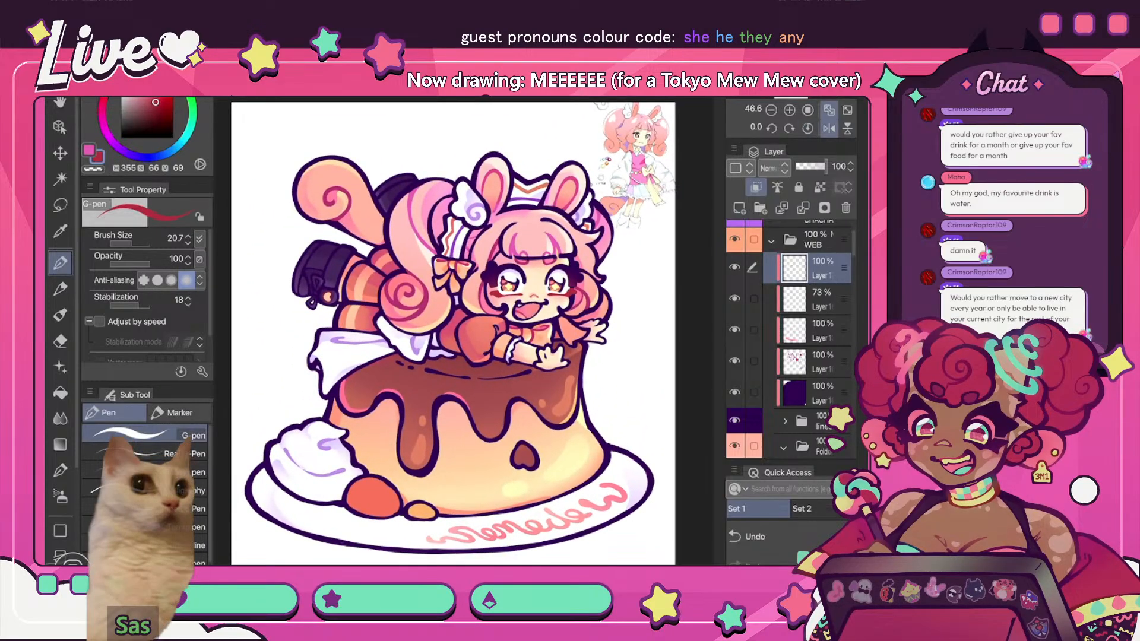
pyautogui.click(828, 128)
pyautogui.click(138, 16)
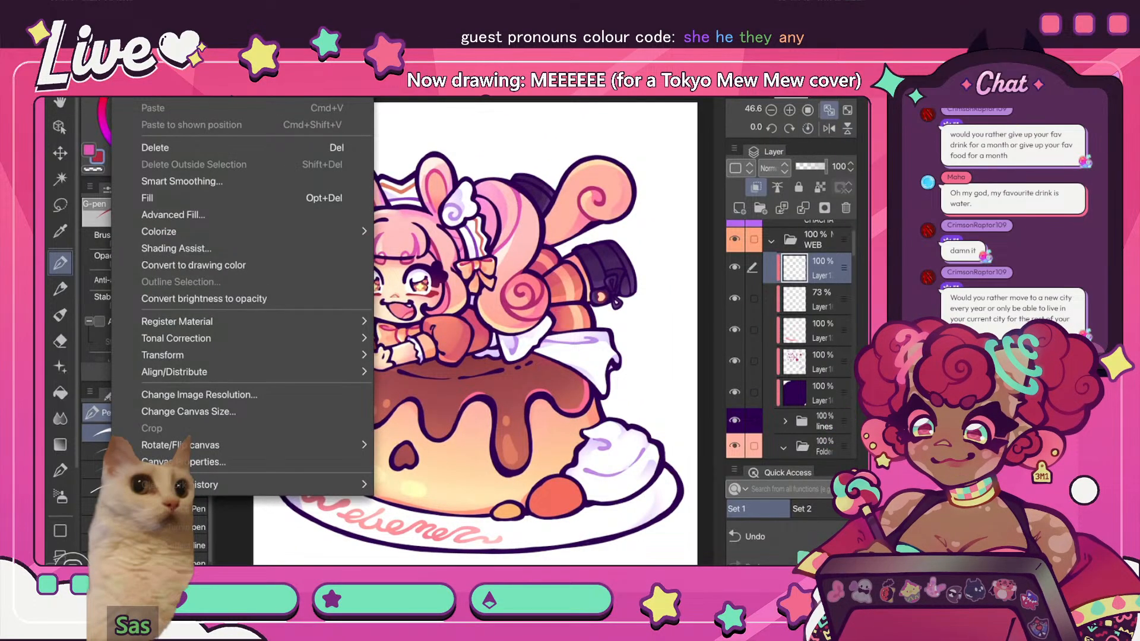
pyautogui.click(215, 336)
pyautogui.click(463, 358)
pyautogui.moveTo(297, 599); pyautogui.dragTo(291, 598)
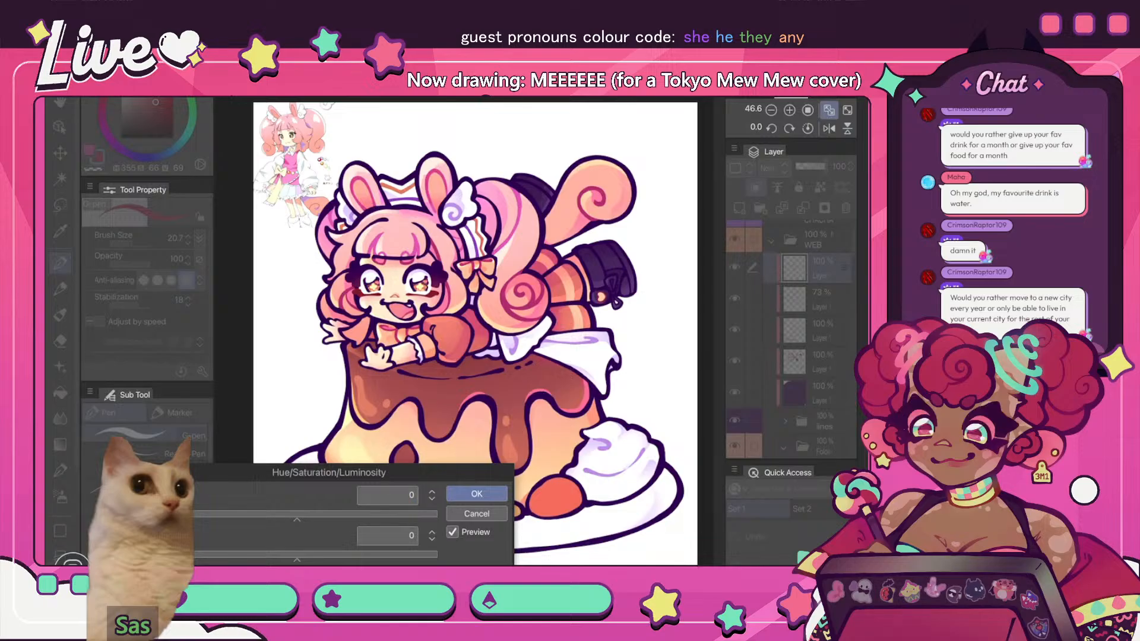
pyautogui.moveTo(296, 559); pyautogui.dragTo(310, 559)
pyautogui.moveTo(296, 519); pyautogui.dragTo(285, 518)
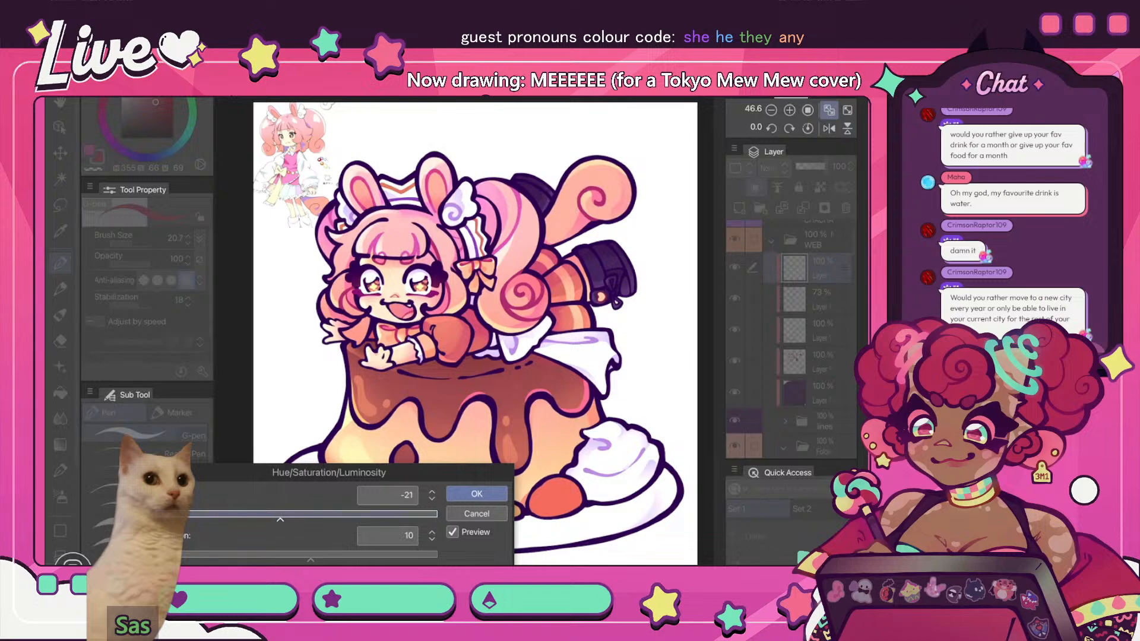
pyautogui.moveTo(289, 519); pyautogui.dragTo(278, 519)
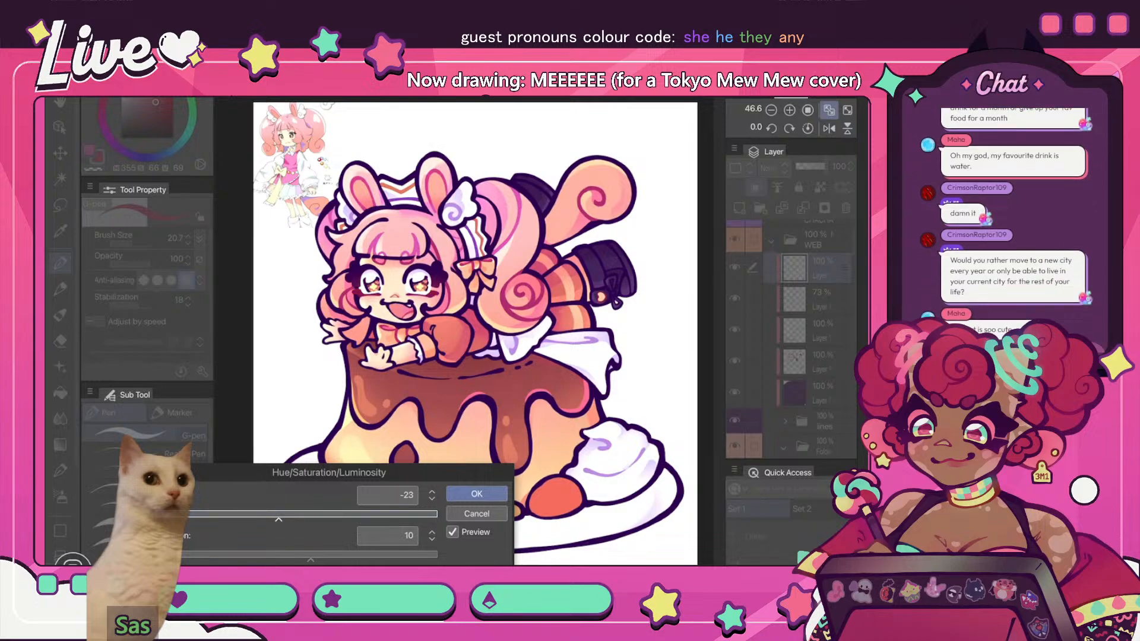
pyautogui.click(477, 494)
# - Examine the recoloured lower lashes up close and at thumbnail size, in both the normal and mirrored views
pyautogui.click(829, 128)
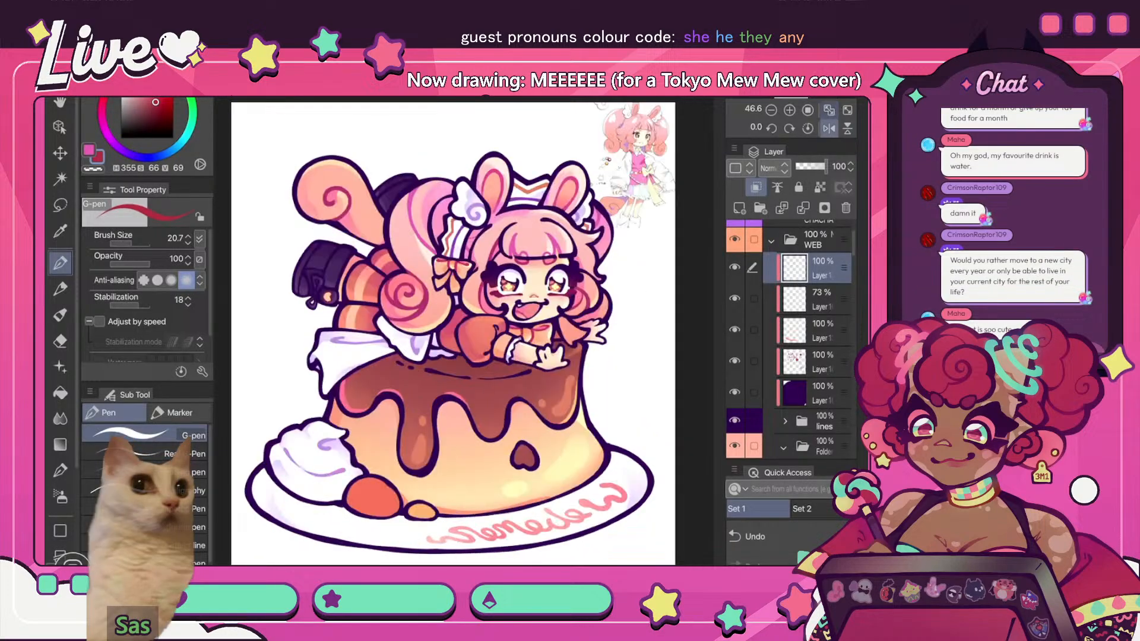
pyautogui.click(828, 110)
pyautogui.click(829, 129)
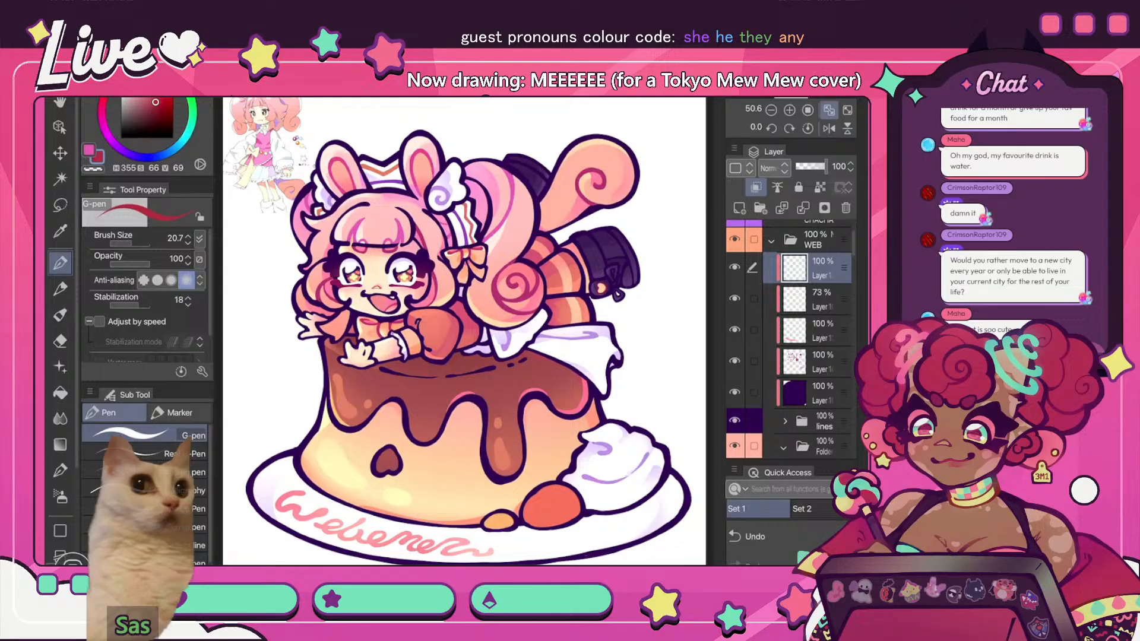
pyautogui.click(829, 128)
pyautogui.click(828, 128)
pyautogui.scroll(-5, 494, 265)
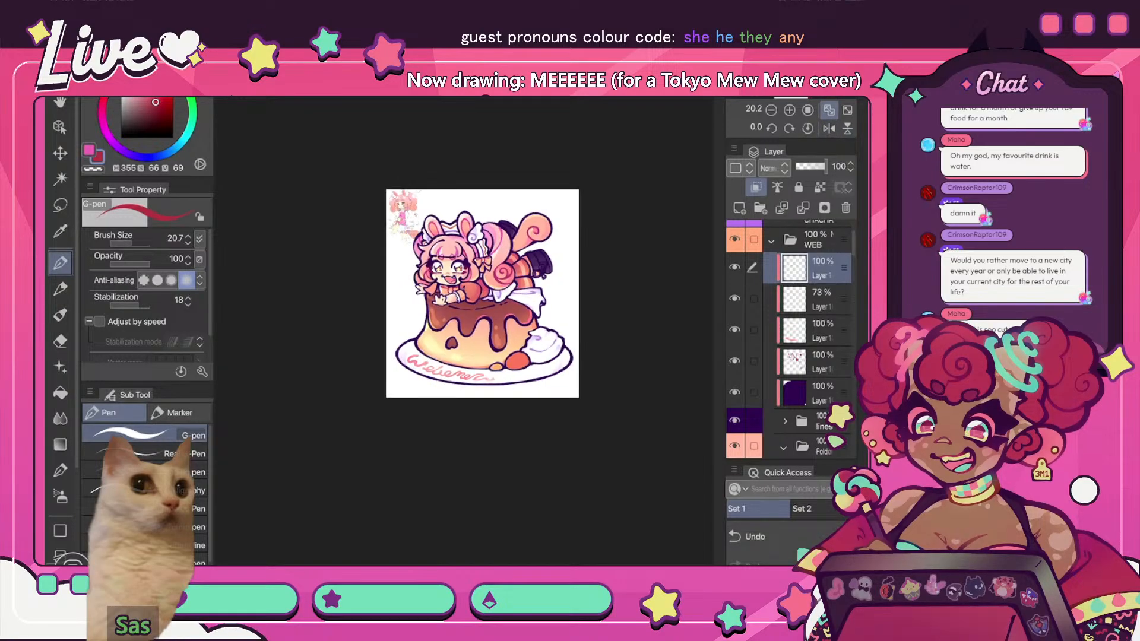
pyautogui.click(829, 128)
pyautogui.click(829, 110)
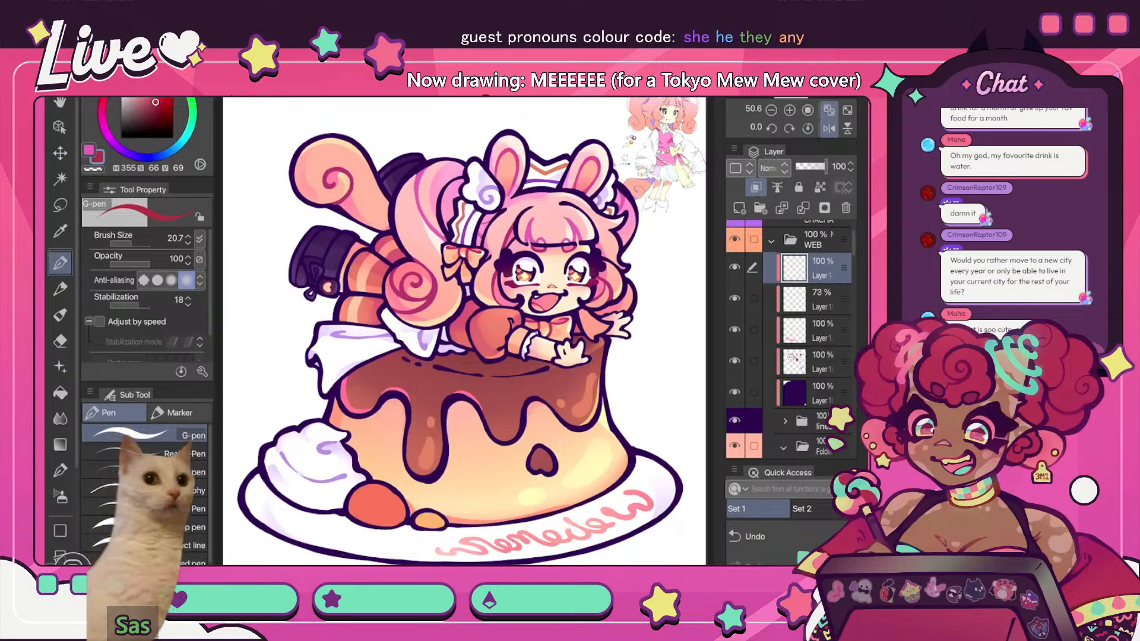
pyautogui.scroll(-3, 591, 286)
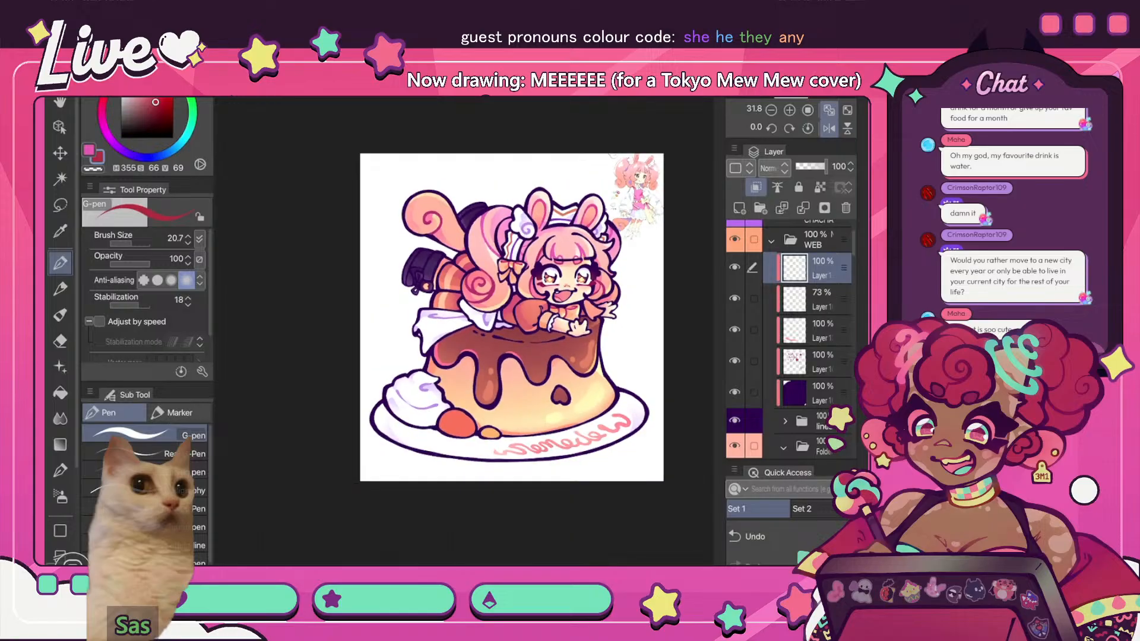
pyautogui.click(828, 128)
pyautogui.scroll(3, 386, 306)
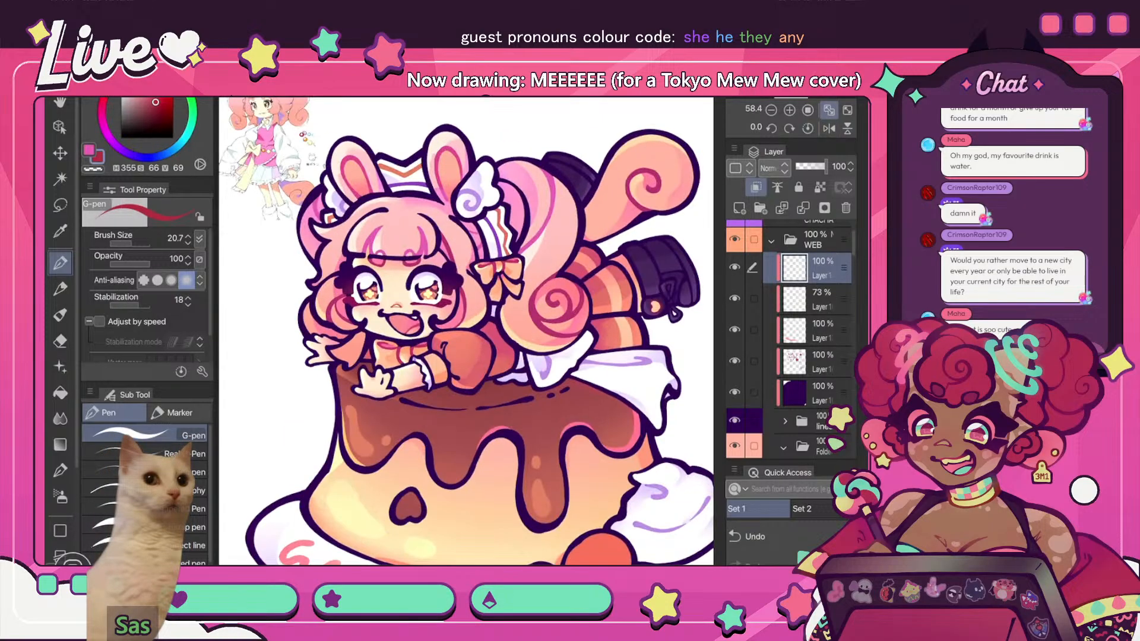
pyautogui.press('e')
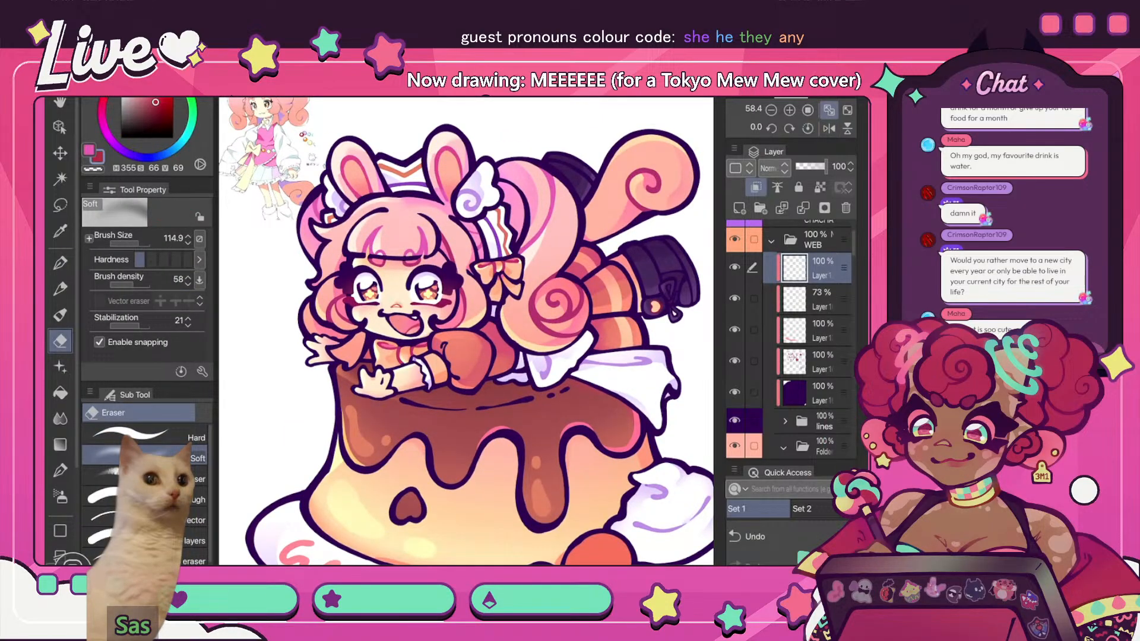
pyautogui.scroll(-3, 507, 251)
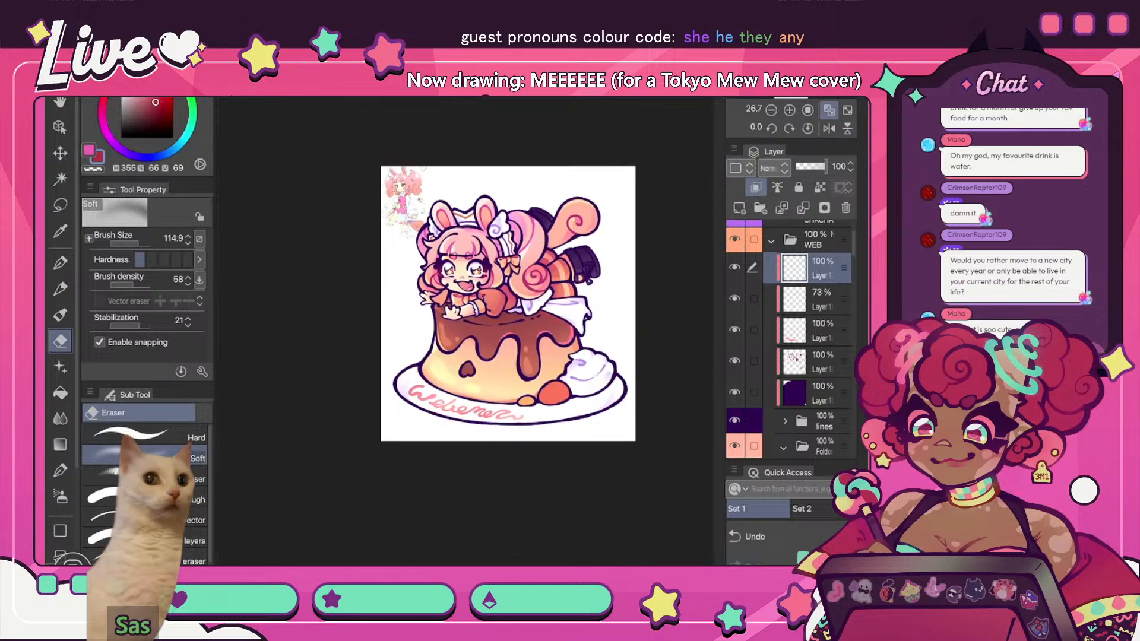
pyautogui.press('h')
pyautogui.scroll(3, 408, 336)
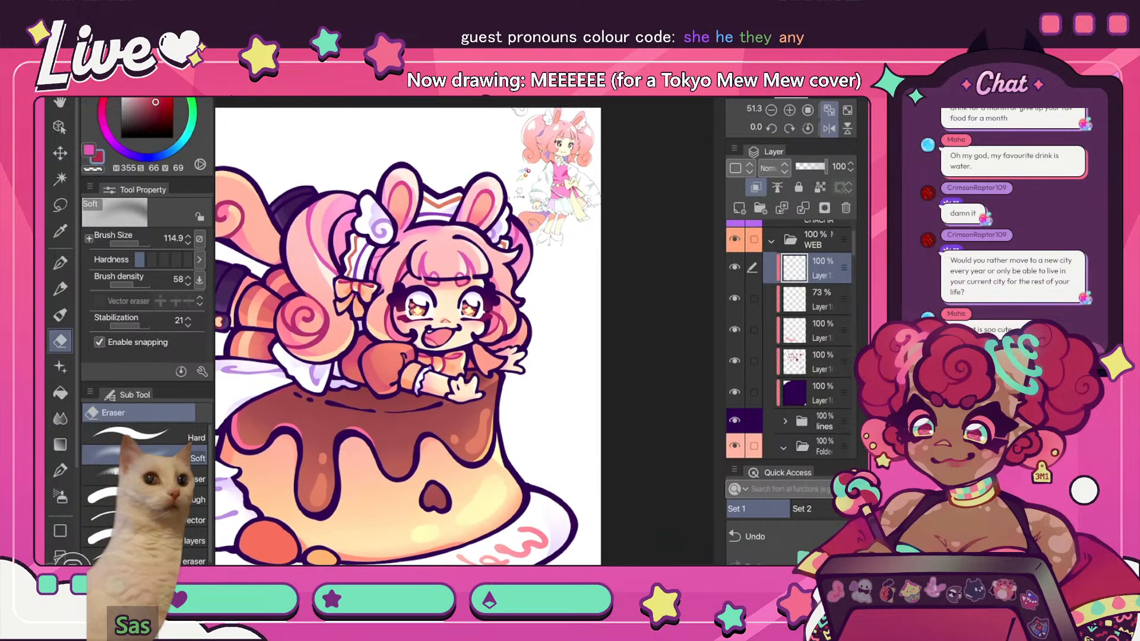
pyautogui.scroll(-3, 408, 336)
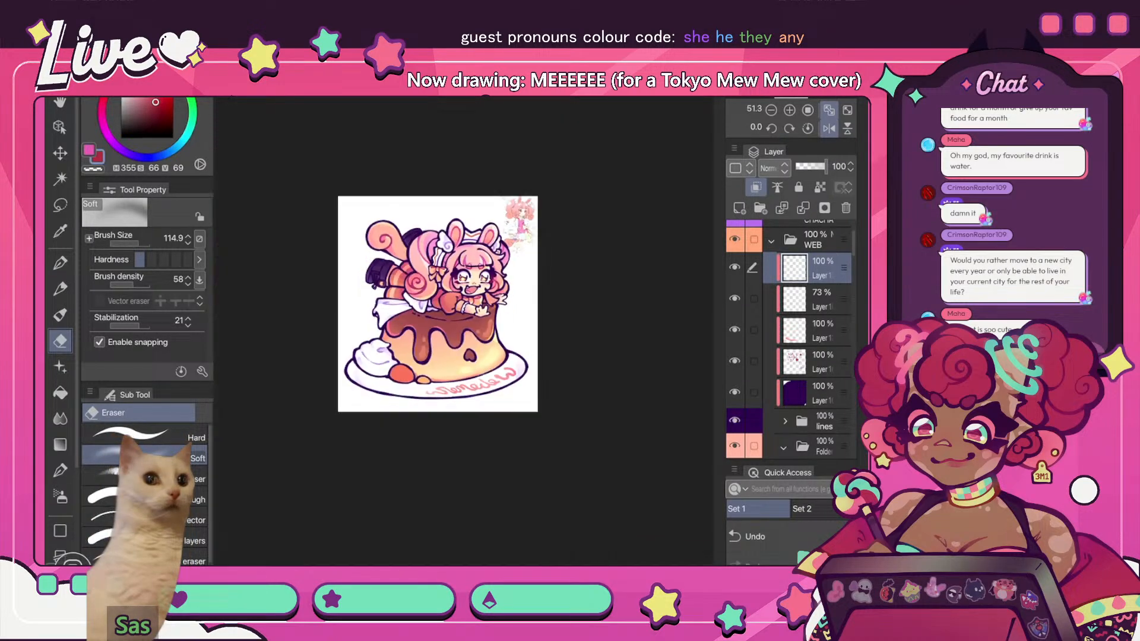
pyautogui.press('h')
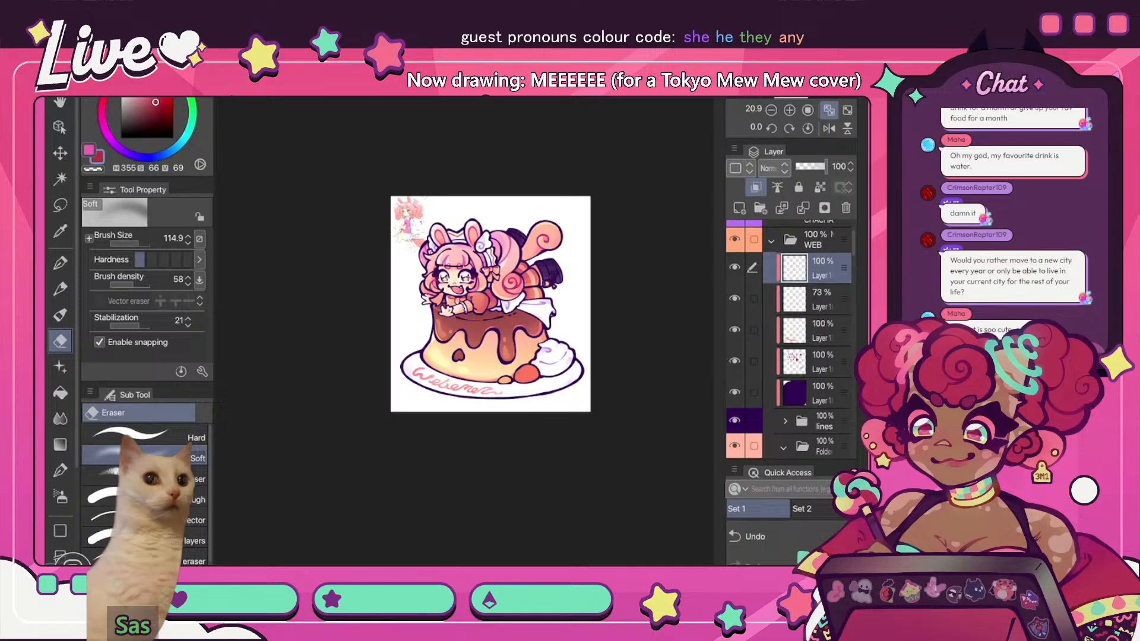
pyautogui.press('h')
pyautogui.scroll(3, 465, 331)
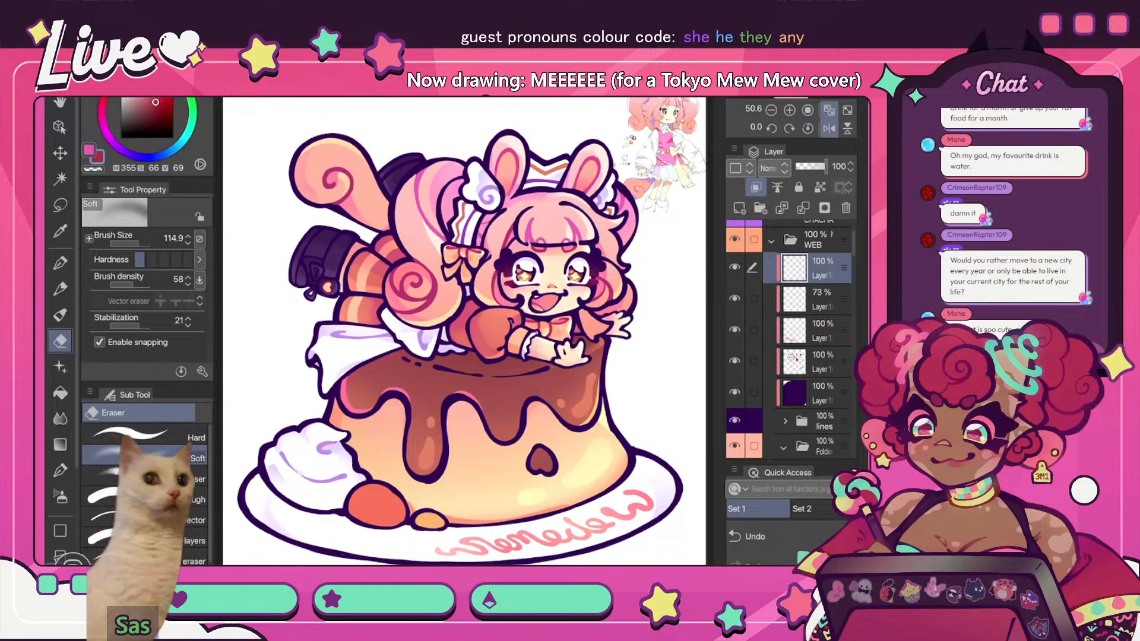
# - Merge the lower-lash layer into the 73% lash glow layer below and check the illustration in both view orientations
pyautogui.hotkey('ctrl', 'e')
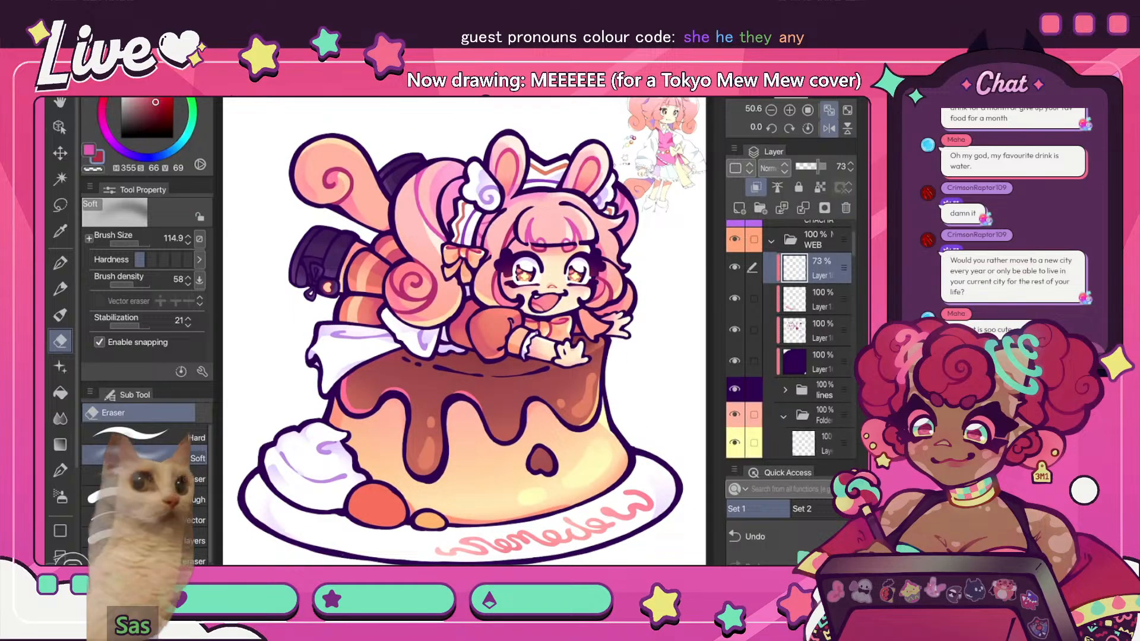
pyautogui.press('h')
pyautogui.press('h')
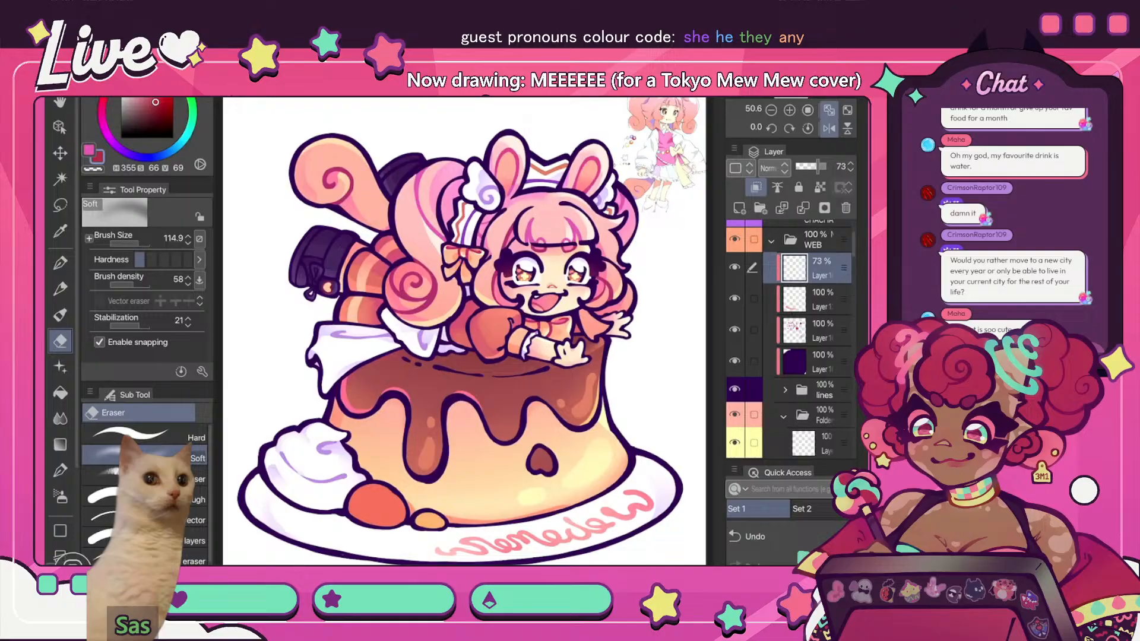
pyautogui.scroll(-3, 465, 331)
pyautogui.press('h')
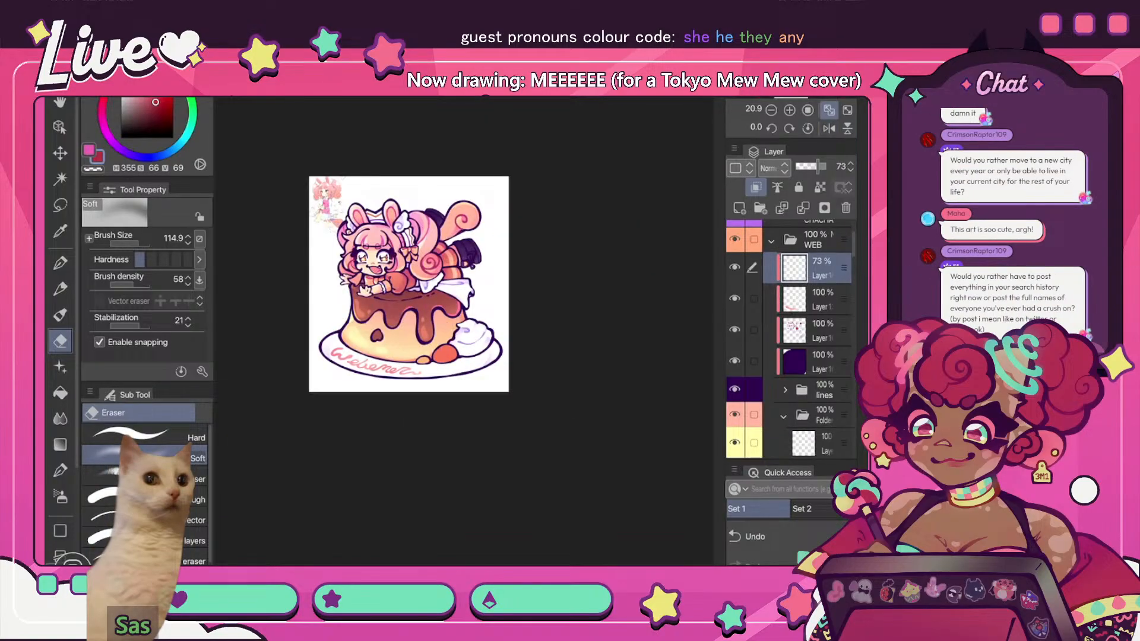
# - Add a new clipped layer above the 73% lash layer, merge the two, and check the face in the mirrored view
pyautogui.scroll(3, 314, 242)
pyautogui.hotkey('ctrl', 'shift', 'n')
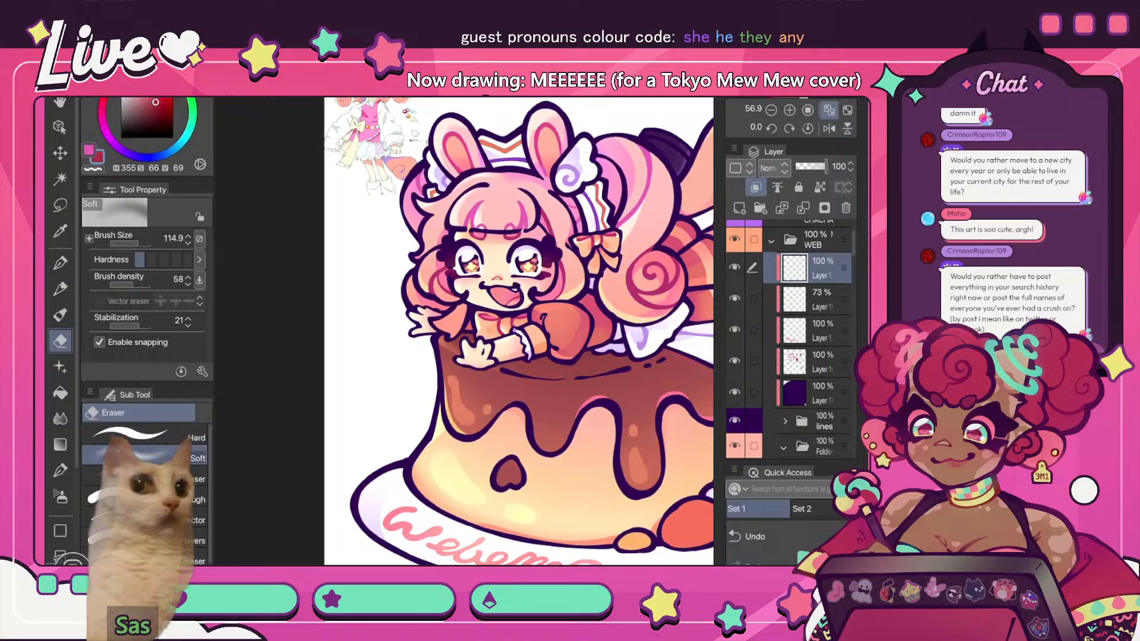
pyautogui.scroll(-3, 562, 250)
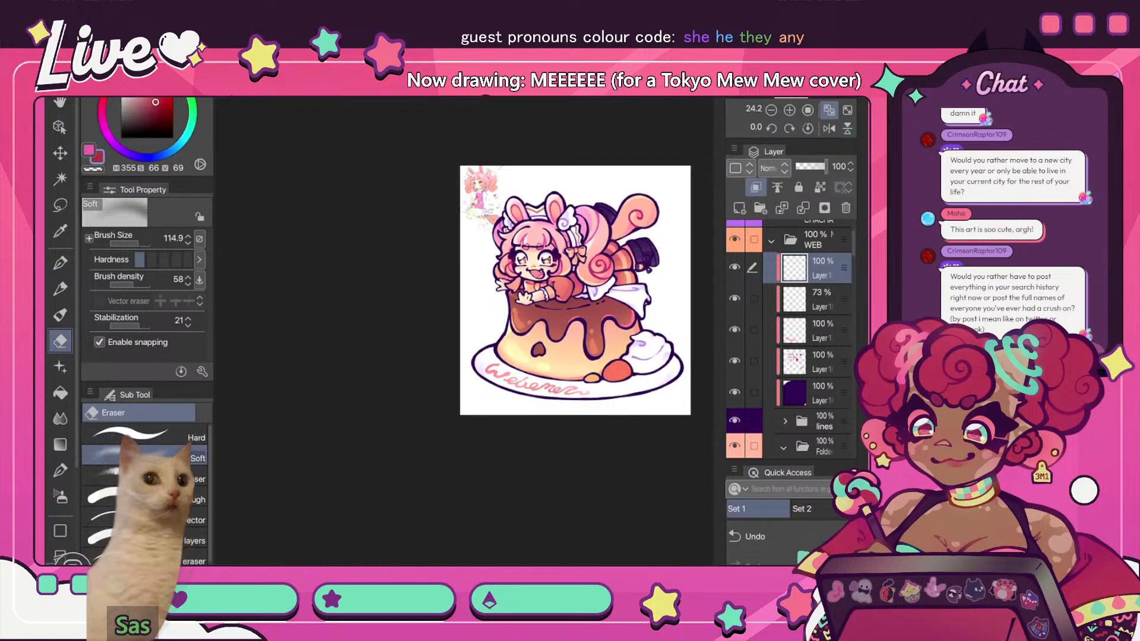
pyautogui.press('h')
pyautogui.hotkey('ctrl', 'e')
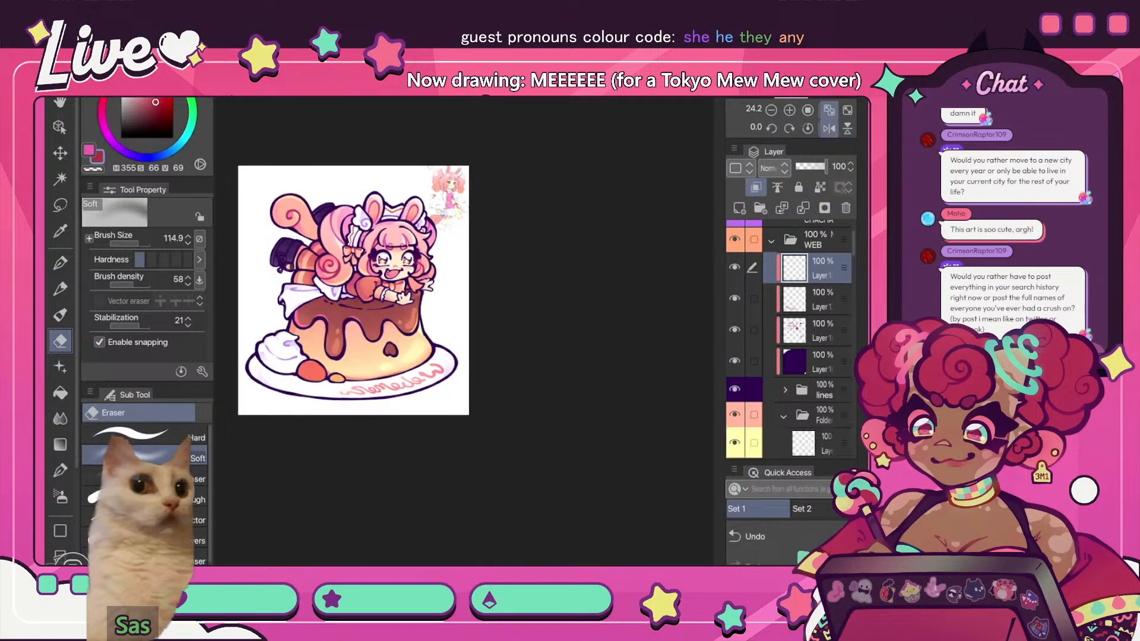
pyautogui.scroll(3, 354, 258)
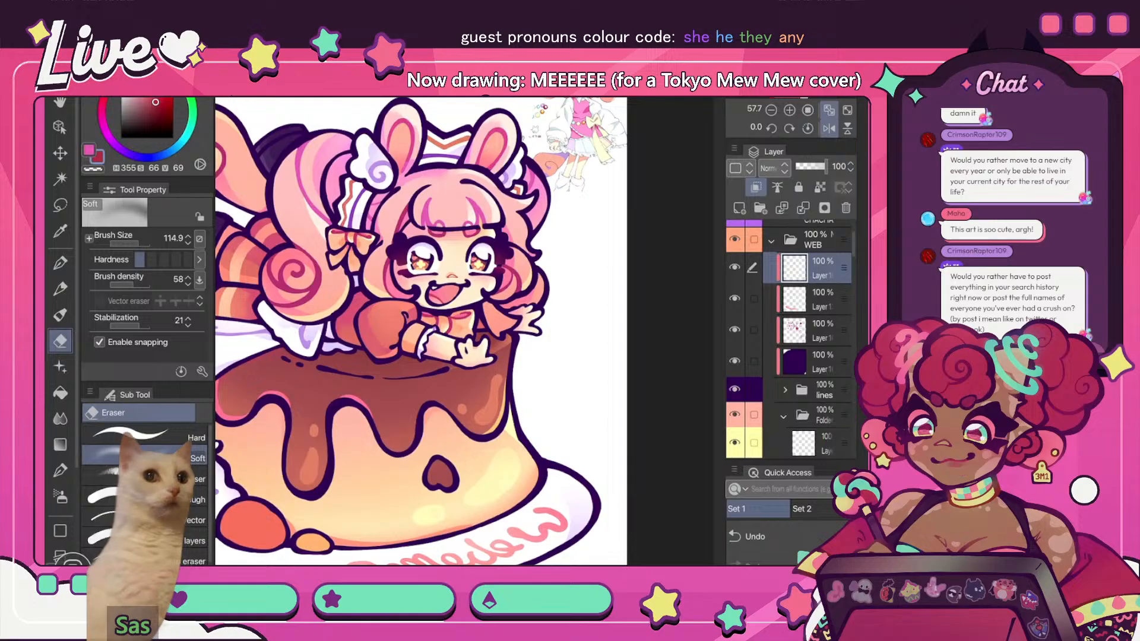
pyautogui.press('h')
pyautogui.scroll(-3, 420, 331)
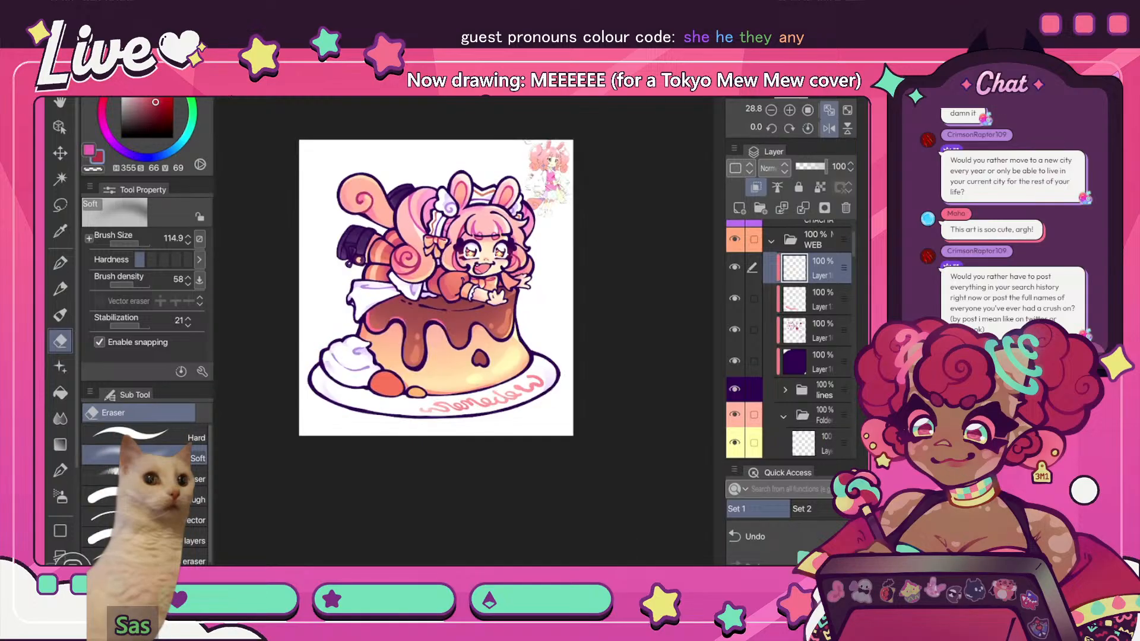
# - Add a new clipped layer above the hidden lash layer, draw red accents along the upper lashes with the G-pen, and blur them
pyautogui.scroll(3, 465, 331)
pyautogui.press('h')
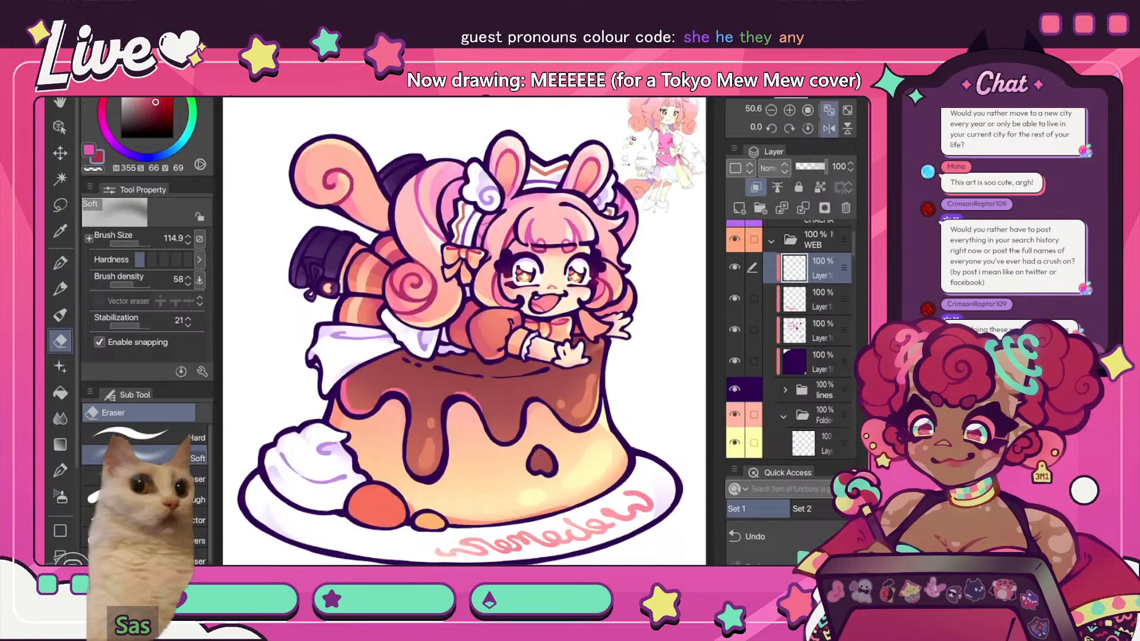
pyautogui.scroll(3, 562, 265)
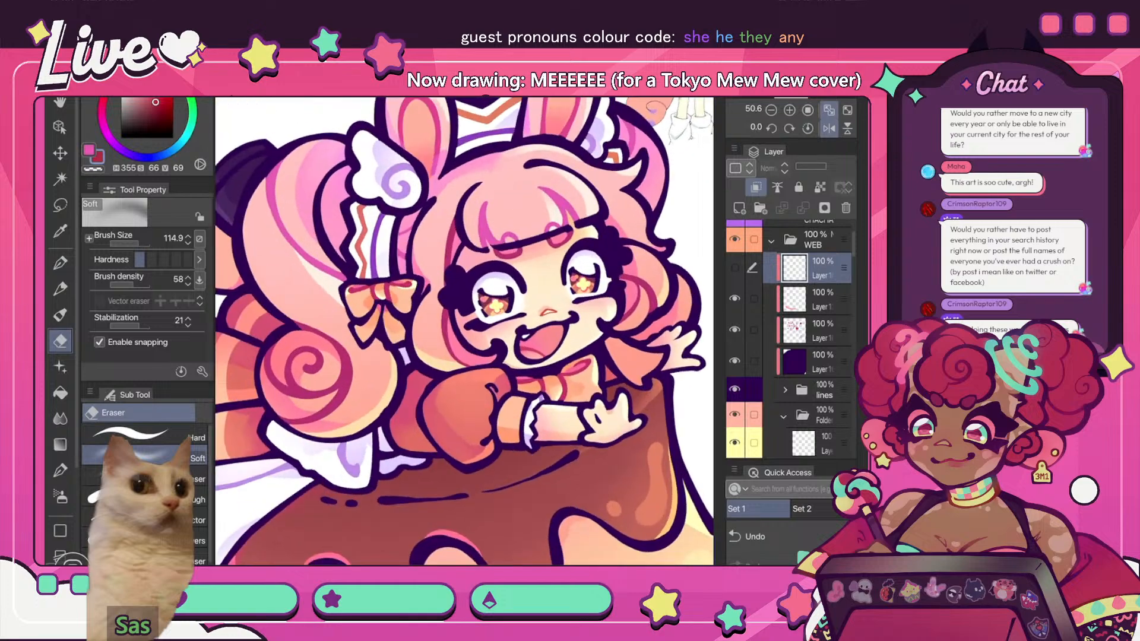
pyautogui.hotkey('ctrl', 'shift', 'n')
pyautogui.press('p')
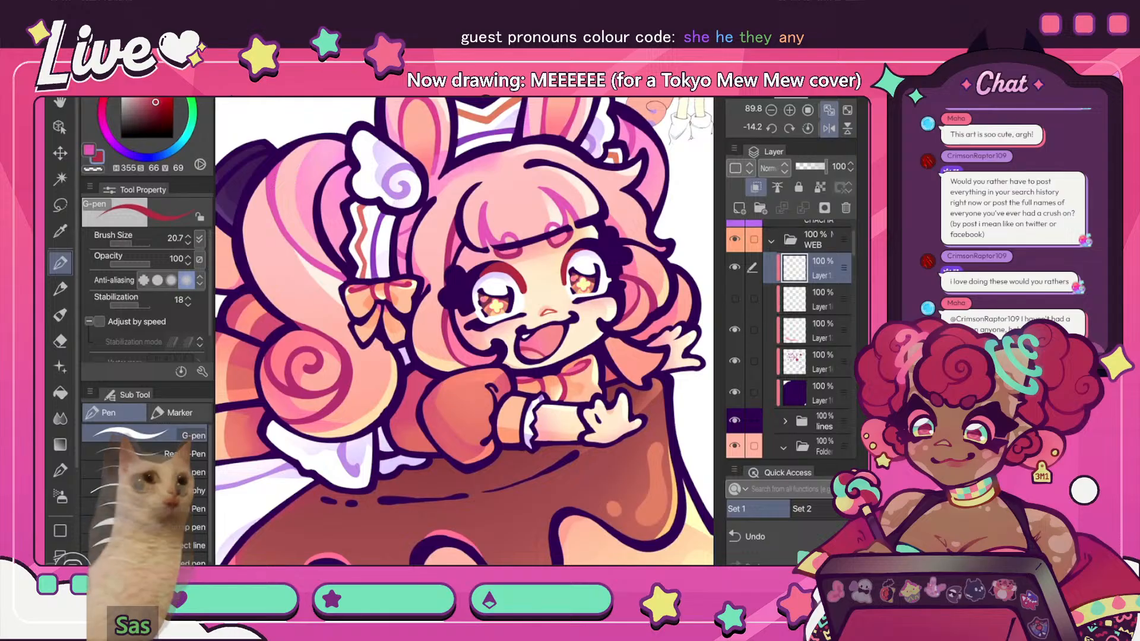
pyautogui.press('j')
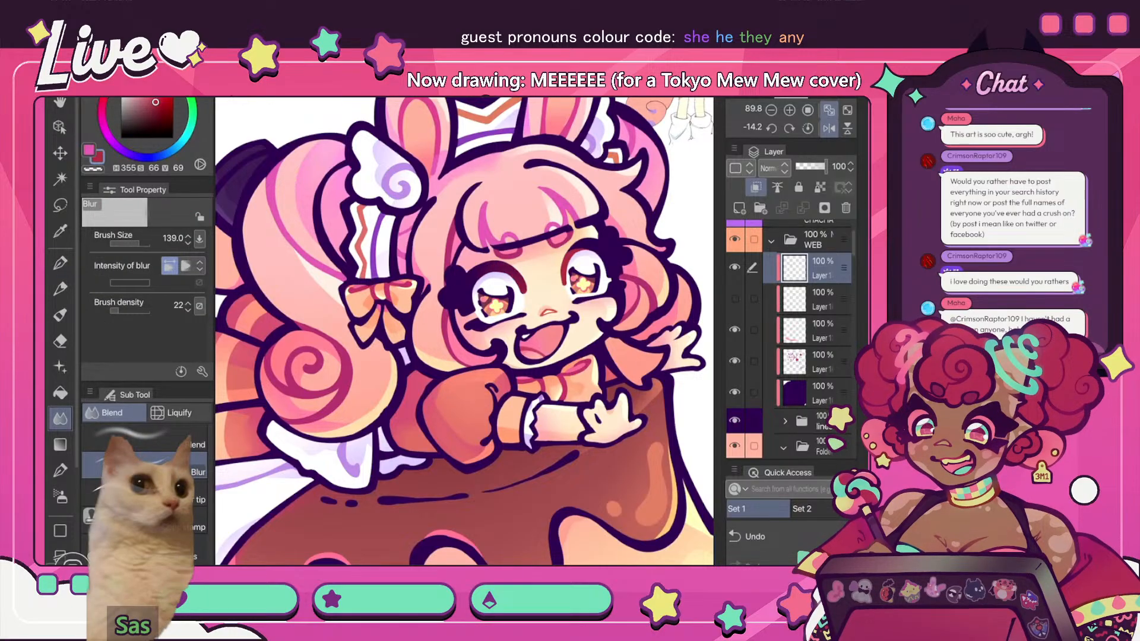
pyautogui.scroll(-5, 464, 331)
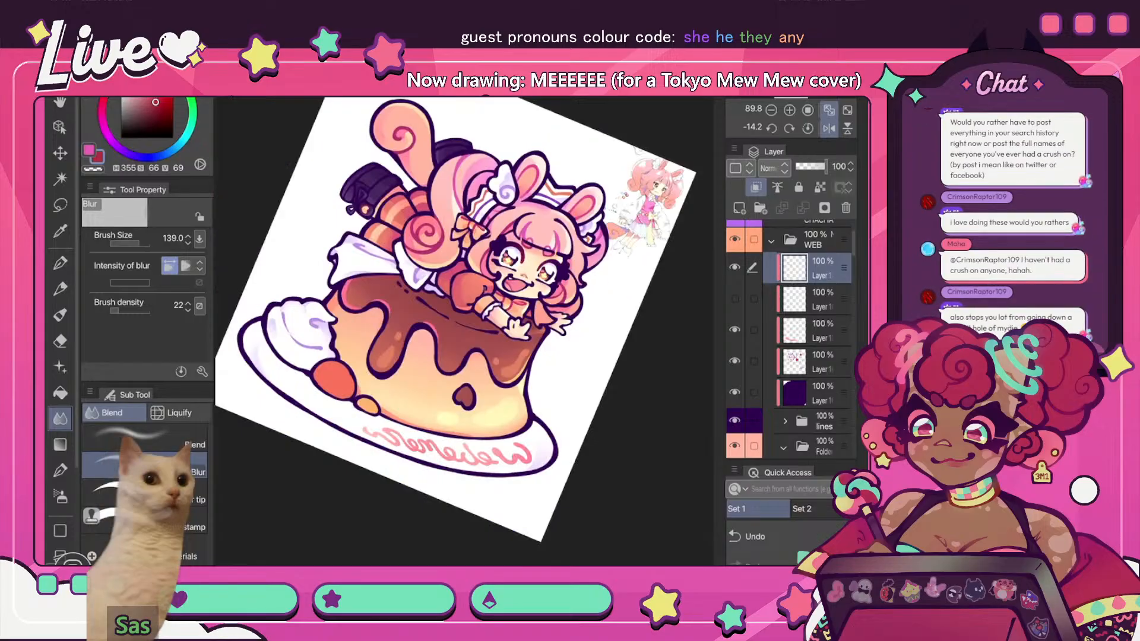
# - Draw further red lash accents with the G-pen in the unrotated, unmirrored view and soften them with the Blur tool
pyautogui.click(808, 128)
pyautogui.scroll(4, 546, 249)
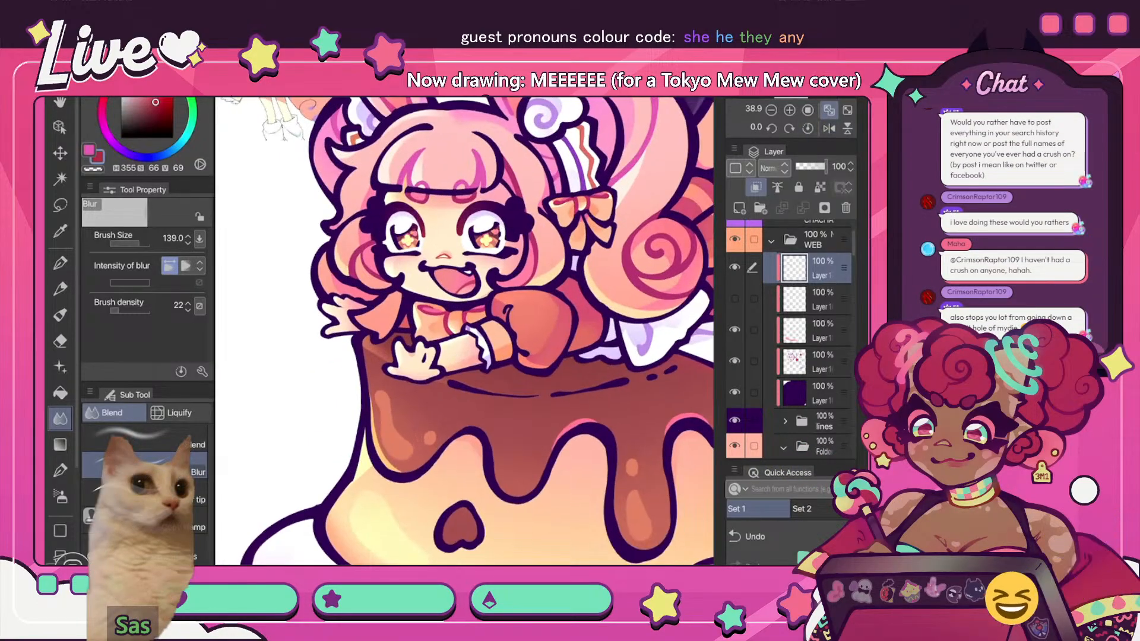
pyautogui.press('p')
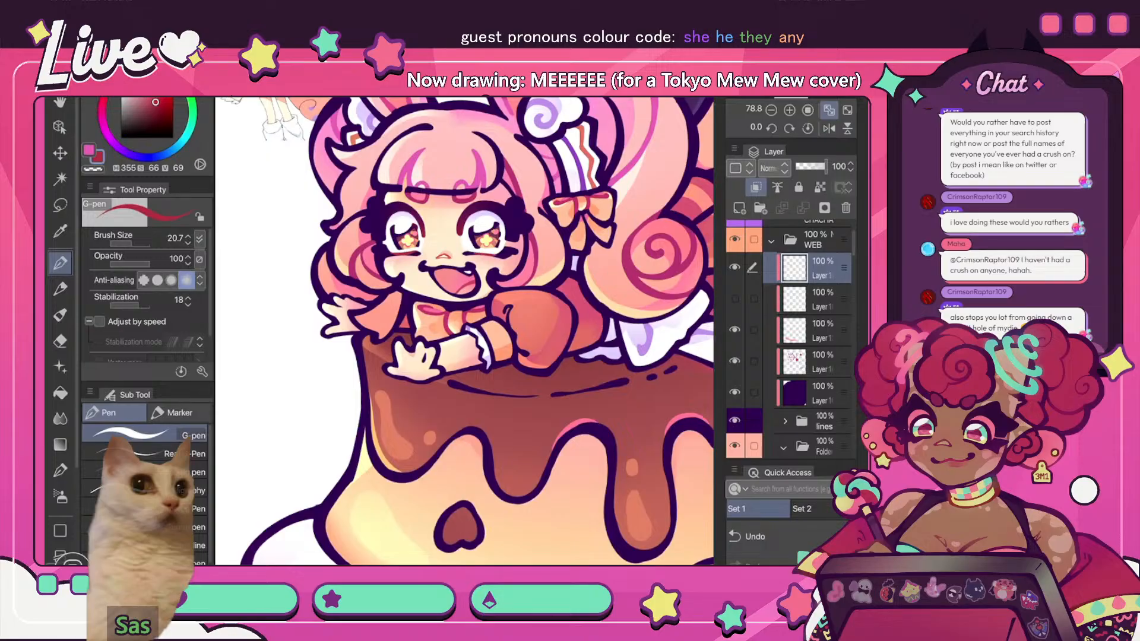
pyautogui.press('j')
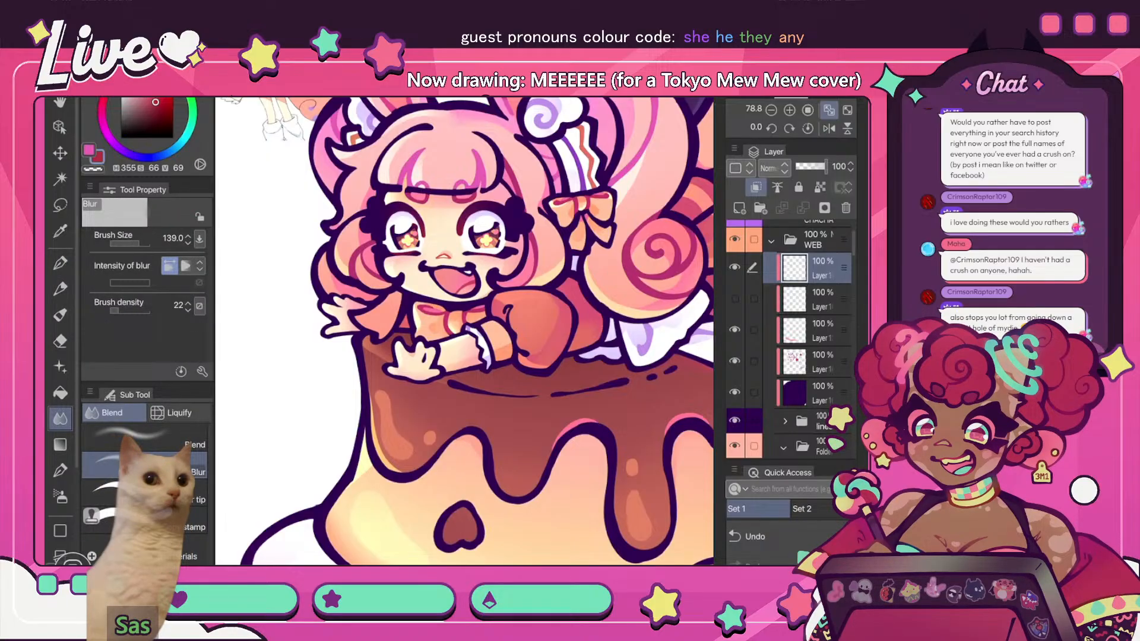
pyautogui.hotkey('ctrl', '0')
pyautogui.press('h')
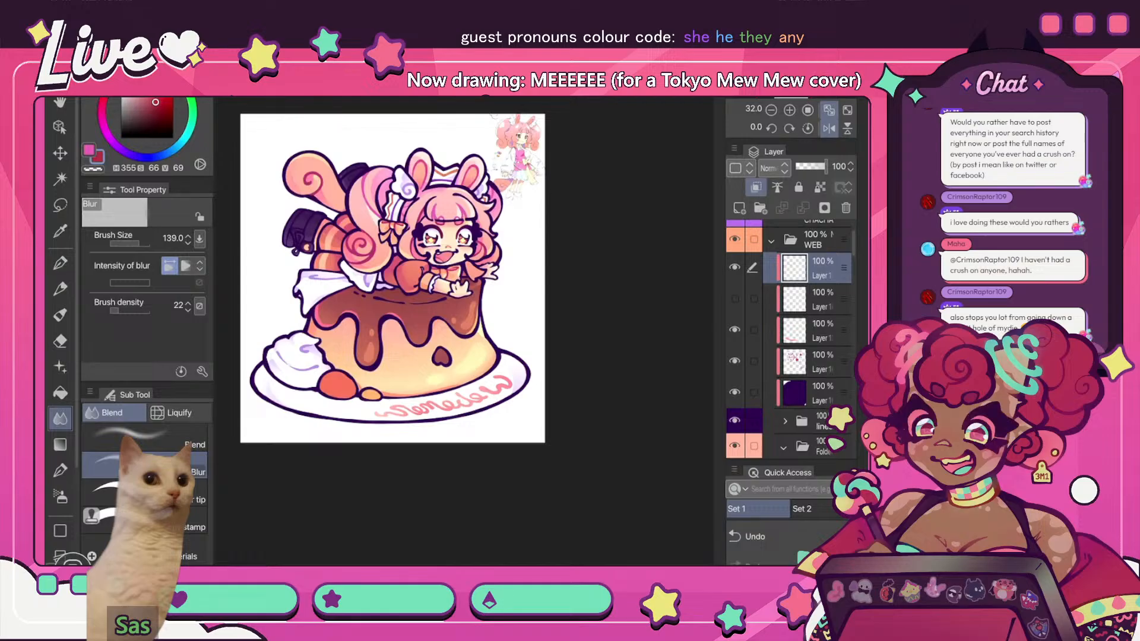
# - Try recolouring the new lash accents with a Hue/Saturation/Luminosity correction, using hue -35
pyautogui.scroll(3, 458, 219)
pyautogui.click(123, 18)
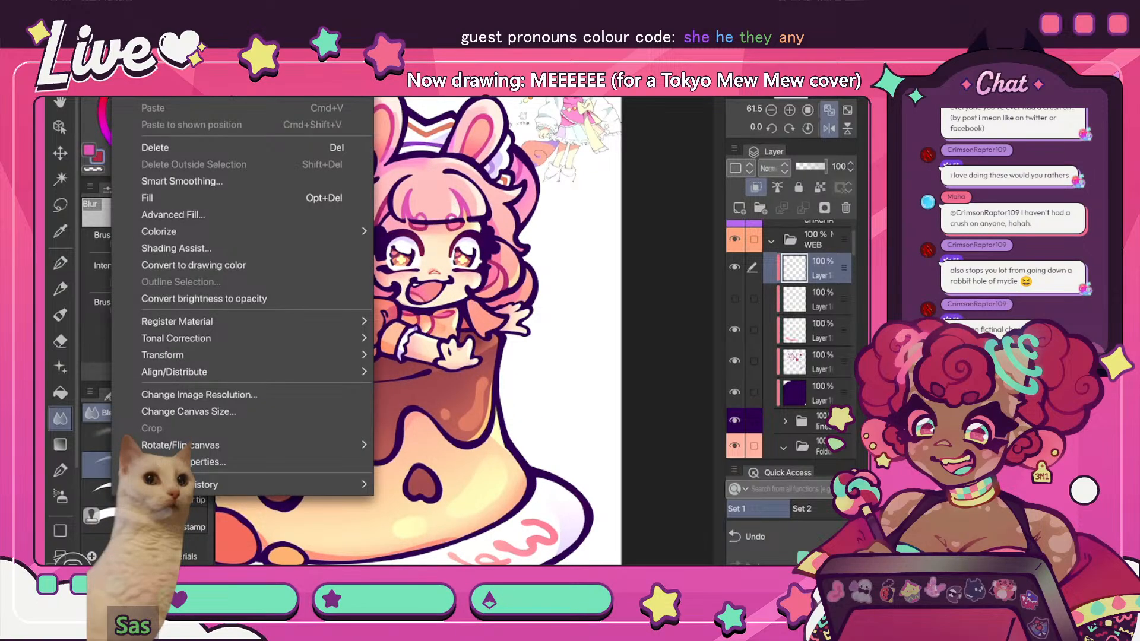
pyautogui.moveTo(178, 337)
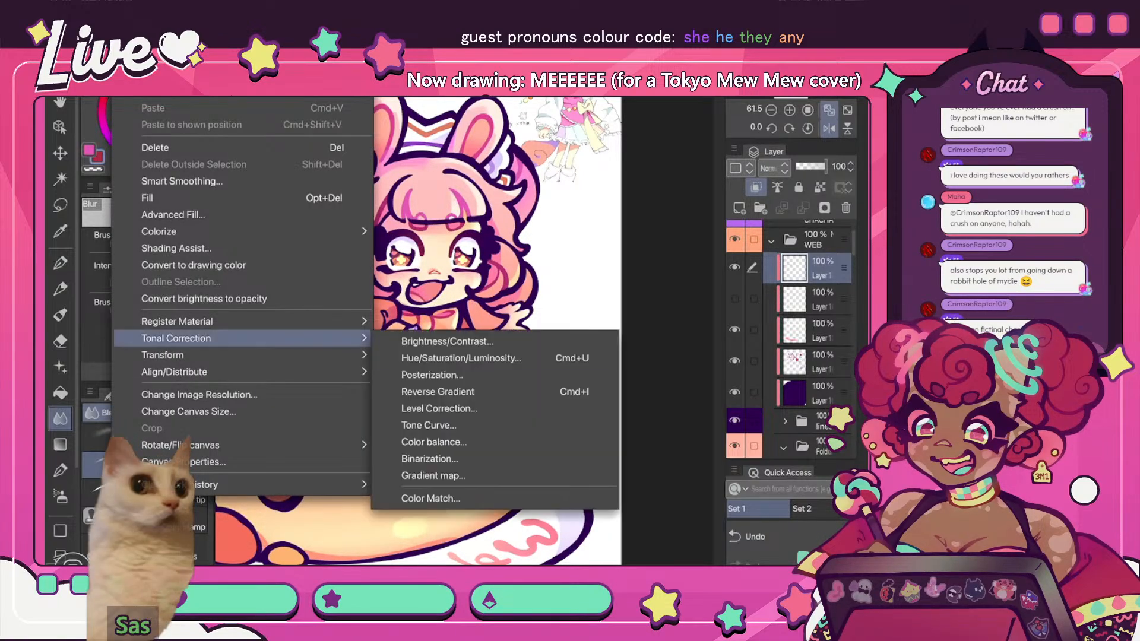
pyautogui.click(460, 358)
pyautogui.scroll(3, 460, 213)
pyautogui.moveTo(296, 518); pyautogui.dragTo(278, 519)
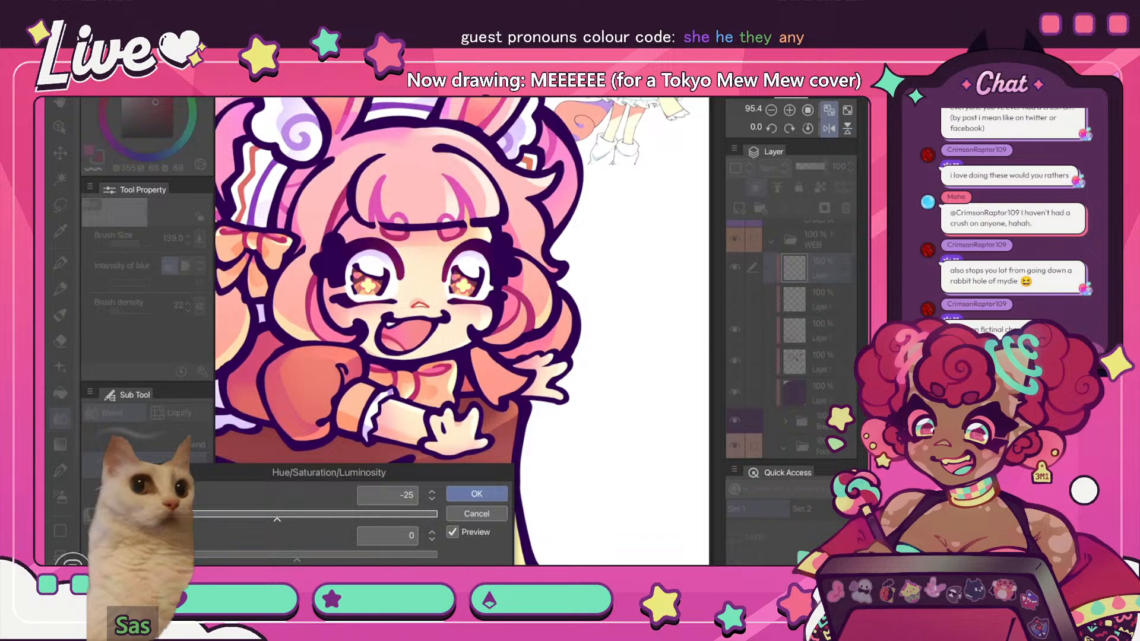
pyautogui.scroll(-5, 463, 330)
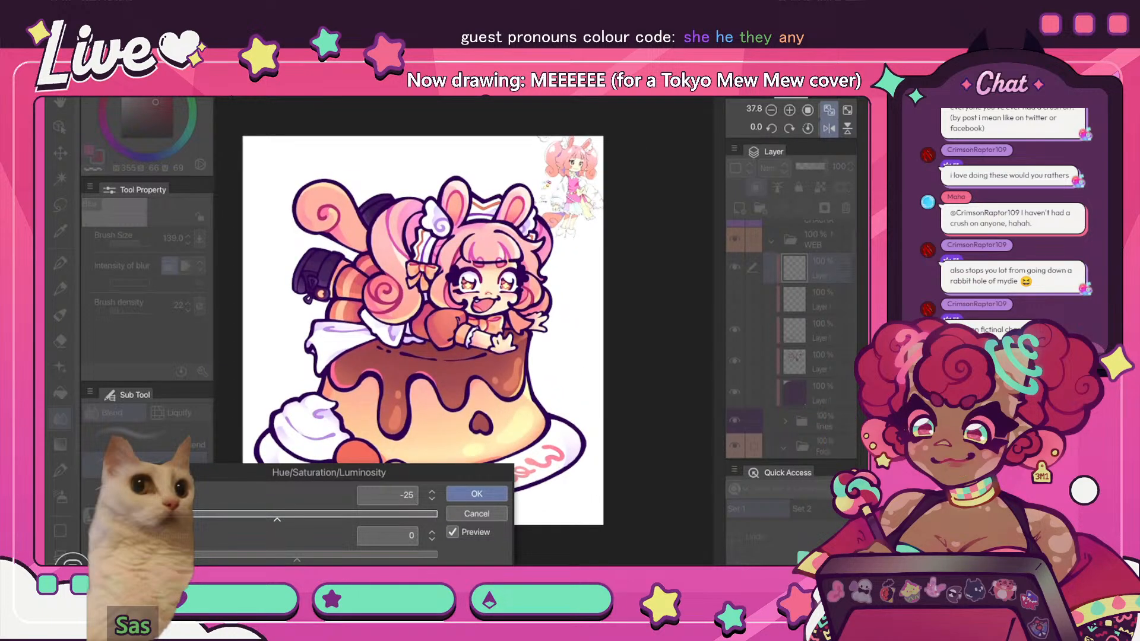
pyautogui.moveTo(277, 519)
pyautogui.mouseDown()
pyautogui.moveTo(255, 519)
pyautogui.moveTo(273, 519)
pyautogui.mouseUp()
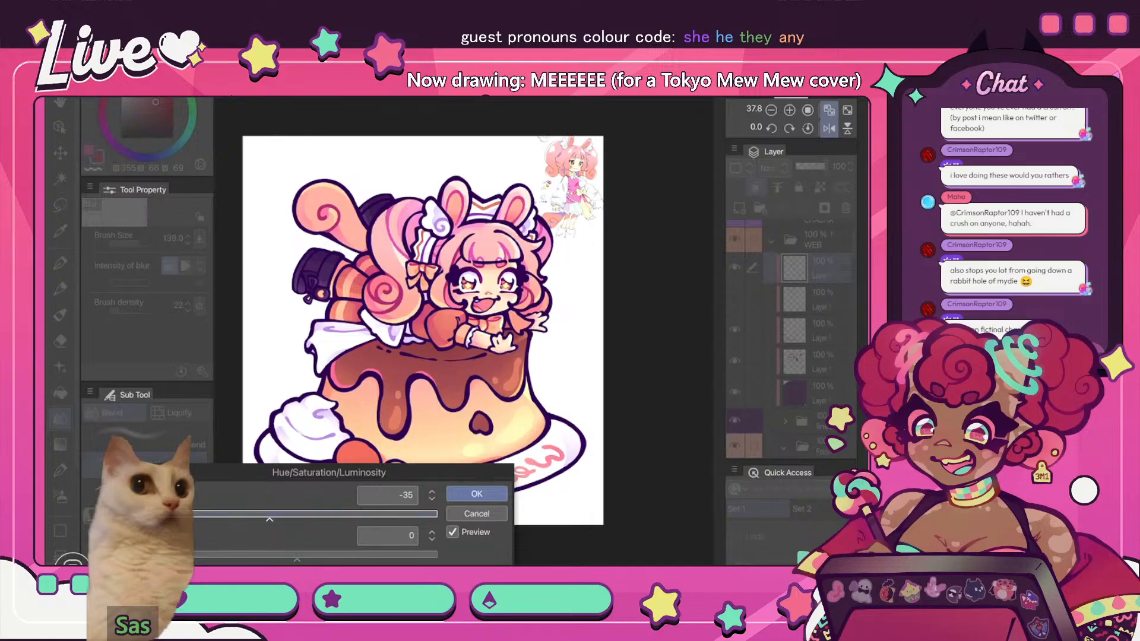
pyautogui.click(477, 493)
# - Examine the recoloured lash accents at full and thumbnail size, in both the normal and mirrored views
pyautogui.click(829, 128)
pyautogui.click(828, 109)
pyautogui.click(828, 110)
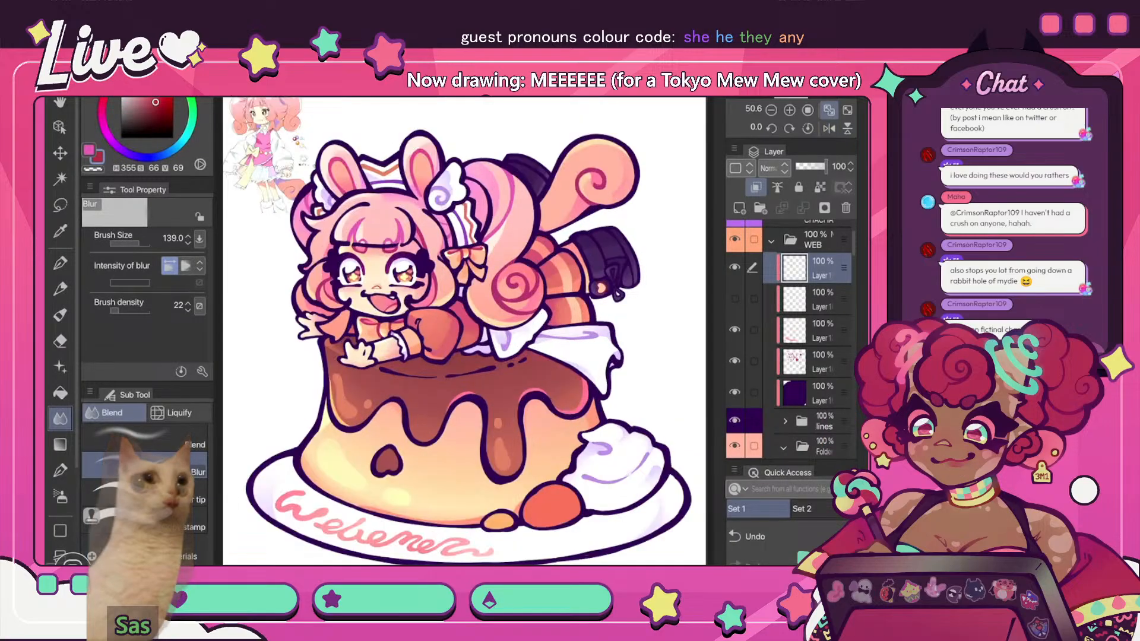
pyautogui.click(828, 128)
pyautogui.scroll(-5, 553, 286)
pyautogui.click(829, 128)
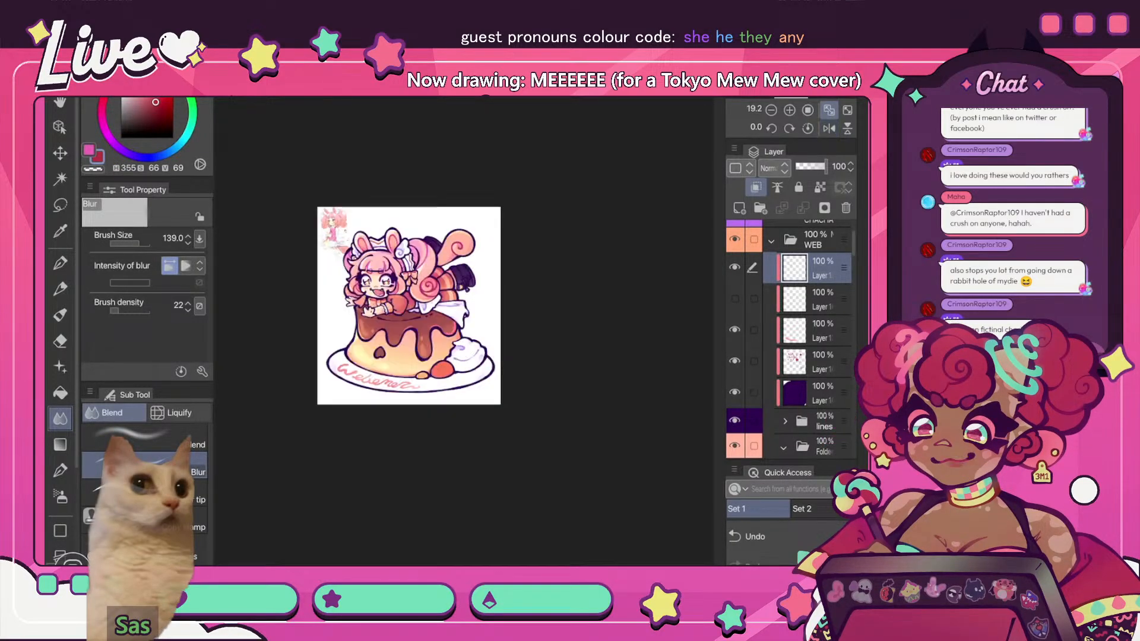
pyautogui.scroll(5, 357, 256)
# - Undo the last colour correction and shift the lash accents with a Hue/Saturation/Luminosity correction, using hue -16
pyautogui.click(754, 536)
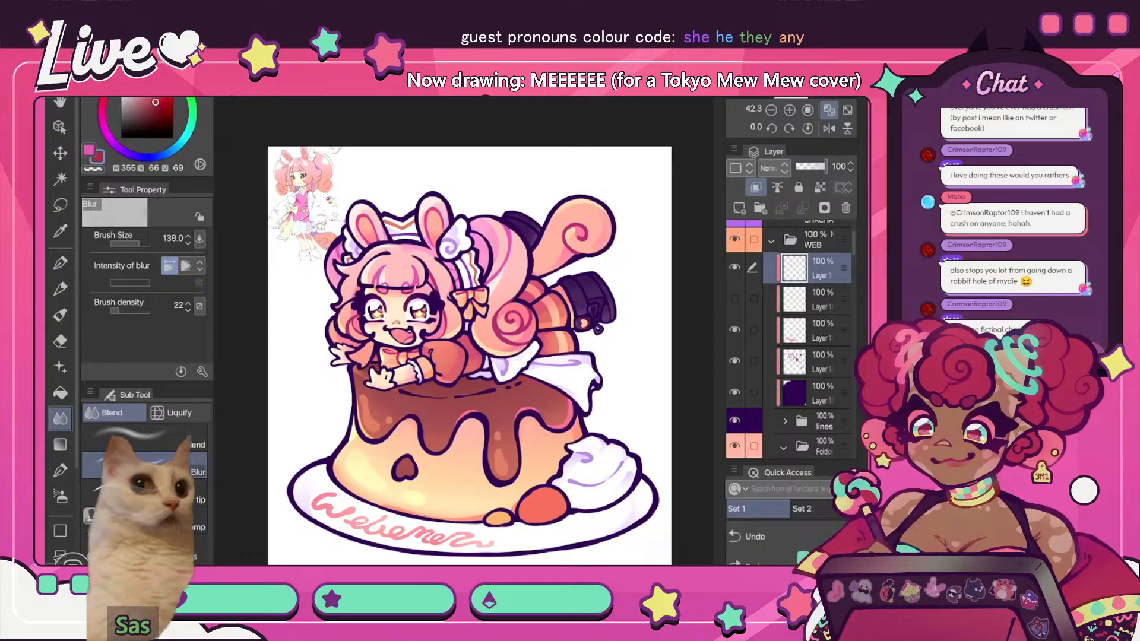
pyautogui.scroll(-5, 483, 292)
pyautogui.click(829, 128)
pyautogui.click(829, 109)
pyautogui.click(828, 110)
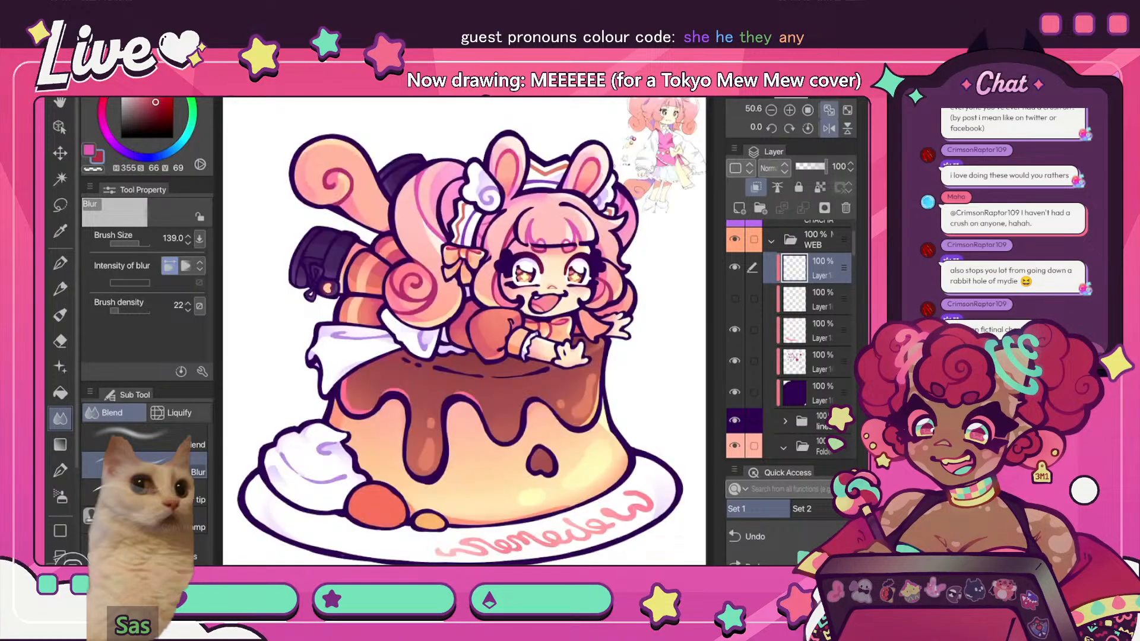
pyautogui.click(828, 129)
pyautogui.click(139, 17)
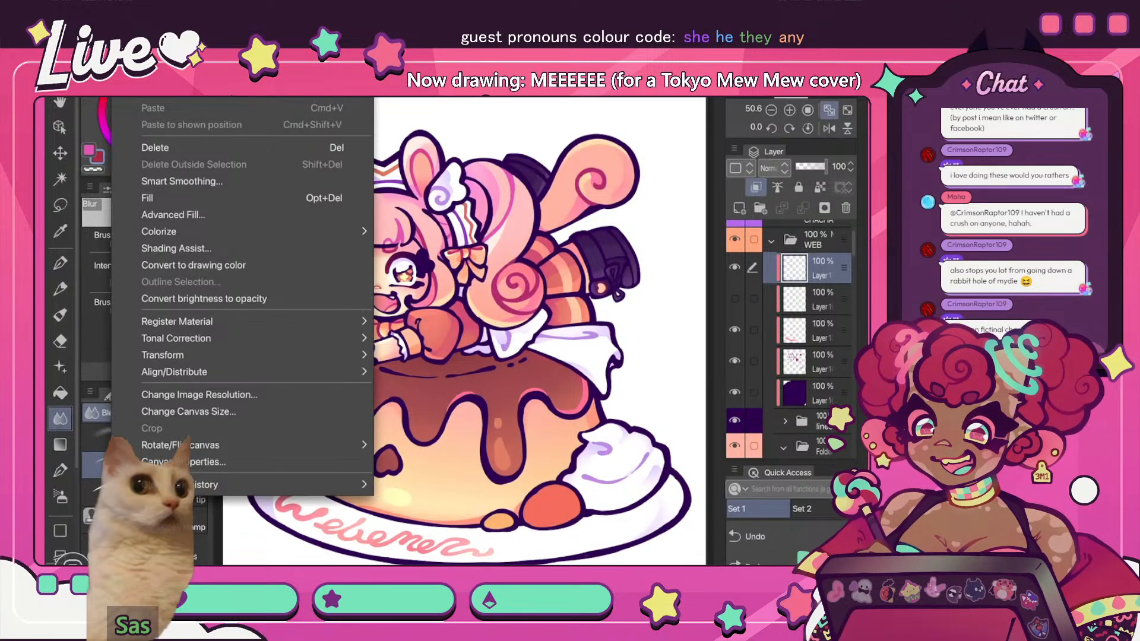
pyautogui.click(179, 337)
pyautogui.click(461, 358)
pyautogui.moveTo(297, 515); pyautogui.dragTo(284, 515)
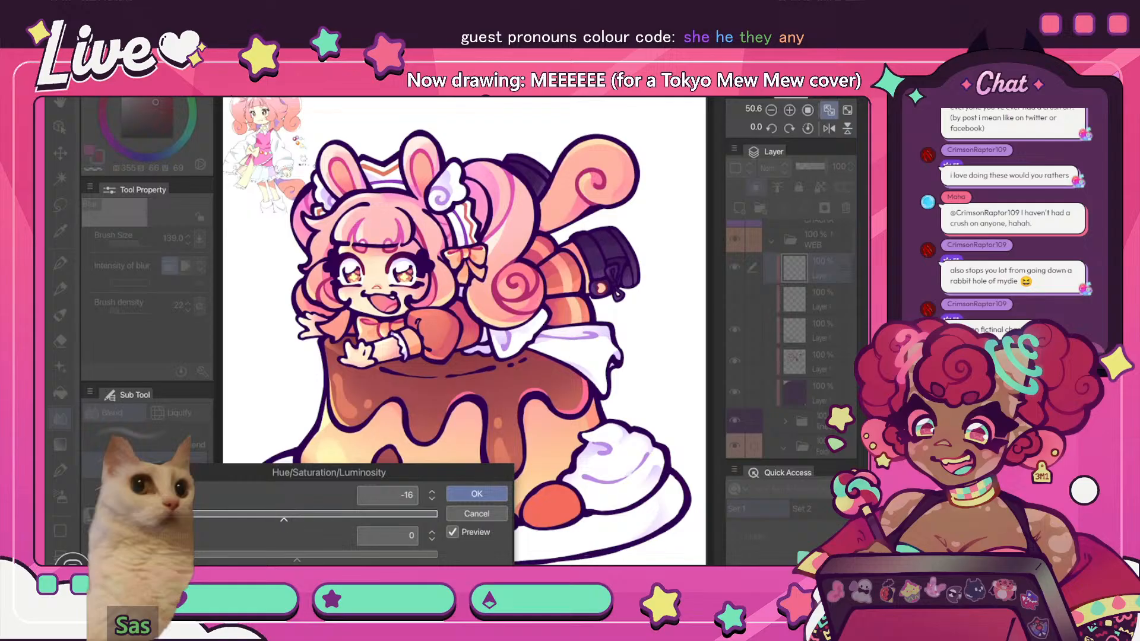
pyautogui.hotkey('ctrl', '-')
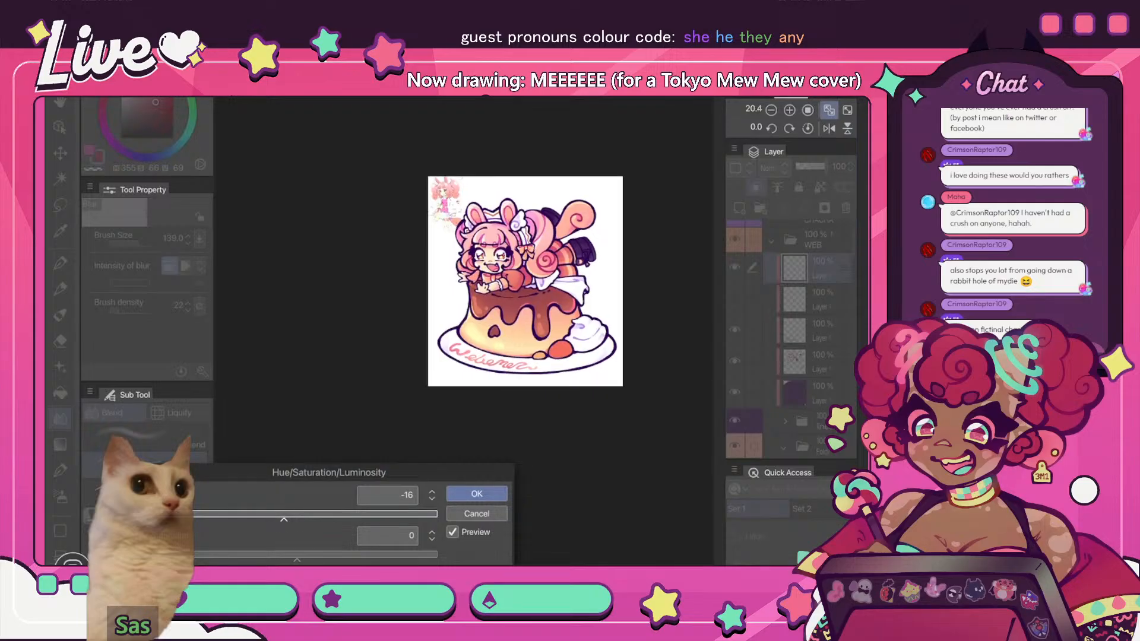
pyautogui.press('Return')
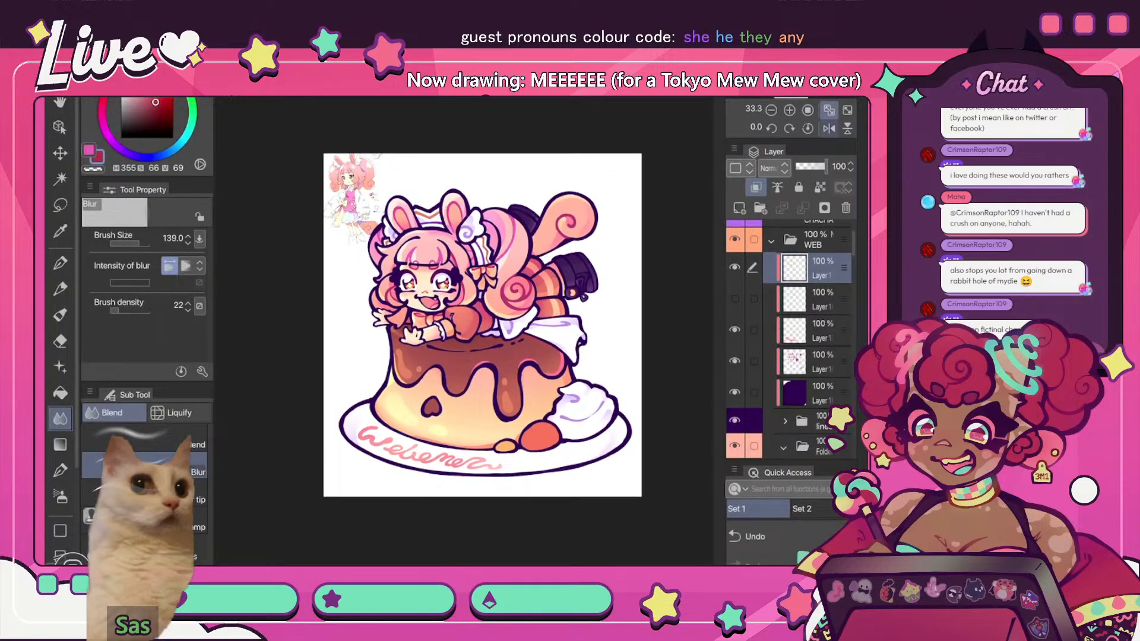
# - Compare the illustration with the top lash accent layer shown and hidden, at several sizes and in both view orientations
pyautogui.press('h')
pyautogui.hotkey('ctrl', '+')
pyautogui.press('e')
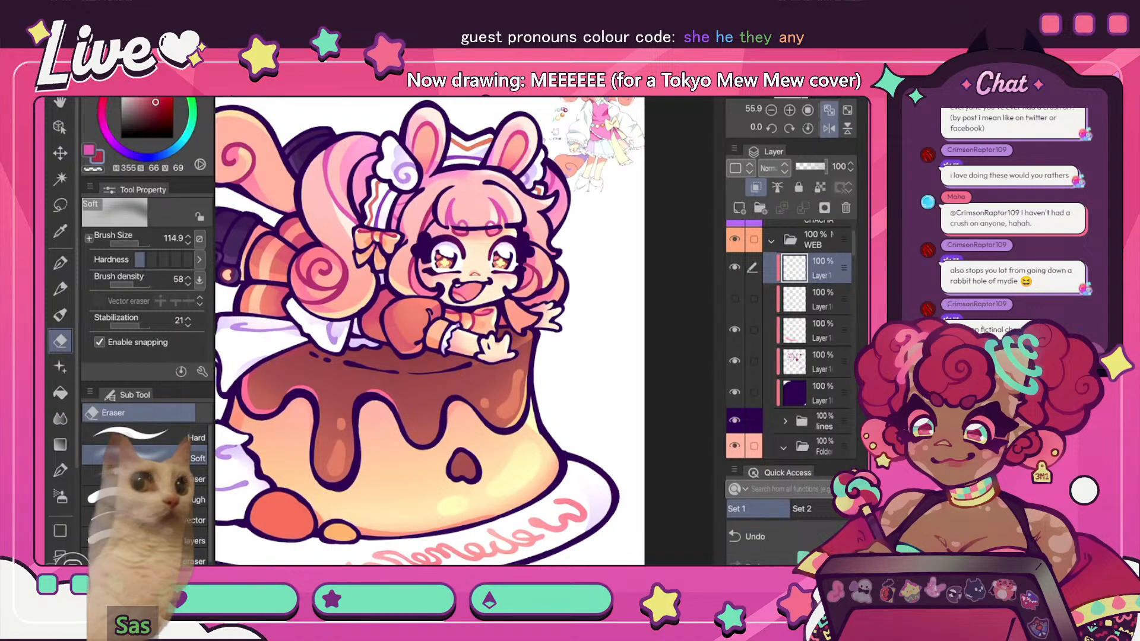
pyautogui.scroll(-5, 503, 238)
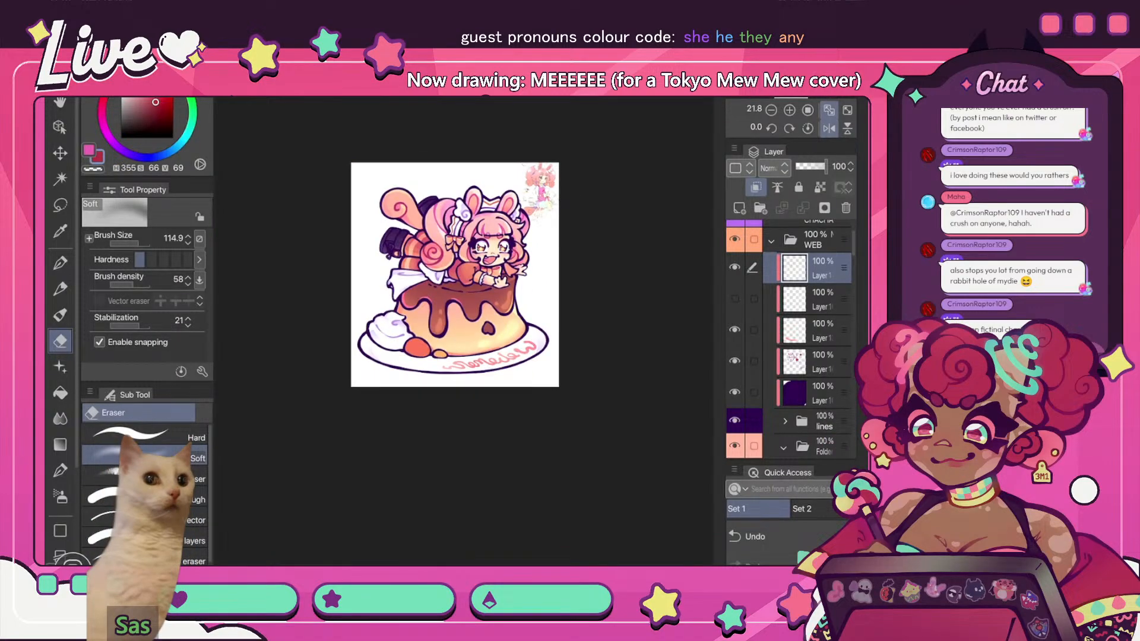
pyautogui.press('h')
pyautogui.scroll(5, 466, 331)
pyautogui.press('h')
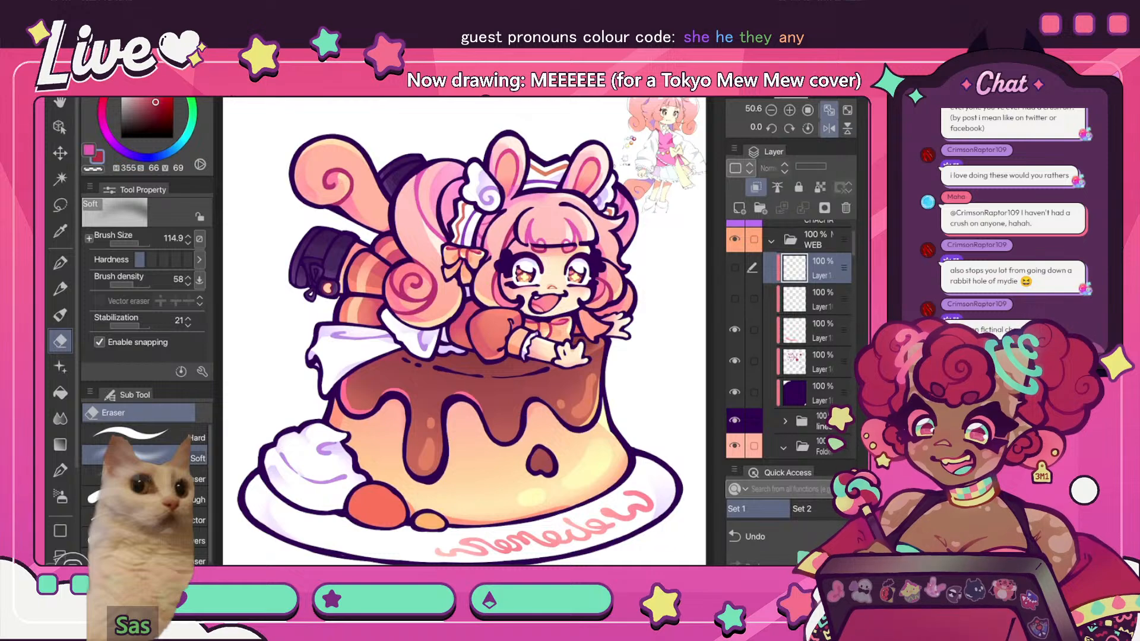
pyautogui.press('h')
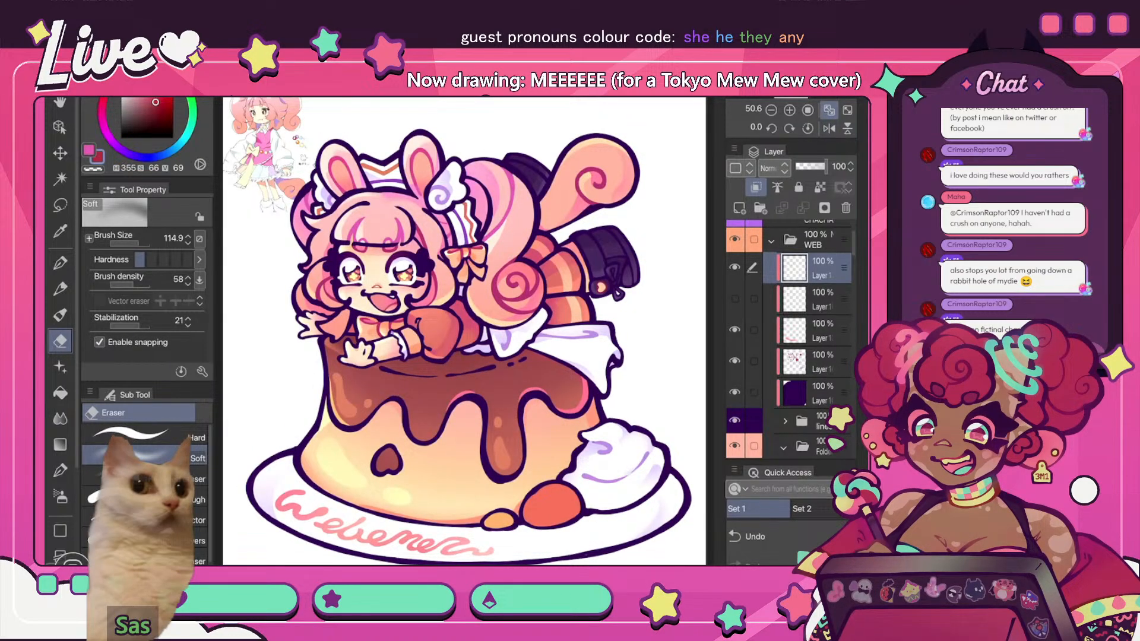
pyautogui.scroll(-5, 466, 331)
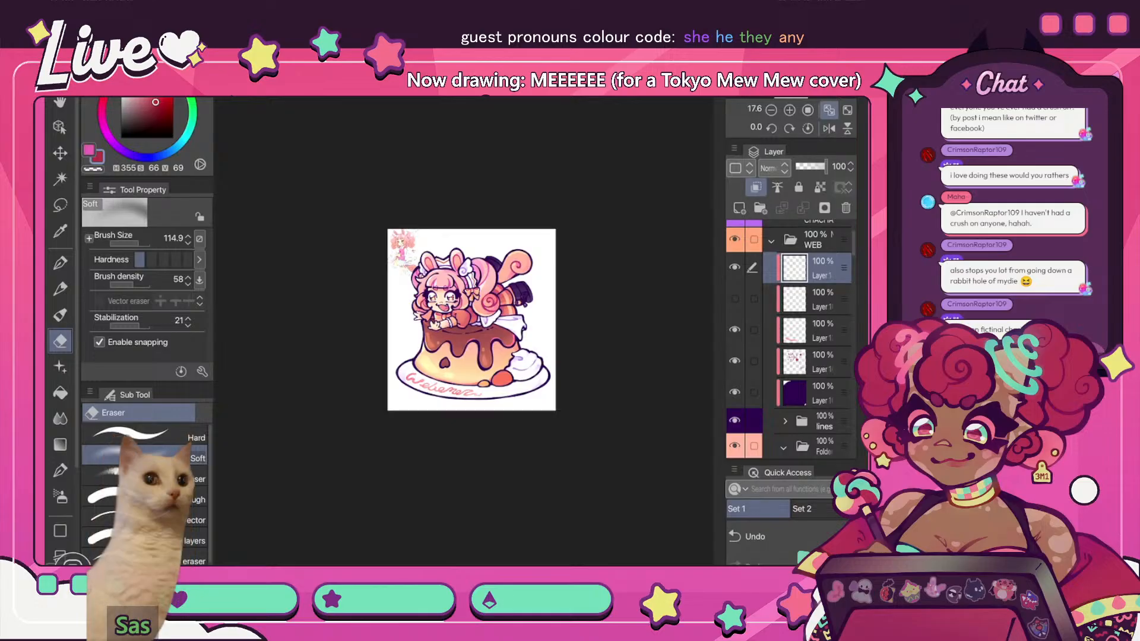
pyautogui.press('h')
pyautogui.scroll(5, 465, 331)
pyautogui.press('h')
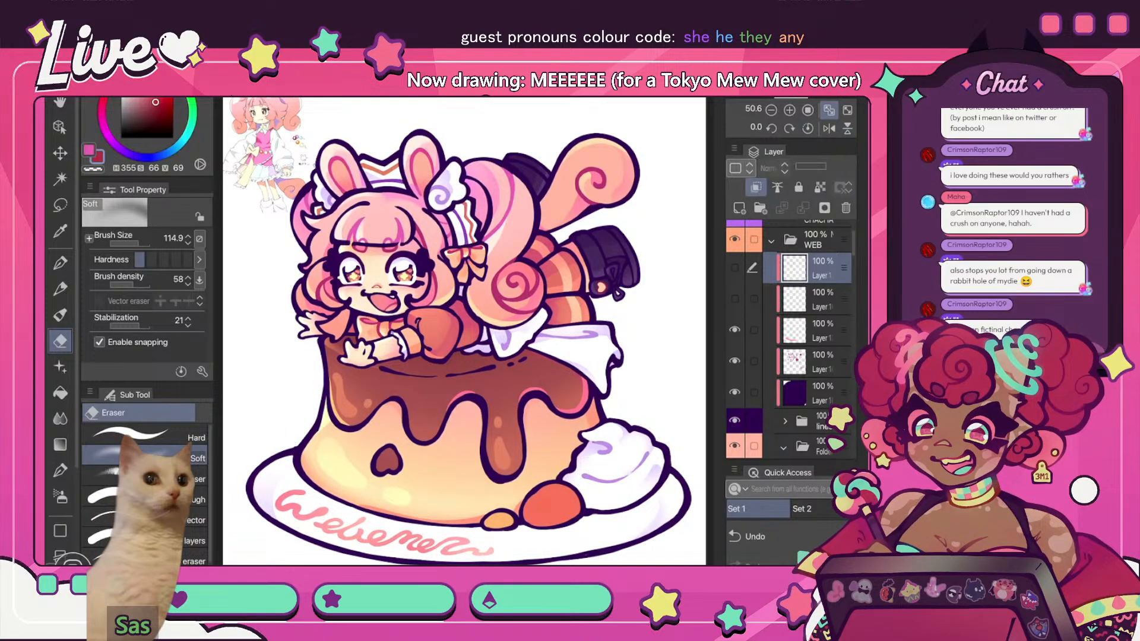
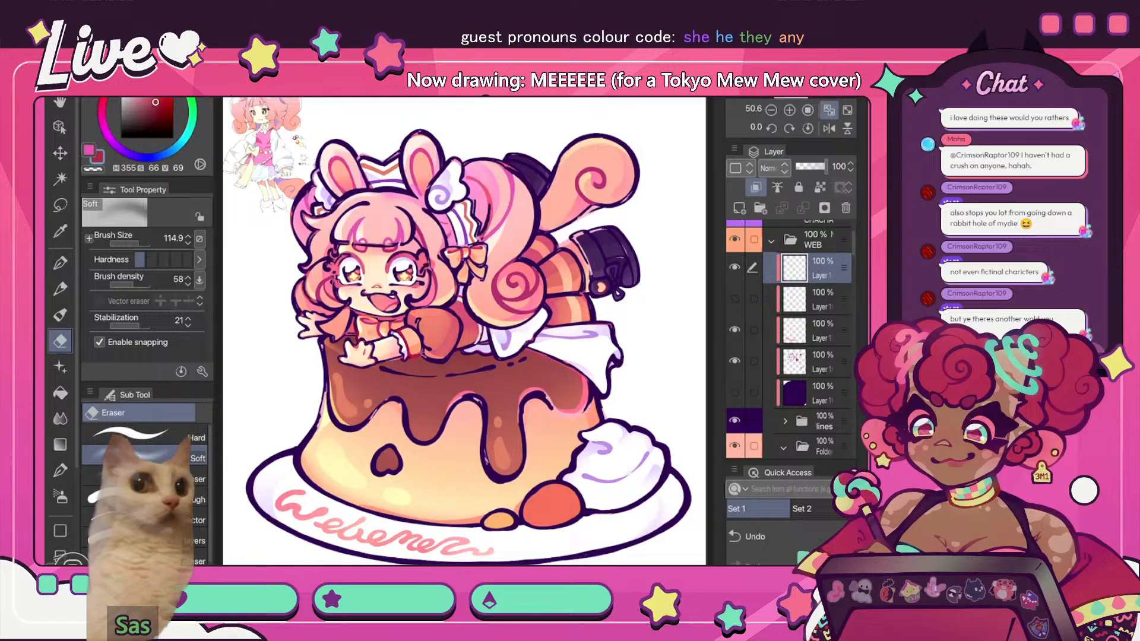
# - Add a new clipped layer and draw dark red G-pen lines across the orange-striped stockings, then check them in both view orientations
pyautogui.click(739, 207)
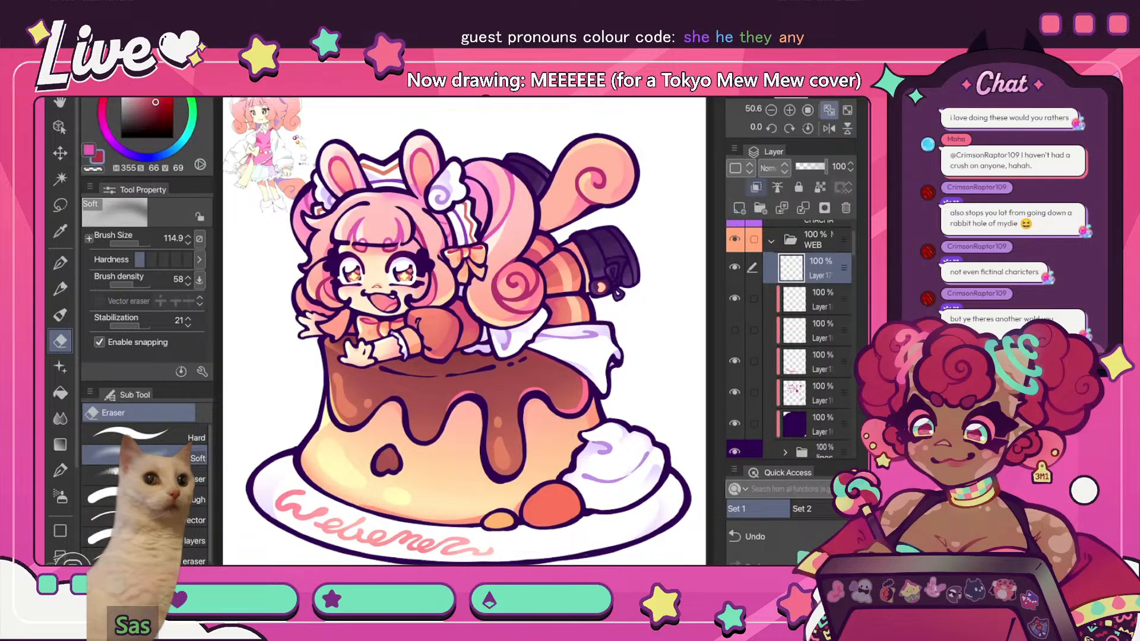
pyautogui.click(828, 129)
pyautogui.scroll(3, 339, 298)
pyautogui.press('p')
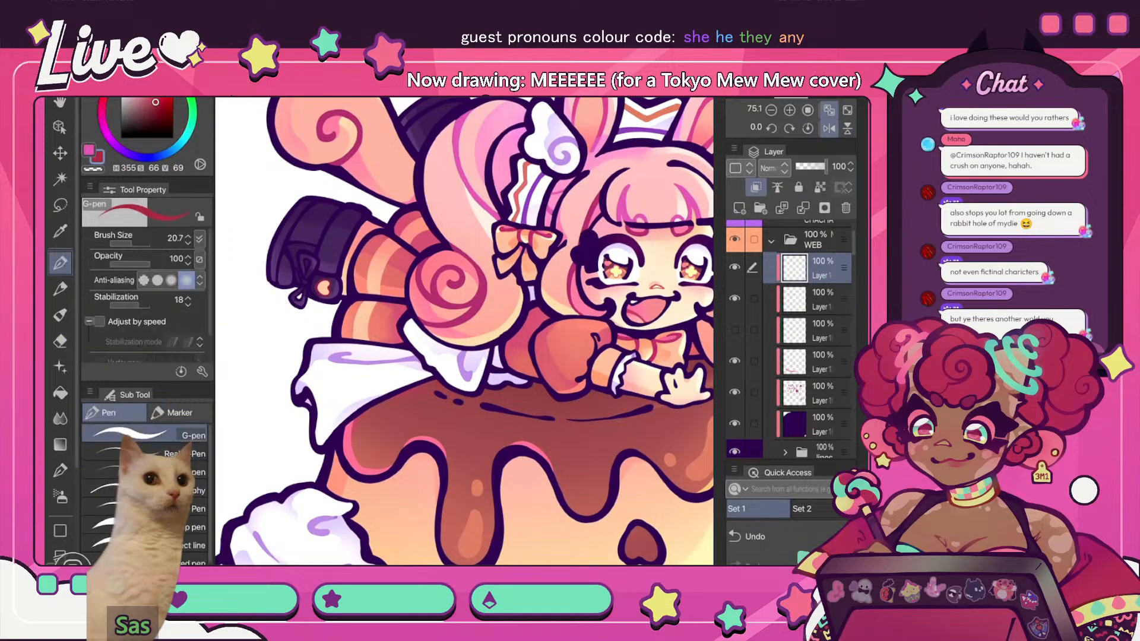
pyautogui.click(104, 99)
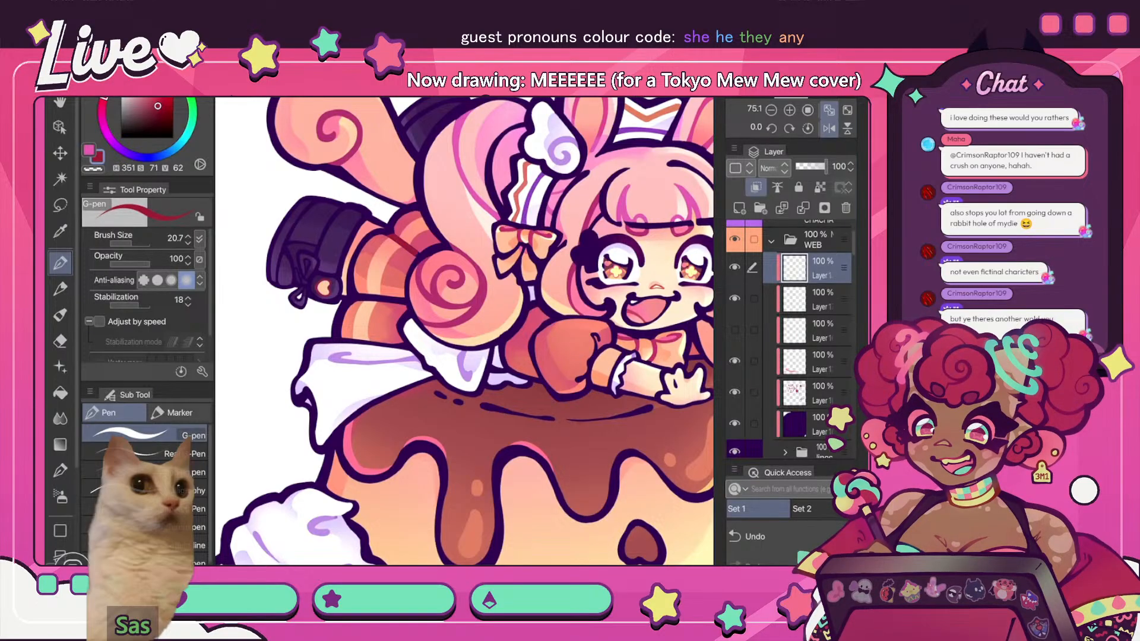
pyautogui.click(103, 100)
pyautogui.moveTo(368, 298)
pyautogui.mouseDown()
pyautogui.moveTo(357, 296)
pyautogui.moveTo(390, 300)
pyautogui.mouseUp()
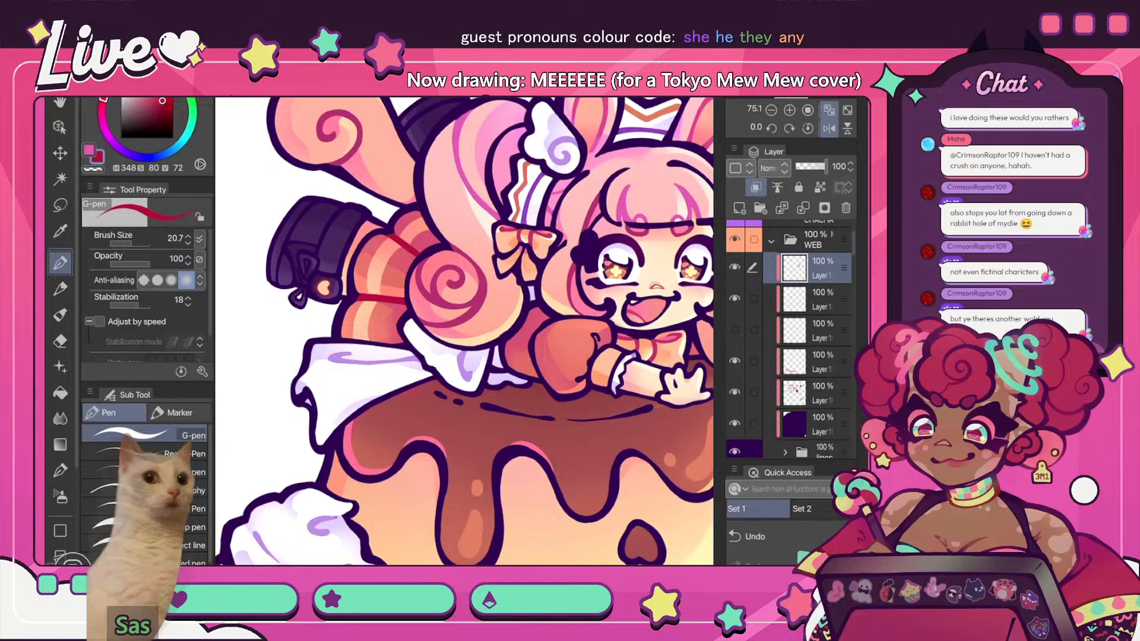
pyautogui.hotkey('ctrl', '0')
pyautogui.press('h')
pyautogui.scroll(6, 409, 267)
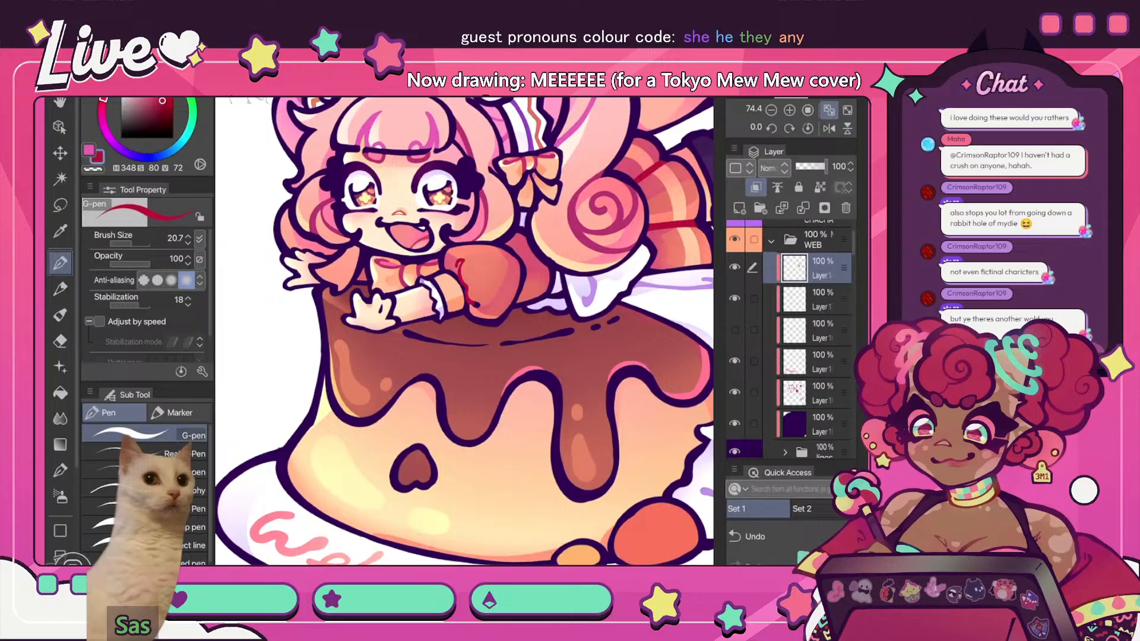
pyautogui.scroll(-4, 477, 267)
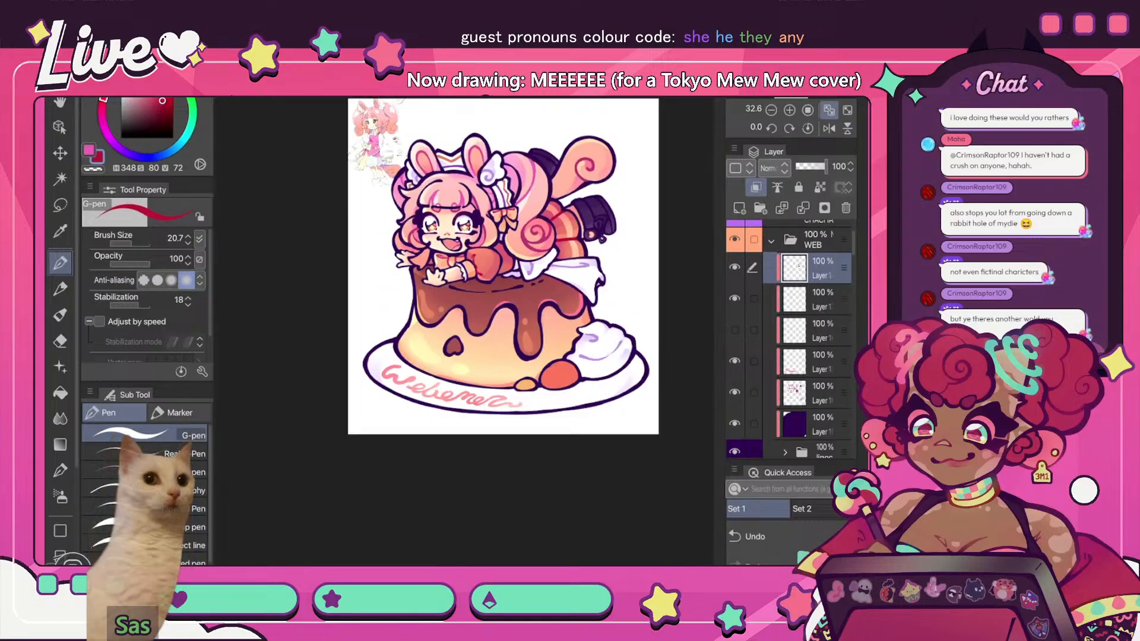
# - Shift the dark red stocking lines with a Hue/Saturation/Luminosity correction, using hue -12, judging the change in the normal and mirrored views
pyautogui.click(829, 128)
pyautogui.scroll(4, 464, 332)
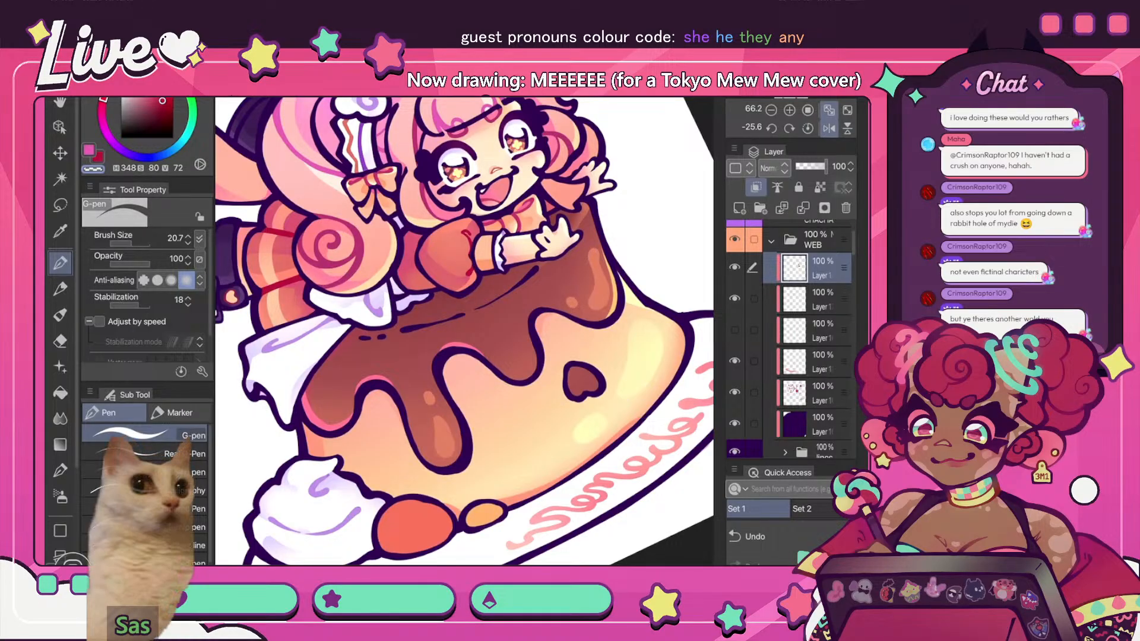
pyautogui.scroll(-5, 464, 331)
pyautogui.scroll(1, 464, 331)
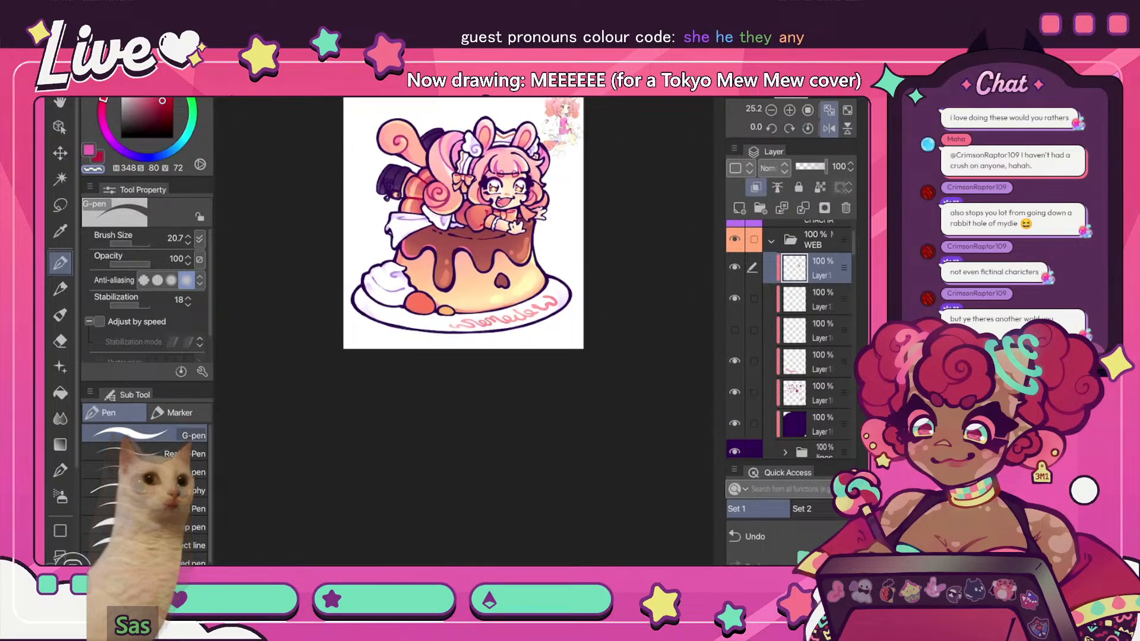
pyautogui.hotkey('ctrl', '@')
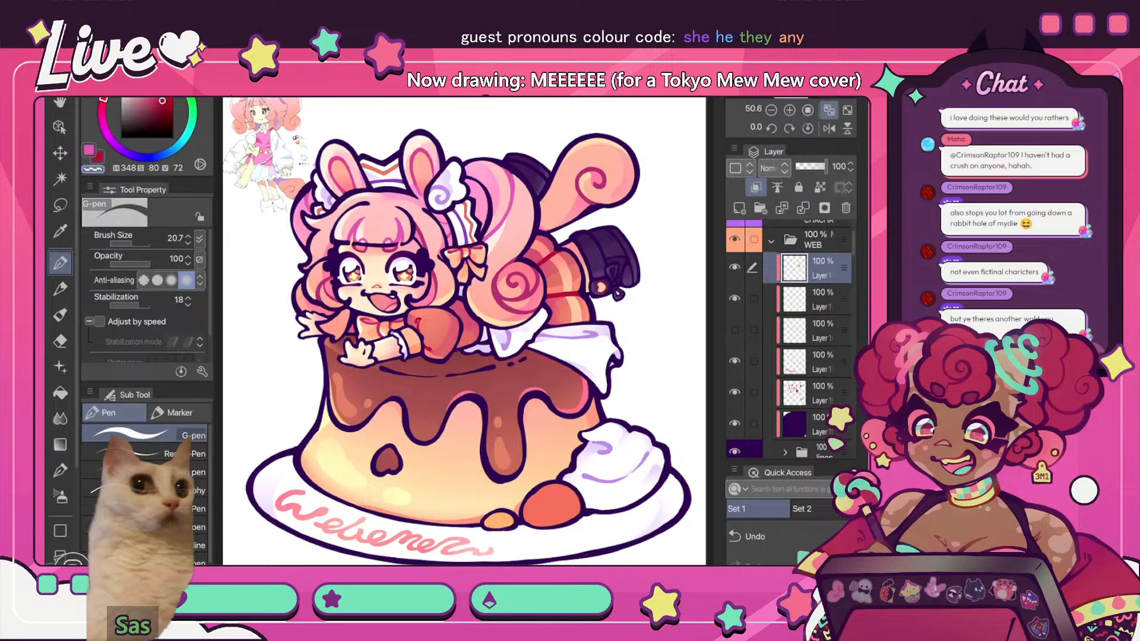
pyautogui.click(138, 18)
pyautogui.click(179, 337)
pyautogui.click(496, 358)
pyautogui.moveTo(296, 519); pyautogui.dragTo(278, 519)
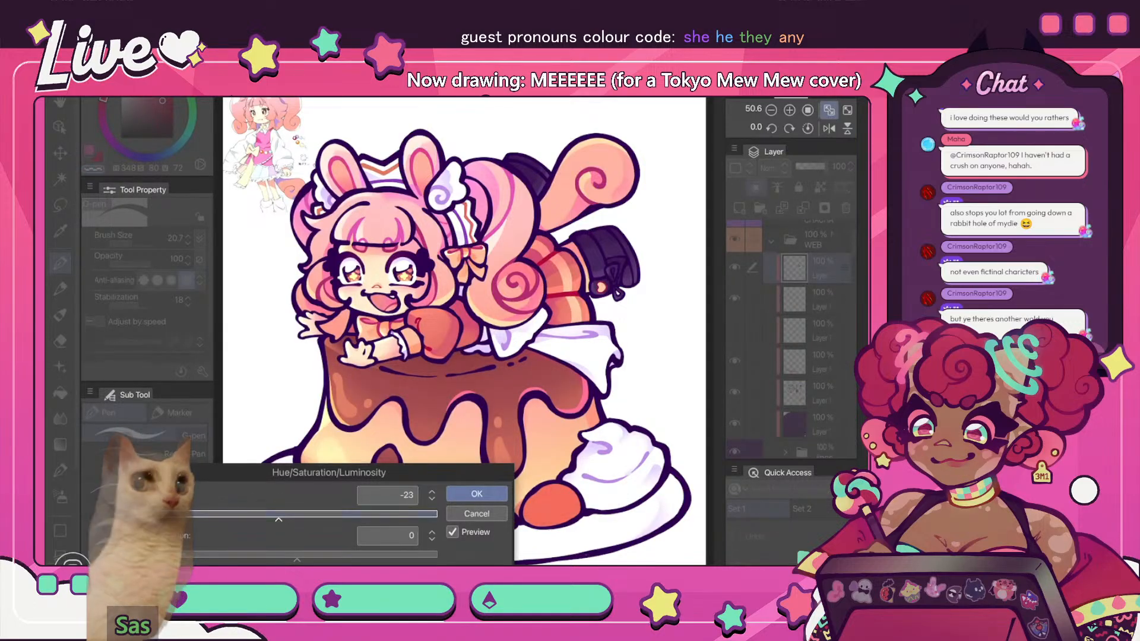
pyautogui.scroll(-5, 559, 277)
pyautogui.scroll(2, 569, 267)
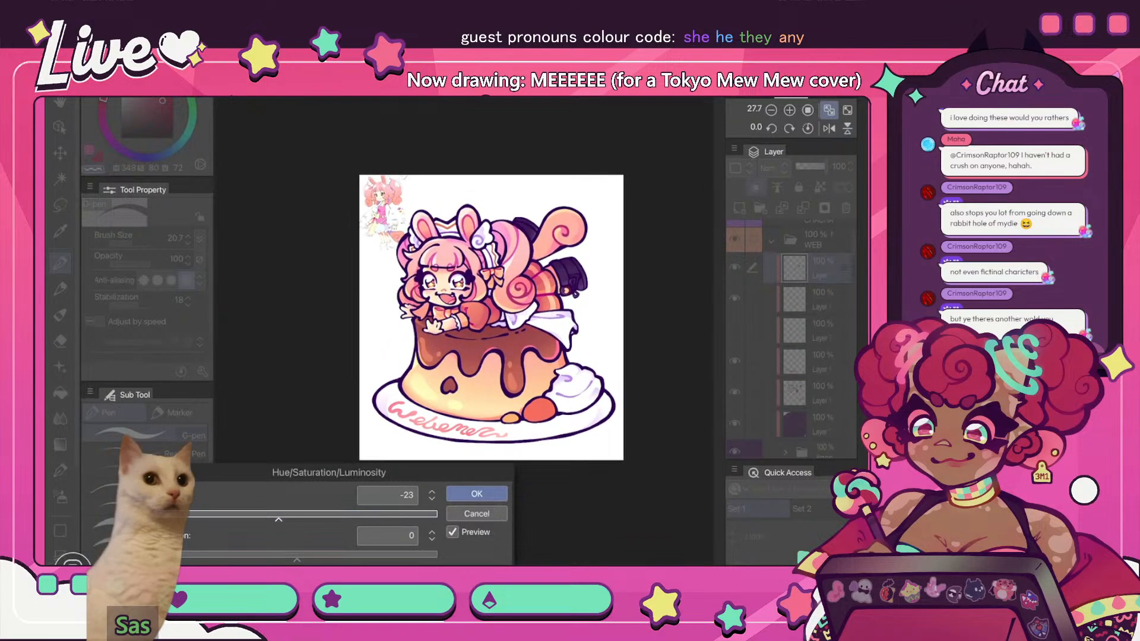
pyautogui.click(828, 128)
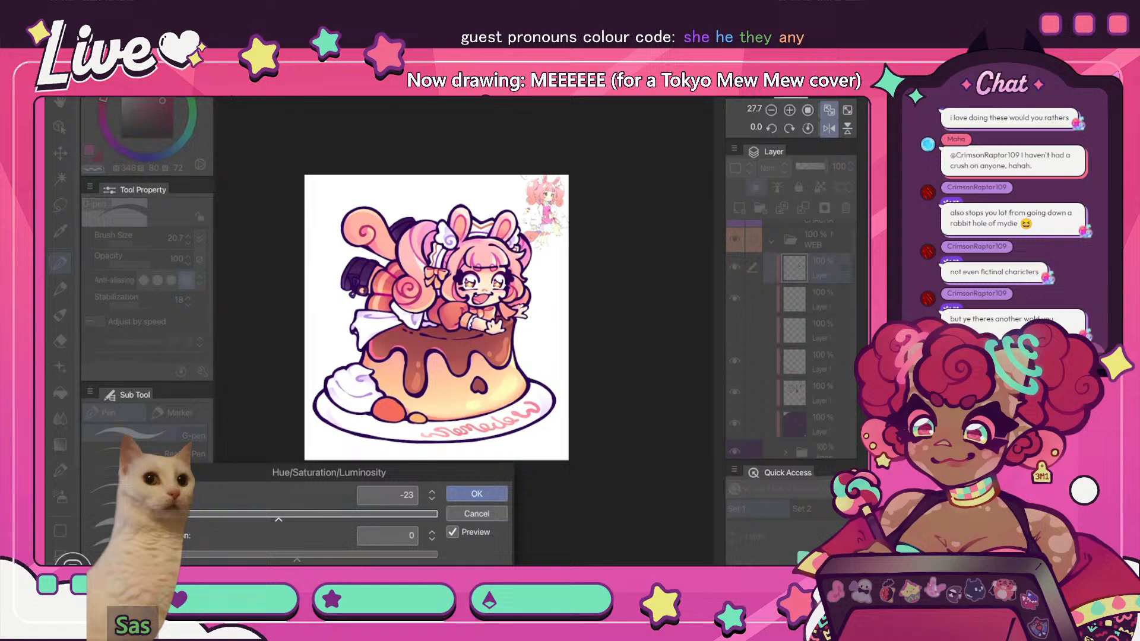
pyautogui.moveTo(278, 519); pyautogui.dragTo(287, 519)
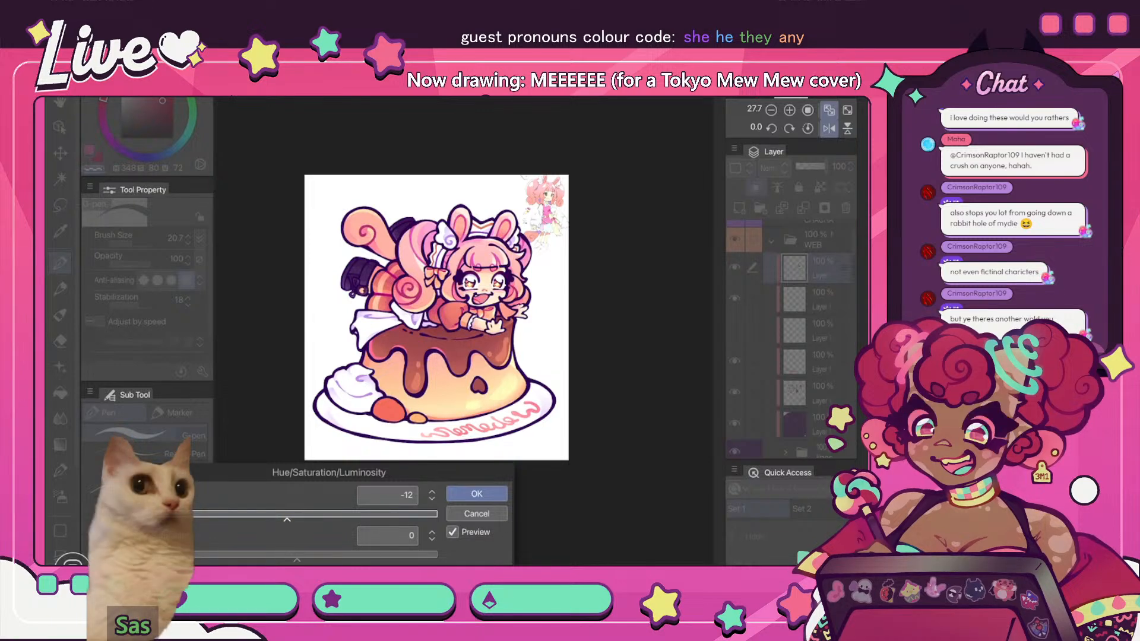
pyautogui.click(476, 494)
# - Examine the recoloured stocking lines at full and thumbnail size, in both the normal and mirrored views
pyautogui.scroll(3, 463, 321)
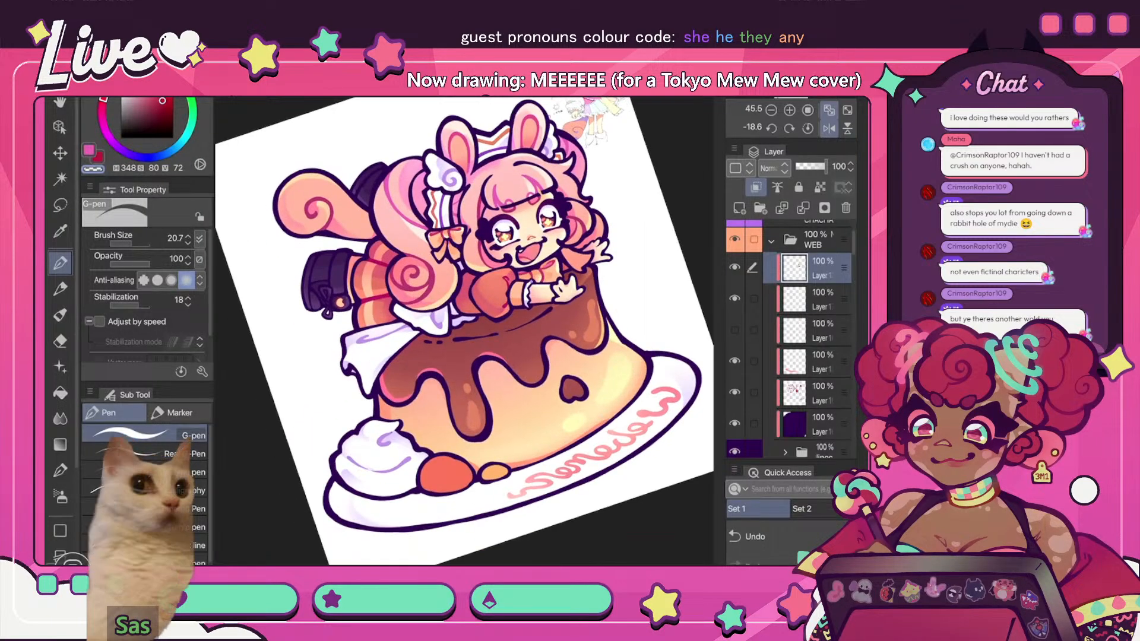
pyautogui.press('e')
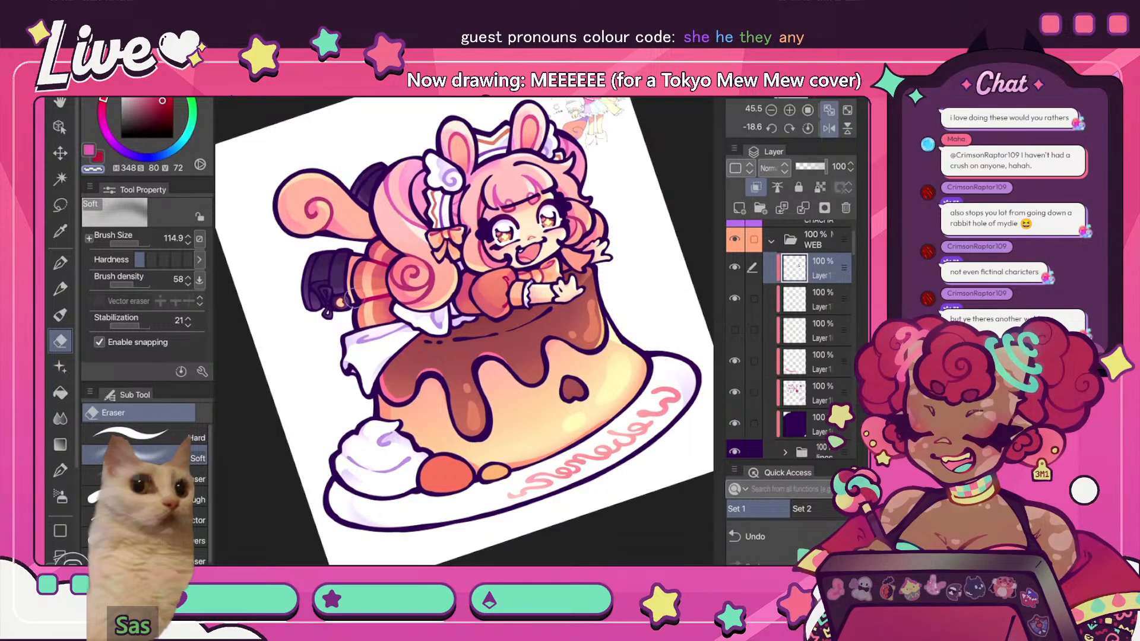
pyautogui.scroll(-3, 463, 321)
pyautogui.scroll(3, 463, 320)
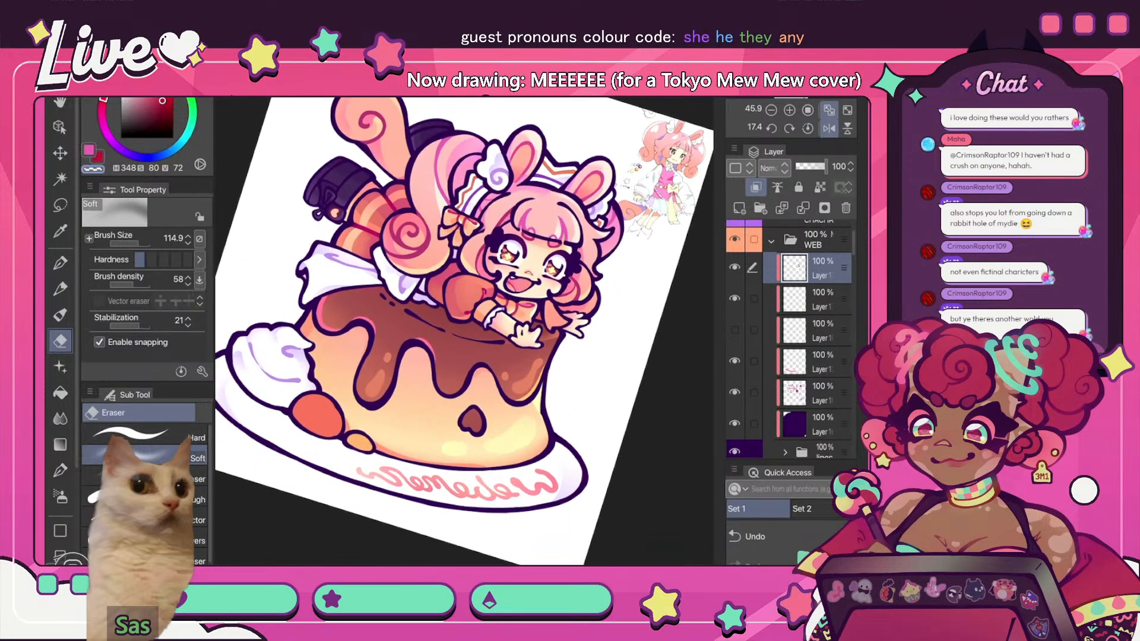
pyautogui.scroll(-3, 463, 320)
pyautogui.press('h')
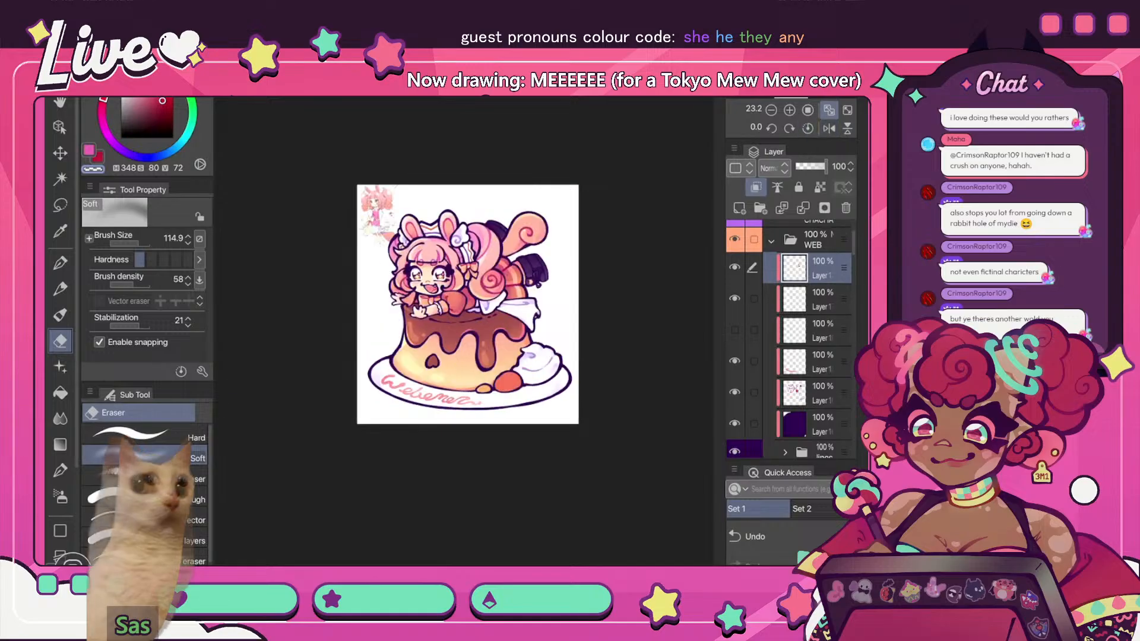
pyautogui.hotkey('ctrl', '0')
pyautogui.press('h')
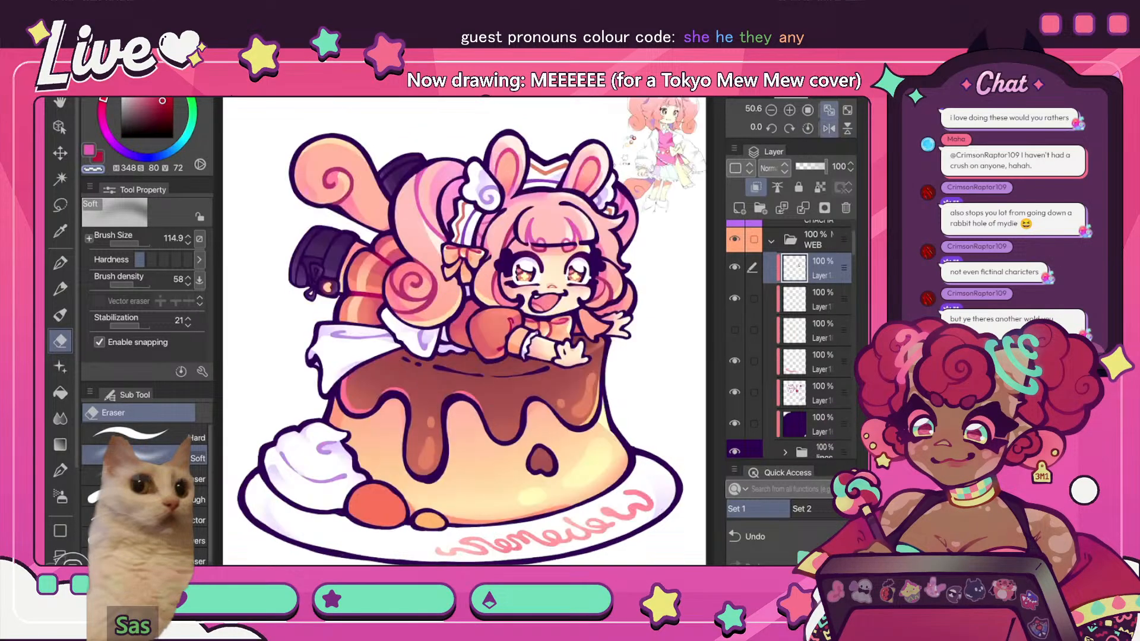
pyautogui.press('h')
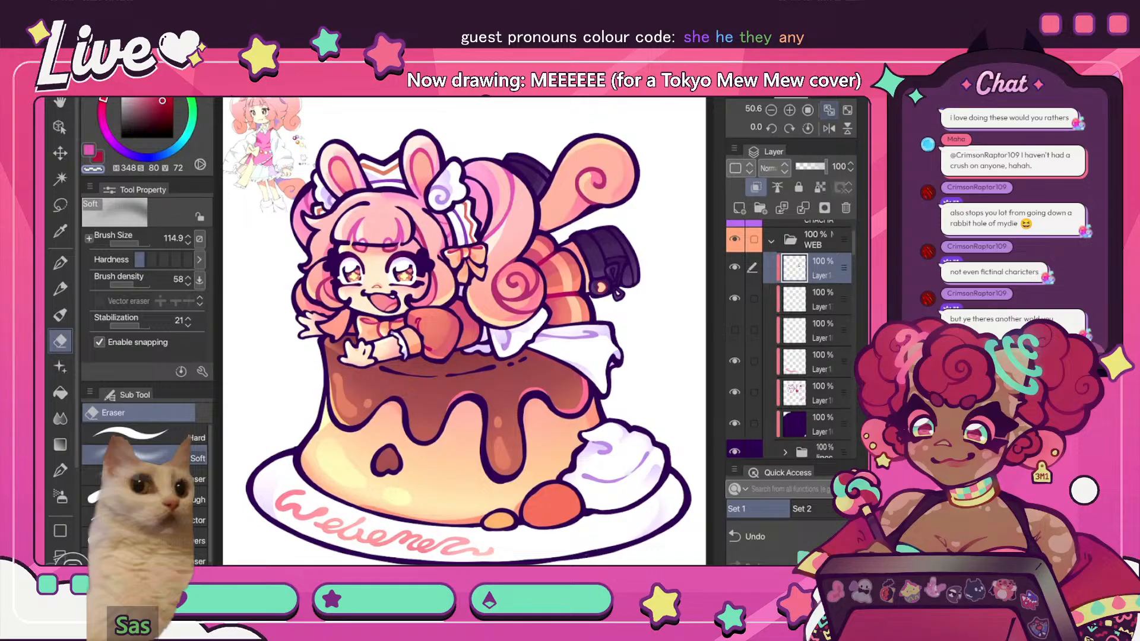
pyautogui.press('h')
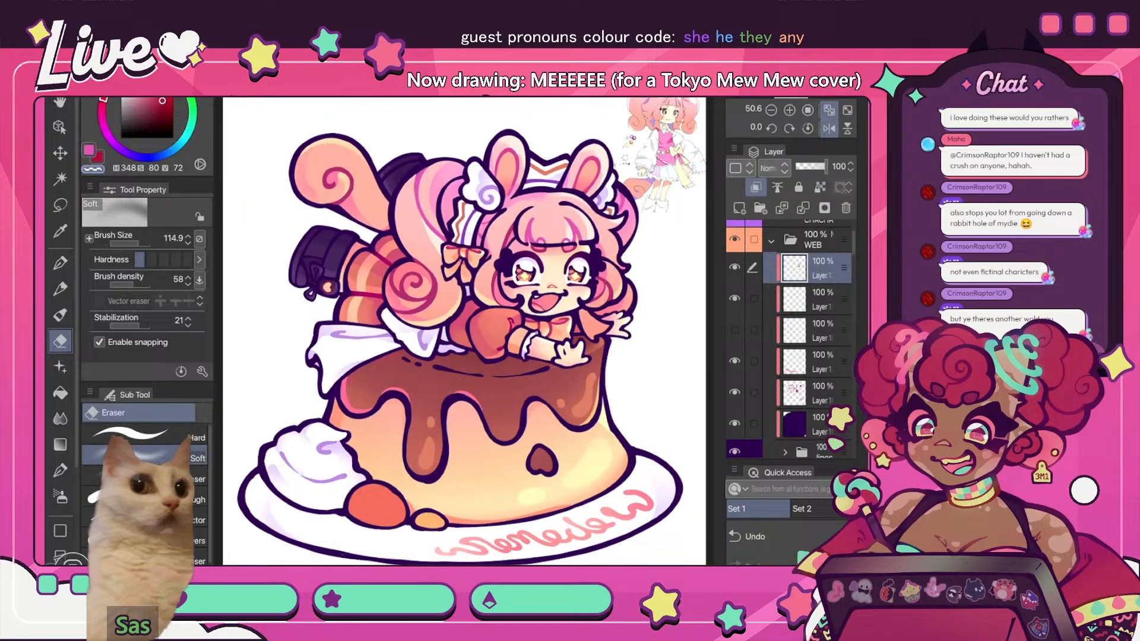
pyautogui.press('h')
pyautogui.scroll(-5, 465, 331)
pyautogui.scroll(3, 465, 331)
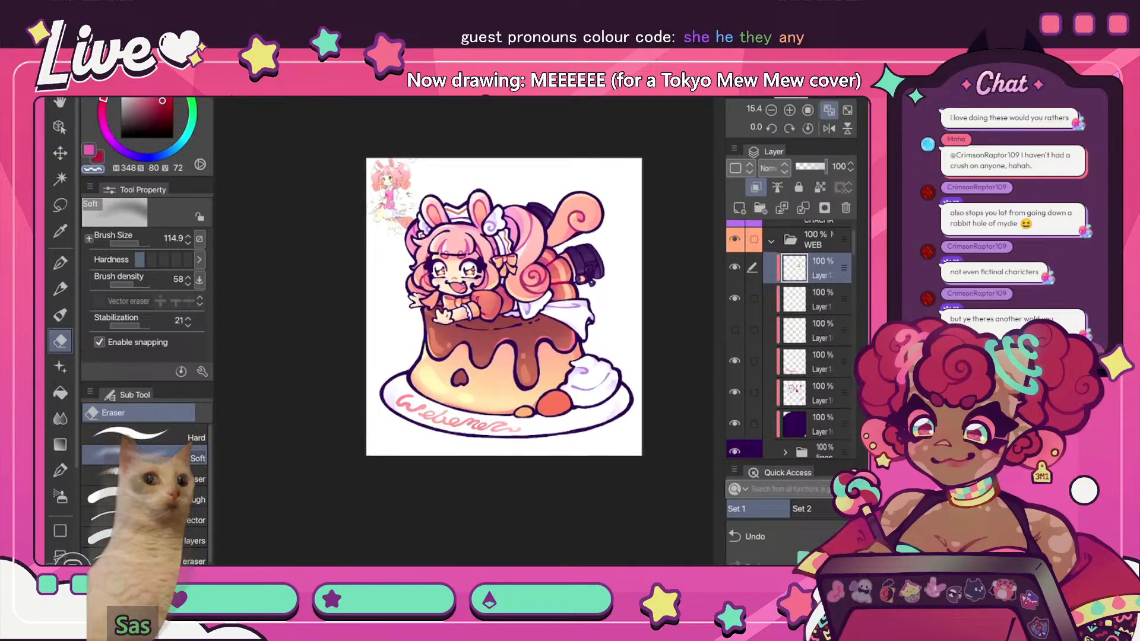
pyautogui.press('h')
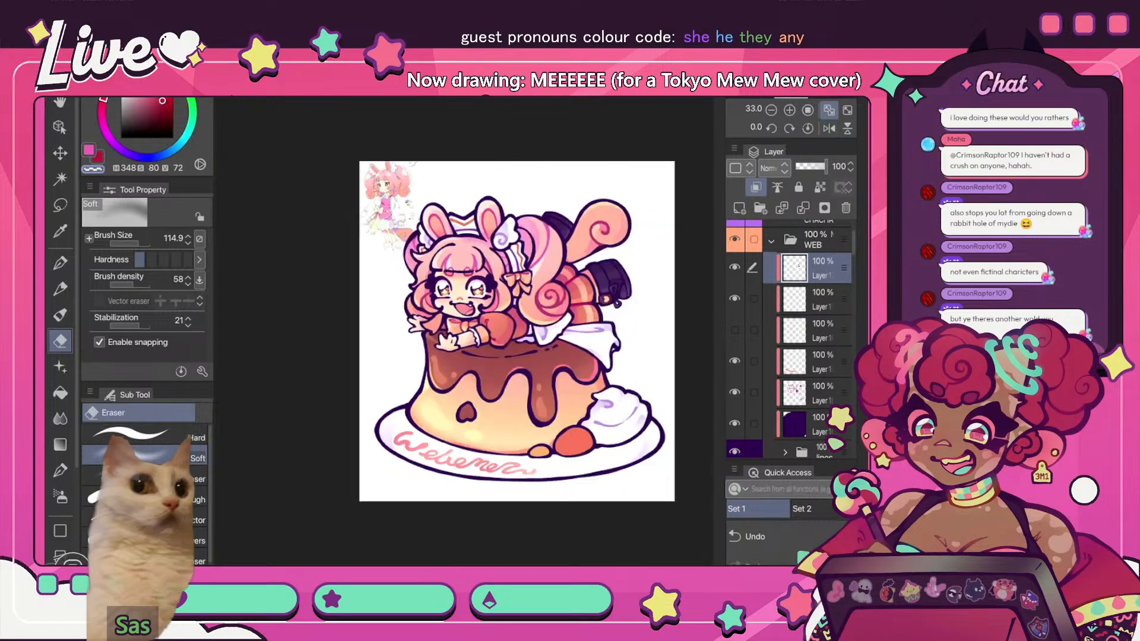
pyautogui.press('h')
pyautogui.click(734, 298)
pyautogui.click(813, 297)
pyautogui.press('h')
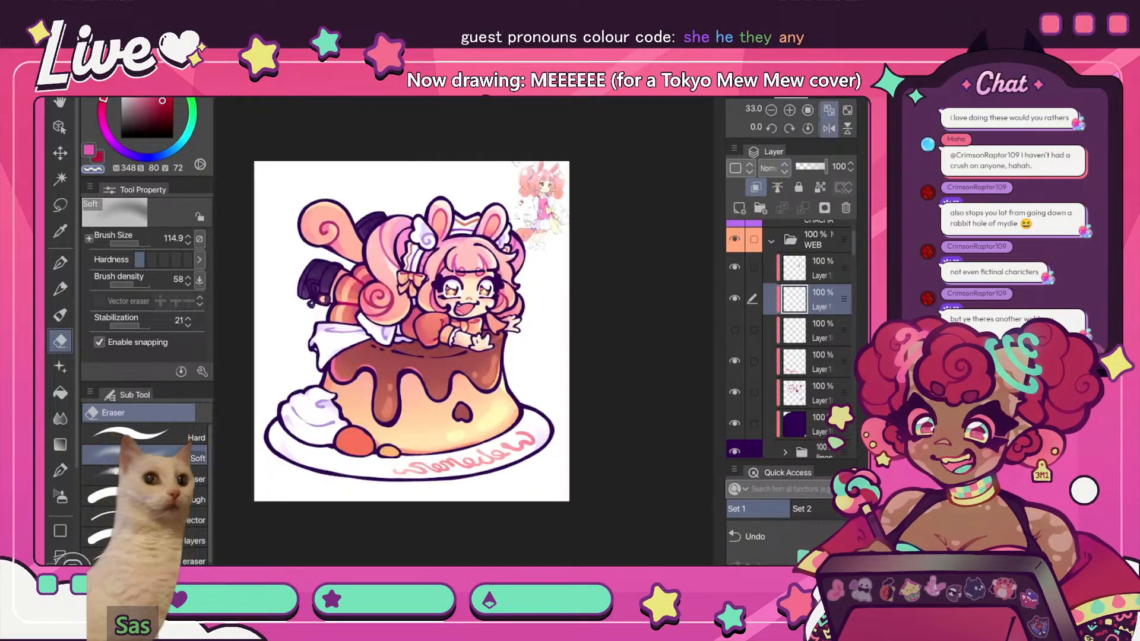
pyautogui.press('h')
pyautogui.scroll(2, 464, 332)
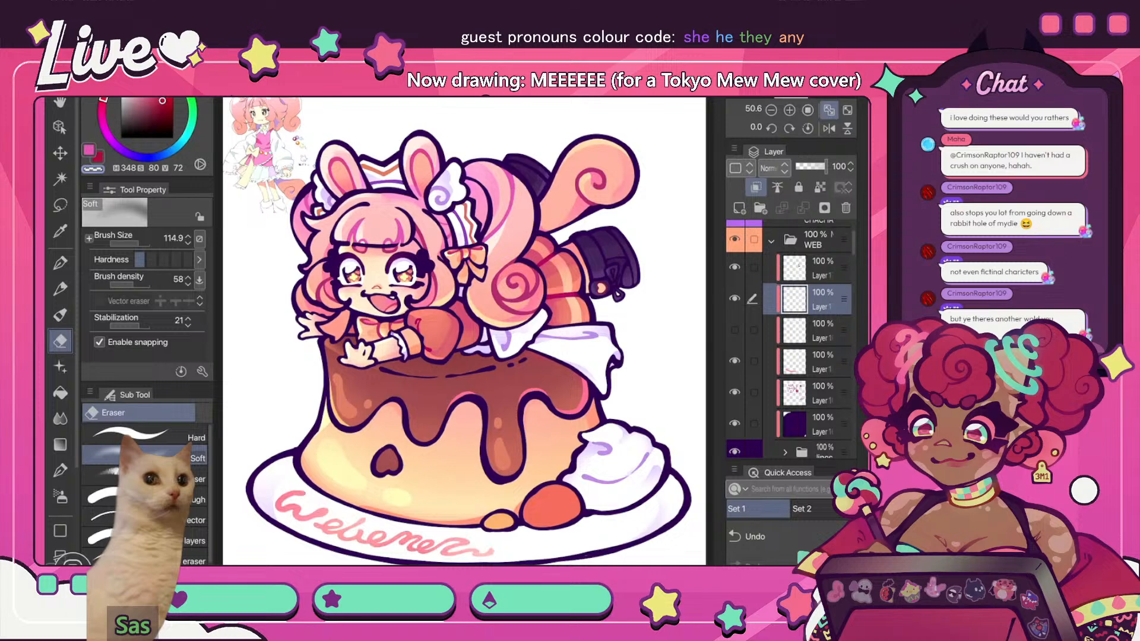
# - Add a new clipped layer and recolour the headband's zigzag trim lines with the G-pen in orange sampled from the trim
pyautogui.click(813, 392)
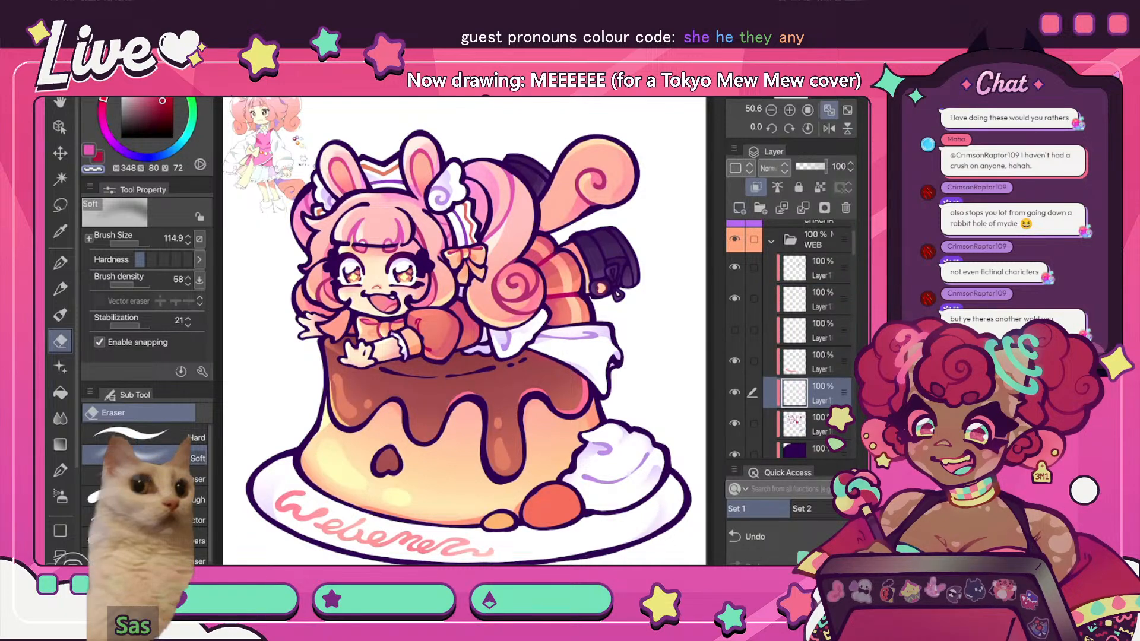
pyautogui.scroll(2, 321, 157)
pyautogui.press('p')
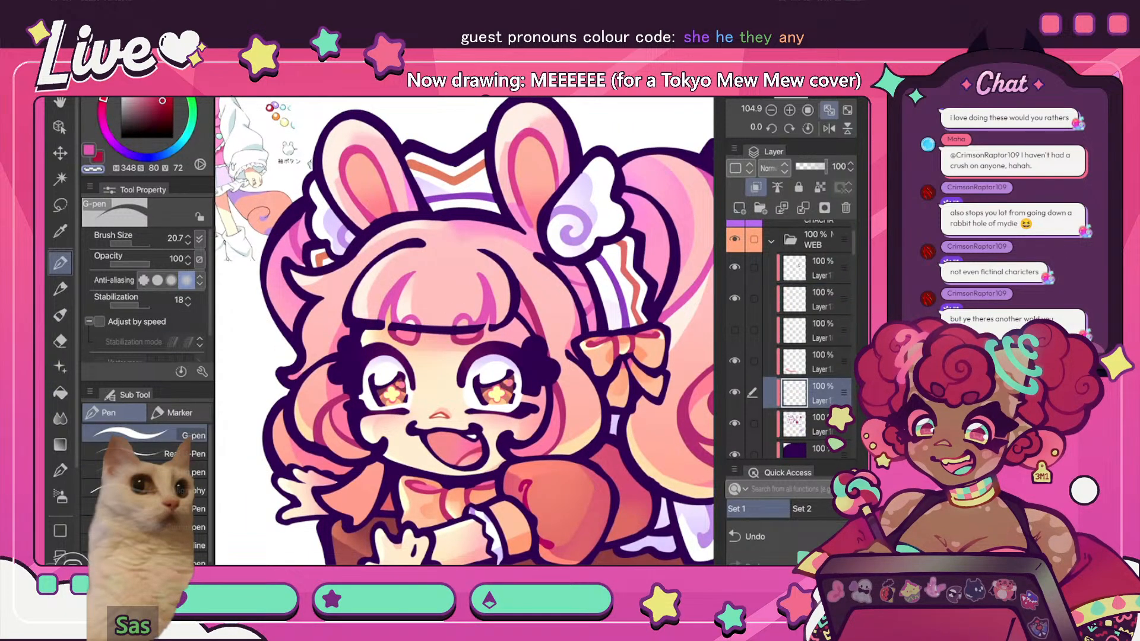
pyautogui.keyDown('alt'); pyautogui.click(446, 176); pyautogui.keyUp('alt')
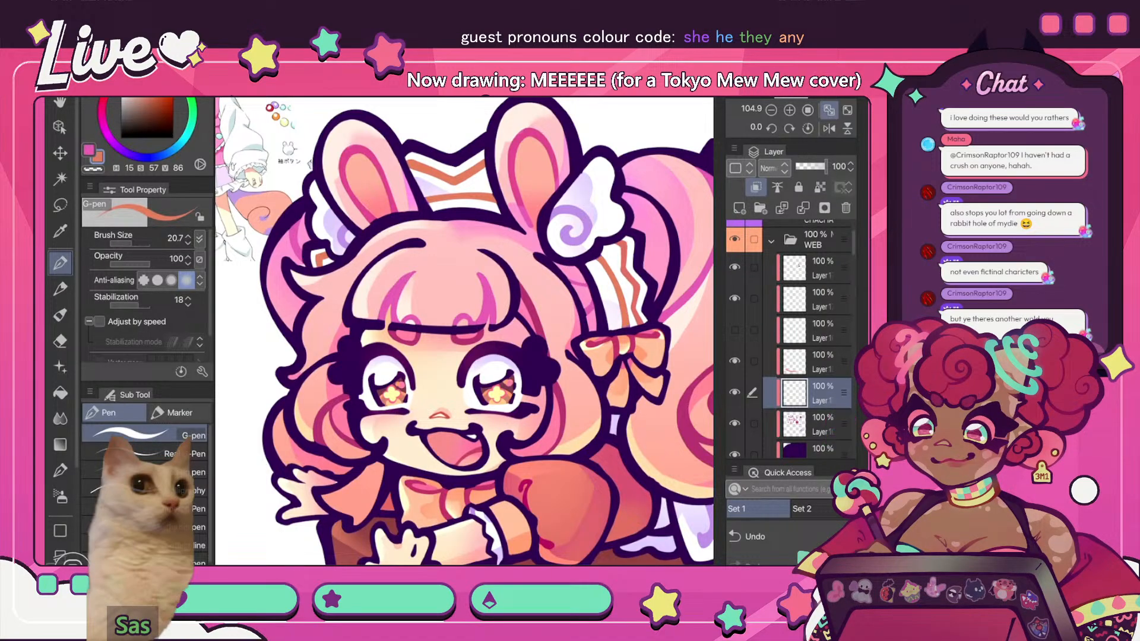
# - Check the orange zigzag lines at thumbnail size in both view orientations and merge their layer into the one below
pyautogui.scroll(-10, 464, 331)
pyautogui.press('h')
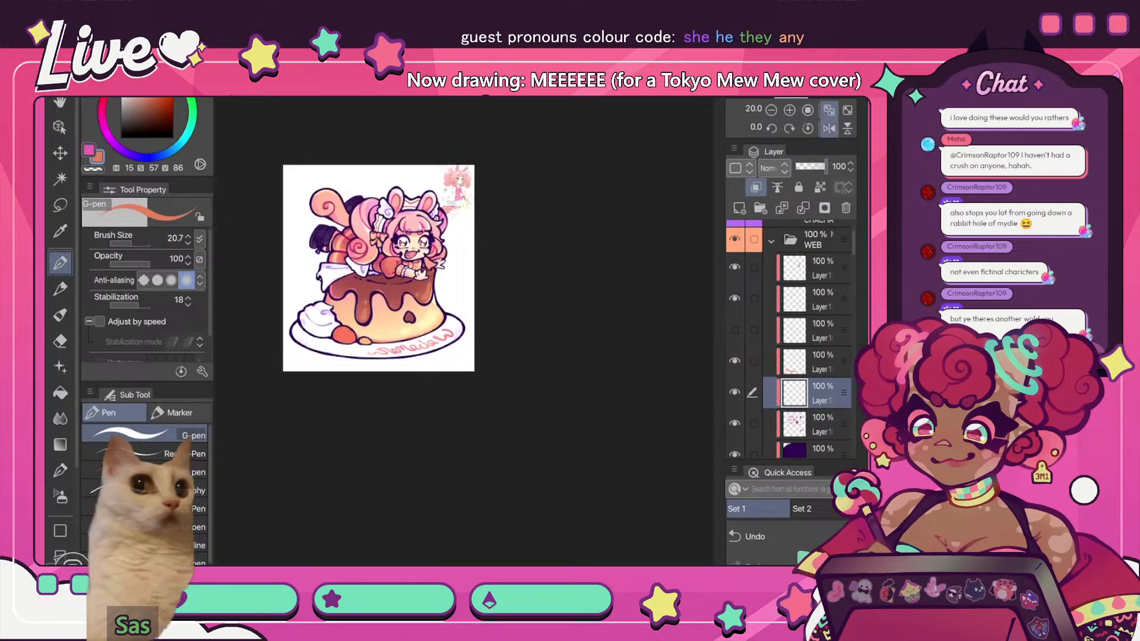
pyautogui.press('h')
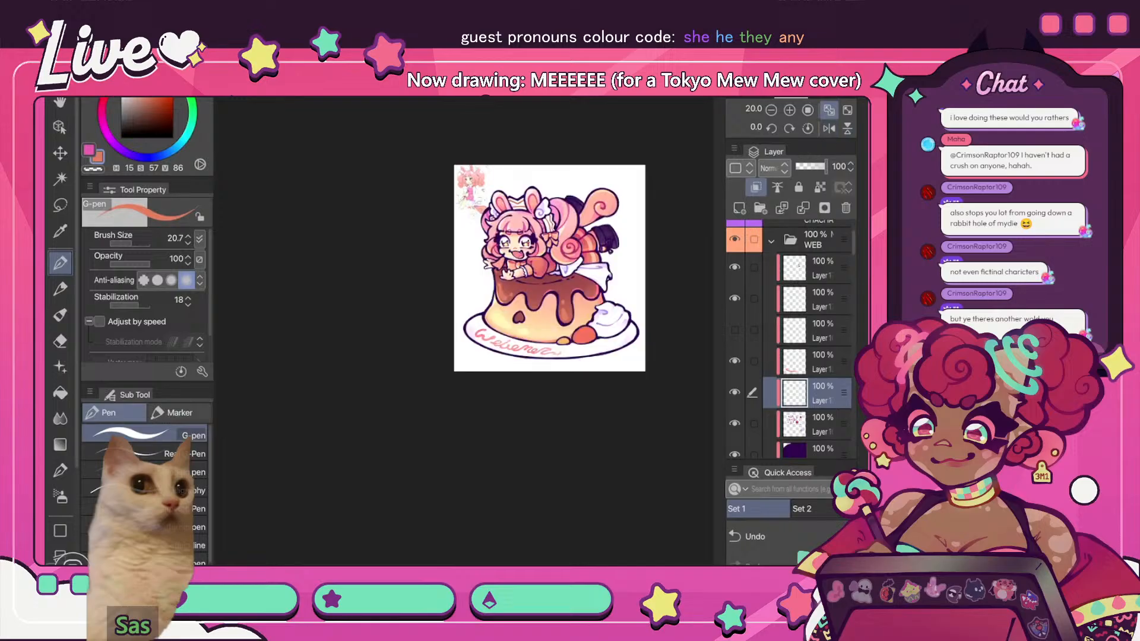
pyautogui.press('h')
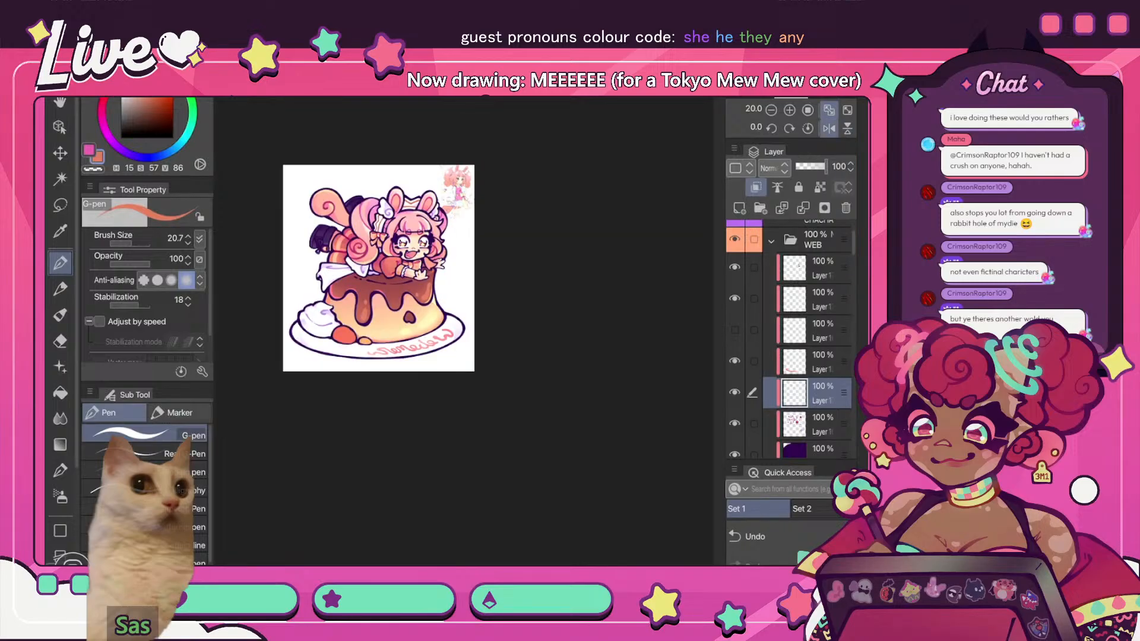
pyautogui.hotkey('ctrl', 'e')
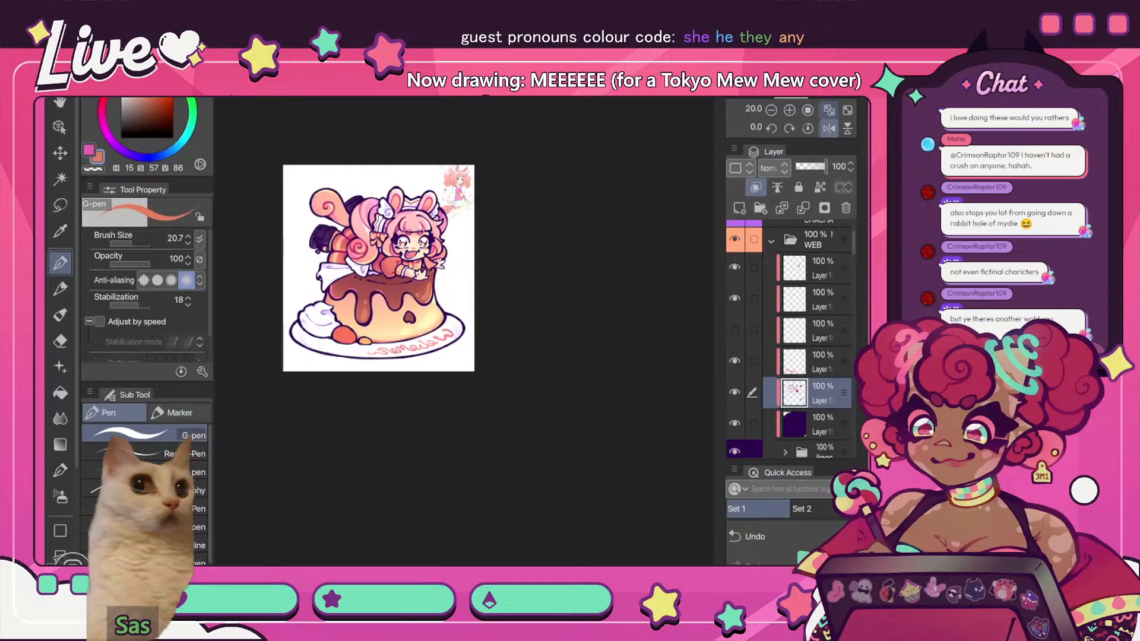
# - Hide Folder 2, which holds the reference picture, and check the illustration in both view orientations
pyautogui.hotkey('ctrl', '0')
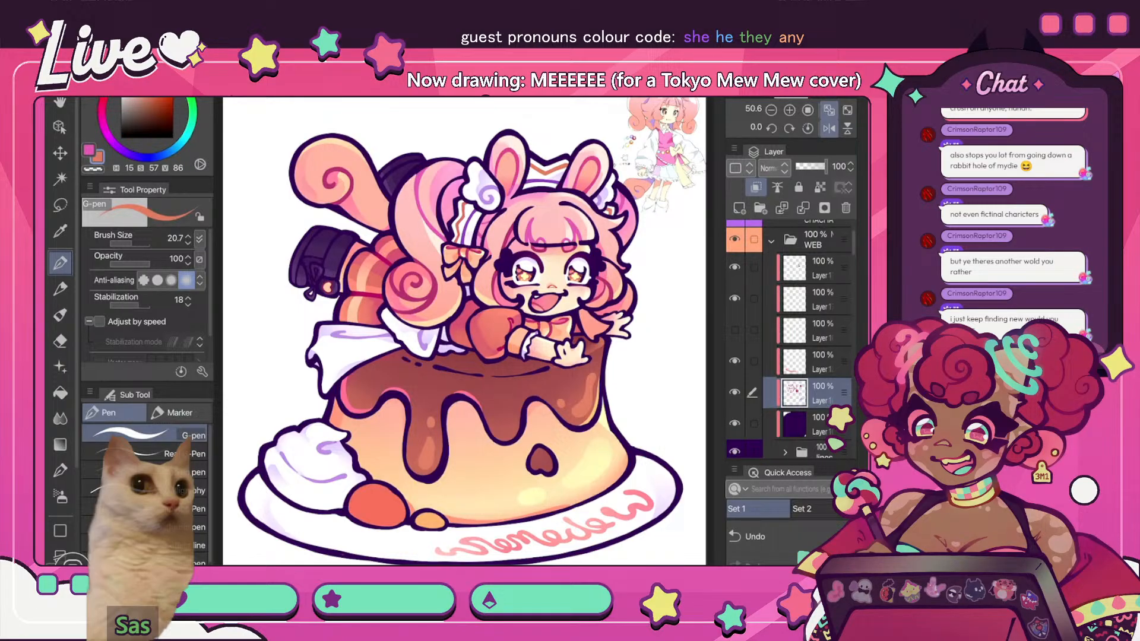
pyautogui.click(829, 128)
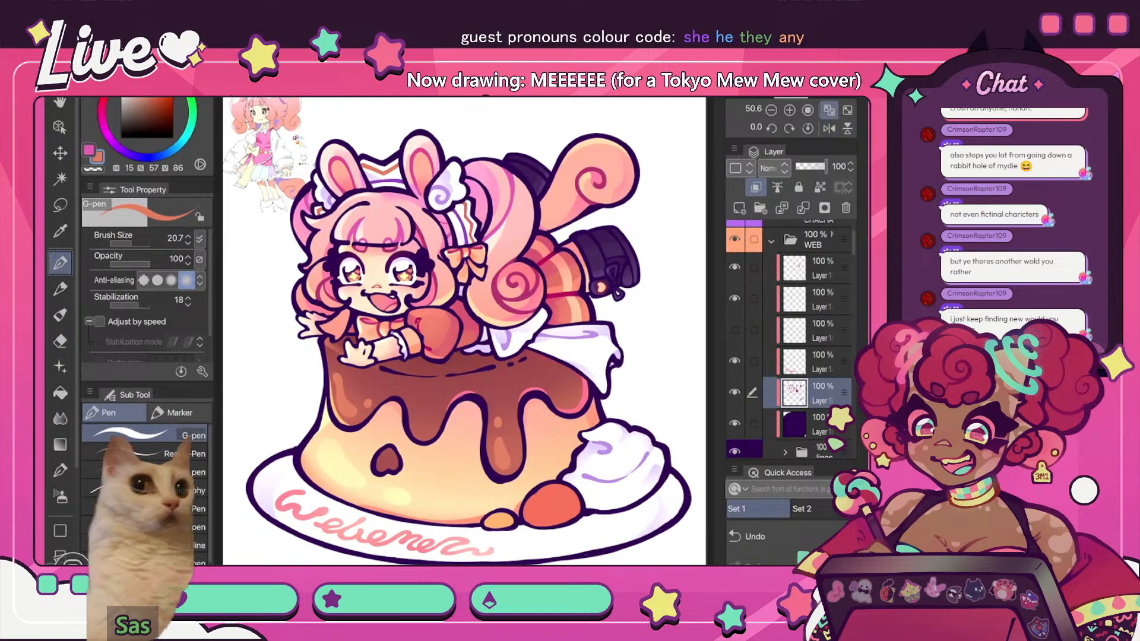
pyautogui.click(823, 361)
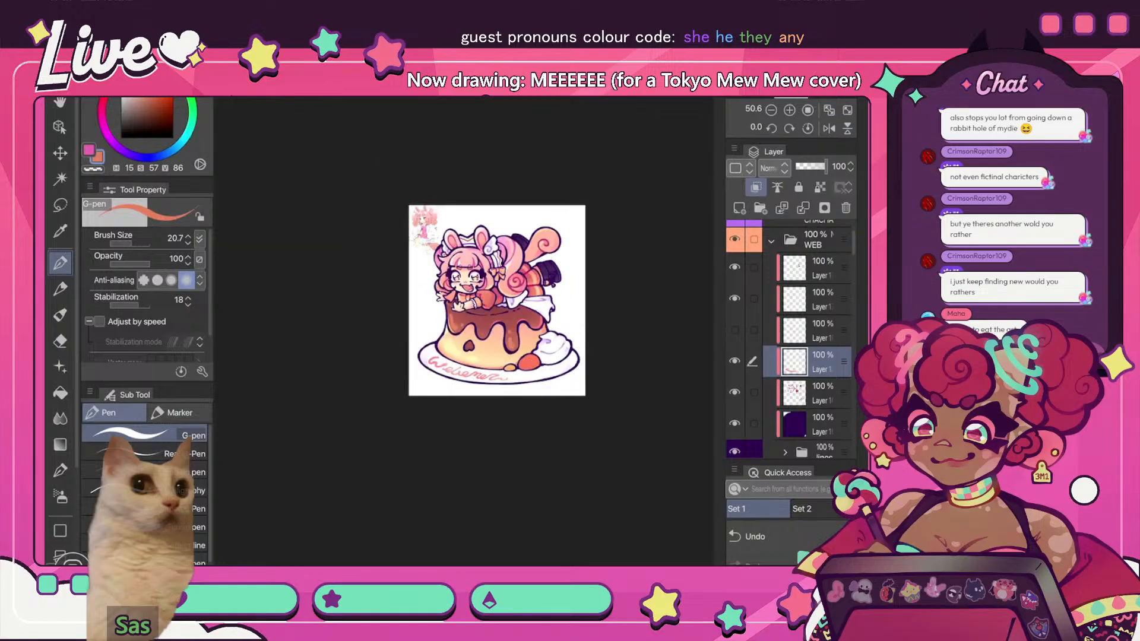
pyautogui.click(829, 128)
pyautogui.click(828, 128)
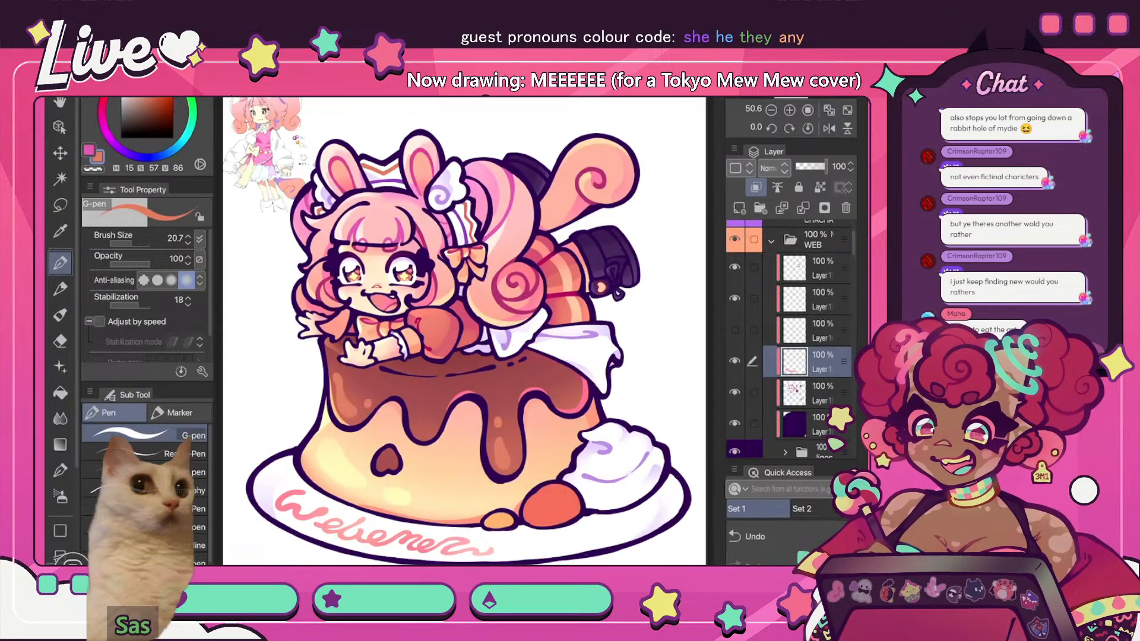
pyautogui.scroll(-15, 810, 338)
pyautogui.scroll(-3, 789, 339)
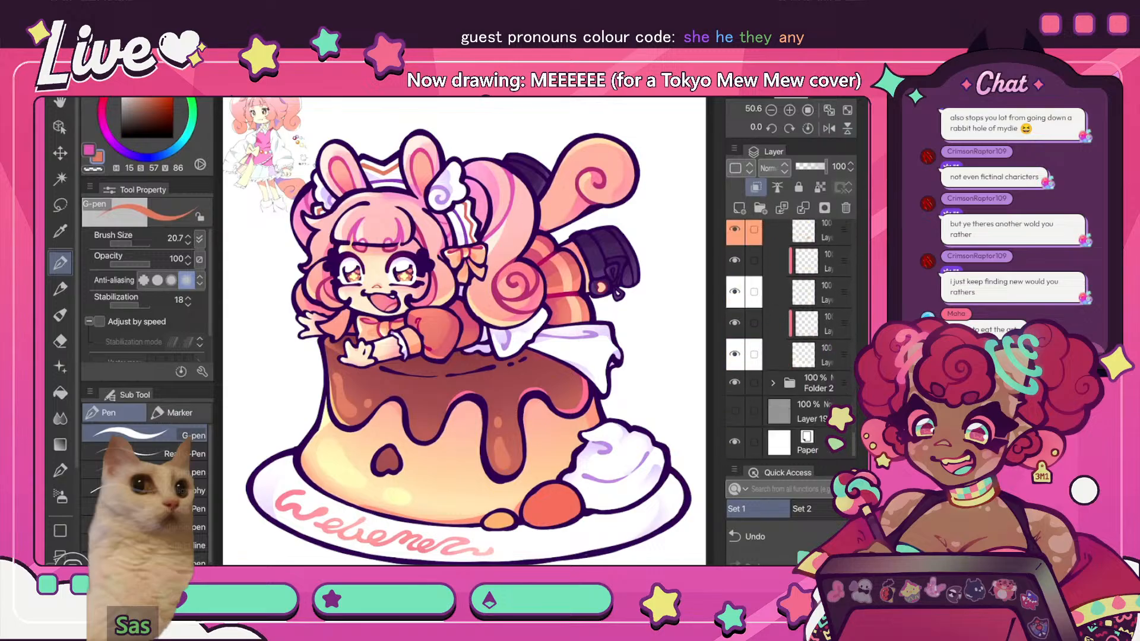
pyautogui.click(735, 383)
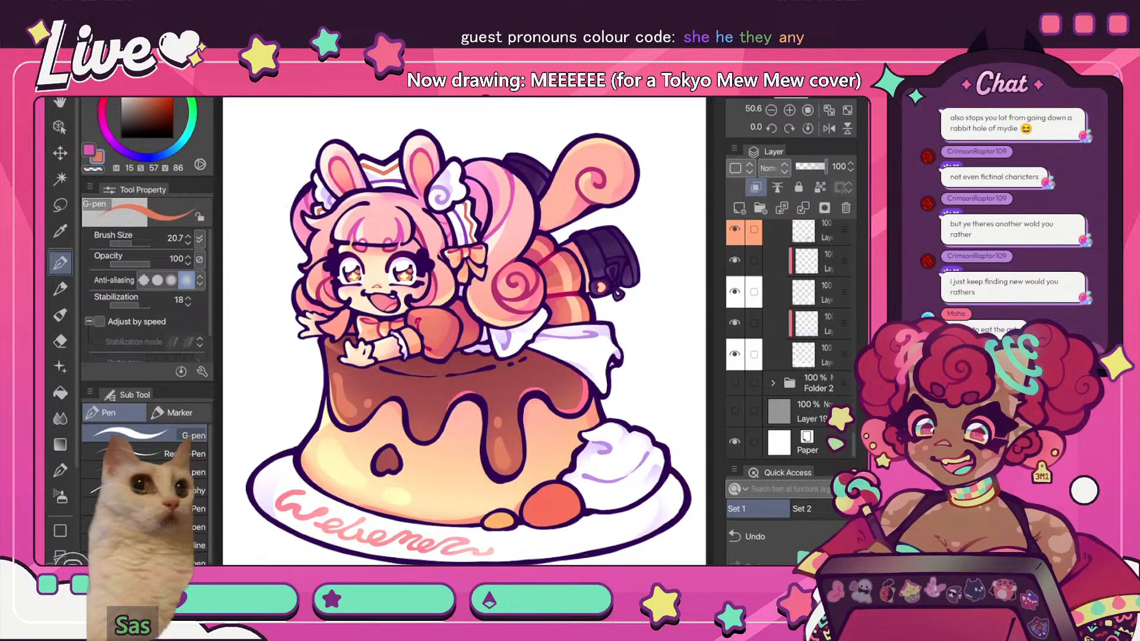
pyautogui.click(735, 383)
pyautogui.click(735, 383)
pyautogui.click(829, 128)
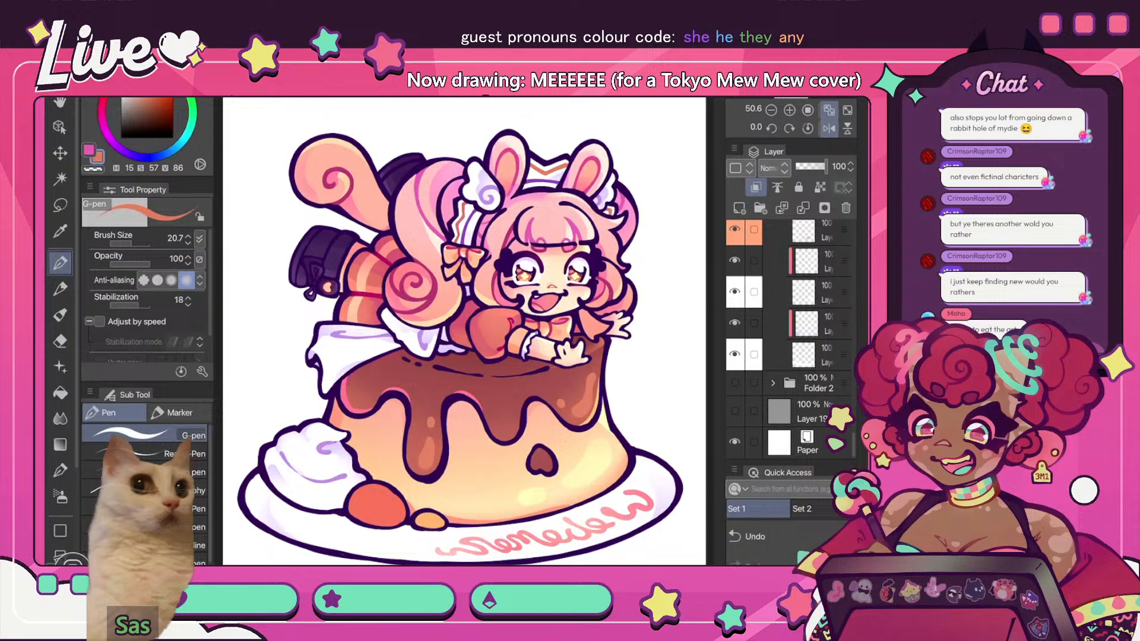
pyautogui.scroll(-4, 479, 249)
pyautogui.click(828, 128)
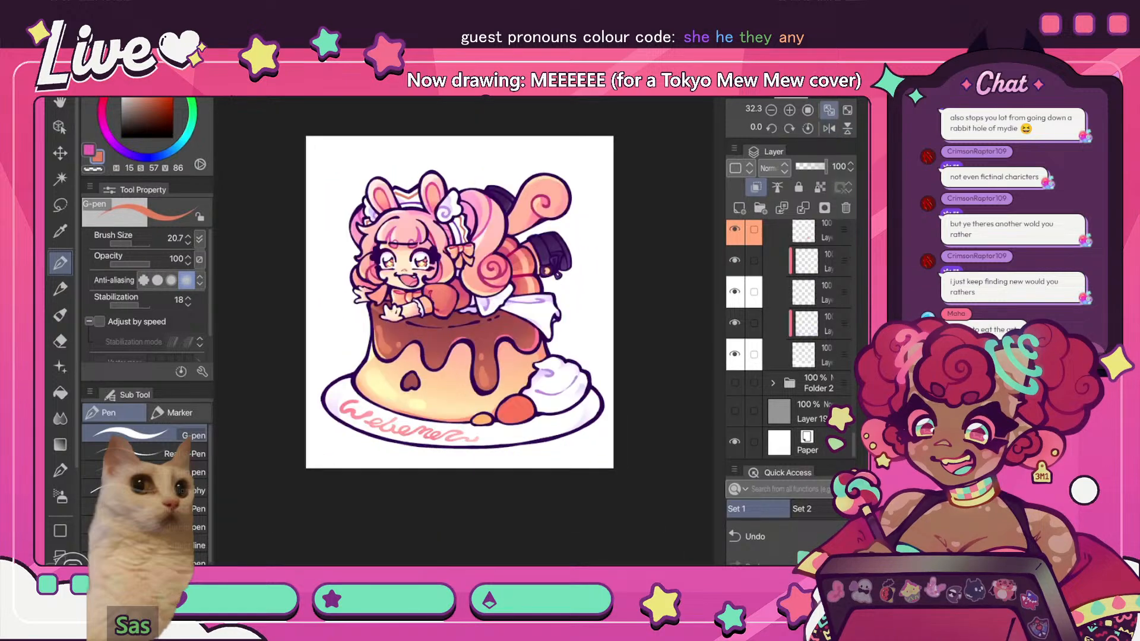
# - Look through the pudding character's layers and collapse the WEB folder that holds them
pyautogui.scroll(10, 803, 309)
pyautogui.moveTo(843, 275); pyautogui.dragTo(843, 338)
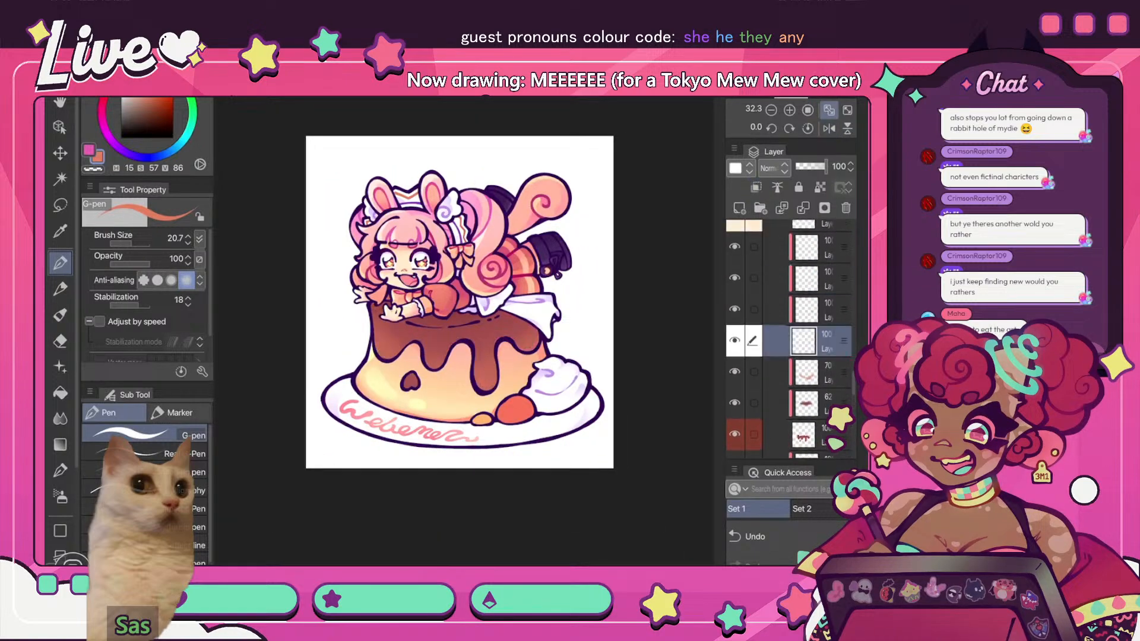
pyautogui.scroll(1, 803, 338)
pyautogui.click(754, 537)
pyautogui.scroll(-5, 789, 338)
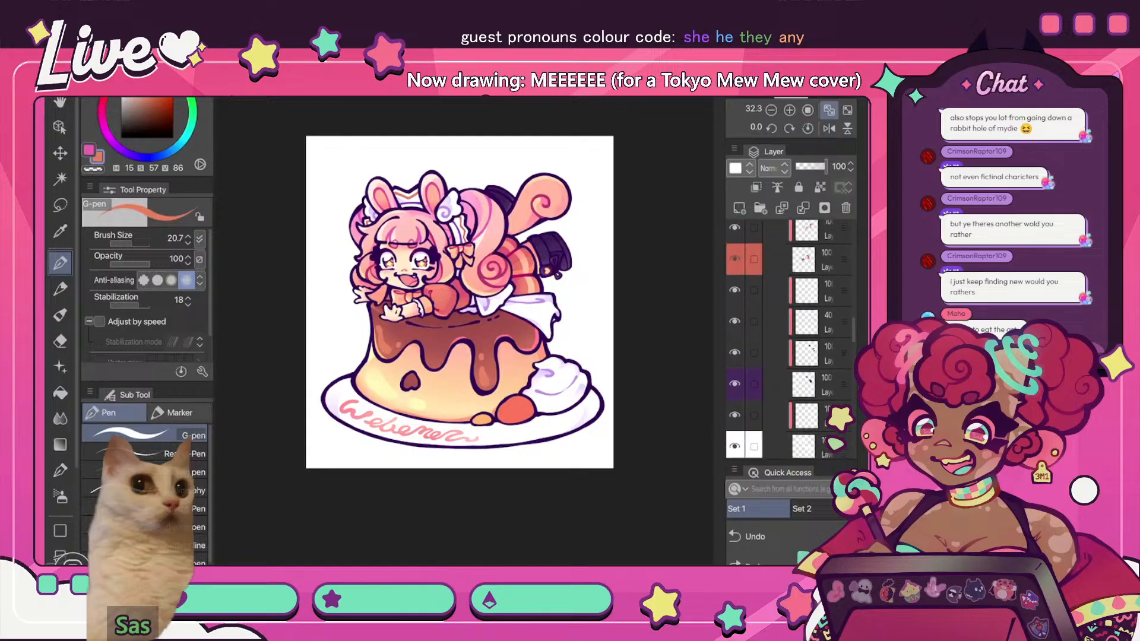
pyautogui.scroll(12, 803, 338)
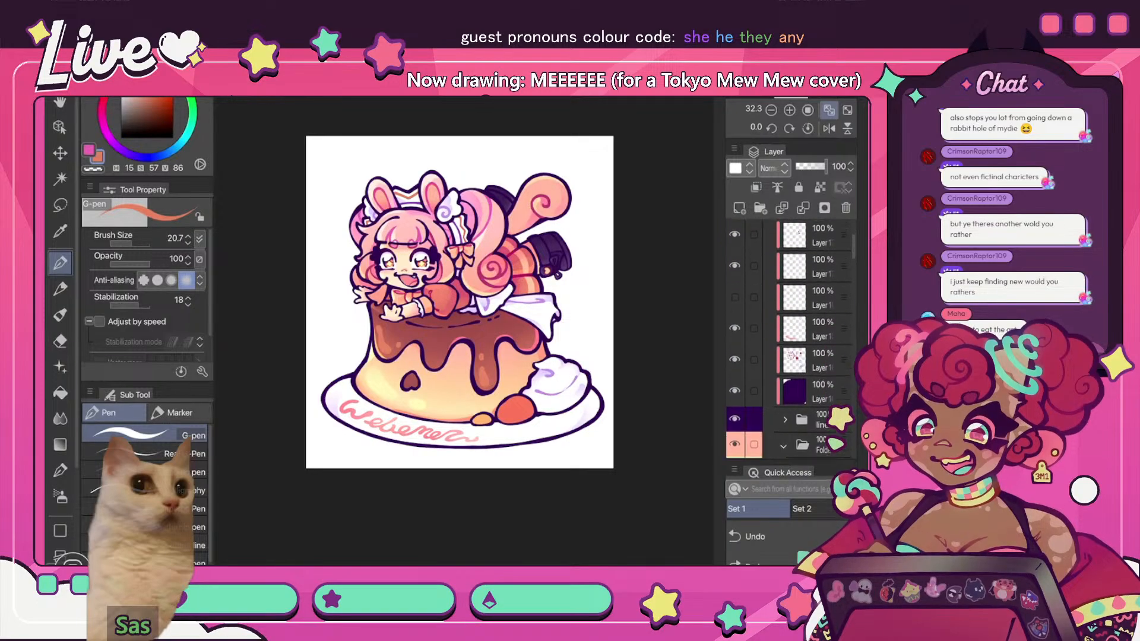
pyautogui.click(773, 321)
# - Hide the WEB folder, briefly show CHACHA, CHERRY, ICHIGO and EMII one at a time for comparison, and show WEB again
pyautogui.click(735, 333)
pyautogui.click(734, 308)
pyautogui.click(734, 307)
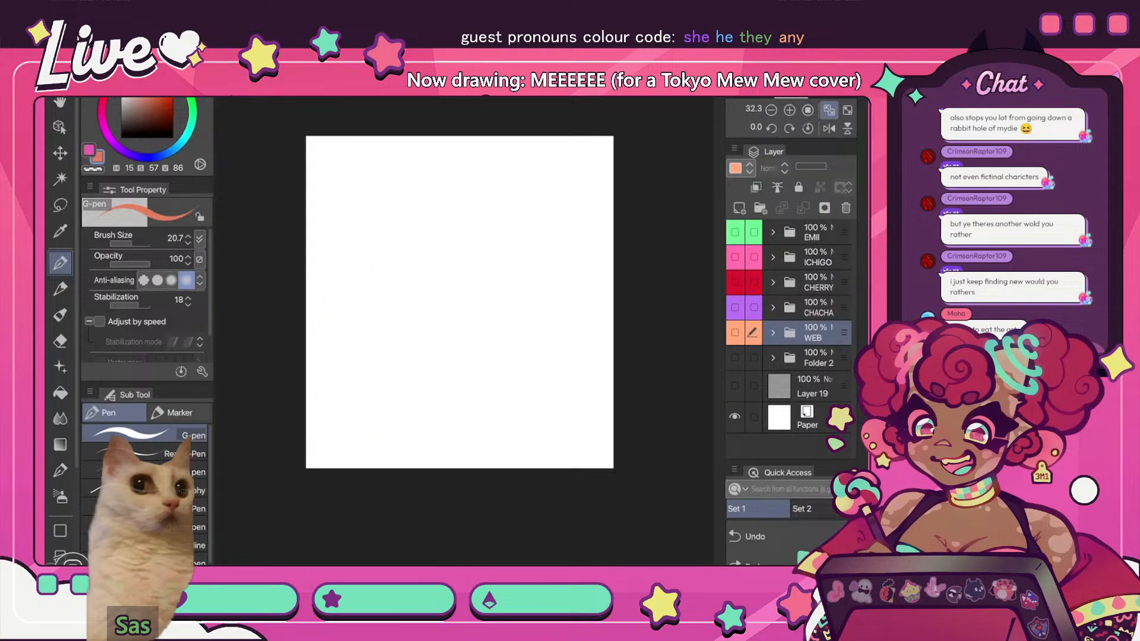
pyautogui.click(734, 283)
pyautogui.click(735, 282)
pyautogui.click(735, 257)
pyautogui.click(735, 257)
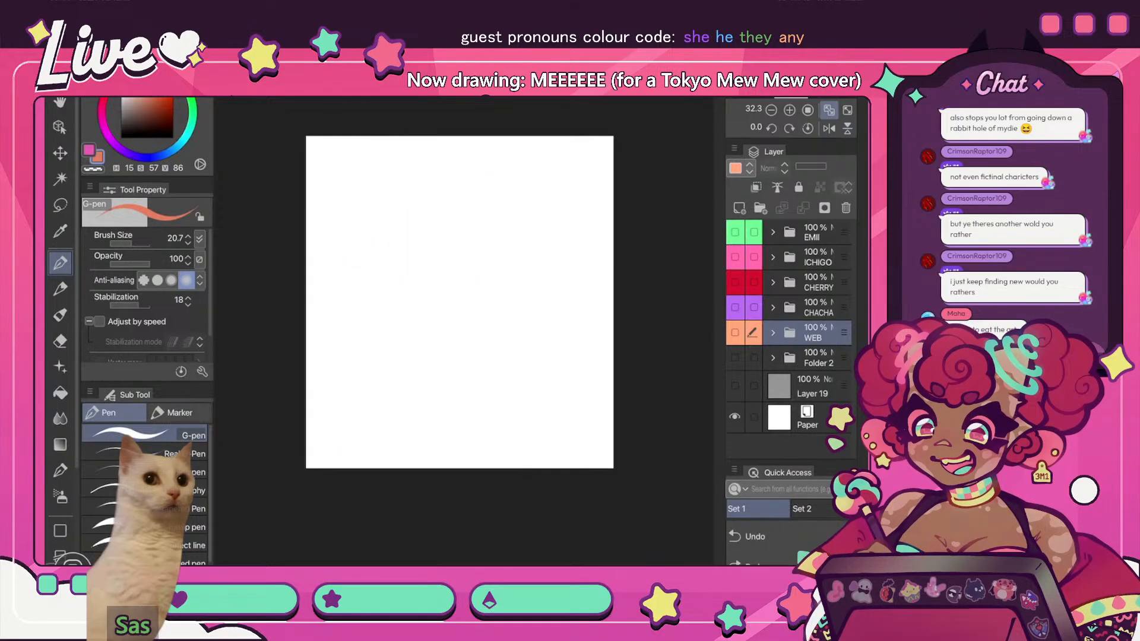
pyautogui.click(735, 232)
pyautogui.click(735, 232)
pyautogui.click(735, 332)
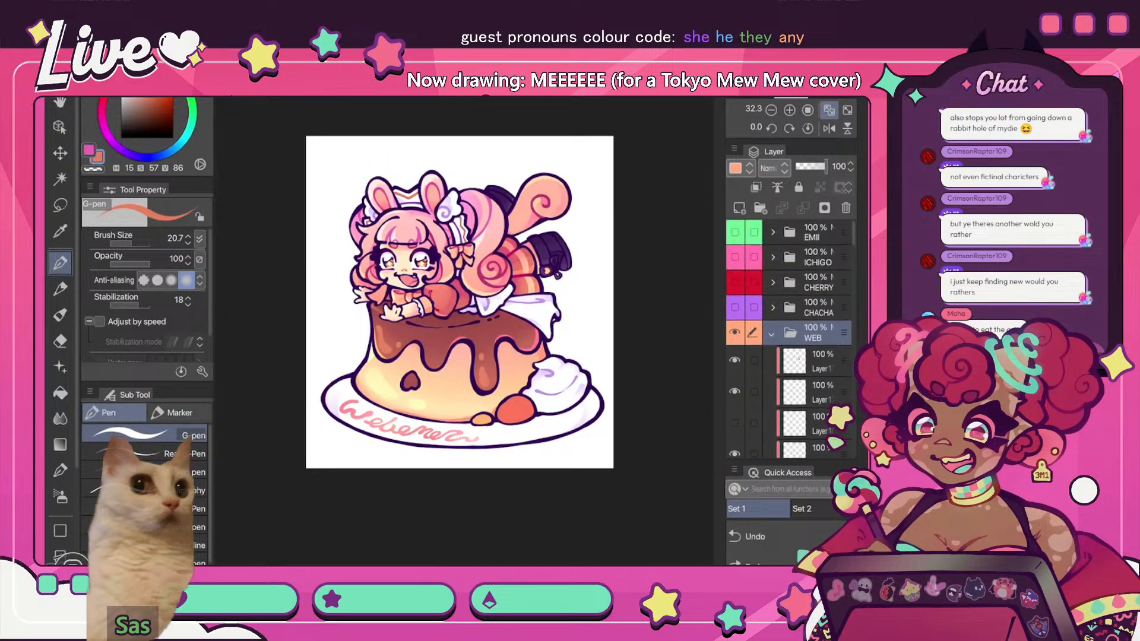
# - Compare the WEB illustration with the ICHIGO cupcake and EMII cake-roll drawings, viewing EMII in both orientations
pyautogui.click(735, 333)
pyautogui.click(735, 257)
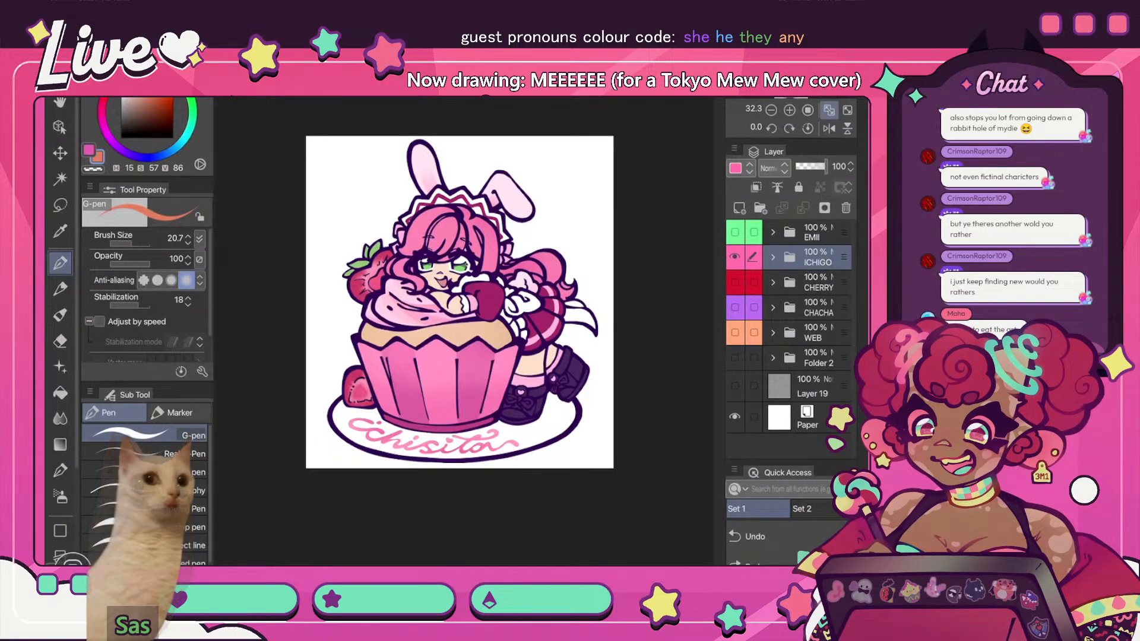
pyautogui.click(735, 257)
pyautogui.click(735, 232)
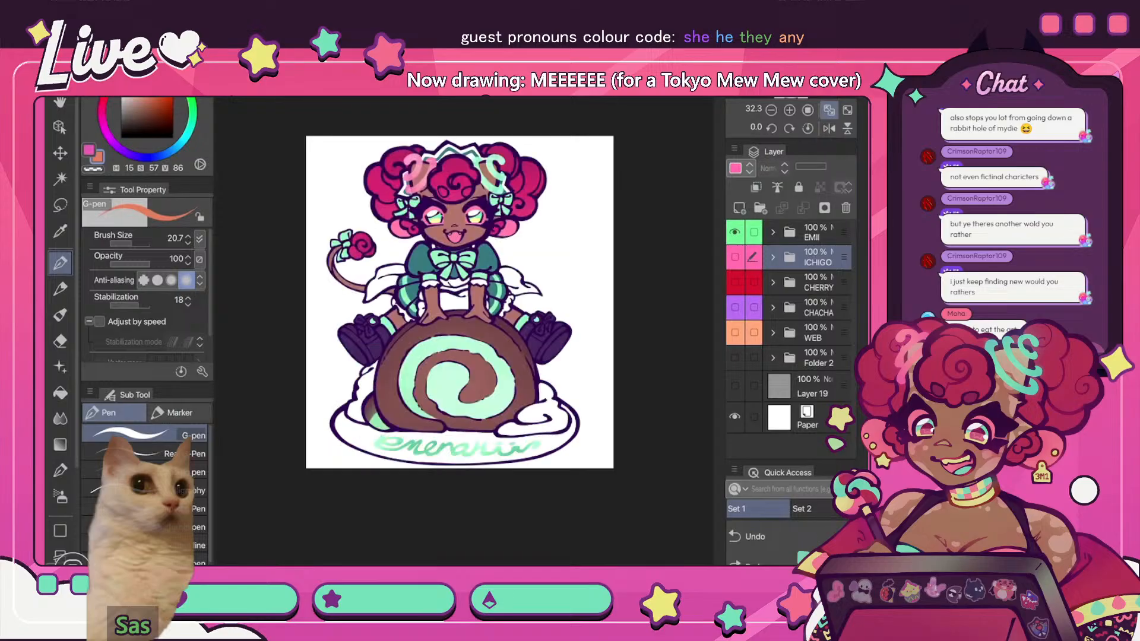
pyautogui.press('h')
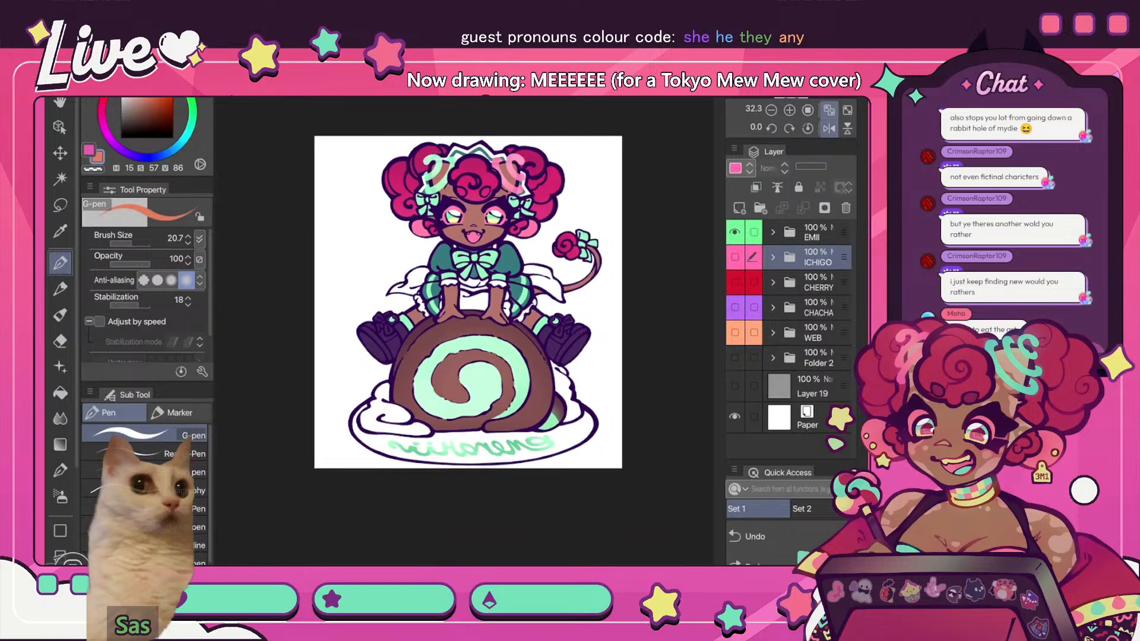
pyautogui.press('h')
pyautogui.scroll(3, 460, 302)
pyautogui.click(734, 232)
pyautogui.click(735, 333)
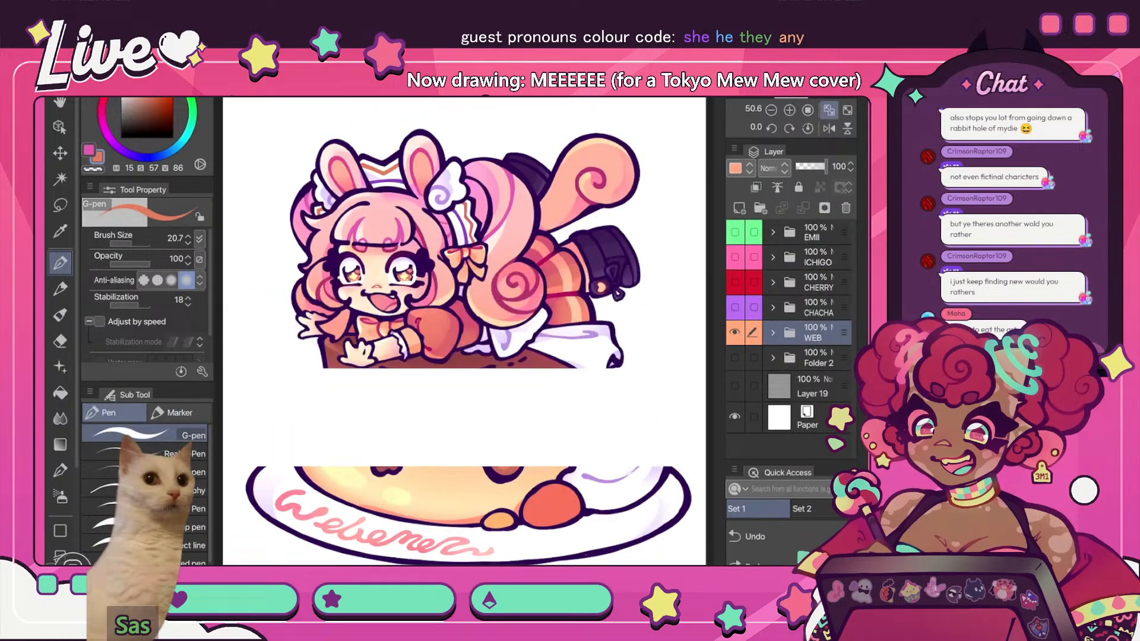
# - Swap the WEB folder's visibility with CHACHA to compare that drawing, and return to the pudding illustration
pyautogui.click(773, 333)
pyautogui.click(735, 333)
pyautogui.click(734, 308)
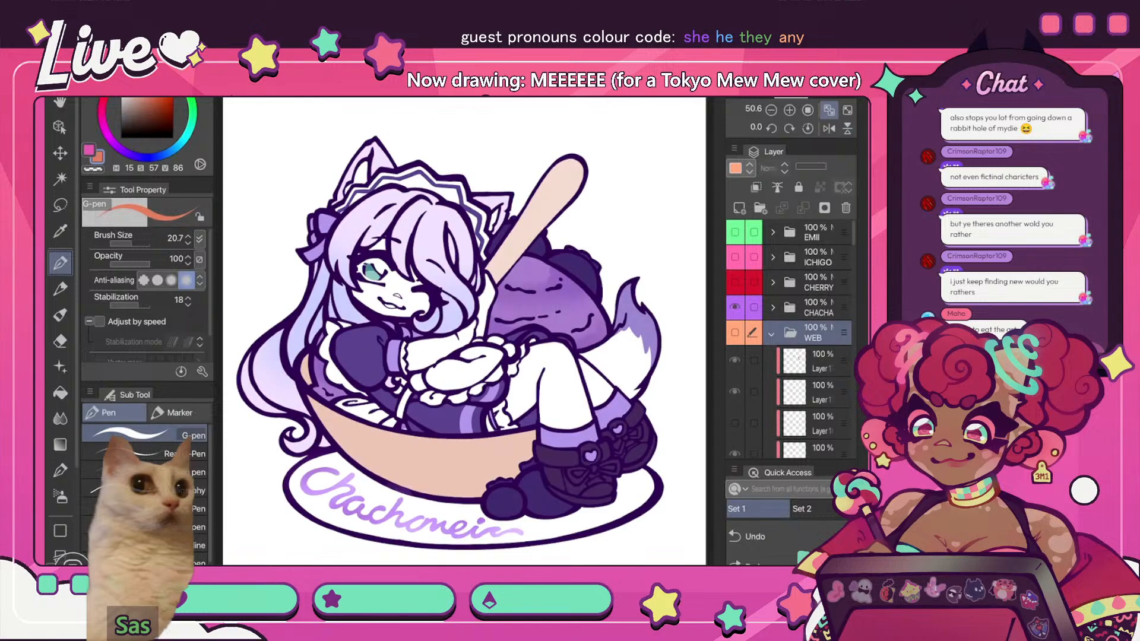
pyautogui.click(734, 307)
pyautogui.click(735, 332)
# - Add a new clipped layer above the plate's base and paint the plate pale blue with the G-pen at size 1366.5
pyautogui.scroll(-5, 790, 339)
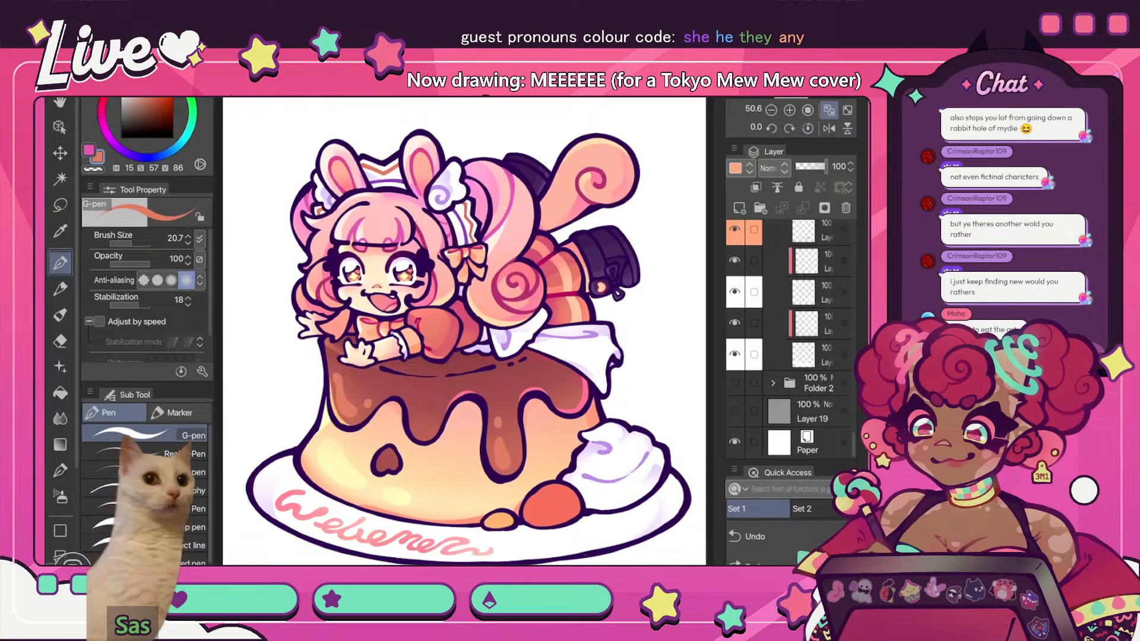
pyautogui.click(825, 354)
pyautogui.click(739, 208)
pyautogui.click(175, 148)
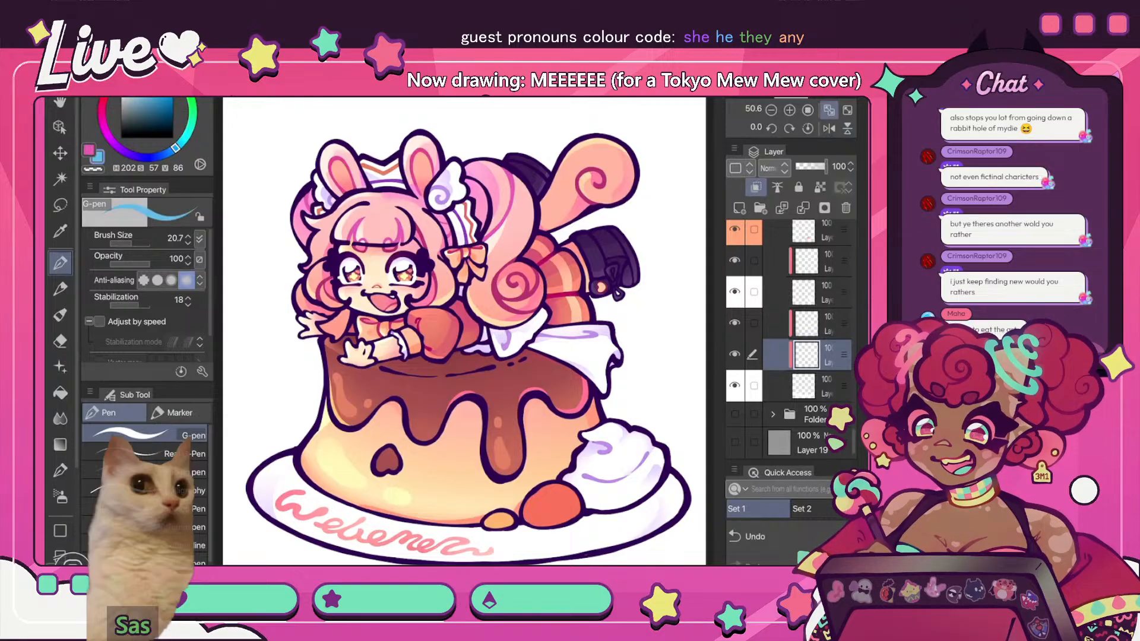
pyautogui.click(147, 244)
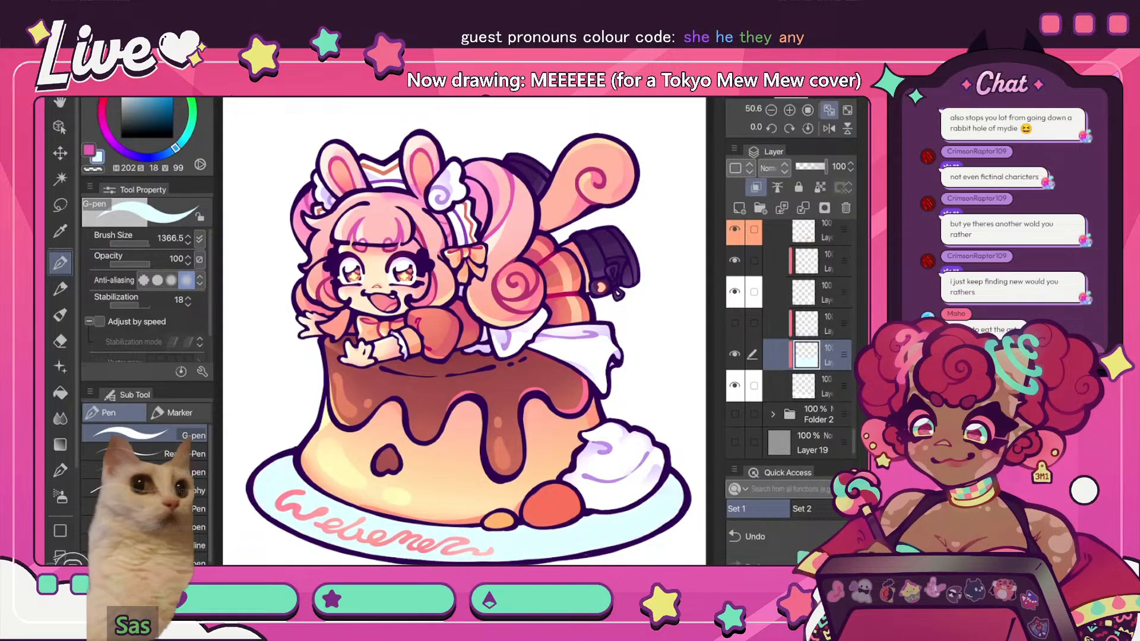
pyautogui.scroll(-1, 789, 338)
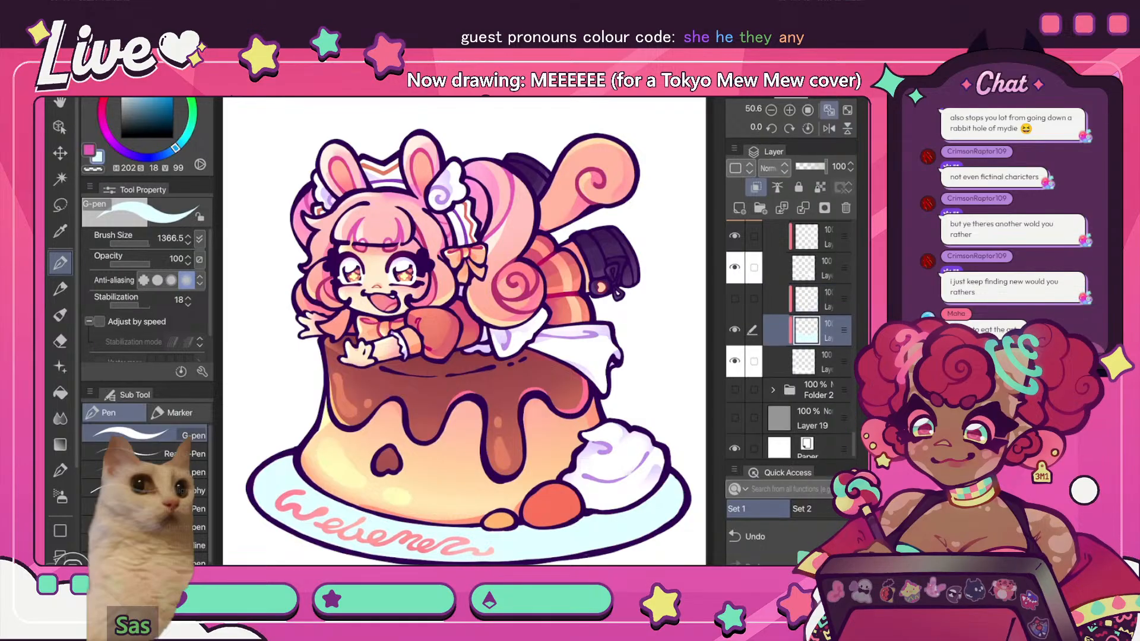
pyautogui.hotkey('ctrl', '-')
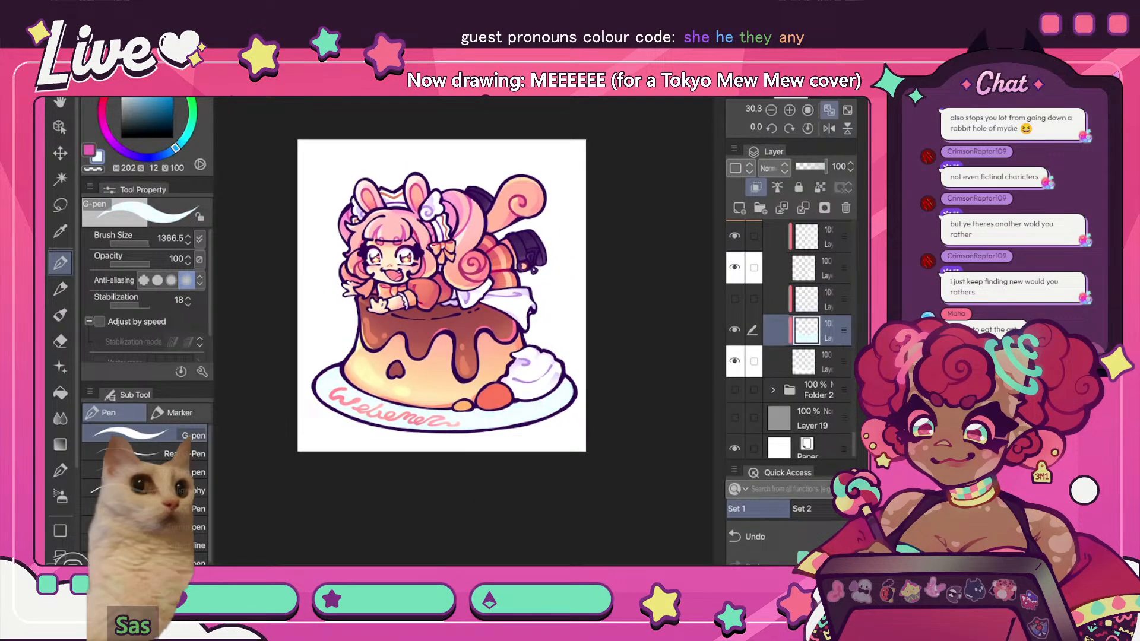
# - Examine the pale blue plate in the normal and mirrored views and look through the layer stack
pyautogui.press('h')
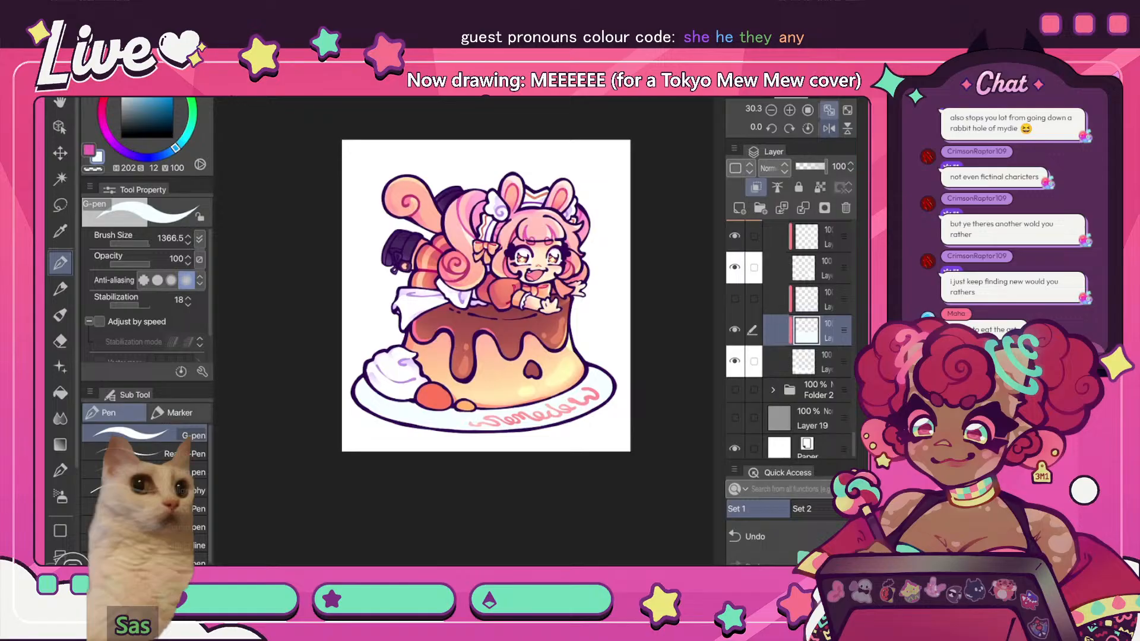
pyautogui.press('h')
pyautogui.press('h')
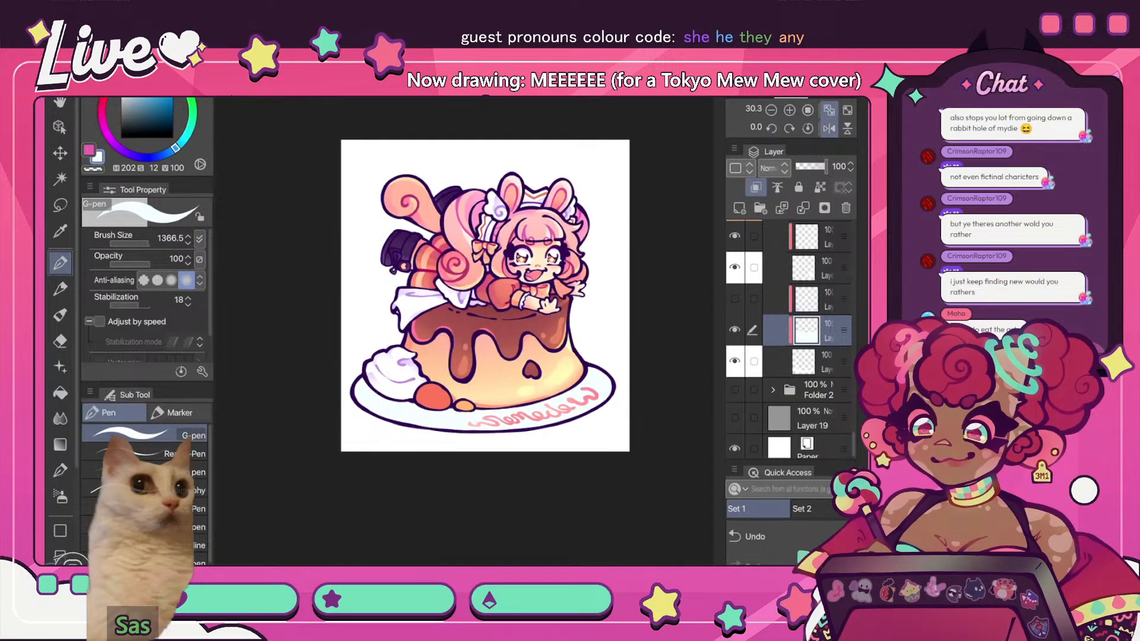
pyautogui.press('h')
pyautogui.scroll(10, 789, 339)
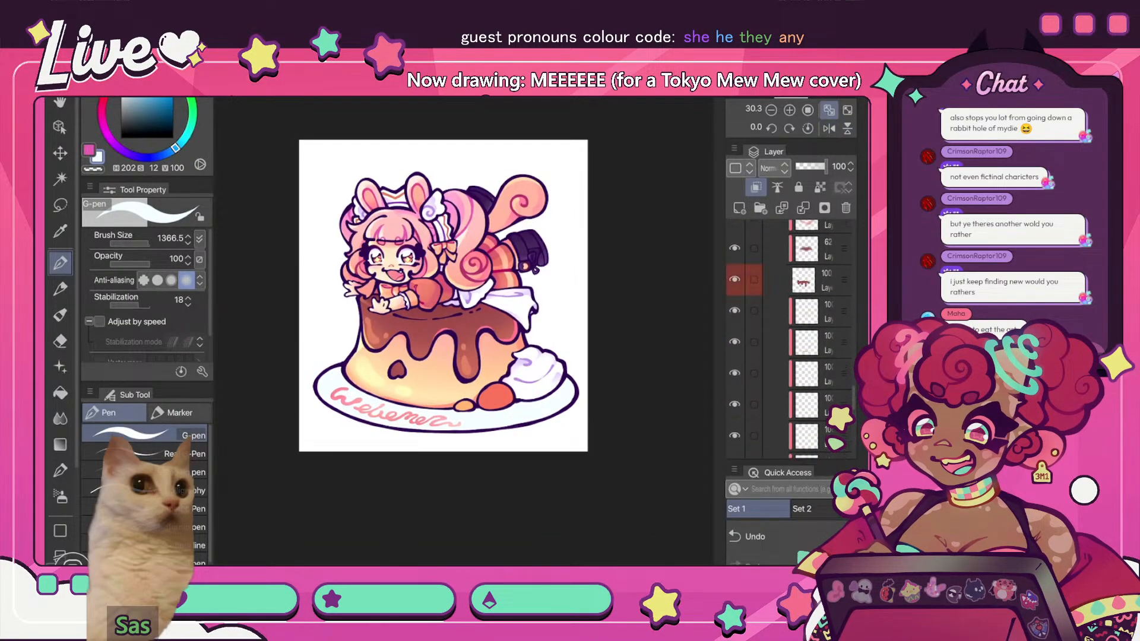
pyautogui.scroll(5, 789, 339)
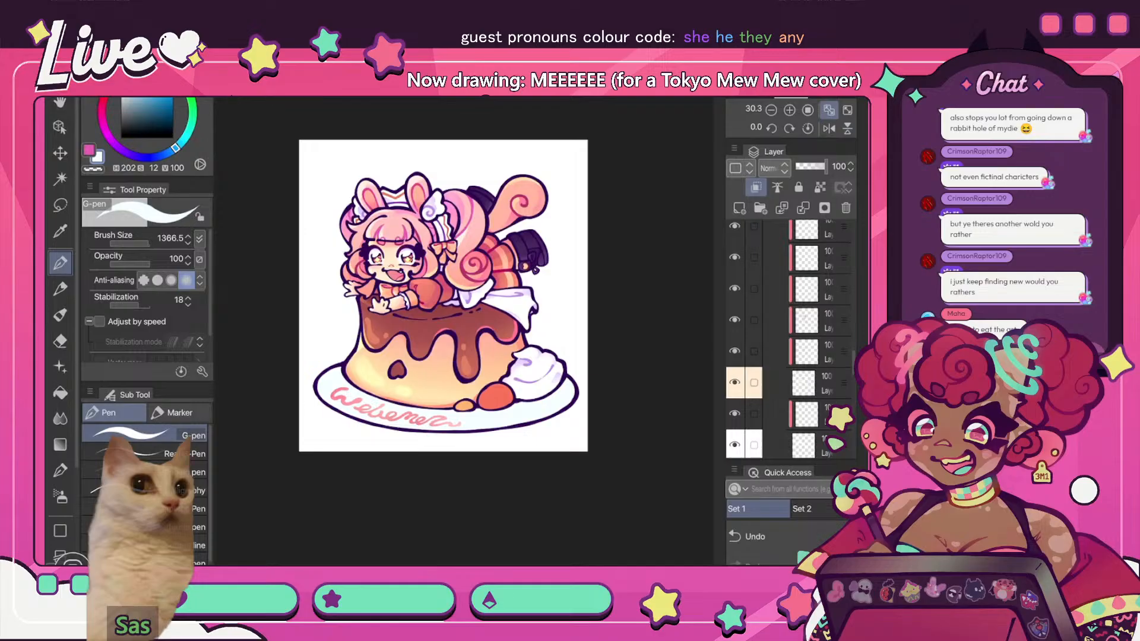
pyautogui.press('h')
pyautogui.press('h')
pyautogui.scroll(3, 789, 339)
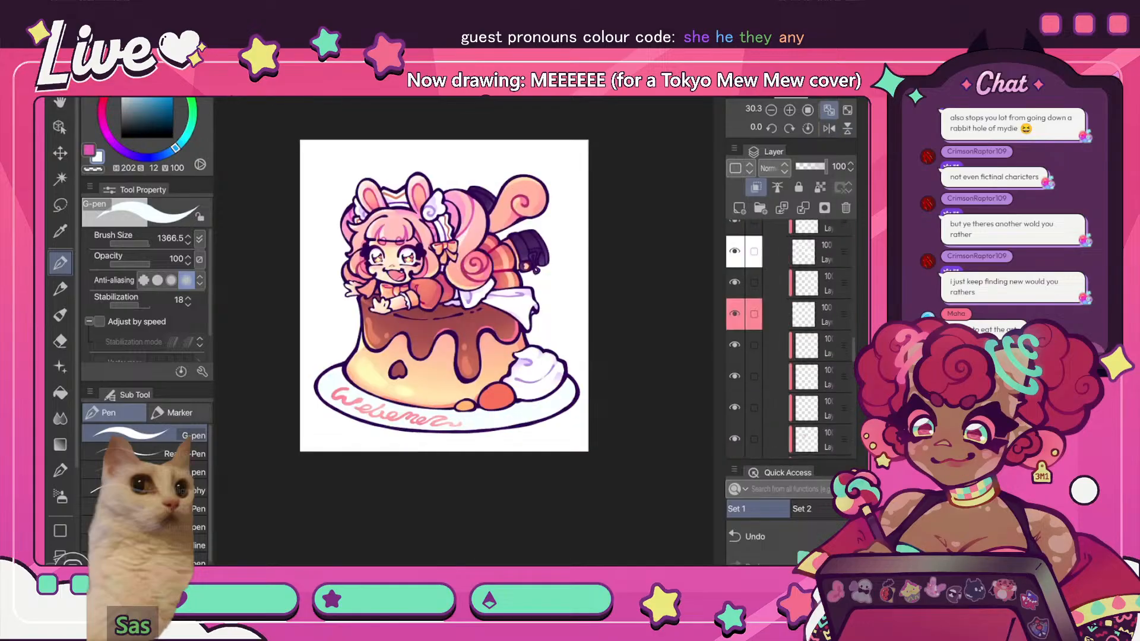
pyautogui.scroll(5, 789, 339)
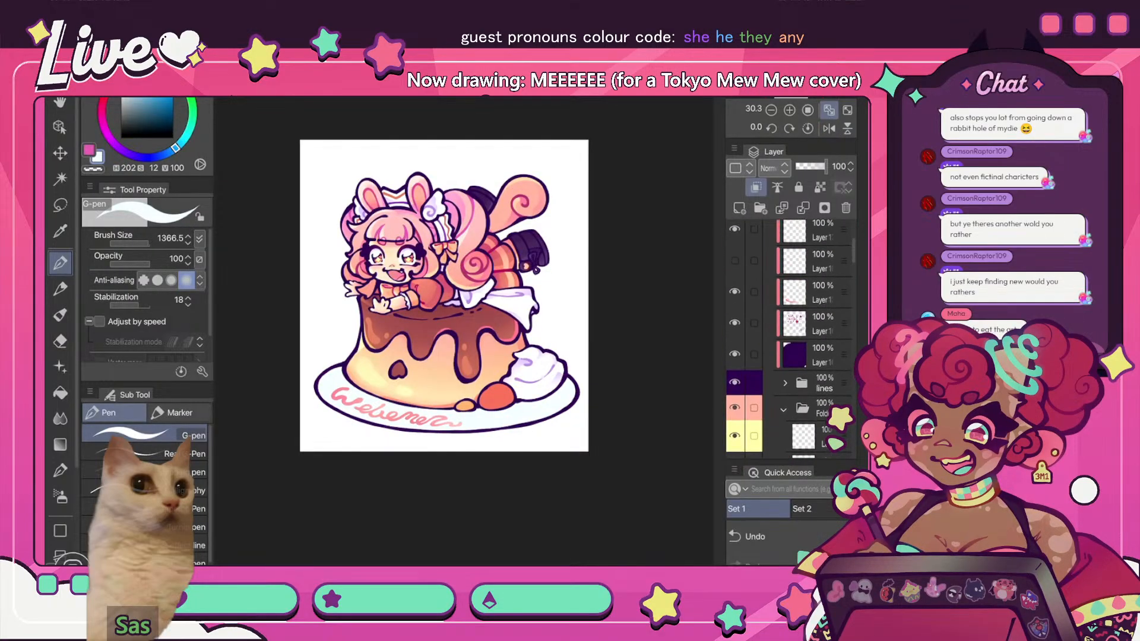
pyautogui.scroll(5, 789, 339)
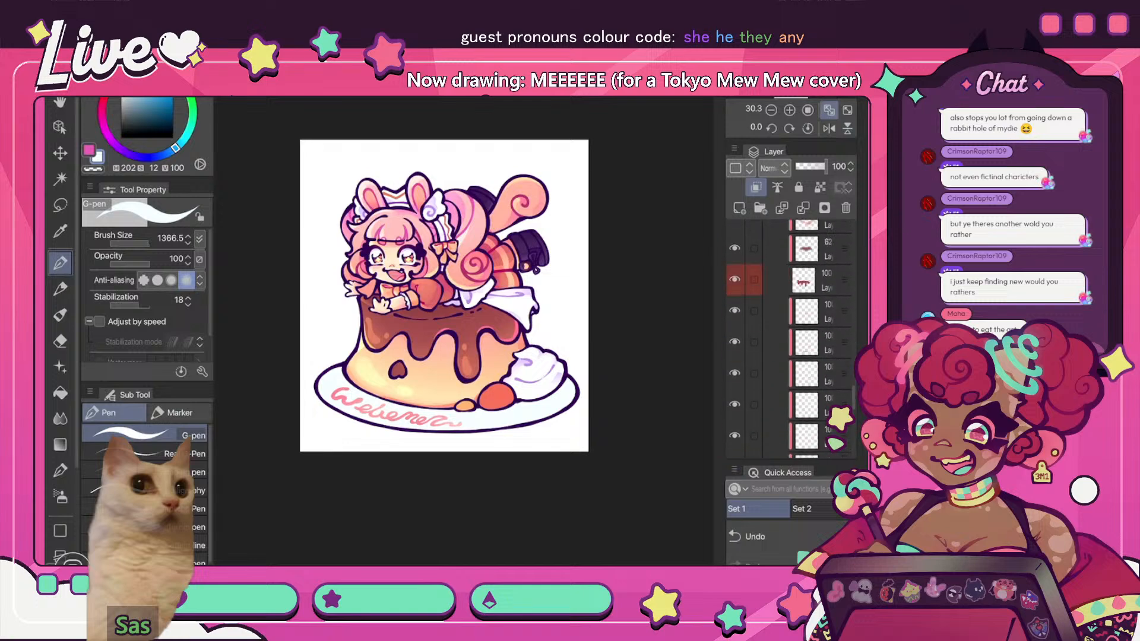
# - Add another clipped layer above the blue one, paint the plate cream (H 36, S 16, V 96), and check it mirrored
pyautogui.click(739, 207)
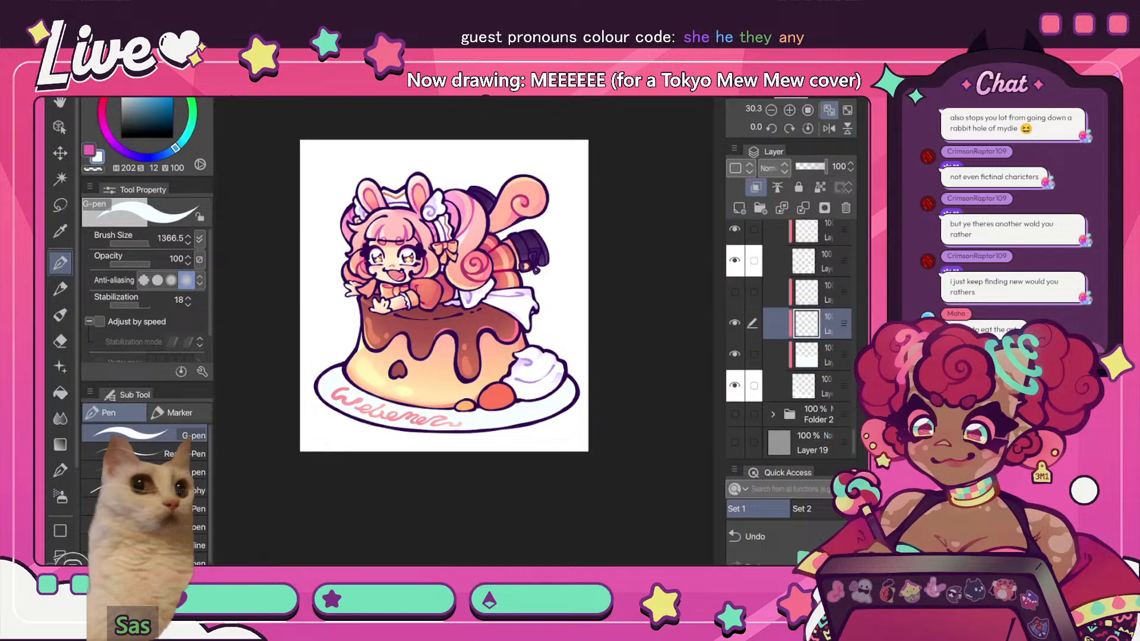
pyautogui.moveTo(351, 415); pyautogui.dragTo(546, 422)
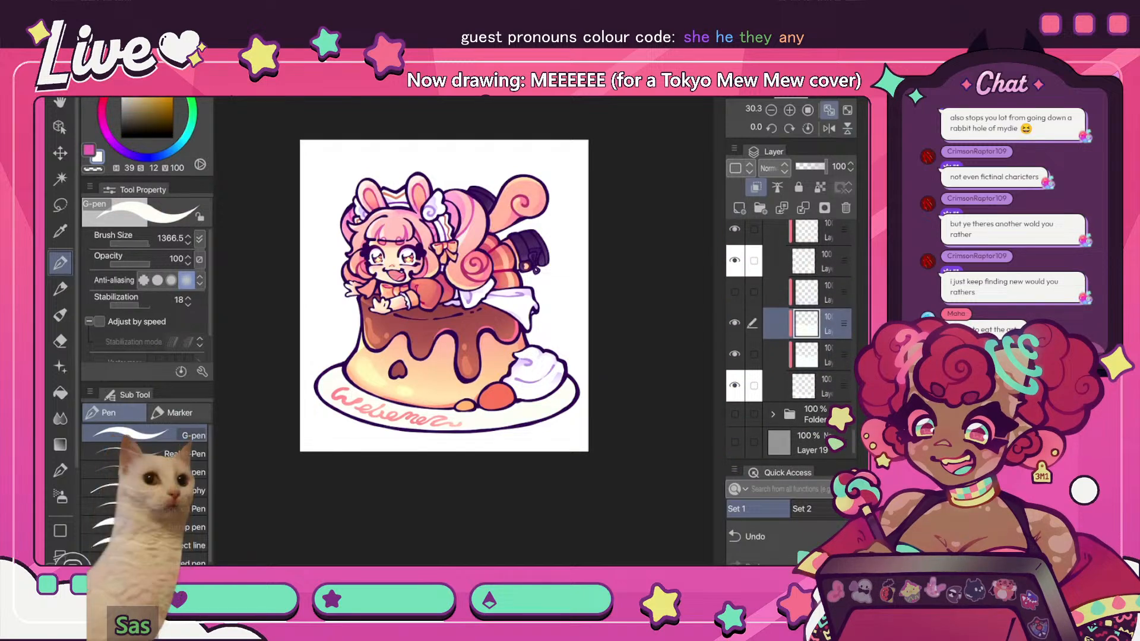
pyautogui.click(829, 128)
pyautogui.click(130, 88)
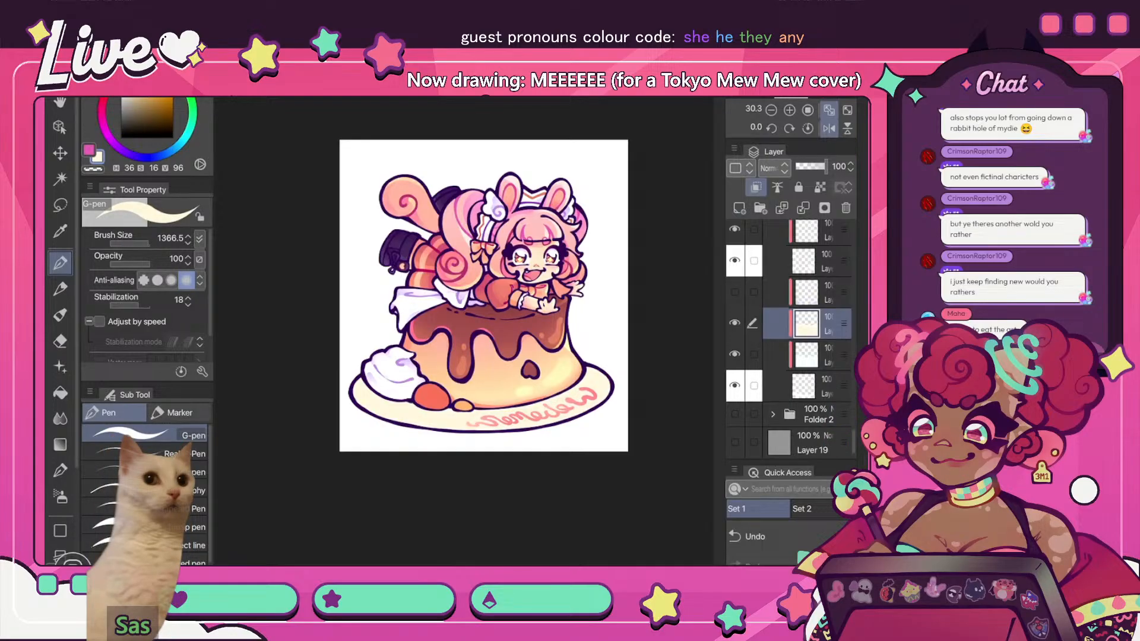
pyautogui.click(828, 128)
# - Shift the plate's cream to H 30, S 16, V 96 and check it at thumbnail and larger size in both orientations
pyautogui.scroll(-5, 534, 333)
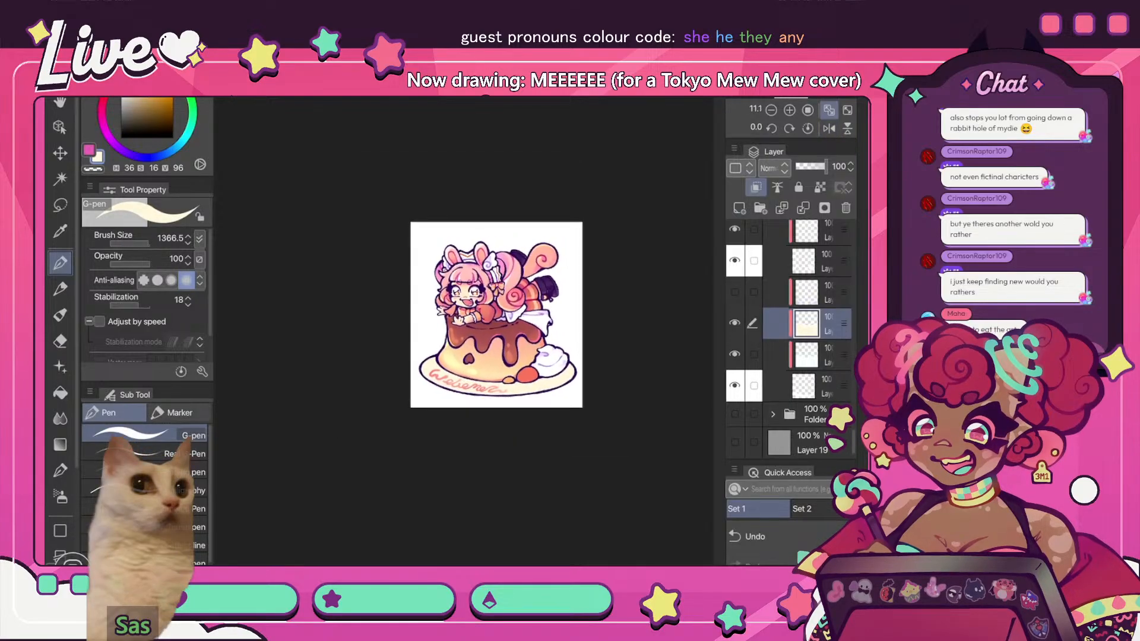
pyautogui.scroll(2, 493, 316)
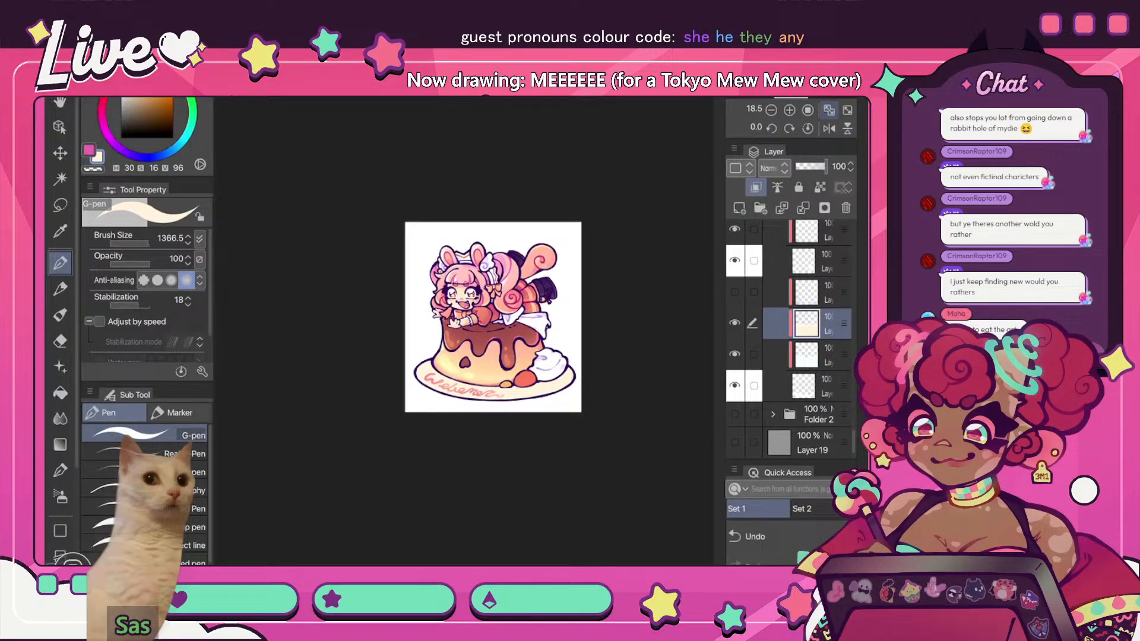
pyautogui.hotkey('ctrl', '0')
pyautogui.press('h')
pyautogui.press('h')
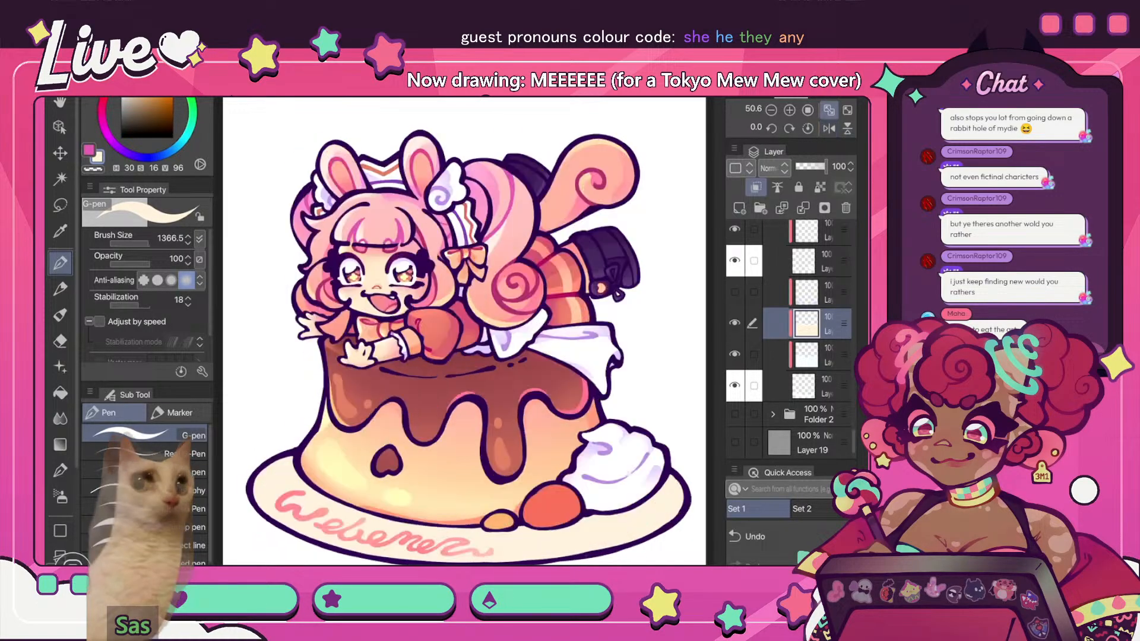
# - Hide the cream layer, repaint the plate on the pale blue layer in a lighter blue (H 201, S 7, V 100), and check it at thumbnail size
pyautogui.click(735, 322)
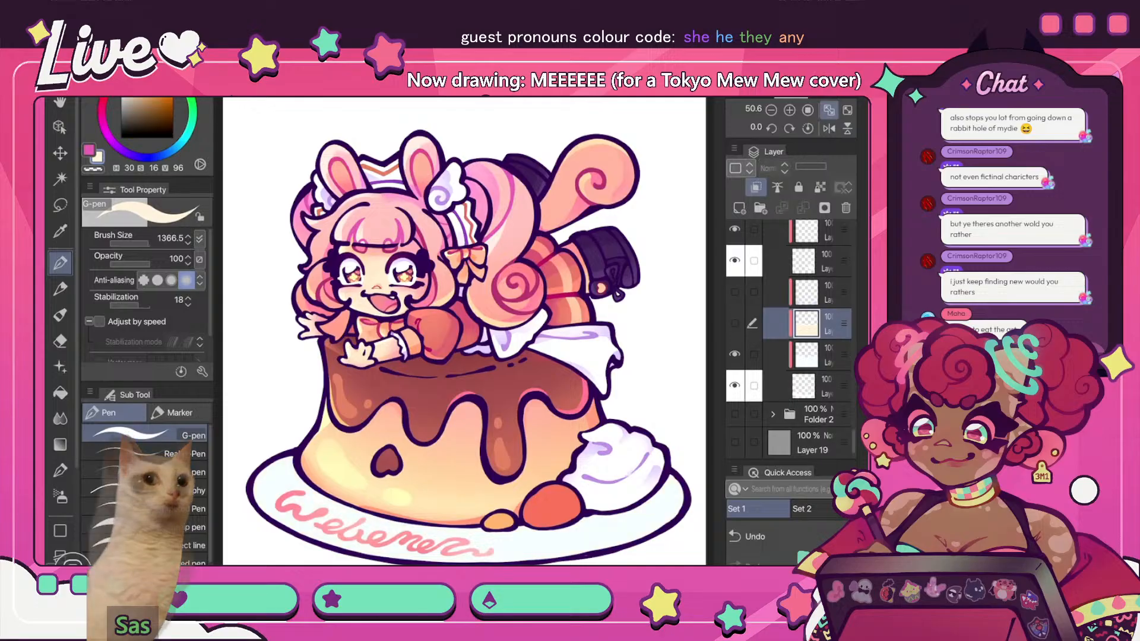
pyautogui.click(819, 355)
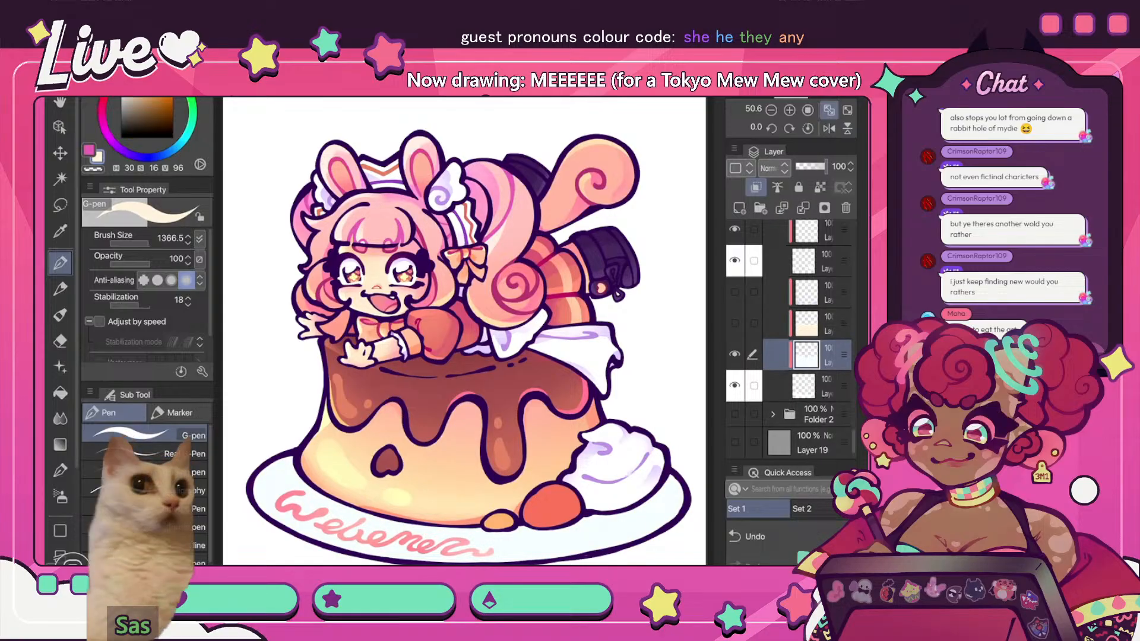
pyautogui.scroll(-8, 541, 265)
pyautogui.scroll(5, 564, 272)
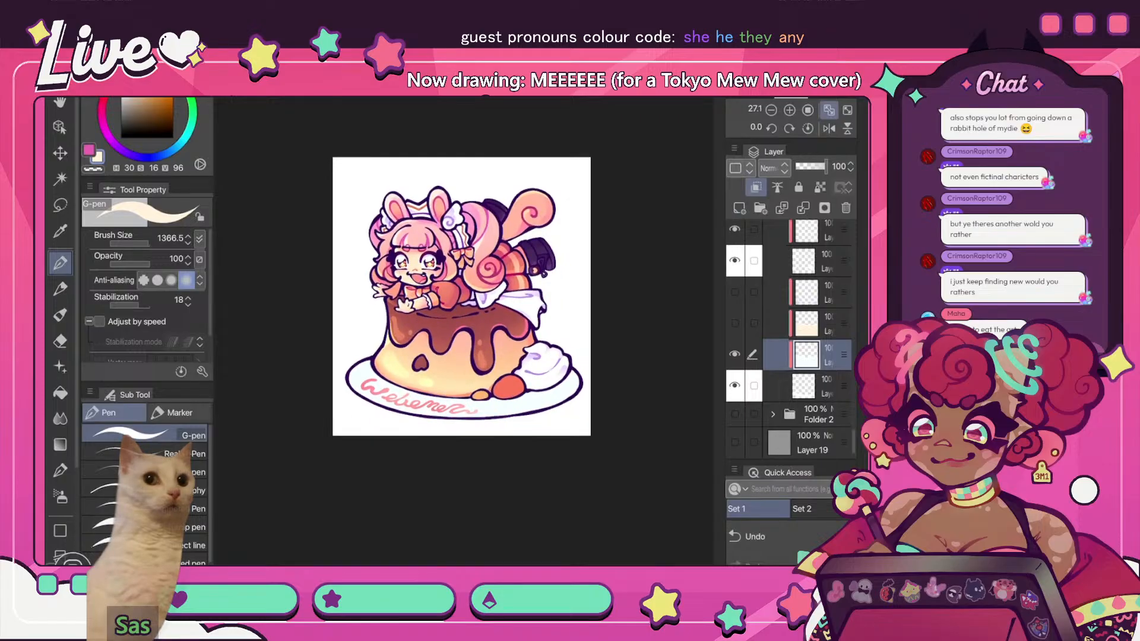
pyautogui.keyDown('alt'); pyautogui.click(537, 401); pyautogui.keyUp('alt')
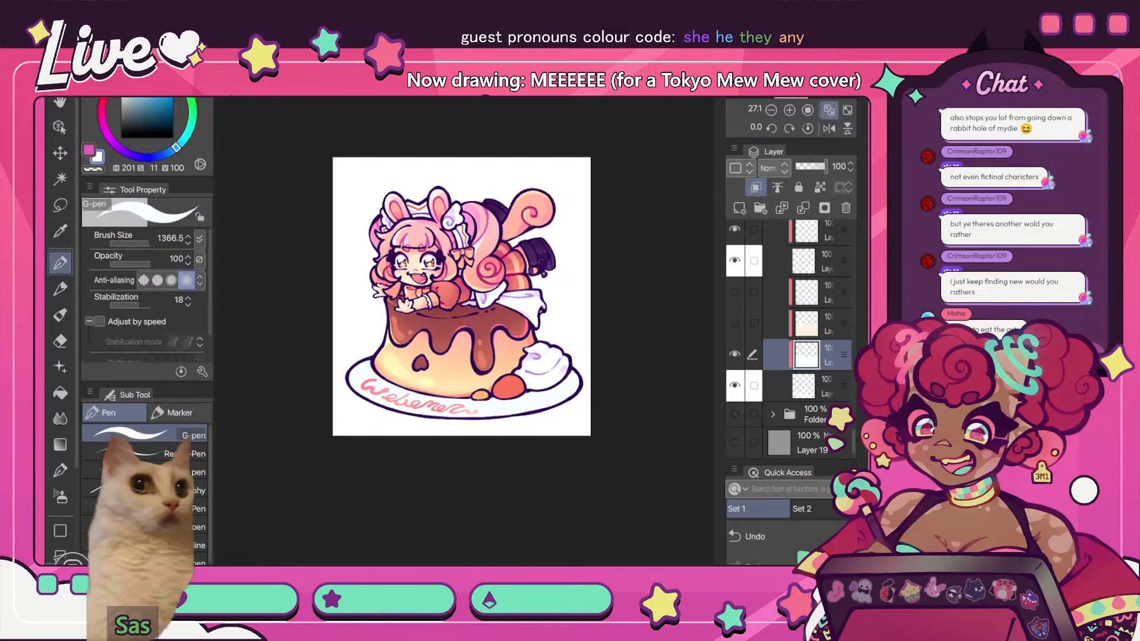
pyautogui.scroll(2, 461, 296)
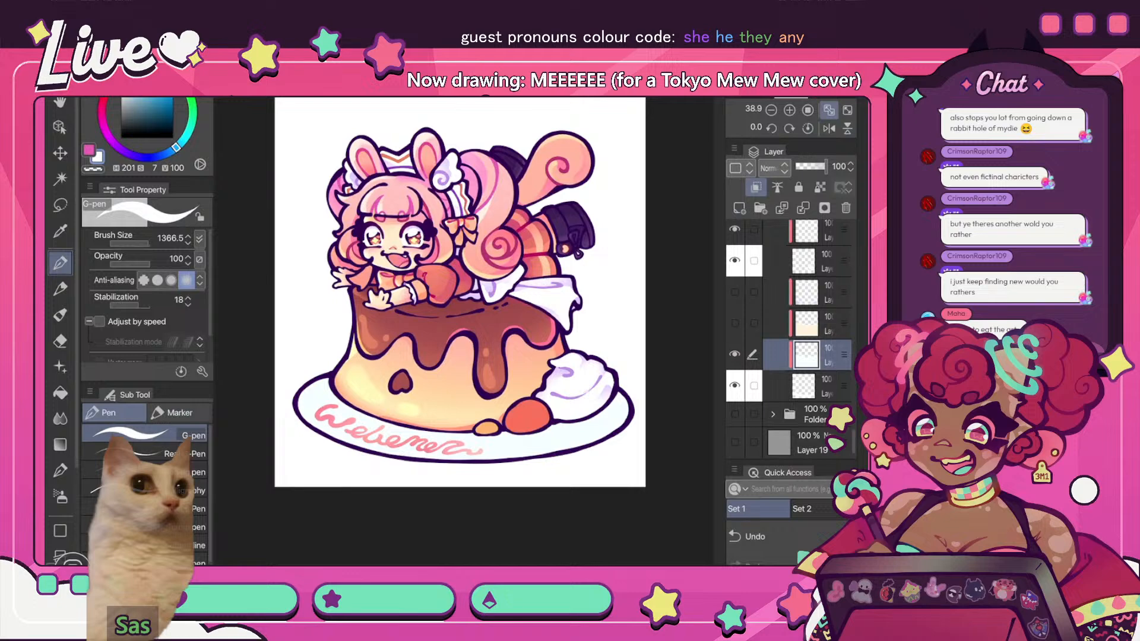
pyautogui.scroll(-5, 476, 309)
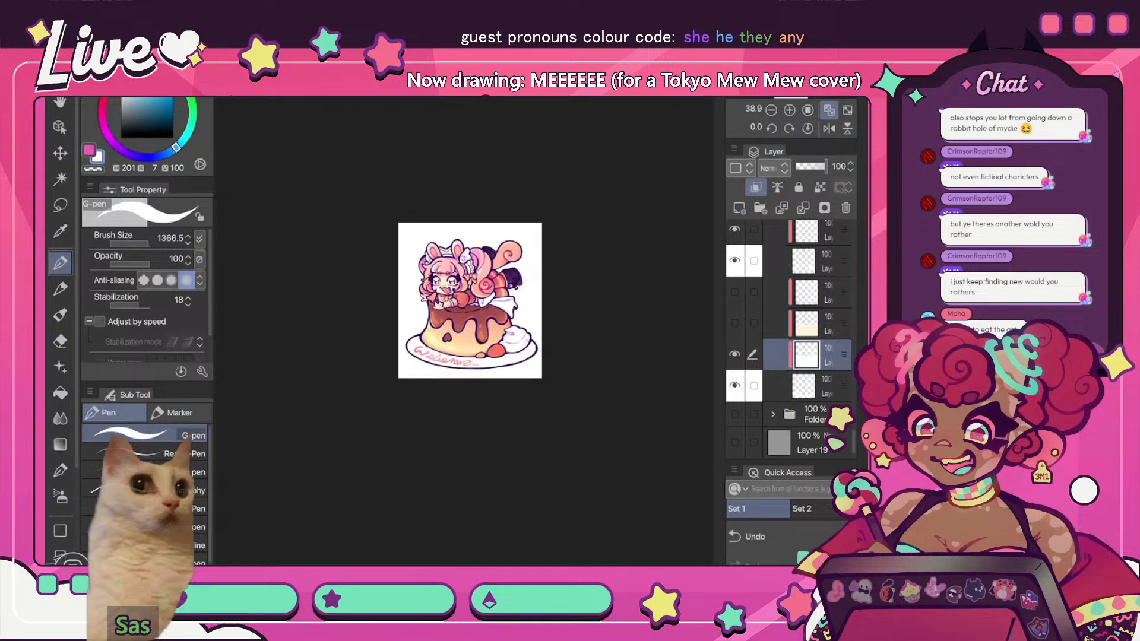
# - Examine the lighter blue plate in the normal and mirrored views and look through the character's layer stack
pyautogui.press('h')
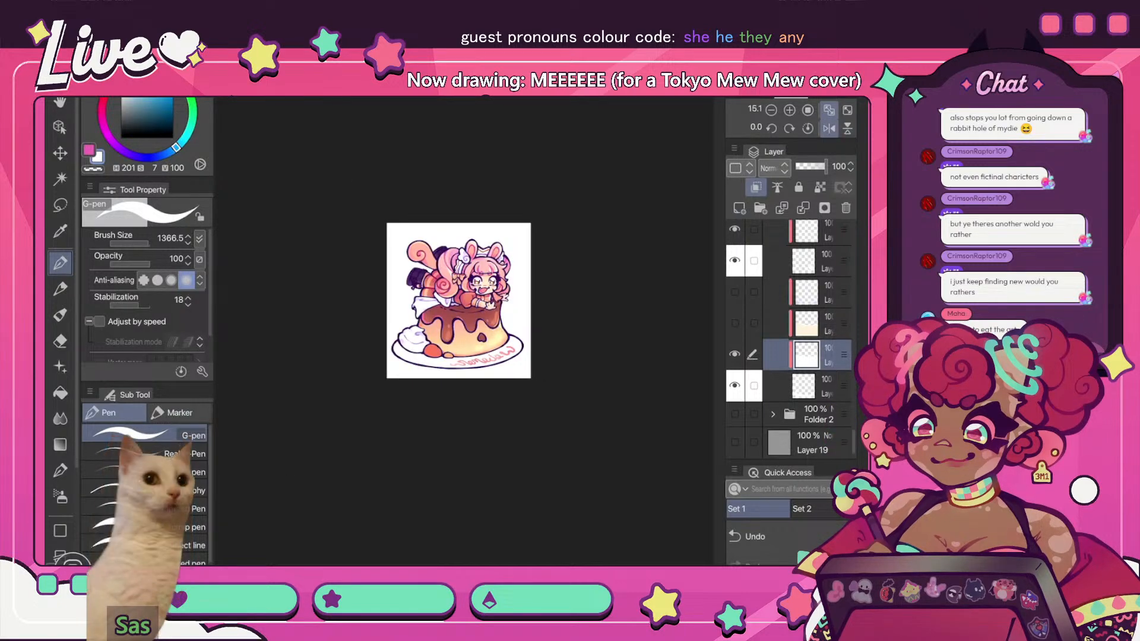
pyautogui.scroll(3, 458, 300)
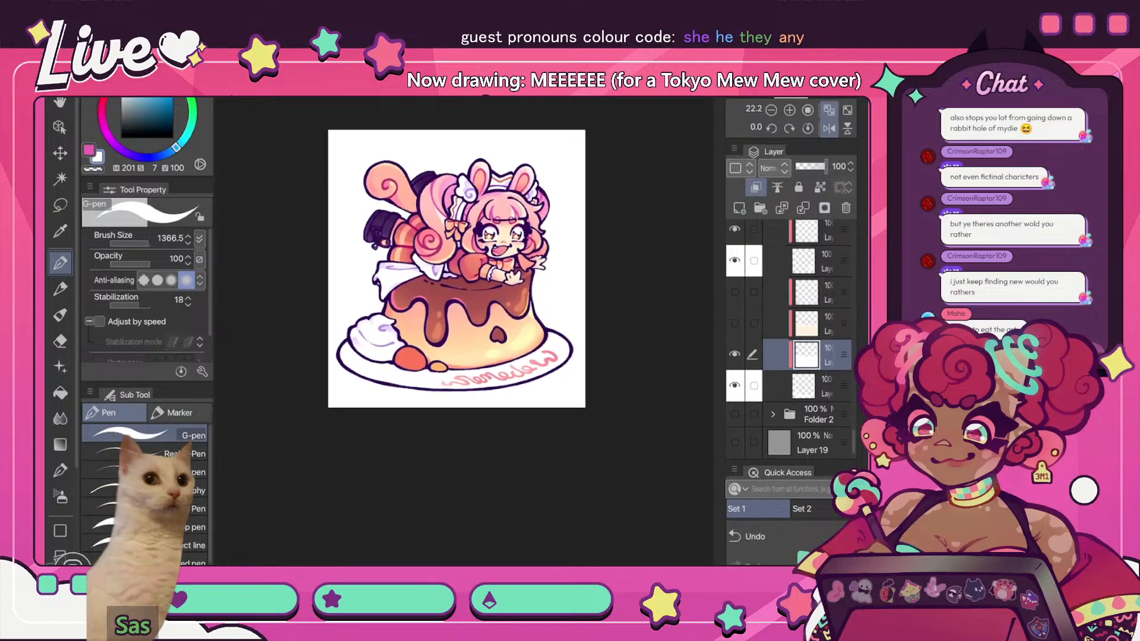
pyautogui.press('h')
pyautogui.scroll(3, 460, 309)
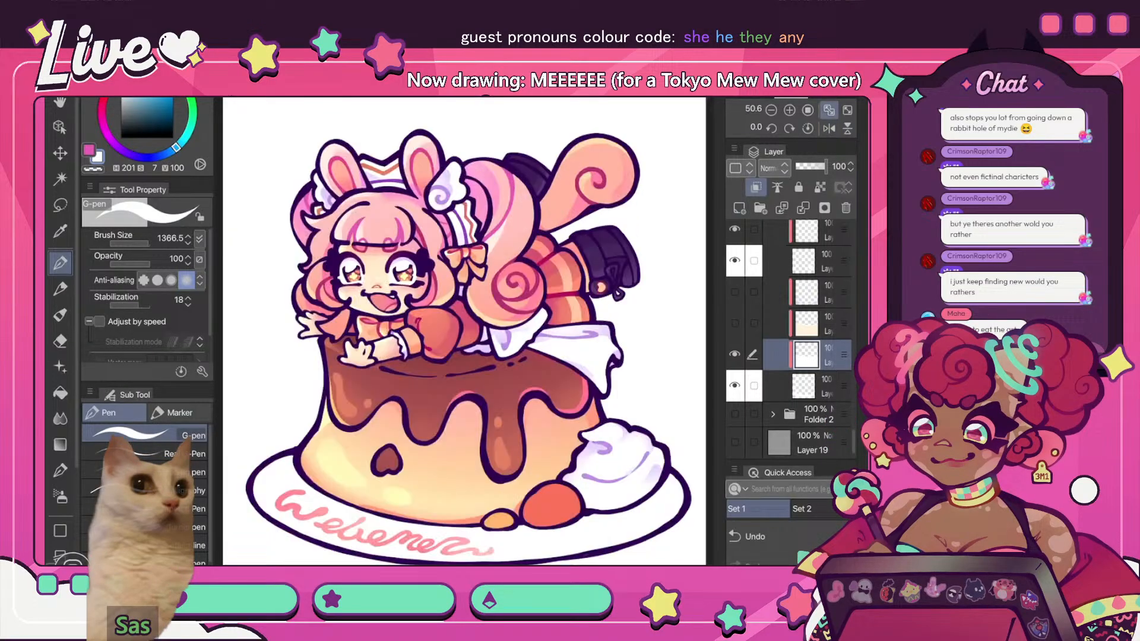
pyautogui.scroll(5, 796, 338)
pyautogui.scroll(10, 795, 338)
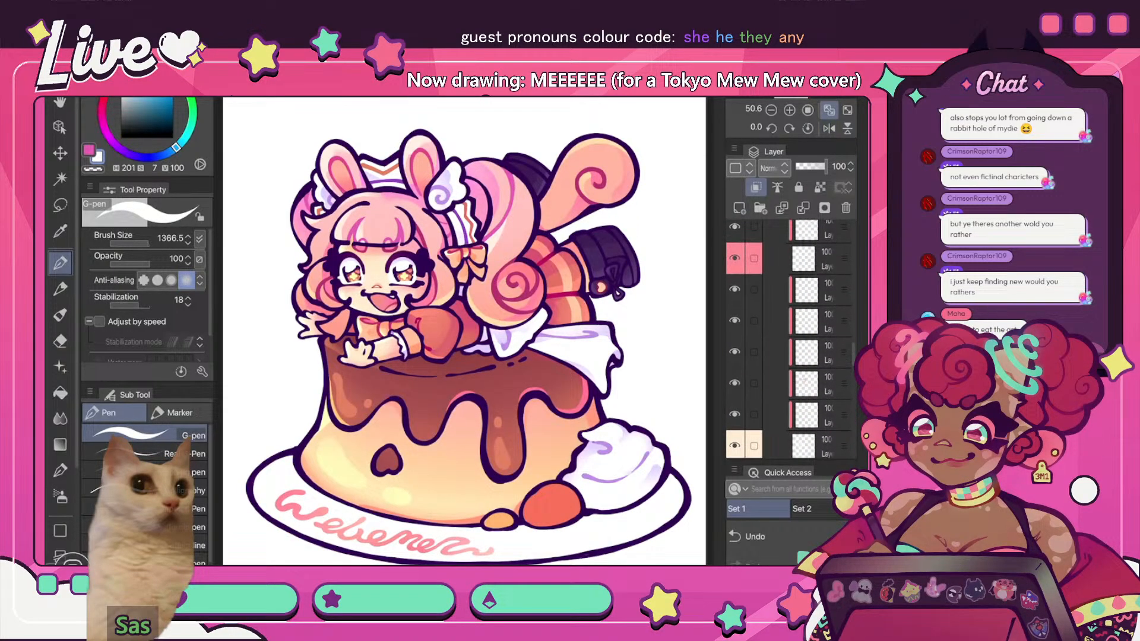
pyautogui.scroll(5, 789, 338)
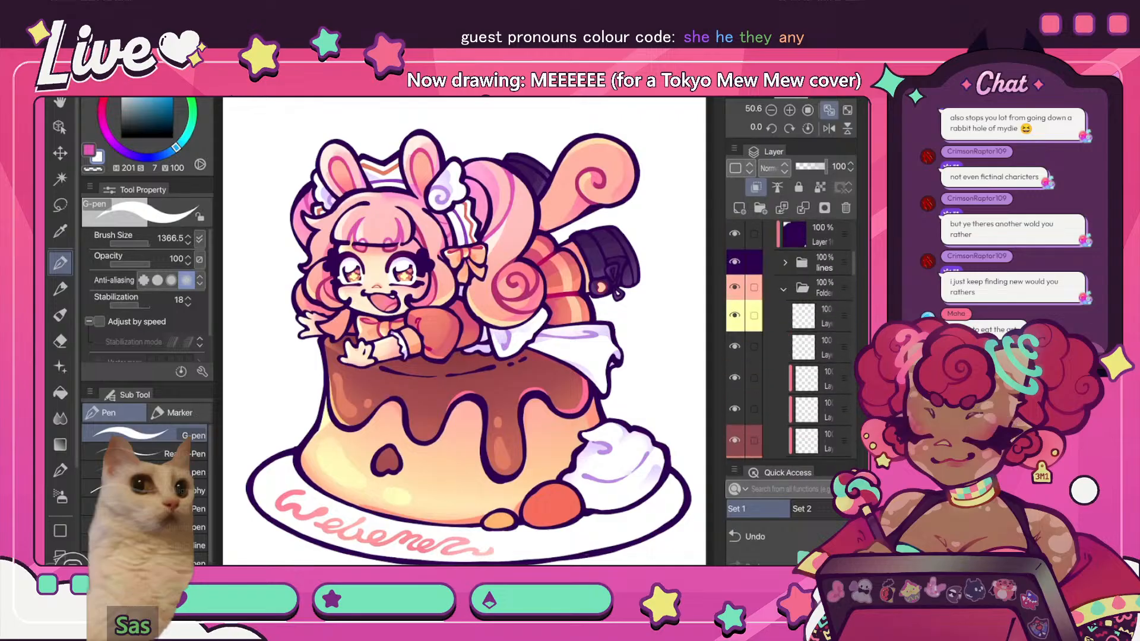
pyautogui.scroll(-15, 789, 338)
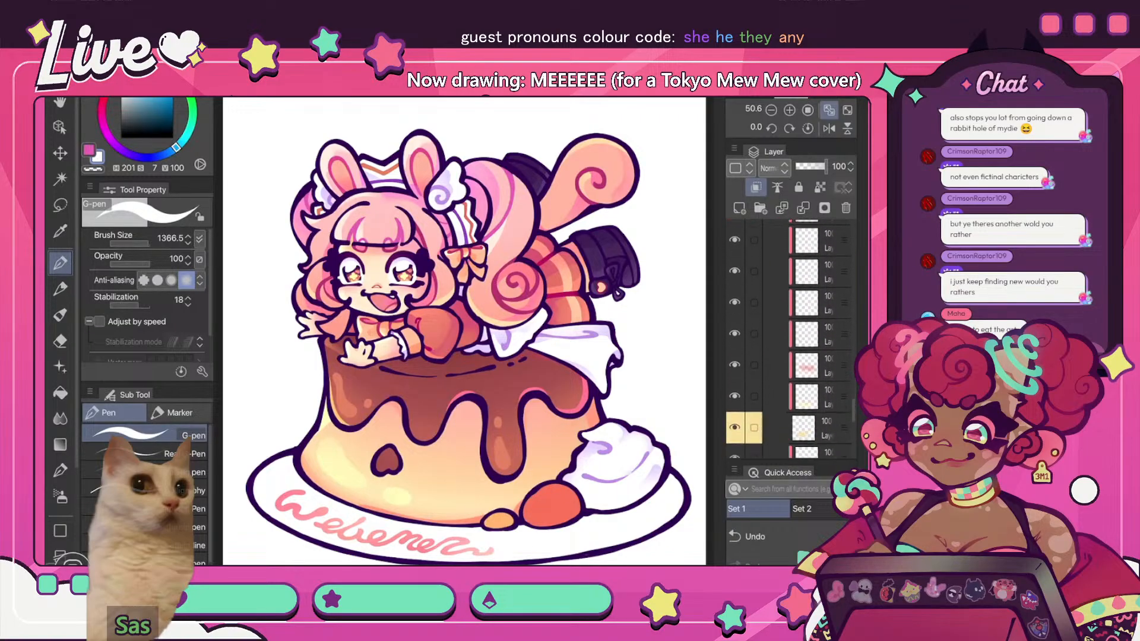
# - Remove the cream layer, show the hidden clipped layer above the plate's blue layer, and check the plate in both orientations
pyautogui.scroll(-1, 790, 339)
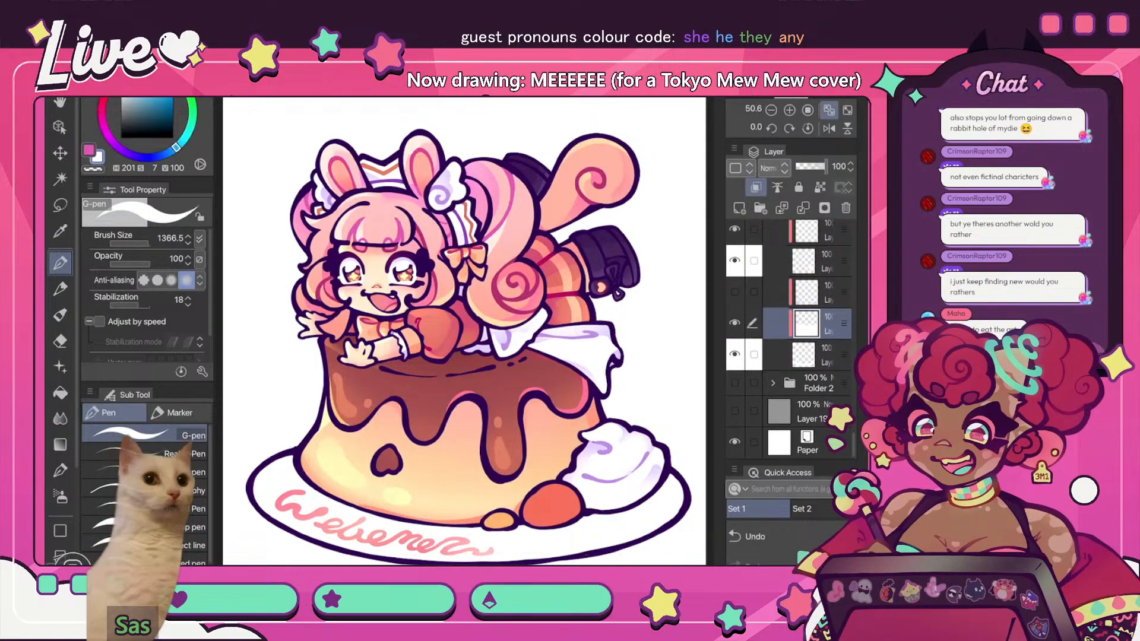
pyautogui.click(806, 292)
pyautogui.scroll(-8, 464, 331)
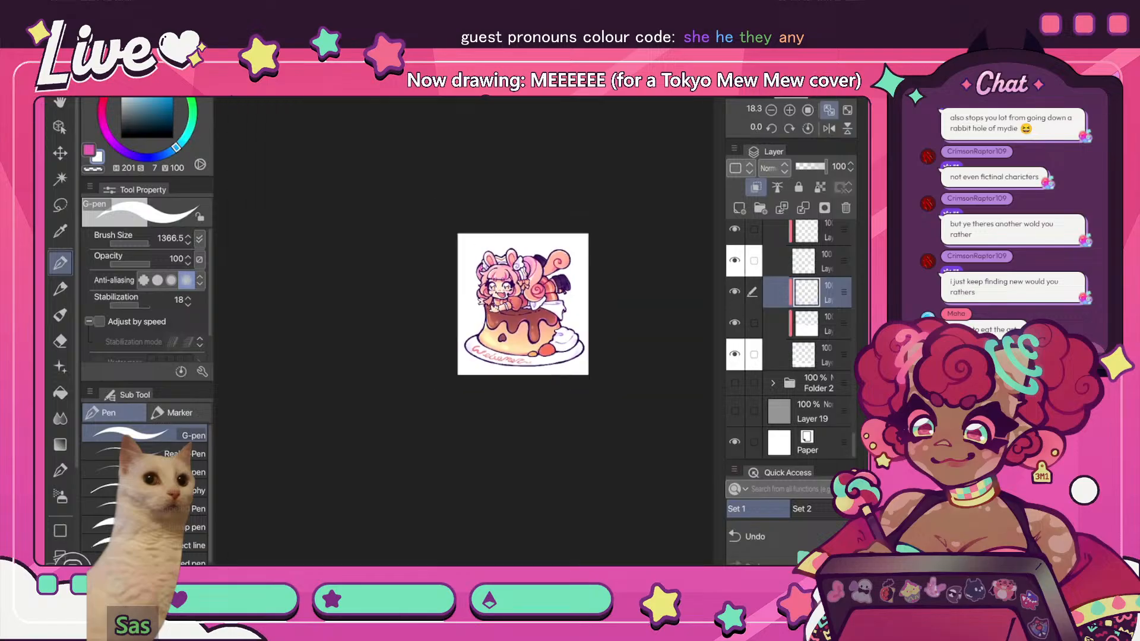
pyautogui.scroll(1, 528, 314)
pyautogui.click(829, 128)
pyautogui.scroll(1, 414, 321)
pyautogui.scroll(3, 415, 321)
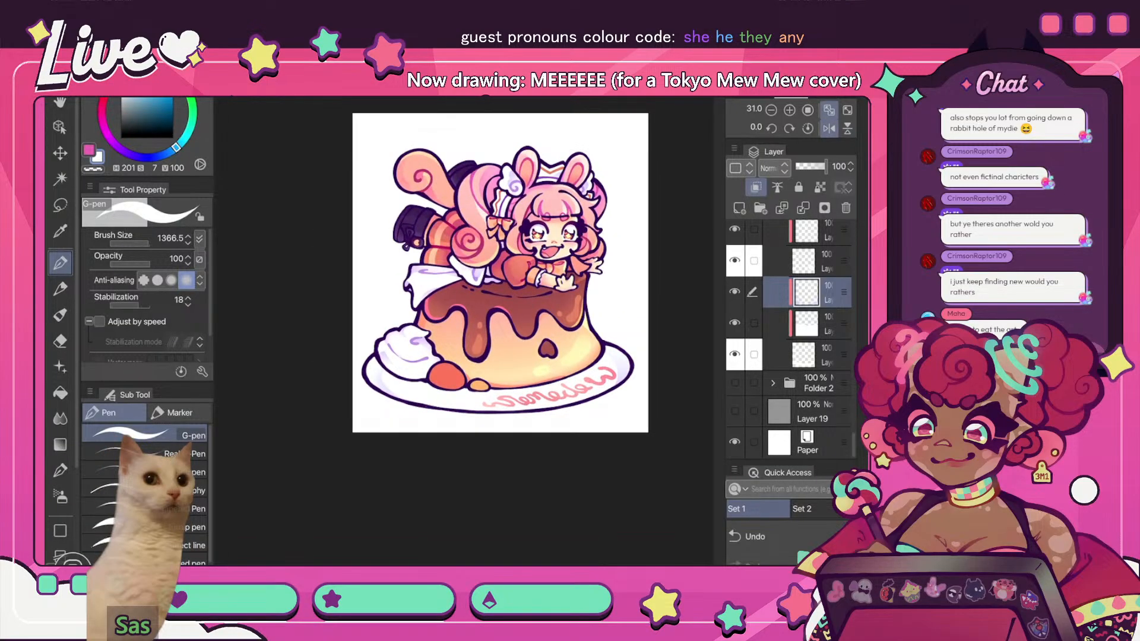
# - Shift the hue of the clipped layer above the plate's blue layer to -21 and lower its opacity to 65%
pyautogui.click(141, 31)
pyautogui.click(184, 338)
pyautogui.click(462, 354)
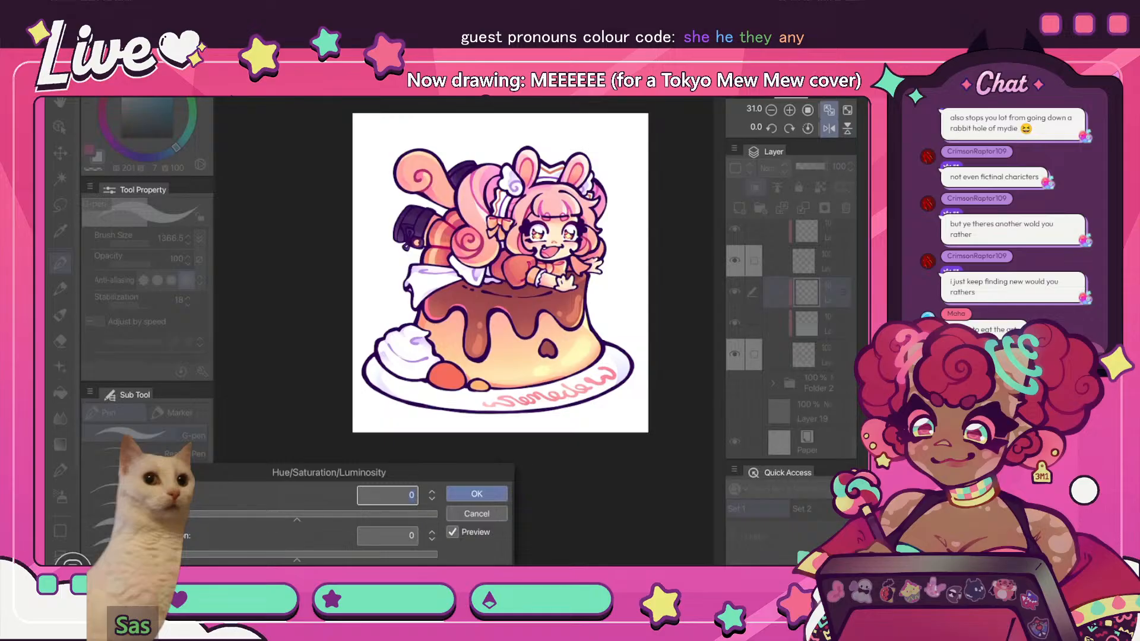
pyautogui.moveTo(284, 519); pyautogui.dragTo(307, 518)
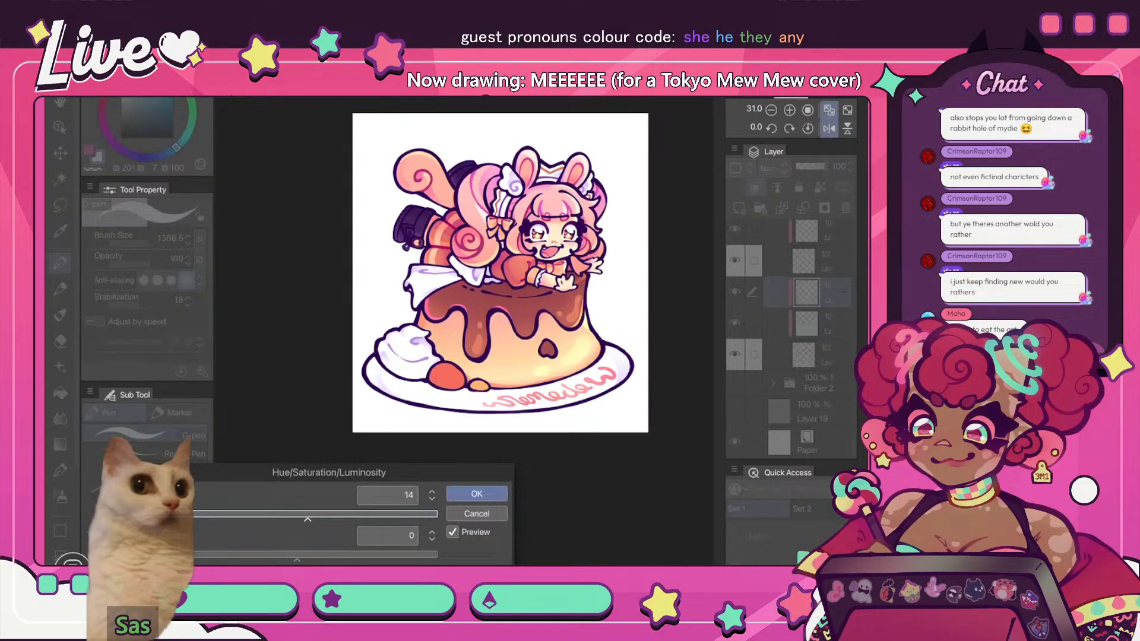
pyautogui.click(829, 128)
pyautogui.scroll(-5, 536, 282)
pyautogui.scroll(4, 516, 264)
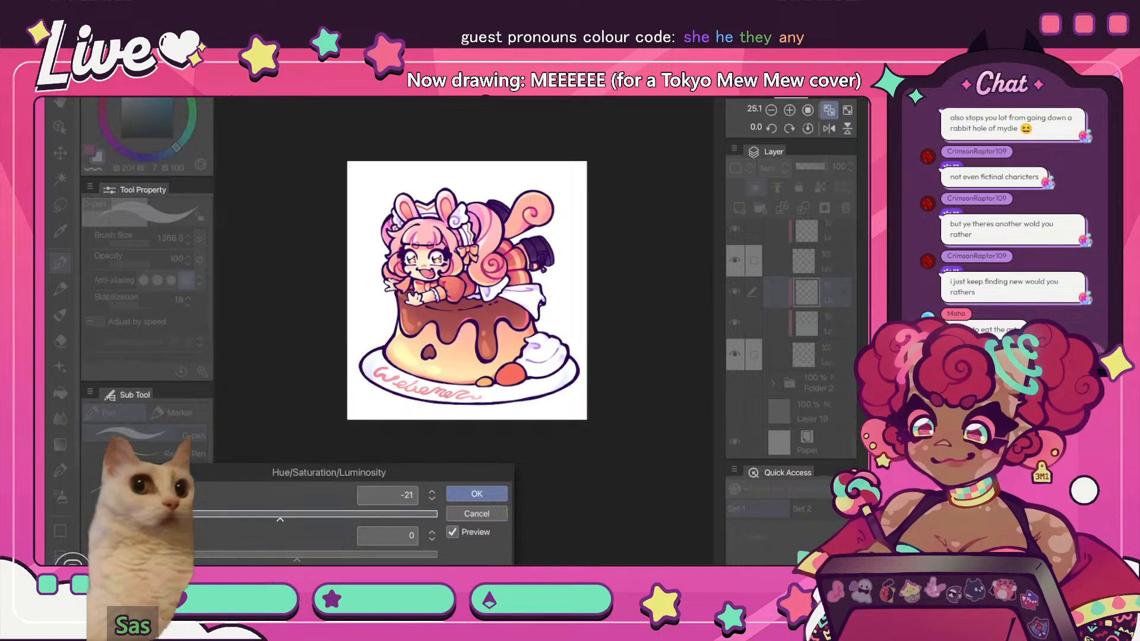
pyautogui.press('Return')
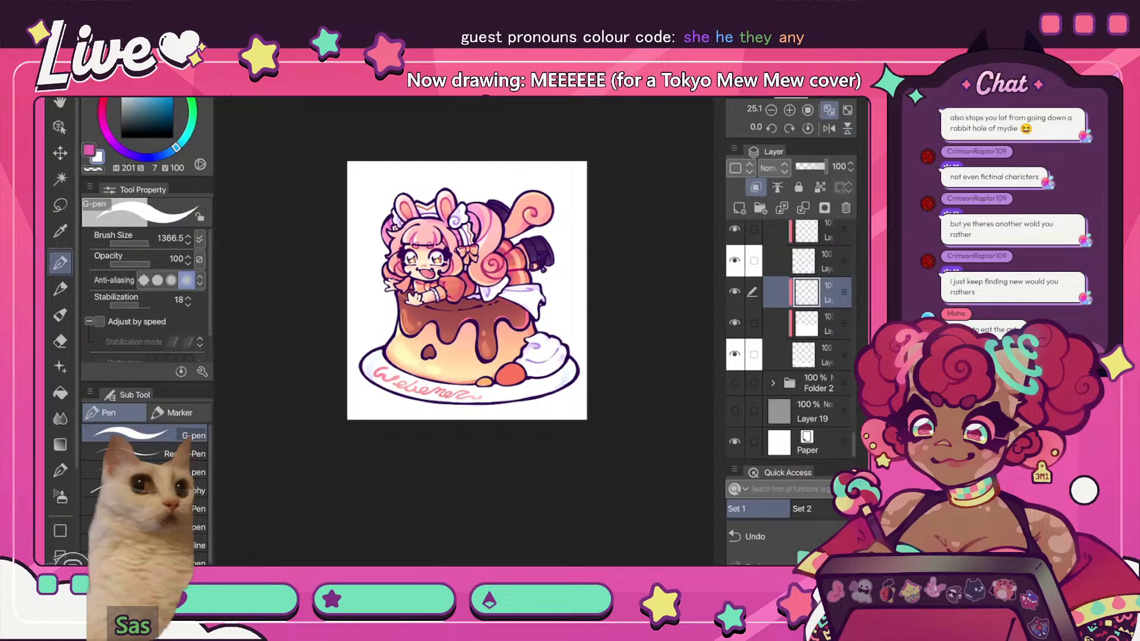
pyautogui.moveTo(820, 167); pyautogui.dragTo(816, 166)
pyautogui.scroll(3, 467, 290)
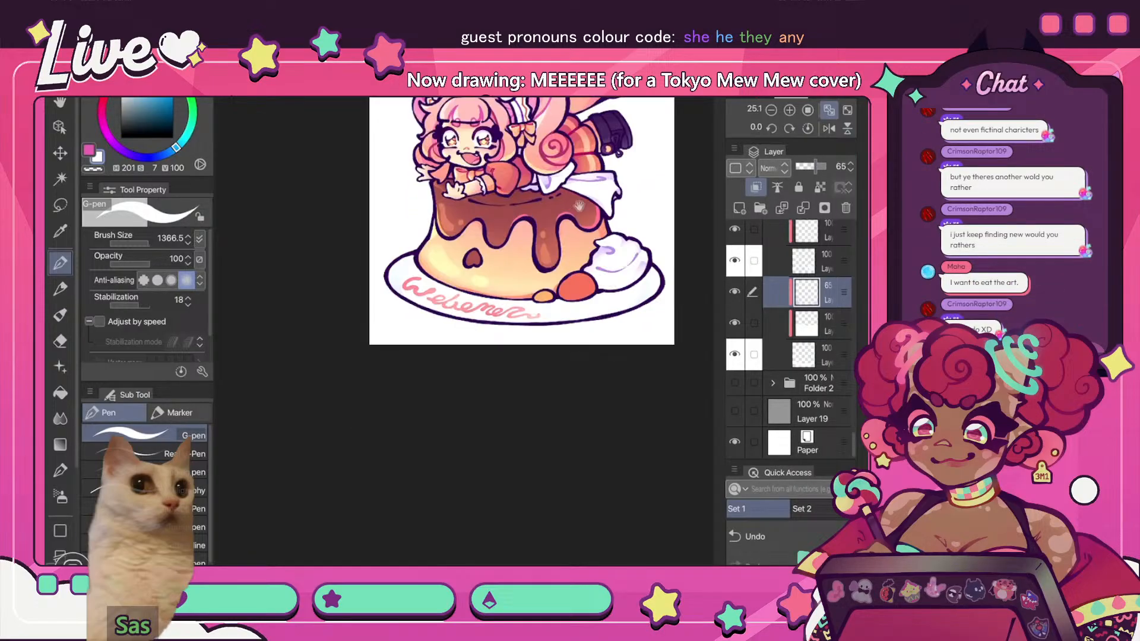
# - Add a new layer above the 65% plate layer, sample white from the plate, and set the G-pen's brush size to 30.3
pyautogui.click(739, 209)
pyautogui.scroll(2, 466, 290)
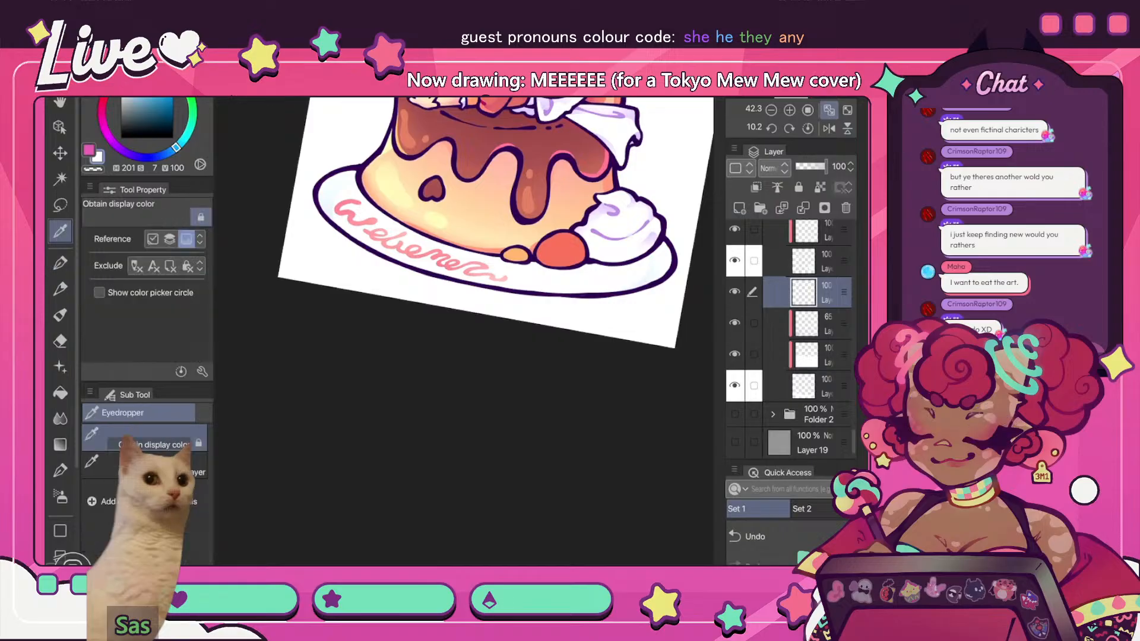
pyautogui.keyDown('alt'); pyautogui.click(522, 280); pyautogui.keyUp('alt')
pyautogui.scroll(2, 466, 291)
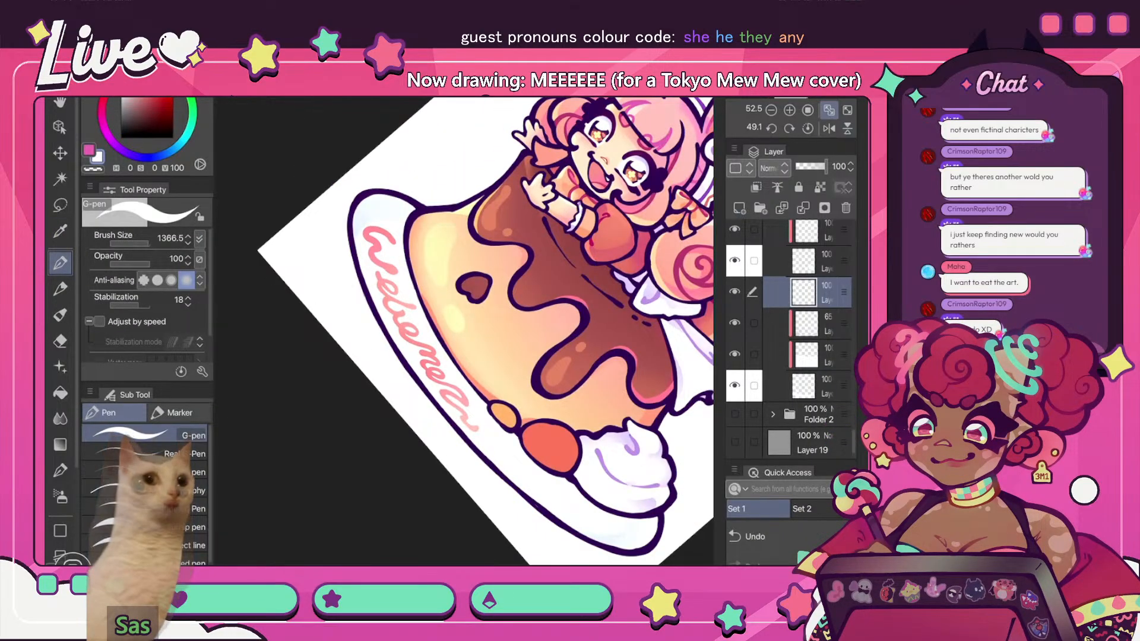
pyautogui.scroll(1, 466, 331)
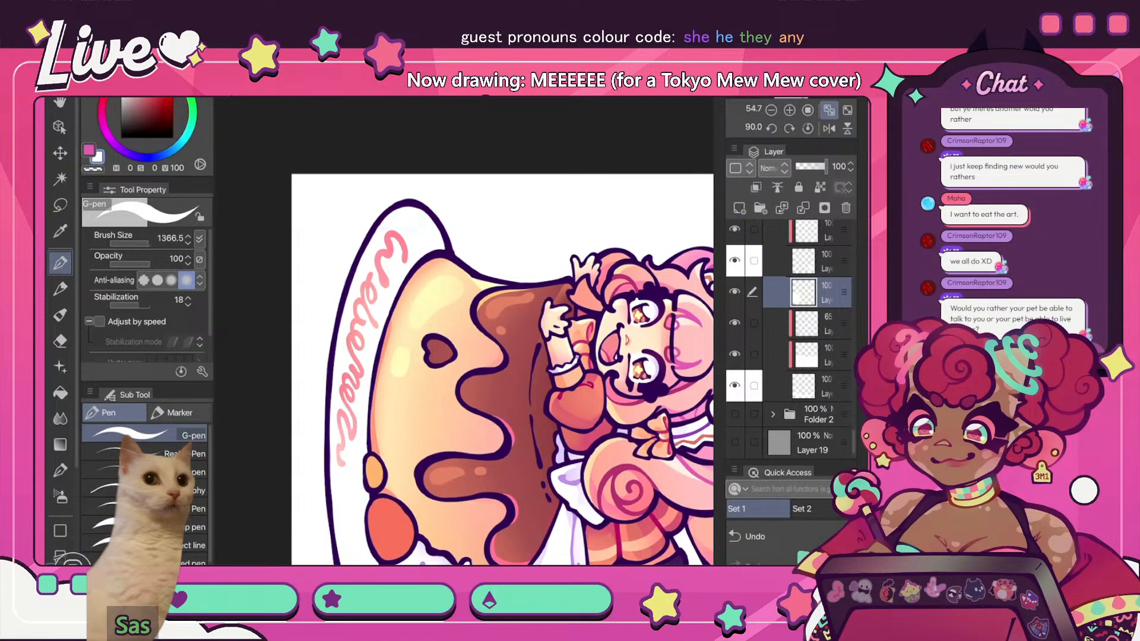
pyautogui.moveTo(148, 243); pyautogui.dragTo(133, 244)
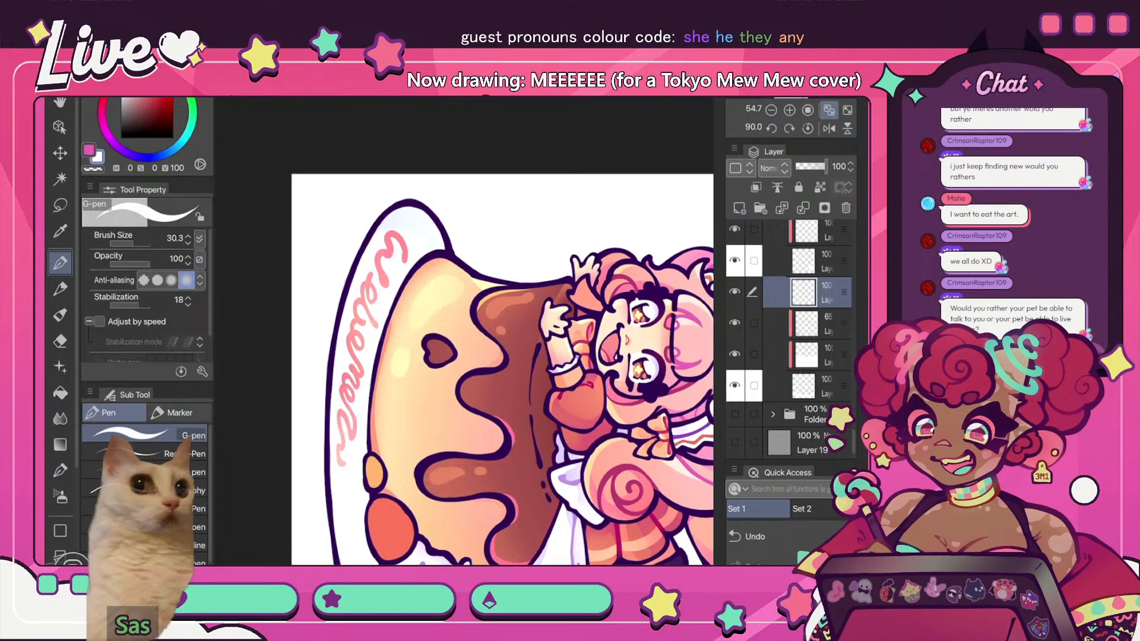
pyautogui.scroll(-5, 463, 333)
pyautogui.scroll(3, 463, 333)
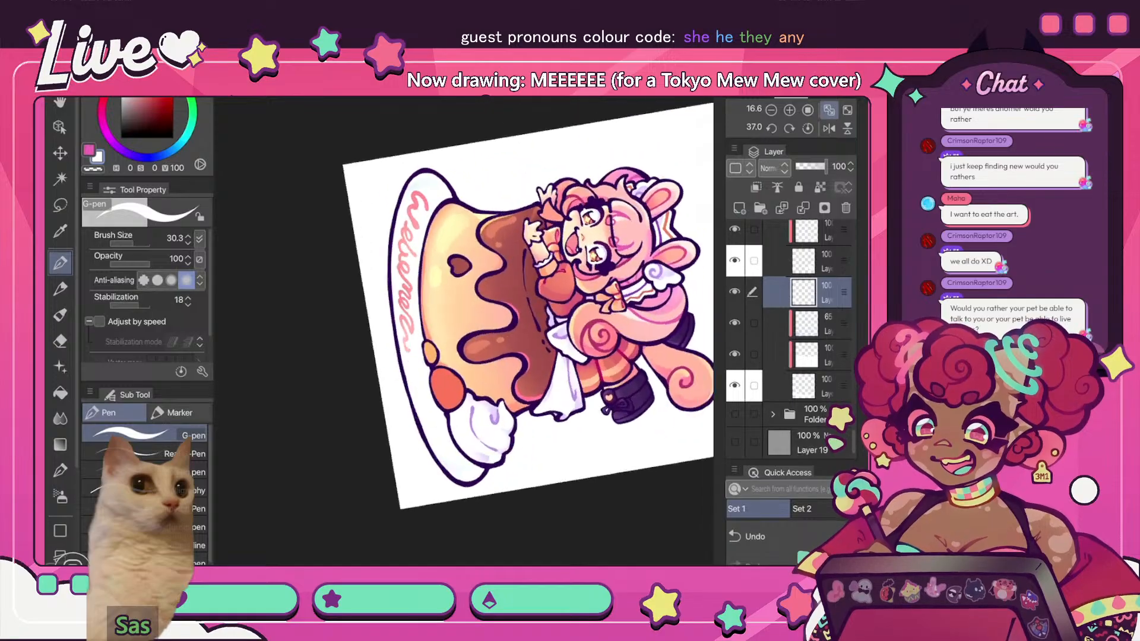
# - Set the G-pen brush size to 53.6
pyautogui.click(136, 243)
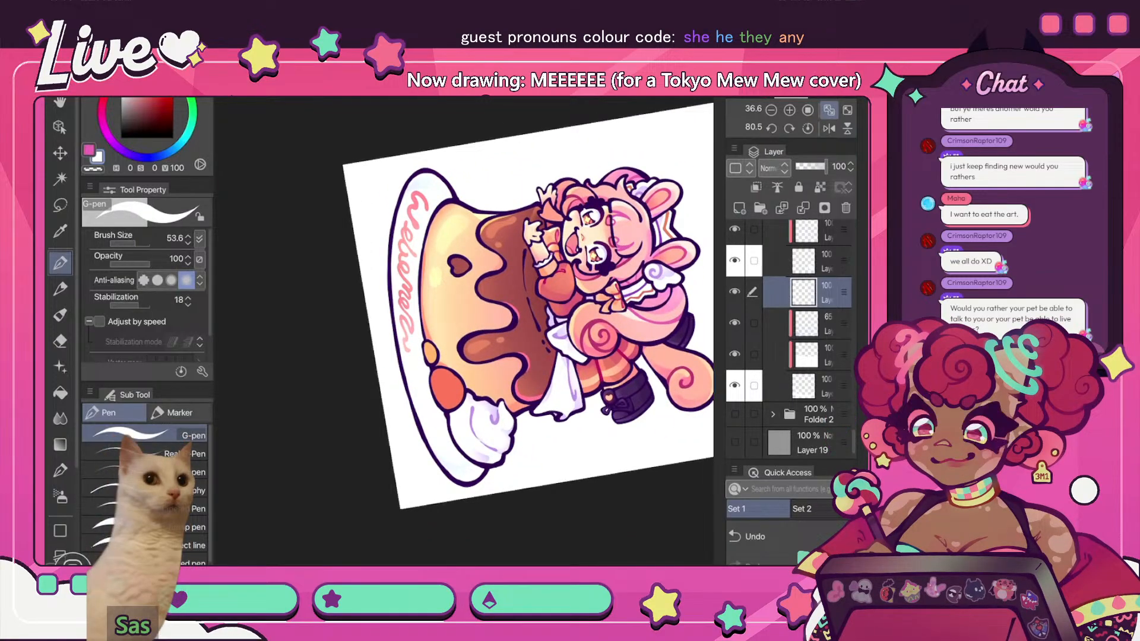
pyautogui.scroll(-5, 511, 237)
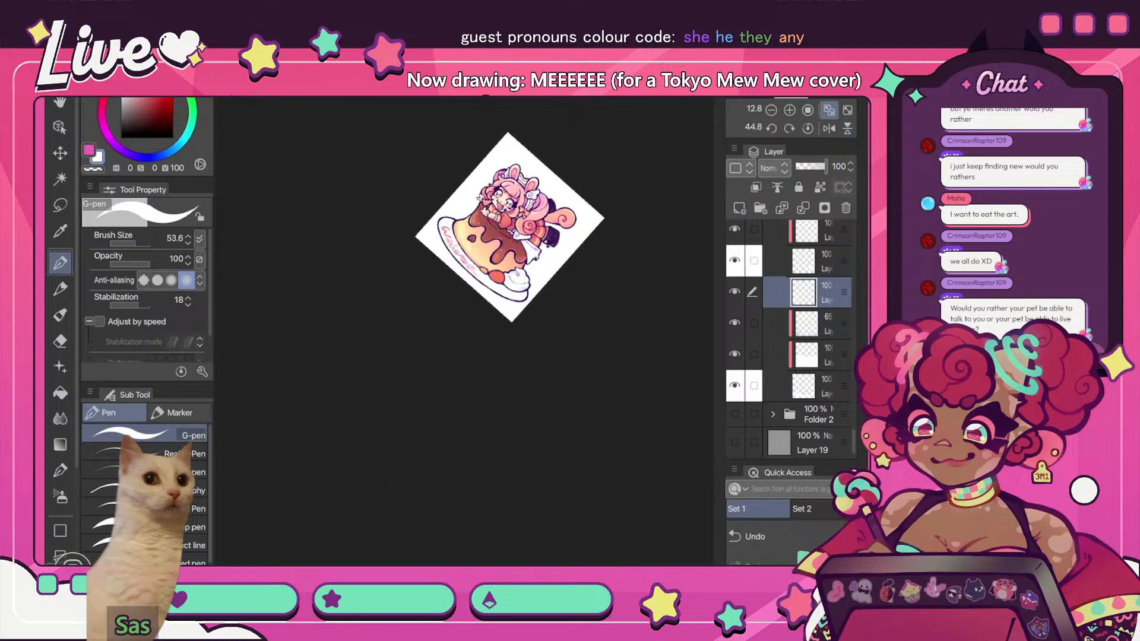
pyautogui.scroll(4, 510, 237)
pyautogui.scroll(3, 510, 267)
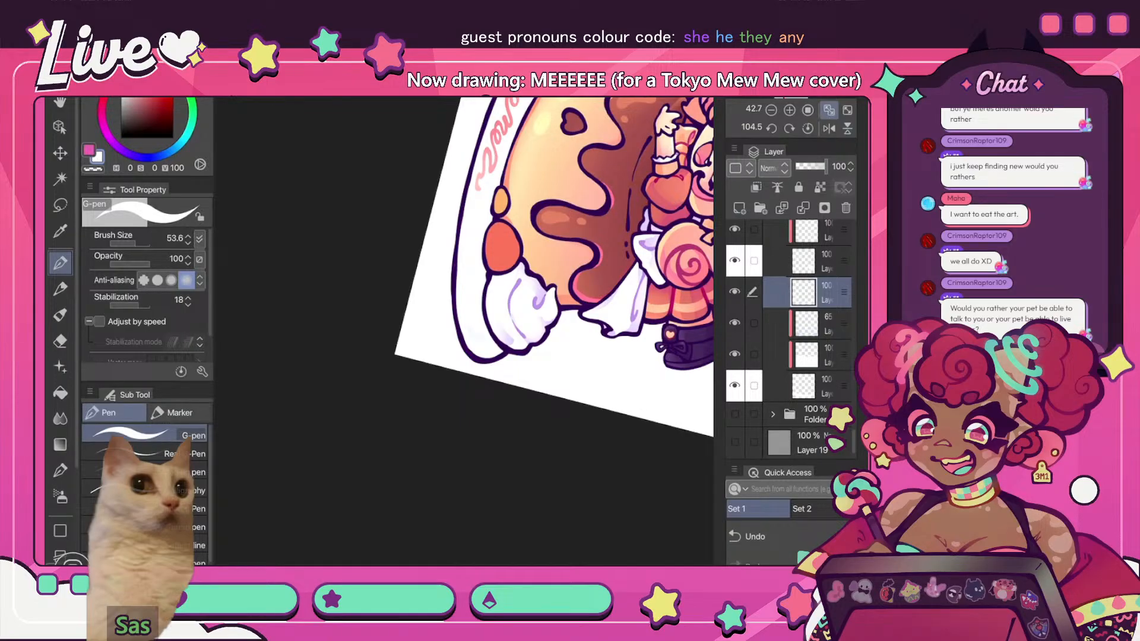
pyautogui.scroll(-3, 510, 267)
pyautogui.scroll(3, 510, 267)
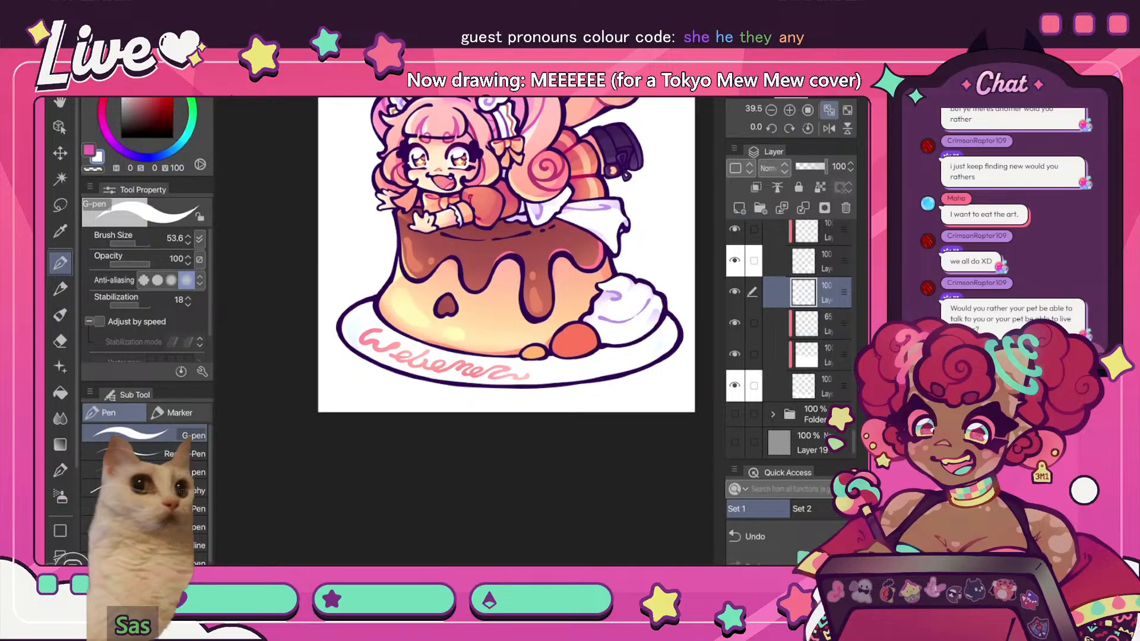
# - Add a new raster layer next to the current one and switch to the Soft airbrush
pyautogui.press('e')
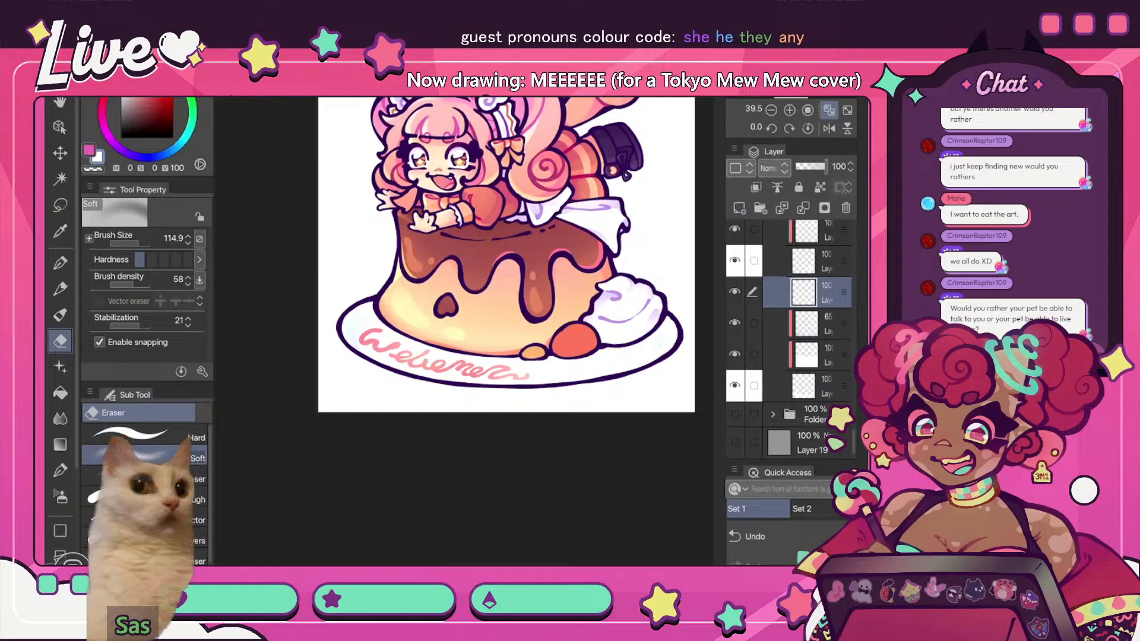
pyautogui.scroll(-2, 605, 277)
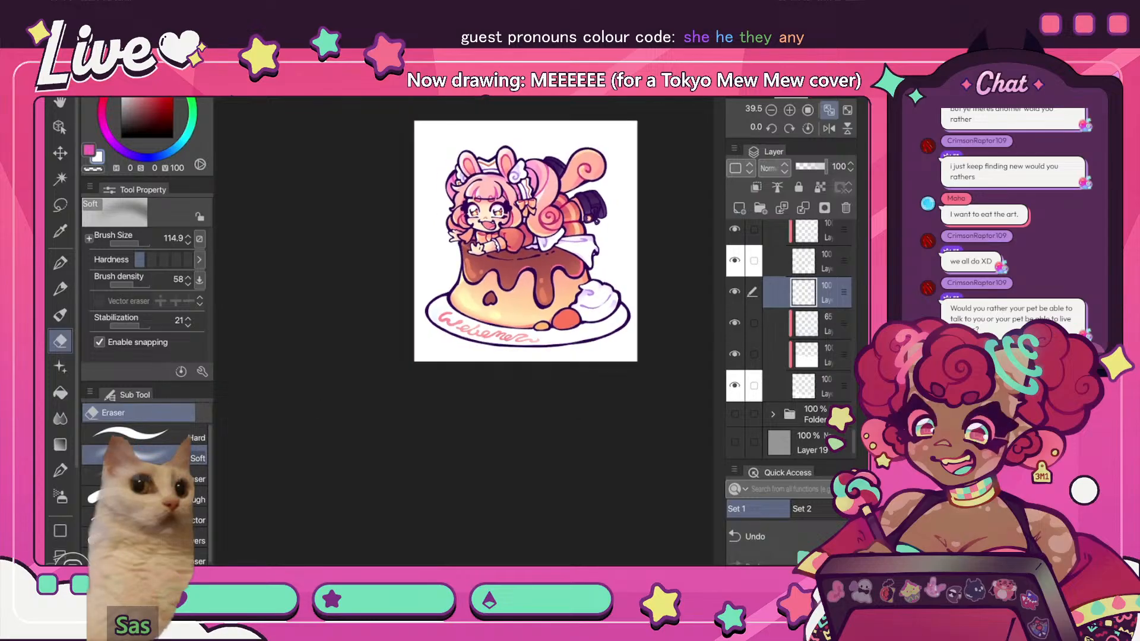
pyautogui.click(829, 128)
pyautogui.click(828, 111)
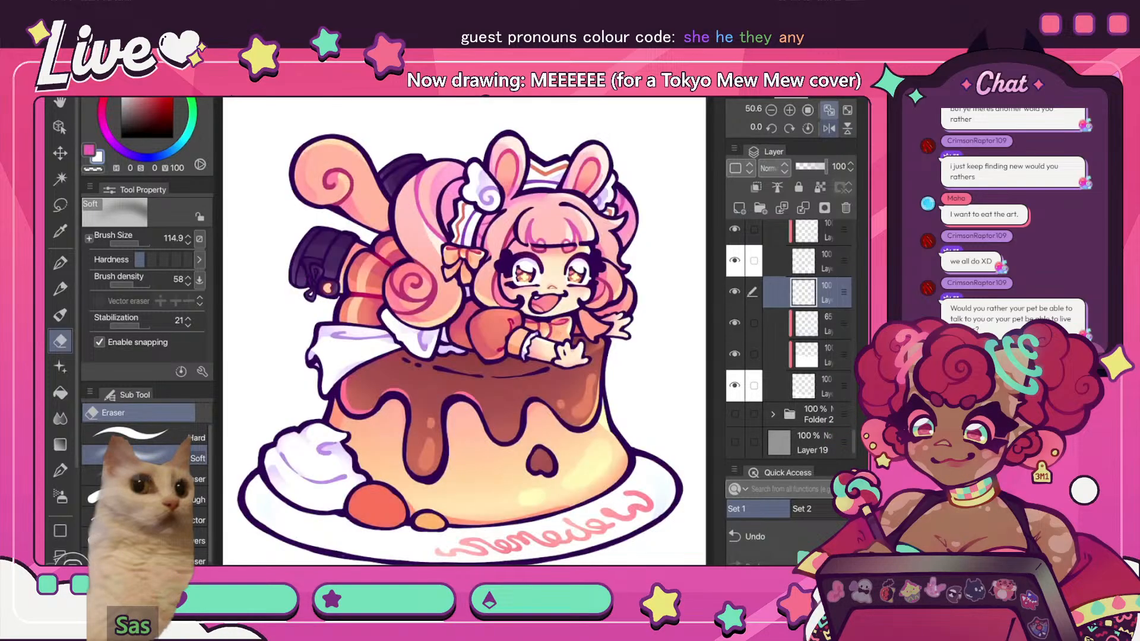
pyautogui.click(828, 128)
pyautogui.hotkey('ctrl', 'shift', 'n')
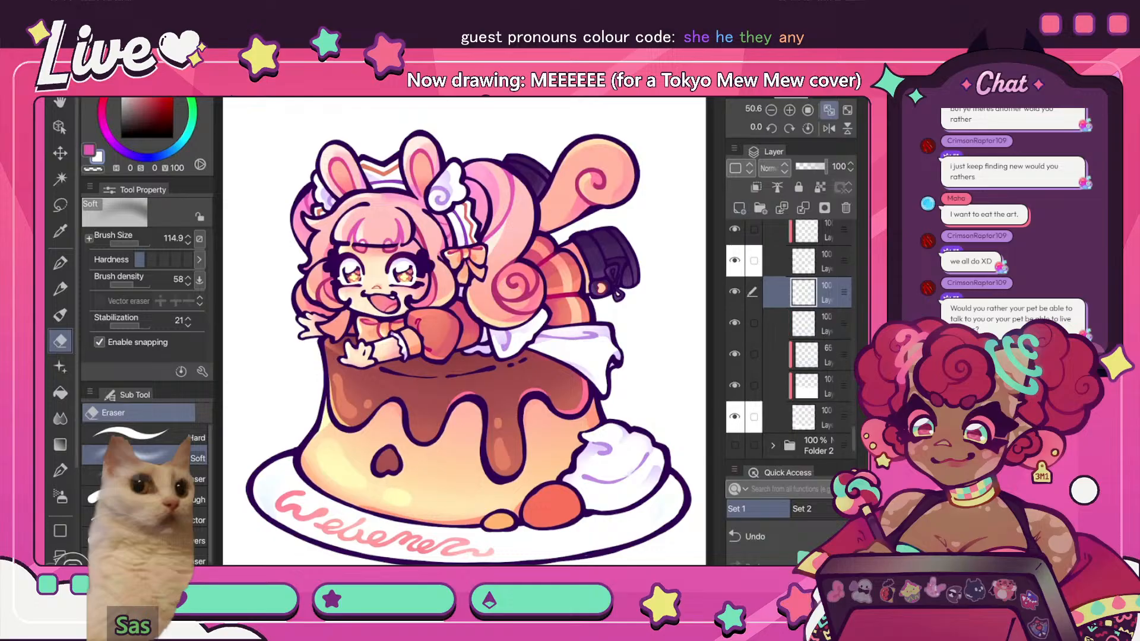
pyautogui.press('b')
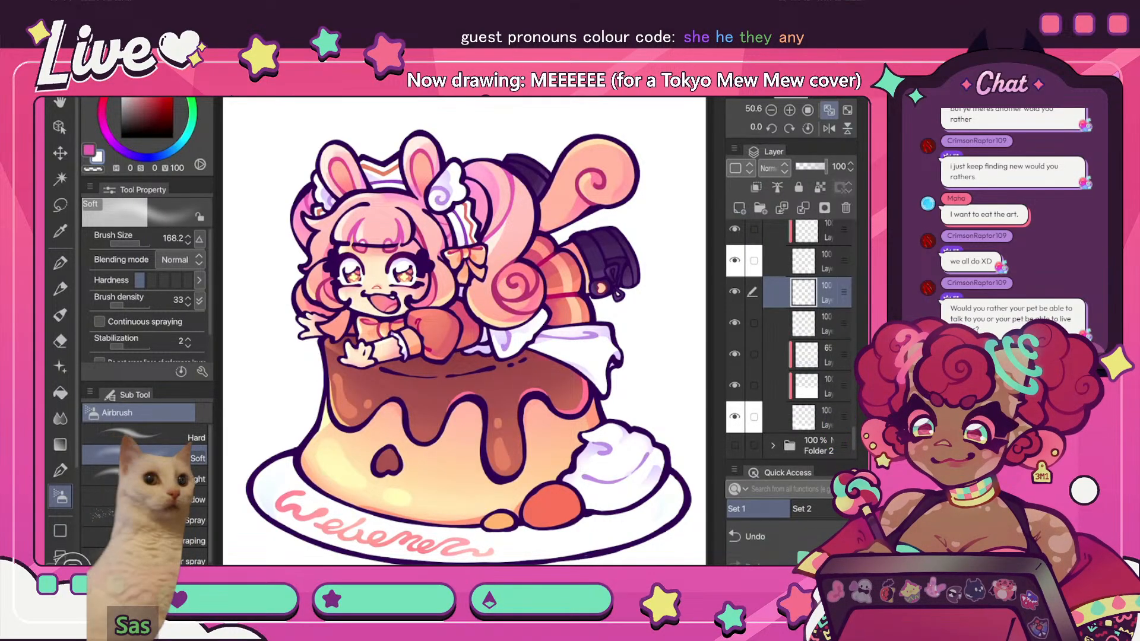
# - Examine the whole illustration in mirrored and normal orientation to check its composition
pyautogui.scroll(-5, 477, 331)
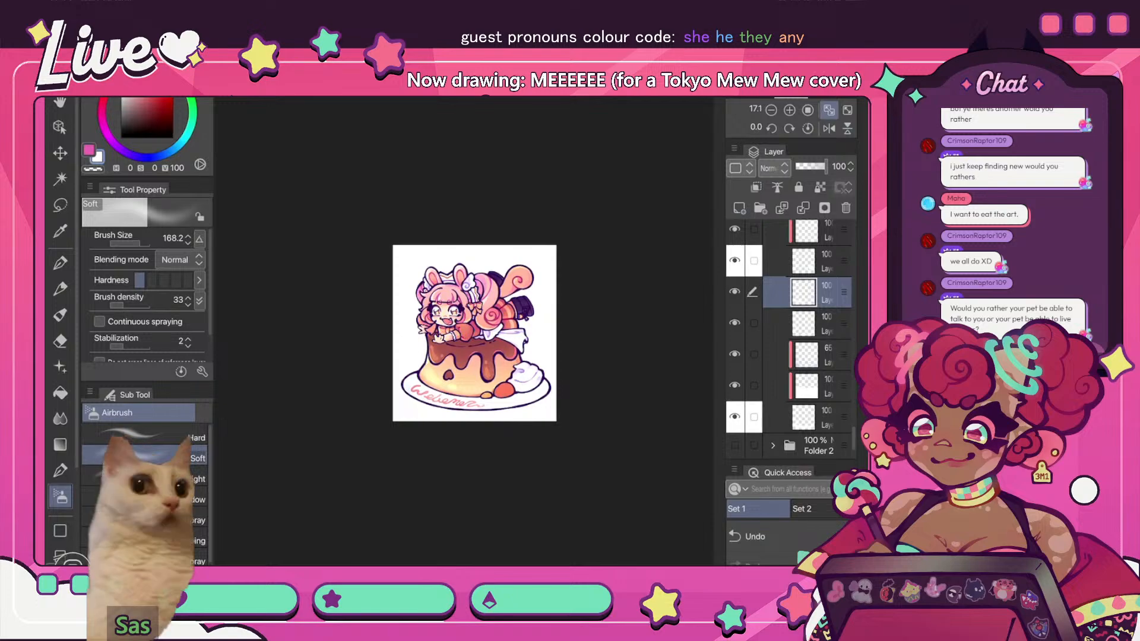
pyautogui.click(829, 128)
pyautogui.hotkey('ctrl', '0')
pyautogui.click(828, 128)
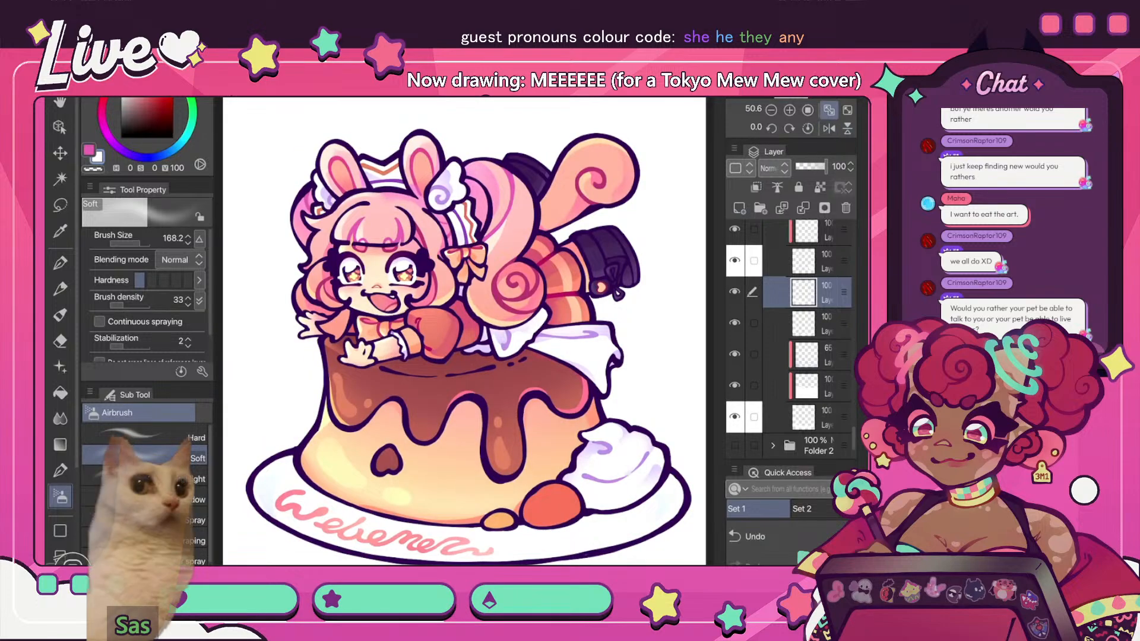
pyautogui.scroll(-5, 466, 333)
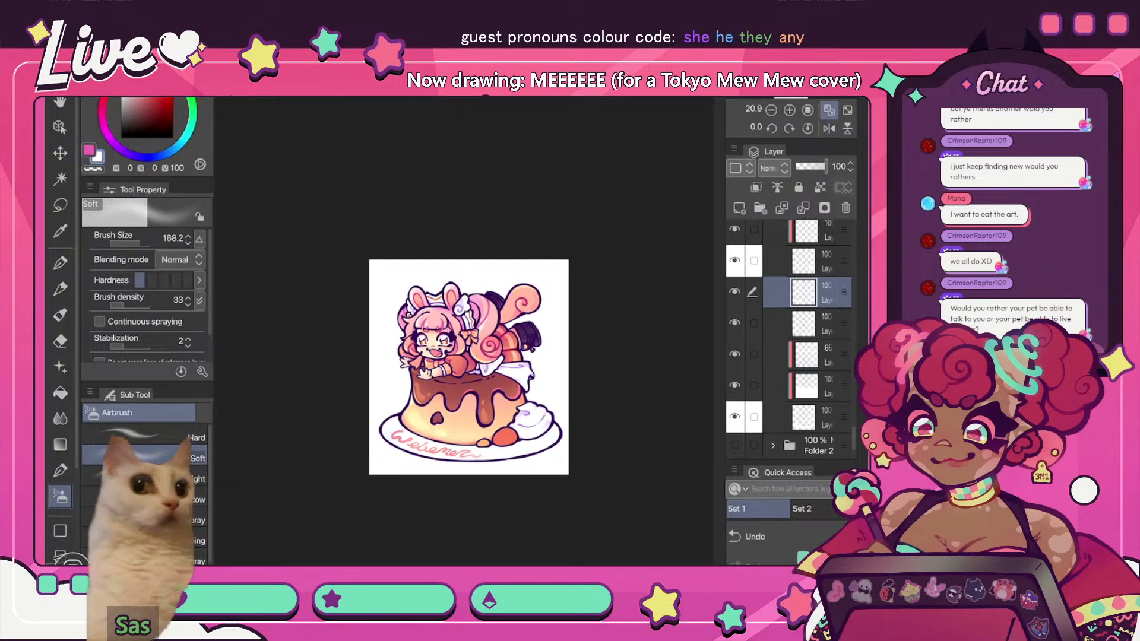
pyautogui.click(829, 109)
pyautogui.click(828, 129)
pyautogui.click(829, 128)
pyautogui.scroll(-5, 484, 278)
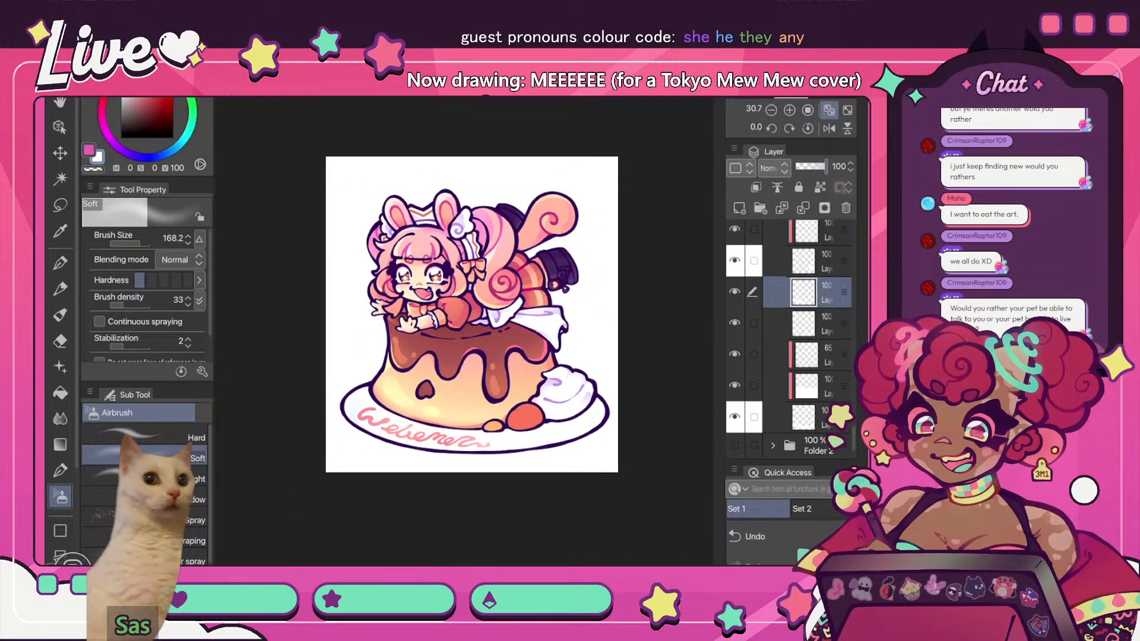
pyautogui.click(828, 128)
pyautogui.click(828, 128)
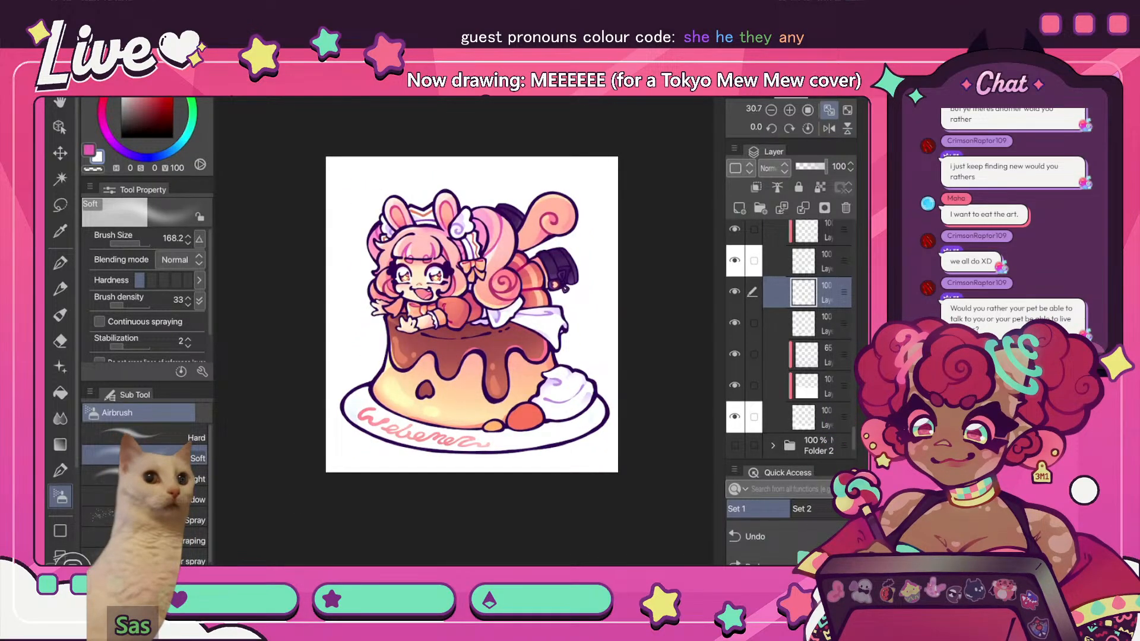
# - Toggle the red, peach and orange colour-tagged layers of the WEB folder to identify which parts of the drawing they hold
pyautogui.scroll(10, 795, 339)
pyautogui.scroll(10, 795, 338)
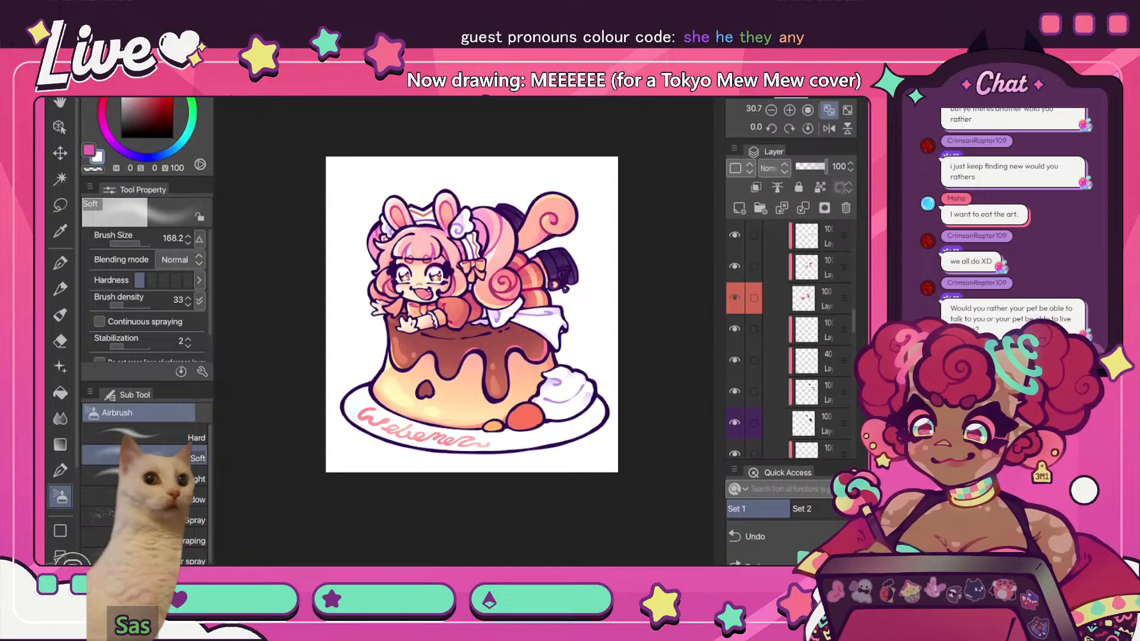
pyautogui.click(819, 298)
pyautogui.scroll(5, 795, 339)
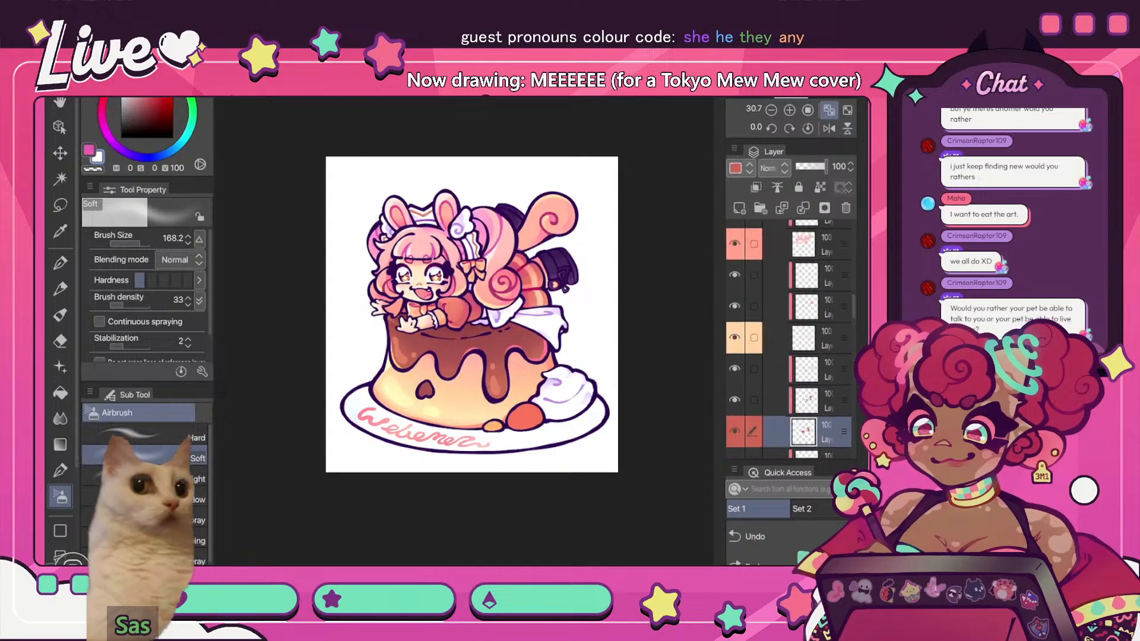
pyautogui.click(735, 402)
pyautogui.click(734, 402)
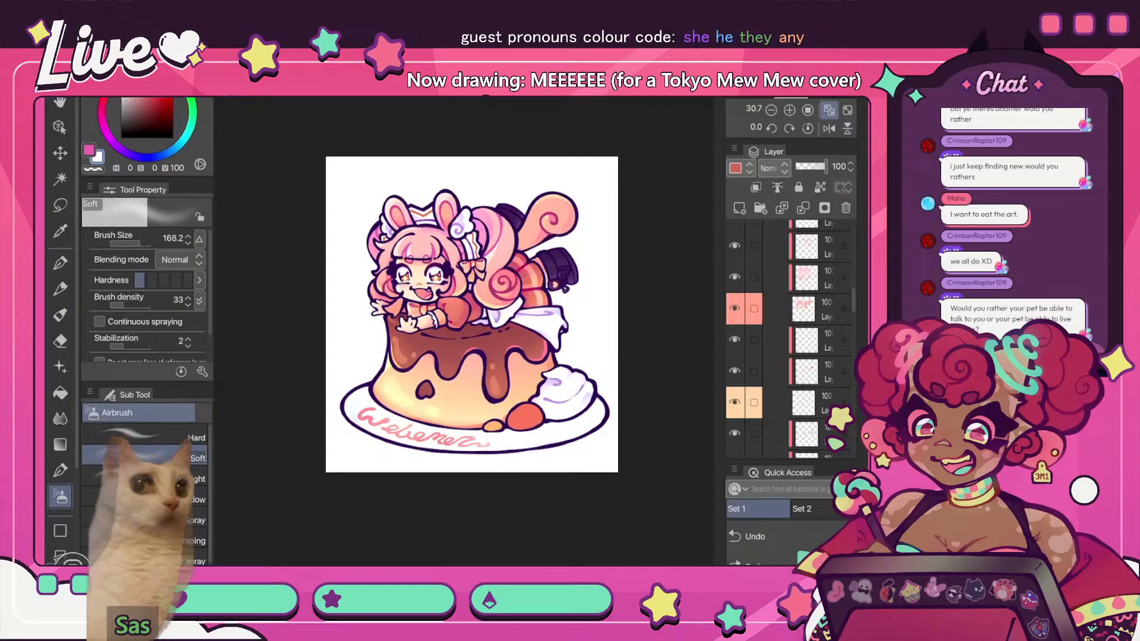
pyautogui.click(735, 309)
pyautogui.click(734, 309)
pyautogui.click(819, 308)
pyautogui.scroll(5, 795, 338)
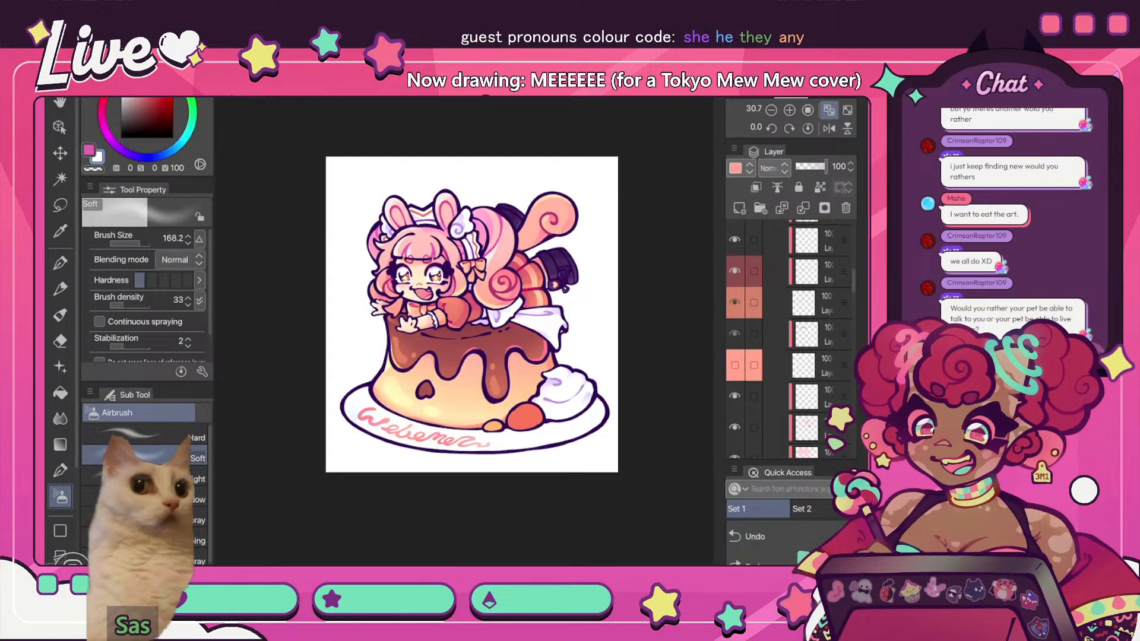
pyautogui.click(735, 365)
pyautogui.click(819, 303)
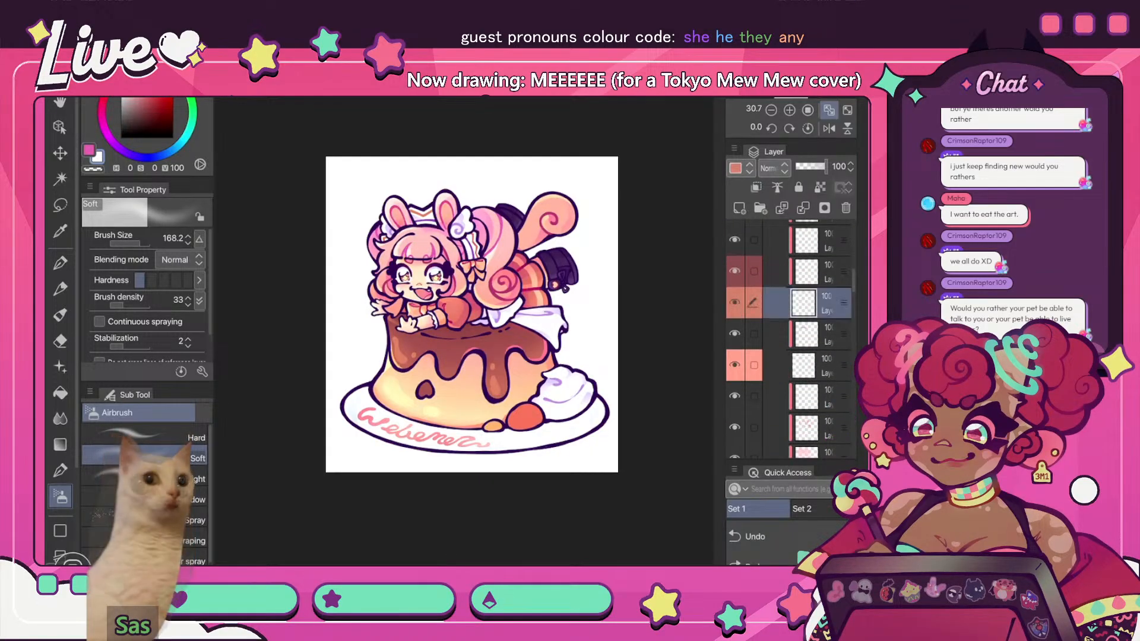
# - Check what the lines folder contains by toggling its visibility, and examine the illustration mirrored
pyautogui.scroll(5, 790, 338)
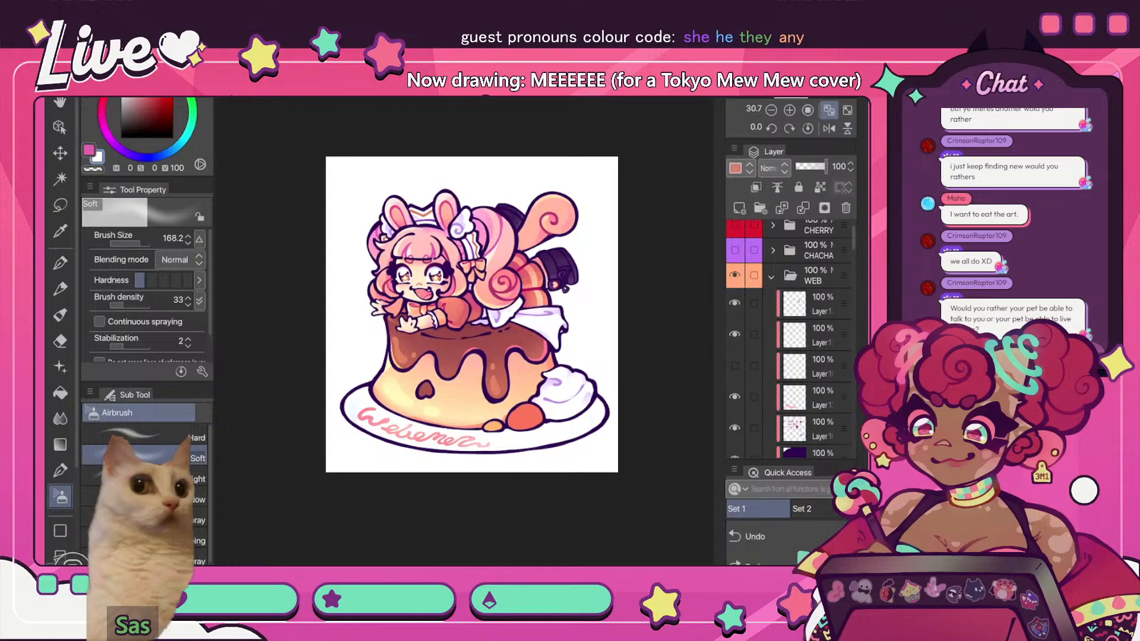
pyautogui.scroll(-5, 789, 339)
pyautogui.click(734, 386)
pyautogui.click(734, 386)
pyautogui.click(822, 386)
pyautogui.click(783, 386)
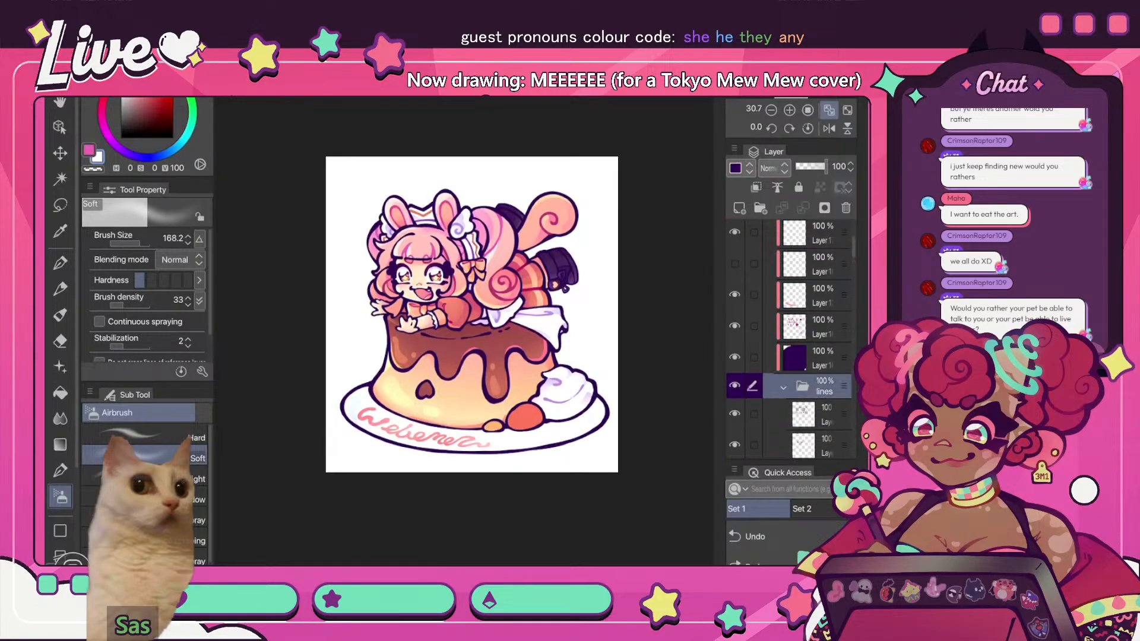
pyautogui.click(829, 128)
pyautogui.click(828, 129)
pyautogui.scroll(3, 789, 338)
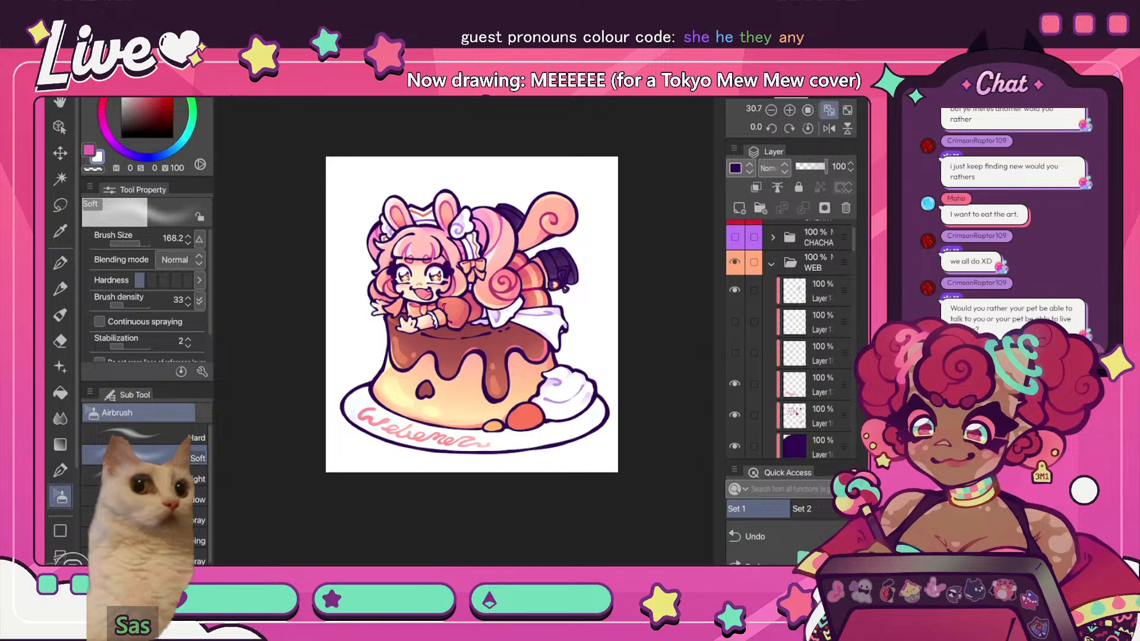
# - Find the layer that colours the plate lettering by toggling nearby layers, and select it
pyautogui.click(822, 353)
pyautogui.click(734, 384)
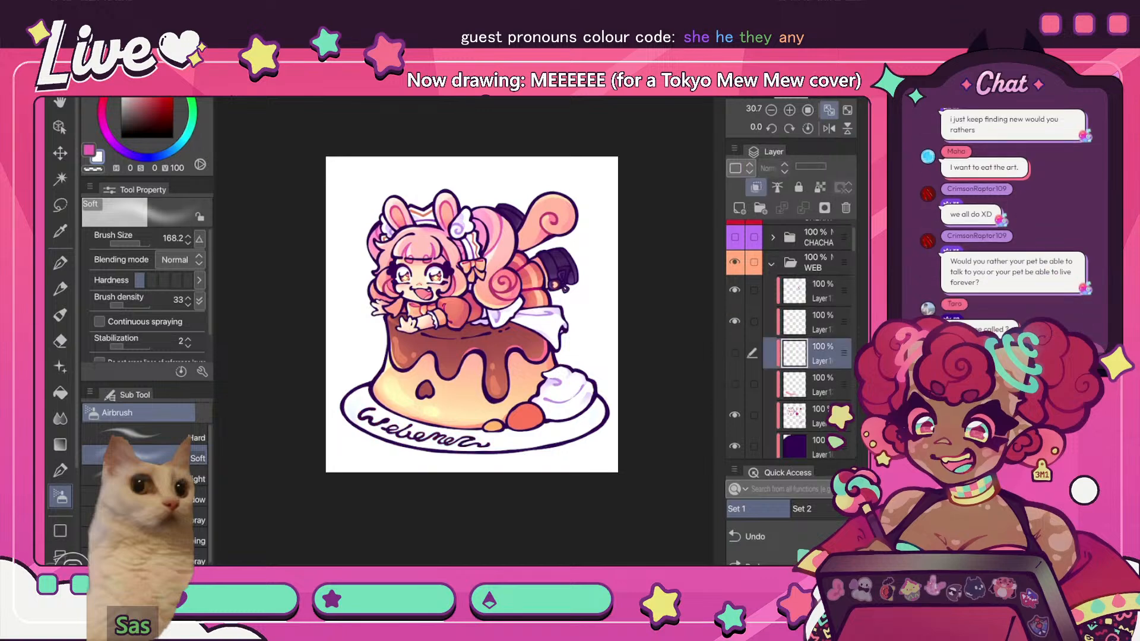
pyautogui.click(734, 384)
pyautogui.click(822, 384)
pyautogui.scroll(3, 396, 438)
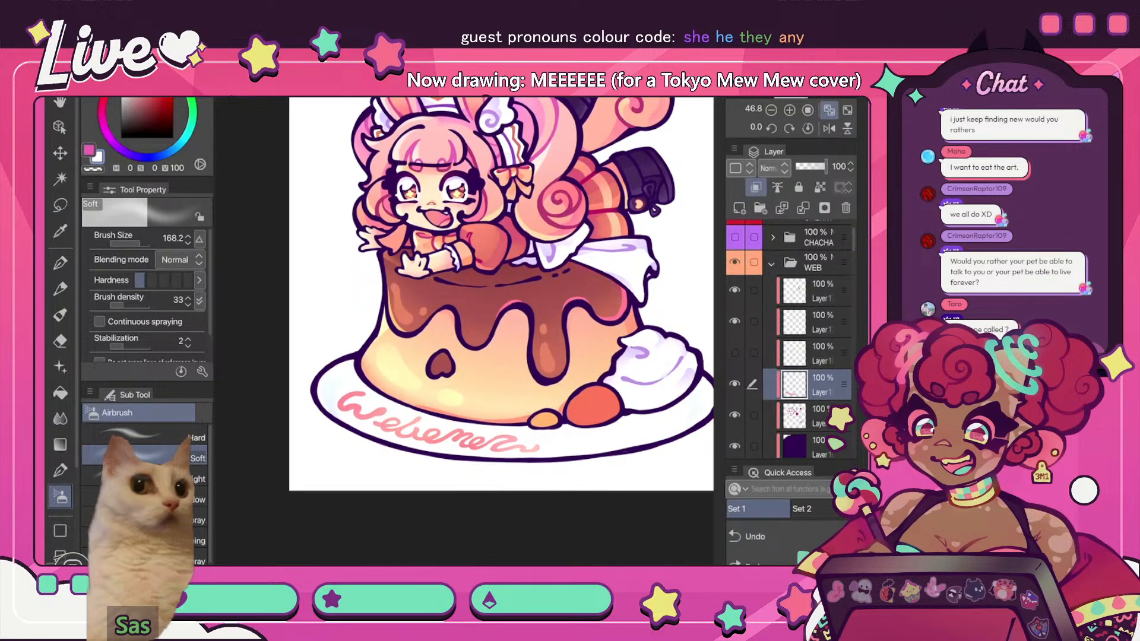
# - Add a clipped layer above the lettering colour and paint red (H 1, S 68, V 100) over parts of the plate lettering
pyautogui.hotkey('ctrl', 'shift', 'n')
pyautogui.keyDown('alt'); pyautogui.click(466, 336); pyautogui.keyUp('alt')
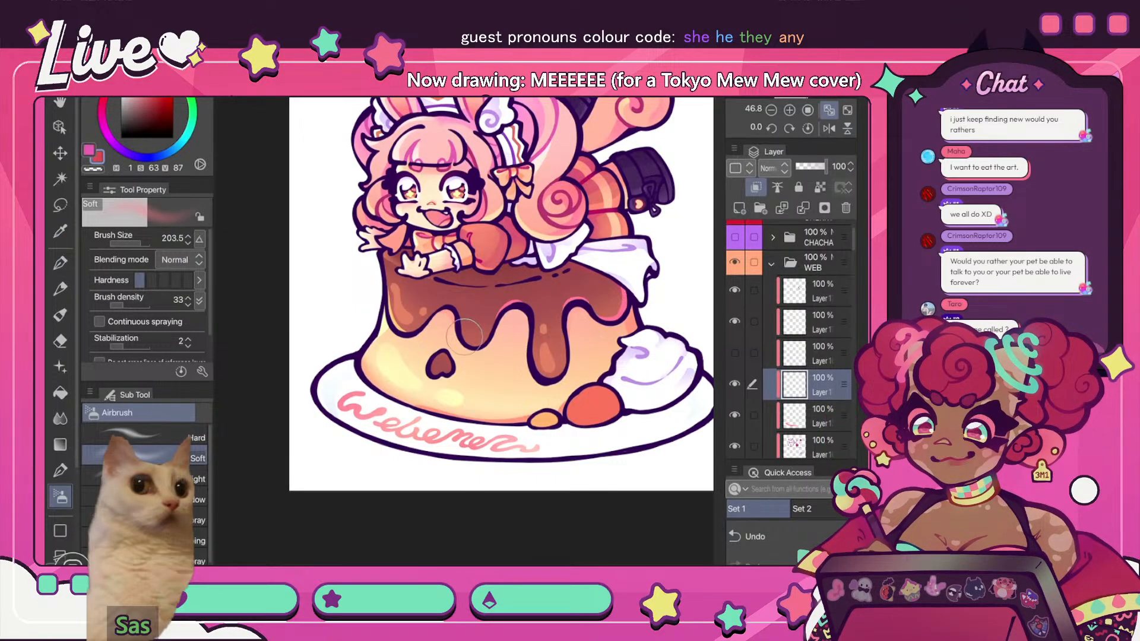
pyautogui.click(156, 99)
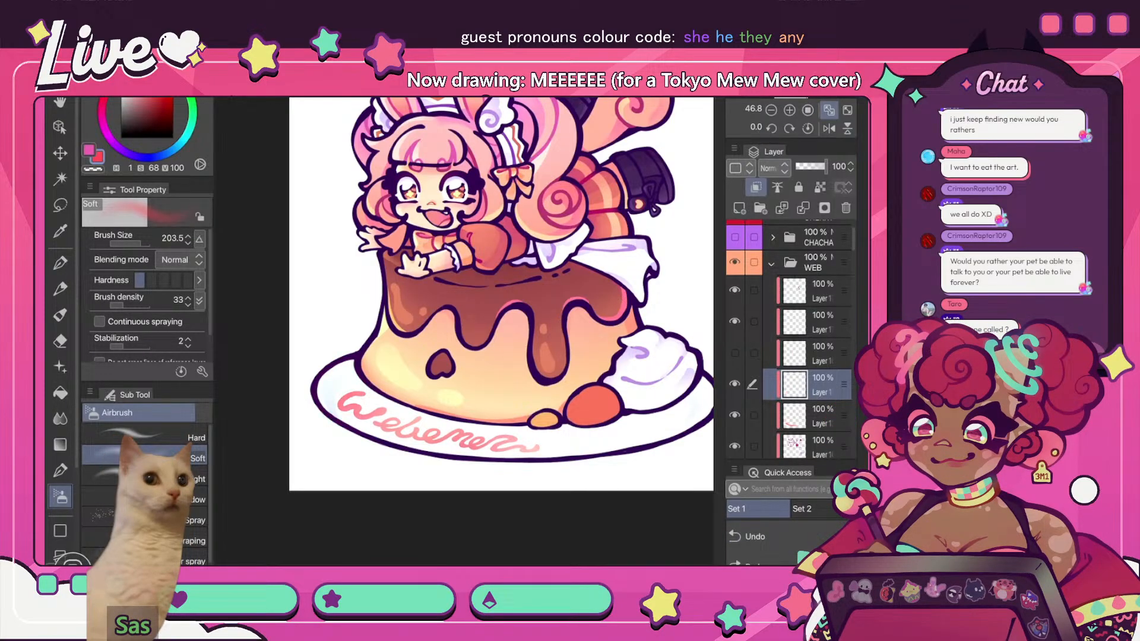
pyautogui.press('p')
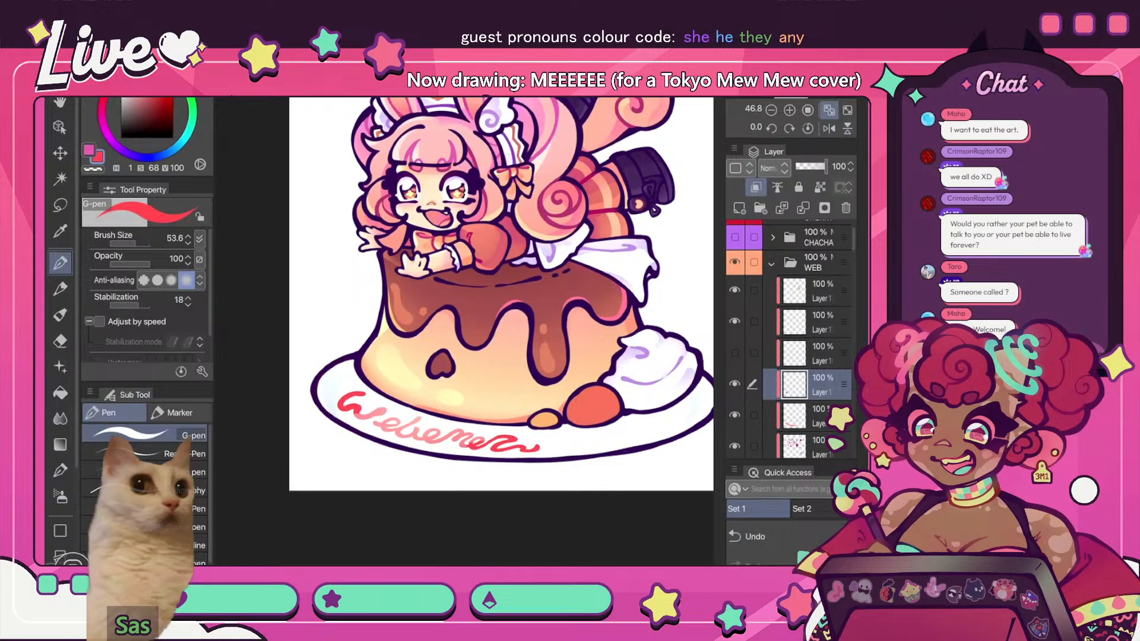
# - Paint the lettering with the G-pen in orange (H 18, S 69, V 100) and pick pink (H 349, S 47, V 100) for it
pyautogui.keyDown('alt'); pyautogui.click(598, 196); pyautogui.keyUp('alt')
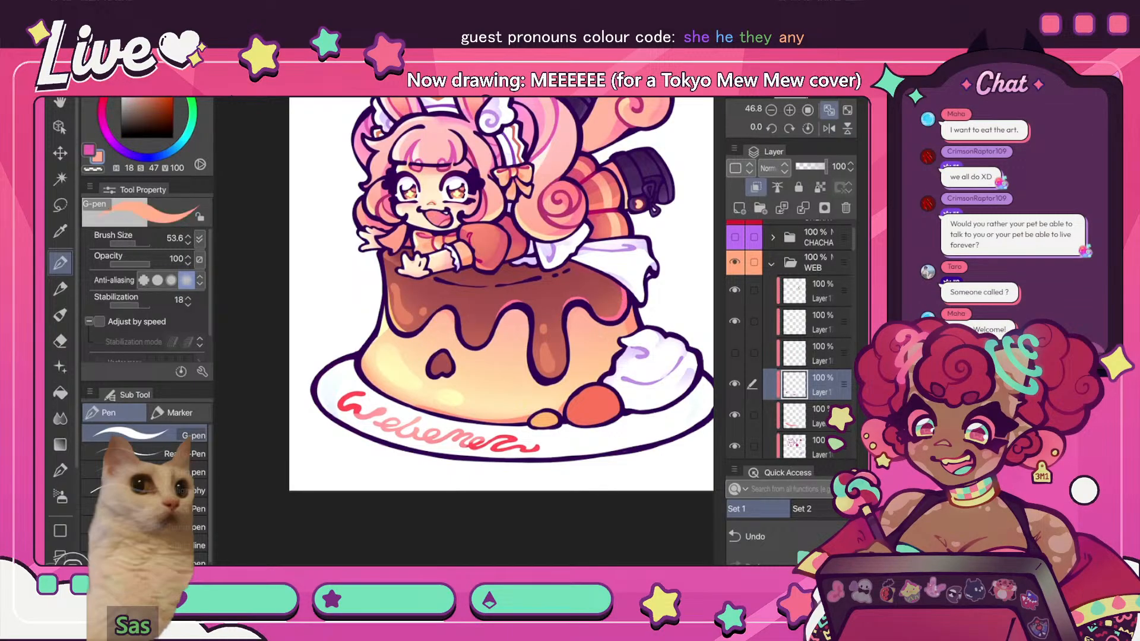
pyautogui.click(157, 89)
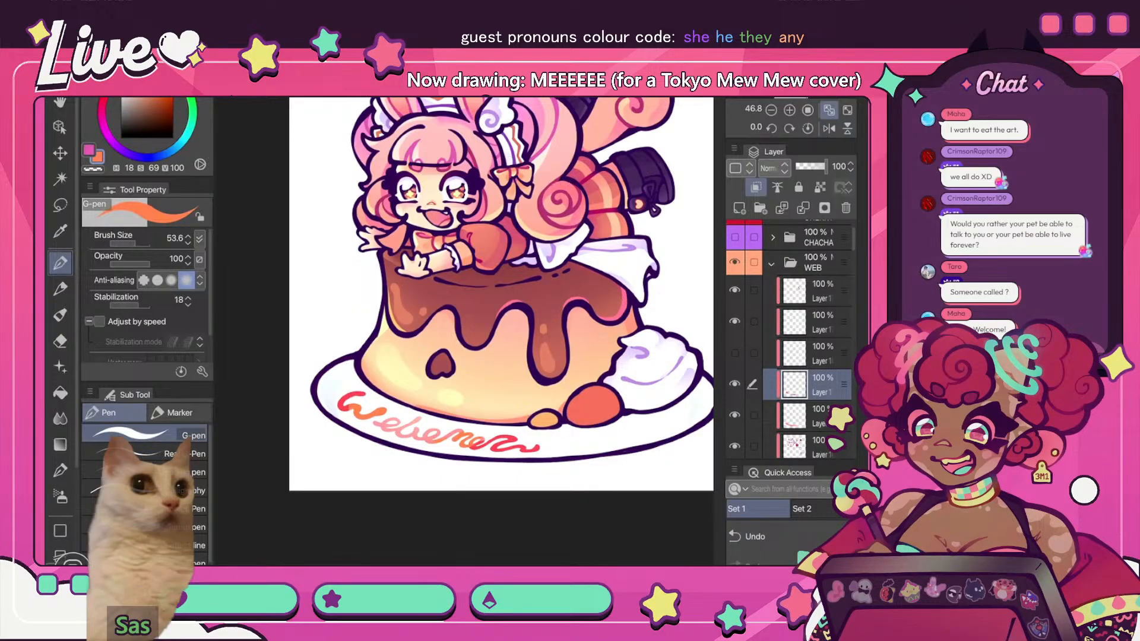
pyautogui.press('i')
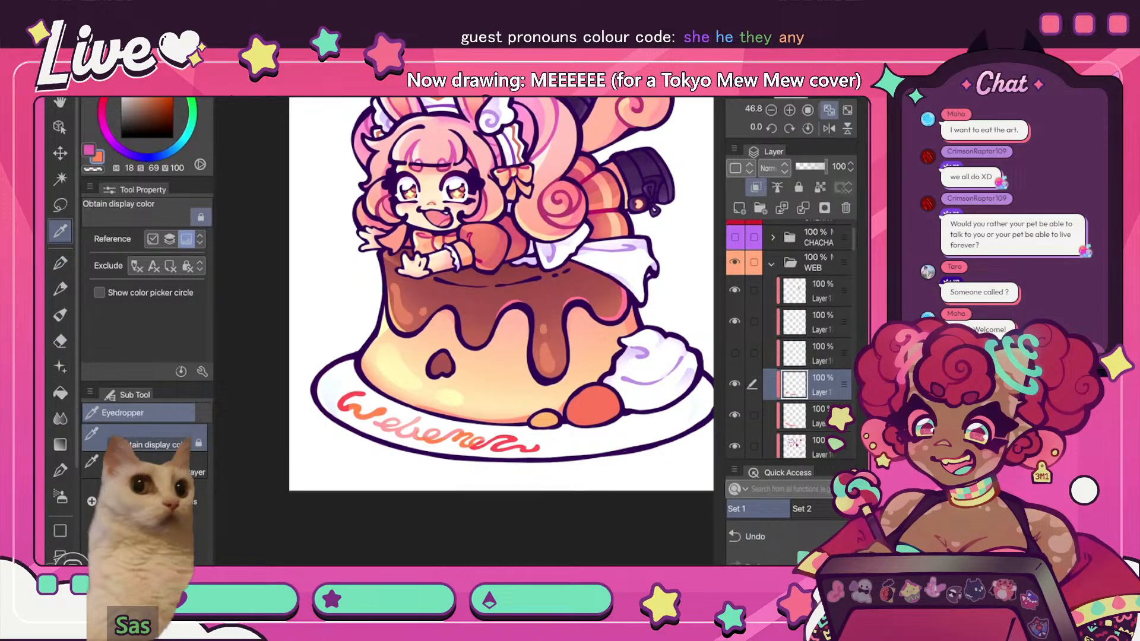
pyautogui.press('p')
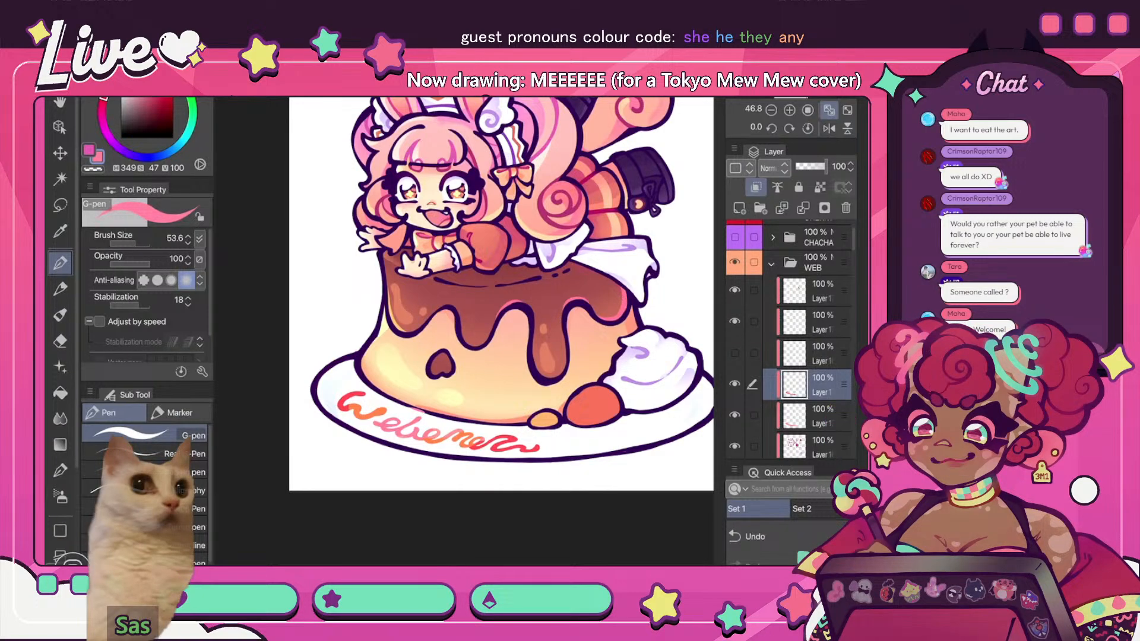
# - Sample a peach tone (H 20, S 42, V 100) for the plate lettering and even out its orange and pink patches
pyautogui.keyDown('alt'); pyautogui.click(385, 374); pyautogui.keyUp('alt')
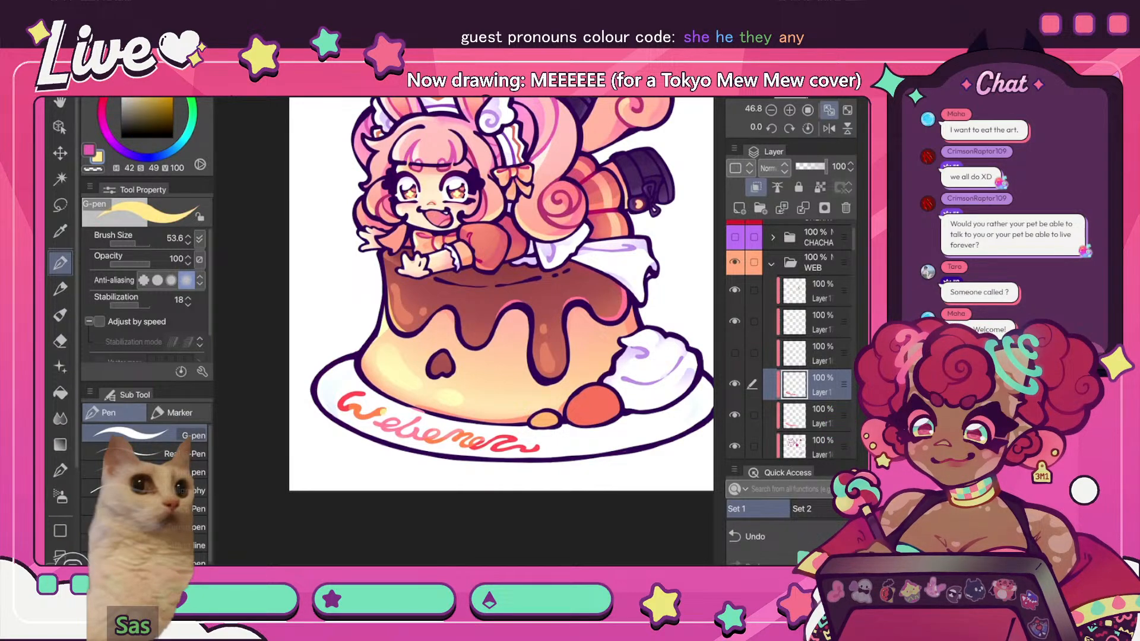
pyautogui.hotkey('ctrl', 'z')
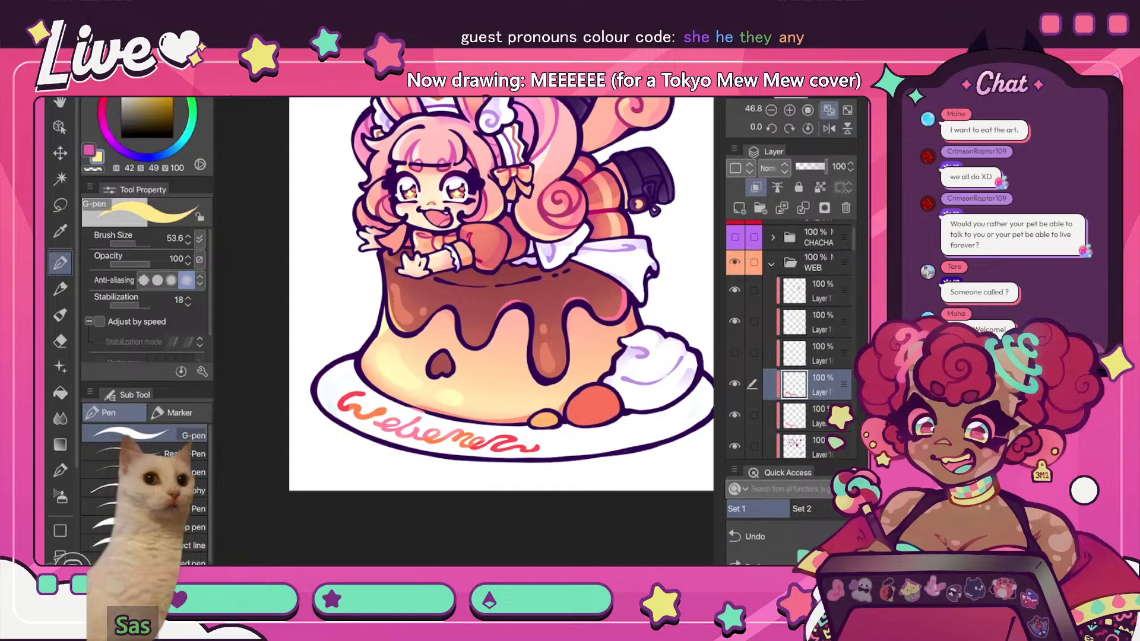
pyautogui.keyDown('alt'); pyautogui.click(543, 419); pyautogui.keyUp('alt')
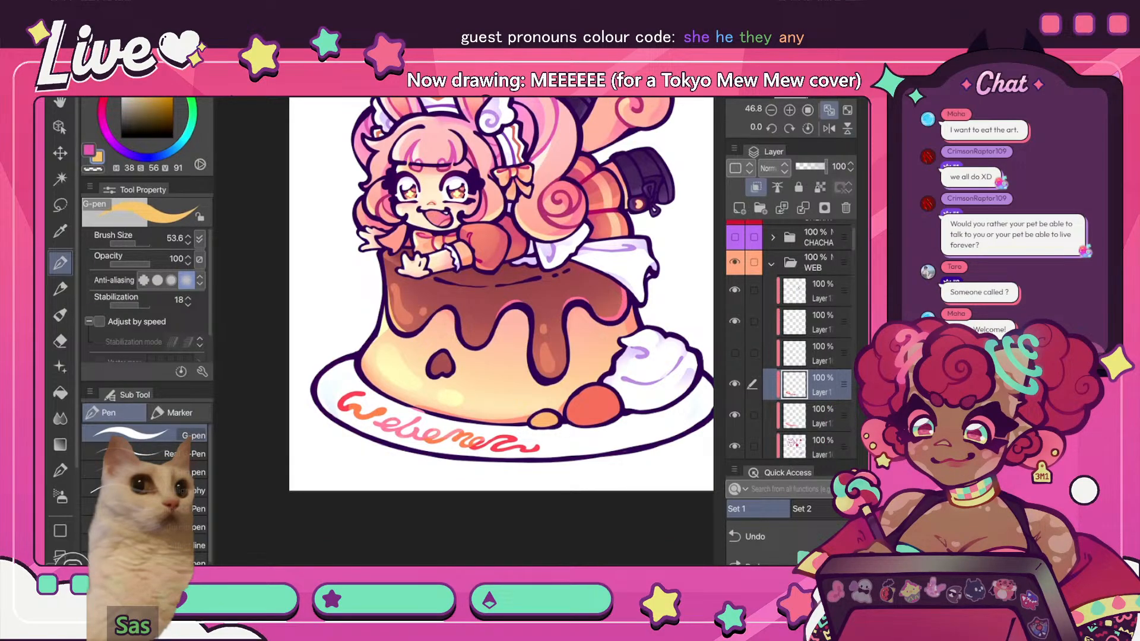
pyautogui.keyDown('alt'); pyautogui.click(594, 350); pyautogui.keyUp('alt')
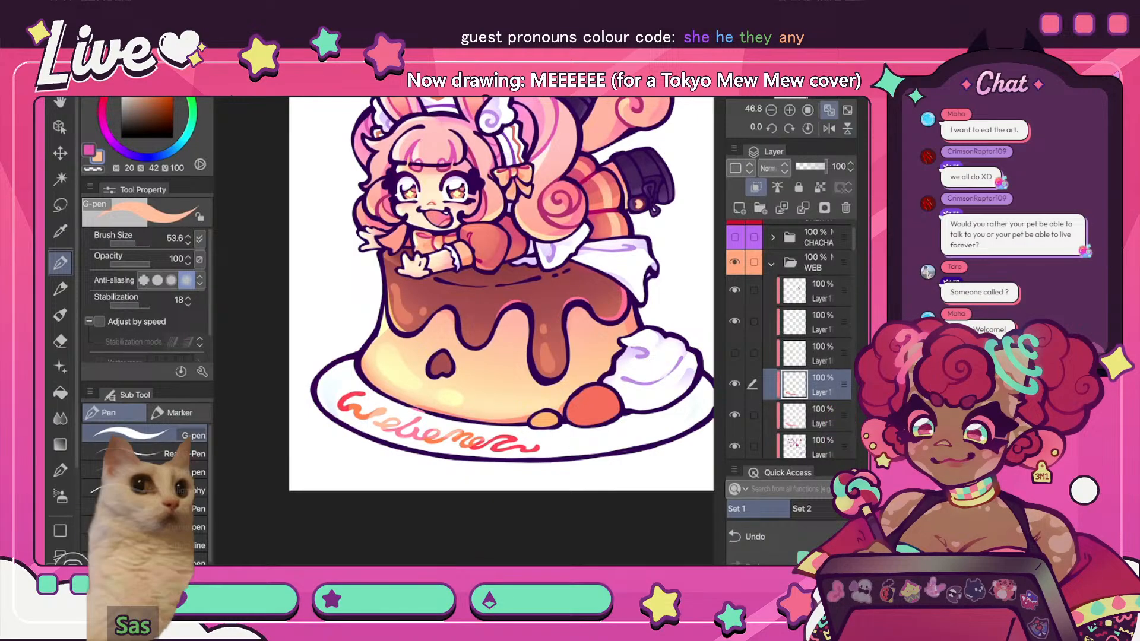
pyautogui.press('j')
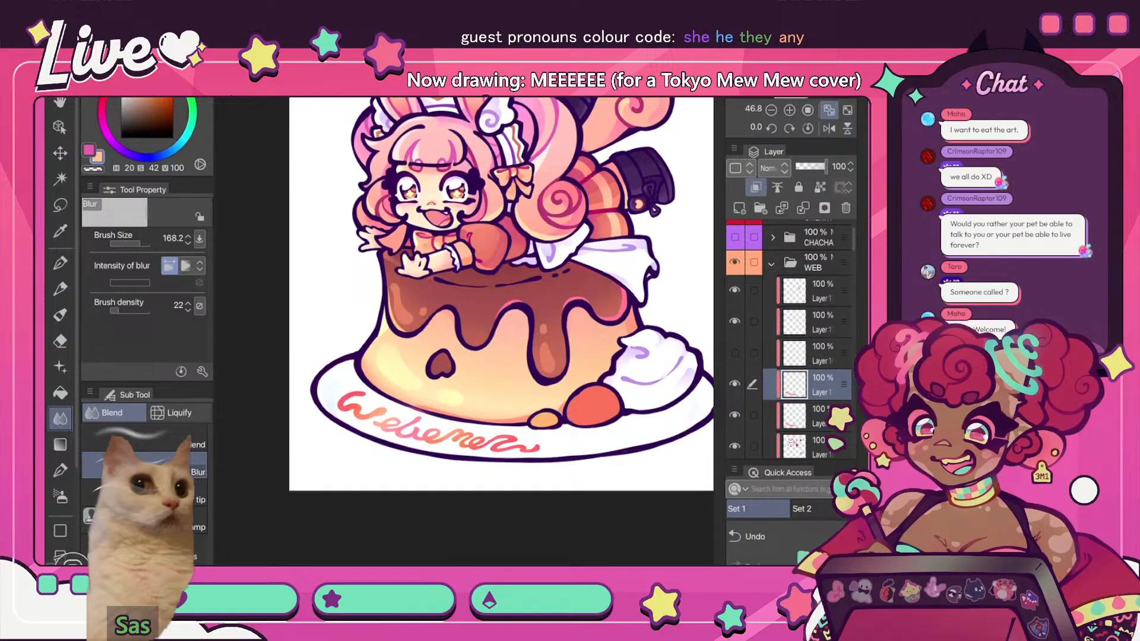
pyautogui.press('p')
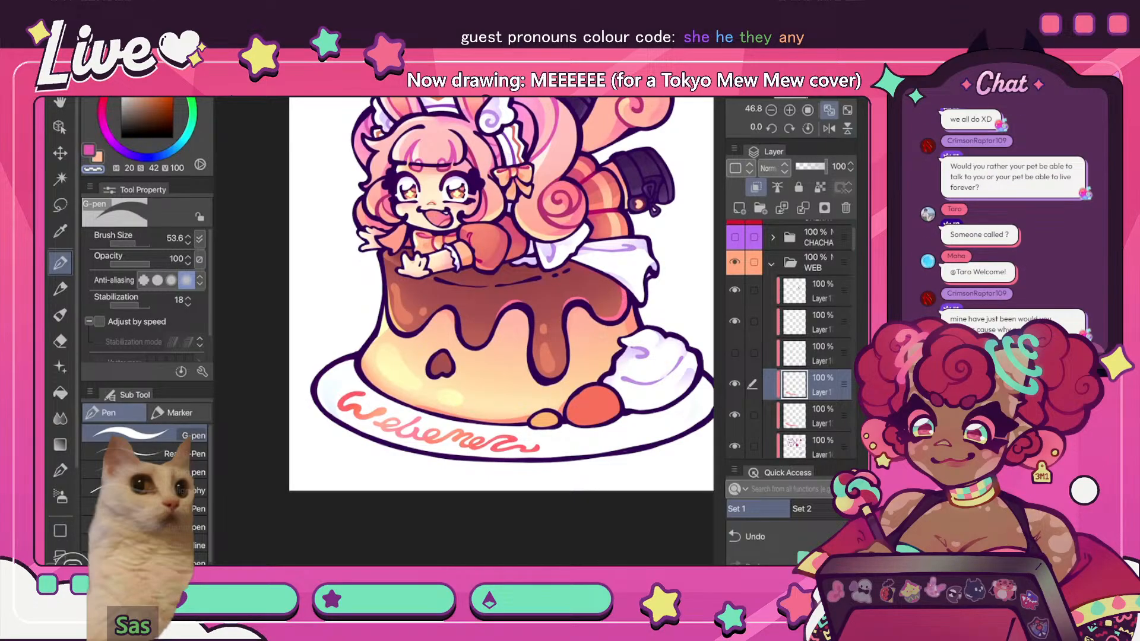
# - Lower the lettering colour layer's opacity to 68% and compare the illustration mirrored and with that layer hidden
pyautogui.scroll(-5, 430, 350)
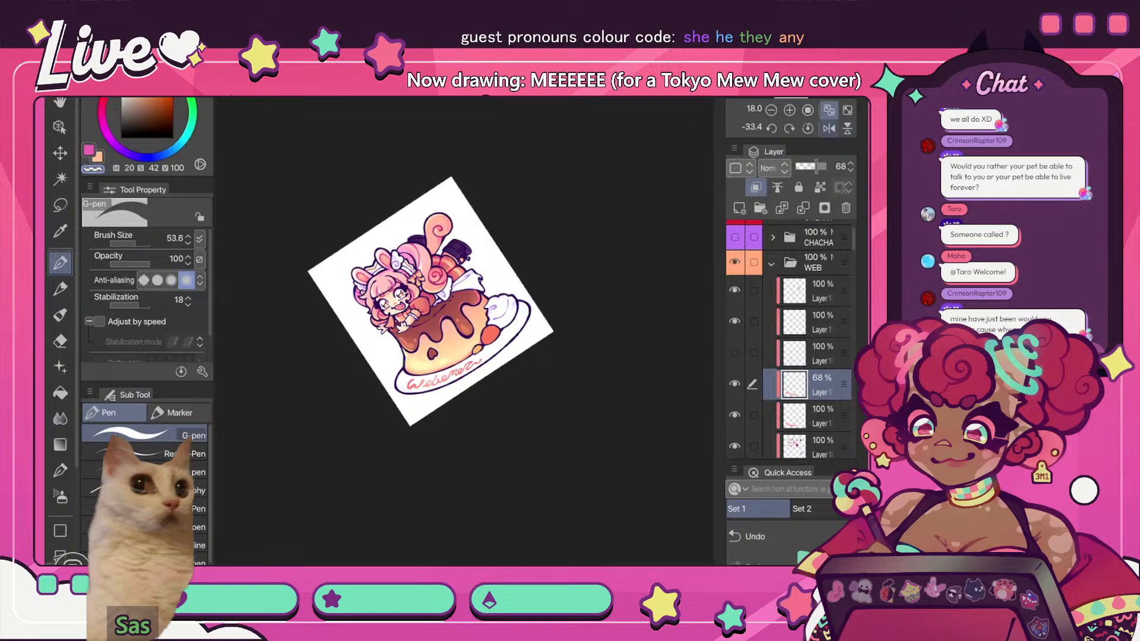
pyautogui.click(828, 128)
pyautogui.click(828, 110)
pyautogui.click(807, 128)
pyautogui.click(828, 129)
pyautogui.scroll(-4, 531, 344)
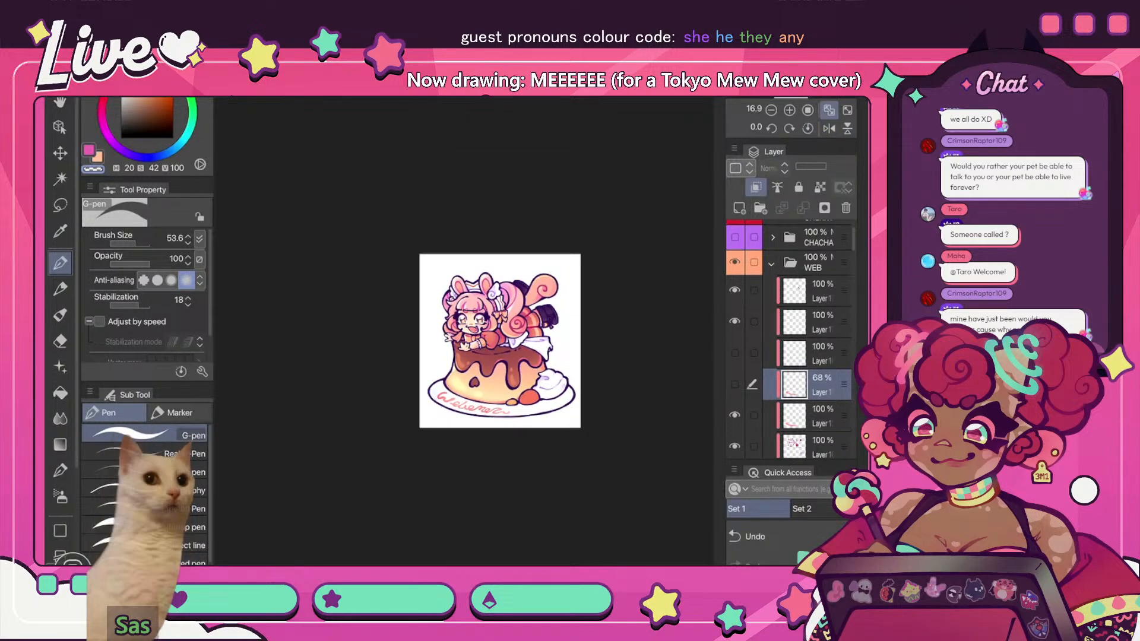
pyautogui.click(829, 129)
pyautogui.click(734, 384)
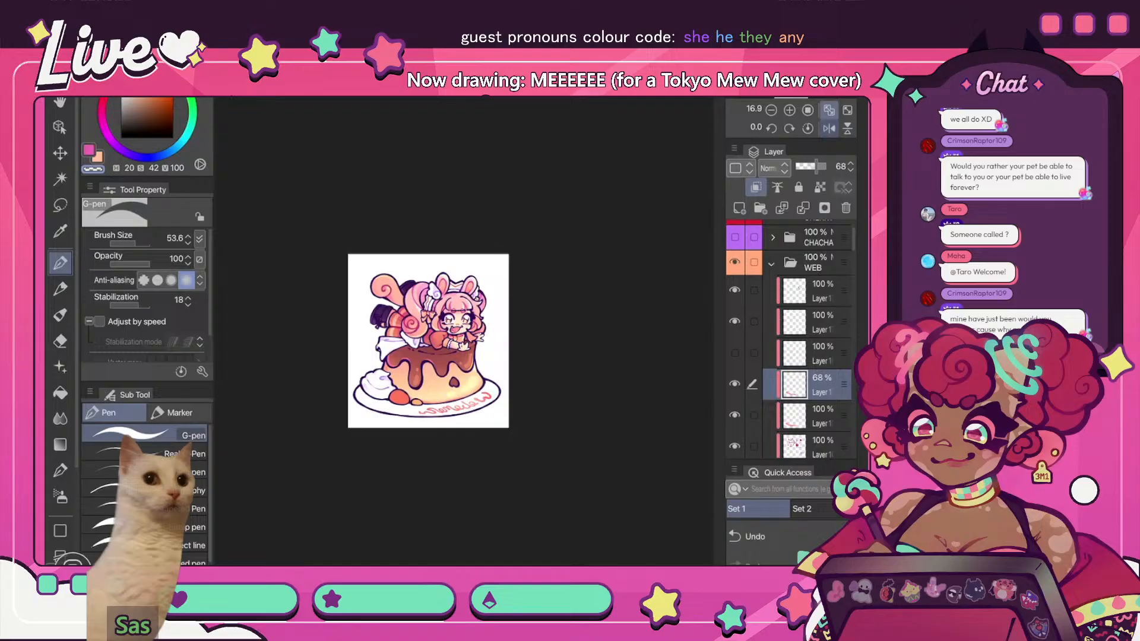
pyautogui.click(829, 128)
# - Sample pale pink (H 5, S 29, V 100) from the lettering and spray it over the lettering's end with the Soft airbrush
pyautogui.scroll(5, 508, 401)
pyautogui.press('i')
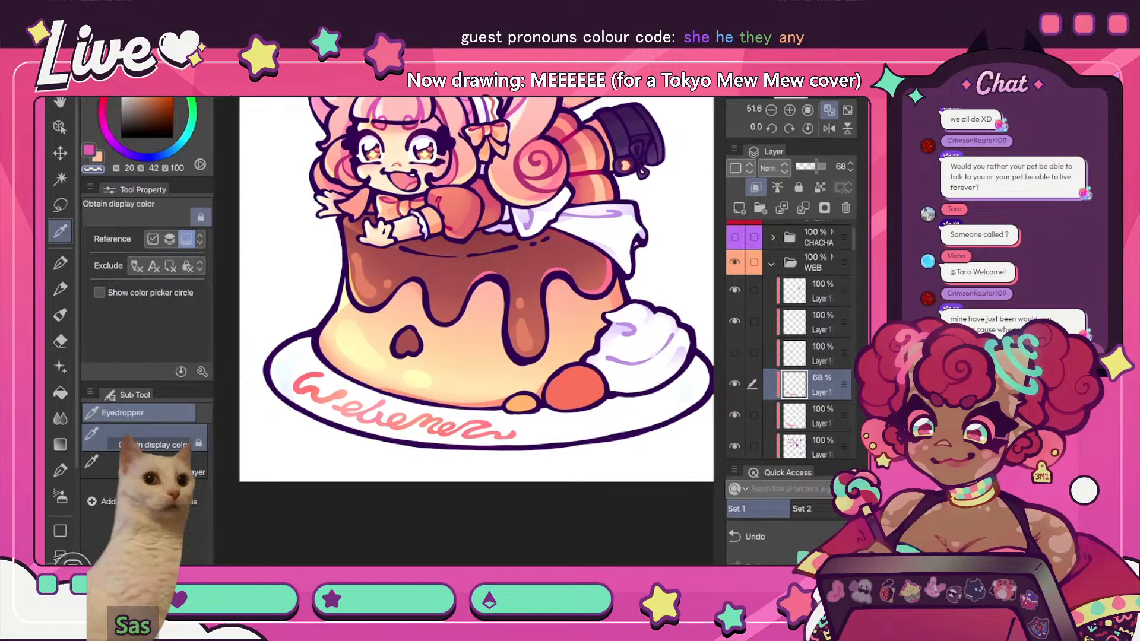
pyautogui.click(505, 436)
pyautogui.press('b')
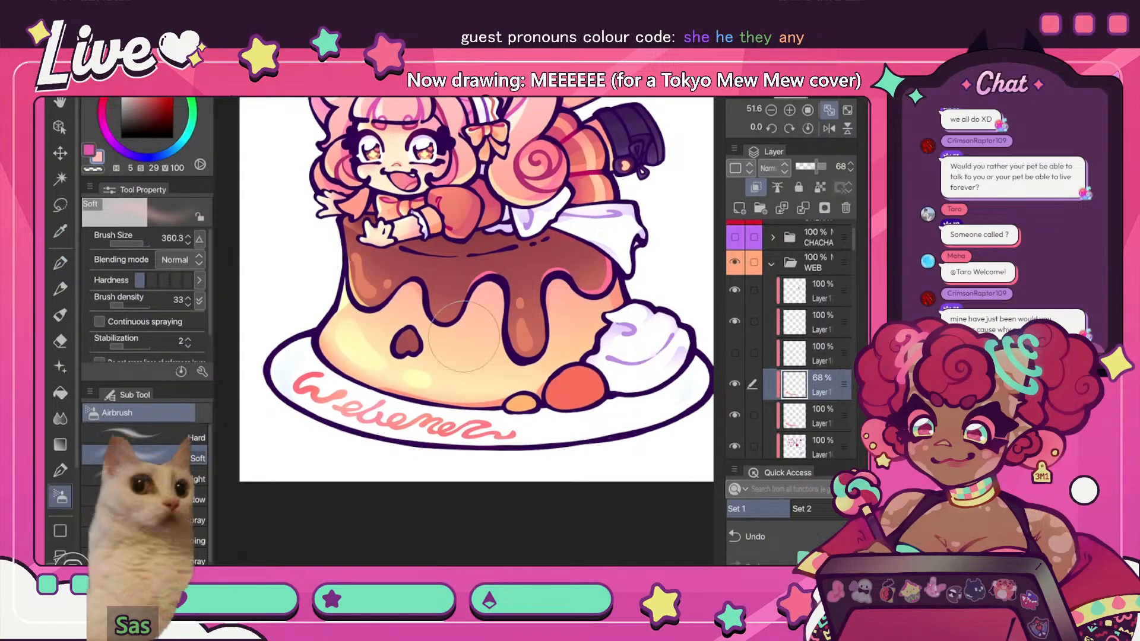
pyautogui.moveTo(470, 453); pyautogui.dragTo(513, 445)
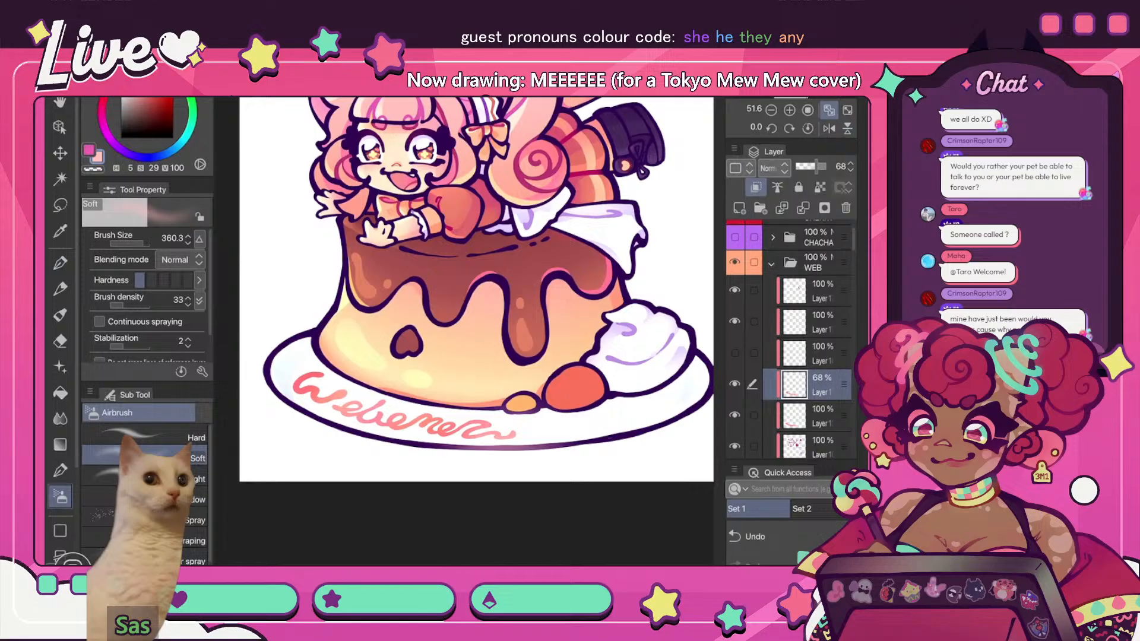
# - Inspect the plate mirrored and erase the pink airbrush spill from its outline with the transparent G-pen
pyautogui.scroll(-4, 476, 321)
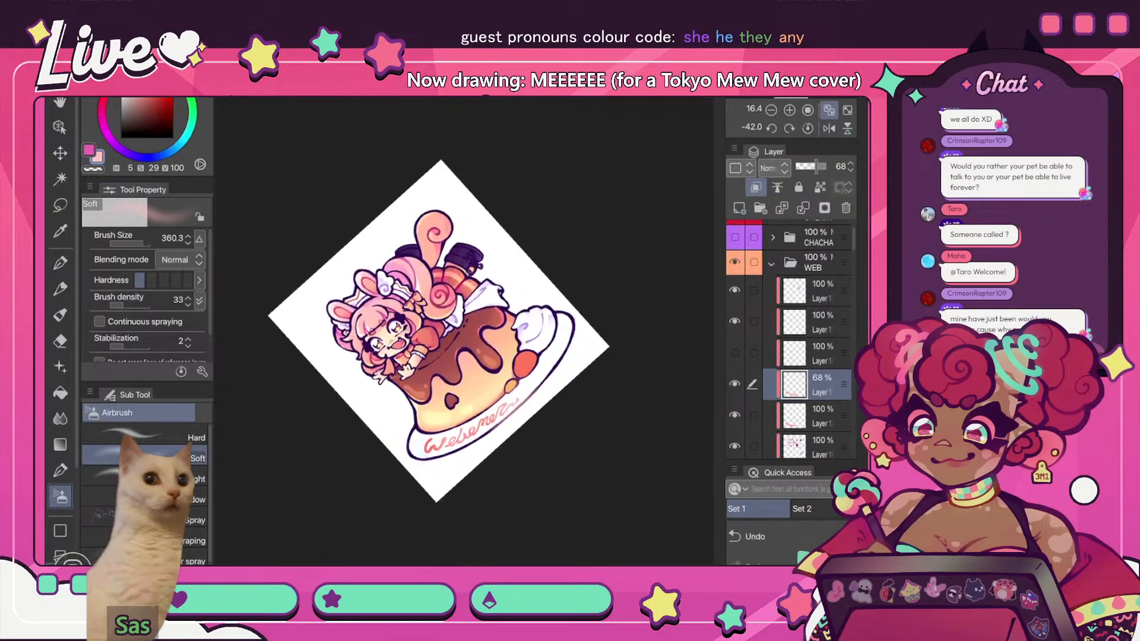
pyautogui.press('r')
pyautogui.press('h')
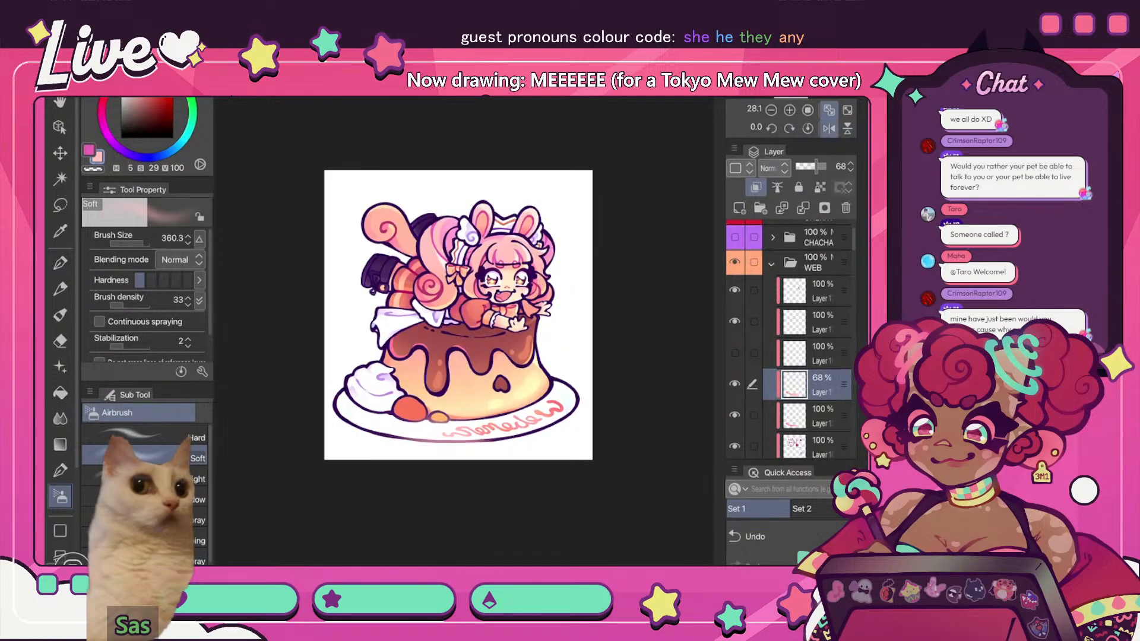
pyautogui.scroll(4, 458, 314)
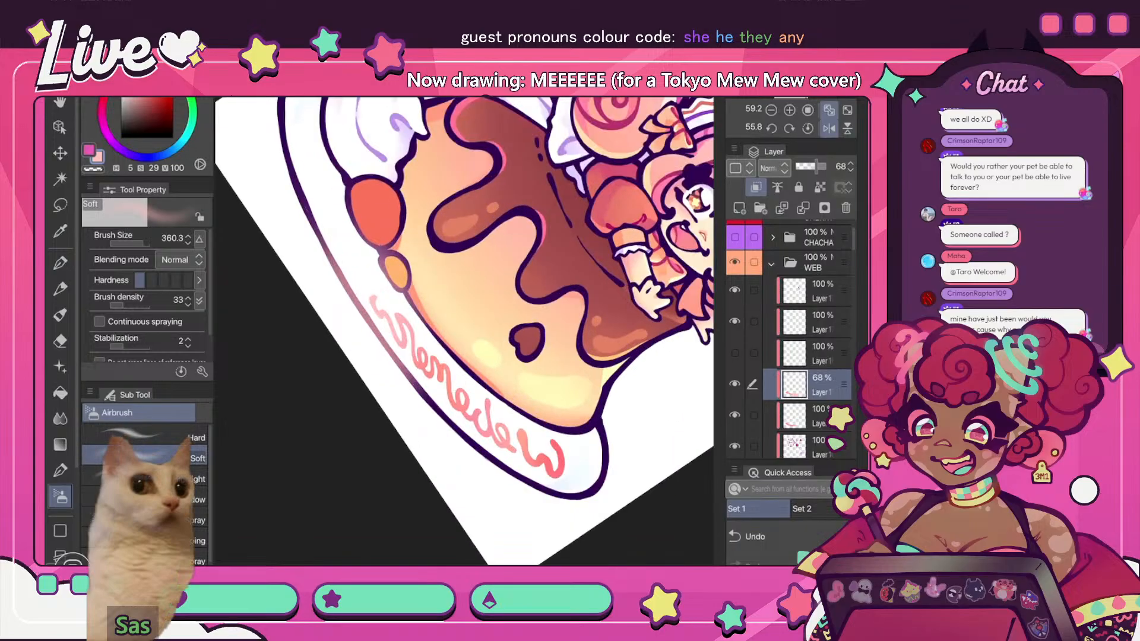
pyautogui.press('p')
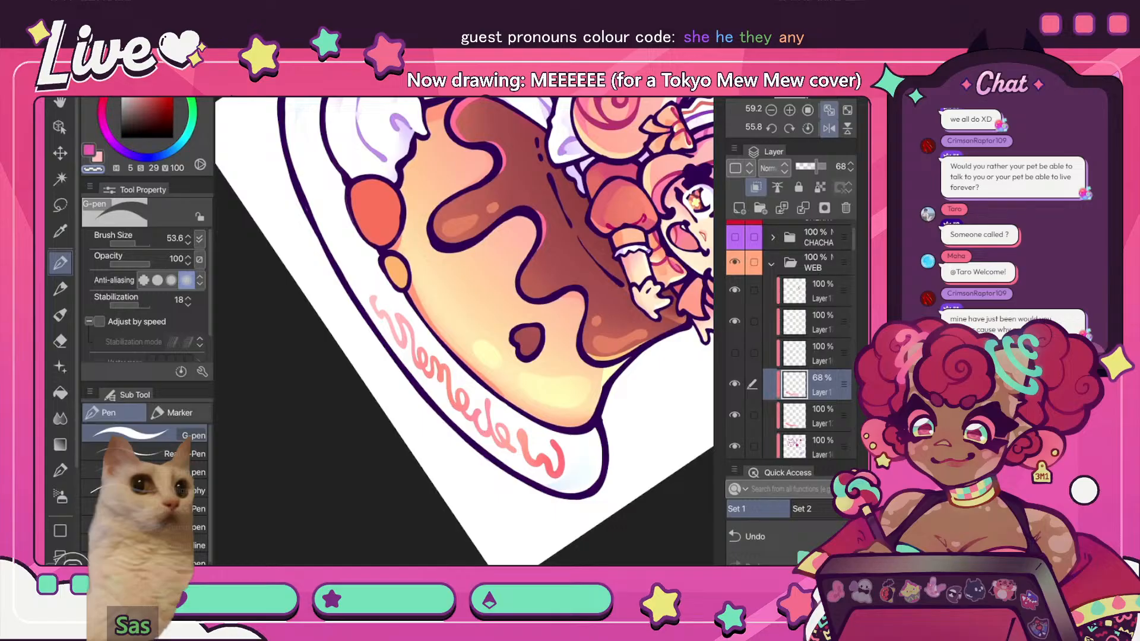
pyautogui.scroll(-8, 464, 308)
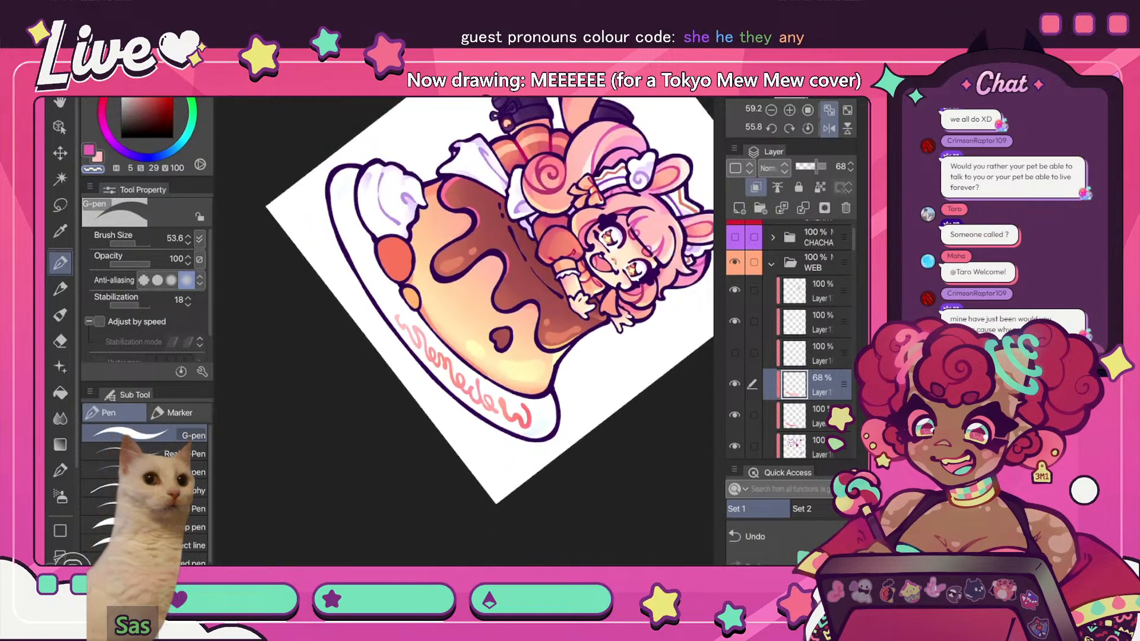
# - Try the lettering colour layer at 100% opacity, comparing the illustration mirrored and with that layer hidden
pyautogui.scroll(8, 487, 261)
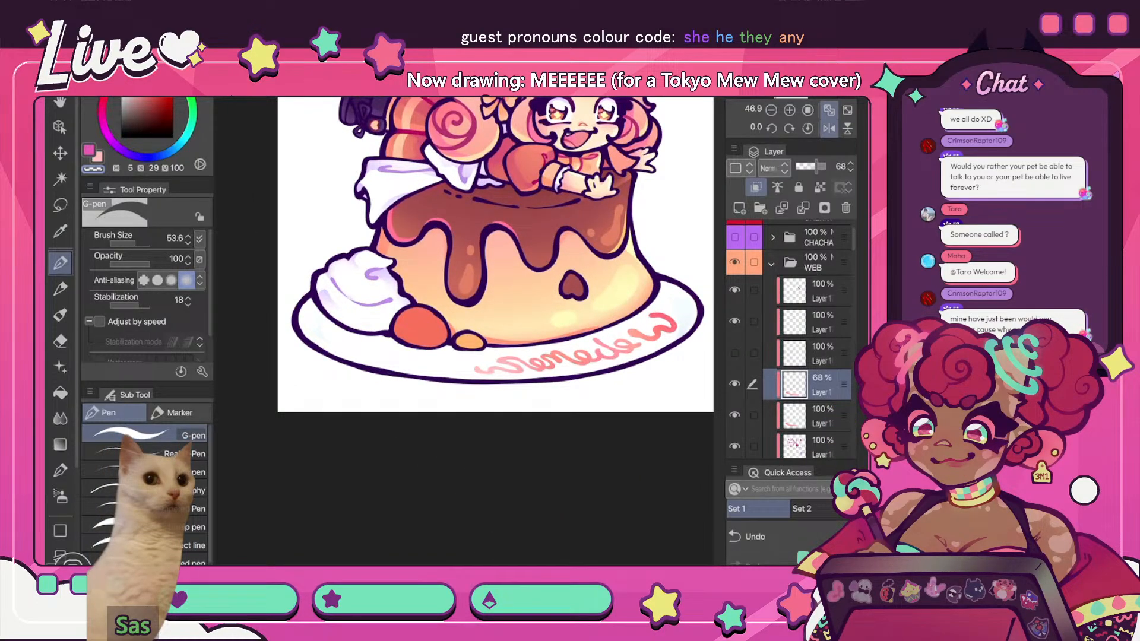
pyautogui.scroll(-6, 496, 256)
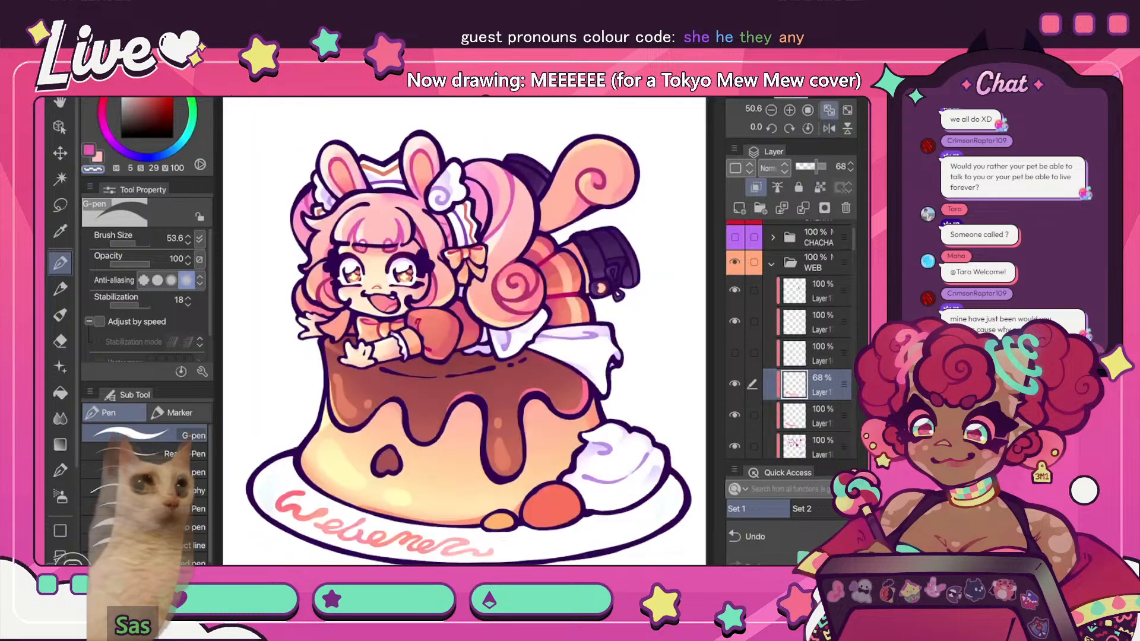
pyautogui.click(828, 128)
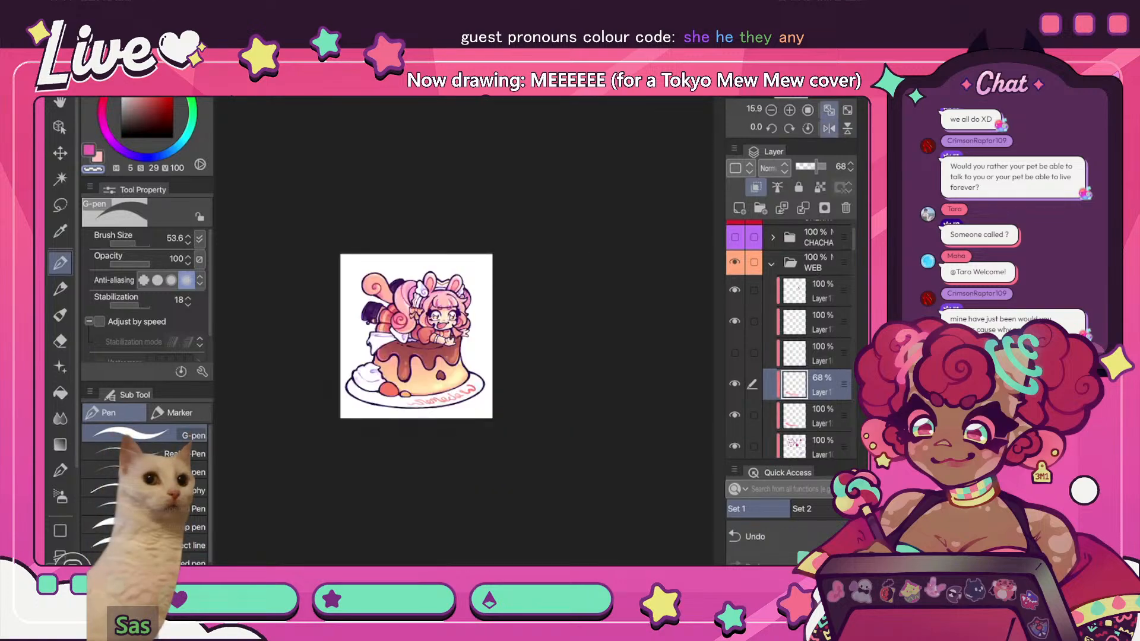
pyautogui.click(828, 128)
pyautogui.scroll(3, 510, 309)
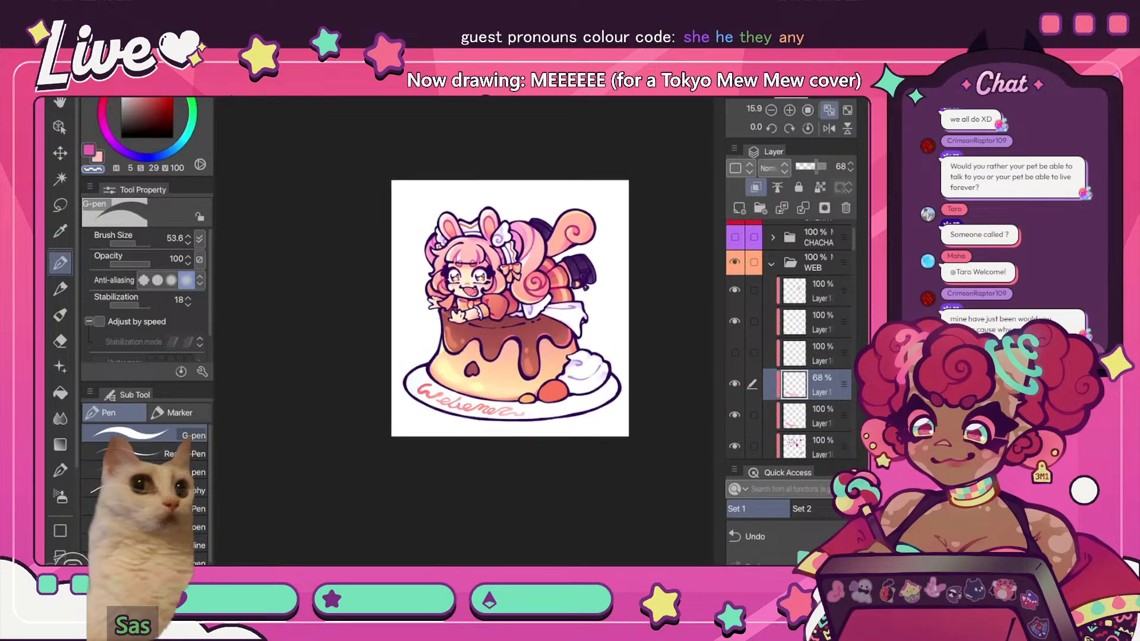
pyautogui.moveTo(816, 167); pyautogui.dragTo(822, 166)
pyautogui.click(735, 384)
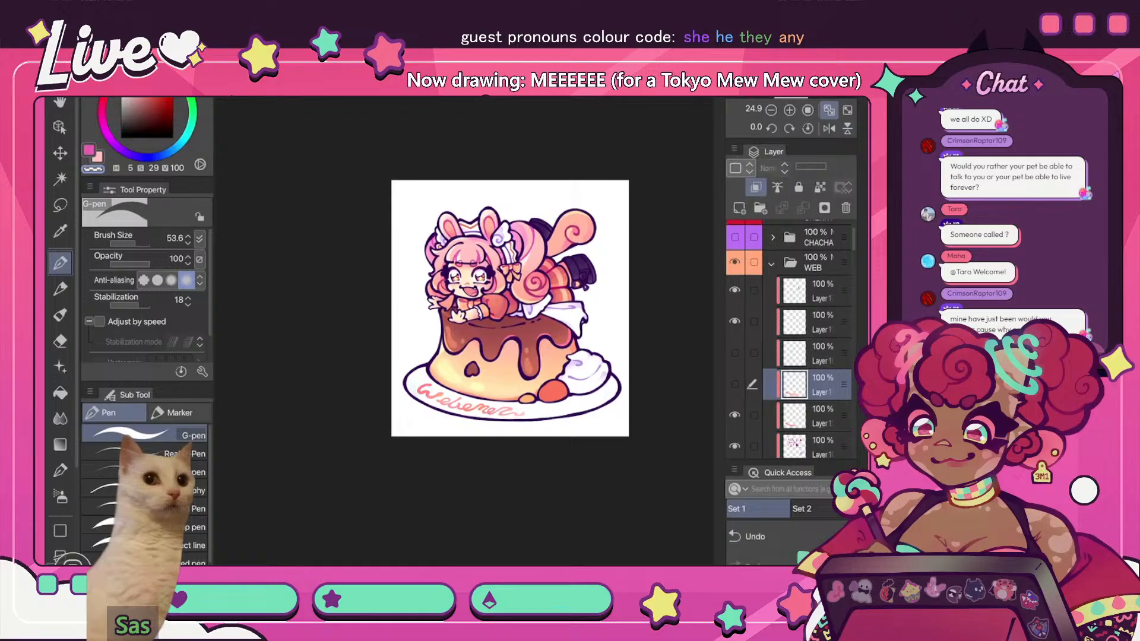
pyautogui.click(735, 384)
# - Check the whole illustration mirrored and set the lettering colour layer's opacity to 85%
pyautogui.scroll(-3, 527, 331)
pyautogui.click(829, 128)
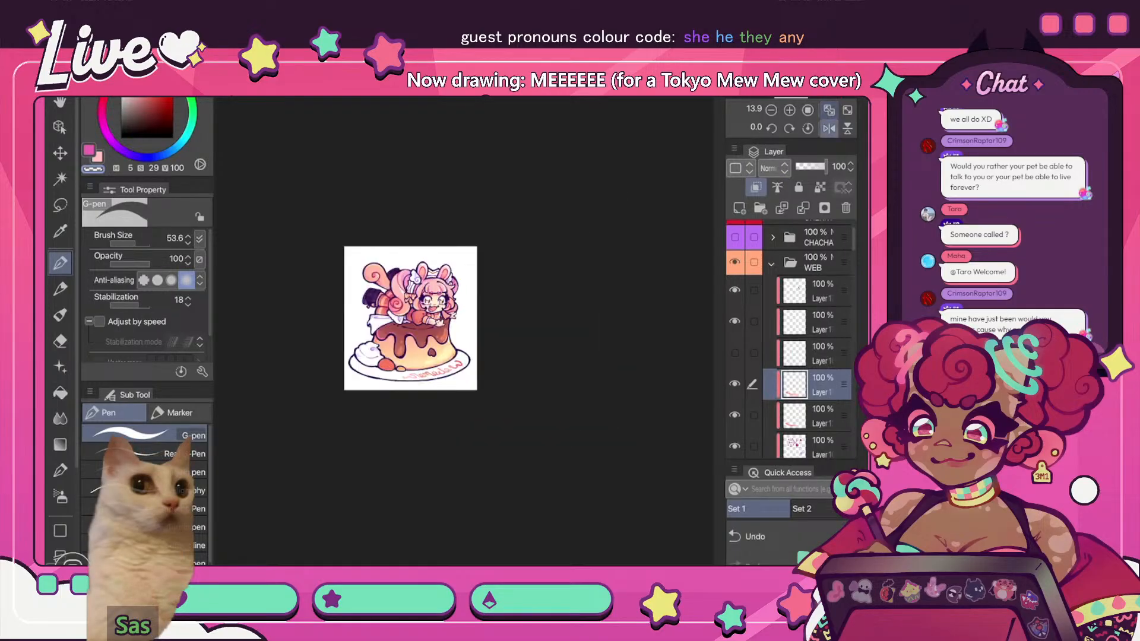
pyautogui.click(829, 110)
pyautogui.click(828, 129)
pyautogui.scroll(-3, 544, 311)
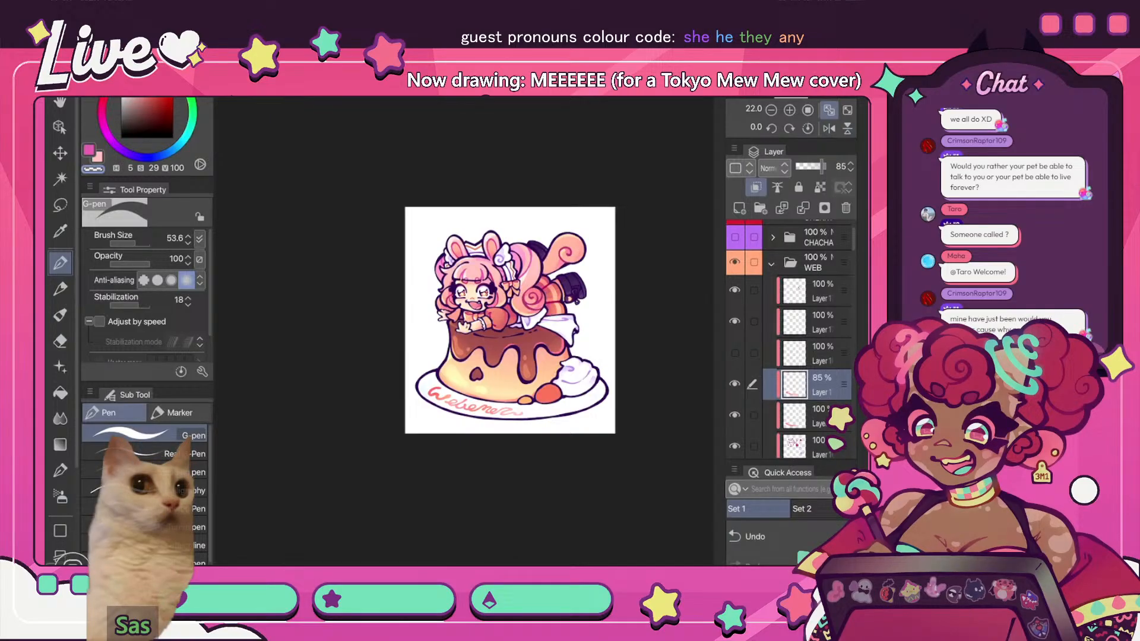
# - Add a new layer at the top of the WEB folder and delete the hidden layer directly above the lettering colour layer
pyautogui.click(817, 262)
pyautogui.click(821, 290)
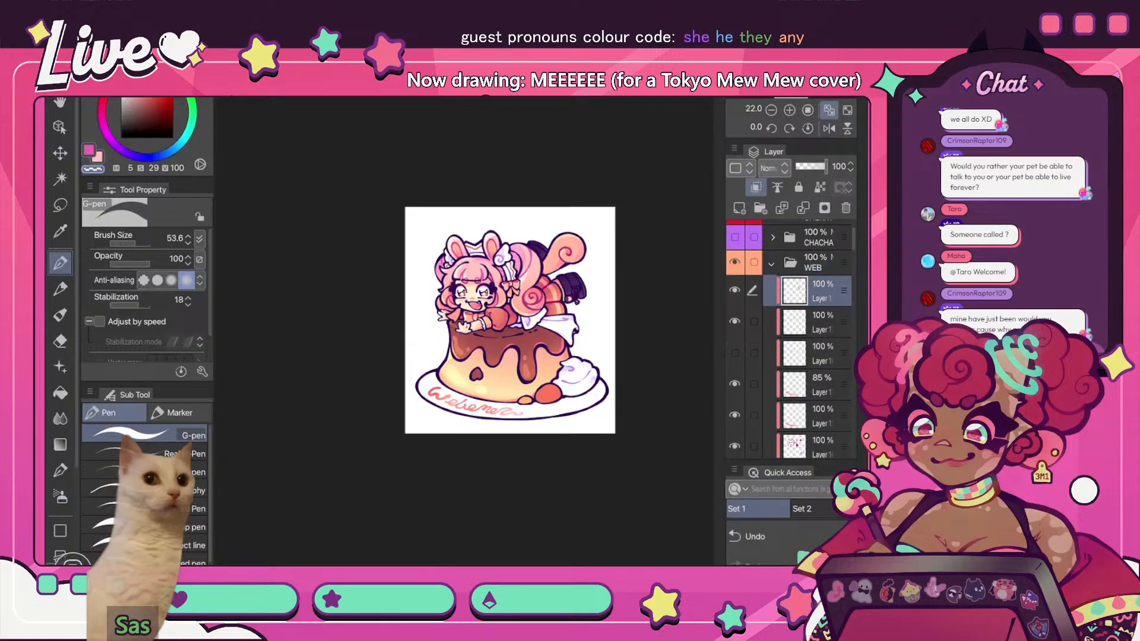
pyautogui.click(739, 208)
pyautogui.scroll(5, 513, 274)
pyautogui.click(821, 385)
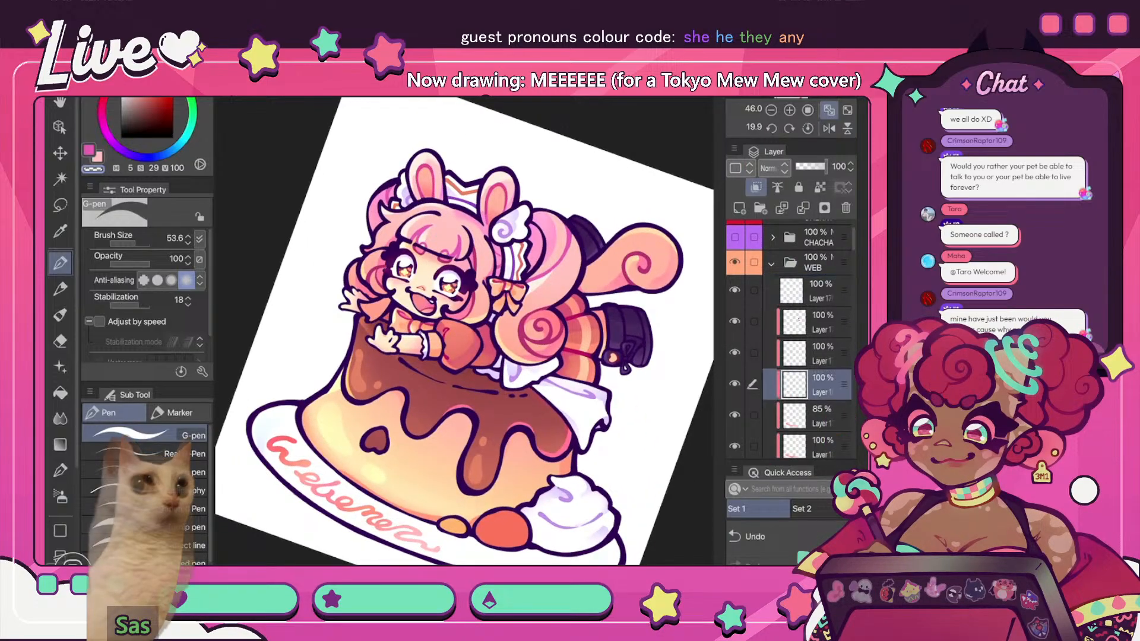
pyautogui.click(735, 384)
pyautogui.scroll(-4, 475, 333)
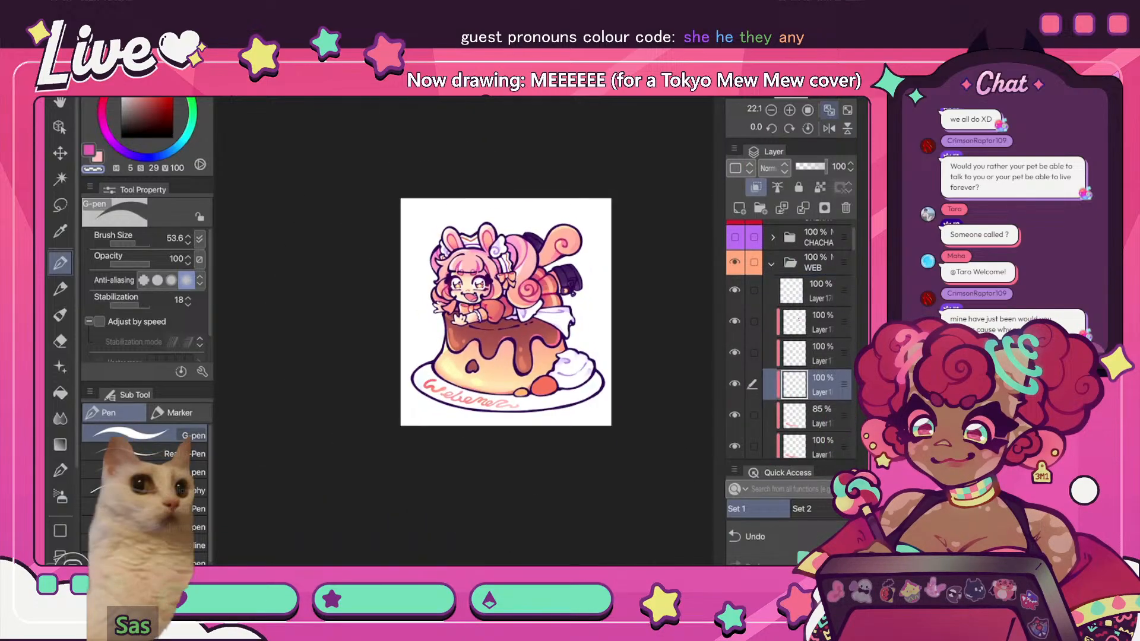
pyautogui.hotkey('ctrl', '0')
pyautogui.press('h')
pyautogui.click(846, 207)
# - On the new top layer, recolour the crease lines on the chocolate top with the G-pen in brown-red (H 352, S 60, V 51), clipping the layer
pyautogui.click(819, 291)
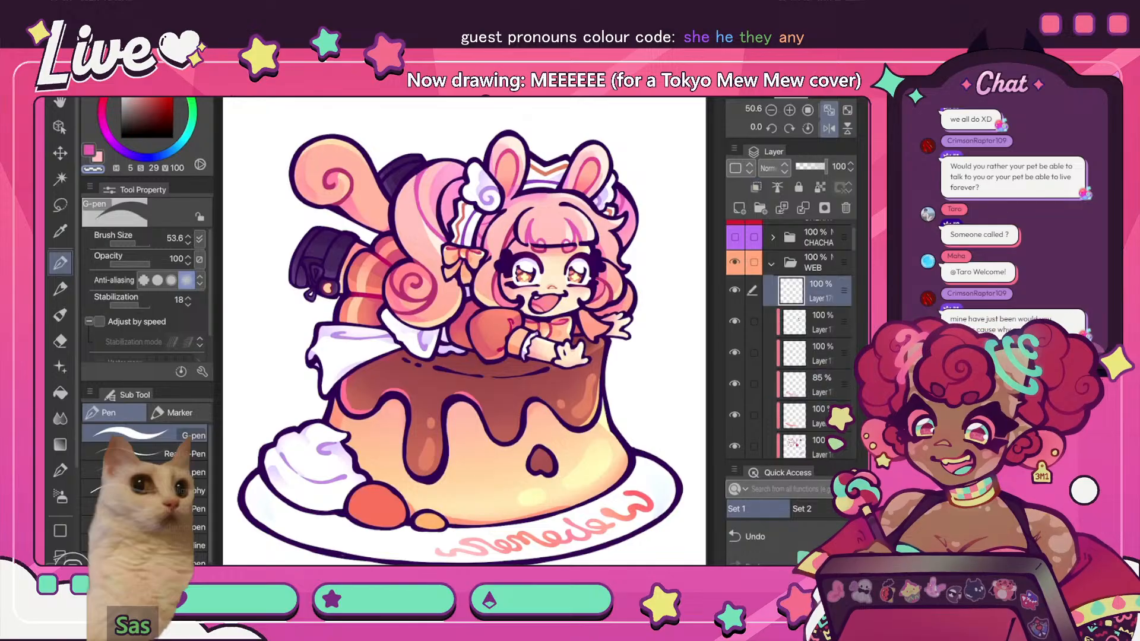
pyautogui.click(829, 128)
pyautogui.scroll(2, 371, 428)
pyautogui.scroll(2, 464, 331)
pyautogui.press('i')
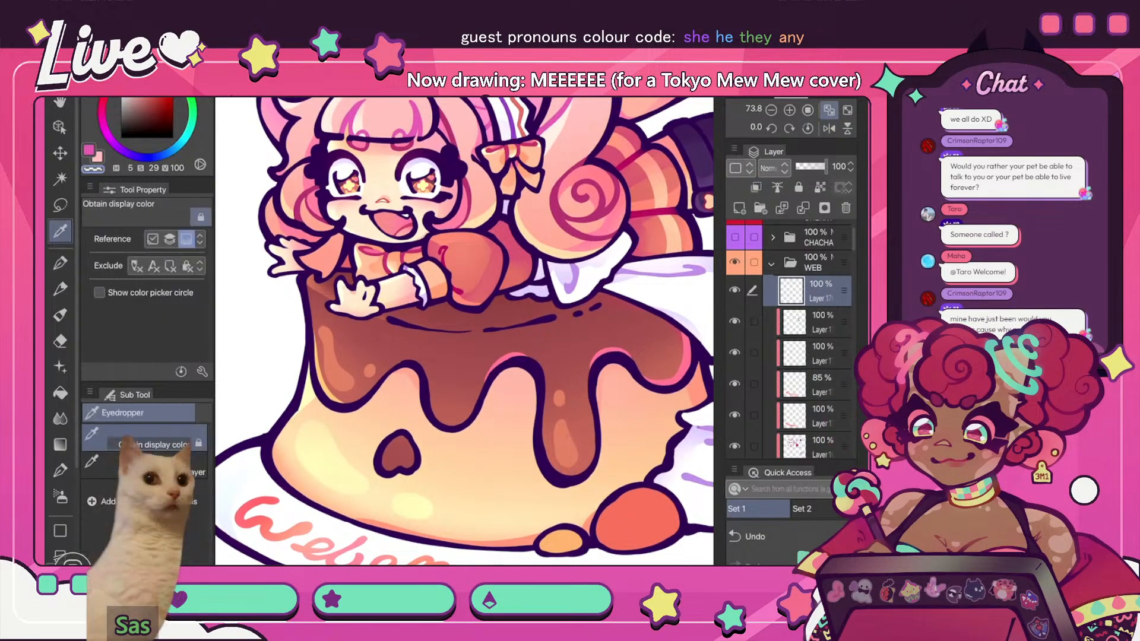
pyautogui.click(457, 374)
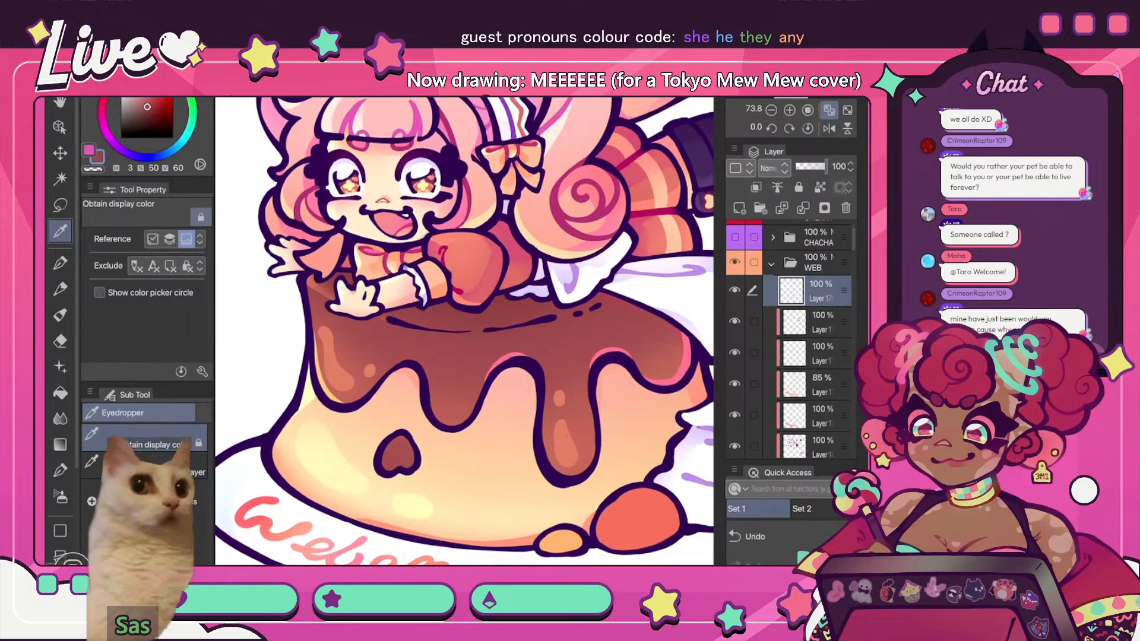
pyautogui.press('p')
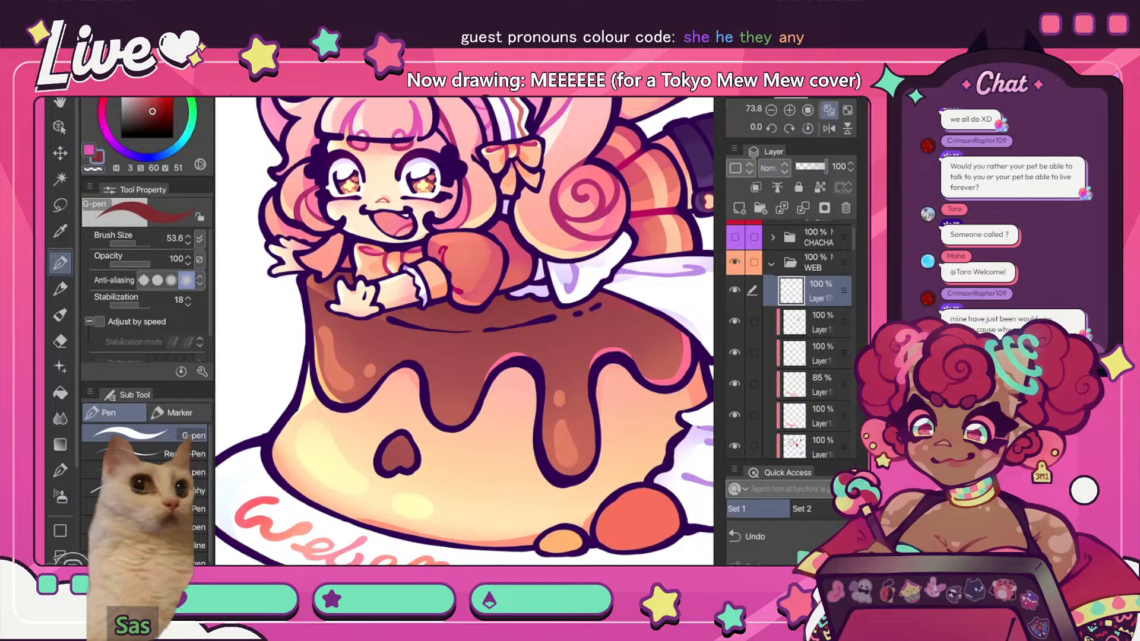
pyautogui.click(104, 95)
pyautogui.moveTo(390, 320); pyautogui.dragTo(405, 323)
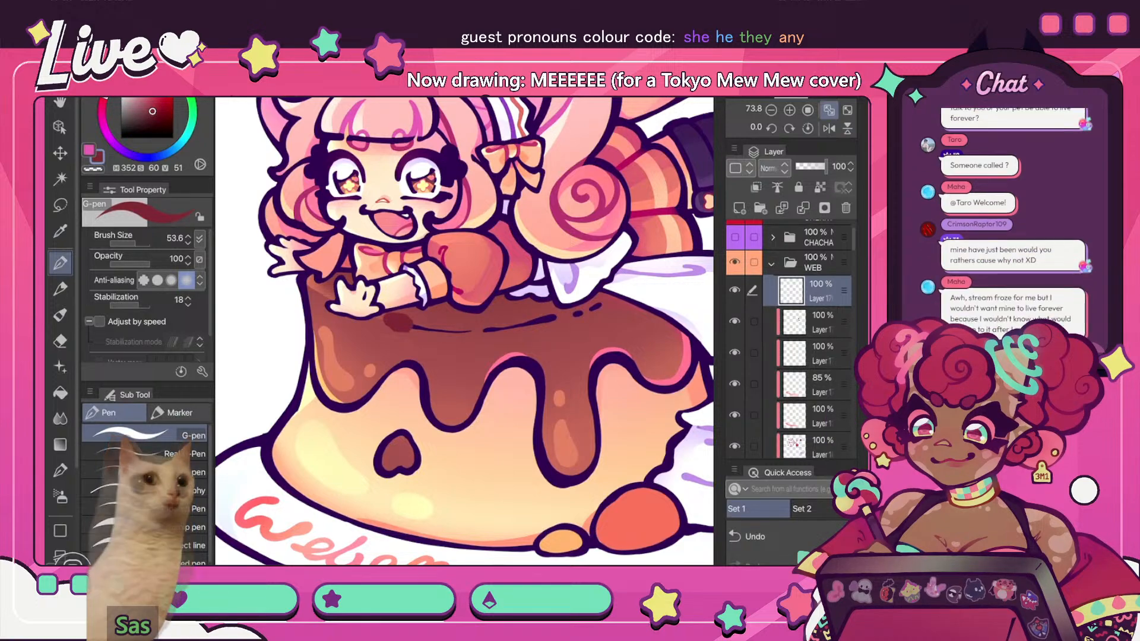
pyautogui.hotkey('ctrl', 'alt', 'g')
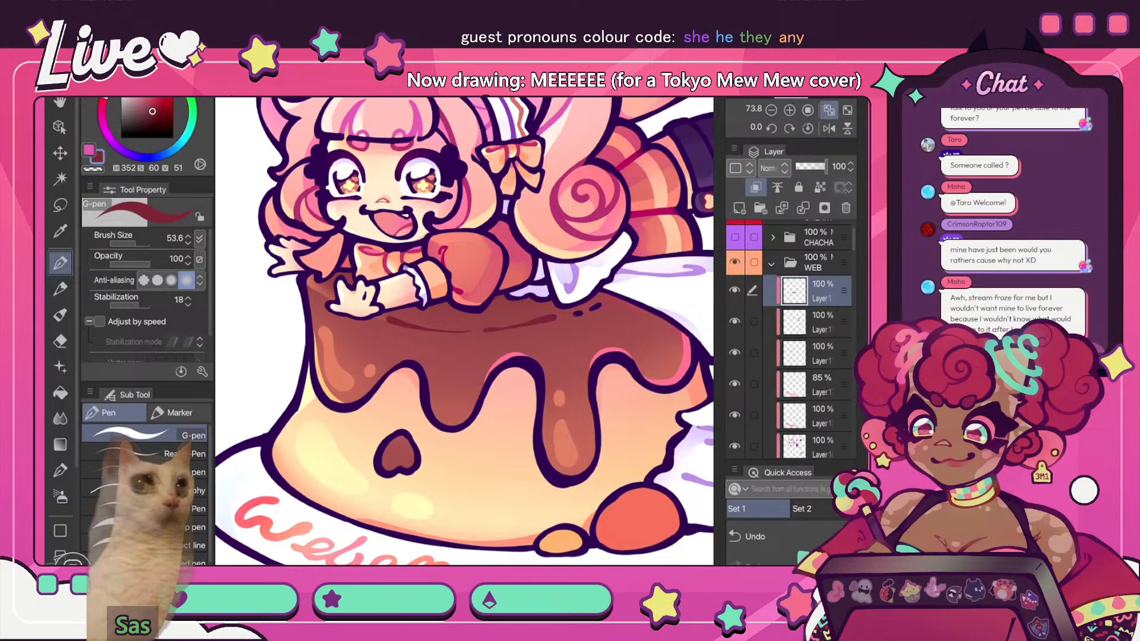
# - Recolour the crease lines on the chocolate top with the G-pen, trying H 338, S 75, V 44 and H 330, S 72, V 53
pyautogui.scroll(-6, 465, 331)
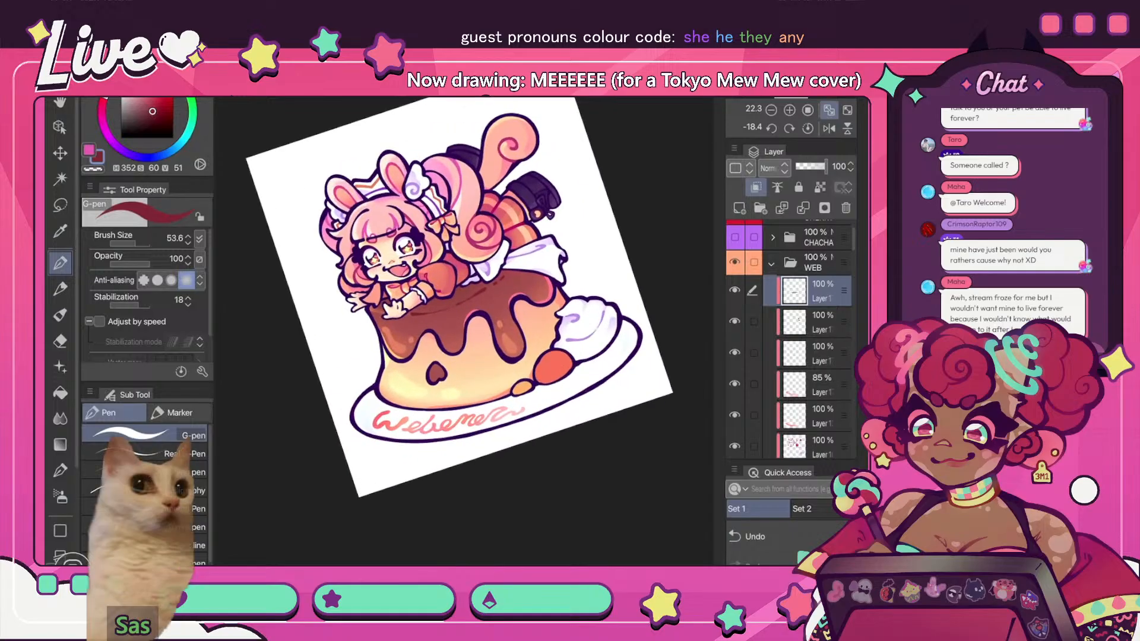
pyautogui.click(160, 116)
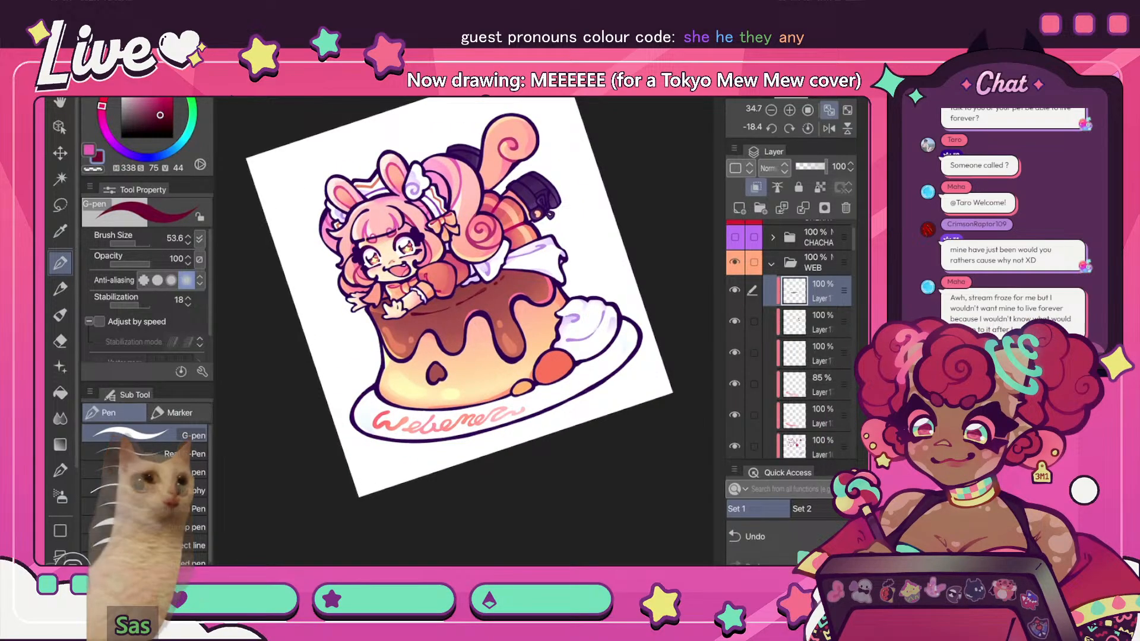
pyautogui.hotkey('ctrl', '@')
pyautogui.scroll(3, 464, 331)
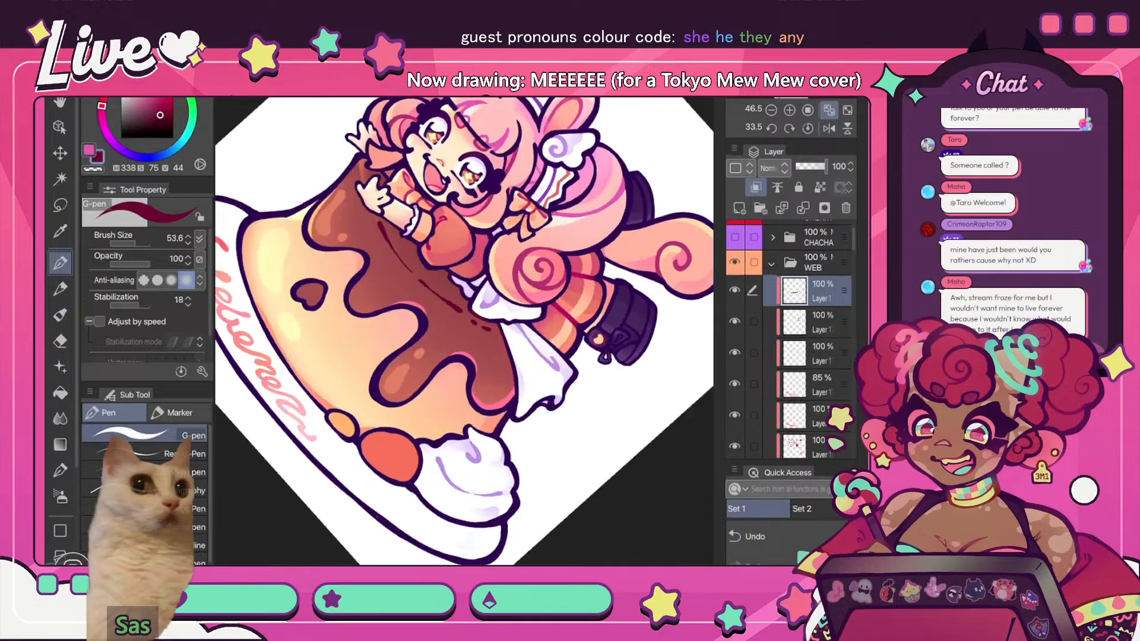
pyautogui.click(159, 111)
pyautogui.click(101, 111)
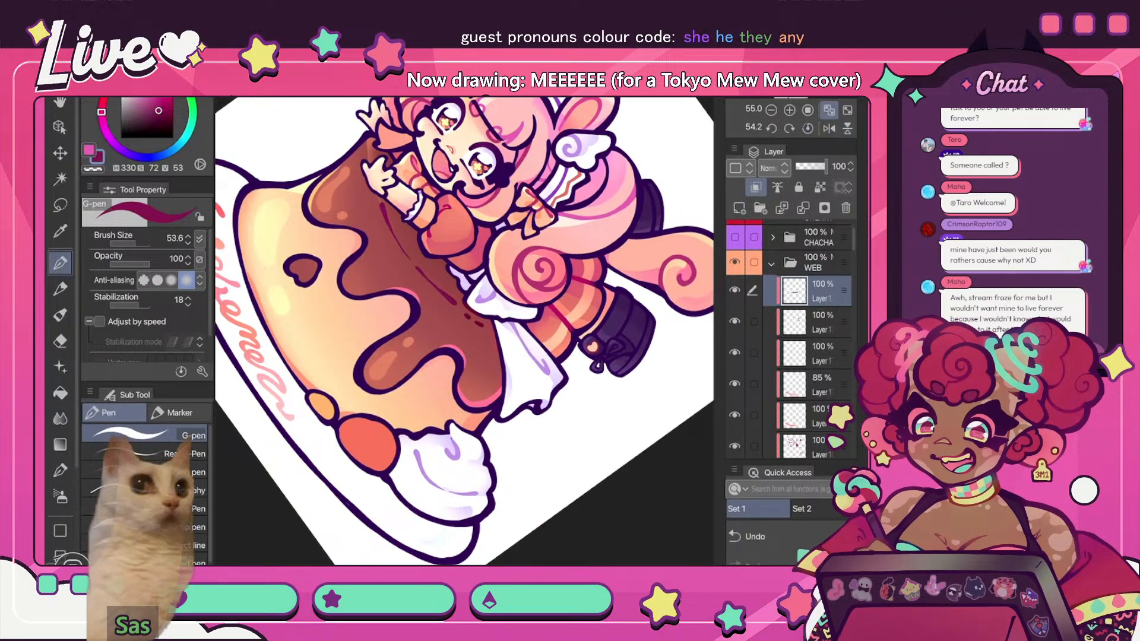
pyautogui.press('c')
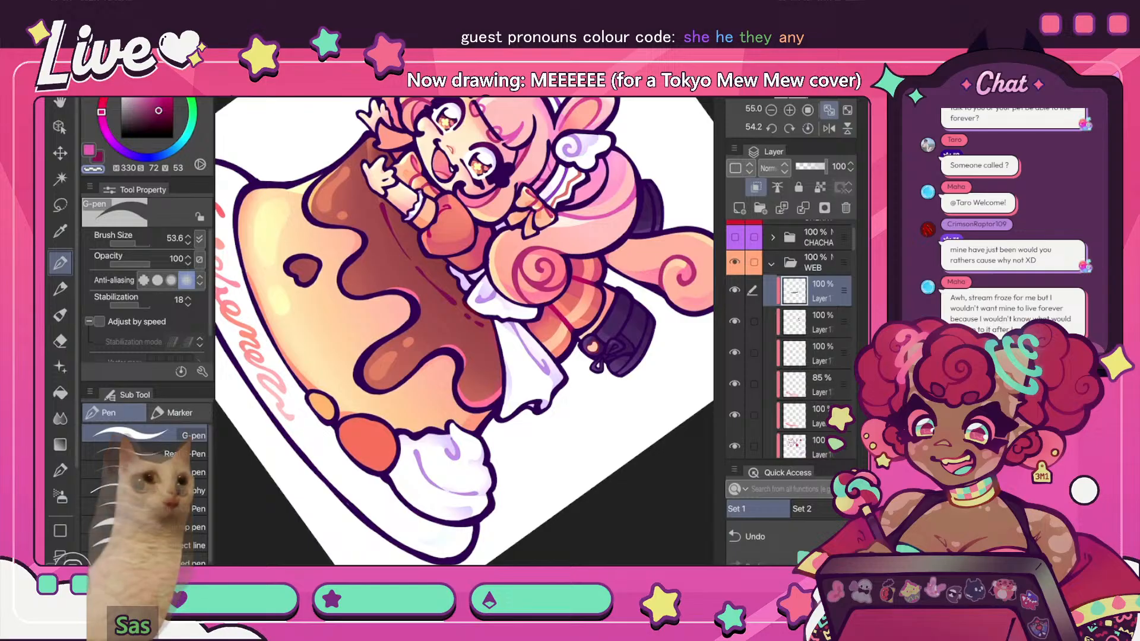
pyautogui.scroll(-5, 465, 331)
pyautogui.hotkey('ctrl', '0')
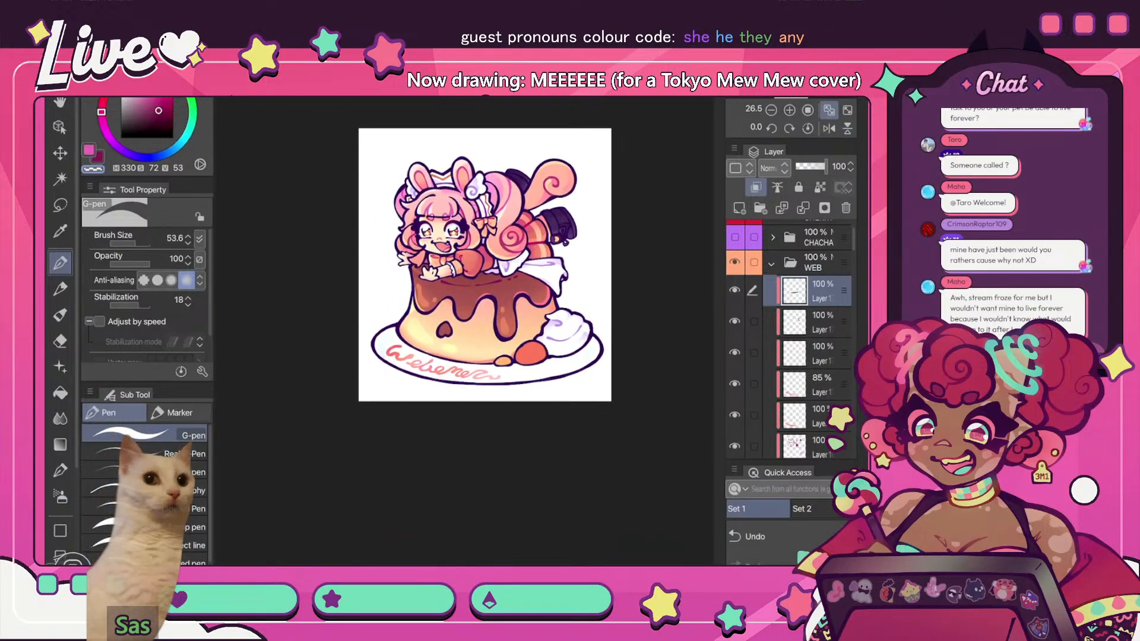
# - Sample the crease-line colour in the mirrored view, shift it to H 343, S 73, V 53 and recolour the chocolate line art with it
pyautogui.press('h')
pyautogui.scroll(6, 464, 331)
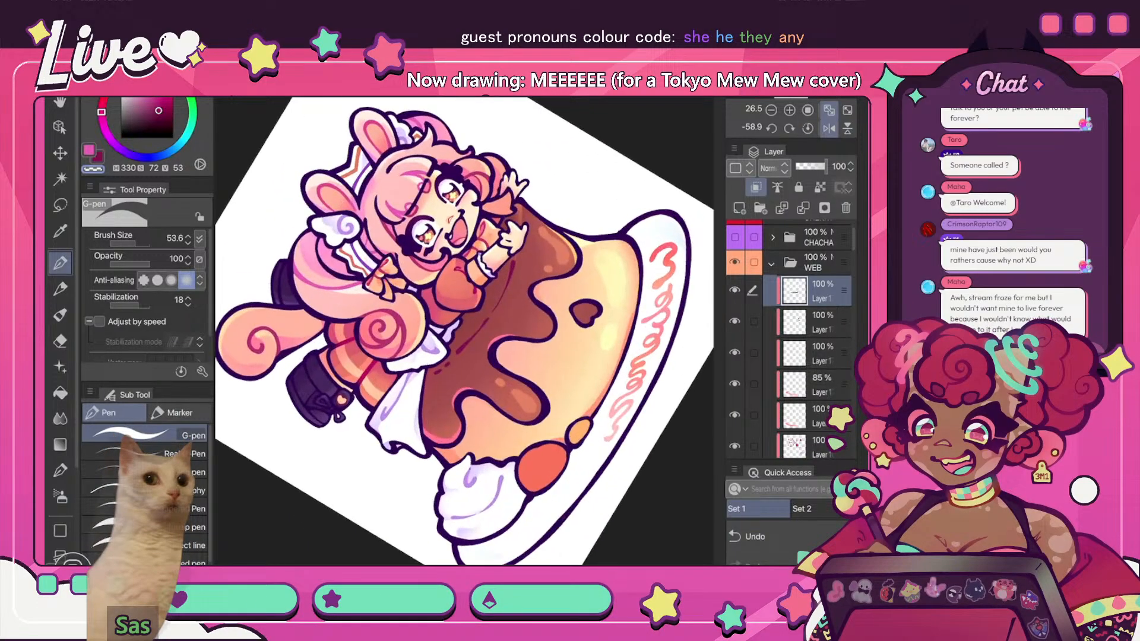
pyautogui.keyDown('alt'); pyautogui.click(448, 349); pyautogui.keyUp('alt')
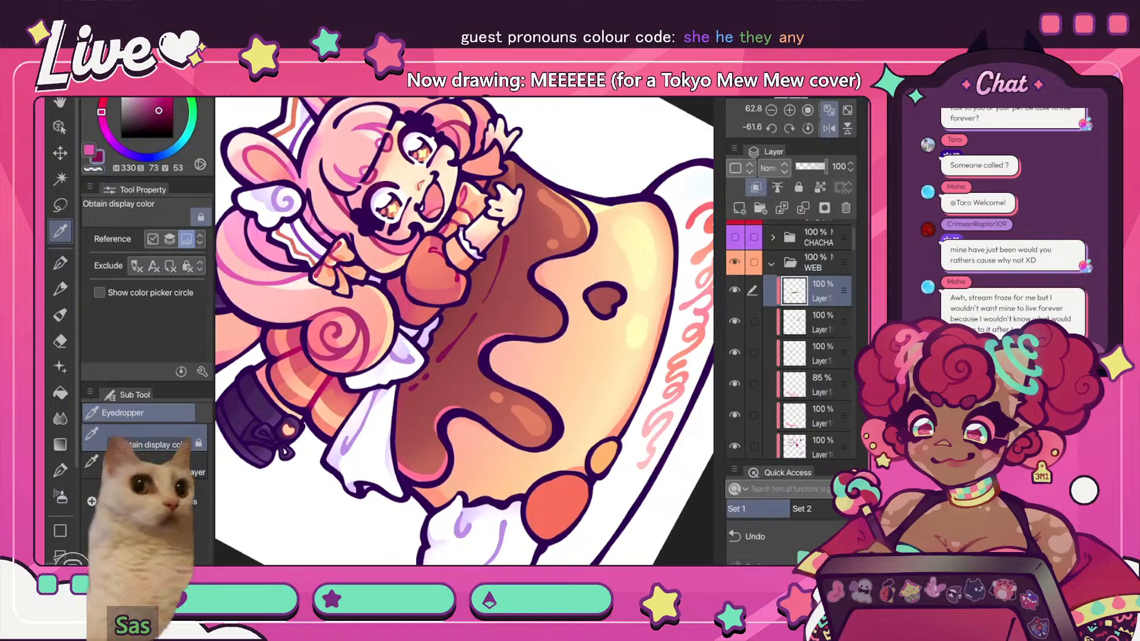
pyautogui.moveTo(101, 112); pyautogui.dragTo(103, 102)
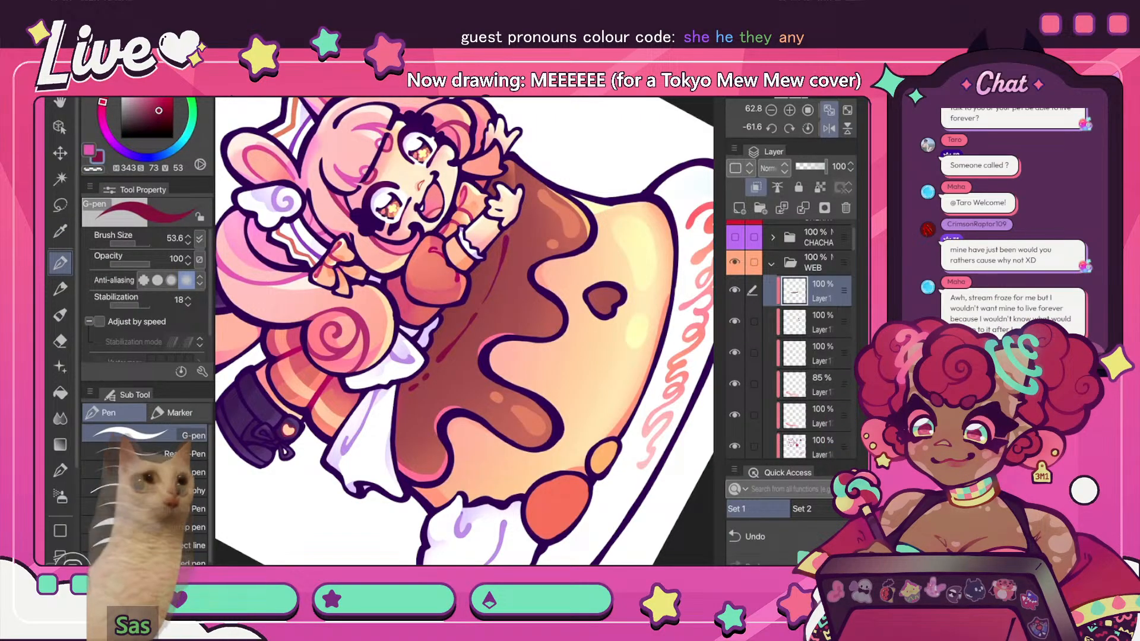
pyautogui.scroll(-6, 464, 331)
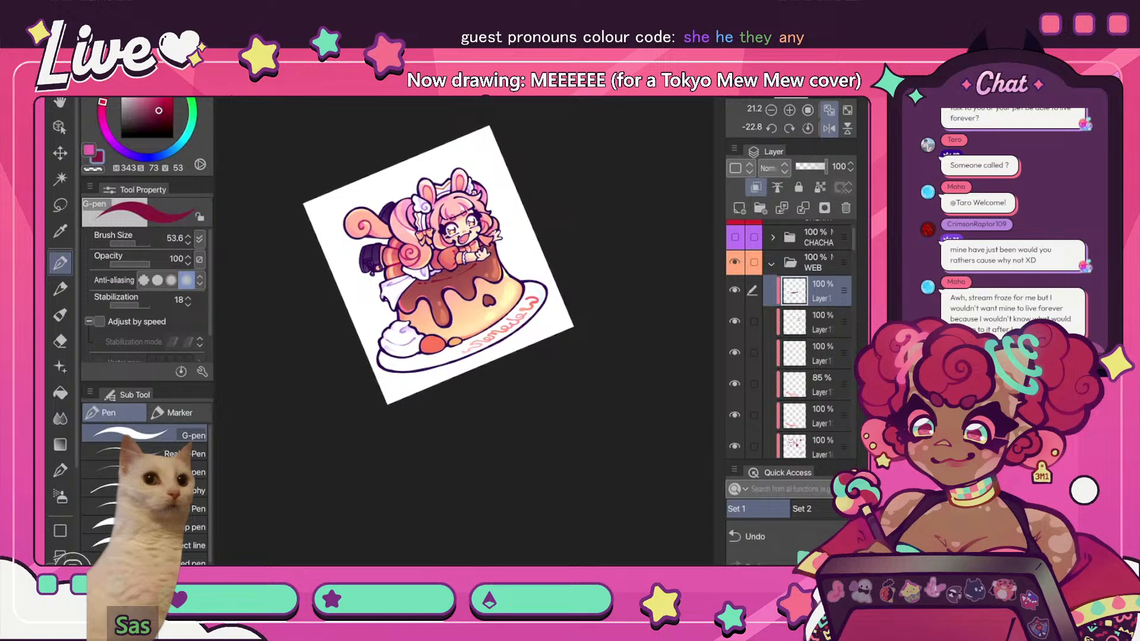
pyautogui.click(807, 128)
pyautogui.scroll(5, 451, 321)
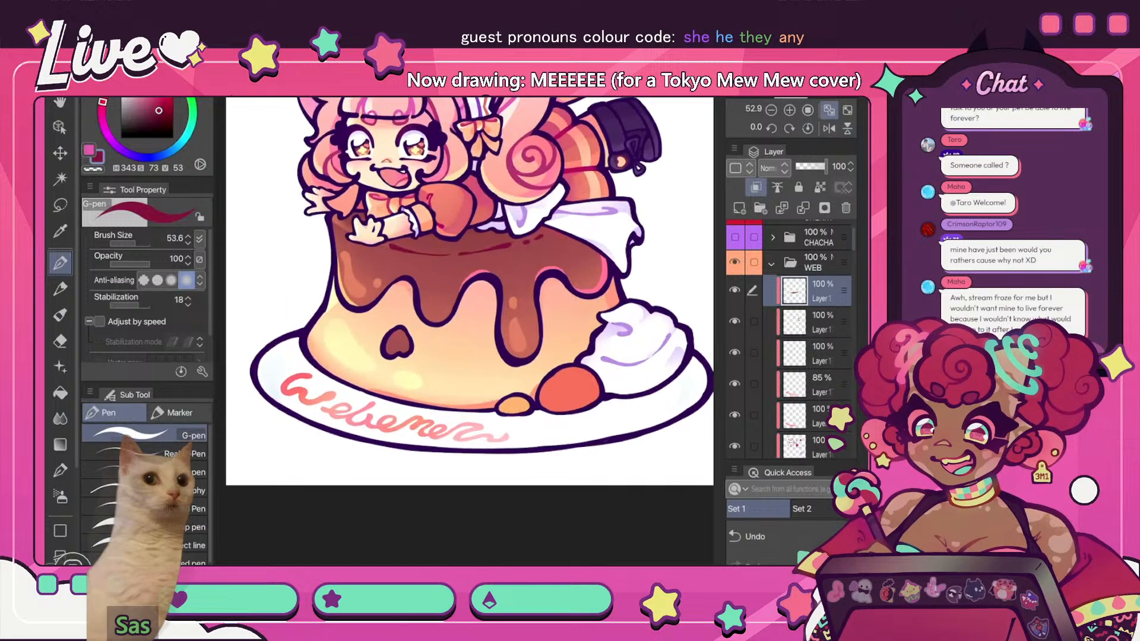
# - Extend the H 343, S 73, V 53 recolouring to the drip and heart outlines, enlarging the G-pen to 114.9 and comparing mirrored views
pyautogui.scroll(-5, 469, 291)
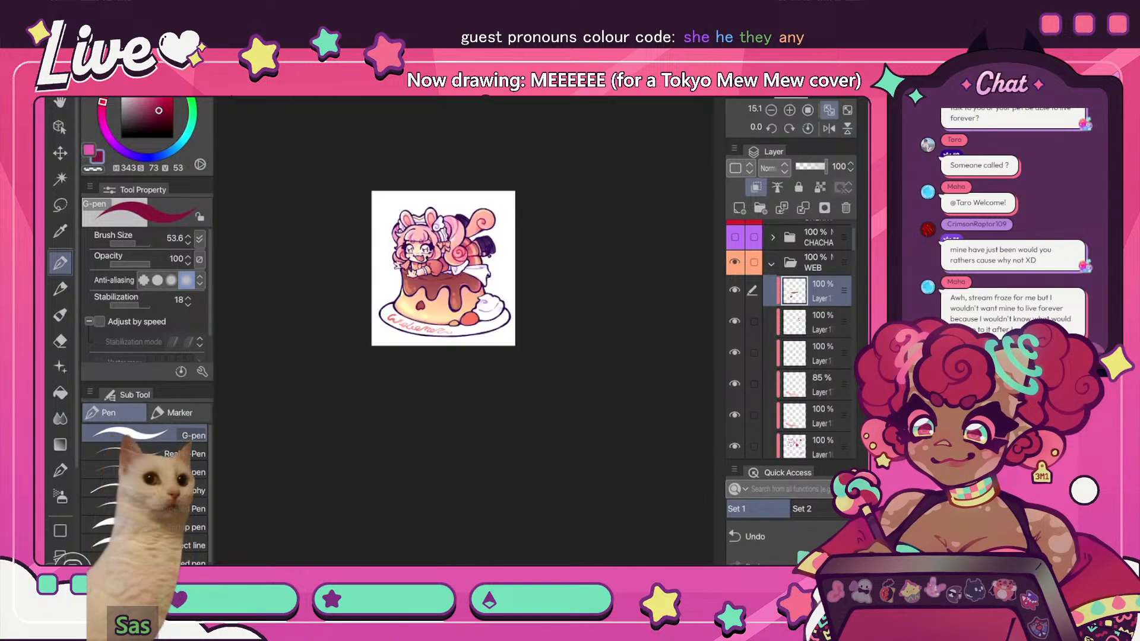
pyautogui.press('h')
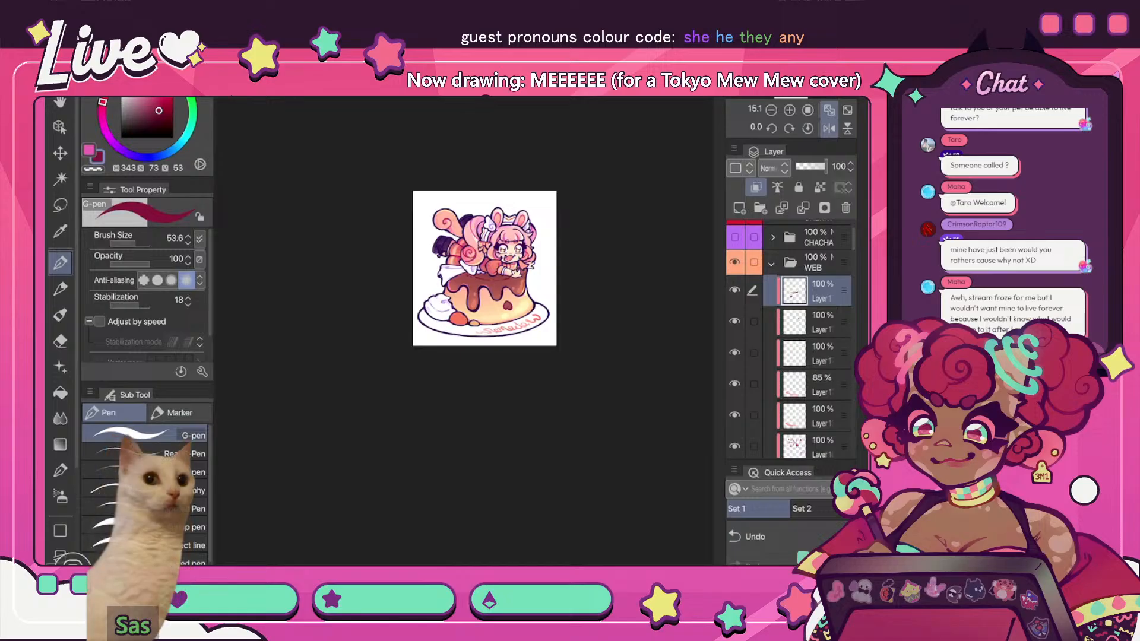
pyautogui.click(829, 110)
pyautogui.click(828, 129)
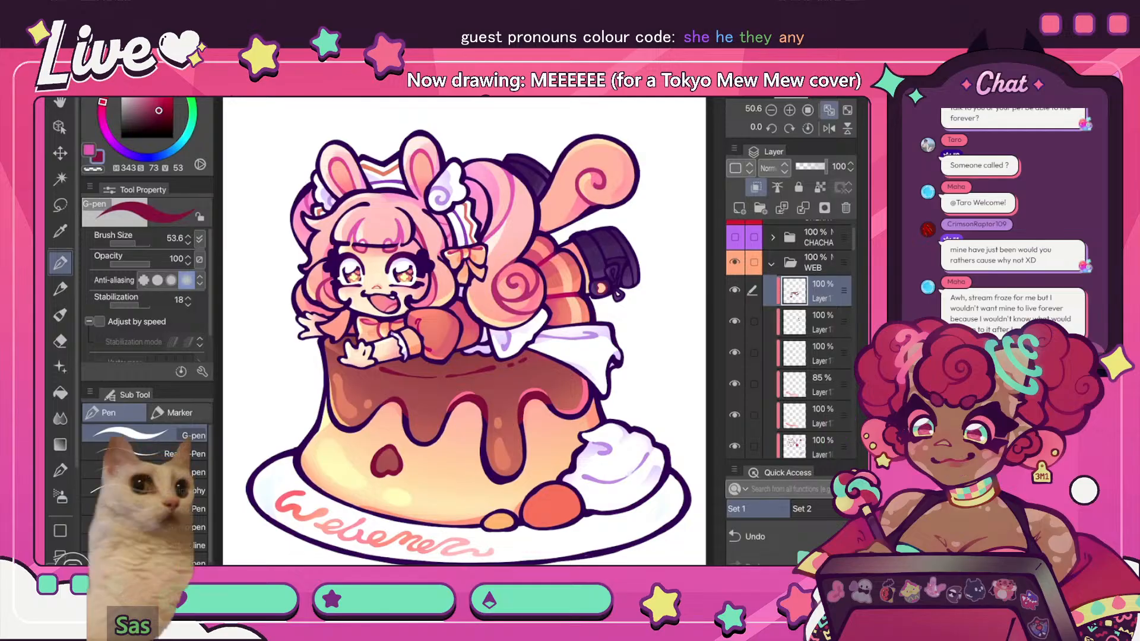
pyautogui.scroll(-5, 575, 273)
pyautogui.scroll(1, 534, 295)
pyautogui.scroll(-2, 532, 303)
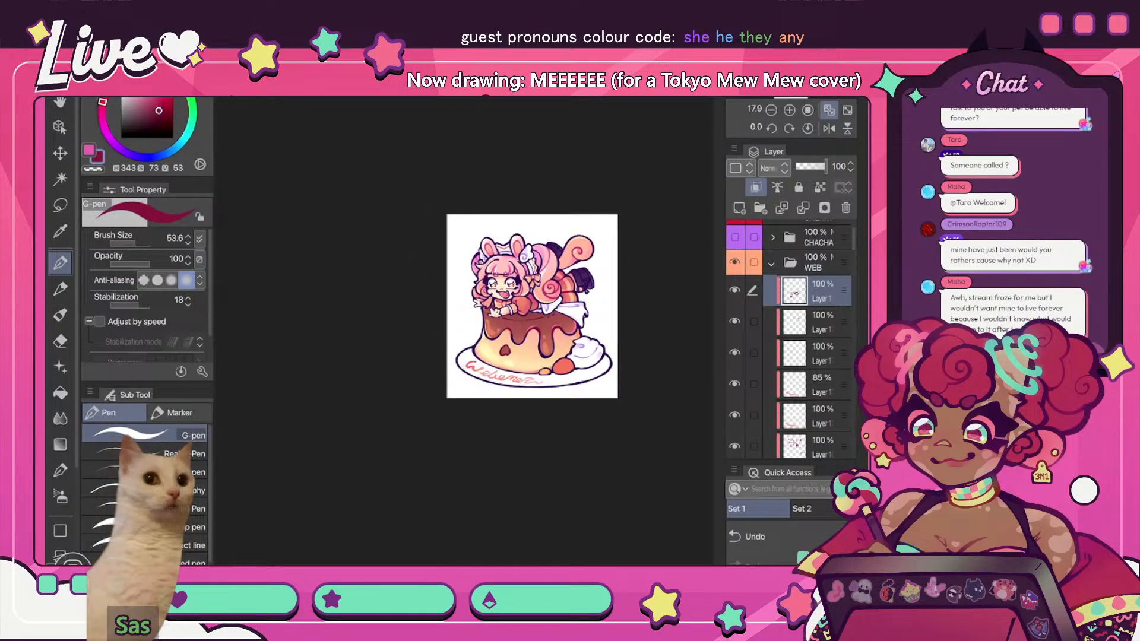
pyautogui.click(829, 128)
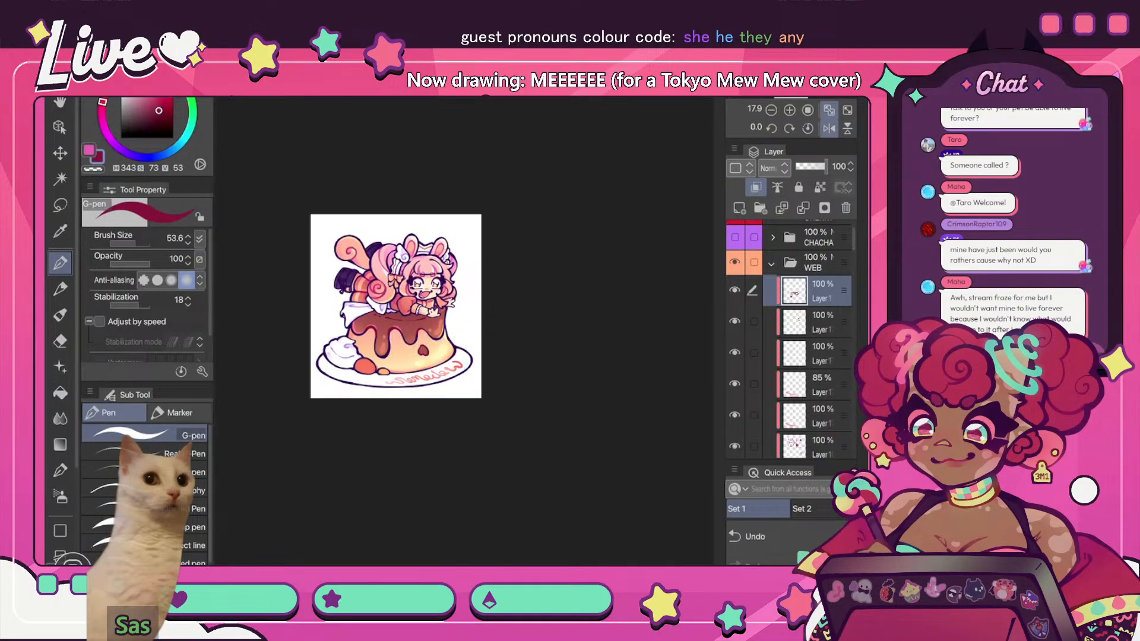
pyautogui.click(828, 110)
pyautogui.click(137, 243)
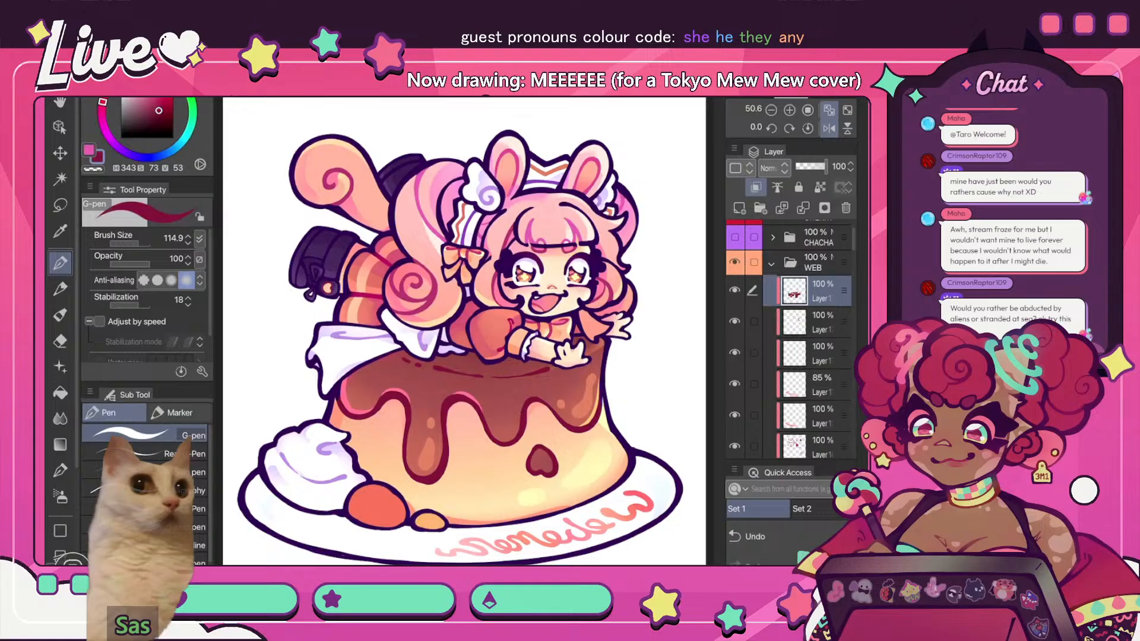
# - Lower the chocolate line colour layer's opacity to 58%, comparing the whole illustration mirrored and unmirrored
pyautogui.scroll(-5, 470, 300)
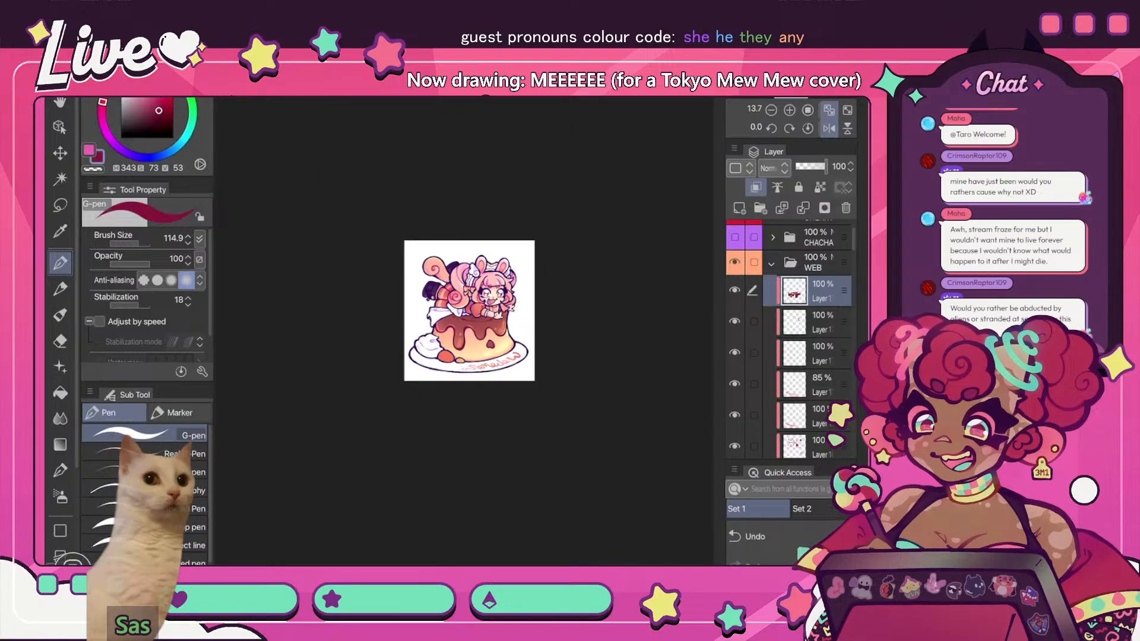
pyautogui.click(828, 128)
pyautogui.scroll(3, 462, 333)
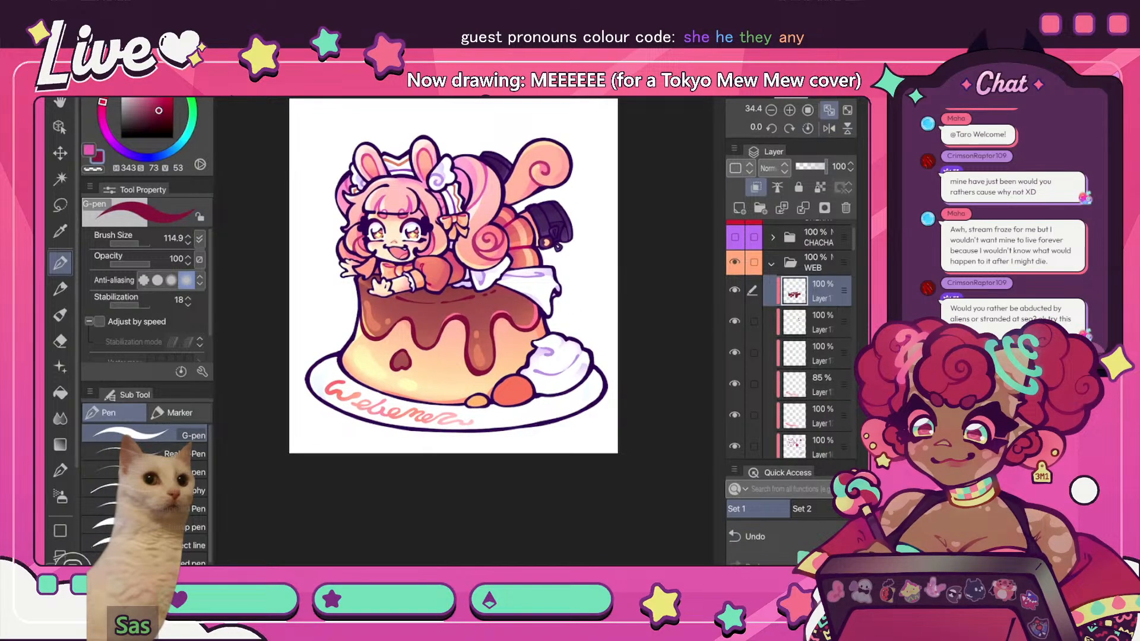
pyautogui.scroll(-3, 496, 261)
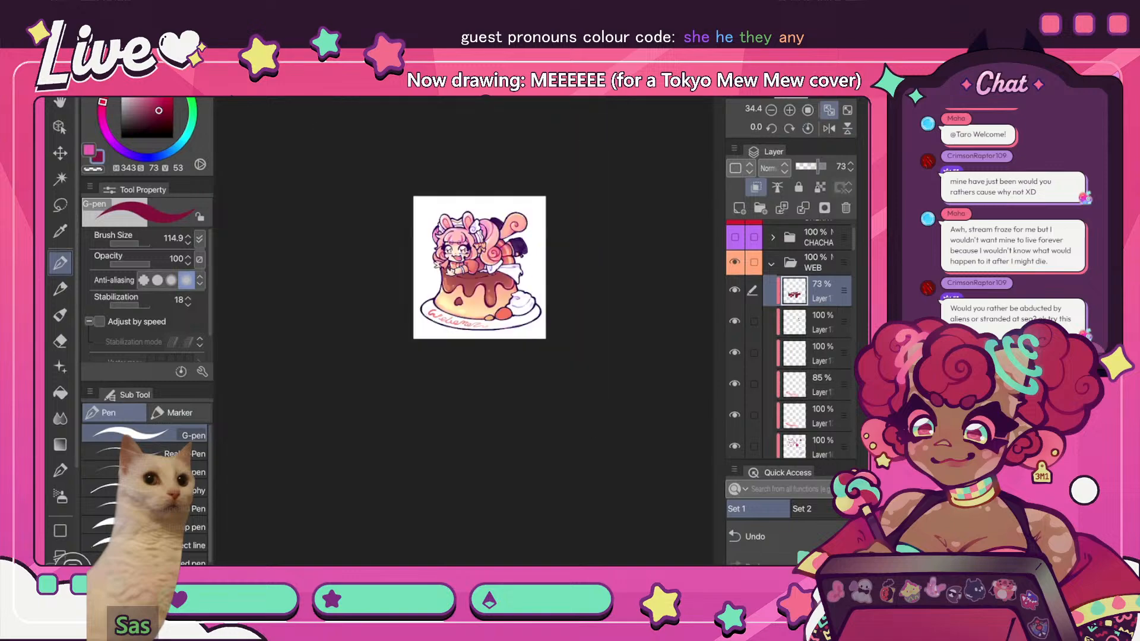
pyautogui.click(829, 128)
pyautogui.click(813, 167)
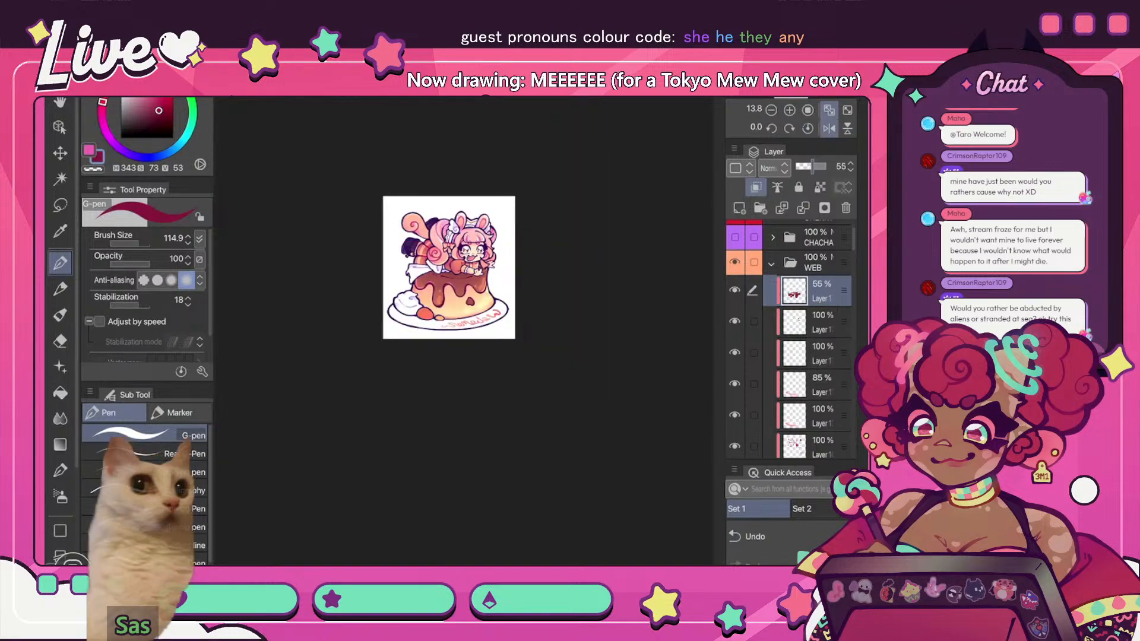
pyautogui.click(829, 128)
pyautogui.click(829, 110)
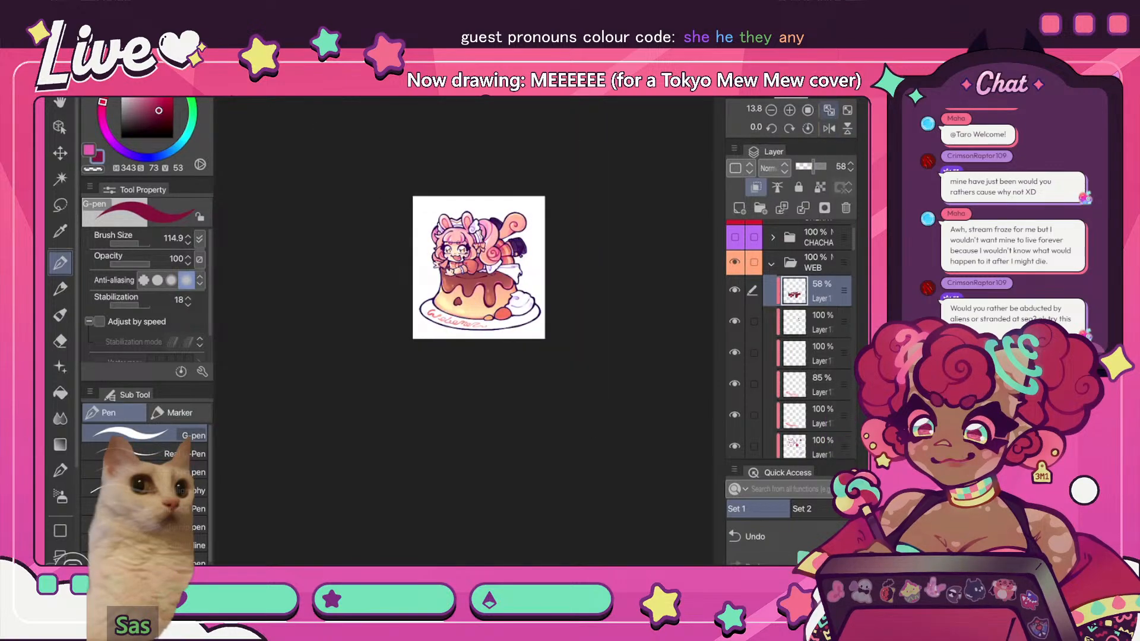
pyautogui.click(828, 109)
pyautogui.click(829, 128)
pyautogui.click(829, 128)
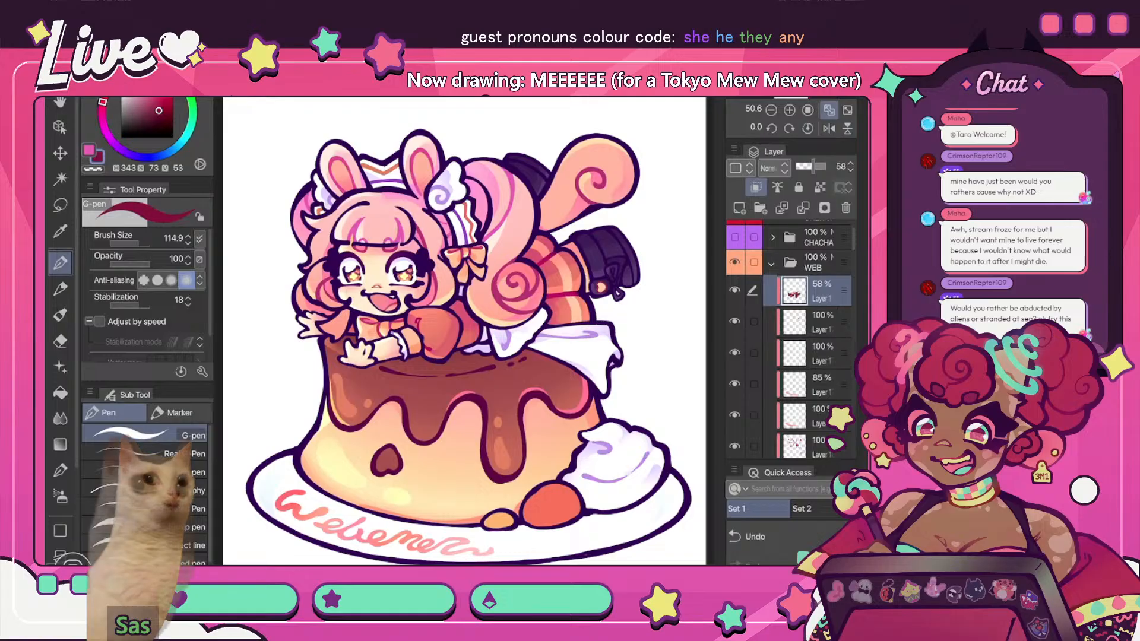
# - Add a clipped layer at the top of the WEB folder and recolour the red ball's upper outline in crimson (H 350, S 72, V 72)
pyautogui.scroll(-5, 464, 331)
pyautogui.scroll(3, 488, 293)
pyautogui.scroll(5, 475, 320)
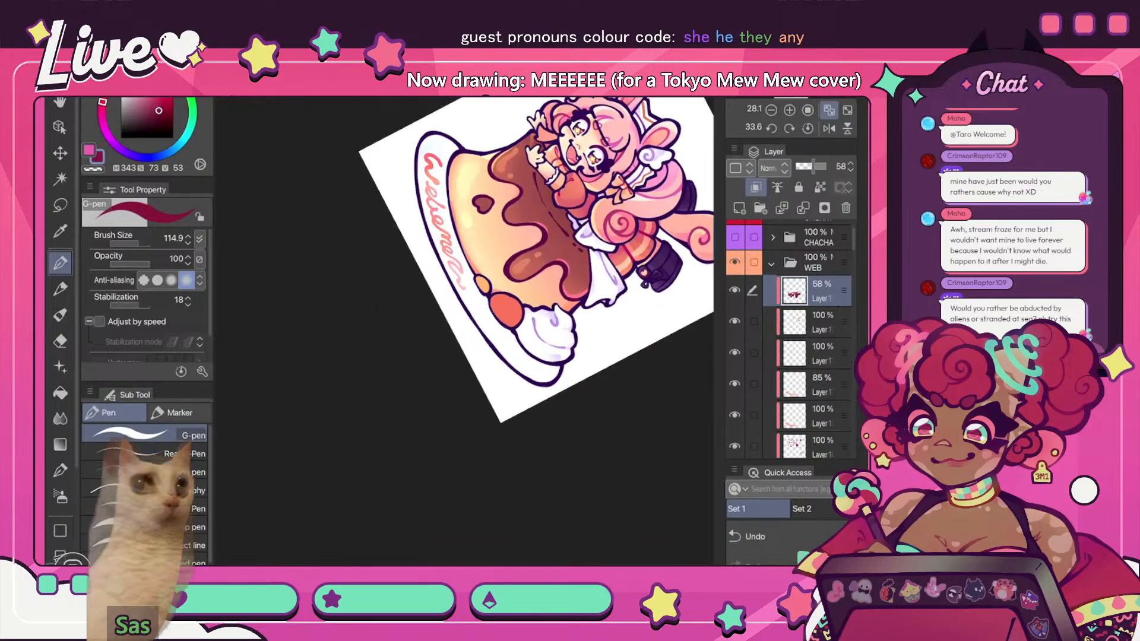
pyautogui.click(738, 208)
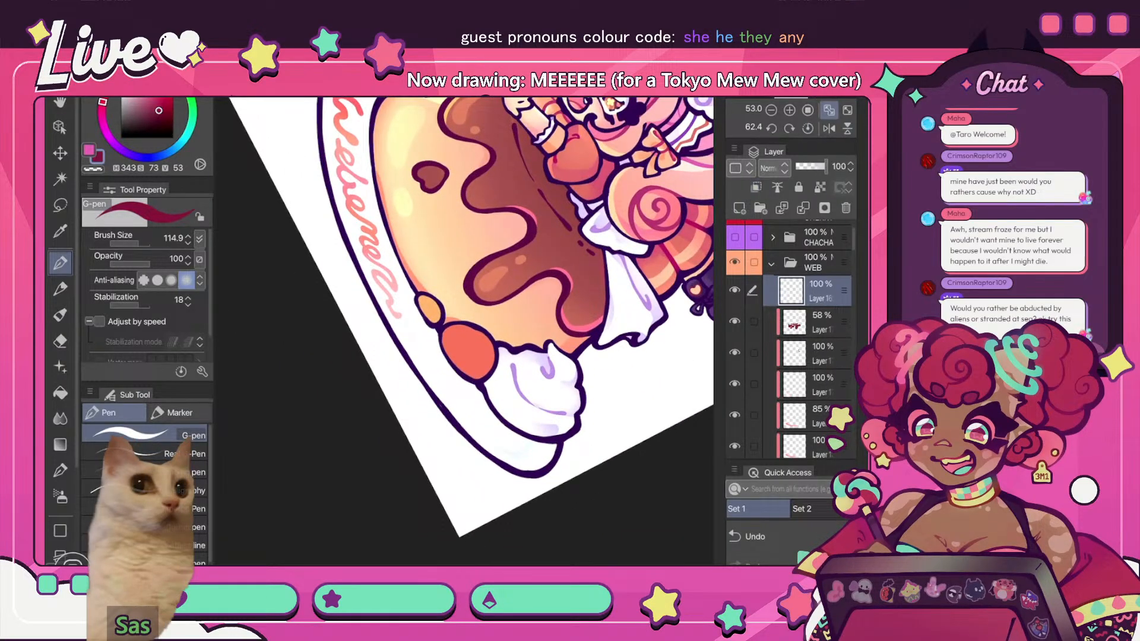
pyautogui.scroll(3, 482, 389)
pyautogui.moveTo(103, 101); pyautogui.dragTo(107, 92)
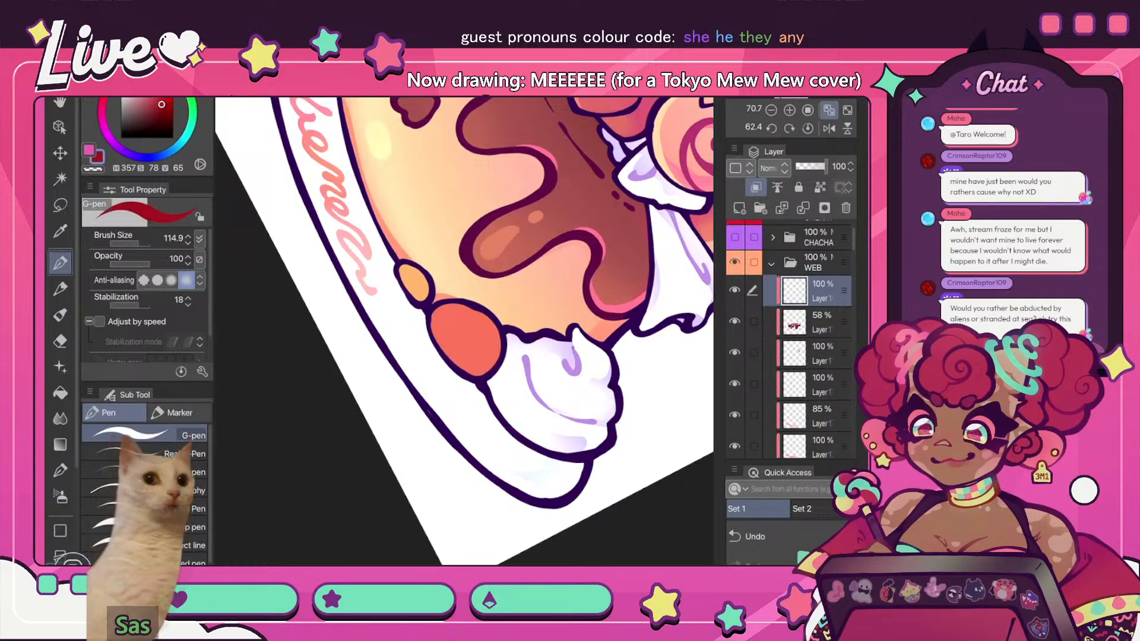
pyautogui.click(158, 101)
pyautogui.moveTo(454, 300); pyautogui.dragTo(496, 322)
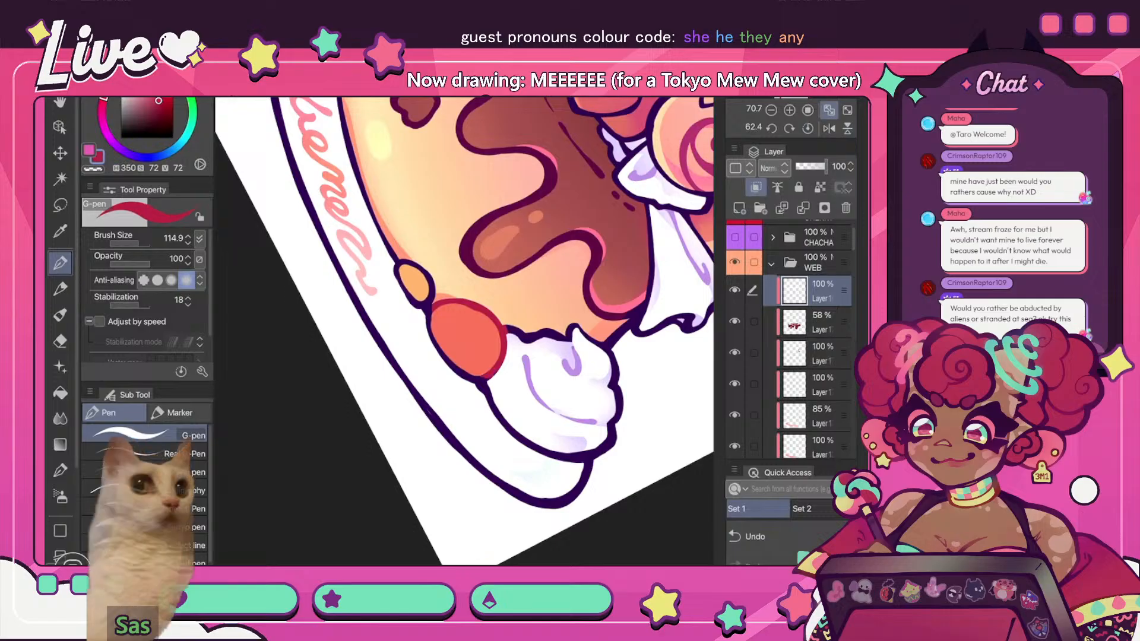
# - Change the pen colour to H 0, S 66, V 82 for the red ball and check the whole illustration upright and mirrored
pyautogui.scroll(-10, 475, 297)
pyautogui.scroll(3, 492, 261)
pyautogui.moveTo(493, 262); pyautogui.dragTo(493, 83)
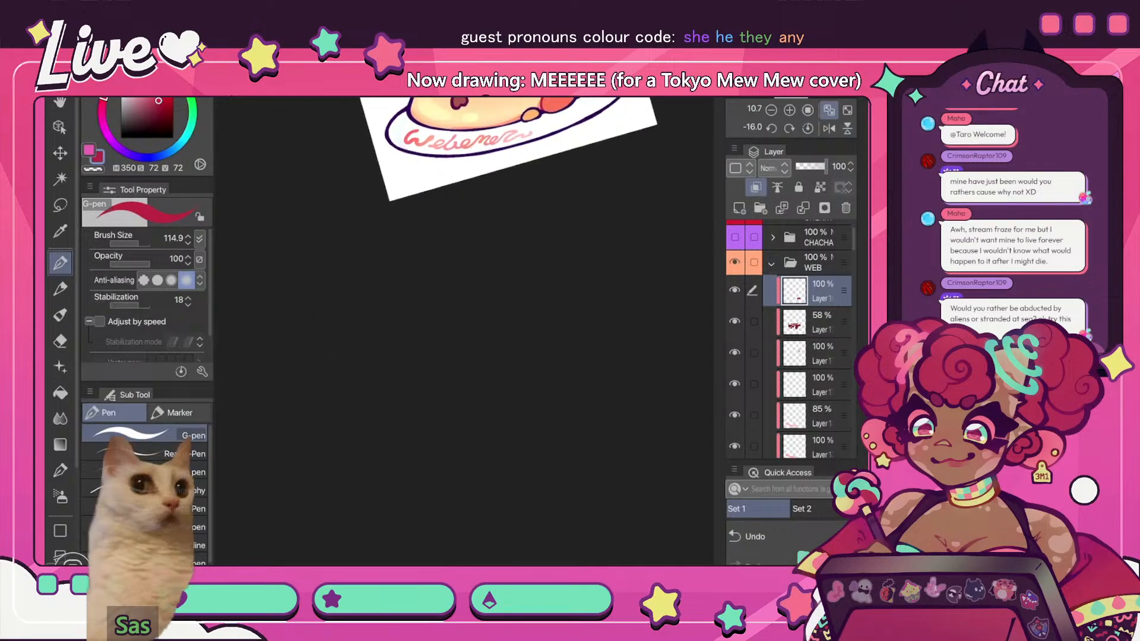
pyautogui.scroll(6, 451, 267)
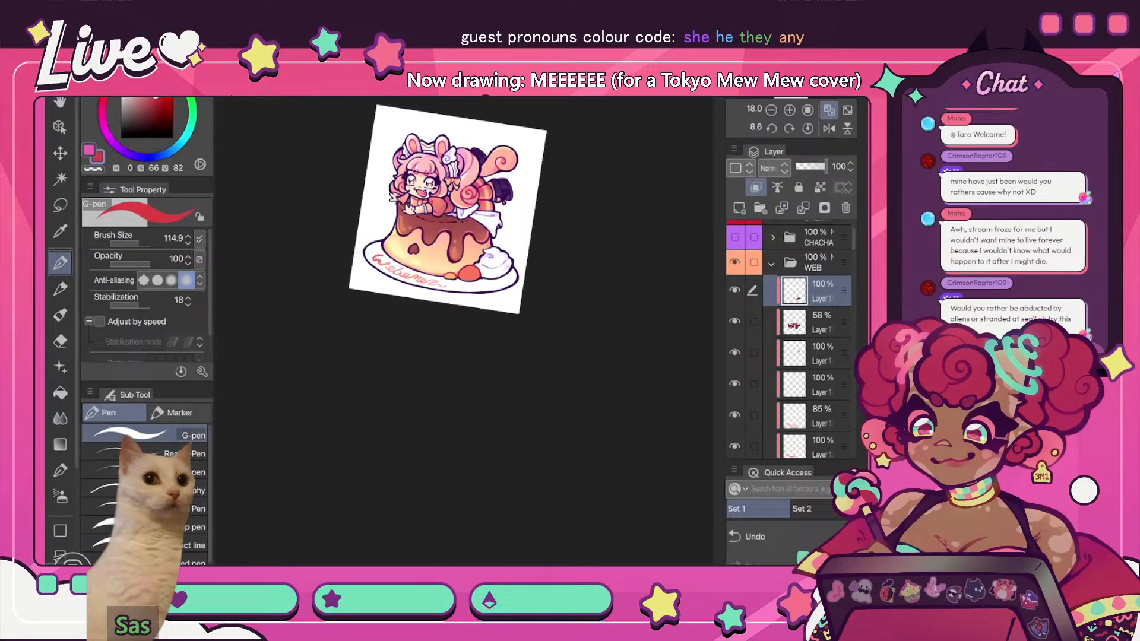
pyautogui.click(807, 129)
pyautogui.click(829, 110)
pyautogui.click(828, 128)
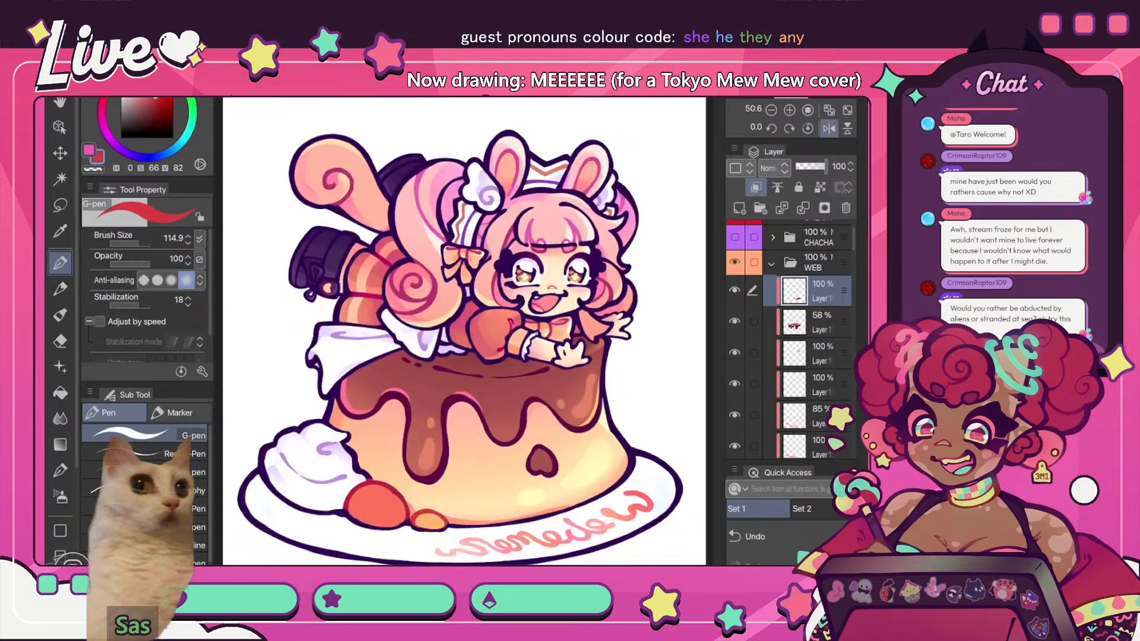
# - Try recolouring the small orange ball's outline in H 325, S 65, V 78 with the G-pen at size 44.3
pyautogui.scroll(3, 582, 467)
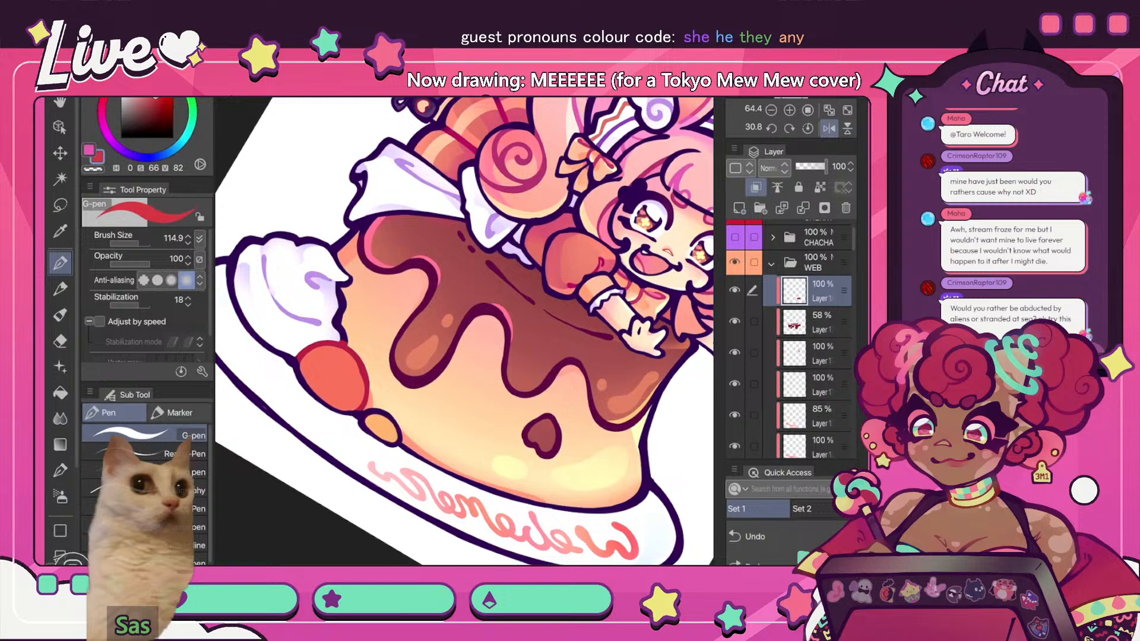
pyautogui.keyDown('alt'); pyautogui.click(500, 313); pyautogui.keyUp('alt')
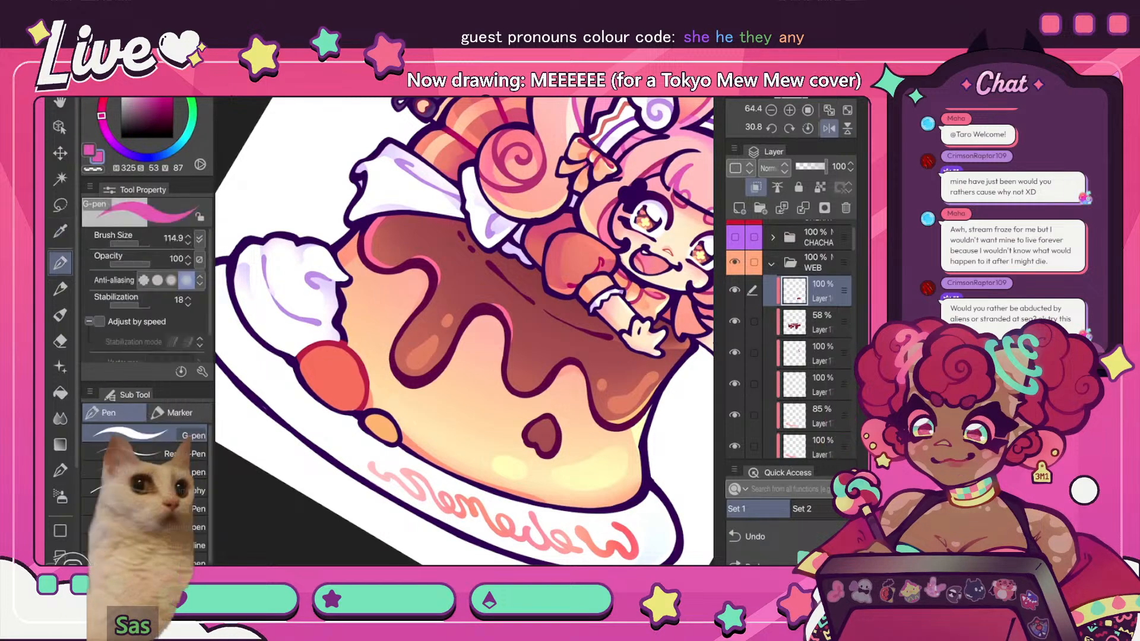
pyautogui.click(155, 100)
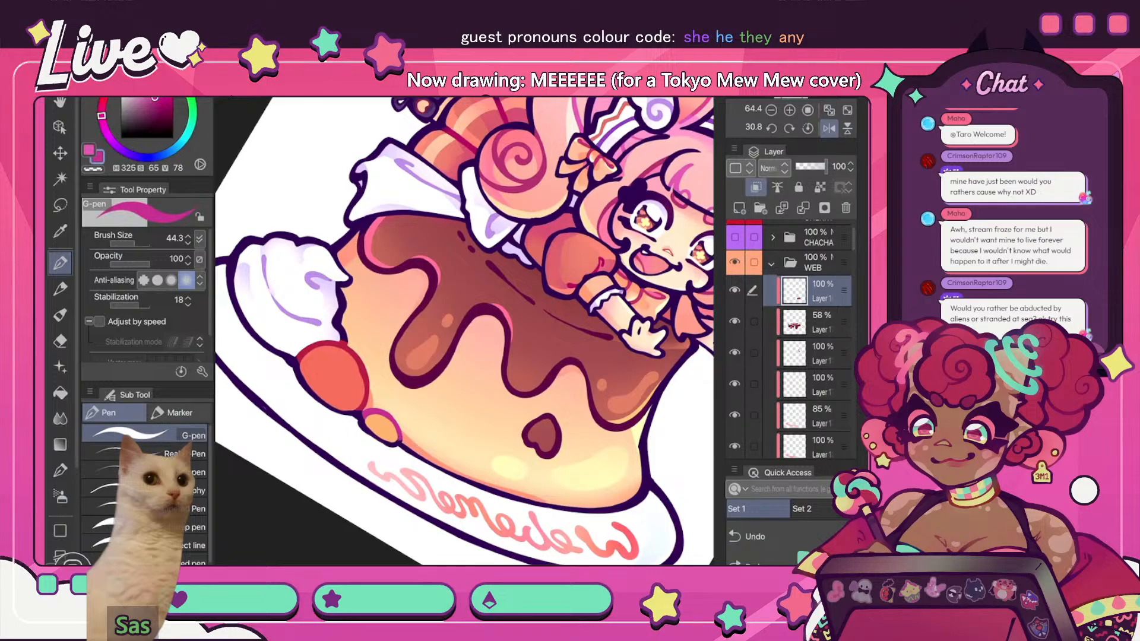
pyautogui.scroll(-5, 465, 332)
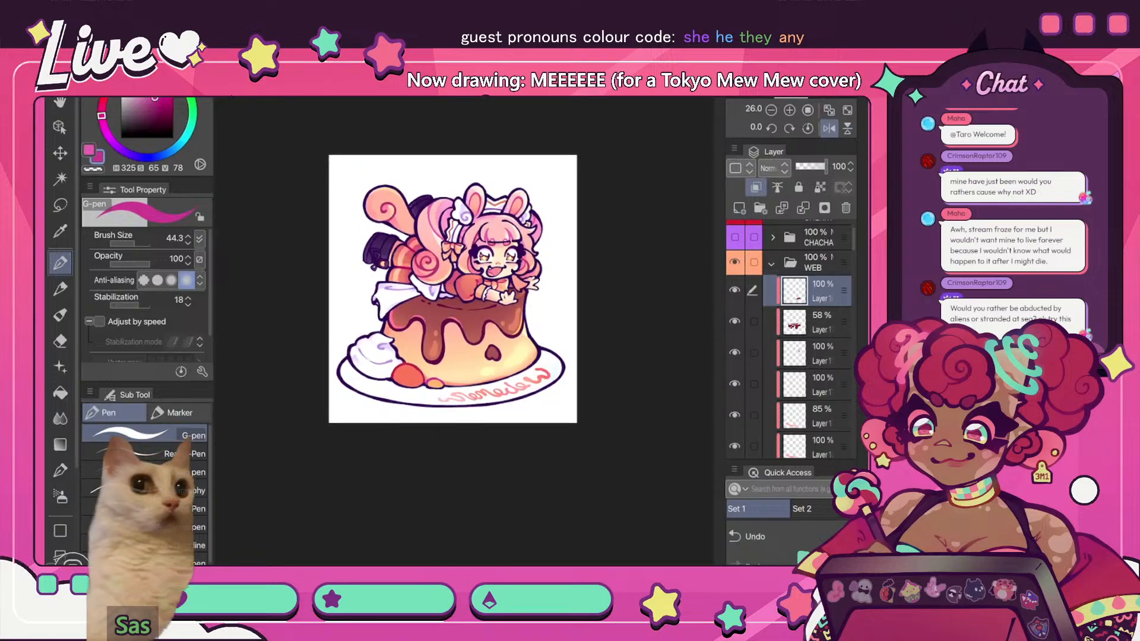
# - Recolour the small orange ball's upper outline in pink, using H 334, S 60, V 81, with the view unmirrored
pyautogui.click(828, 128)
pyautogui.scroll(8, 500, 392)
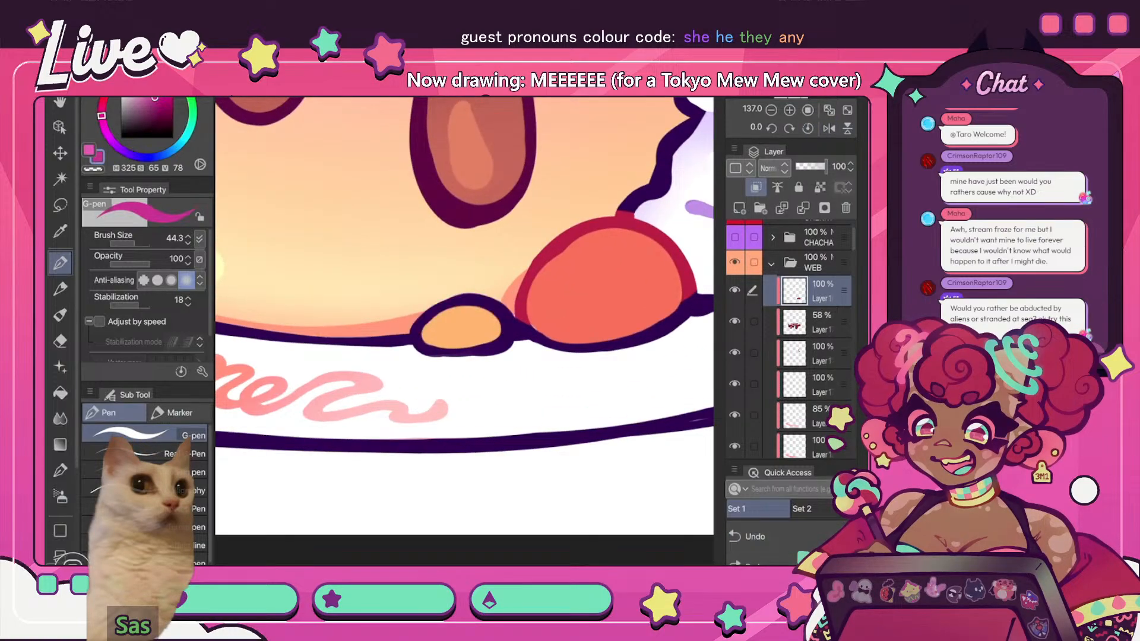
pyautogui.click(152, 98)
pyautogui.click(101, 109)
pyautogui.moveTo(432, 305); pyautogui.dragTo(416, 330)
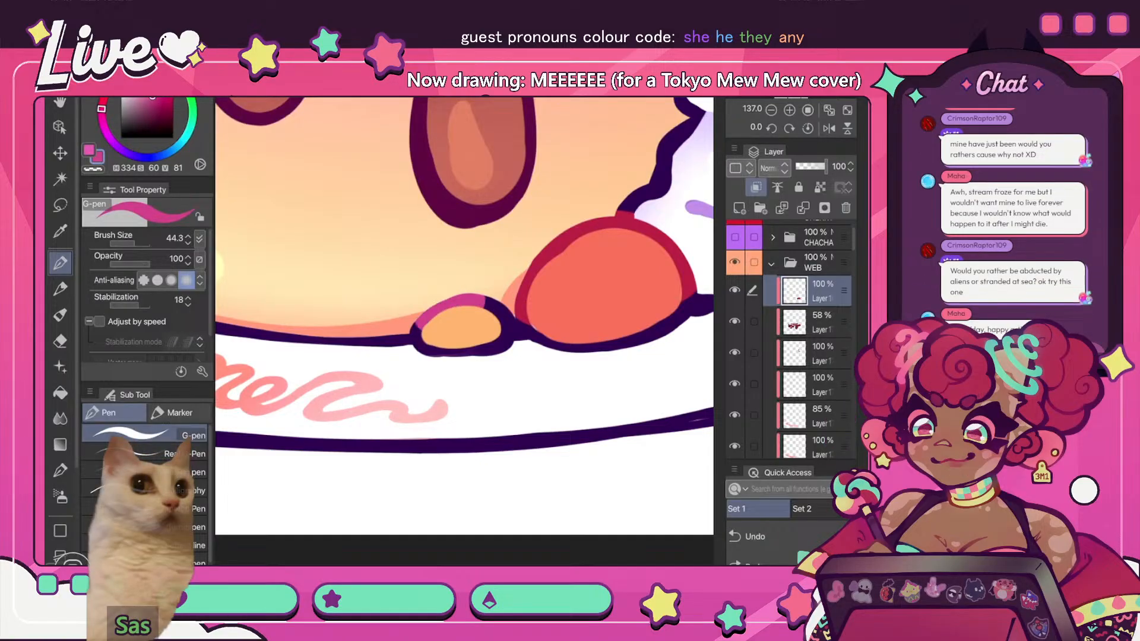
pyautogui.moveTo(483, 298); pyautogui.dragTo(506, 325)
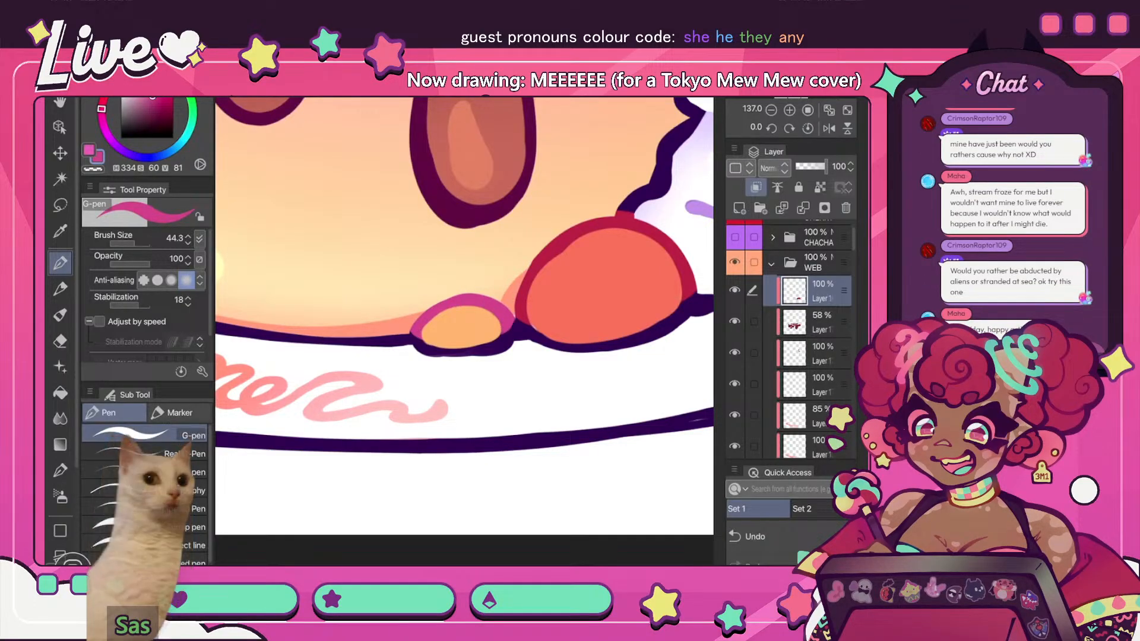
# - Examine the recoloured ball outlines in the whole illustration, comparing mirrored and unmirrored views
pyautogui.scroll(-9, 512, 281)
pyautogui.click(829, 128)
pyautogui.scroll(4, 420, 142)
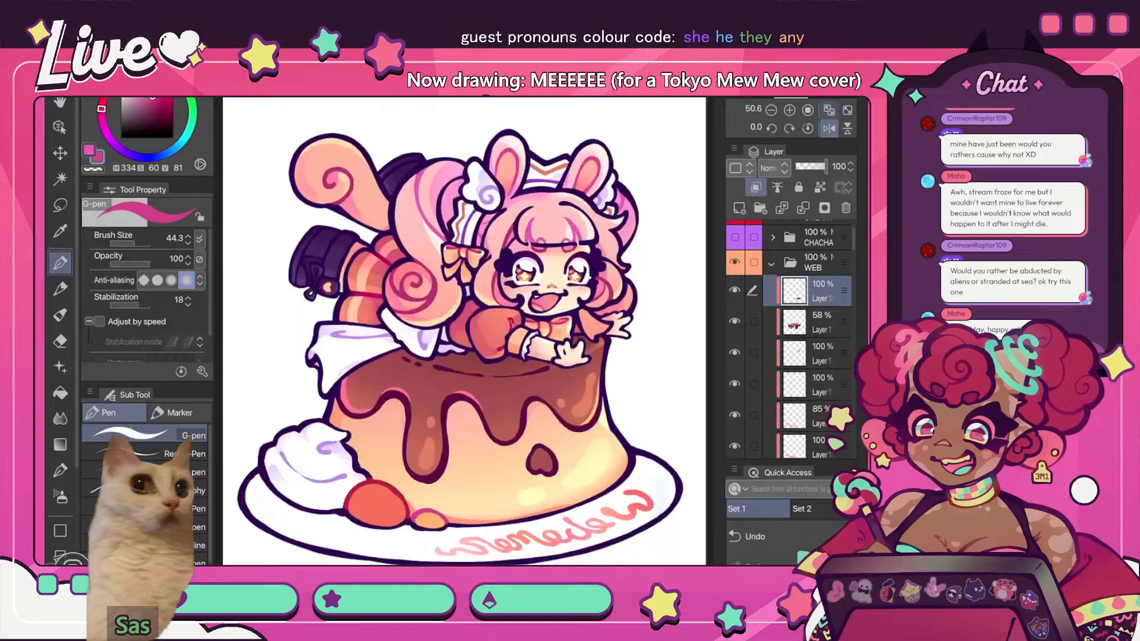
pyautogui.scroll(-5, 790, 338)
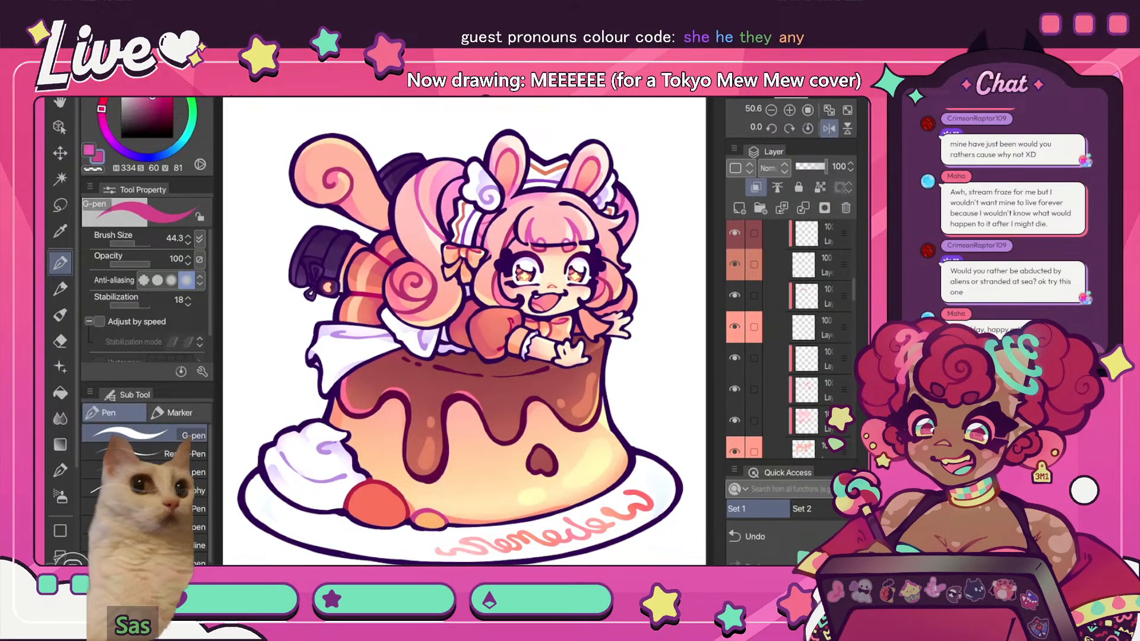
pyautogui.scroll(4, 790, 338)
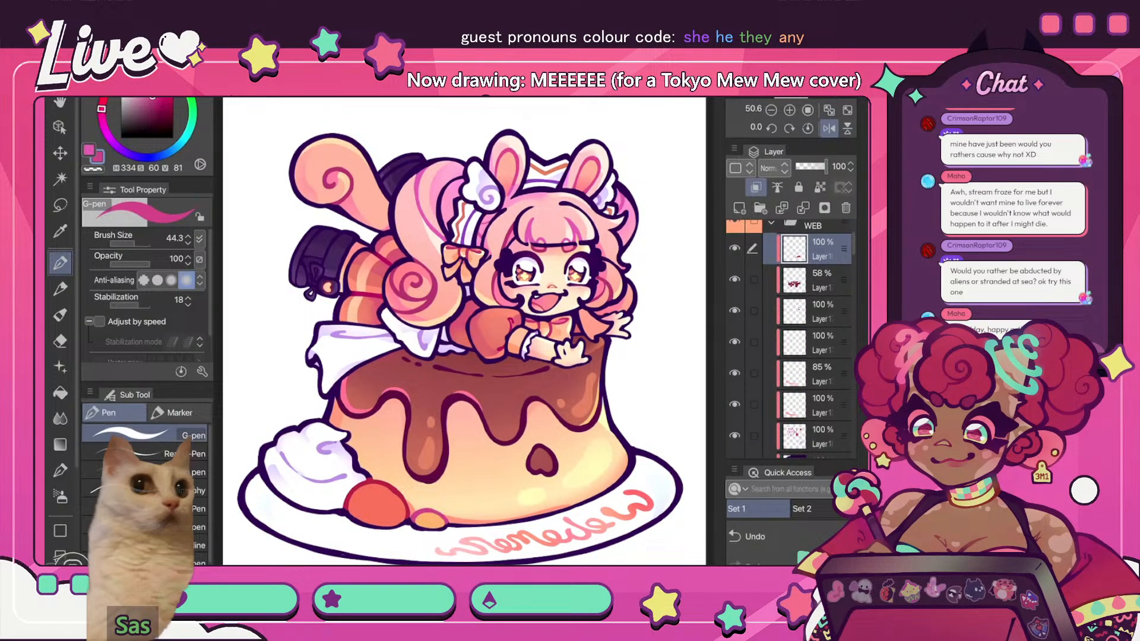
pyautogui.scroll(-3, 464, 331)
pyautogui.press('h')
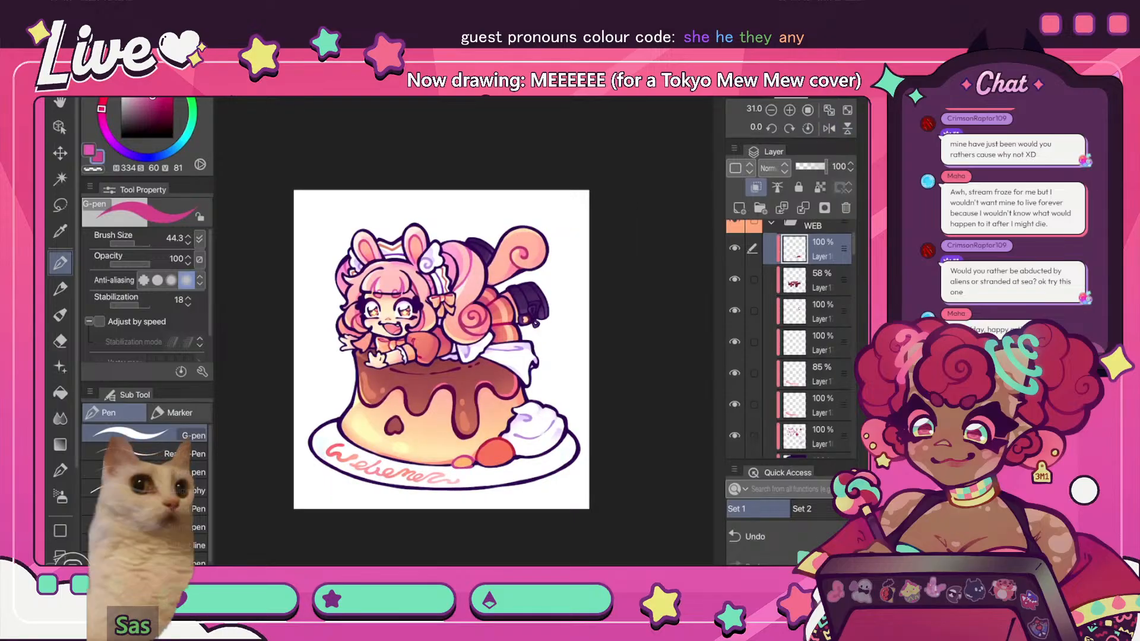
pyautogui.press('h')
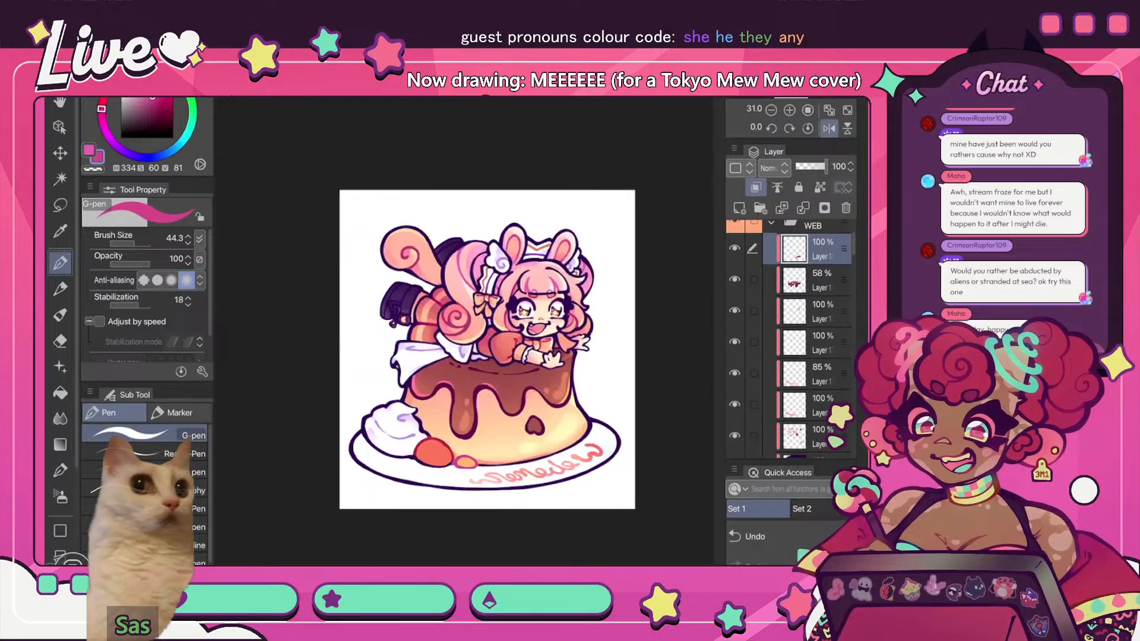
# - Sample crimson H 350, S 72, V 72 from the red ball's outline, recolour its remaining outline, and switch the G-pen to transparent colour
pyautogui.scroll(5, 465, 331)
pyautogui.press('i')
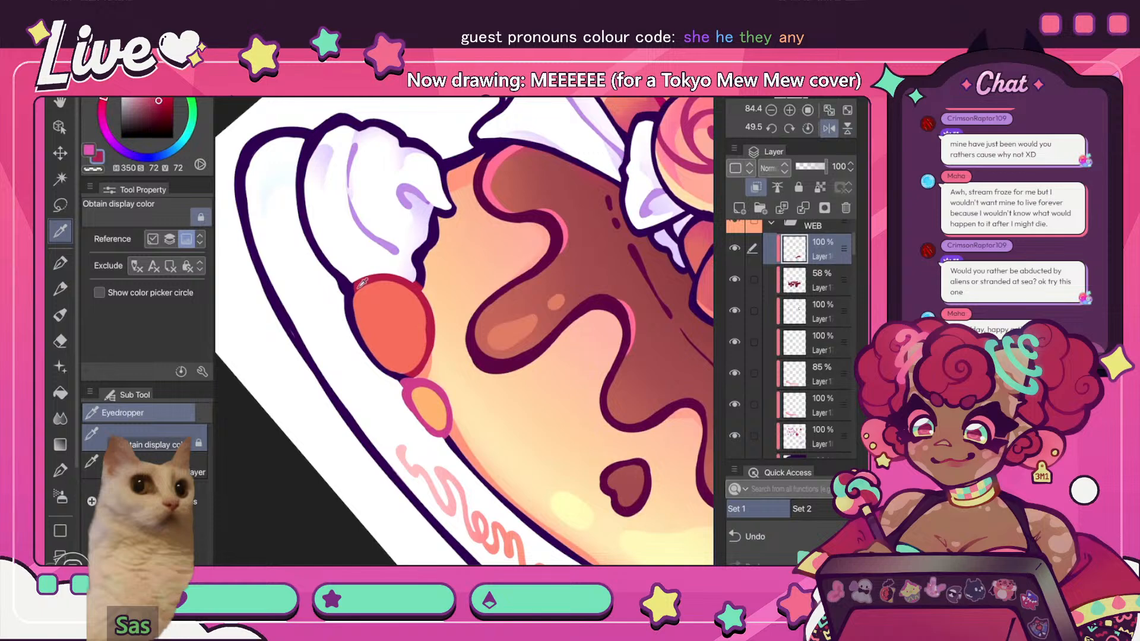
pyautogui.press('p')
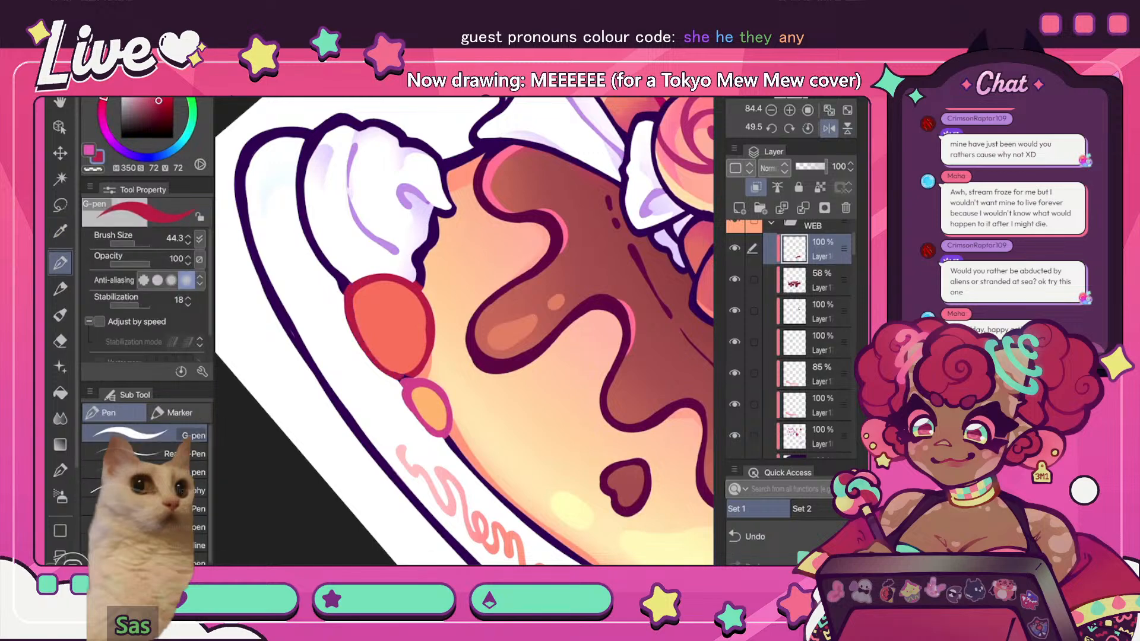
pyautogui.press('c')
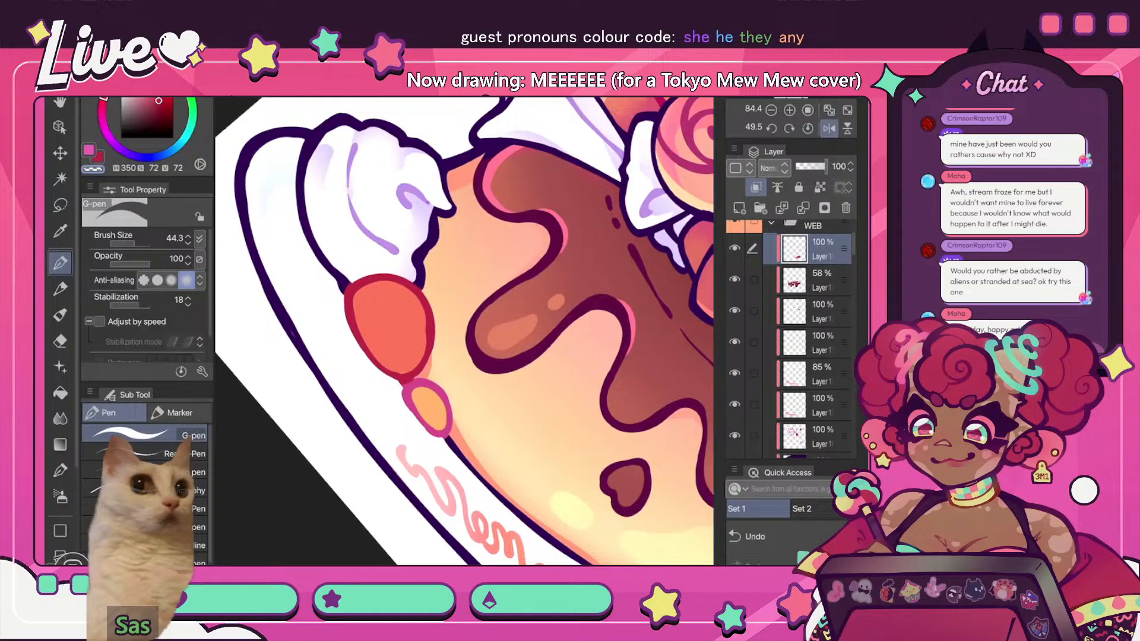
# - Soften the recoloured outlines of both balls with the Blur tool at sizes 435.8 and 246.1
pyautogui.press('j')
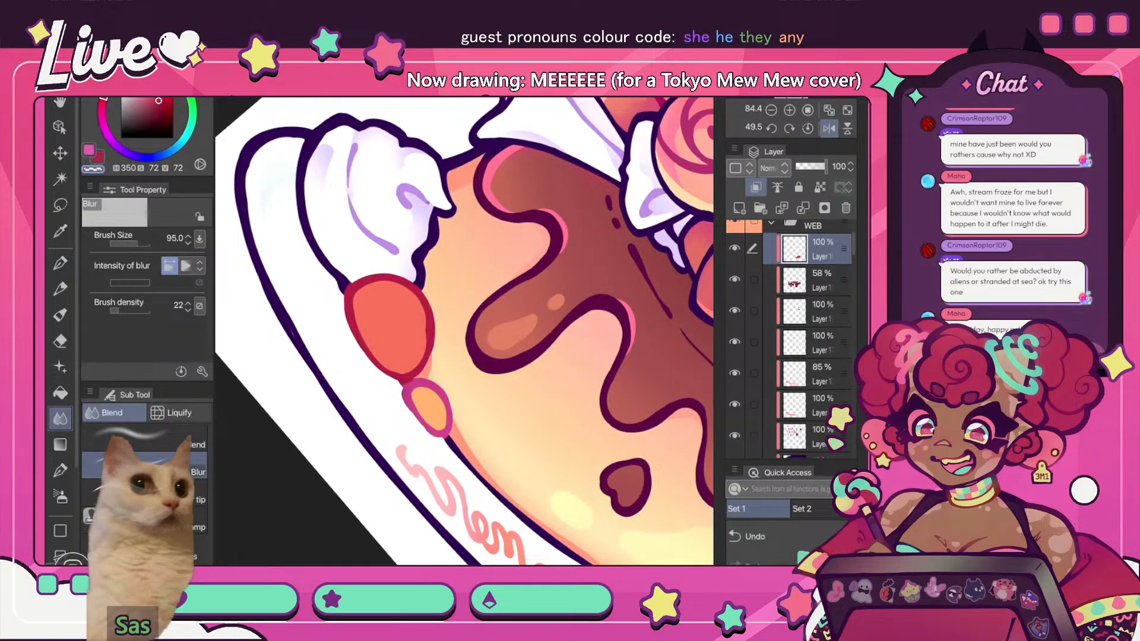
pyautogui.scroll(5, 424, 398)
pyautogui.click(144, 438)
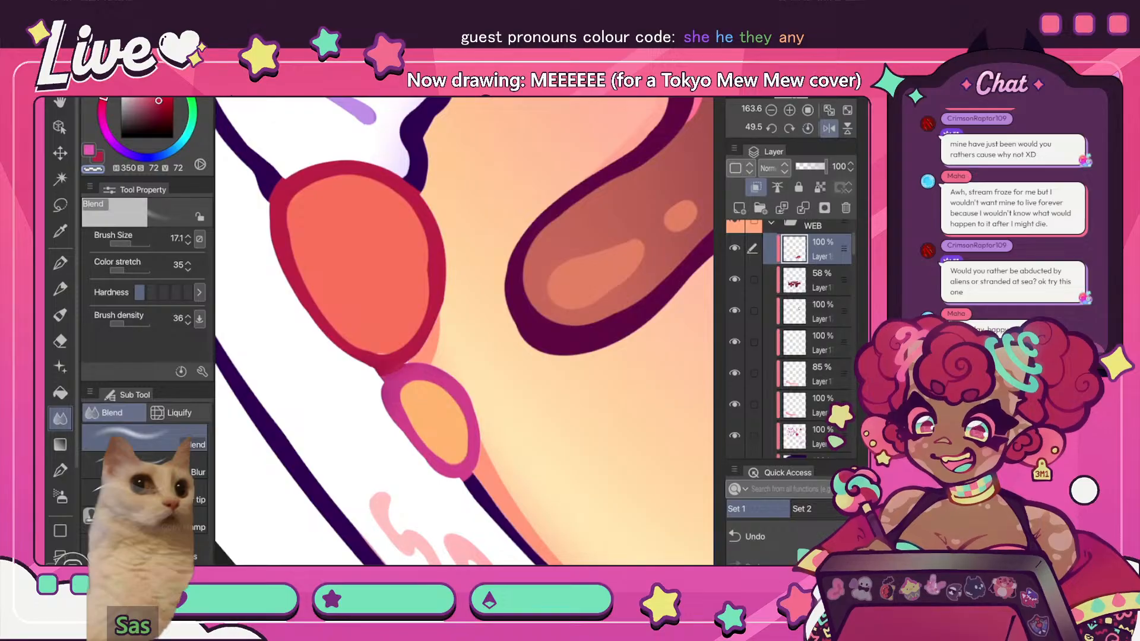
pyautogui.click(89, 149)
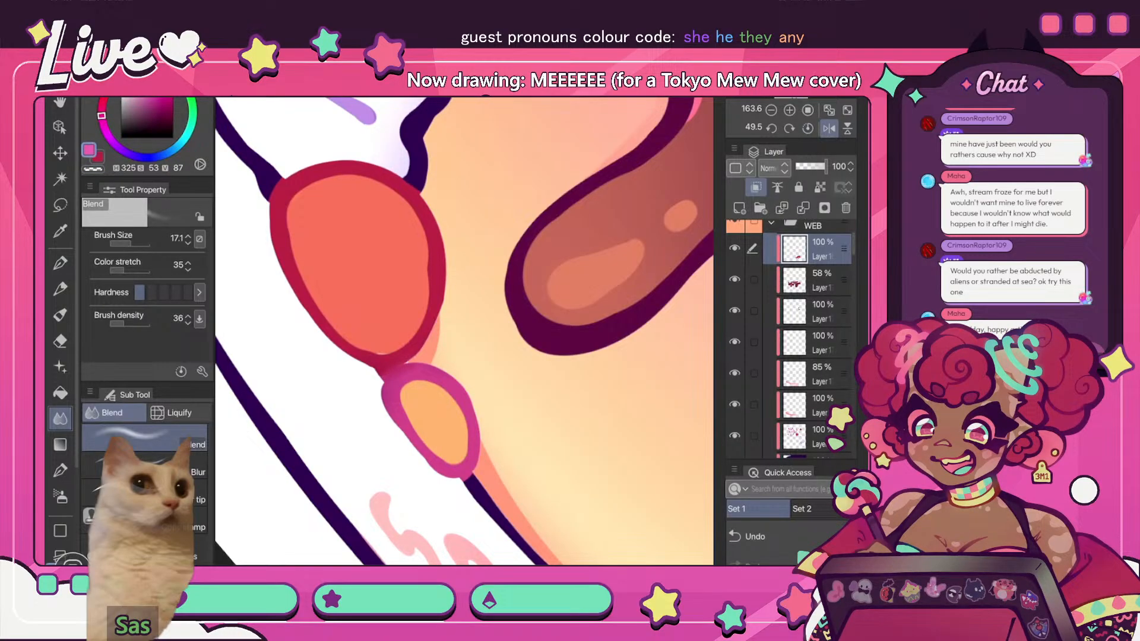
pyautogui.click(755, 537)
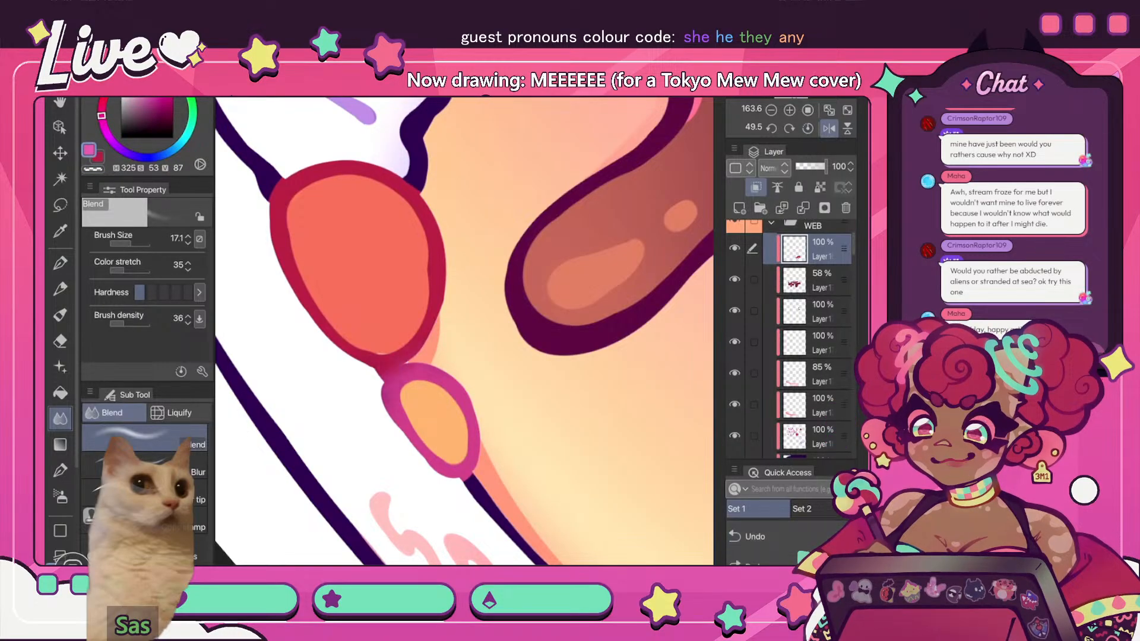
pyautogui.click(145, 466)
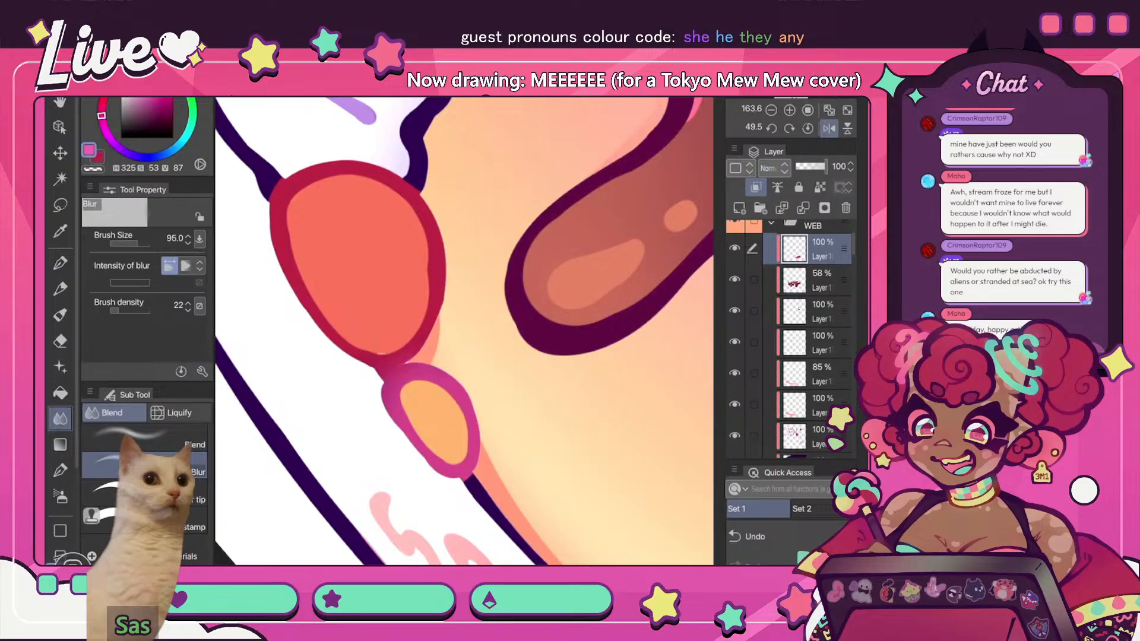
pyautogui.scroll(-5, 416, 292)
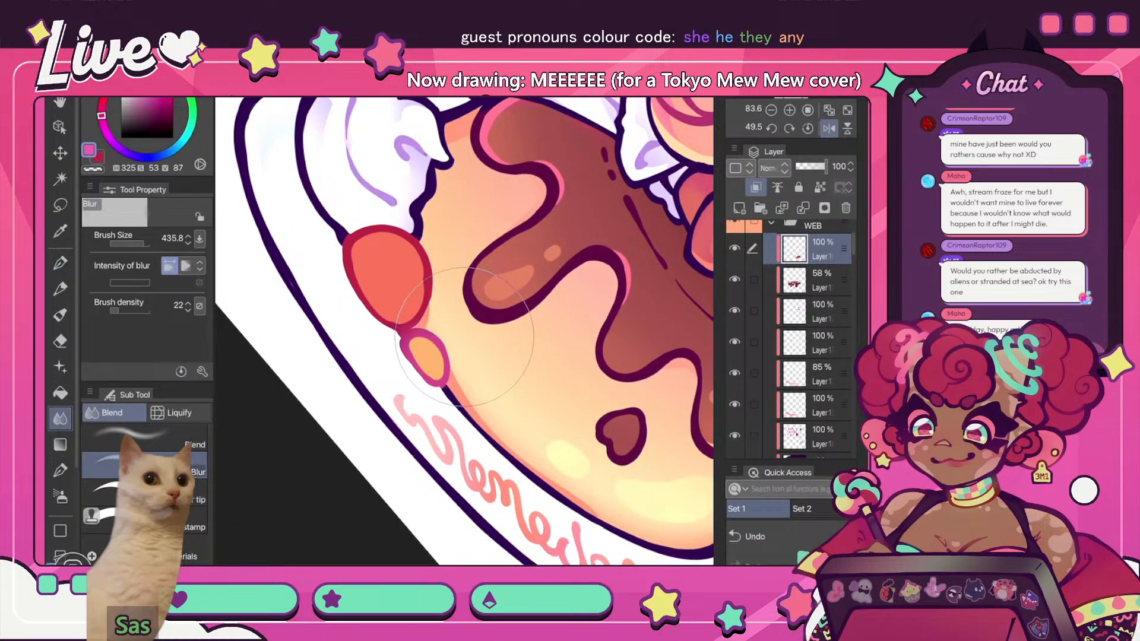
pyautogui.moveTo(464, 336); pyautogui.dragTo(433, 337)
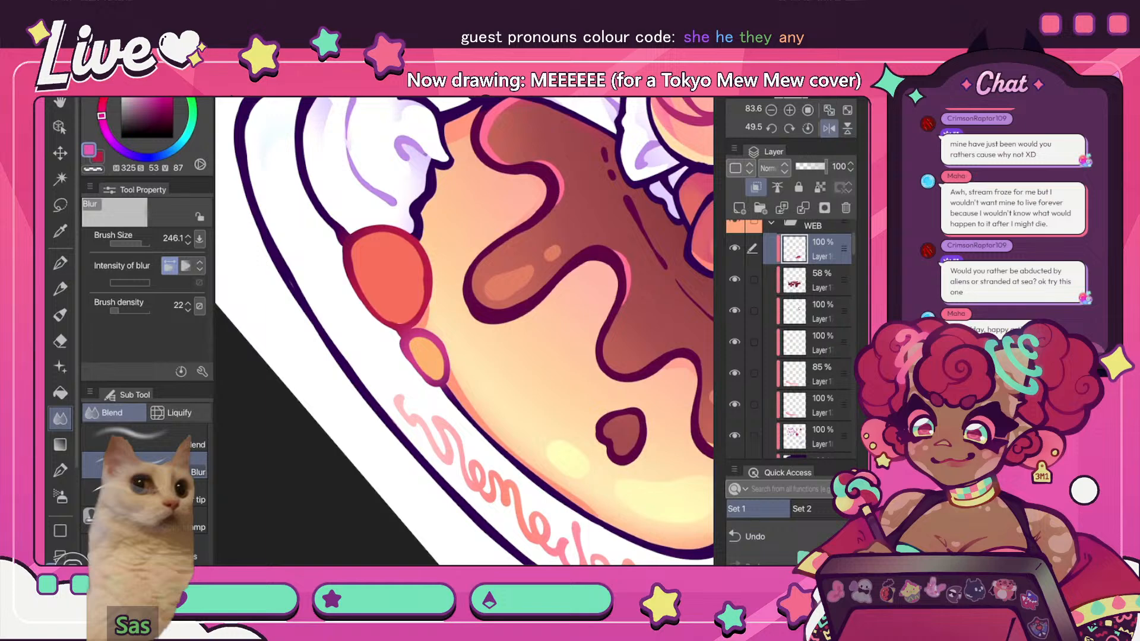
# - Refine the recoloured ball outlines with the Hard eraser at size 30.3 and the Blur tool at size 64.9
pyautogui.press('e')
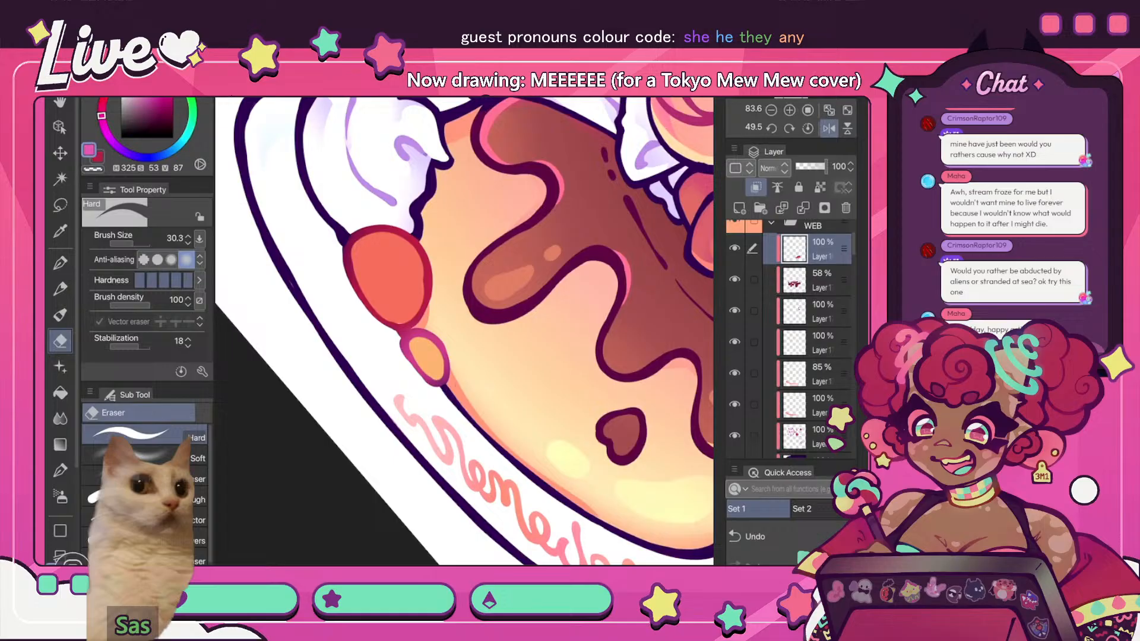
pyautogui.scroll(-8, 464, 332)
pyautogui.scroll(8, 457, 308)
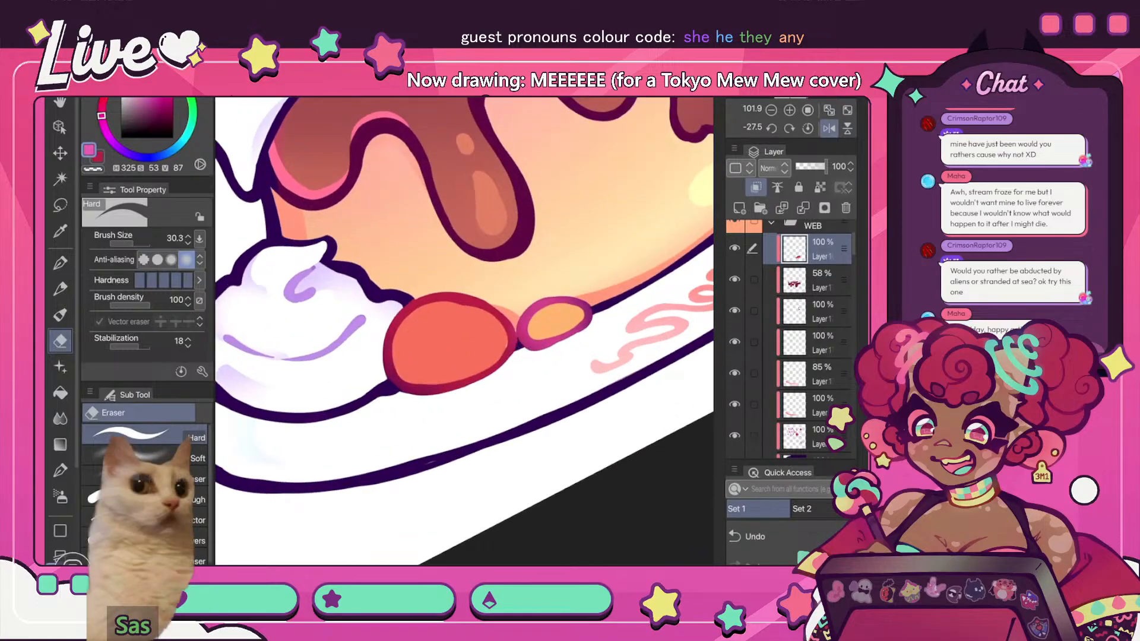
pyautogui.press('j')
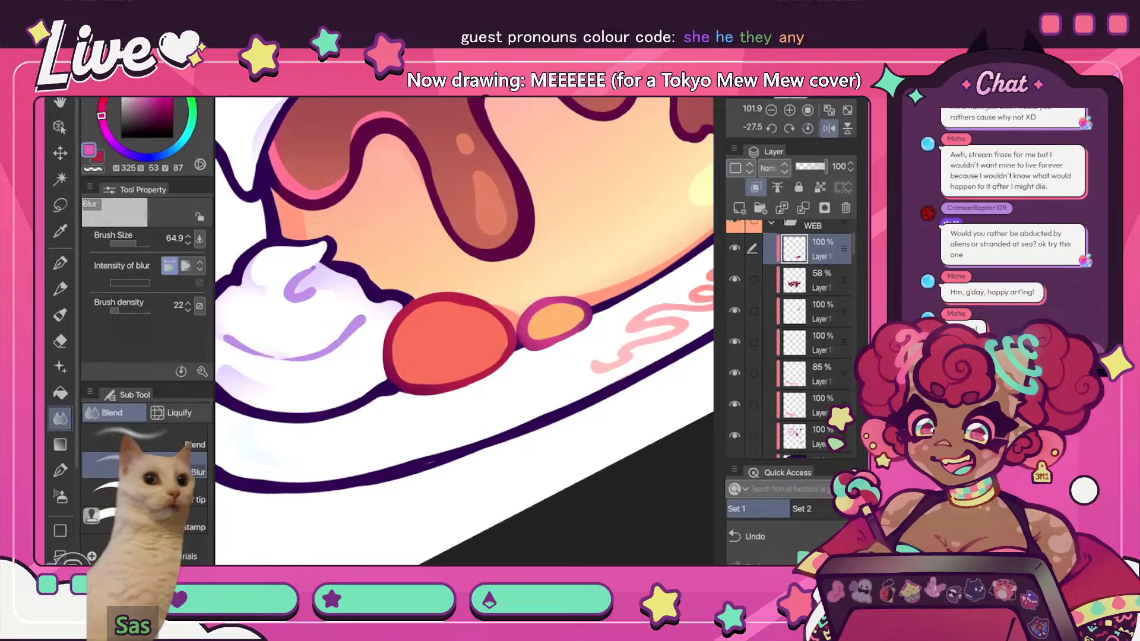
pyautogui.scroll(-5, 496, 264)
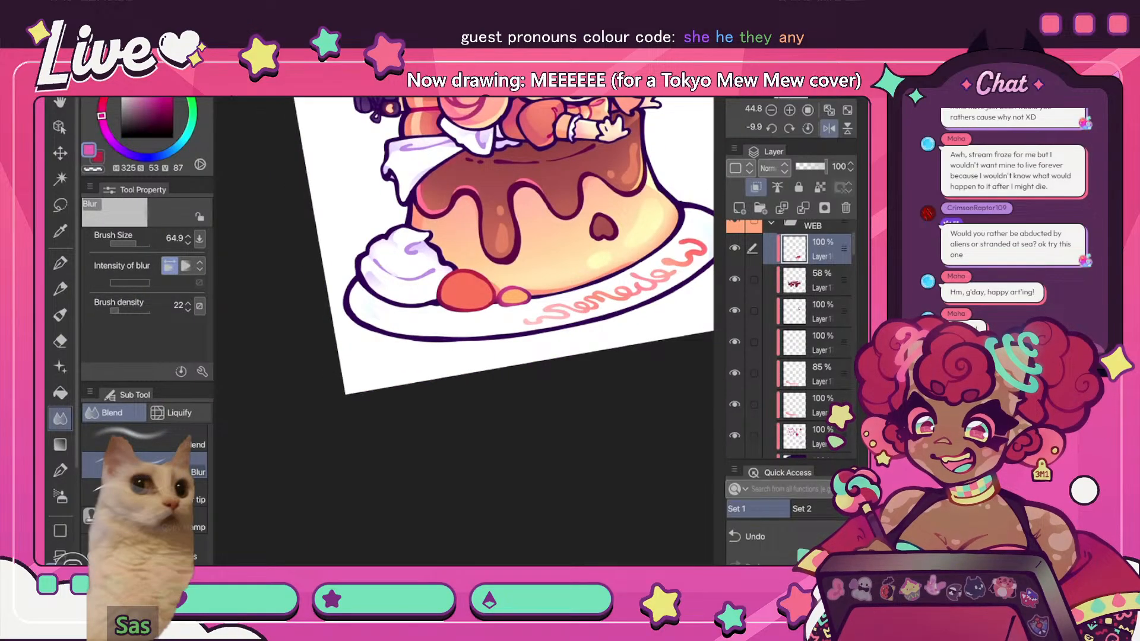
# - Try the Soft eraser at size 95.0 on the ball outlines, undoing the last two edits while comparing mirrored views
pyautogui.press('e')
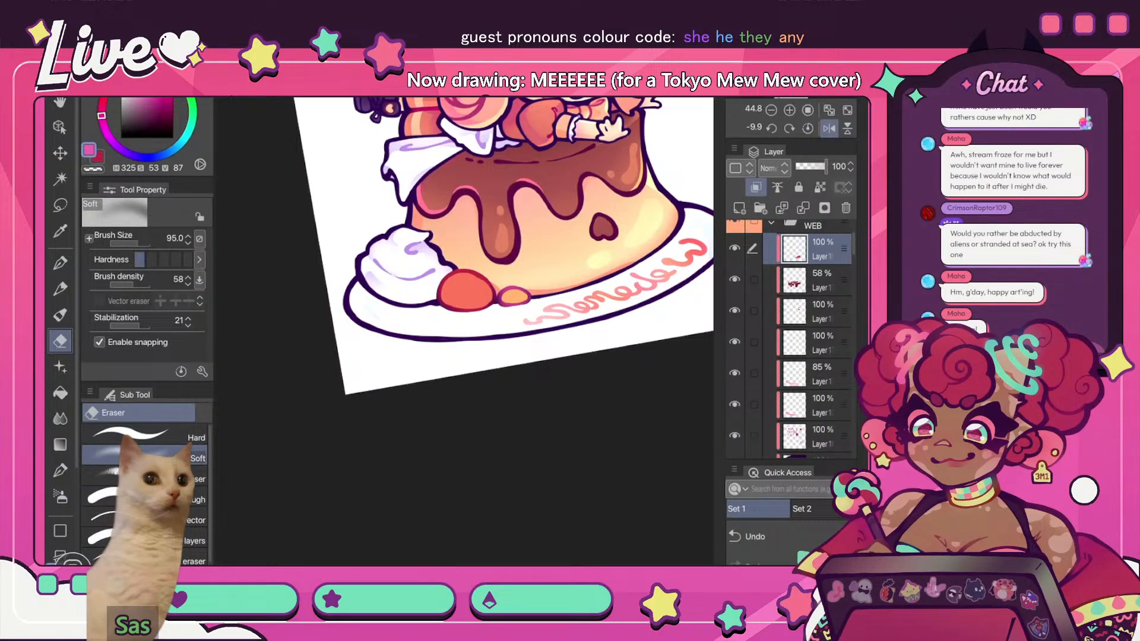
pyautogui.scroll(2, 514, 297)
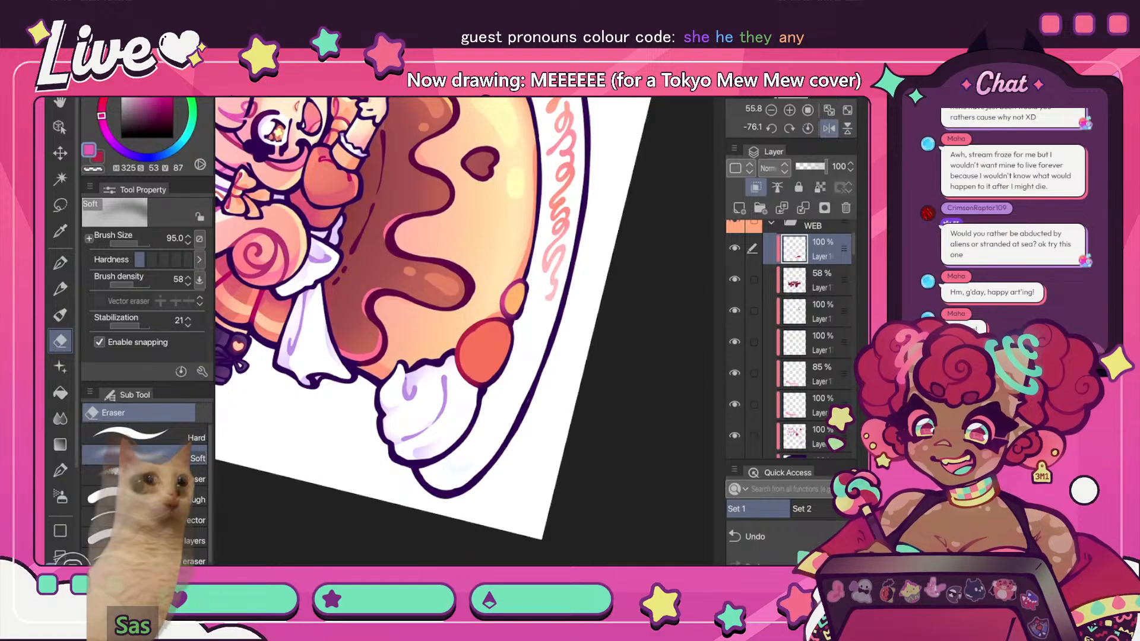
pyautogui.scroll(-5, 463, 330)
pyautogui.click(807, 128)
pyautogui.click(828, 110)
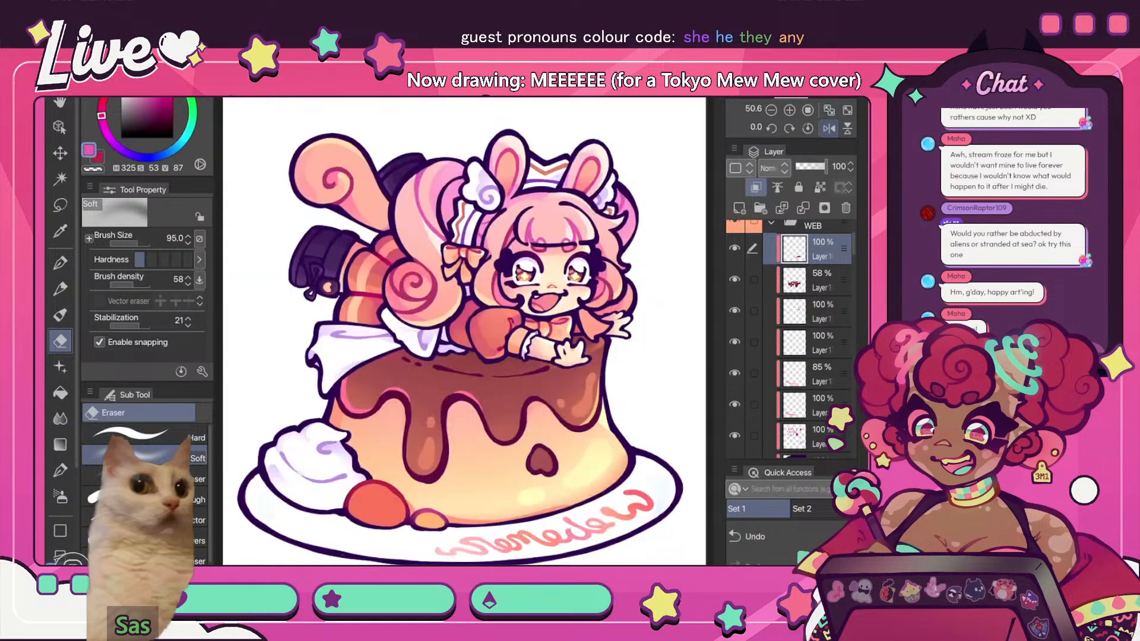
pyautogui.click(828, 128)
pyautogui.click(755, 537)
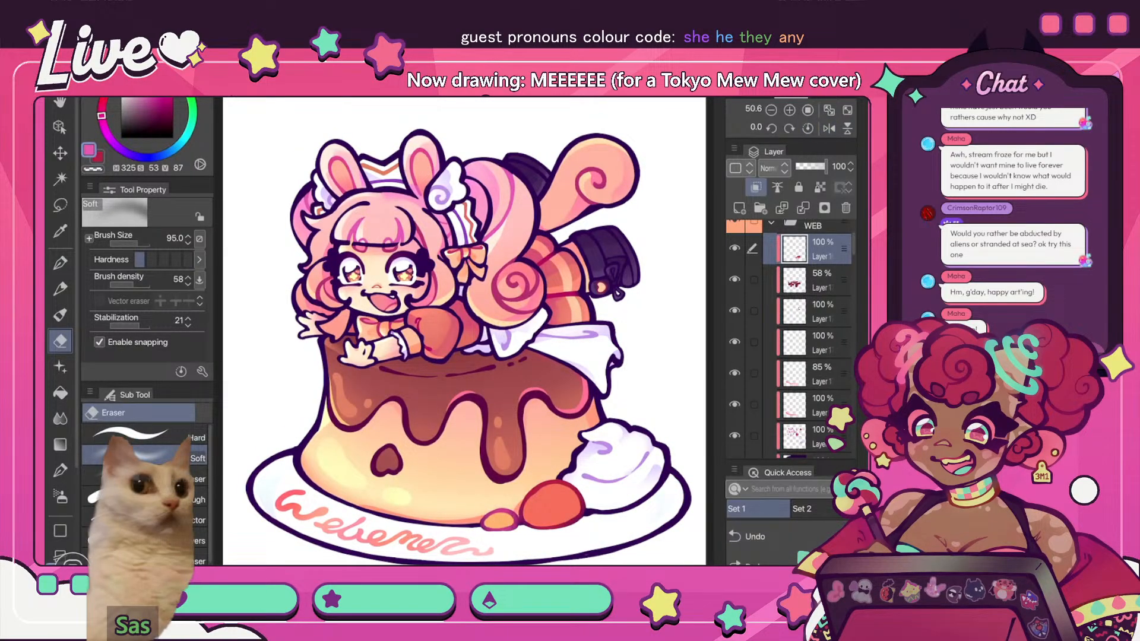
pyautogui.click(755, 536)
pyautogui.click(828, 129)
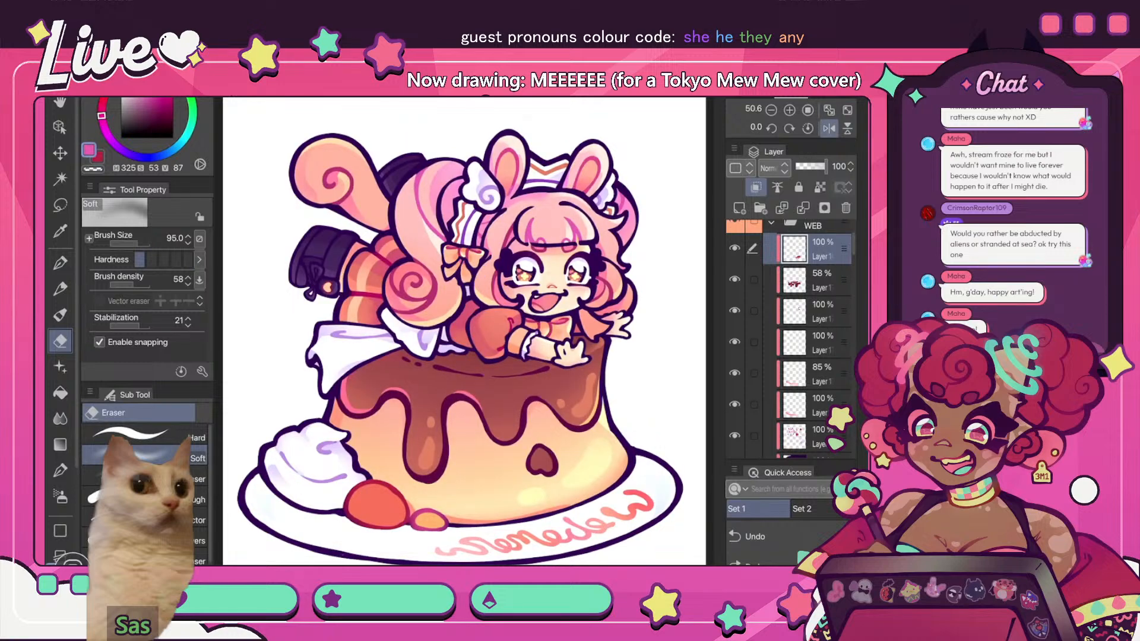
# - Find the balls' base colour layer by checking layer visibility, and add a new layer above its clipped shading layer
pyautogui.scroll(-2, 465, 330)
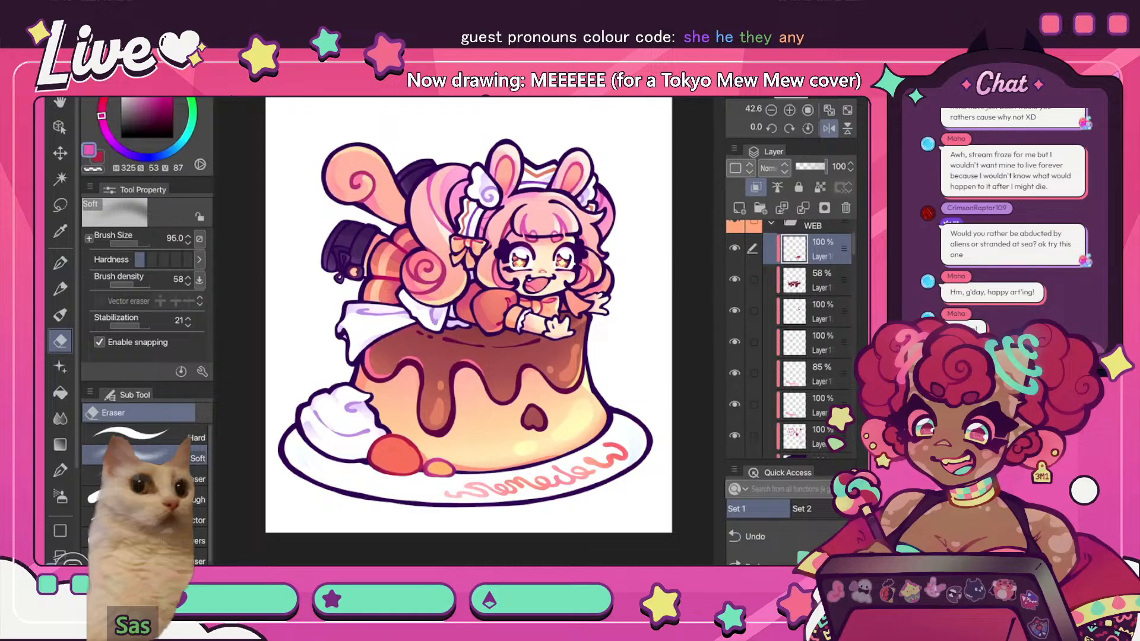
pyautogui.scroll(-15, 789, 339)
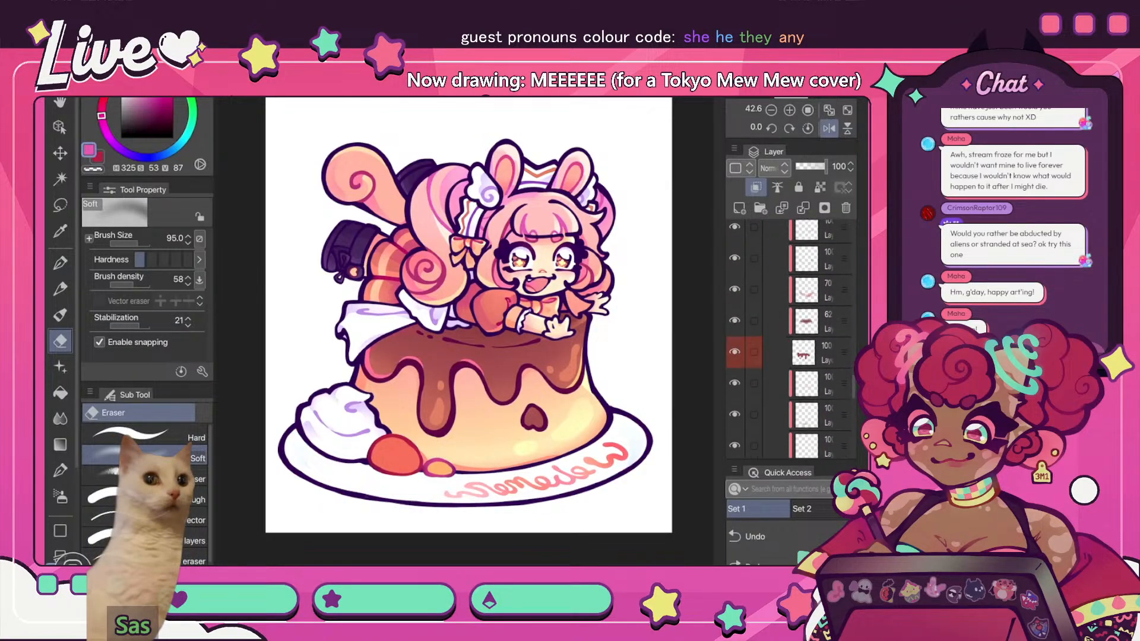
pyautogui.scroll(-8, 790, 339)
pyautogui.scroll(2, 789, 338)
pyautogui.click(734, 286)
pyautogui.click(735, 285)
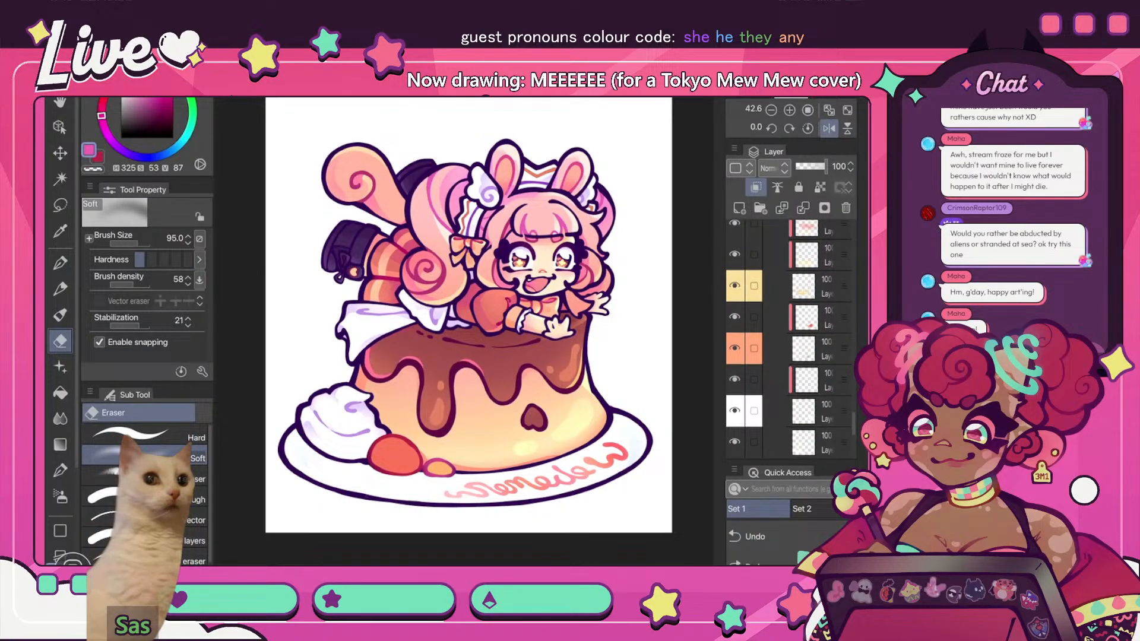
pyautogui.click(734, 317)
pyautogui.click(735, 317)
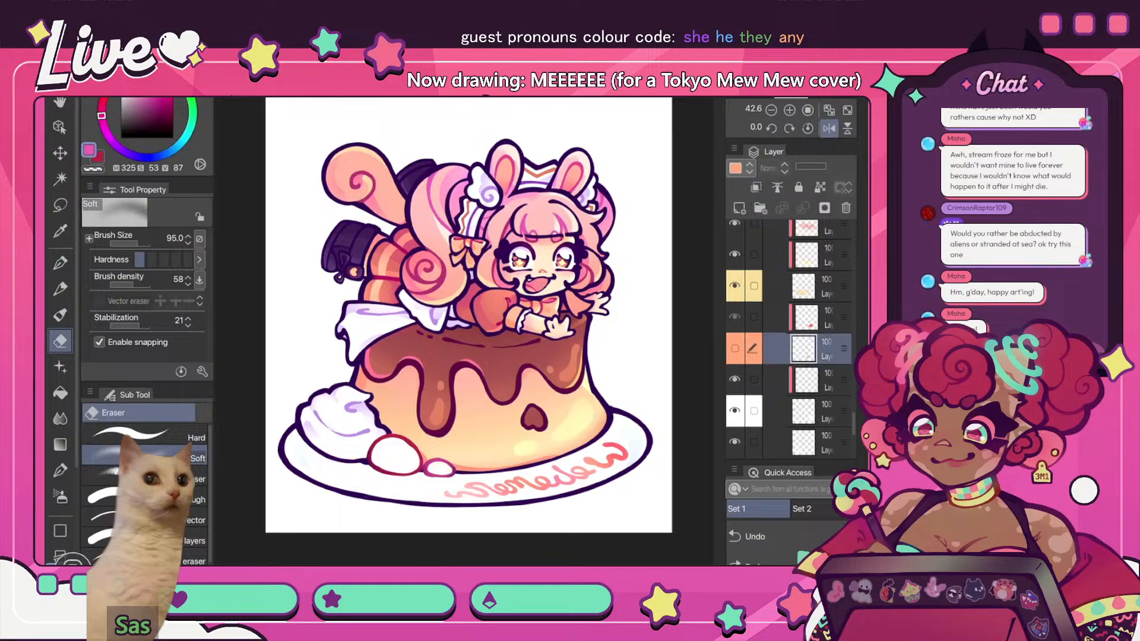
pyautogui.hotkey('ctrl', 'shift', 'n')
pyautogui.hotkey('ctrl', '+')
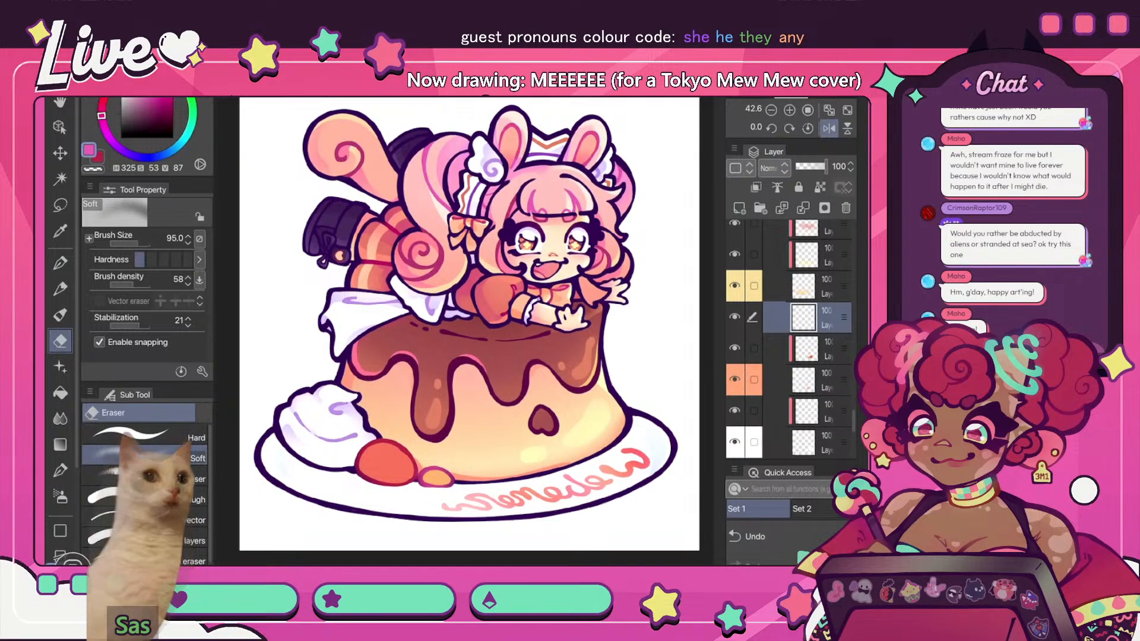
# - Paint a soft coral highlight on the red ball using sampled H 11, S 53, V 99 and the G-pen at size 44.3
pyautogui.hotkey('ctrl', '+')
pyautogui.press('i')
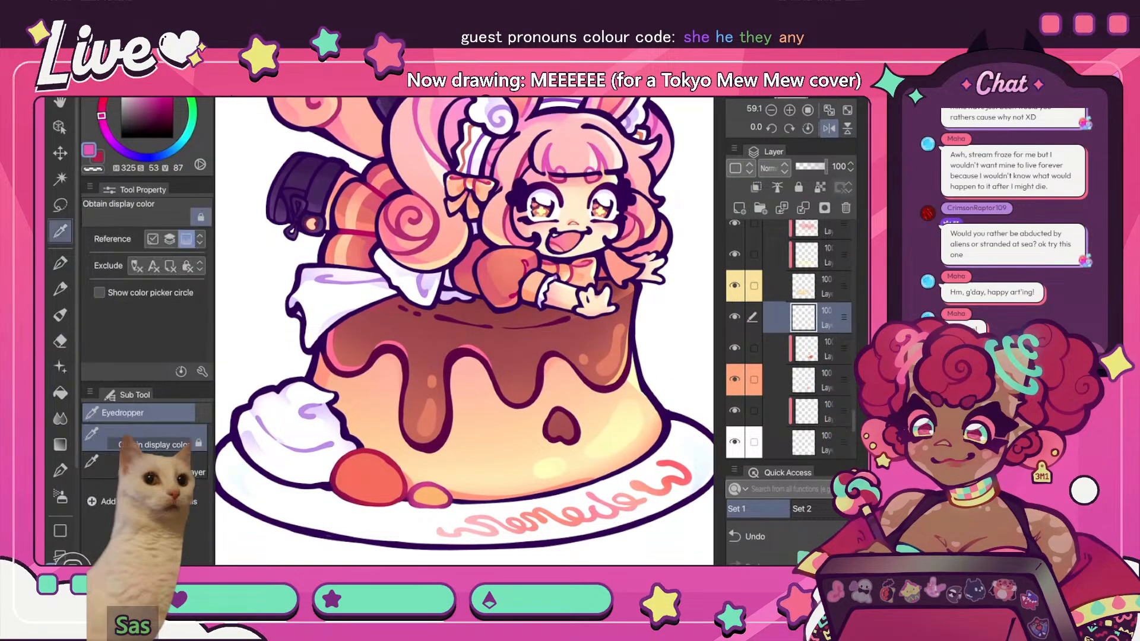
pyautogui.press('p')
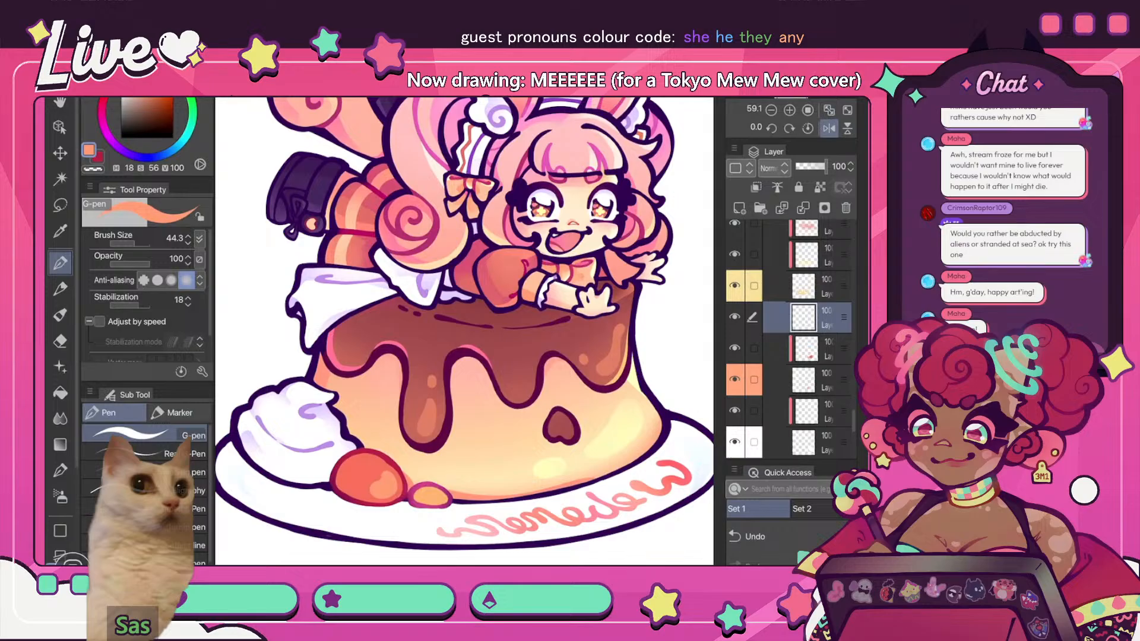
pyautogui.press('i')
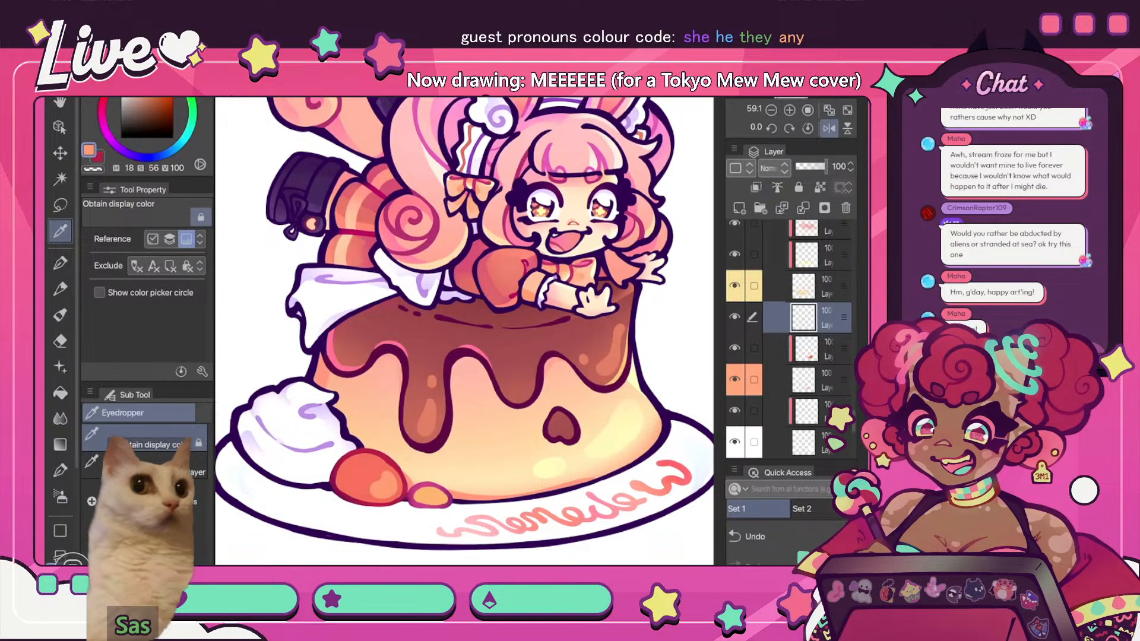
pyautogui.press('p')
pyautogui.moveTo(347, 473); pyautogui.dragTo(353, 473)
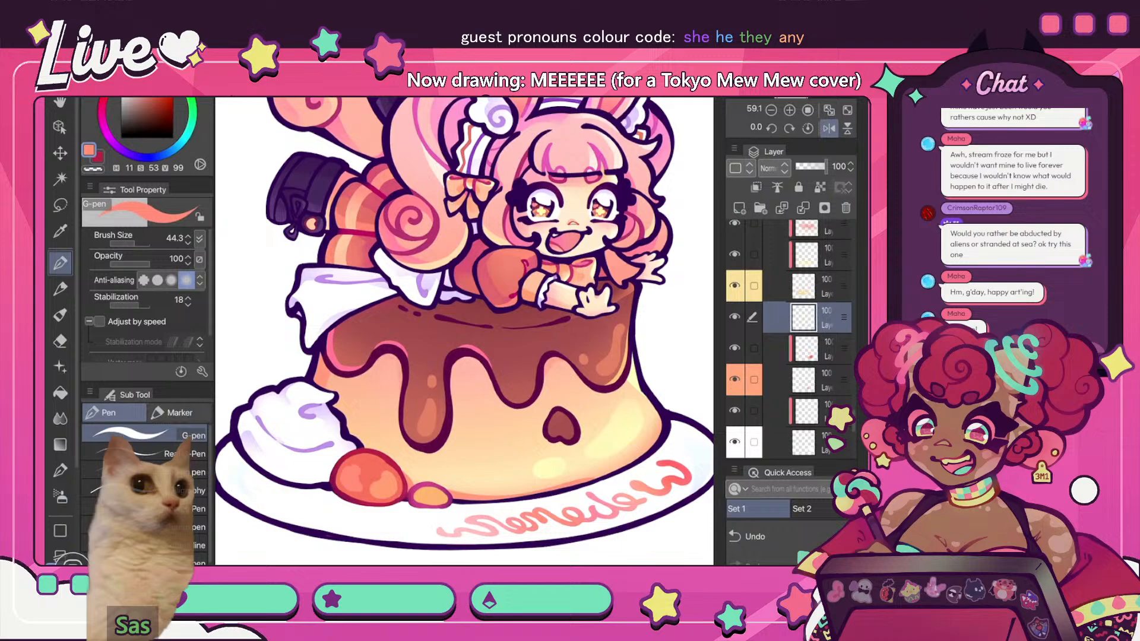
pyautogui.scroll(-5, 464, 331)
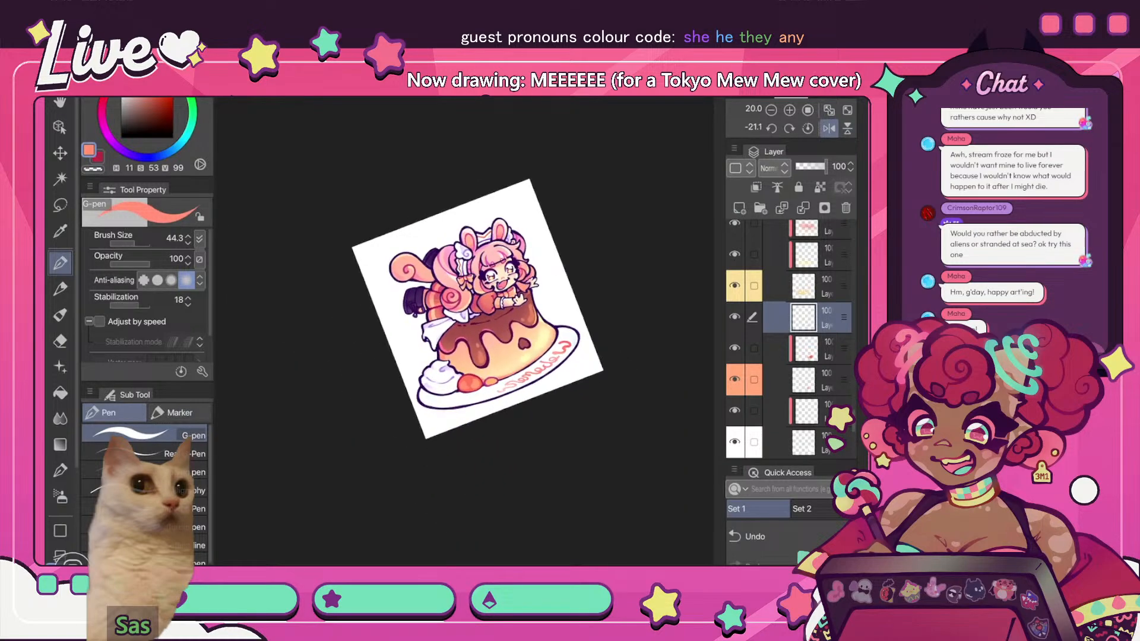
pyautogui.hotkey('ctrl', '@')
pyautogui.scroll(5, 490, 335)
pyautogui.hotkey('ctrl', 'z')
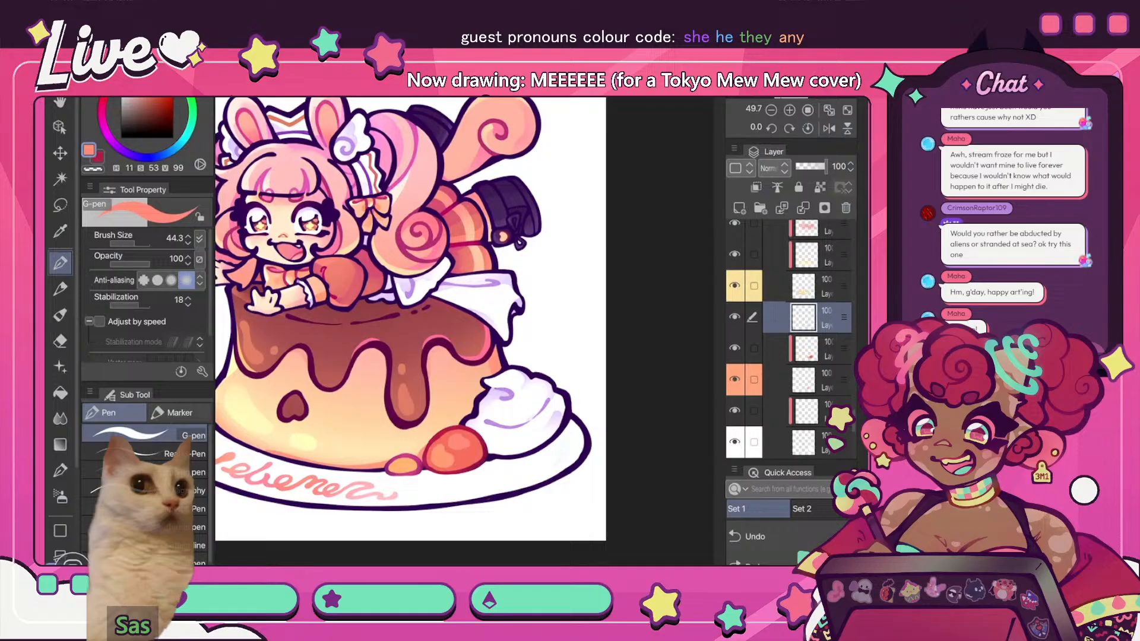
pyautogui.scroll(-4, 463, 320)
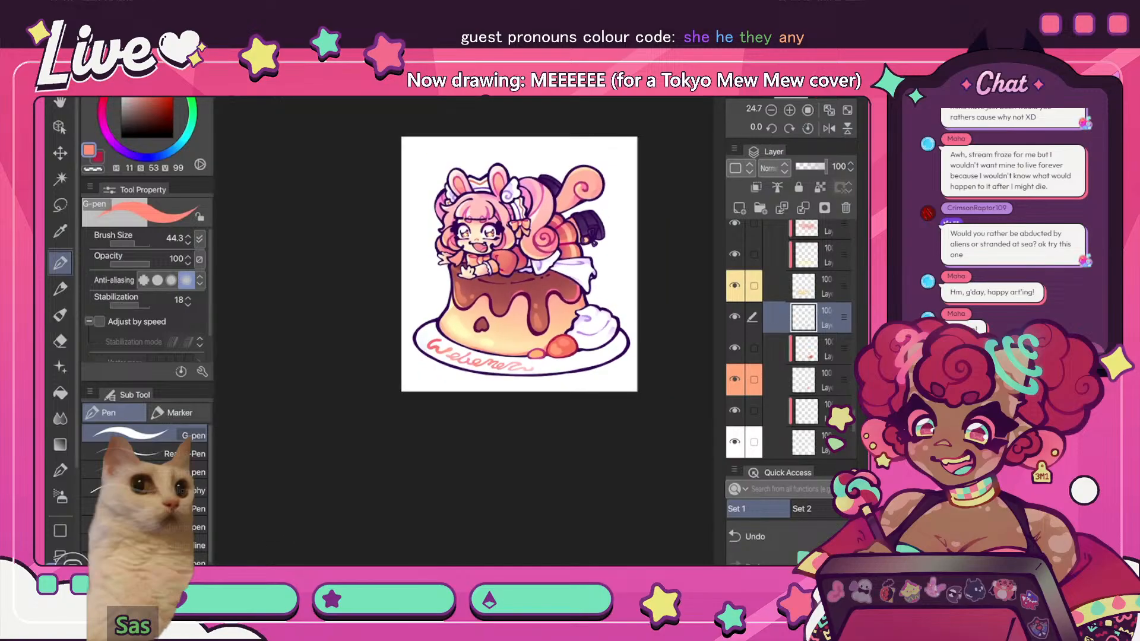
pyautogui.press('h')
pyautogui.scroll(4, 463, 285)
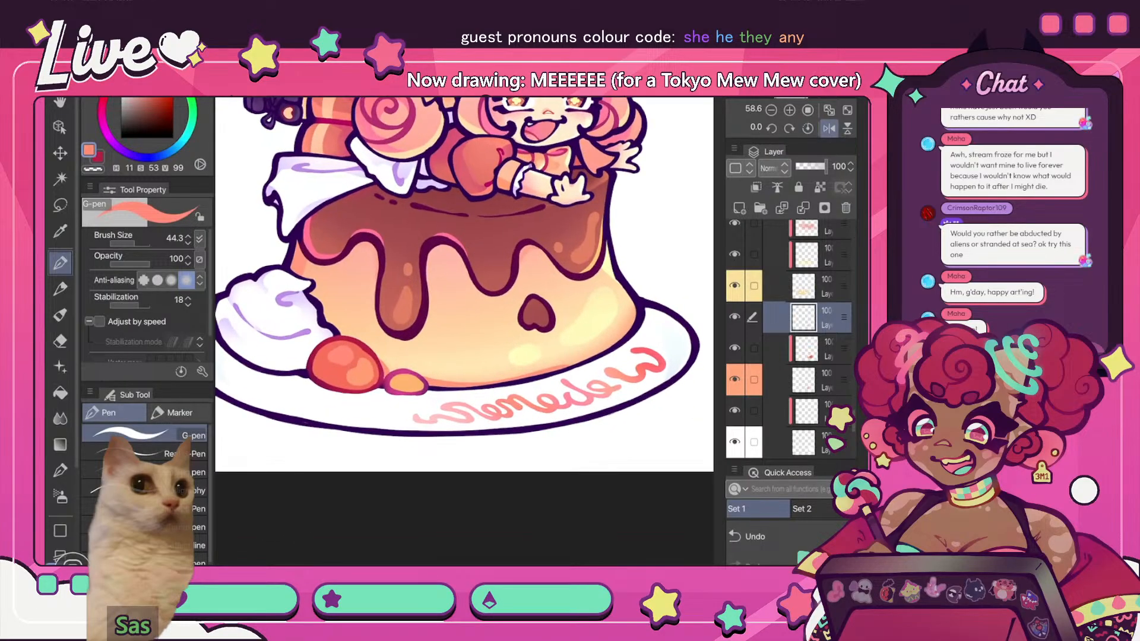
# - Try a light peach highlight, H 20, S 42, V 100, on the small orange ball with the G-pen
pyautogui.press('i')
pyautogui.moveTo(463, 285); pyautogui.dragTo(483, 389)
pyautogui.click(380, 398)
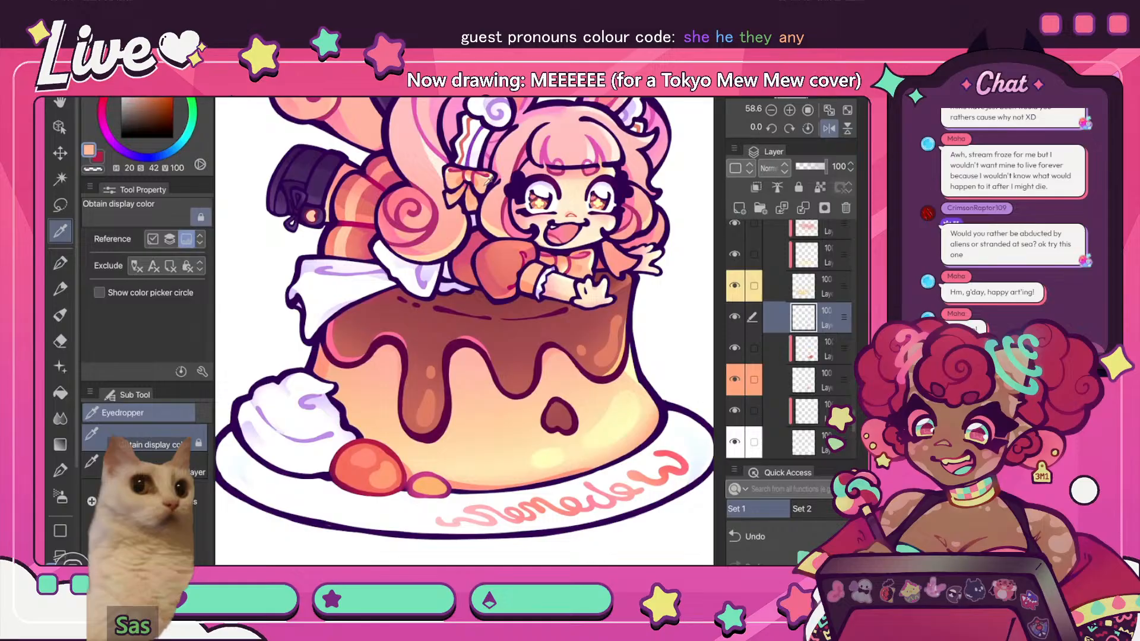
pyautogui.moveTo(367, 467); pyautogui.dragTo(356, 297)
pyautogui.scroll(3, 416, 380)
pyautogui.press('p')
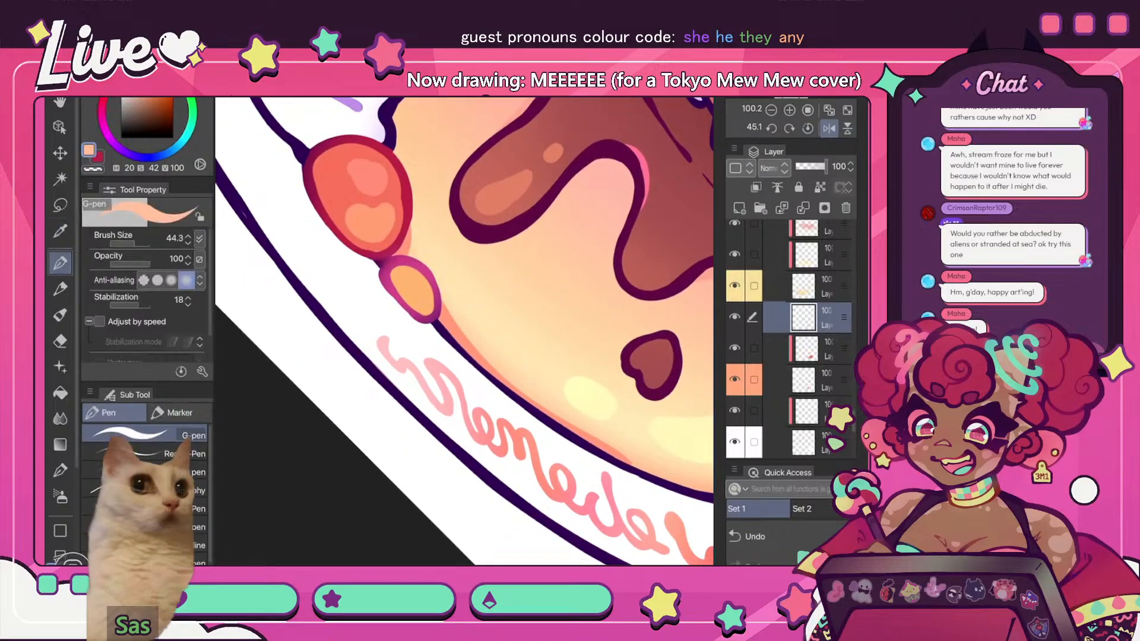
pyautogui.click(755, 536)
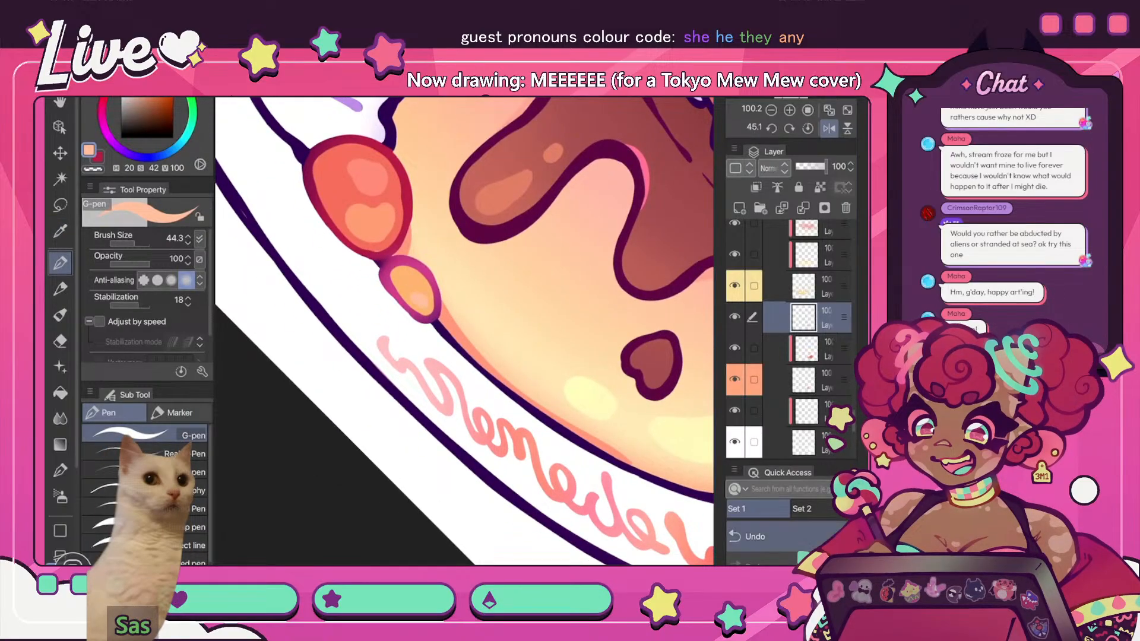
pyautogui.moveTo(652, 365); pyautogui.dragTo(359, 497)
pyautogui.scroll(-3, 463, 332)
# - Paint a highlight on the small orange ball using sampled pudding colour H 30, S 36, V 100, and blend it with H 30, S 49, V 100
pyautogui.press('i')
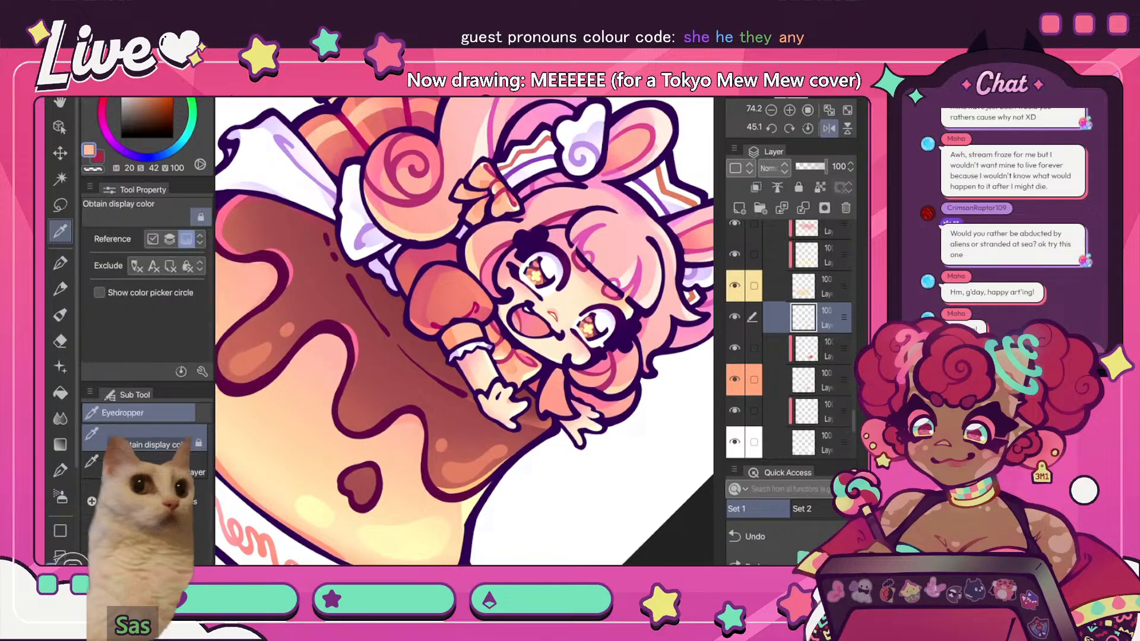
pyautogui.scroll(-4, 462, 332)
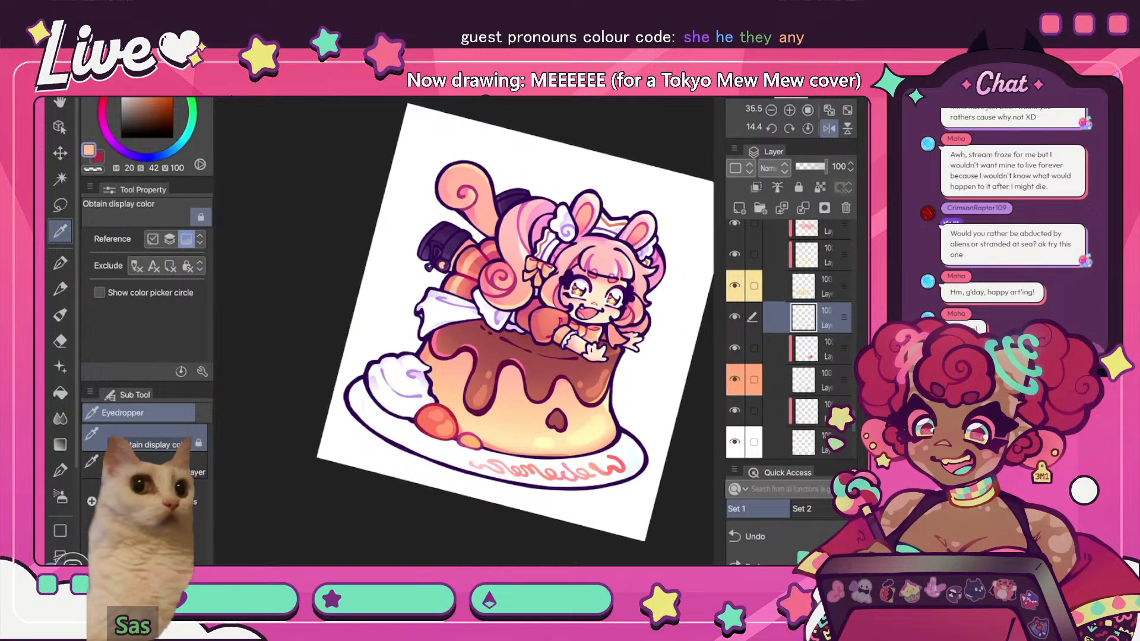
pyautogui.scroll(5, 463, 332)
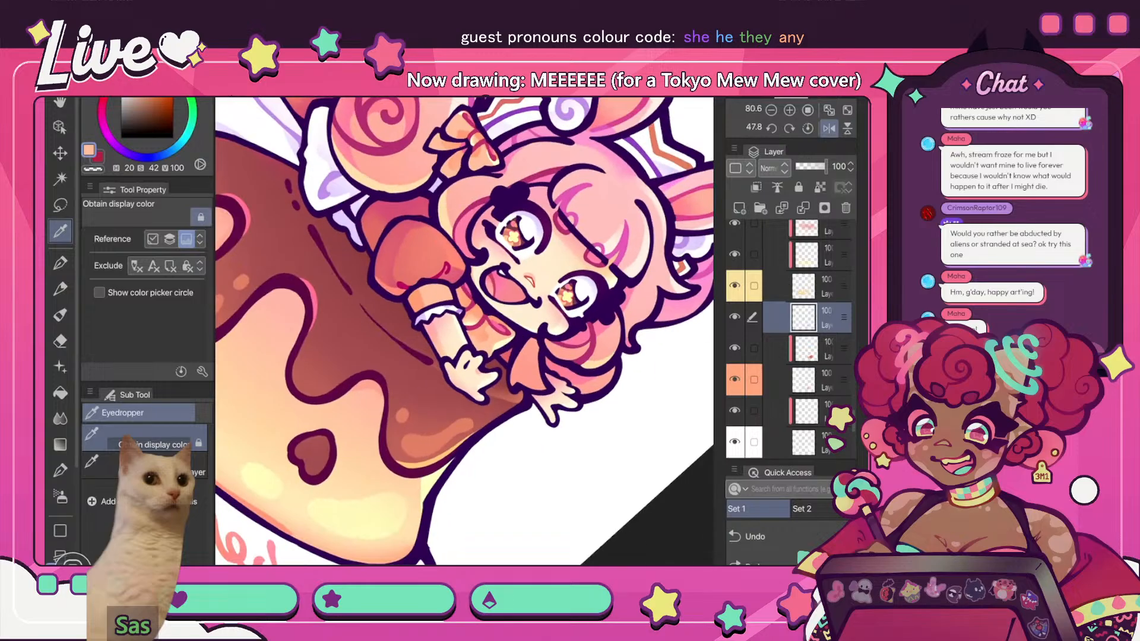
pyautogui.click(264, 380)
pyautogui.scroll(-3, 463, 332)
pyautogui.scroll(3, 463, 332)
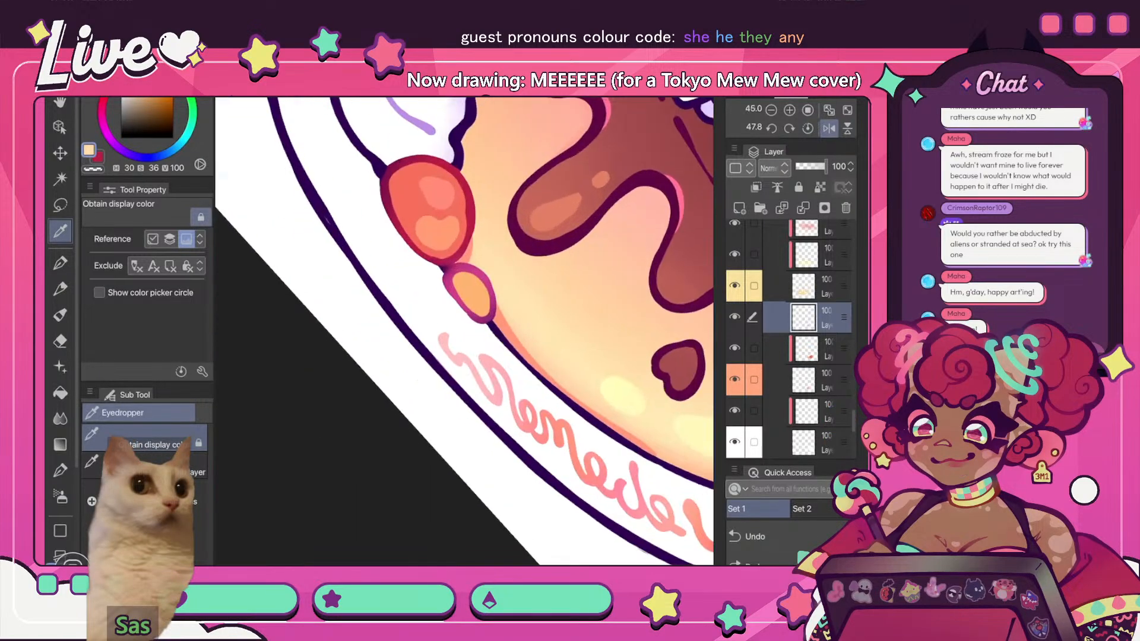
pyautogui.scroll(2, 380, 274)
pyautogui.press('p')
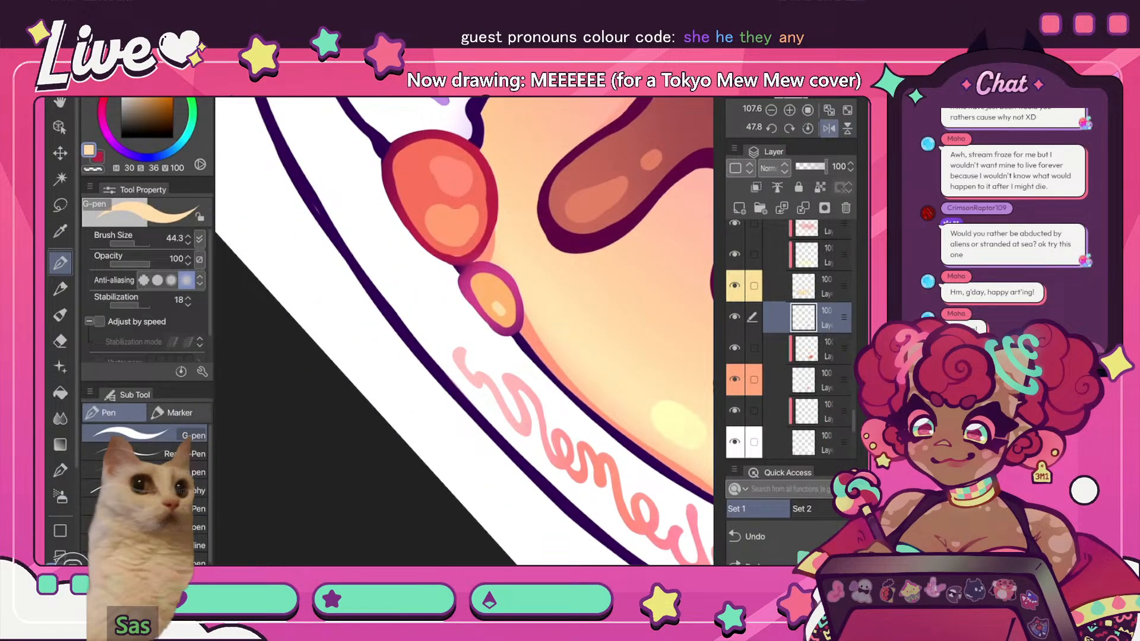
pyautogui.moveTo(498, 310); pyautogui.dragTo(509, 303)
pyautogui.keyDown('alt'); pyautogui.click(502, 298); pyautogui.keyUp('alt')
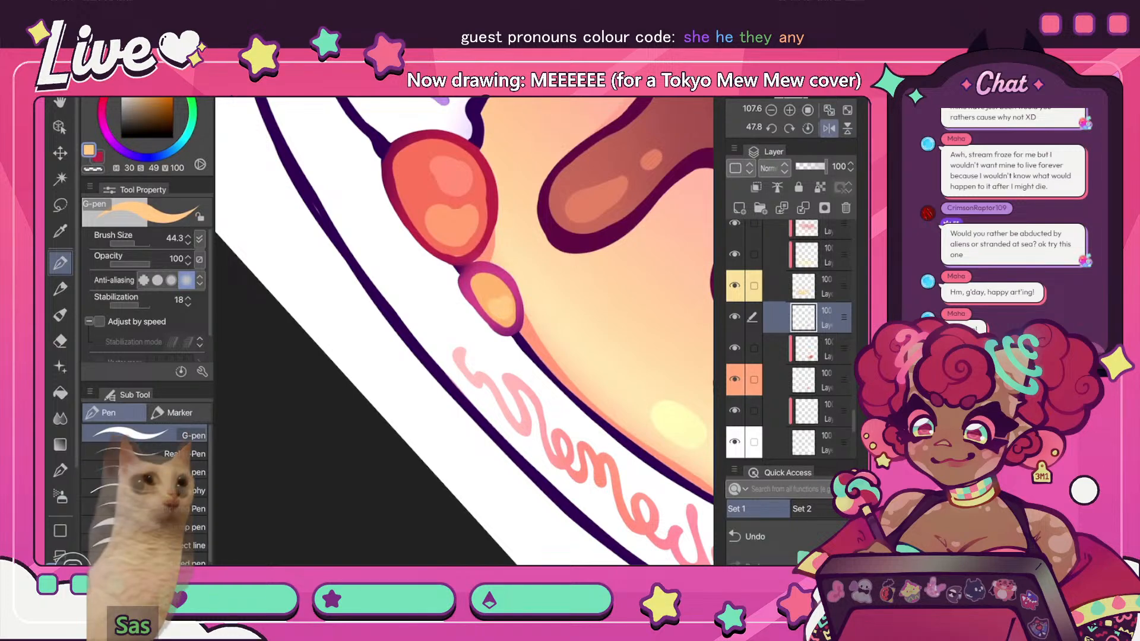
# - Extend the highlight patches across the red ball with sampled coral tones H 10, S 59, V 100 and H 16, S 63, V 100
pyautogui.scroll(-10, 464, 296)
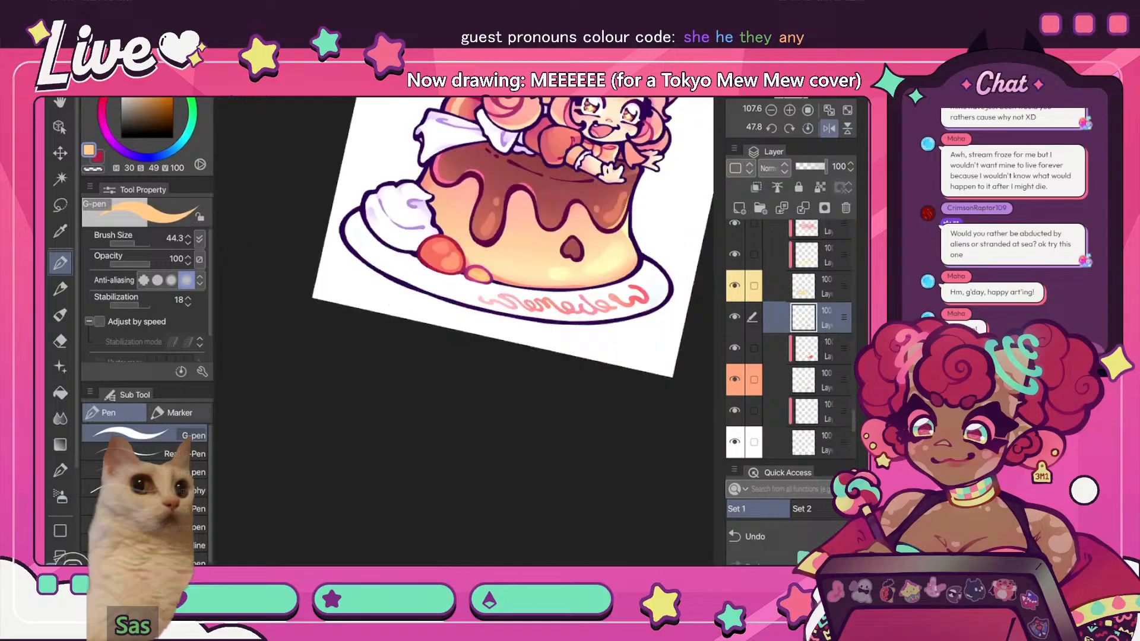
pyautogui.click(828, 128)
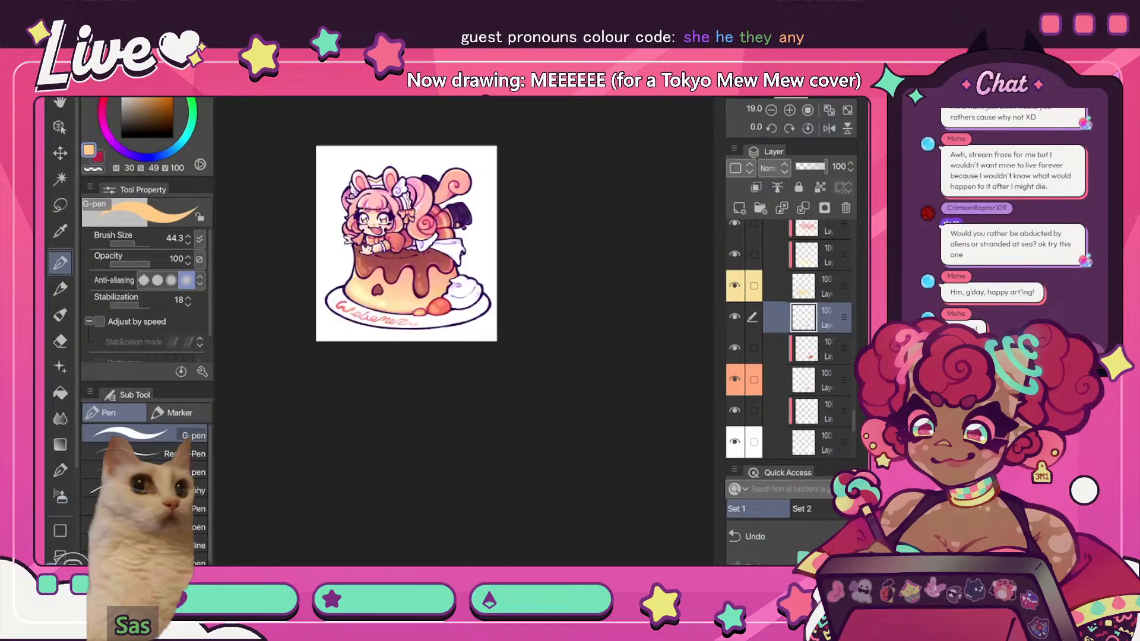
pyautogui.scroll(10, 464, 320)
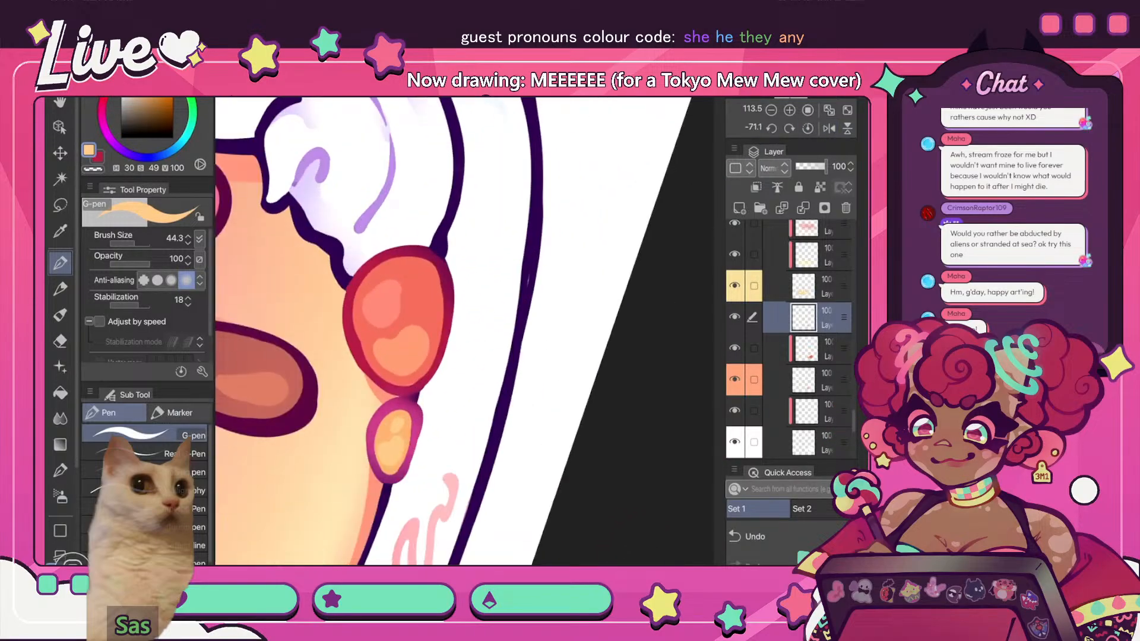
pyautogui.keyDown('alt'); pyautogui.click(383, 304); pyautogui.keyUp('alt')
pyautogui.click(408, 282)
pyautogui.keyDown('alt'); pyautogui.click(405, 350); pyautogui.keyUp('alt')
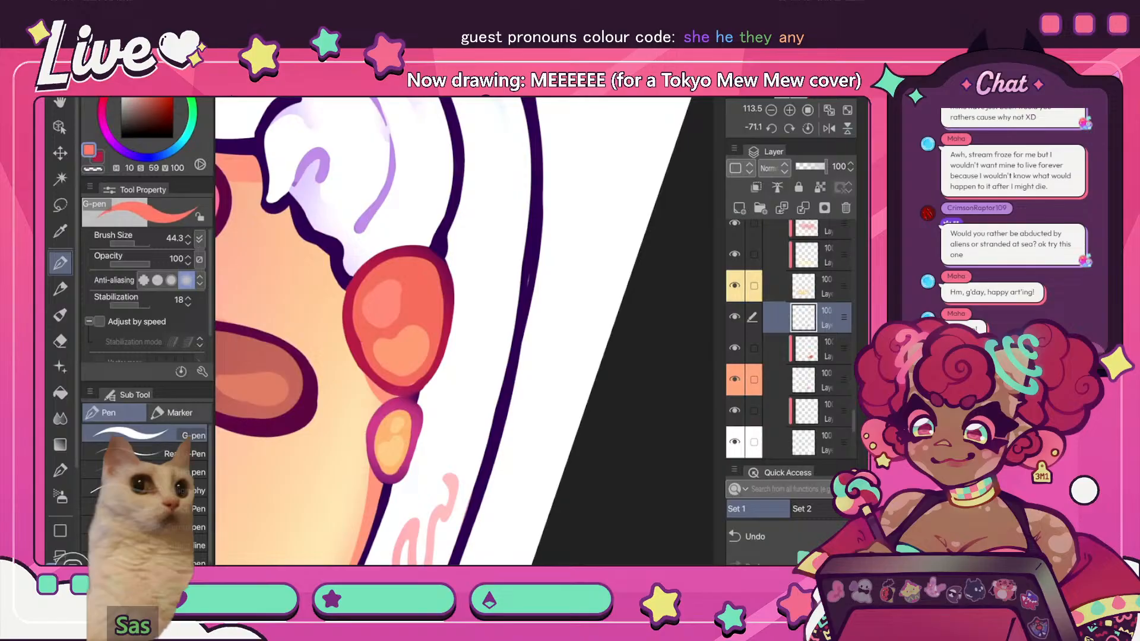
pyautogui.moveTo(418, 280)
pyautogui.mouseDown()
pyautogui.moveTo(392, 274)
pyautogui.moveTo(431, 290)
pyautogui.moveTo(408, 296)
pyautogui.mouseUp()
pyautogui.keyDown('alt'); pyautogui.click(408, 279); pyautogui.keyUp('alt')
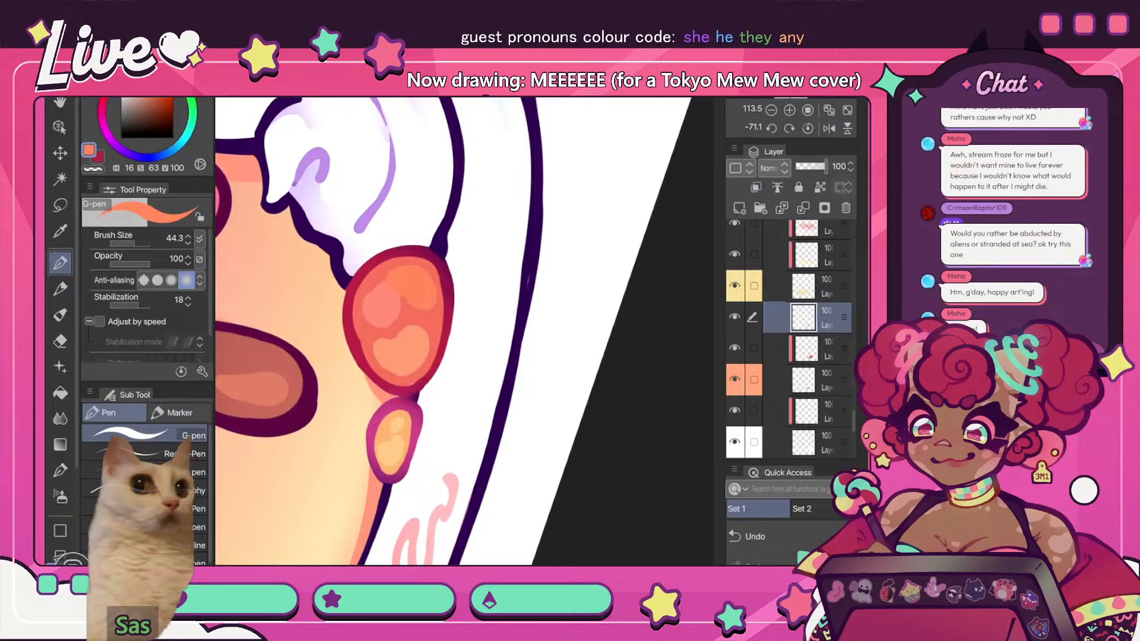
# - Sample lighter orange H 18, S 56, V 100 and add small highlight spots inside the red ball with the G-pen
pyautogui.scroll(-6, 464, 330)
pyautogui.scroll(4, 464, 330)
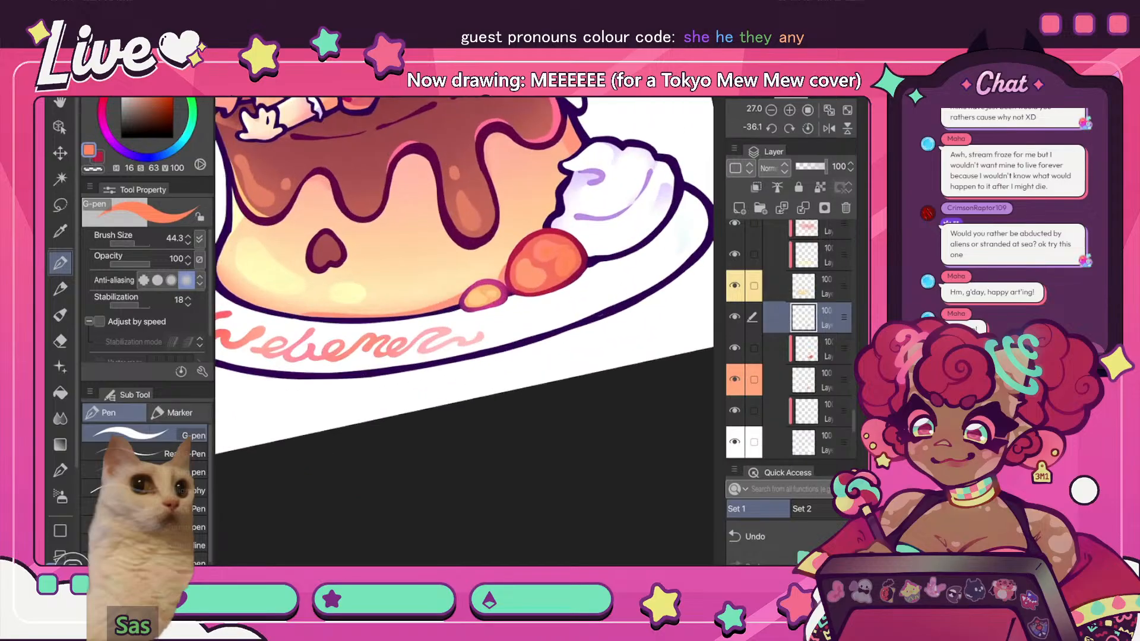
pyautogui.keyDown('alt'); pyautogui.click(538, 271); pyautogui.keyUp('alt')
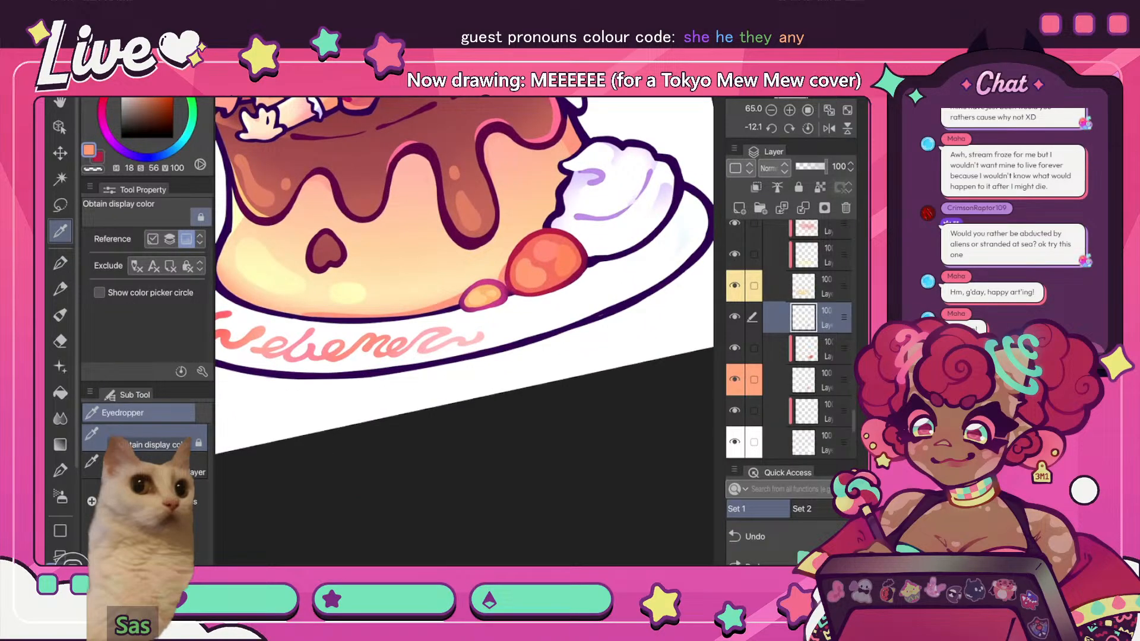
pyautogui.press('p')
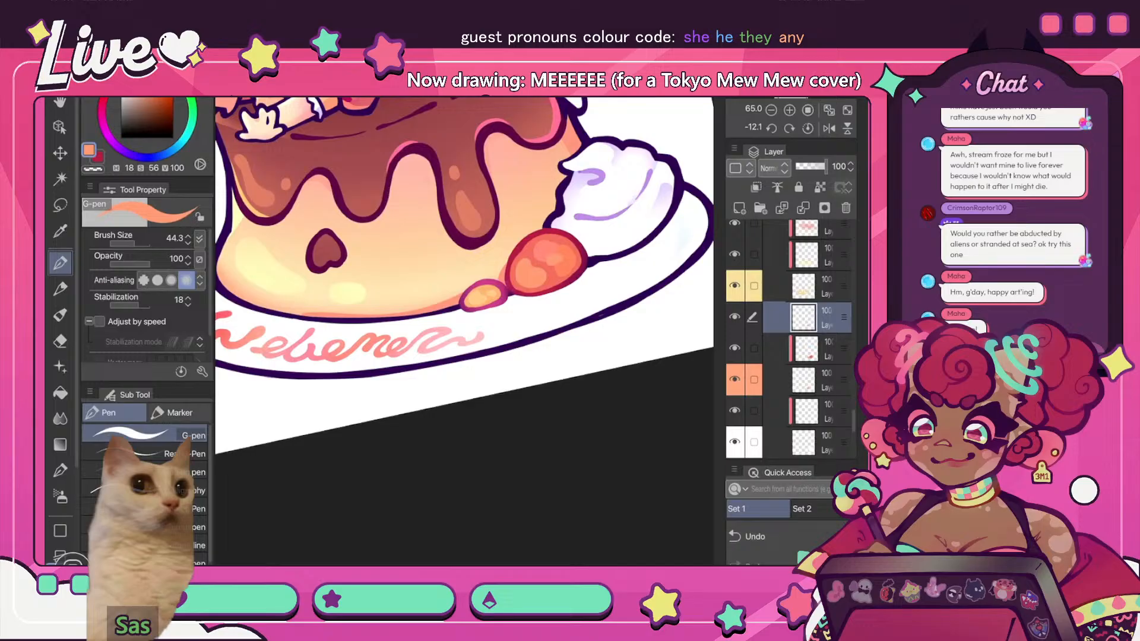
pyautogui.scroll(-6, 464, 276)
pyautogui.click(829, 128)
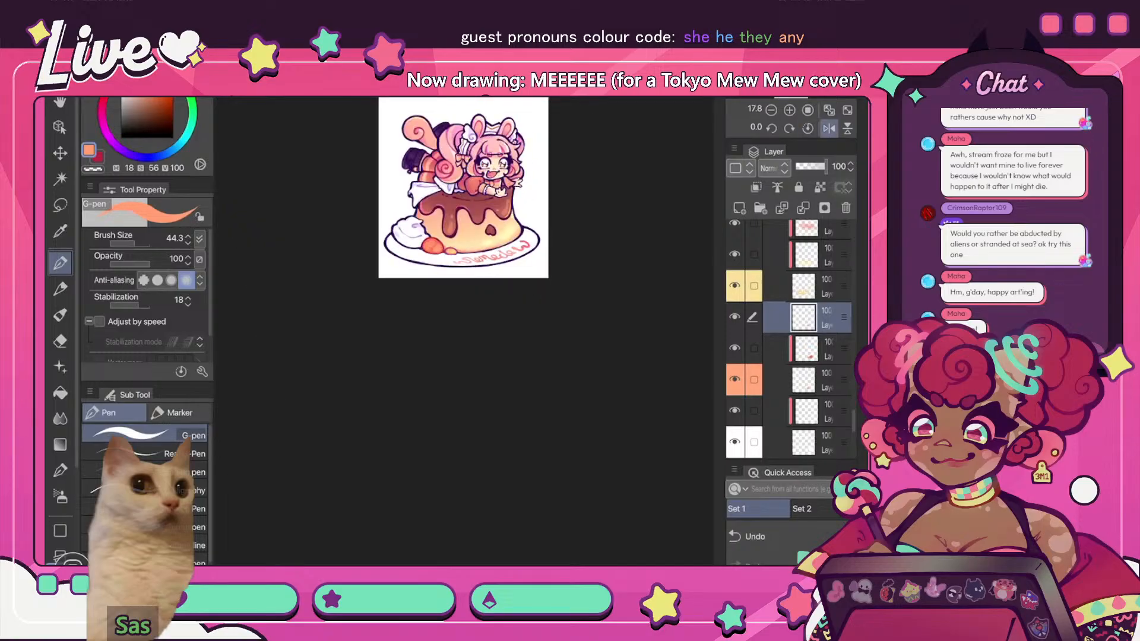
pyautogui.scroll(2, 464, 276)
pyautogui.scroll(1, 464, 350)
pyautogui.click(829, 111)
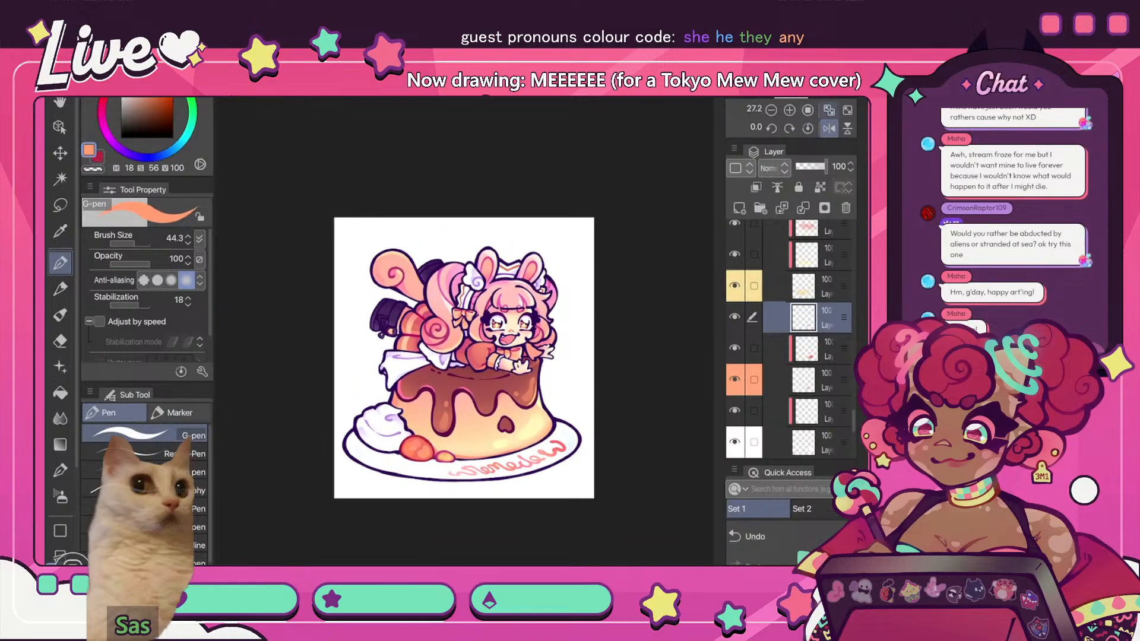
pyautogui.click(829, 128)
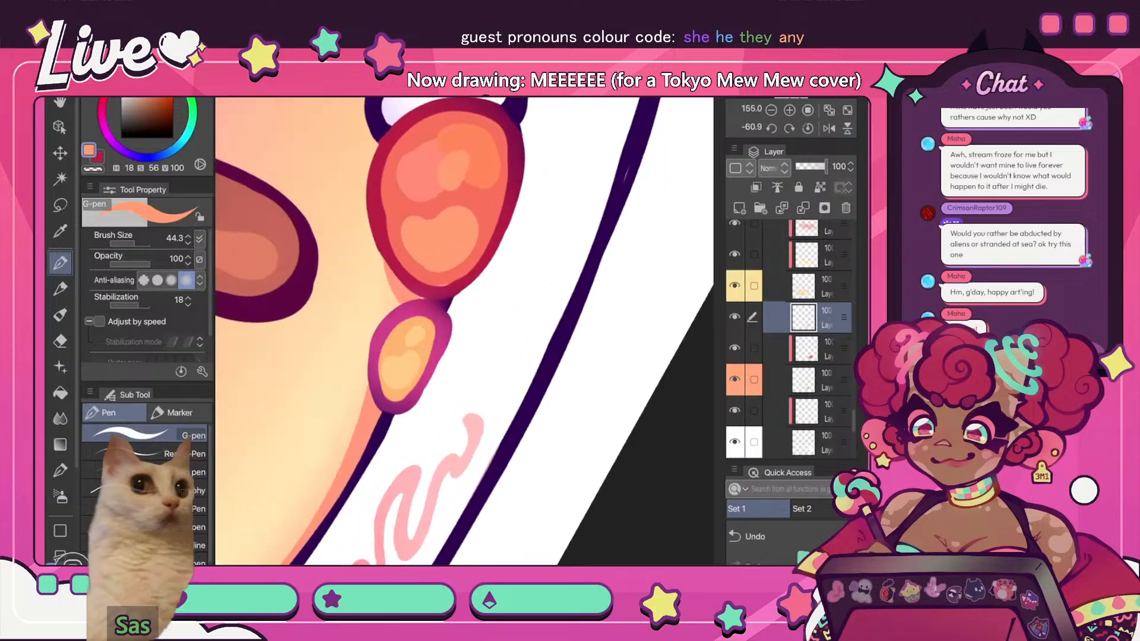
# - Sample H 30, S 49, V 100 and paint a thin curved rim light along the red ball's inner edge facing the pudding
pyautogui.press('i')
pyautogui.click(364, 375)
pyautogui.press('p')
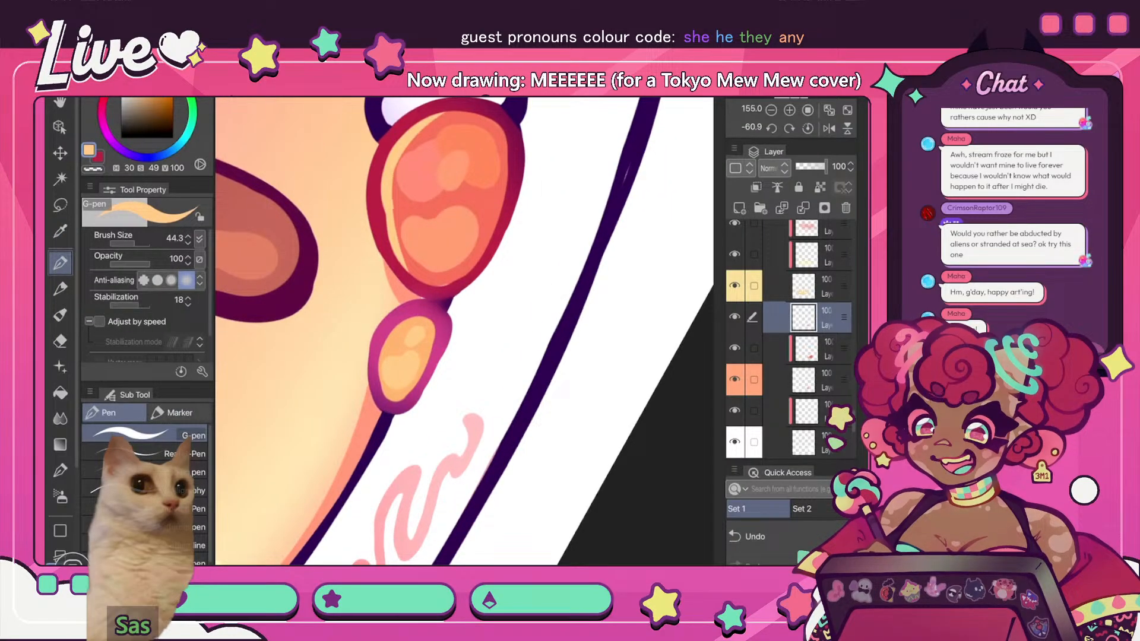
pyautogui.scroll(-10, 465, 331)
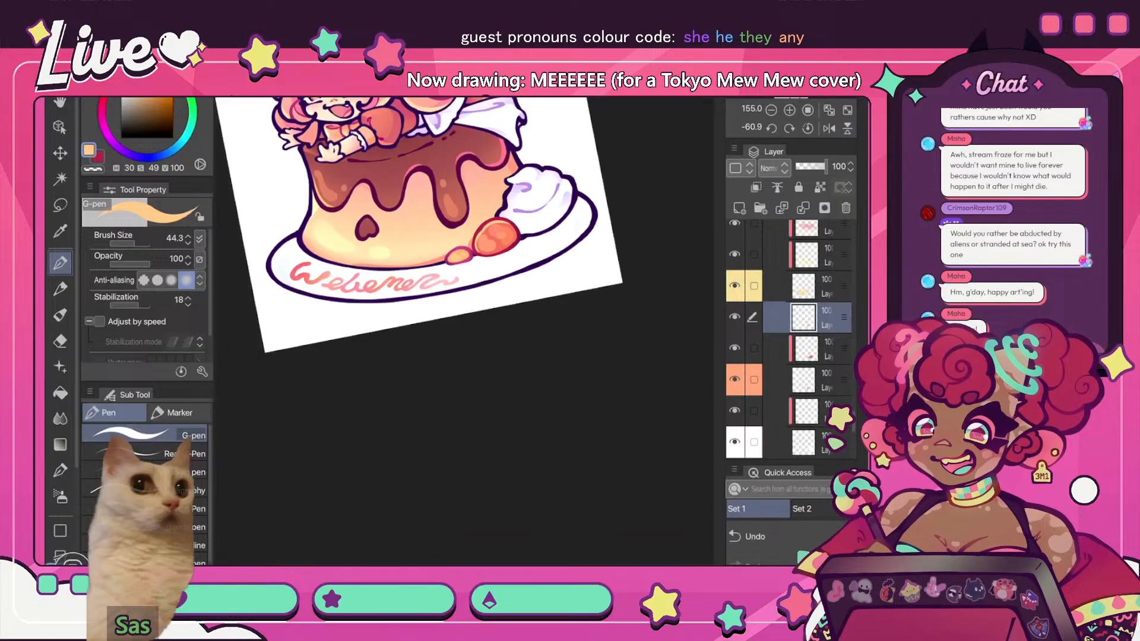
# - Clip the rim light layer to the layer below so the curved stroke stays inside the red ball
pyautogui.click(829, 128)
pyautogui.scroll(10, 464, 331)
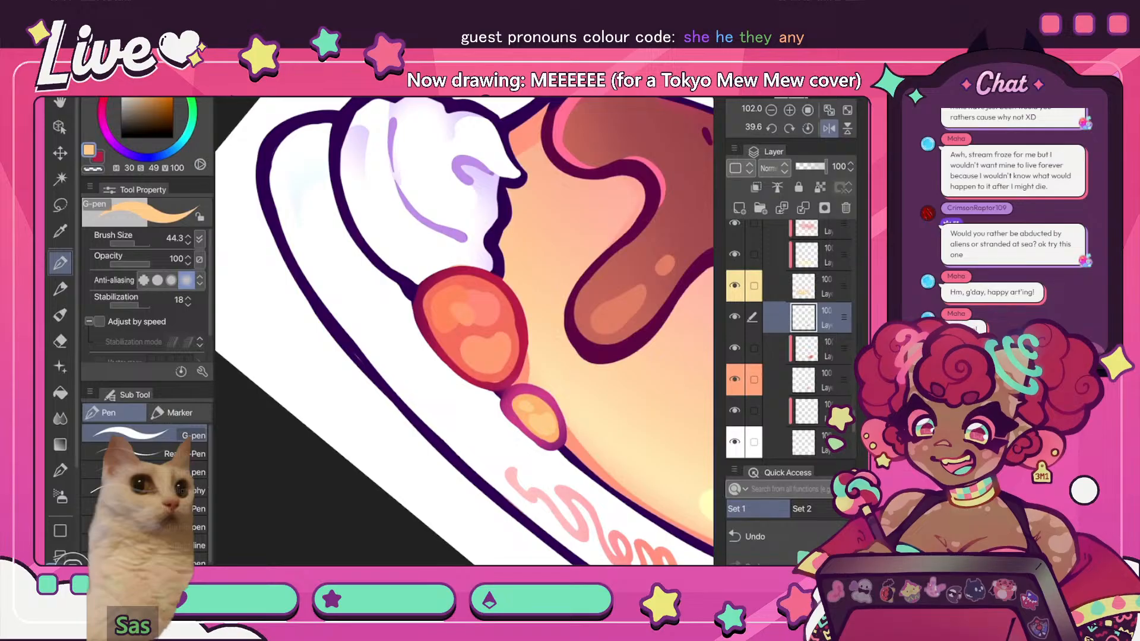
pyautogui.click(755, 188)
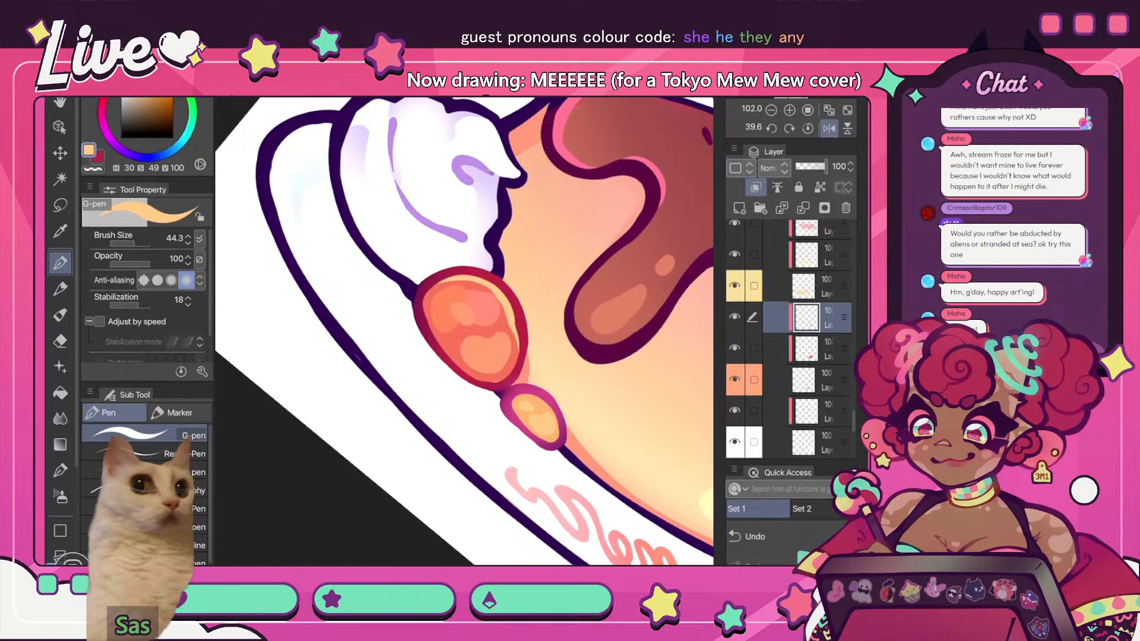
# - Examine the whole illustration at several sizes, comparing the normal and mirrored views
pyautogui.scroll(-10, 464, 332)
pyautogui.scroll(1, 508, 268)
pyautogui.click(807, 128)
pyautogui.click(828, 128)
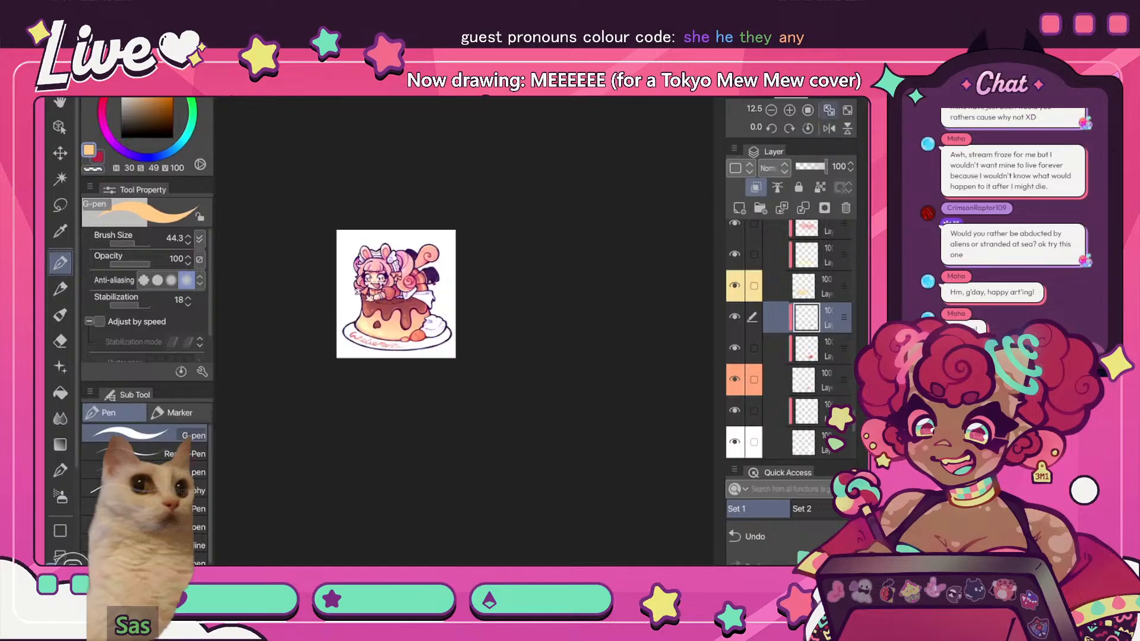
pyautogui.click(828, 110)
pyautogui.click(829, 128)
pyautogui.click(829, 129)
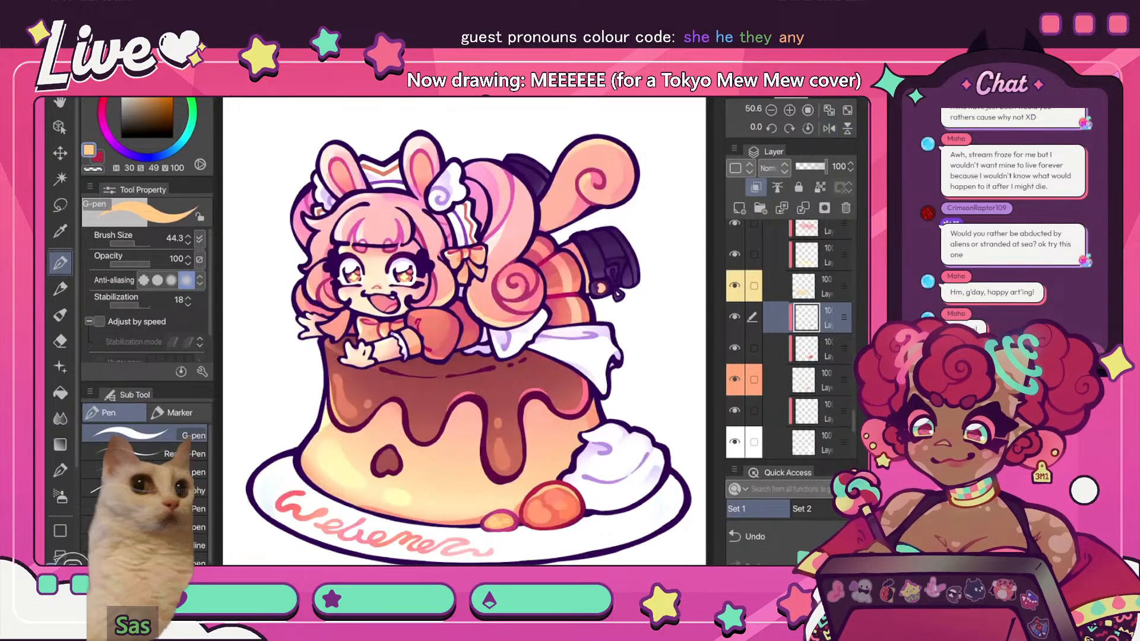
pyautogui.scroll(-2, 509, 353)
pyautogui.click(829, 128)
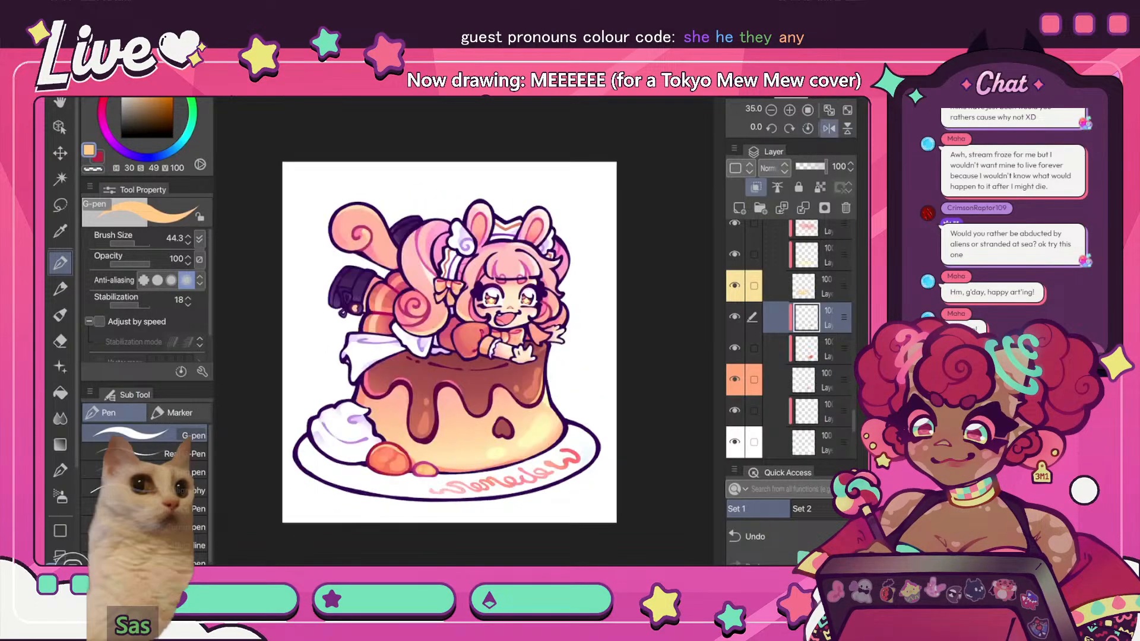
pyautogui.click(829, 128)
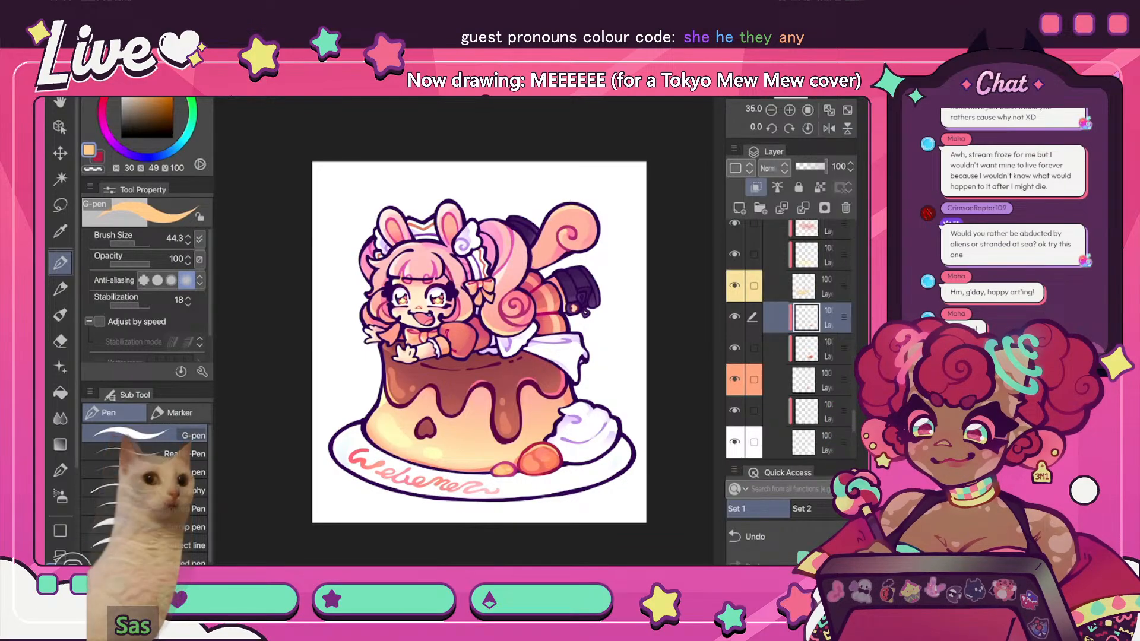
# - Try to erase part of the rim light on the red ball with the eraser, and undo the stroke
pyautogui.scroll(5, 466, 331)
pyautogui.press('e')
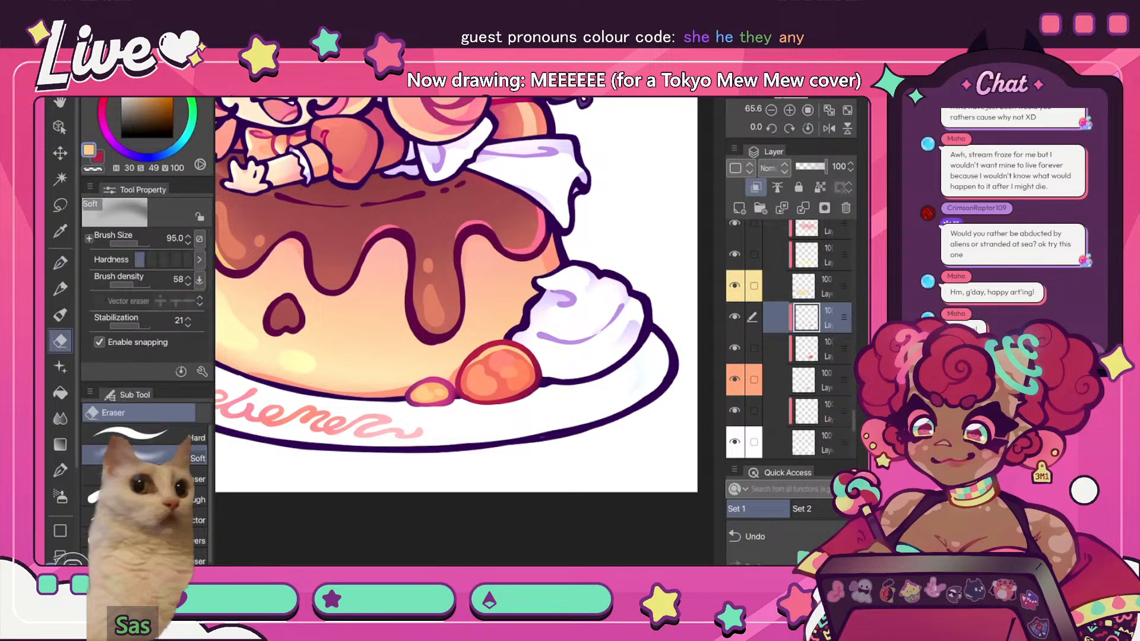
pyautogui.moveTo(518, 361); pyautogui.dragTo(529, 367)
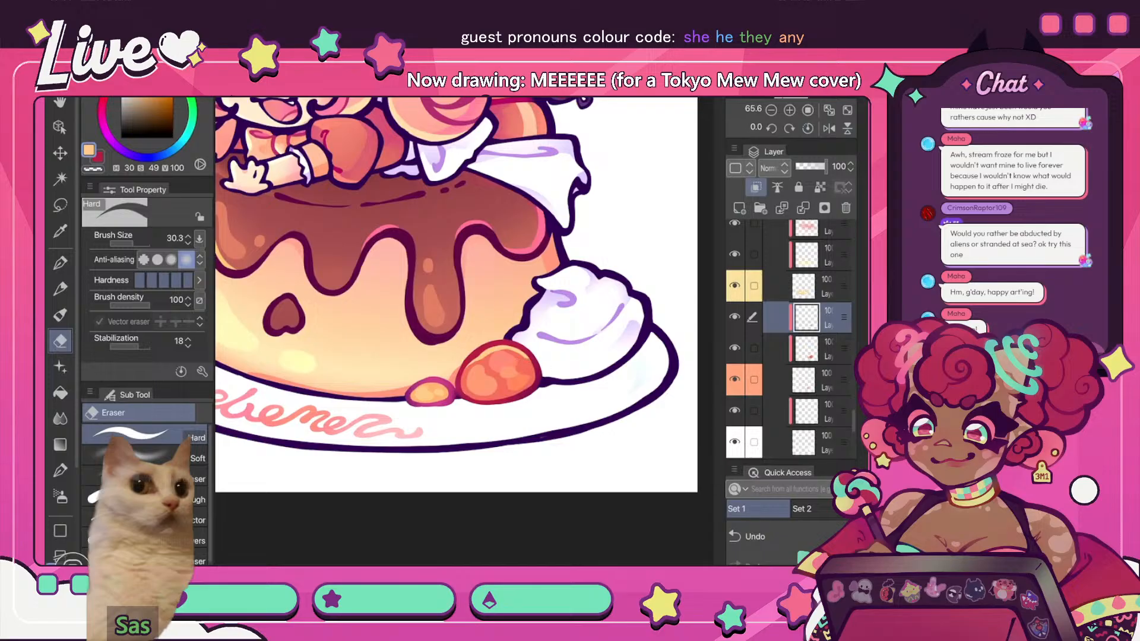
pyautogui.hotkey('ctrl', 'z')
pyautogui.scroll(3, 519, 361)
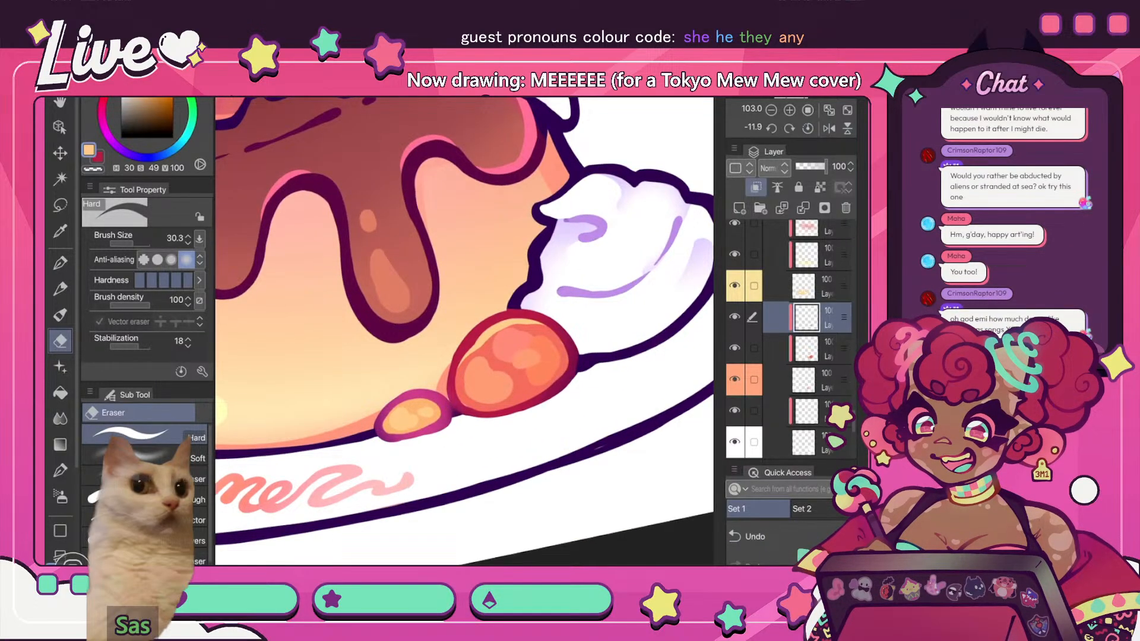
pyautogui.hotkey('ctrl', '0')
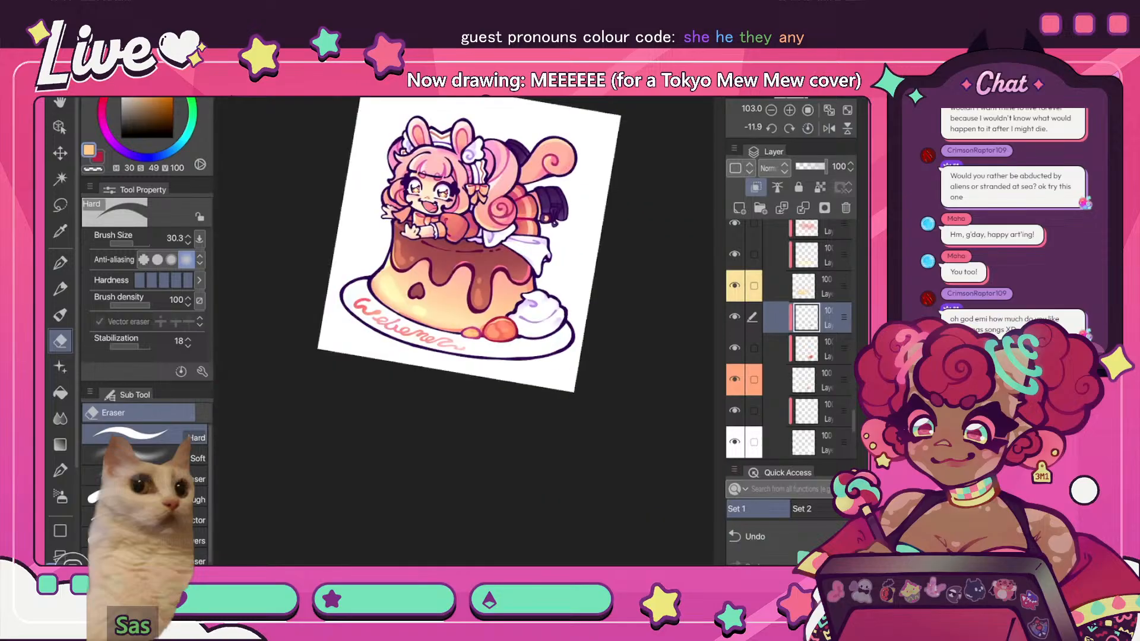
pyautogui.scroll(3, 463, 332)
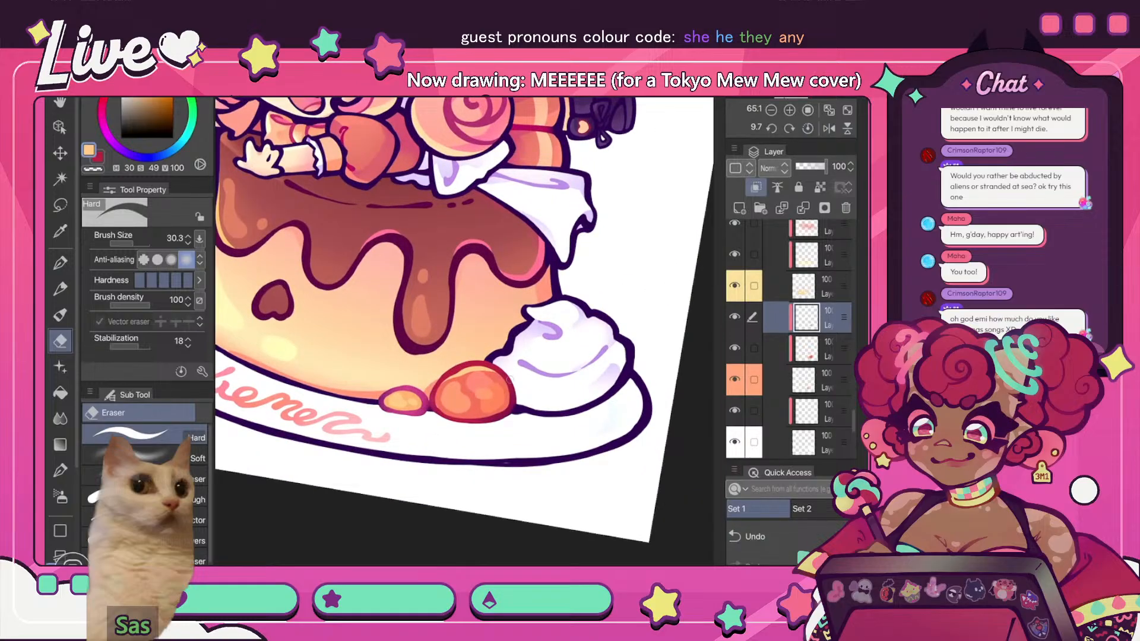
pyautogui.scroll(-5, 463, 332)
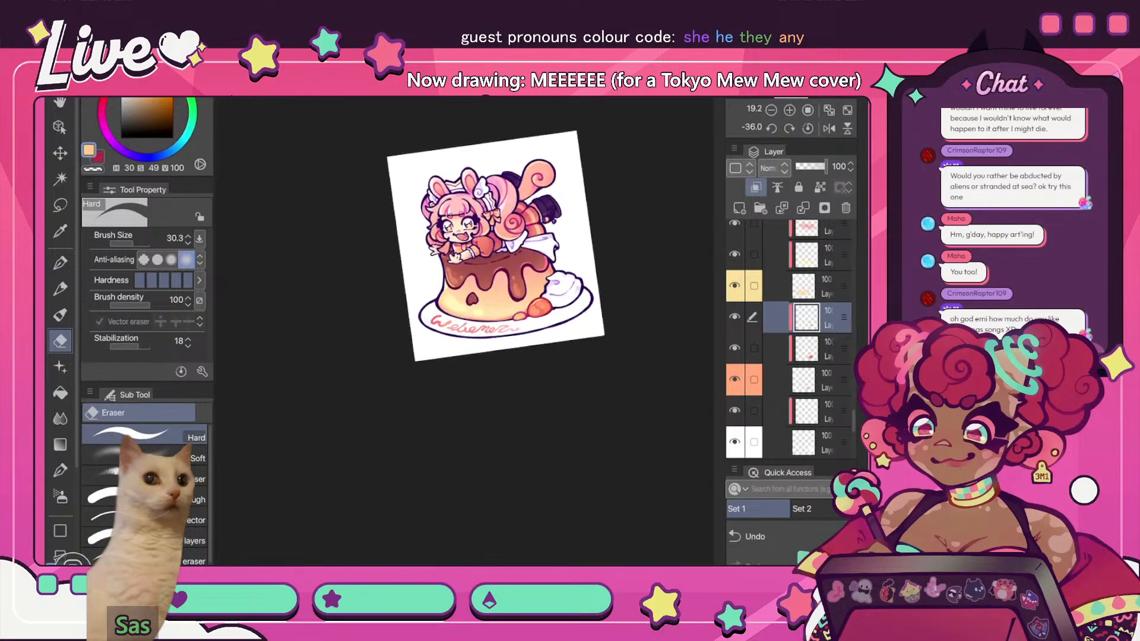
pyautogui.hotkey('ctrl', '0')
pyautogui.click(828, 128)
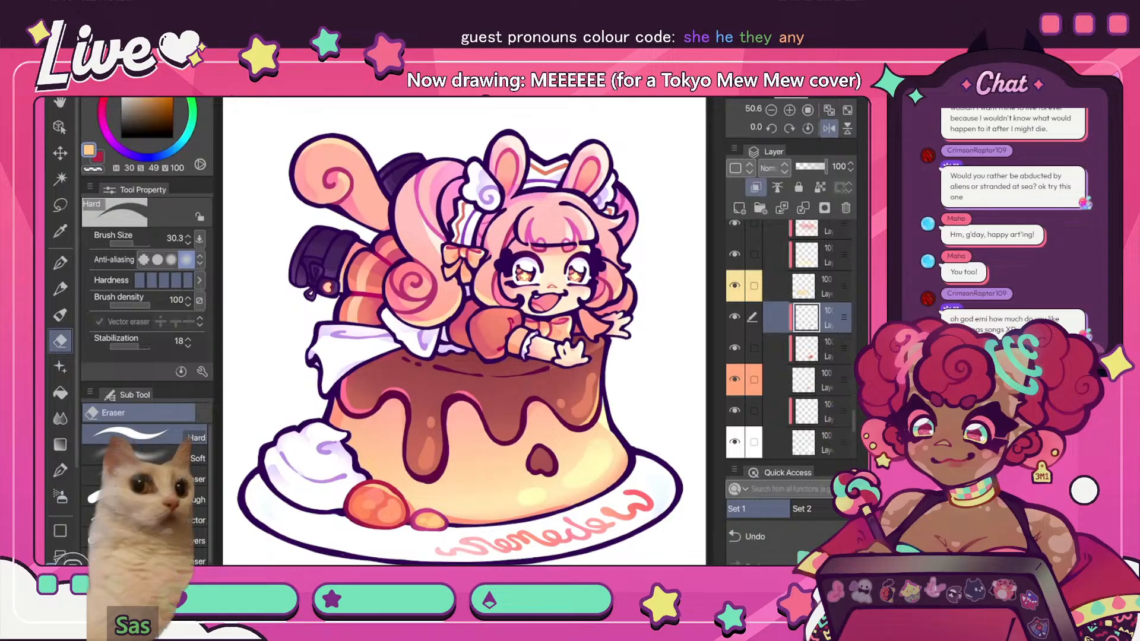
# - Create a new layer above all other layers inside the WEB folder
pyautogui.click(827, 286)
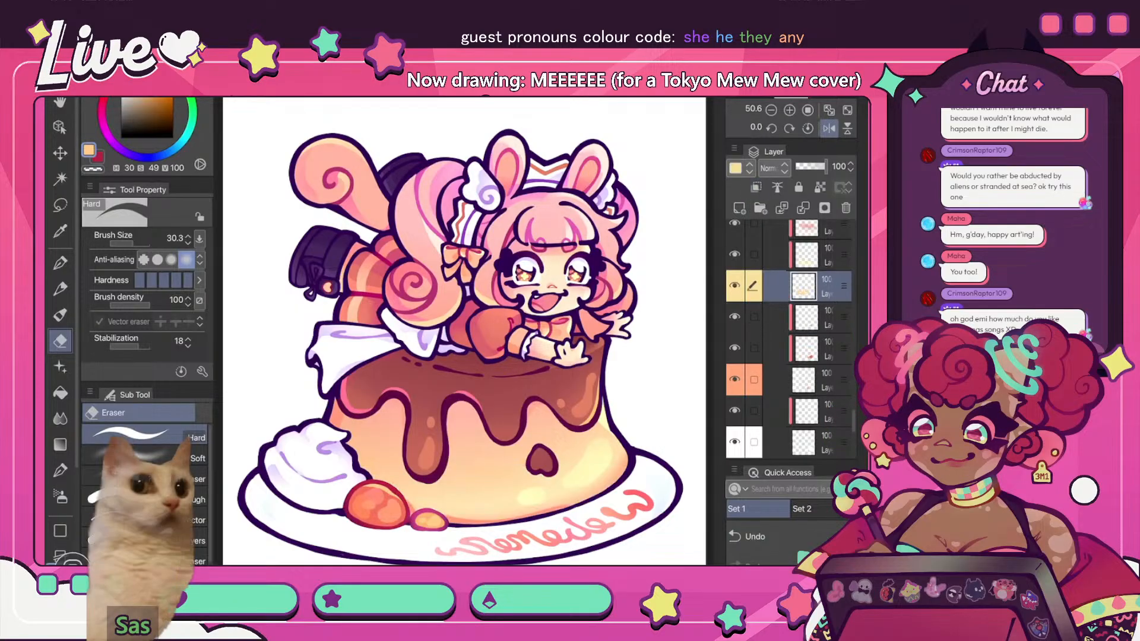
pyautogui.scroll(10, 789, 339)
pyautogui.scroll(5, 789, 340)
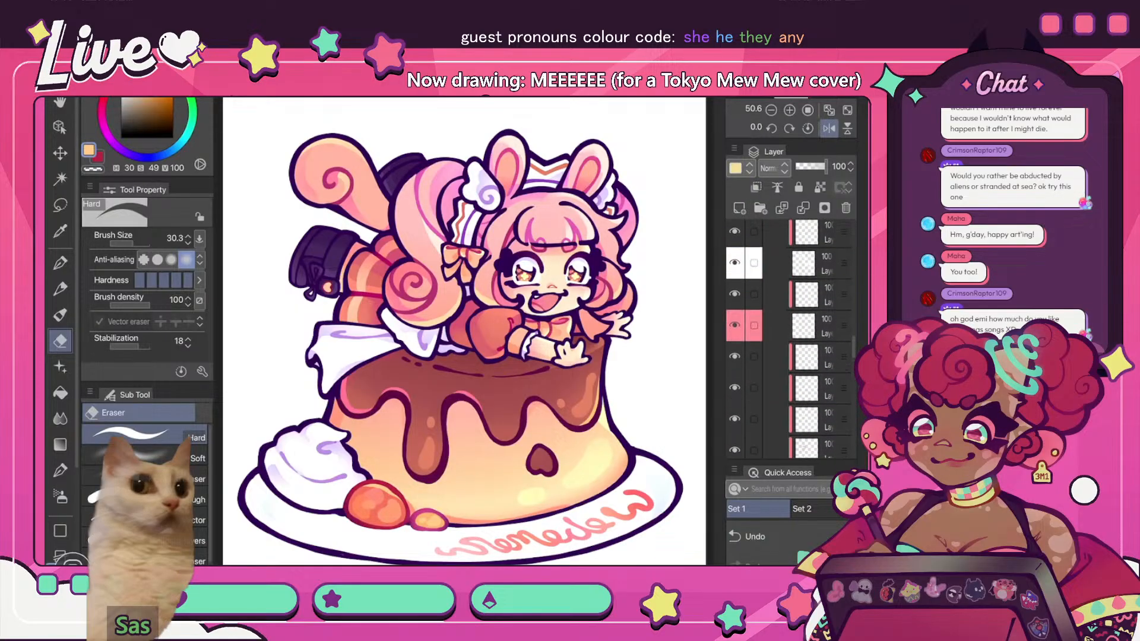
pyautogui.scroll(8, 790, 340)
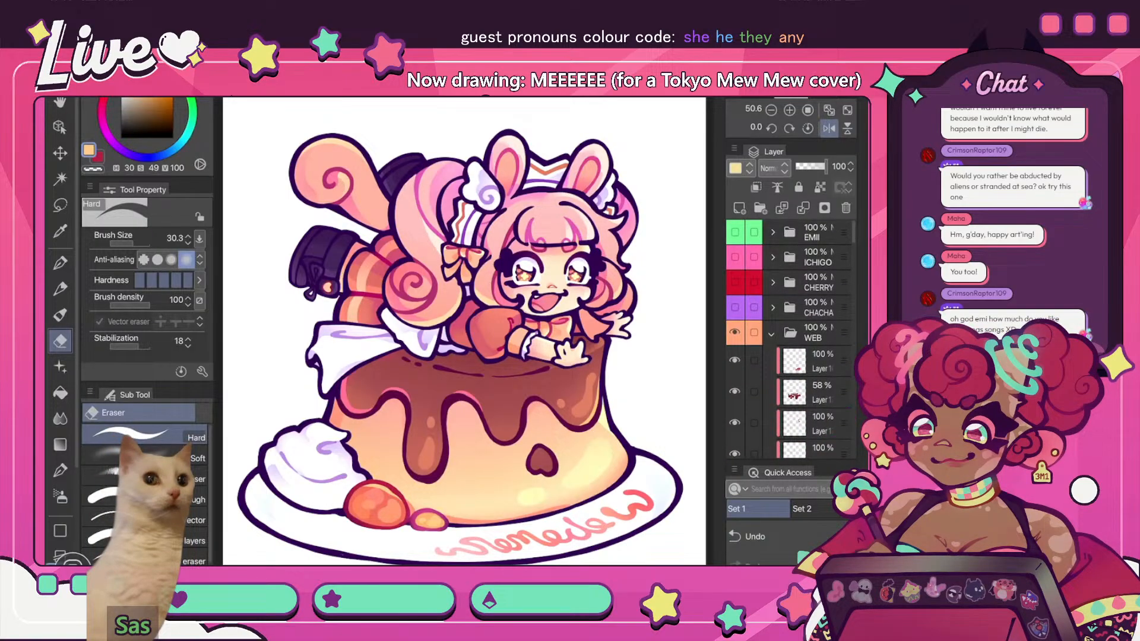
pyautogui.click(822, 361)
pyautogui.scroll(-3, 789, 339)
pyautogui.click(734, 274)
pyautogui.click(734, 274)
pyautogui.hotkey('ctrl', 'shift', 'n')
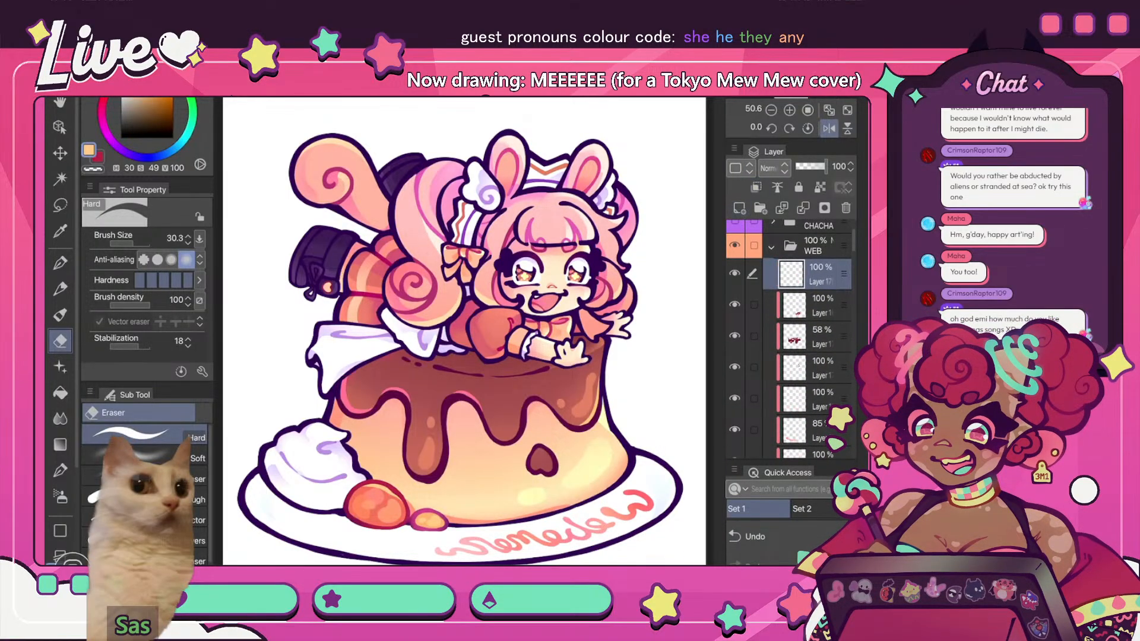
# - Sample purple H 276, S 58, V 72, dab it on the fang in the open mouth, and clip the layer below
pyautogui.scroll(5, 577, 255)
pyautogui.press('i')
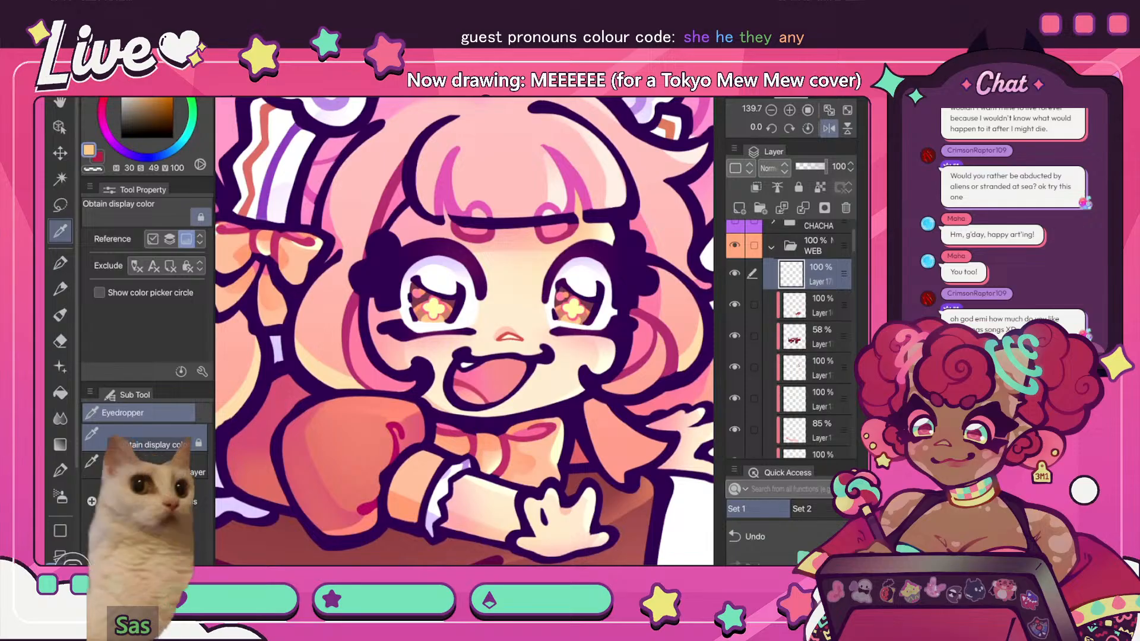
pyautogui.click(274, 161)
pyautogui.press('p')
pyautogui.moveTo(464, 372); pyautogui.dragTo(466, 370)
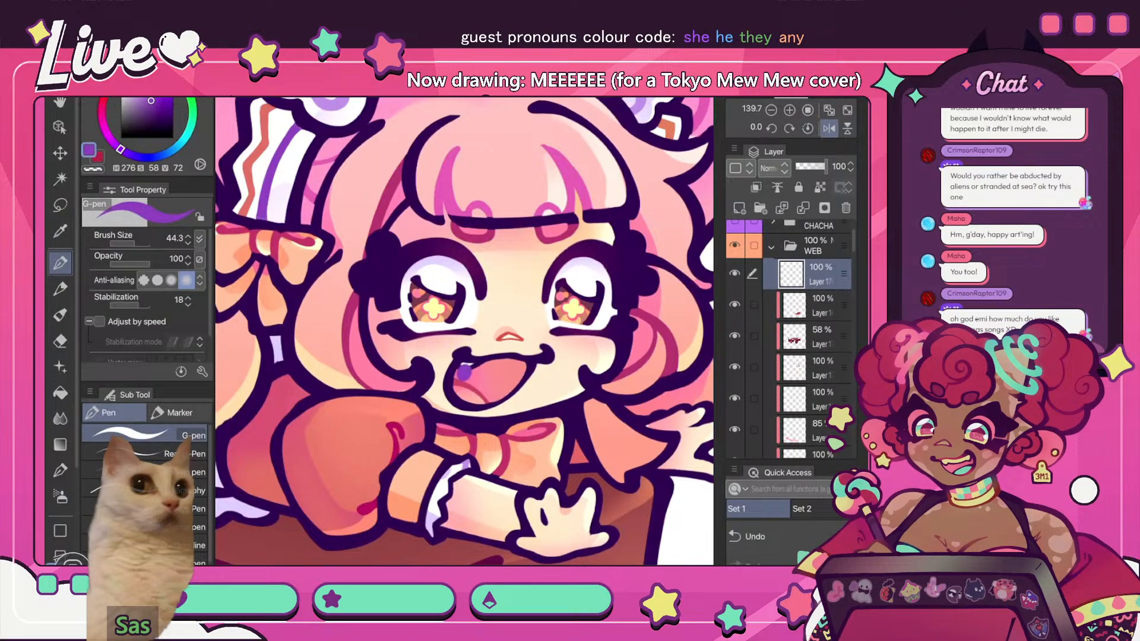
pyautogui.click(755, 188)
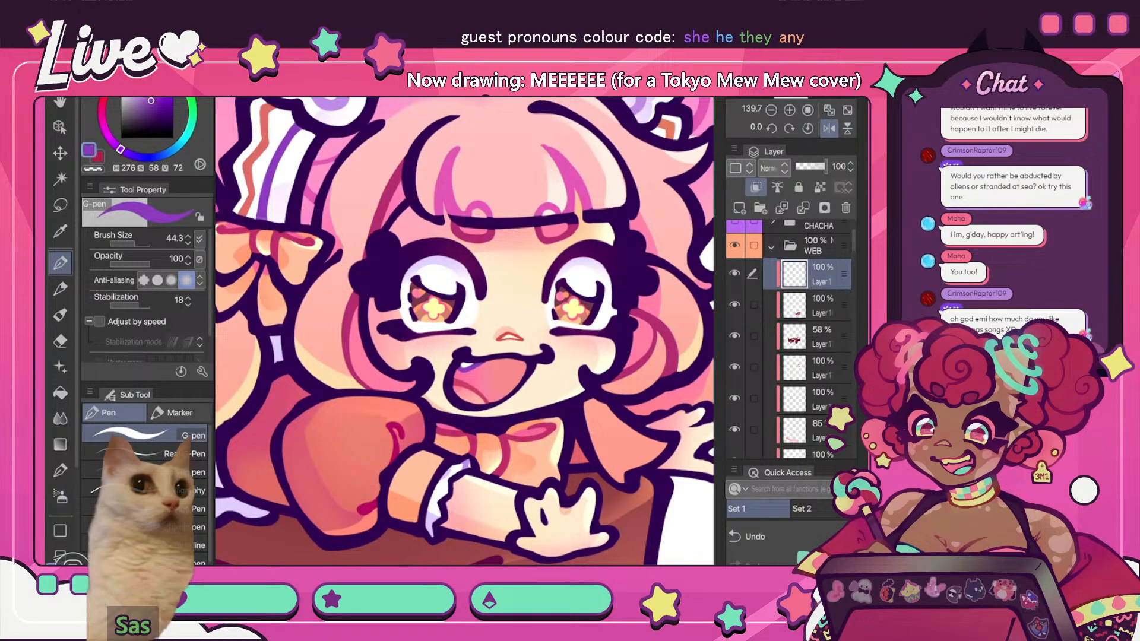
# - Shade the fang in the open mouth with lighter purple H 272, S 34, V 85 using the G-pen
pyautogui.scroll(-5, 463, 331)
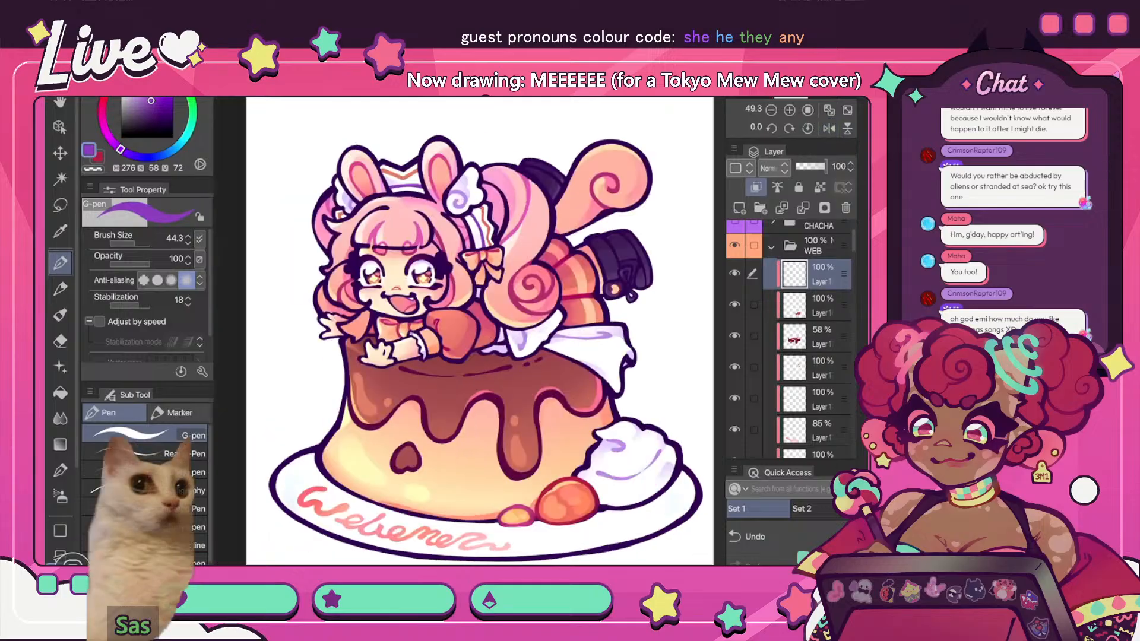
pyautogui.scroll(-1, 463, 331)
pyautogui.scroll(4, 457, 303)
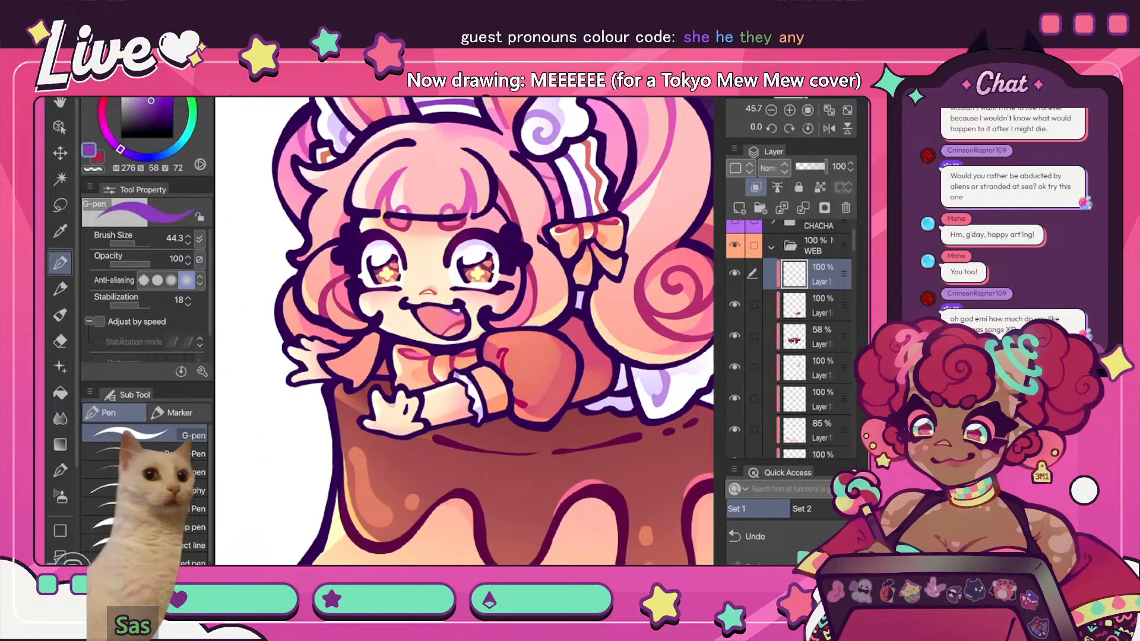
pyautogui.scroll(2, 457, 302)
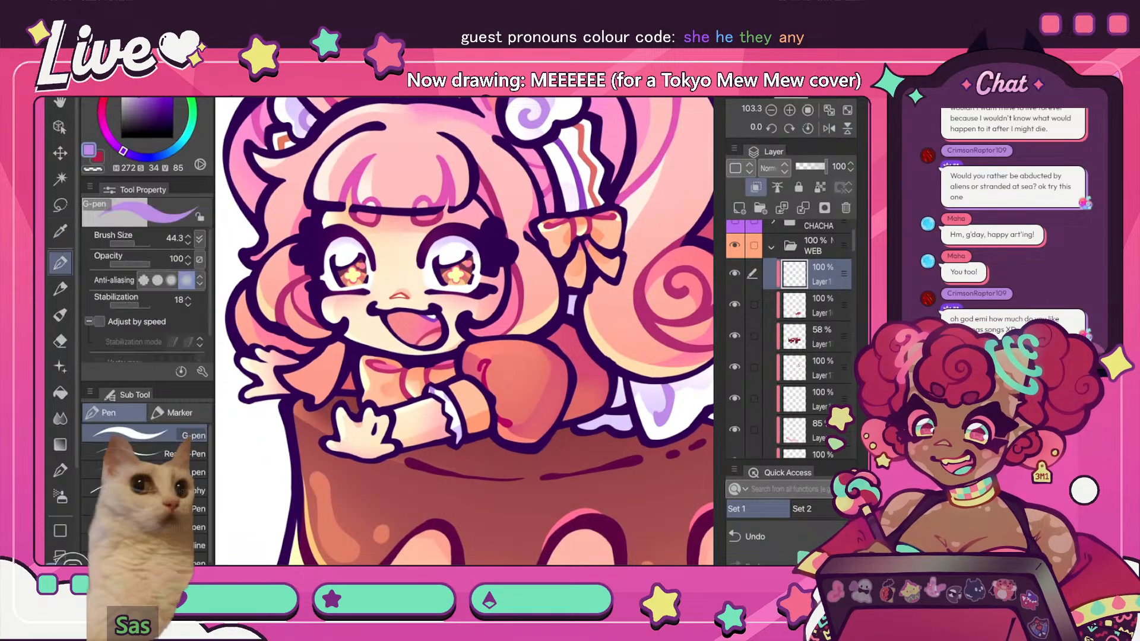
pyautogui.scroll(2, 440, 293)
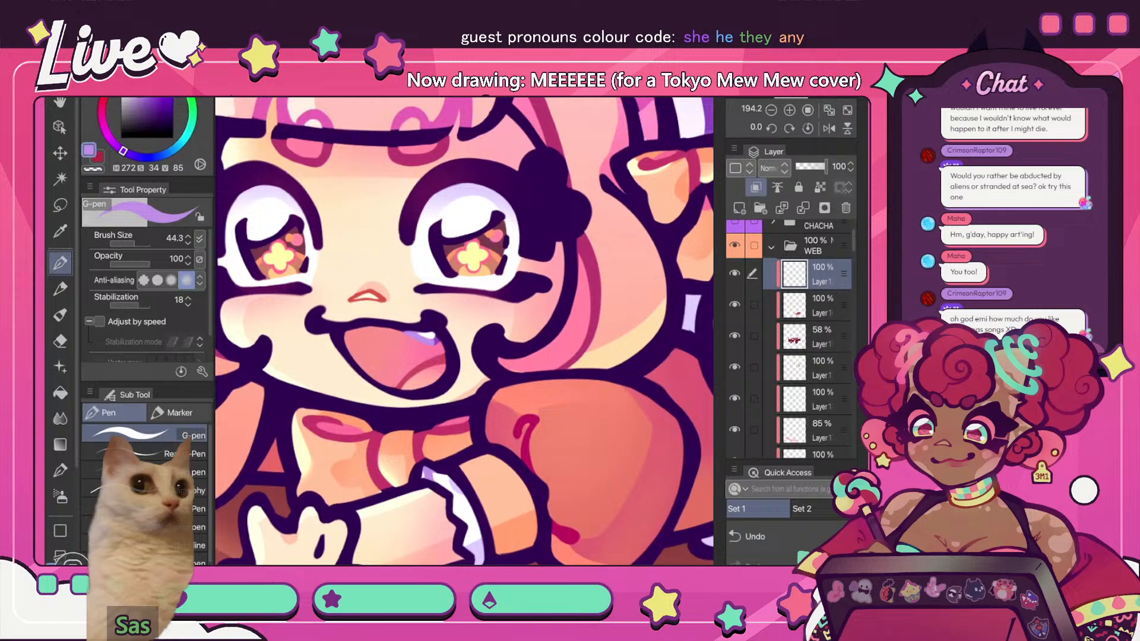
pyautogui.scroll(-4, 449, 264)
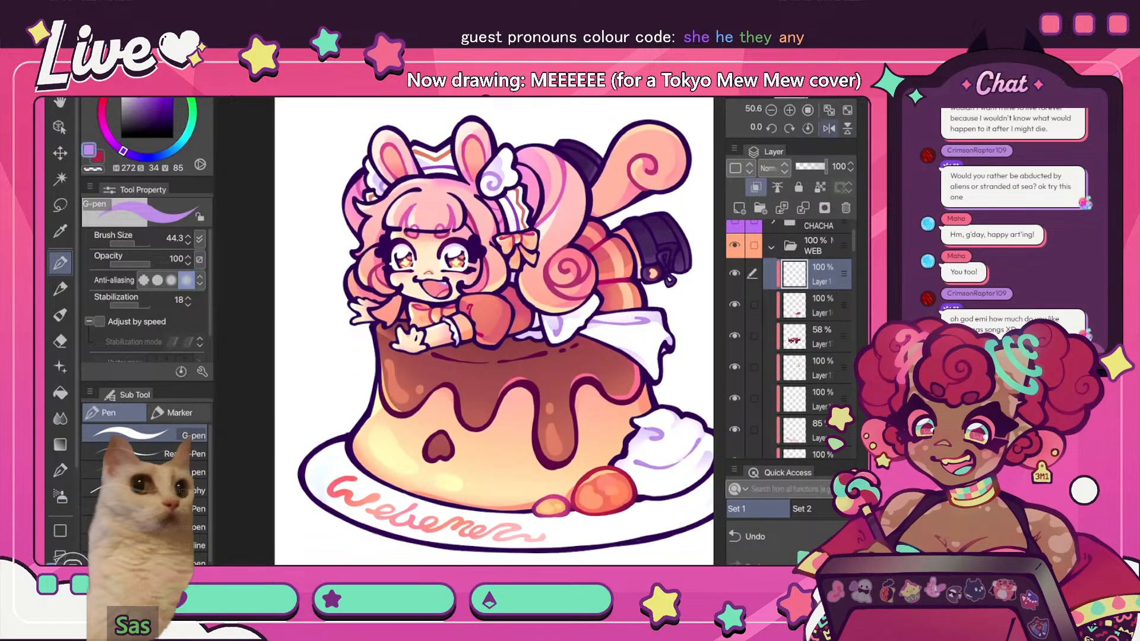
# - Undo the fang shading and the layer clipping, and set the G-pen's brush size to 17.1
pyautogui.press('h')
pyautogui.click(755, 537)
pyautogui.click(755, 536)
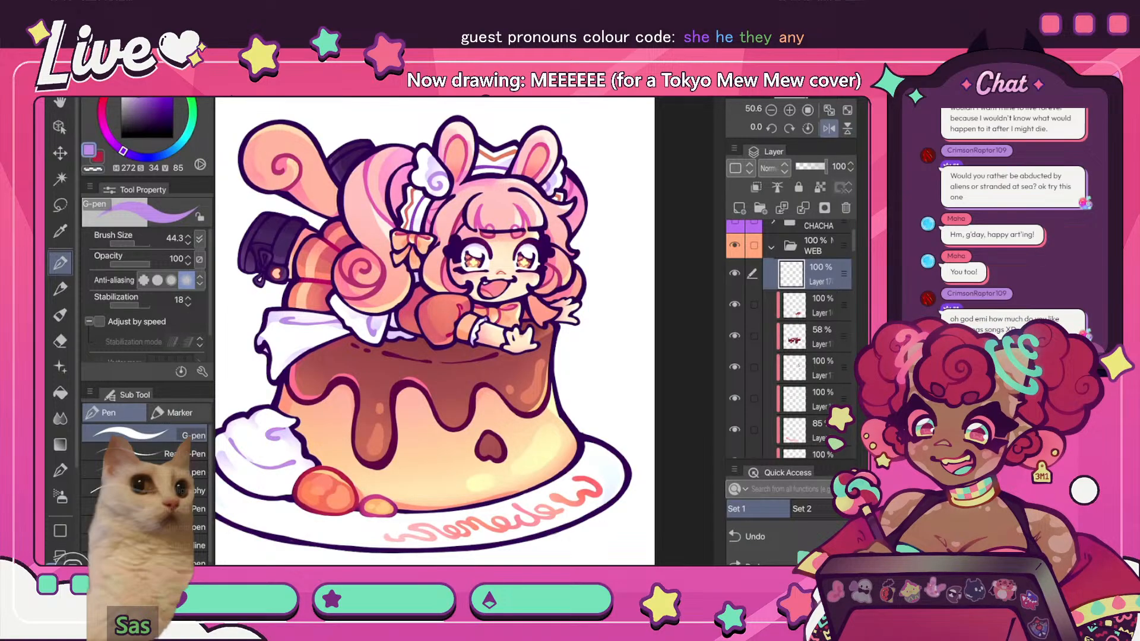
pyautogui.click(130, 244)
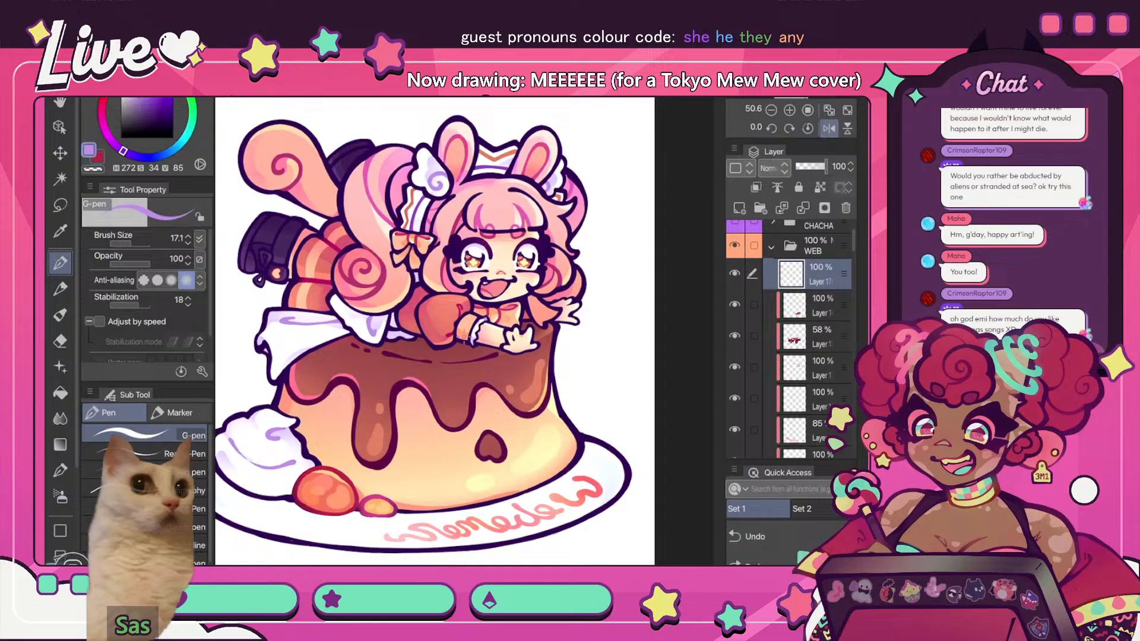
# - Check the full pudding illustration by comparing its mirrored and normal orientation
pyautogui.scroll(-1, 463, 336)
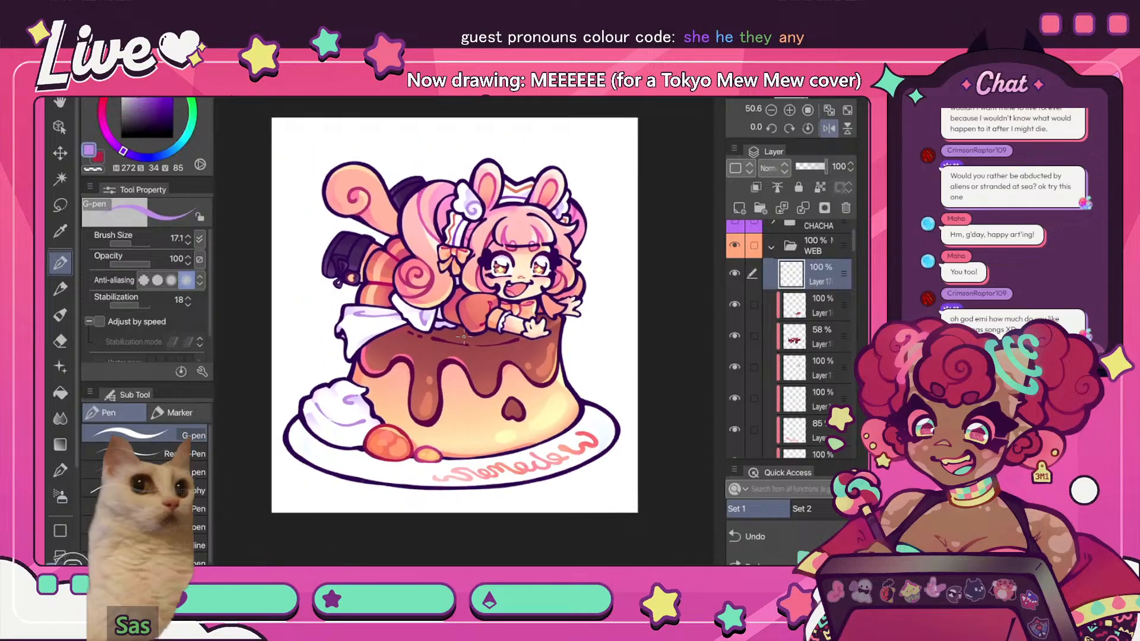
pyautogui.press('h')
pyautogui.scroll(1, 463, 337)
pyautogui.press('h')
pyautogui.press('h')
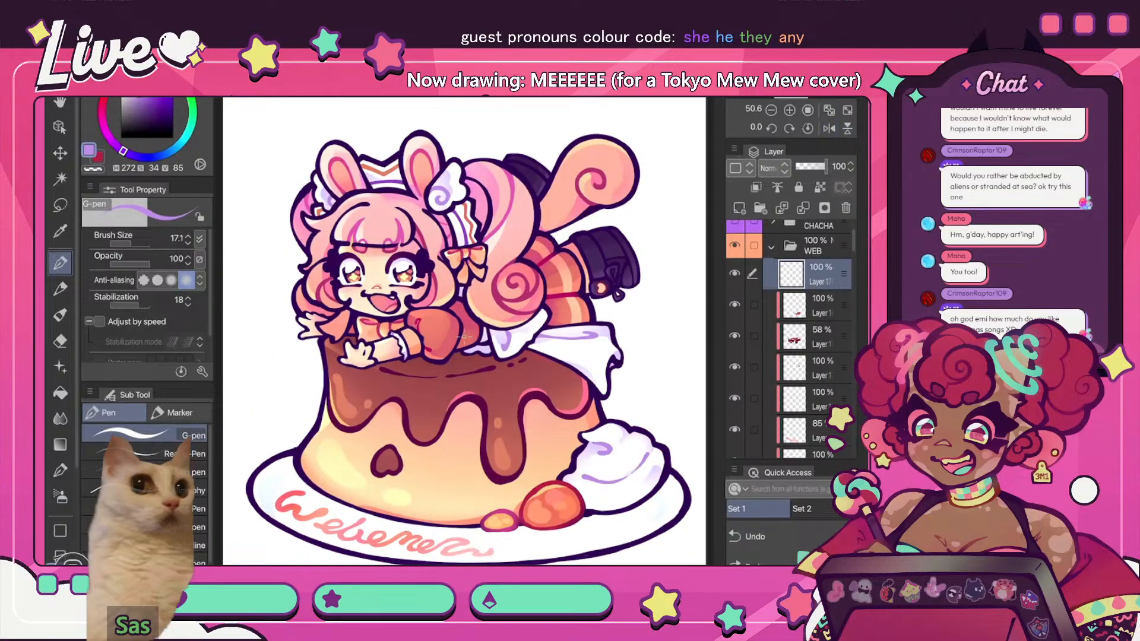
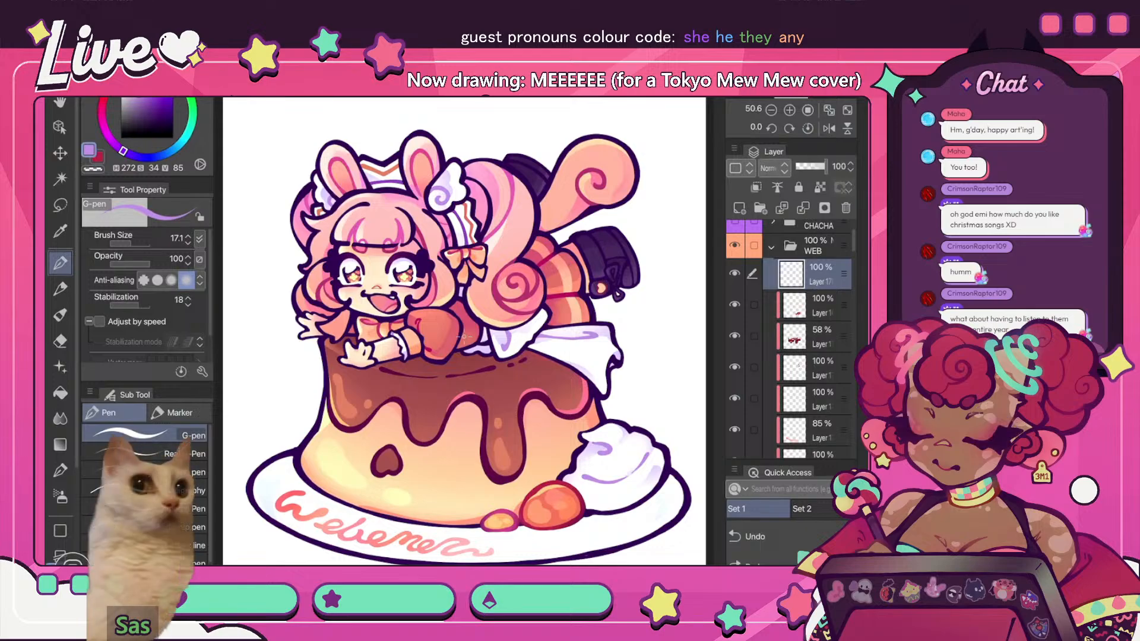
pyautogui.press('h')
pyautogui.press('h')
# - Clip the new empty layer in the WEB folder to the layer below it
pyautogui.click(215, 12)
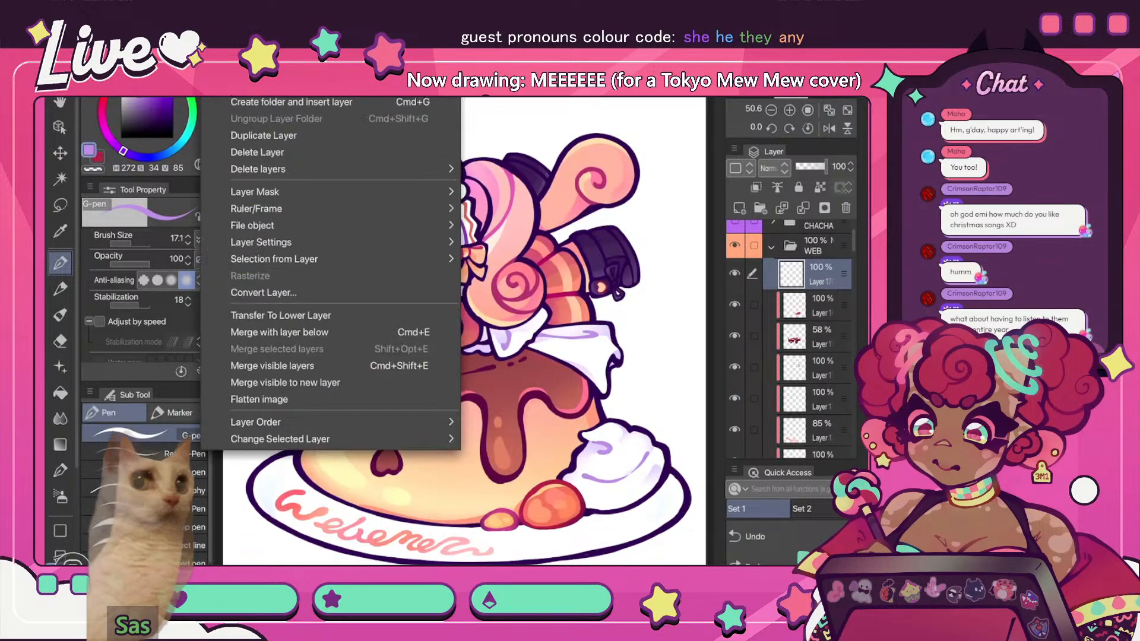
pyautogui.moveTo(275, 259)
pyautogui.click(523, 263)
pyautogui.press('Return')
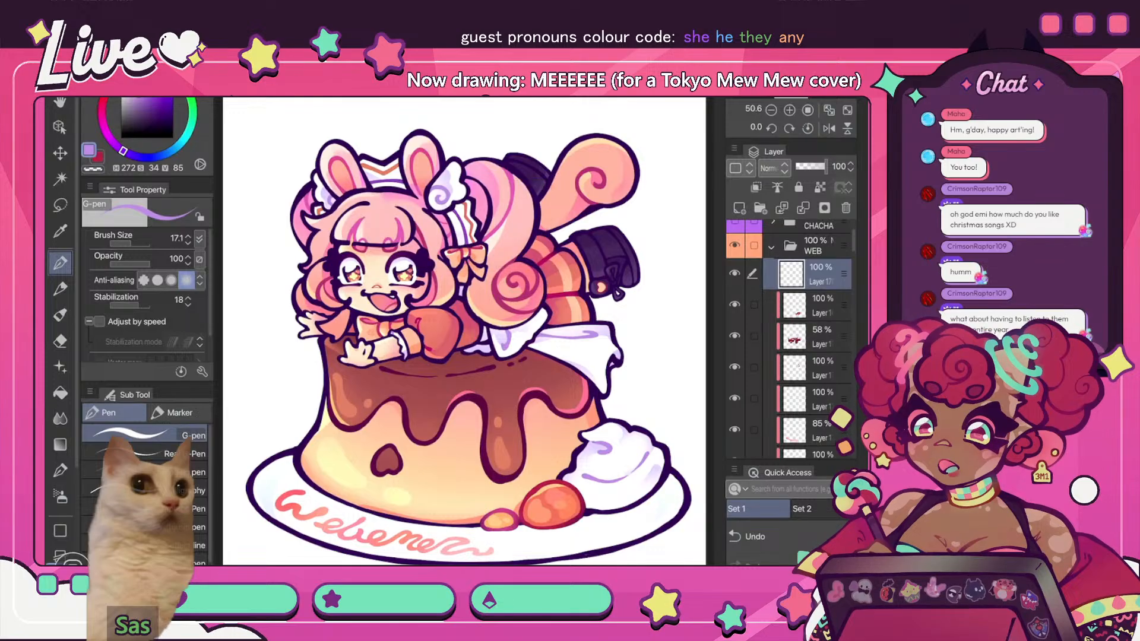
pyautogui.click(756, 187)
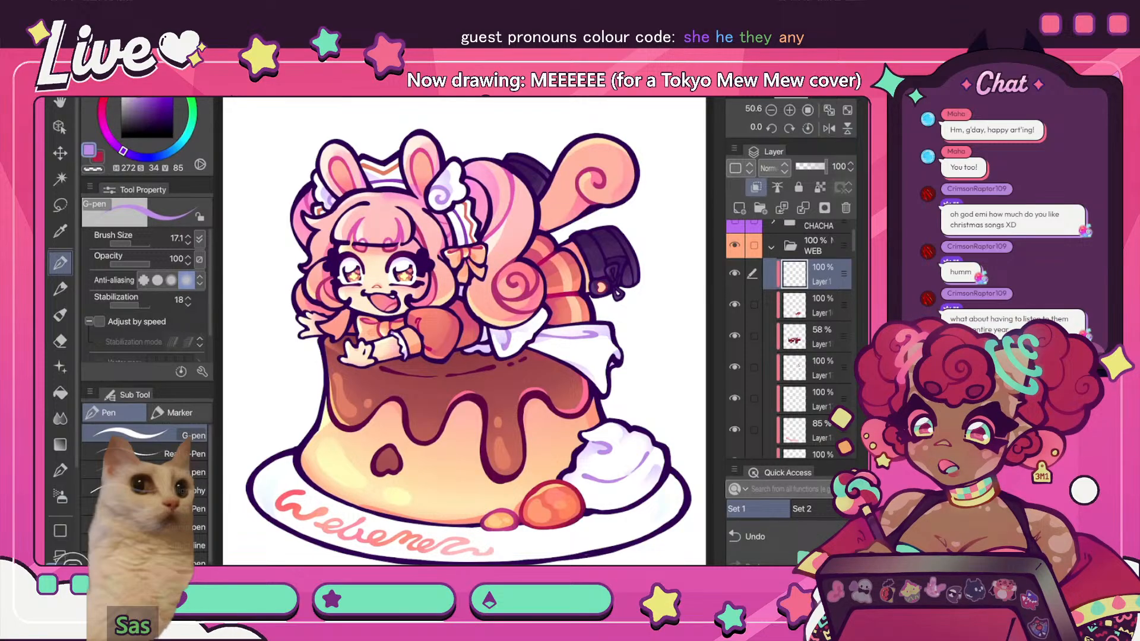
# - Tint the edges of both irises dark red H 345, S 71, V 49 with the G-pen at size 17.1
pyautogui.press('h')
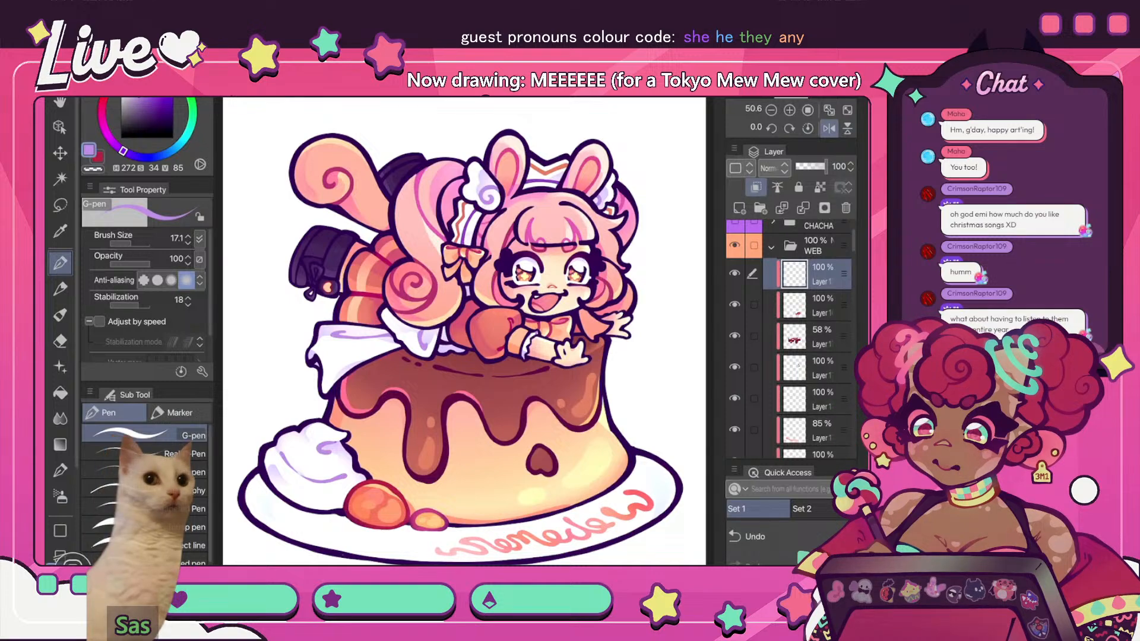
pyautogui.press('h')
pyautogui.scroll(6, 356, 282)
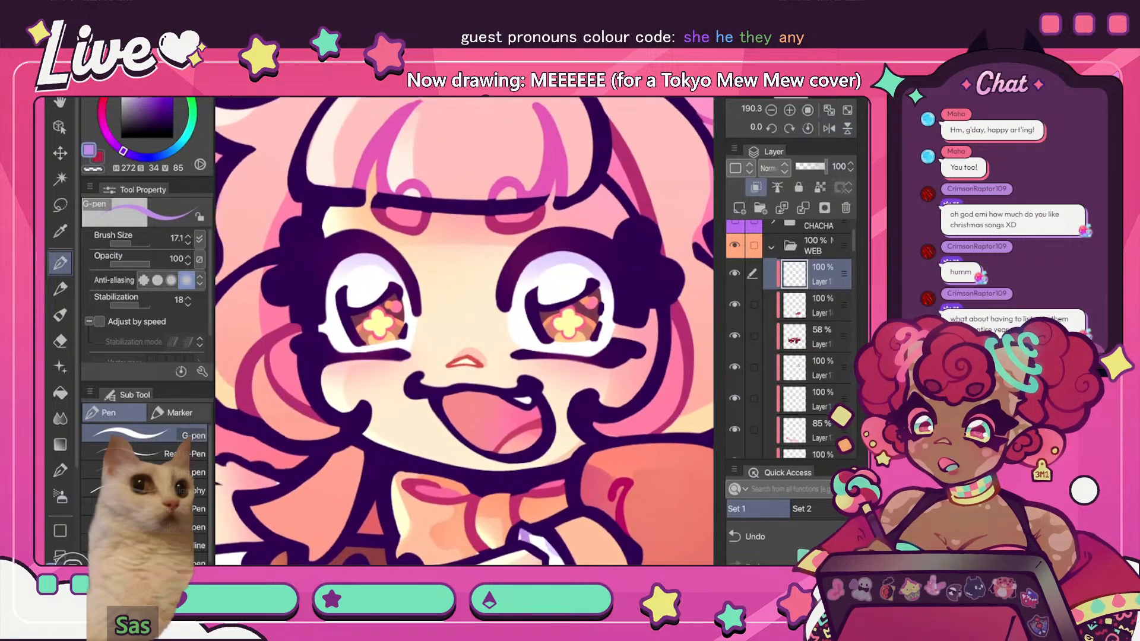
pyautogui.keyDown('alt'); pyautogui.click(558, 243); pyautogui.keyUp('alt')
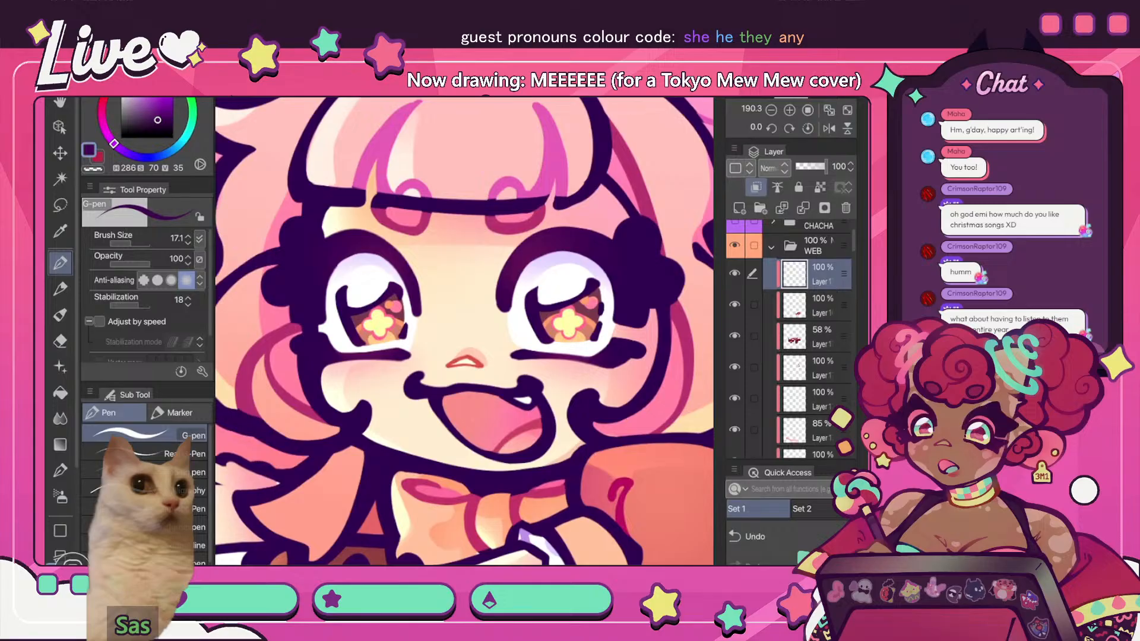
pyautogui.moveTo(162, 116)
pyautogui.mouseDown()
pyautogui.moveTo(105, 132)
pyautogui.moveTo(157, 113)
pyautogui.moveTo(102, 101)
pyautogui.mouseUp()
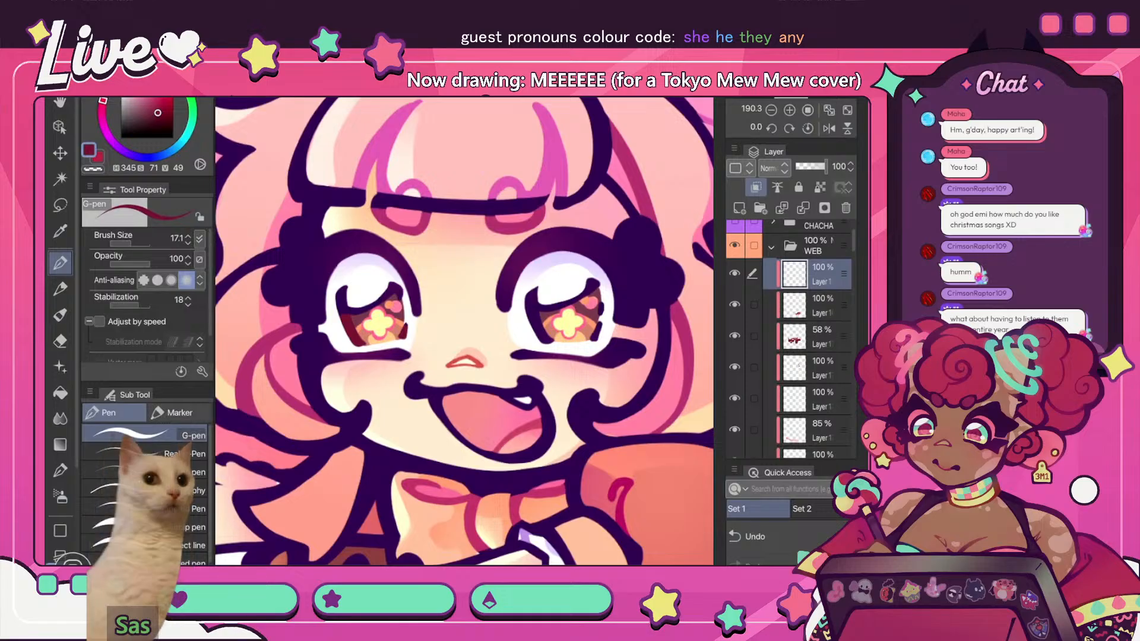
pyautogui.moveTo(530, 320)
pyautogui.mouseDown()
pyautogui.moveTo(540, 315)
pyautogui.moveTo(547, 340)
pyautogui.moveTo(595, 340)
pyautogui.mouseUp()
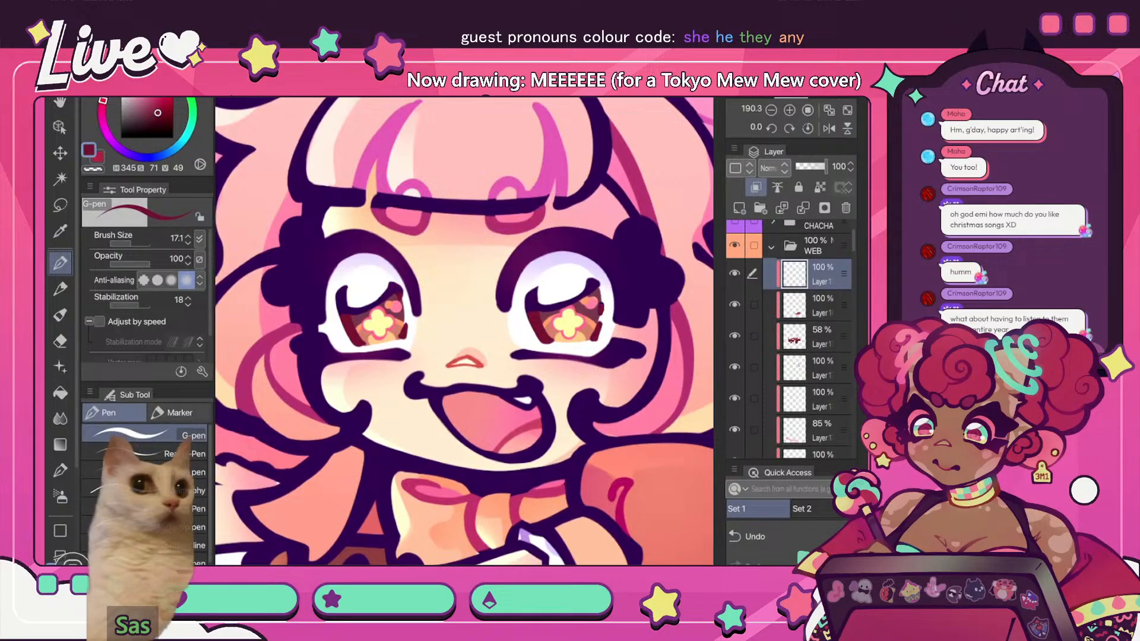
# - Check the recoloured eyes up close and within the full illustration, in mirrored and normal orientation
pyautogui.scroll(-8, 464, 331)
pyautogui.press('r')
pyautogui.press('h')
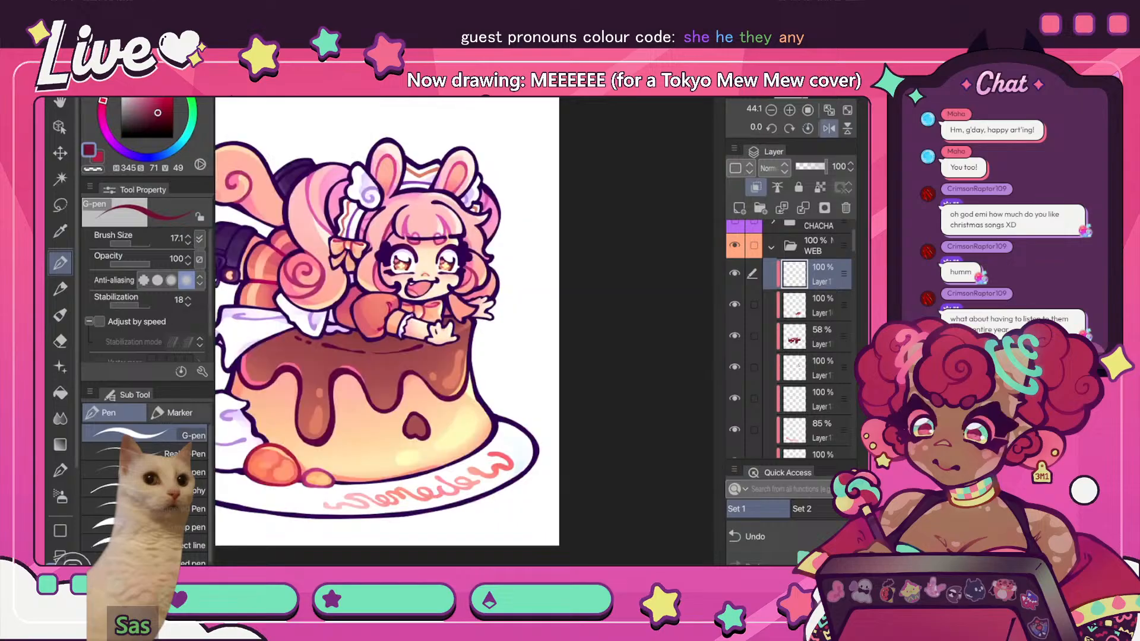
pyautogui.scroll(4, 464, 331)
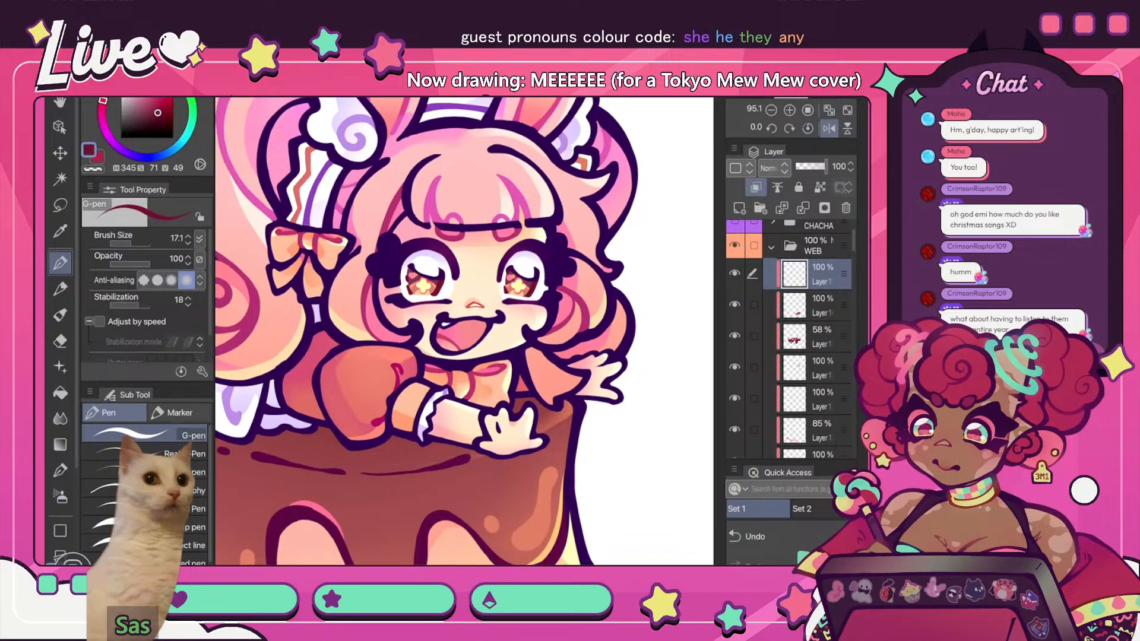
pyautogui.scroll(4, 464, 332)
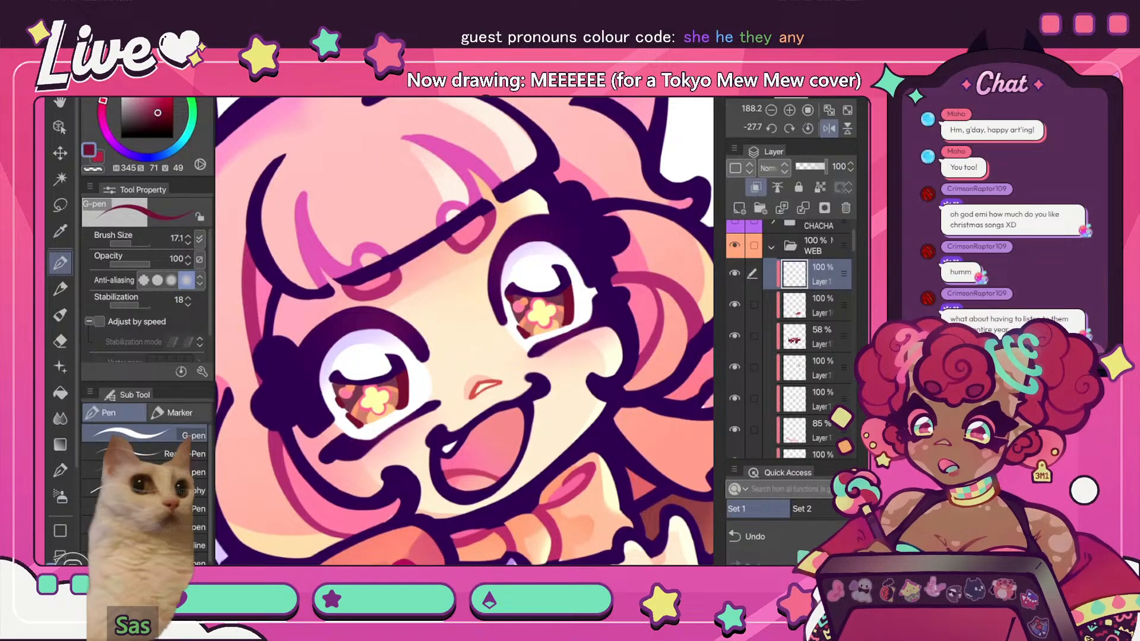
pyautogui.scroll(-5, 464, 331)
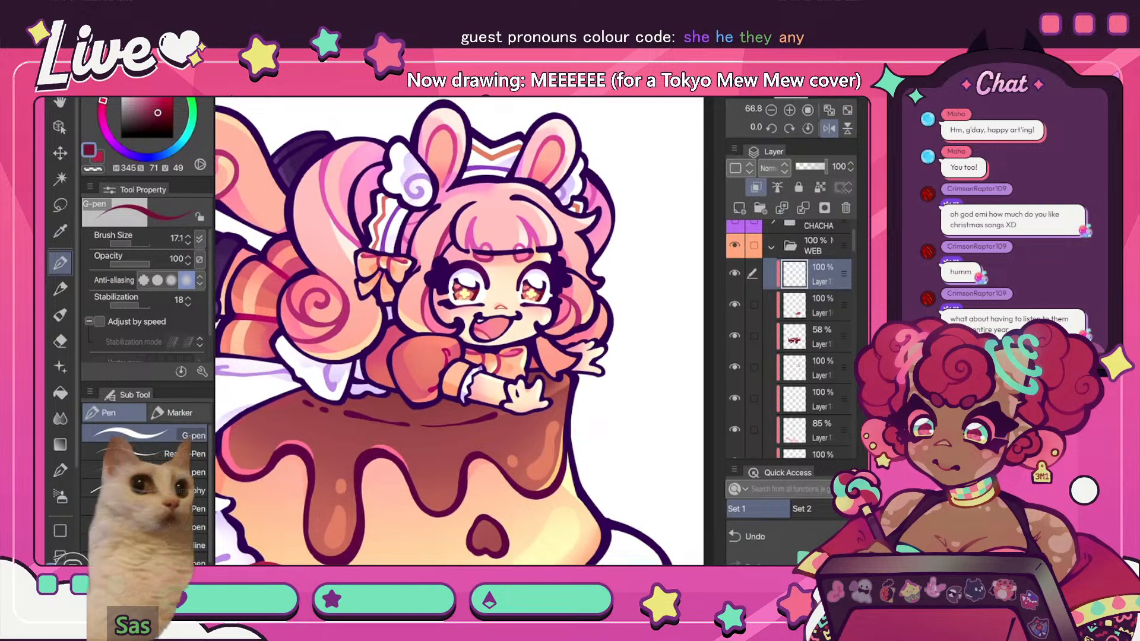
pyautogui.press('h')
pyautogui.scroll(2, 449, 242)
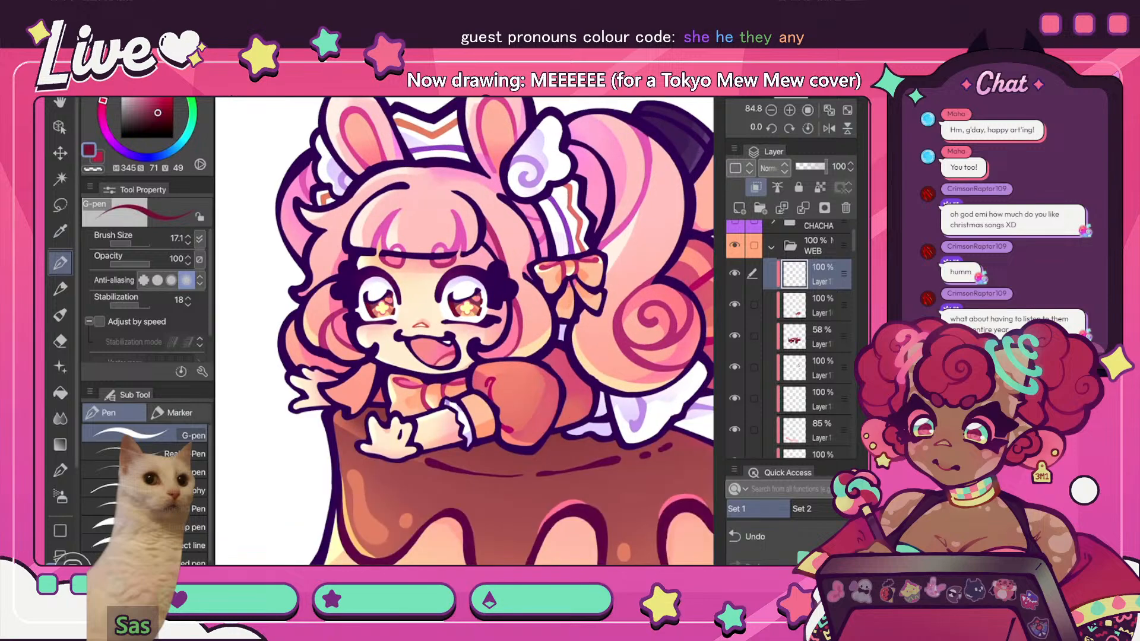
# - Adjust the eye tint layer with Hue/Saturation/Luminosity, setting hue to -32 and saturation to 7
pyautogui.click(137, 89)
pyautogui.click(179, 336)
pyautogui.click(463, 358)
pyautogui.scroll(2, 464, 279)
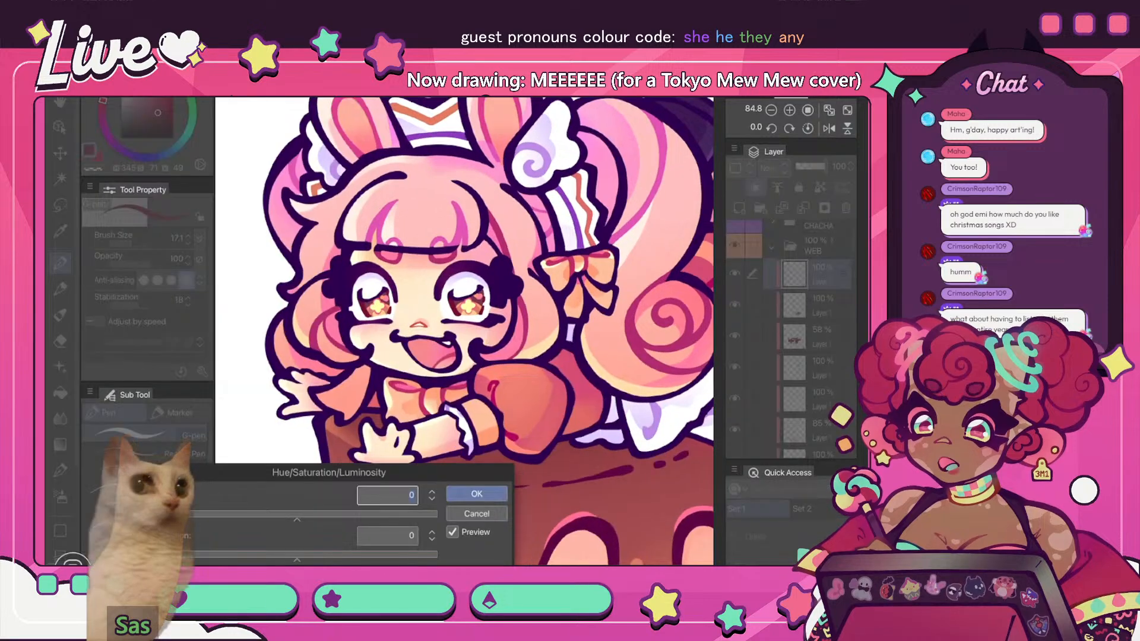
pyautogui.moveTo(297, 519); pyautogui.dragTo(280, 519)
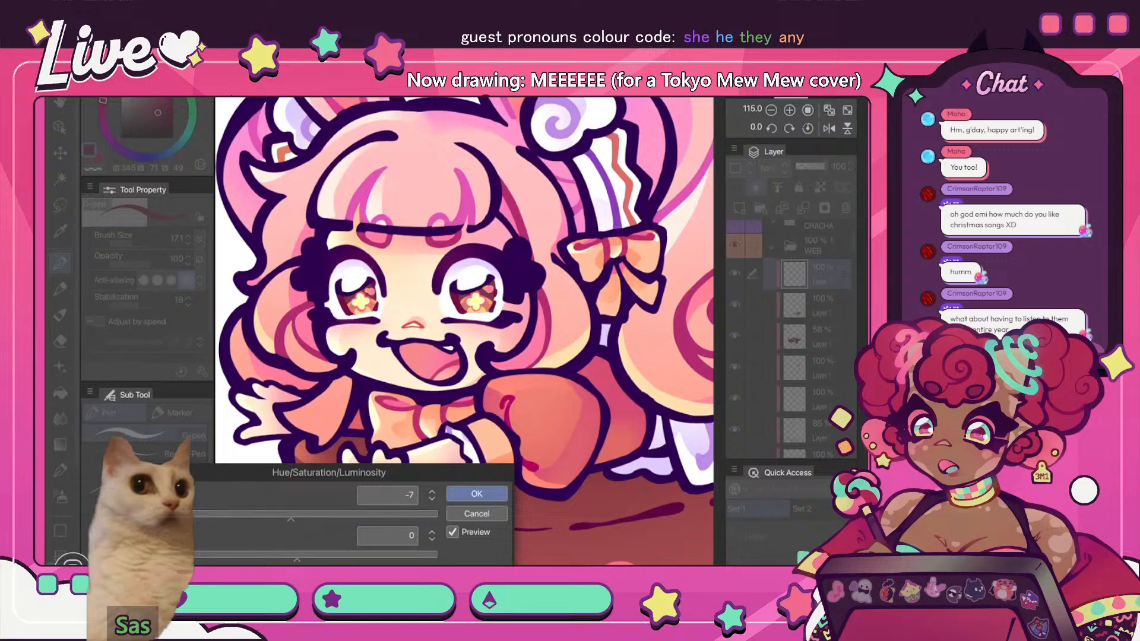
pyautogui.moveTo(297, 559); pyautogui.dragTo(306, 559)
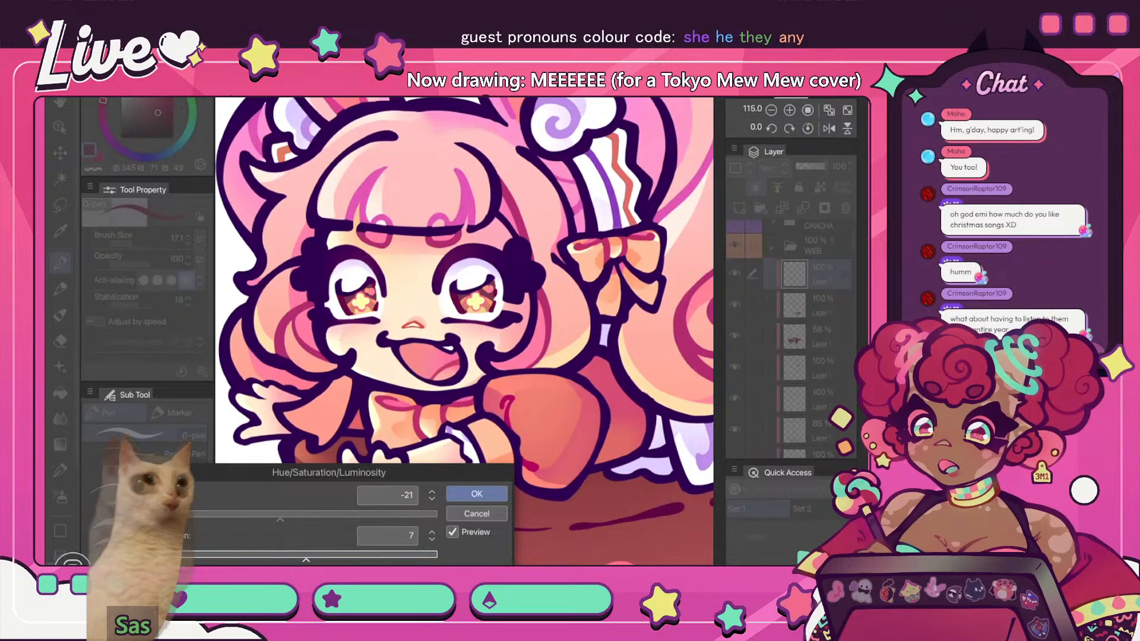
pyautogui.scroll(-3, 464, 279)
pyautogui.scroll(3, 465, 279)
pyautogui.moveTo(279, 520); pyautogui.dragTo(271, 519)
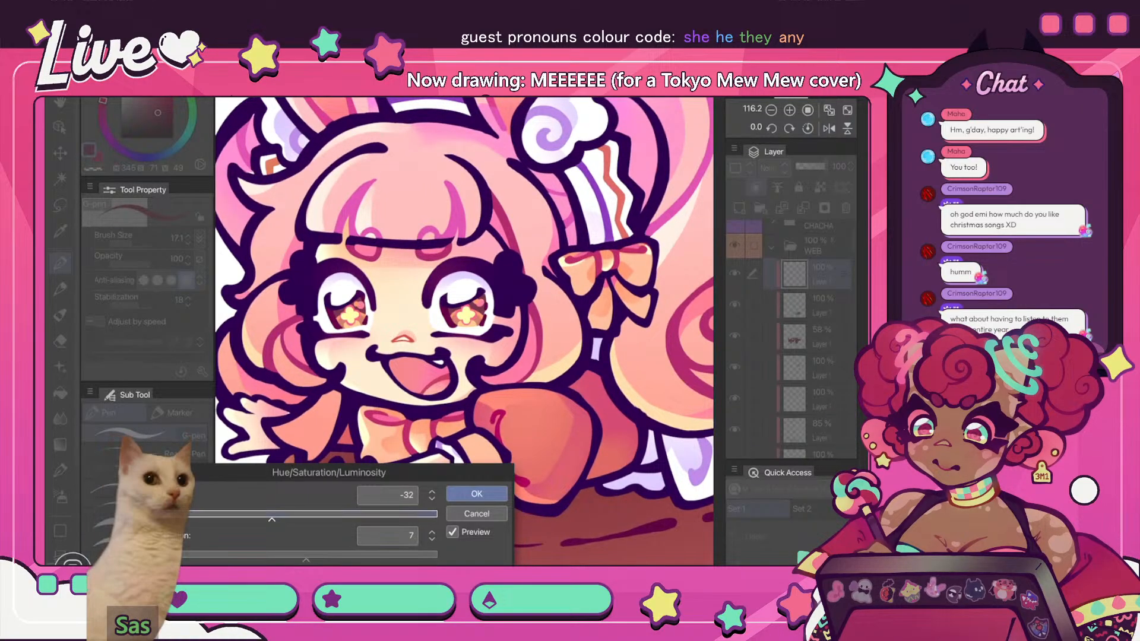
pyautogui.scroll(-4, 464, 330)
pyautogui.scroll(2, 464, 331)
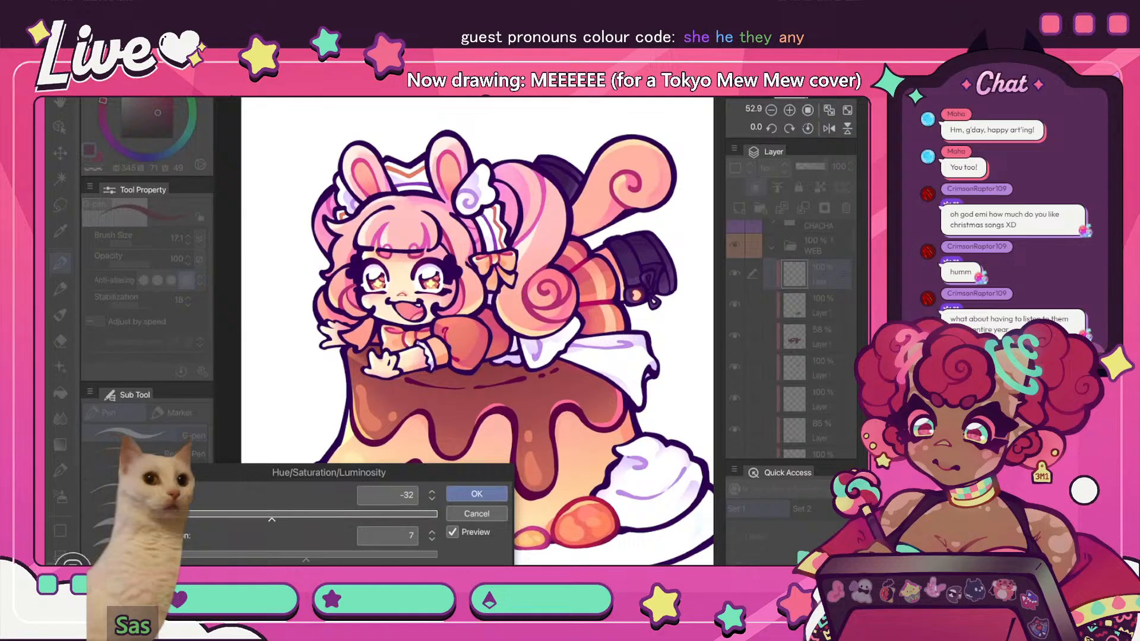
pyautogui.press('Return')
# - Apply a second Hue/Saturation/Luminosity correction to the eye tint layer with hue -29, judging it on the mirrored canvas
pyautogui.click(828, 128)
pyautogui.scroll(3, 464, 330)
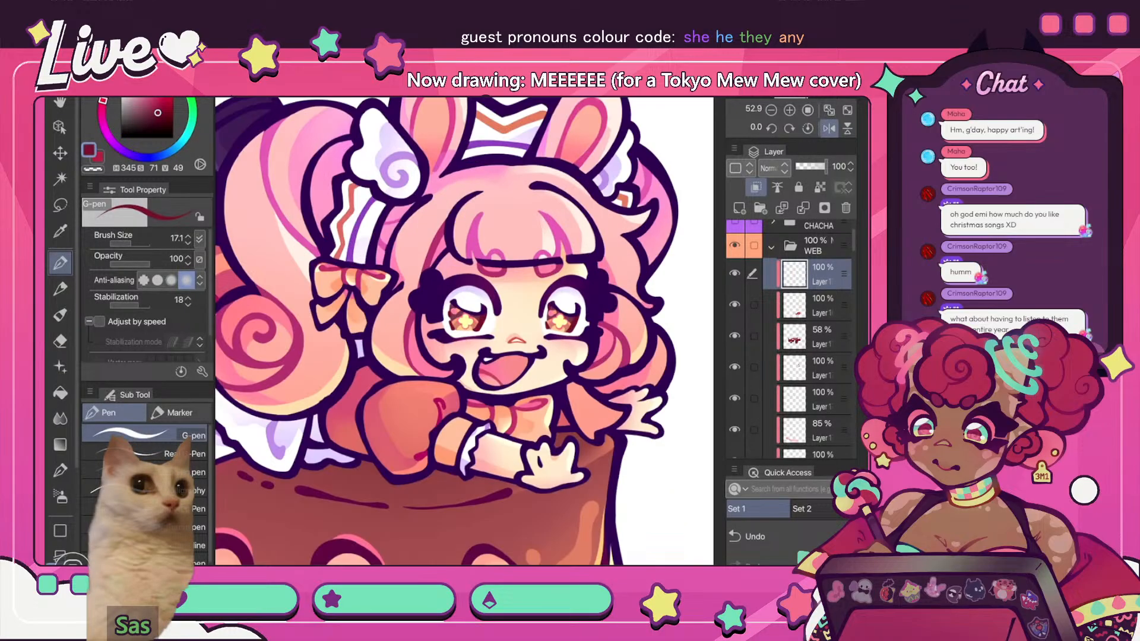
pyautogui.scroll(2, 464, 330)
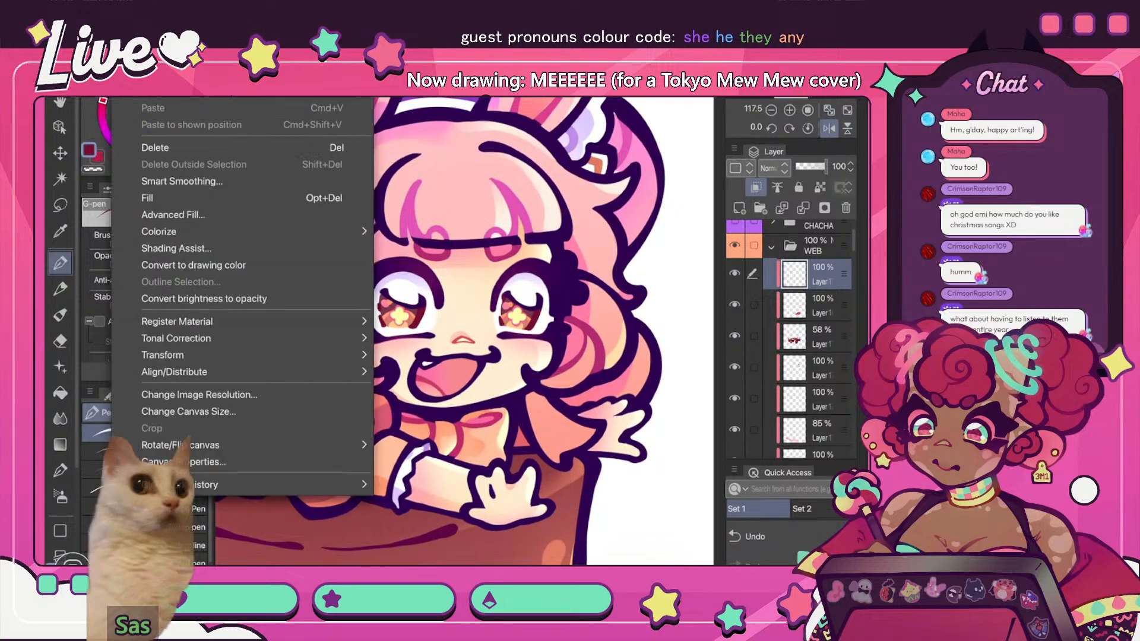
pyautogui.moveTo(175, 338)
pyautogui.click(461, 358)
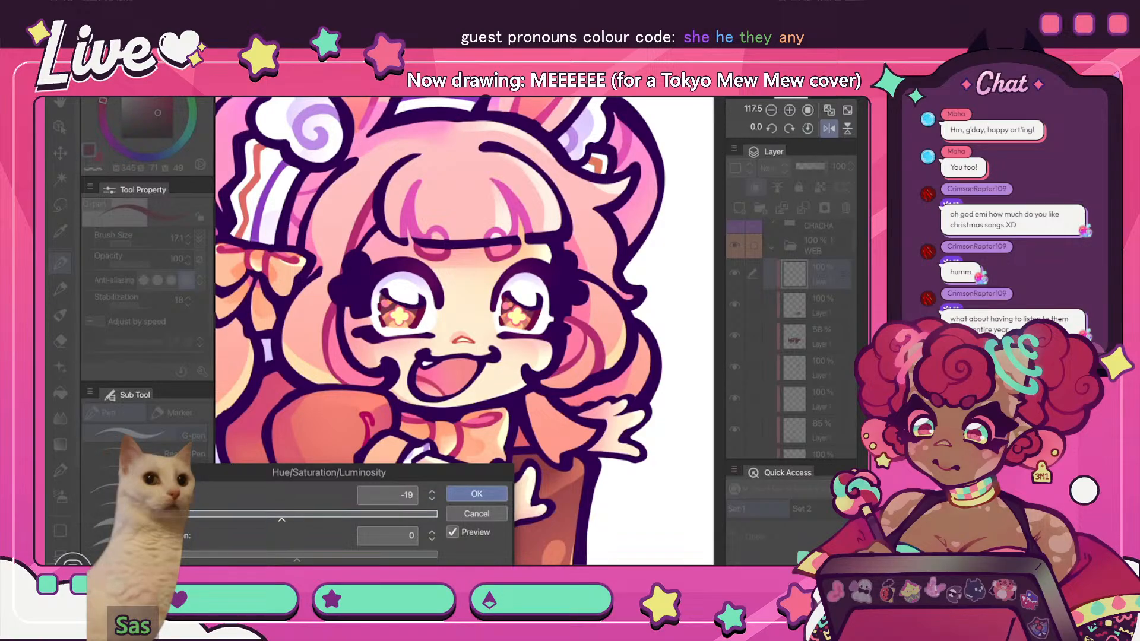
pyautogui.moveTo(281, 520); pyautogui.dragTo(274, 519)
pyautogui.scroll(-5, 464, 330)
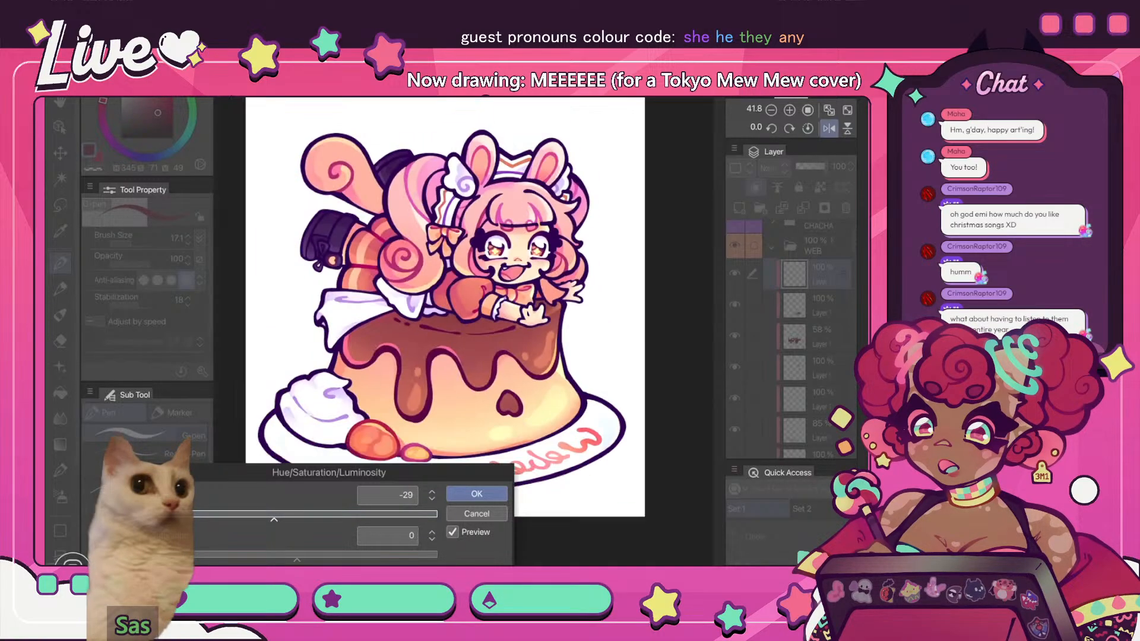
pyautogui.scroll(5, 570, 232)
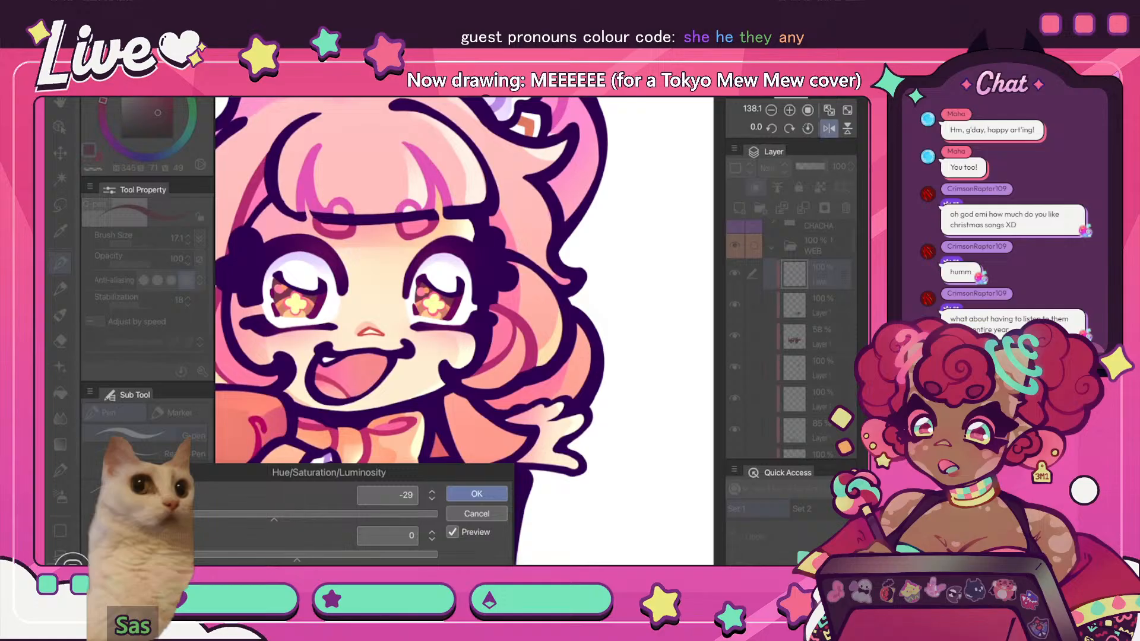
pyautogui.press('Return')
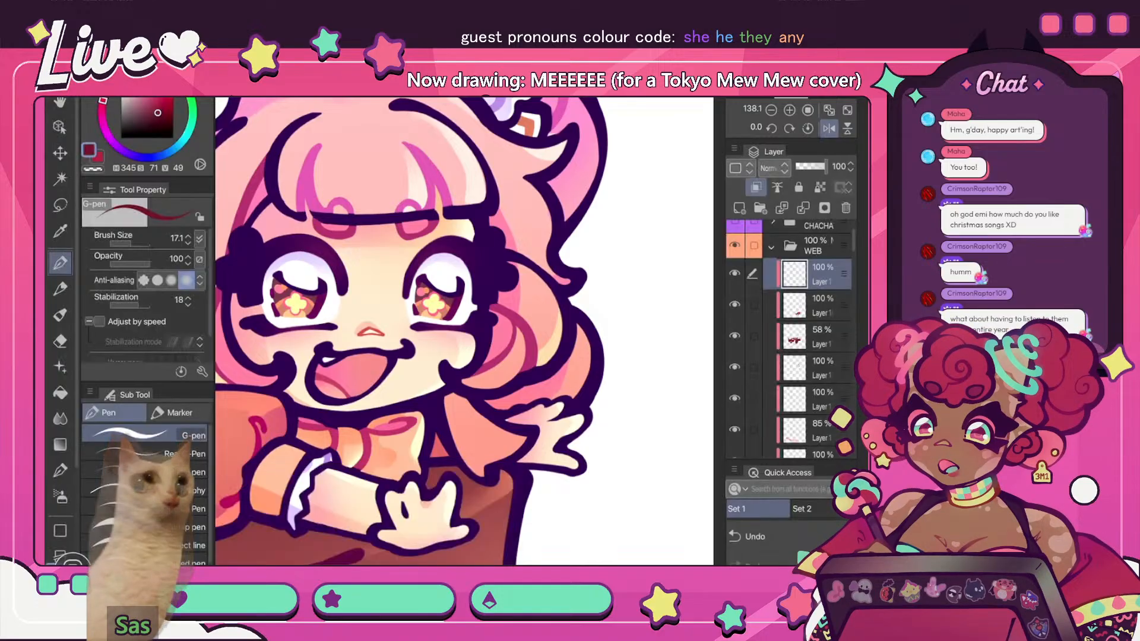
# - Merge the clipped line-colour layers beneath the empty top layer of the WEB folder into a single layer
pyautogui.scroll(-5, 464, 331)
pyautogui.press('h')
pyautogui.hotkey('ctrl', '0')
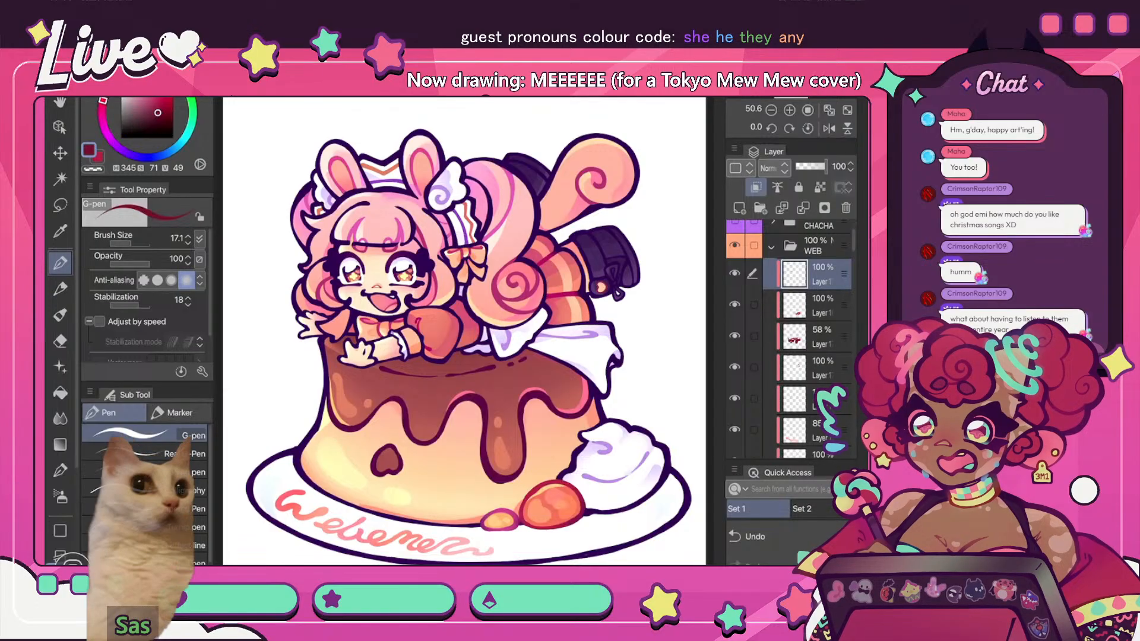
pyautogui.scroll(-2, 794, 338)
pyautogui.click(735, 293)
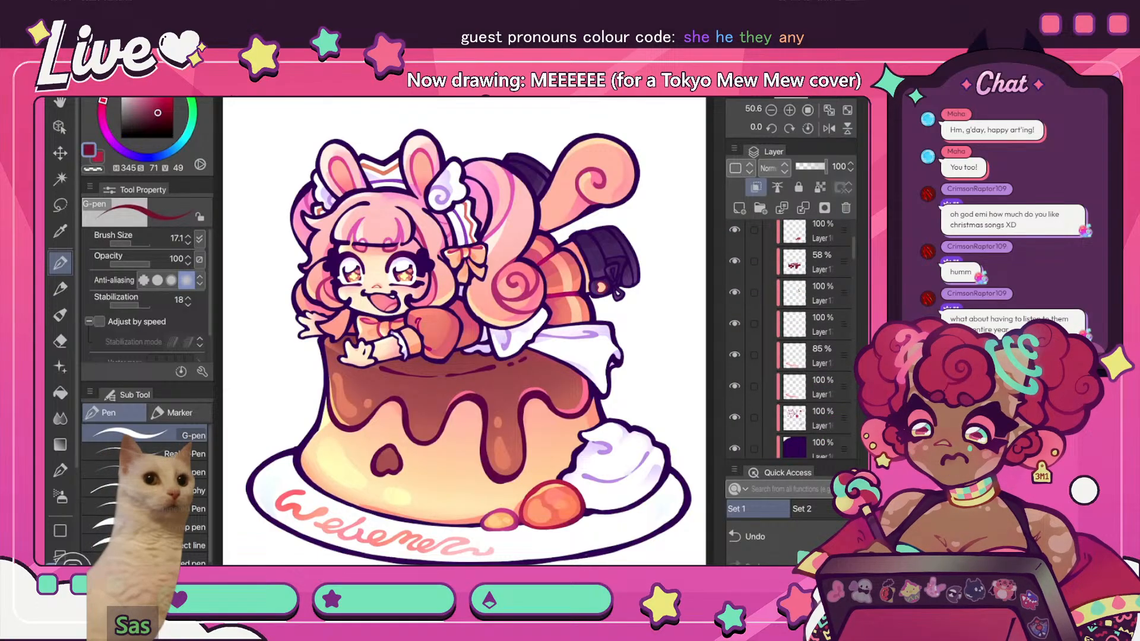
pyautogui.click(822, 292)
pyautogui.scroll(2, 795, 321)
pyautogui.click(734, 317)
pyautogui.click(735, 317)
pyautogui.click(822, 317)
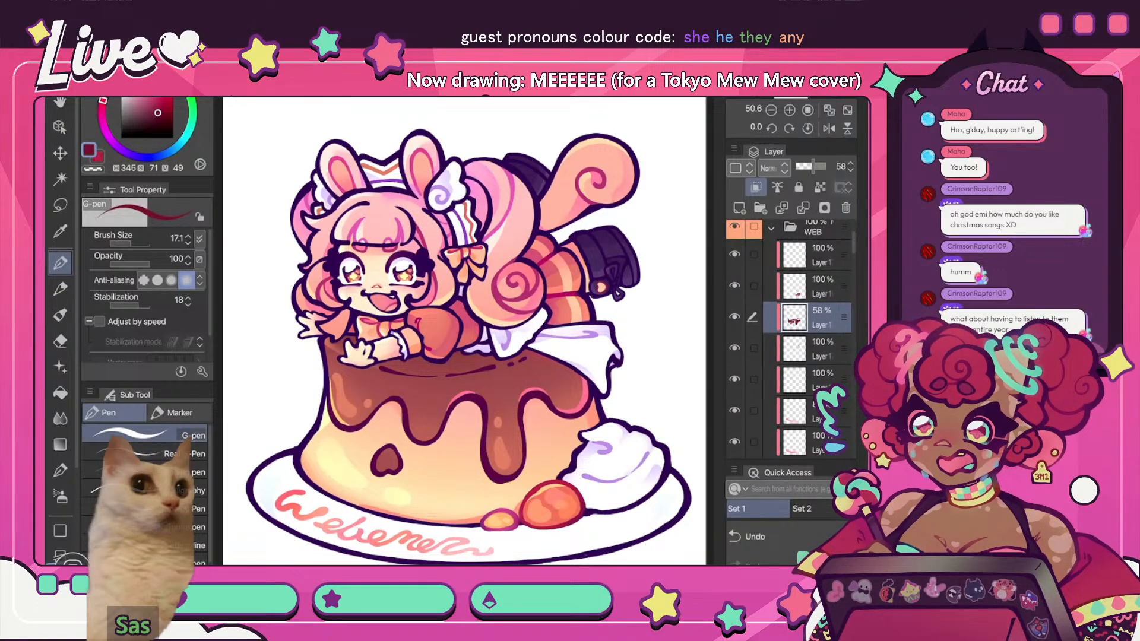
pyautogui.click(803, 208)
pyautogui.click(803, 208)
pyautogui.click(803, 208)
pyautogui.click(822, 286)
pyautogui.click(803, 208)
pyautogui.click(803, 208)
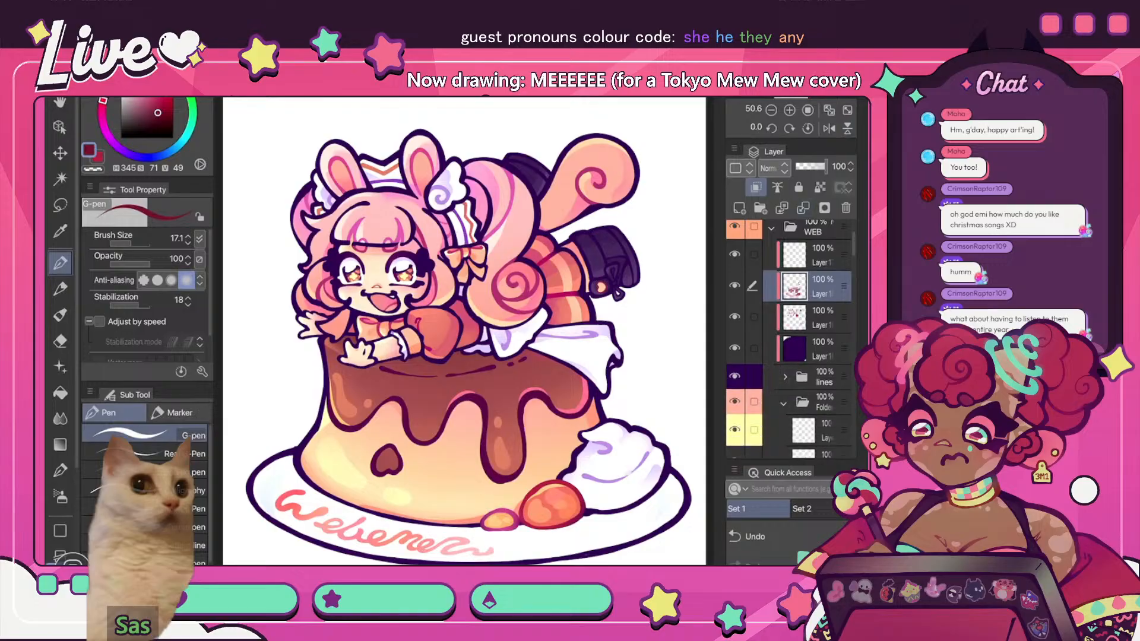
pyautogui.click(803, 208)
# - Recolour the small inner finger line on the lower hand with the G-pen at size 11.7 in H 345, S 69, V 66
pyautogui.scroll(5, 340, 366)
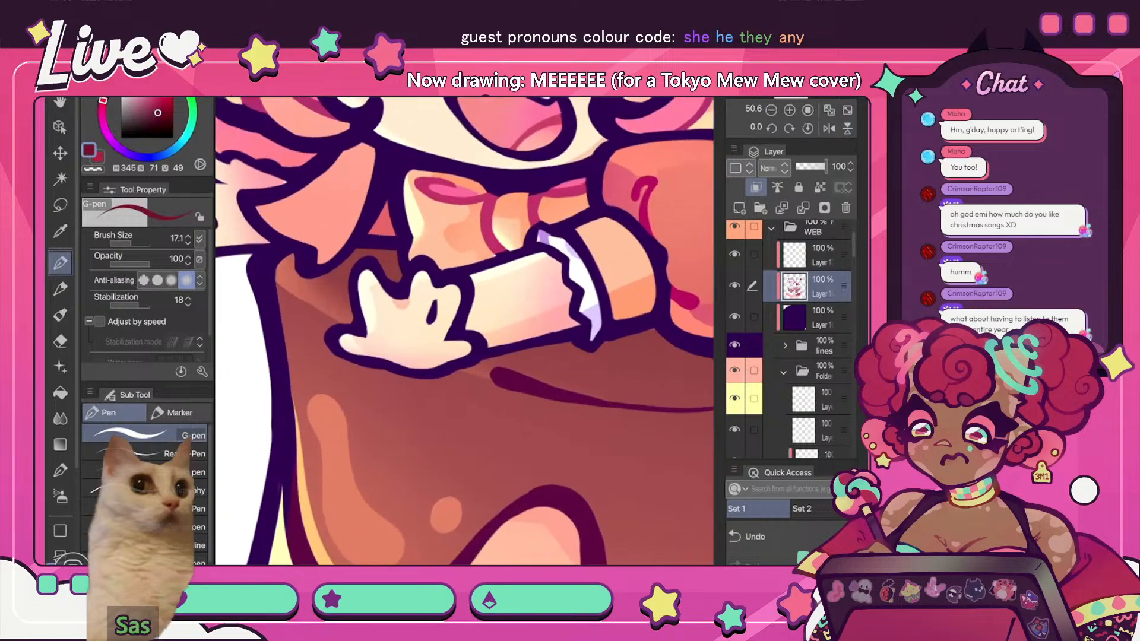
pyautogui.click(157, 104)
pyautogui.click(119, 244)
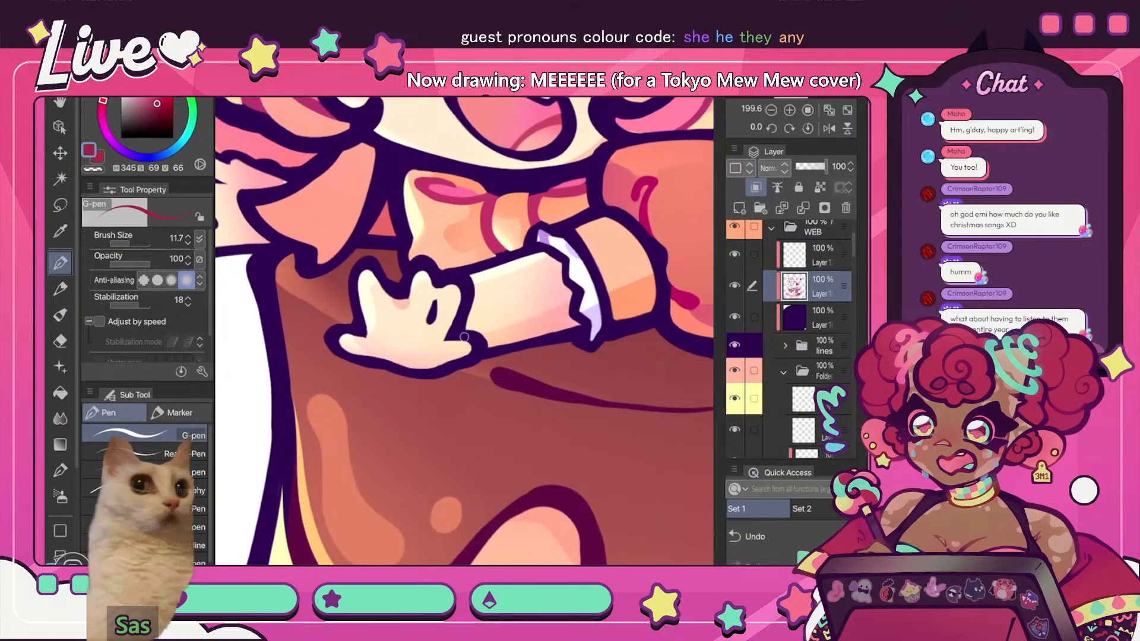
pyautogui.moveTo(435, 302); pyautogui.dragTo(430, 323)
# - Repaint the lower hand's inner finger line in a warmer red, H 358, S 63, V 69
pyautogui.scroll(-8, 463, 309)
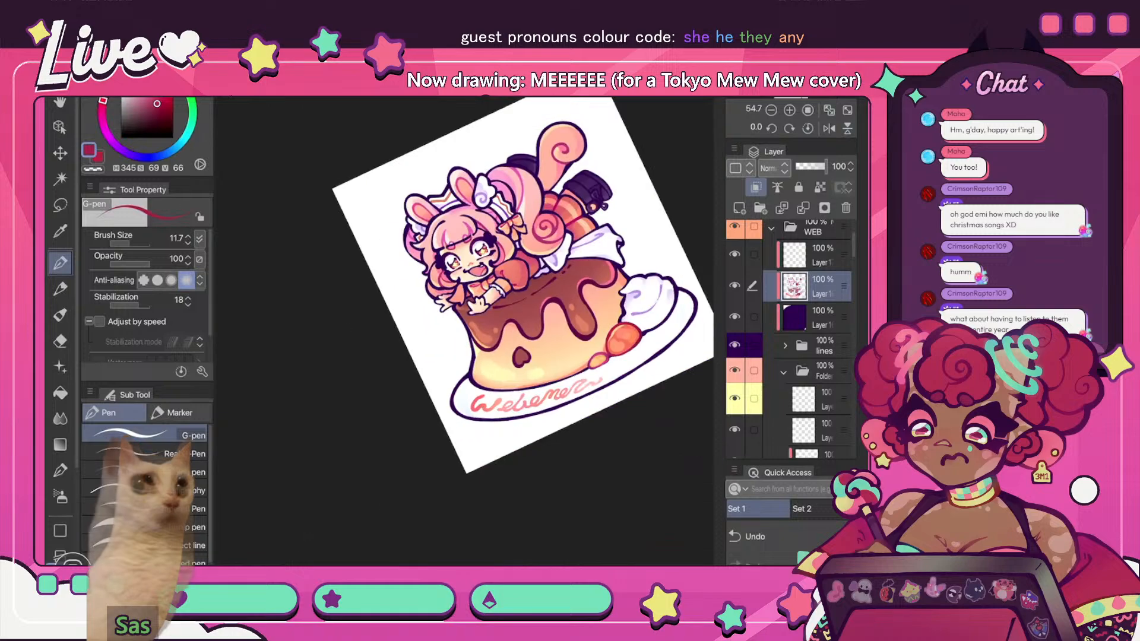
pyautogui.click(829, 128)
pyautogui.scroll(7, 463, 309)
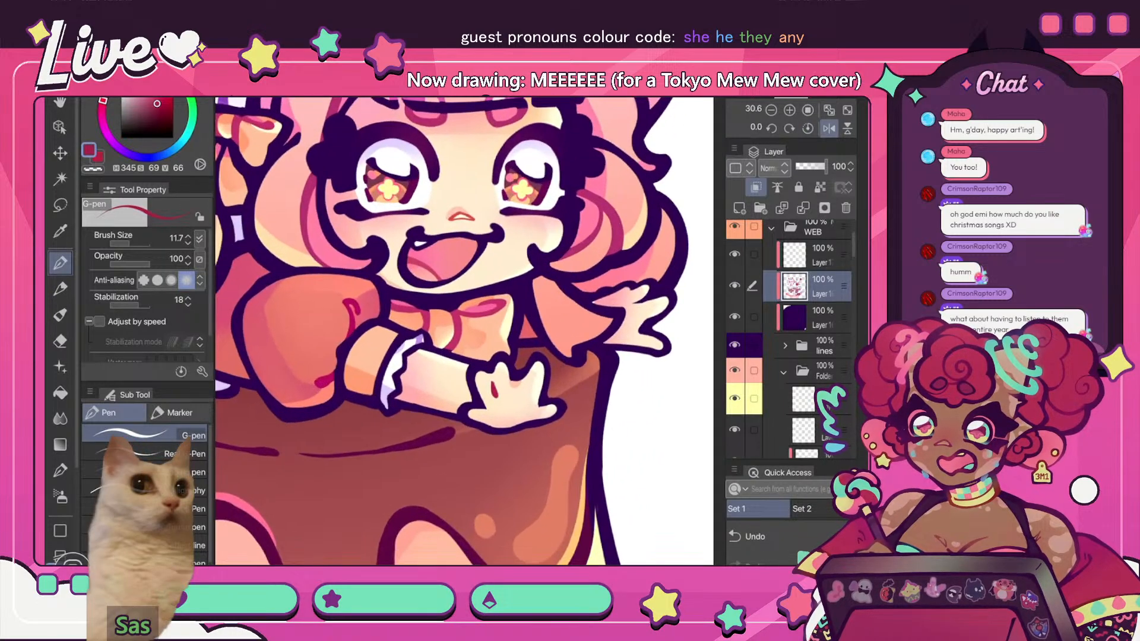
pyautogui.keyDown('alt'); pyautogui.click(494, 339); pyautogui.keyUp('alt')
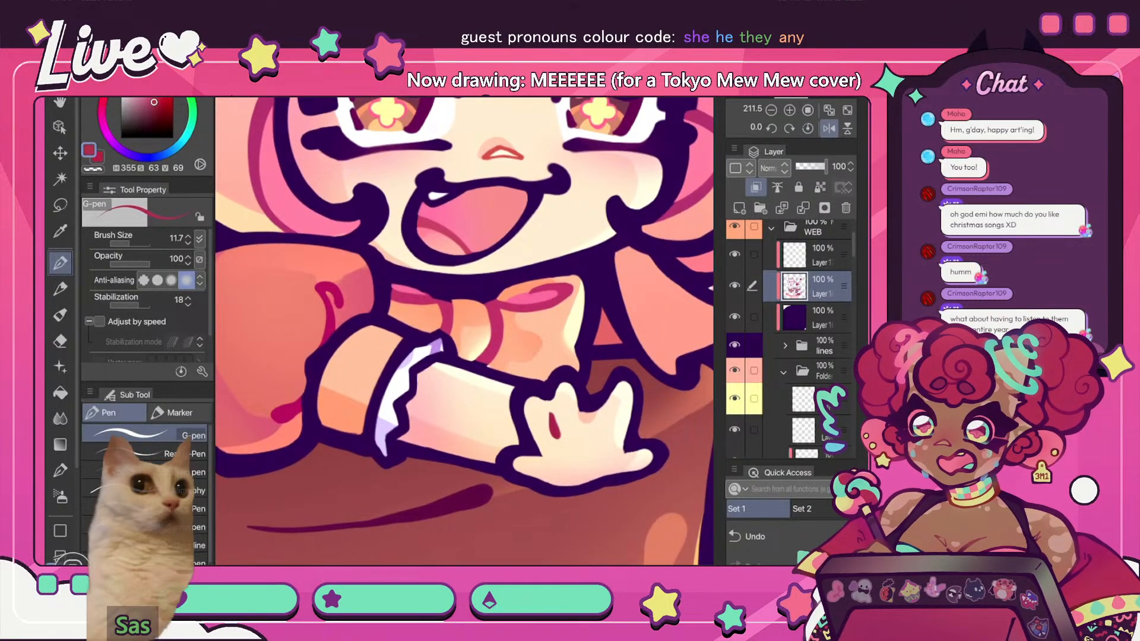
pyautogui.moveTo(553, 418); pyautogui.dragTo(556, 435)
# - Recolour the upper finger outline of the raised hand, where it overlaps the hair, in red H 358, S 63, V 69
pyautogui.scroll(-3, 464, 330)
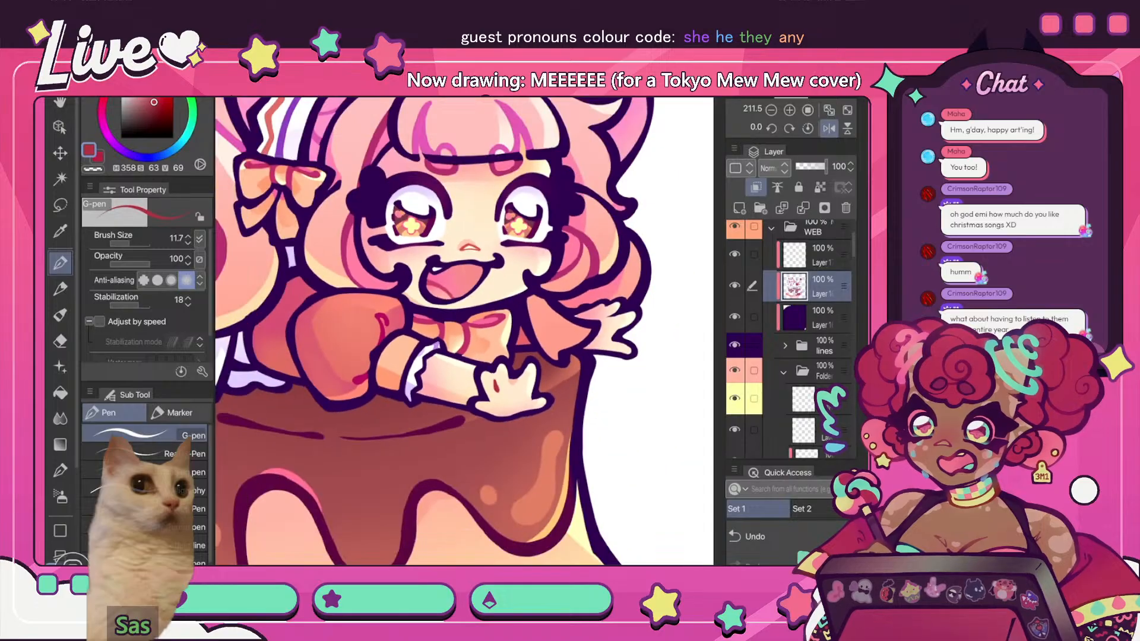
pyautogui.scroll(2, 465, 330)
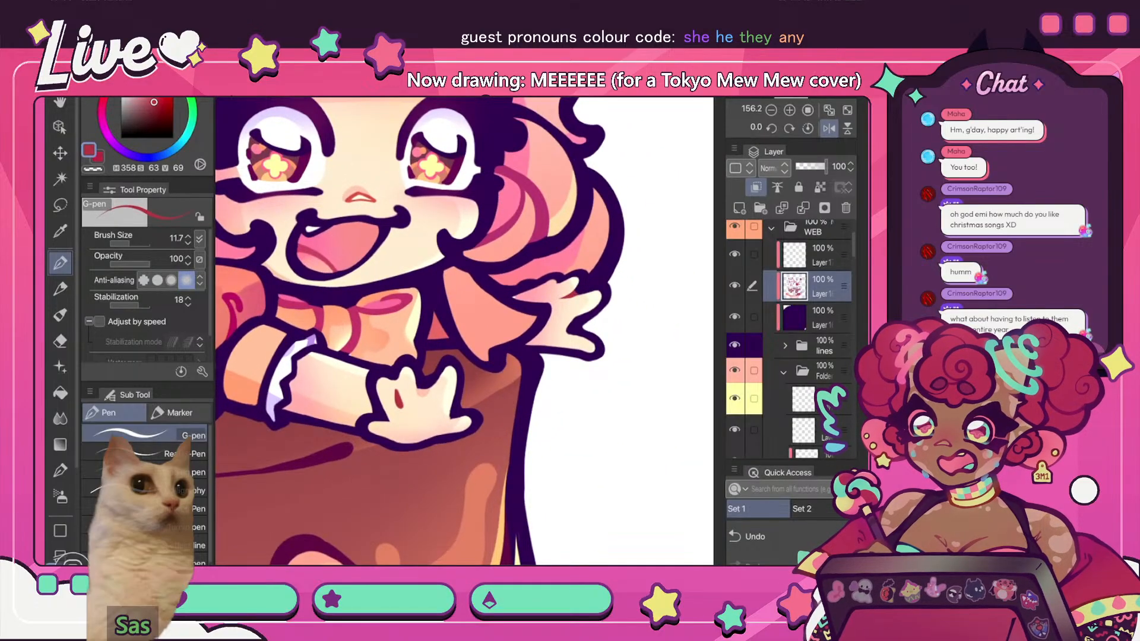
pyautogui.scroll(-5, 464, 330)
pyautogui.press('h')
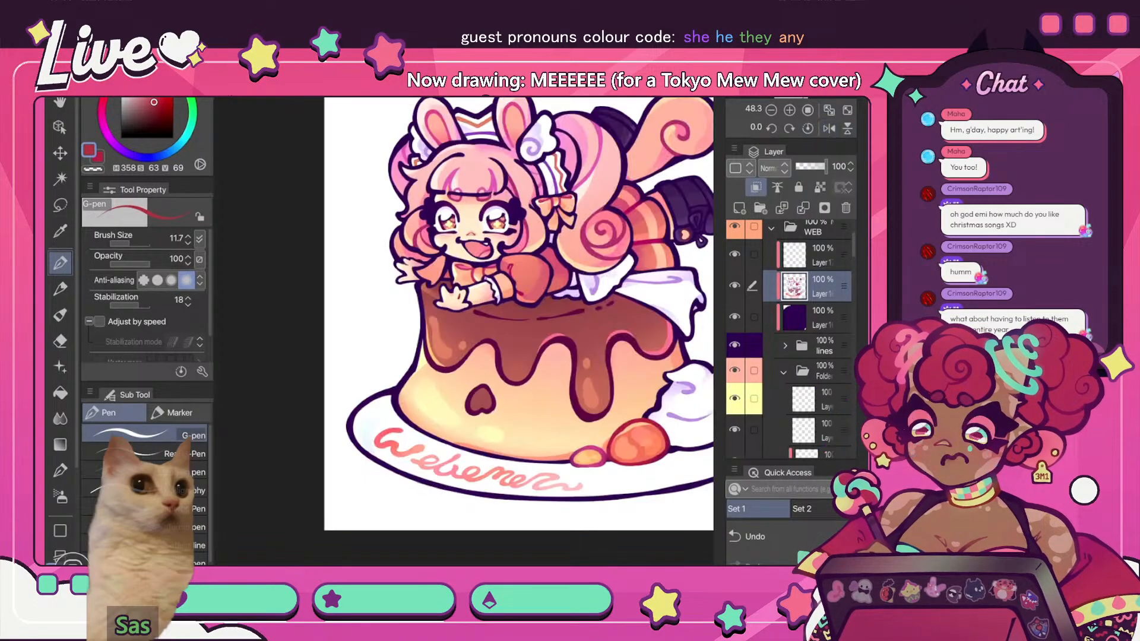
pyautogui.scroll(5, 464, 330)
pyautogui.scroll(1, 464, 330)
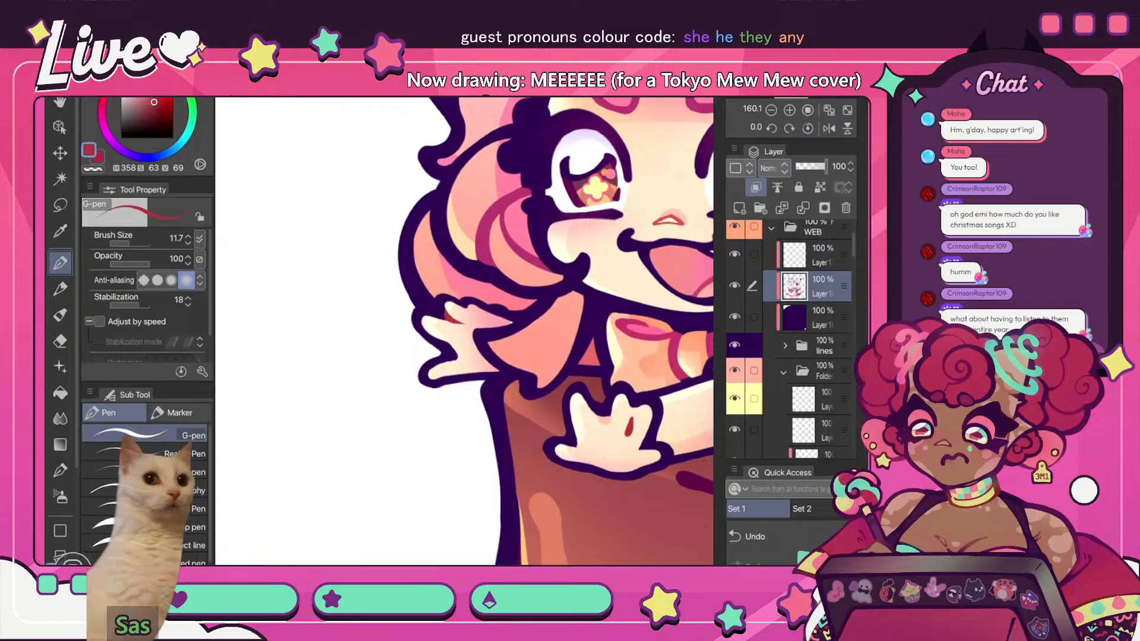
pyautogui.moveTo(446, 315)
pyautogui.mouseDown()
pyautogui.moveTo(439, 299)
pyautogui.moveTo(461, 304)
pyautogui.mouseUp()
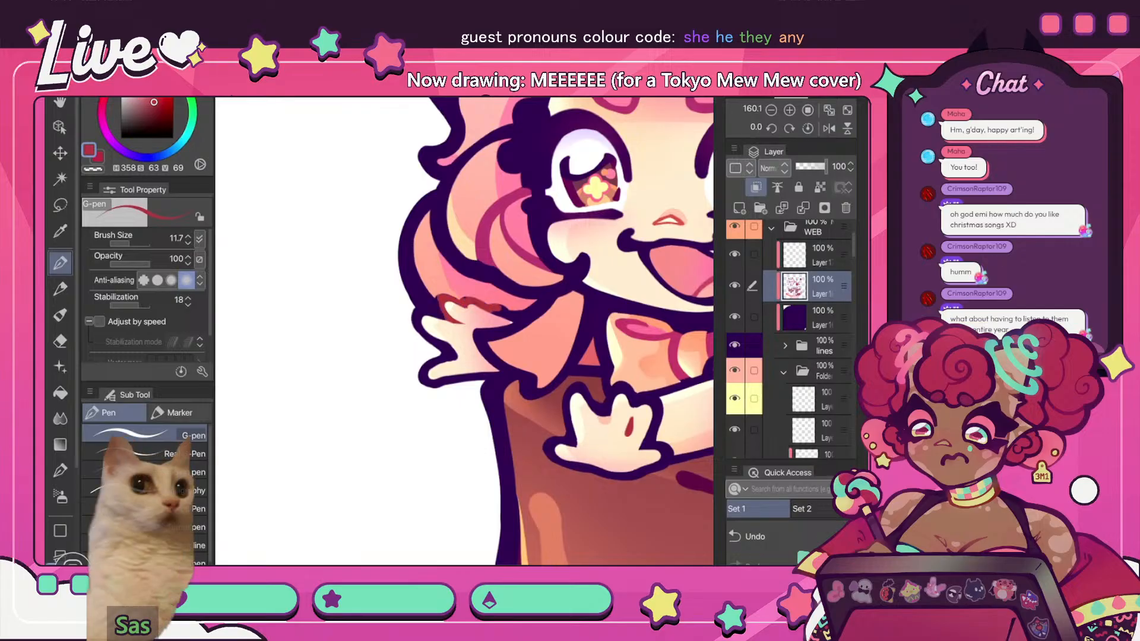
# - Check the hands in mirrored view and set the drawing colour to a lighter red, H 358, S 54, V 81
pyautogui.scroll(-8, 464, 330)
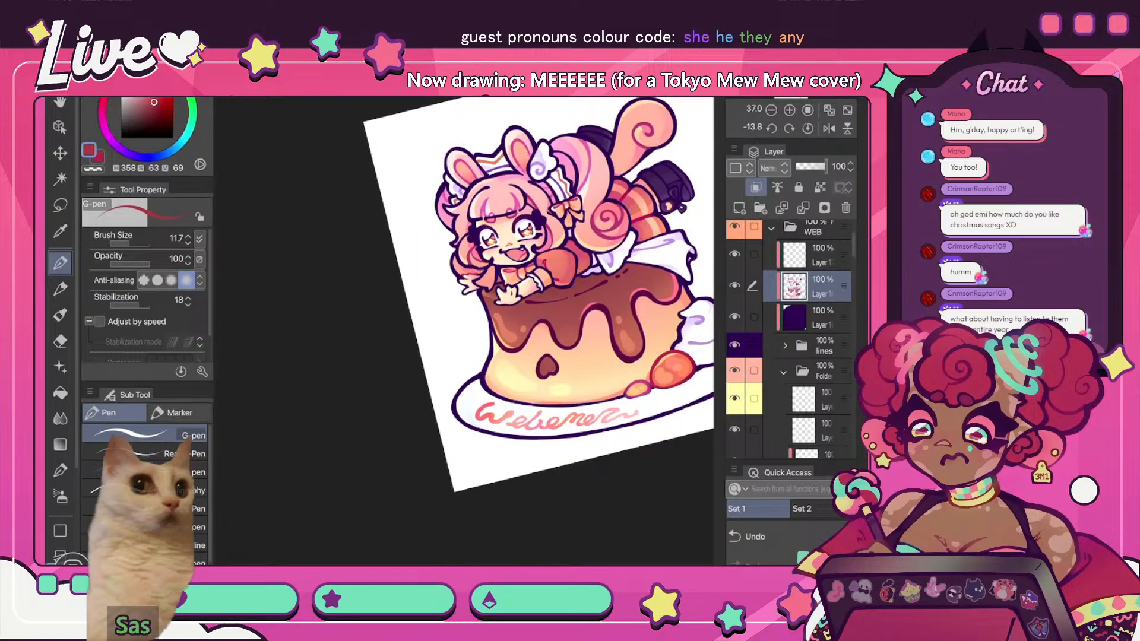
pyautogui.hotkey('ctrl', '@')
pyautogui.press('h')
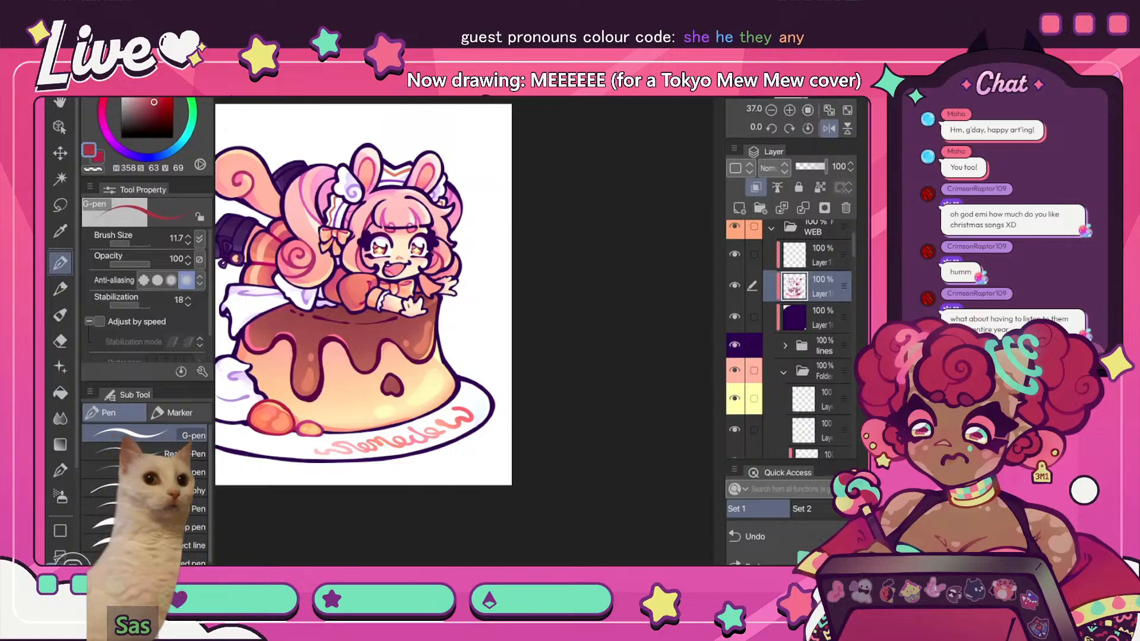
pyautogui.scroll(7, 374, 285)
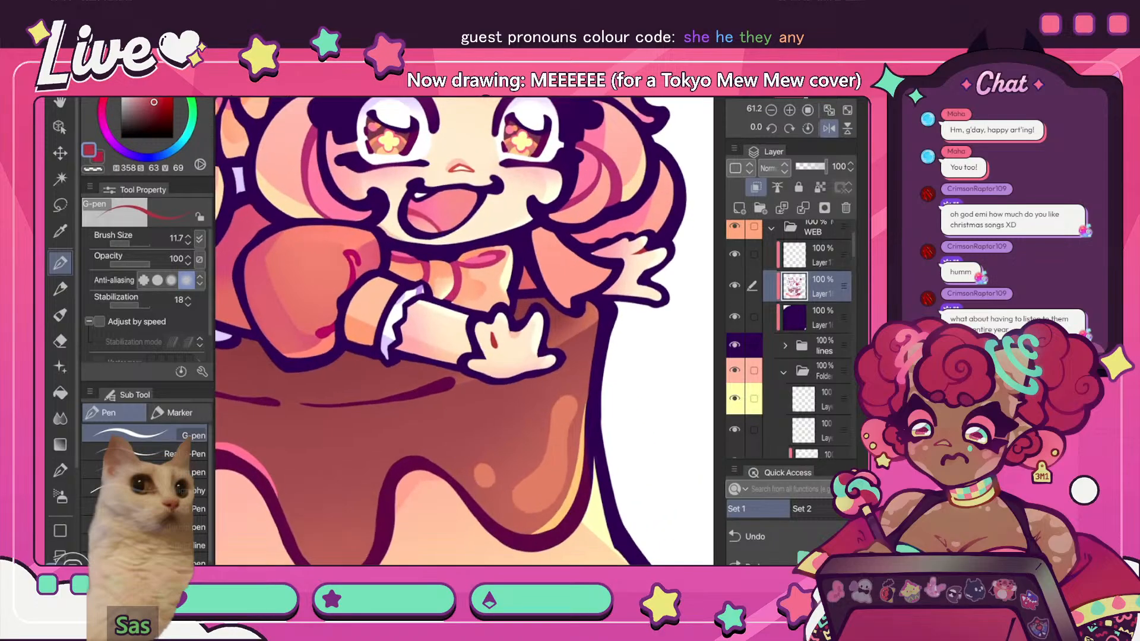
pyautogui.click(150, 99)
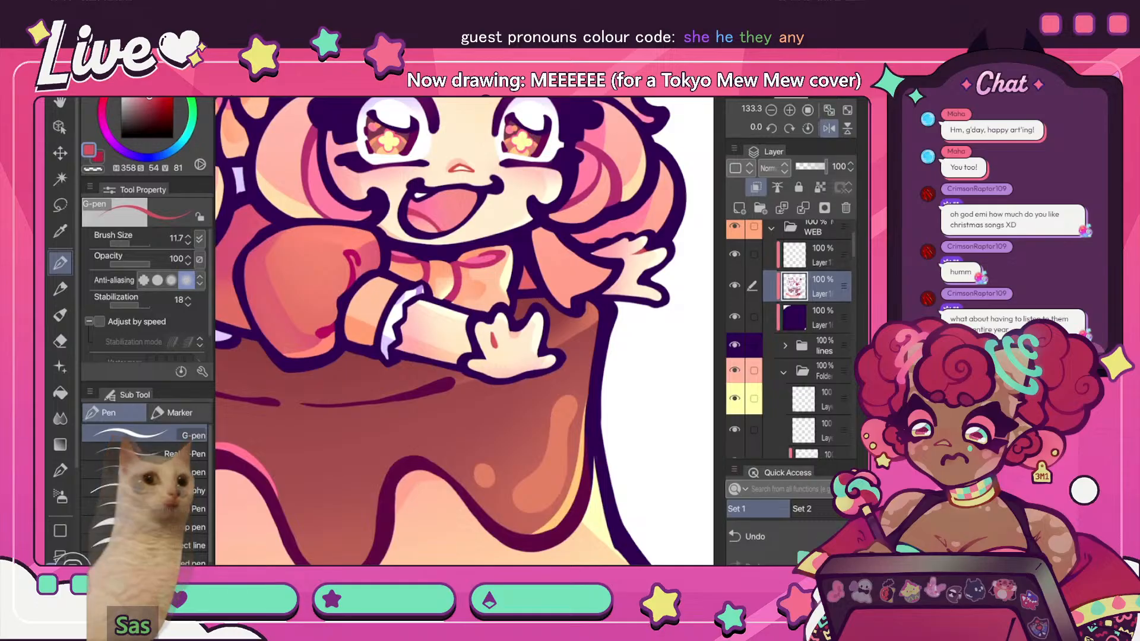
# - Compare the whole pudding illustration in normal and mirrored view to judge the recoloured finger lines on the hands
pyautogui.scroll(-7, 512, 241)
pyautogui.click(829, 128)
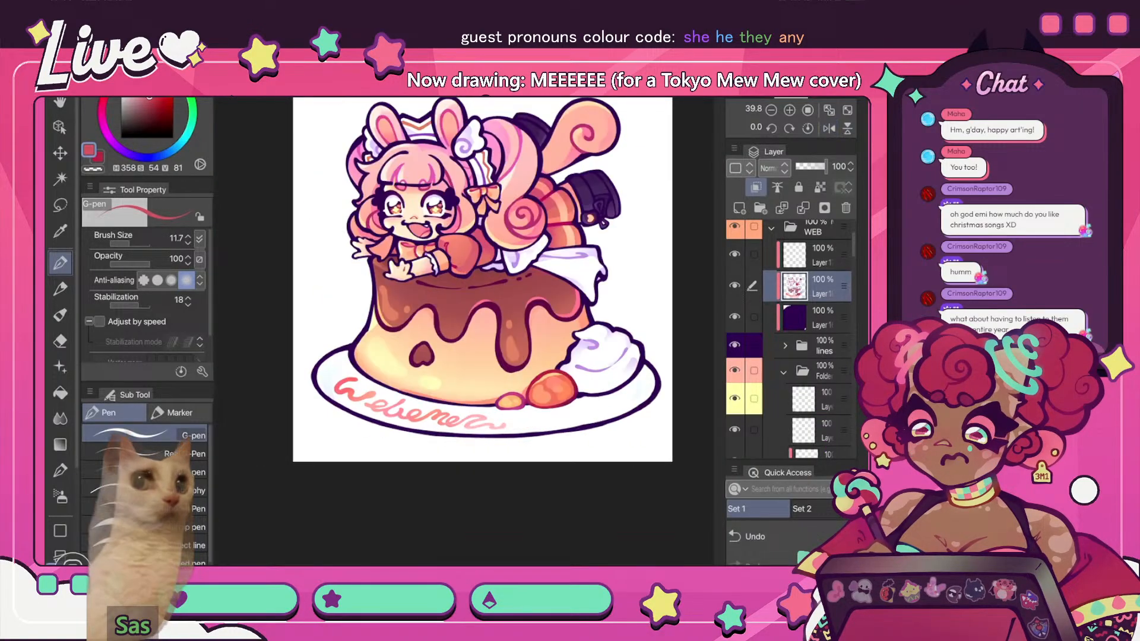
pyautogui.click(847, 110)
pyautogui.click(829, 128)
pyautogui.click(829, 128)
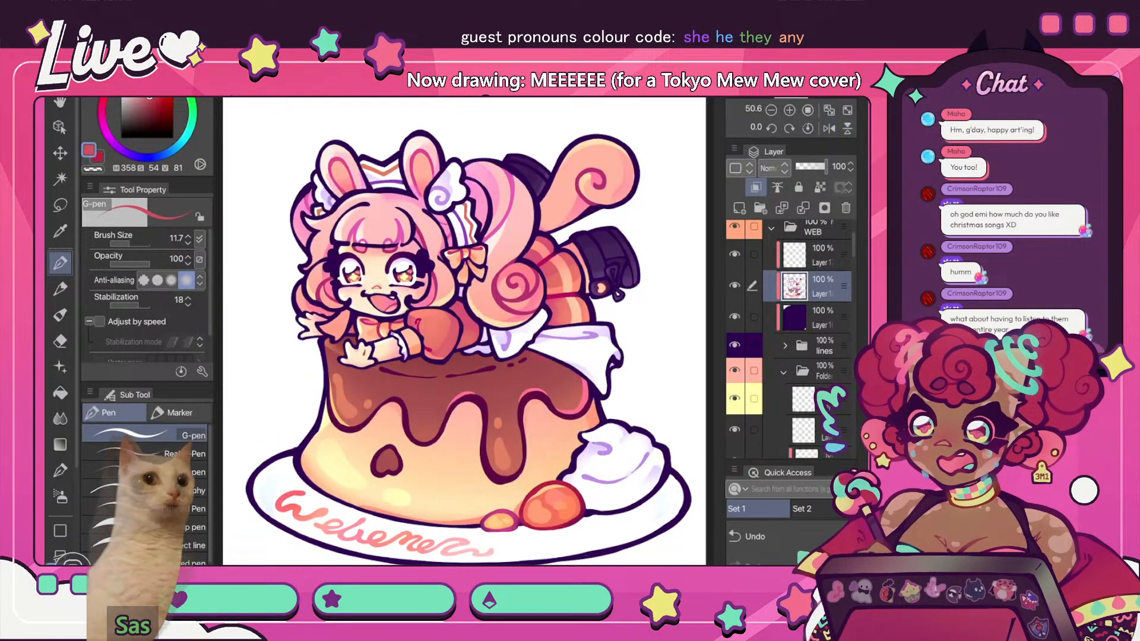
pyautogui.scroll(7, 320, 314)
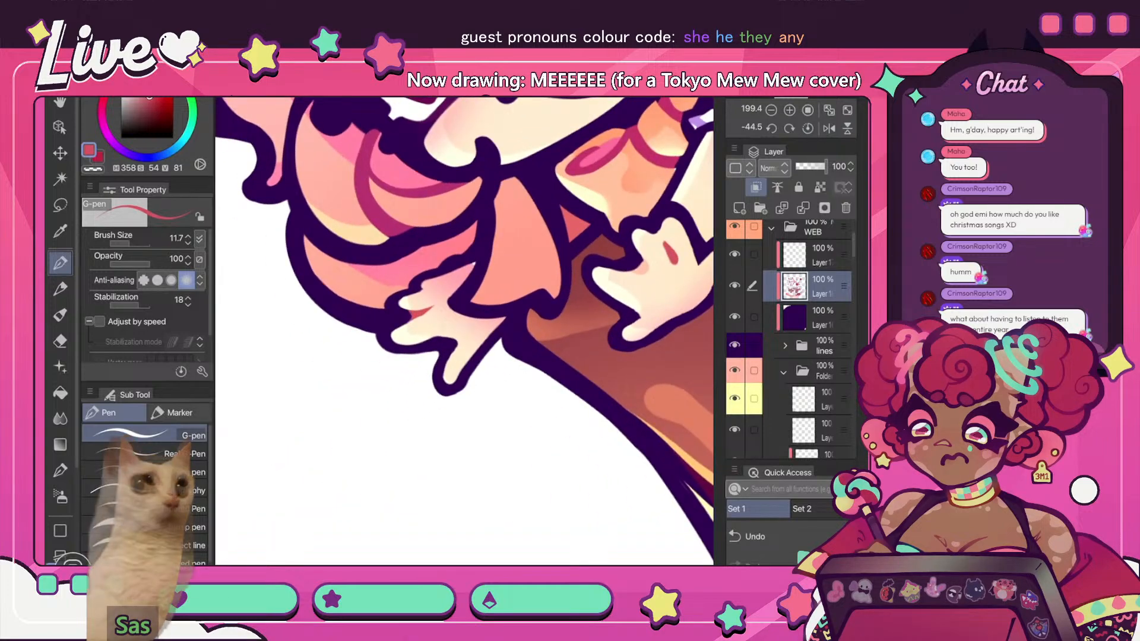
pyautogui.scroll(-7, 421, 279)
pyautogui.scroll(-2, 522, 332)
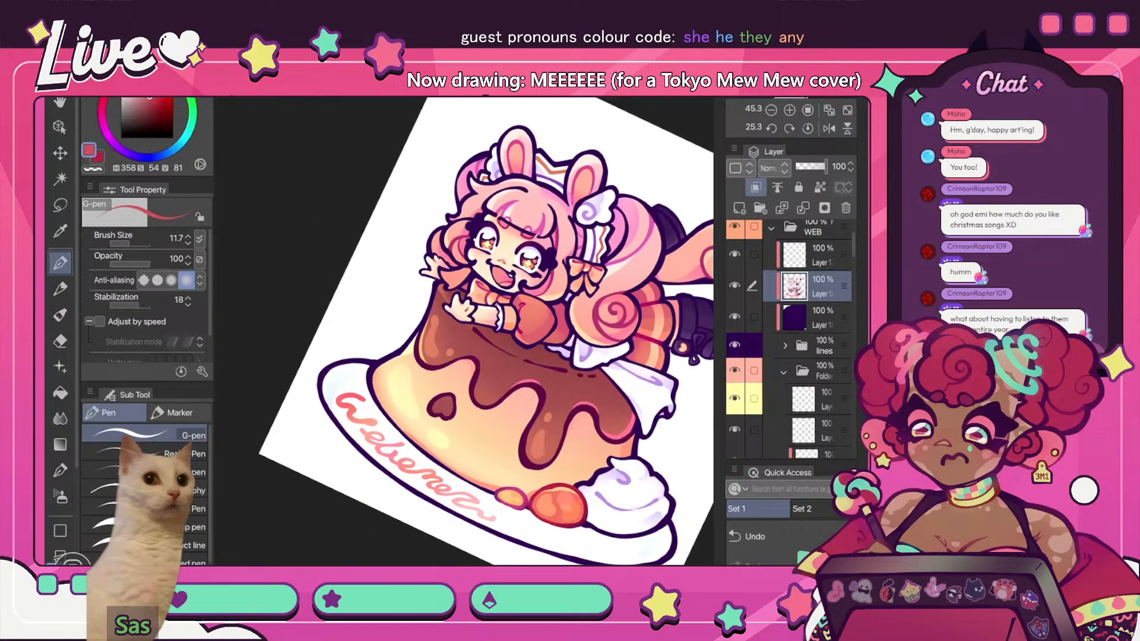
pyautogui.press('h')
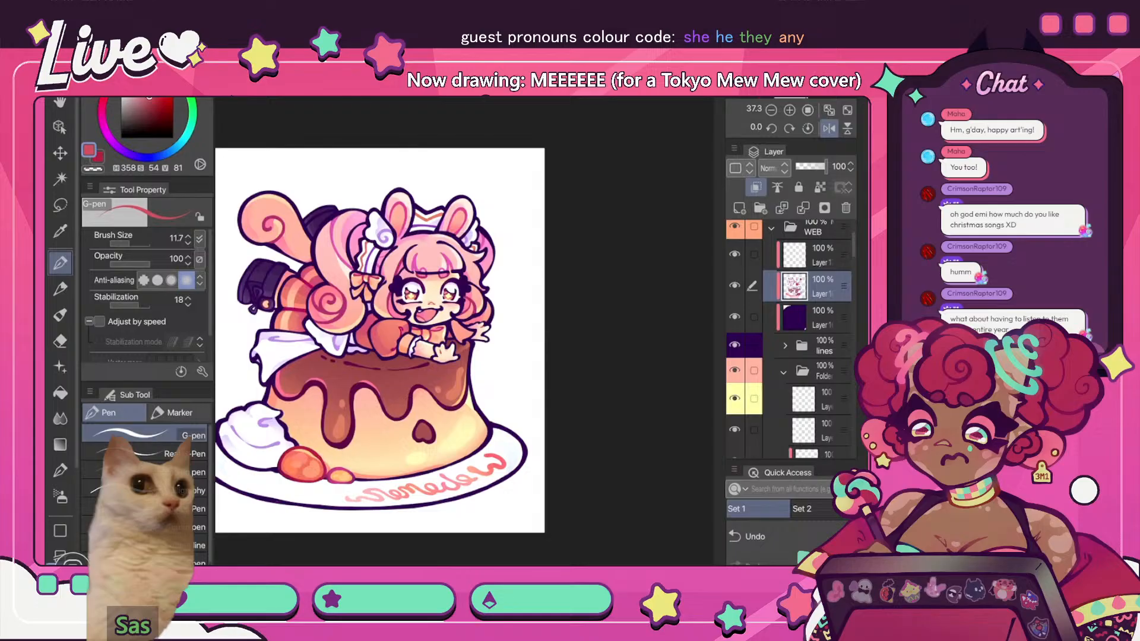
pyautogui.press('e')
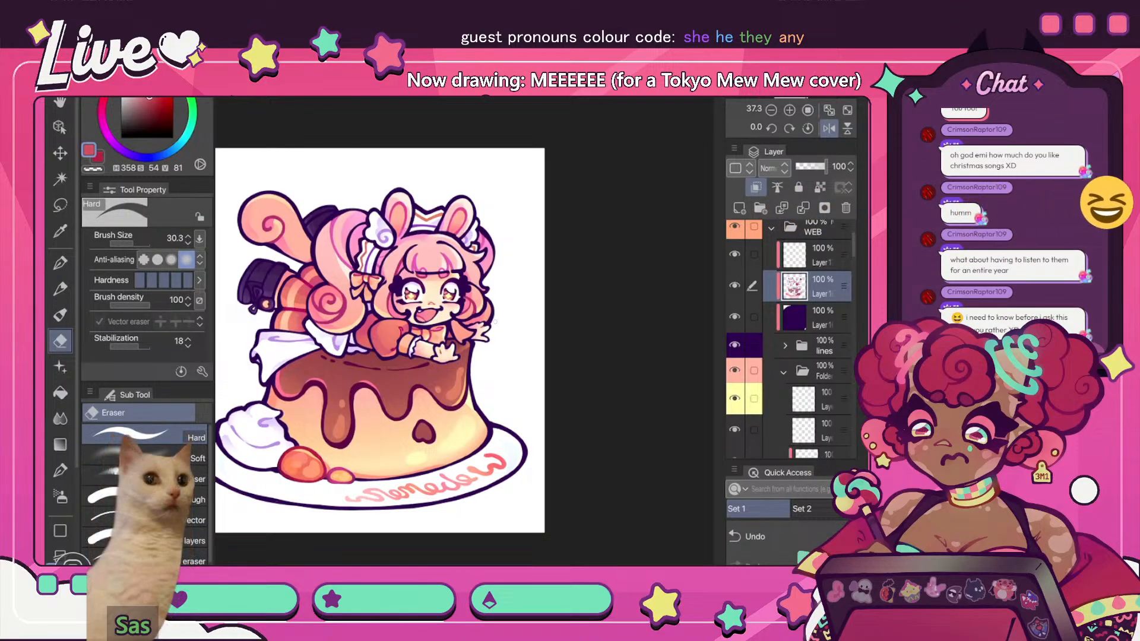
pyautogui.press('h')
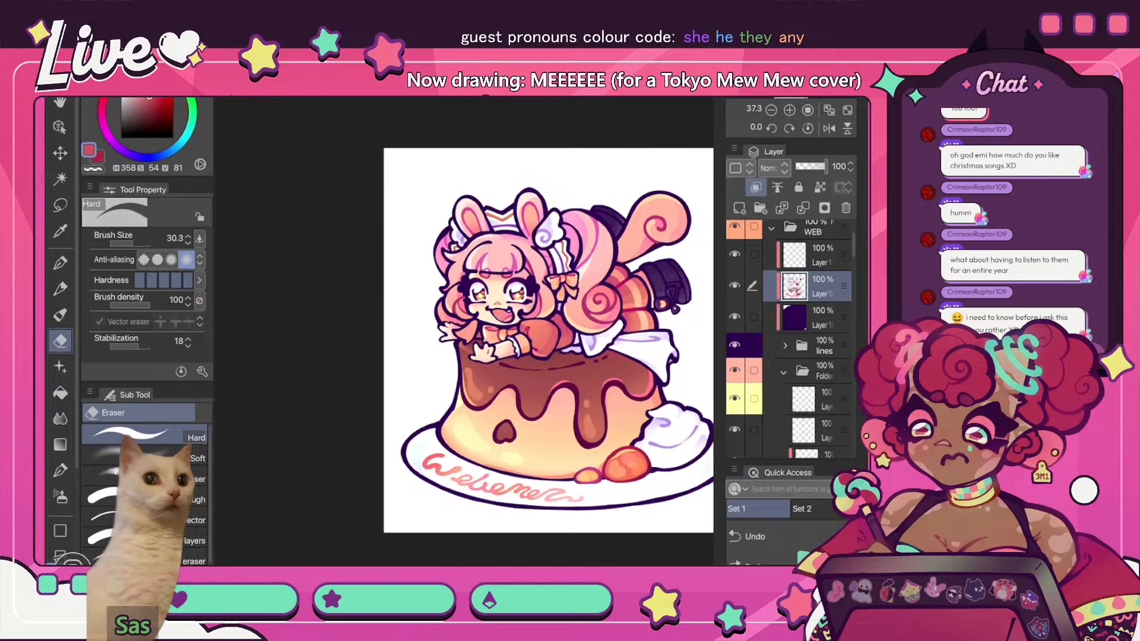
pyautogui.press('h')
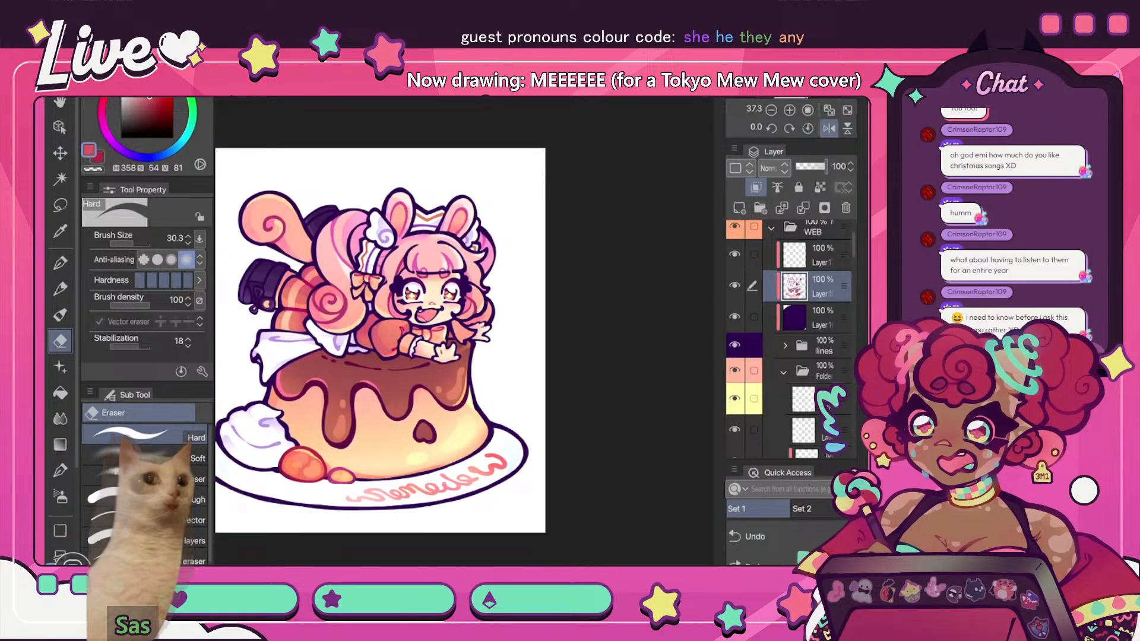
# - Examine the raised hand's finger lines close up in both mirrored and normal orientation
pyautogui.scroll(5, 463, 331)
pyautogui.press('p')
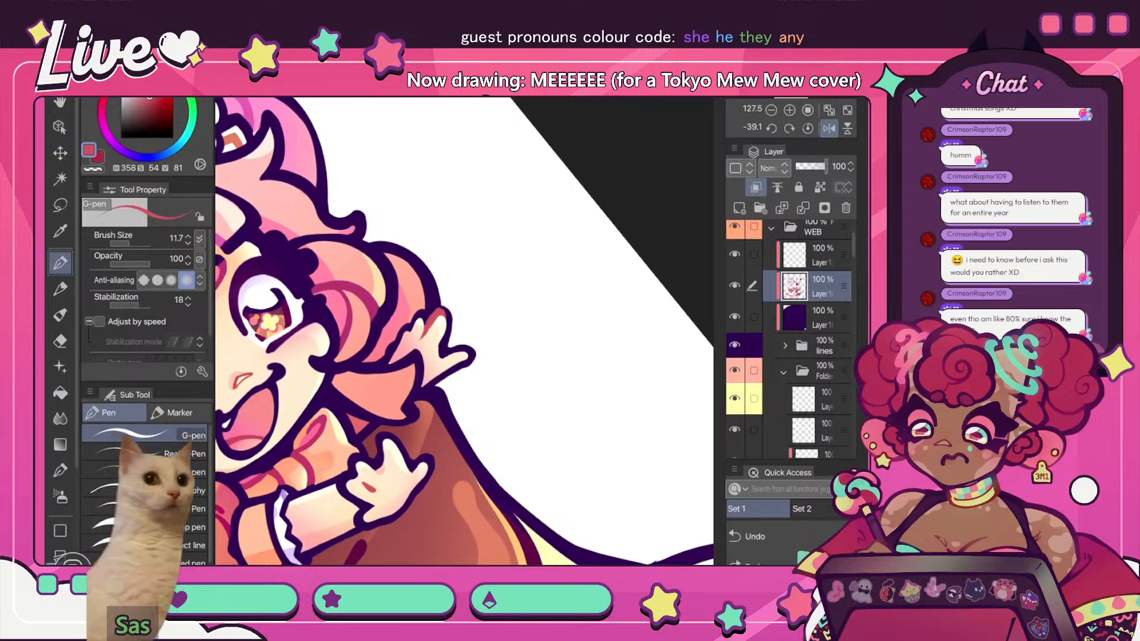
pyautogui.scroll(-5, 463, 331)
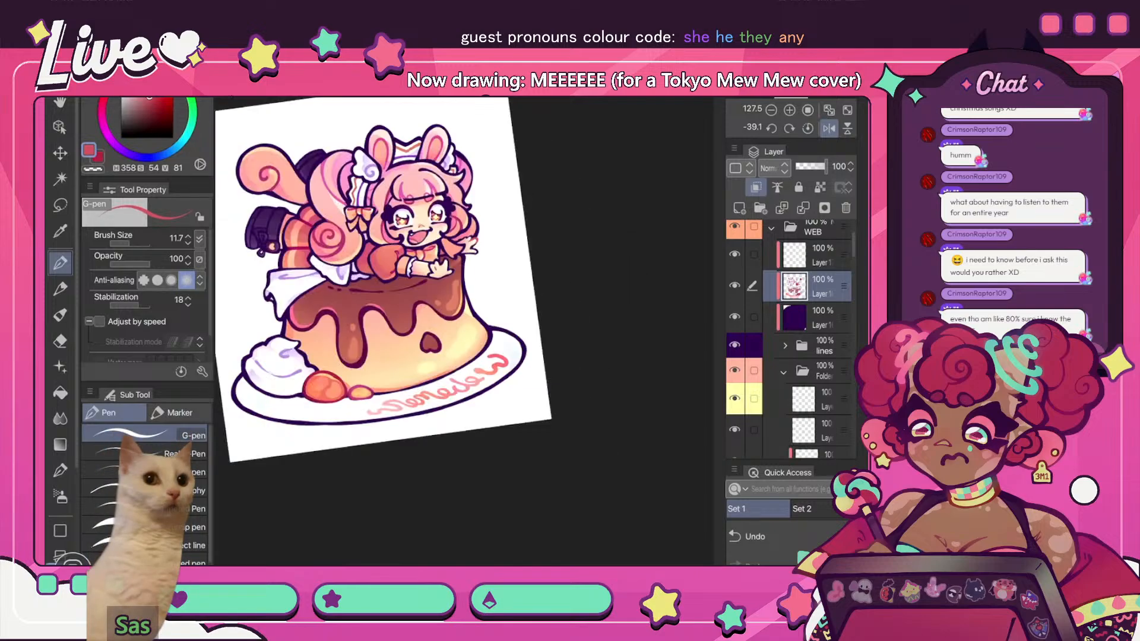
pyautogui.hotkey('ctrl', '@')
pyautogui.press('h')
pyautogui.scroll(3, 486, 190)
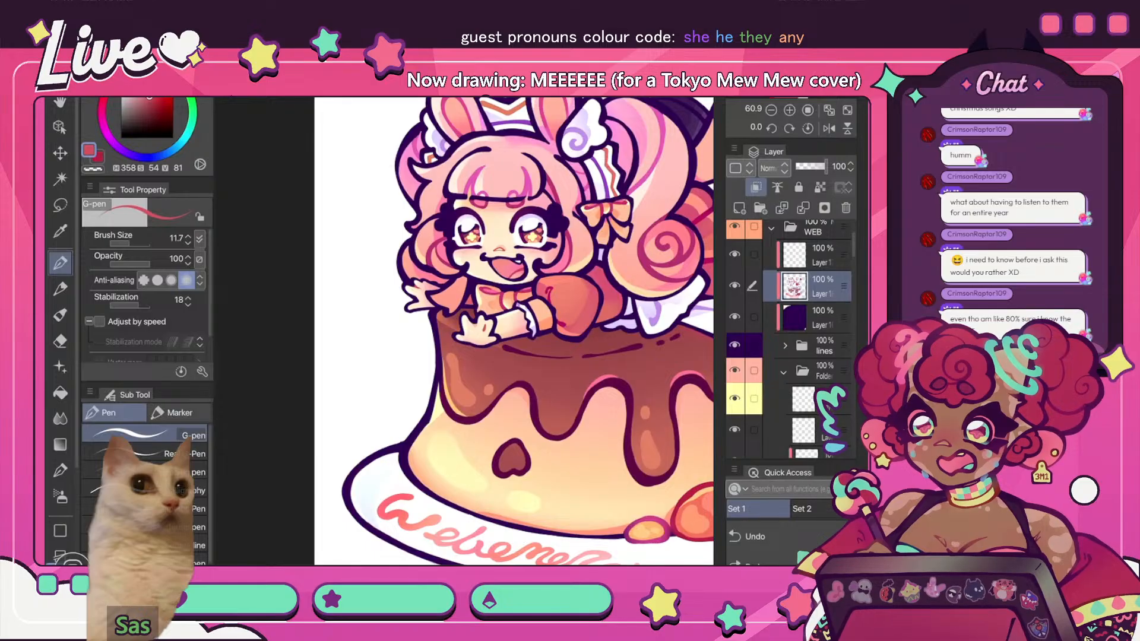
pyautogui.scroll(5, 420, 292)
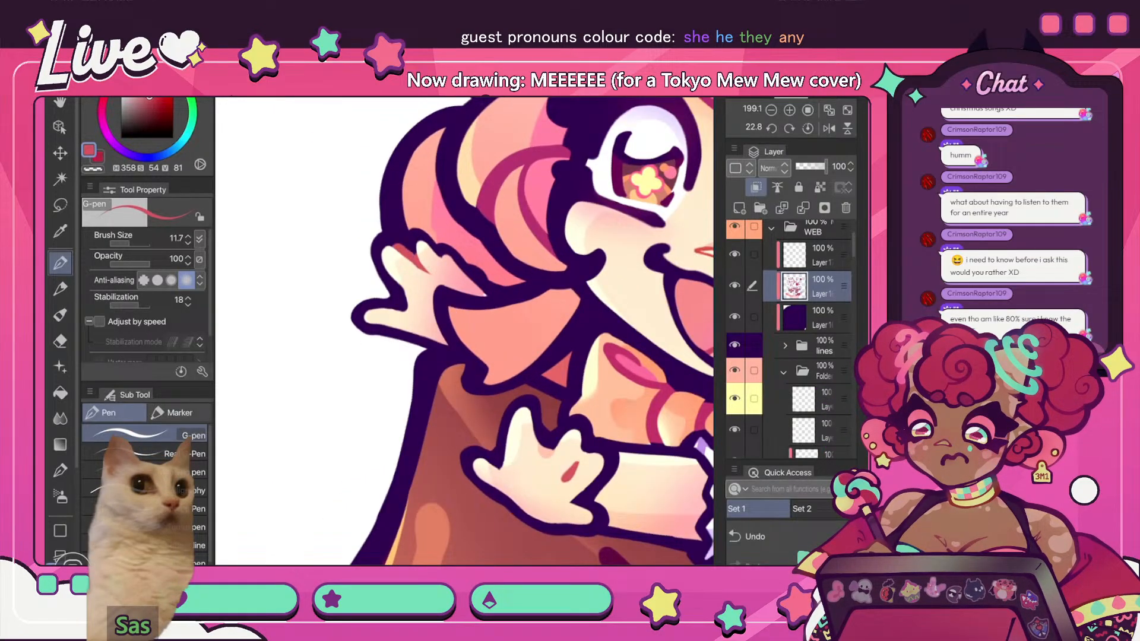
pyautogui.scroll(-5, 464, 331)
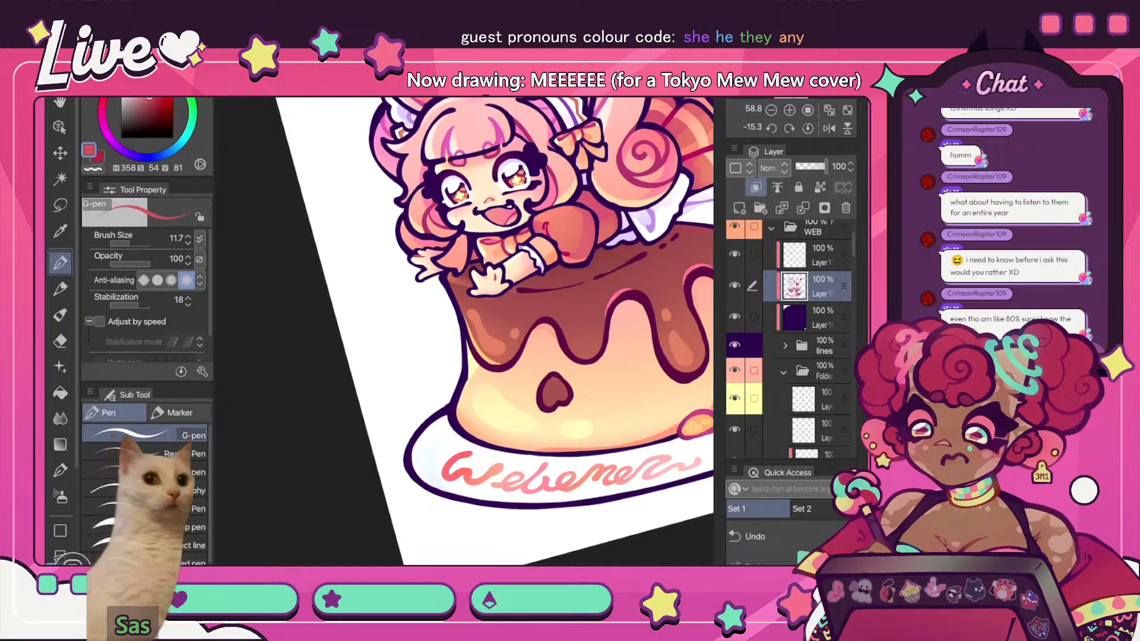
# - Review the full upright illustration, comparing its mirrored and normal views for overall balance
pyautogui.click(829, 111)
pyautogui.click(828, 128)
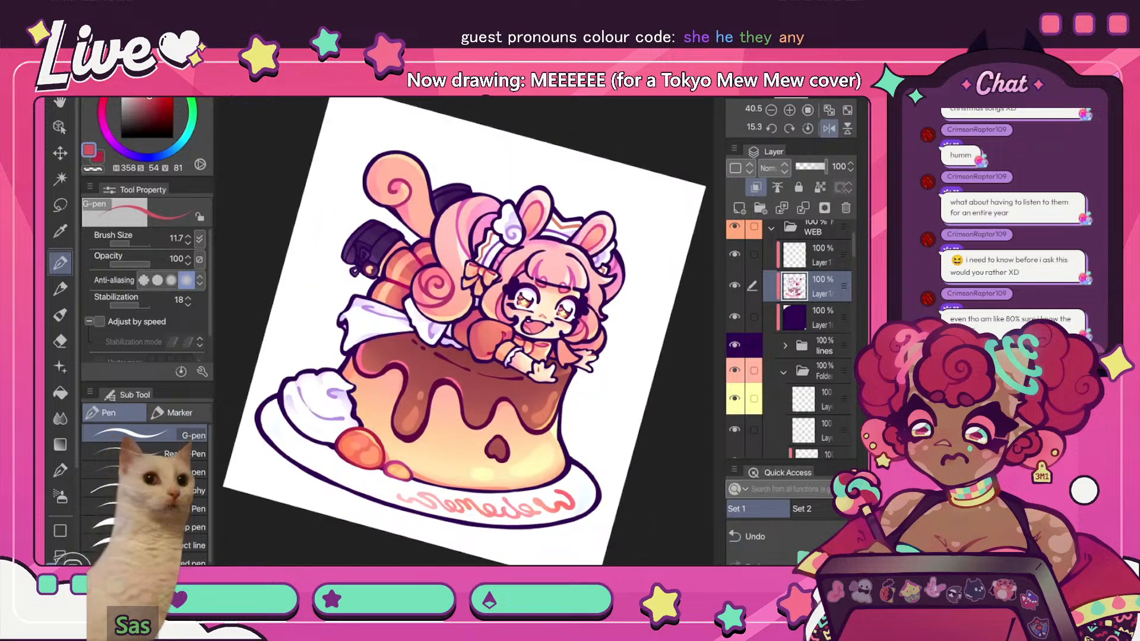
pyautogui.press('e')
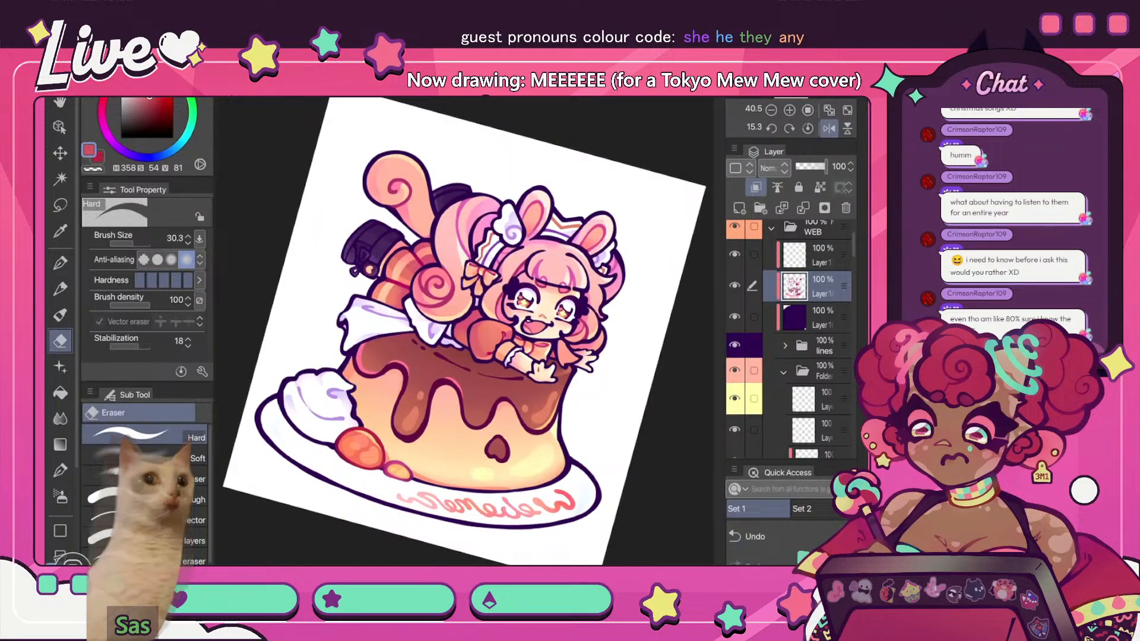
pyautogui.click(808, 129)
pyautogui.click(829, 128)
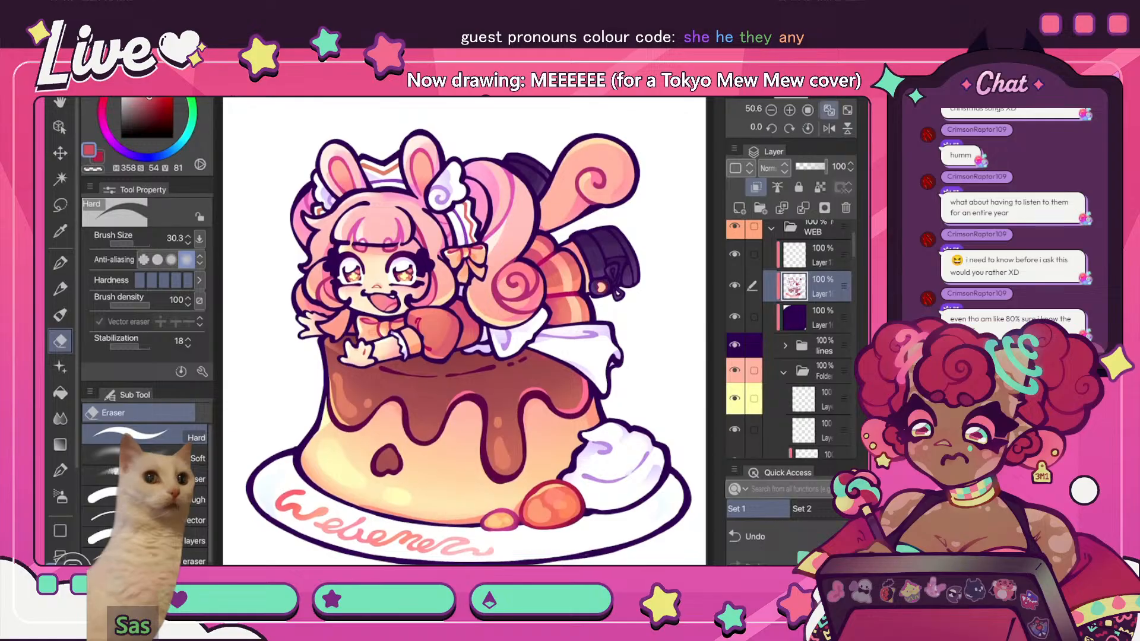
pyautogui.click(829, 128)
pyautogui.click(828, 128)
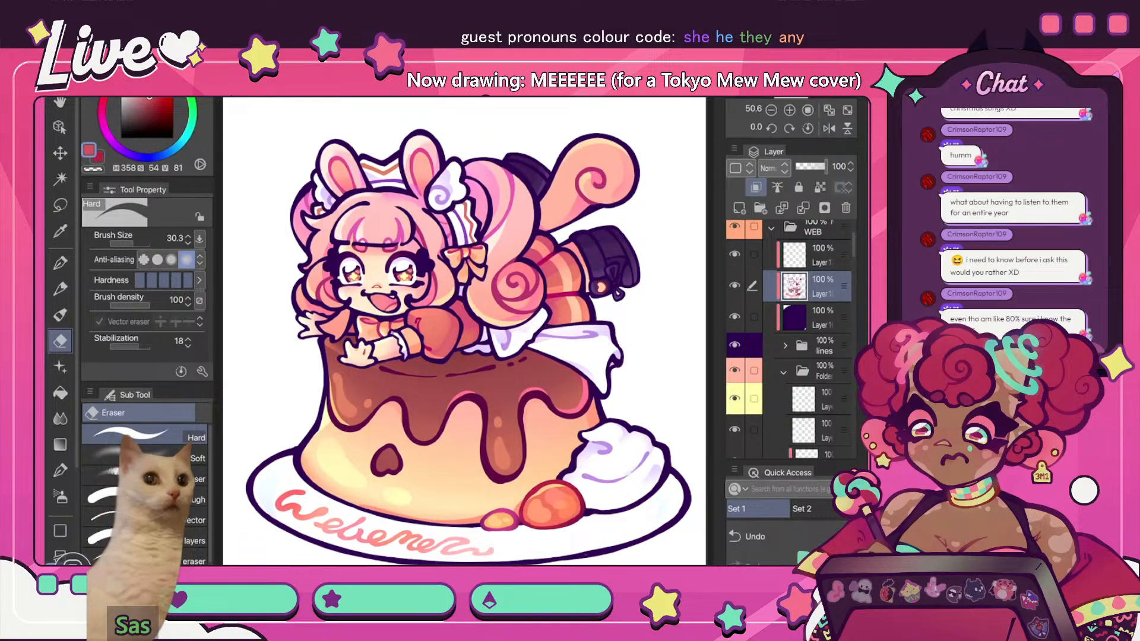
# - Hide the empty top layer of the WEB folder and collapse the folder
pyautogui.click(89, 37)
pyautogui.click(172, 214)
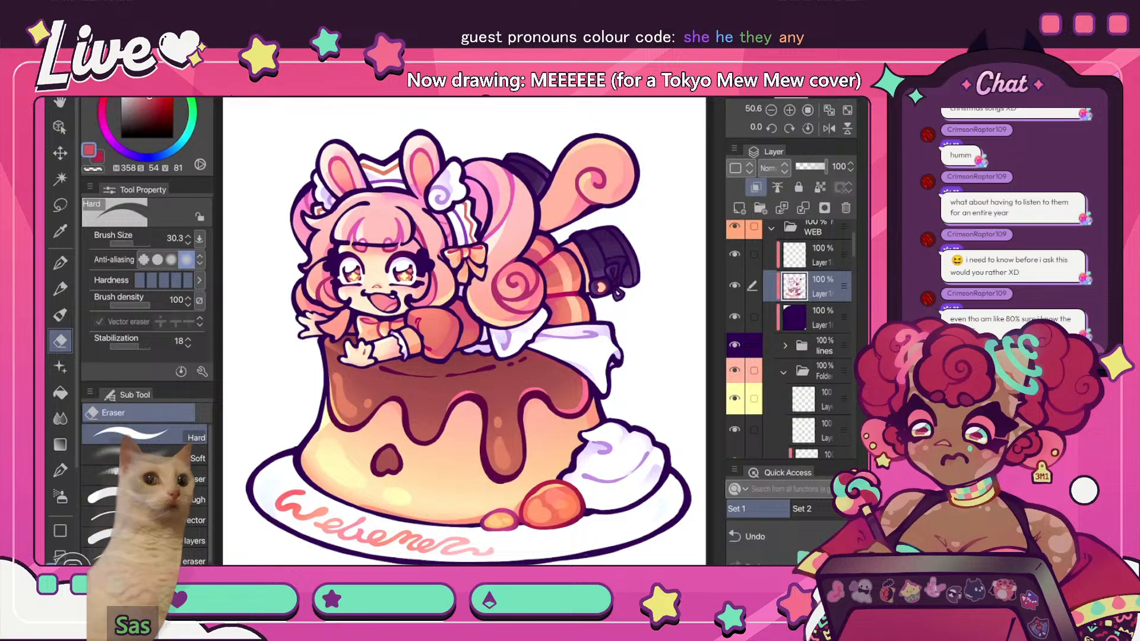
pyautogui.scroll(1, 790, 339)
pyautogui.click(734, 293)
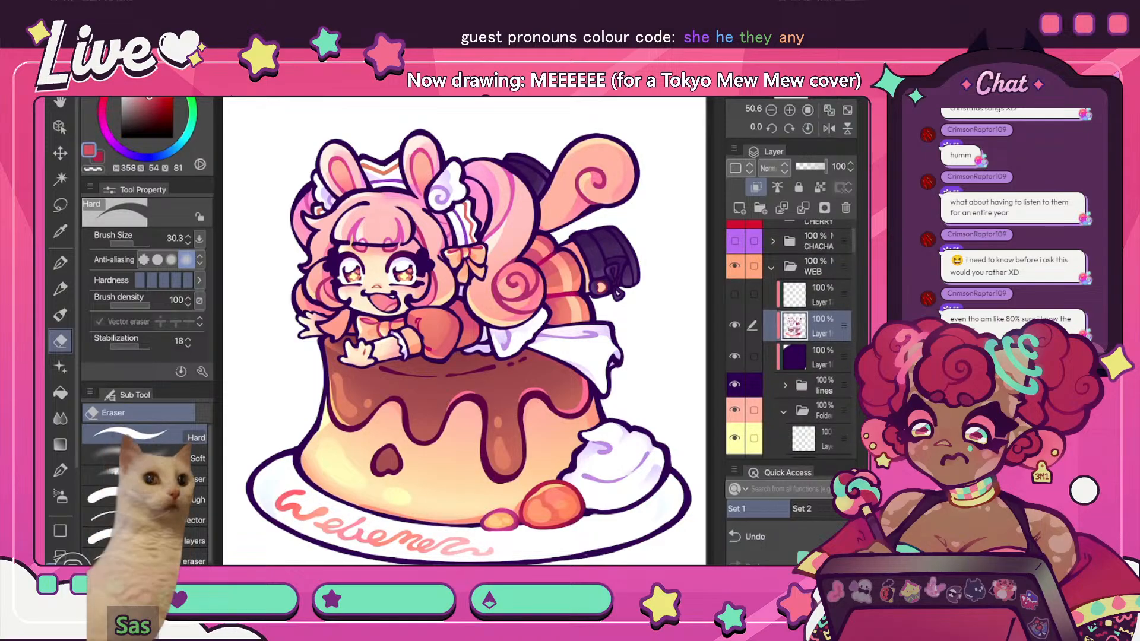
pyautogui.click(822, 294)
pyautogui.click(771, 267)
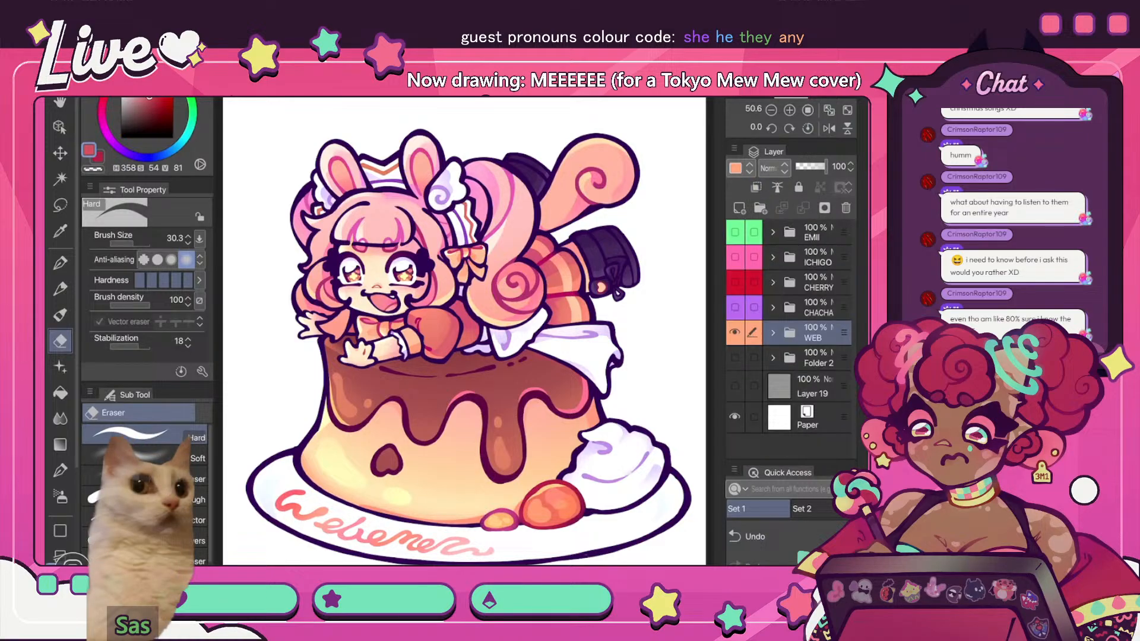
pyautogui.click(734, 332)
pyautogui.click(734, 308)
pyautogui.click(818, 308)
pyautogui.hotkey('ctrl', 'z')
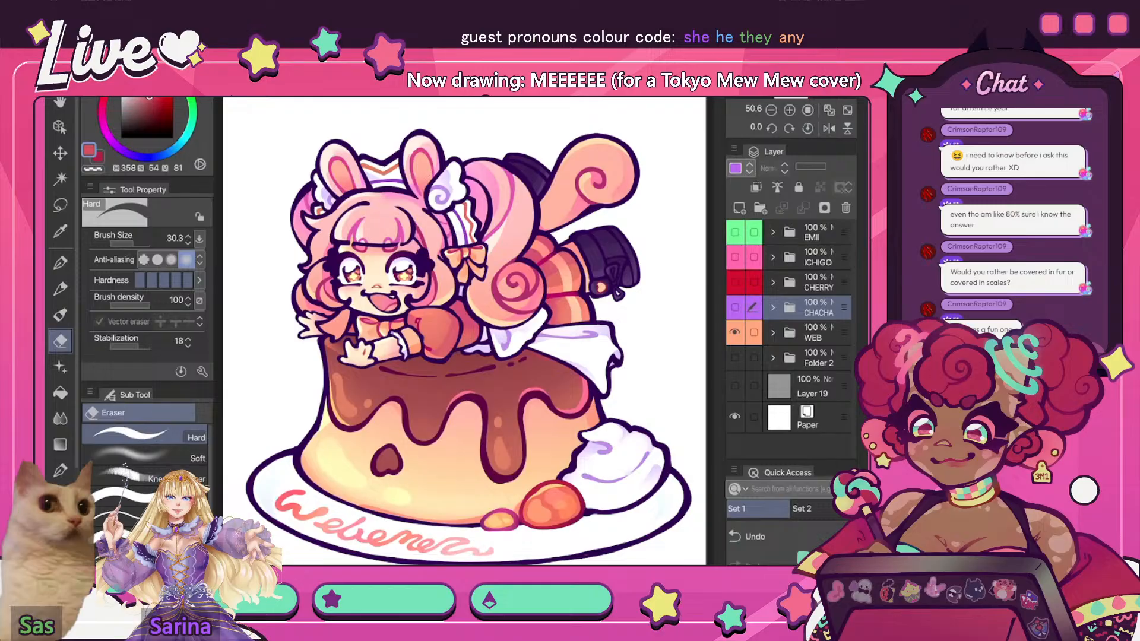
pyautogui.press('h')
pyautogui.press('h')
# - Sample the plate's pale blue, H 200, S 7, V 100, from the WEB drawing, hide WEB and show the expanded CHACHA folder instead
pyautogui.hotkey('alt', '[')
pyautogui.press('i')
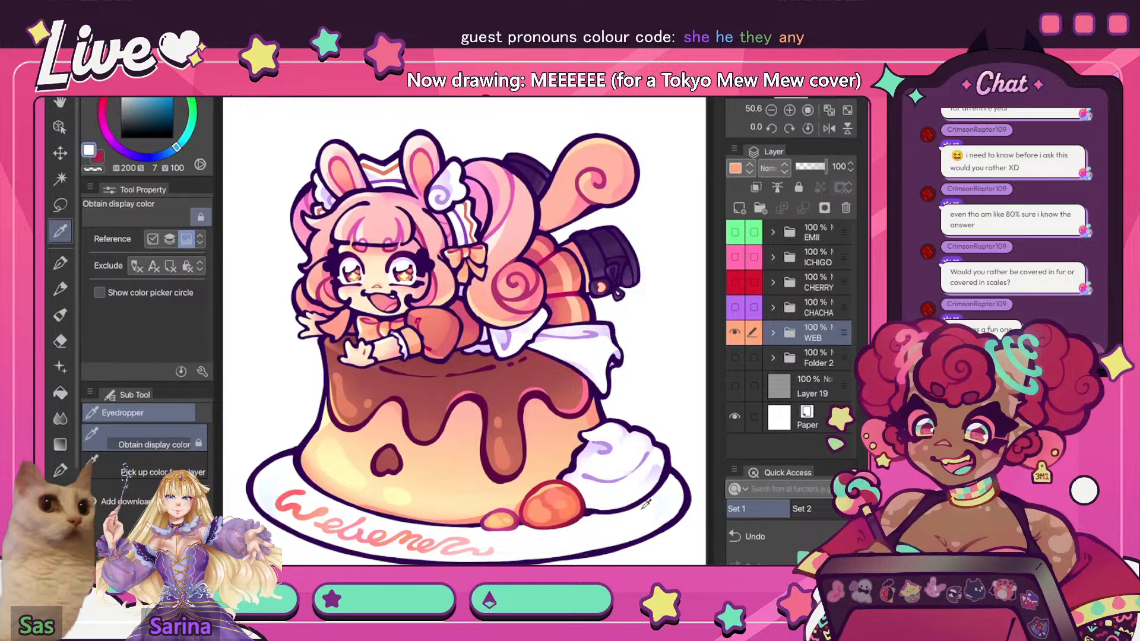
pyautogui.click(735, 332)
pyautogui.click(735, 308)
pyautogui.click(818, 308)
pyautogui.click(773, 308)
pyautogui.scroll(-3, 790, 338)
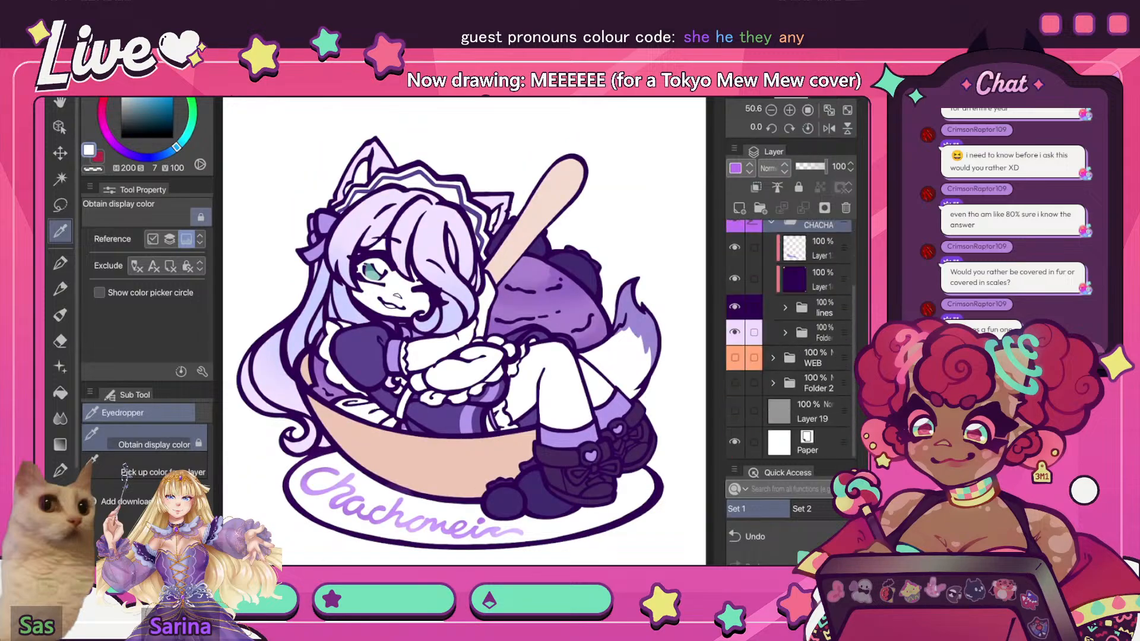
# - Expand the colour folder inside CHACHA and select its lowest layer, the white base
pyautogui.click(822, 332)
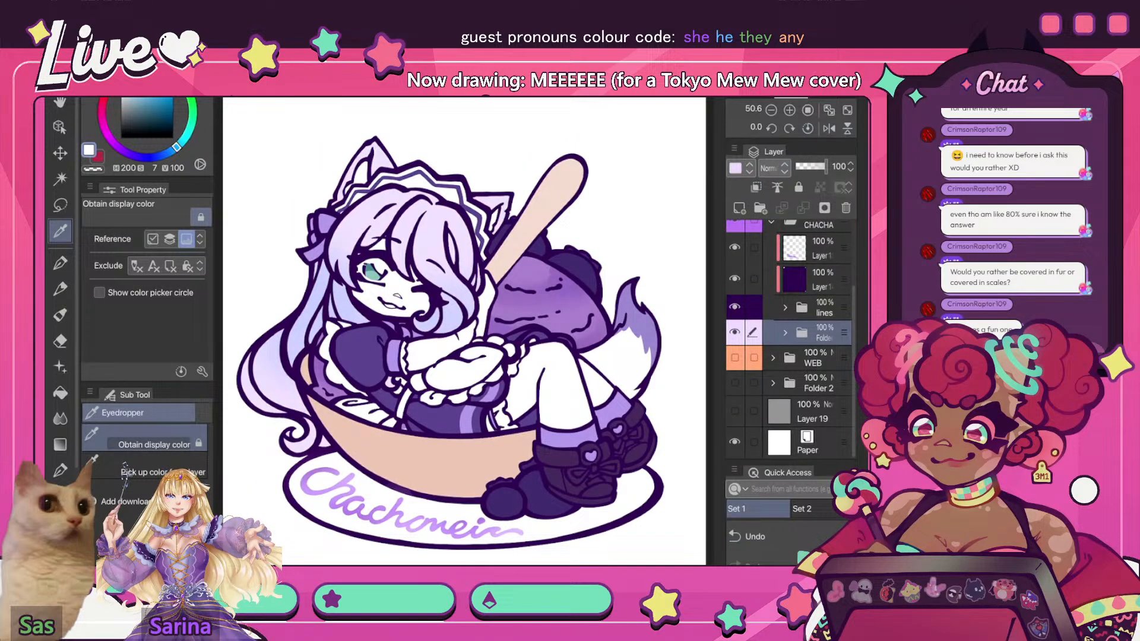
pyautogui.click(785, 333)
pyautogui.scroll(-8, 795, 356)
pyautogui.click(826, 330)
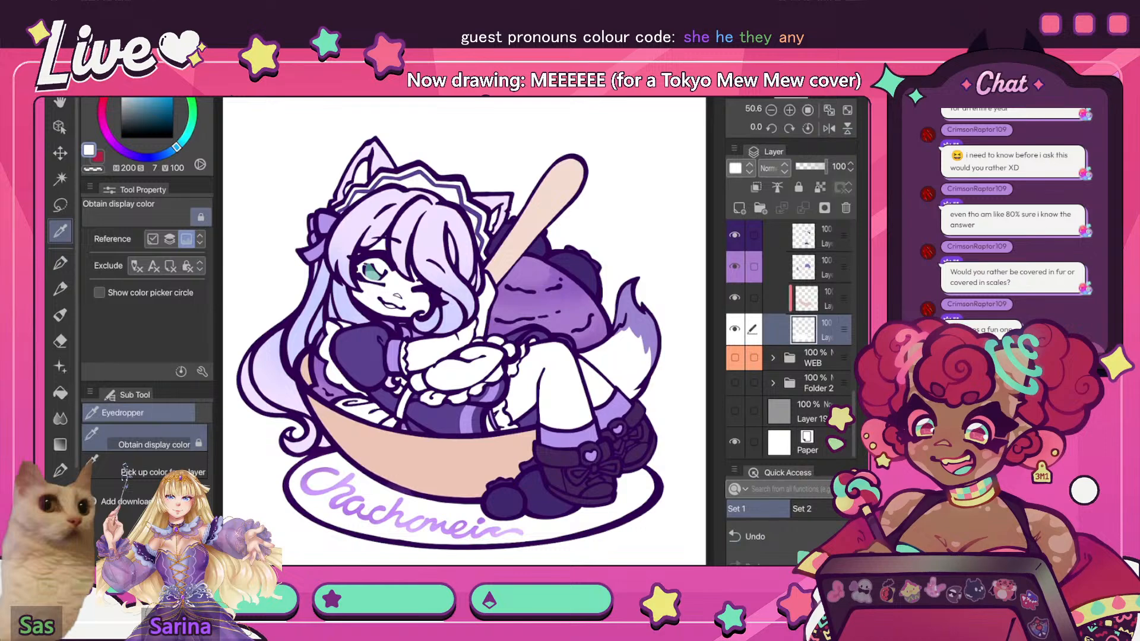
pyautogui.click(828, 299)
pyautogui.click(826, 330)
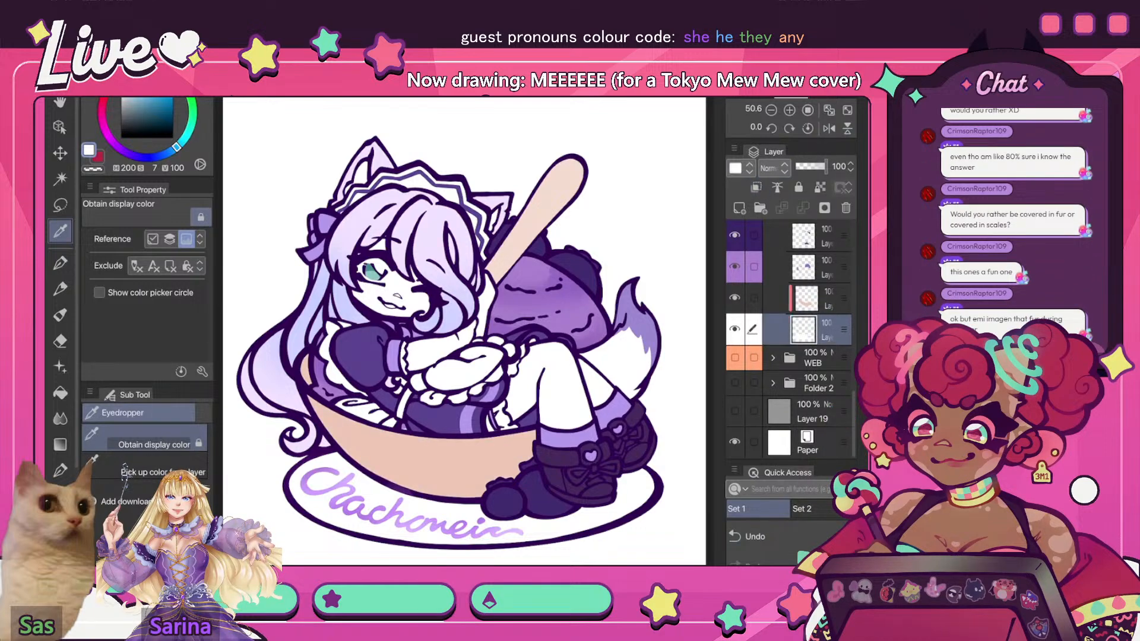
# - Add a new layer clipped to CHACHA's white base layer and set the G-pen brush size to 246.1
pyautogui.click(738, 209)
pyautogui.press('p')
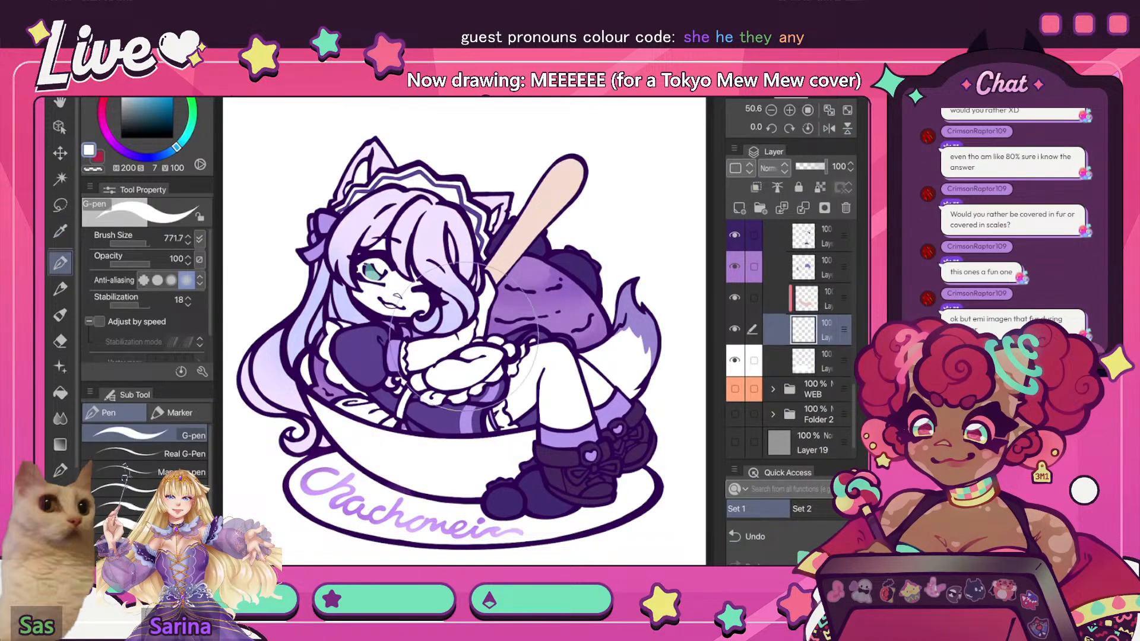
pyautogui.moveTo(342, 444); pyautogui.dragTo(436, 480)
pyautogui.hotkey('ctrl', 'z')
pyautogui.hotkey('ctrl', 'alt', 'g')
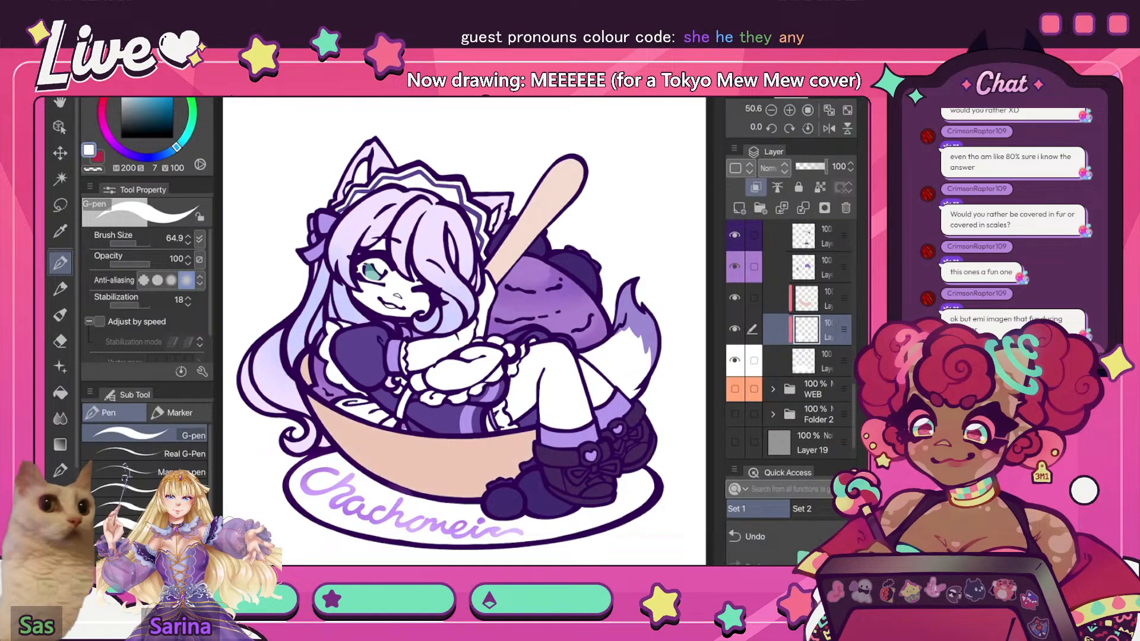
pyautogui.moveTo(136, 244); pyautogui.dragTo(141, 244)
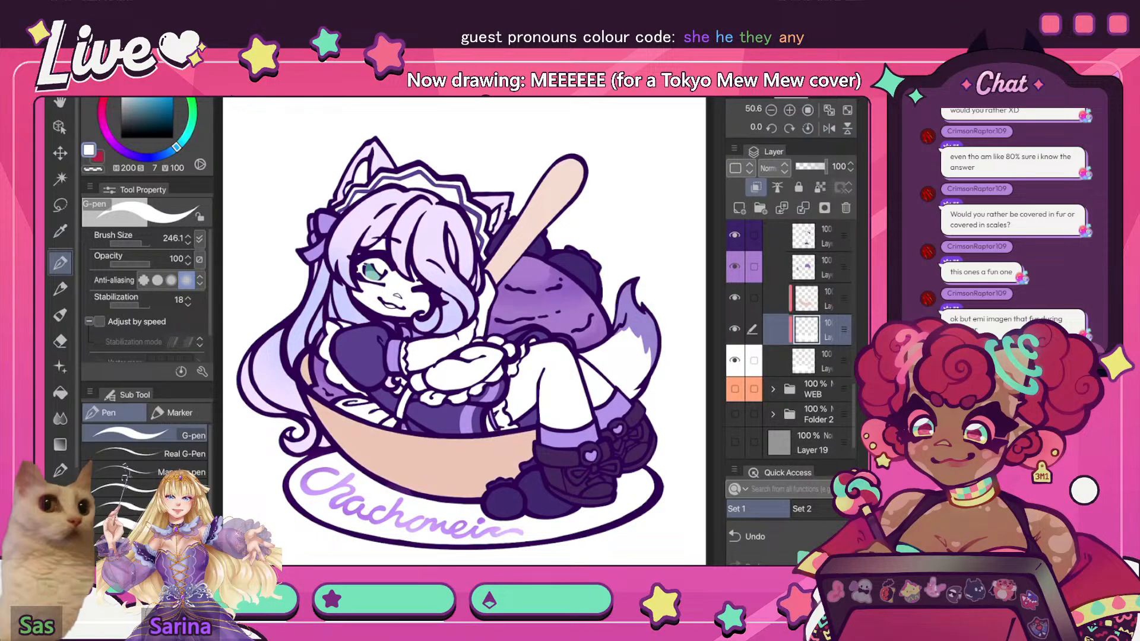
# - Collapse the colour folder and the CHACHA folder in the layer list
pyautogui.click(810, 361)
pyautogui.scroll(5, 801, 338)
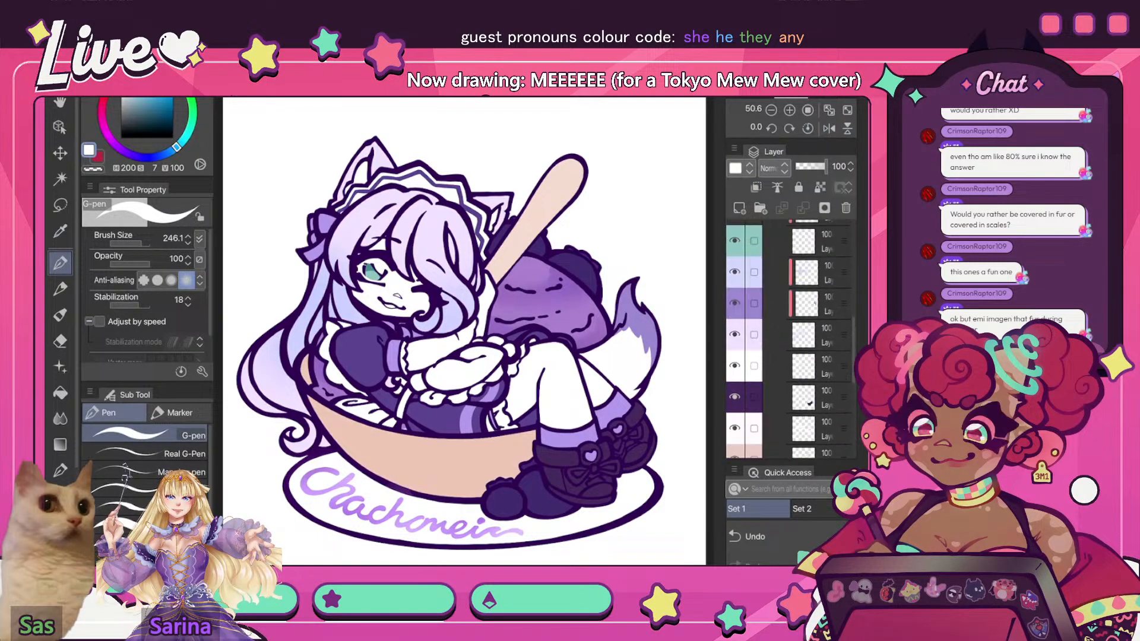
pyautogui.scroll(10, 802, 338)
pyautogui.click(783, 360)
pyautogui.click(773, 250)
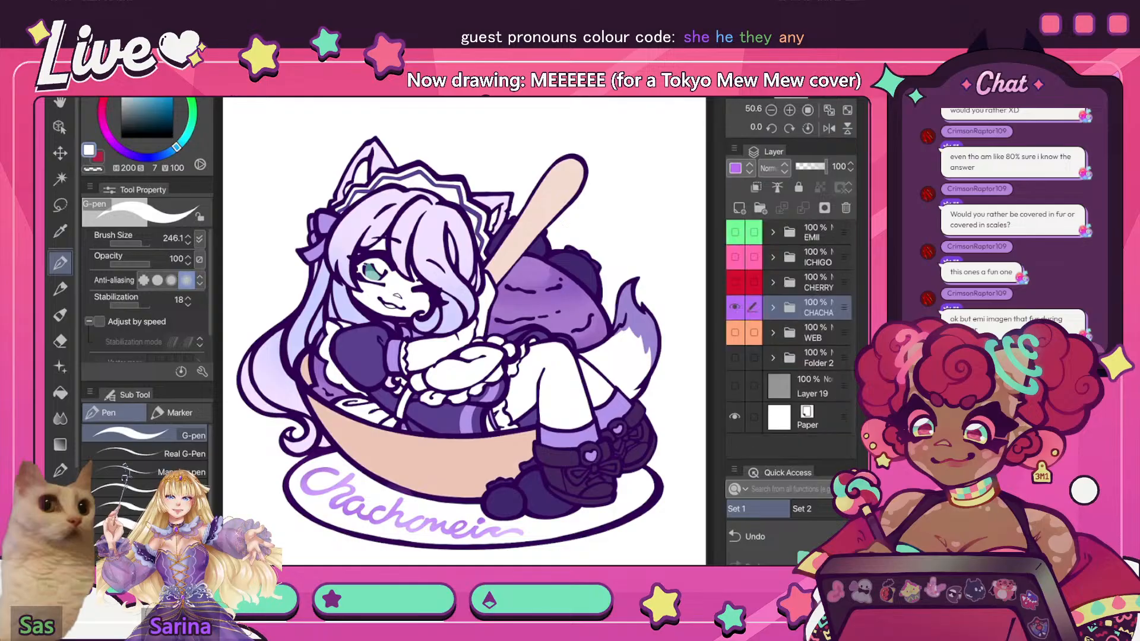
# - Hide the CHACHA drawing, show CHERRY instead and expand the CHERRY folder
pyautogui.click(734, 307)
pyautogui.click(734, 281)
pyautogui.click(818, 282)
pyautogui.click(772, 283)
pyautogui.scroll(-3, 802, 338)
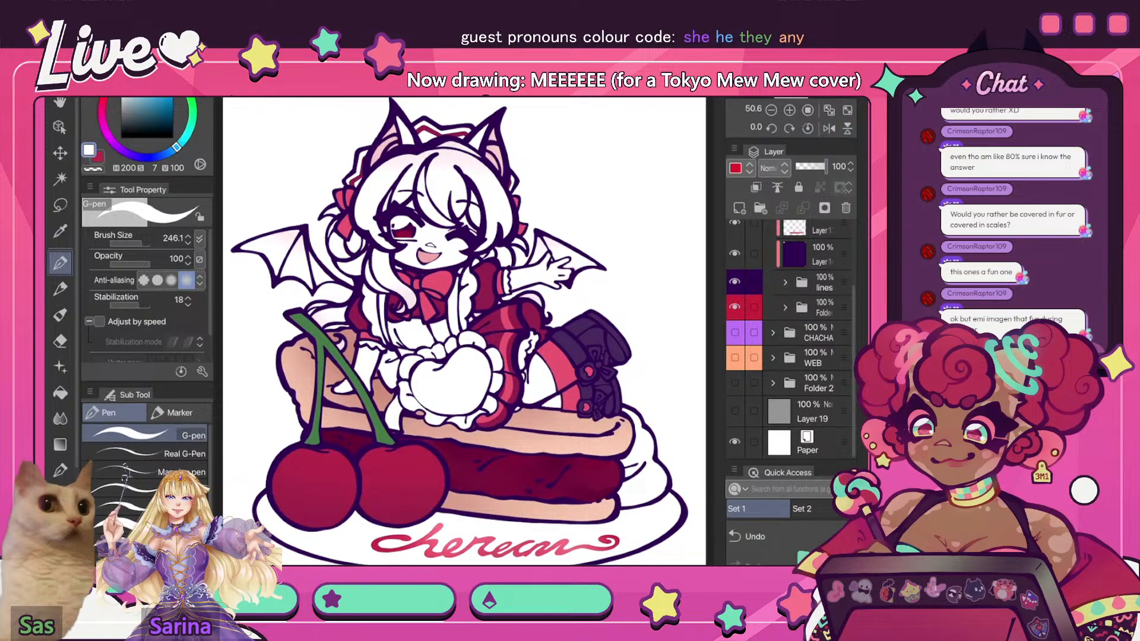
# - Expand the colour folder inside CHERRY and add a new layer clipped to its lowest layer, the white base
pyautogui.click(785, 307)
pyautogui.scroll(-10, 801, 338)
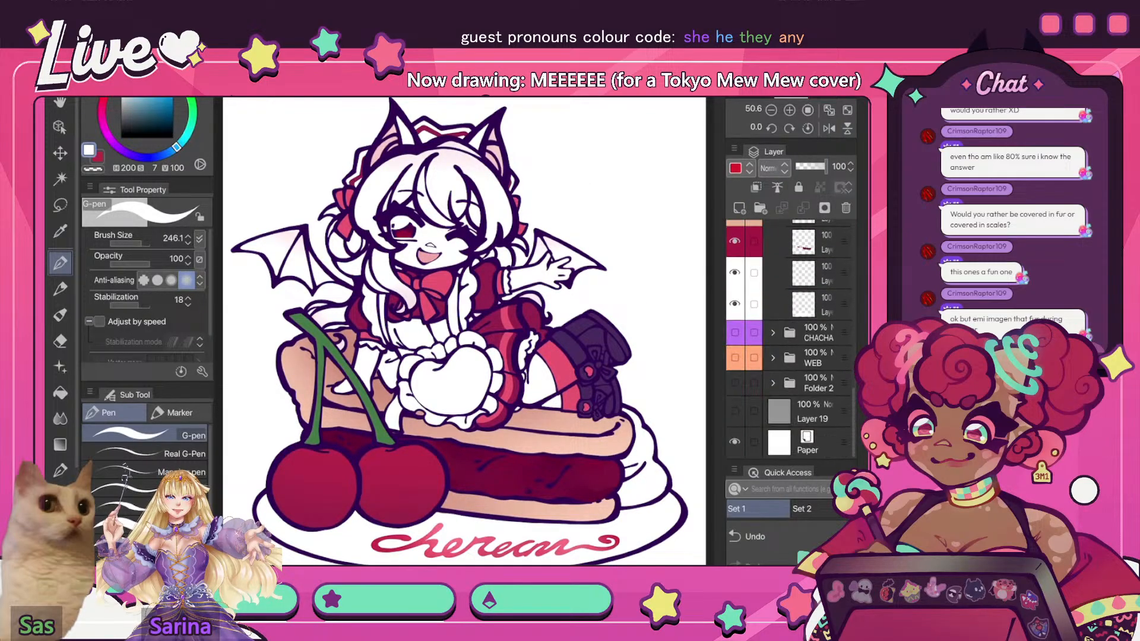
pyautogui.click(825, 304)
pyautogui.click(734, 305)
pyautogui.click(739, 208)
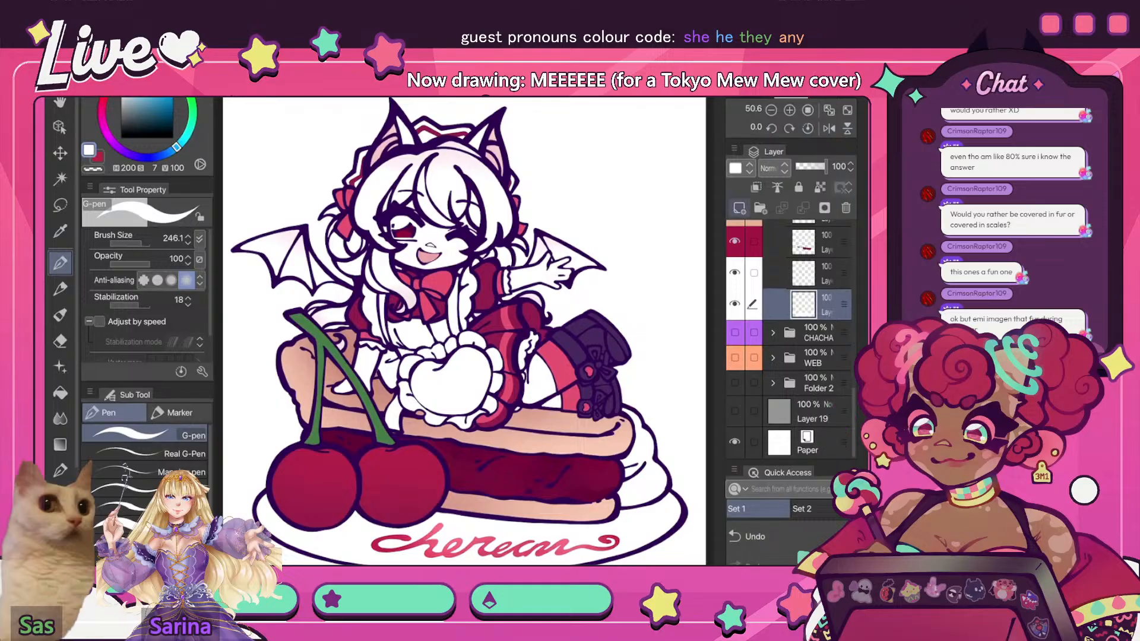
pyautogui.click(755, 188)
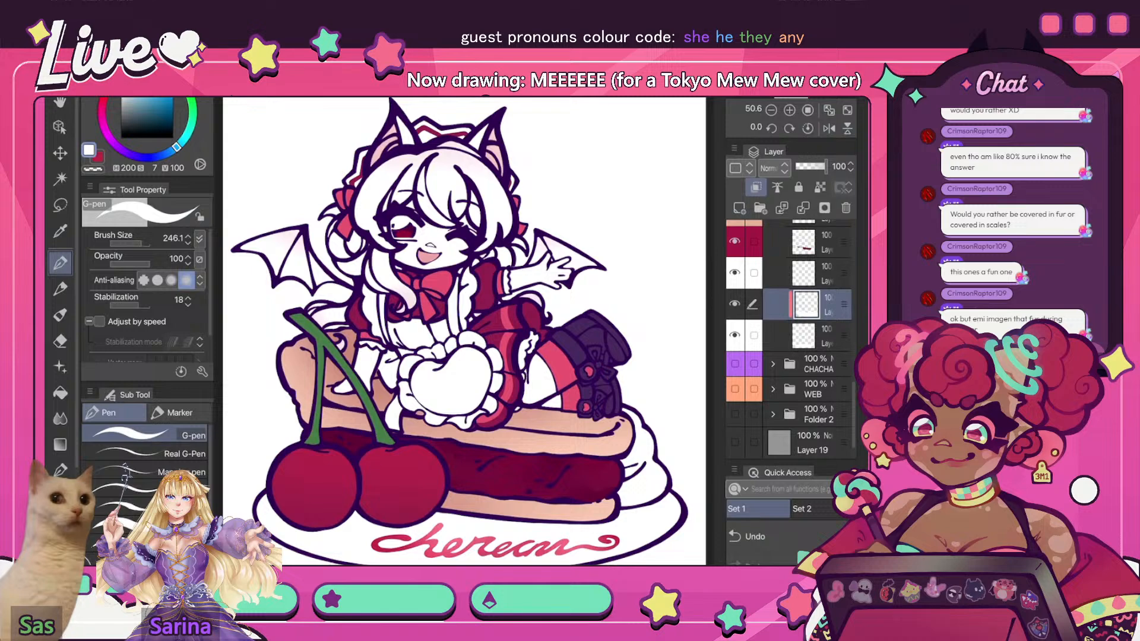
# - Collapse and hide the CHERRY folder, and show and select the ICHIGO drawing instead
pyautogui.scroll(5, 789, 339)
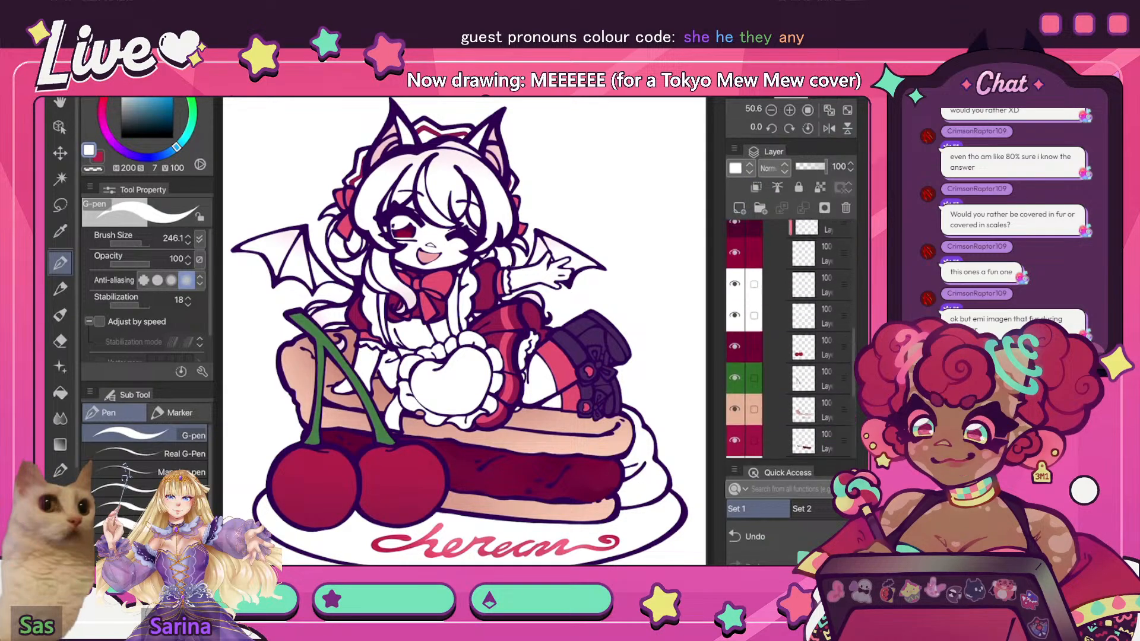
pyautogui.click(771, 283)
pyautogui.click(735, 282)
pyautogui.click(735, 257)
pyautogui.click(816, 257)
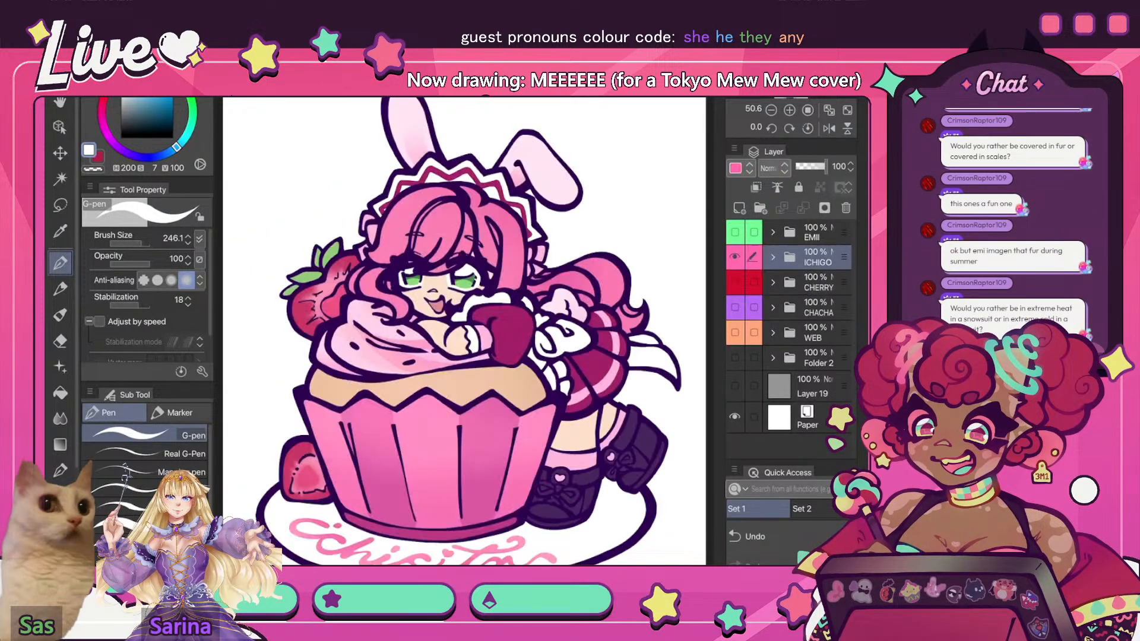
# - Expand the ICHIGO folder and its colour folder, and select the lowest layer, the white base
pyautogui.click(773, 257)
pyautogui.scroll(-3, 795, 339)
pyautogui.scroll(3, 795, 338)
pyautogui.scroll(-2, 795, 338)
pyautogui.click(785, 306)
pyautogui.scroll(-8, 795, 338)
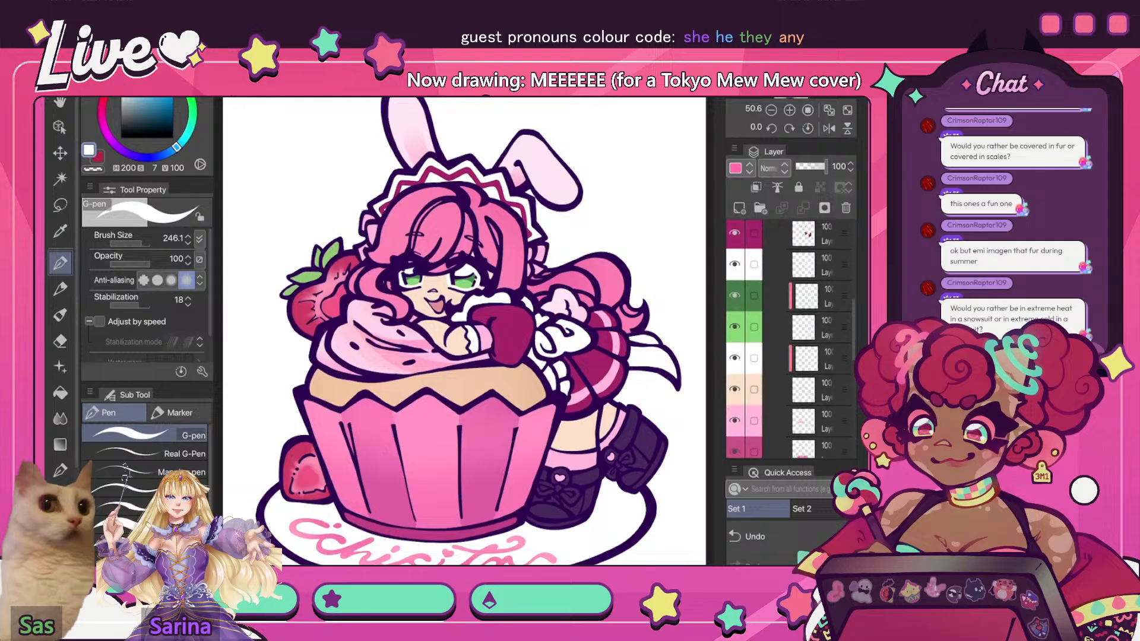
pyautogui.click(816, 279)
# - Add a new layer clipped to ICHIGO's white base layer and merge it down into the base
pyautogui.hotkey('ctrl', 'shift', 'n')
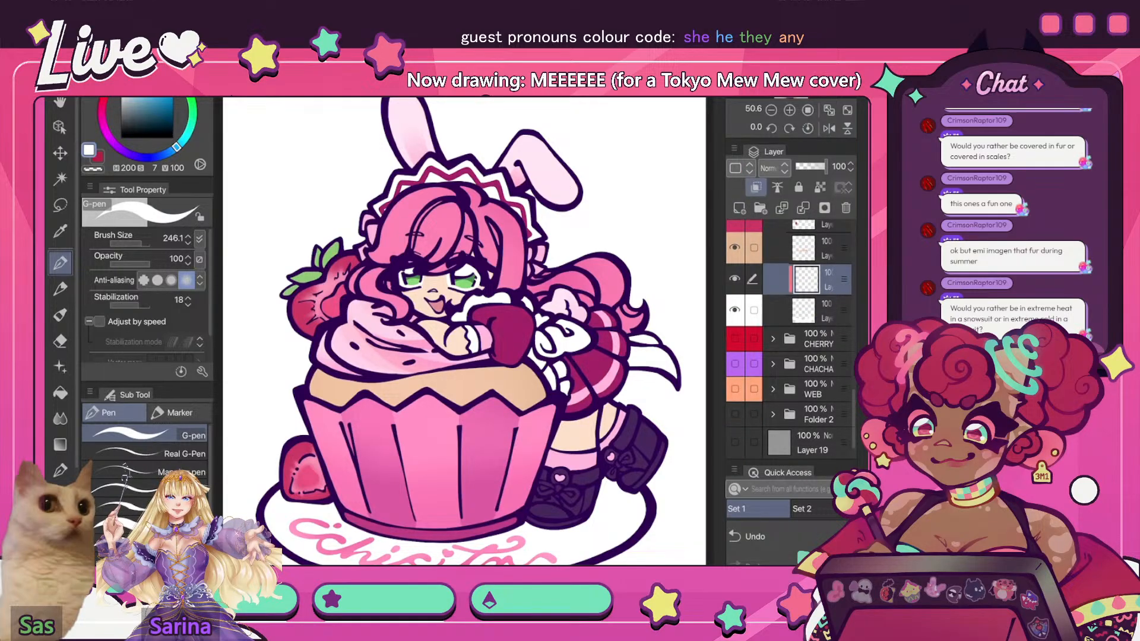
pyautogui.hotkey('ctrl', 'e')
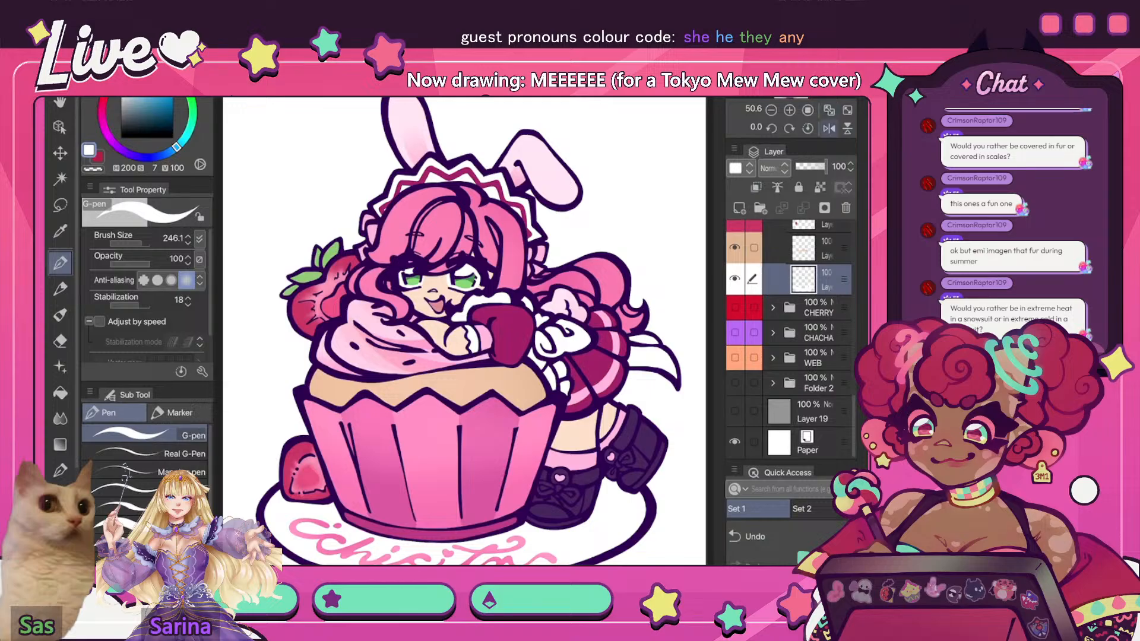
pyautogui.click(829, 128)
pyautogui.click(829, 128)
# - Collapse the colour folder and the ICHIGO folder in the layer list
pyautogui.scroll(10, 790, 340)
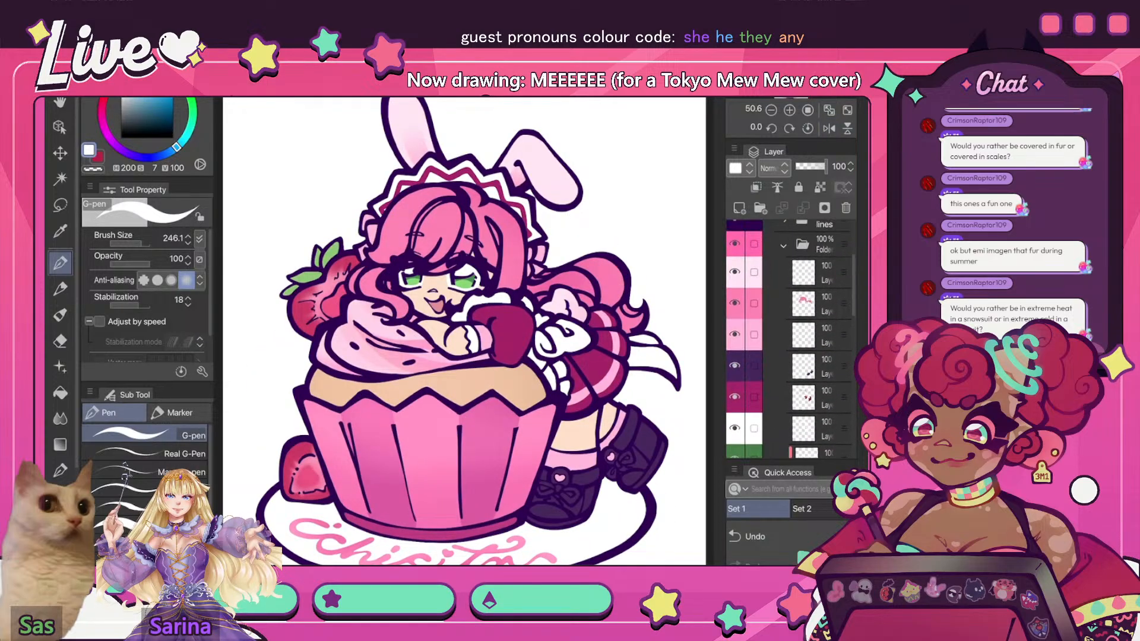
pyautogui.scroll(3, 789, 339)
pyautogui.click(784, 340)
pyautogui.scroll(1, 790, 339)
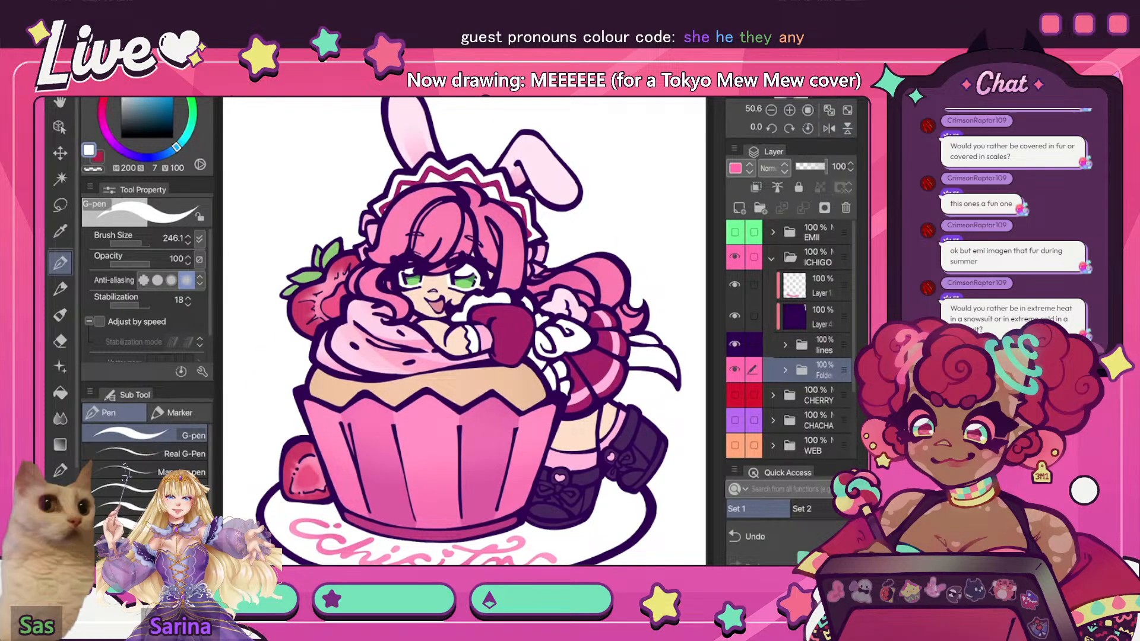
pyautogui.click(771, 258)
# - Hide the ICHIGO drawing, show EMII instead and expand the EMII folder
pyautogui.click(734, 257)
pyautogui.click(735, 232)
pyautogui.click(818, 233)
pyautogui.click(772, 233)
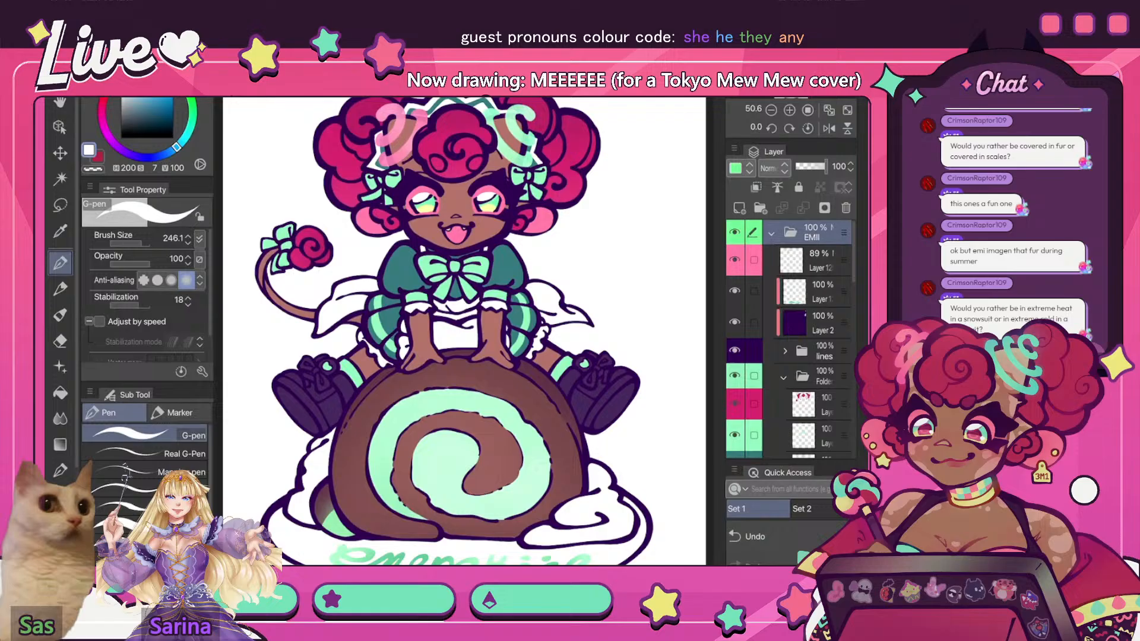
# - Add a new layer clipped to EMII's lowest layer, the white base, and merge it down into the base
pyautogui.scroll(-10, 789, 339)
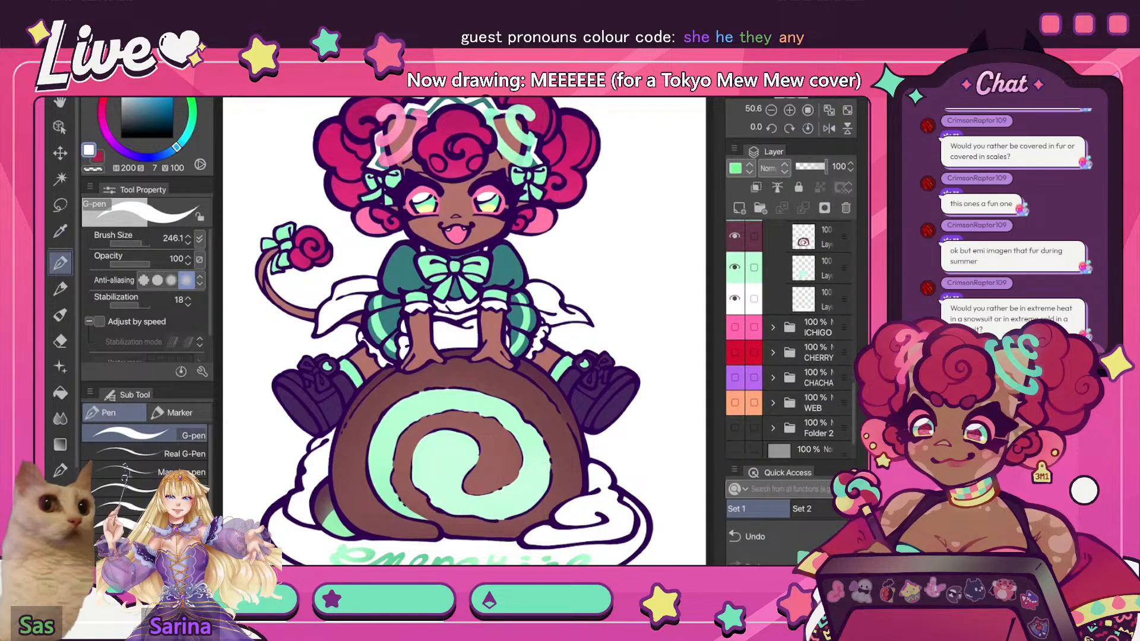
pyautogui.click(821, 298)
pyautogui.click(739, 208)
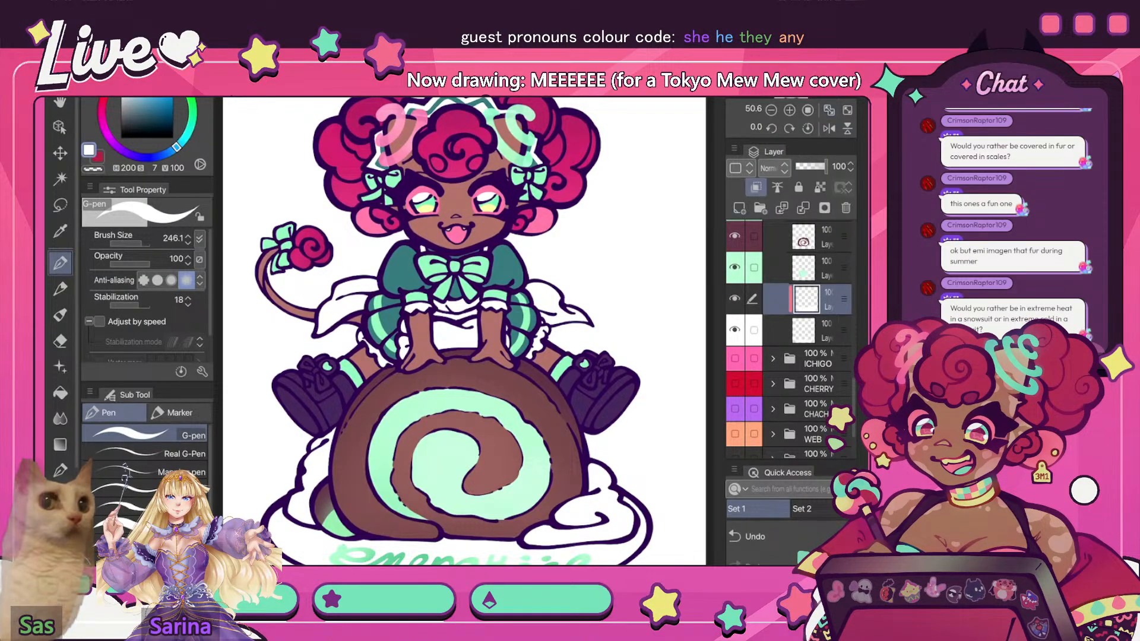
pyautogui.click(830, 129)
pyautogui.click(829, 128)
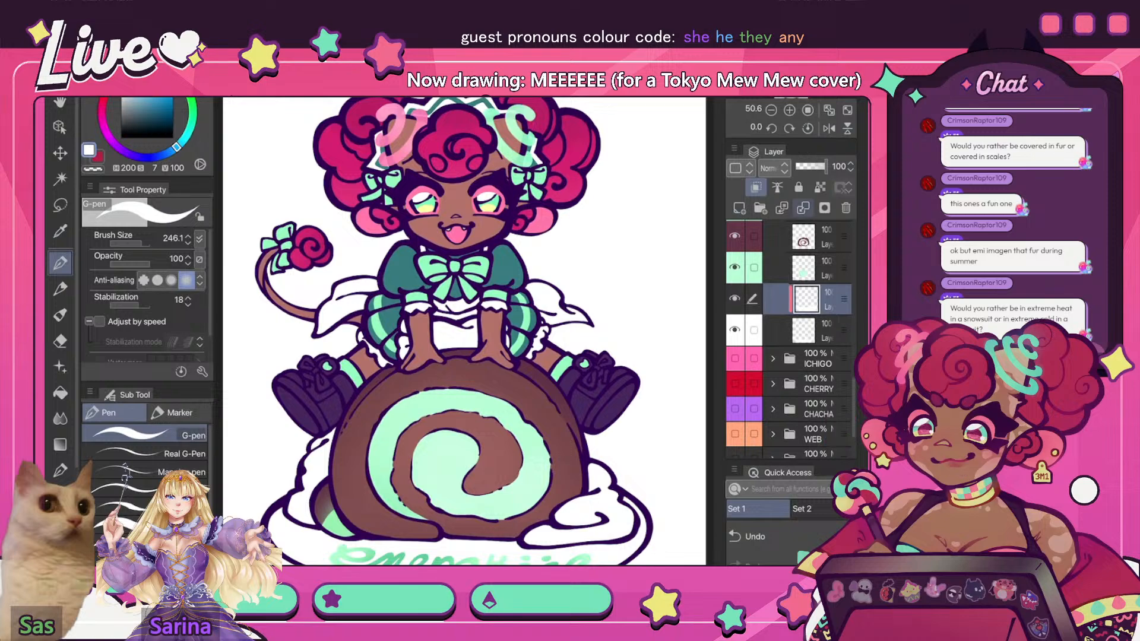
pyautogui.hotkey('ctrl', 'e')
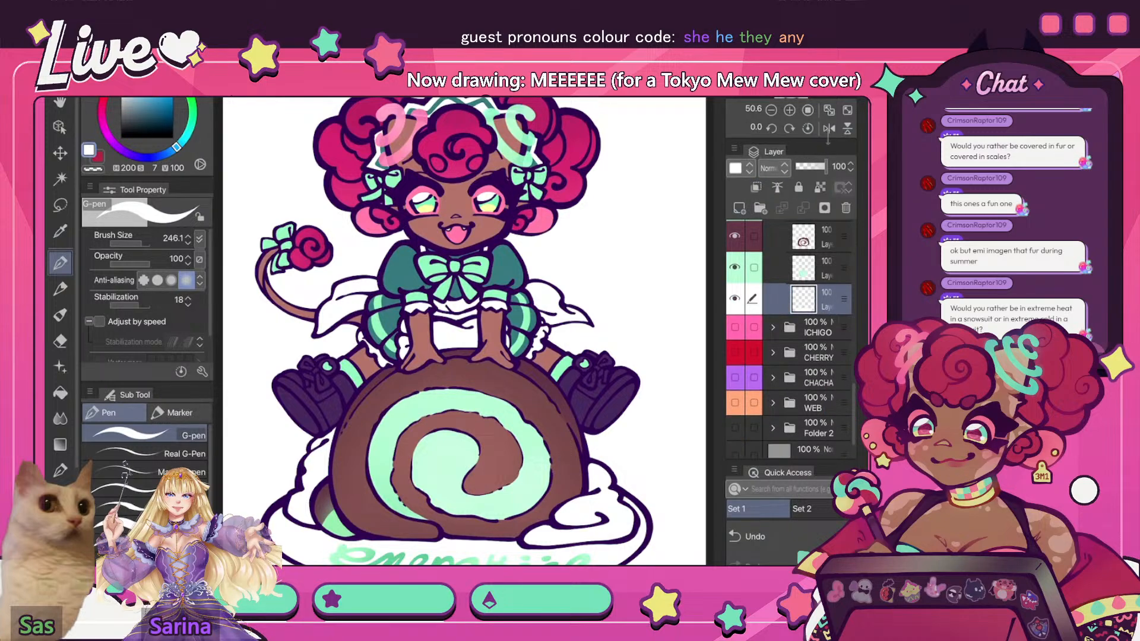
pyautogui.click(829, 129)
pyautogui.click(828, 129)
# - Collapse and hide the EMII folder, and show and select the ICHIGO drawing again
pyautogui.scroll(5, 789, 338)
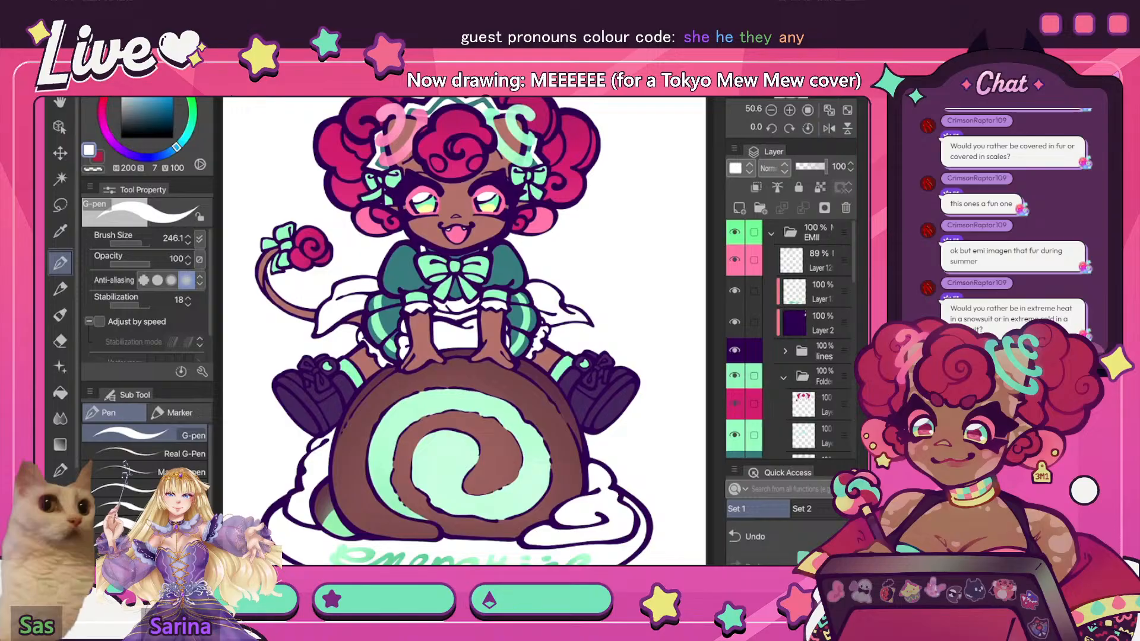
pyautogui.click(771, 233)
pyautogui.click(735, 232)
pyautogui.click(735, 257)
pyautogui.click(817, 257)
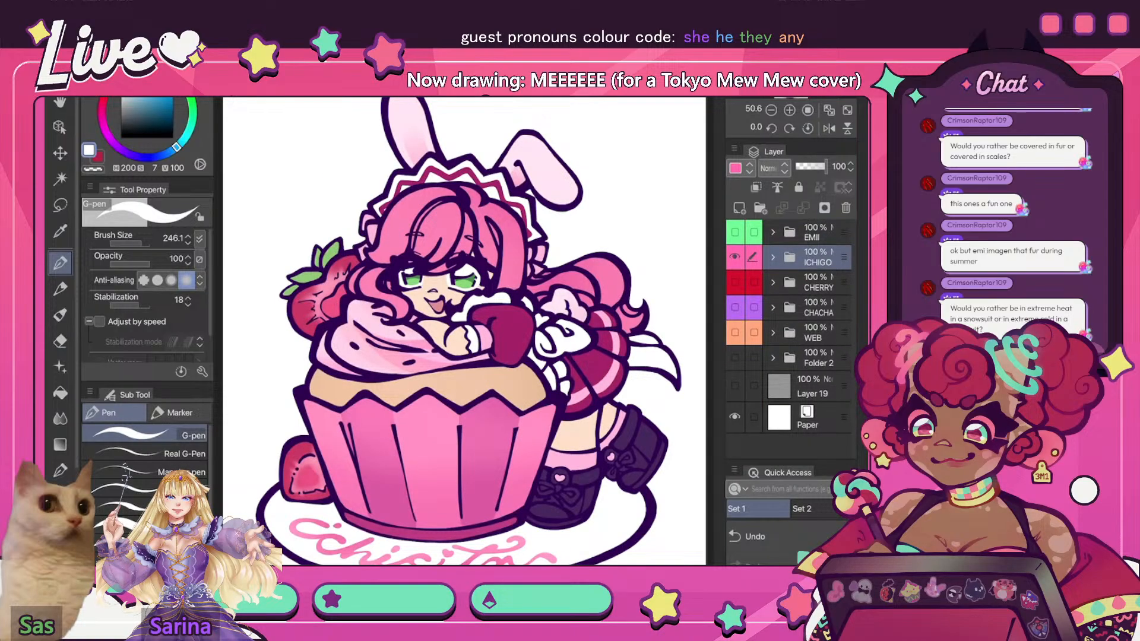
# - Check the ICHIGO drawing in a horizontally mirrored view and restore the normal orientation
pyautogui.scroll(-4, 531, 308)
pyautogui.click(828, 129)
pyautogui.hotkey('ctrl', '0')
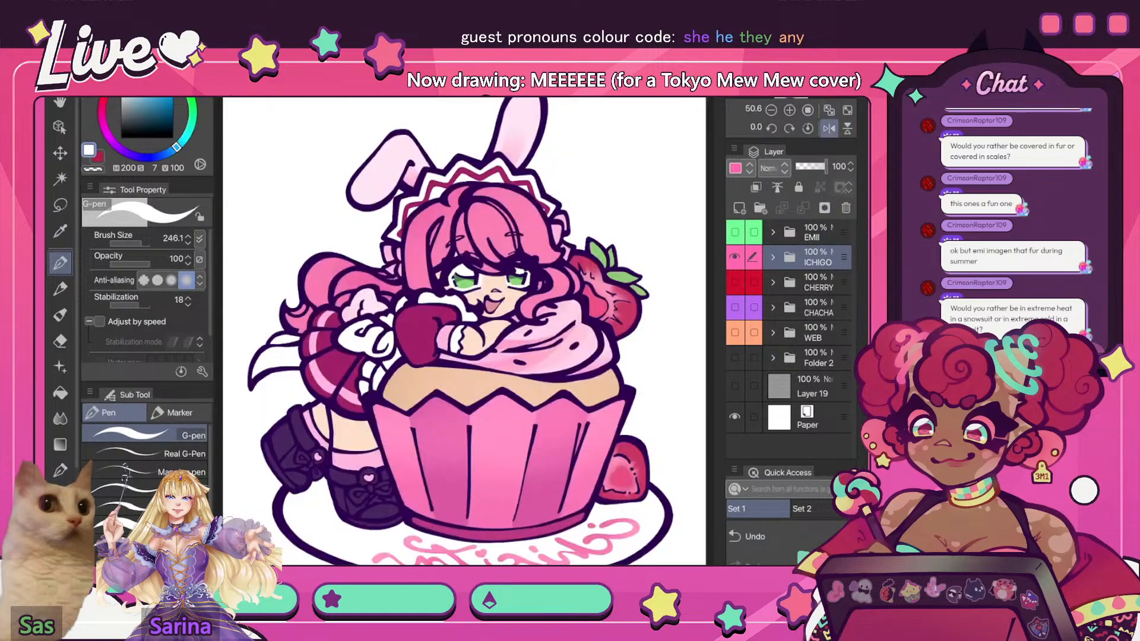
pyautogui.click(828, 129)
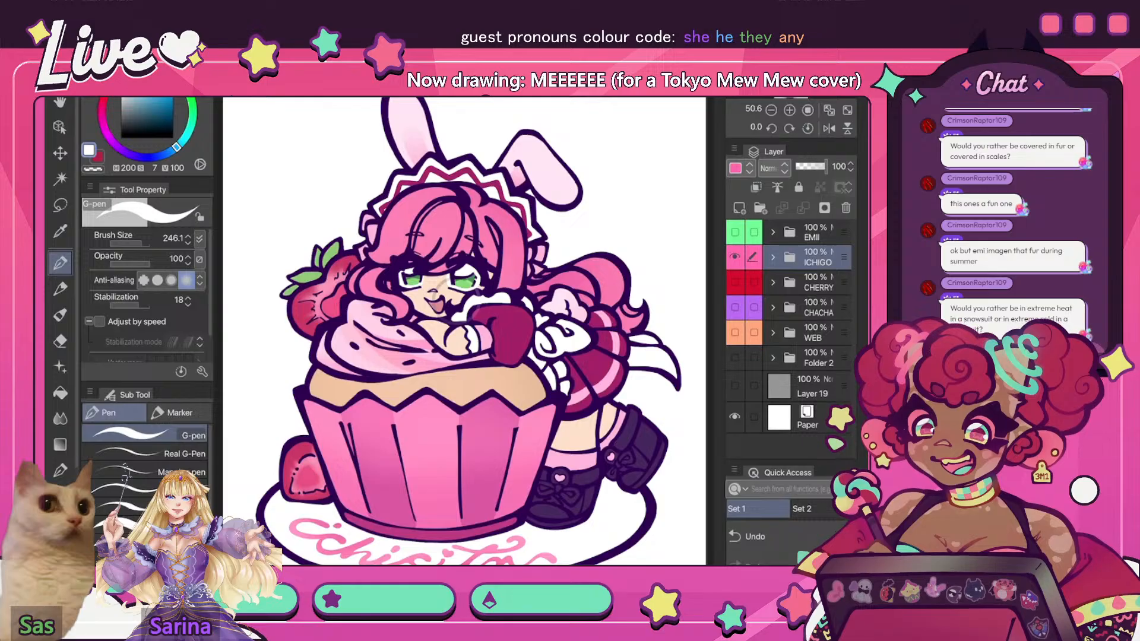
# - Show the CHERRY, CHACHA and WEB drawings one at a time, leaving only WEB visible over the white paper
pyautogui.click(735, 282)
pyautogui.click(735, 256)
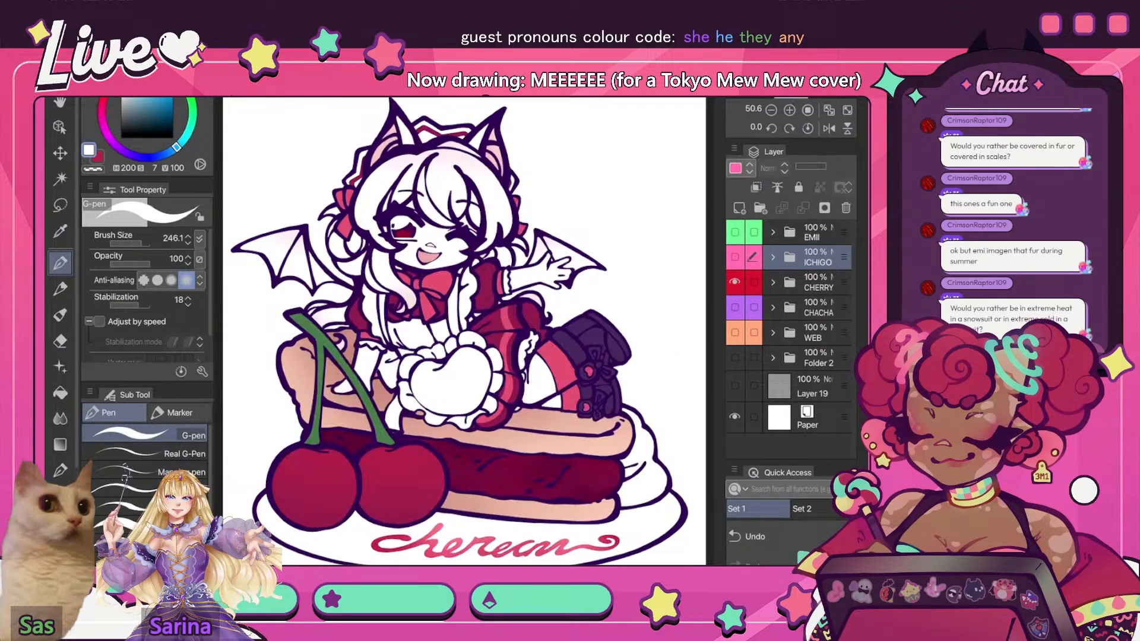
pyautogui.click(734, 282)
pyautogui.click(734, 306)
pyautogui.click(735, 307)
pyautogui.click(735, 333)
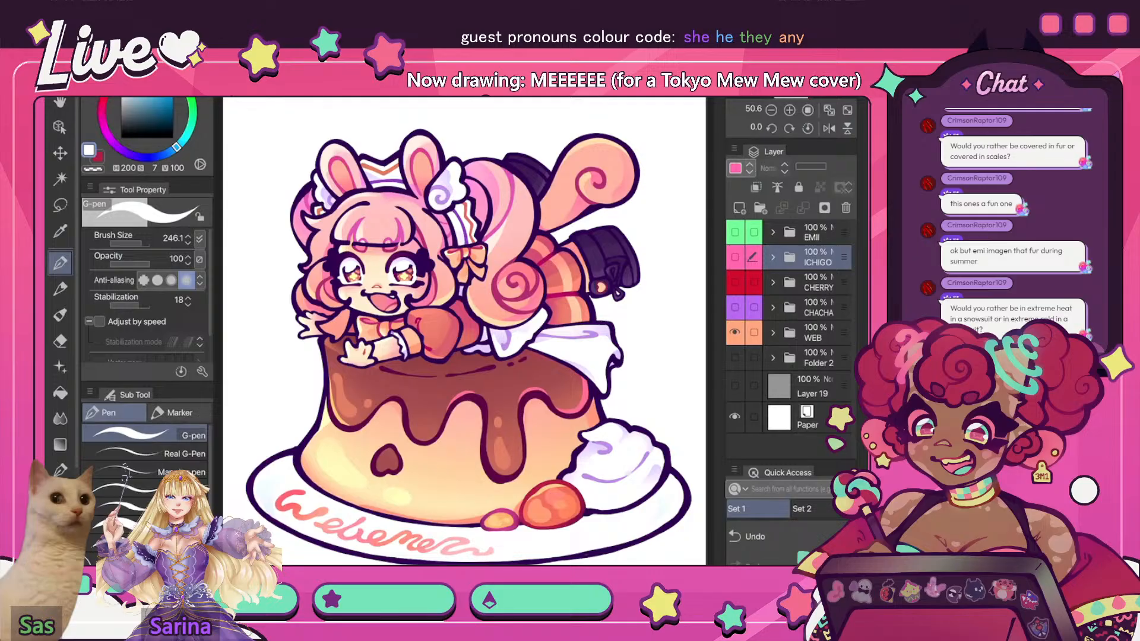
pyautogui.click(828, 129)
pyautogui.click(829, 128)
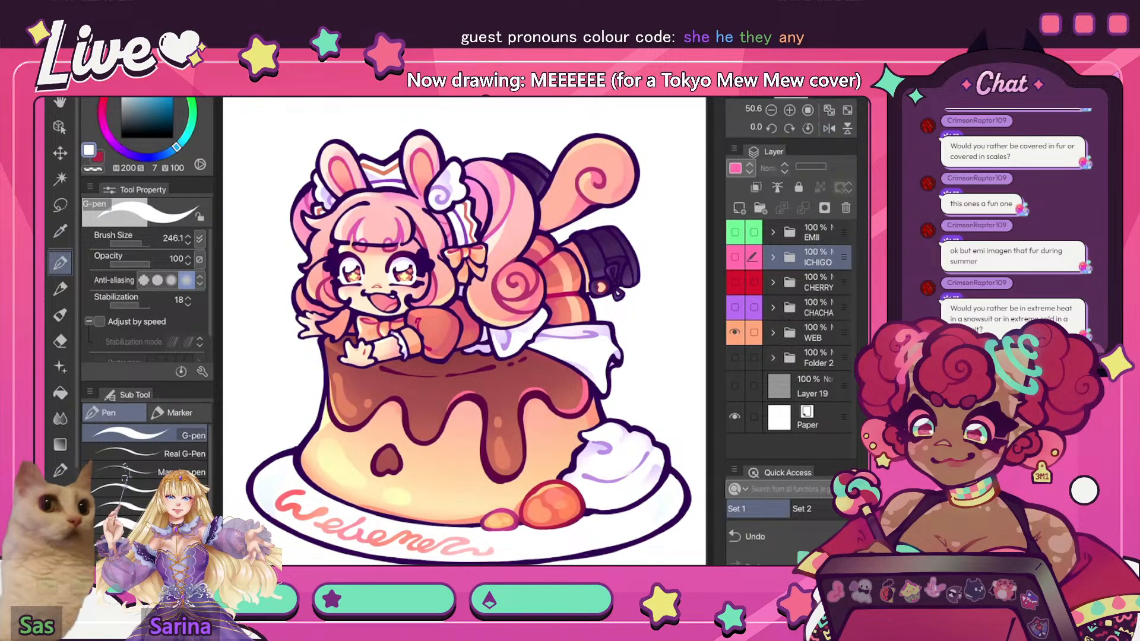
# - Hide the Paper layer and export the WEB drawing with a transparent background
pyautogui.click(734, 416)
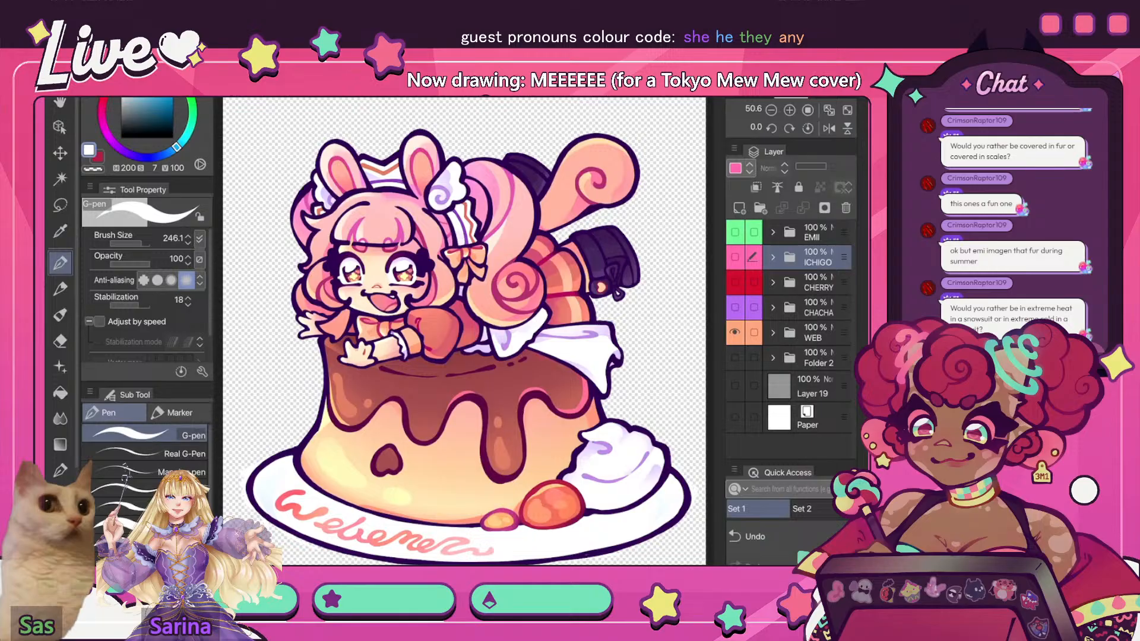
pyautogui.click(828, 128)
pyautogui.click(828, 128)
pyautogui.click(89, 54)
pyautogui.click(160, 215)
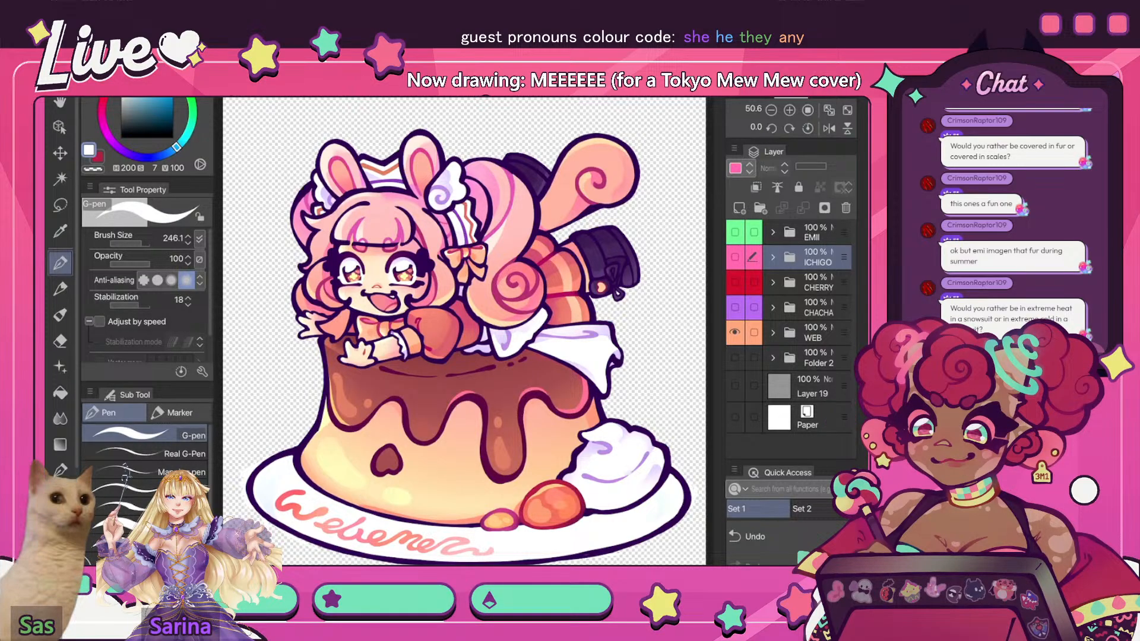
# - Show the Paper layer again and check the WEB drawing in a mirrored view
pyautogui.click(734, 417)
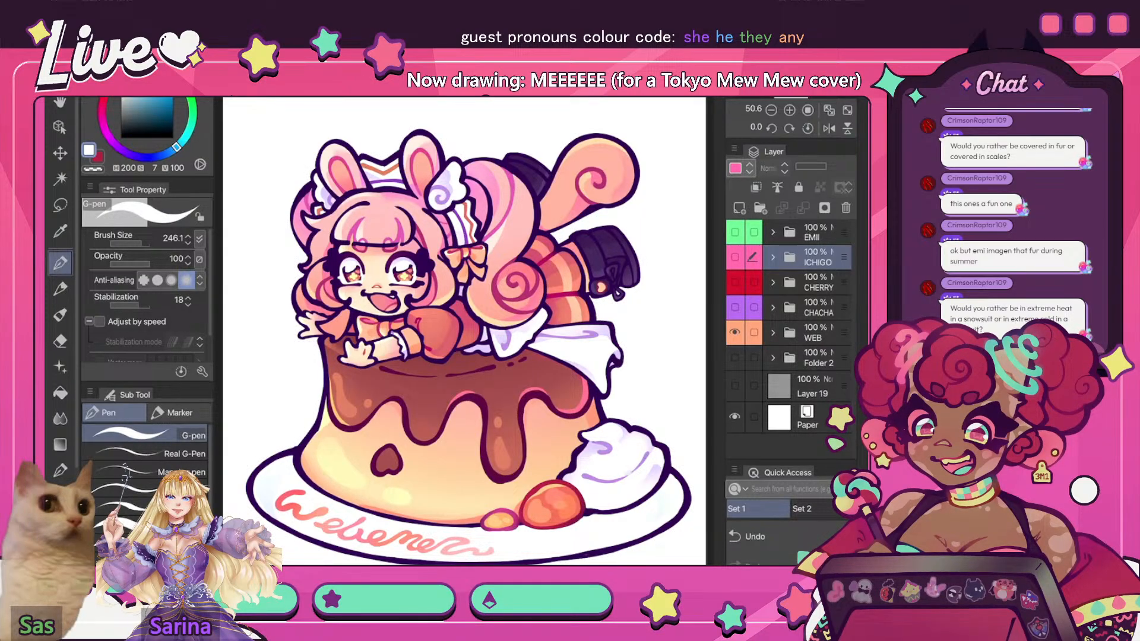
pyautogui.click(828, 128)
pyautogui.click(829, 128)
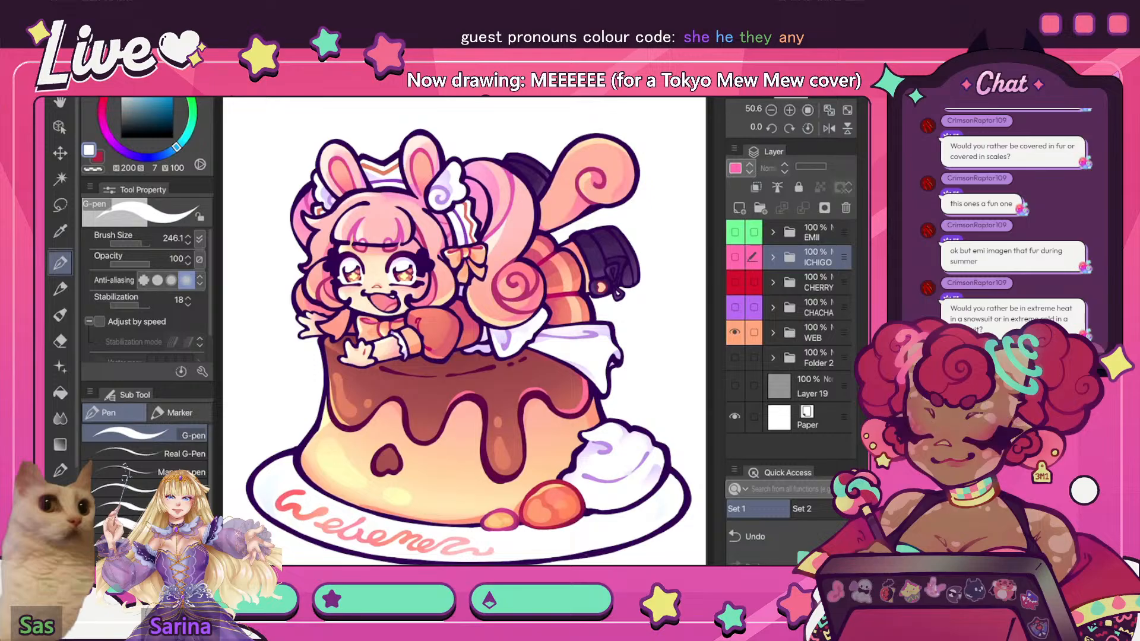
pyautogui.click(828, 129)
pyautogui.click(829, 128)
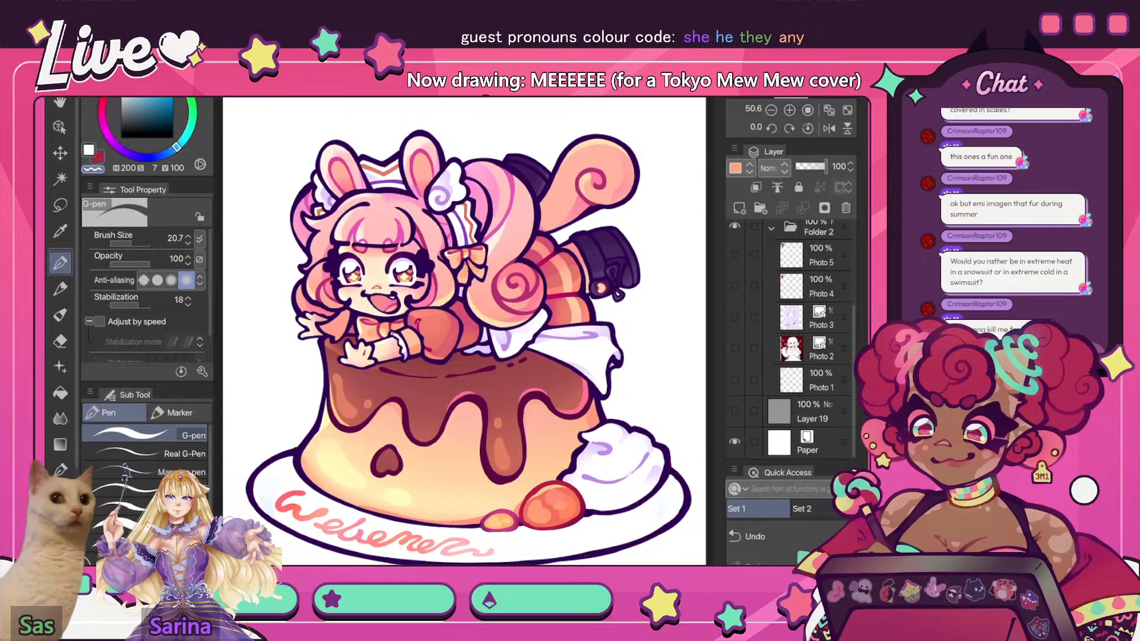
# - Hide the WEB drawing and show and select the CHACHA drawing instead
pyautogui.scroll(2, 790, 338)
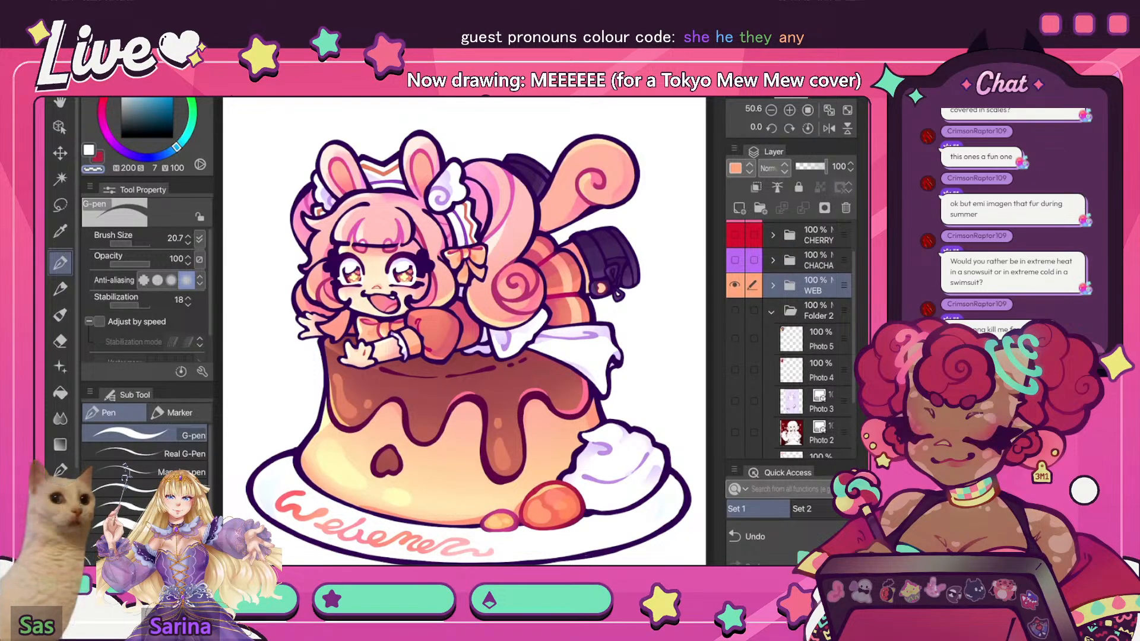
pyautogui.click(735, 285)
pyautogui.click(734, 286)
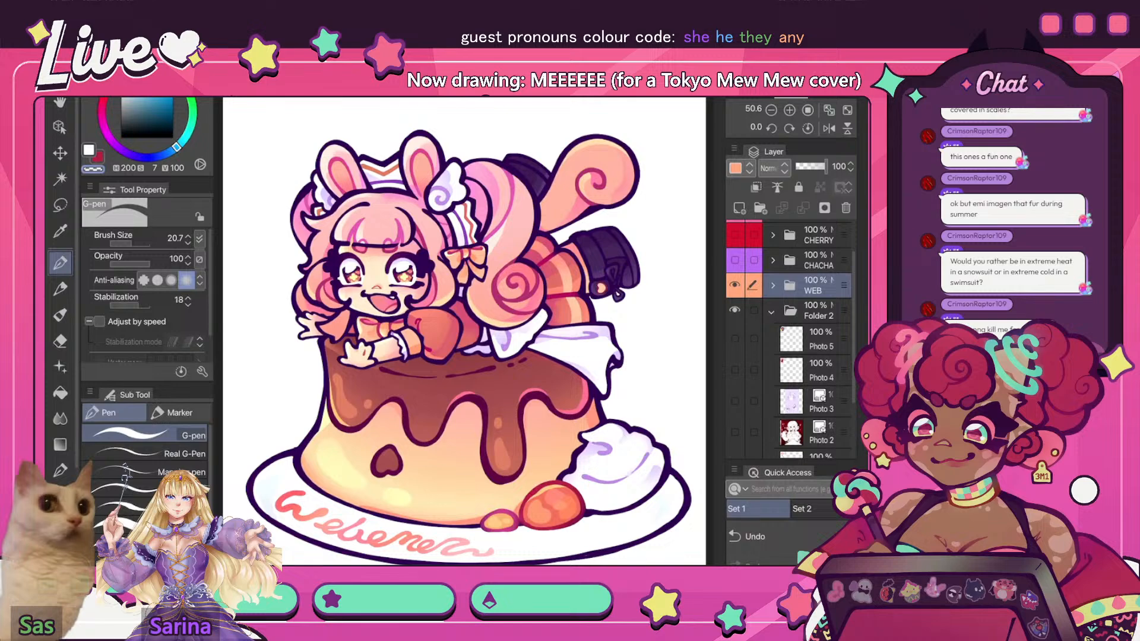
pyautogui.click(734, 259)
pyautogui.click(735, 260)
pyautogui.click(816, 260)
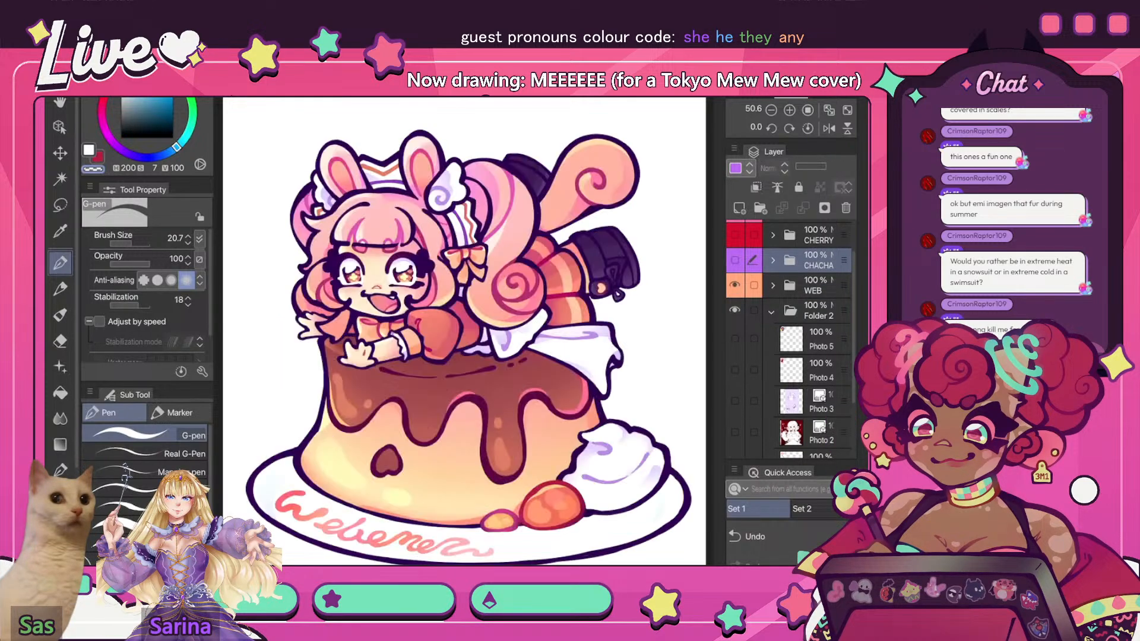
pyautogui.click(735, 260)
pyautogui.click(735, 285)
pyautogui.click(773, 260)
pyautogui.click(771, 261)
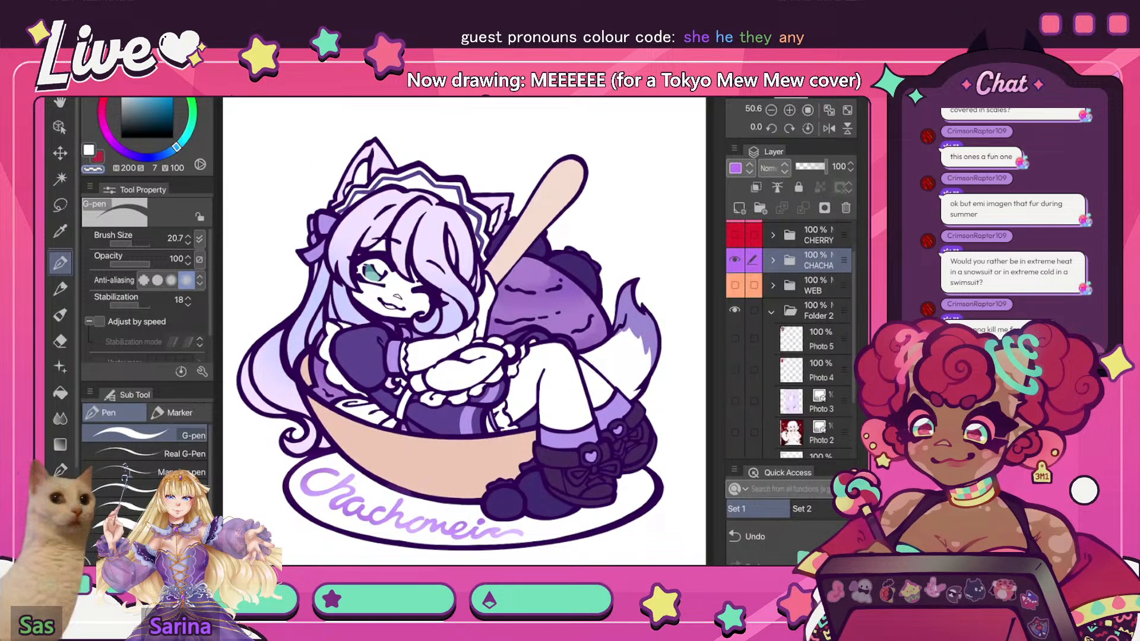
# - Import the finished WEB pudding picture from the photo library into Folder 2, directly above Photo 5
pyautogui.click(816, 286)
pyautogui.click(818, 310)
pyautogui.click(820, 338)
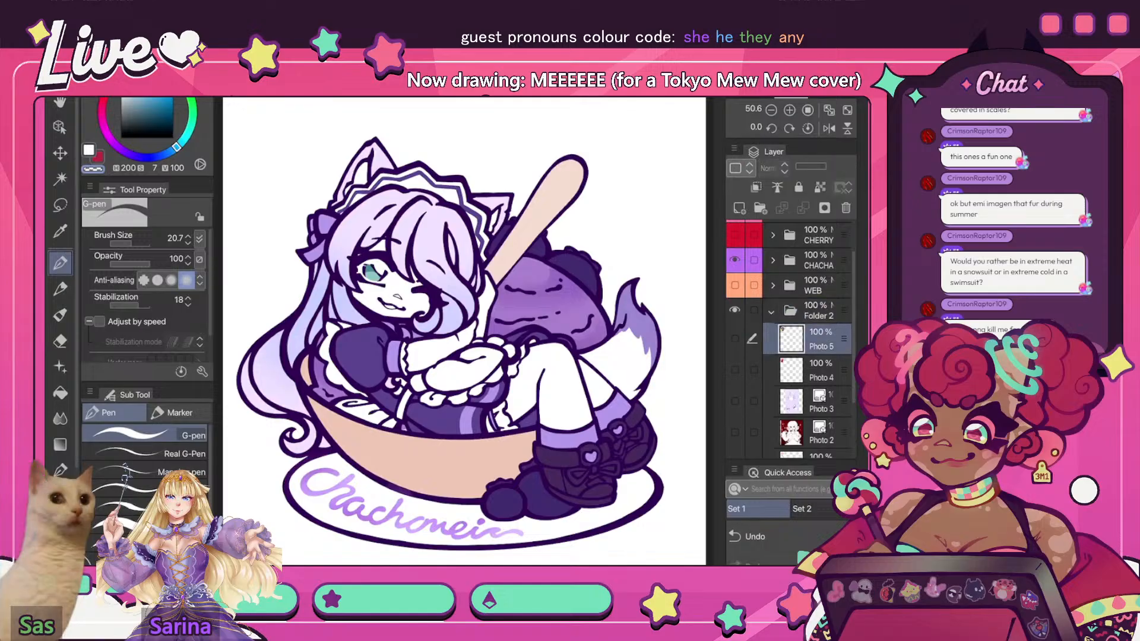
pyautogui.click(95, 41)
pyautogui.click(126, 311)
pyautogui.click(355, 534)
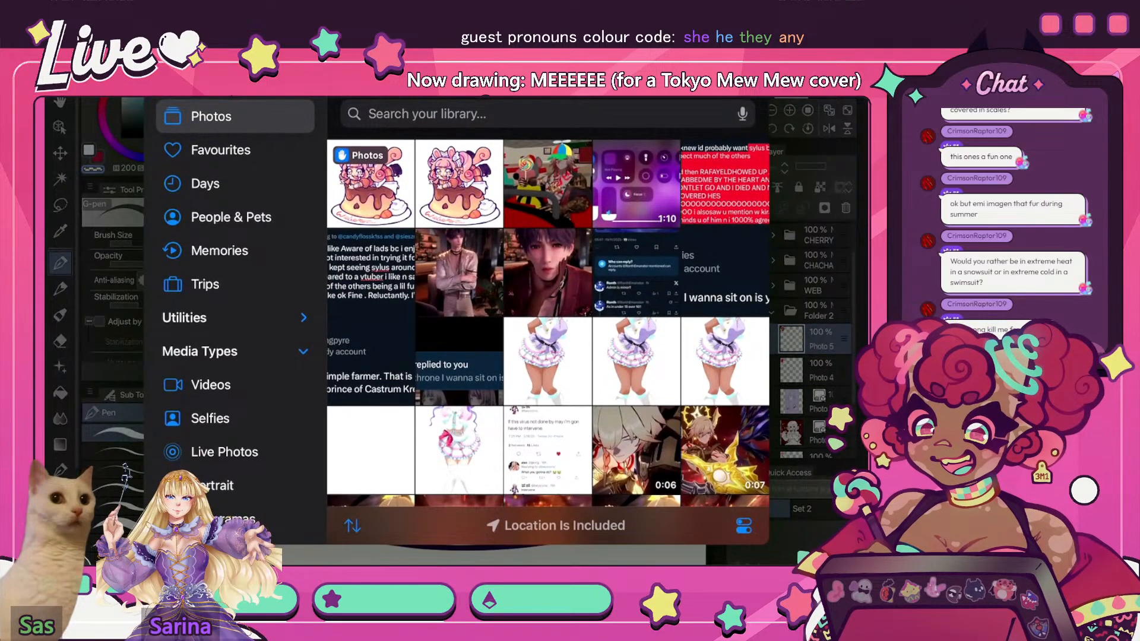
pyautogui.click(375, 187)
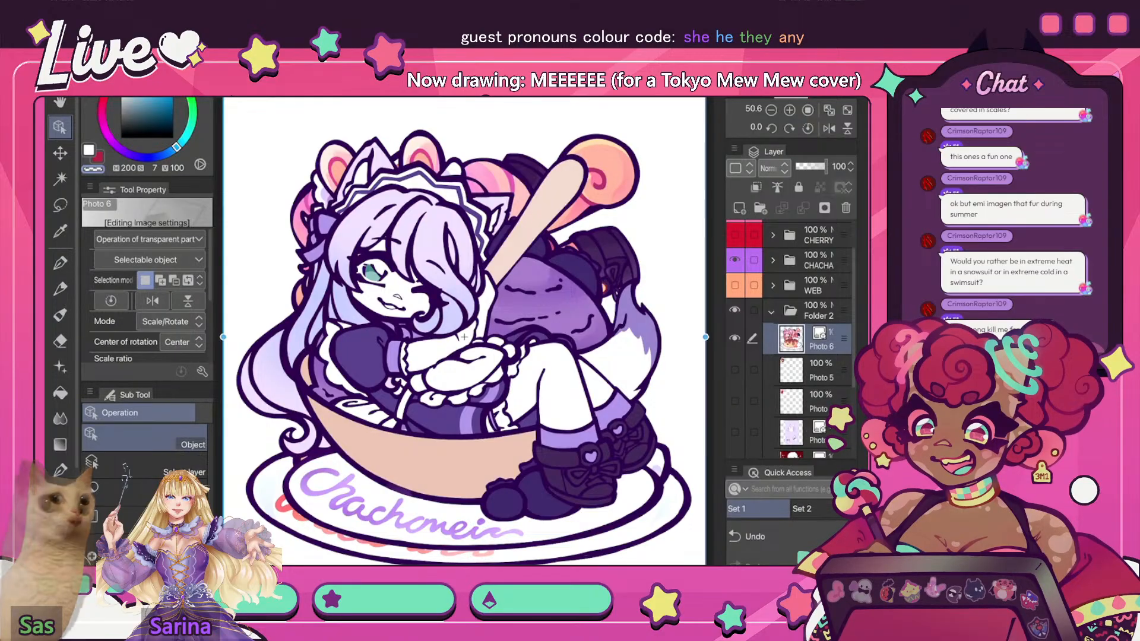
# - Scale the imported pudding picture down and place it in the drawing's upper-right corner, clear of the CHACHA character
pyautogui.moveTo(603, 249); pyautogui.dragTo(636, 232)
pyautogui.moveTo(644, 162); pyautogui.dragTo(639, 165)
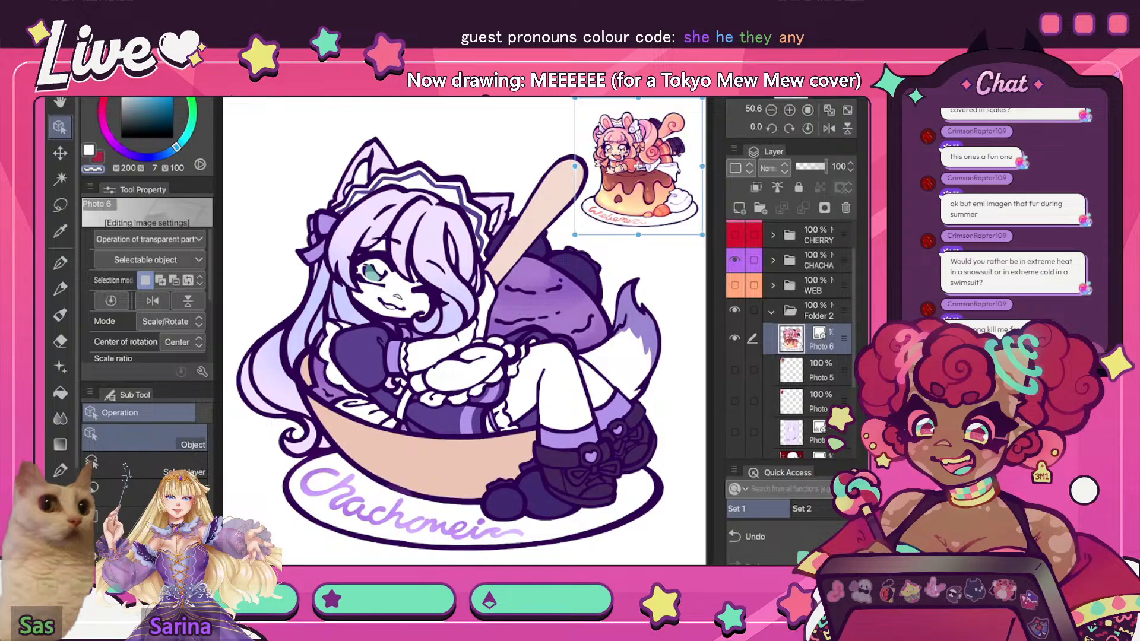
# - Find and select the white base layer directly above the beige one in CHACHA's colour folder, checking layers by toggling their visibility
pyautogui.click(772, 261)
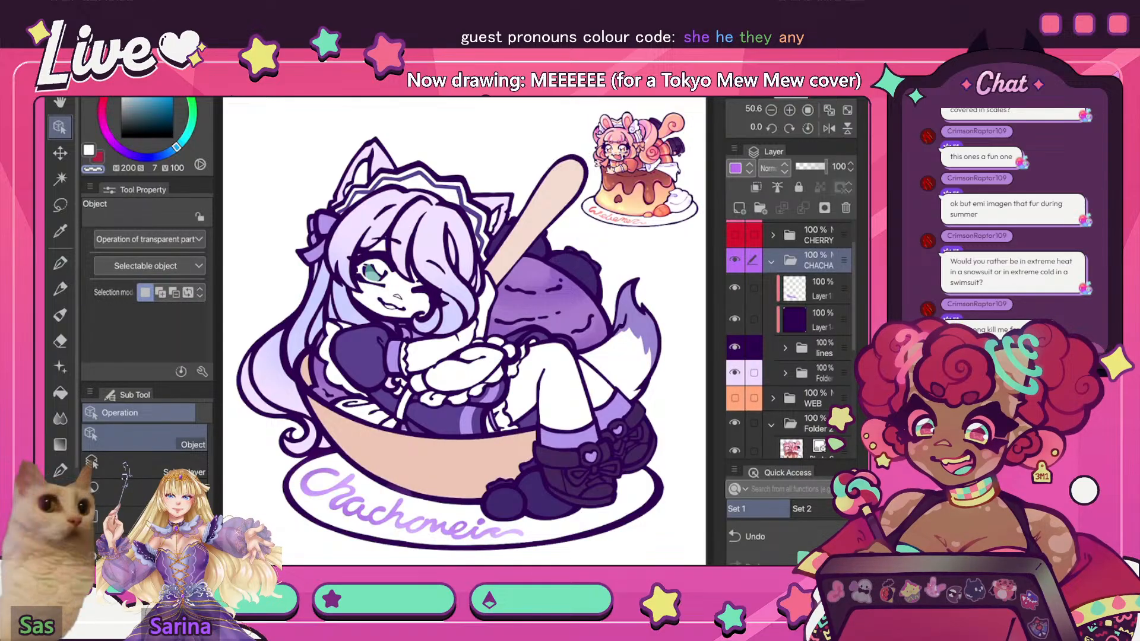
pyautogui.click(785, 348)
pyautogui.scroll(-3, 807, 356)
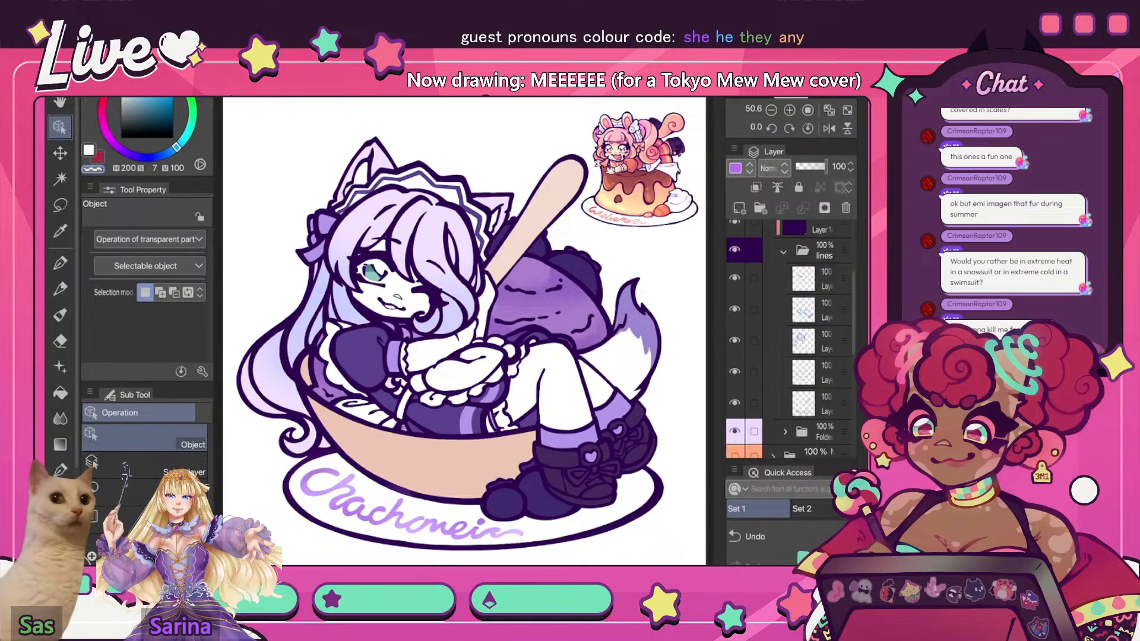
pyautogui.click(822, 336)
pyautogui.scroll(2, 807, 356)
pyautogui.click(784, 303)
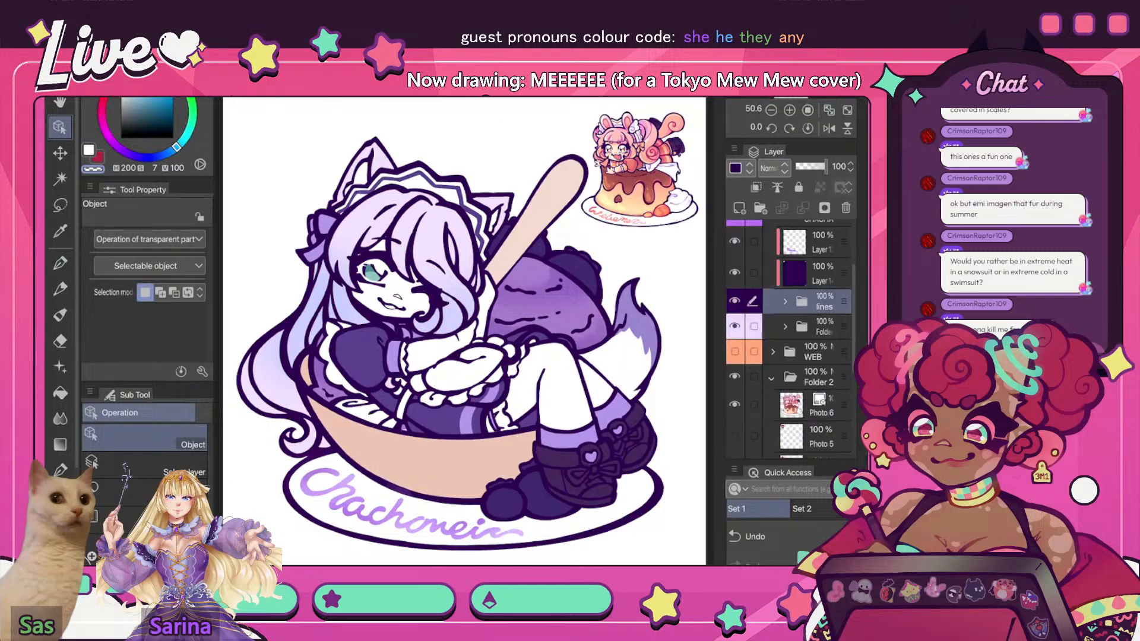
pyautogui.click(785, 326)
pyautogui.scroll(-8, 807, 356)
pyautogui.scroll(2, 807, 356)
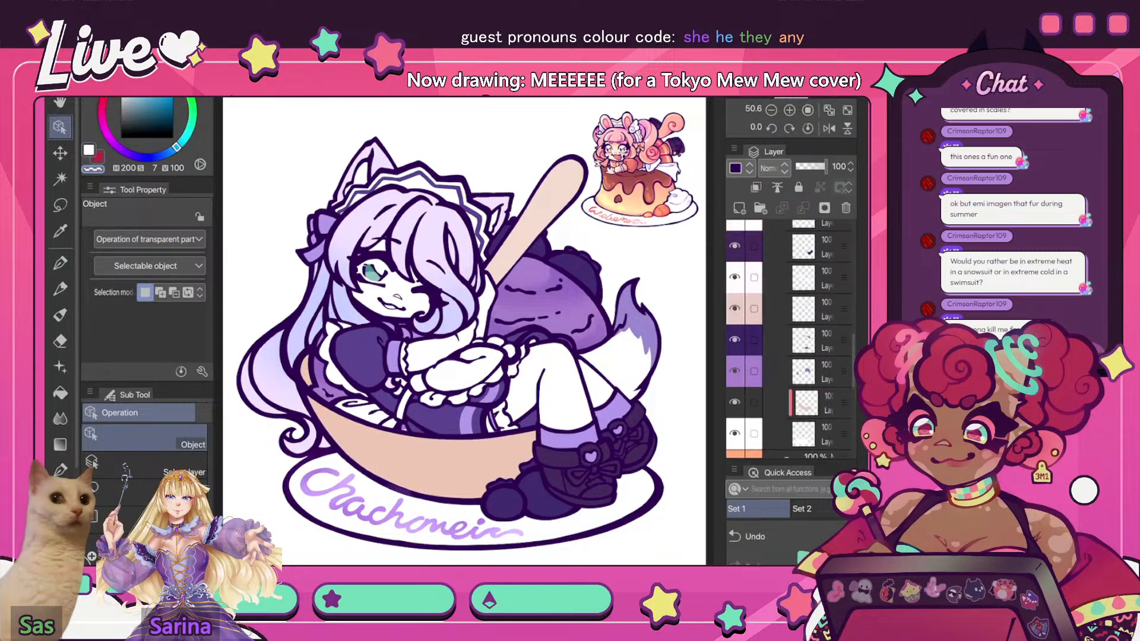
pyautogui.click(734, 312)
pyautogui.click(734, 312)
pyautogui.click(735, 280)
pyautogui.click(734, 280)
pyautogui.click(825, 282)
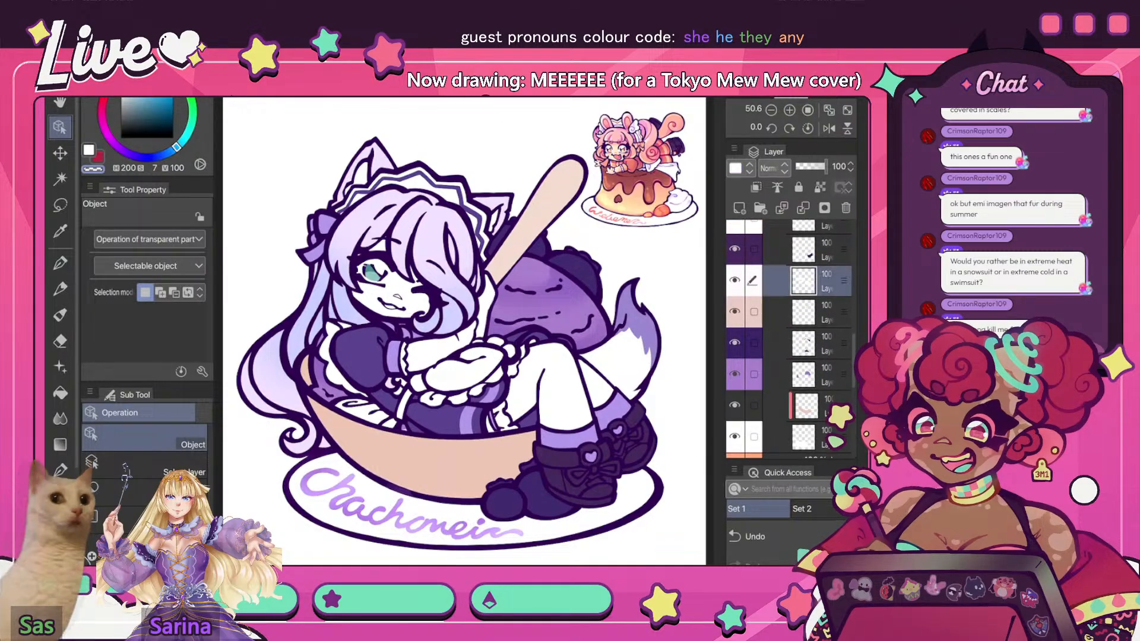
# - Add a new layer clipped to the white base and ready the G-pen in pale pink (H 352, S 15, V 99) at size 36.7
pyautogui.hotkey('ctrl', 'shift', 'n')
pyautogui.hotkey('ctrl', 'alt', 'g')
pyautogui.hotkey('ctrl', '+')
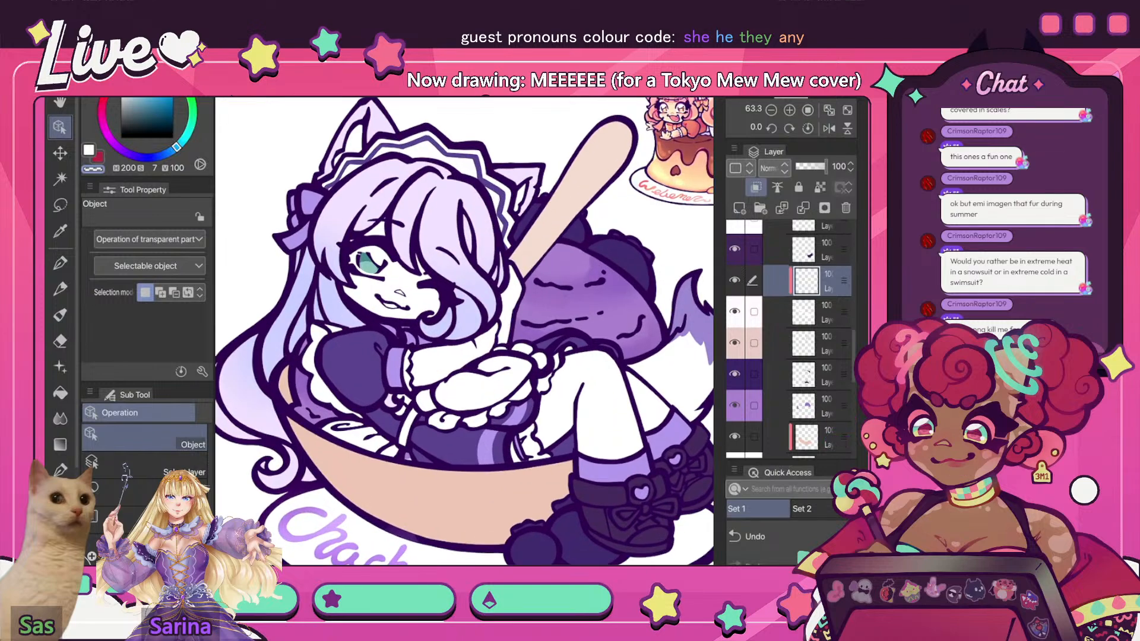
pyautogui.press('p')
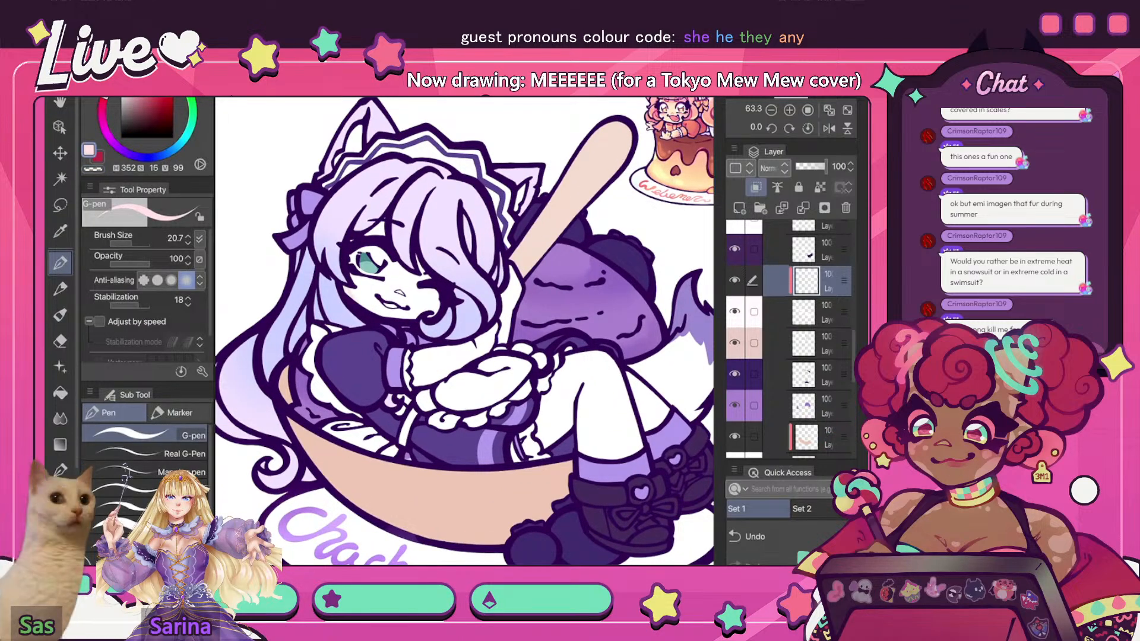
pyautogui.press(']')
pyautogui.press(']')
pyautogui.press(']')
pyautogui.press(']')
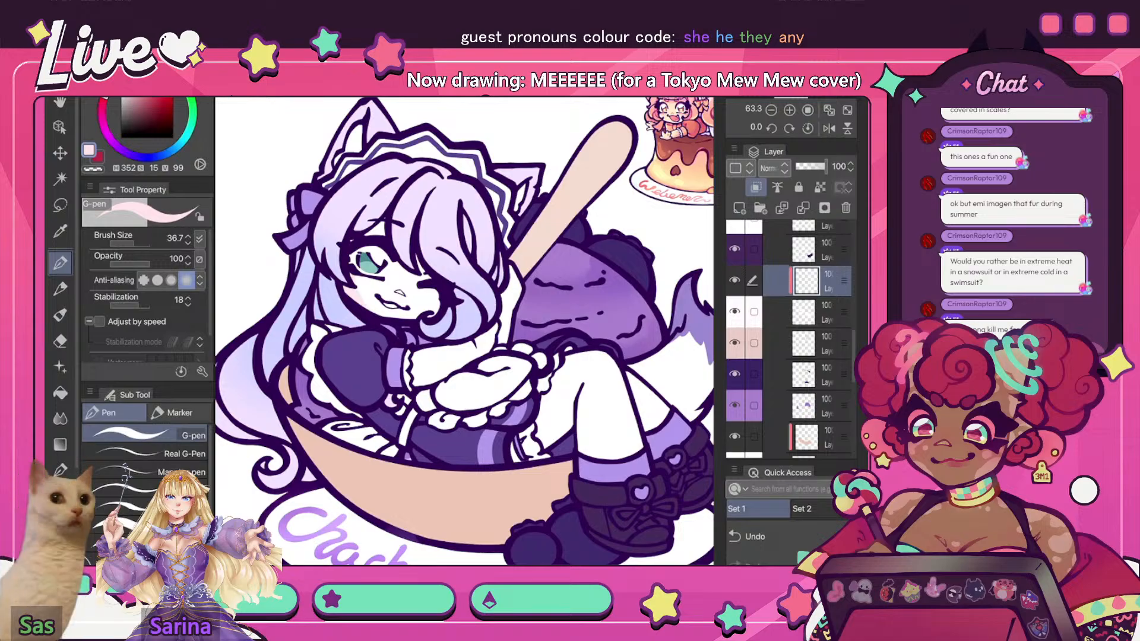
# - Show the Photo 3 character reference picture in Folder 2
pyautogui.scroll(-2, 464, 331)
pyautogui.scroll(-10, 791, 338)
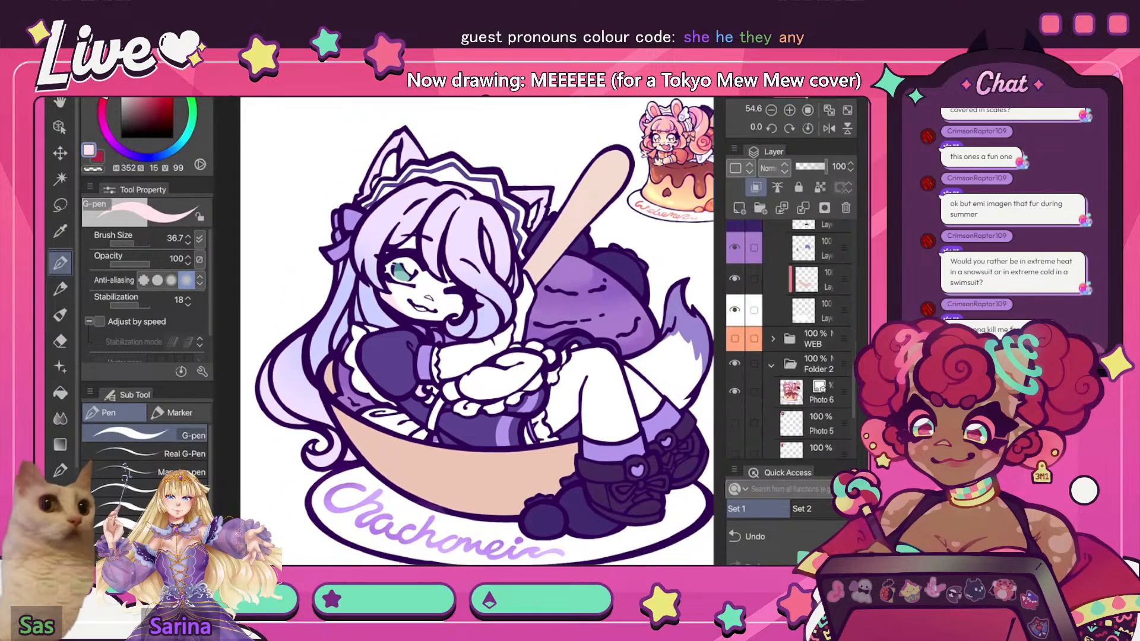
pyautogui.click(734, 317)
pyautogui.scroll(10, 790, 339)
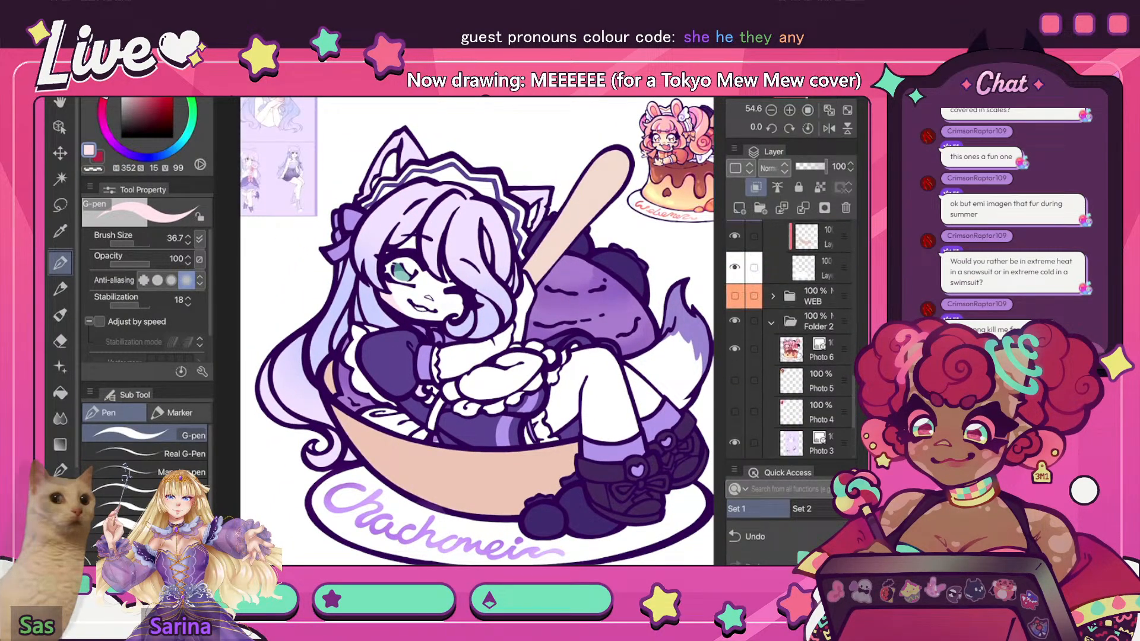
# - Paint pale pink shading along the side of CHACHA's face and beneath the fringe, and check it in a mirrored view
pyautogui.scroll(1, 790, 338)
pyautogui.scroll(5, 475, 331)
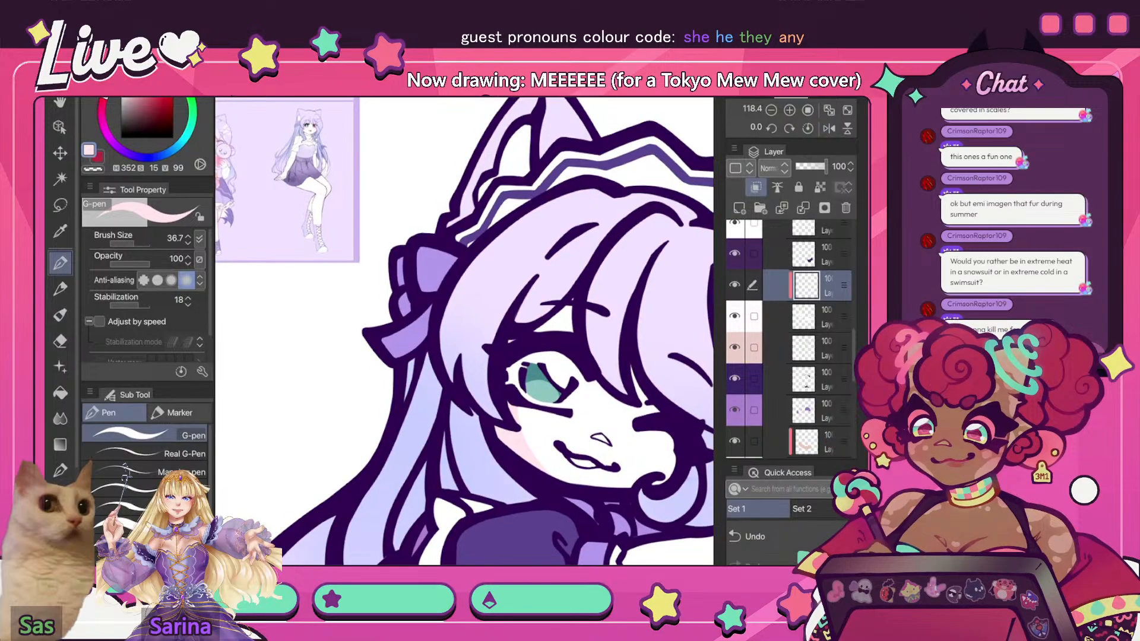
pyautogui.moveTo(534, 475); pyautogui.dragTo(398, 289)
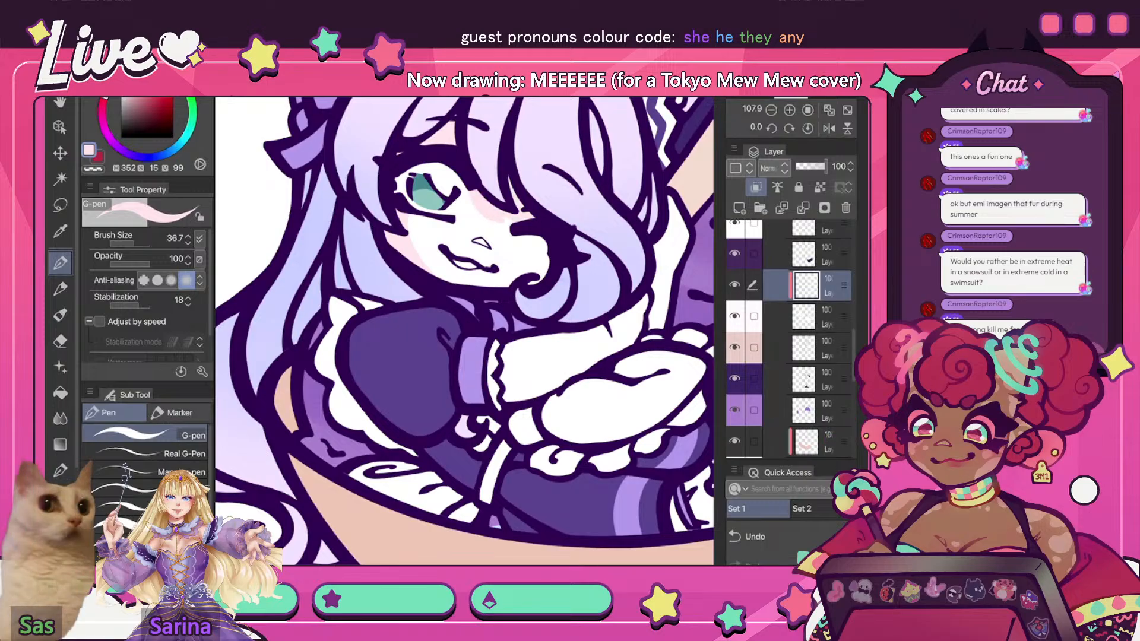
pyautogui.hotkey('ctrl', '0')
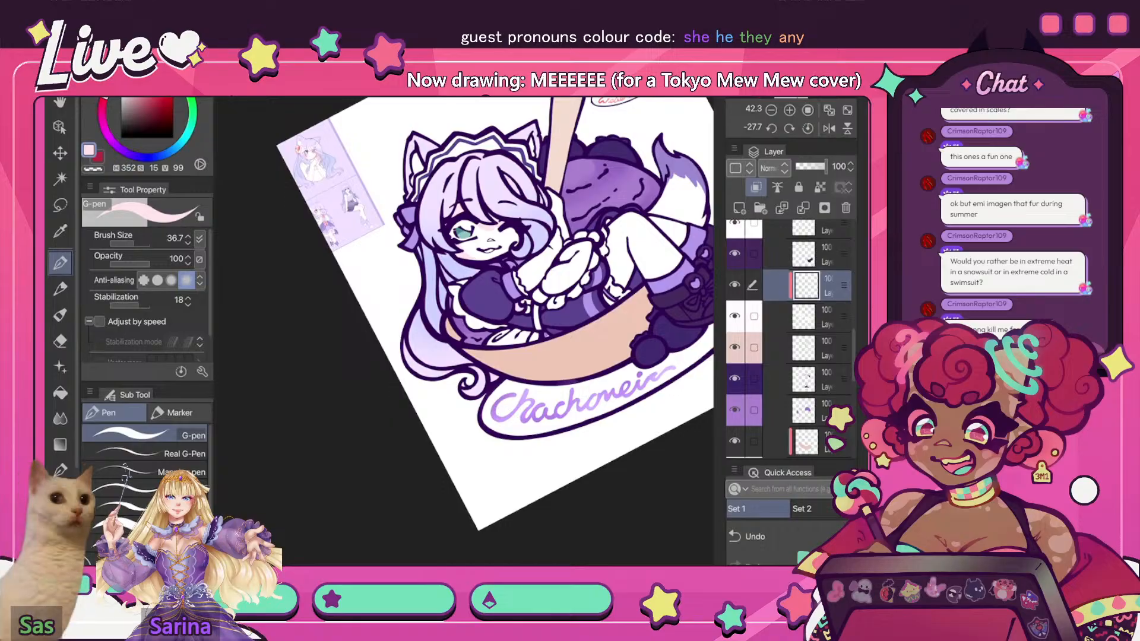
pyautogui.press('h')
pyautogui.hotkey('ctrl', '+')
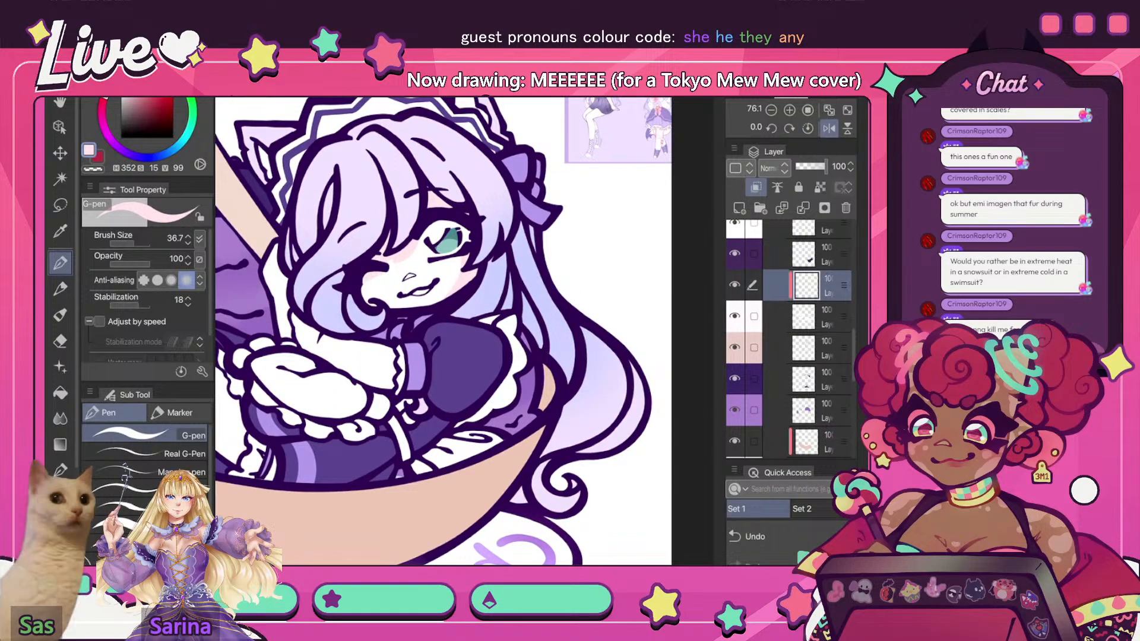
pyautogui.hotkey('ctrl', '0')
pyautogui.press('h')
pyautogui.hotkey('ctrl', '+')
pyautogui.hotkey('ctrl', '+')
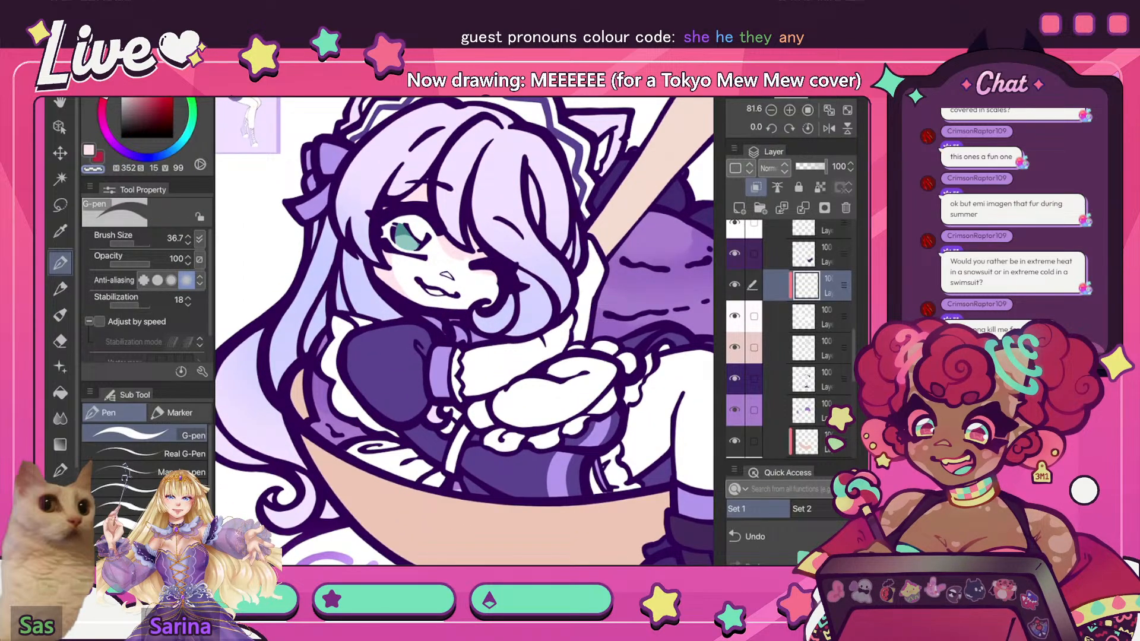
# - Rework the pale pink face shading with the G-pen in a rotated view and compare the whole drawing mirrored
pyautogui.press('c')
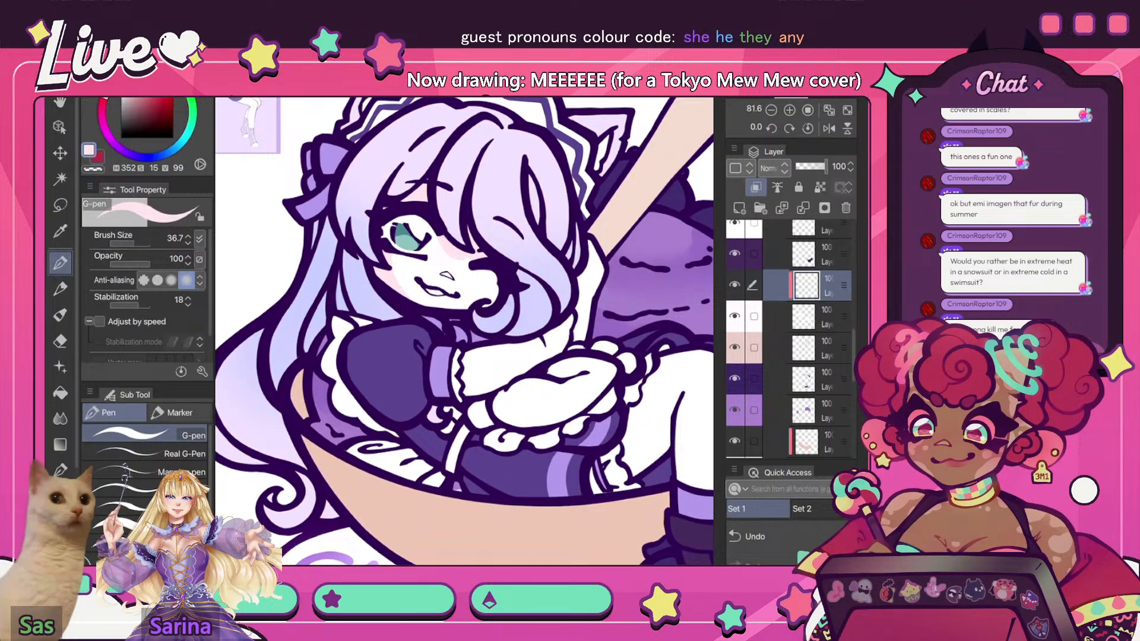
pyautogui.moveTo(442, 374); pyautogui.dragTo(572, 380)
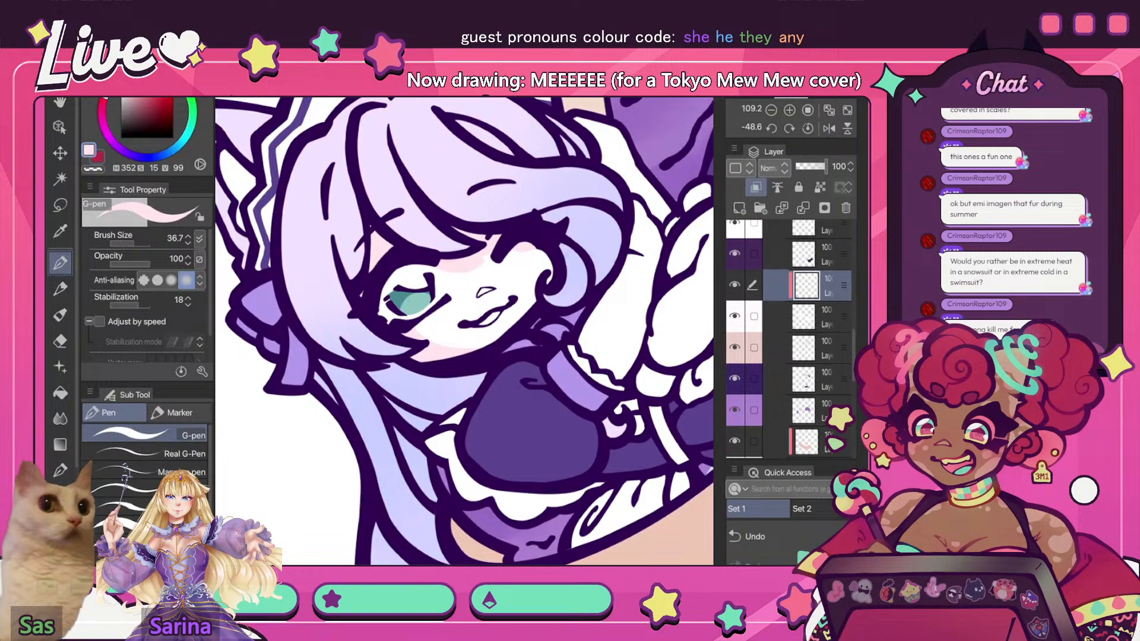
pyautogui.hotkey('ctrl', '0')
pyautogui.click(829, 129)
pyautogui.click(755, 537)
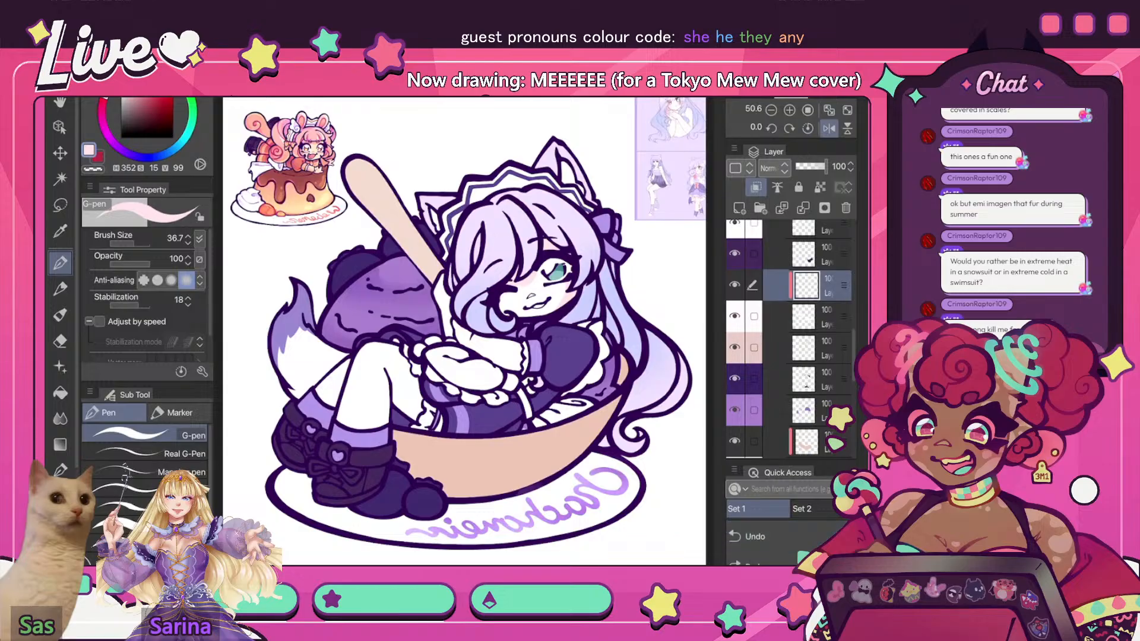
# - Set the G-pen size to 25 and add pale pink shading beneath CHACHA's nose, checking the face in a mirrored view
pyautogui.scroll(4, 645, 305)
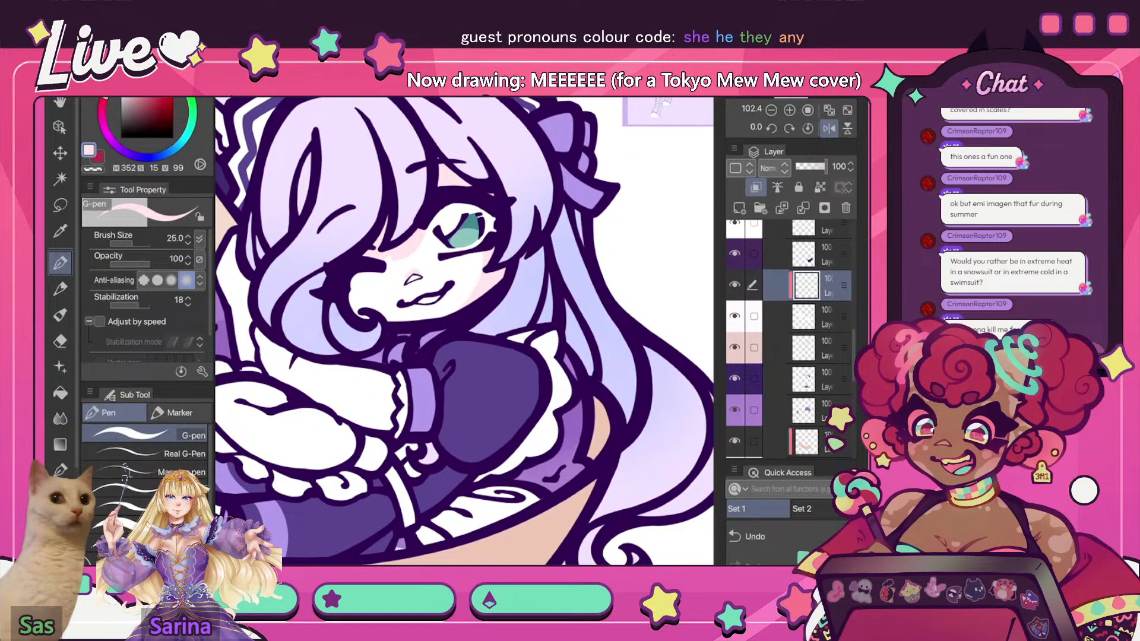
pyautogui.scroll(-5, 464, 331)
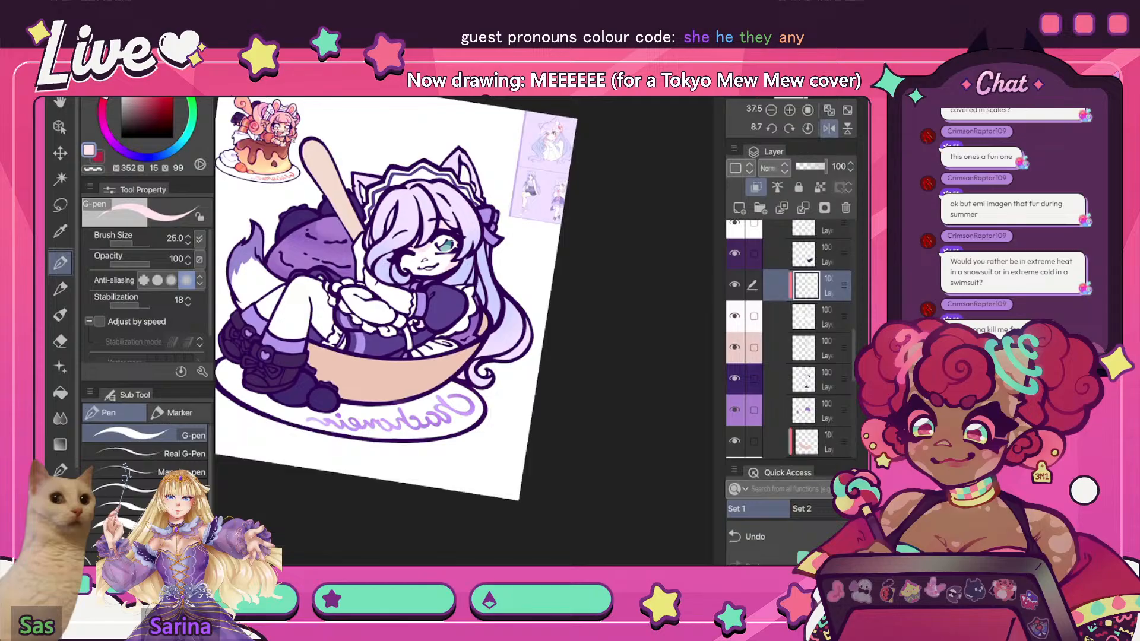
pyautogui.scroll(3, 464, 331)
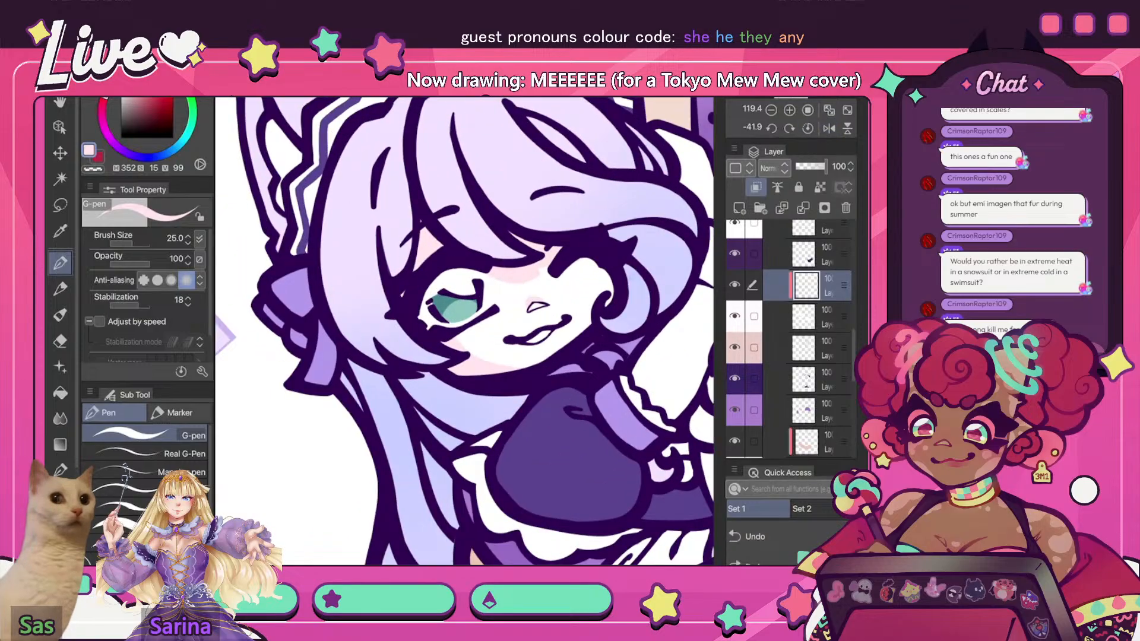
pyautogui.scroll(2, 464, 330)
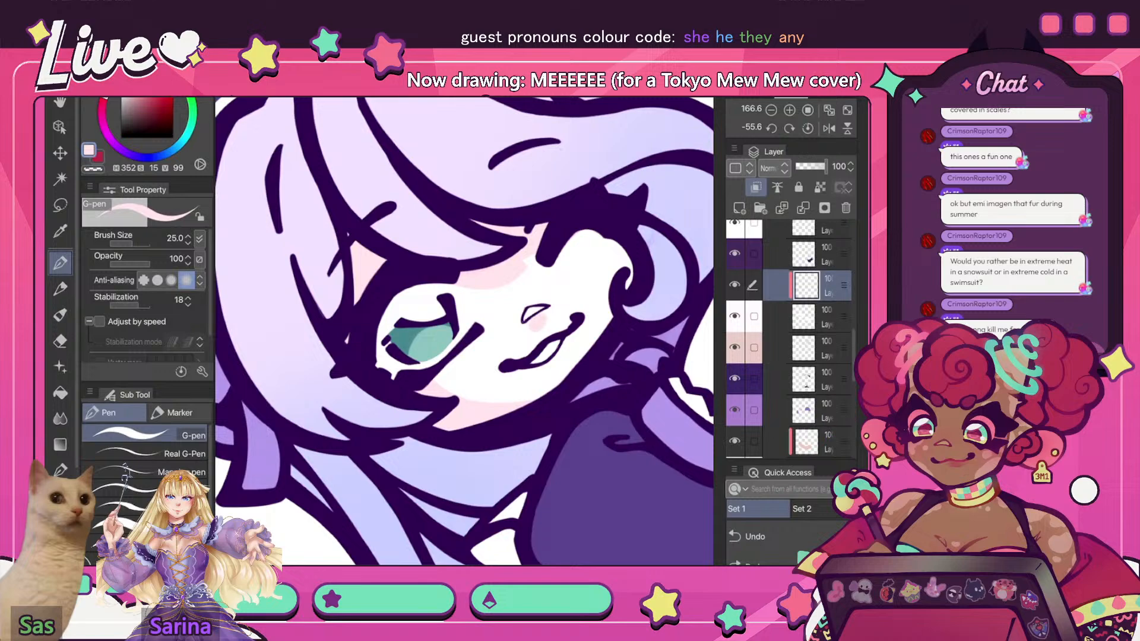
pyautogui.scroll(-5, 464, 330)
pyautogui.scroll(2, 464, 331)
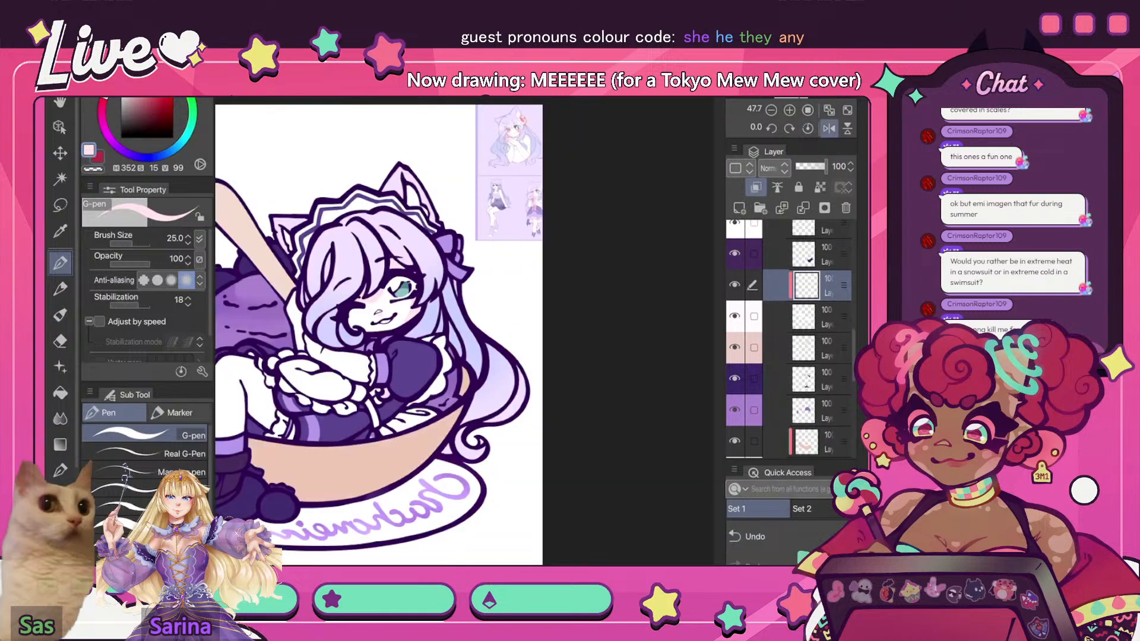
pyautogui.scroll(2, 464, 331)
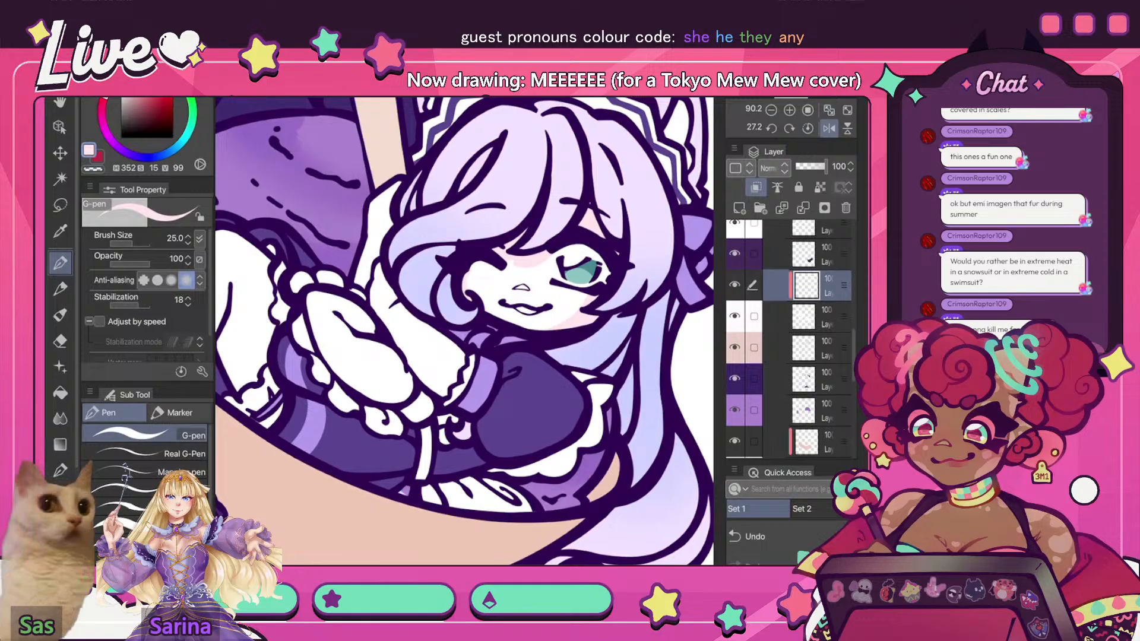
pyautogui.hotkey('ctrl', '0')
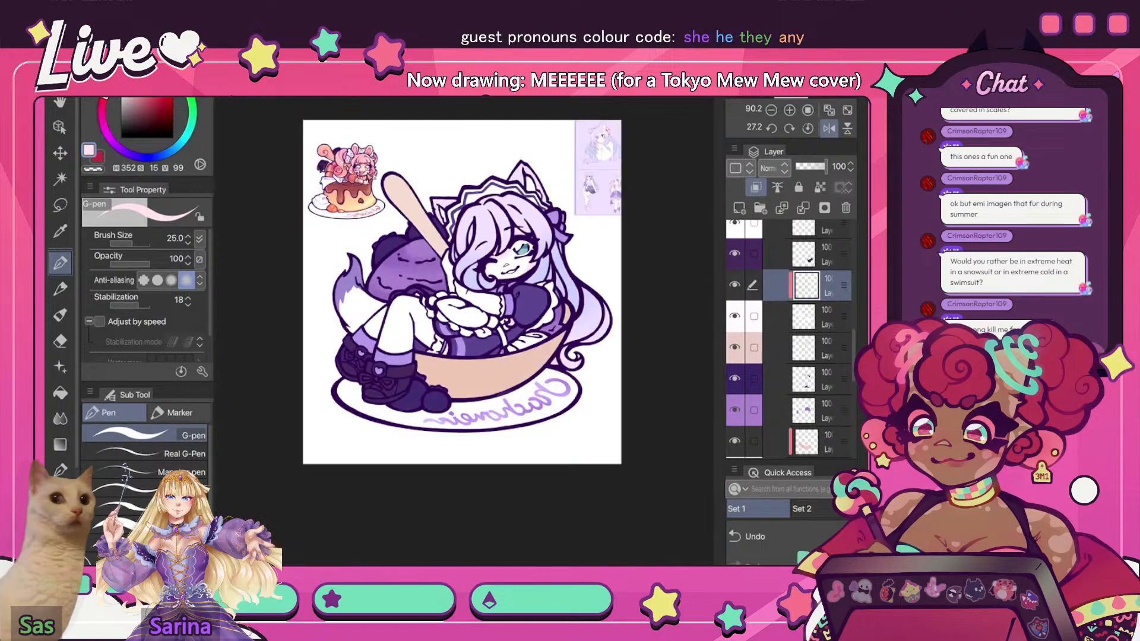
# - Paint pale pink shading under CHACHA's closed eye and compare the drawing mirrored and against the pudding picture
pyautogui.press('h')
pyautogui.scroll(6, 412, 267)
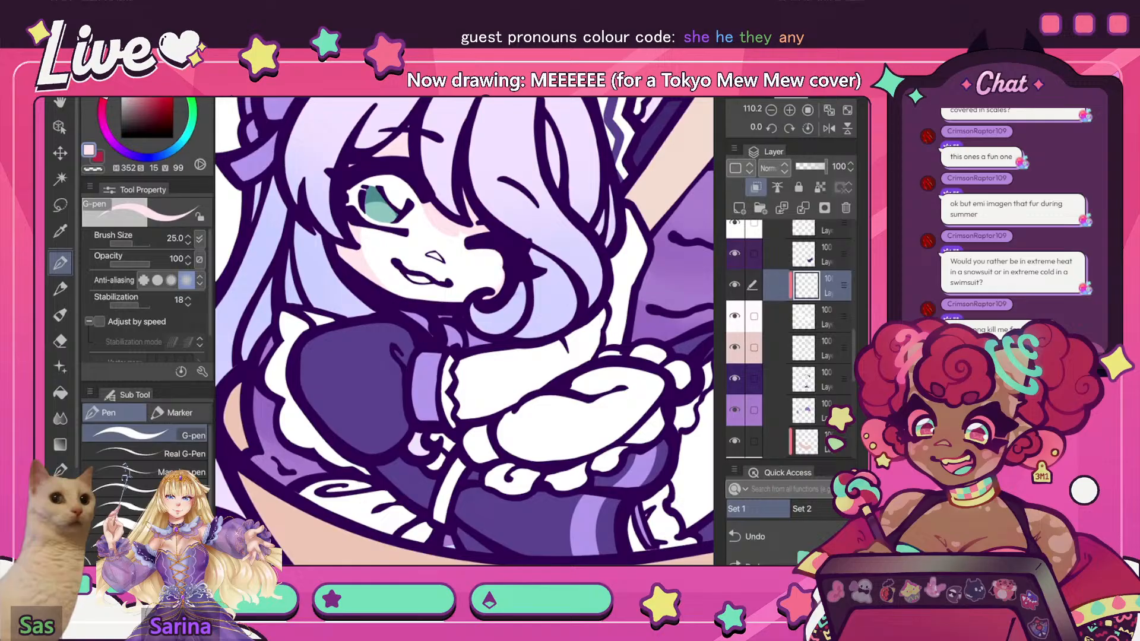
pyautogui.moveTo(490, 250); pyautogui.dragTo(497, 265)
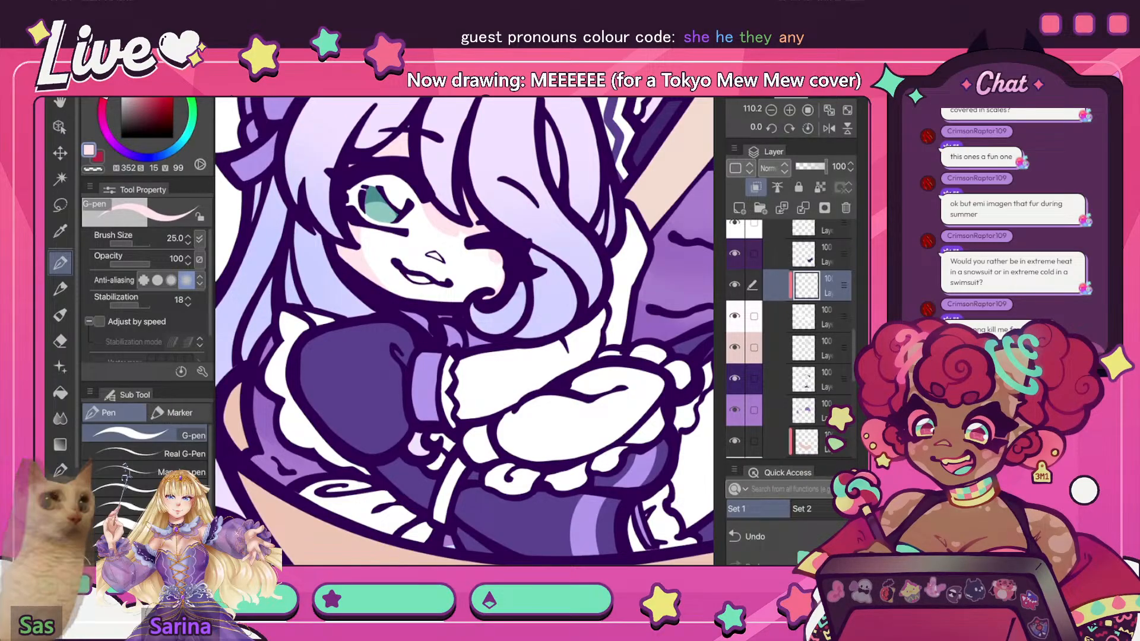
pyautogui.scroll(-5, 479, 263)
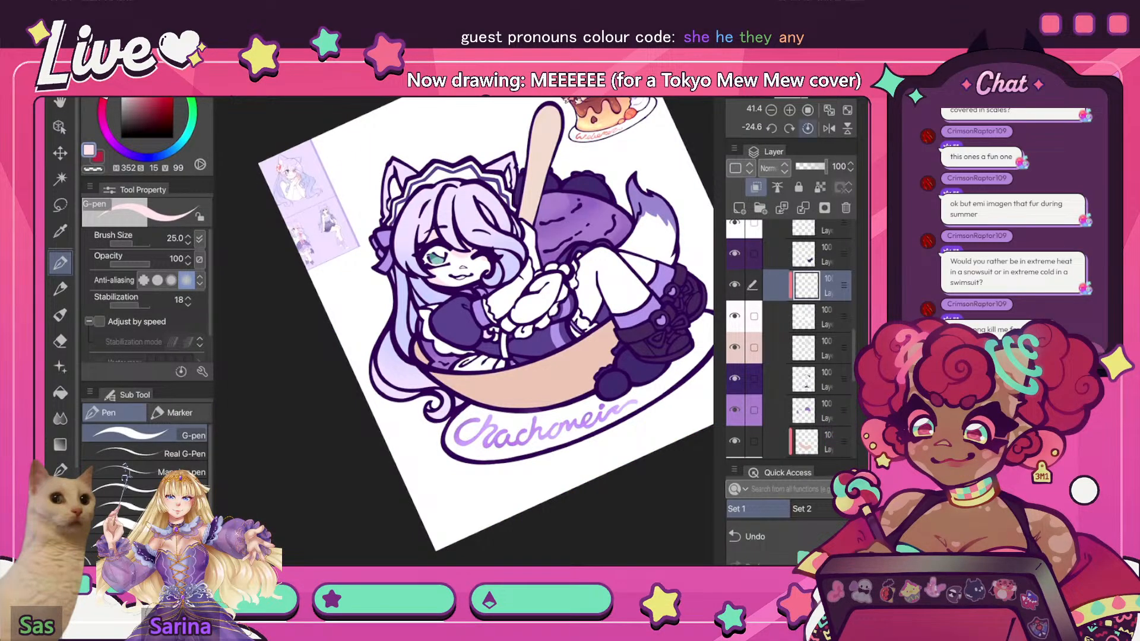
pyautogui.press('h')
pyautogui.scroll(4, 440, 225)
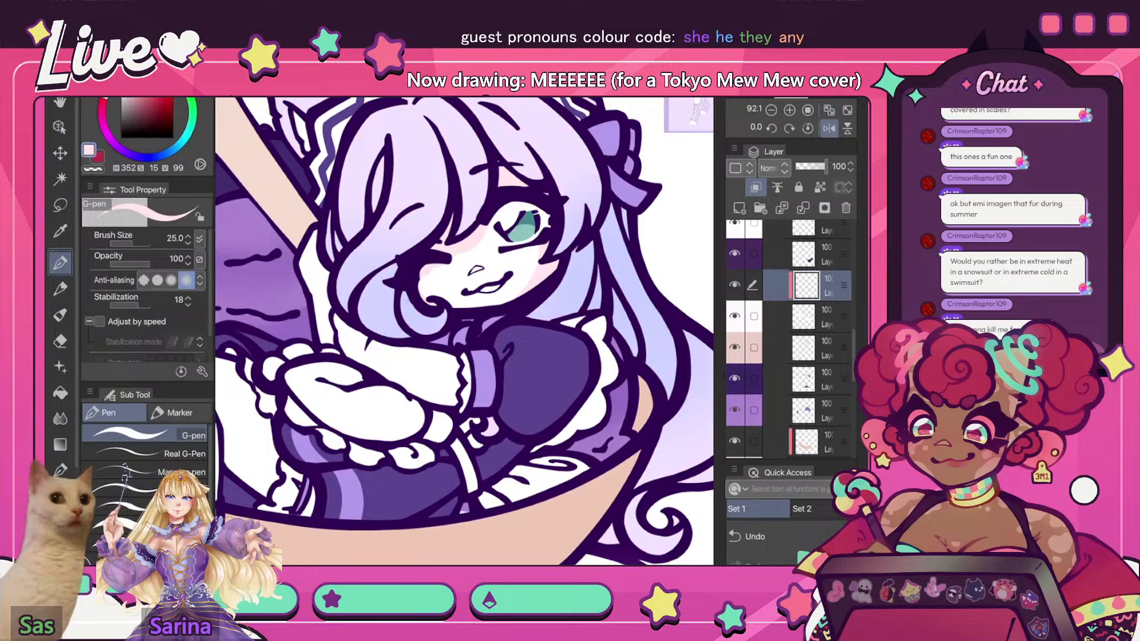
pyautogui.scroll(-5, 463, 331)
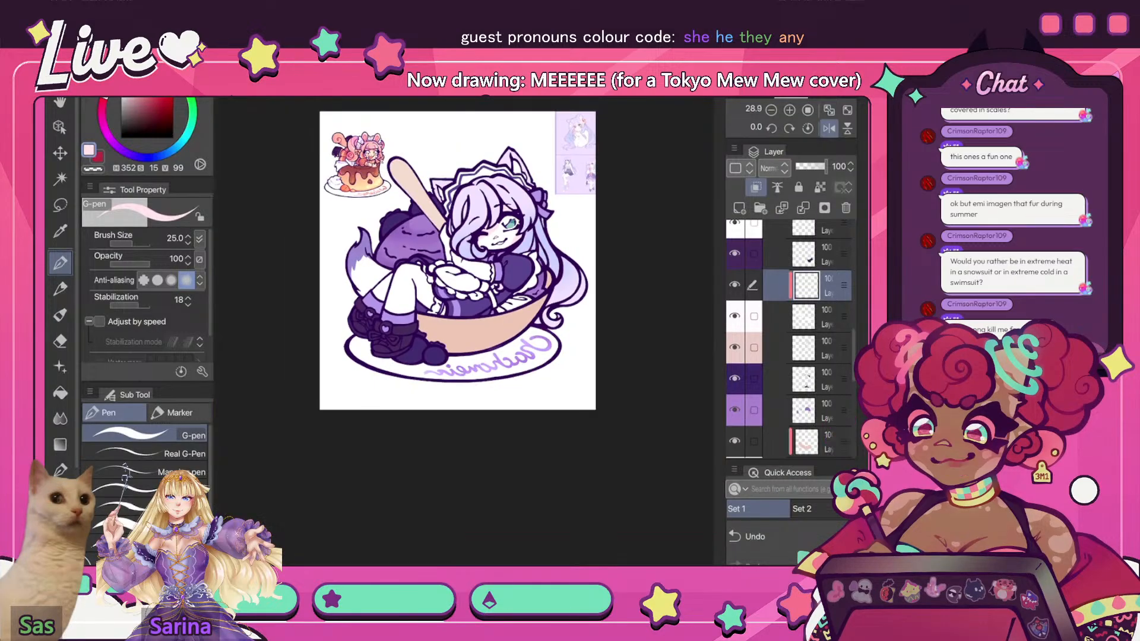
pyautogui.press('h')
pyautogui.scroll(2, 463, 331)
pyautogui.scroll(5, 555, 145)
pyautogui.scroll(-5, 555, 146)
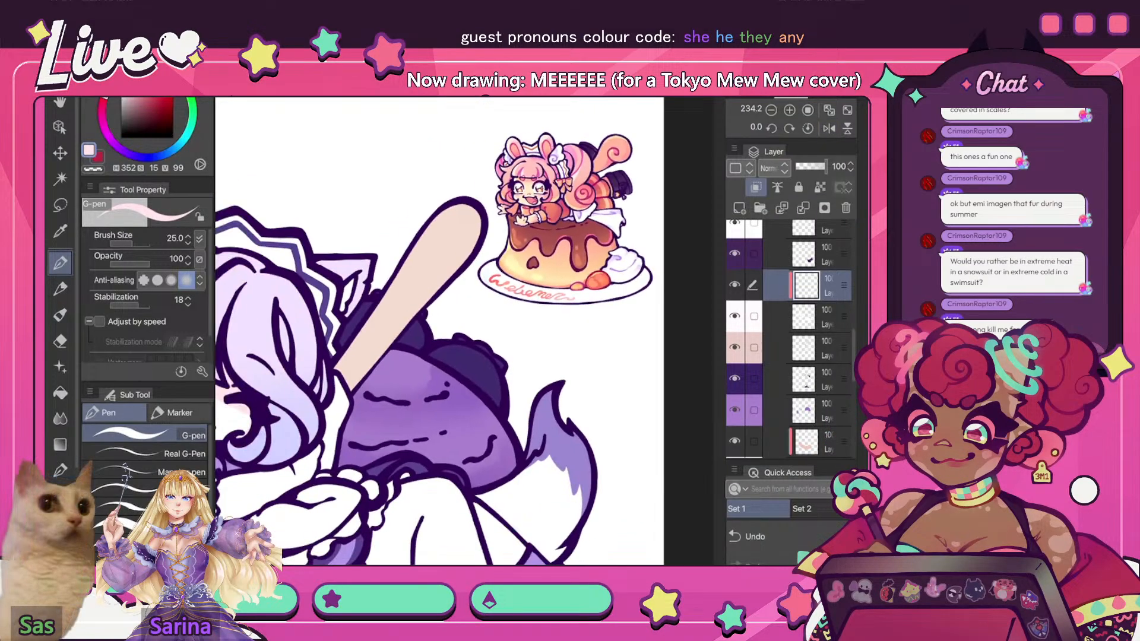
# - Soften the pale pink shading on CHACHA's face with the Blur tool, checking the drawing in rotated and mirrored views
pyautogui.scroll(4, 463, 331)
pyautogui.press('j')
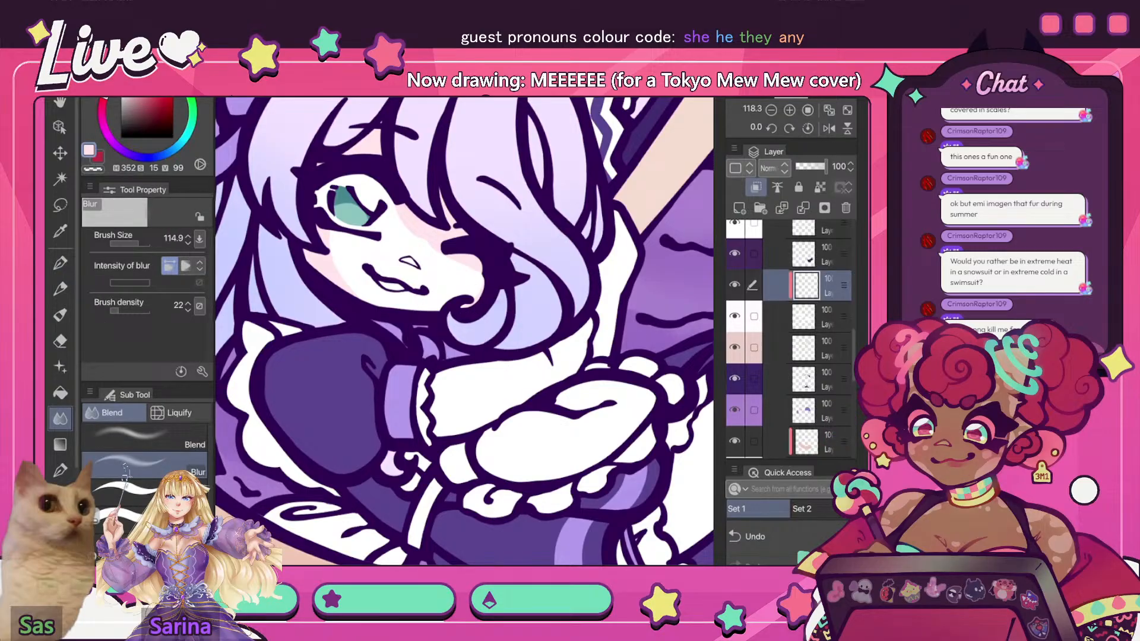
pyautogui.scroll(-5, 463, 332)
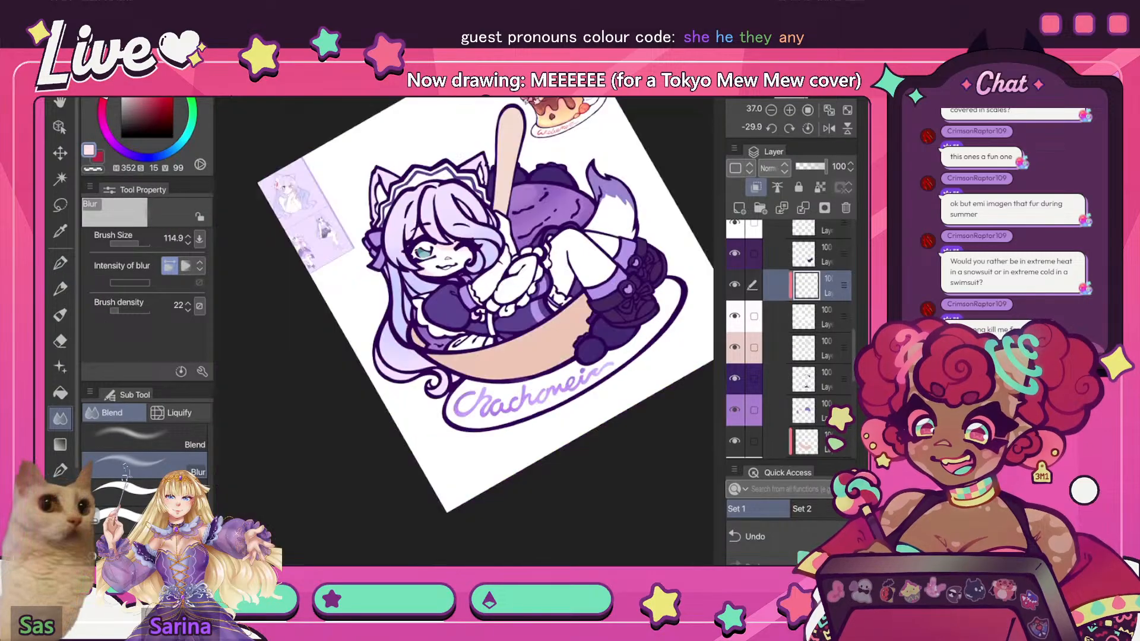
pyautogui.scroll(3, 440, 255)
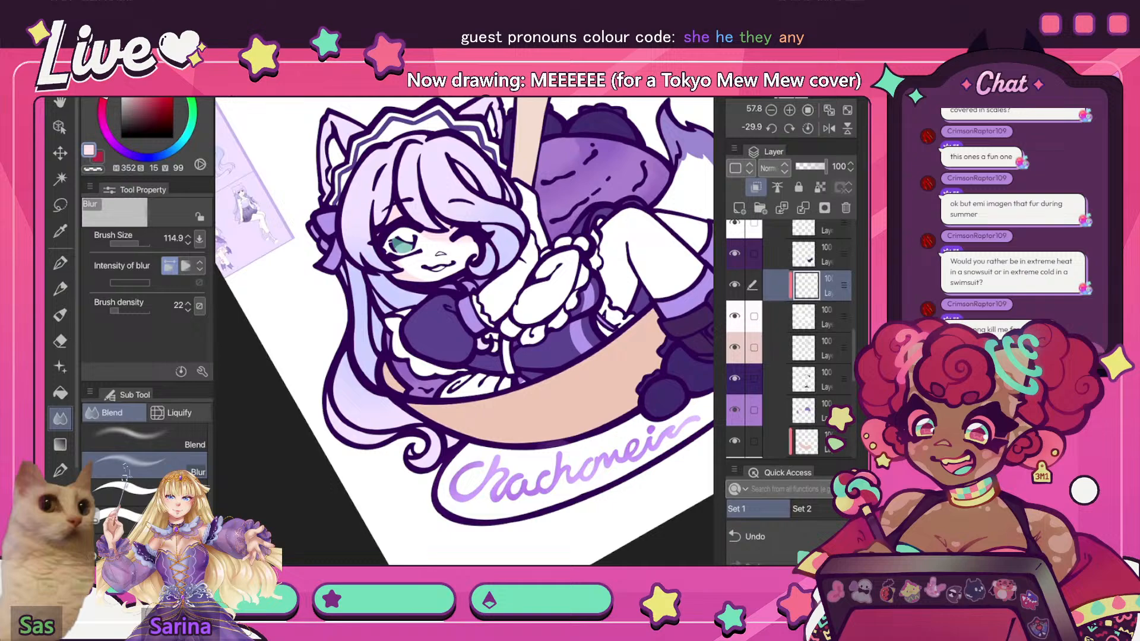
pyautogui.hotkey('ctrl', '0')
pyautogui.press('h')
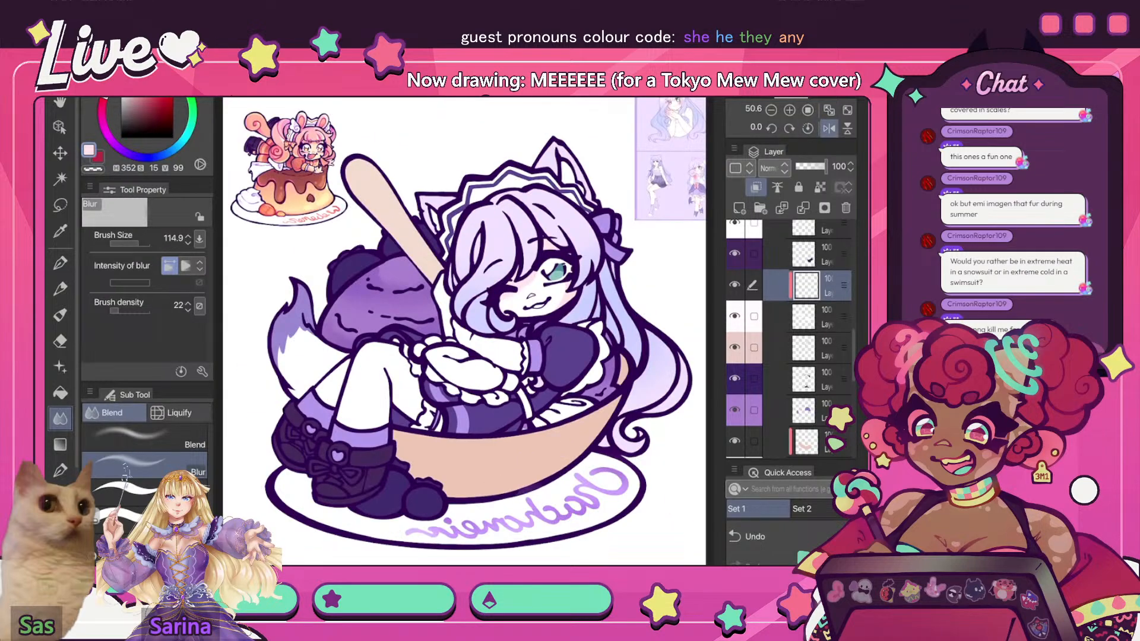
pyautogui.scroll(4, 582, 237)
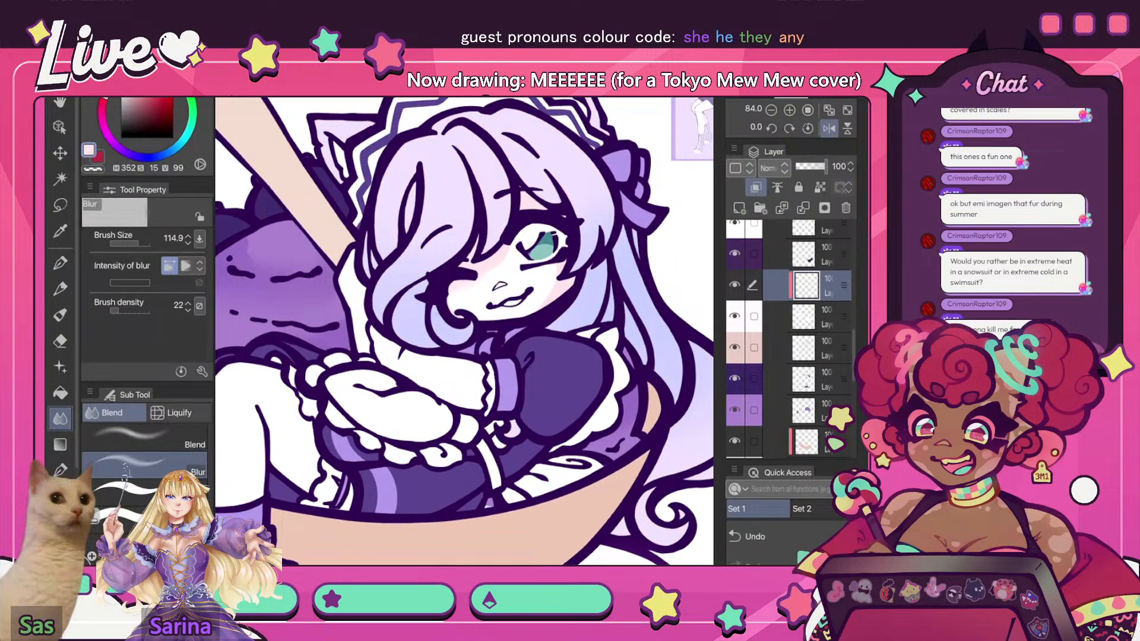
# - Fade CHACHA's face shading with the Soft eraser at size 95 and compare the unmirrored drawing against the pudding picture
pyautogui.press('e')
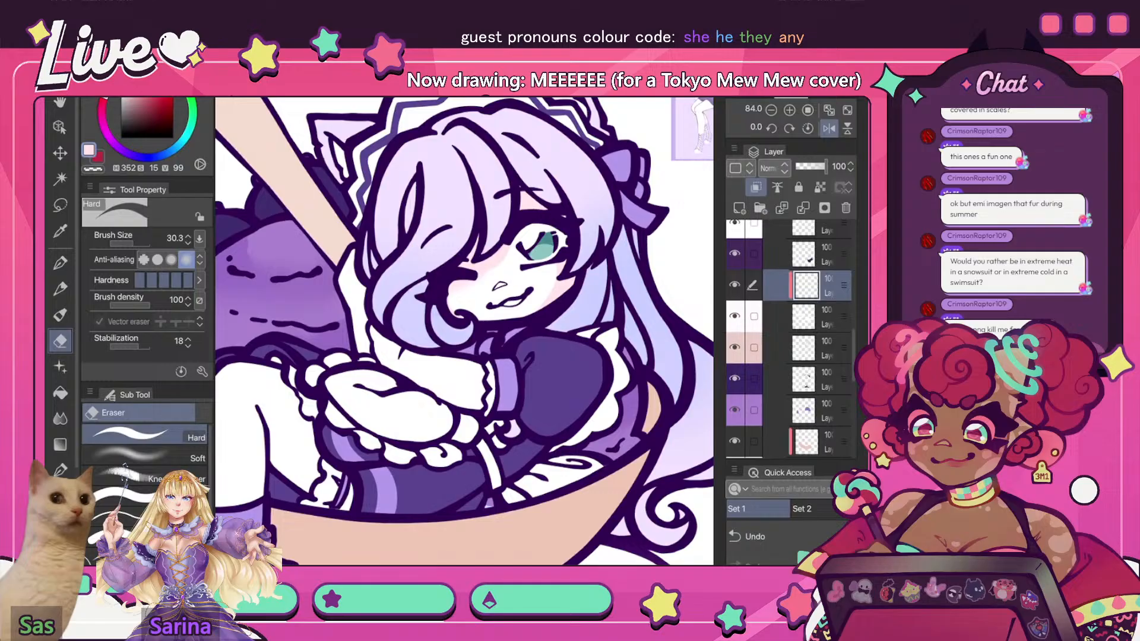
pyautogui.click(144, 456)
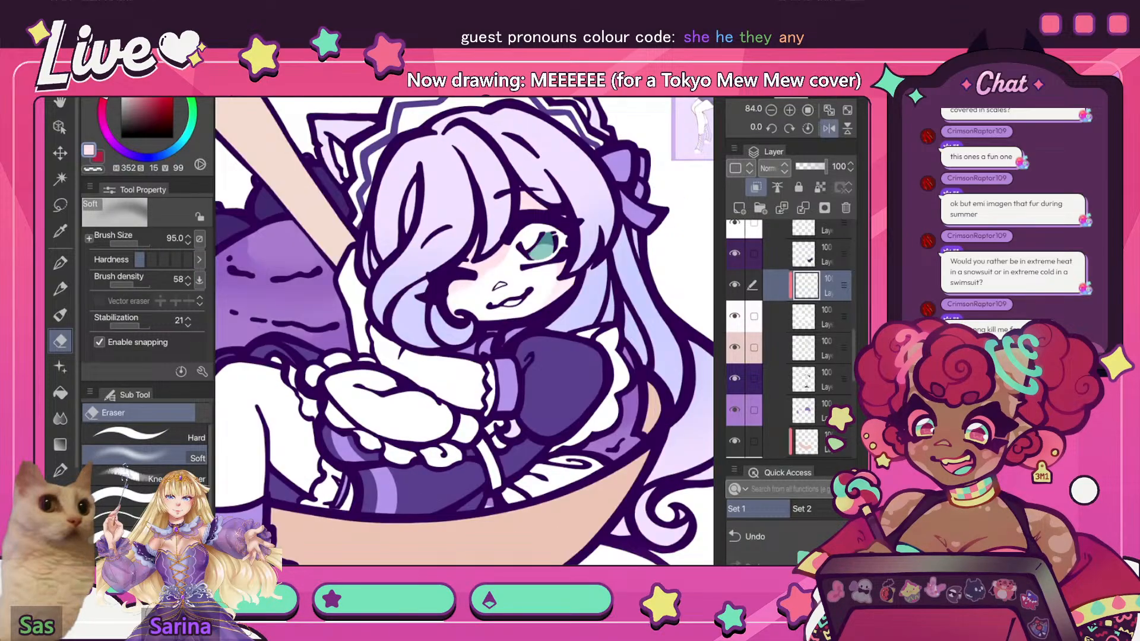
pyautogui.click(828, 128)
pyautogui.click(755, 541)
pyautogui.click(755, 544)
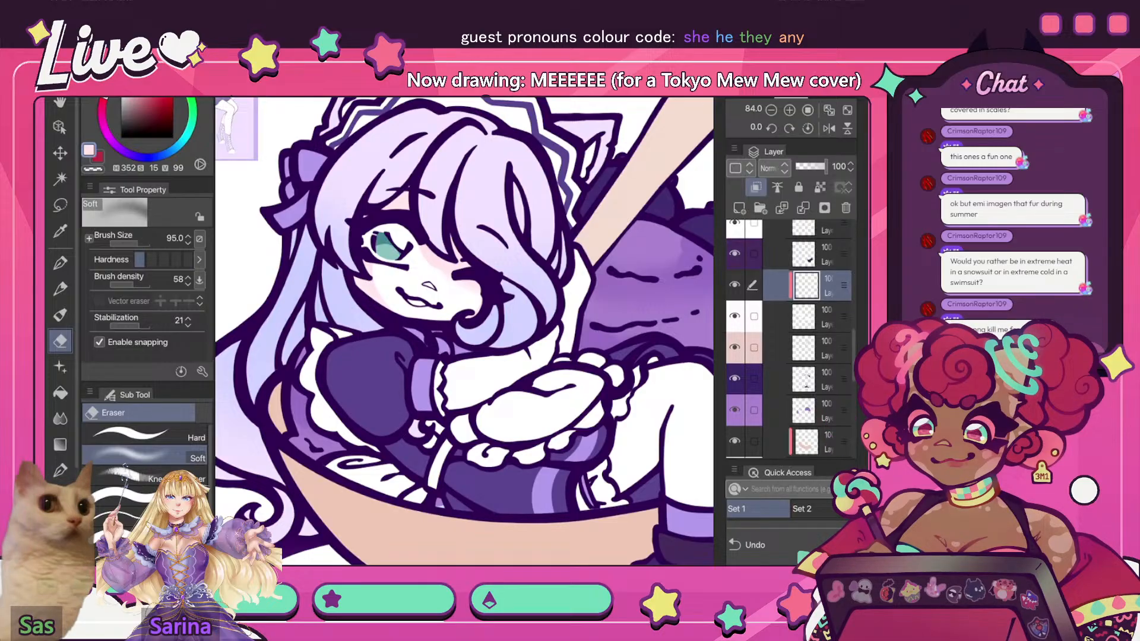
pyautogui.scroll(-5, 464, 331)
pyautogui.scroll(10, 552, 264)
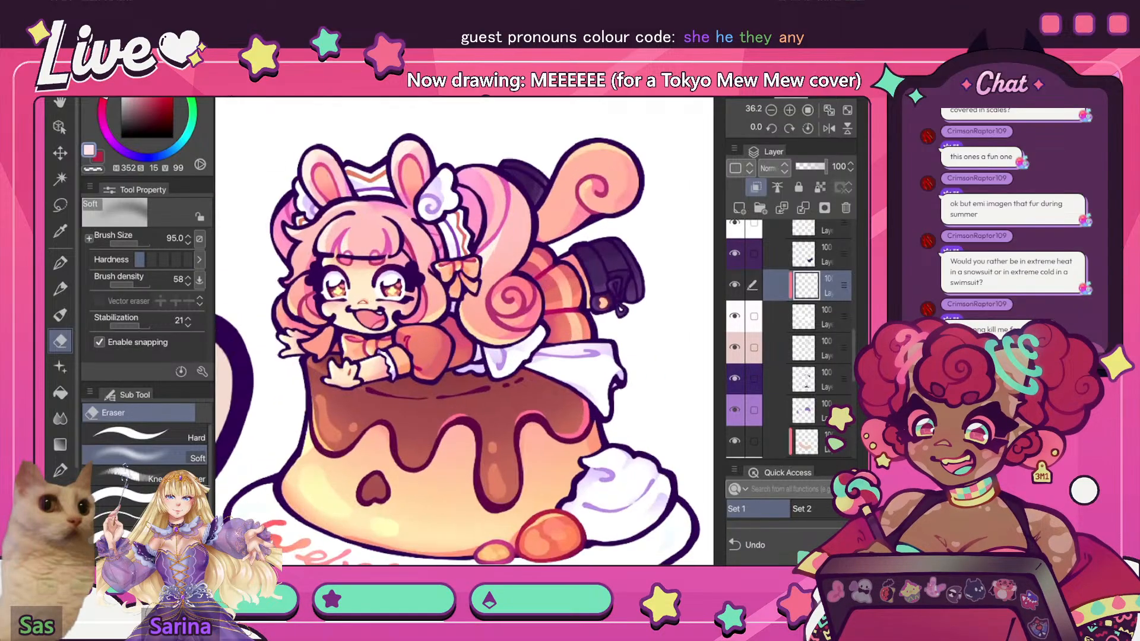
pyautogui.scroll(-10, 464, 332)
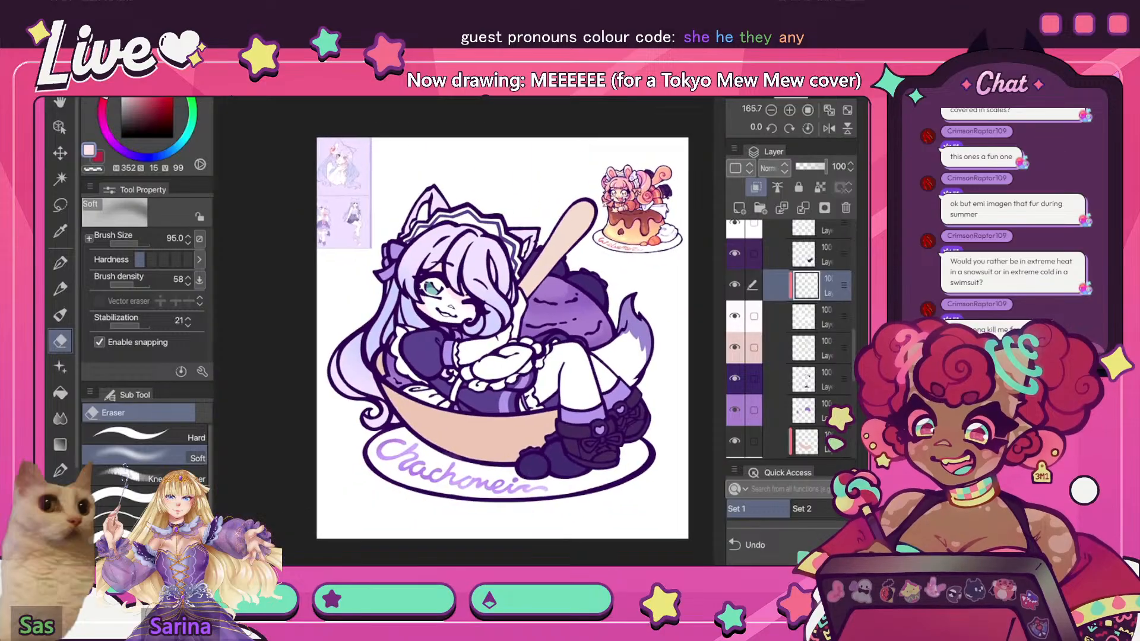
# - Paint pale pink shading on CHACHA's raised arm with the G-pen and fade it with the Soft eraser at size 168.2
pyautogui.scroll(4, 419, 315)
pyautogui.press('p')
pyautogui.moveTo(464, 331); pyautogui.dragTo(364, 281)
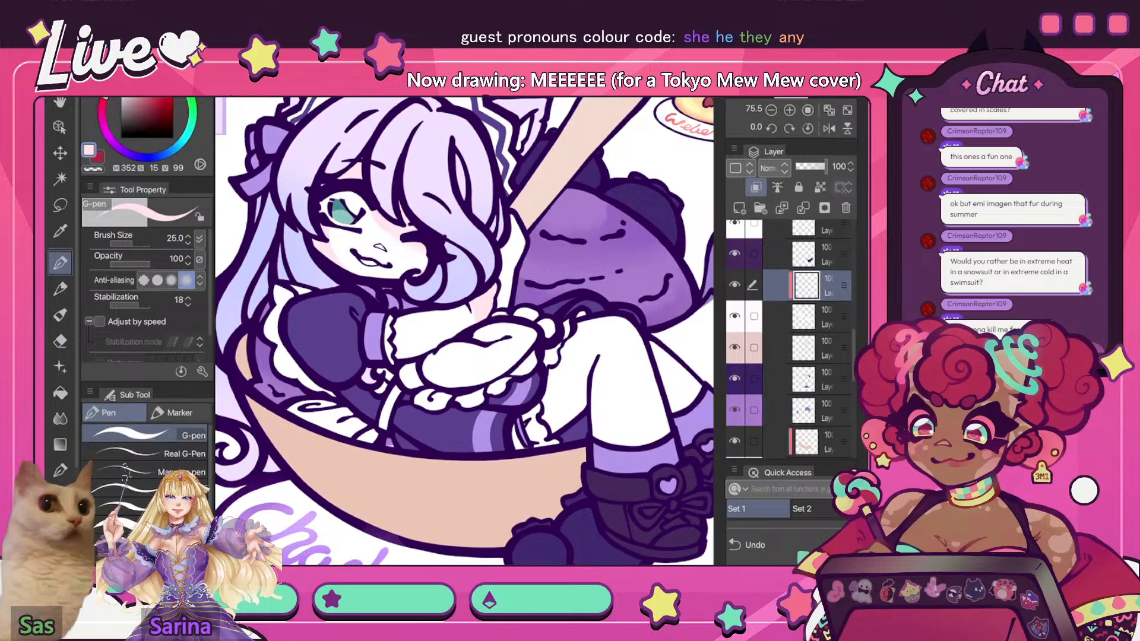
pyautogui.click(829, 128)
pyautogui.click(829, 110)
pyautogui.click(829, 128)
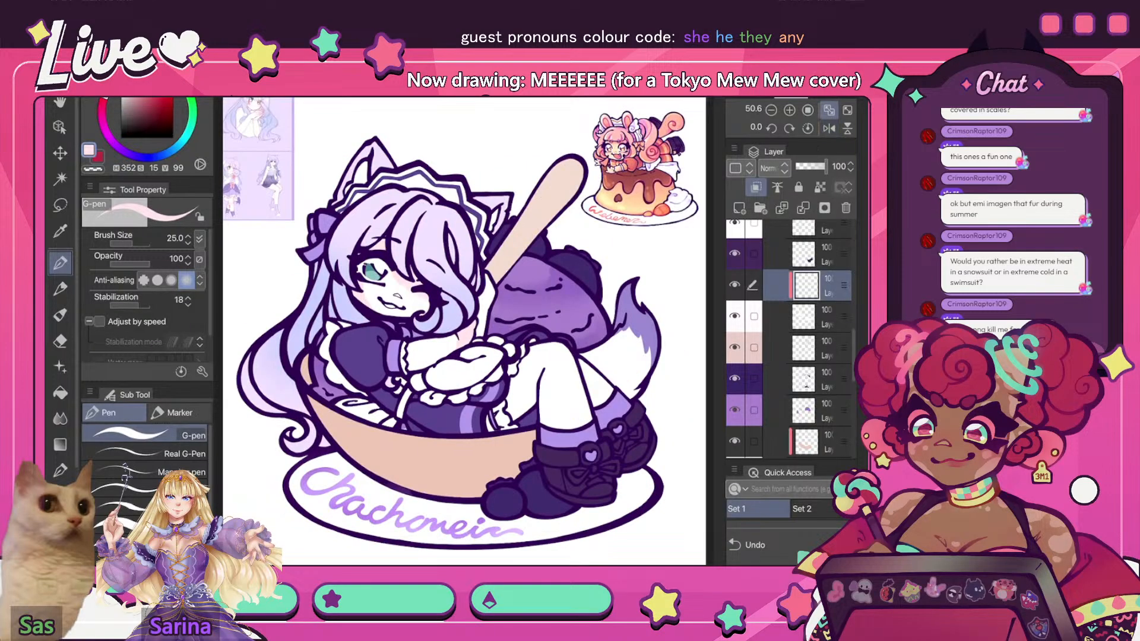
pyautogui.click(829, 128)
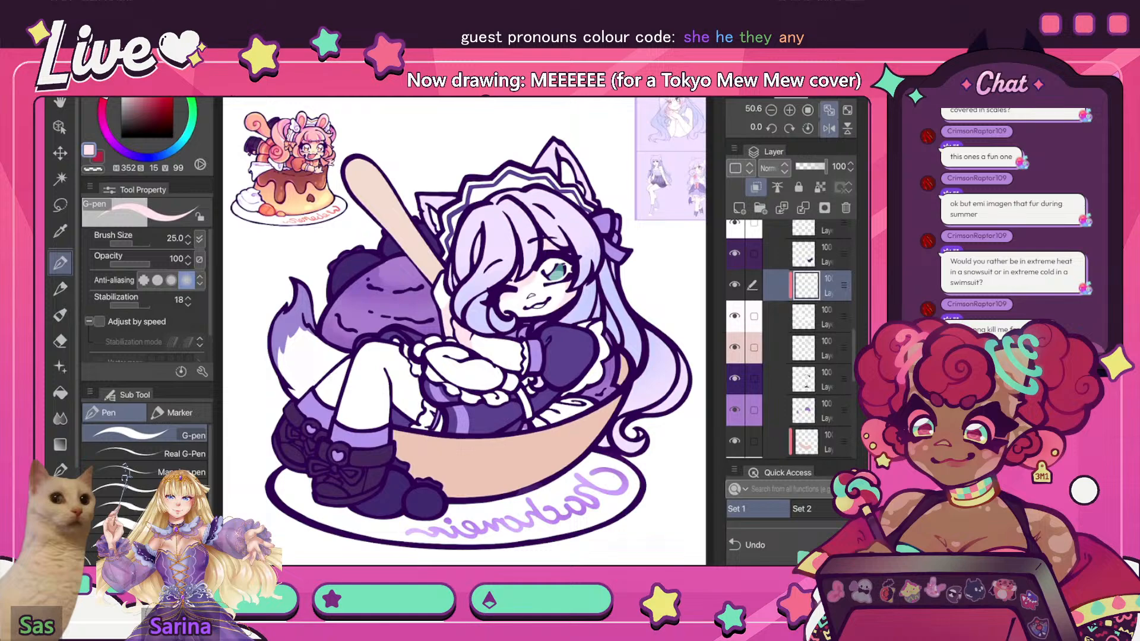
pyautogui.press('e')
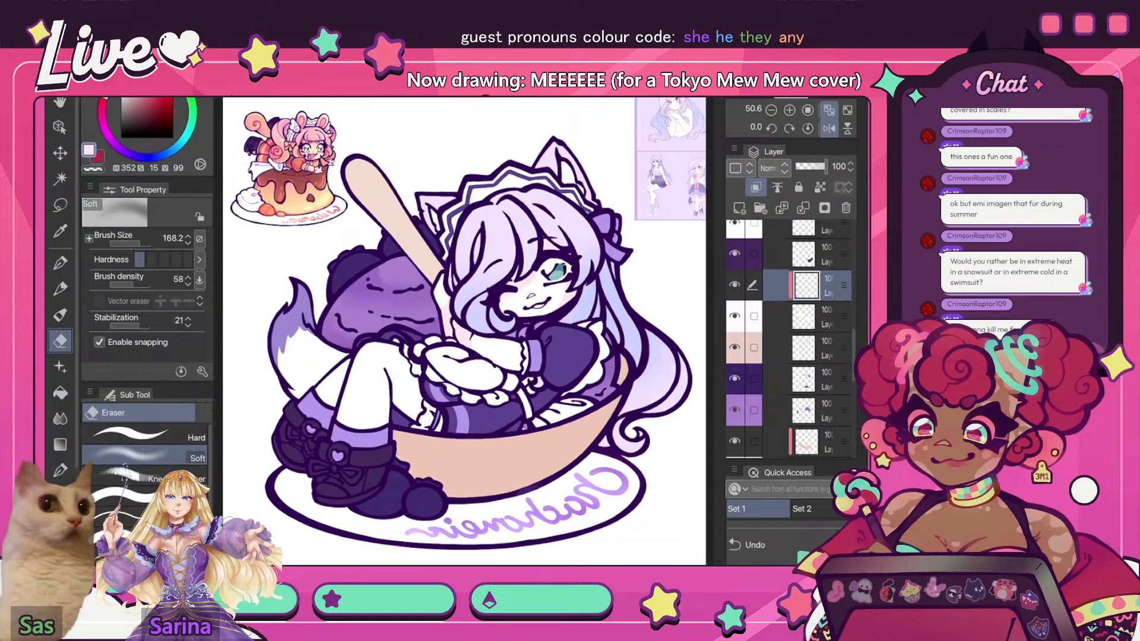
pyautogui.press('p')
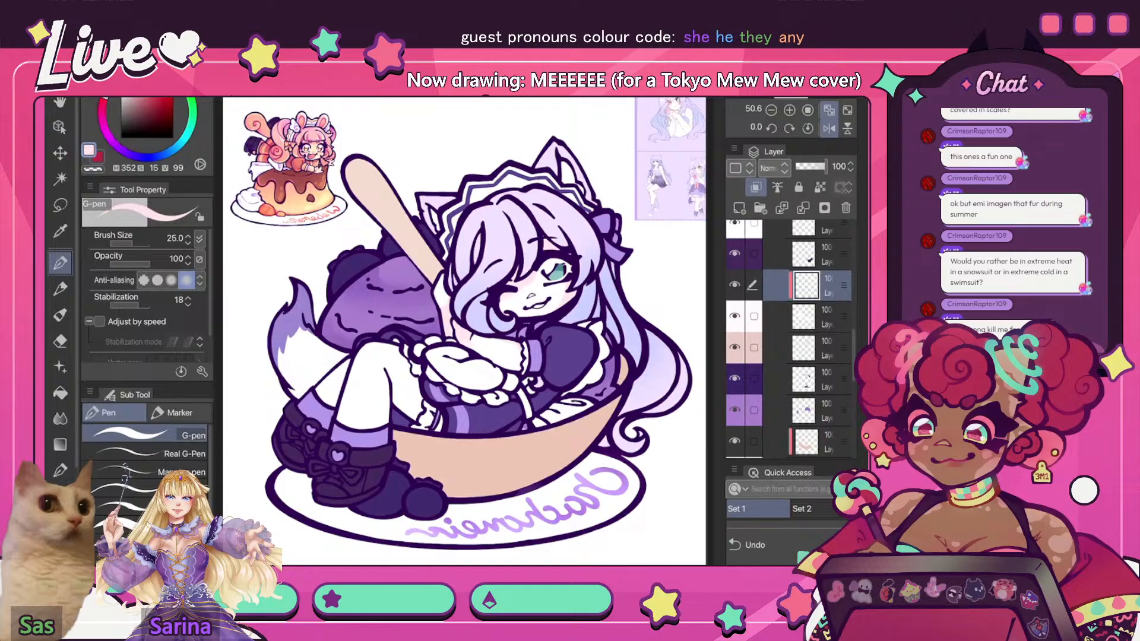
pyautogui.press('h')
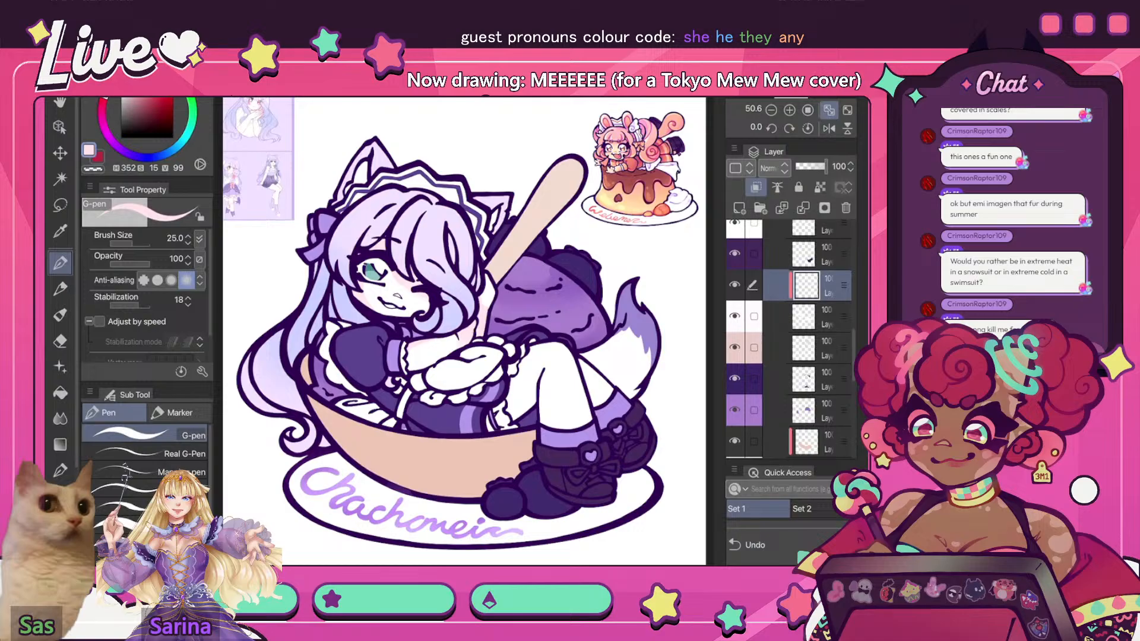
# - Set the G-pen size to 139, paint pale pink shading on CHACHA's bare legs and fade it with the Soft eraser
pyautogui.click(139, 244)
pyautogui.moveTo(511, 410); pyautogui.dragTo(522, 359)
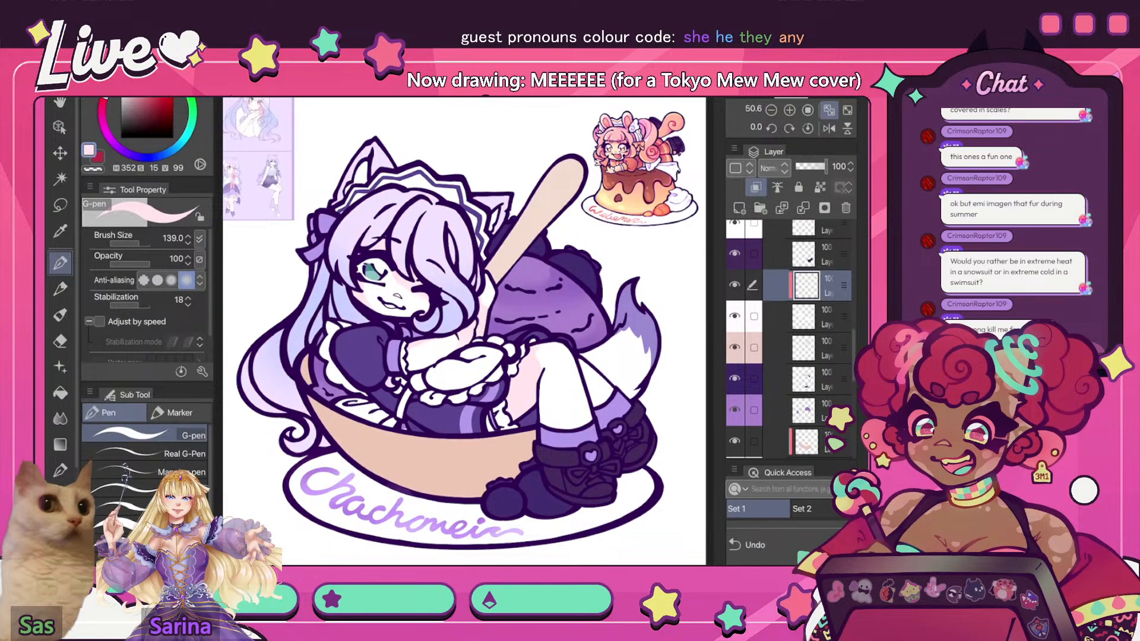
pyautogui.moveTo(590, 365); pyautogui.dragTo(595, 404)
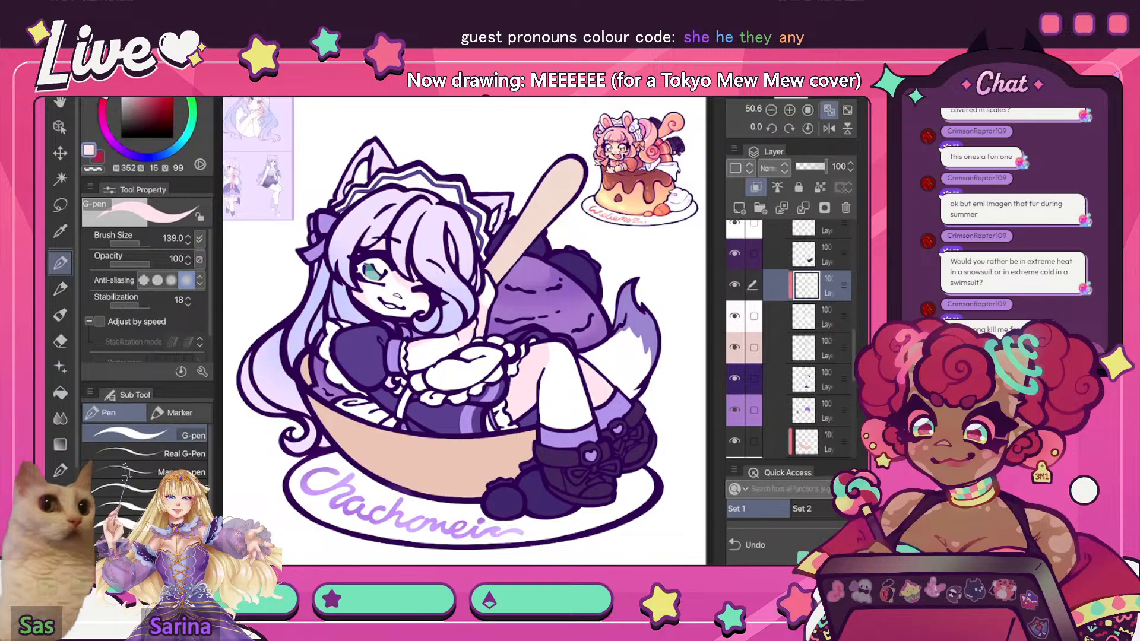
pyautogui.press('h')
pyautogui.press('e')
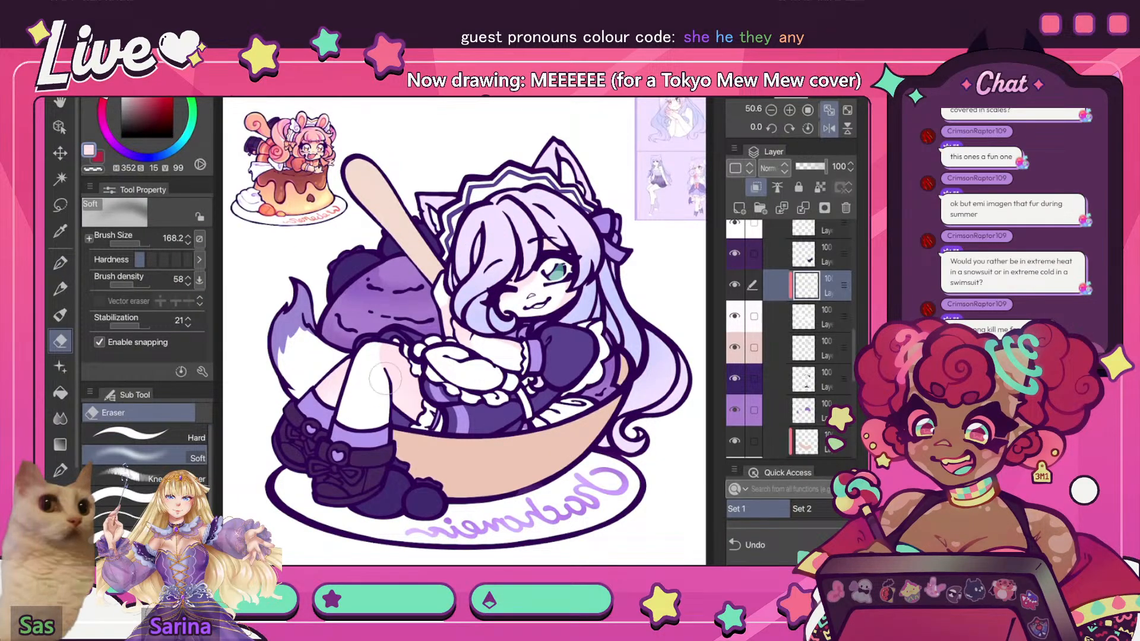
pyautogui.press('h')
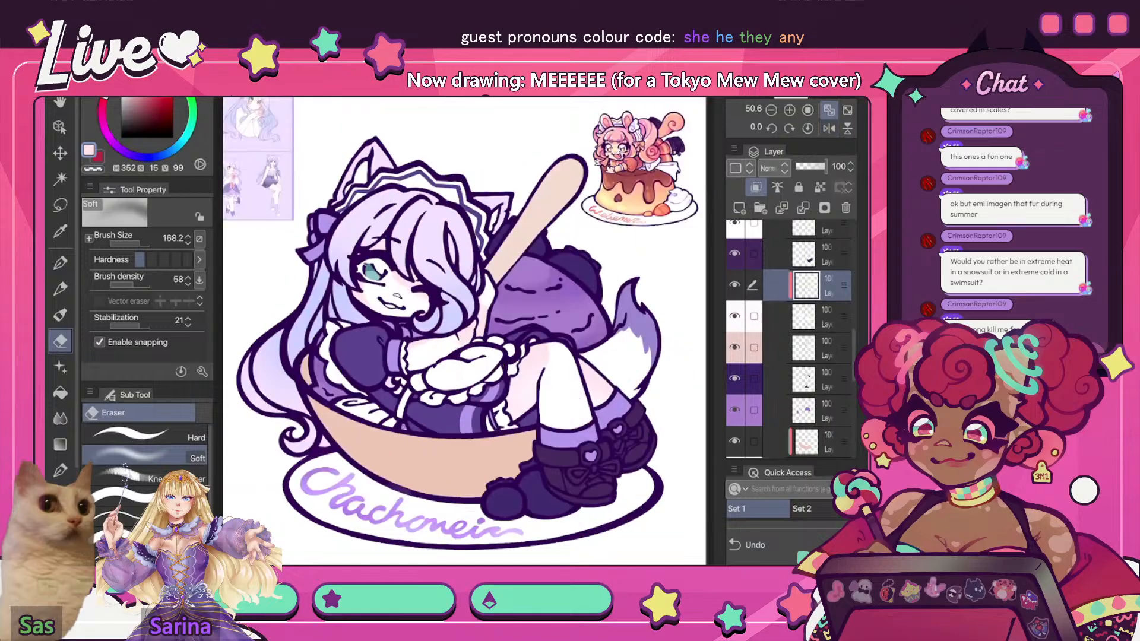
# - Examine the arm and leg shading across the whole drawing in rotated, normal and mirrored views
pyautogui.scroll(-5, 510, 356)
pyautogui.scroll(5, 510, 356)
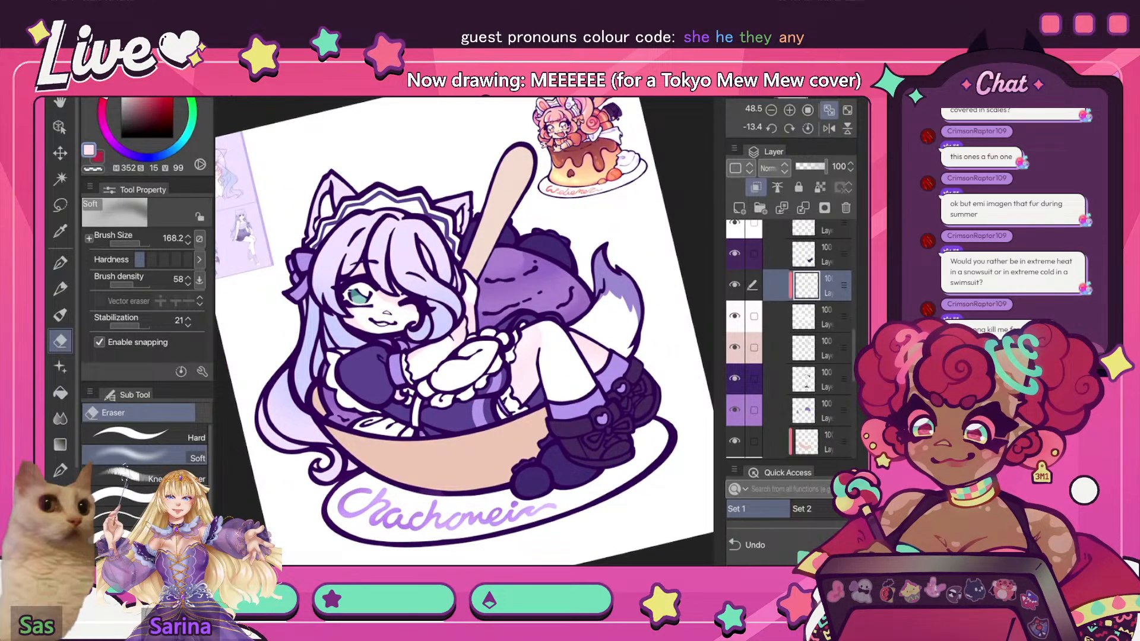
pyautogui.press('h')
pyautogui.hotkey('ctrl', '0')
pyautogui.press('h')
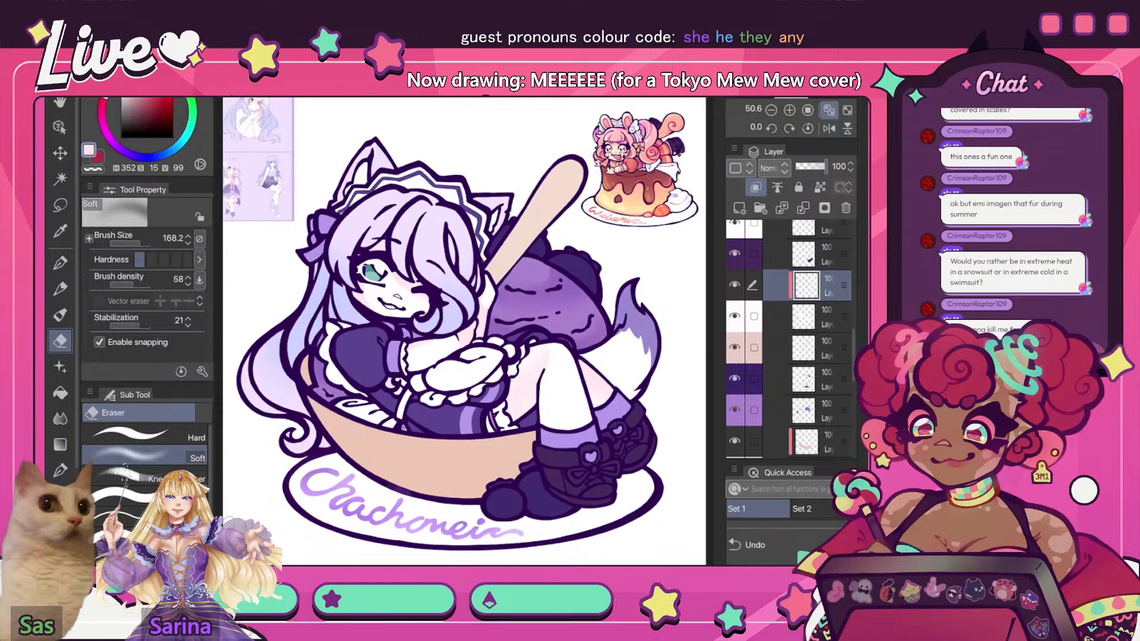
pyautogui.press('h')
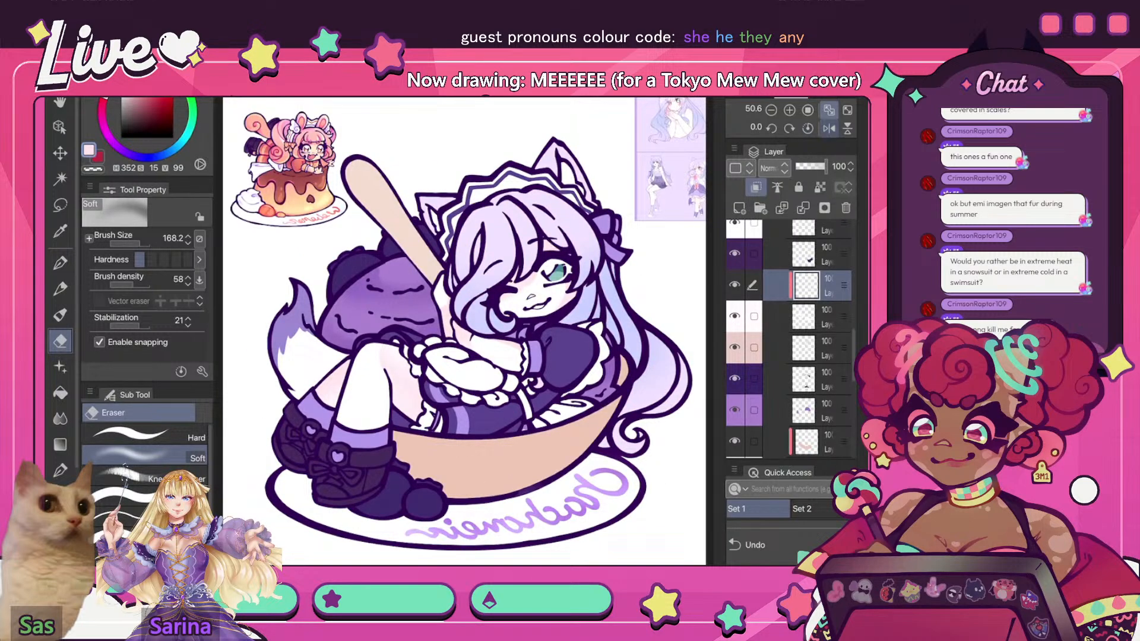
pyautogui.press('h')
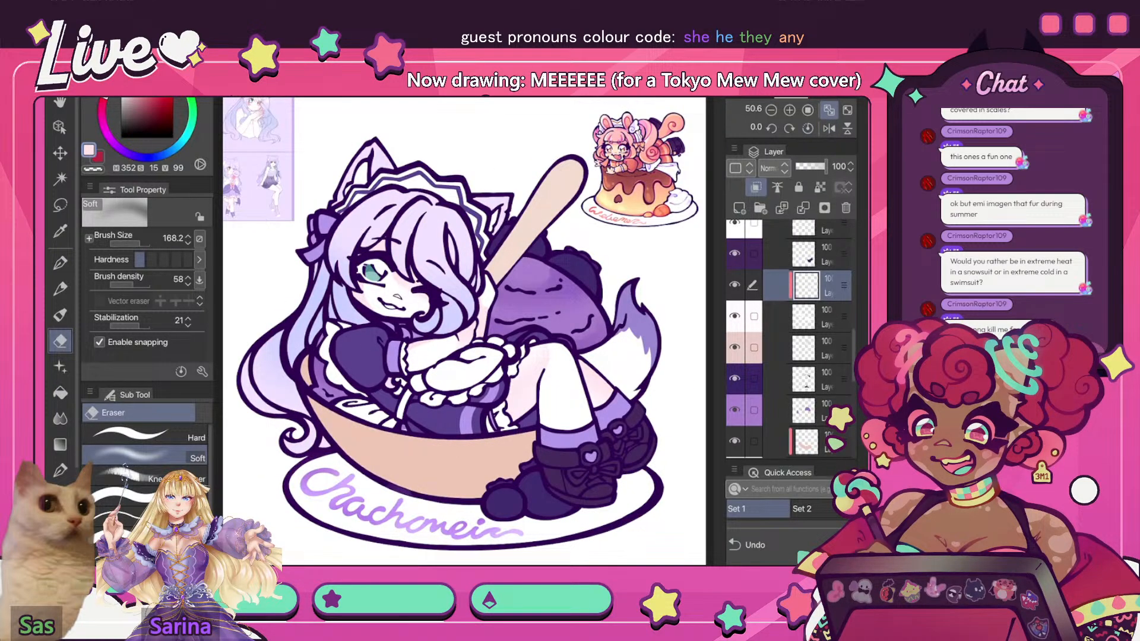
pyautogui.press('h')
# - Refine the pale pink shading around CHACHA's knee with the G-pen and Soft eraser, comparing both view orientations
pyautogui.press('p')
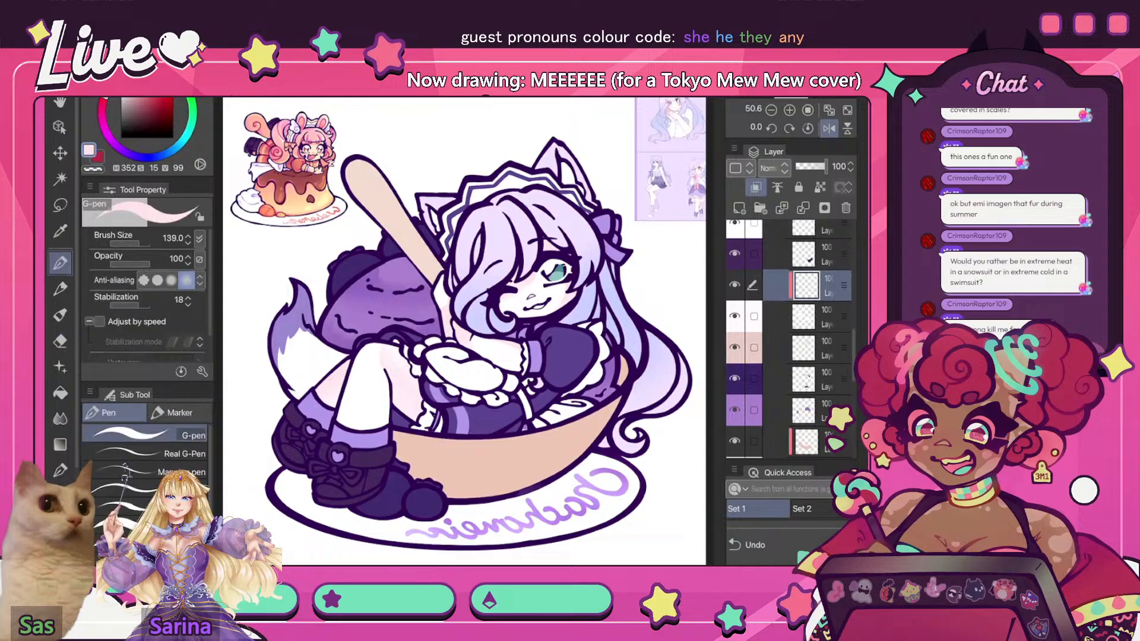
pyautogui.scroll(5, 467, 298)
pyautogui.scroll(-5, 464, 331)
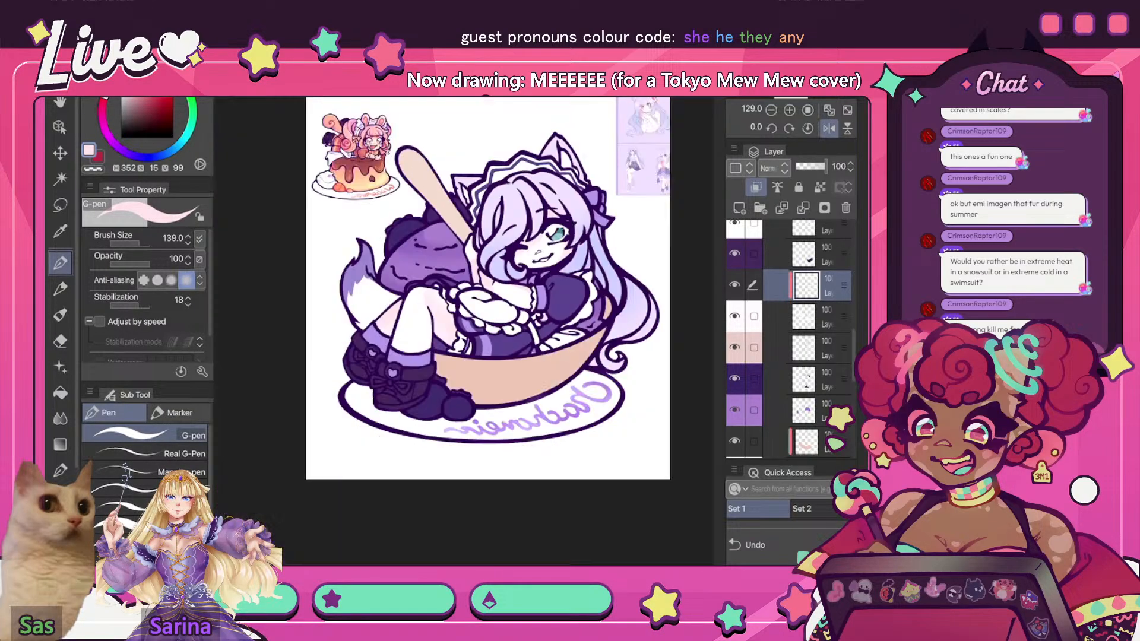
pyautogui.press('h')
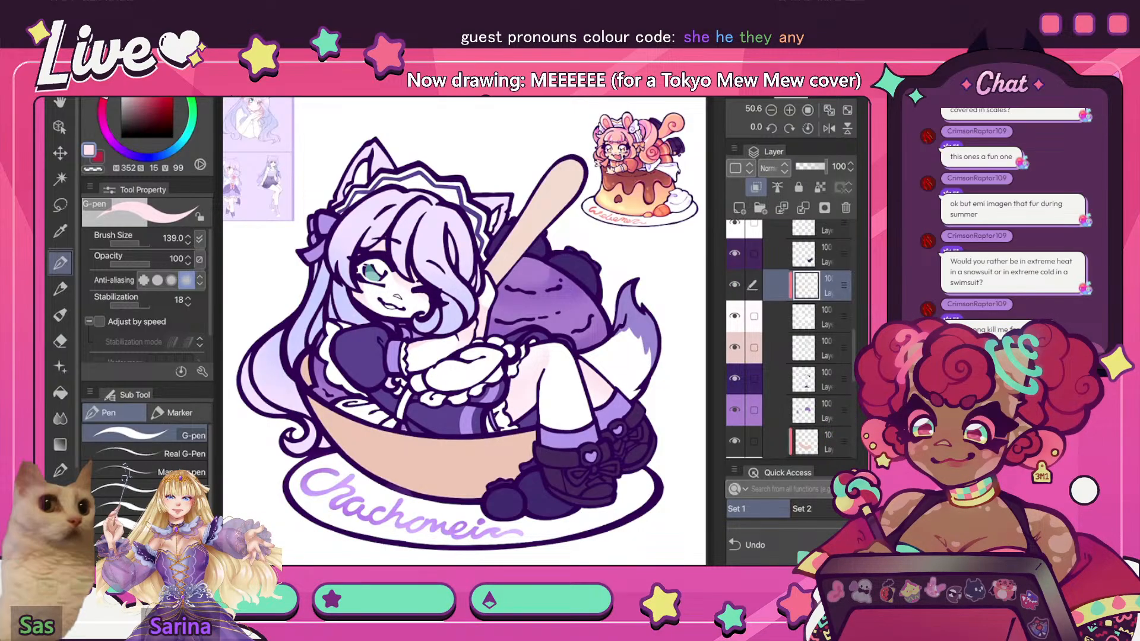
pyautogui.press('e')
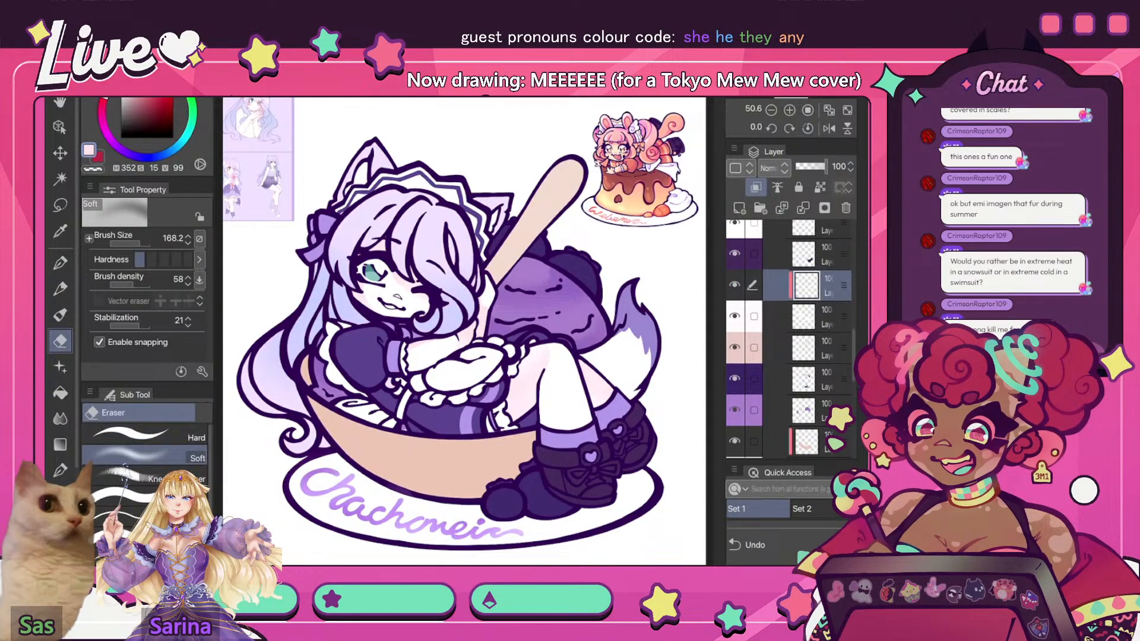
pyautogui.press('h')
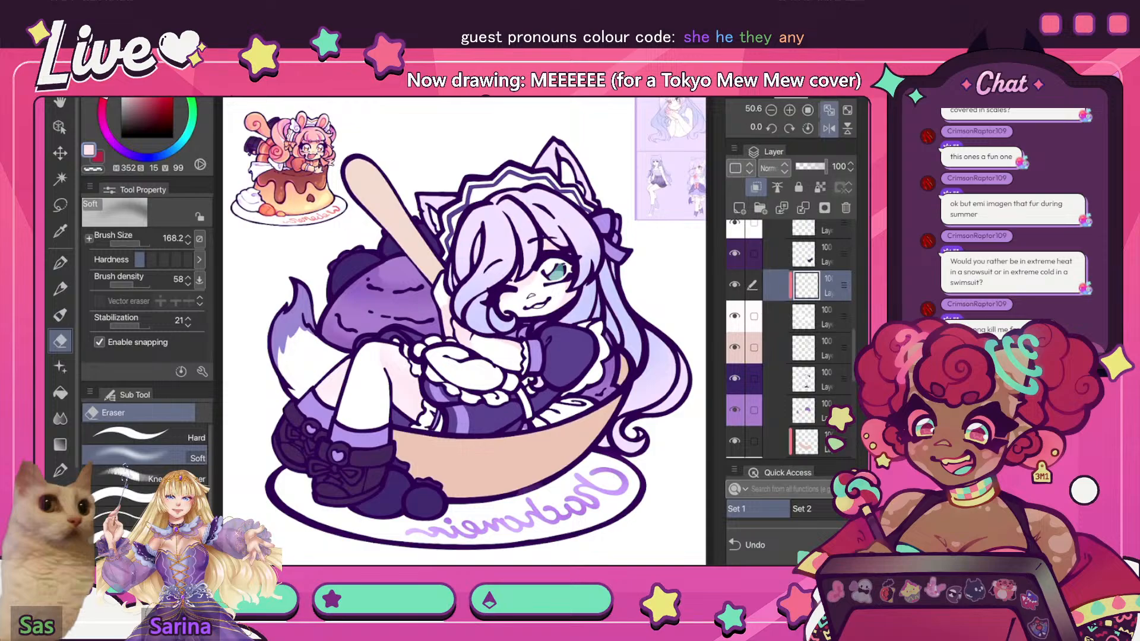
pyautogui.press('p')
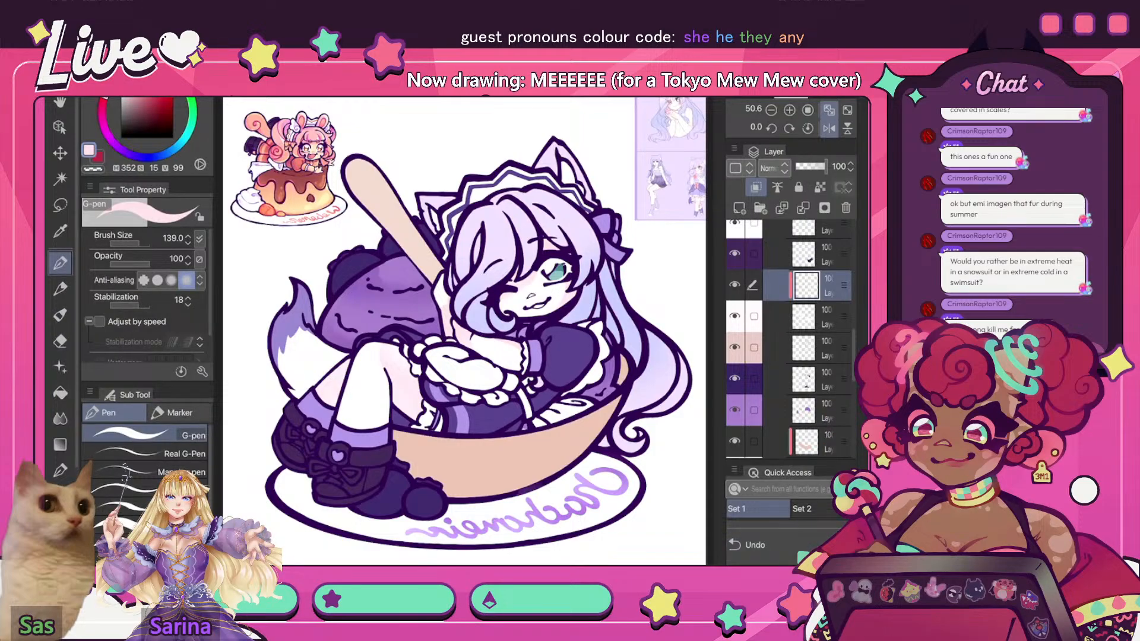
# - Reduce the G-pen size to 53.6 and touch up CHACHA's skin shading, checking the whole drawing mirrored and unmirrored
pyautogui.press('[')
pyautogui.press('[')
pyautogui.press('[')
pyautogui.press('[')
pyautogui.press('[')
pyautogui.press('[')
pyautogui.press('[')
pyautogui.press('[')
pyautogui.press('[')
pyautogui.press('[')
pyautogui.scroll(-5, 484, 277)
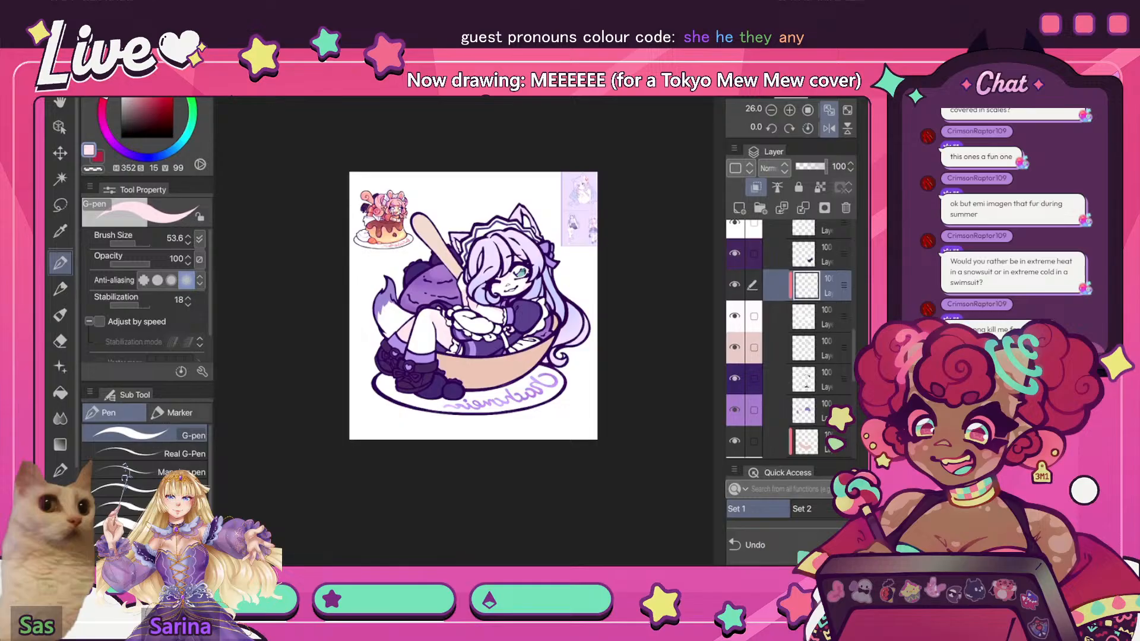
pyautogui.hotkey('ctrl', '0')
pyautogui.press('h')
pyautogui.press('h')
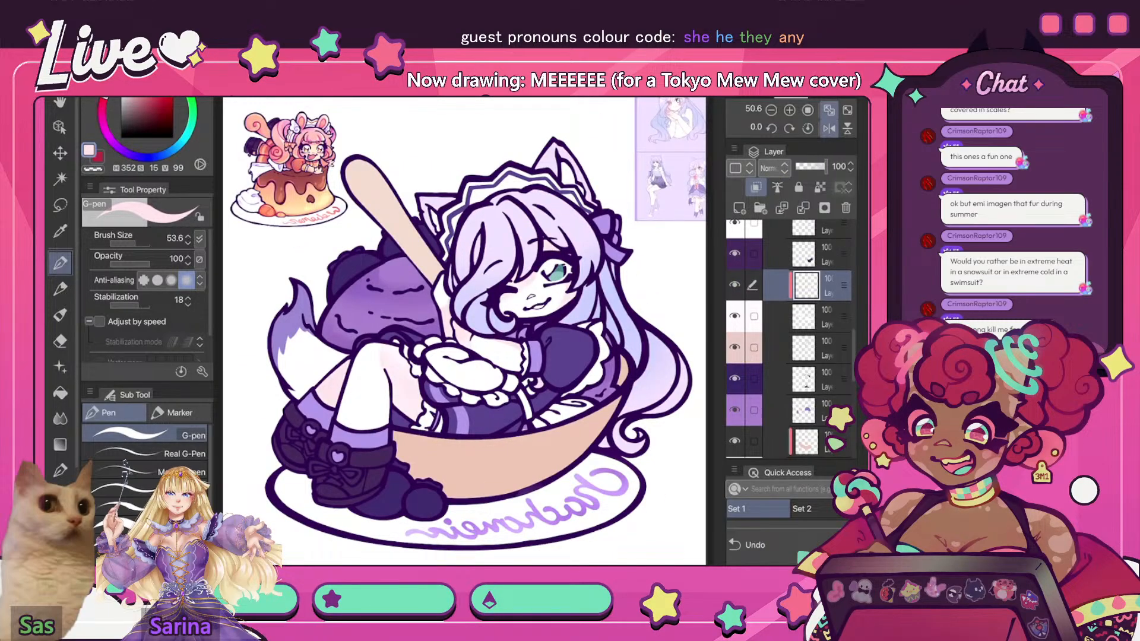
pyautogui.press('h')
pyautogui.press('h')
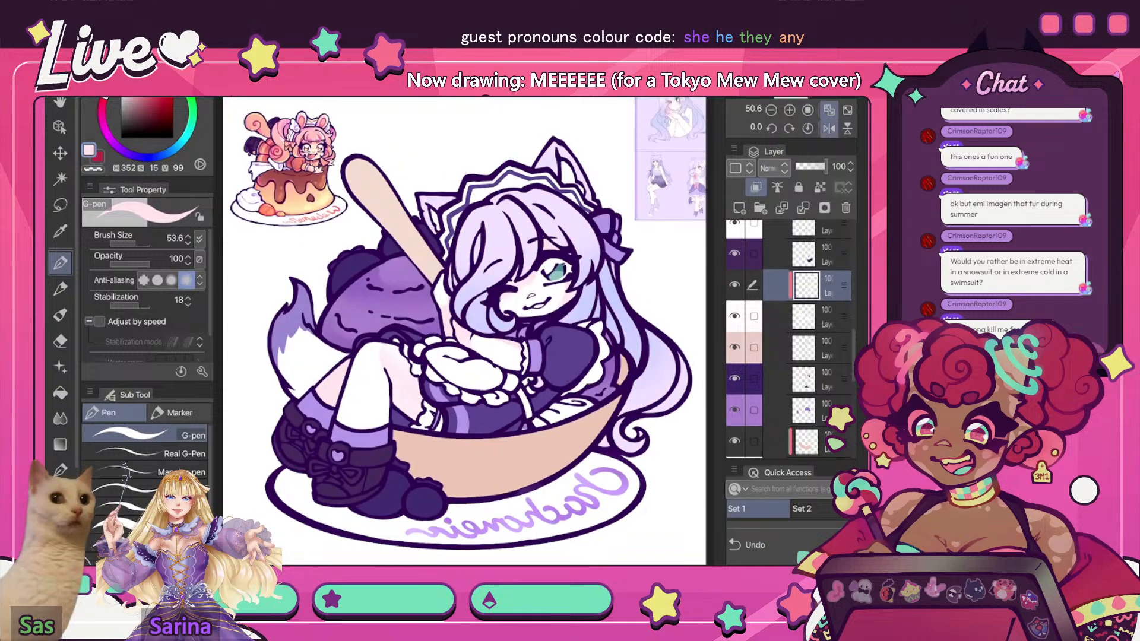
# - Examine CHACHA's skin shading across the whole drawing in mirrored and normal views
pyautogui.scroll(-5, 488, 304)
pyautogui.scroll(5, 488, 305)
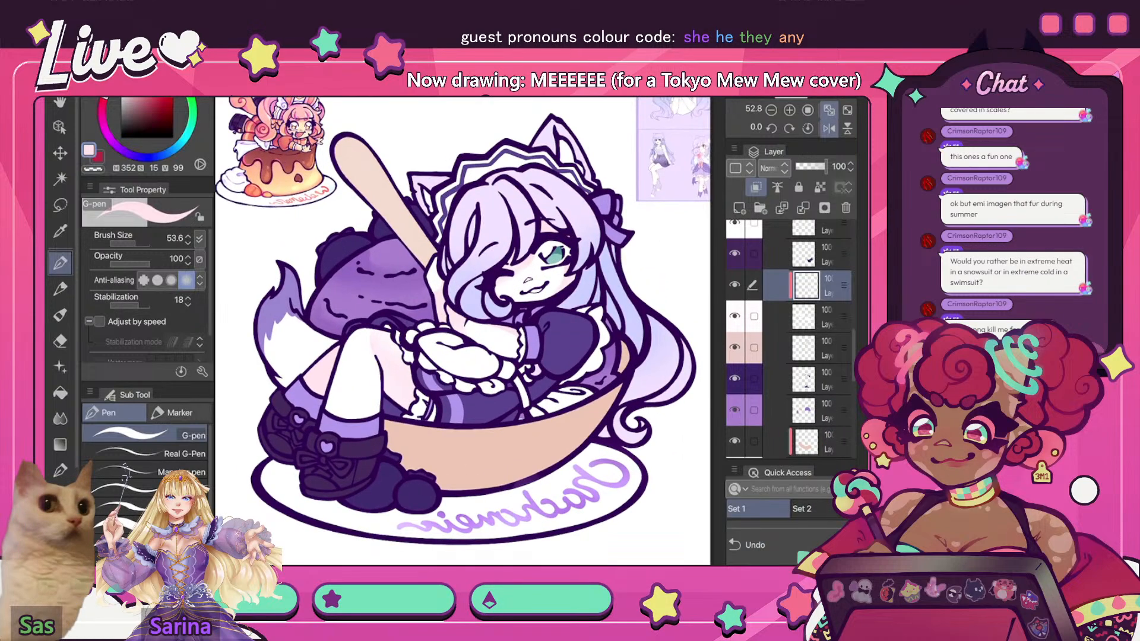
pyautogui.press('h')
pyautogui.press('e')
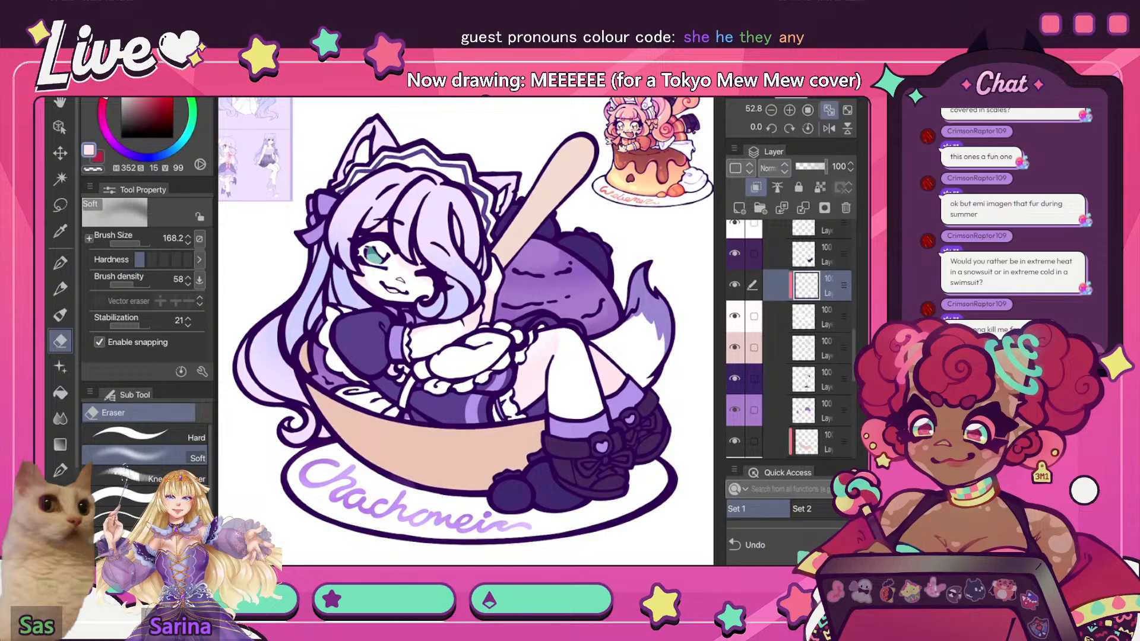
pyautogui.press('h')
pyautogui.press('p')
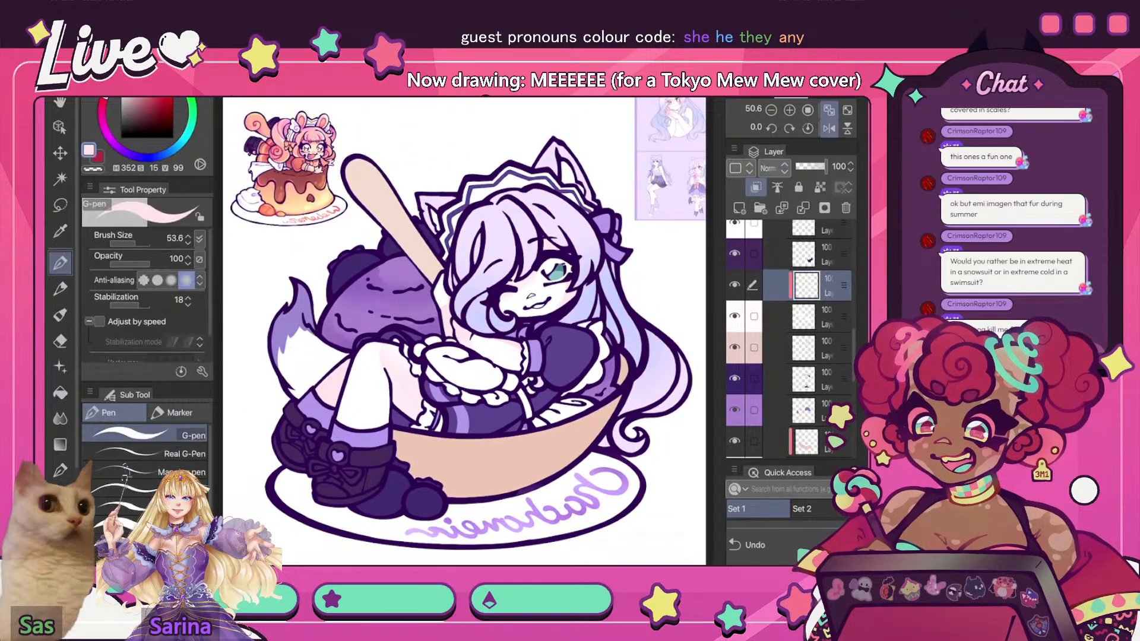
pyautogui.scroll(1, 463, 329)
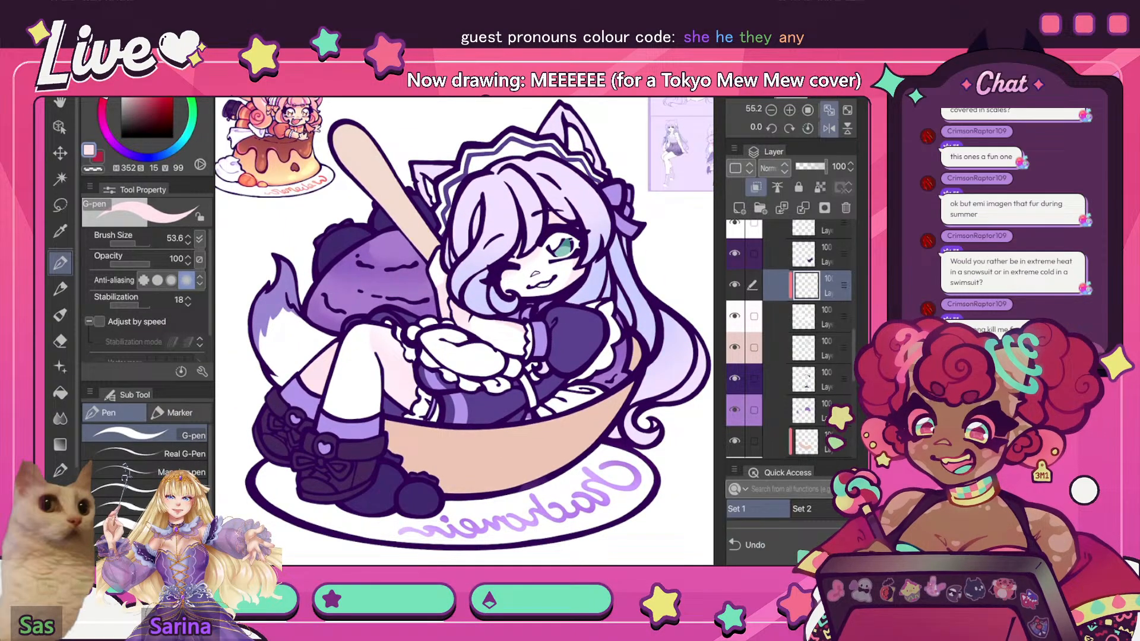
pyautogui.press('h')
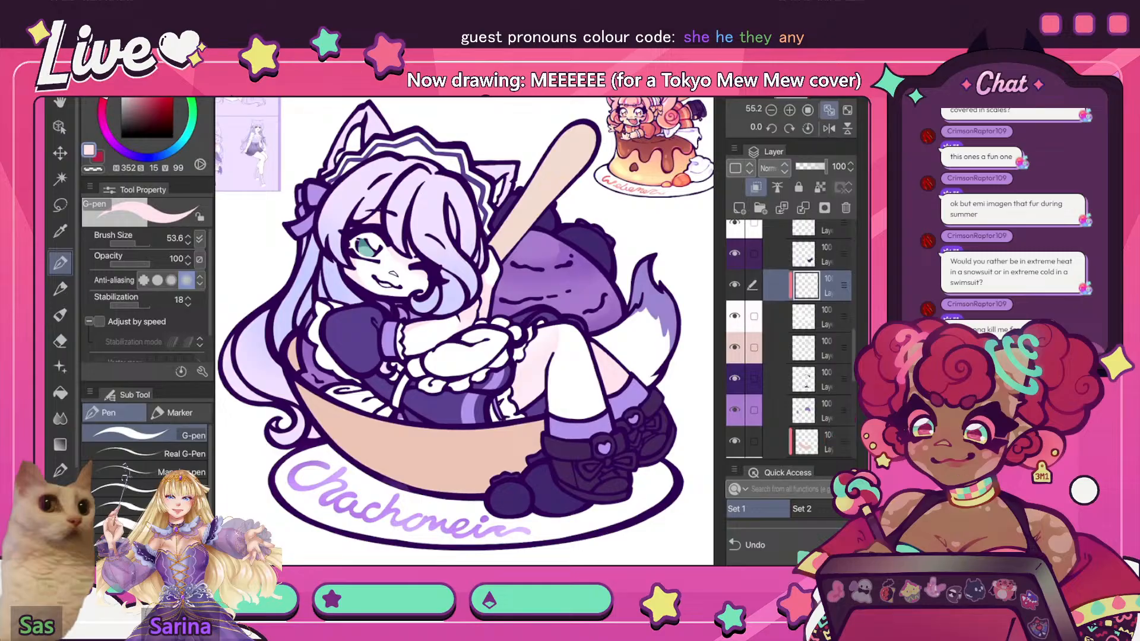
pyautogui.press('h')
pyautogui.scroll(-1, 464, 330)
pyautogui.press('h')
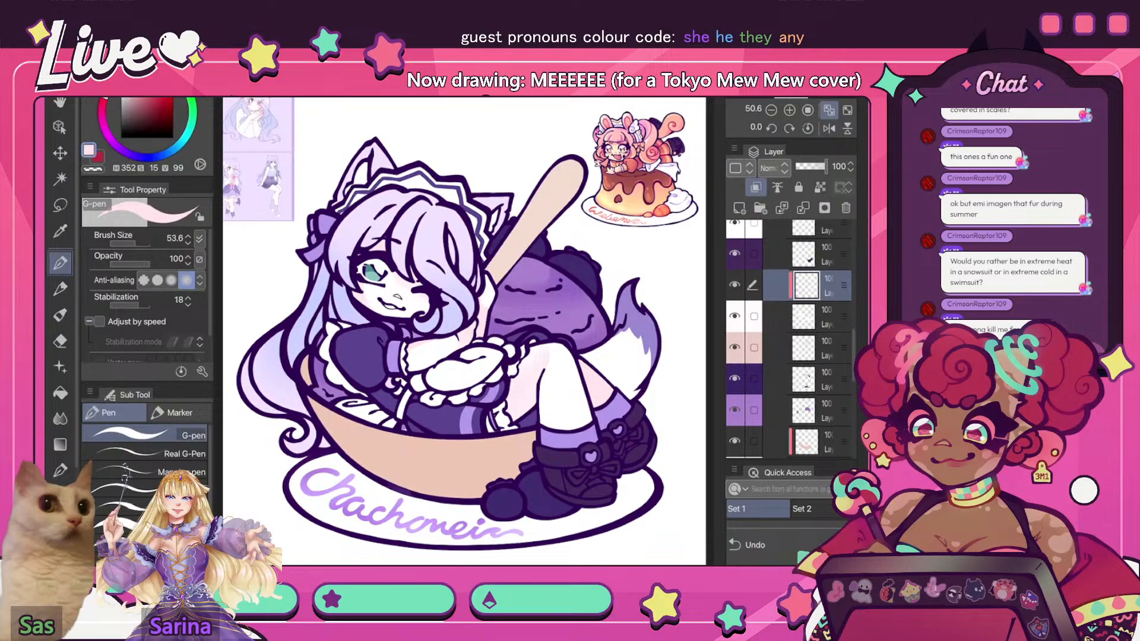
# - Apply a Hue/Saturation/Luminosity correction to CHACHA's skin shading layer with saturation set to 3
pyautogui.scroll(5, 464, 330)
pyautogui.scroll(-3, 465, 330)
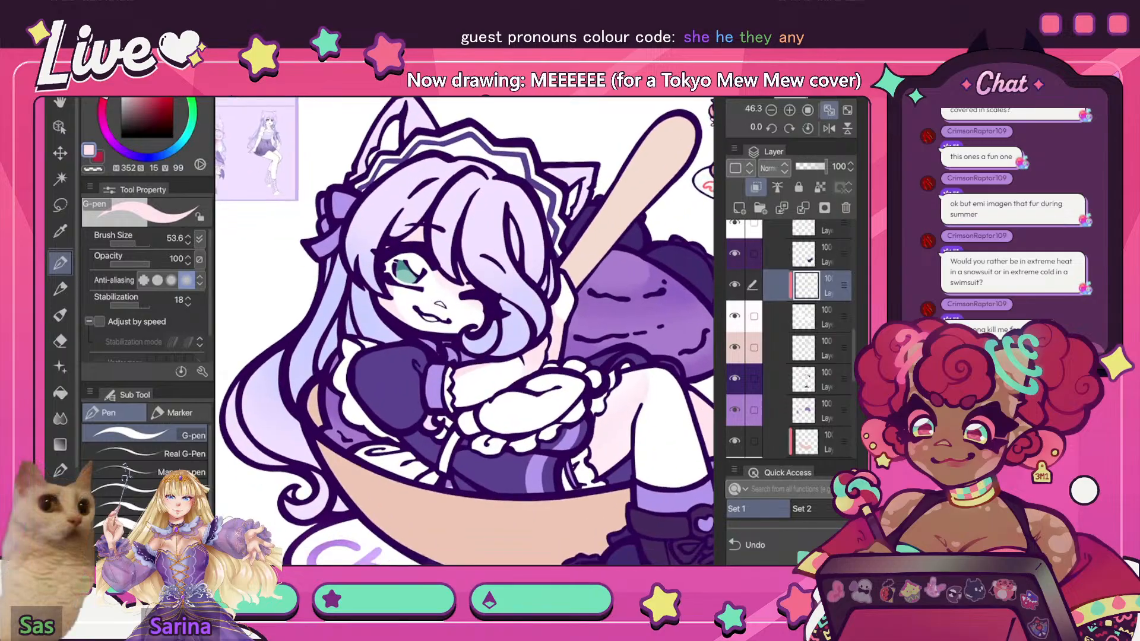
pyautogui.click(125, 14)
pyautogui.click(176, 338)
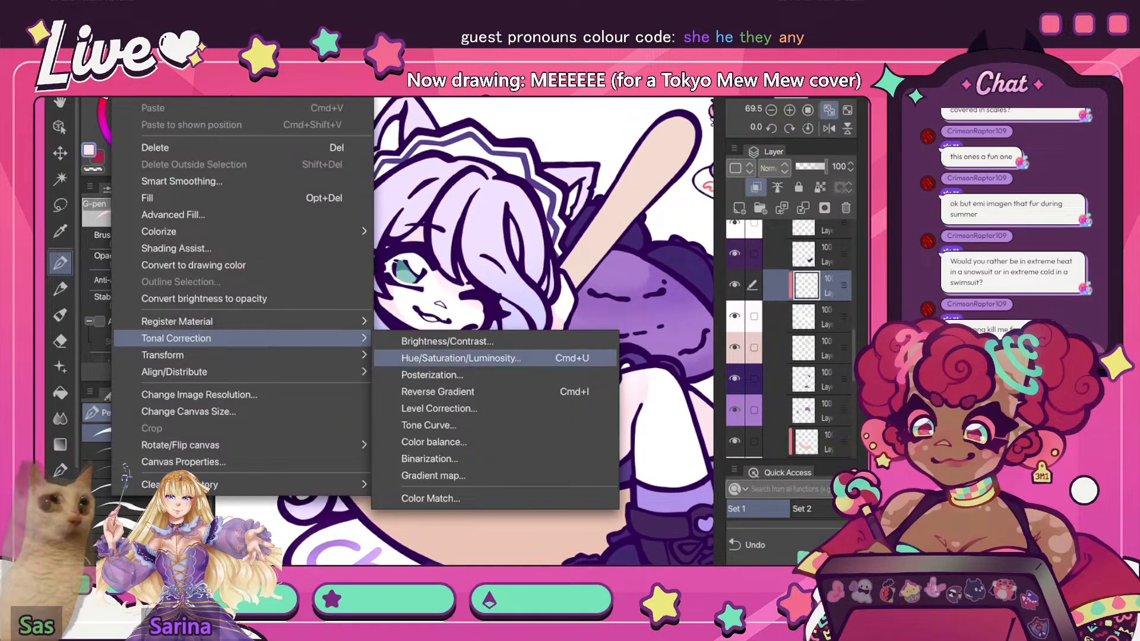
pyautogui.click(461, 358)
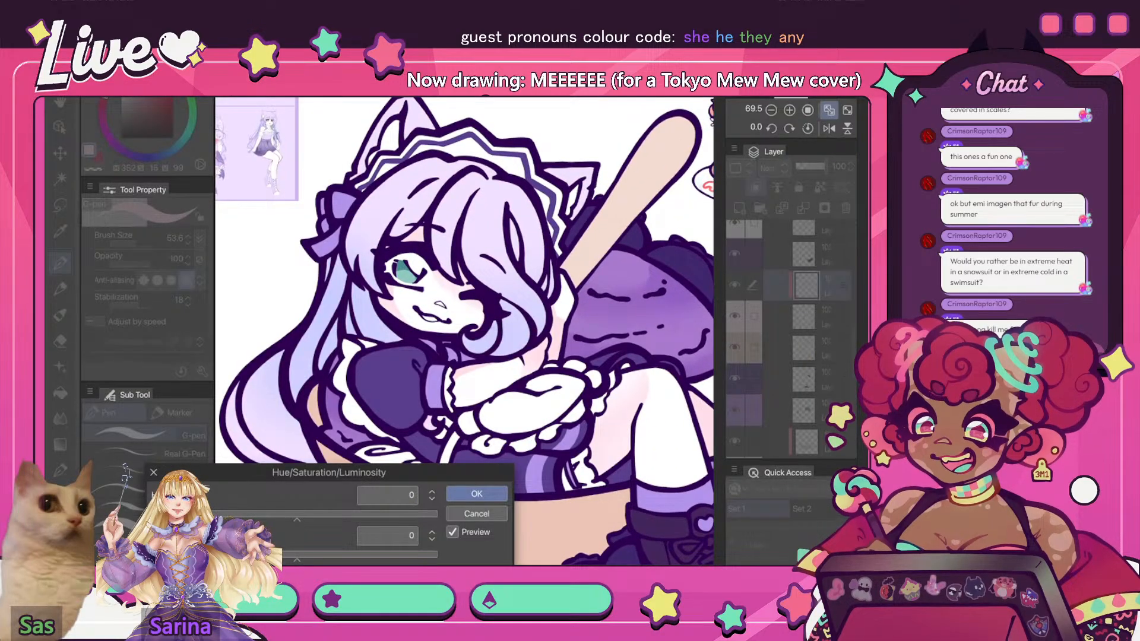
pyautogui.moveTo(297, 559); pyautogui.dragTo(301, 560)
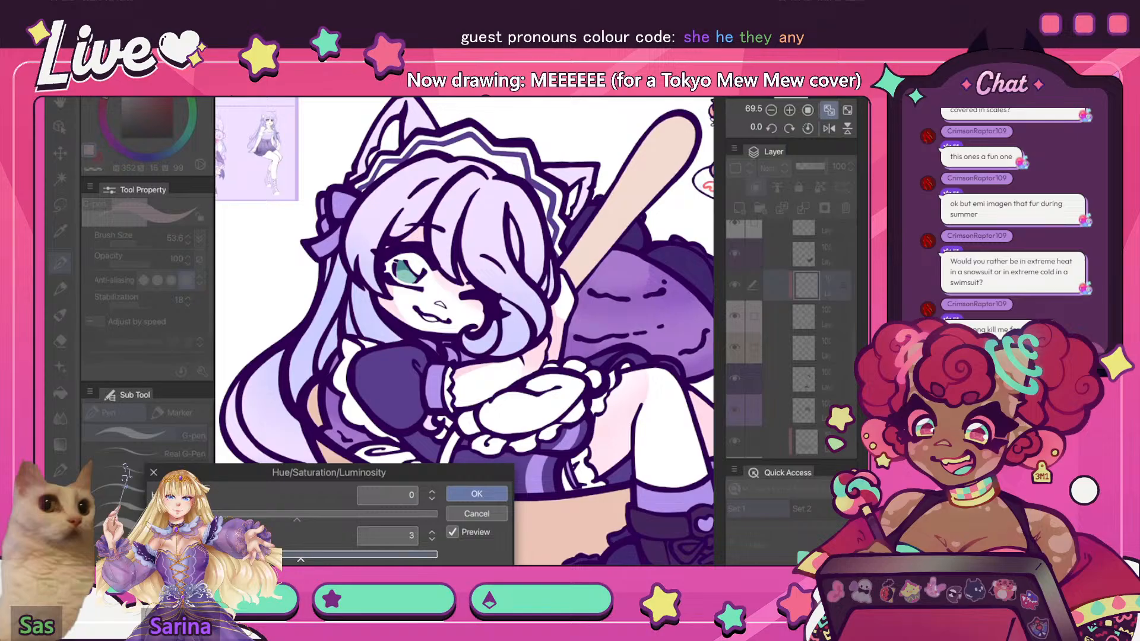
pyautogui.click(477, 494)
pyautogui.click(829, 110)
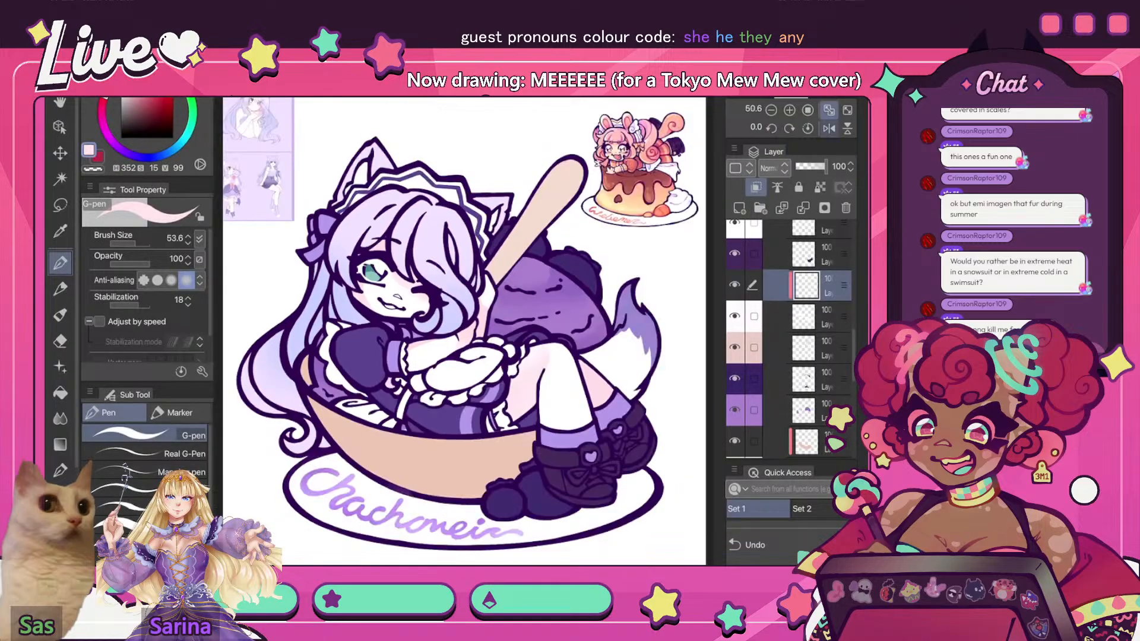
# - Compare the whole CHACHA drawing mirrored and unmirrored at small and larger sizes to judge the corrected skin shading
pyautogui.click(828, 128)
pyautogui.click(828, 128)
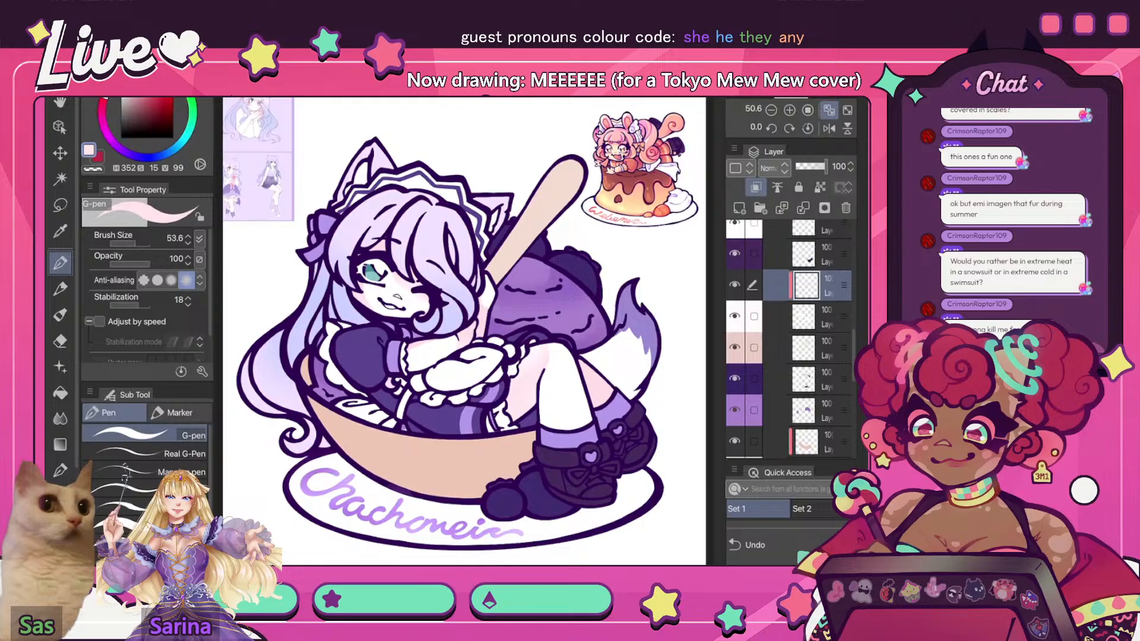
pyautogui.press('h')
pyautogui.scroll(-5, 508, 342)
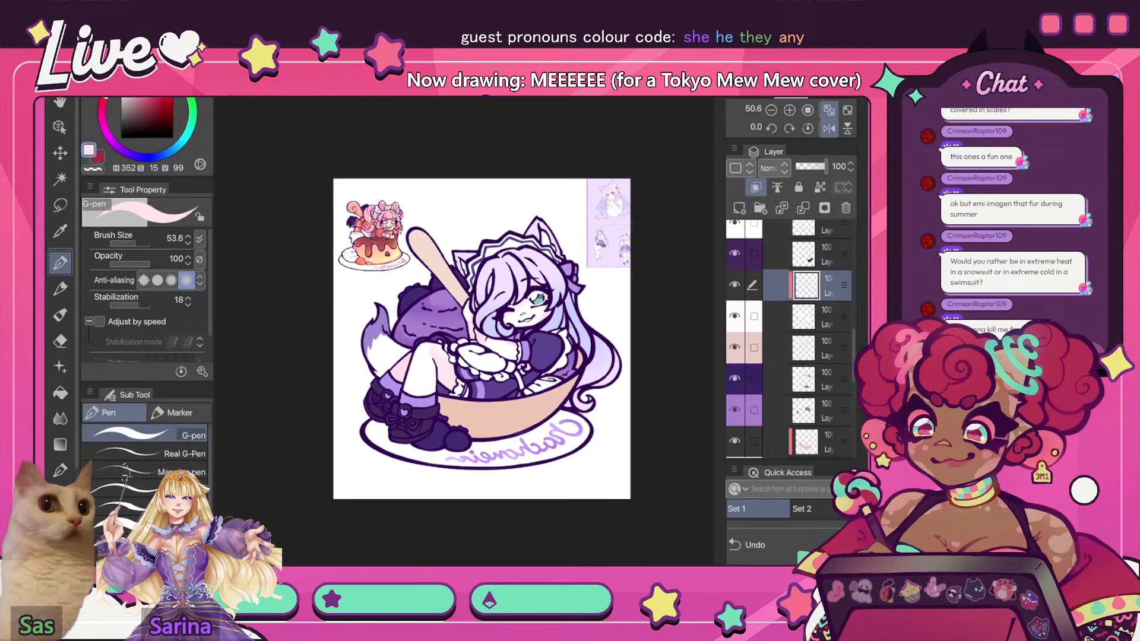
pyautogui.press('h')
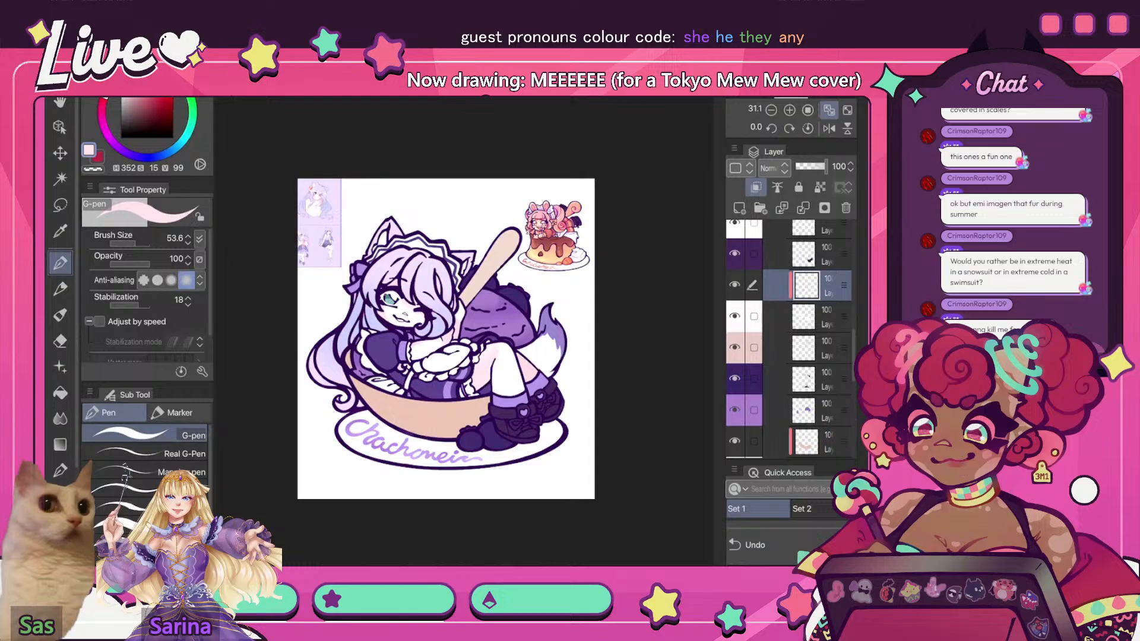
pyautogui.press('h')
pyautogui.press('h')
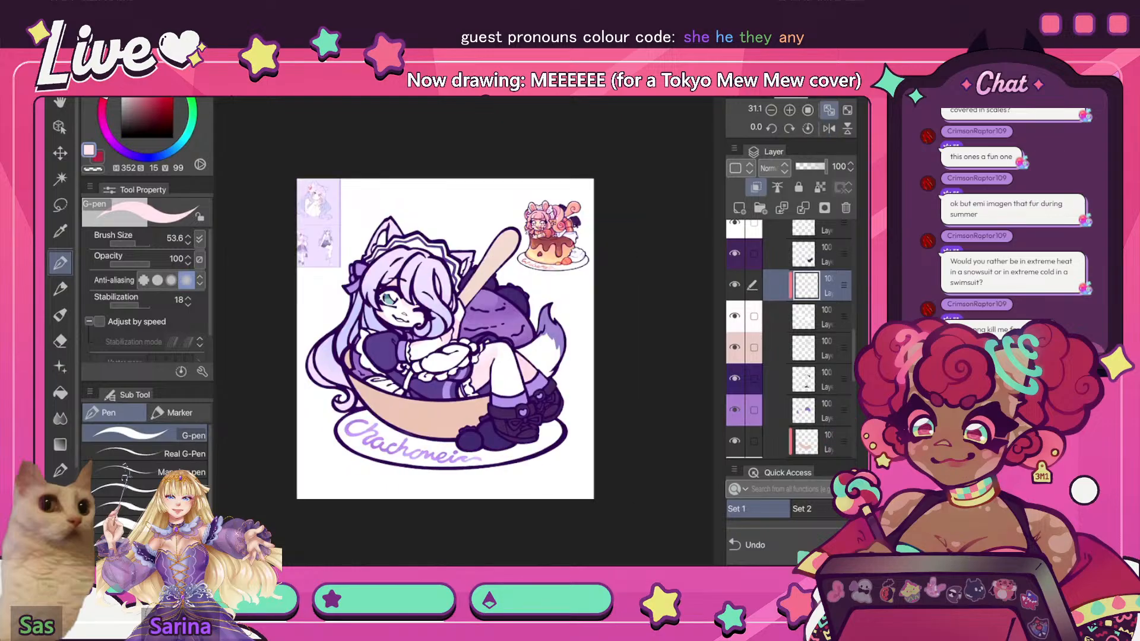
pyautogui.scroll(5, 396, 250)
pyautogui.press('c')
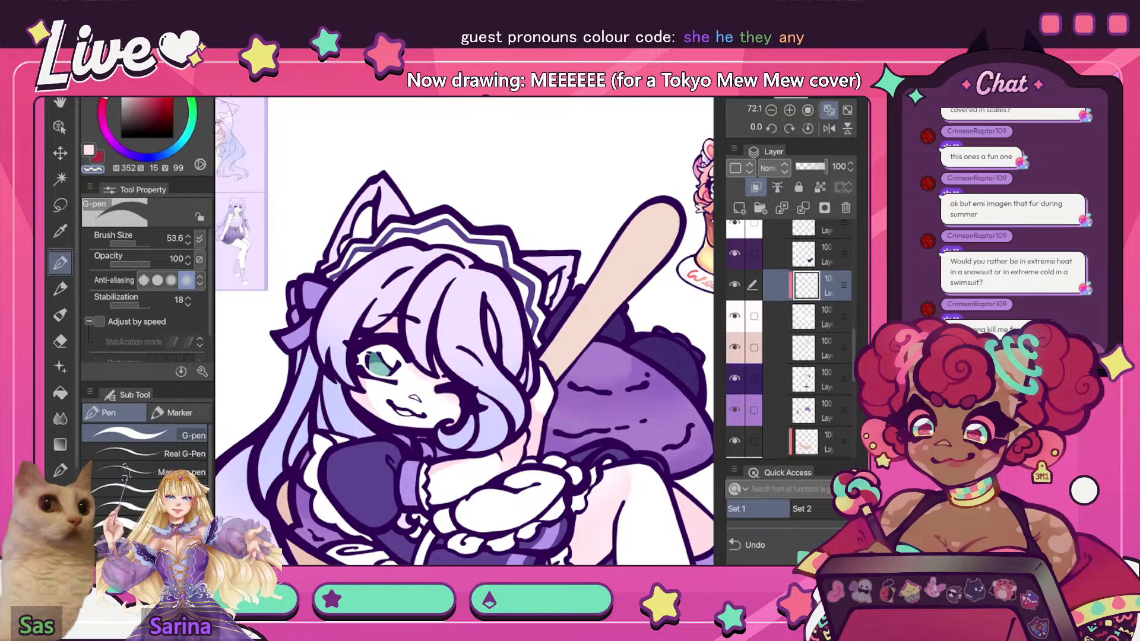
pyautogui.scroll(-3, 464, 331)
pyautogui.press('h')
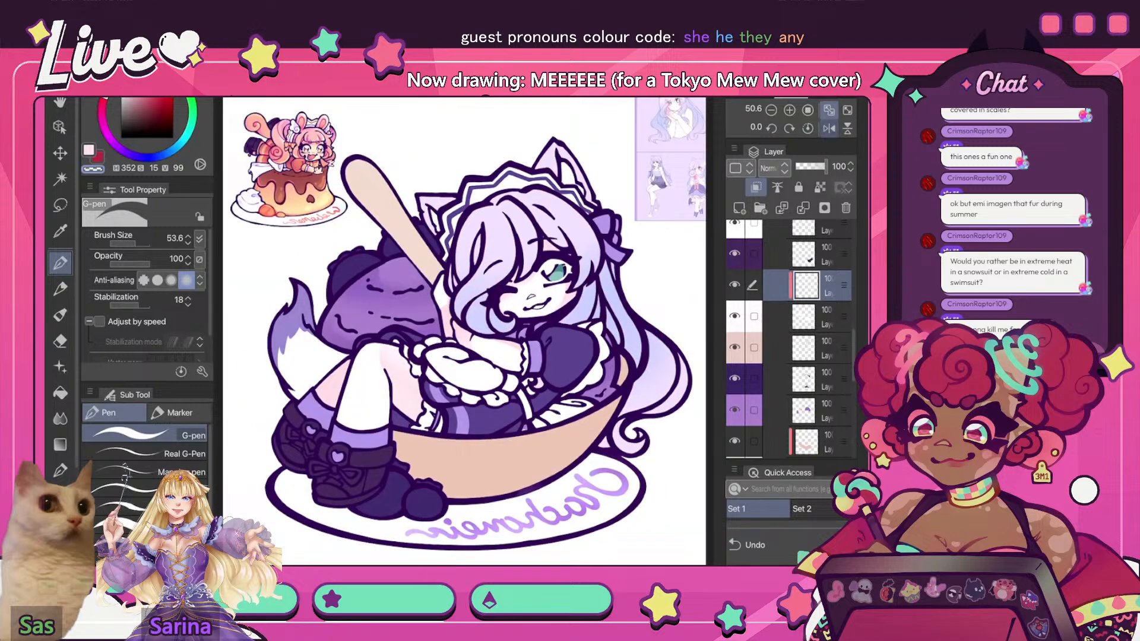
pyautogui.press('h')
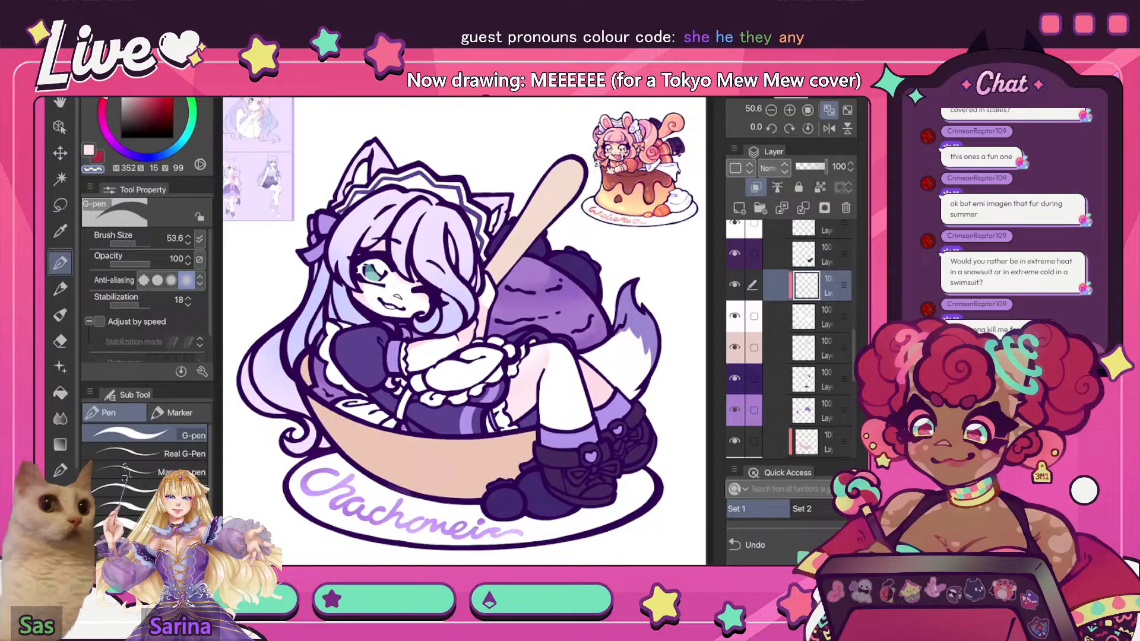
pyautogui.press('h')
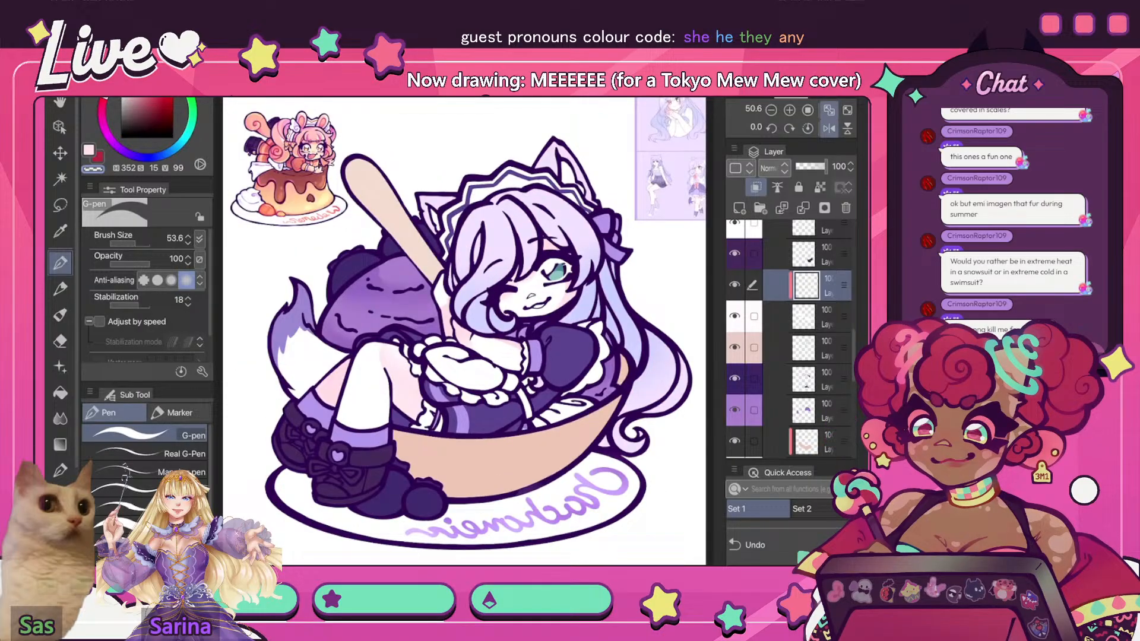
pyautogui.press('h')
# - Touch up the pale pink shading on CHACHA's face with the G-pen, checking it close up and mirrored
pyautogui.scroll(5, 392, 285)
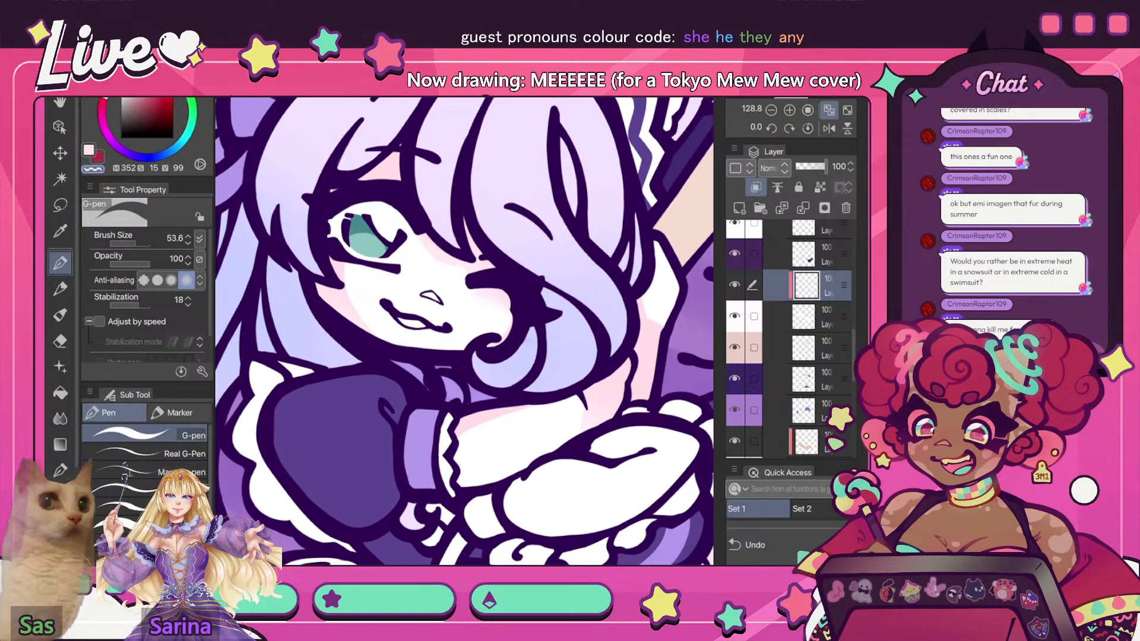
pyautogui.press('c')
pyautogui.moveTo(417, 234); pyautogui.dragTo(445, 262)
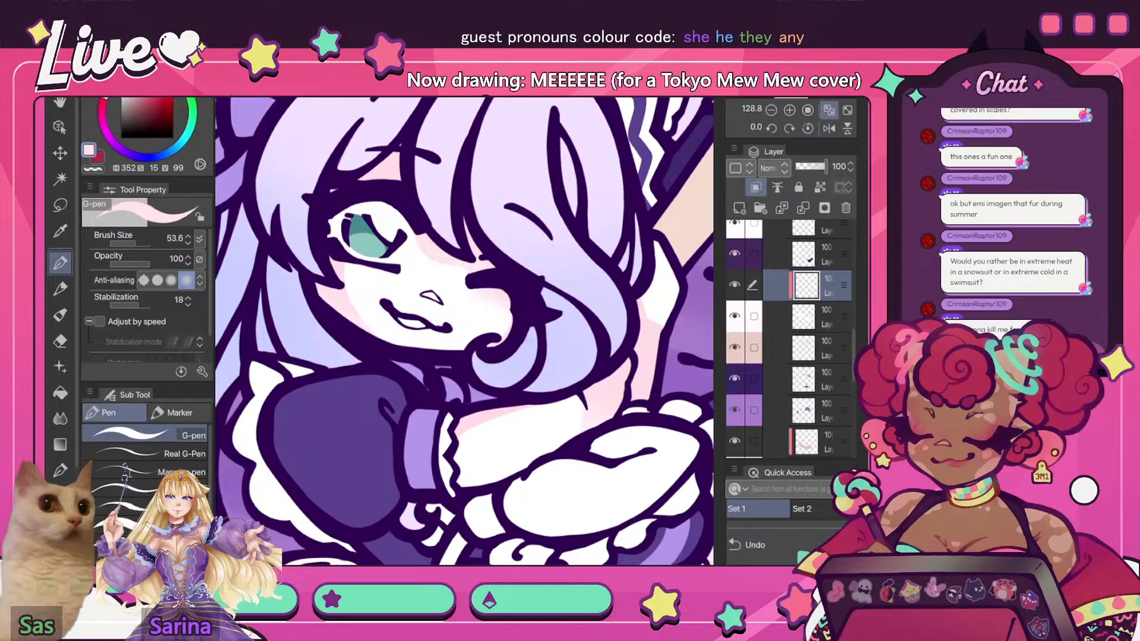
pyautogui.hotkey('ctrl', '0')
pyautogui.hotkey('ctrl', '0')
pyautogui.press('h')
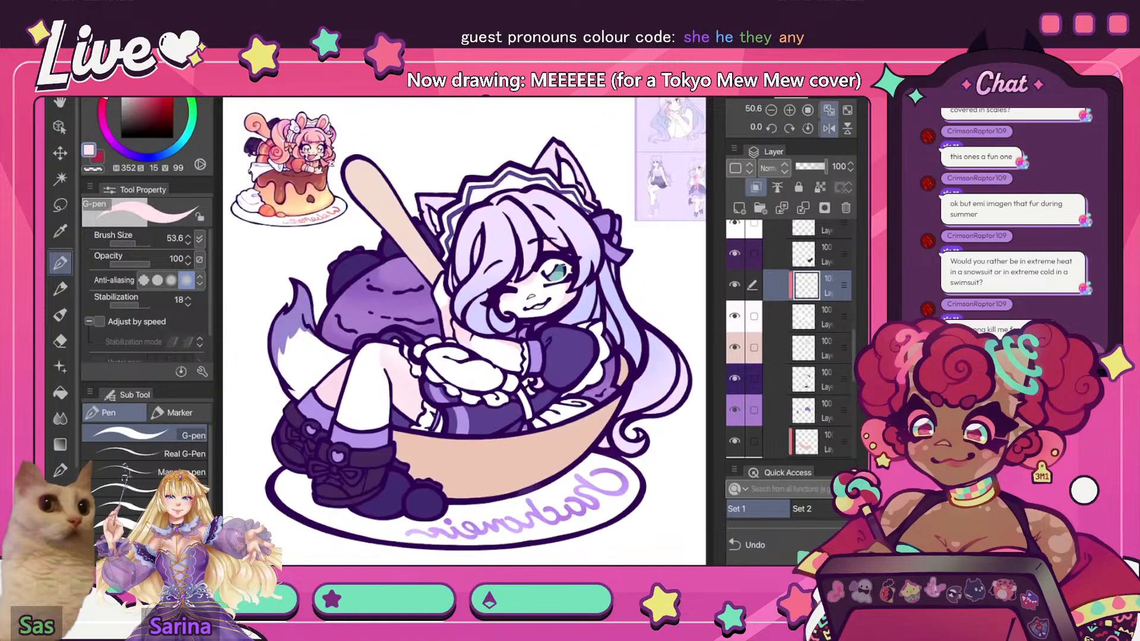
pyautogui.scroll(5, 539, 265)
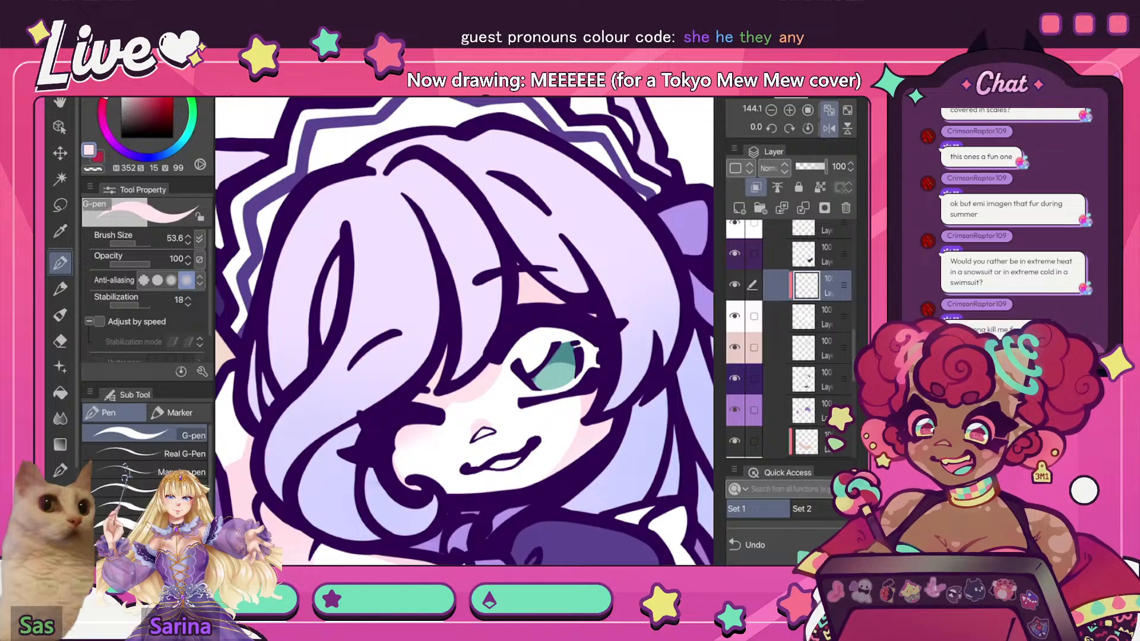
pyautogui.hotkey('ctrl', '0')
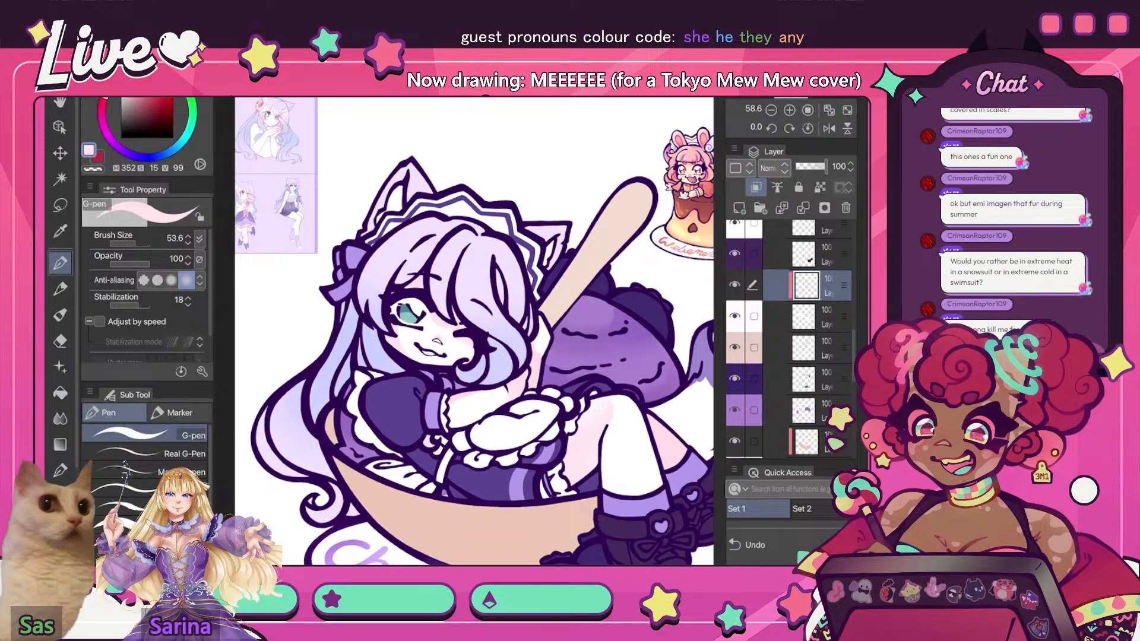
# - Study the finished WEB cake illustration up close and compare it with CHACHA in normal and mirrored views
pyautogui.click(829, 110)
pyautogui.click(828, 128)
pyautogui.click(828, 128)
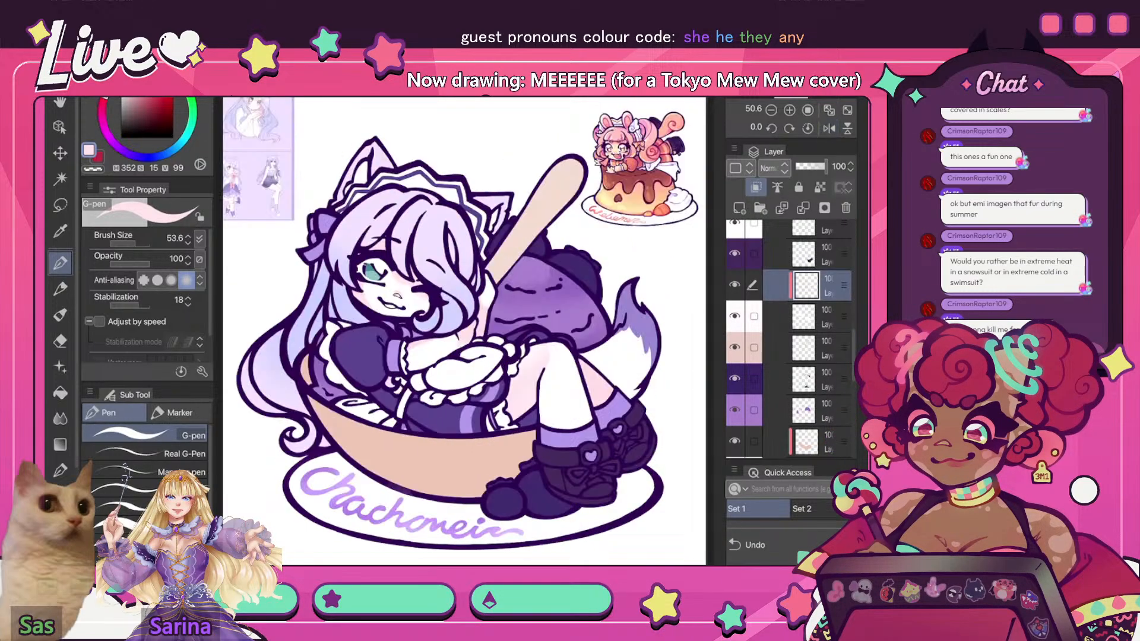
pyautogui.scroll(5, 653, 172)
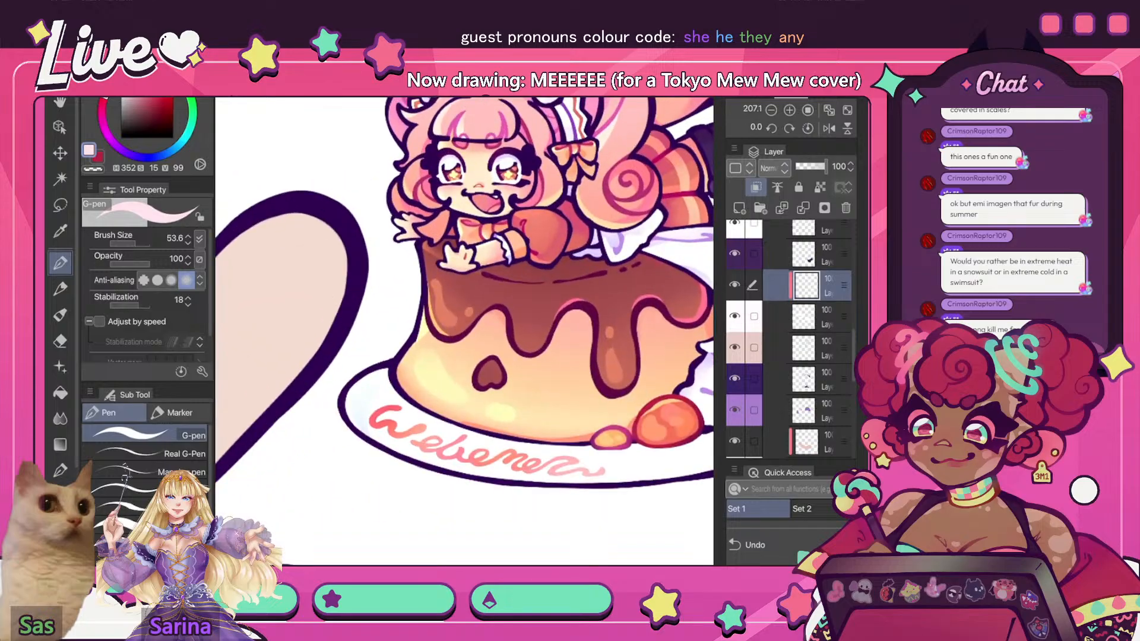
pyautogui.scroll(-5, 652, 196)
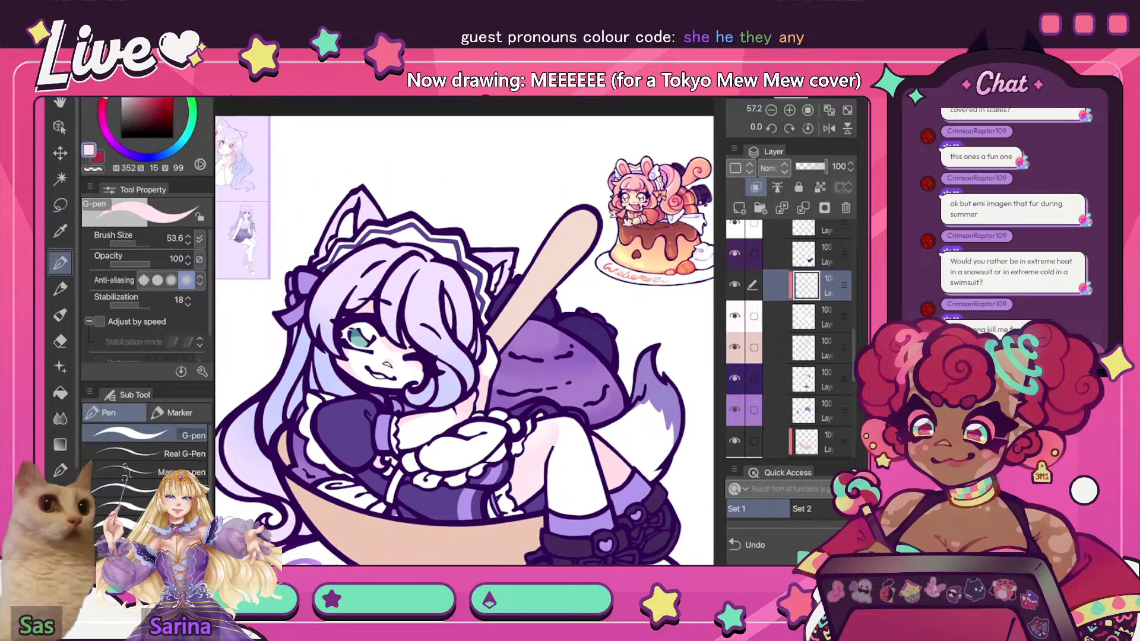
pyautogui.click(829, 110)
pyautogui.click(829, 128)
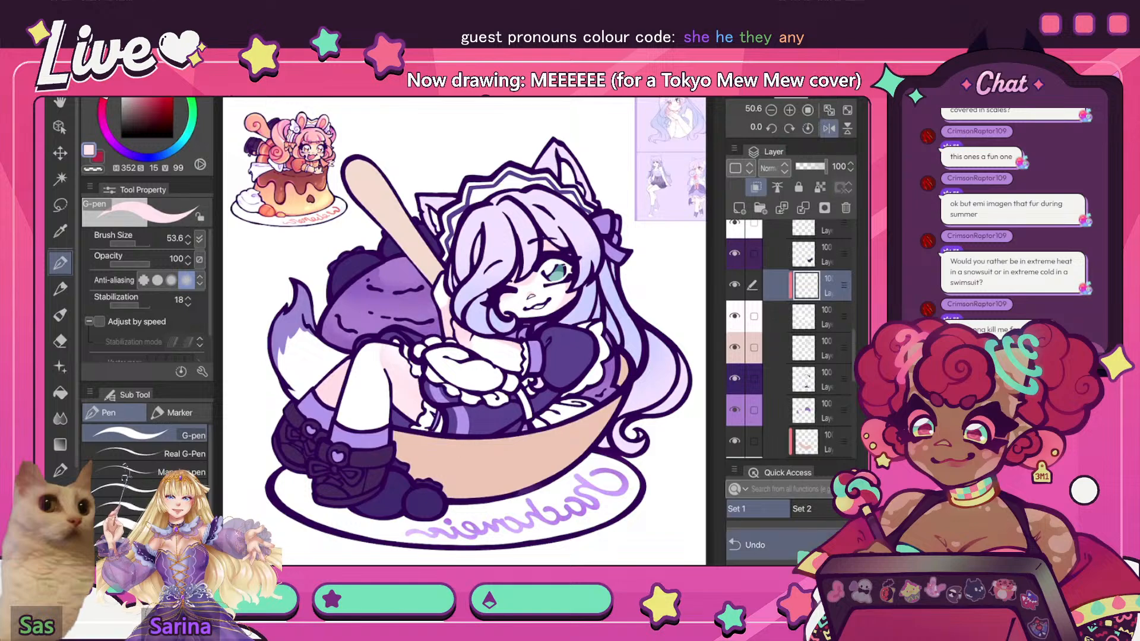
pyautogui.click(828, 129)
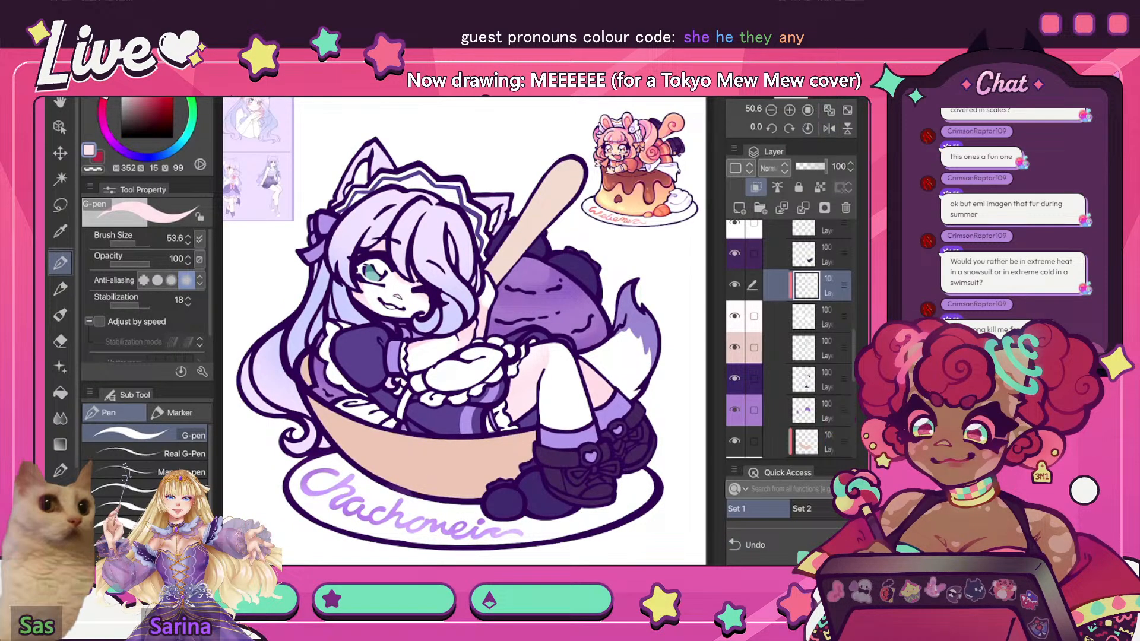
pyautogui.click(829, 128)
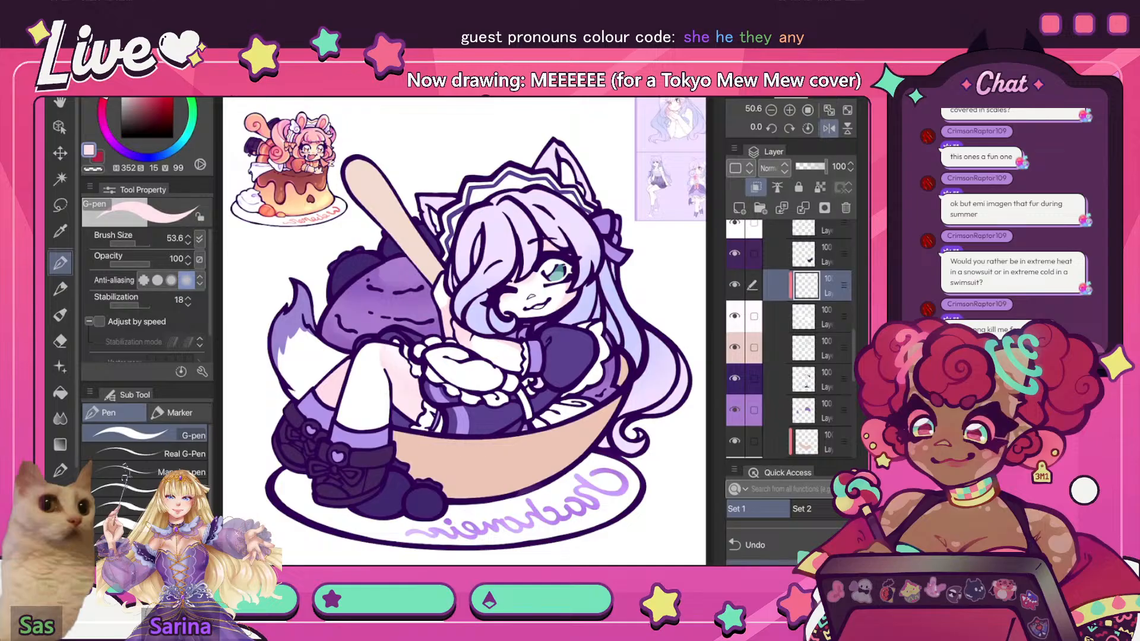
pyautogui.click(829, 128)
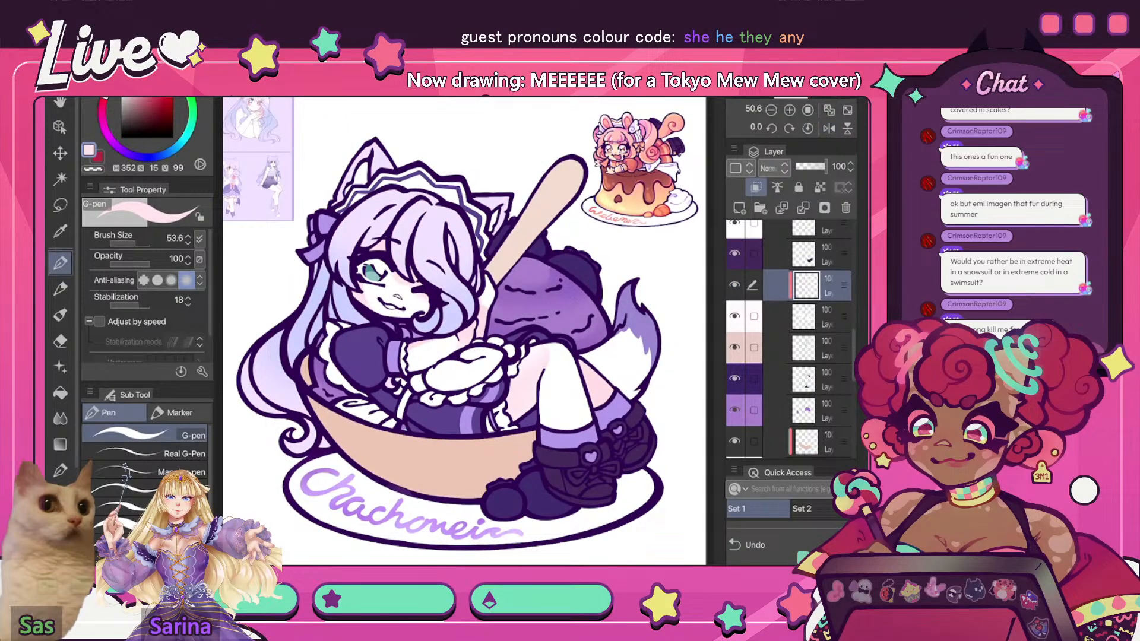
# - Add a new clipped layer above CHACHA's skin shading layer and choose the Soft airbrush
pyautogui.hotkey('ctrl', 'shift', 'n')
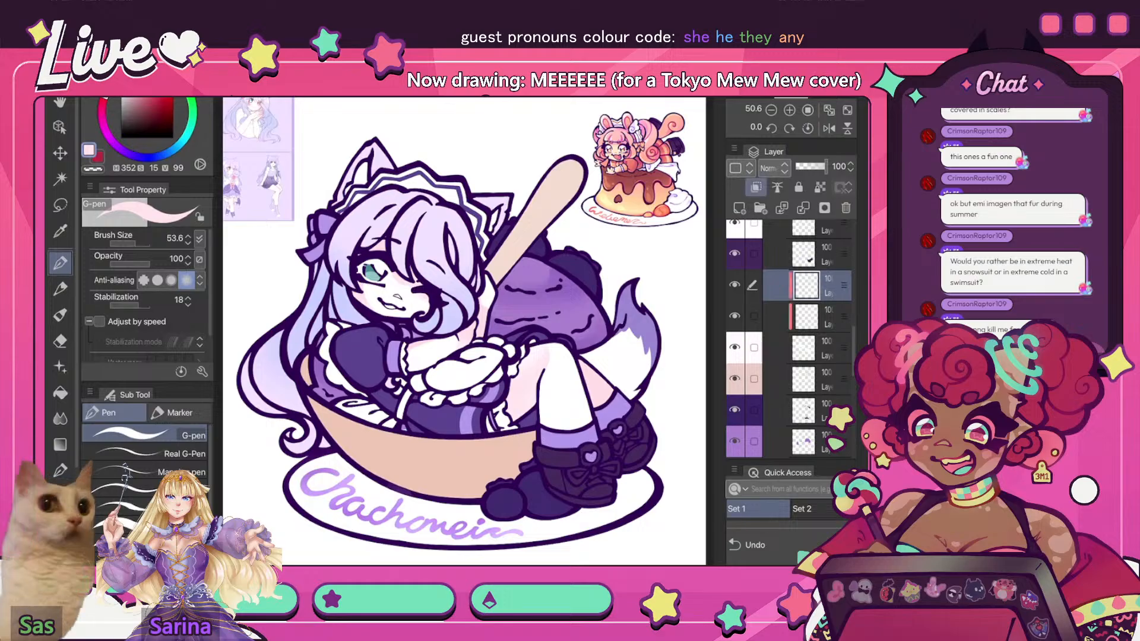
pyautogui.scroll(3, 370, 241)
pyautogui.press('b')
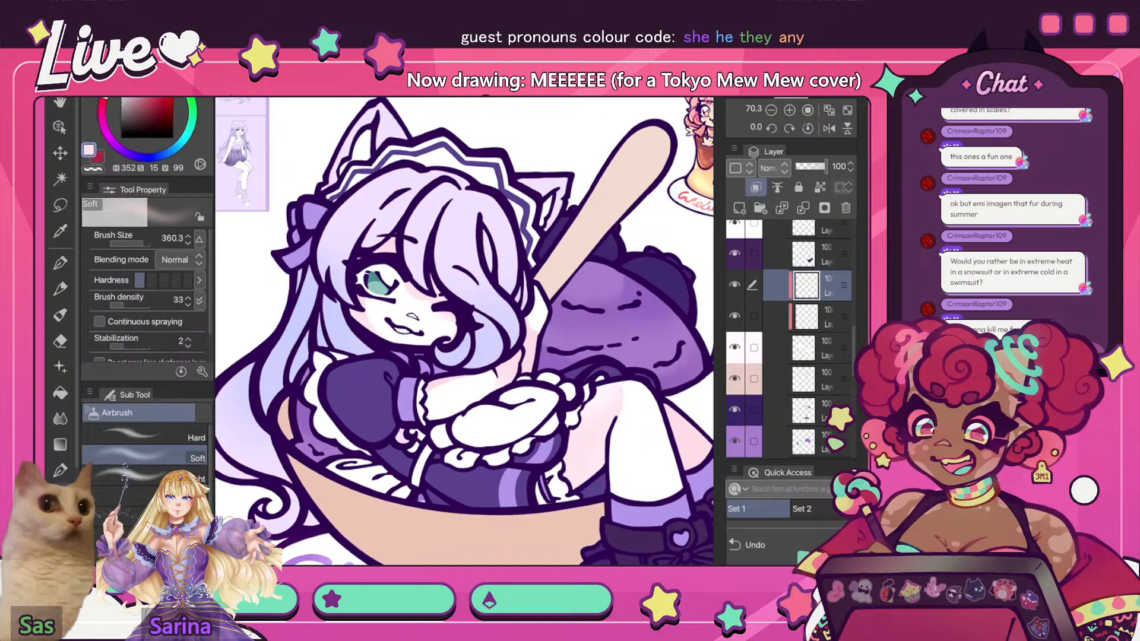
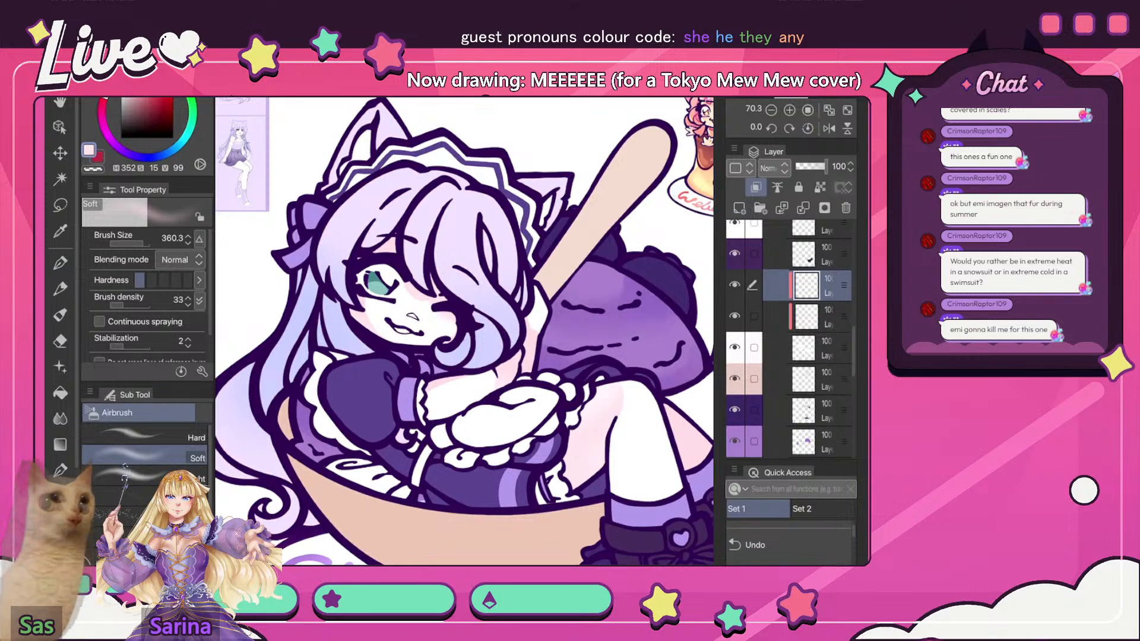
# - Examine the whole illustration by mirroring the canvas view and toggling the visibility of the two clipped shading layers
pyautogui.scroll(-4, 550, 246)
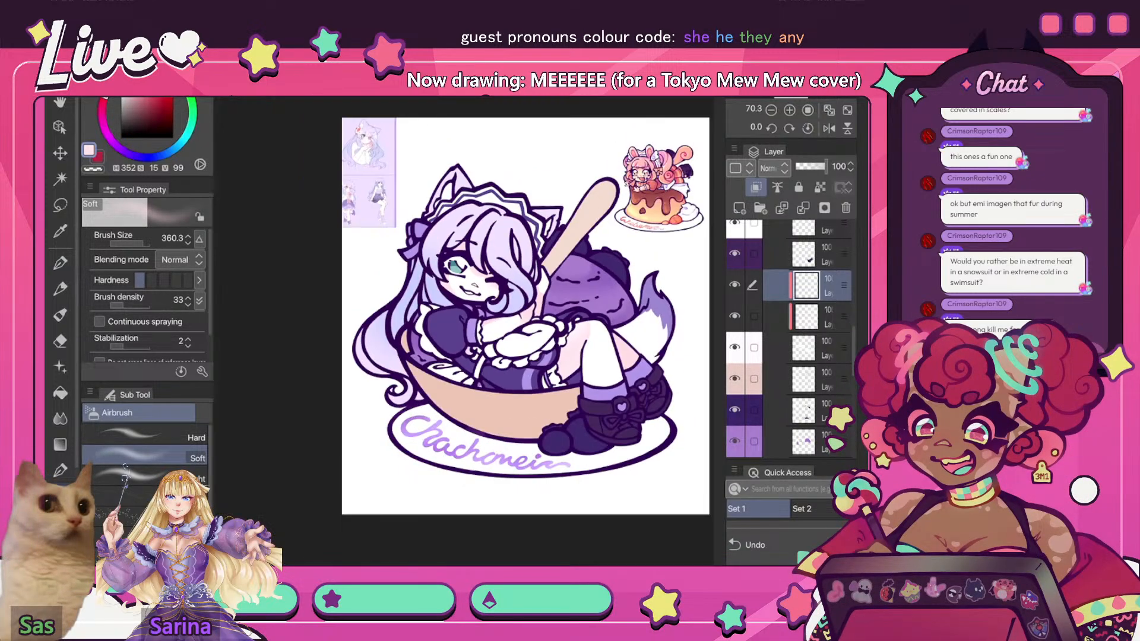
pyautogui.scroll(3, 466, 331)
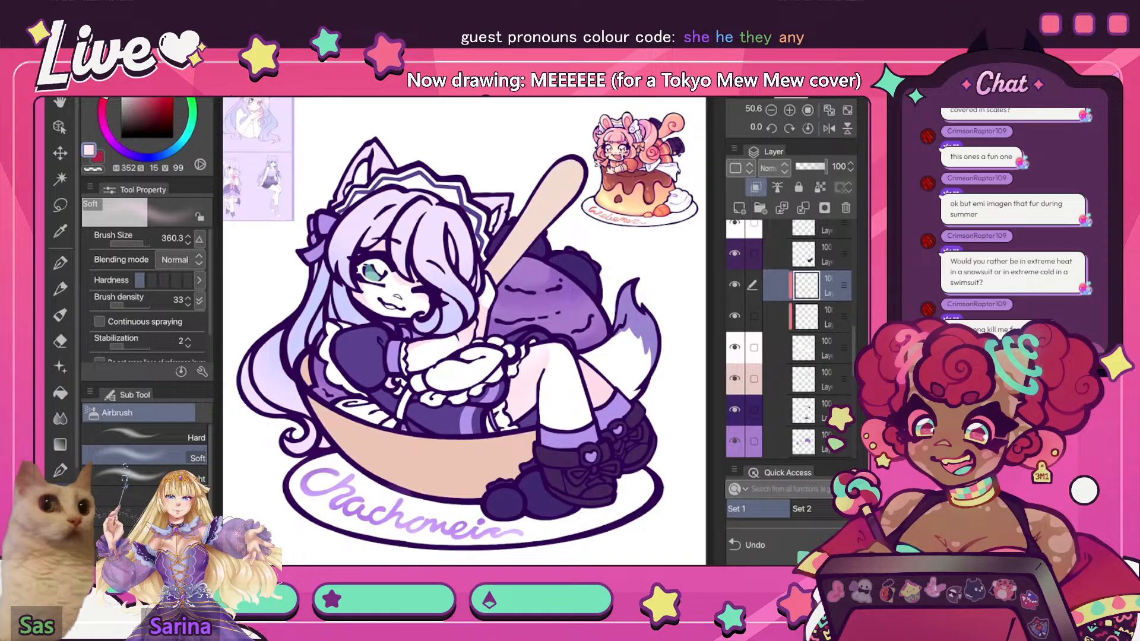
pyautogui.click(829, 129)
pyautogui.click(828, 128)
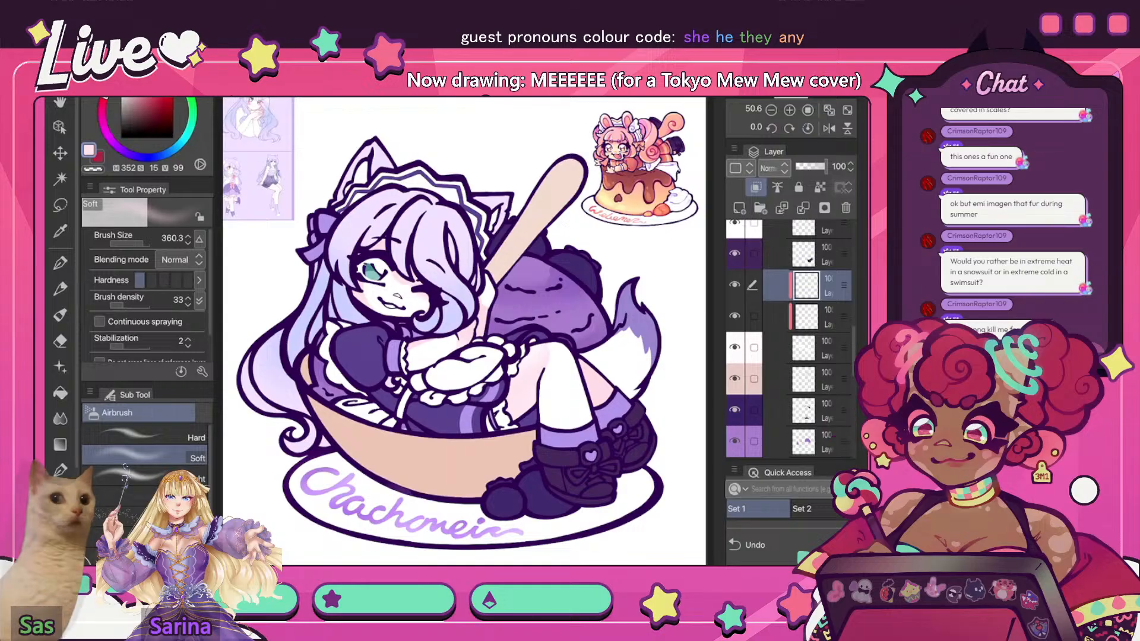
pyautogui.click(734, 285)
pyautogui.click(734, 285)
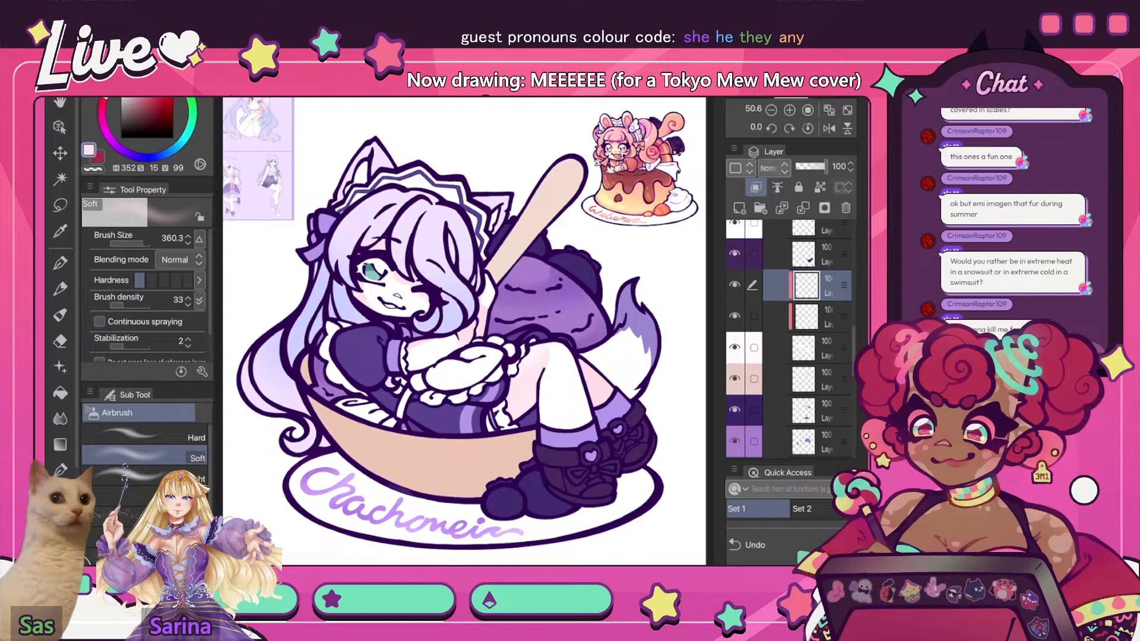
pyautogui.click(734, 285)
pyautogui.click(734, 284)
pyautogui.click(734, 315)
pyautogui.click(734, 316)
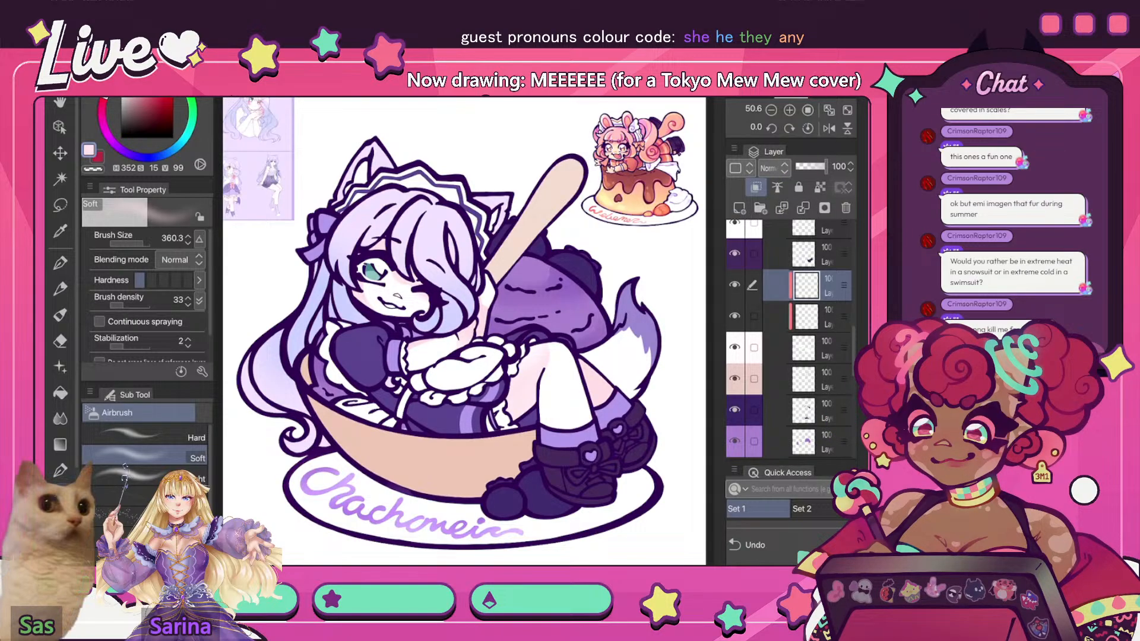
# - Sample a purple with H 290, S 50, V 82 and reduce the Soft airbrush to size 114.9 on the mirrored canvas
pyautogui.scroll(6, 341, 216)
pyautogui.scroll(-5, 462, 330)
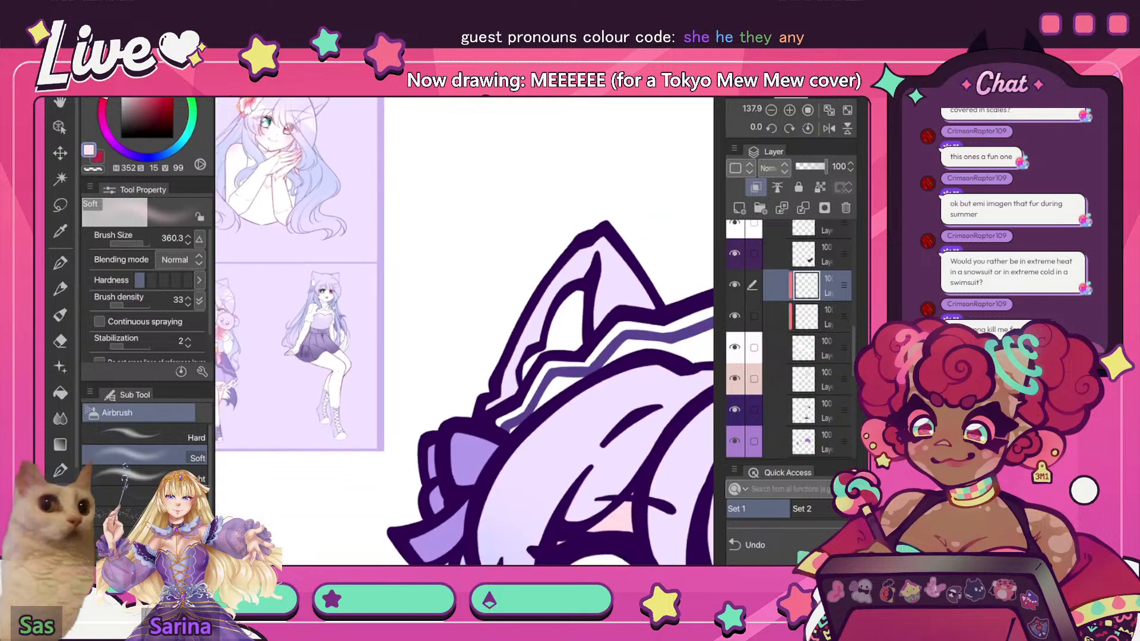
pyautogui.scroll(2, 463, 329)
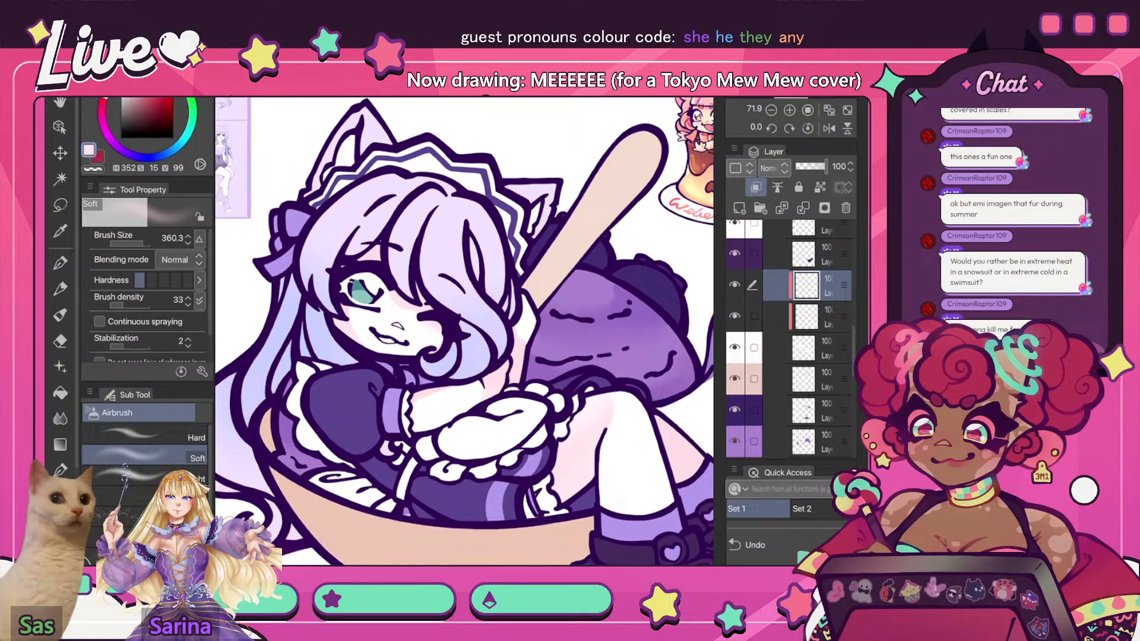
pyautogui.keyDown('alt'); pyautogui.click(466, 334); pyautogui.keyUp('alt')
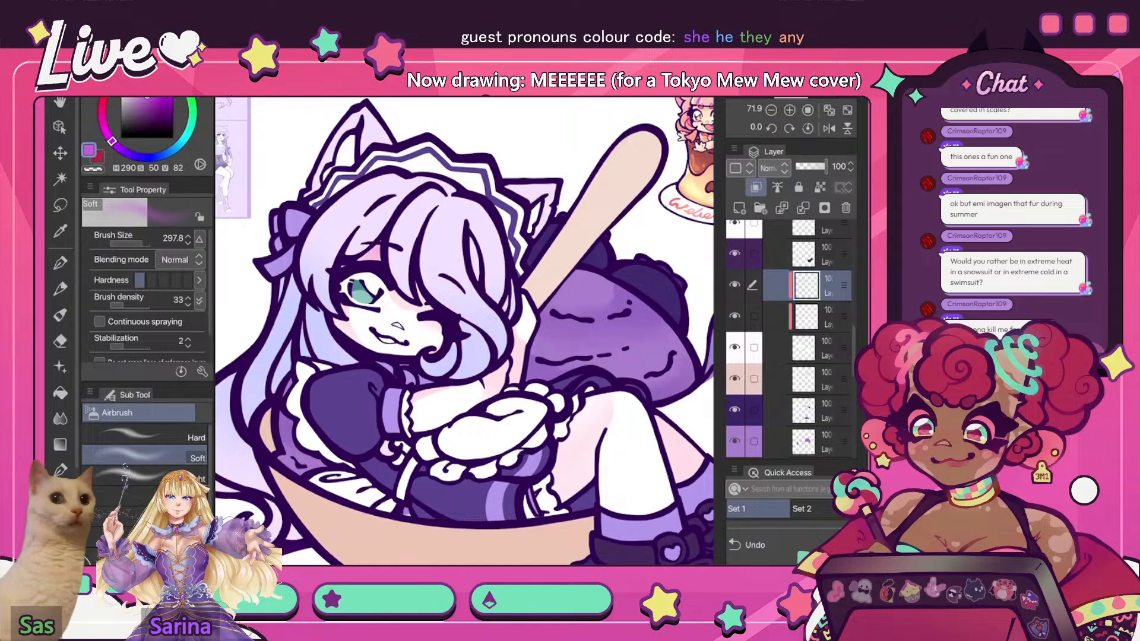
pyautogui.scroll(-5, 463, 330)
pyautogui.press('h')
pyautogui.scroll(4, 463, 329)
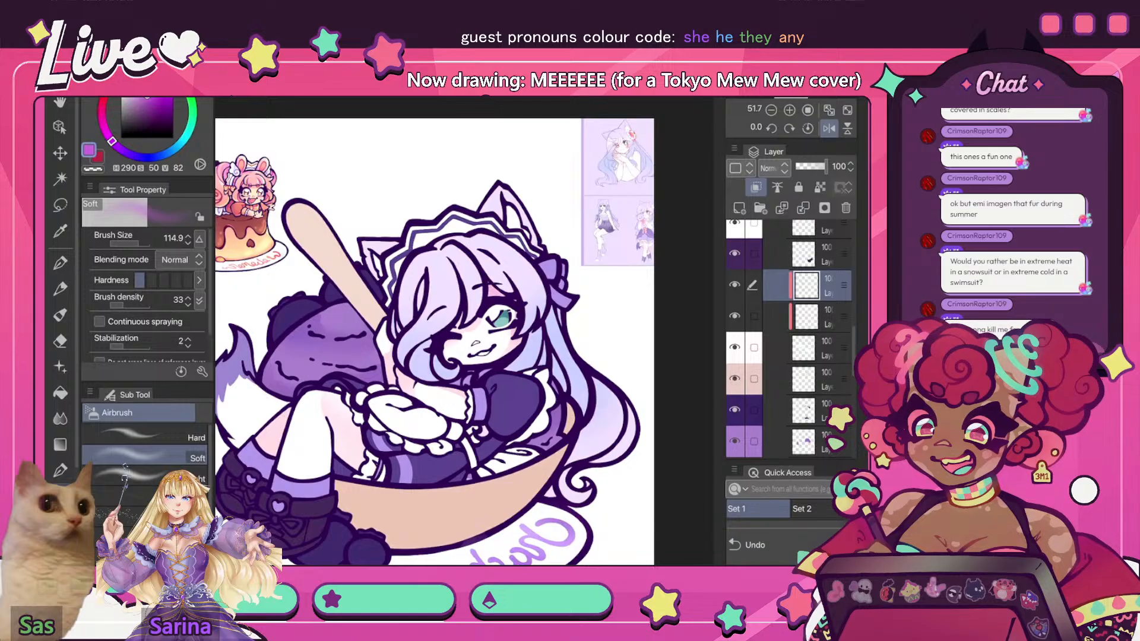
pyautogui.scroll(-1, 777, 543)
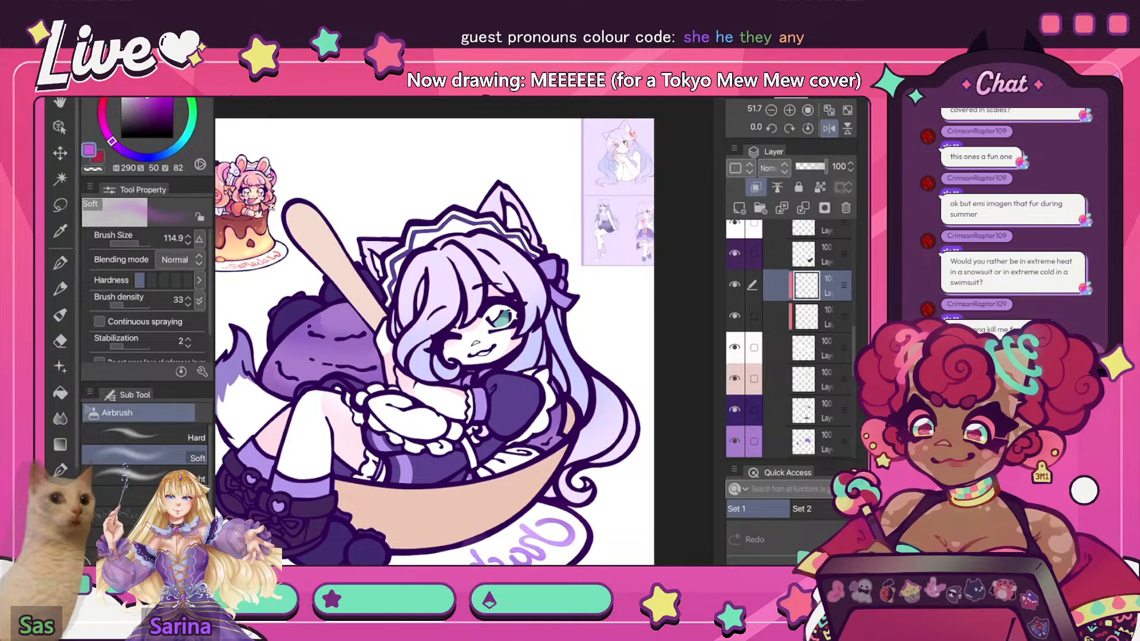
# - Airbrush a soft pink (H 333, S 51, V 100) onto the character's face at brush size 95
pyautogui.click(150, 99)
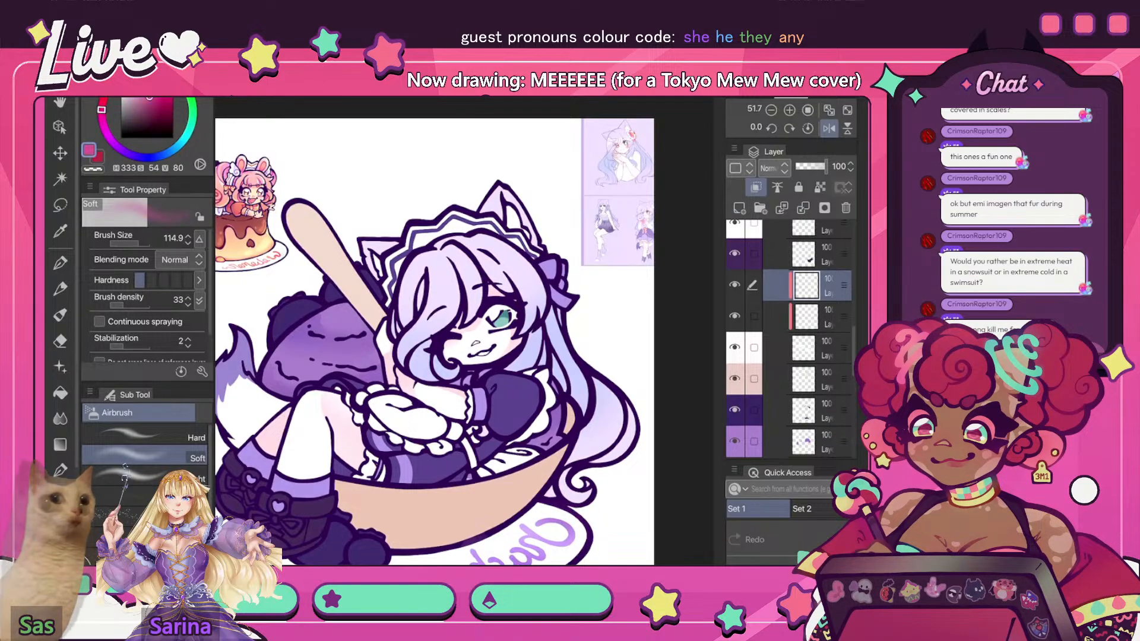
pyautogui.click(828, 128)
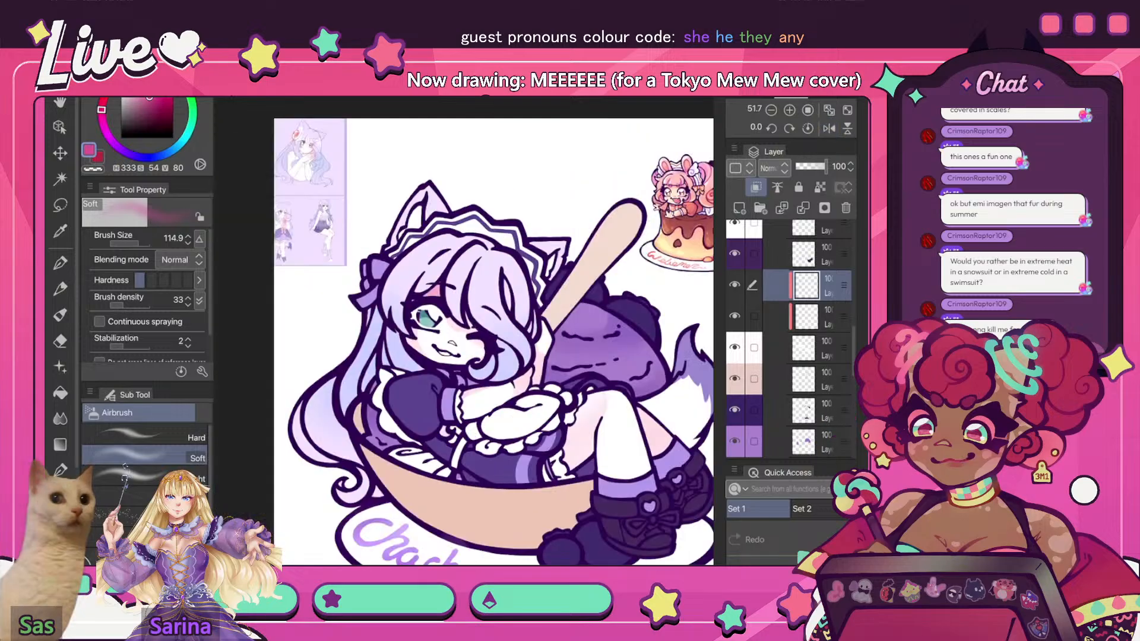
pyautogui.scroll(1, 777, 543)
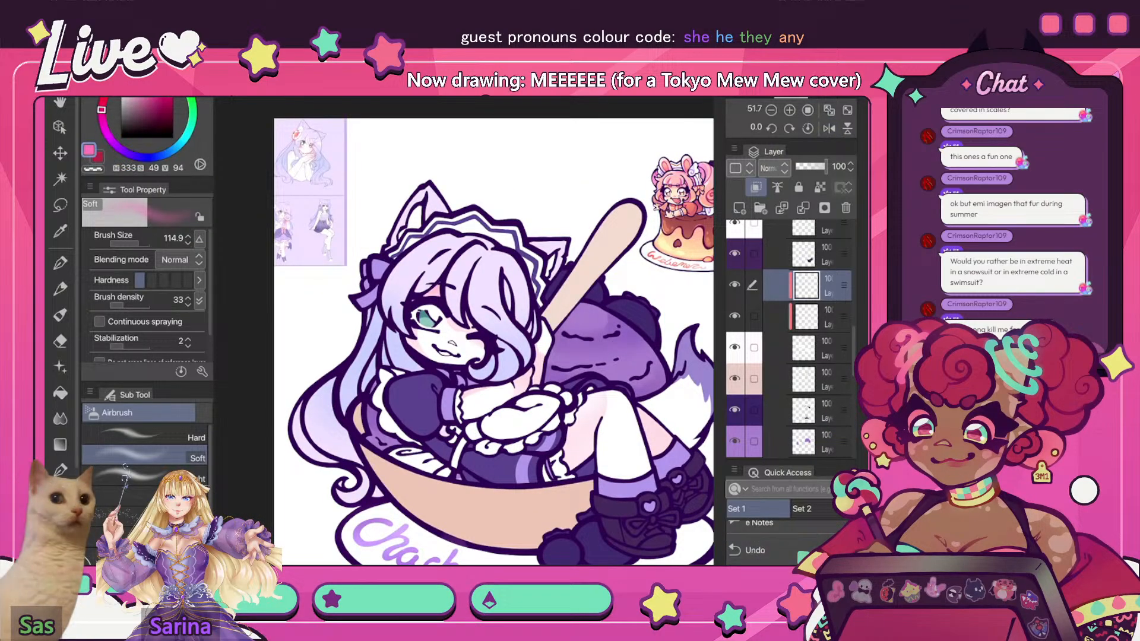
pyautogui.press('j')
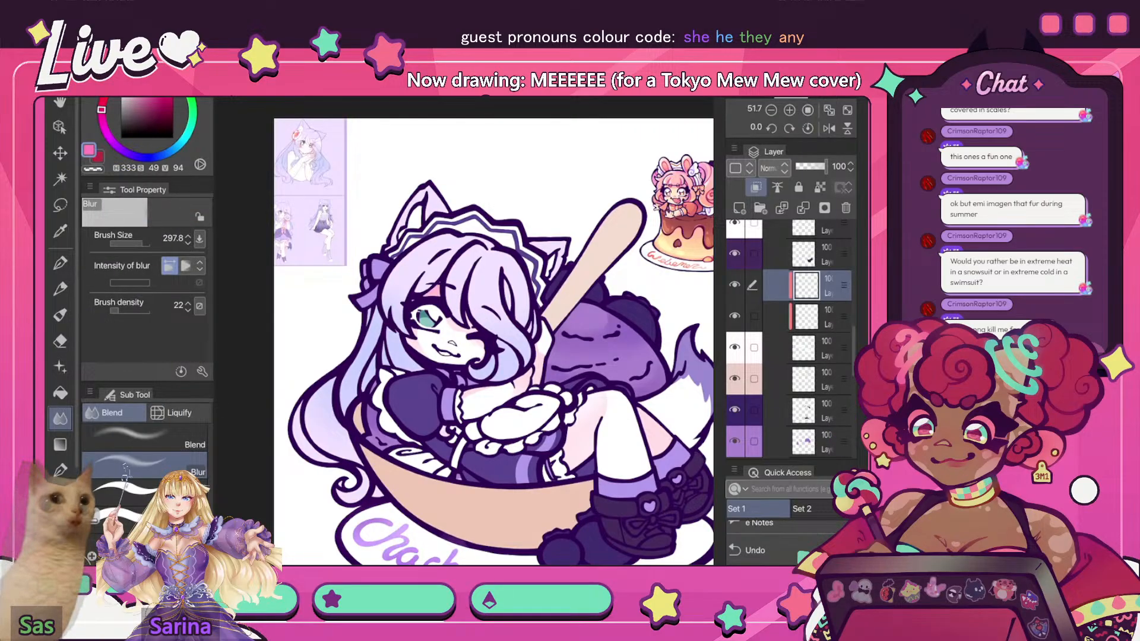
pyautogui.press('b')
pyautogui.press('[')
pyautogui.press('[')
pyautogui.press('[')
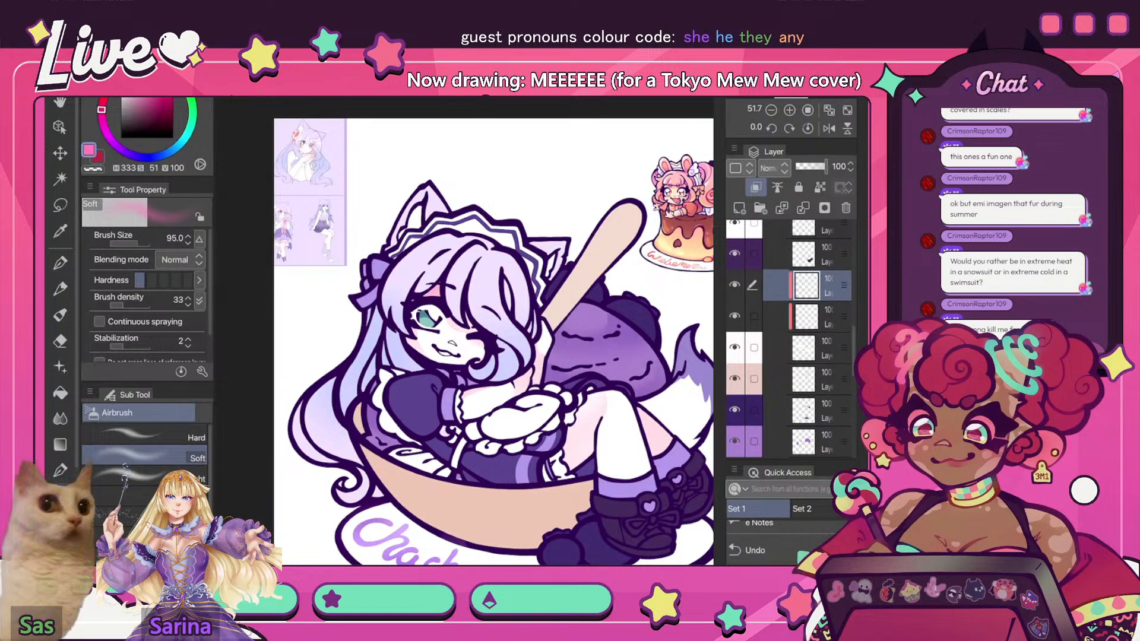
pyautogui.press('h')
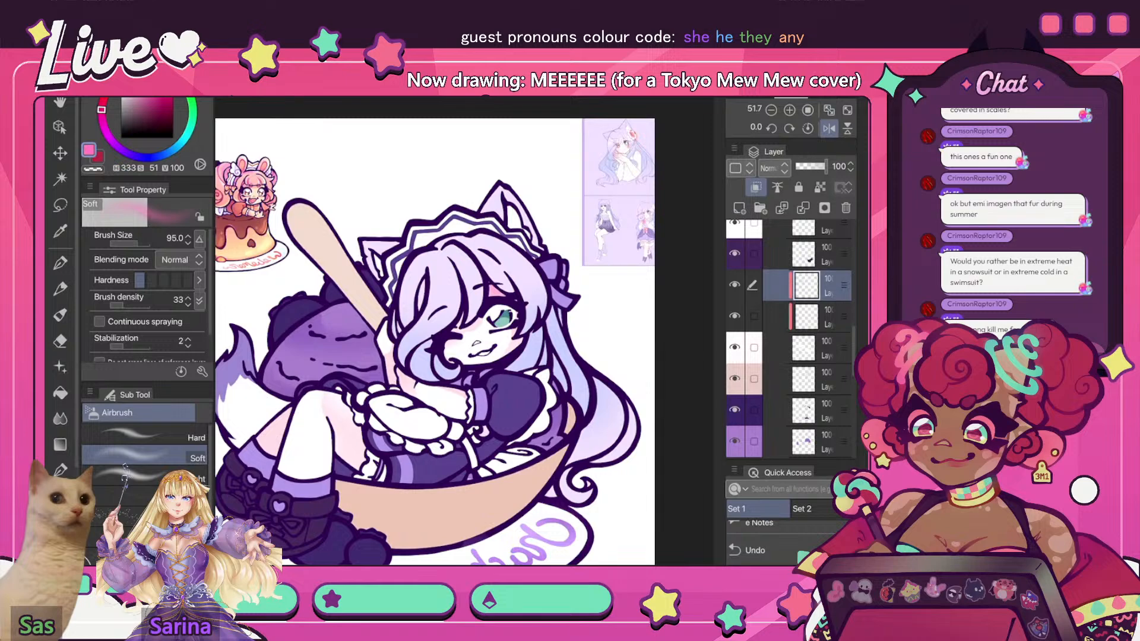
# - Airbrush a blue-violet tint (H 249, S 51, V 100) on the skin at size 168.2 and select the Soft eraser at size 246.1
pyautogui.click(140, 157)
pyautogui.click(140, 244)
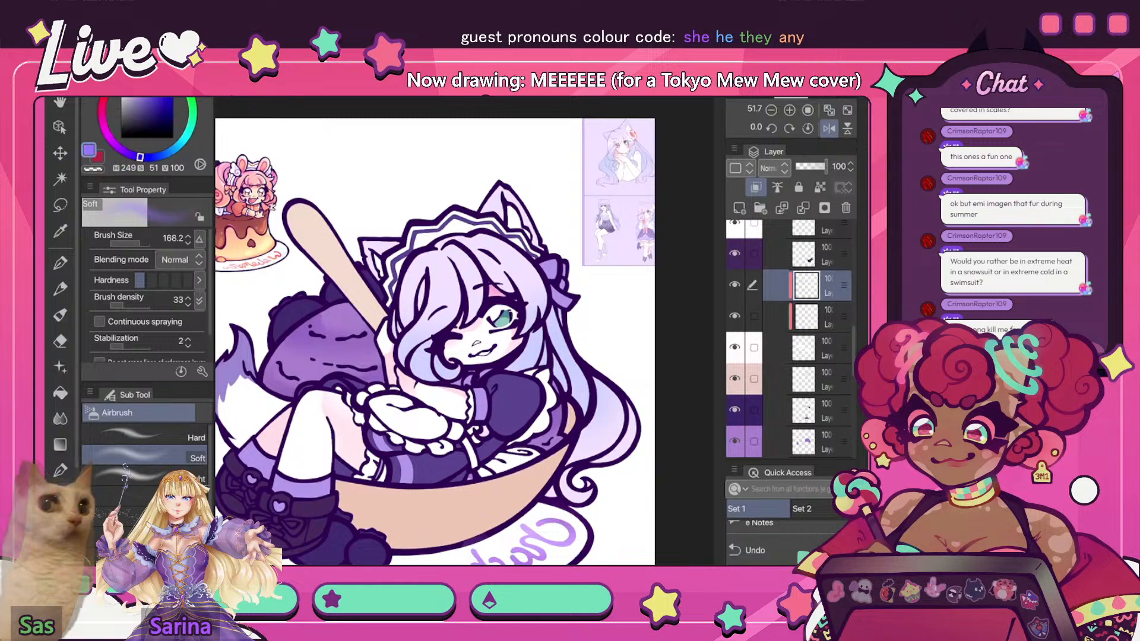
pyautogui.press('h')
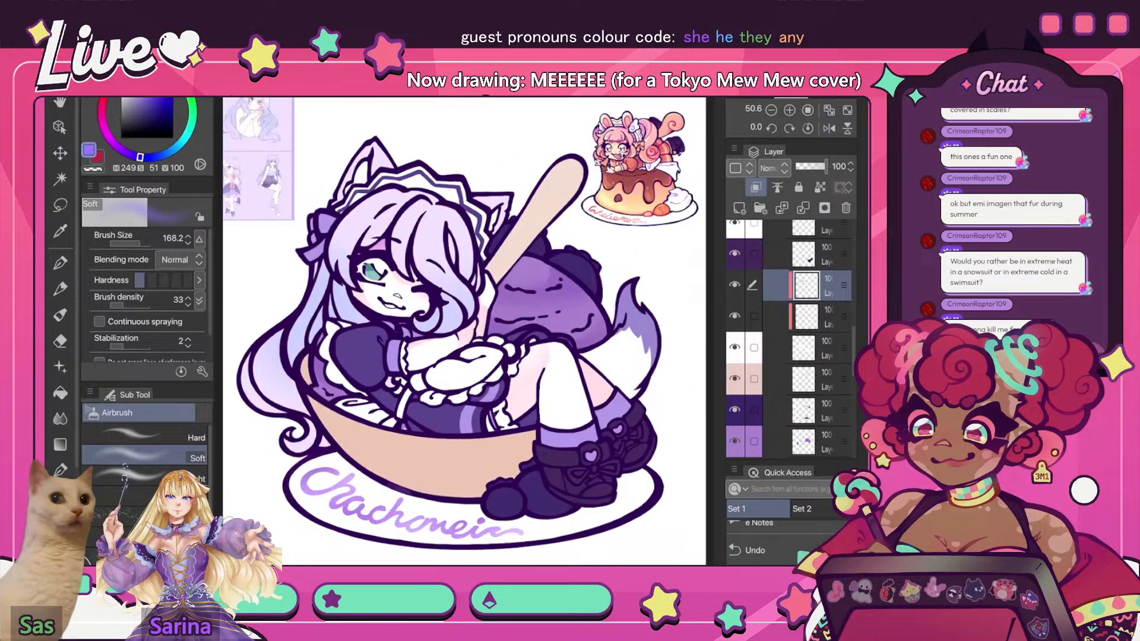
pyautogui.press('e')
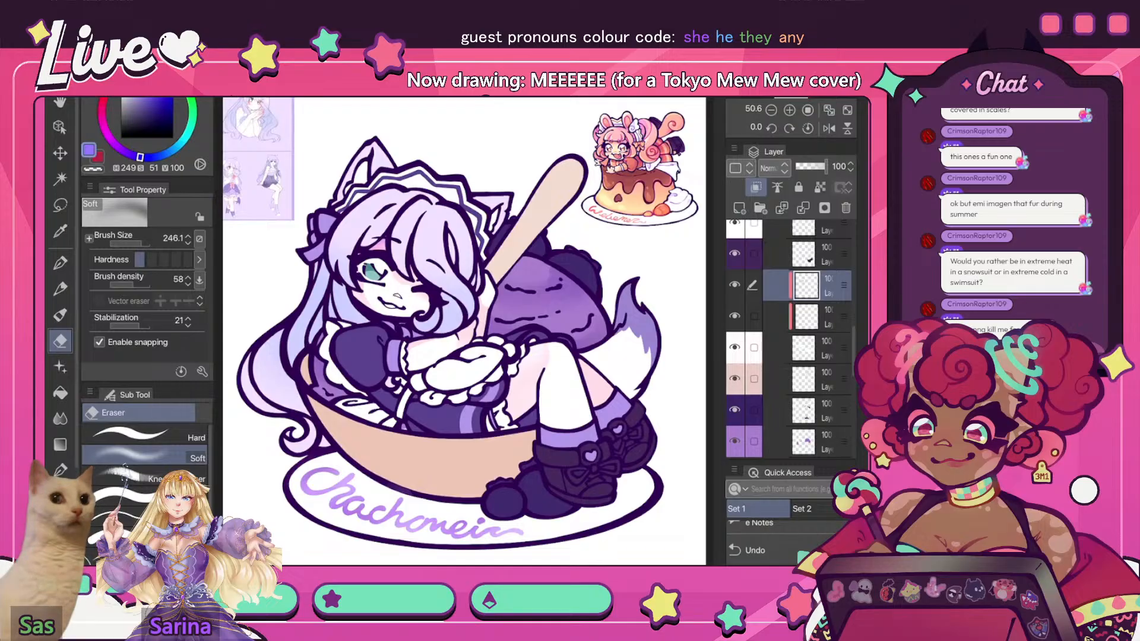
# - Set the Soft airbrush to pale yellow (H 53, S 44, V 100) and turn off clipping on the layer beneath the active shading layer
pyautogui.press('b')
pyautogui.click(141, 66)
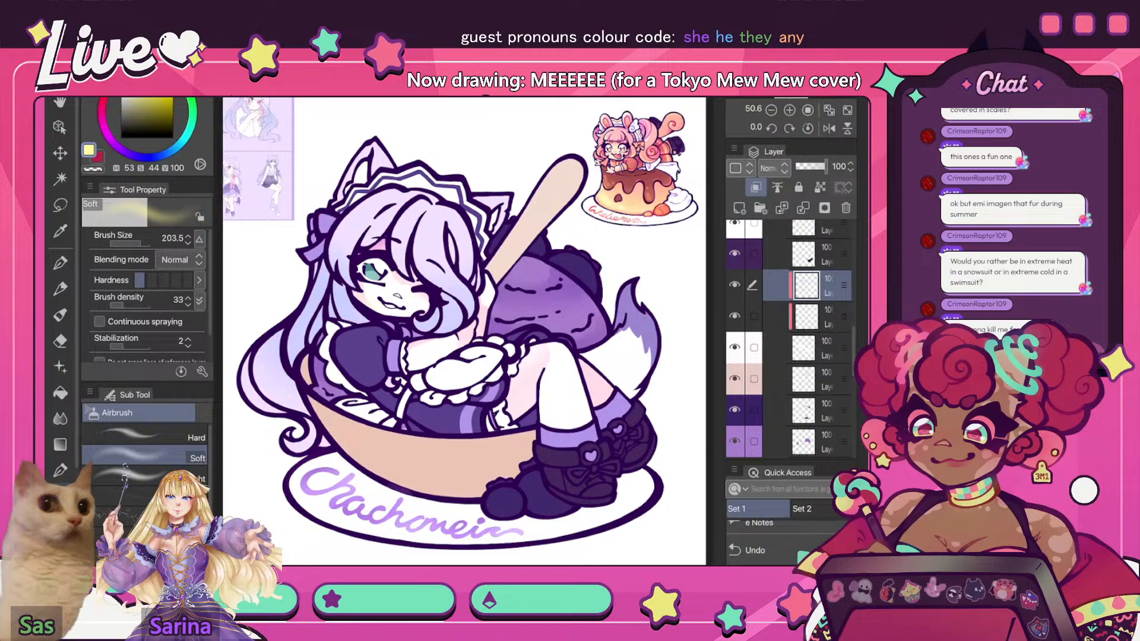
pyautogui.click(826, 317)
pyautogui.click(755, 188)
pyautogui.click(826, 286)
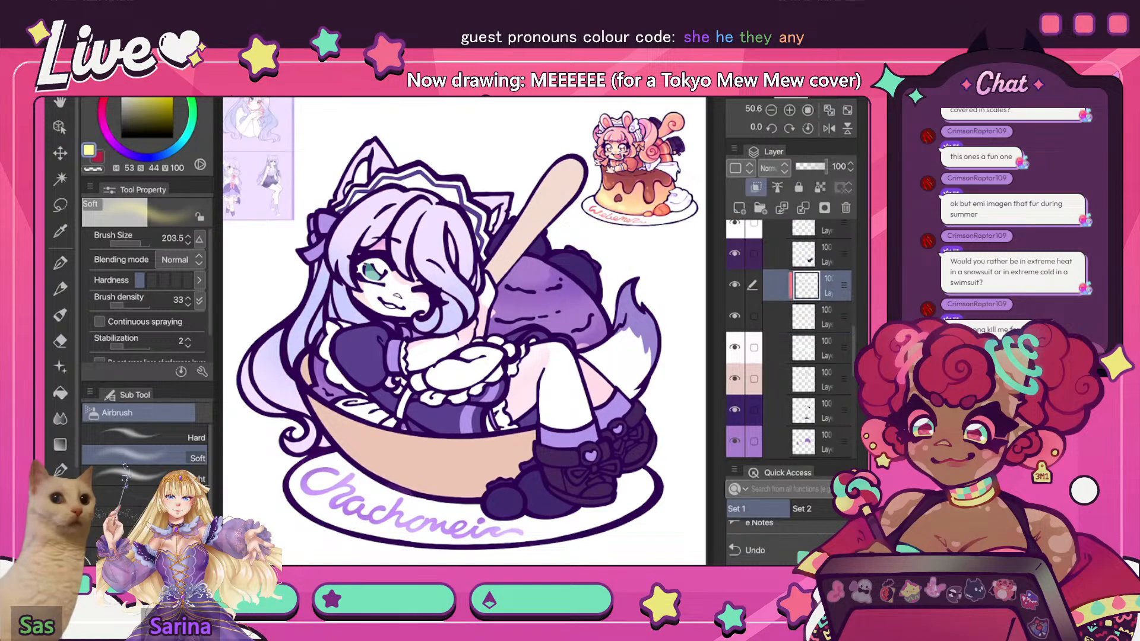
# - Airbrush a brighter pink (H 328, S 53, V 99) onto the character's legs at size 203.5, comparing both mirrored views
pyautogui.click(829, 128)
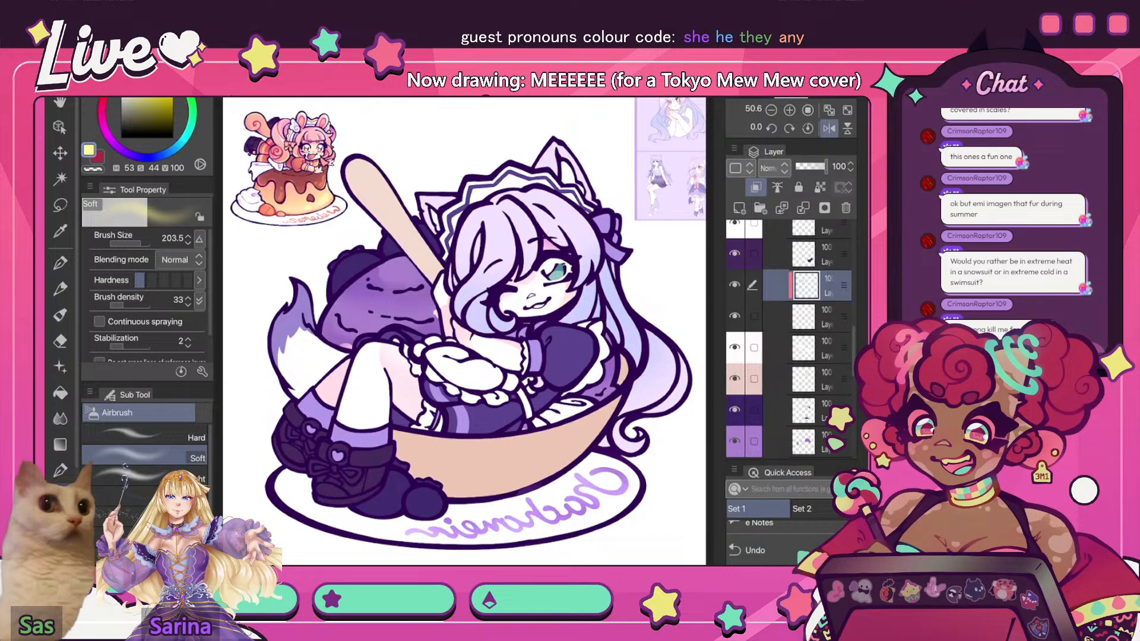
pyautogui.click(101, 113)
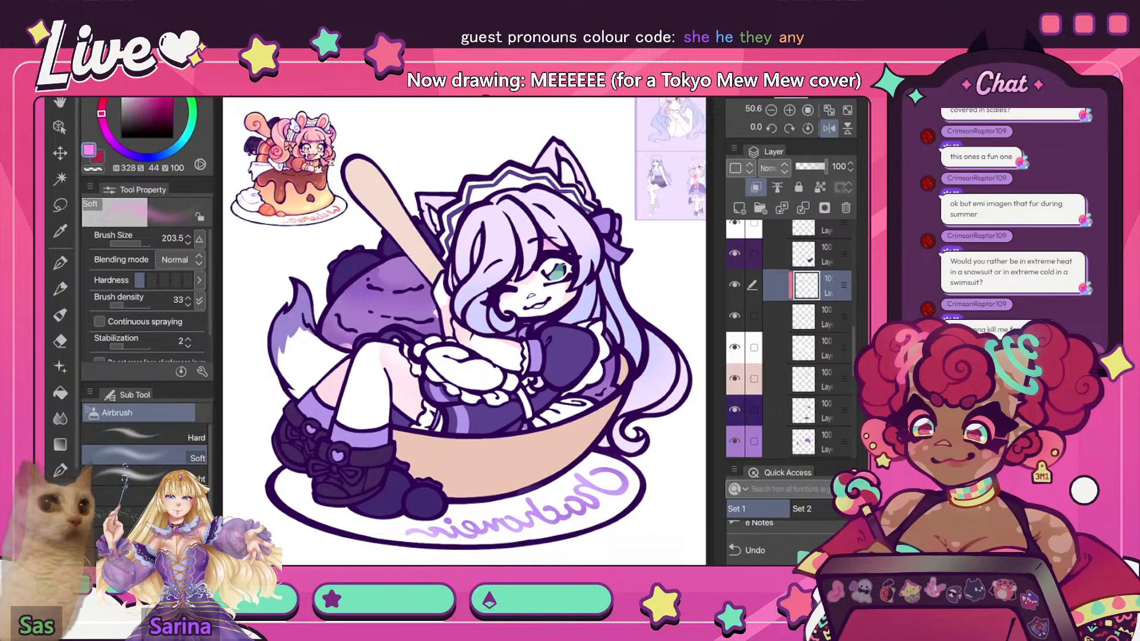
pyautogui.click(148, 88)
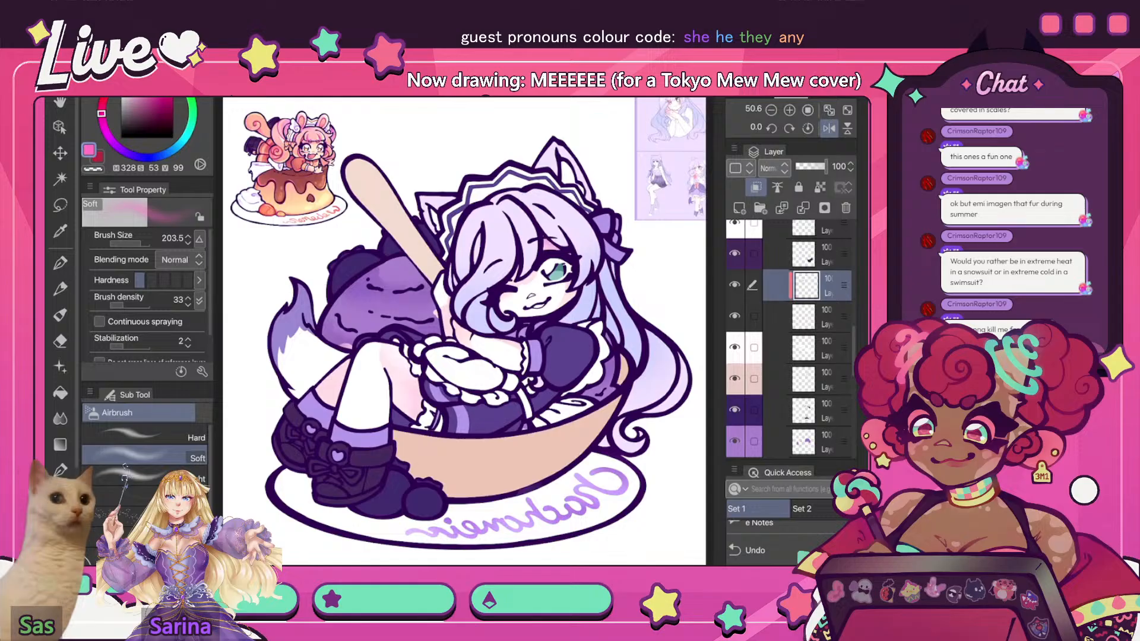
pyautogui.click(829, 129)
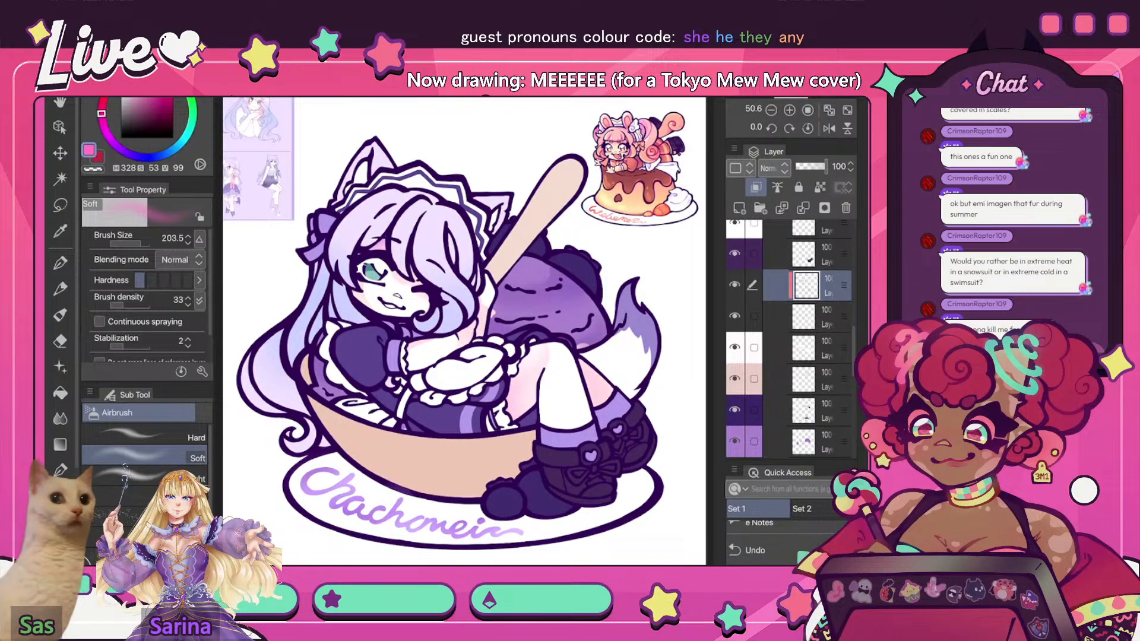
pyautogui.click(829, 128)
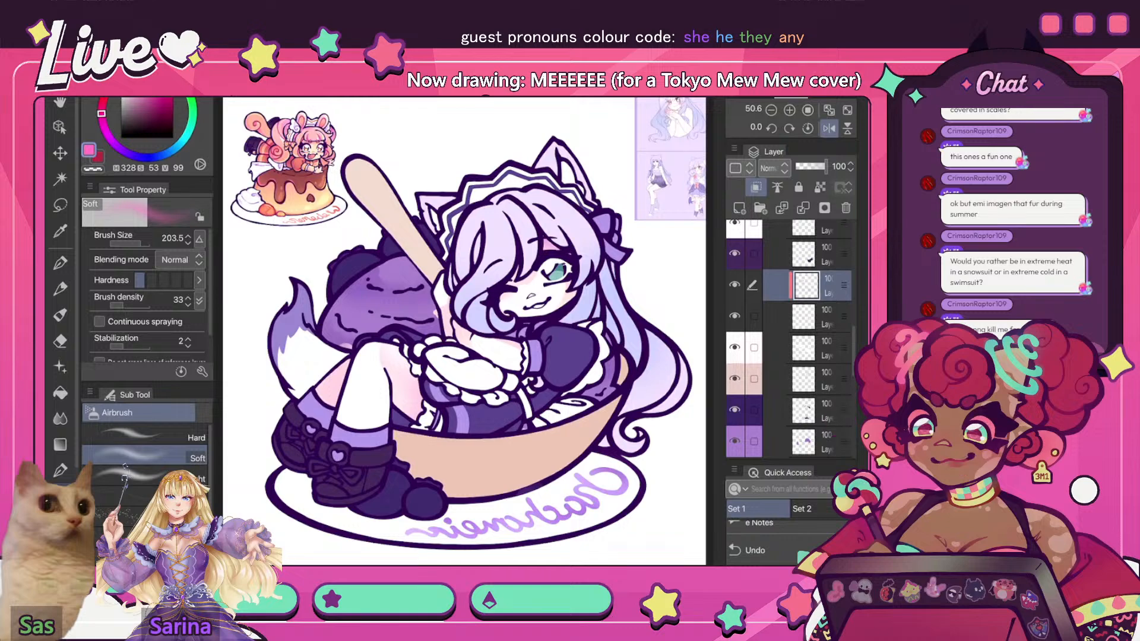
# - Sample the skin tone from the thigh and shift the airbrush color to a pale pink with H 328, S 15, V 100
pyautogui.press('i')
pyautogui.click(408, 380)
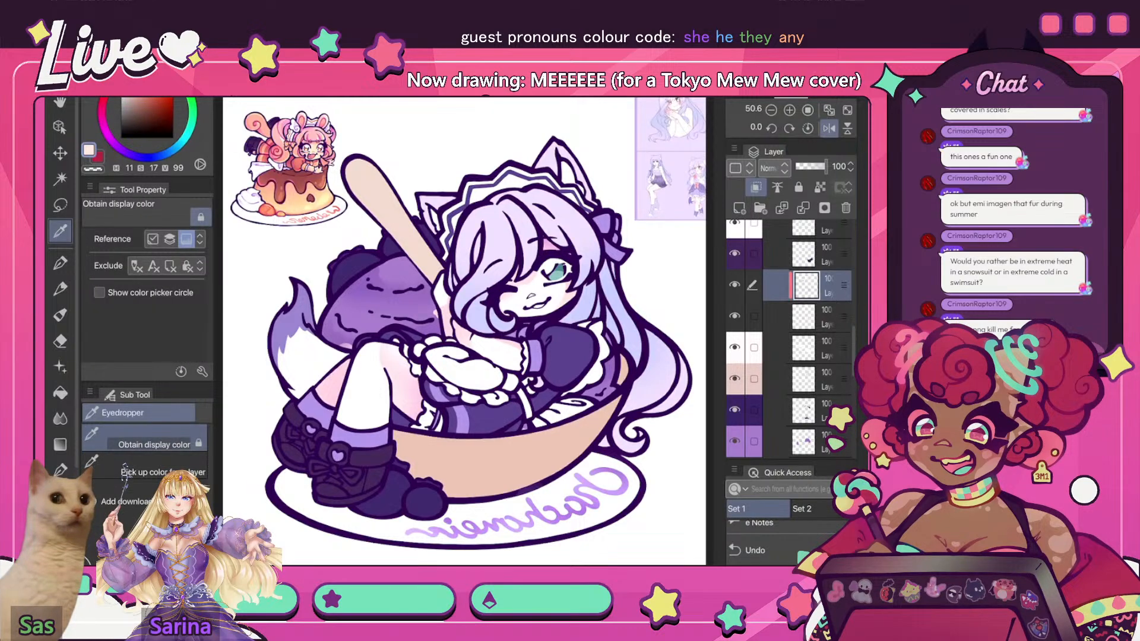
pyautogui.press('b')
pyautogui.click(102, 113)
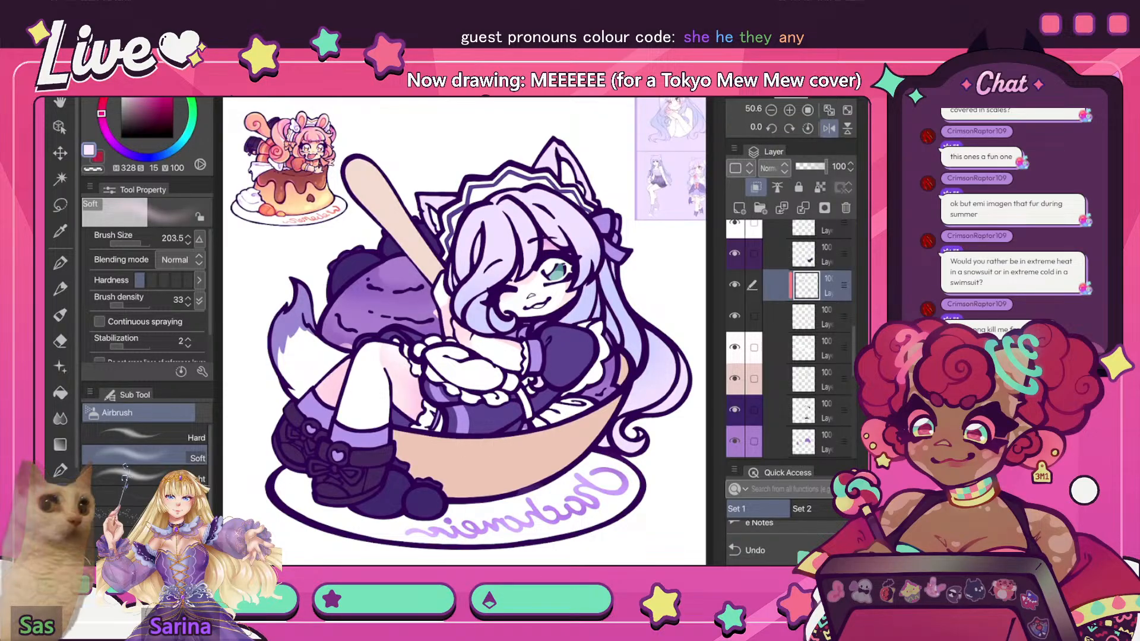
pyautogui.press('h')
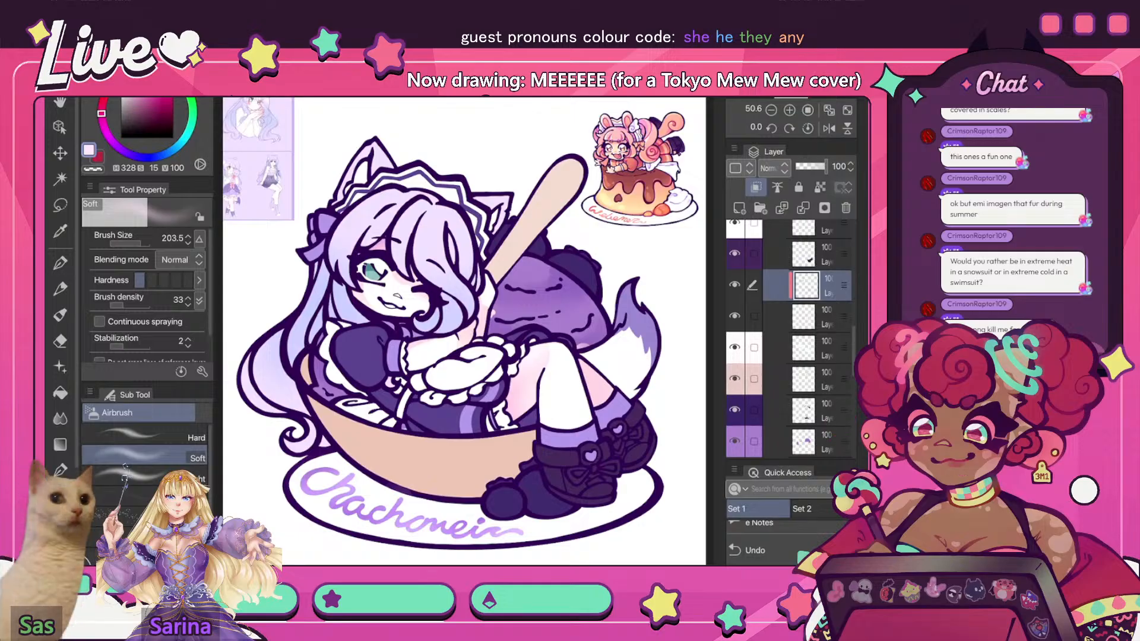
# - Shade the skin with a muted pink (H 328, S 43, V 81), choose the Blur tool at size 360.3, and check the mirrored drawing
pyautogui.click(143, 98)
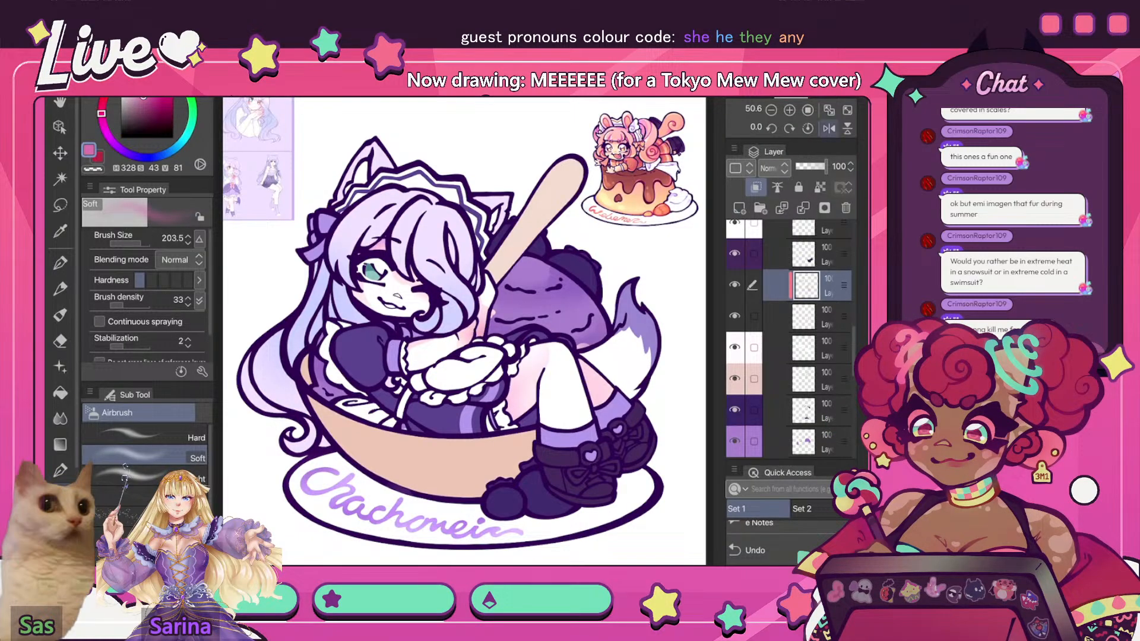
pyautogui.click(829, 128)
pyautogui.click(829, 128)
pyautogui.click(60, 263)
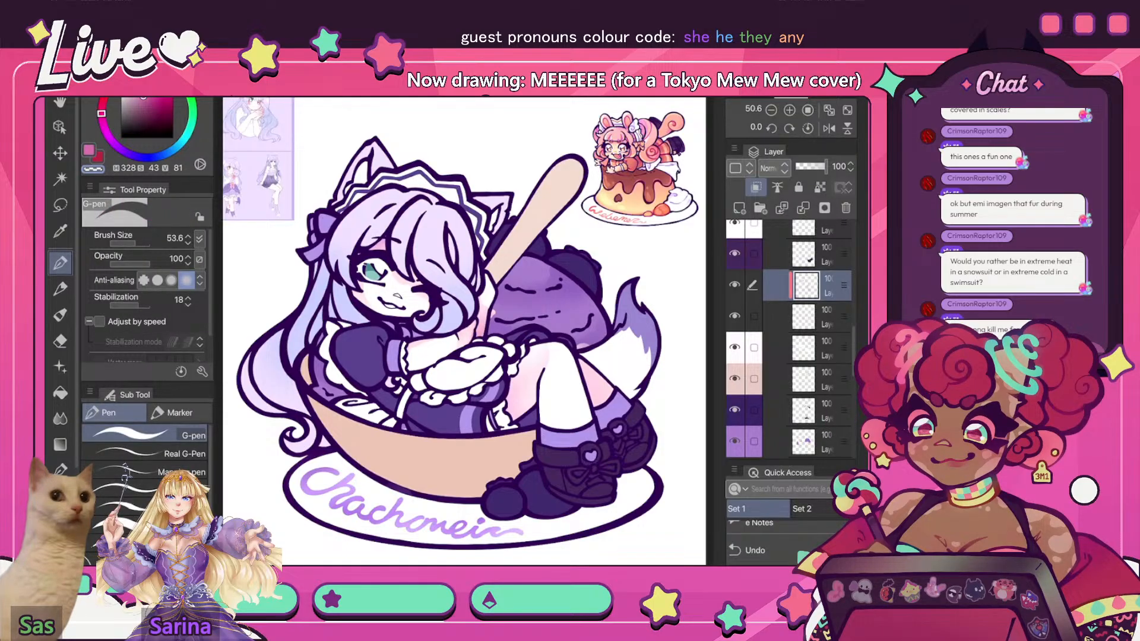
pyautogui.click(60, 418)
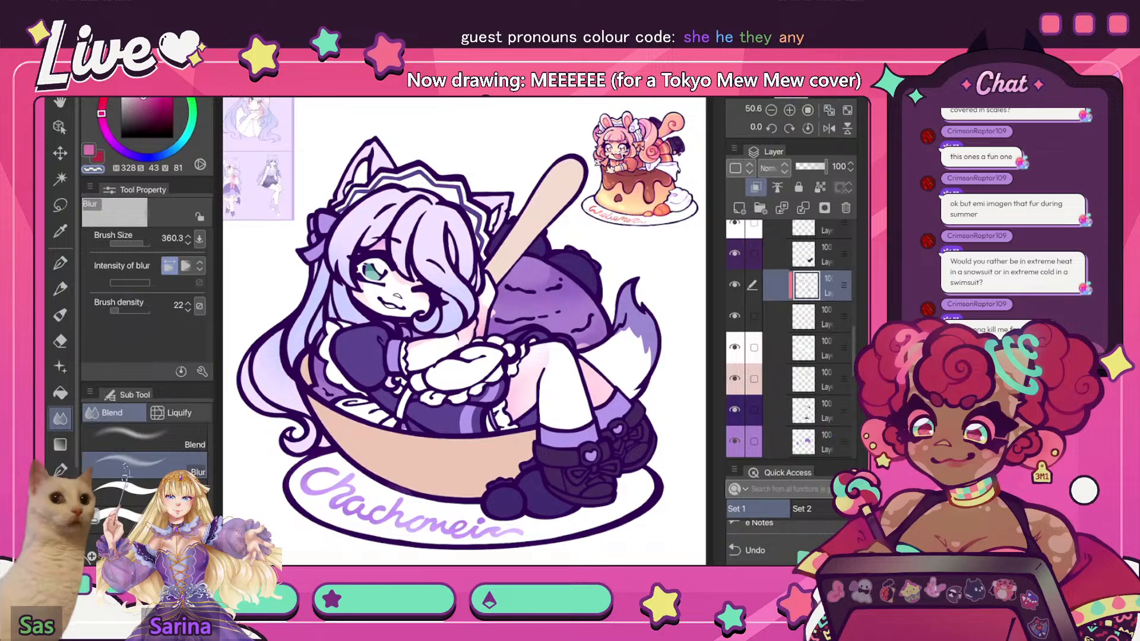
pyautogui.hotkey('ctrl', '-')
pyautogui.press('h')
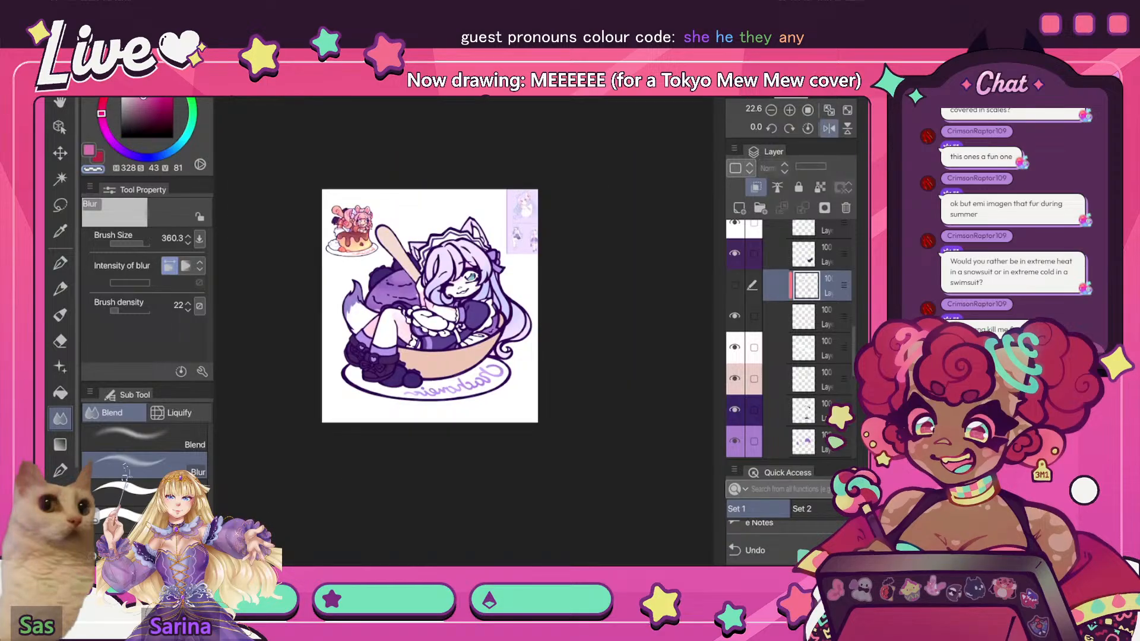
pyautogui.hotkey('ctrl', '+')
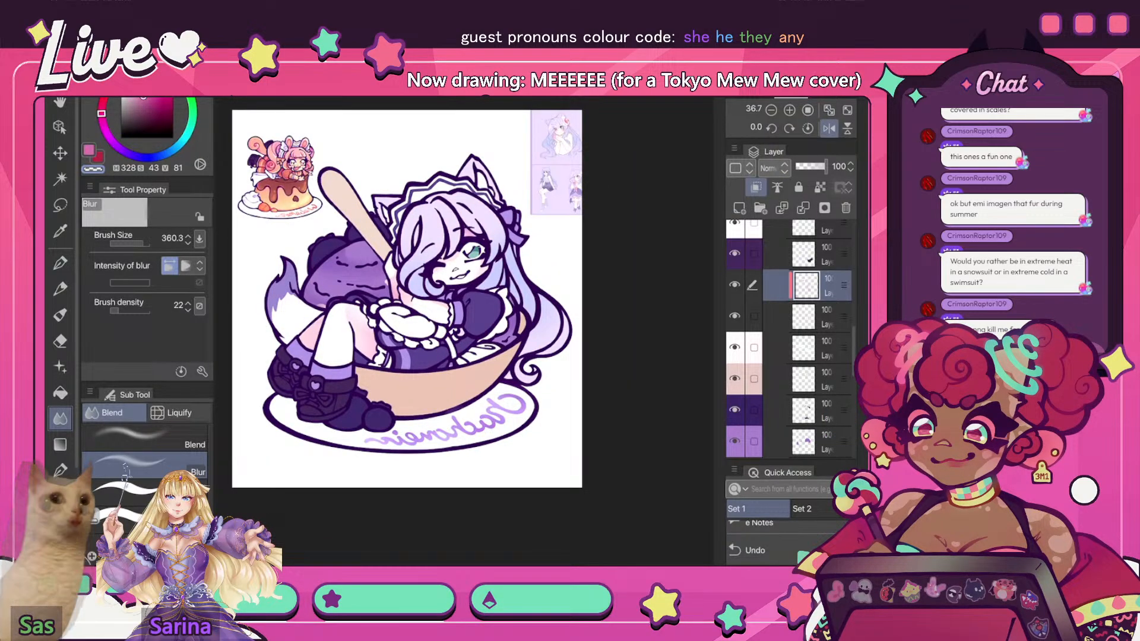
# - Choose the Soft airbrush at size 203.5 and set its color to light pink (H 348, S 29, V 100)
pyautogui.hotkey('ctrl', '+')
pyautogui.hotkey('ctrl', '+')
pyautogui.press('b')
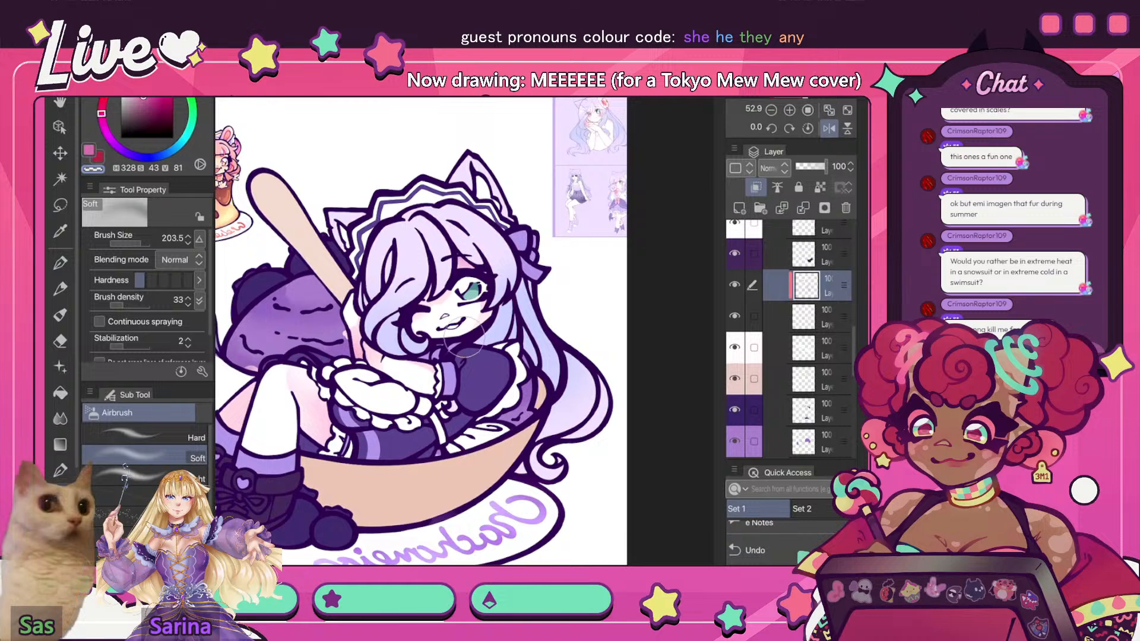
pyautogui.click(148, 88)
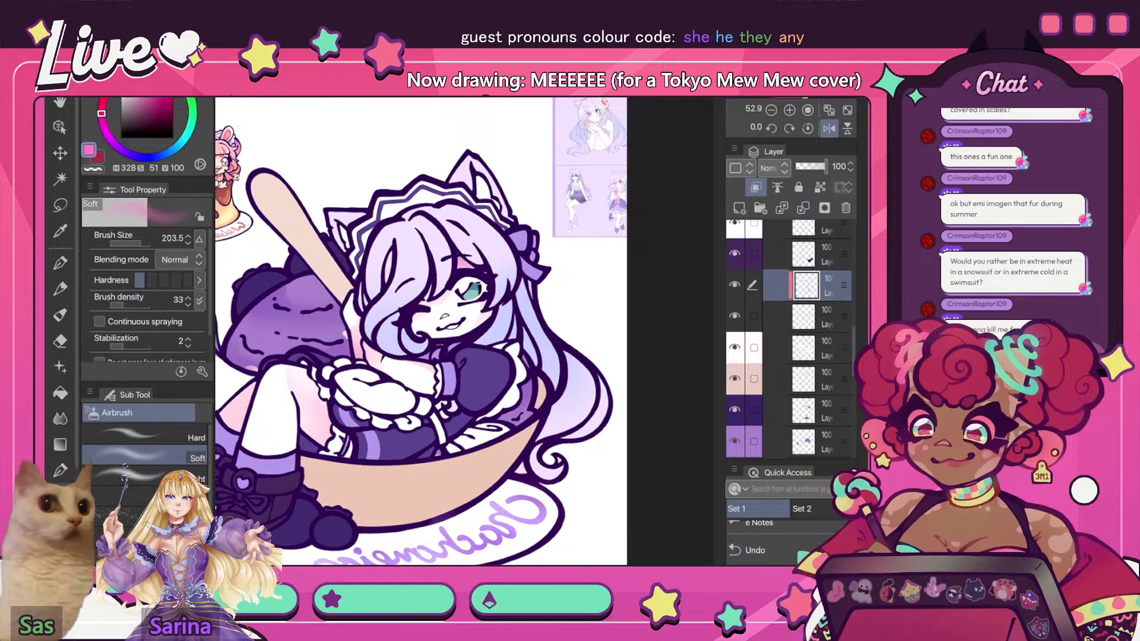
pyautogui.click(103, 98)
pyautogui.click(137, 89)
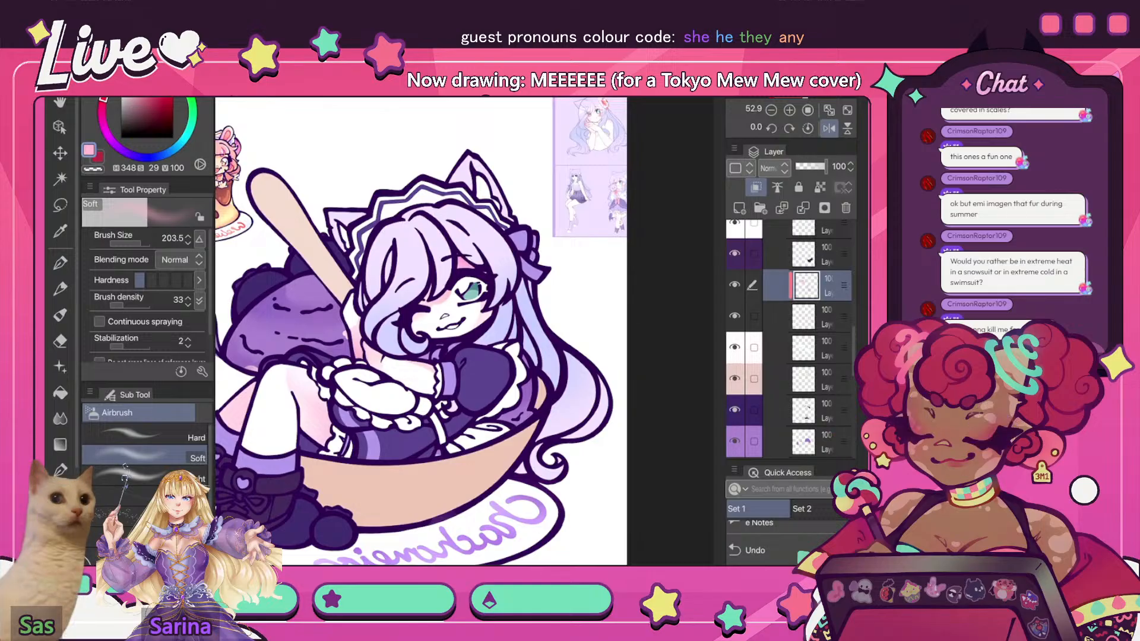
# - Switch to the Soft eraser at size 246.1 and check the blush in the unmirrored drawing
pyautogui.press('e')
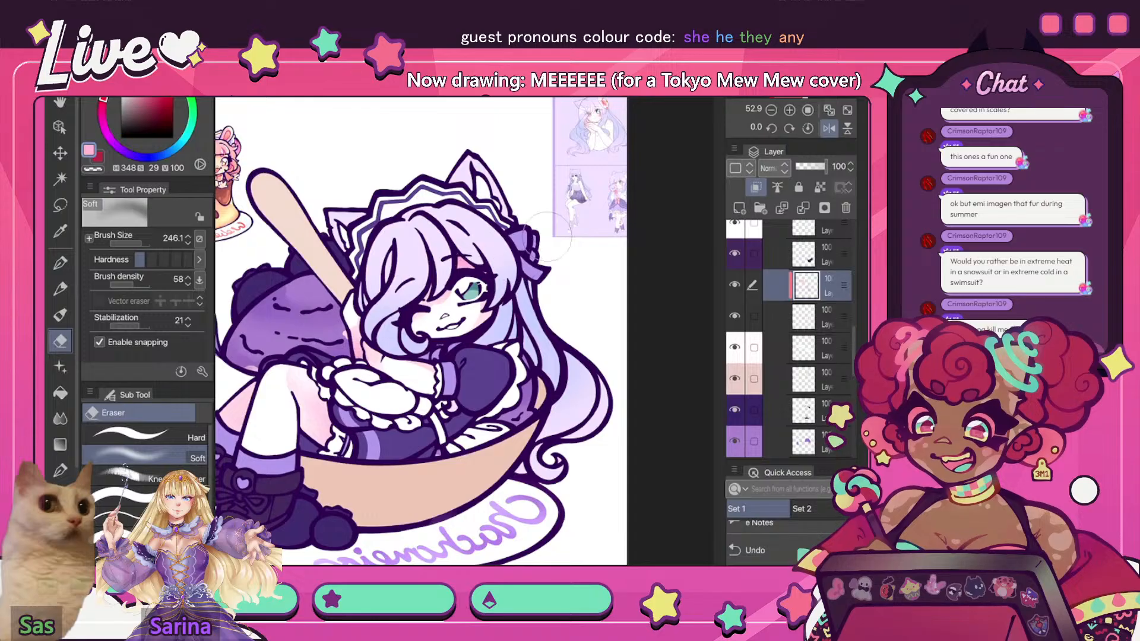
pyautogui.press('h')
pyautogui.hotkey('ctrl', '-')
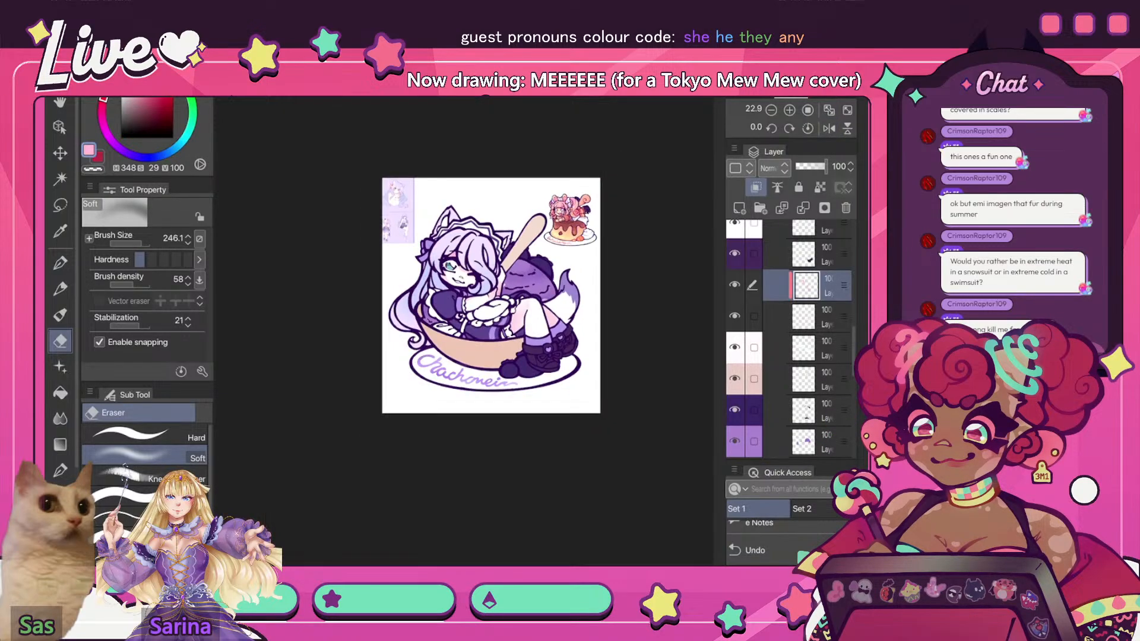
pyautogui.scroll(4, 383, 305)
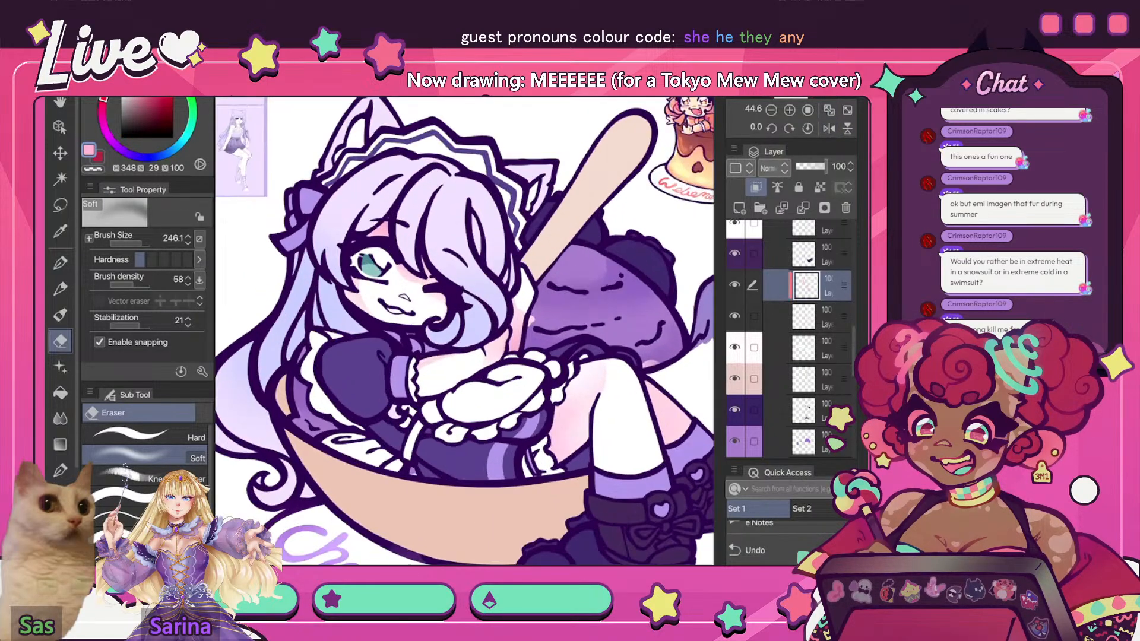
# - Set the Soft airbrush to pale pink (H 325, S 20, V 100) at size 114.9 and lower the active shading layer's opacity to 88
pyautogui.press('b')
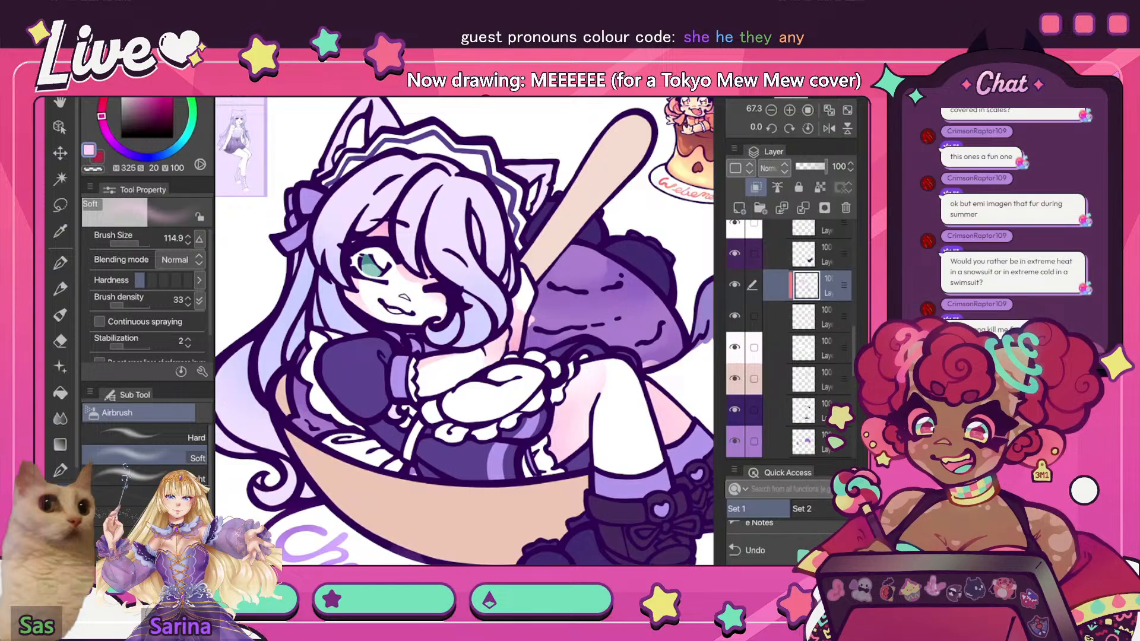
pyautogui.scroll(-3, 464, 332)
pyautogui.press('h')
pyautogui.scroll(-2, 545, 259)
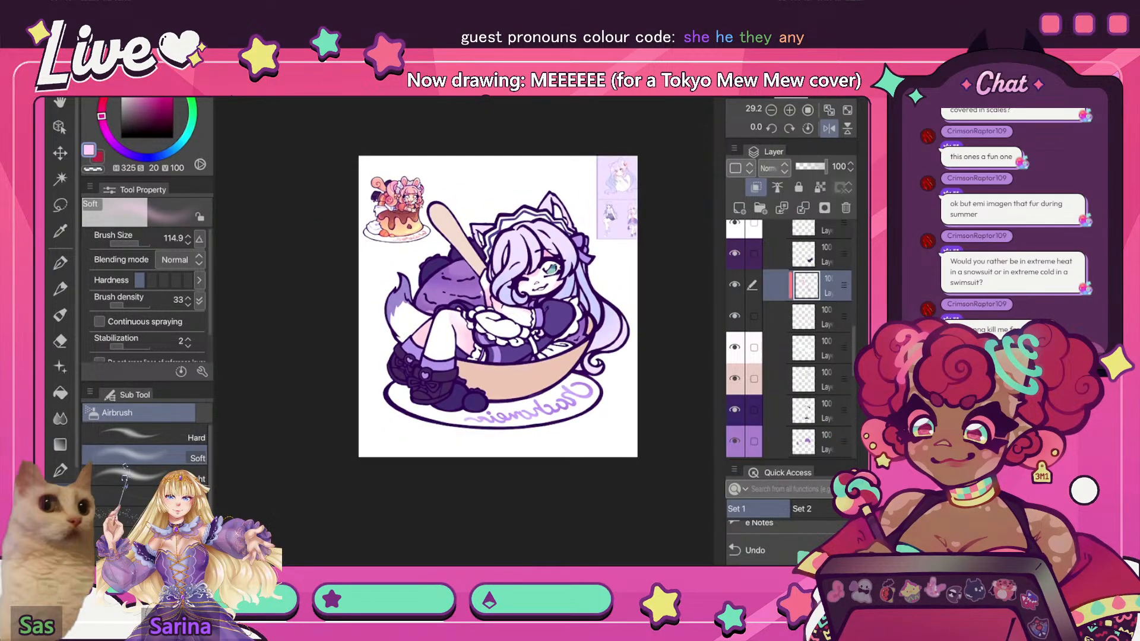
pyautogui.press('h')
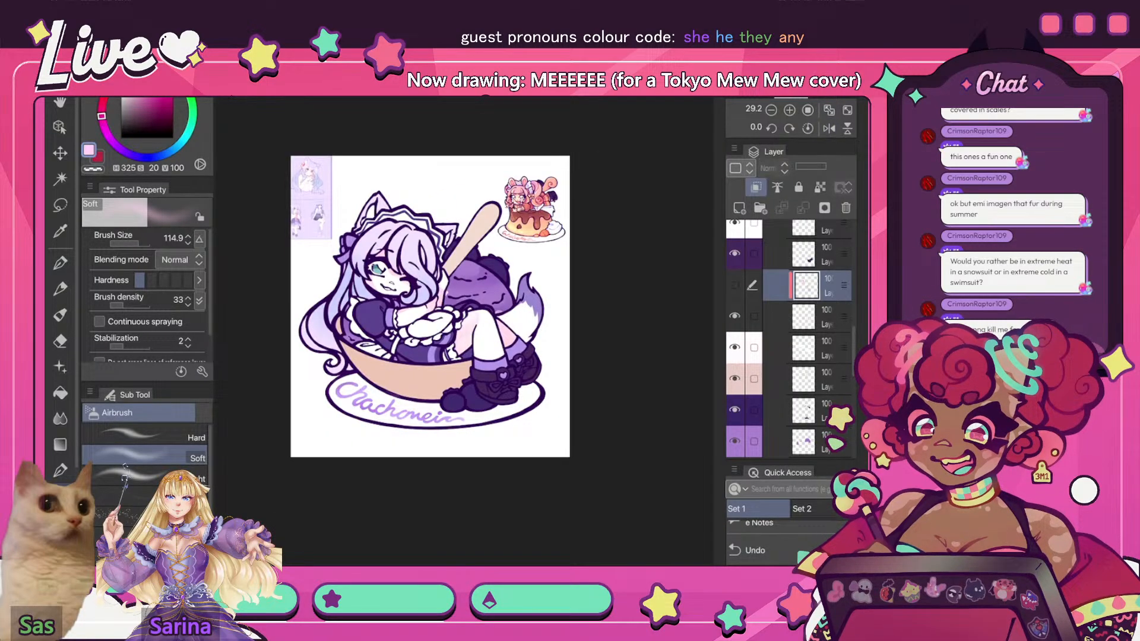
pyautogui.moveTo(826, 167); pyautogui.dragTo(822, 167)
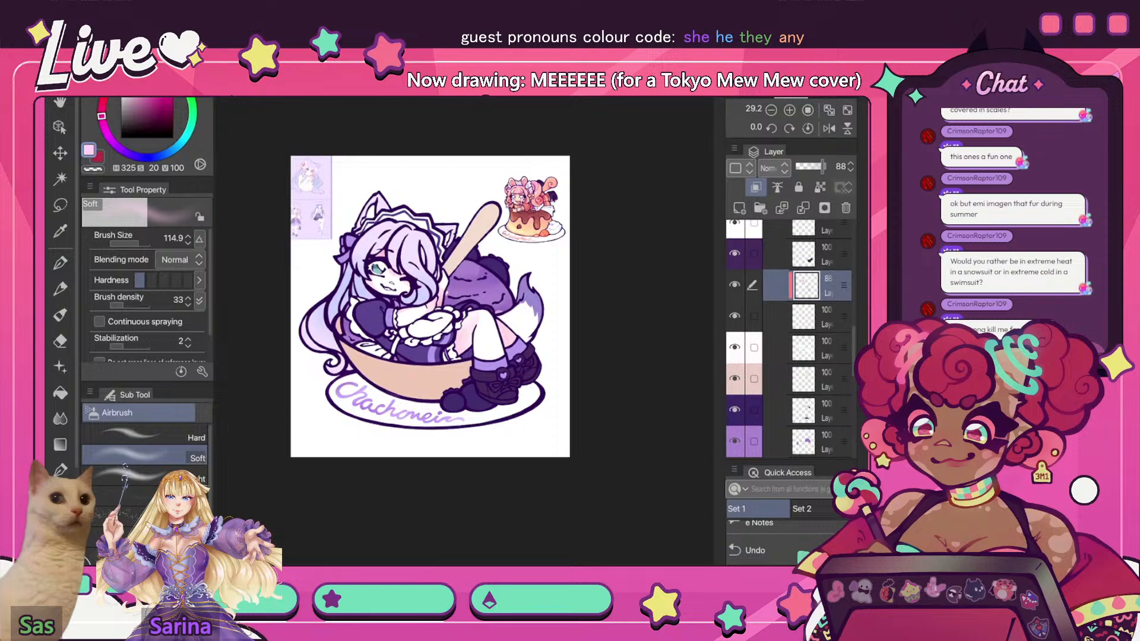
# - Refine the skin shading with the Soft eraser at size 78.5, checking the face up close and the drawing in mirrored view
pyautogui.scroll(2, 428, 211)
pyautogui.press('e')
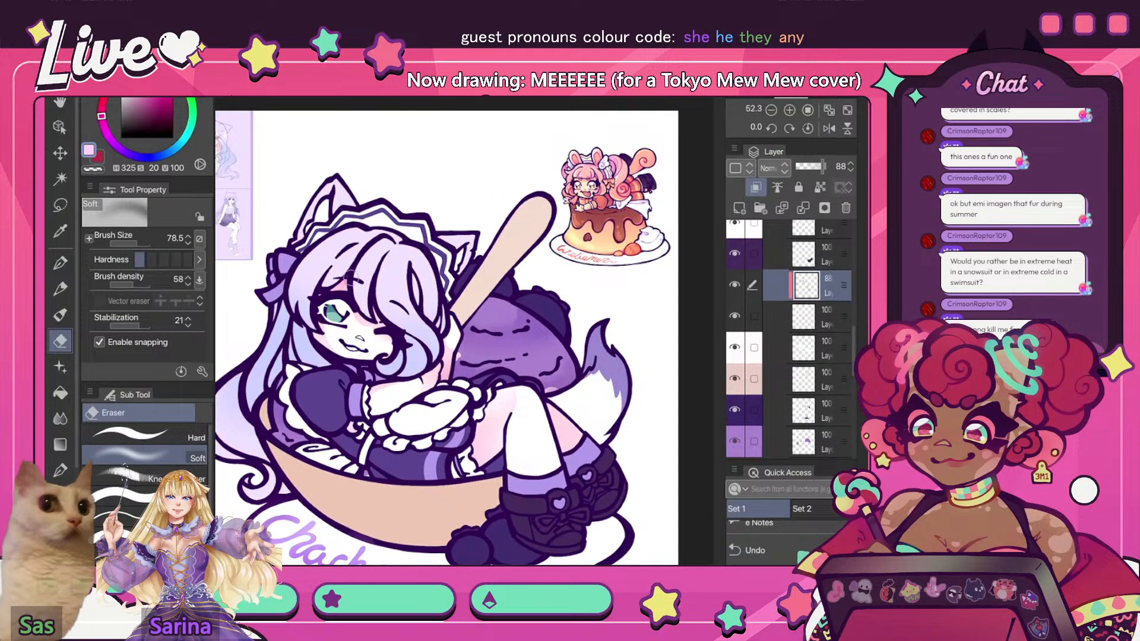
pyautogui.scroll(-3, 445, 339)
pyautogui.scroll(2, 445, 338)
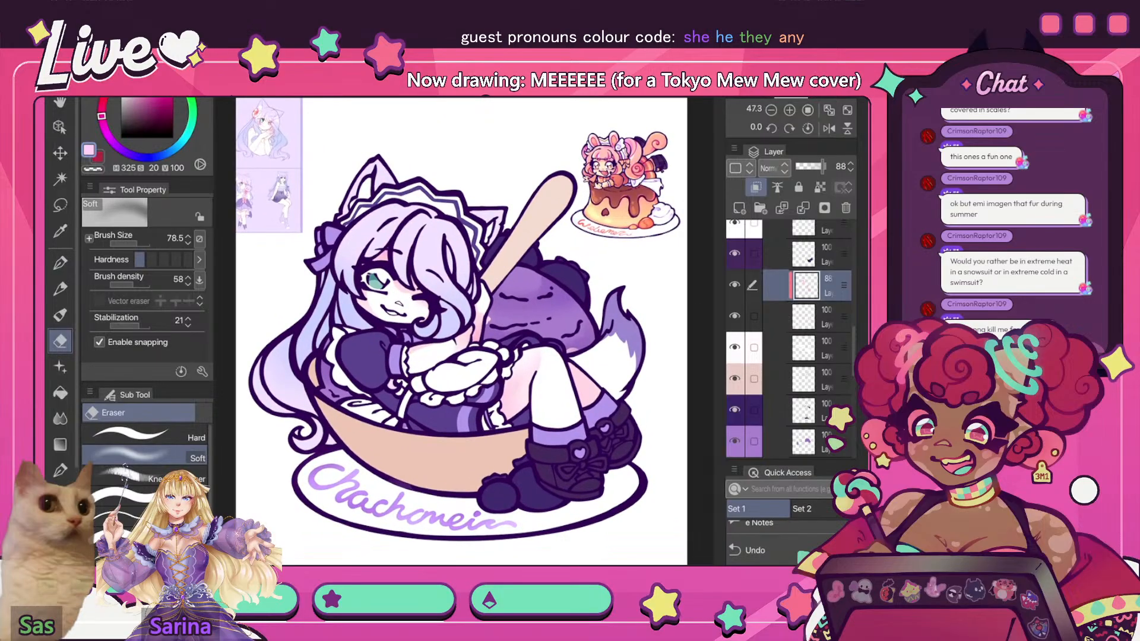
pyautogui.scroll(4, 462, 333)
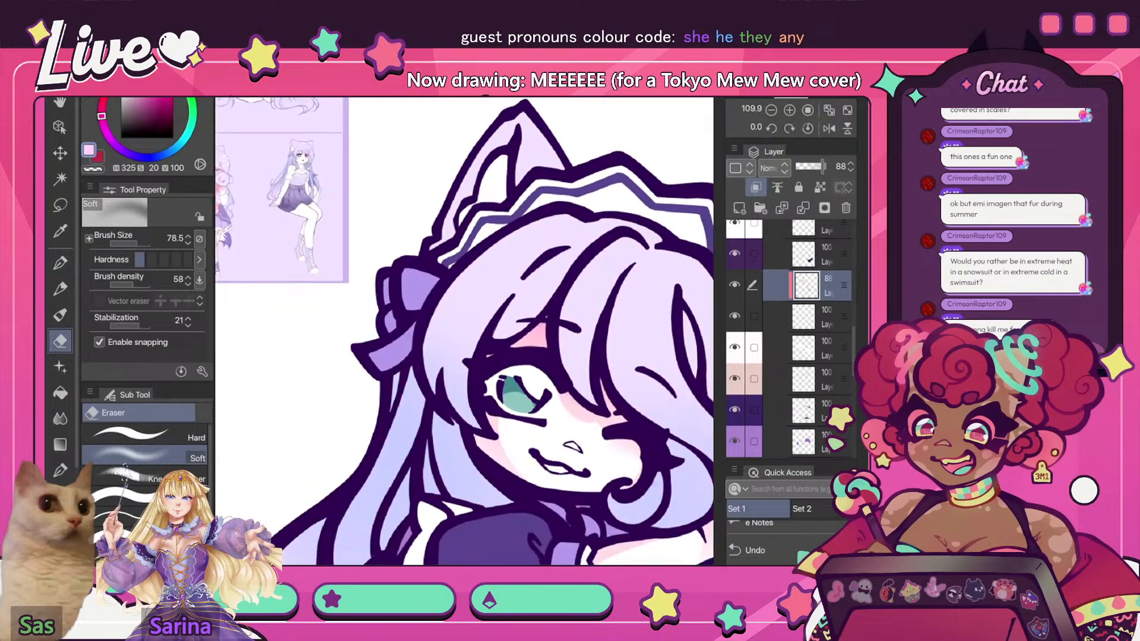
pyautogui.scroll(-4, 463, 332)
pyautogui.scroll(1, 463, 332)
pyautogui.scroll(1, 463, 332)
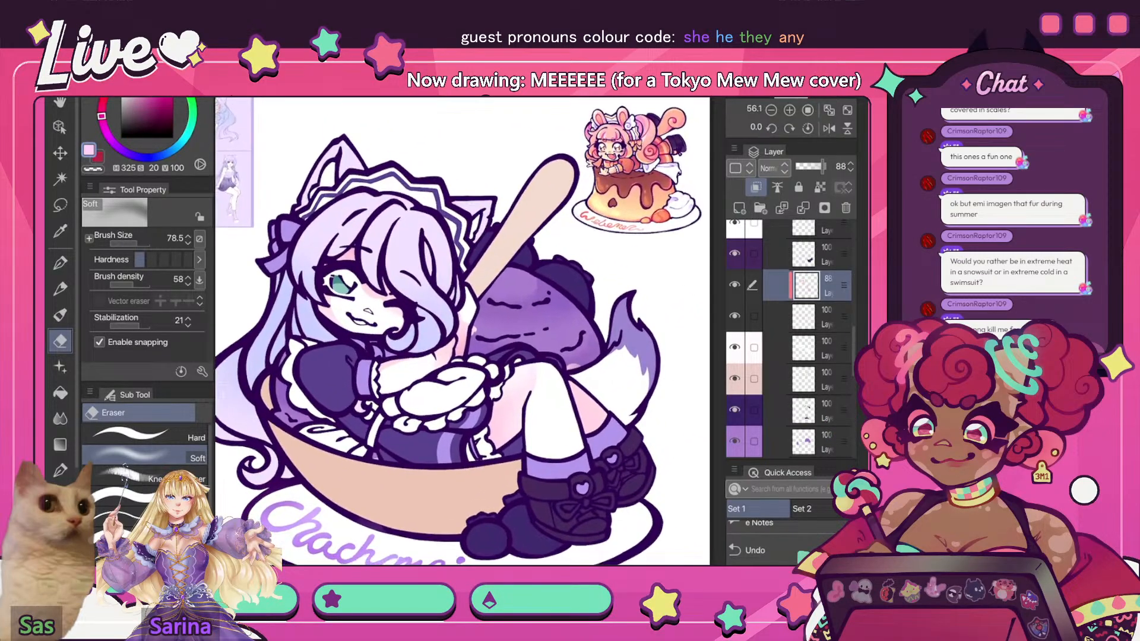
pyautogui.scroll(-2, 463, 333)
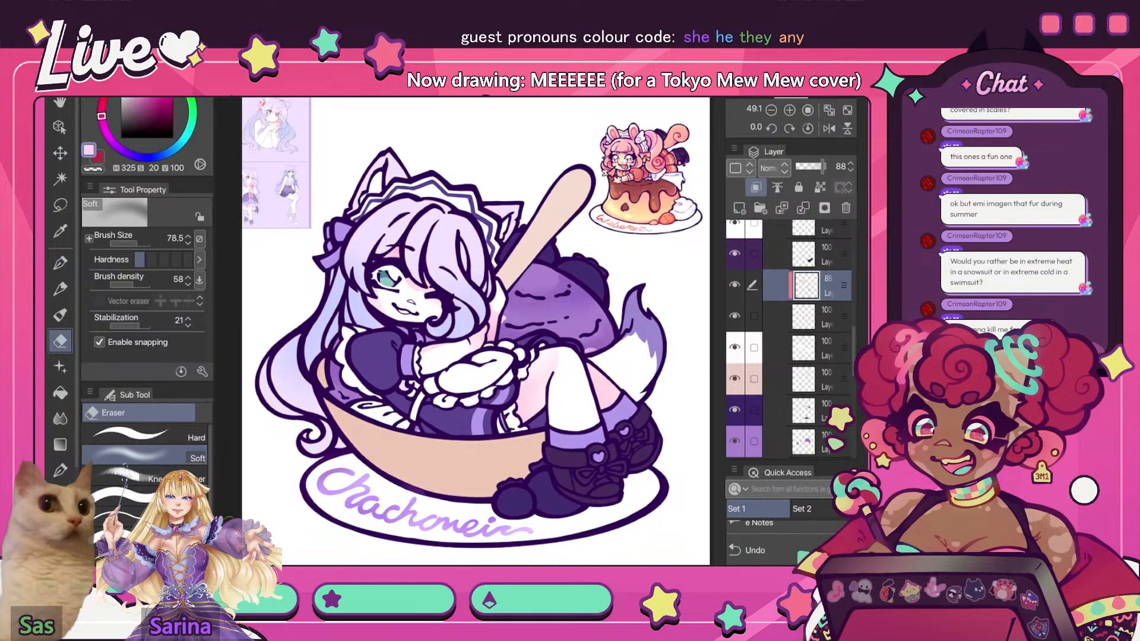
pyautogui.press('h')
pyautogui.press('h')
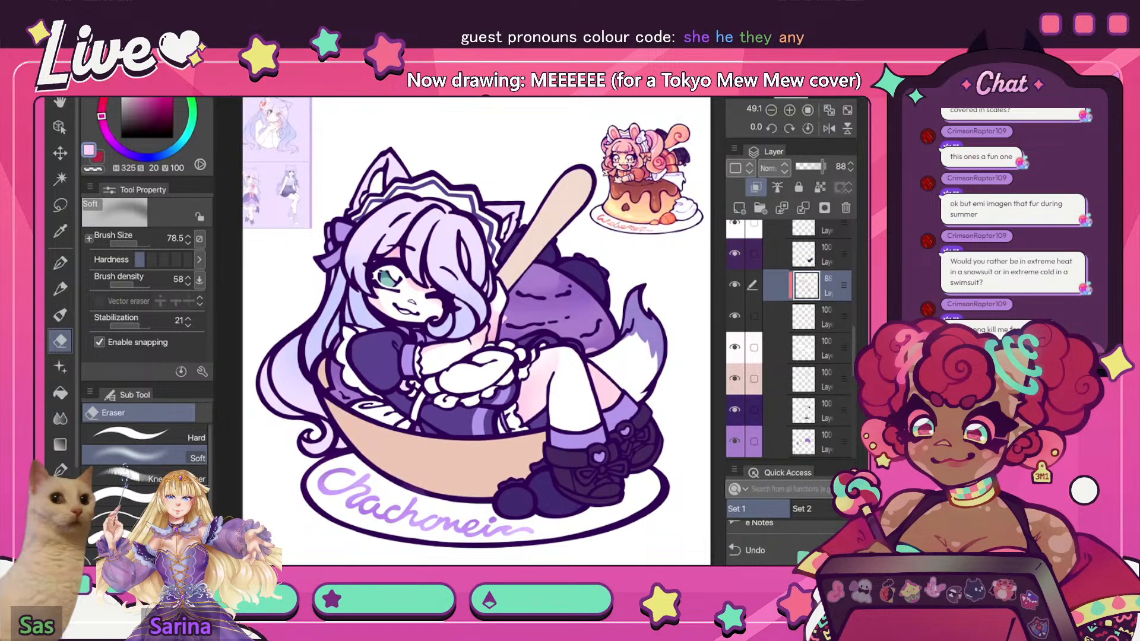
# - Merge the skin shading layer into the layer beneath and lower the merged layer's opacity to 63
pyautogui.hotkey('ctrl', 'e')
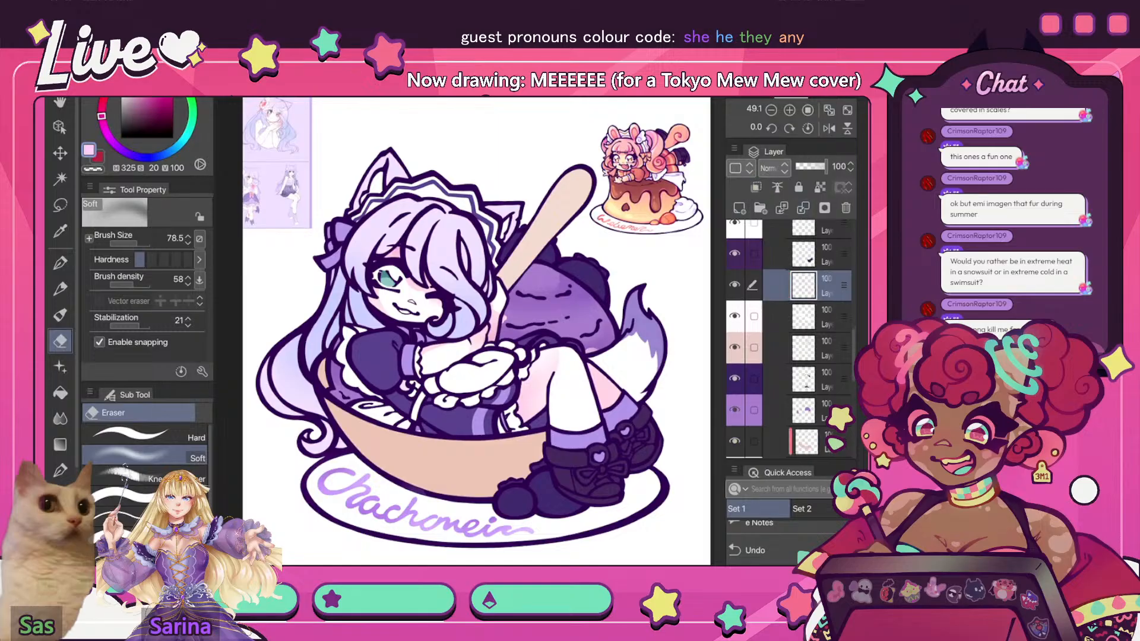
pyautogui.click(735, 285)
pyautogui.click(735, 285)
pyautogui.moveTo(825, 167); pyautogui.dragTo(814, 167)
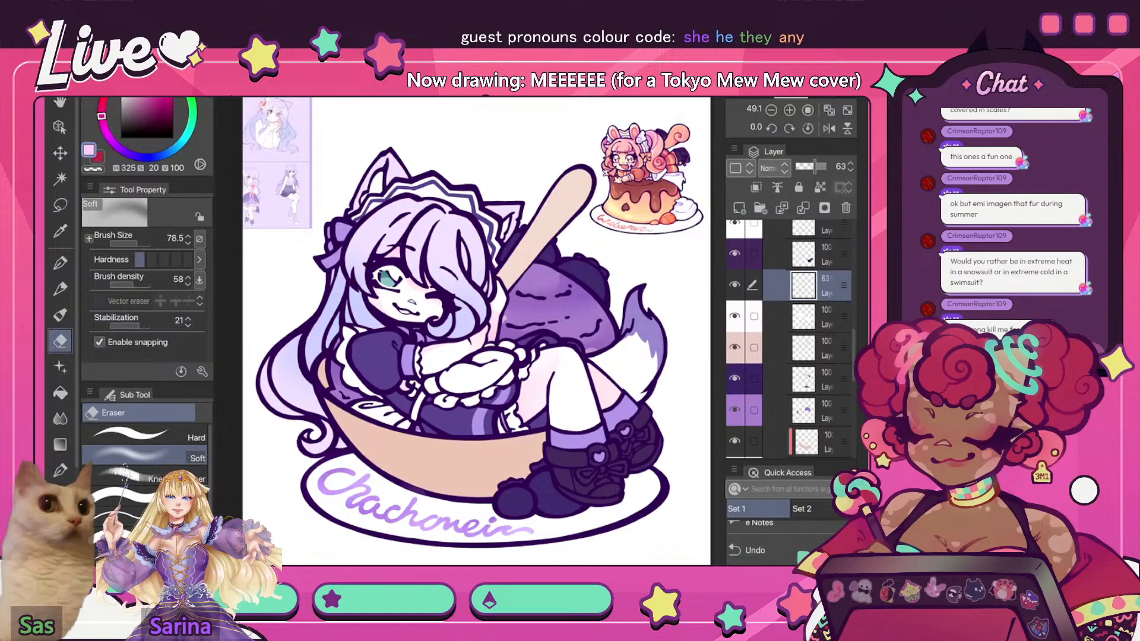
pyautogui.click(828, 129)
pyautogui.click(829, 110)
pyautogui.click(828, 128)
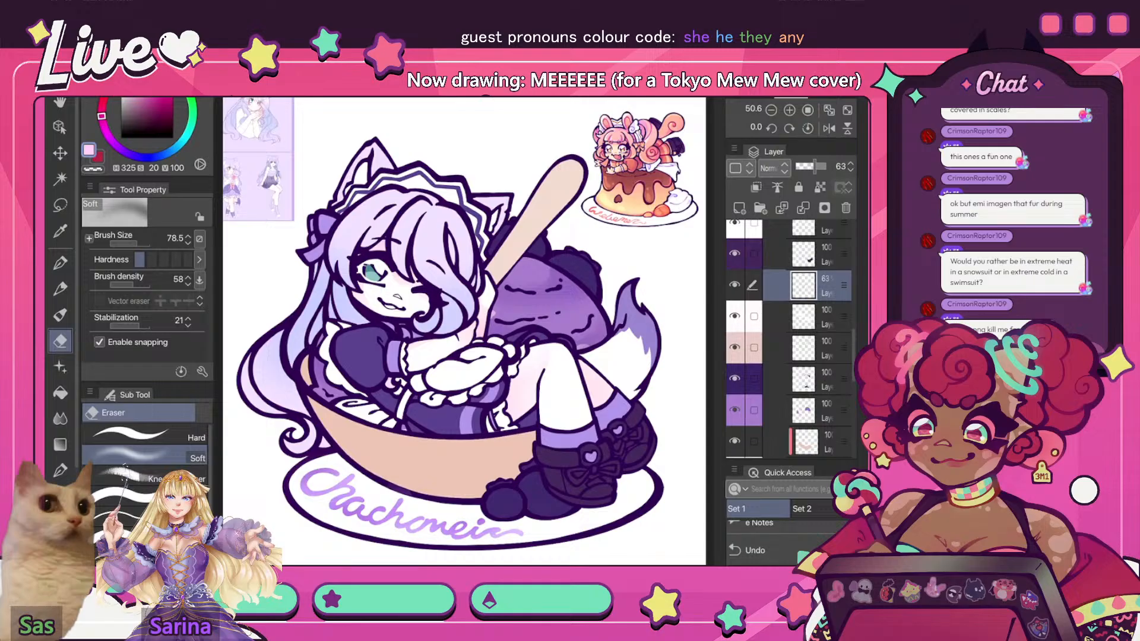
# - Consult the character references, add a new layer above the eye color layers, and sample the teal of the open eye
pyautogui.scroll(8, 258, 157)
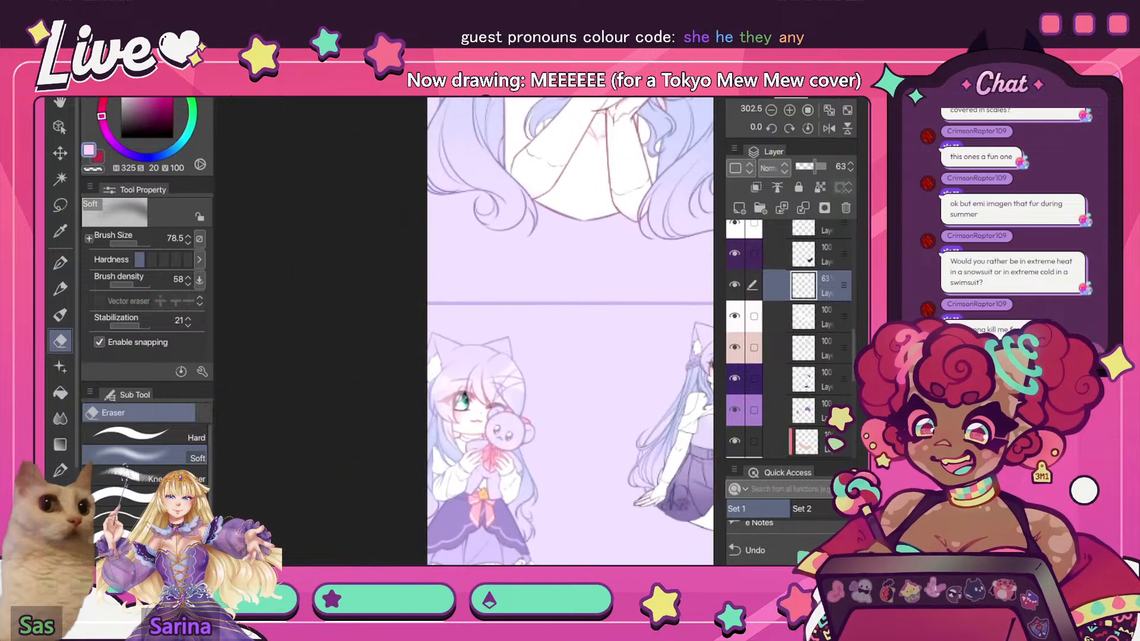
pyautogui.scroll(-9, 462, 285)
pyautogui.scroll(3, 451, 333)
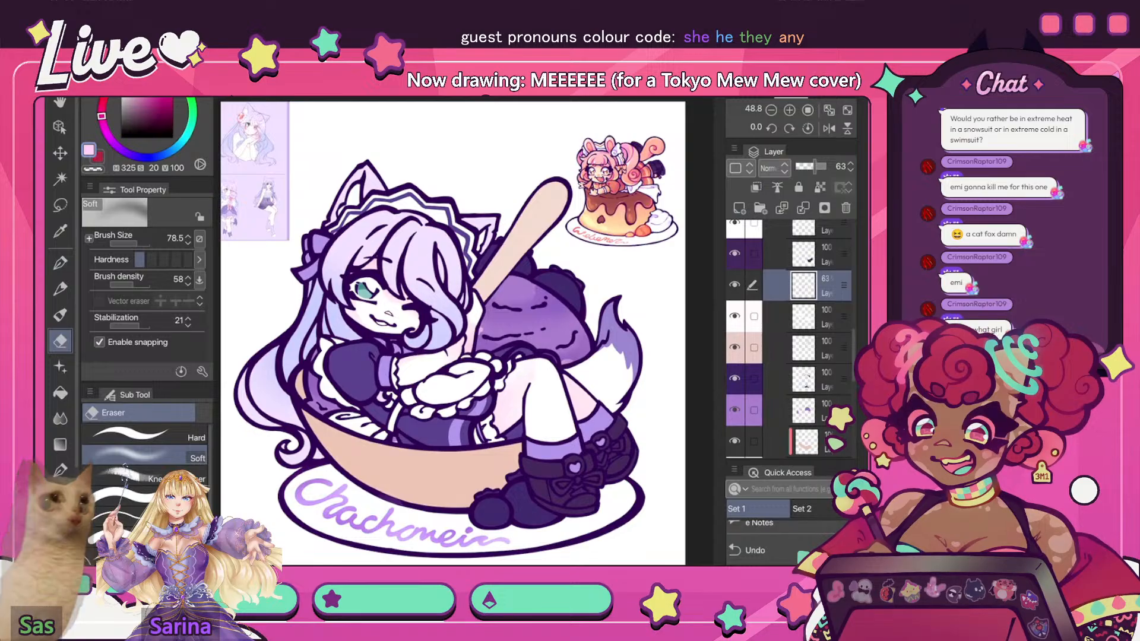
pyautogui.scroll(5, 789, 338)
pyautogui.scroll(-5, 790, 338)
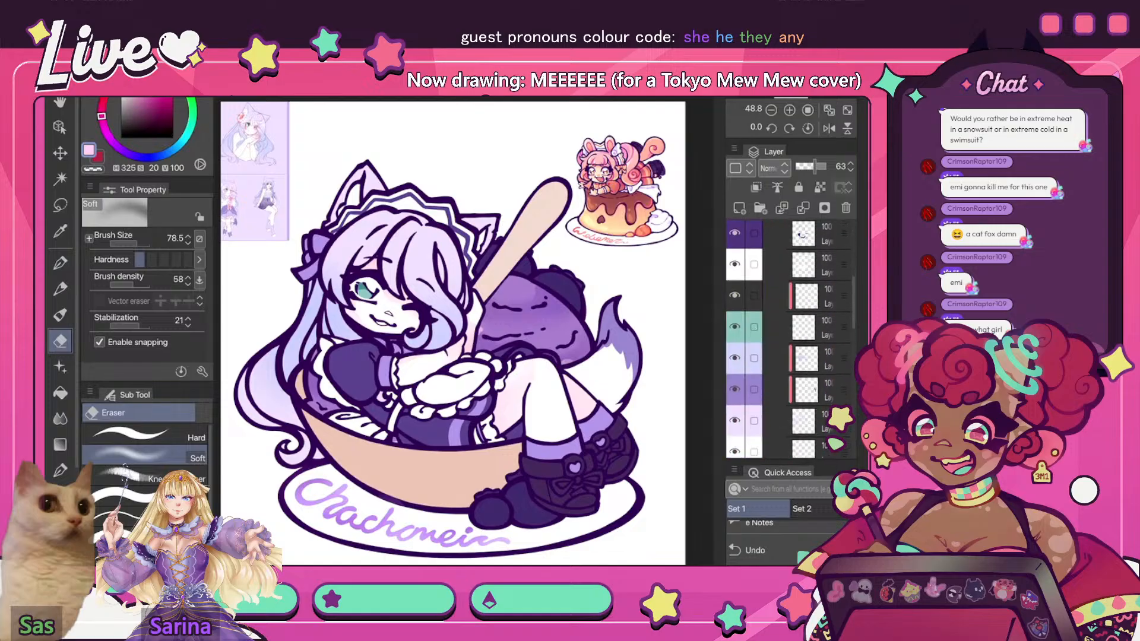
pyautogui.hotkey('ctrl', 'shift', 'n')
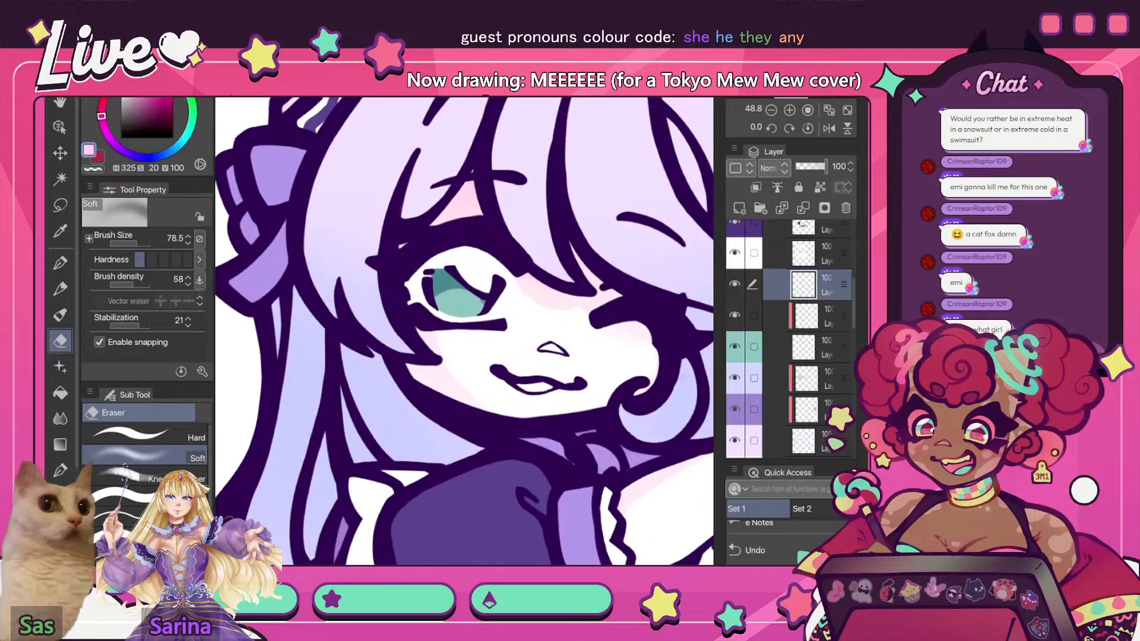
pyautogui.press('i')
pyautogui.click(371, 323)
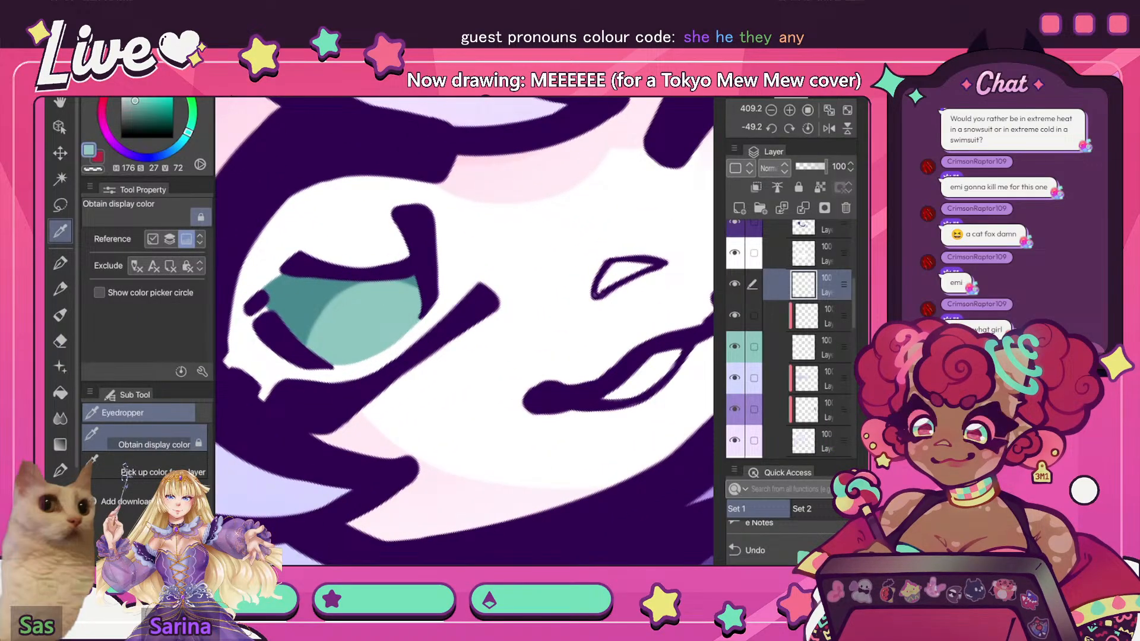
# - Draw a star-shaped highlight in the open eye with the G-pen at size 17.1 in pale blue (H 184, S 28, V 91)
pyautogui.press('p')
pyautogui.click(131, 244)
pyautogui.moveTo(135, 101); pyautogui.dragTo(136, 91)
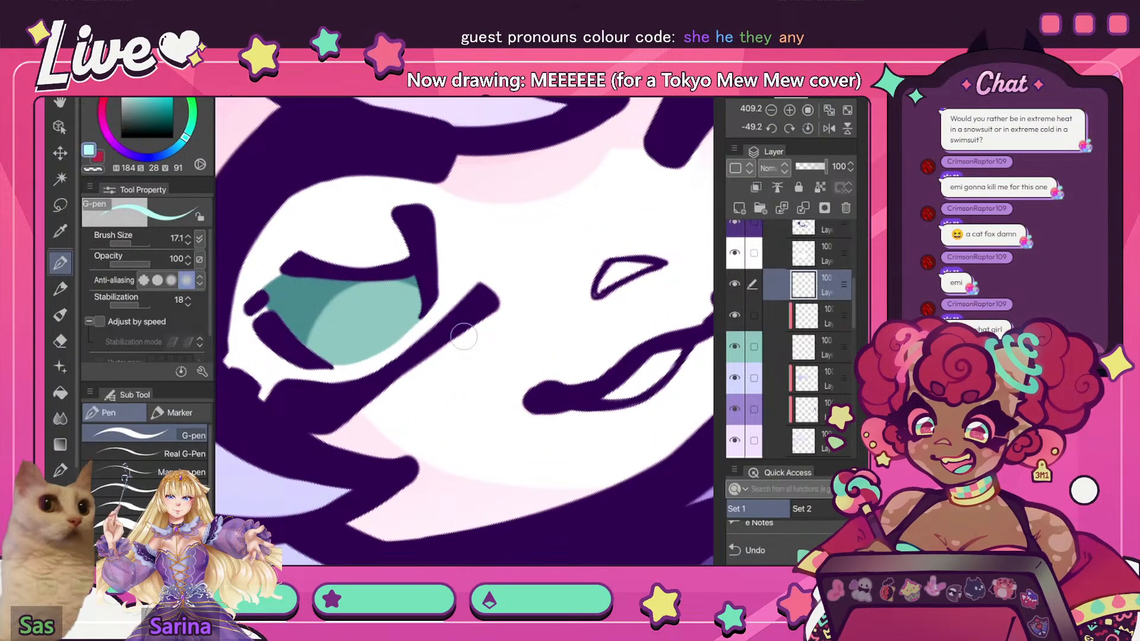
pyautogui.moveTo(349, 289); pyautogui.dragTo(350, 304)
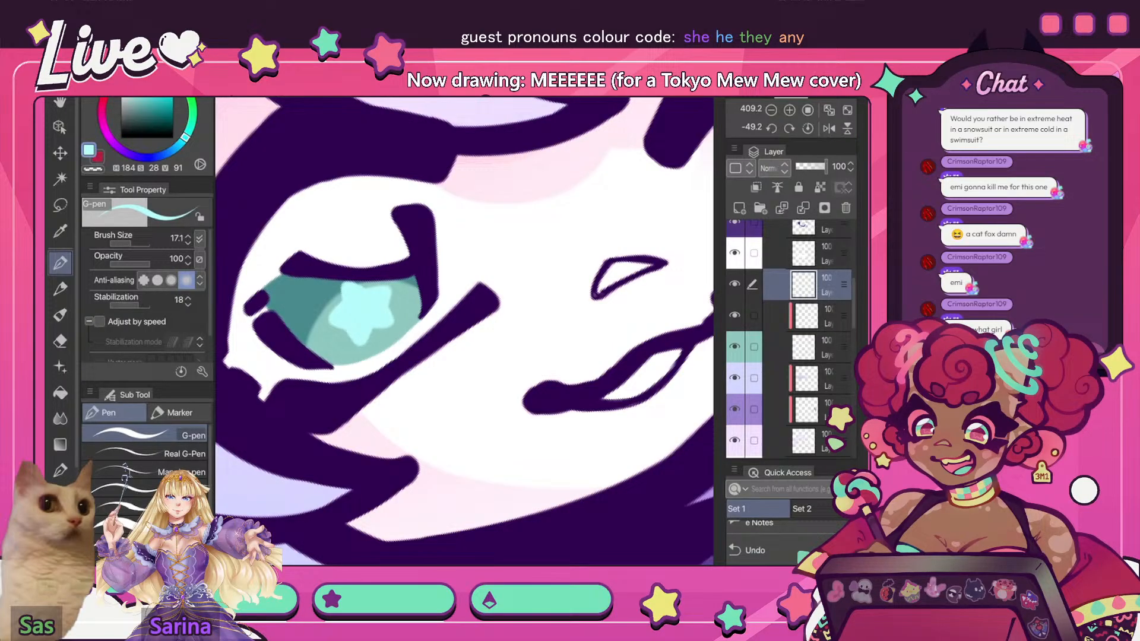
pyautogui.moveTo(787, 473); pyautogui.dragTo(760, 502)
pyautogui.scroll(-10, 464, 331)
pyautogui.scroll(3, 464, 331)
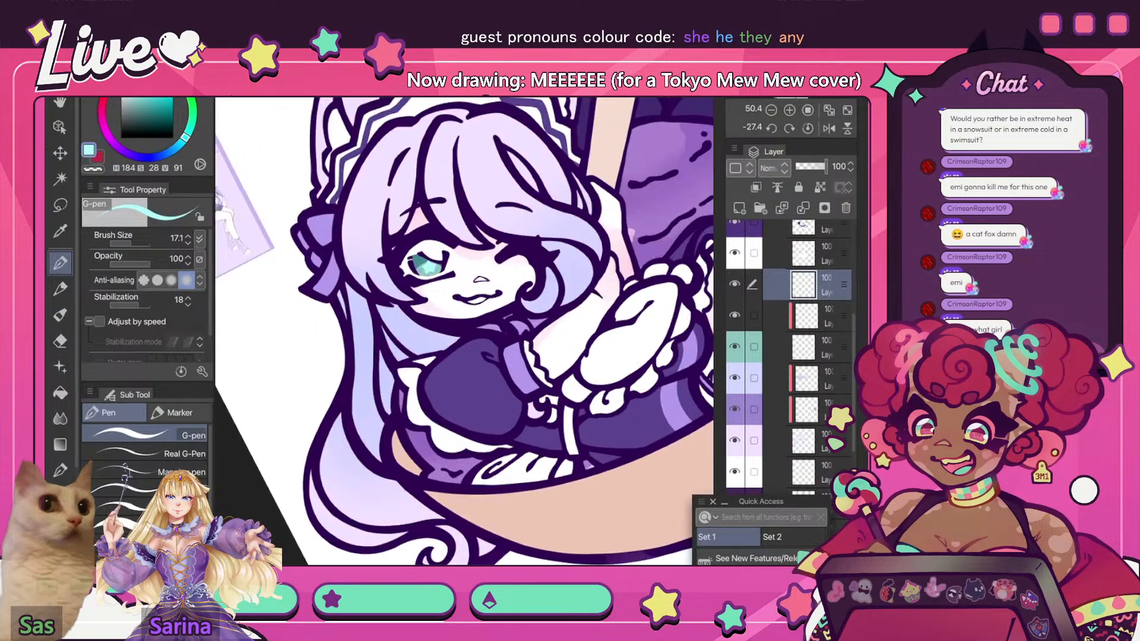
pyautogui.scroll(2, 464, 331)
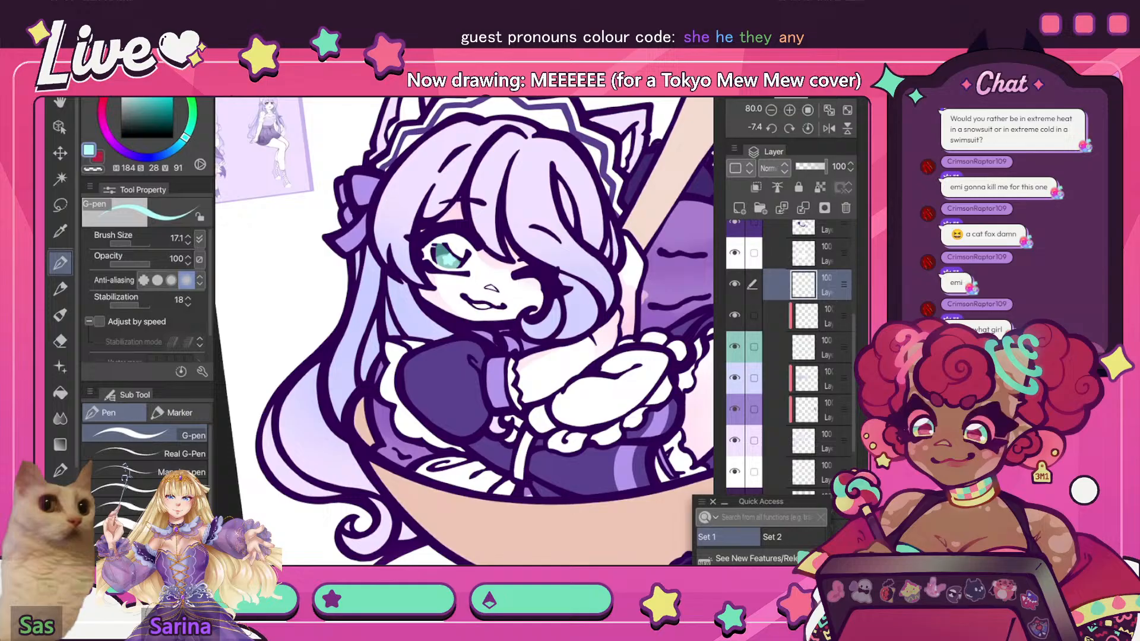
pyautogui.moveTo(761, 502); pyautogui.dragTo(790, 443)
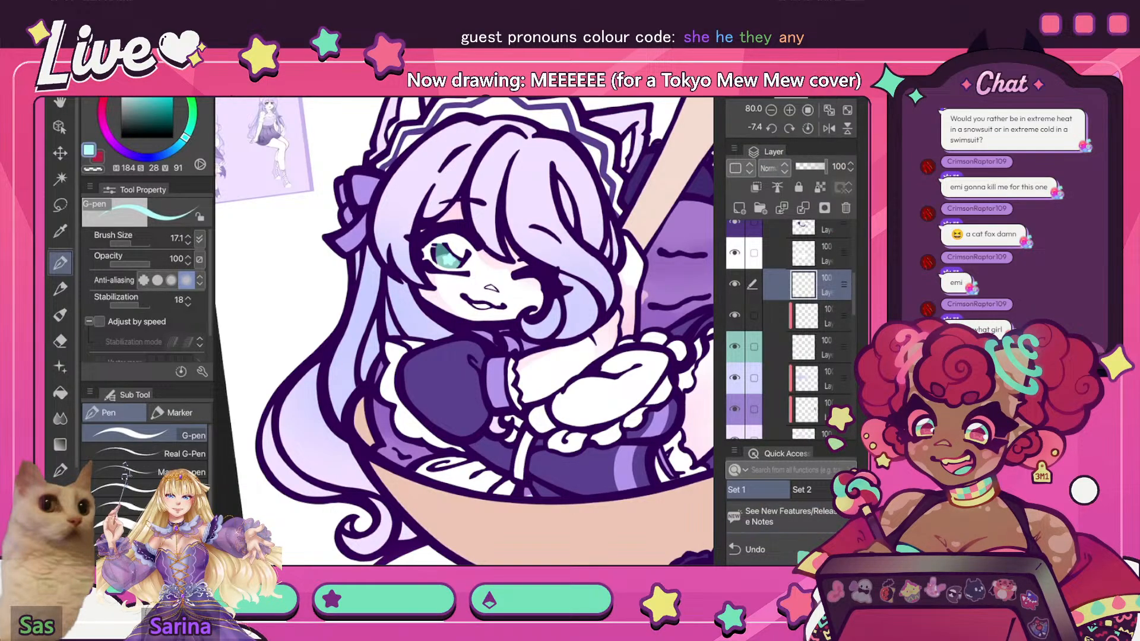
pyautogui.scroll(-2, 789, 522)
pyautogui.scroll(1, 789, 522)
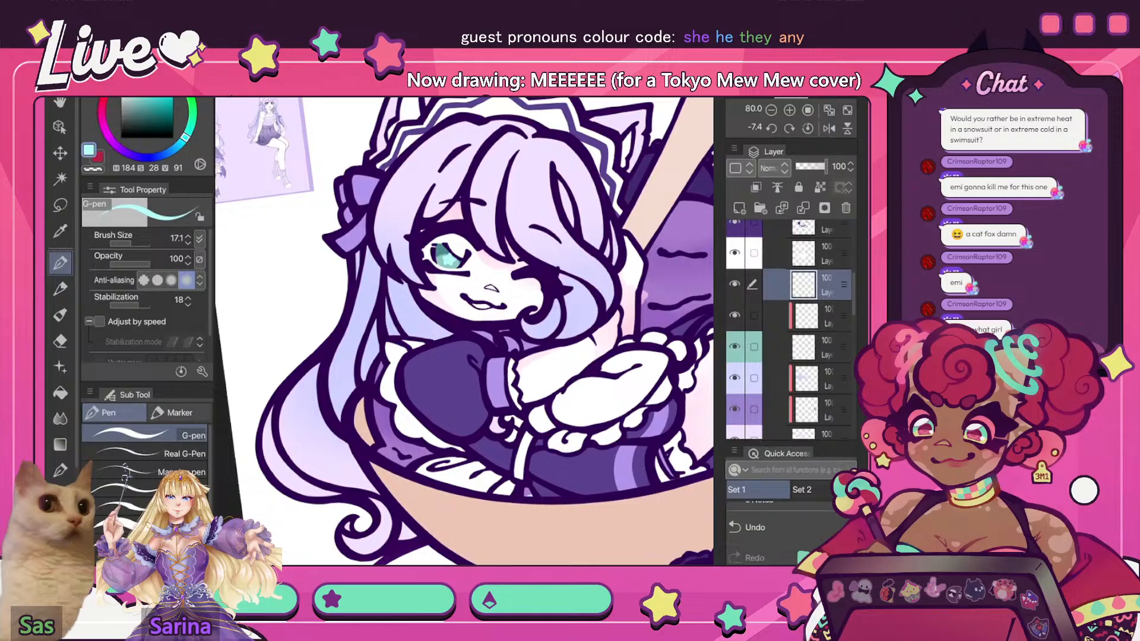
pyautogui.moveTo(730, 444); pyautogui.dragTo(730, 459)
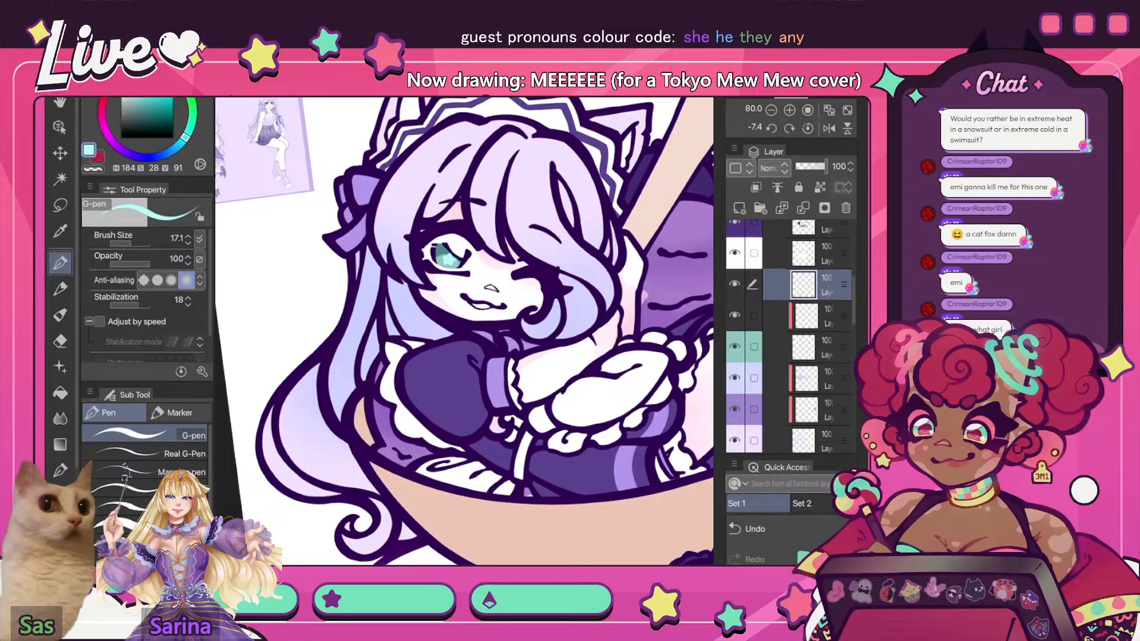
# - Switch to the Liquify tool at size 114.9, straighten the canvas rotation, and check the star highlight in mirrored view
pyautogui.scroll(3, 464, 331)
pyautogui.click(60, 418)
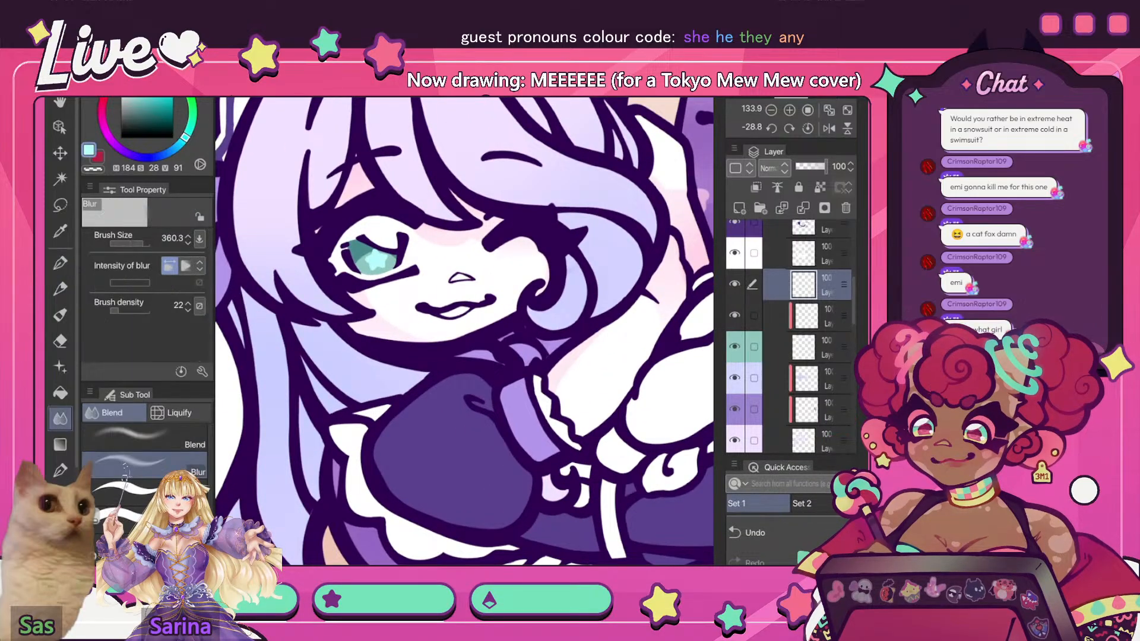
pyautogui.click(179, 413)
pyautogui.moveTo(135, 244); pyautogui.dragTo(138, 244)
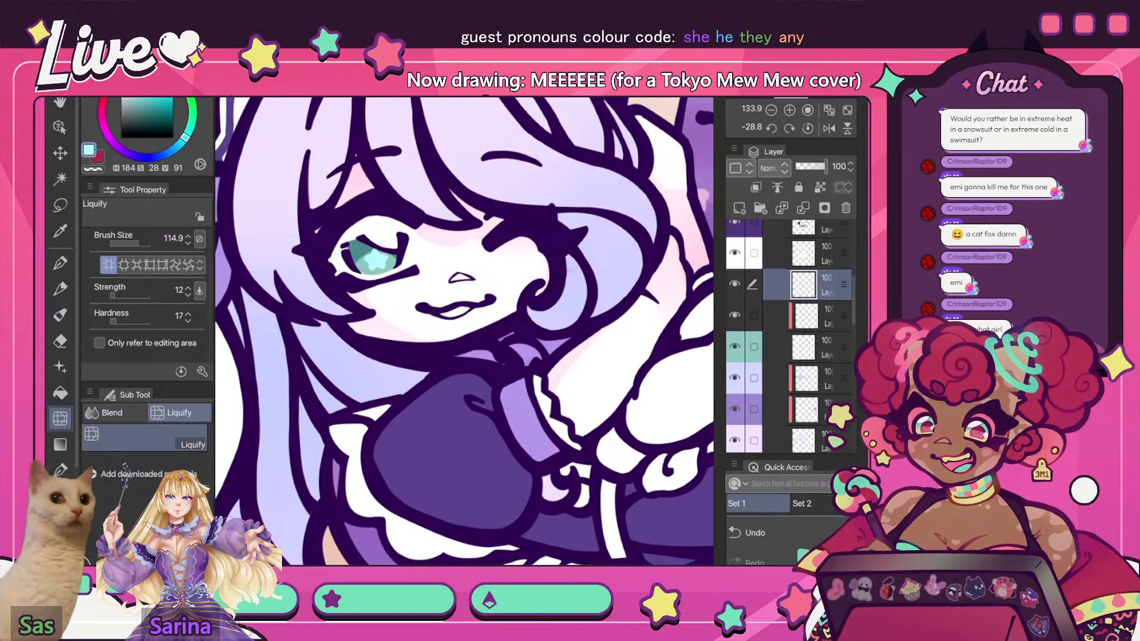
pyautogui.scroll(-6, 464, 332)
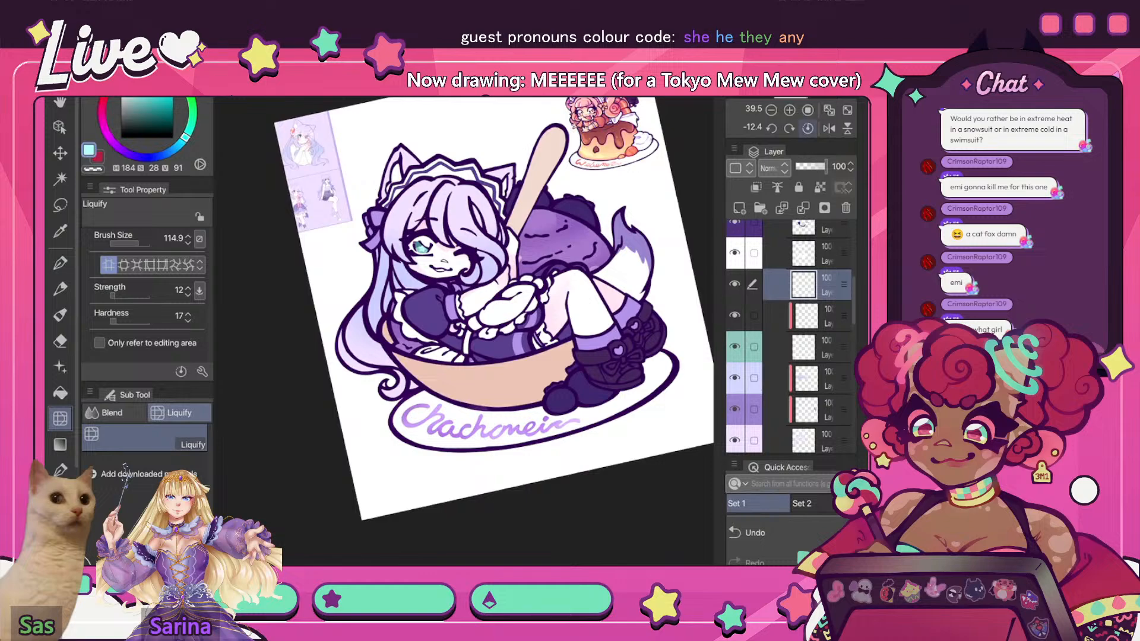
pyautogui.press('h')
pyautogui.scroll(5, 465, 332)
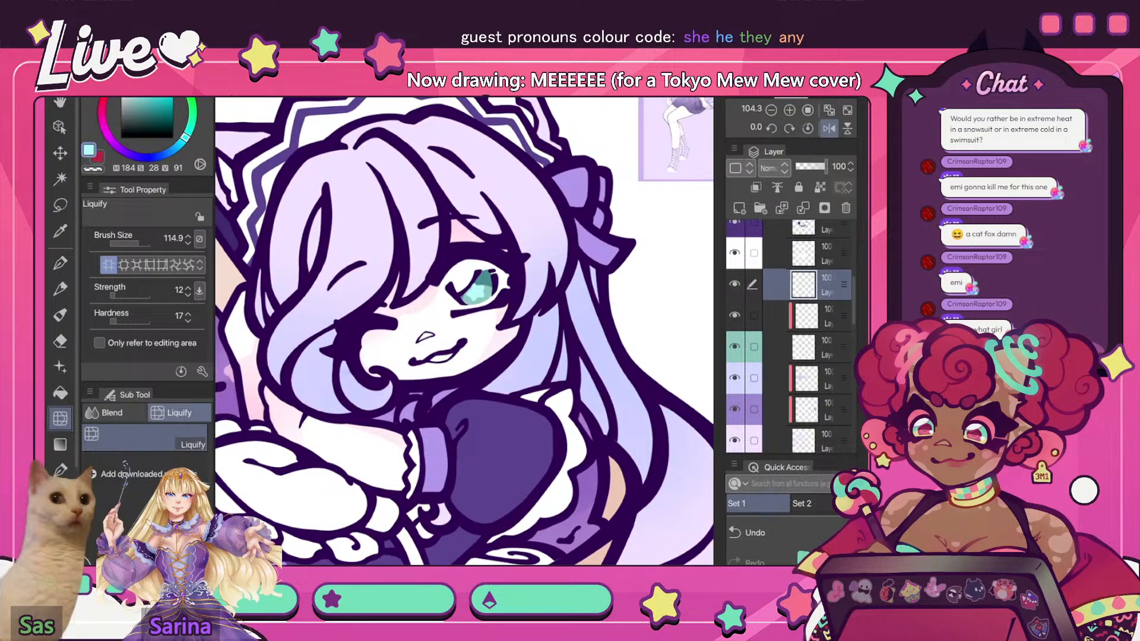
# - Check the whole illustration with the star eye highlight in both mirrored and normal views
pyautogui.scroll(-3, 464, 331)
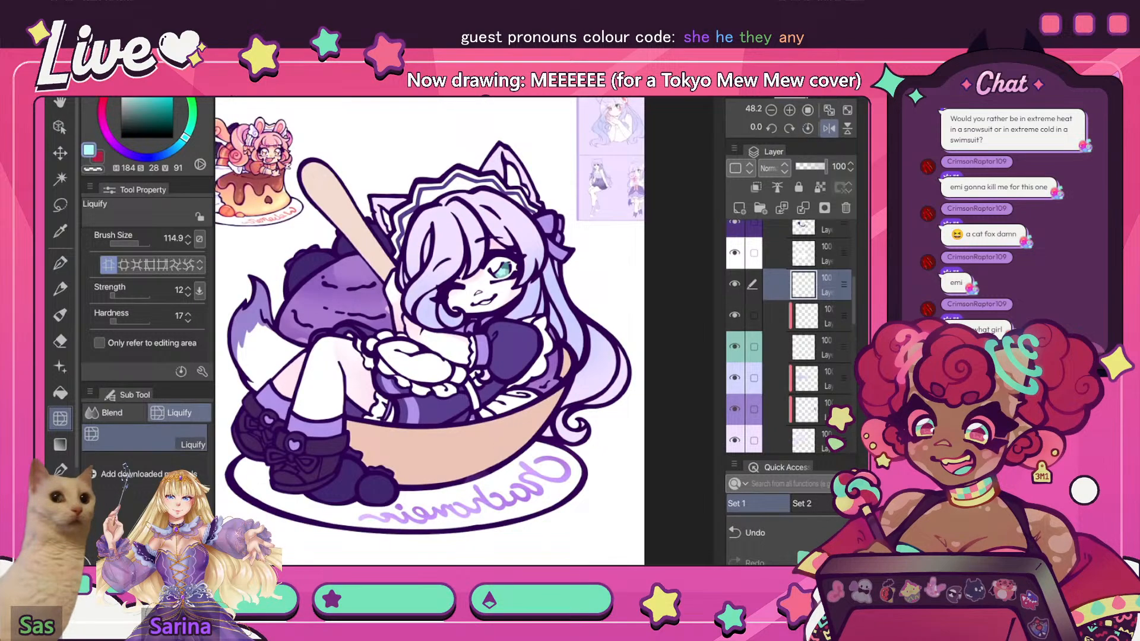
pyautogui.press('h')
pyautogui.scroll(1, 464, 331)
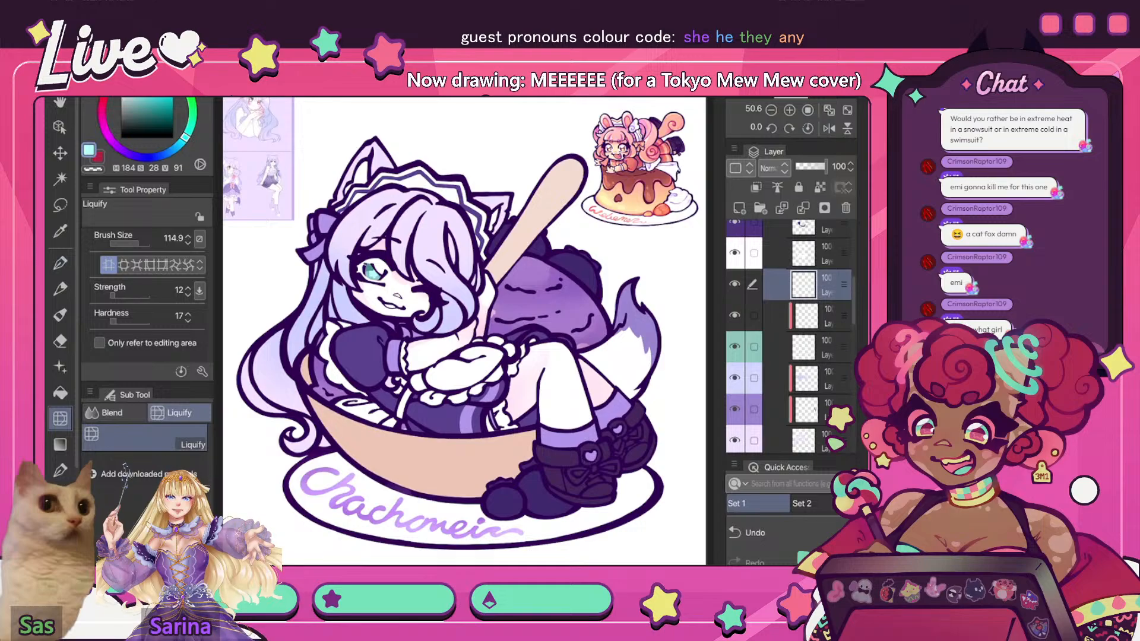
pyautogui.press('h')
pyautogui.press('h')
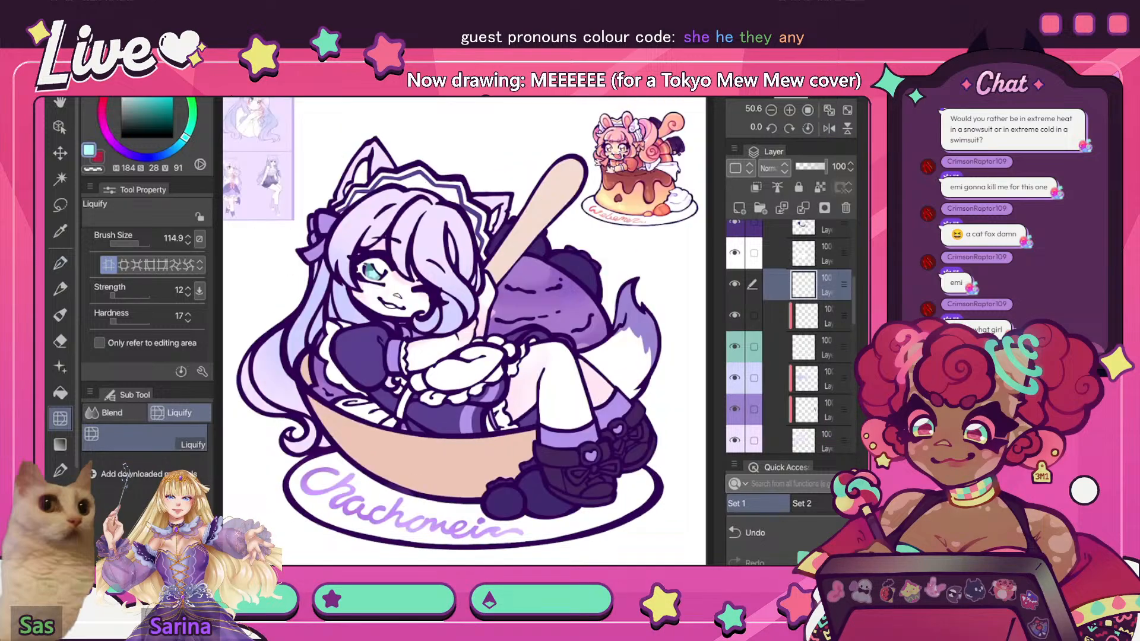
# - Raise the eye highlight layer's saturation to 5 with a Hue/Saturation/Luminosity adjustment
pyautogui.click(137, 7)
pyautogui.click(179, 337)
pyautogui.click(459, 357)
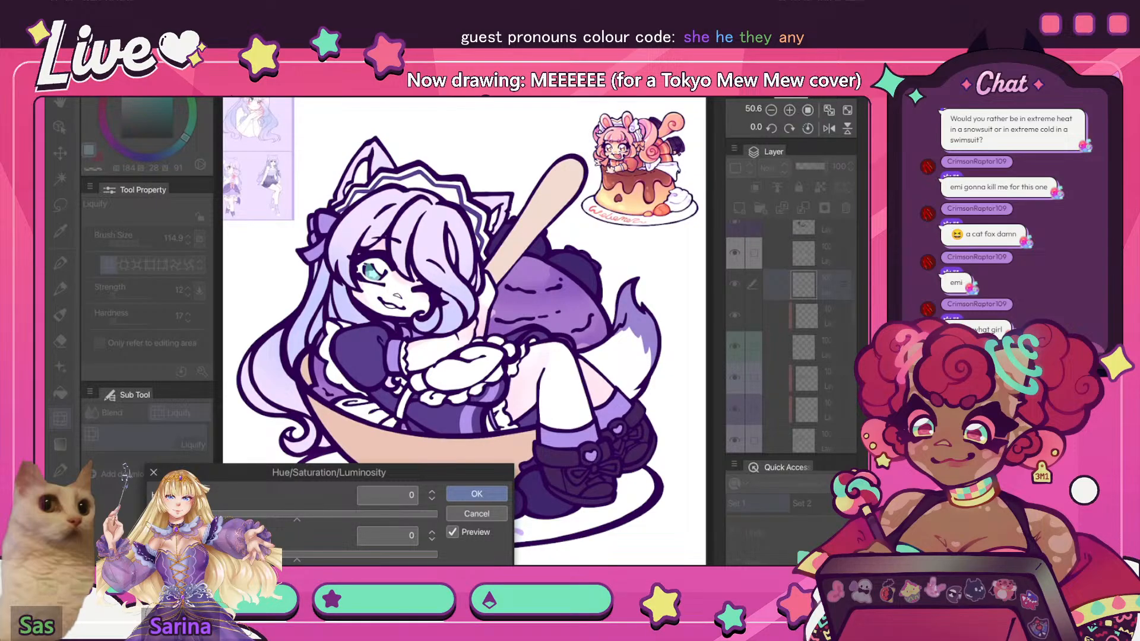
pyautogui.scroll(6, 350, 288)
pyautogui.moveTo(296, 559); pyautogui.dragTo(307, 559)
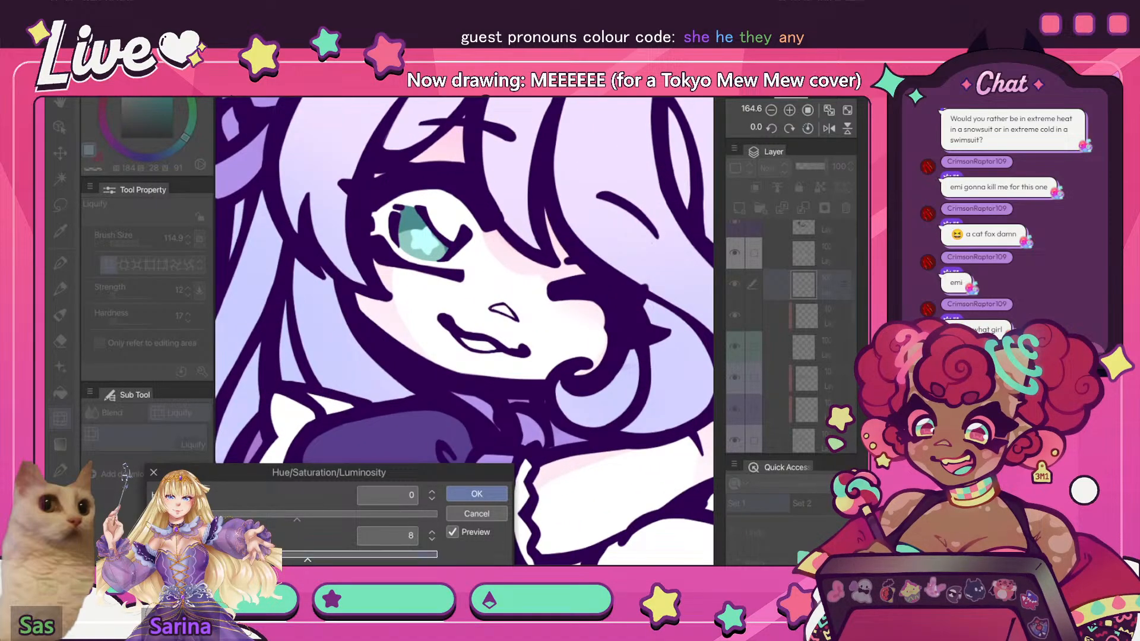
pyautogui.scroll(-6, 463, 332)
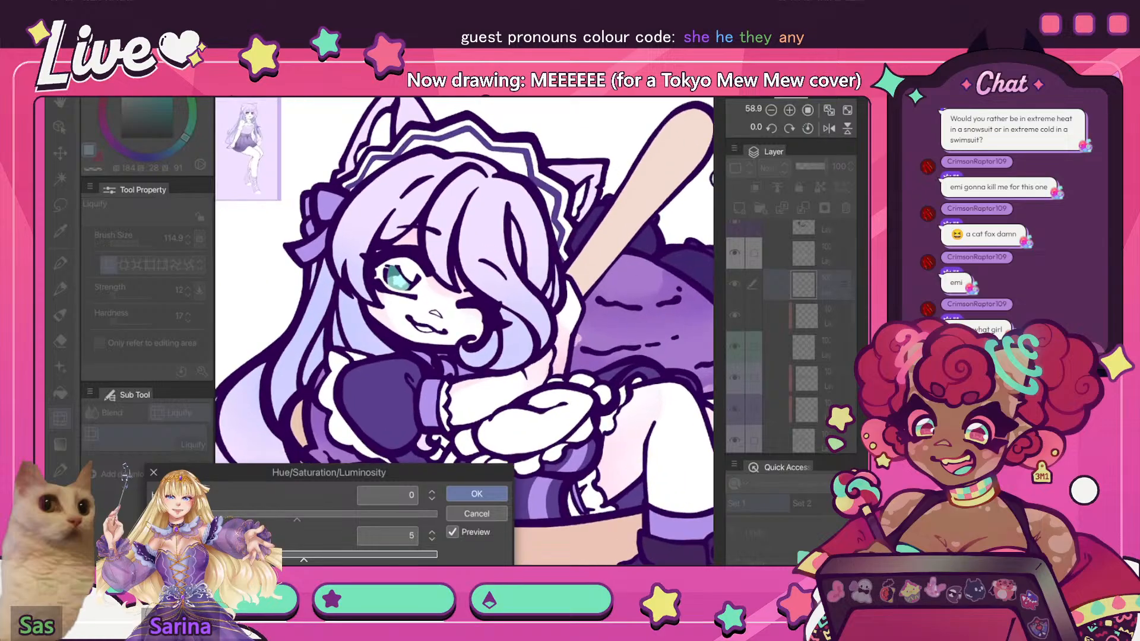
pyautogui.press('Return')
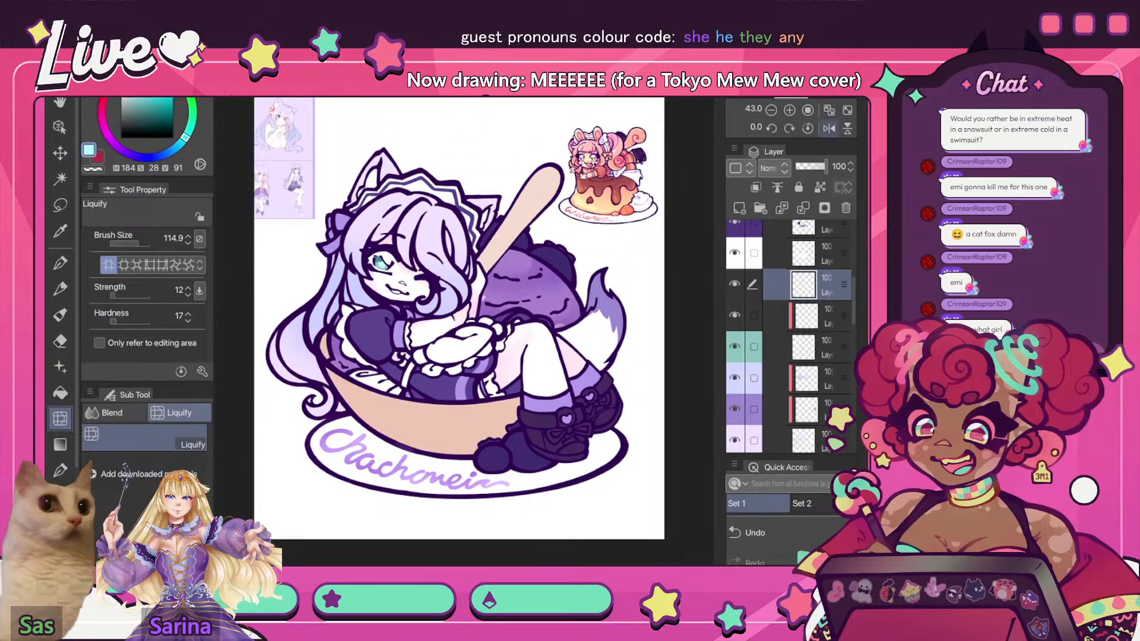
# - Compare the illustration with and without the saturation change by undoing and redoing it, viewing the canvas both mirrored and normal
pyautogui.click(829, 128)
pyautogui.click(828, 110)
pyautogui.click(829, 129)
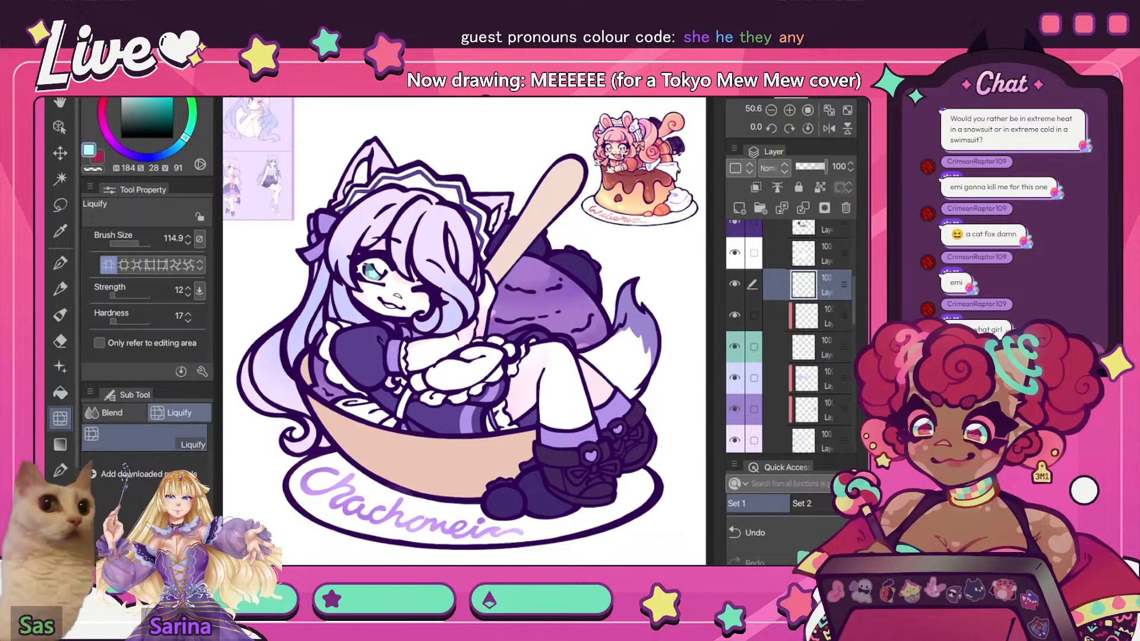
pyautogui.click(828, 128)
pyautogui.click(766, 533)
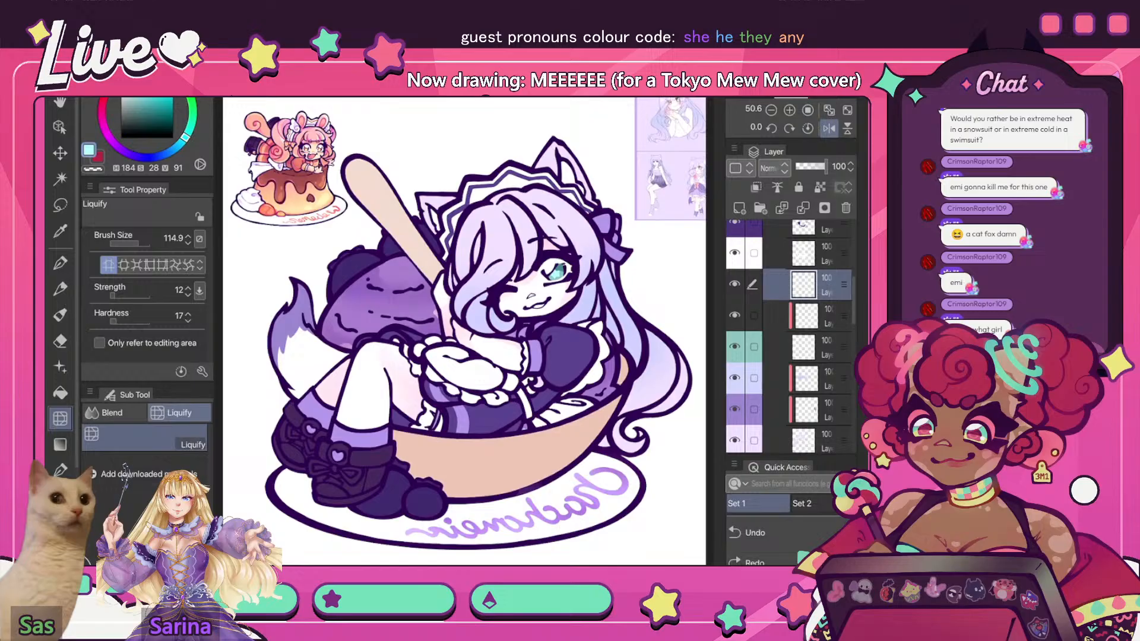
pyautogui.click(754, 561)
pyautogui.click(828, 129)
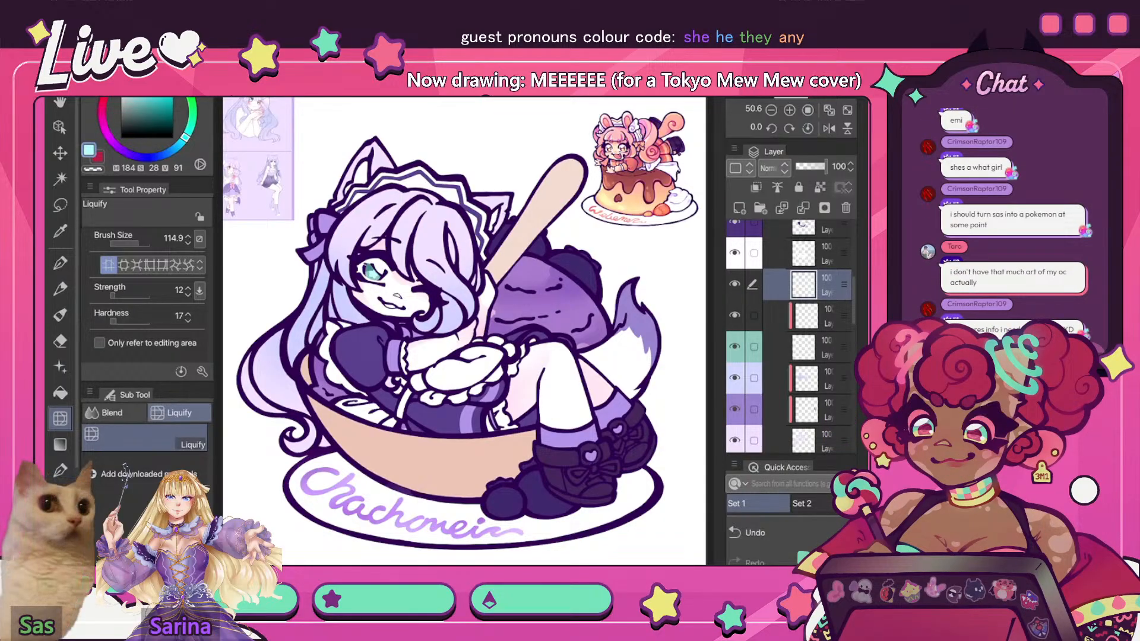
pyautogui.click(829, 128)
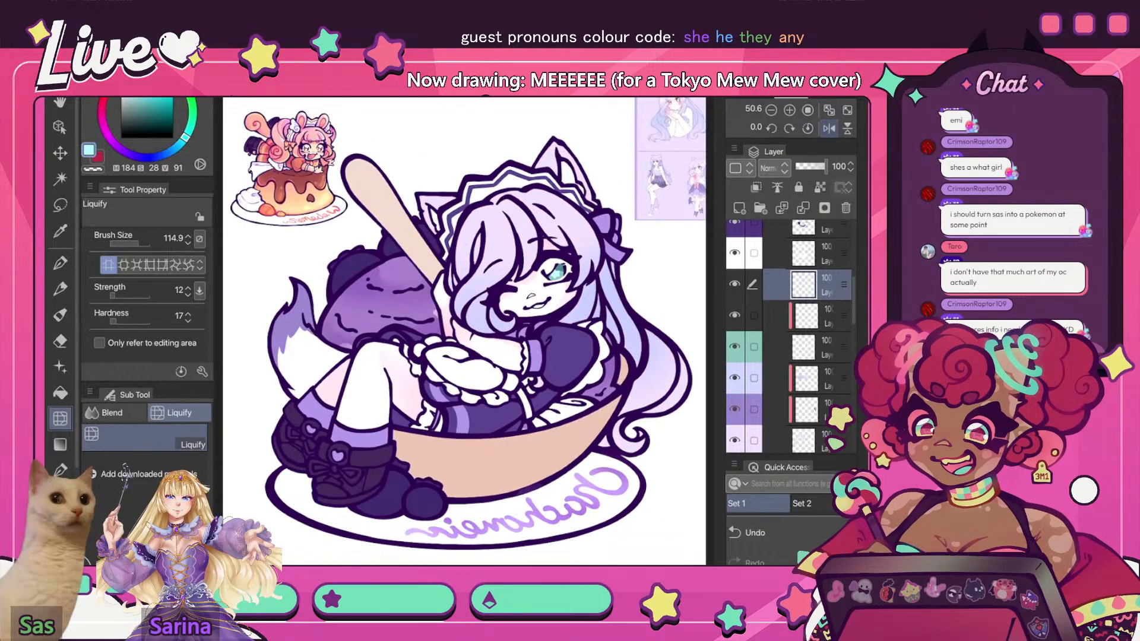
pyautogui.click(829, 128)
# - Toggle layer visibility to locate the skin layers, and add a new layer directly above the 63% opacity skin shading layer
pyautogui.click(734, 314)
pyautogui.scroll(-2, 804, 332)
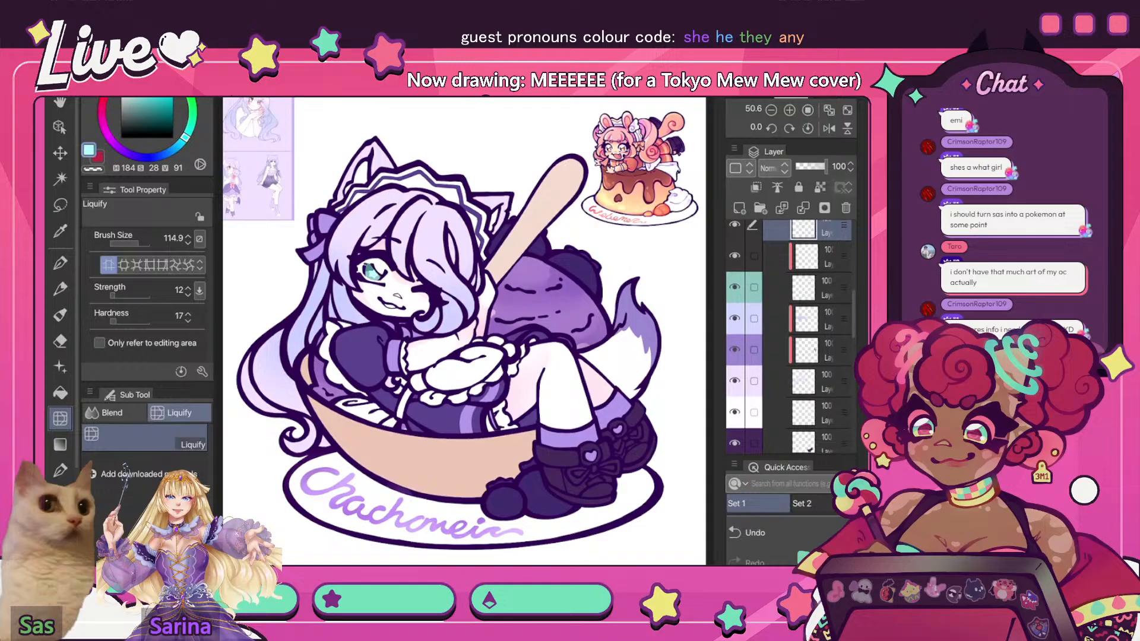
pyautogui.click(734, 255)
pyautogui.scroll(5, 625, 135)
pyautogui.scroll(-3, 635, 169)
pyautogui.scroll(-4, 671, 190)
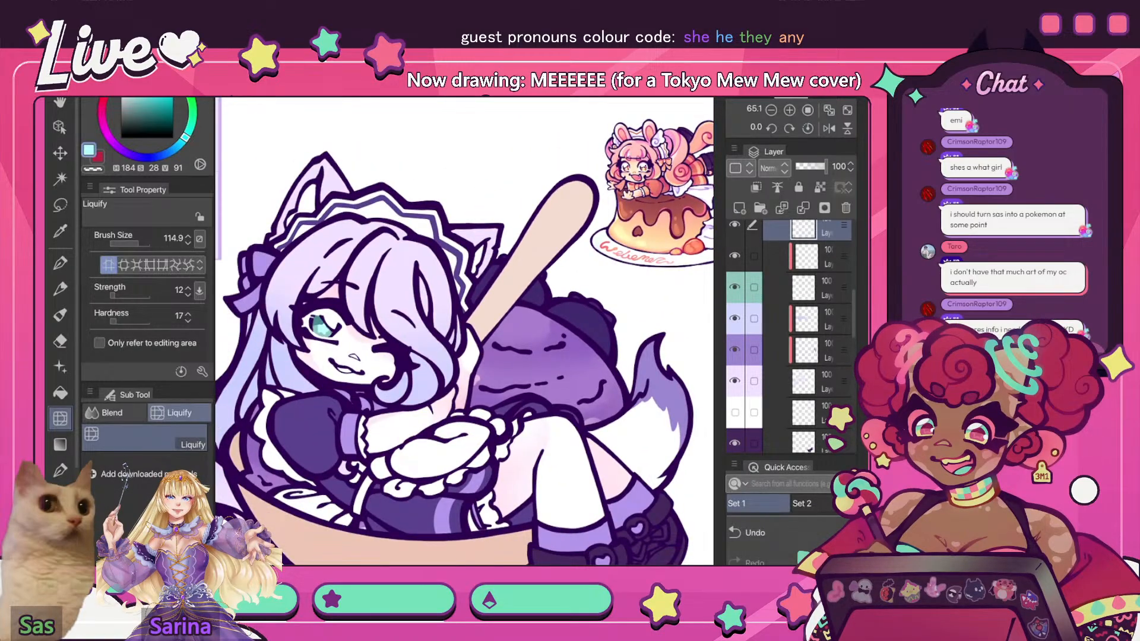
pyautogui.scroll(-5, 805, 332)
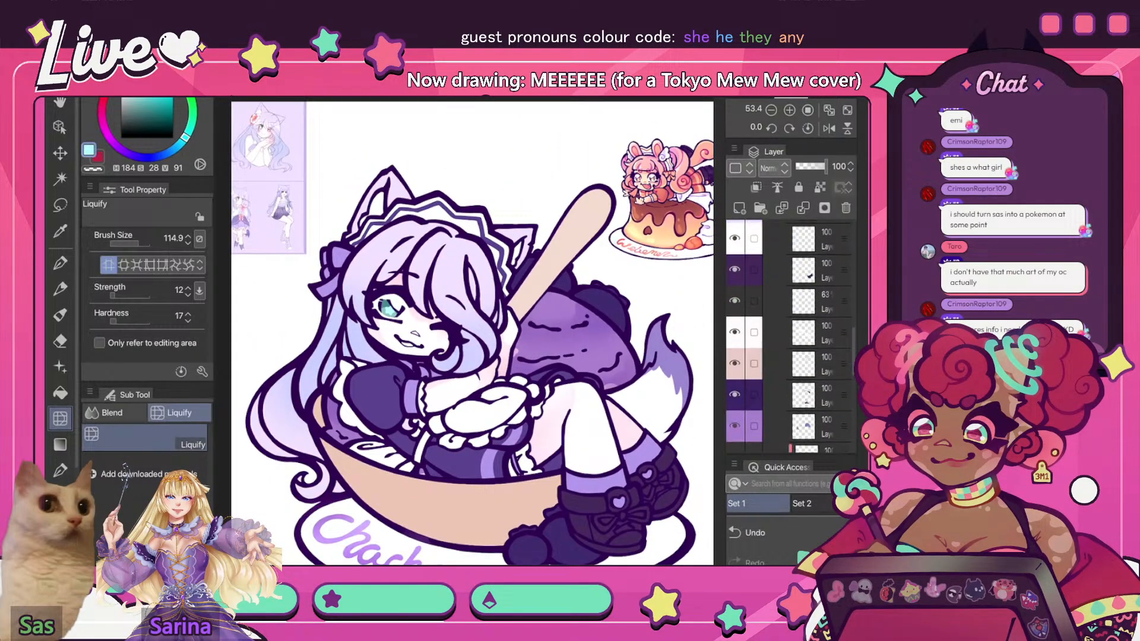
pyautogui.click(822, 333)
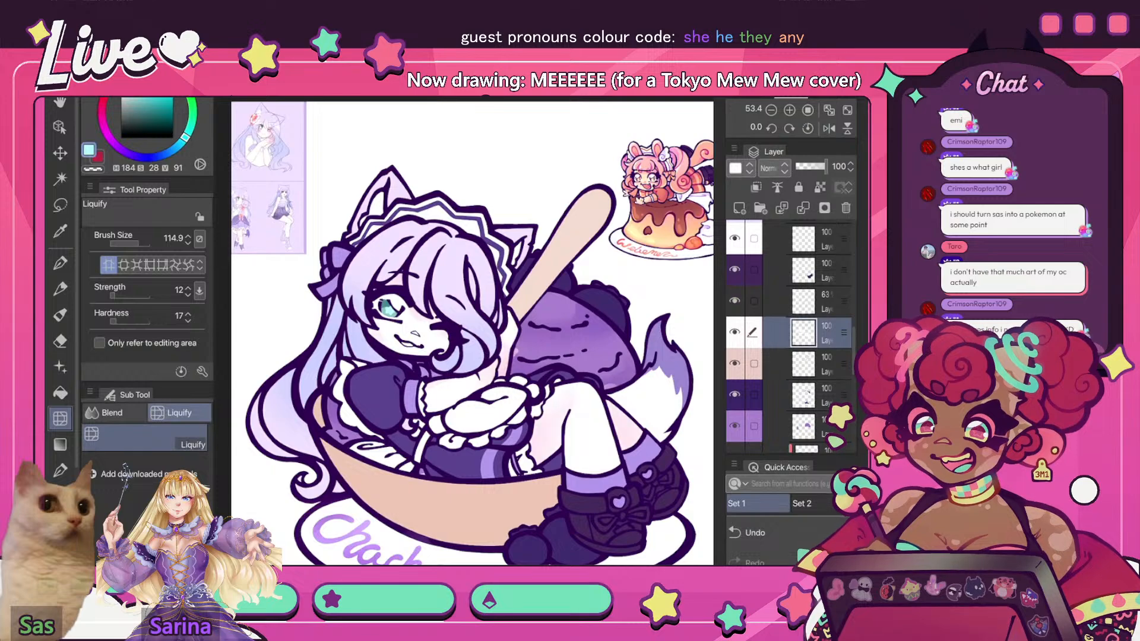
pyautogui.click(822, 300)
pyautogui.click(738, 208)
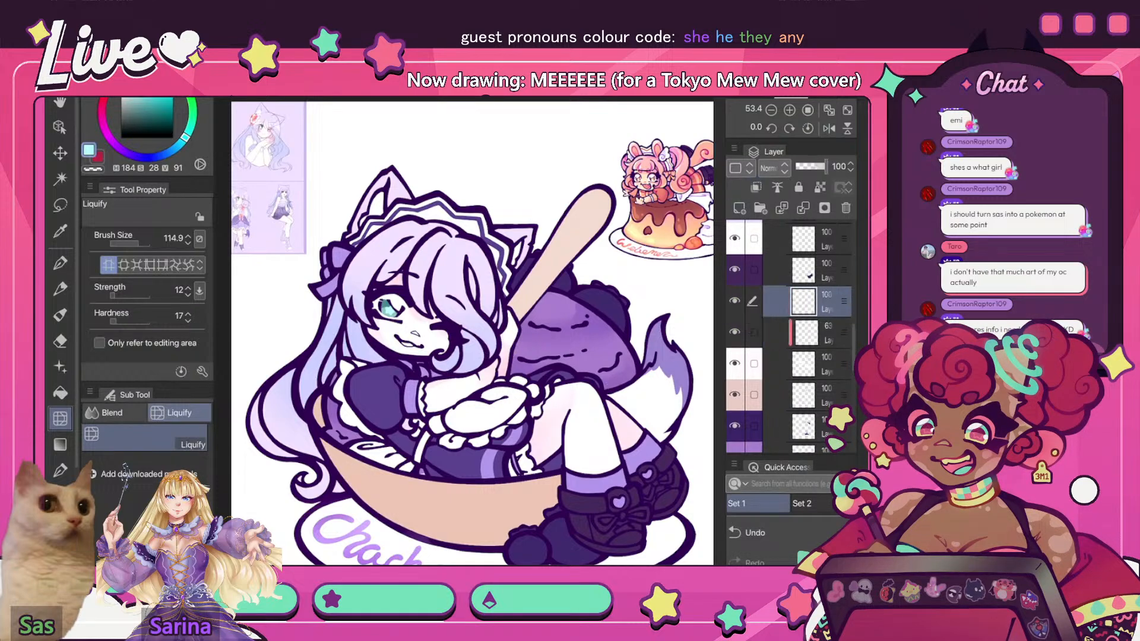
# - Sample the pale skin color on the face, switch to the G-pen at size 17.1, and set its color to pure white (S 0, V 100)
pyautogui.scroll(4, 416, 321)
pyautogui.press('i')
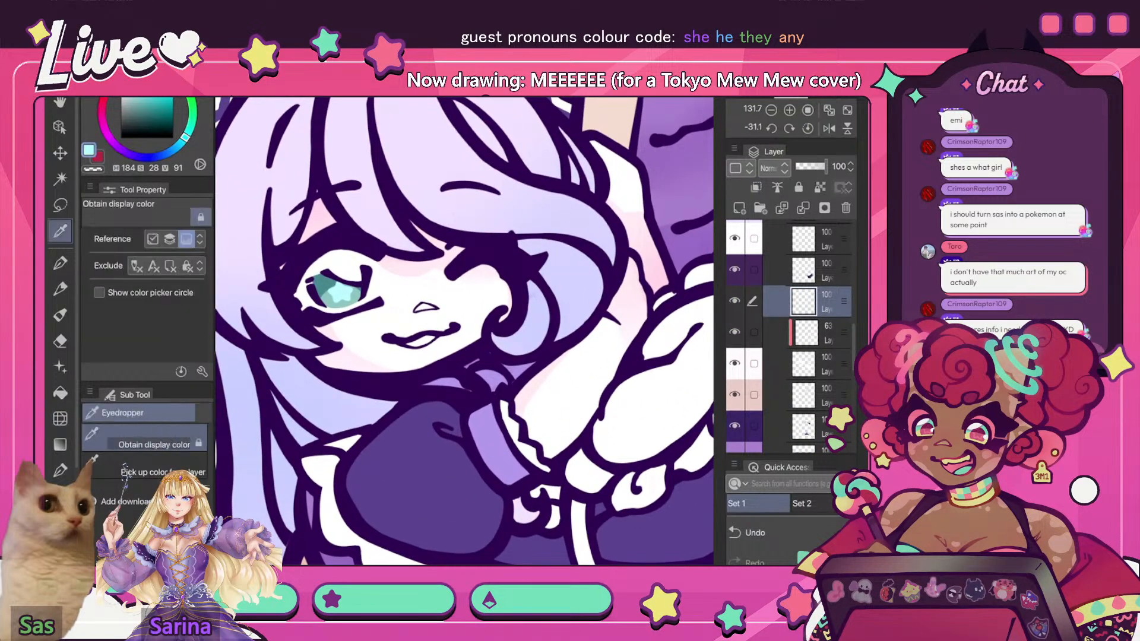
pyautogui.click(399, 269)
pyautogui.press('p')
pyautogui.scroll(-1, 415, 308)
pyautogui.scroll(-4, 463, 330)
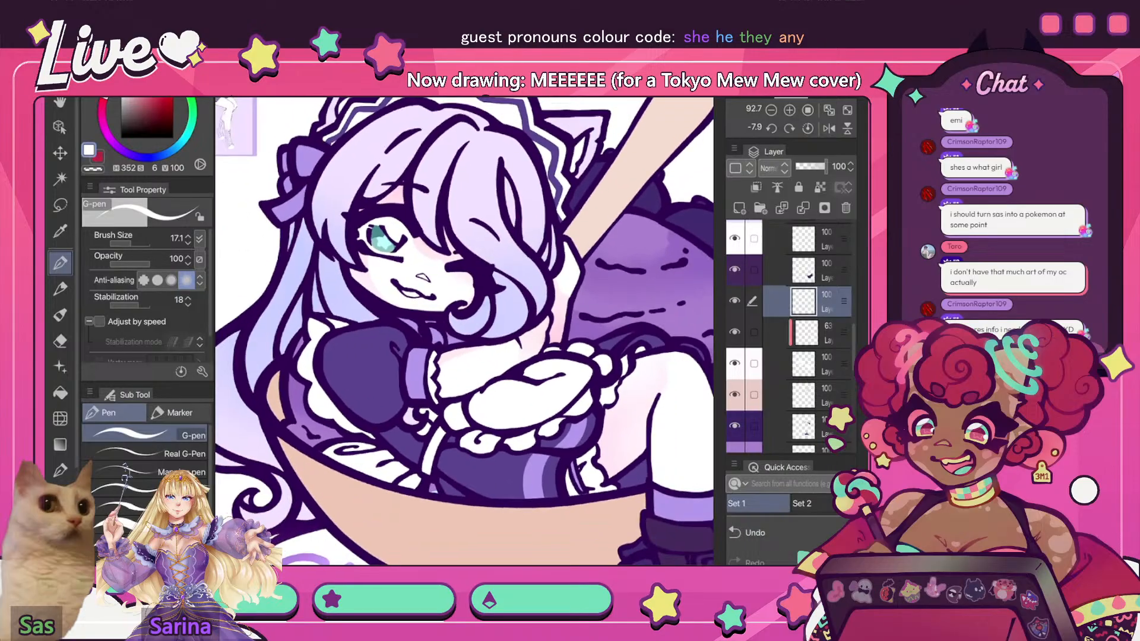
pyautogui.scroll(1, 463, 330)
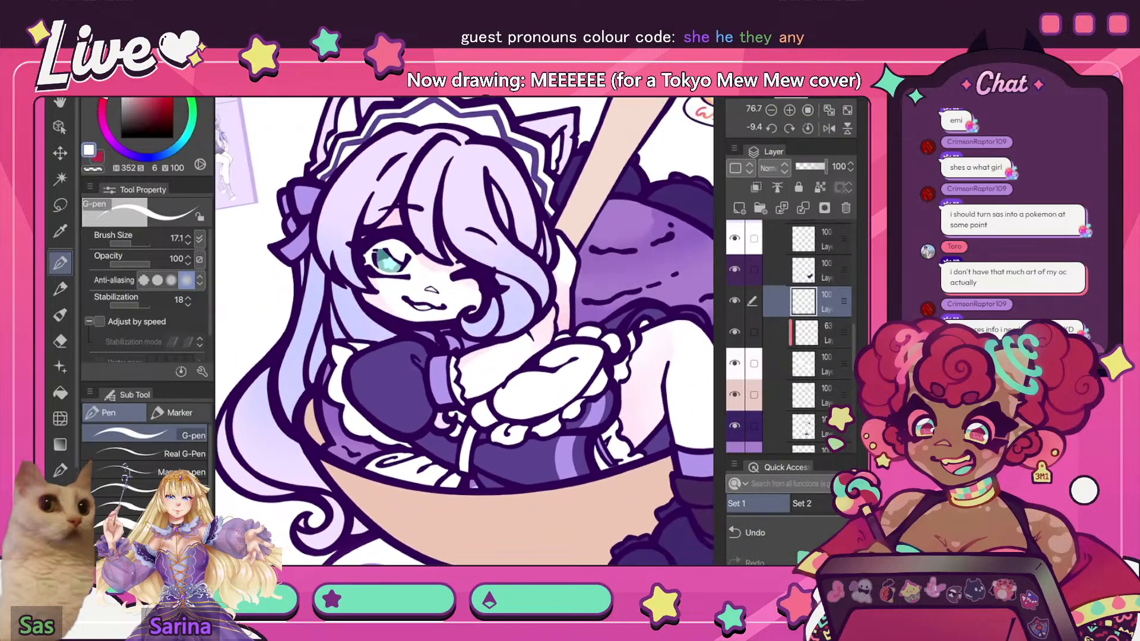
pyautogui.scroll(-5, 463, 330)
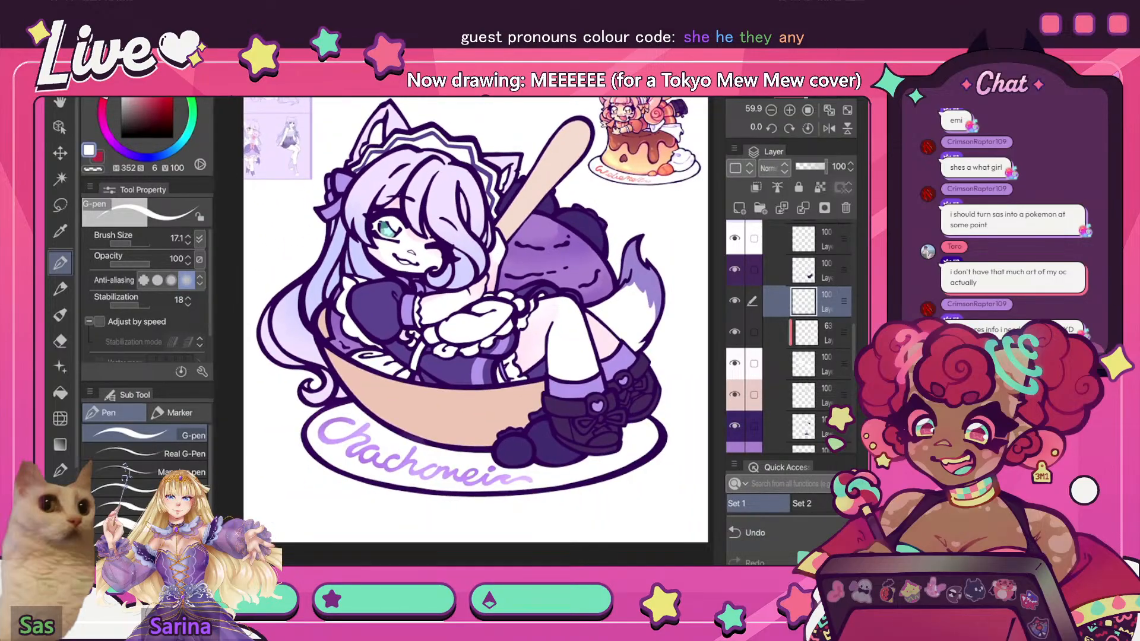
pyautogui.scroll(4, 462, 330)
pyautogui.scroll(6, 462, 330)
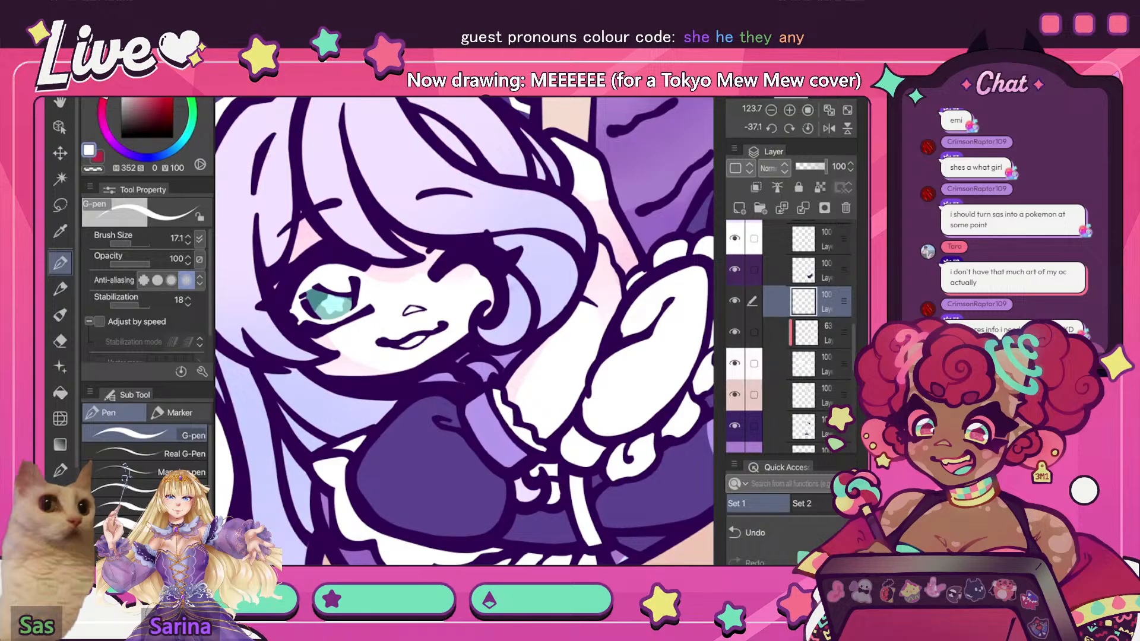
# - Examine the face, arms and sleeves up close and from afar in mirrored and normal views with the canvas rotation reset
pyautogui.scroll(-5, 463, 330)
pyautogui.click(807, 128)
pyautogui.click(828, 129)
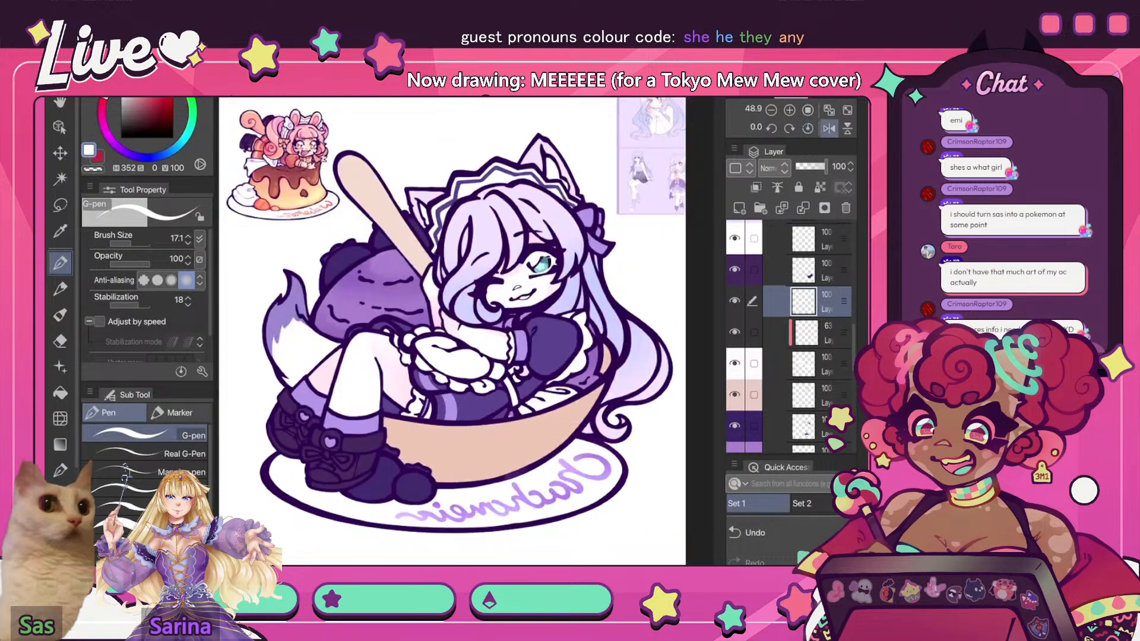
pyautogui.scroll(5, 463, 330)
pyautogui.scroll(2, 463, 330)
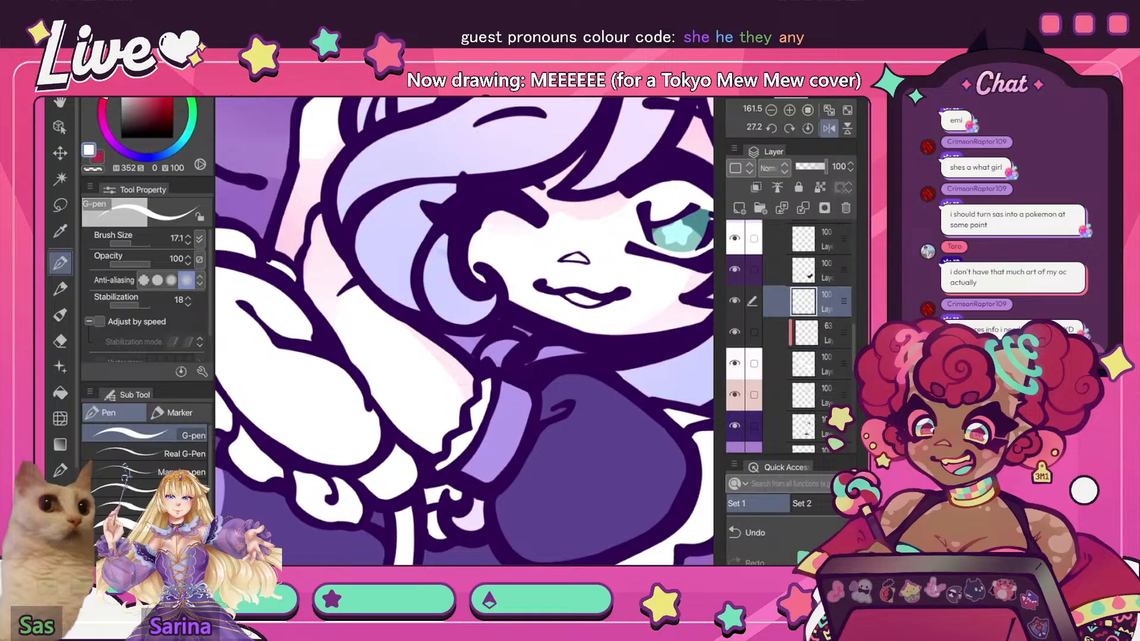
pyautogui.scroll(-2, 481, 250)
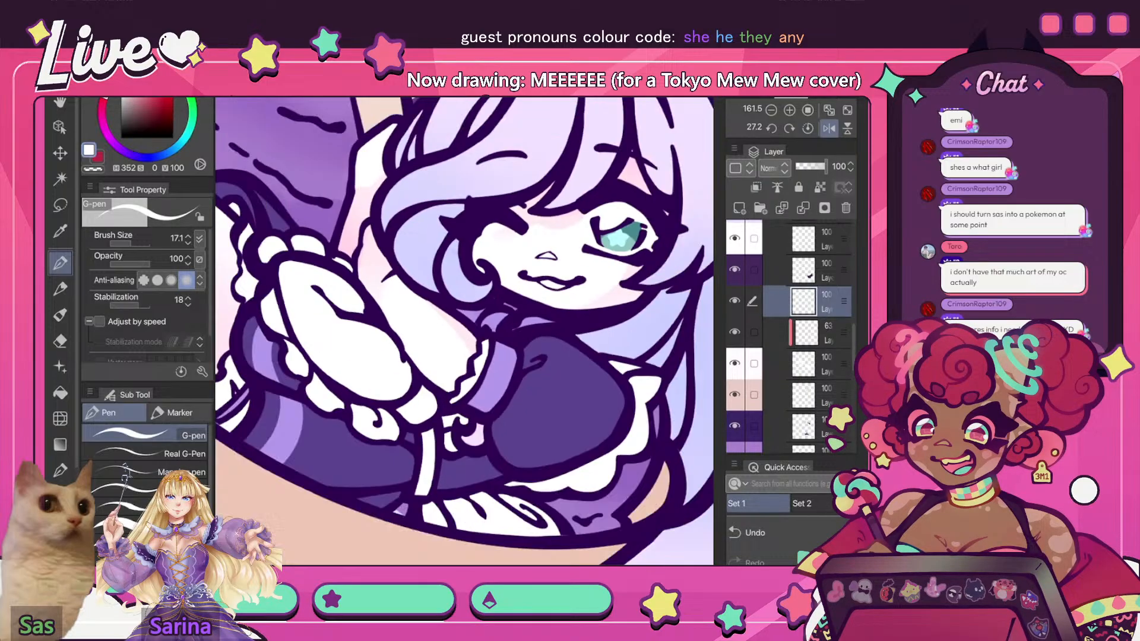
pyautogui.scroll(-5, 465, 330)
pyautogui.click(807, 128)
pyautogui.click(829, 128)
pyautogui.scroll(5, 465, 330)
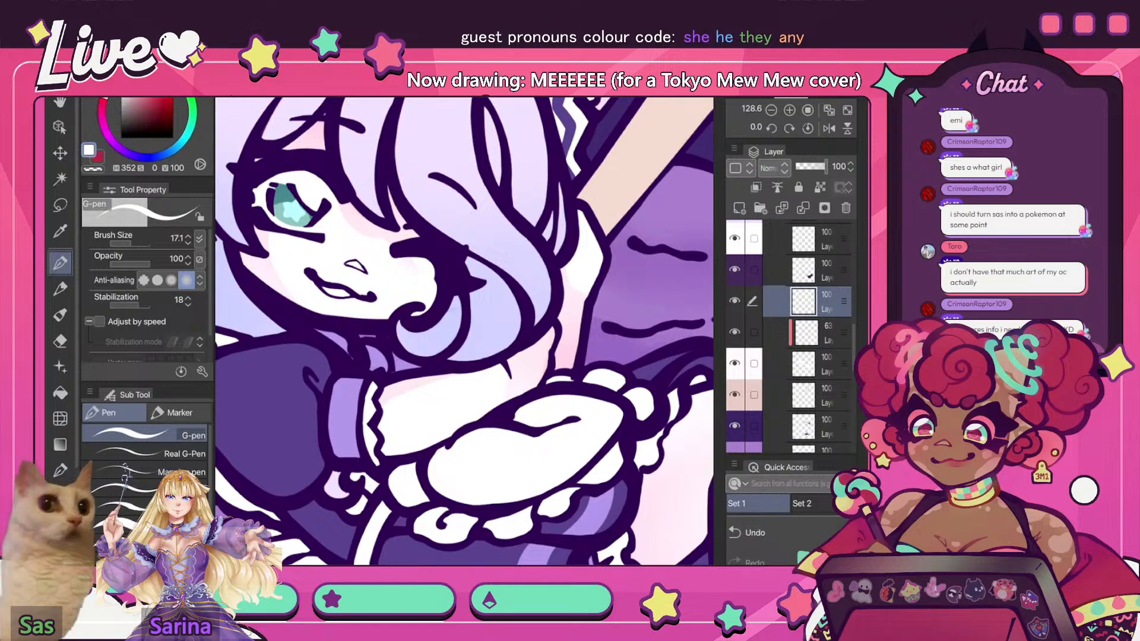
pyautogui.scroll(-5, 475, 297)
pyautogui.click(829, 128)
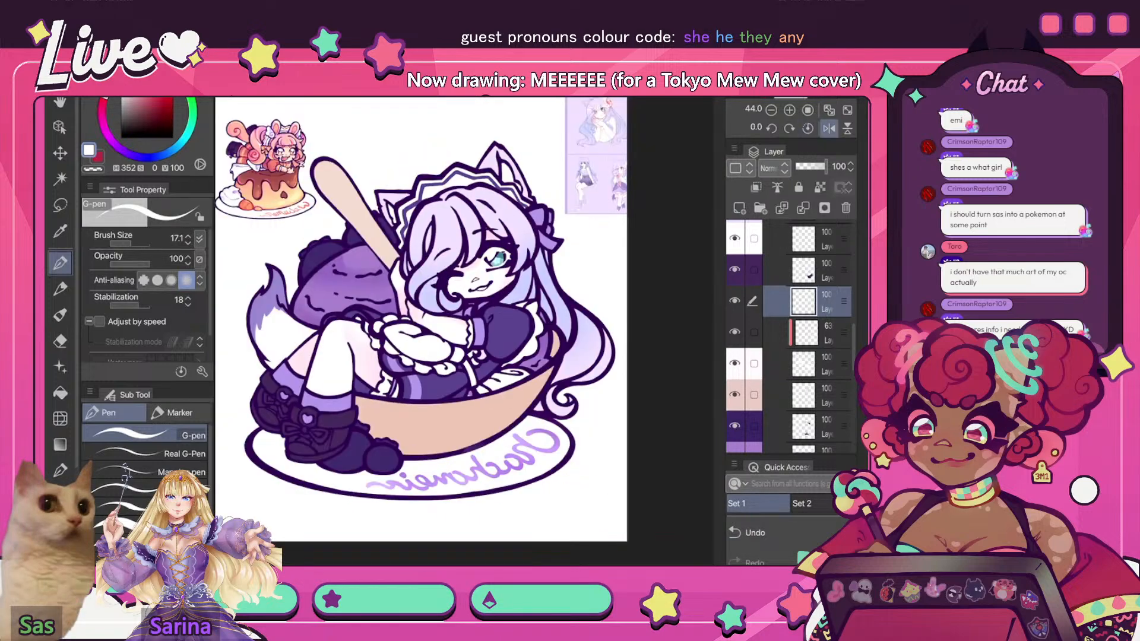
pyautogui.scroll(5, 463, 332)
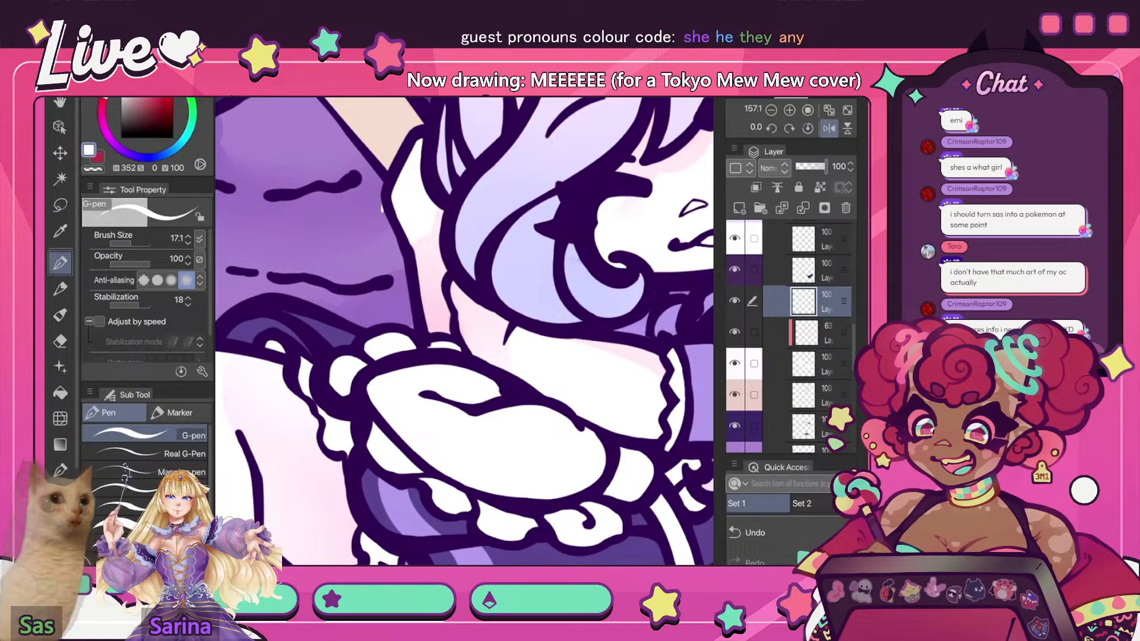
# - Clip the new layer to the skin shading layer beneath it
pyautogui.scroll(-7, 464, 331)
pyautogui.scroll(3, 464, 331)
pyautogui.click(755, 188)
pyautogui.scroll(3, 464, 332)
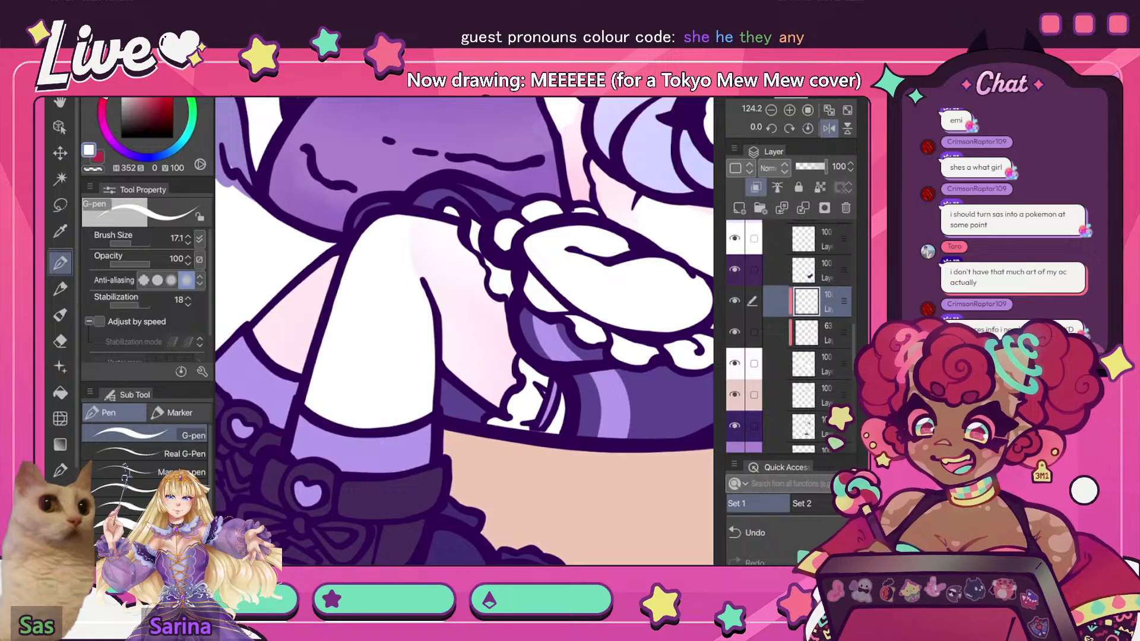
# - Examine the skin shading on the legs, arms and face in mirrored and normal views, and compare it with the pink-haired cake reference
pyautogui.scroll(-6, 464, 331)
pyautogui.scroll(5, 465, 331)
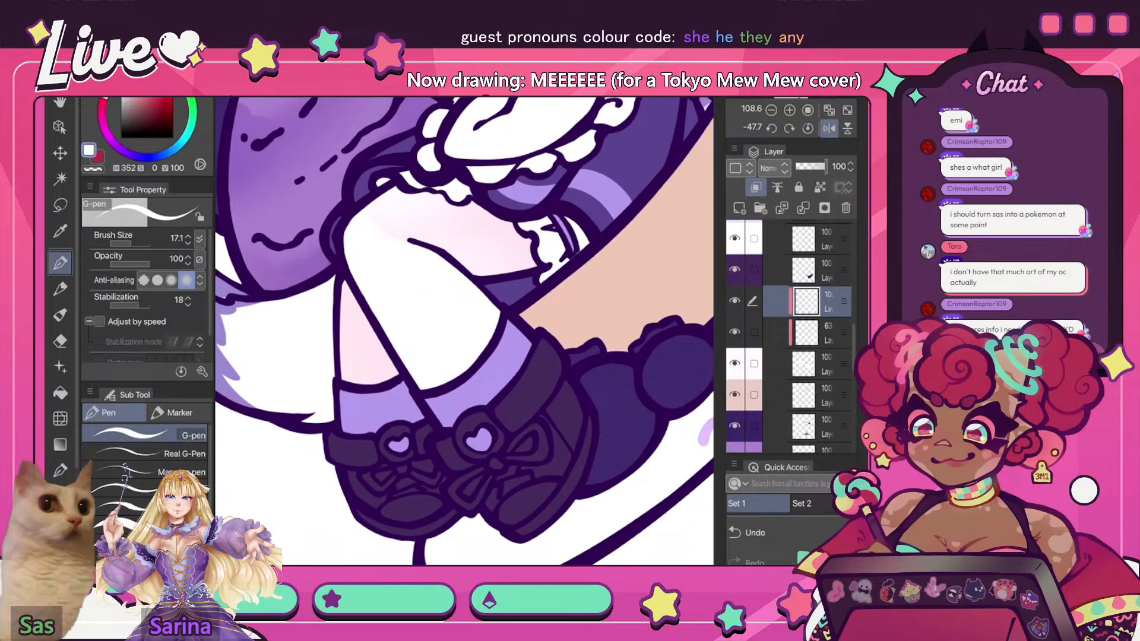
pyautogui.scroll(-5, 464, 331)
pyautogui.click(829, 128)
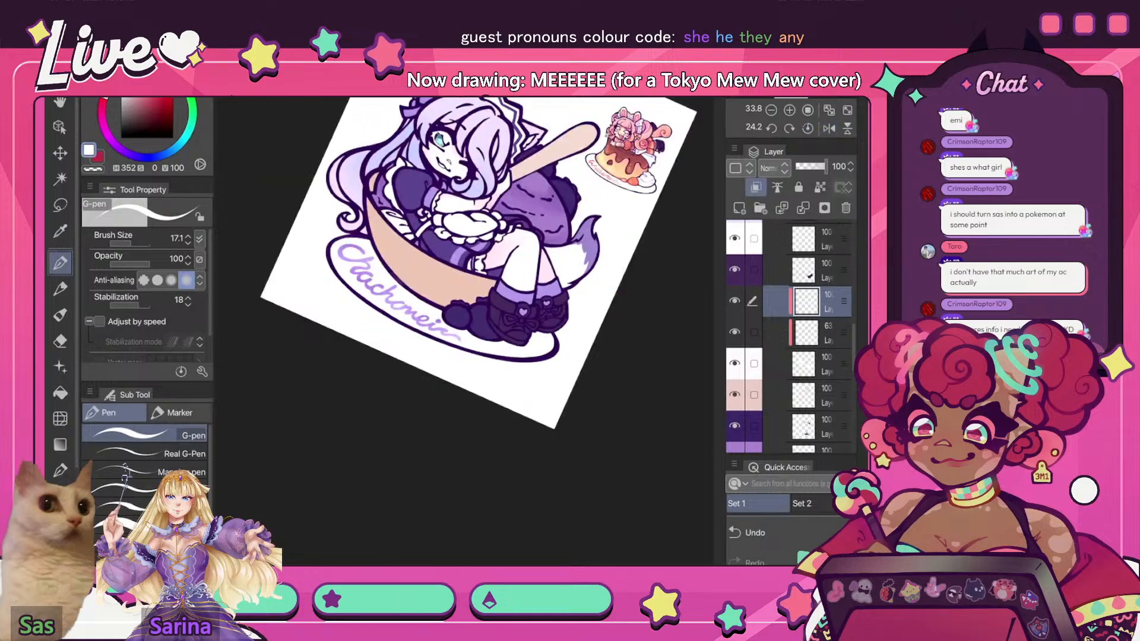
pyautogui.scroll(5, 464, 330)
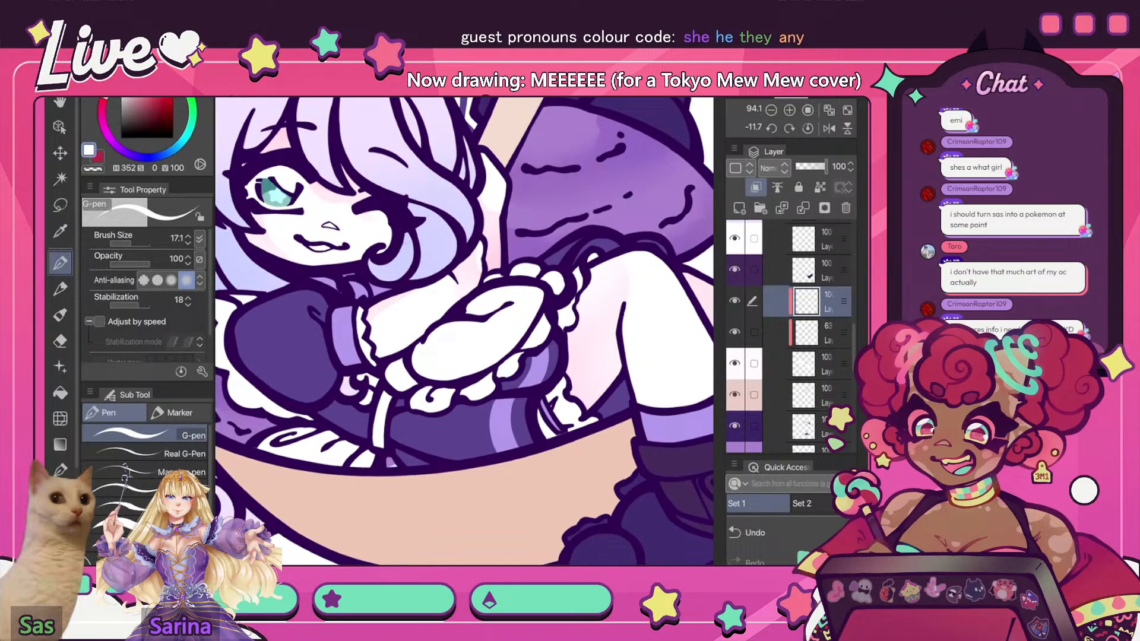
pyautogui.scroll(-6, 464, 330)
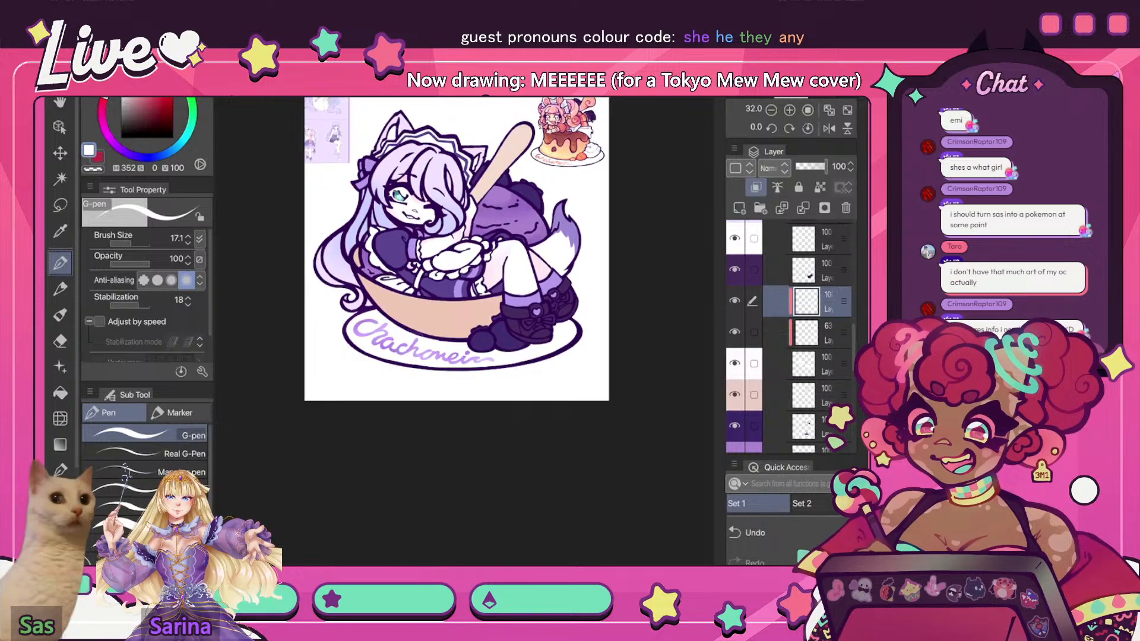
pyautogui.click(829, 128)
pyautogui.scroll(2, 464, 330)
pyautogui.scroll(6, 464, 330)
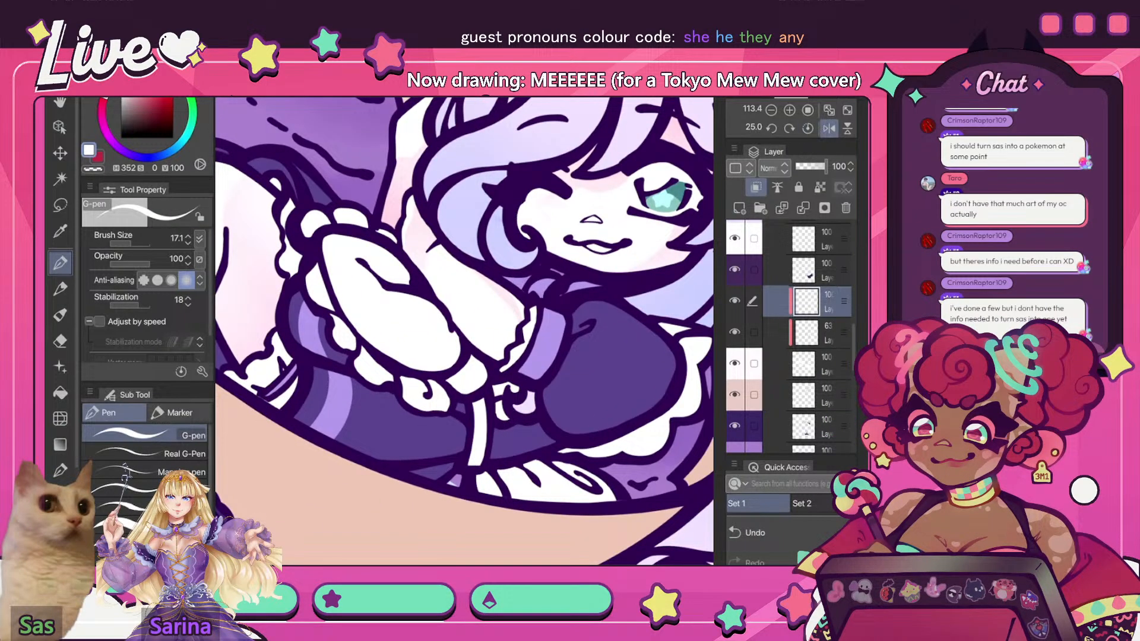
pyautogui.scroll(-6, 464, 331)
pyautogui.click(828, 128)
pyautogui.scroll(5, 464, 331)
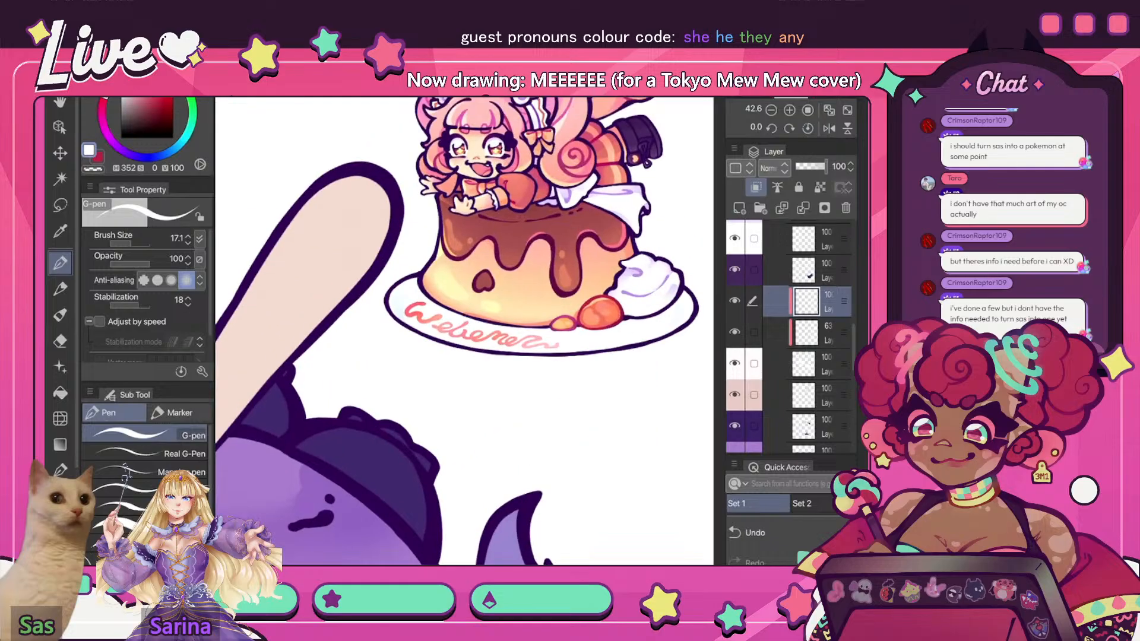
pyautogui.scroll(5, 558, 134)
pyautogui.scroll(-6, 464, 330)
pyautogui.scroll(4, 464, 330)
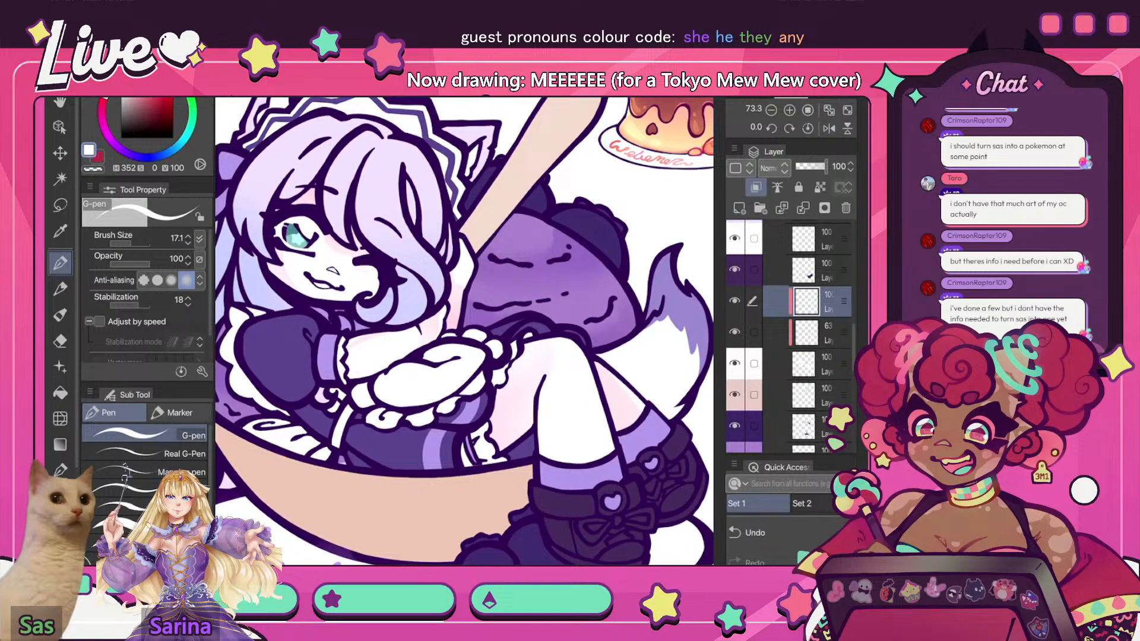
# - Lower the white highlight layer's opacity to 70% and enlarge the soft eraser to size 168.2 for the leg highlights
pyautogui.scroll(-4, 465, 330)
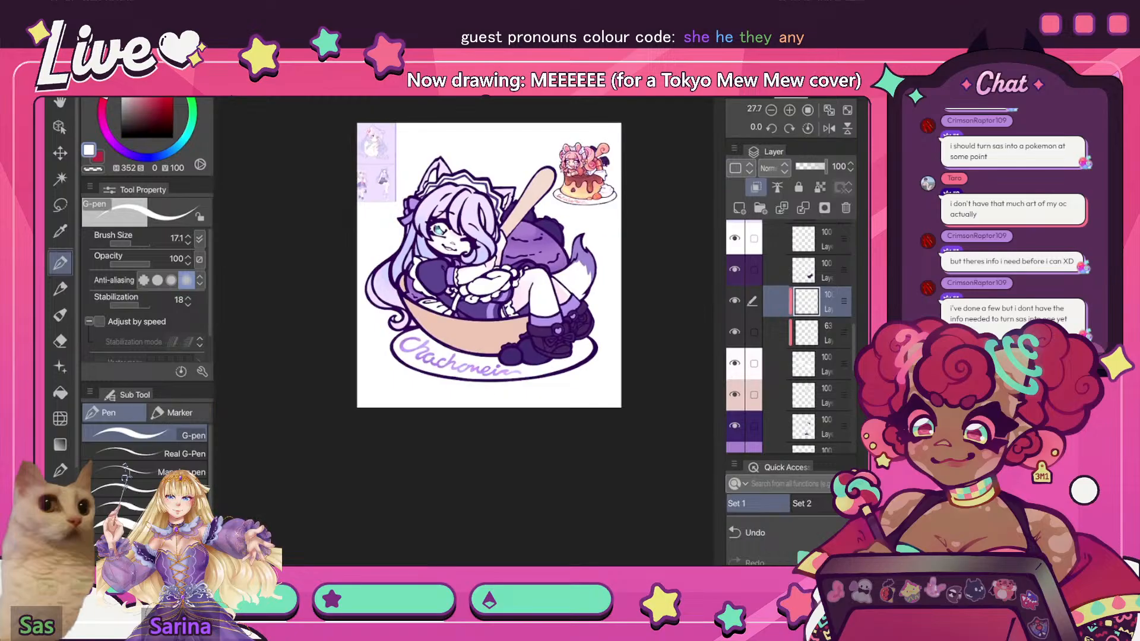
pyautogui.press('h')
pyautogui.scroll(2, 464, 330)
pyautogui.press('e')
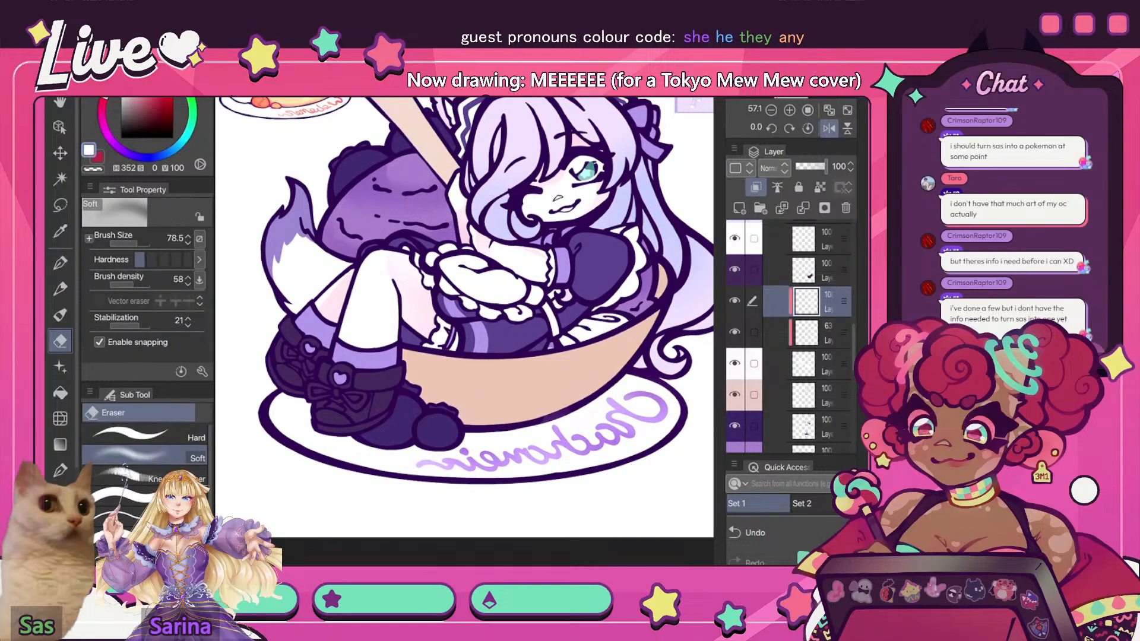
pyautogui.scroll(2, 464, 330)
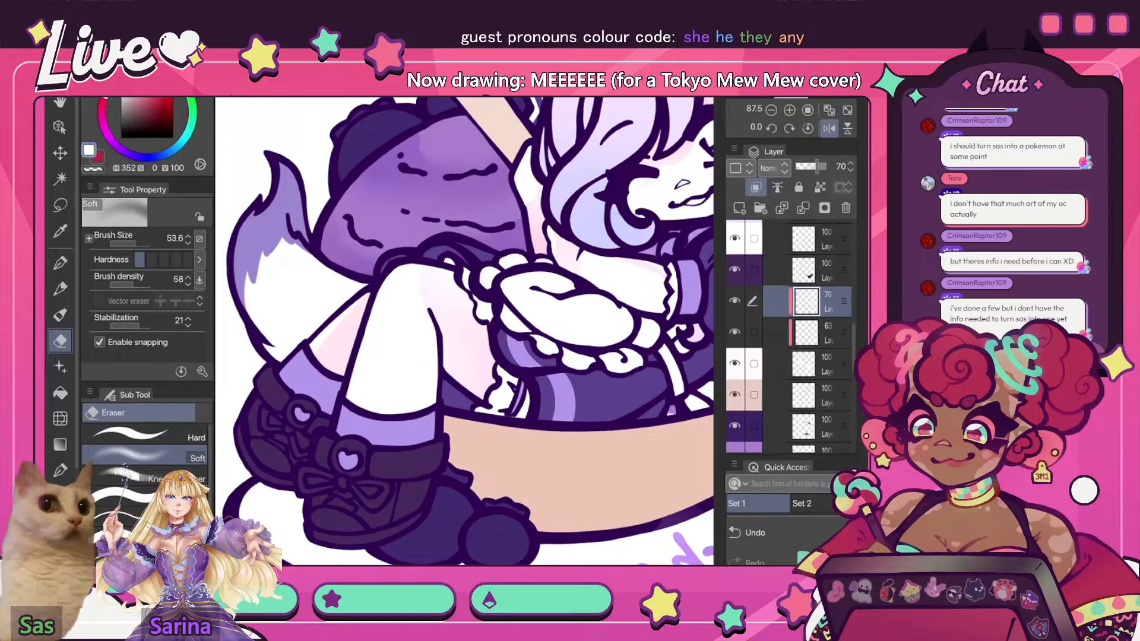
pyautogui.moveTo(465, 343); pyautogui.dragTo(489, 342)
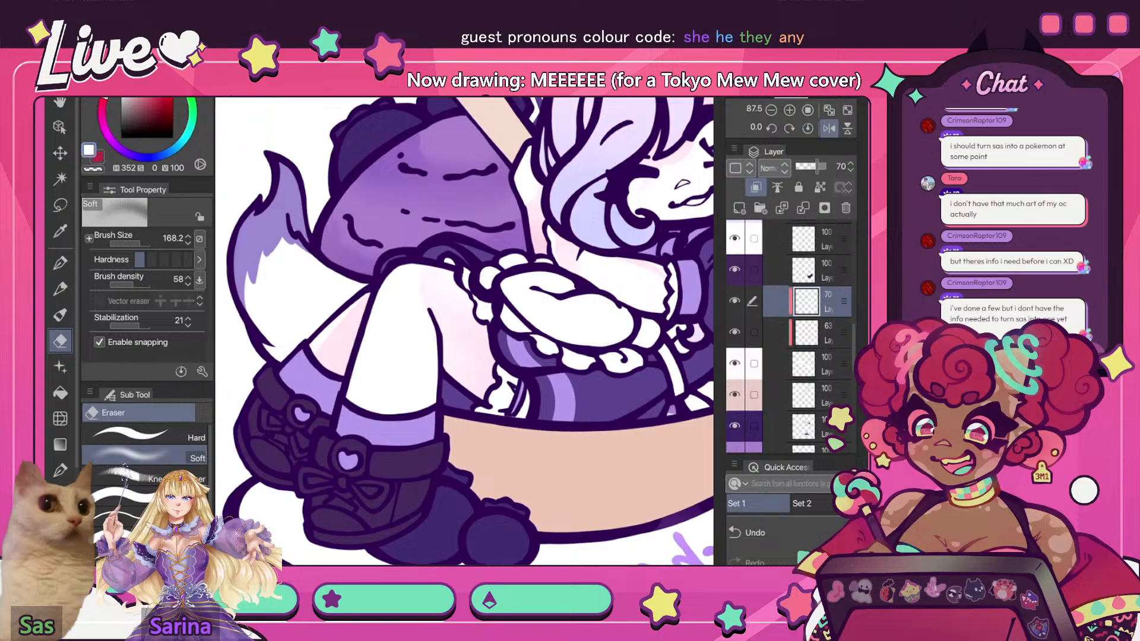
# - Set the white highlight layer's opacity to 88% and enlarge the soft eraser to size 203.5
pyautogui.scroll(-5, 564, 221)
pyautogui.press('h')
pyautogui.scroll(4, 435, 205)
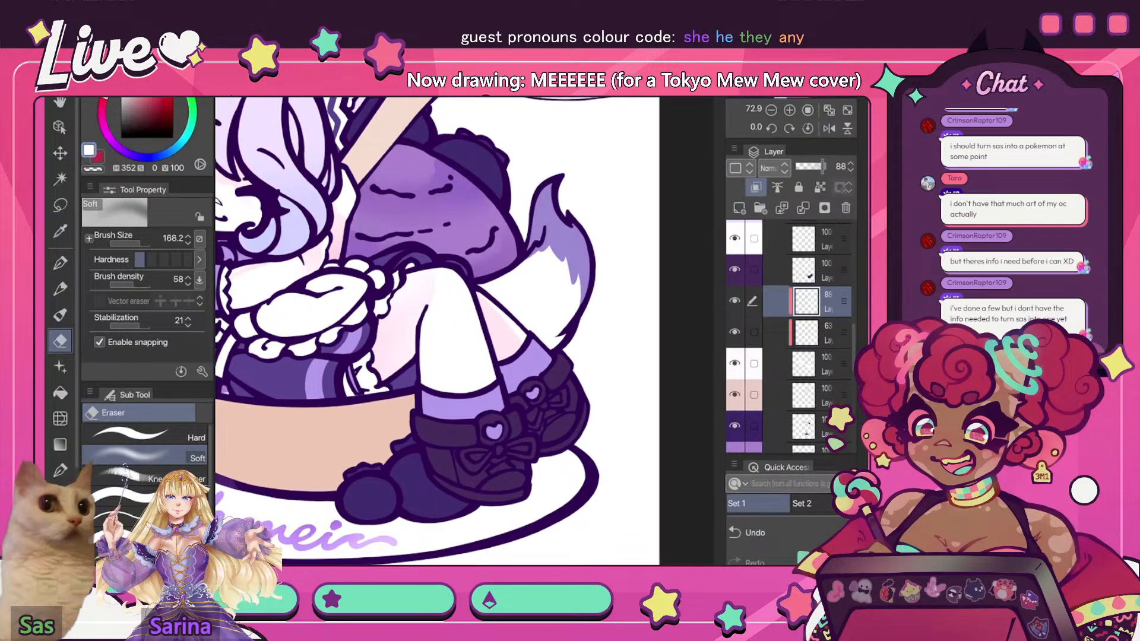
pyautogui.scroll(-4, 663, 331)
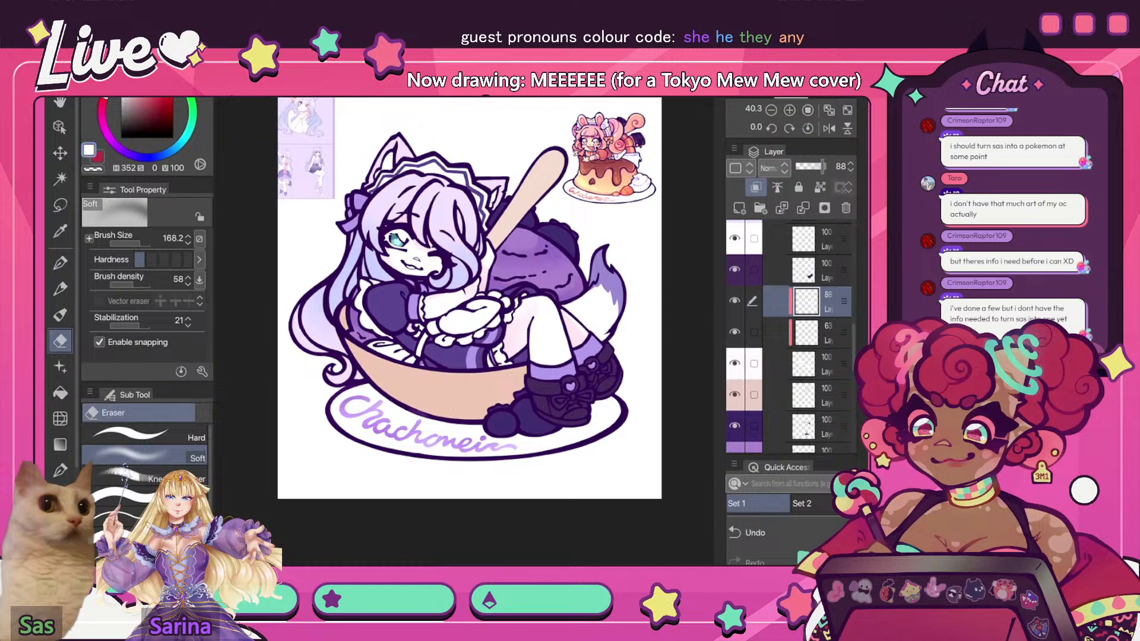
pyautogui.scroll(3, 405, 273)
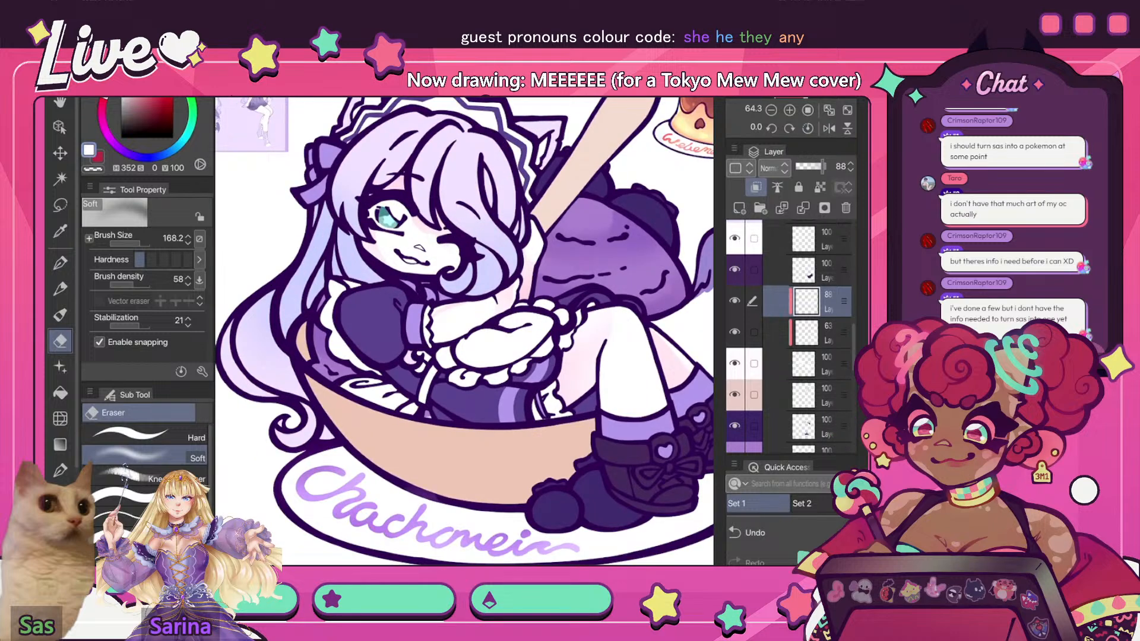
pyautogui.press(']')
pyautogui.press(']')
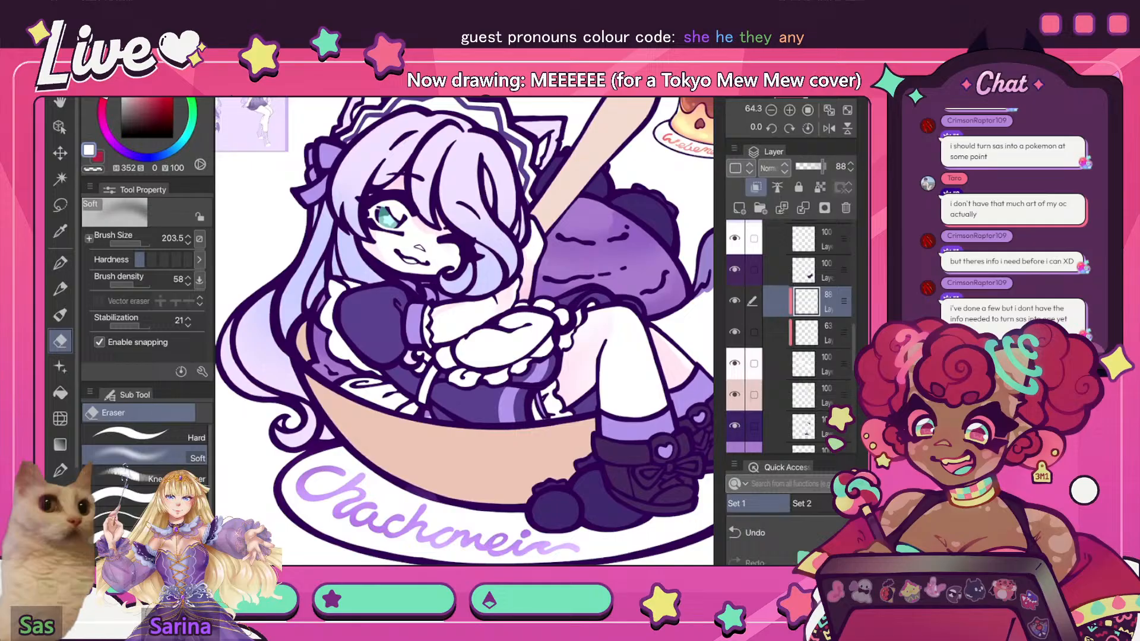
# - Check the whole figure in mirrored and normal views and compare it with the pink-haired cake reference
pyautogui.click(828, 110)
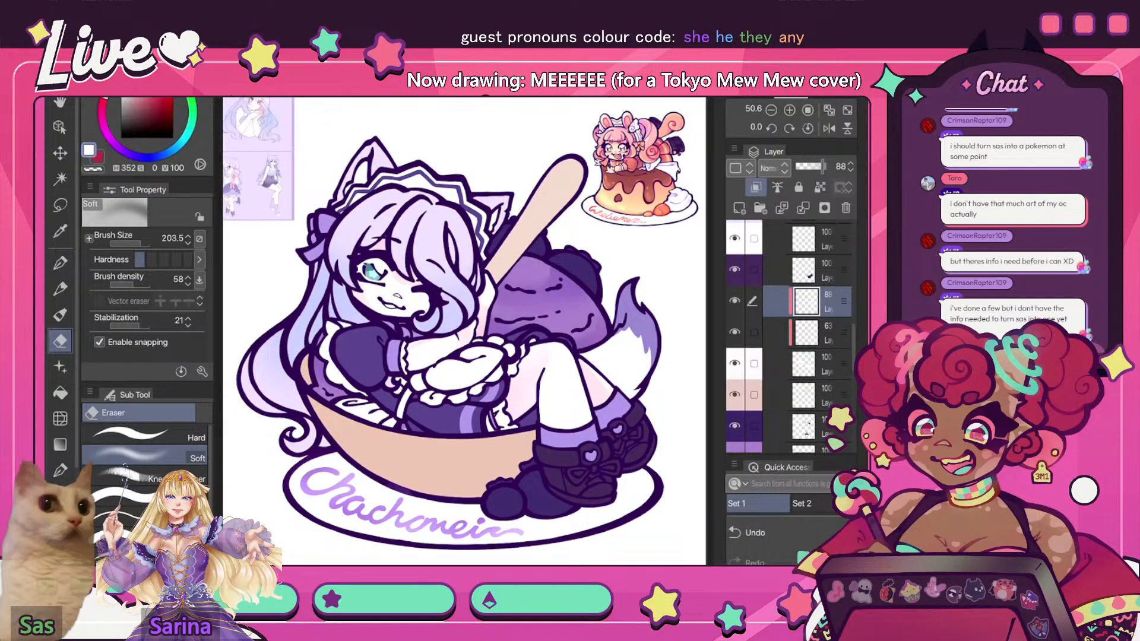
pyautogui.click(828, 128)
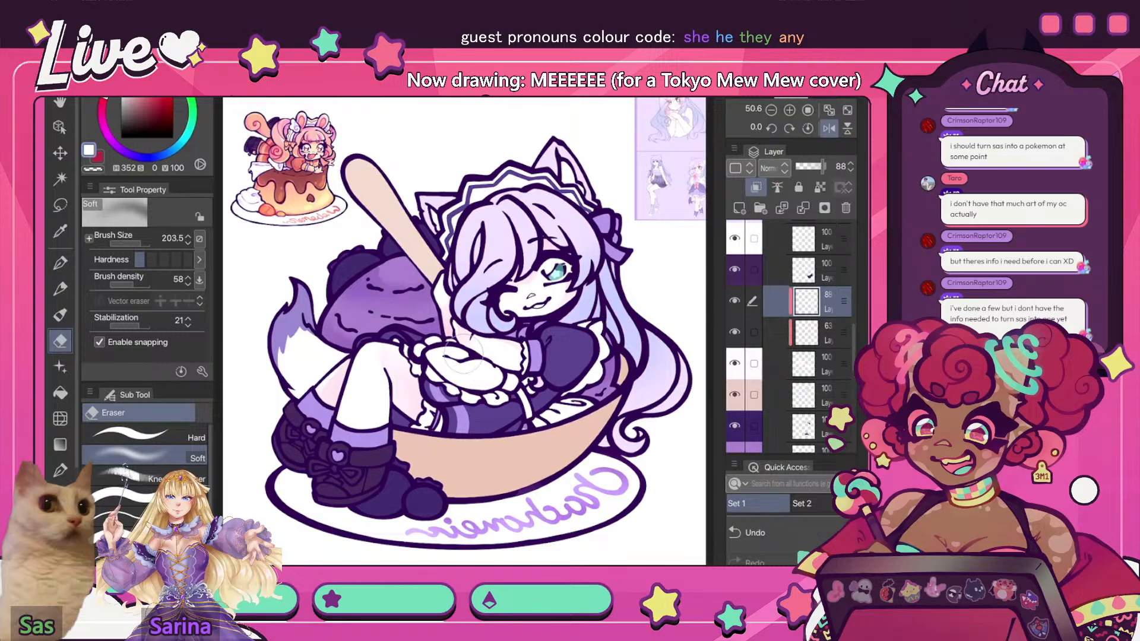
pyautogui.press('h')
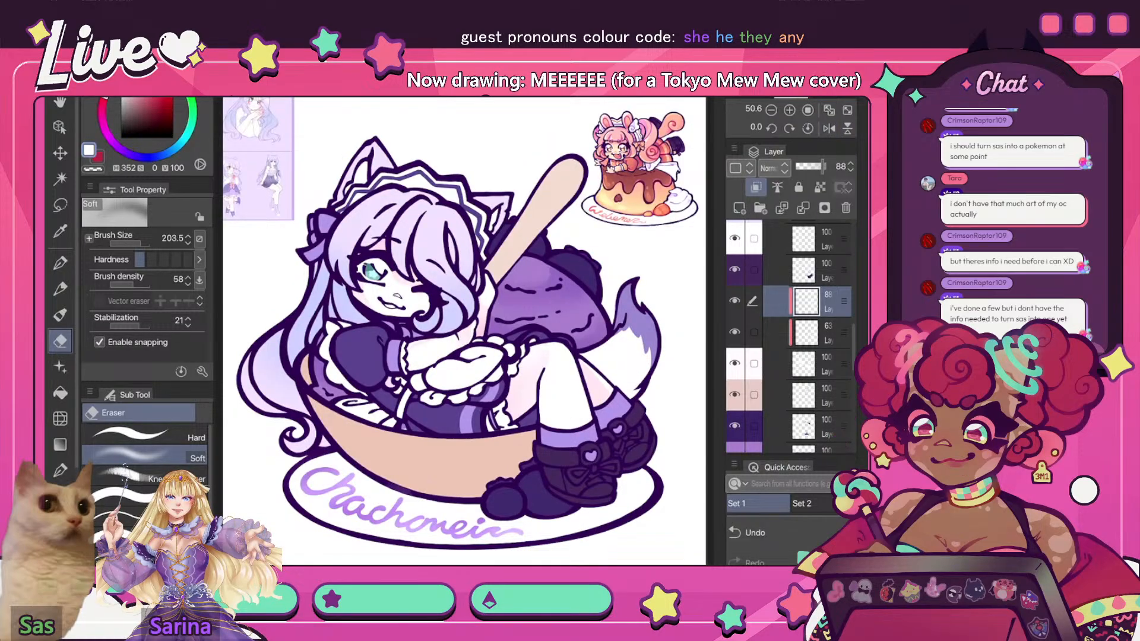
pyautogui.scroll(10, 646, 143)
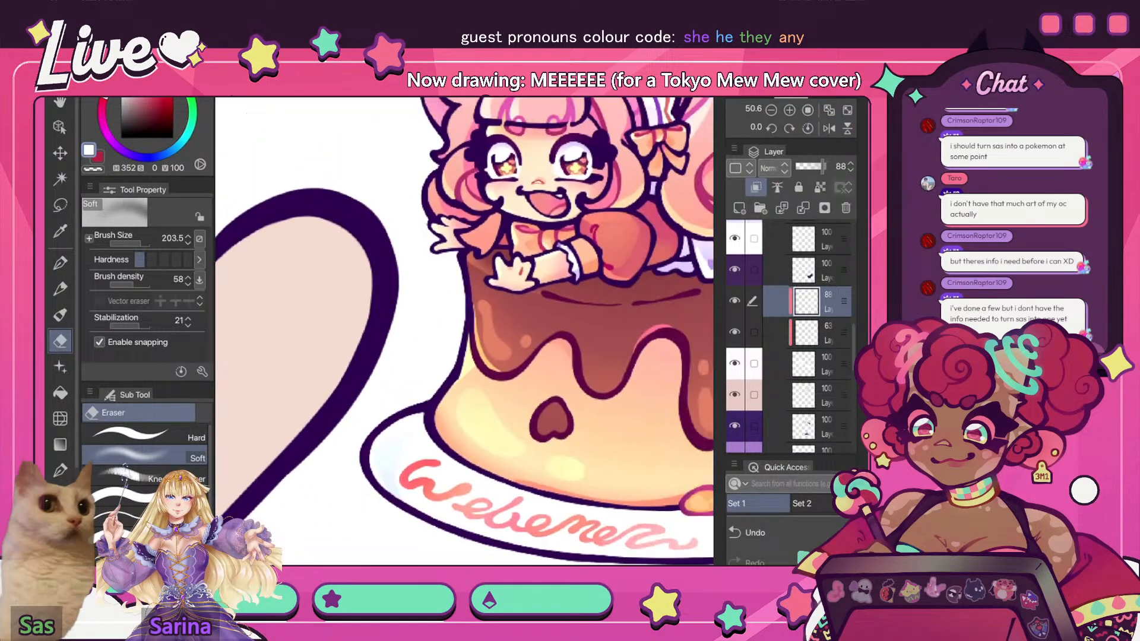
pyautogui.scroll(-10, 462, 329)
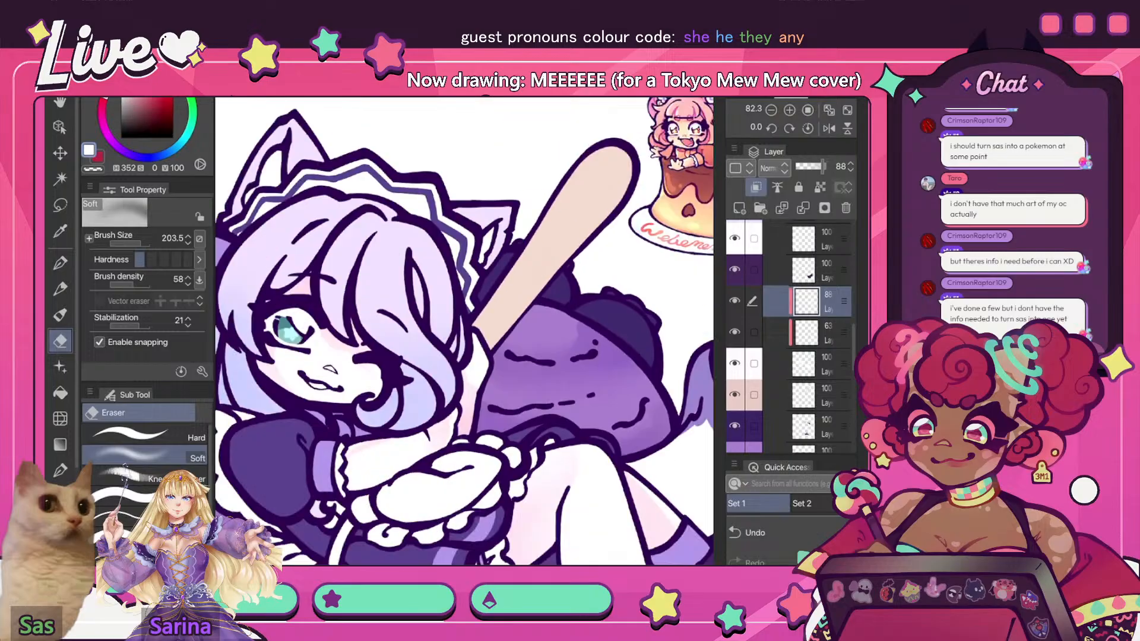
# - Switch to the G-pen and inspect the face and arm highlights up close in mirrored and normal views
pyautogui.scroll(4, 463, 329)
pyautogui.press('p')
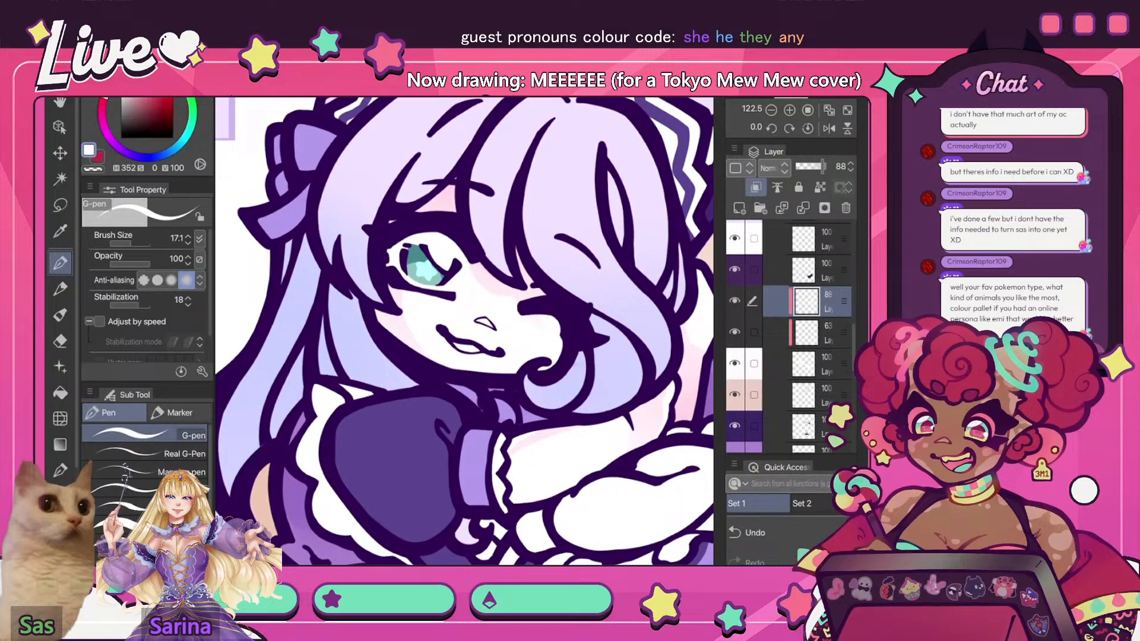
pyautogui.scroll(-6, 474, 201)
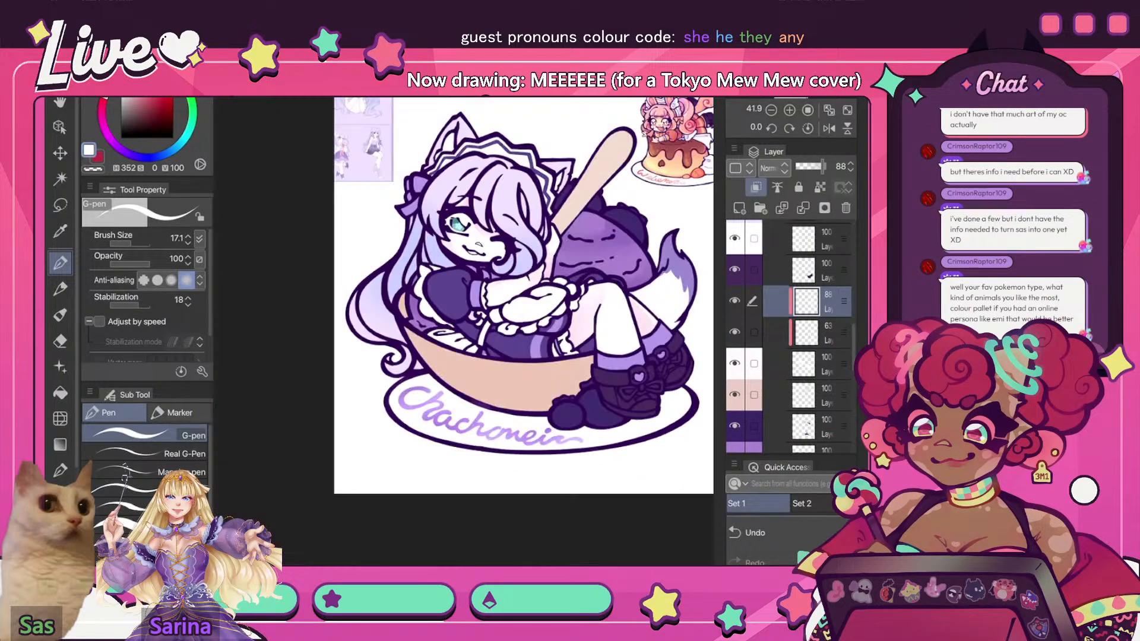
pyautogui.press('h')
pyautogui.scroll(6, 446, 206)
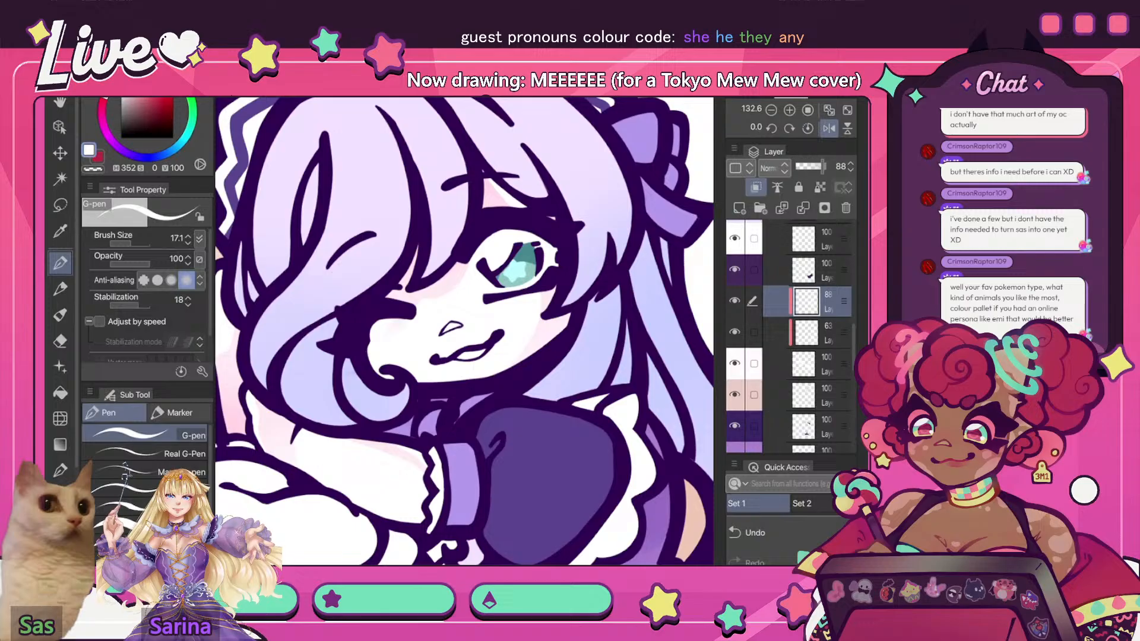
pyautogui.hotkey('ctrl', 'y')
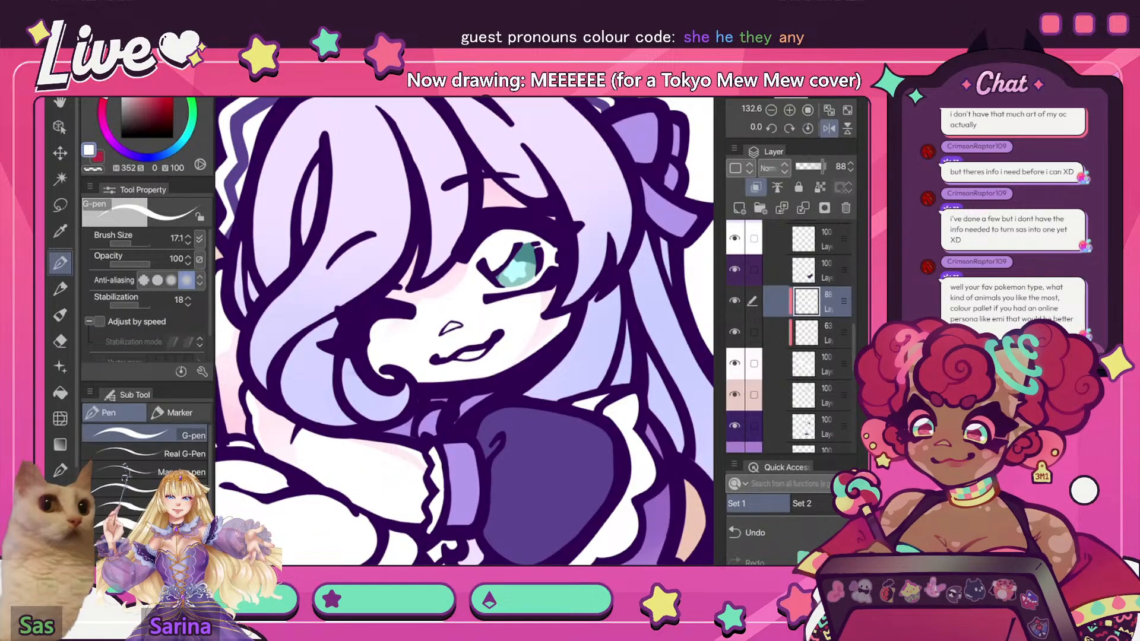
pyautogui.scroll(-6, 491, 230)
pyautogui.press('h')
pyautogui.scroll(5, 465, 211)
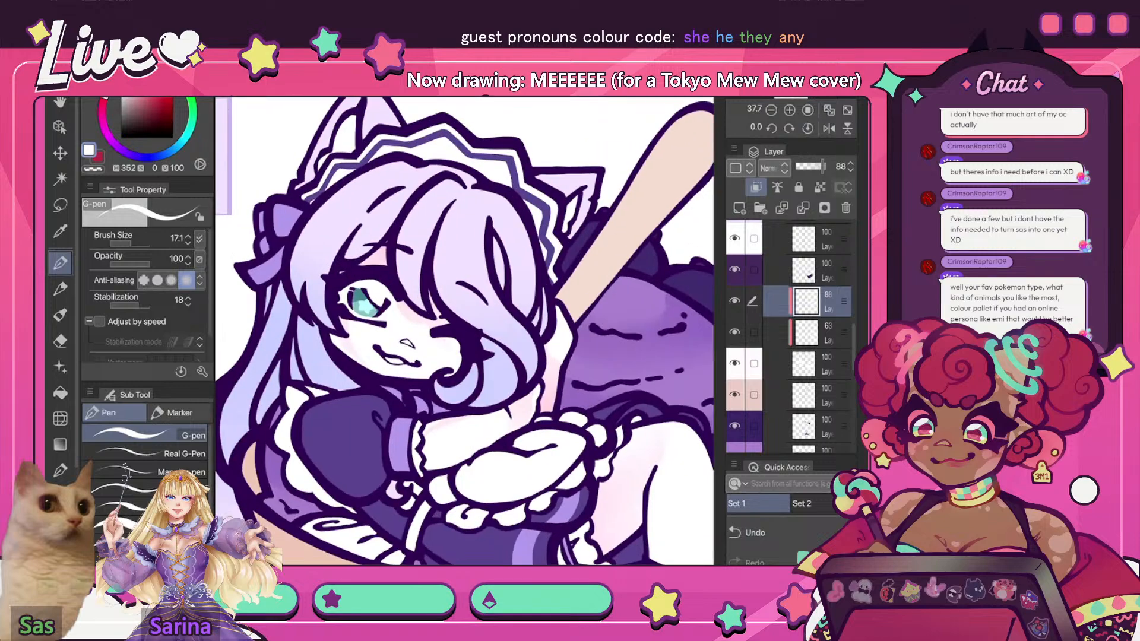
# - Return to the soft eraser and compare the whole illustration with the highlight layer hidden and shown, both mirrored and normal
pyautogui.press('e')
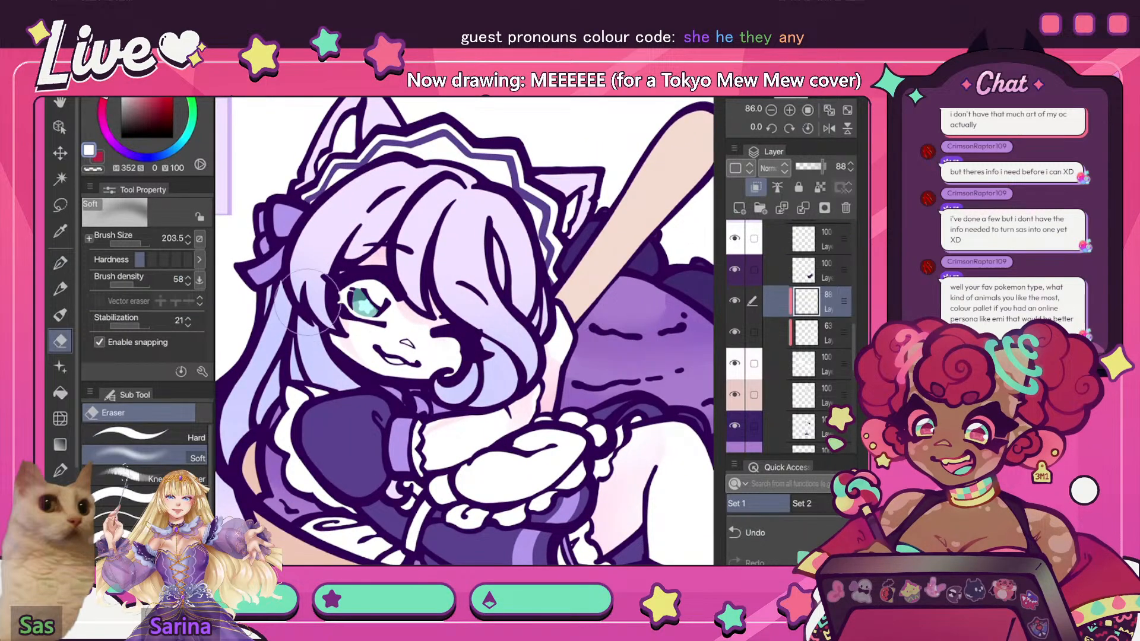
pyautogui.scroll(-5, 465, 331)
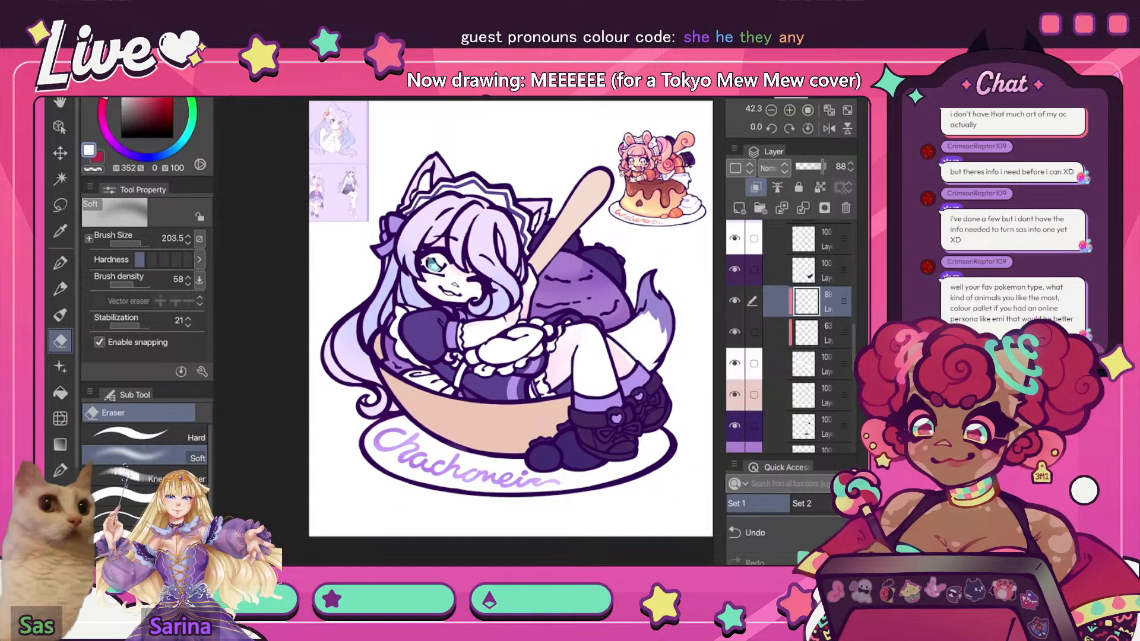
pyautogui.click(829, 128)
pyautogui.click(828, 111)
pyautogui.click(829, 129)
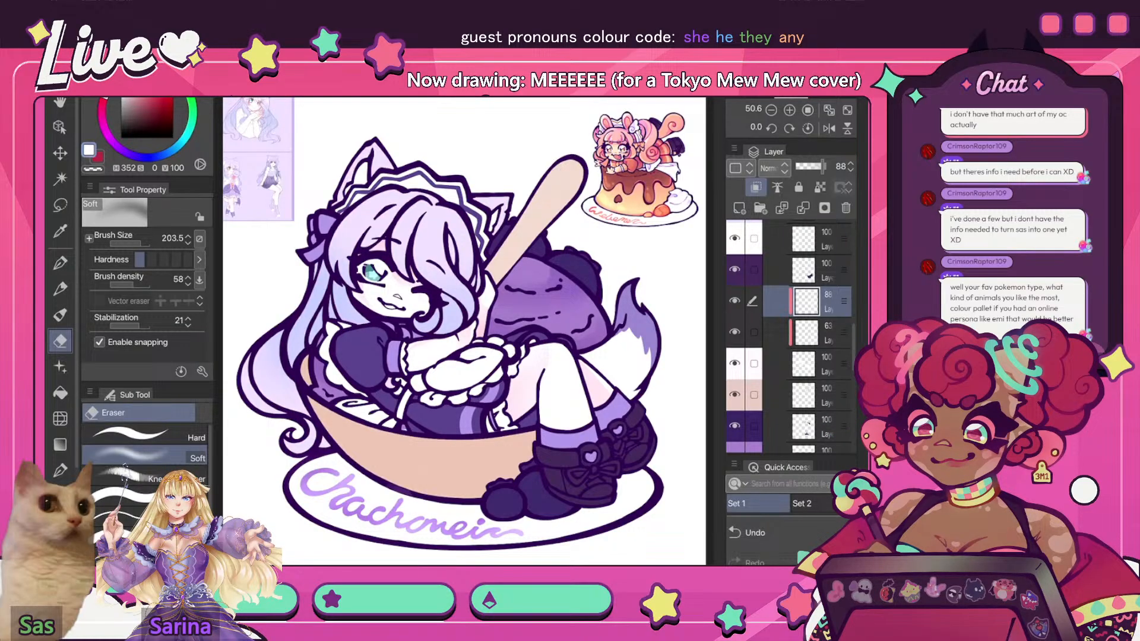
pyautogui.click(829, 128)
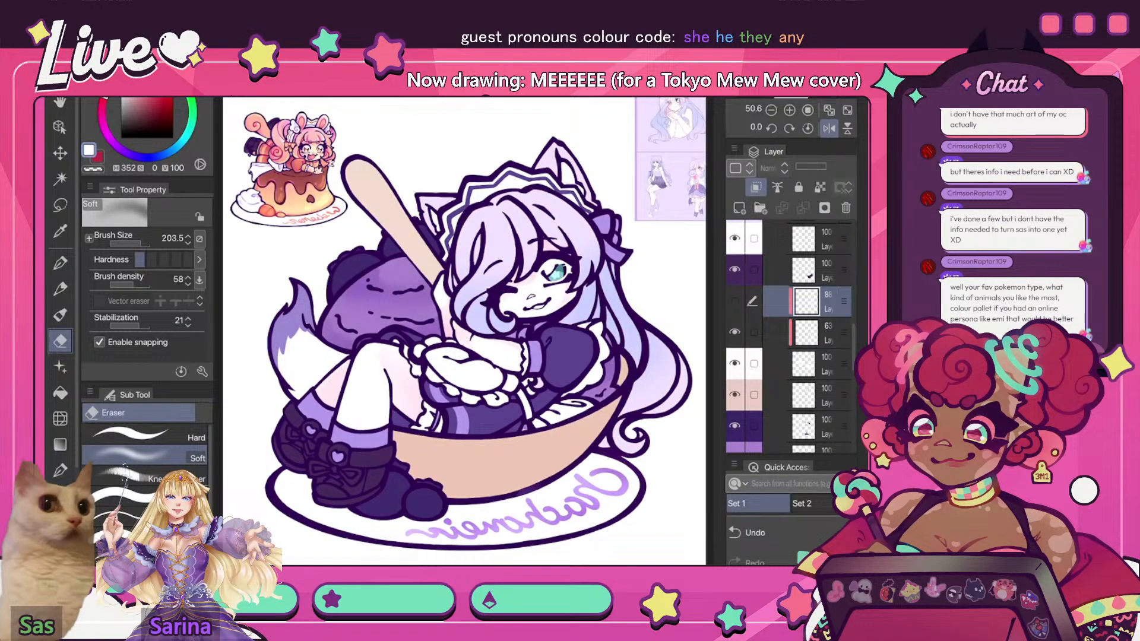
pyautogui.click(828, 128)
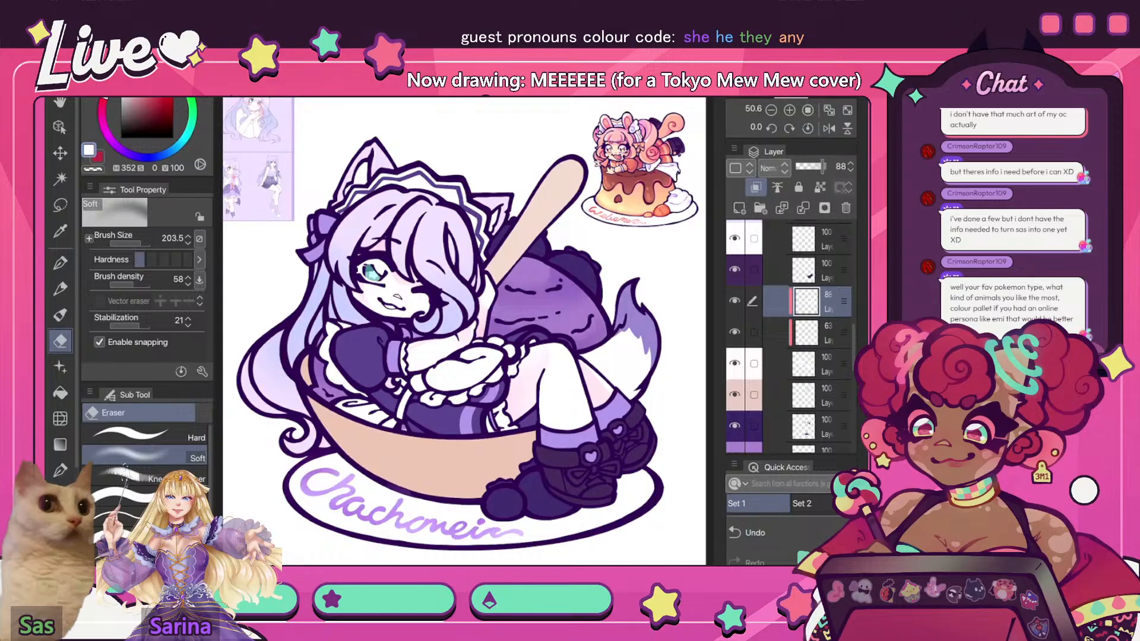
pyautogui.scroll(6, 641, 166)
pyautogui.scroll(-5, 593, 237)
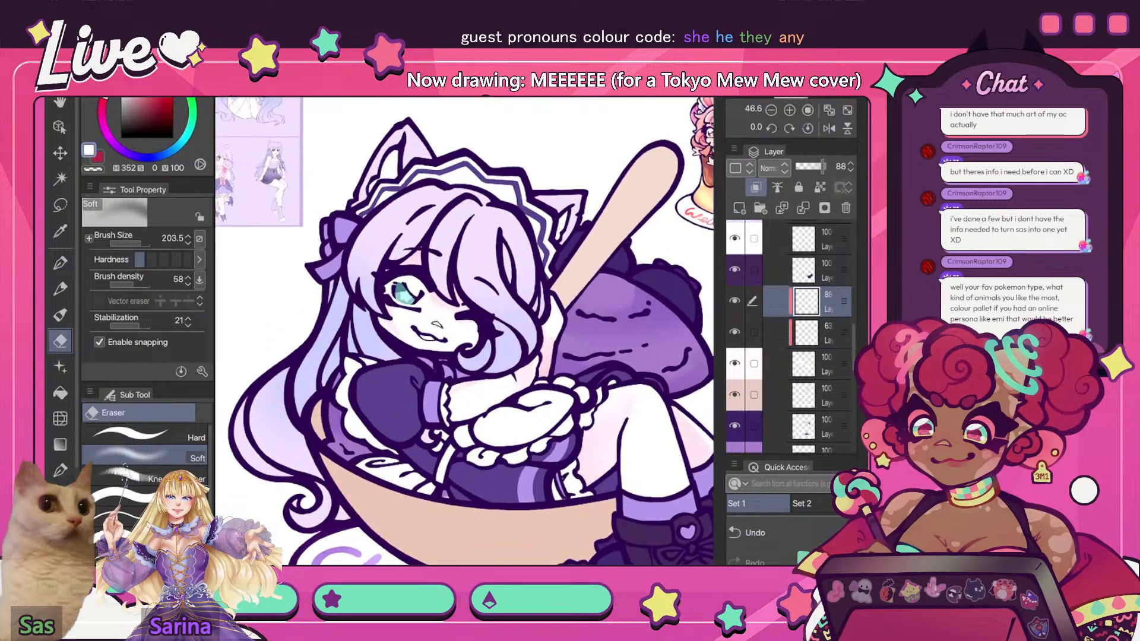
# - Add a new layer above the highlights and ready the soft airbrush at size 95 with a sampled pale blue (H 229, S 13, V 100)
pyautogui.scroll(2, 463, 332)
pyautogui.click(739, 208)
pyautogui.press('b')
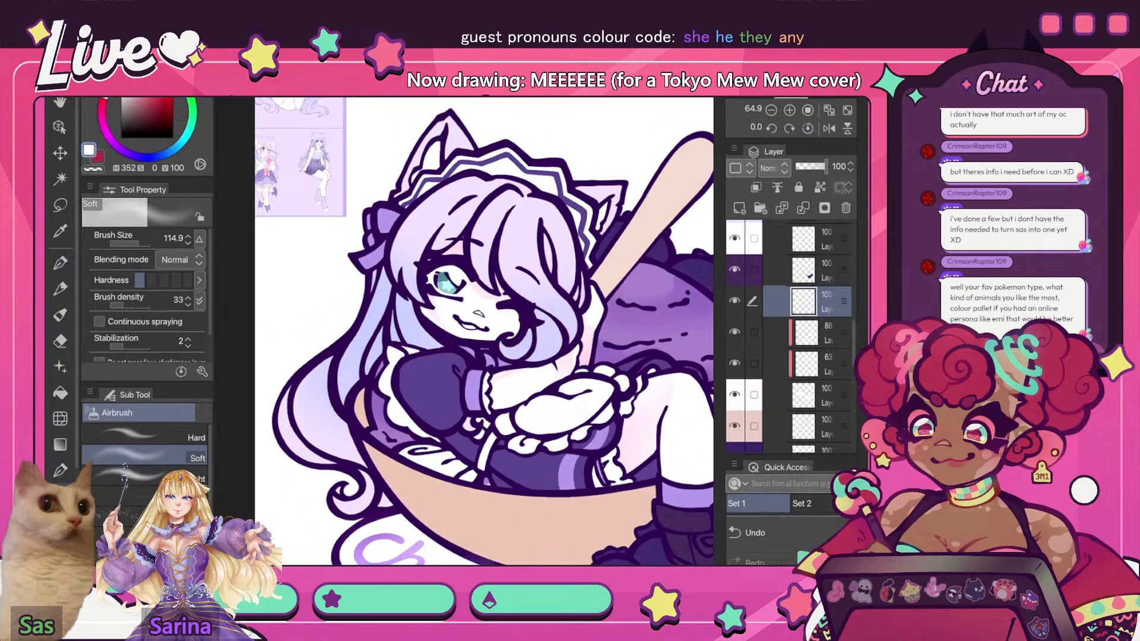
pyautogui.press('[')
pyautogui.press('[')
pyautogui.keyDown('alt'); pyautogui.click(464, 336); pyautogui.keyUp('alt')
pyautogui.keyDown('alt'); pyautogui.click(463, 337); pyautogui.keyUp('alt')
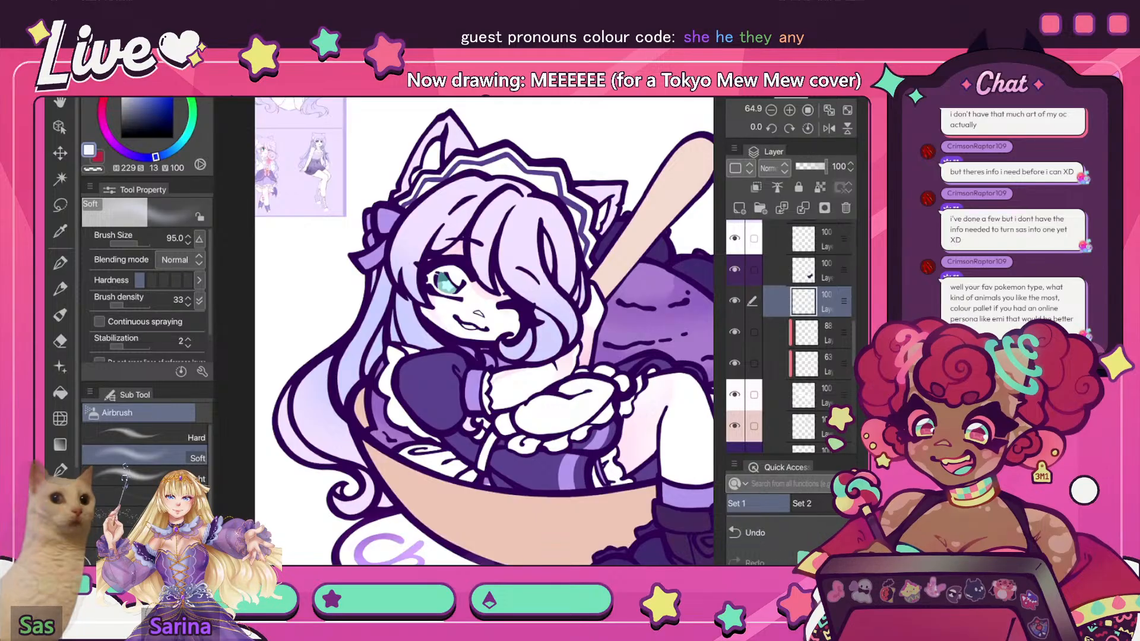
# - Check the whole figure mirrored, and change the soft airbrush's color to a pale lavender (H 269, S 20, V 100)
pyautogui.click(828, 110)
pyautogui.click(829, 127)
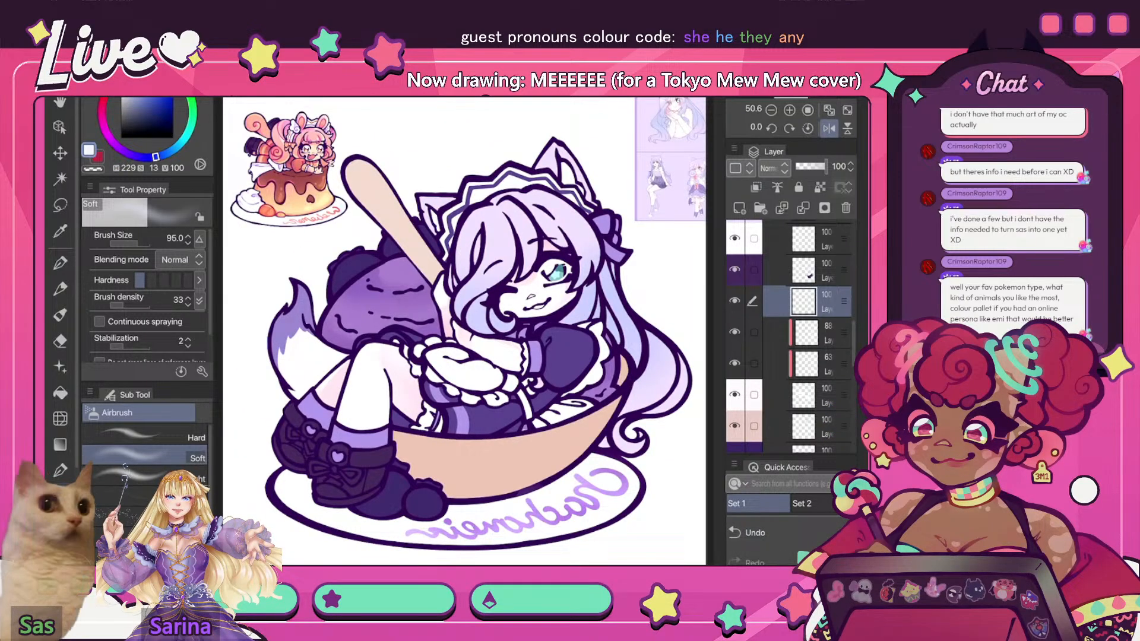
pyautogui.press('j')
pyautogui.click(829, 127)
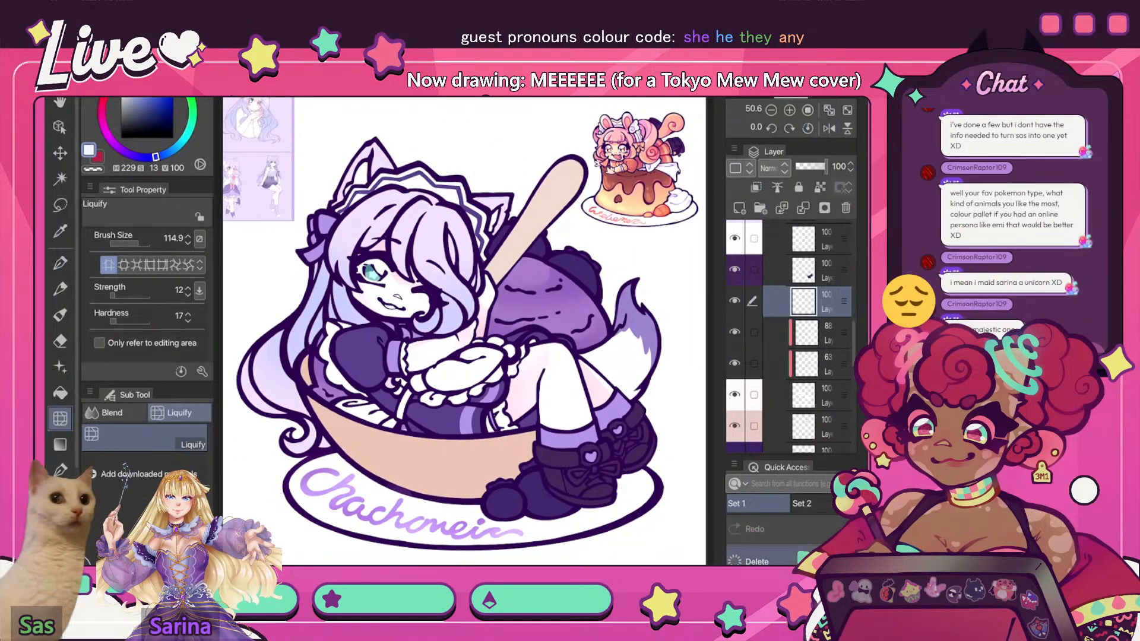
pyautogui.press('b')
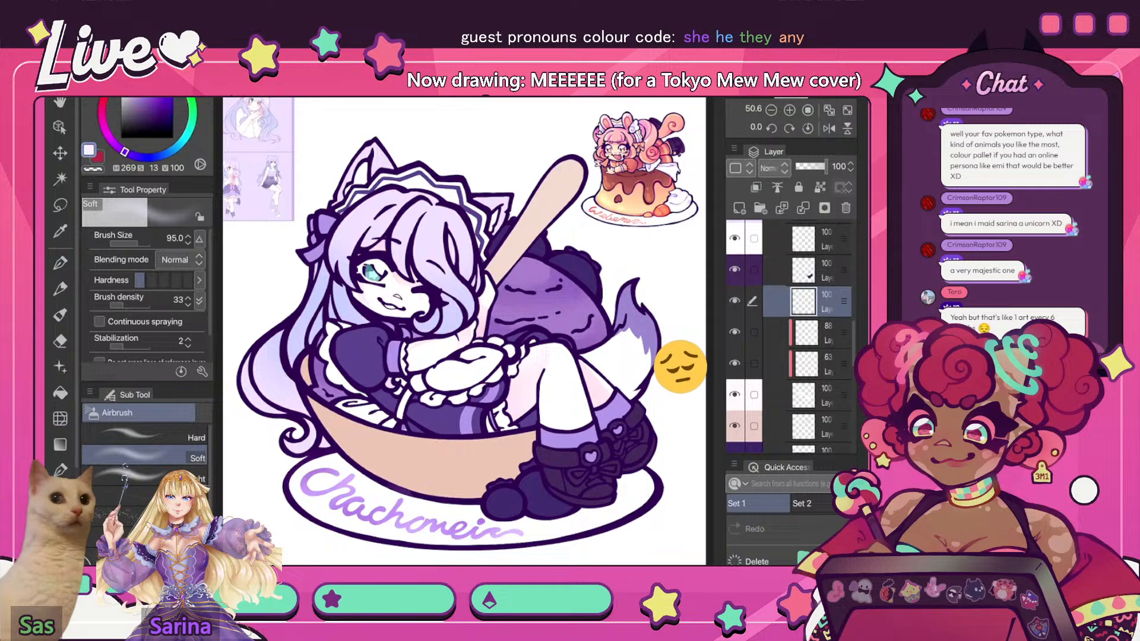
pyautogui.keyDown('alt'); pyautogui.click(638, 326); pyautogui.keyUp('alt')
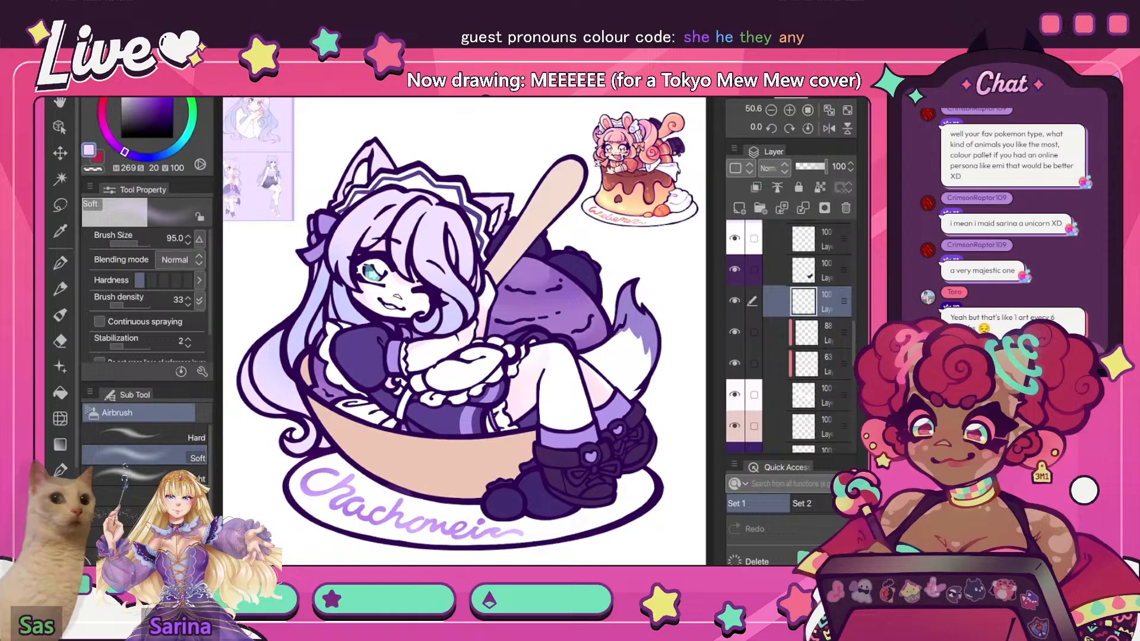
# - Compare the illustration with the new airbrush layer hidden and shown, and clip that layer to the highlight layer beneath it
pyautogui.press('e')
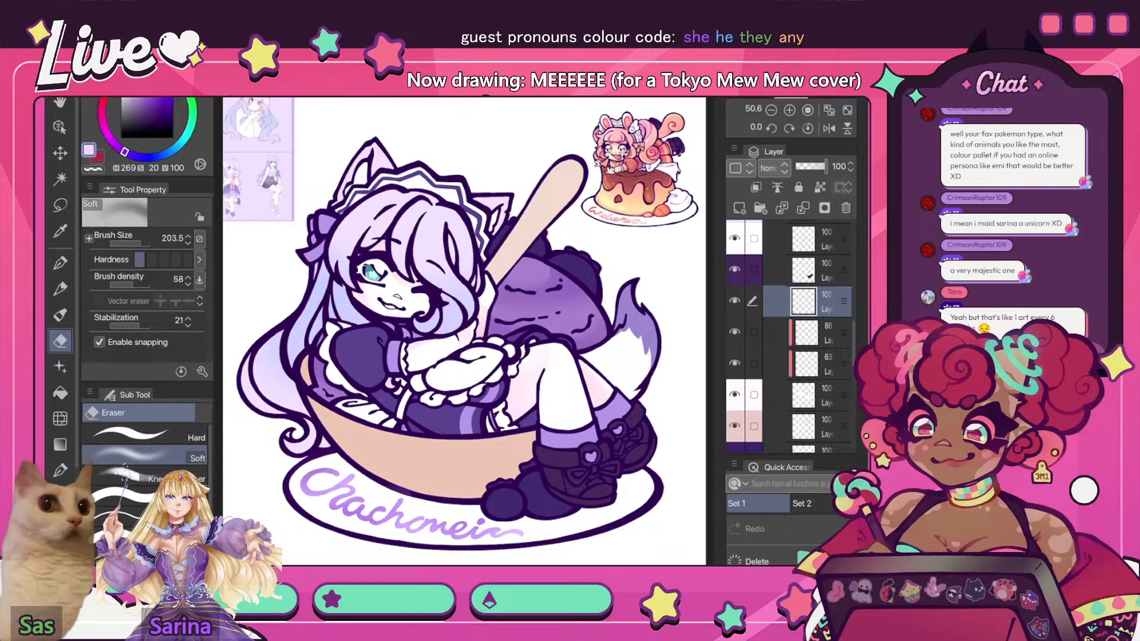
pyautogui.click(829, 128)
pyautogui.click(735, 301)
pyautogui.click(735, 301)
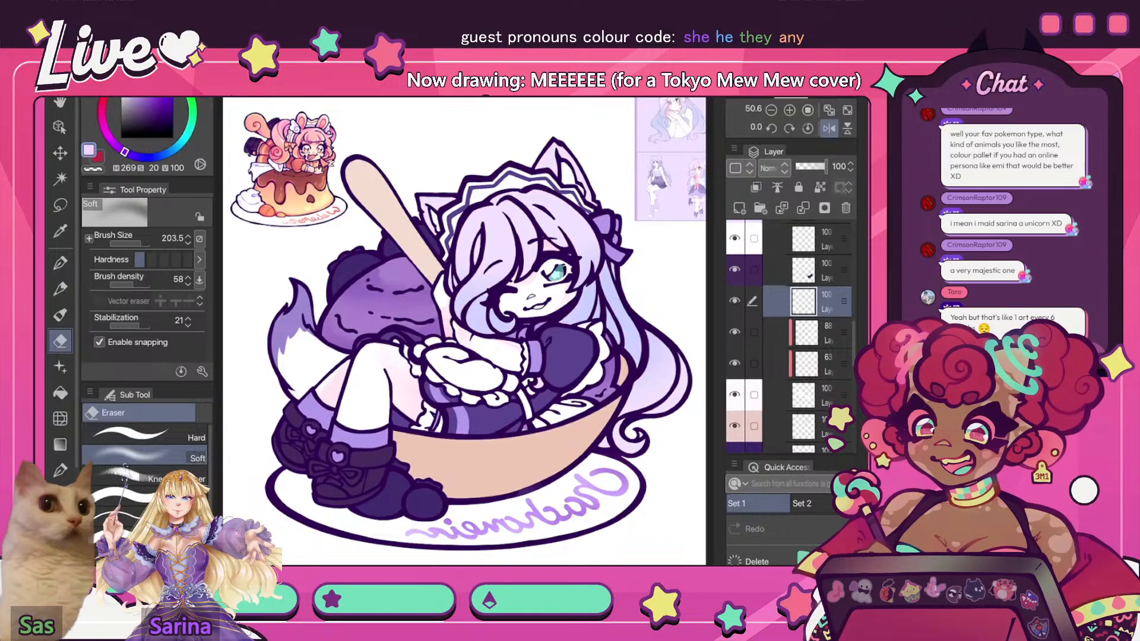
pyautogui.click(735, 300)
pyautogui.click(735, 301)
pyautogui.click(755, 187)
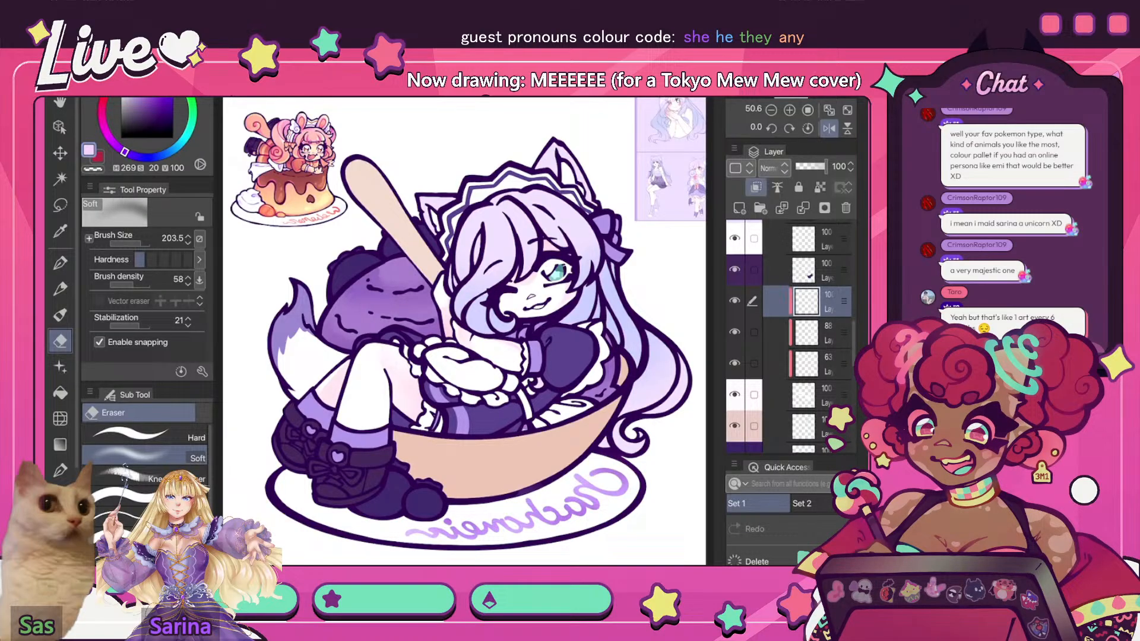
pyautogui.press('h')
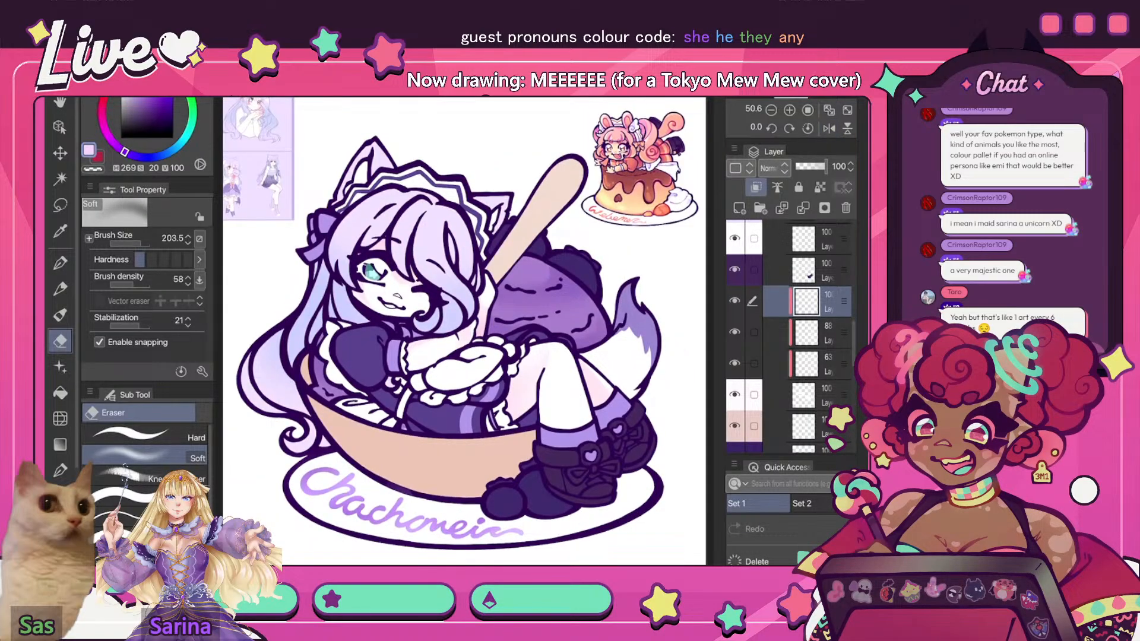
pyautogui.press('h')
pyautogui.press('h')
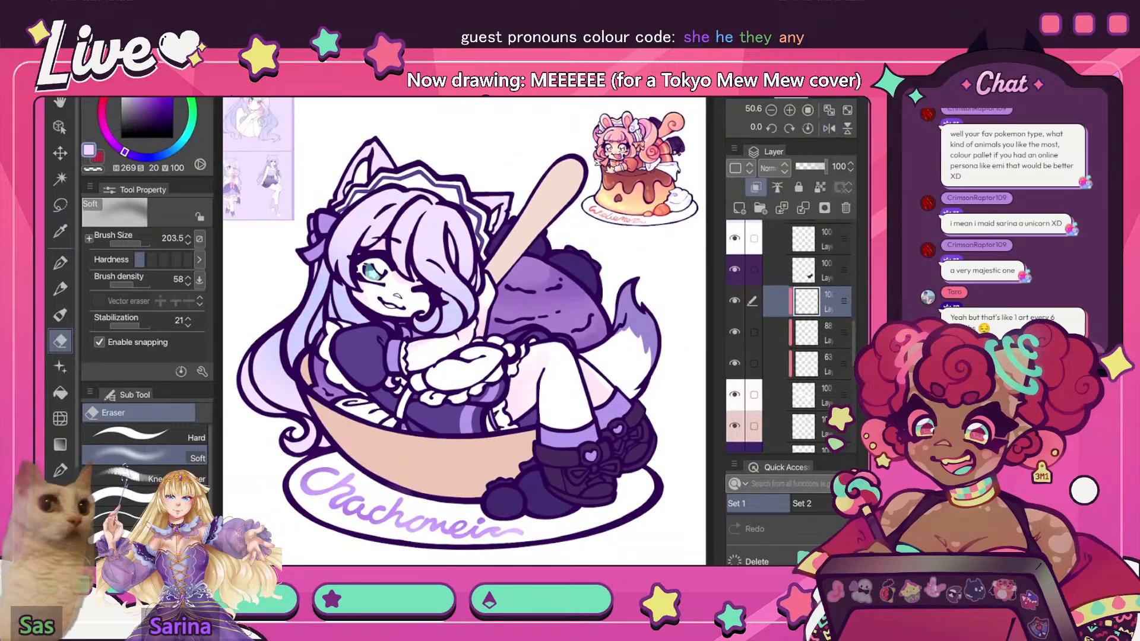
# - Check the whole illustration mirrored and in its normal orientation, from far out and closer up
pyautogui.hotkey('ctrl', '-')
pyautogui.hotkey('ctrl', '+')
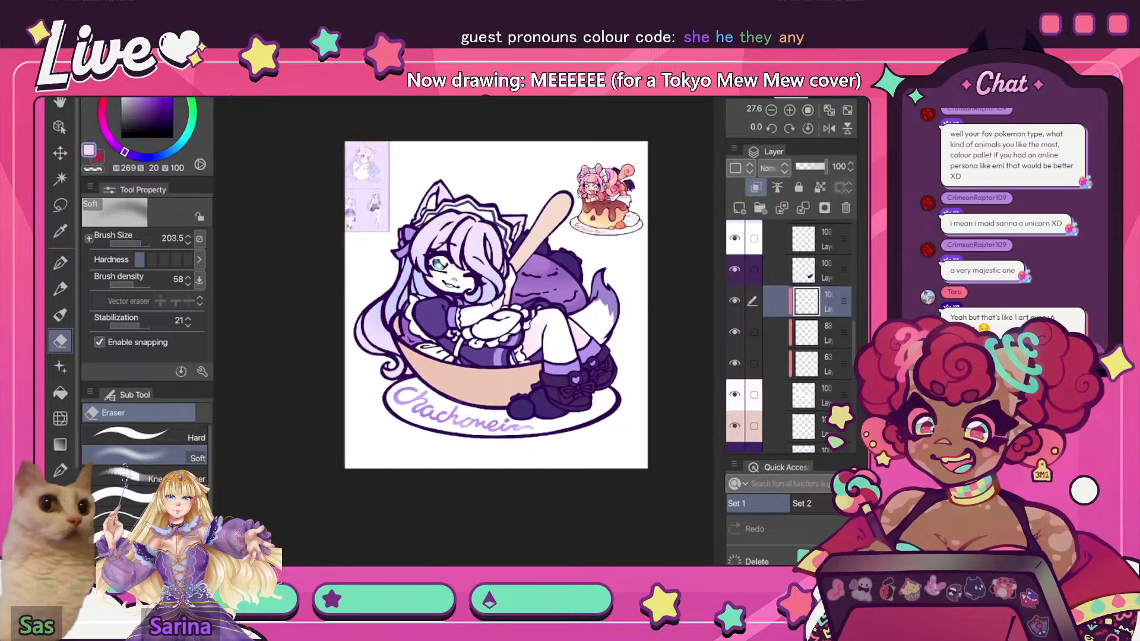
pyautogui.press('h')
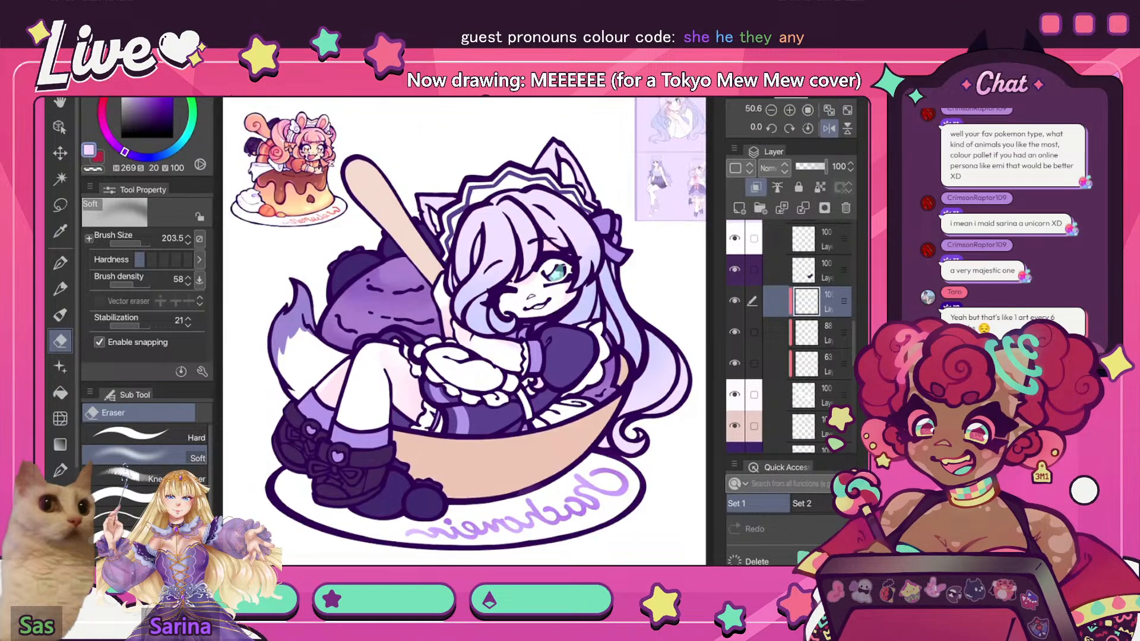
pyautogui.press('h')
pyautogui.hotkey('ctrl', '-')
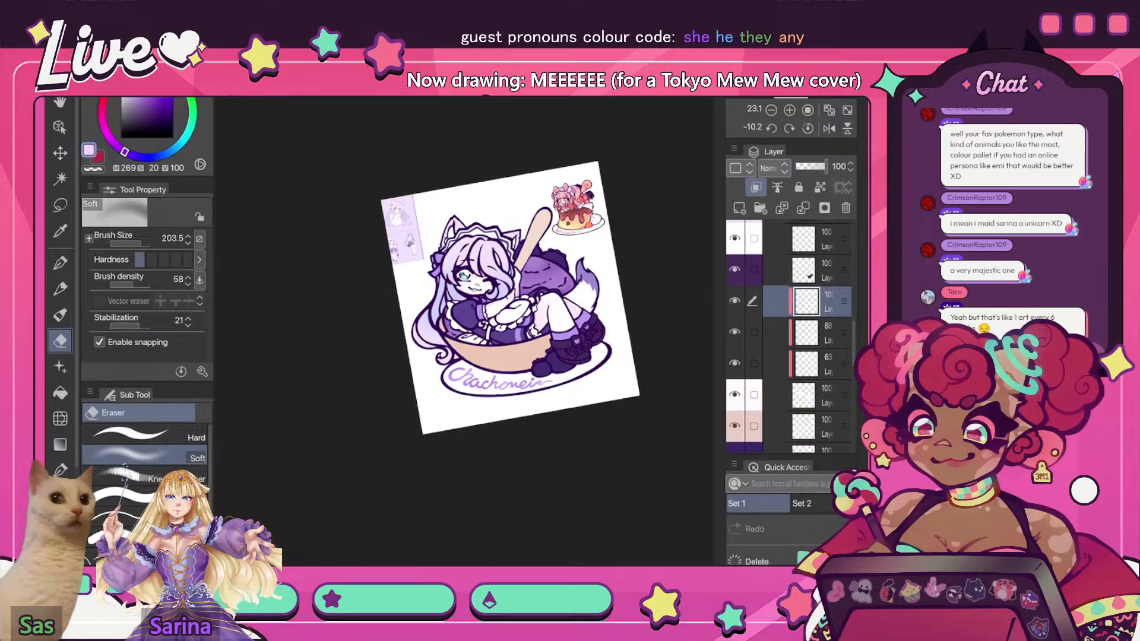
pyautogui.press('@')
pyautogui.press('h')
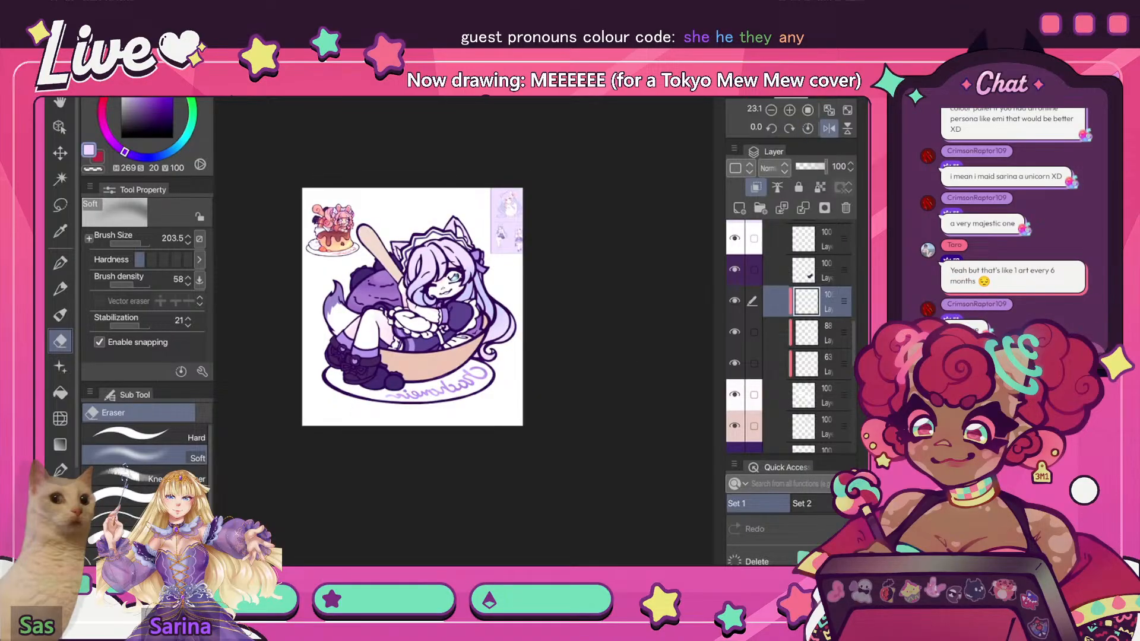
pyautogui.hotkey('ctrl', '+')
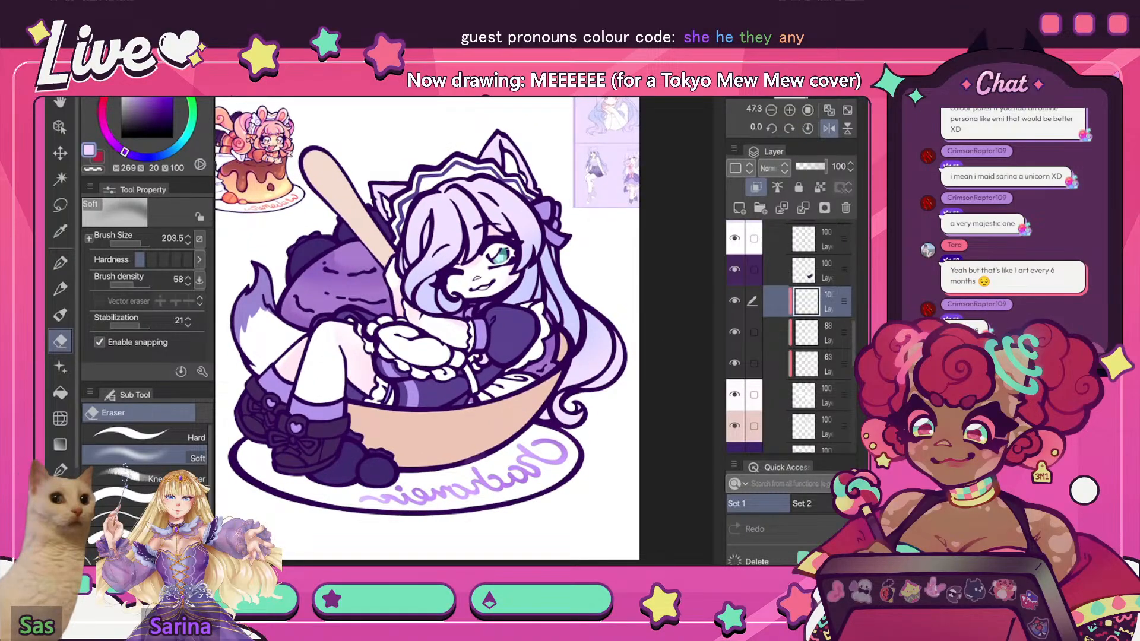
pyautogui.press('b')
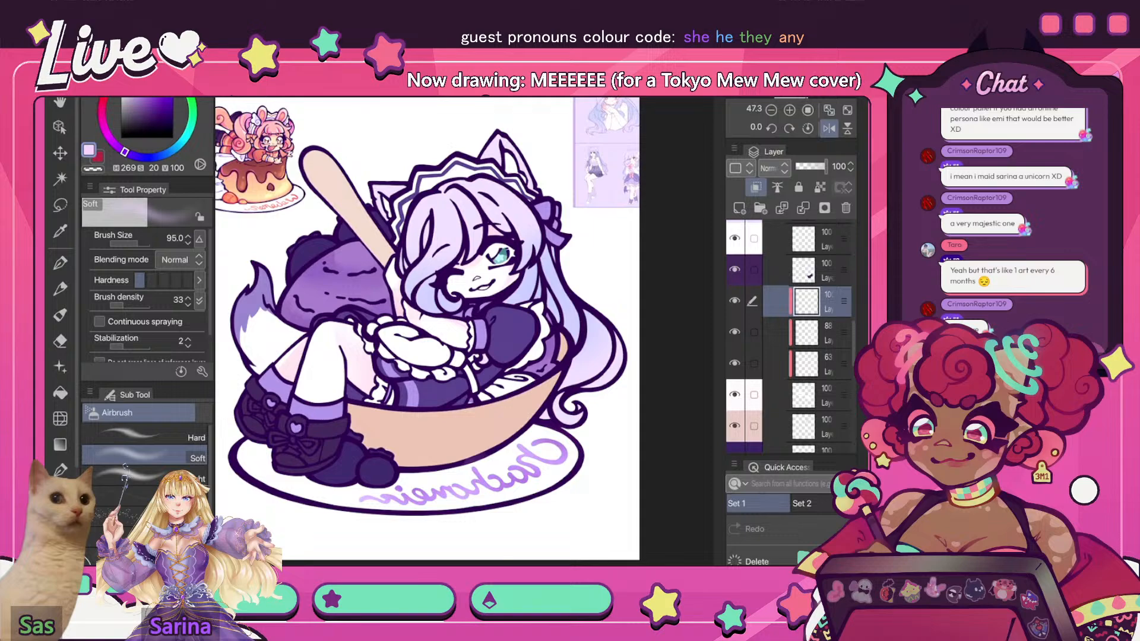
pyautogui.scroll(1, 427, 329)
pyautogui.press('h')
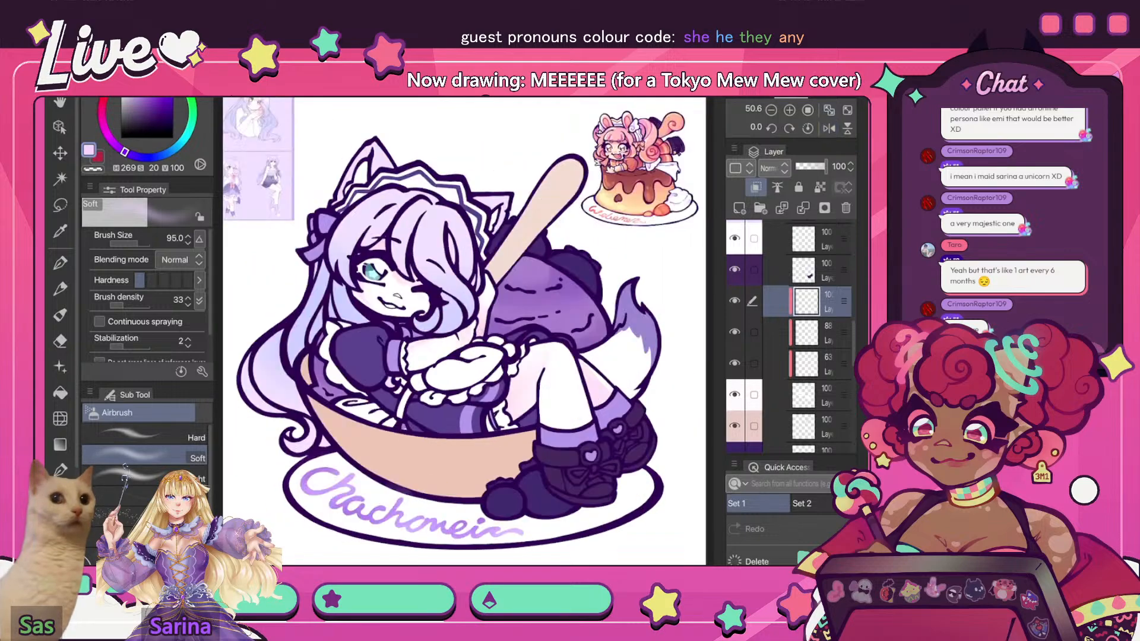
pyautogui.scroll(-5, 514, 274)
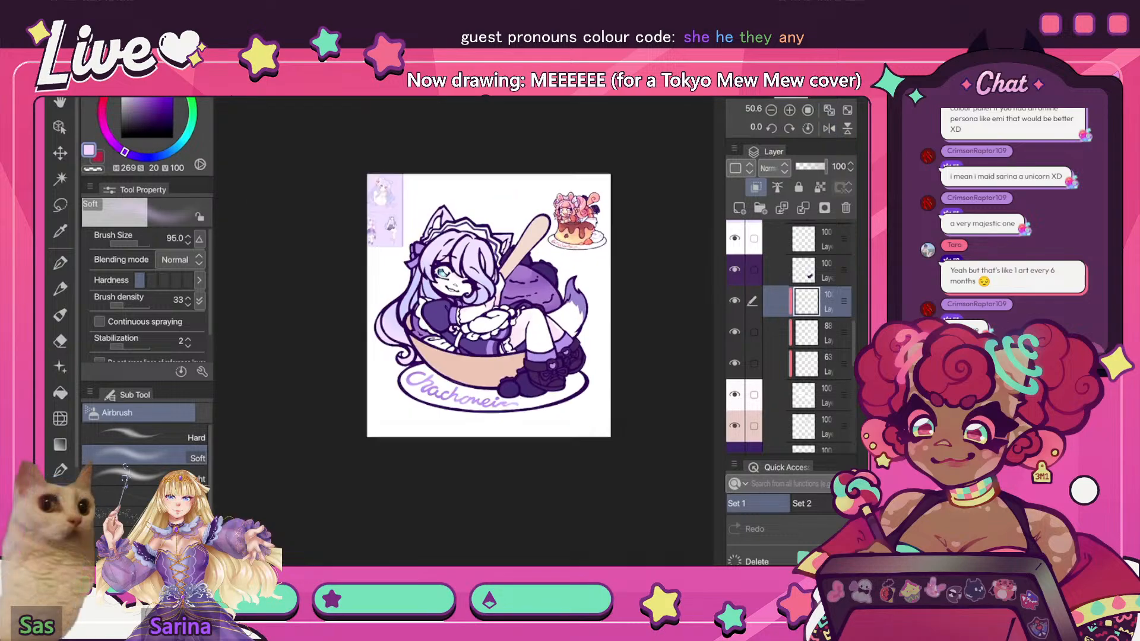
pyautogui.press('h')
pyautogui.scroll(3, 463, 296)
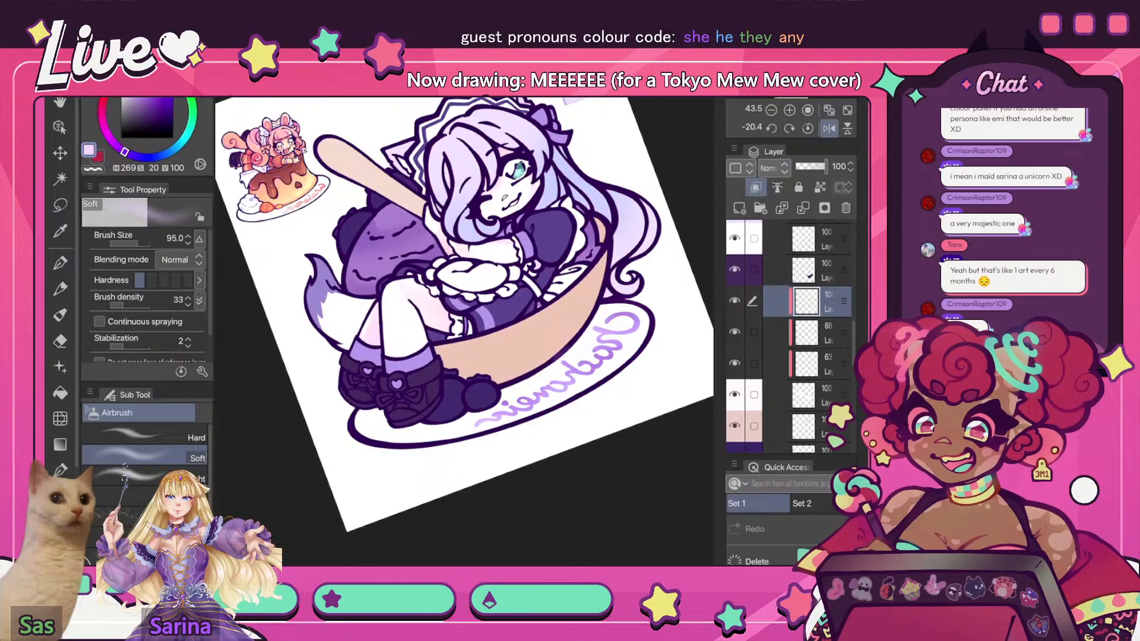
pyautogui.press('e')
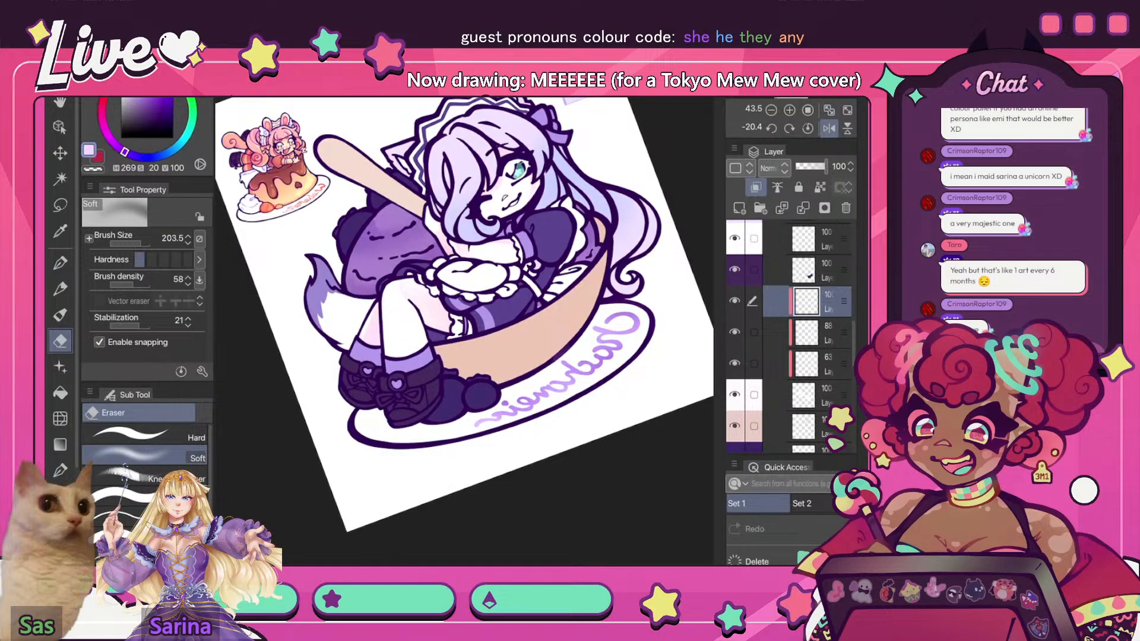
pyautogui.hotkey('ctrl', '0')
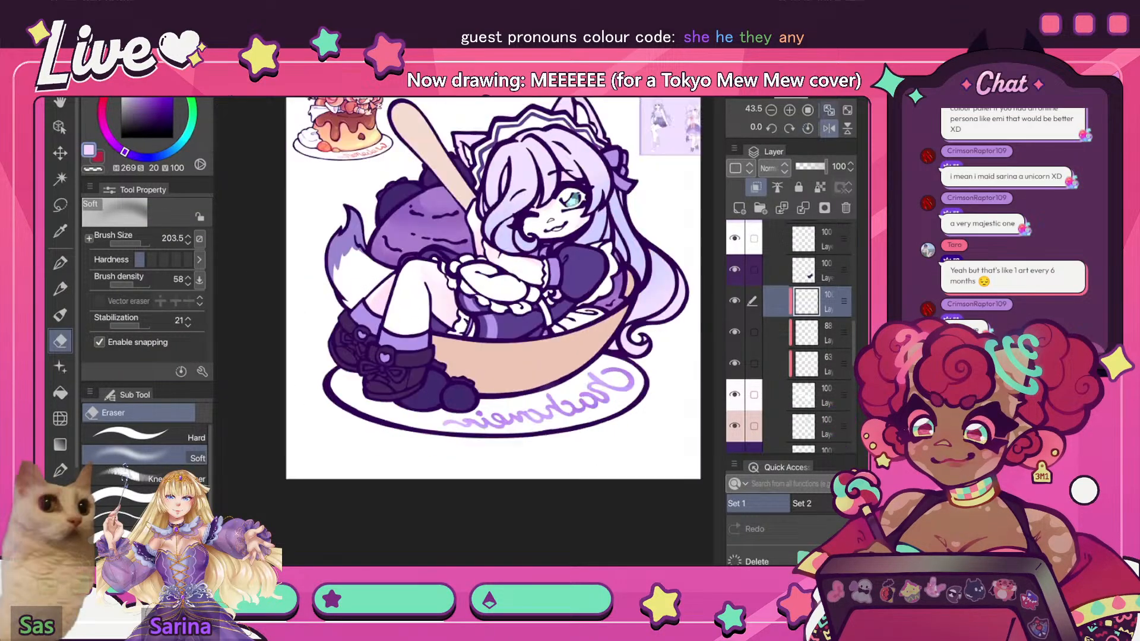
# - Lower the selected lavender airbrush layer's opacity to 80% and check the figure both mirrored and normal
pyautogui.scroll(-3, 509, 281)
pyautogui.moveTo(825, 167); pyautogui.dragTo(820, 166)
pyautogui.scroll(2, 557, 219)
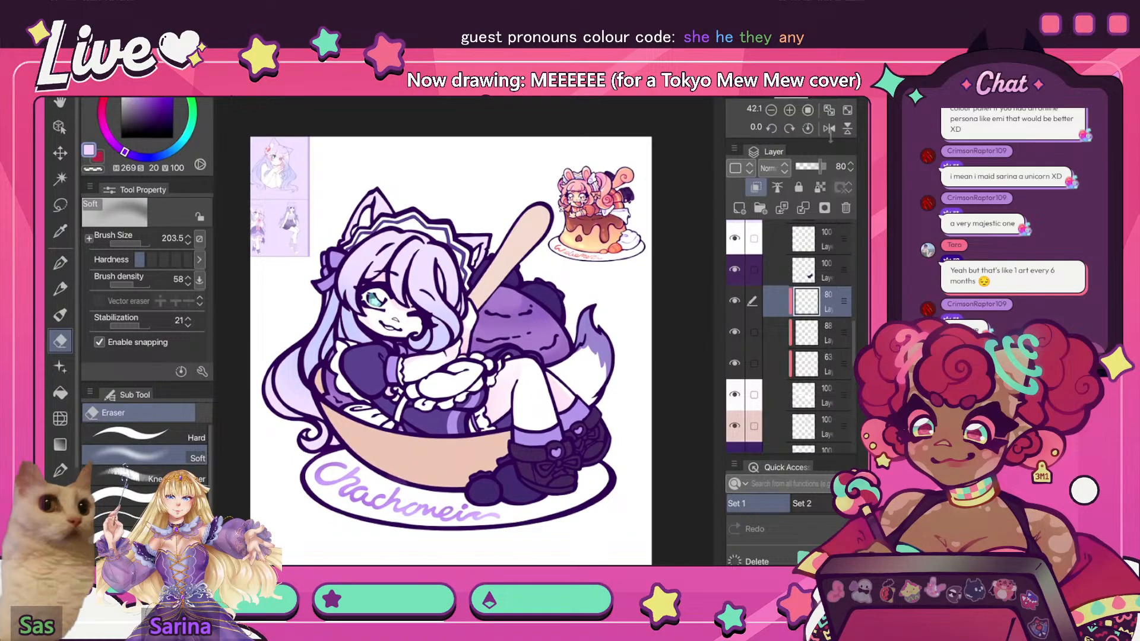
pyautogui.press('h')
pyautogui.press('h')
pyautogui.scroll(1, 389, 432)
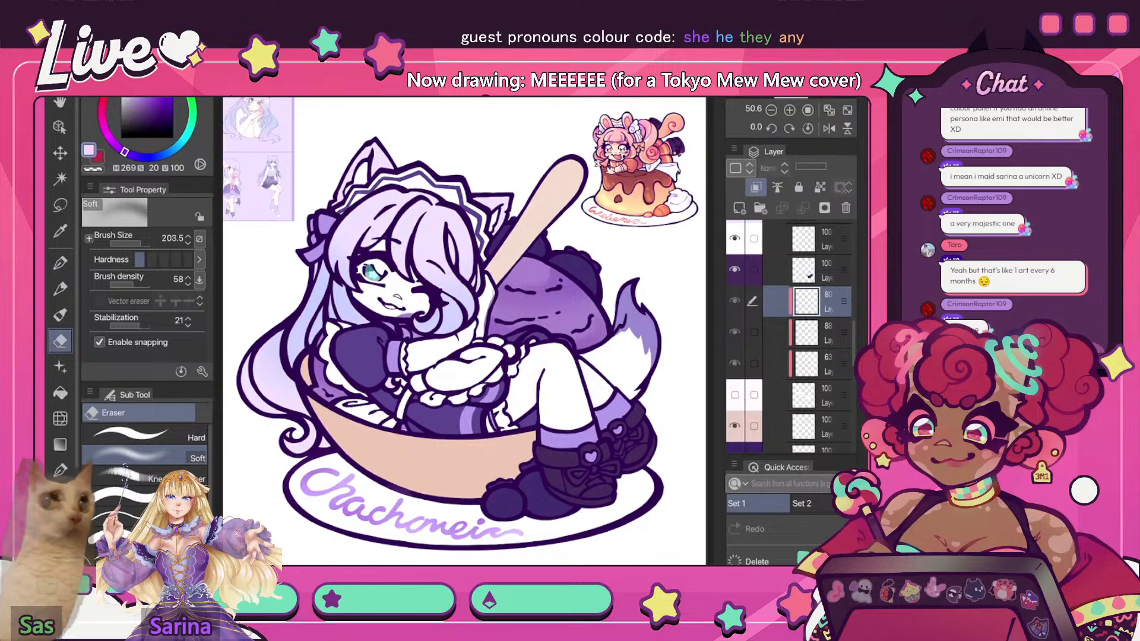
# - Show the grey backdrop layer, Layer 19, just above the paper so it stands out behind the figure
pyautogui.scroll(3, 322, 301)
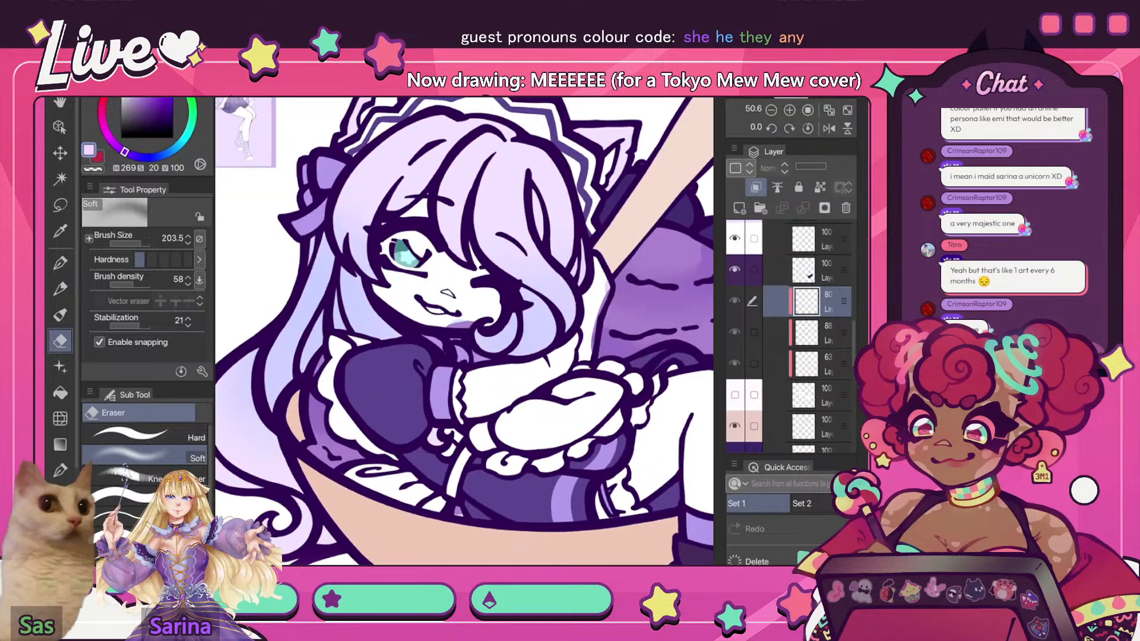
pyautogui.scroll(-4, 803, 339)
pyautogui.scroll(-10, 803, 338)
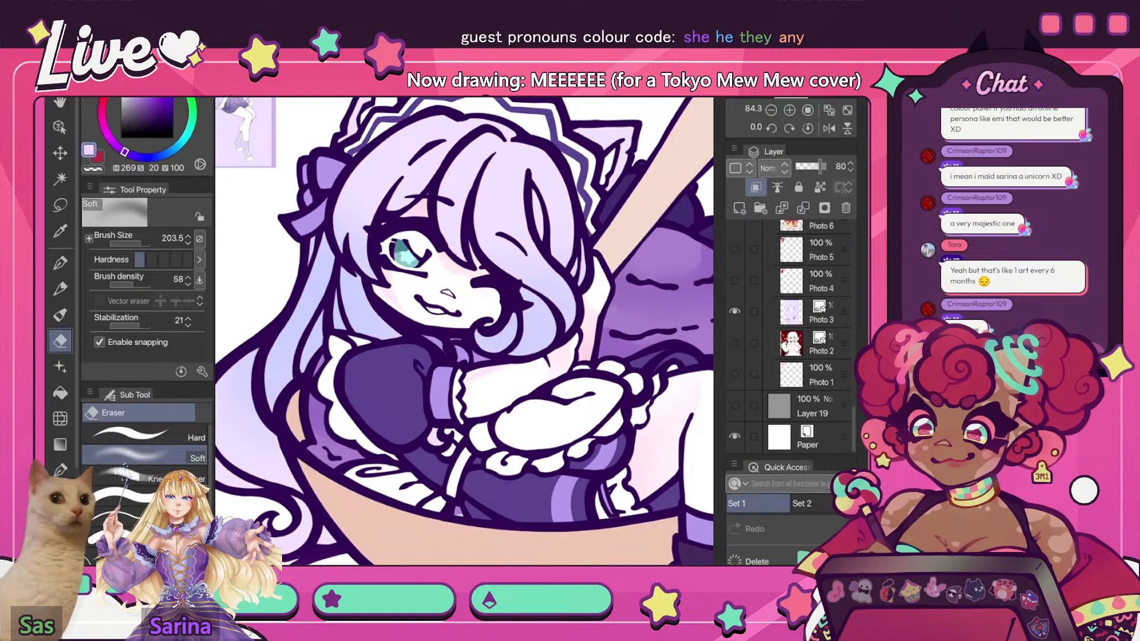
pyautogui.click(734, 407)
pyautogui.scroll(10, 802, 338)
pyautogui.scroll(1, 802, 338)
# - Toggle the skin base layer and the white layer above it off and on, and select that white layer
pyautogui.click(734, 424)
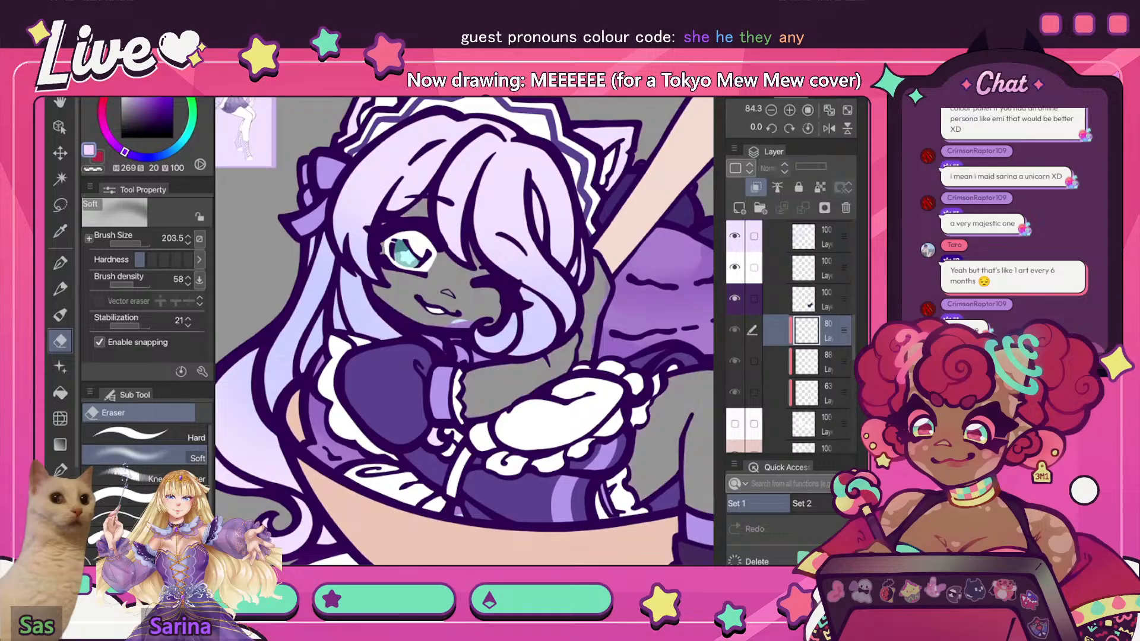
pyautogui.click(734, 424)
pyautogui.click(734, 267)
pyautogui.click(734, 267)
pyautogui.click(803, 268)
# - Swap the CHACHA folder for the WEB folder, sample the lavender fabric shade (H 254, S 21, V 97), and return to the CHACHA drawing
pyautogui.scroll(10, 802, 338)
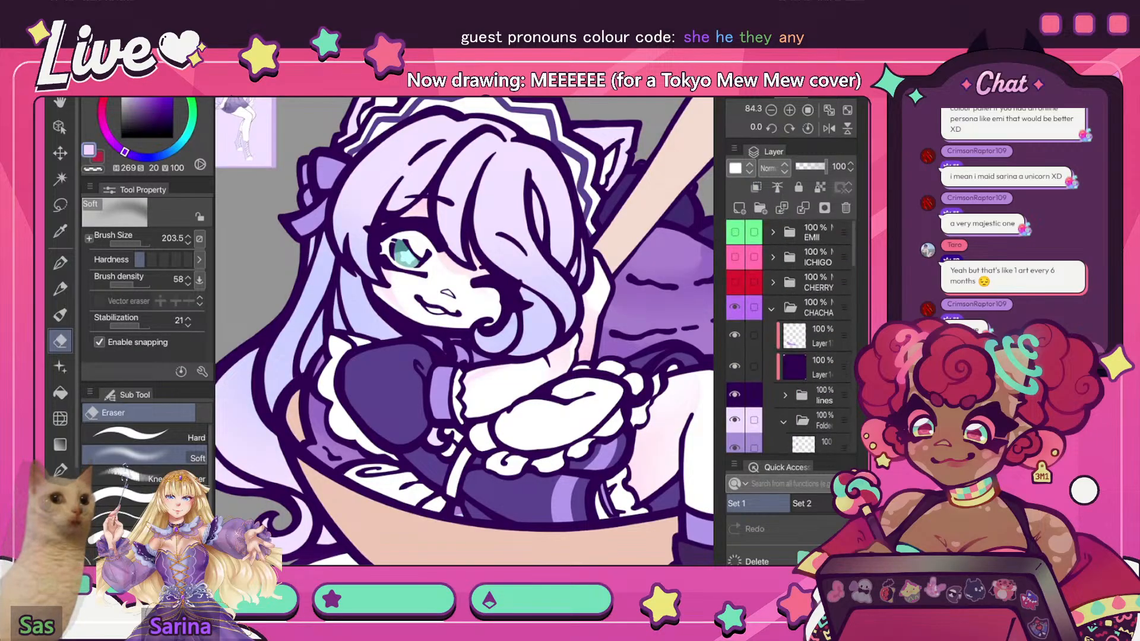
pyautogui.click(771, 308)
pyautogui.click(734, 307)
pyautogui.click(735, 333)
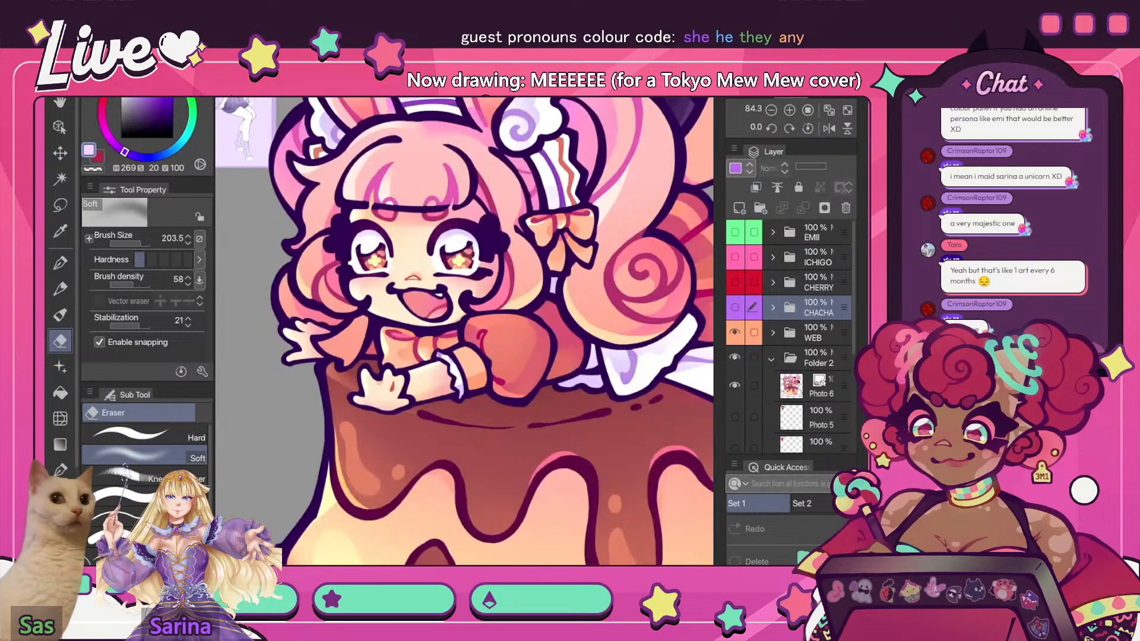
pyautogui.press('i')
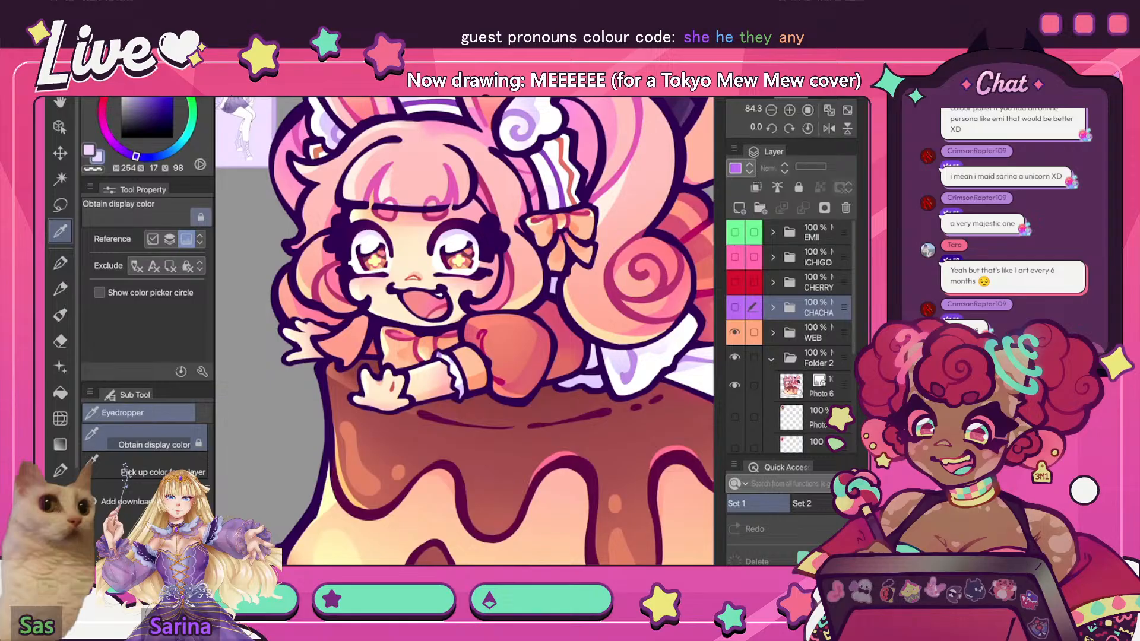
pyautogui.click(594, 379)
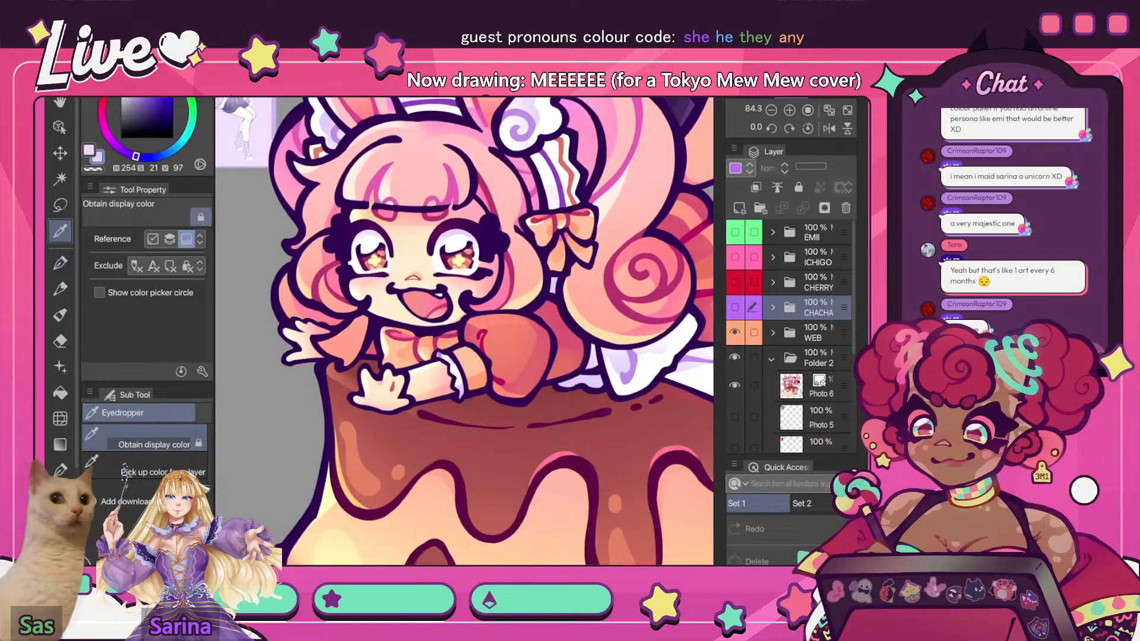
pyautogui.hotkey('ctrl', 'Tab')
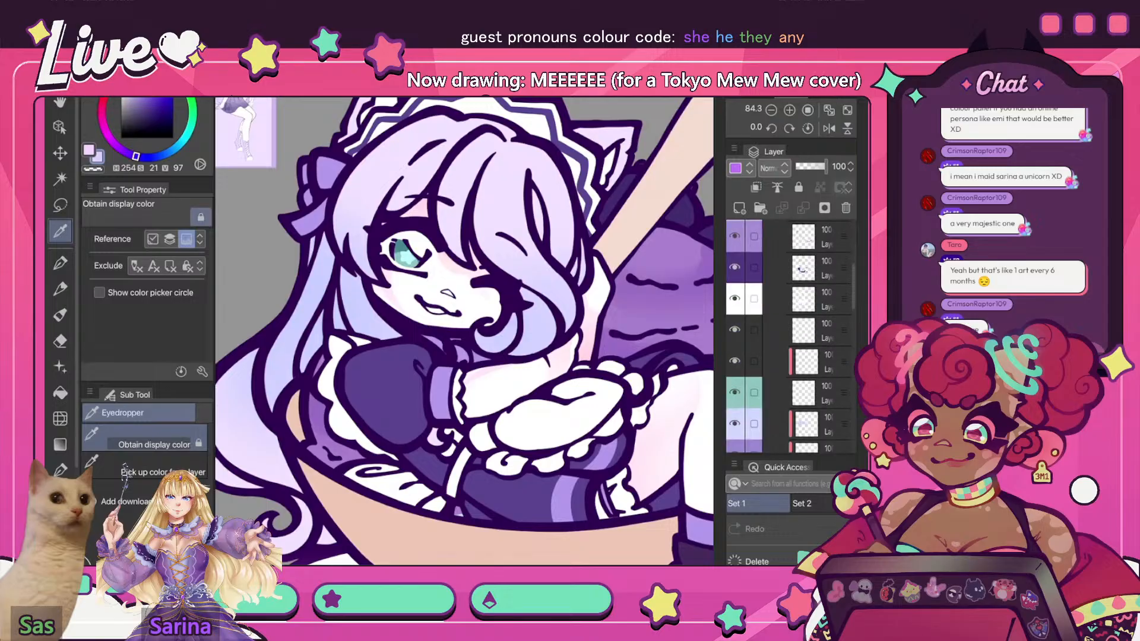
# - Add a new layer clipped to the white layer below the hair colors, and ready the G-pen at size 17.1
pyautogui.click(819, 298)
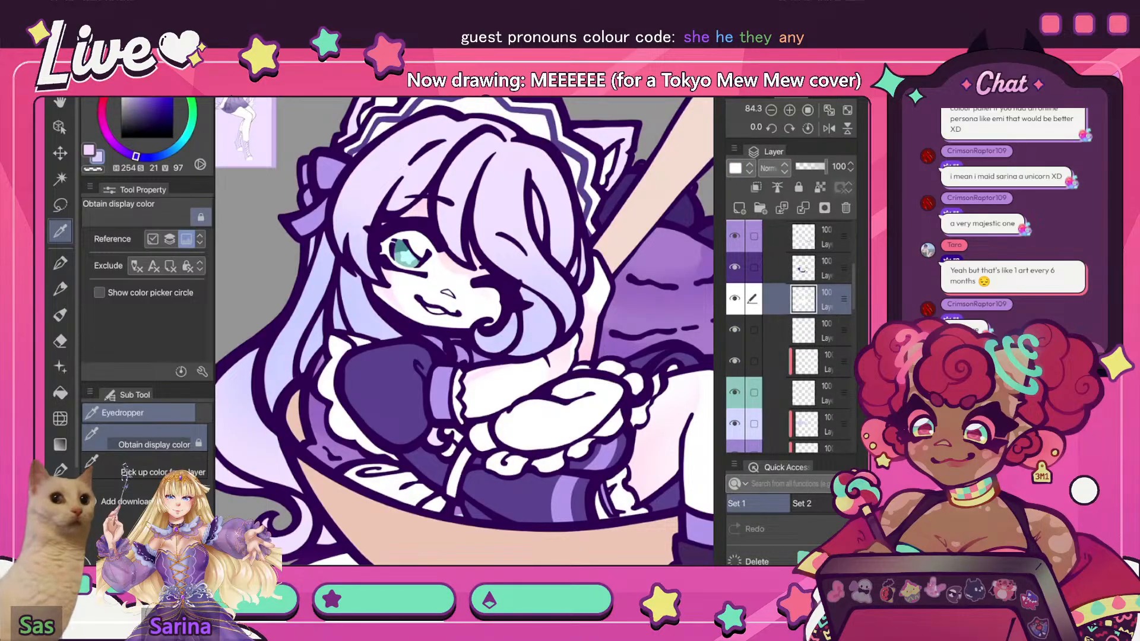
pyautogui.scroll(-4, 790, 336)
pyautogui.click(819, 329)
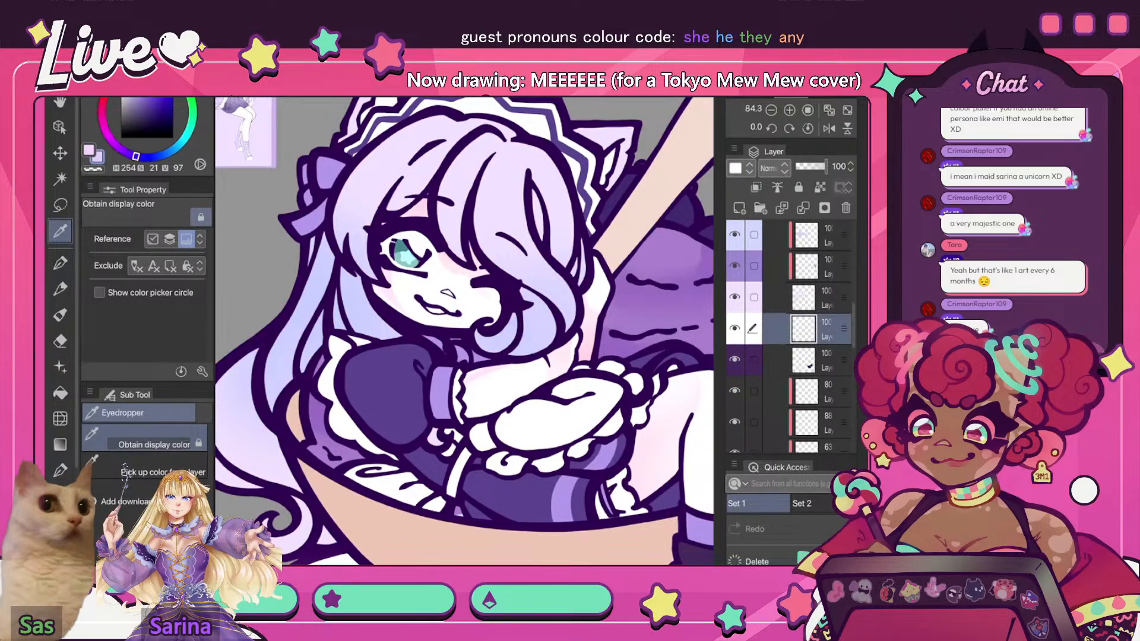
pyautogui.click(739, 207)
pyautogui.click(756, 188)
pyautogui.press('p')
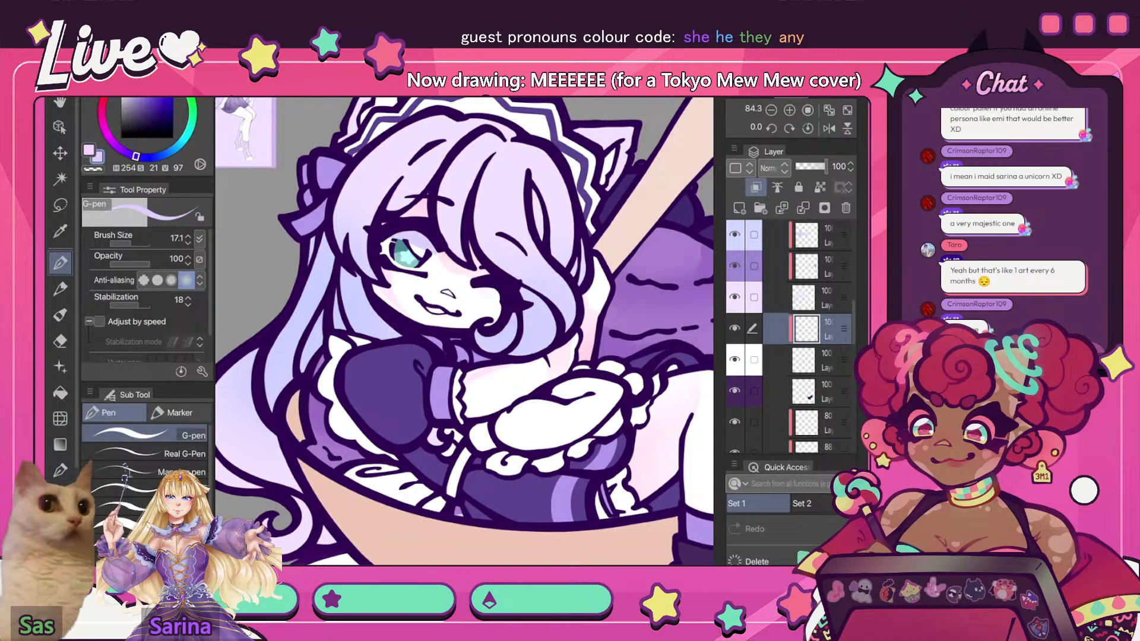
# - Toggle the white layer off and on, and examine the character reference sheet and the catgirl's face up close
pyautogui.scroll(-5, 464, 331)
pyautogui.scroll(4, 464, 332)
pyautogui.click(735, 359)
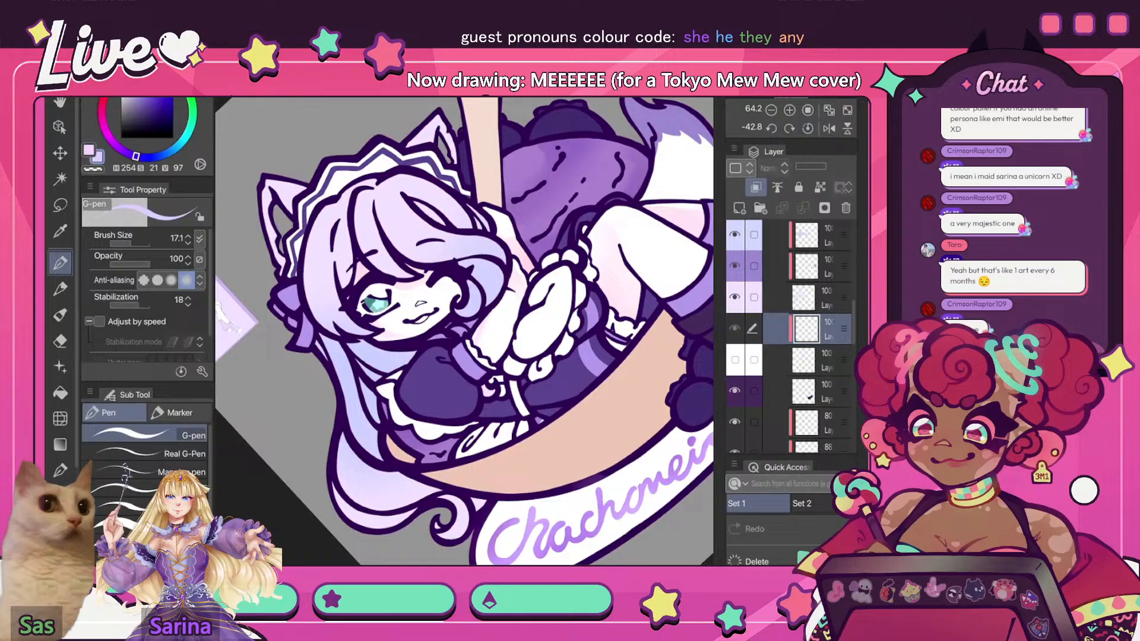
pyautogui.click(735, 360)
pyautogui.scroll(-3, 464, 331)
pyautogui.scroll(6, 464, 331)
pyautogui.scroll(-5, 464, 331)
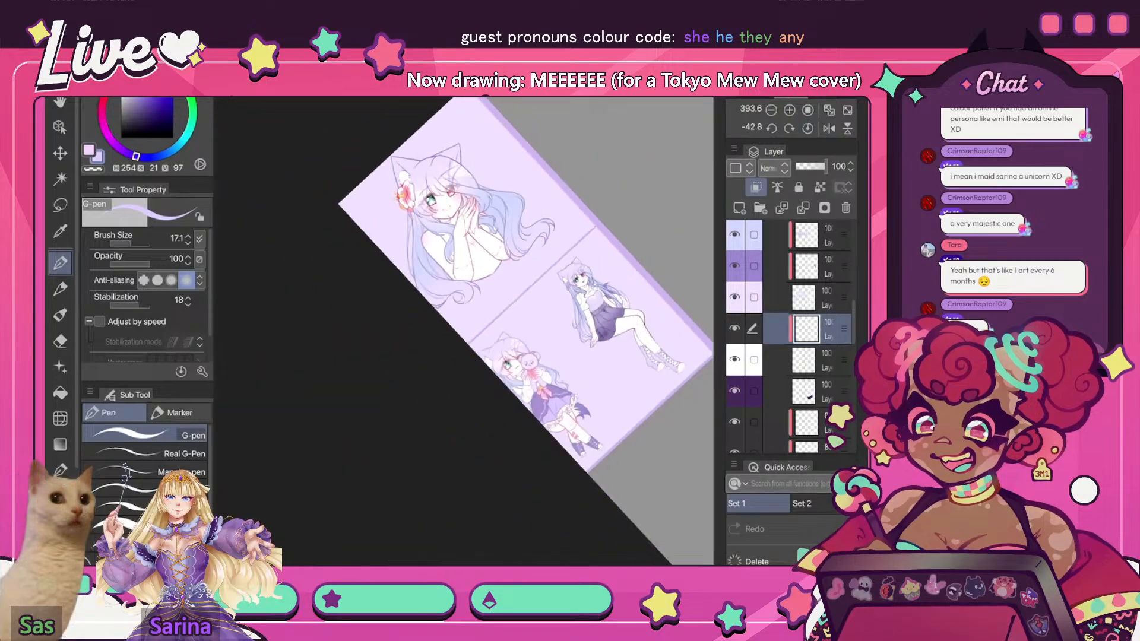
pyautogui.scroll(3, 464, 332)
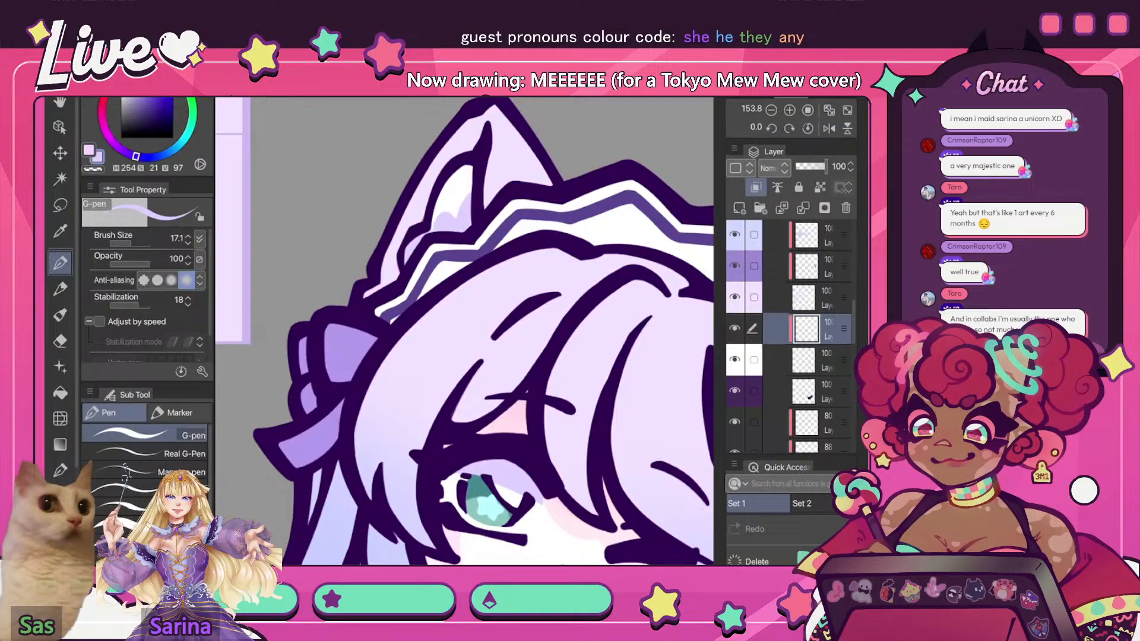
pyautogui.scroll(-5, 464, 331)
pyautogui.scroll(3, 464, 331)
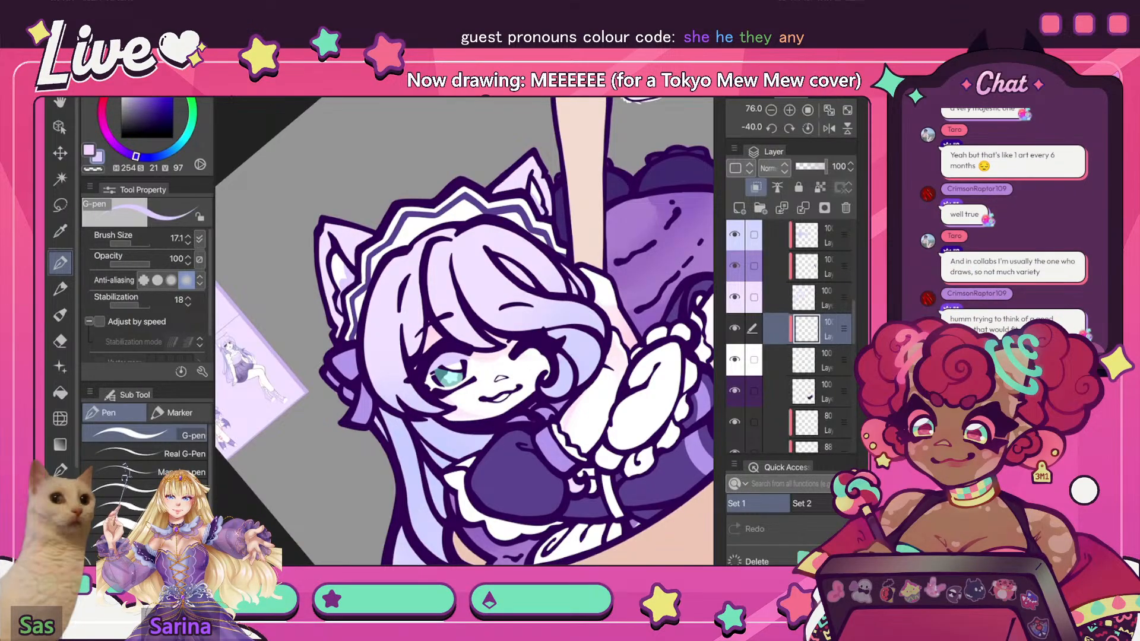
# - Trim the lavender shading on the catgirl's face with the soft eraser at size 114.9 and resume G-pen shading at size 17.1
pyautogui.press('e')
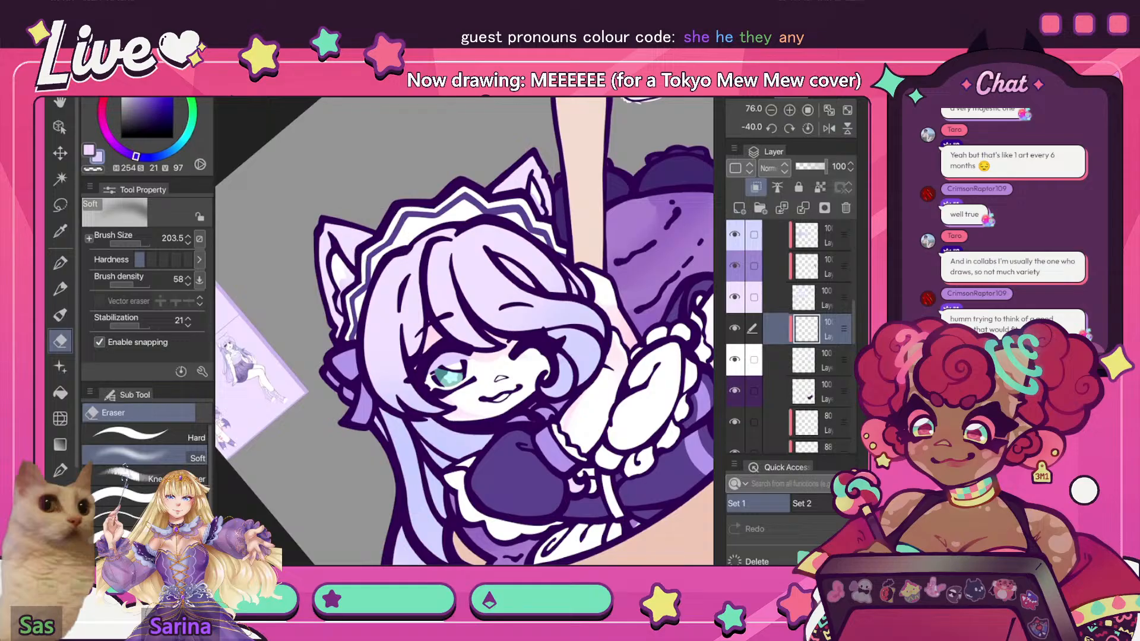
pyautogui.scroll(-4, 464, 331)
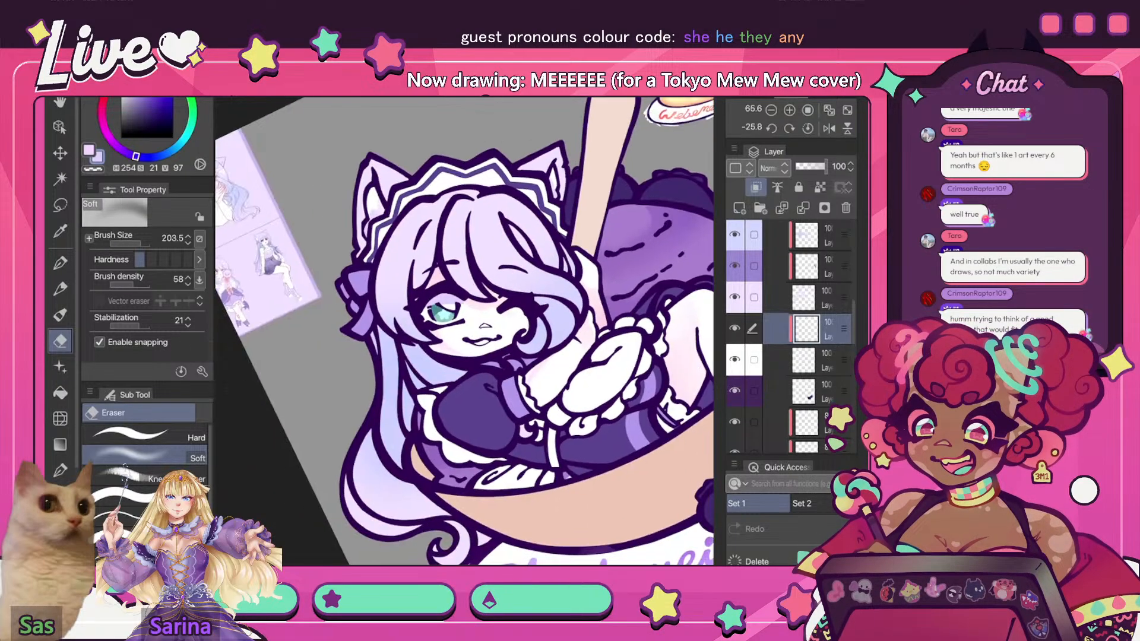
pyautogui.scroll(2, 464, 331)
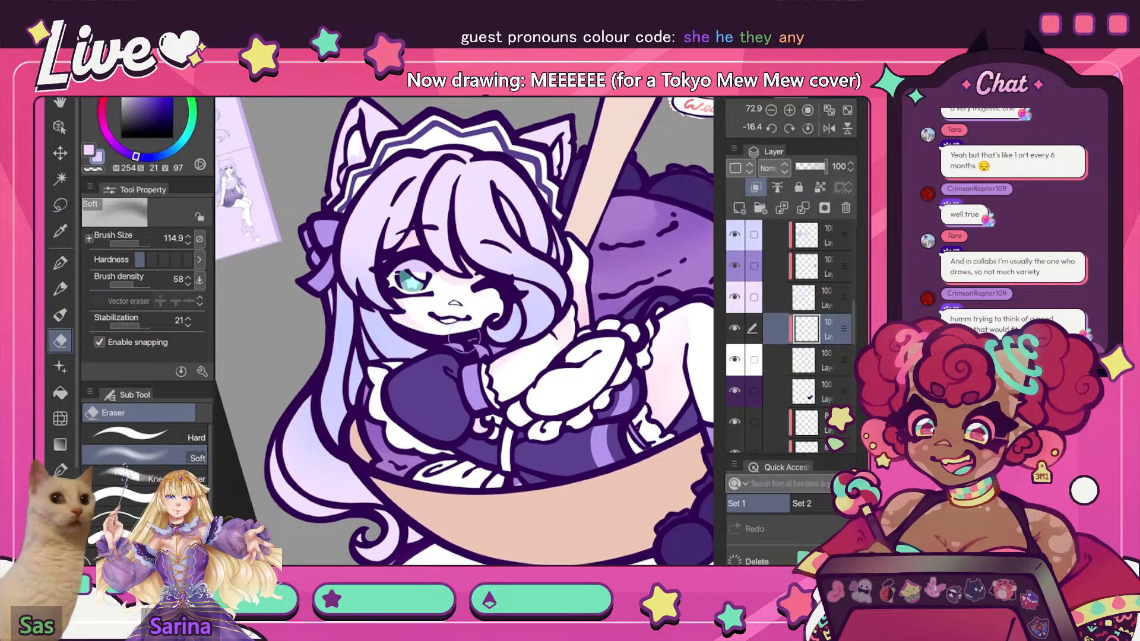
pyautogui.press('p')
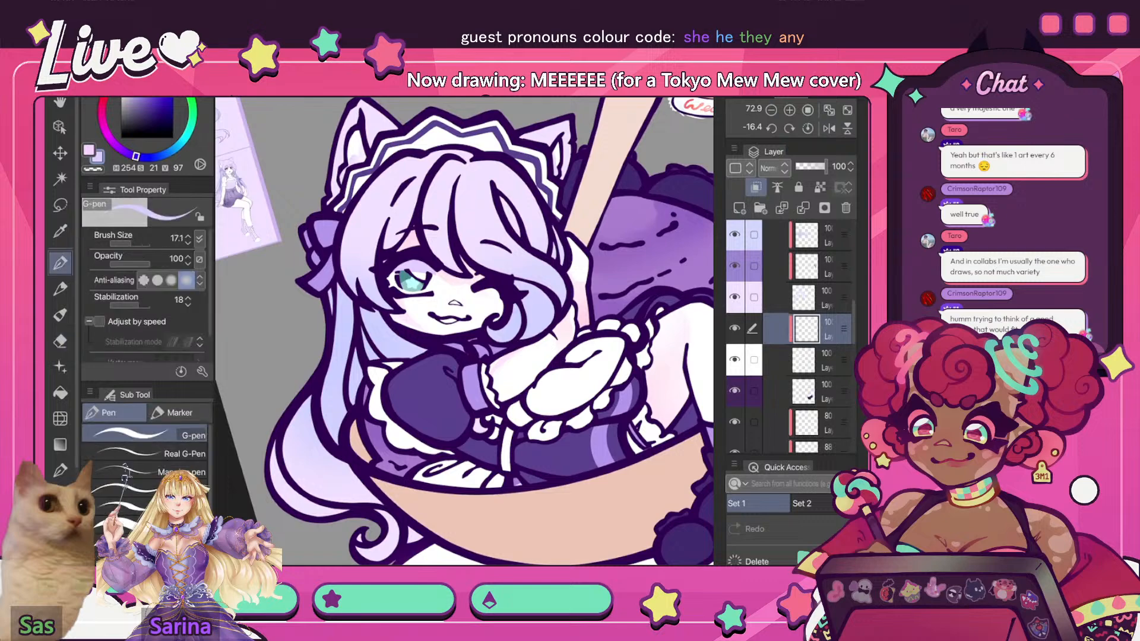
pyautogui.scroll(2, 464, 331)
pyautogui.scroll(2, 548, 291)
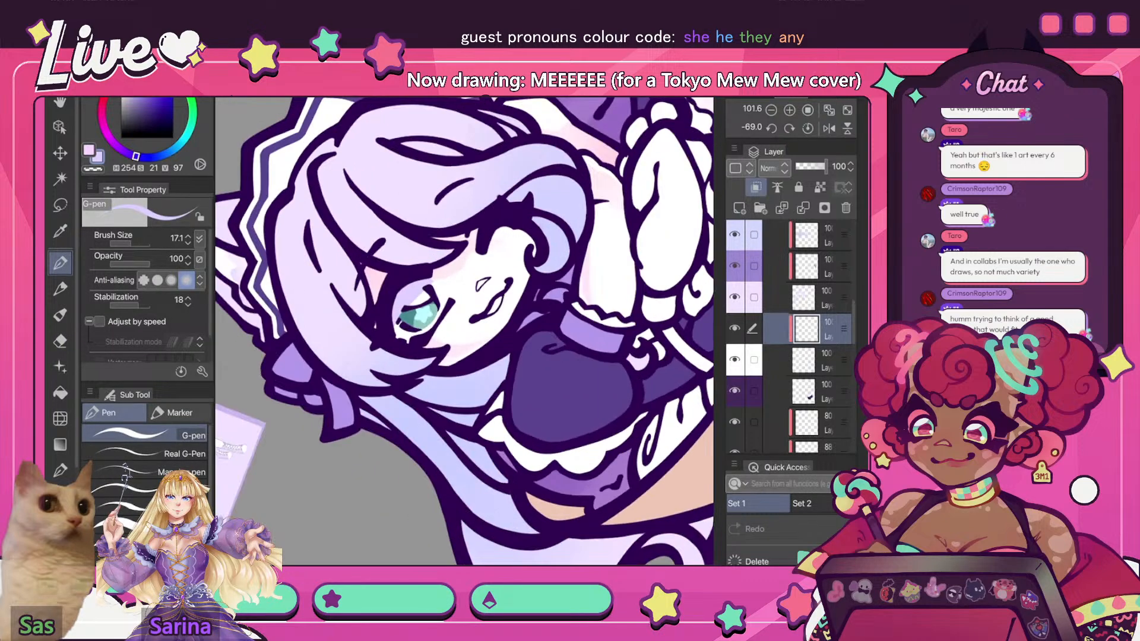
# - Refine the catgirl's cheek and chin shading with Blur and the soft eraser at size 114.9, and the G-pen in transparent color
pyautogui.press('g')
pyautogui.press('j')
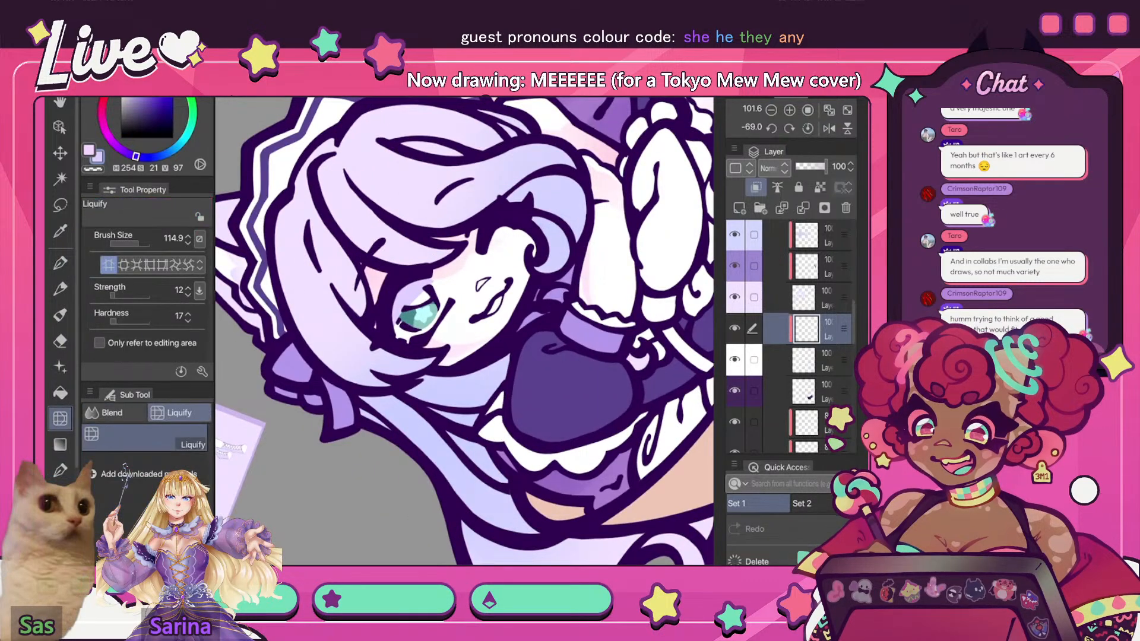
pyautogui.press('j')
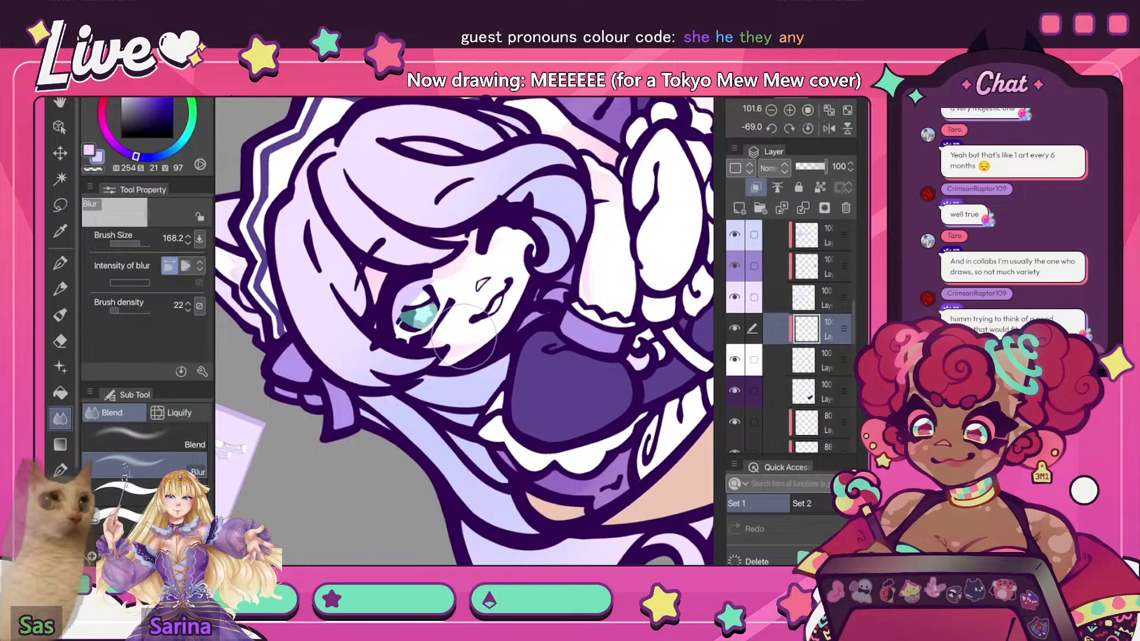
pyautogui.press('[')
pyautogui.press('[')
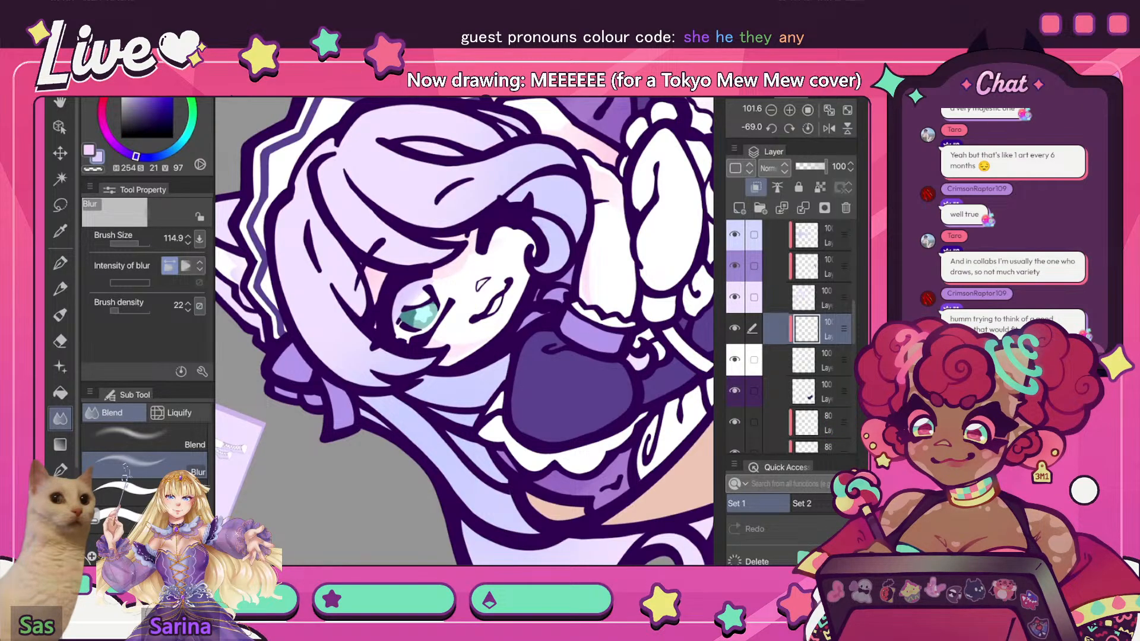
pyautogui.press('e')
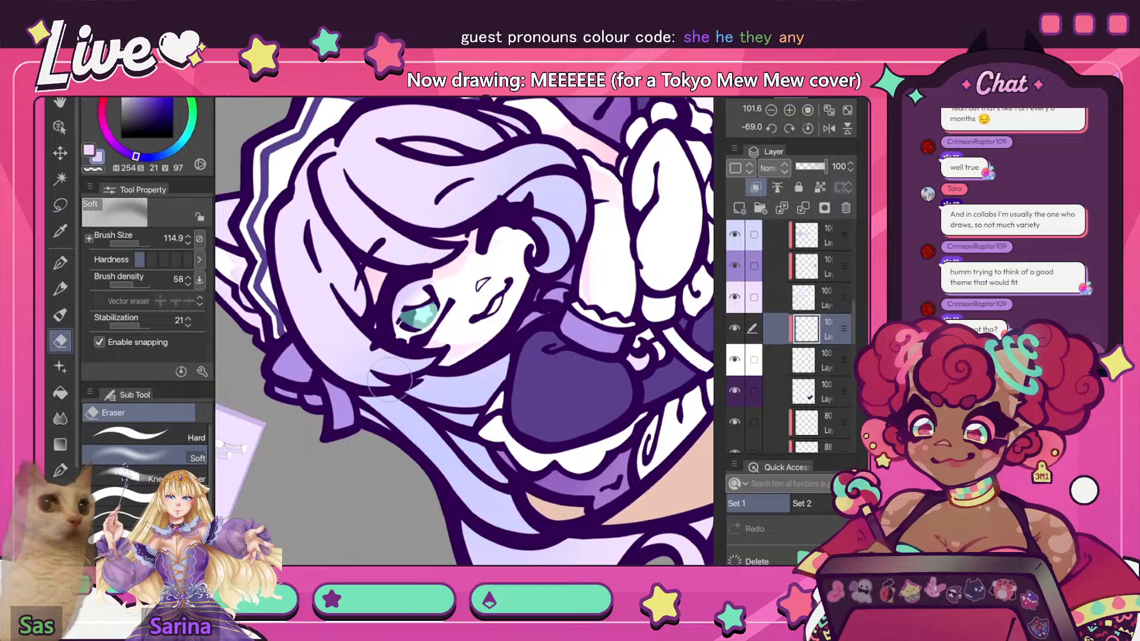
pyautogui.press('p')
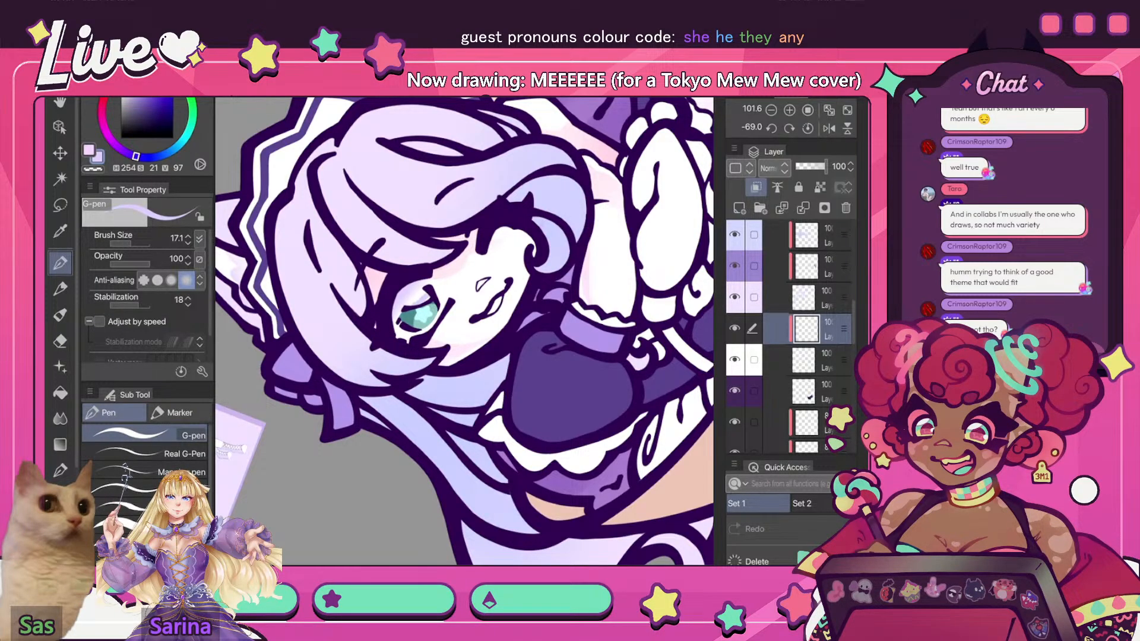
pyautogui.scroll(1, 778, 534)
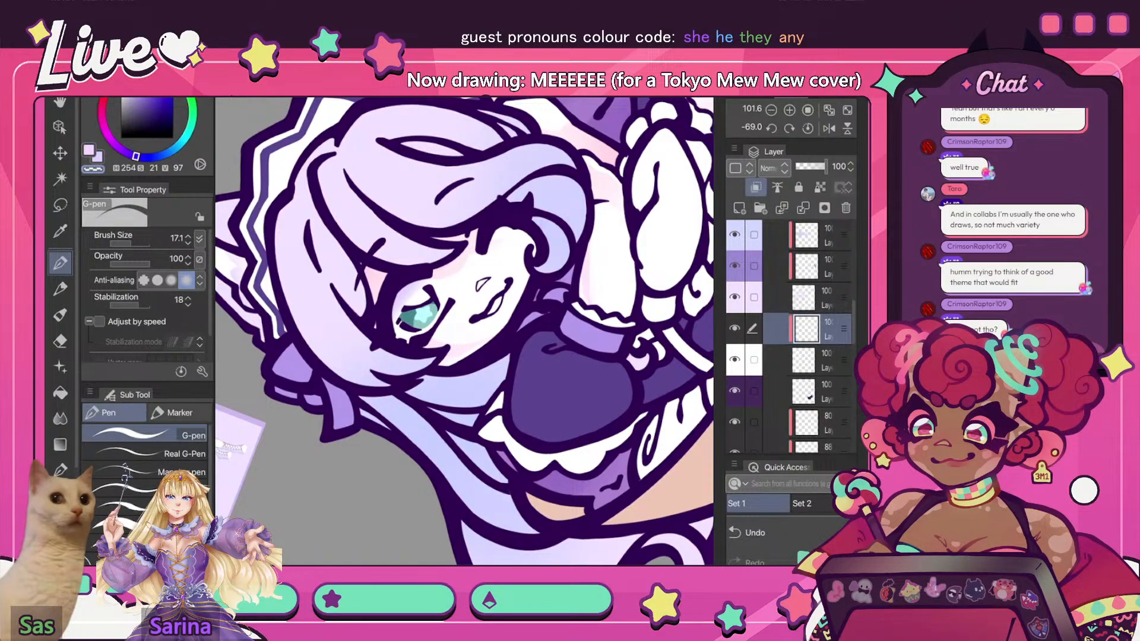
# - Mirror the canvas to examine the catgirl, and inspect the pink-haired pudding character's face shading up close
pyautogui.scroll(-5, 464, 331)
pyautogui.click(828, 129)
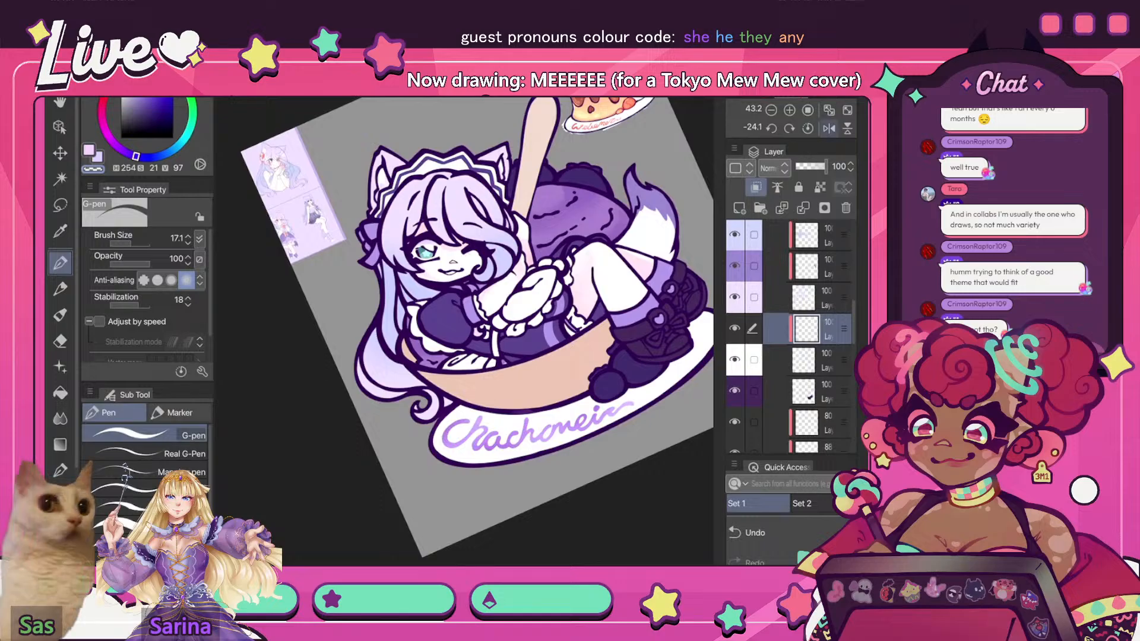
pyautogui.click(828, 129)
pyautogui.scroll(2, 464, 332)
pyautogui.press('h')
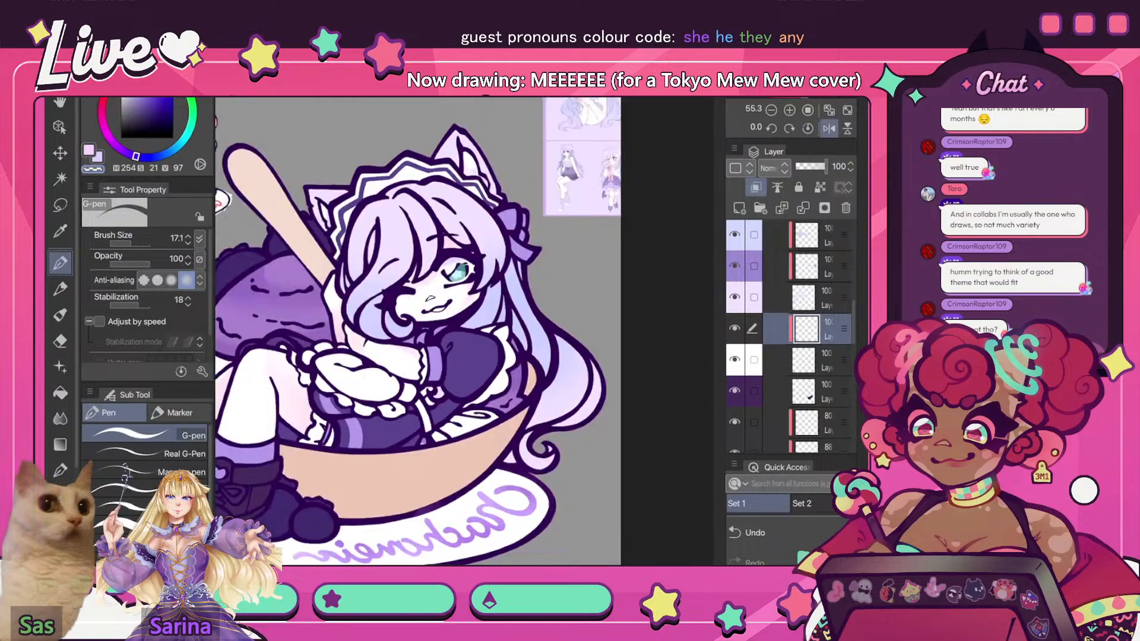
pyautogui.scroll(-3, 464, 331)
pyautogui.scroll(6, 416, 219)
pyautogui.scroll(2, 469, 213)
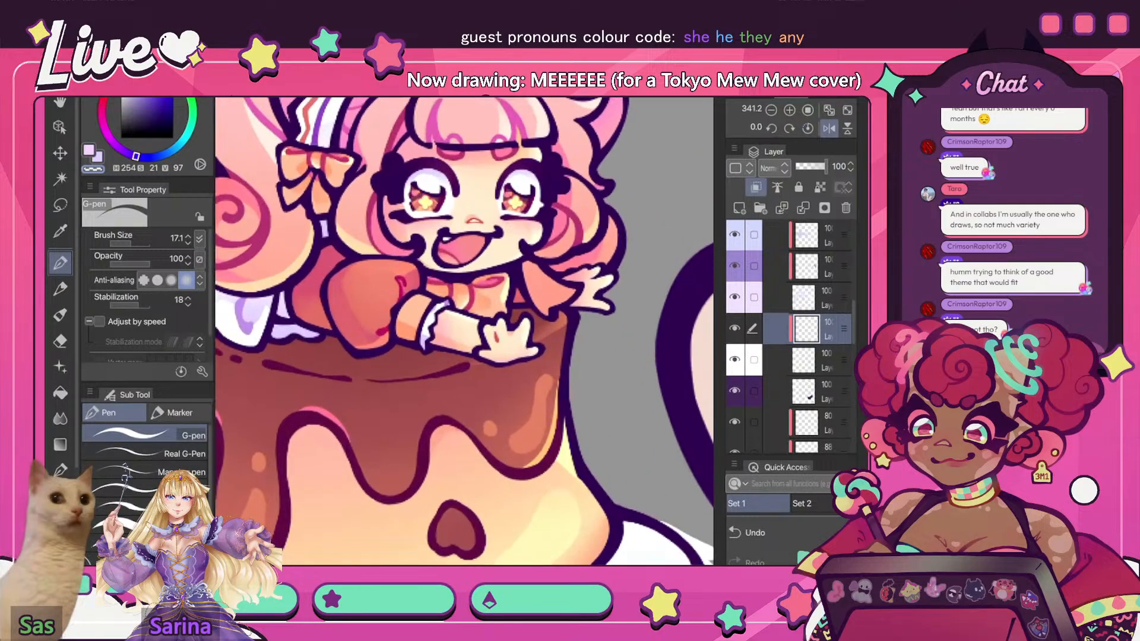
pyautogui.press('h')
# - Compare the catgirl's face with the finished pudding character illustration at several zoom levels and canvas angles
pyautogui.scroll(-6, 464, 331)
pyautogui.moveTo(416, 415); pyautogui.dragTo(543, 202)
pyautogui.scroll(4, 464, 331)
pyautogui.moveTo(570, 409); pyautogui.dragTo(517, 249)
pyautogui.scroll(-3, 464, 331)
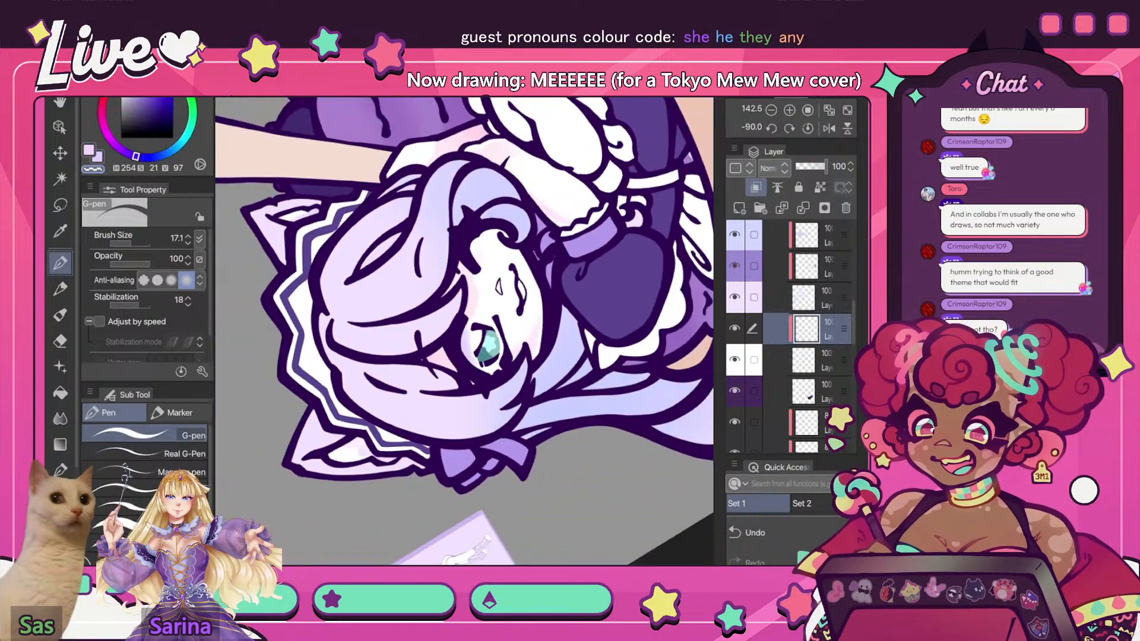
pyautogui.moveTo(489, 341); pyautogui.dragTo(437, 473)
pyautogui.scroll(-5, 464, 331)
pyautogui.moveTo(357, 293); pyautogui.dragTo(460, 208)
pyautogui.scroll(5, 464, 331)
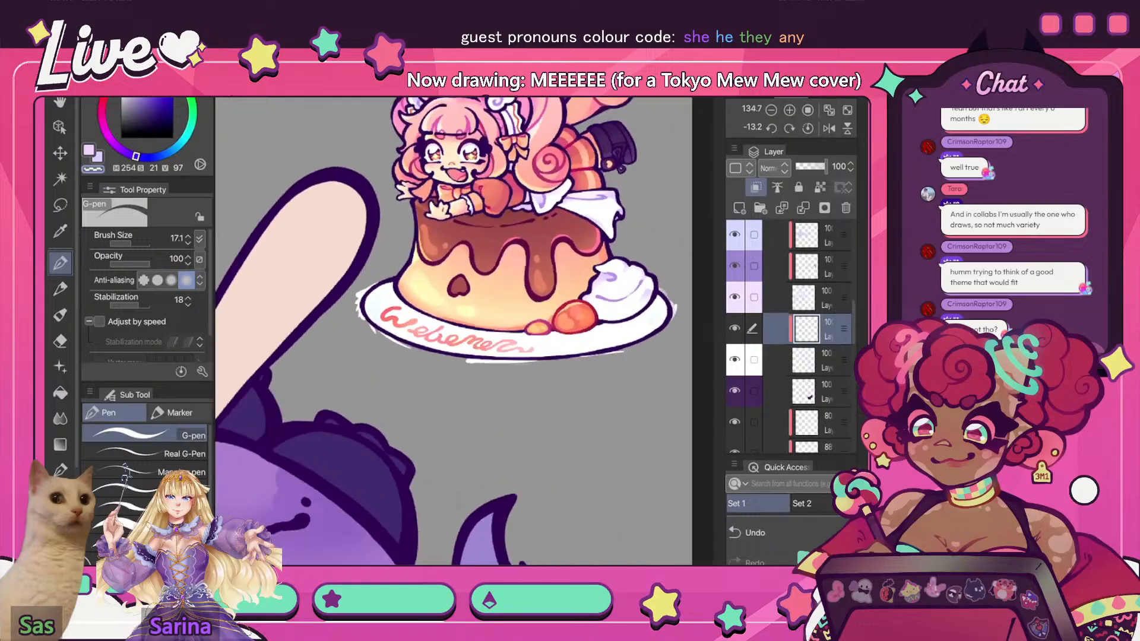
pyautogui.moveTo(514, 331); pyautogui.dragTo(507, 368)
pyautogui.scroll(1, 464, 331)
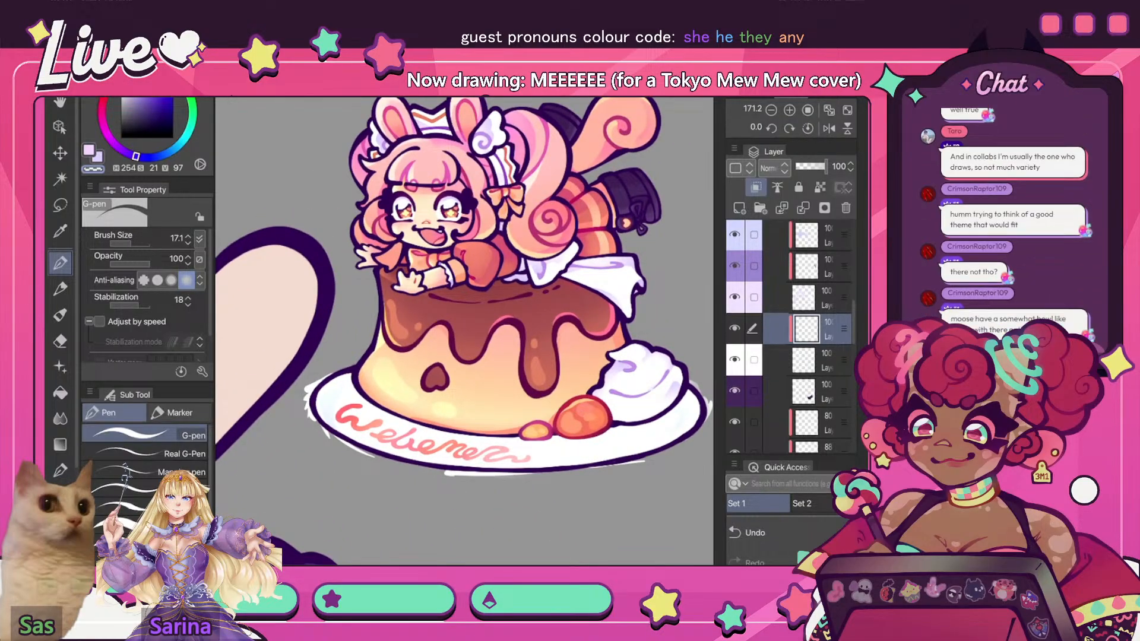
pyautogui.scroll(5, 405, 199)
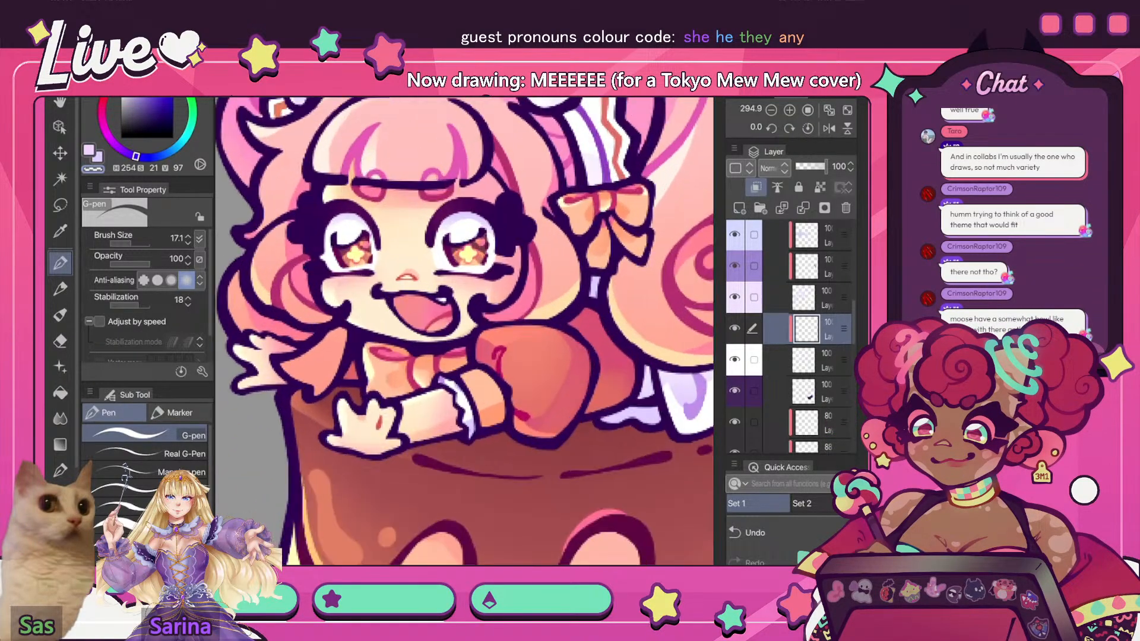
pyautogui.scroll(-5, 491, 237)
pyautogui.moveTo(483, 247); pyautogui.dragTo(676, 130)
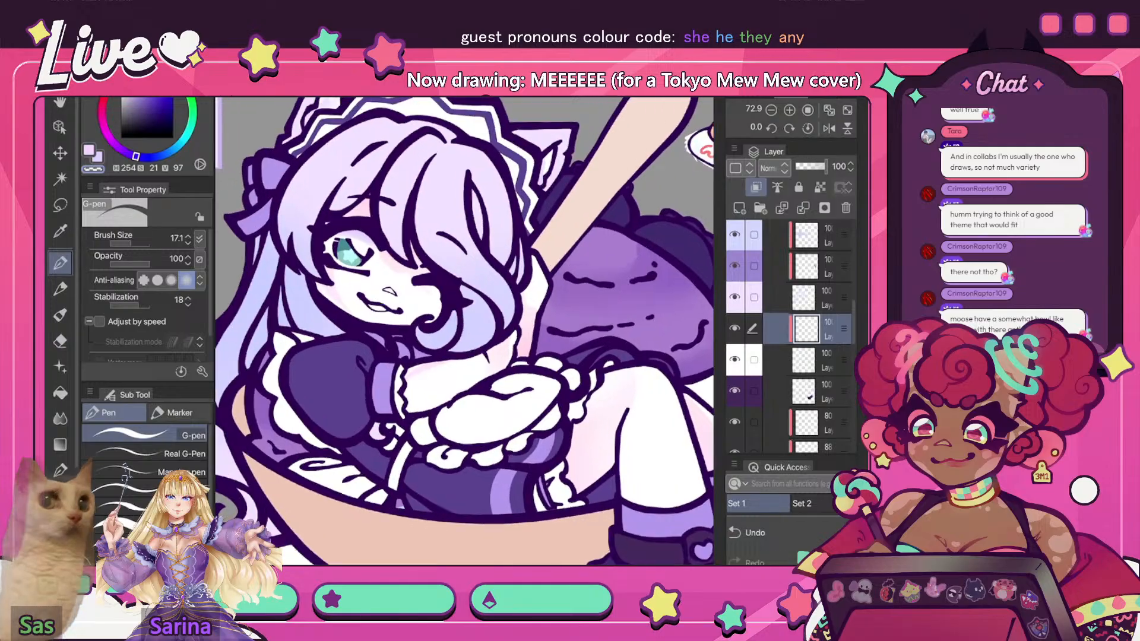
pyautogui.scroll(-2, 464, 331)
pyautogui.scroll(3, 647, 137)
pyautogui.scroll(-4, 647, 136)
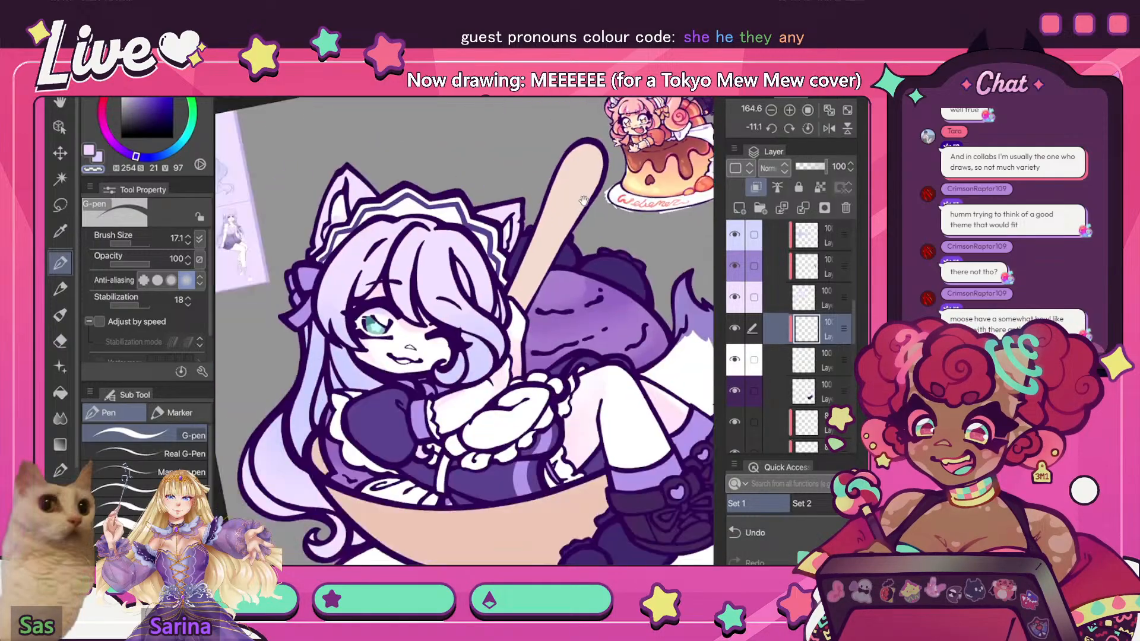
# - Touch up the lavender shading around the catgirl's mouth and cheek with the G-pen, and soften it with Blur at size 44.3
pyautogui.scroll(3, 362, 356)
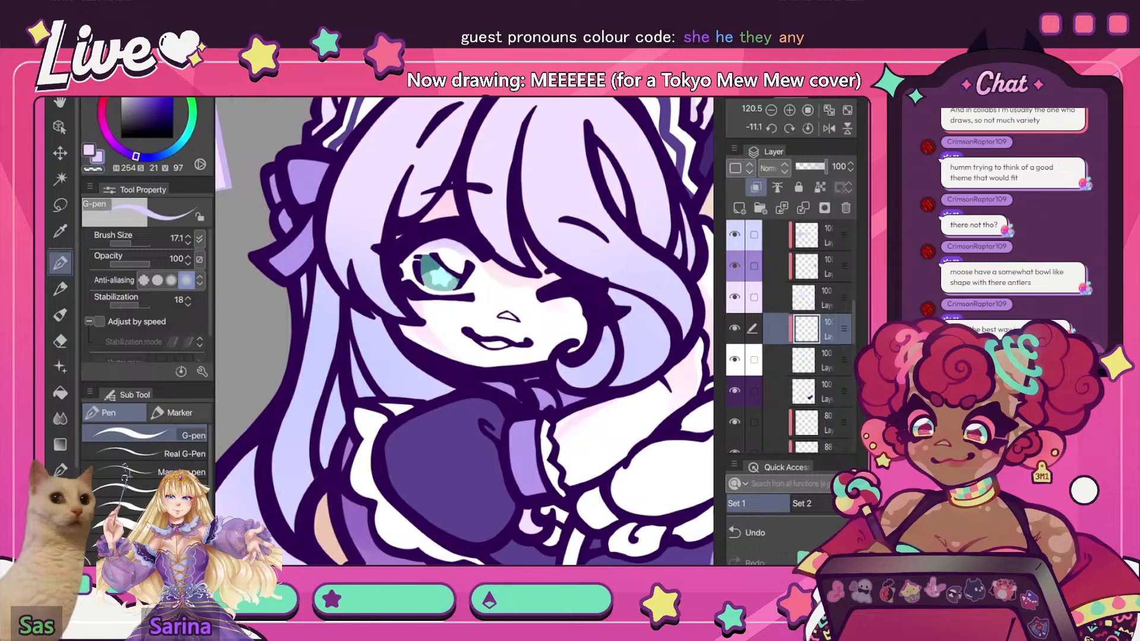
pyautogui.press('j')
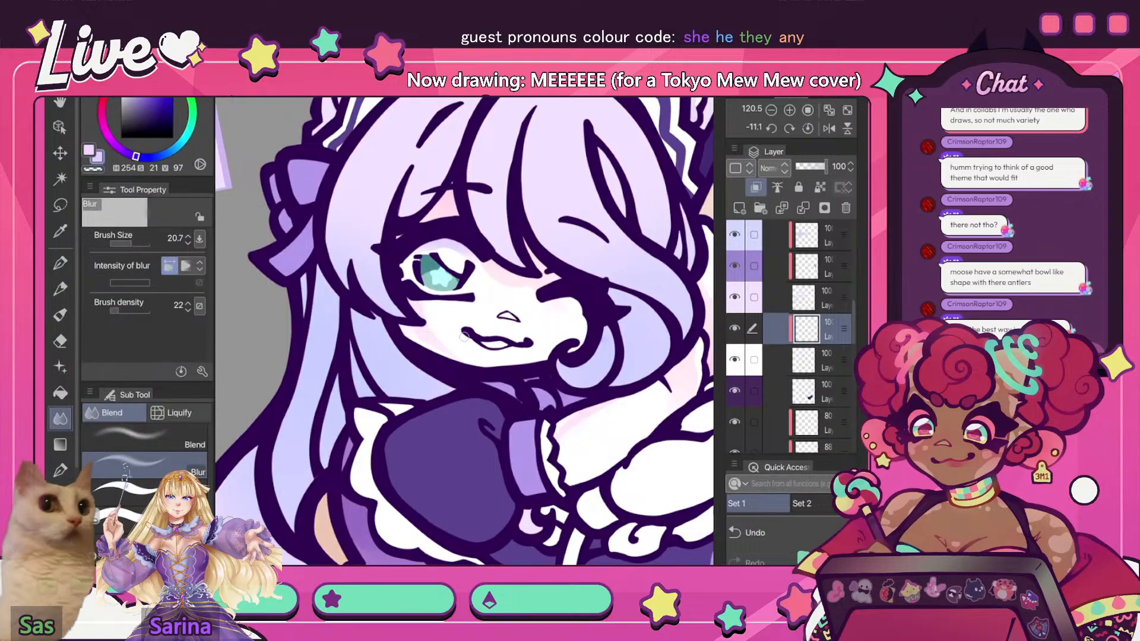
pyautogui.click(134, 244)
pyautogui.scroll(-5, 464, 331)
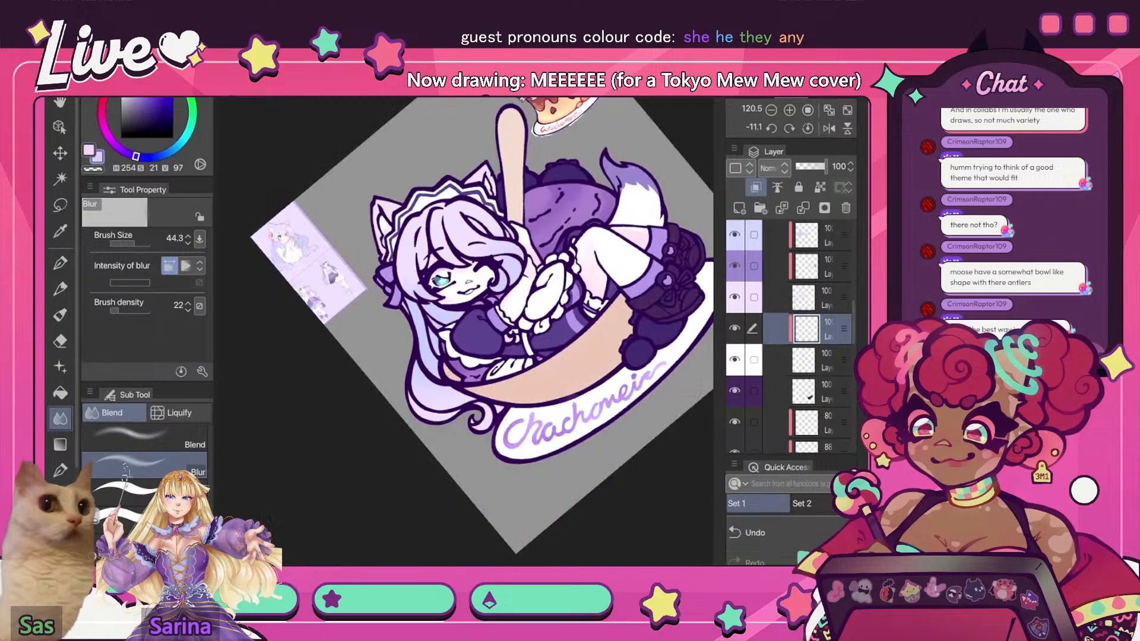
# - Mirror the canvas, lighten the face shading around the catgirl's open eye with the soft eraser, and restore the unmirrored, unrotated view
pyautogui.click(807, 128)
pyautogui.click(828, 129)
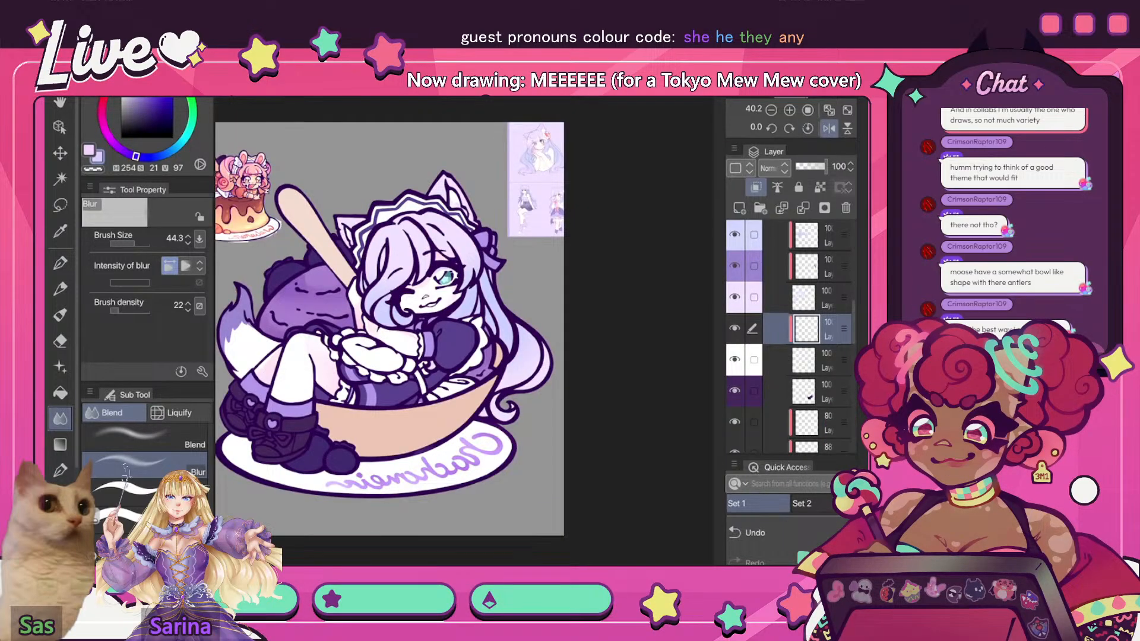
pyautogui.scroll(5, 464, 332)
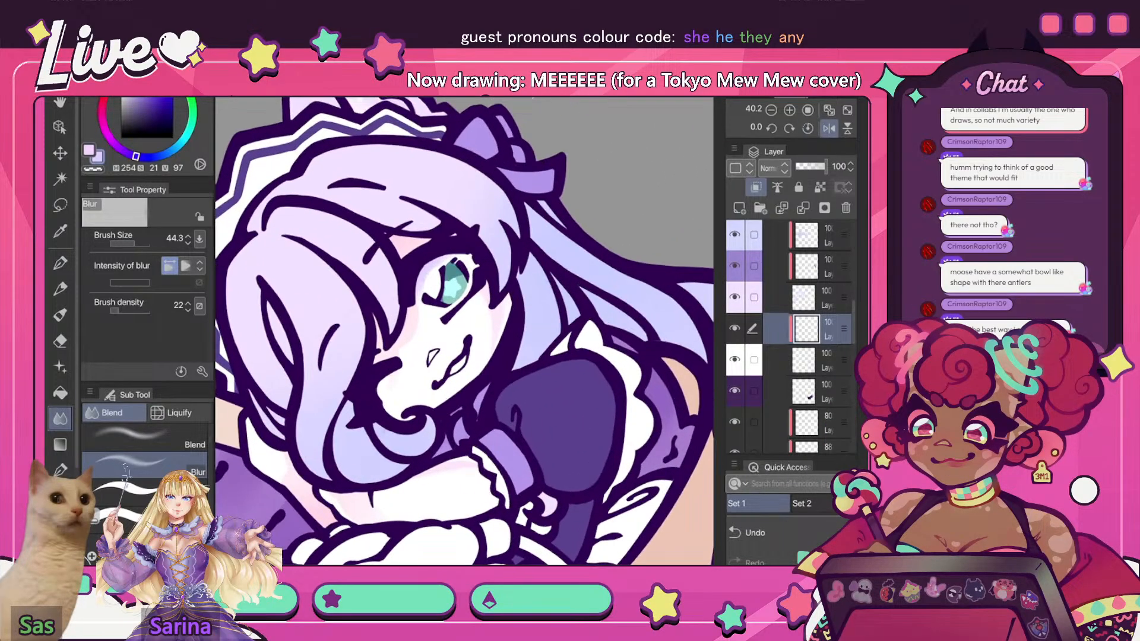
pyautogui.press('e')
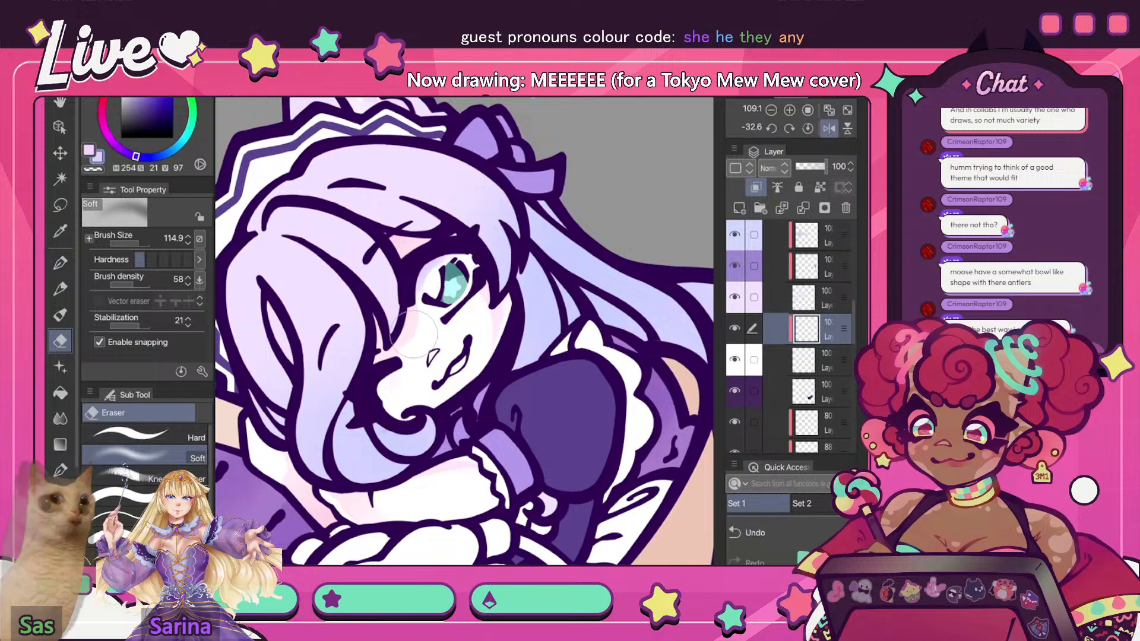
pyautogui.moveTo(440, 308); pyautogui.dragTo(445, 294)
pyautogui.hotkey('ctrl', '0')
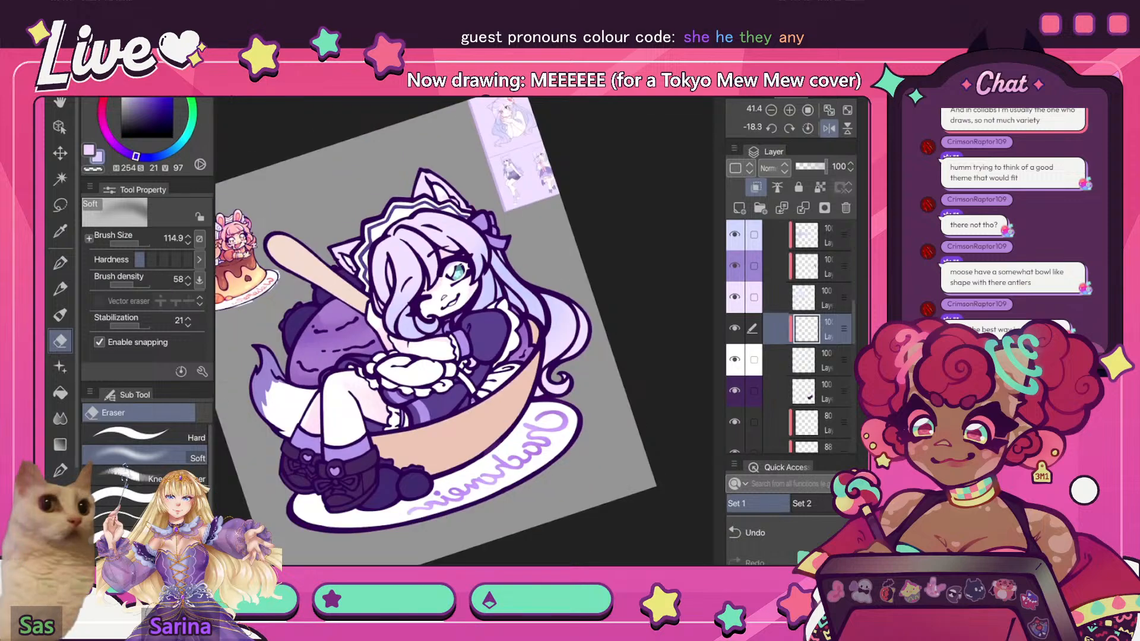
pyautogui.click(807, 129)
pyautogui.click(829, 128)
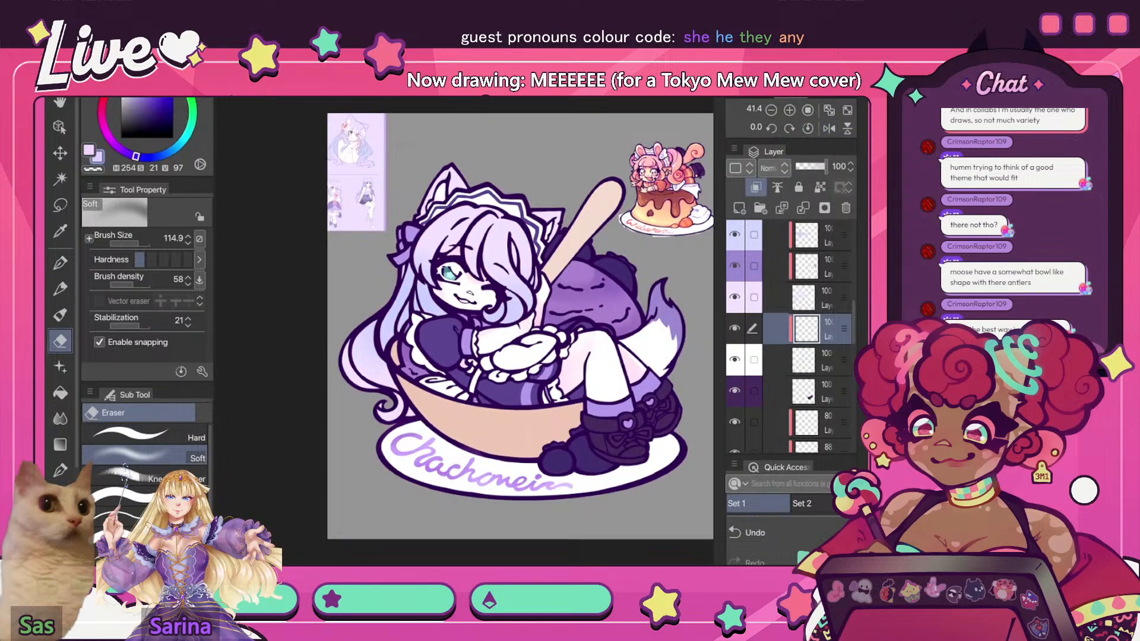
# - Collapse and hide the CHACHA folder, and show and expand the WEB folder with the pudding character drawing
pyautogui.scroll(5, 789, 336)
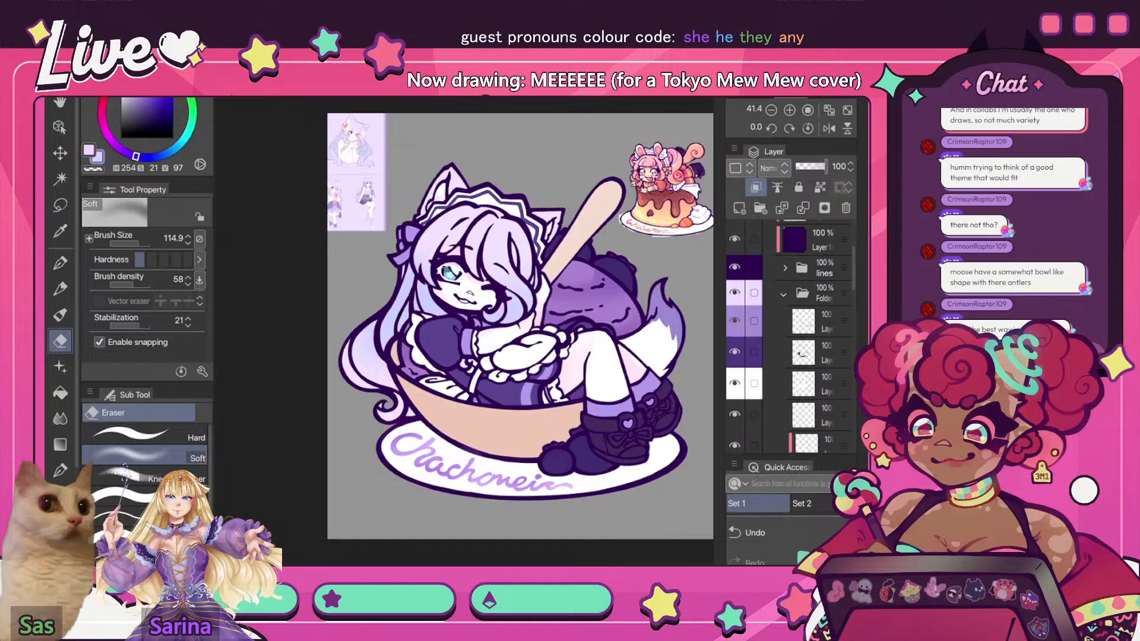
pyautogui.click(771, 309)
pyautogui.scroll(10, 670, 224)
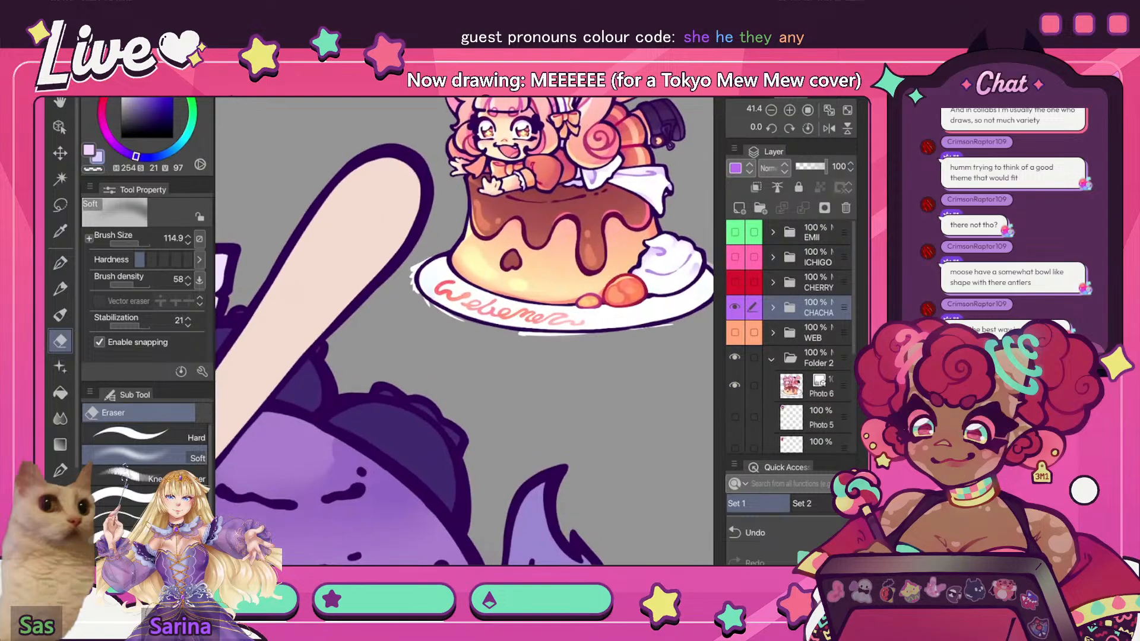
pyautogui.scroll(-10, 463, 331)
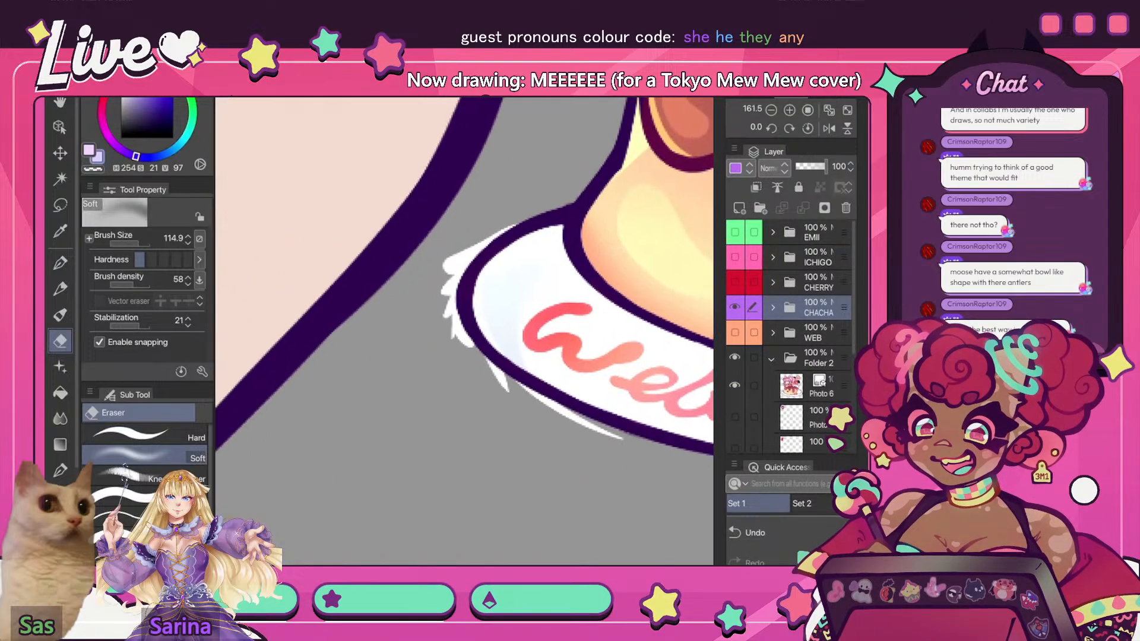
pyautogui.click(735, 307)
pyautogui.click(734, 333)
pyautogui.click(772, 332)
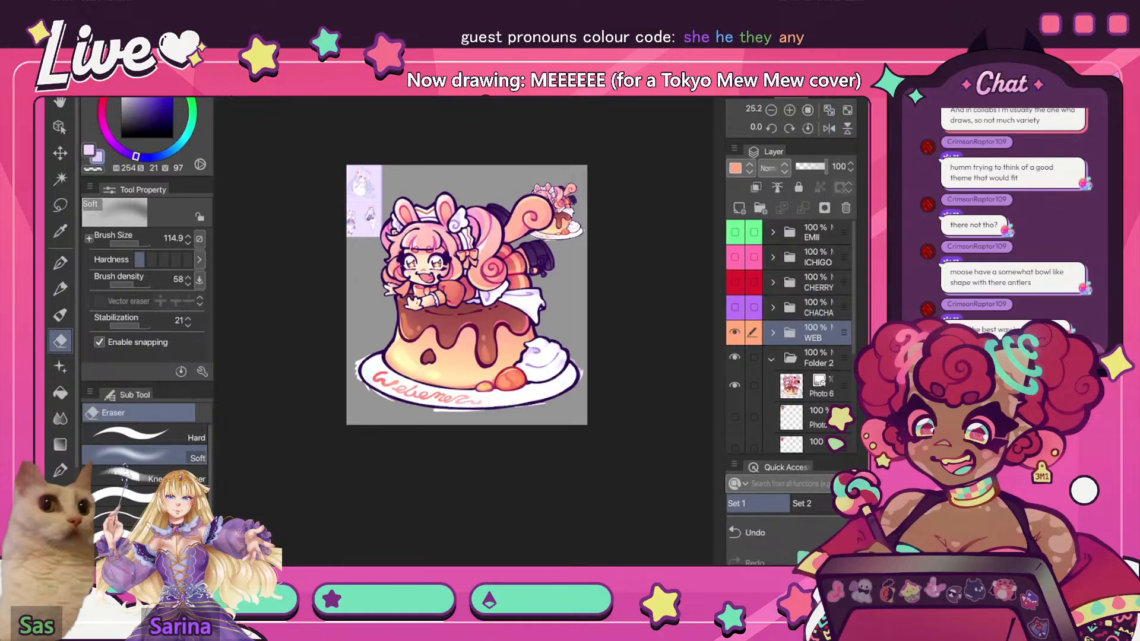
# - Toggle the gray background Layer 19 to examine the edges of the pudding character drawing
pyautogui.scroll(-5, 795, 356)
pyautogui.scroll(-8, 790, 336)
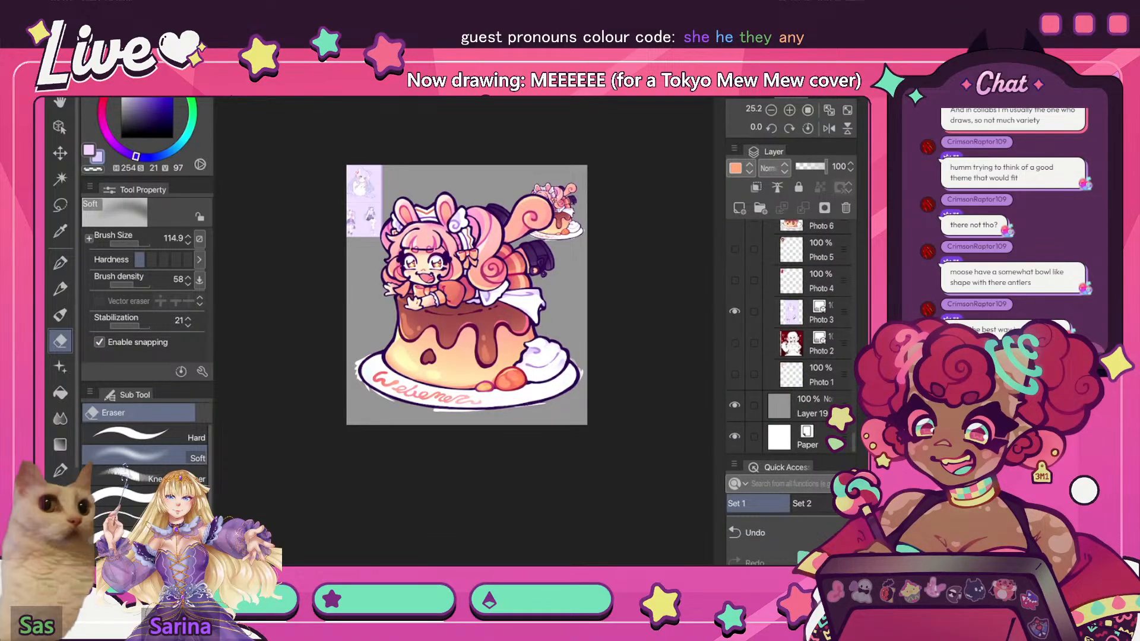
pyautogui.click(735, 405)
pyautogui.click(734, 405)
# - Identify the plate's overflowing white layer in the WEB folder by toggling its visibility, and clip it to the layer below
pyautogui.scroll(8, 792, 356)
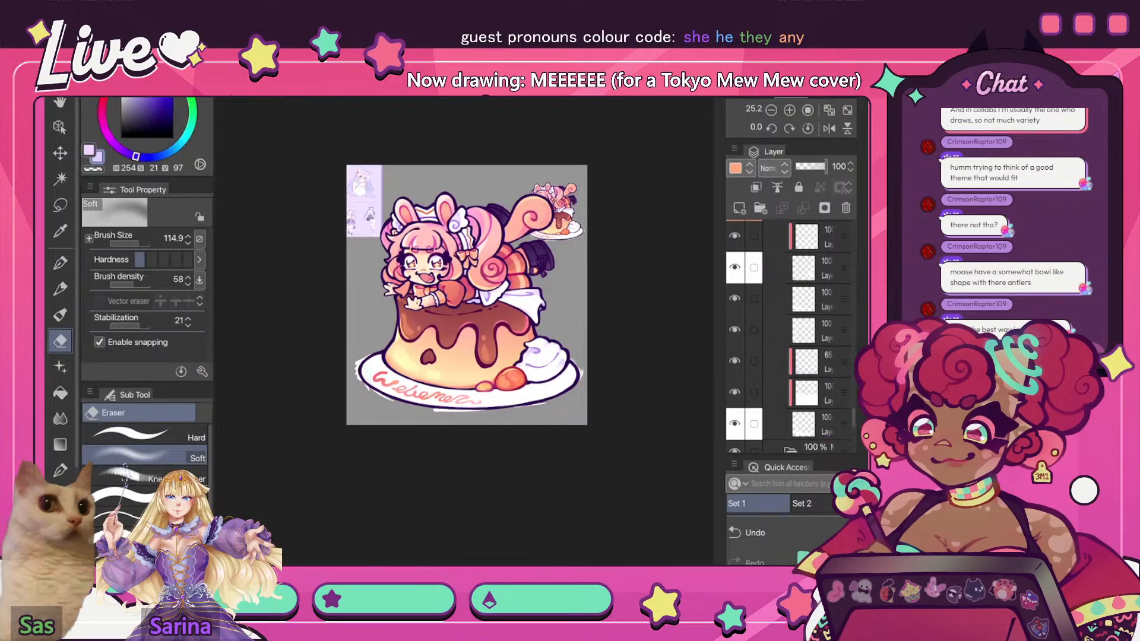
pyautogui.click(735, 330)
pyautogui.click(735, 330)
pyautogui.click(810, 330)
pyautogui.click(756, 188)
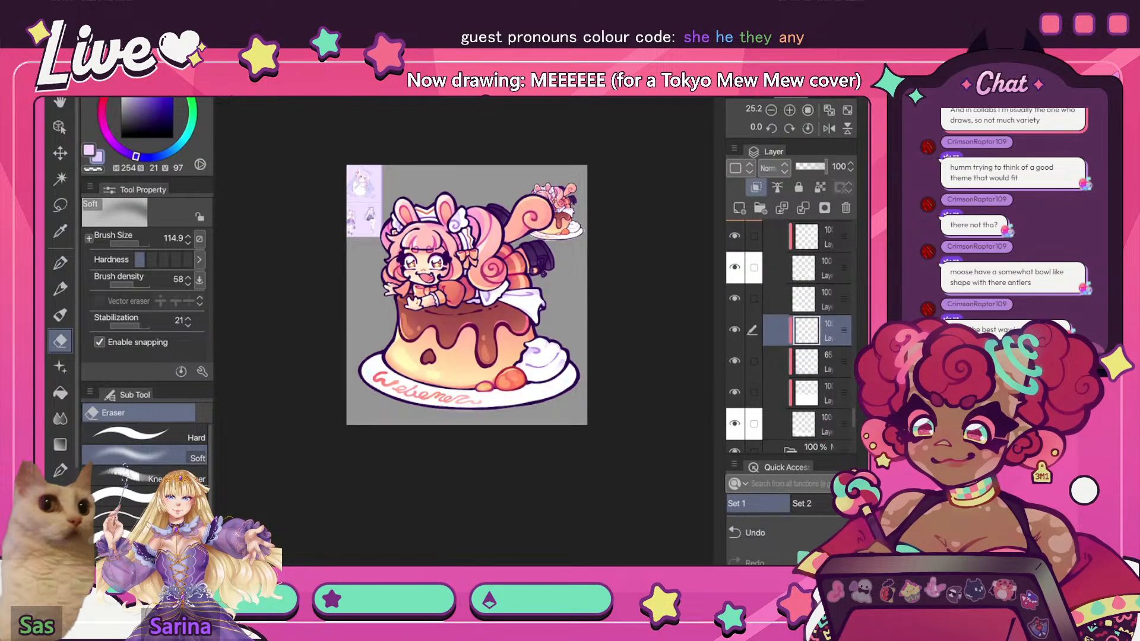
# - Collapse and hide the WEB folder, and show and expand the CHACHA folder with the catgirl drawing
pyautogui.scroll(10, 792, 335)
pyautogui.scroll(5, 789, 335)
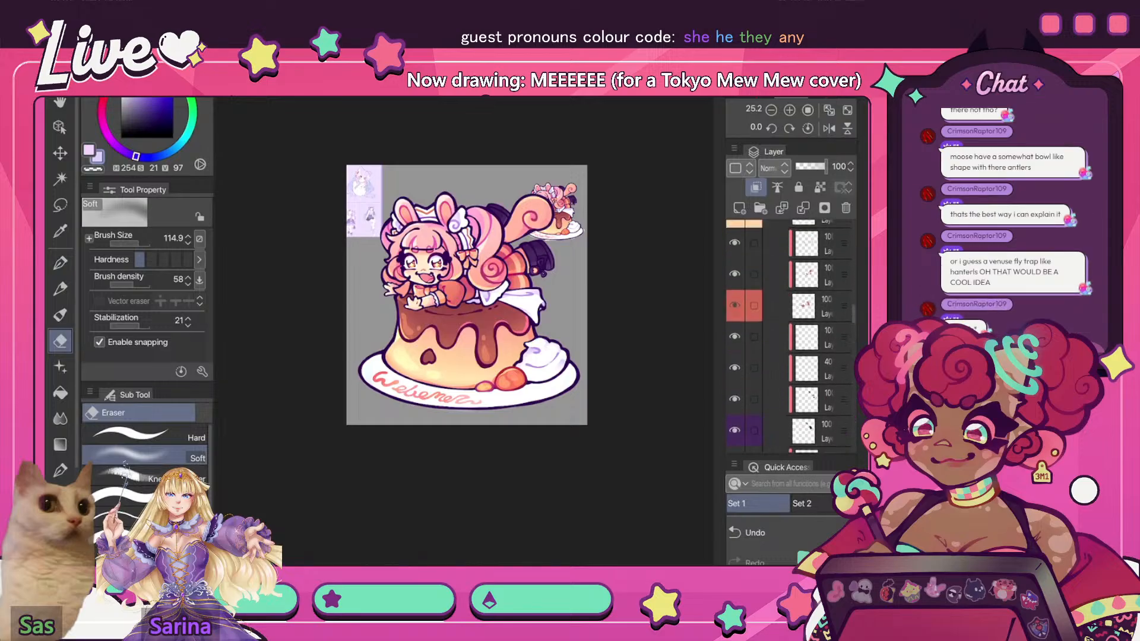
pyautogui.scroll(1, 789, 336)
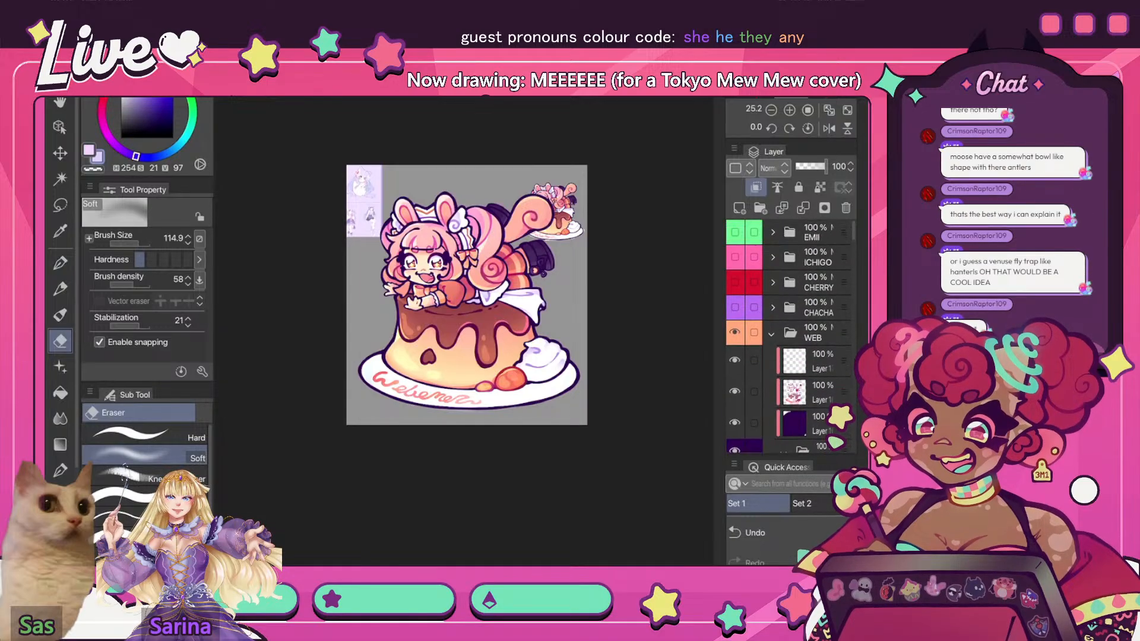
pyautogui.click(771, 333)
pyautogui.click(735, 333)
pyautogui.click(735, 307)
pyautogui.click(771, 309)
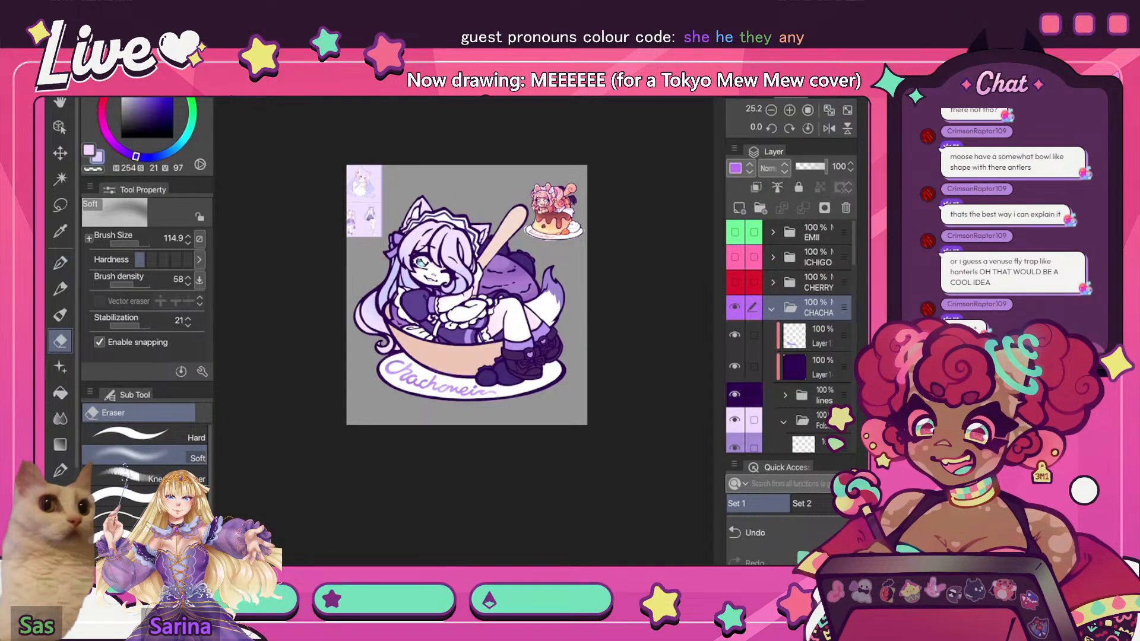
# - Identify the catgirl's white base layer in the CHACHA folder by toggling its visibility, and add a new layer clipped above it
pyautogui.scroll(5, 415, 255)
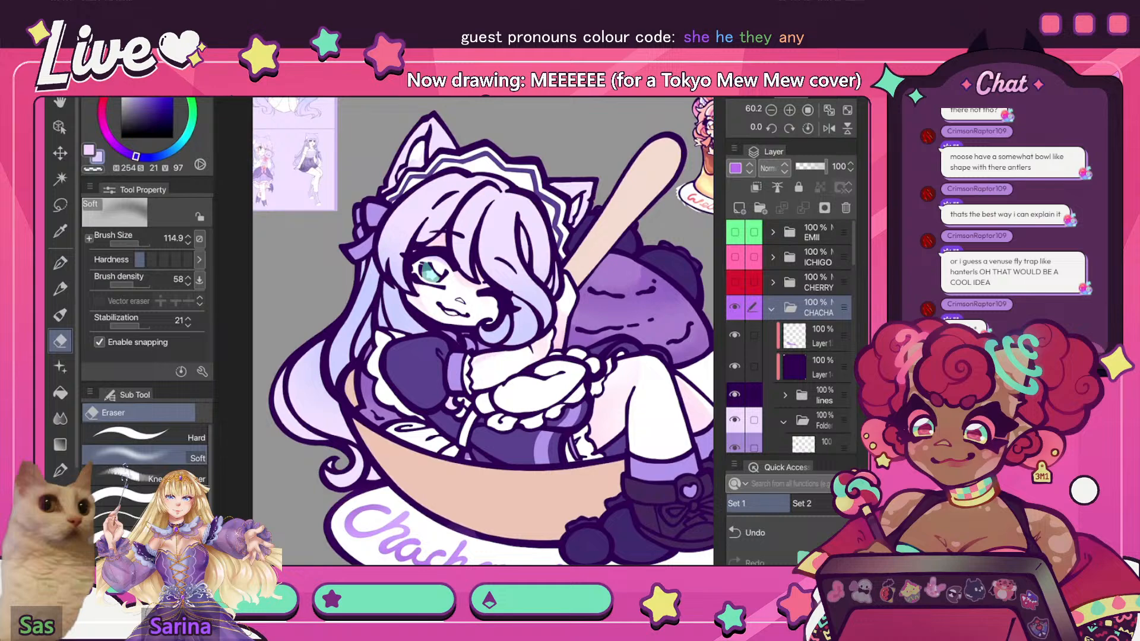
pyautogui.scroll(-5, 789, 335)
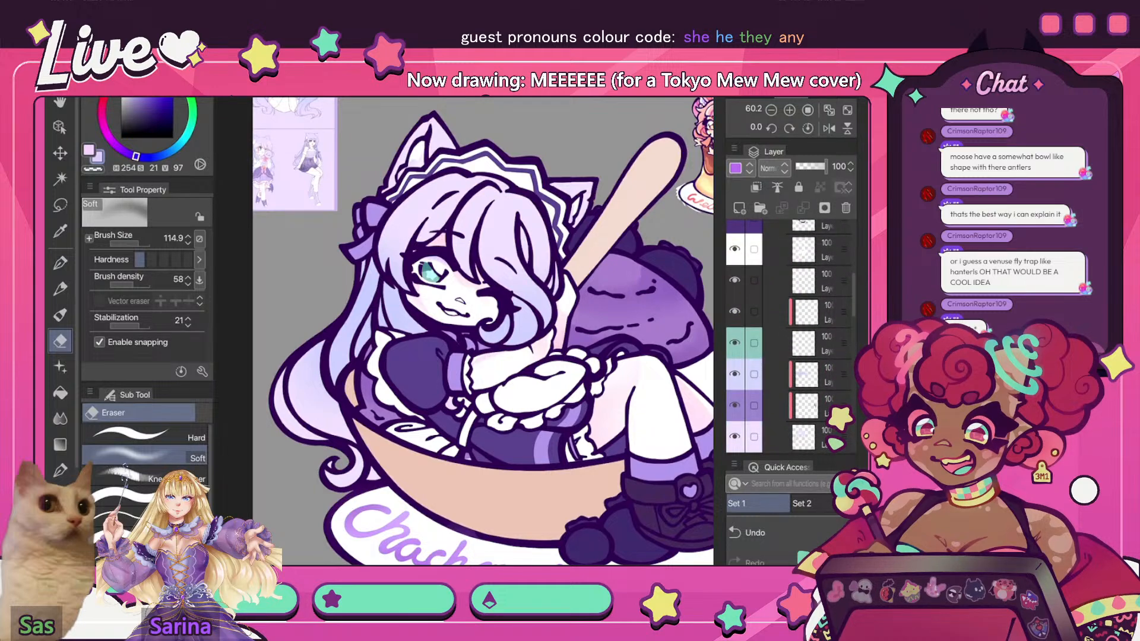
pyautogui.click(735, 249)
pyautogui.click(735, 250)
pyautogui.click(803, 250)
pyautogui.scroll(2, 789, 335)
pyautogui.click(739, 208)
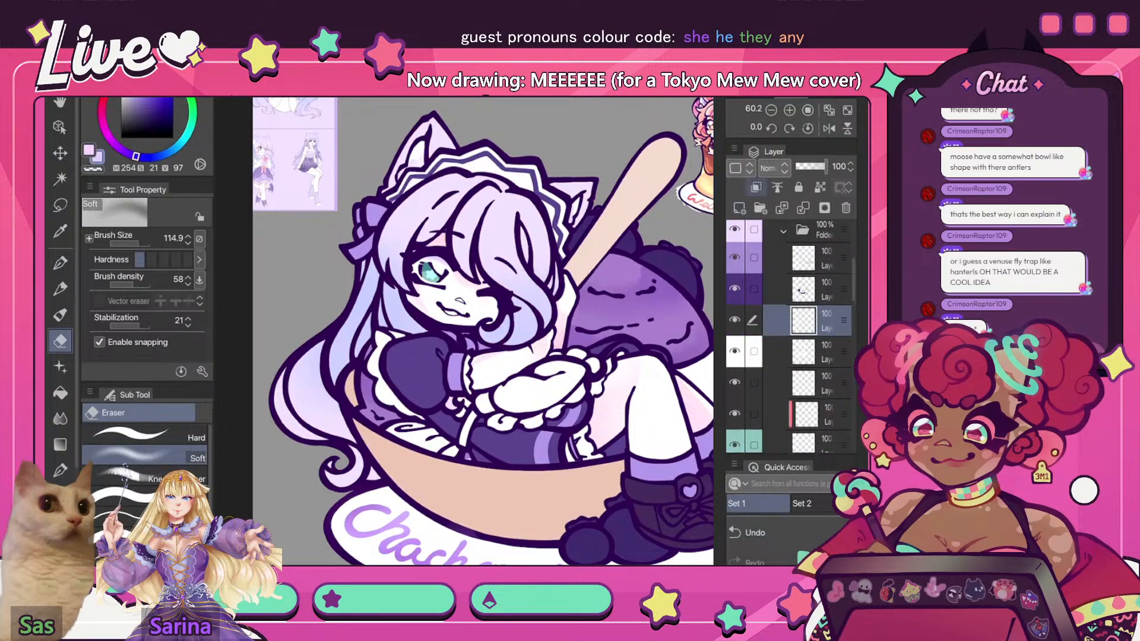
pyautogui.click(756, 187)
# - Paint lavender shading on the catgirl's white glove with the G-pen at brush size 53.6, using the pudding character's whites as reference
pyautogui.moveTo(482, 332)
pyautogui.mouseDown()
pyautogui.moveTo(425, 304)
pyautogui.moveTo(411, 352)
pyautogui.moveTo(381, 353)
pyautogui.mouseUp()
pyautogui.click(60, 263)
pyautogui.scroll(5, 650, 113)
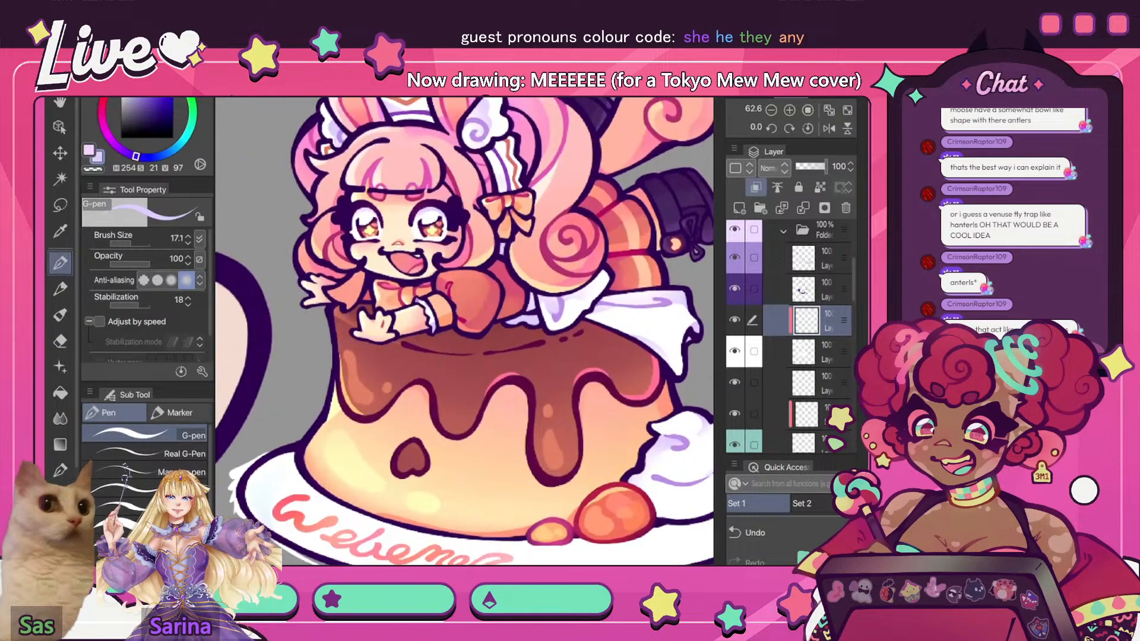
pyautogui.scroll(-6, 587, 239)
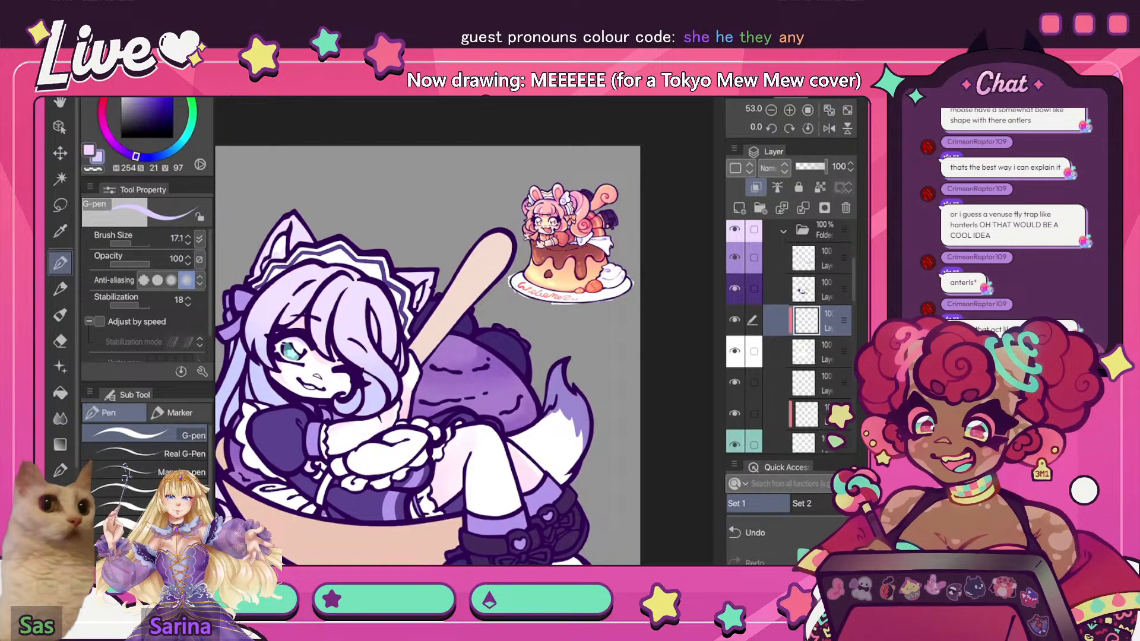
pyautogui.scroll(5, 464, 331)
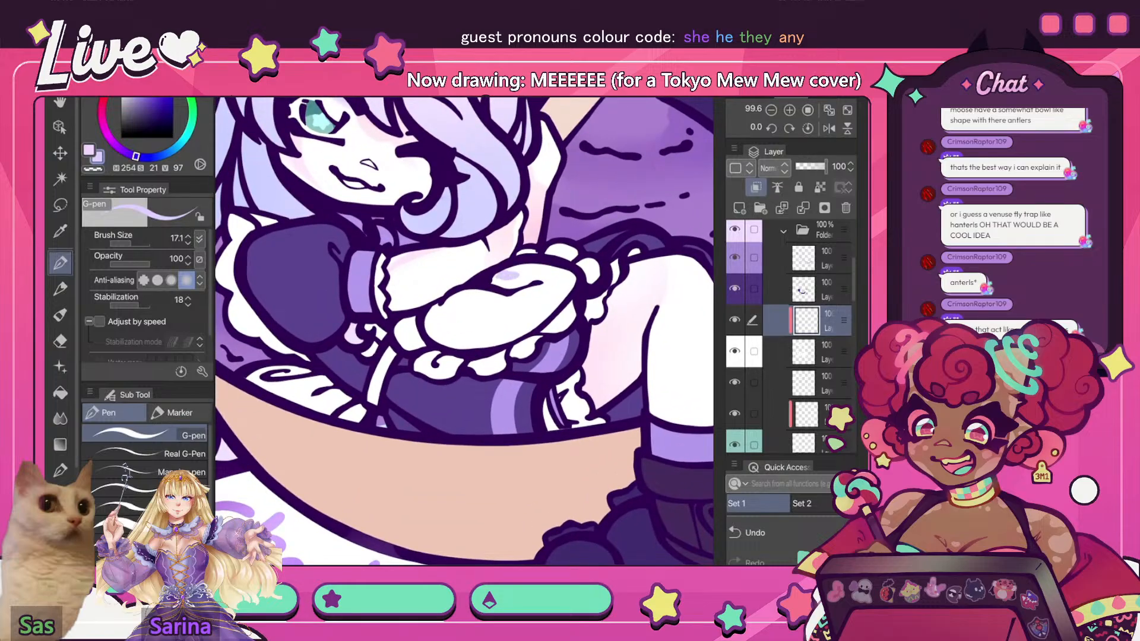
pyautogui.click(135, 244)
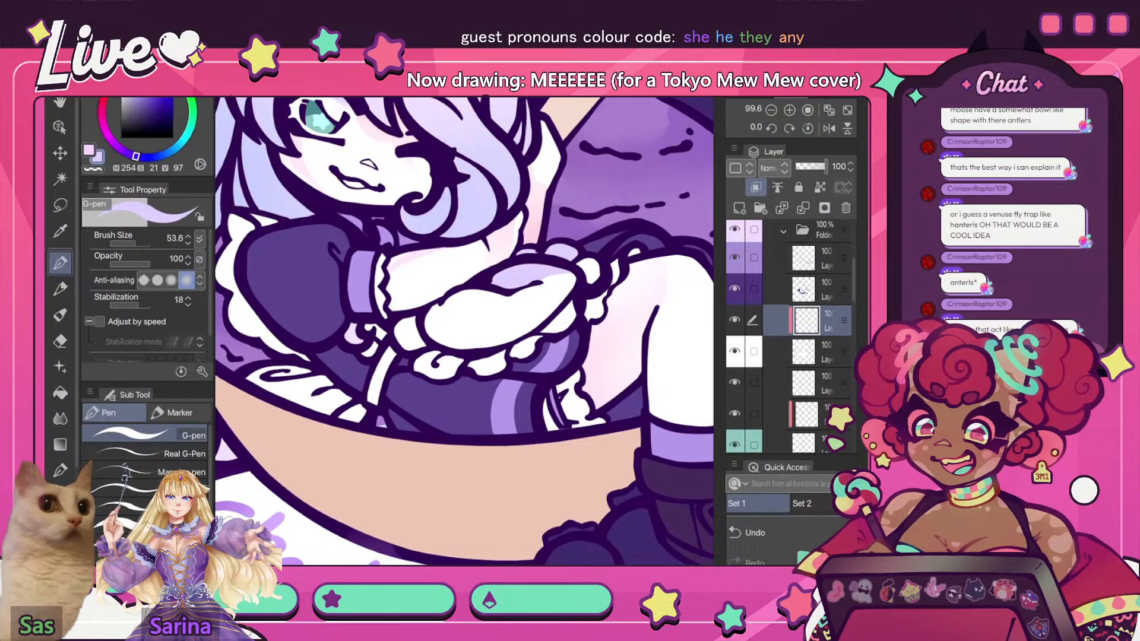
pyautogui.scroll(-5, 569, 225)
pyautogui.scroll(4, 528, 201)
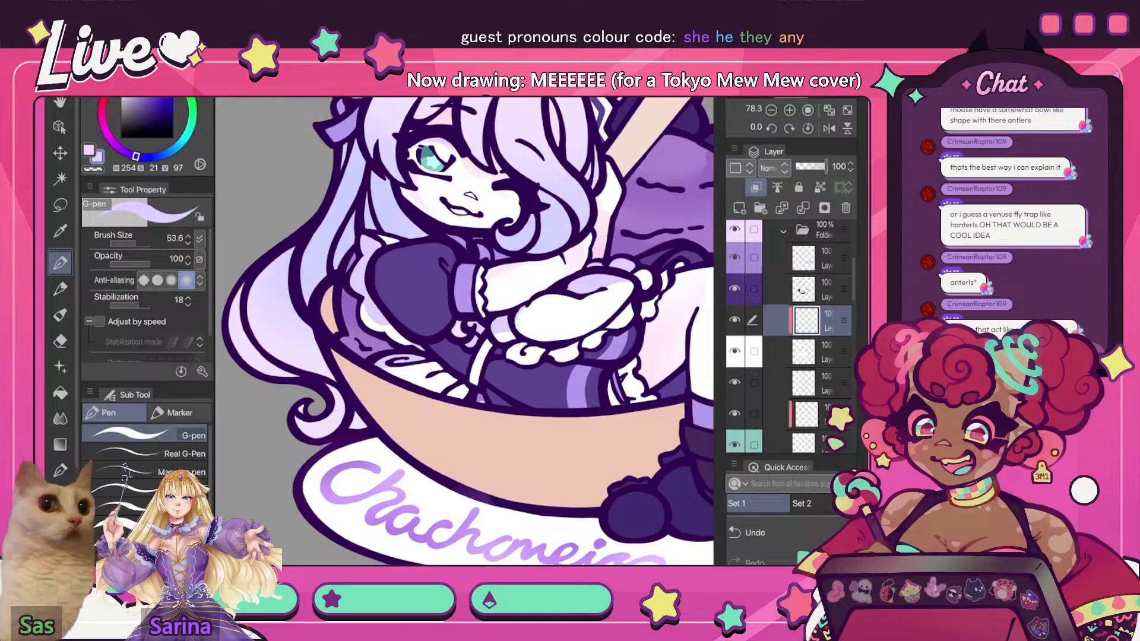
# - Mirror the canvas, continue the lavender shading on the gloves and apron frills, and restore the unmirrored view
pyautogui.scroll(-5, 535, 231)
pyautogui.click(828, 128)
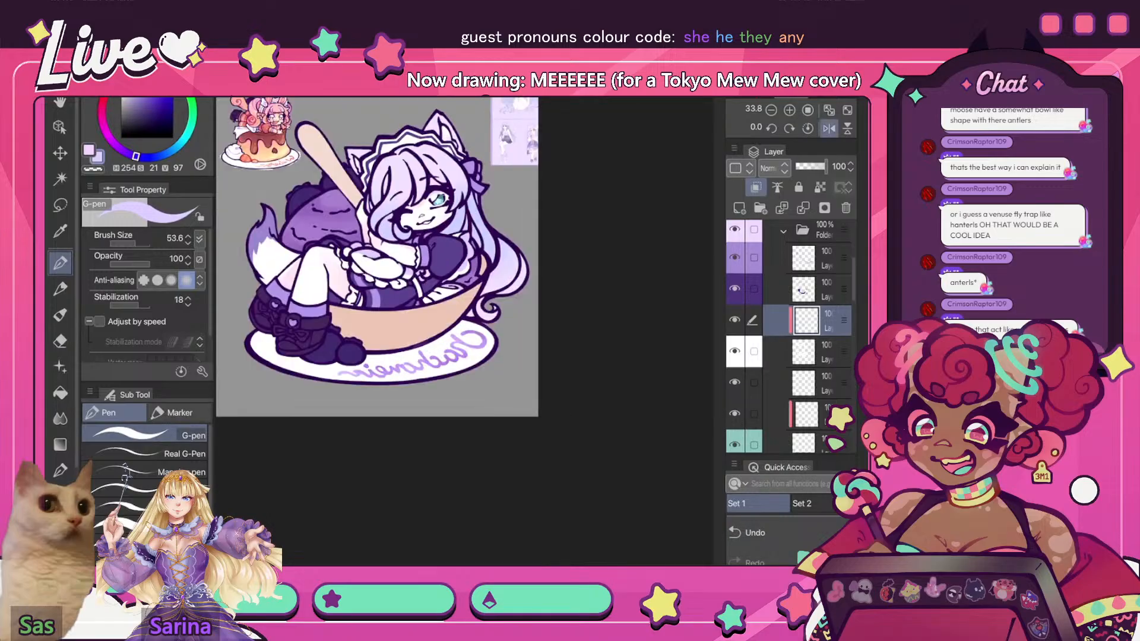
pyautogui.scroll(4, 464, 320)
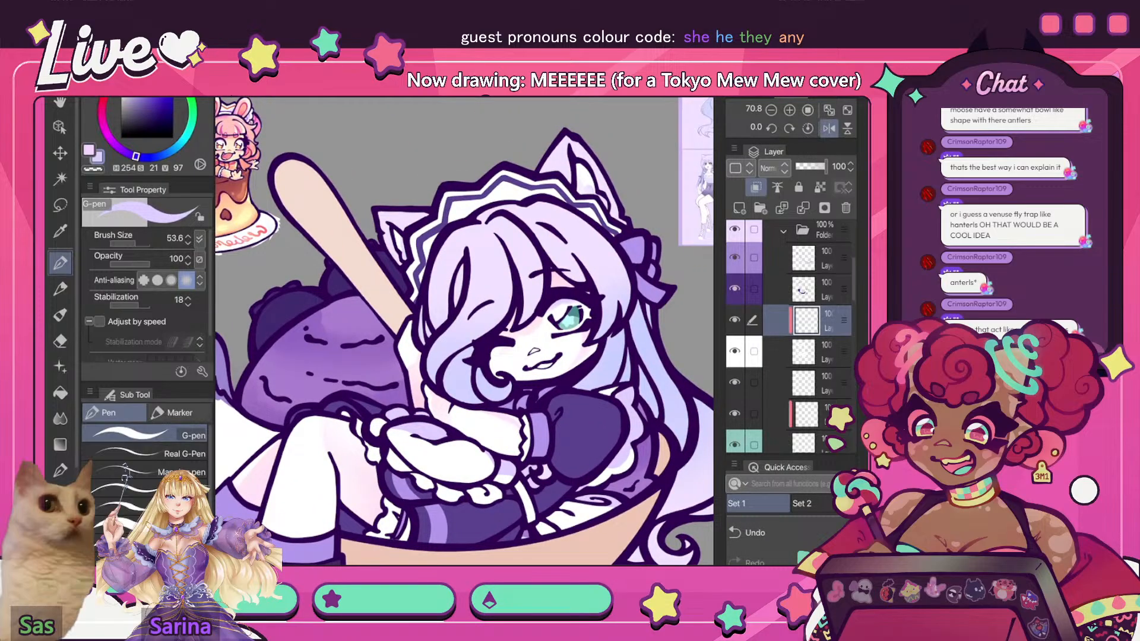
pyautogui.moveTo(463, 332); pyautogui.dragTo(531, 260)
pyautogui.scroll(2, 464, 331)
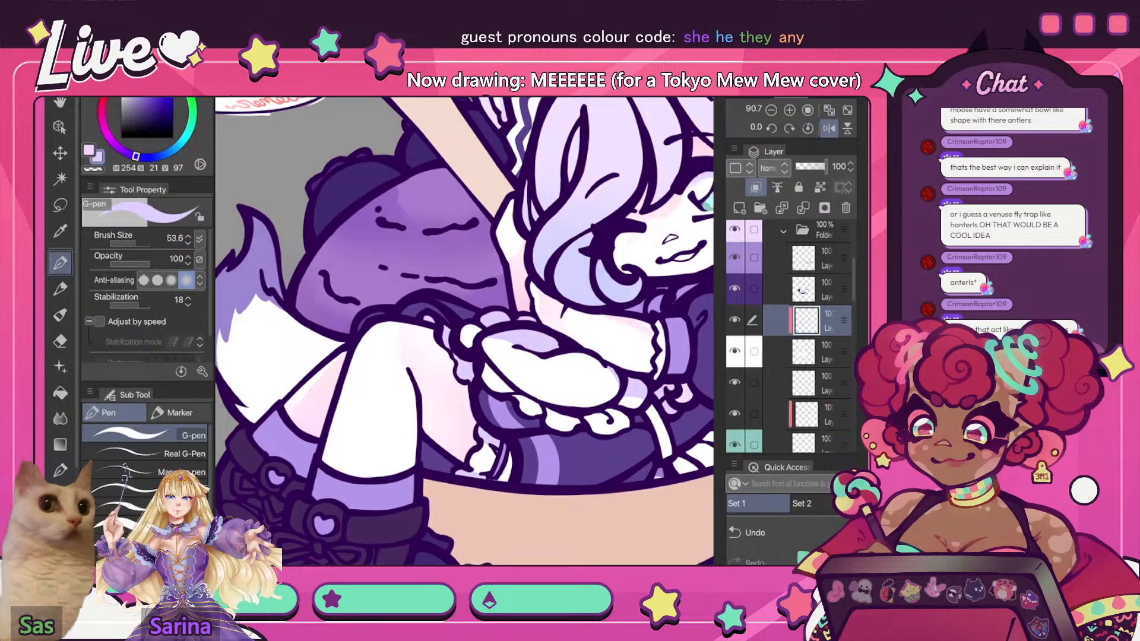
pyautogui.moveTo(511, 451); pyautogui.dragTo(503, 482)
pyautogui.scroll(-3, 492, 291)
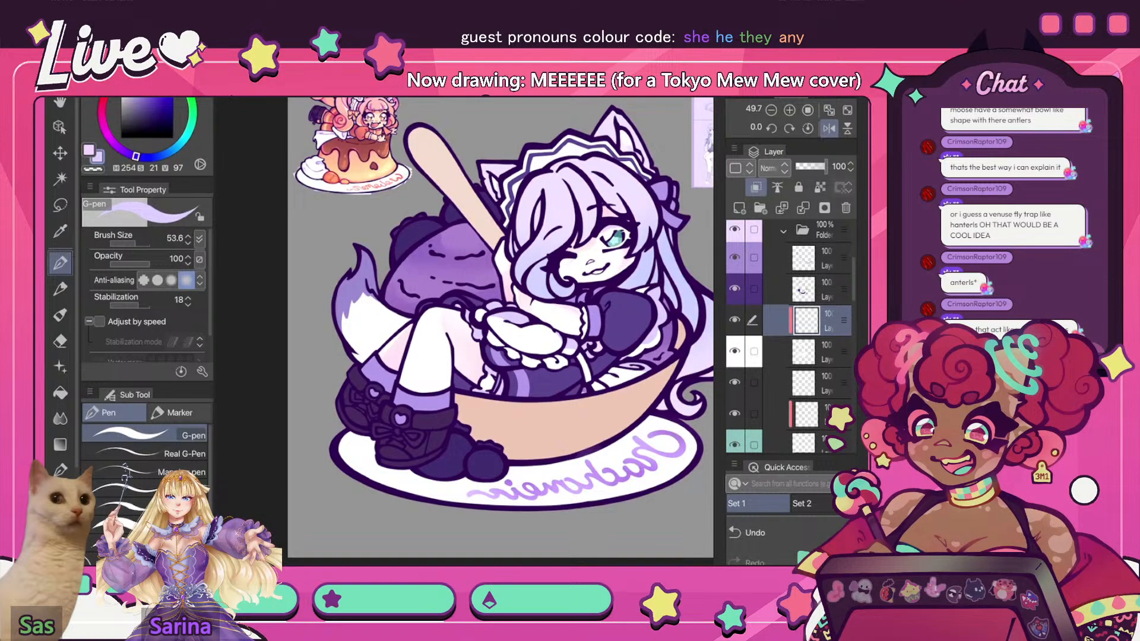
pyautogui.press('h')
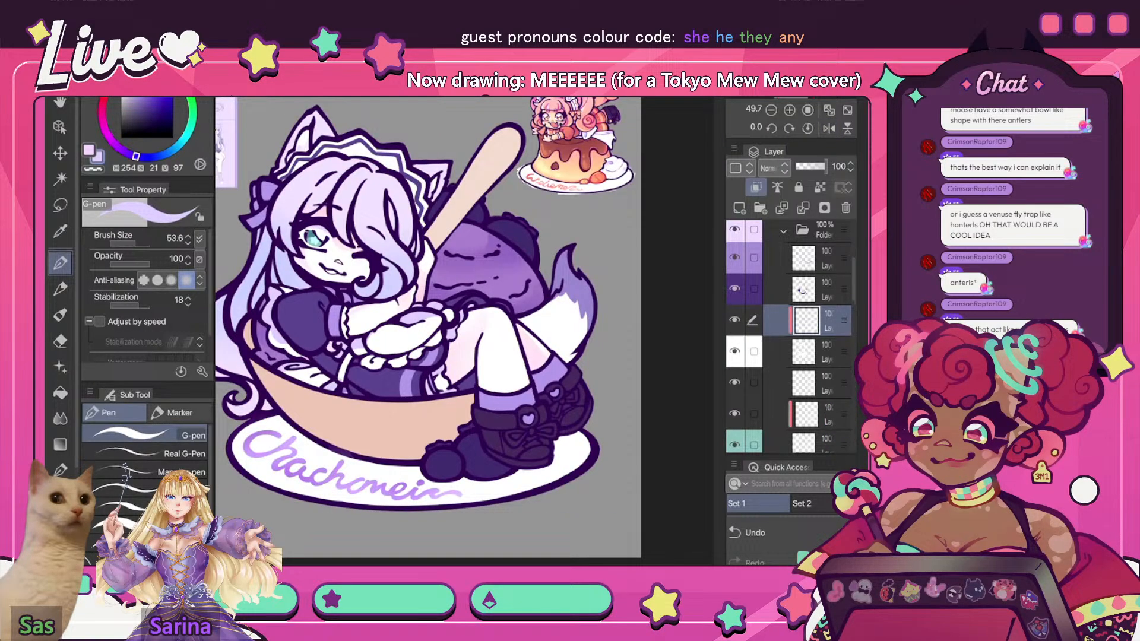
# - Shade the white apron and frills lying inside the bowl in lavender with the G-pen
pyautogui.scroll(3, 561, 261)
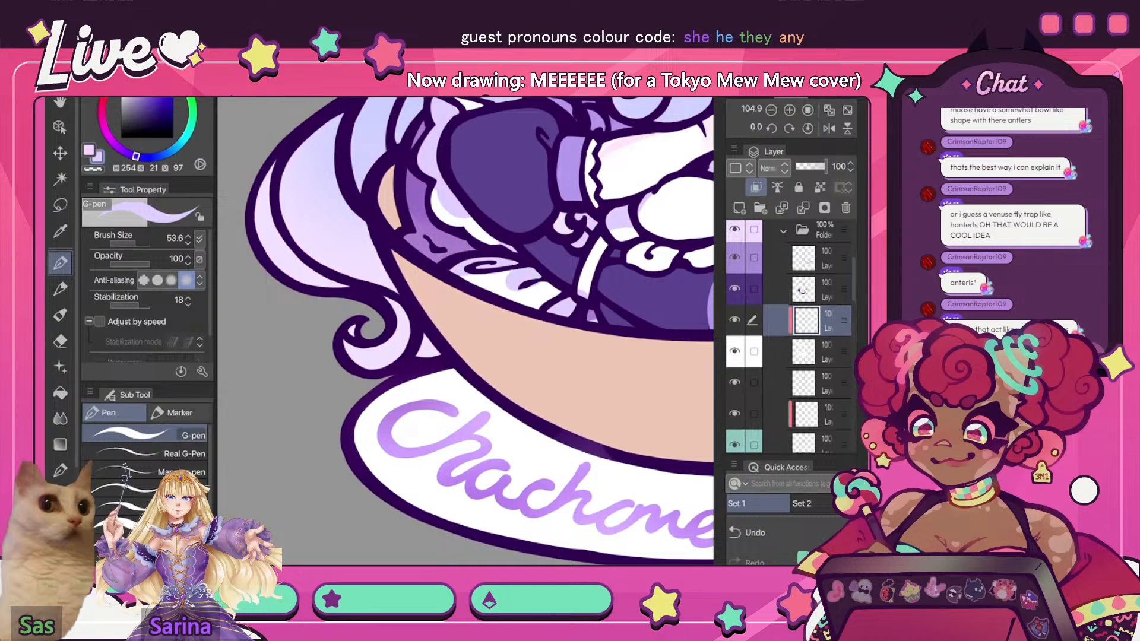
pyautogui.hotkey('ctrl', '0')
pyautogui.hotkey('ctrl', '+')
pyautogui.hotkey('ctrl', '+')
pyautogui.hotkey('ctrl', '+')
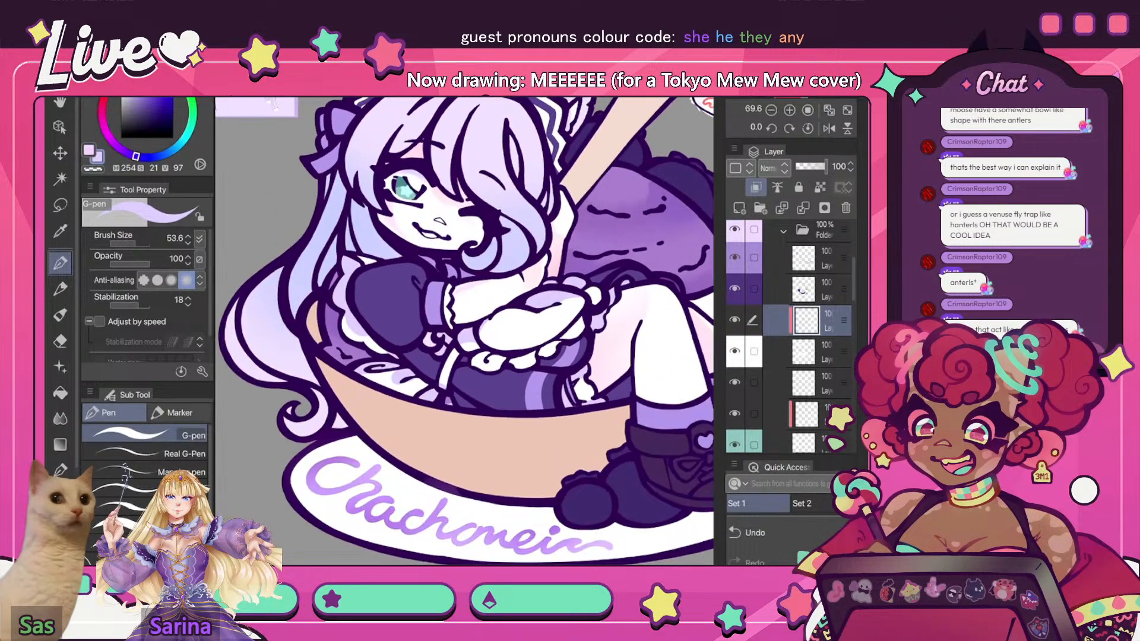
pyautogui.scroll(-1, 464, 331)
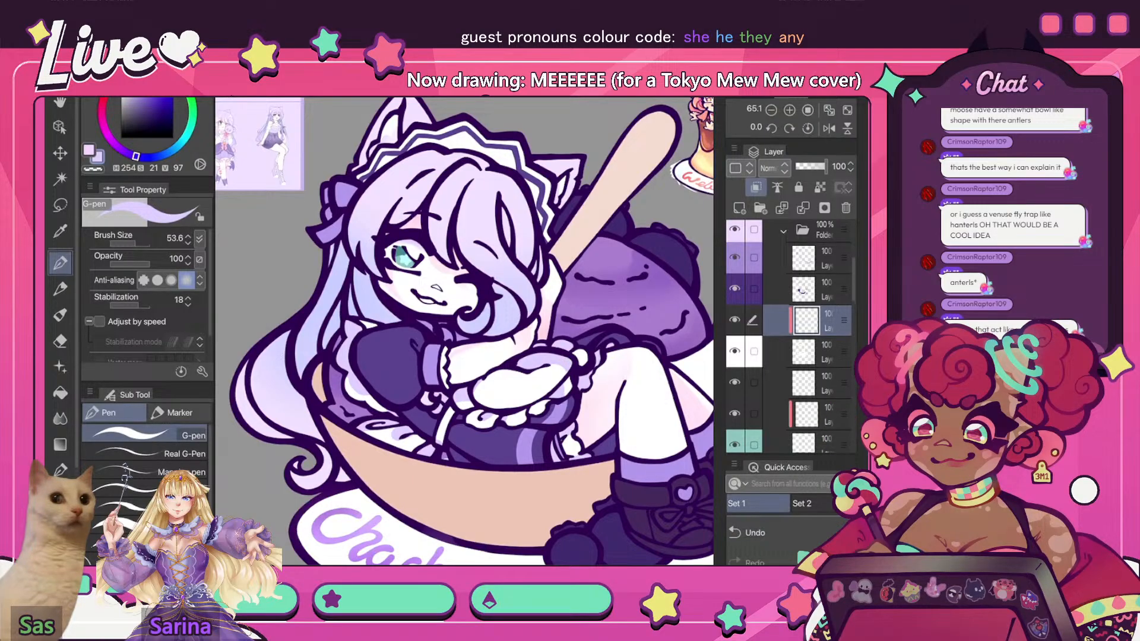
# - Soften the lavender shading on the gloves and frills with the soft eraser, checking the drawing in mirrored and normal view
pyautogui.press('e')
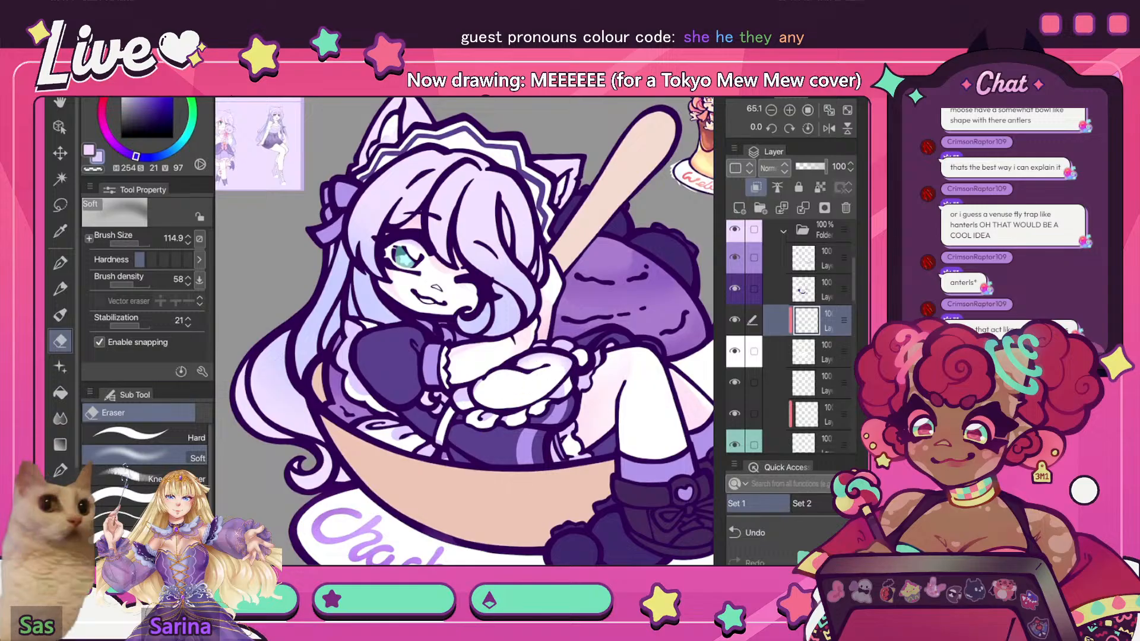
pyautogui.click(829, 128)
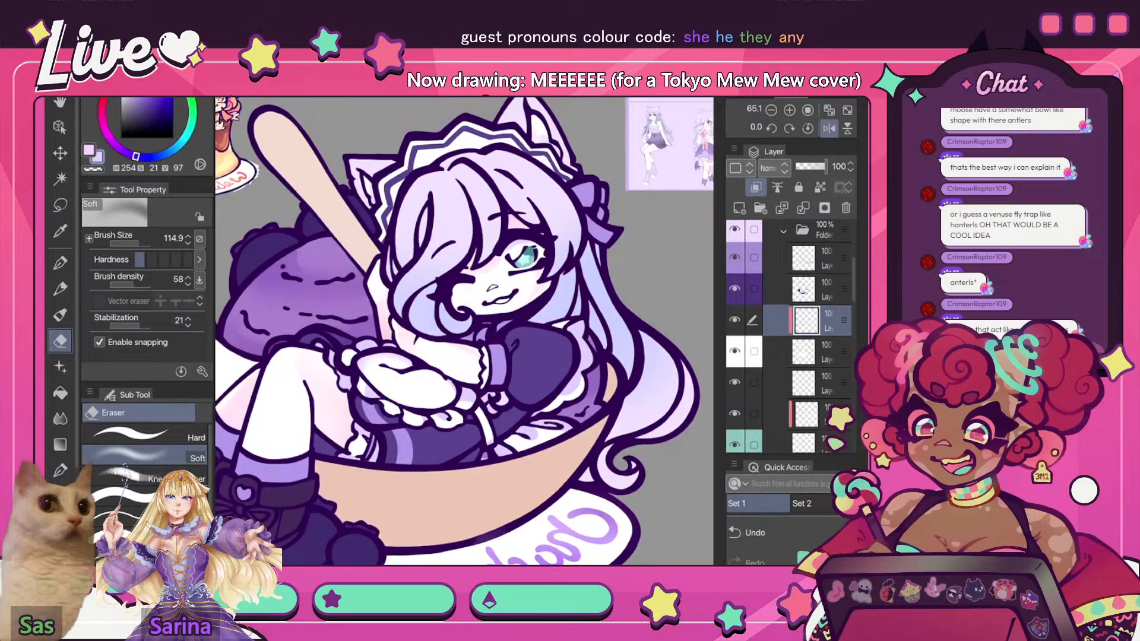
pyautogui.click(829, 128)
pyautogui.scroll(-5, 464, 331)
pyautogui.scroll(5, 464, 331)
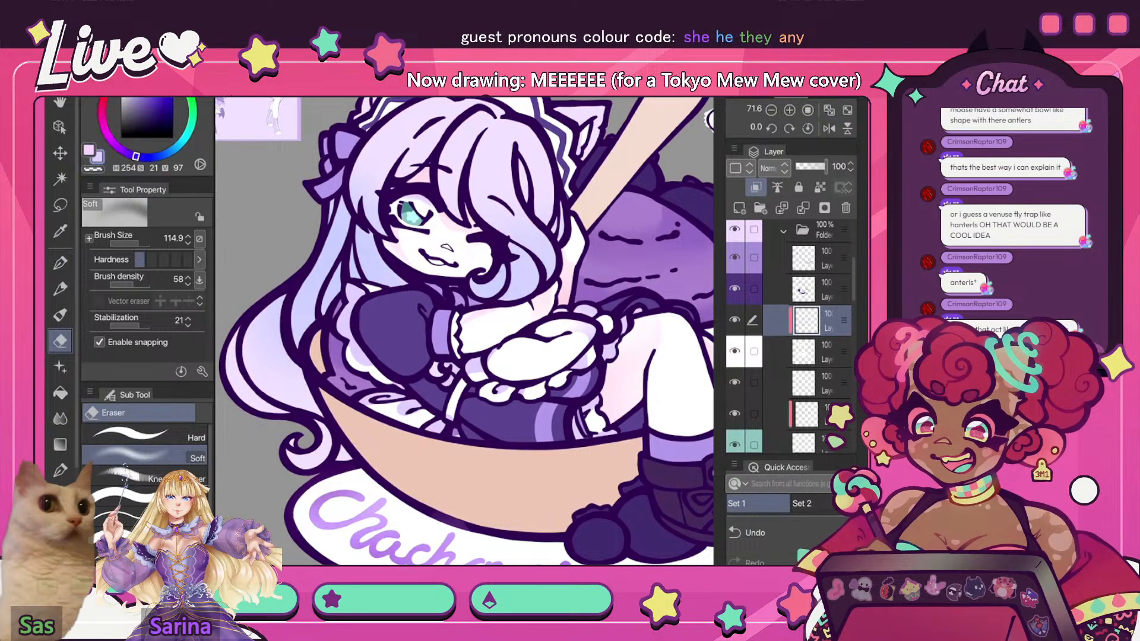
pyautogui.click(847, 110)
pyautogui.click(829, 128)
pyautogui.click(829, 128)
pyautogui.scroll(4, 427, 387)
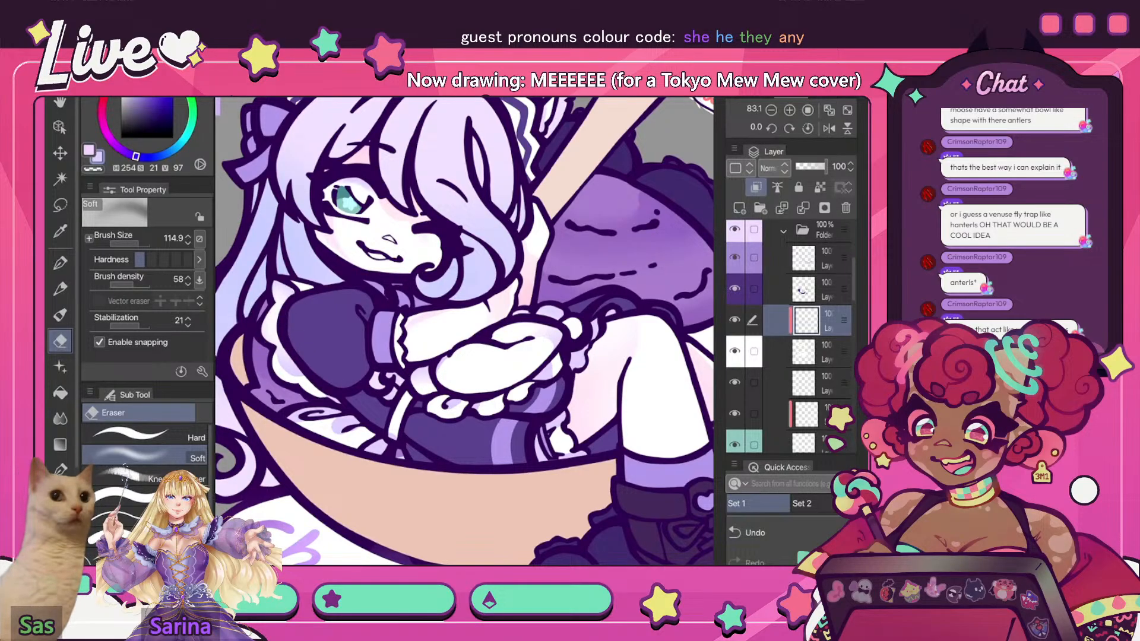
pyautogui.scroll(-5, 416, 320)
pyautogui.scroll(2, 415, 321)
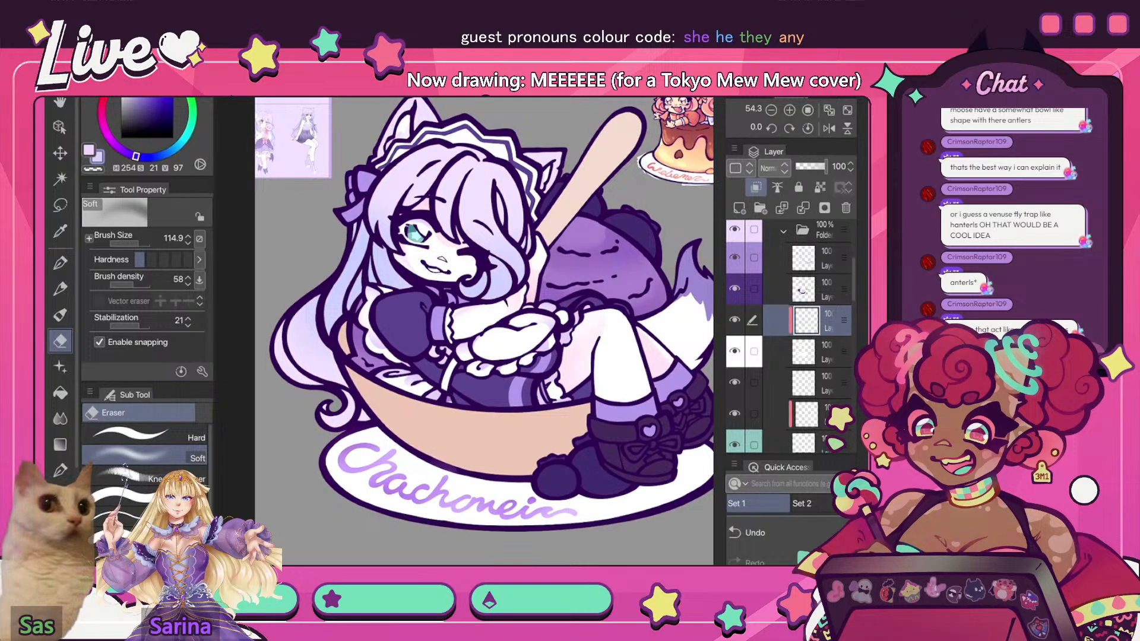
# - Add a small lavender G-pen stroke at the apron beside the sleeve, and check the drawing mirrored and unmirrored
pyautogui.press('p')
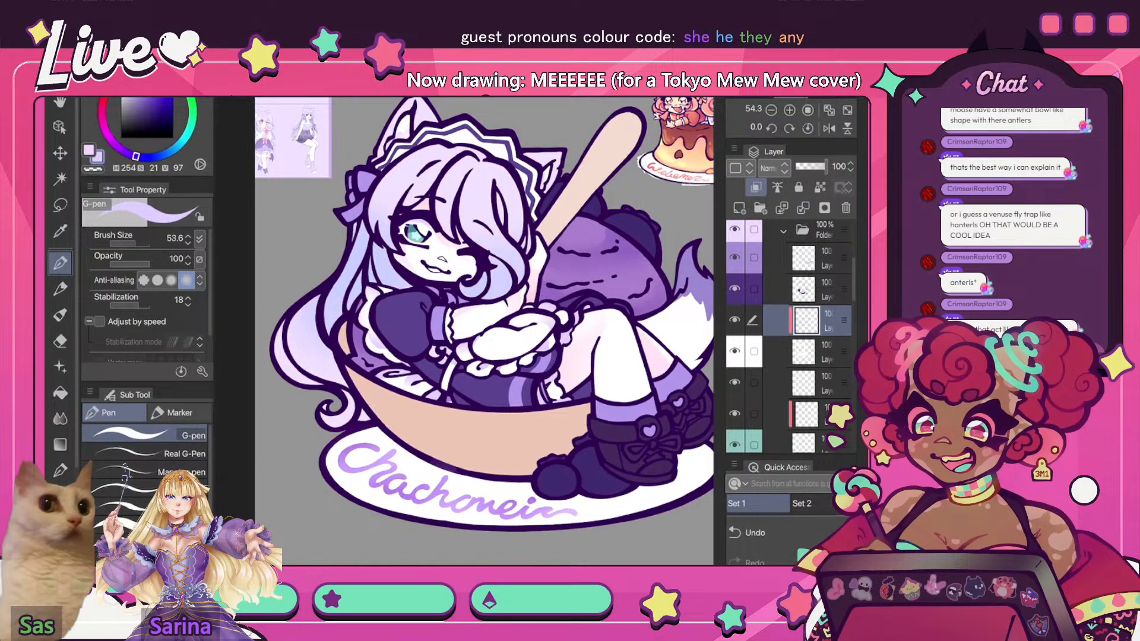
pyautogui.press('j')
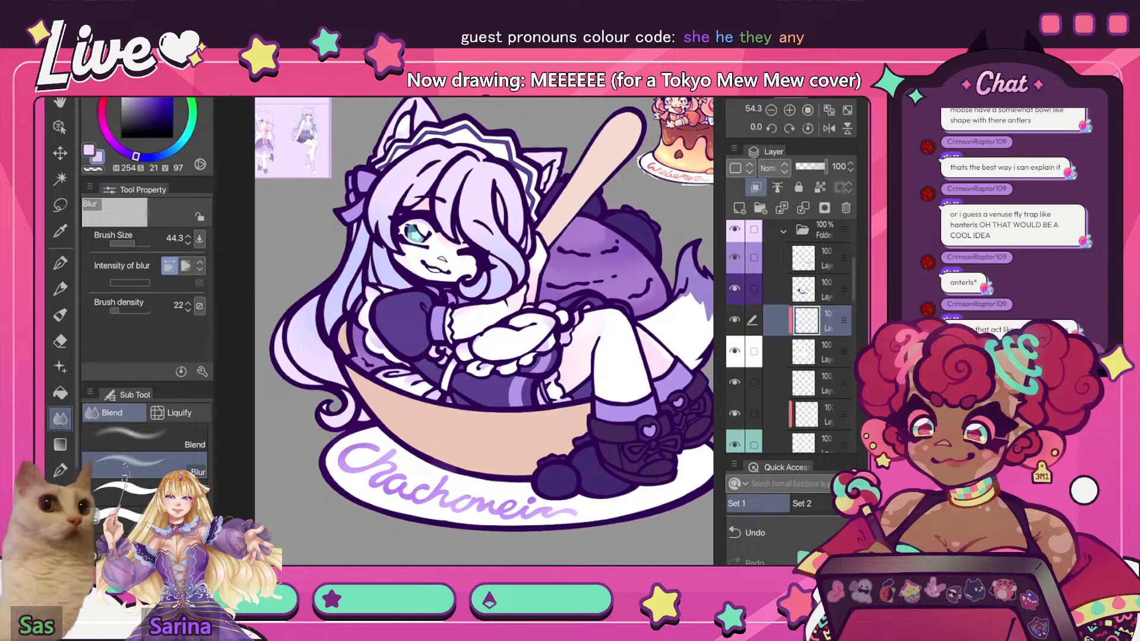
pyautogui.press('p')
pyautogui.moveTo(461, 350); pyautogui.dragTo(467, 358)
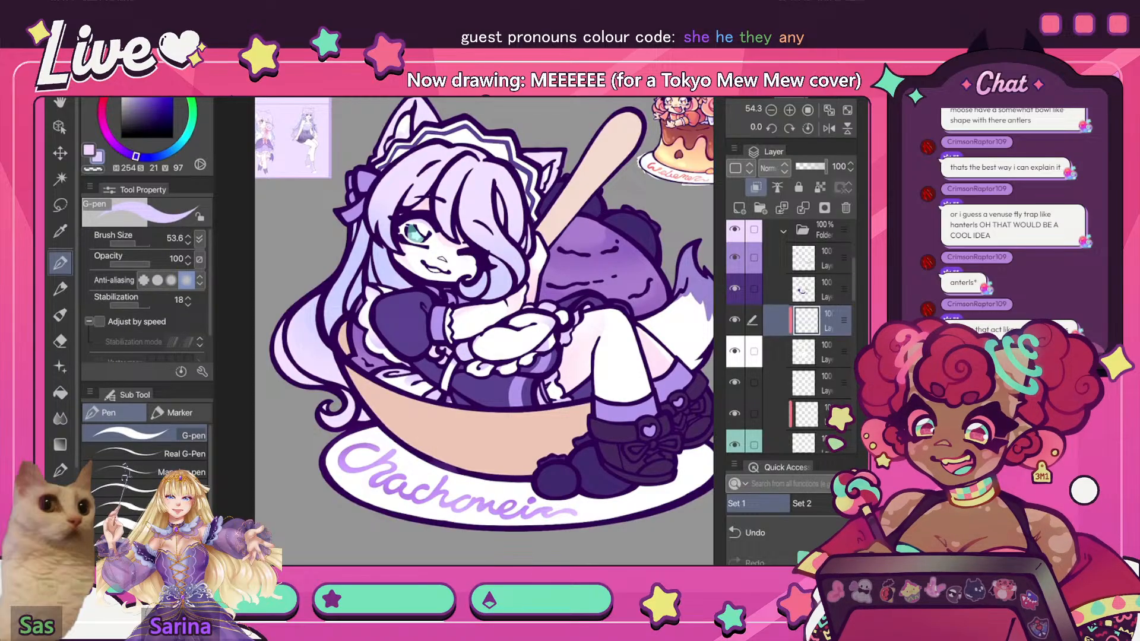
pyautogui.click(829, 128)
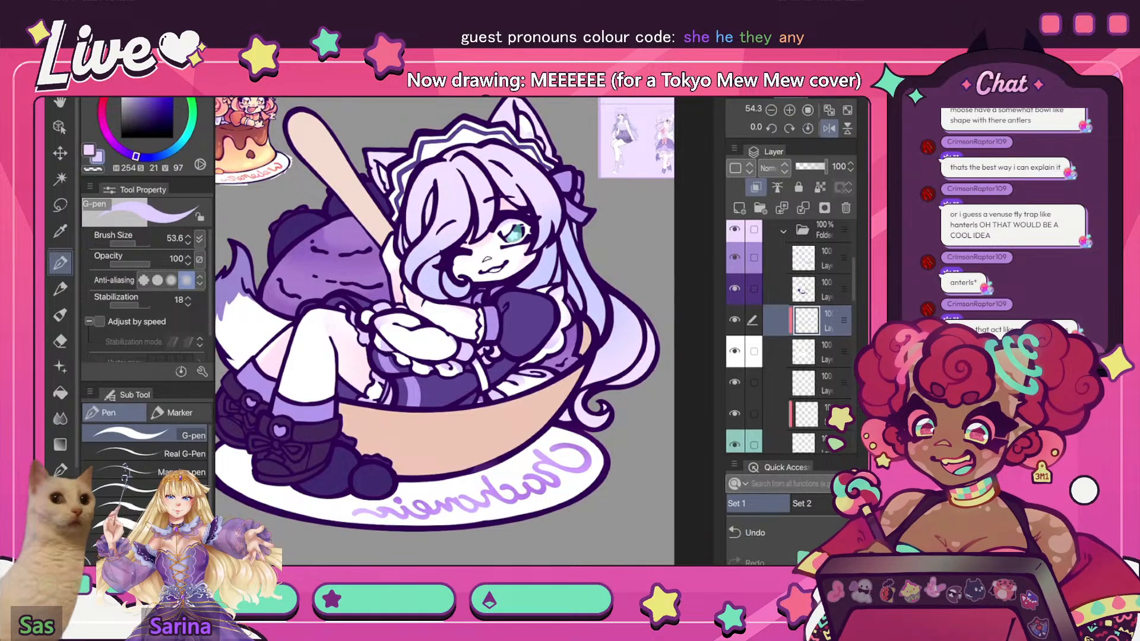
pyautogui.click(829, 111)
pyautogui.click(828, 128)
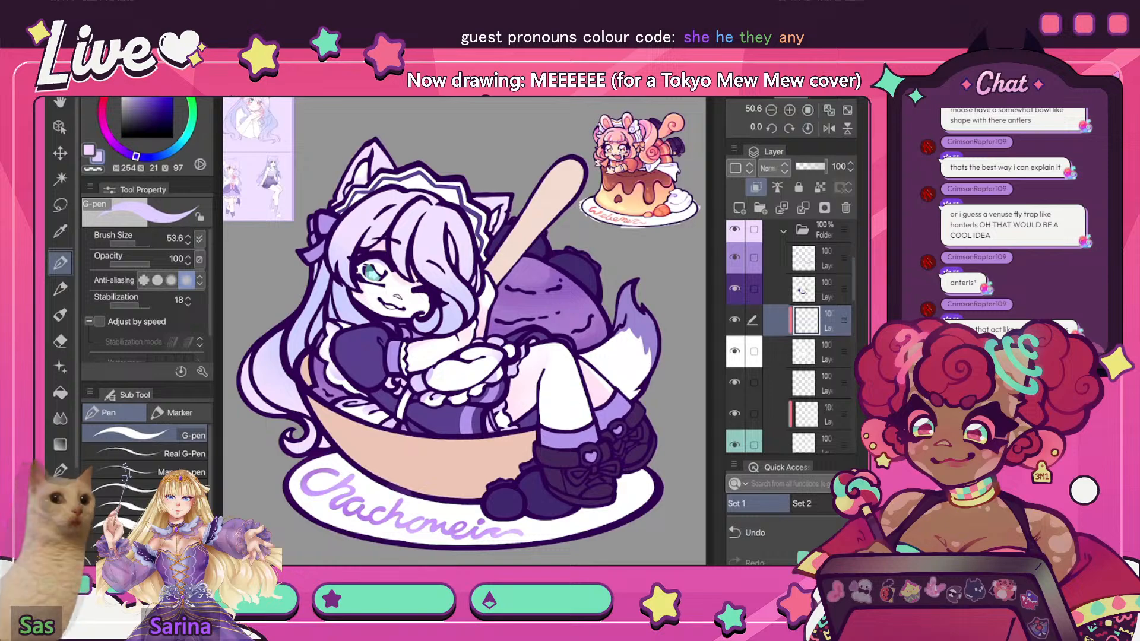
# - Compare the drawing in mirrored and normal view to check the lavender shading on the white clothing
pyautogui.click(829, 128)
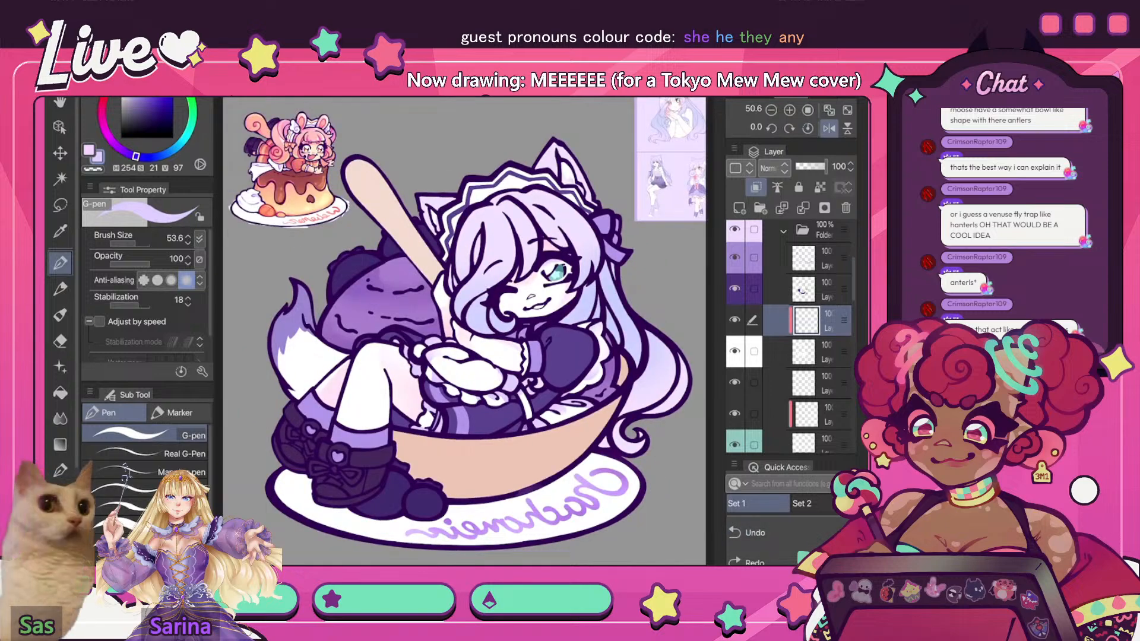
pyautogui.press('j')
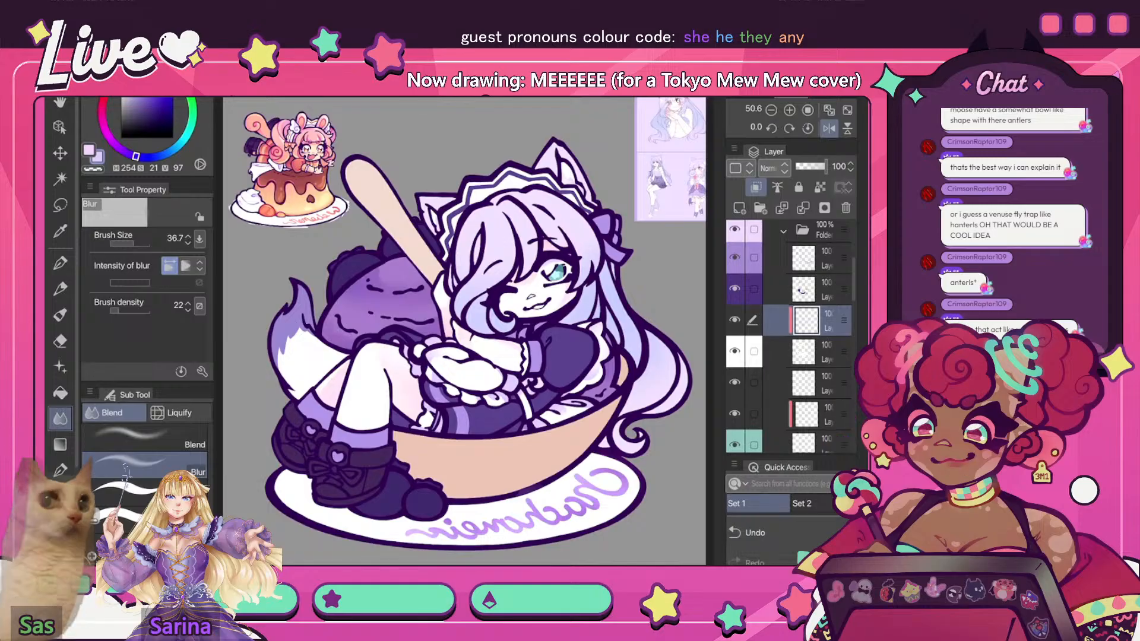
pyautogui.click(828, 128)
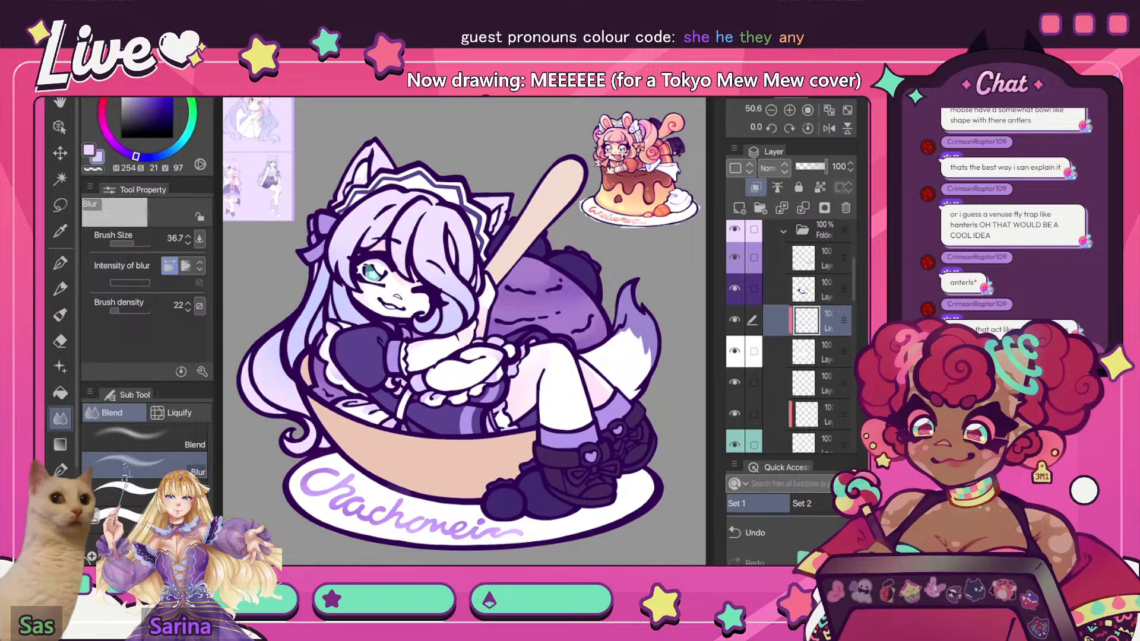
pyautogui.press('e')
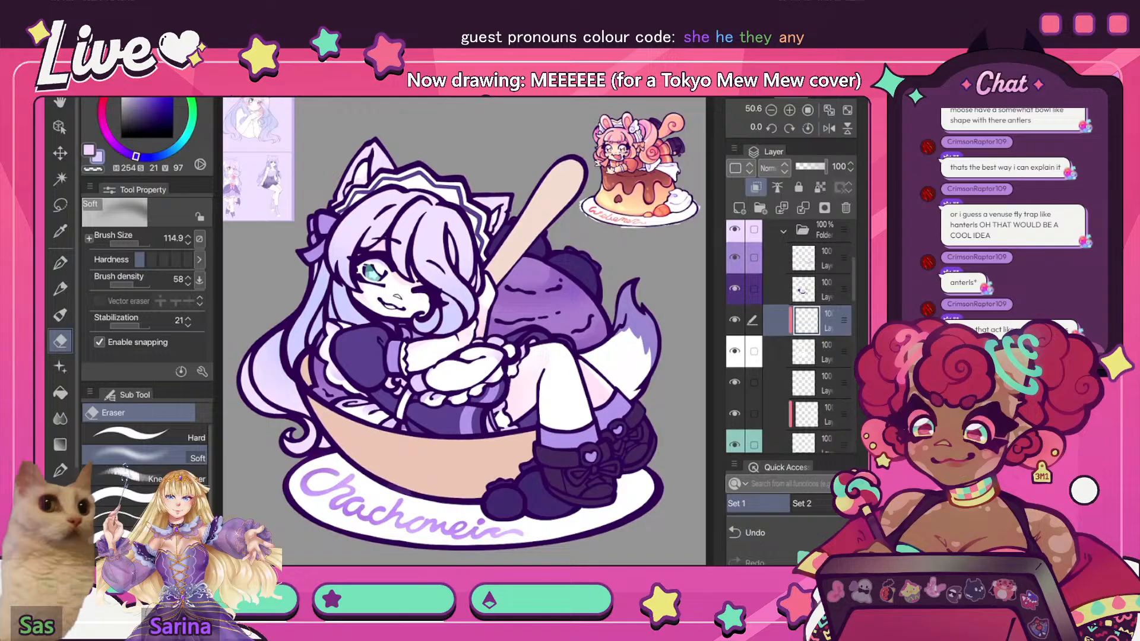
pyautogui.press('p')
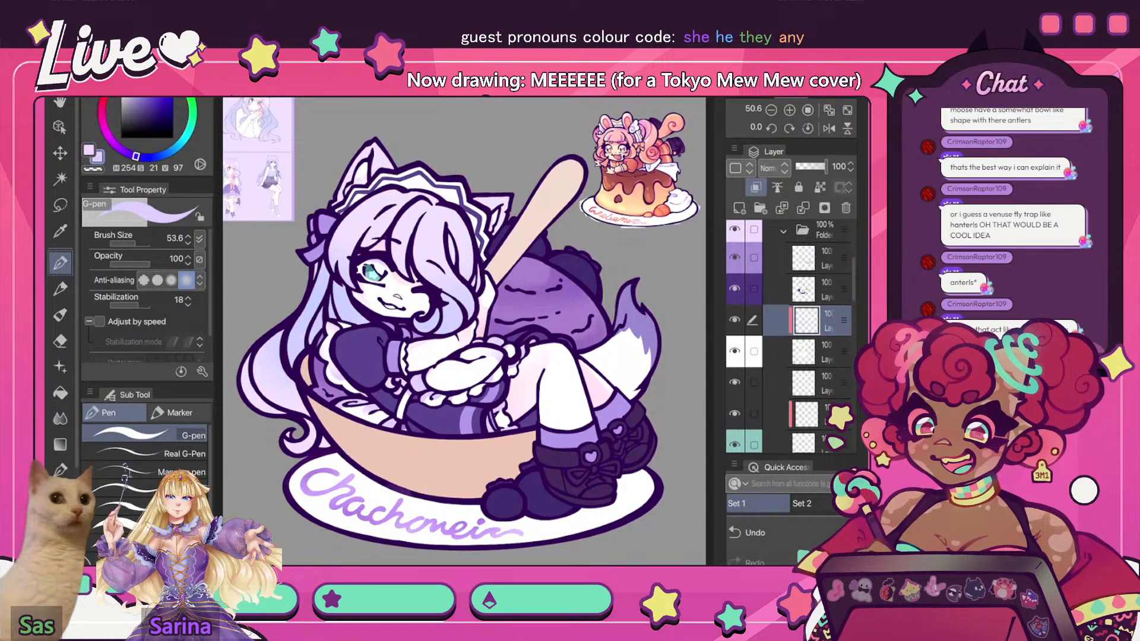
pyautogui.press('e')
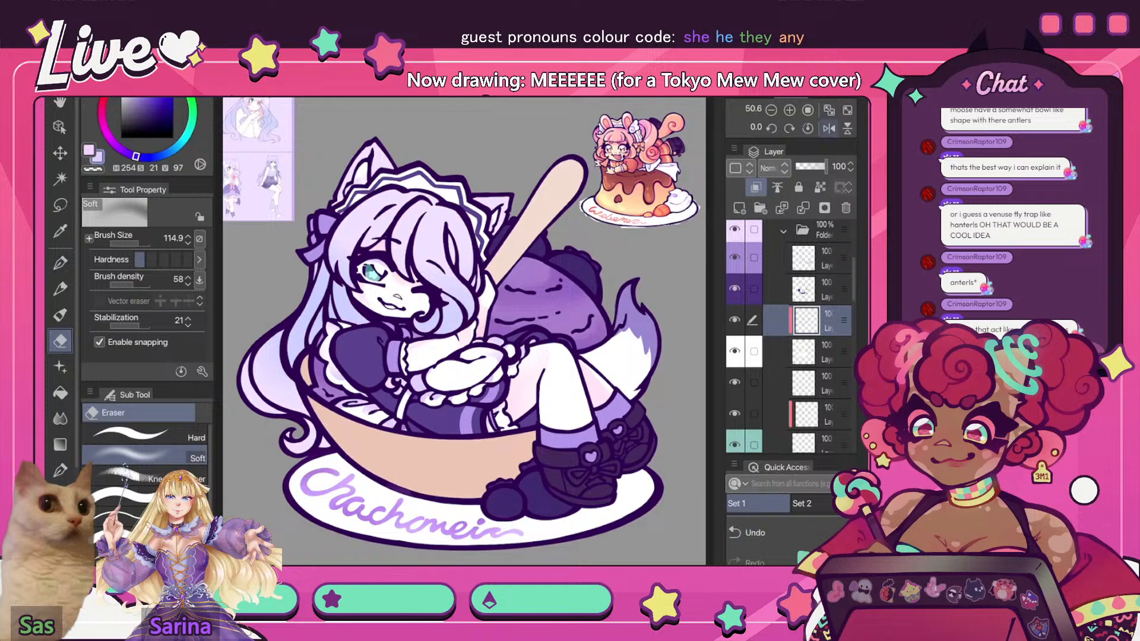
pyautogui.click(829, 128)
pyautogui.click(829, 129)
pyautogui.press('p')
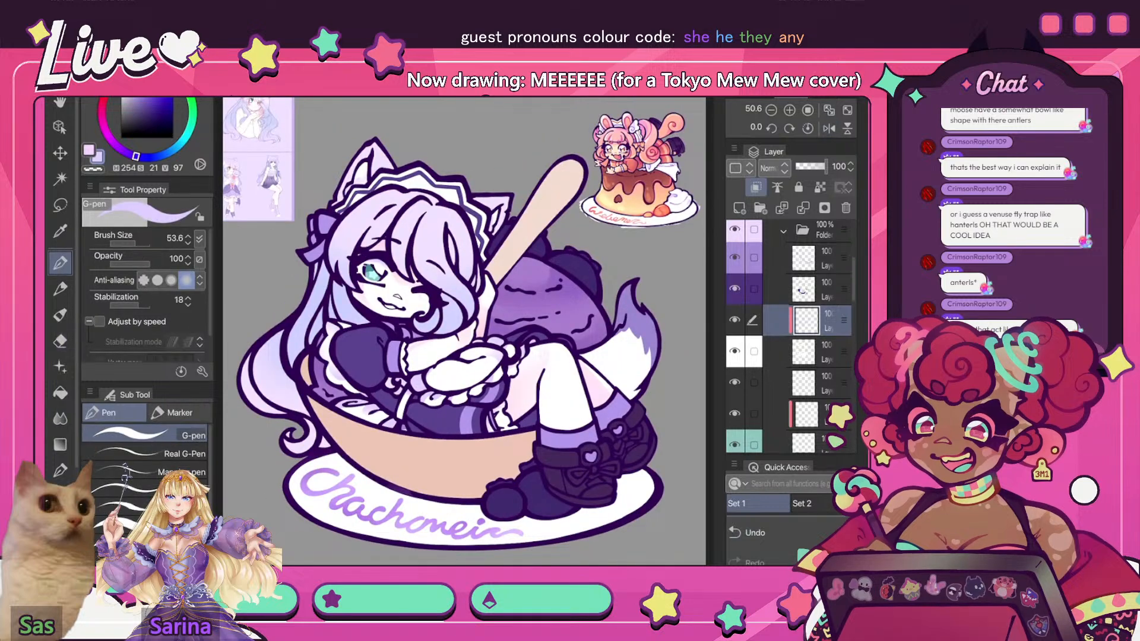
pyautogui.click(830, 128)
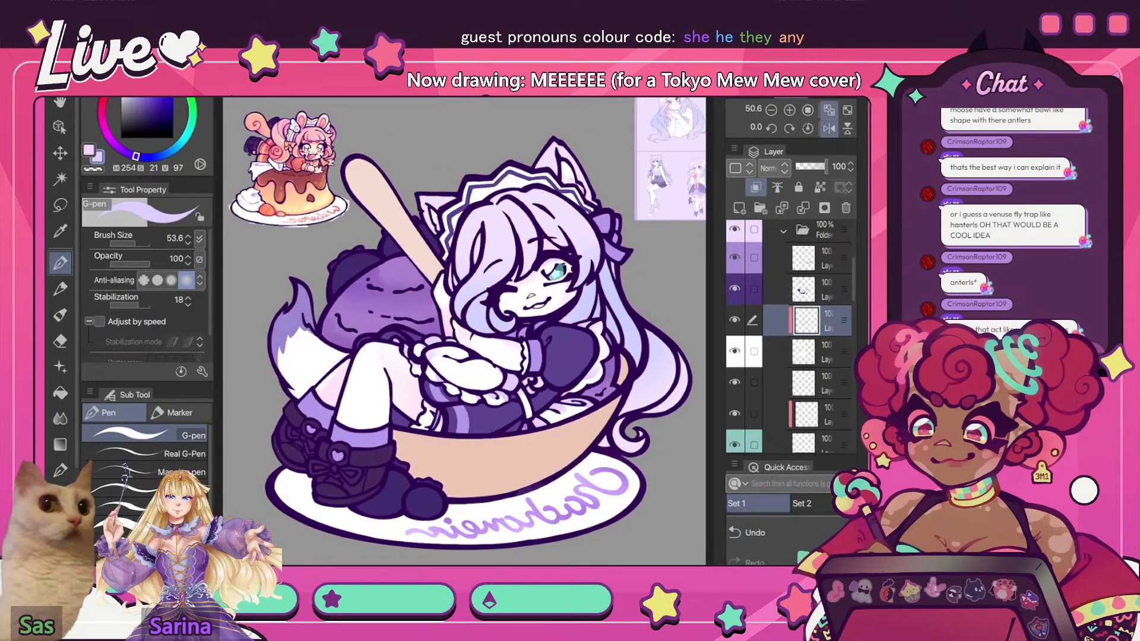
pyautogui.click(829, 128)
# - Examine the companion pudding character's shading up close, and return to the clipped shading layer in the colour folder
pyautogui.scroll(3, 464, 331)
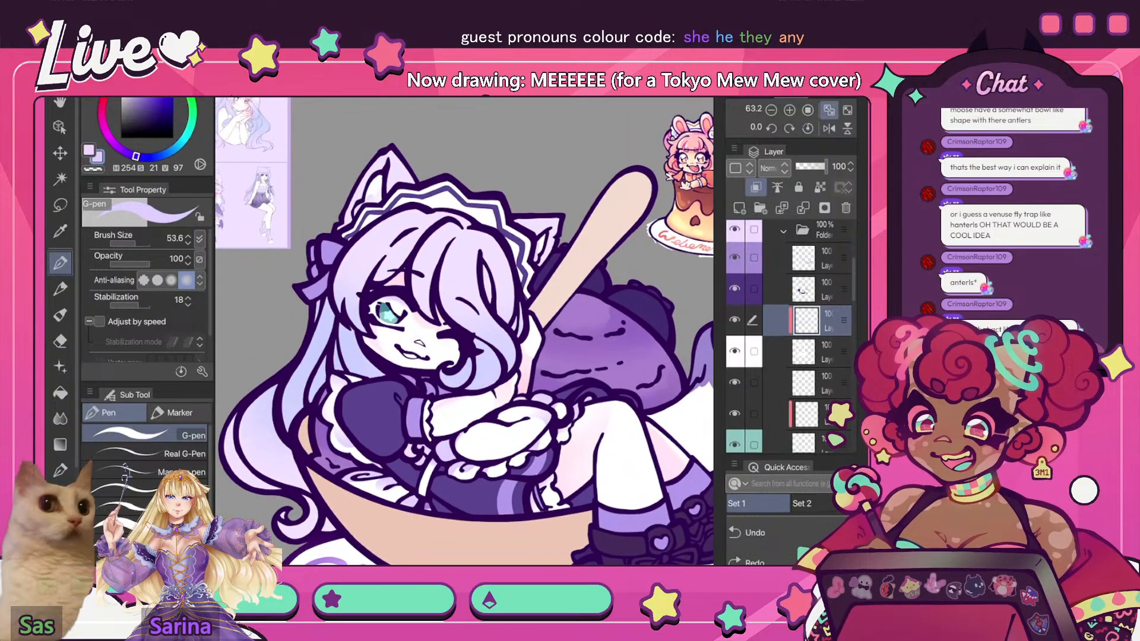
pyautogui.scroll(3, 795, 338)
pyautogui.click(783, 320)
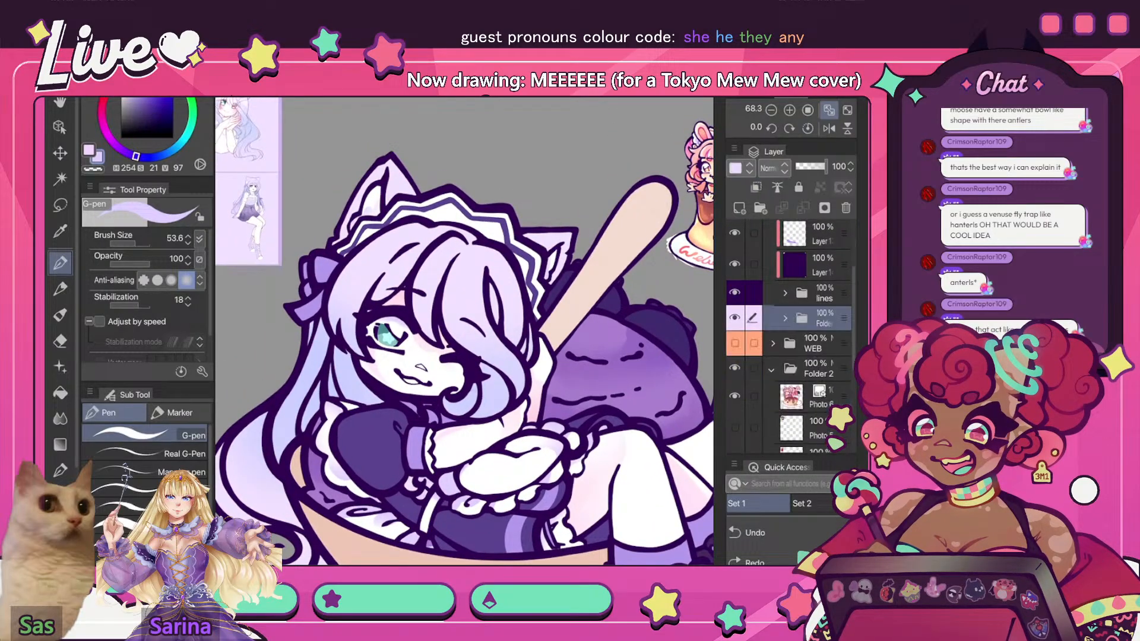
pyautogui.scroll(5, 465, 332)
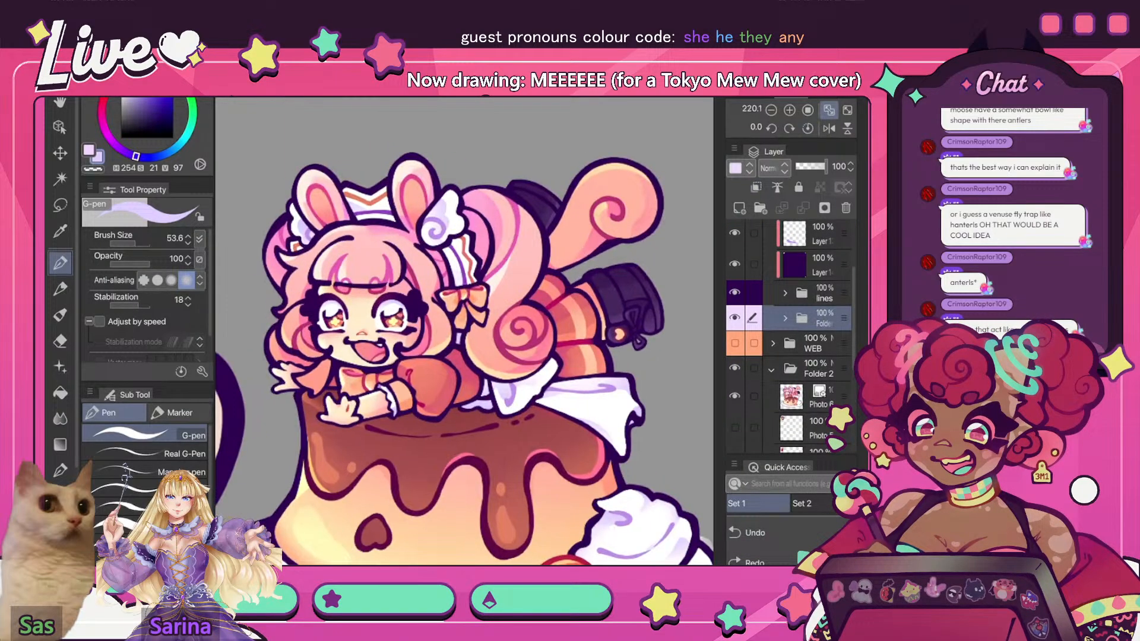
pyautogui.scroll(-5, 464, 331)
pyautogui.scroll(3, 464, 331)
pyautogui.scroll(-6, 464, 331)
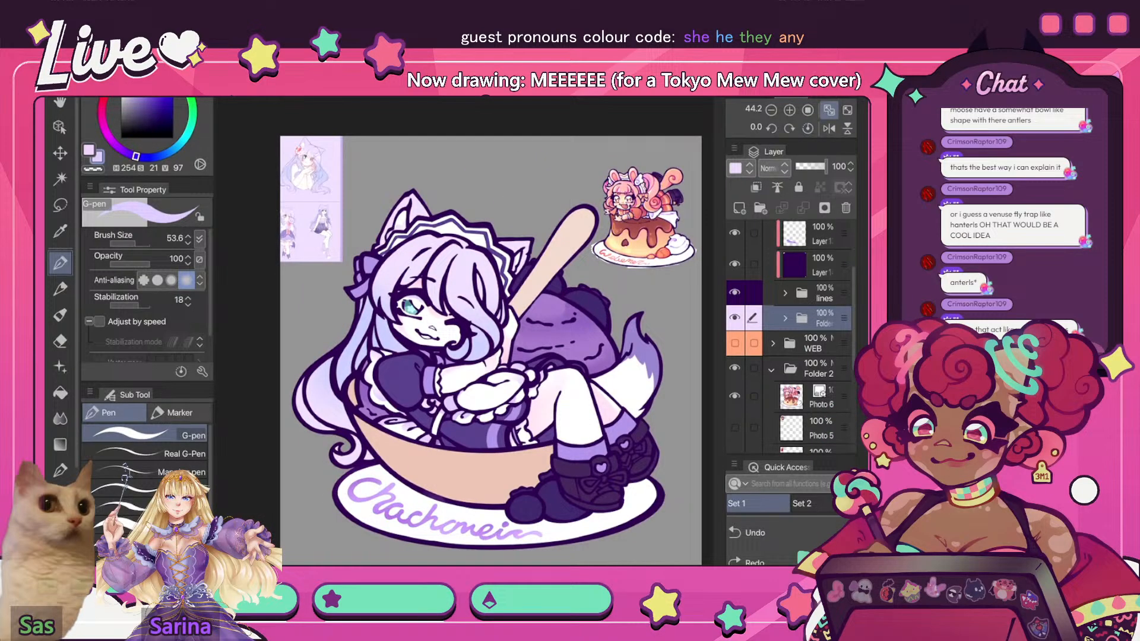
pyautogui.click(784, 319)
pyautogui.scroll(-5, 807, 345)
pyautogui.click(825, 282)
pyautogui.scroll(1, 451, 392)
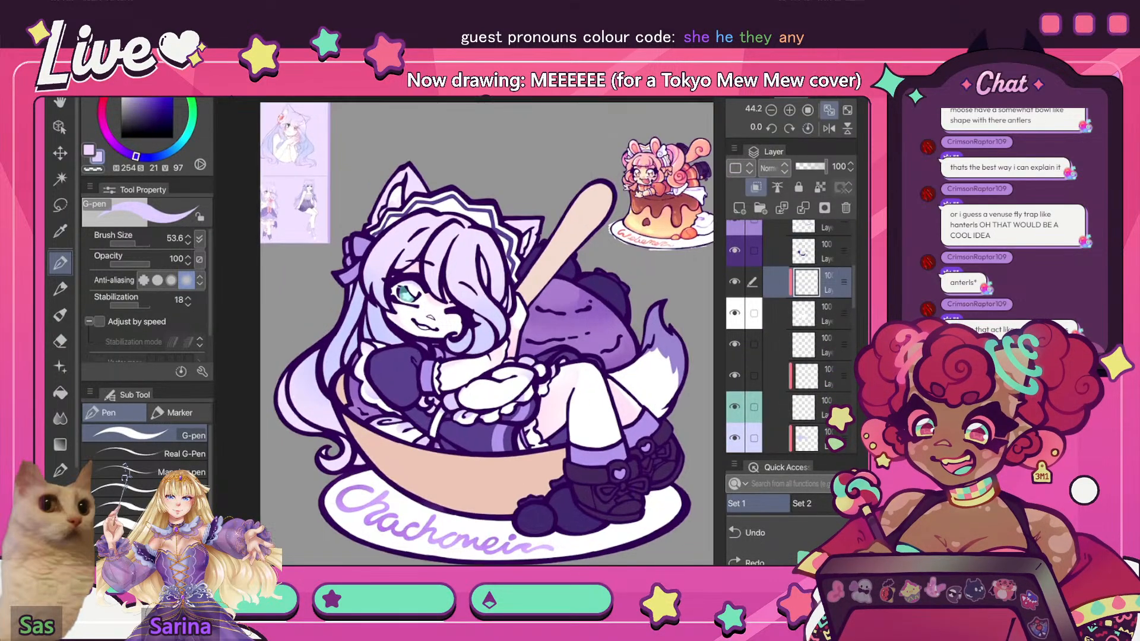
# - Inspect the gloves and apron shading up close and in mirrored and normal view
pyautogui.scroll(3, 403, 444)
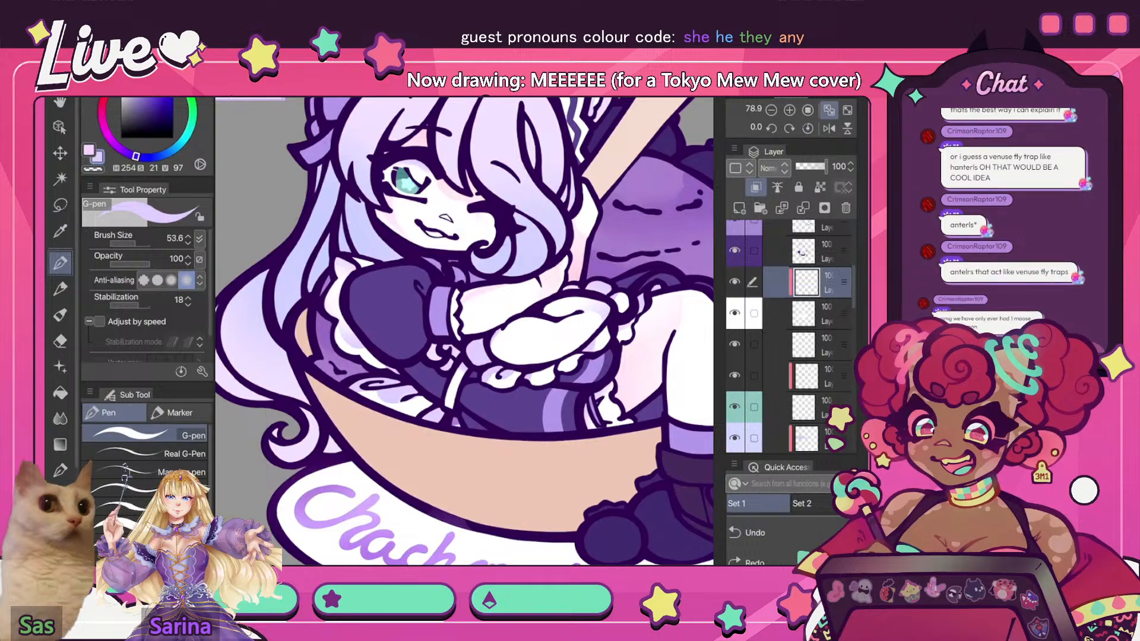
pyautogui.scroll(-3, 463, 331)
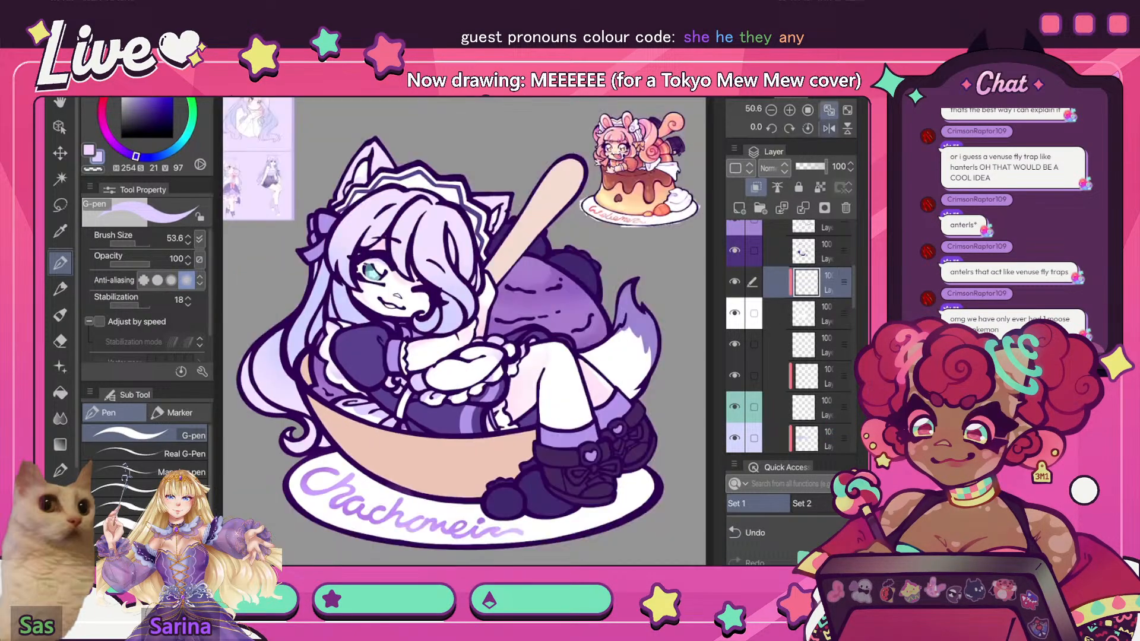
pyautogui.press('h')
pyautogui.press('h')
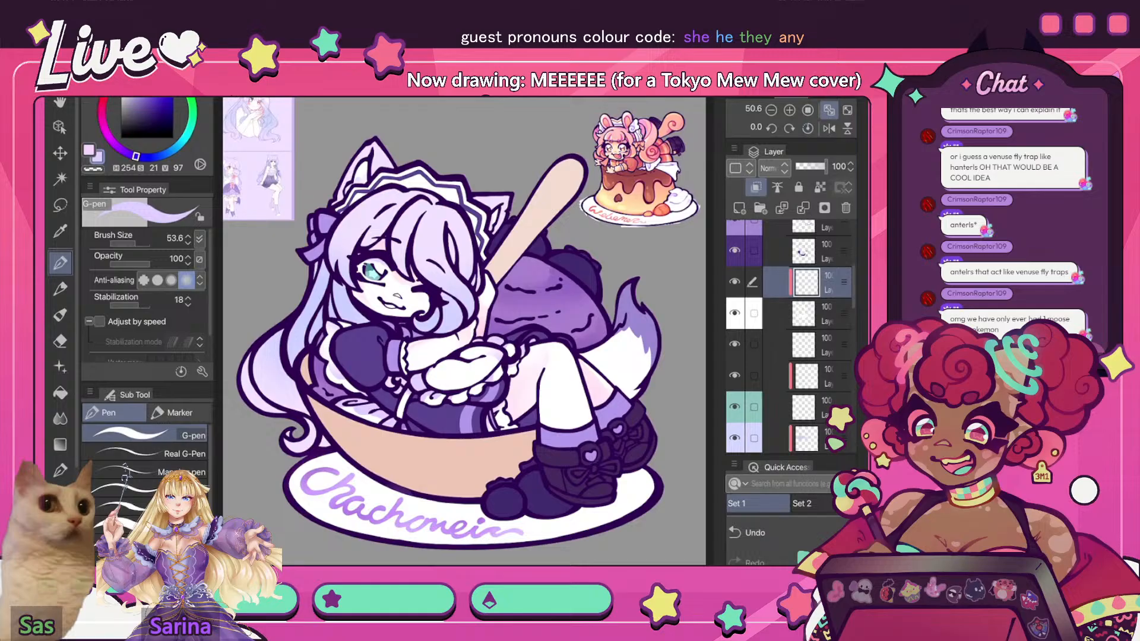
pyautogui.click(847, 128)
pyautogui.click(828, 128)
pyautogui.click(846, 128)
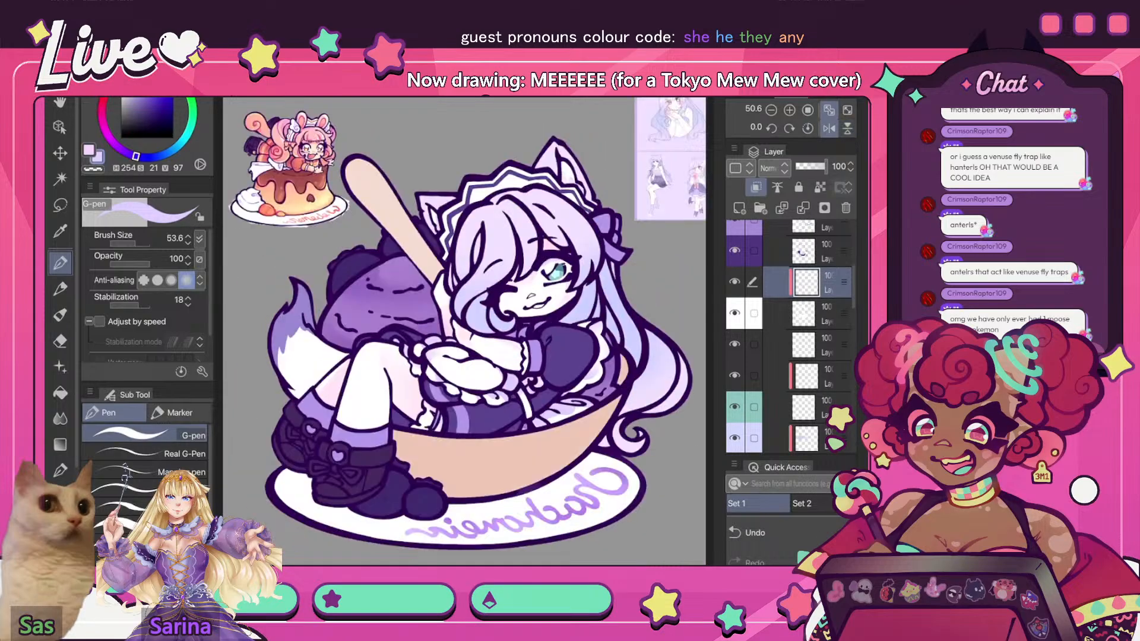
pyautogui.click(828, 128)
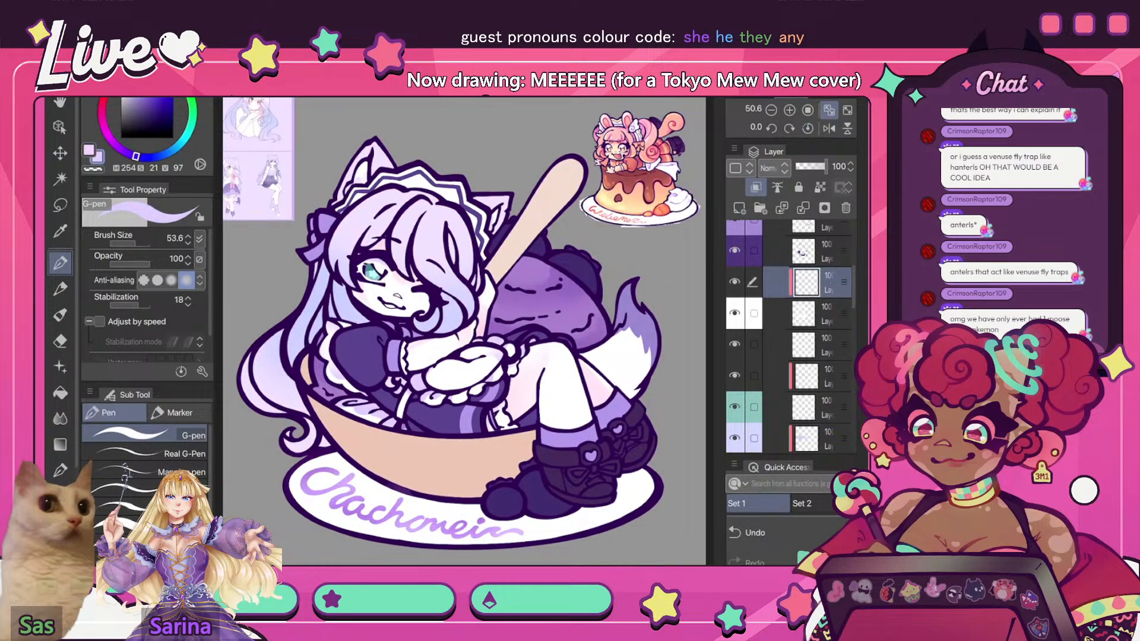
# - Soften the lavender shading on the apron beside the sleeve with the soft eraser, checking it mirrored and unmirrored
pyautogui.press('e')
pyautogui.moveTo(376, 394); pyautogui.dragTo(387, 407)
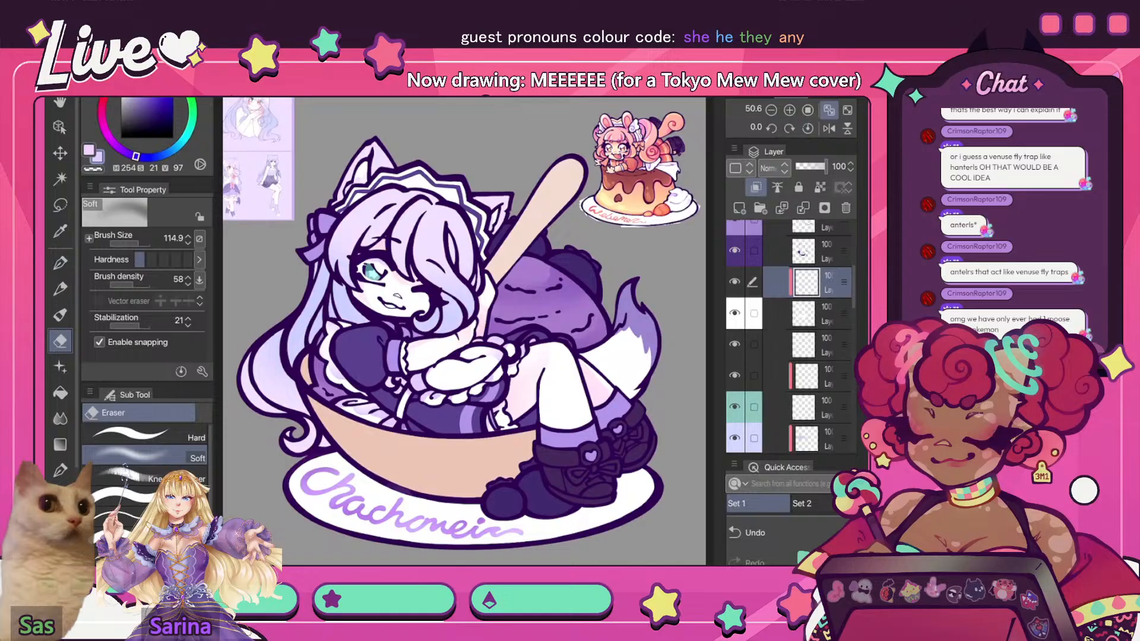
pyautogui.press('h')
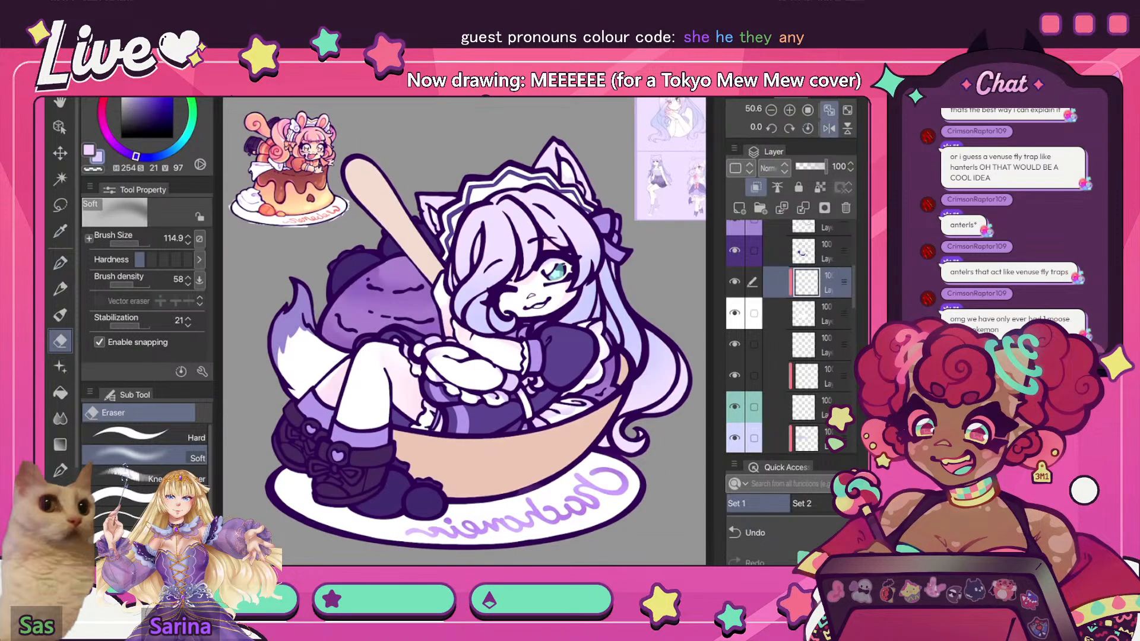
pyautogui.press('h')
pyautogui.press('p')
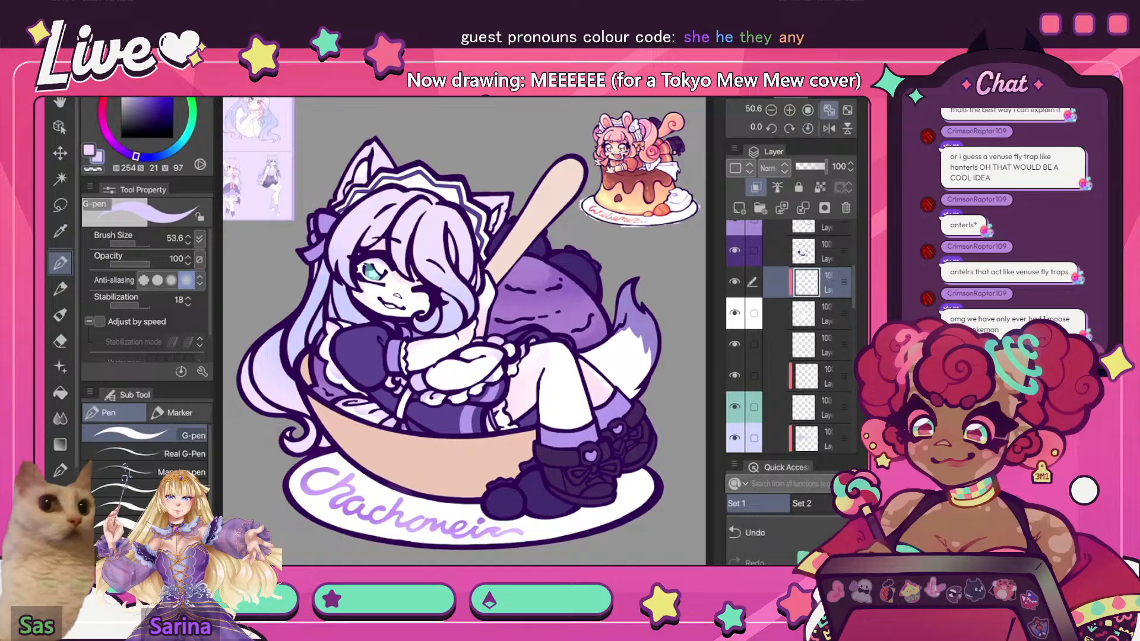
# - Add lavender G-pen shading to the maid headband's frill beside the ear near the spoon, checking the drawing mirrored and unmirrored
pyautogui.scroll(5, 465, 331)
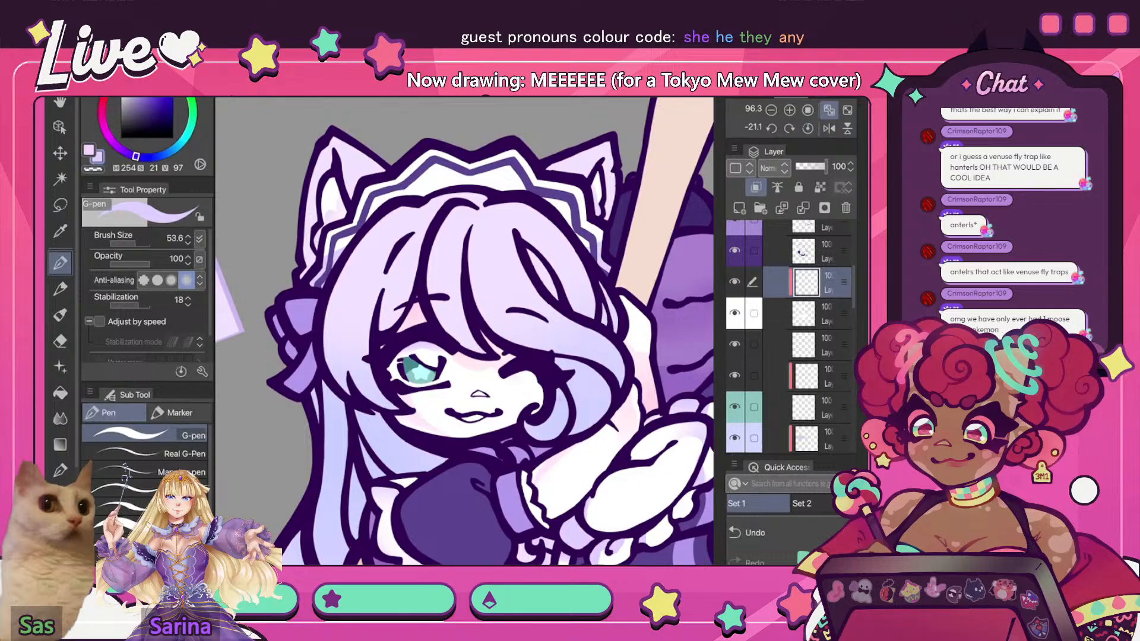
pyautogui.moveTo(582, 243); pyautogui.dragTo(595, 227)
pyautogui.scroll(-5, 464, 331)
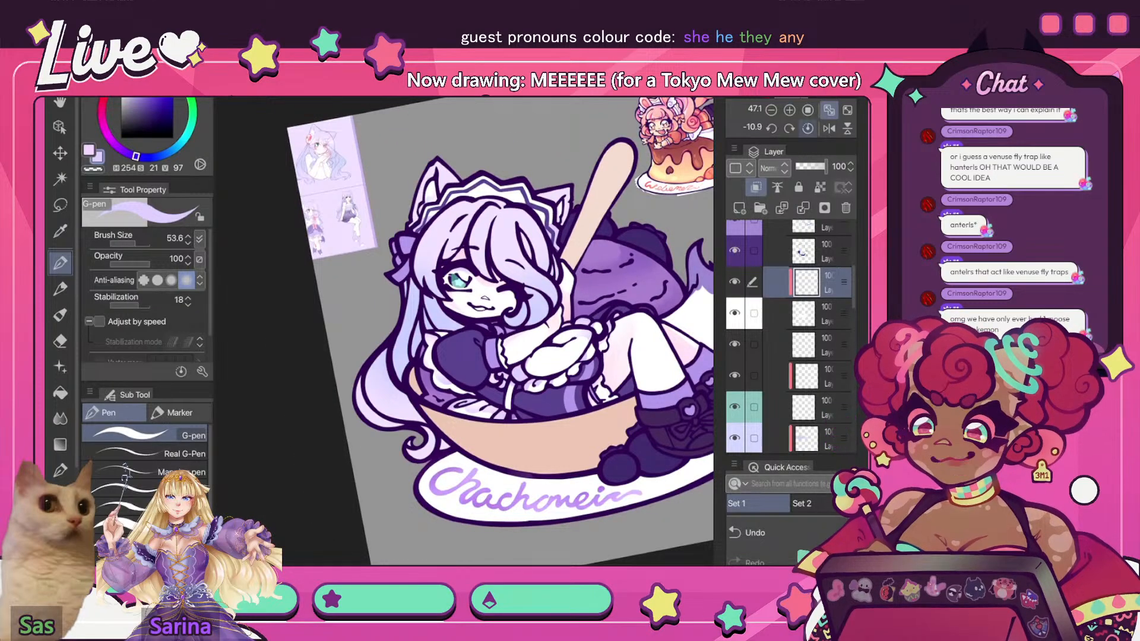
pyautogui.press('h')
pyautogui.scroll(3, 464, 331)
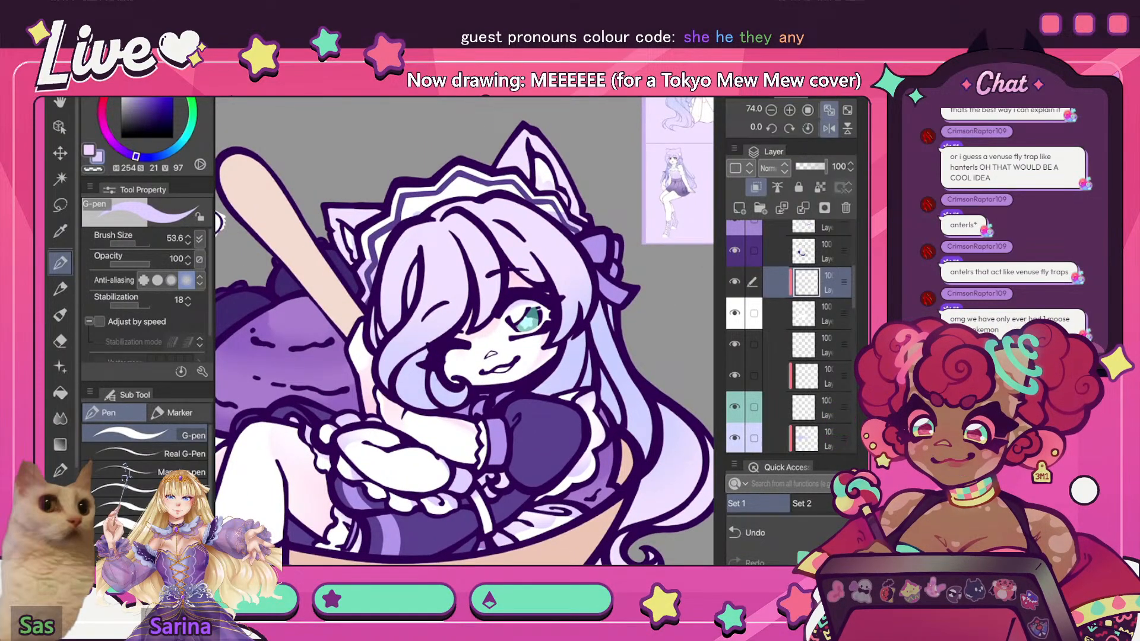
pyautogui.scroll(-6, 464, 331)
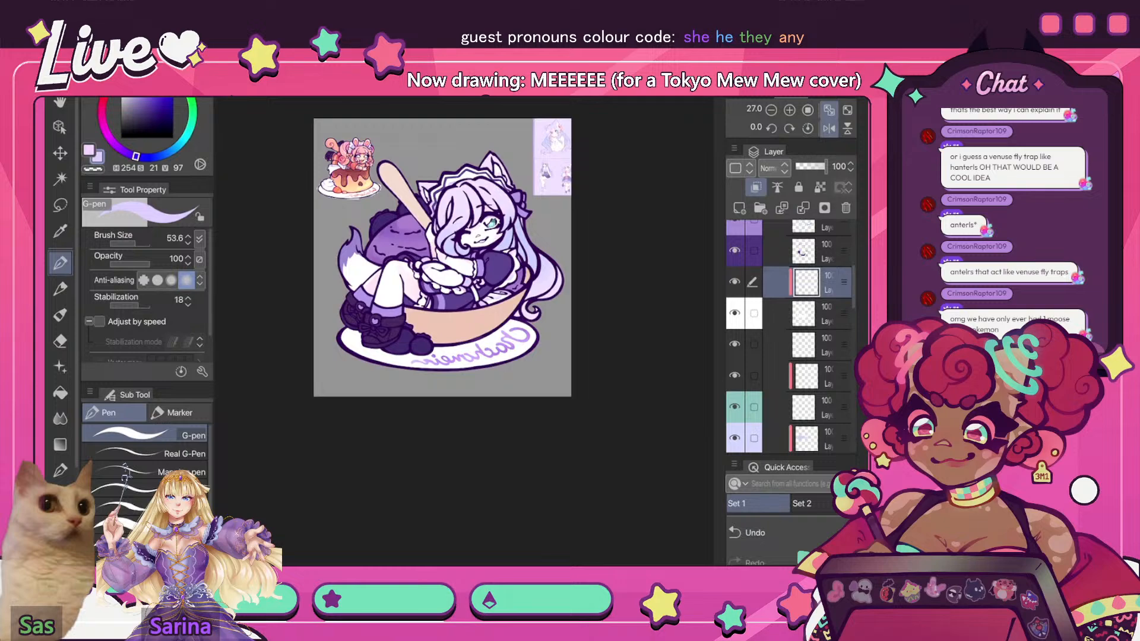
pyautogui.press('h')
pyautogui.scroll(6, 464, 331)
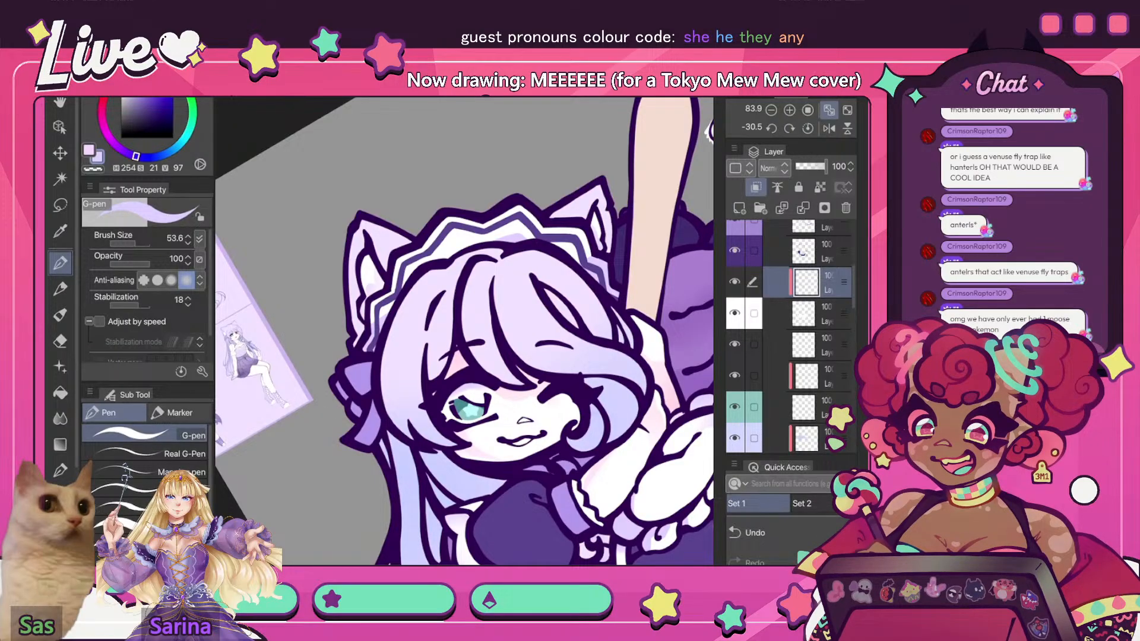
pyautogui.hotkey('ctrl', '0')
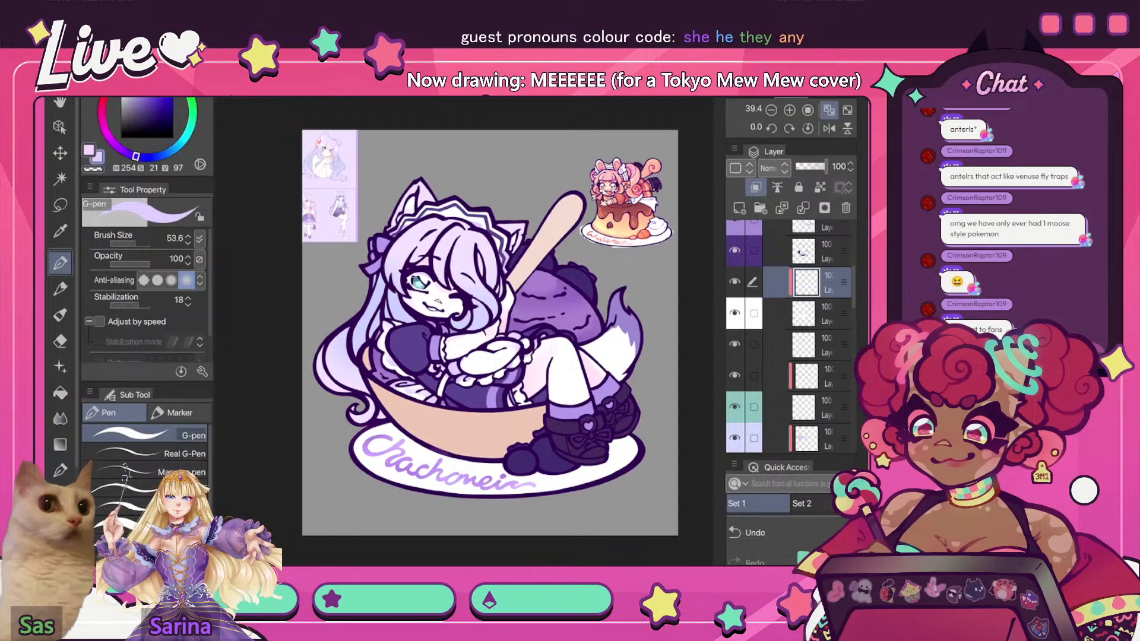
# - Hide the grey background layer, Layer 19, to show the drawing on white paper
pyautogui.scroll(-5, 789, 333)
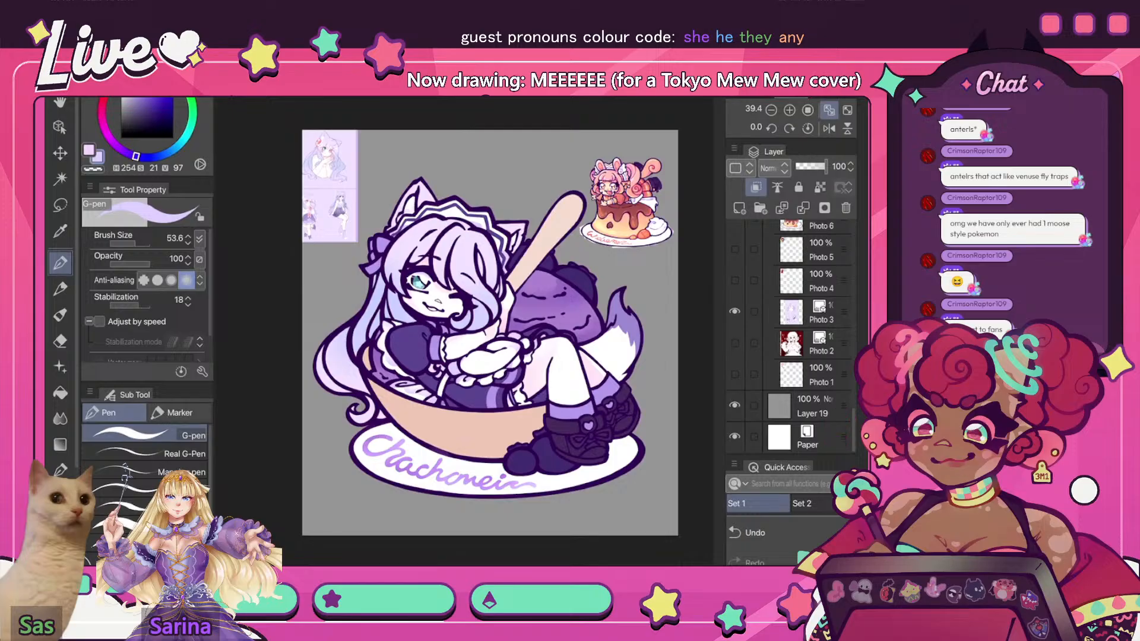
pyautogui.click(735, 405)
pyautogui.scroll(15, 795, 332)
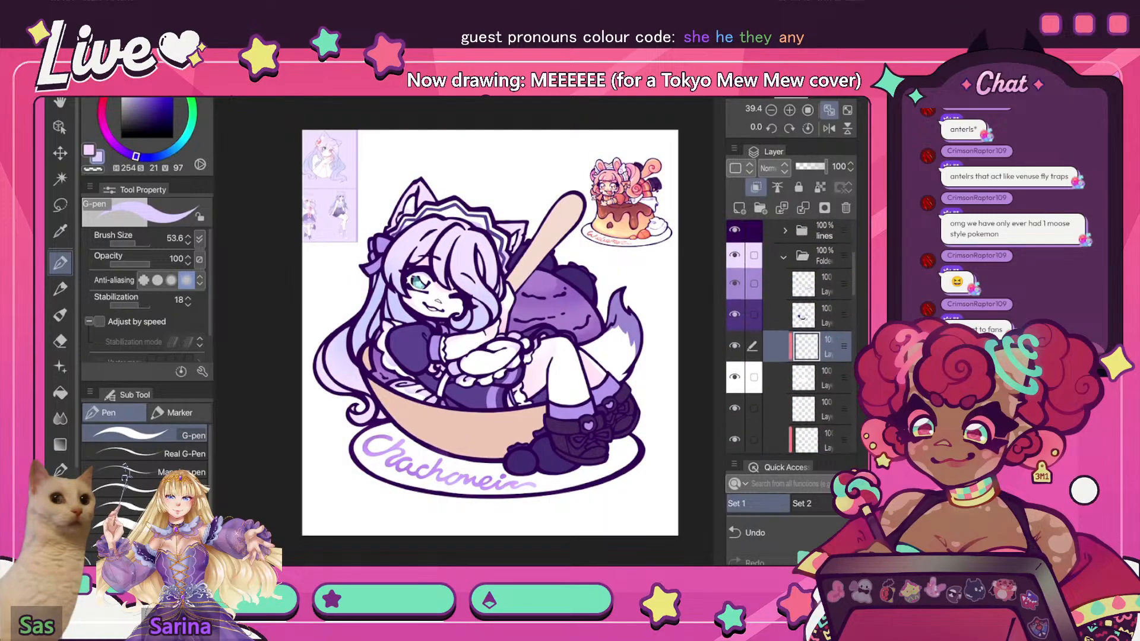
pyautogui.scroll(3, 469, 347)
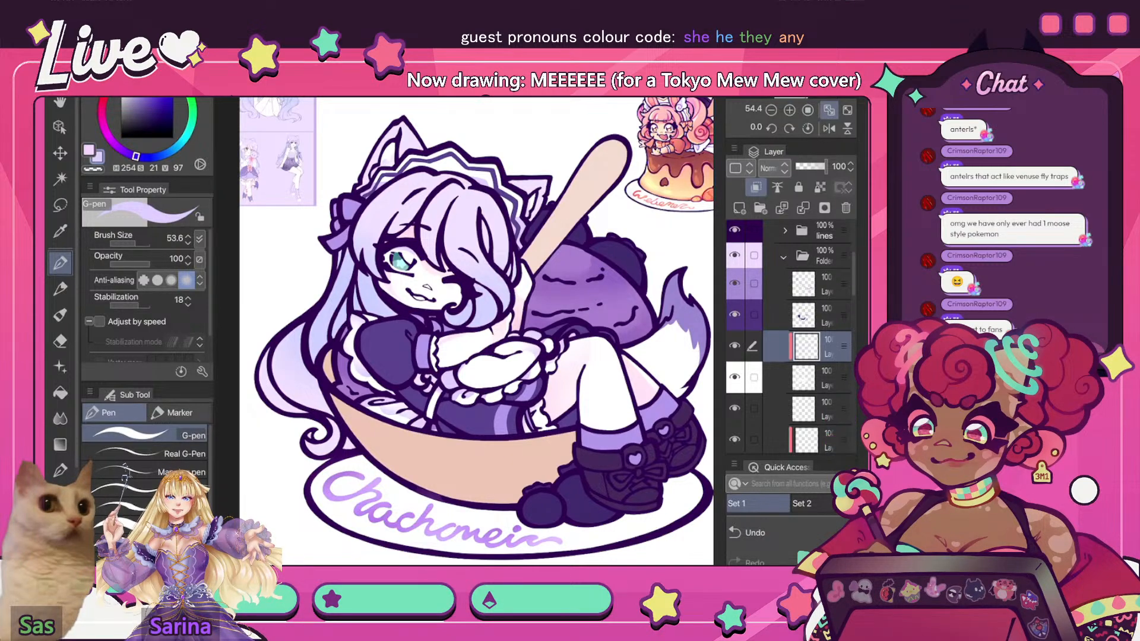
# - Select the teal-marked colour layer and toggle the visibility of the mid-purple layer below it to identify its contents
pyautogui.scroll(-3, 789, 336)
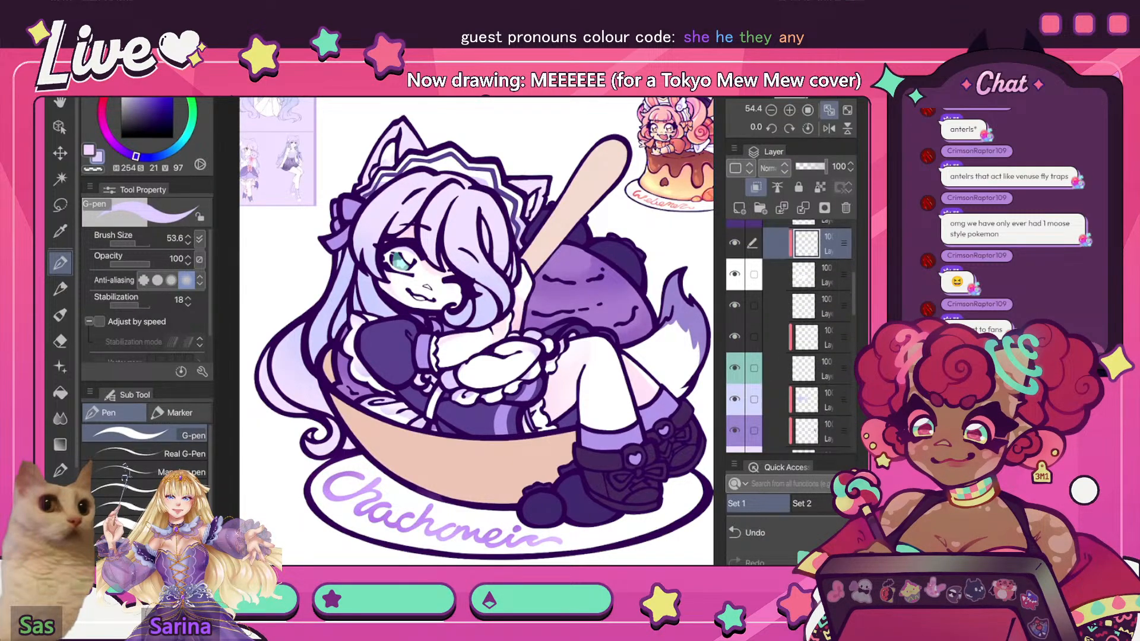
pyautogui.click(804, 306)
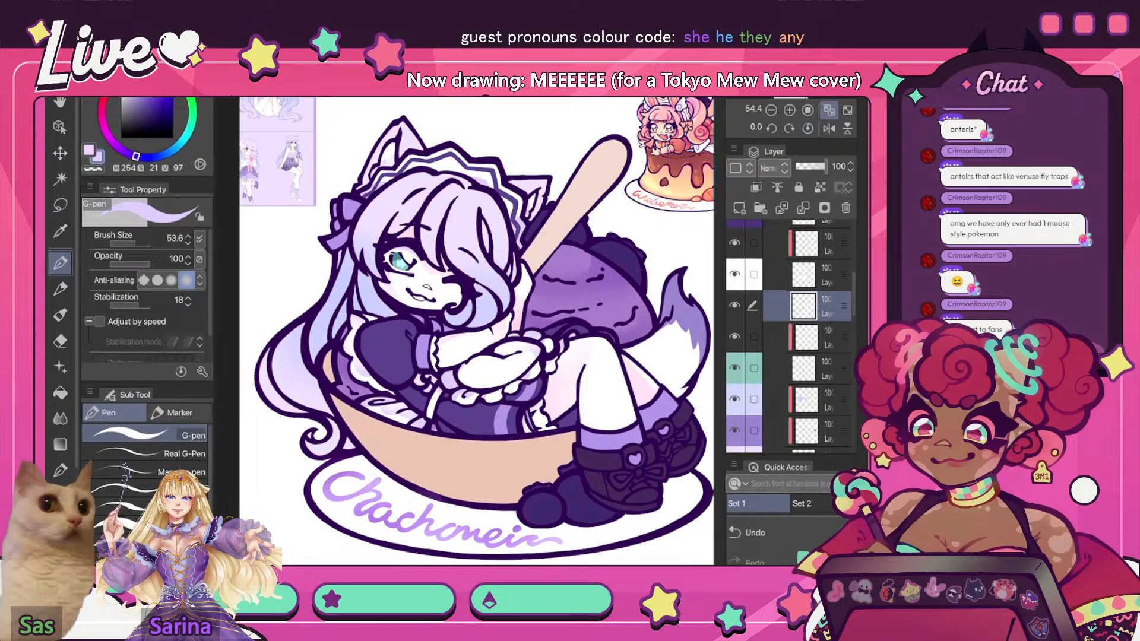
pyautogui.click(782, 209)
pyautogui.click(825, 369)
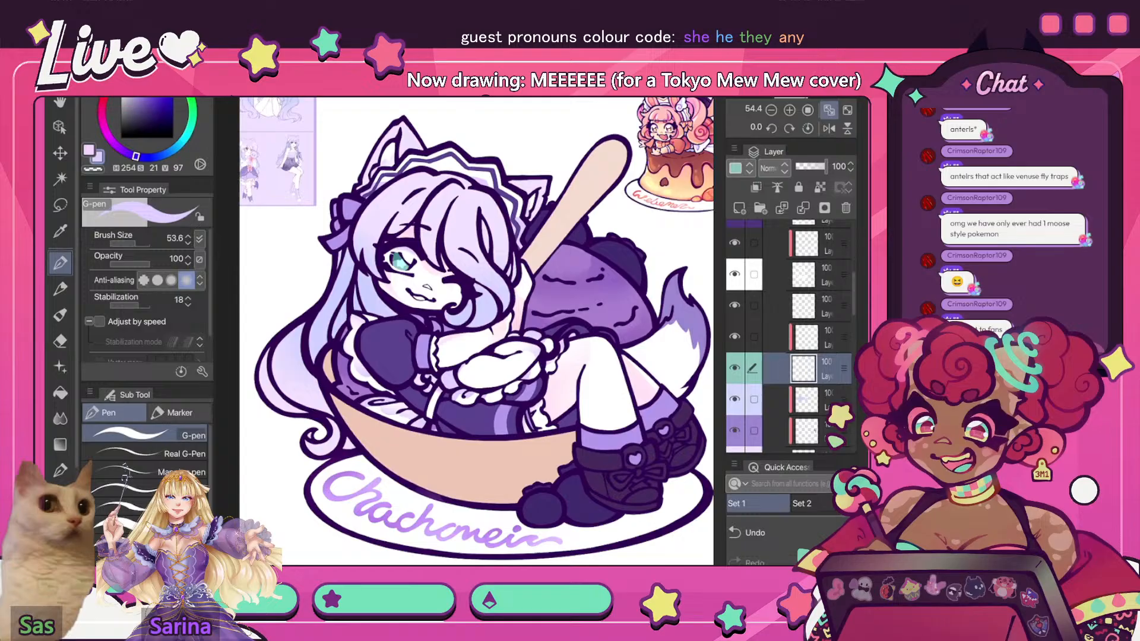
pyautogui.scroll(-3, 789, 336)
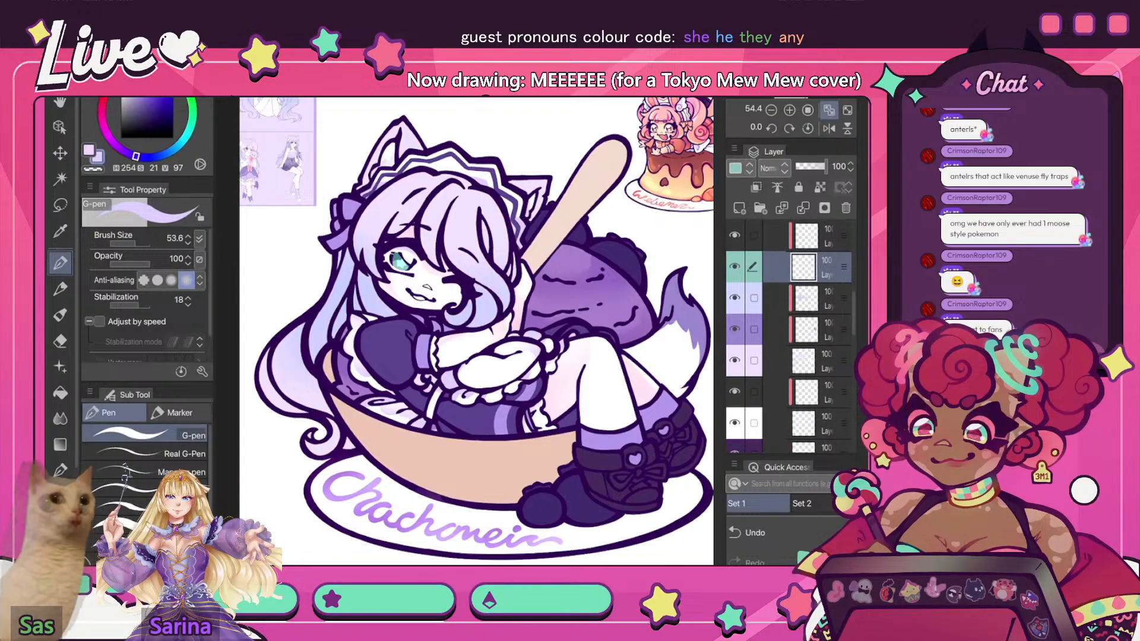
pyautogui.click(735, 328)
pyautogui.click(734, 329)
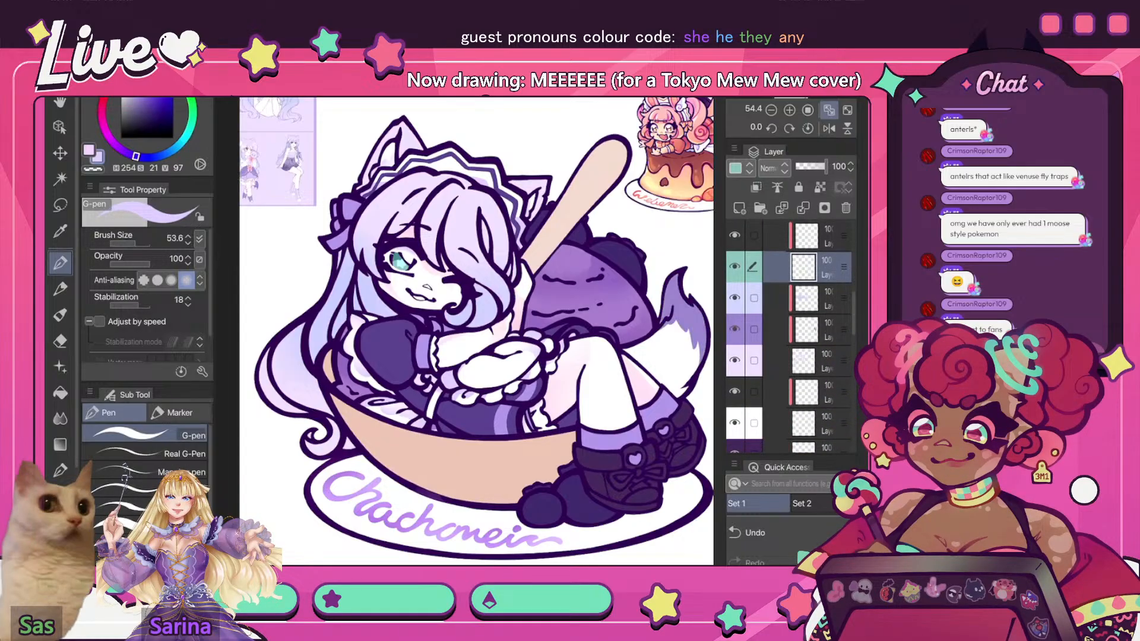
# - Toggle the visibility of layers lower in the stack to identify their contents, then select the dark navy layer above the purple one
pyautogui.click(824, 330)
pyautogui.scroll(-3, 790, 335)
pyautogui.click(734, 372)
pyautogui.click(734, 373)
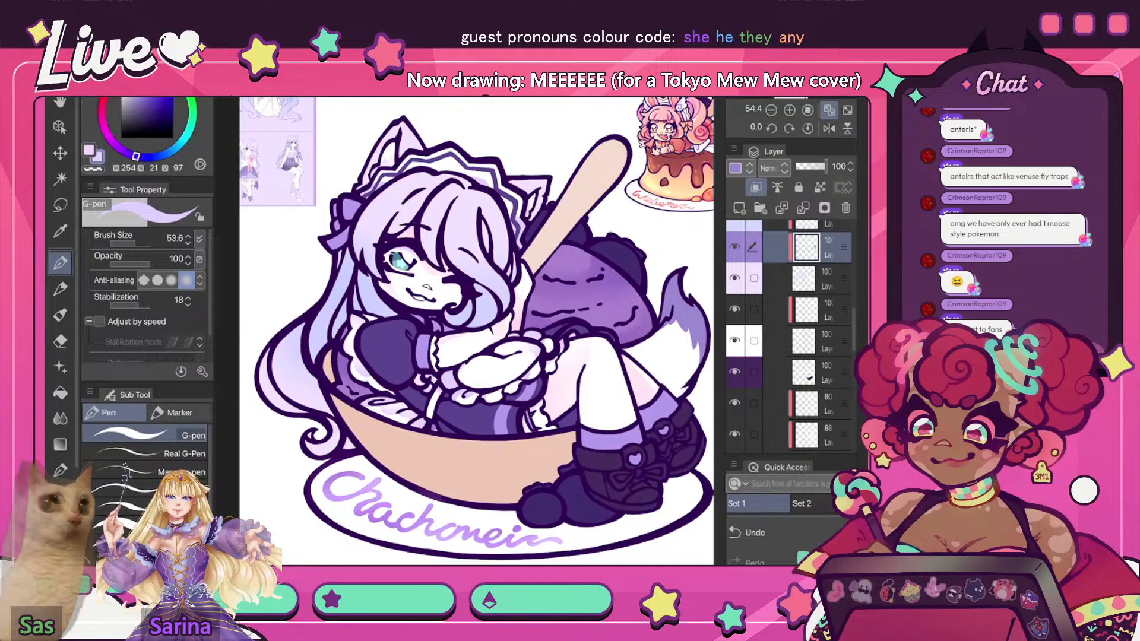
pyautogui.scroll(-3, 790, 335)
pyautogui.click(735, 331)
pyautogui.click(734, 331)
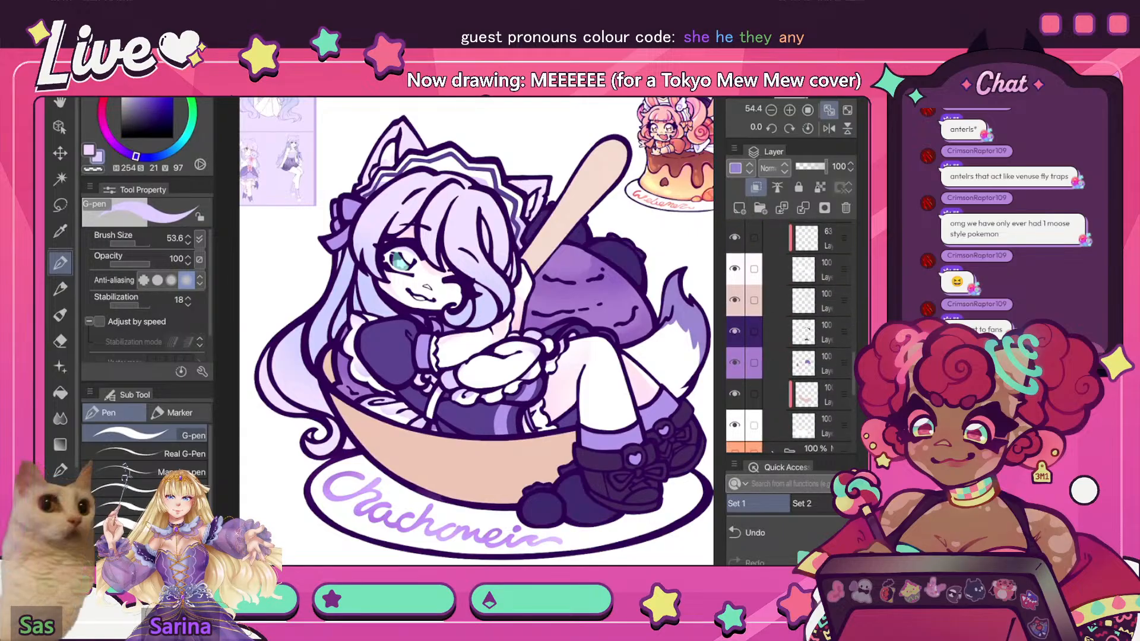
pyautogui.click(825, 331)
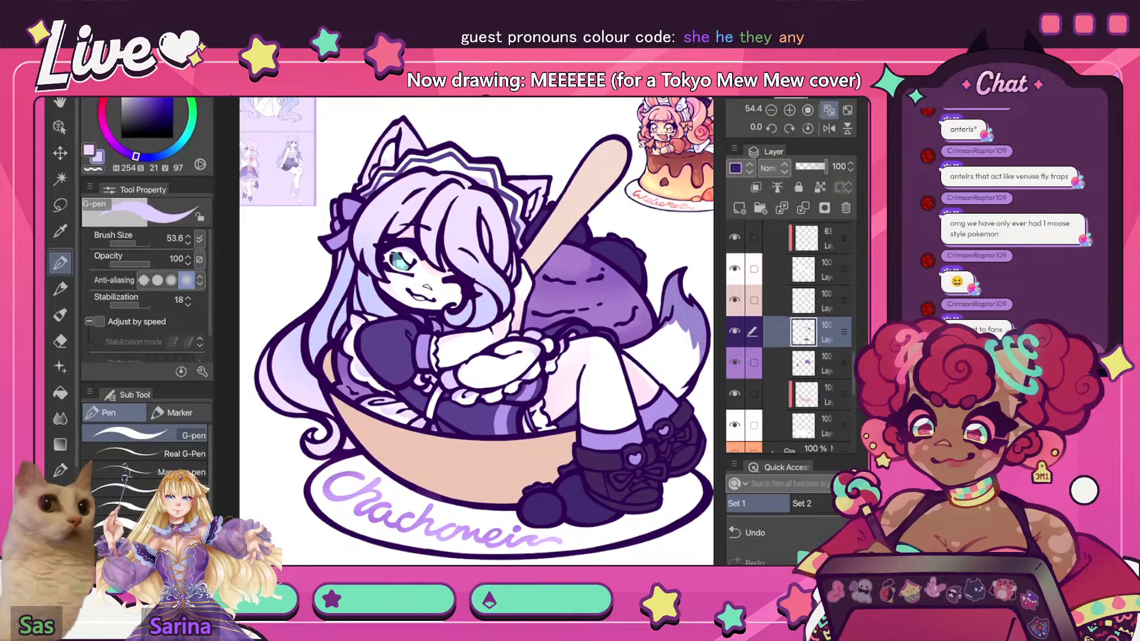
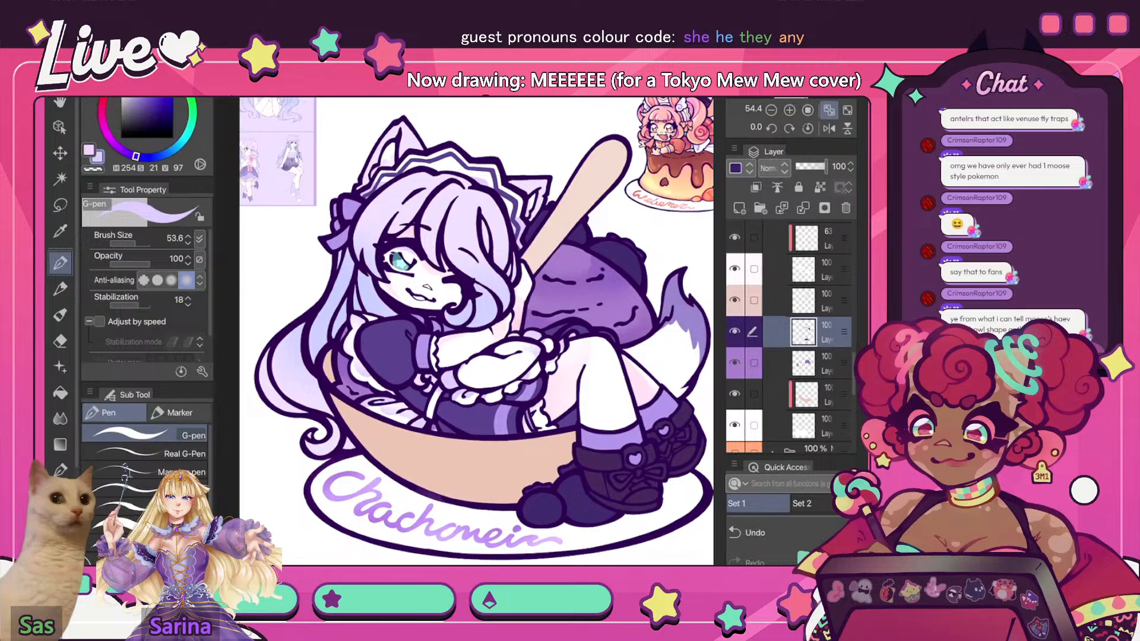
# - Toggle the visibility of the shoe, hair and trim colour layers to find the one holding the hair colour
pyautogui.scroll(6, 789, 337)
pyautogui.click(735, 414)
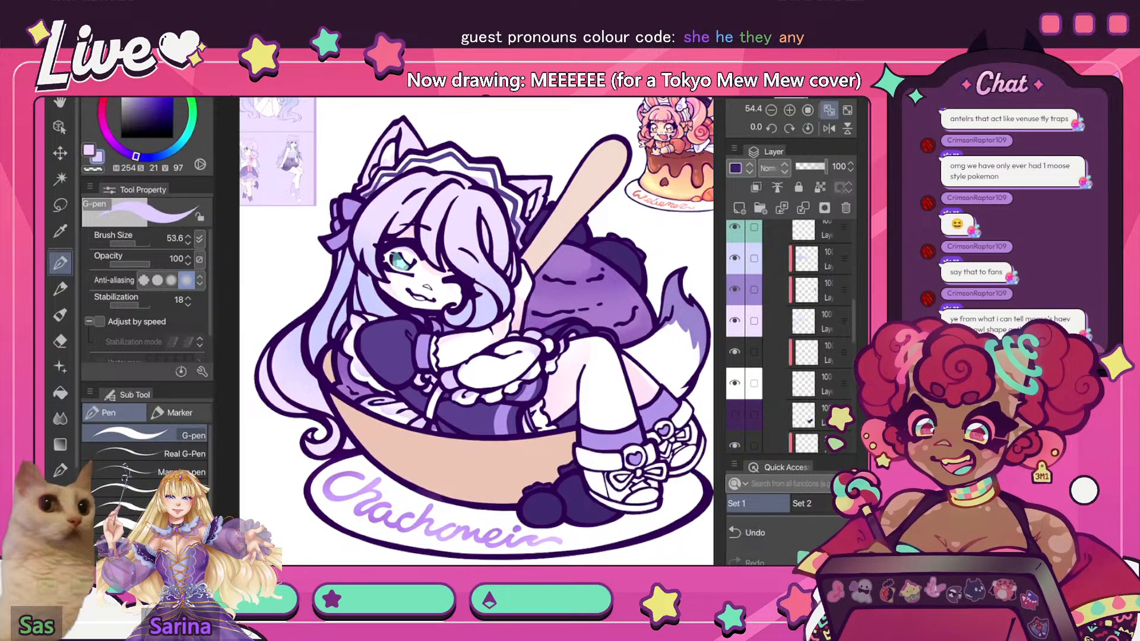
pyautogui.click(735, 414)
pyautogui.scroll(4, 789, 337)
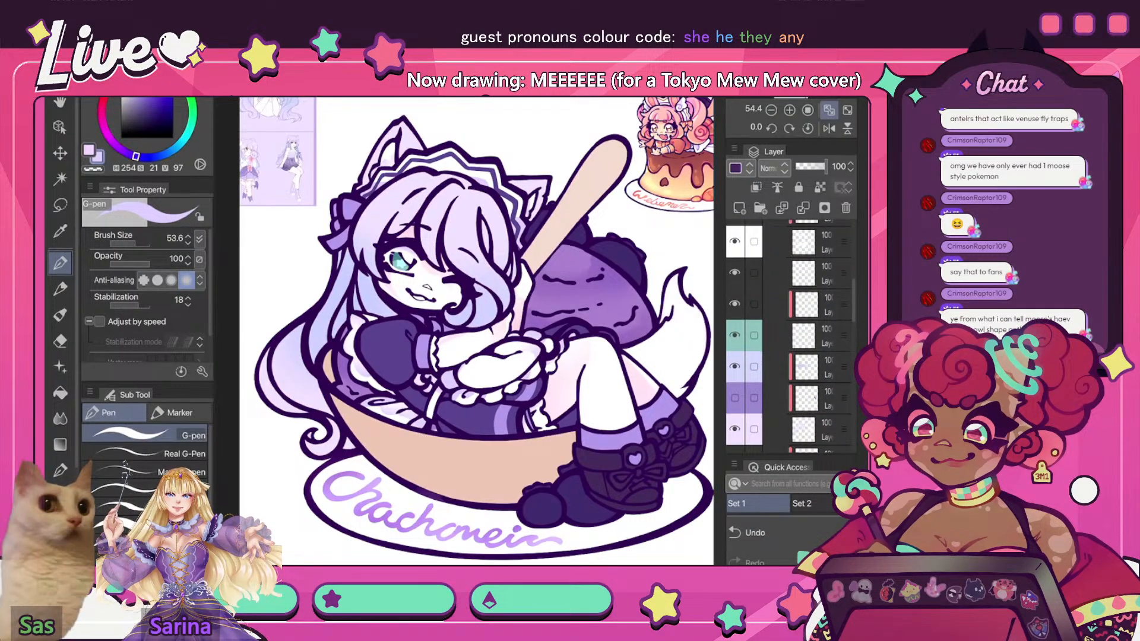
pyautogui.scroll(3, 789, 337)
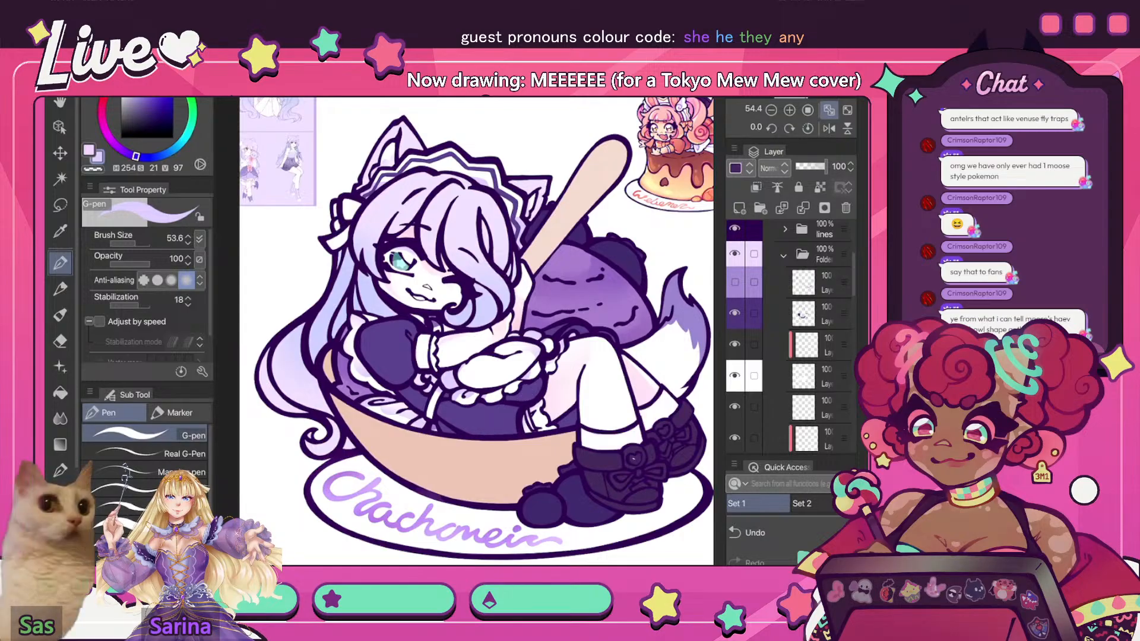
pyautogui.scroll(-4, 789, 337)
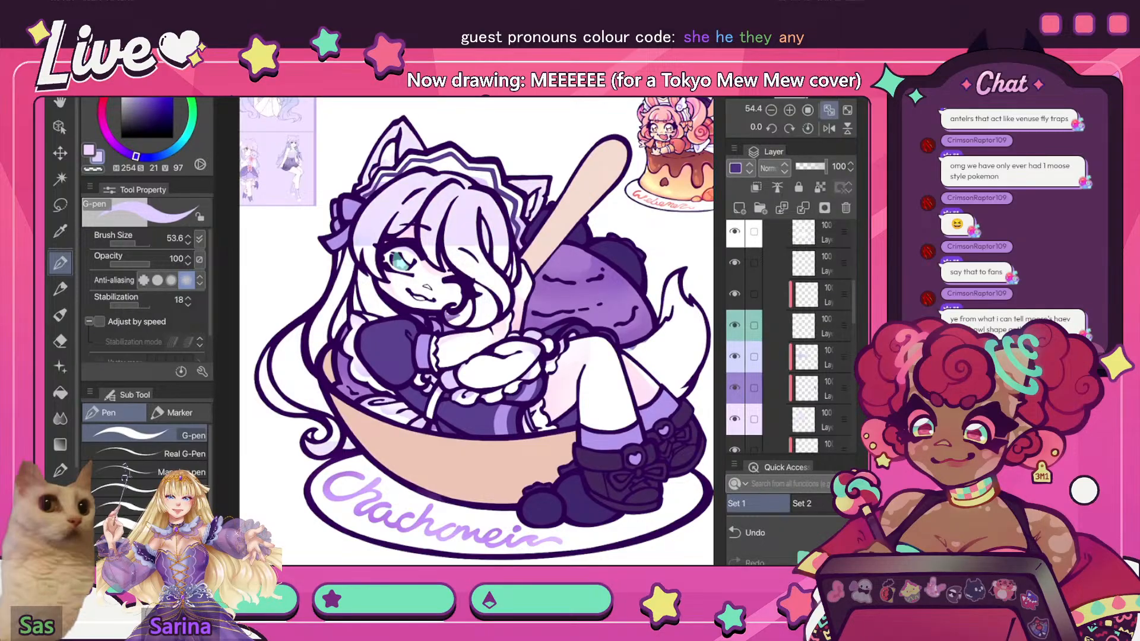
# - Add a new layer above the hair colour, sample the hair and try a deeper purple (H 249, S 43, V 91) at the crown
pyautogui.click(819, 356)
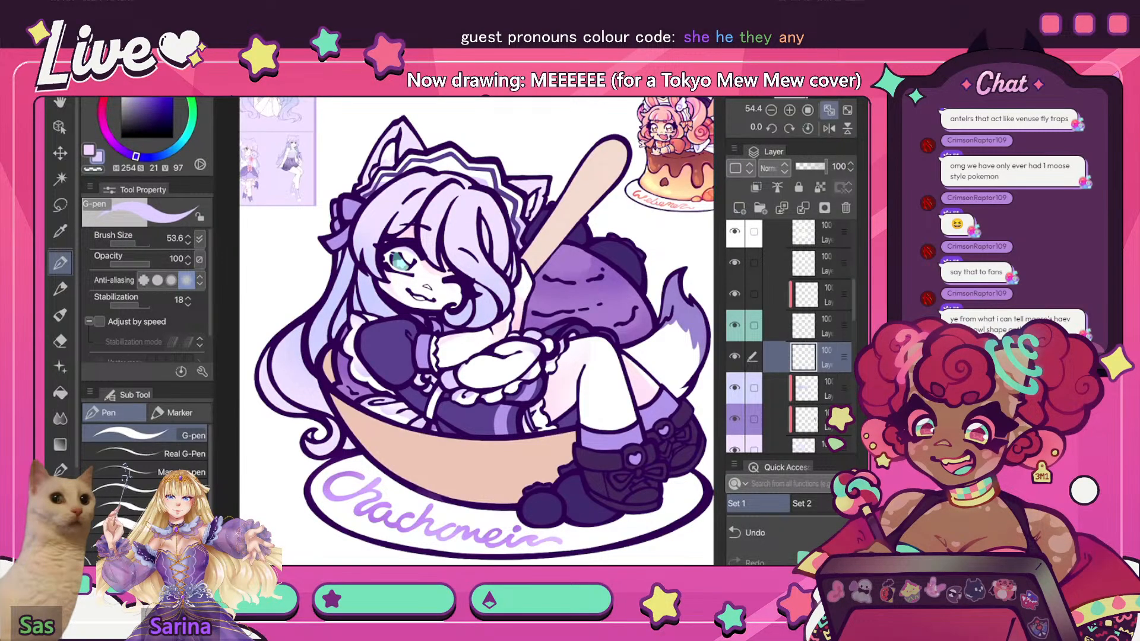
pyautogui.scroll(1, 476, 332)
pyautogui.press('i')
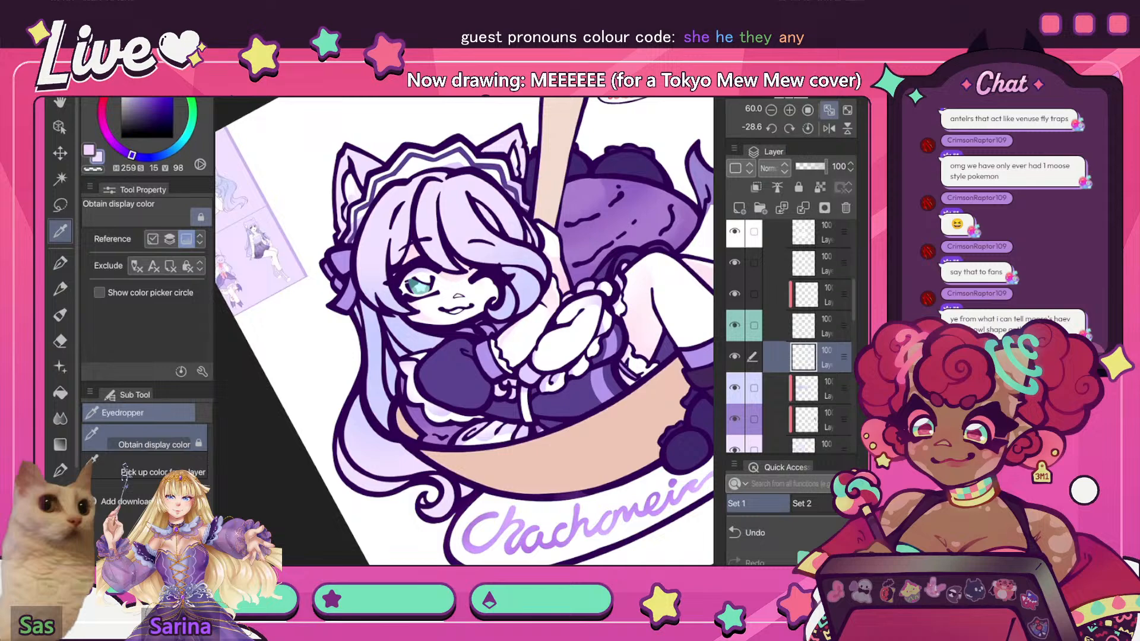
pyautogui.press('p')
pyautogui.click(144, 92)
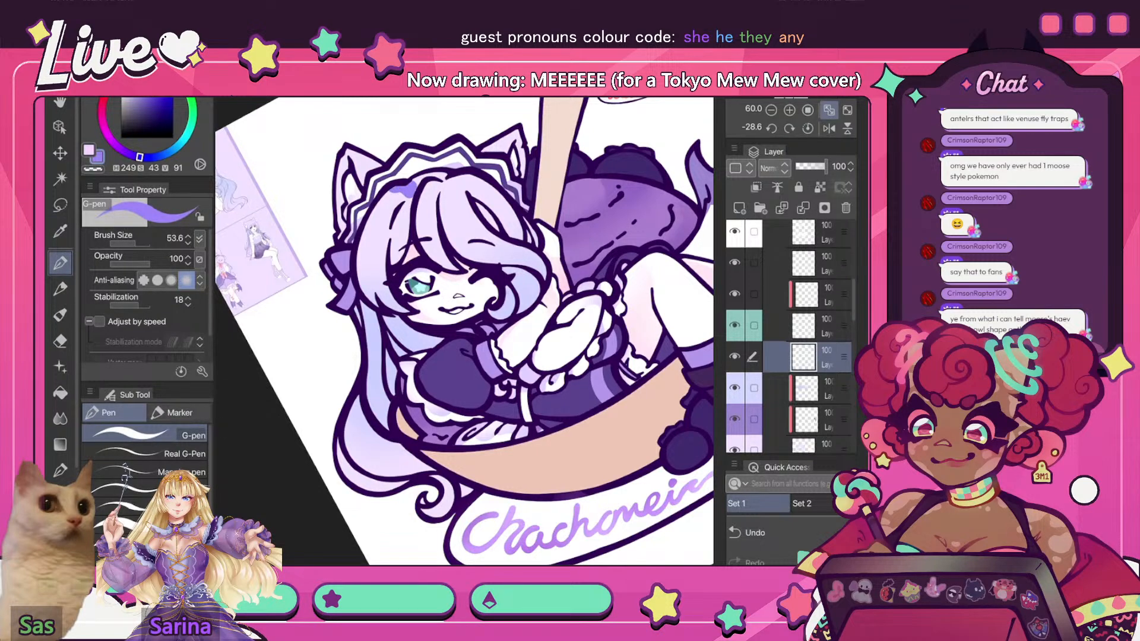
# - Shade the inner hair strand behind the shoulder with blue-purple (H 238, S 44, V 87) using the G-pen, checking the drawing mirrored
pyautogui.scroll(1, 465, 331)
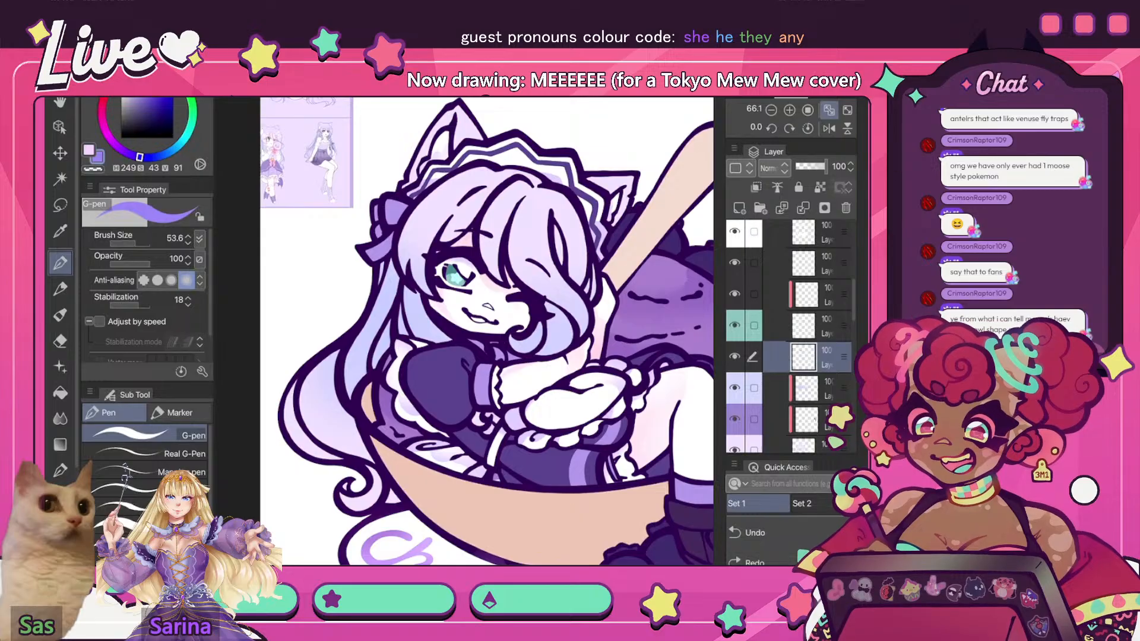
pyautogui.moveTo(139, 156); pyautogui.dragTo(148, 157)
pyautogui.click(143, 93)
pyautogui.moveTo(390, 326); pyautogui.dragTo(380, 354)
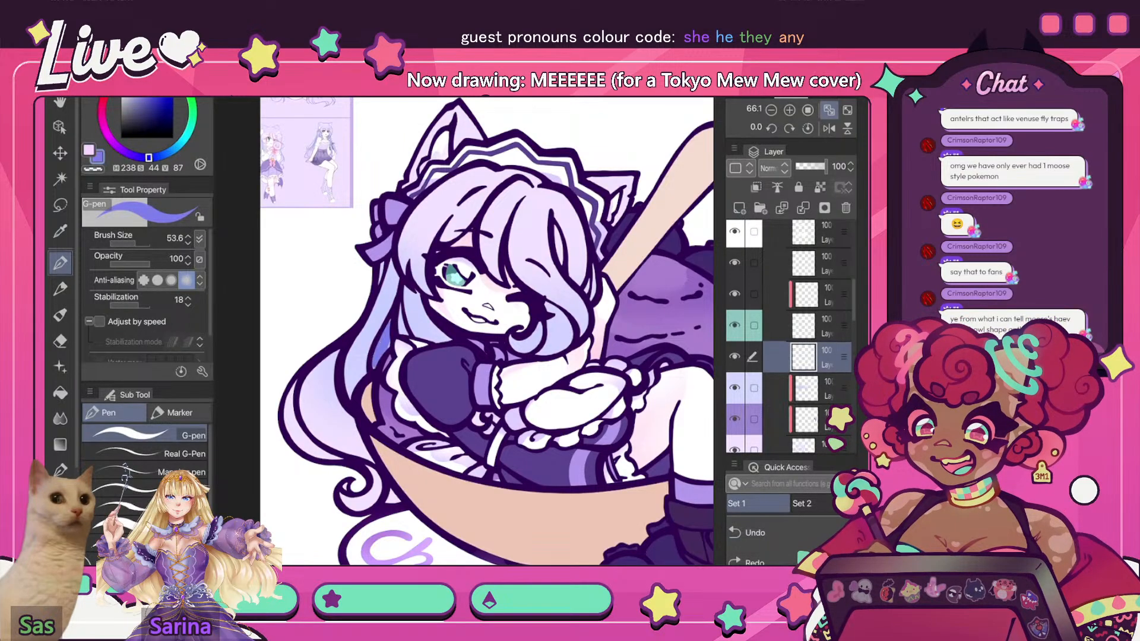
pyautogui.click(830, 110)
pyautogui.click(829, 109)
pyautogui.click(830, 128)
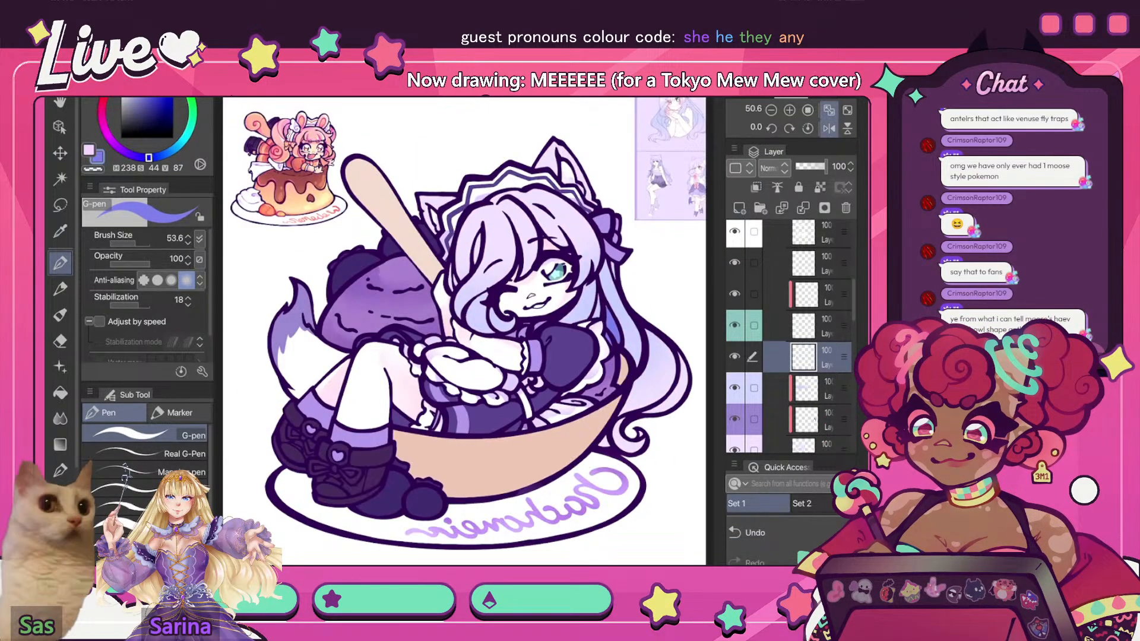
pyautogui.click(829, 128)
pyautogui.scroll(3, 344, 256)
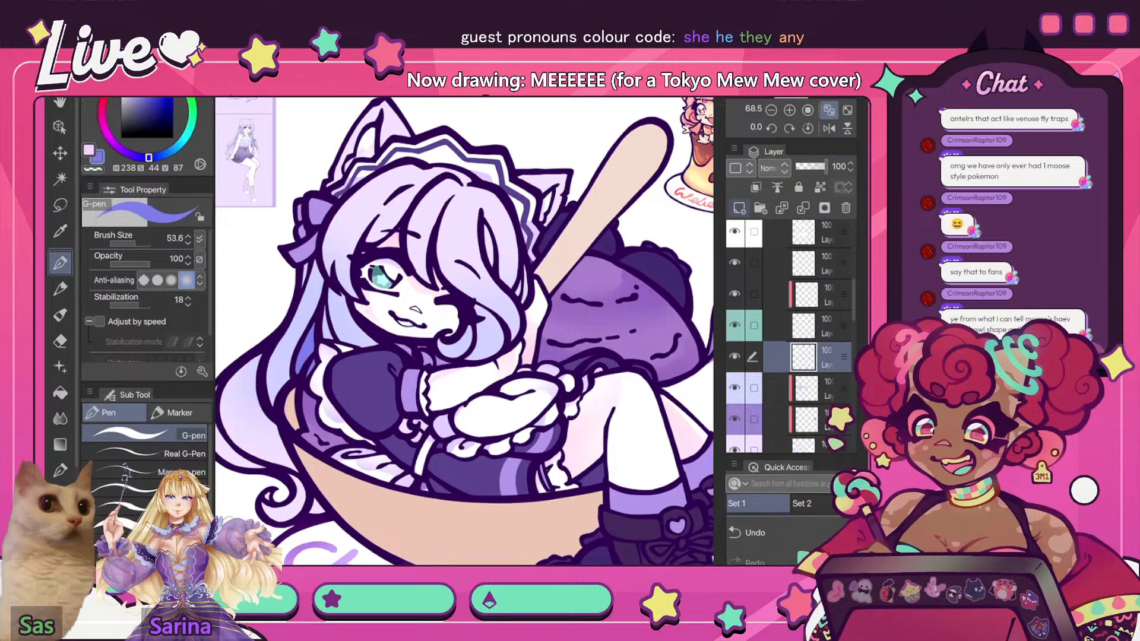
# - Add another layer above the blue hair shading and try a purple stroke (H 272, S 44, V 87) at the crown, then undo it
pyautogui.click(739, 208)
pyautogui.click(123, 151)
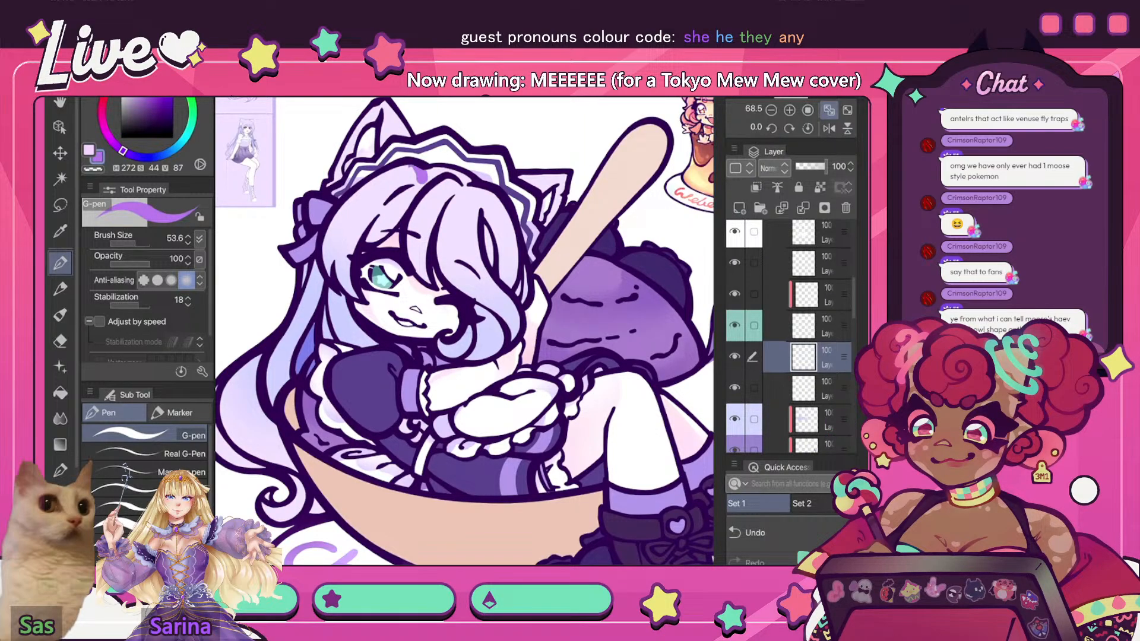
pyautogui.scroll(-5, 464, 331)
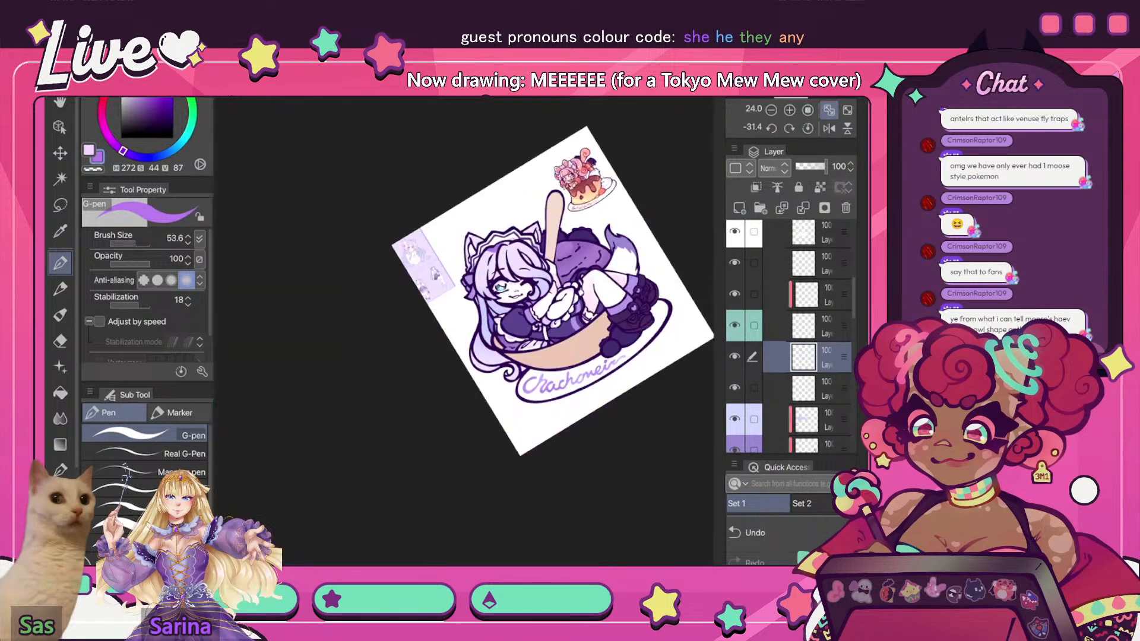
pyautogui.scroll(4, 464, 331)
pyautogui.hotkey('ctrl', 'z')
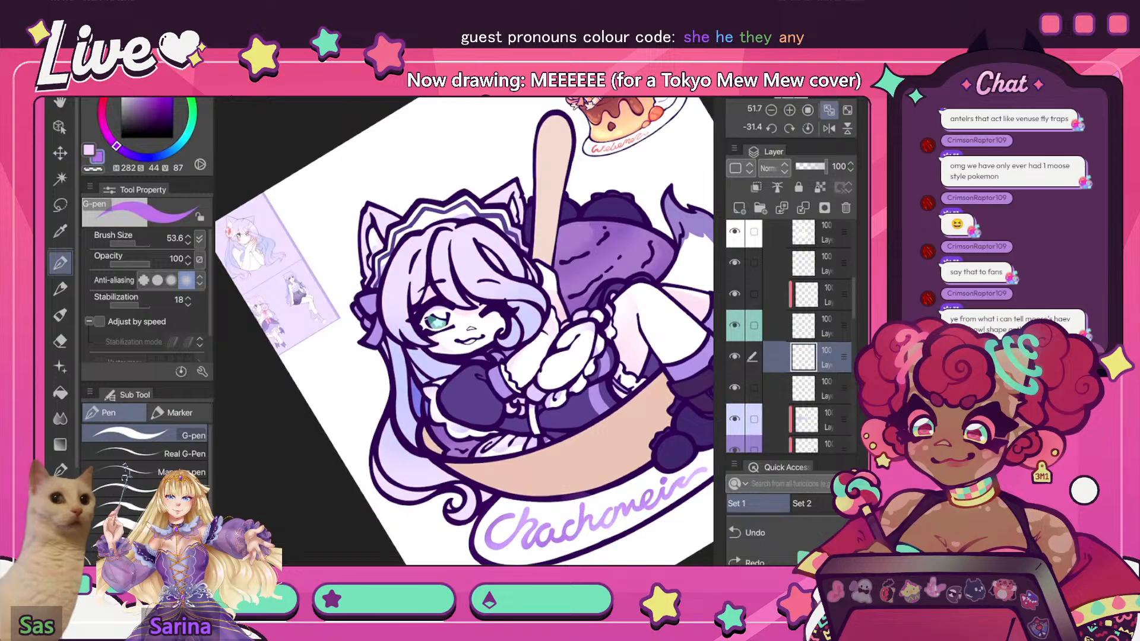
# - Try pinker purple shading (H 282, S 43, V 87) on the crown, compare it mirrored and against the pudding reference, then undo it
pyautogui.click(116, 146)
pyautogui.moveTo(419, 235); pyautogui.dragTo(423, 238)
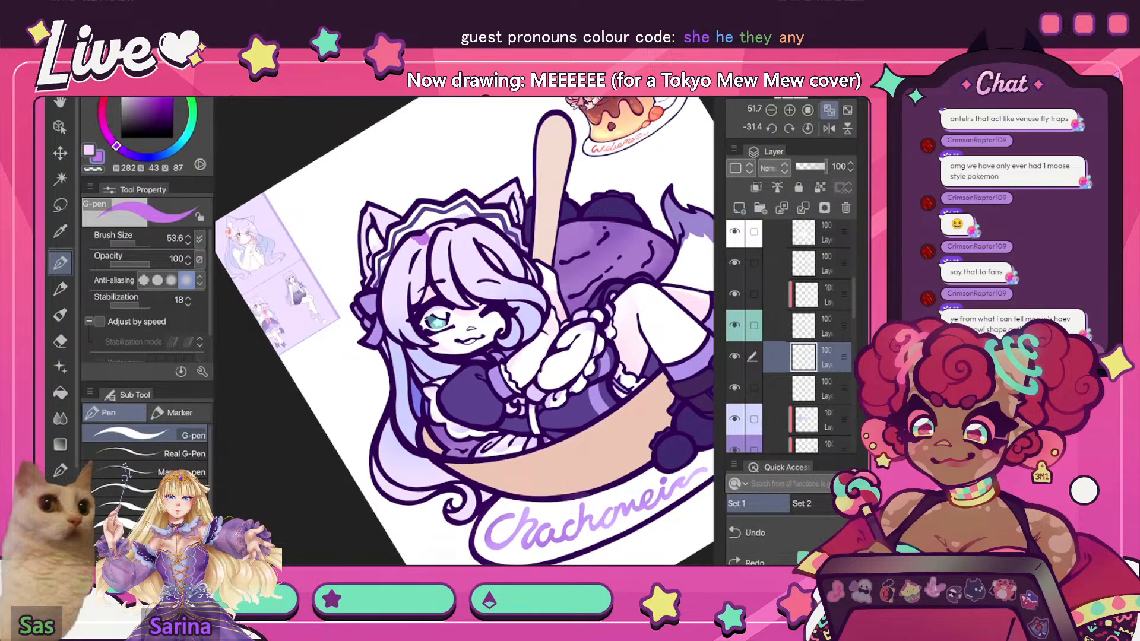
pyautogui.click(829, 128)
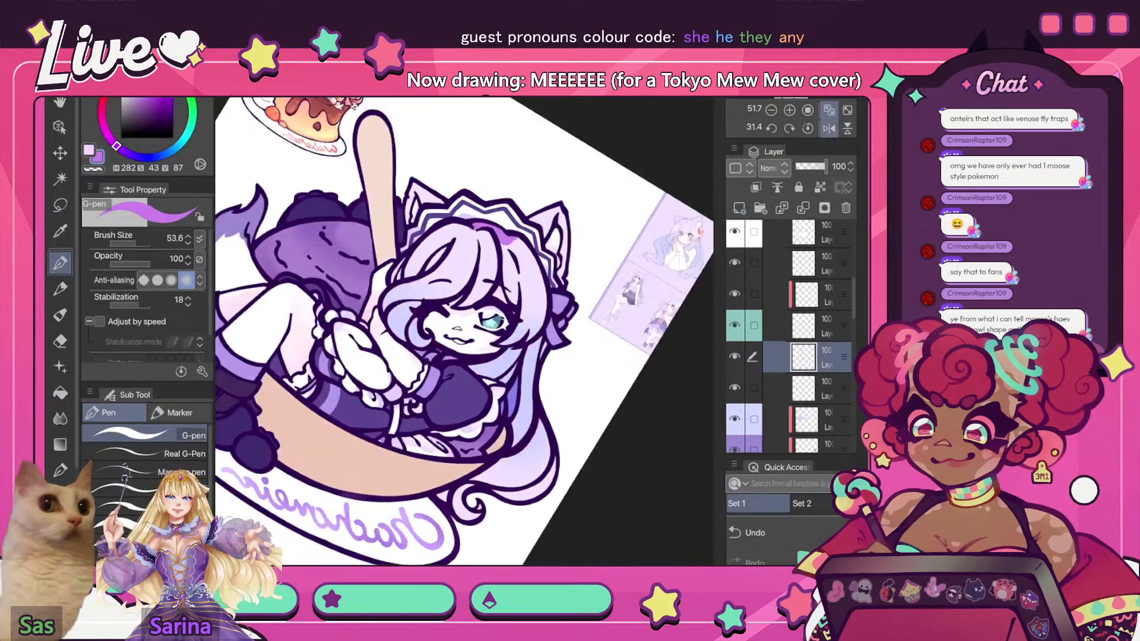
pyautogui.scroll(5, 464, 330)
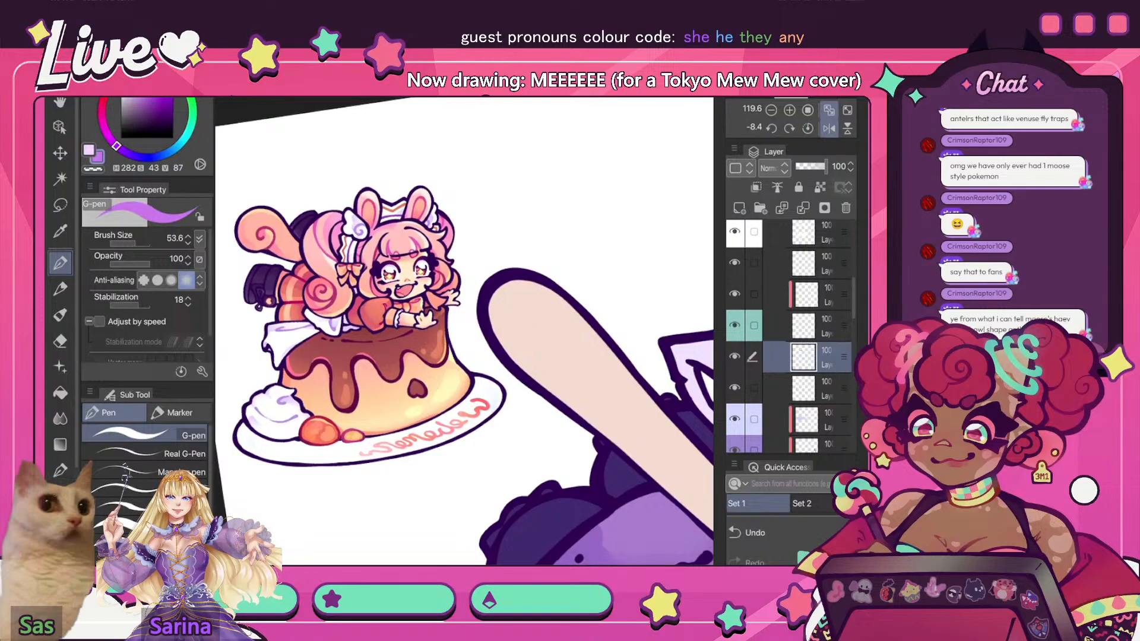
pyautogui.click(807, 128)
pyautogui.click(847, 110)
pyautogui.scroll(5, 464, 331)
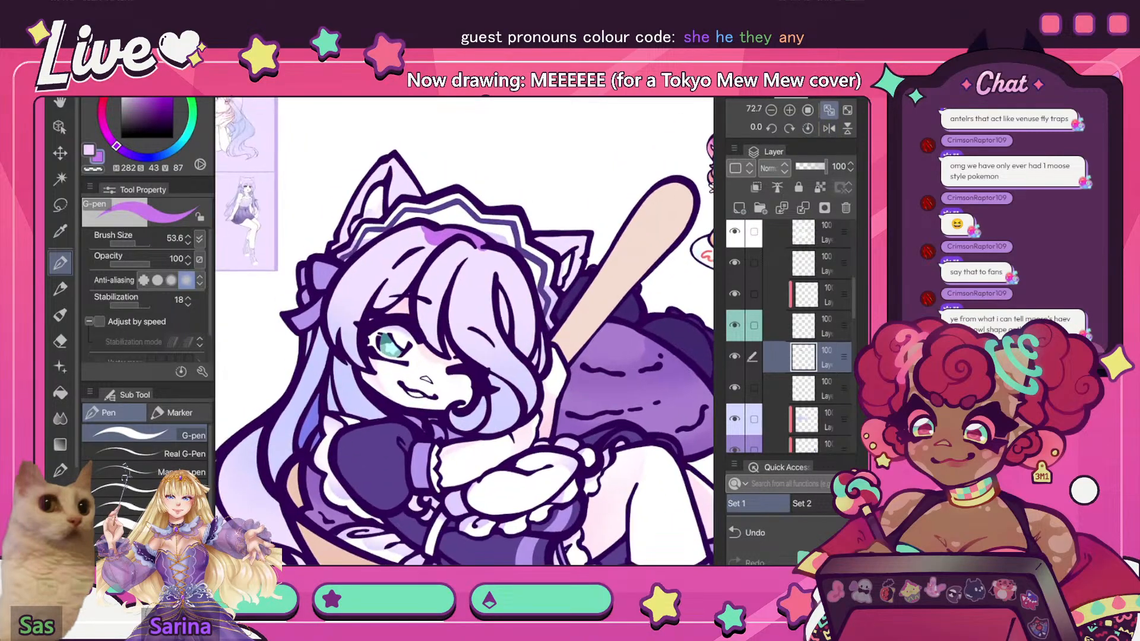
pyautogui.click(755, 532)
# - Shade the hair under the headband and between the bangs with a lighter purple G-pen (H 278, S 37, V 93)
pyautogui.moveTo(143, 93); pyautogui.dragTo(140, 89)
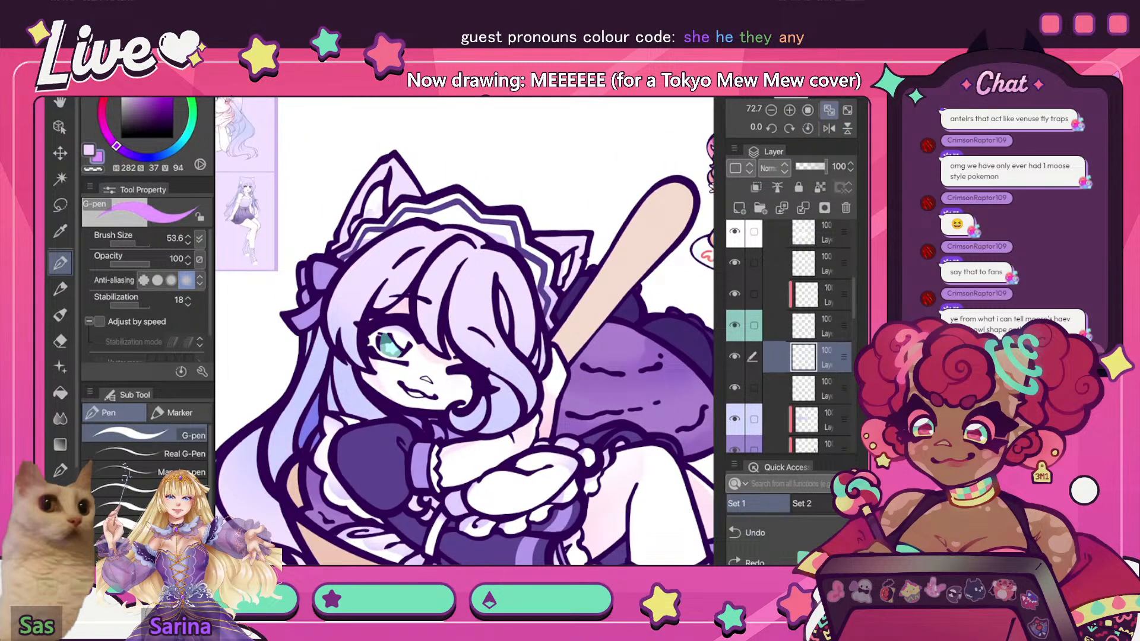
pyautogui.moveTo(116, 145); pyautogui.dragTo(120, 148)
pyautogui.moveTo(445, 232); pyautogui.dragTo(443, 236)
pyautogui.scroll(-5, 465, 331)
pyautogui.scroll(5, 464, 331)
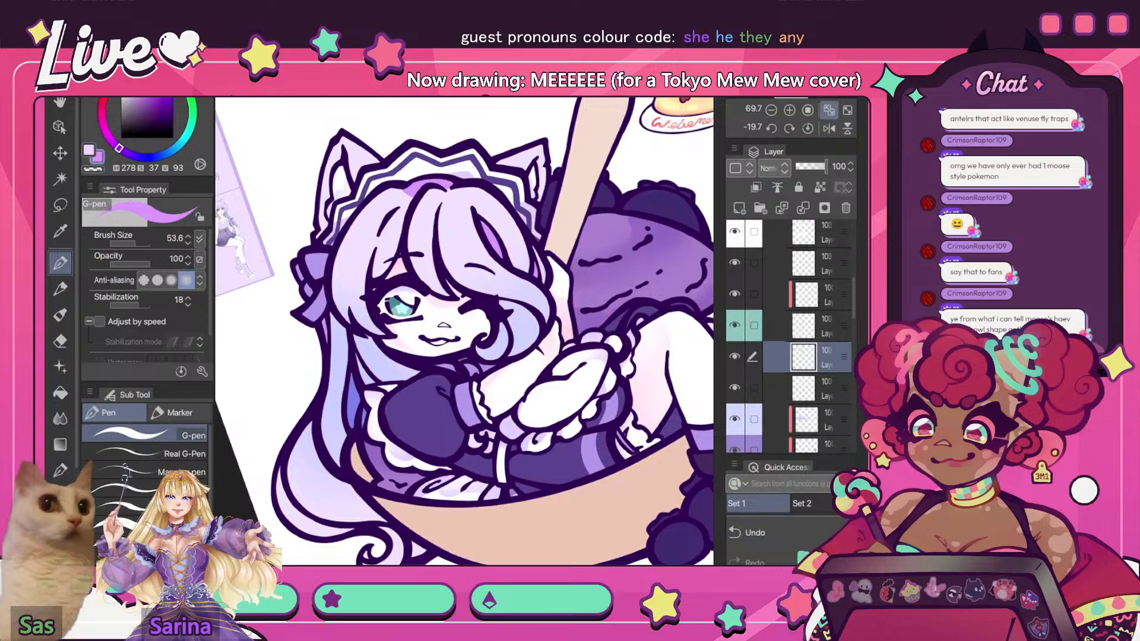
pyautogui.scroll(-3, 464, 331)
pyautogui.scroll(-5, 464, 331)
pyautogui.scroll(5, 465, 331)
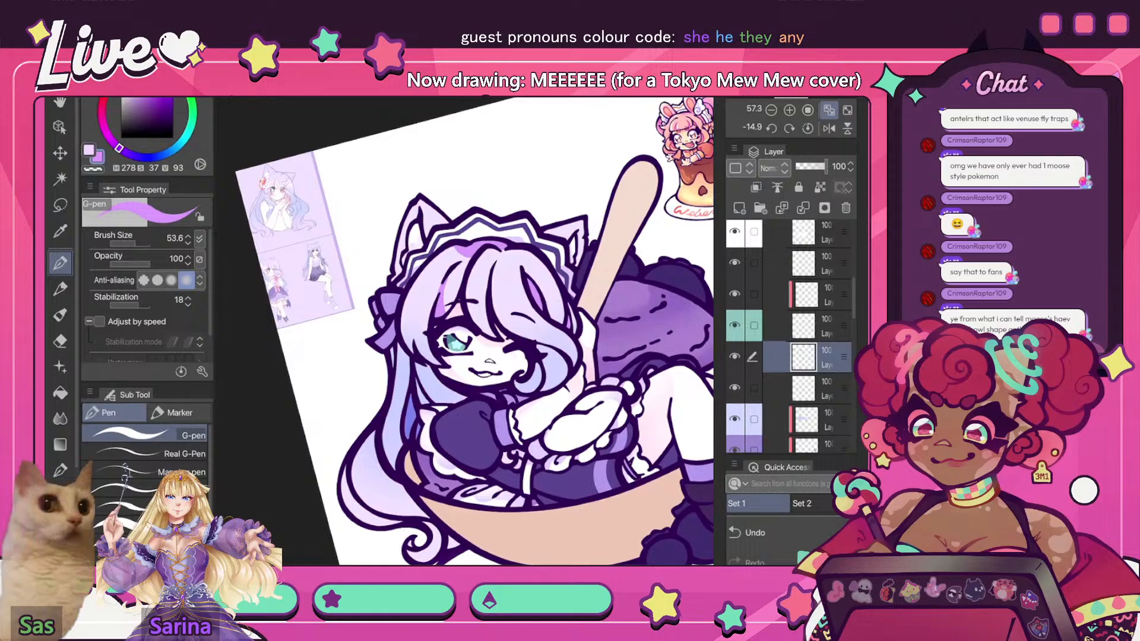
# - Reset the canvas rotation and check the purple hair shading over the whole drawing, mirrored and unmirrored
pyautogui.press('h')
pyautogui.click(830, 109)
pyautogui.click(829, 128)
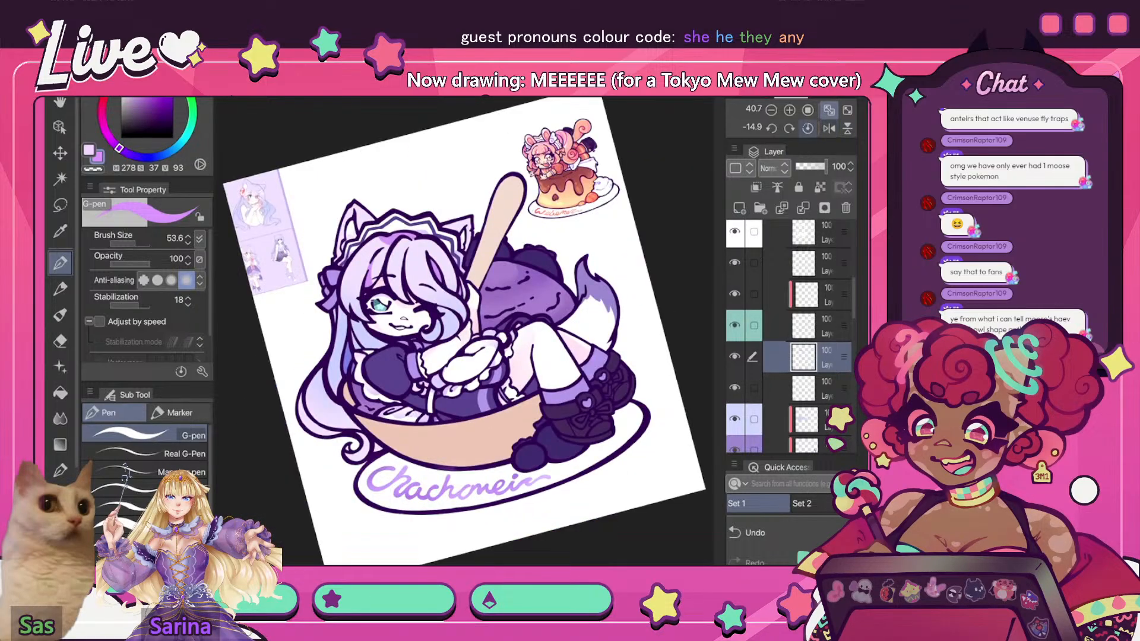
pyautogui.click(808, 128)
pyautogui.click(829, 129)
pyautogui.click(829, 128)
pyautogui.scroll(5, 405, 245)
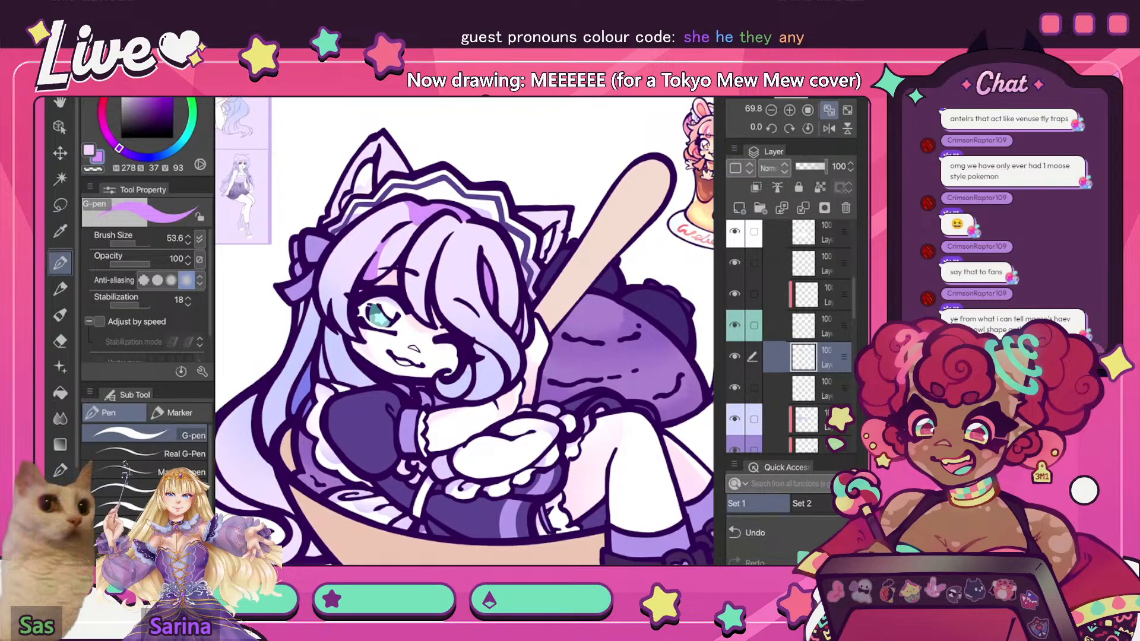
# - Clip both the purple and blue hair shading layers to the hair colour layer below
pyautogui.scroll(-6, 578, 257)
pyautogui.scroll(3, 556, 319)
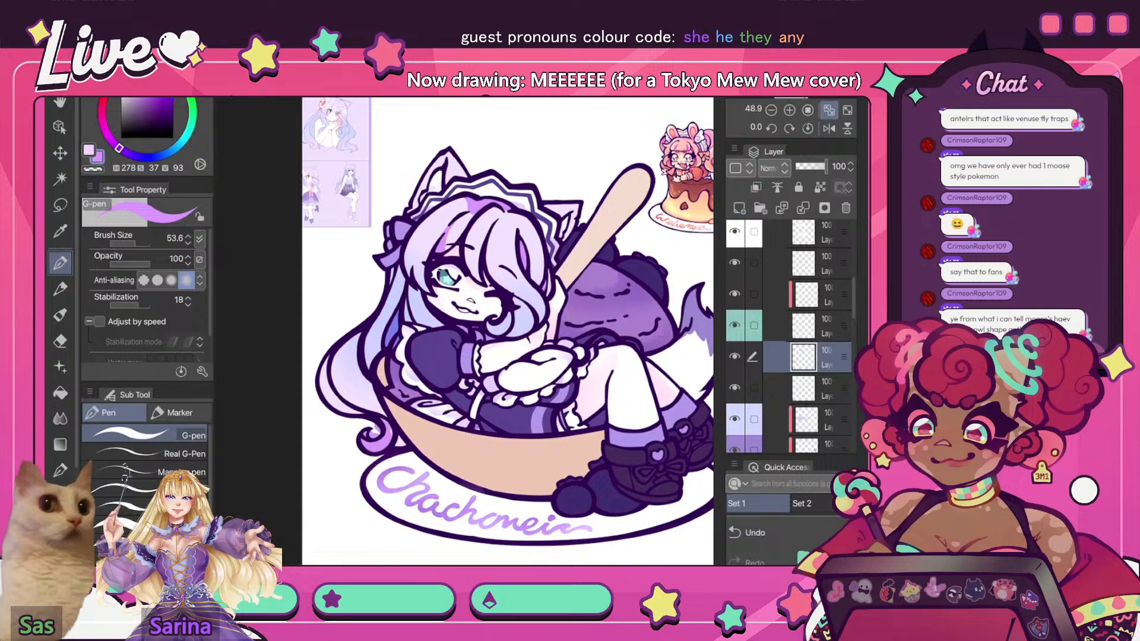
pyautogui.click(756, 188)
pyautogui.click(825, 388)
pyautogui.click(756, 188)
pyautogui.click(825, 358)
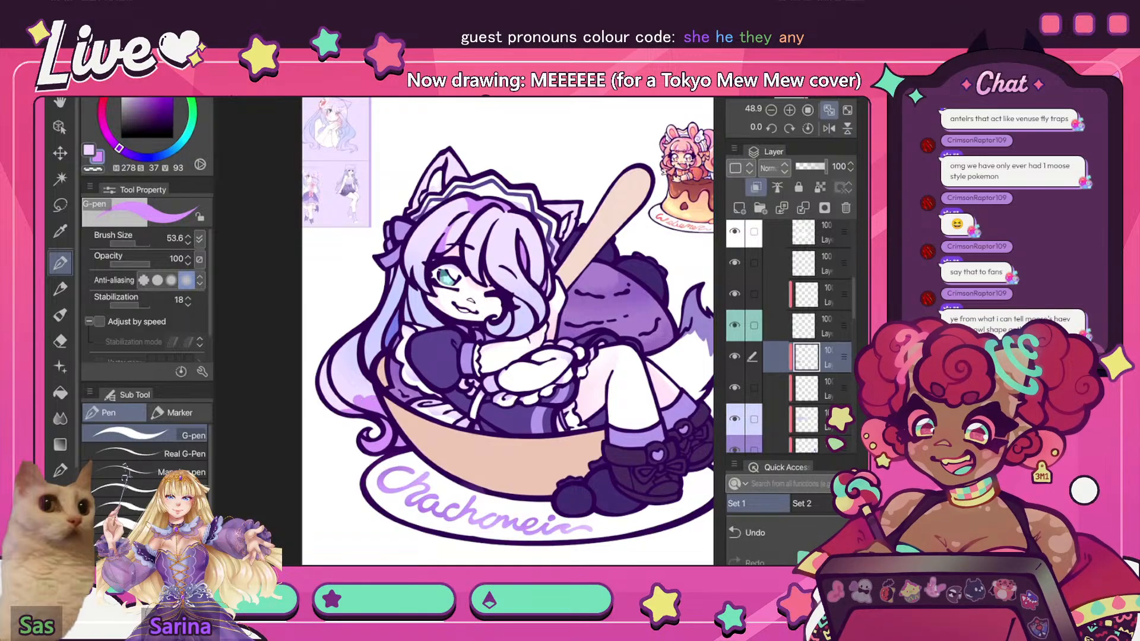
# - Undo the purple stroke on the long hair lock and shade its curled tip instead, checking the drawing mirrored
pyautogui.click(829, 128)
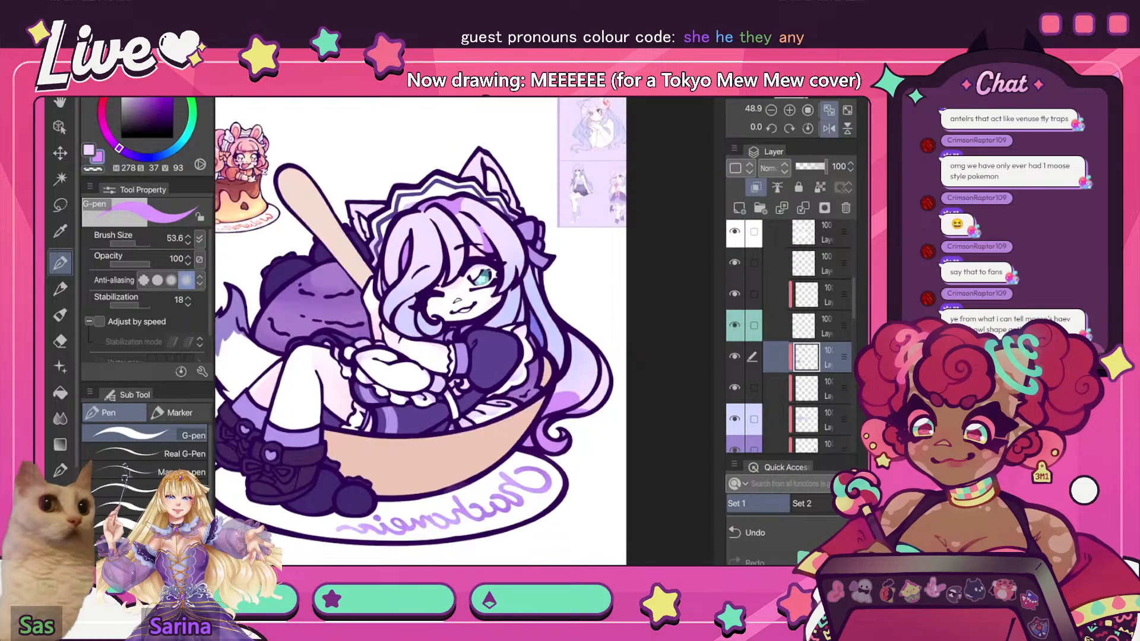
pyautogui.hotkey('ctrl', 'z')
pyautogui.click(828, 129)
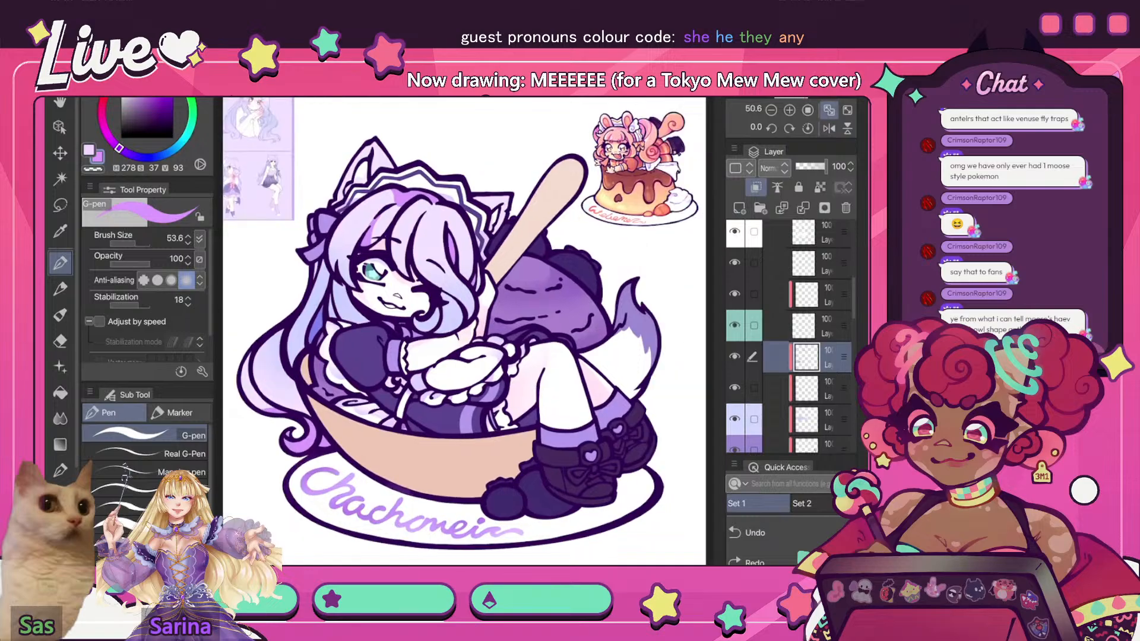
pyautogui.scroll(-3, 445, 327)
pyautogui.scroll(2, 445, 326)
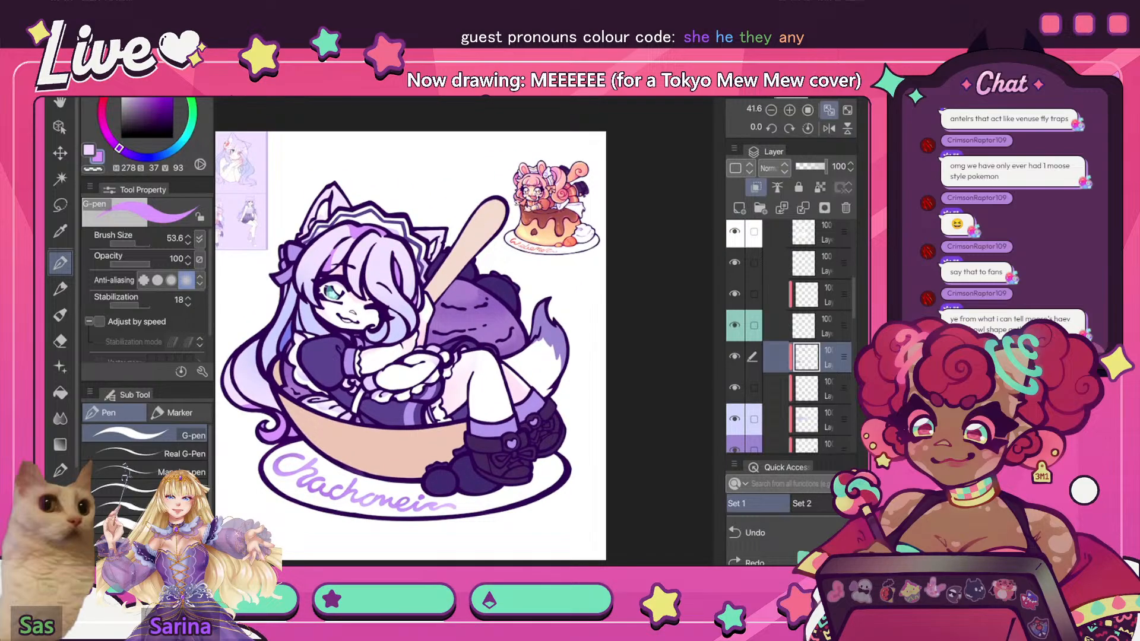
# - Select the blue shading layer, sample its blue-purple and darken the strands below the hair bow, comparing with the pudding reference
pyautogui.click(806, 388)
pyautogui.scroll(3, 333, 345)
pyautogui.keyDown('alt'); pyautogui.click(343, 317); pyautogui.keyUp('alt')
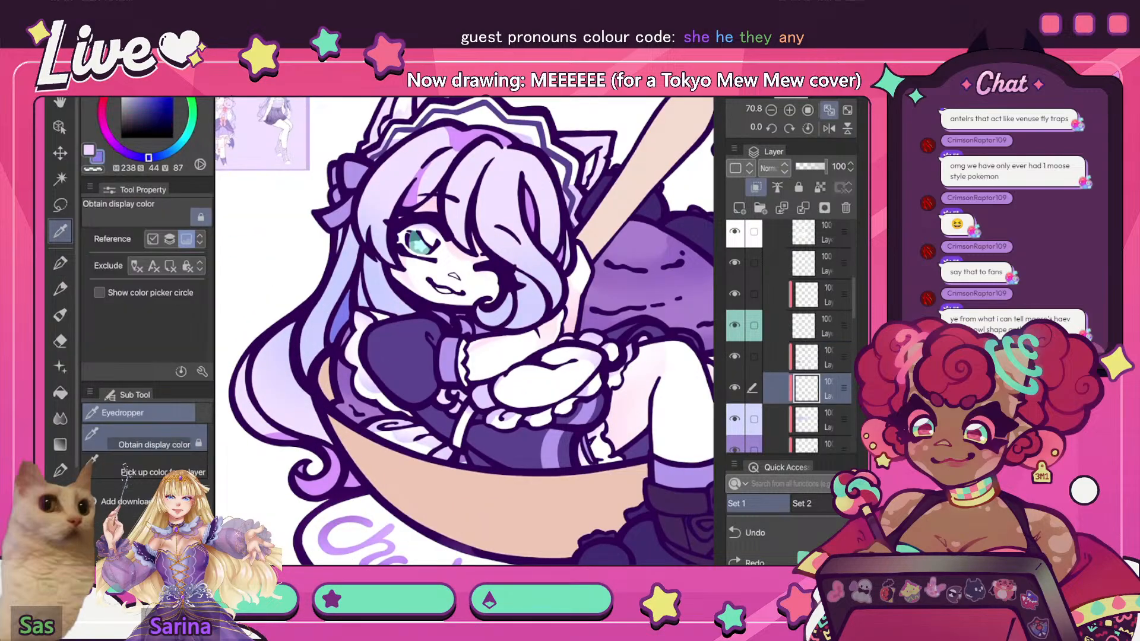
pyautogui.moveTo(343, 229); pyautogui.dragTo(336, 250)
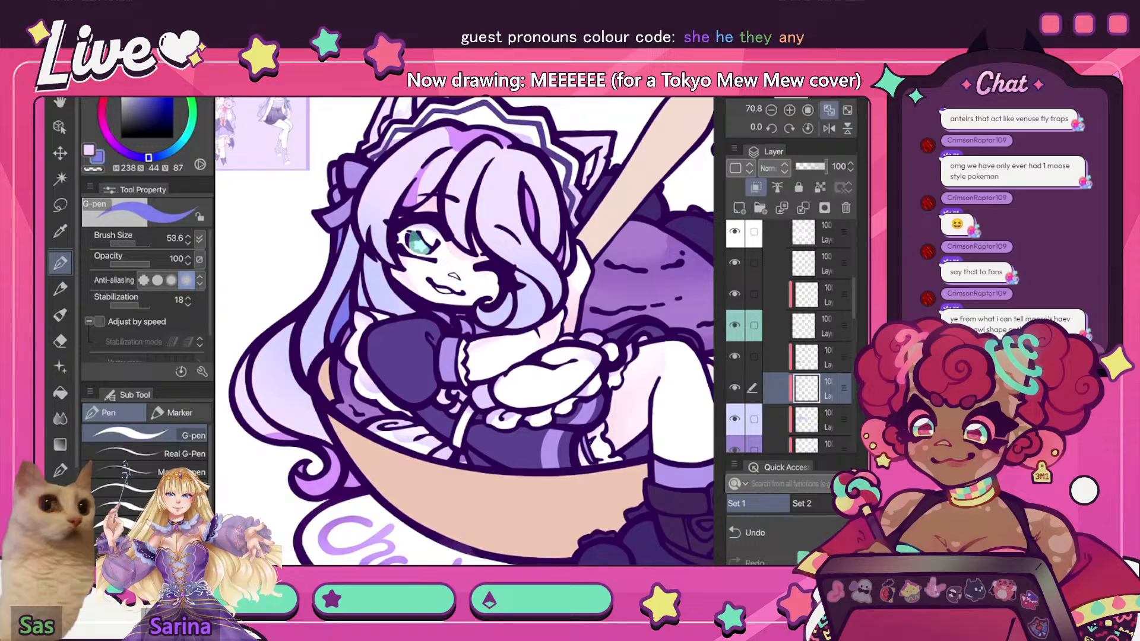
pyautogui.moveTo(563, 238); pyautogui.dragTo(332, 380)
pyautogui.scroll(4, 618, 208)
pyautogui.scroll(-2, 618, 208)
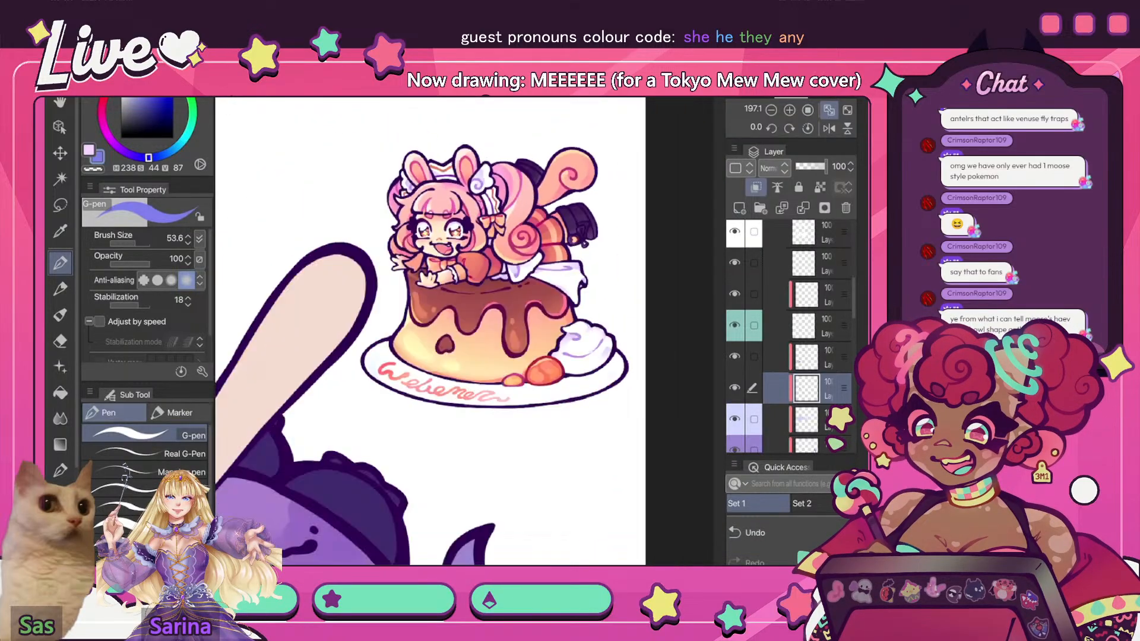
# - Darken the inner strands beside the cheek and the underside of the side-bang curl with the blue shading colour
pyautogui.scroll(-4, 463, 332)
pyautogui.moveTo(346, 249); pyautogui.dragTo(466, 258)
pyautogui.moveTo(422, 298); pyautogui.dragTo(454, 346)
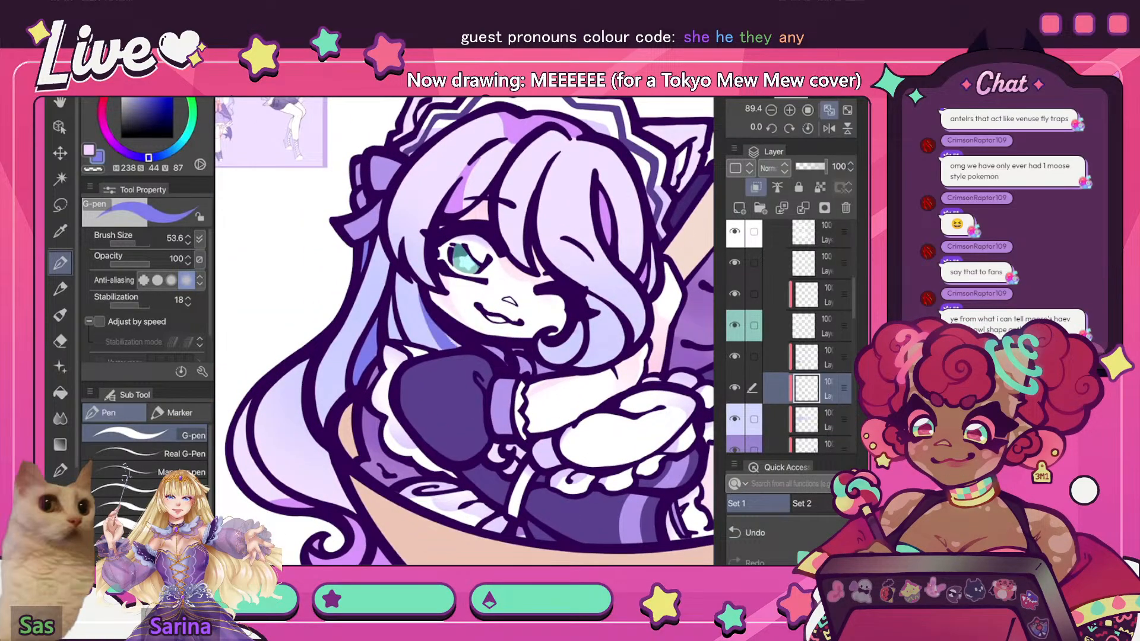
pyautogui.moveTo(419, 302)
pyautogui.mouseDown()
pyautogui.moveTo(442, 349)
pyautogui.moveTo(397, 339)
pyautogui.mouseUp()
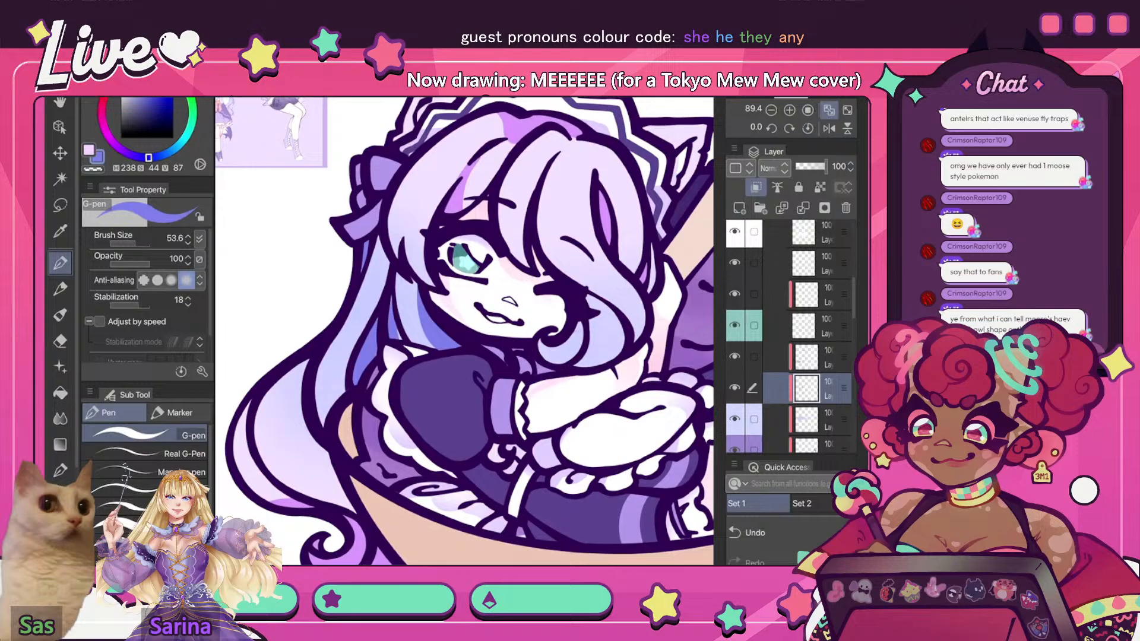
pyautogui.moveTo(570, 330); pyautogui.dragTo(547, 360)
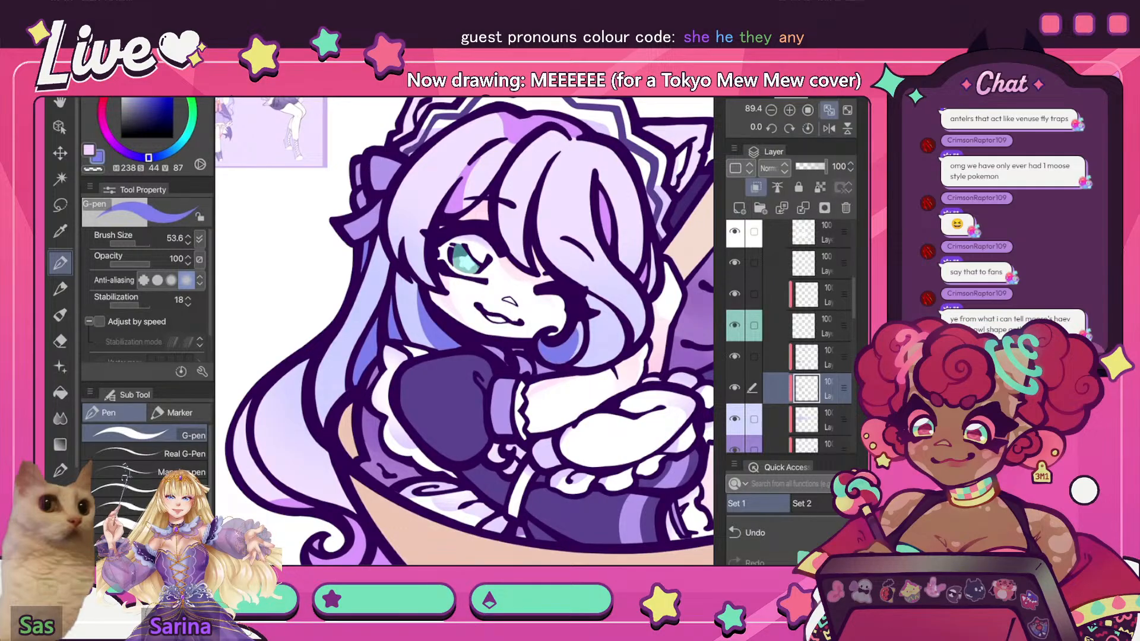
# - Check the hair shading mirrored and unmirrored, and touch up the blue shadow on the long side bang
pyautogui.click(828, 129)
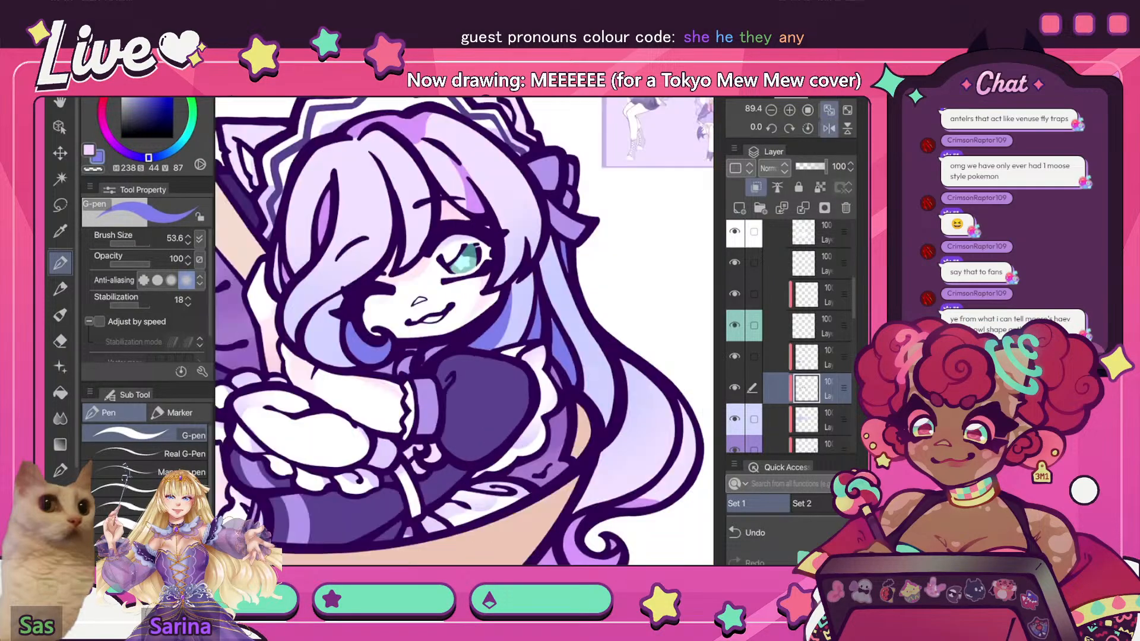
pyautogui.scroll(-5, 464, 296)
pyautogui.scroll(3, 464, 297)
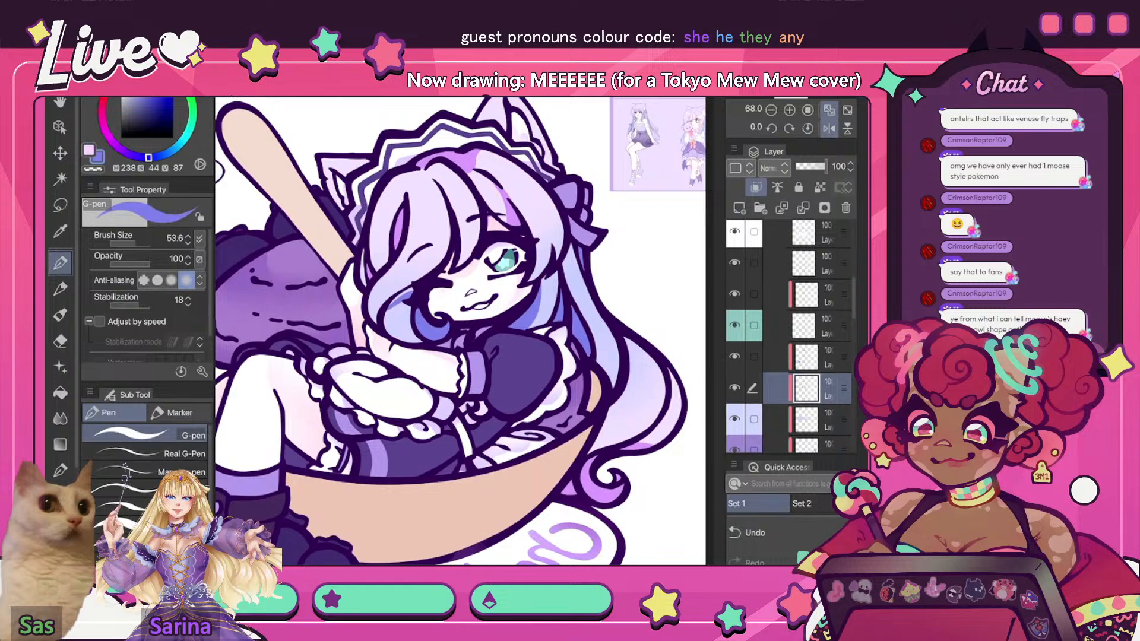
pyautogui.press('h')
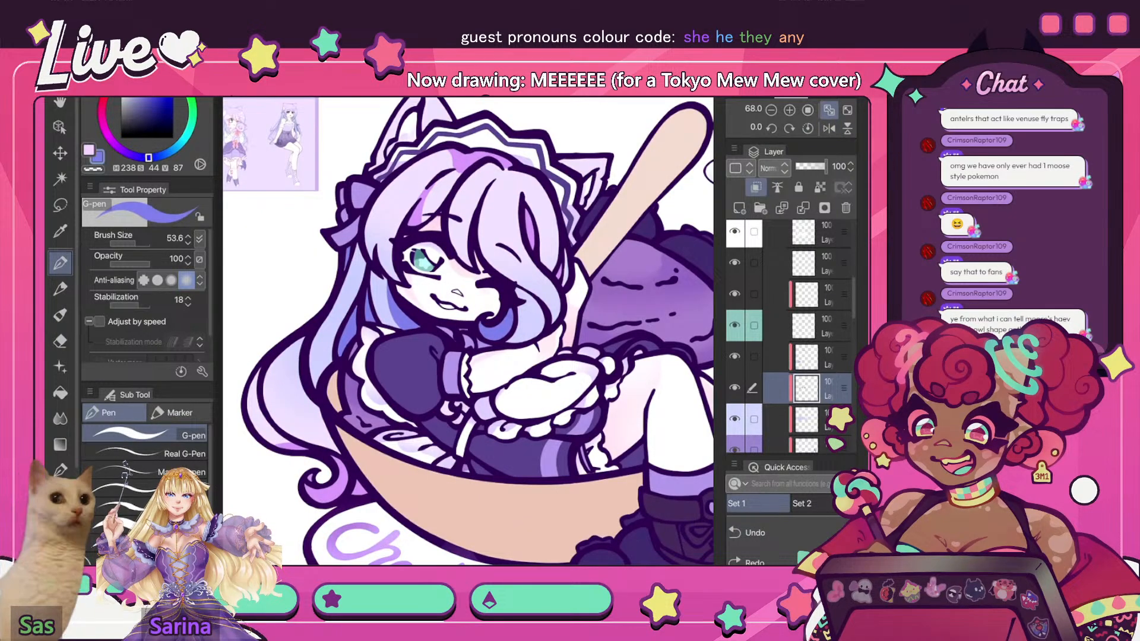
pyautogui.moveTo(524, 315); pyautogui.dragTo(519, 289)
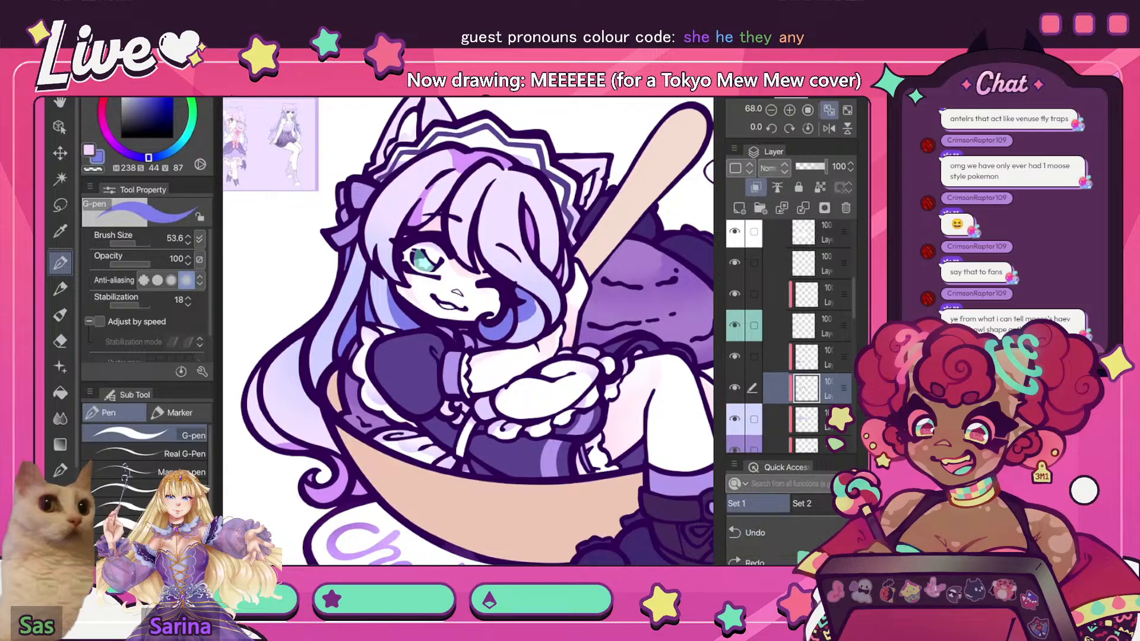
# - Check the blue hair shading up close and over the whole drawing by flipping the canvas back and forth
pyautogui.press('h')
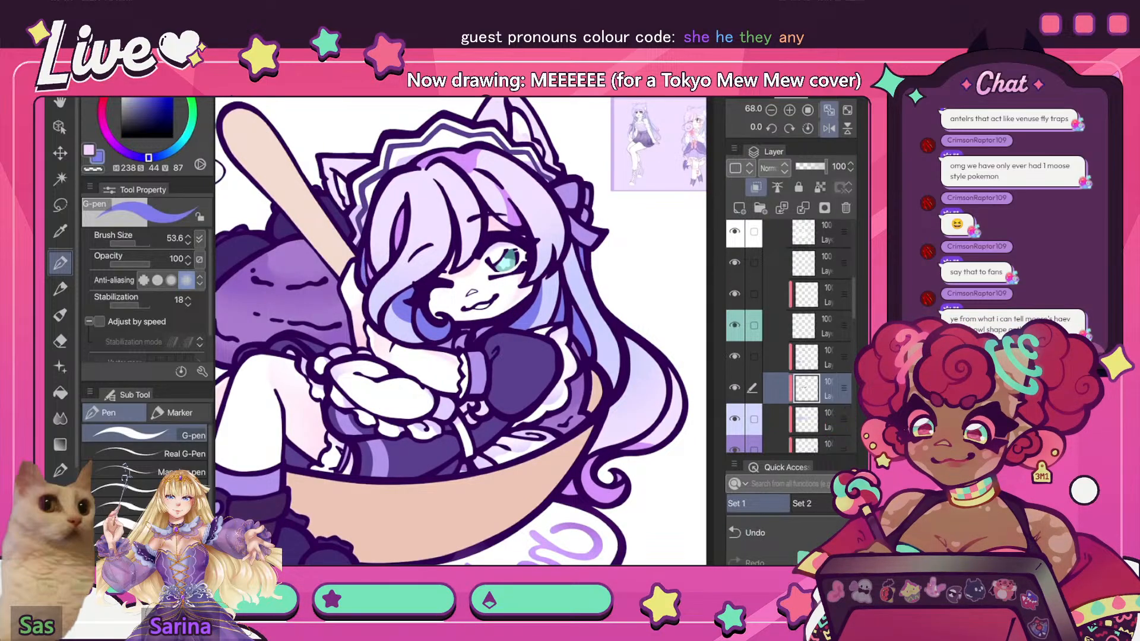
pyautogui.press('h')
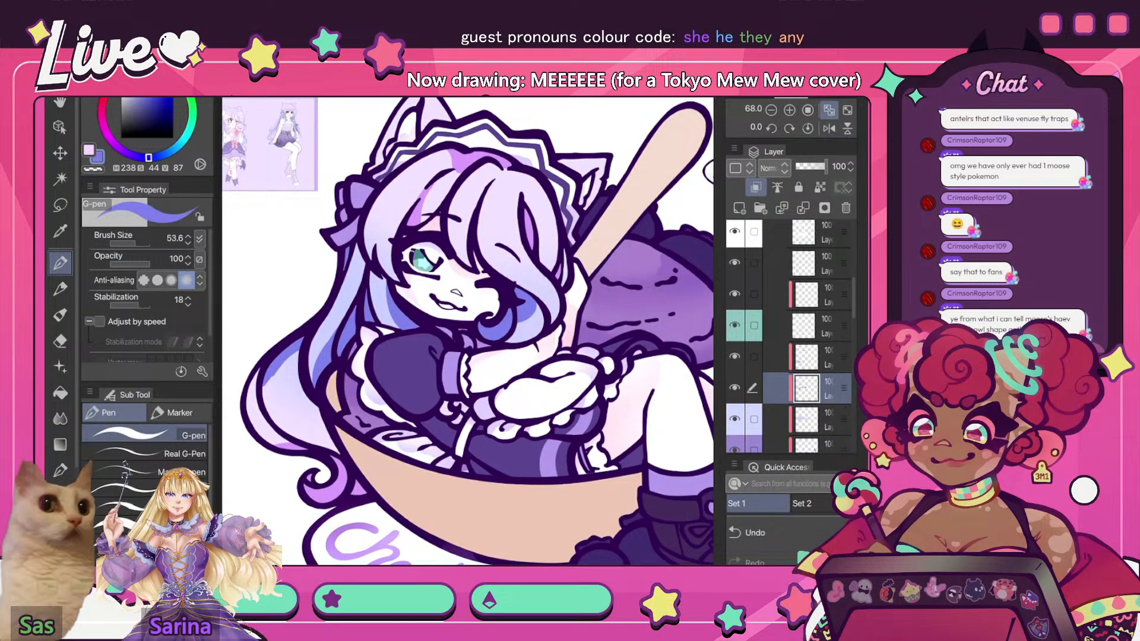
pyautogui.scroll(-5, 461, 268)
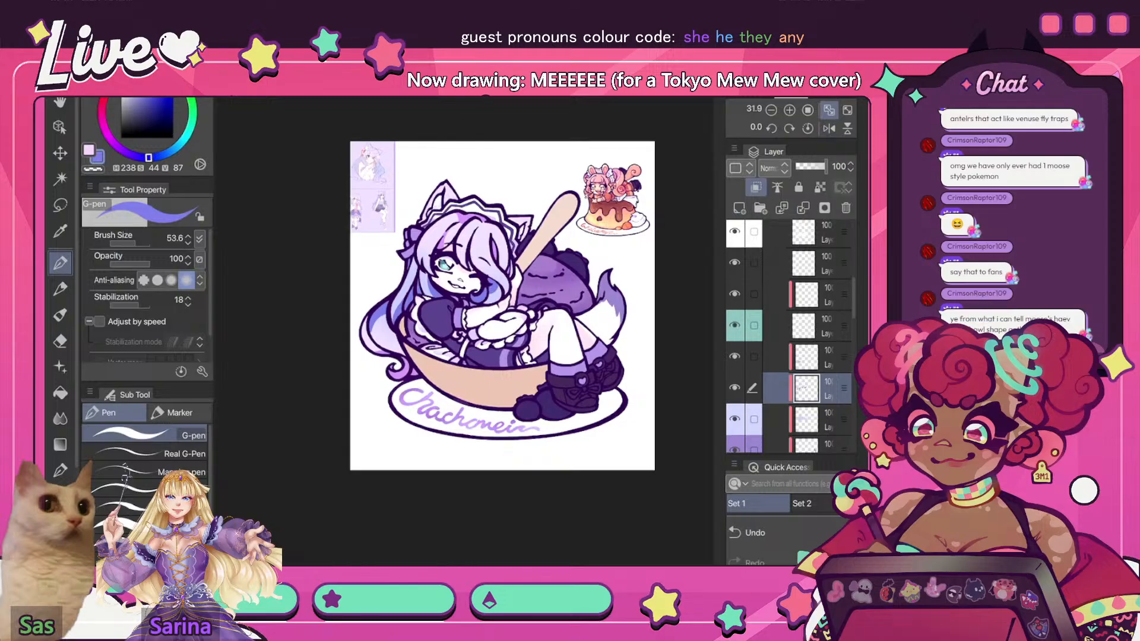
pyautogui.click(829, 128)
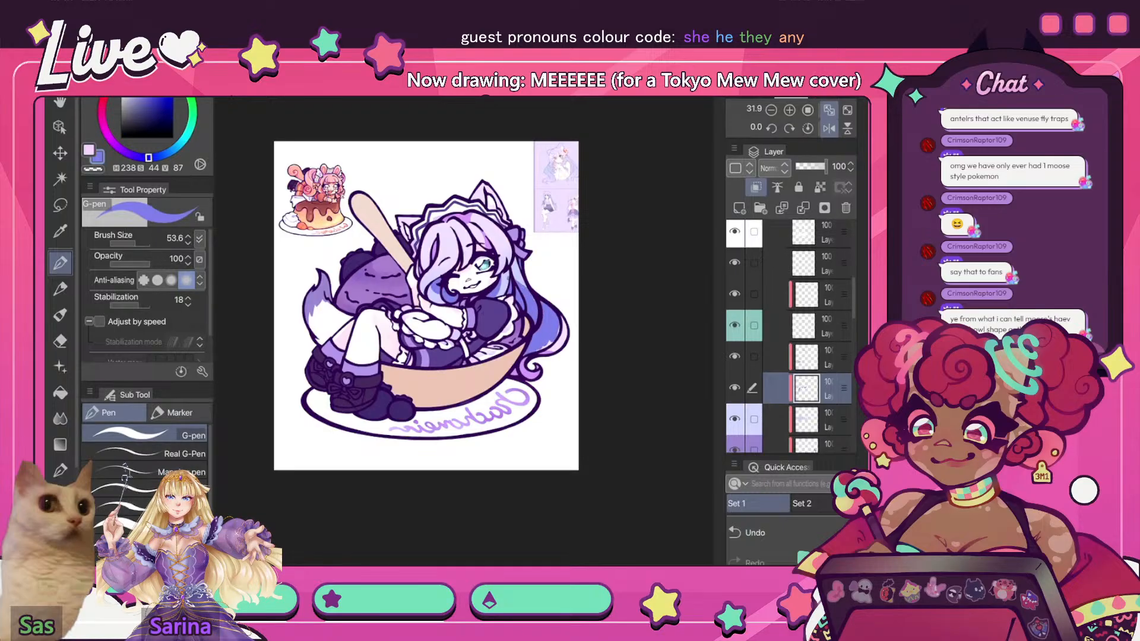
pyautogui.press('h')
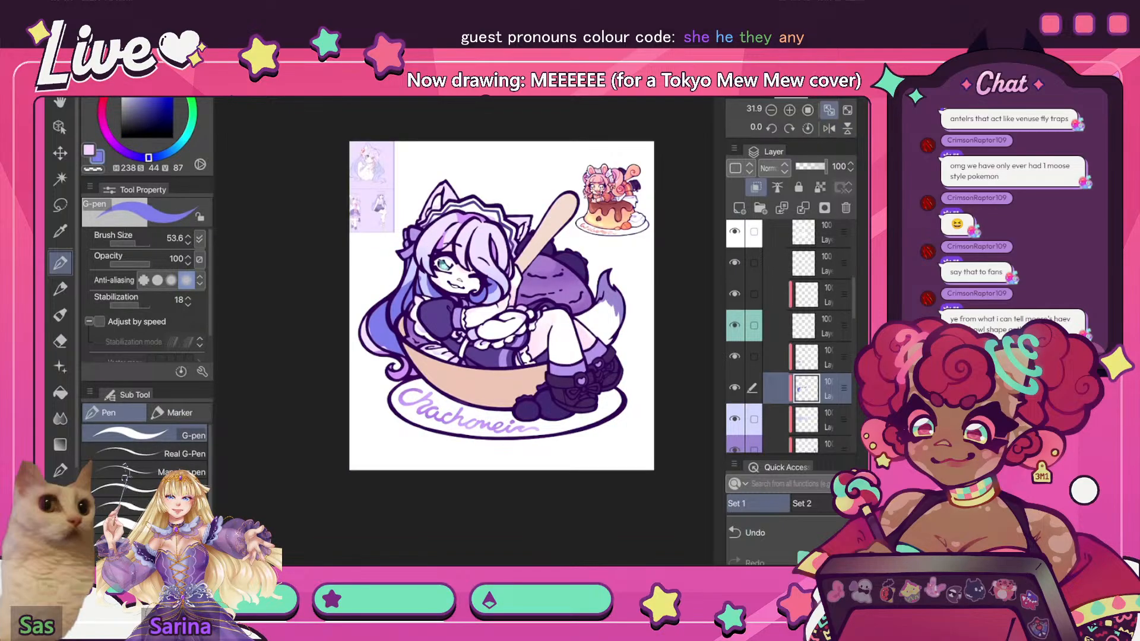
# - Undo the last blue stroke on the long hair lock, repaint its shadow along the inner curve and check it mirrored
pyautogui.scroll(-3, 502, 306)
pyautogui.scroll(5, 501, 306)
pyautogui.hotkey('ctrl', 'z')
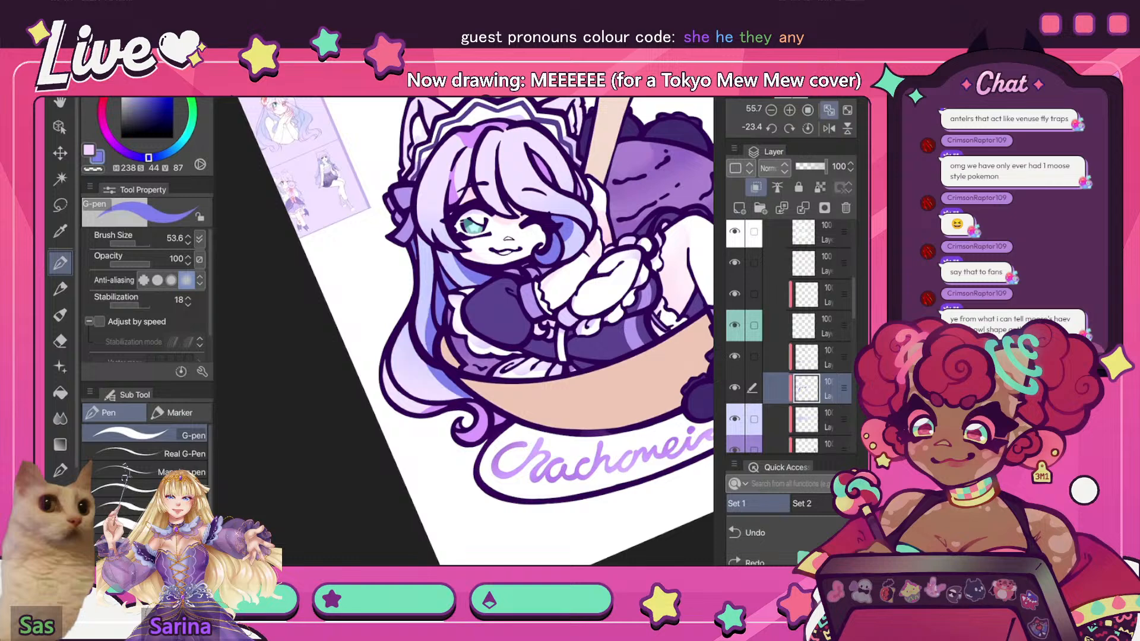
pyautogui.moveTo(430, 300)
pyautogui.mouseDown()
pyautogui.moveTo(418, 350)
pyautogui.moveTo(442, 385)
pyautogui.mouseUp()
pyautogui.moveTo(413, 346); pyautogui.dragTo(457, 396)
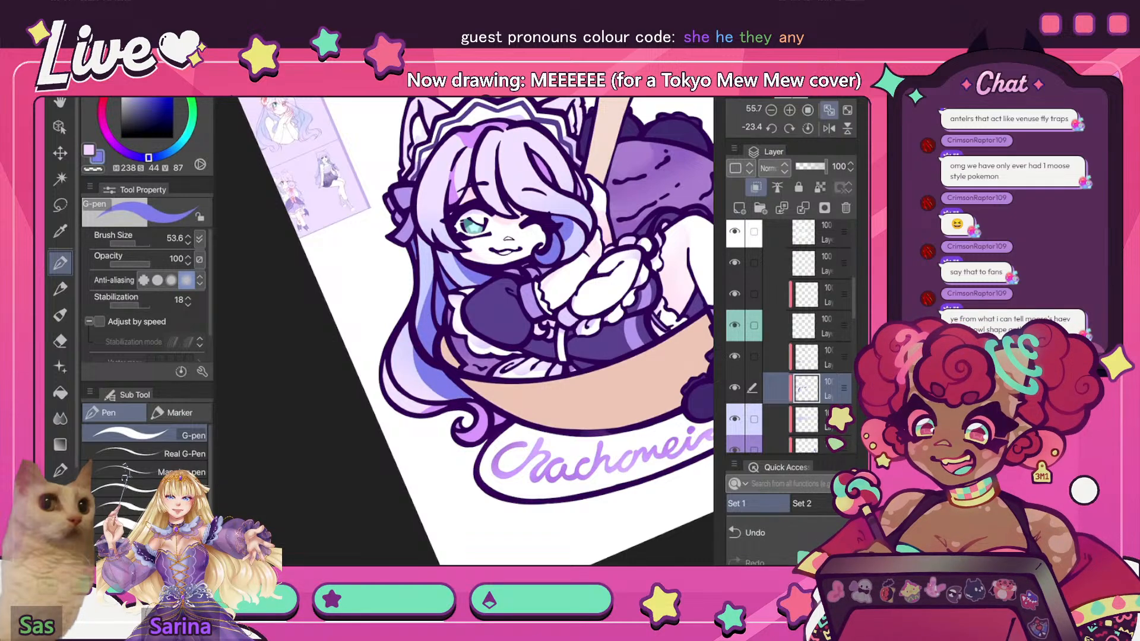
pyautogui.click(829, 110)
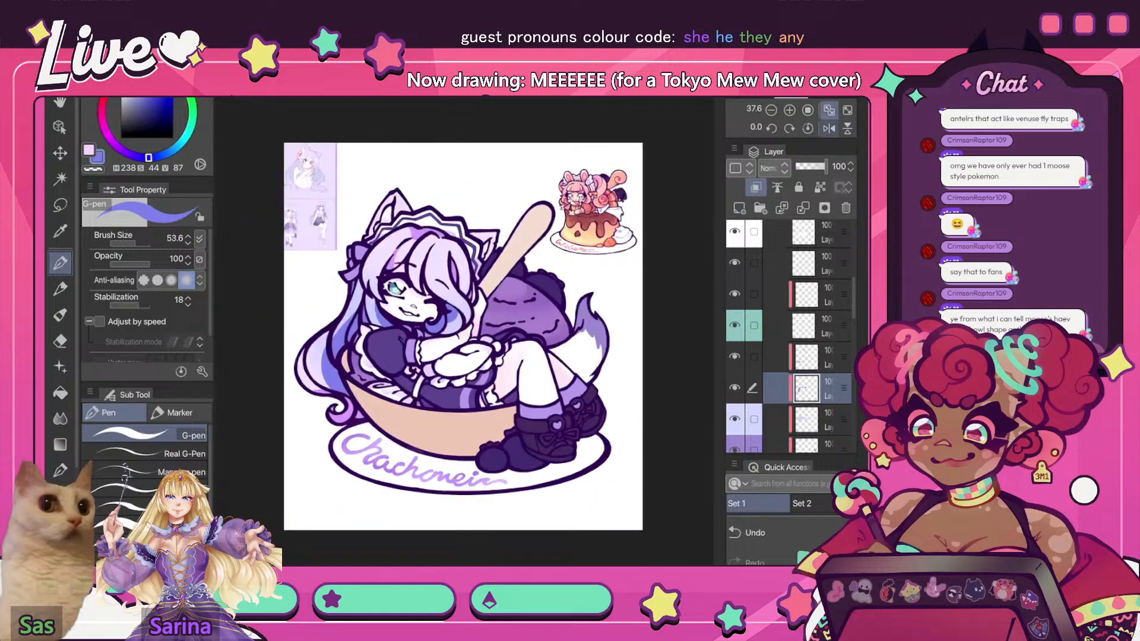
pyautogui.click(829, 129)
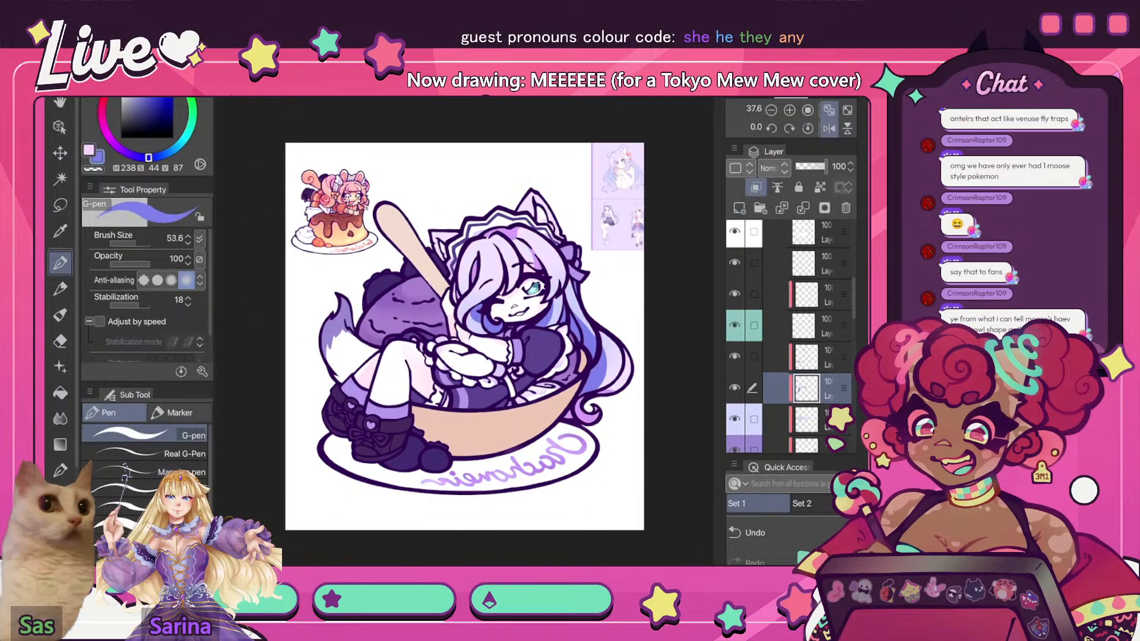
# - Select the purple shading layer, sample the purple at the hair's crown and shade the edge of the side bang
pyautogui.click(827, 357)
pyautogui.press('c')
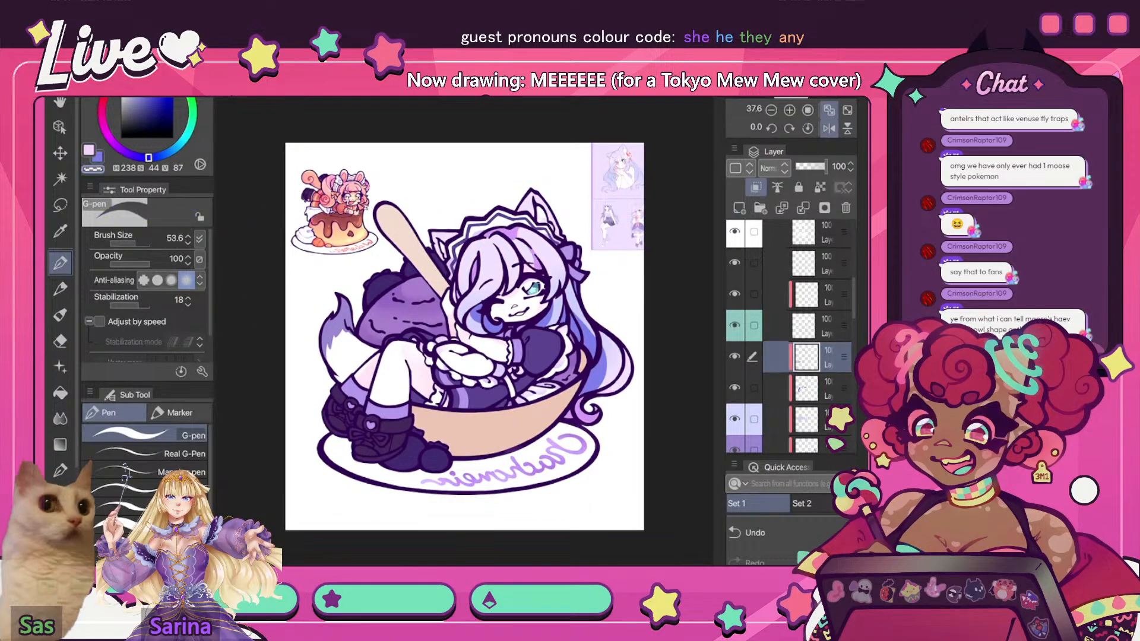
pyautogui.click(828, 128)
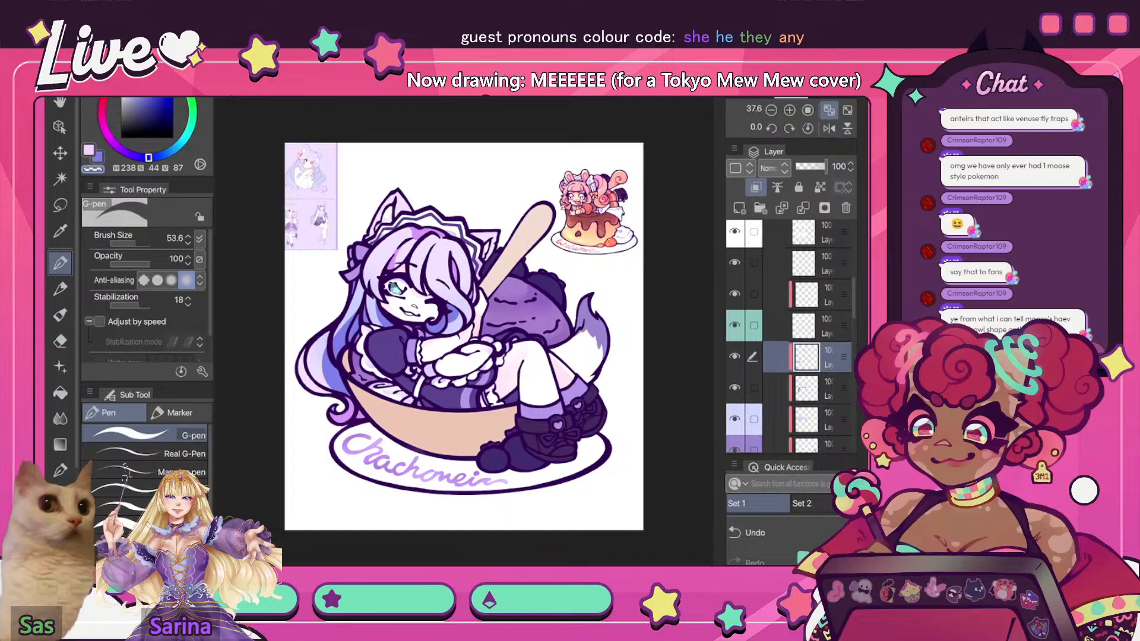
pyautogui.press('i')
pyautogui.click(421, 229)
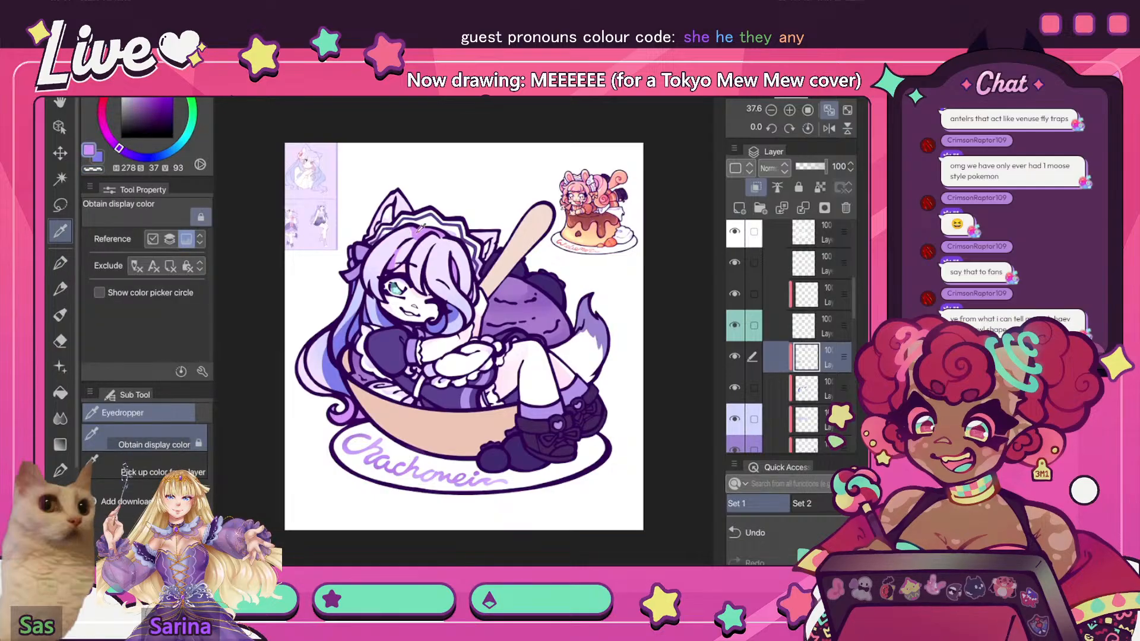
pyautogui.press('p')
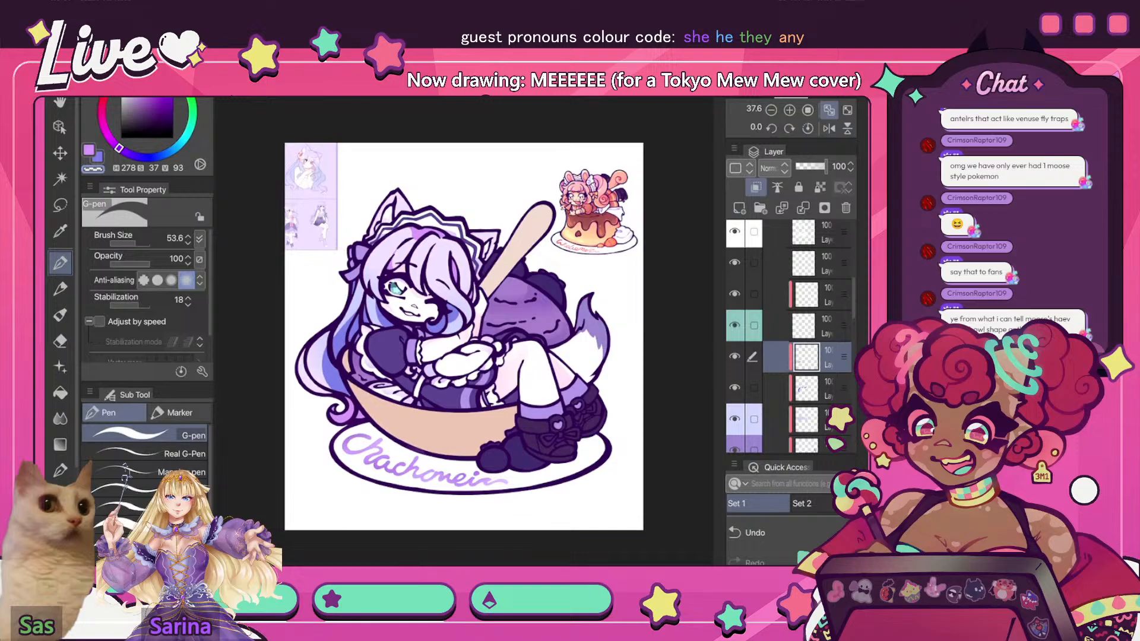
pyautogui.hotkey('ctrl', '+')
pyautogui.press('c')
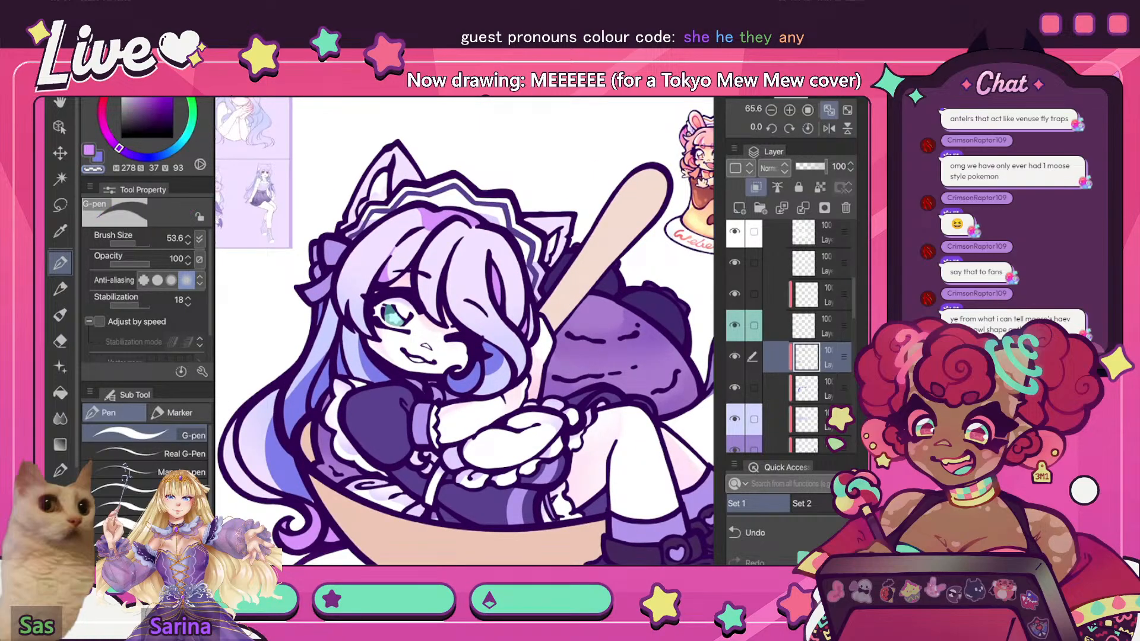
pyautogui.press('c')
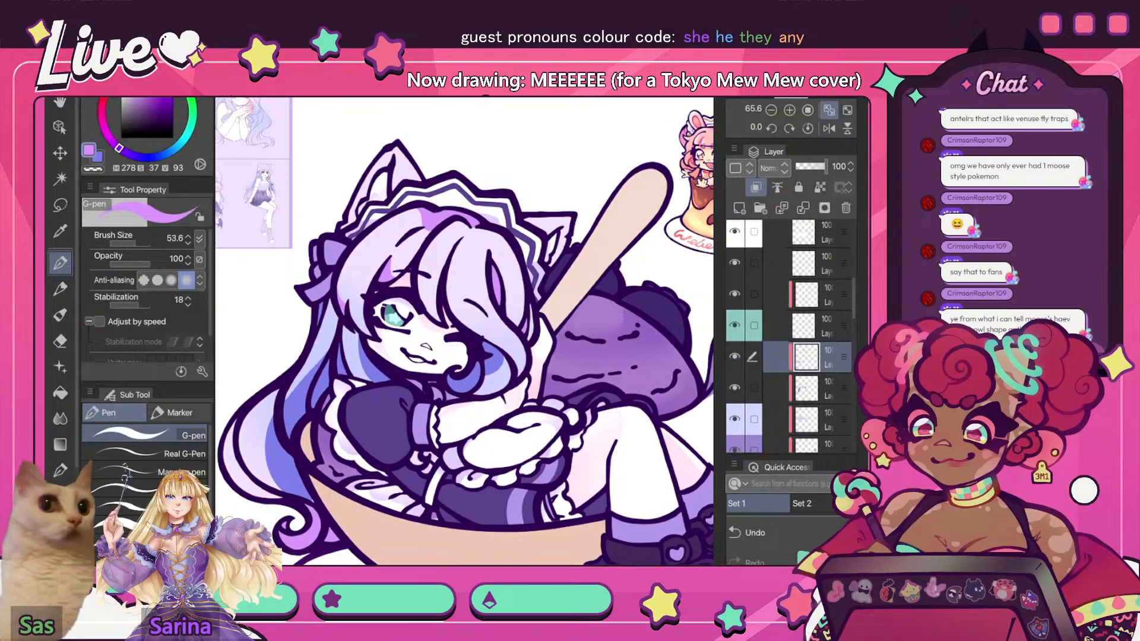
pyautogui.moveTo(524, 340); pyautogui.dragTo(517, 367)
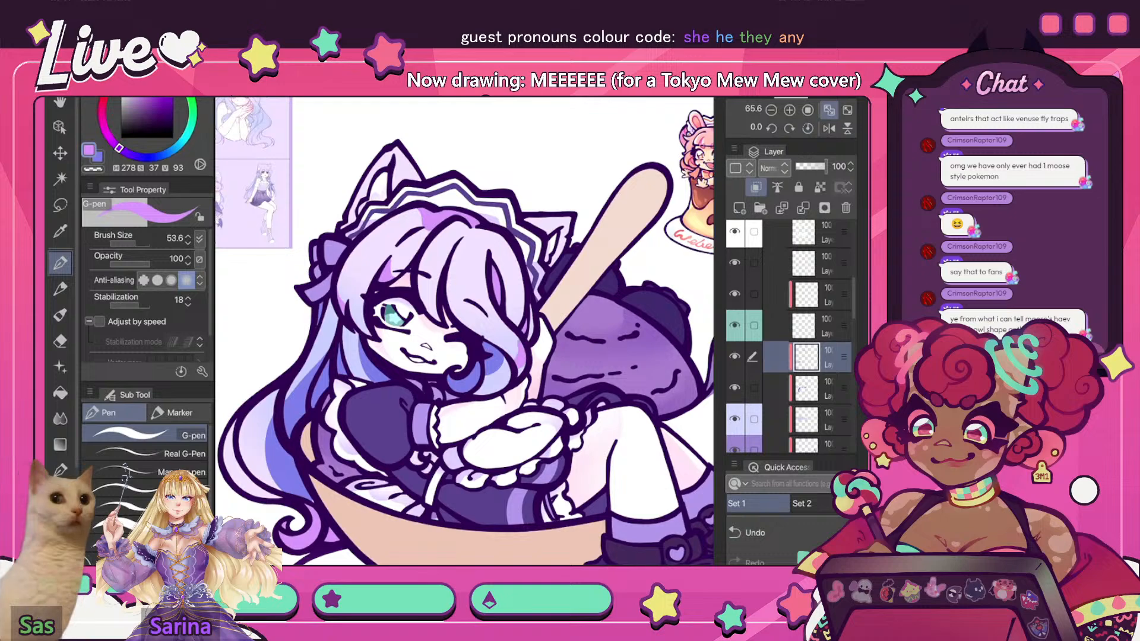
# - Reset the canvas rotation and compare the hair shading with the pudding reference, mirrored and unmirrored
pyautogui.scroll(-5, 465, 332)
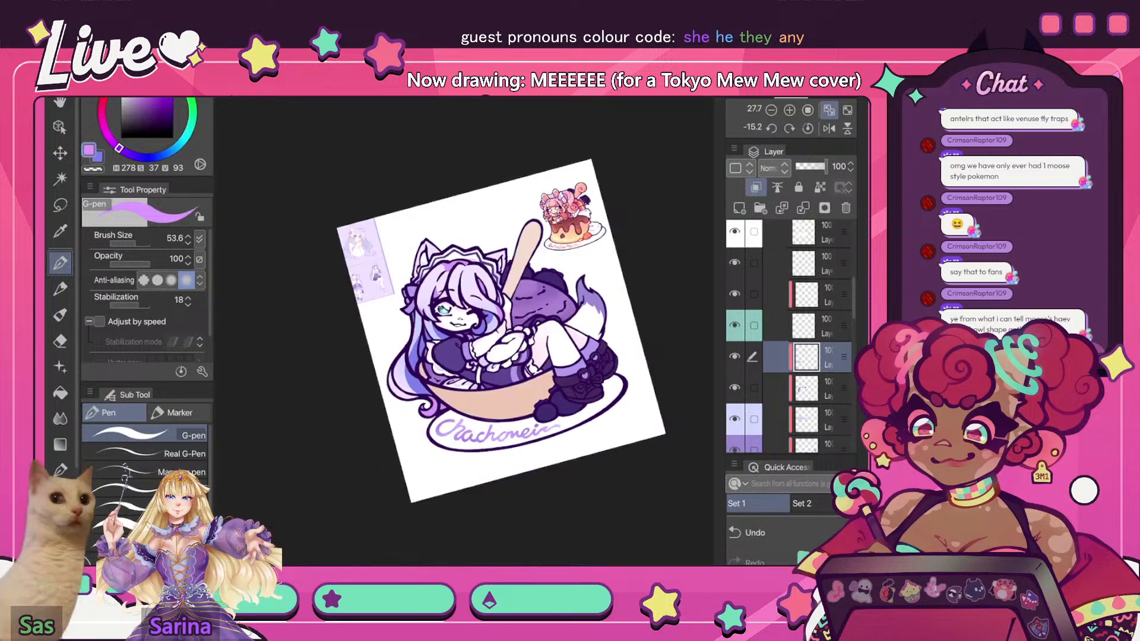
pyautogui.click(807, 128)
pyautogui.click(829, 128)
pyautogui.scroll(4, 305, 232)
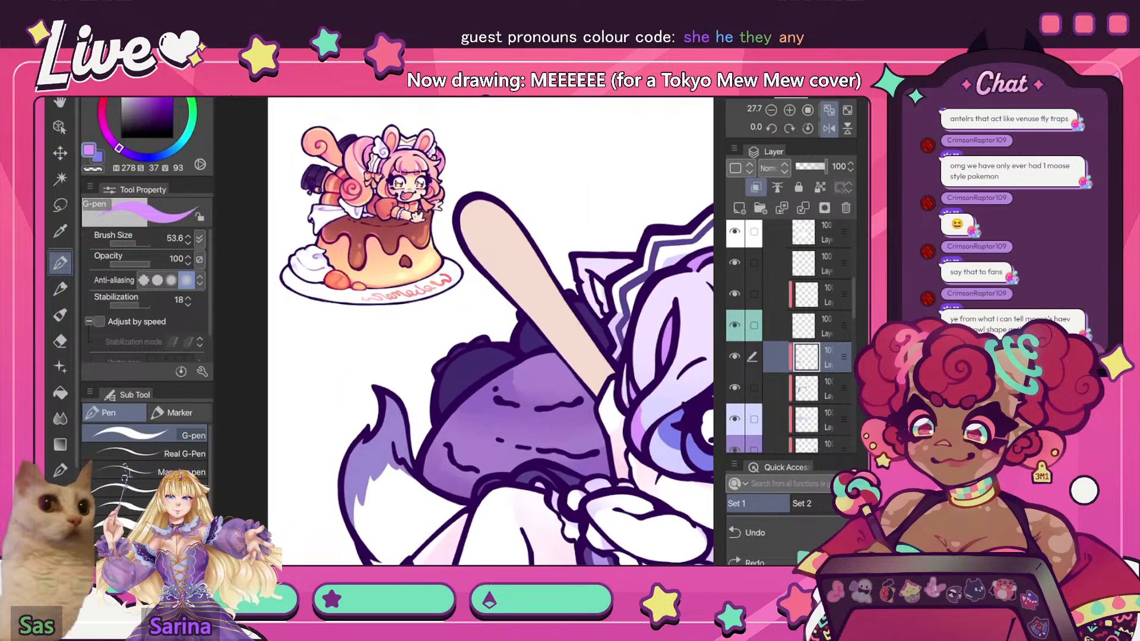
pyautogui.scroll(-4, 374, 237)
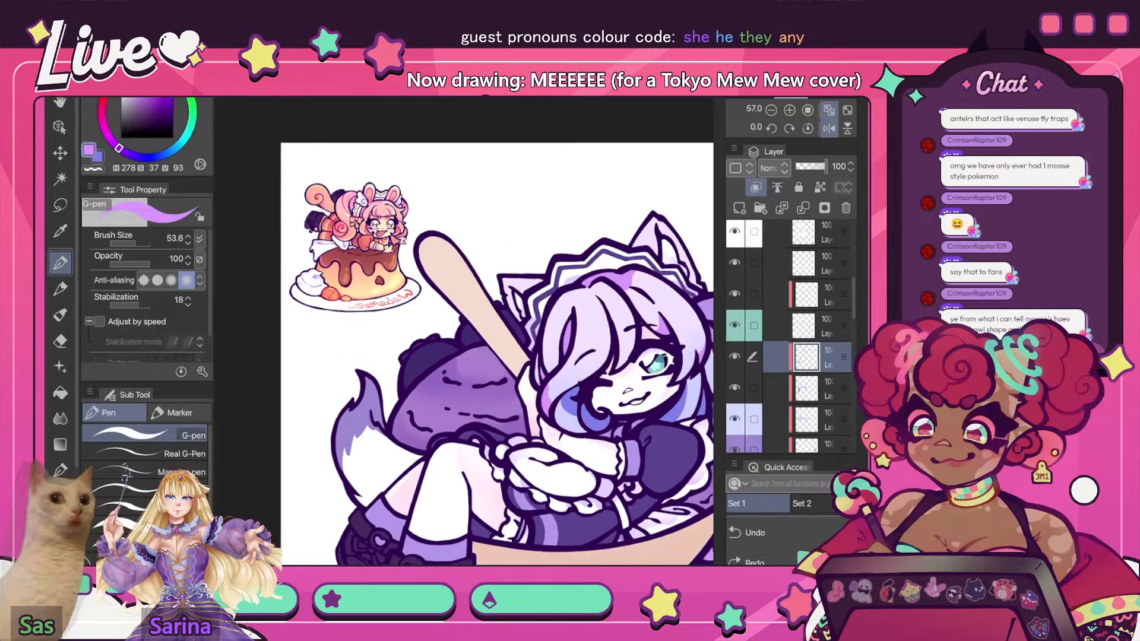
pyautogui.scroll(4, 379, 237)
pyautogui.scroll(-5, 425, 228)
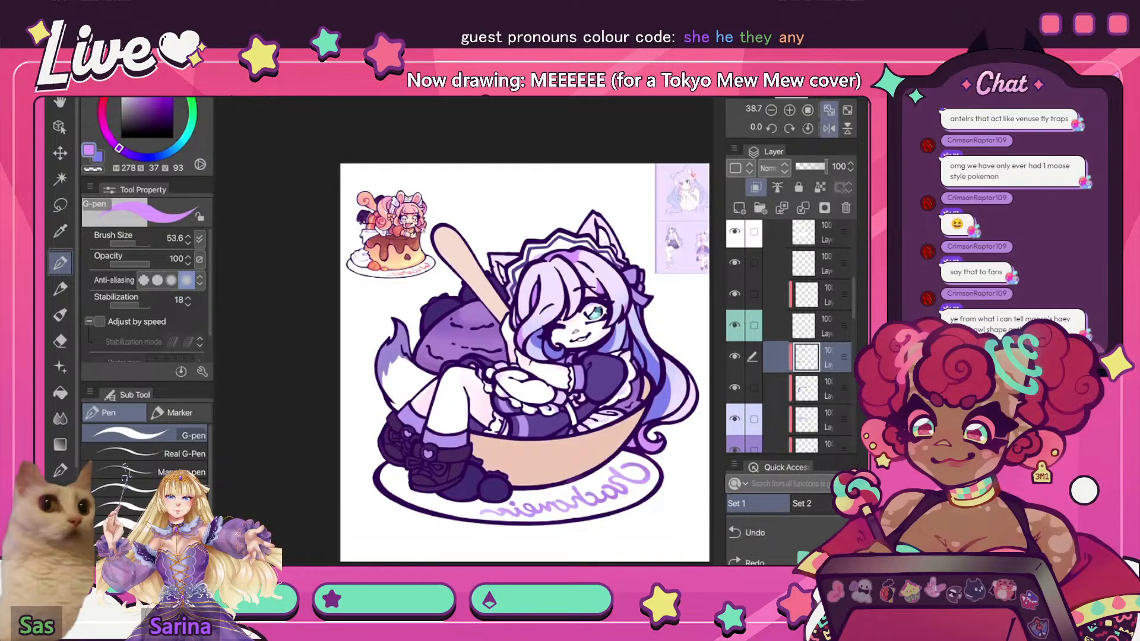
pyautogui.click(829, 128)
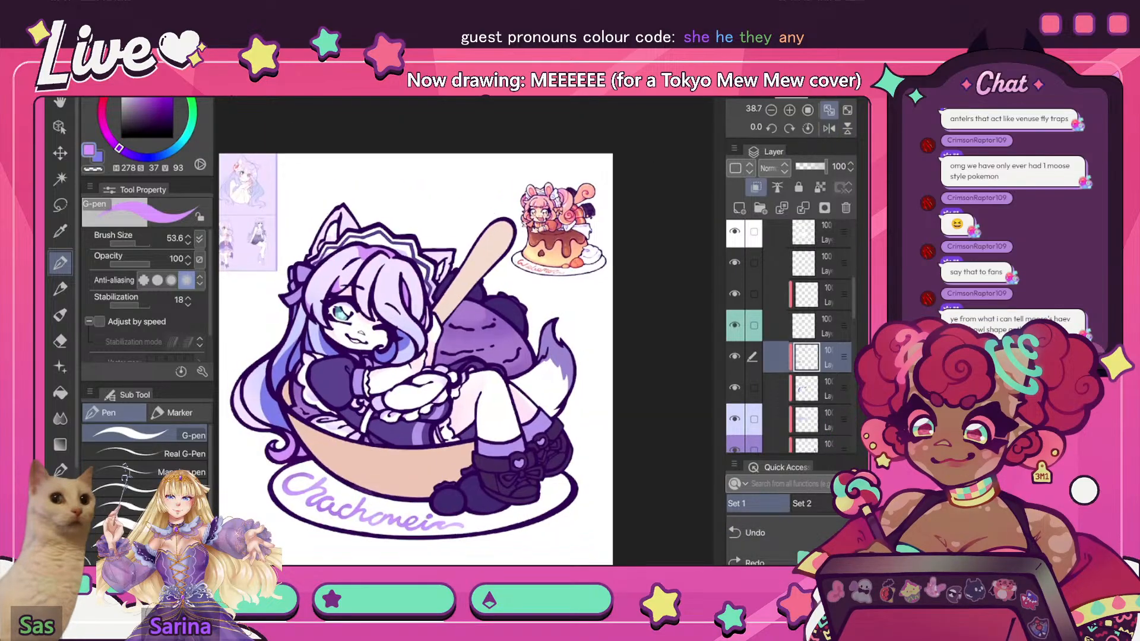
# - Shift the purple to hue 260 and recolour the shading on the crown and bangs with a brush size of 139
pyautogui.scroll(2, 416, 327)
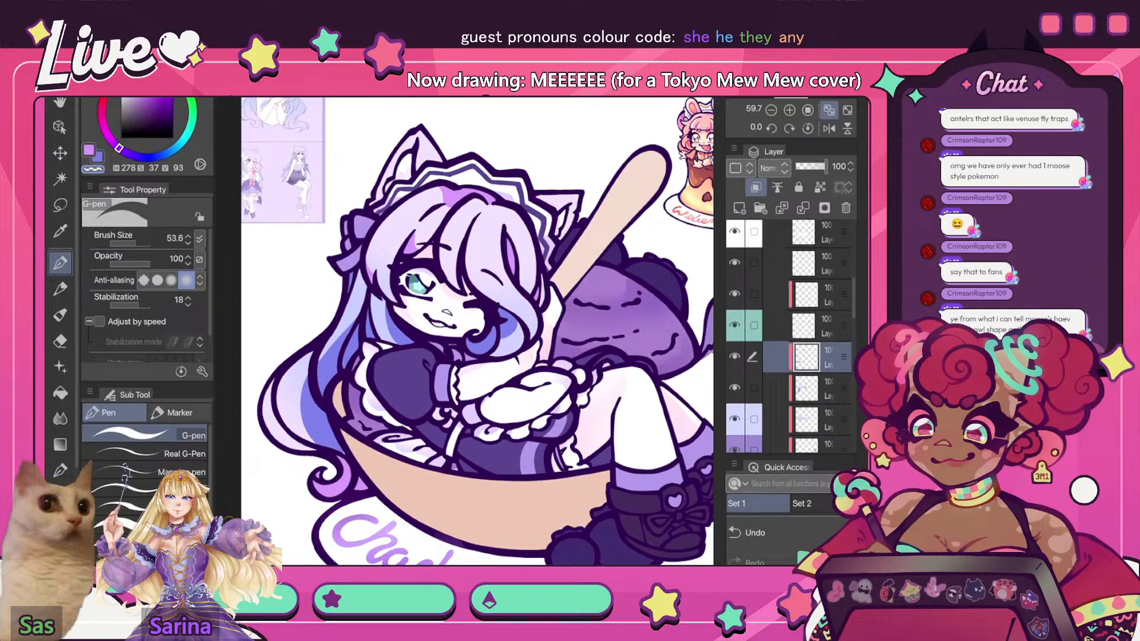
pyautogui.hotkey('ctrl', 'shift', 'n')
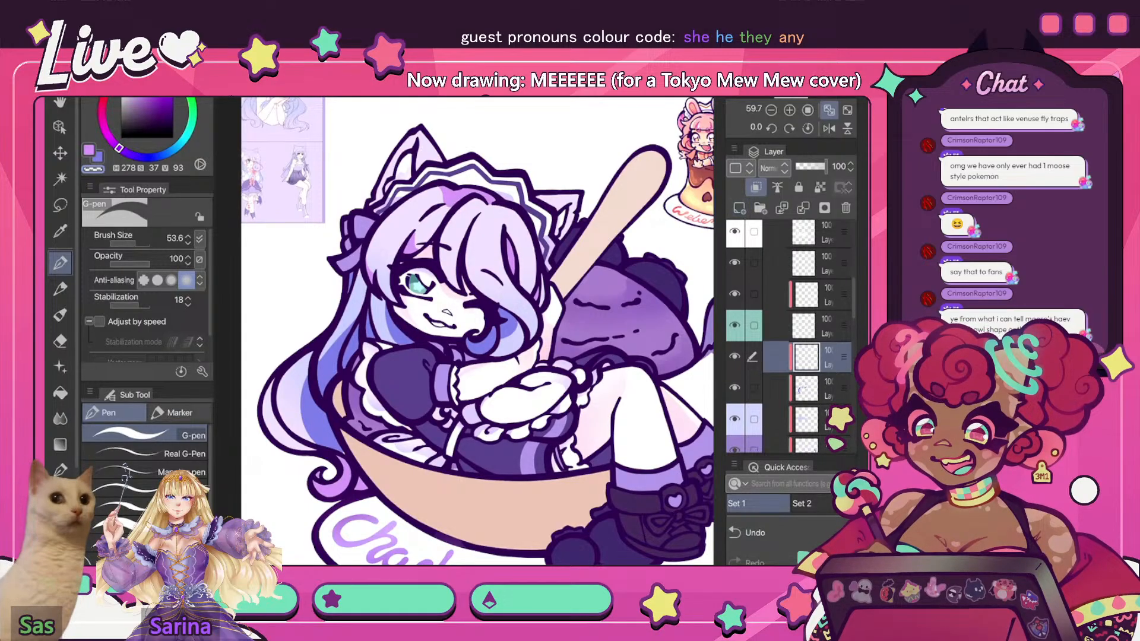
pyautogui.click(129, 154)
pyautogui.click(132, 155)
pyautogui.click(139, 244)
pyautogui.moveTo(496, 205); pyautogui.dragTo(447, 241)
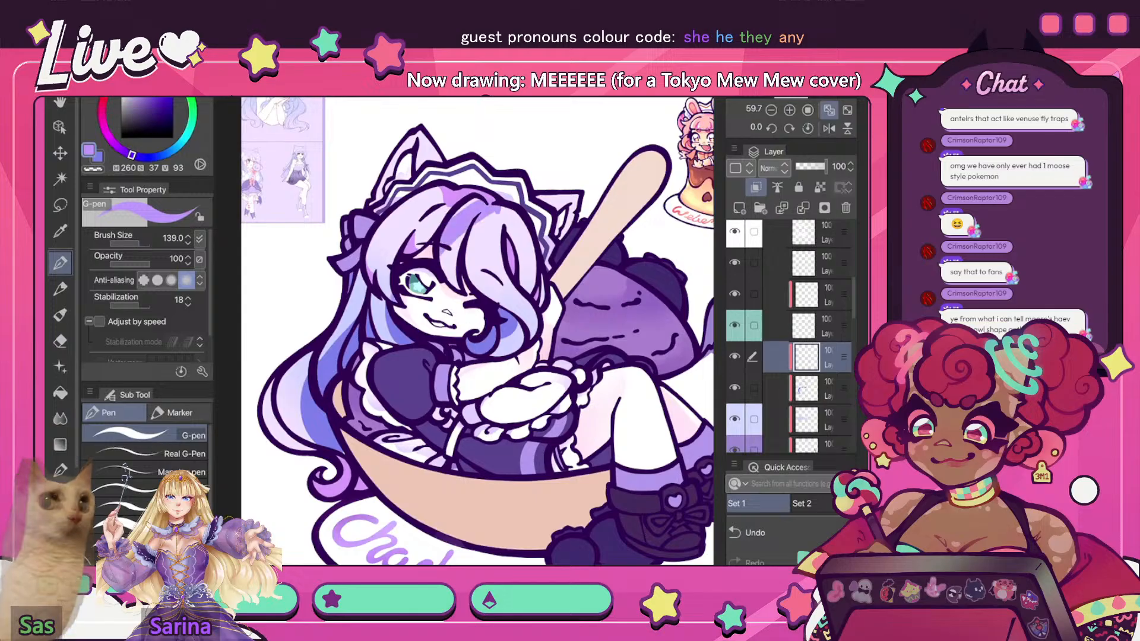
pyautogui.moveTo(445, 192)
pyautogui.mouseDown()
pyautogui.moveTo(372, 258)
pyautogui.moveTo(383, 294)
pyautogui.mouseUp()
pyautogui.hotkey('ctrl', 'z')
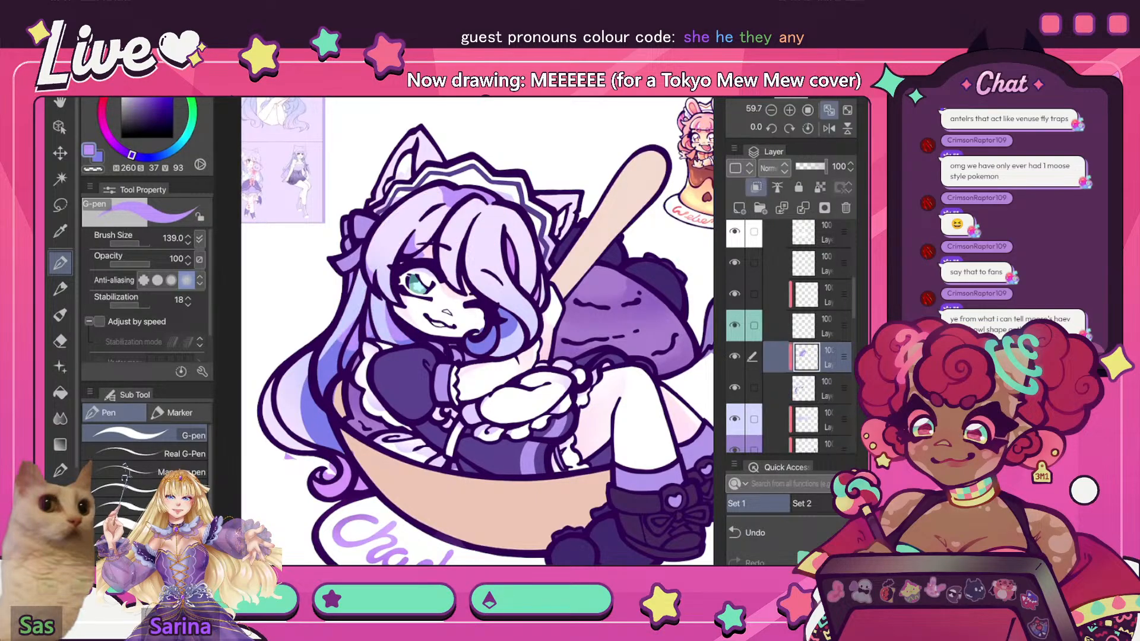
# - Recolour the blue shading on the long lock and side bang to purple with a brush size of 360.3
pyautogui.click(143, 244)
pyautogui.moveTo(342, 350); pyautogui.dragTo(324, 454)
pyautogui.moveTo(514, 314); pyautogui.dragTo(484, 347)
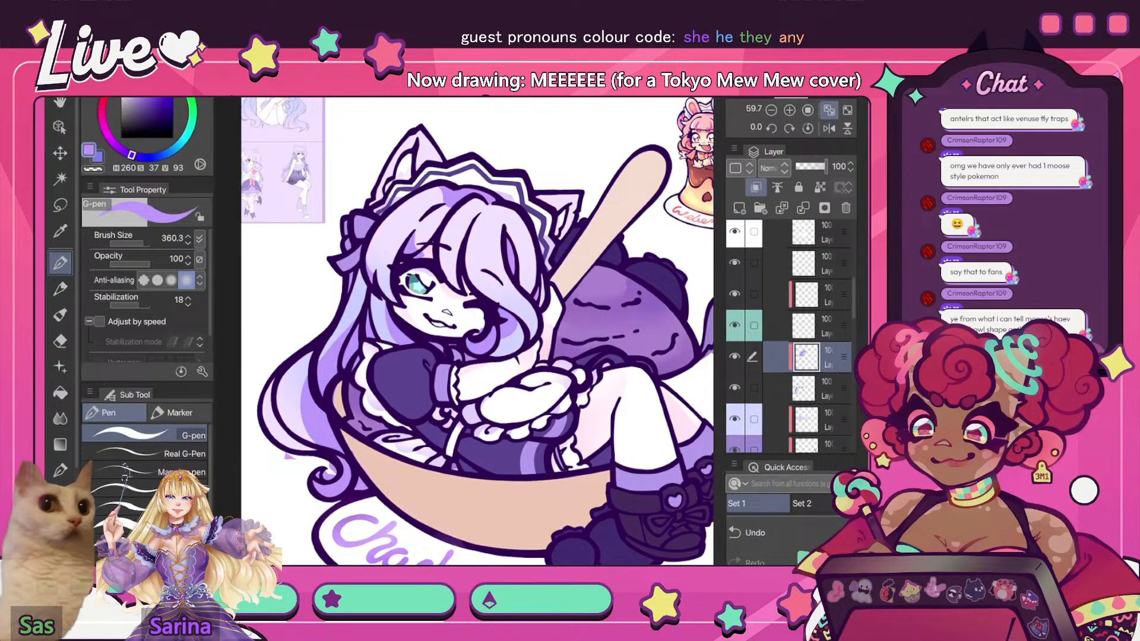
# - Brighten the purple to hue 260, saturation 37, brightness 99 and recolour the hair shading with a brush size of 360.3
pyautogui.scroll(-4, 495, 291)
pyautogui.click(828, 129)
pyautogui.scroll(3, 451, 291)
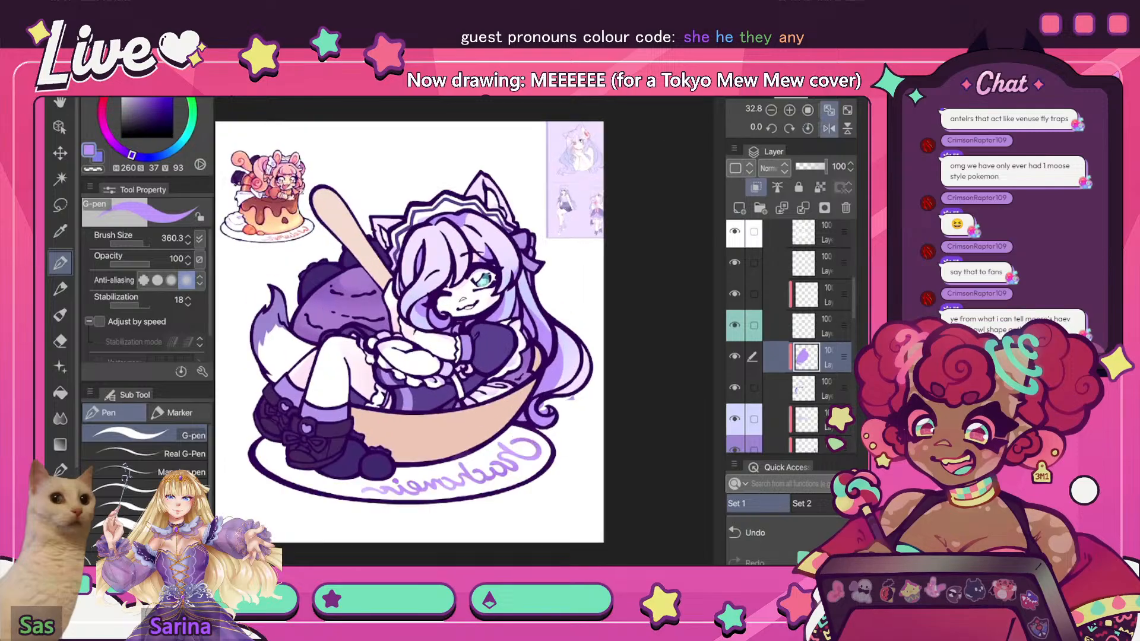
pyautogui.moveTo(141, 89); pyautogui.dragTo(141, 86)
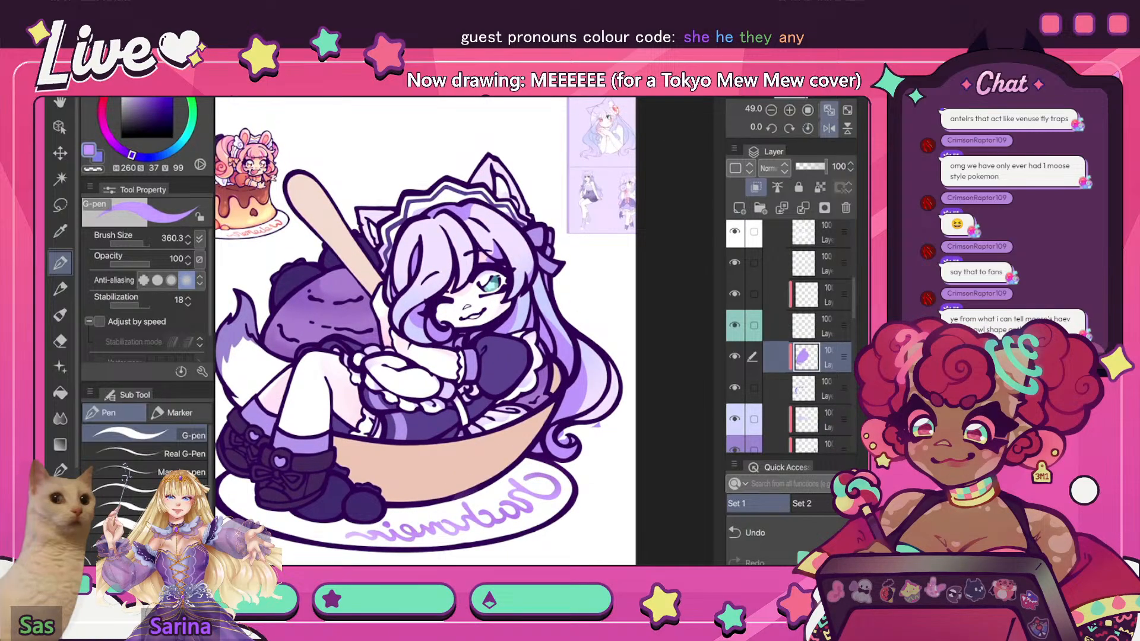
pyautogui.moveTo(415, 310); pyautogui.dragTo(438, 336)
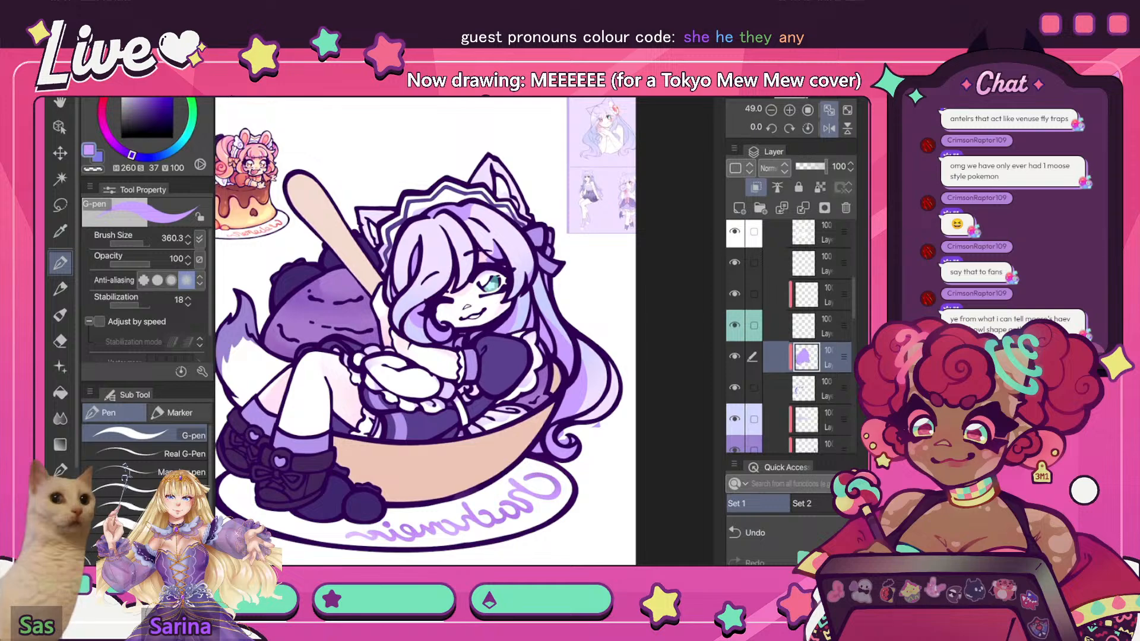
# - Shift the colour to hue 250, saturation 50, brightness 97 and tint the shading on the long lock bluer
pyautogui.moveTo(141, 97); pyautogui.dragTo(144, 99)
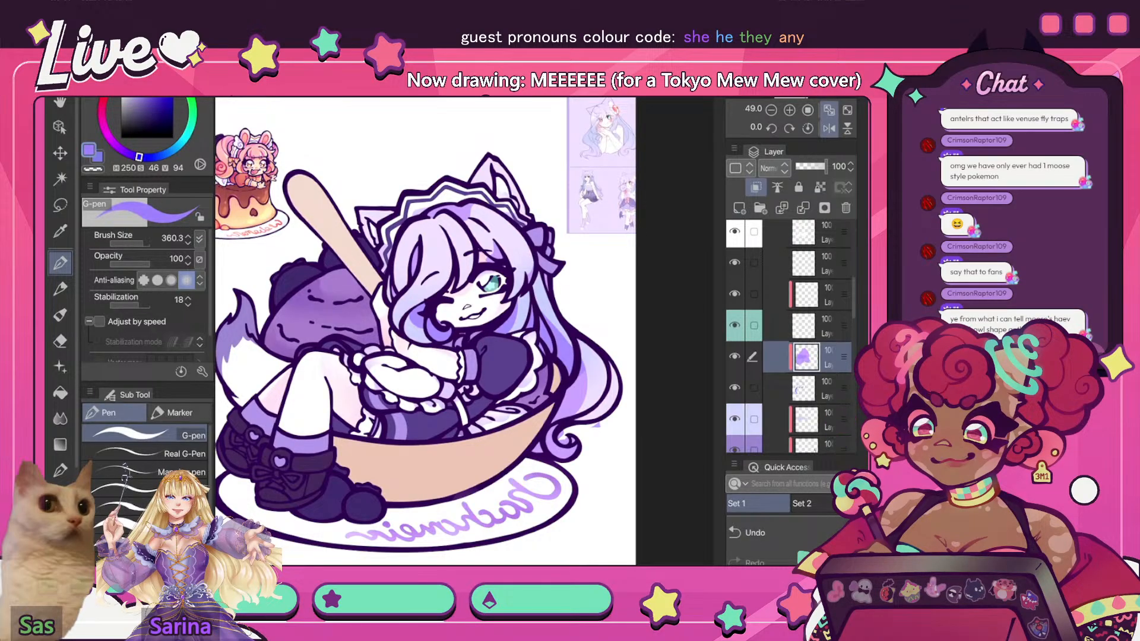
pyautogui.click(147, 90)
pyautogui.moveTo(506, 314); pyautogui.dragTo(562, 351)
pyautogui.press('h')
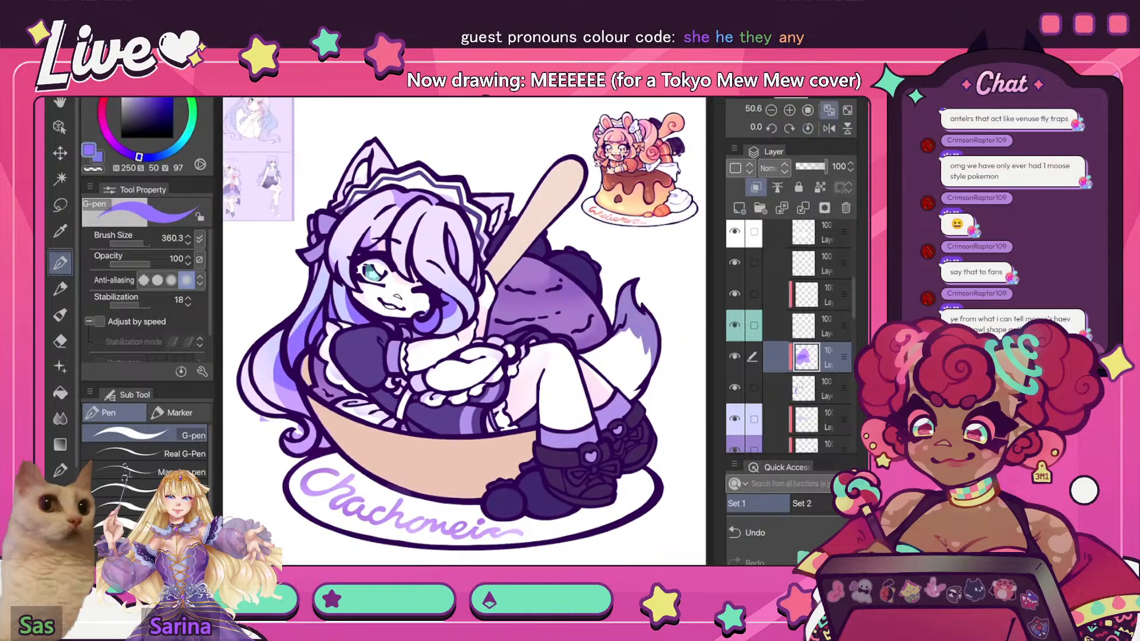
pyautogui.scroll(-3, 469, 333)
pyautogui.scroll(3, 469, 332)
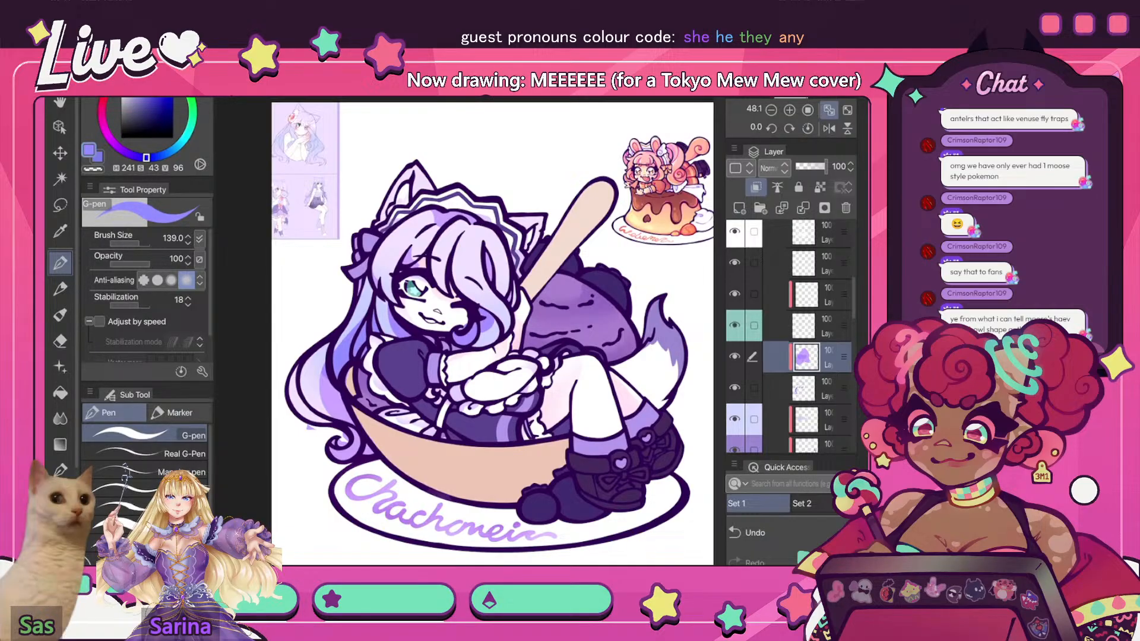
# - Check the drawing mirrored, choose the Soft airbrush and set the colour to hue 249, saturation 41, brightness 100
pyautogui.click(829, 110)
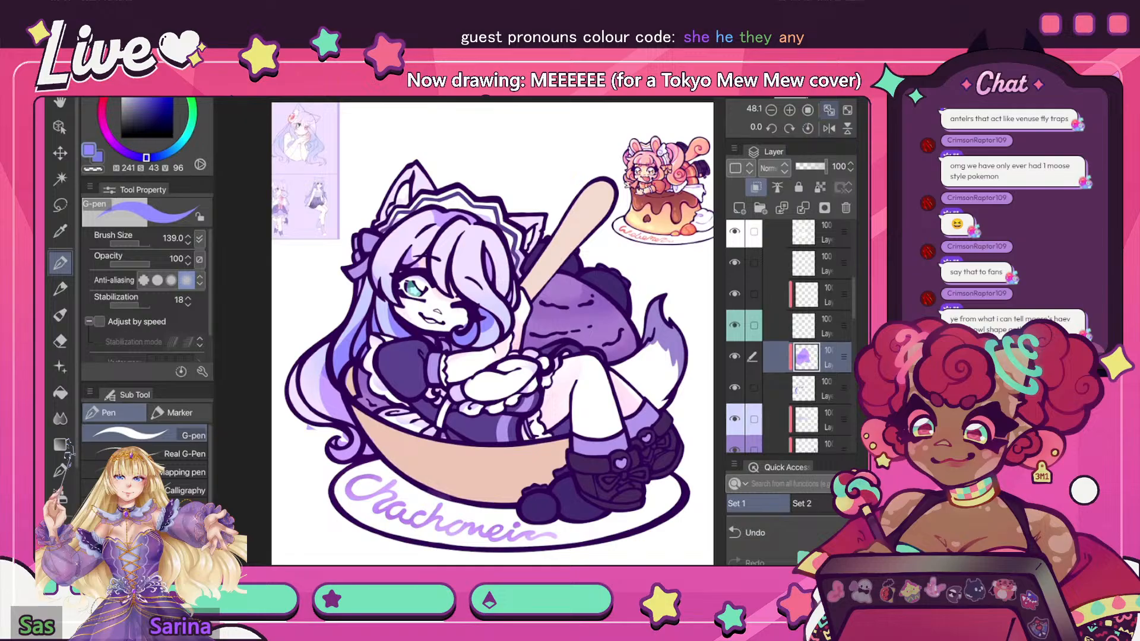
pyautogui.click(828, 110)
pyautogui.click(829, 129)
pyautogui.click(829, 129)
pyautogui.click(60, 496)
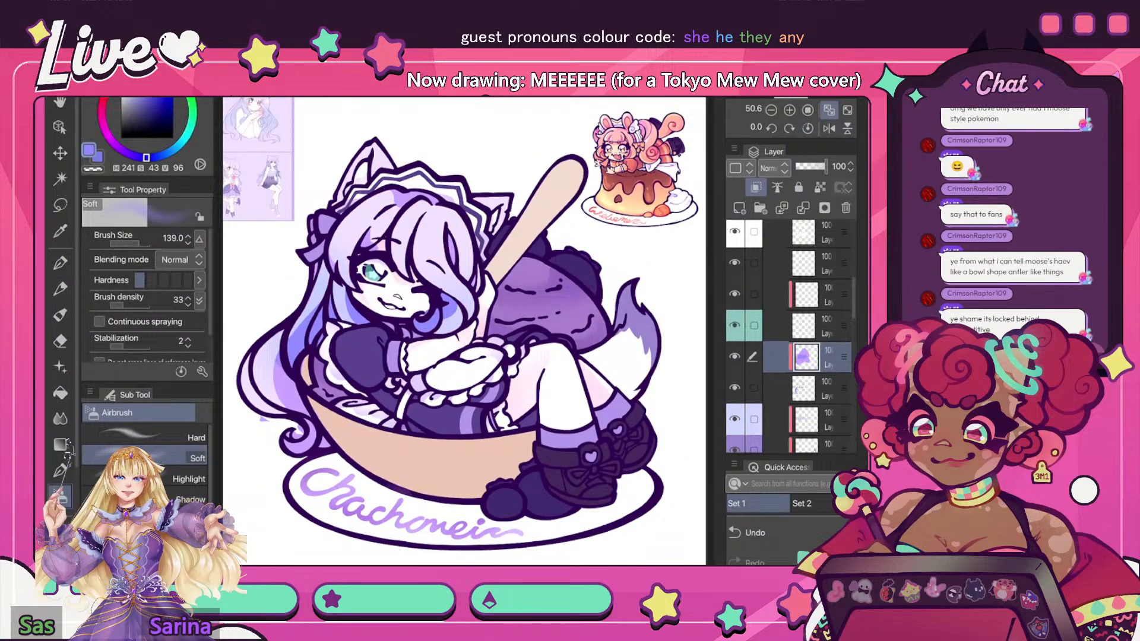
pyautogui.moveTo(146, 158); pyautogui.dragTo(127, 153)
pyautogui.click(143, 87)
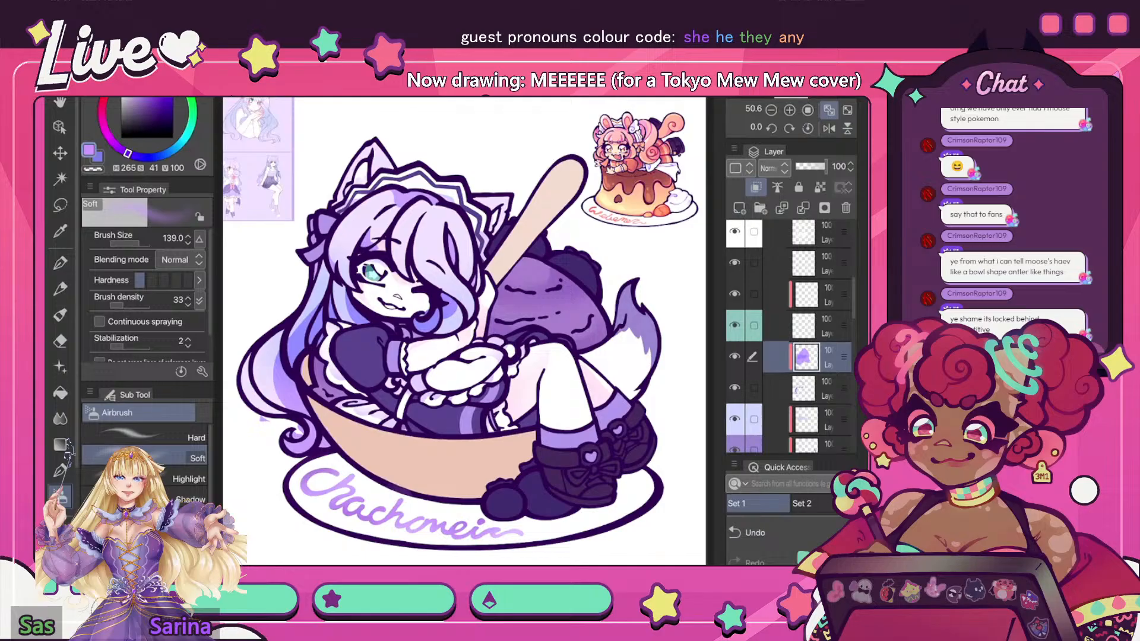
pyautogui.click(140, 157)
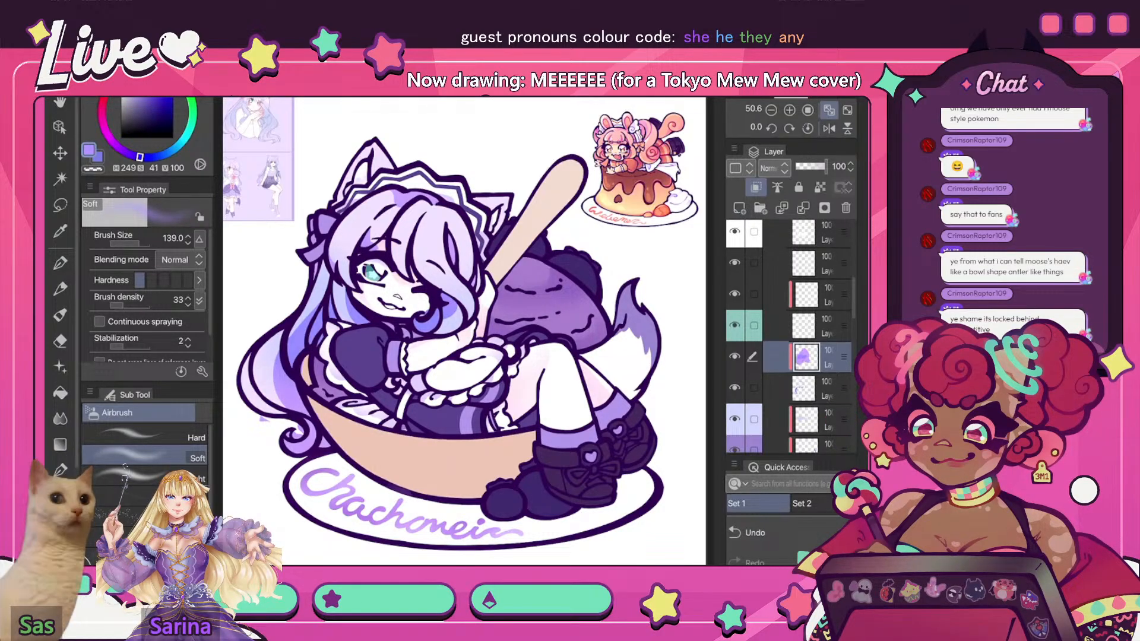
# - Merge the purple hair shading layer with the layer below and clip the merged layer to the layer beneath it
pyautogui.scroll(-3, 520, 300)
pyautogui.click(828, 128)
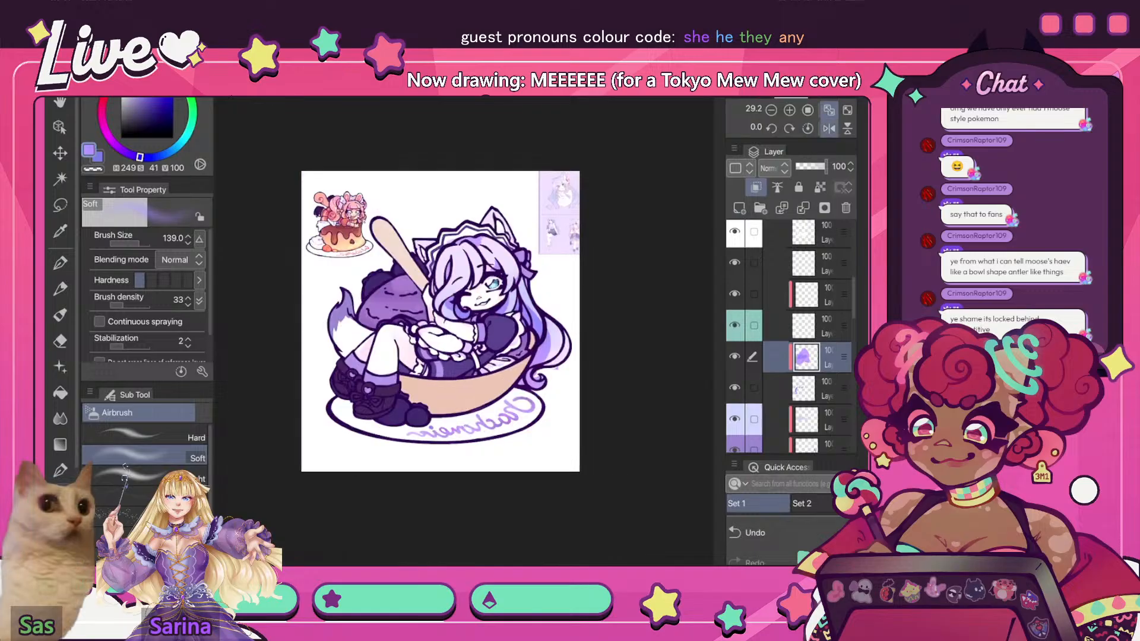
pyautogui.click(803, 208)
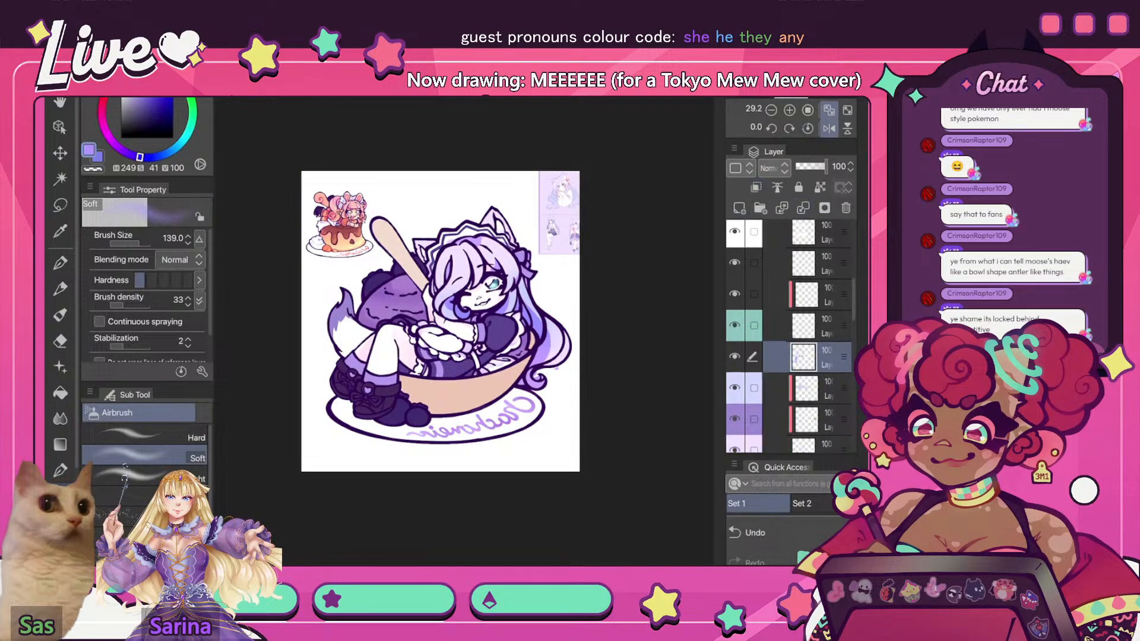
pyautogui.click(755, 188)
pyautogui.click(828, 128)
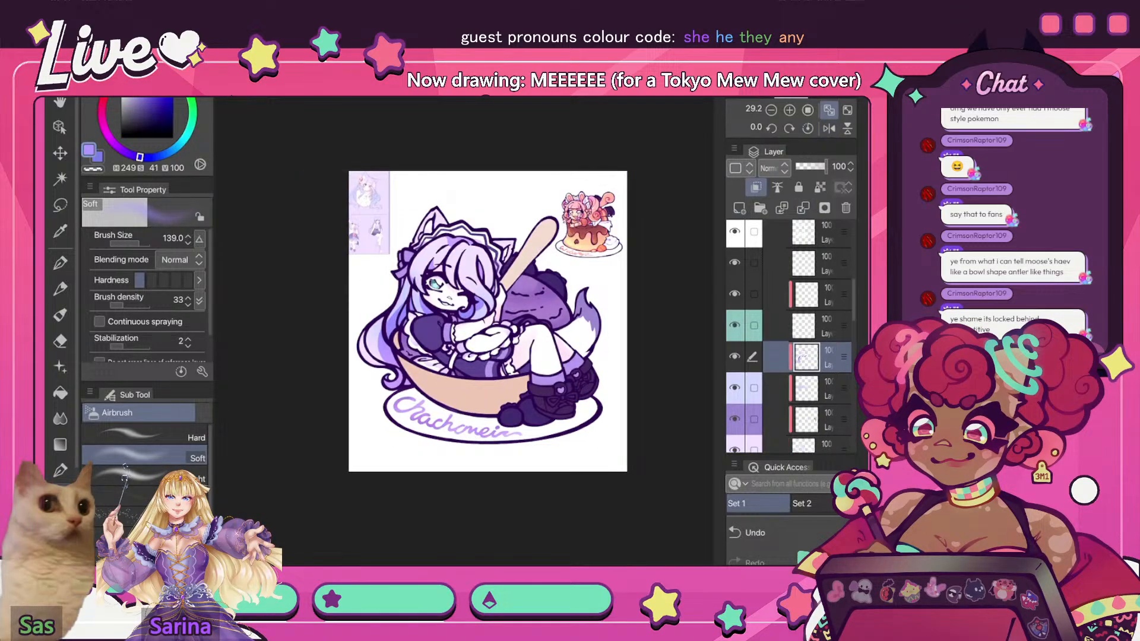
# - Compare the drawing with and without the merged shading layer and lower its opacity to 63%
pyautogui.click(734, 356)
pyautogui.click(735, 356)
pyautogui.click(821, 167)
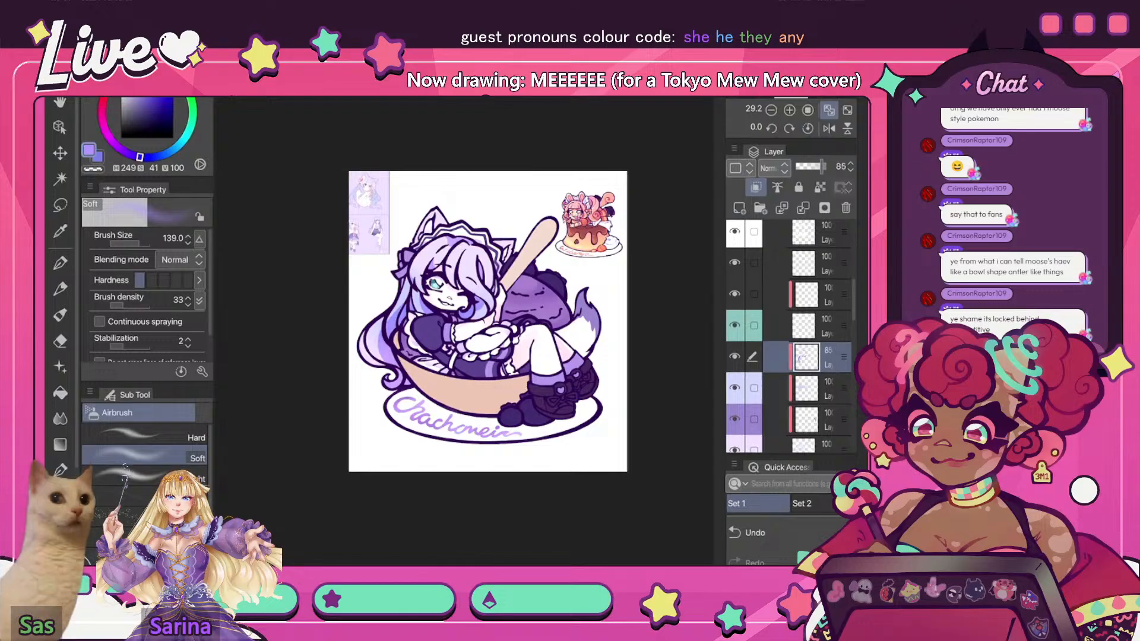
pyautogui.moveTo(817, 167); pyautogui.dragTo(815, 166)
pyautogui.click(828, 128)
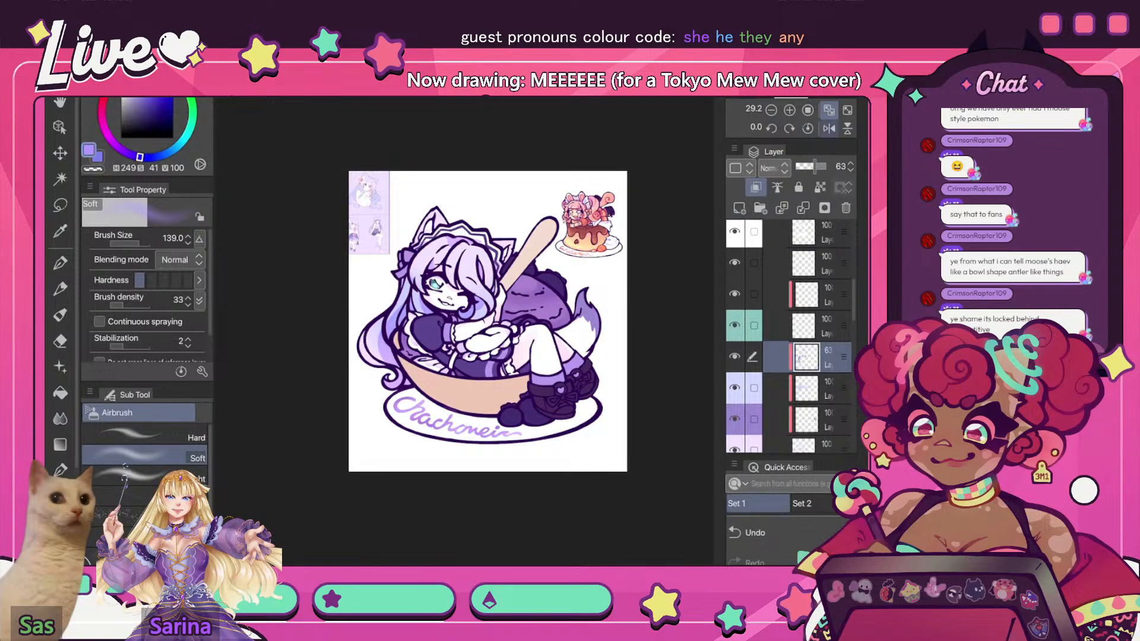
# - Check the hair shading mirrored and with its layer hidden, and set the merged shading layer's opacity to 88%
pyautogui.scroll(7, 310, 207)
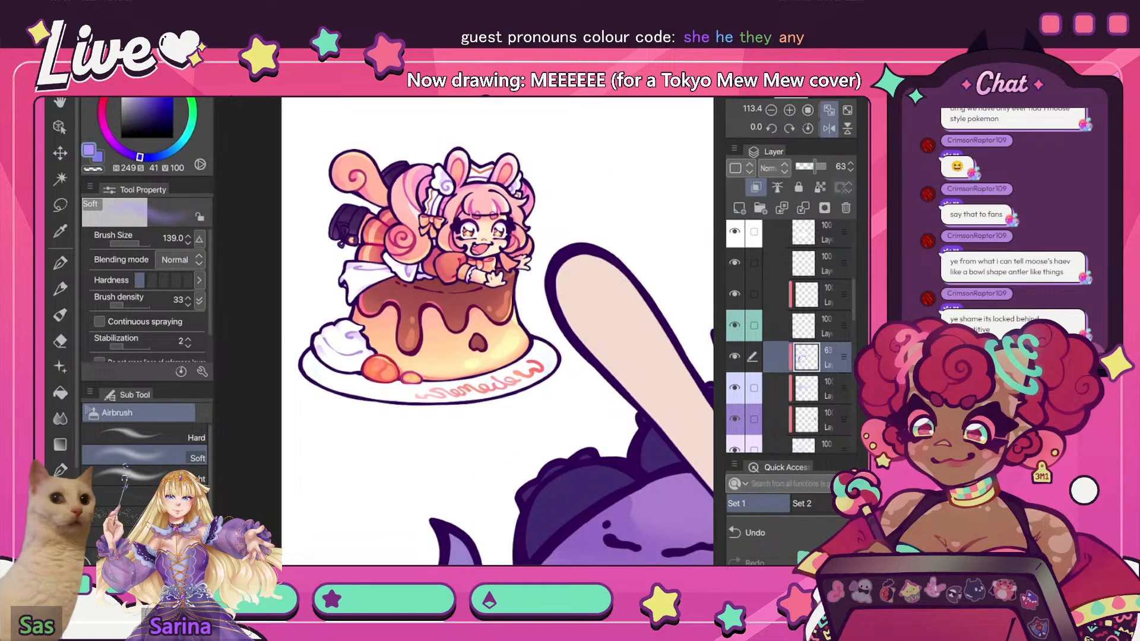
pyautogui.click(829, 110)
pyautogui.click(829, 129)
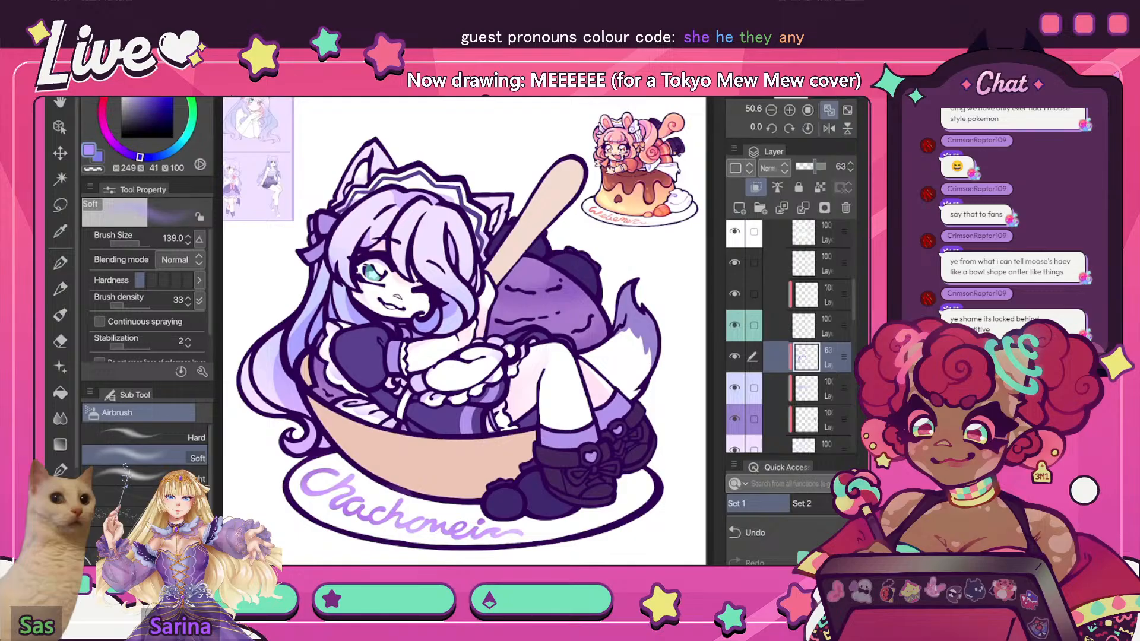
pyautogui.scroll(-3, 487, 297)
pyautogui.click(828, 128)
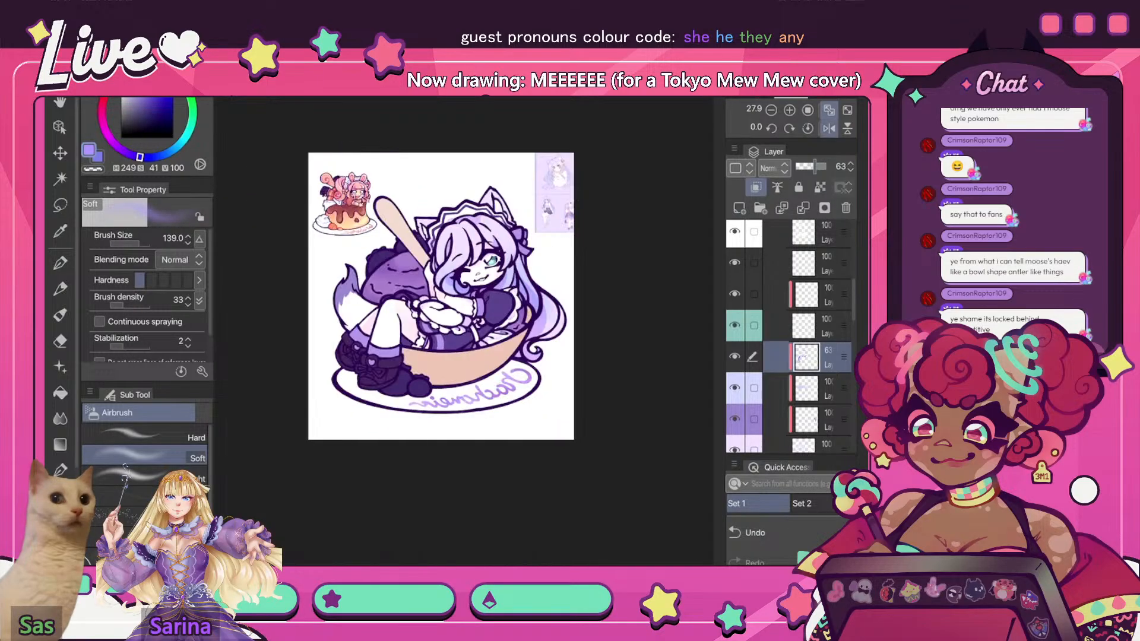
pyautogui.click(735, 357)
pyautogui.click(735, 357)
pyautogui.click(829, 128)
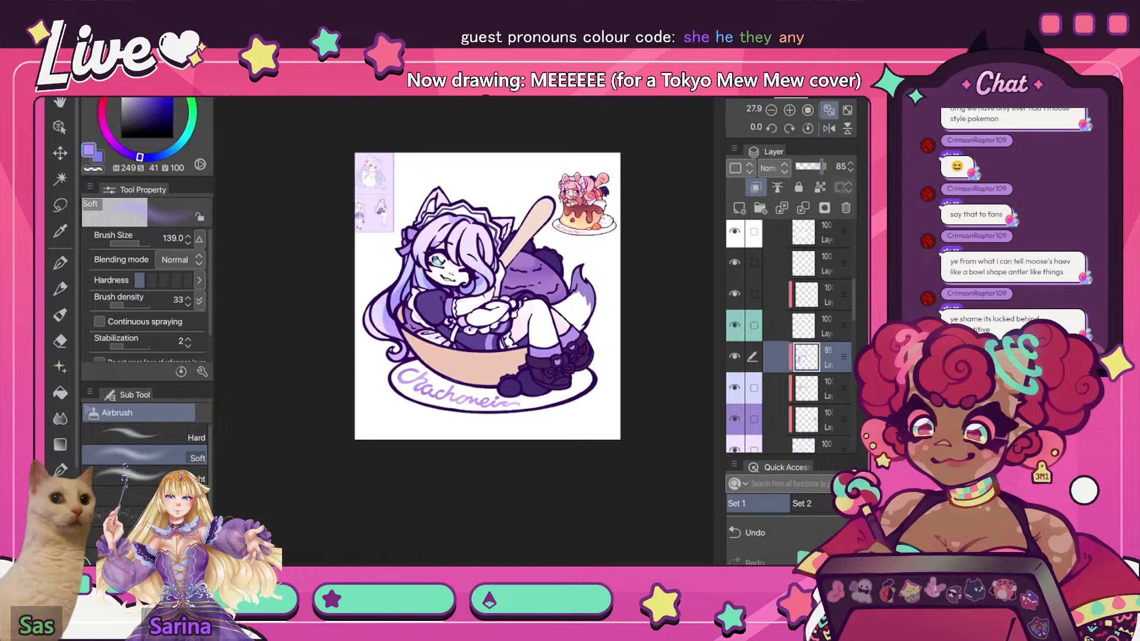
pyautogui.moveTo(822, 167); pyautogui.dragTo(823, 166)
pyautogui.click(828, 129)
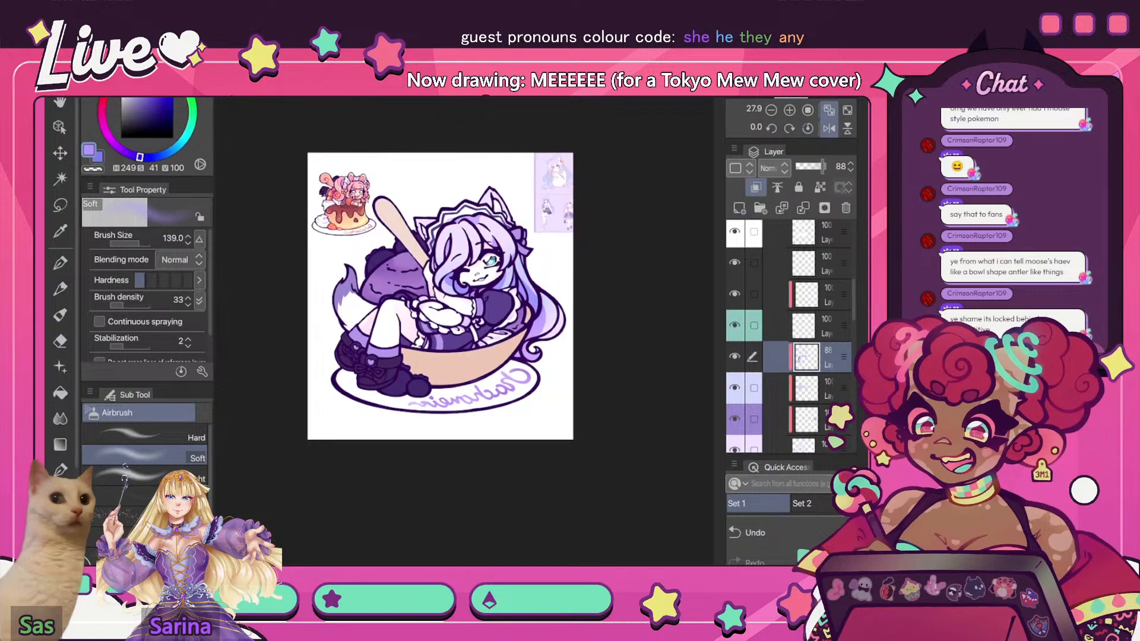
pyautogui.click(829, 128)
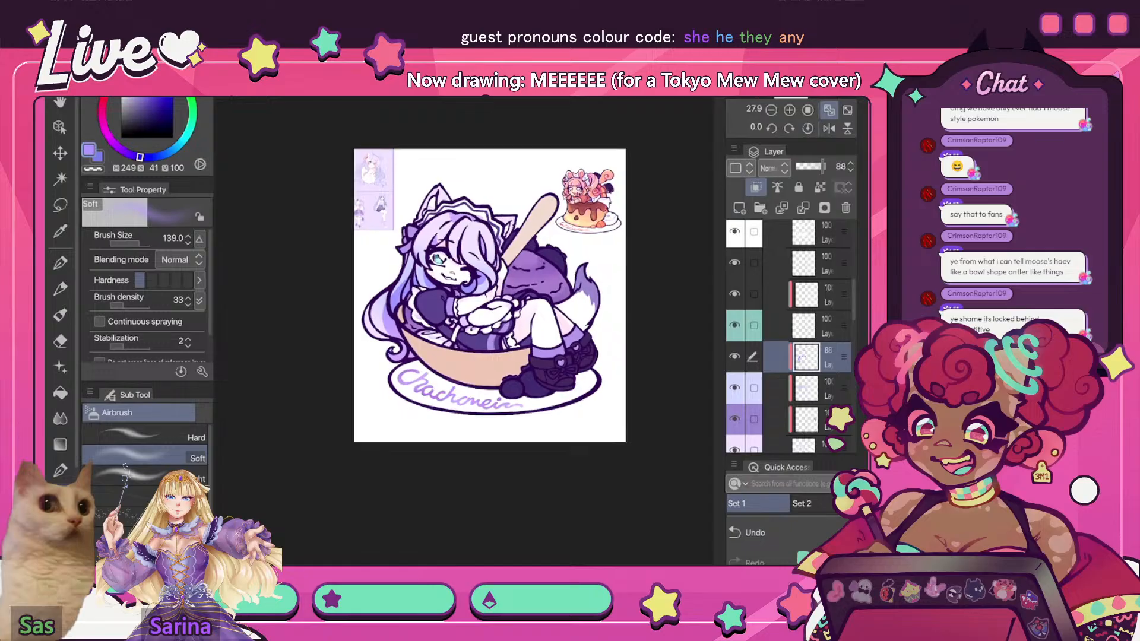
# - Choose the Soft eraser for the merged hair shading and set its brush size to 139
pyautogui.scroll(3, 403, 289)
pyautogui.press('e')
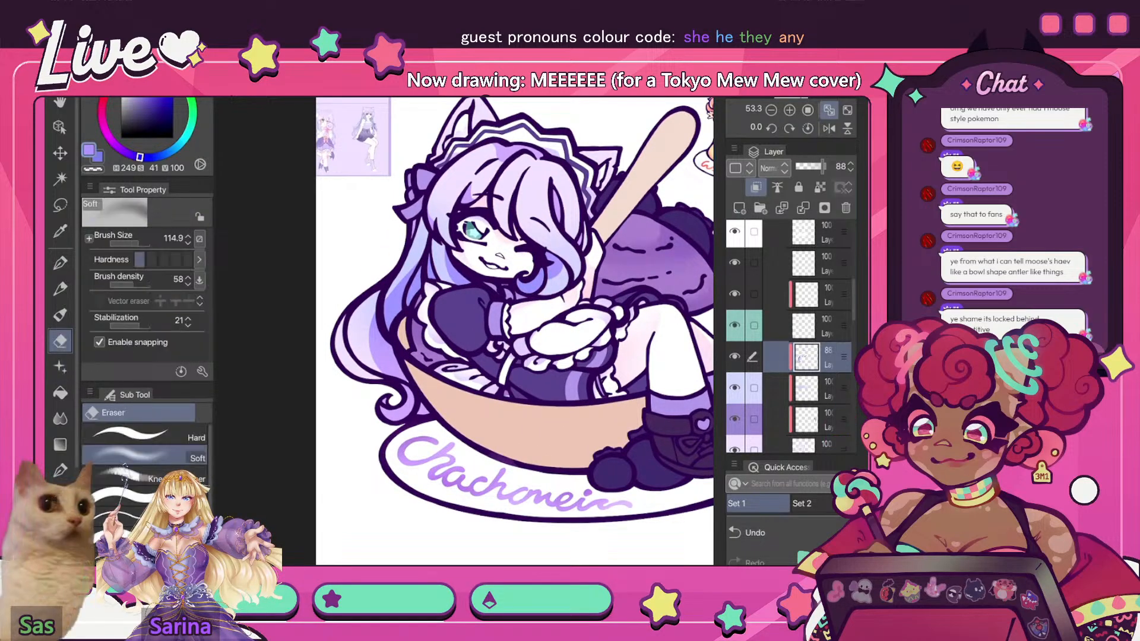
pyautogui.press(']')
pyautogui.press(']')
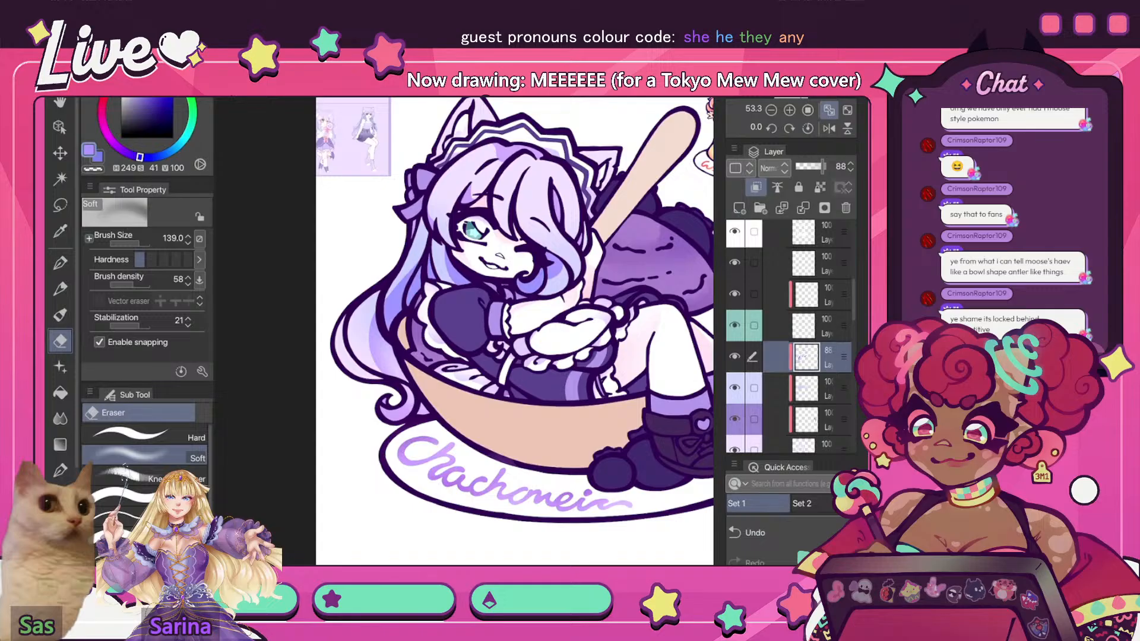
# - Compare the hair's purple and blue shading with the pudding reference in mirrored and normal views at several sizes
pyautogui.click(828, 110)
pyautogui.click(829, 128)
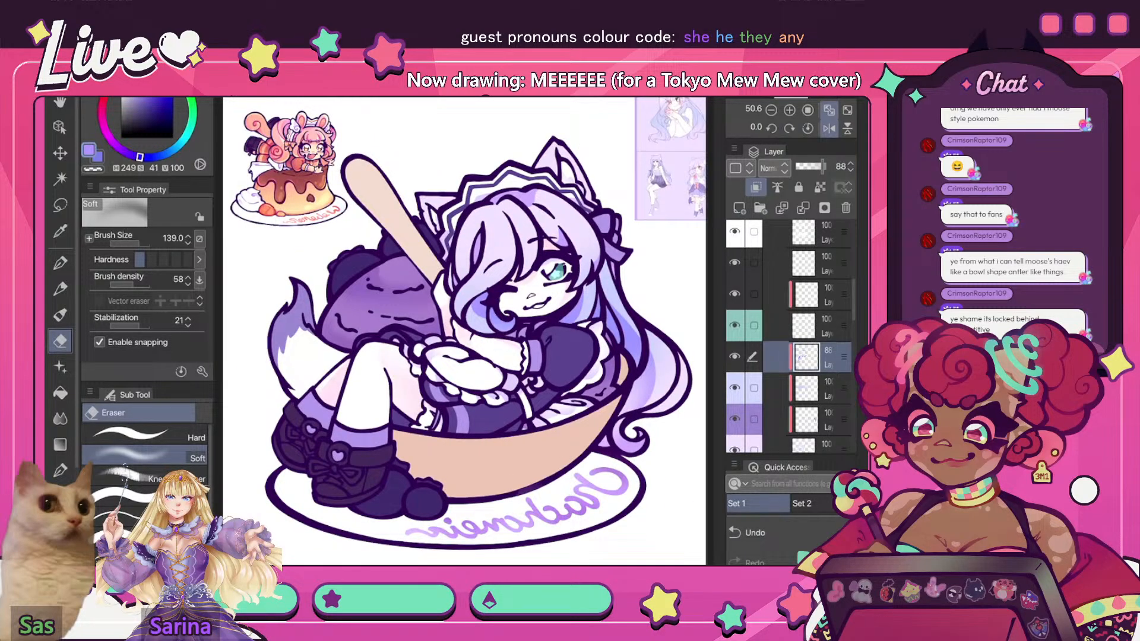
pyautogui.click(828, 128)
pyautogui.scroll(-5, 480, 323)
pyautogui.scroll(1, 481, 323)
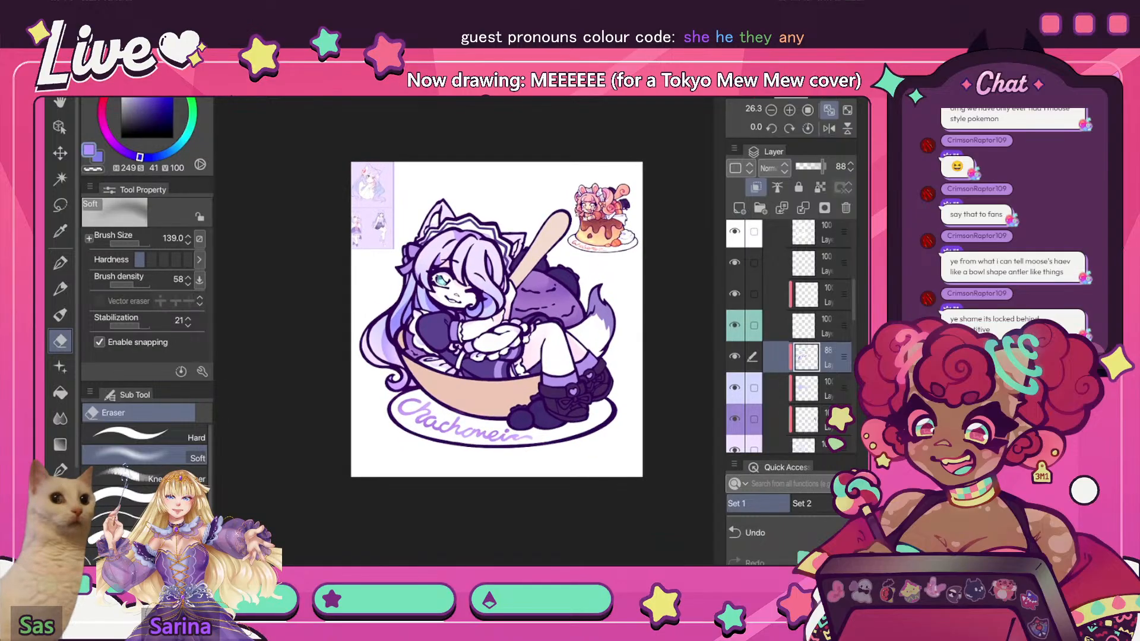
pyautogui.click(828, 128)
pyautogui.click(829, 128)
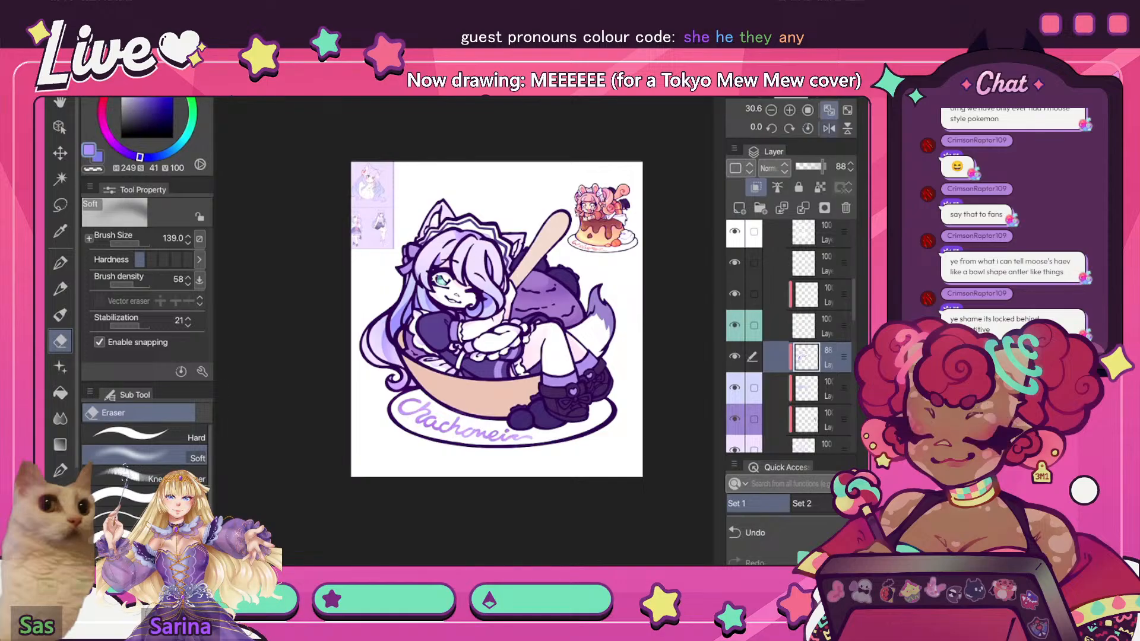
pyautogui.click(828, 128)
# - Refine the hair shading with the Soft eraser at brush sizes 64.9 and 168.2
pyautogui.scroll(4, 464, 332)
pyautogui.click(136, 243)
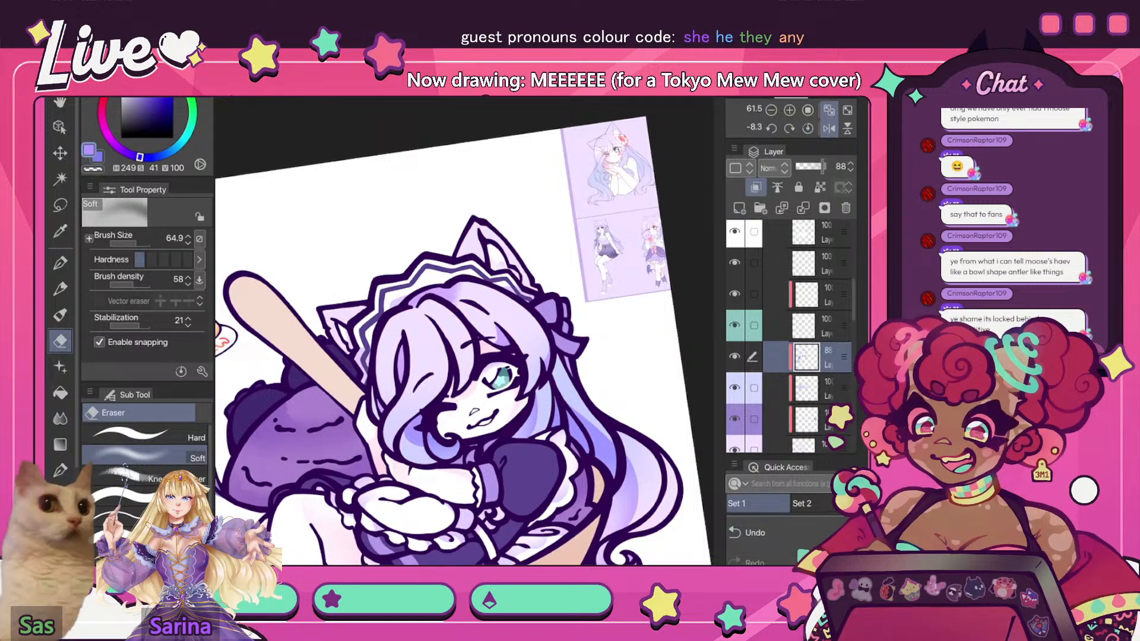
pyautogui.scroll(-2, 463, 332)
pyautogui.press('h')
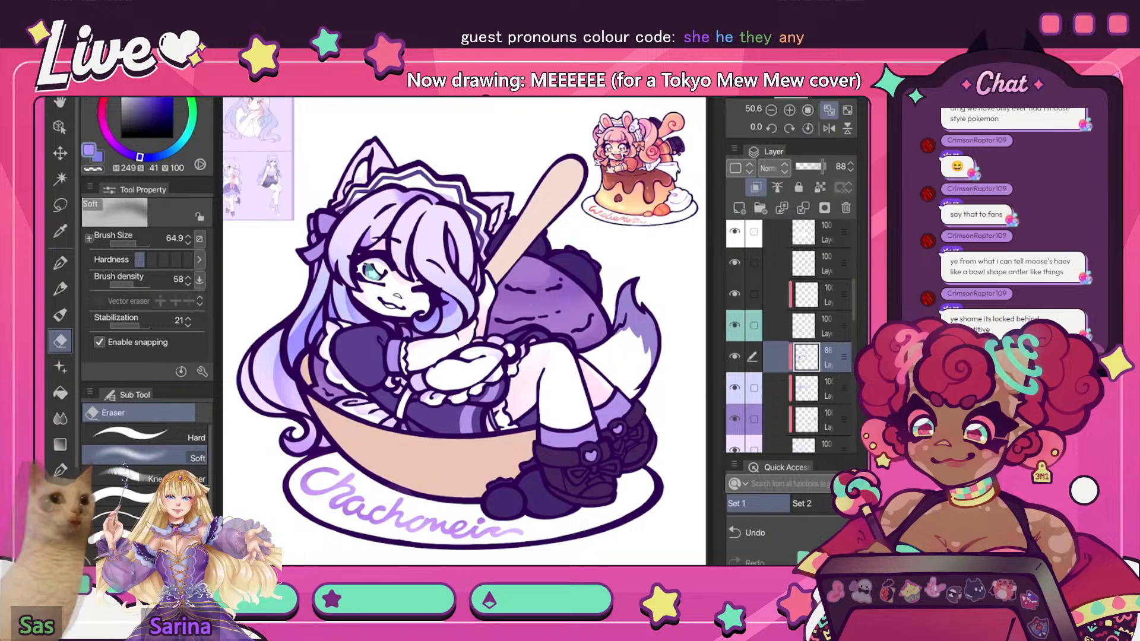
pyautogui.press(']')
pyautogui.press(']')
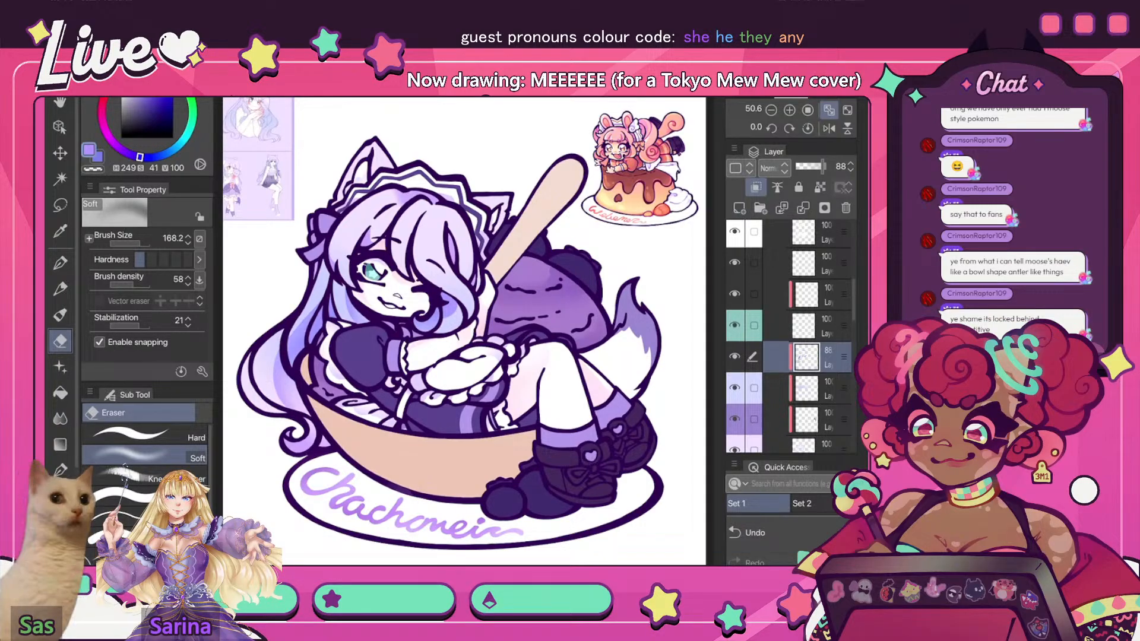
# - Check the hair shading mirrored, sample a light purple at hue 257 and return to the G-pen at brush size 139
pyautogui.scroll(-3, 465, 331)
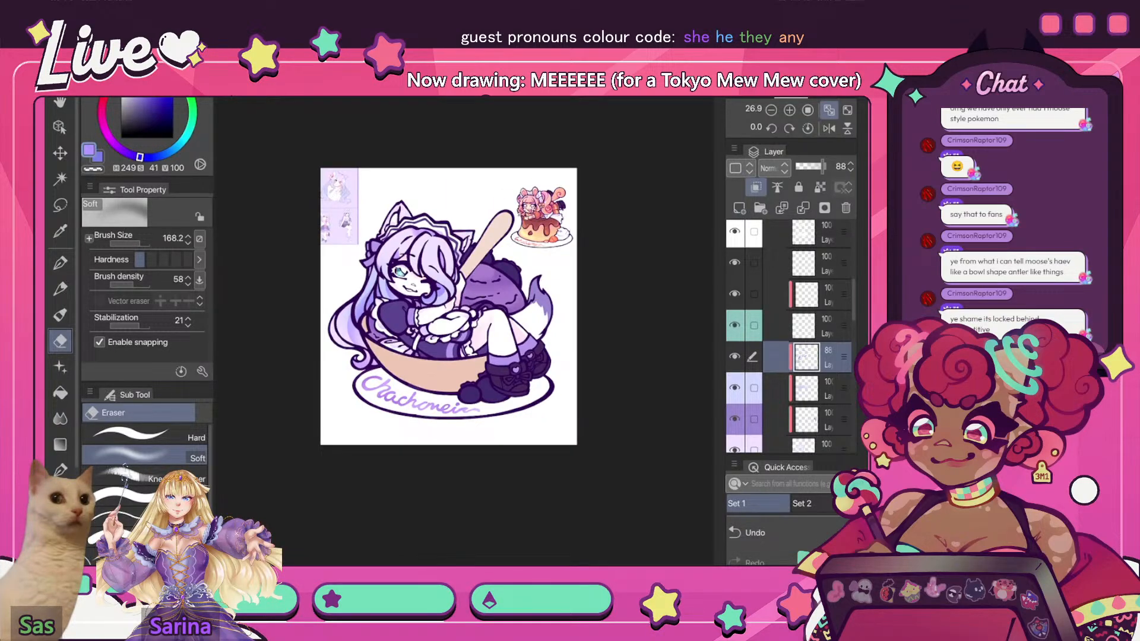
pyautogui.press('h')
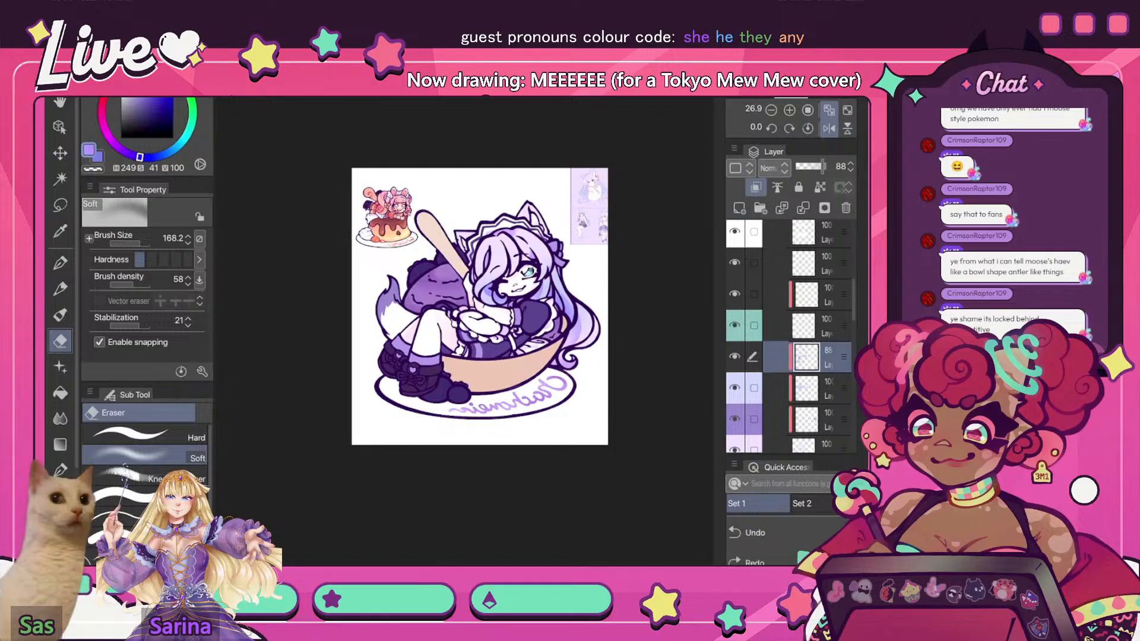
pyautogui.scroll(2, 561, 244)
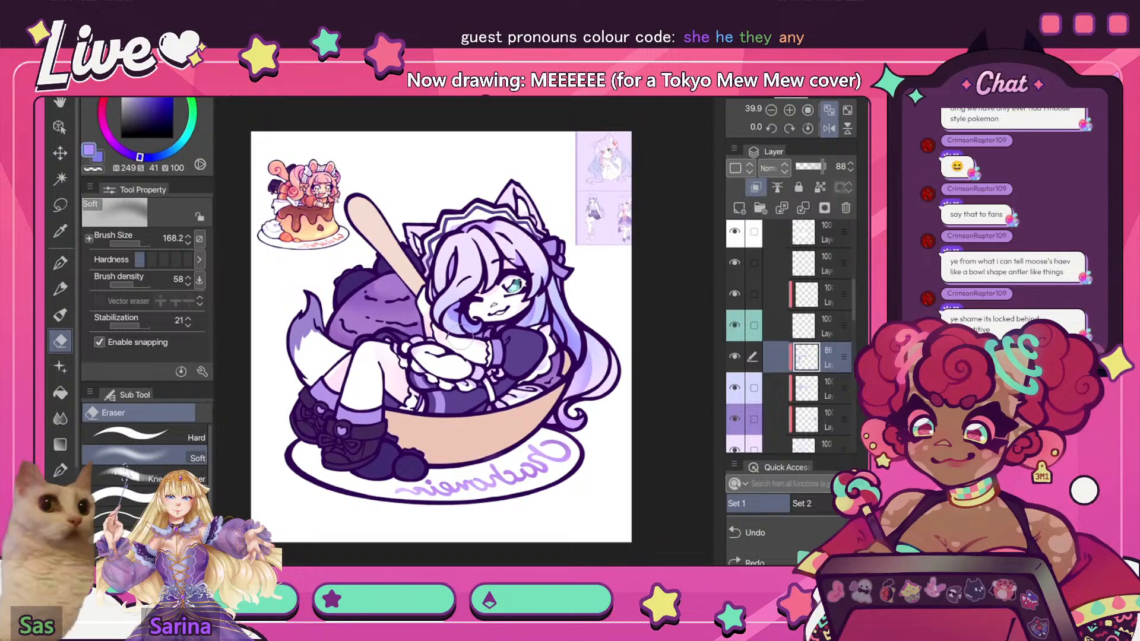
pyautogui.press('h')
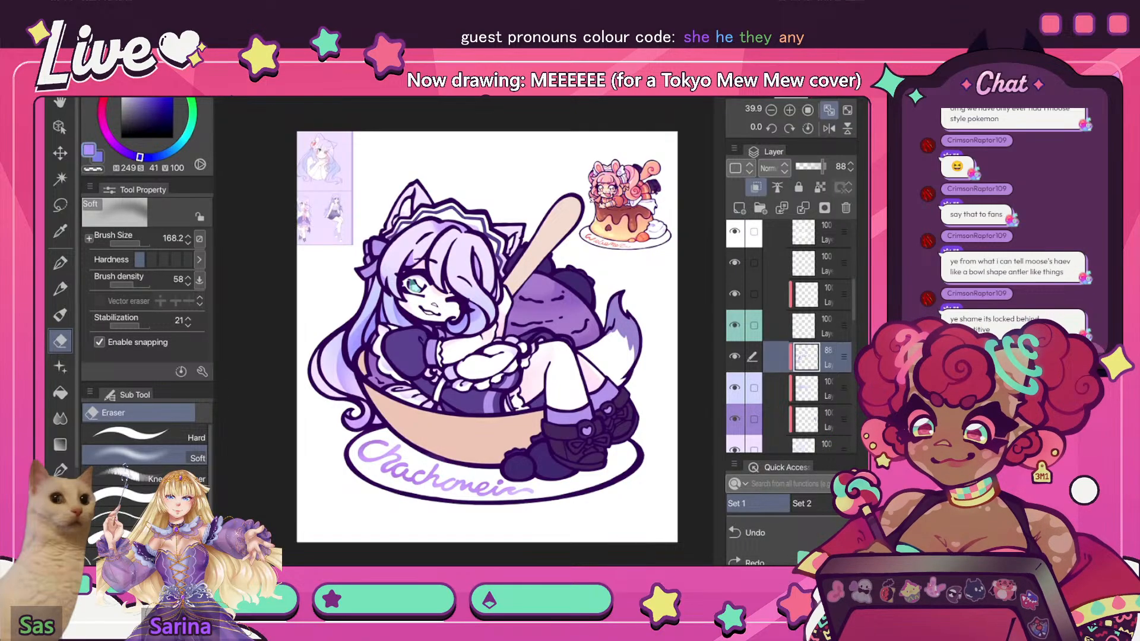
pyautogui.press('i')
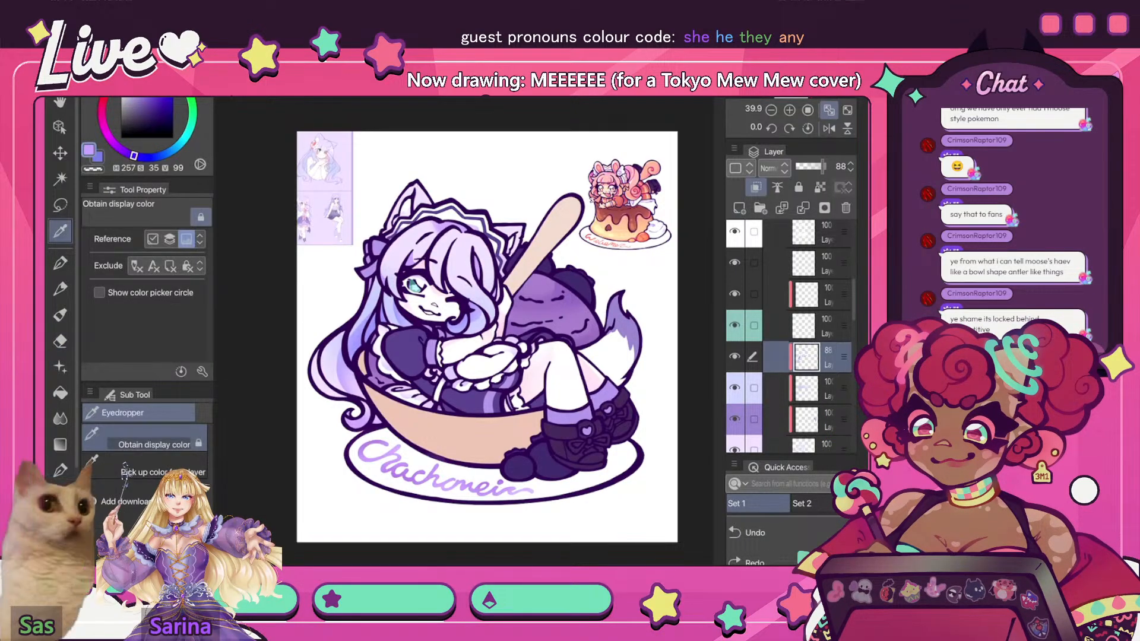
pyautogui.press('p')
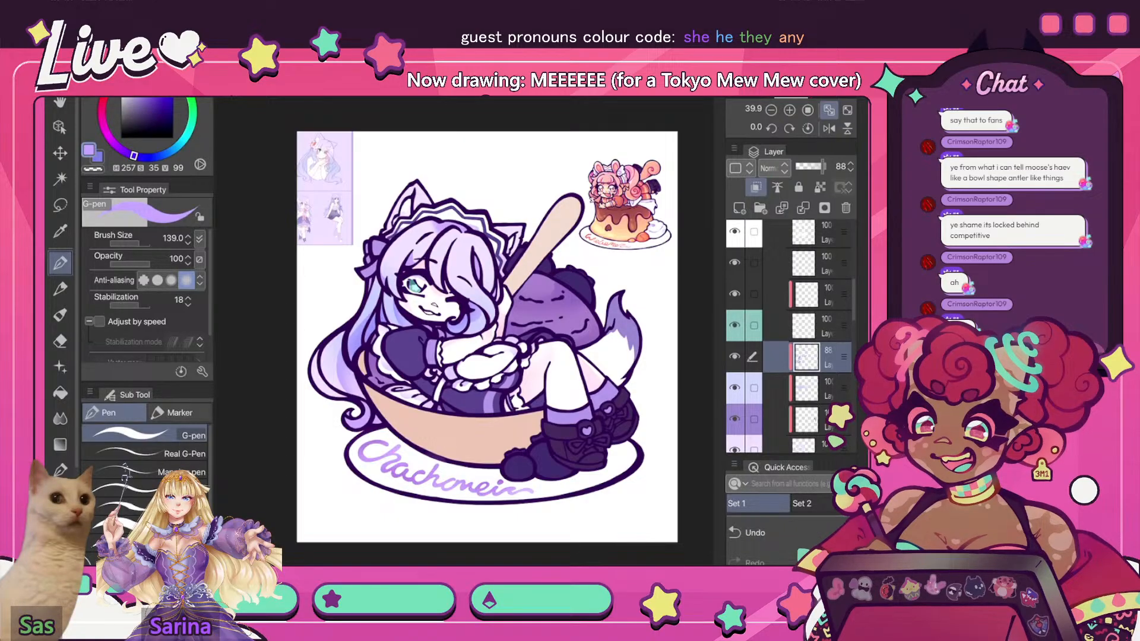
# - Compare the catgirl's hair shading with the pudding reference in mirrored and normal views, both close up and zoomed out
pyautogui.click(828, 128)
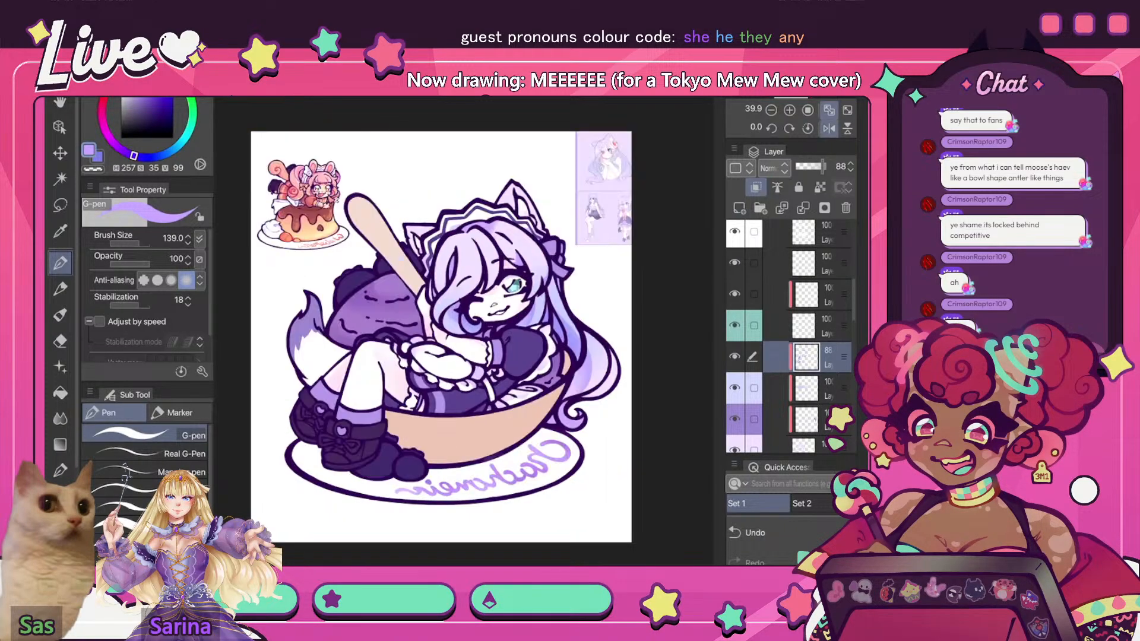
pyautogui.click(828, 128)
pyautogui.scroll(2, 574, 335)
pyautogui.scroll(8, 670, 137)
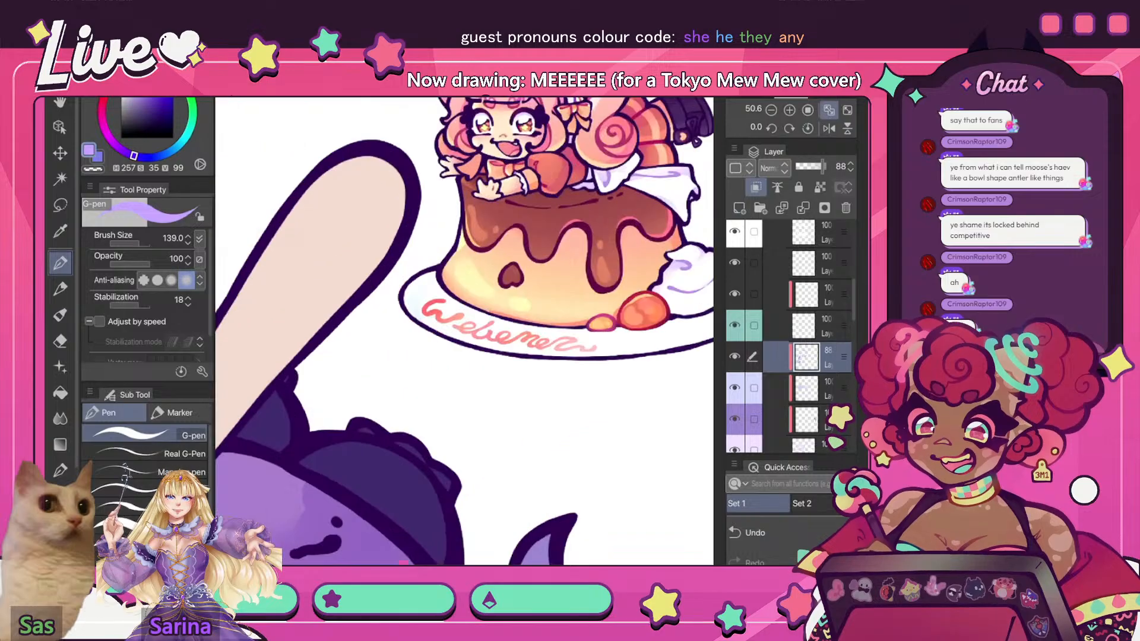
pyautogui.scroll(-6, 682, 137)
pyautogui.scroll(-2, 465, 331)
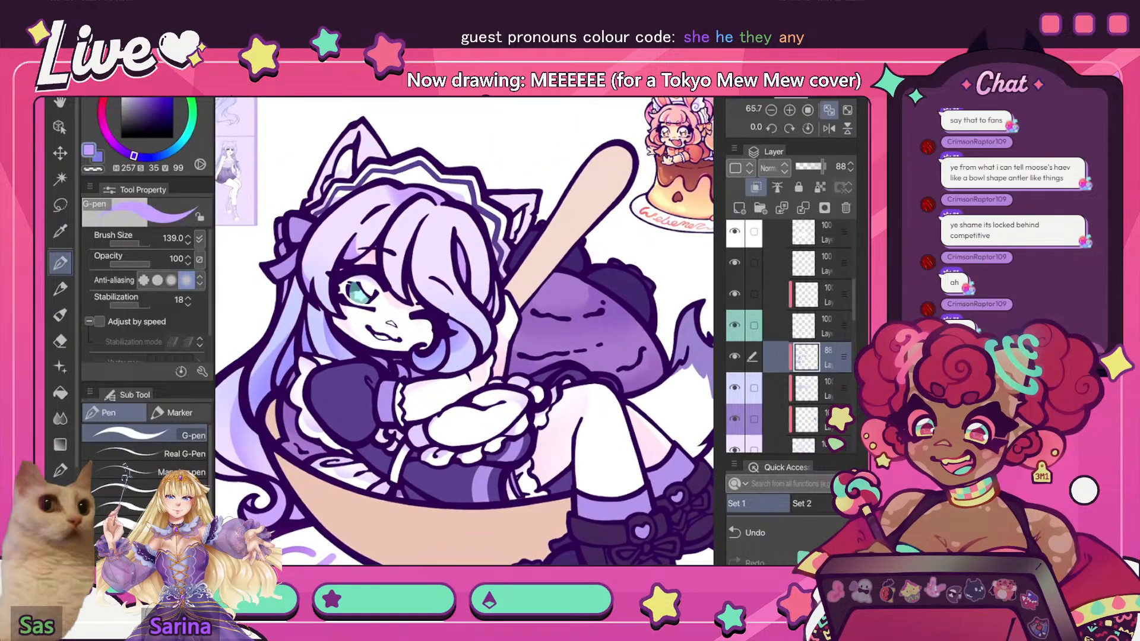
pyautogui.scroll(5, 593, 238)
pyautogui.scroll(-3, 584, 239)
pyautogui.scroll(-2, 522, 297)
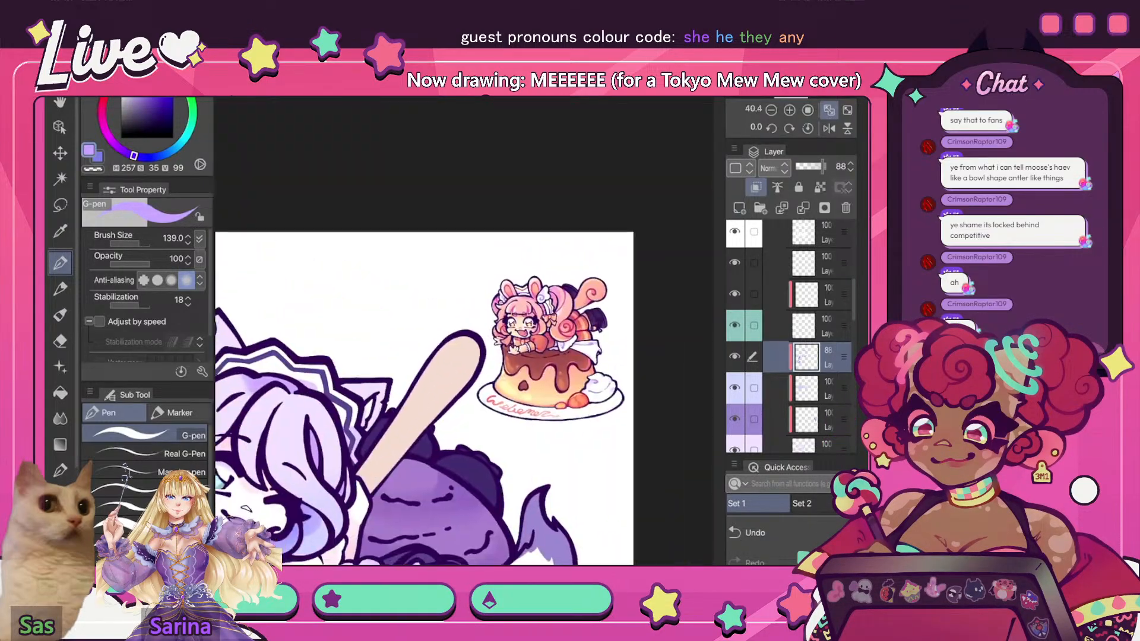
pyautogui.scroll(6, 504, 267)
pyautogui.scroll(-8, 594, 178)
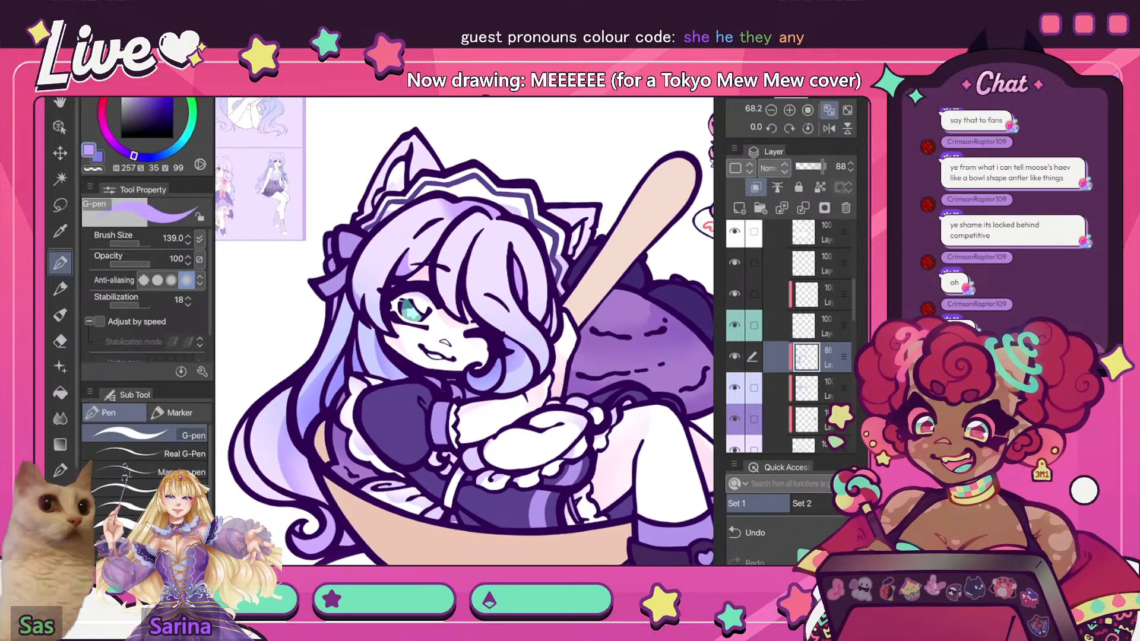
pyautogui.click(828, 128)
pyautogui.press('h')
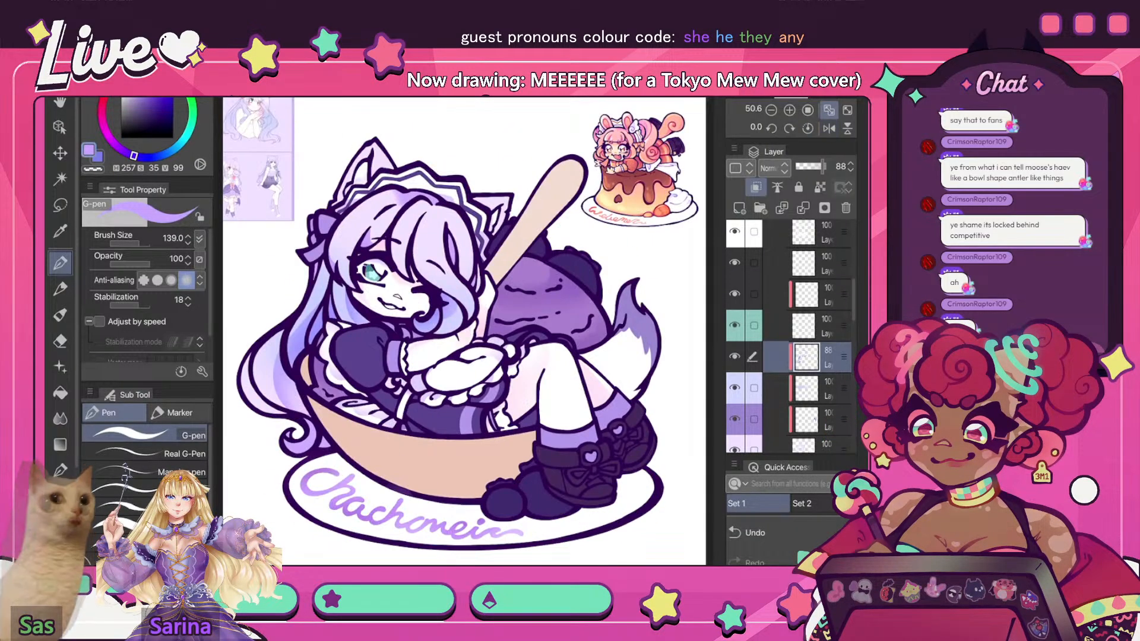
# - Set the G-pen to brush size 30.3 with a purple of hue 267, saturation 43 and value 85
pyautogui.press('c')
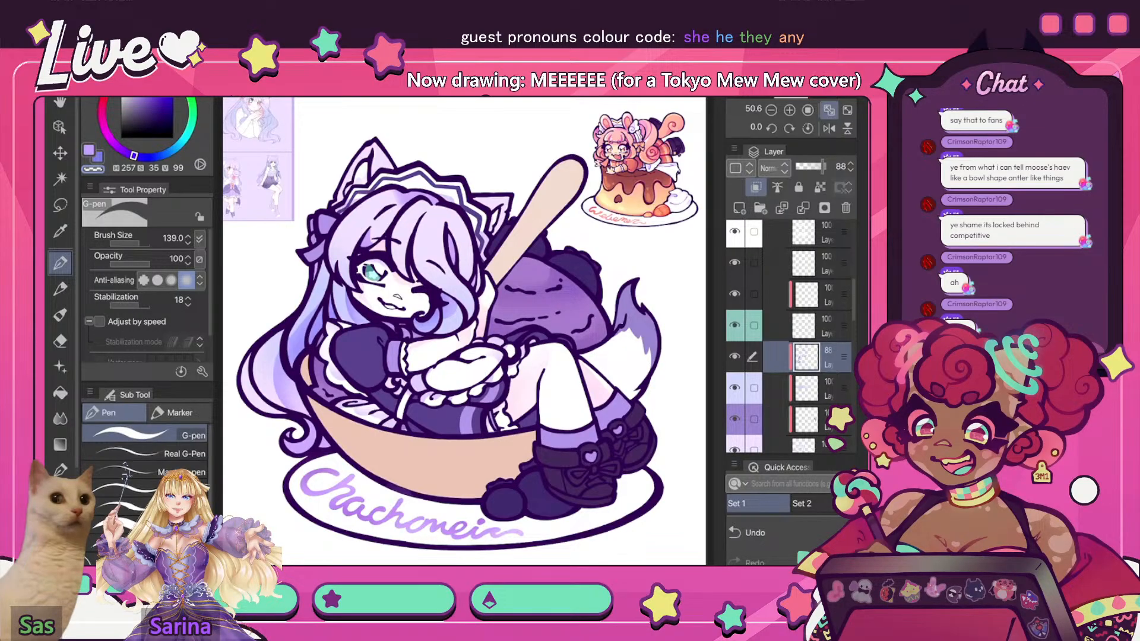
pyautogui.press('c')
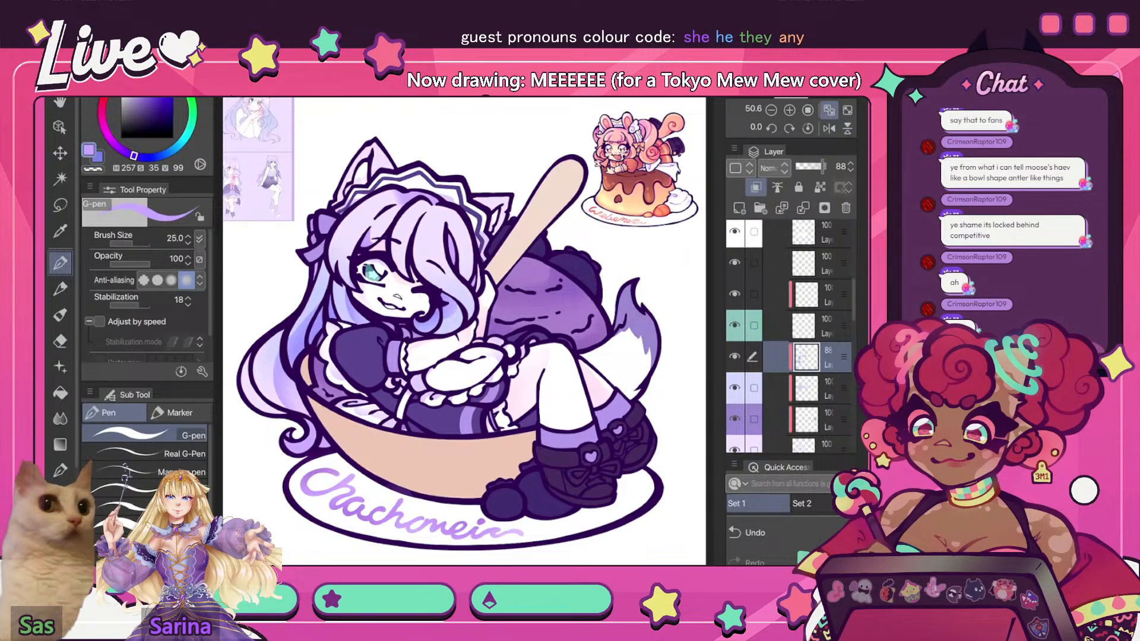
pyautogui.press('h')
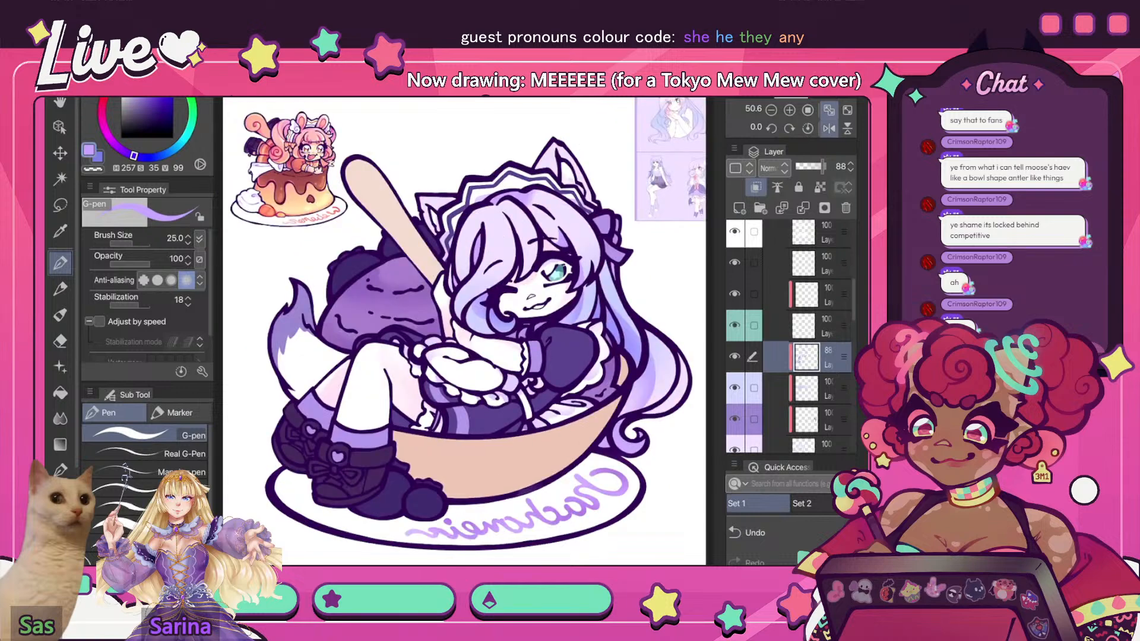
pyautogui.press('h')
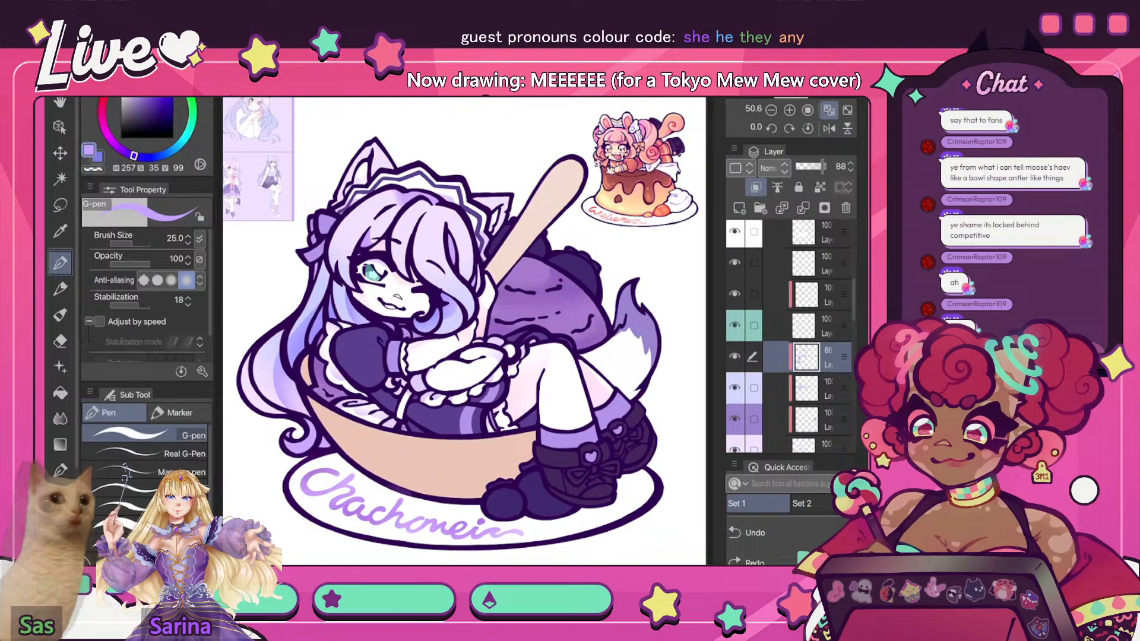
pyautogui.click(142, 92)
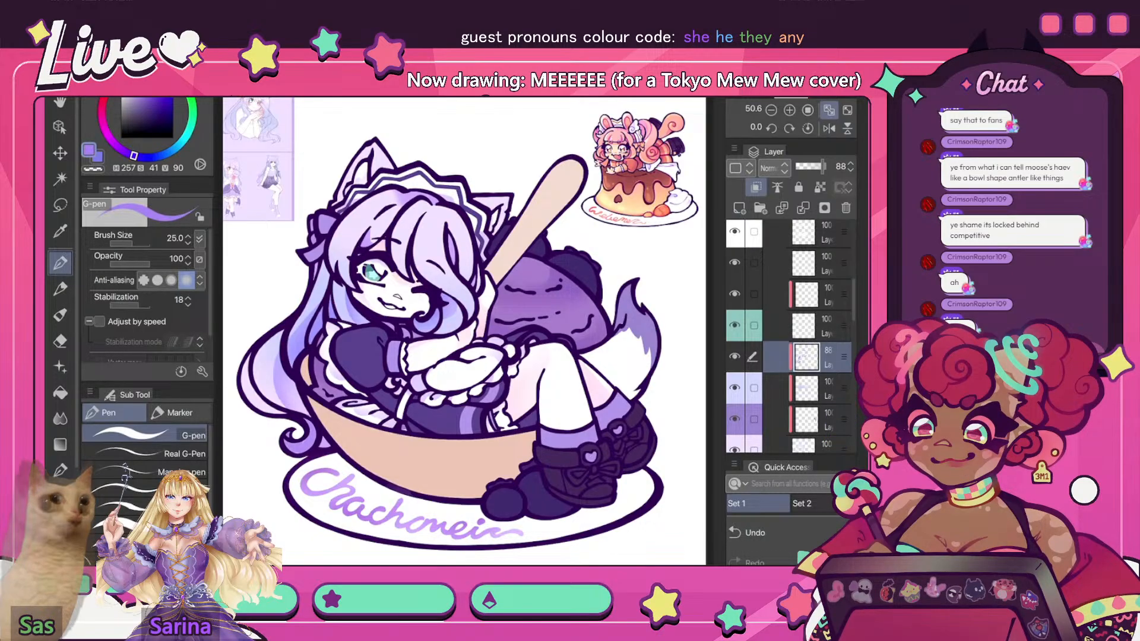
pyautogui.press(']')
pyautogui.press(']')
pyautogui.moveTo(134, 155); pyautogui.dragTo(126, 152)
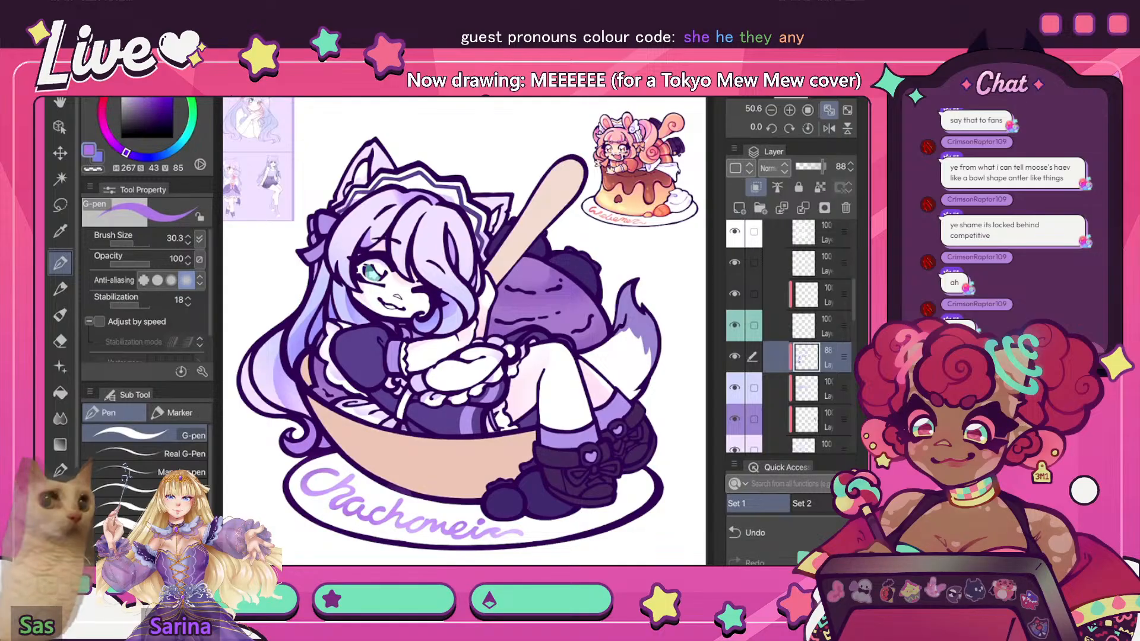
# - Check the hair shading in mirrored view and raise the shading layer's saturation by 5 with Hue/Saturation/Luminosity
pyautogui.press('h')
pyautogui.scroll(-4, 464, 331)
pyautogui.scroll(4, 464, 332)
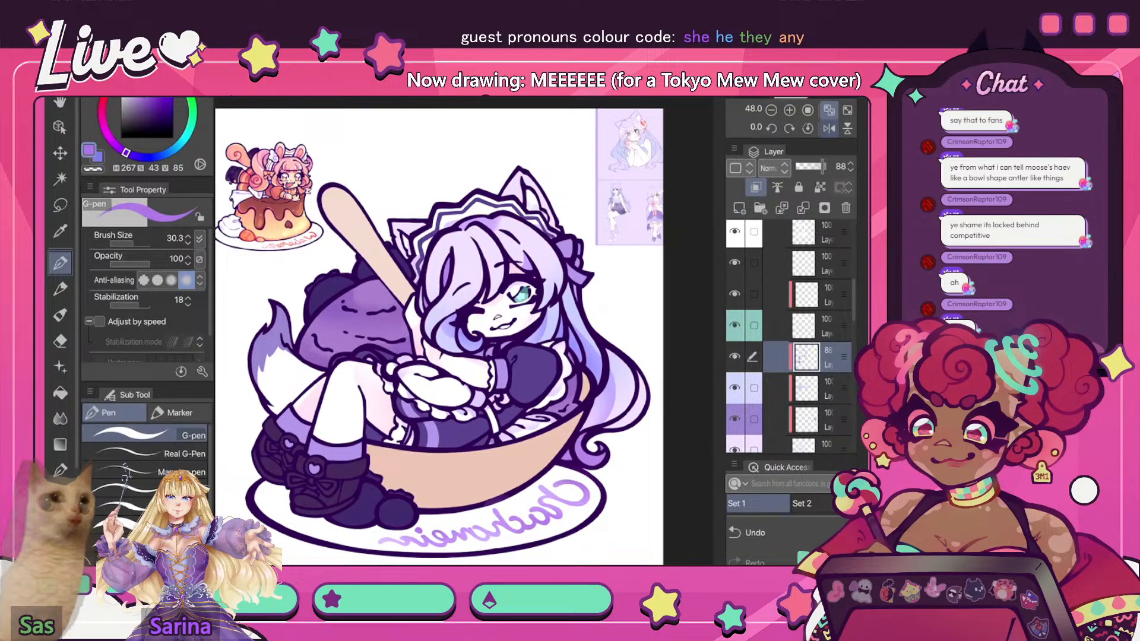
pyautogui.press('h')
pyautogui.press('h')
pyautogui.press('h')
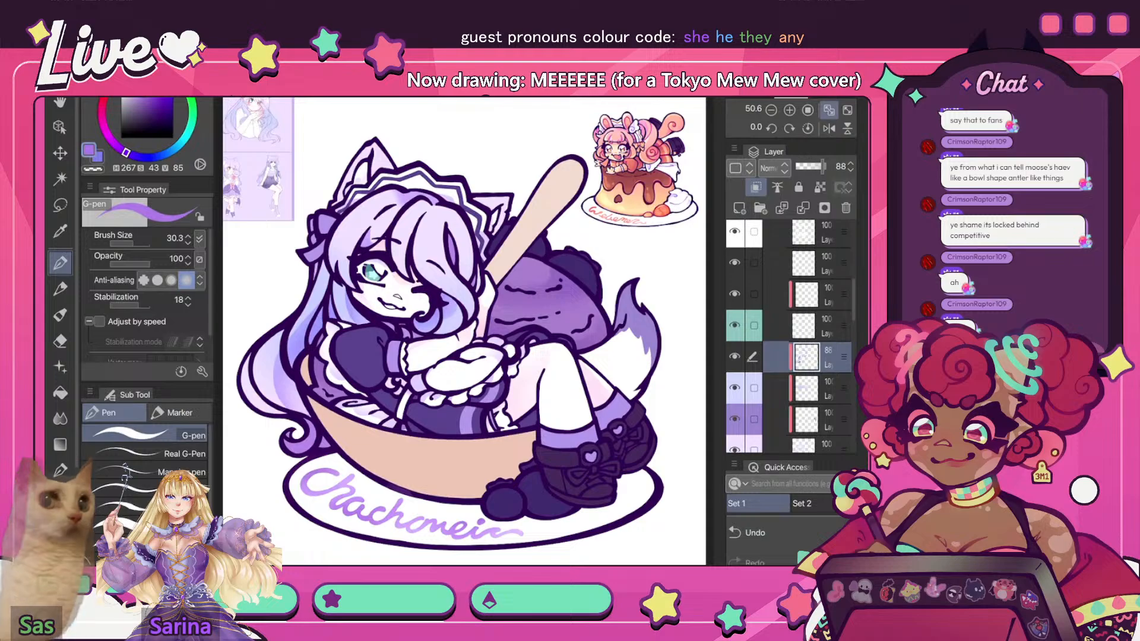
pyautogui.click(132, 24)
pyautogui.click(181, 336)
pyautogui.click(463, 356)
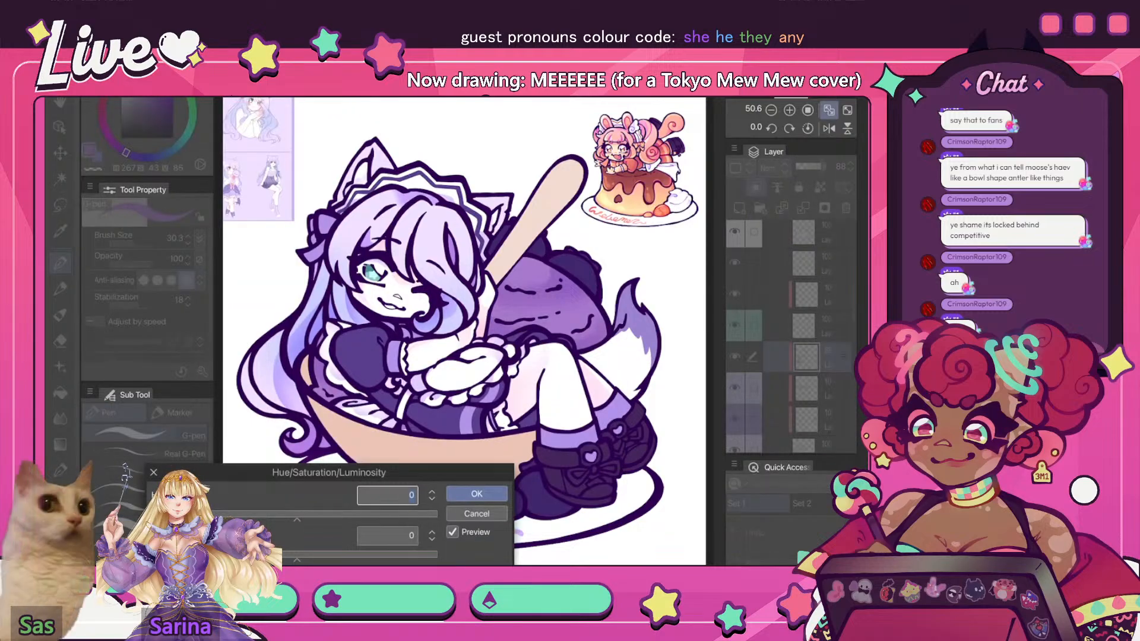
pyautogui.moveTo(297, 559); pyautogui.dragTo(304, 558)
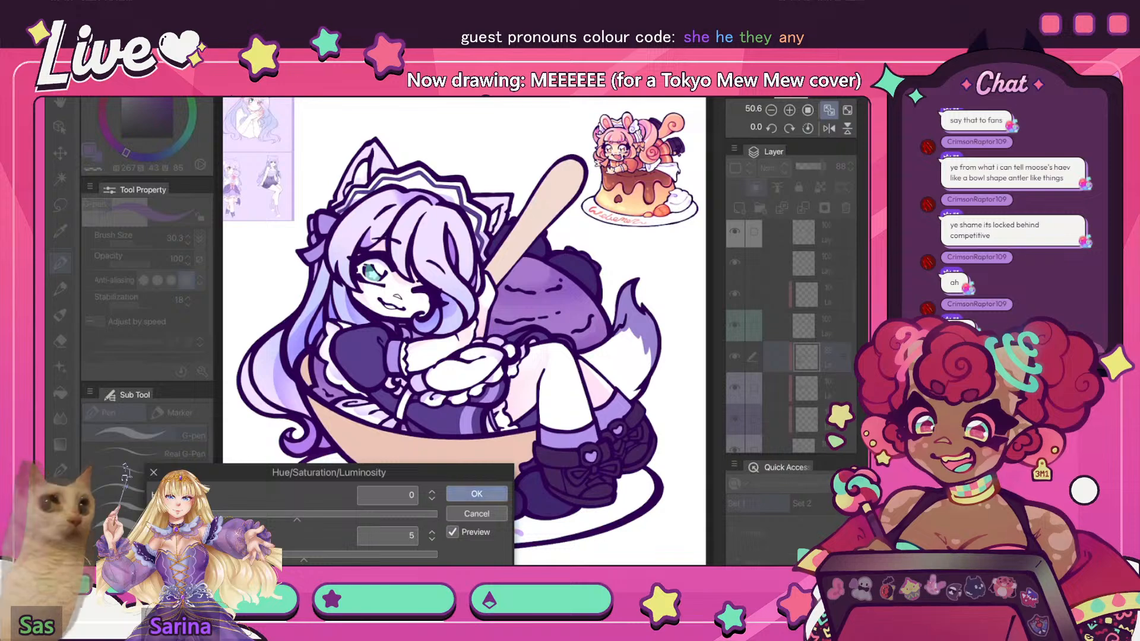
pyautogui.click(477, 494)
# - Lower the hair shading layer's opacity to 75 and check the illustration in mirrored and normal views
pyautogui.scroll(-5, 503, 289)
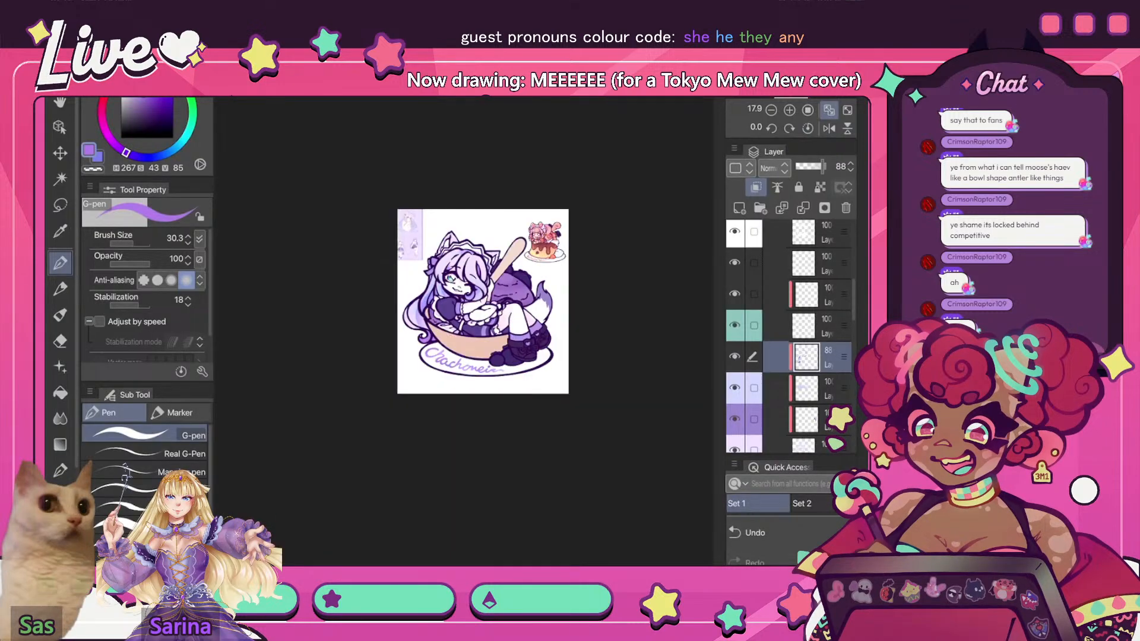
pyautogui.click(828, 128)
pyautogui.click(829, 110)
pyautogui.click(828, 128)
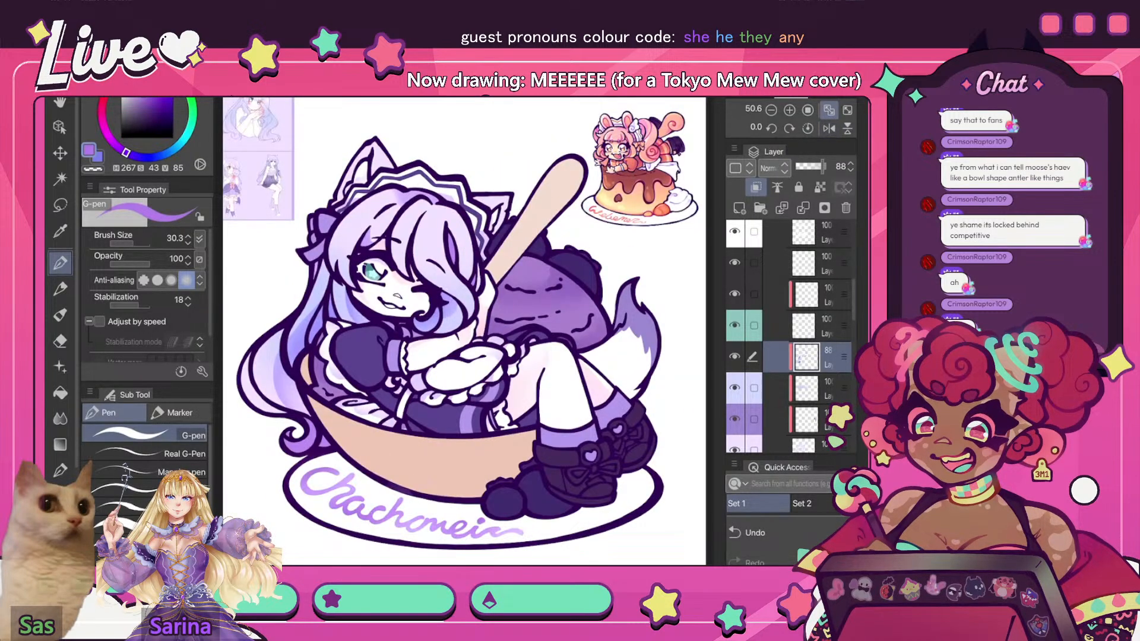
pyautogui.click(734, 357)
pyautogui.click(735, 356)
pyautogui.moveTo(823, 167); pyautogui.dragTo(818, 167)
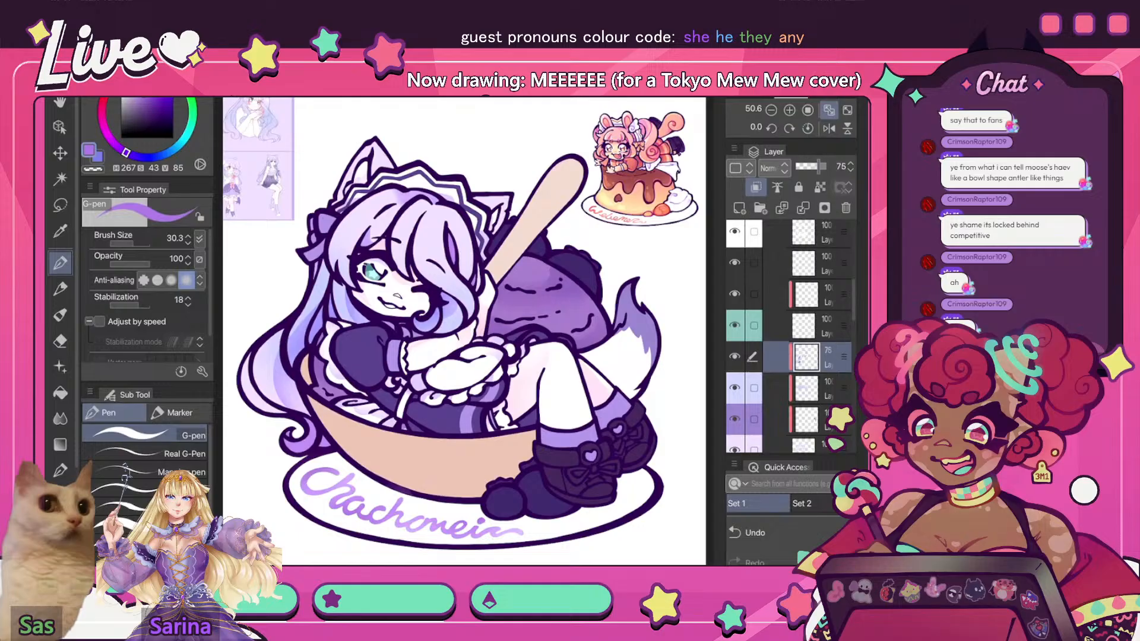
pyautogui.scroll(-5, 534, 232)
pyautogui.click(828, 128)
pyautogui.click(829, 109)
pyautogui.click(829, 129)
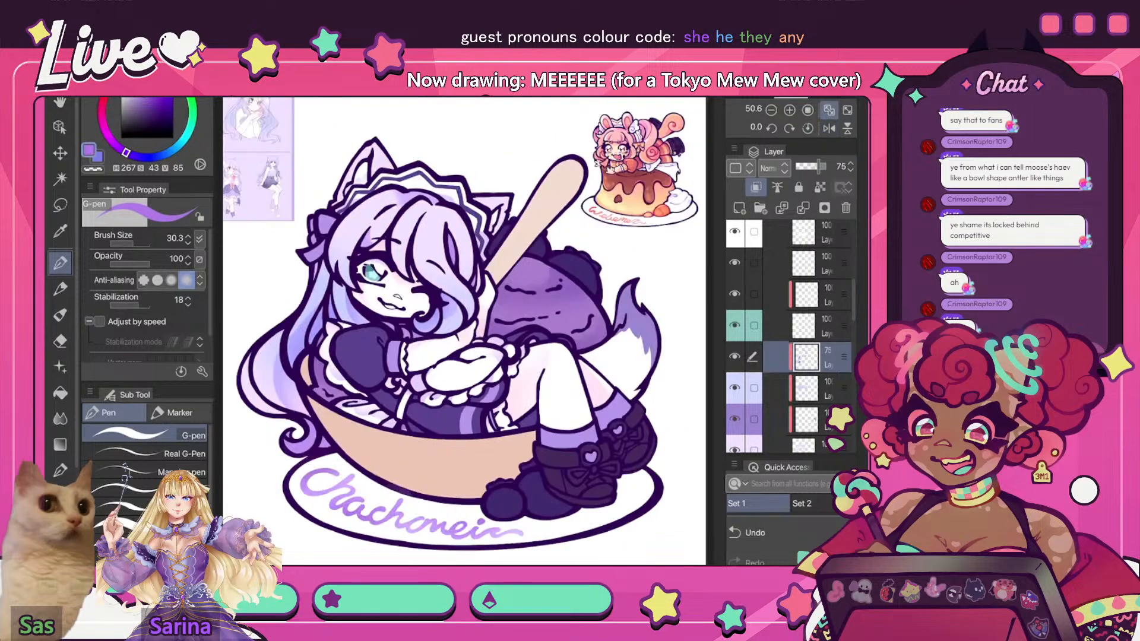
pyautogui.click(829, 128)
pyautogui.click(828, 128)
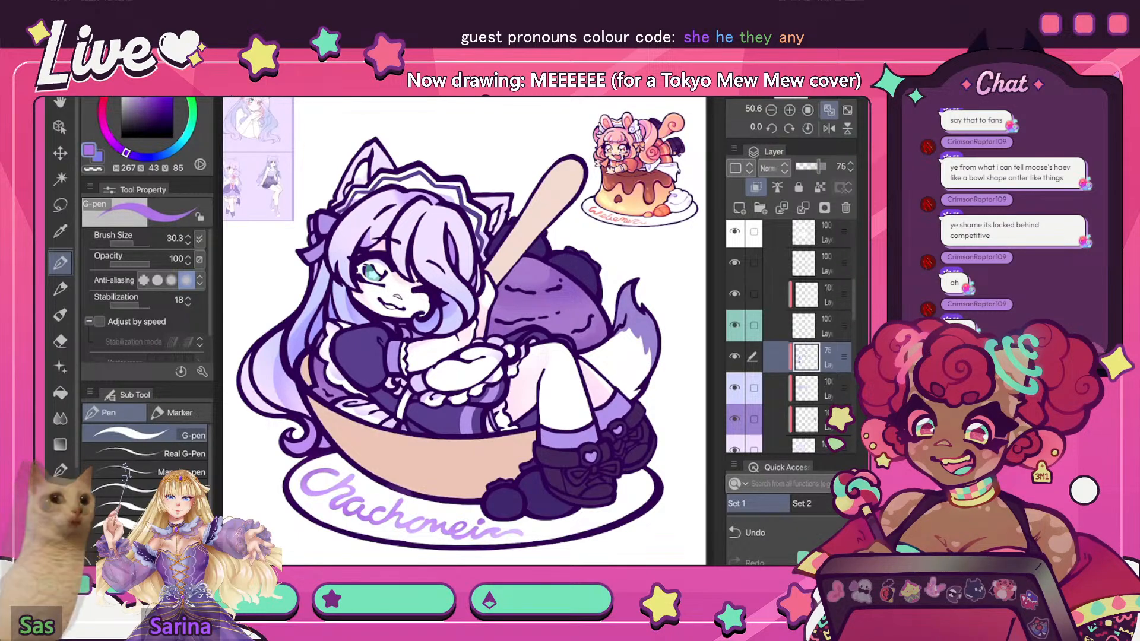
# - Collapse and hide the CHACHA folder, and show the WEB folder with the pudding character in its place
pyautogui.scroll(8, 796, 336)
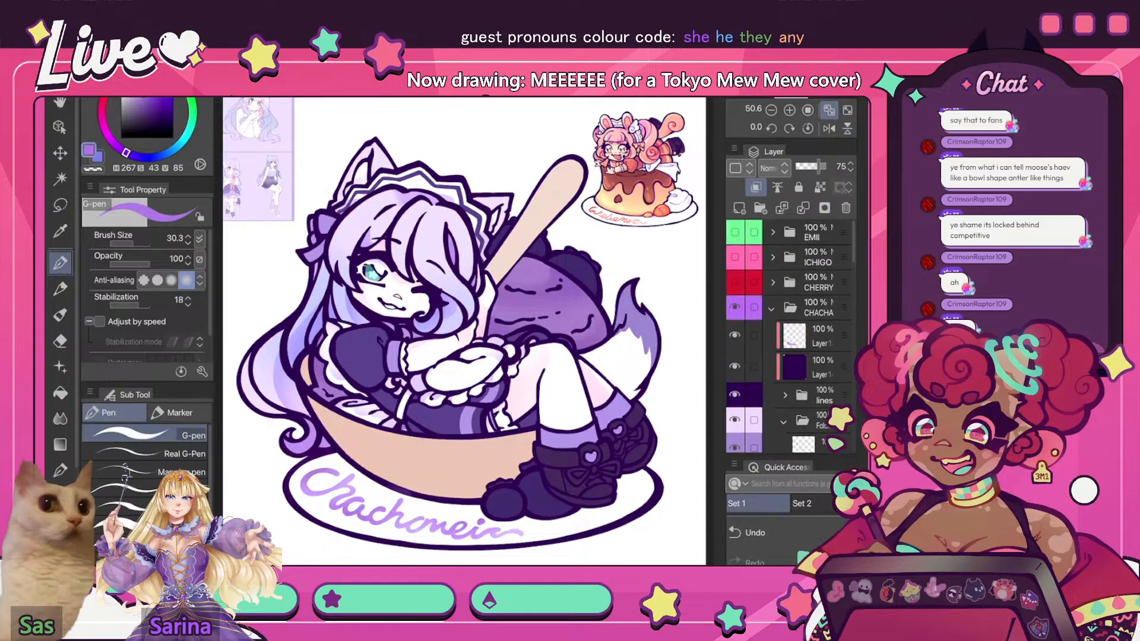
pyautogui.click(771, 308)
pyautogui.click(735, 307)
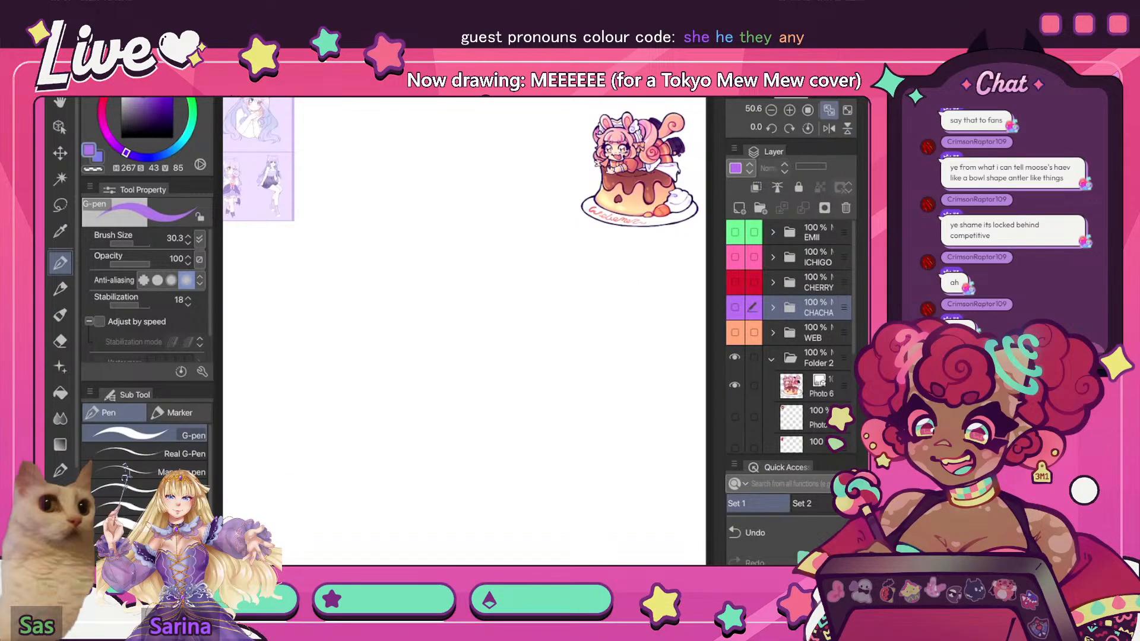
pyautogui.click(735, 332)
pyautogui.click(817, 333)
# - Hide the Photo 6 and Photo 3 reference images and select the Photo 3 layer
pyautogui.click(734, 385)
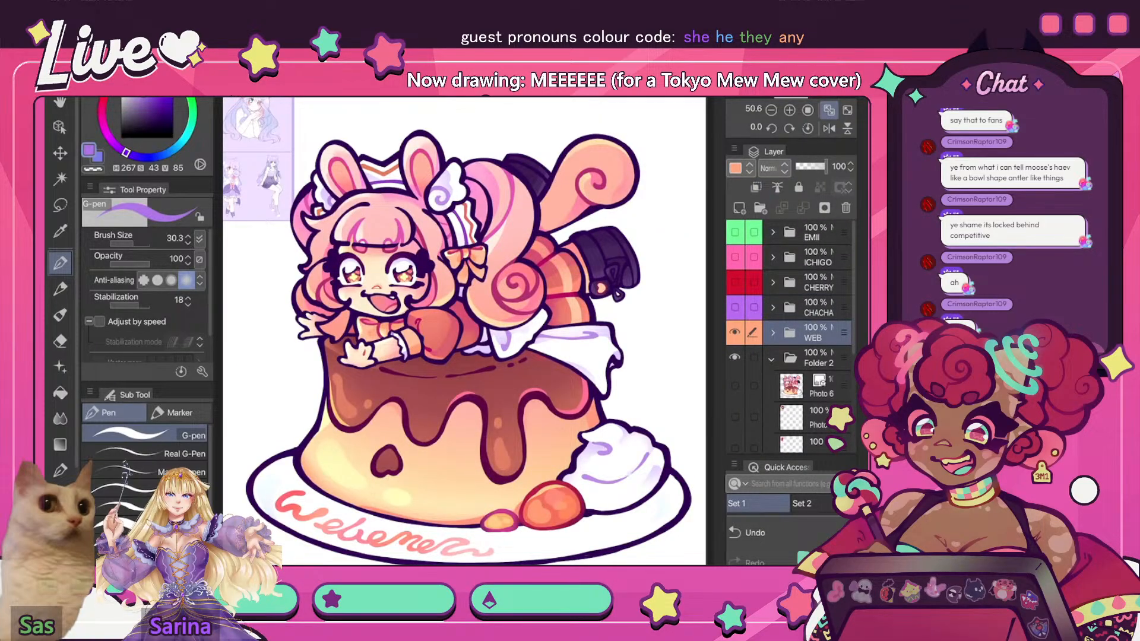
pyautogui.scroll(-4, 789, 333)
pyautogui.click(734, 332)
pyautogui.click(822, 334)
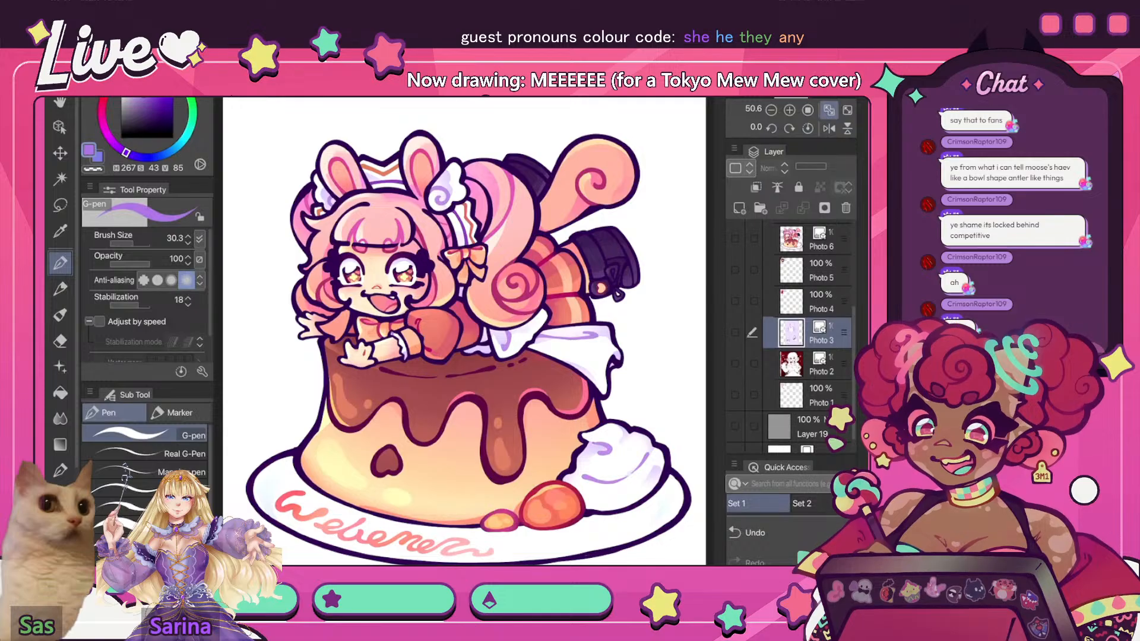